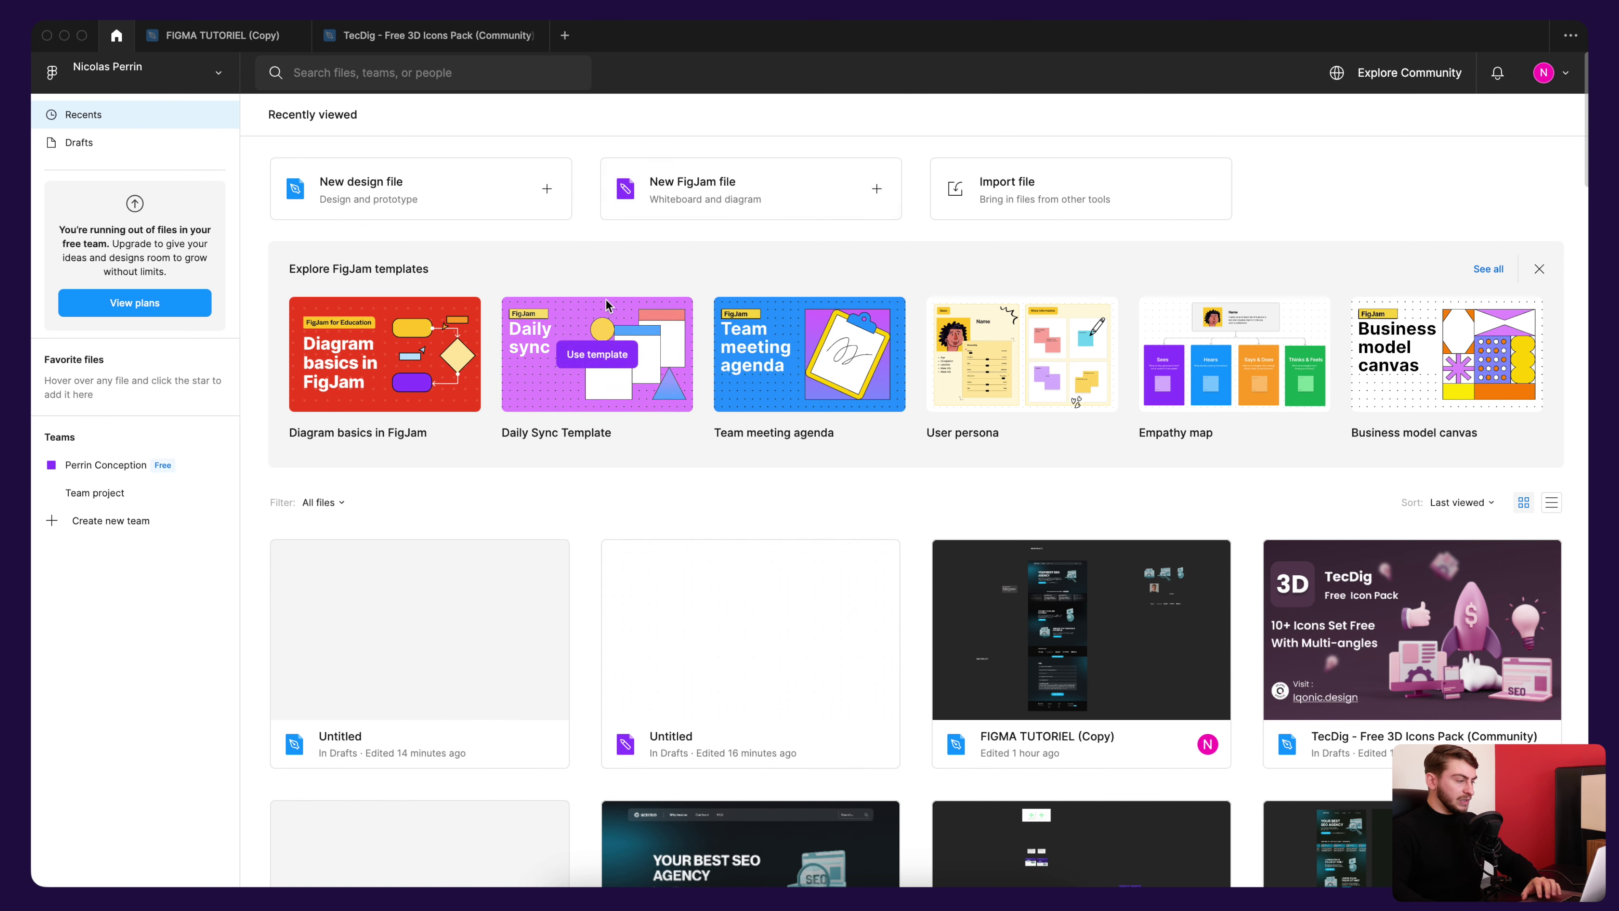
# Step: Create a new blank design file, then go back to the FIGMA TUTORIEL (Copy) design and zoom out
pyautogui.click(1540, 271)
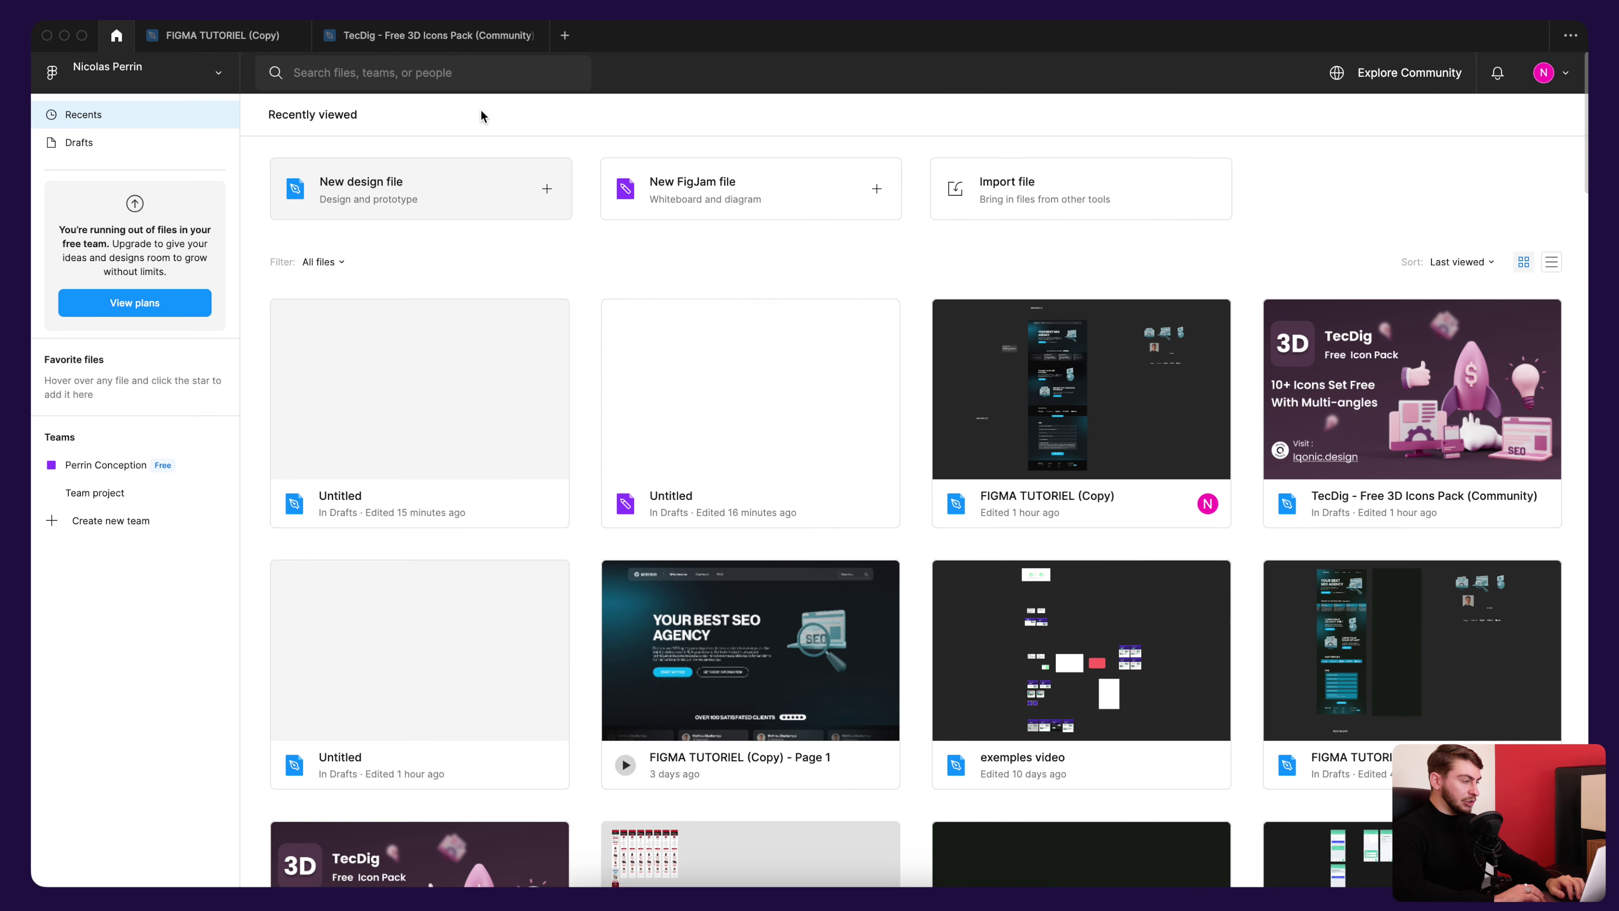
pyautogui.click(512, 190)
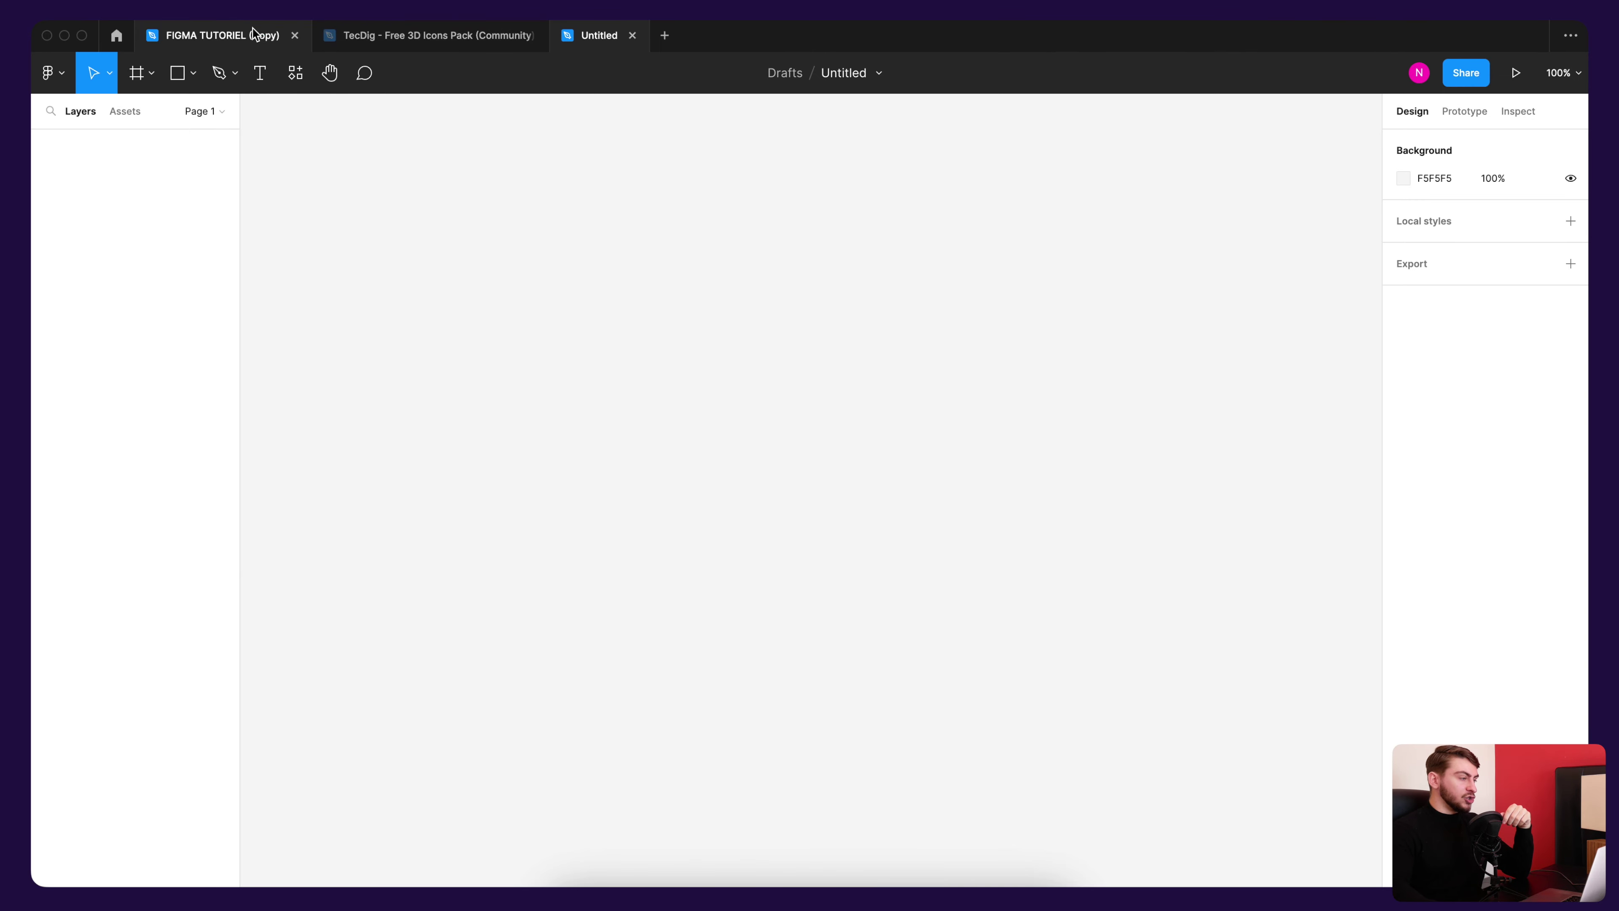
pyautogui.click(219, 37)
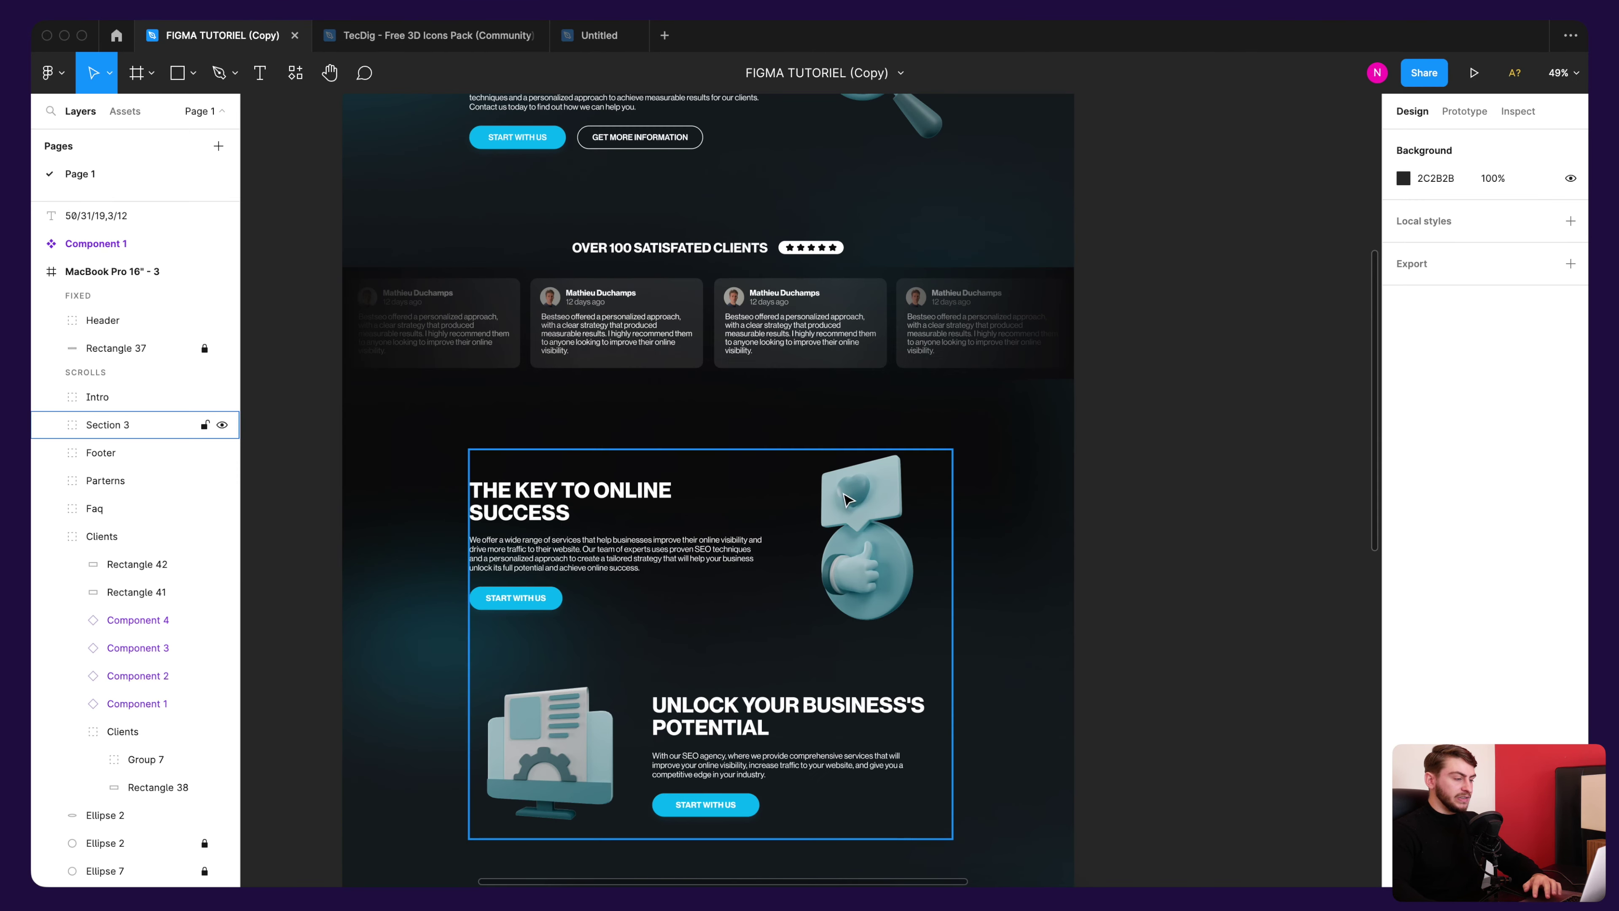
pyautogui.scroll(-2, 1077, 358)
pyautogui.scroll(-3, 1078, 358)
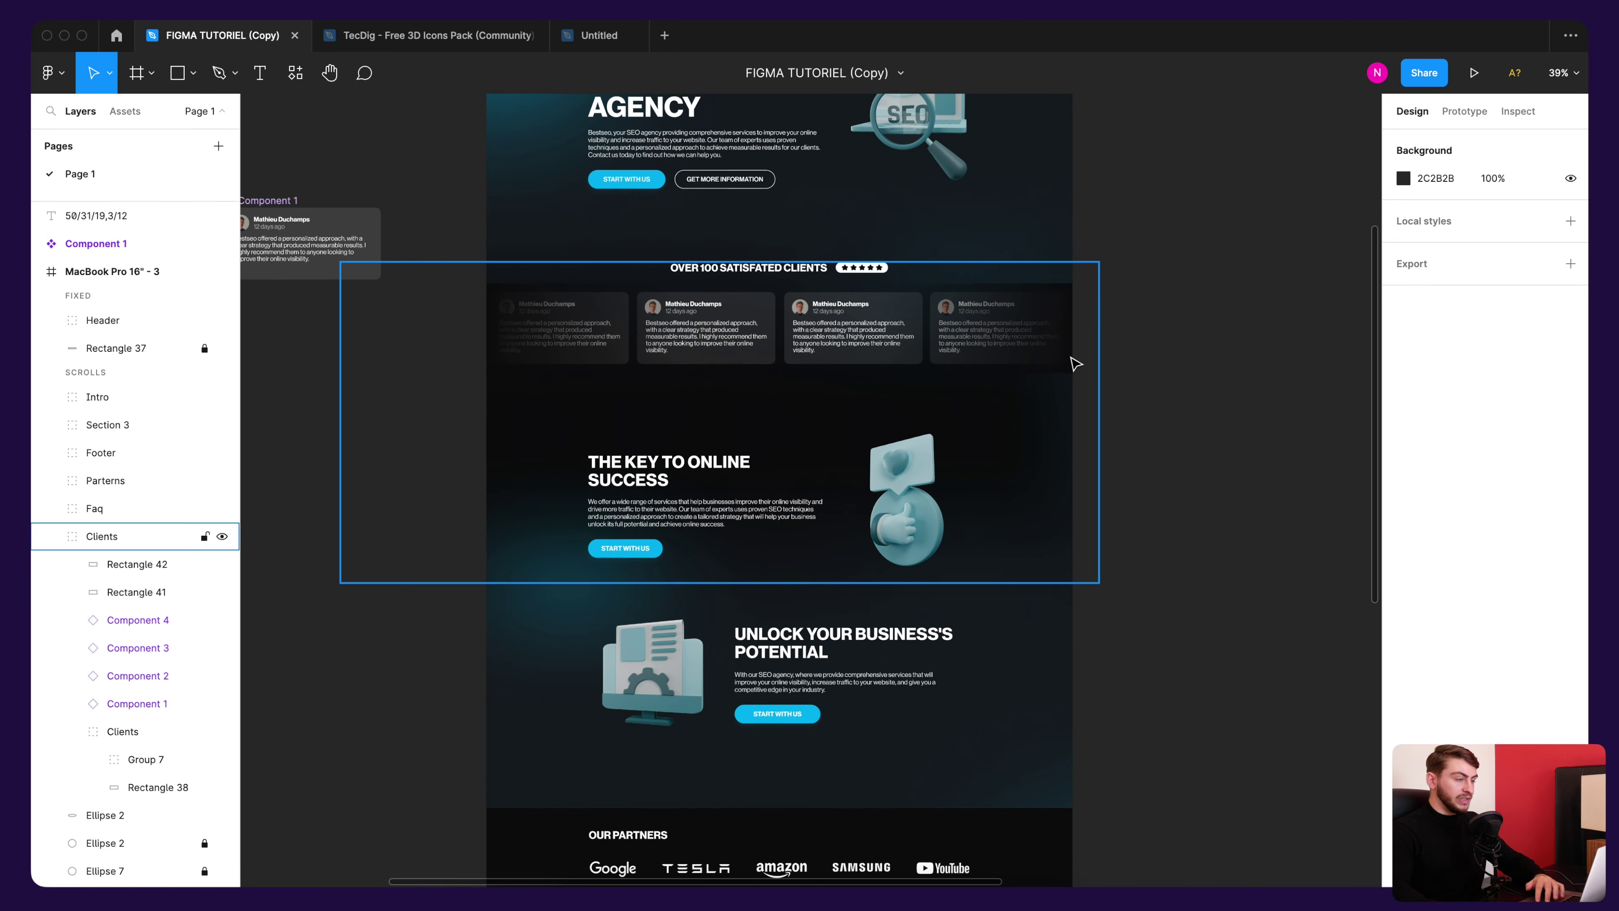
pyautogui.scroll(-2, 1060, 402)
pyautogui.scroll(-2, 1060, 401)
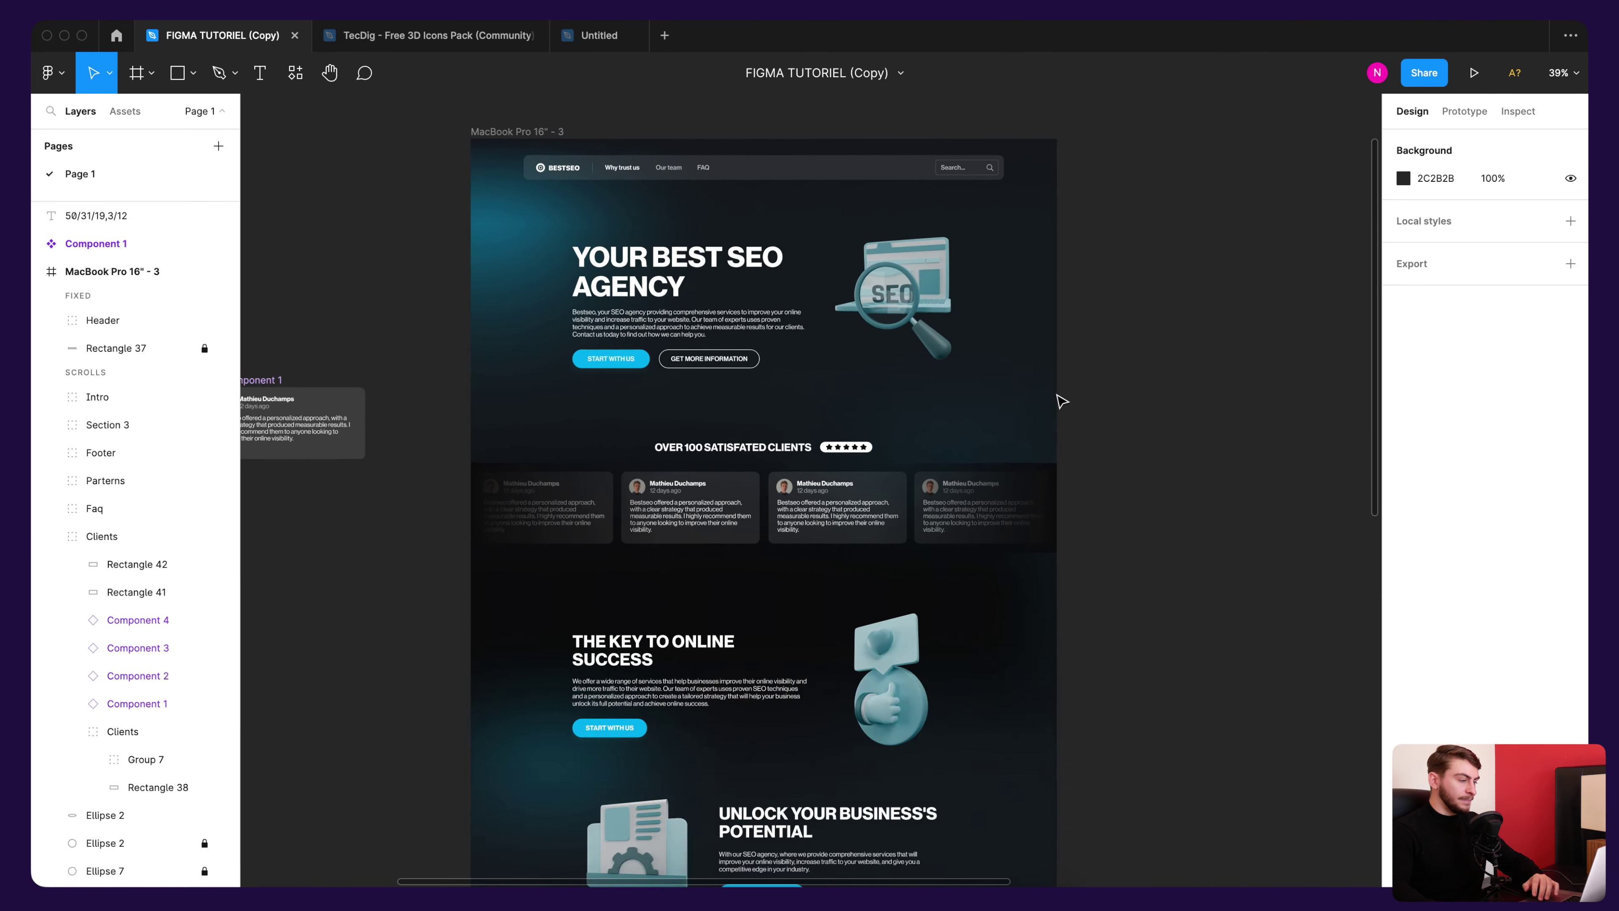
# Step: Glance at the empty Untitled draft, then return to the FIGMA TUTORIEL (Copy) design
pyautogui.hotkey('ctrl', 'Tab')
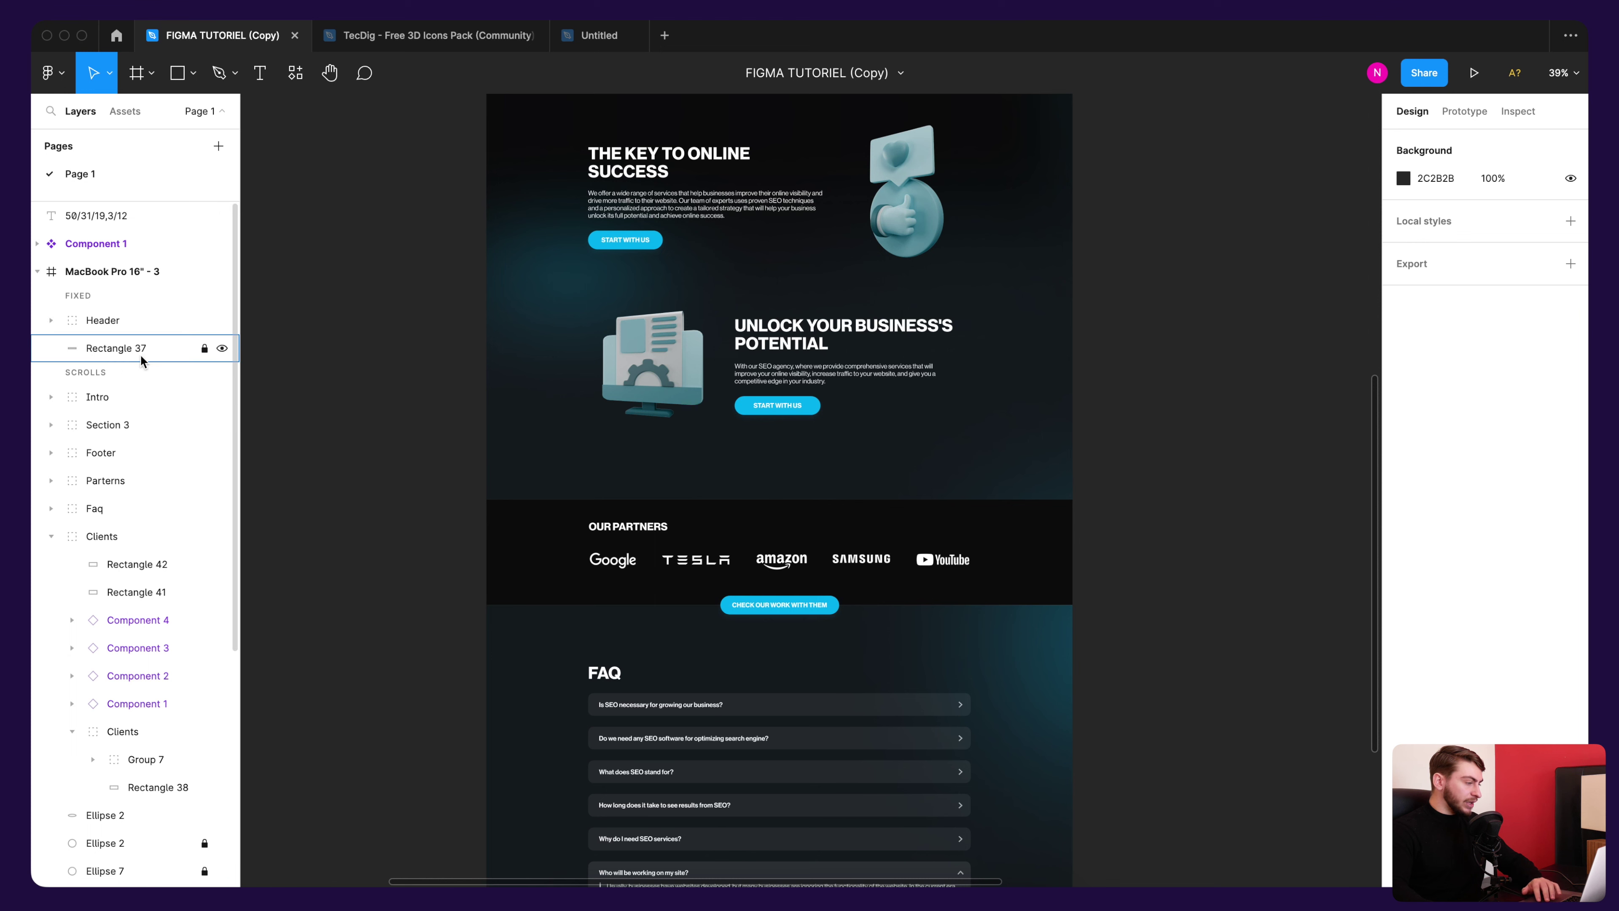
pyautogui.scroll(-2, 143, 357)
pyautogui.scroll(-3, 143, 362)
pyautogui.scroll(-1, 142, 362)
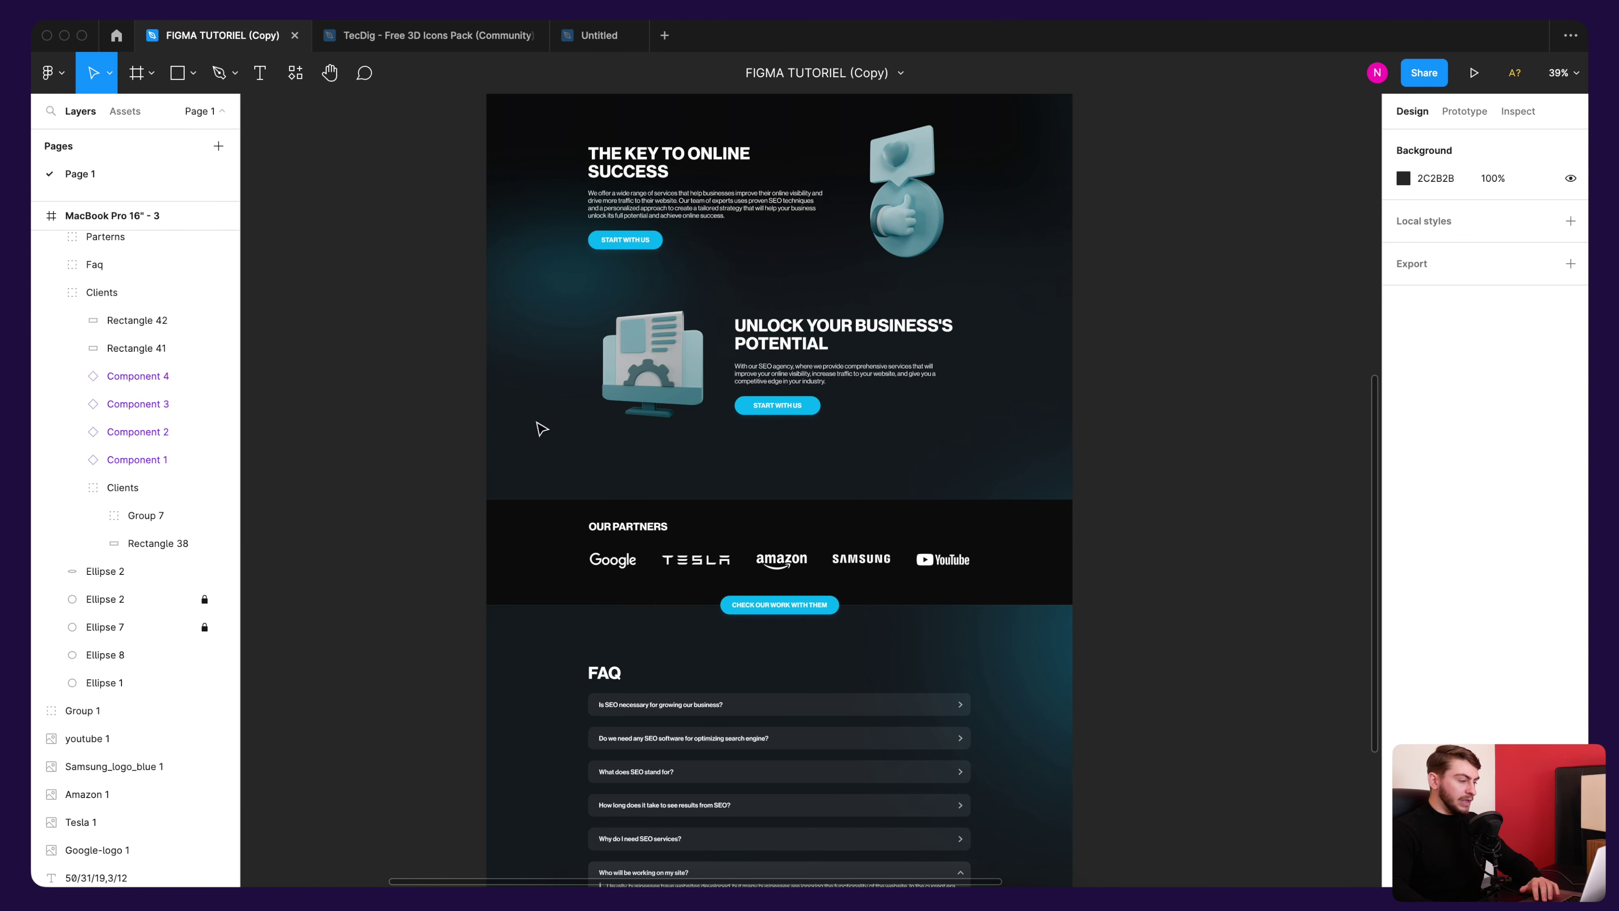
pyautogui.moveTo(102, 292)
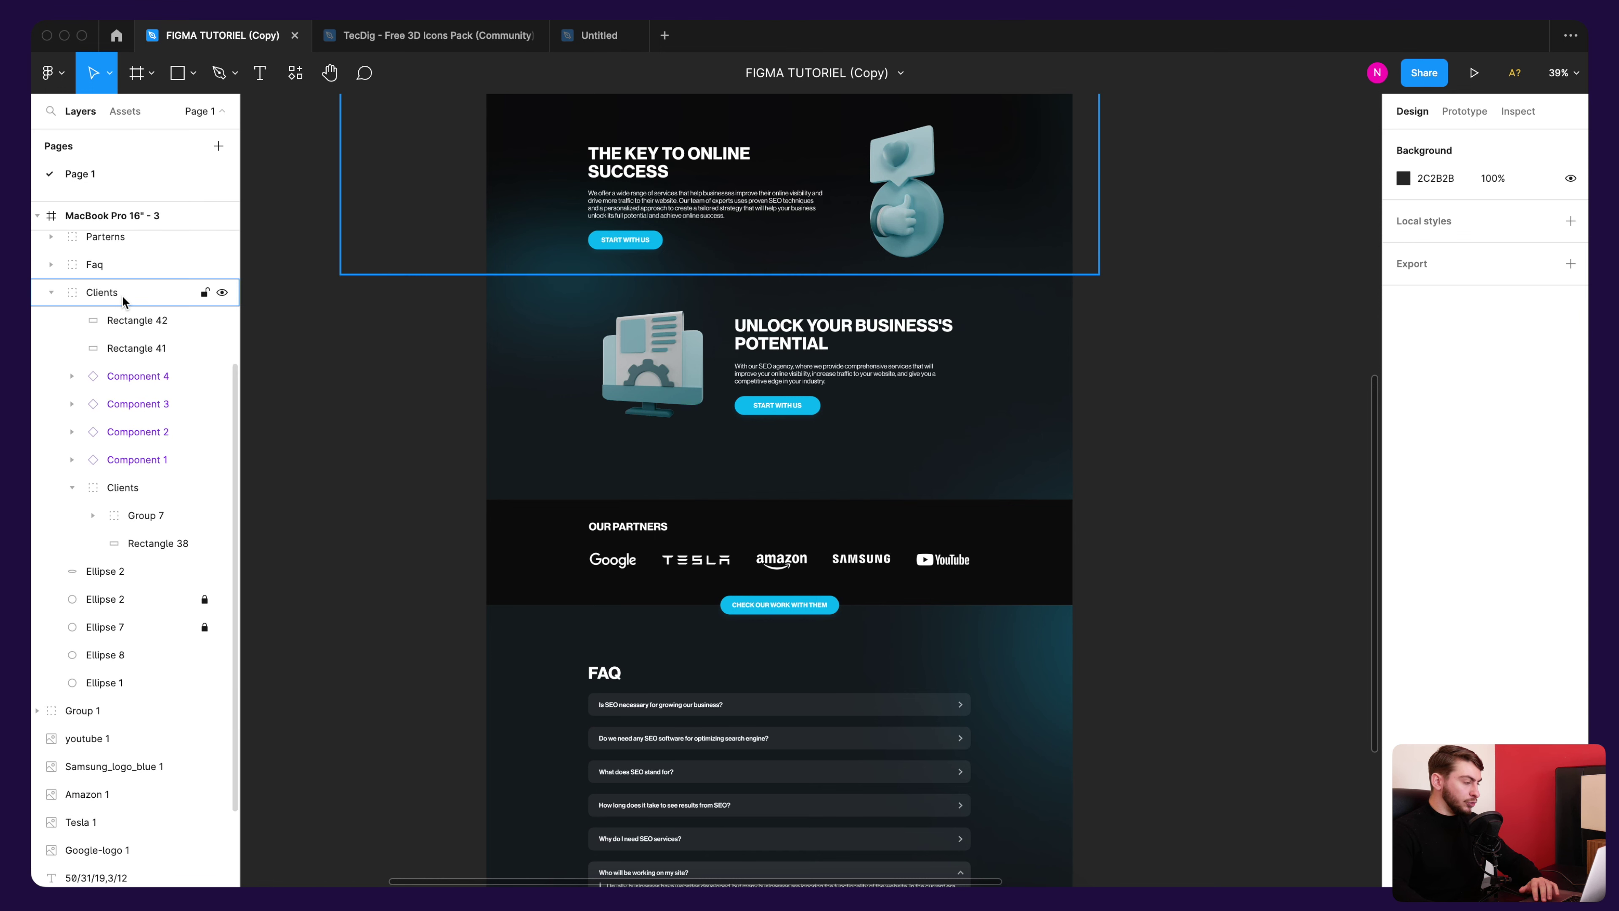
pyautogui.click(600, 35)
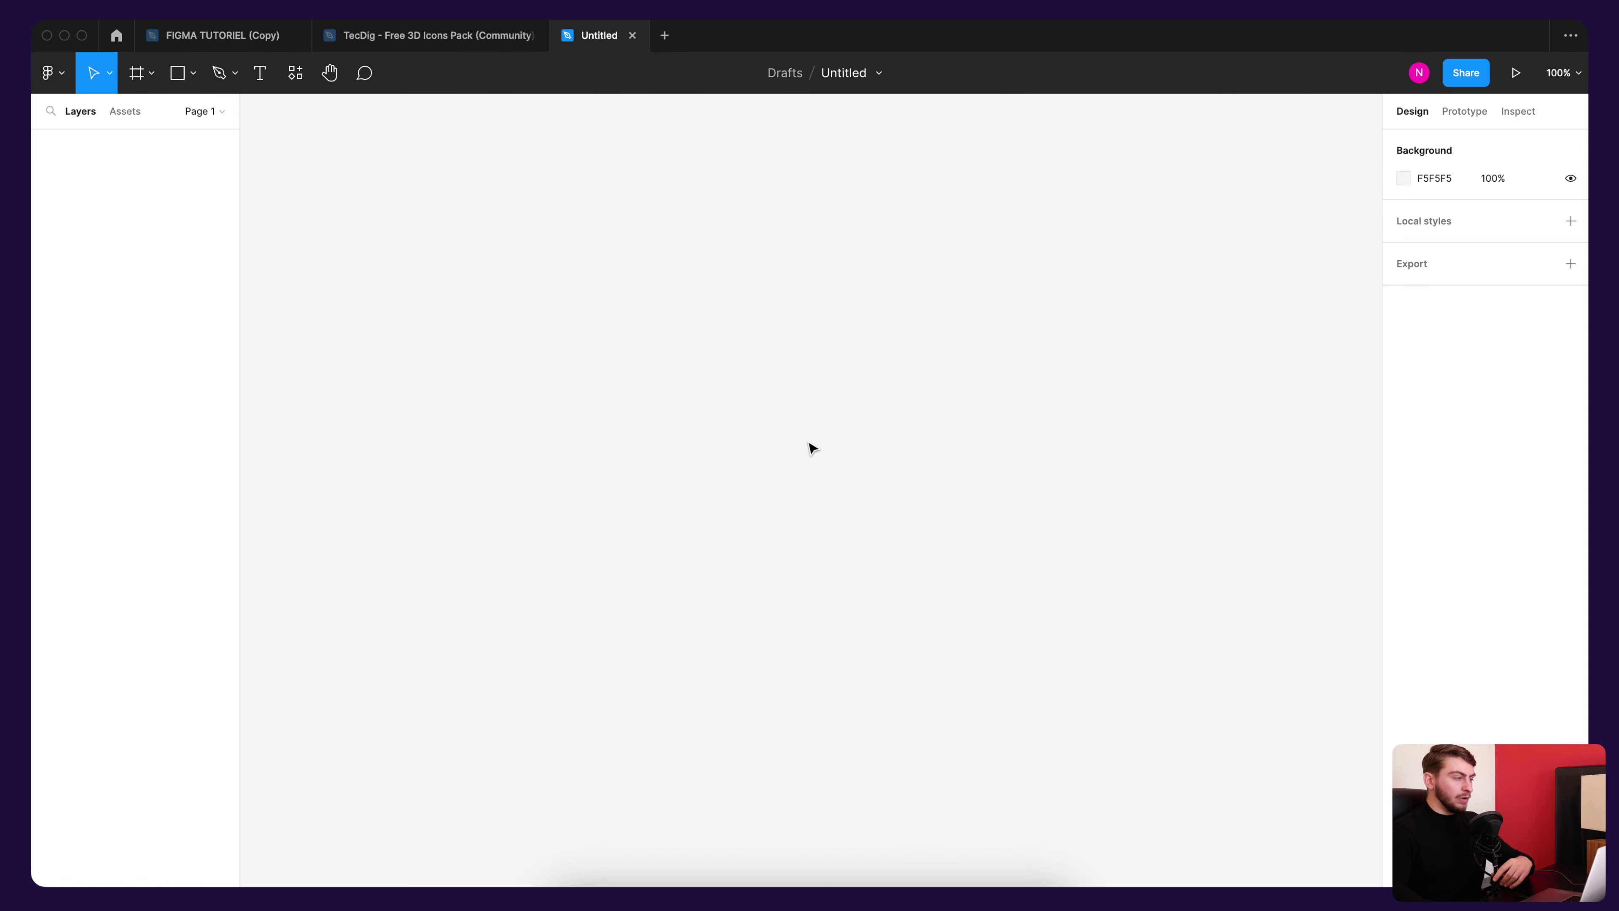
pyautogui.click(241, 46)
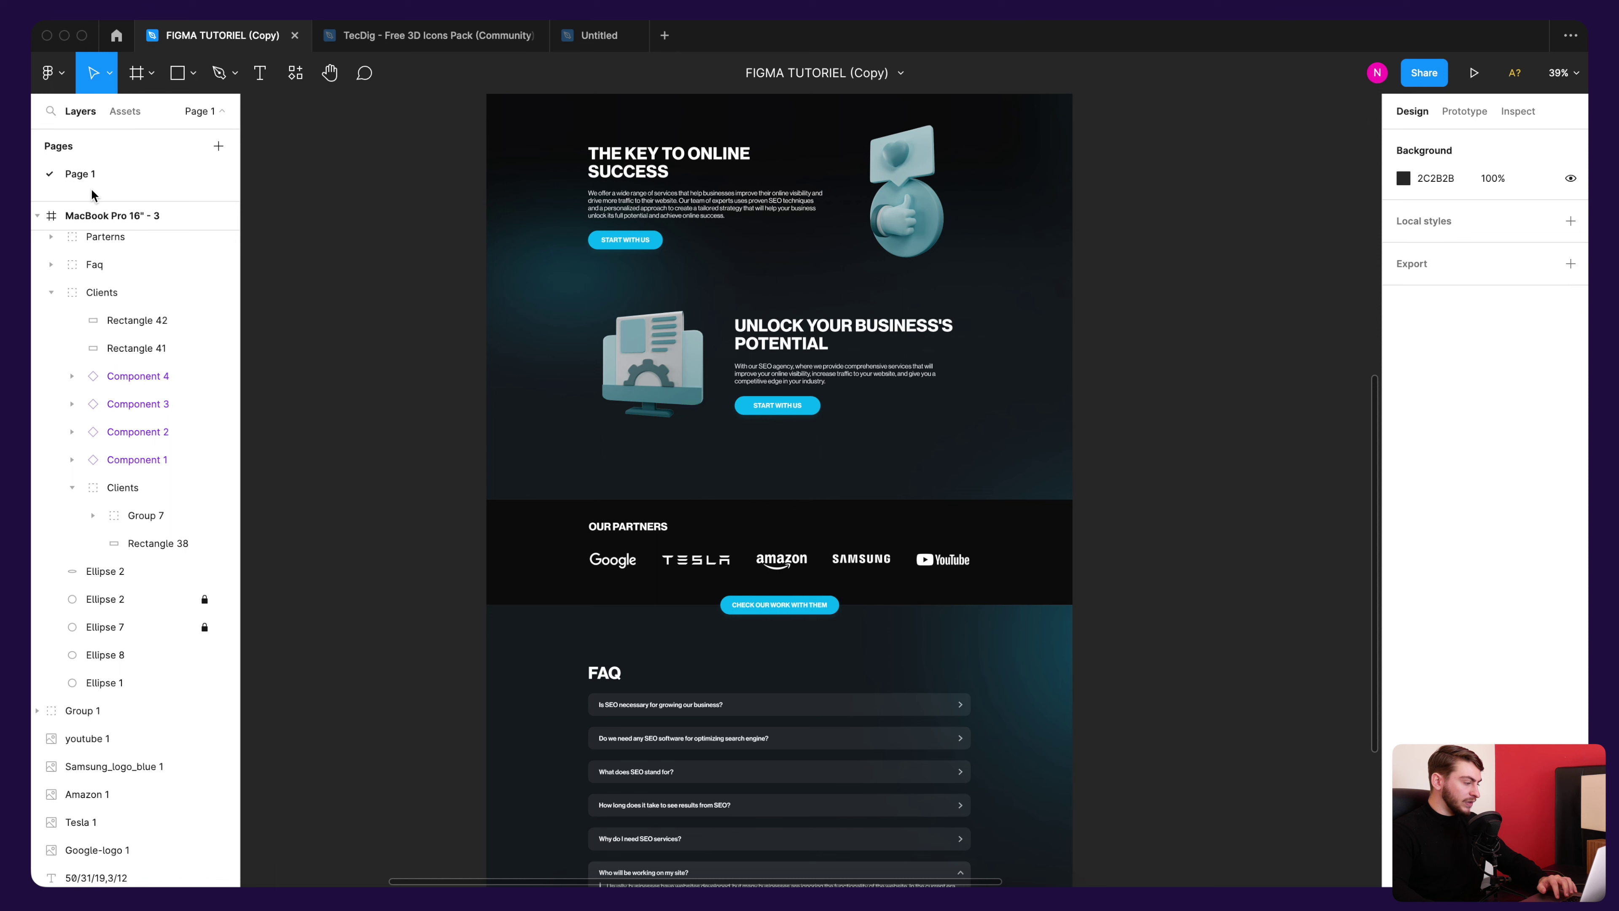
pyautogui.moveTo(126, 215)
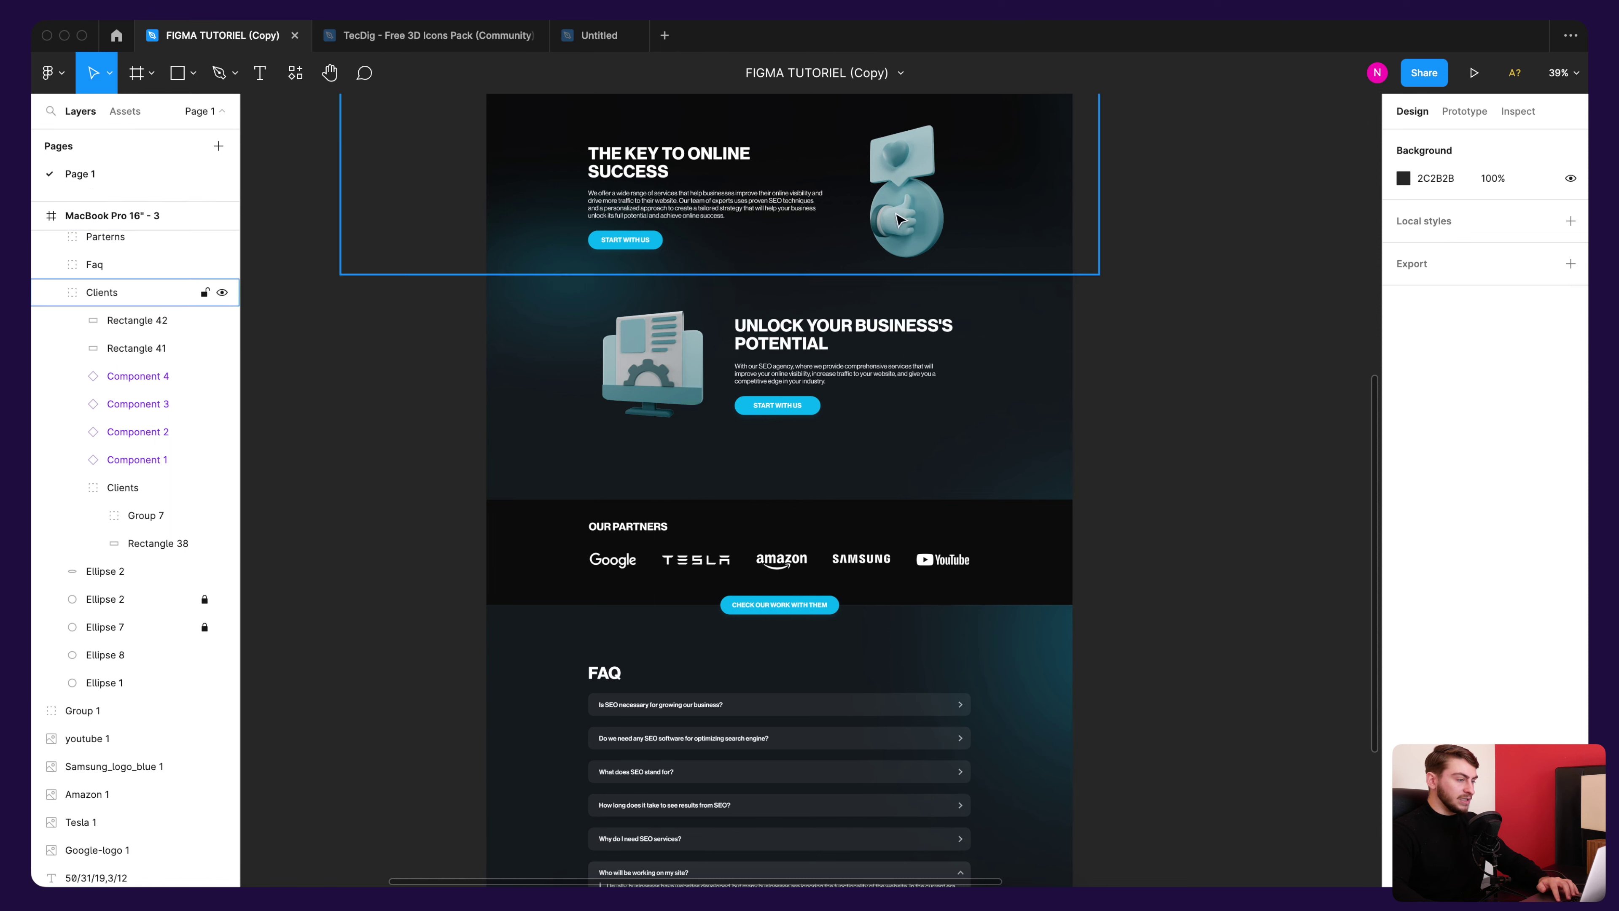
# Step: Test moving and hiding the thumbs-up illustration, then lock it in place
pyautogui.keyDown('super'); pyautogui.click(909, 219); pyautogui.keyUp('super')
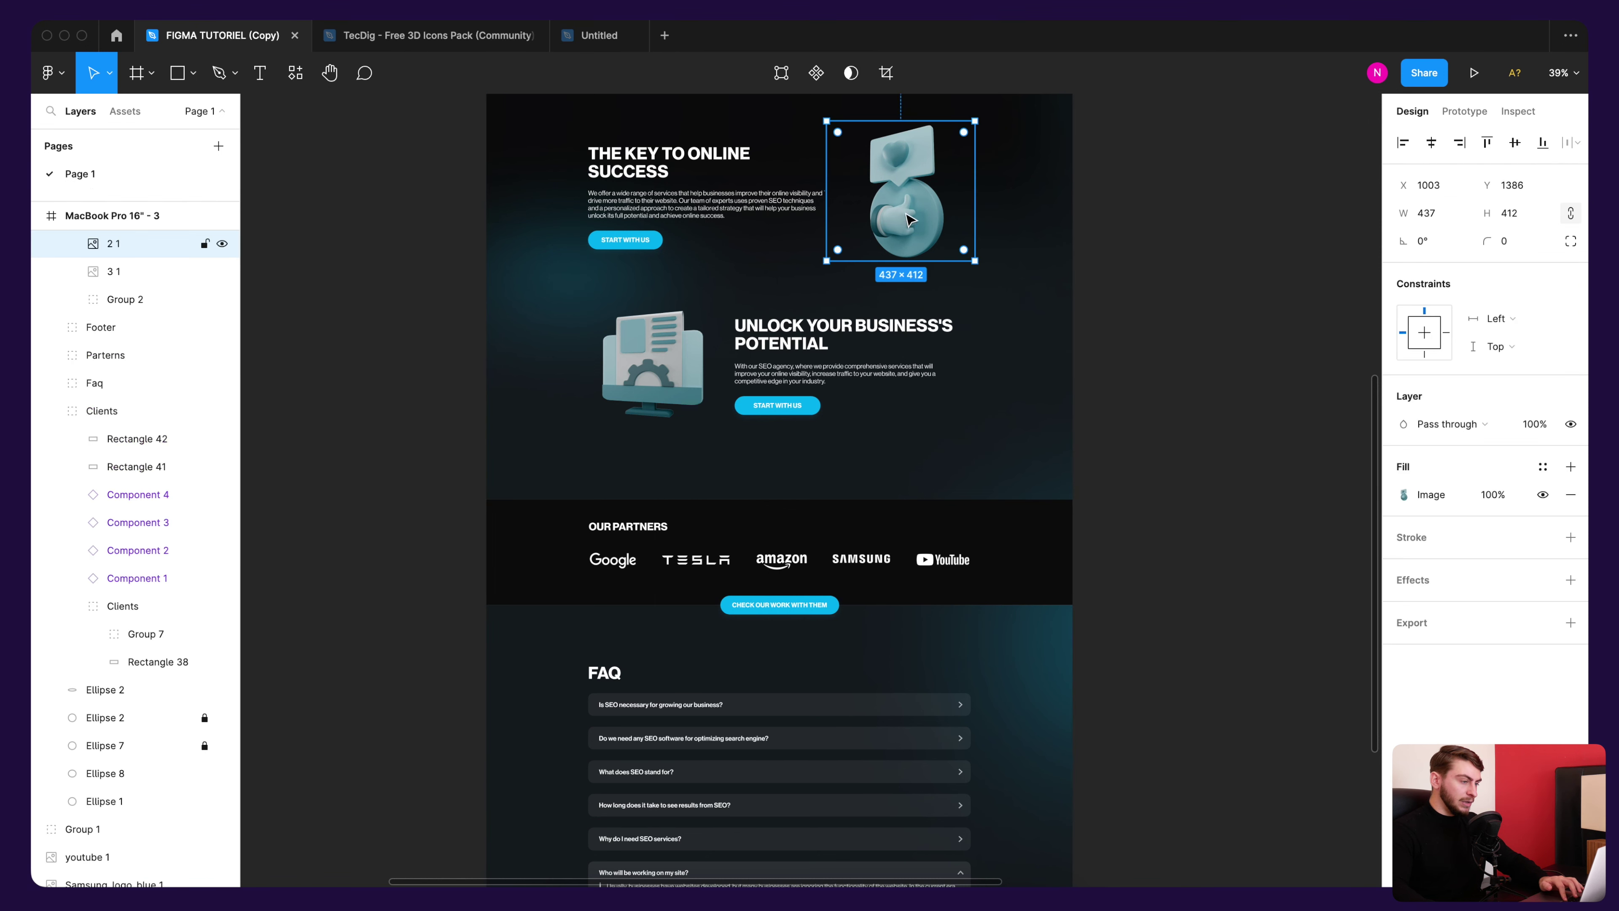
pyautogui.moveTo(901, 199); pyautogui.dragTo(922, 212)
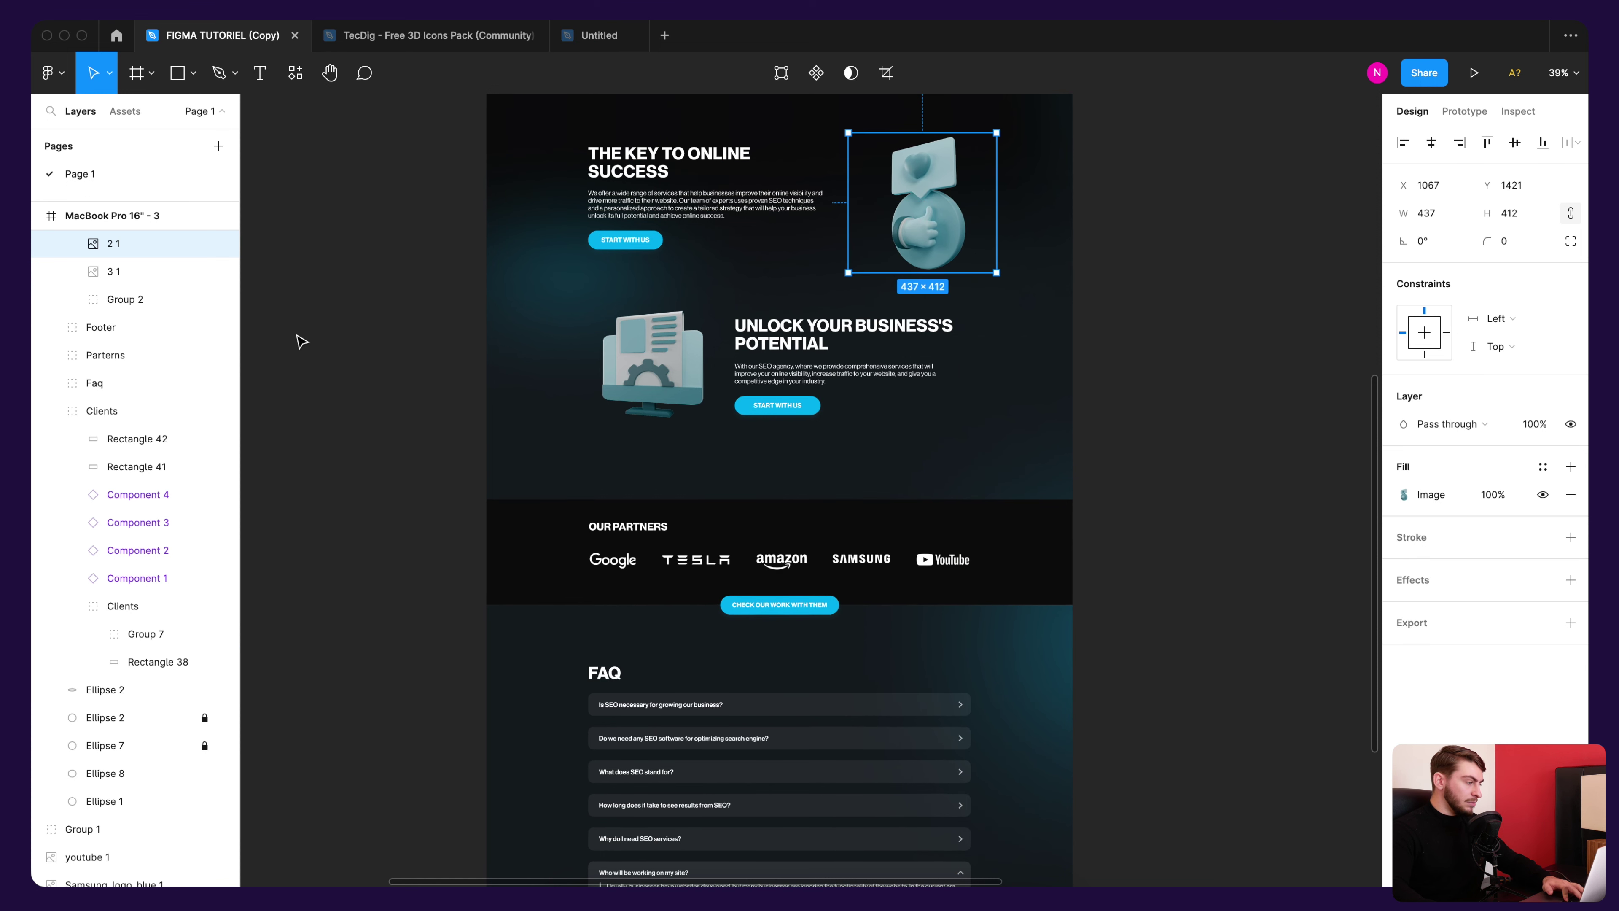
pyautogui.press('super+z')
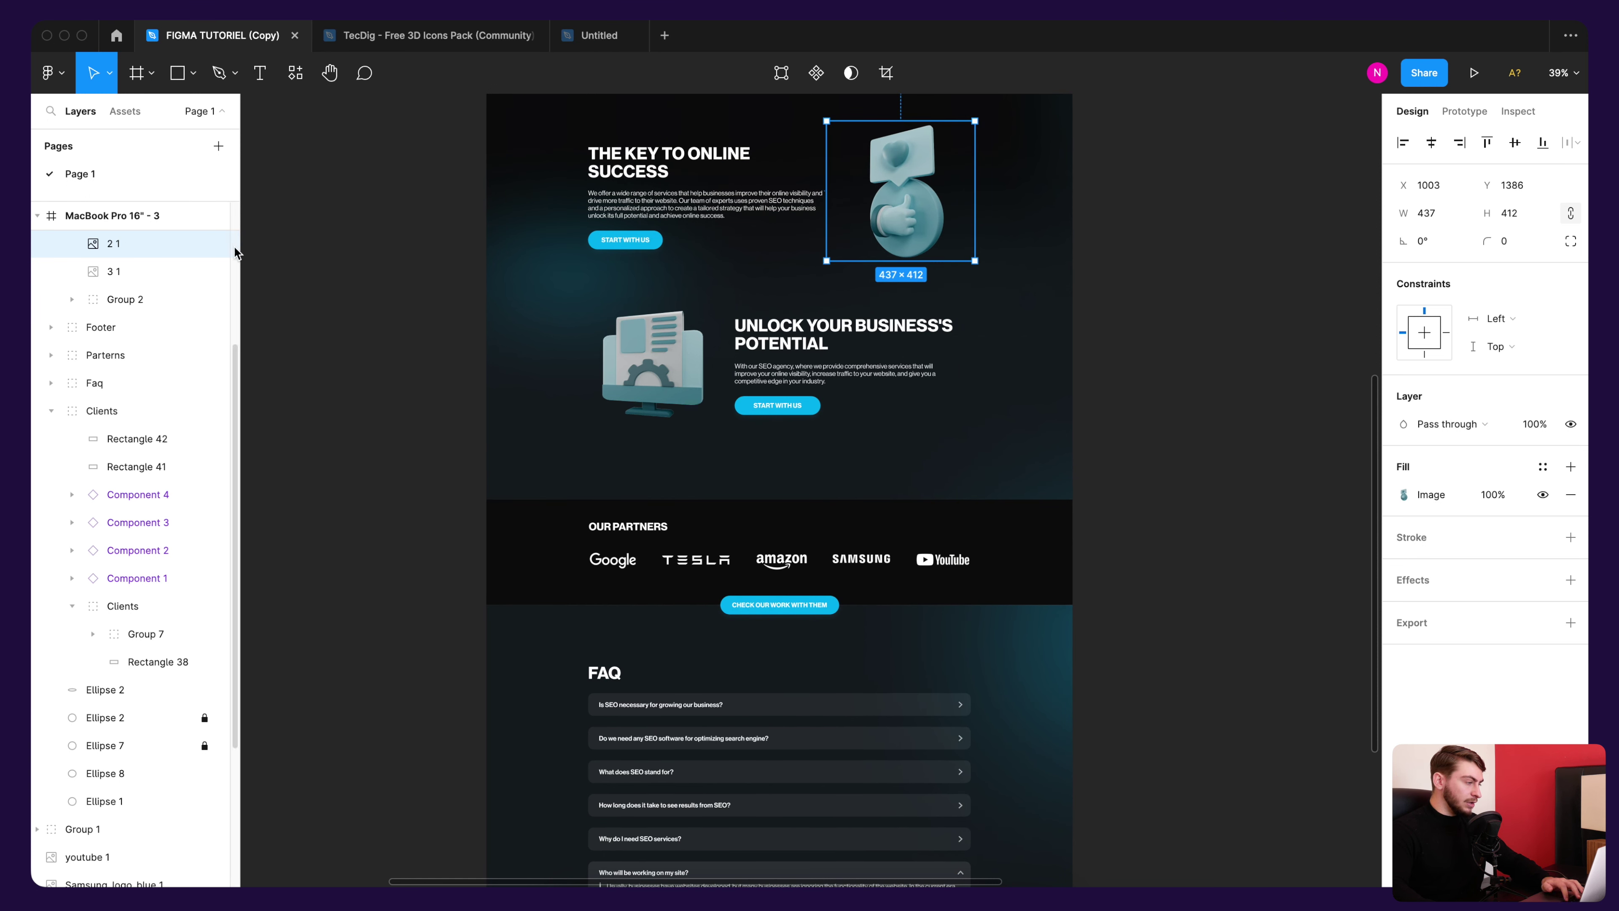
pyautogui.click(222, 245)
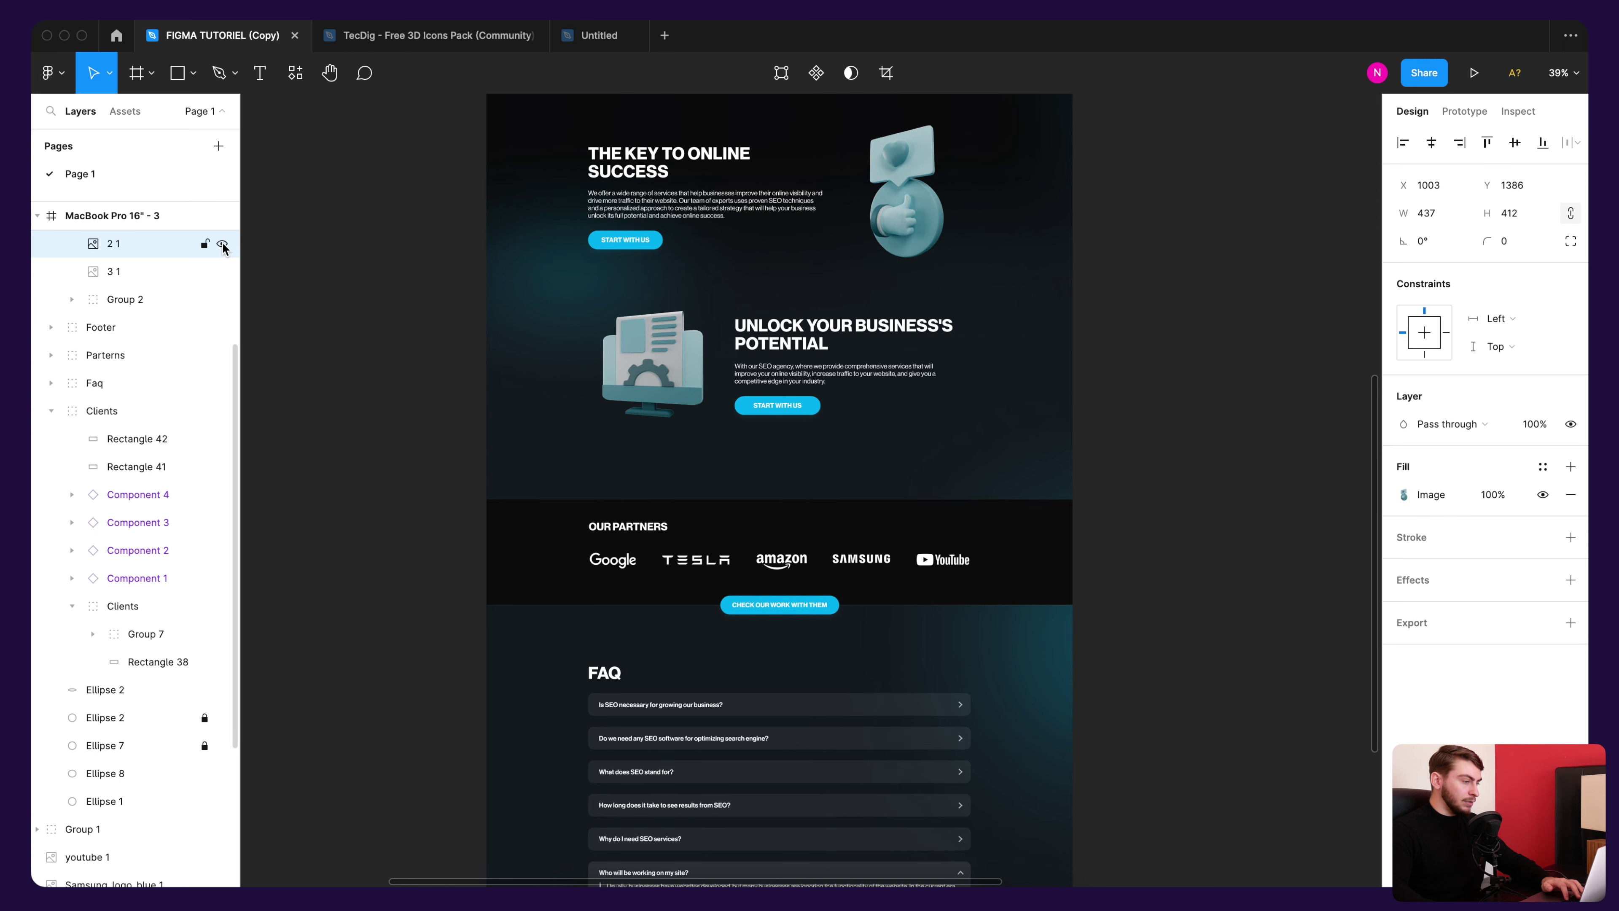
pyautogui.click(221, 245)
pyautogui.click(222, 245)
pyautogui.click(208, 248)
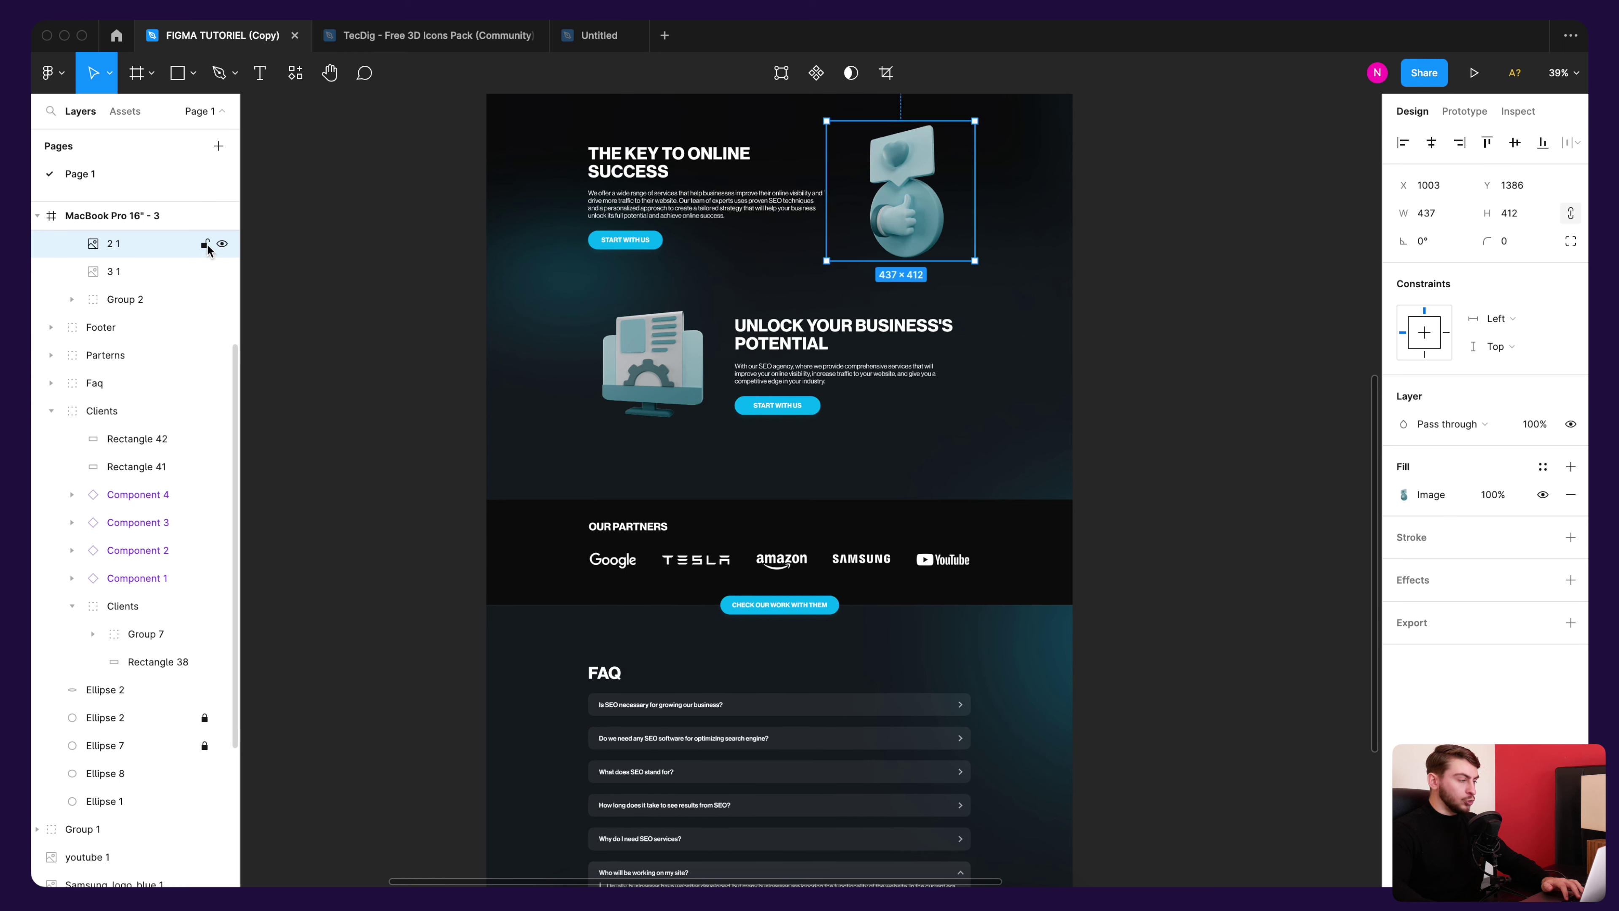
pyautogui.click(205, 245)
# Step: Select Rectangle 38, THE KEY TO ONLINE SUCCESS heading and the second START WITH US button in turn
pyautogui.click(900, 205)
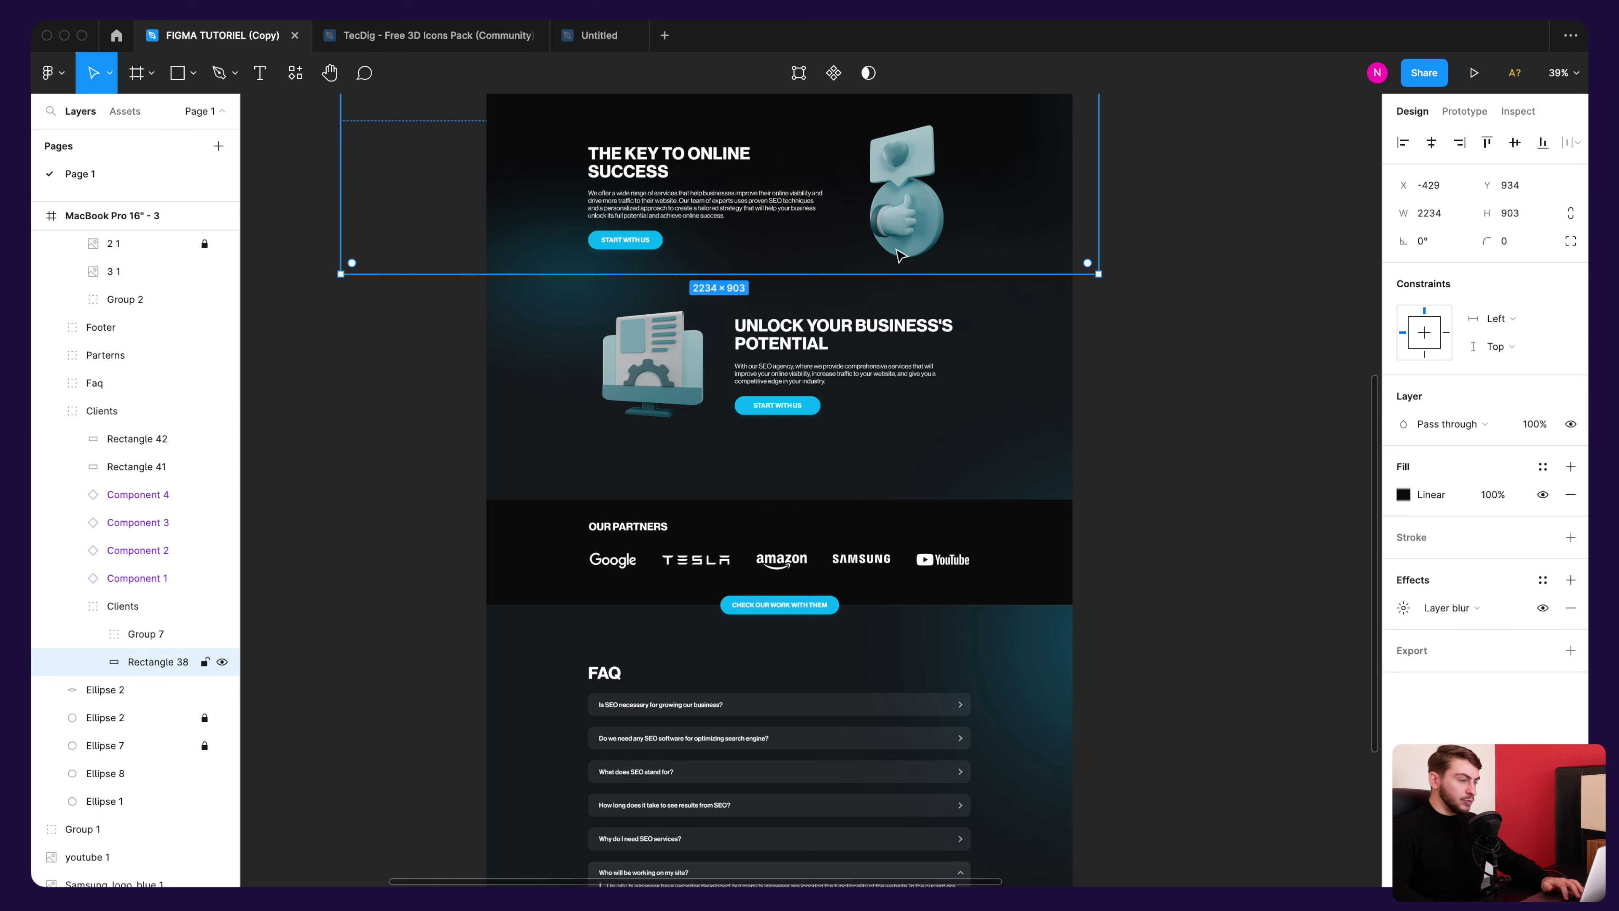
pyautogui.click(316, 233)
pyautogui.doubleClick(656, 165)
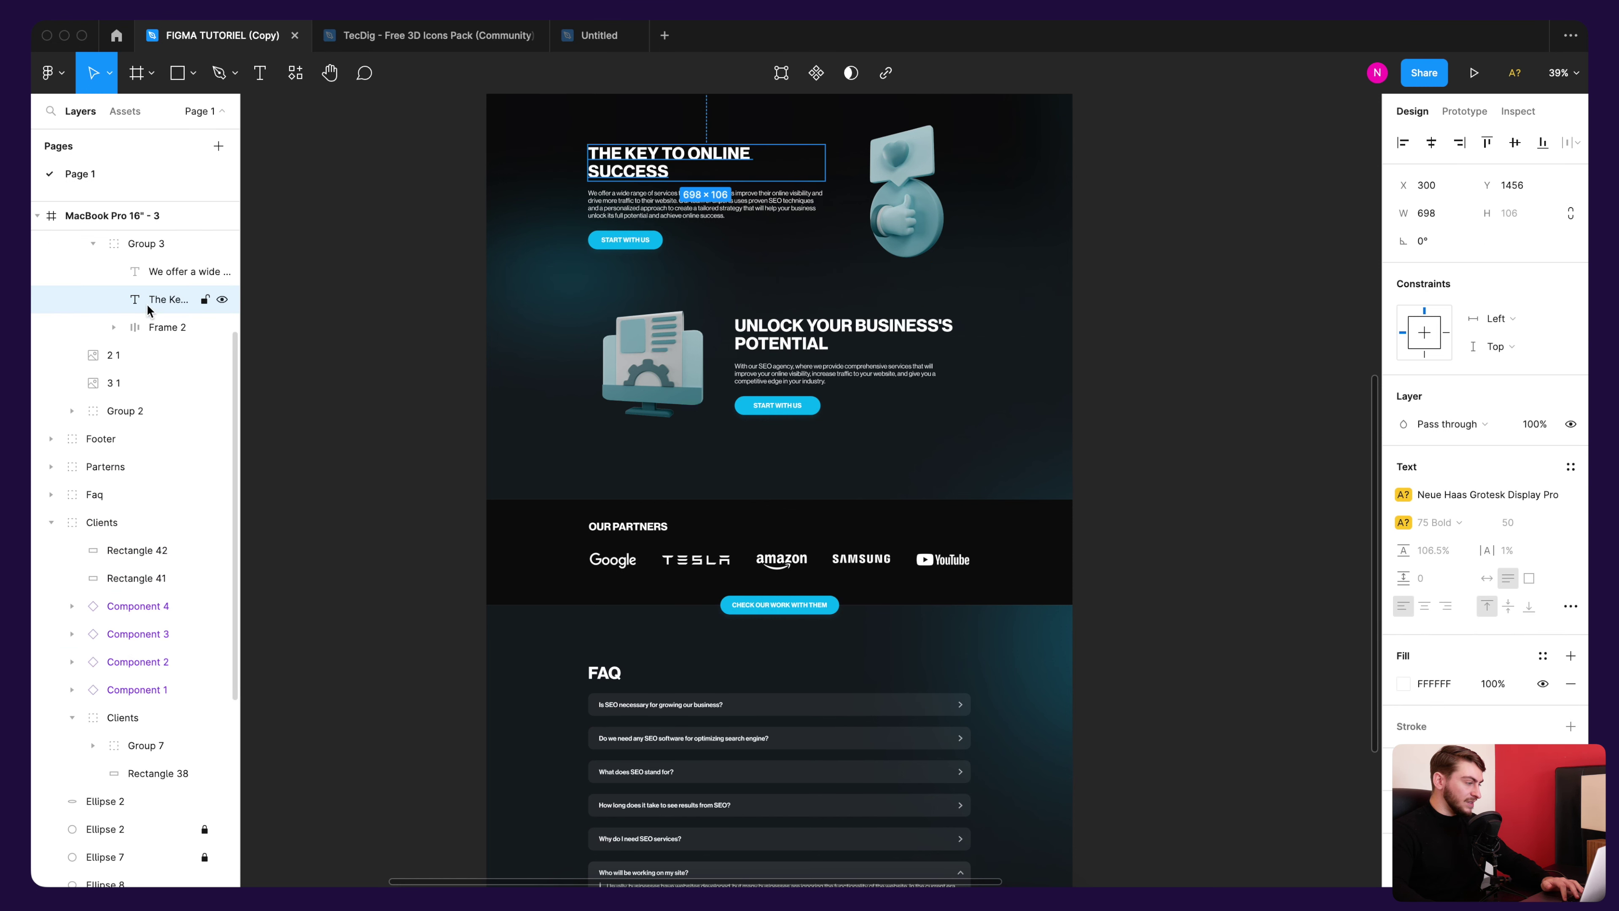
pyautogui.doubleClick(815, 410)
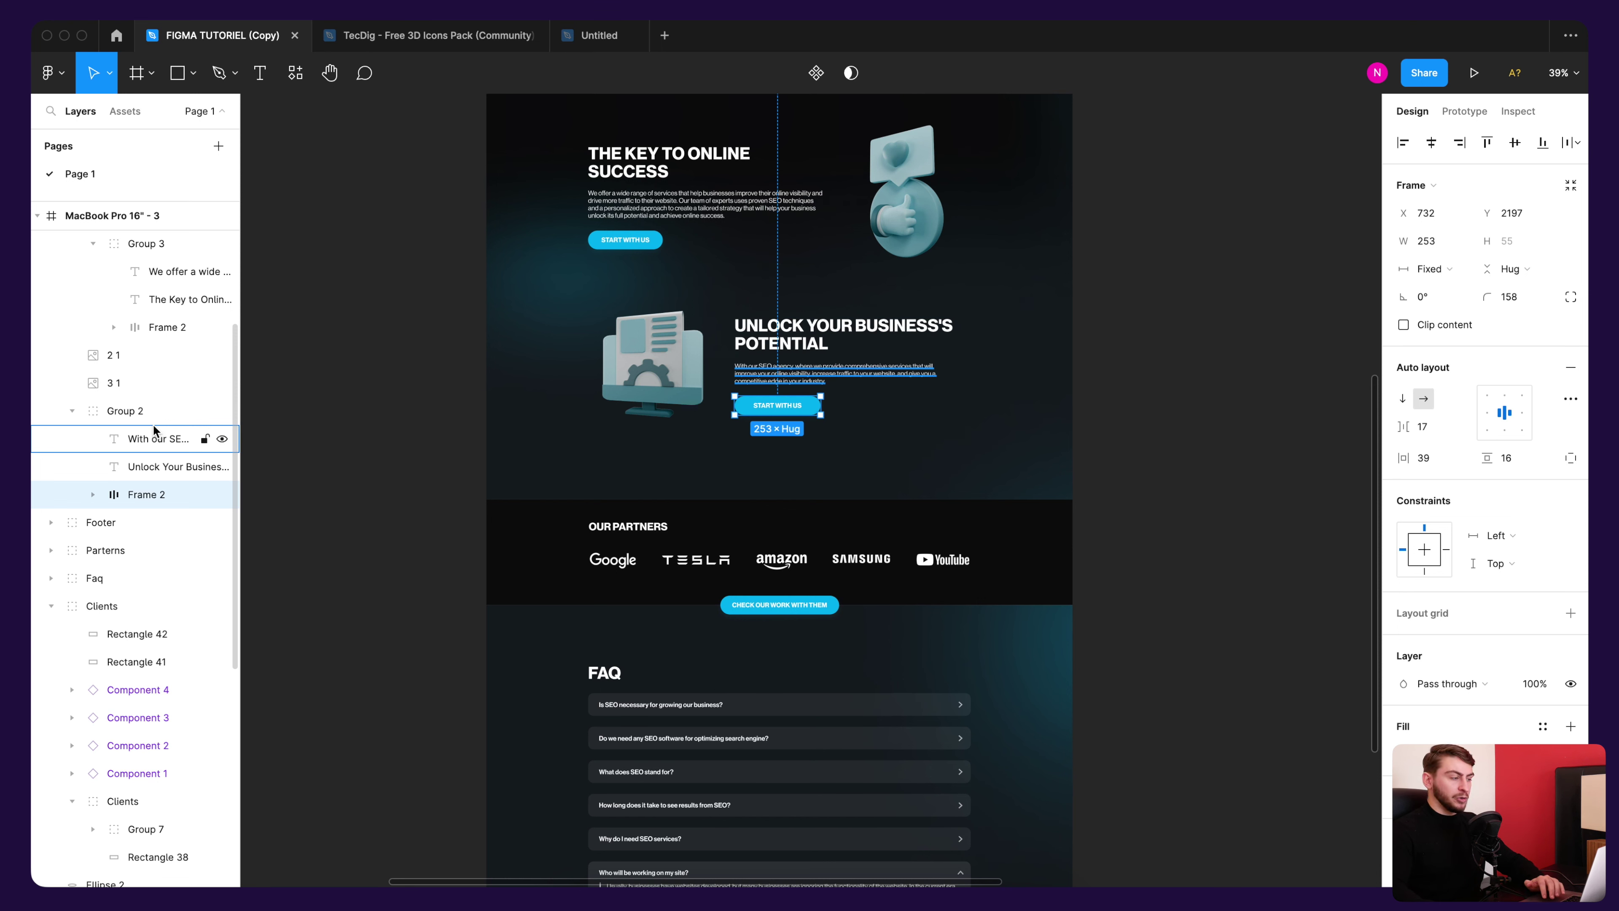
# Step: Alt-drag a duplicate of the computer-and-gear illustration, then delete that copy
pyautogui.click(653, 379)
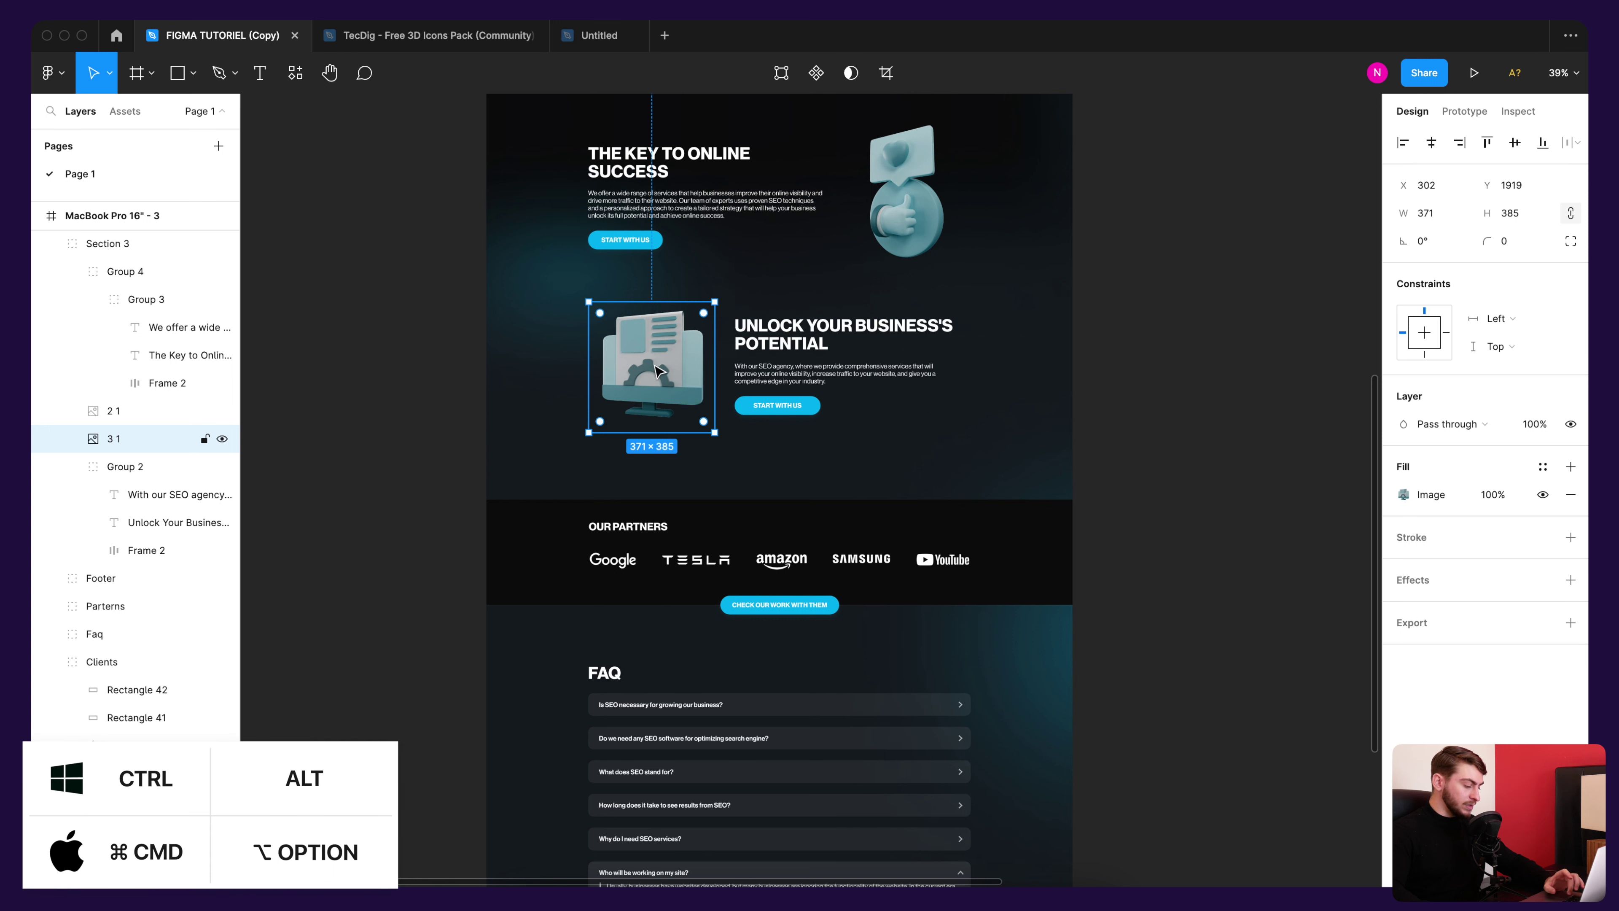
pyautogui.moveTo(641, 374); pyautogui.dragTo(631, 386)
pyautogui.moveTo(151, 438)
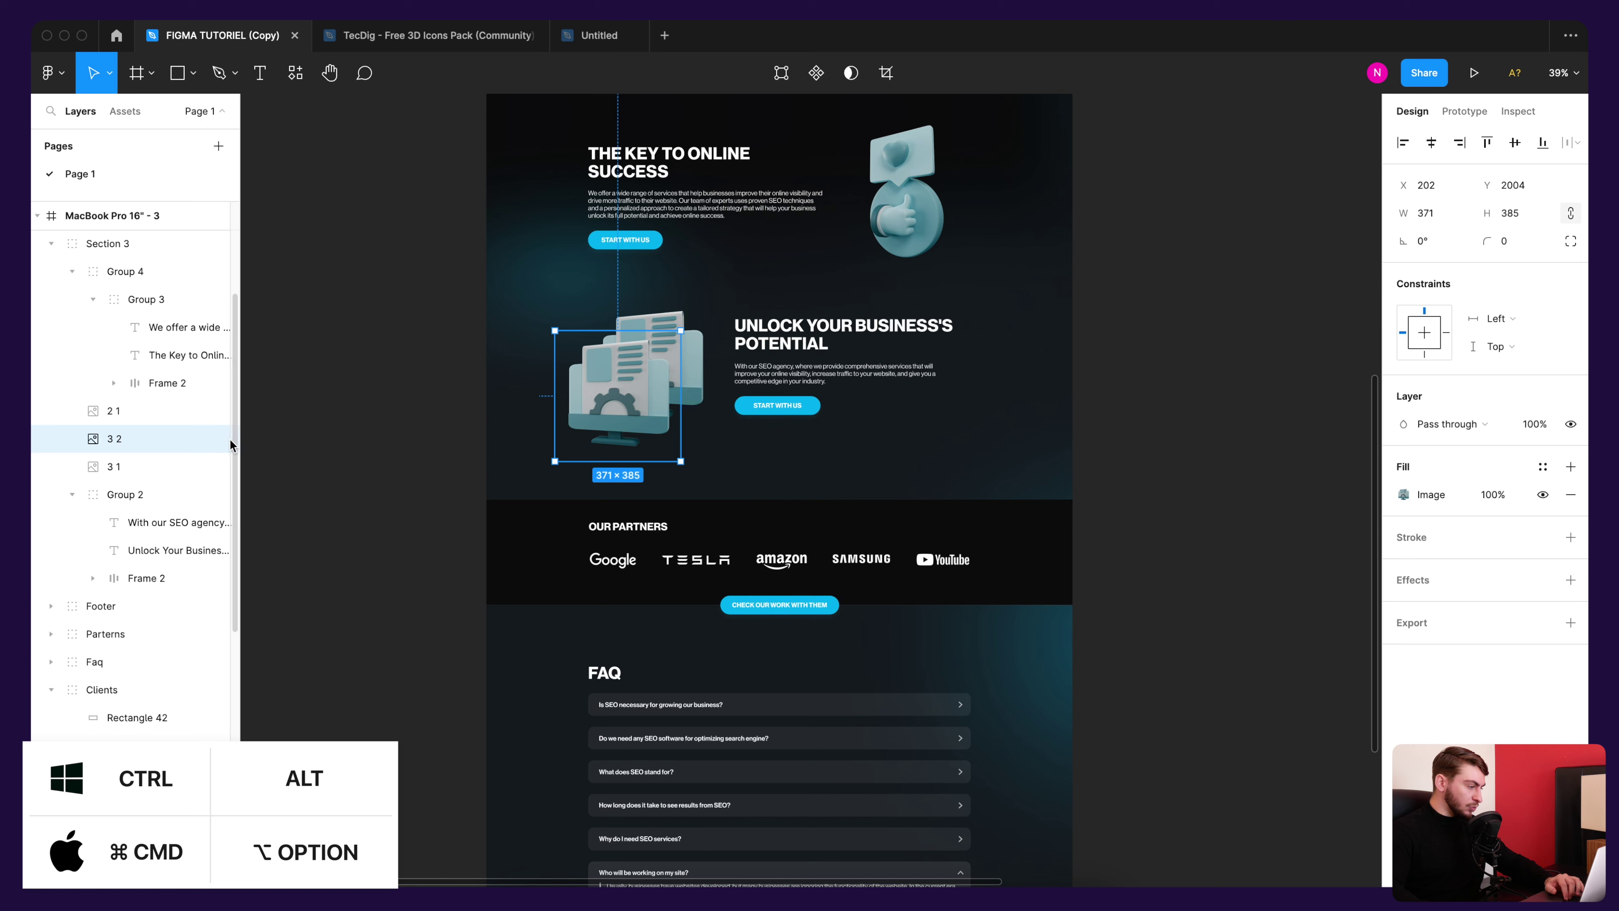
pyautogui.press('Left')
pyautogui.press('Left')
pyautogui.press('Left')
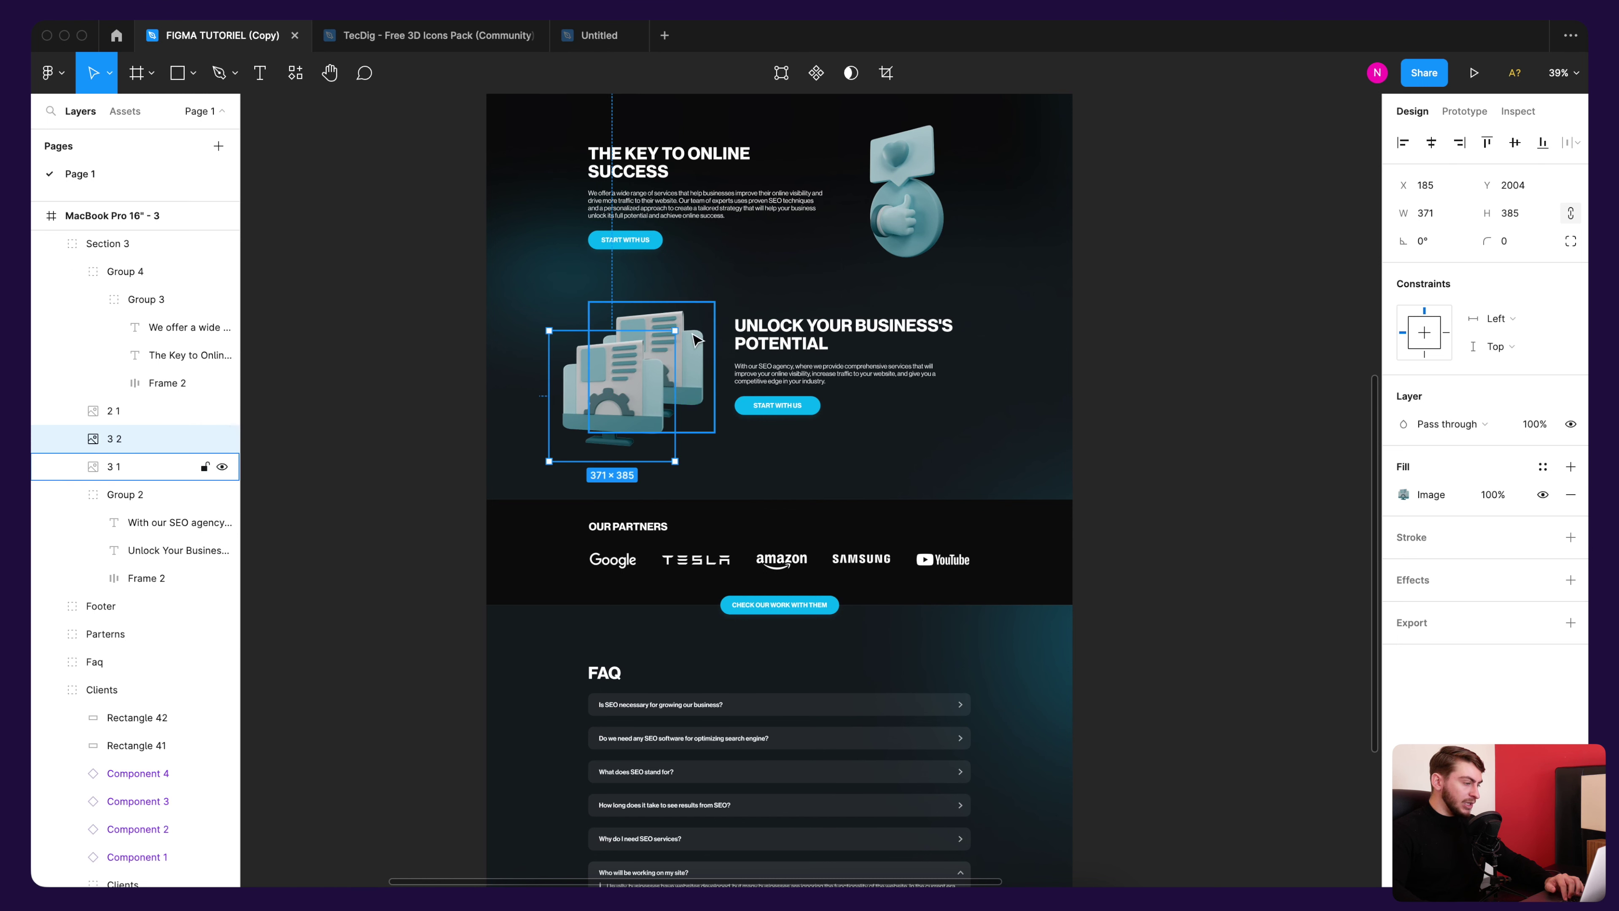
pyautogui.click(217, 466)
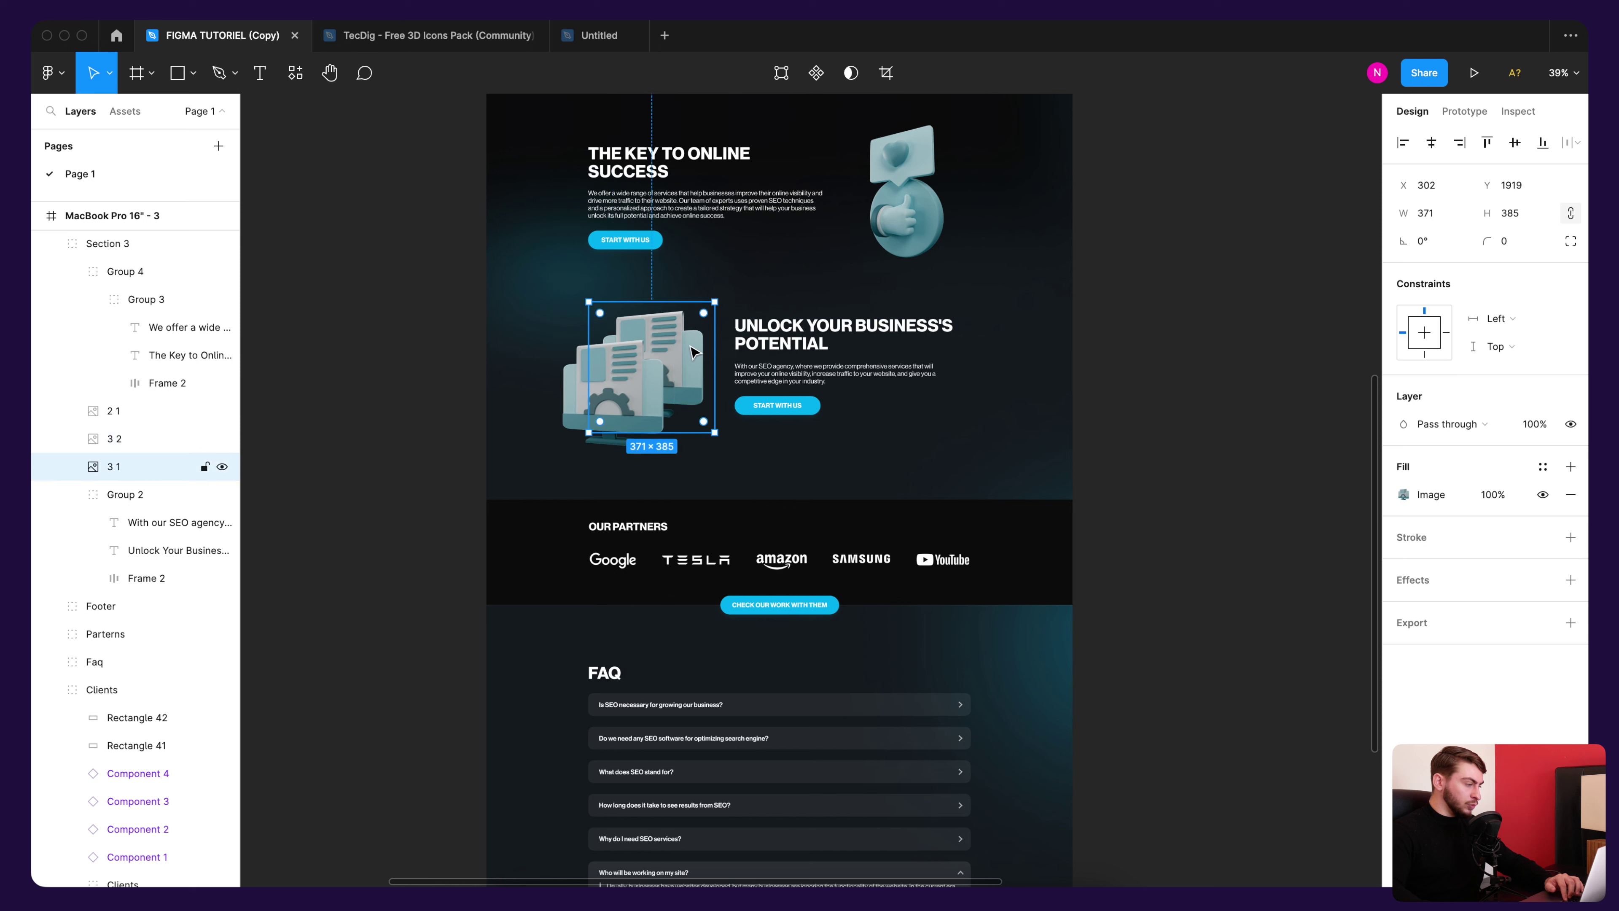
pyautogui.click(223, 467)
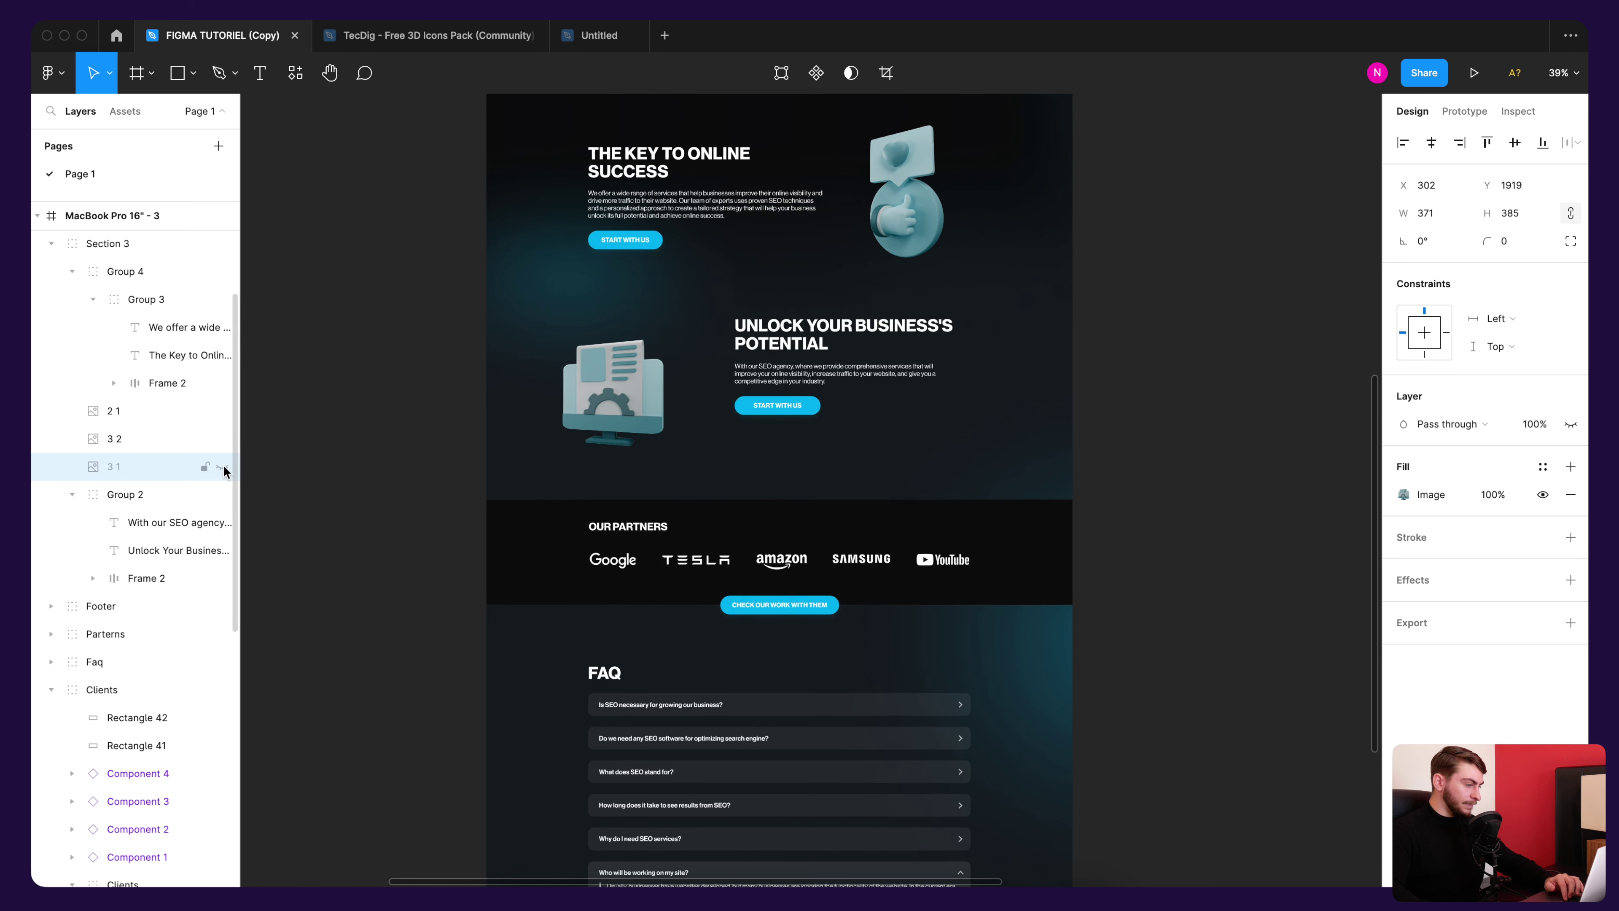
pyautogui.click(159, 439)
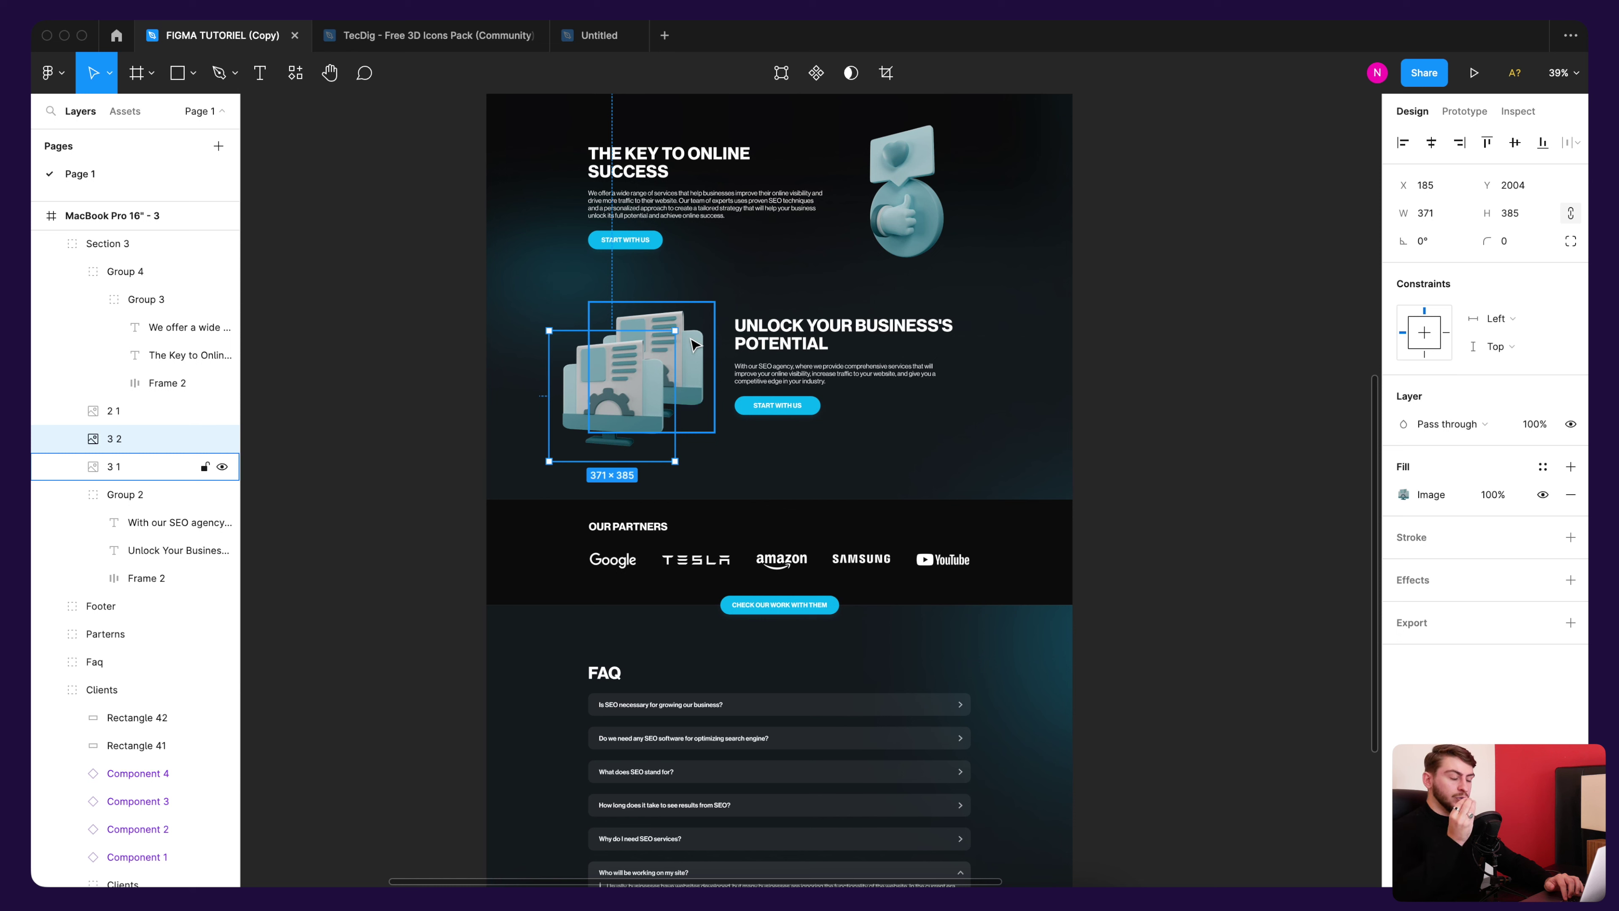
pyautogui.moveTo(617, 374)
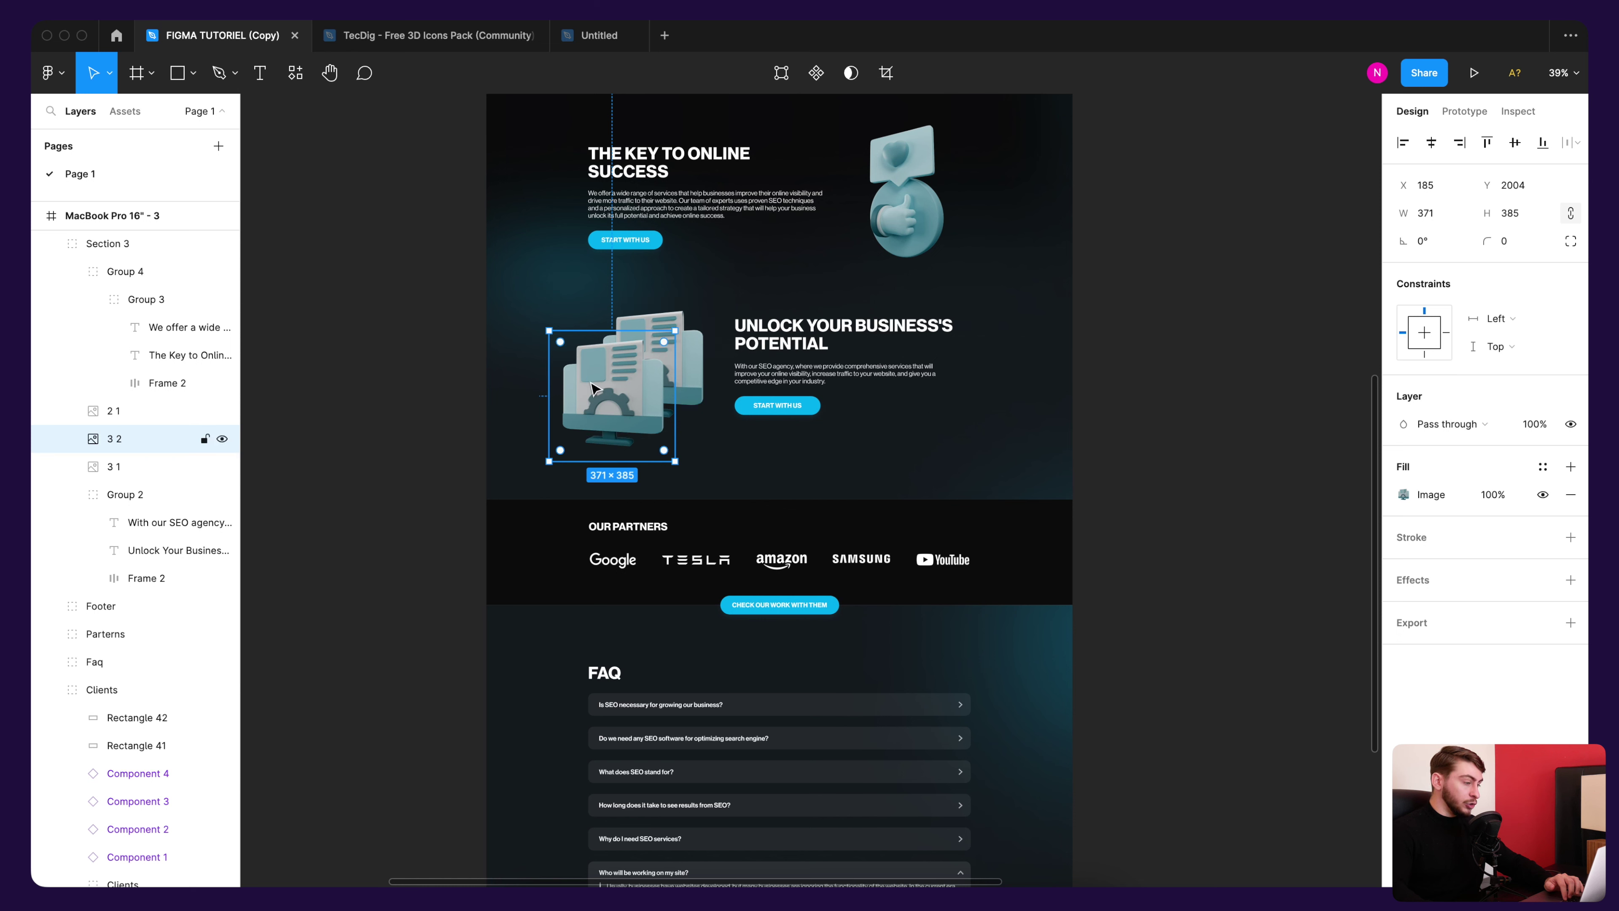
pyautogui.press('Delete')
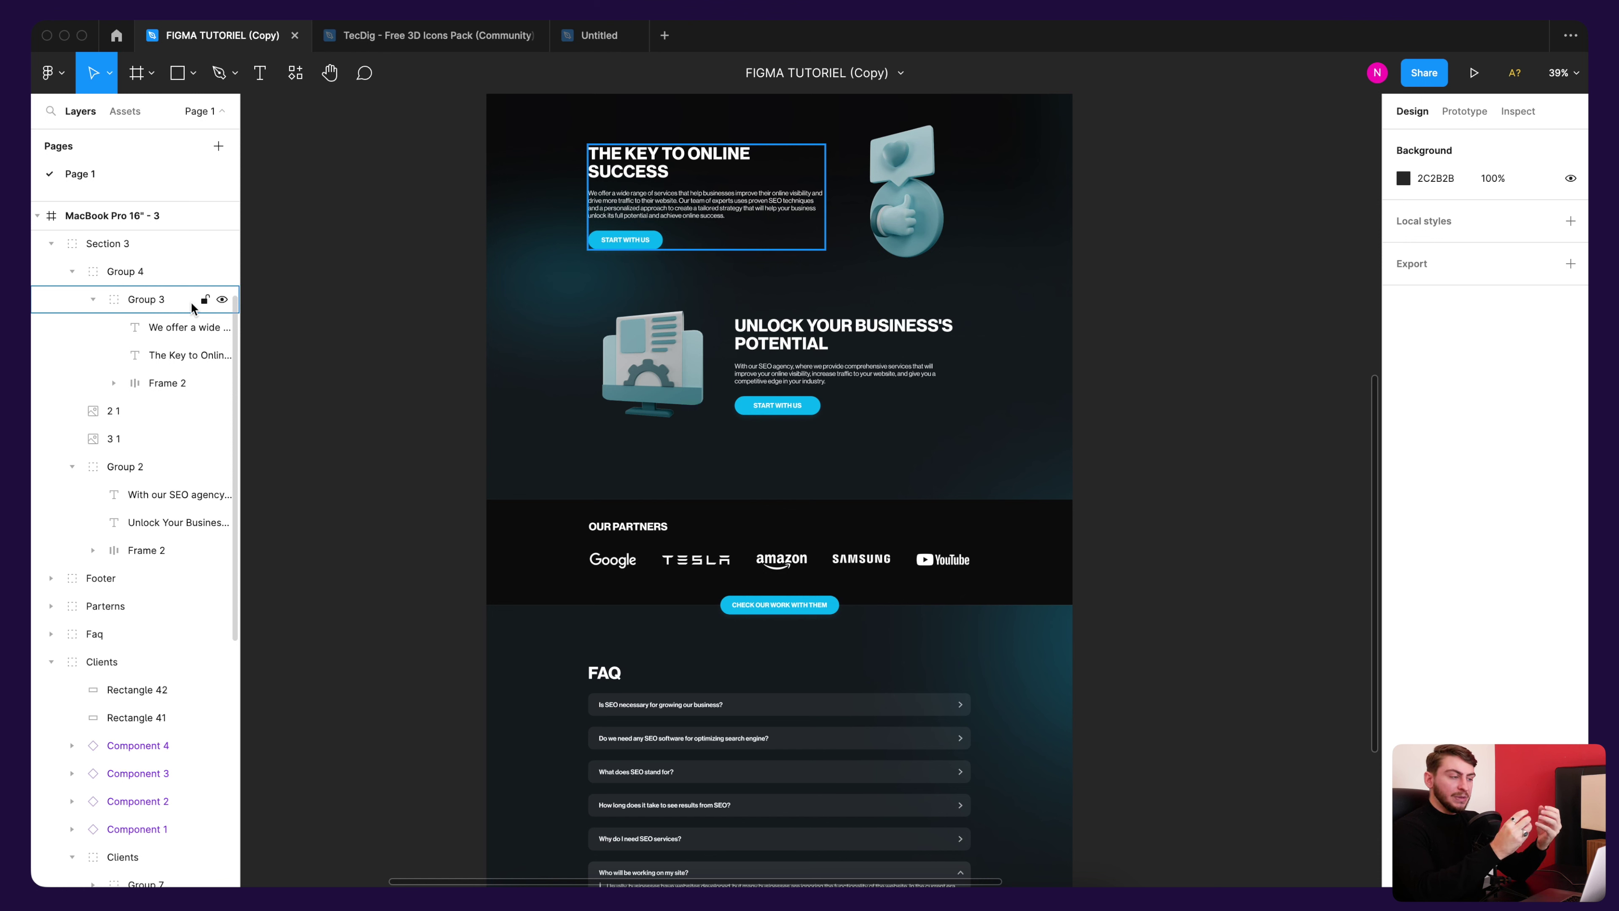
# Step: Remove '(Copy)' from the file title so it reads 'FIGMA TUTORIEL'
pyautogui.click(37, 216)
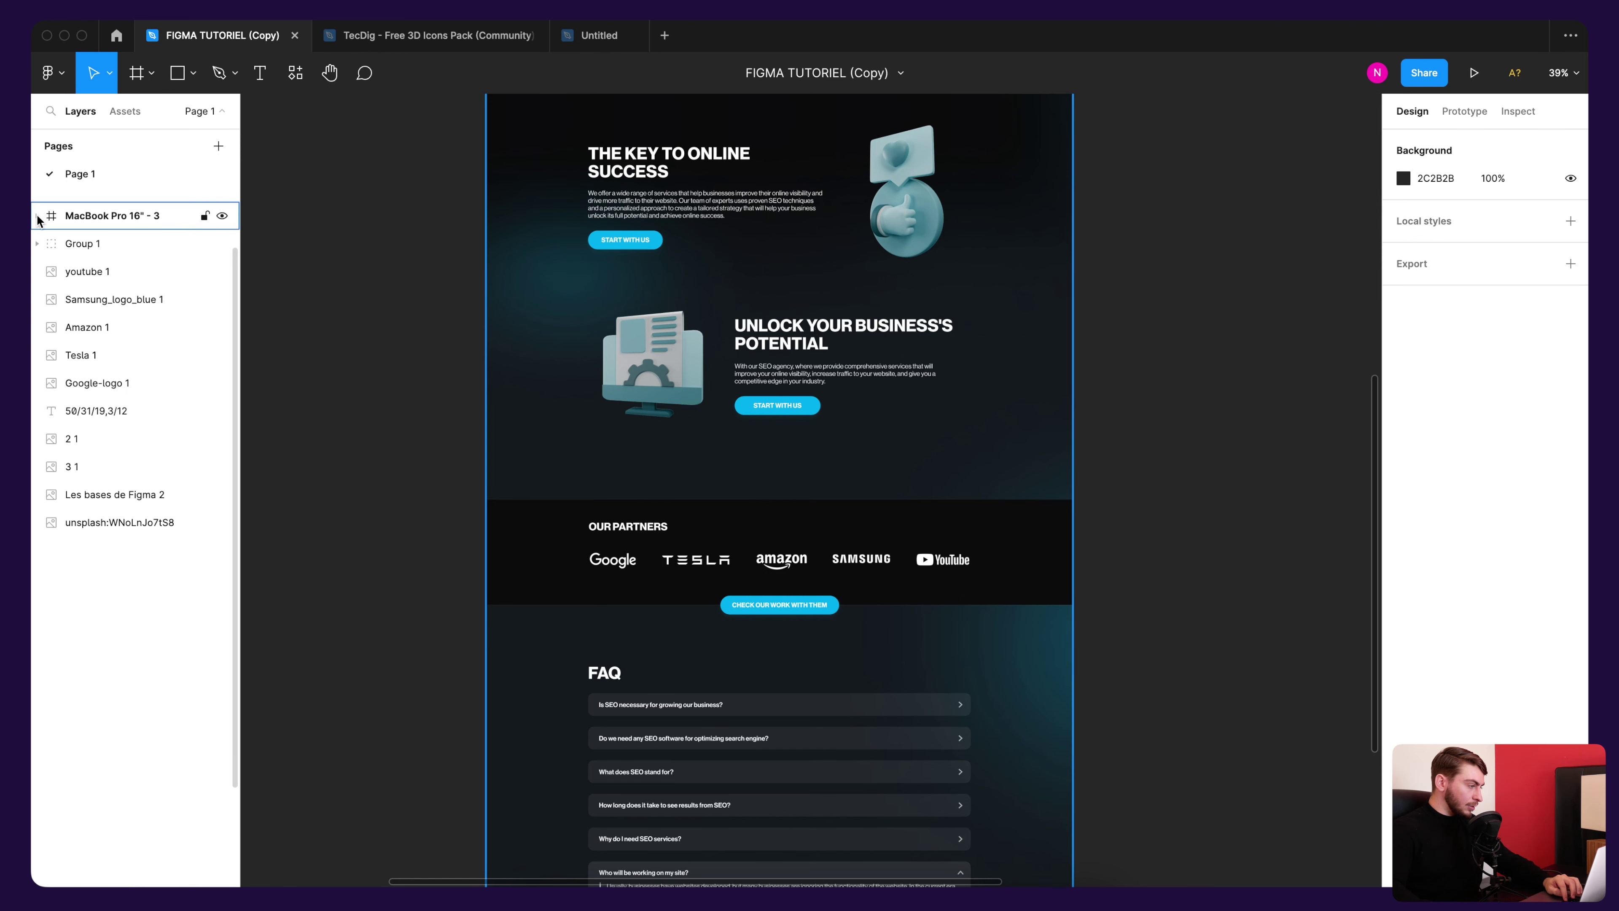
pyautogui.click(37, 216)
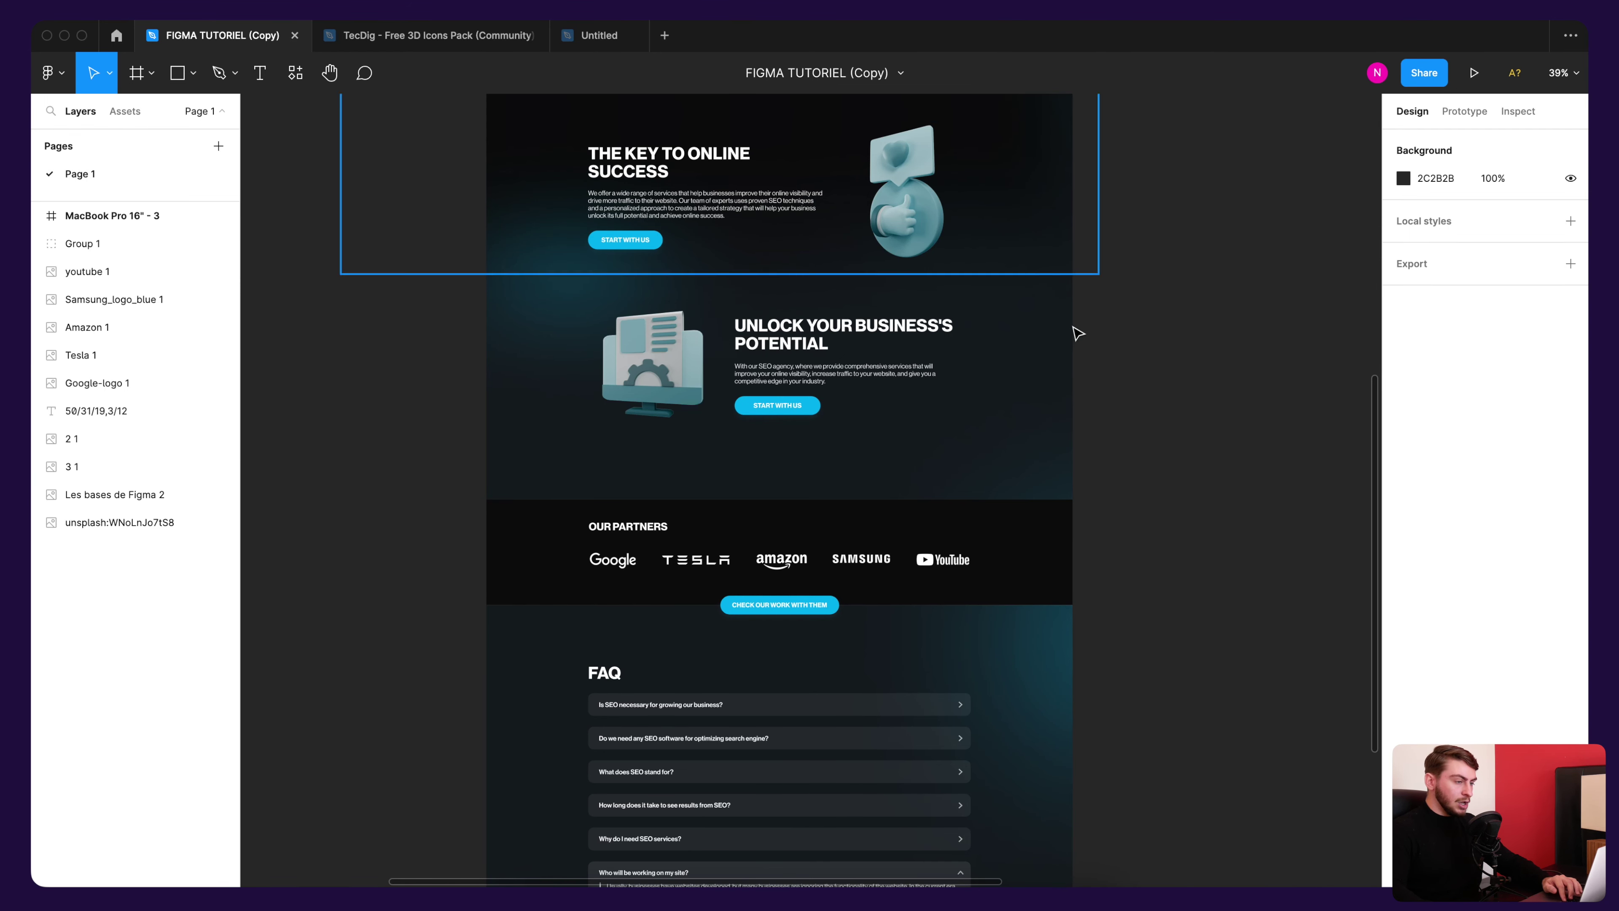
pyautogui.click(841, 70)
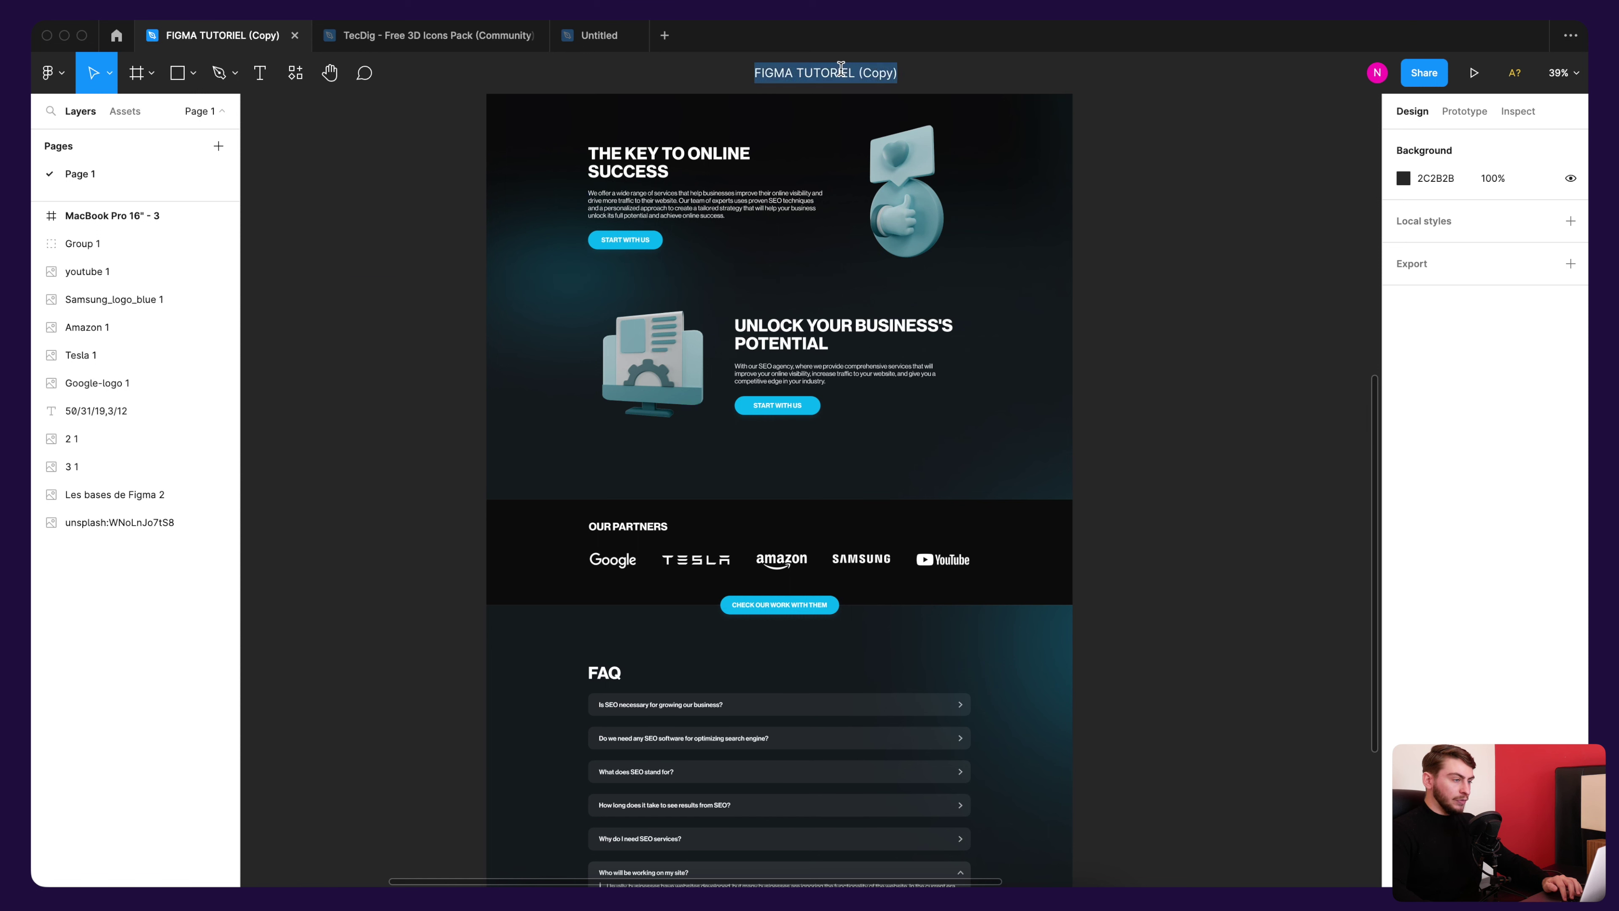
pyautogui.click(859, 74)
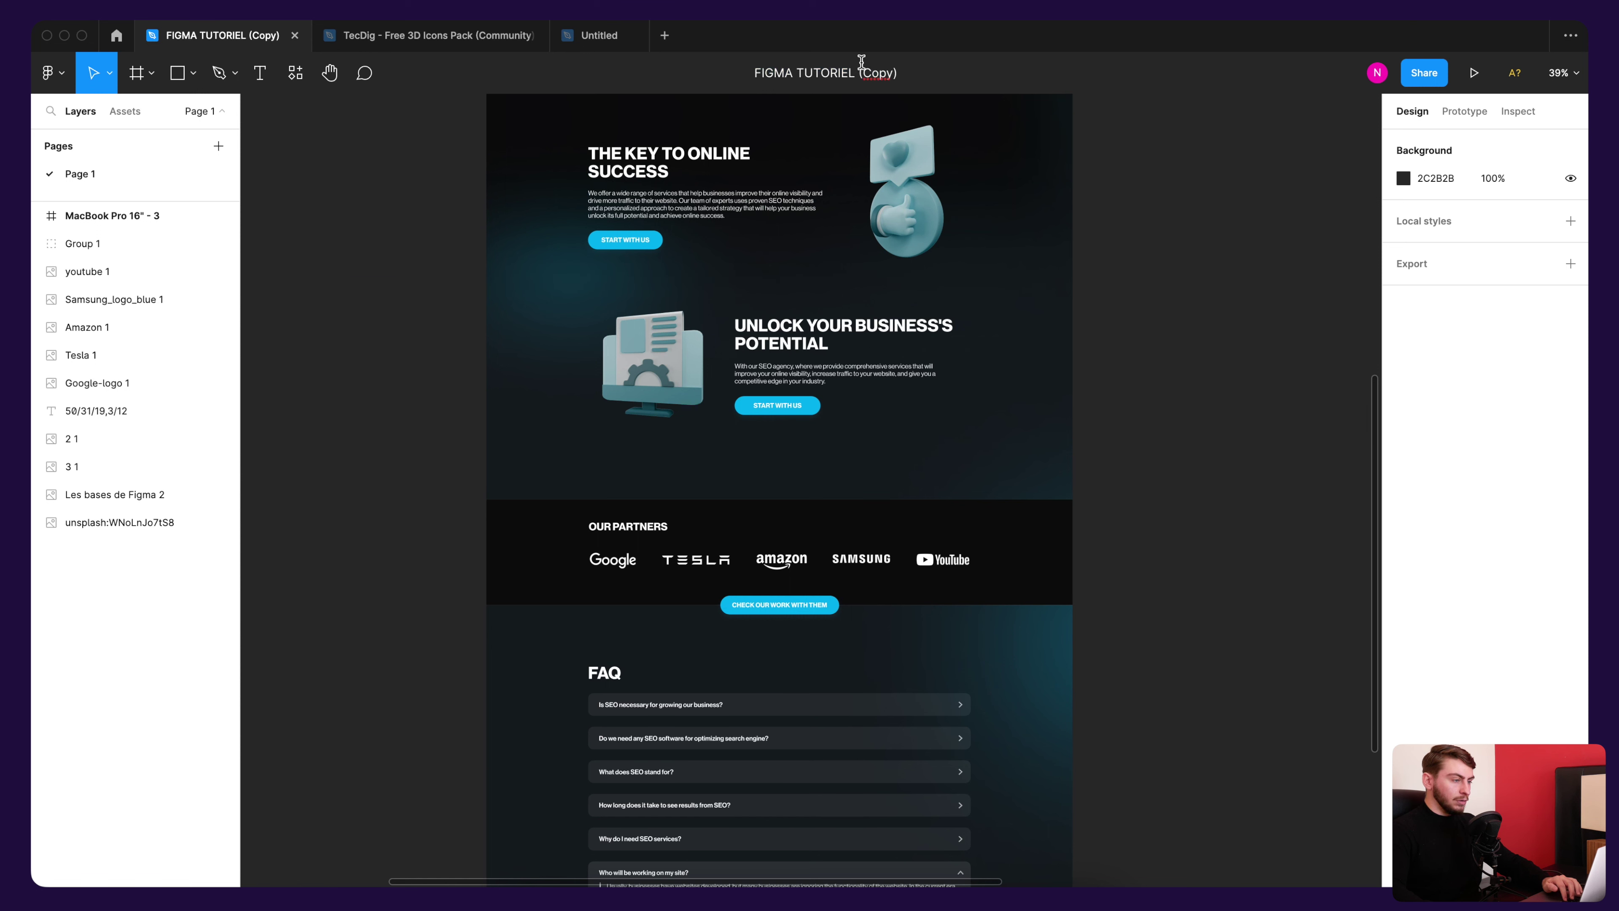
pyautogui.moveTo(858, 71); pyautogui.dragTo(980, 74)
pyautogui.press('BackSpace')
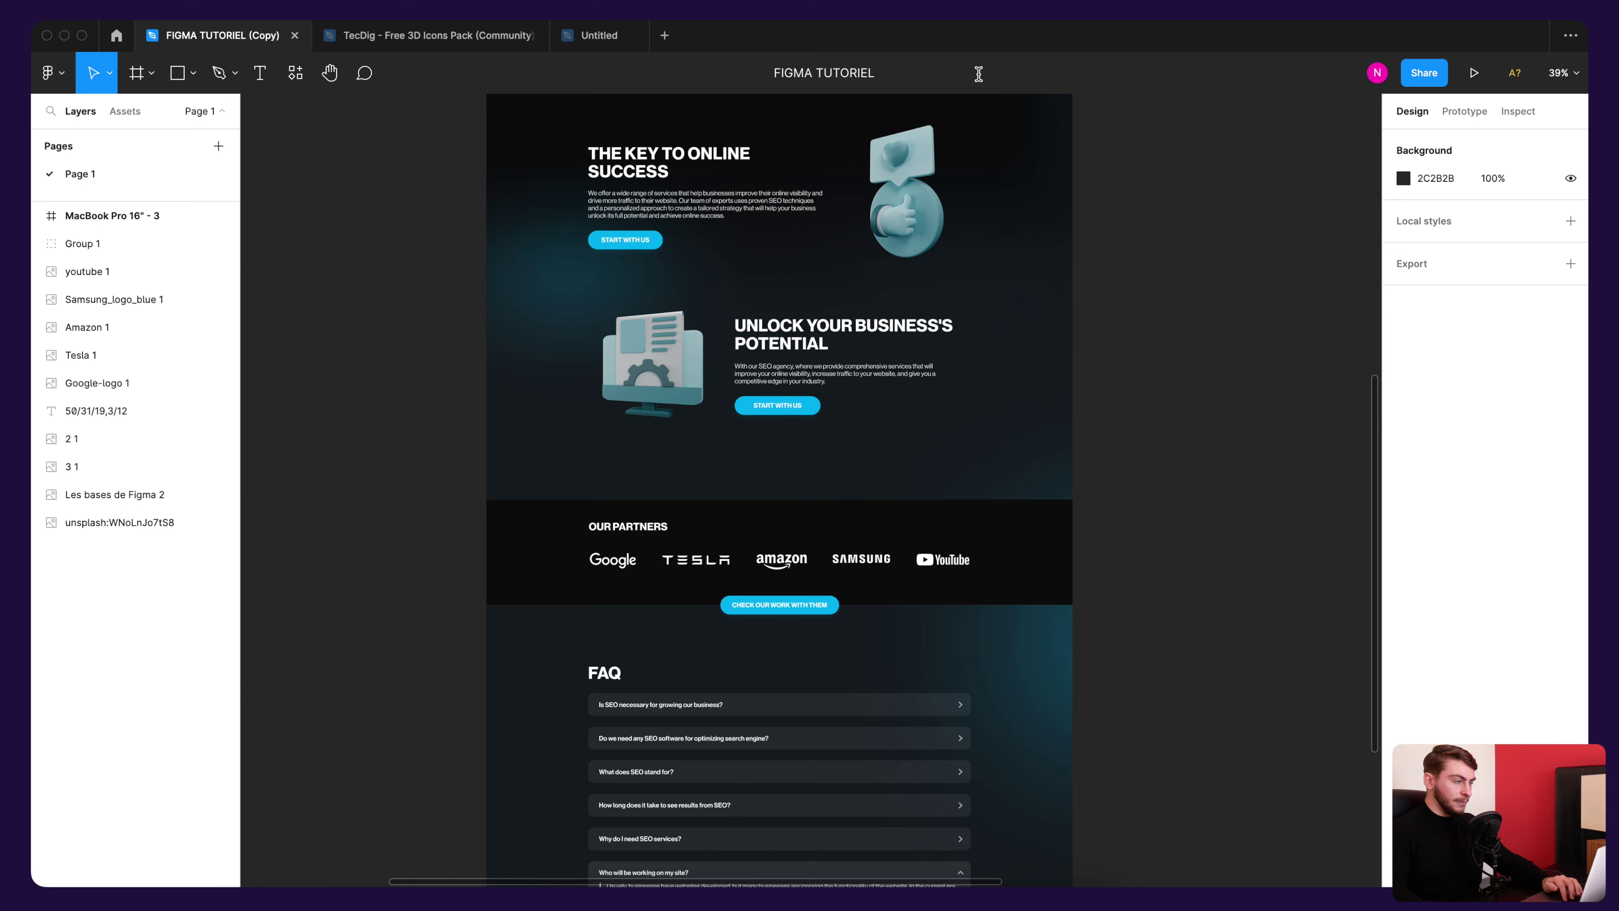
pyautogui.press('Return')
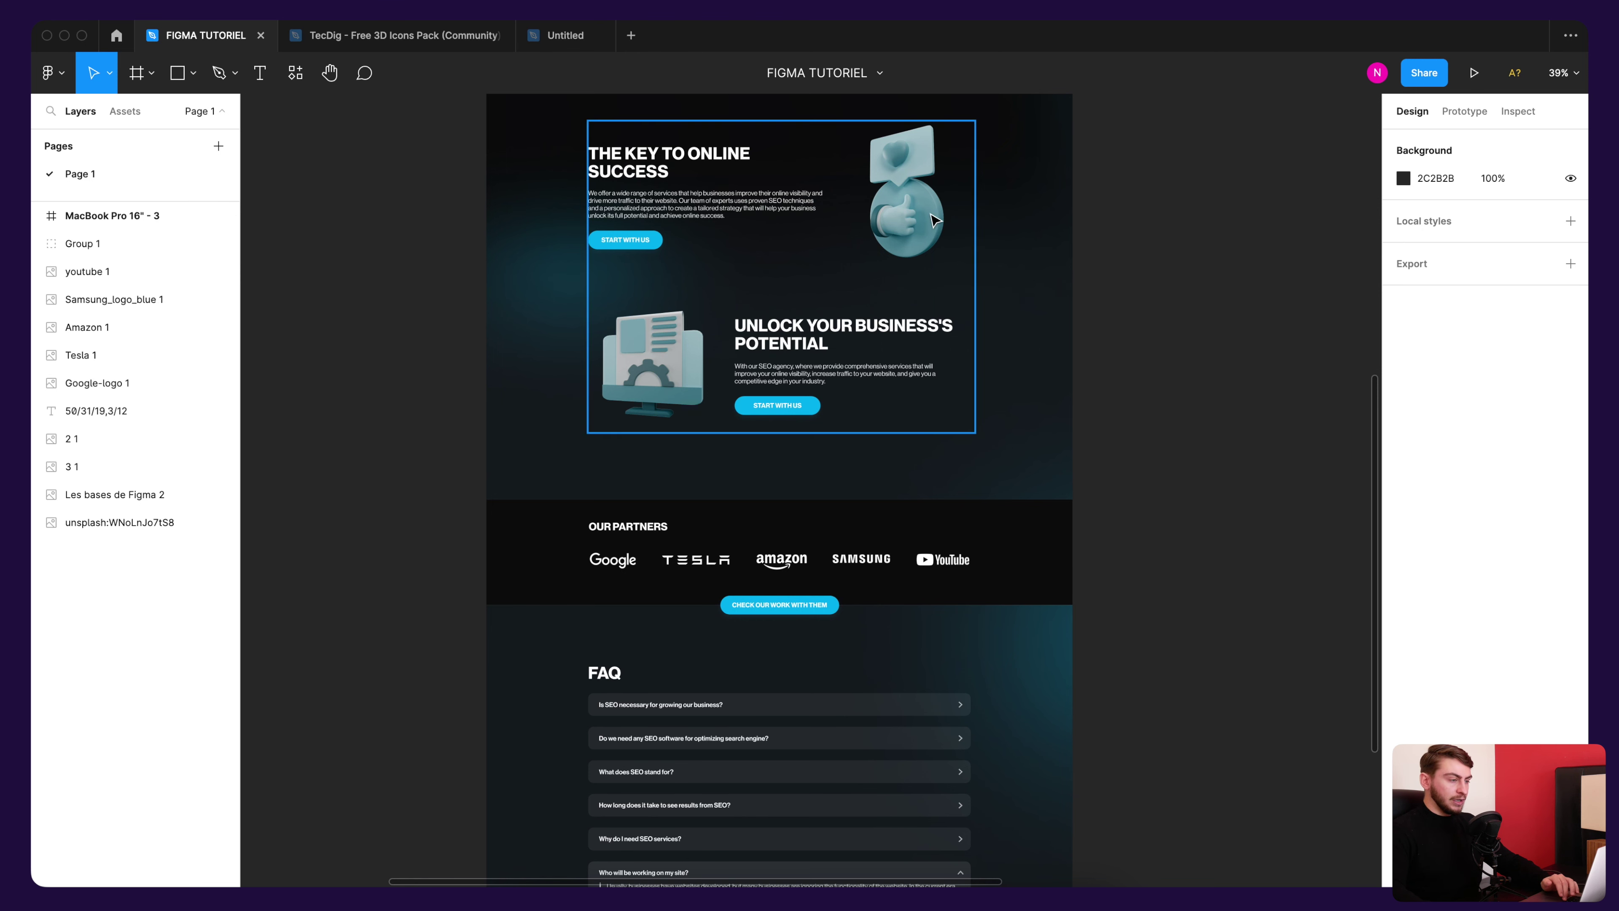
pyautogui.click(681, 164)
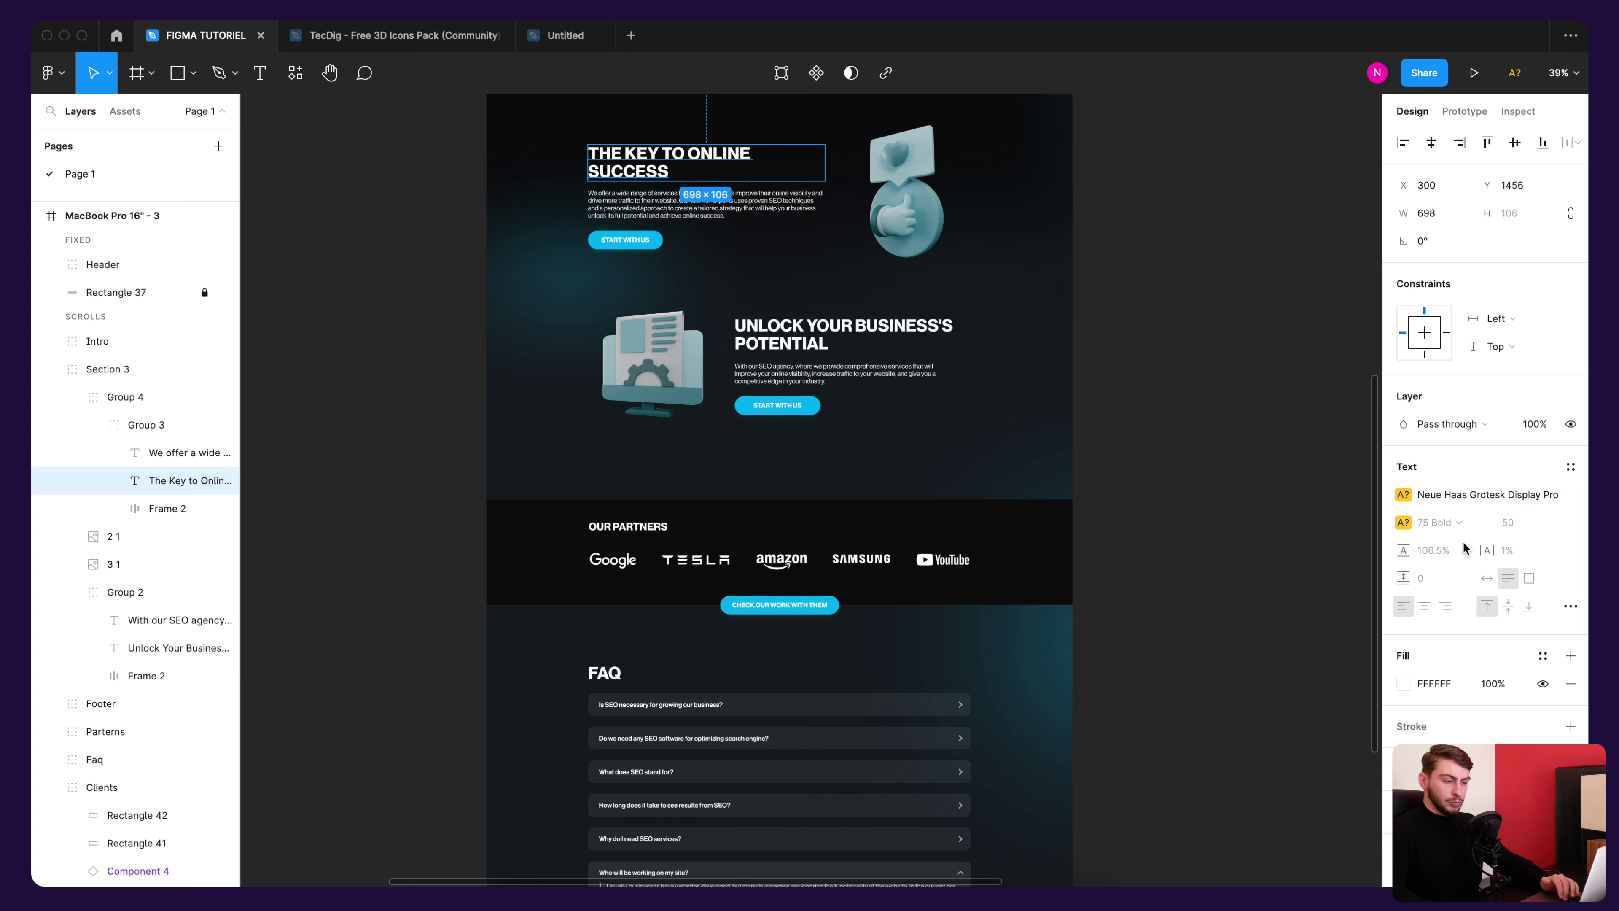
pyautogui.click(1401, 688)
pyautogui.click(1329, 580)
pyautogui.press('super+z')
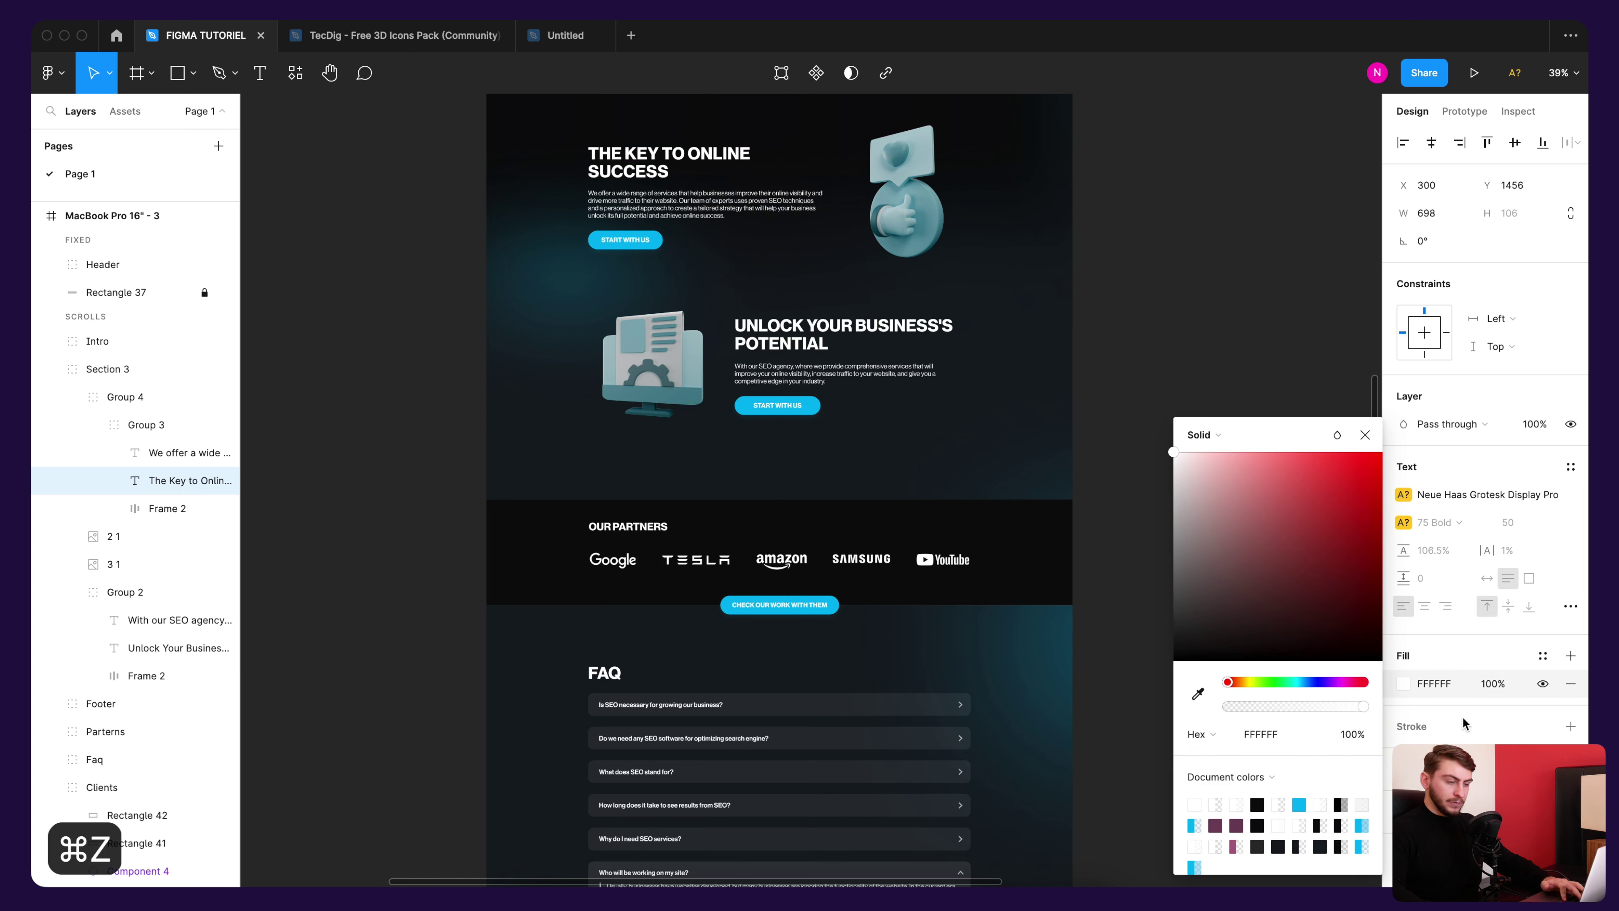
pyautogui.press('Escape')
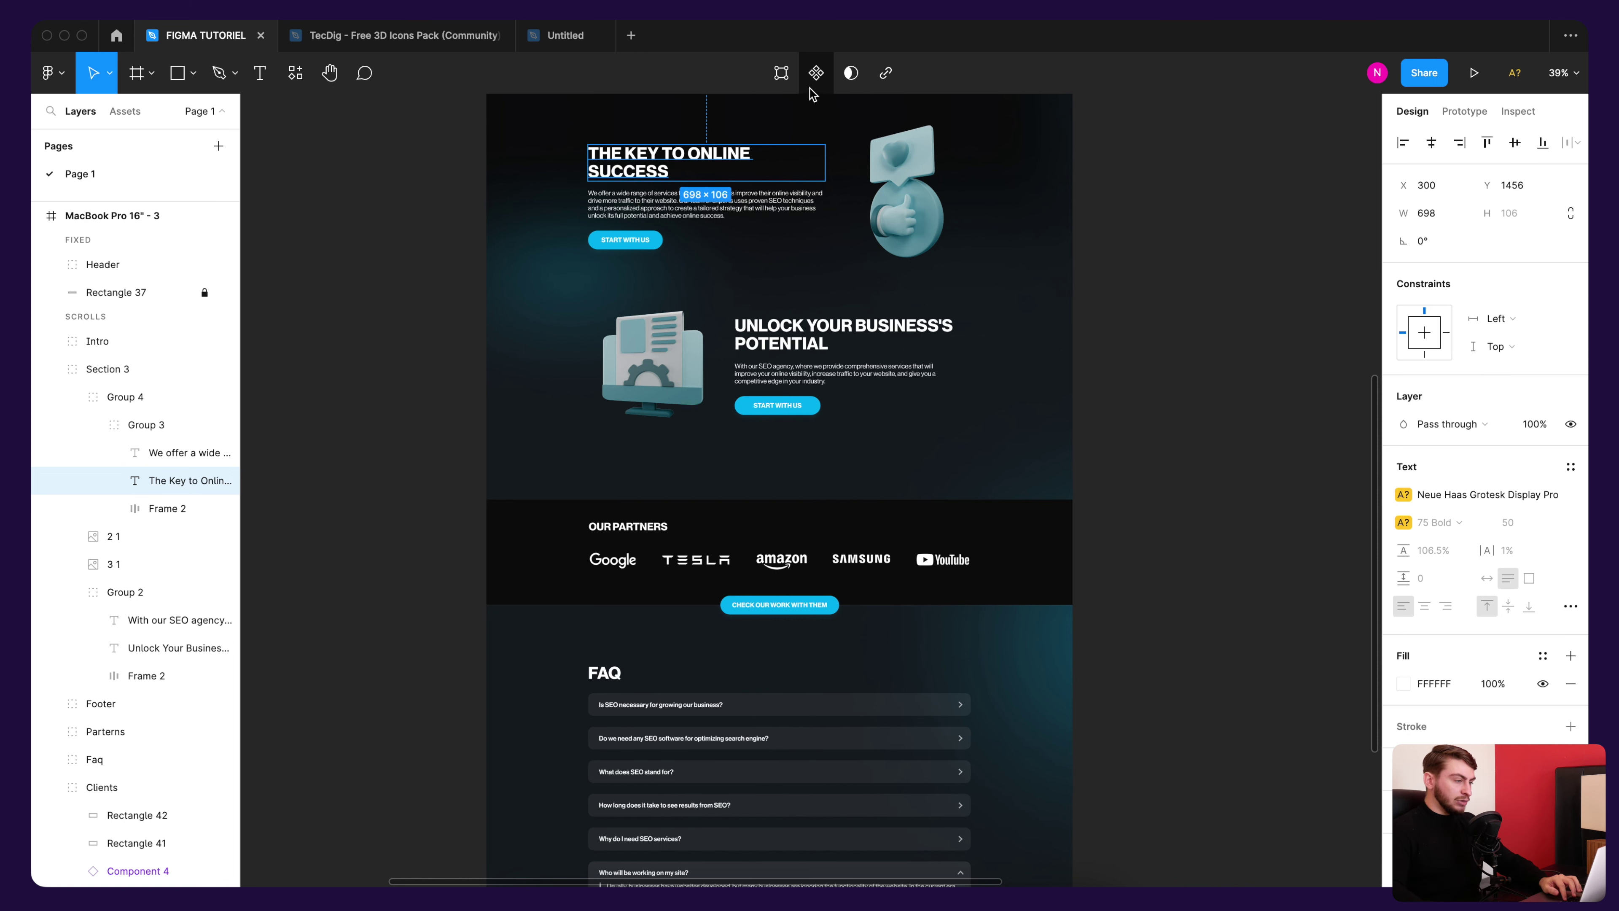
pyautogui.click(957, 145)
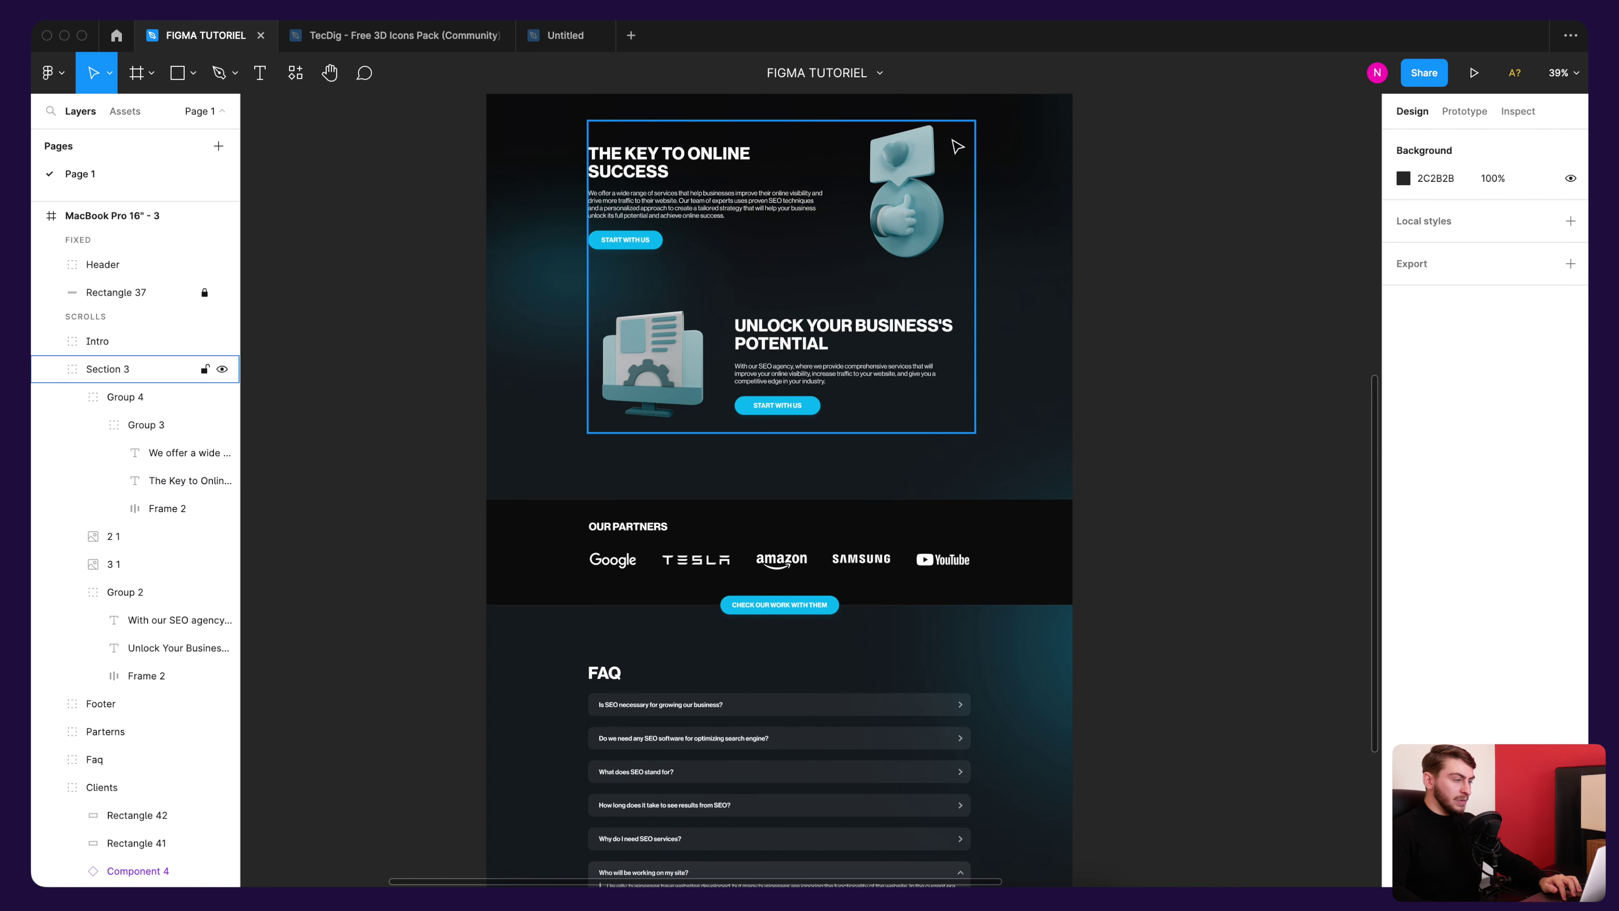
pyautogui.click(700, 169)
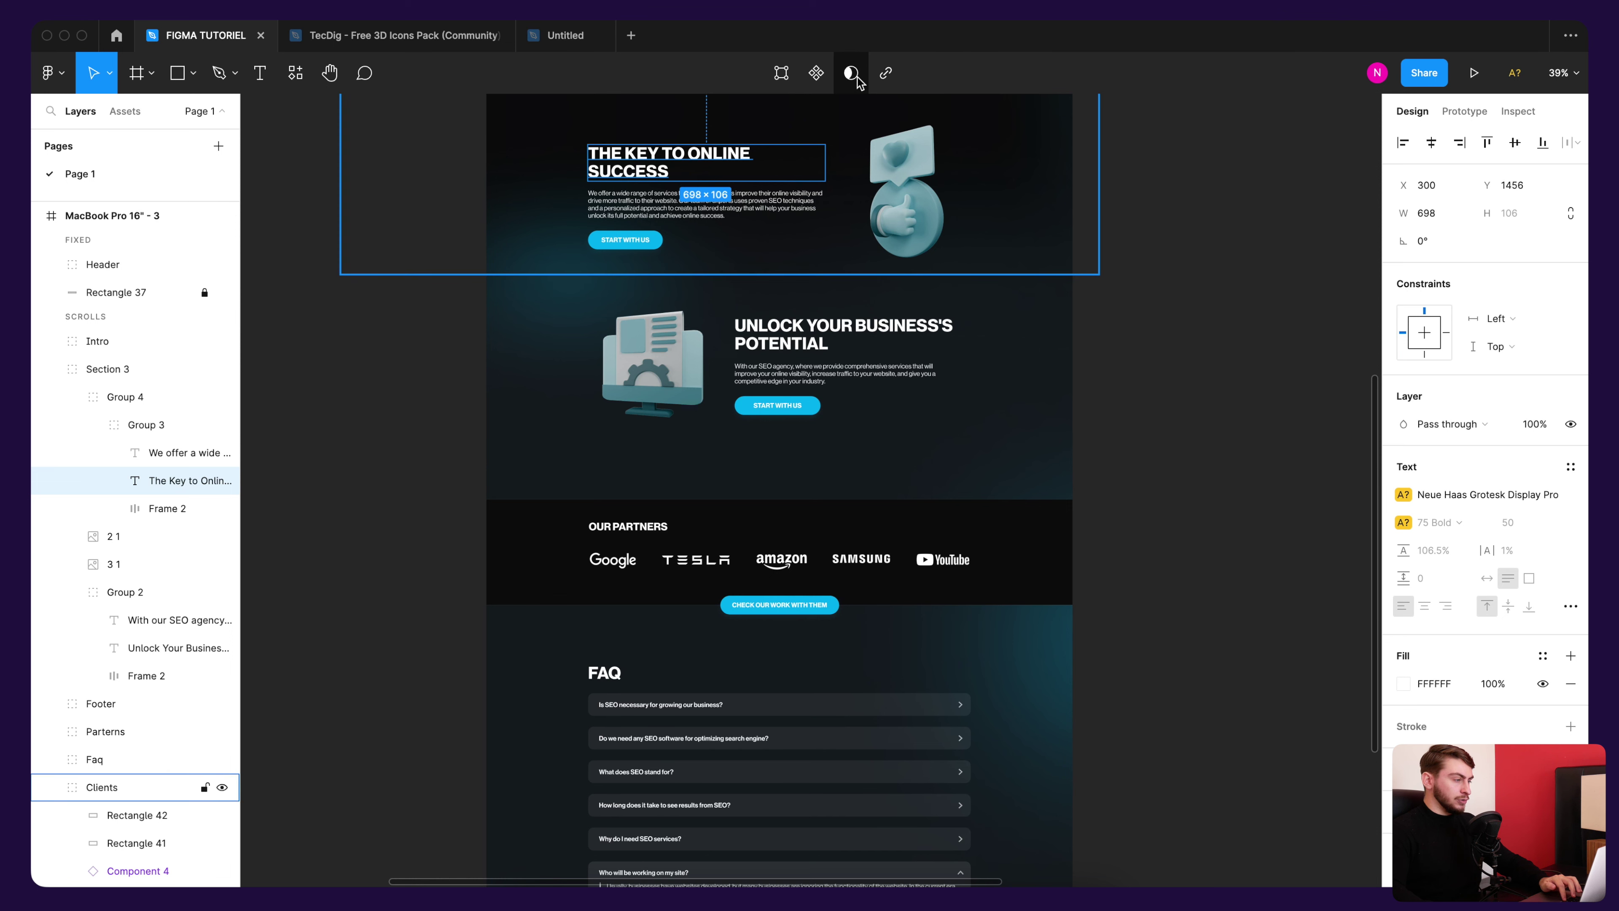
pyautogui.click(1237, 266)
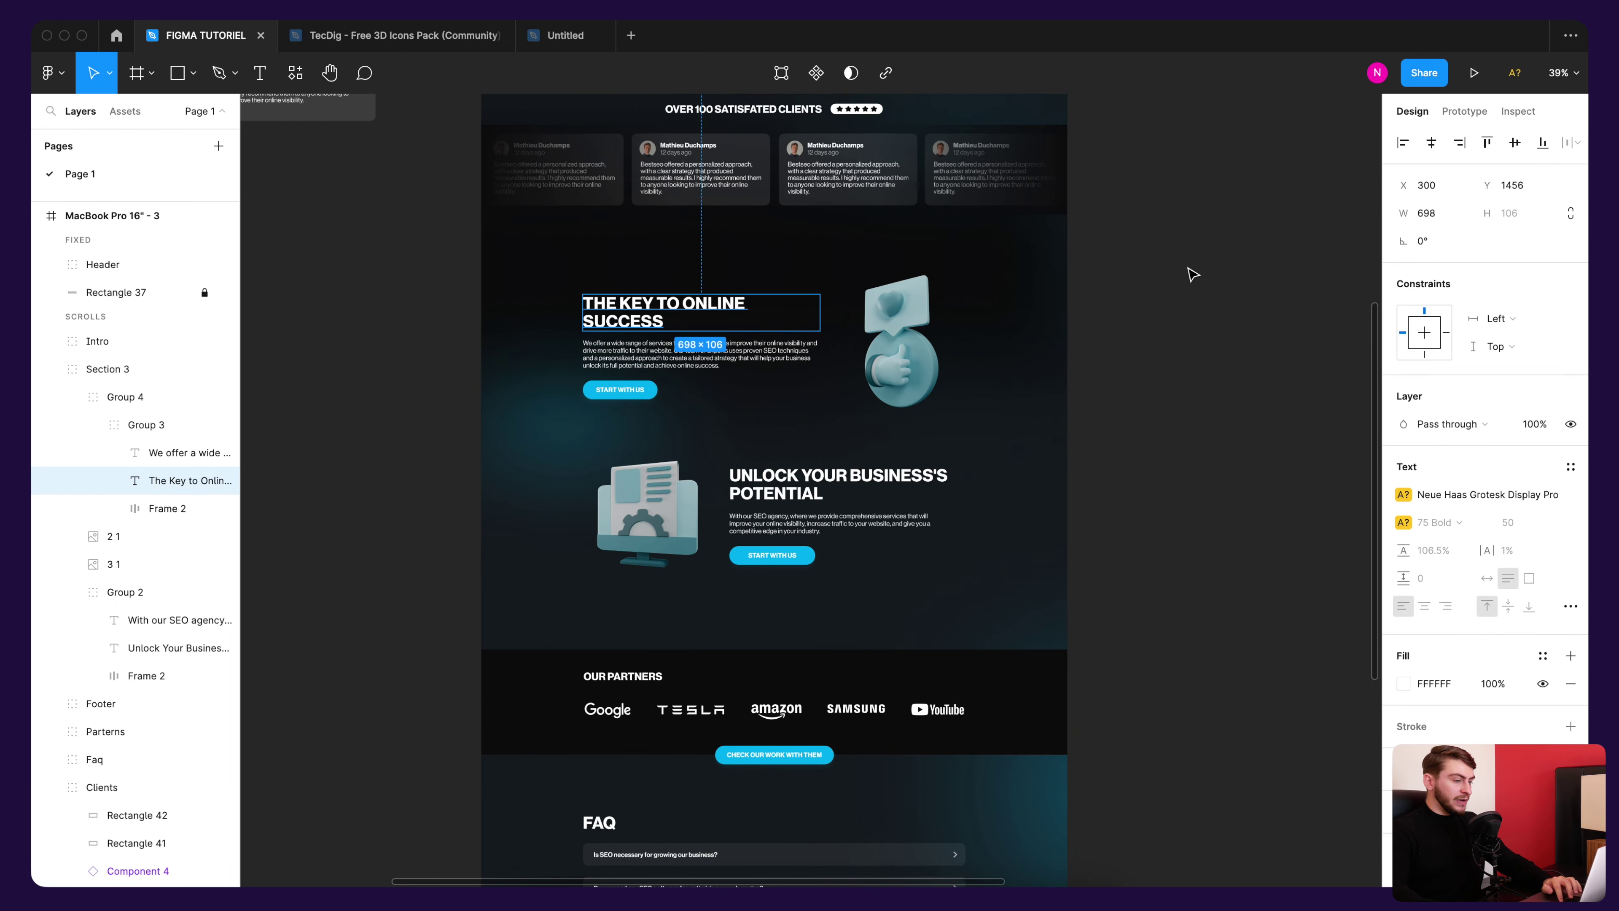
pyautogui.moveTo(1168, 299)
pyautogui.mouseDown()
pyautogui.moveTo(1177, 261)
pyautogui.moveTo(1249, 268)
pyautogui.mouseUp()
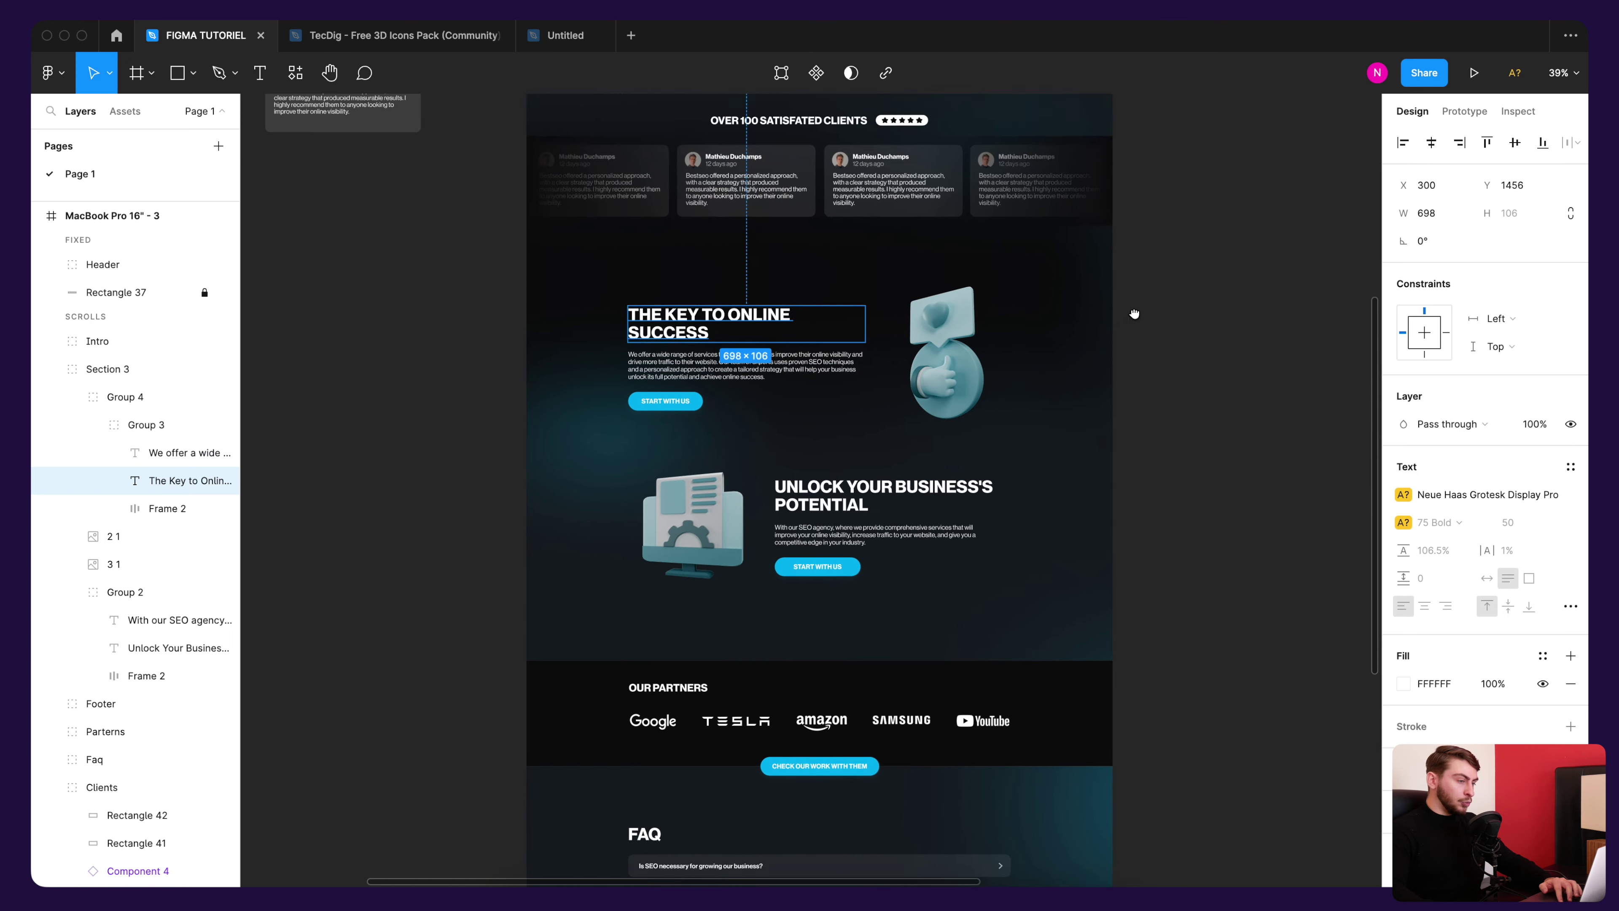
pyautogui.scroll(8, 1132, 310)
pyautogui.scroll(2, 1101, 378)
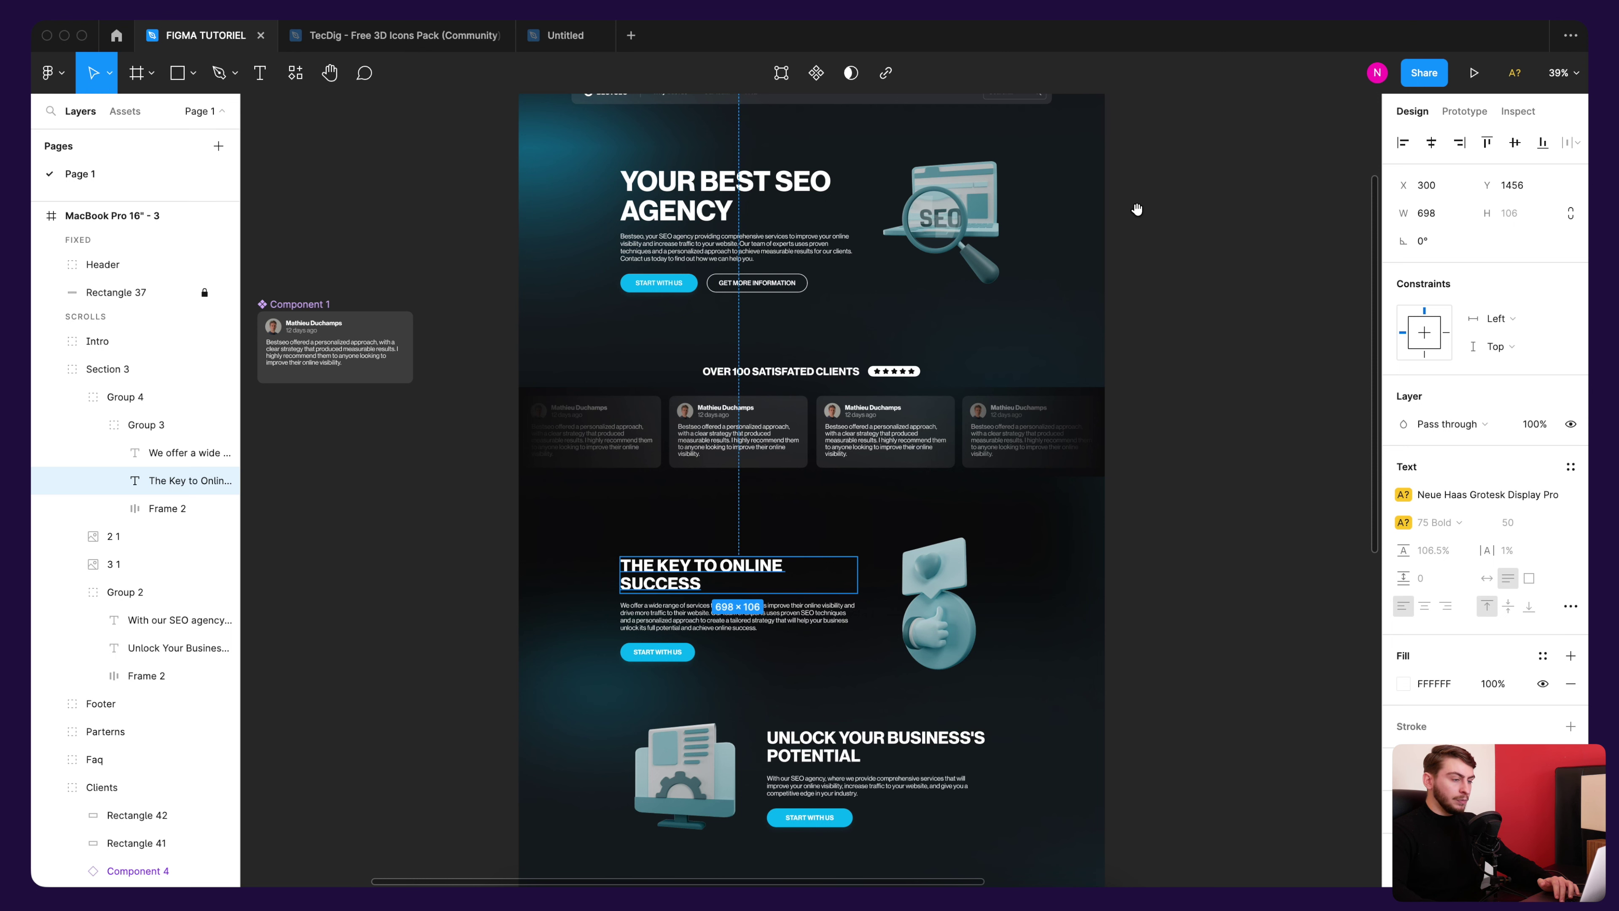
pyautogui.scroll(-2, 1157, 300)
pyautogui.scroll(-2, 1156, 308)
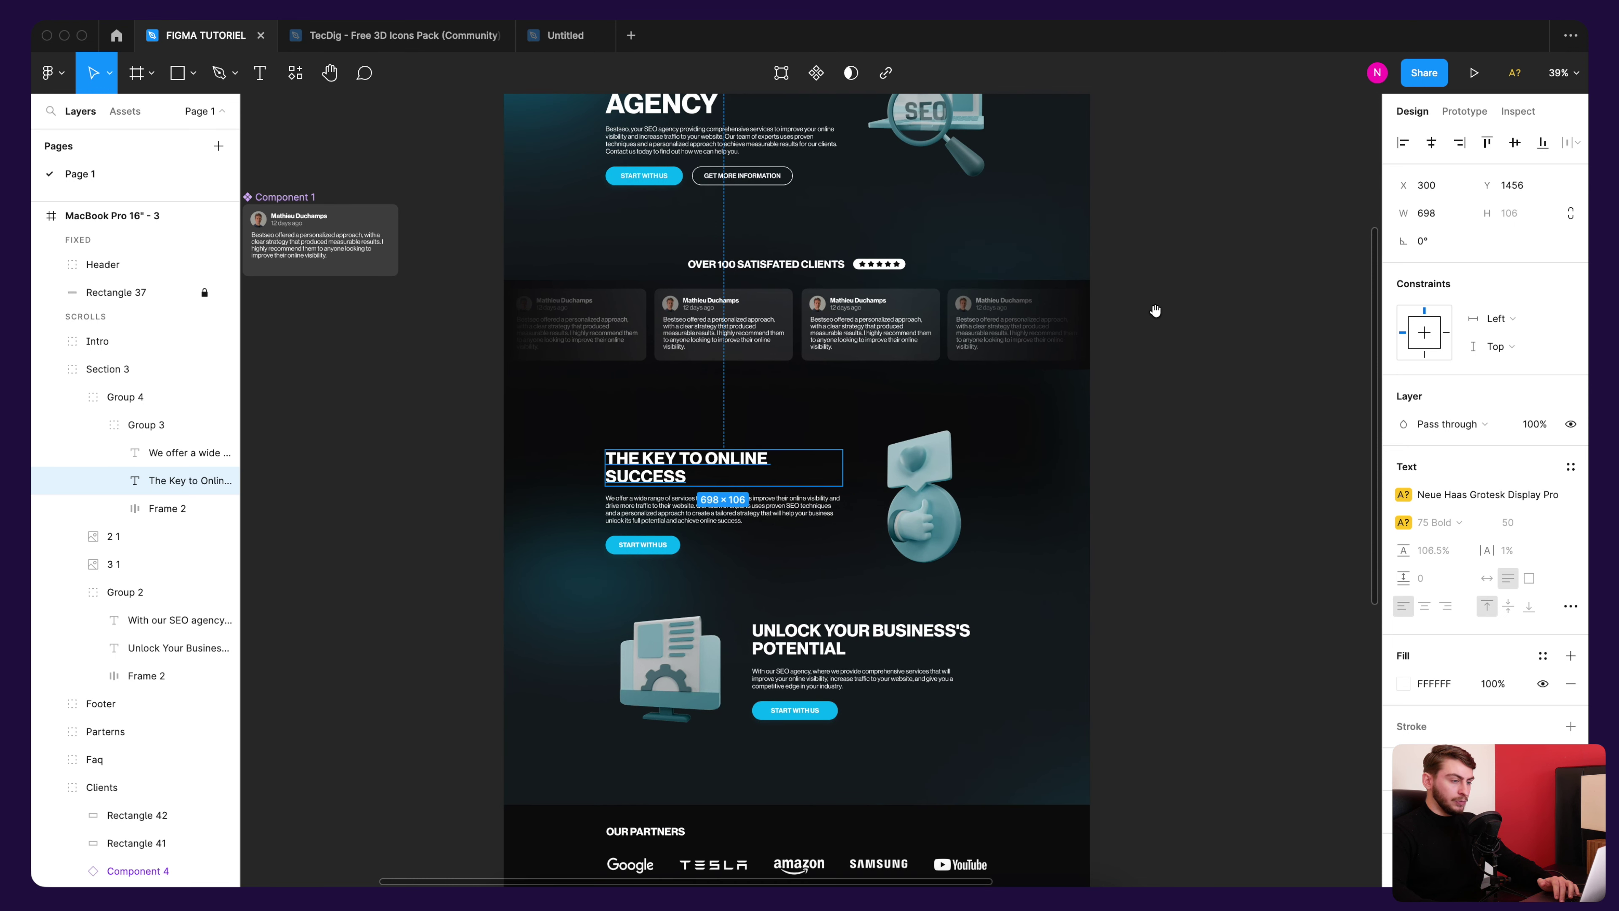
pyautogui.scroll(-2, 1192, 290)
pyautogui.scroll(2, 708, 347)
pyautogui.scroll(3, 765, 325)
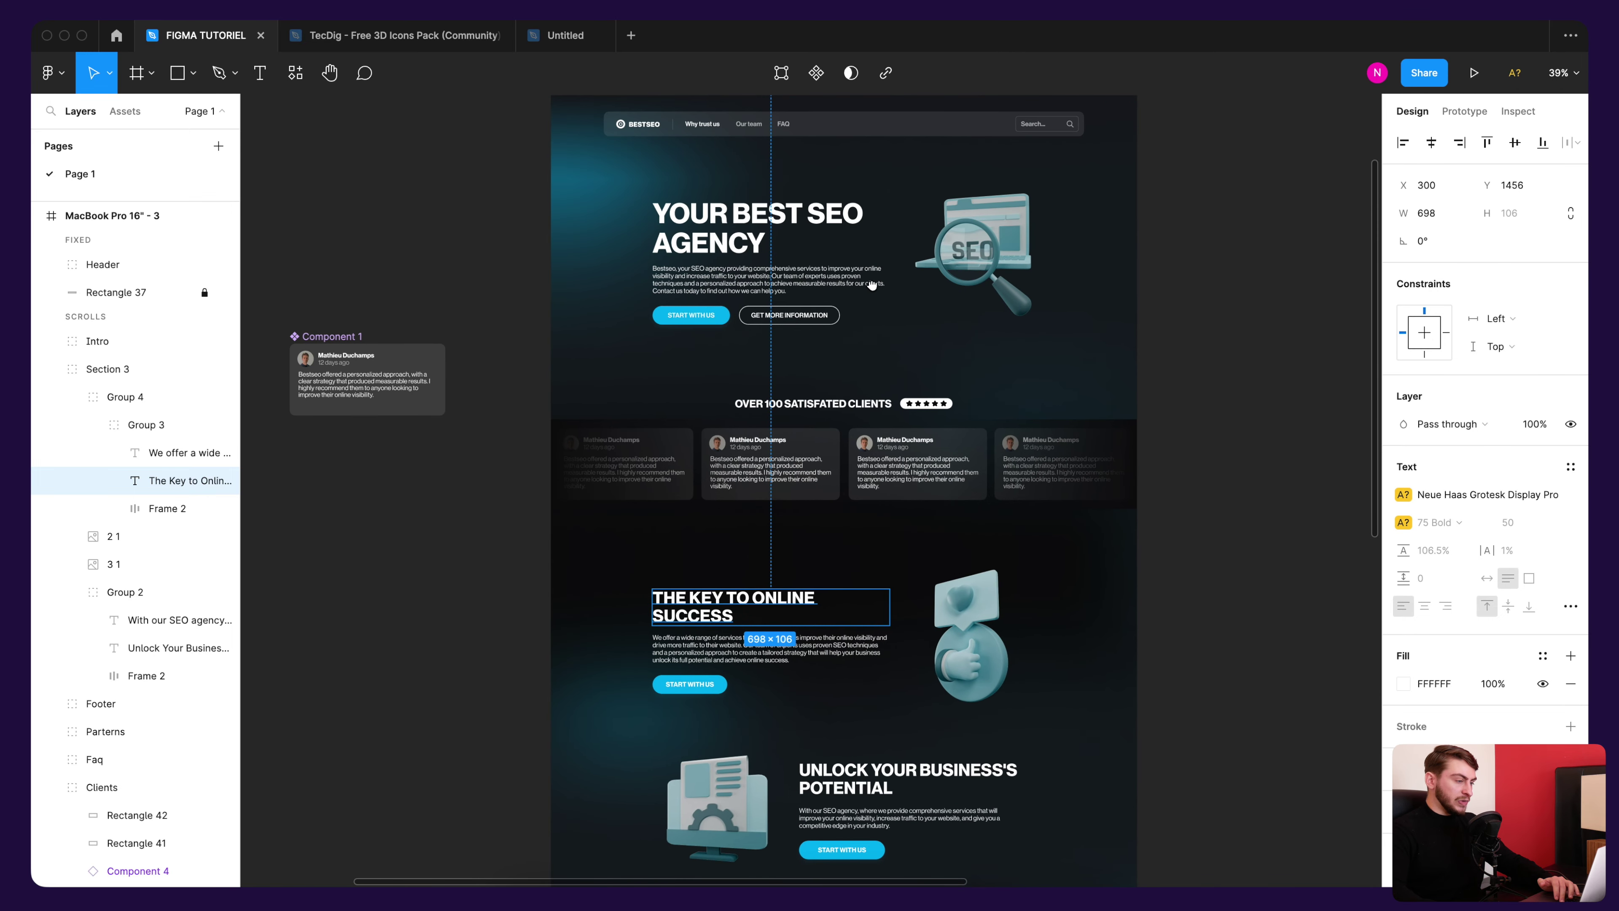
pyautogui.scroll(1, 843, 299)
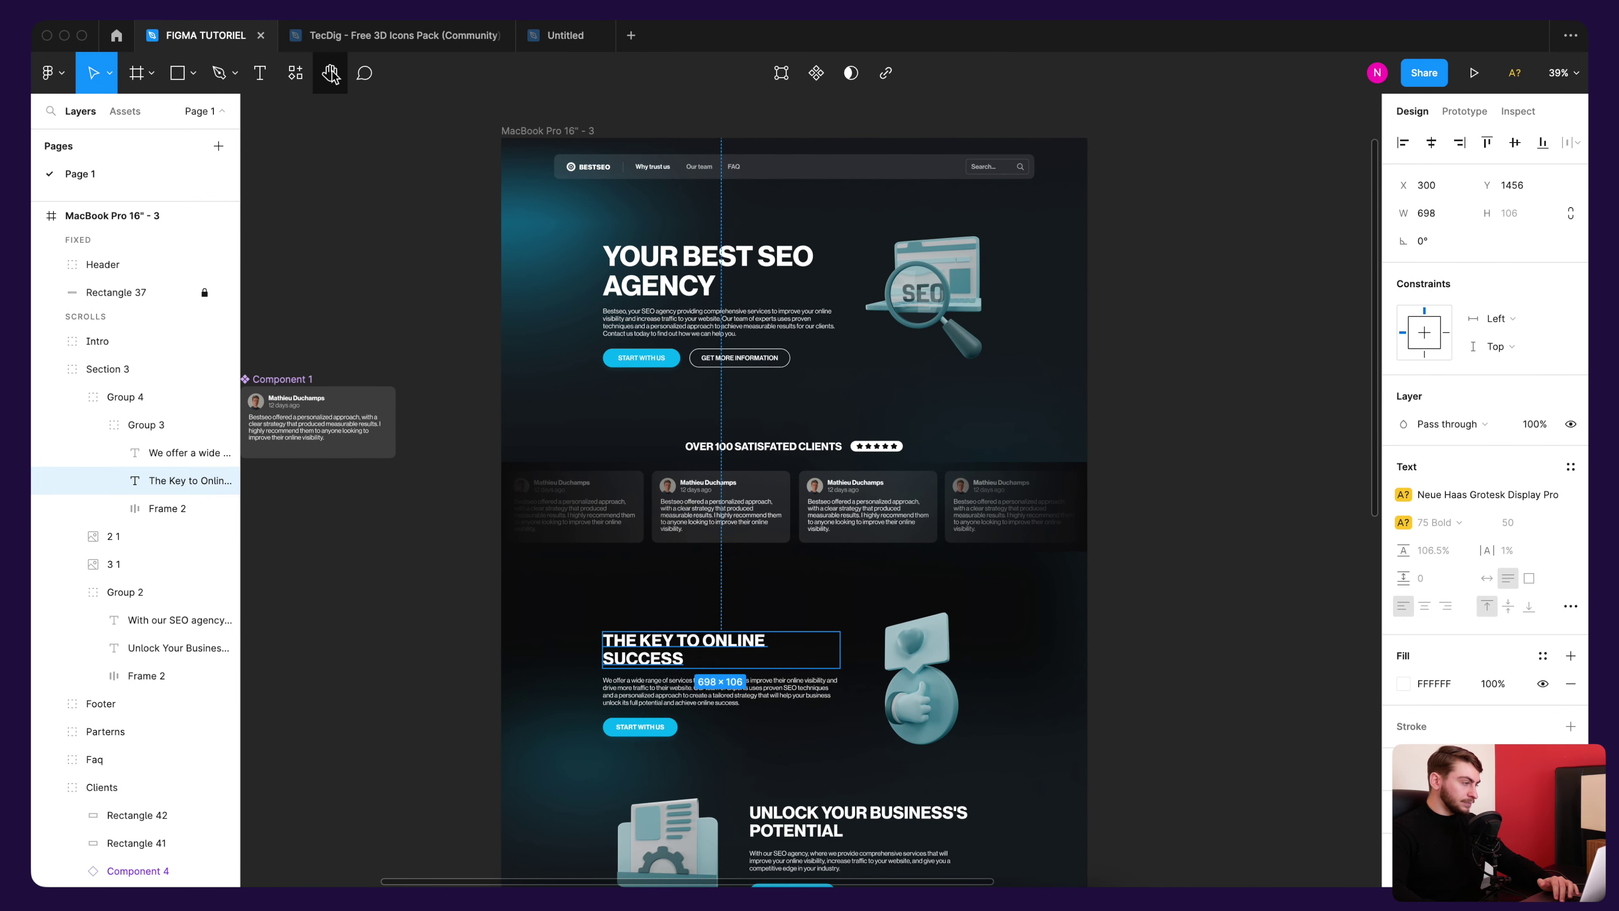
pyautogui.click(339, 85)
pyautogui.scroll(-1, 420, 272)
pyautogui.scroll(-1, 459, 271)
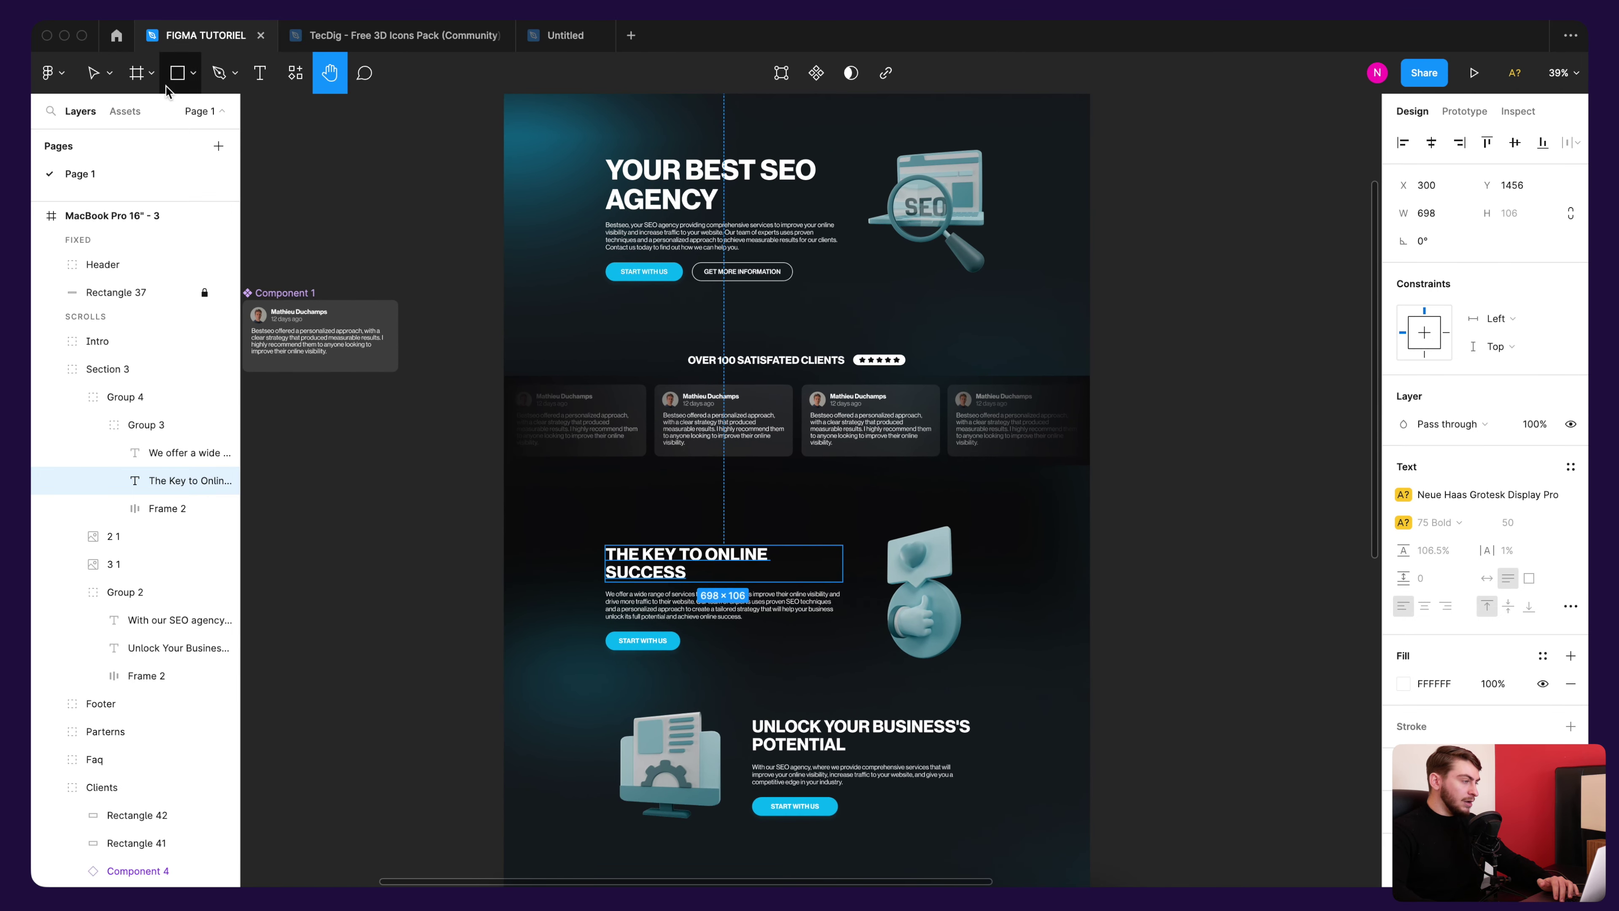
pyautogui.click(94, 72)
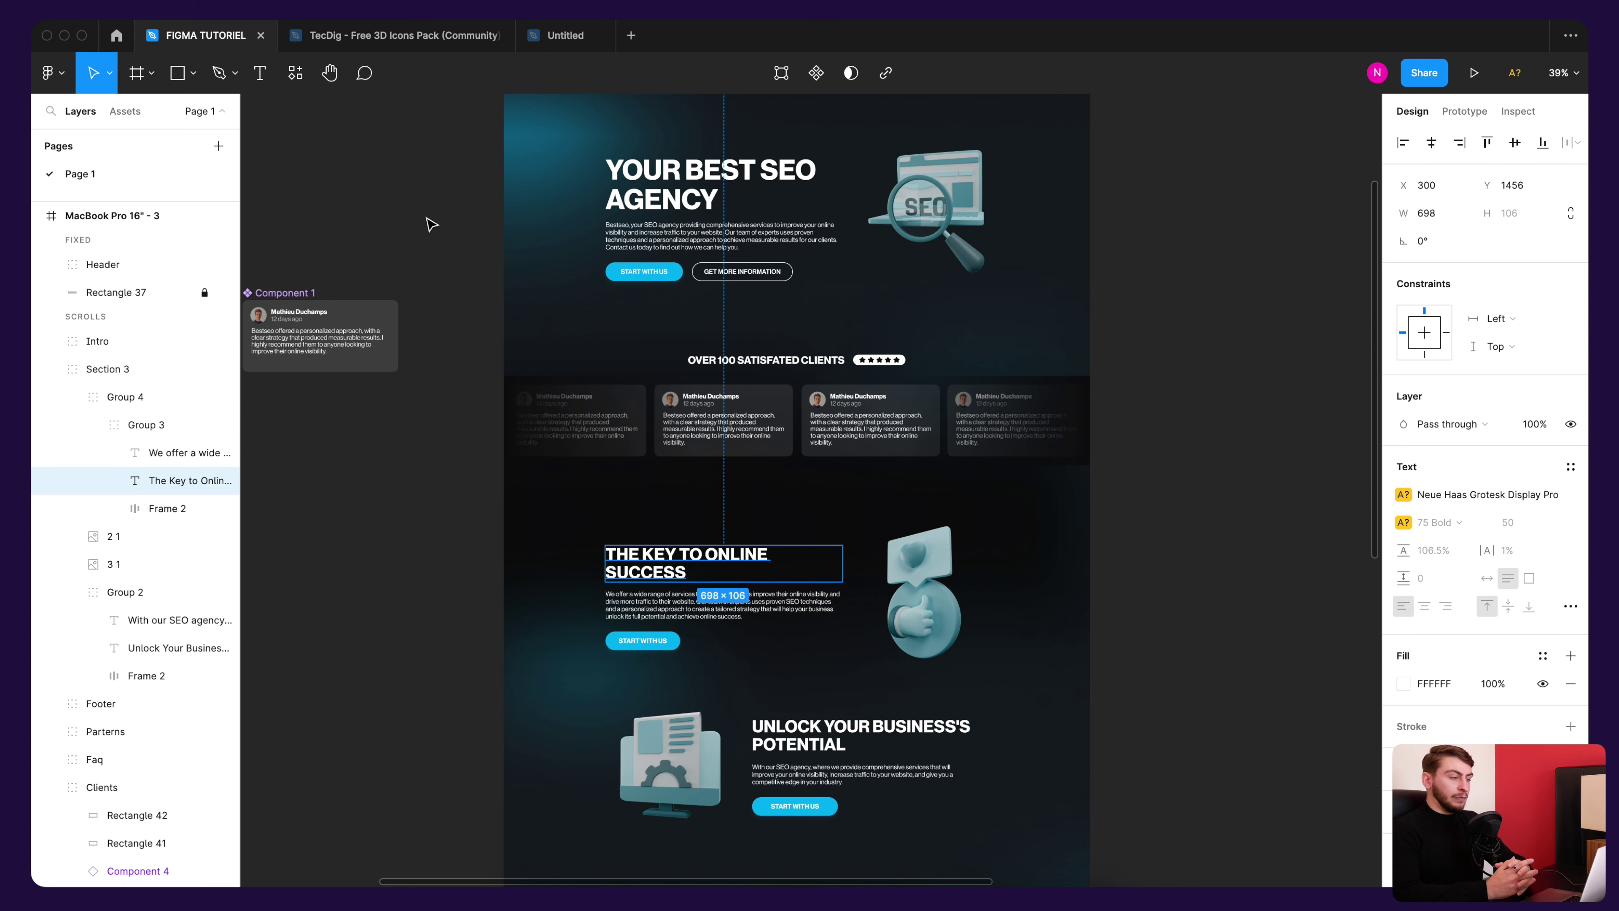
pyautogui.click(411, 211)
pyautogui.scroll(-5, 410, 613)
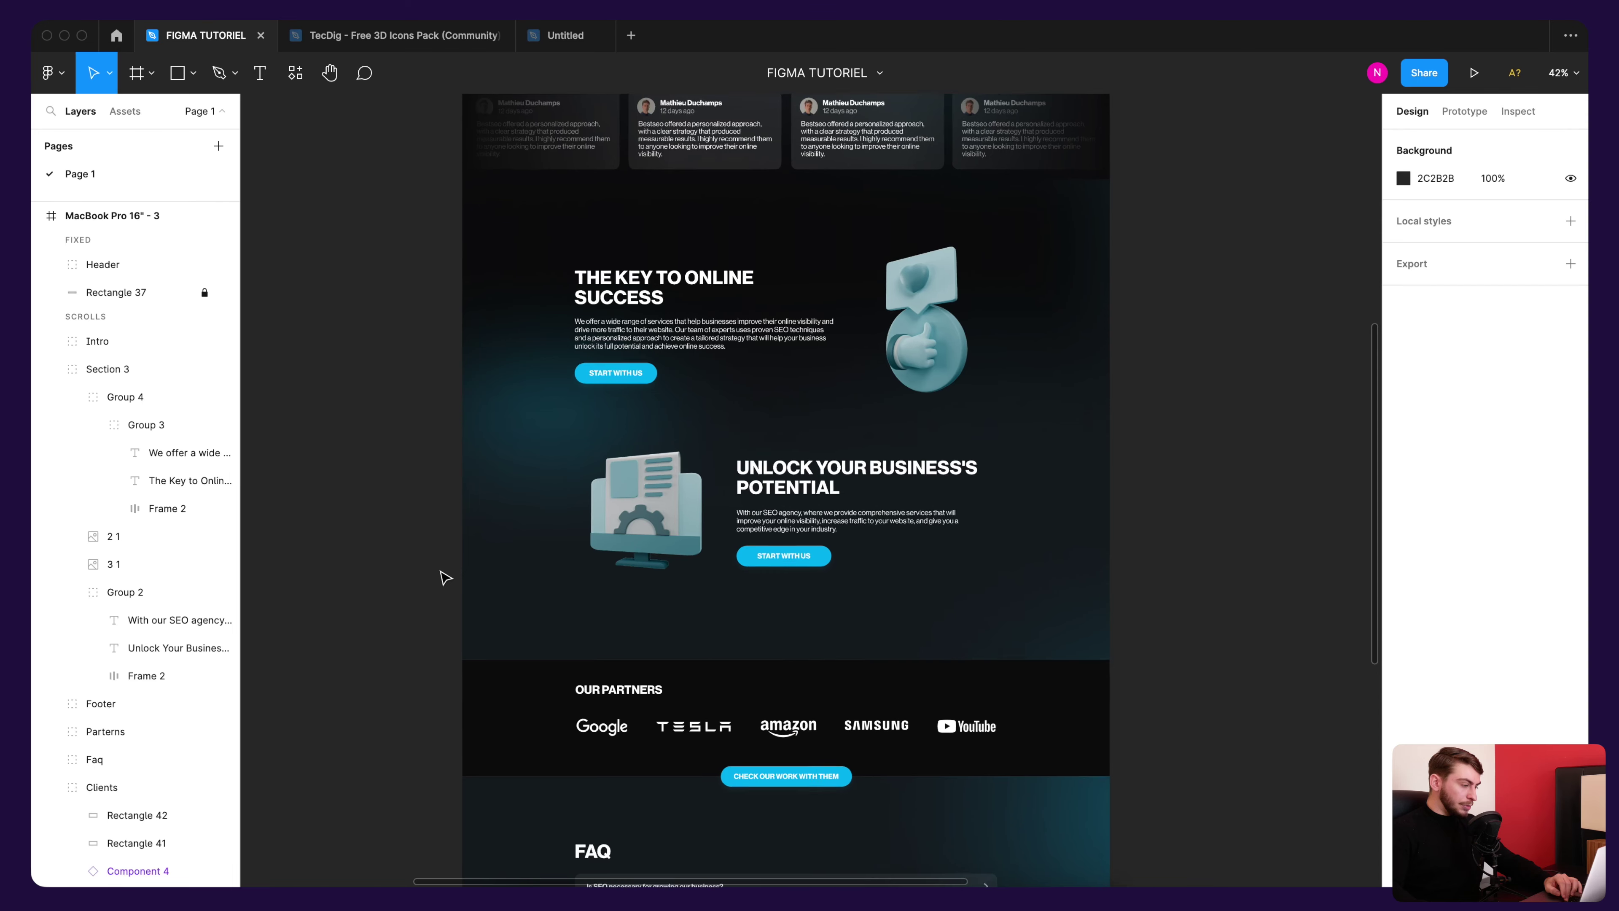
pyautogui.keyDown('ctrl'); pyautogui.scroll(3, 444, 574); pyautogui.keyUp('ctrl')
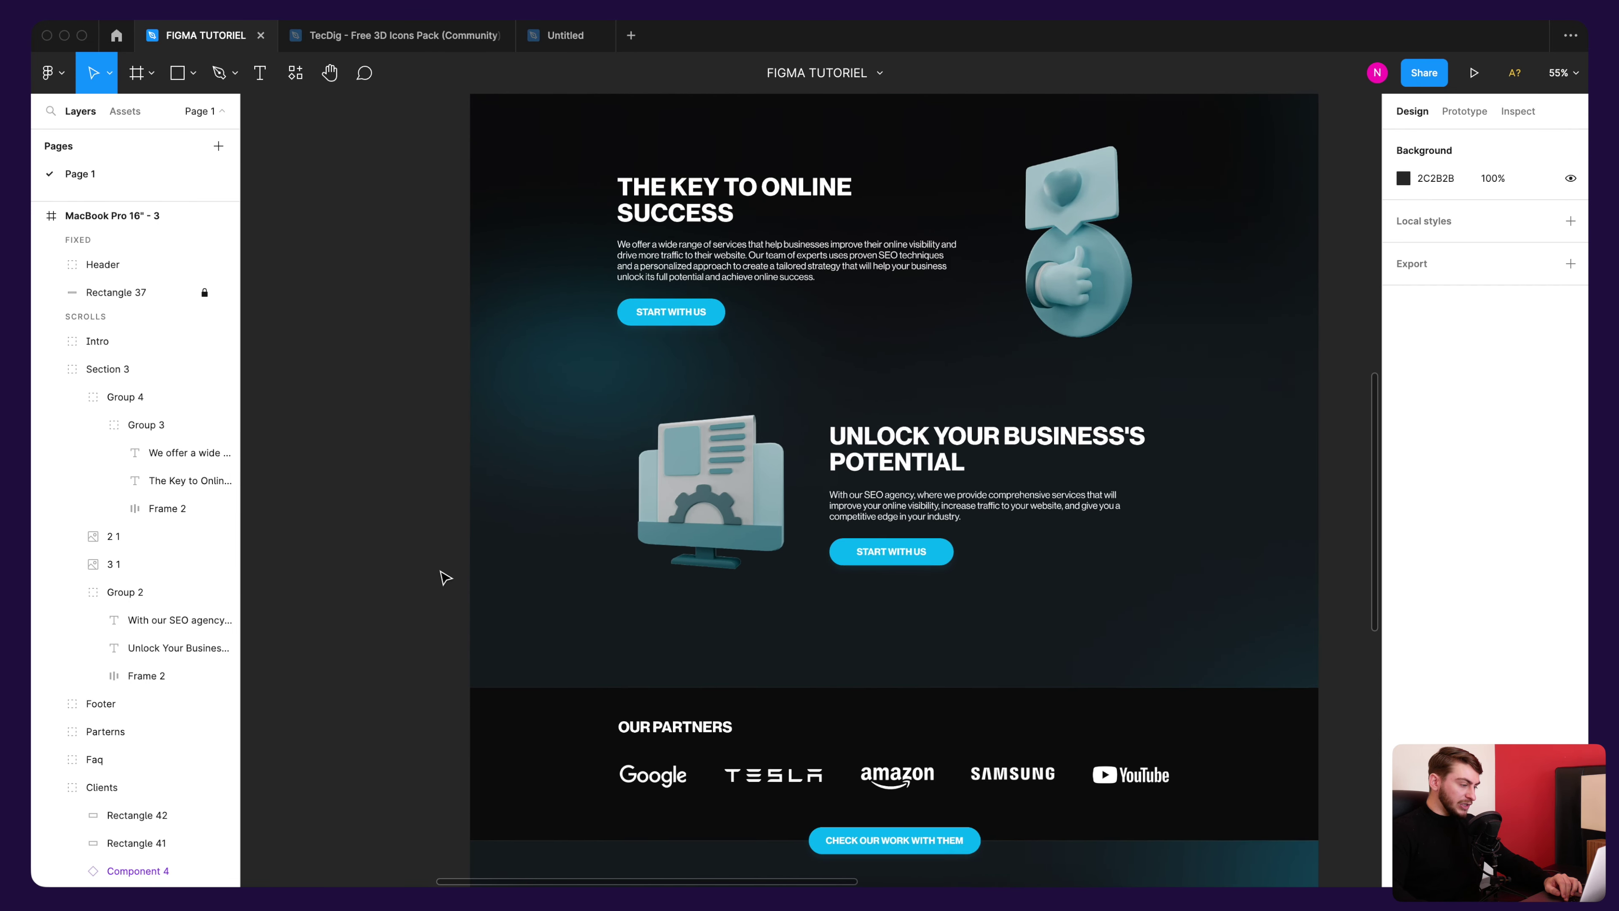
pyautogui.keyDown('ctrl'); pyautogui.scroll(-3, 445, 578); pyautogui.keyUp('ctrl')
pyautogui.keyDown('ctrl'); pyautogui.scroll(-2, 445, 578); pyautogui.keyUp('ctrl')
pyautogui.keyDown('ctrl'); pyautogui.scroll(2, 510, 510); pyautogui.keyUp('ctrl')
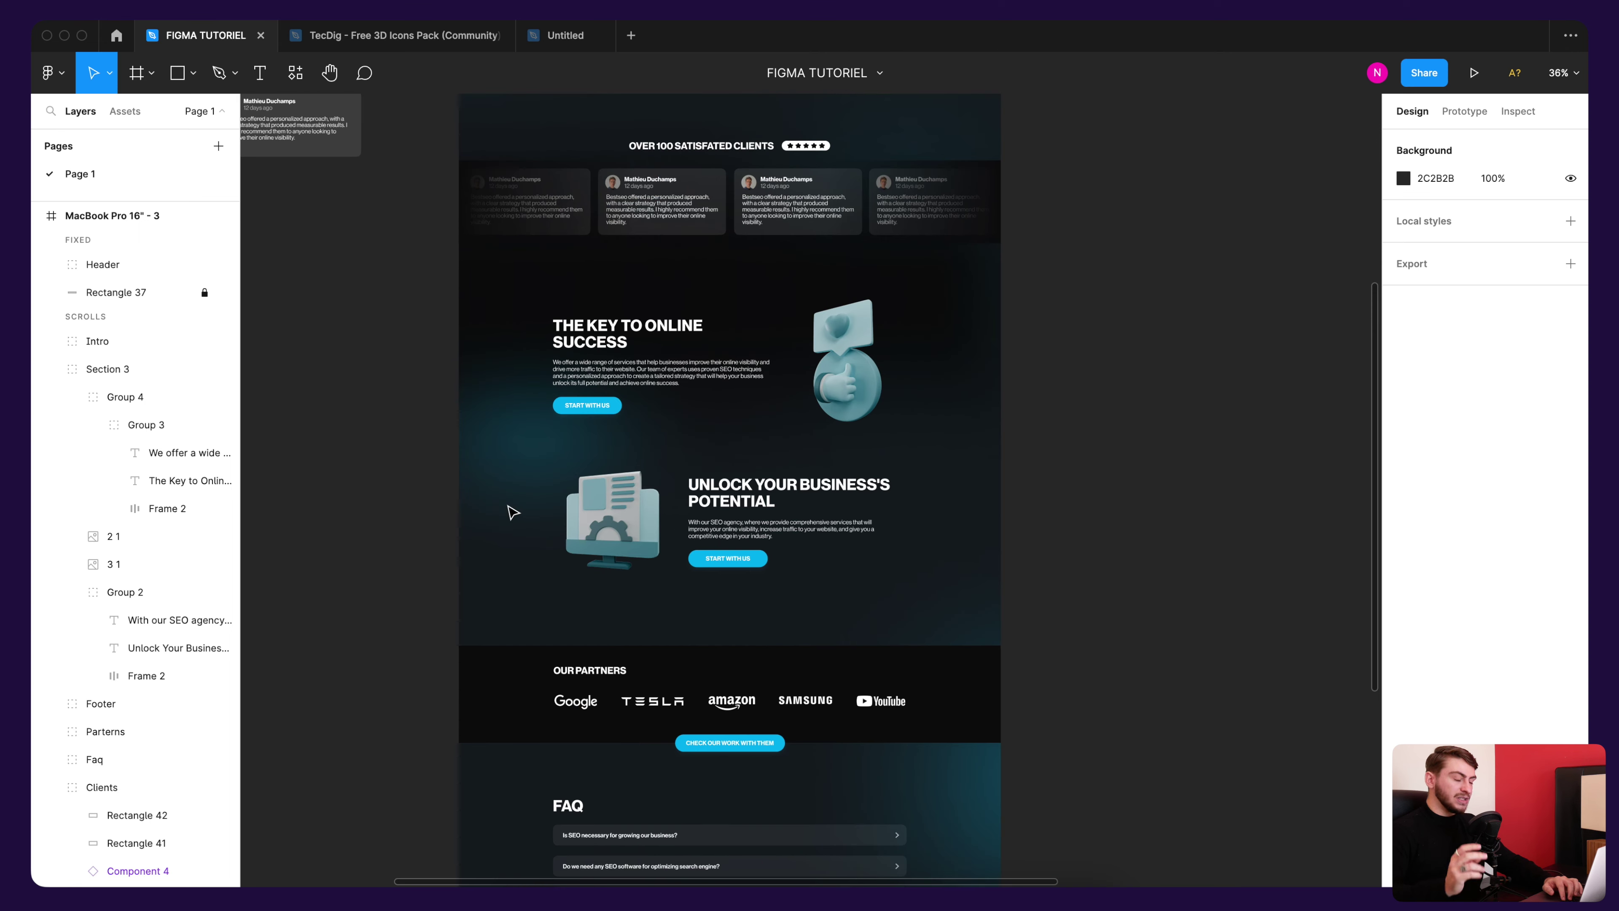
pyautogui.scroll(3, 615, 376)
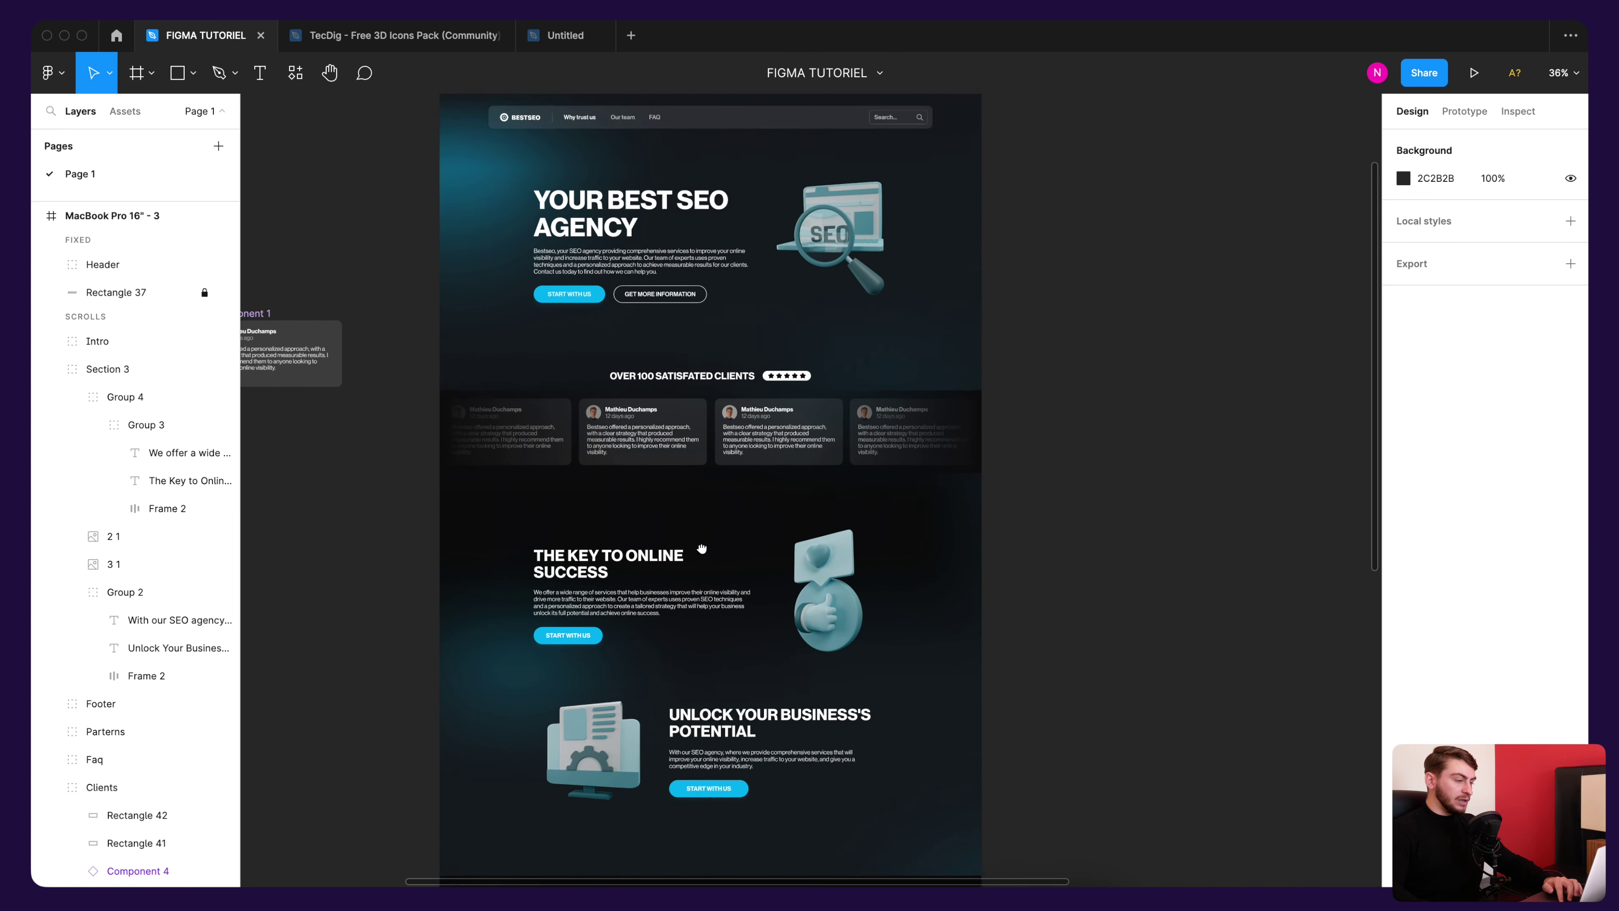
pyautogui.scroll(-2, 829, 383)
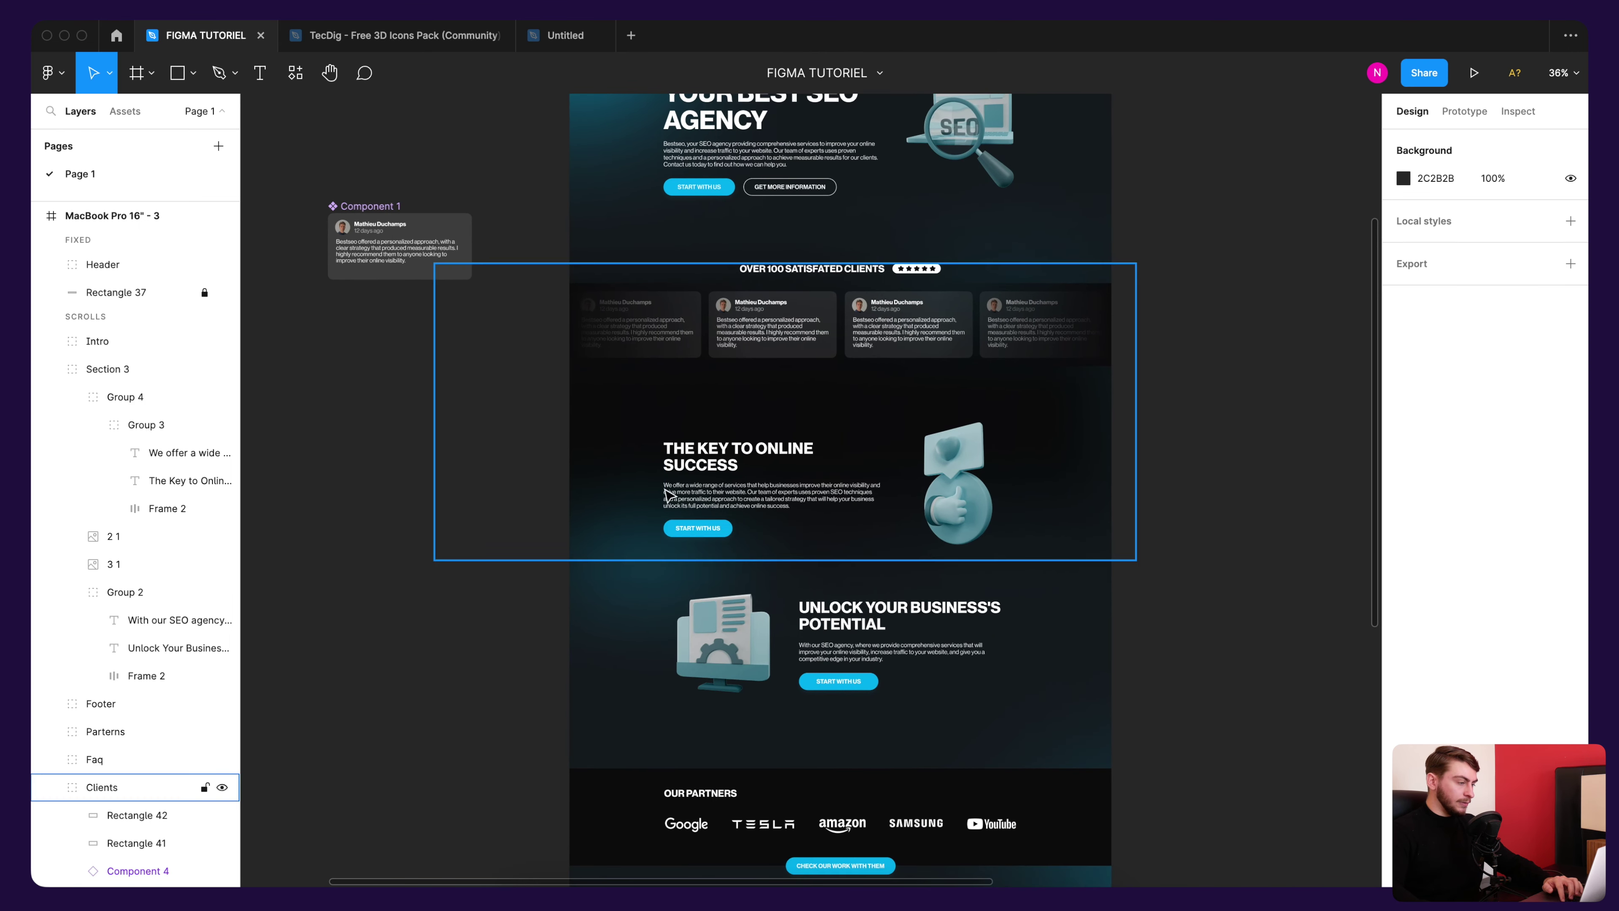
pyautogui.keyDown('ctrl'); pyautogui.scroll(1, 563, 483); pyautogui.keyUp('ctrl')
pyautogui.keyDown('ctrl'); pyautogui.scroll(1, 564, 483); pyautogui.keyUp('ctrl')
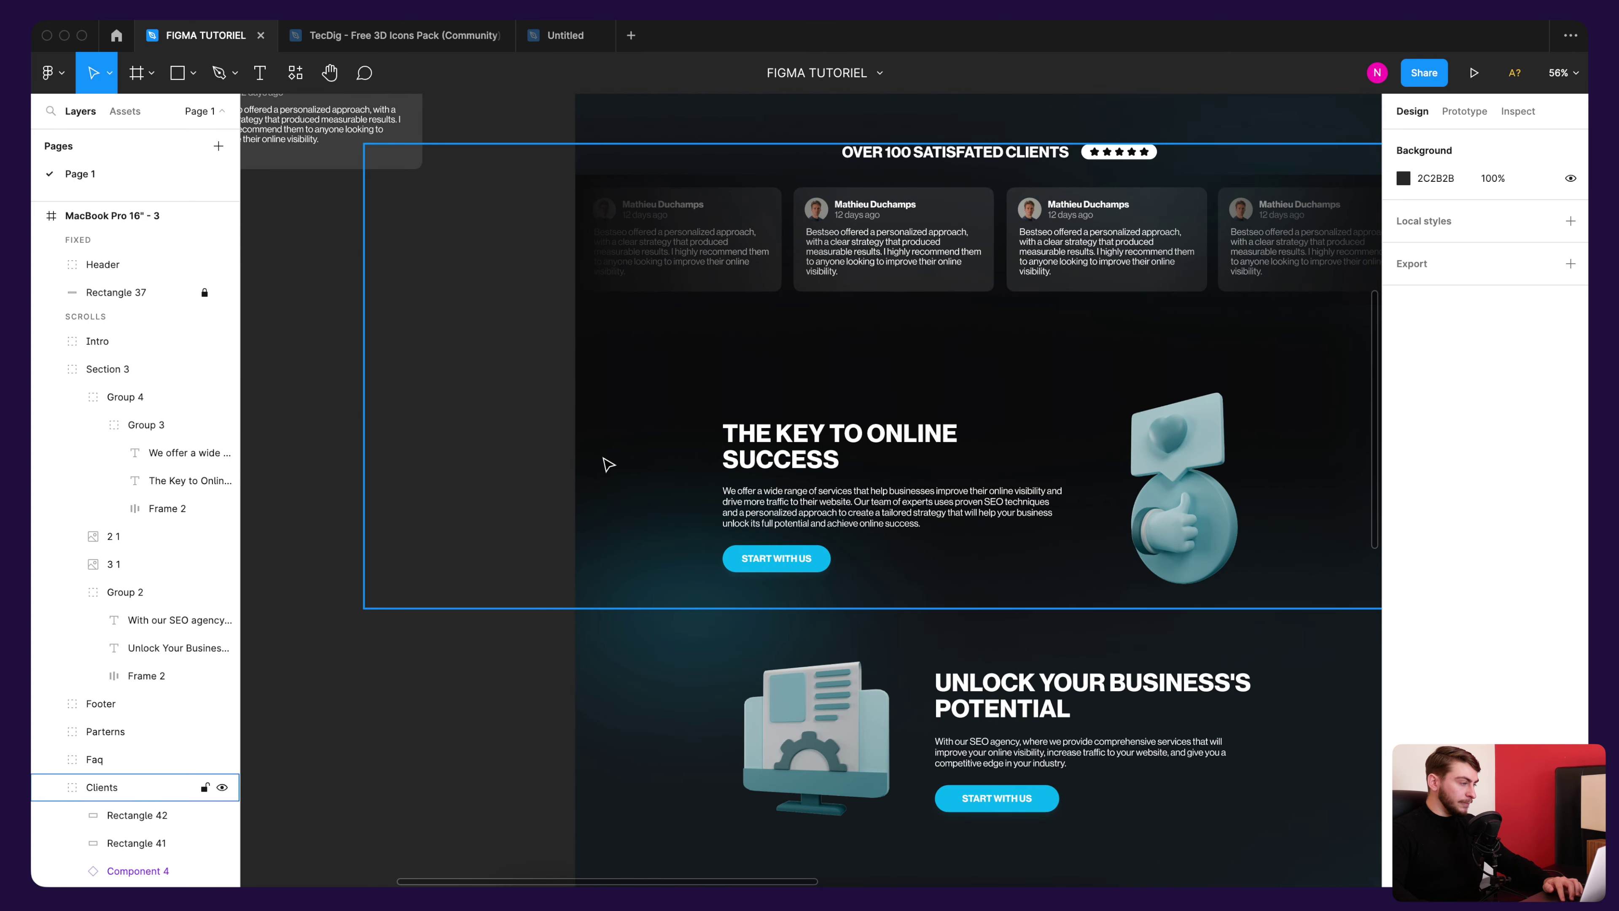
pyautogui.keyDown('ctrl'); pyautogui.scroll(1, 742, 531); pyautogui.keyUp('ctrl')
pyautogui.hscroll(3, 746, 497)
pyautogui.scroll(-1, 746, 497)
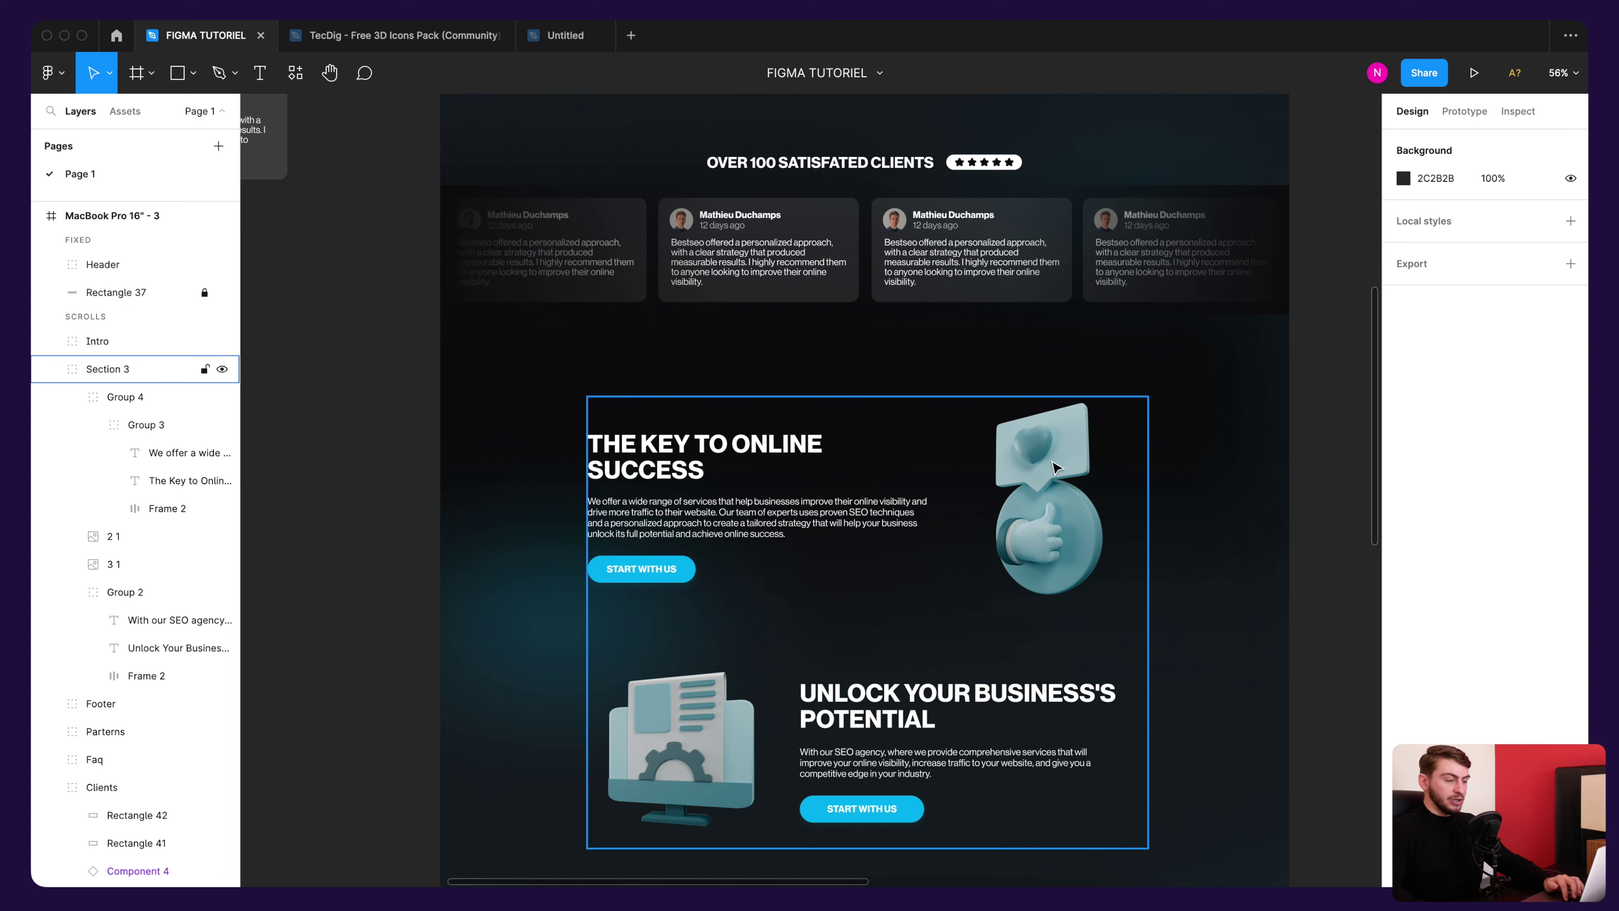
pyautogui.click(1053, 487)
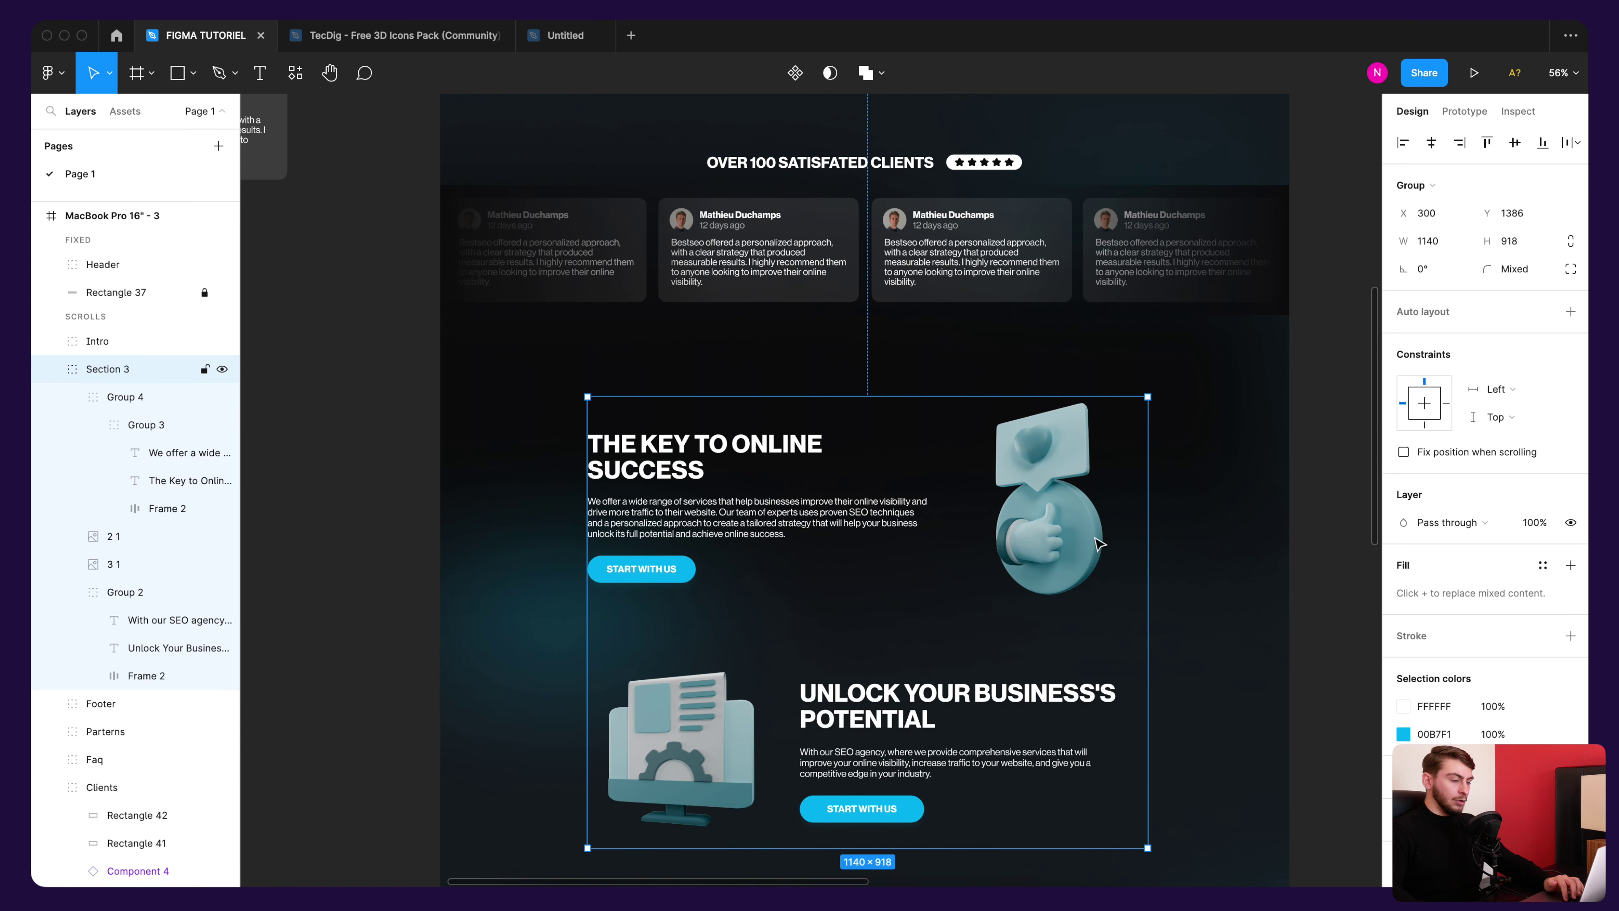
pyautogui.click(379, 746)
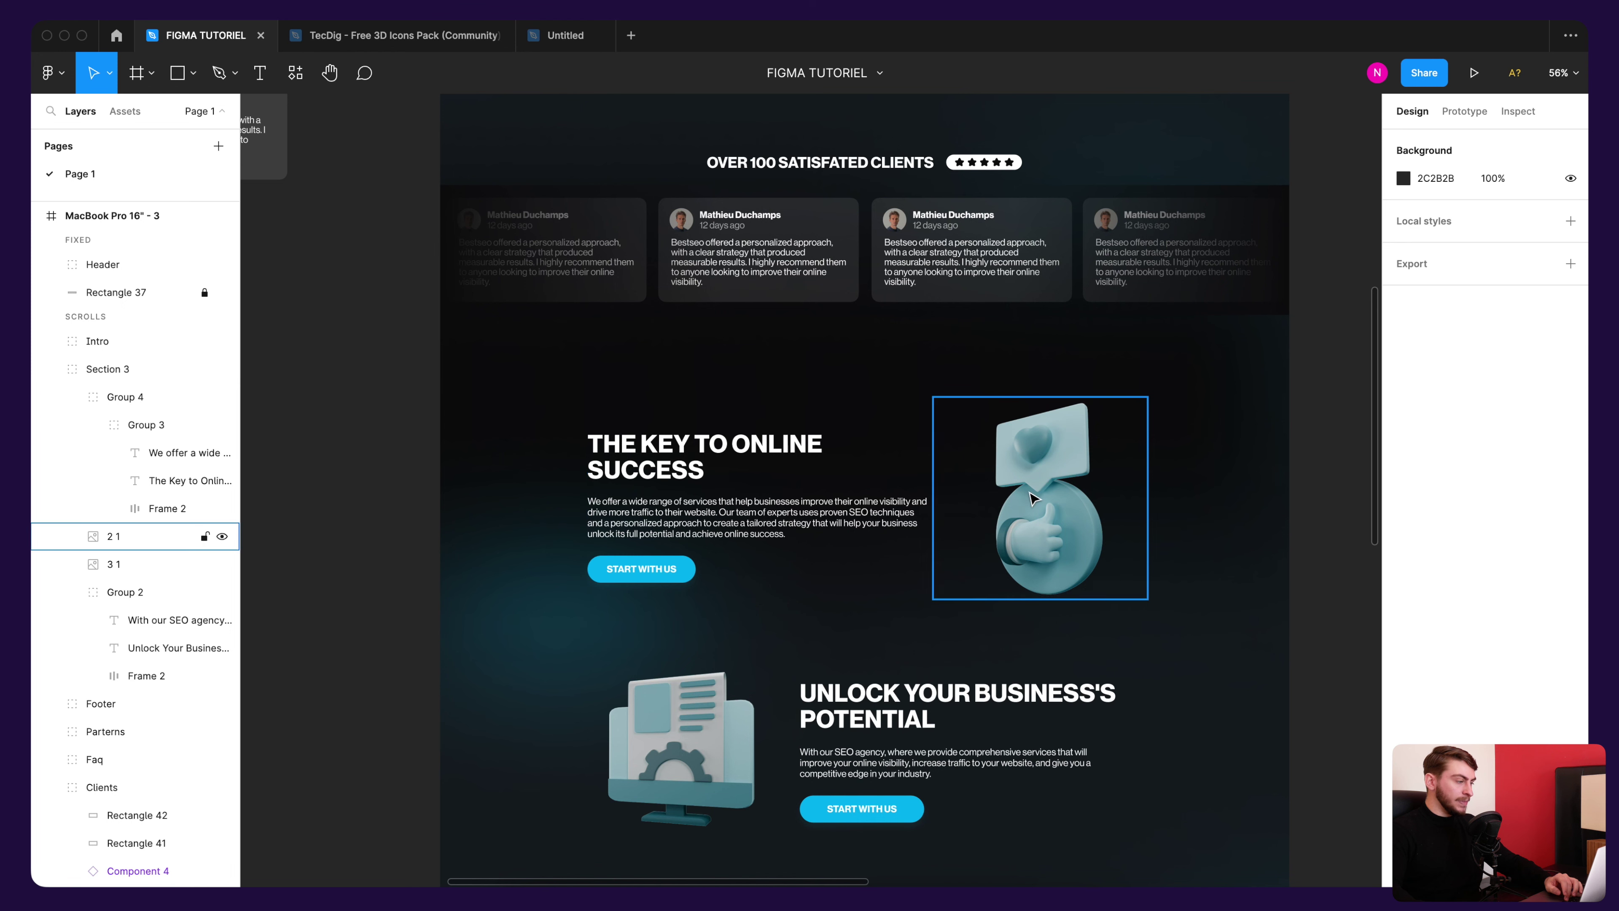
pyautogui.click(1052, 472)
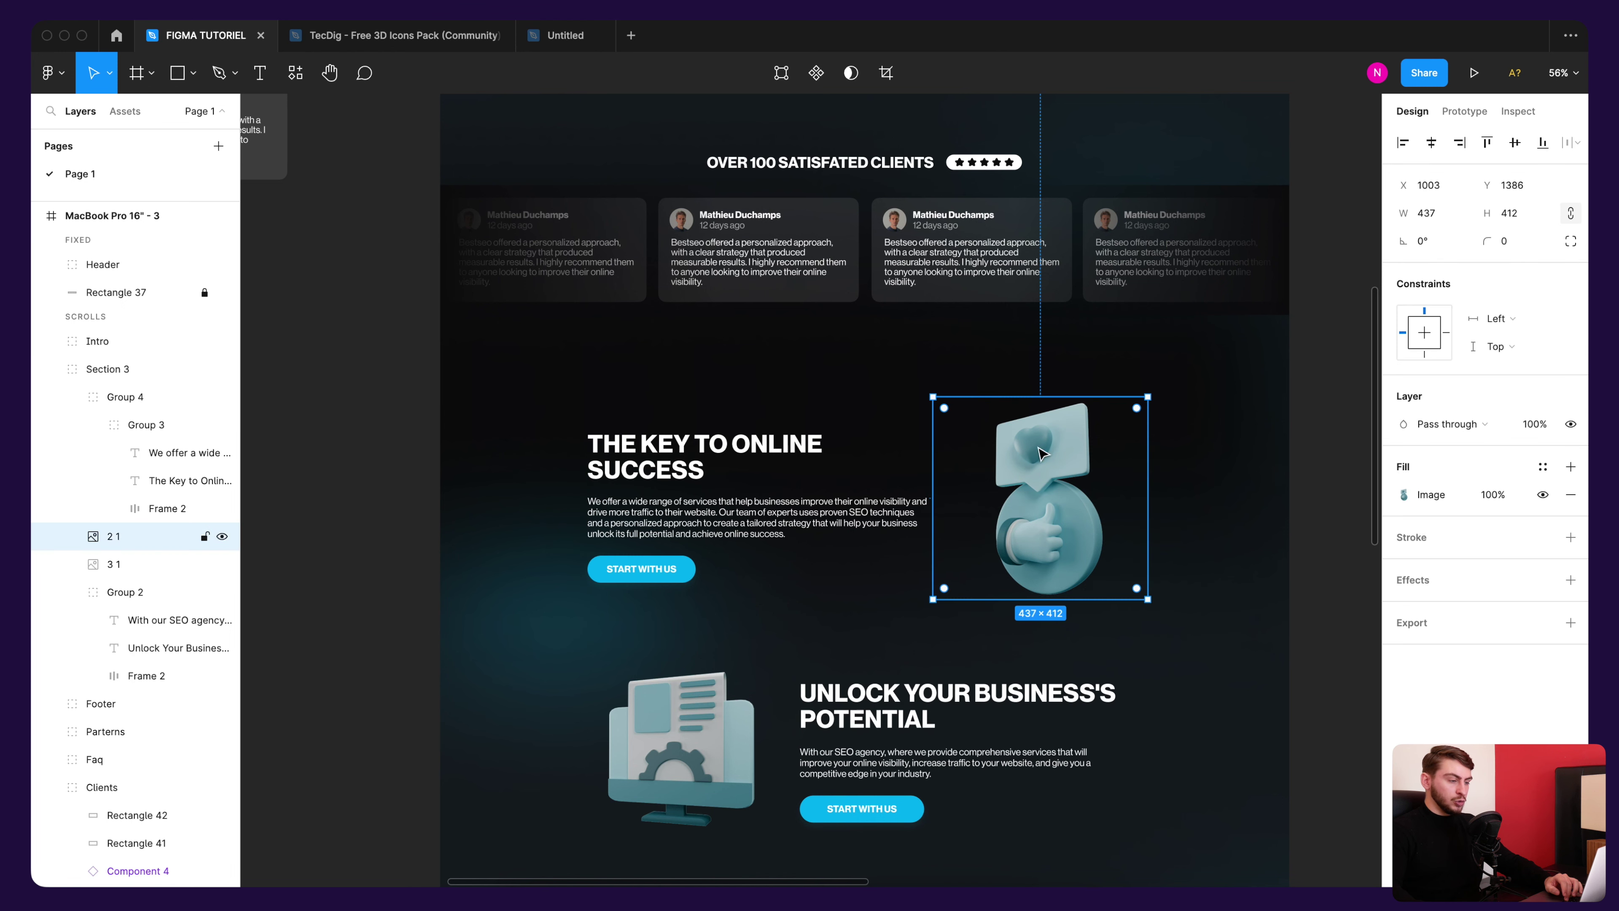
pyautogui.click(1202, 486)
pyautogui.scroll(2, 918, 303)
pyautogui.moveTo(139, 787)
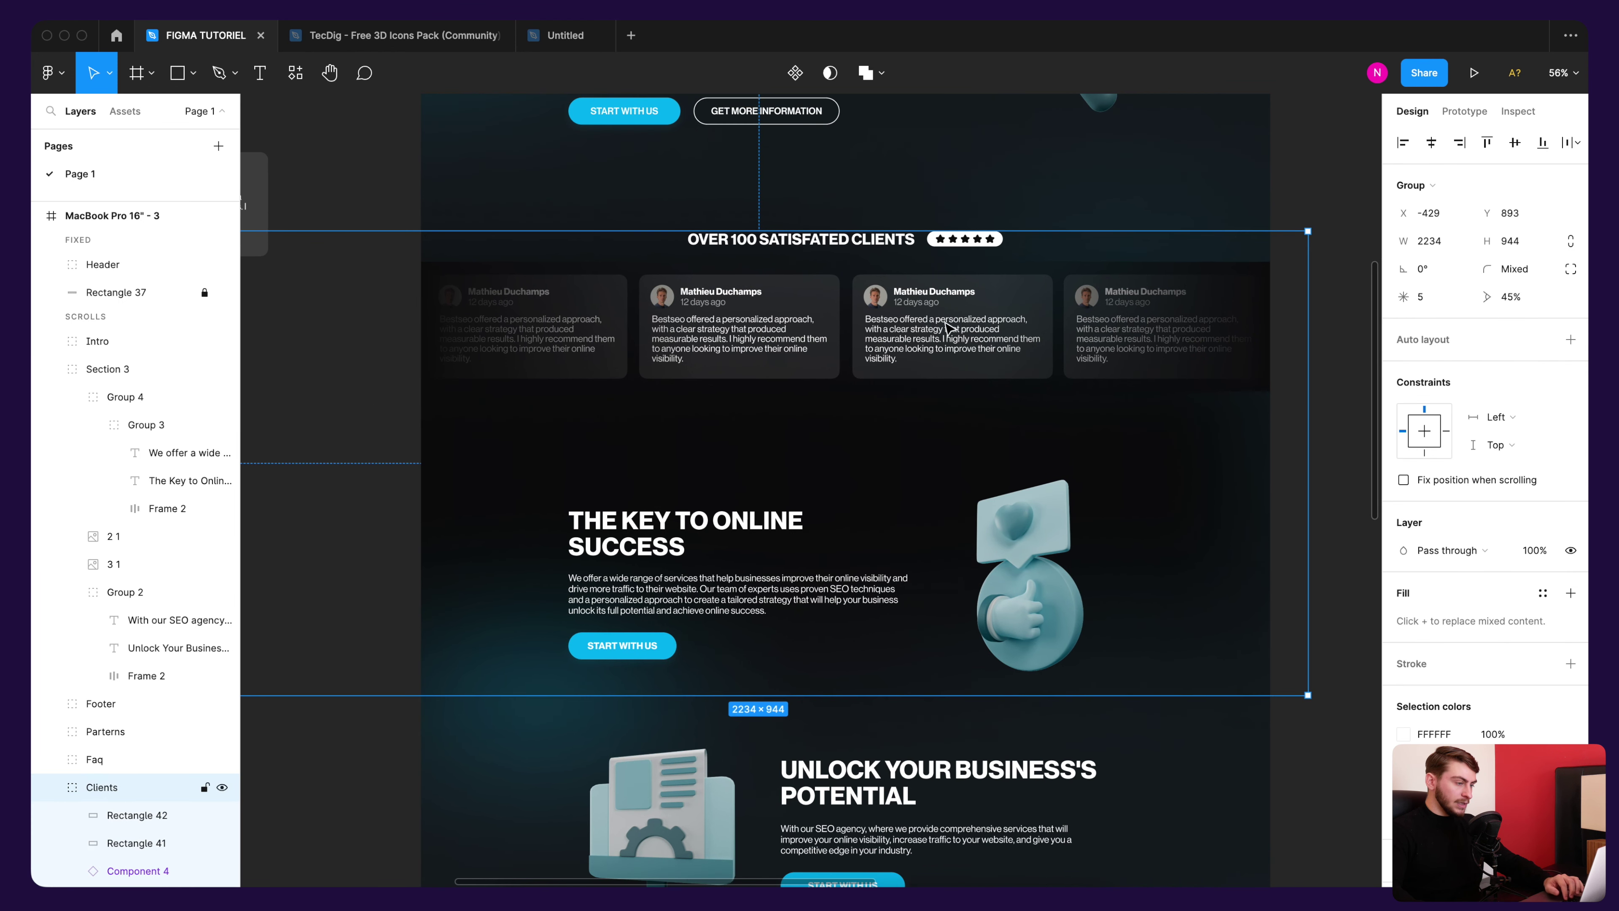
pyautogui.scroll(1, 930, 351)
pyautogui.scroll(1, 893, 376)
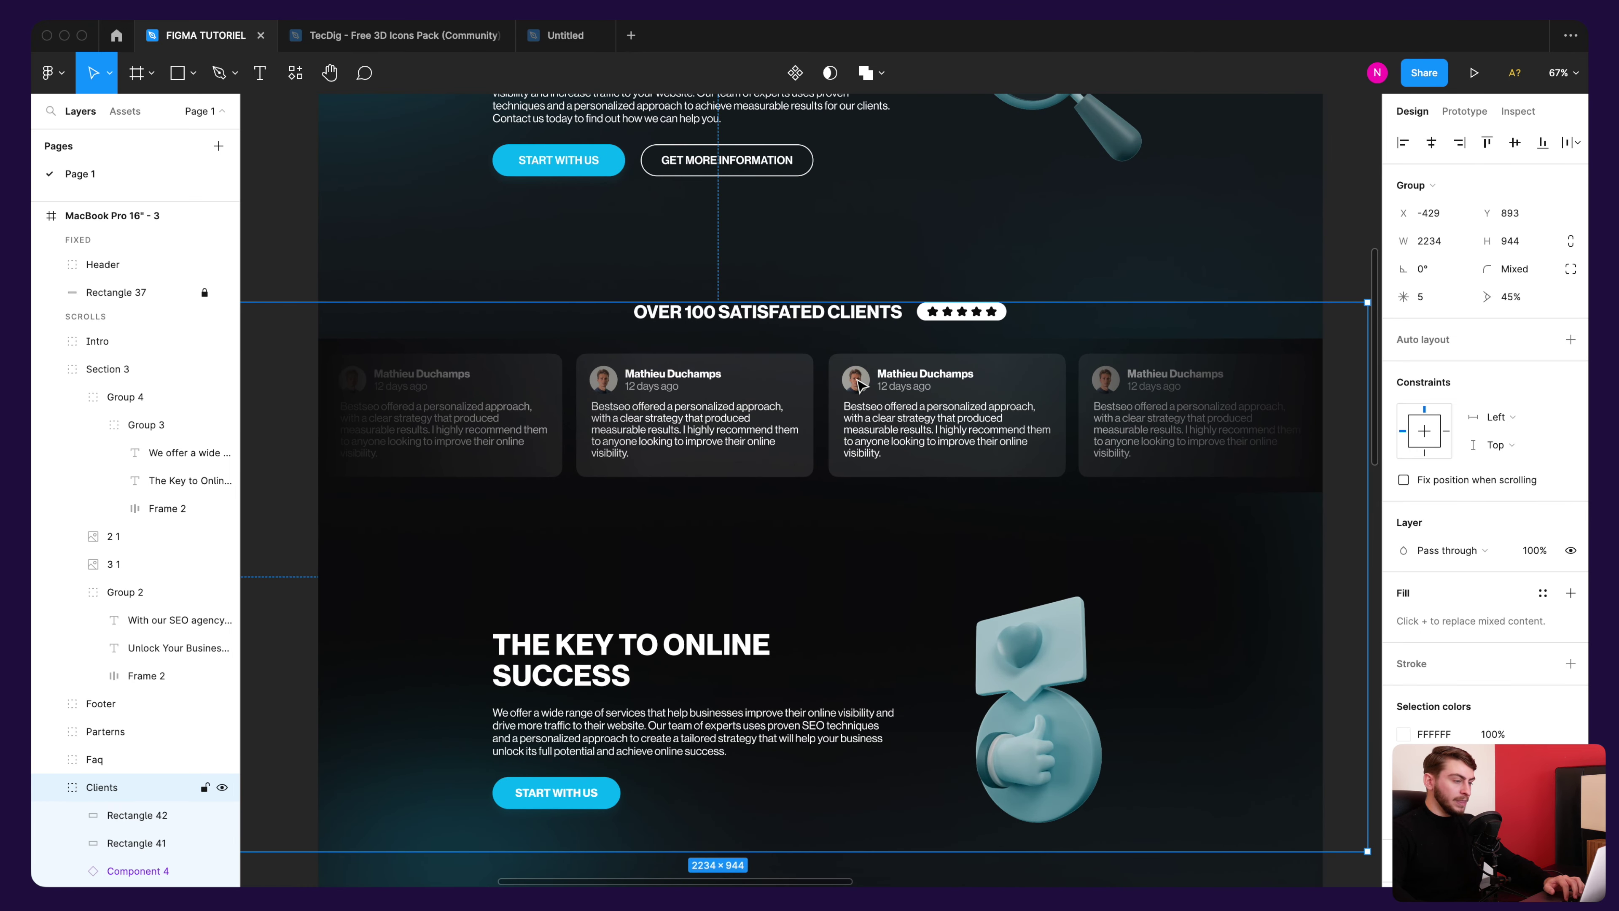
# Step: Select the testimonial avatar photo, zoom in and back out, then deselect it
pyautogui.doubleClick(858, 383)
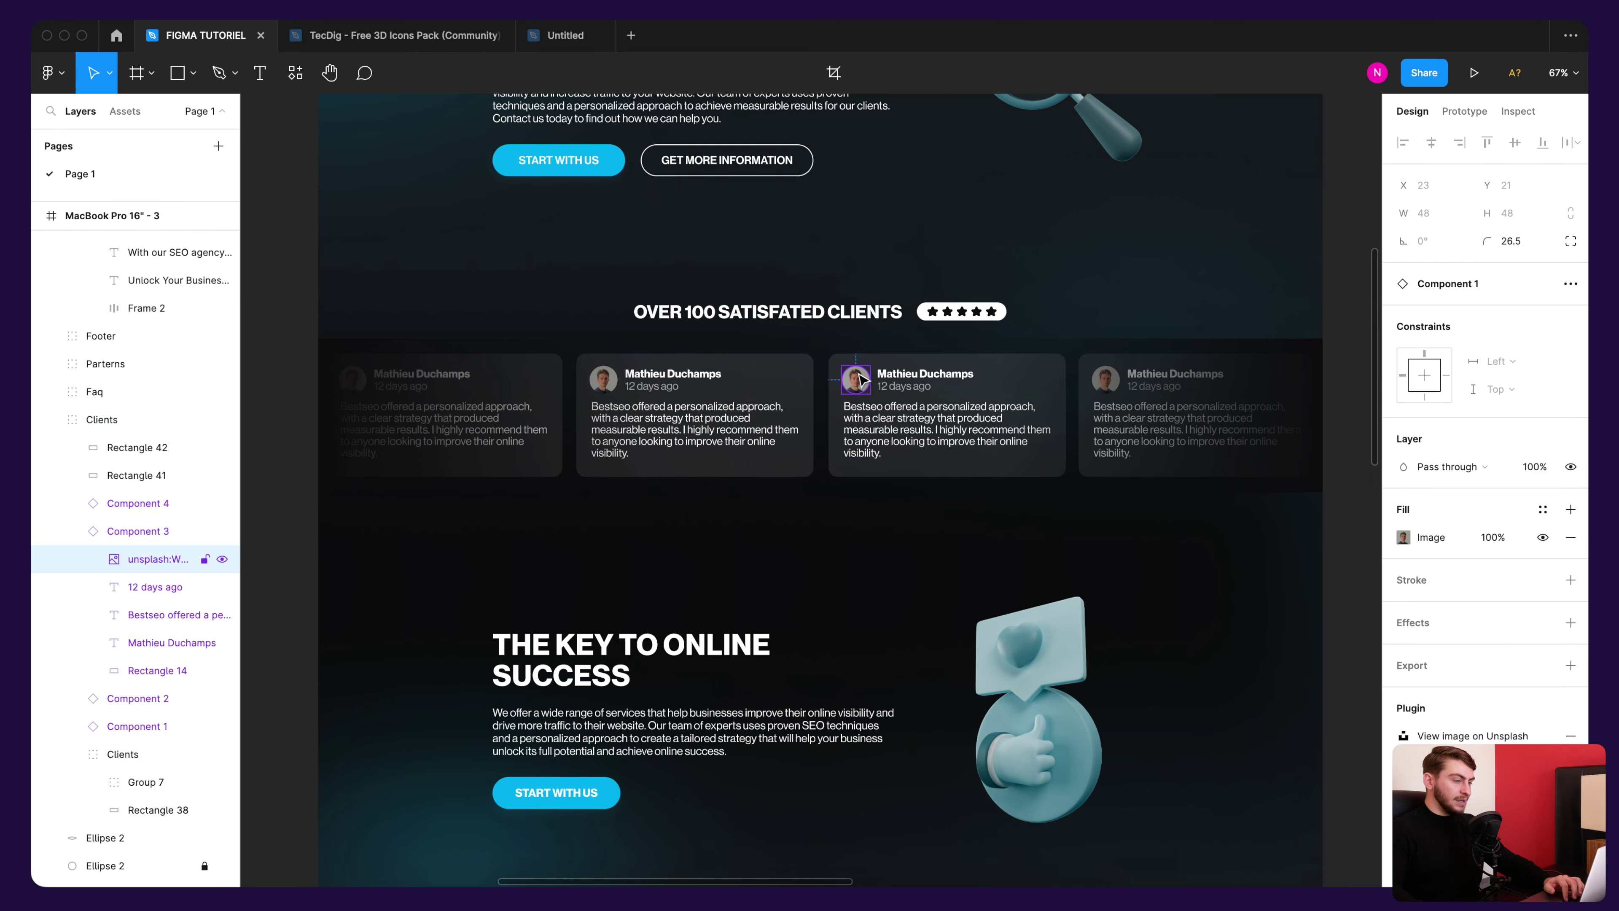
pyautogui.scroll(3, 858, 383)
pyautogui.scroll(5, 859, 383)
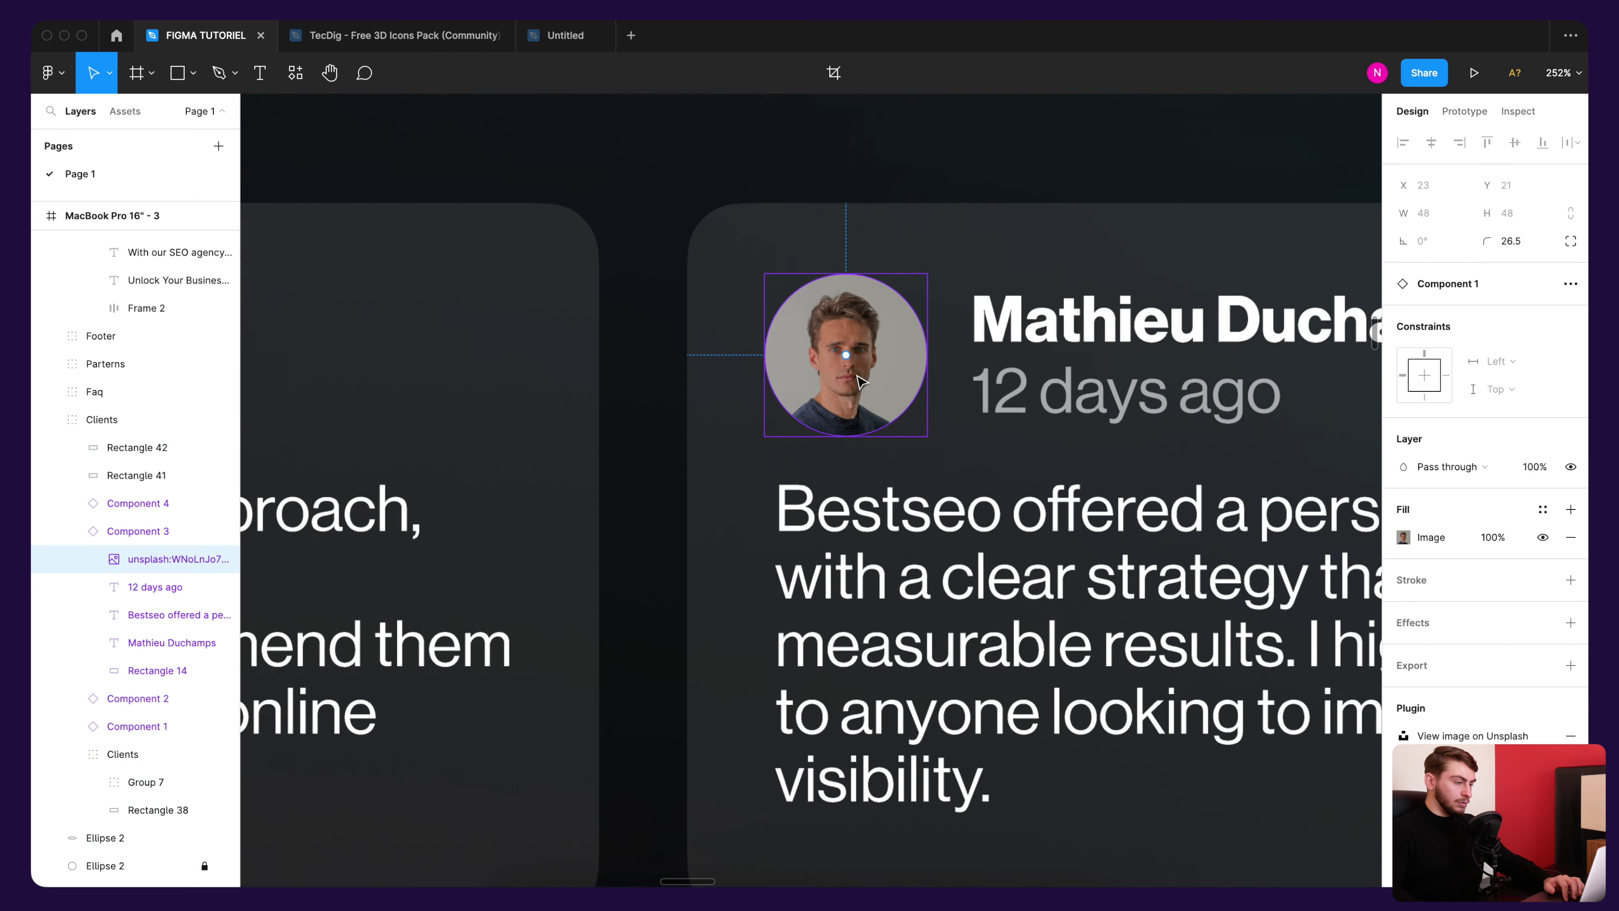
pyautogui.scroll(-10, 858, 383)
pyautogui.press('Escape')
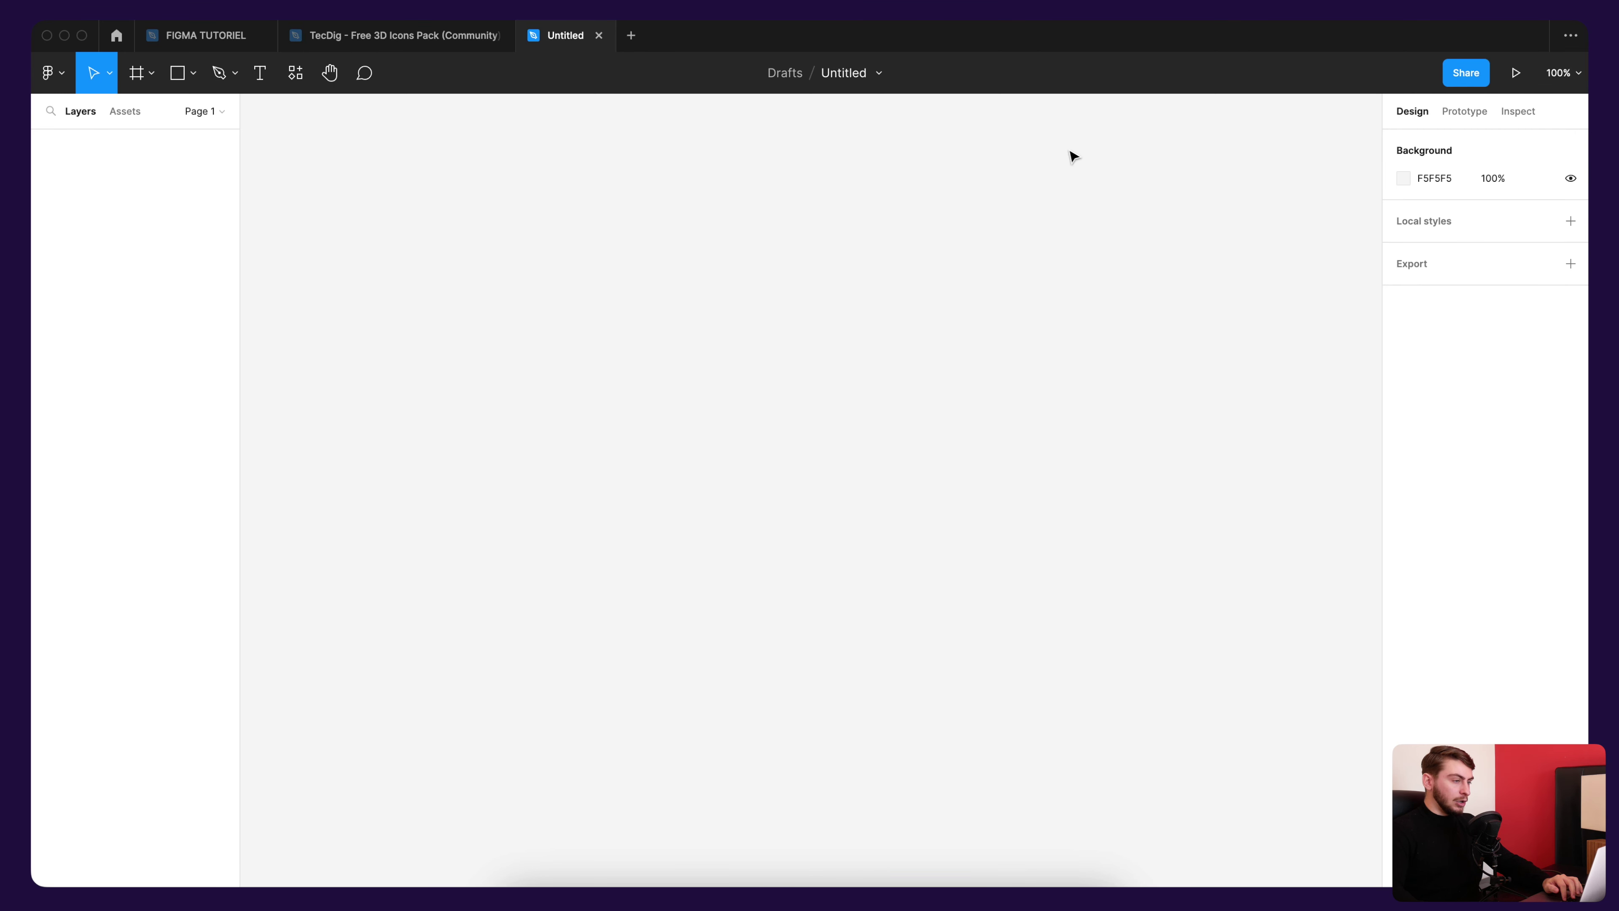
# Step: Undo the page background colour change in FIGMA TUTORIEL and check its value
pyautogui.click(142, 26)
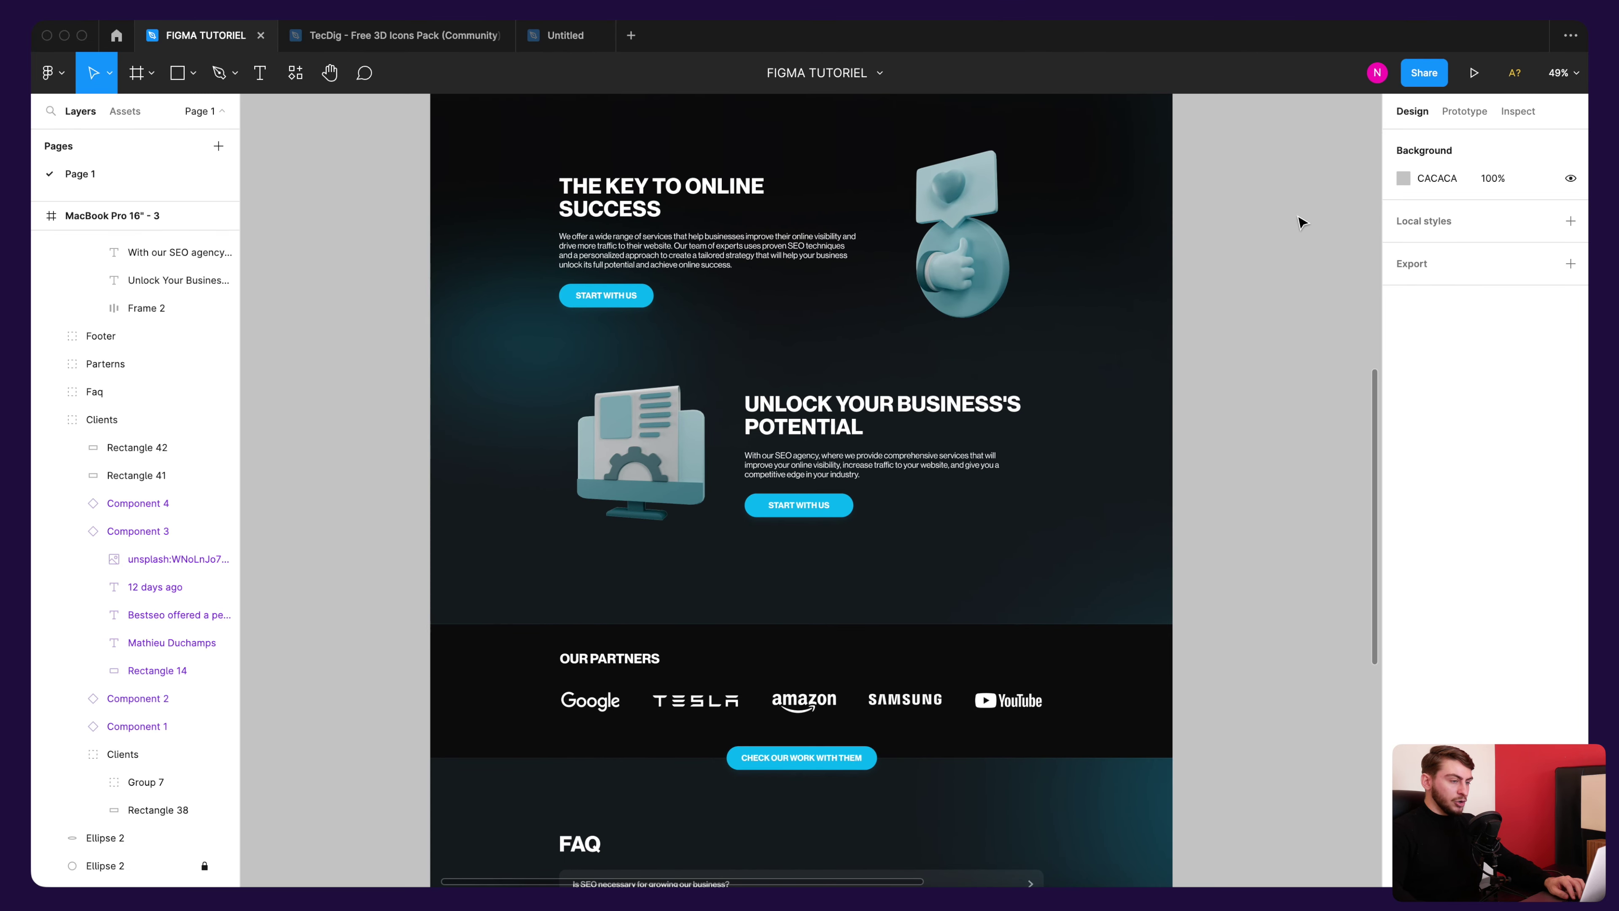
pyautogui.hotkey('ctrl', 'z')
pyautogui.click(1442, 179)
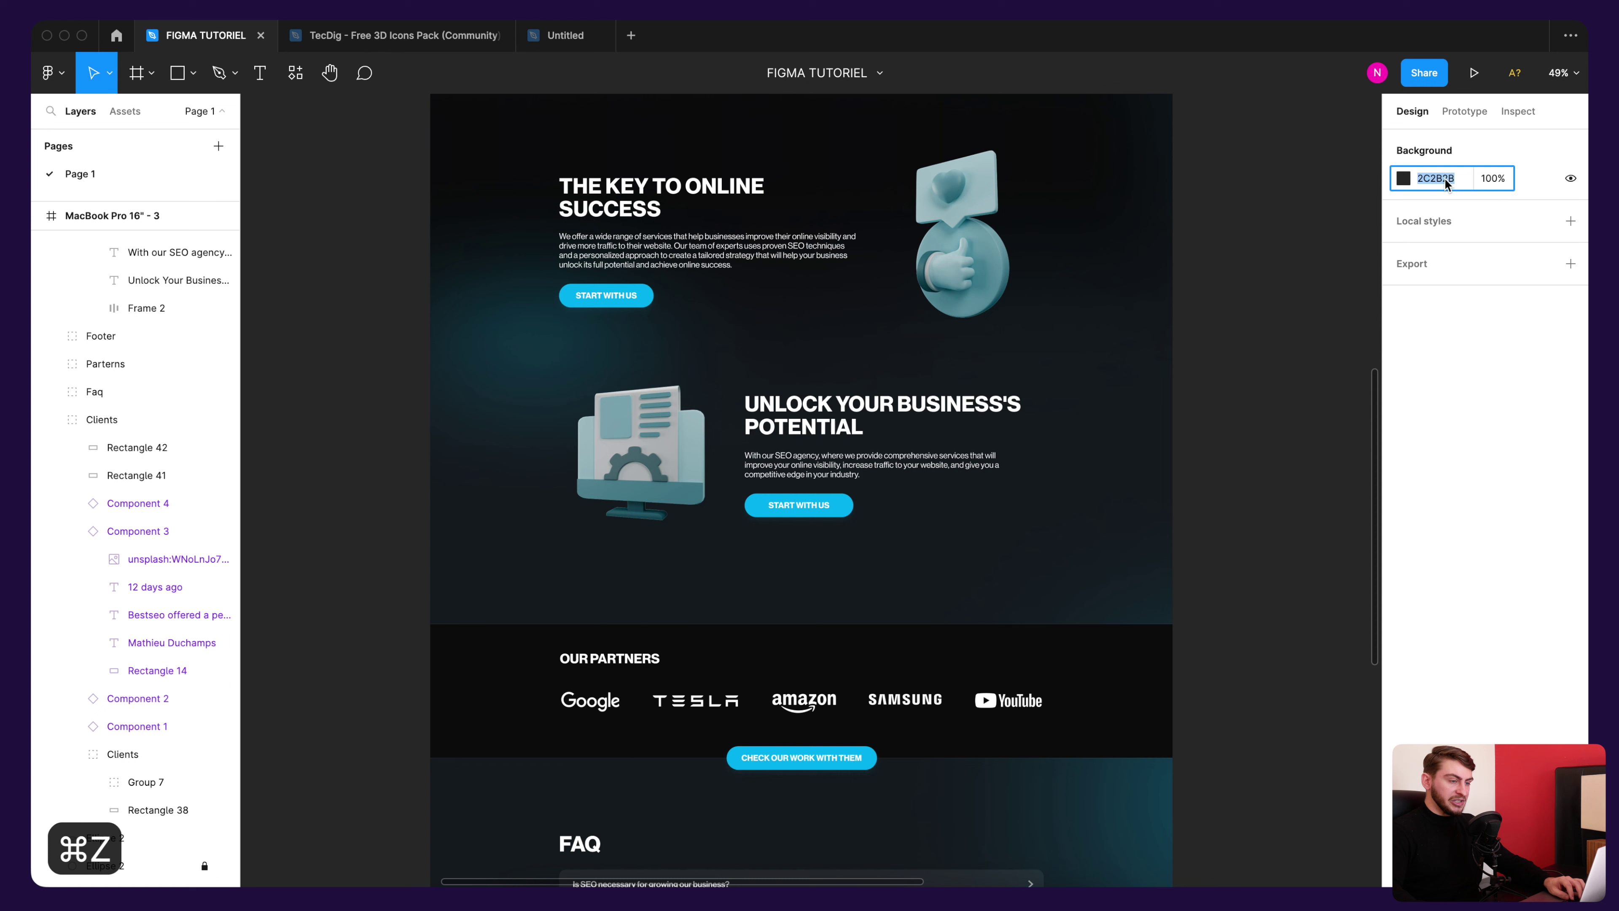
pyautogui.click(1316, 211)
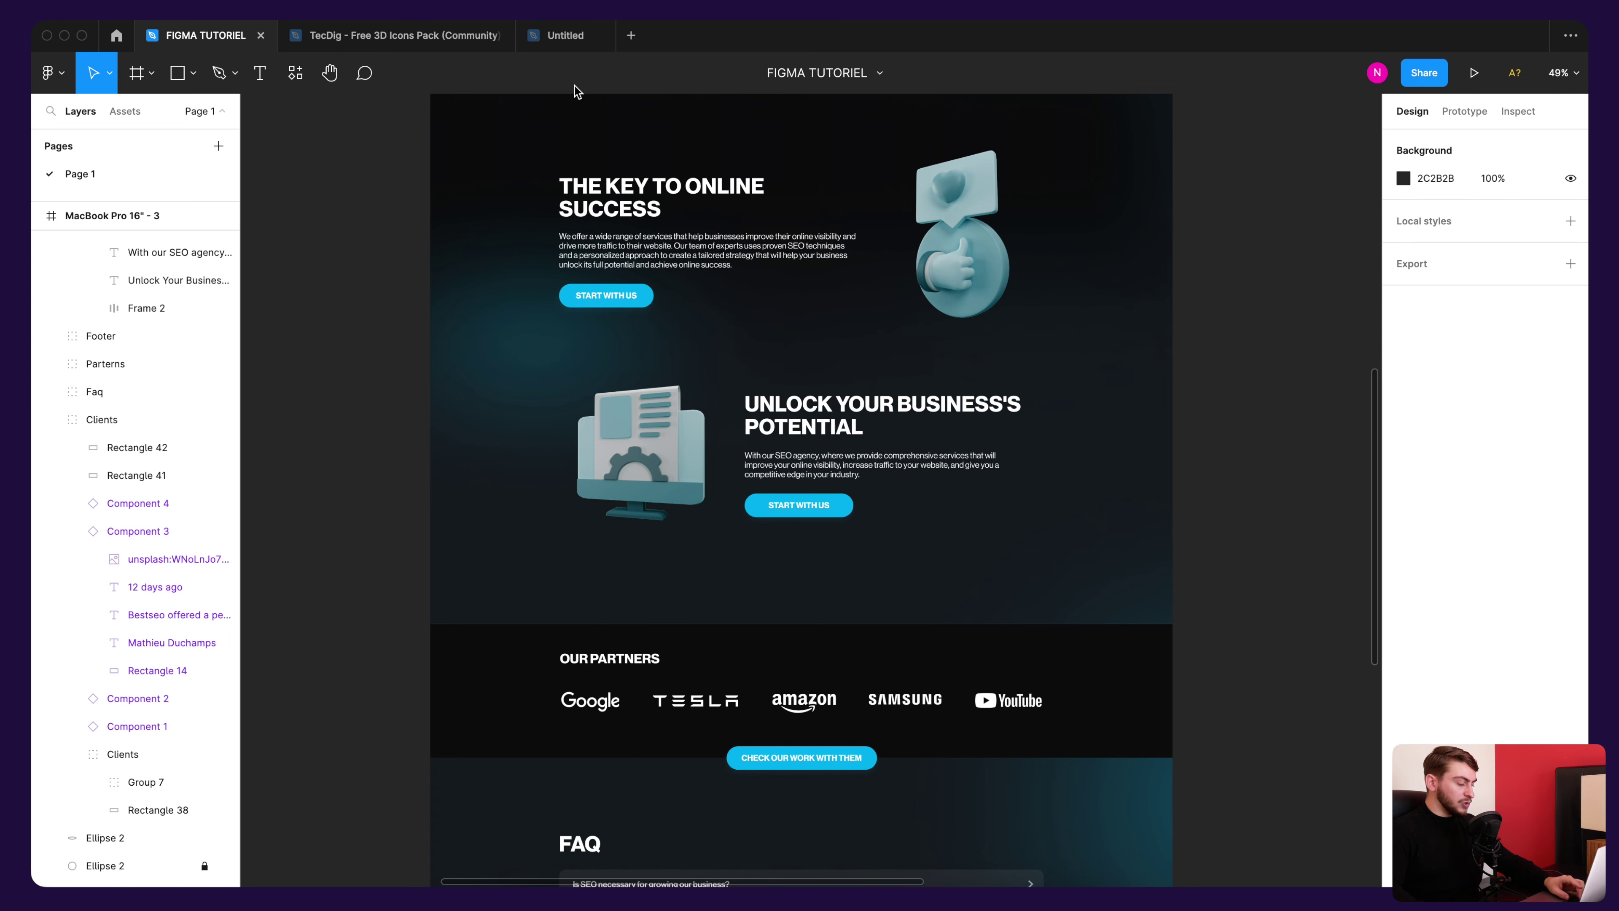
# Step: Make the Untitled draft's page background grey CCCCCC and bring up the frame presets
pyautogui.click(566, 37)
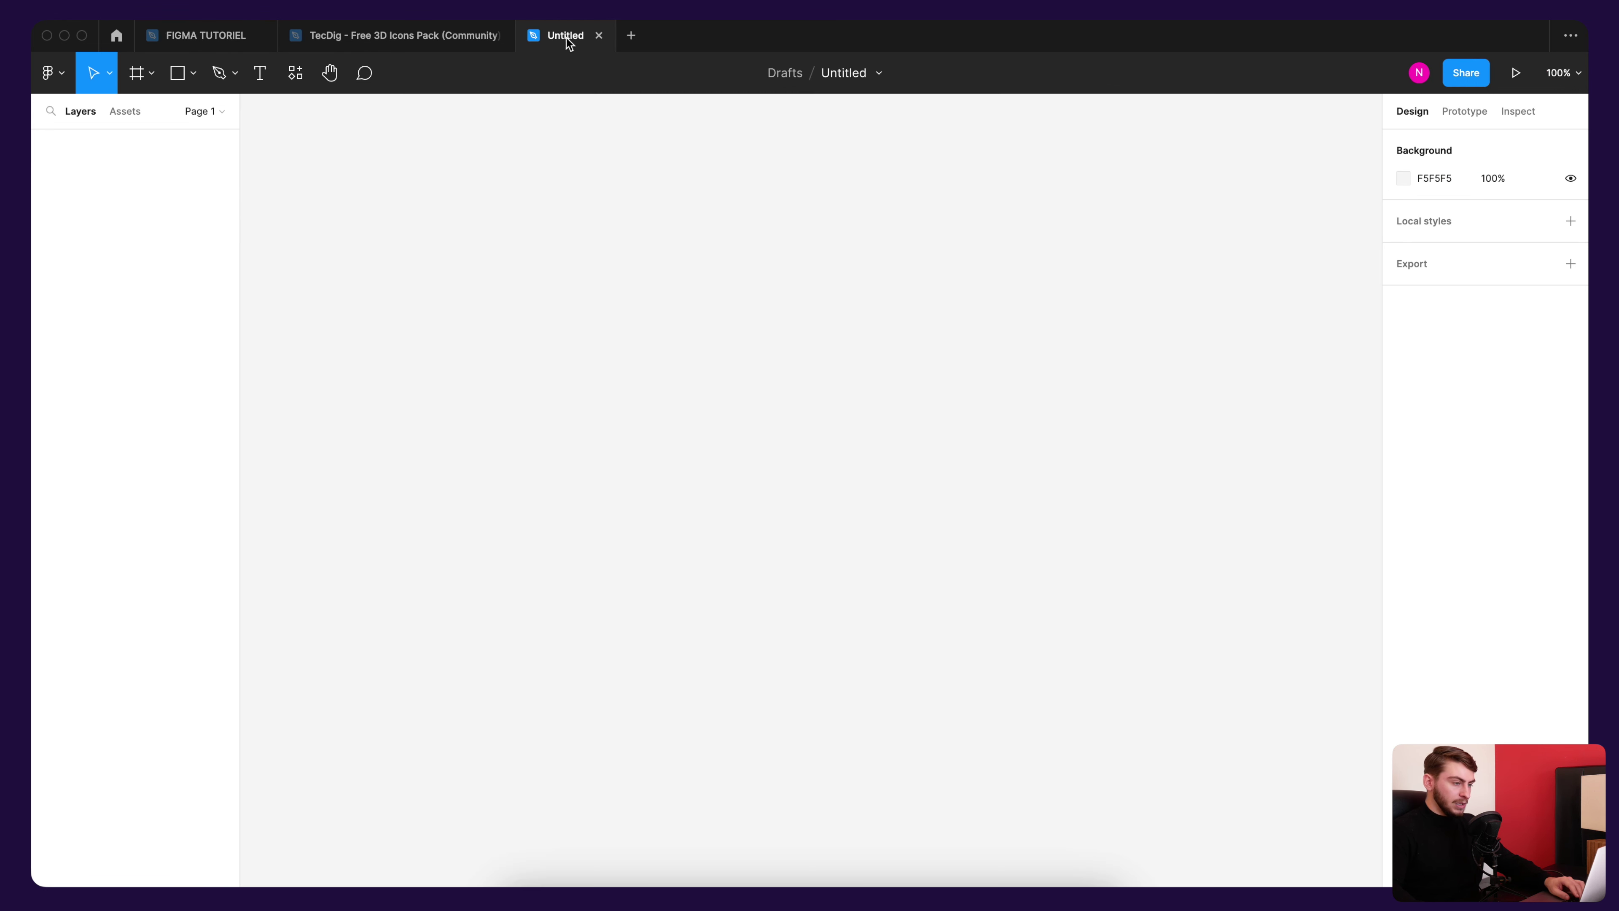
pyautogui.click(1402, 178)
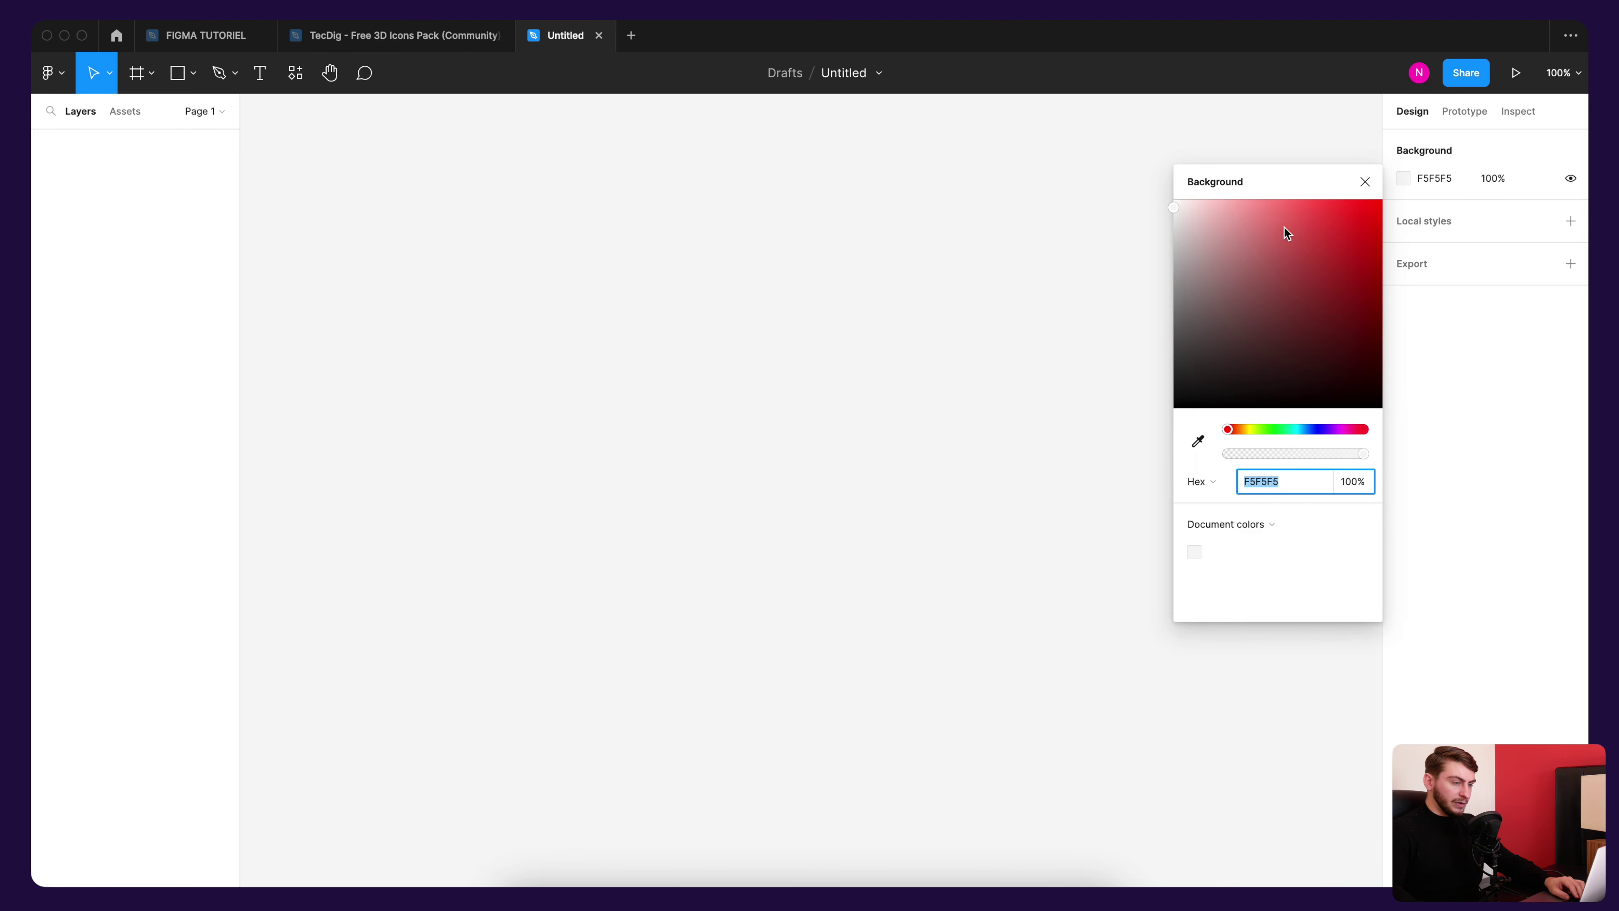
pyautogui.moveTo(1286, 233); pyautogui.dragTo(1153, 254)
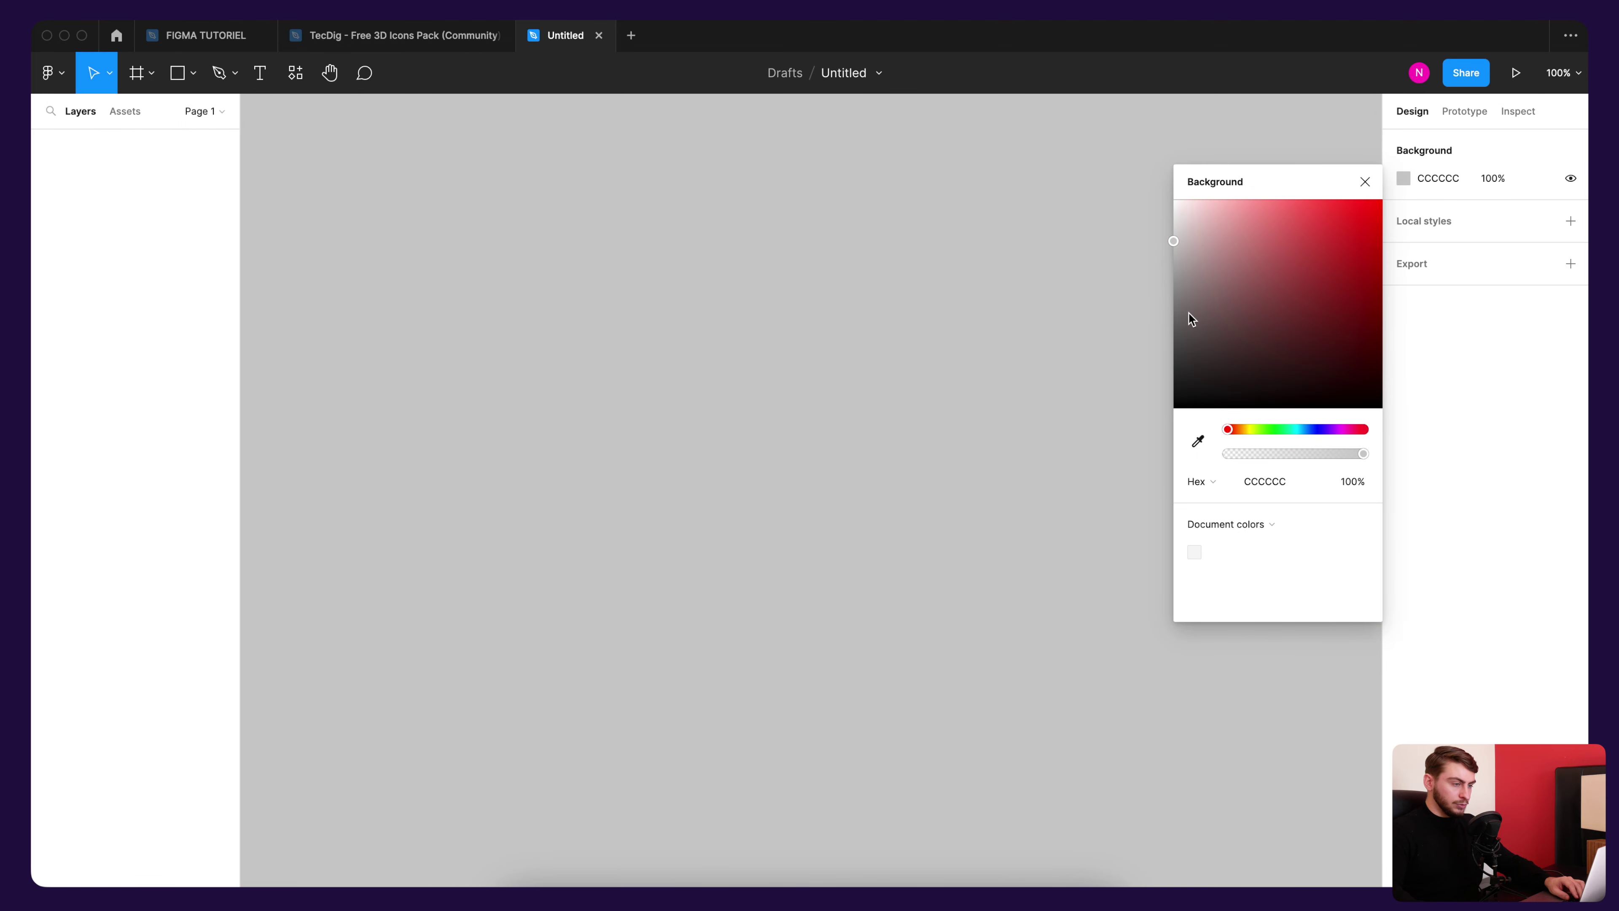
pyautogui.click(1365, 181)
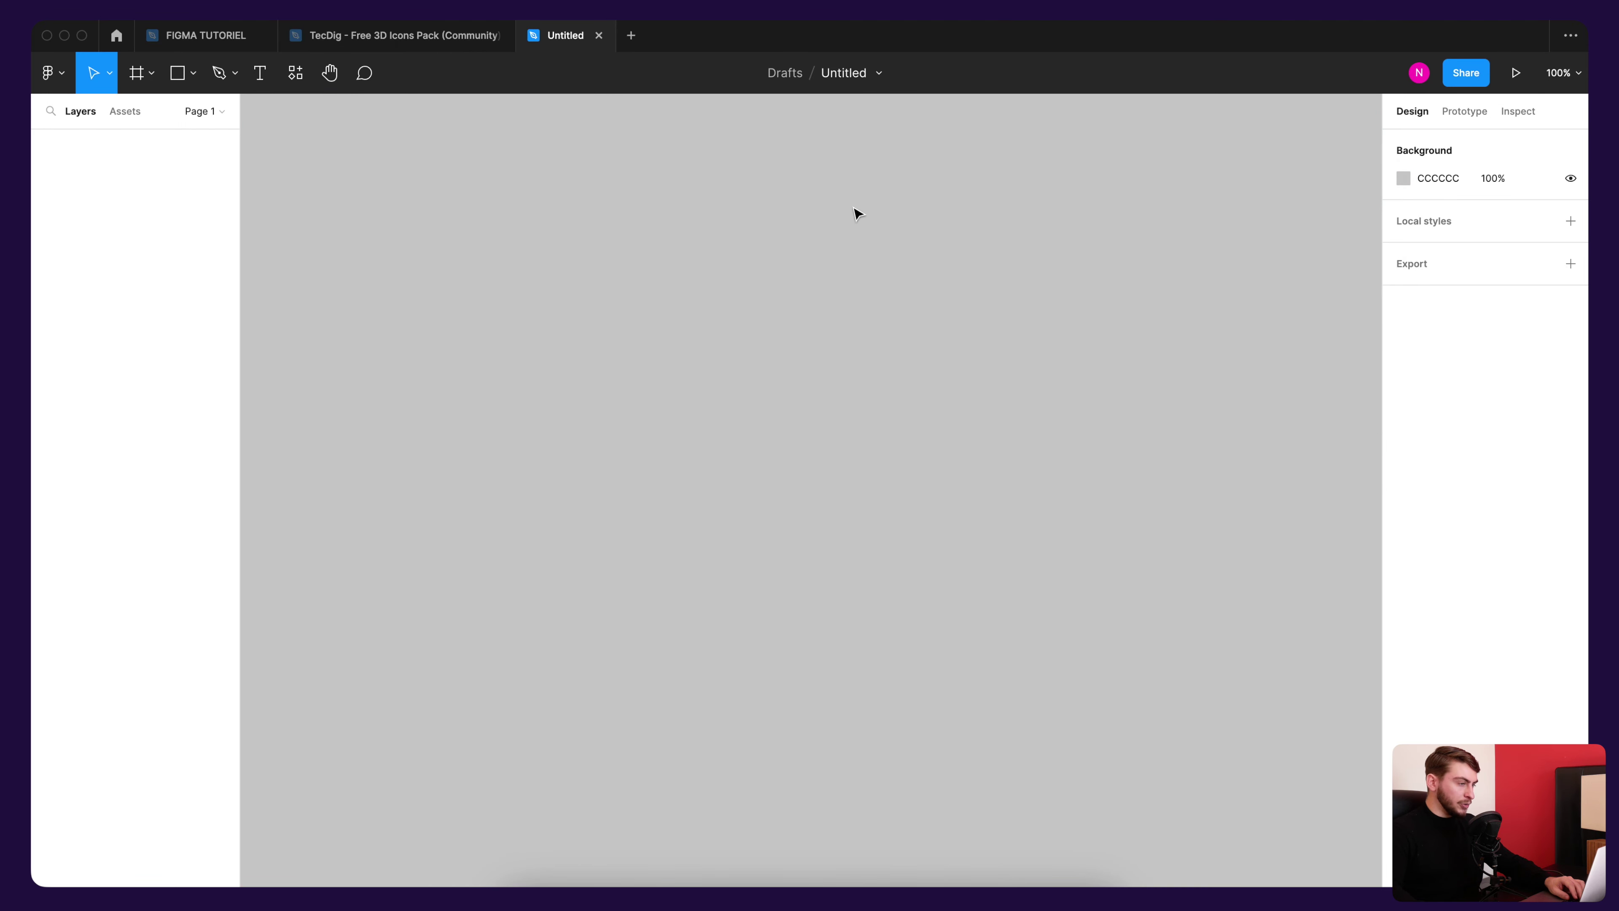
pyautogui.press('f')
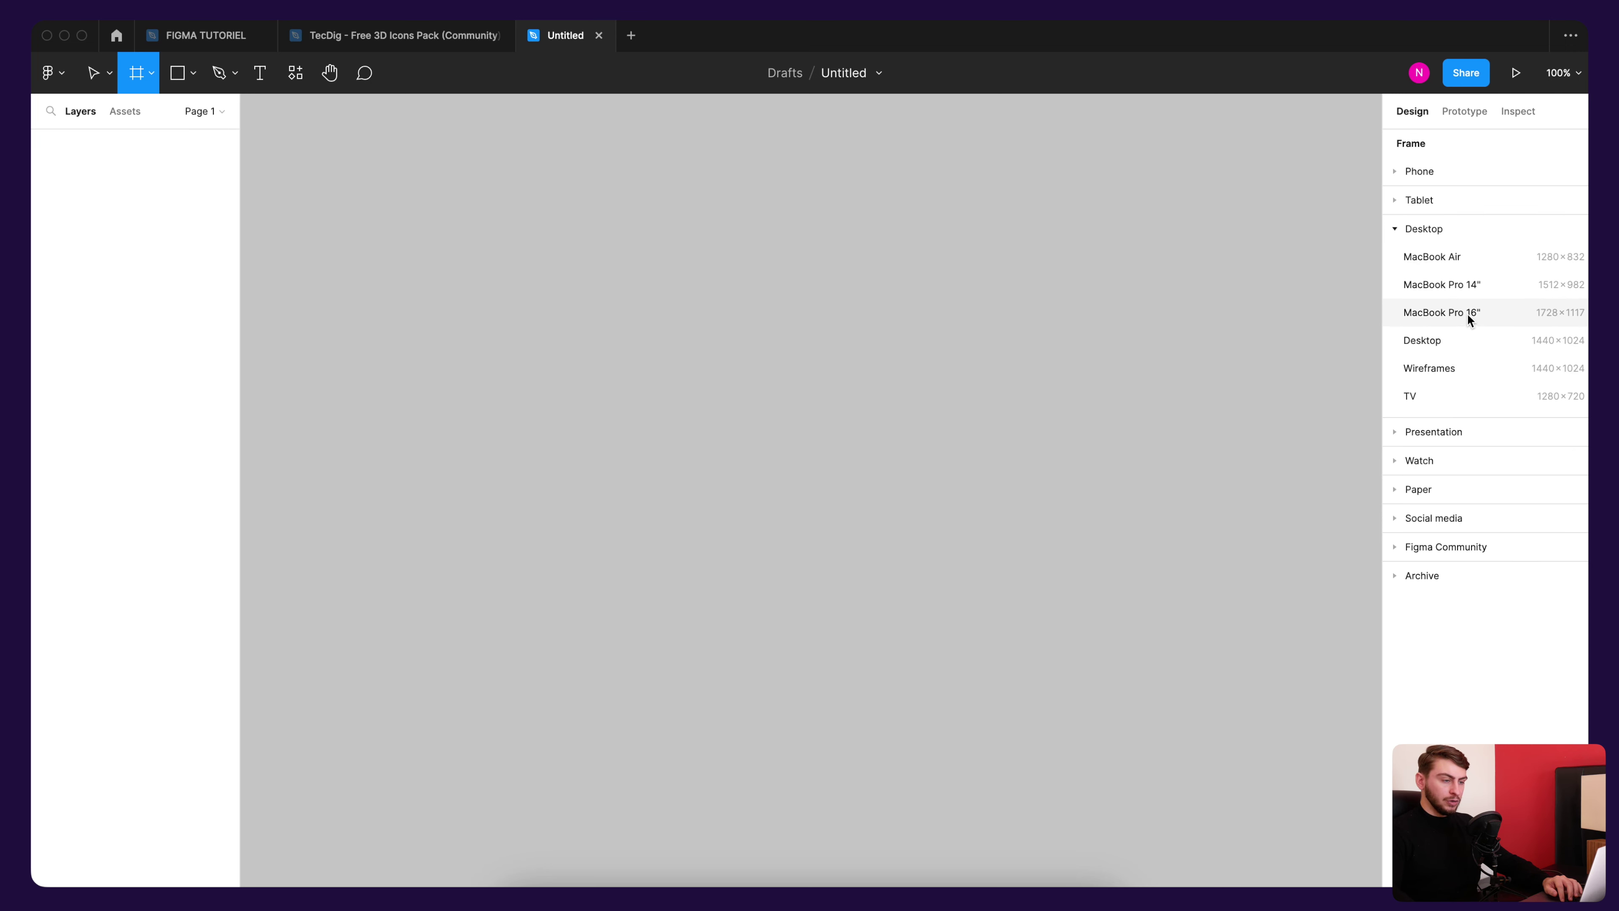
# Step: Add a 1728×1117 MacBook Pro 16" frame from the Desktop presets
pyautogui.click(1482, 313)
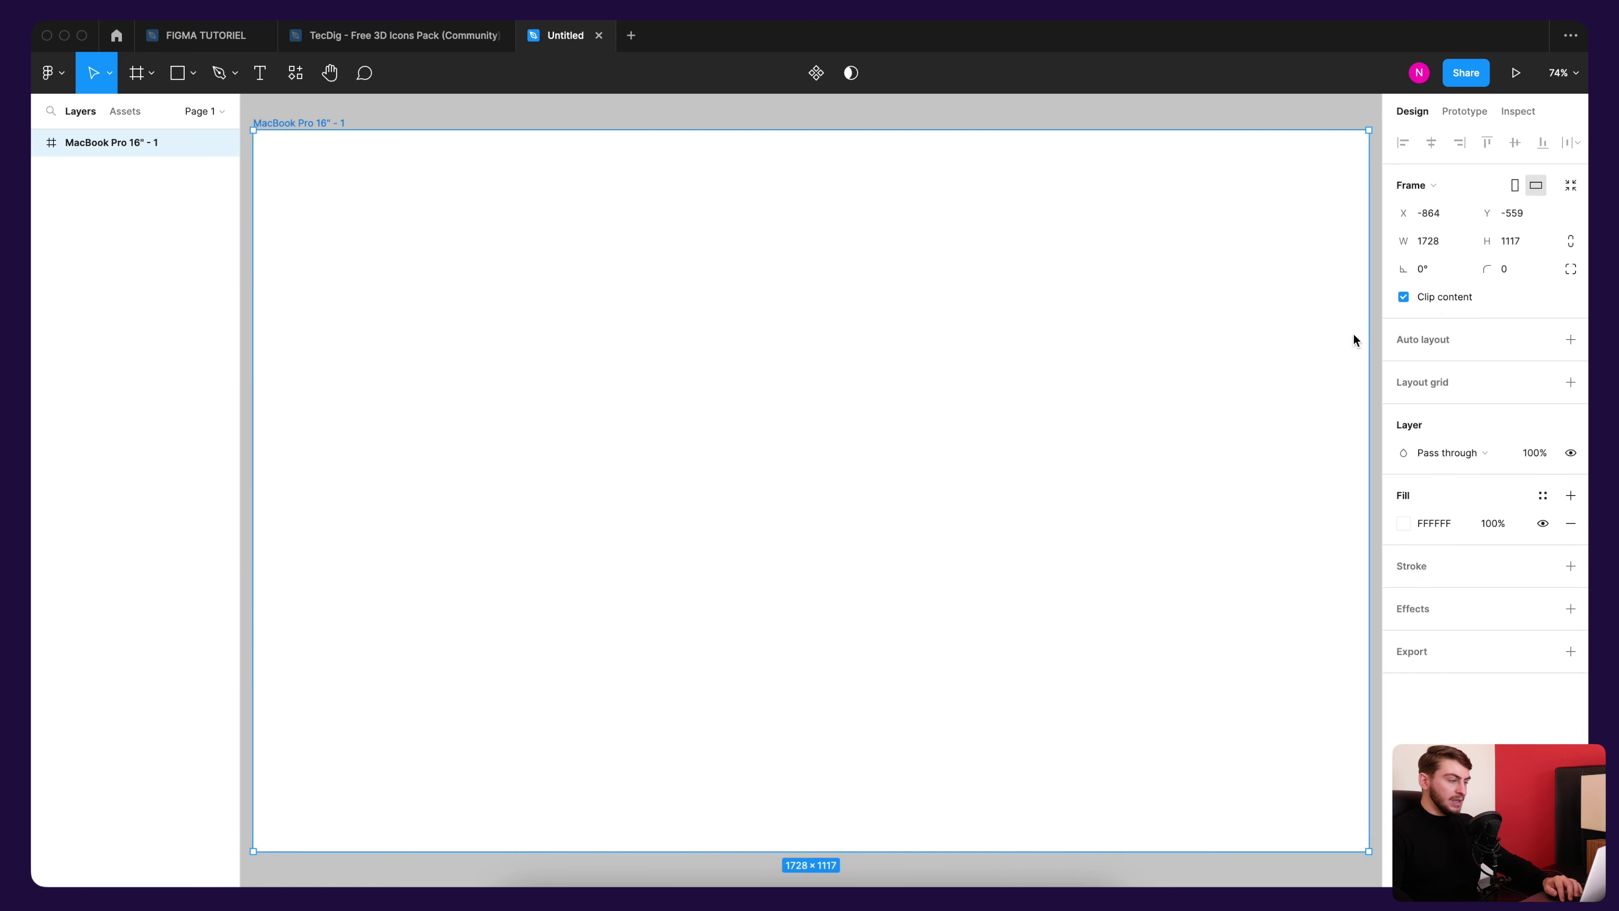
pyautogui.scroll(-2, 804, 314)
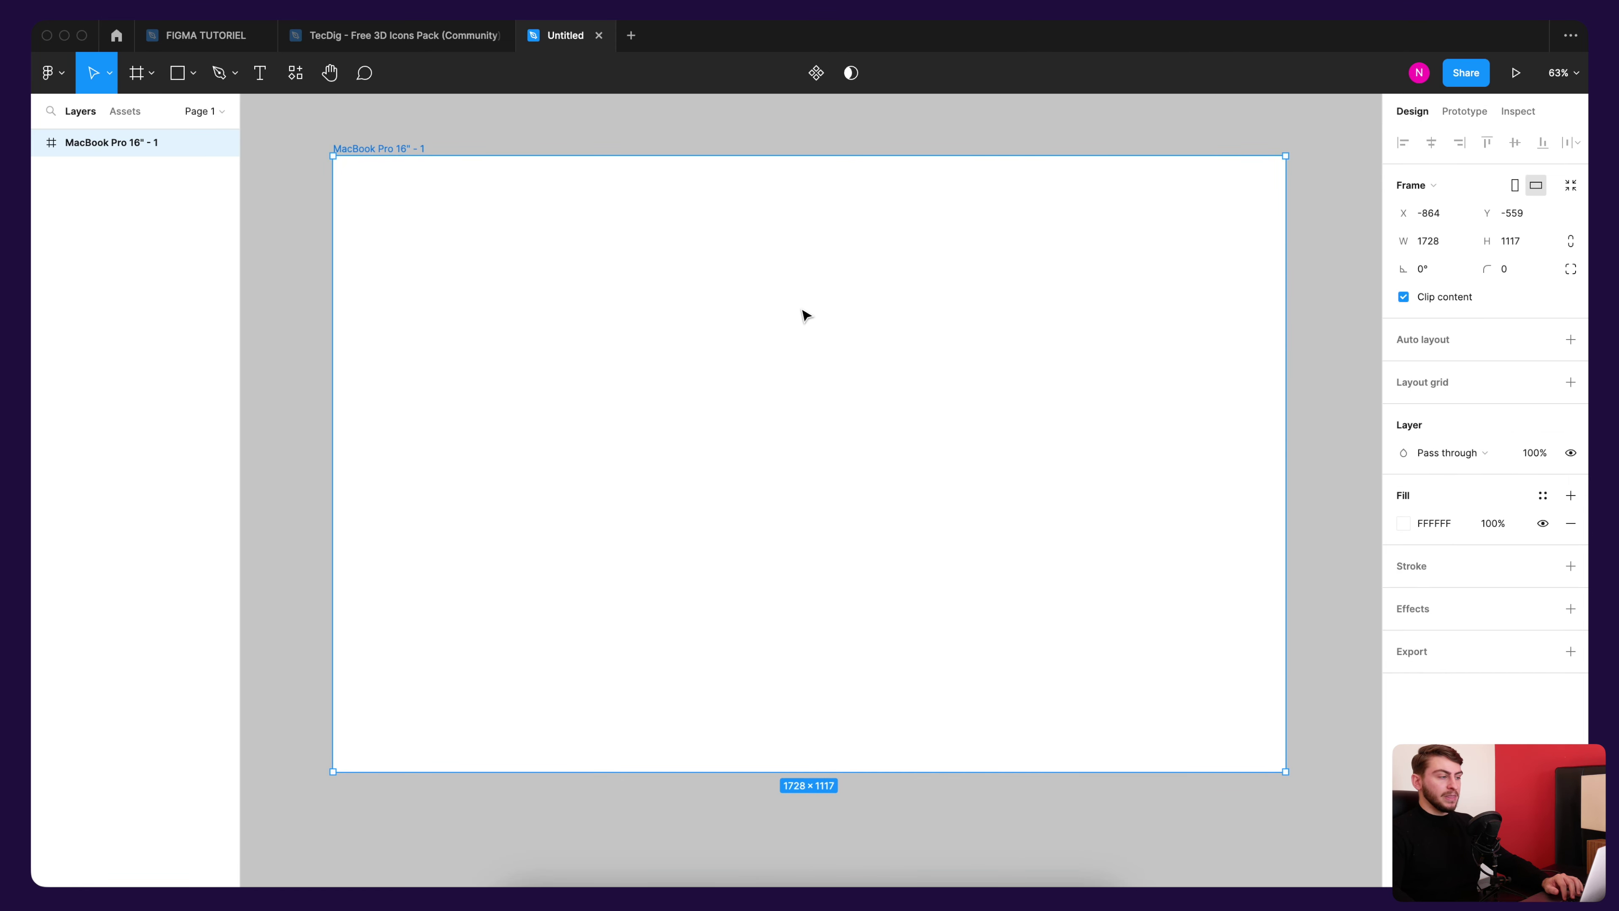
pyautogui.scroll(-2, 816, 330)
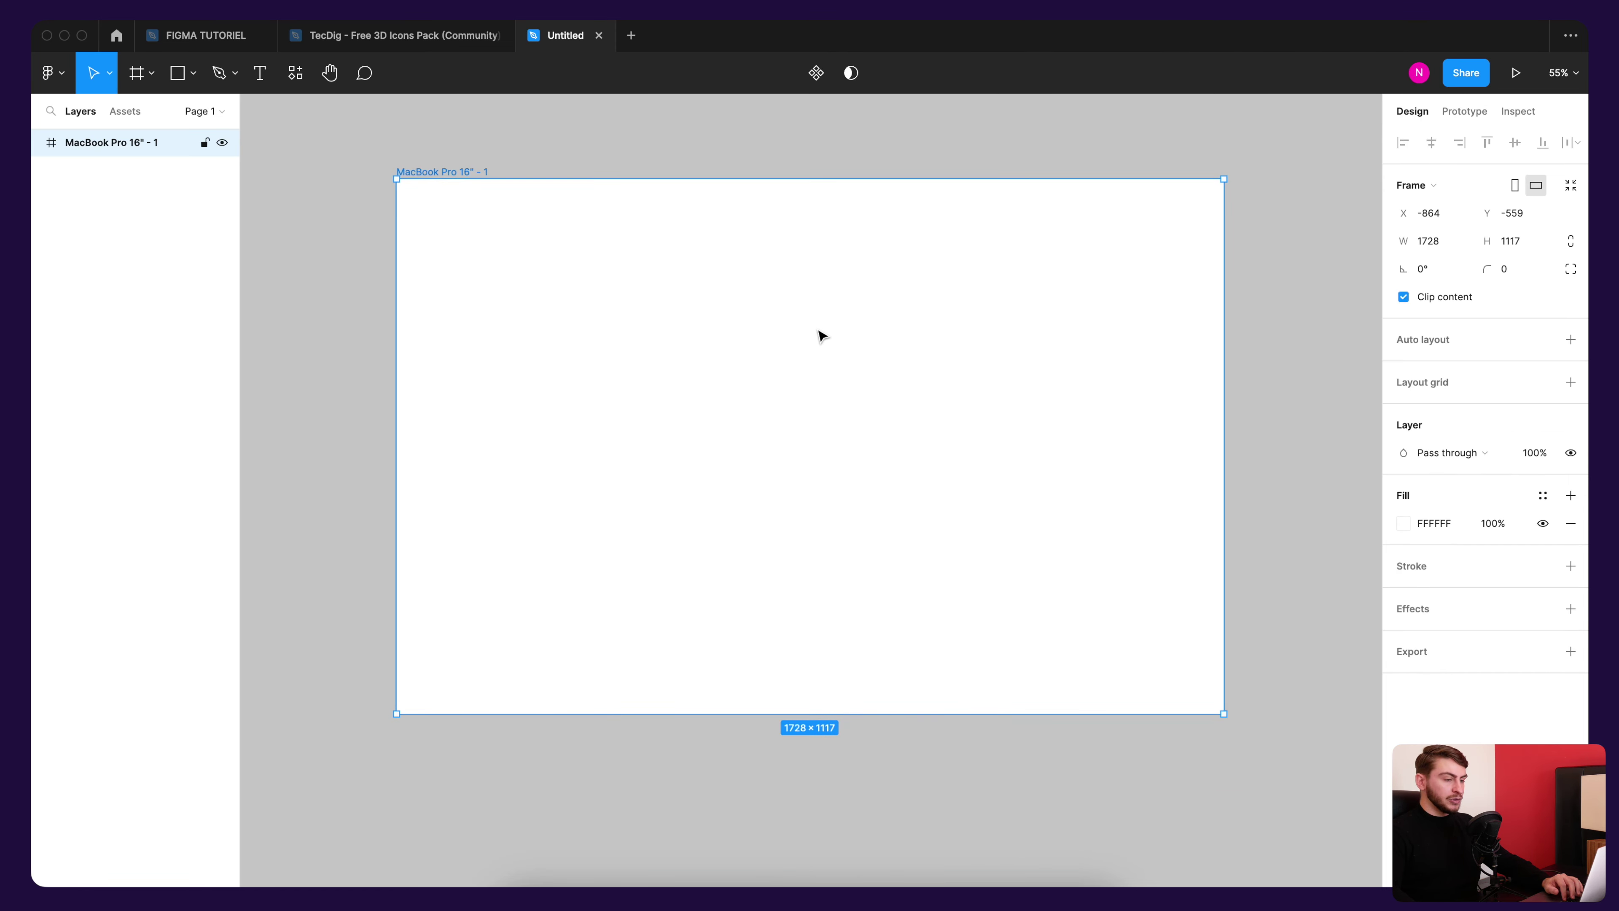
# Step: Add an iPhone 14 Pro frame (393×852) beside the MacBook frame
pyautogui.click(137, 73)
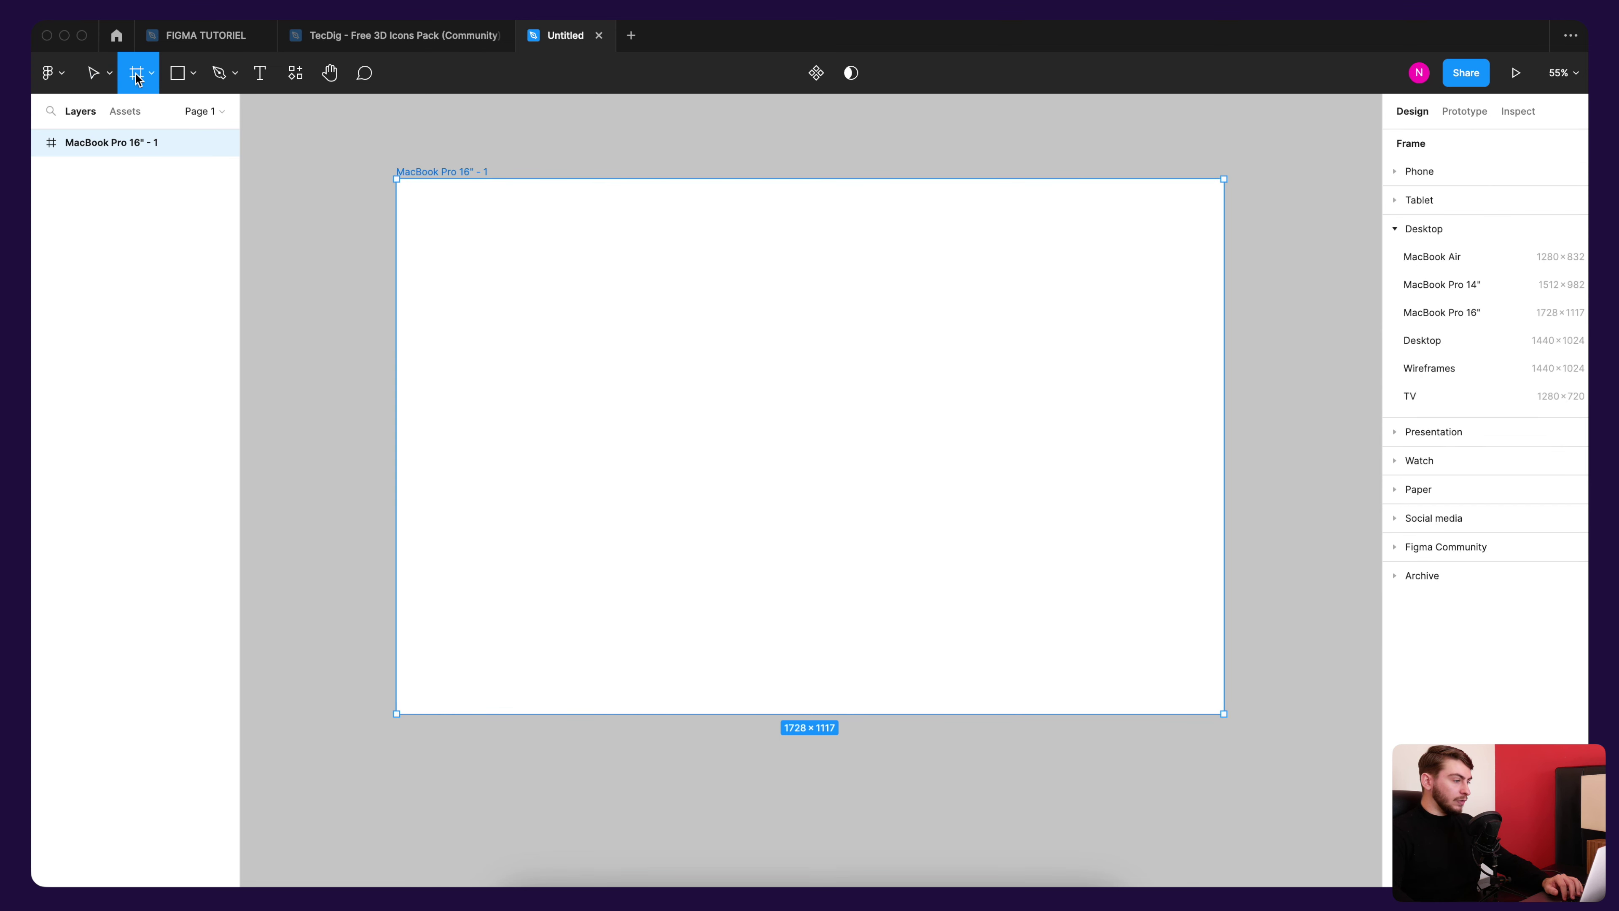
pyautogui.scroll(-3, 971, 338)
pyautogui.moveTo(1108, 287); pyautogui.dragTo(842, 300)
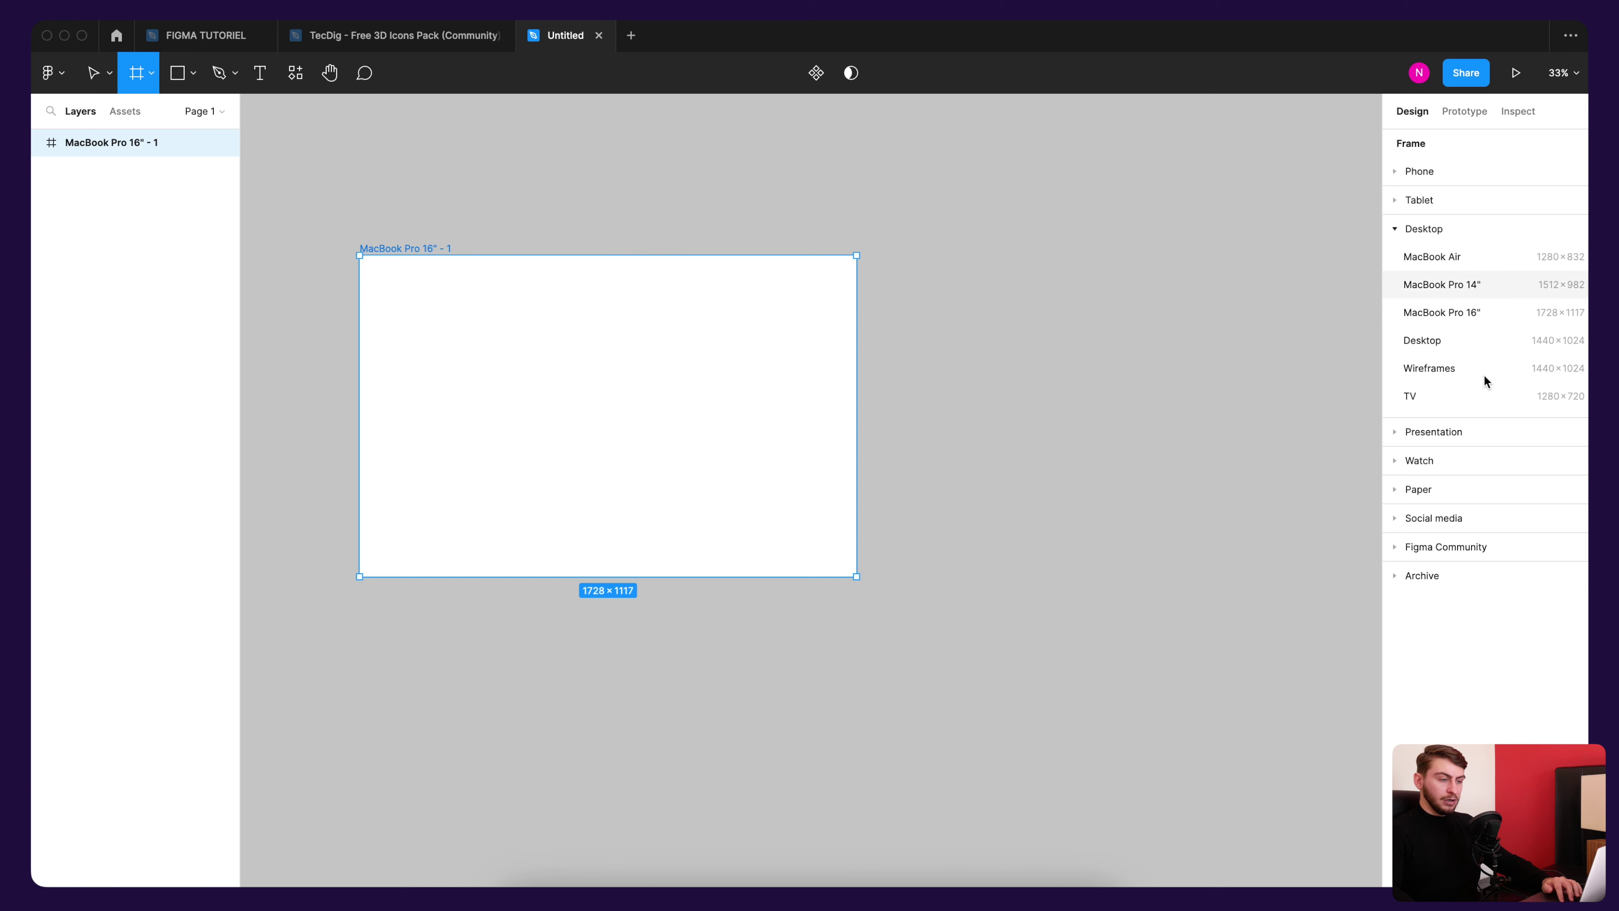
pyautogui.click(1395, 172)
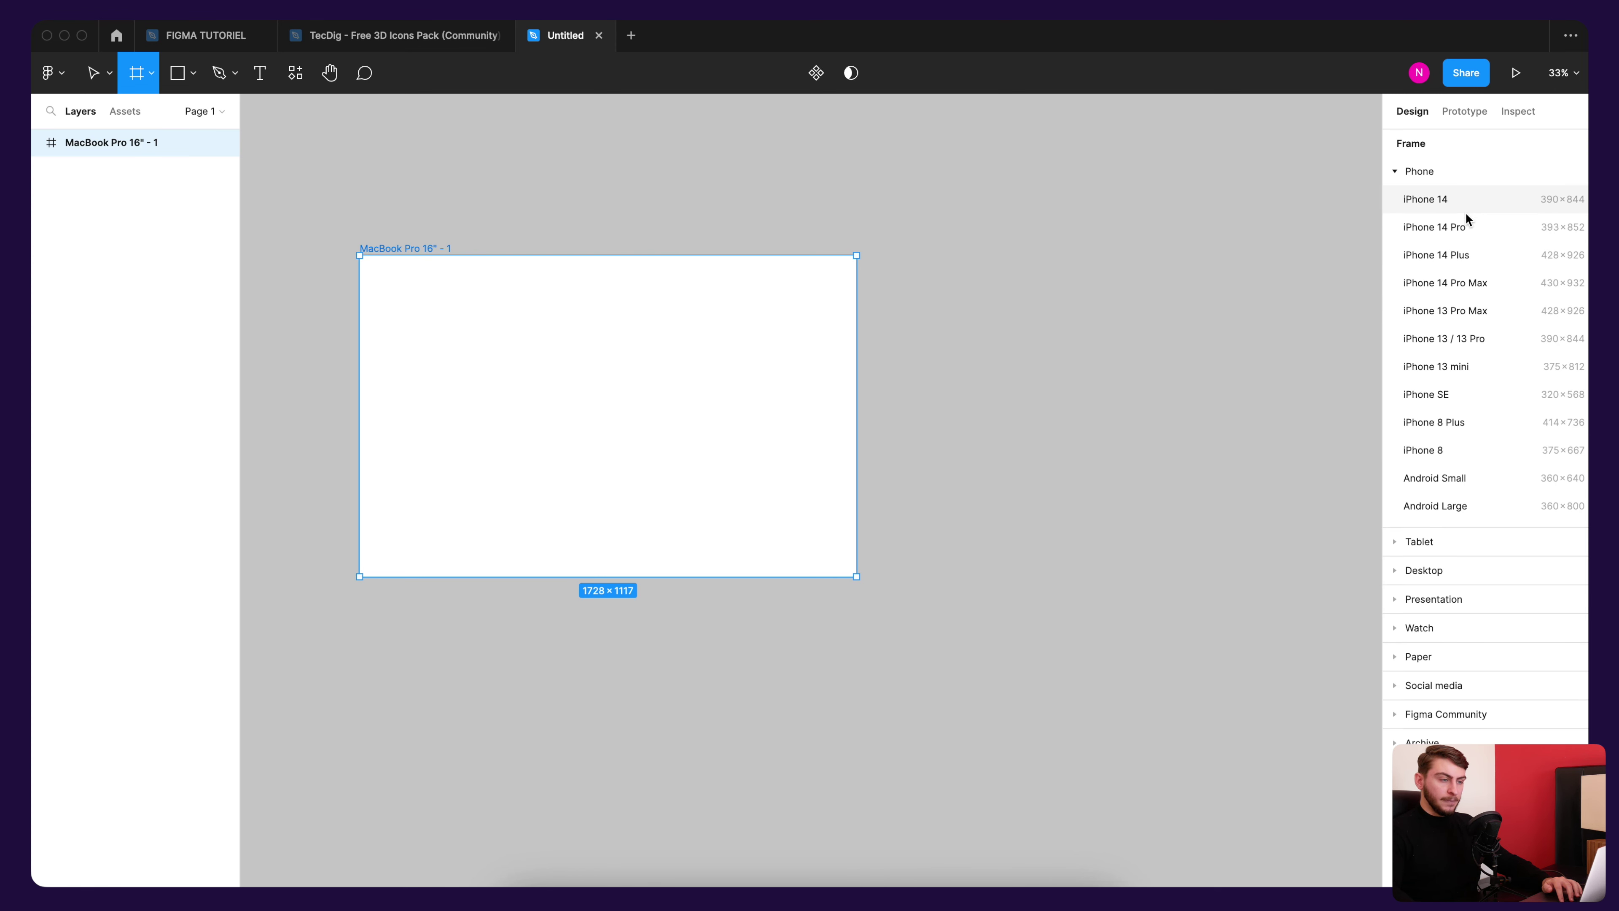
pyautogui.click(1490, 231)
# Step: Delete the iPhone 14 Pro frame
pyautogui.moveTo(955, 470); pyautogui.dragTo(1175, 386)
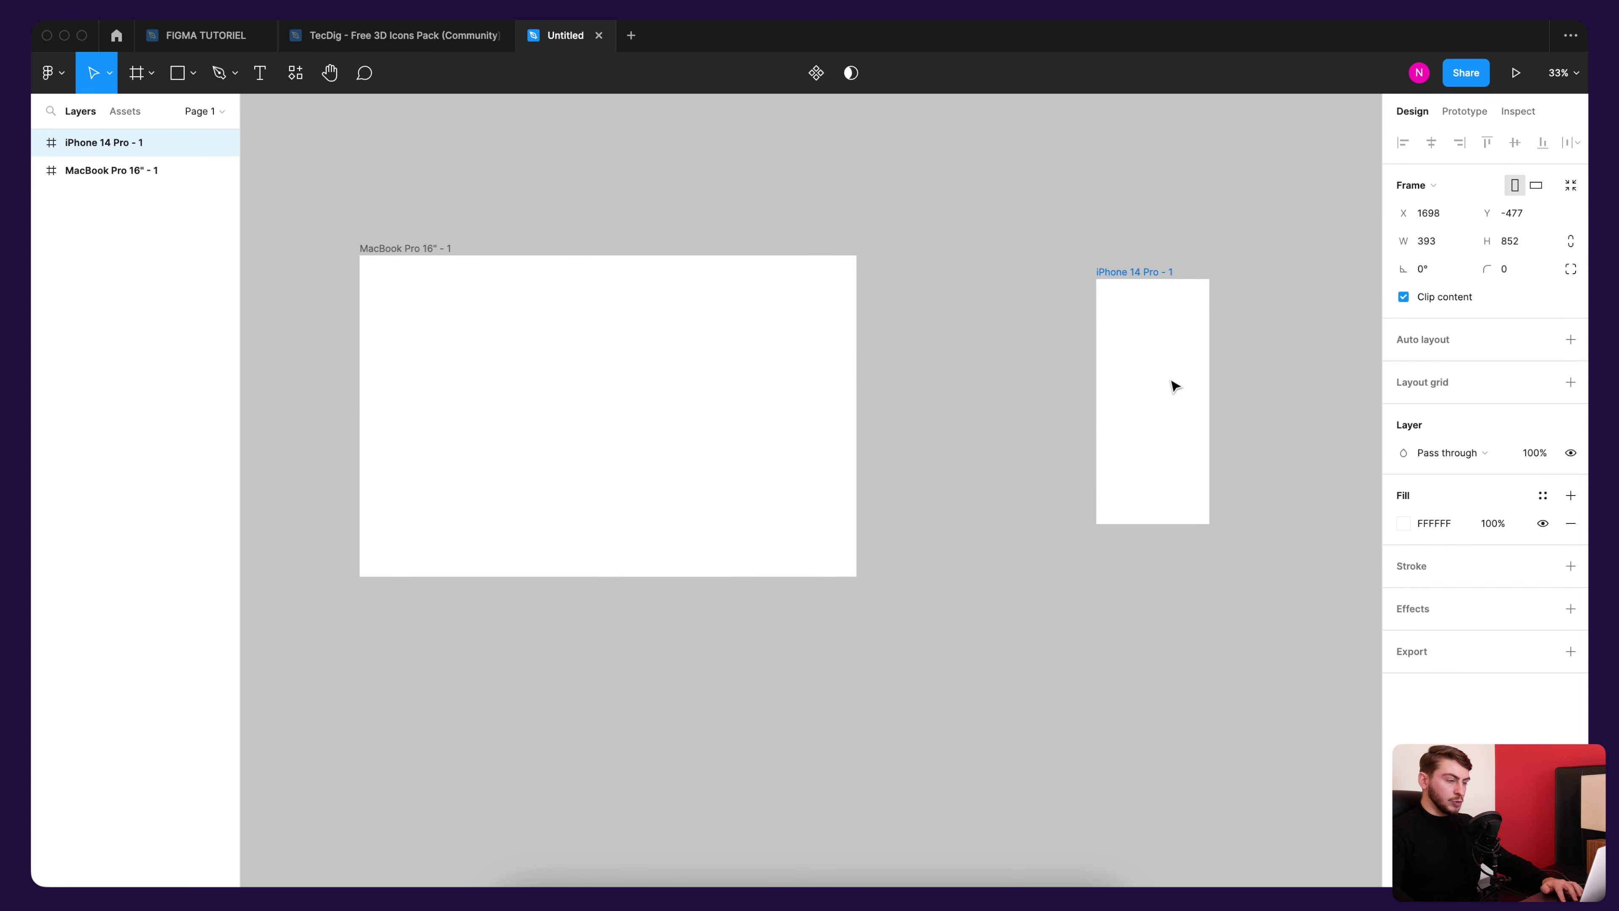
pyautogui.press('Delete')
pyautogui.hscroll(-3, 711, 325)
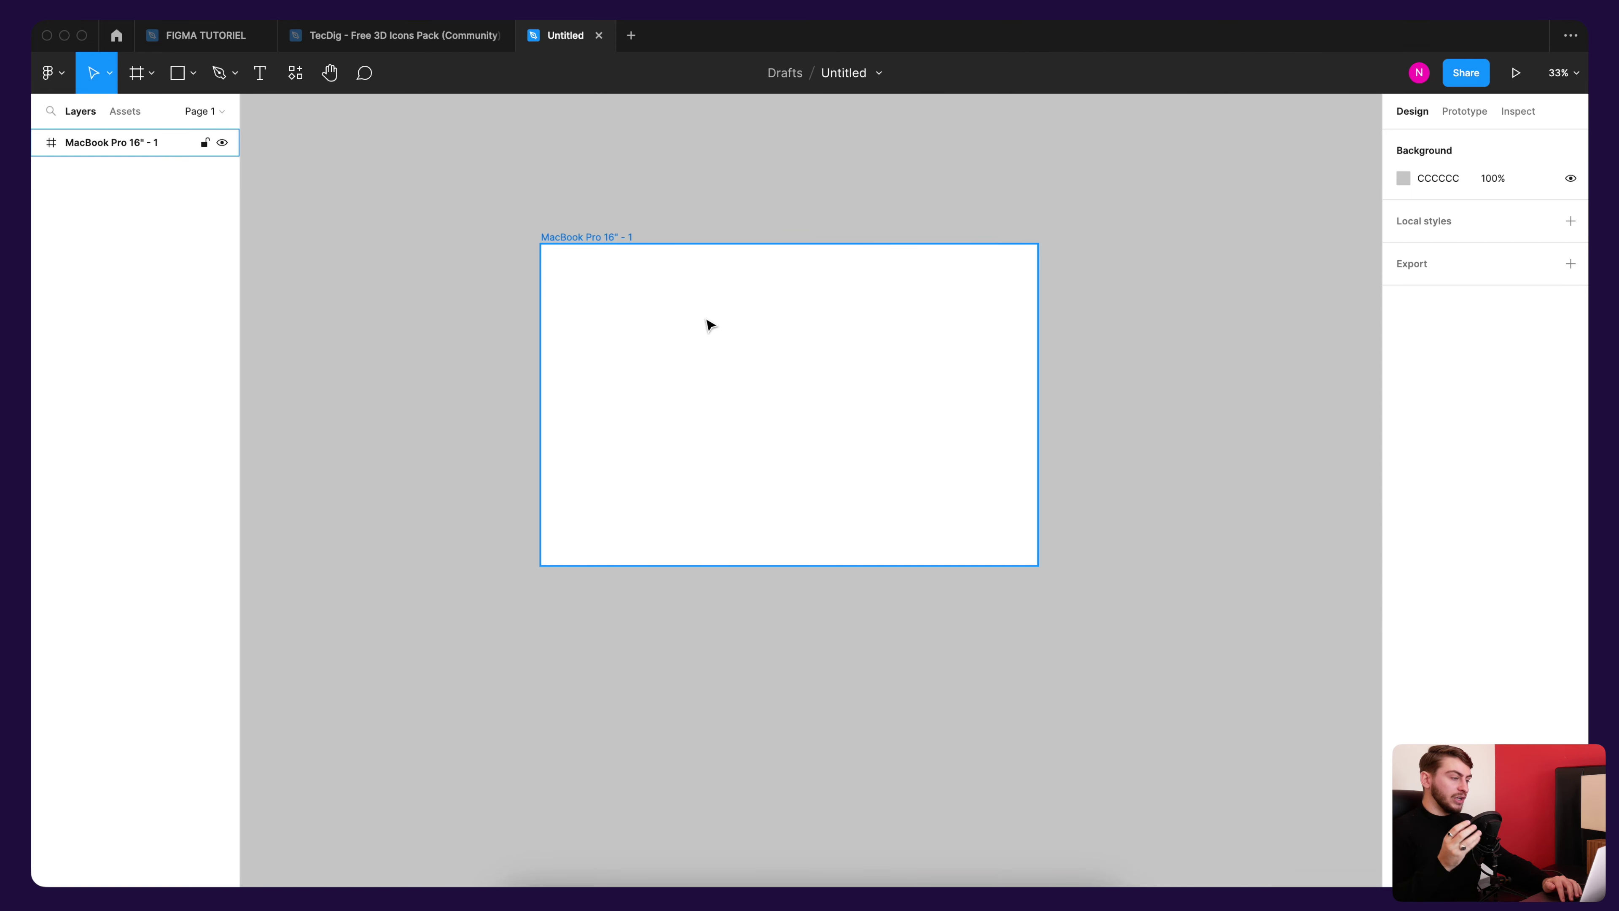
# Step: Lengthen the MacBook Pro frame to 2828 px tall, keeping its width at 1728 px
pyautogui.click(730, 322)
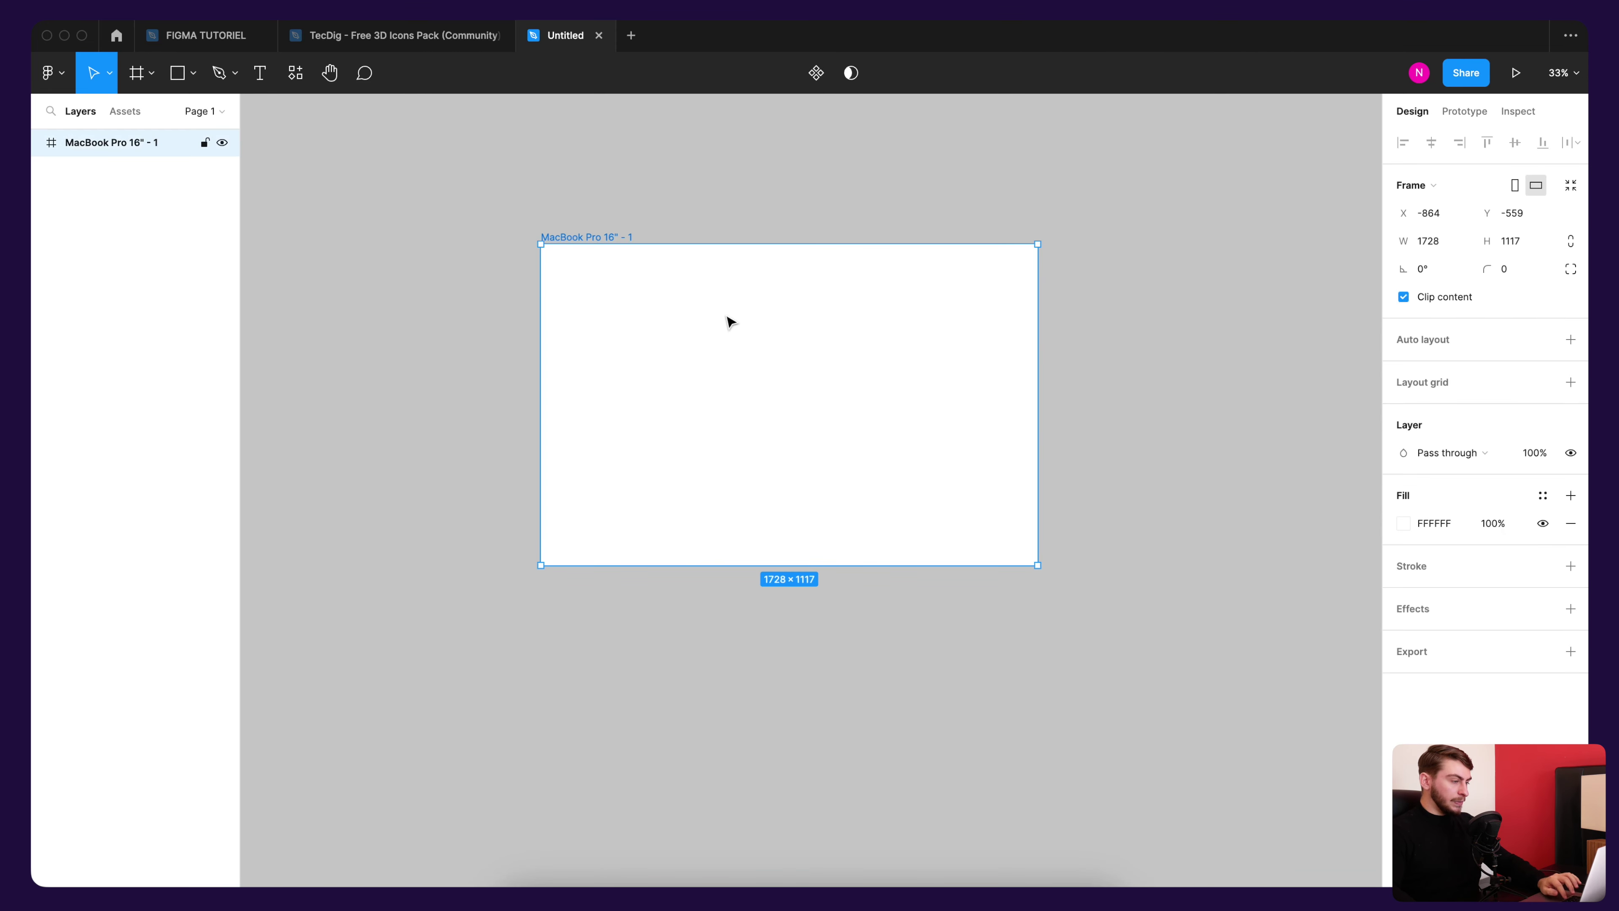
pyautogui.moveTo(842, 562)
pyautogui.mouseDown()
pyautogui.moveTo(839, 447)
pyautogui.moveTo(809, 818)
pyautogui.mouseUp()
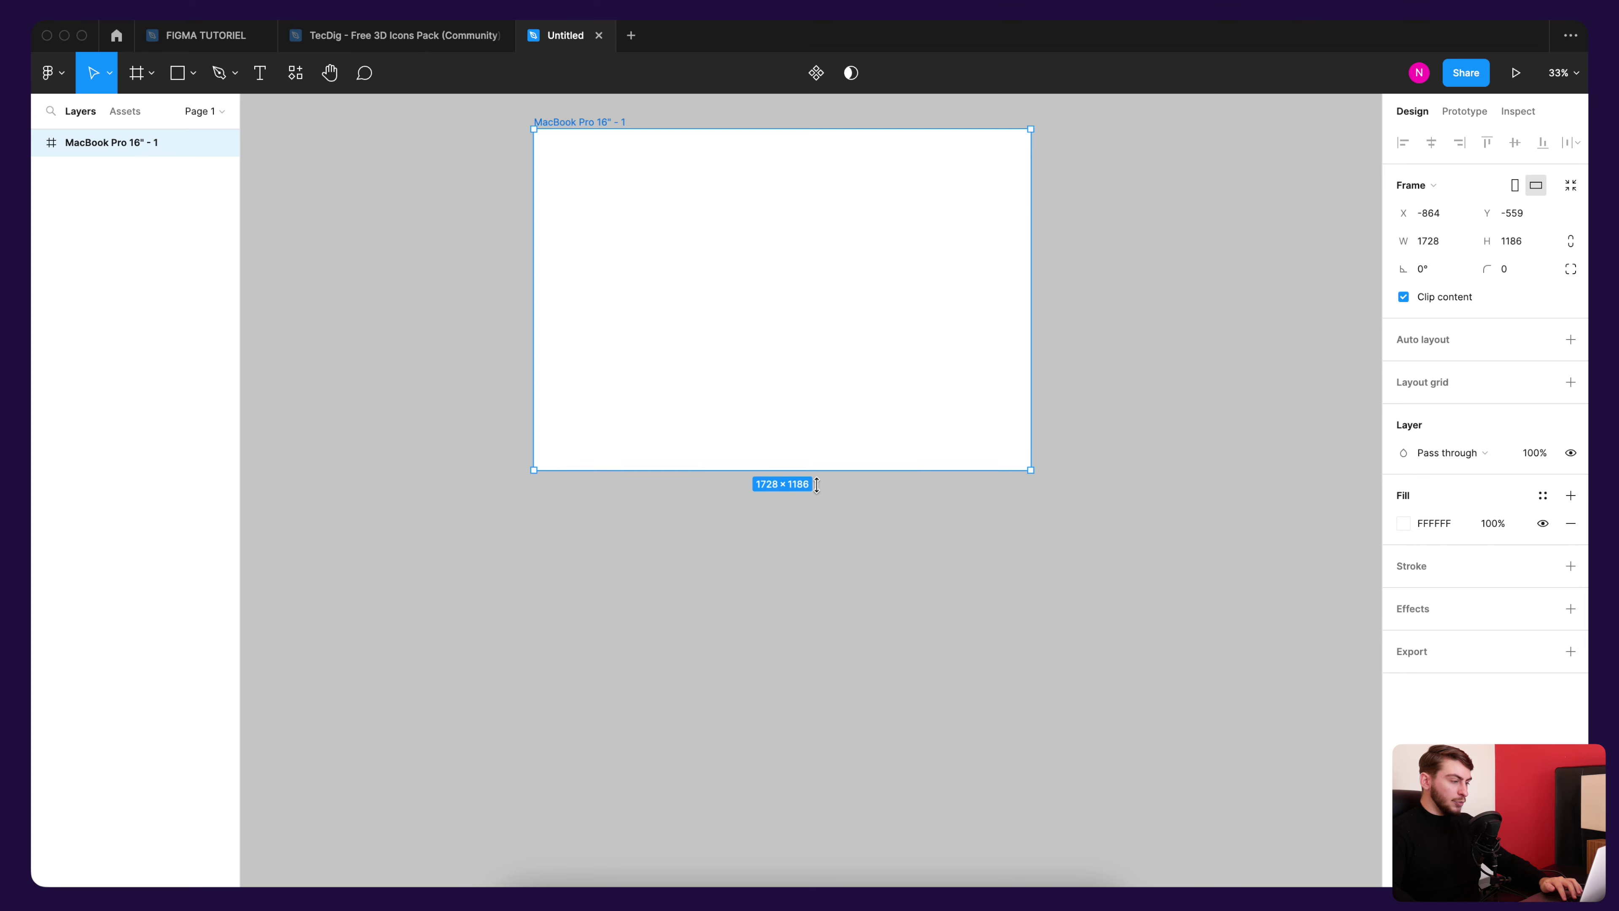
pyautogui.moveTo(797, 678); pyautogui.dragTo(784, 463)
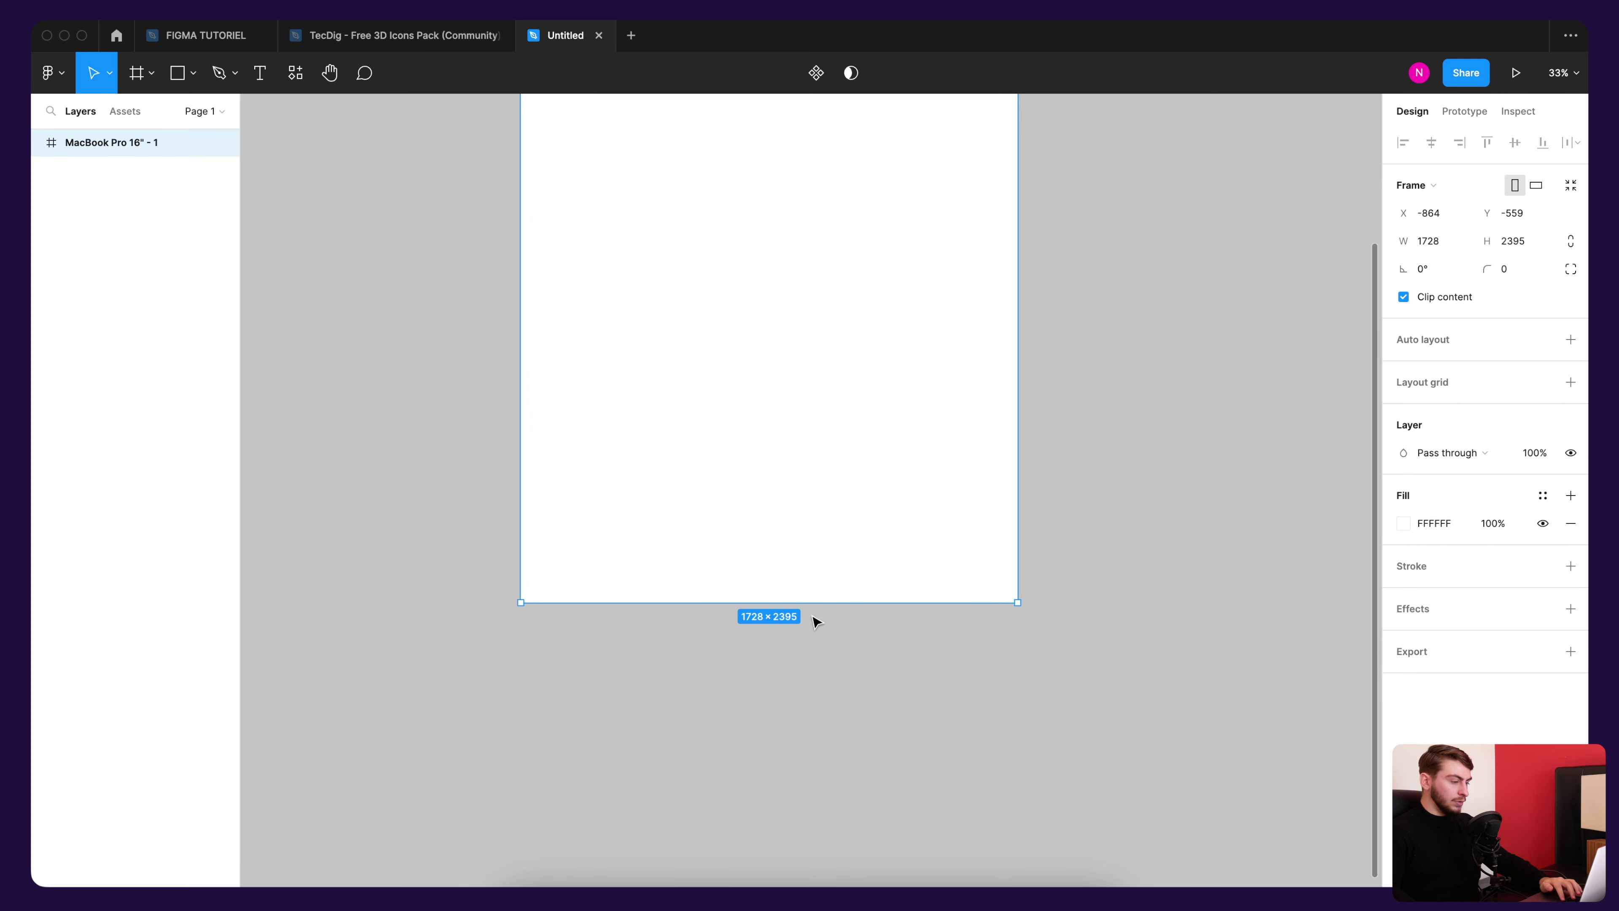
pyautogui.moveTo(810, 602); pyautogui.dragTo(821, 709)
pyautogui.scroll(3, 831, 485)
pyautogui.scroll(3, 854, 516)
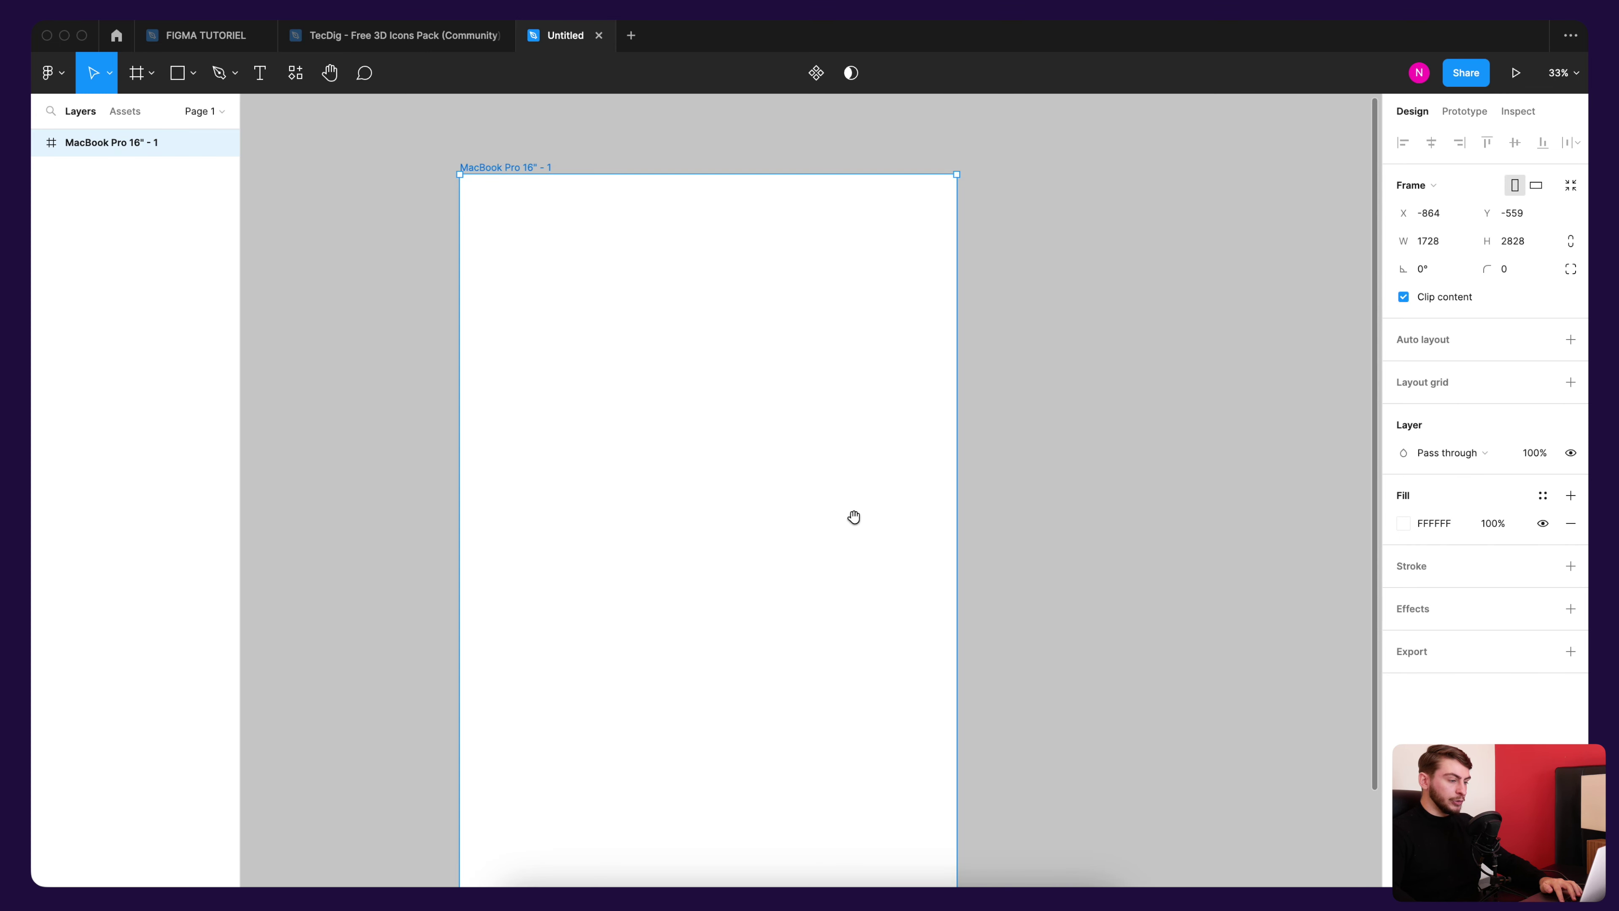
pyautogui.moveTo(965, 243); pyautogui.dragTo(1044, 262)
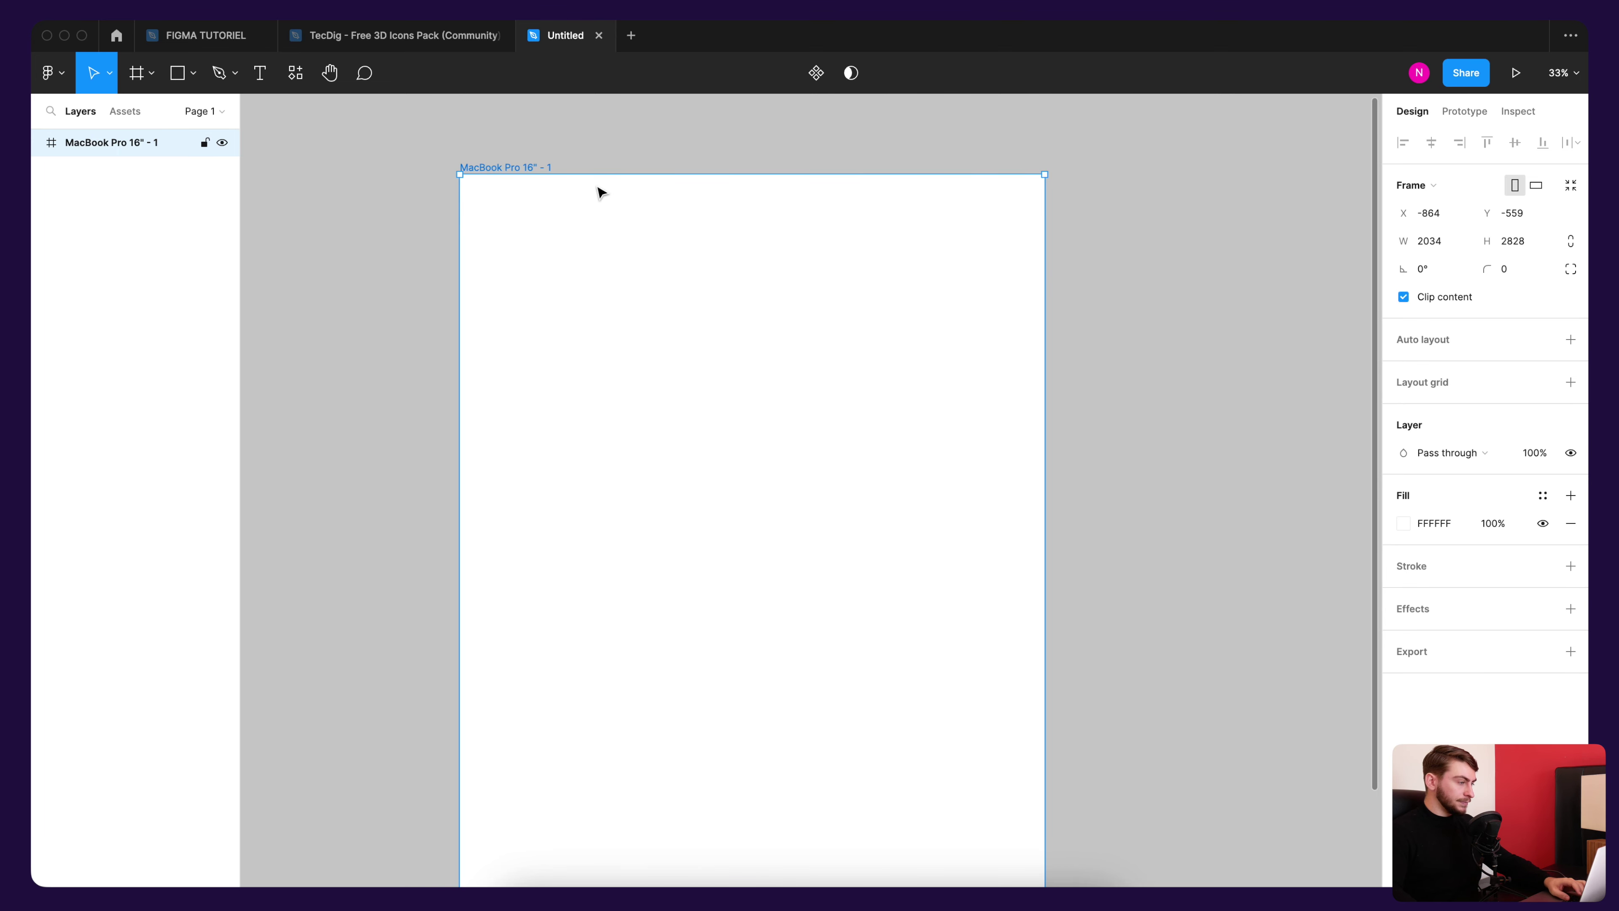
pyautogui.hotkey('ctrl', 'z')
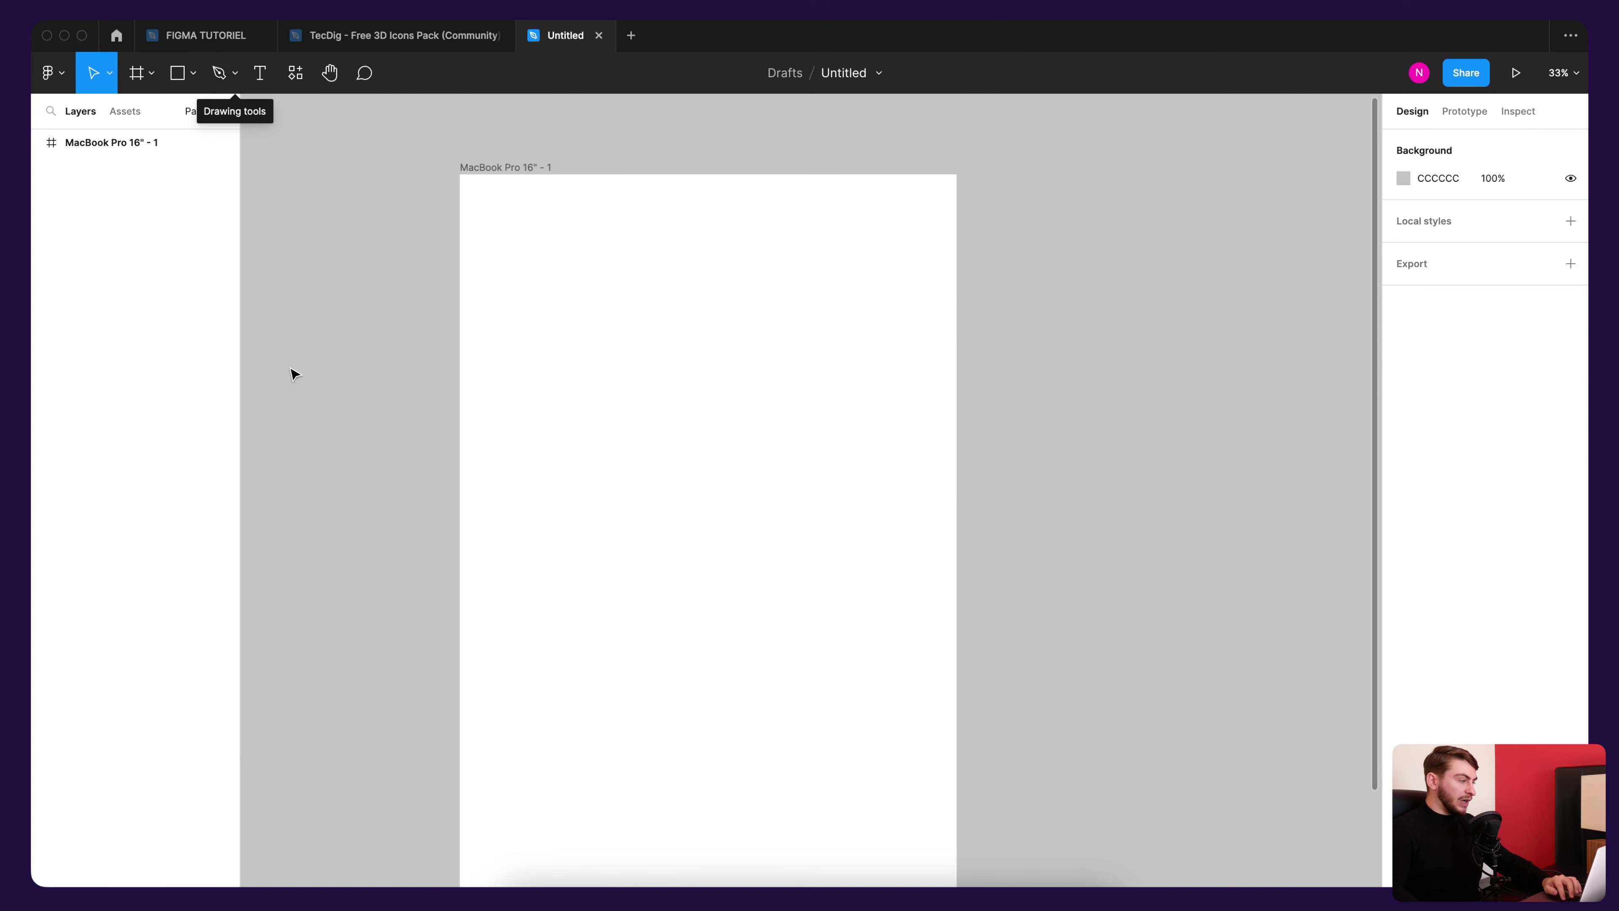
pyautogui.click(143, 152)
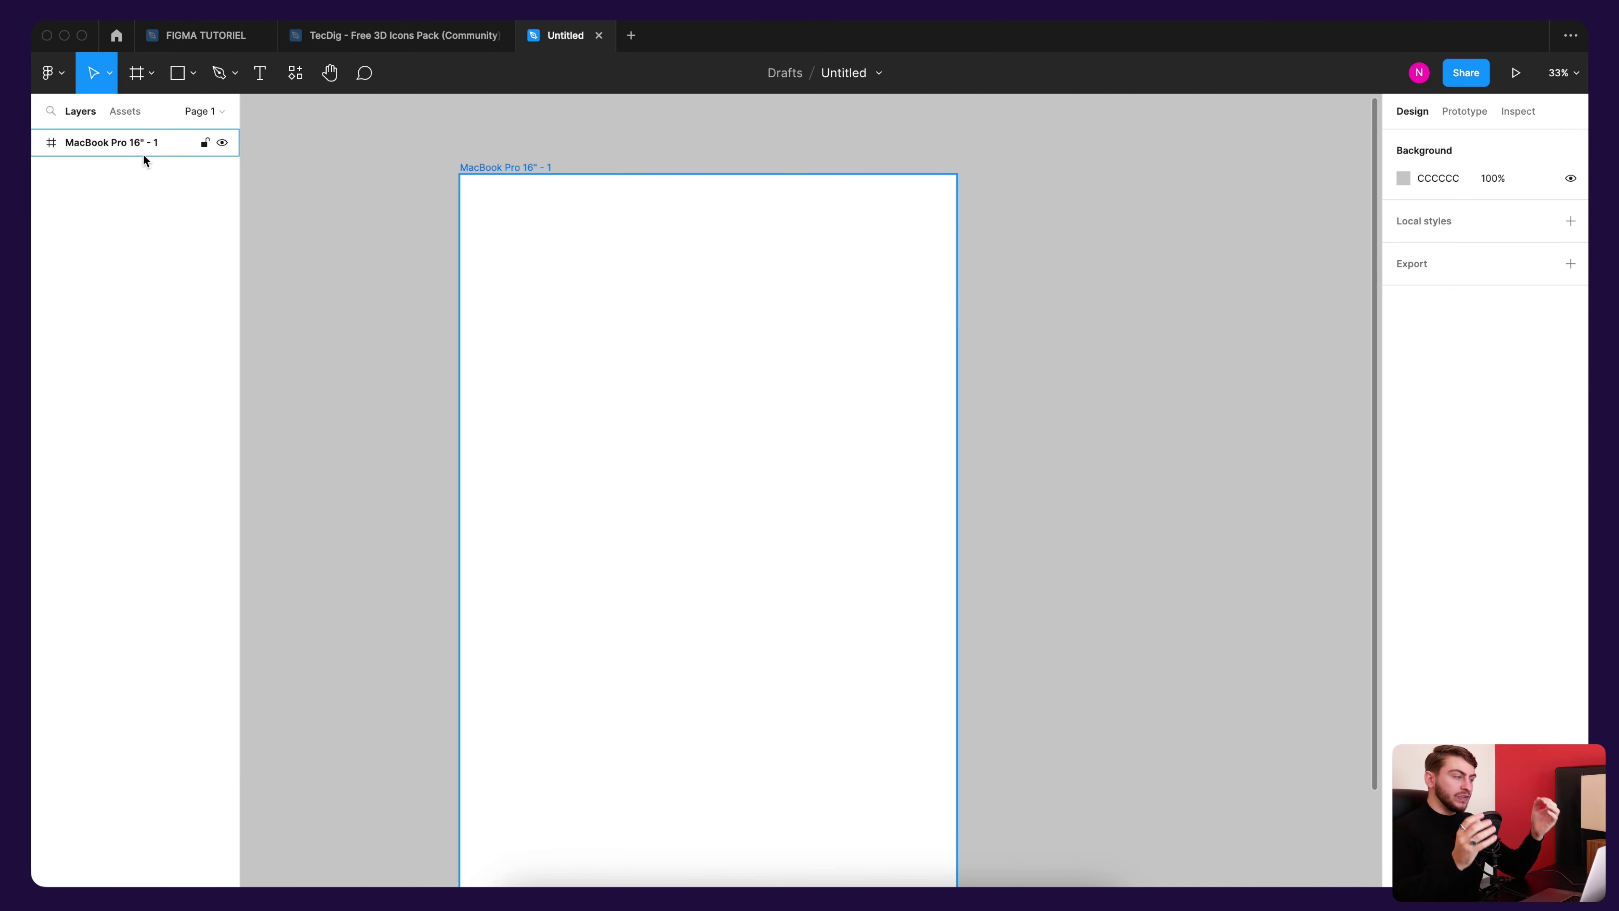
pyautogui.click(357, 226)
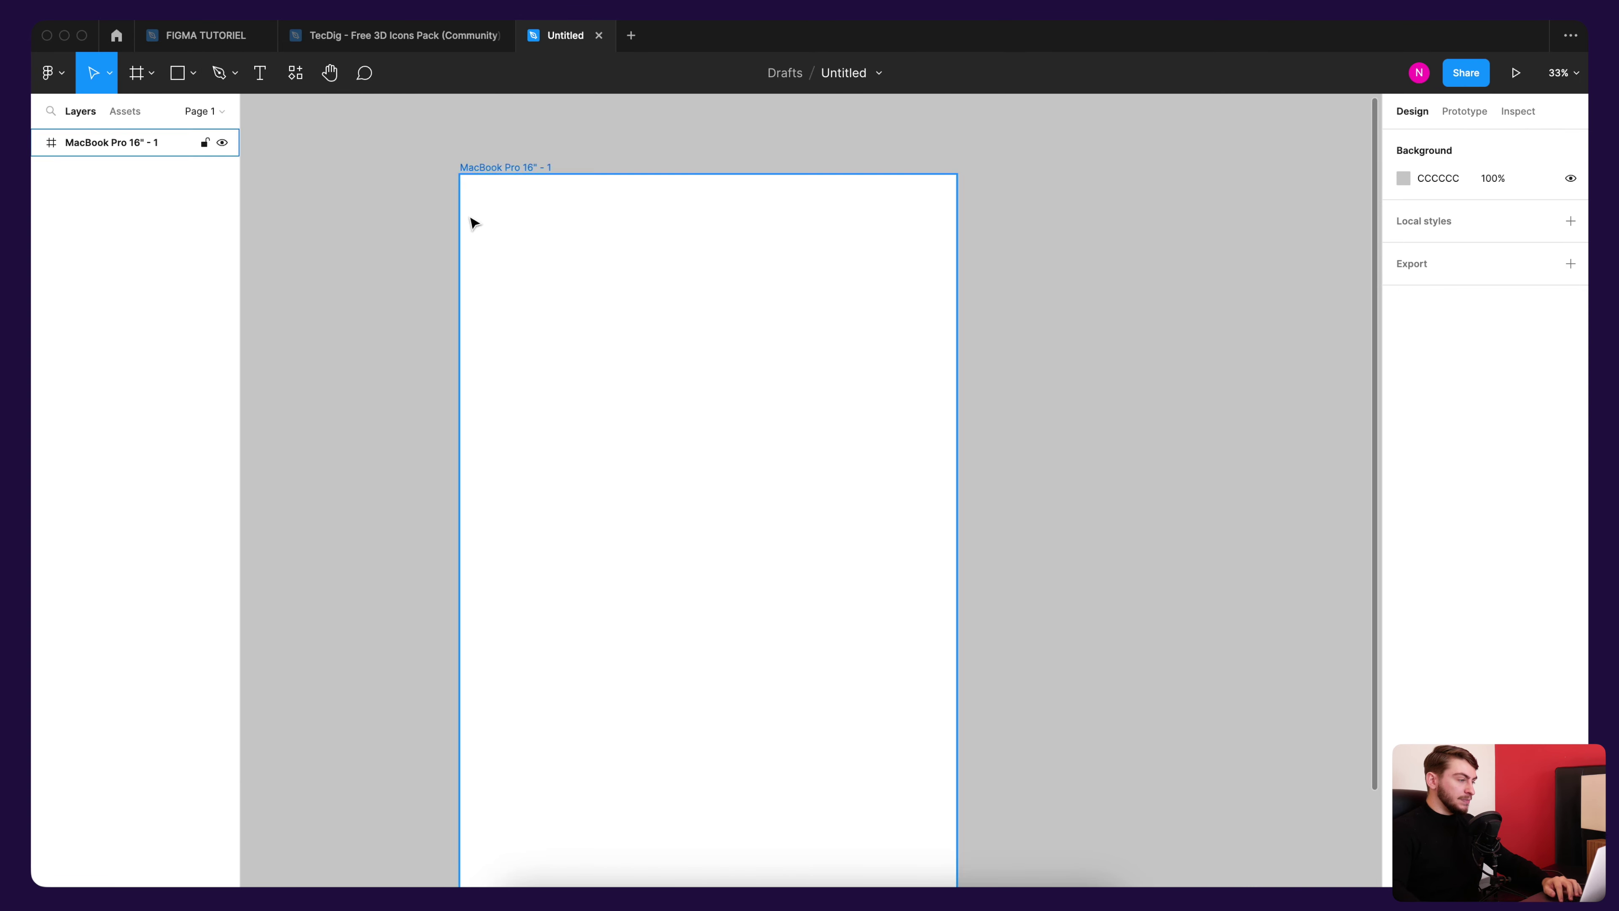
pyautogui.click(177, 73)
pyautogui.hscroll(5, 1070, 275)
pyautogui.moveTo(946, 289); pyautogui.dragTo(1122, 451)
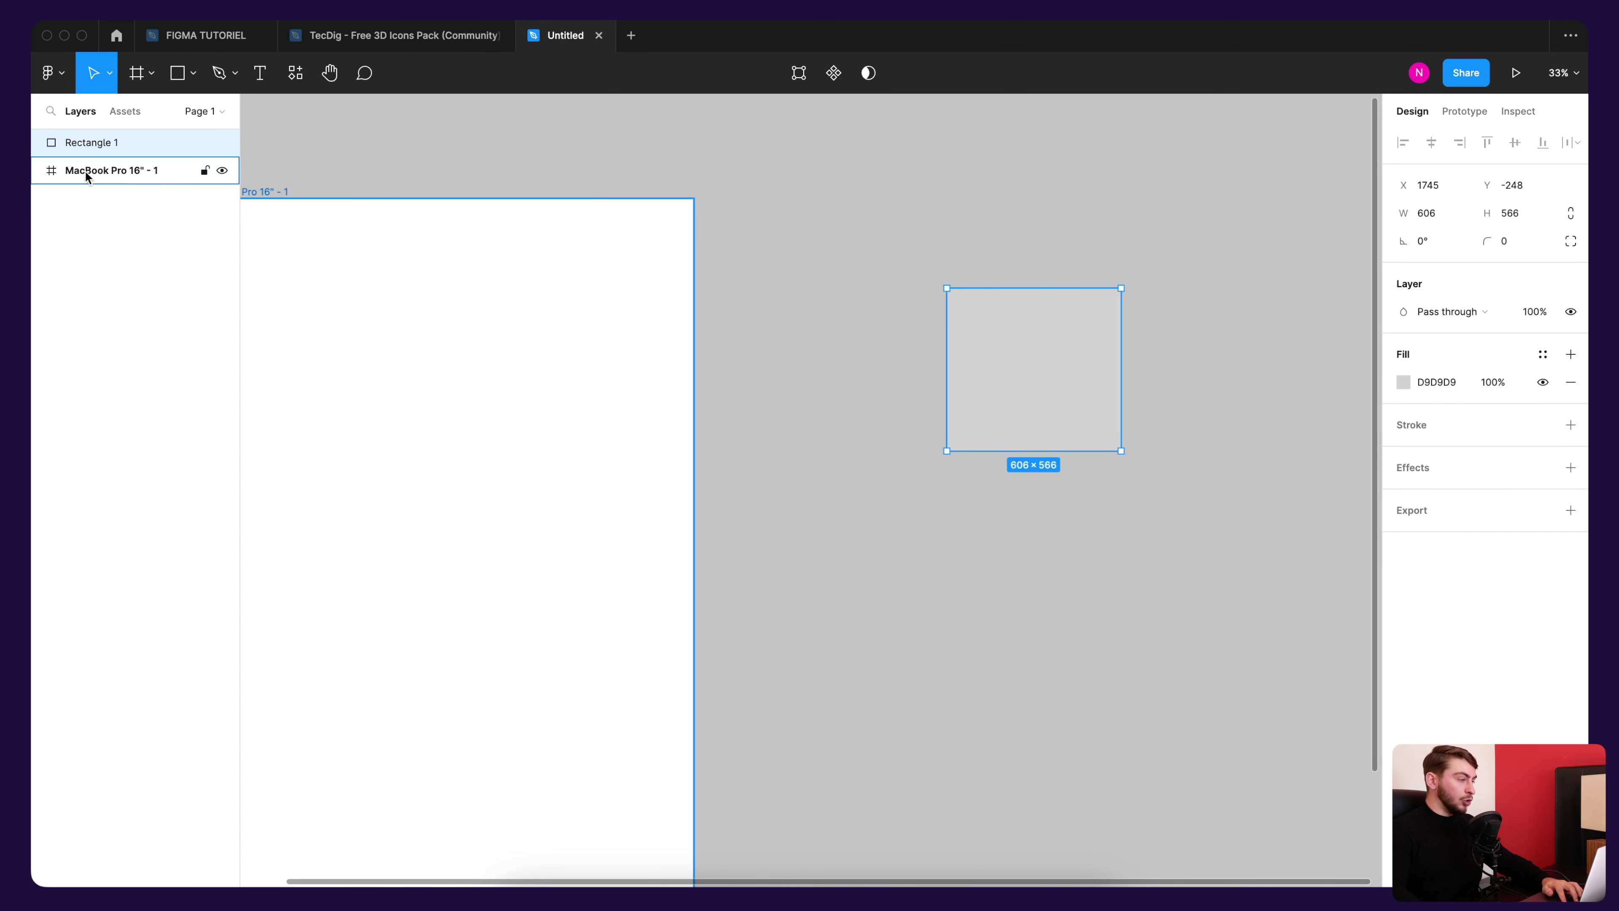
pyautogui.press('Delete')
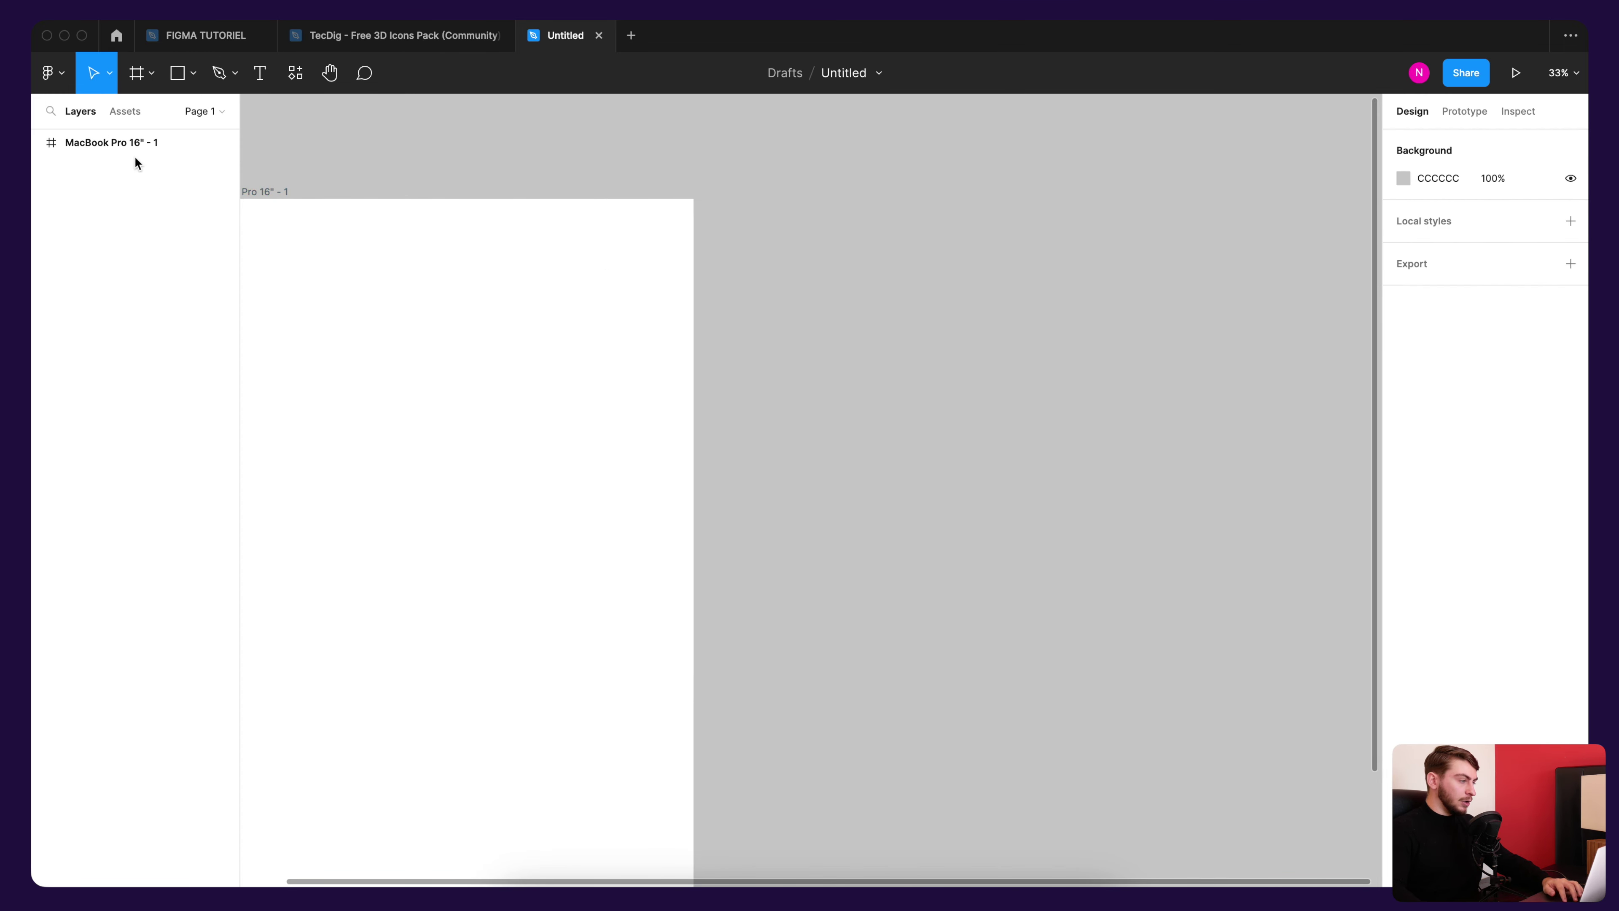
pyautogui.click(134, 152)
pyautogui.moveTo(376, 284); pyautogui.dragTo(753, 296)
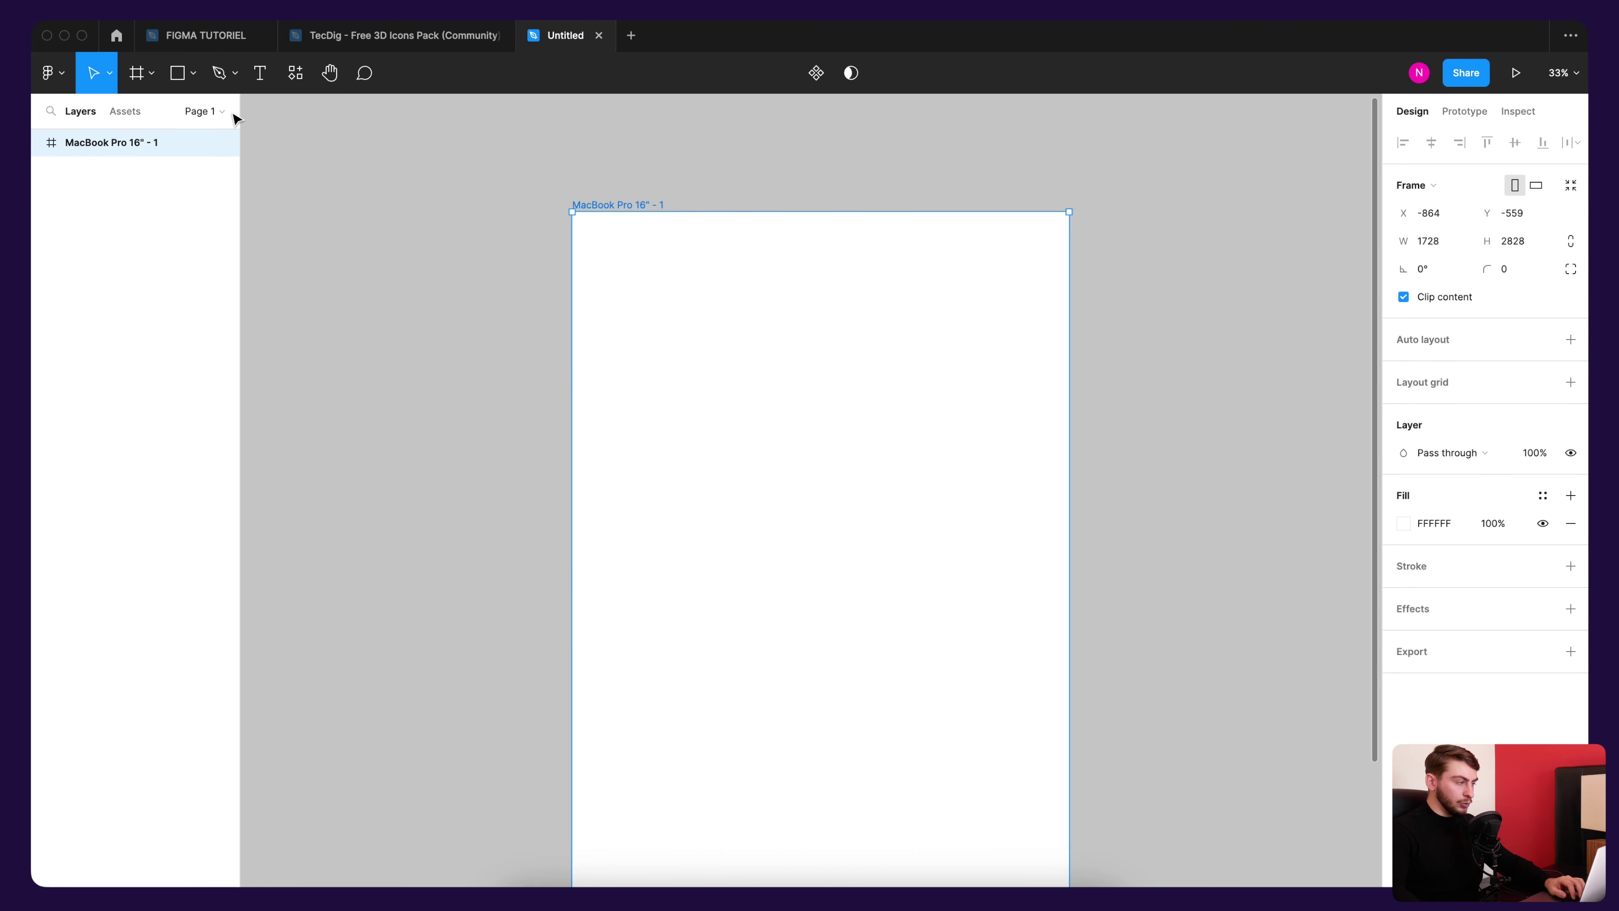
pyautogui.click(182, 74)
pyautogui.moveTo(737, 373); pyautogui.dragTo(879, 470)
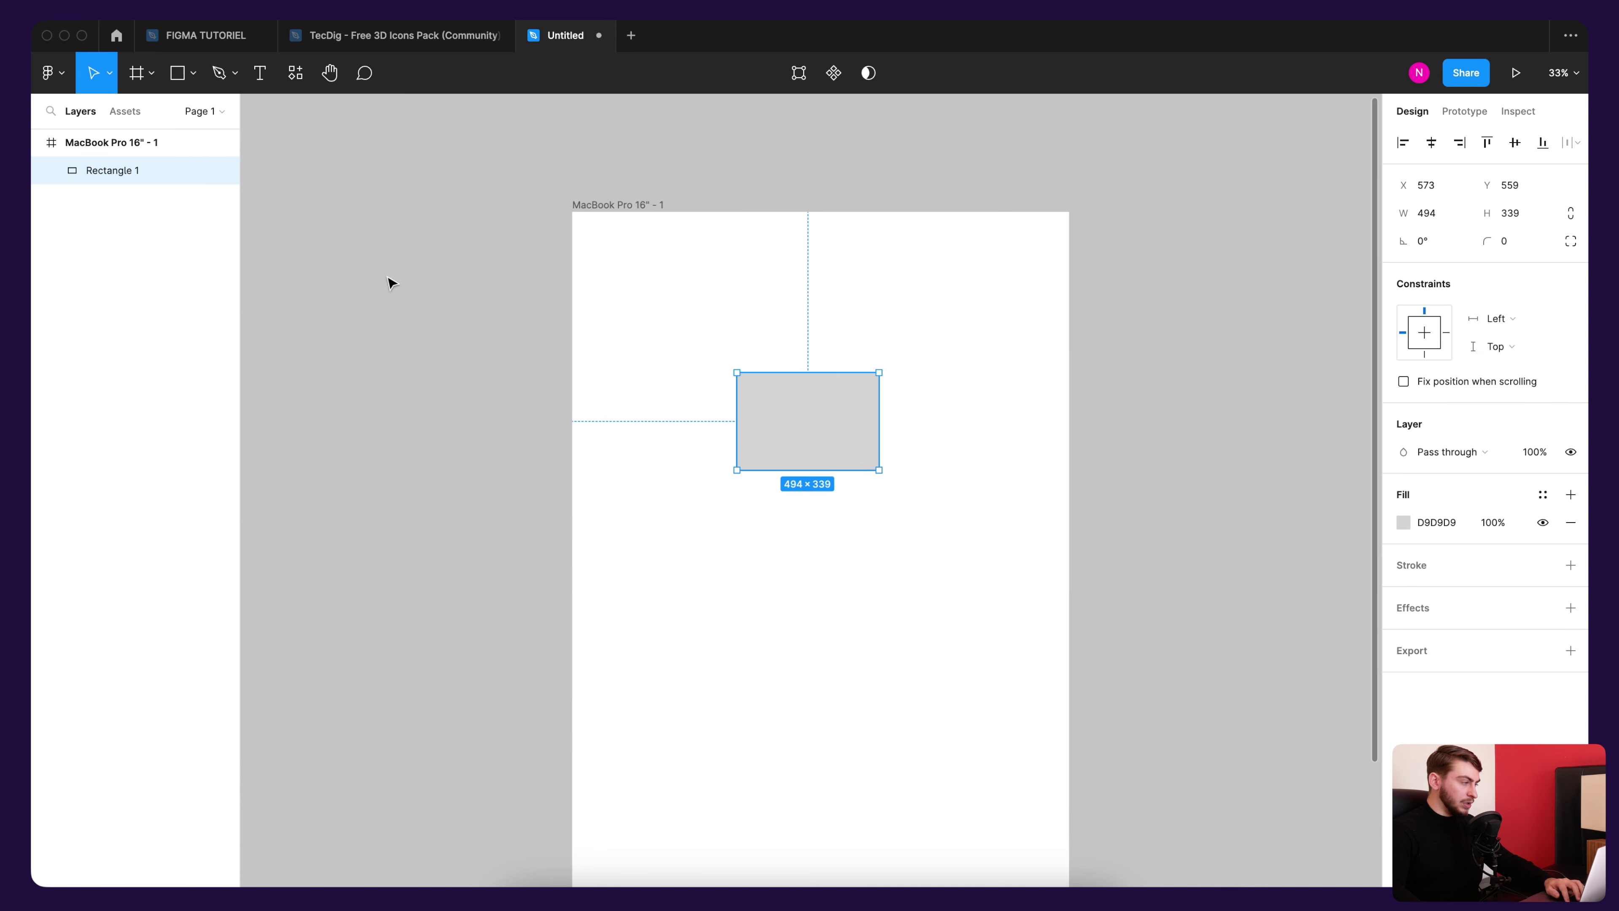
pyautogui.click(37, 143)
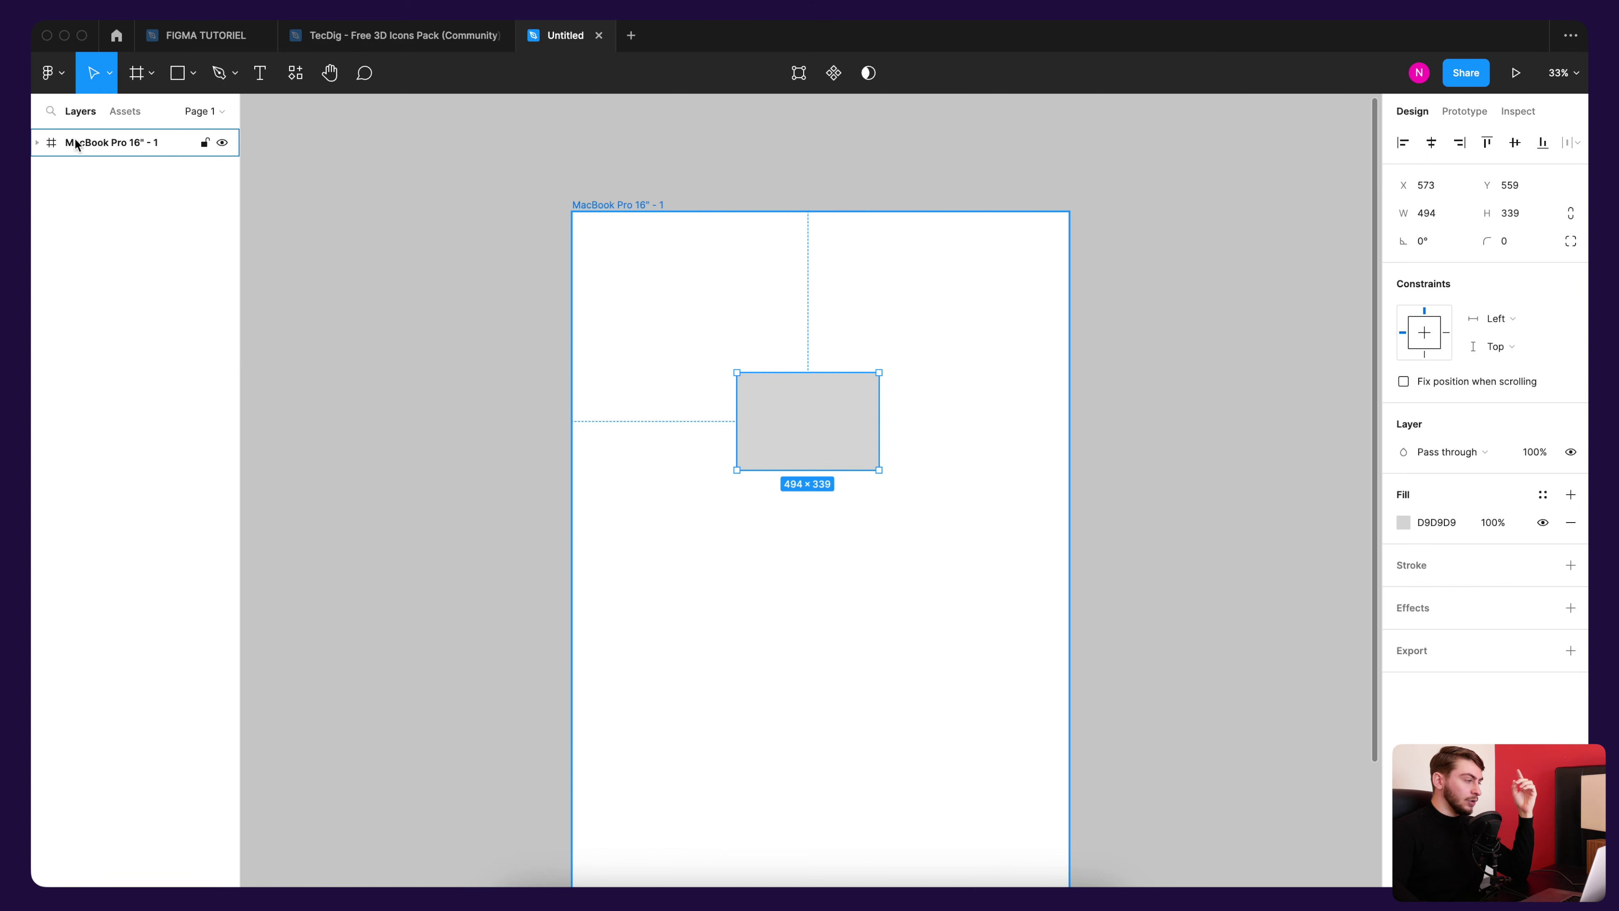
pyautogui.click(36, 143)
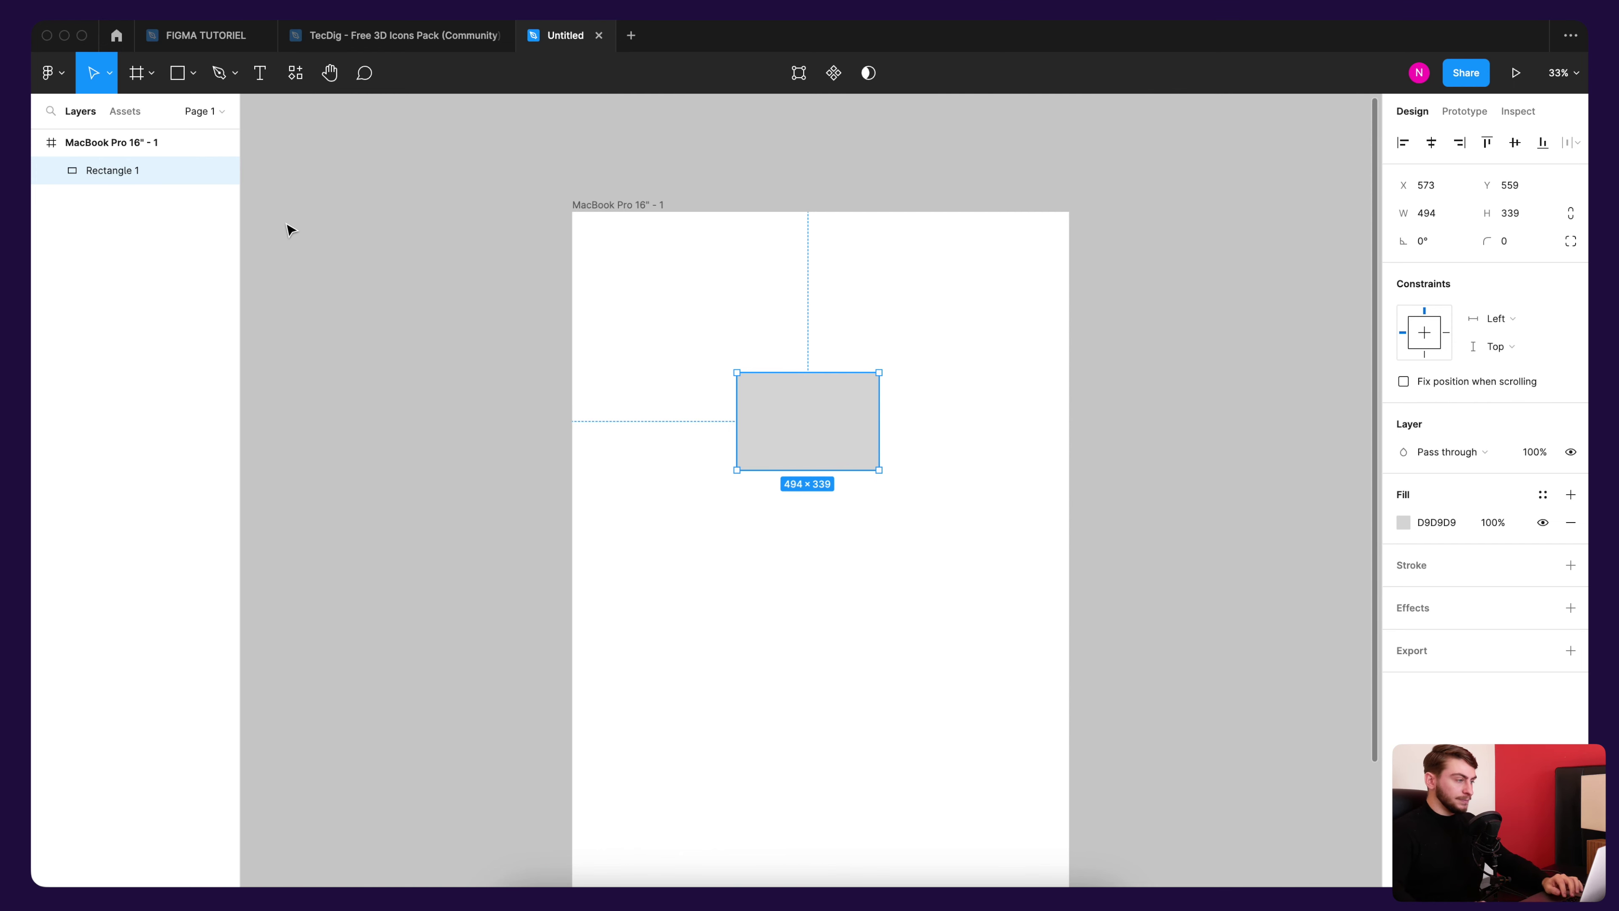
pyautogui.press('Delete')
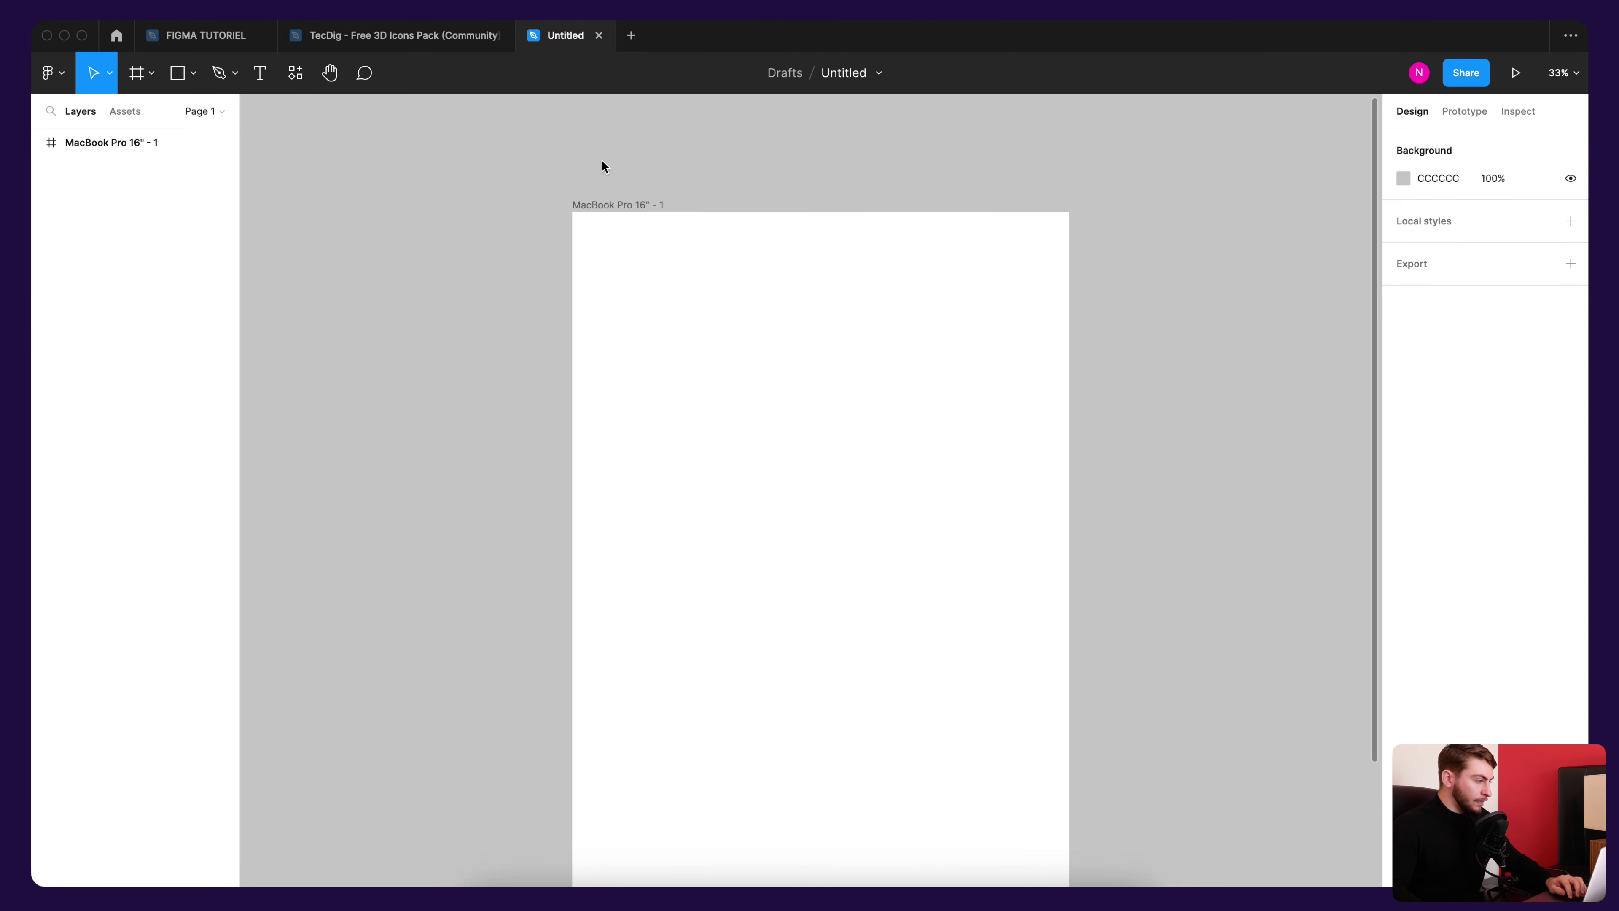
# Step: Copy the SEO icons and images from FIGMA TUTORIEL and paste them into the Untitled draft
pyautogui.click(207, 38)
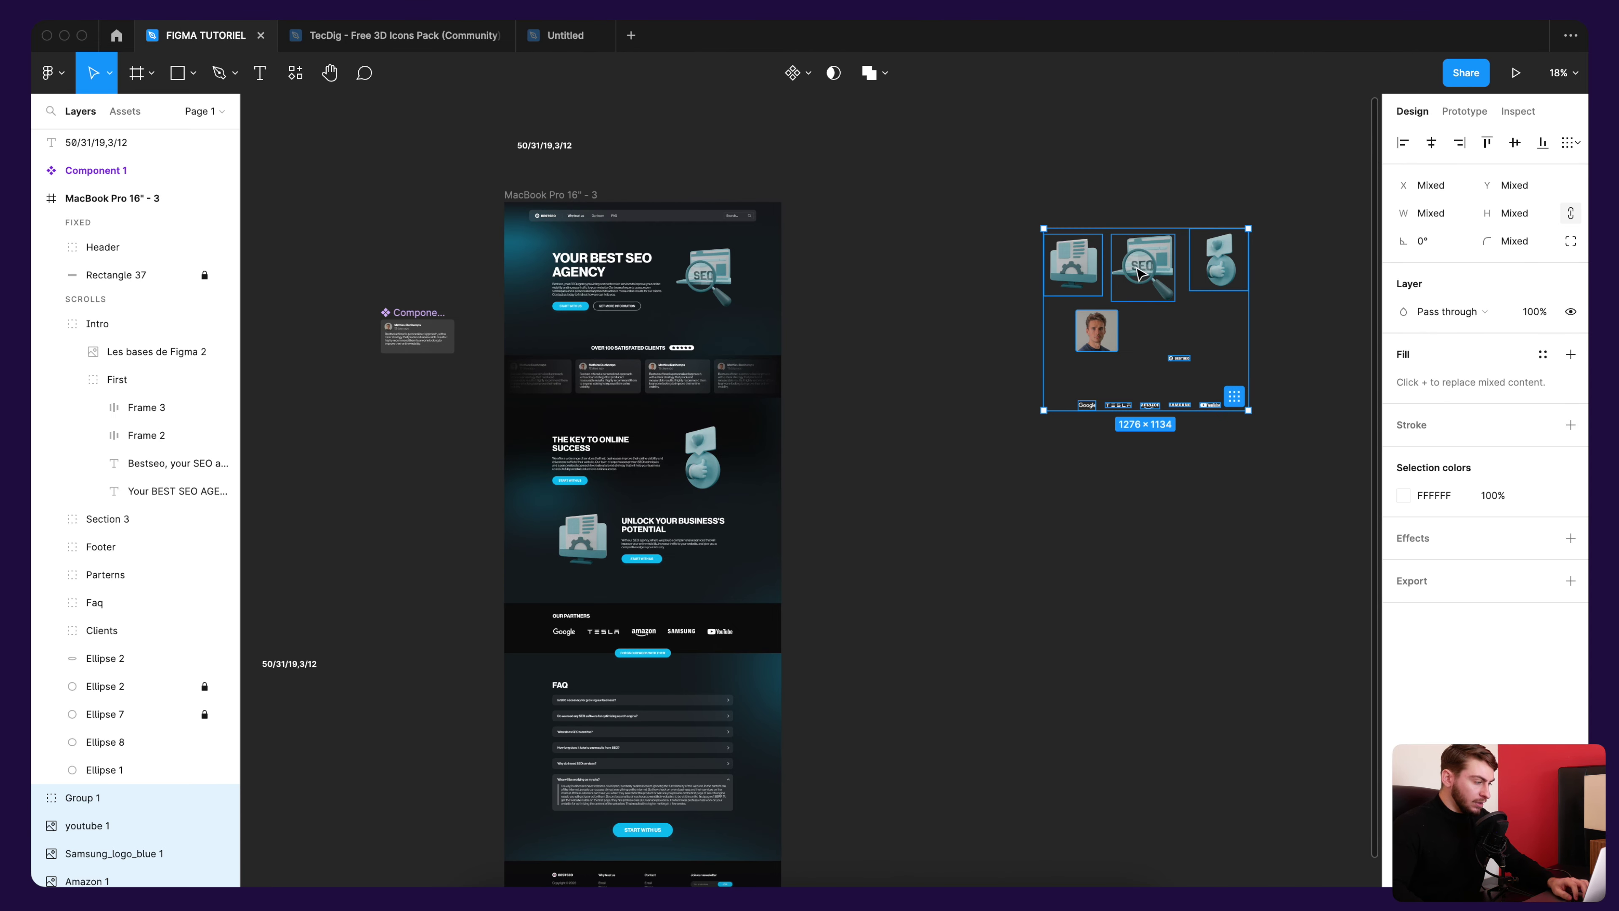
pyautogui.hotkey('ctrl', 'c')
pyautogui.click(565, 38)
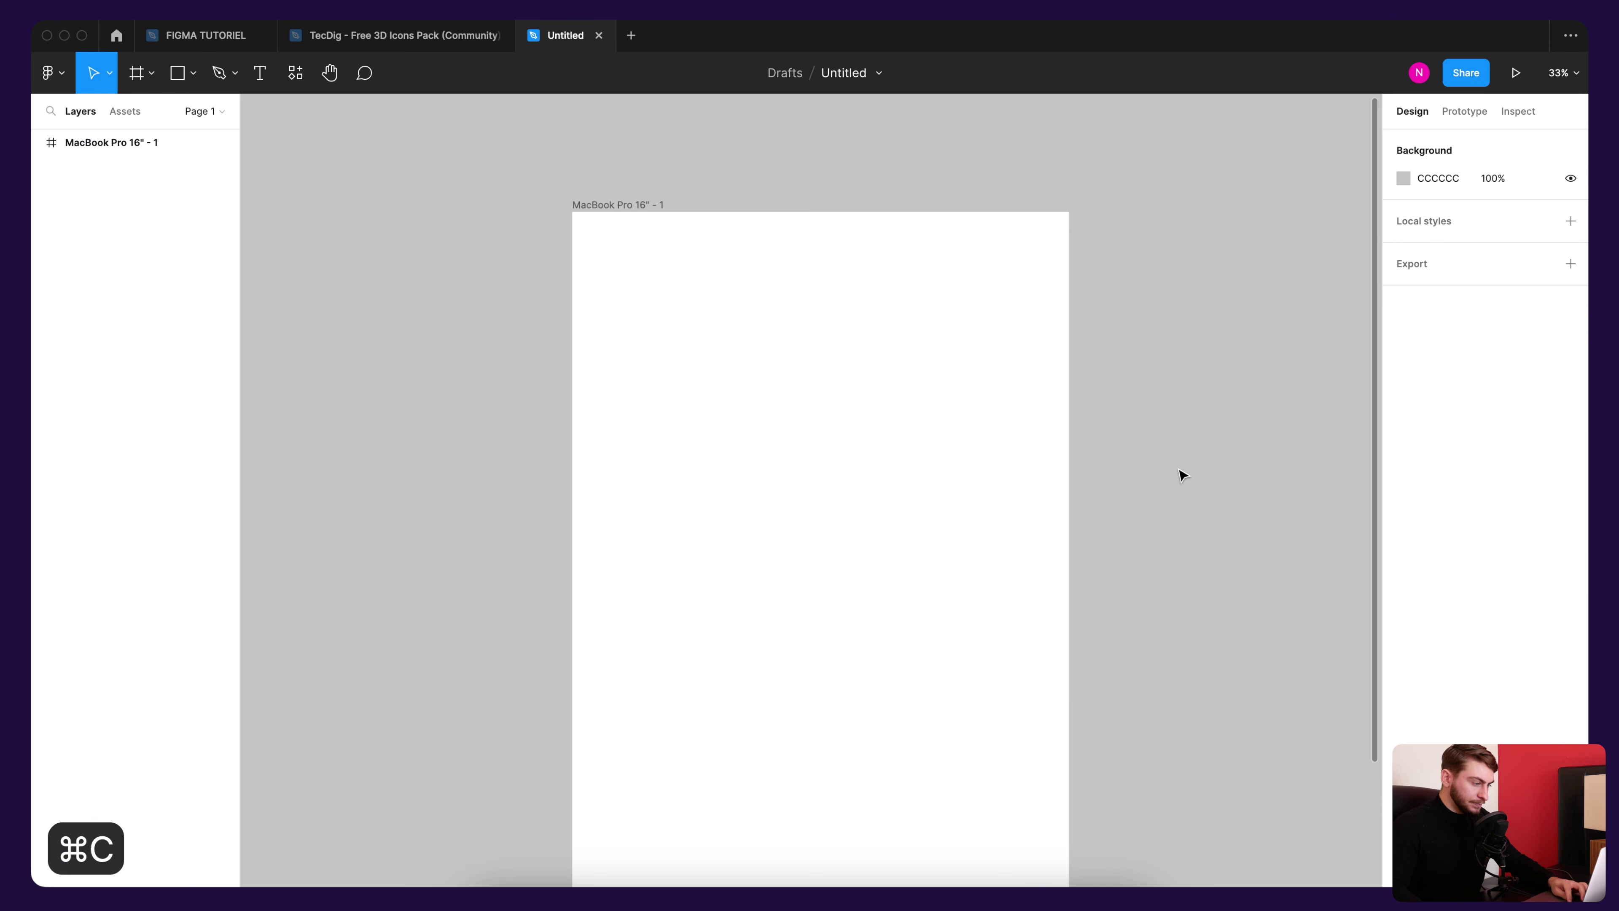
pyautogui.hotkey('ctrl', 'v')
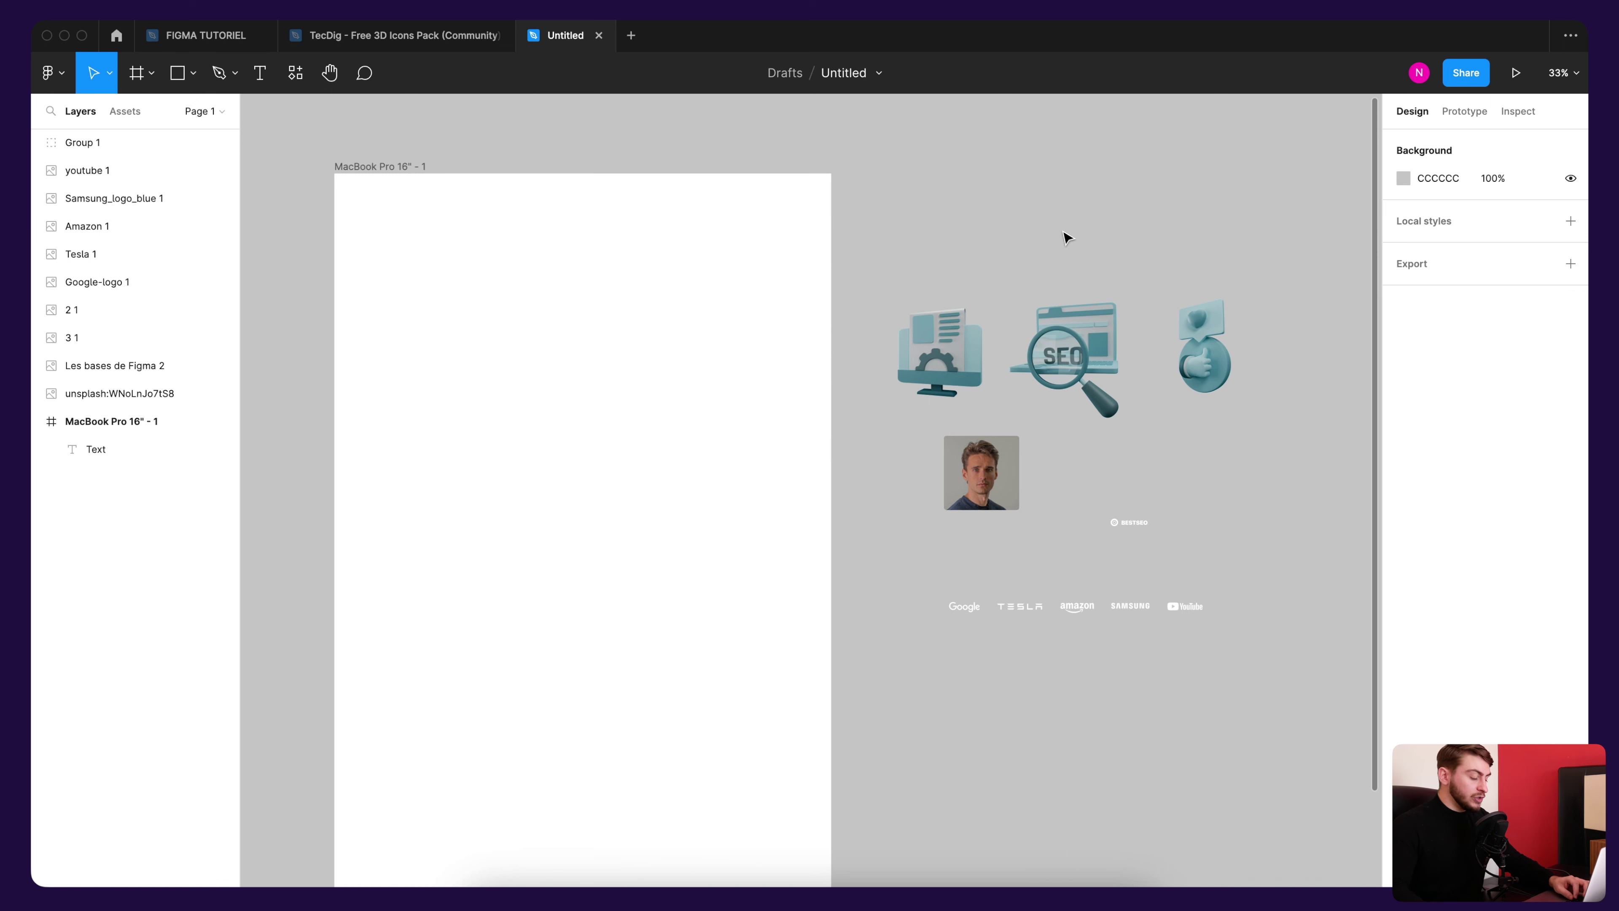
pyautogui.hotkey('ctrl', 'c')
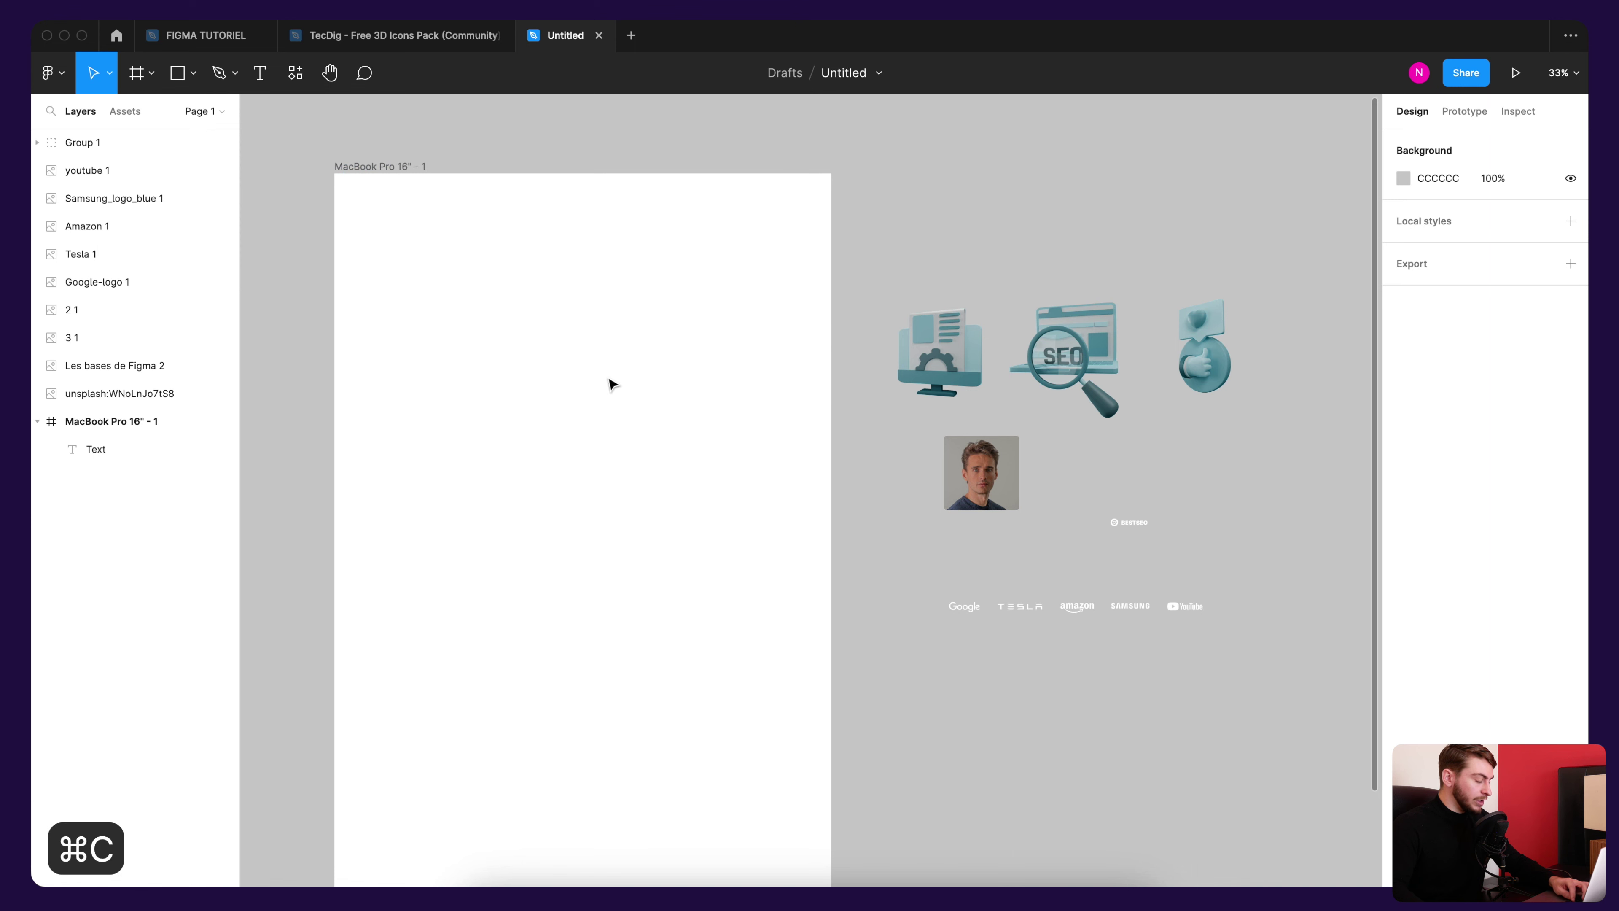
# Step: Undo an accidental extra paste and marquee-select all the loose icons, portrait and logos
pyautogui.click(948, 376)
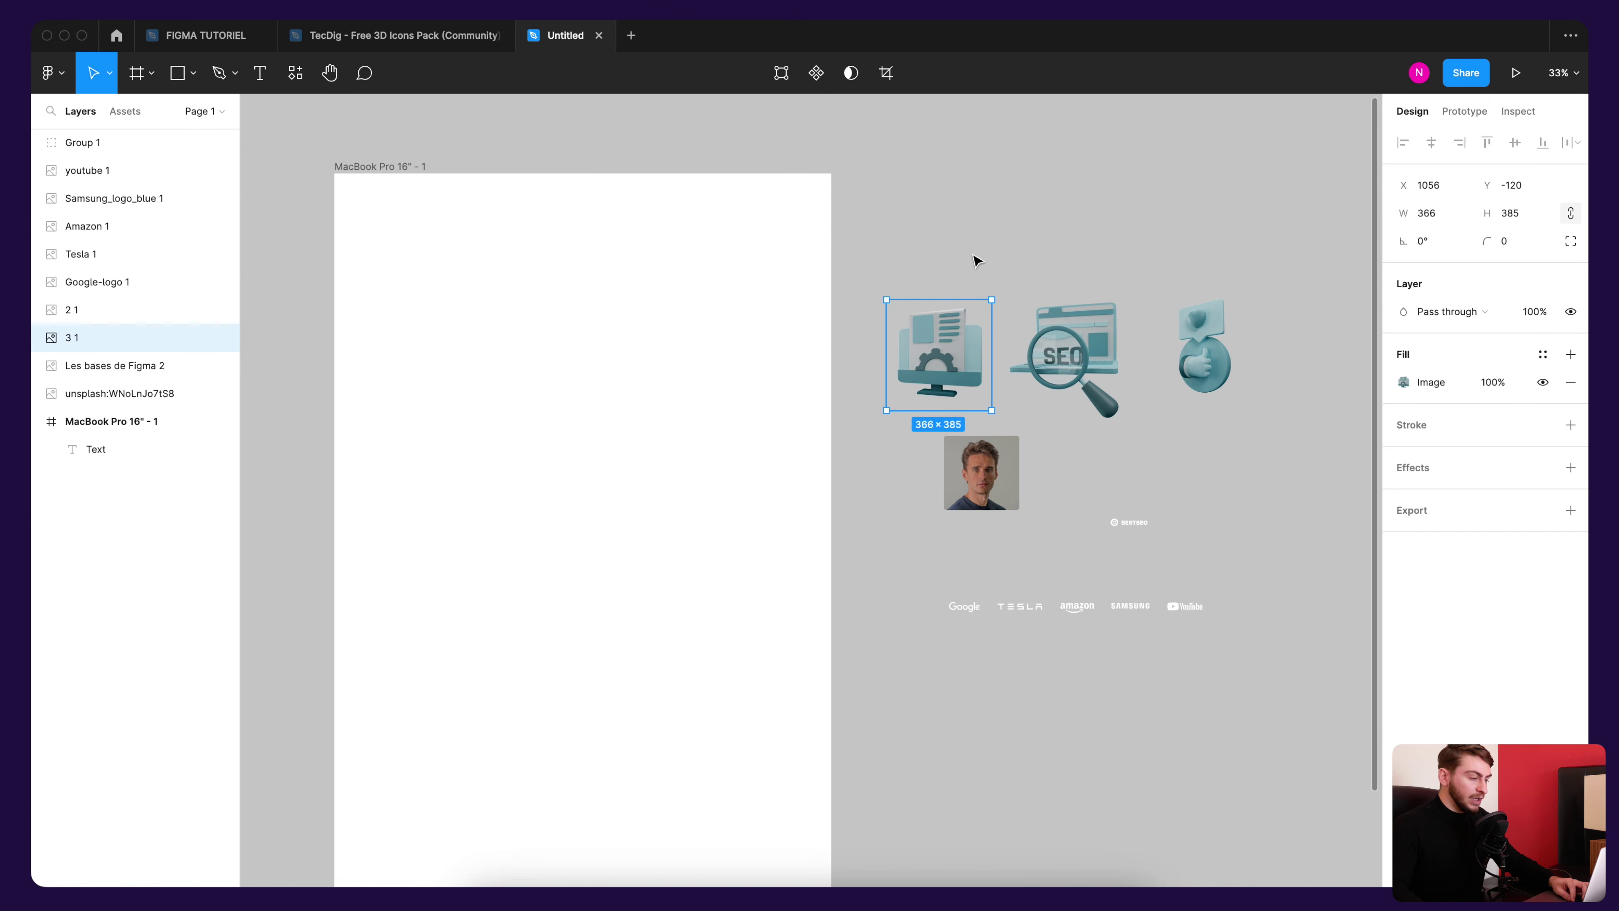
pyautogui.click(987, 234)
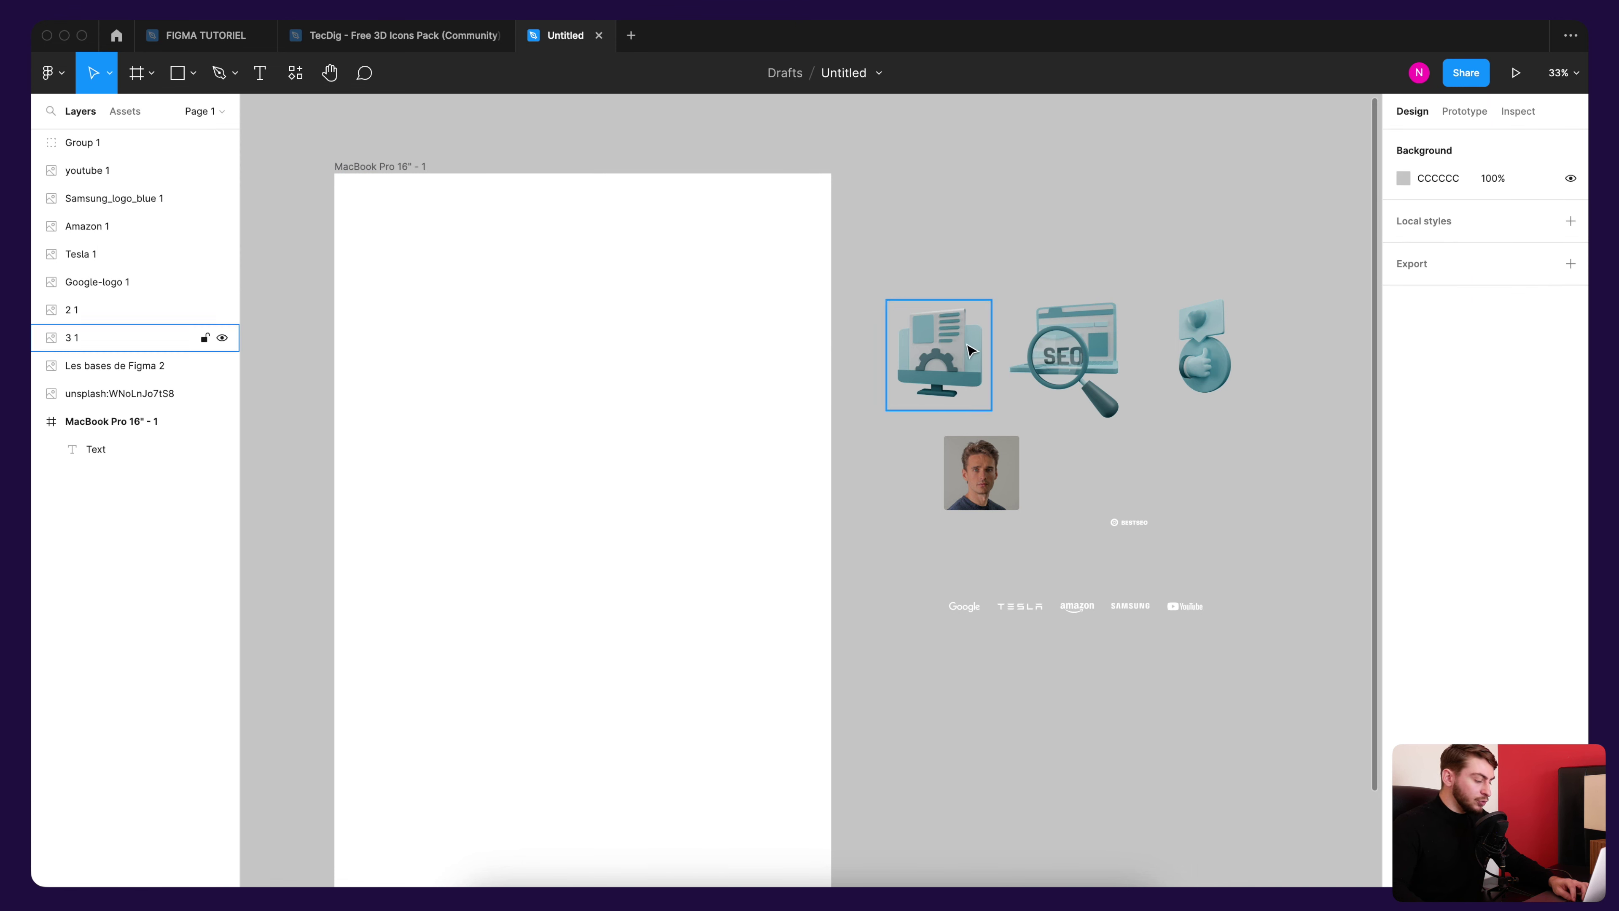
pyautogui.press('cmd+v')
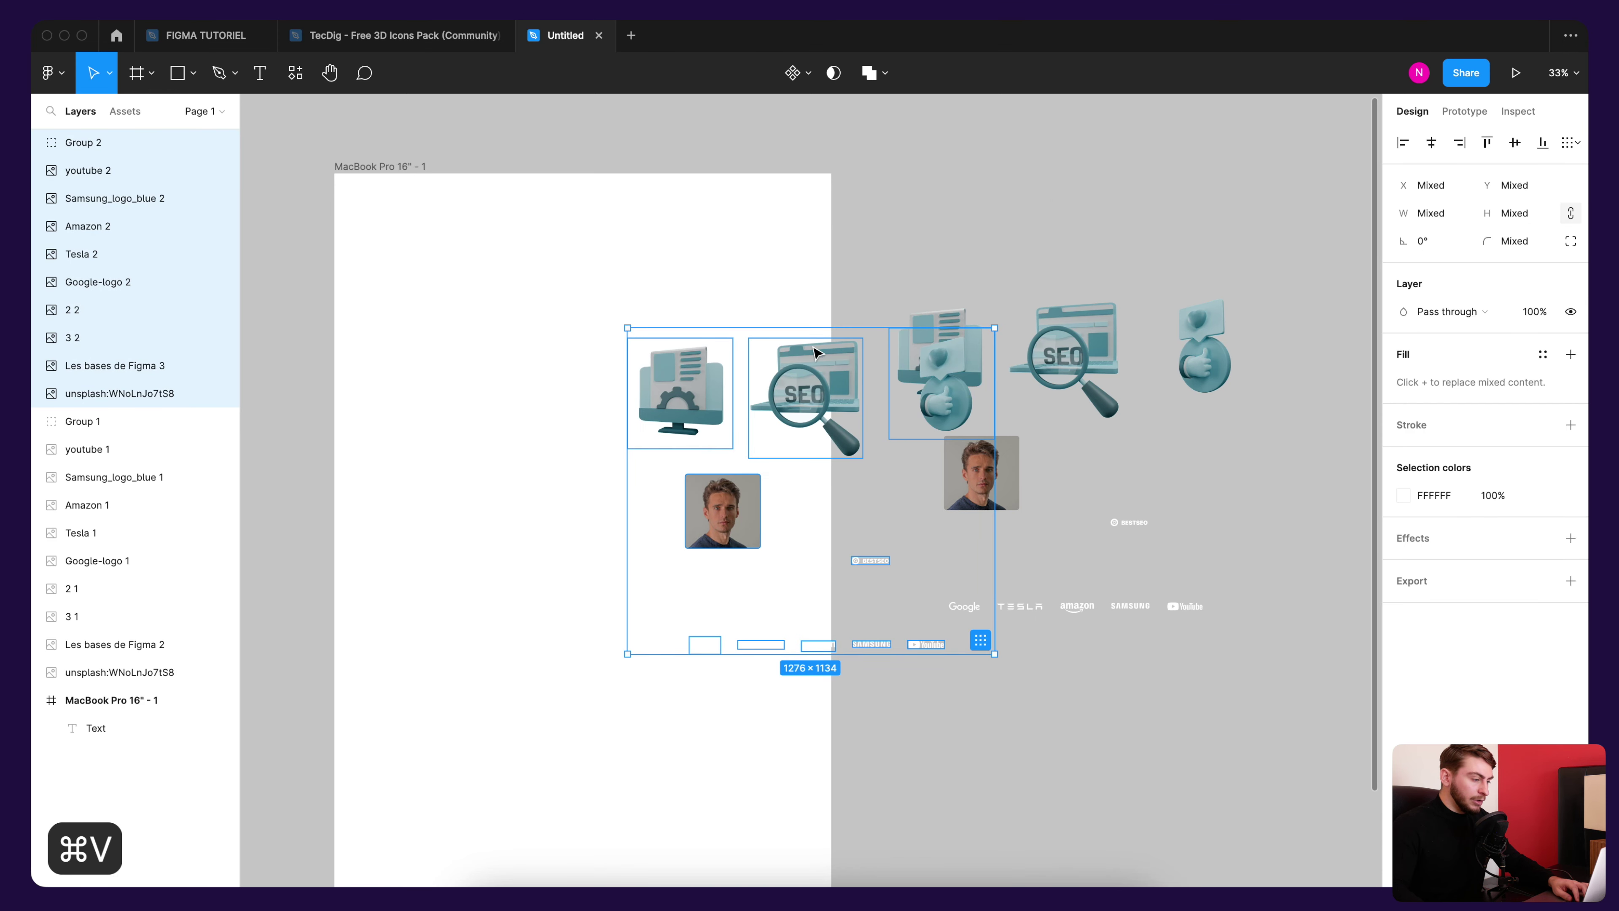
pyautogui.press('cmd+z')
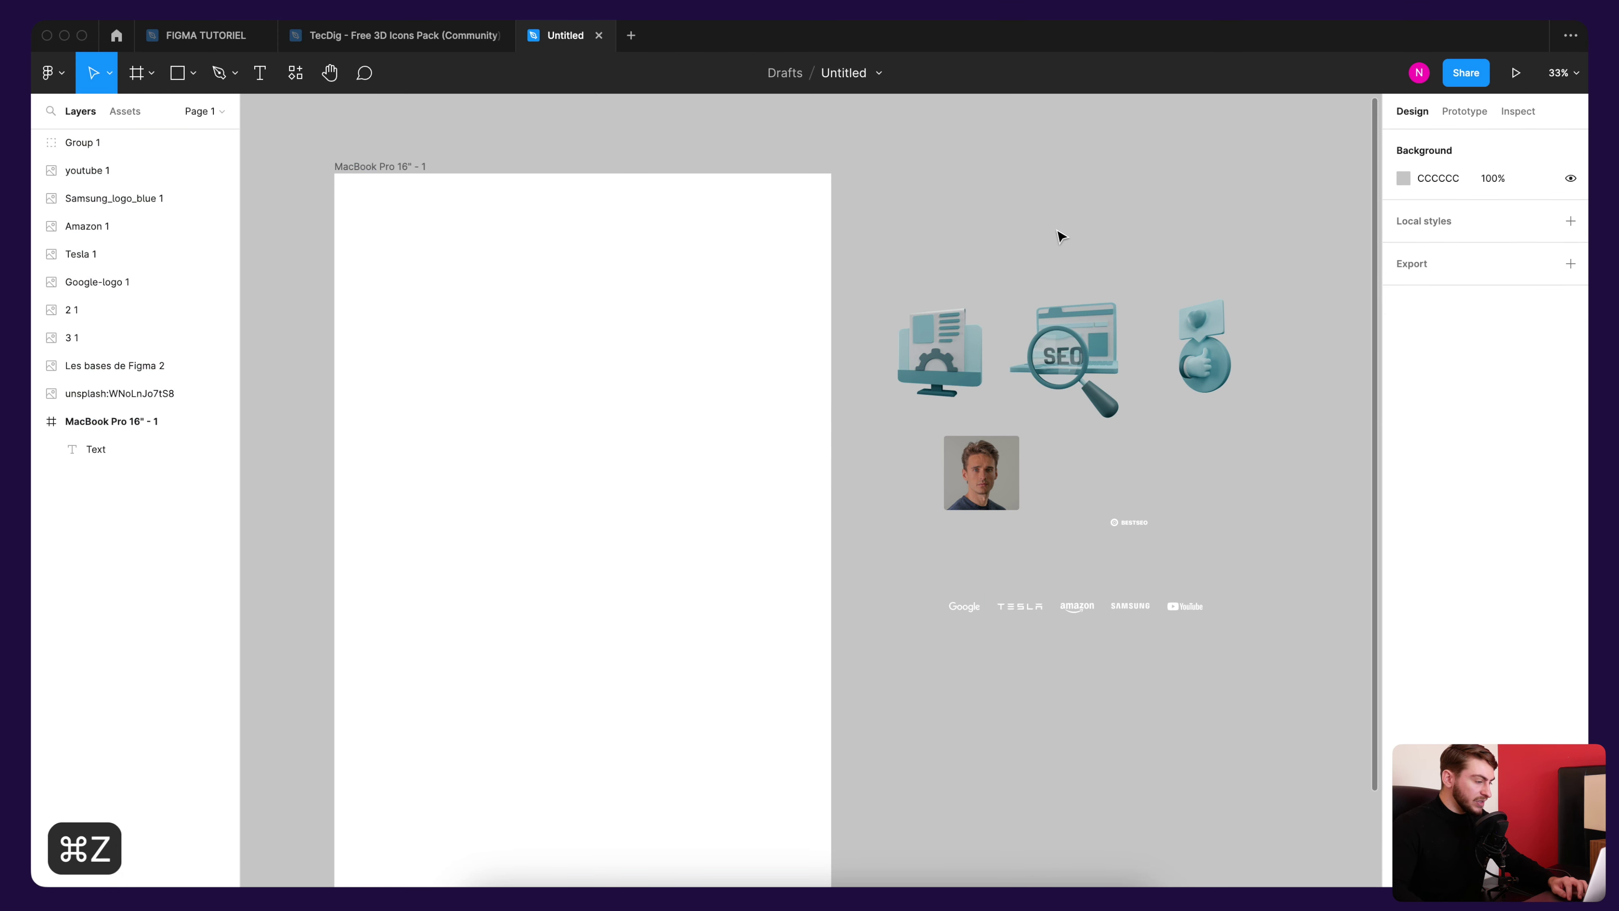
pyautogui.moveTo(684, 285); pyautogui.dragTo(653, 279)
pyautogui.moveTo(1255, 261); pyautogui.dragTo(877, 701)
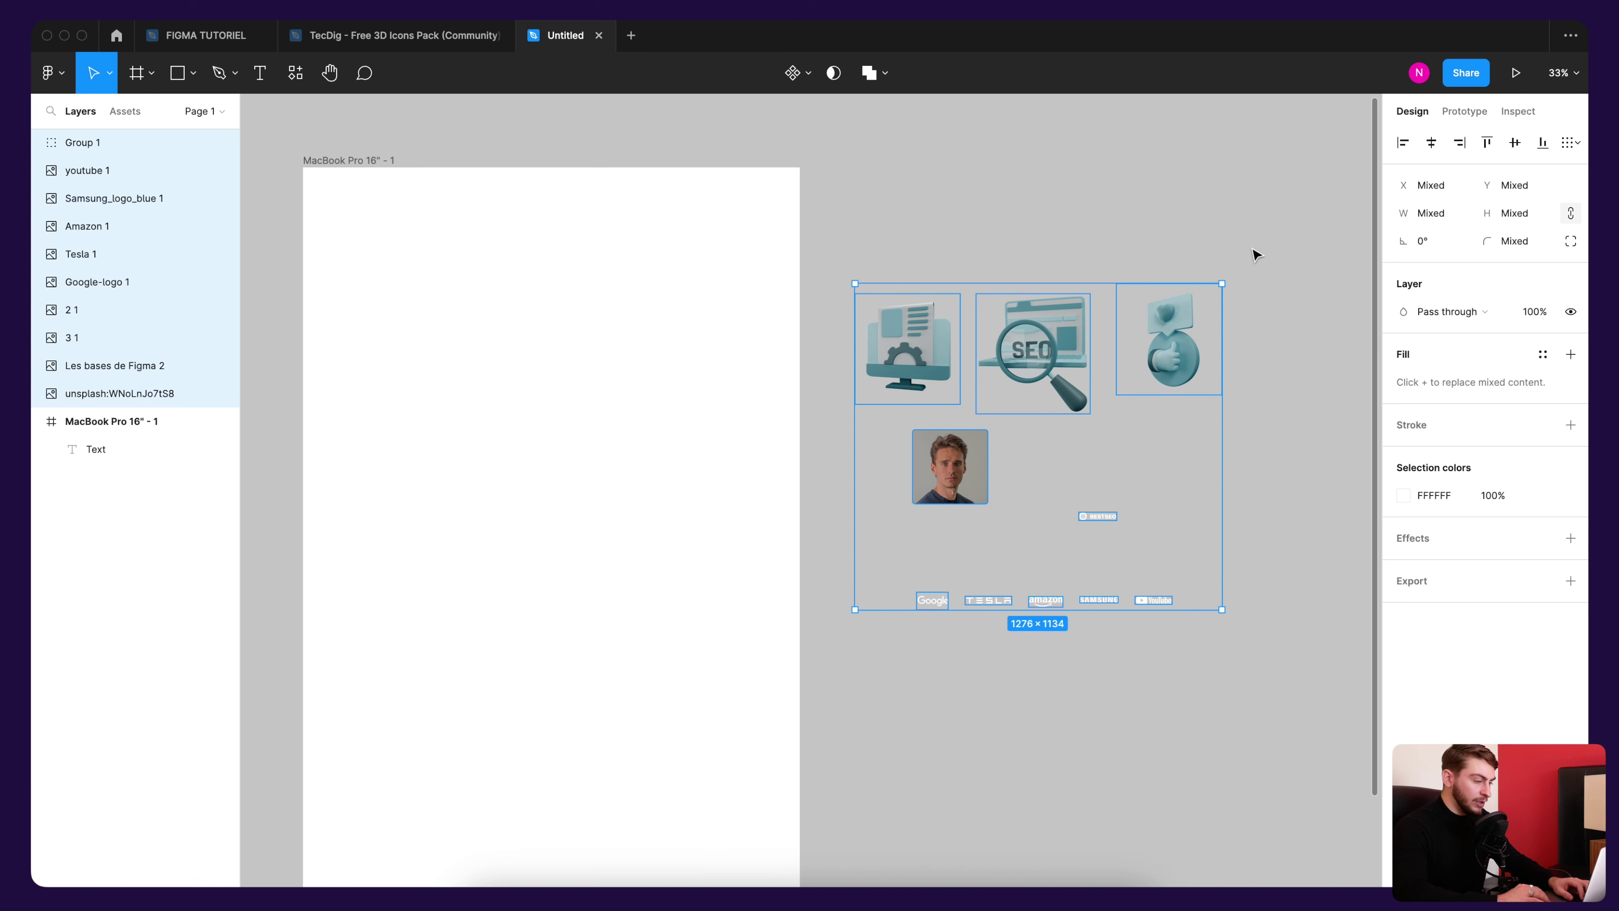
pyautogui.moveTo(1124, 410)
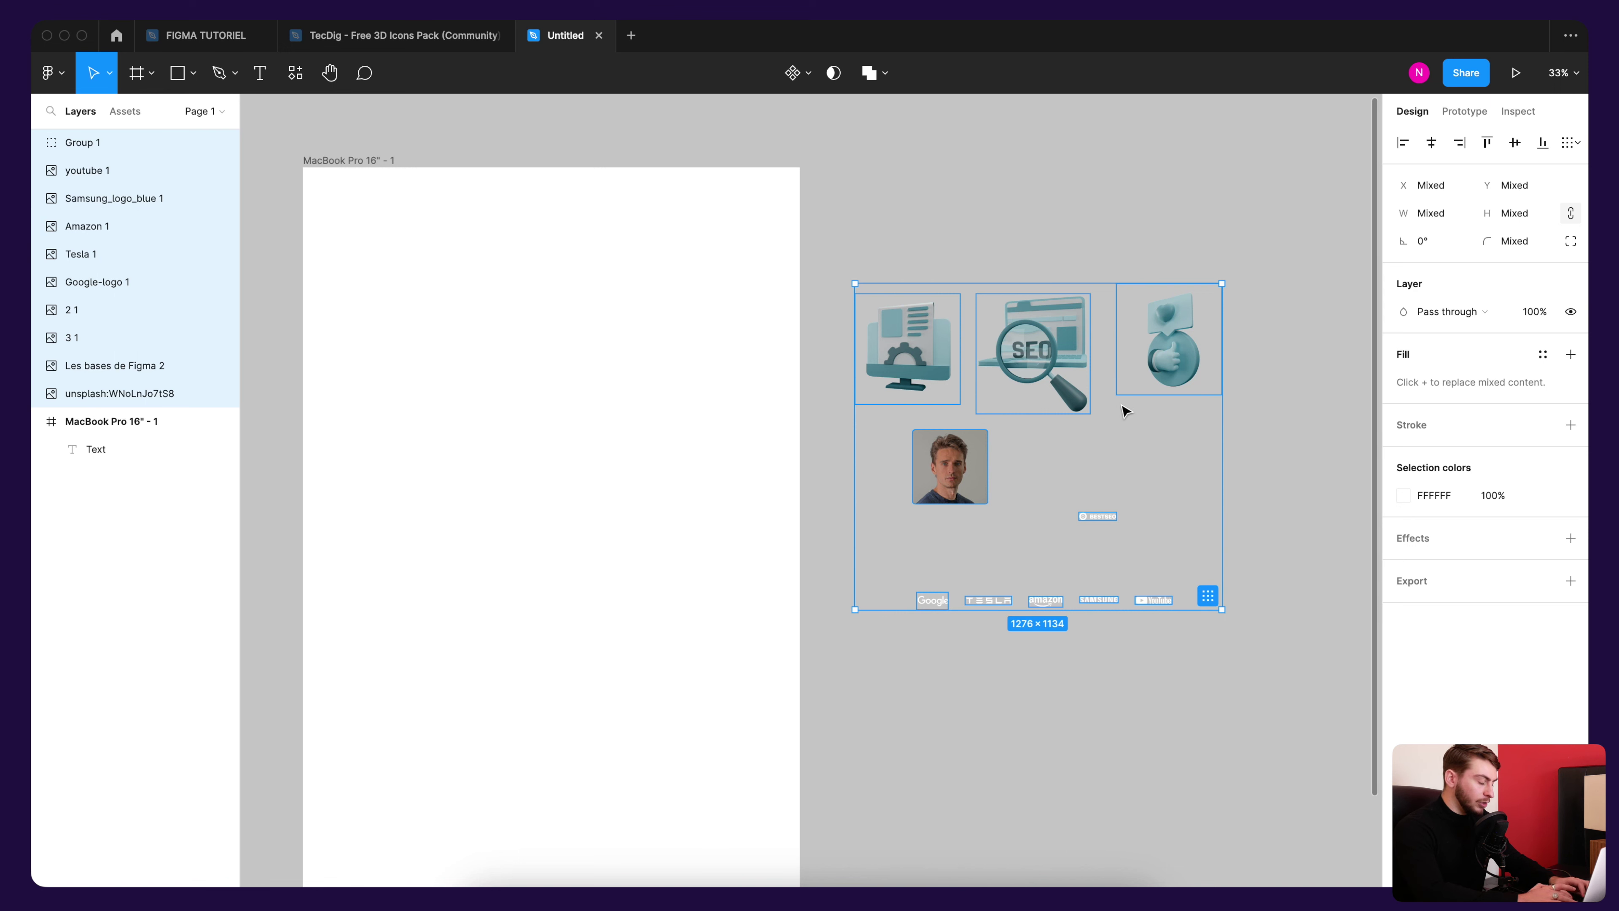
# Step: Group the selected icons, portrait and logos and name the group 'Éléments tutoriel'
pyautogui.press('super+g')
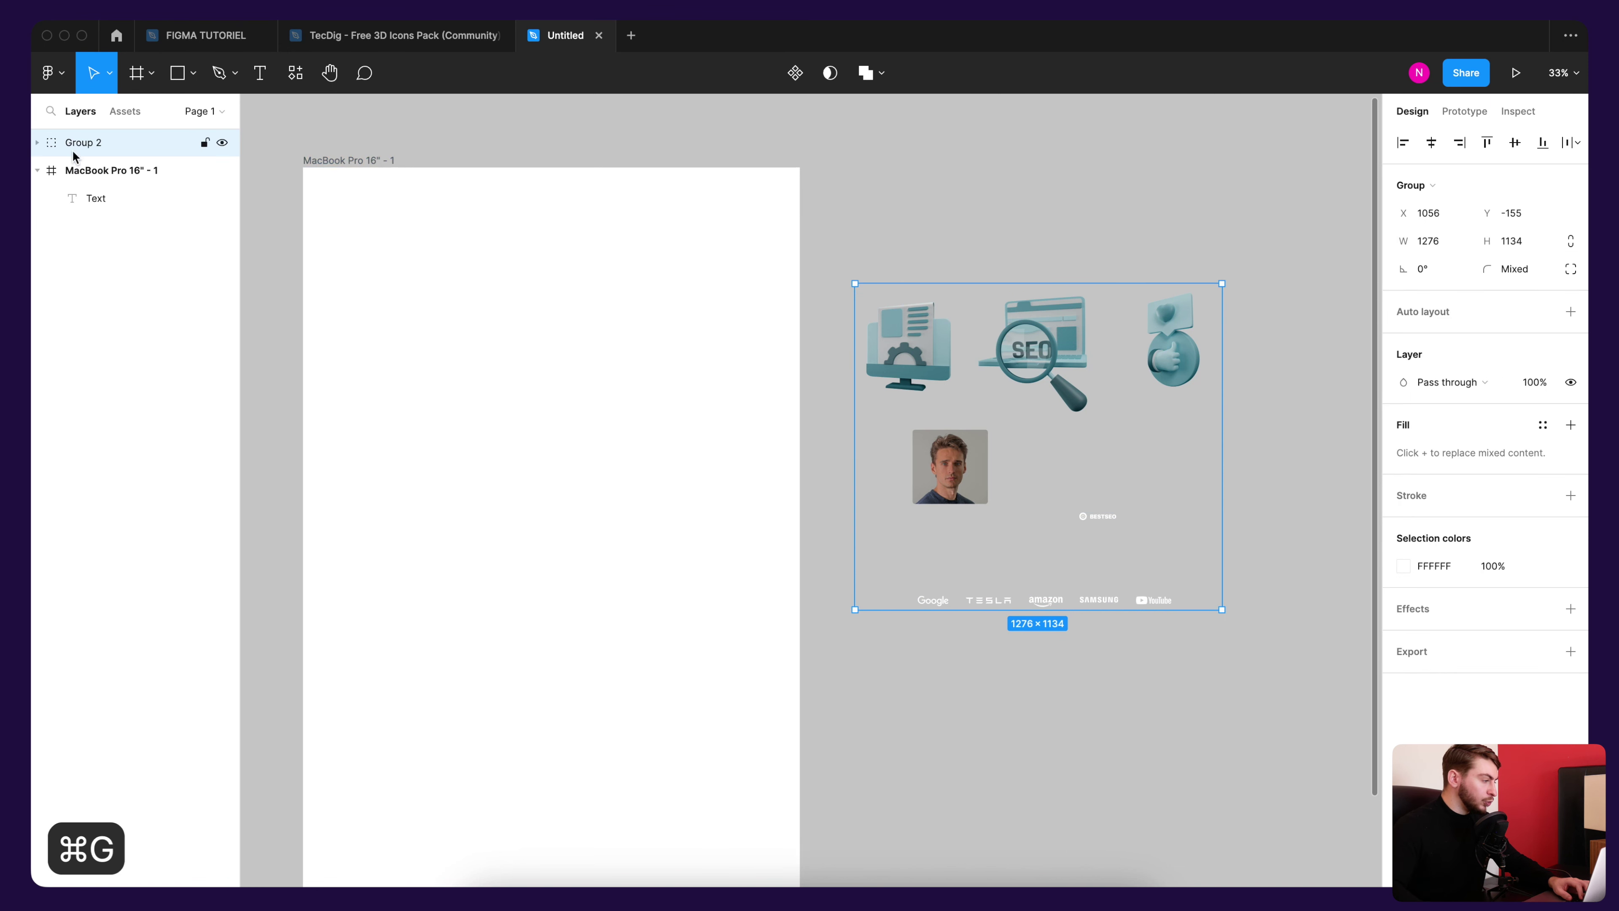
pyautogui.doubleClick(91, 144)
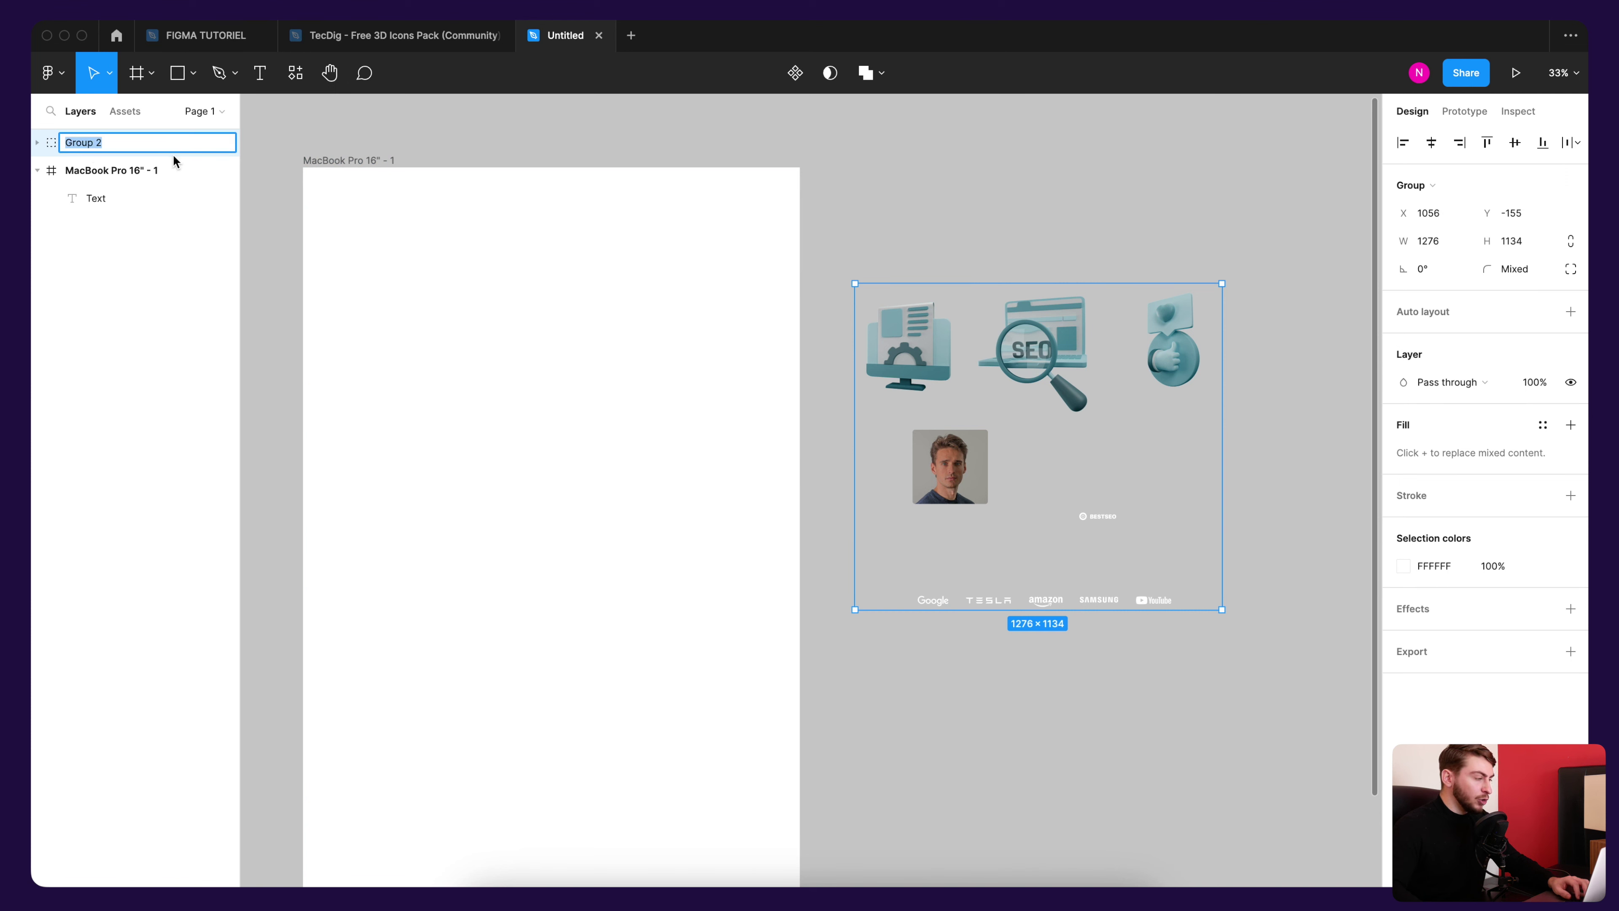
pyautogui.write('é')
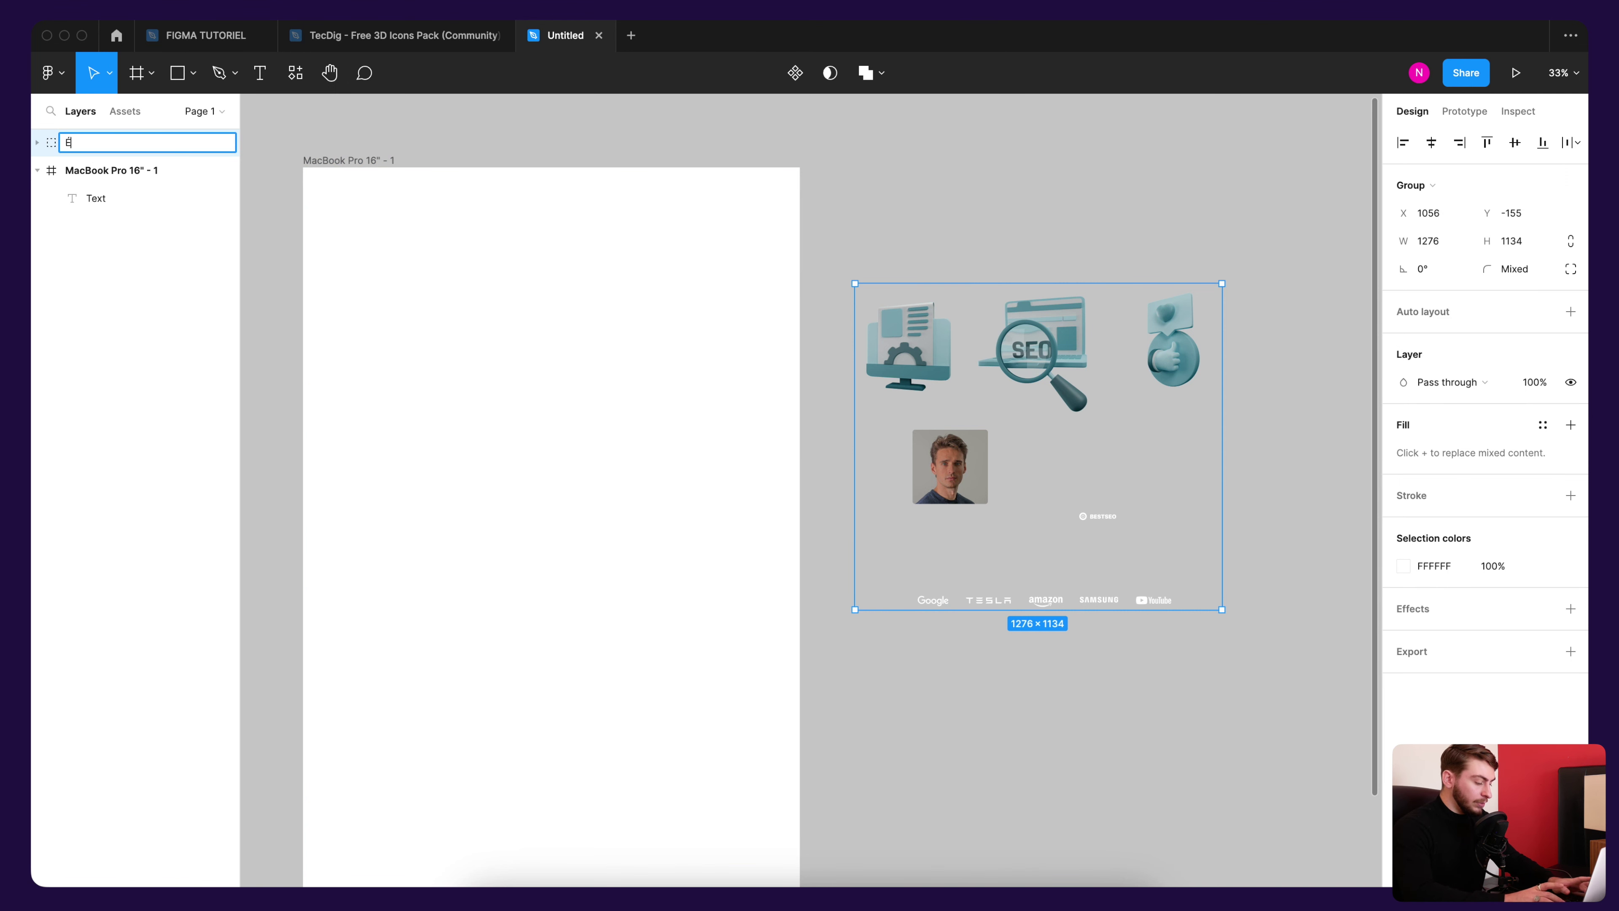
pyautogui.write('éments tu')
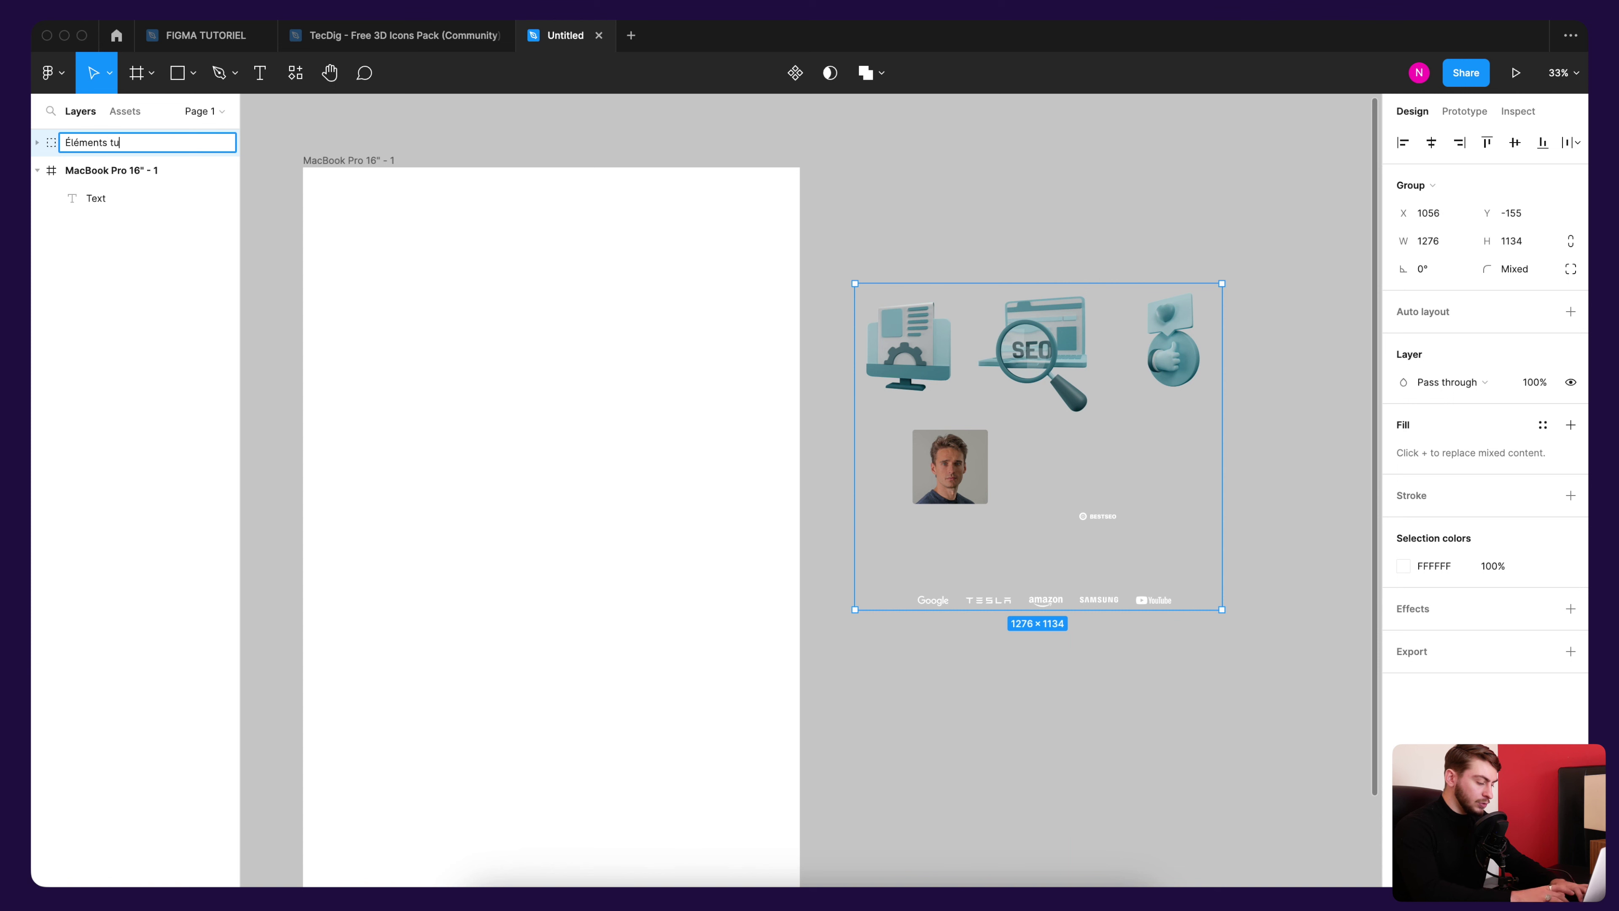
pyautogui.write('toriel')
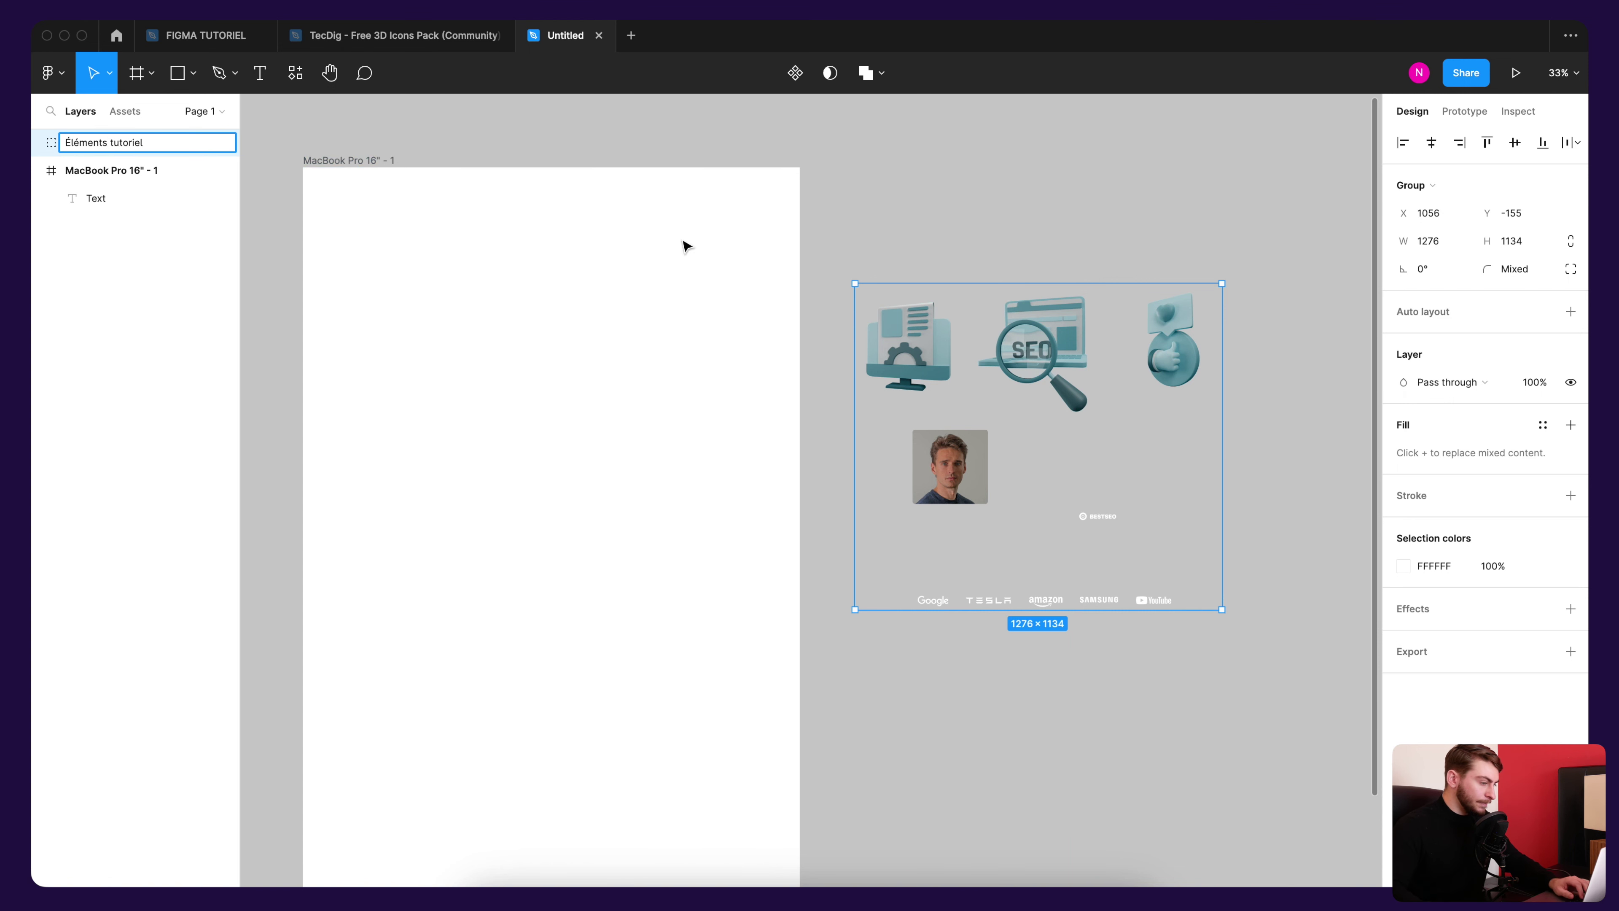
pyautogui.press('Return')
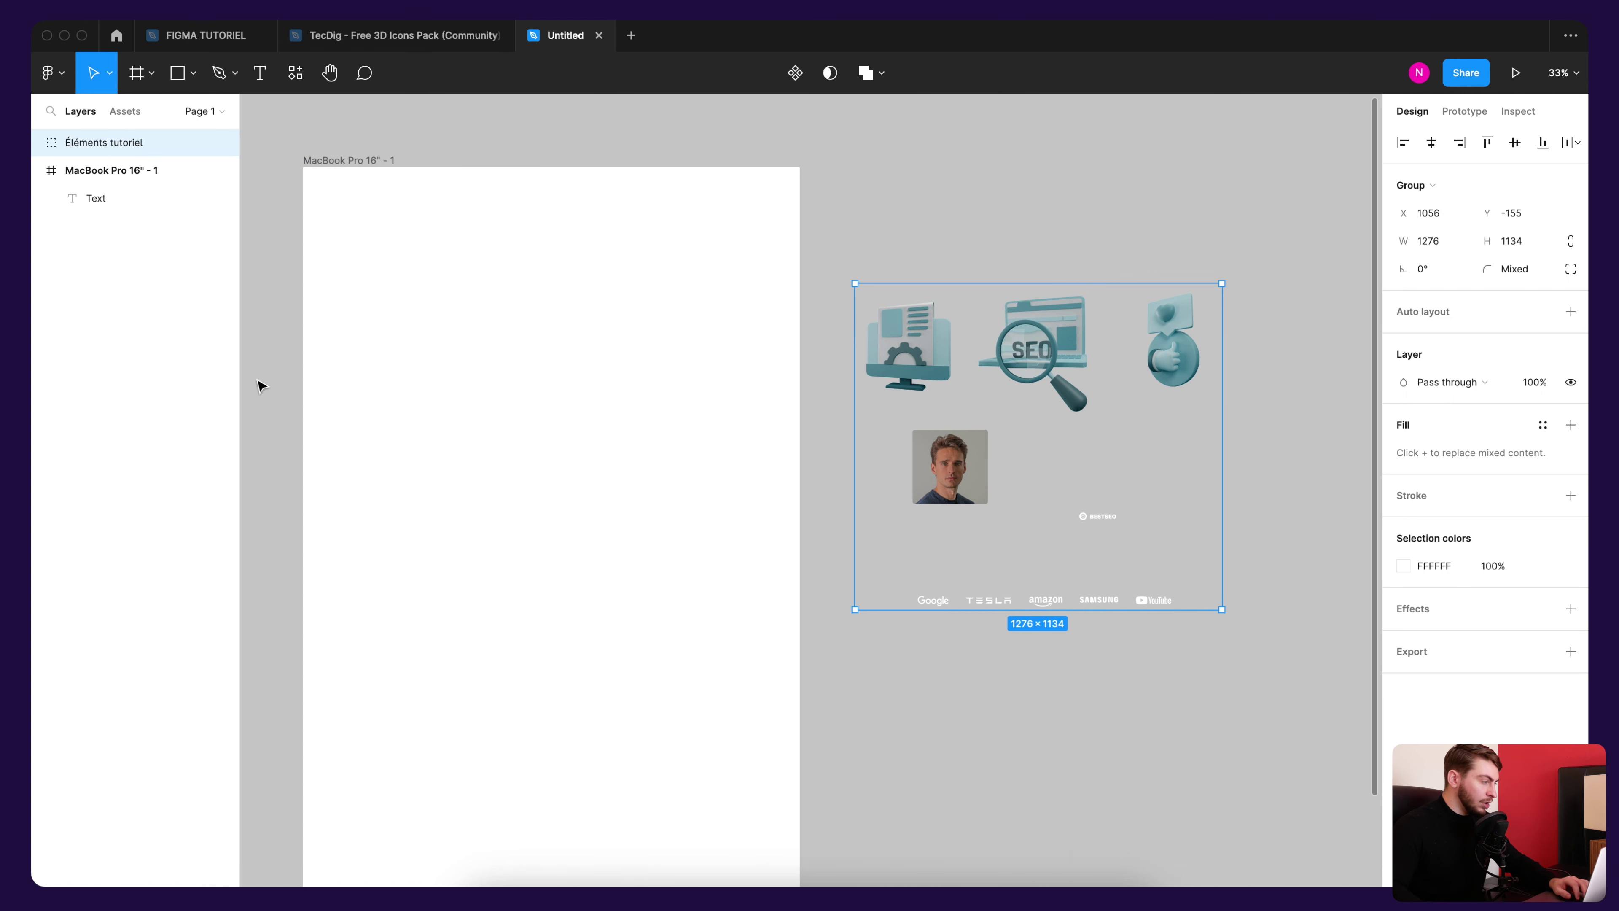
pyautogui.moveTo(683, 179); pyautogui.dragTo(789, 214)
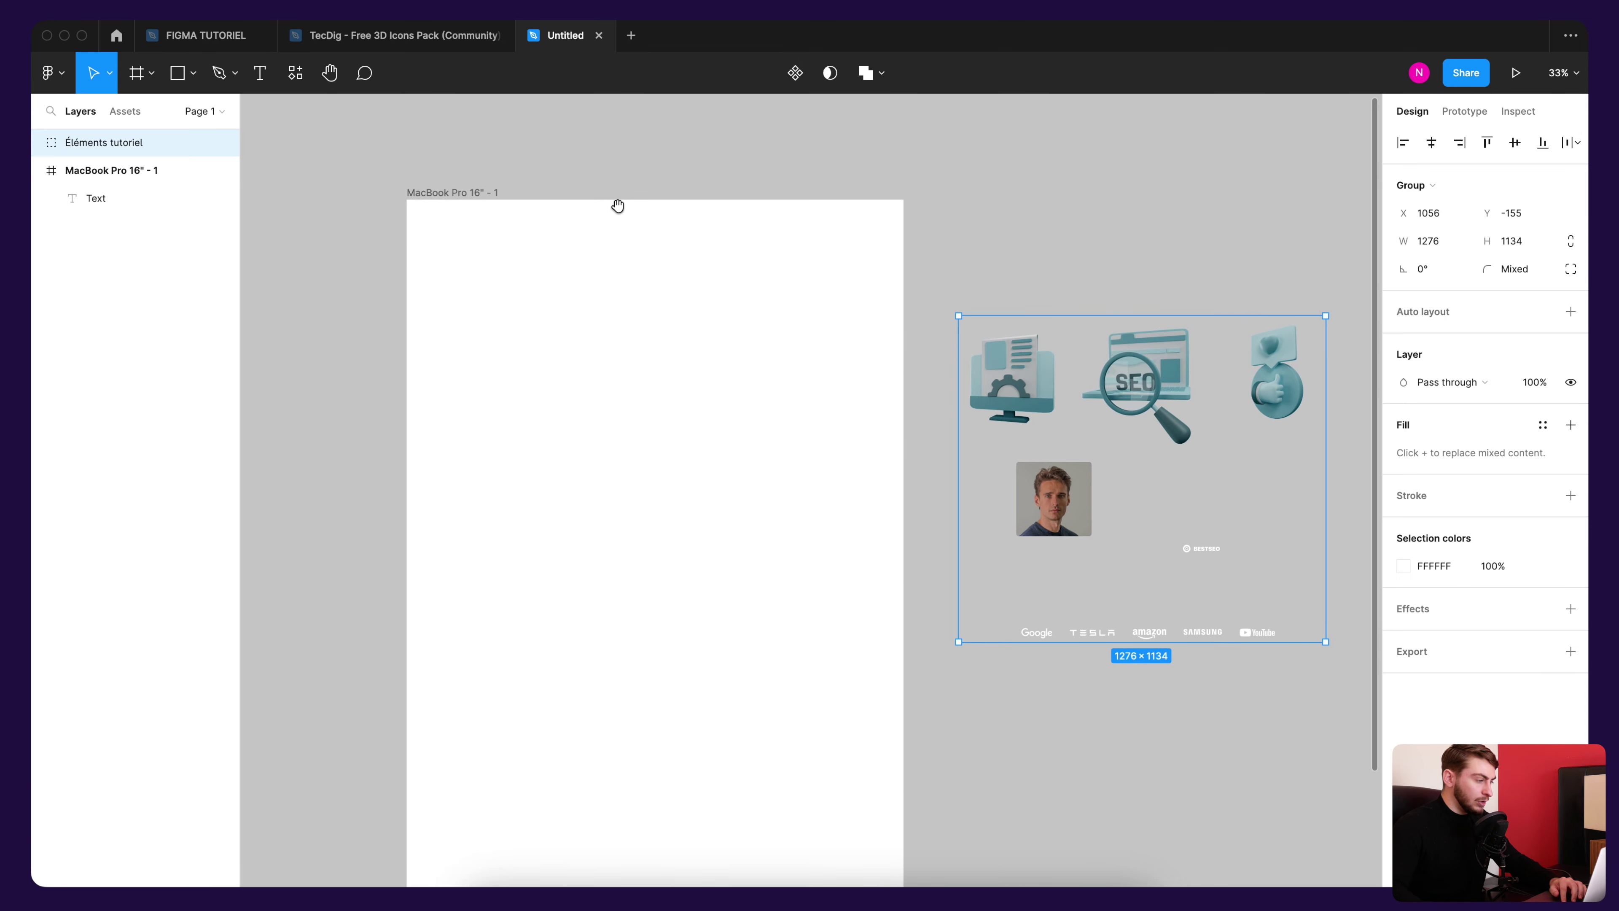
pyautogui.moveTo(617, 205); pyautogui.dragTo(667, 216)
pyautogui.click(604, 228)
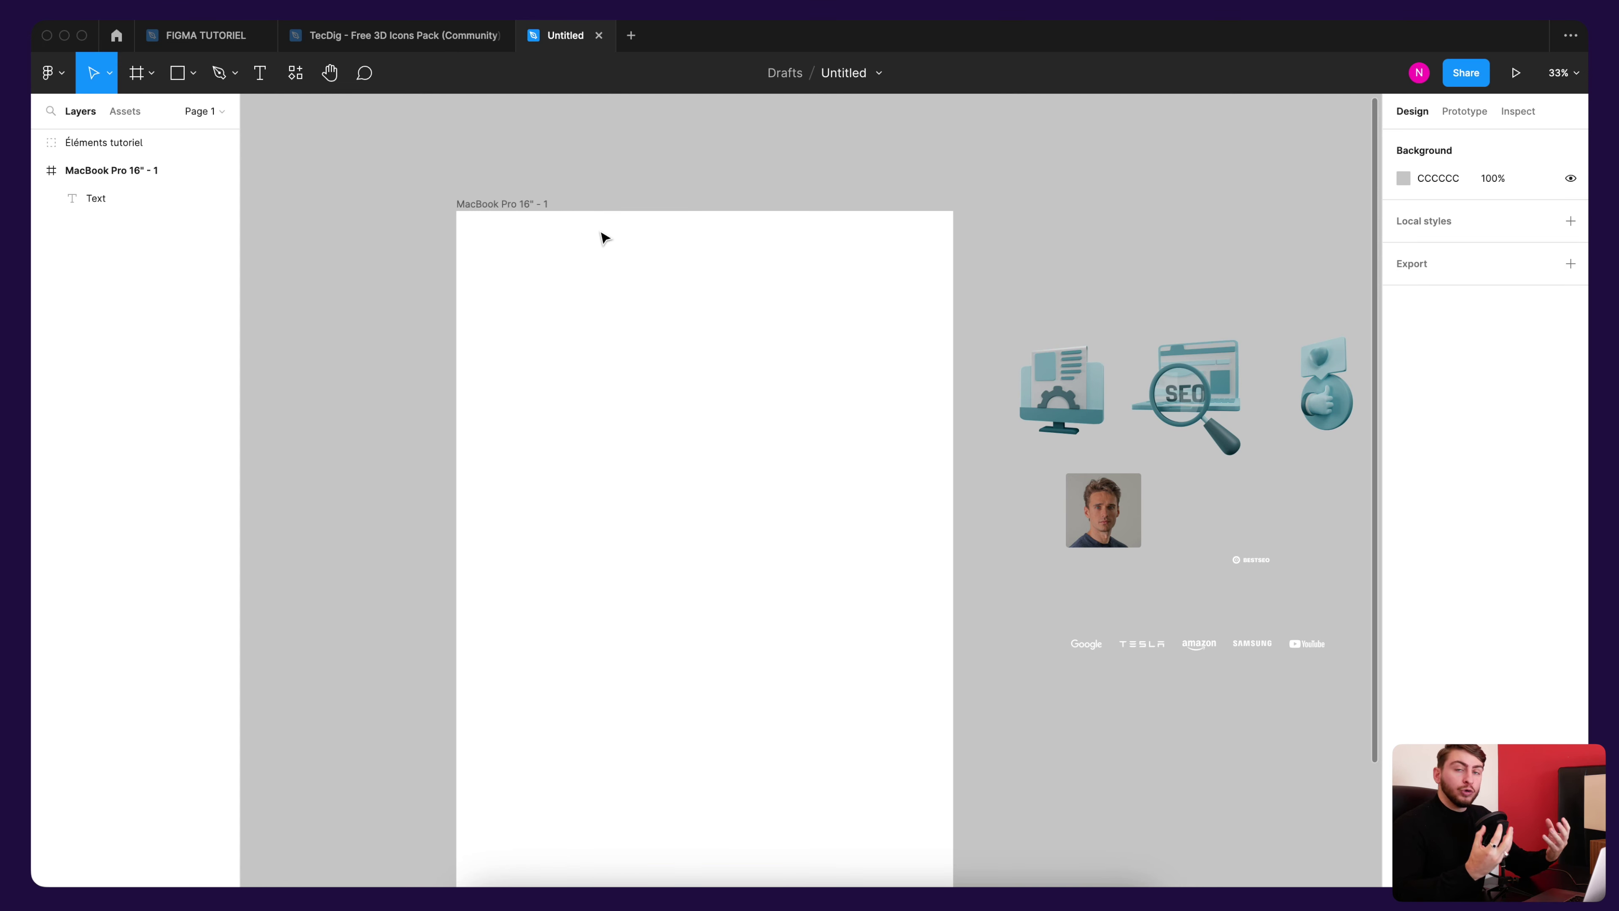
# Step: Set the MacBook Pro 16" frame's fill to 151C21 by pasting the hex value
pyautogui.press('super+c')
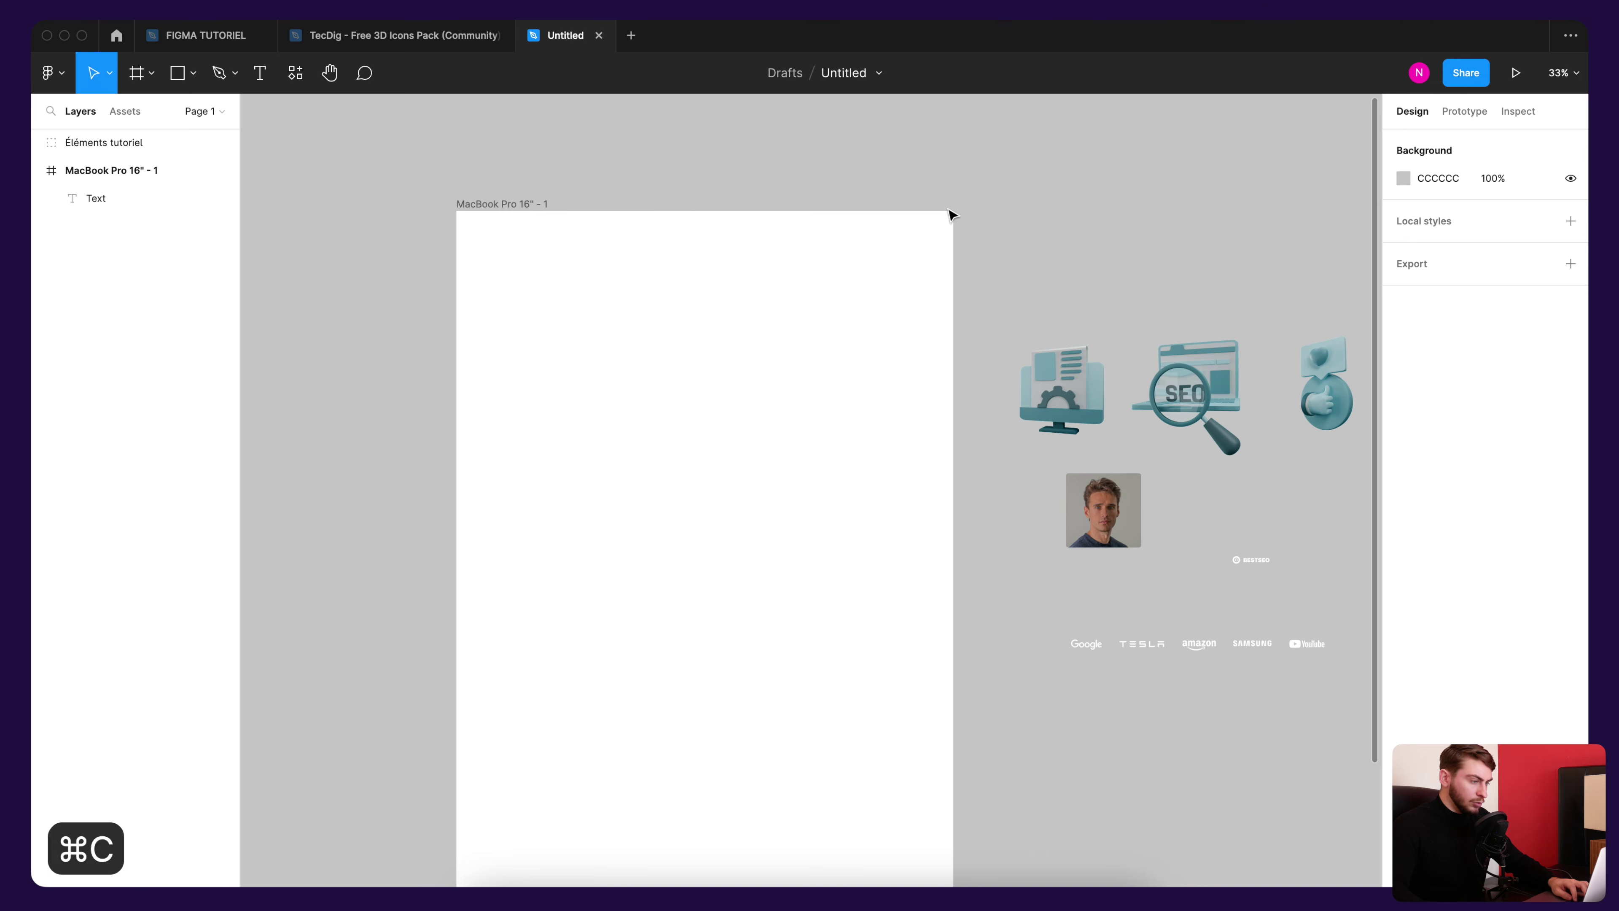
pyautogui.click(876, 277)
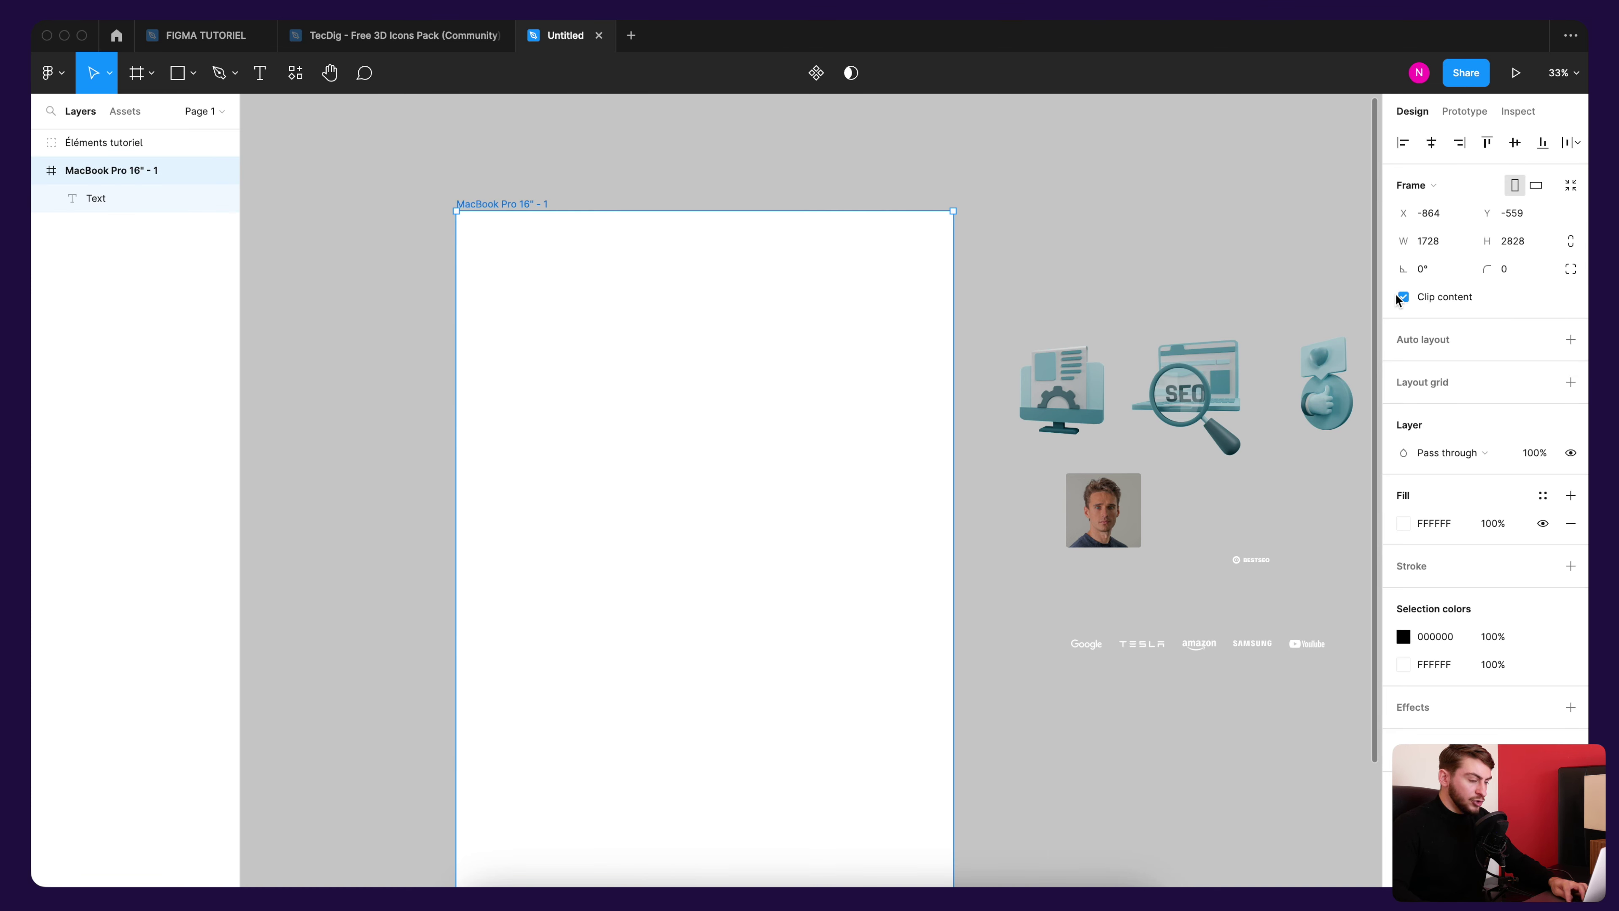
pyautogui.click(1438, 521)
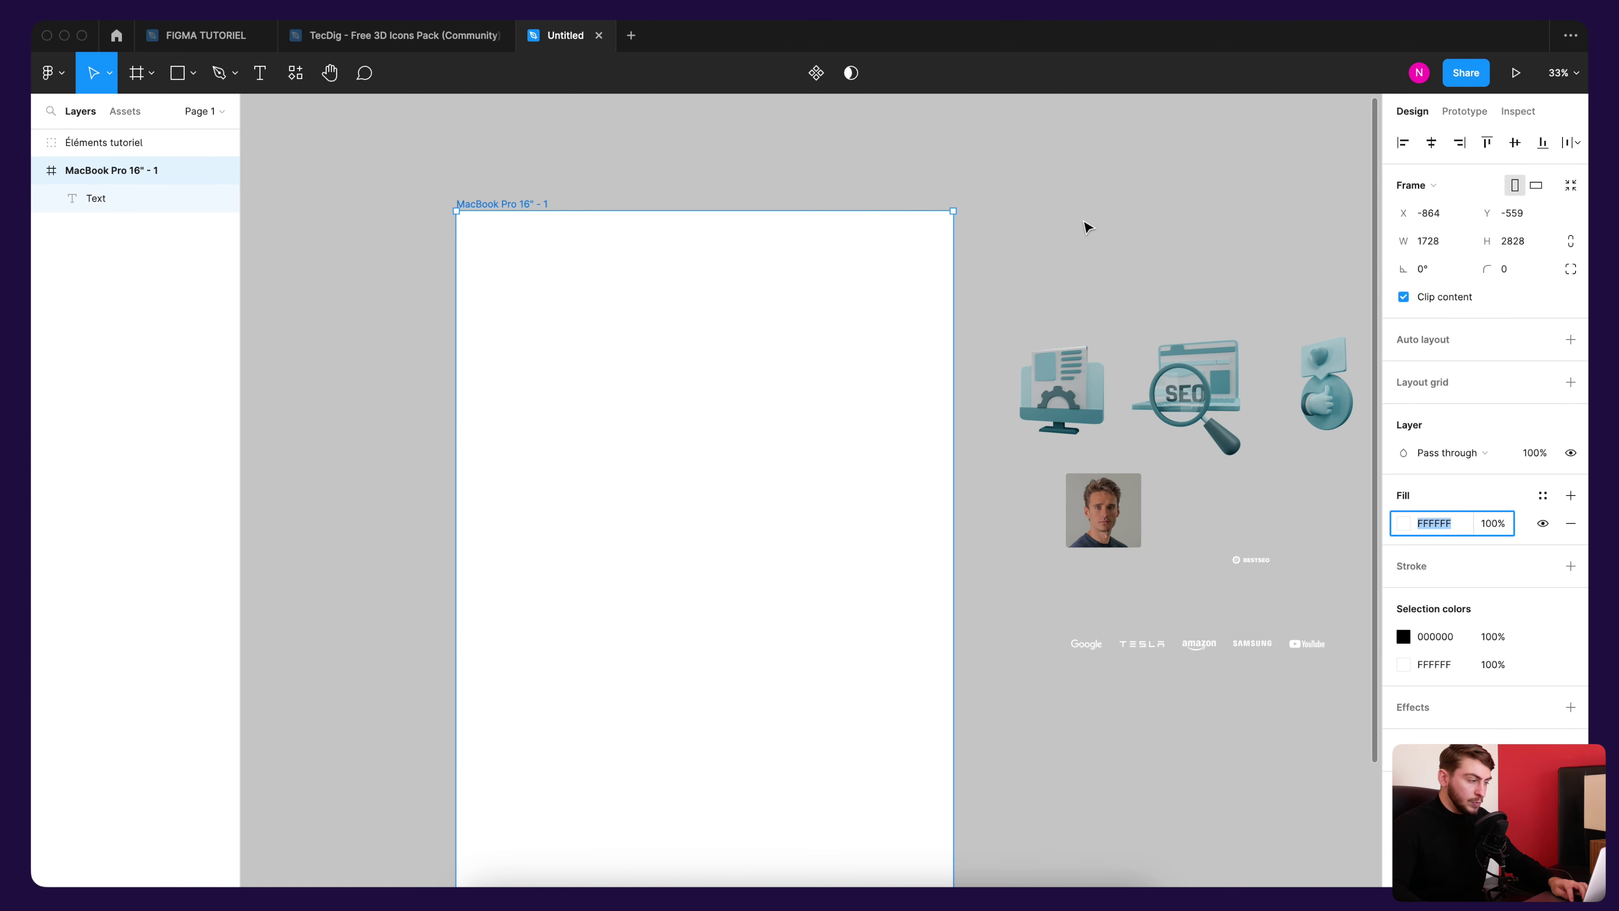
pyautogui.click(1087, 226)
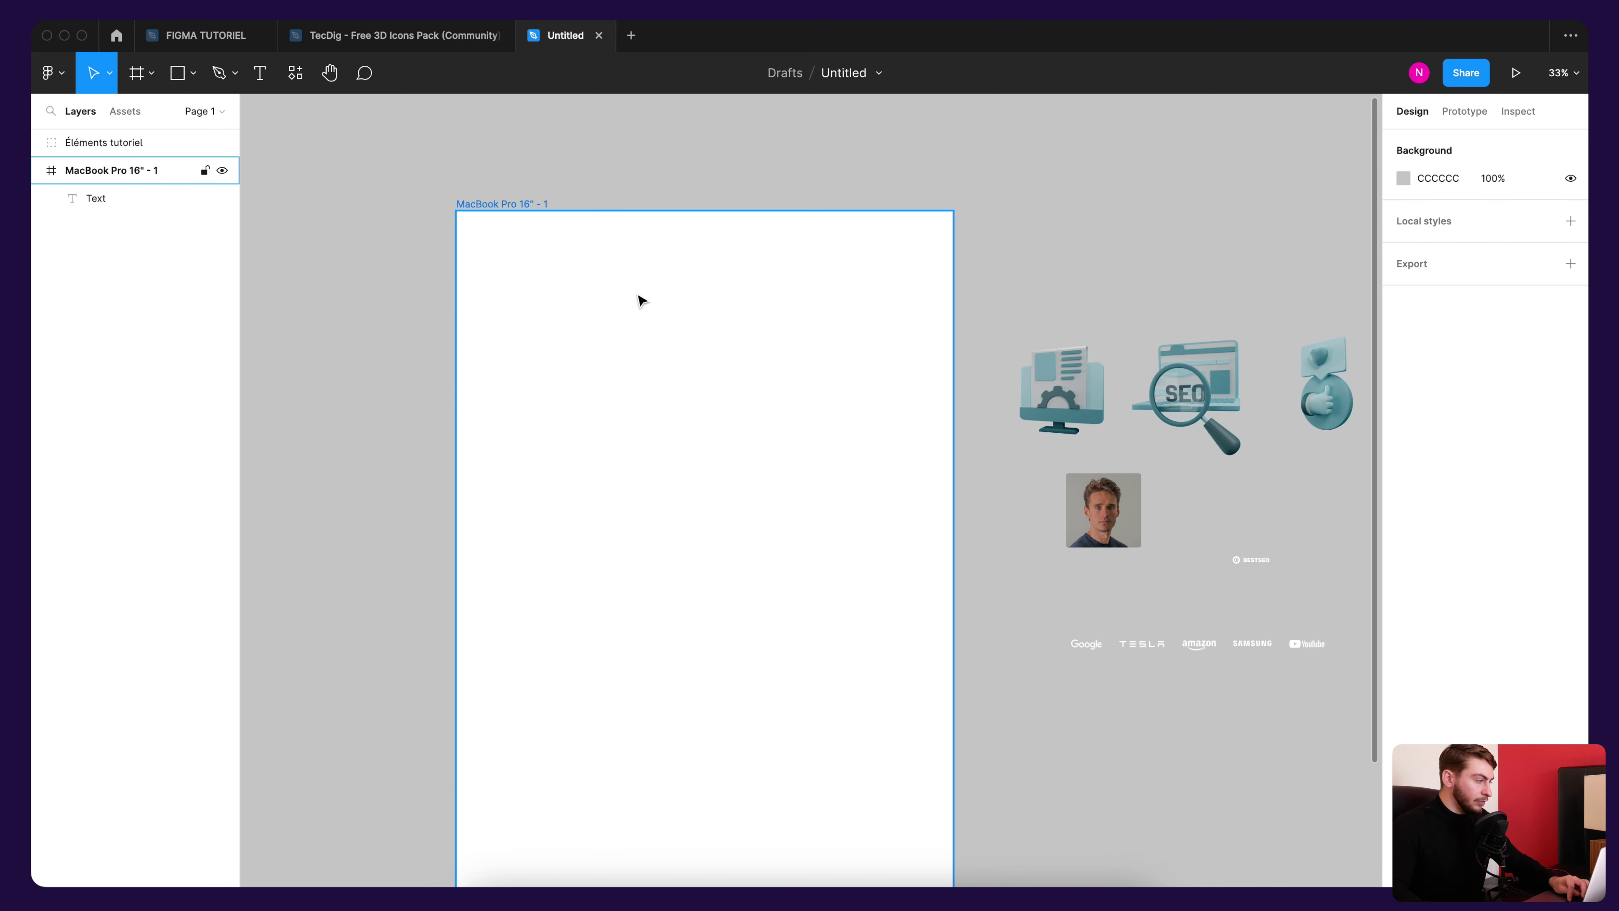
pyautogui.click(512, 324)
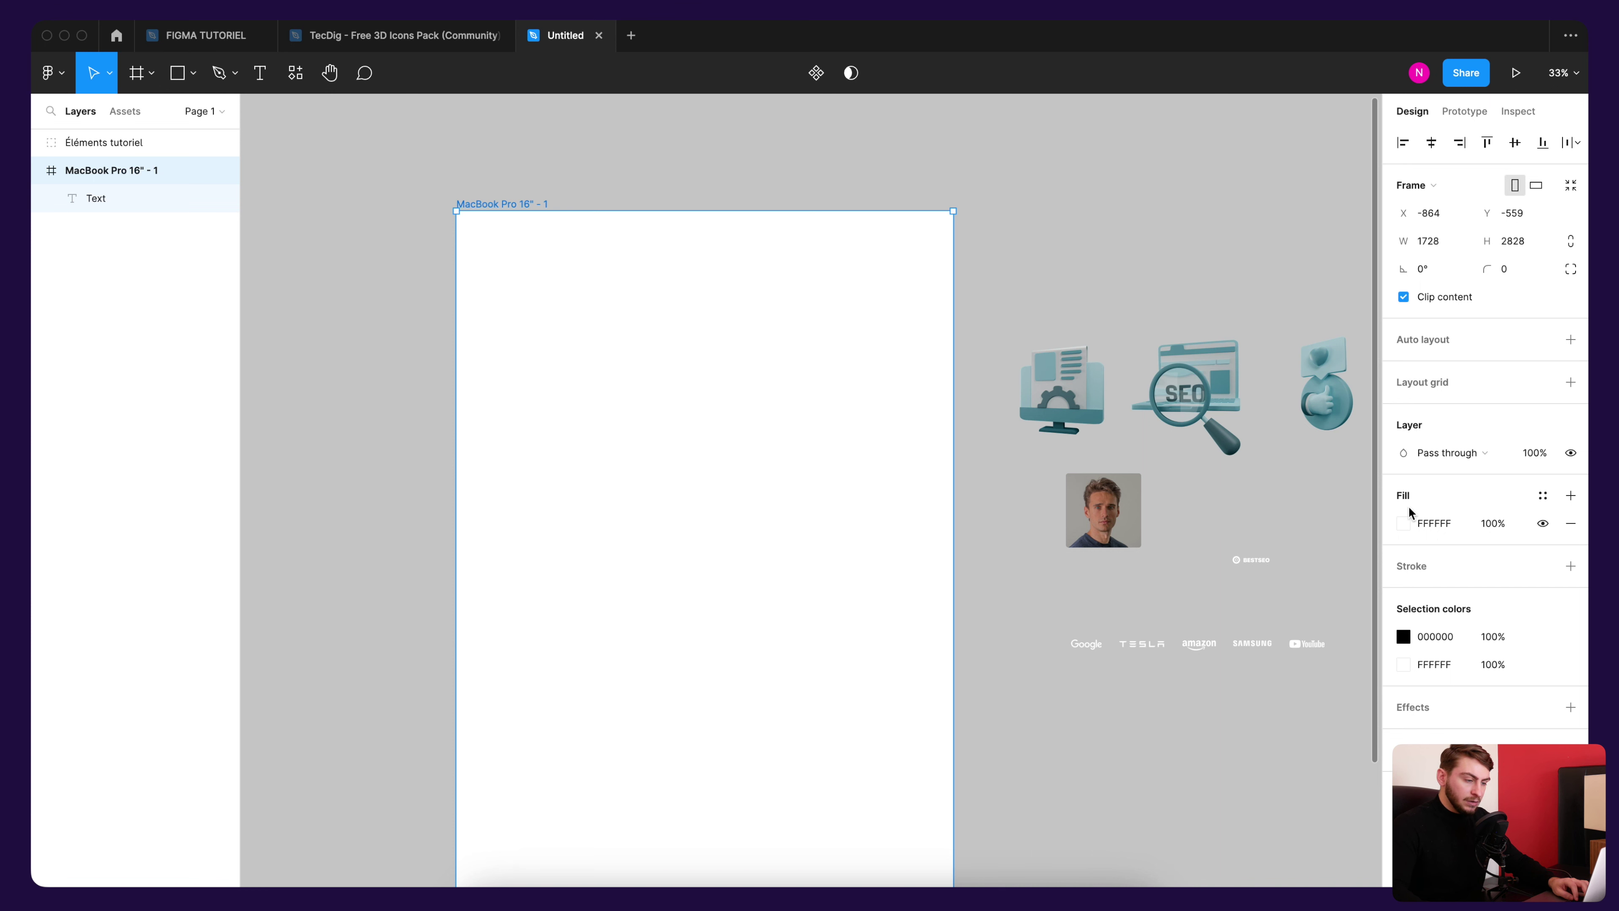
pyautogui.click(1436, 527)
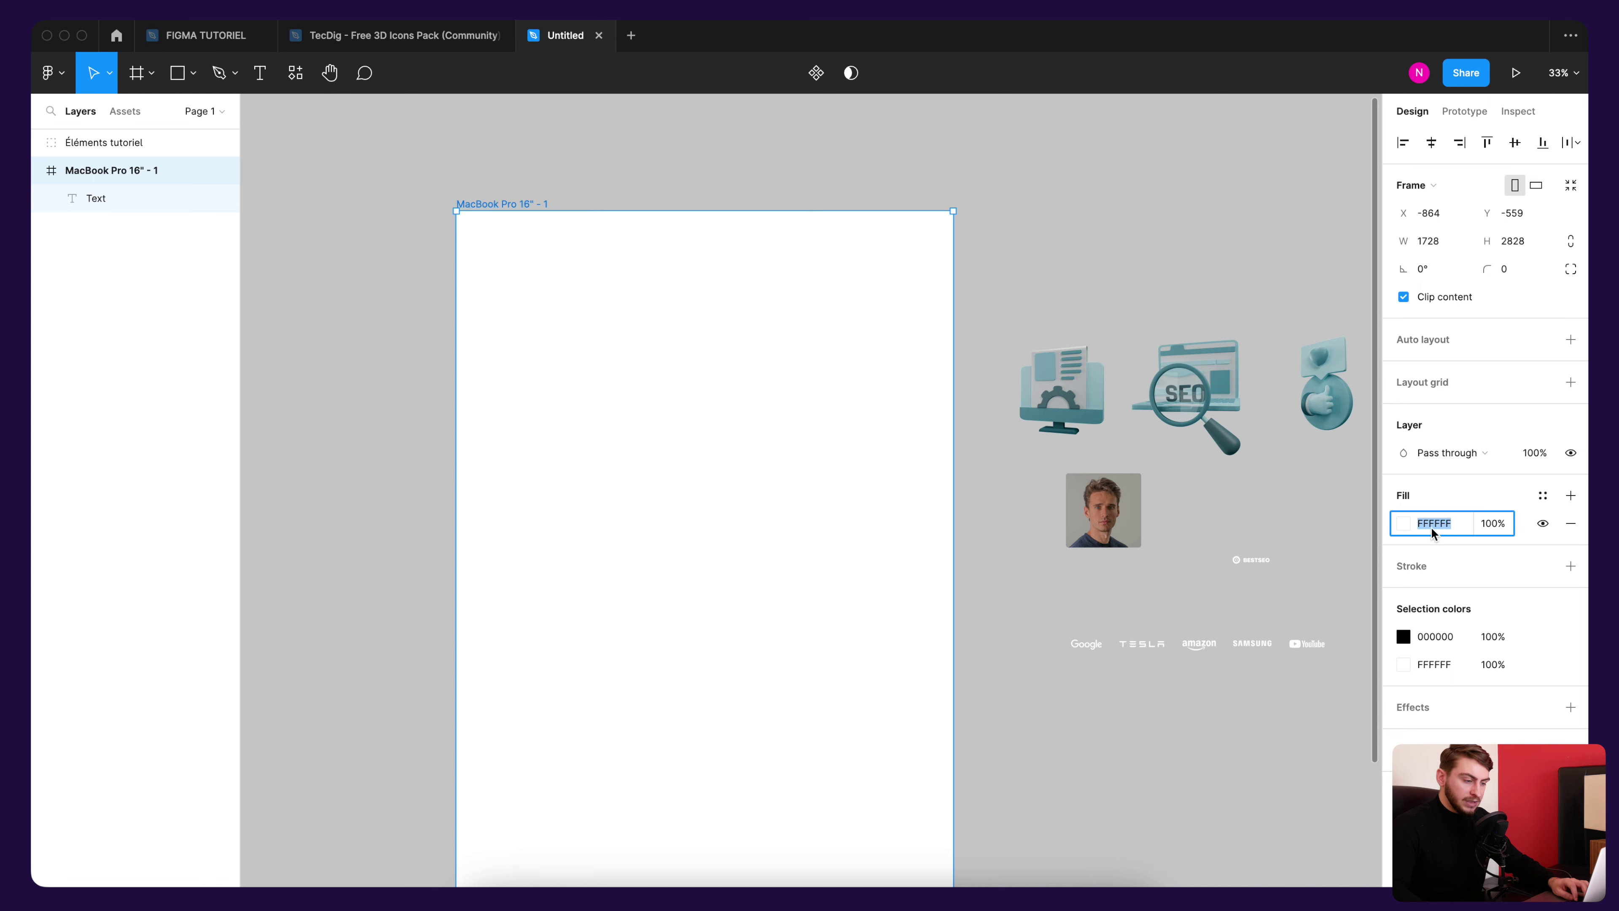
pyautogui.press('super+v')
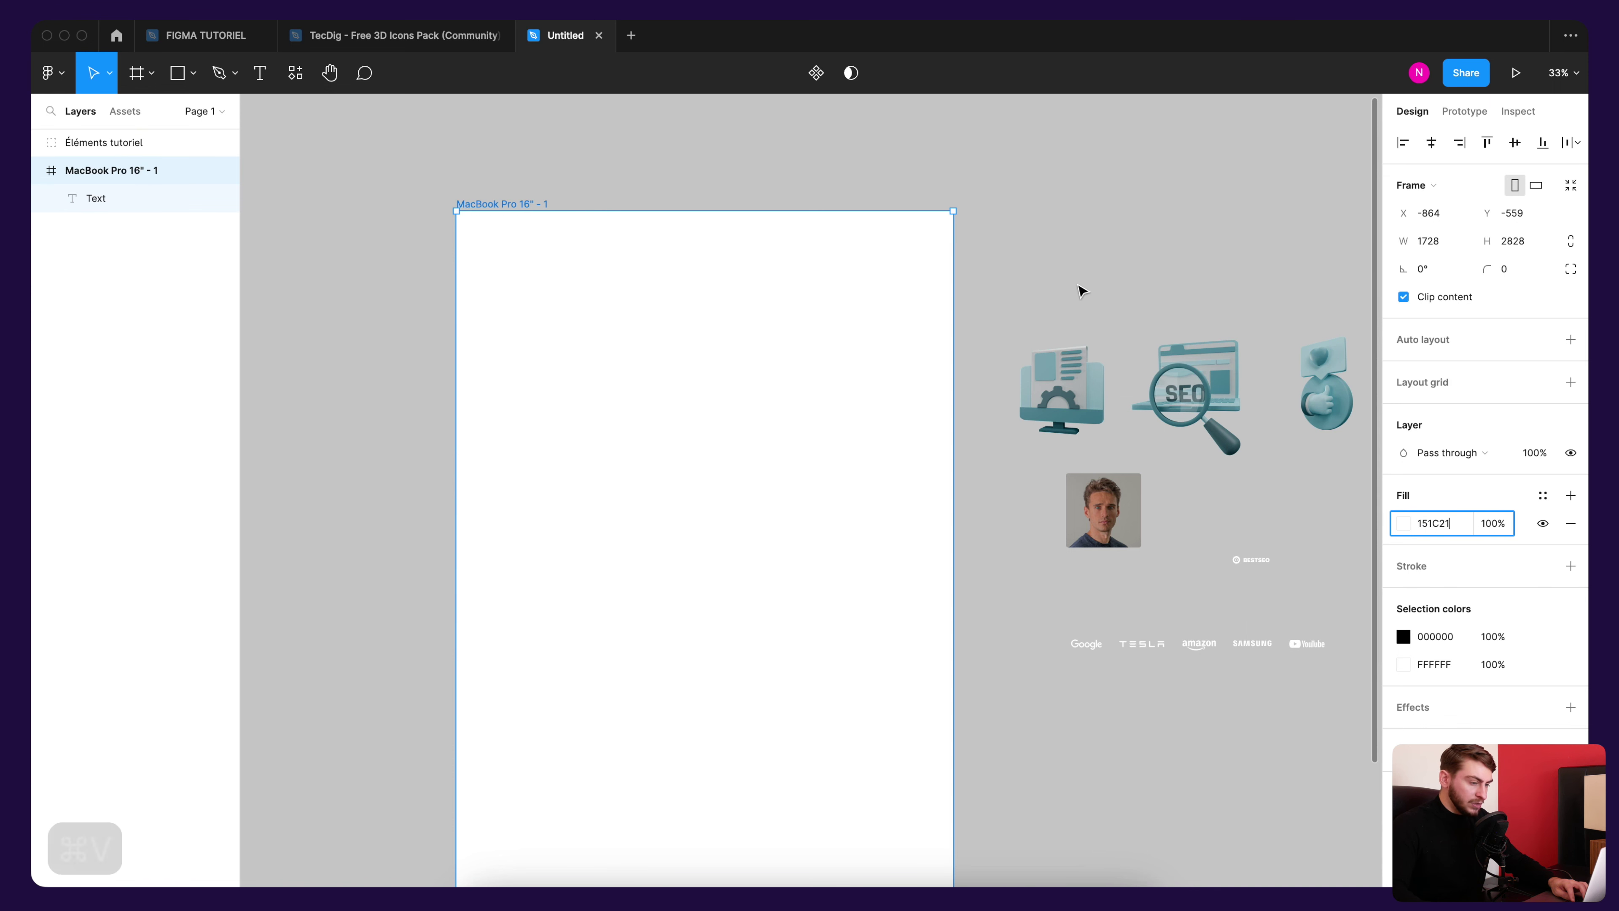
pyautogui.press('Return')
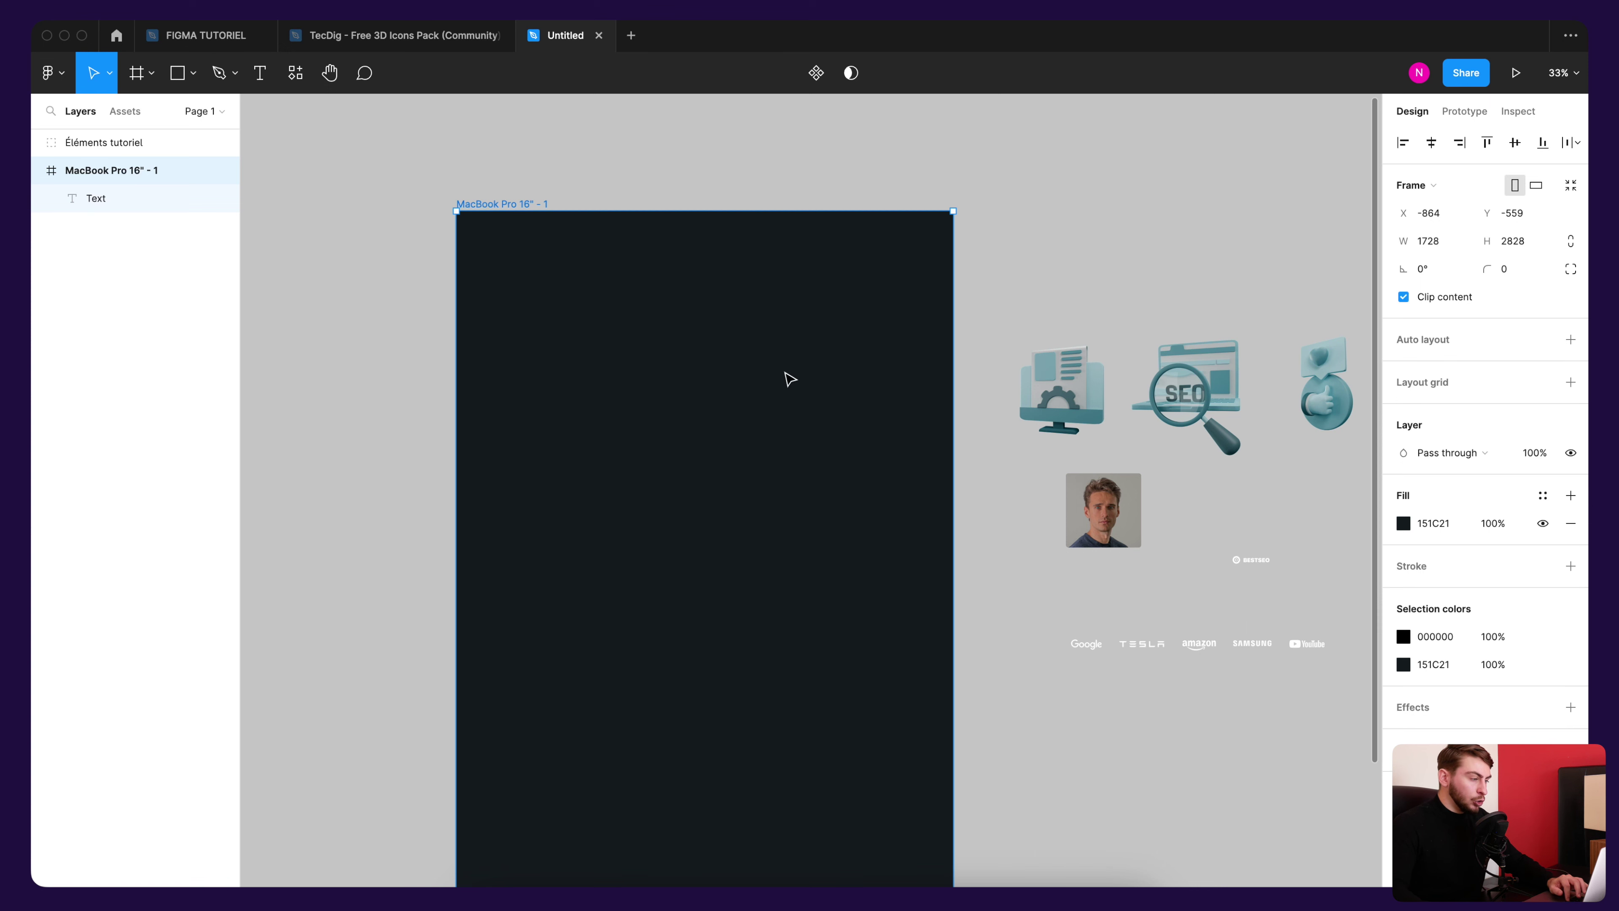
pyautogui.click(994, 210)
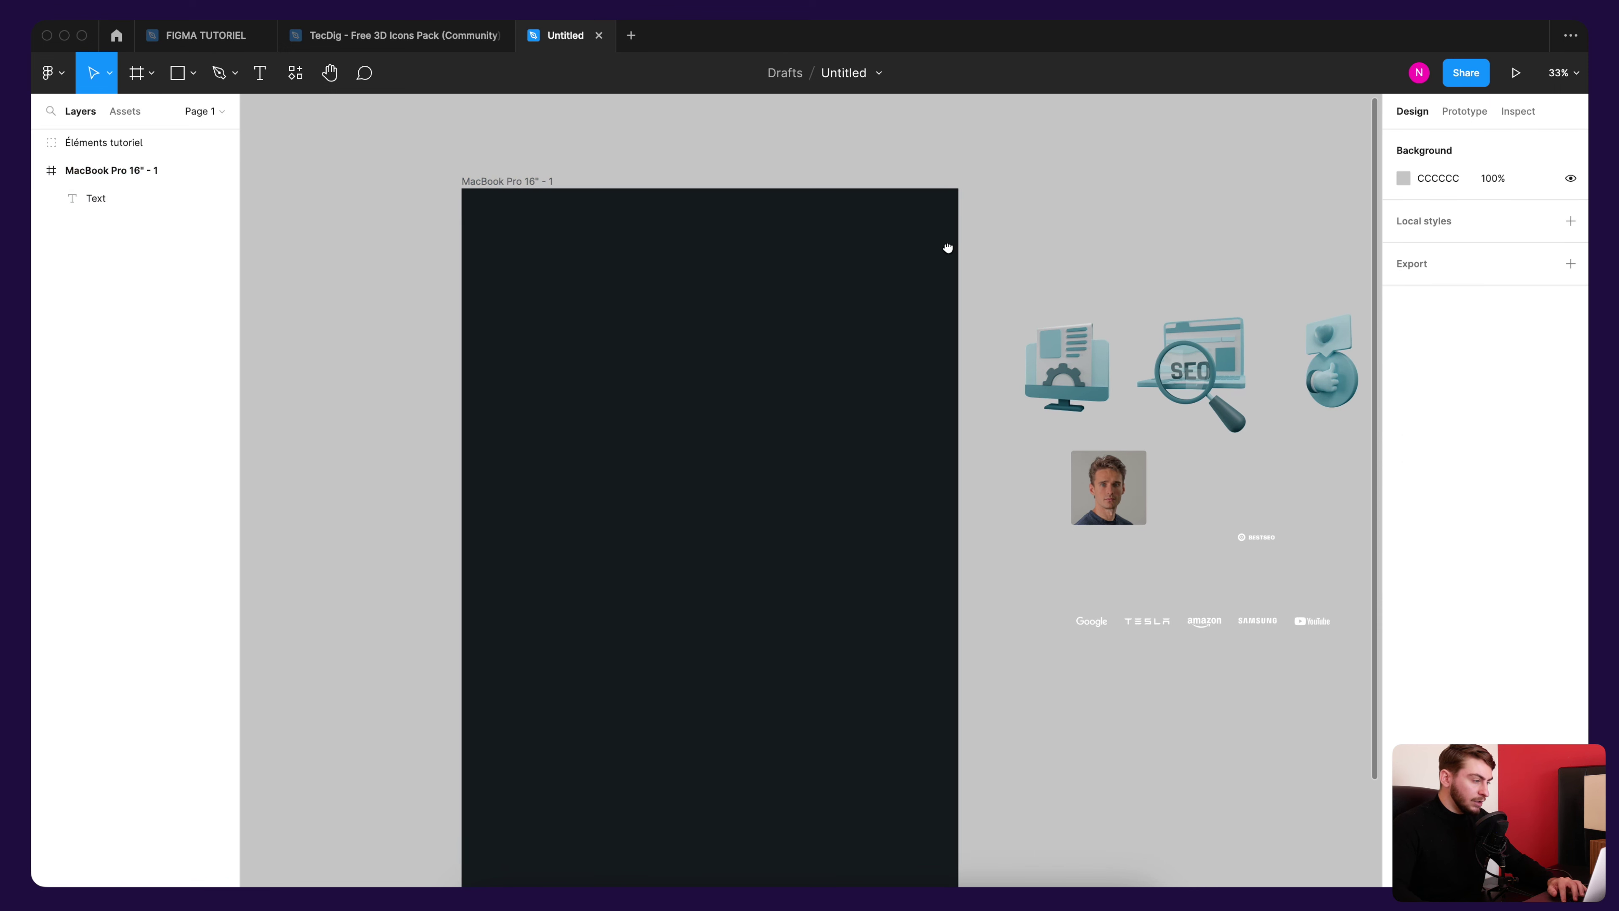
pyautogui.click(932, 281)
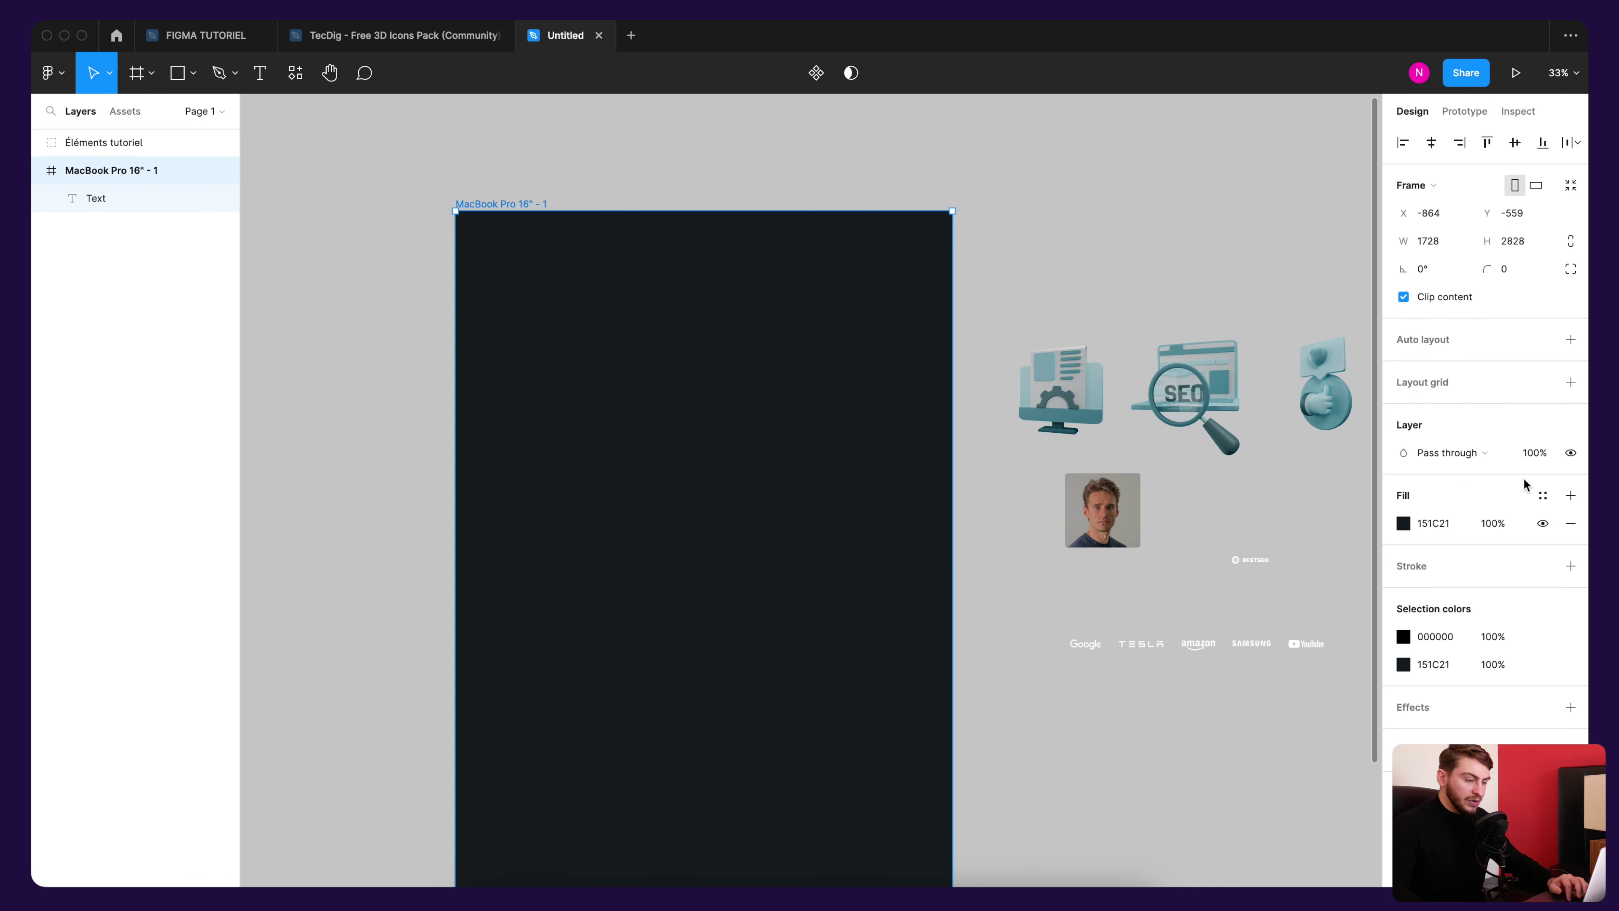
pyautogui.click(1405, 524)
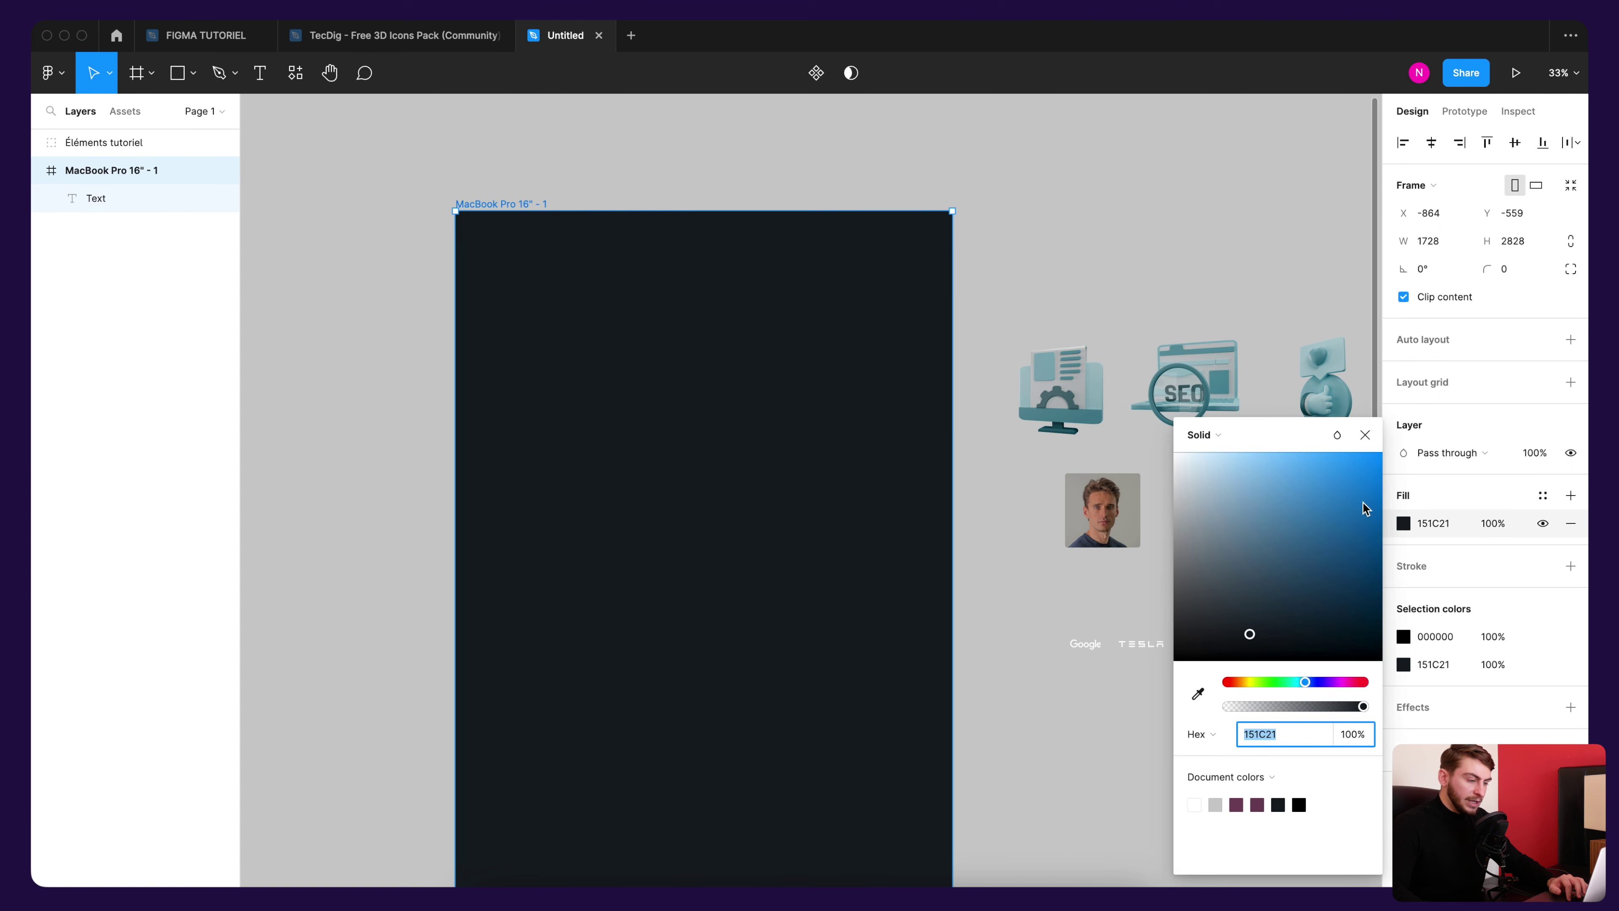
pyautogui.moveTo(1287, 574)
pyautogui.mouseDown()
pyautogui.moveTo(1327, 484)
pyautogui.moveTo(1351, 469)
pyautogui.mouseUp()
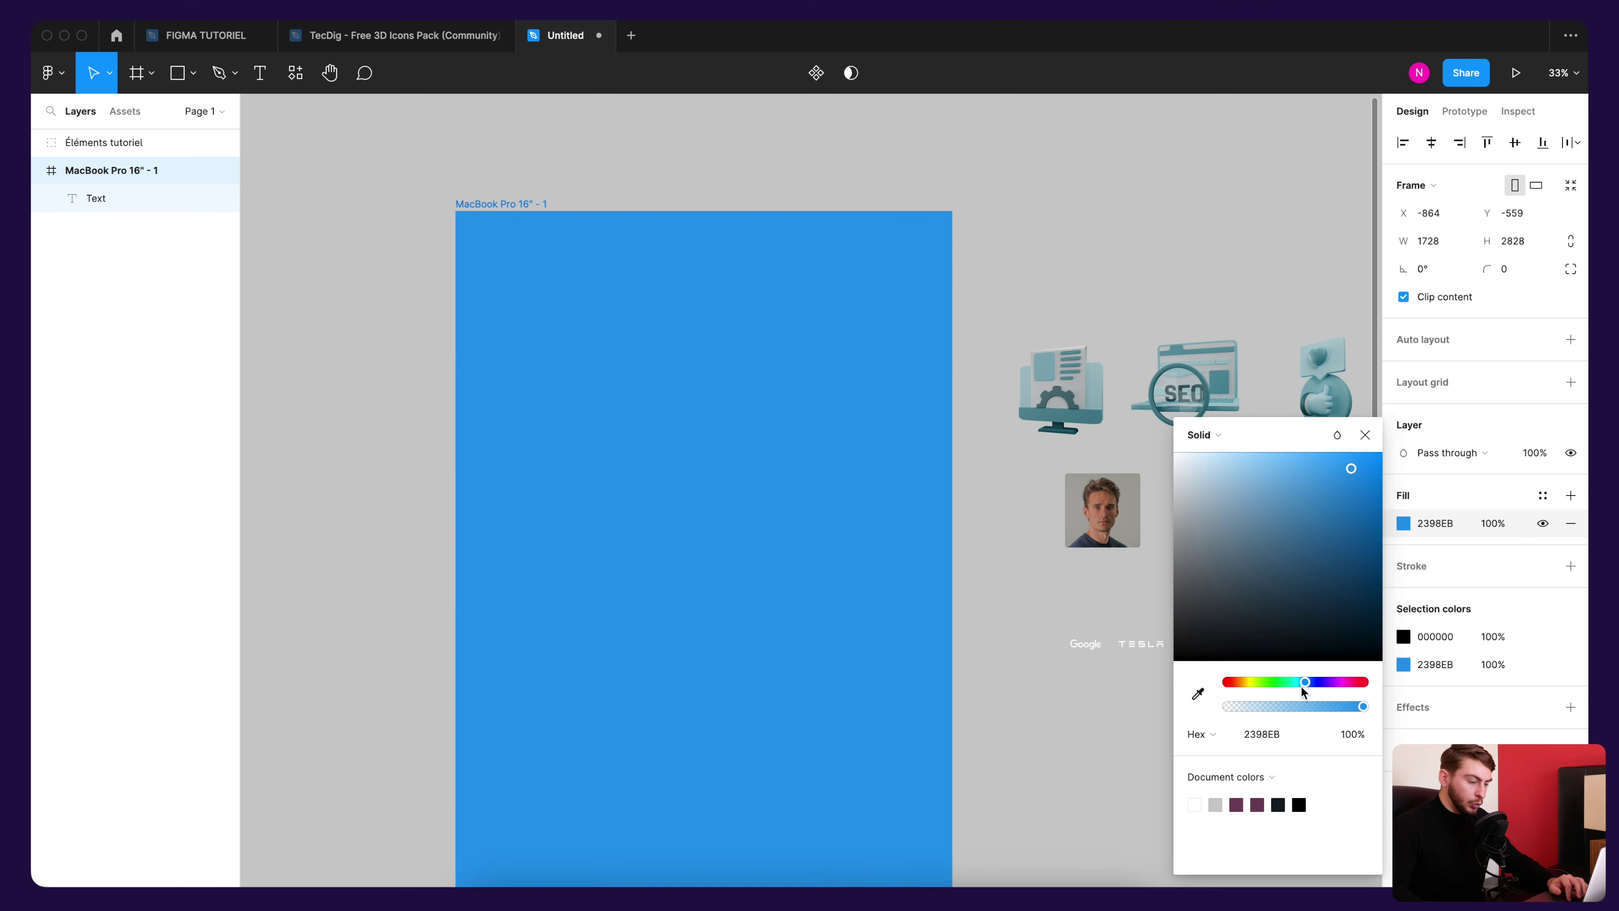
pyautogui.moveTo(1305, 683)
pyautogui.mouseDown()
pyautogui.moveTo(1233, 682)
pyautogui.moveTo(1255, 690)
pyautogui.mouseUp()
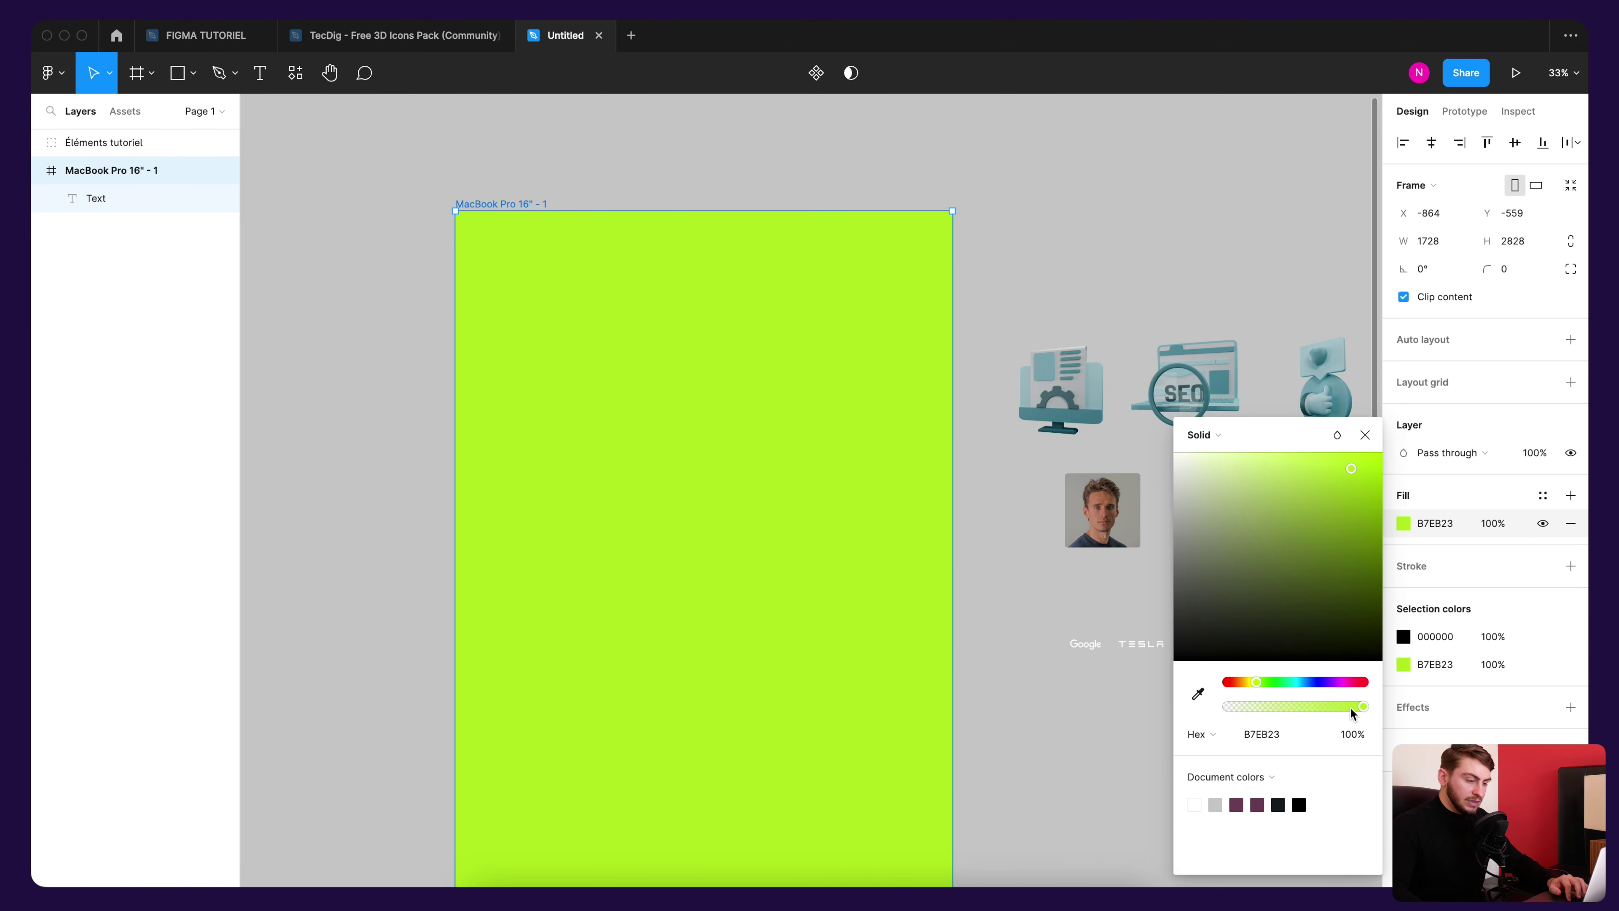
pyautogui.moveTo(1363, 707)
pyautogui.mouseDown()
pyautogui.moveTo(1305, 707)
pyautogui.moveTo(1371, 707)
pyautogui.mouseUp()
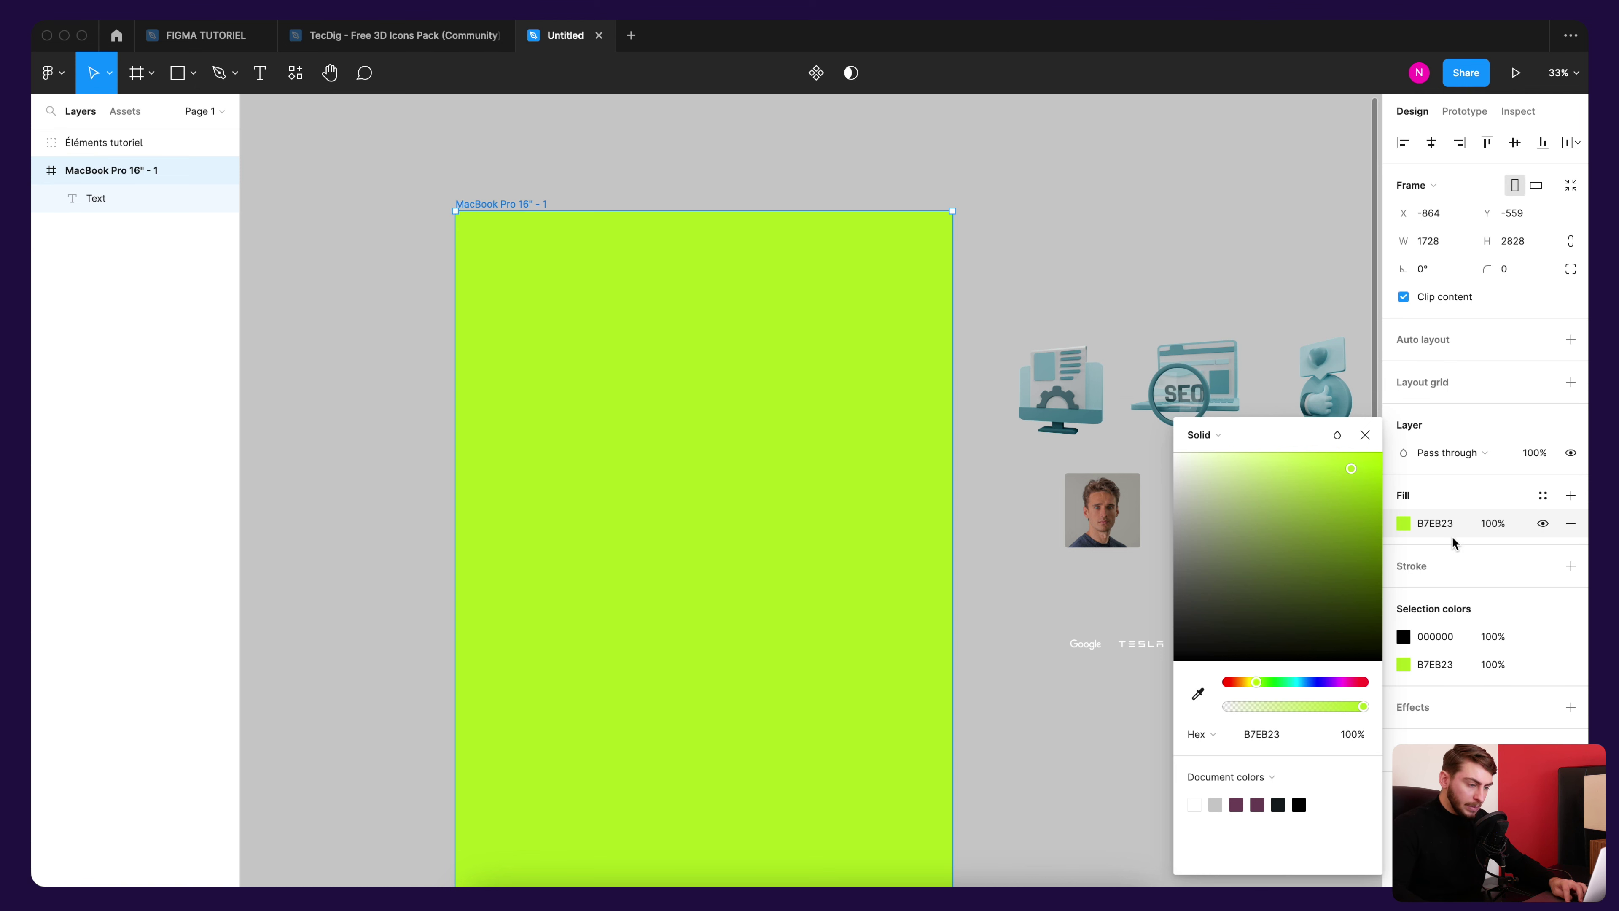
pyautogui.click(1435, 523)
pyautogui.write('151C21')
pyautogui.press('Return')
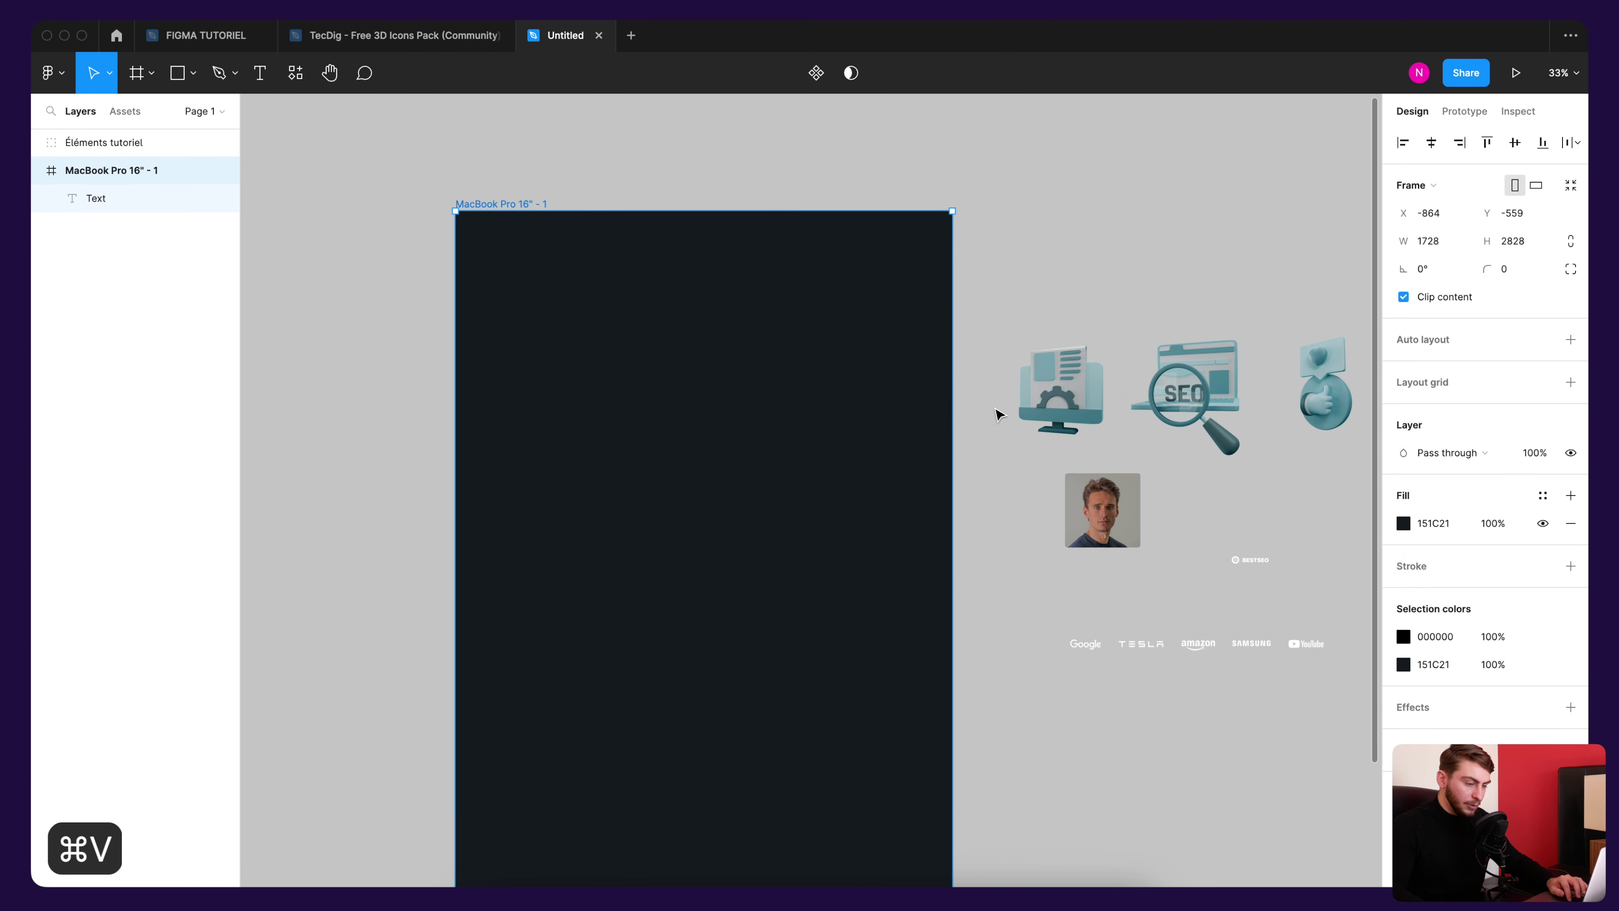
pyautogui.click(677, 292)
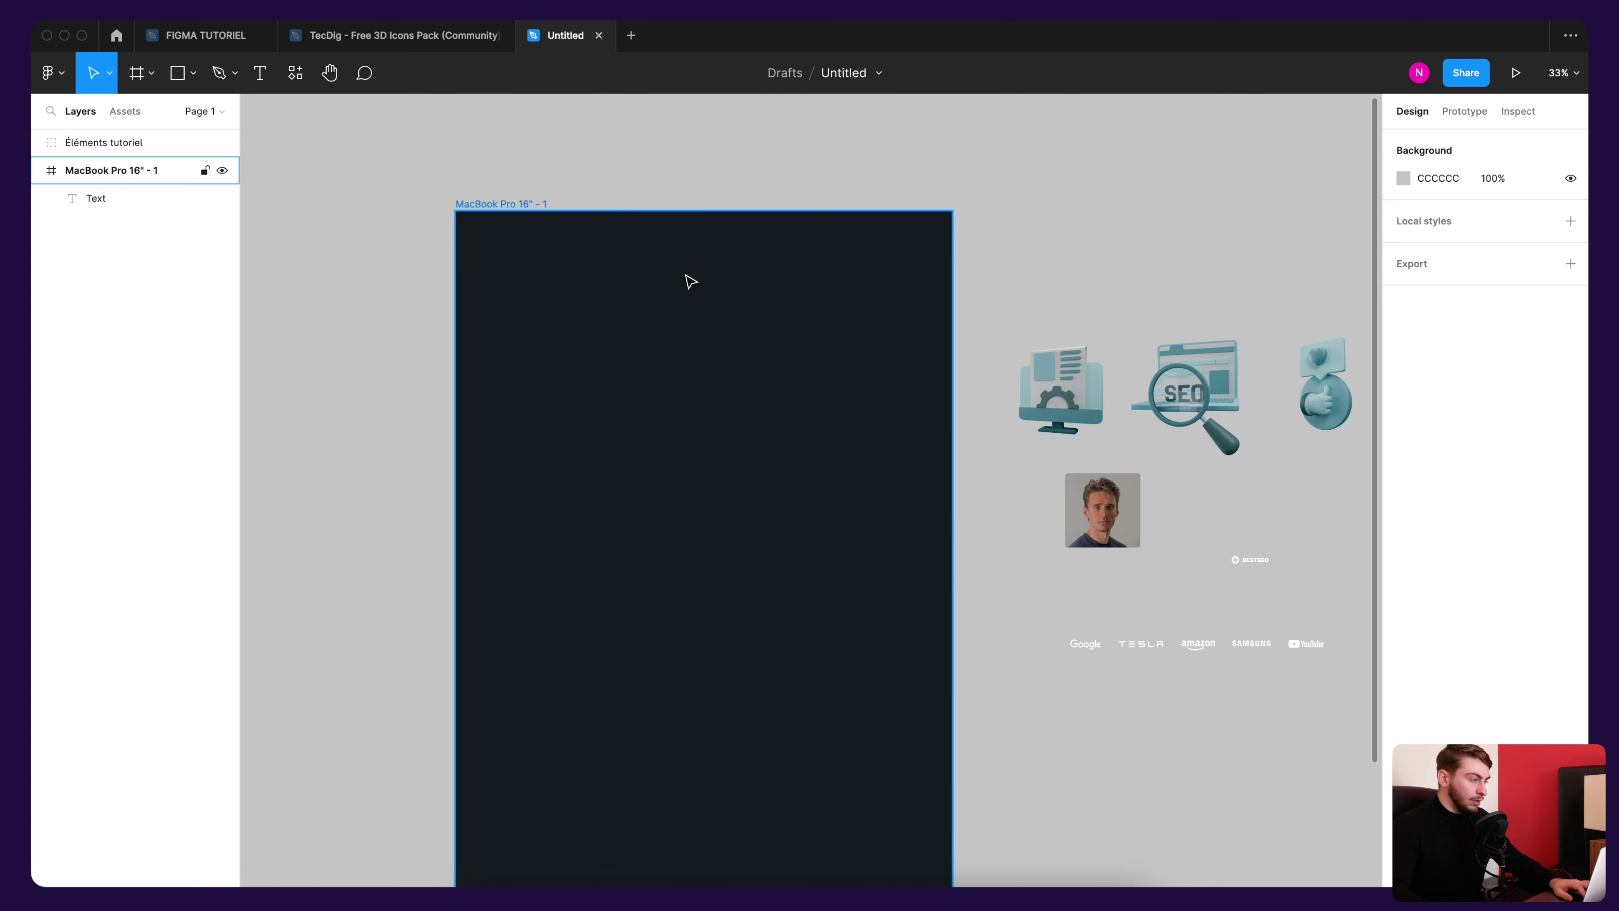
pyautogui.hotkey('ctrl', 'shift', 'Tab')
pyautogui.hotkey('ctrl', 'shift', 'Tab')
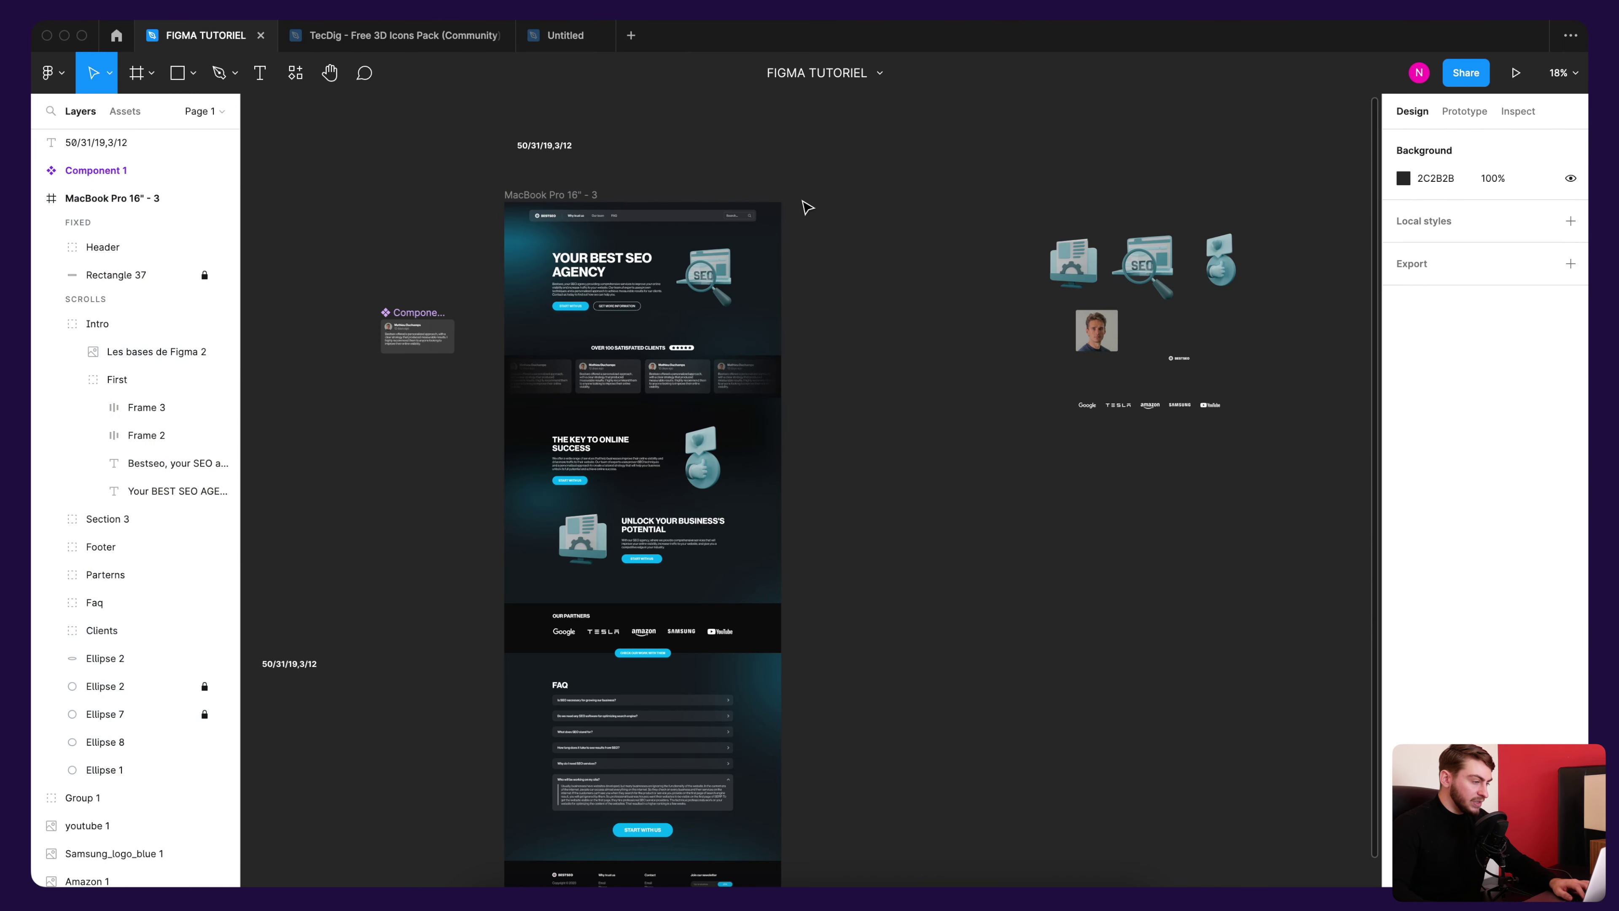
pyautogui.click(770, 264)
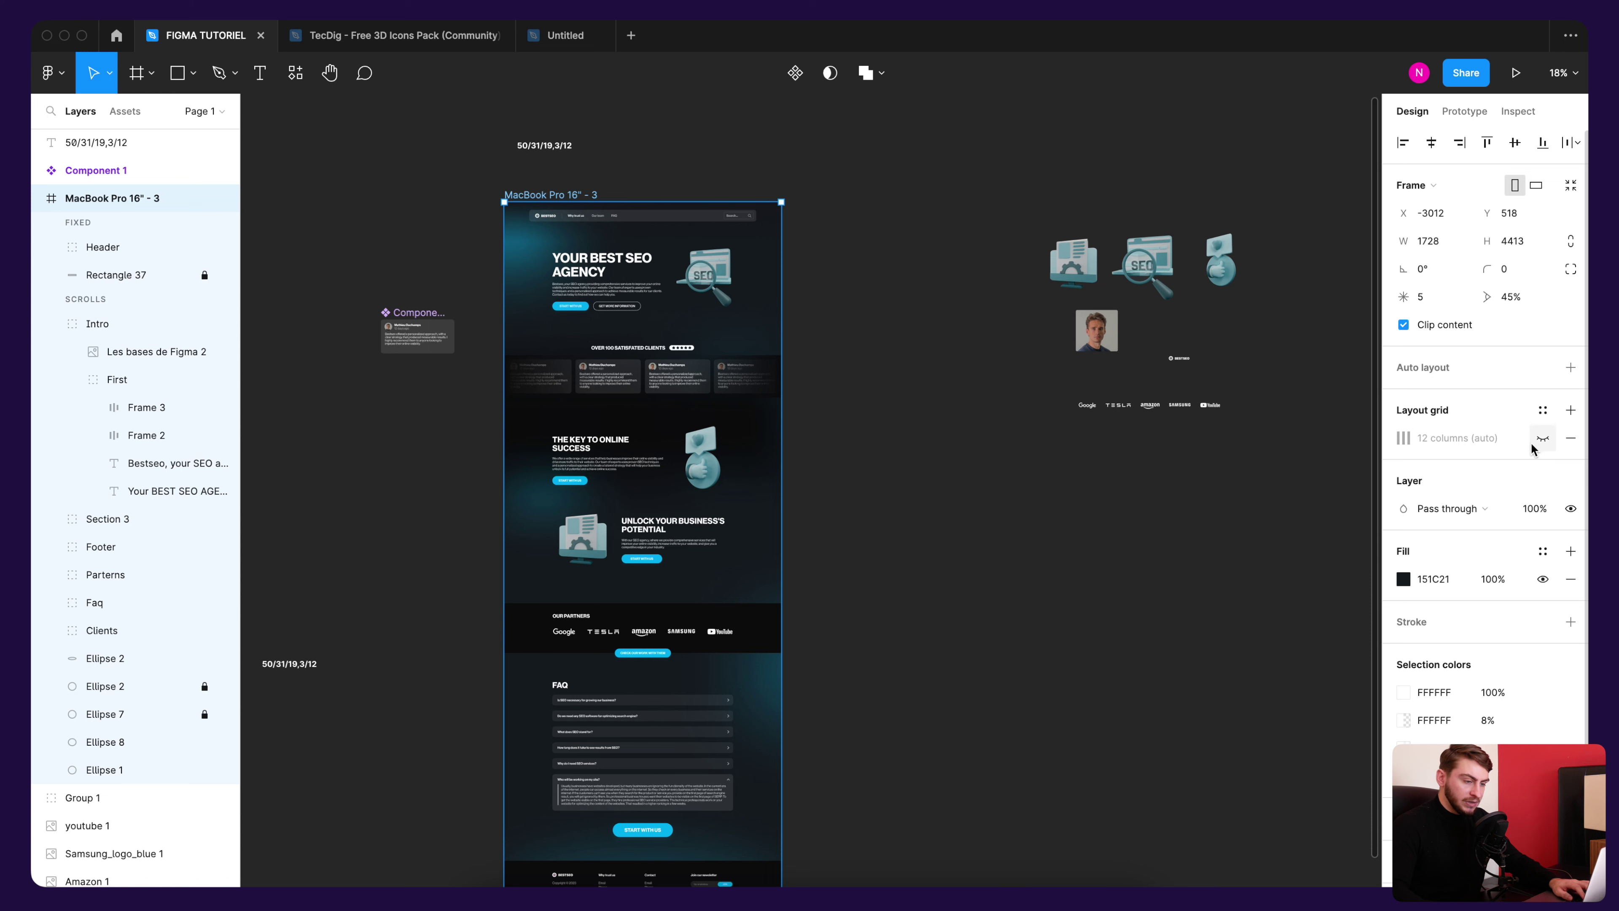
pyautogui.click(1543, 439)
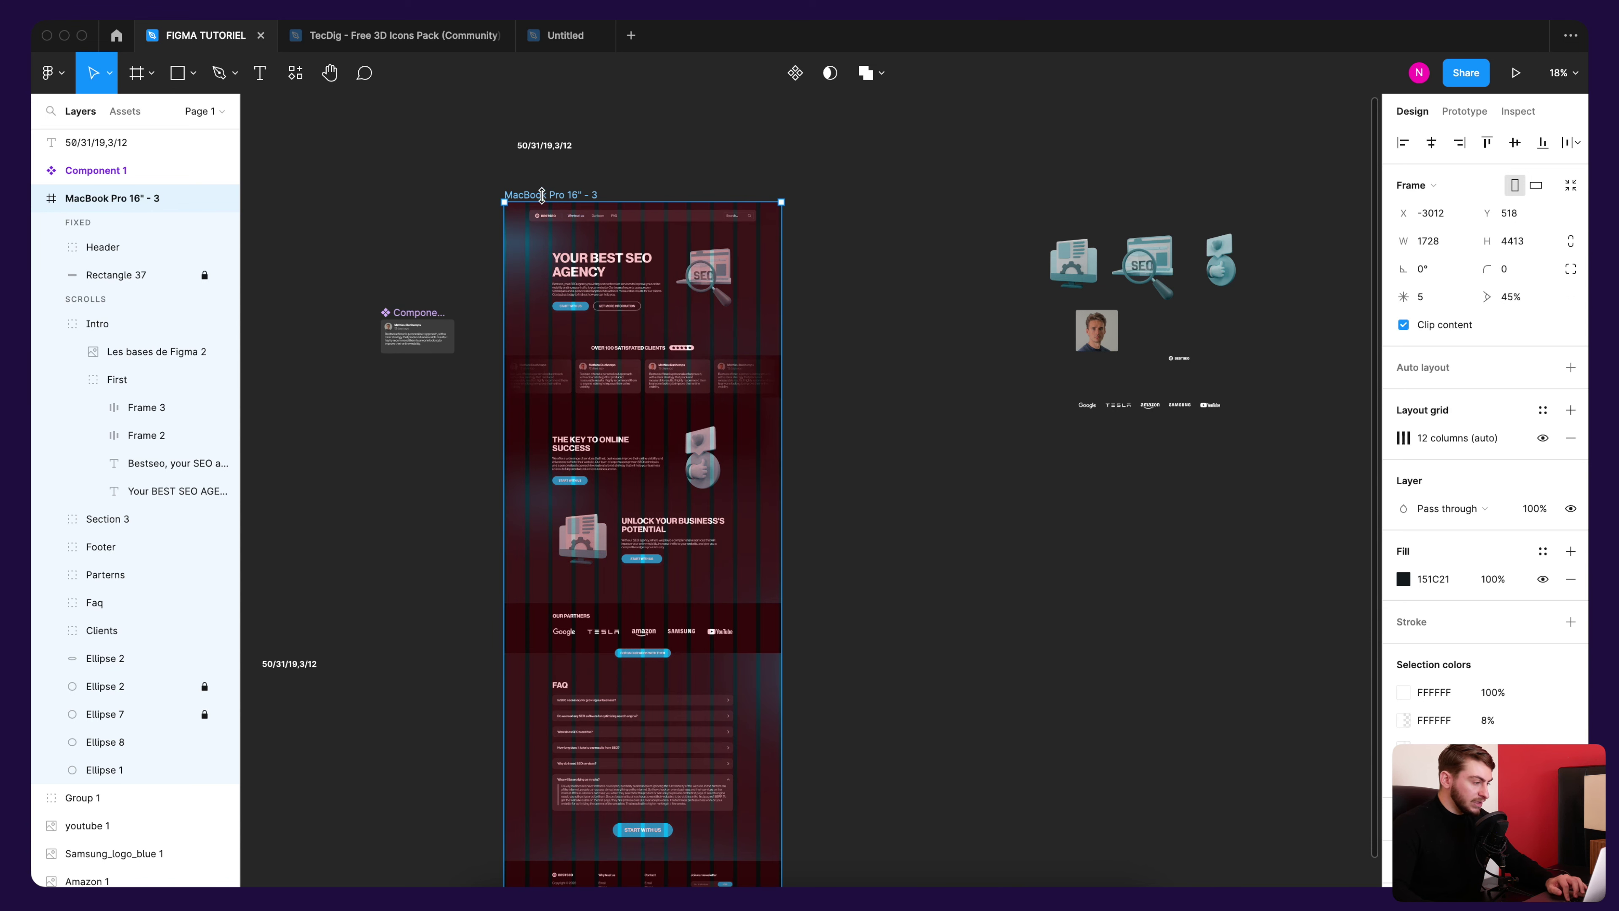
pyautogui.scroll(5, 542, 195)
pyautogui.scroll(5, 541, 194)
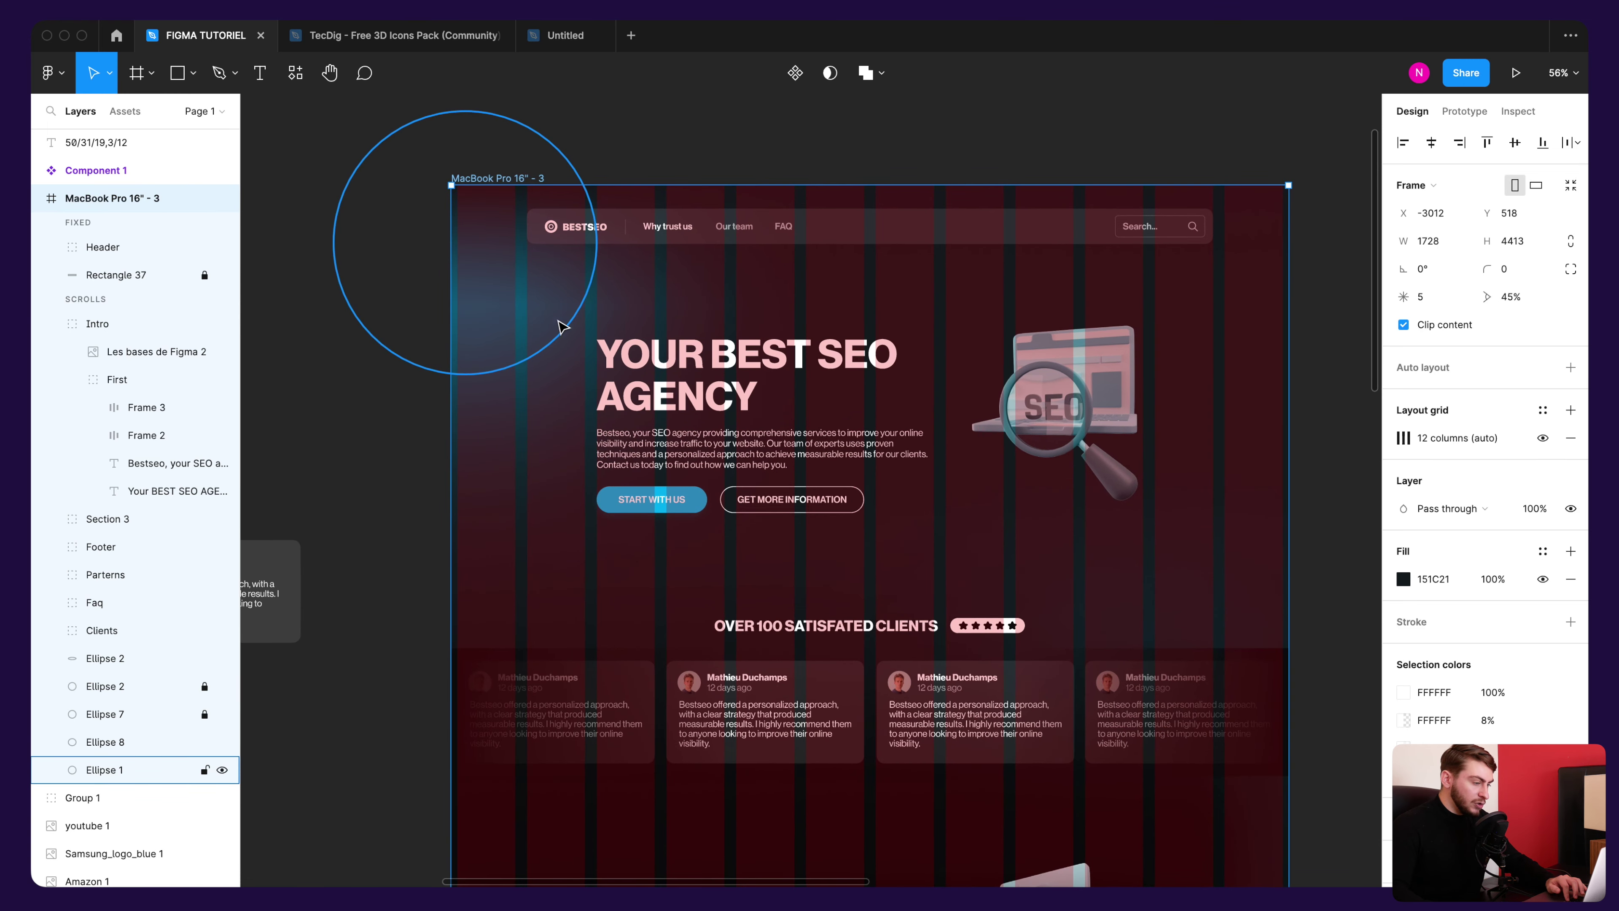
pyautogui.press('Escape')
pyautogui.scroll(2, 676, 181)
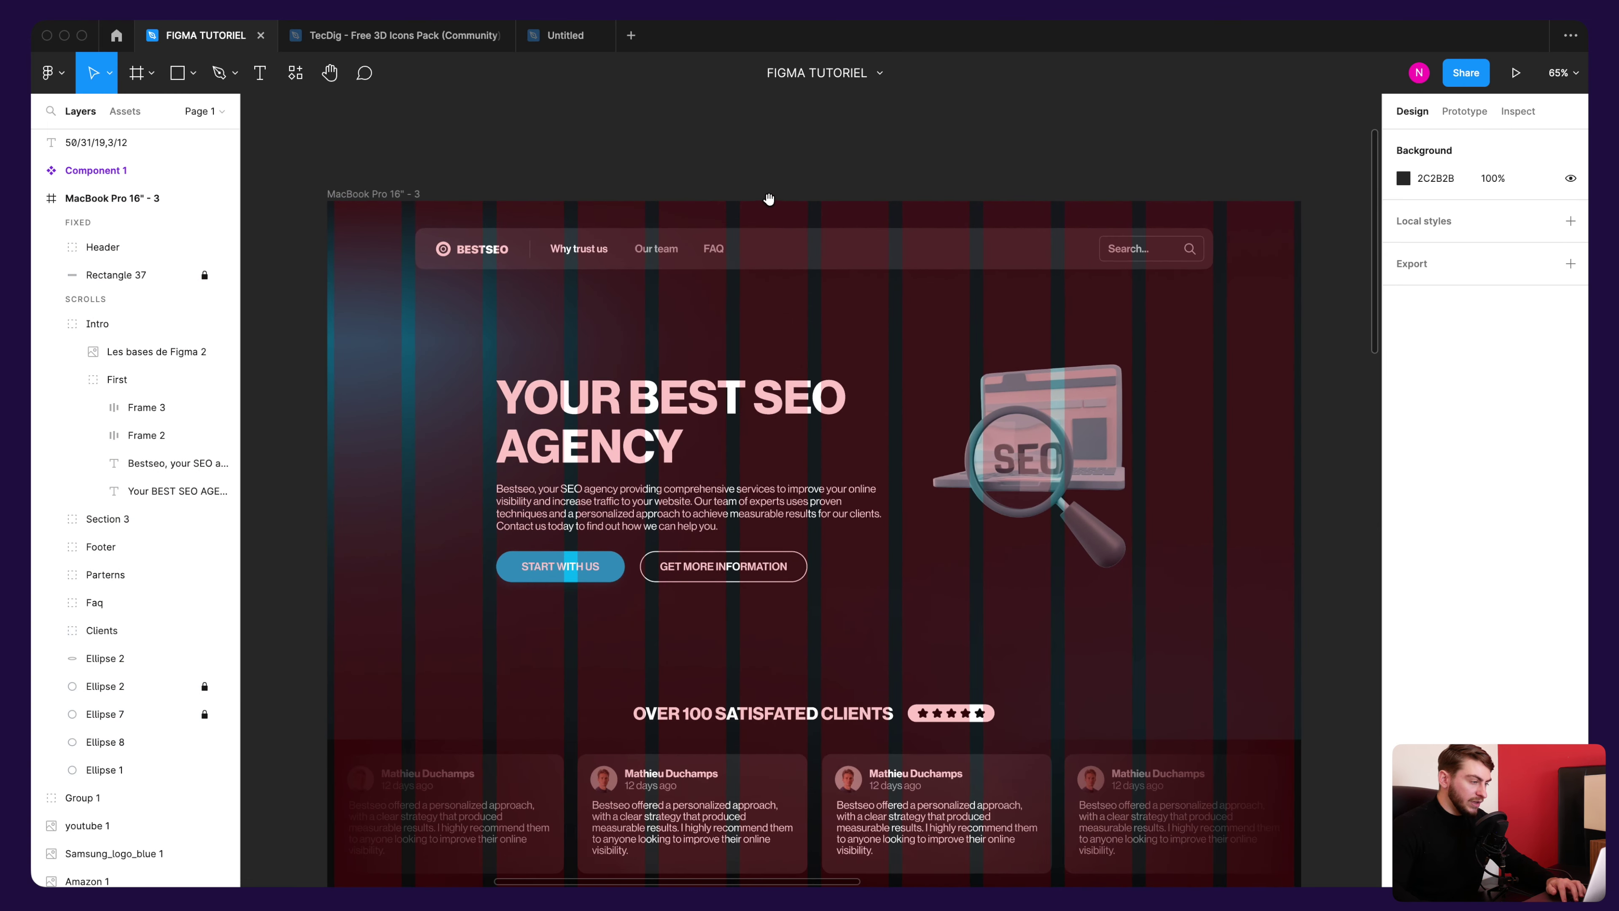
pyautogui.scroll(2, 417, 249)
pyautogui.scroll(3, 421, 257)
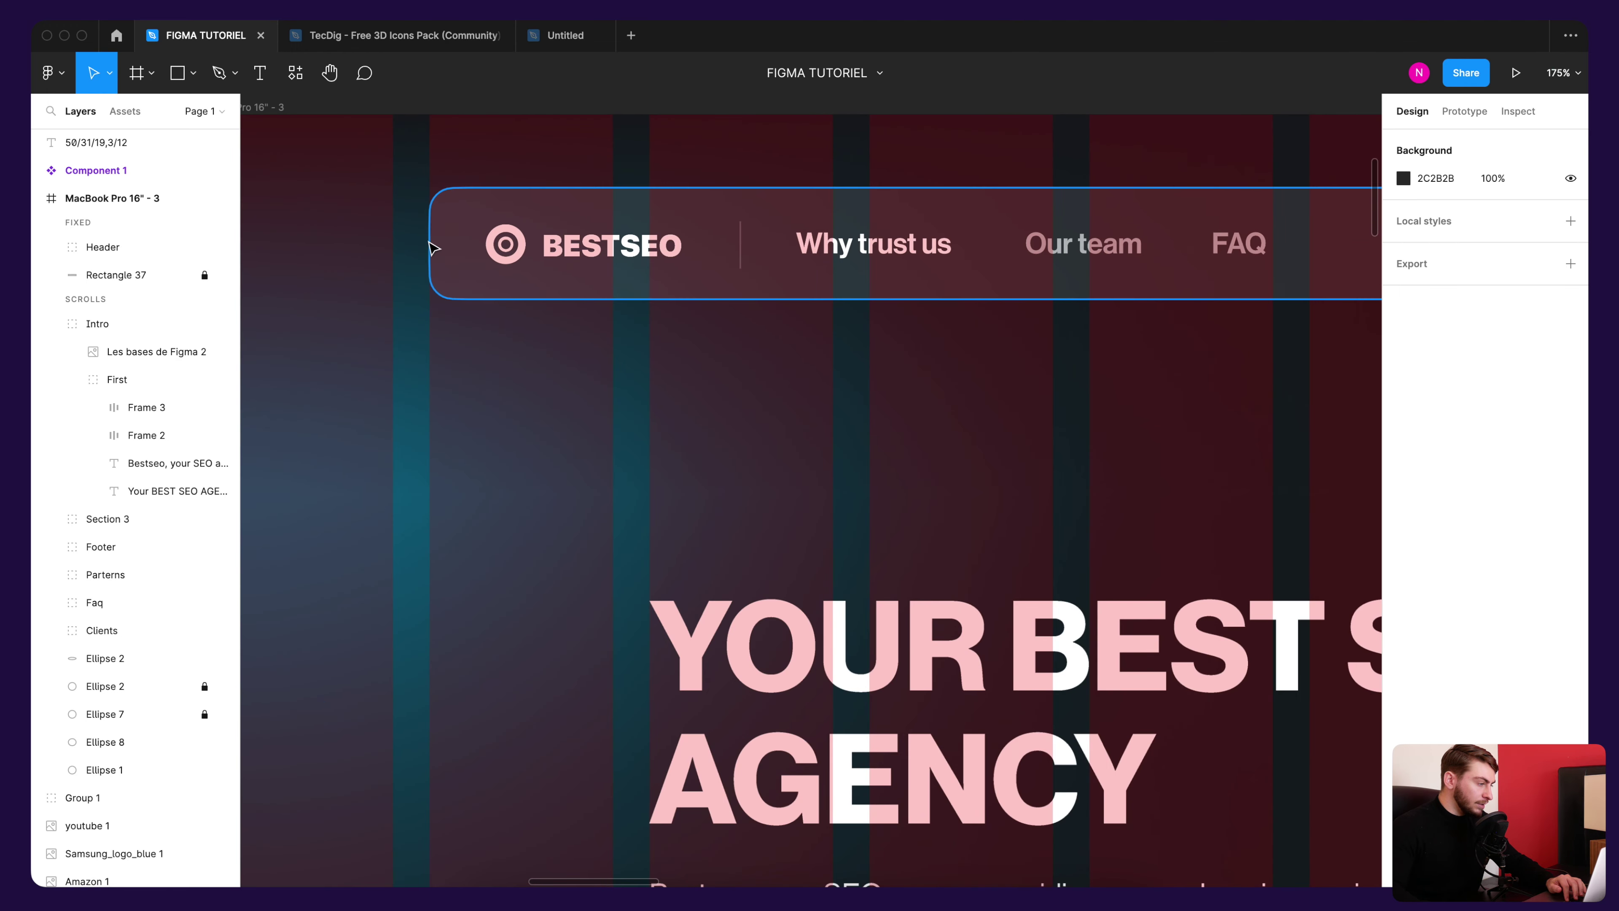
pyautogui.scroll(-2, 433, 249)
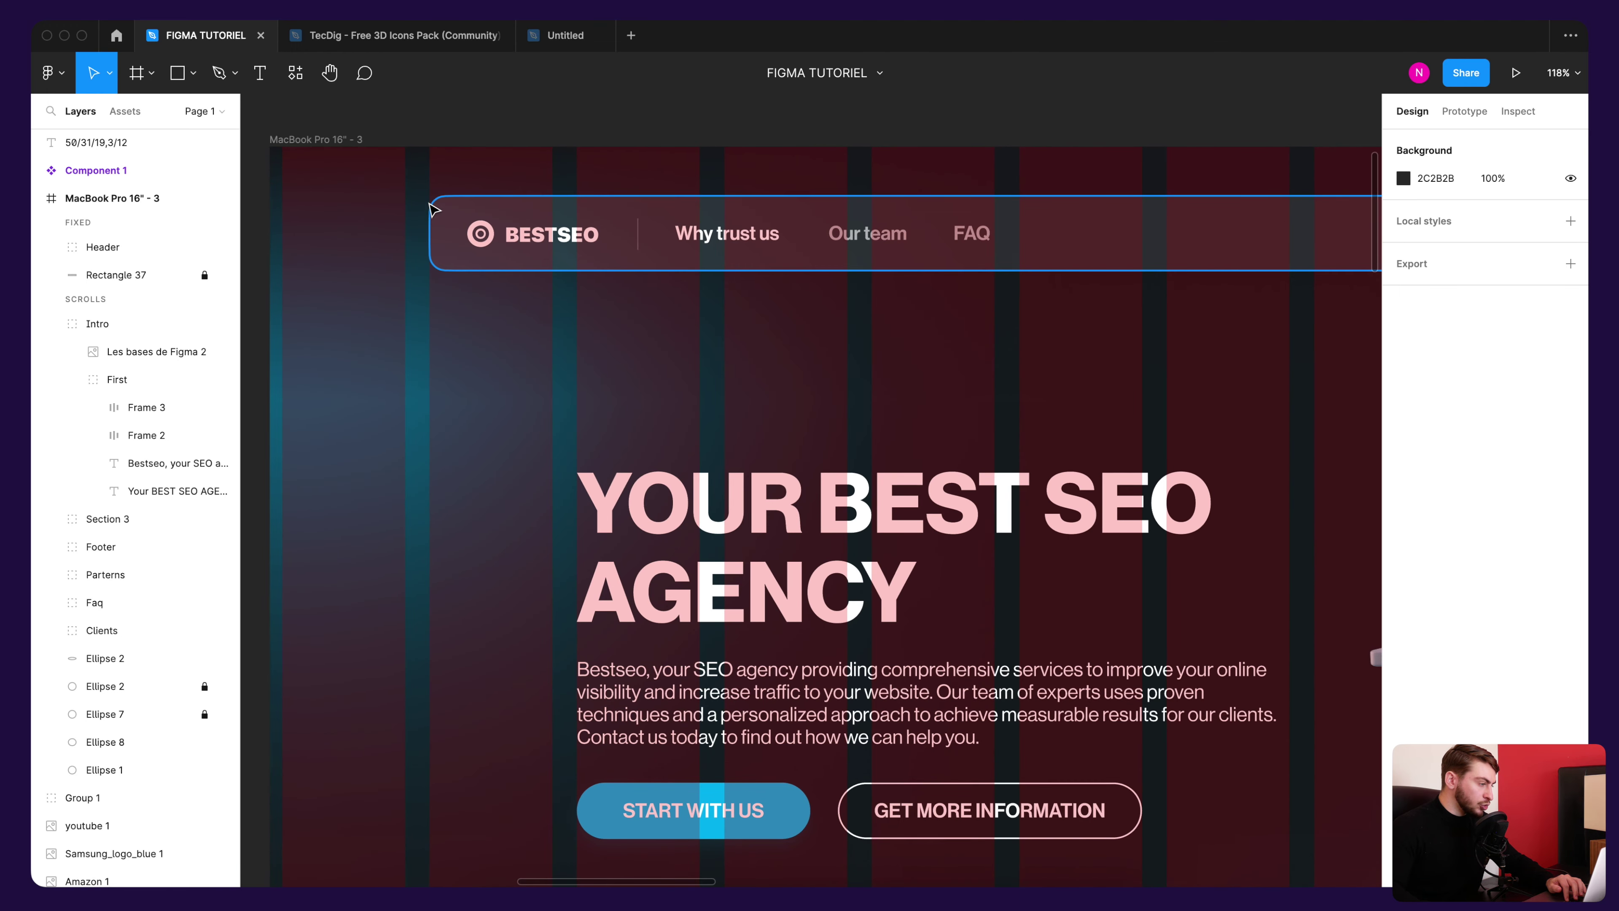
pyautogui.scroll(-2, 451, 372)
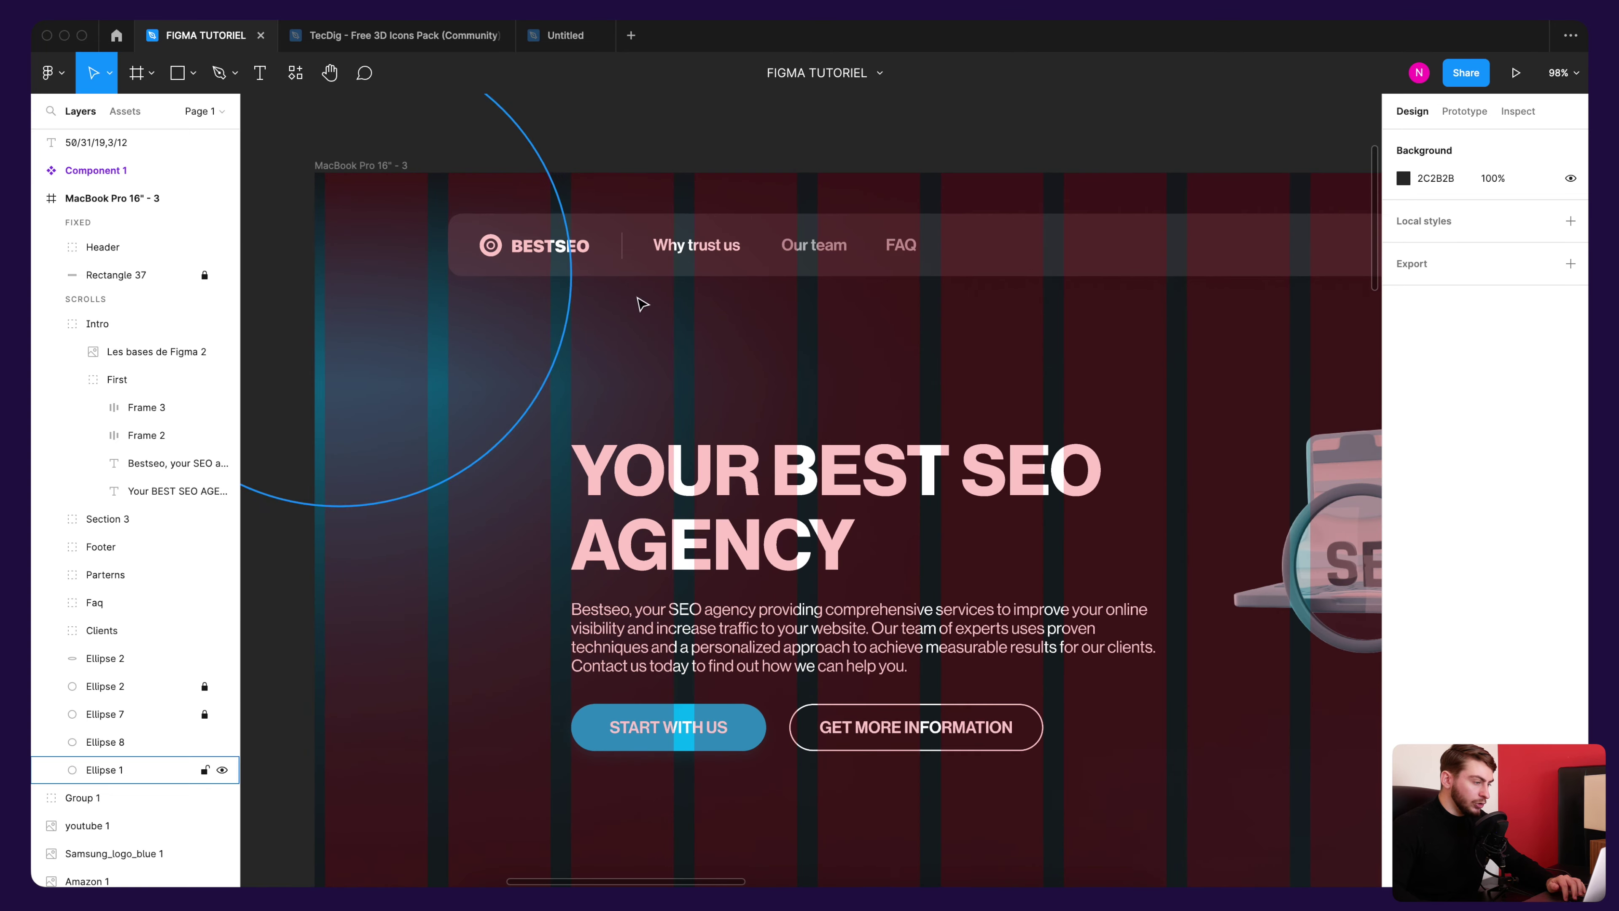
pyautogui.hscroll(5, 665, 242)
pyautogui.hscroll(3, 956, 244)
pyautogui.scroll(-2, 1148, 241)
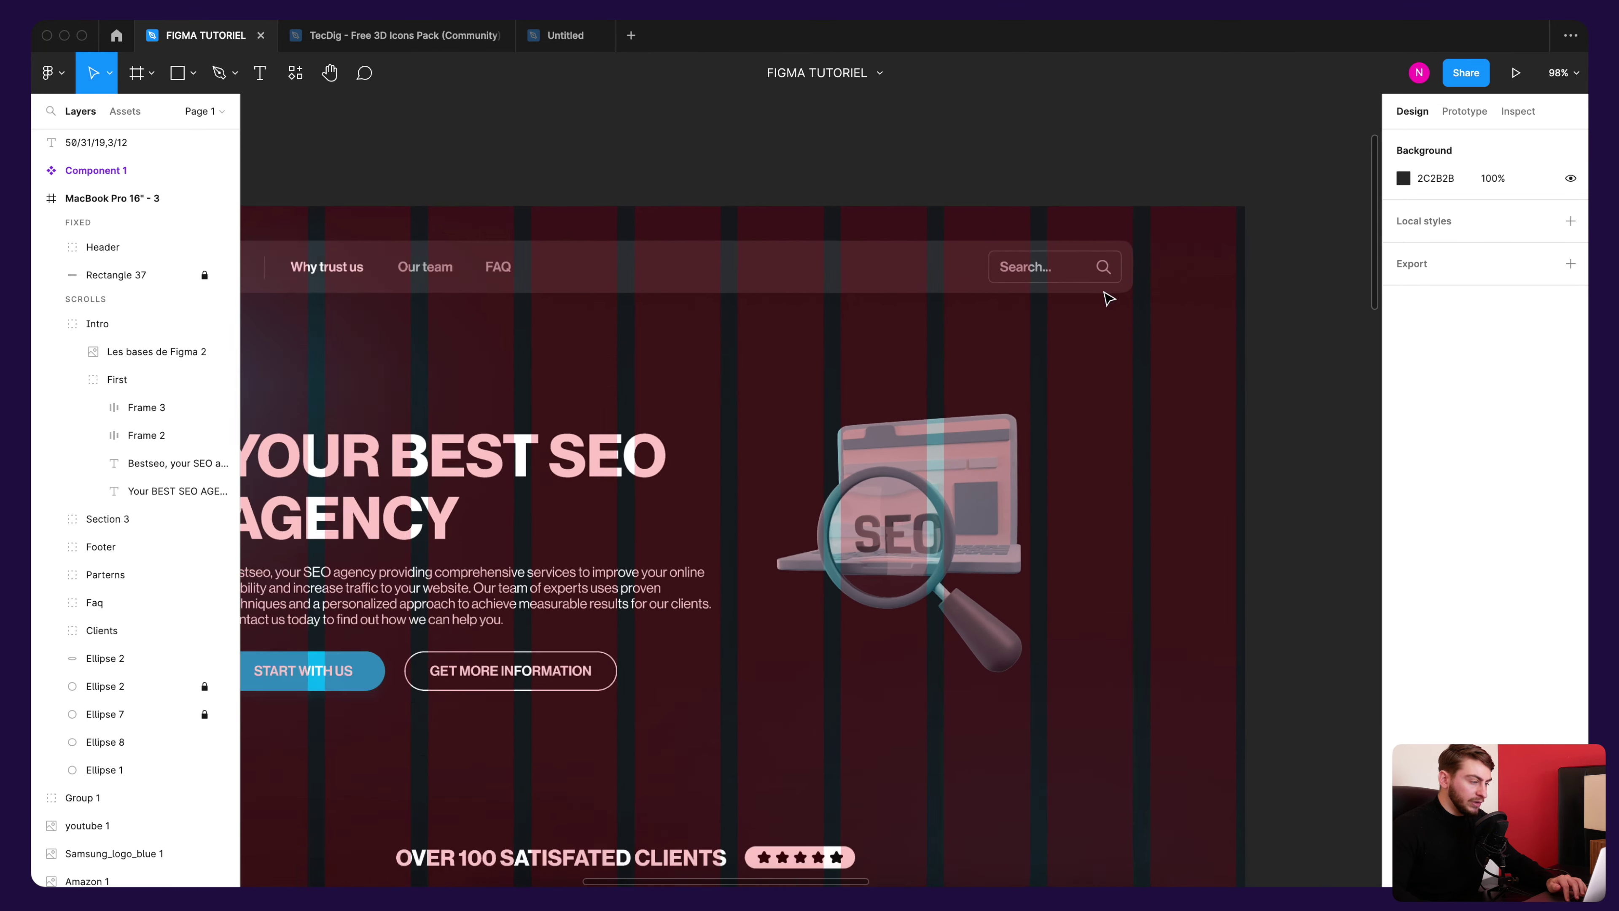
pyautogui.scroll(-3, 1102, 297)
pyautogui.hscroll(-3, 657, 319)
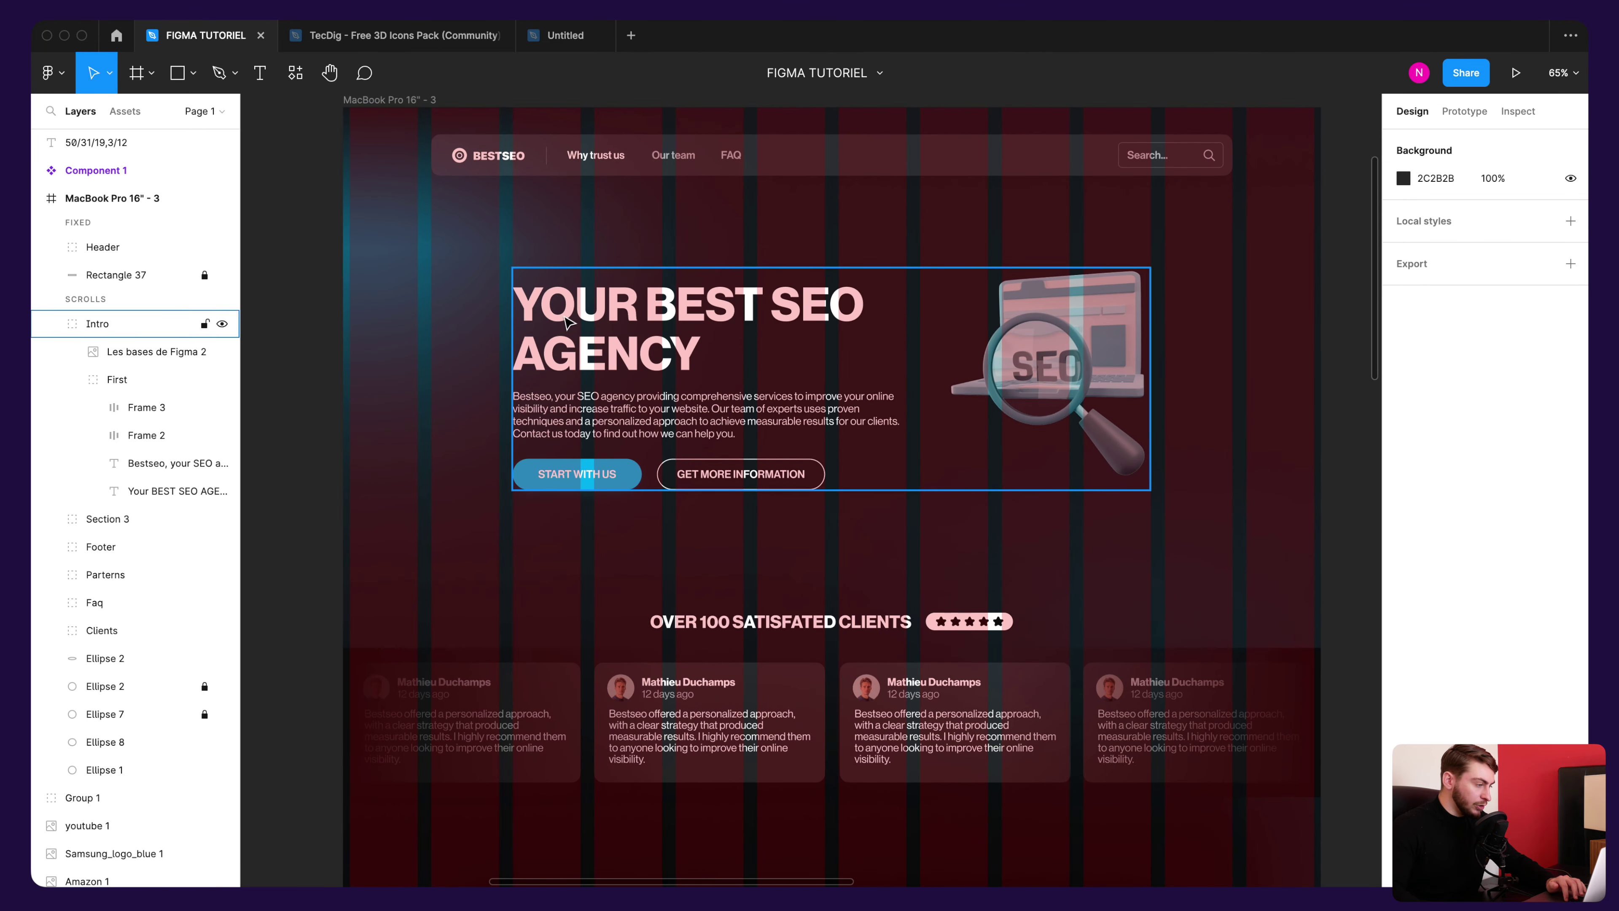
pyautogui.scroll(5, 531, 313)
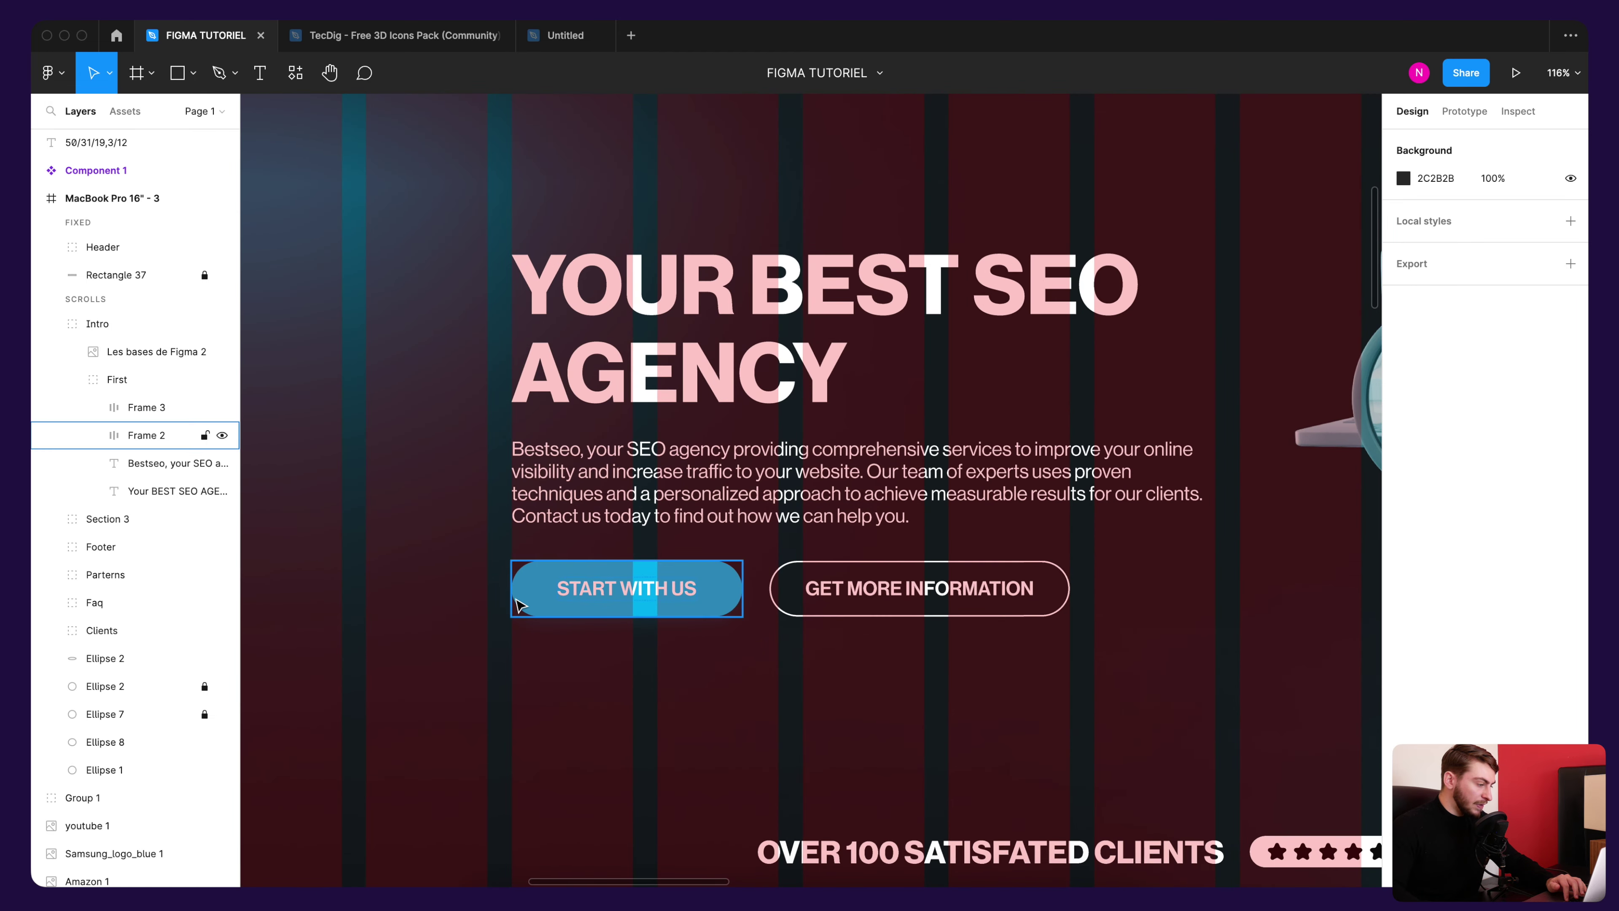
pyautogui.scroll(2, 517, 584)
pyautogui.scroll(-3, 552, 641)
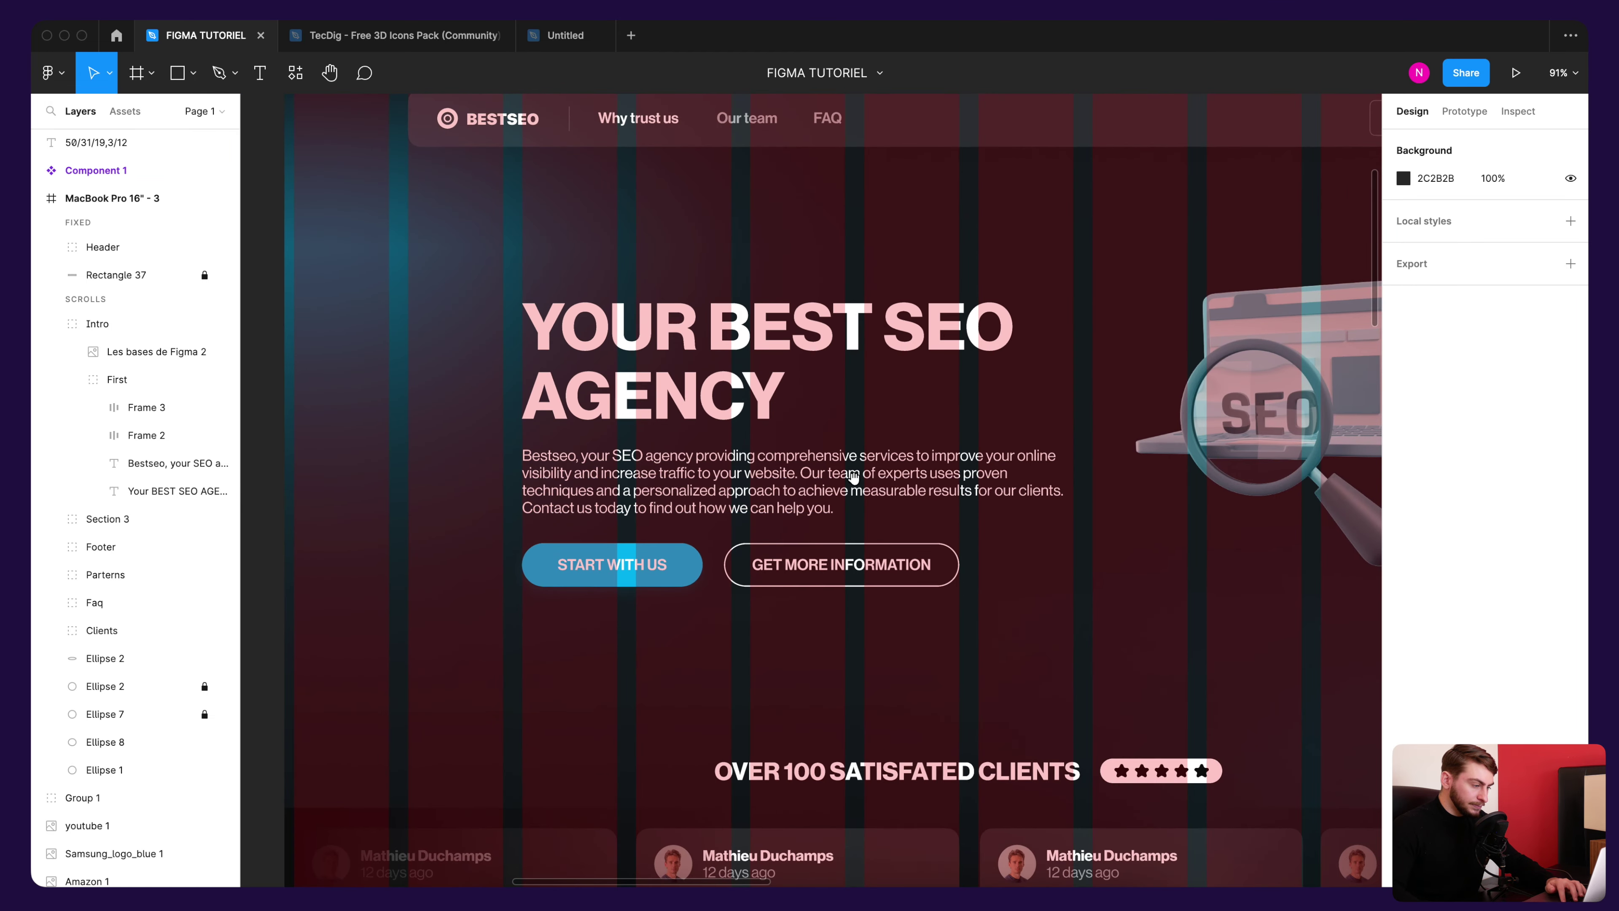
pyautogui.scroll(-2, 846, 403)
pyautogui.scroll(2, 835, 488)
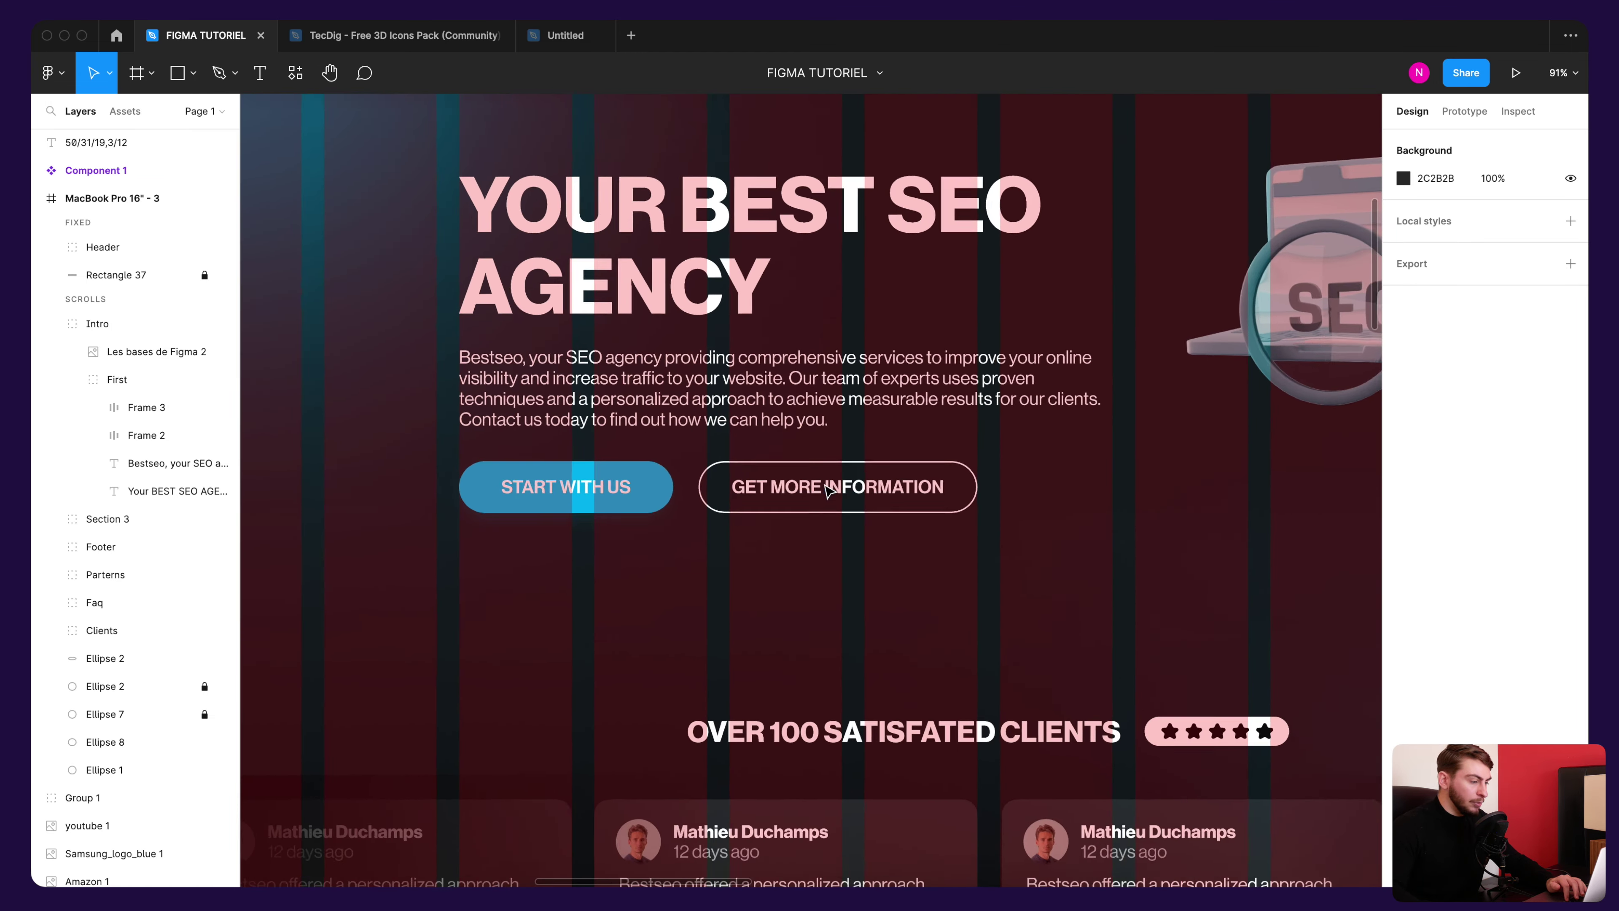
pyautogui.scroll(2, 829, 491)
pyautogui.scroll(-2, 727, 507)
pyautogui.scroll(3, 677, 472)
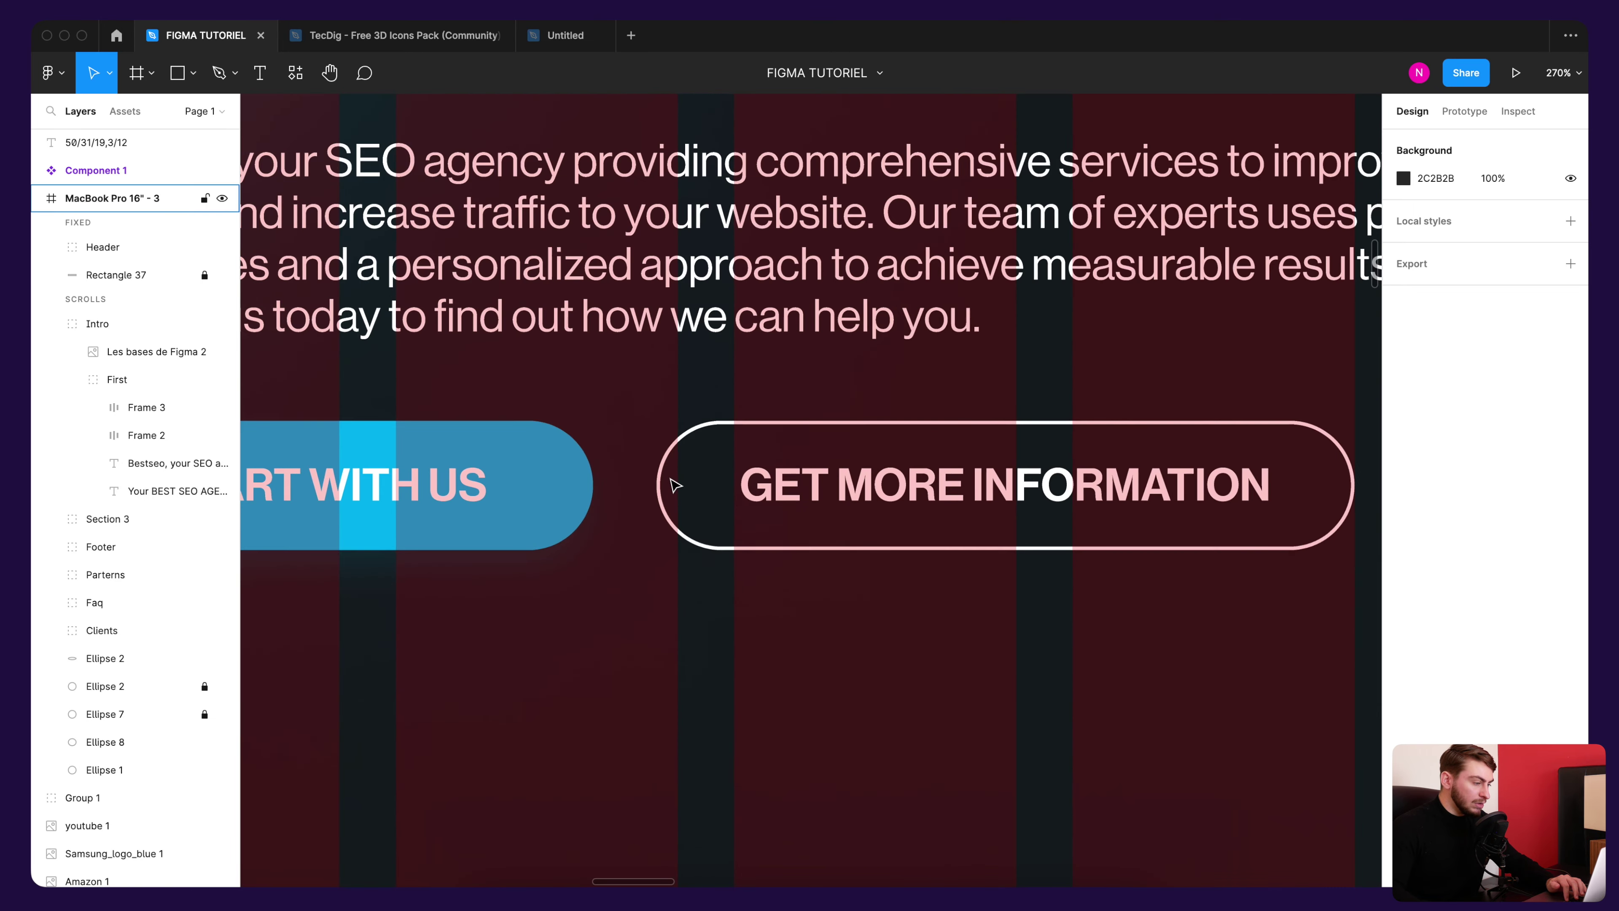
pyautogui.scroll(3, 679, 488)
pyautogui.scroll(-3, 663, 406)
pyautogui.scroll(-2, 664, 403)
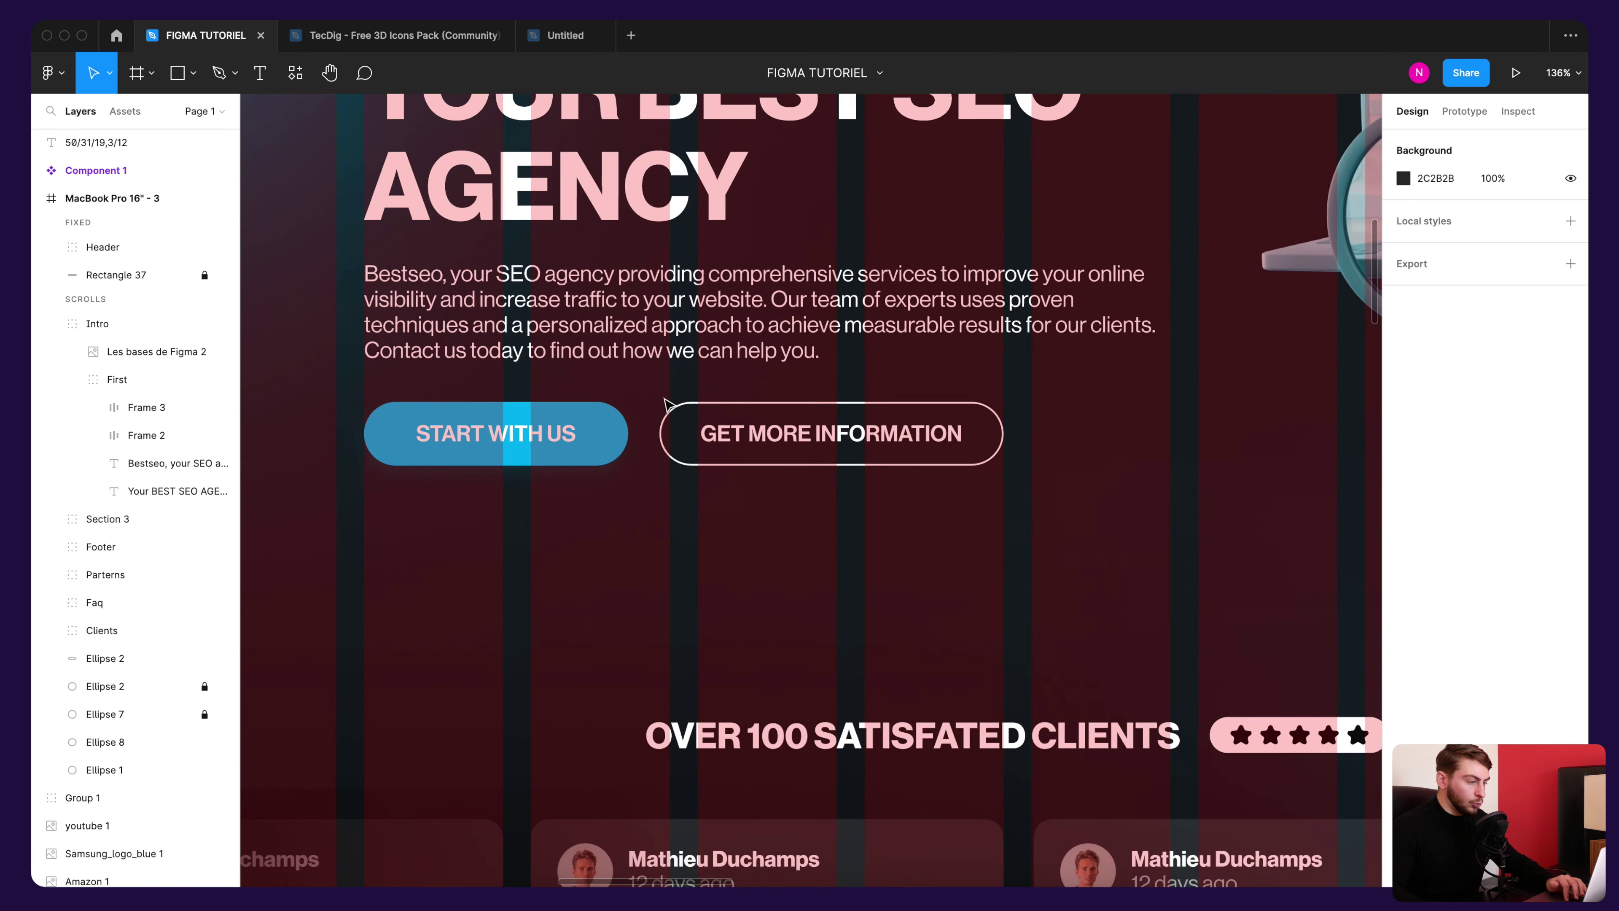
pyautogui.scroll(-1, 665, 402)
pyautogui.scroll(-2, 665, 402)
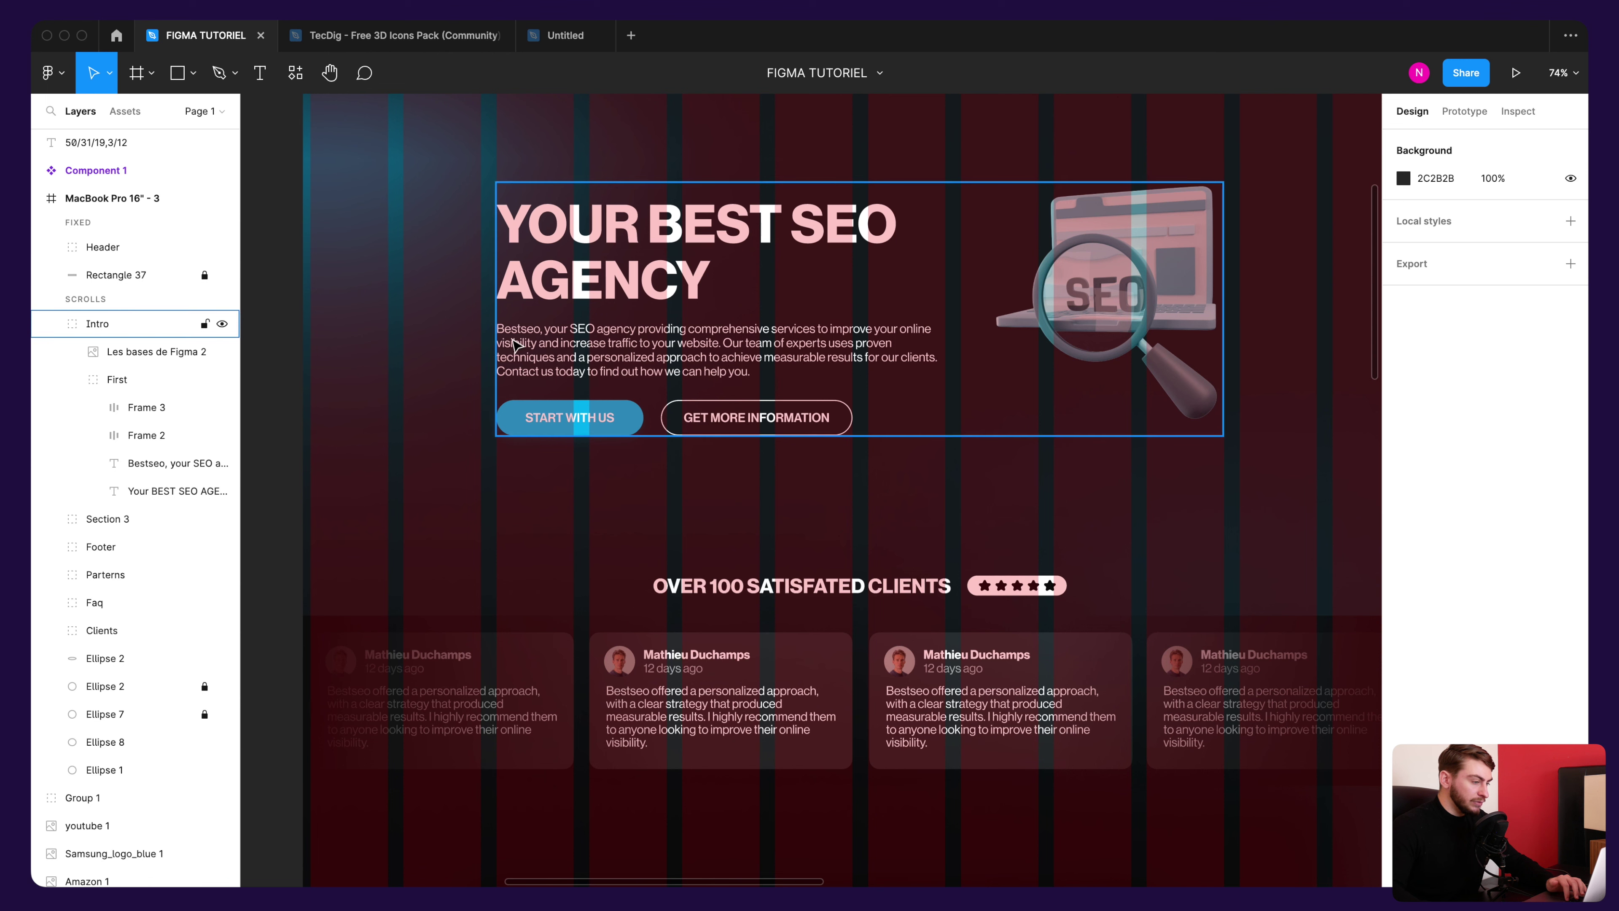
pyautogui.hscroll(5, 957, 271)
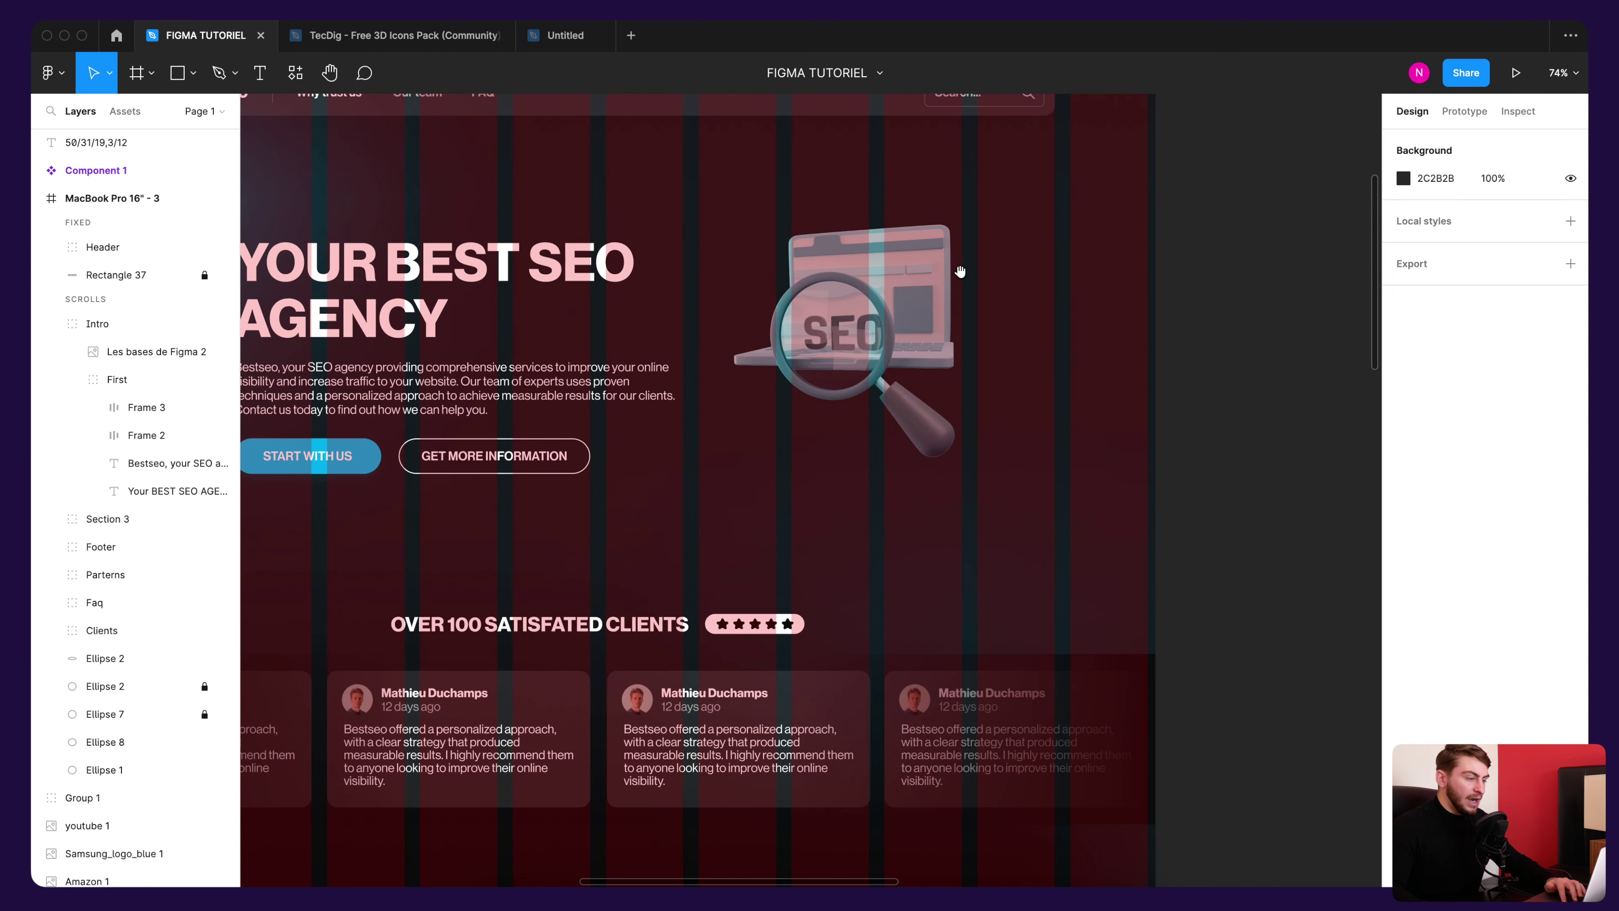
pyautogui.scroll(2, 957, 271)
# Step: Nudge the SEO laptop illustration right from X 1070 to 1082, then scroll down to the testimonials
pyautogui.click(901, 307)
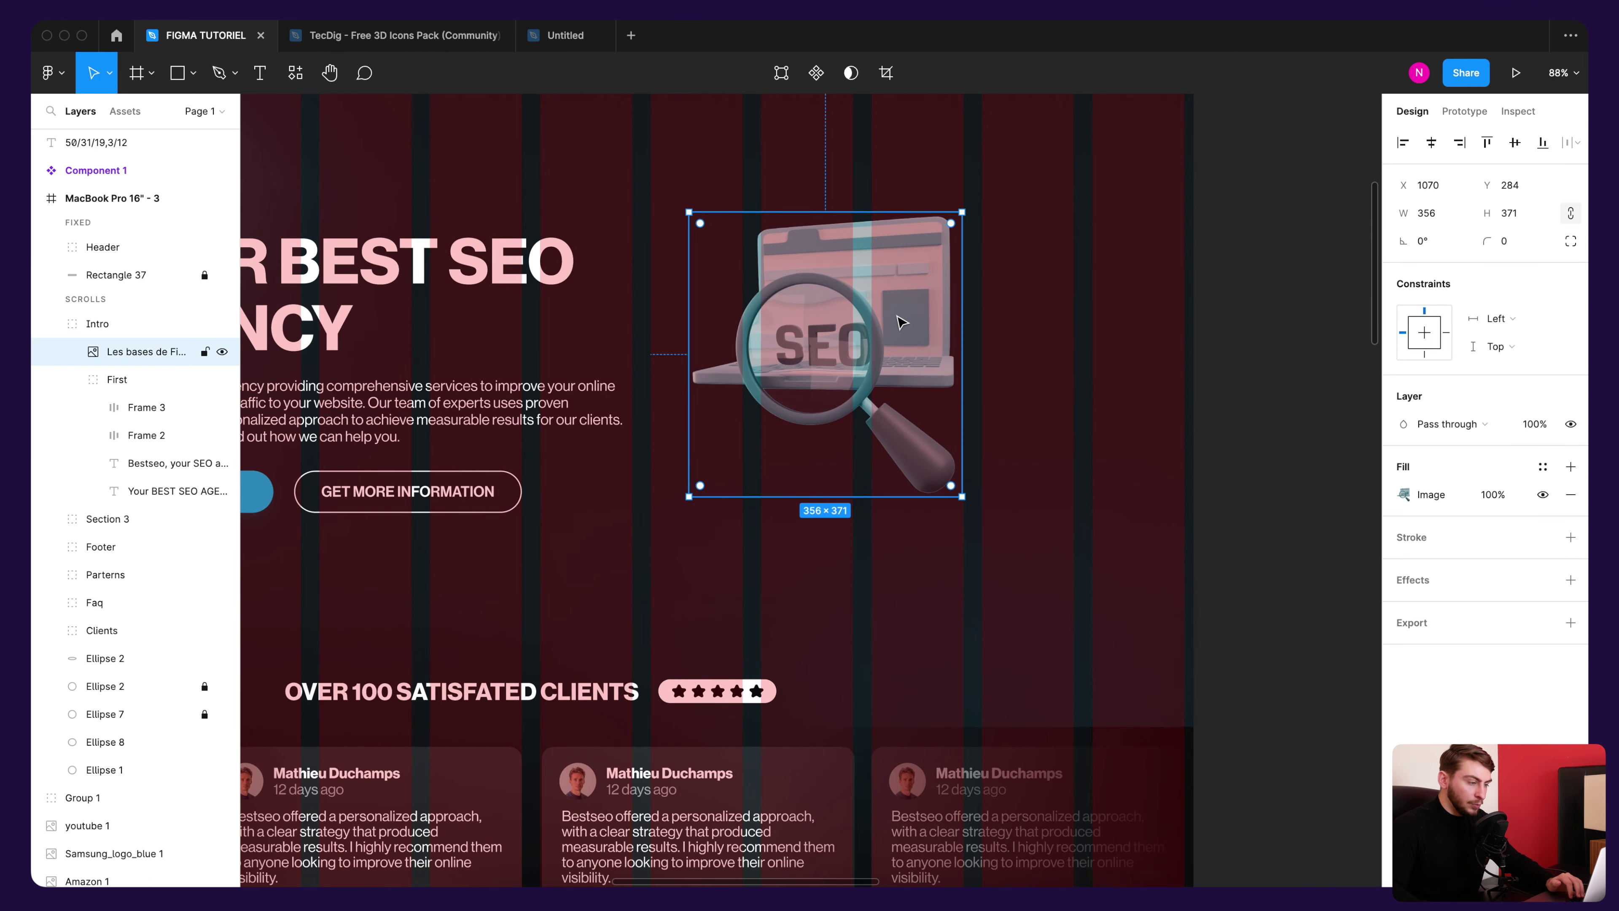
pyautogui.moveTo(899, 315); pyautogui.dragTo(912, 322)
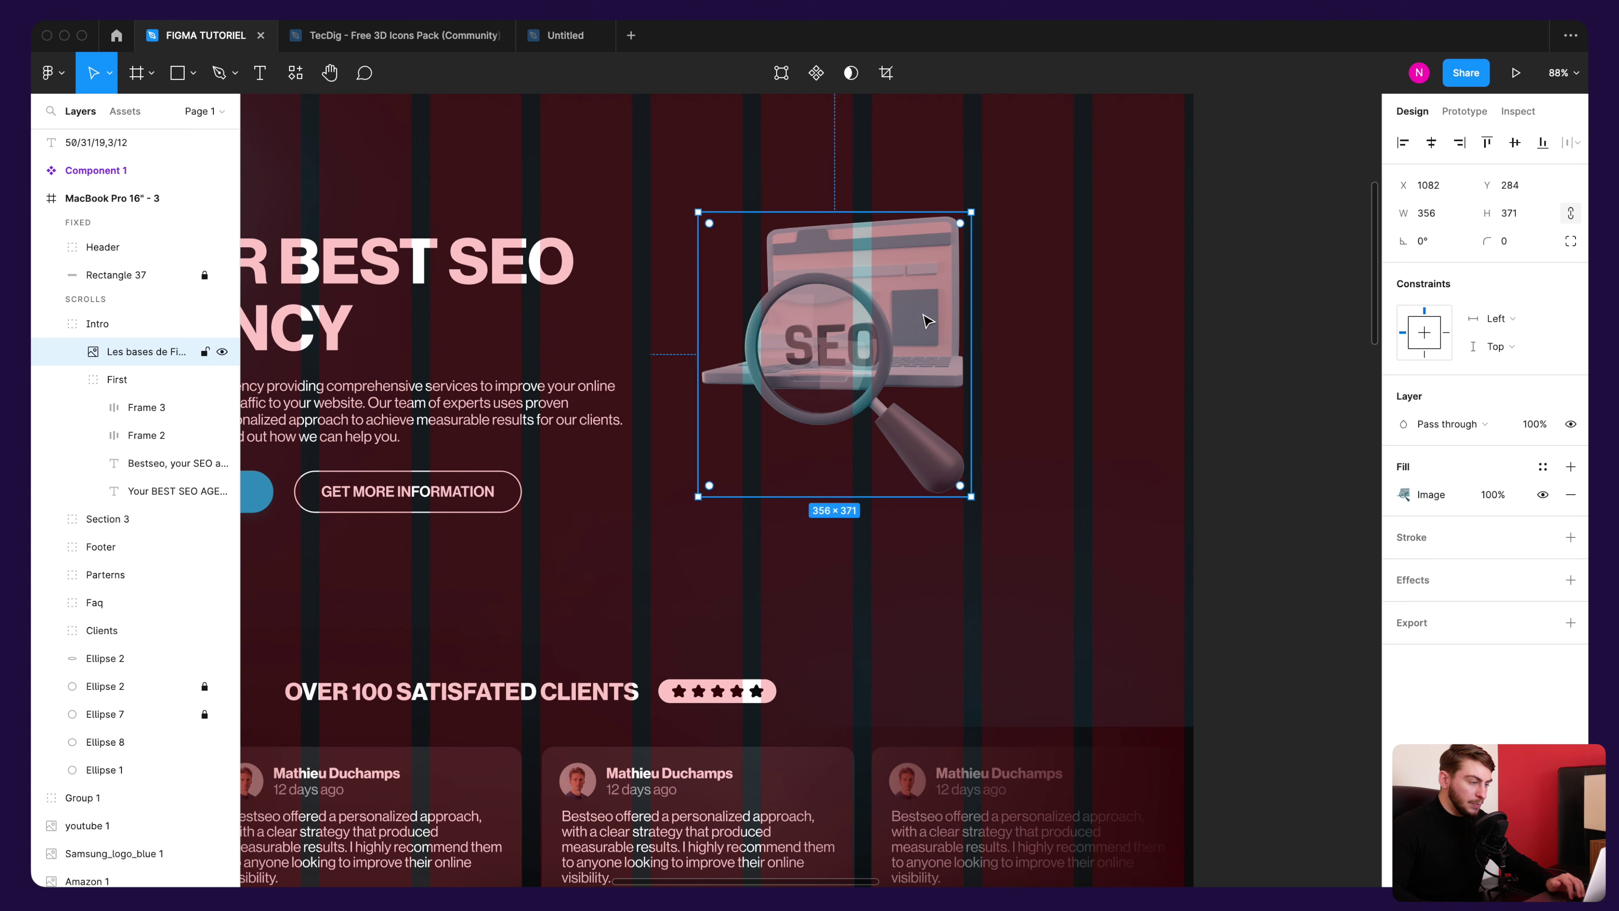
pyautogui.click(1077, 362)
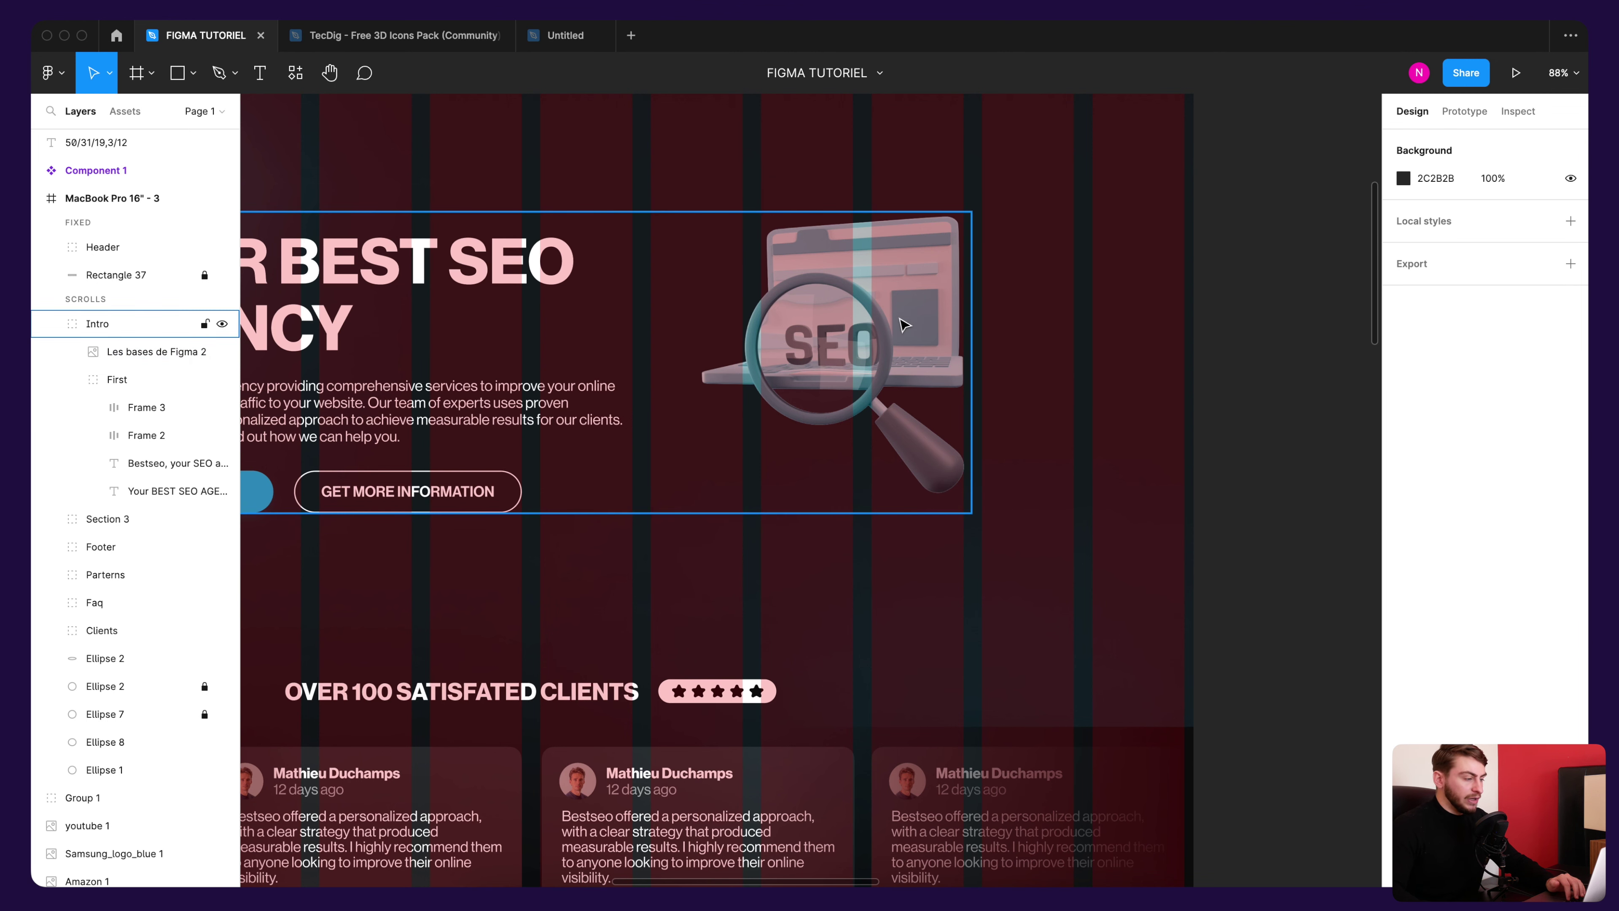
pyautogui.scroll(-3, 906, 324)
pyautogui.scroll(-2, 886, 325)
pyautogui.hscroll(-3, 865, 325)
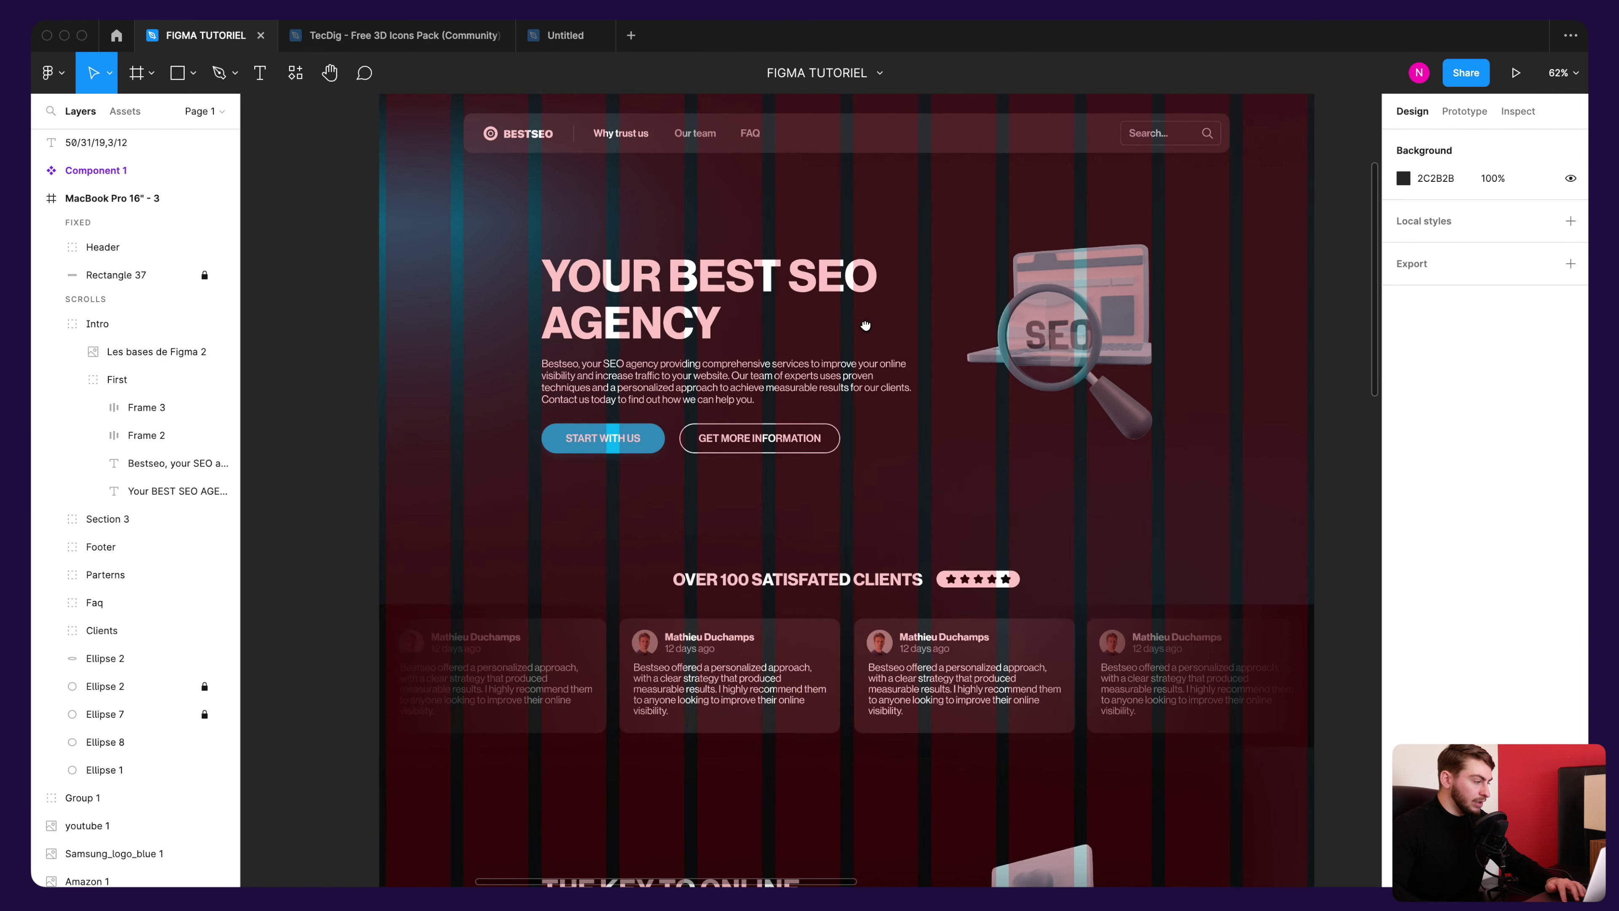
pyautogui.scroll(-3, 656, 510)
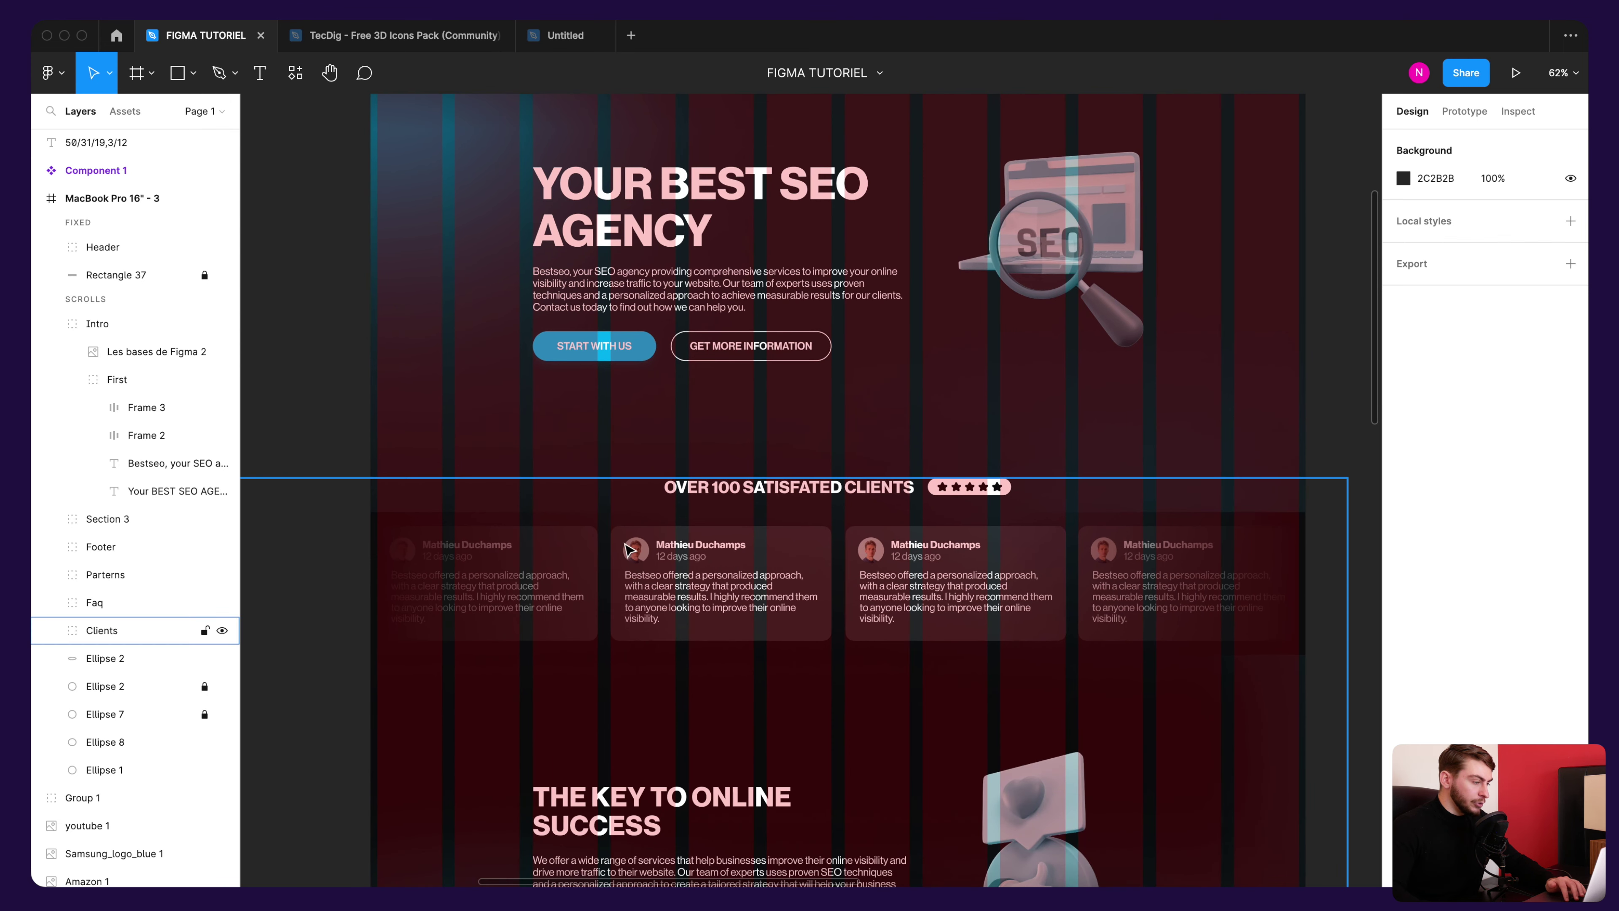
pyautogui.scroll(-4, 625, 584)
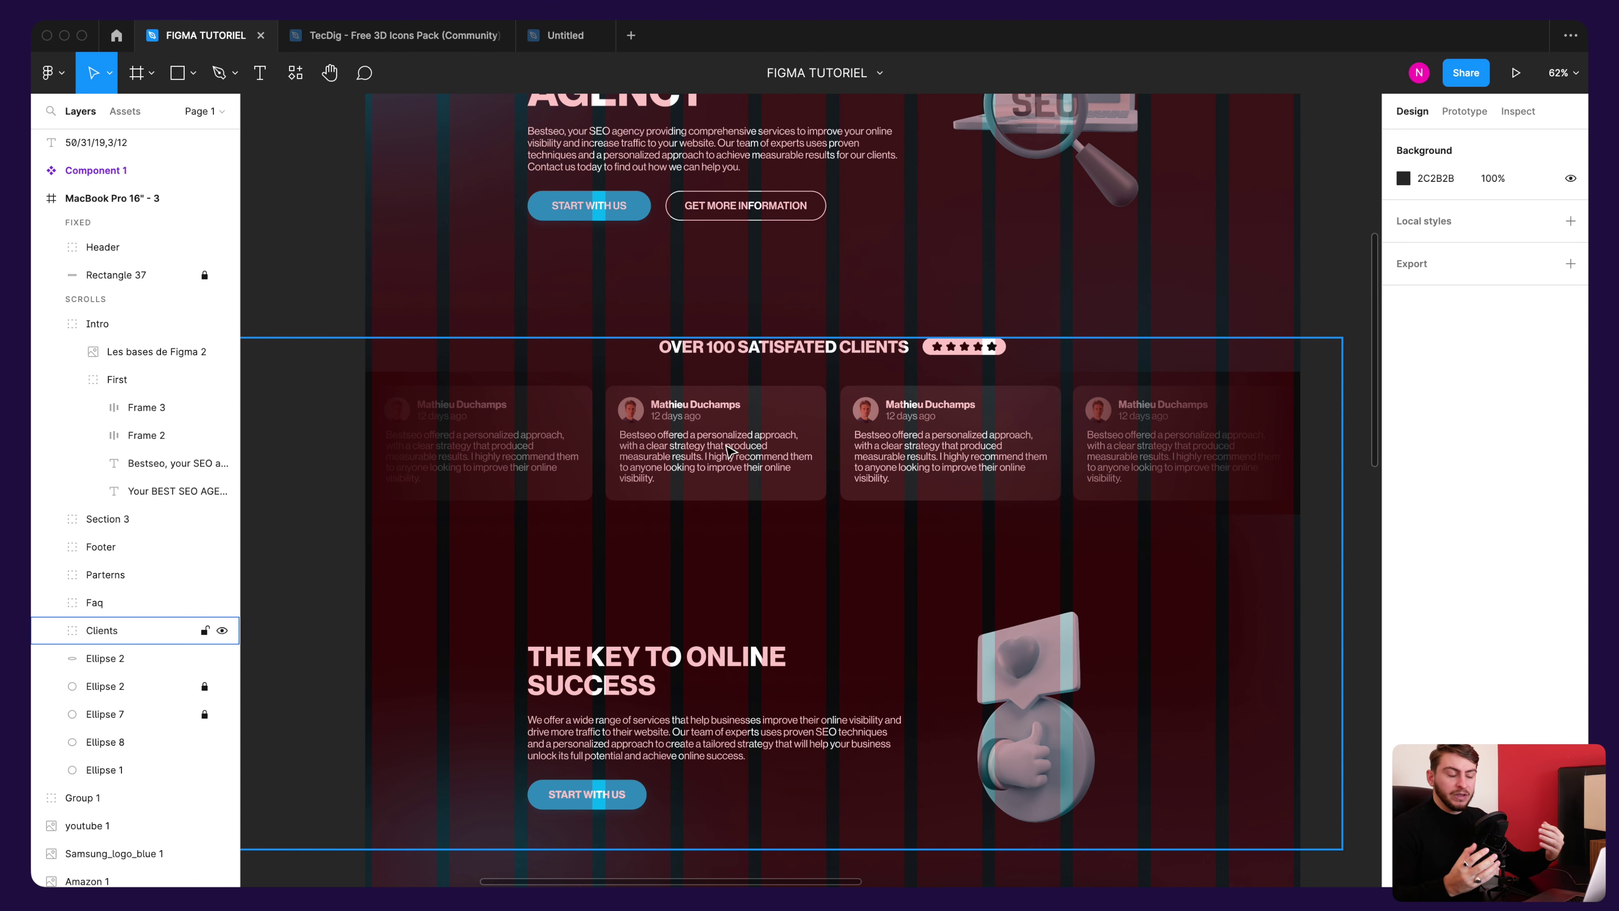
# Step: Scroll through the finished tutorial page and inspect its 12-column layout grid settings
pyautogui.scroll(-2, 741, 362)
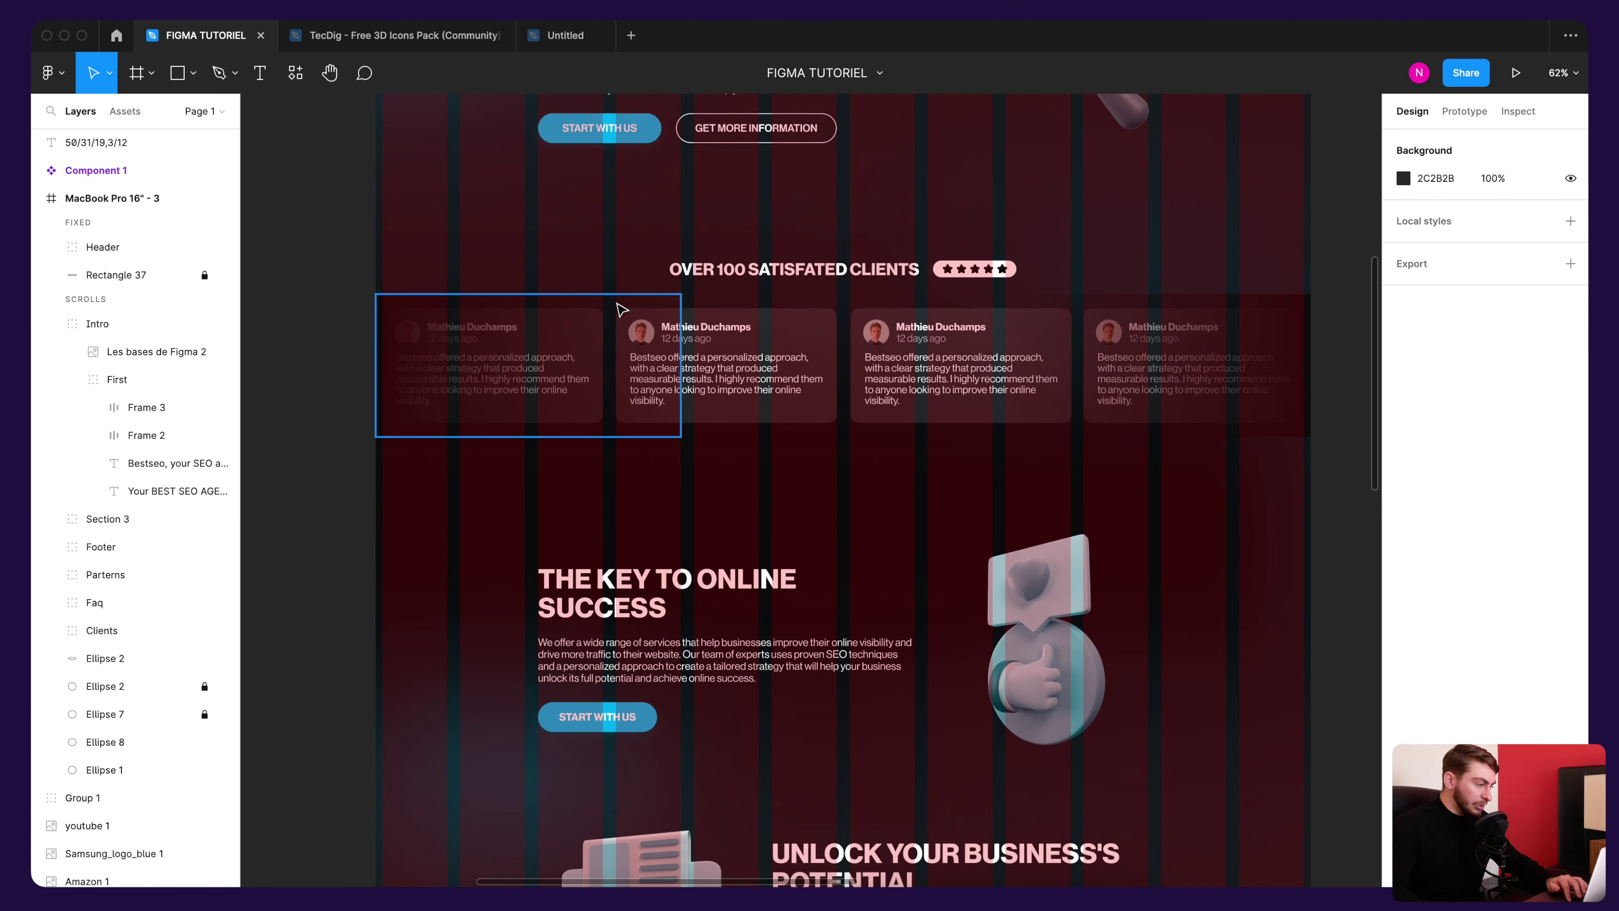
pyautogui.scroll(-3, 621, 307)
pyautogui.scroll(-3, 621, 309)
pyautogui.scroll(-3, 582, 557)
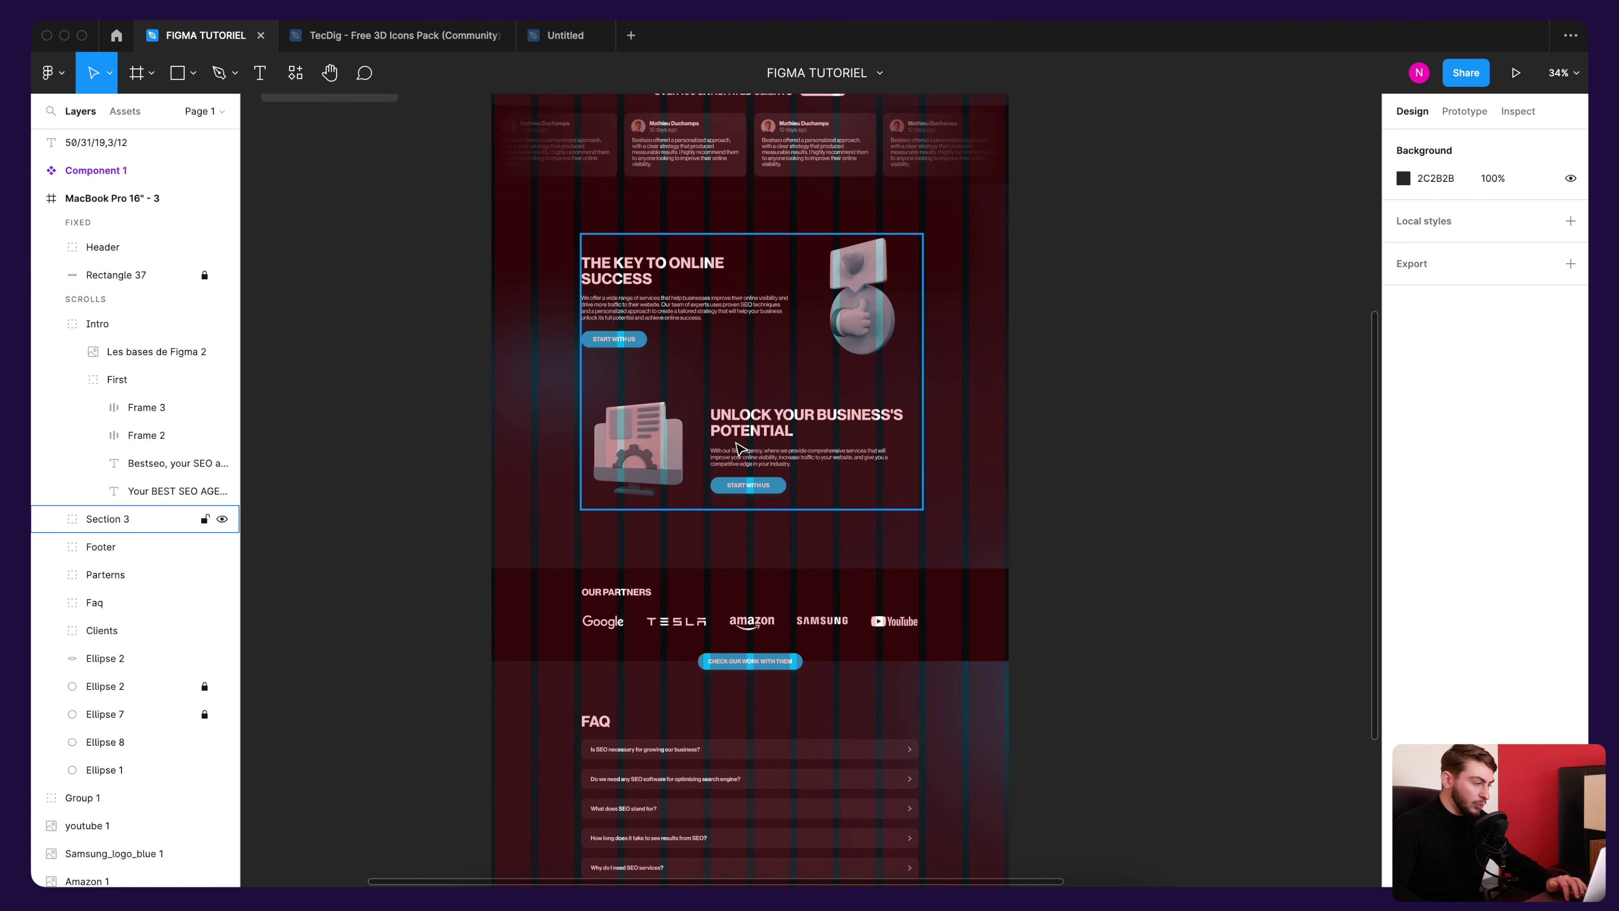
pyautogui.scroll(2, 738, 448)
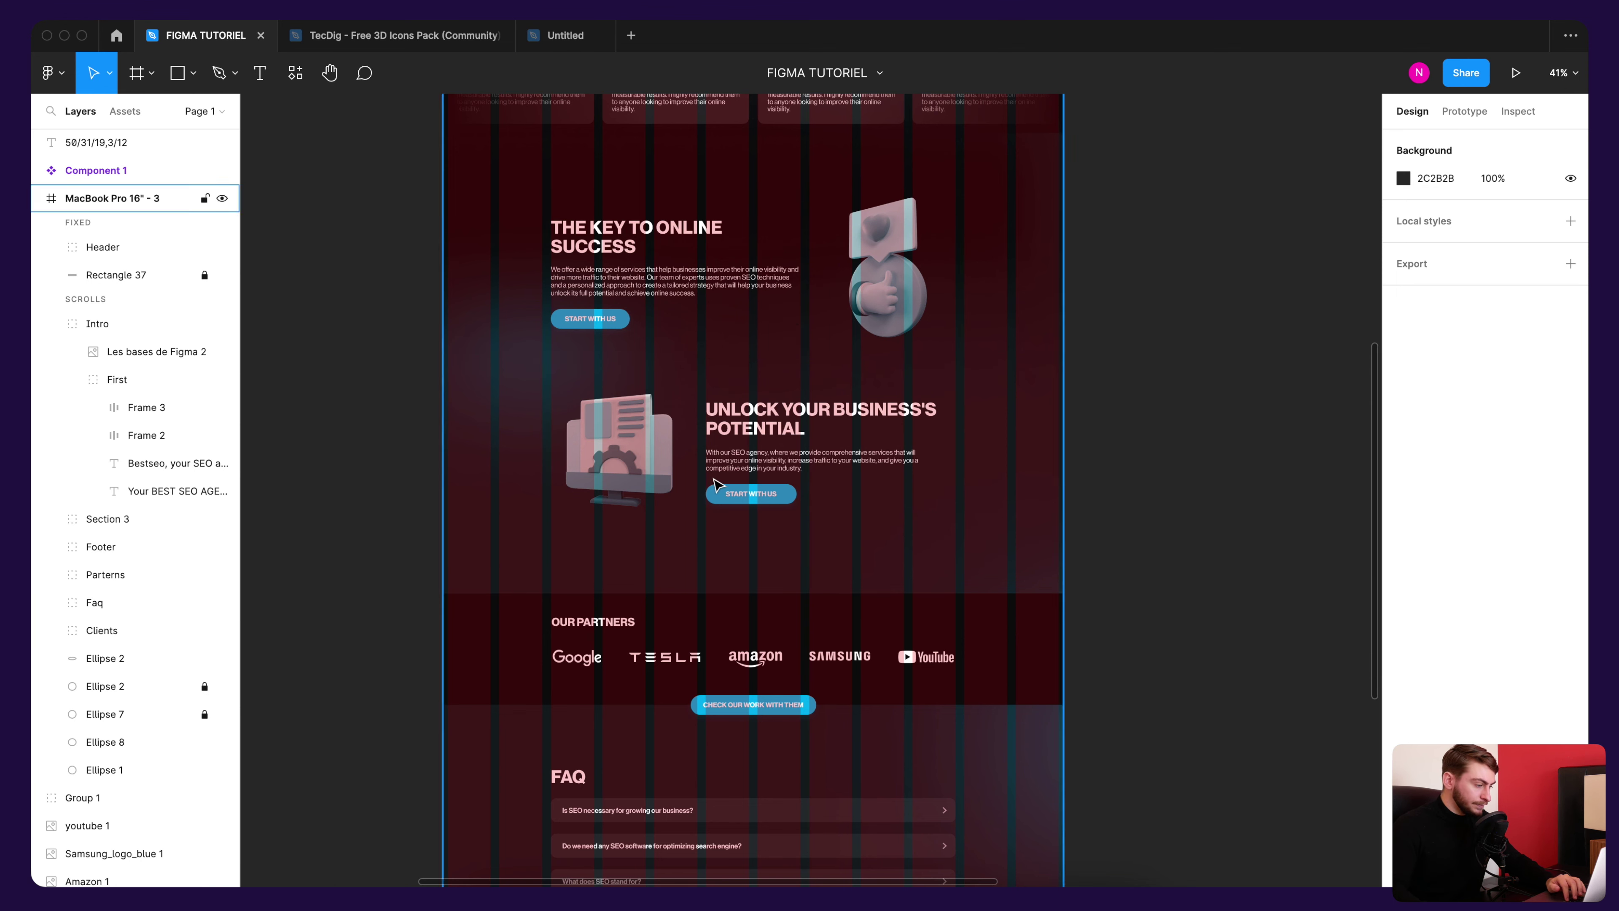
pyautogui.scroll(3, 758, 484)
pyautogui.scroll(2, 774, 485)
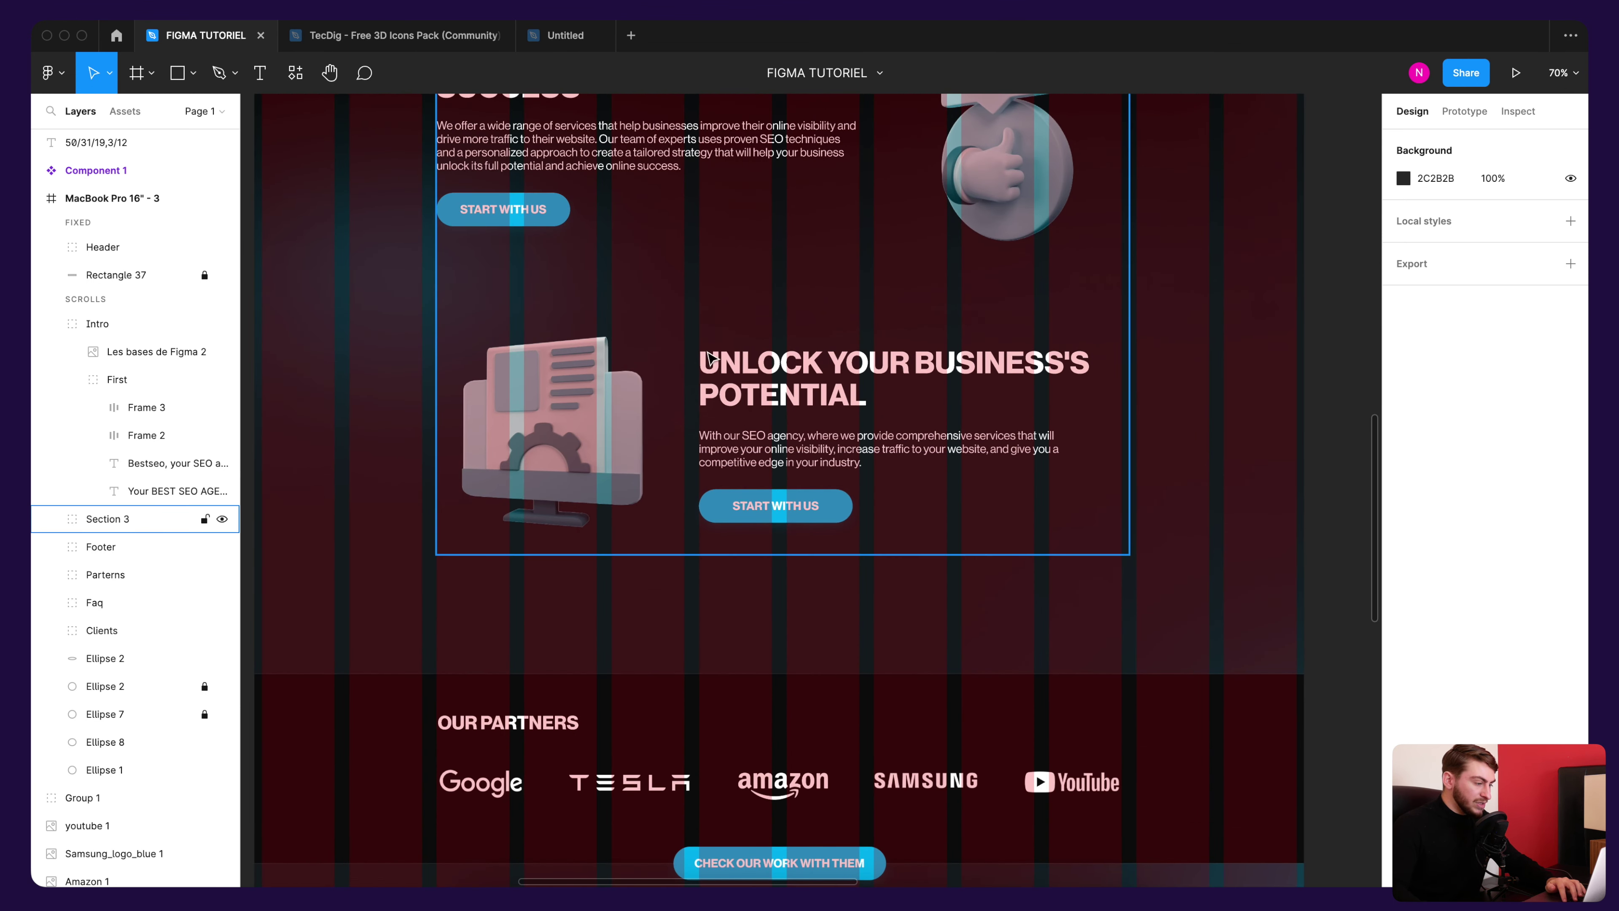
pyautogui.scroll(-3, 733, 504)
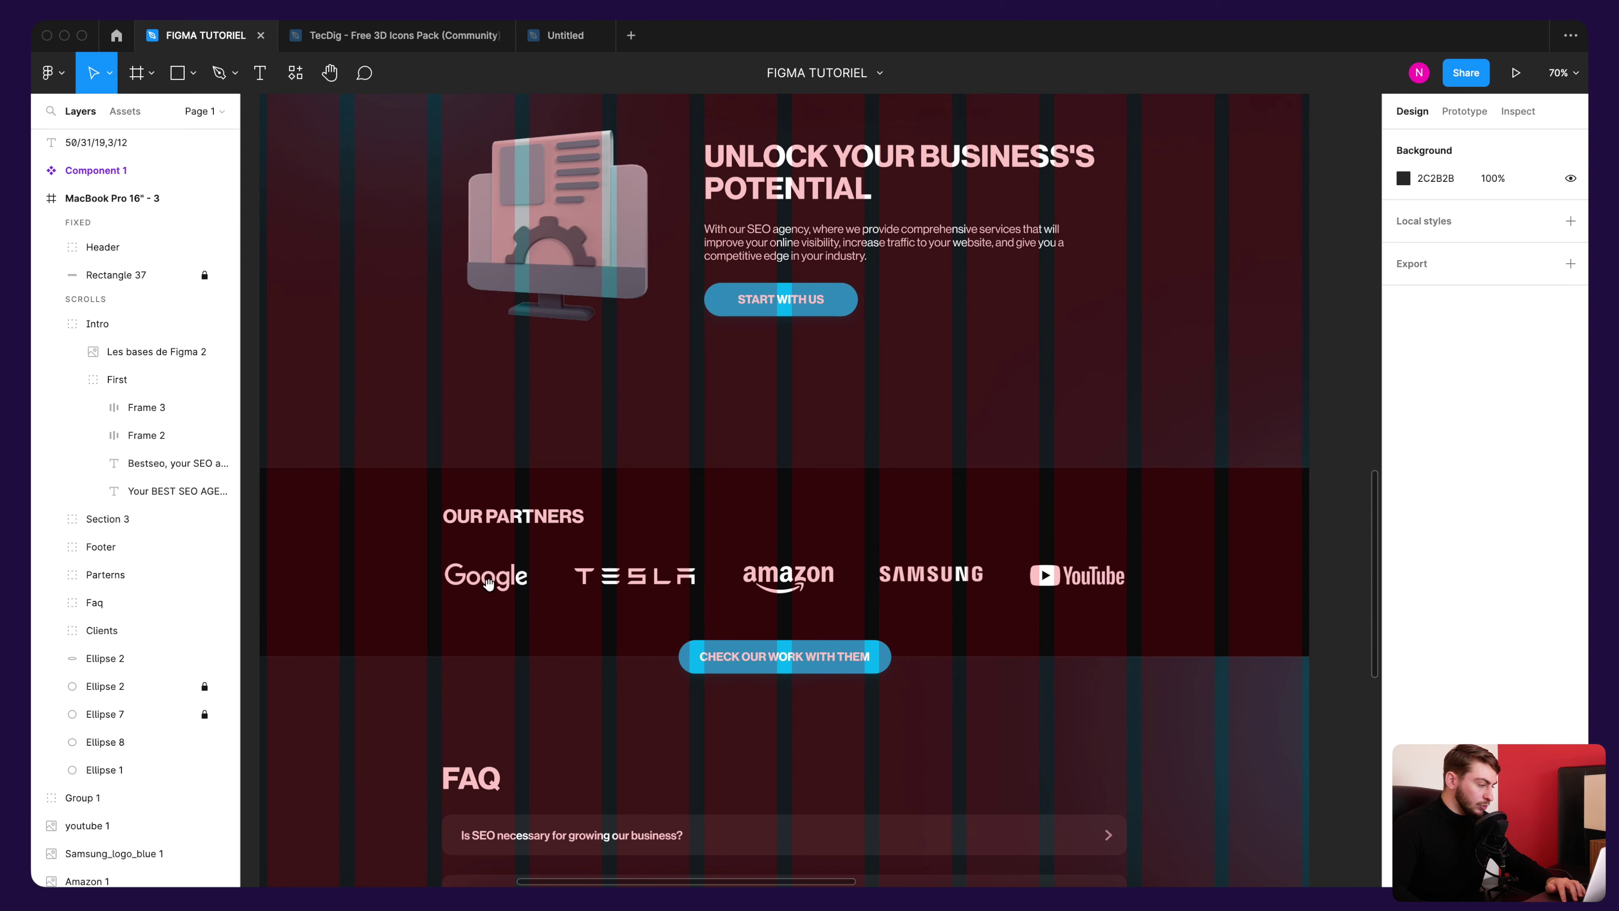
pyautogui.scroll(-3, 463, 574)
pyautogui.scroll(-3, 471, 511)
pyautogui.scroll(-3, 701, 638)
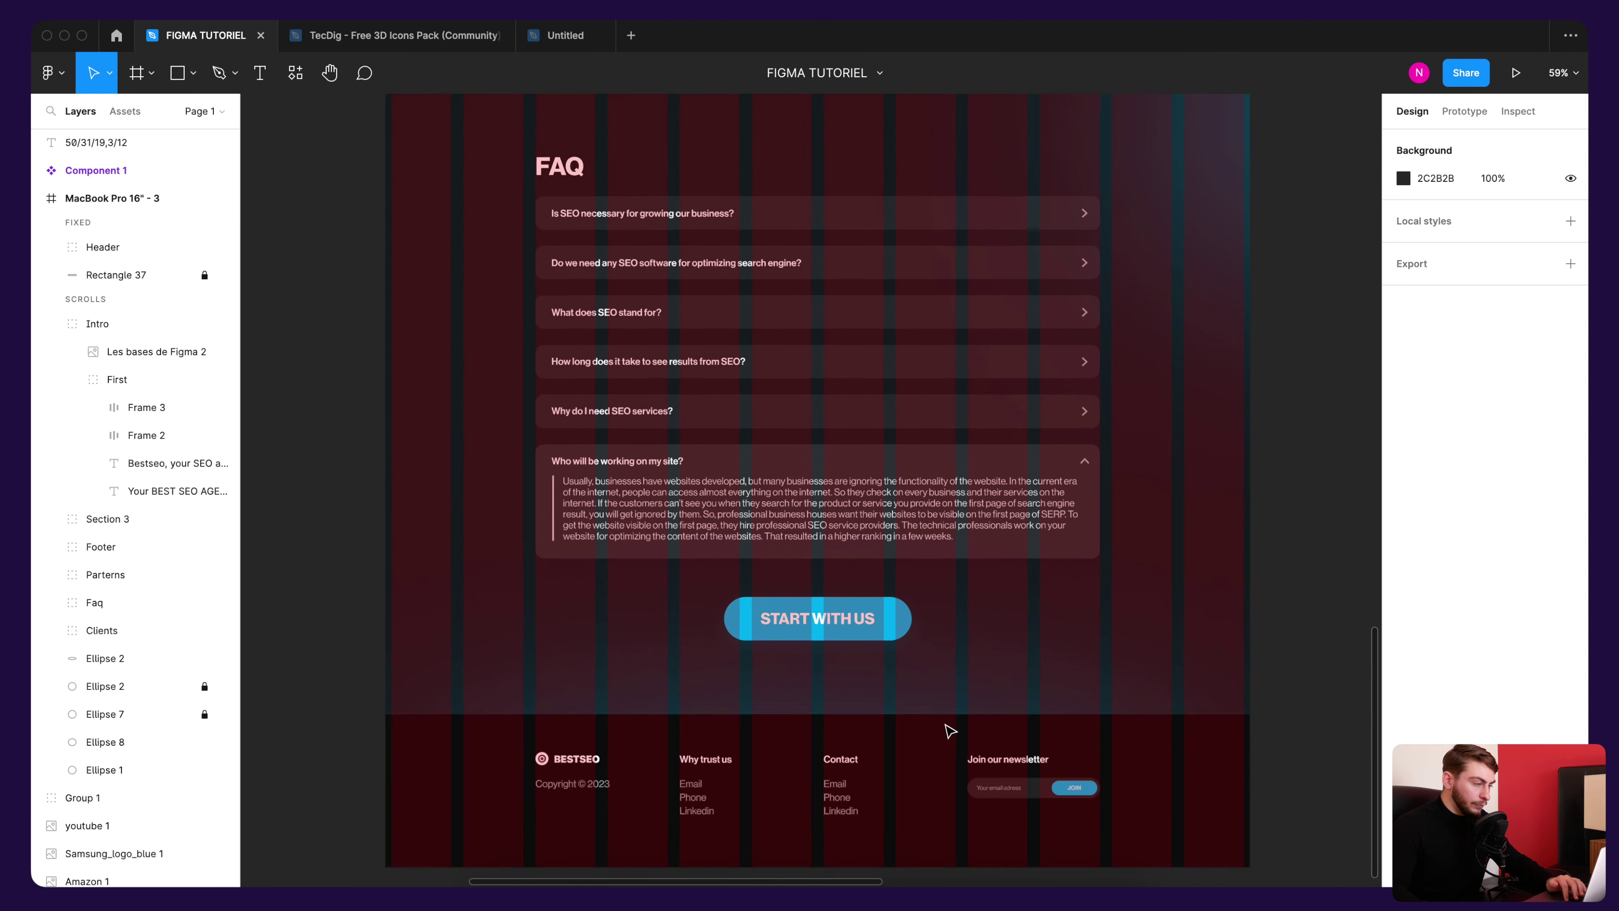
pyautogui.scroll(-3, 946, 740)
pyautogui.scroll(5, 946, 740)
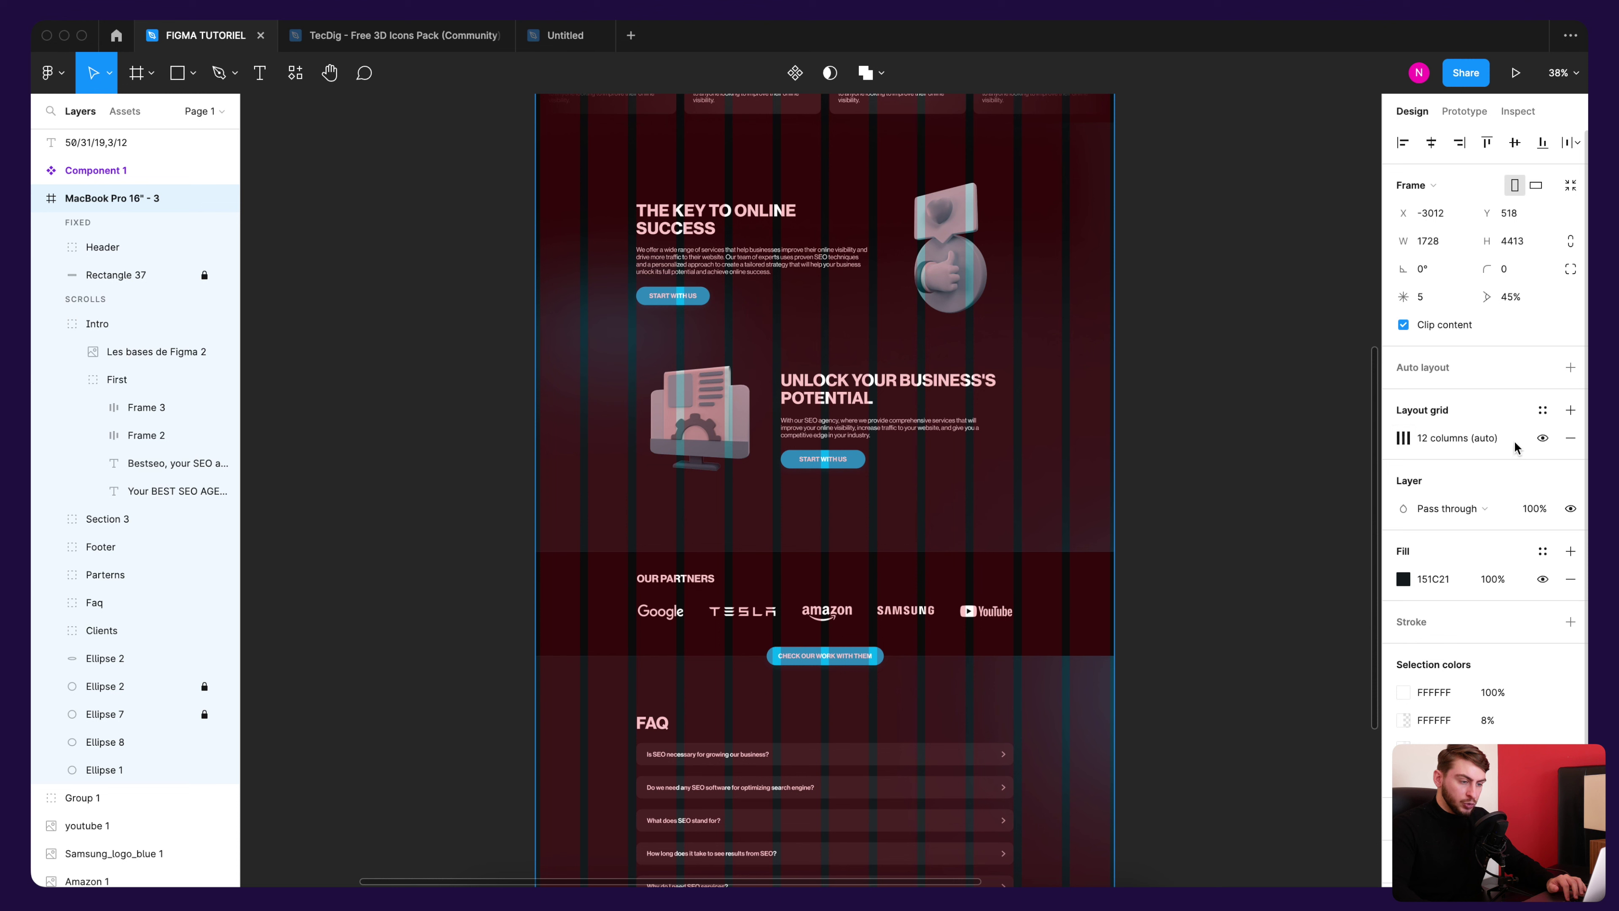
pyautogui.click(1403, 439)
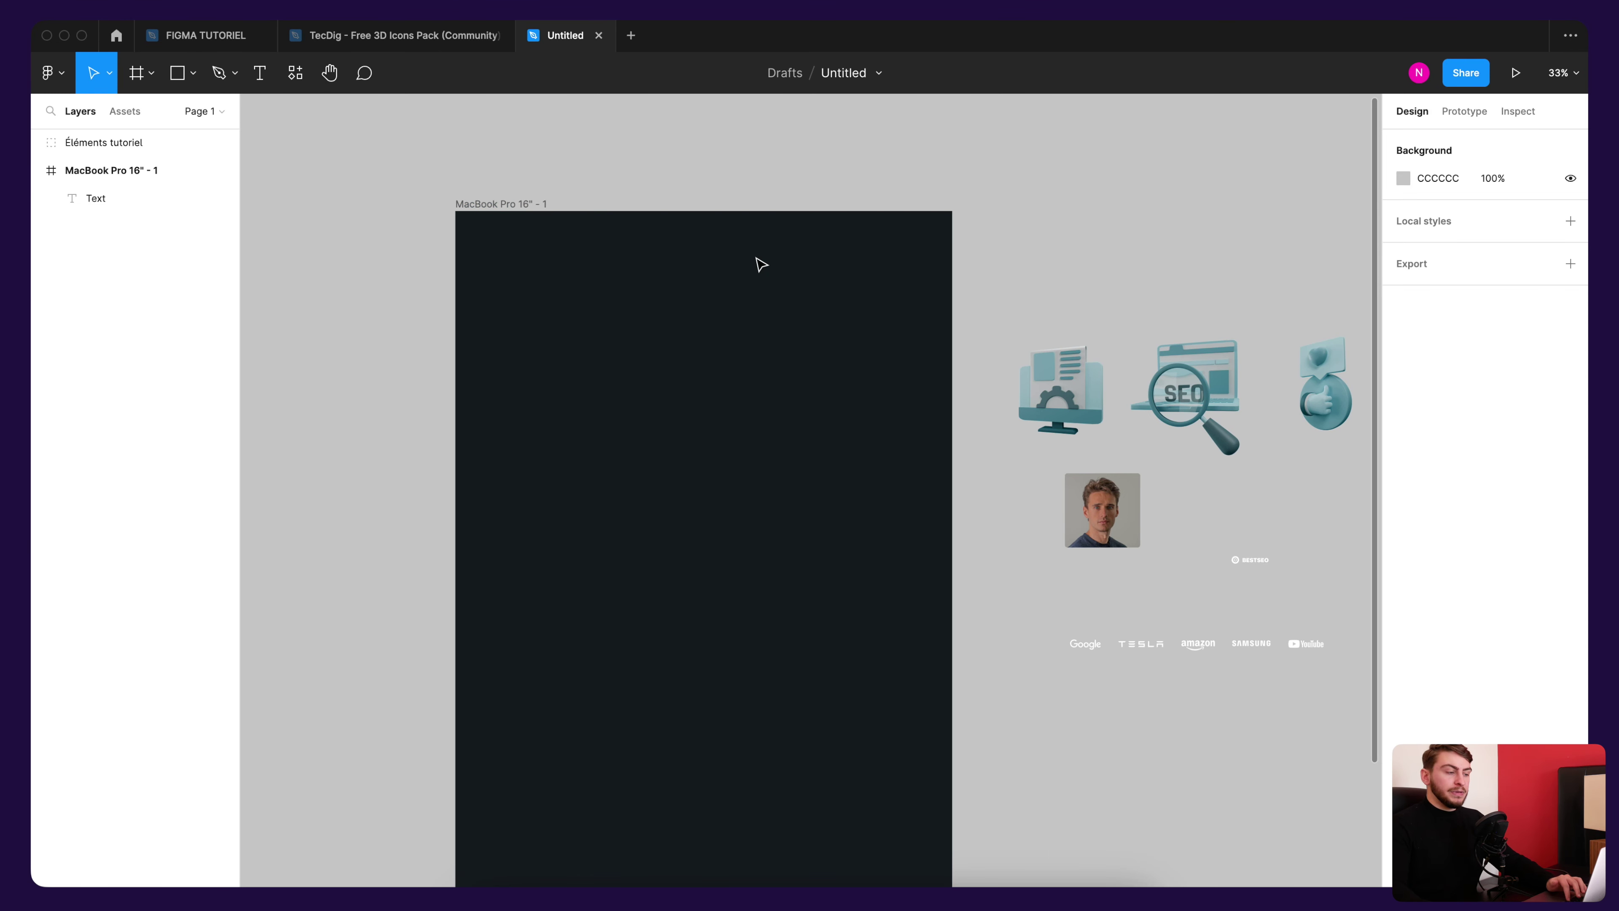
# Step: Add a layout grid to the empty MacBook Pro frame and make it 12 columns
pyautogui.click(761, 264)
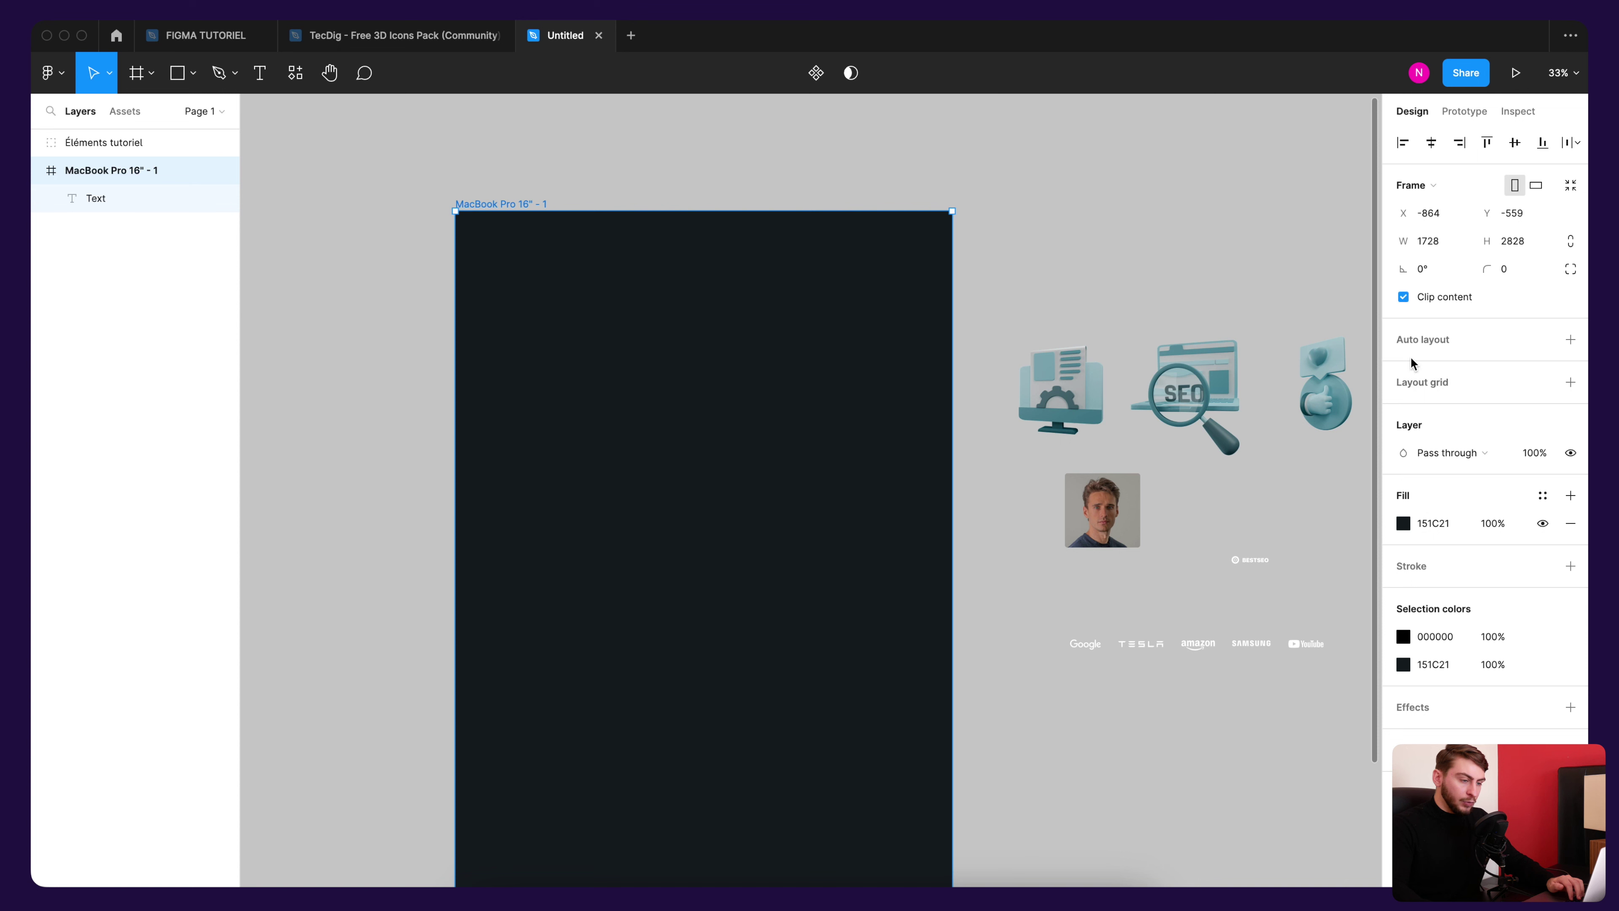
pyautogui.moveTo(1480, 382)
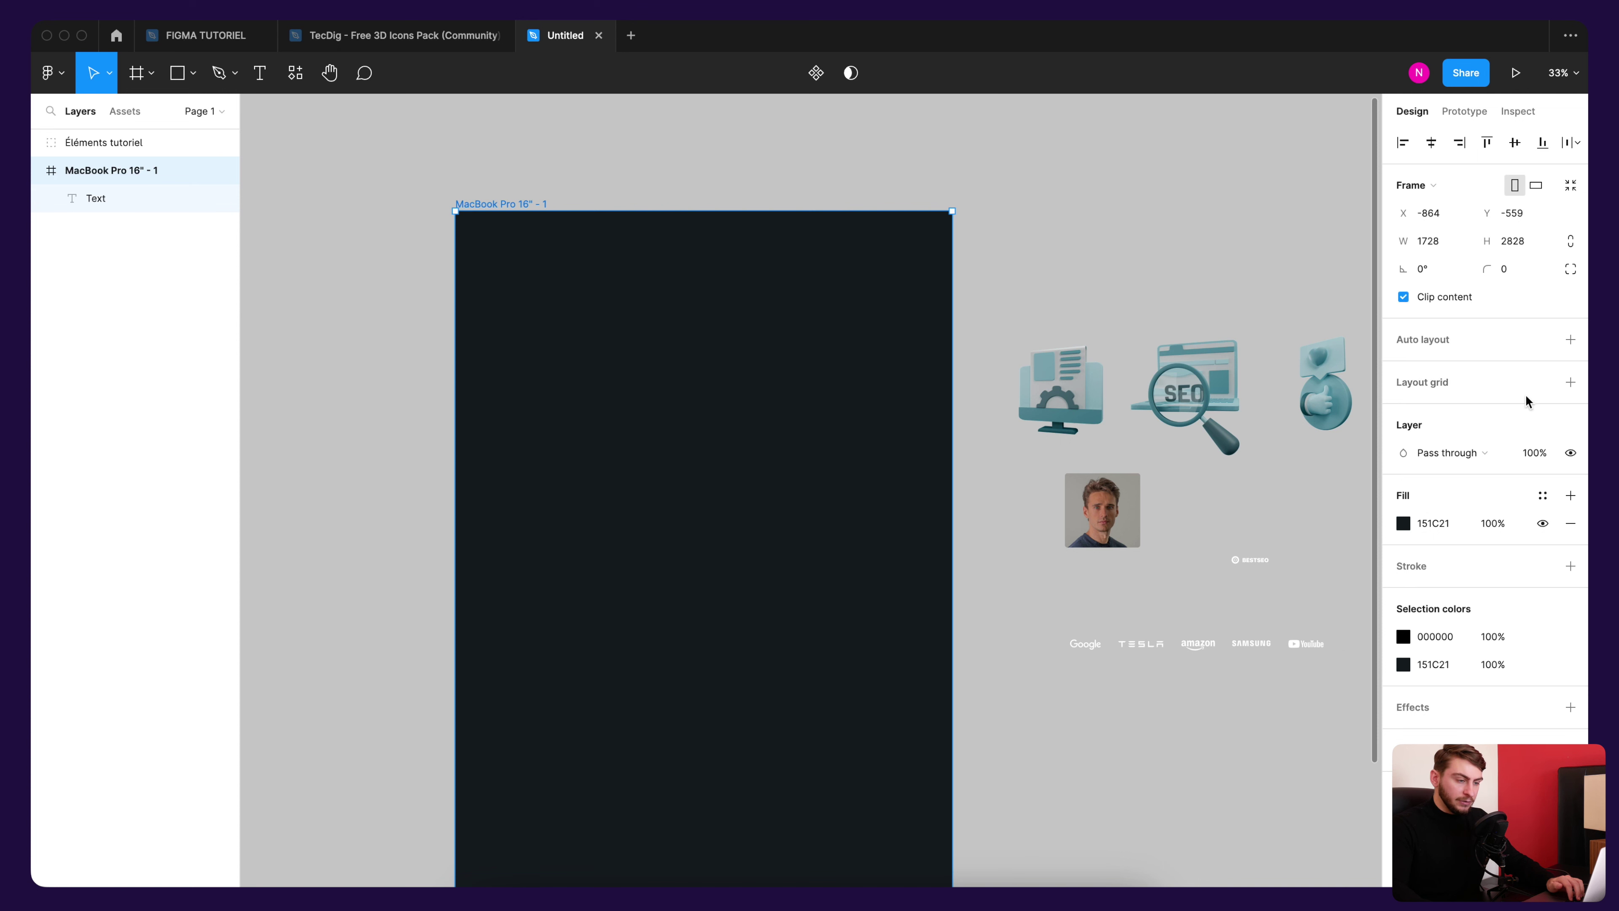
pyautogui.click(1570, 383)
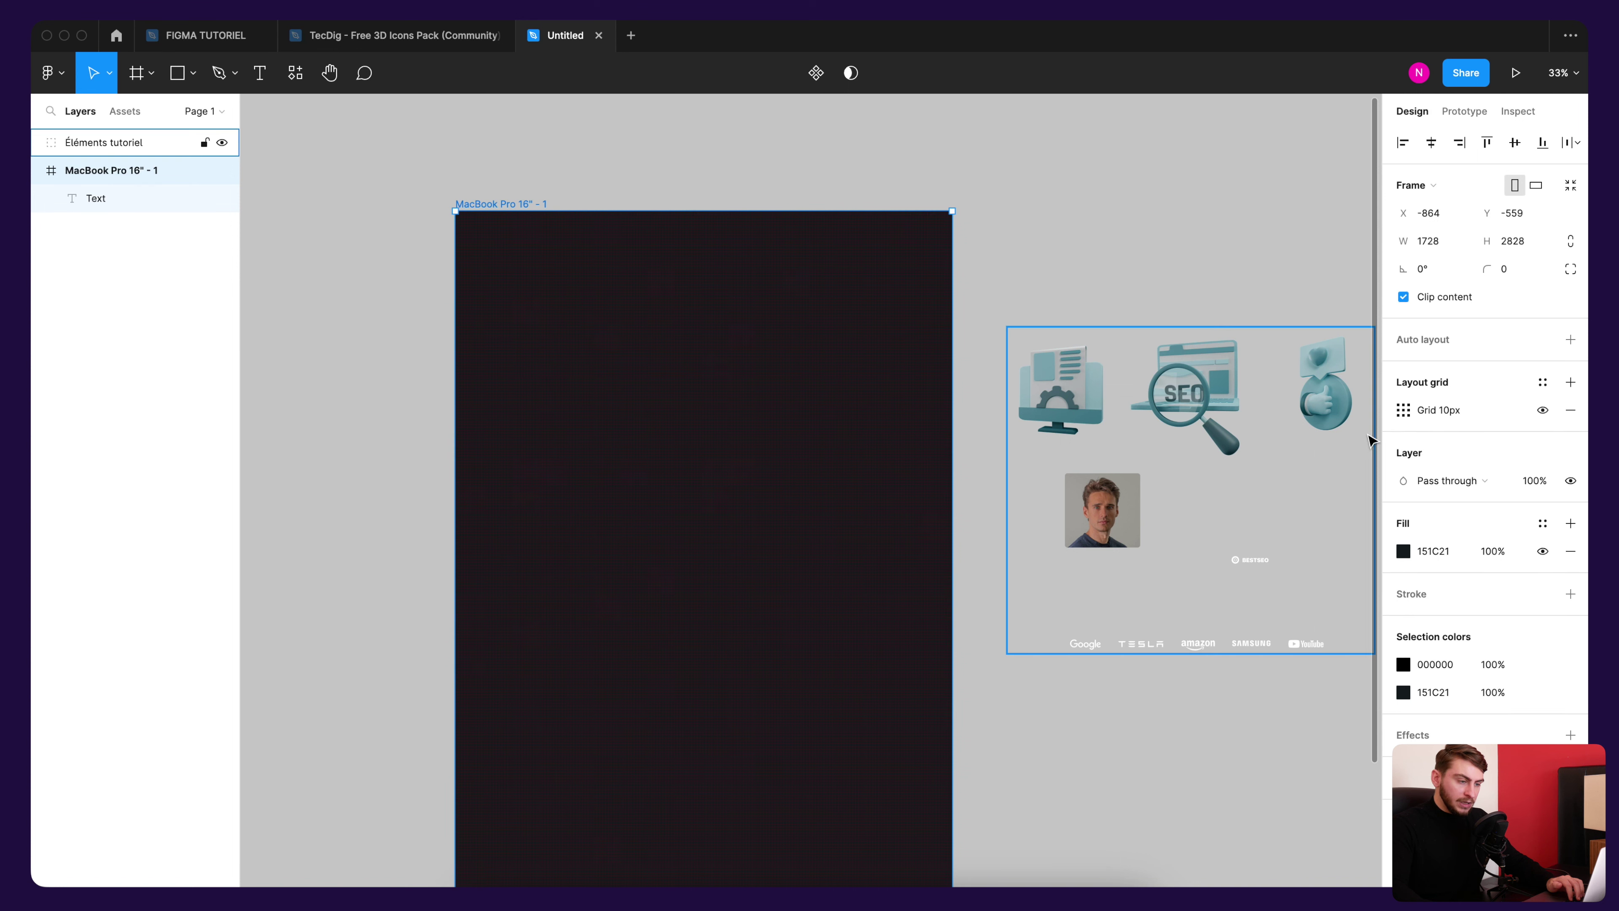
pyautogui.click(1402, 411)
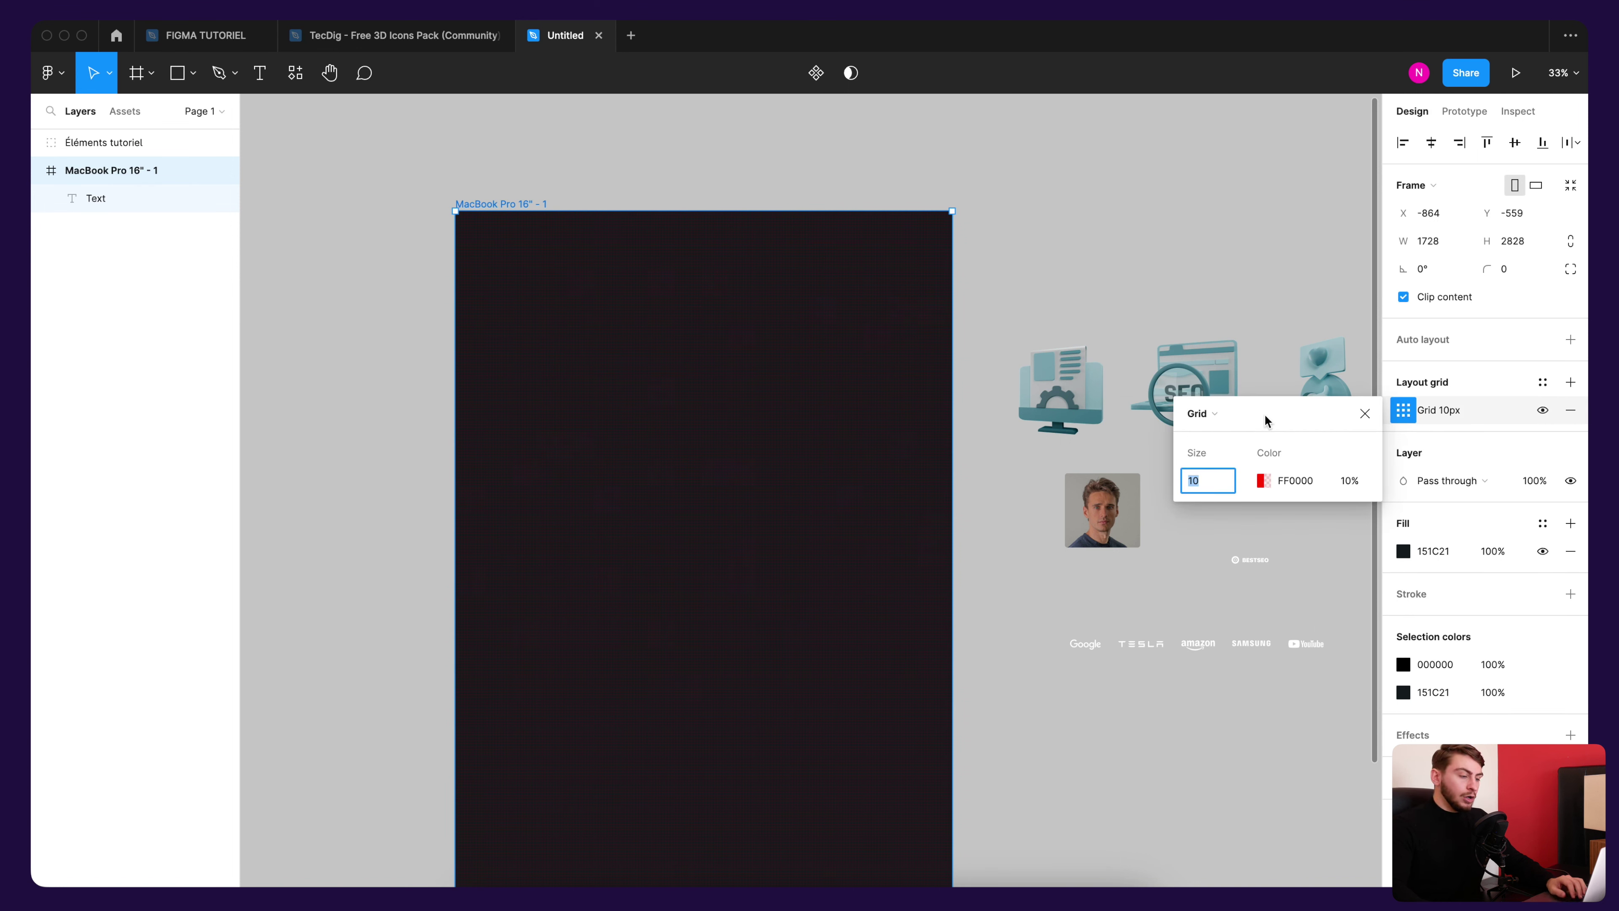
pyautogui.click(1219, 418)
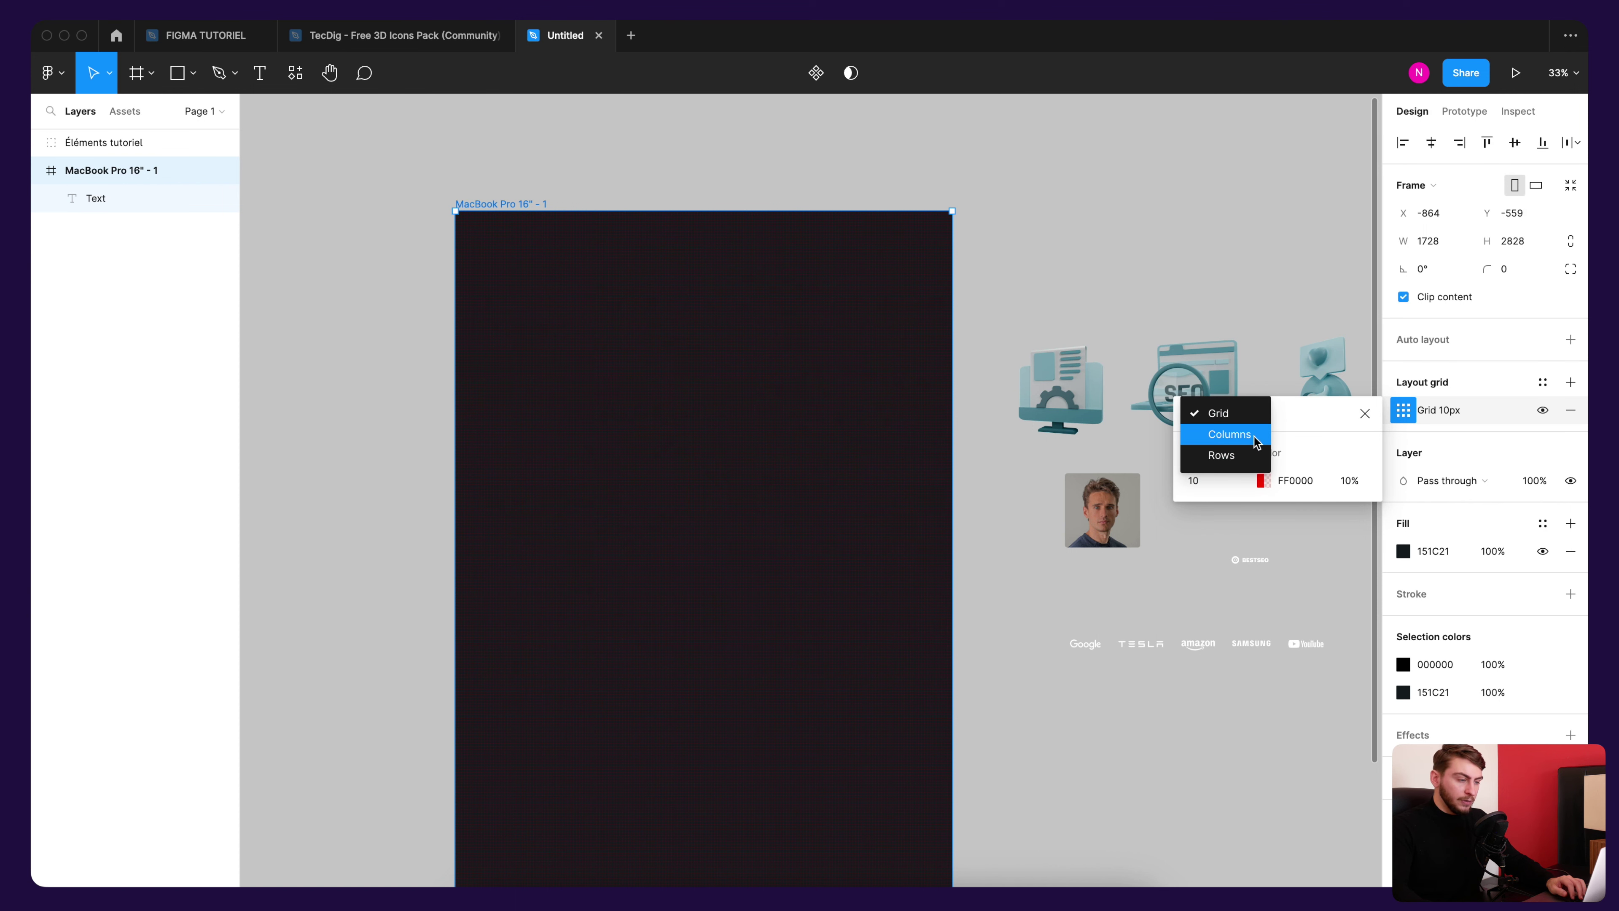
pyautogui.click(1230, 434)
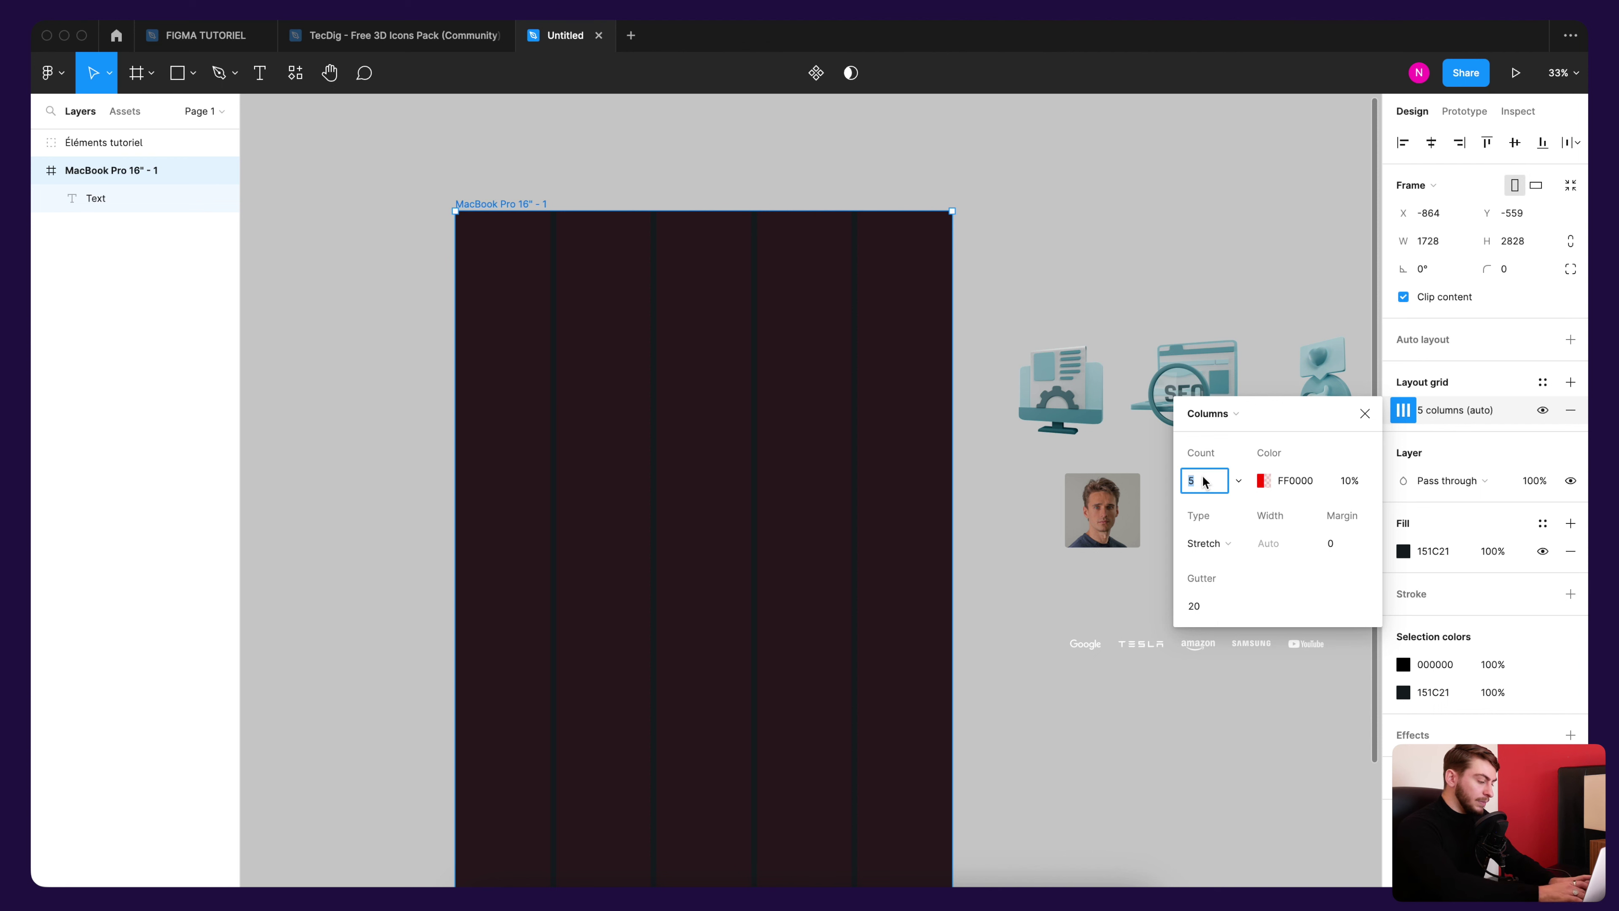
pyautogui.write('12')
# Step: Give the column grid 20% opacity, a 12 margin and a 12 gutter
pyautogui.click(1347, 485)
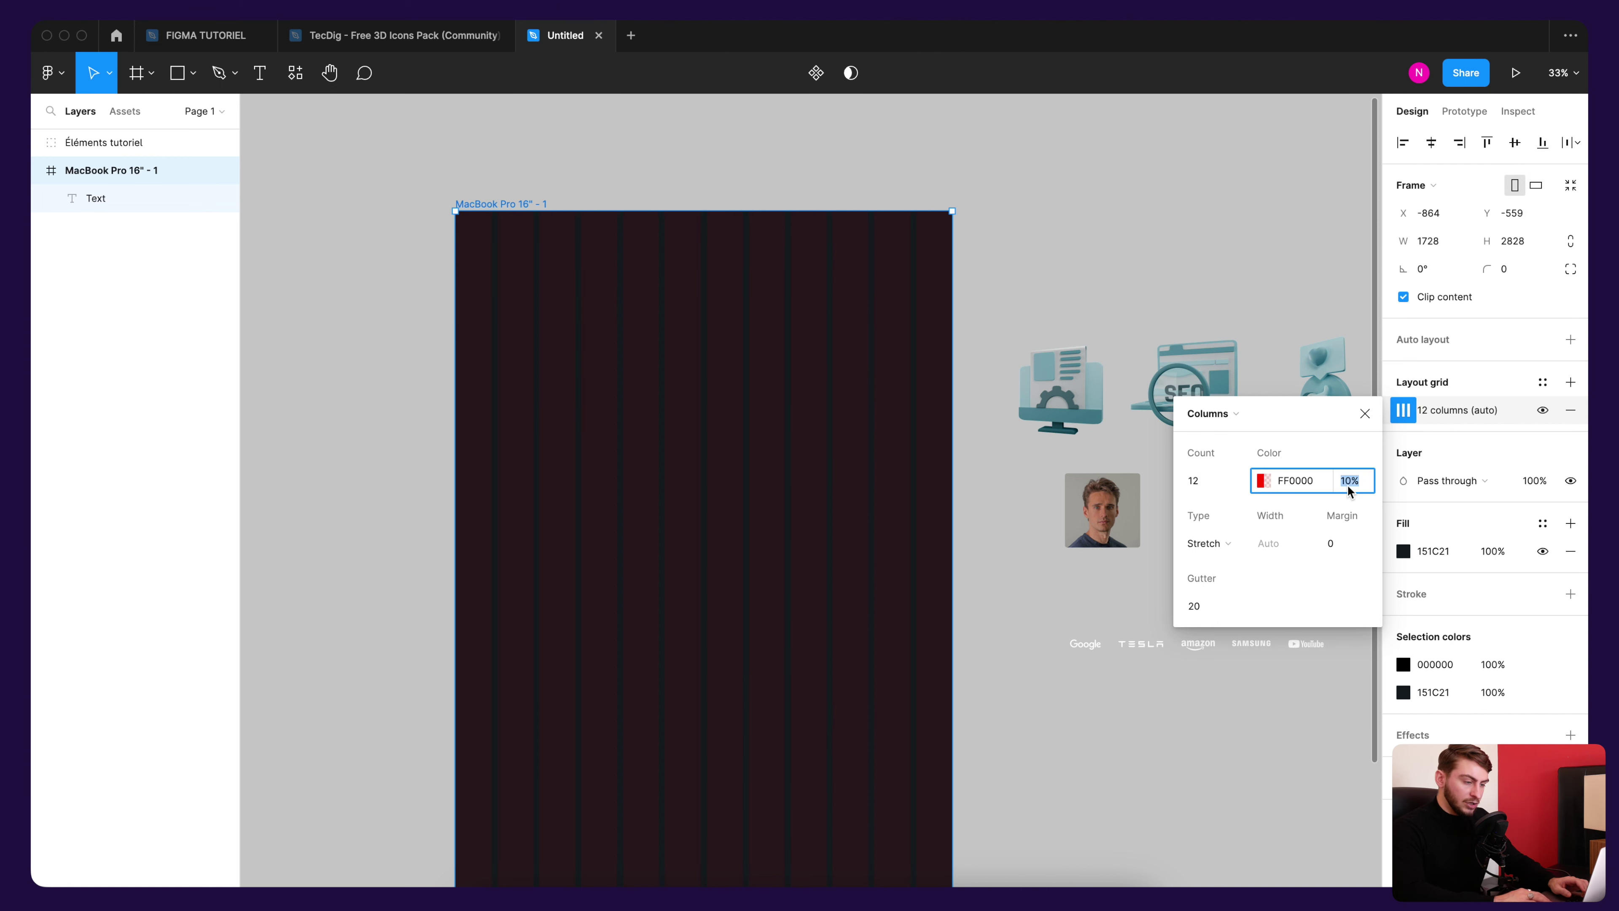
pyautogui.write('20')
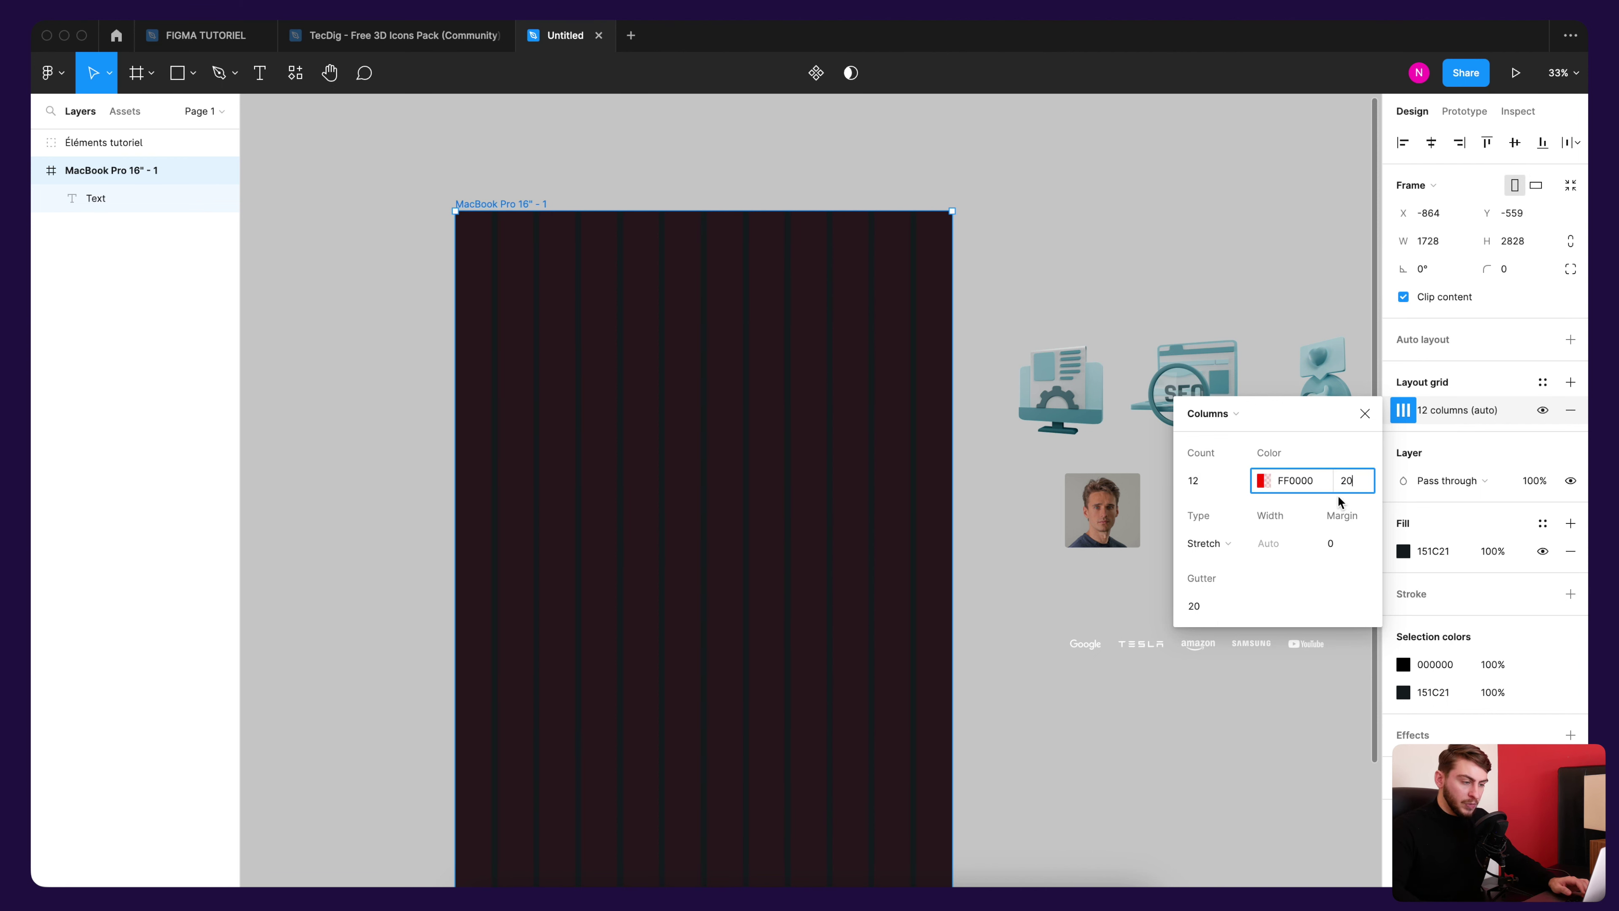
pyautogui.press('Tab')
pyautogui.write('12')
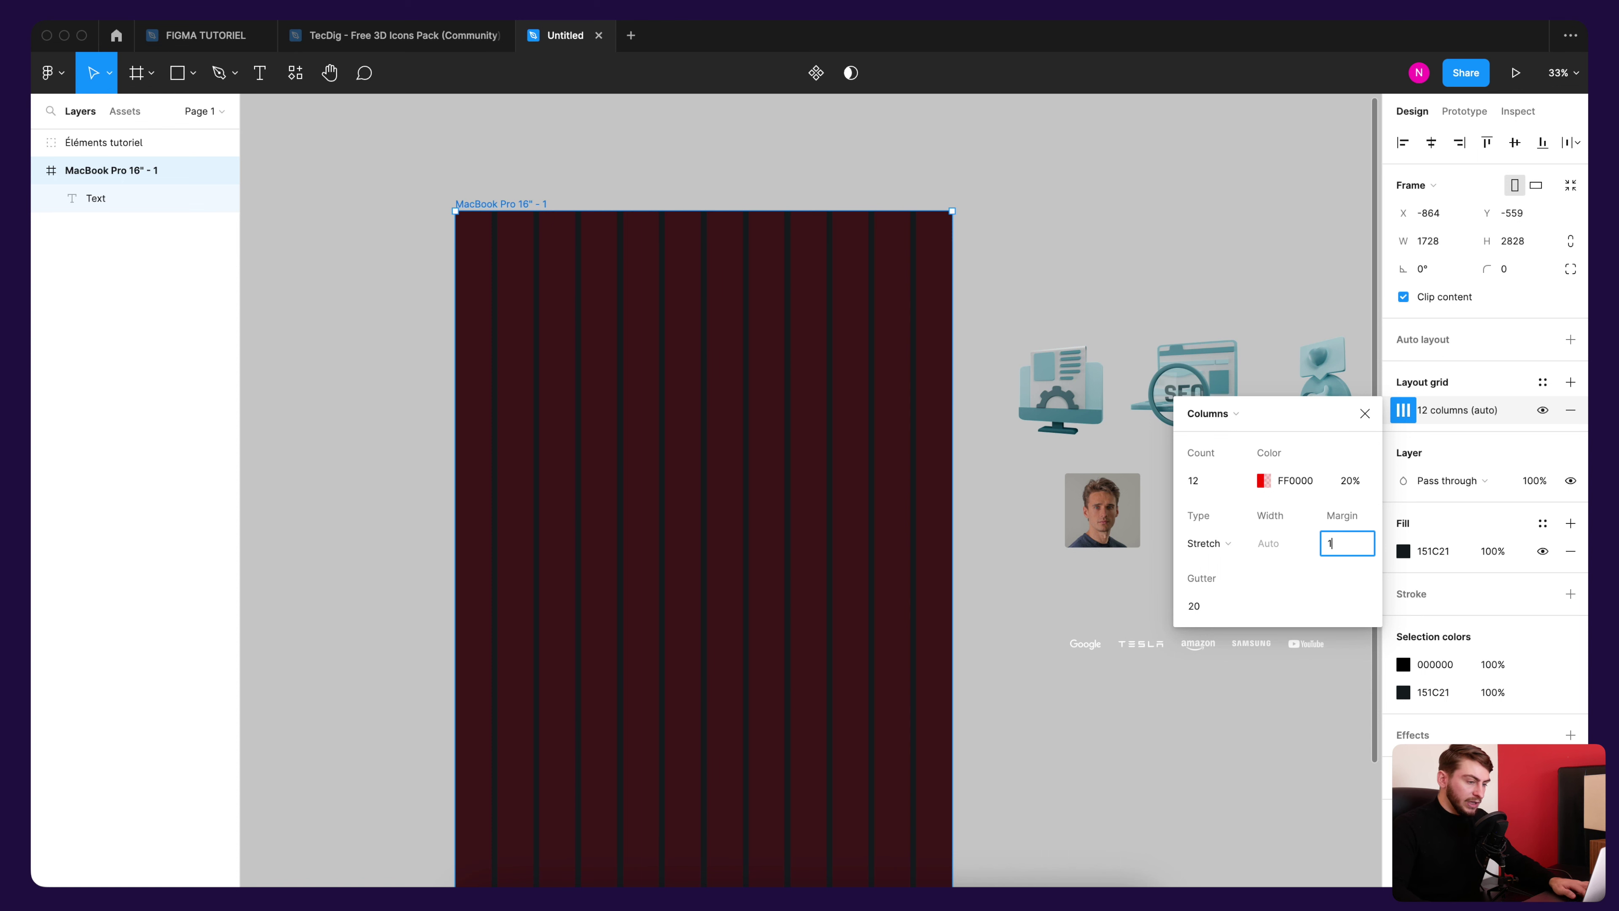
pyautogui.click(1216, 614)
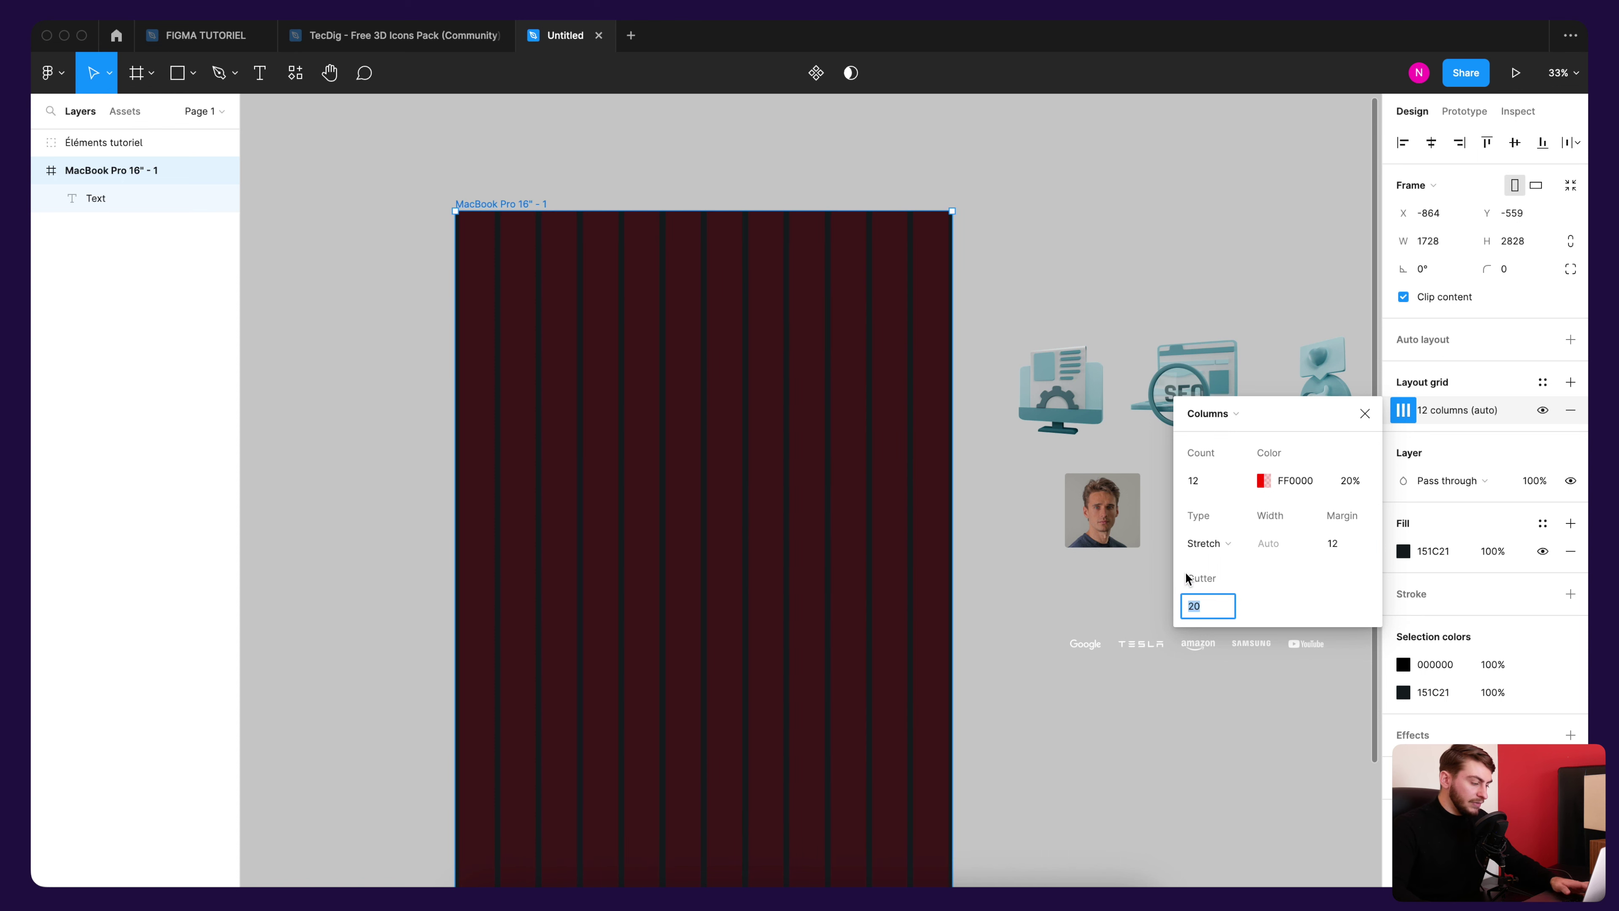
pyautogui.write('12')
pyautogui.click(1048, 242)
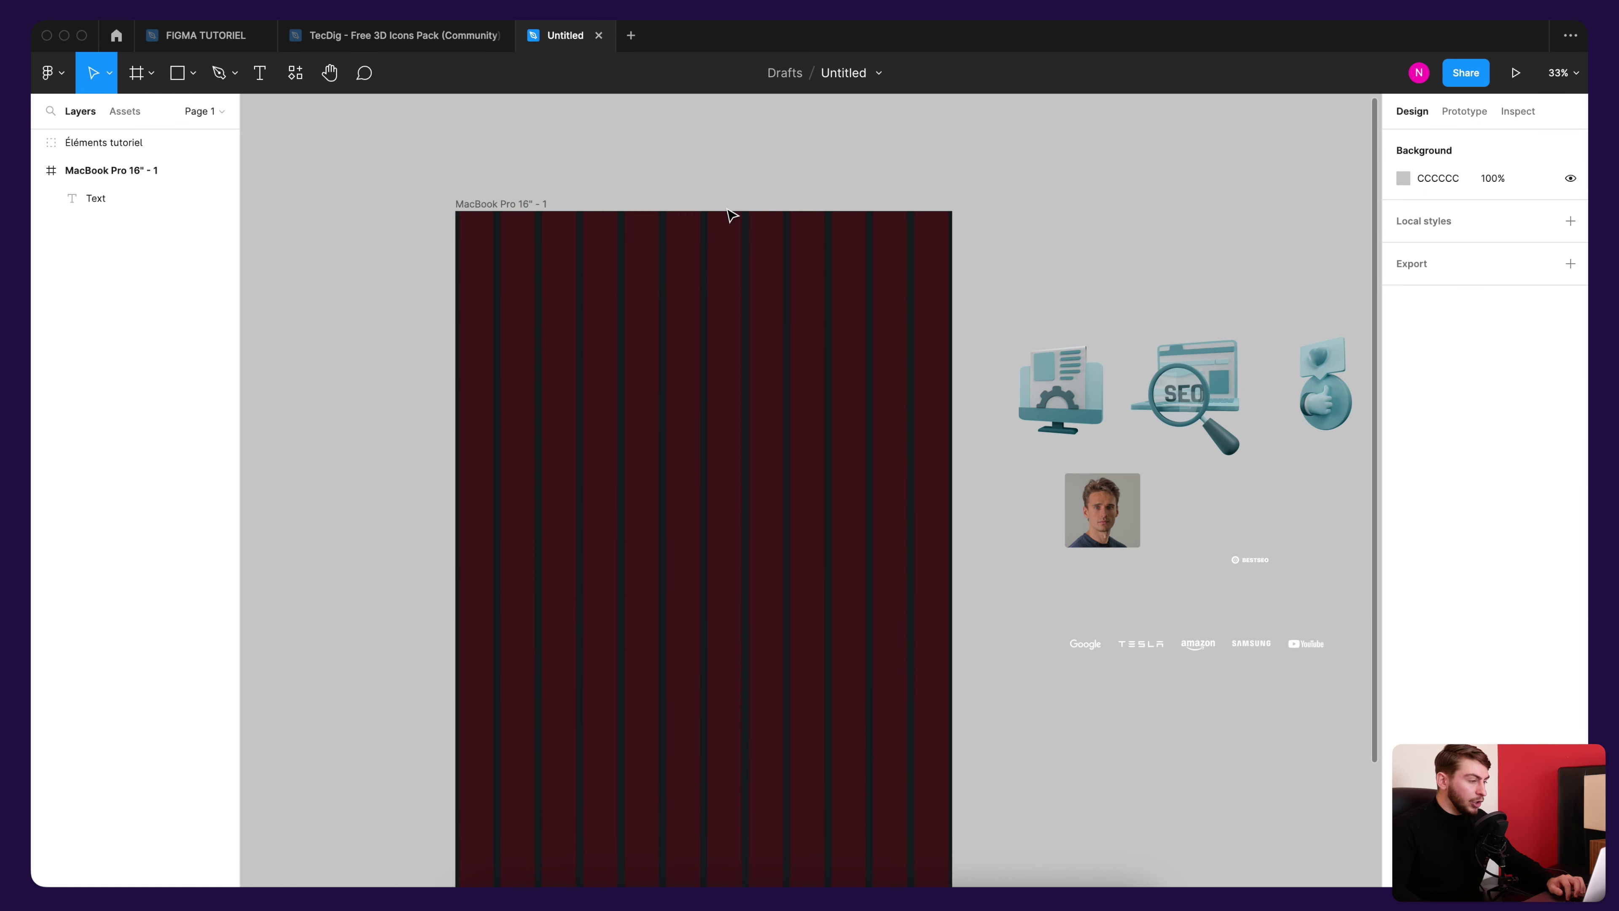
# Step: With the MacBook frame selected and zoomed in, bring up the Rectangle tool's shape list
pyautogui.click(557, 243)
pyautogui.scroll(5, 535, 248)
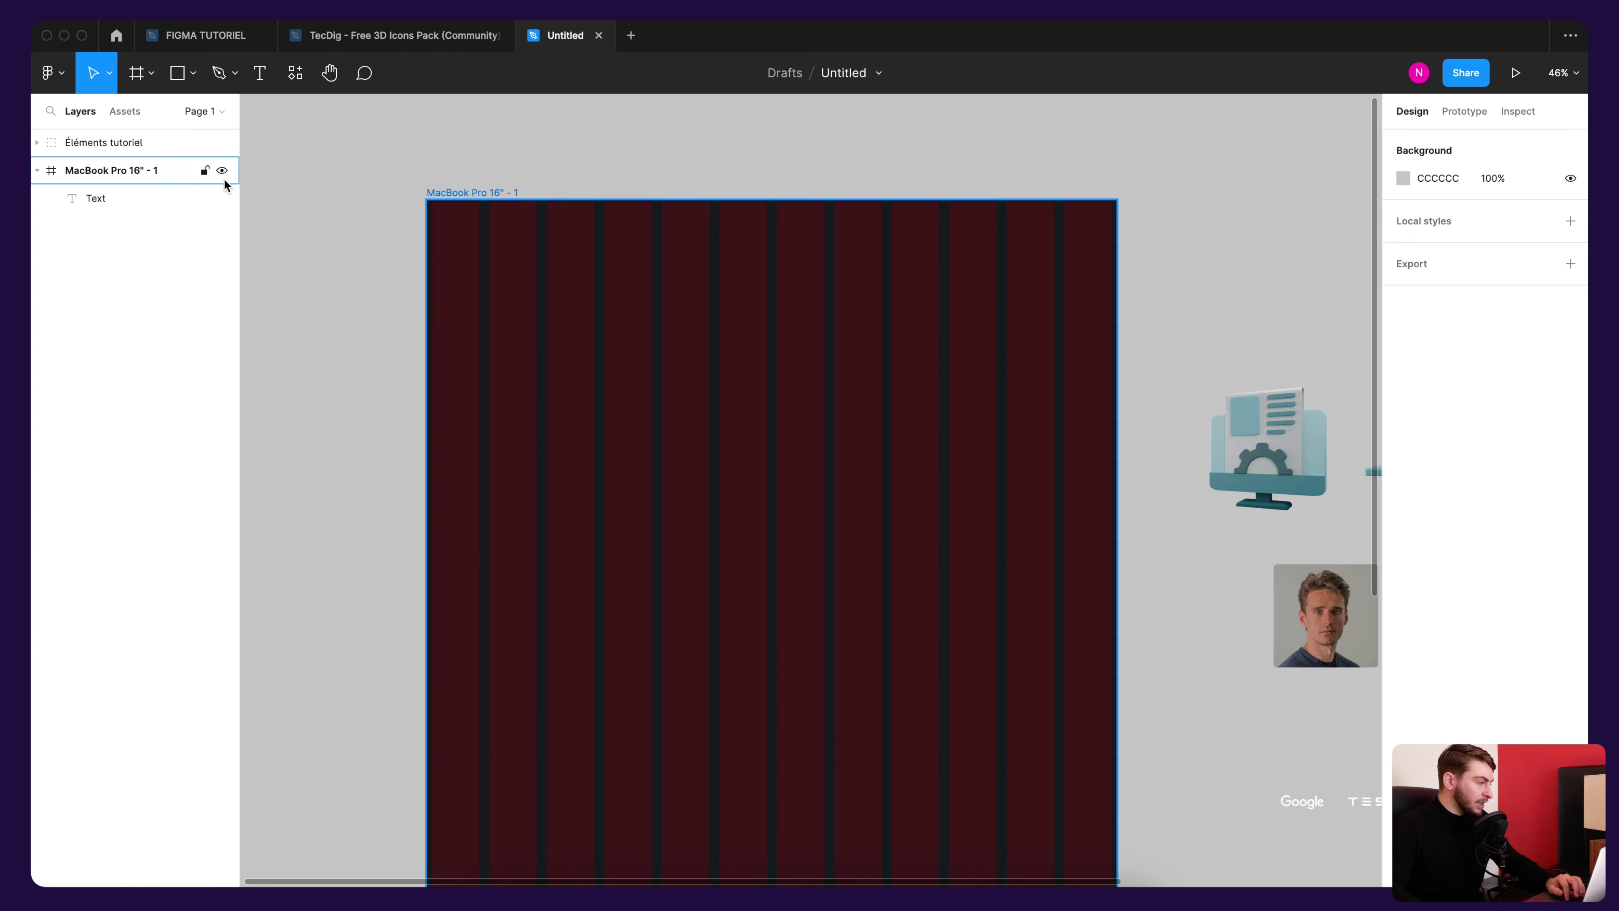
pyautogui.moveTo(177, 72)
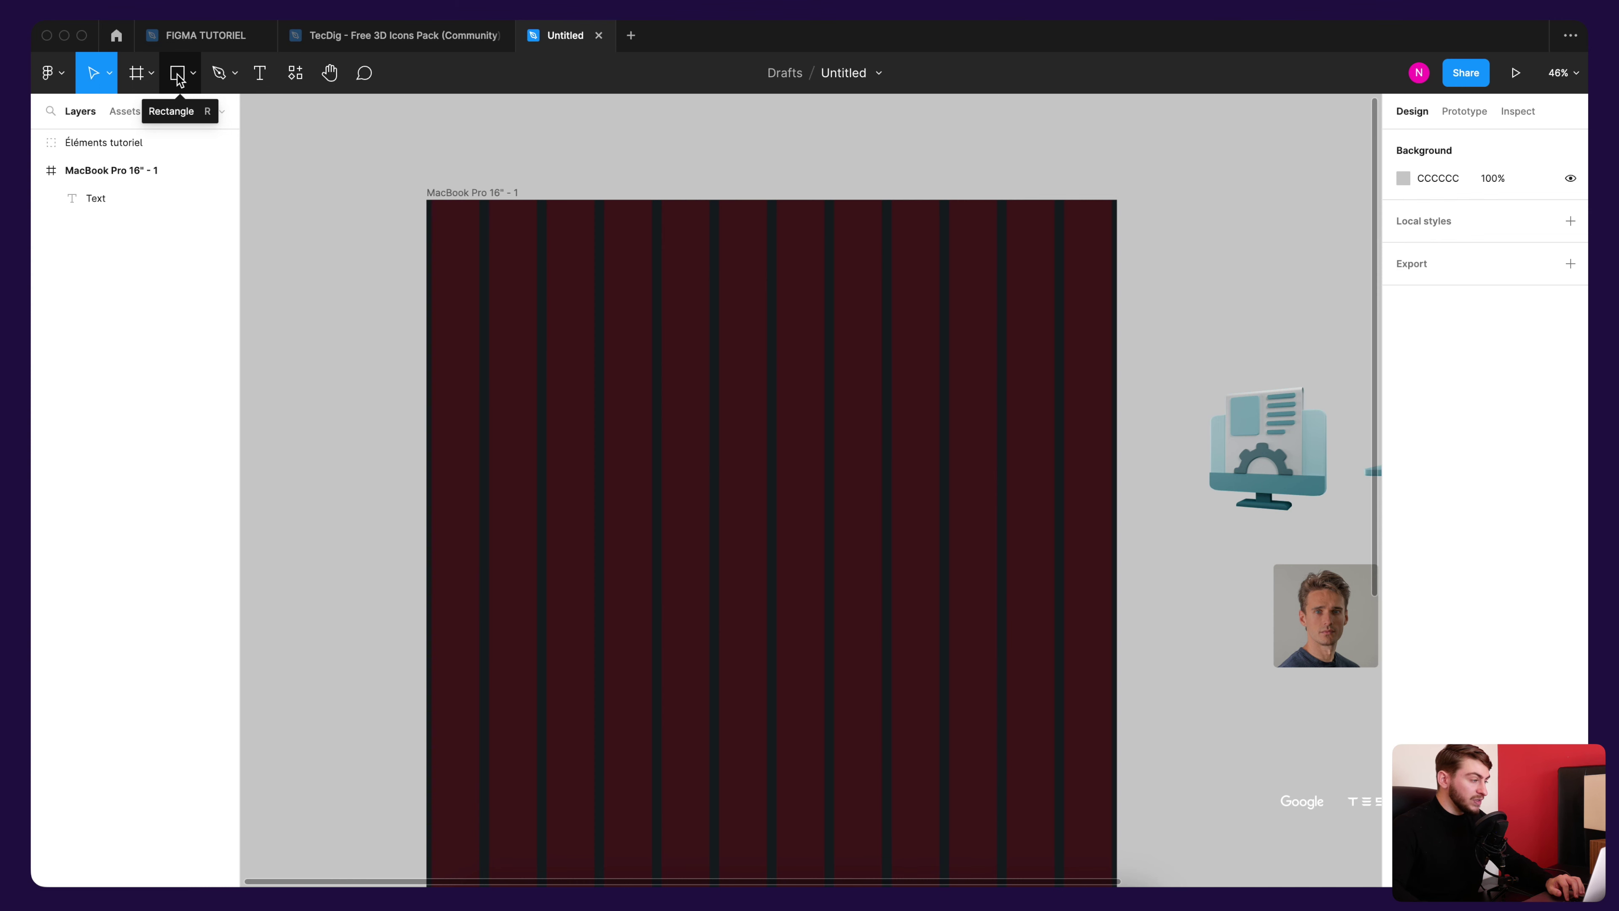
pyautogui.click(180, 77)
pyautogui.click(194, 75)
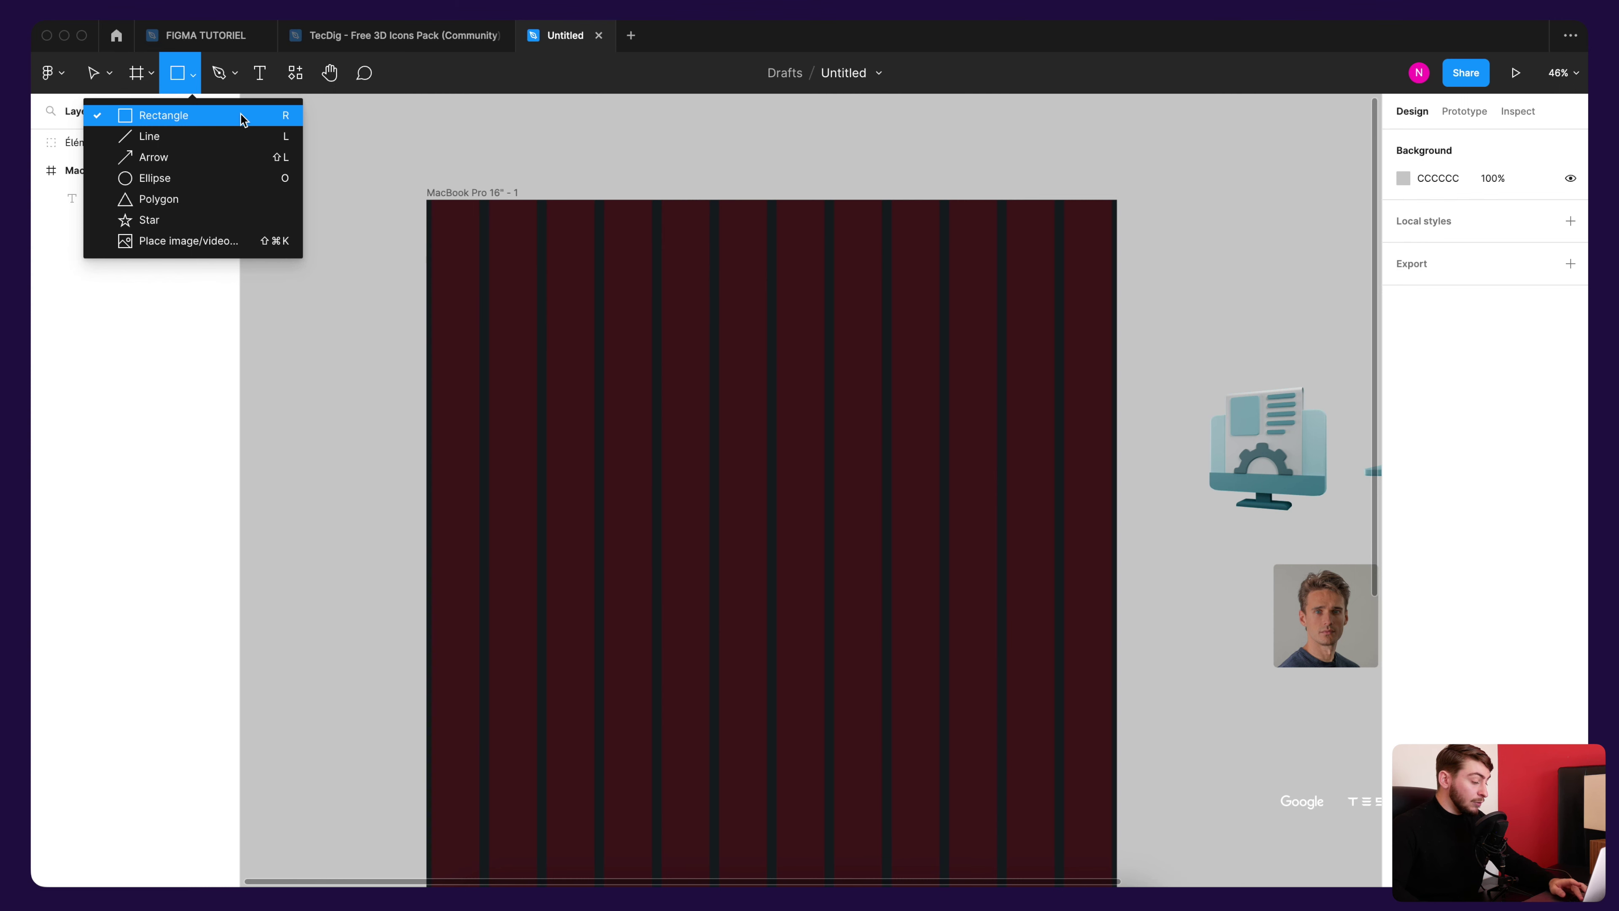
# Step: Draw a wide bar near the top of the MacBook frame and widen it to 1416×124
pyautogui.click(394, 119)
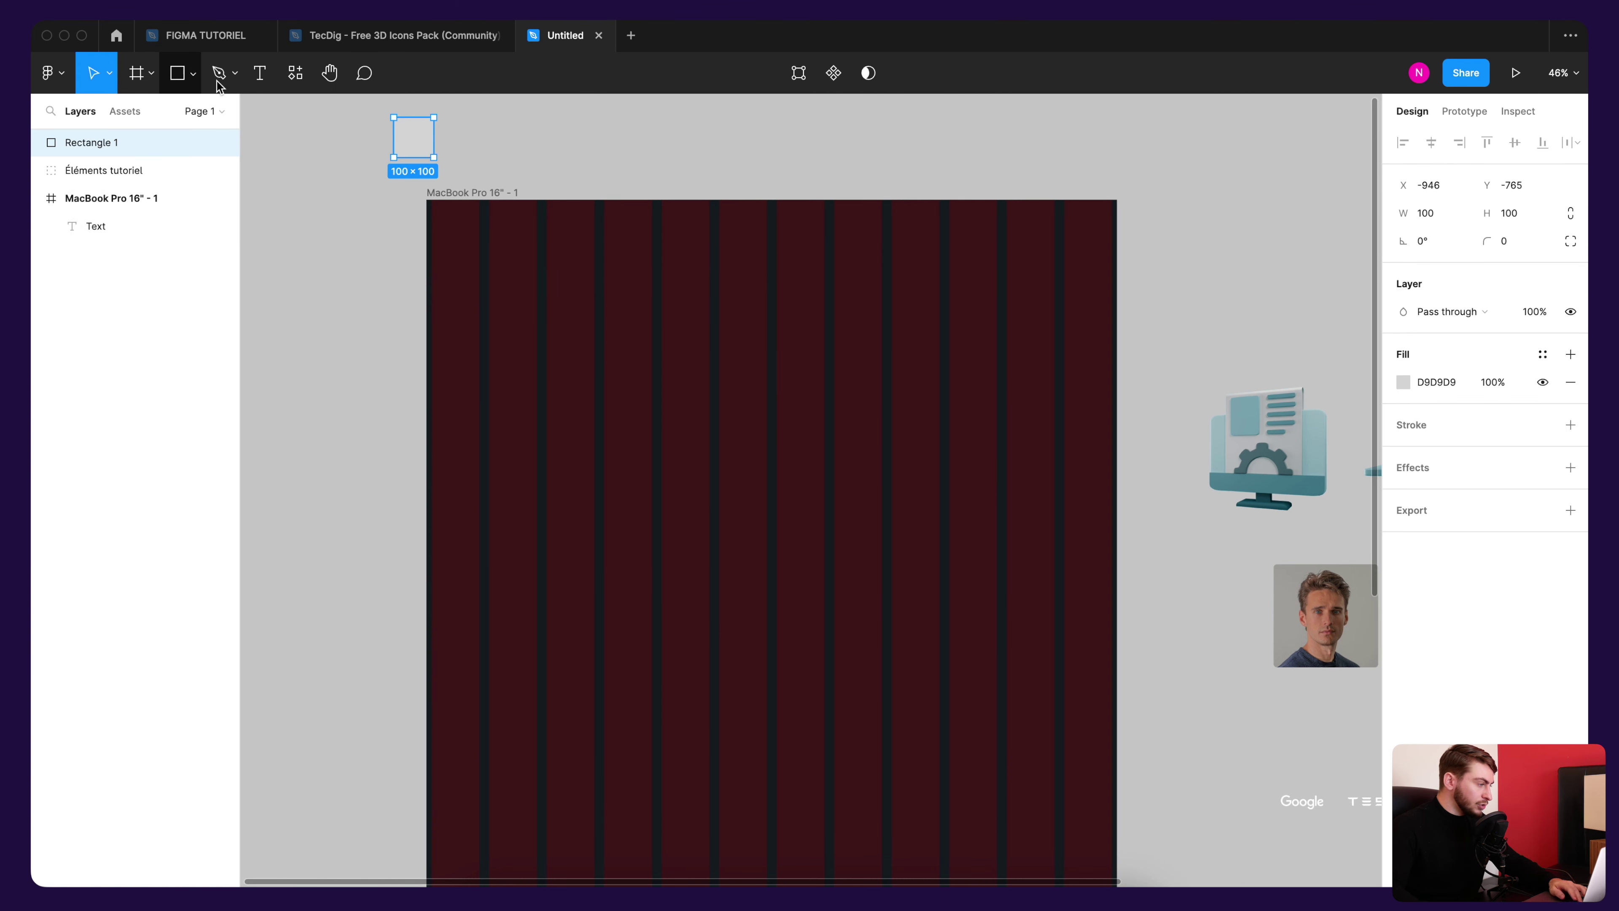
pyautogui.hotkey('ctrl', 'z')
pyautogui.click(178, 74)
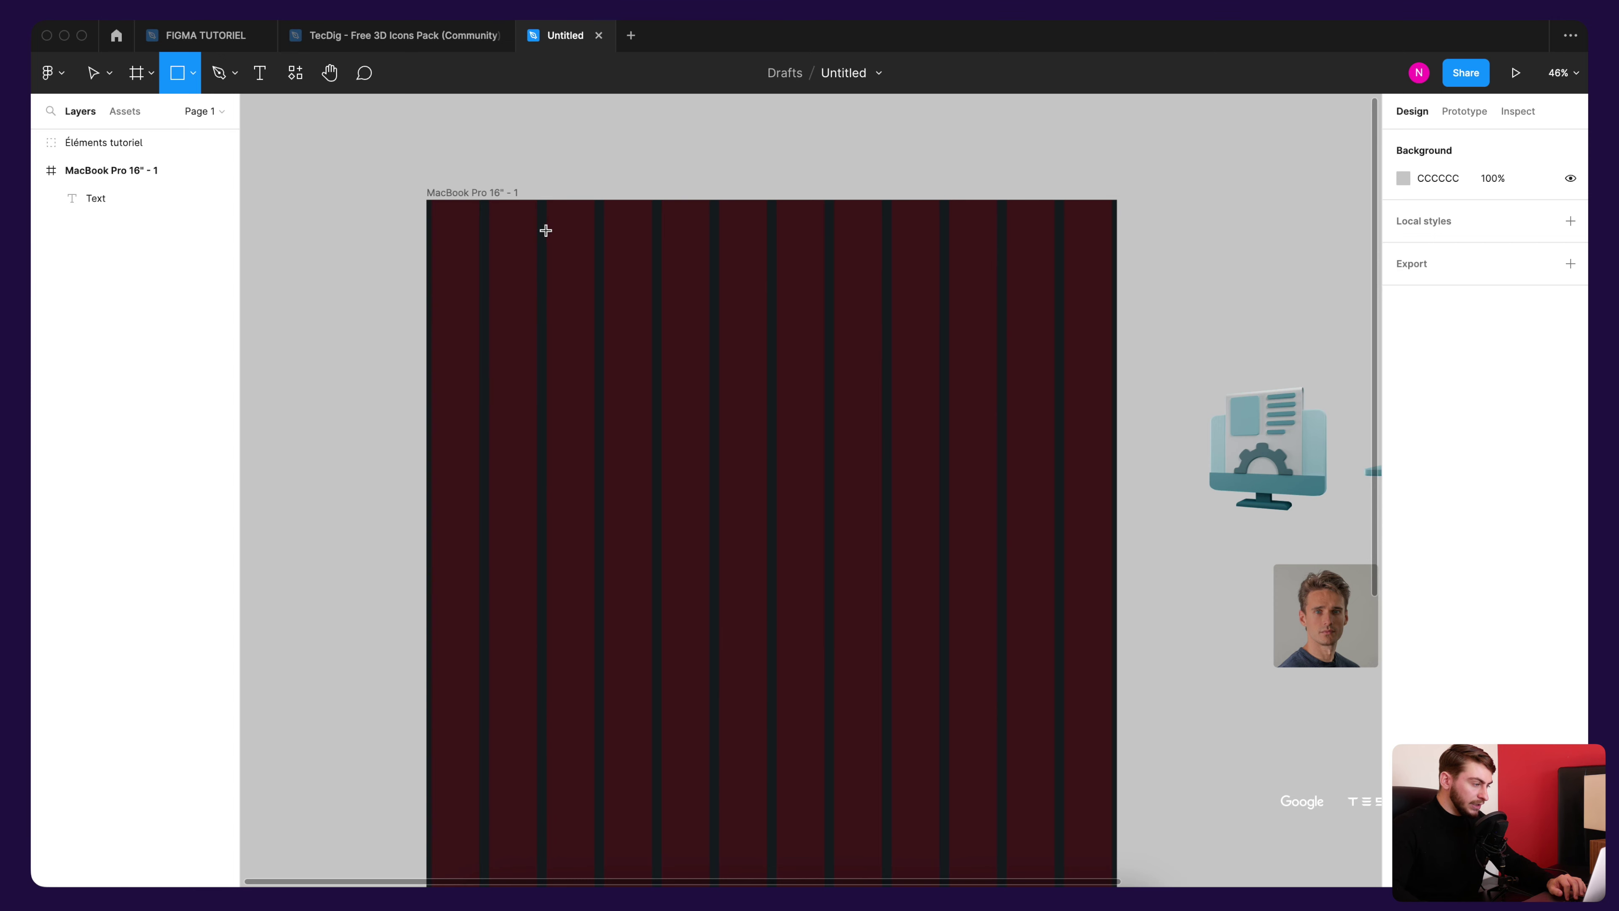
pyautogui.moveTo(545, 230)
pyautogui.mouseDown()
pyautogui.moveTo(1005, 328)
pyautogui.moveTo(1056, 285)
pyautogui.mouseUp()
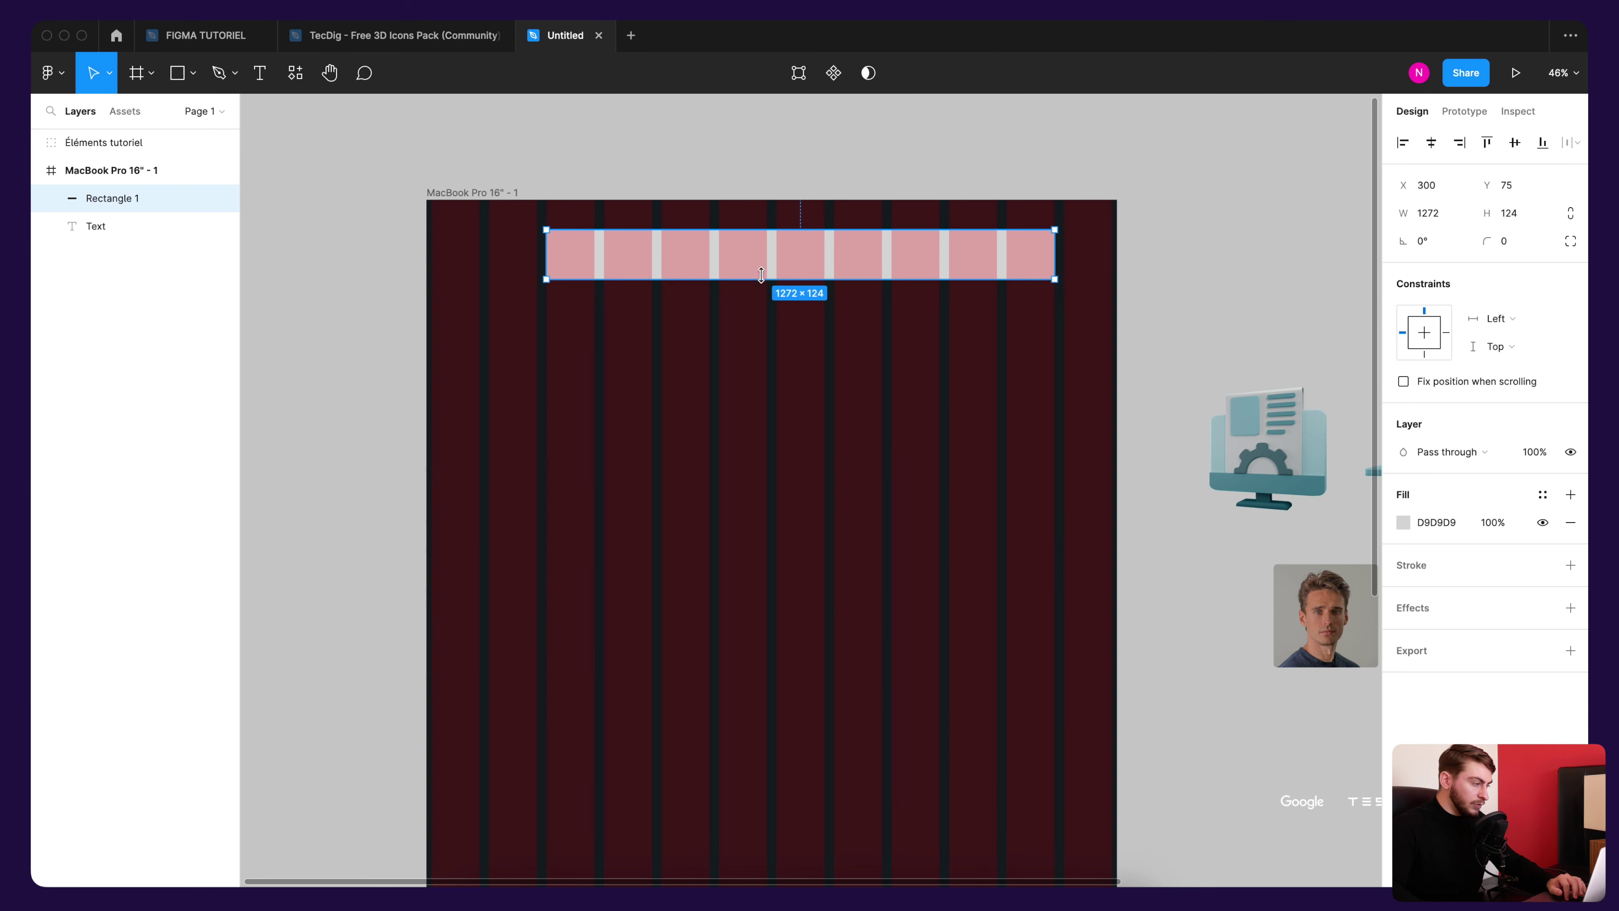
pyautogui.scroll(2, 529, 253)
pyautogui.scroll(5, 542, 255)
pyautogui.scroll(3, 545, 256)
pyautogui.scroll(-3, 545, 256)
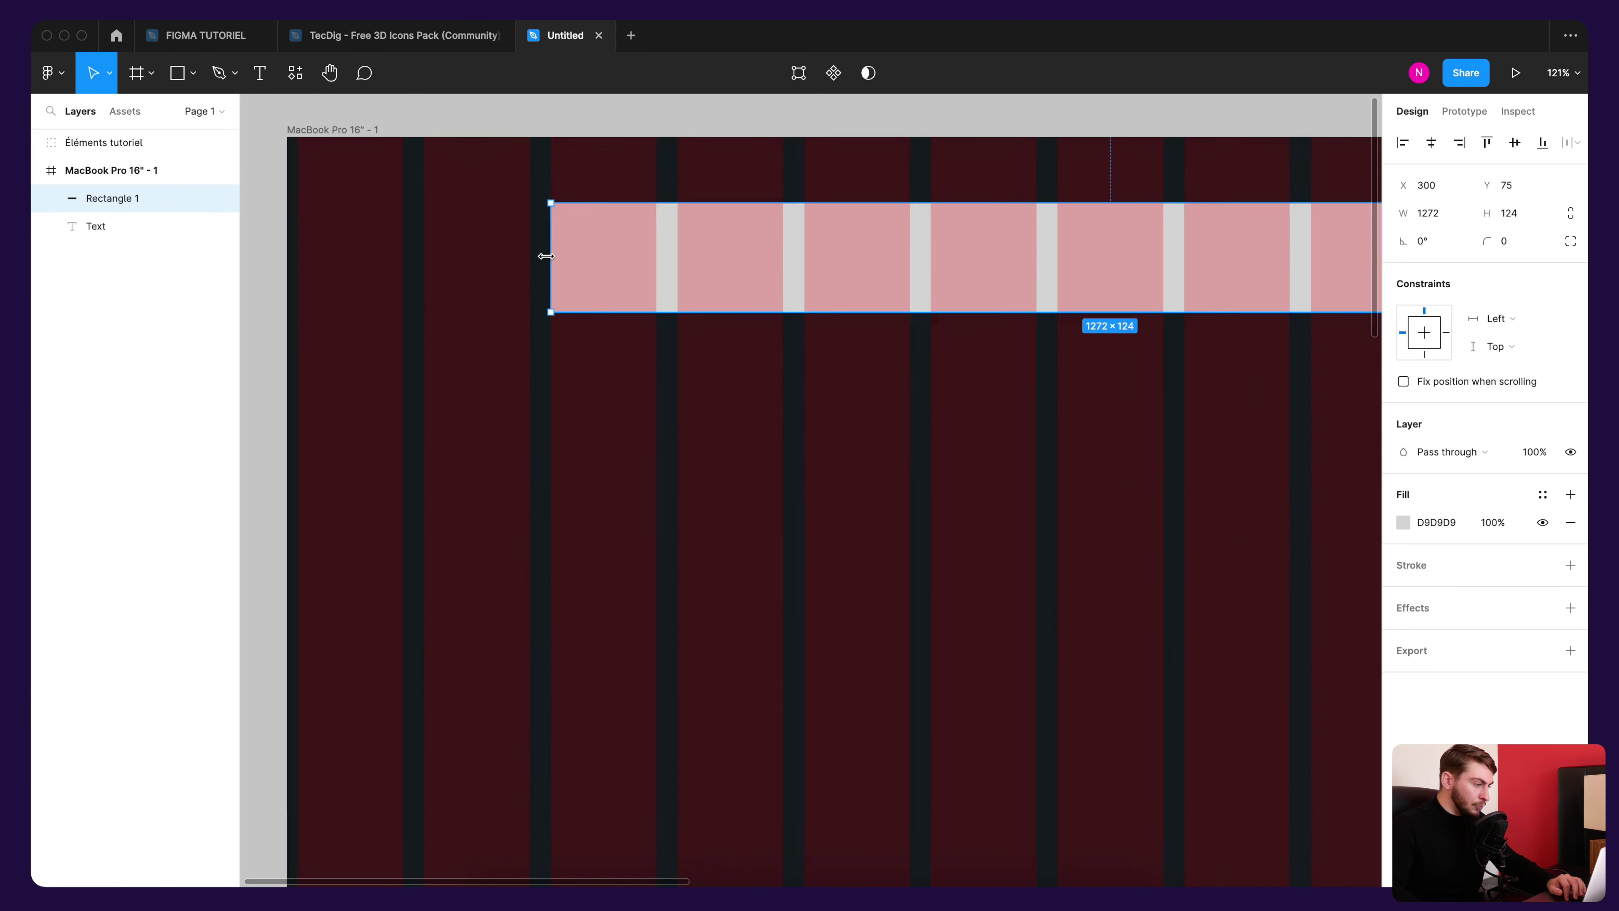
pyautogui.scroll(-3, 547, 255)
pyautogui.scroll(-2, 602, 317)
pyautogui.moveTo(601, 318); pyautogui.dragTo(533, 318)
pyautogui.scroll(1, 670, 313)
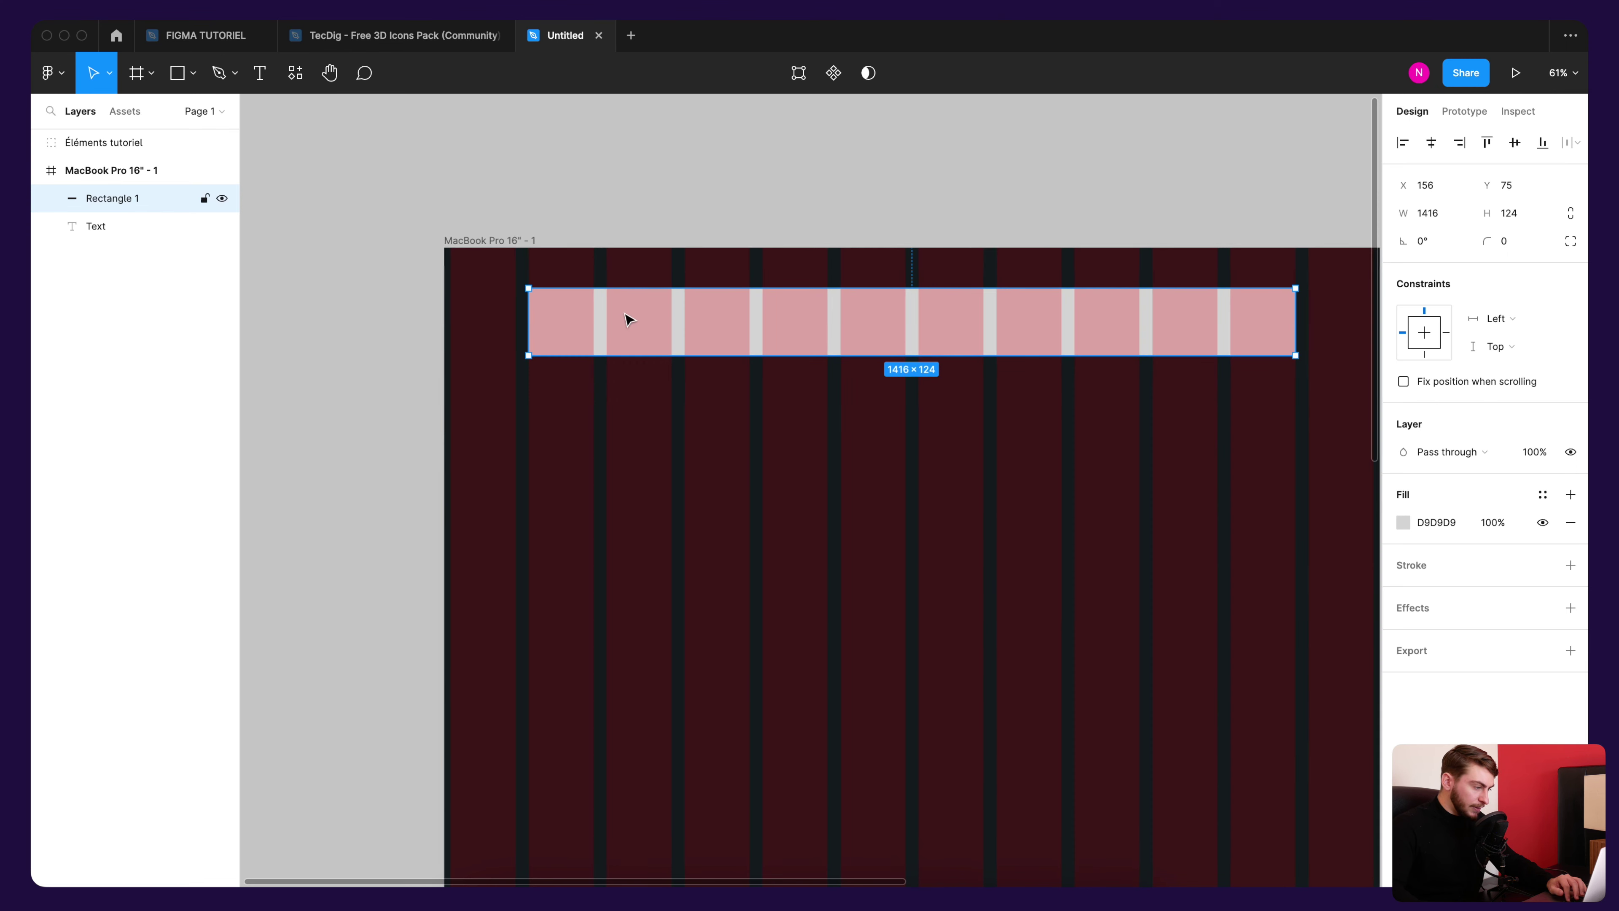
# Step: Hide the frame's column grid and reselect the grey bar
pyautogui.click(1367, 282)
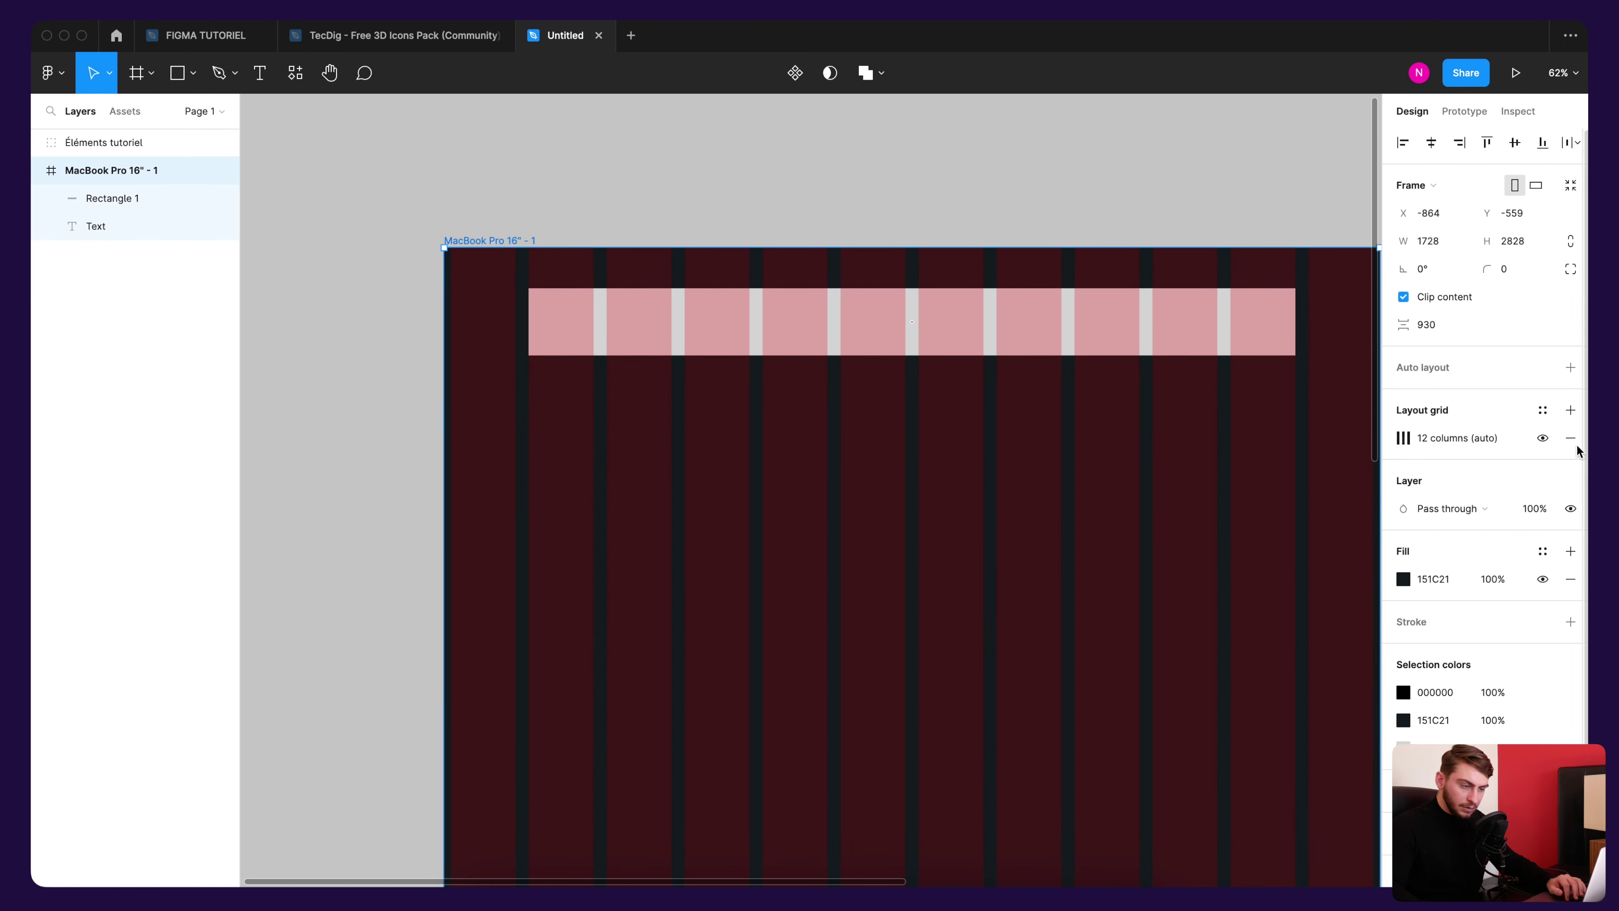
pyautogui.click(1543, 439)
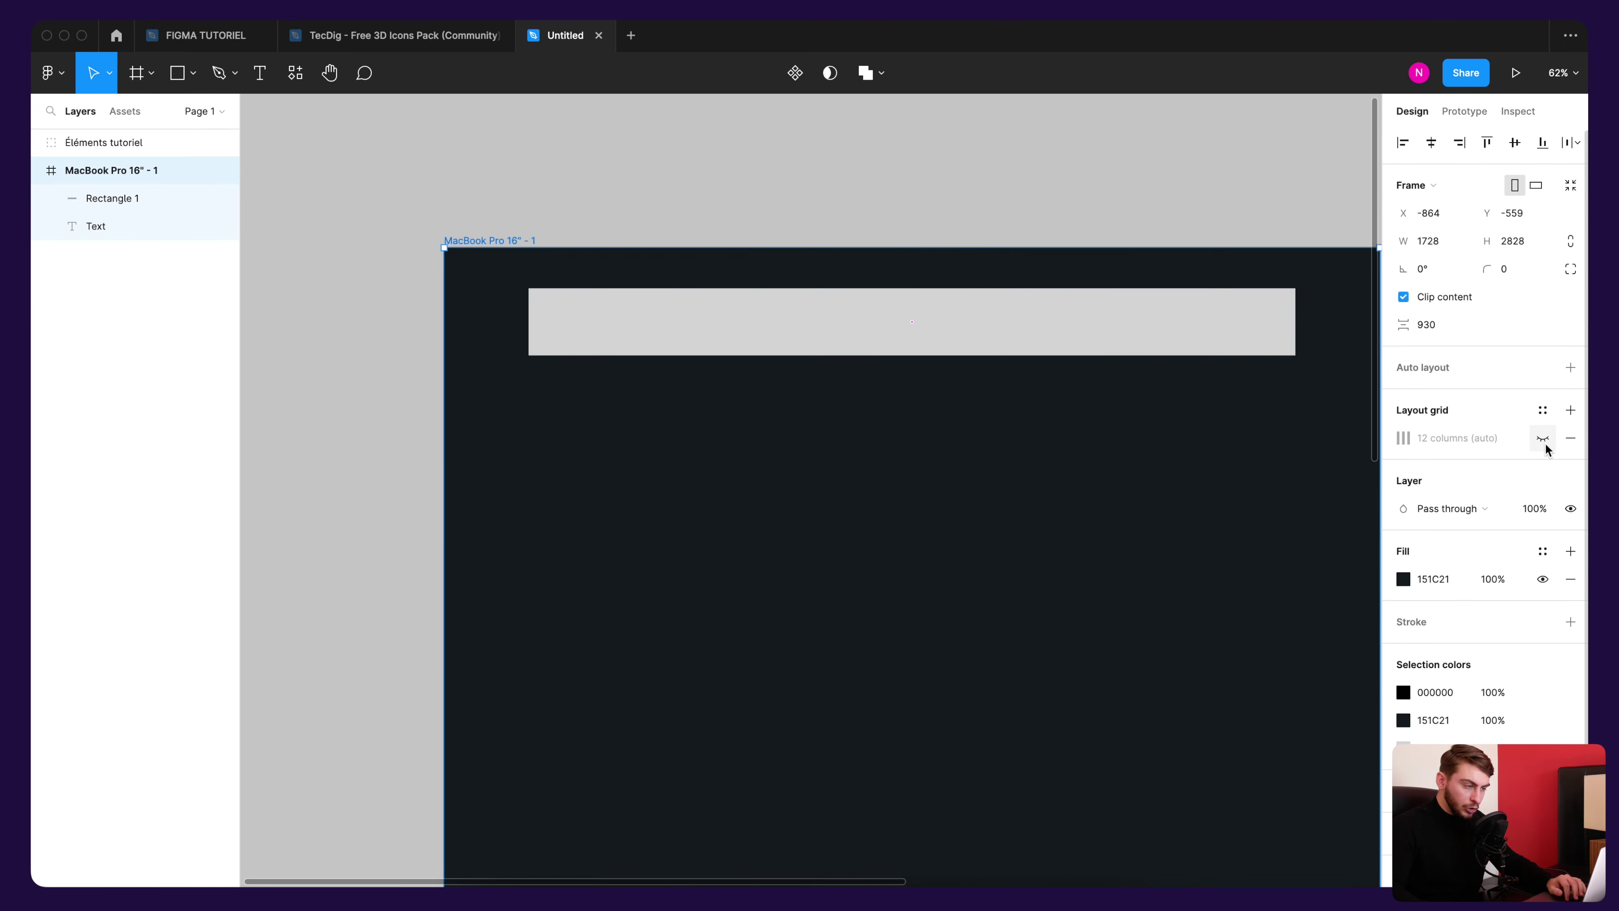
pyautogui.click(741, 328)
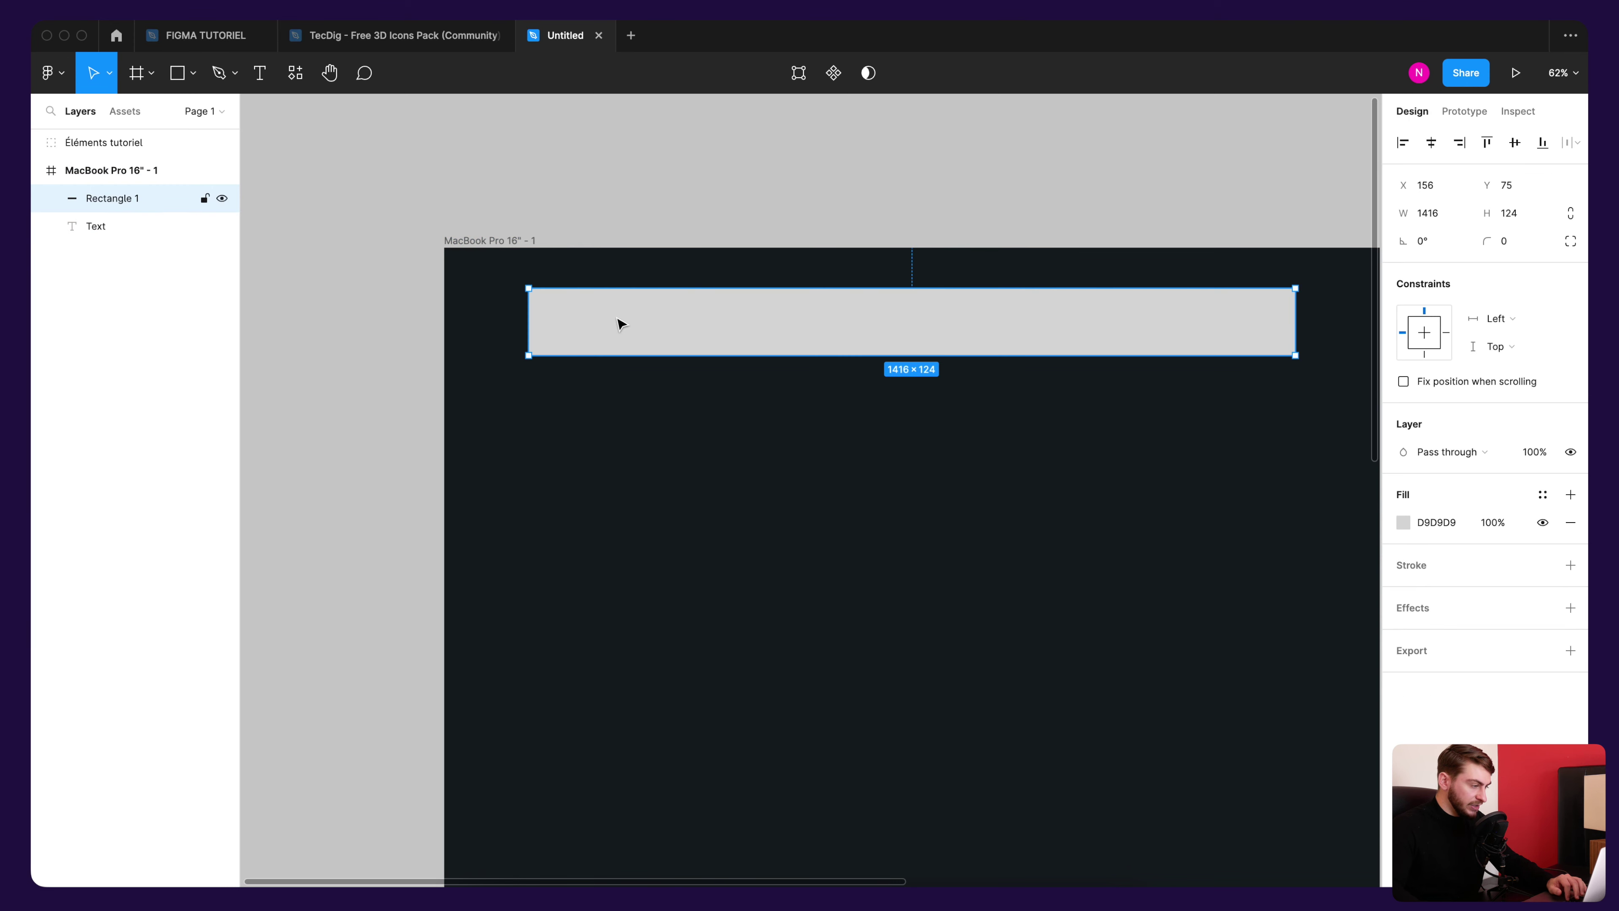
pyautogui.hscroll(5, 1197, 232)
pyautogui.hscroll(-3, 947, 213)
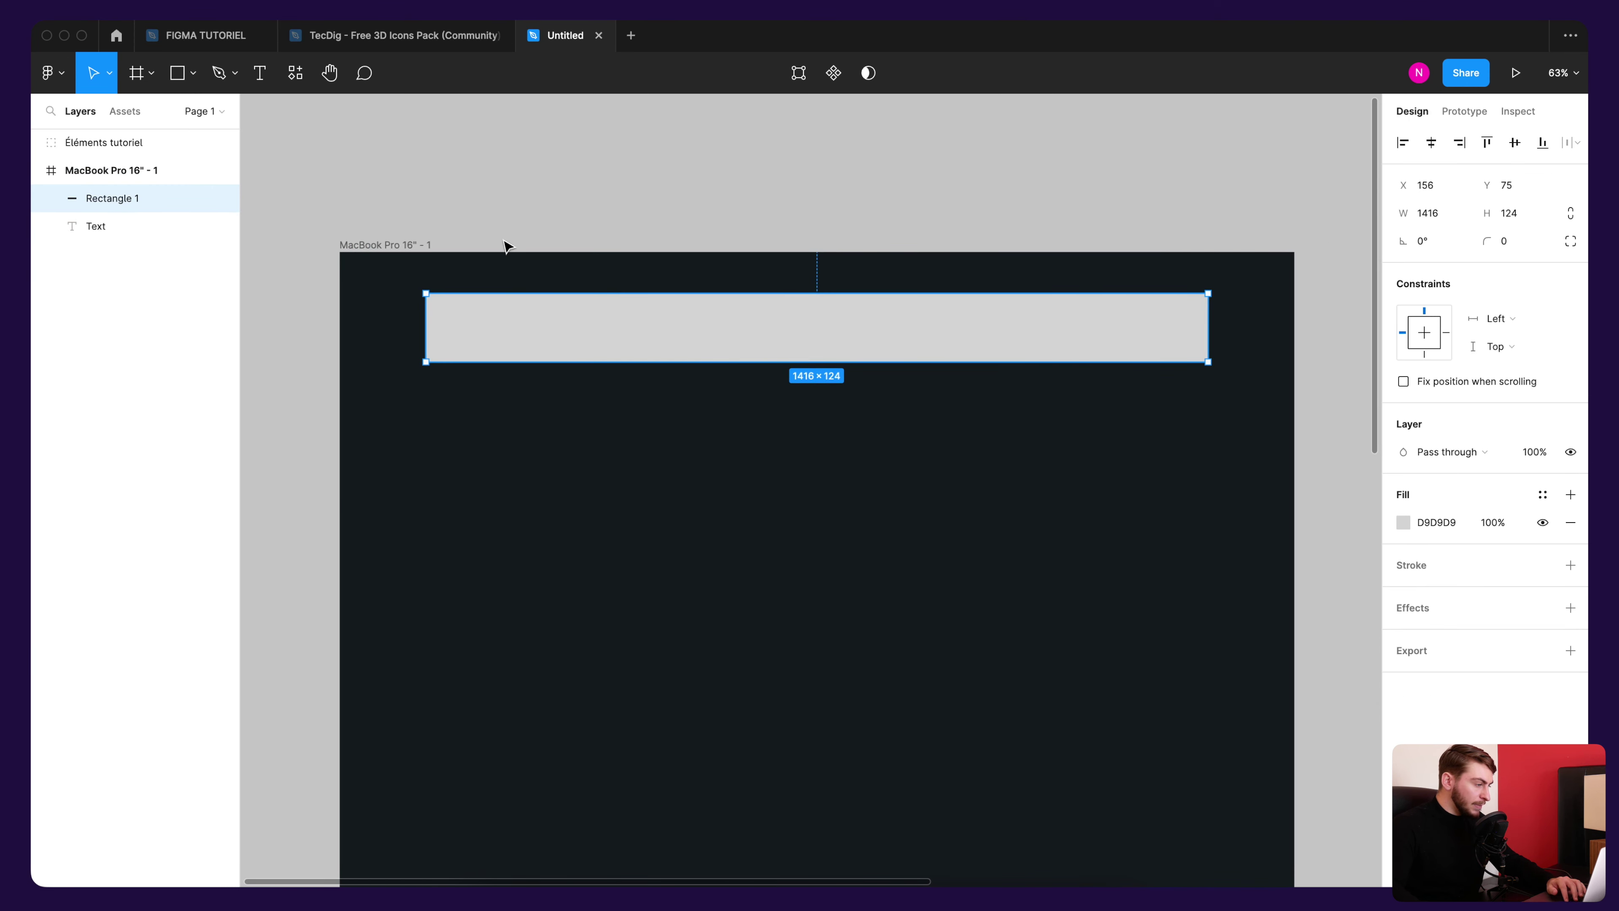
pyautogui.click(507, 243)
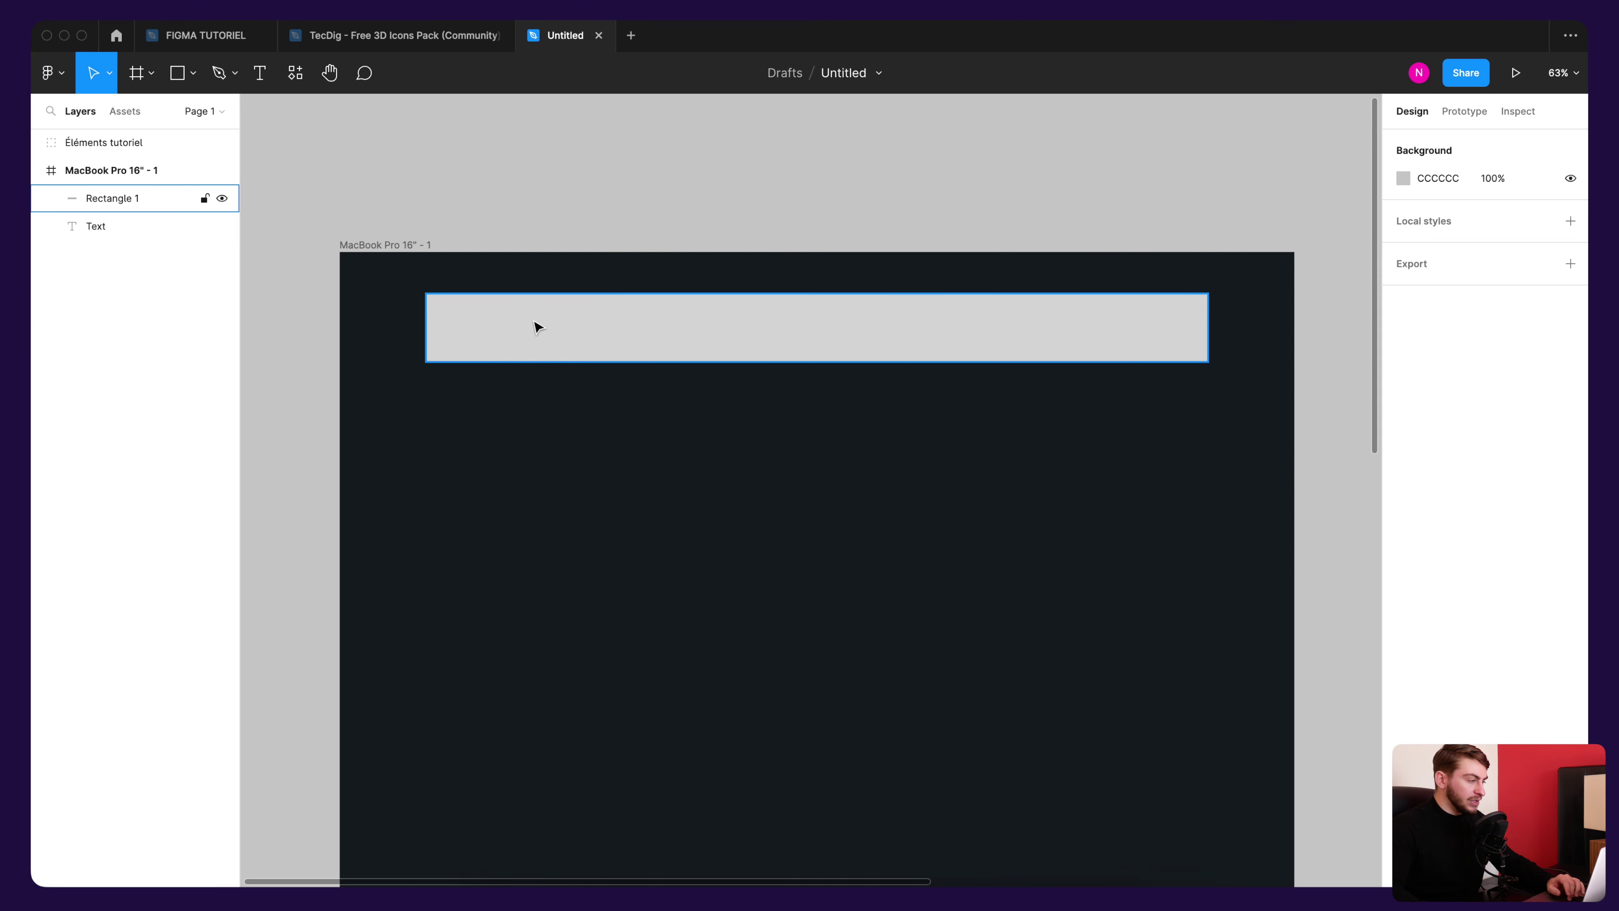
pyautogui.click(517, 329)
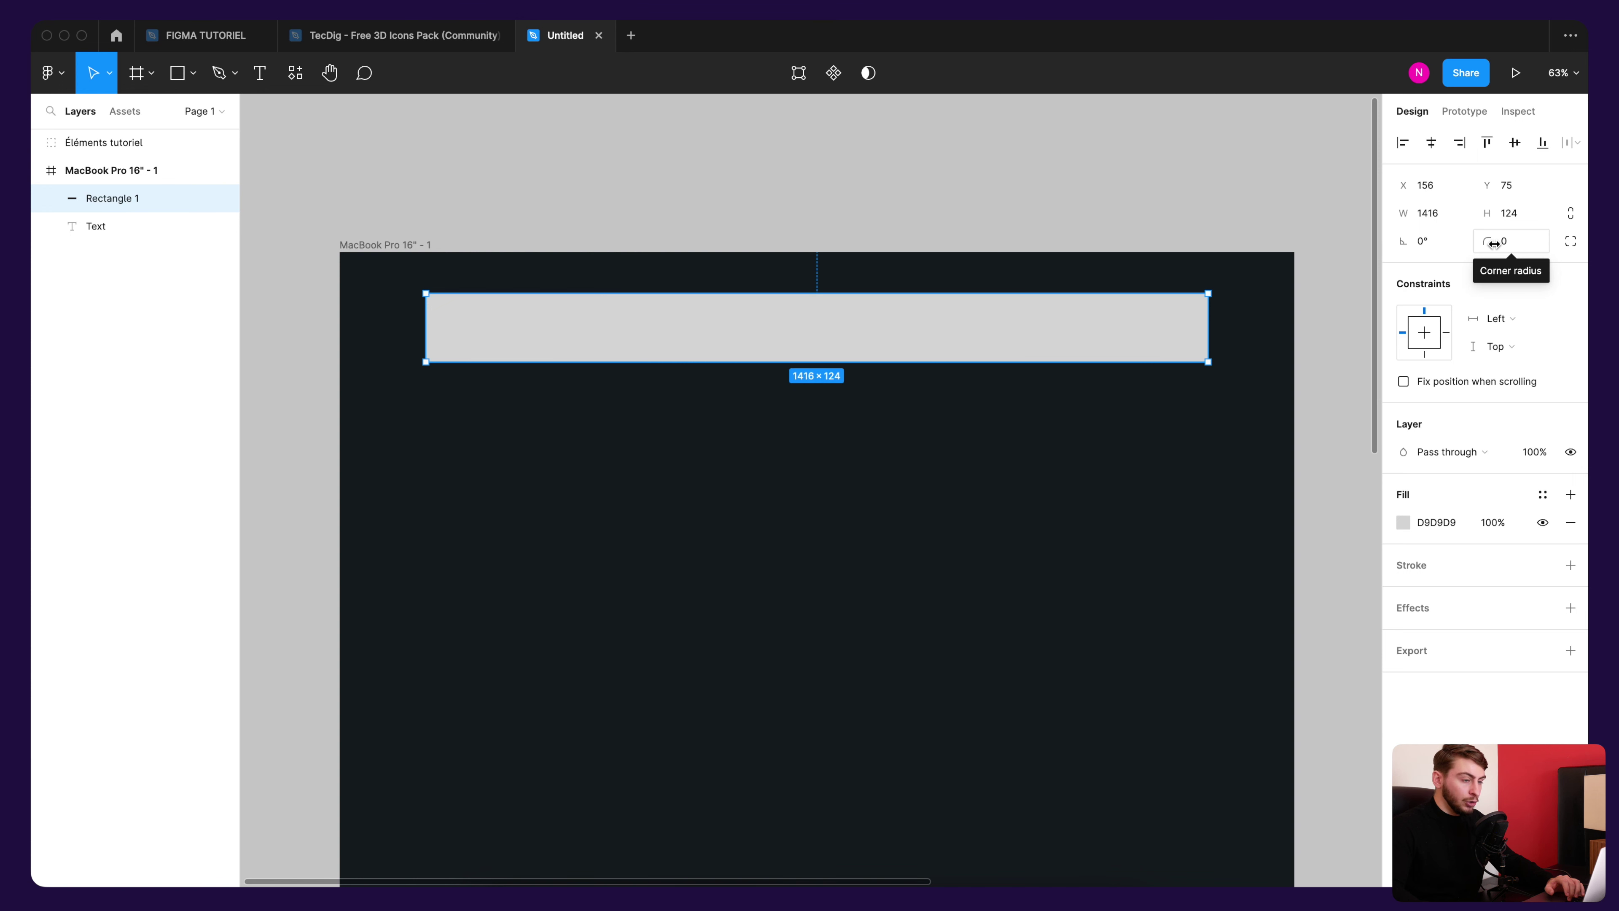
# Step: Set the grey bar's corner radius to 16 after trying 10 and larger values
pyautogui.click(1521, 246)
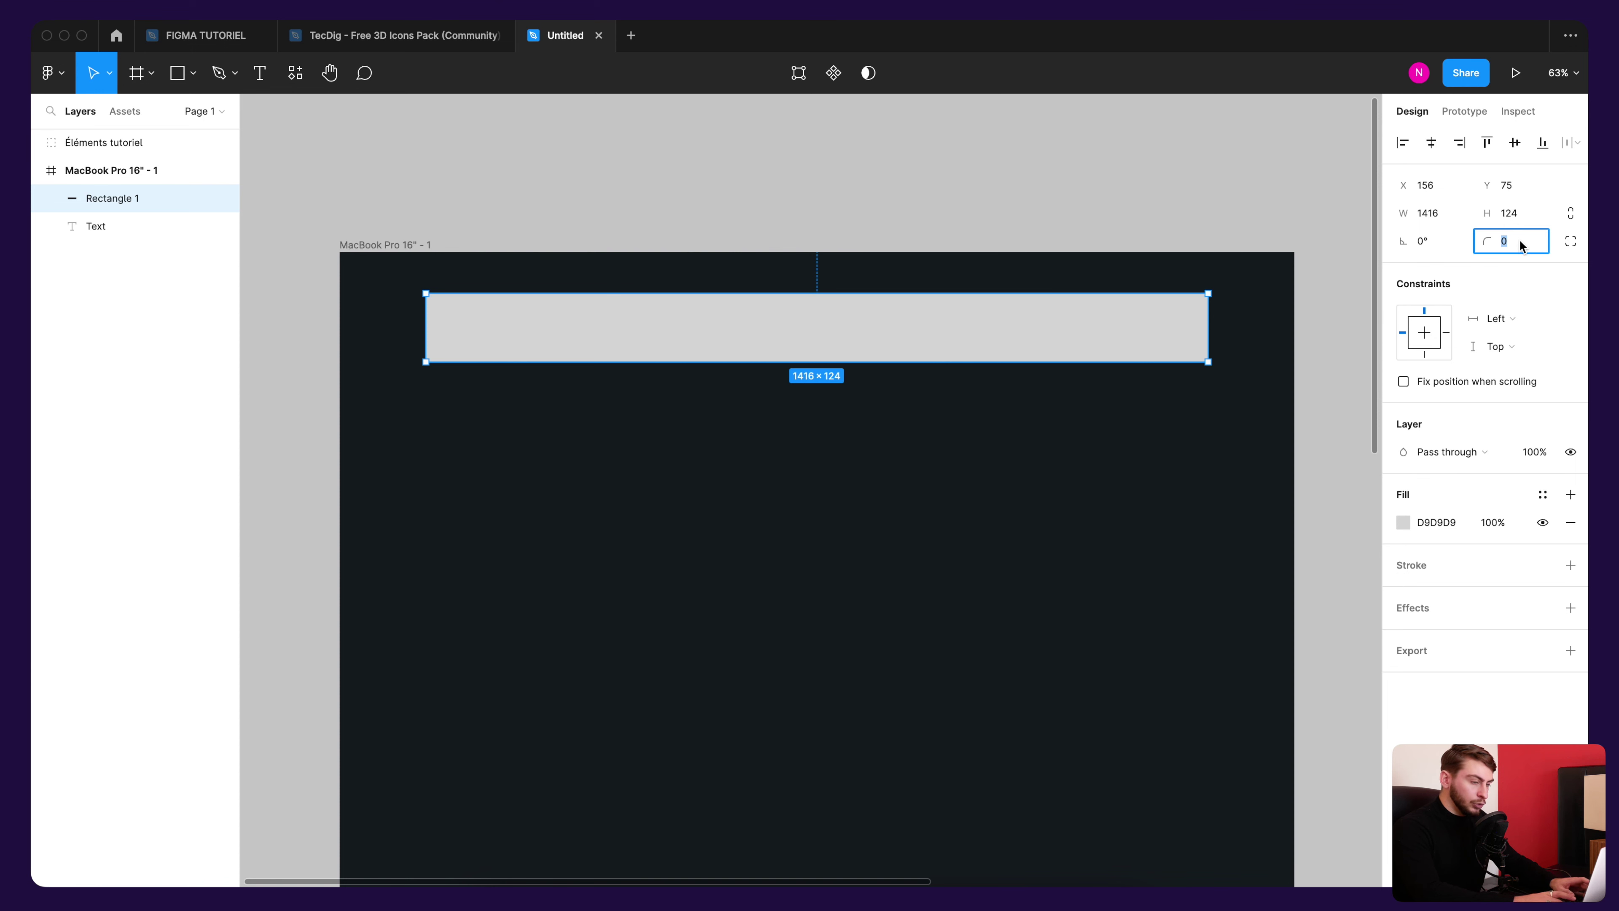
pyautogui.write('10')
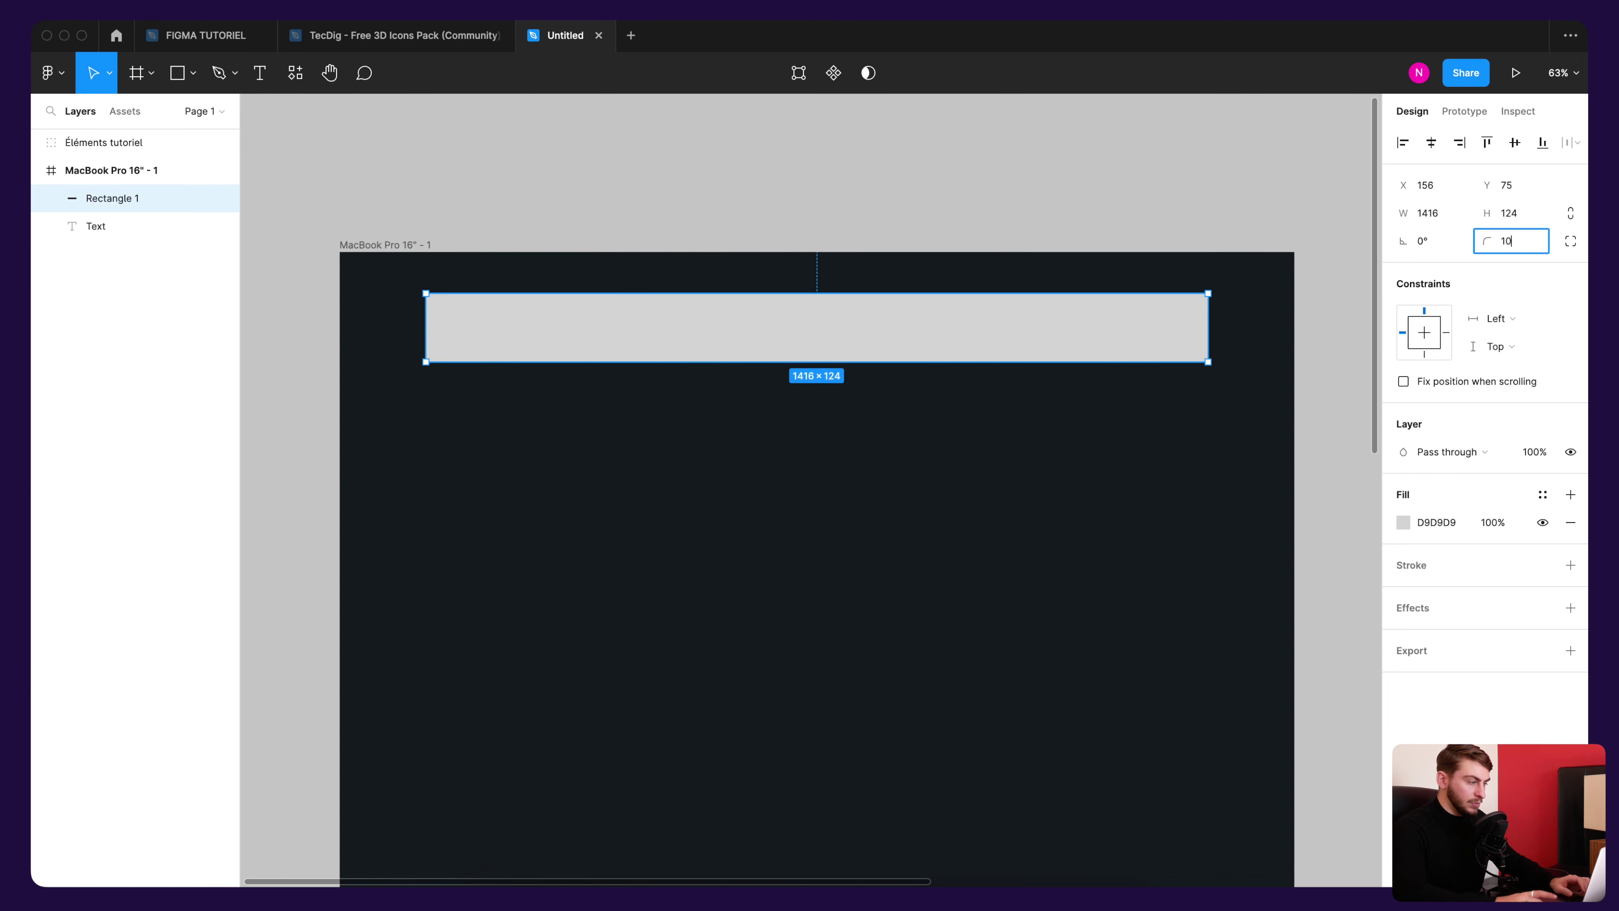
pyautogui.press('Return')
pyautogui.click(1515, 240)
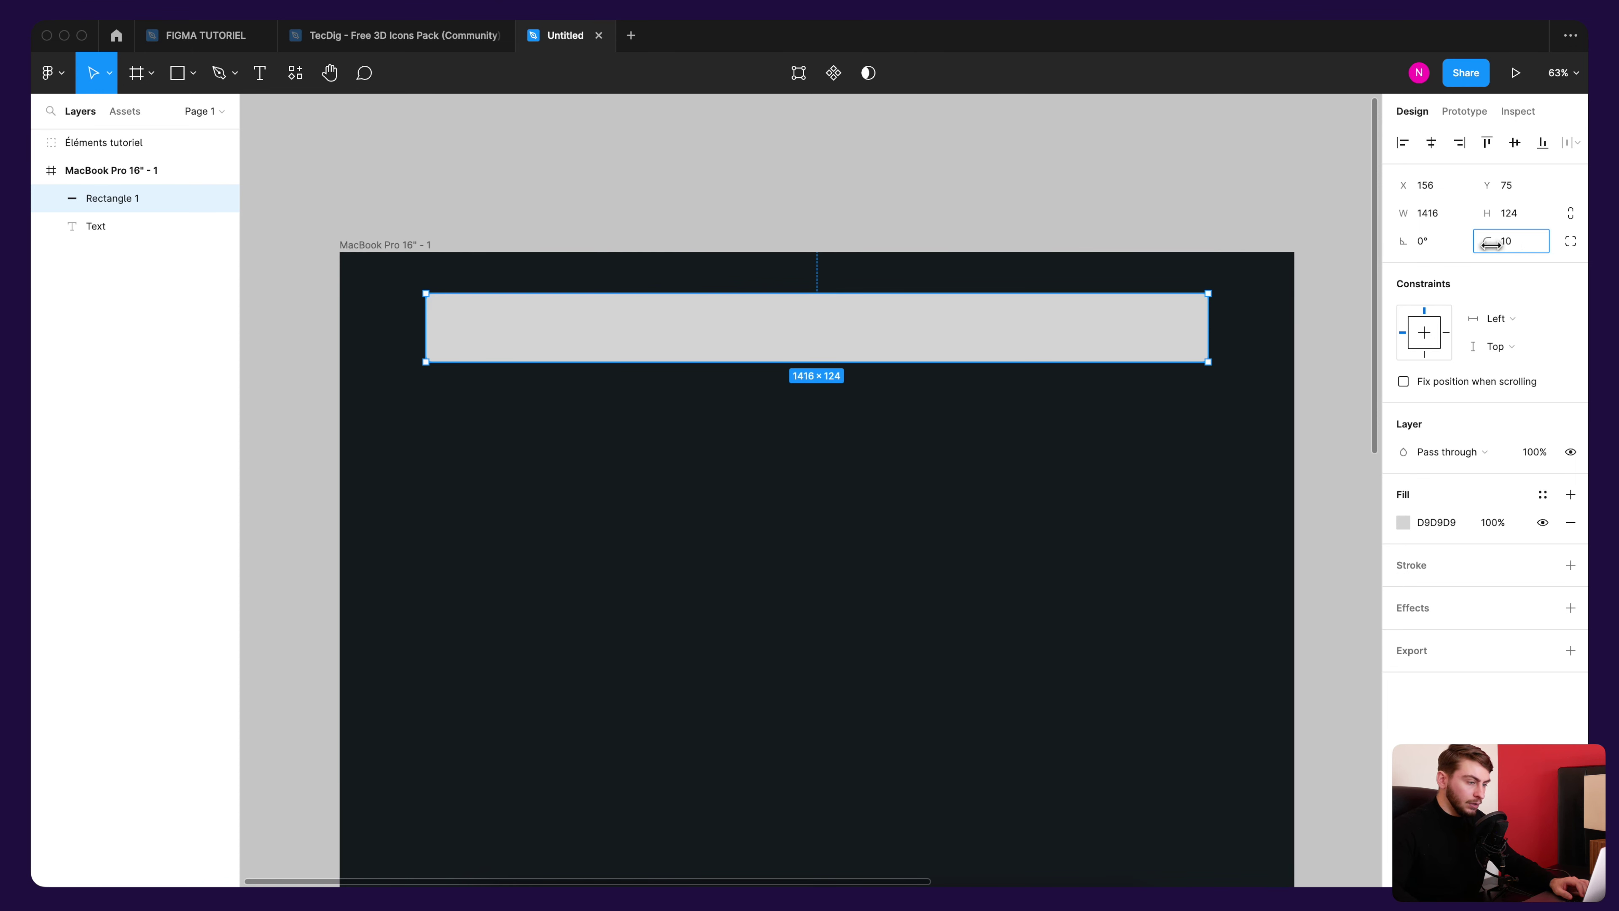
pyautogui.write('0')
pyautogui.moveTo(1146, 223)
pyautogui.mouseDown()
pyautogui.moveTo(1026, 216)
pyautogui.moveTo(1324, 167)
pyautogui.mouseUp()
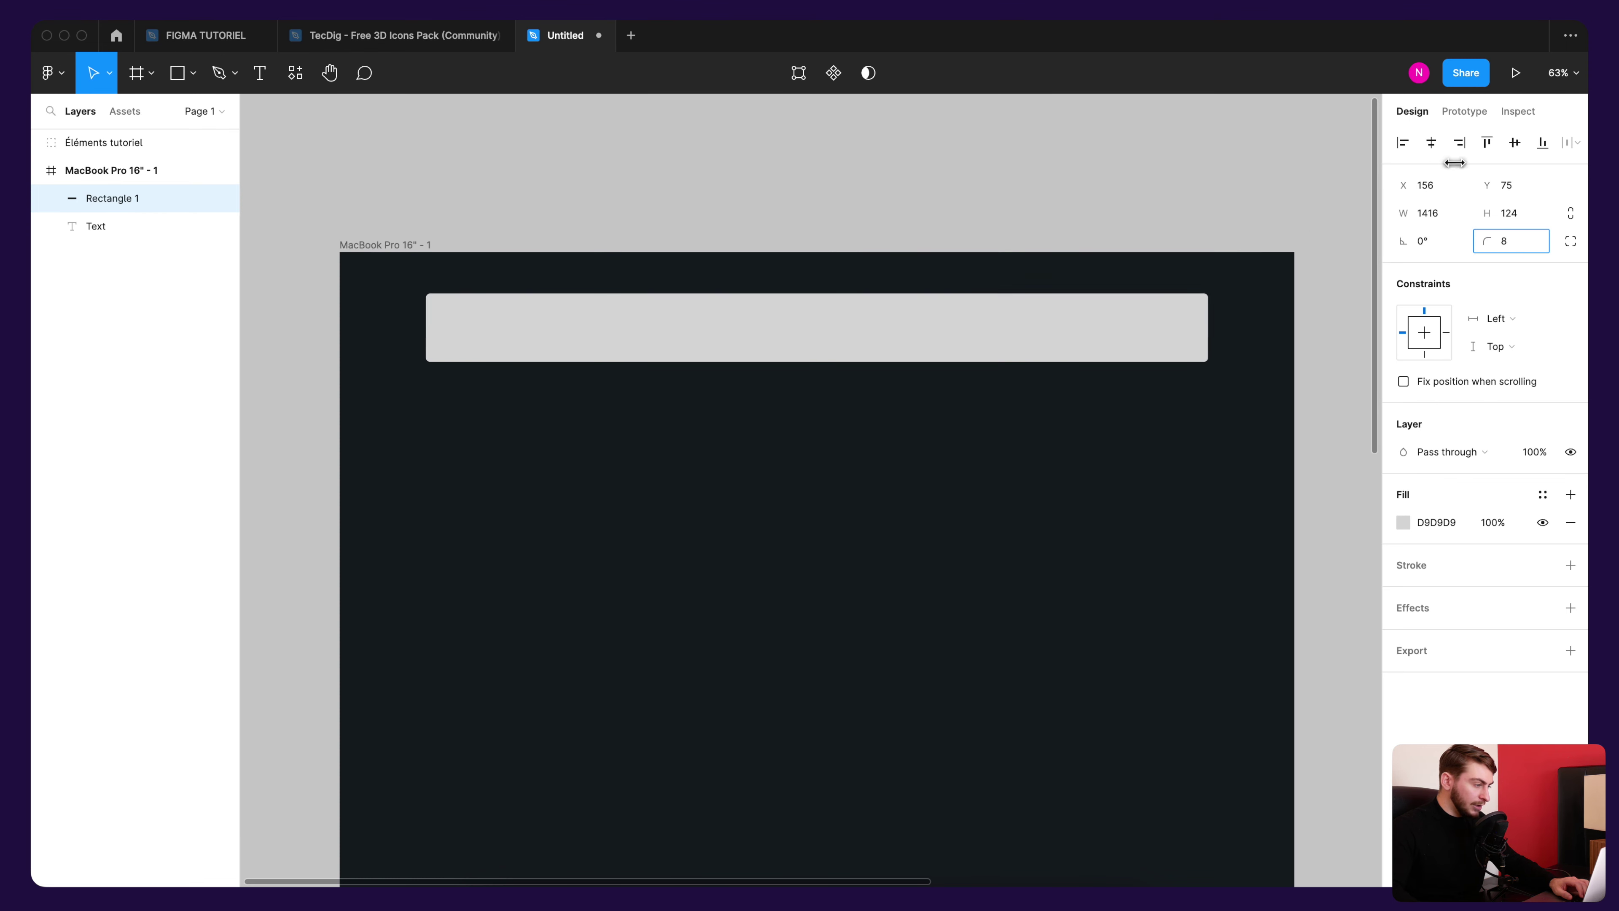
pyautogui.moveTo(1454, 163); pyautogui.dragTo(1523, 257)
pyautogui.click(1503, 243)
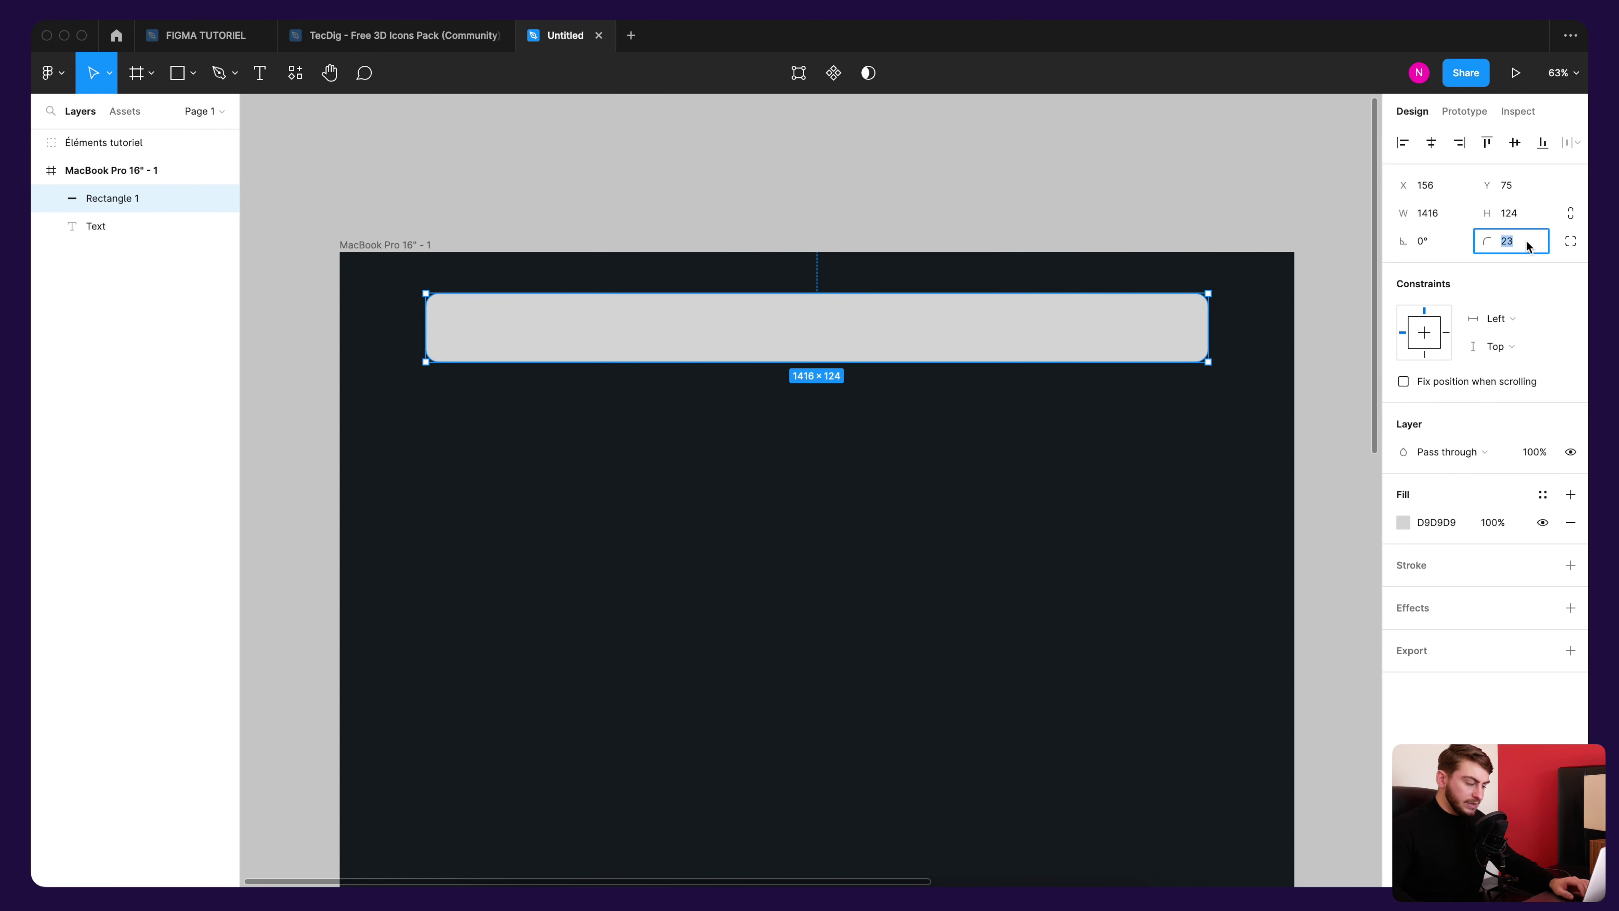
pyautogui.write('16')
pyautogui.press('Return')
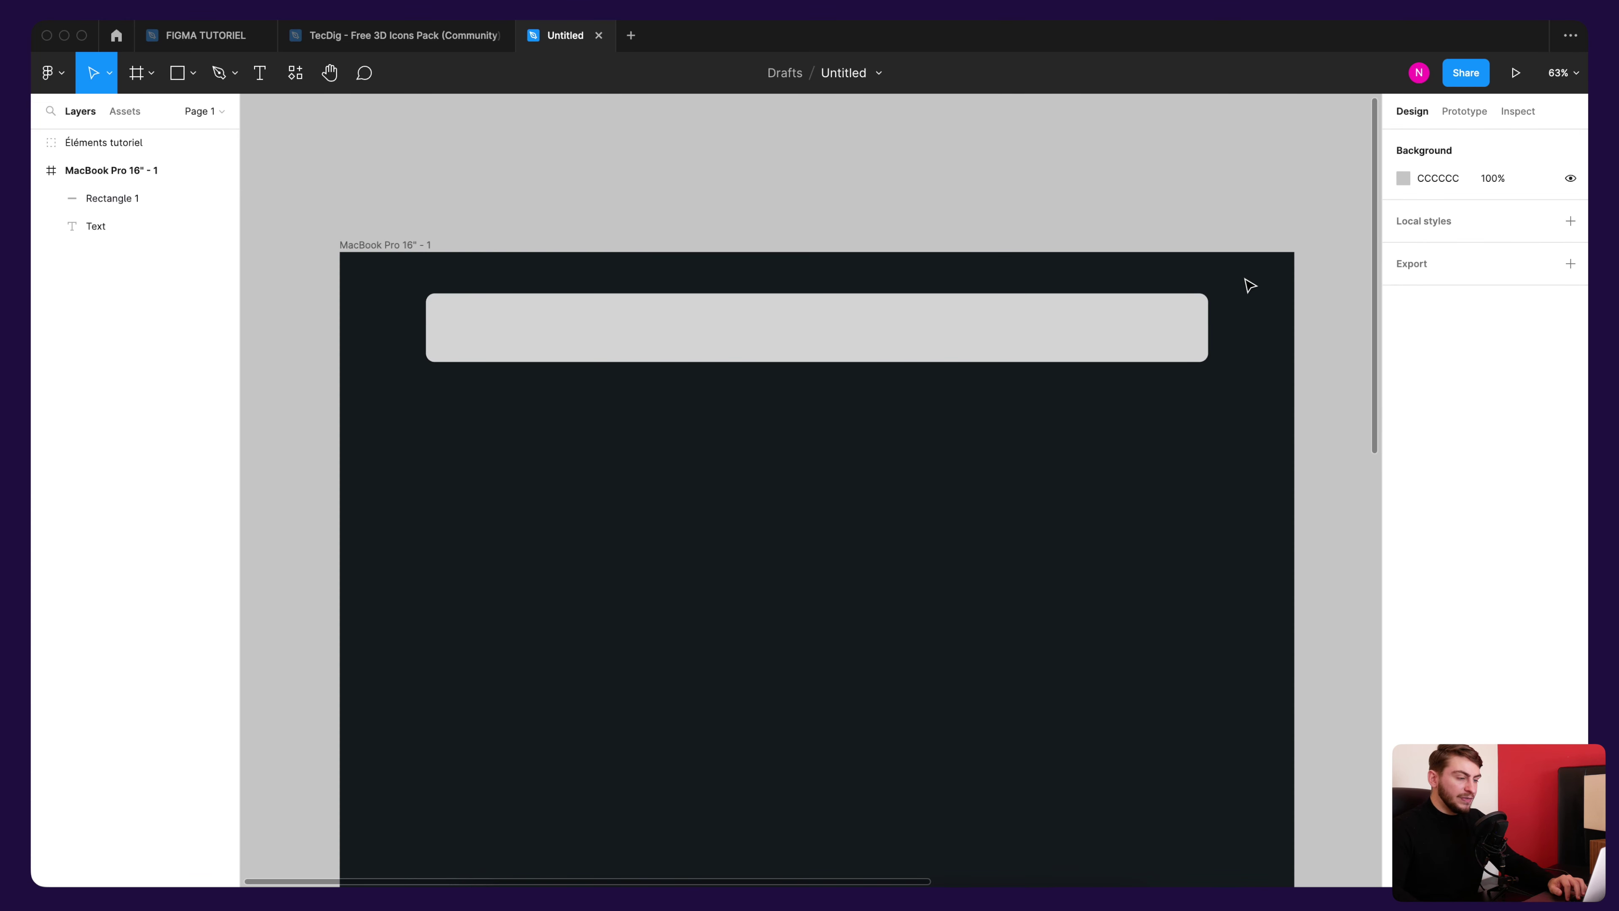
# Step: Switch the bar to independent corners and set the top-left radius to 16
pyautogui.click(1193, 329)
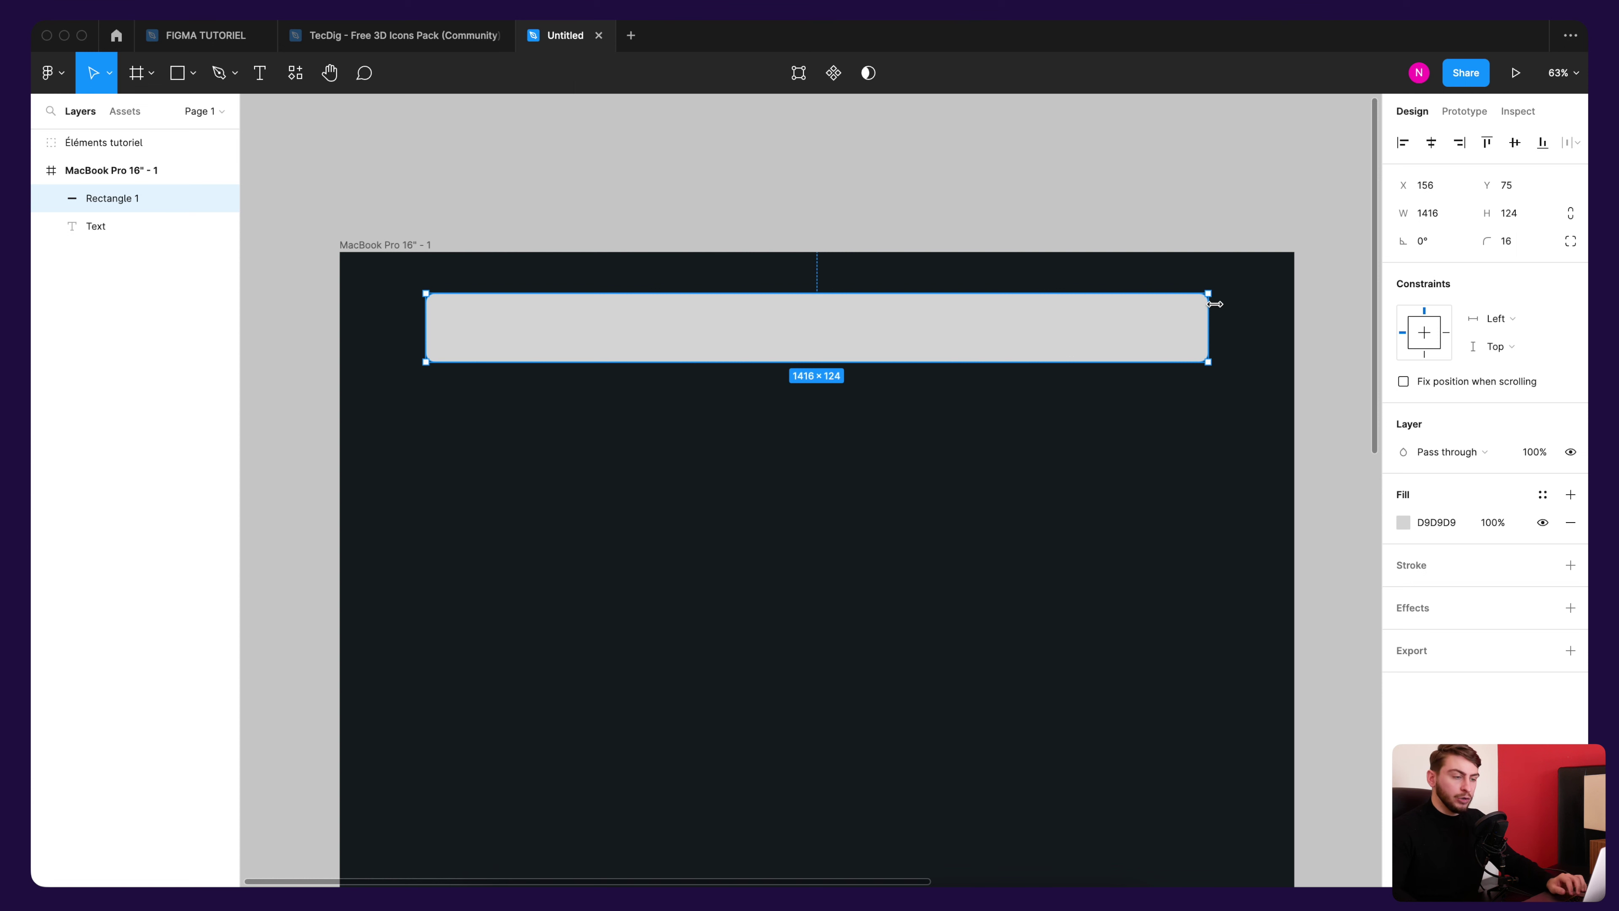
pyautogui.click(1572, 243)
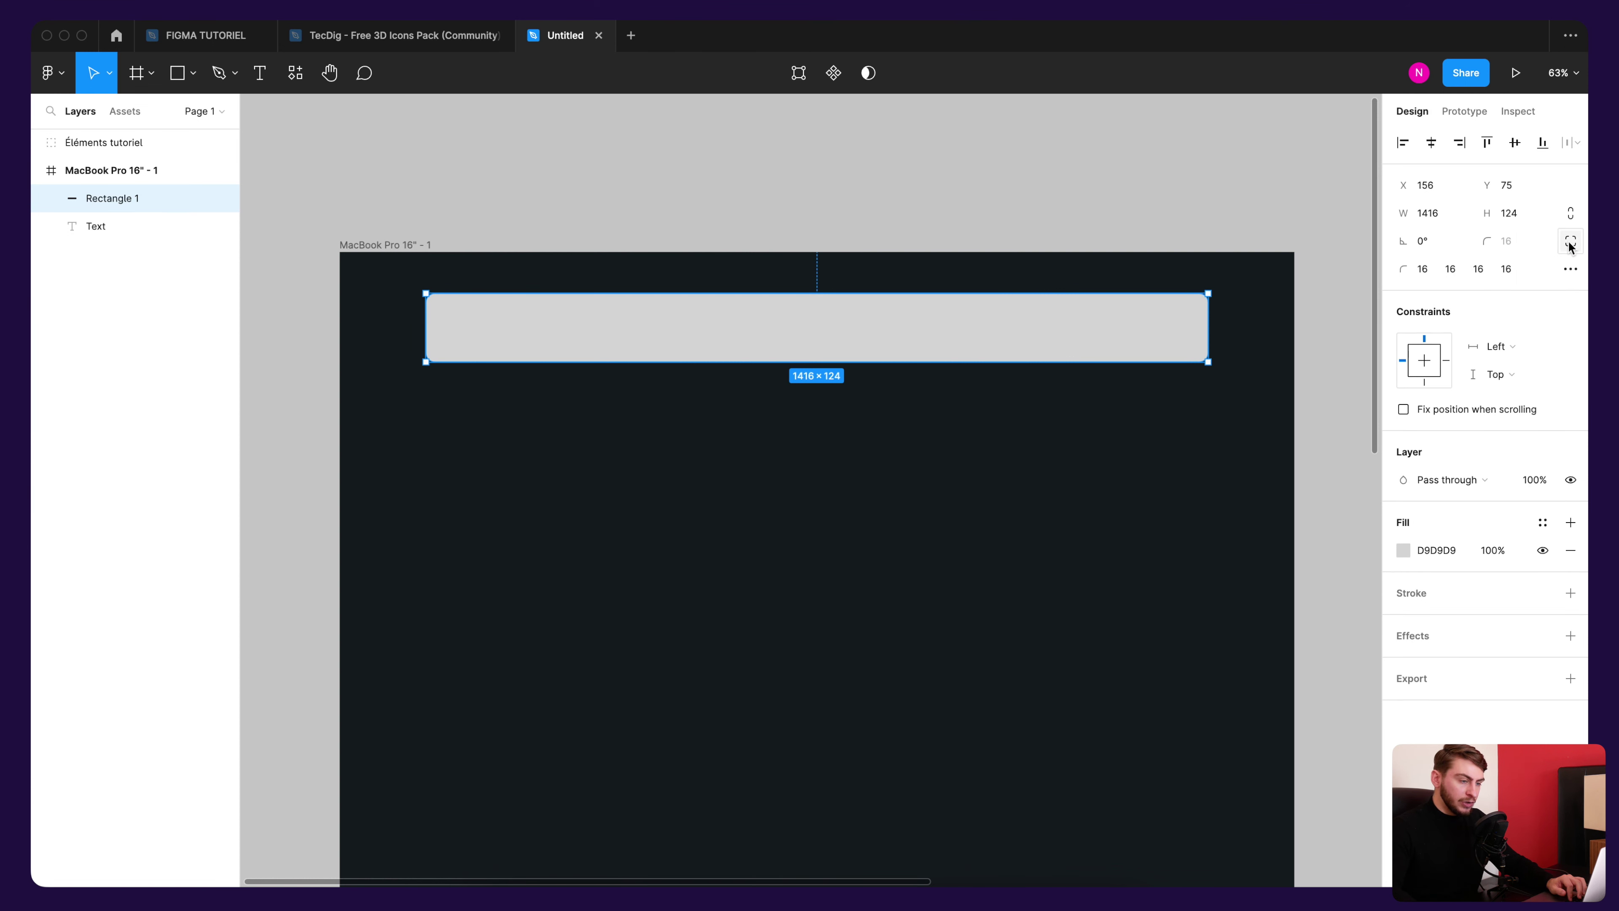
pyautogui.click(1423, 270)
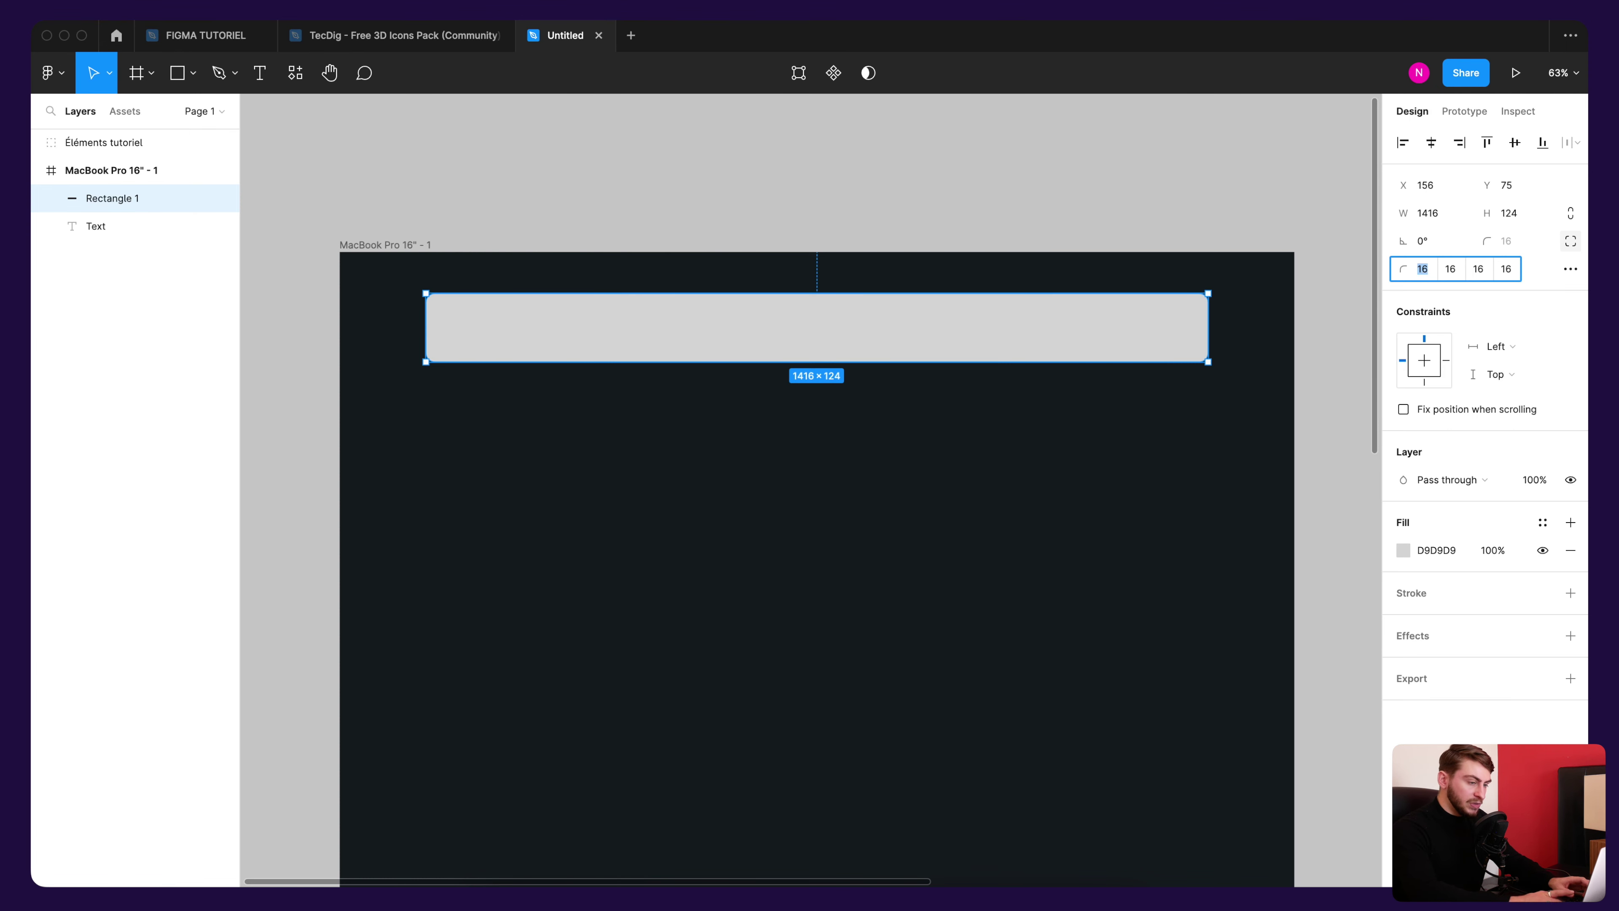
pyautogui.write('0')
pyautogui.click(676, 241)
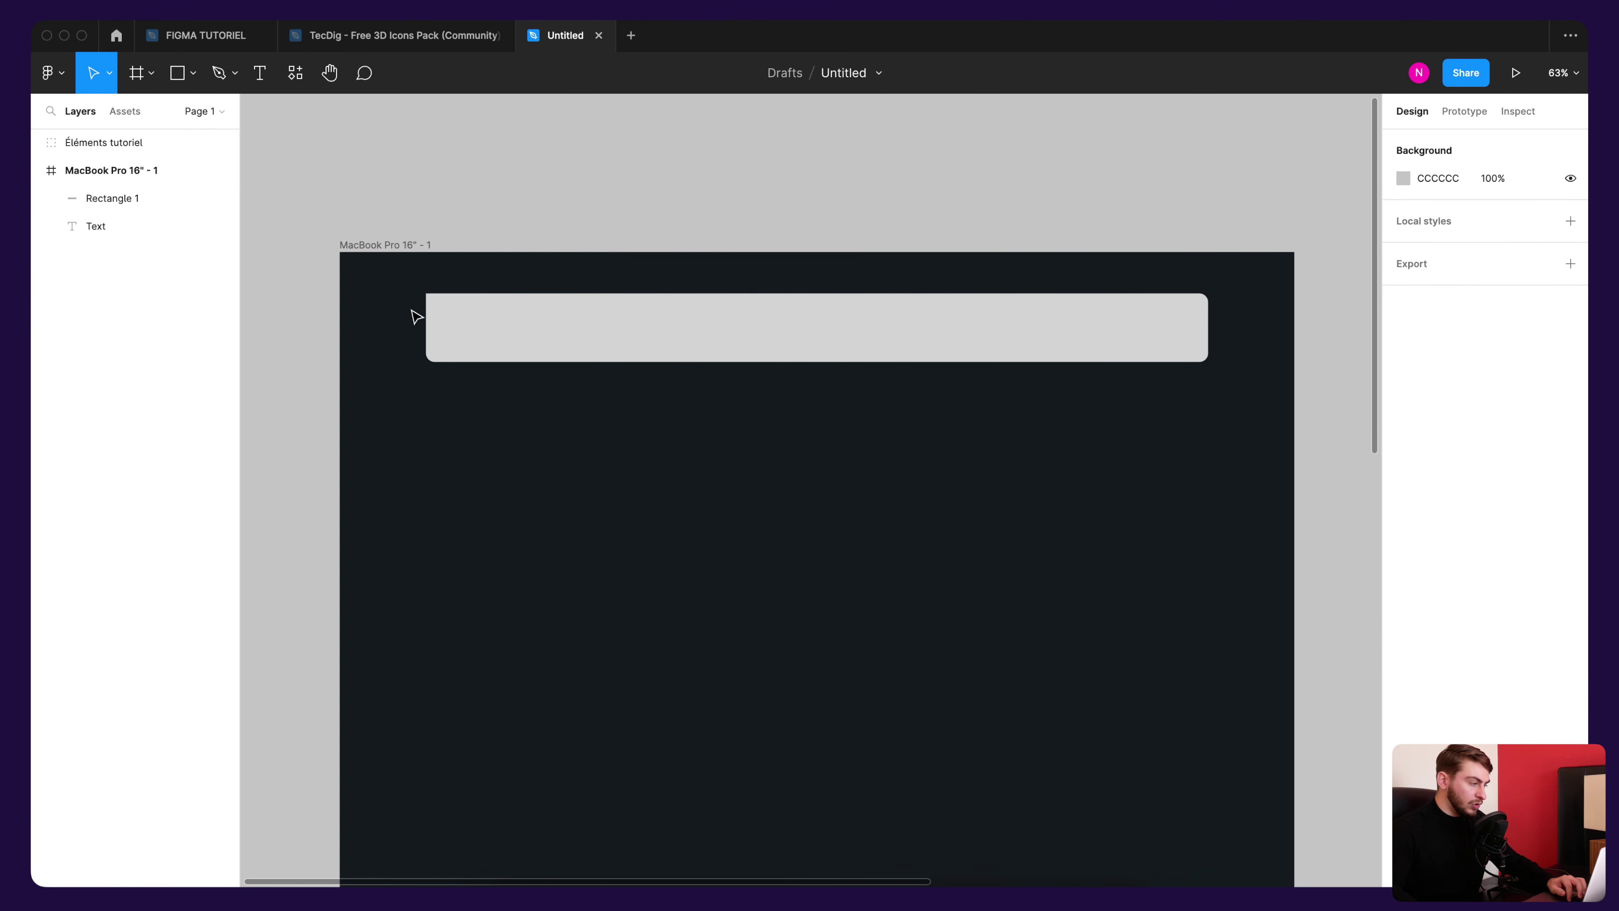
pyautogui.scroll(5, 421, 312)
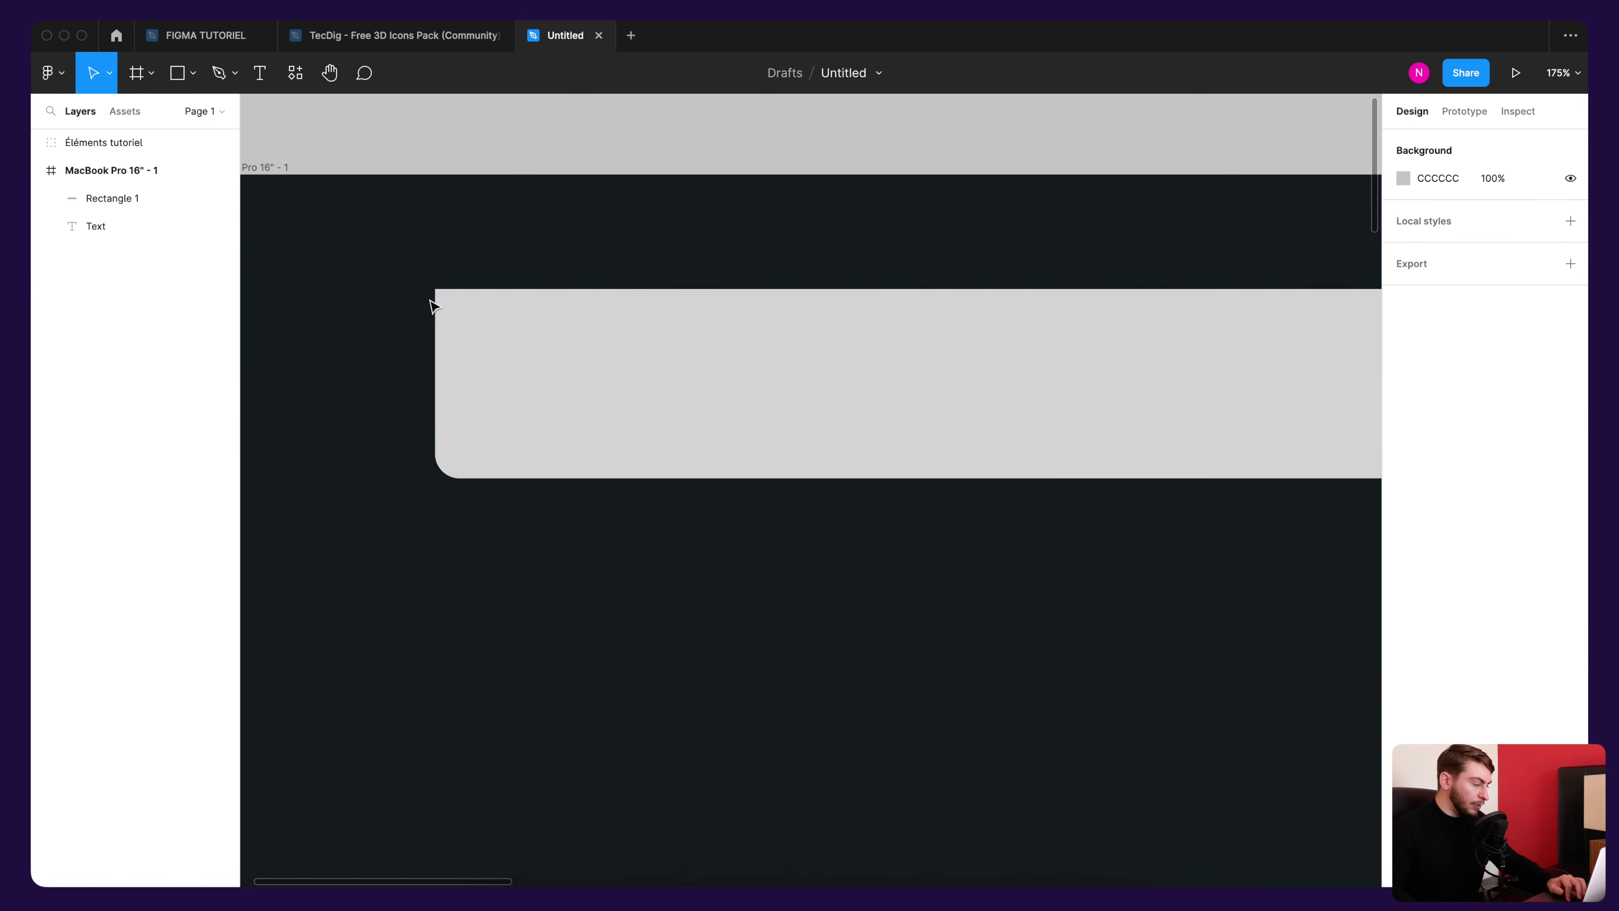
pyautogui.scroll(-2, 433, 306)
pyautogui.click(553, 319)
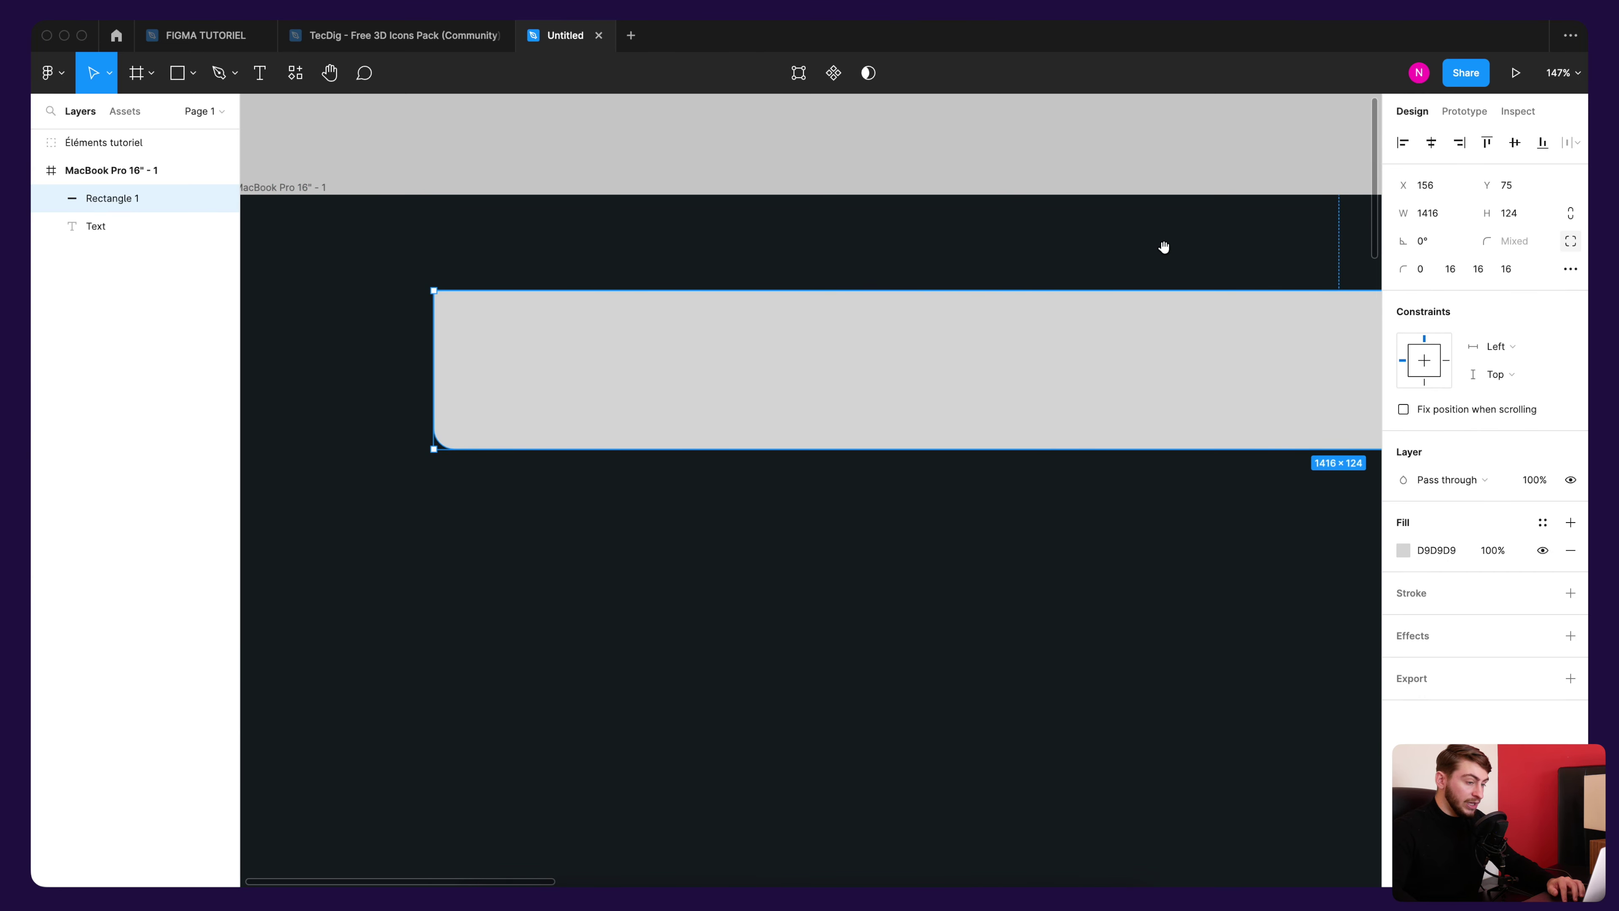
pyautogui.click(1420, 269)
pyautogui.write('16')
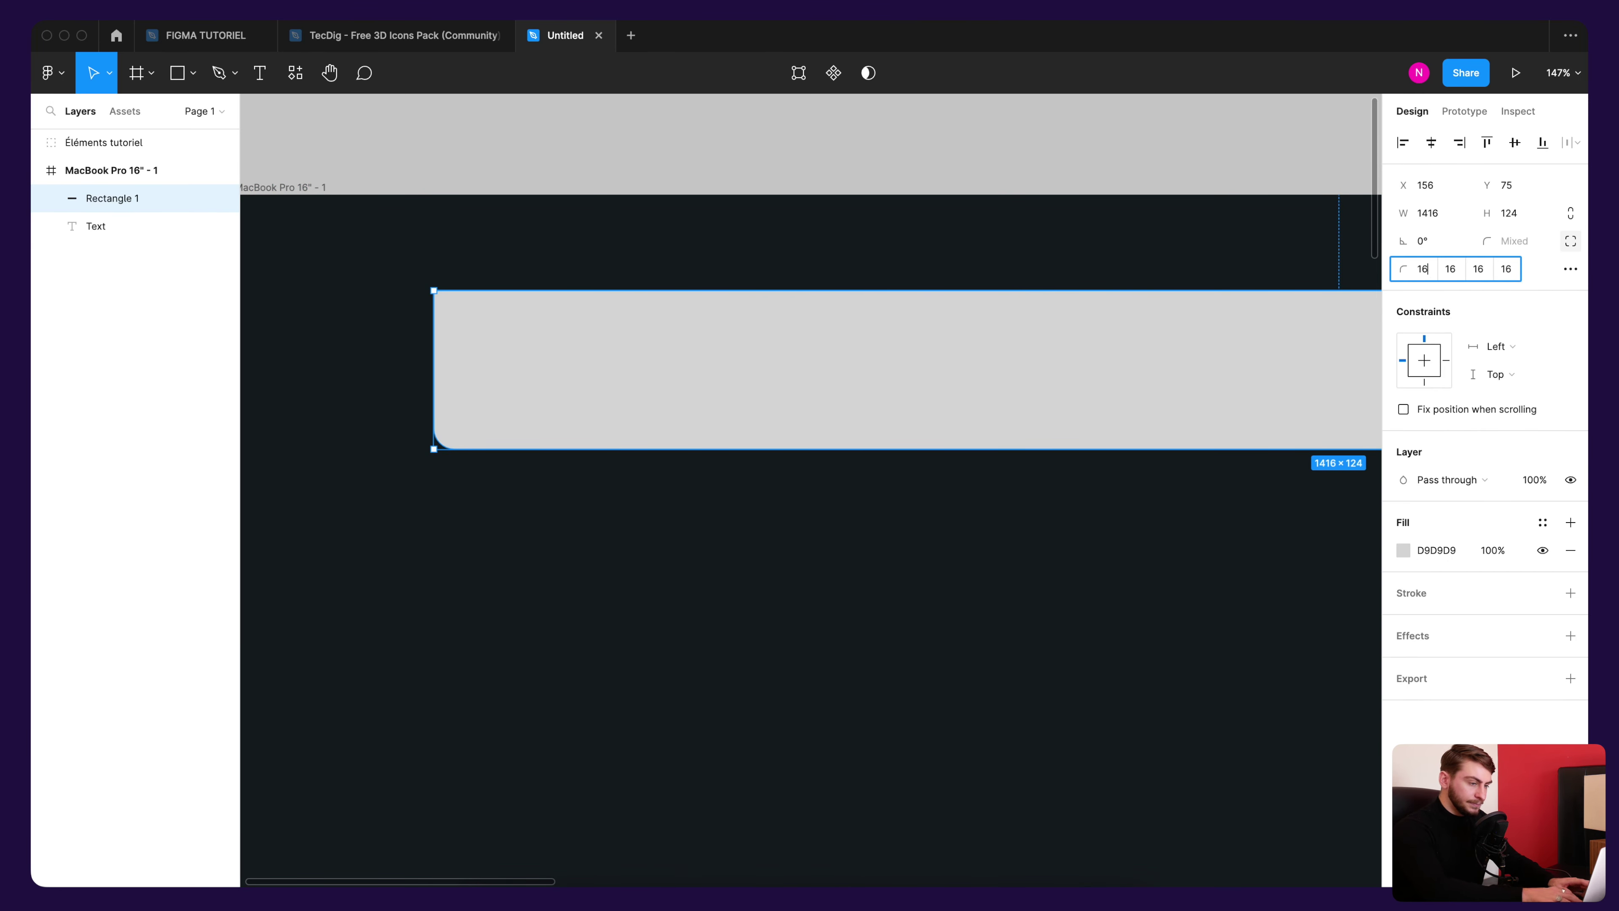
pyautogui.press('Return')
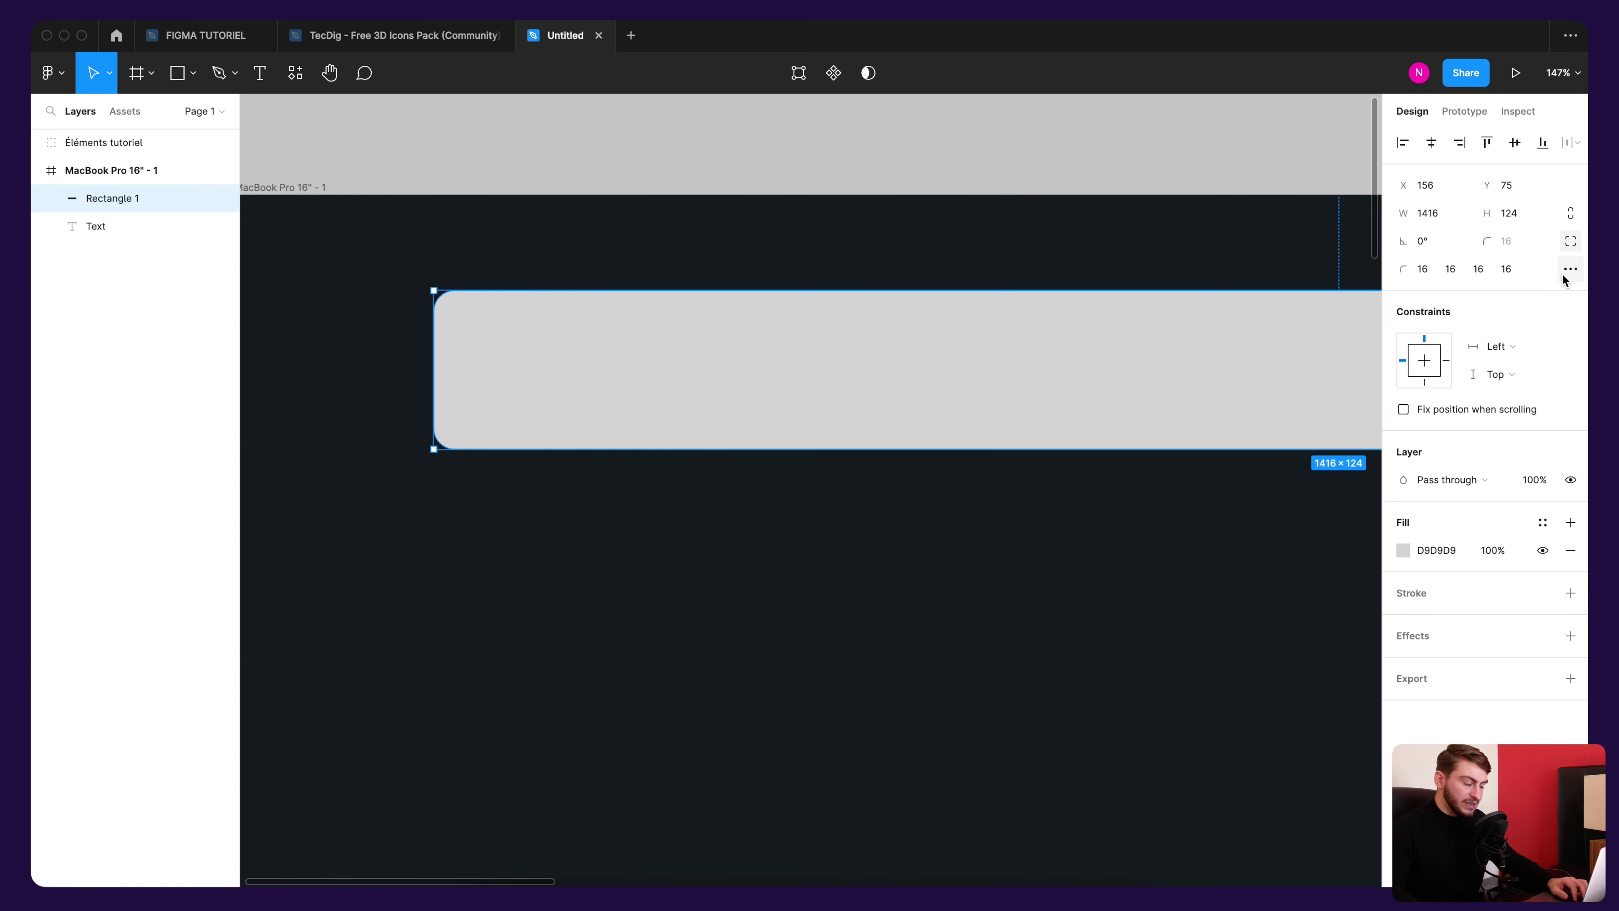
# Step: Raise the header bar's corner smoothing to about 62%
pyautogui.click(1570, 271)
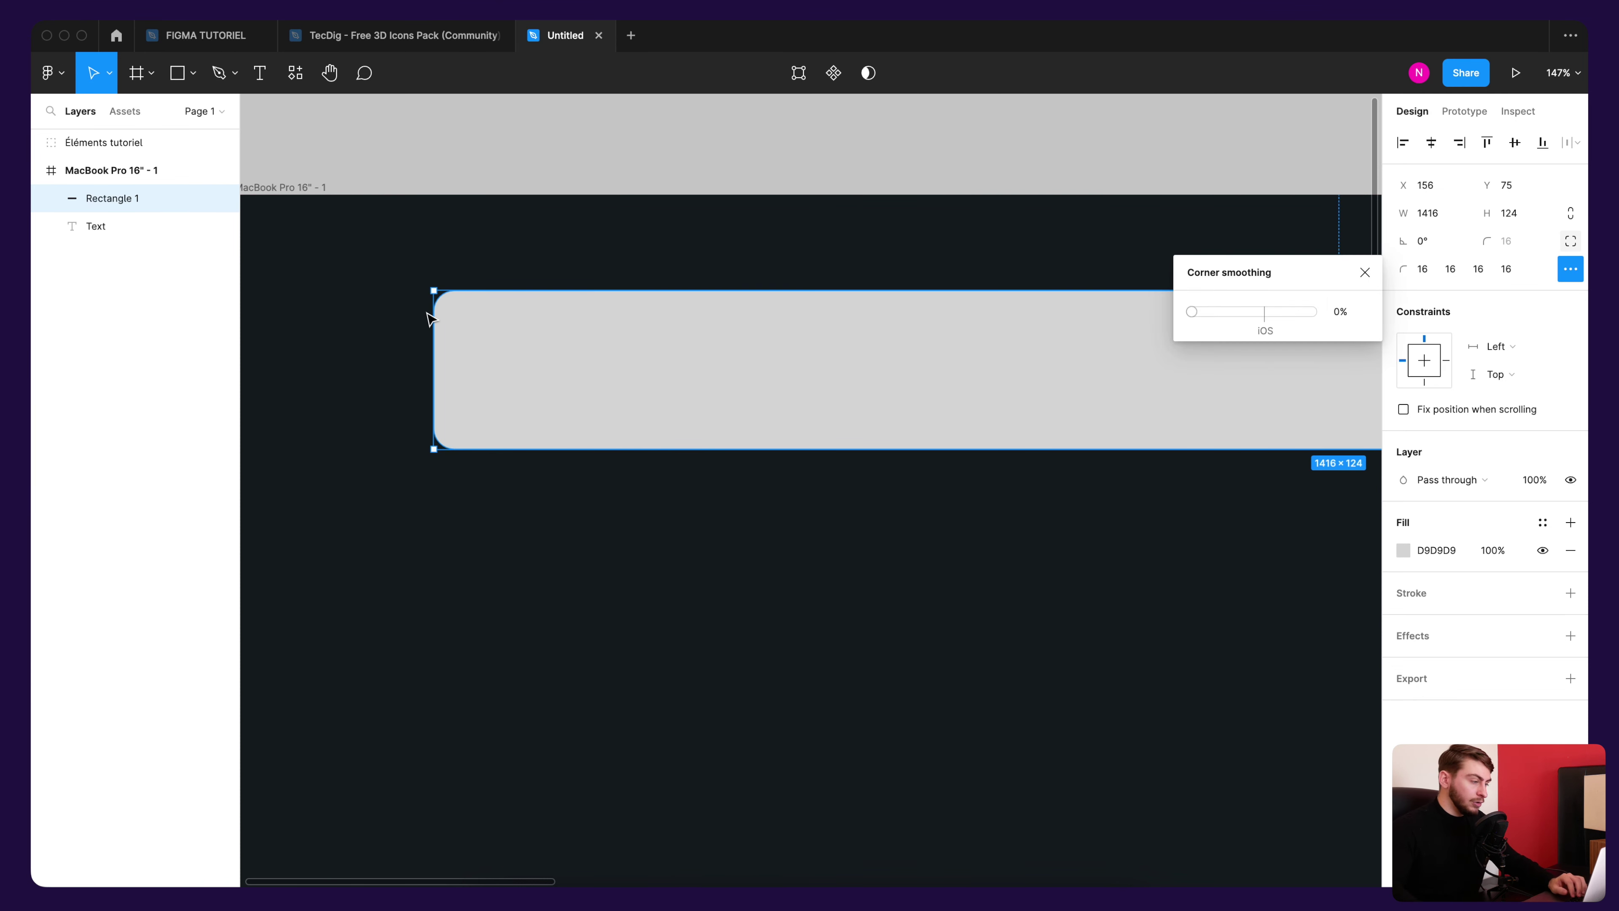
pyautogui.moveTo(1194, 309)
pyautogui.mouseDown()
pyautogui.moveTo(1266, 317)
pyautogui.moveTo(1157, 311)
pyautogui.mouseUp()
pyautogui.scroll(3, 347, 267)
pyautogui.scroll(5, 448, 309)
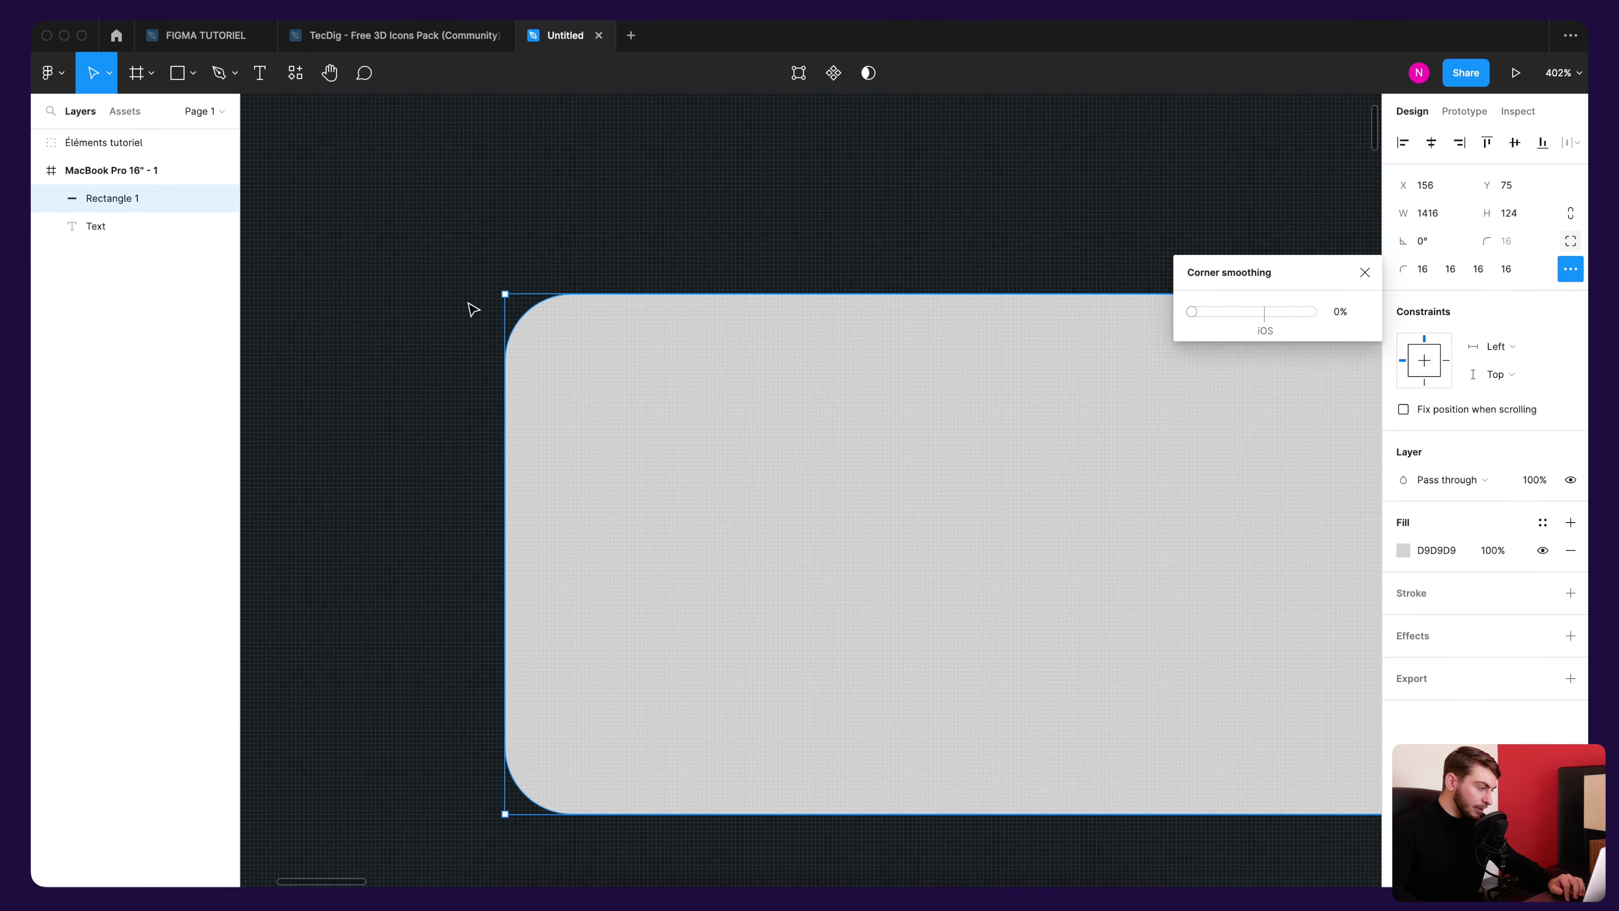
pyautogui.scroll(5, 470, 308)
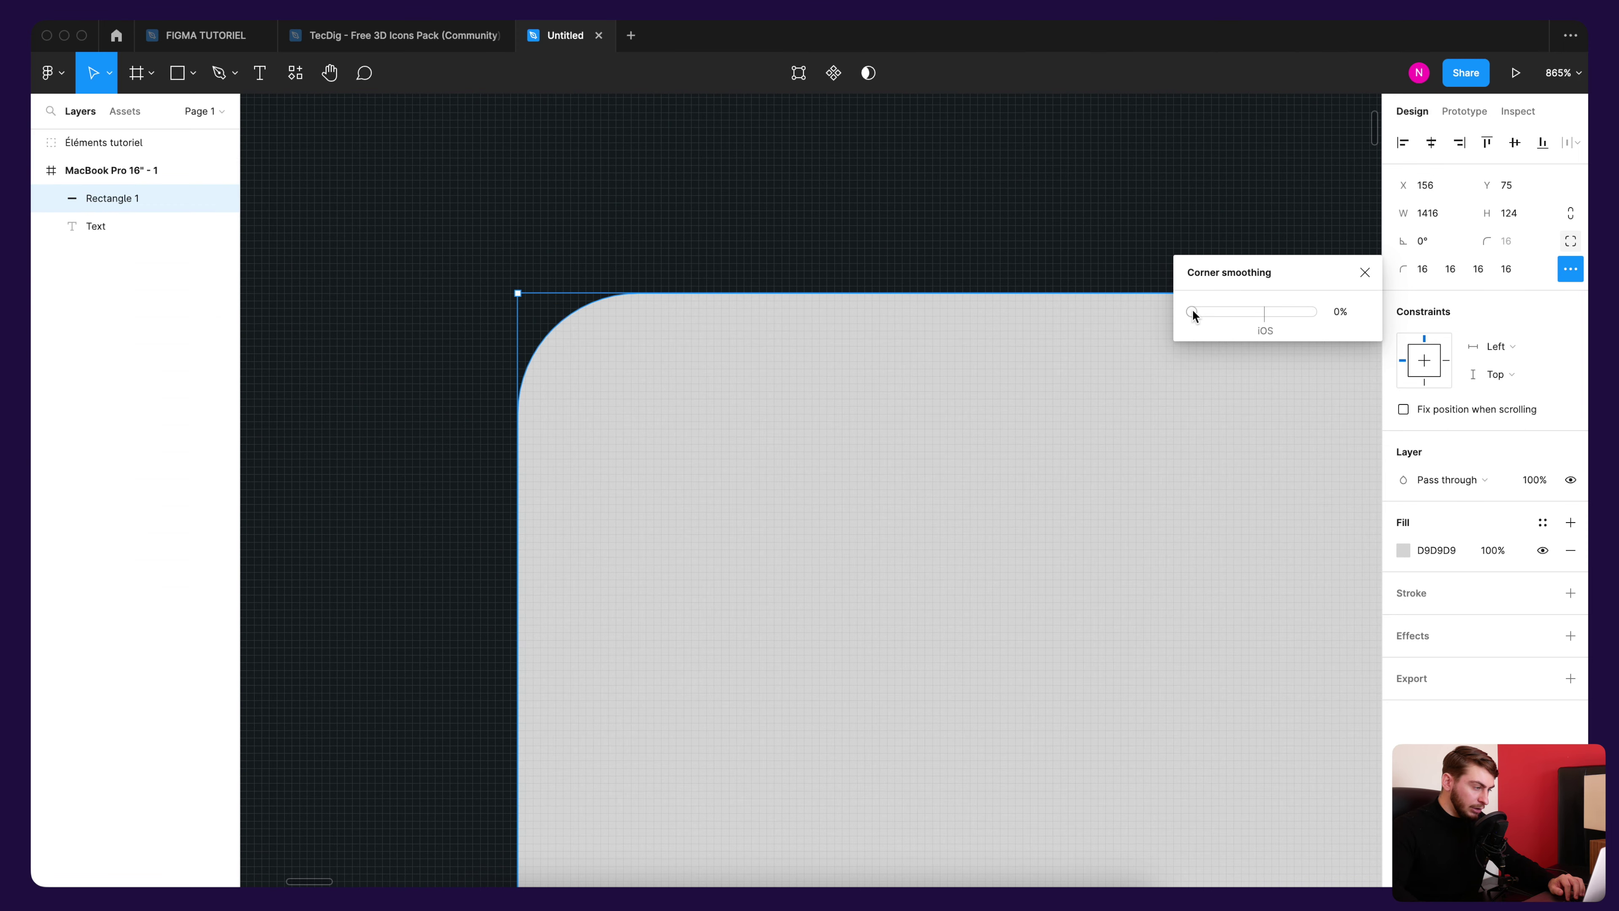
pyautogui.moveTo(1193, 315)
pyautogui.mouseDown()
pyautogui.moveTo(1323, 311)
pyautogui.moveTo(1189, 311)
pyautogui.mouseUp()
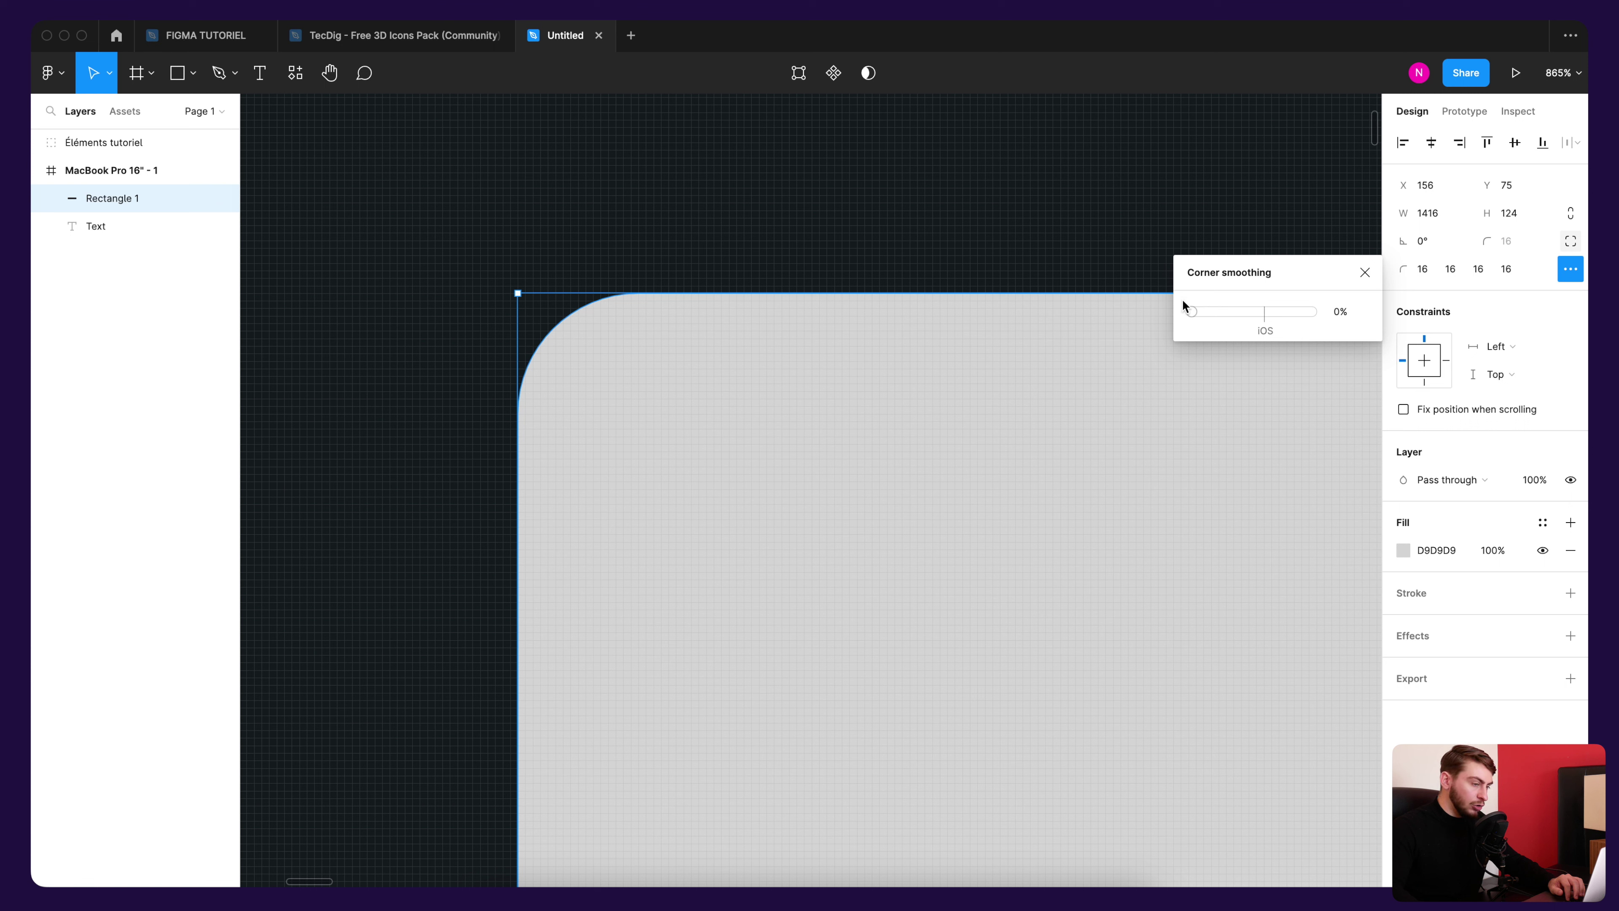
pyautogui.moveTo(1196, 314); pyautogui.dragTo(1254, 315)
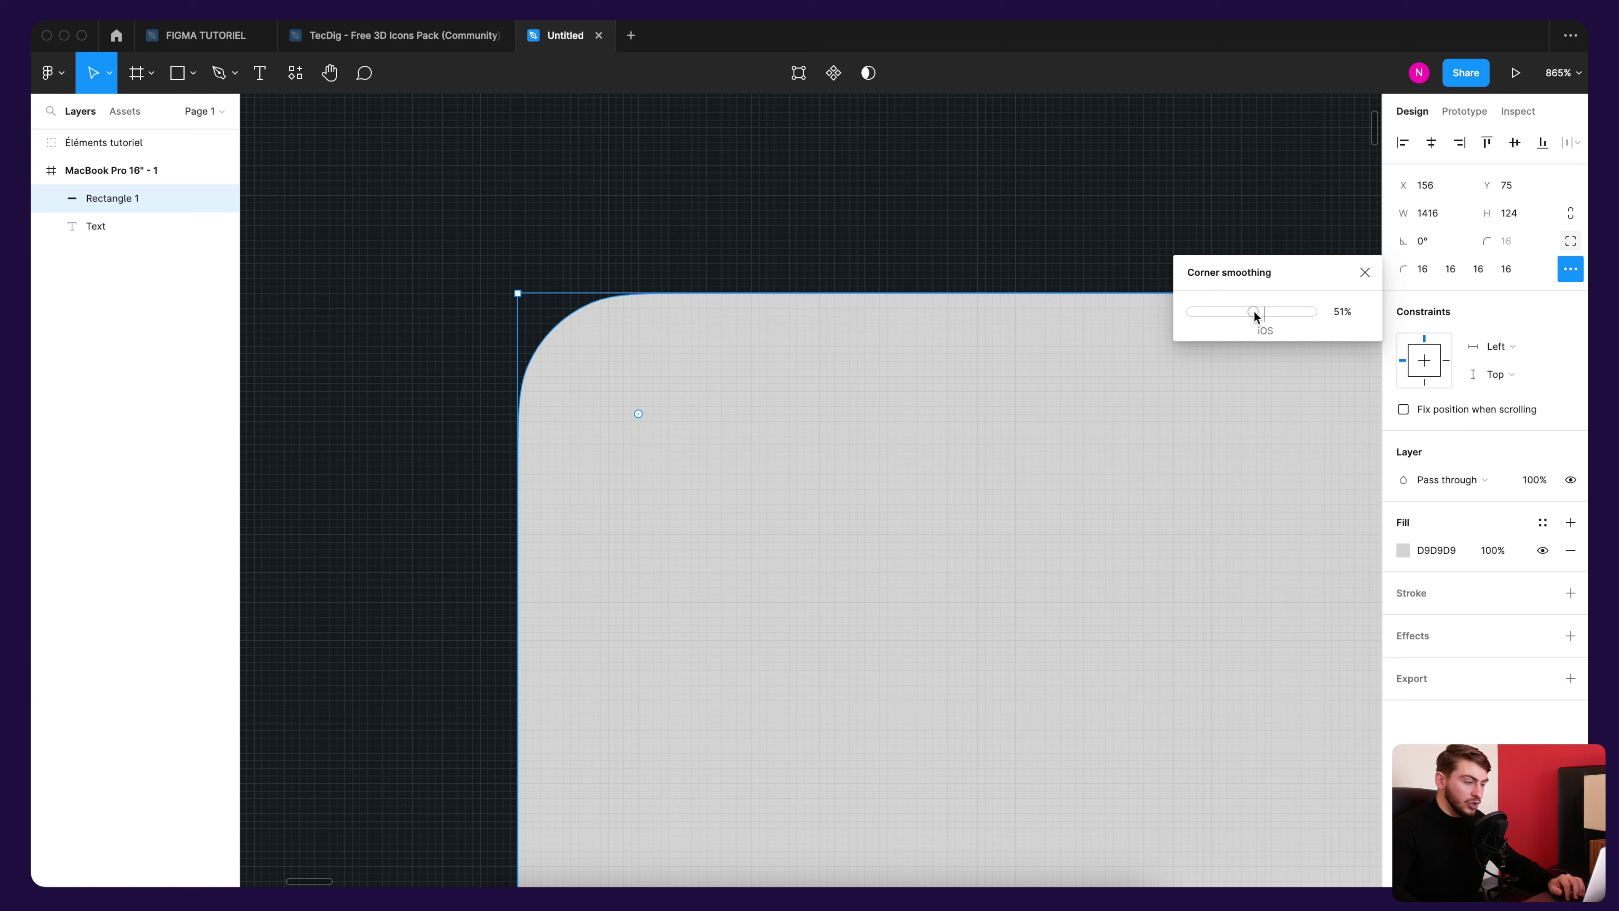
pyautogui.moveTo(1254, 310); pyautogui.dragTo(1263, 298)
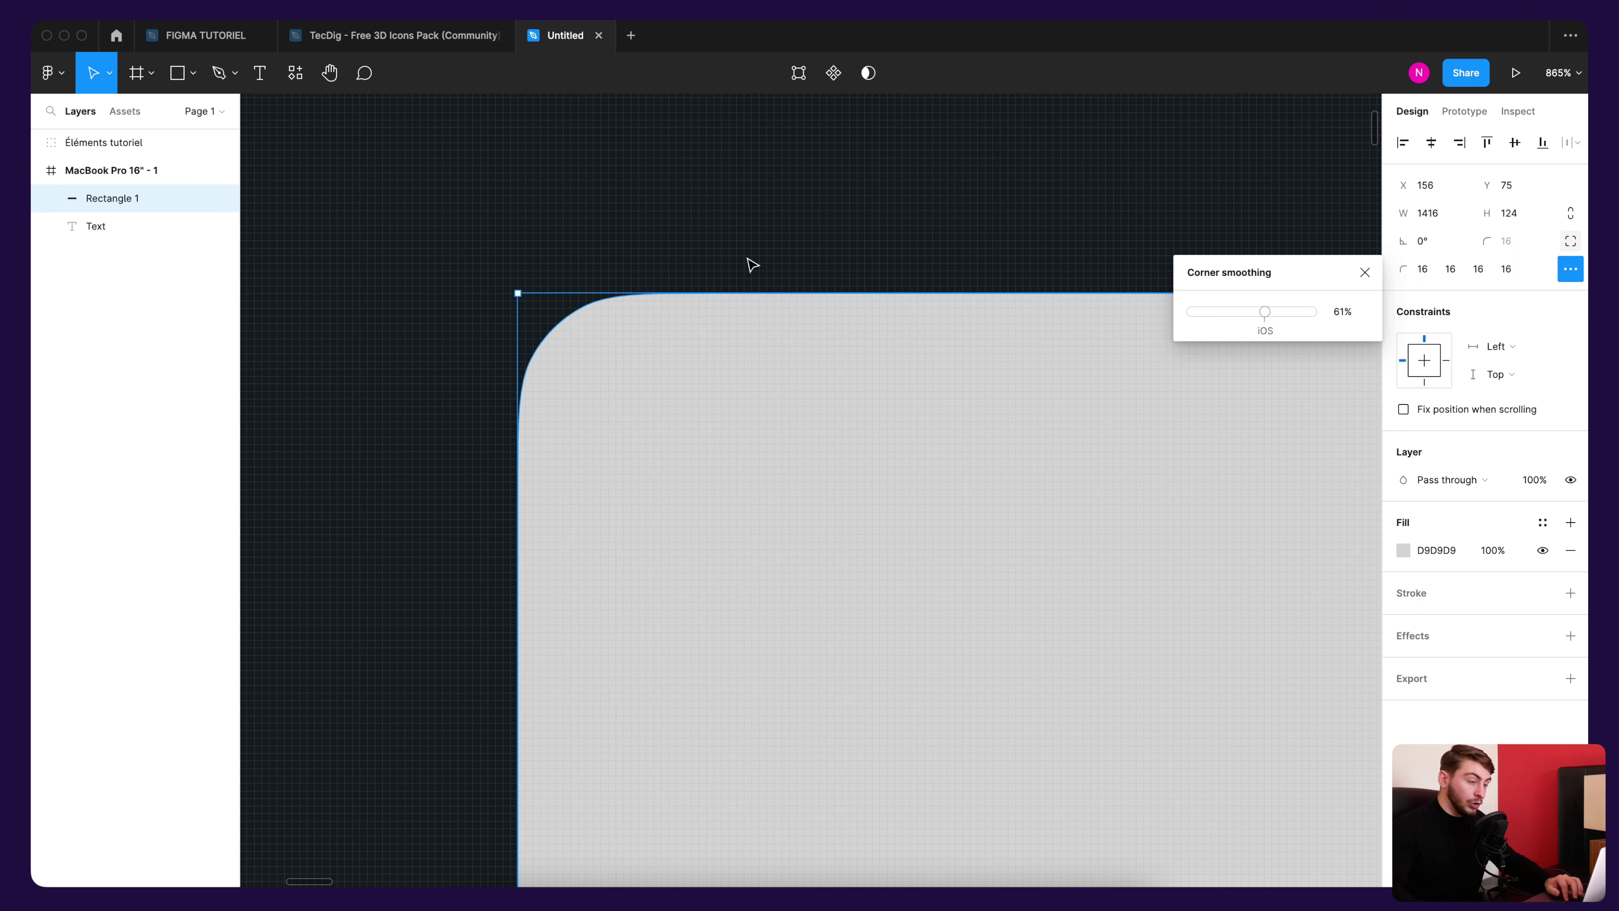
pyautogui.moveTo(1265, 312); pyautogui.dragTo(1267, 317)
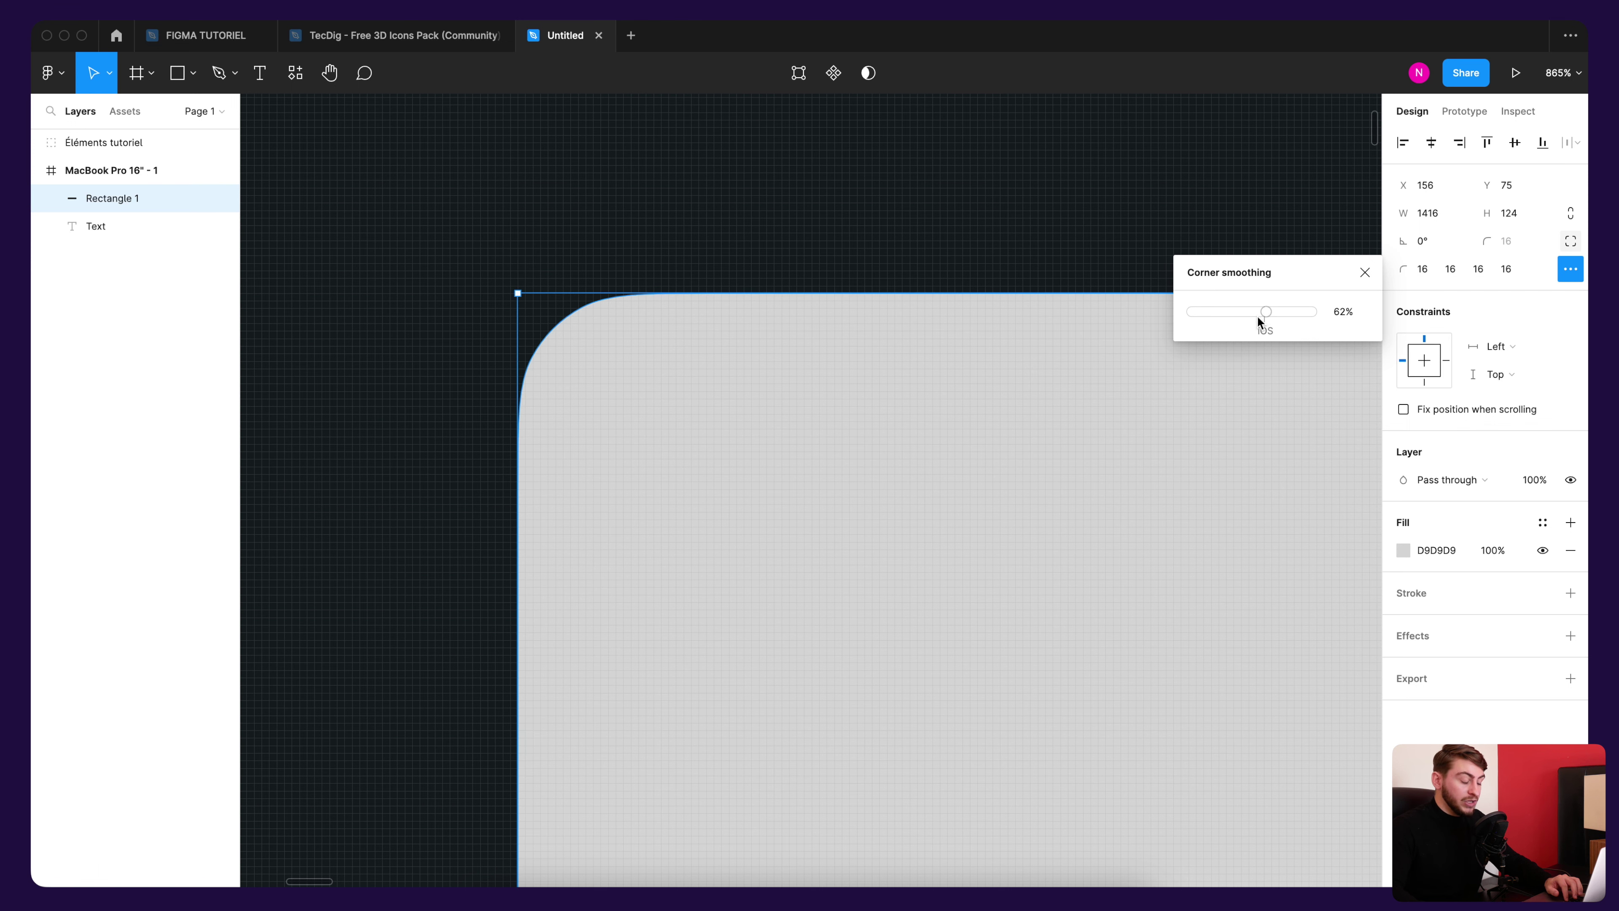
# Step: Close the corner smoothing popup, deselect the bar and zoom out
pyautogui.scroll(-3, 998, 294)
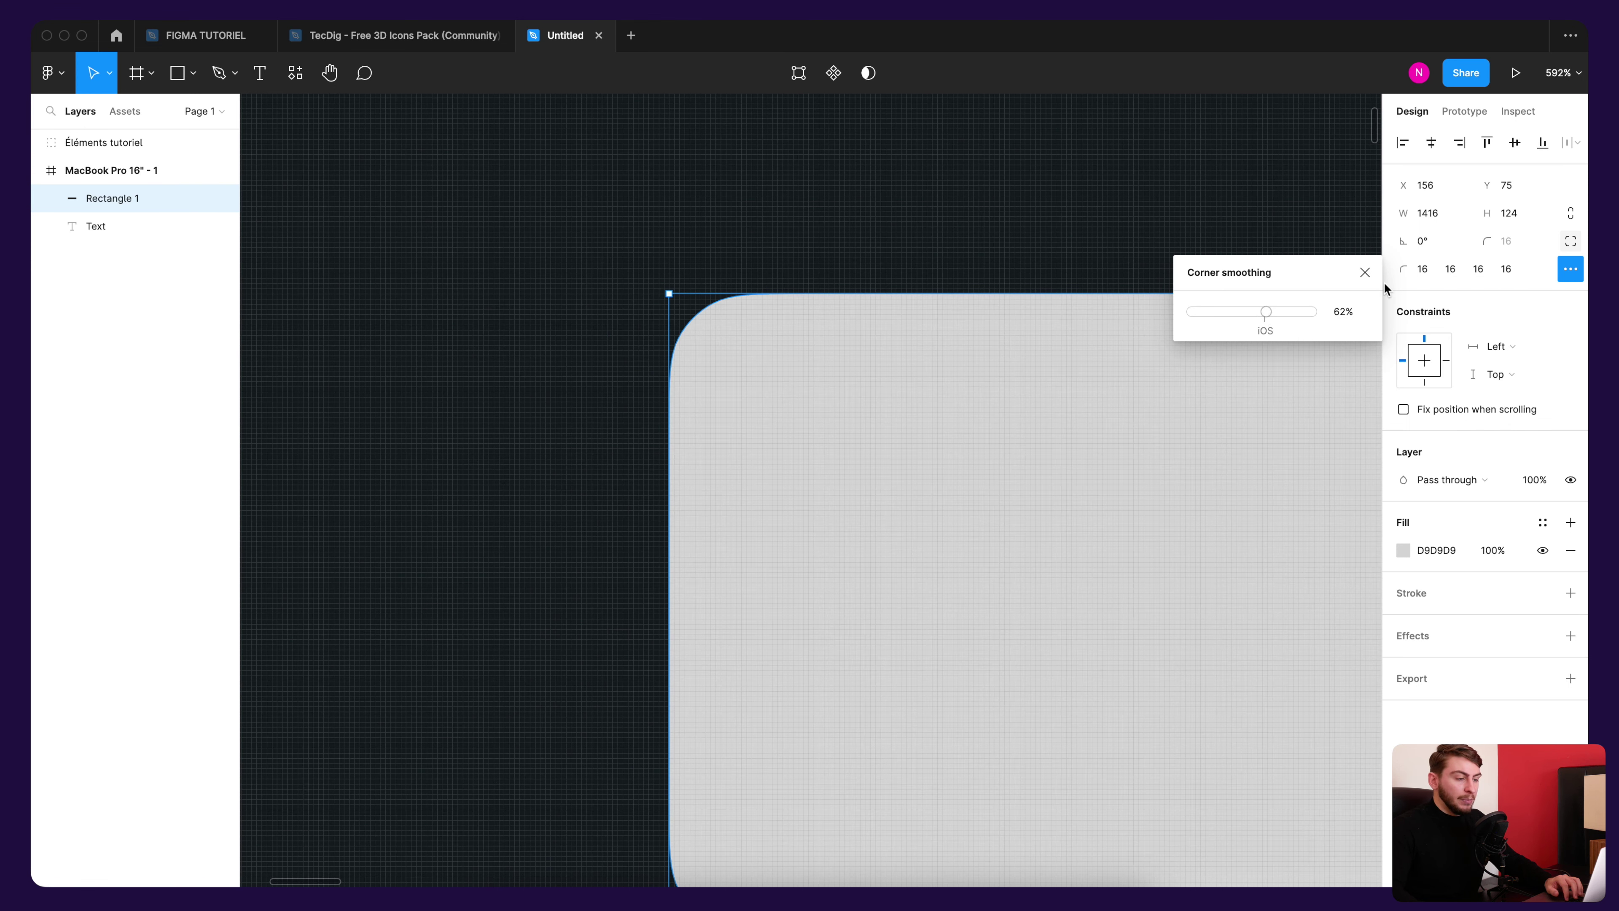
pyautogui.click(1365, 273)
pyautogui.click(1169, 245)
pyautogui.scroll(-2, 1154, 245)
pyautogui.scroll(-2, 1150, 245)
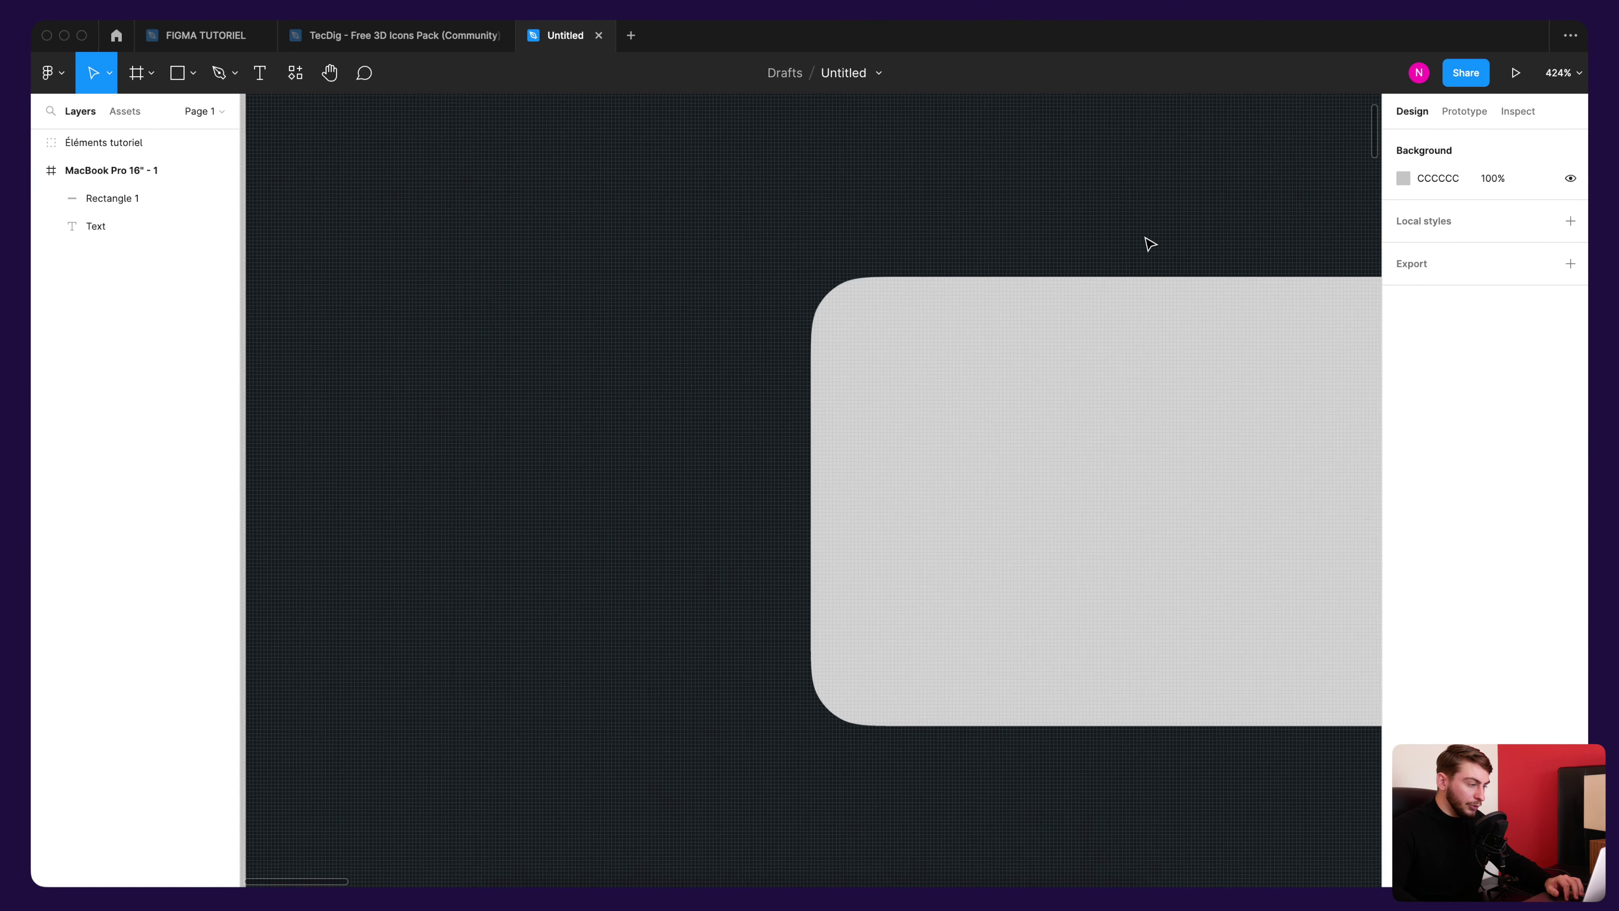
pyautogui.scroll(-4, 1116, 223)
pyautogui.scroll(-5, 825, 217)
pyautogui.scroll(-2, 824, 217)
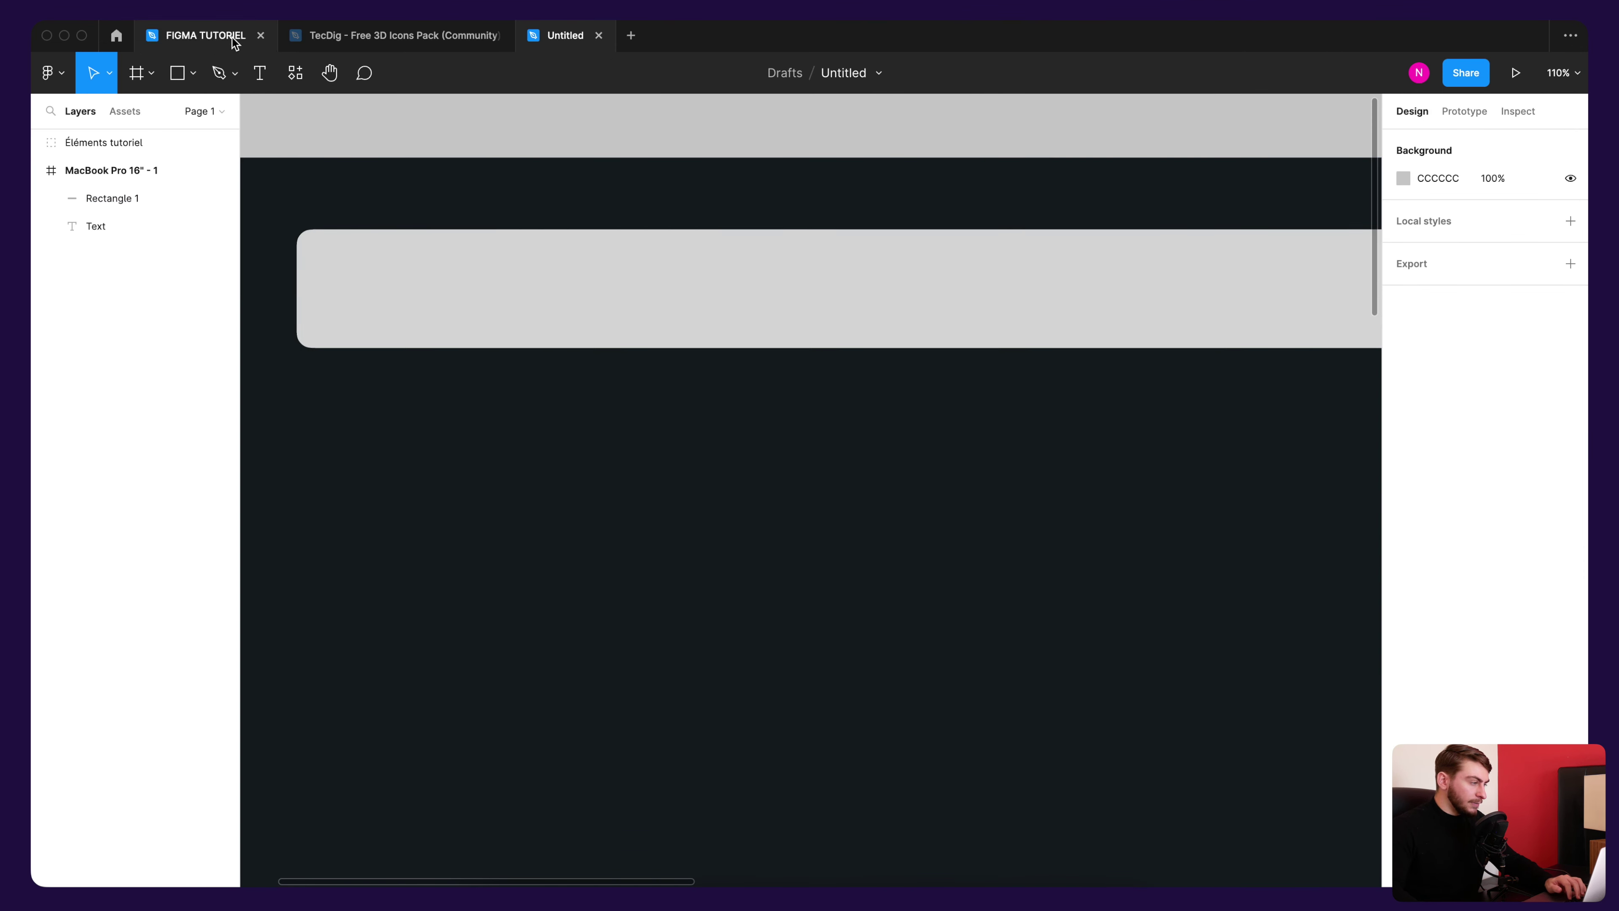
# Step: Set the header bar's fill to white FFFFFF at 12% opacity
pyautogui.click(1014, 260)
pyautogui.scroll(-3, 1197, 184)
pyautogui.hscroll(4, 1058, 254)
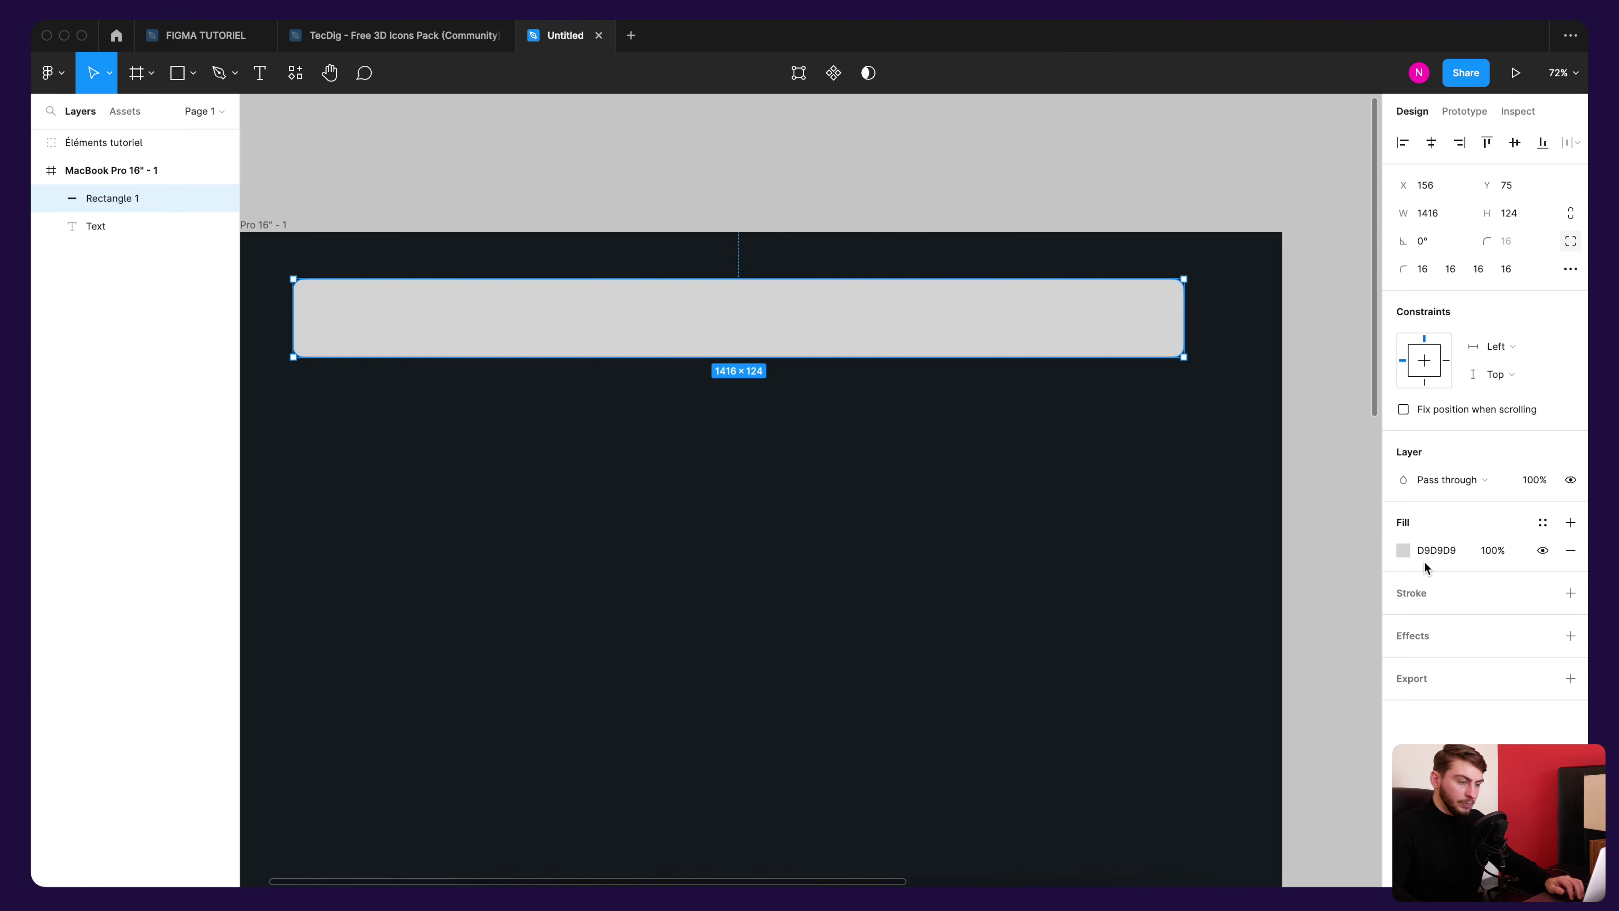
pyautogui.click(1402, 551)
pyautogui.moveTo(1322, 547); pyautogui.dragTo(1077, 358)
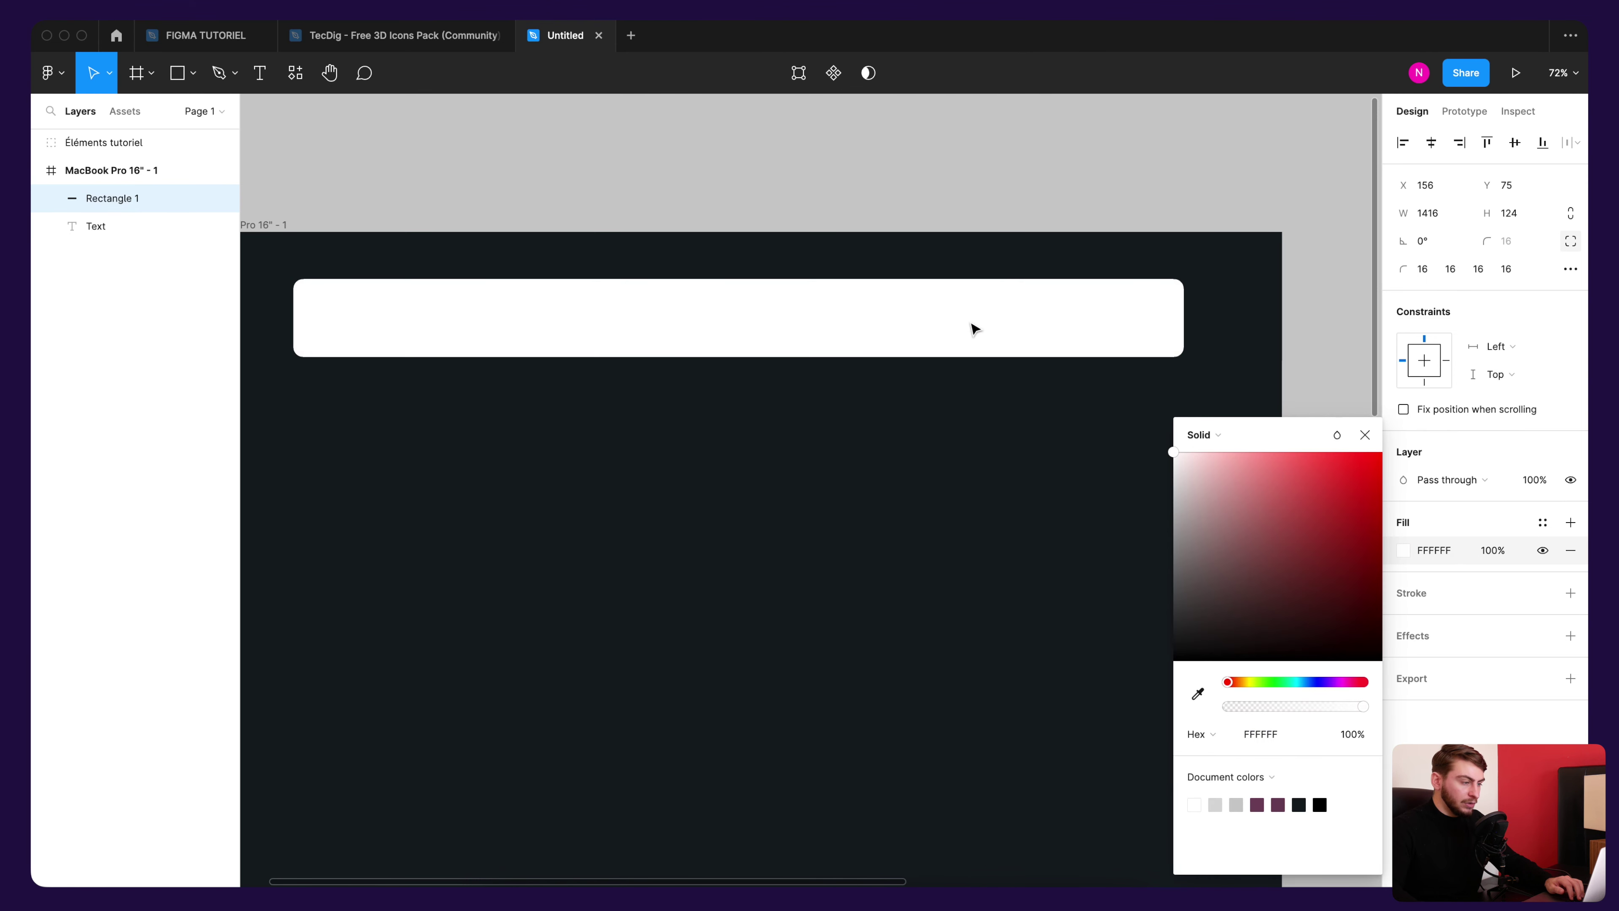
pyautogui.click(1365, 435)
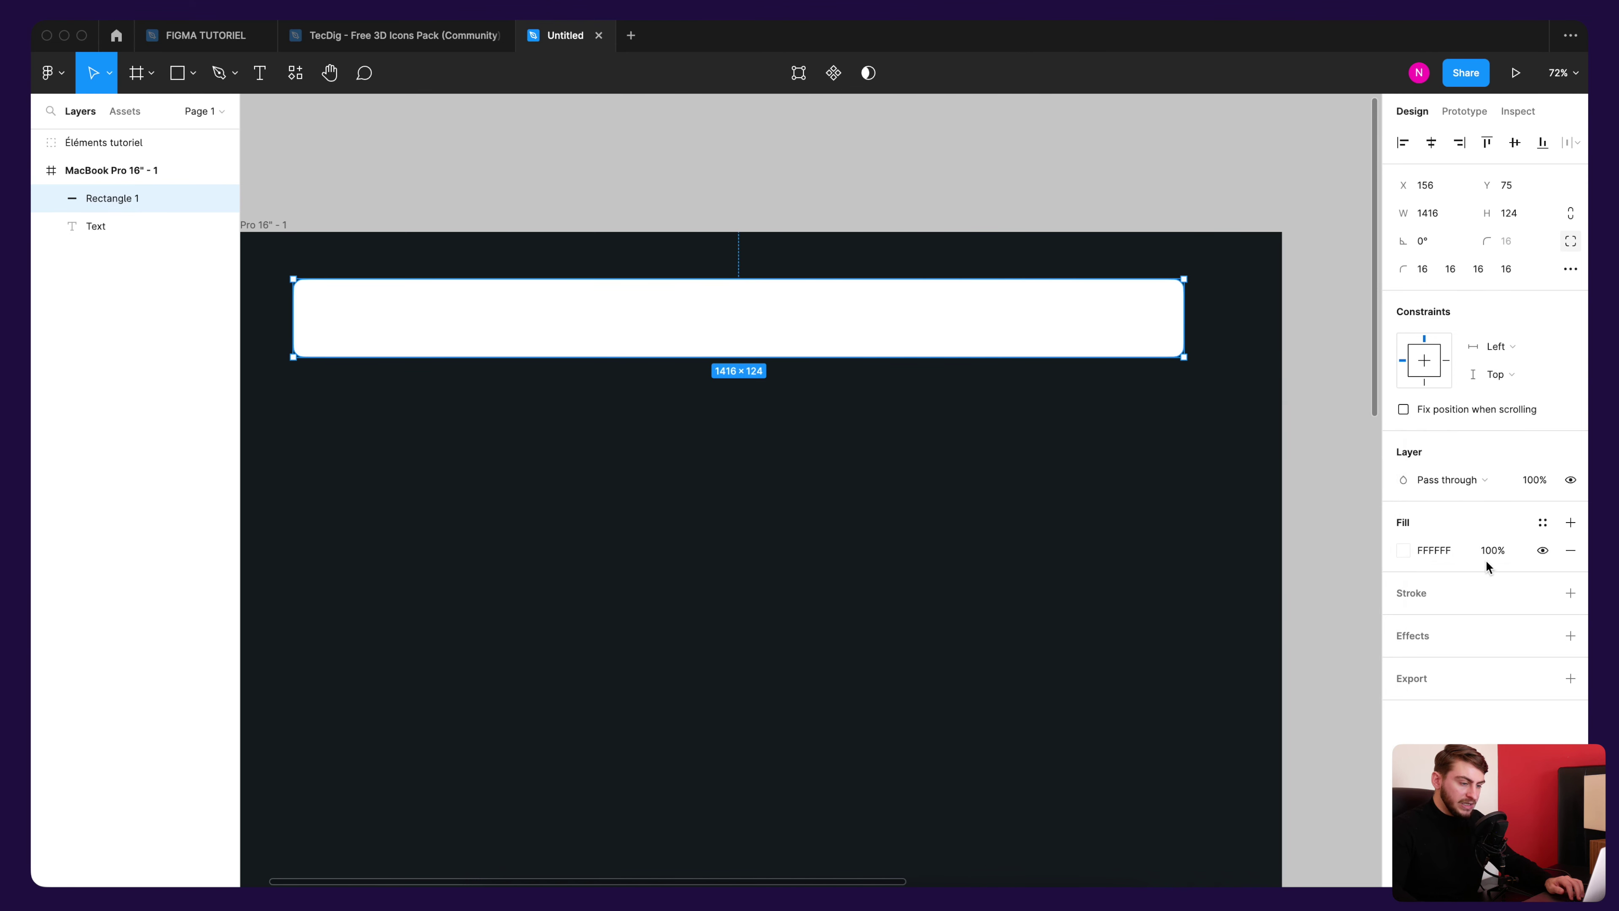
pyautogui.click(1489, 559)
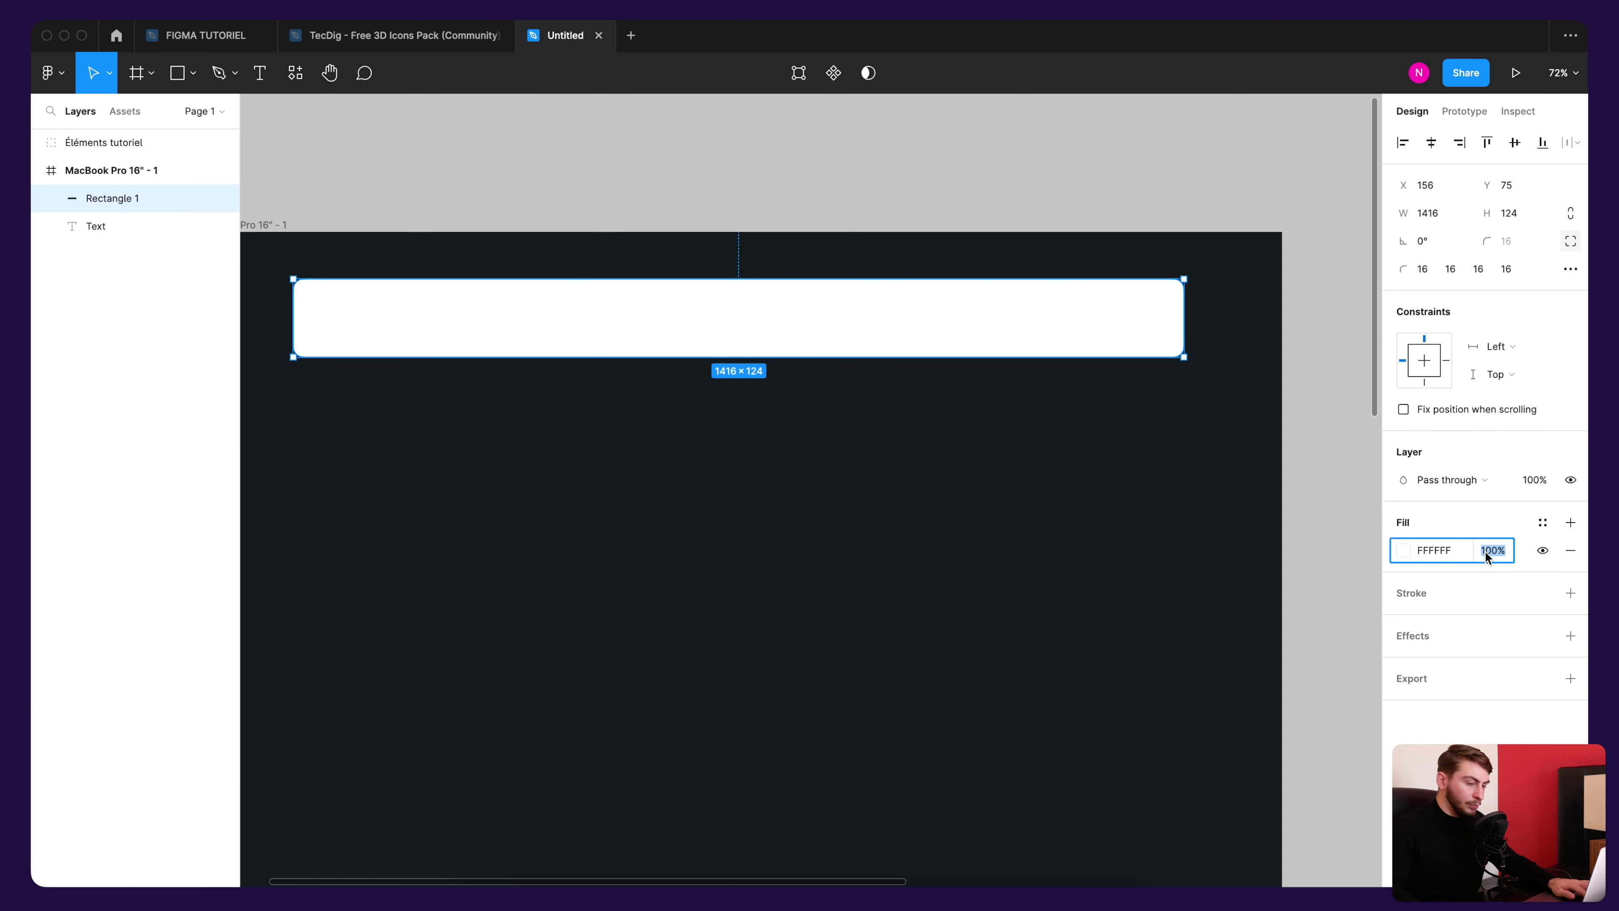
pyautogui.write('12')
pyautogui.press('Return')
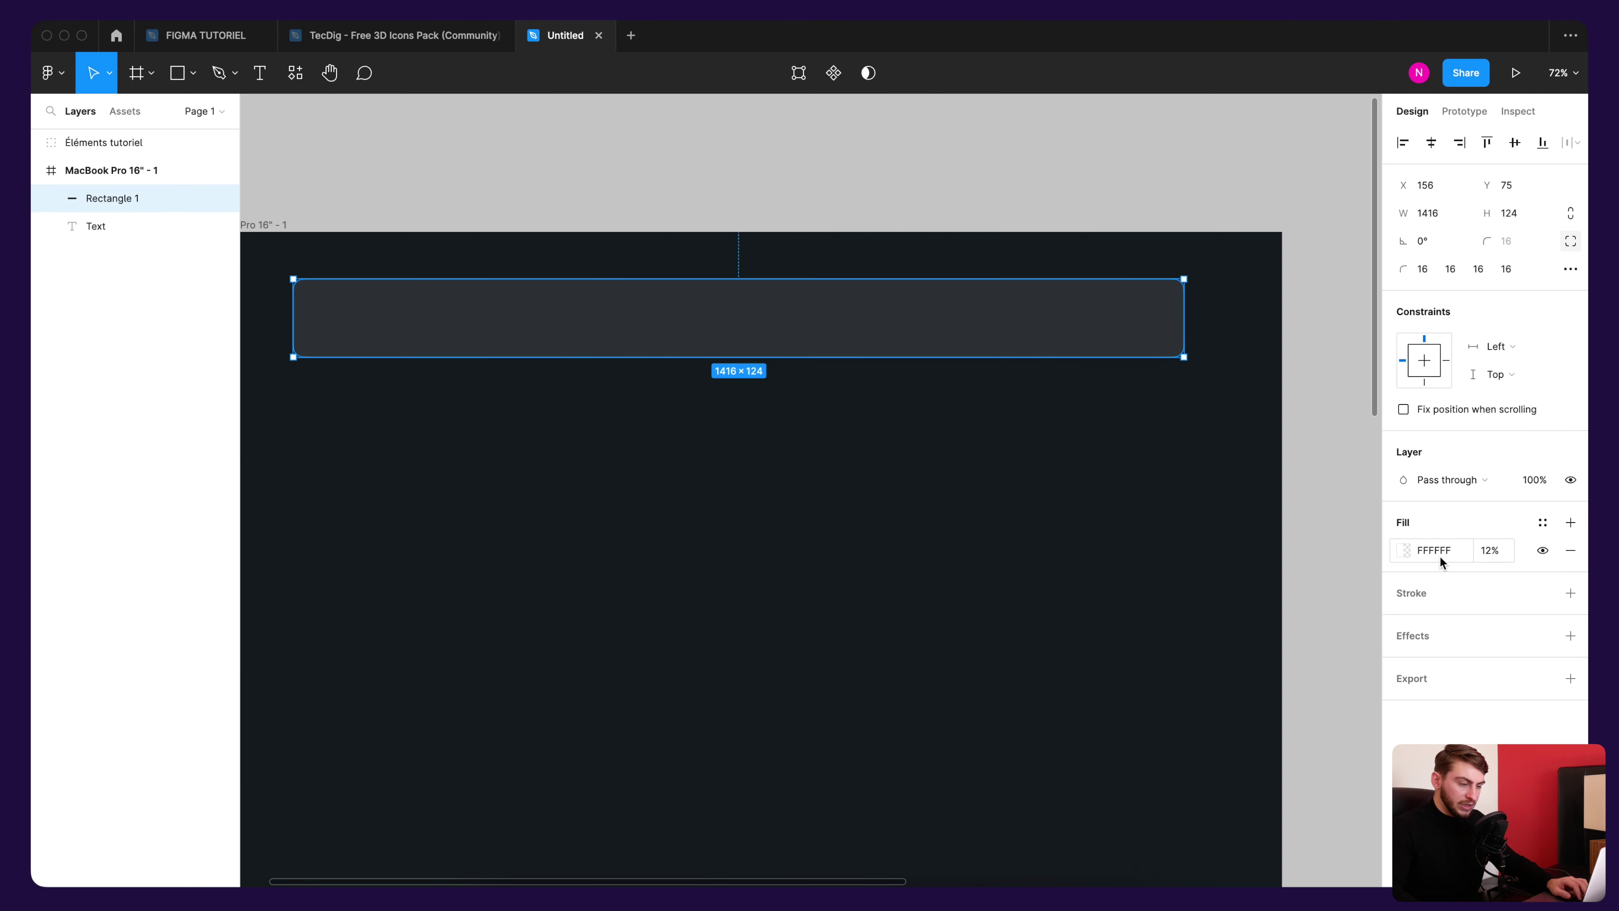
# Step: Try raising the fill opacity to about 46%, then undo to keep 12%
pyautogui.click(1405, 551)
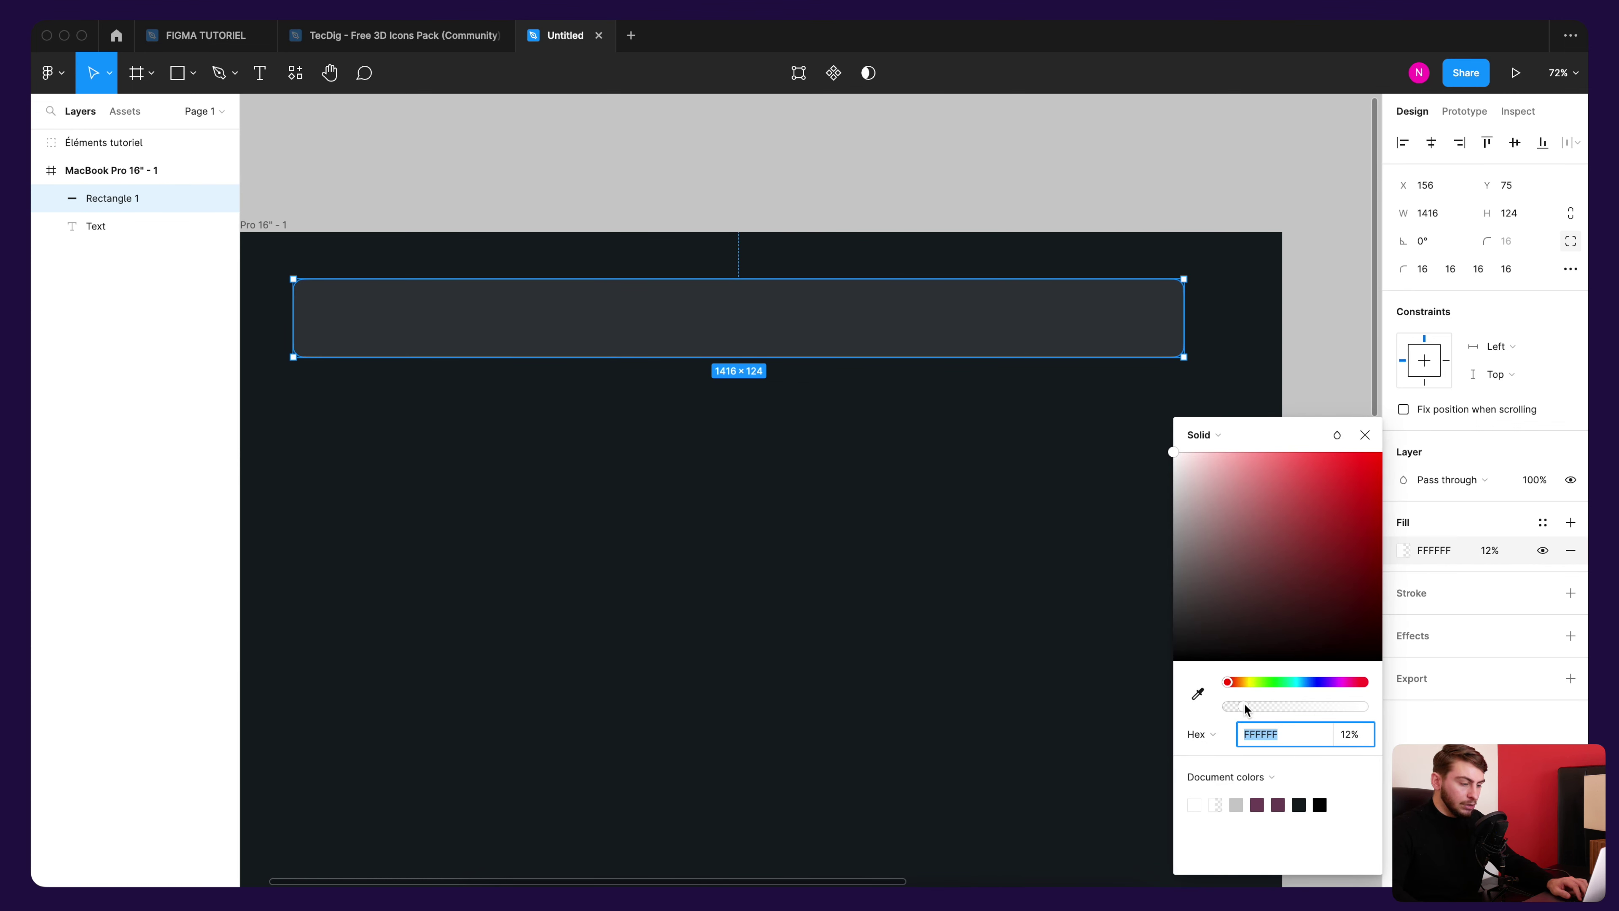
pyautogui.press('Escape')
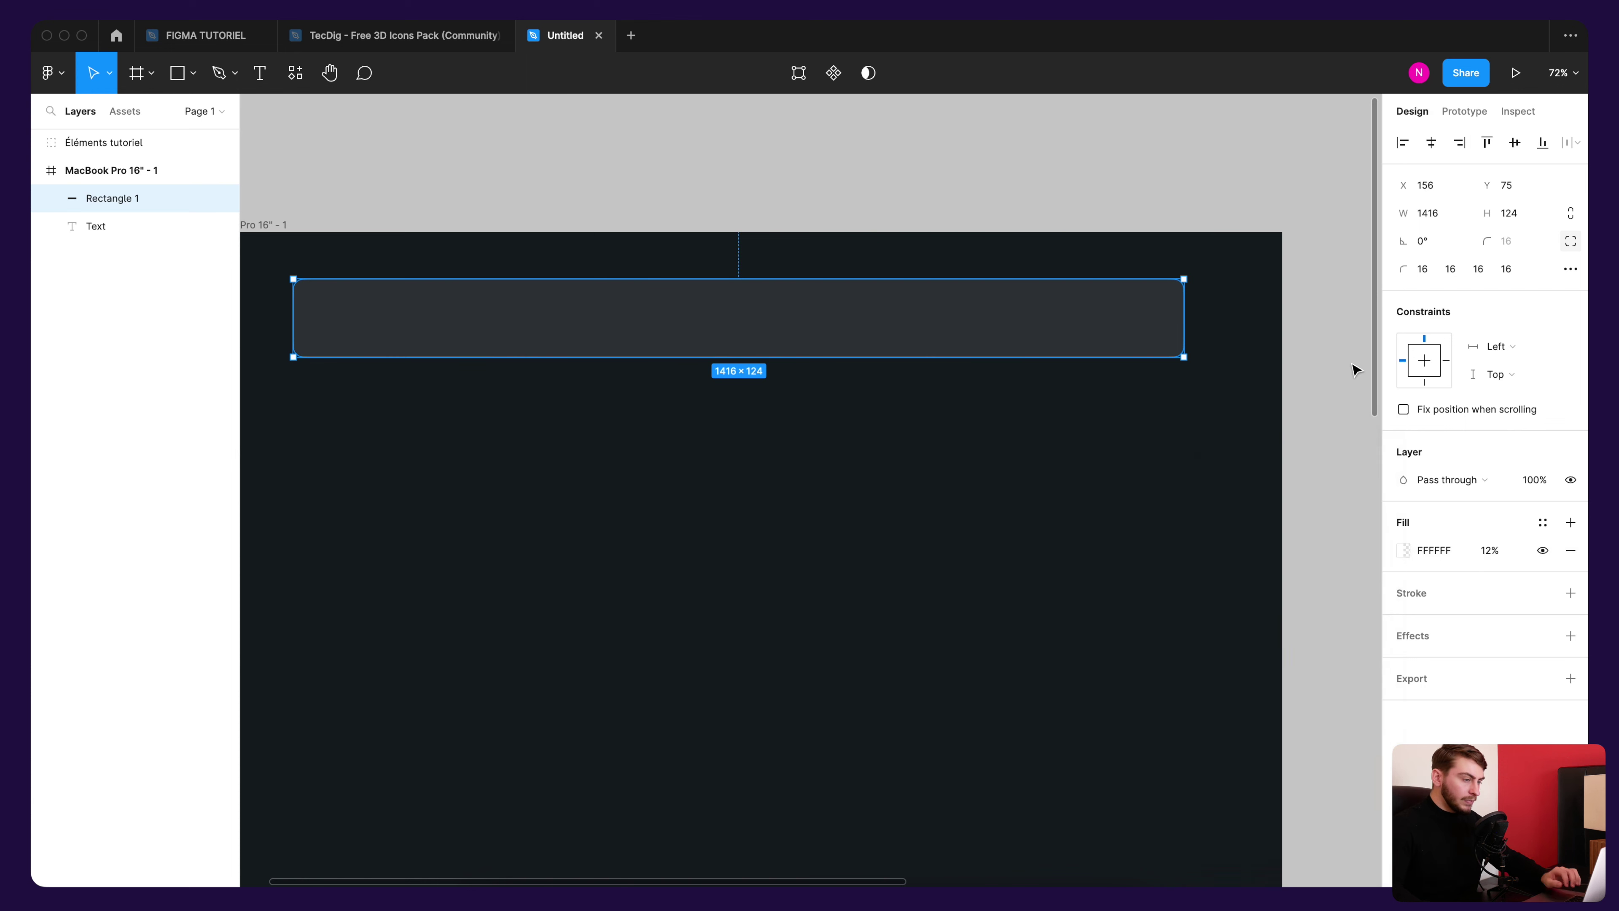
pyautogui.click(1109, 204)
pyautogui.click(1139, 343)
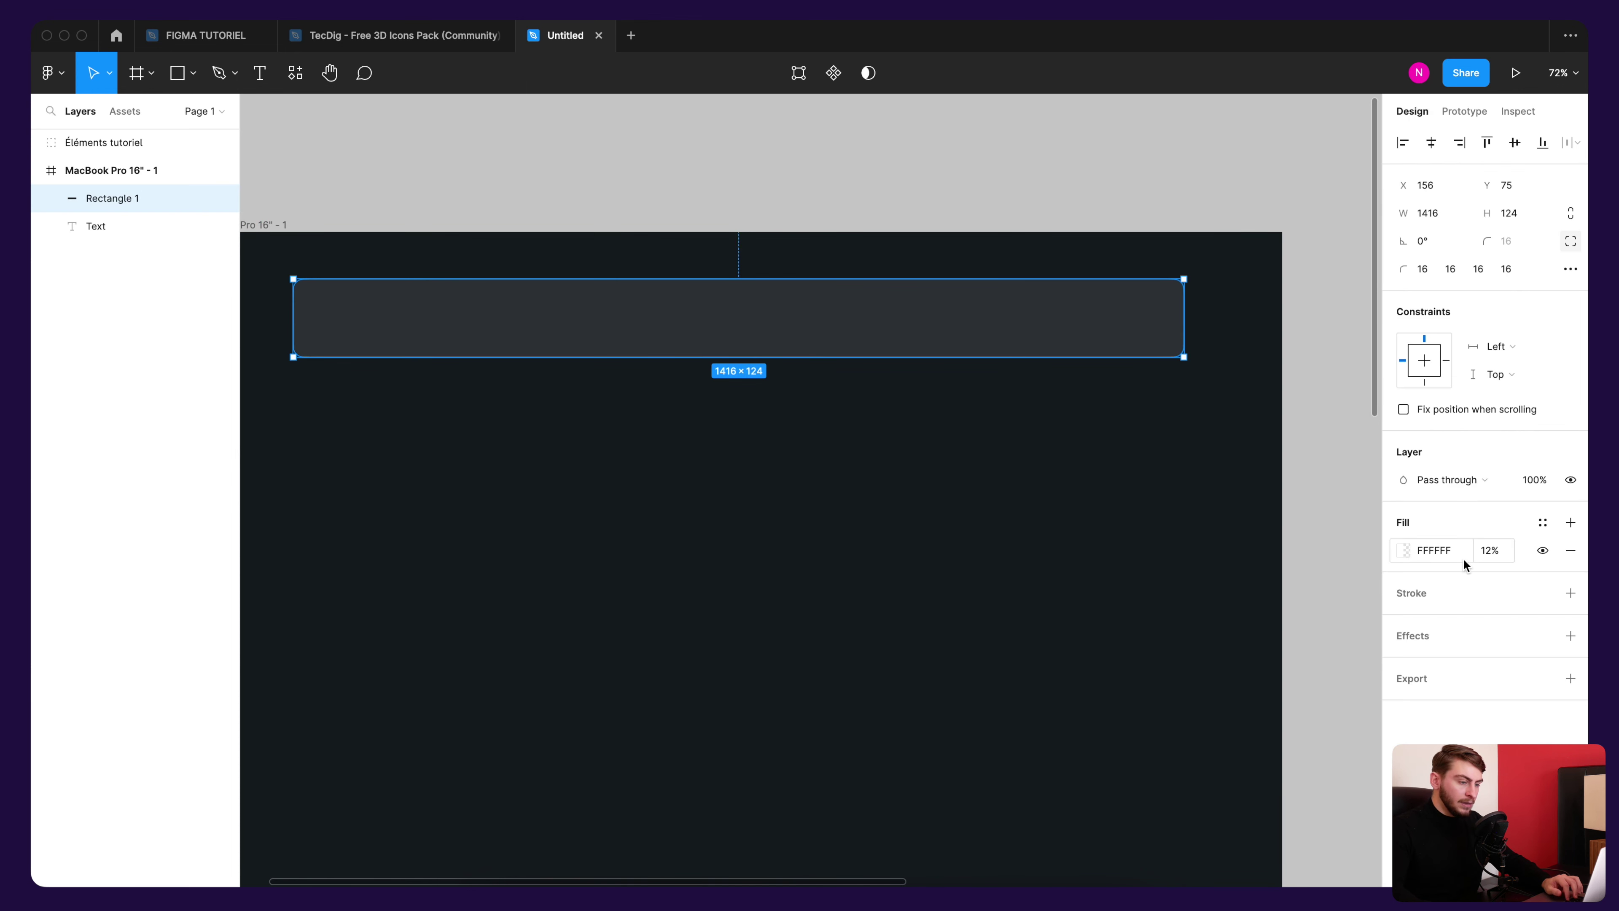
pyautogui.click(1404, 550)
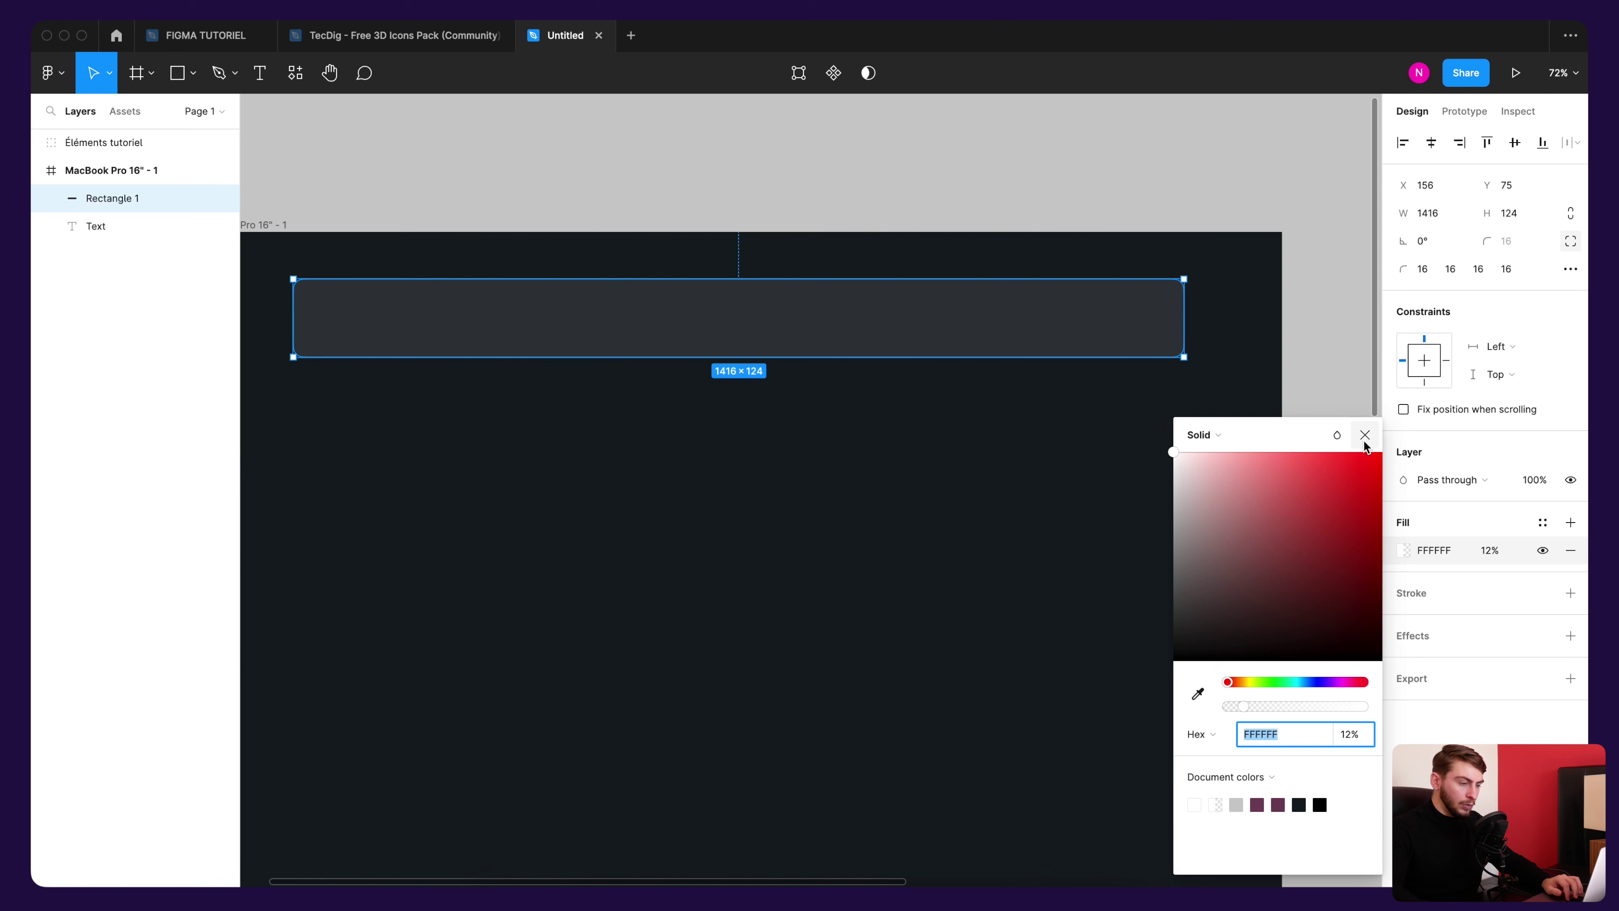
pyautogui.click(1365, 435)
pyautogui.click(1404, 551)
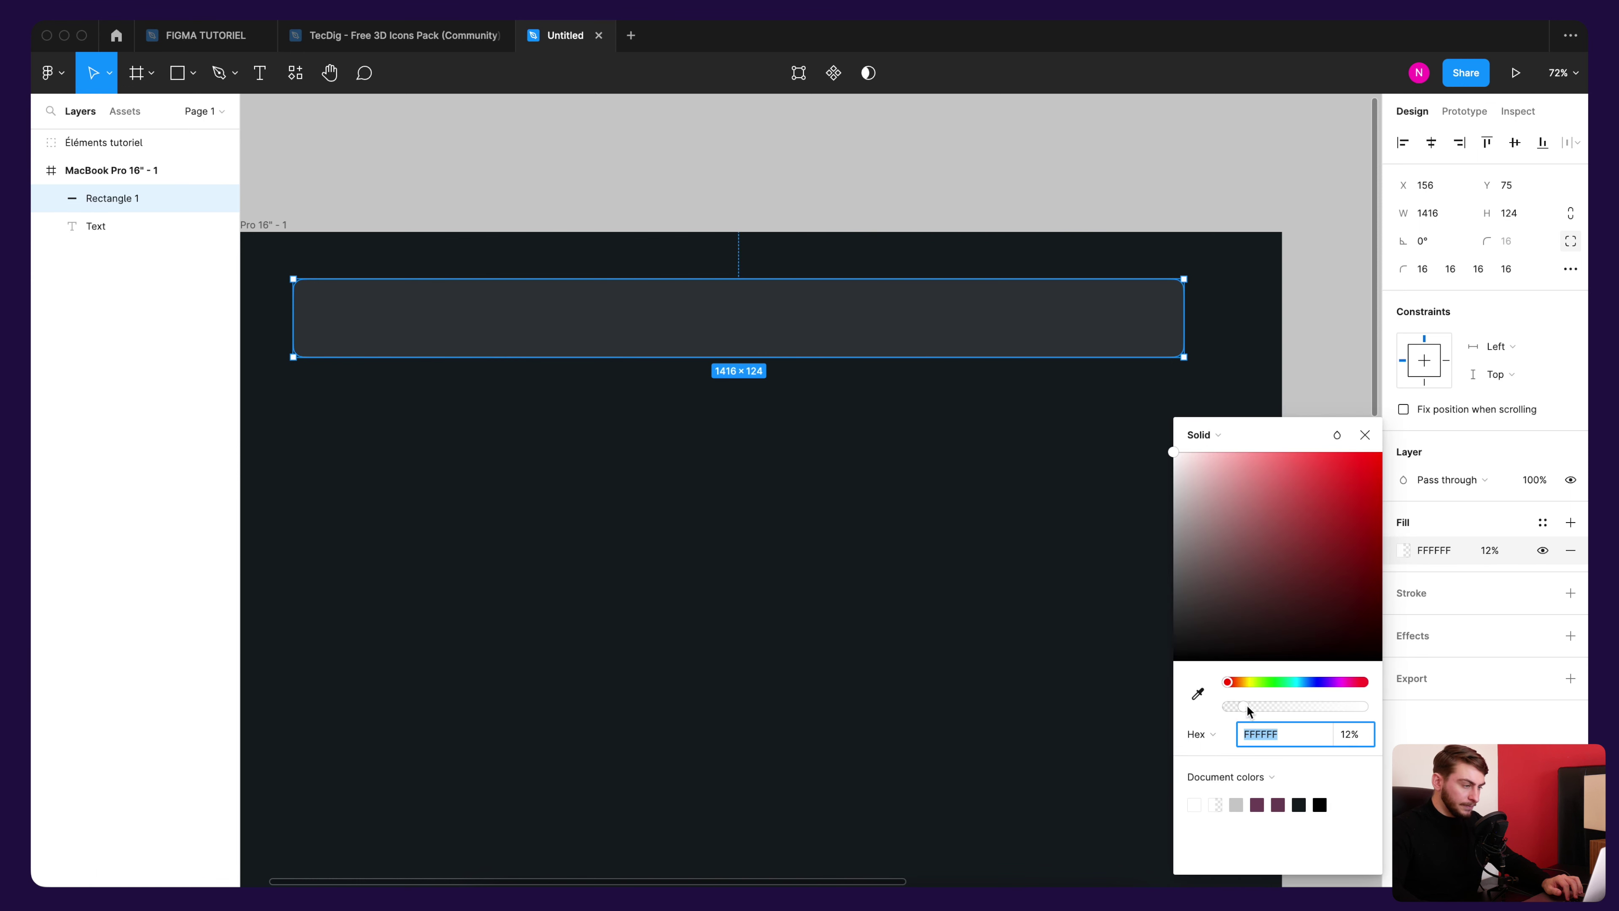
pyautogui.moveTo(1245, 705); pyautogui.dragTo(1289, 704)
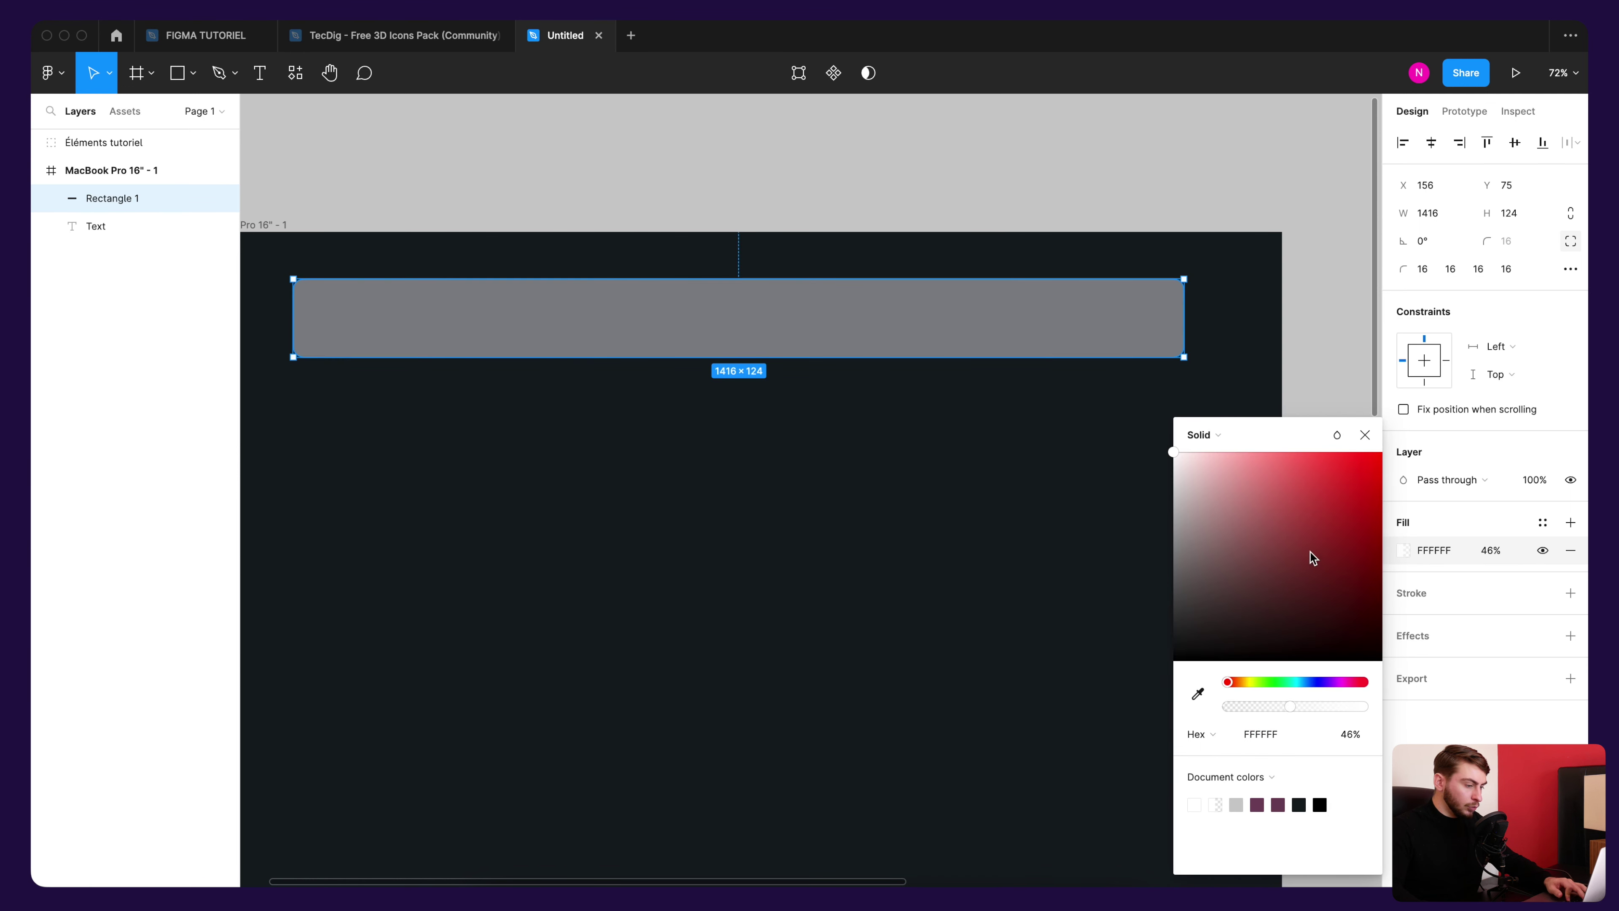
pyautogui.hotkey('ctrl', 'z')
pyautogui.click(1365, 434)
pyautogui.click(1076, 178)
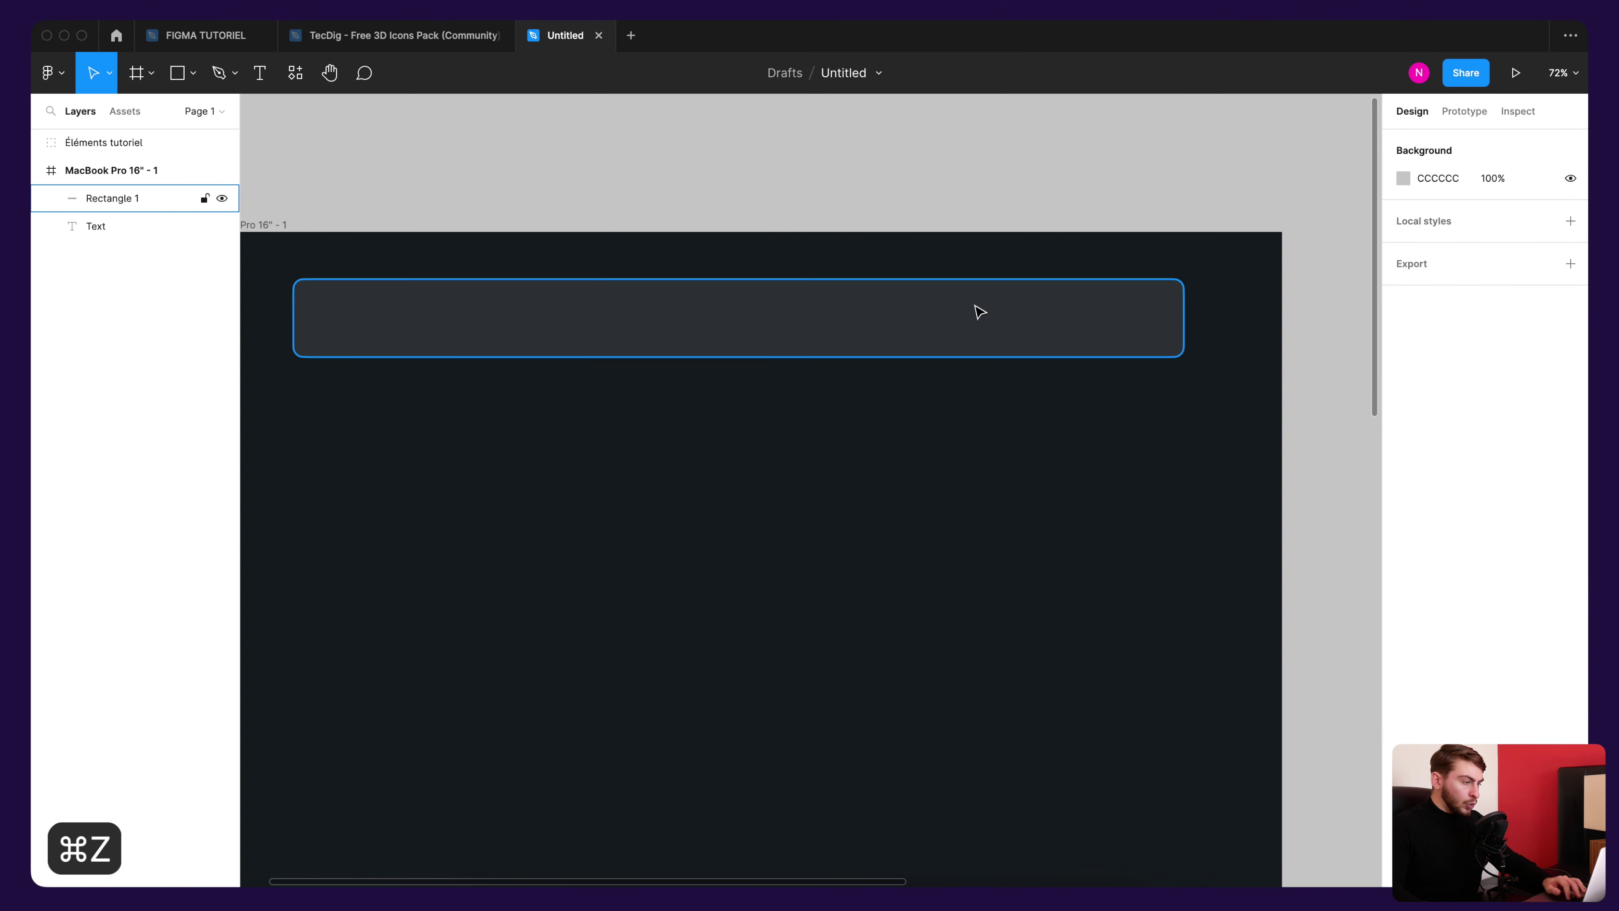
pyautogui.click(905, 347)
# Step: Undo the last edit and find the BESTSEO logo group near the Éléments tutoriel group
pyautogui.hotkey('ctrl', 'z')
pyautogui.scroll(-3, 854, 337)
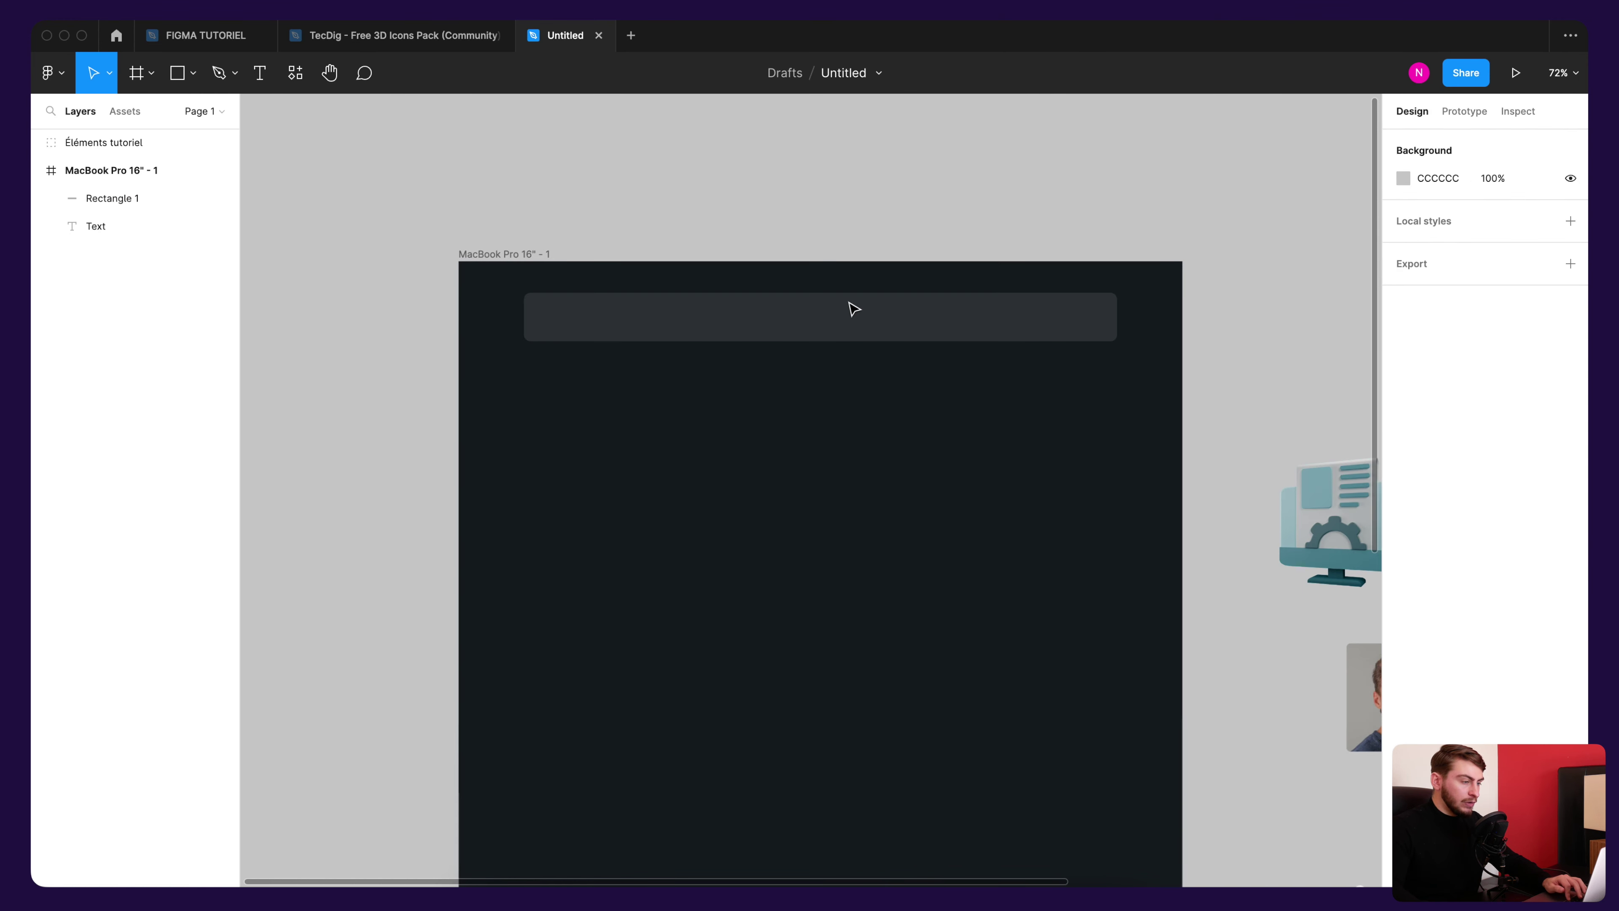
pyautogui.scroll(-2, 853, 307)
pyautogui.hscroll(5, 951, 318)
pyautogui.hscroll(3, 905, 294)
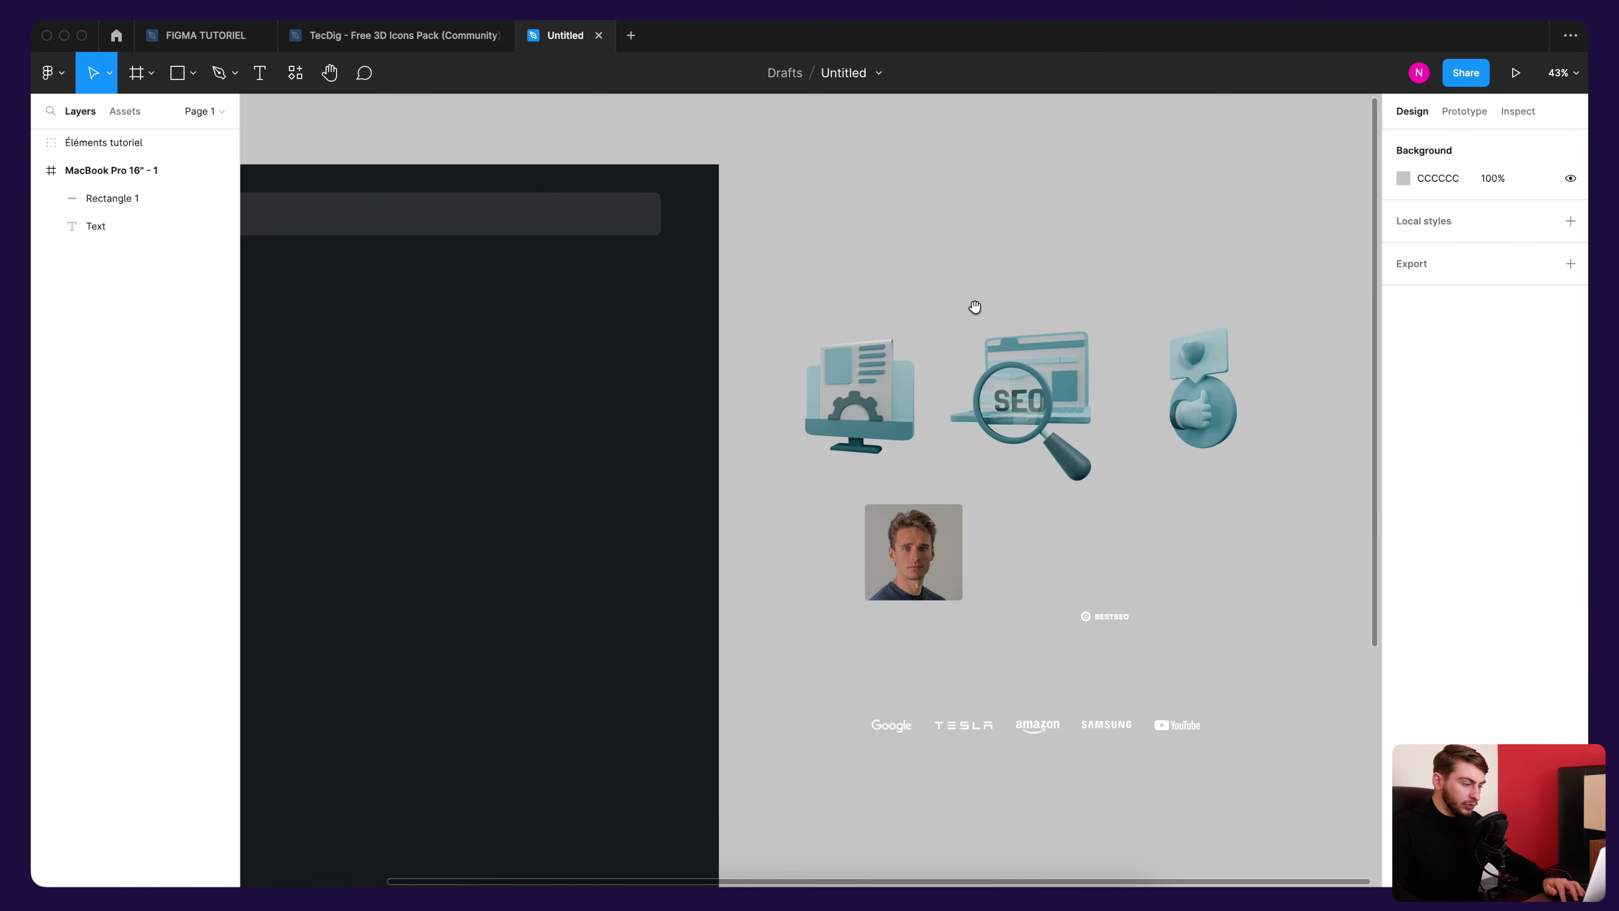
pyautogui.scroll(3, 1122, 593)
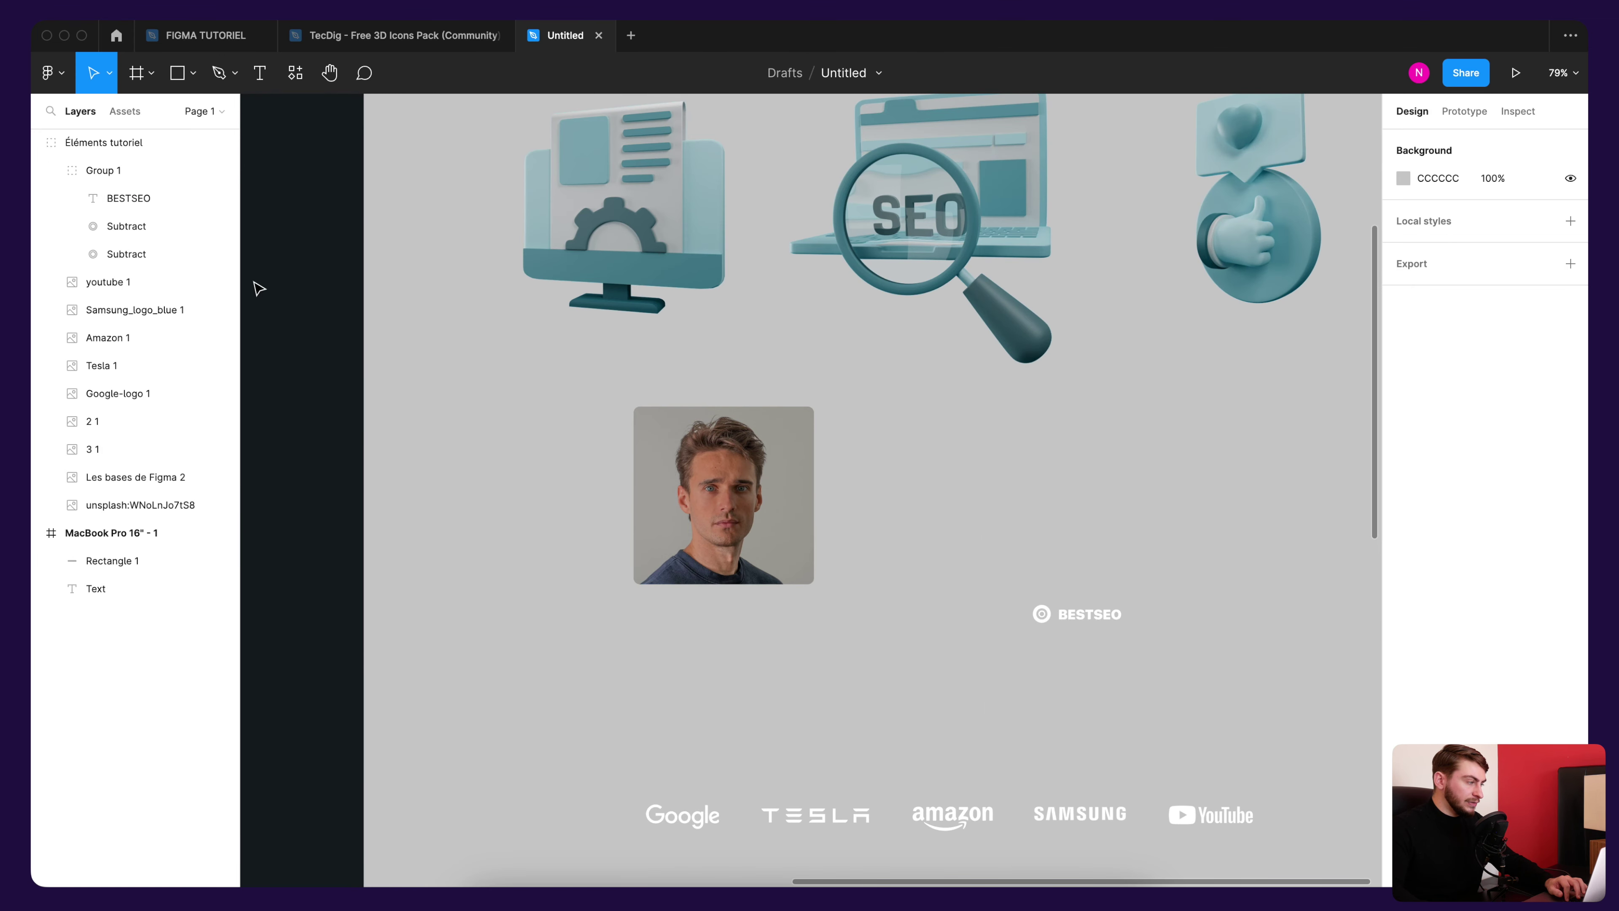
pyautogui.click(1086, 622)
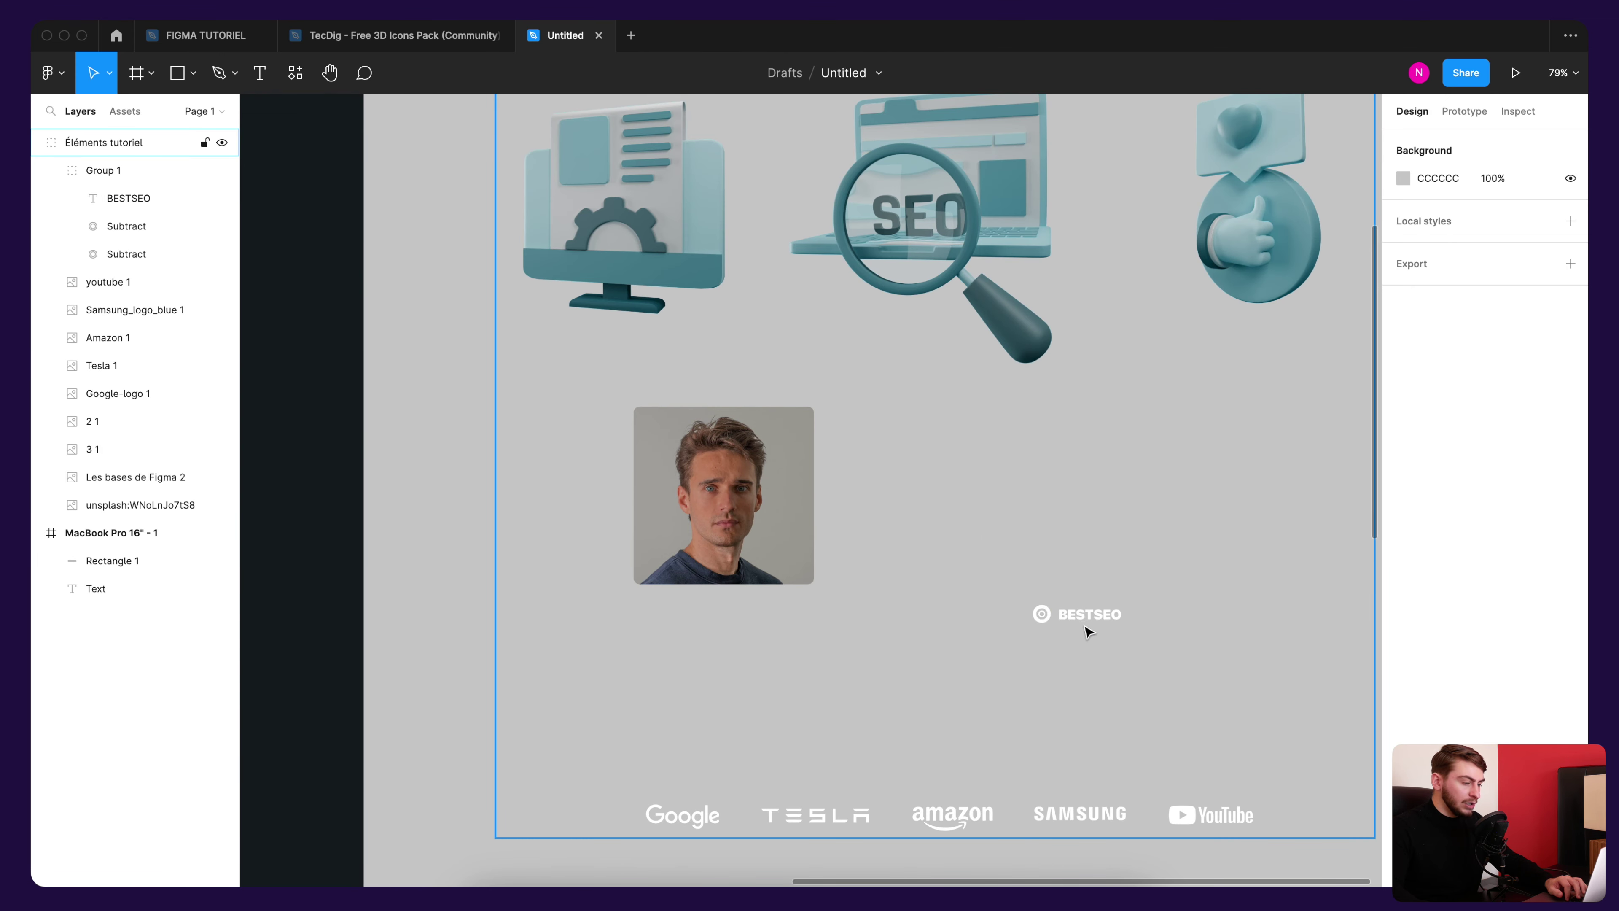
pyautogui.click(763, 320)
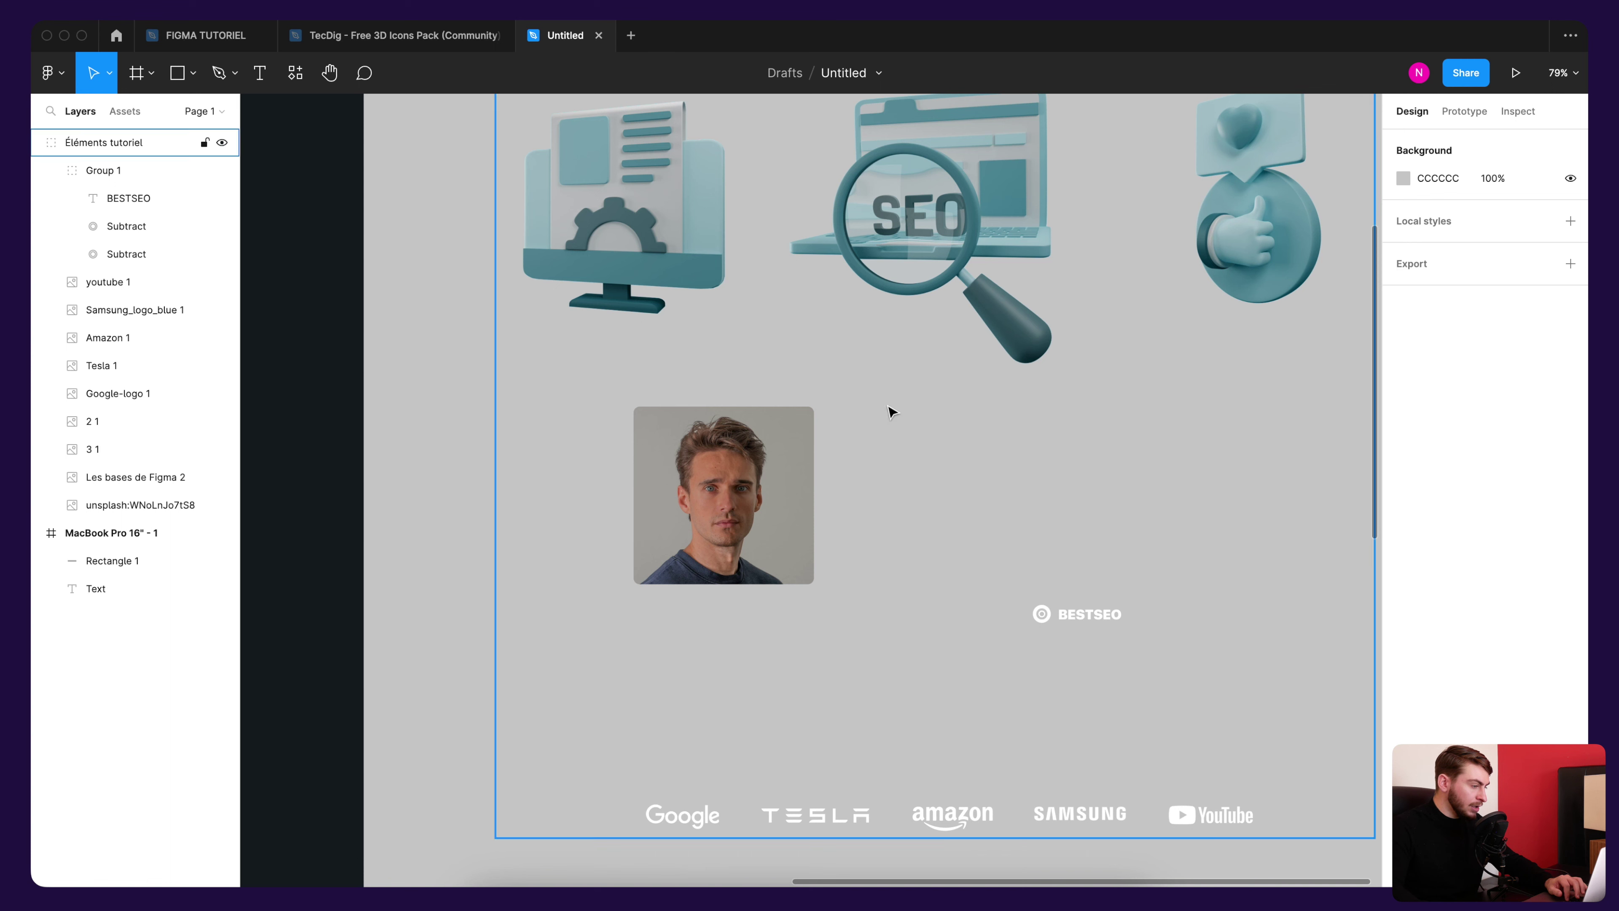
pyautogui.click(148, 177)
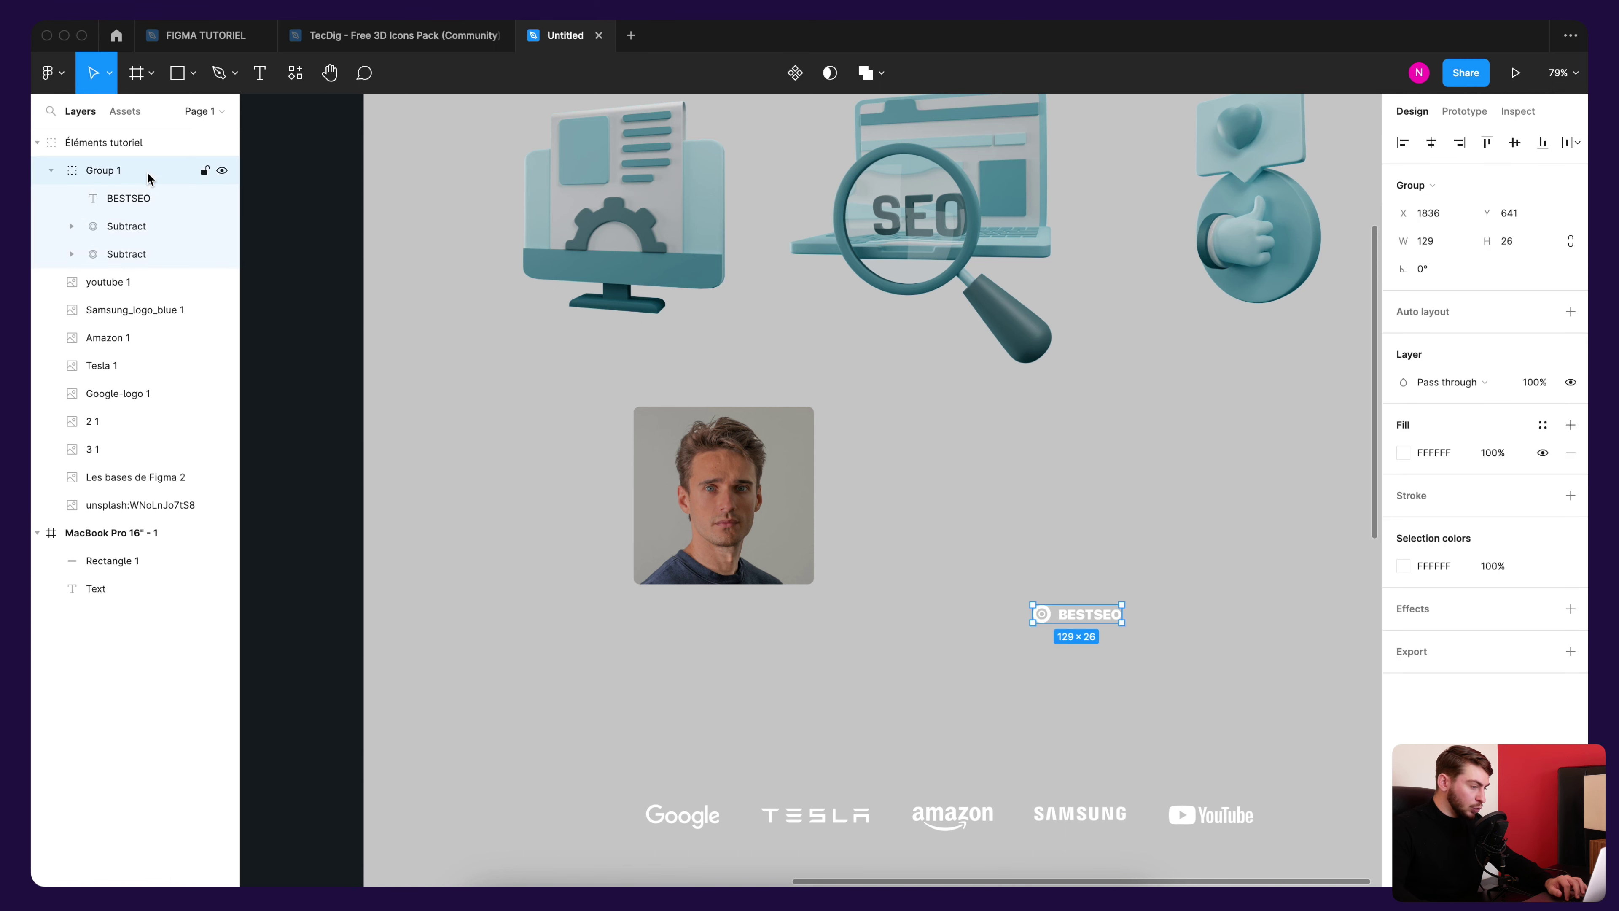
# Step: Inspect the BESTSEO text layer inside the logo group
pyautogui.scroll(-3, 1031, 452)
pyautogui.click(1120, 455)
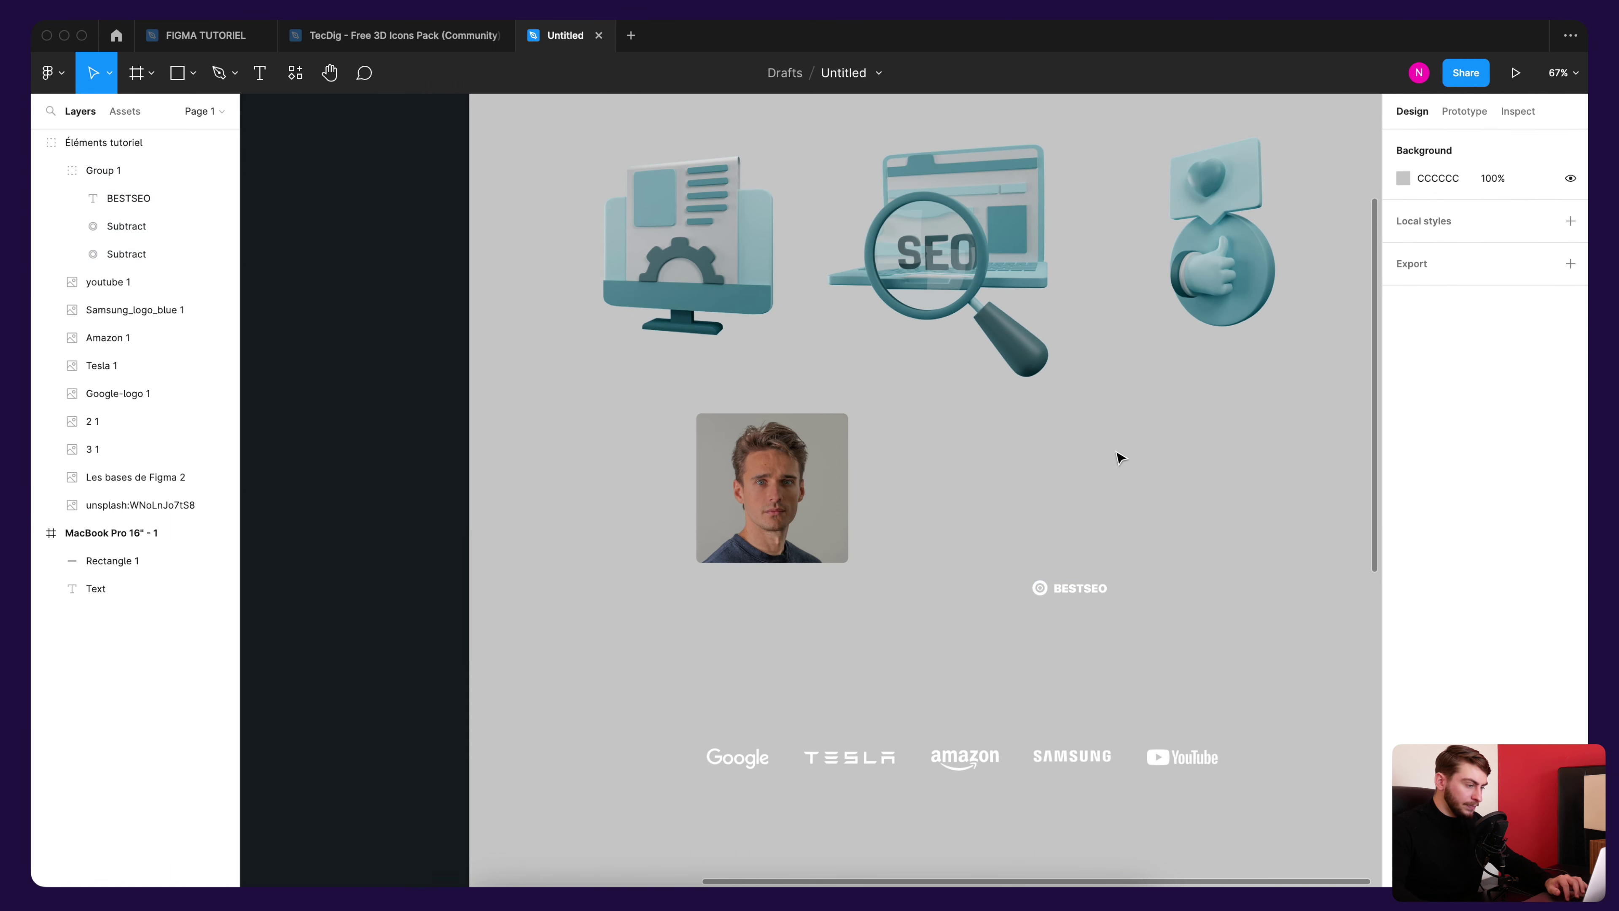
pyautogui.scroll(-5, 1061, 398)
pyautogui.scroll(3, 1117, 566)
pyautogui.scroll(2, 1084, 549)
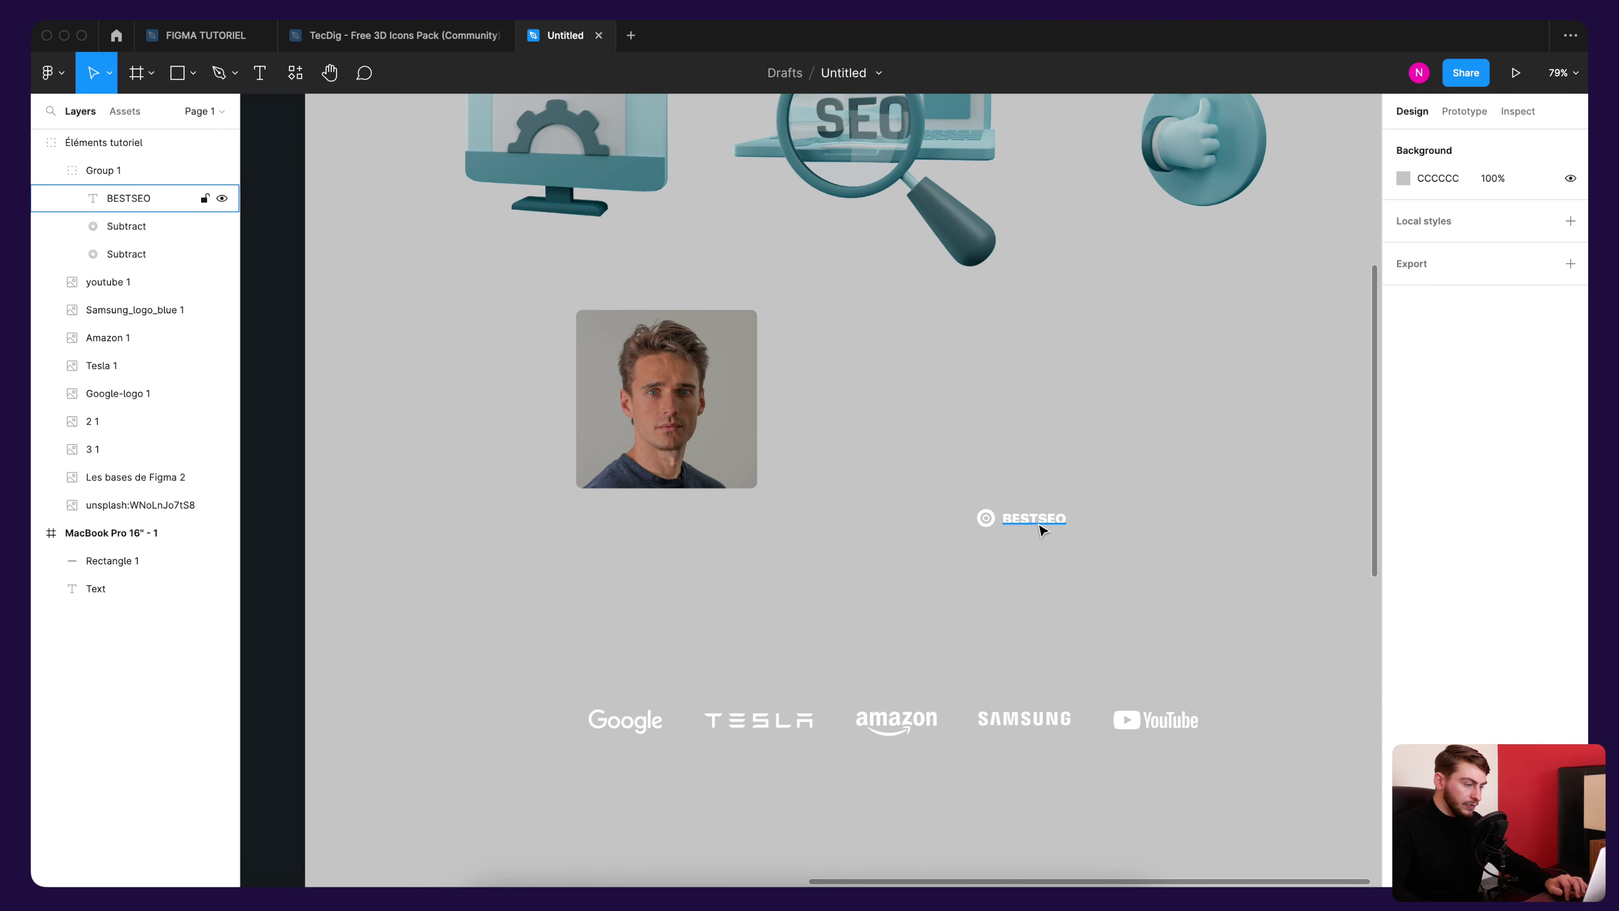
pyautogui.click(1036, 527)
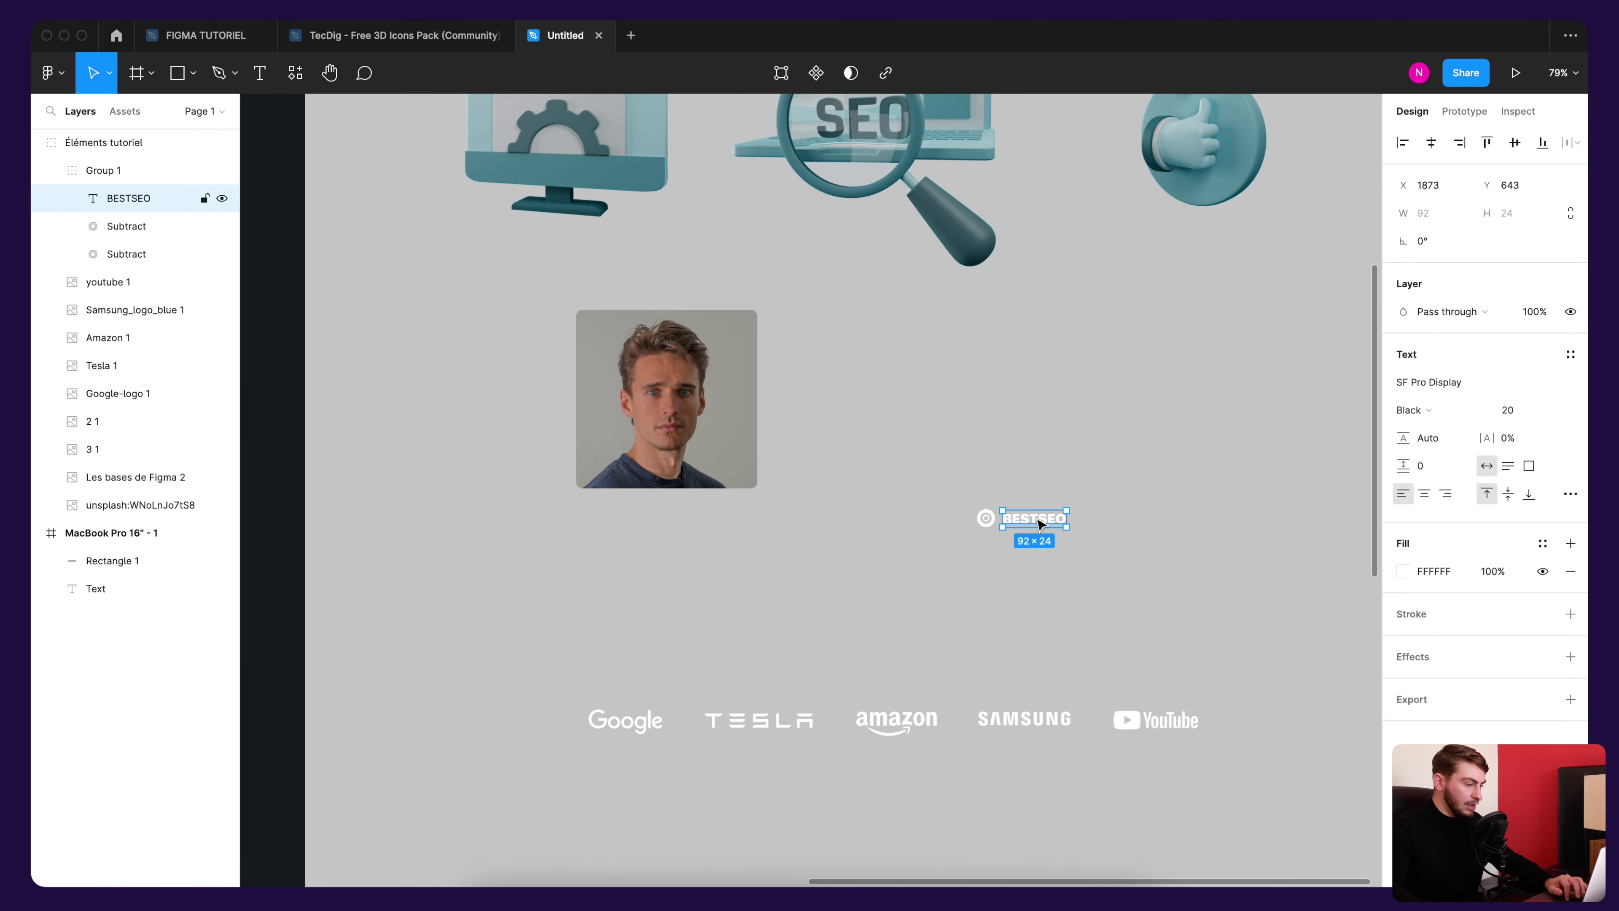
pyautogui.click(987, 495)
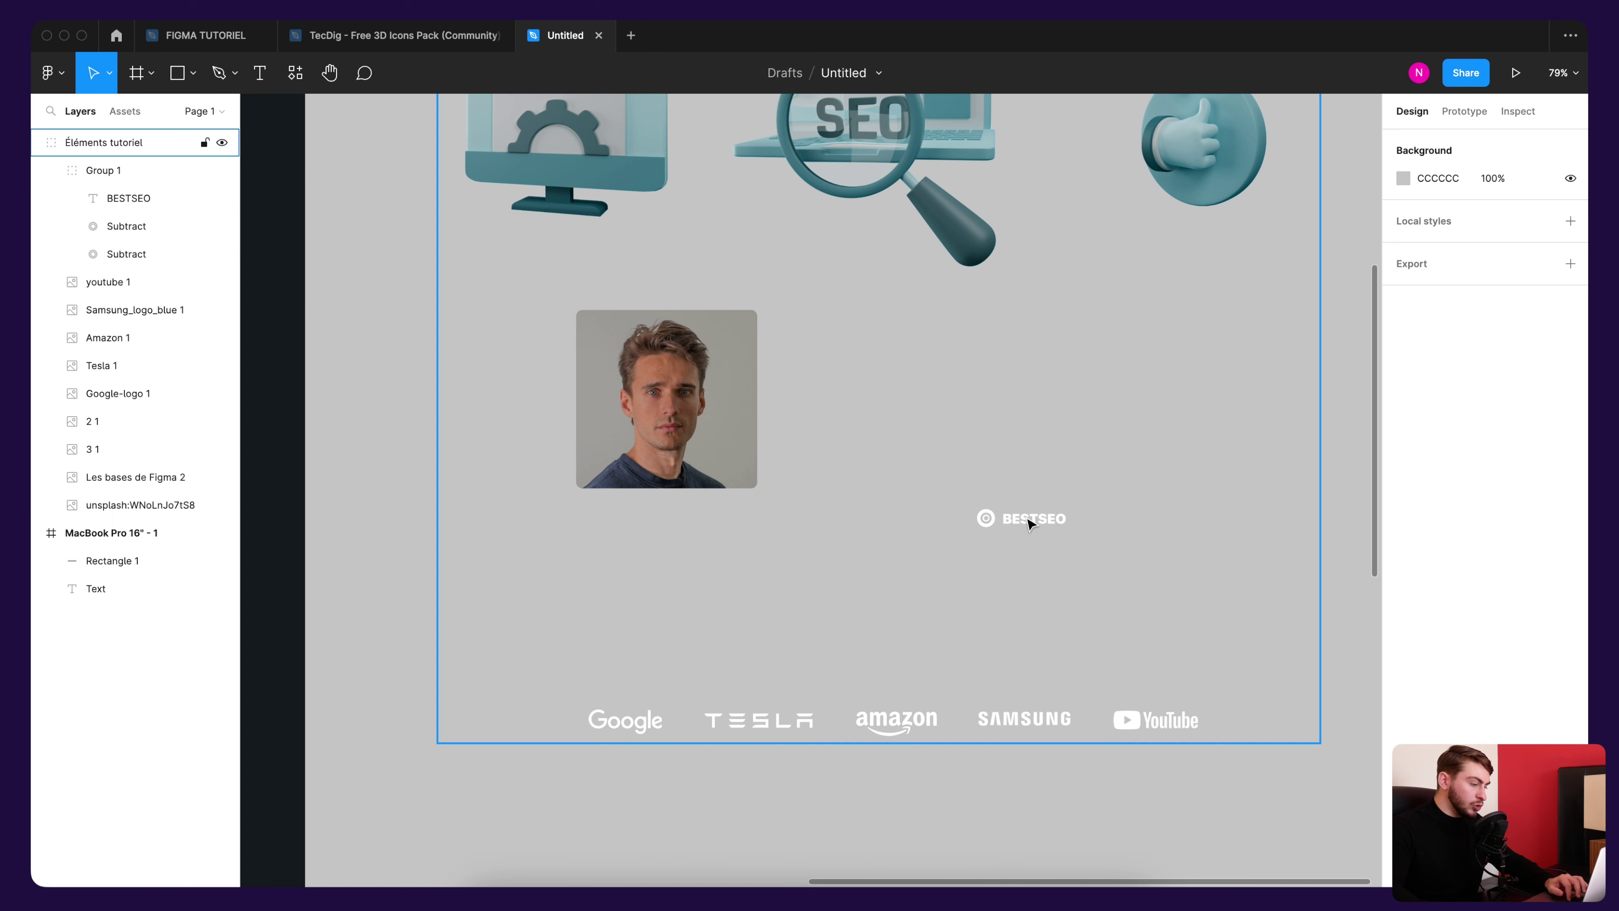
pyautogui.doubleClick(1032, 520)
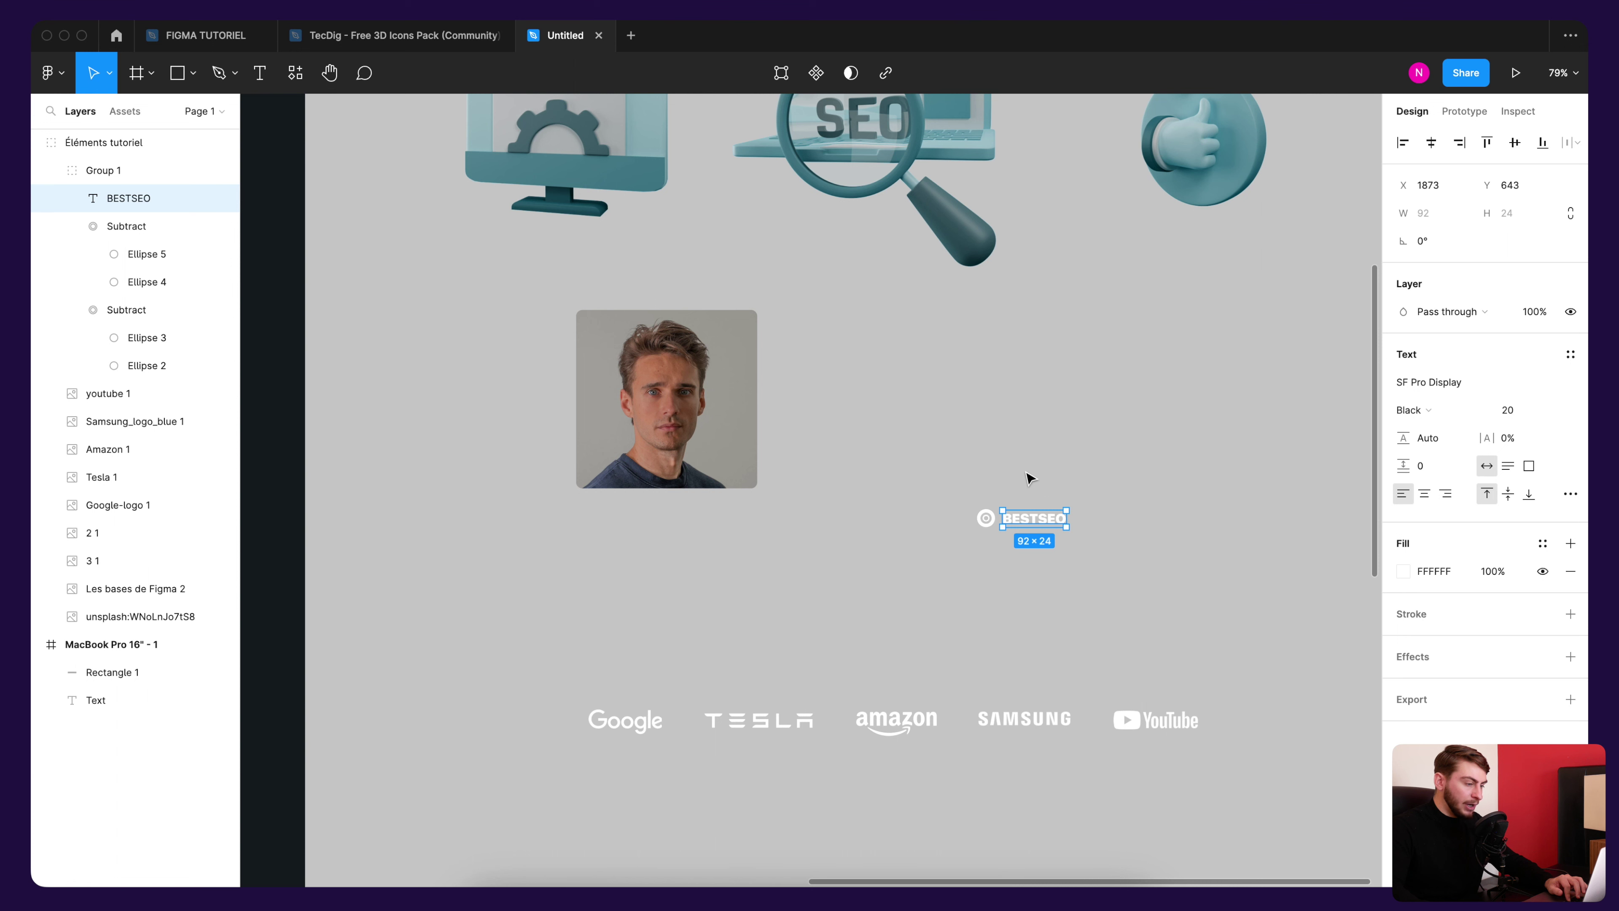
# Step: Marquee-select the BESTSEO icon and wordmark together as the 129×26 Group 1
pyautogui.click(1008, 499)
pyautogui.scroll(-2, 1020, 517)
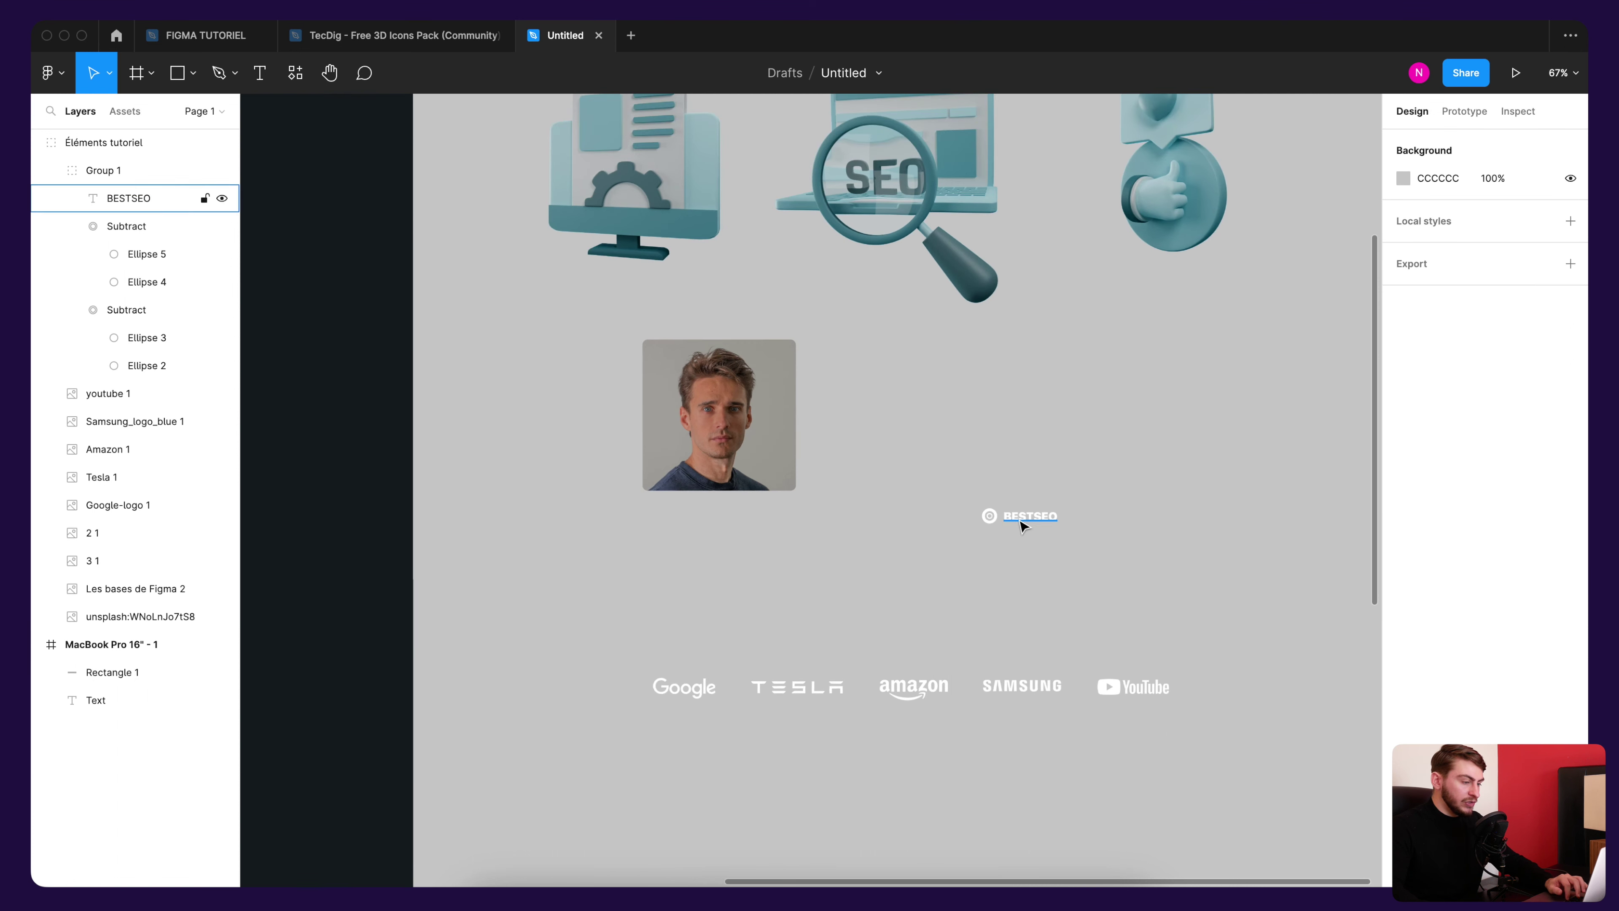
pyautogui.click(1027, 521)
pyautogui.click(1044, 456)
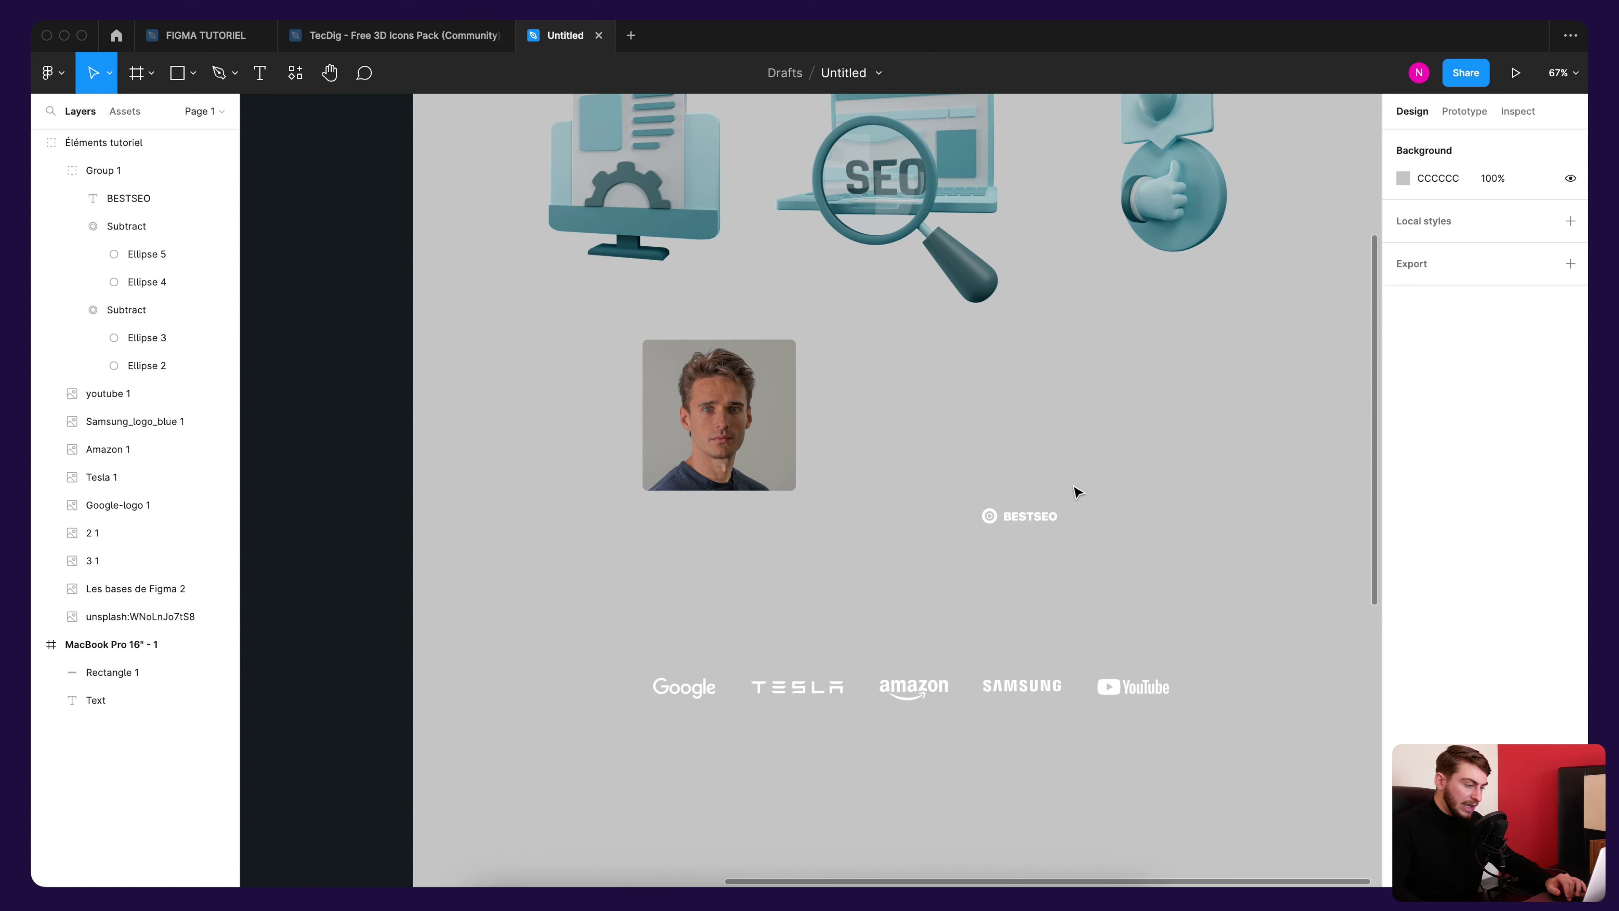
pyautogui.moveTo(1063, 491); pyautogui.dragTo(955, 548)
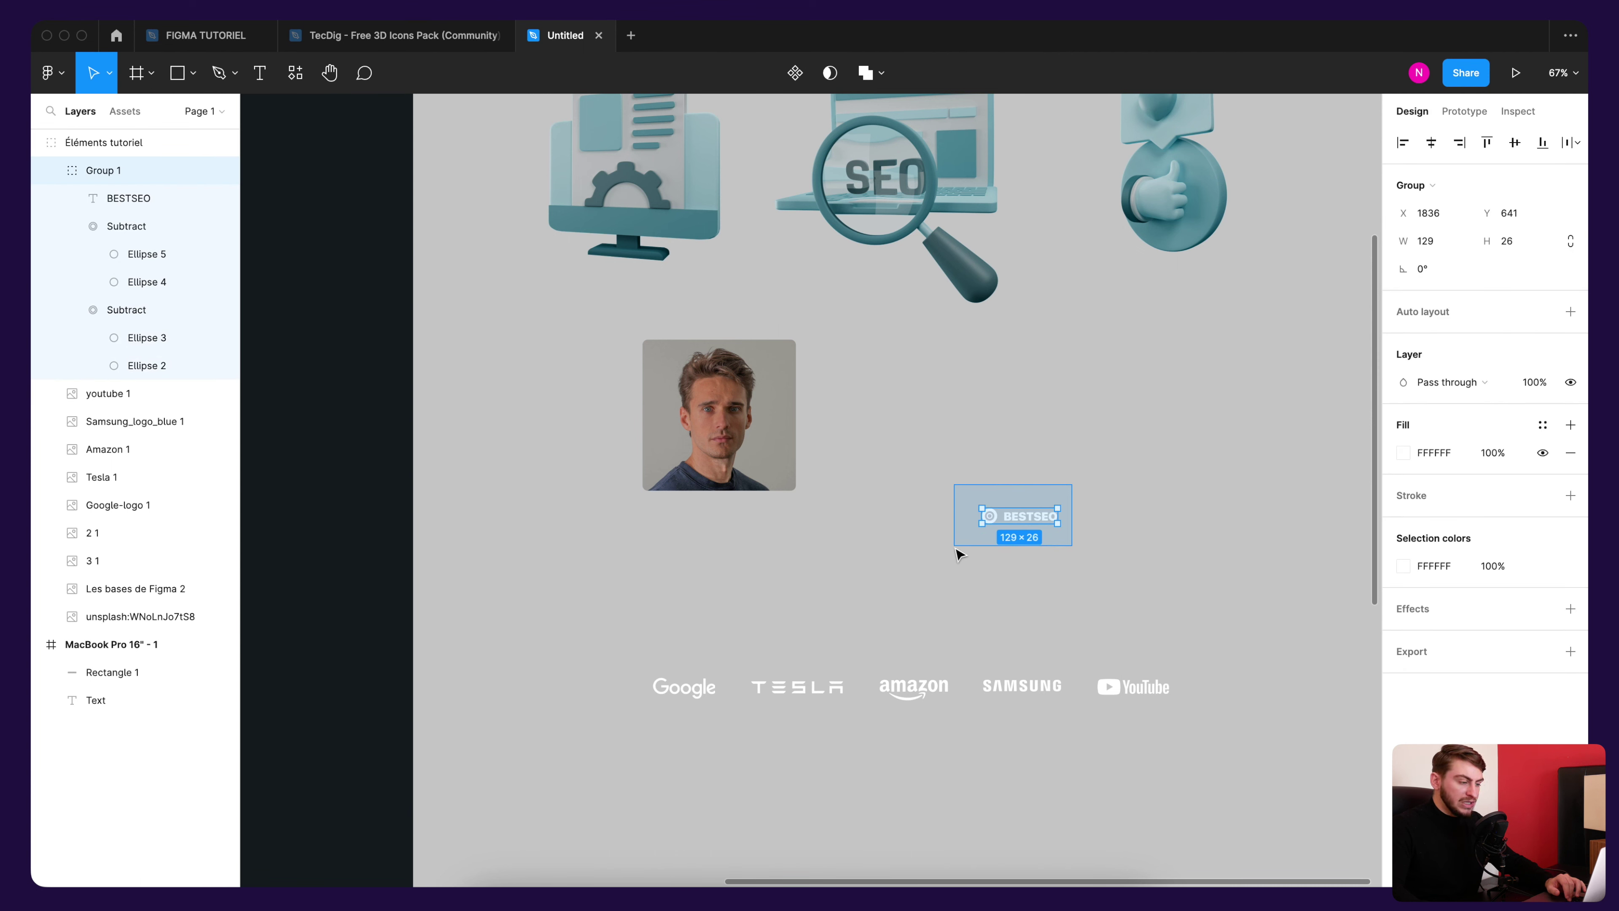
pyautogui.moveTo(955, 549); pyautogui.dragTo(957, 550)
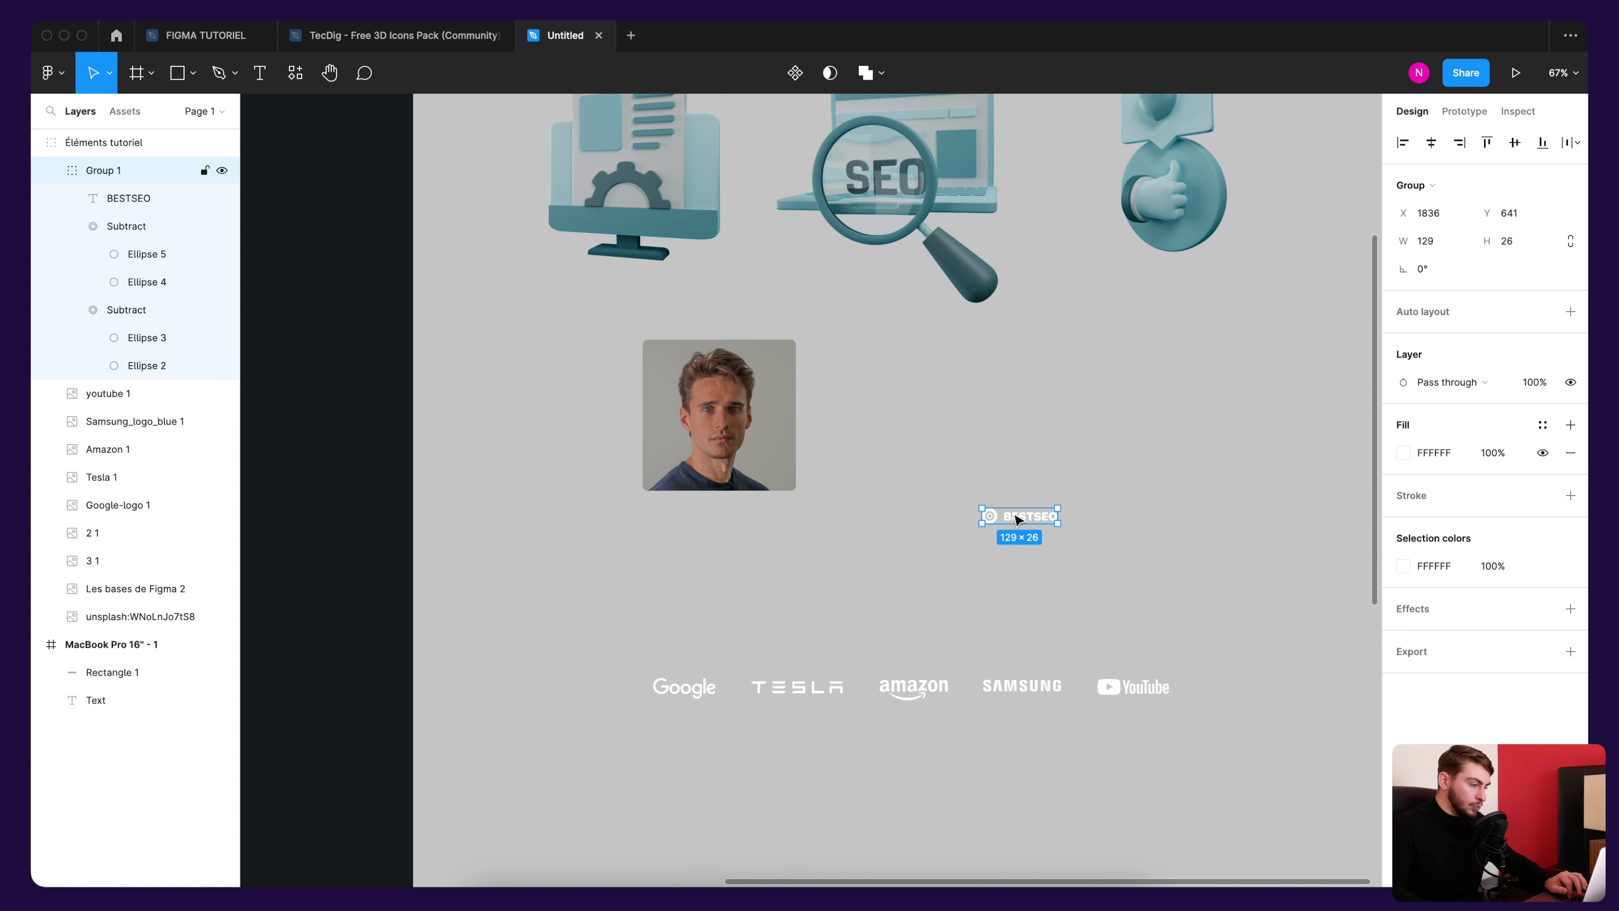
pyautogui.scroll(-5, 1019, 520)
pyautogui.scroll(-5, 1021, 341)
# Step: Drag the BESTSEO logo group into the MacBook frame onto the header bar
pyautogui.hscroll(-5, 1179, 420)
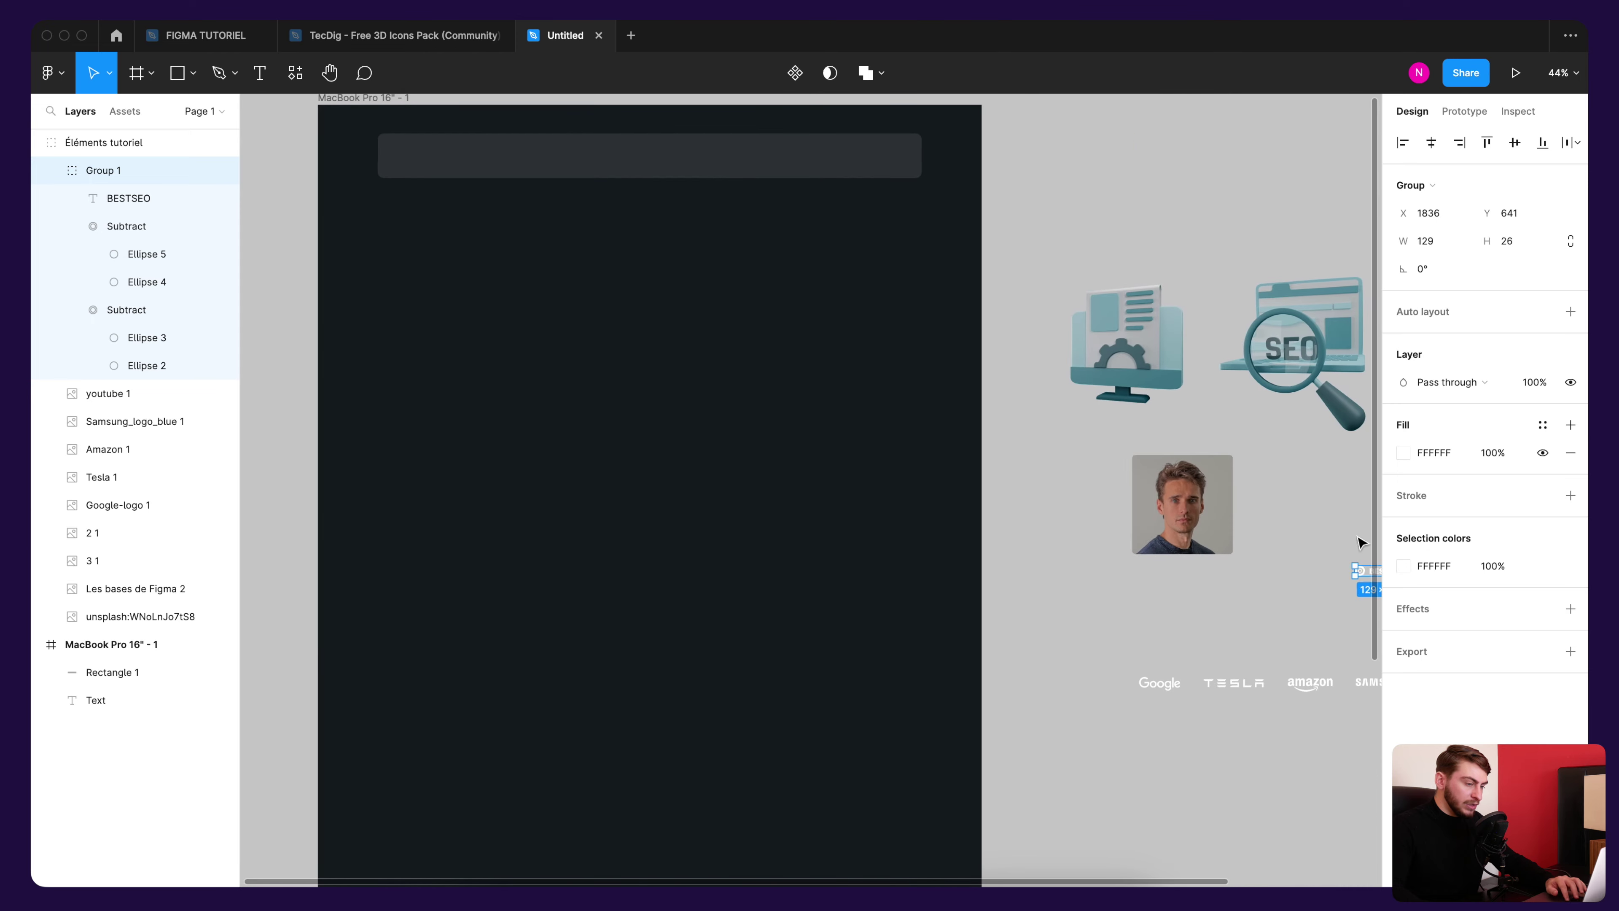
pyautogui.scroll(-3, 1328, 549)
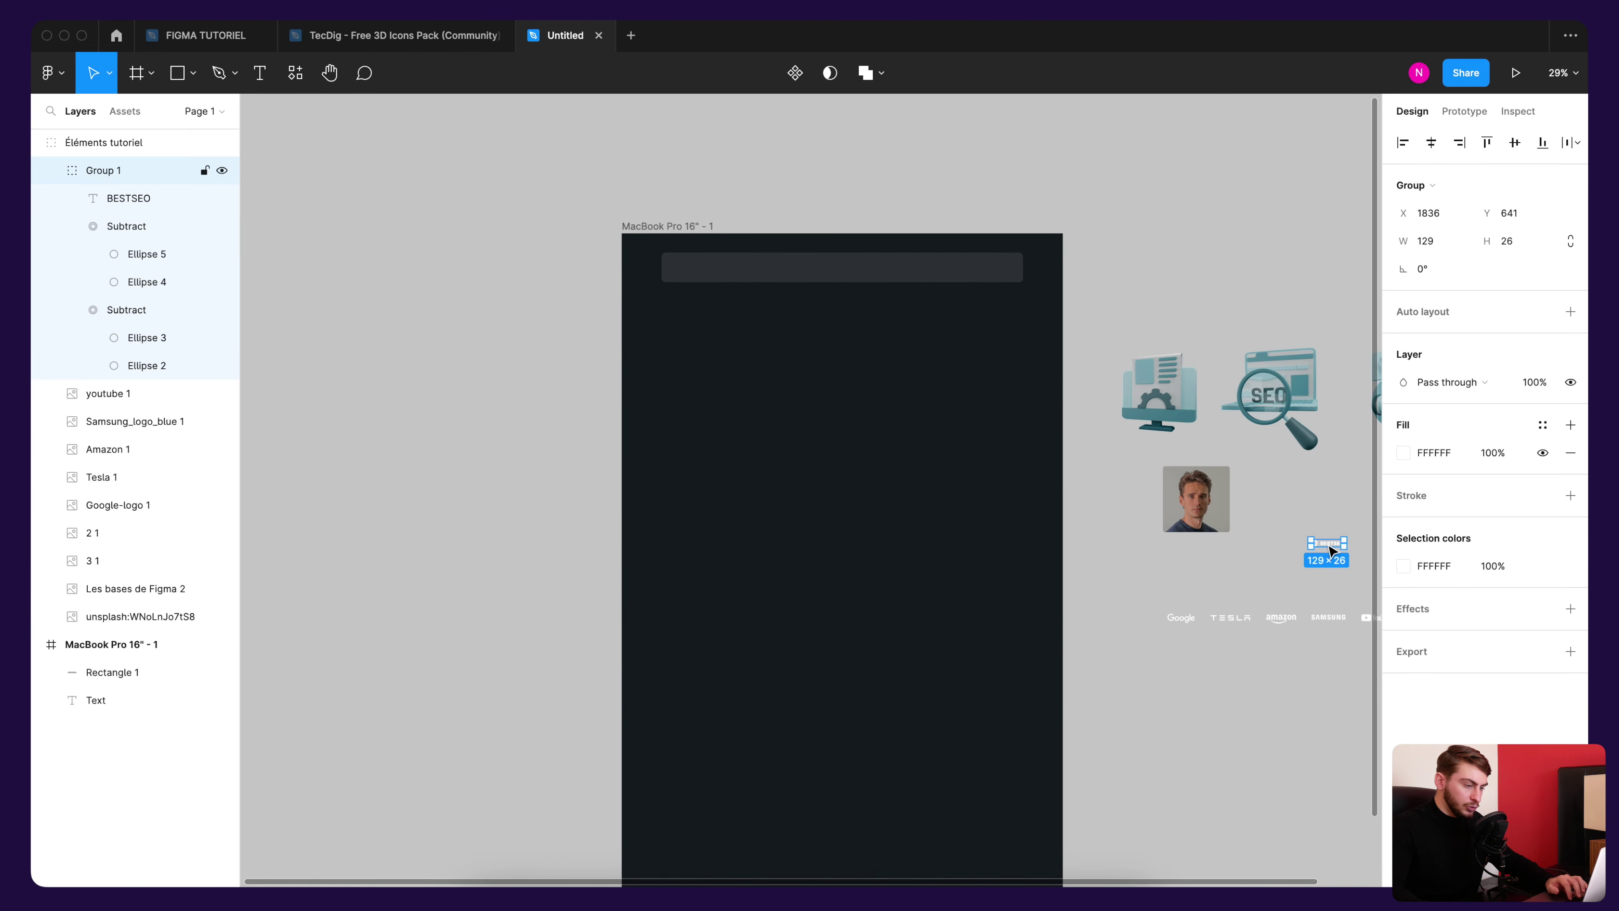
pyautogui.moveTo(1328, 549); pyautogui.dragTo(702, 273)
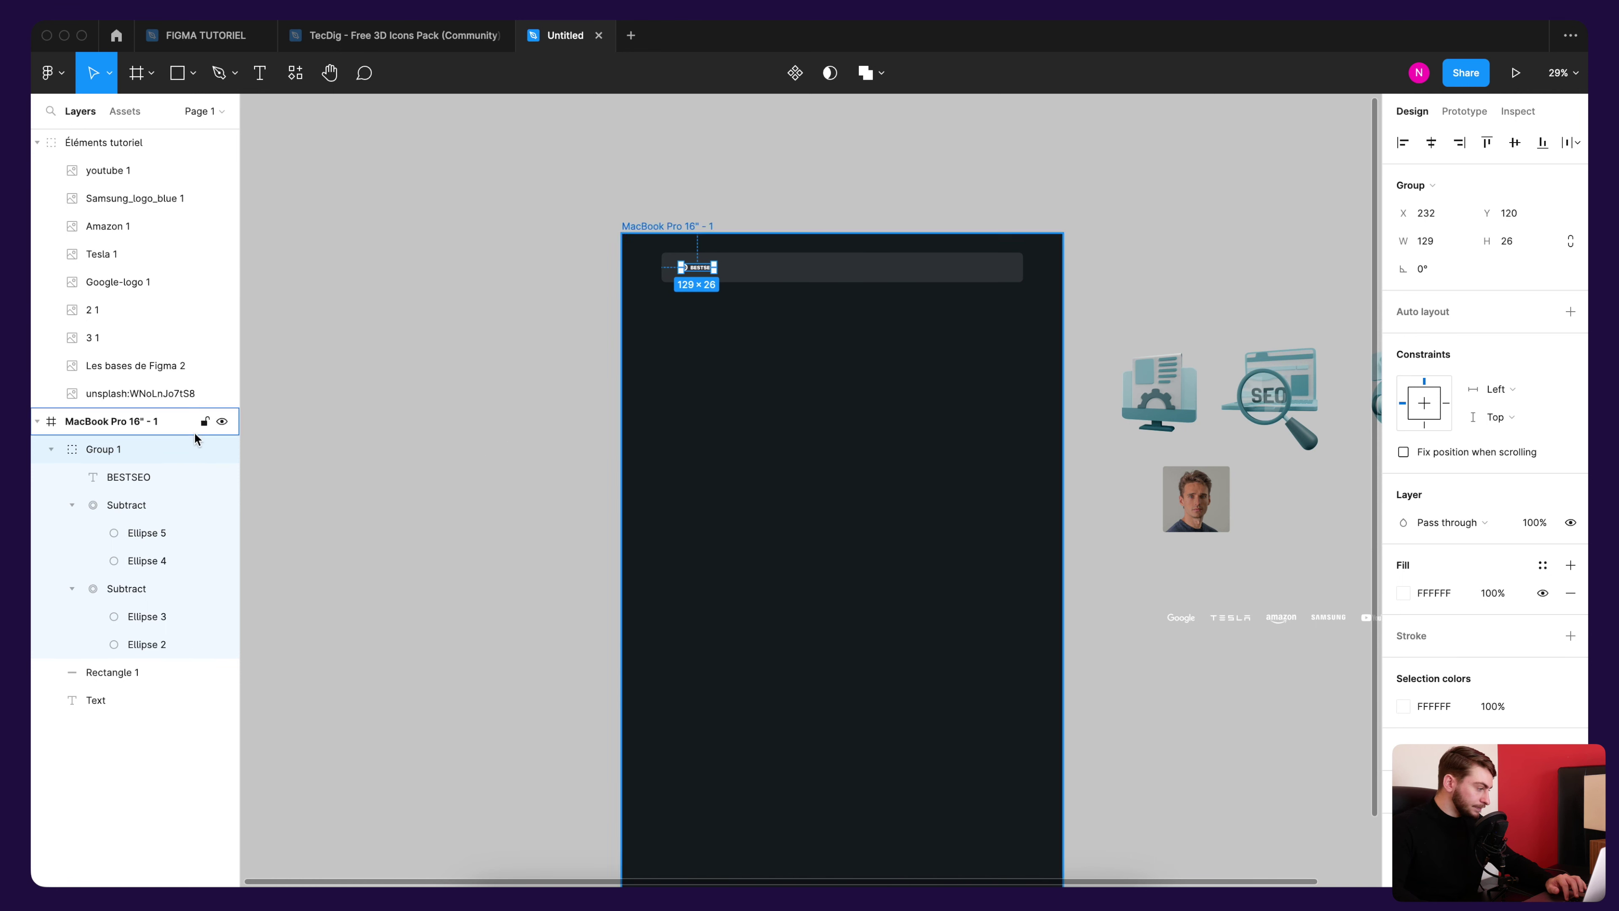
# Step: Slide the logo left along the centre guide to X 206, Y 120
pyautogui.scroll(5, 528, 412)
pyautogui.click(528, 411)
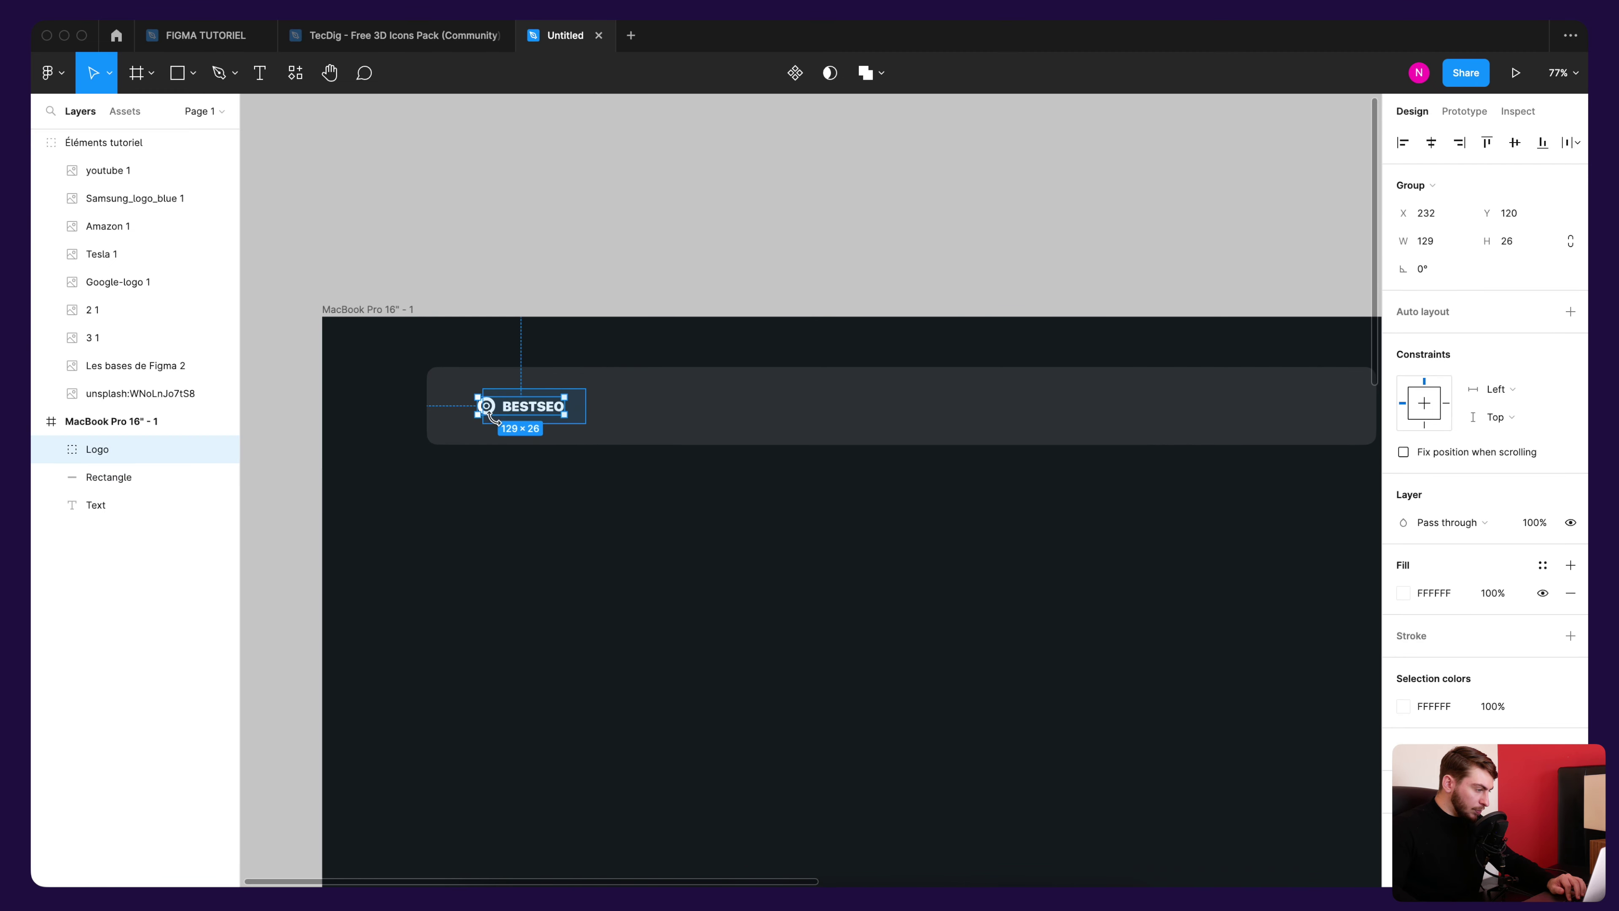
pyautogui.moveTo(529, 412); pyautogui.dragTo(519, 414)
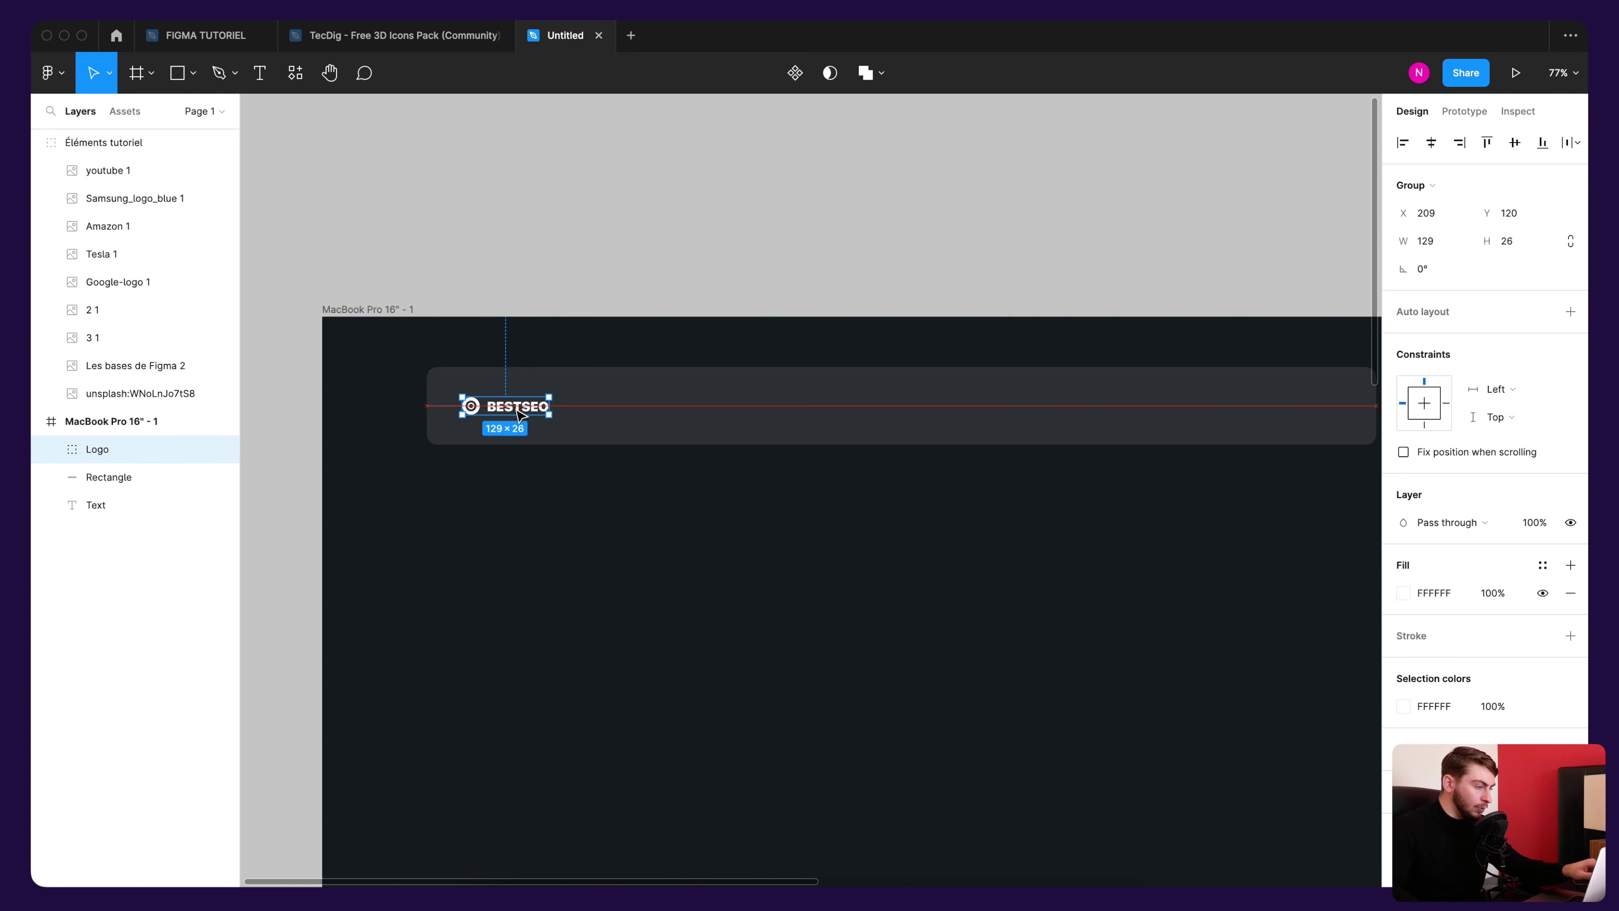
pyautogui.moveTo(518, 411); pyautogui.dragTo(517, 411)
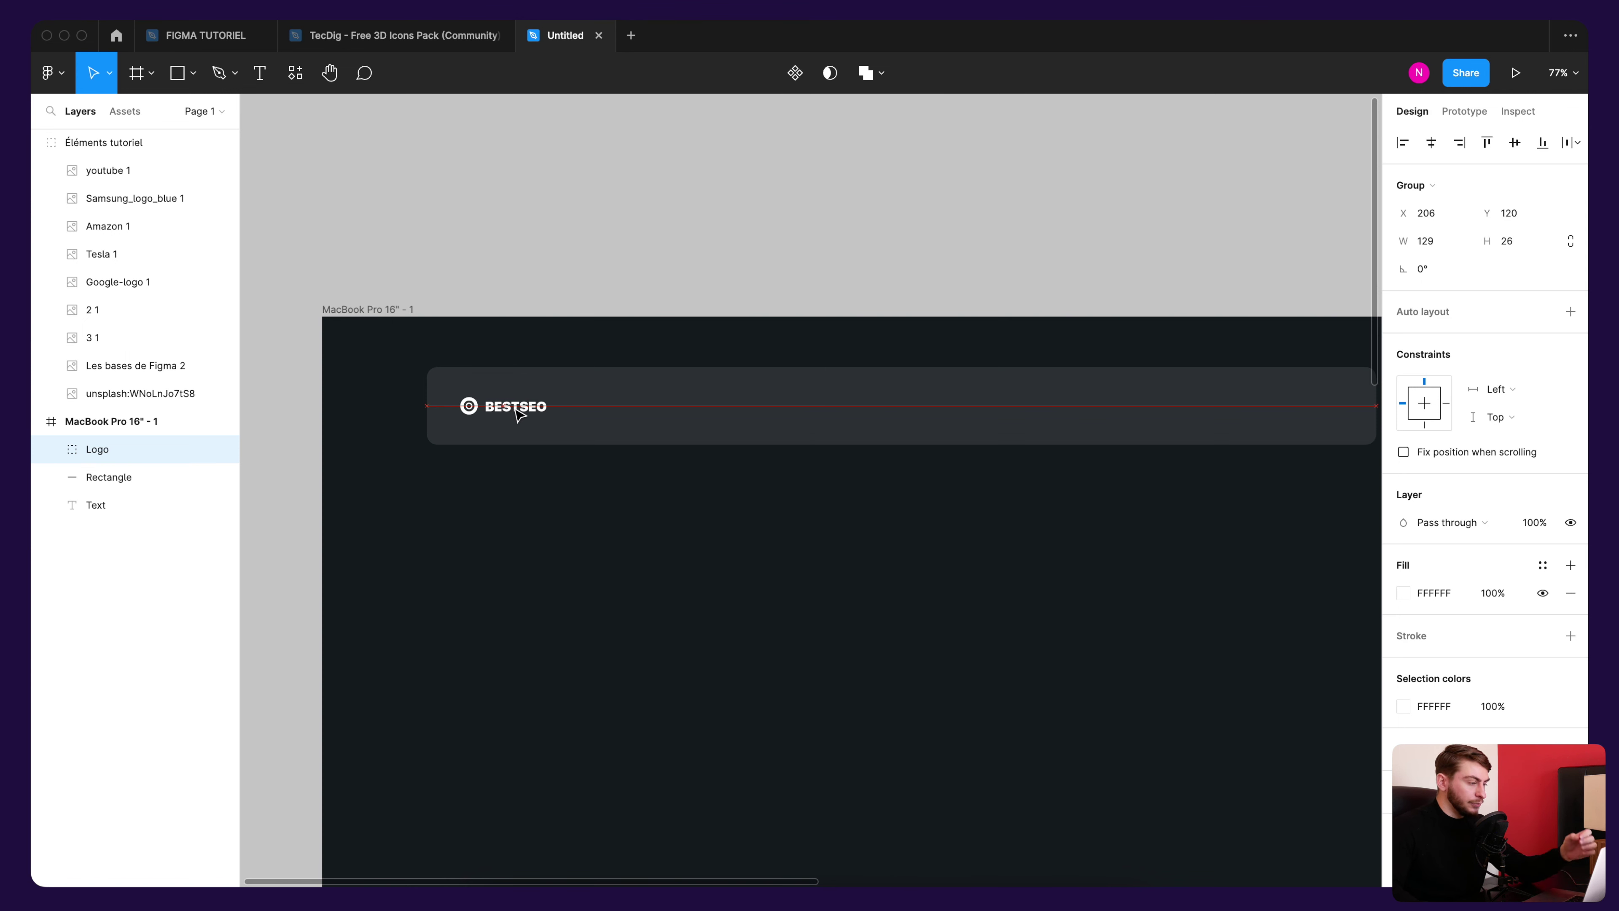
pyautogui.moveTo(518, 413); pyautogui.dragTo(518, 413)
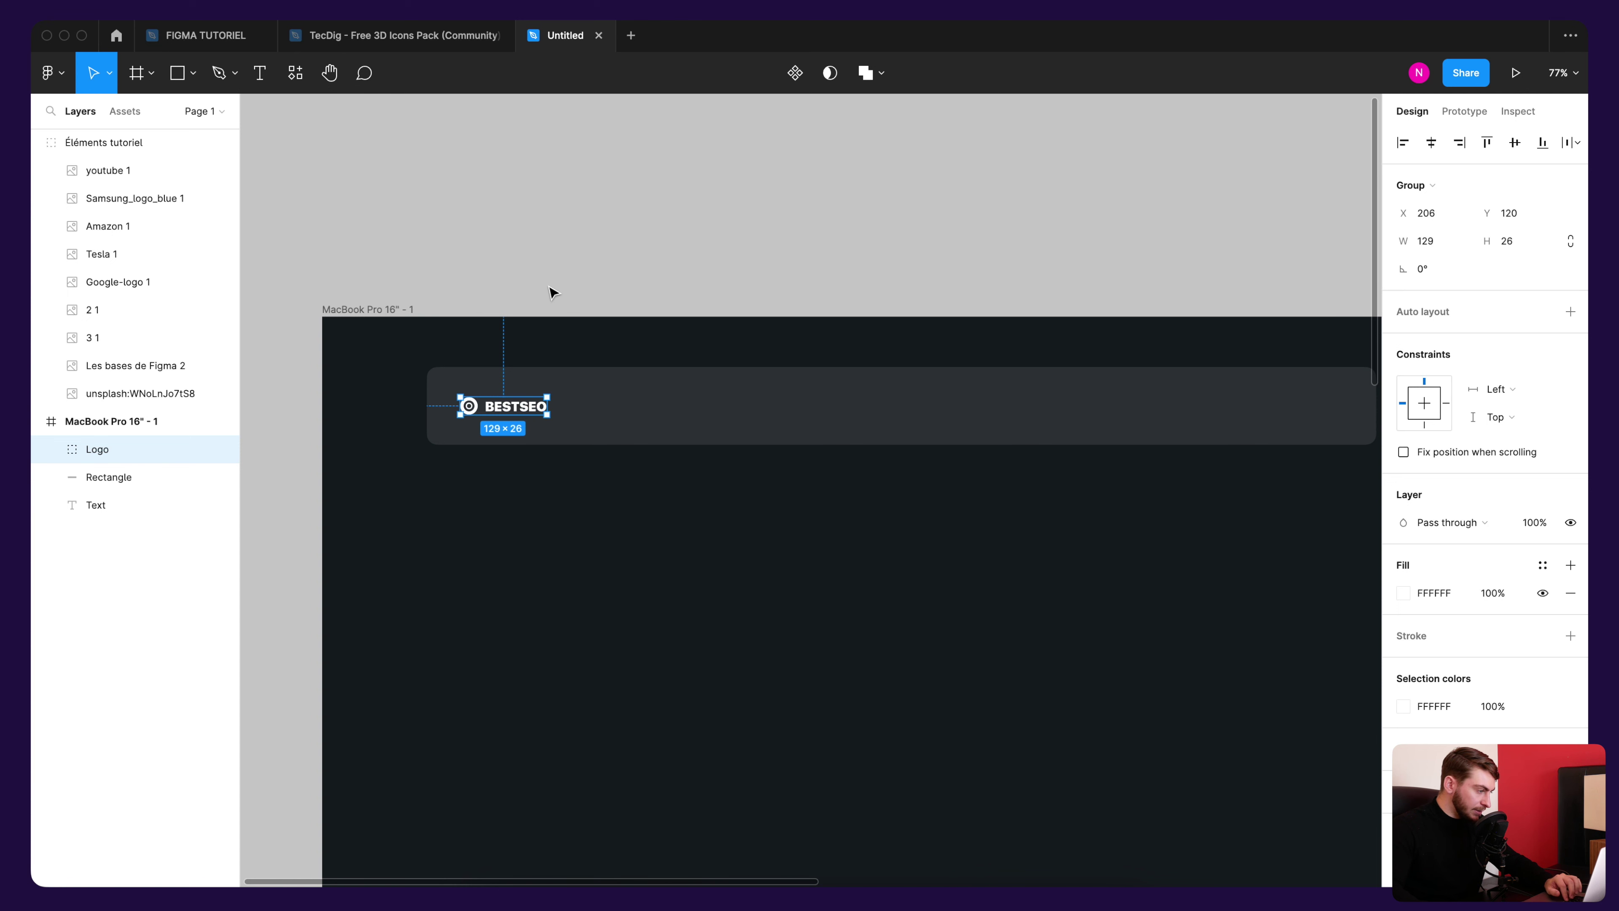
pyautogui.click(499, 383)
# Step: Cut the header bar height from 116 to 76 and move the Logo group to X 191
pyautogui.scroll(2, 498, 384)
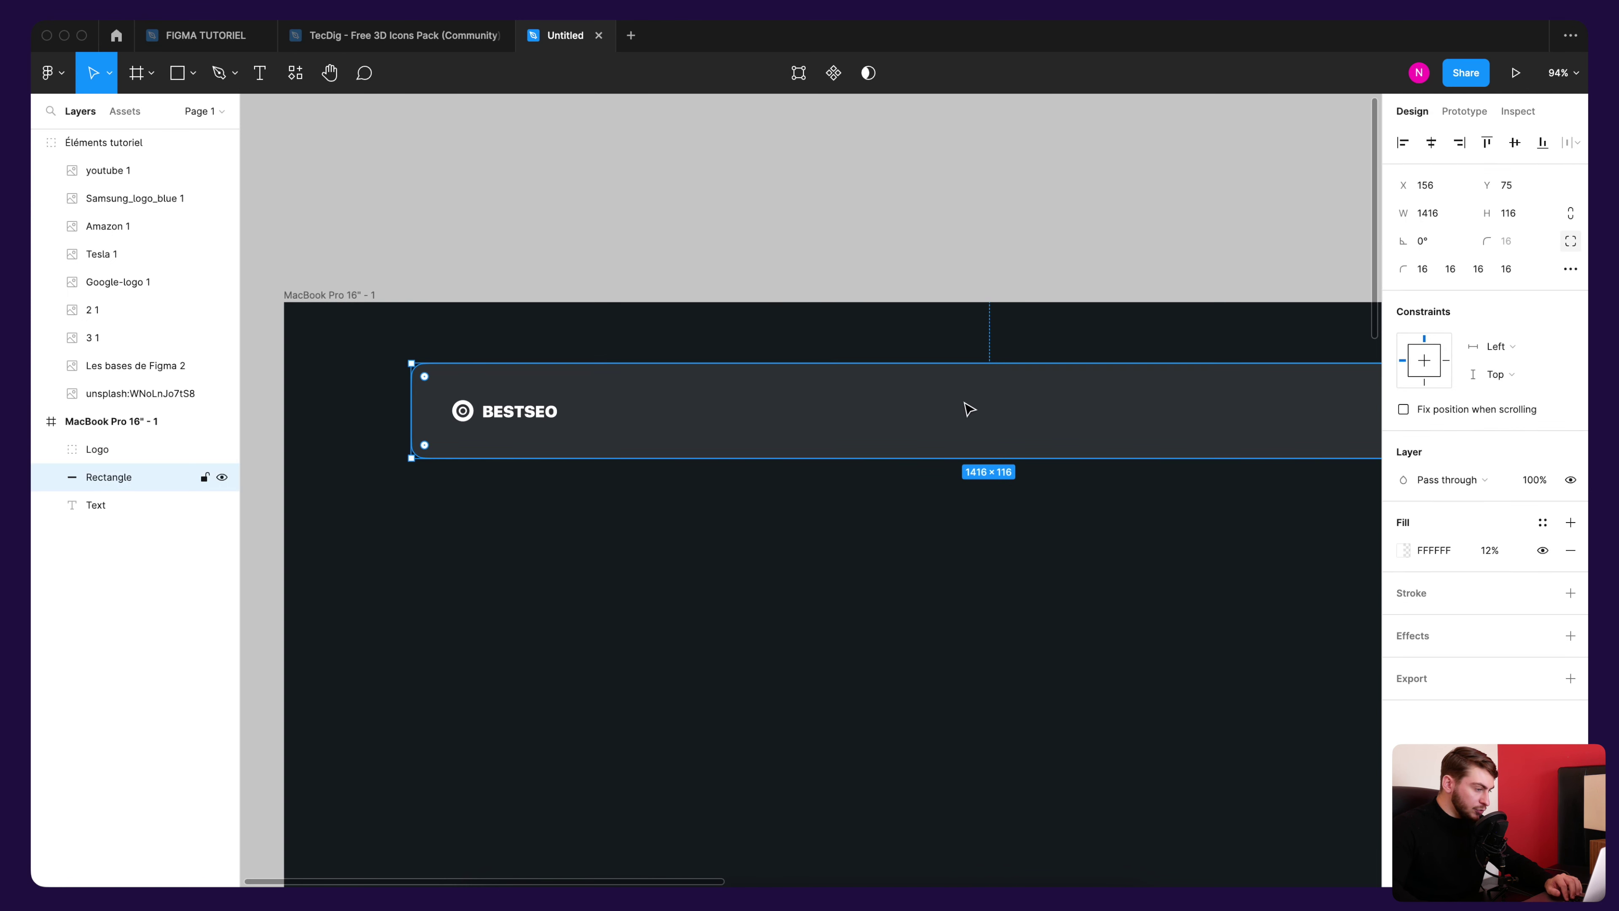
pyautogui.moveTo(988, 366); pyautogui.dragTo(988, 379)
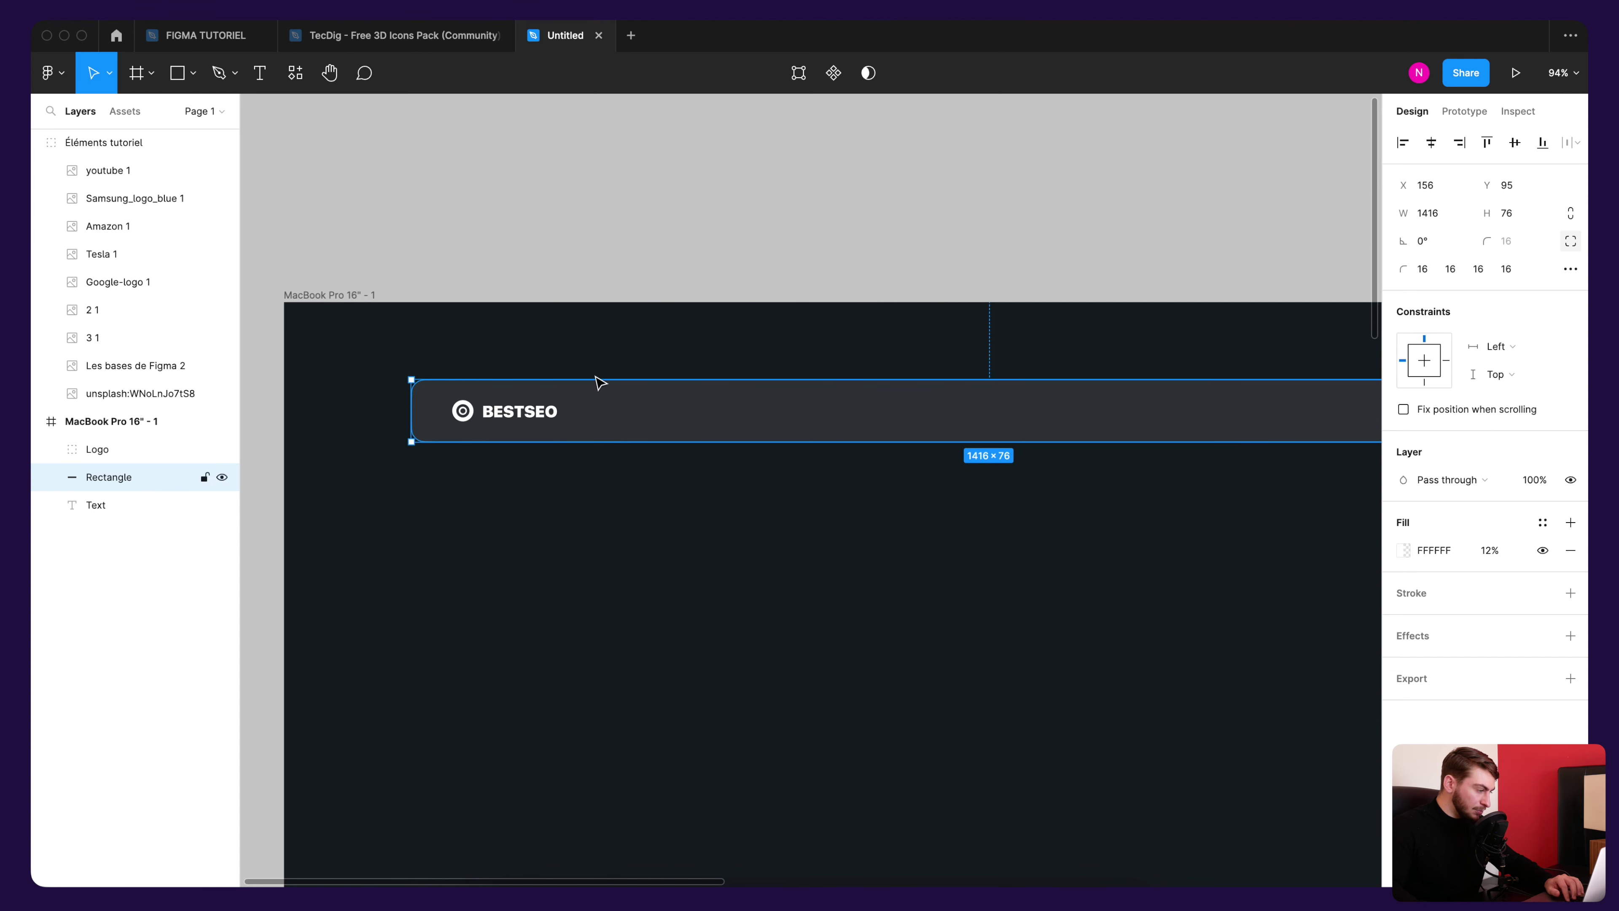
pyautogui.click(600, 268)
pyautogui.click(498, 409)
pyautogui.doubleClick(498, 408)
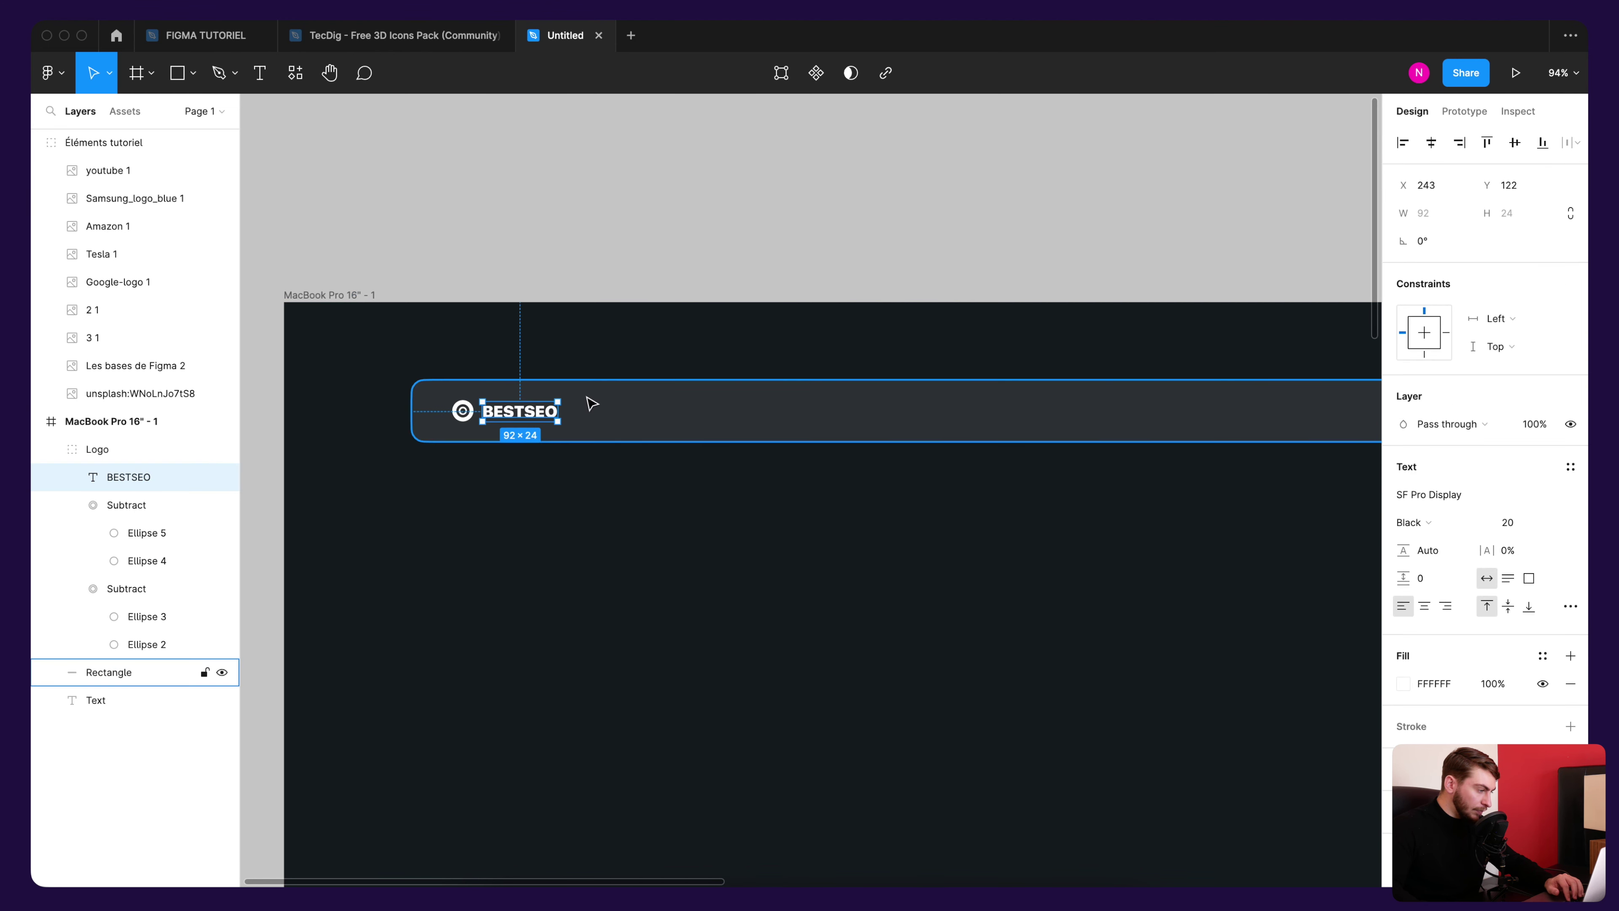
pyautogui.click(456, 410)
pyautogui.moveTo(522, 413); pyautogui.dragTo(507, 414)
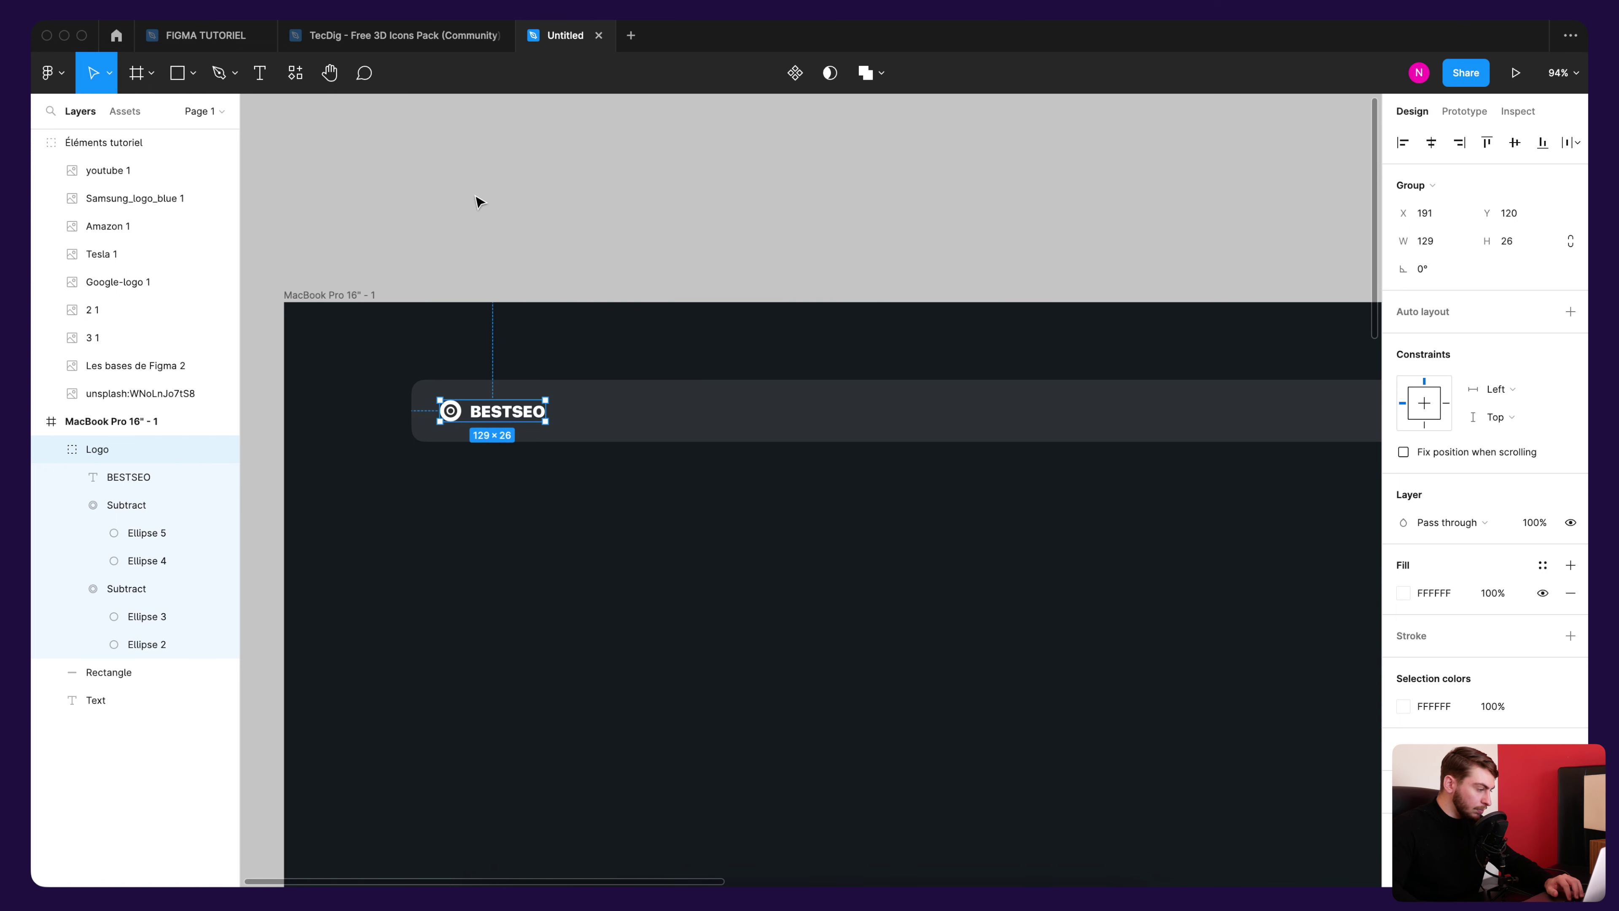
pyautogui.click(572, 237)
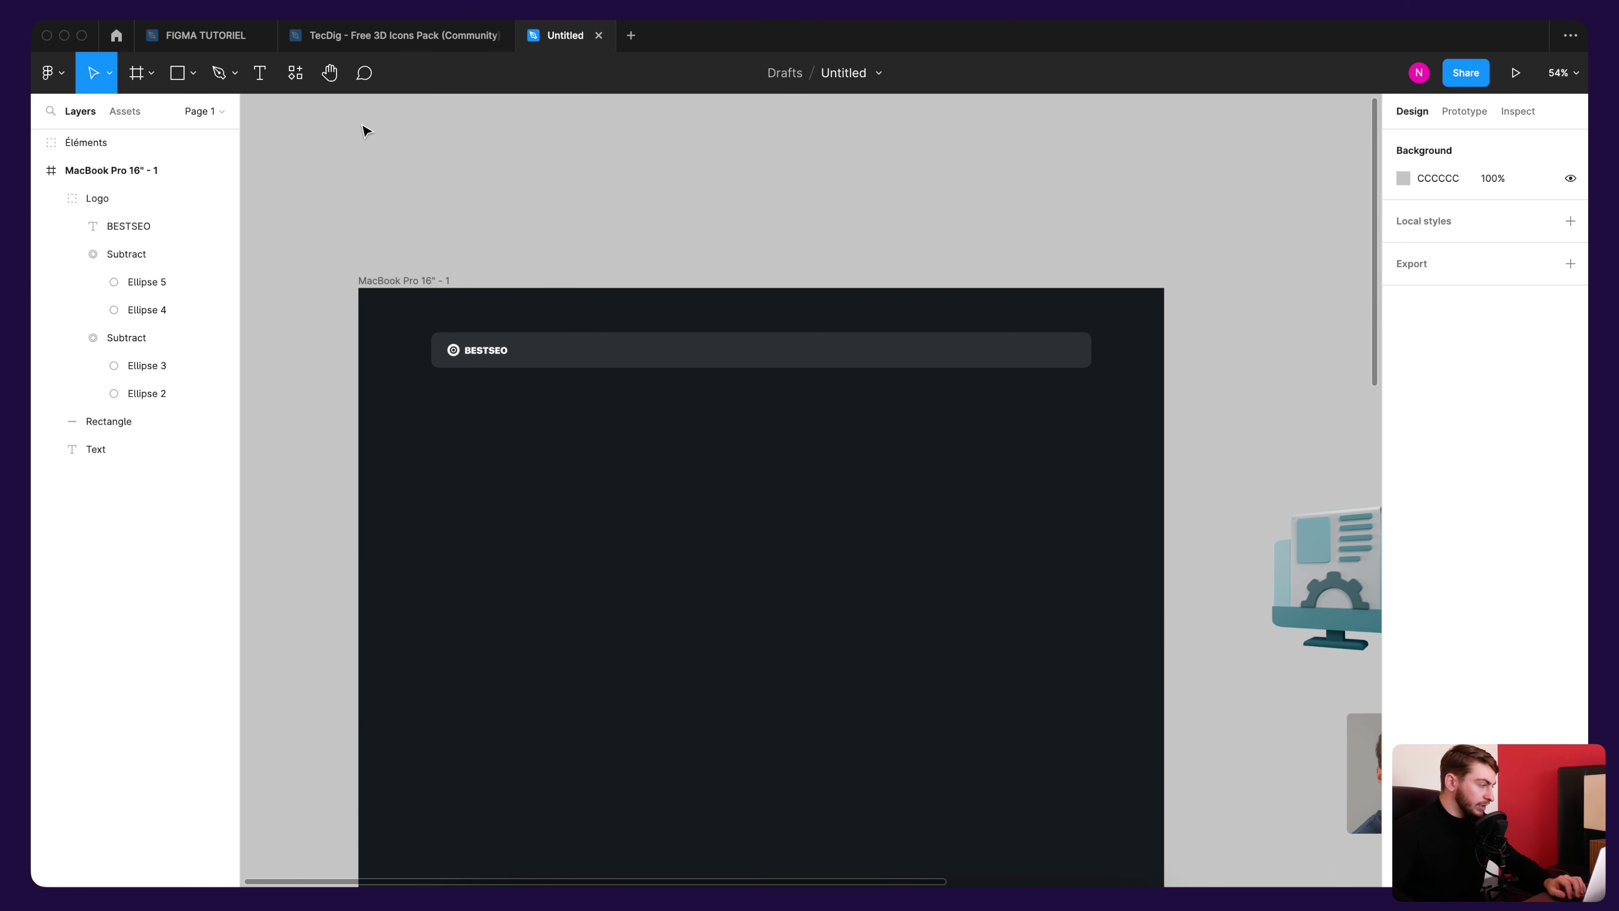
# Step: Add 'WHY TRUST US' text right of the logo in a 463×73 box and enter size 19,3
pyautogui.click(260, 73)
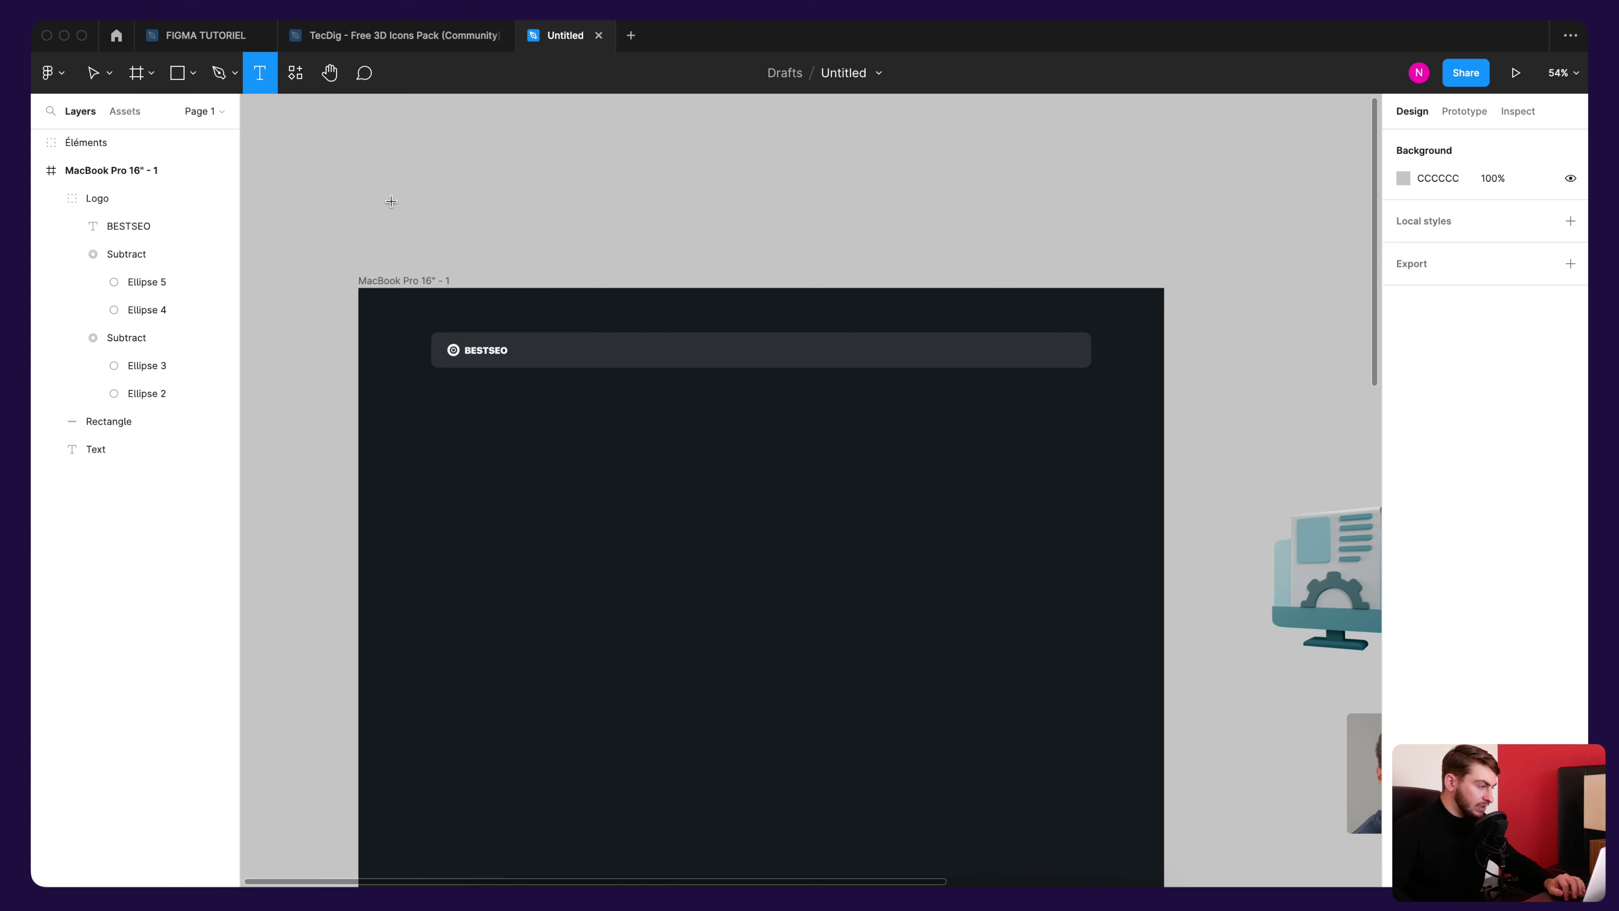
pyautogui.scroll(2, 599, 344)
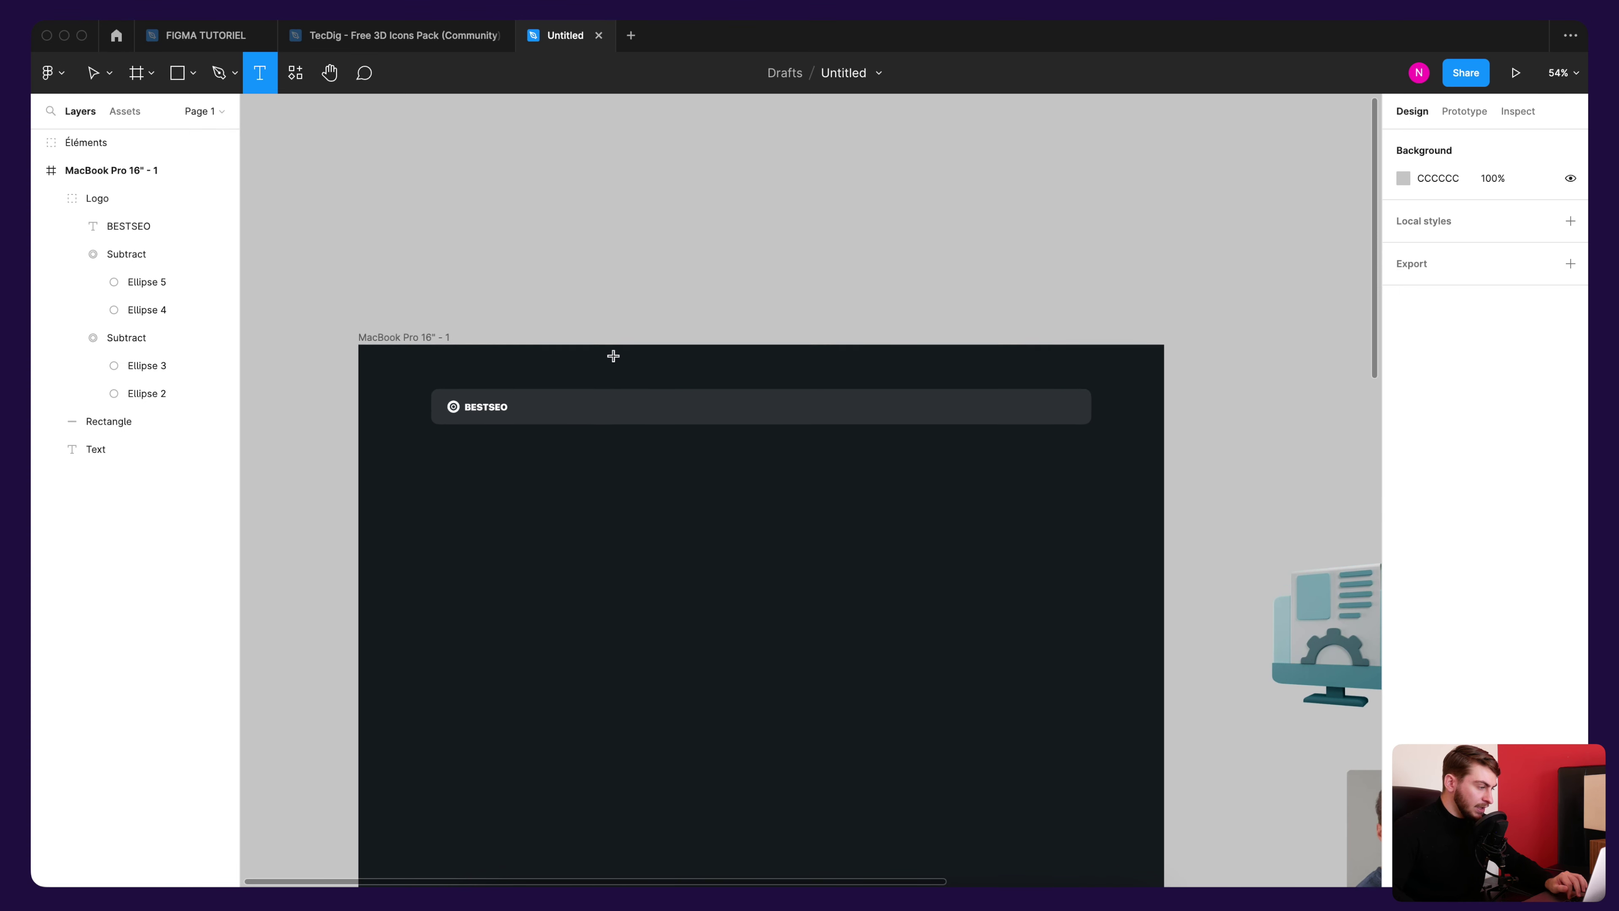
pyautogui.scroll(5, 548, 441)
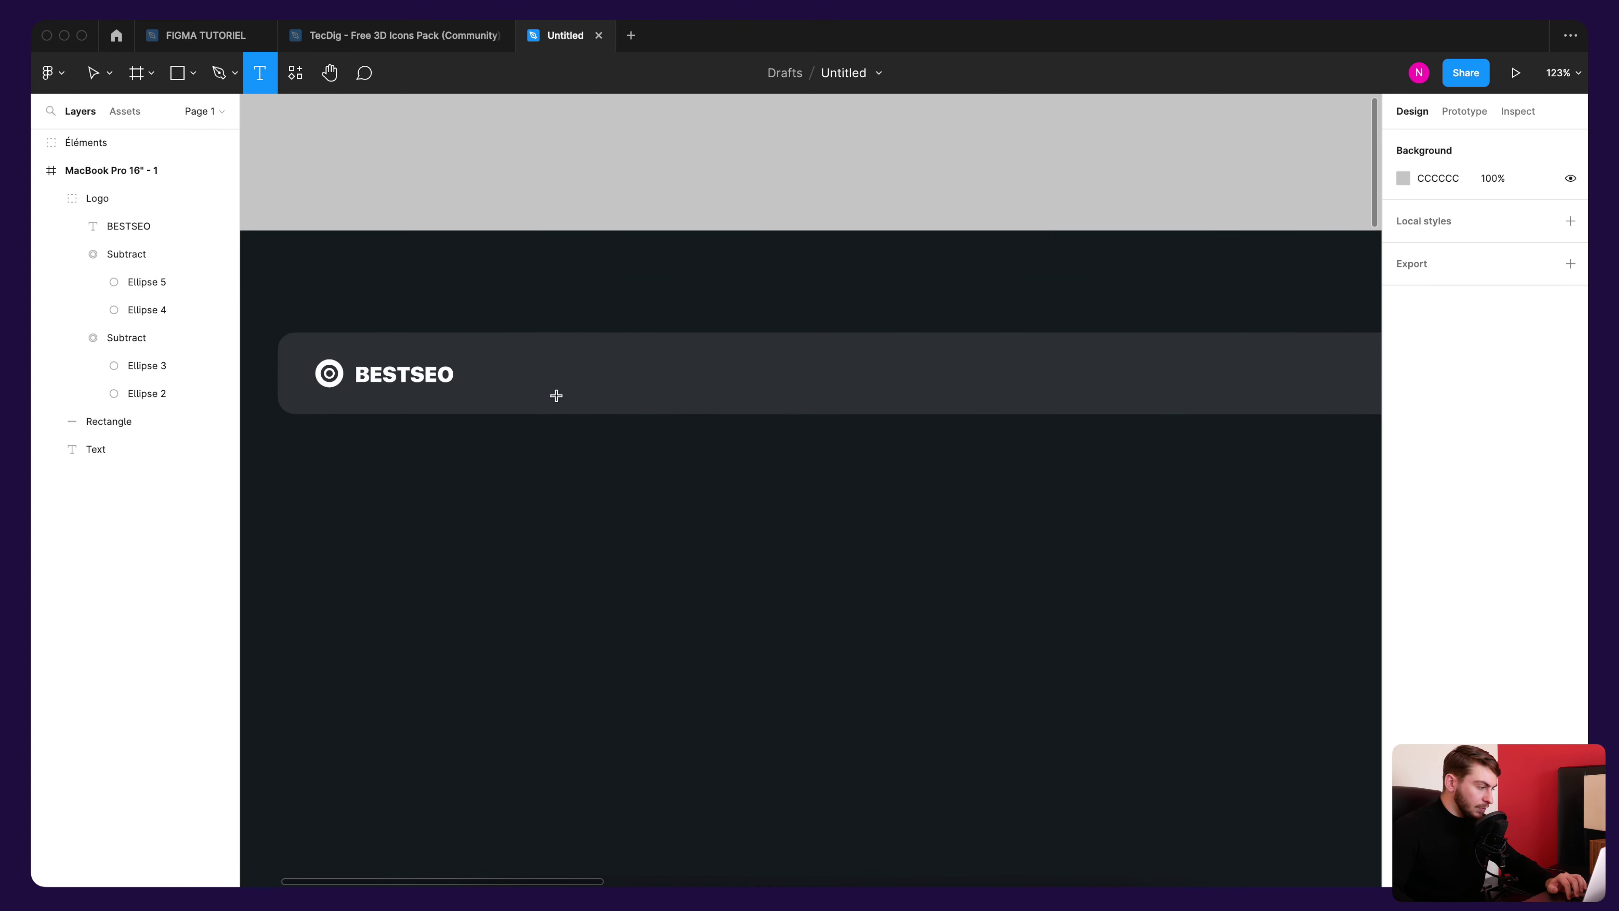
pyautogui.click(561, 371)
pyautogui.write('W')
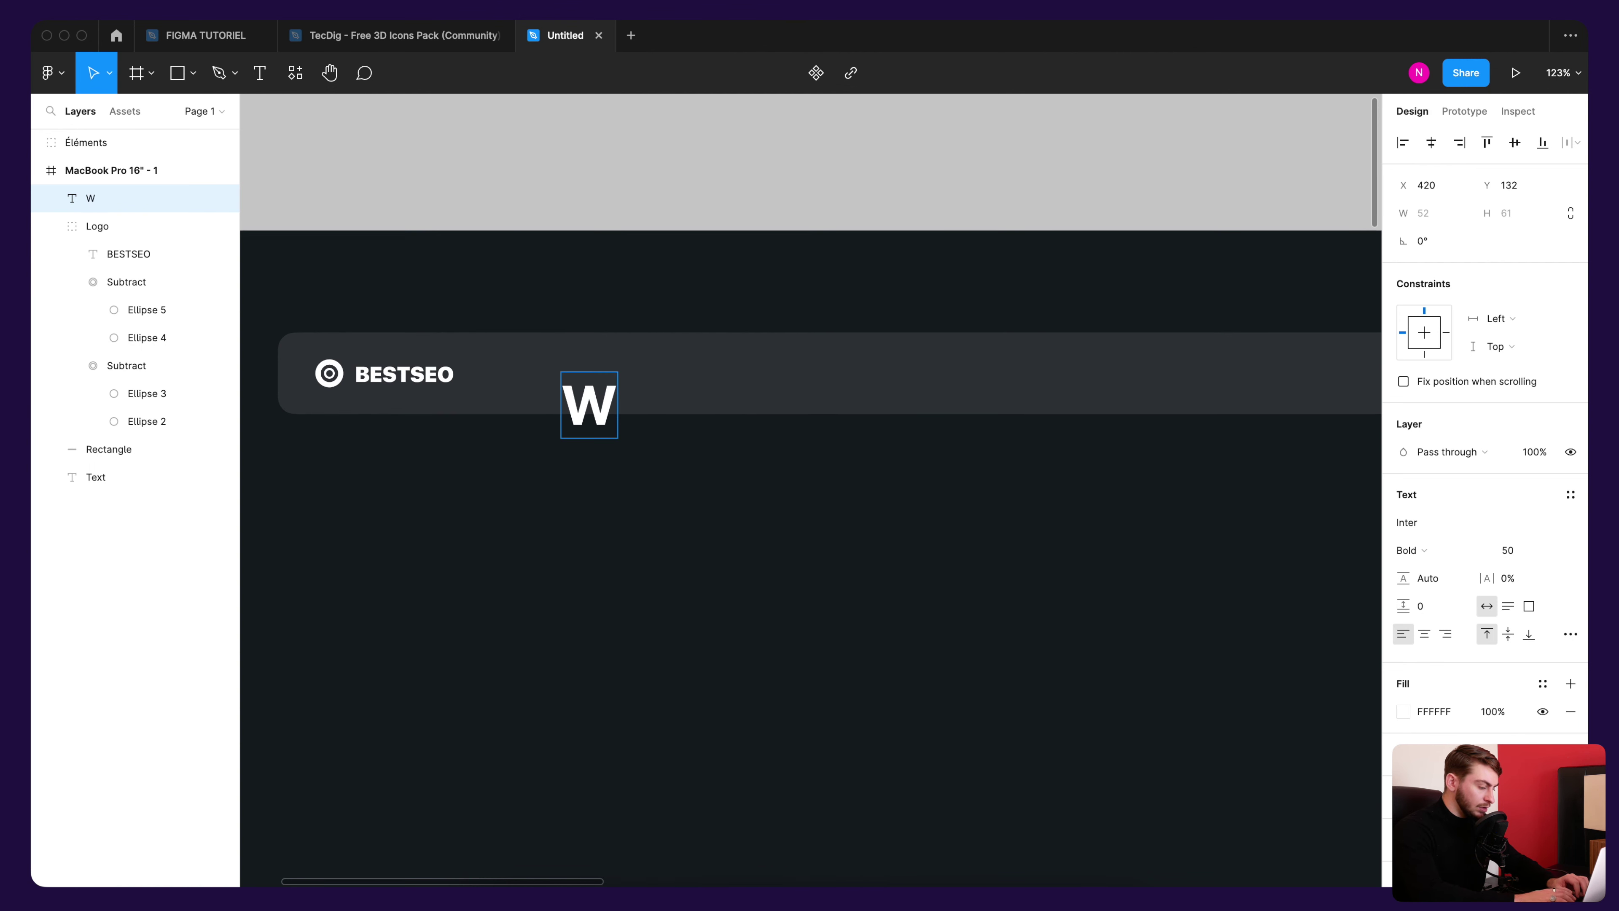
pyautogui.write('hy trust')
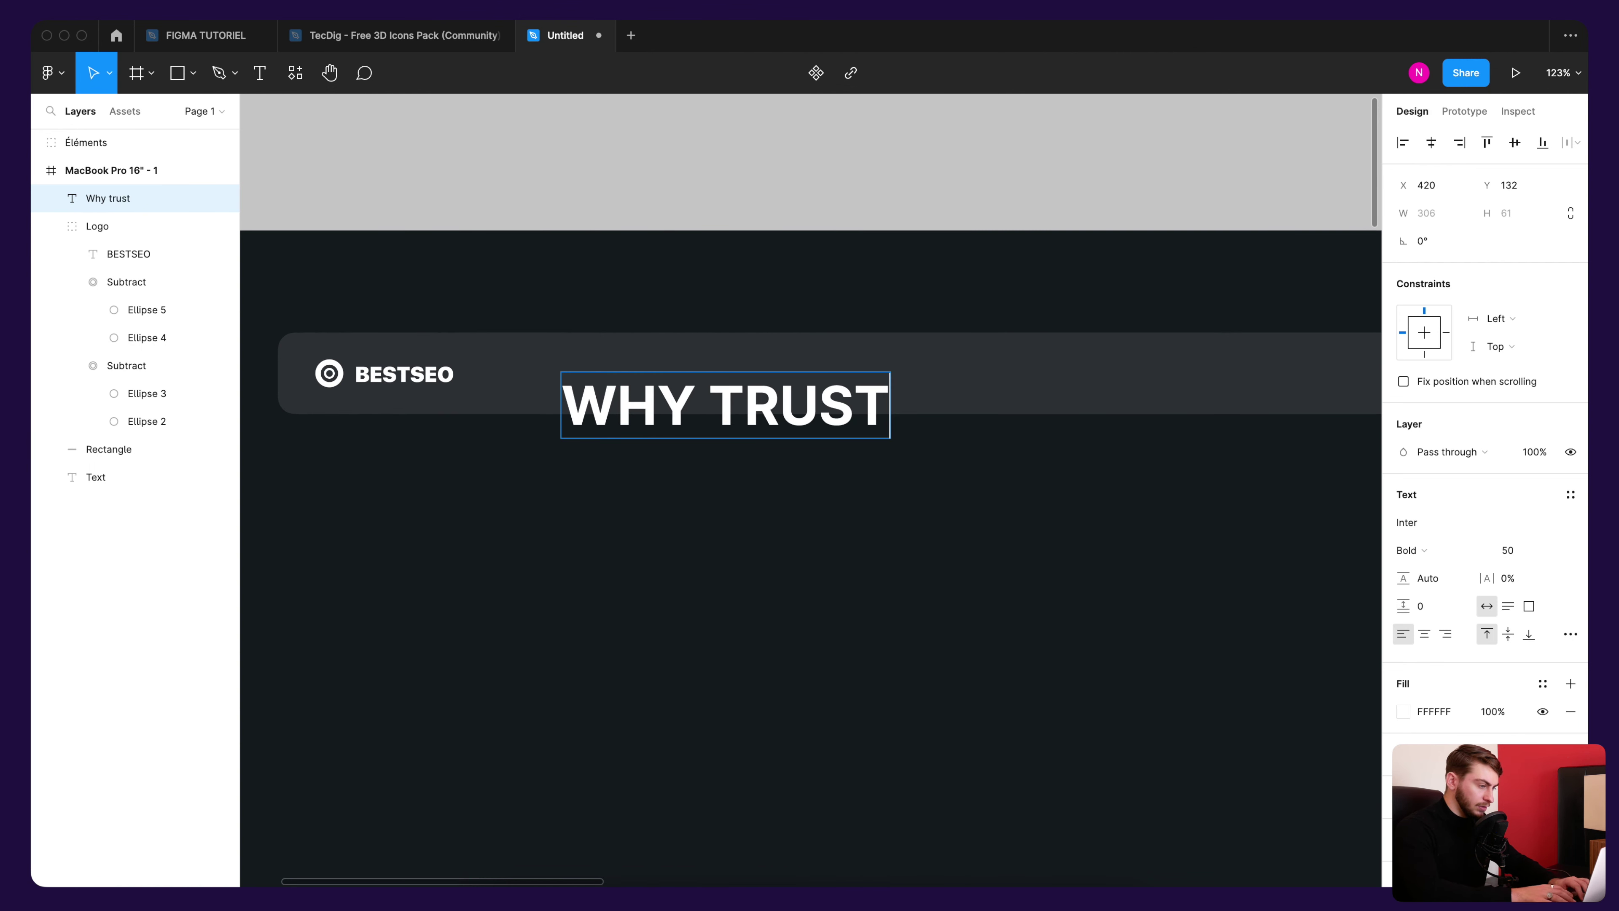
pyautogui.write(' US')
pyautogui.press('Escape')
pyautogui.moveTo(979, 437); pyautogui.dragTo(1059, 450)
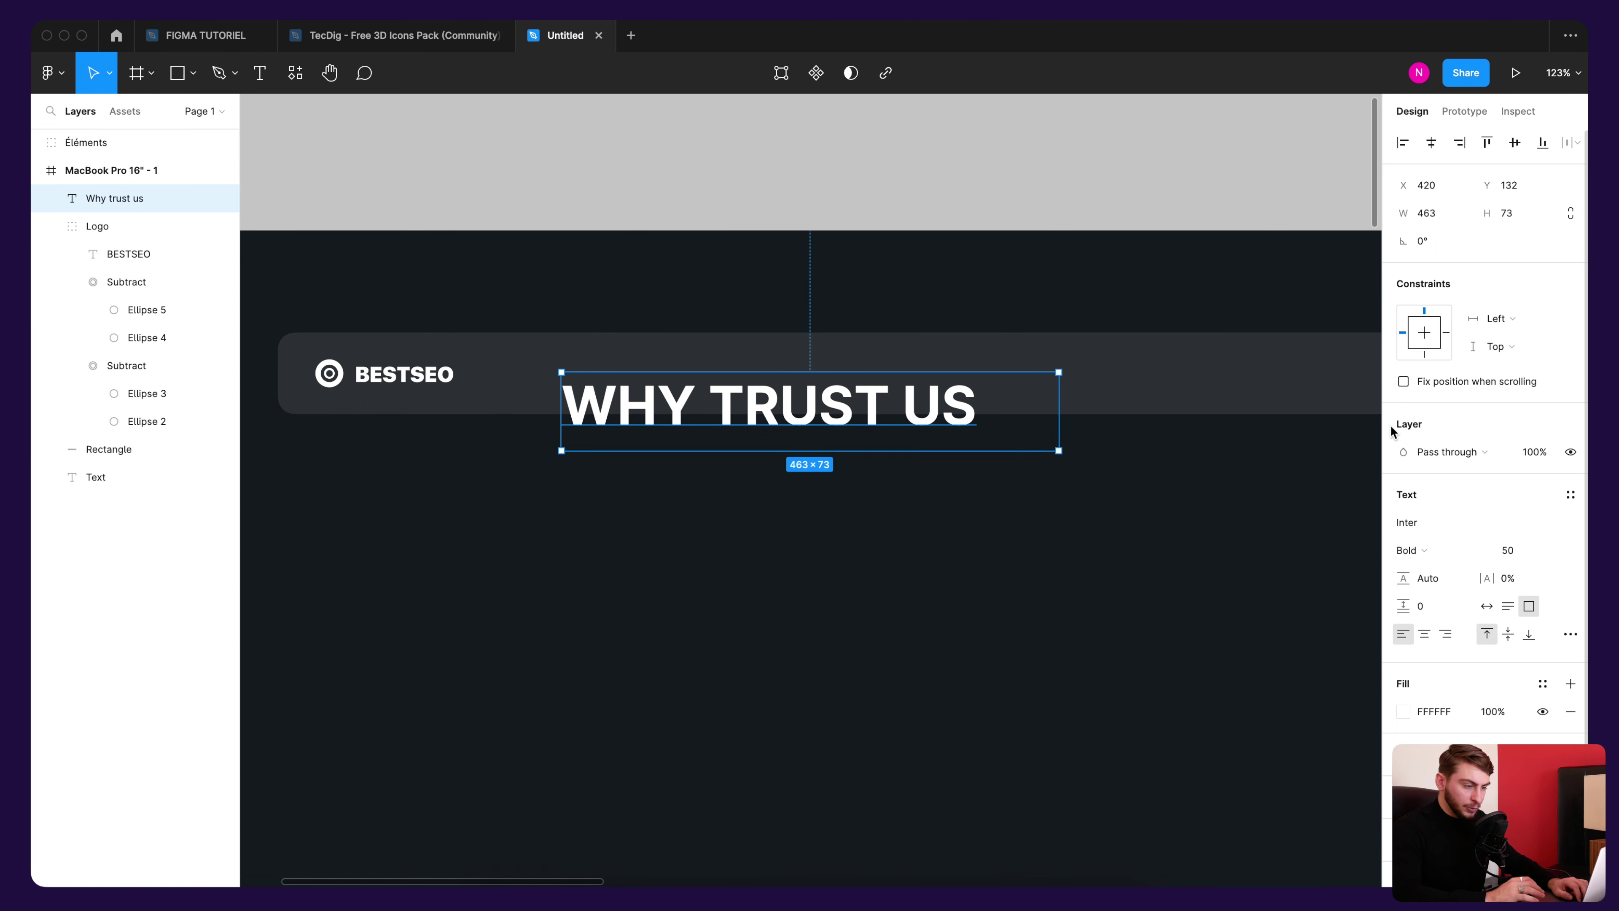
pyautogui.click(1514, 550)
pyautogui.write('19')
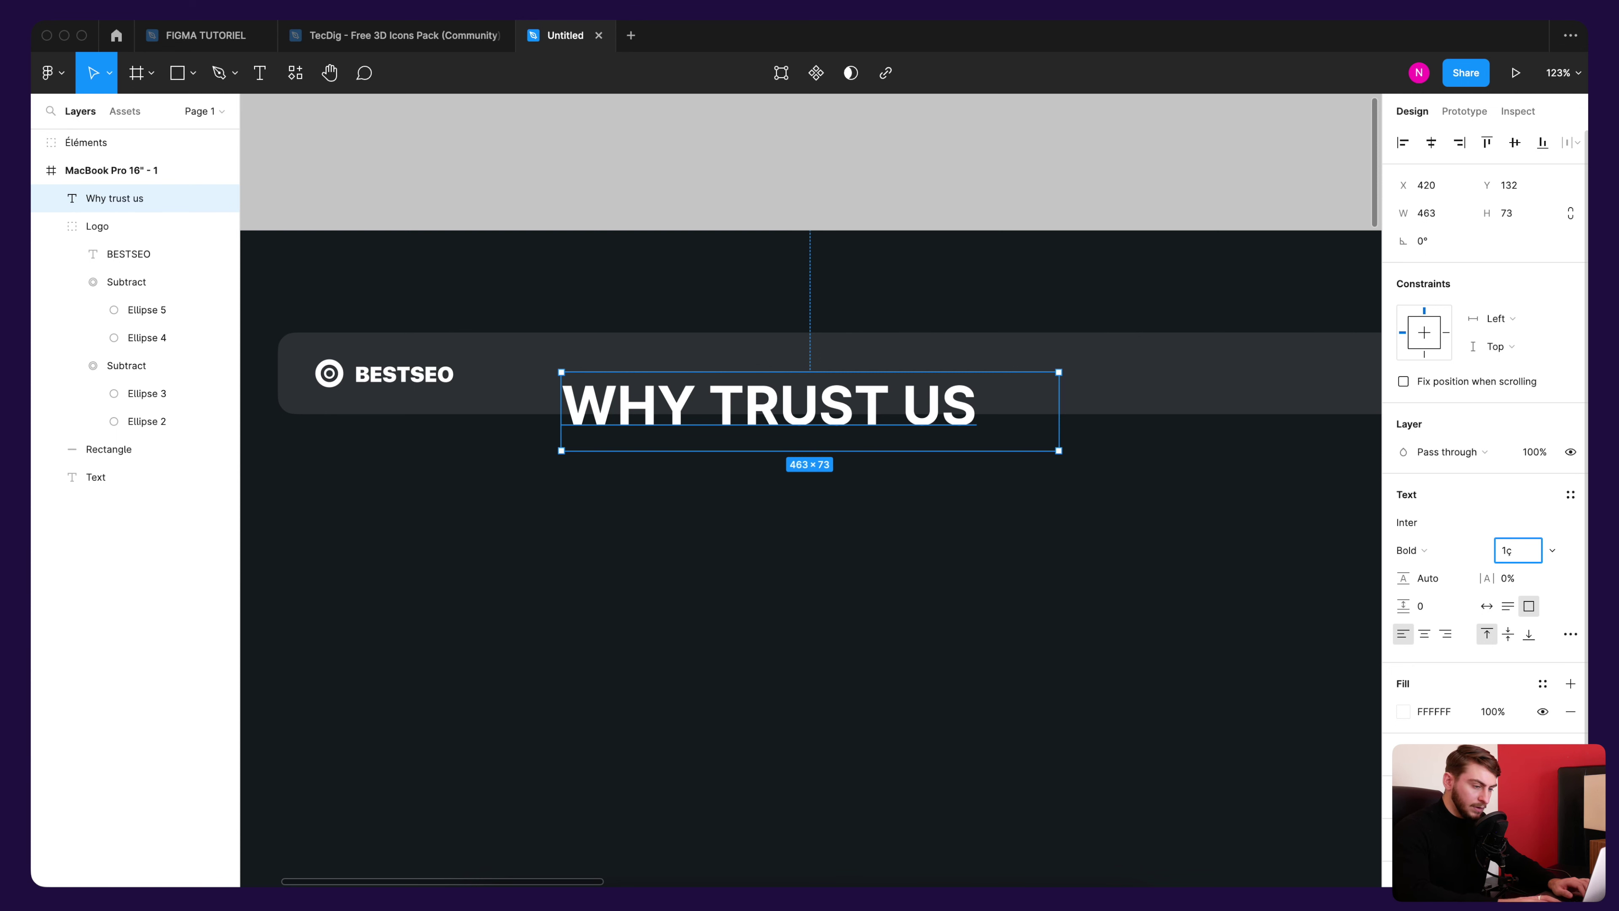
pyautogui.write(',3')
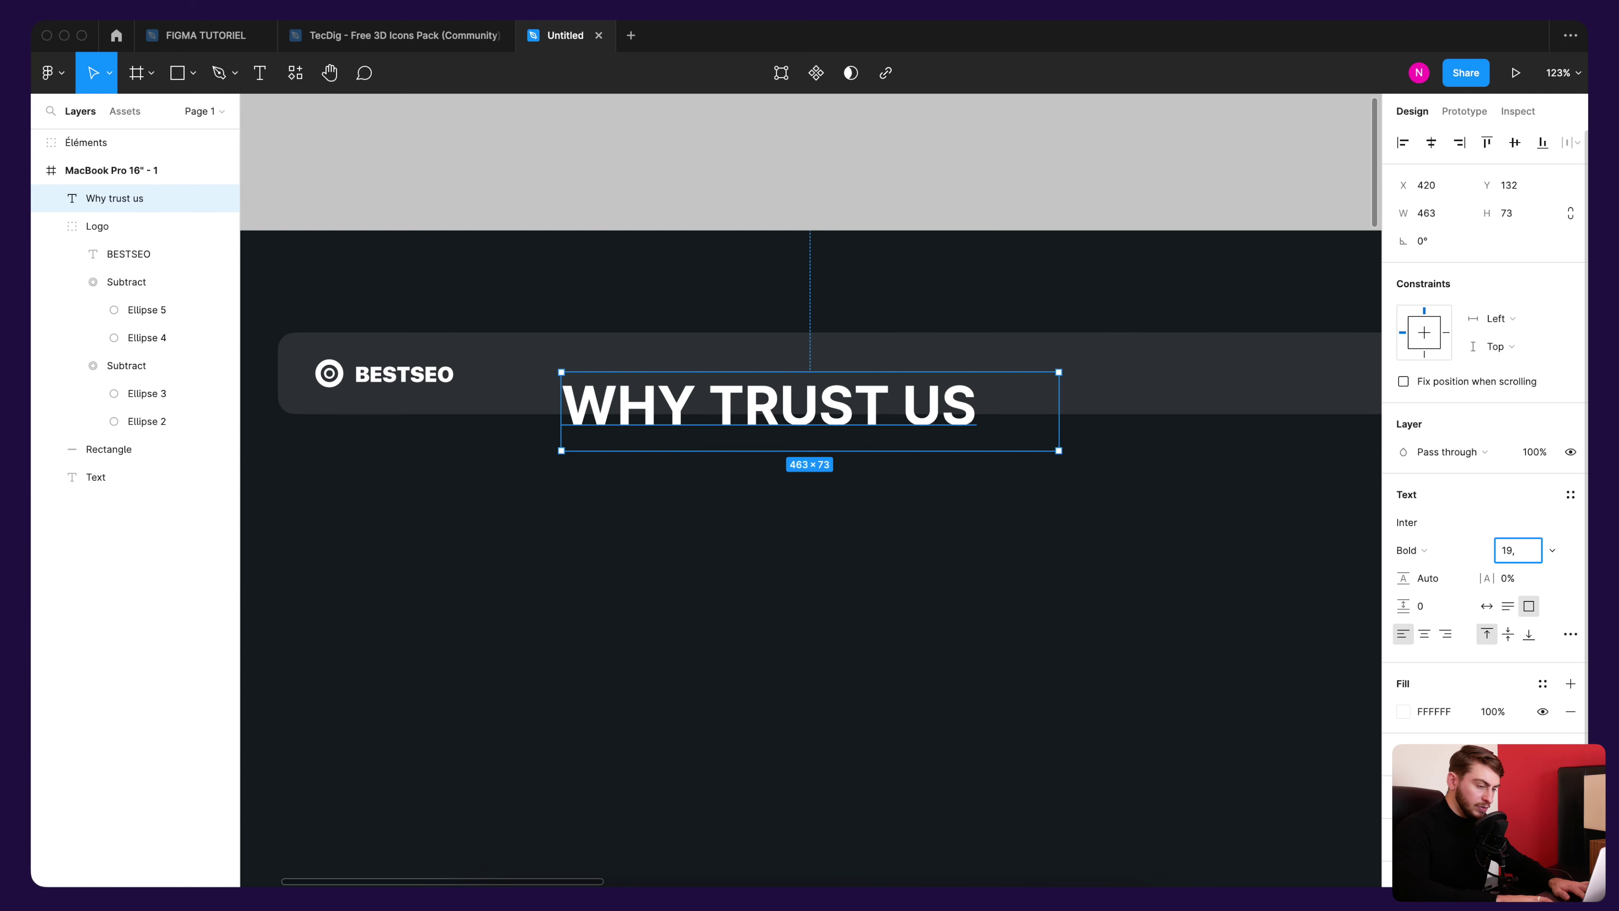
# Step: Apply font size 19.3 and set weight 65 Medium, undoing a trial of 95 Black
pyautogui.press('Return')
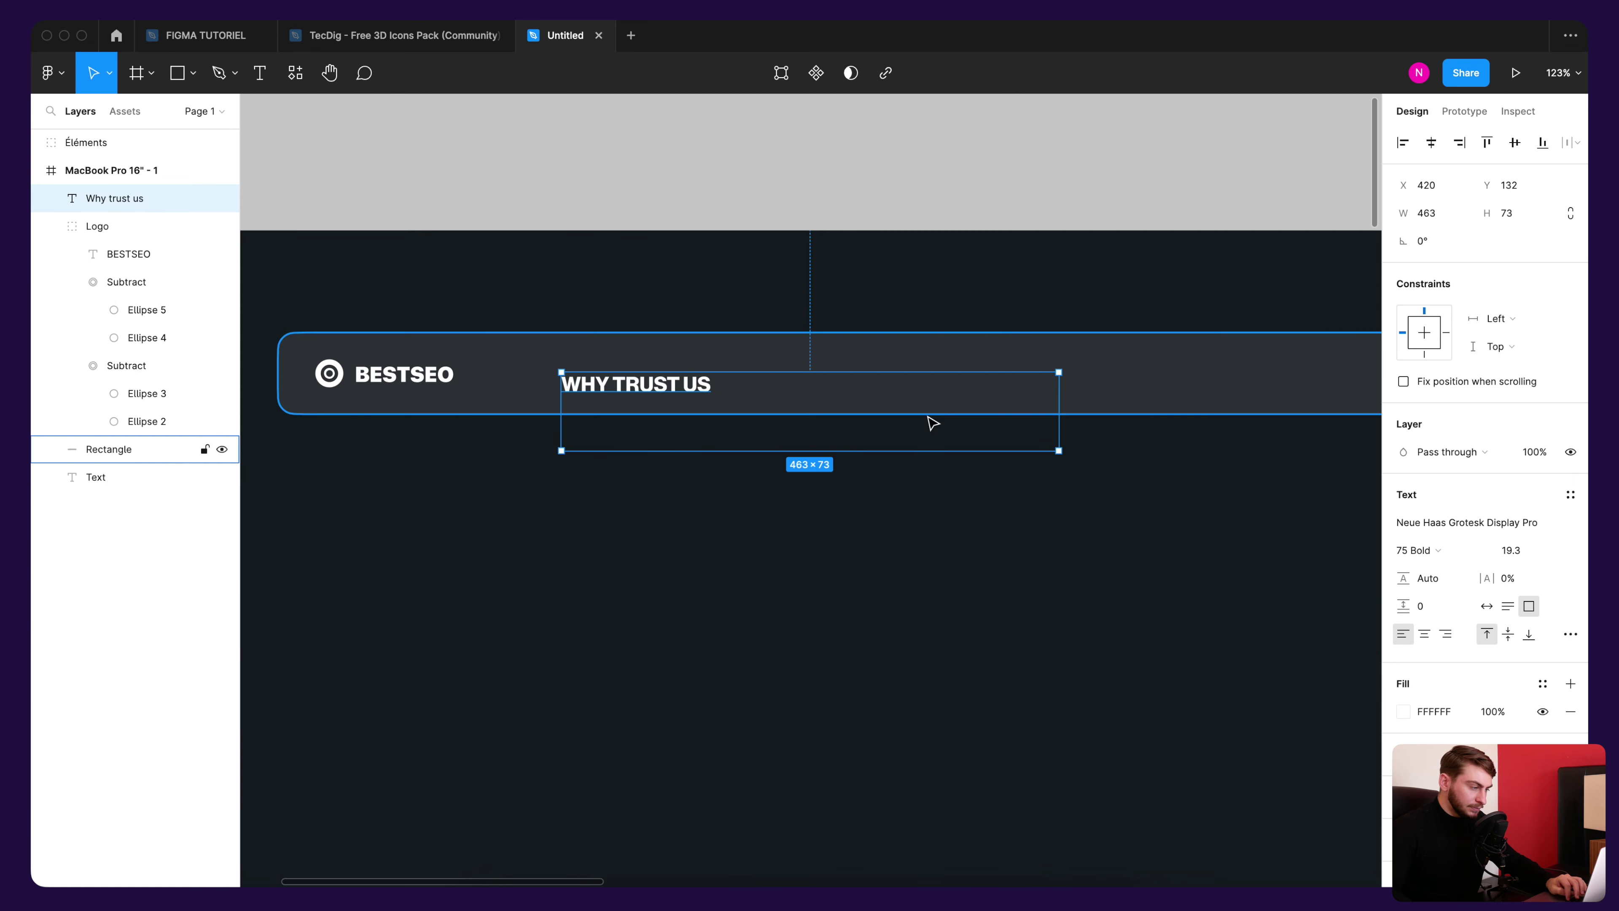
pyautogui.click(1435, 552)
pyautogui.click(1473, 534)
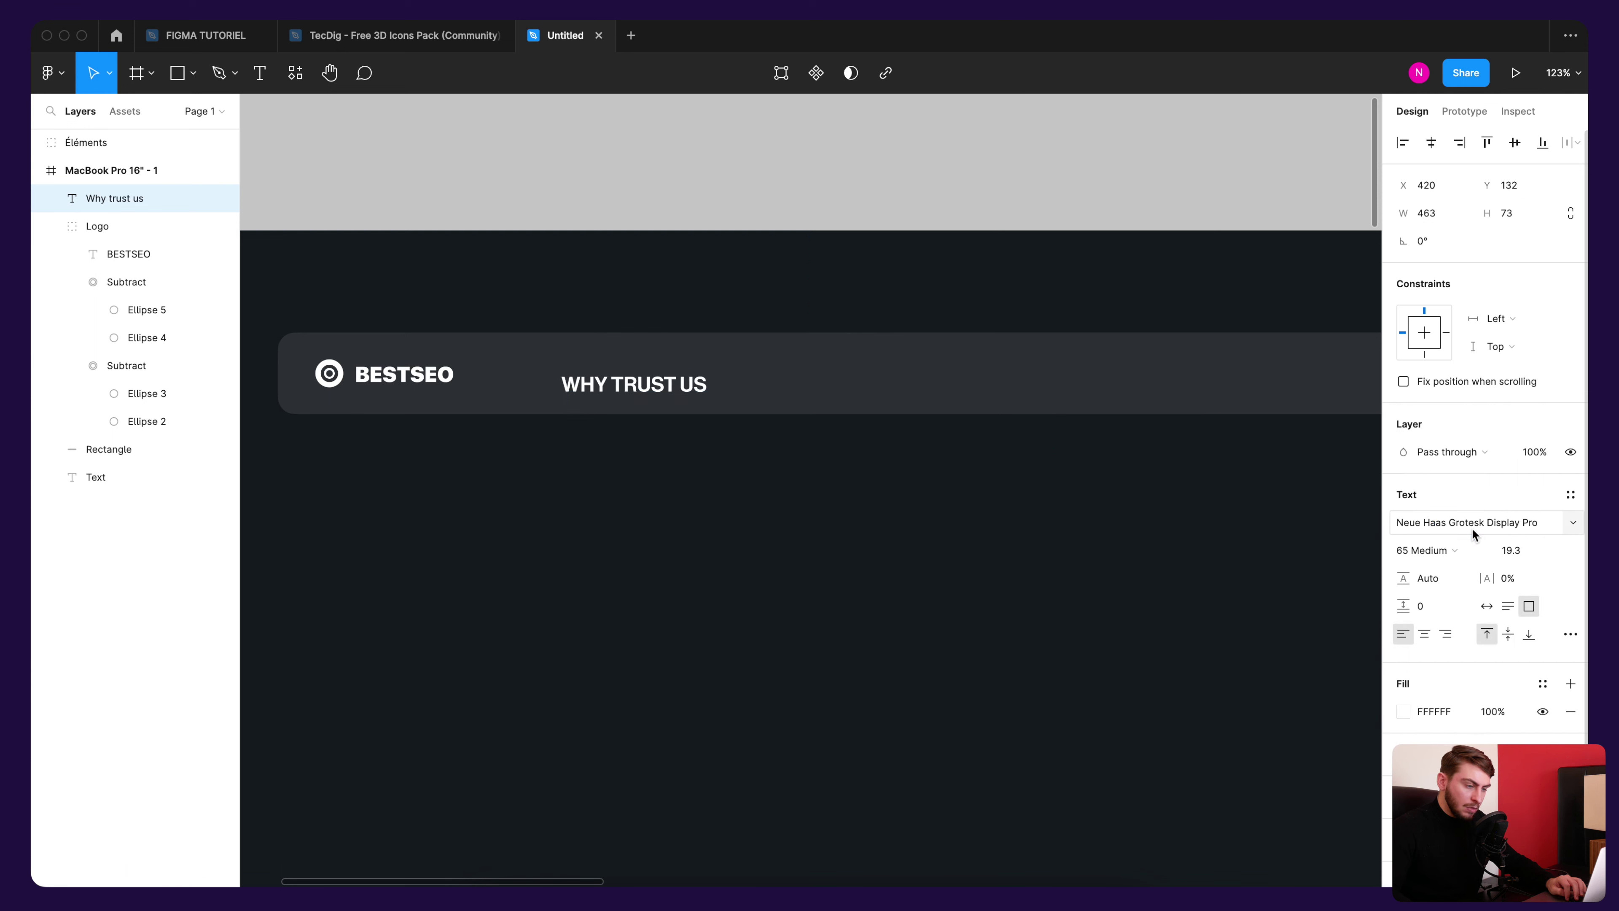
pyautogui.click(1492, 528)
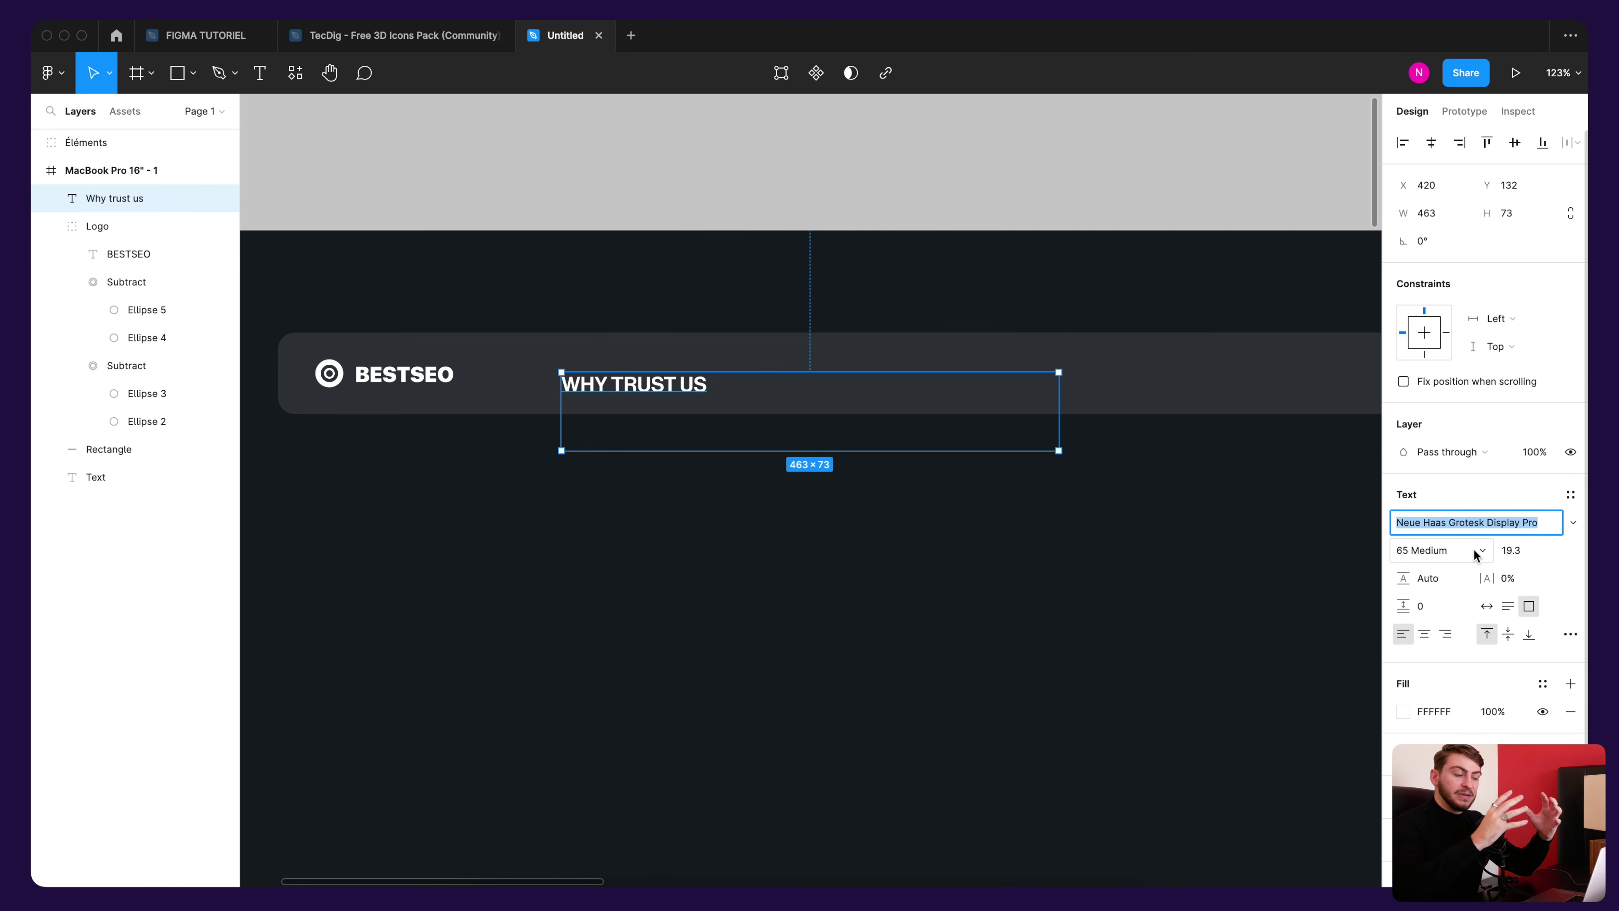
pyautogui.click(1476, 552)
pyautogui.click(1476, 590)
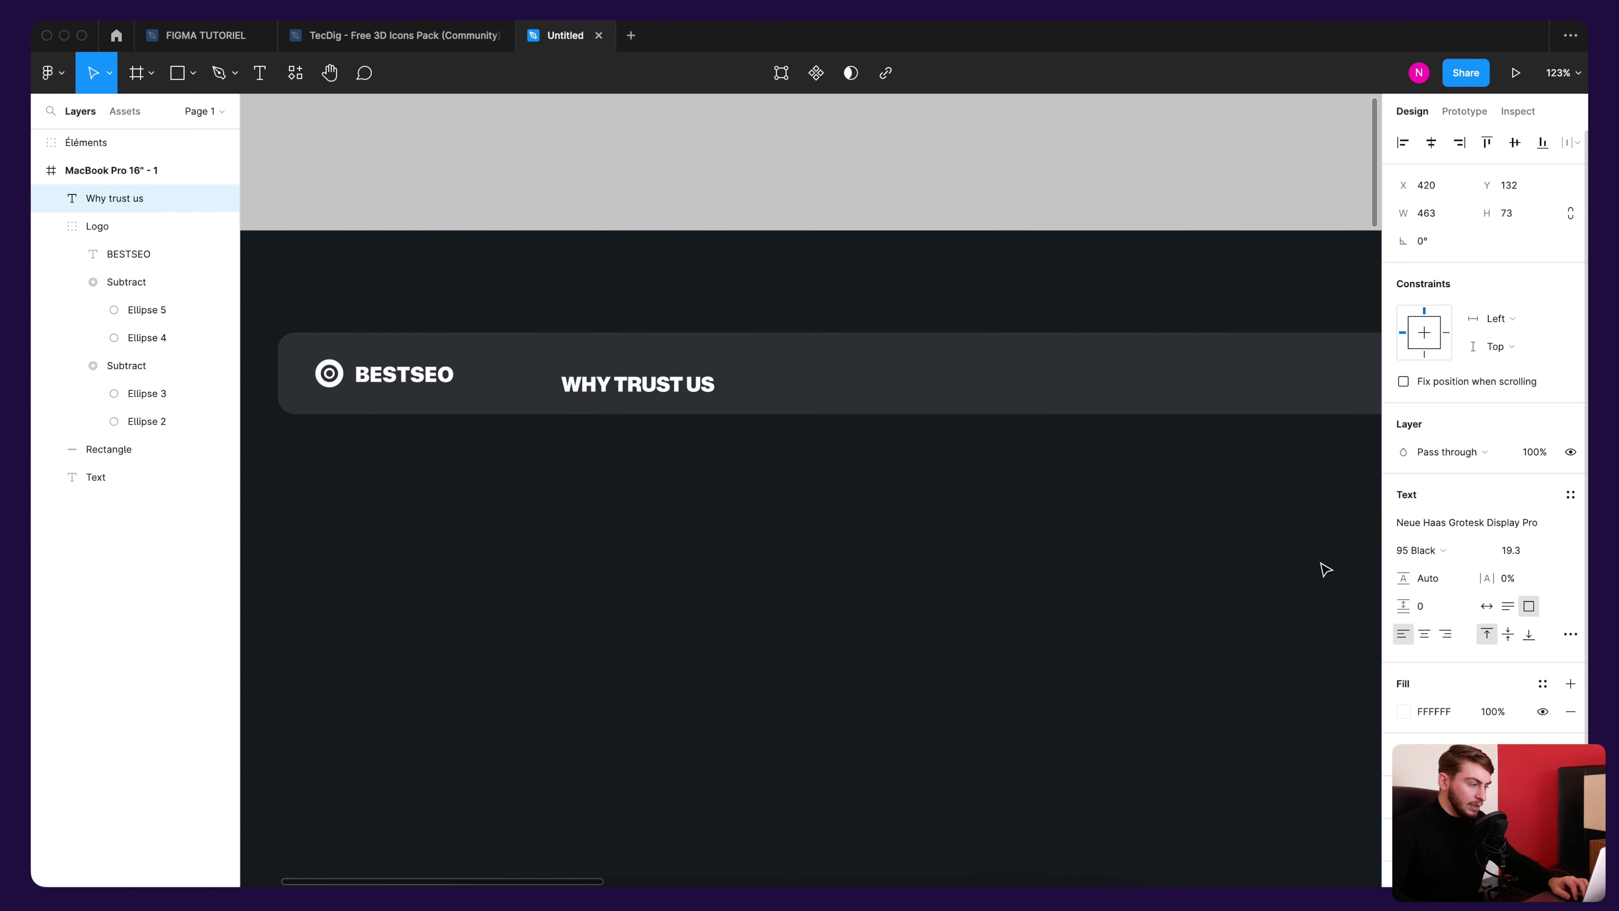
pyautogui.press('super+z')
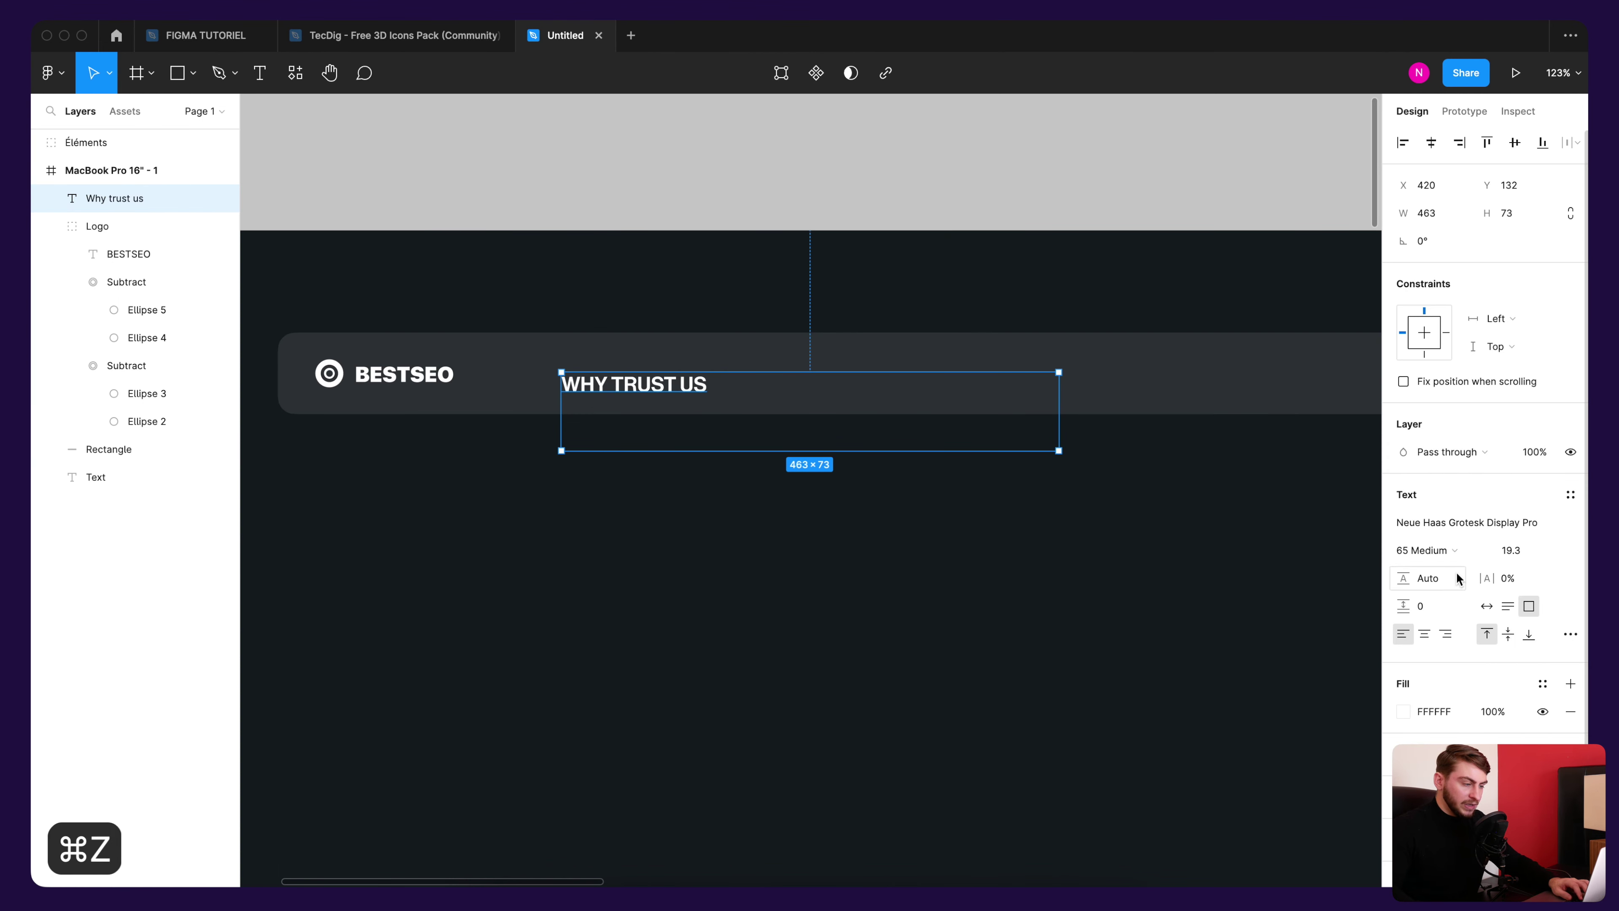
# Step: Shrink the WHY TRUST US text box to hug the words at 141×24
pyautogui.click(665, 322)
pyautogui.press('super+z')
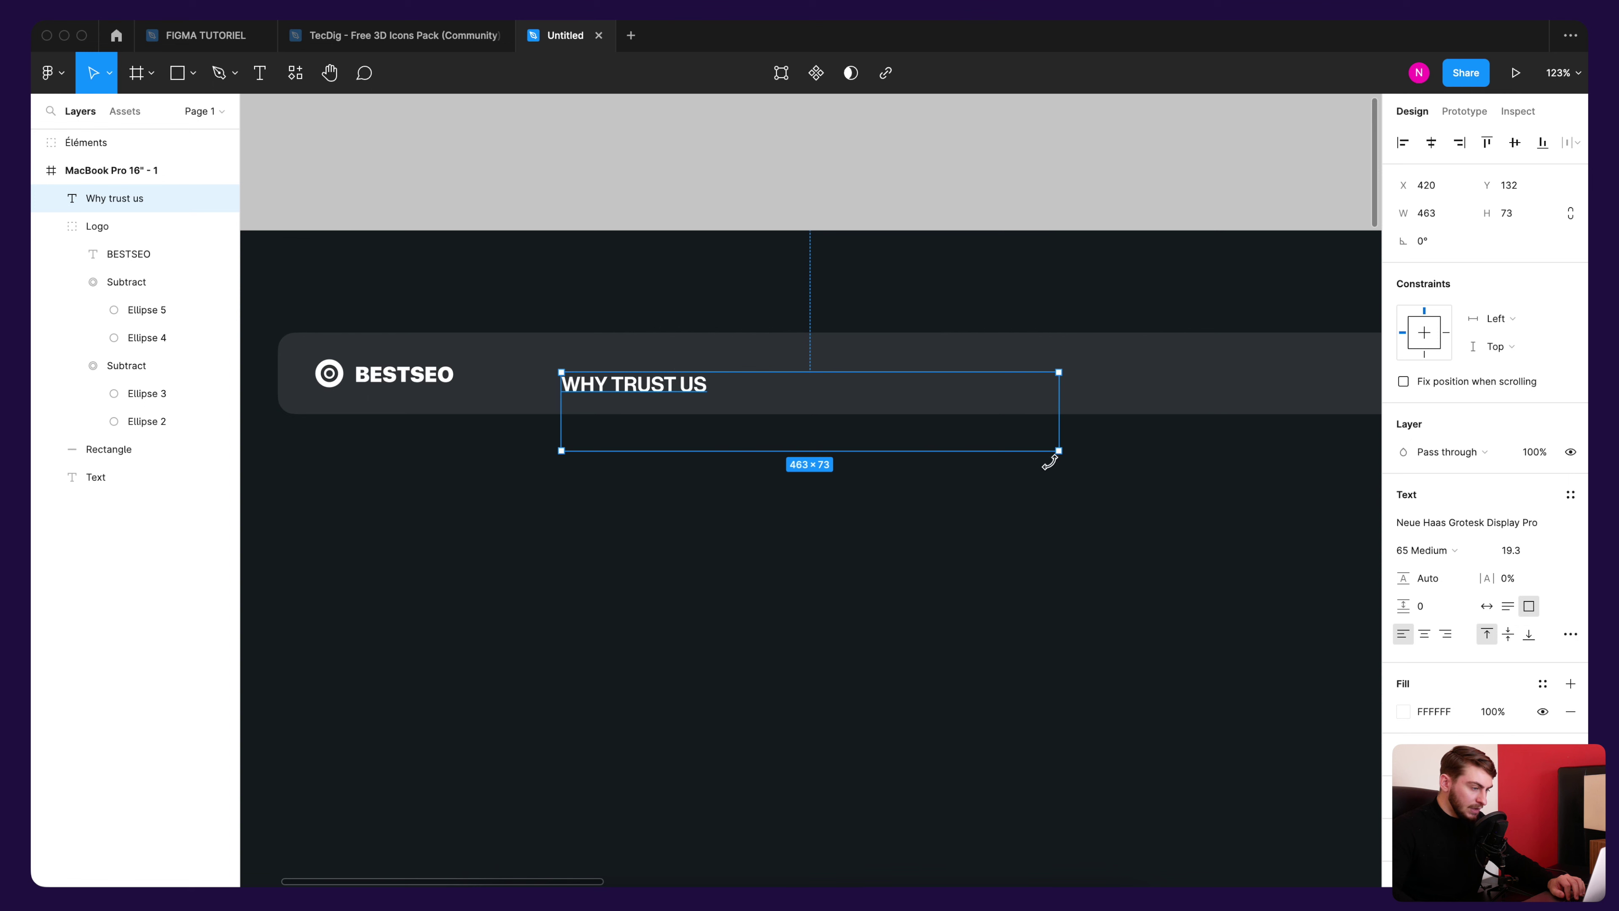
pyautogui.moveTo(1058, 450); pyautogui.dragTo(709, 391)
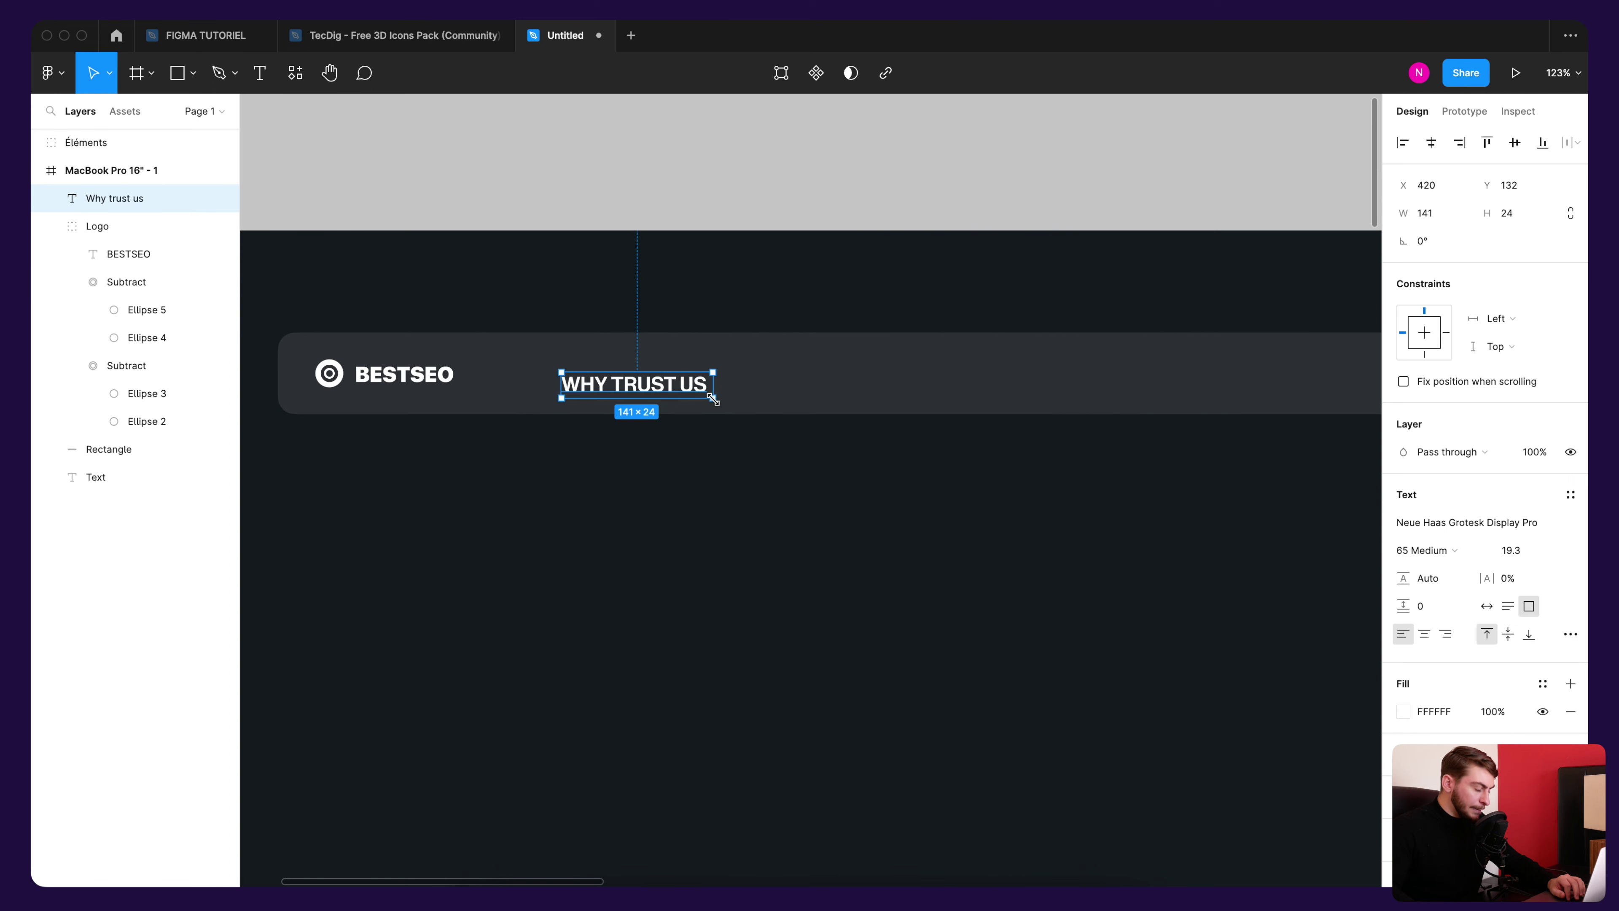
pyautogui.click(708, 298)
pyautogui.click(691, 385)
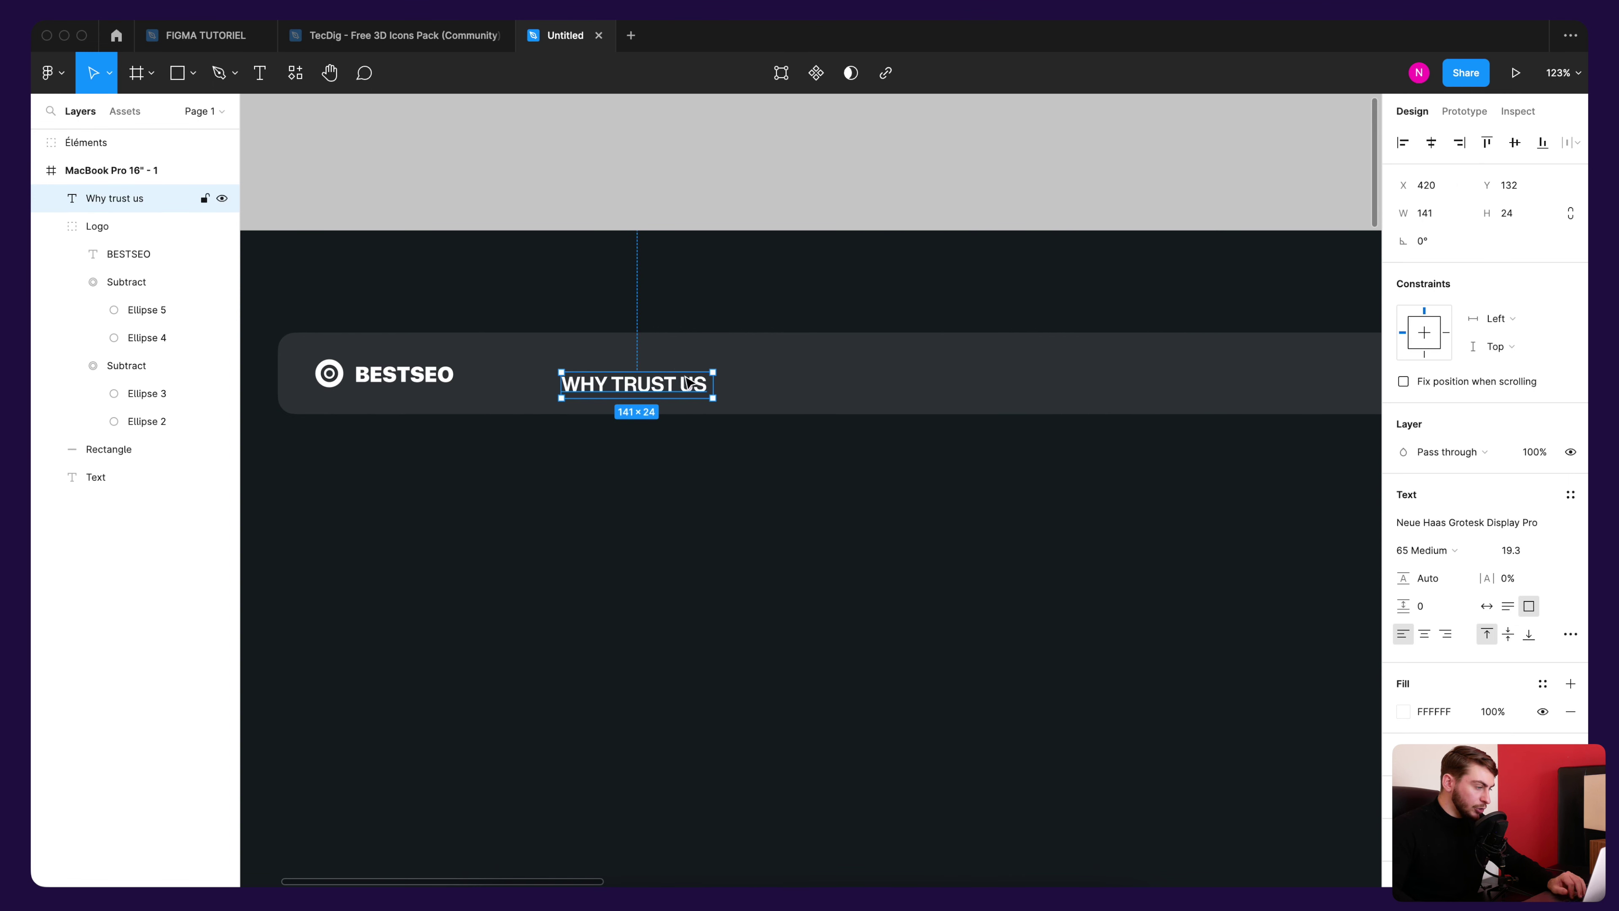
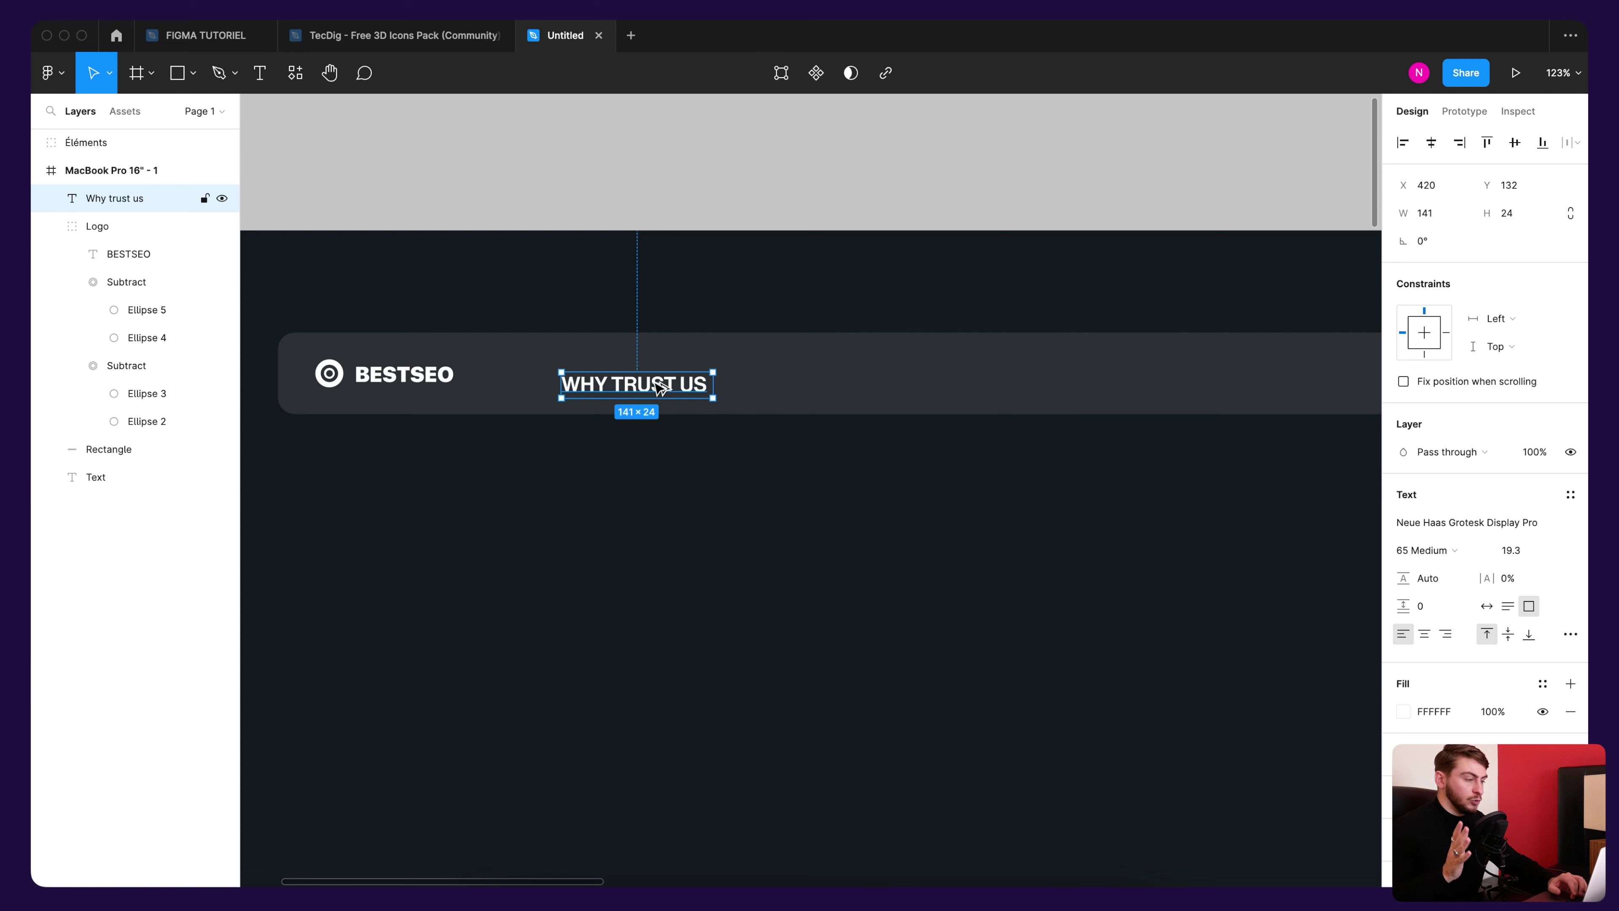
# Step: Place one copy of WHY TRUST US to the right of the original, retrying until the spacing fits
pyautogui.moveTo(675, 390)
pyautogui.mouseDown()
pyautogui.moveTo(834, 391)
pyautogui.moveTo(845, 434)
pyautogui.mouseUp()
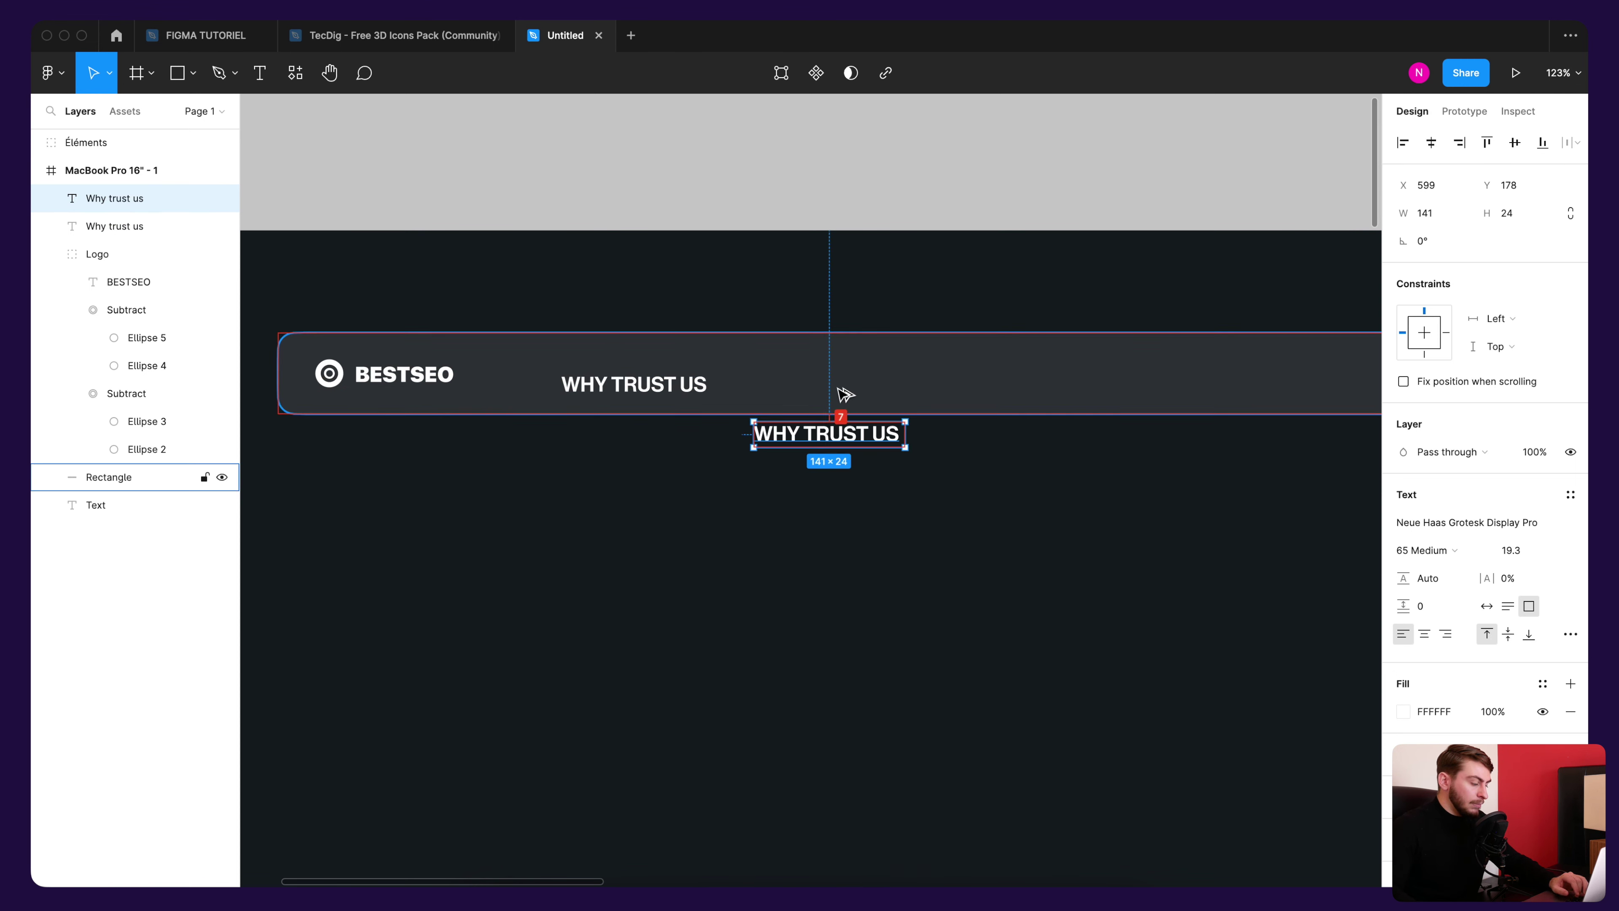
pyautogui.press('super+z')
pyautogui.moveTo(680, 397)
pyautogui.mouseDown()
pyautogui.moveTo(877, 399)
pyautogui.moveTo(860, 399)
pyautogui.mouseUp()
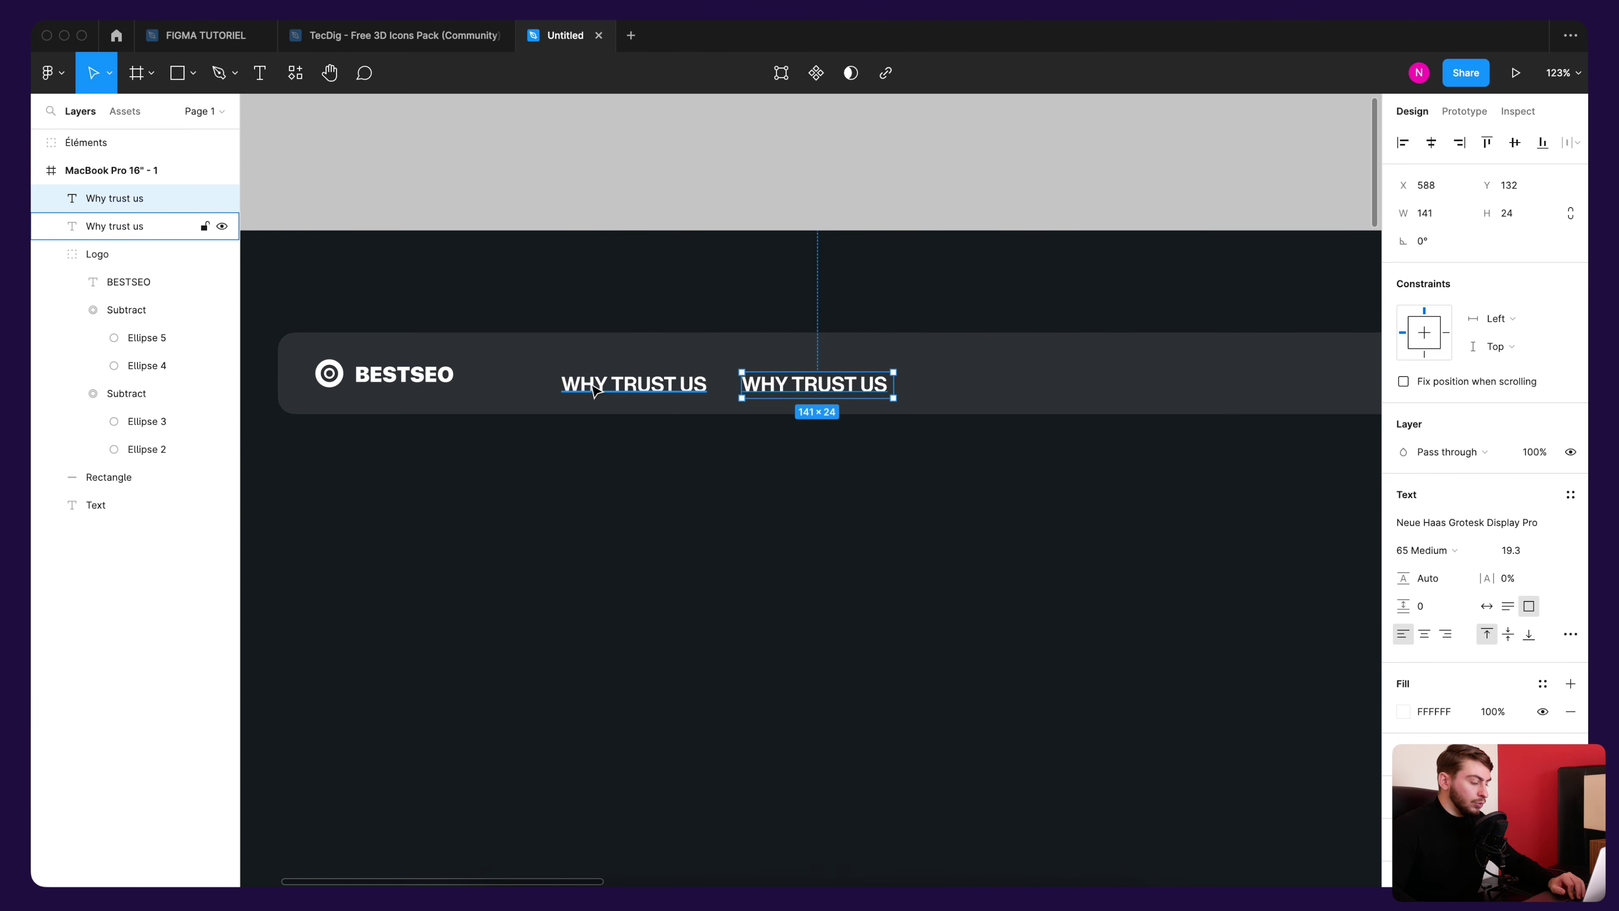
pyautogui.press('super+z')
pyautogui.moveTo(670, 391); pyautogui.dragTo(913, 414)
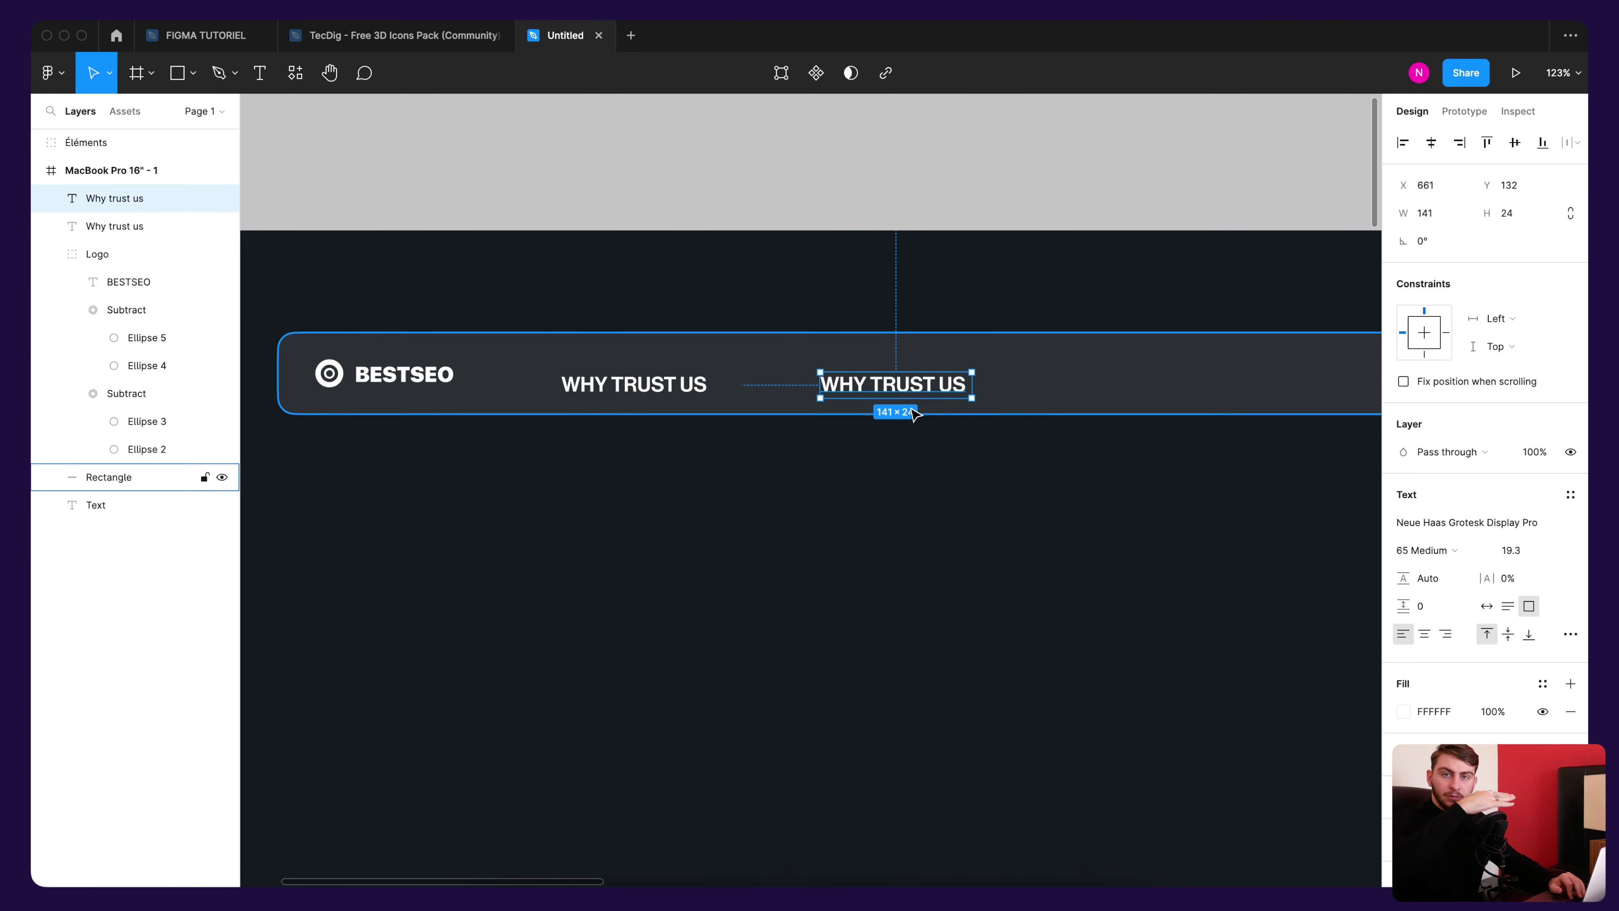
pyautogui.press('super+z')
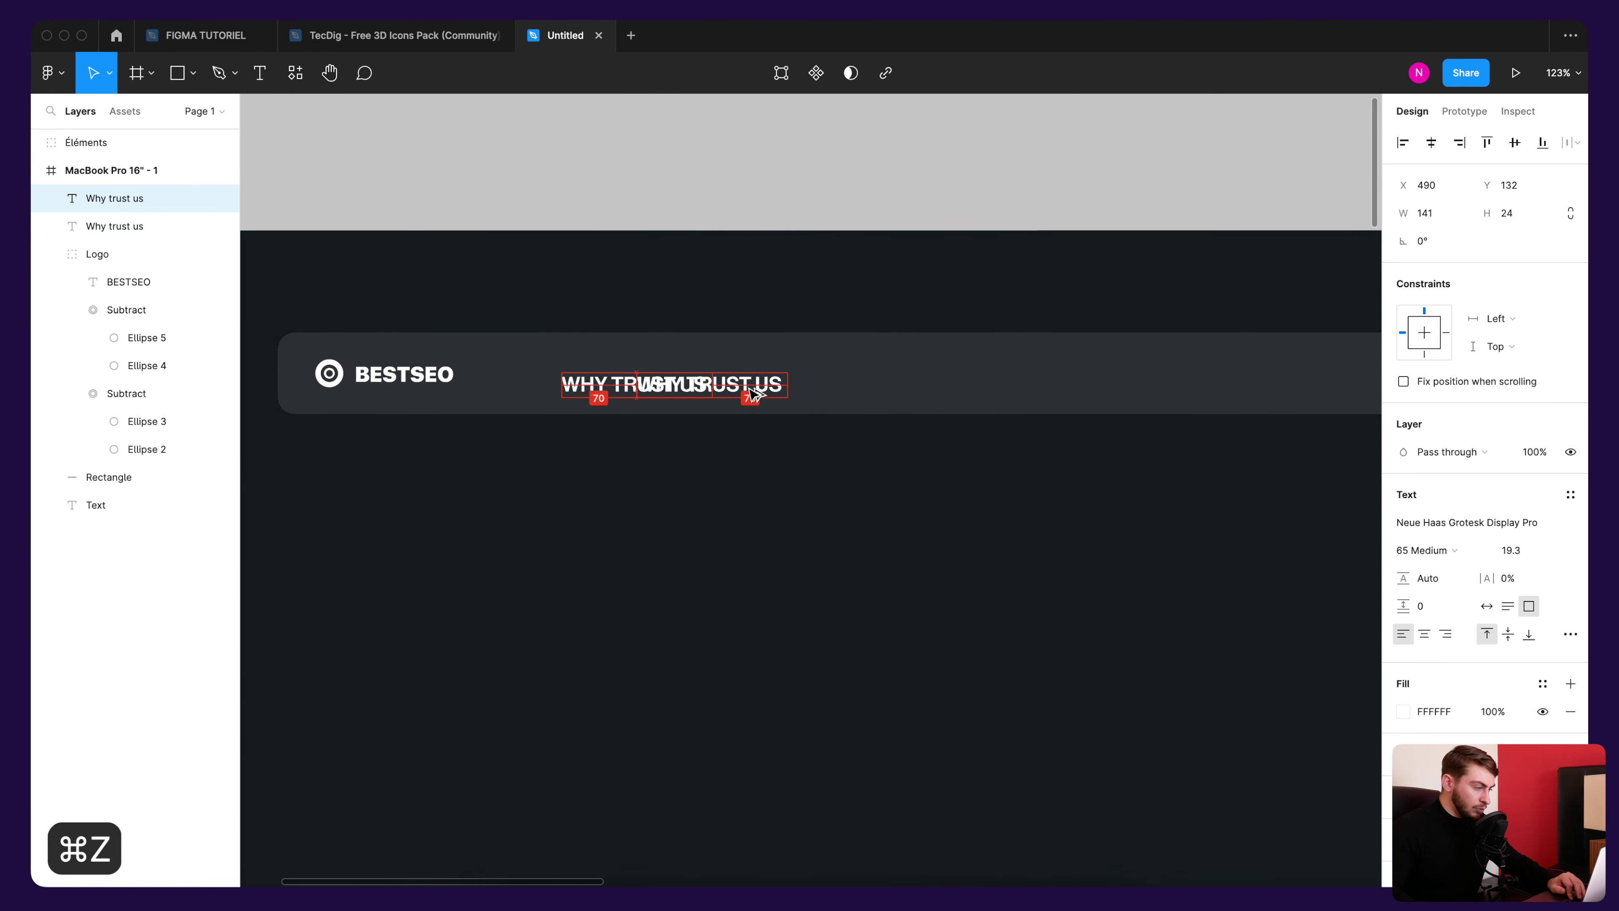
pyautogui.moveTo(739, 386); pyautogui.dragTo(858, 392)
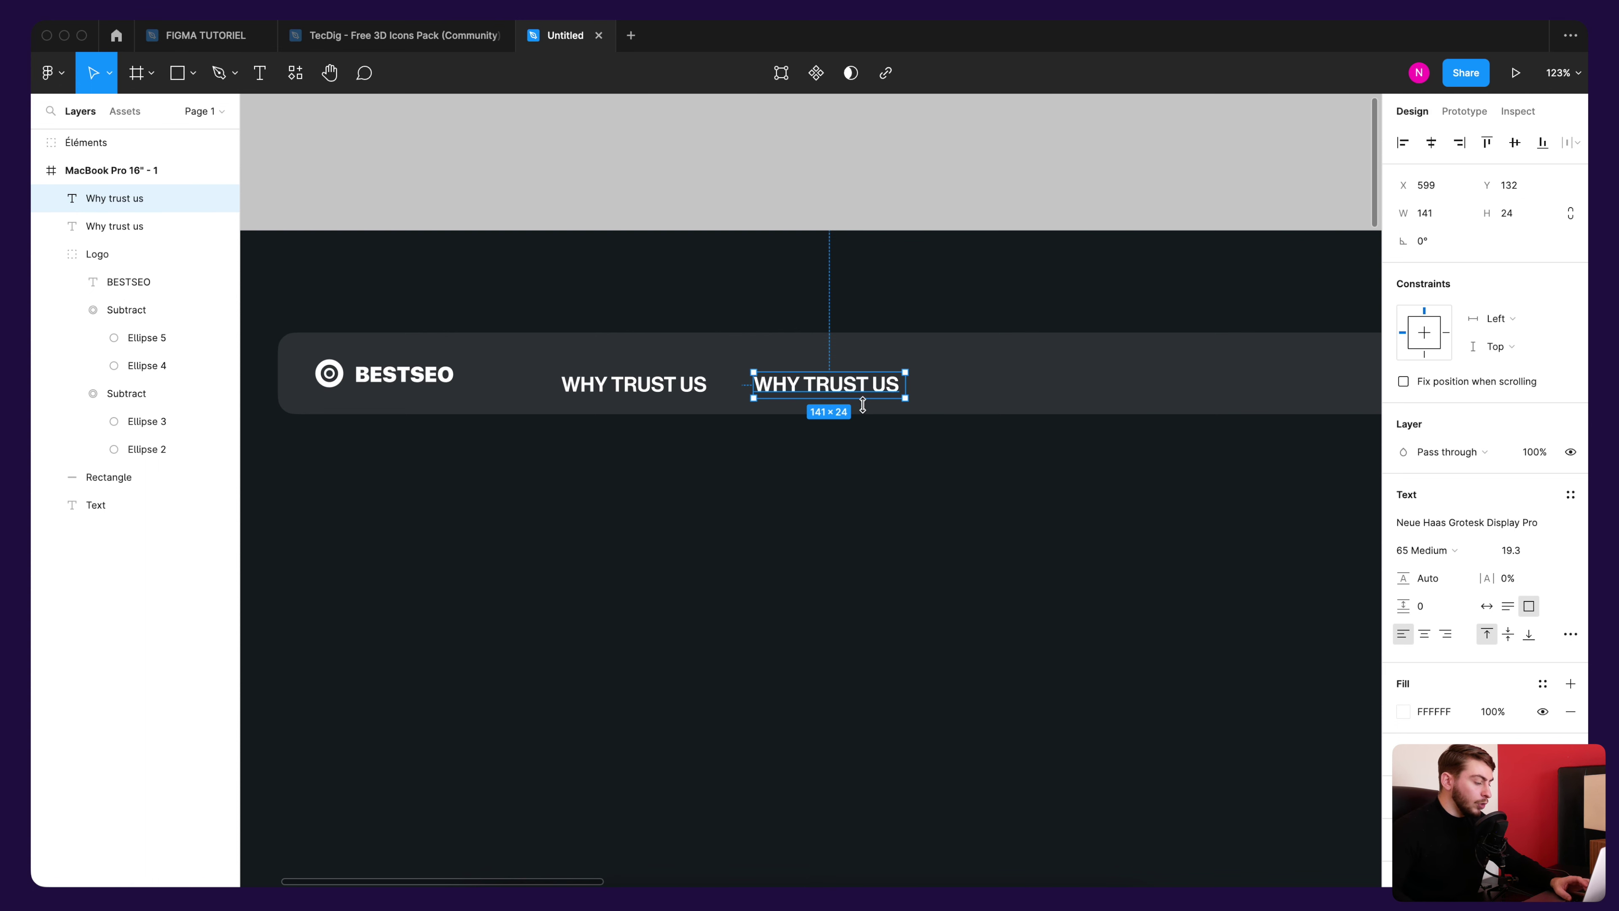
pyautogui.press('super+z')
pyautogui.moveTo(674, 391); pyautogui.dragTo(855, 396)
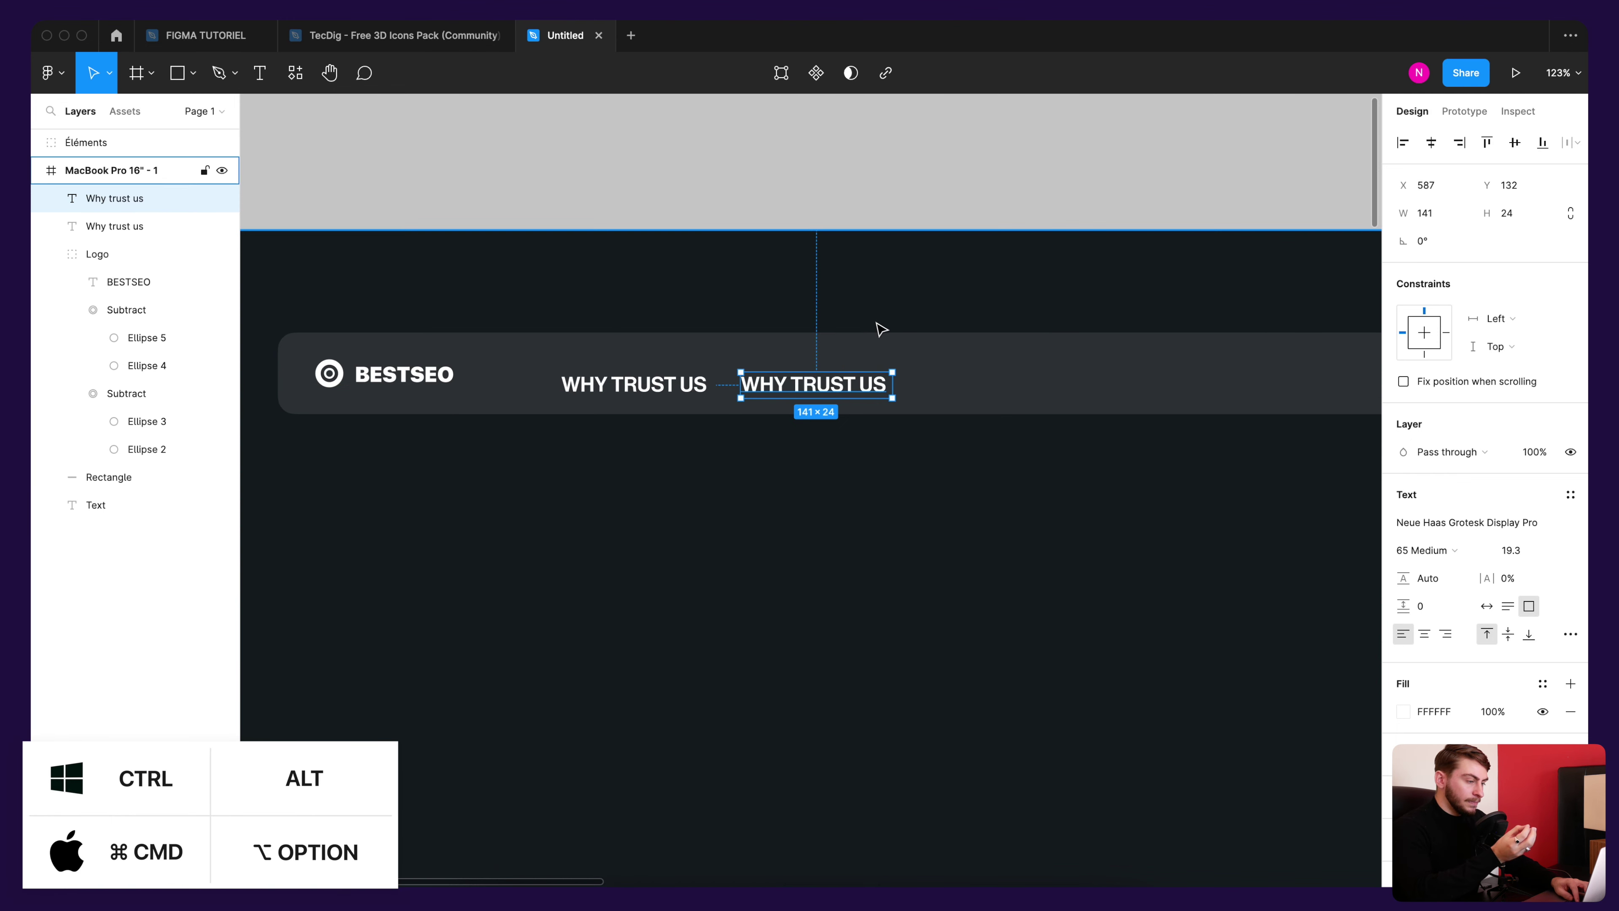
# Step: Repeat the duplicate at the same spacing, undoing extras so three WHY TRUST US labels remain
pyautogui.hotkey('ctrl', 'd')
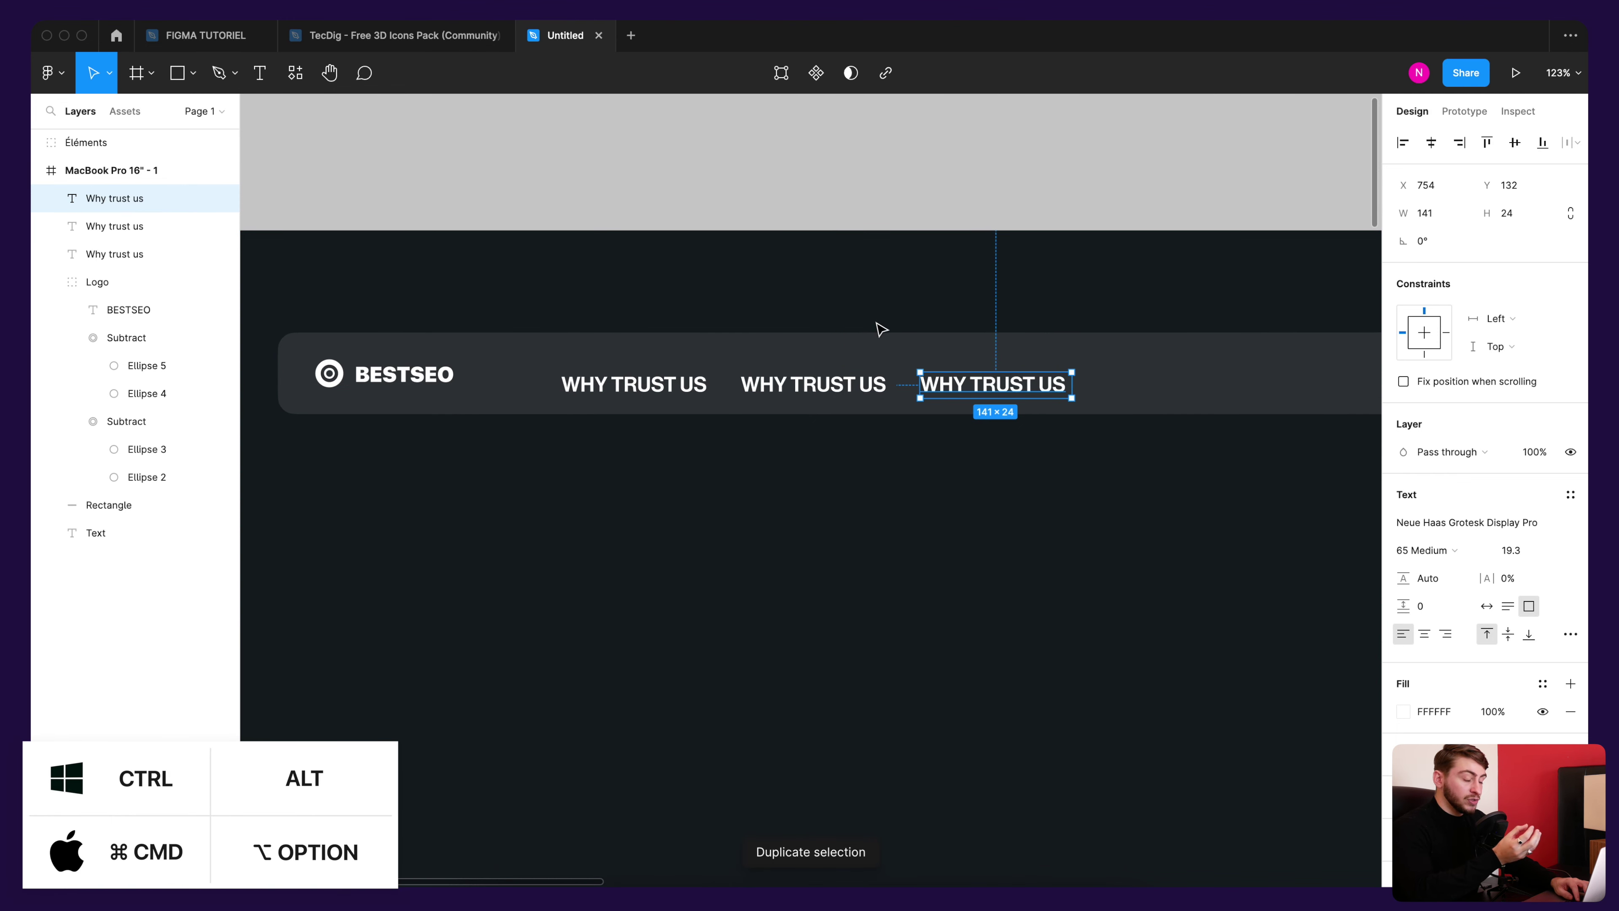
pyautogui.scroll(-5, 880, 329)
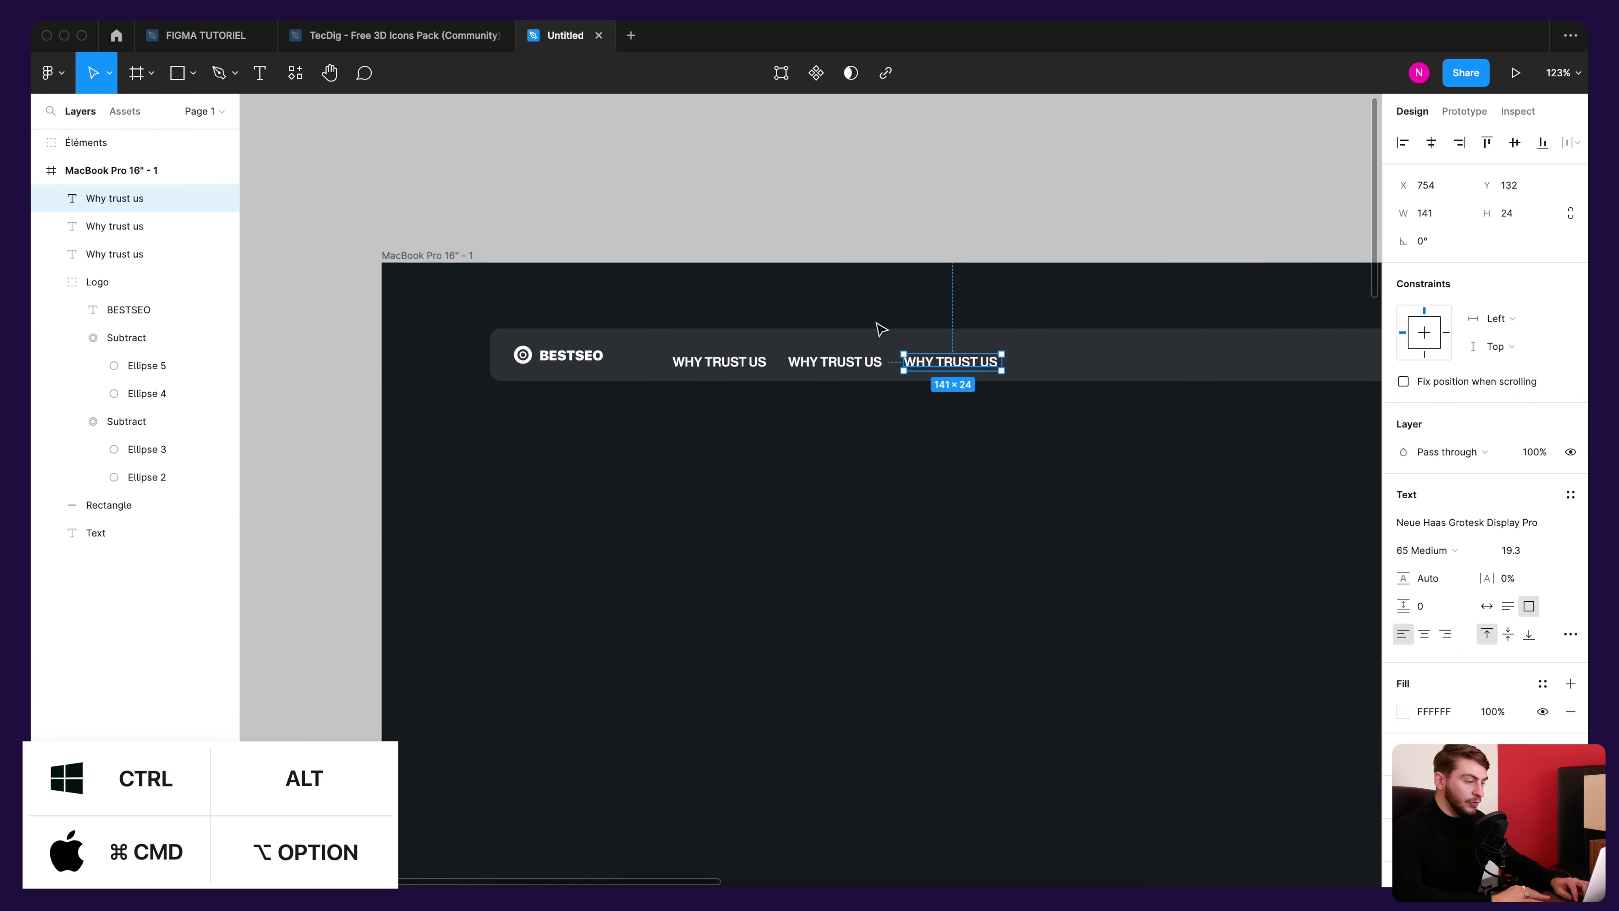
pyautogui.hotkey('ctrl', 'd')
pyautogui.hotkey('ctrl', 'd')
pyautogui.hotkey('ctrl', 'd')
pyautogui.hotkey('ctrl', 'd')
pyautogui.hscroll(5, 878, 329)
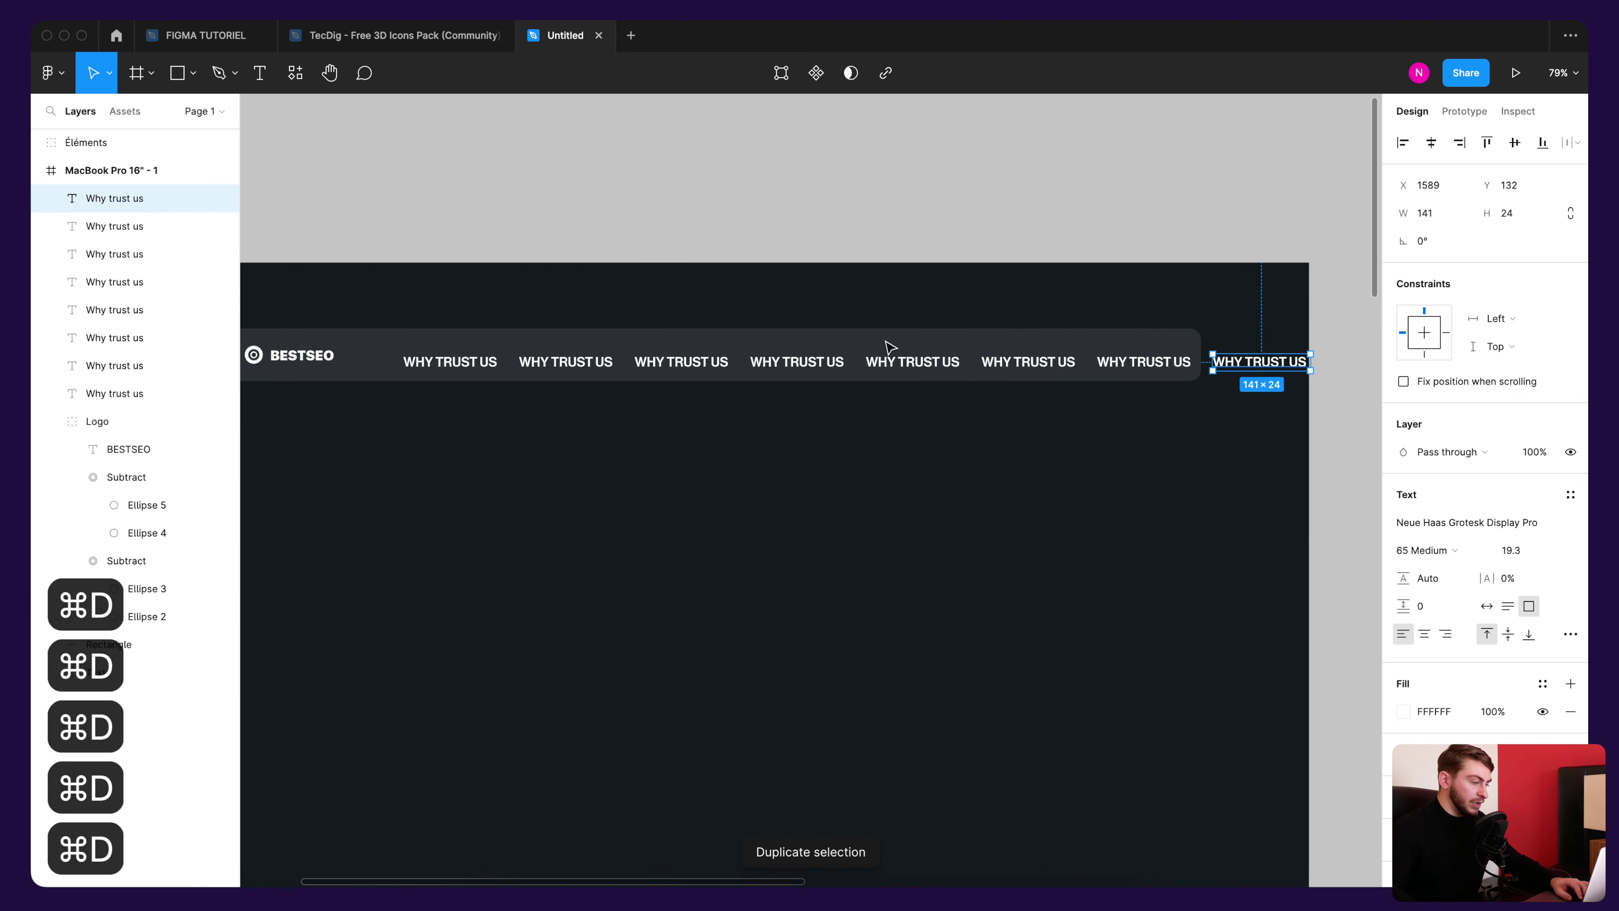
pyautogui.hotkey('ctrl', 'z')
pyautogui.hotkey('ctrl', 'z')
pyautogui.hotkey('ctrl', 'z')
pyautogui.hotkey('ctrl', 'z')
pyautogui.hotkey('ctrl', 'z')
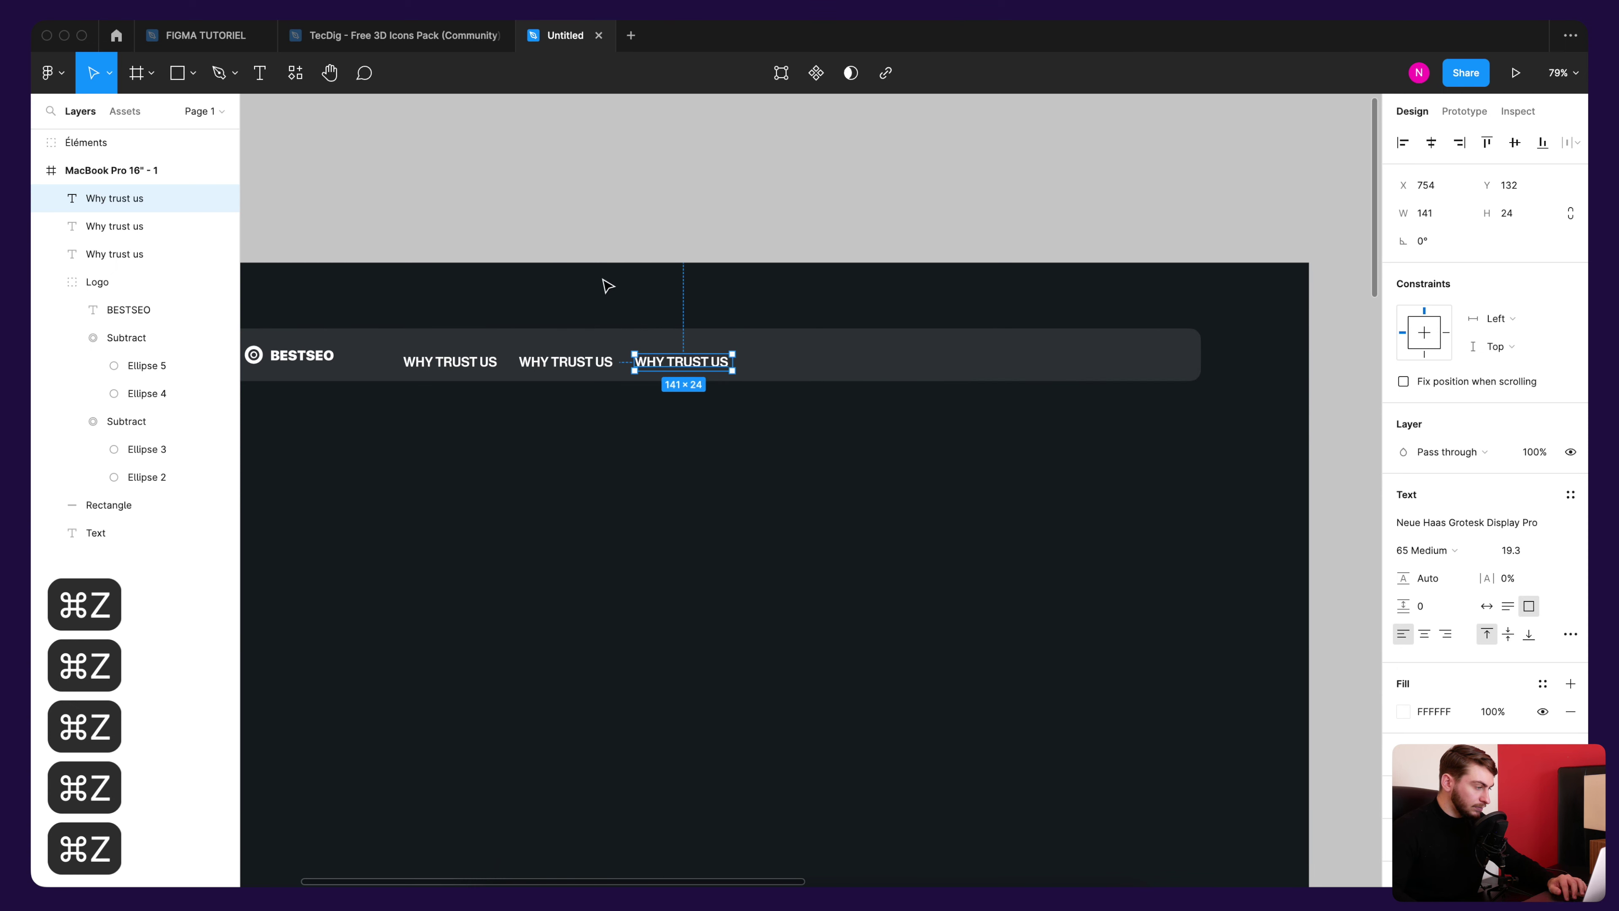
pyautogui.press('Escape')
pyautogui.hscroll(-2, 653, 301)
pyautogui.scroll(2, 653, 361)
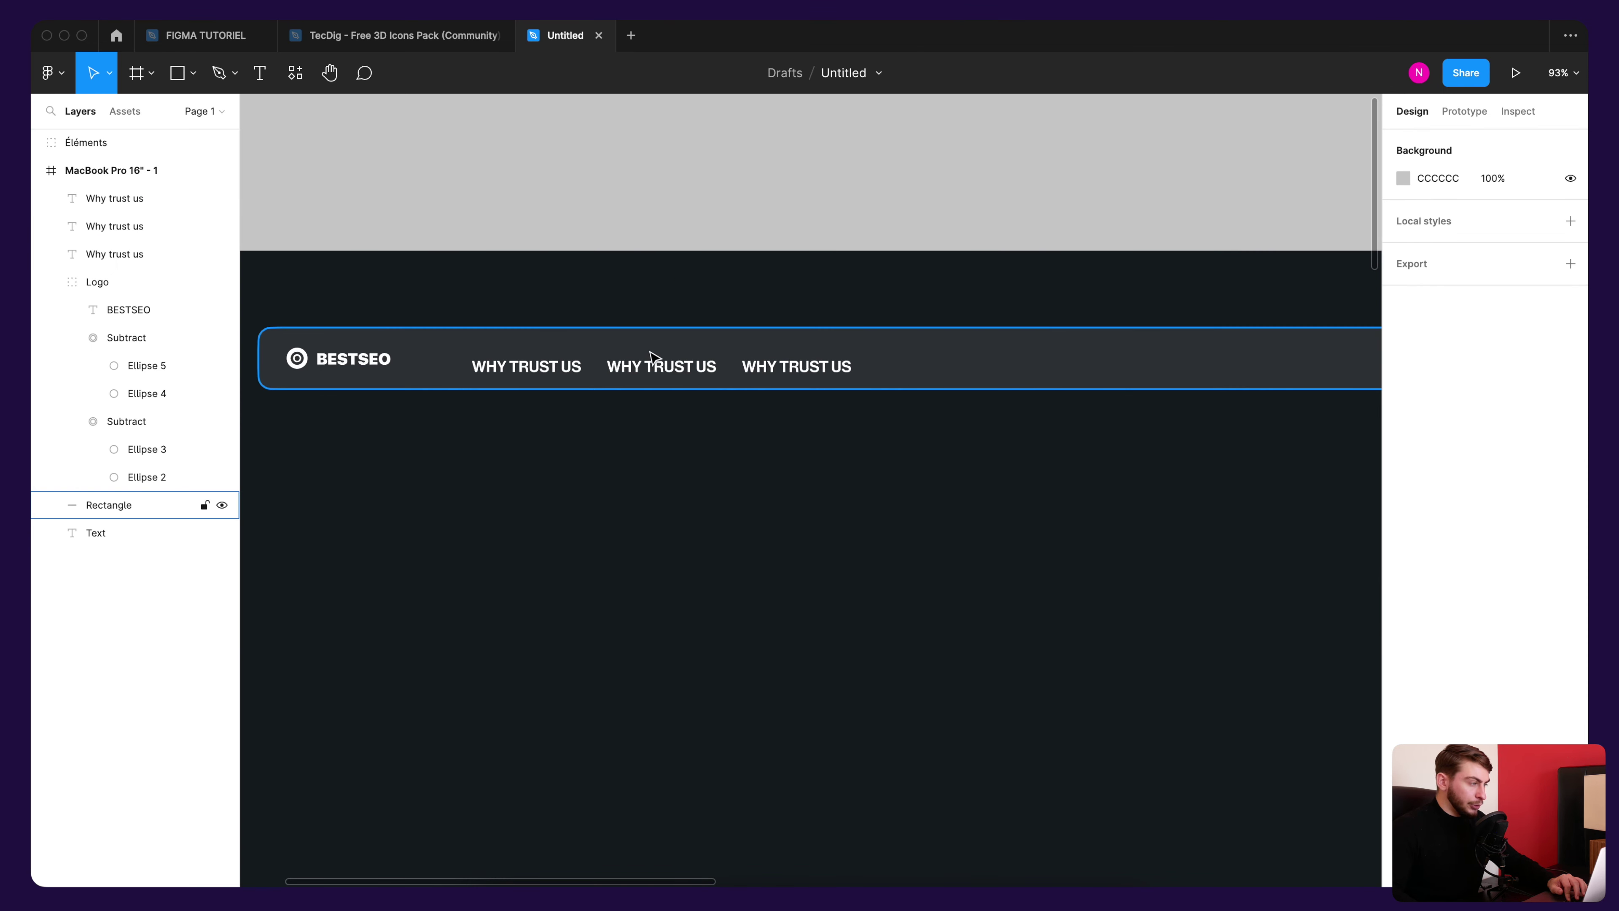
# Step: Rename the middle nav label to OUR TEAM and the right one to FAQ
pyautogui.scroll(2, 656, 363)
pyautogui.click(666, 369)
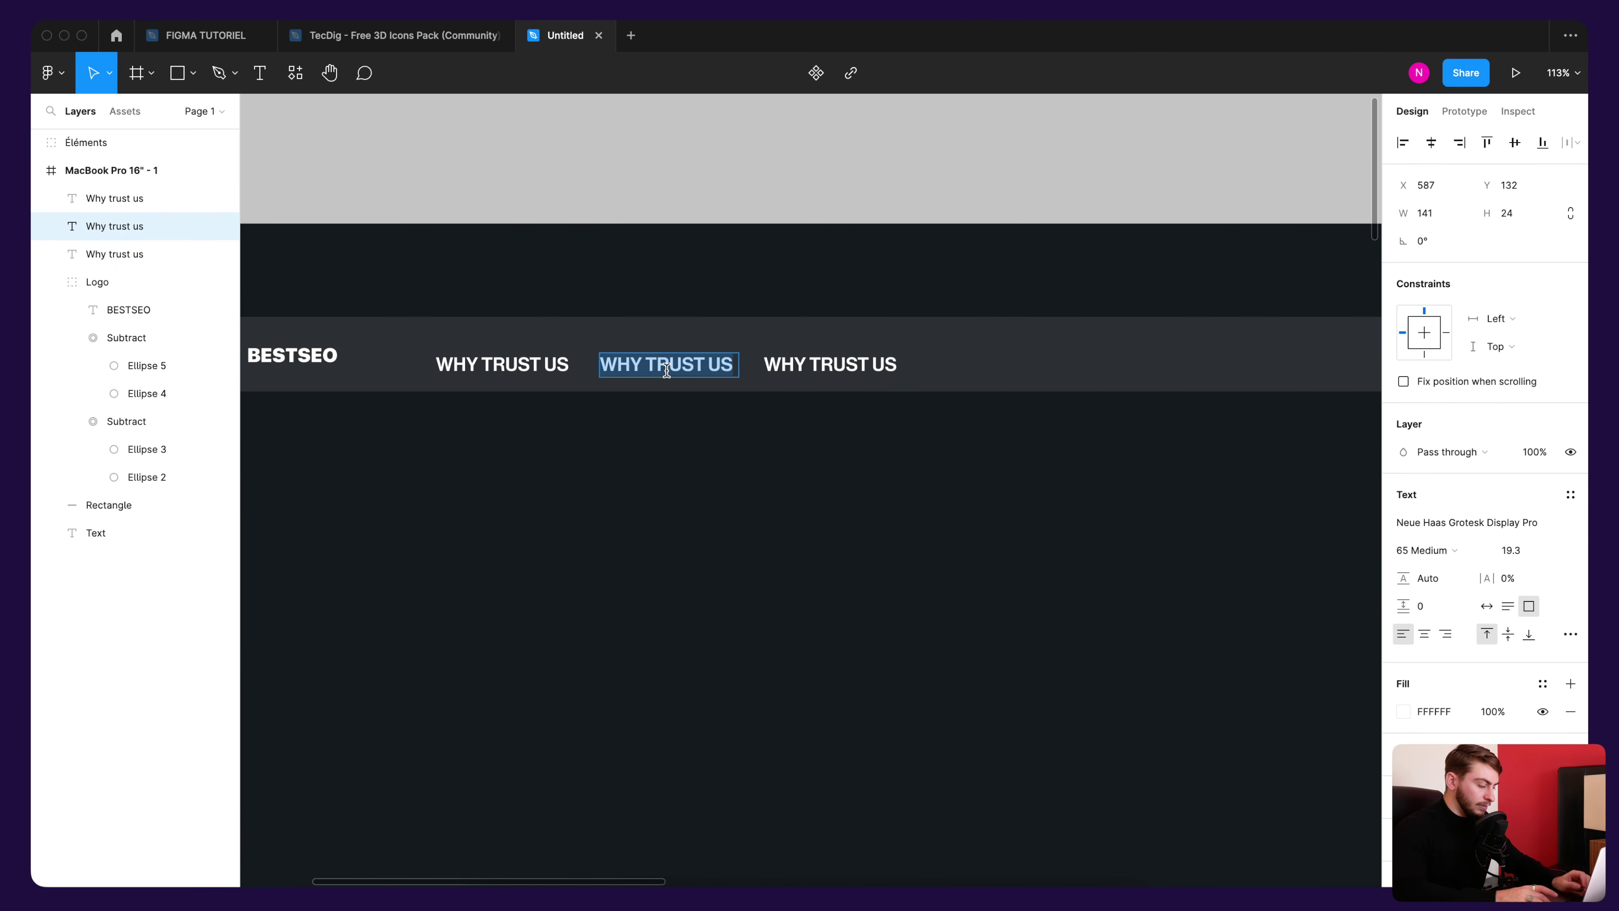
pyautogui.write('Our')
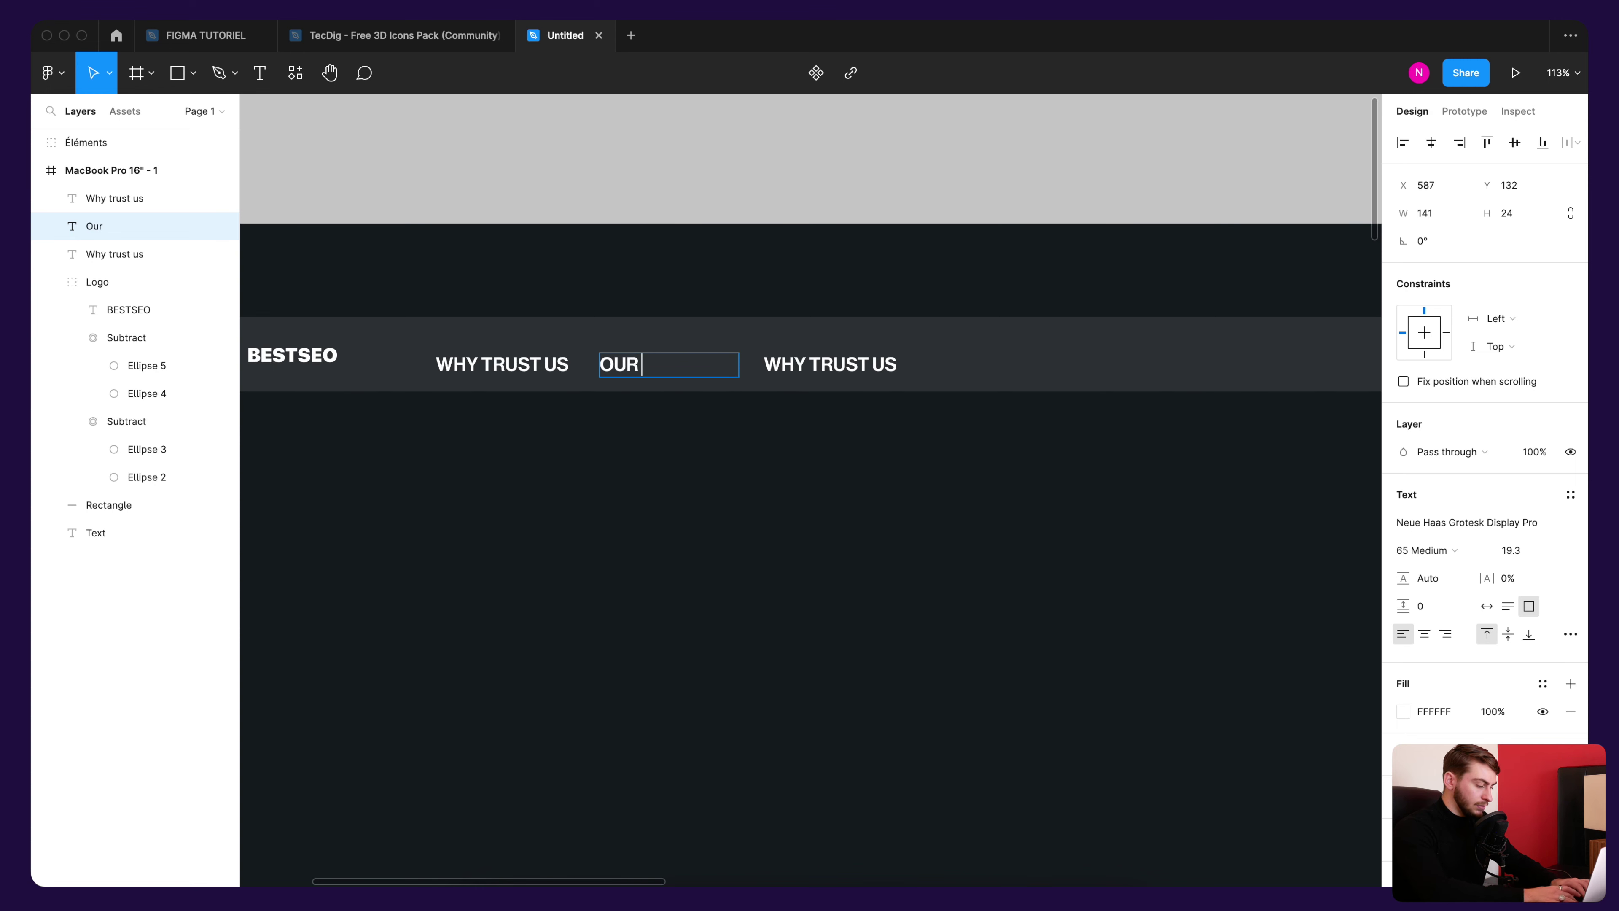
pyautogui.write(' tAM')
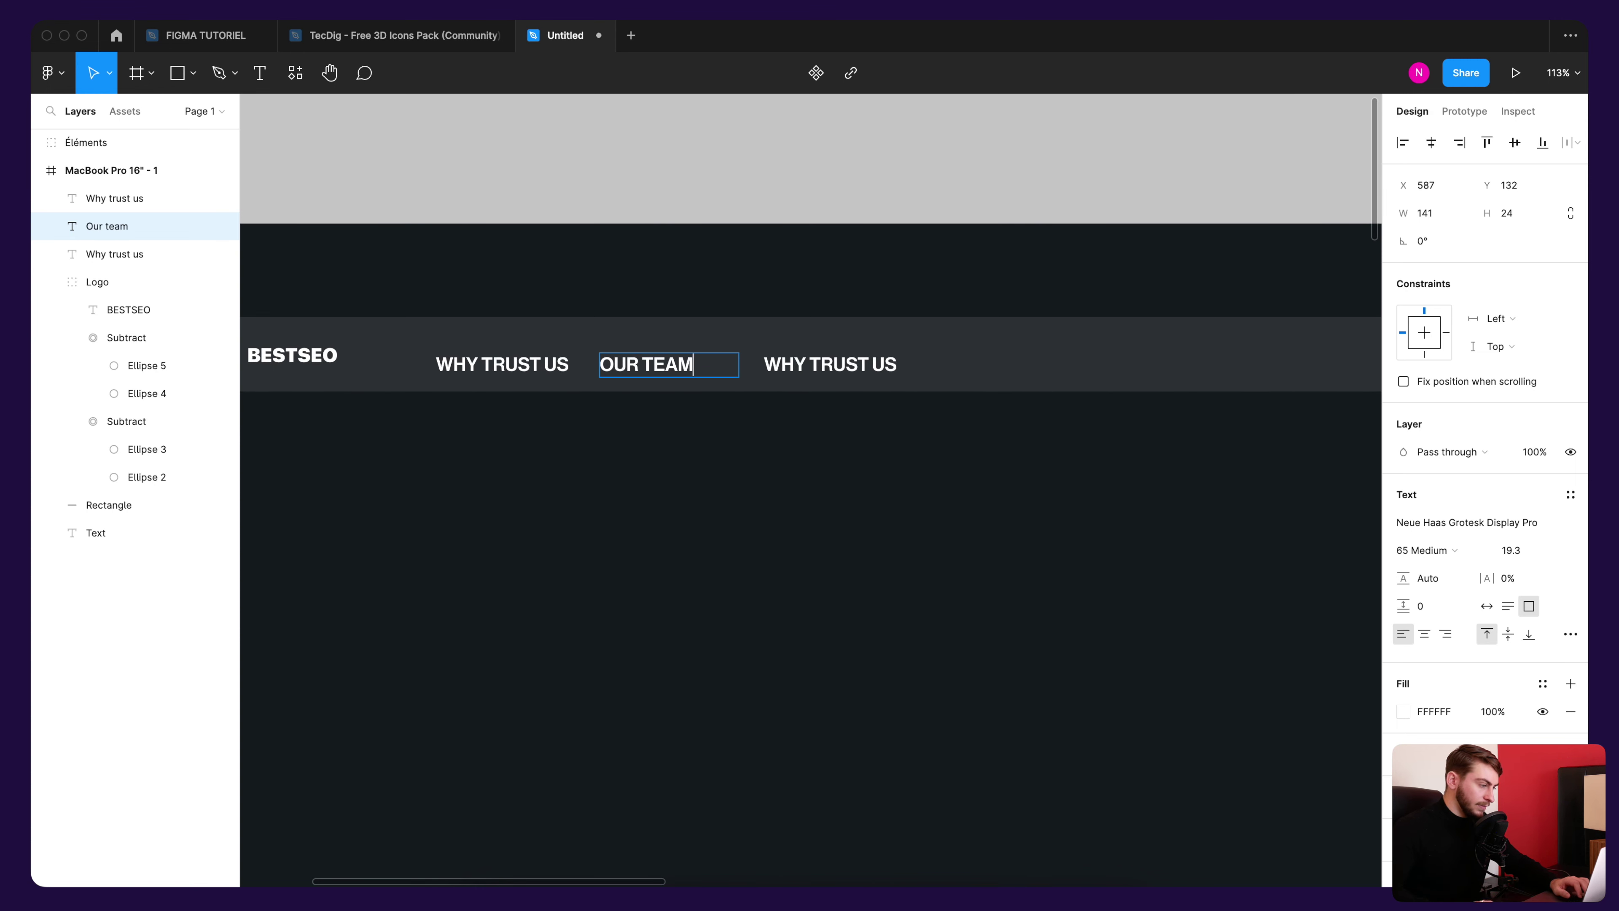
pyautogui.doubleClick(843, 357)
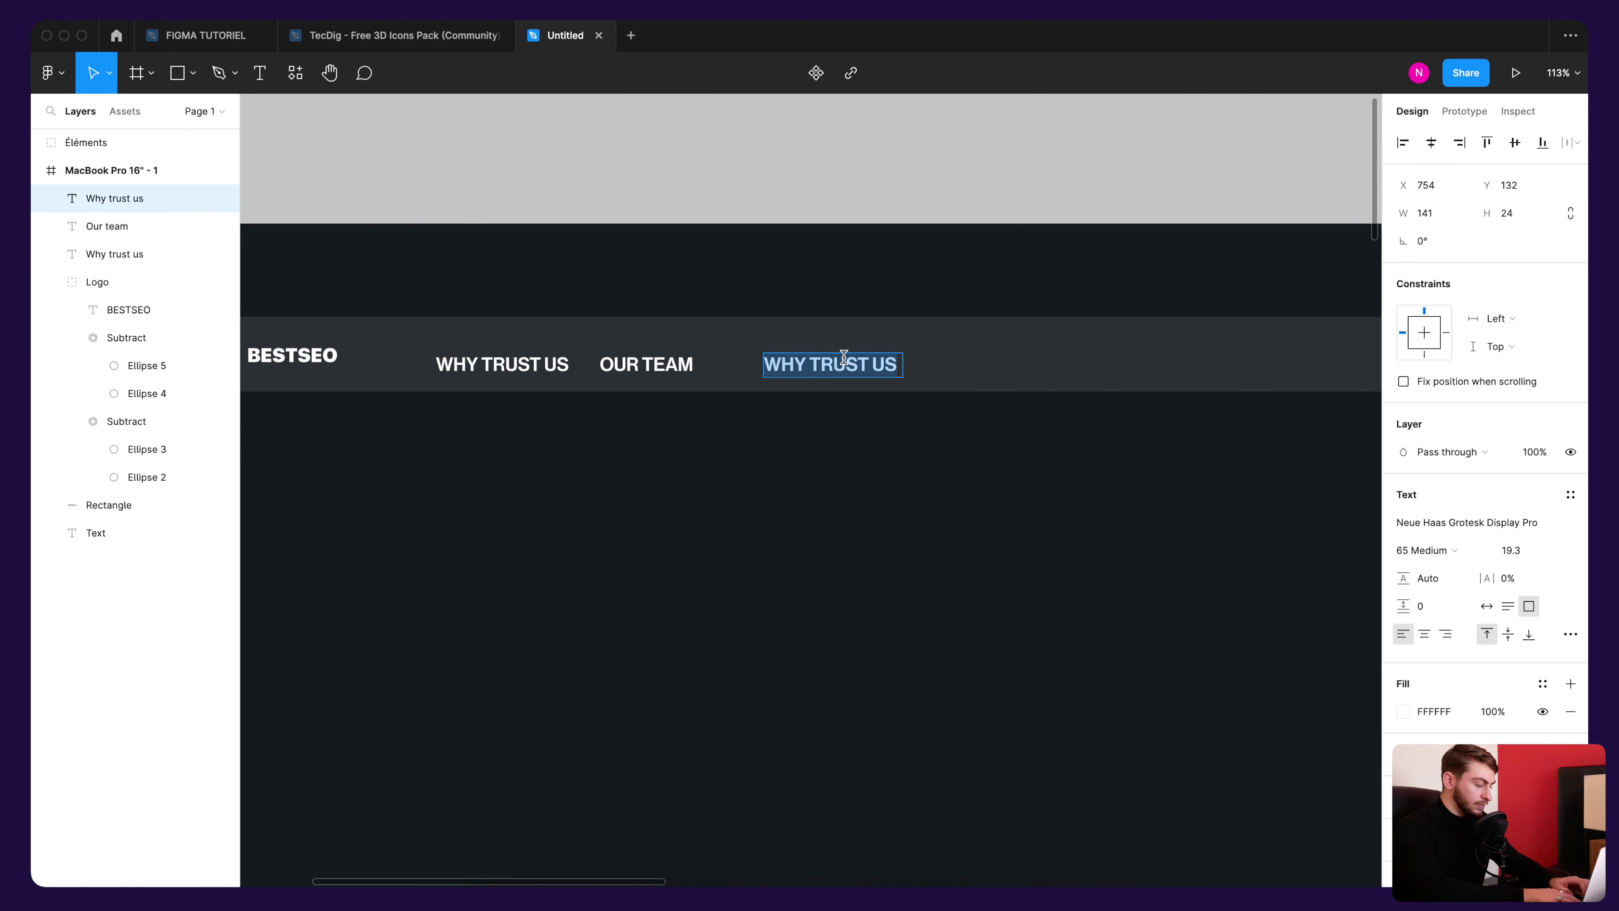
pyautogui.write('FAQ')
pyautogui.press('Escape')
# Step: Select all three nav labels: WHY TRUST US, OUR TEAM and FAQ
pyautogui.hscroll(-4, 777, 298)
pyautogui.press('Tab')
pyautogui.press('Tab')
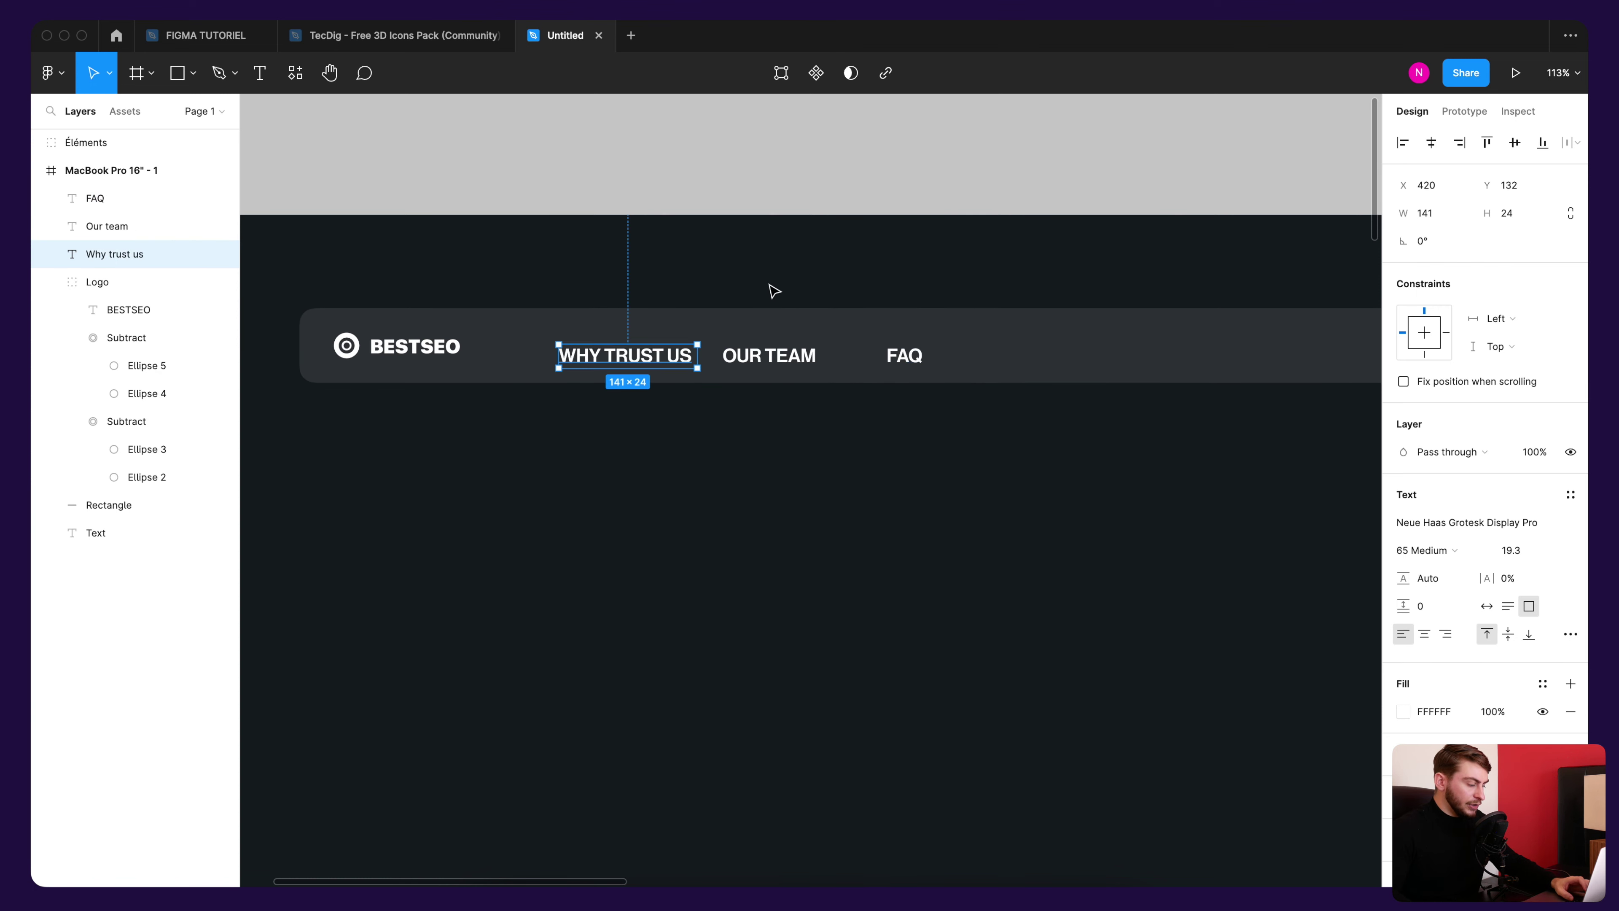
pyautogui.keyDown('shift'); pyautogui.click(781, 359); pyautogui.keyUp('shift')
pyautogui.keyDown('shift'); pyautogui.click(907, 363); pyautogui.keyUp('shift')
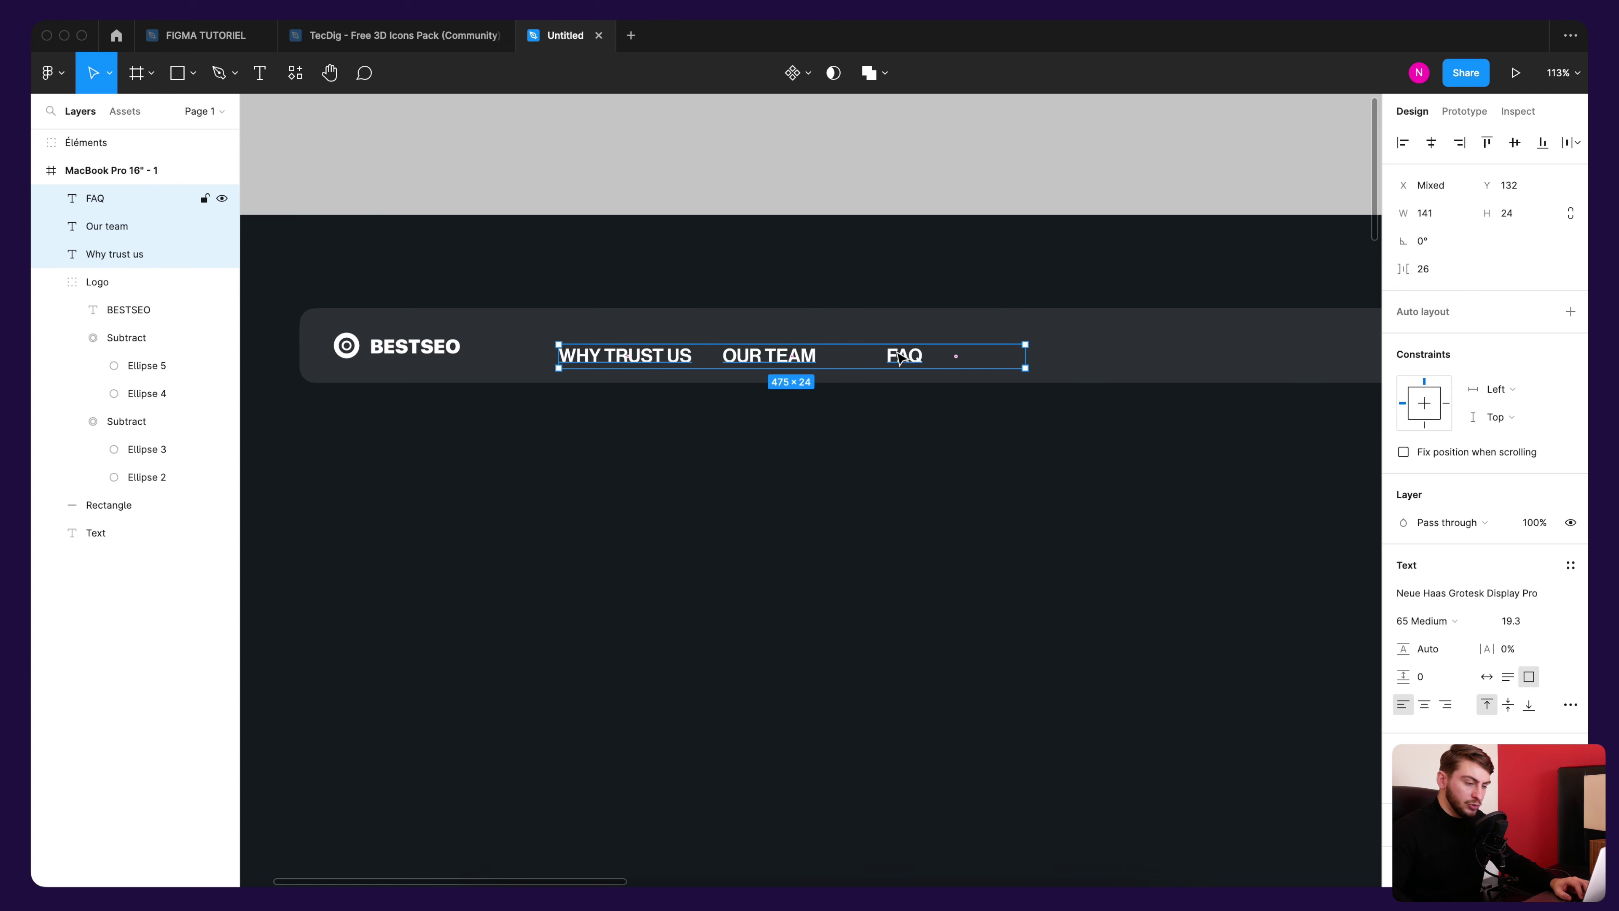
# Step: Switch the three labels' case from all caps to As typed in Type settings
pyautogui.click(1570, 704)
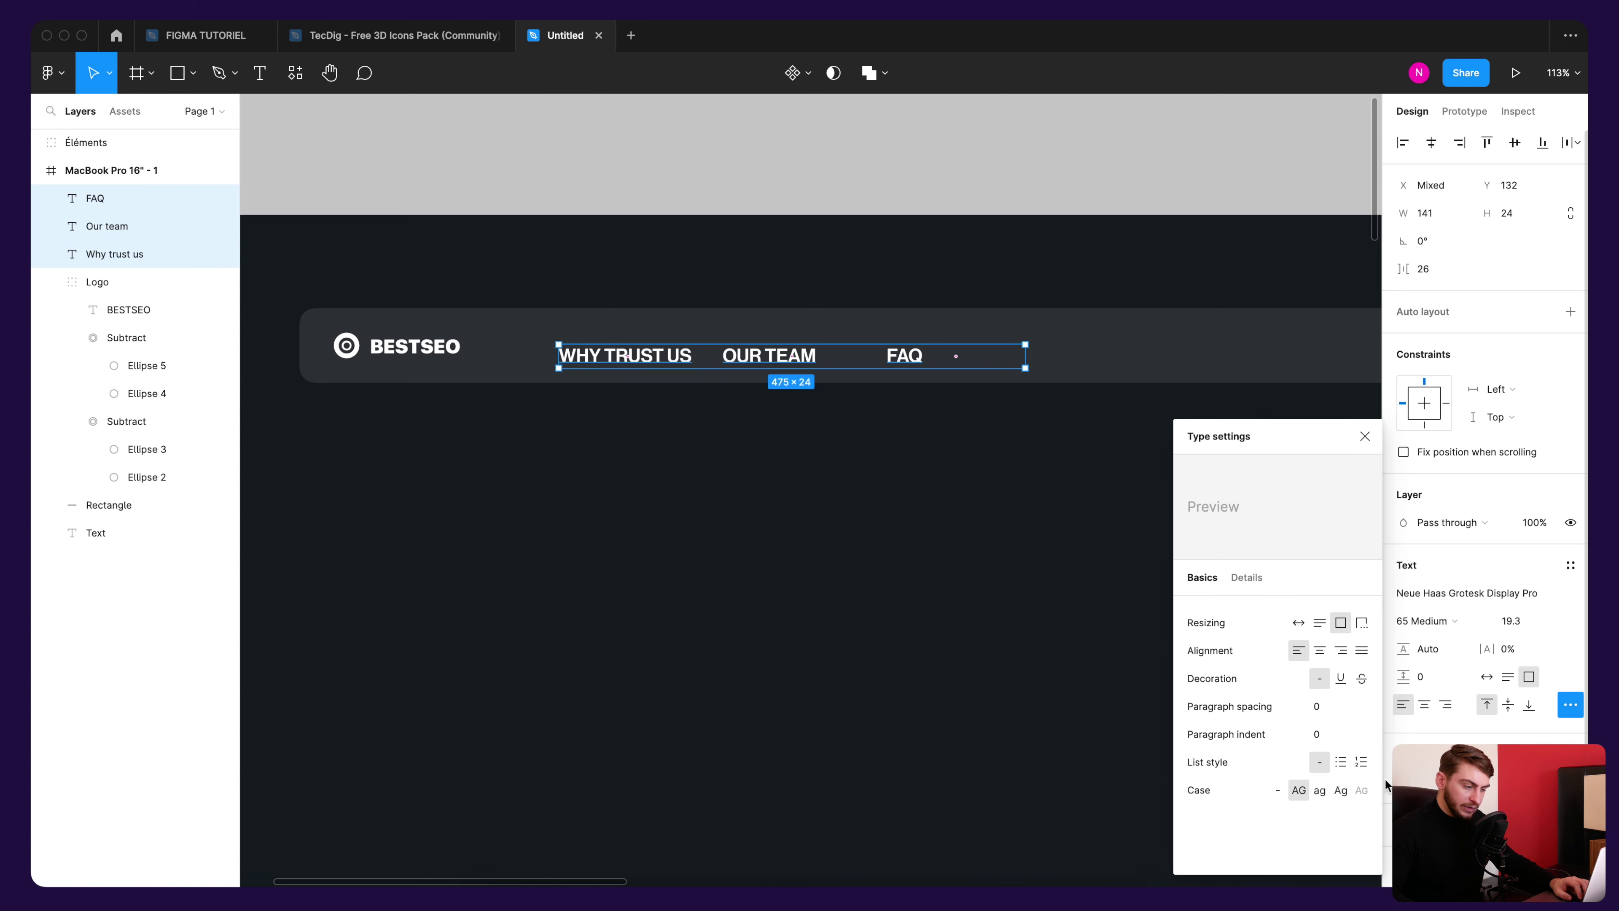
pyautogui.click(1303, 795)
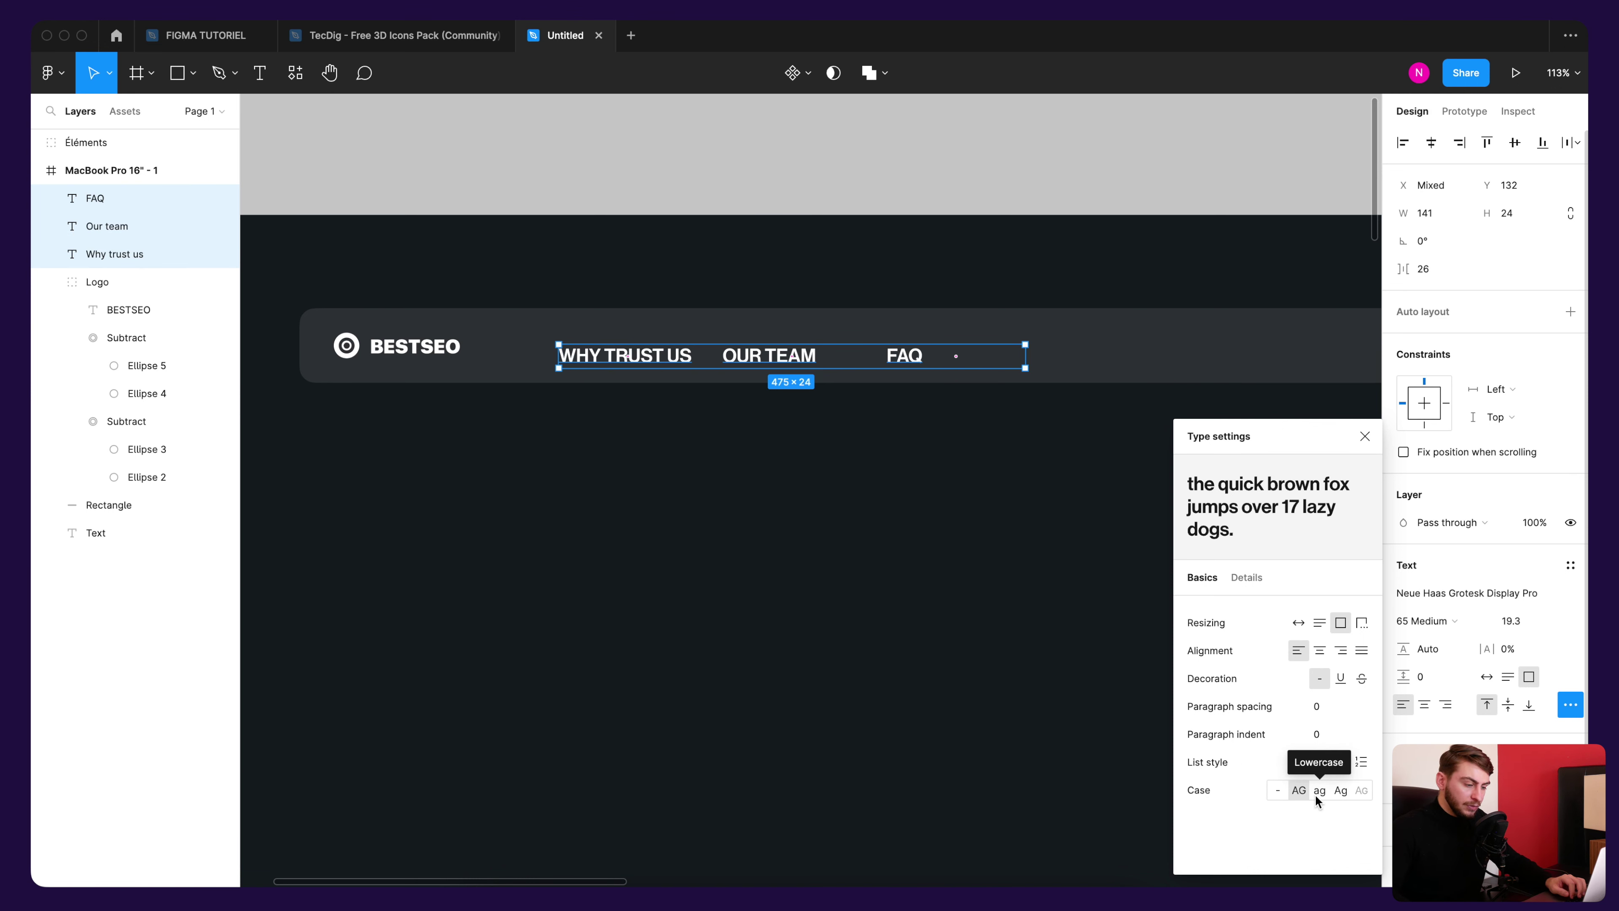
pyautogui.click(1277, 794)
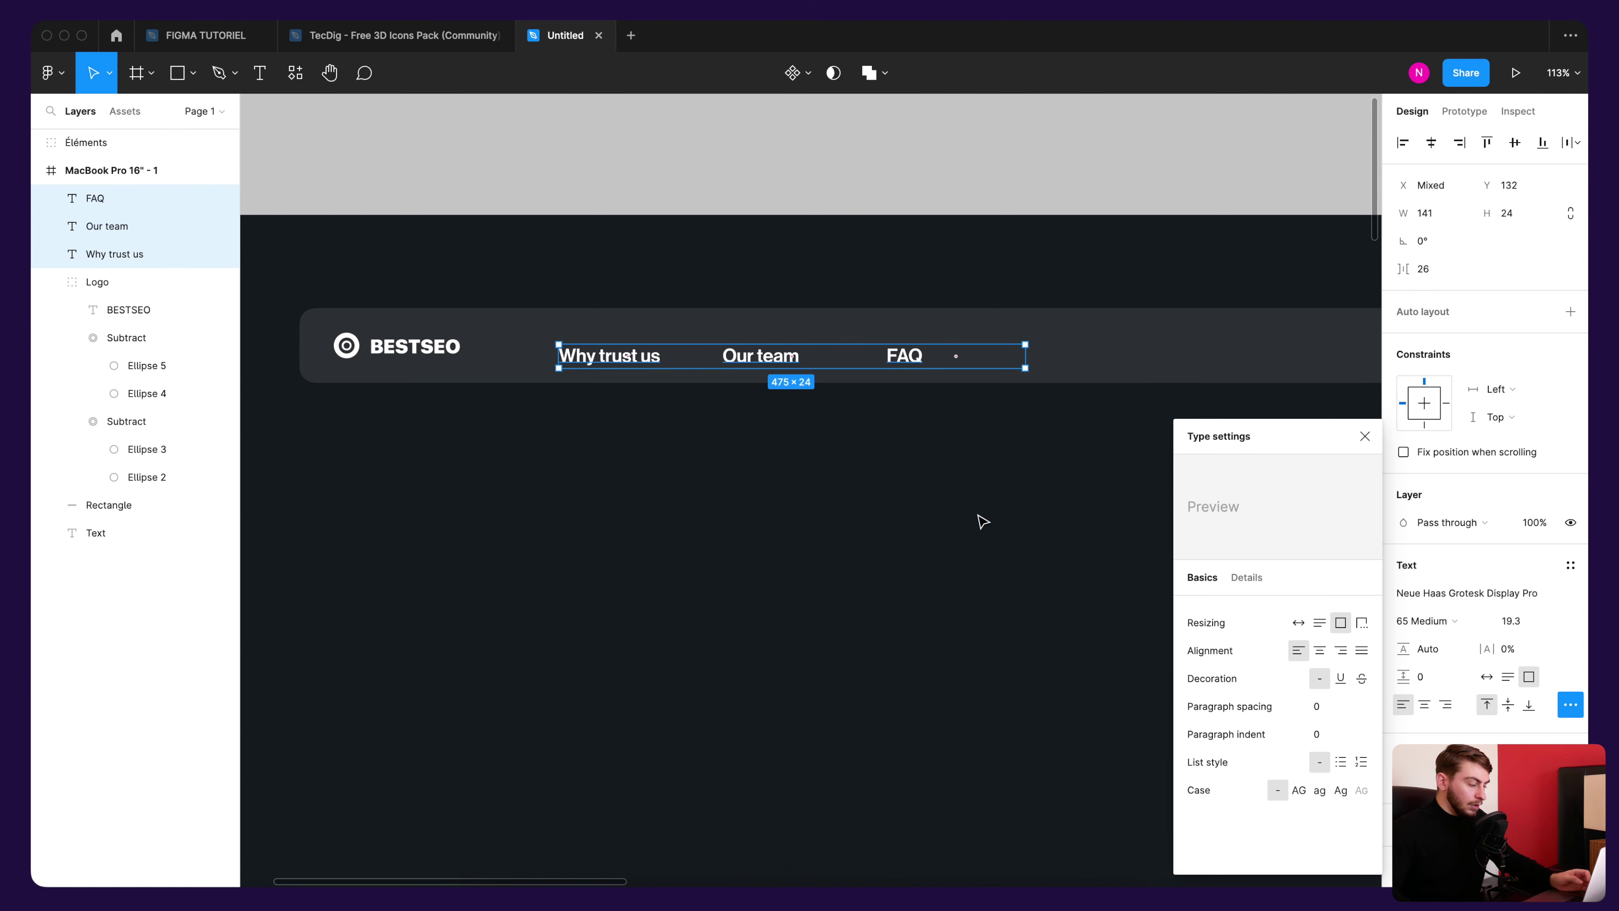
pyautogui.click(953, 414)
# Step: Move FAQ about 25 px left to even the gaps, then raise all three labels about 9 px
pyautogui.click(915, 362)
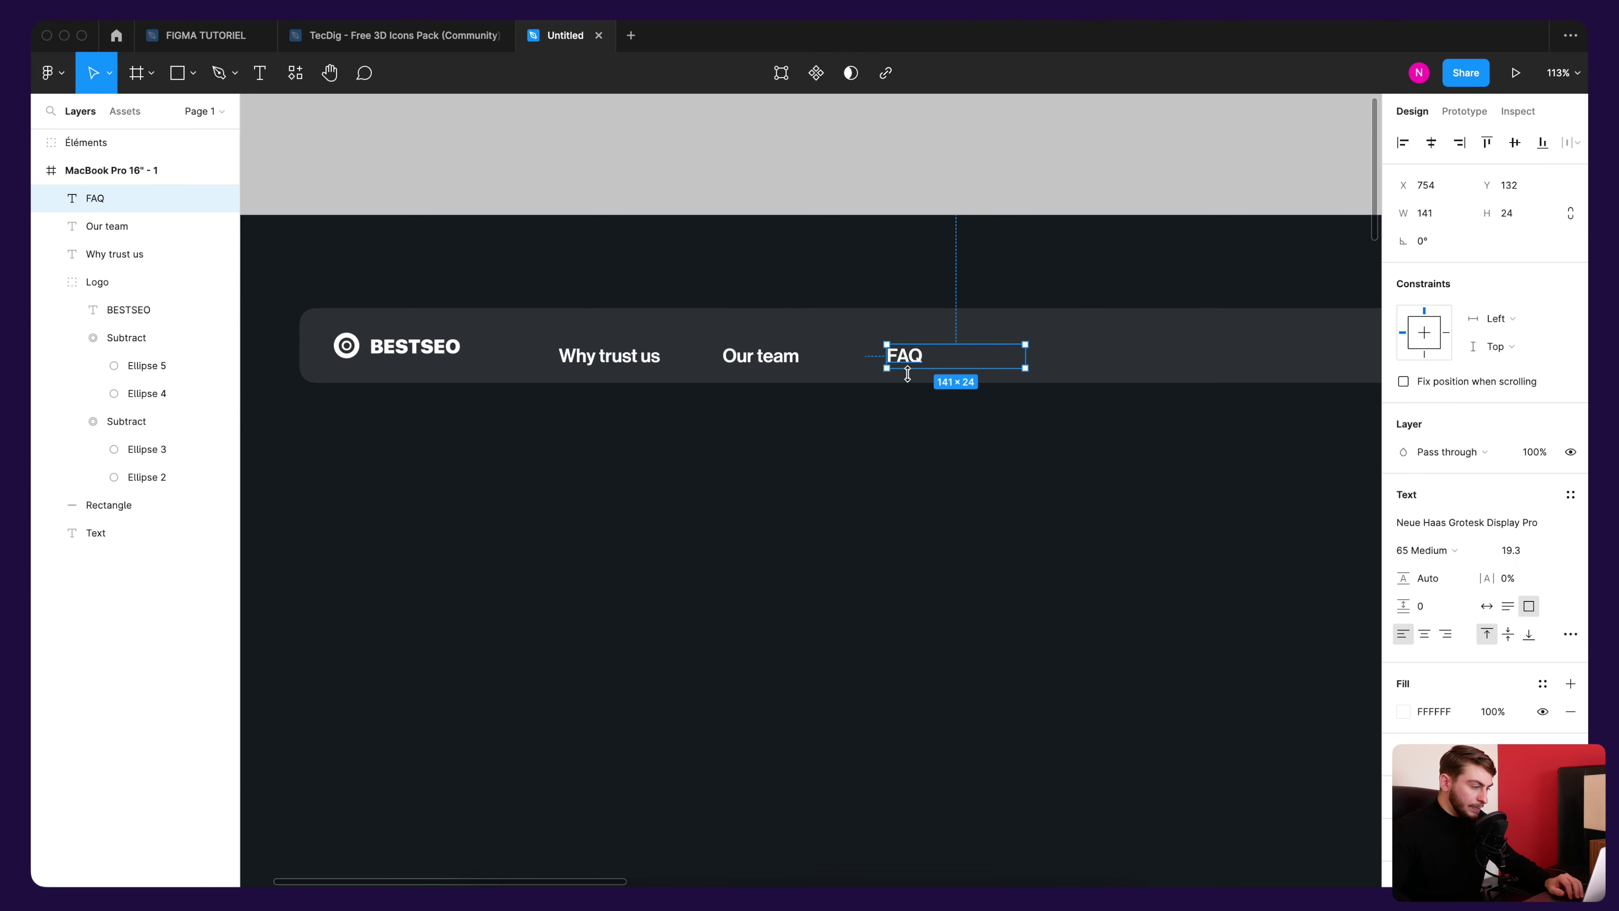
pyautogui.moveTo(904, 362); pyautogui.dragTo(887, 362)
pyautogui.click(727, 311)
pyautogui.click(633, 362)
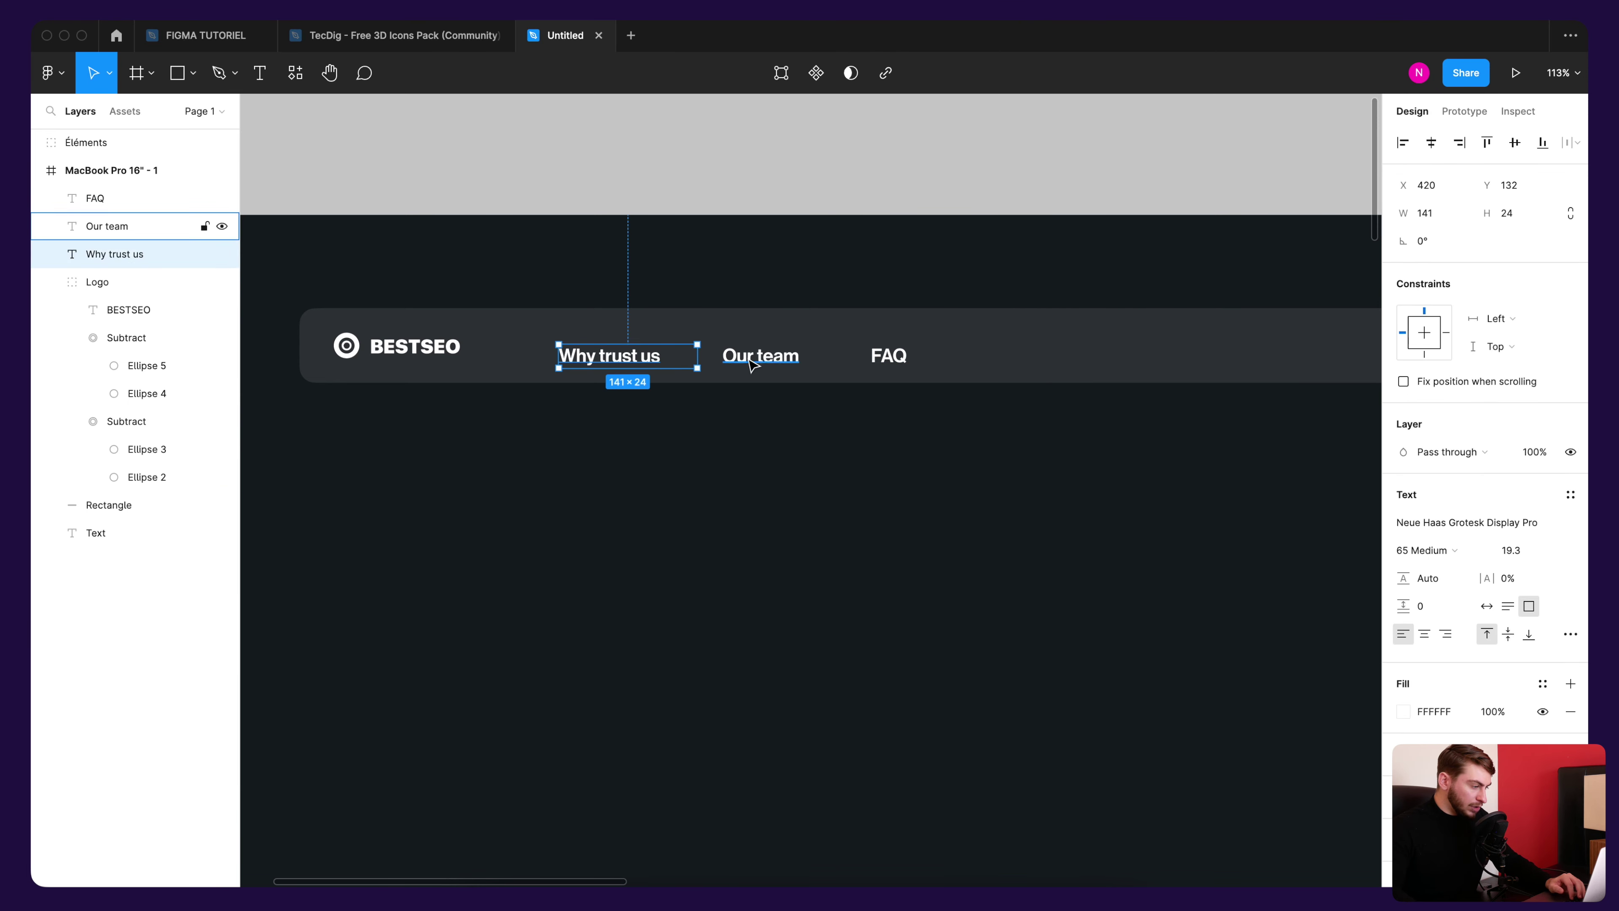
pyautogui.keyDown('shift'); pyautogui.click(756, 363); pyautogui.keyUp('shift')
pyautogui.keyDown('shift'); pyautogui.click(885, 363); pyautogui.keyUp('shift')
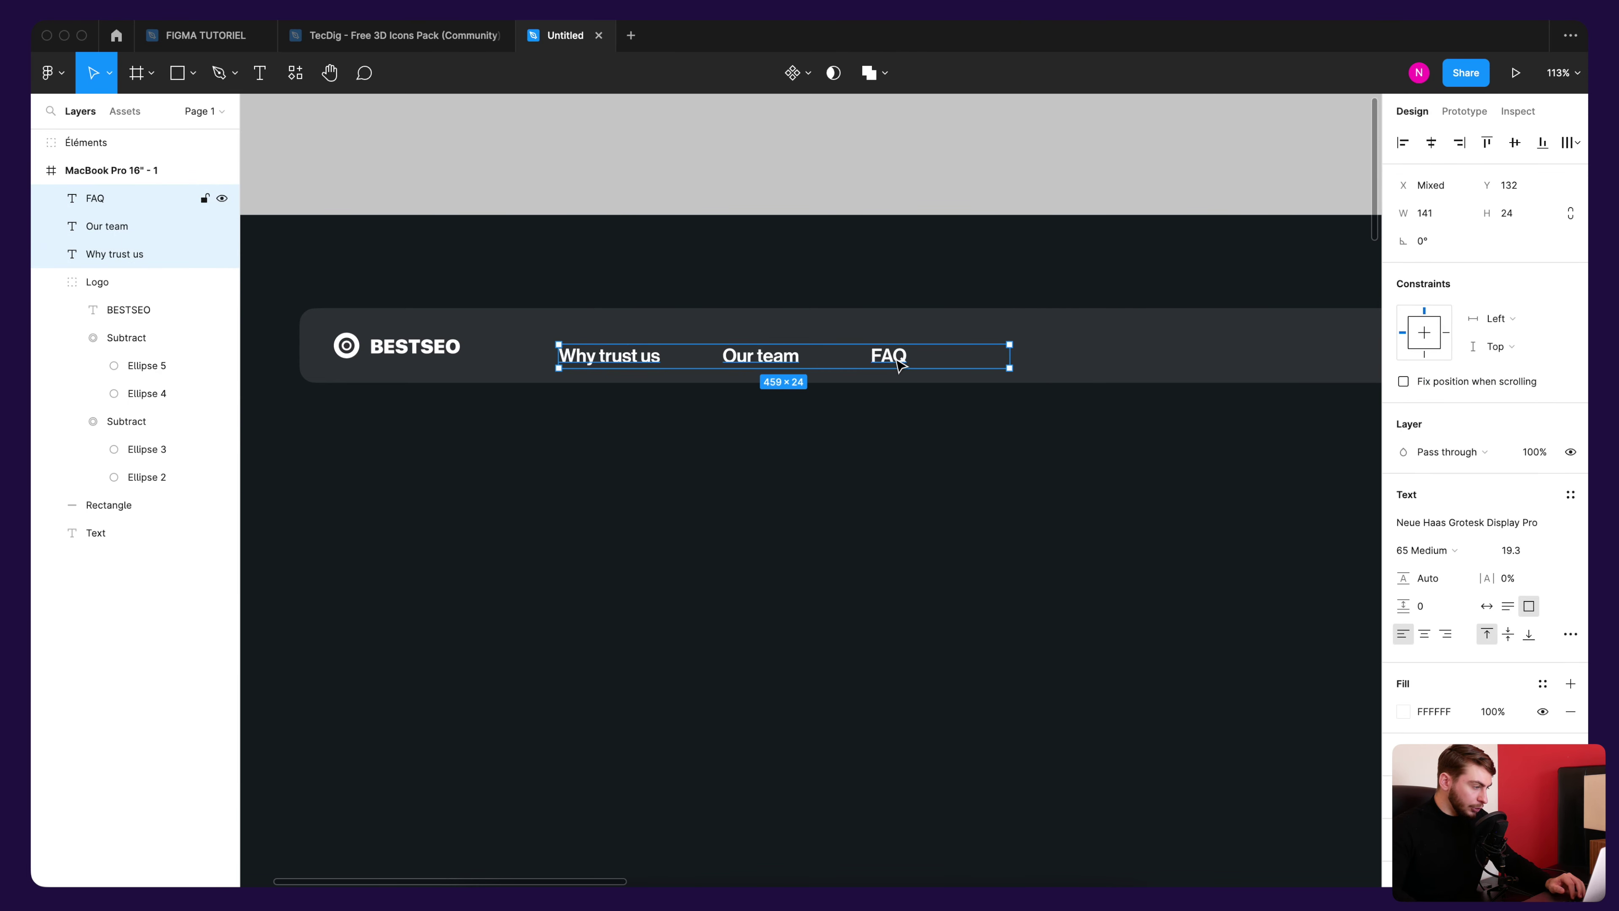
pyautogui.moveTo(898, 361); pyautogui.dragTo(907, 358)
pyautogui.click(888, 239)
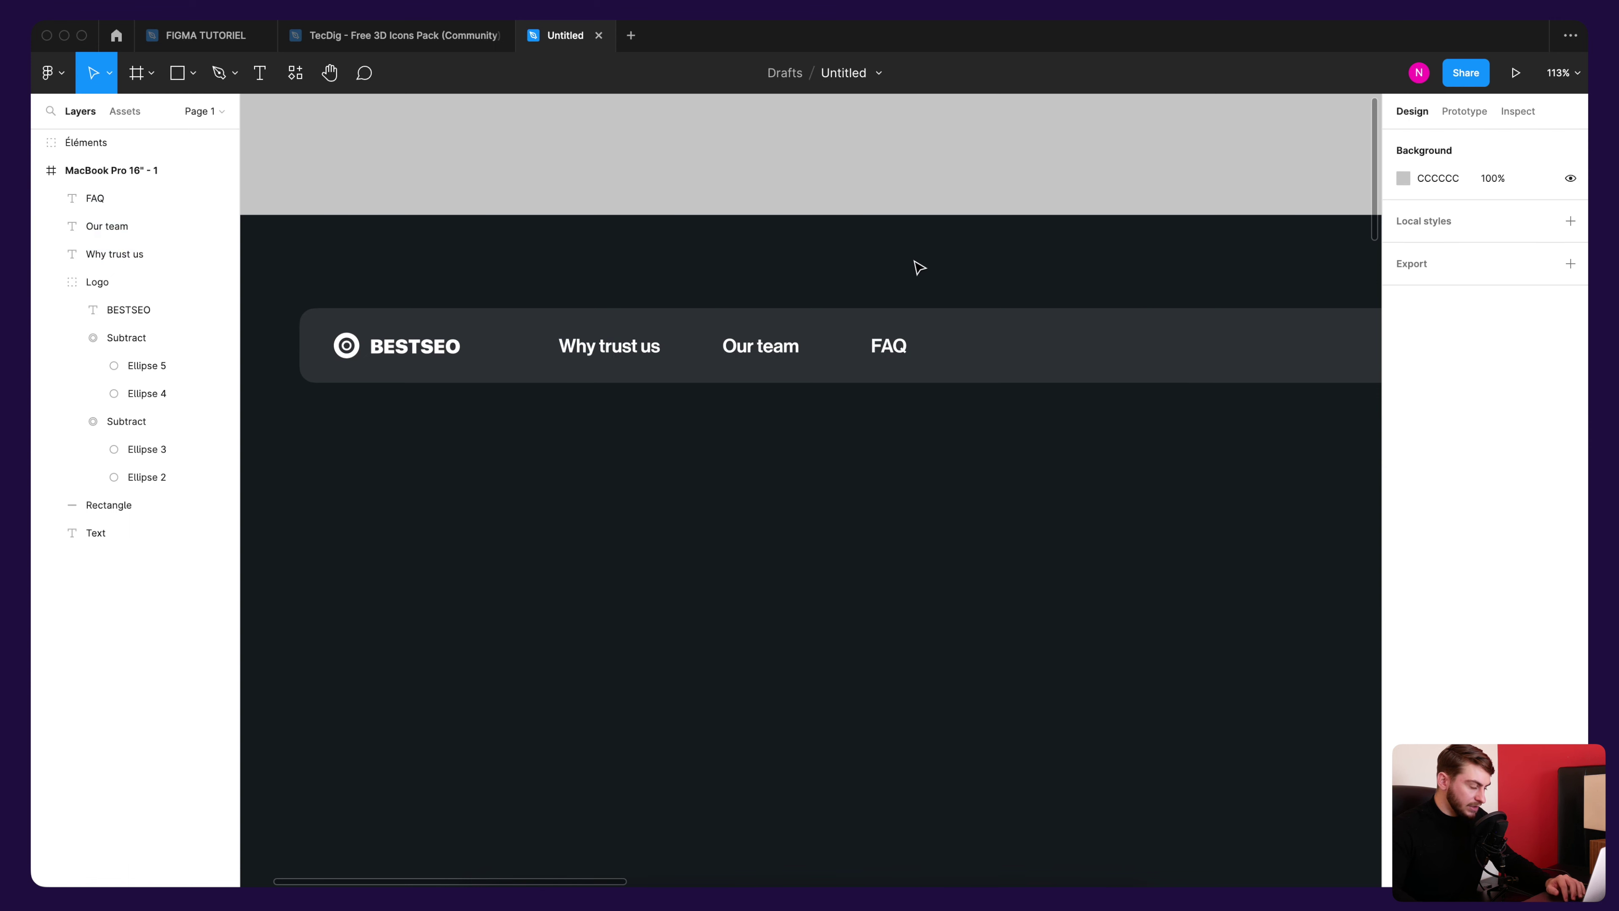
# Step: Reselect the three nav labels and switch to the Rectangle tool
pyautogui.scroll(2, 806, 329)
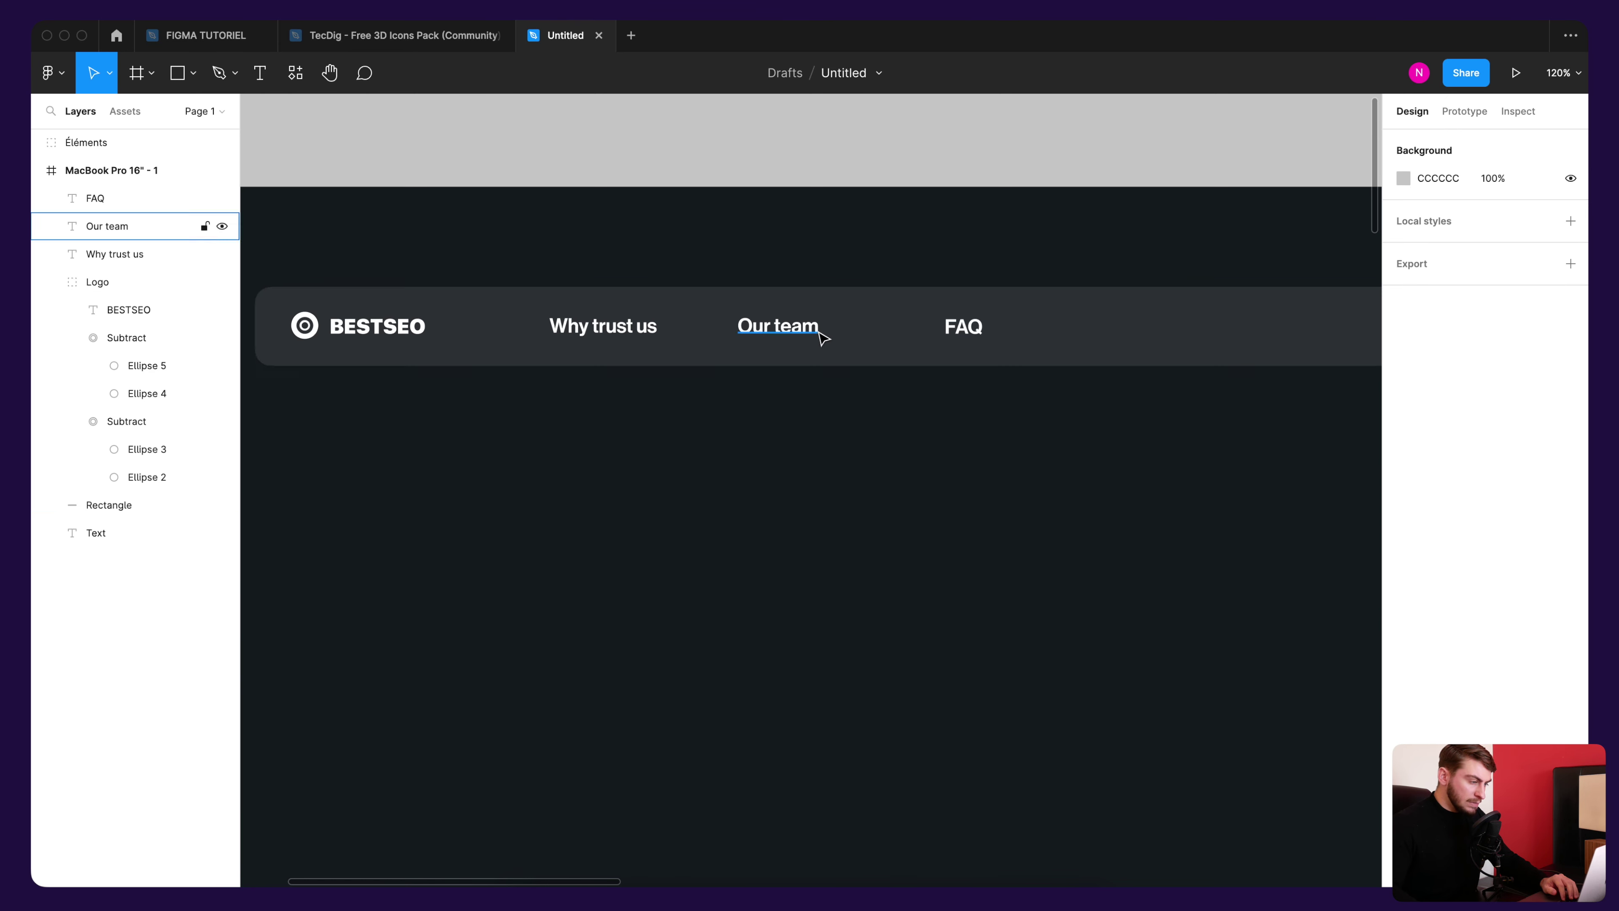
pyautogui.click(625, 336)
pyautogui.keyDown('shift'); pyautogui.click(819, 327); pyautogui.keyUp('shift')
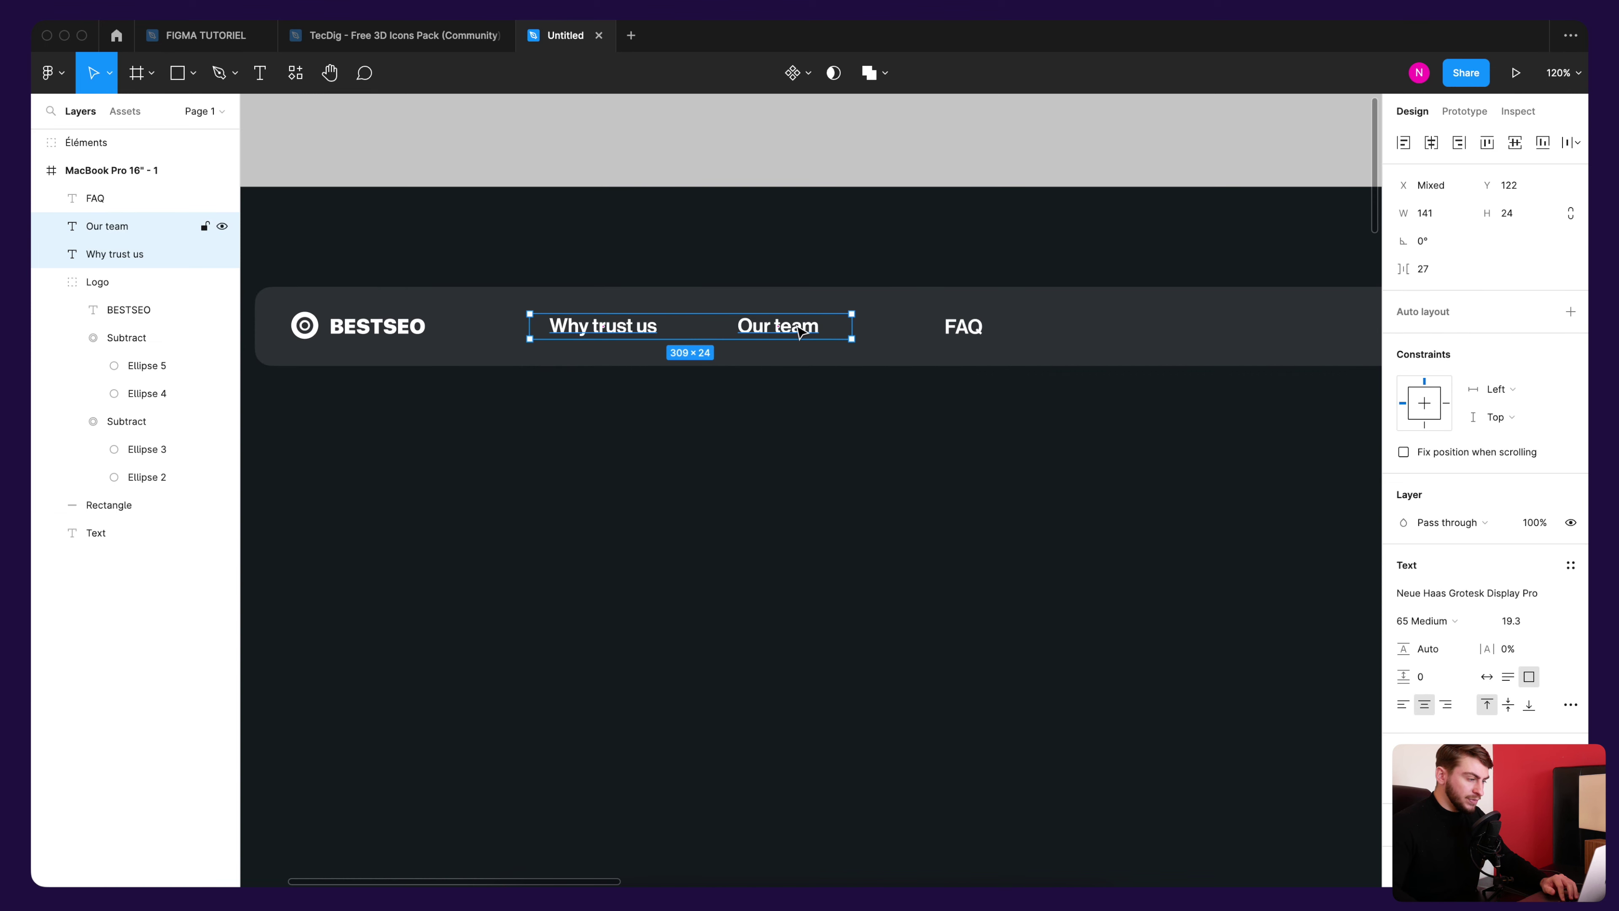
pyautogui.keyDown('shift'); pyautogui.click(970, 333); pyautogui.keyUp('shift')
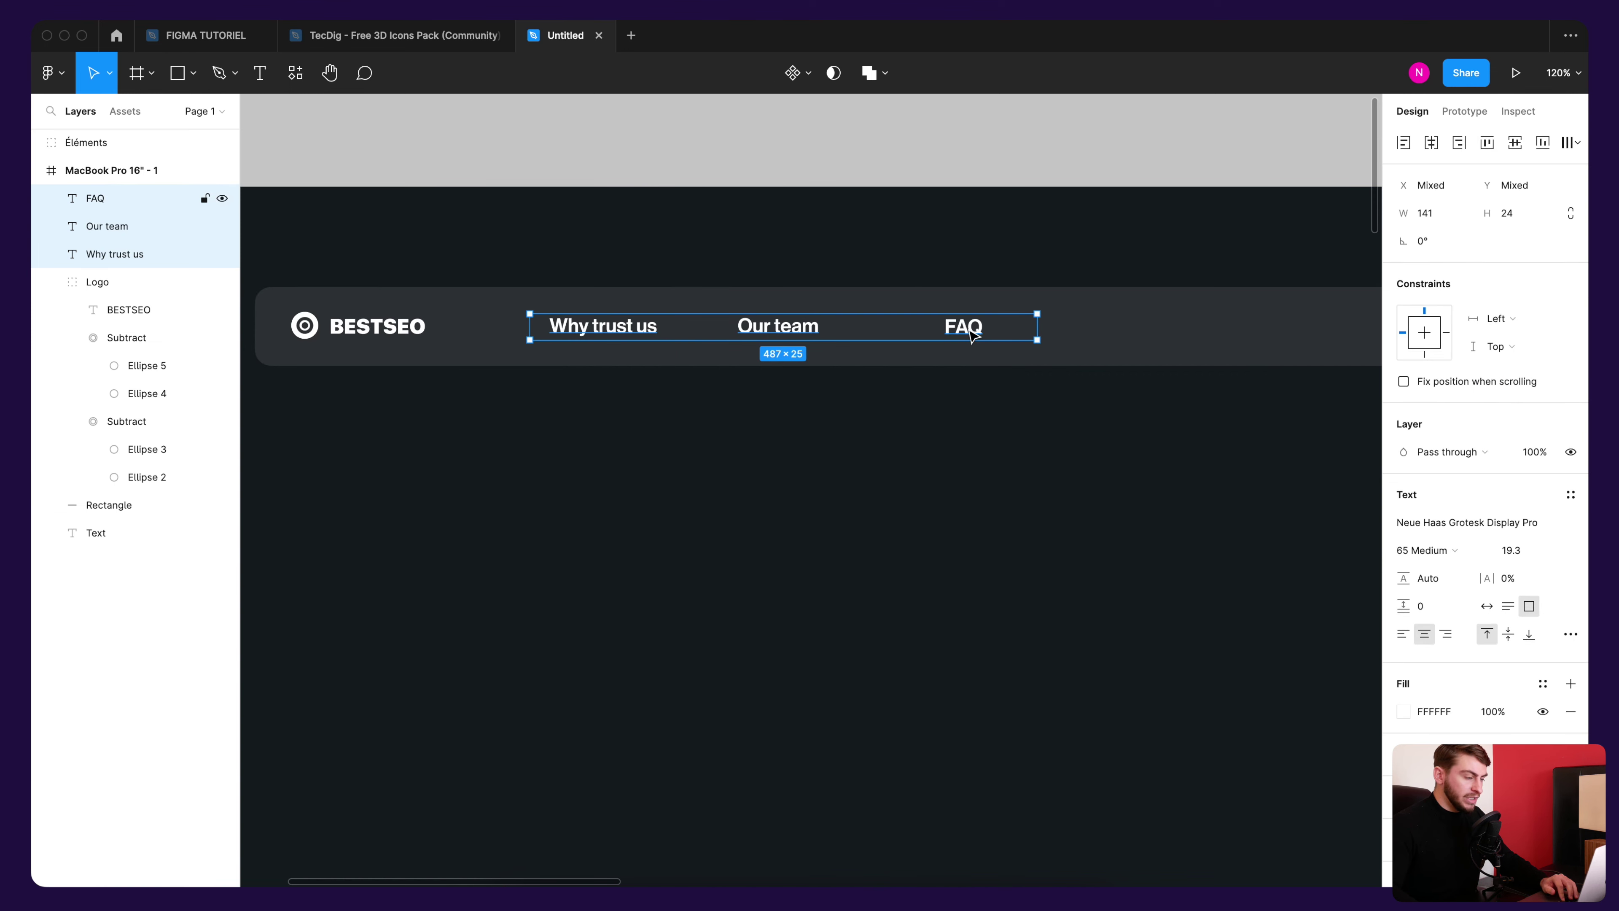
pyautogui.click(192, 90)
pyautogui.click(191, 116)
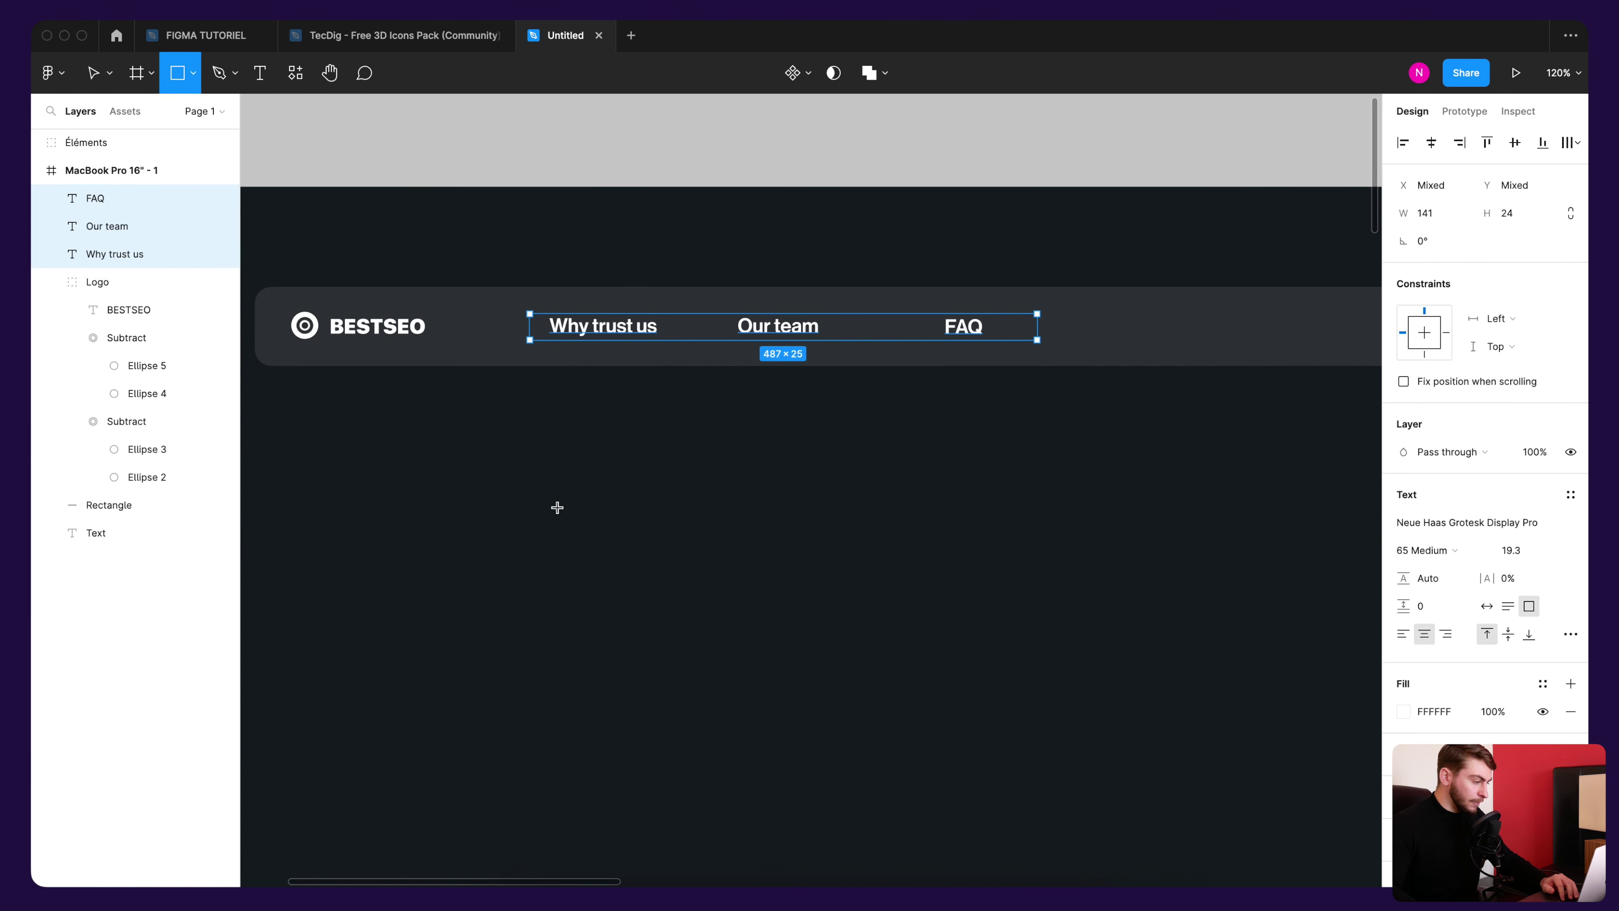
# Step: Draw three grey test rectangles, distribute their horizontal spacing, then delete them
pyautogui.moveTo(523, 490); pyautogui.dragTo(696, 567)
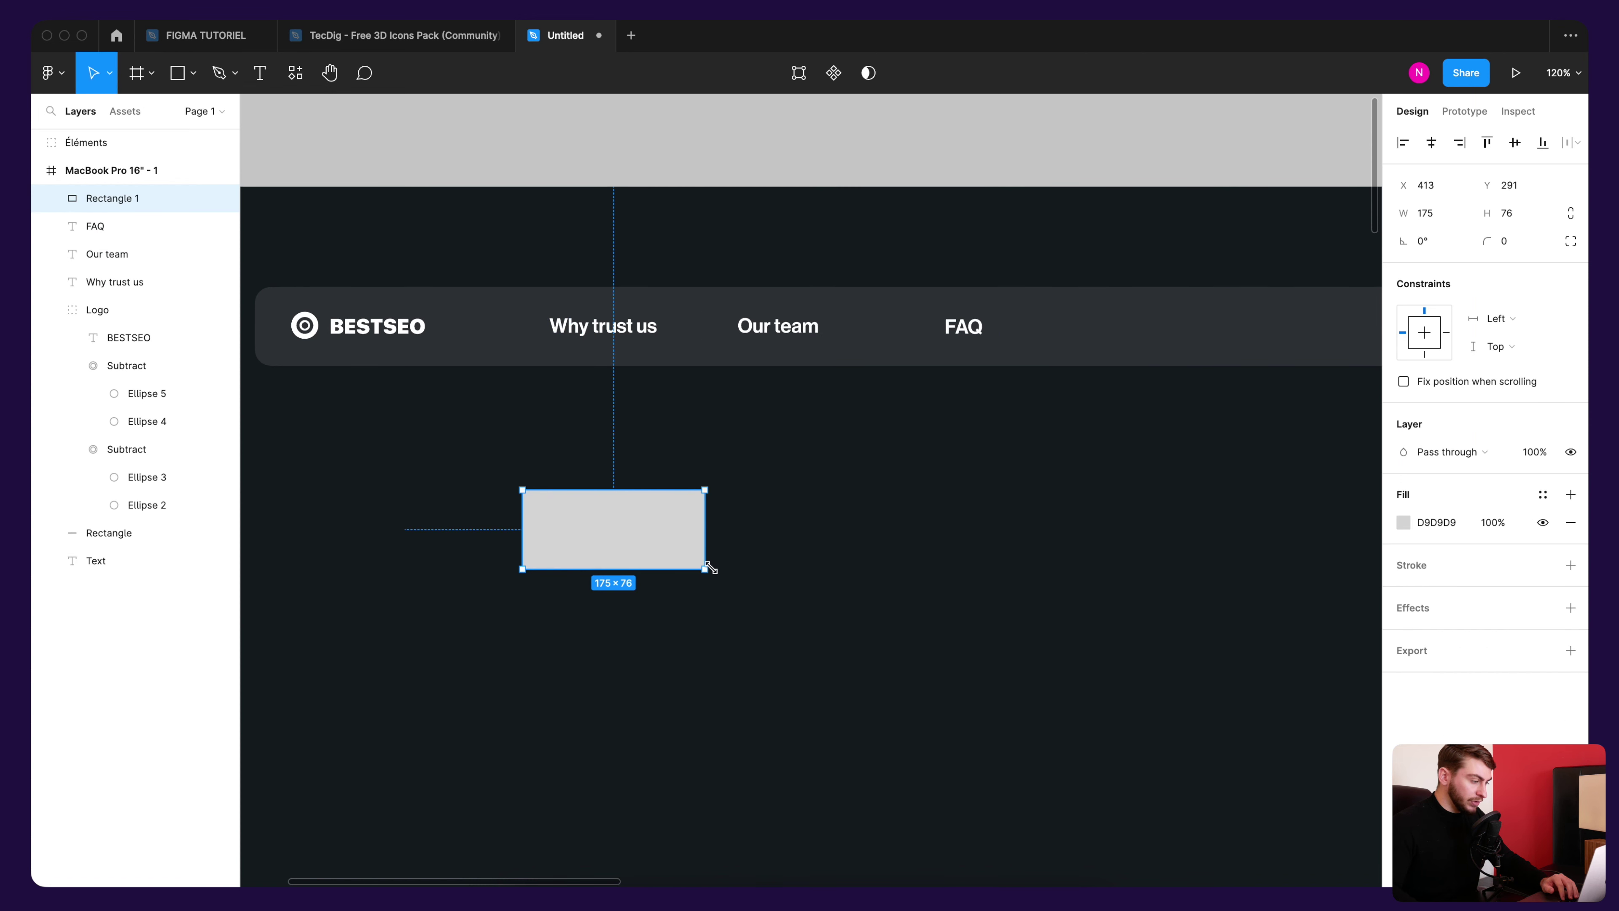
pyautogui.moveTo(593, 511)
pyautogui.keyDown('alt'); pyautogui.mouseDown()
pyautogui.moveTo(809, 542)
pyautogui.moveTo(1160, 533)
pyautogui.mouseUp(); pyautogui.keyUp('alt')
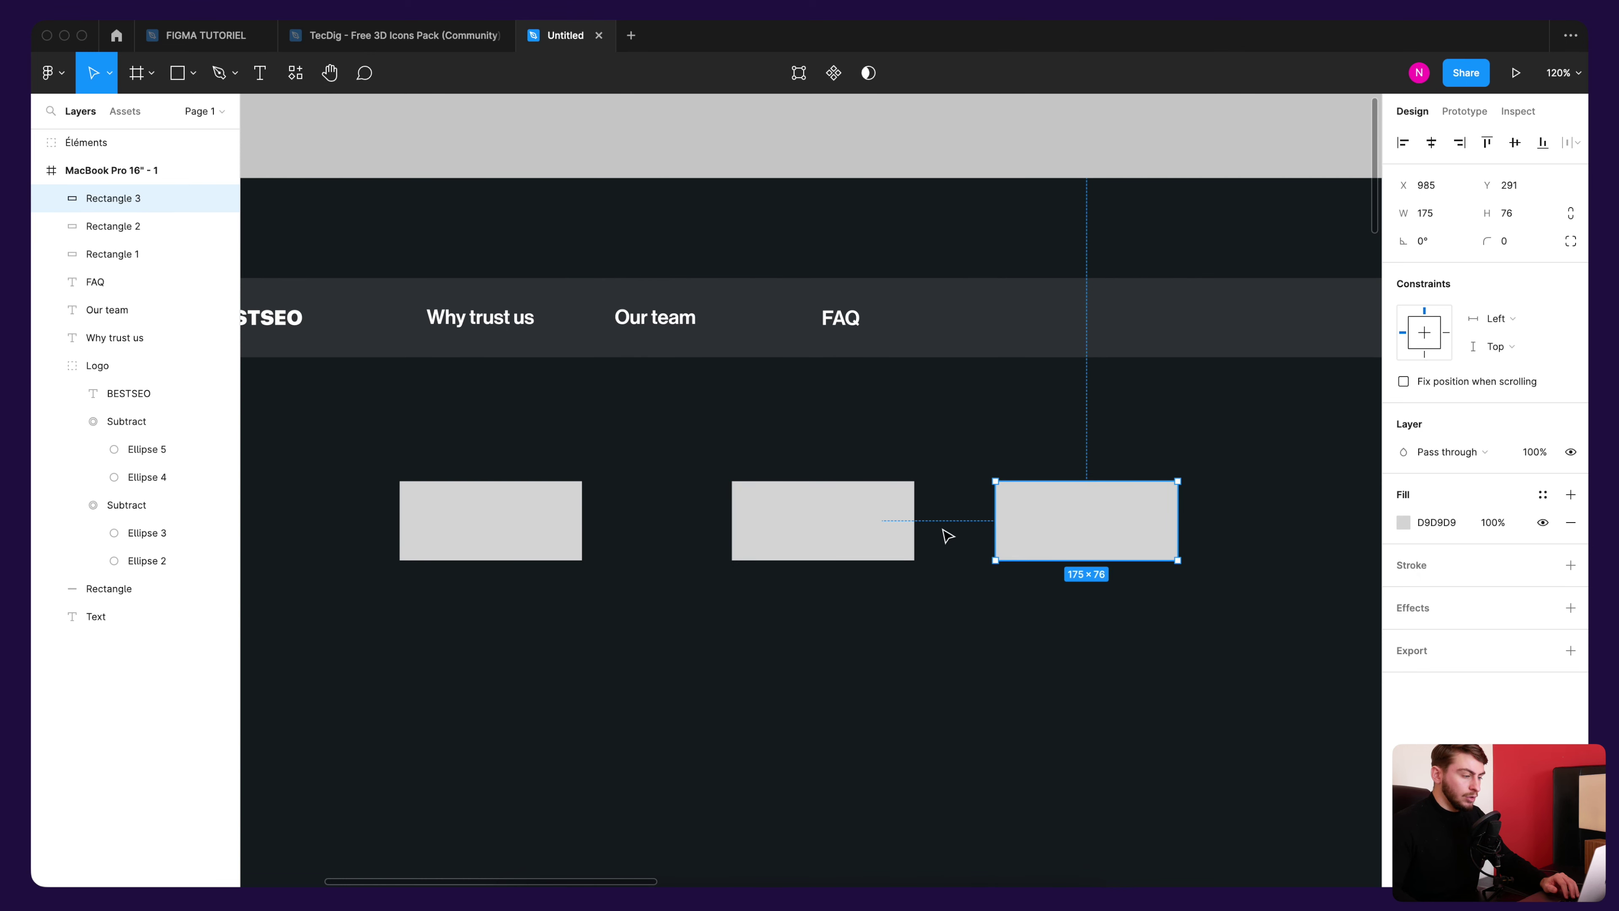
pyautogui.click(552, 522)
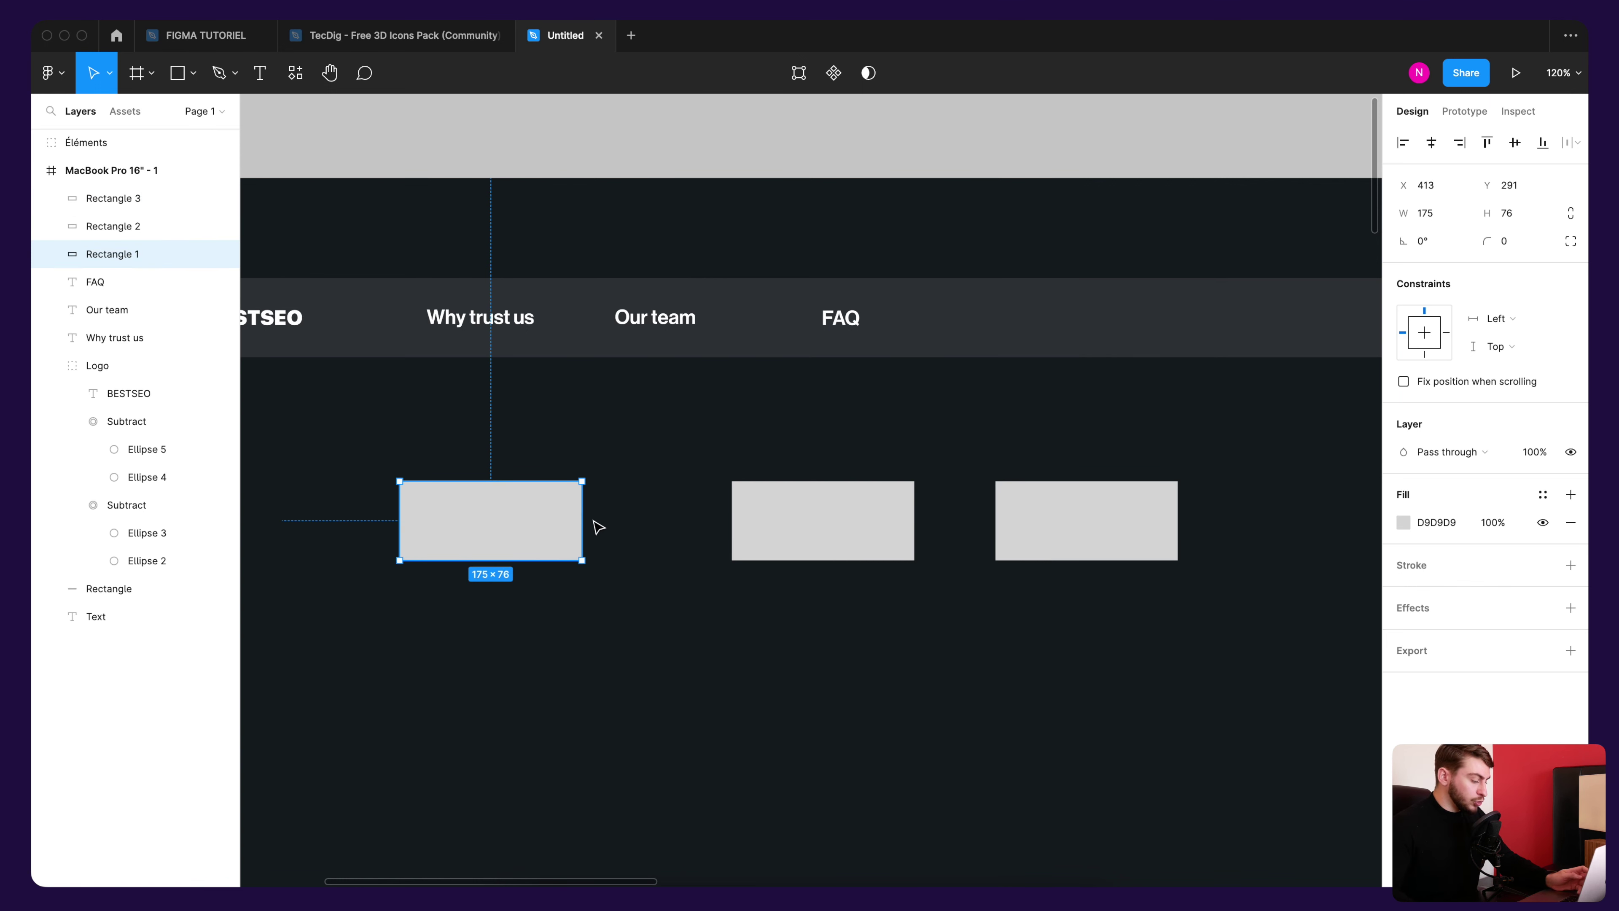
pyautogui.keyDown('shift'); pyautogui.click(826, 533); pyautogui.keyUp('shift')
pyautogui.keyDown('shift'); pyautogui.click(1118, 544); pyautogui.keyUp('shift')
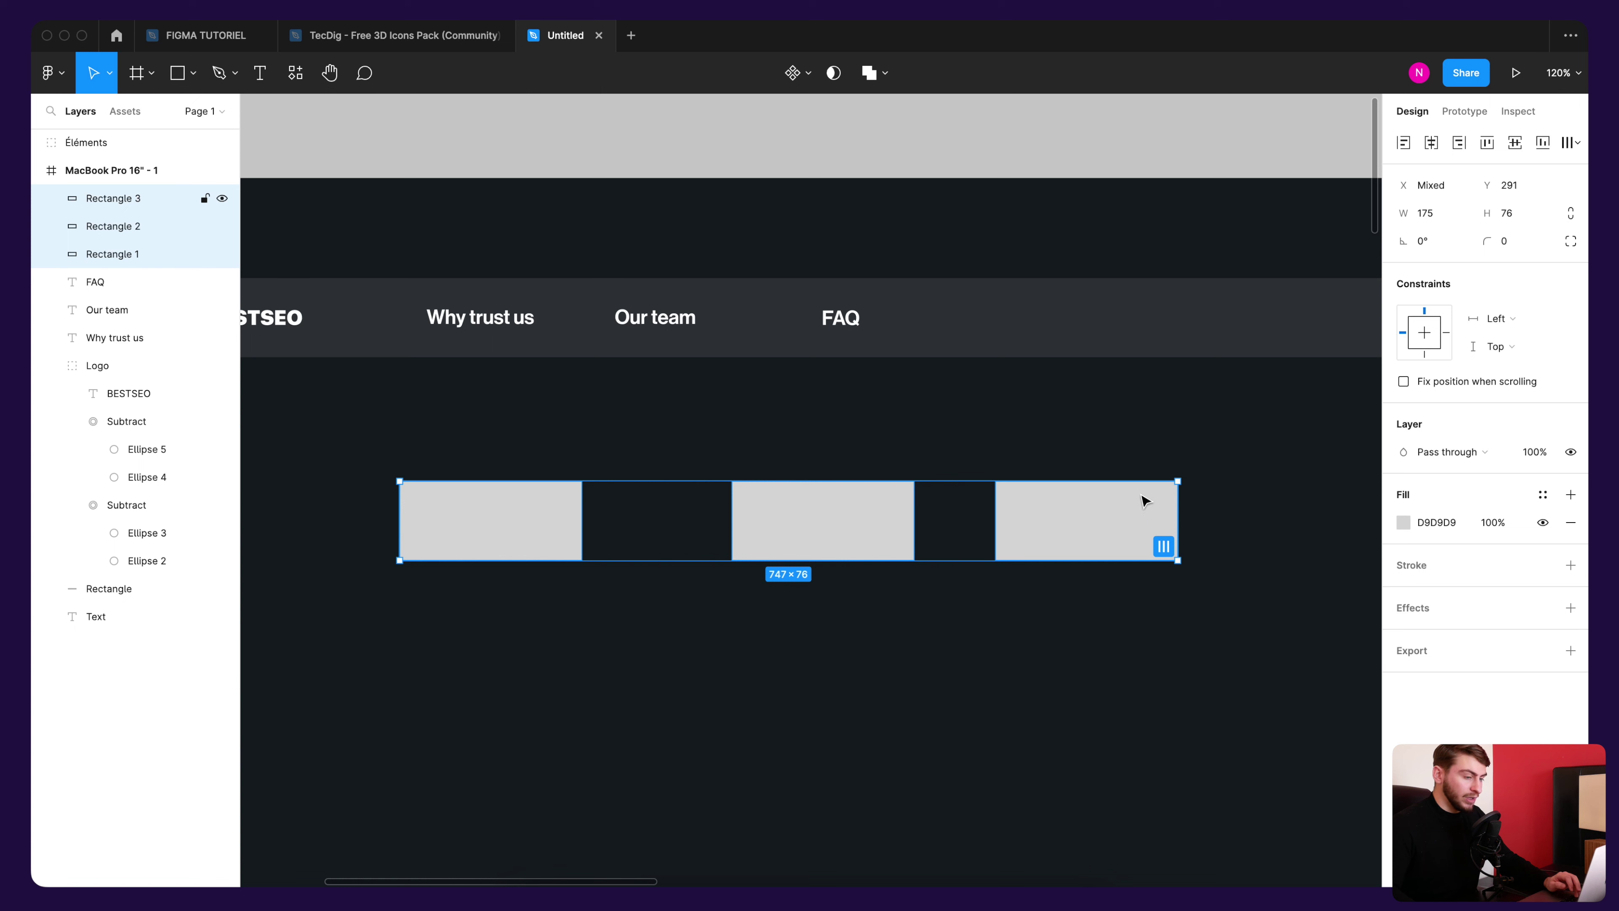
pyautogui.click(1575, 144)
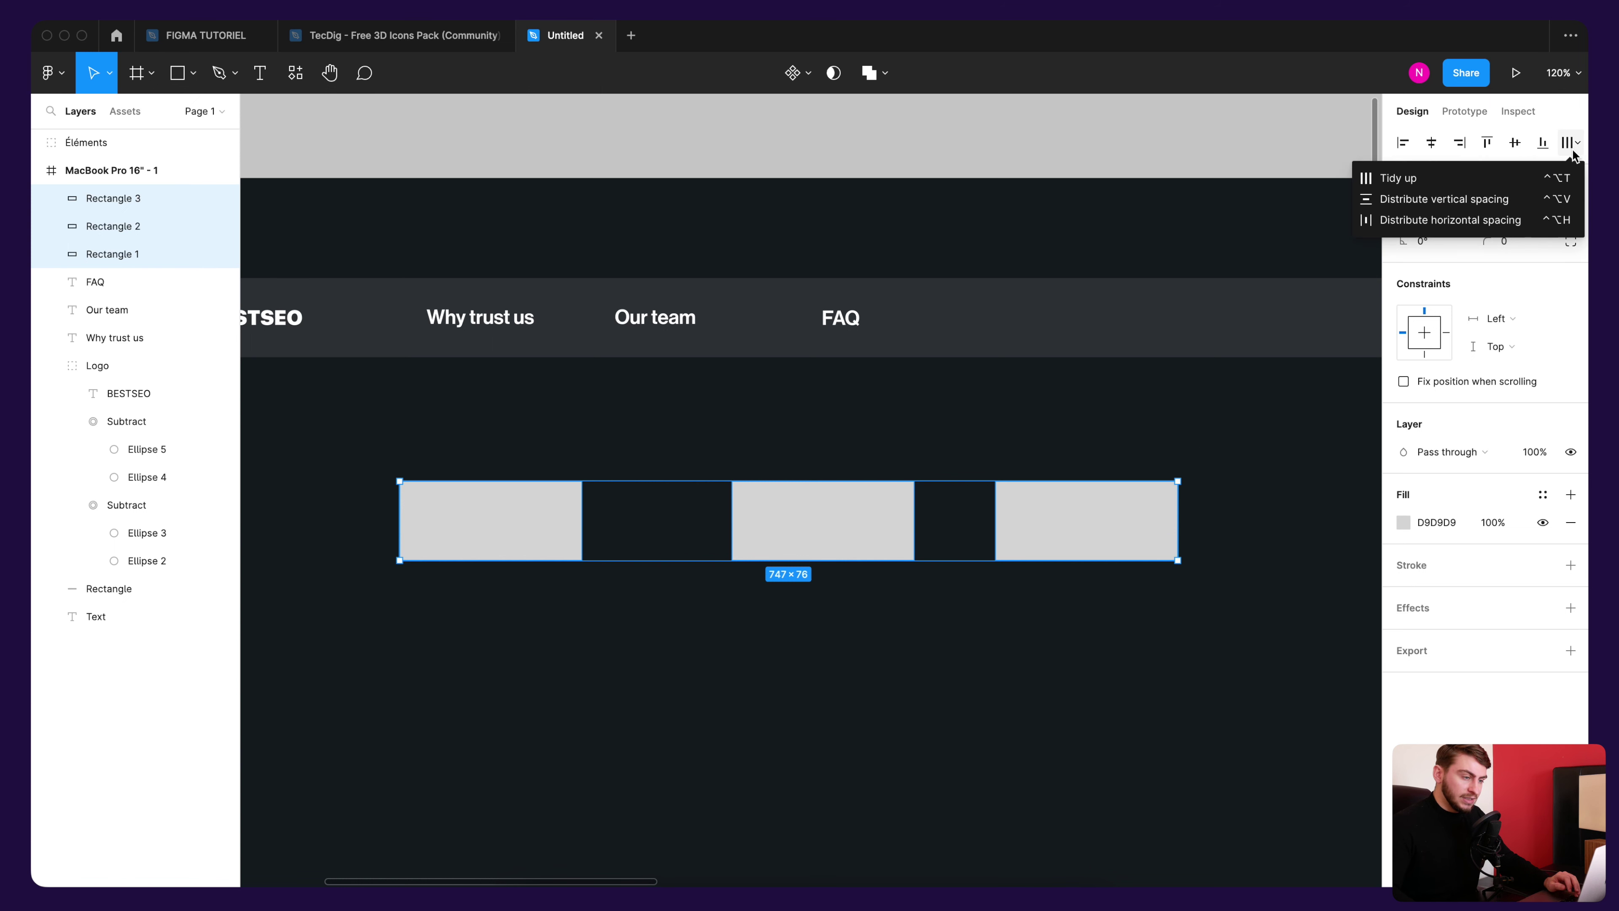
pyautogui.click(1515, 228)
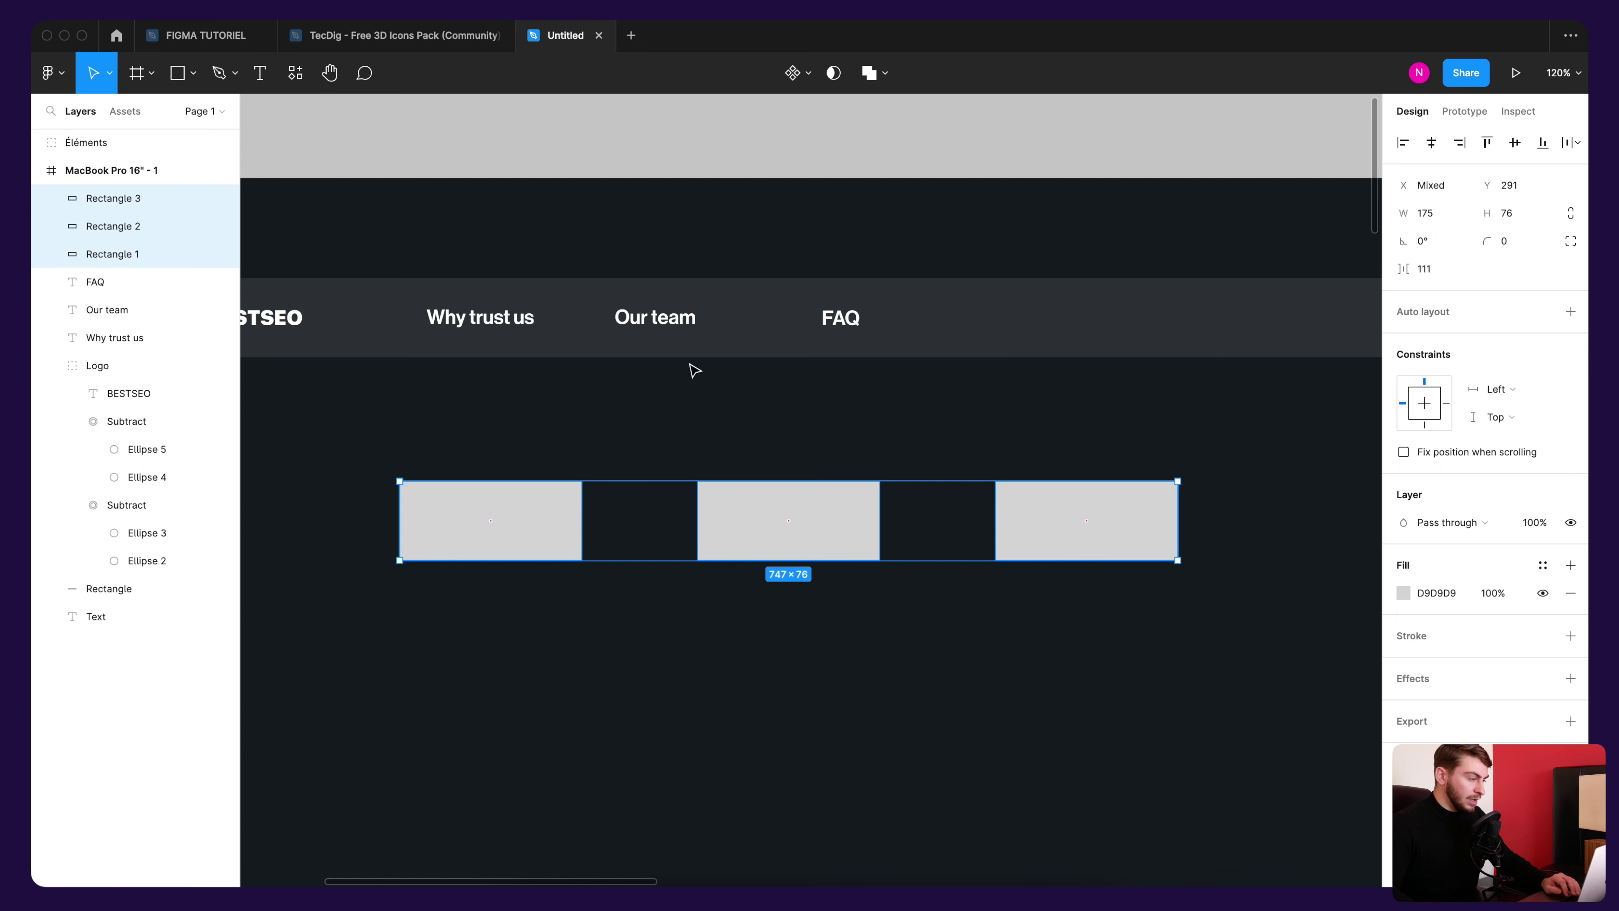
pyautogui.press('Delete')
# Step: Distribute the three nav labels horizontally with equal 32 px gaps
pyautogui.click(501, 321)
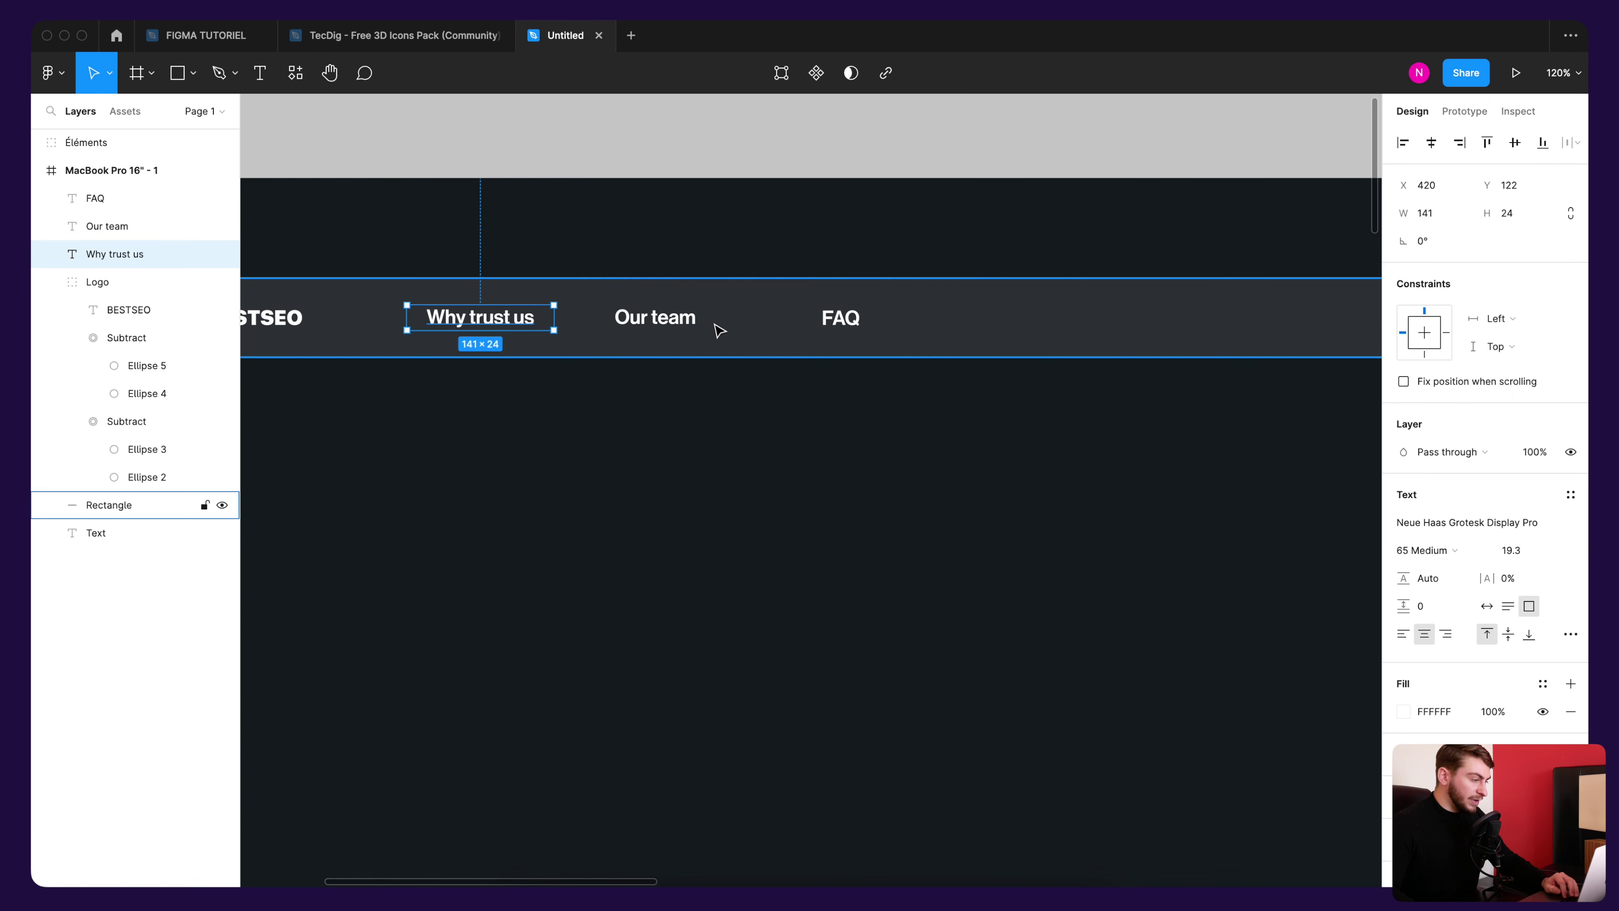
pyautogui.keyDown('shift'); pyautogui.click(686, 322); pyautogui.keyUp('shift')
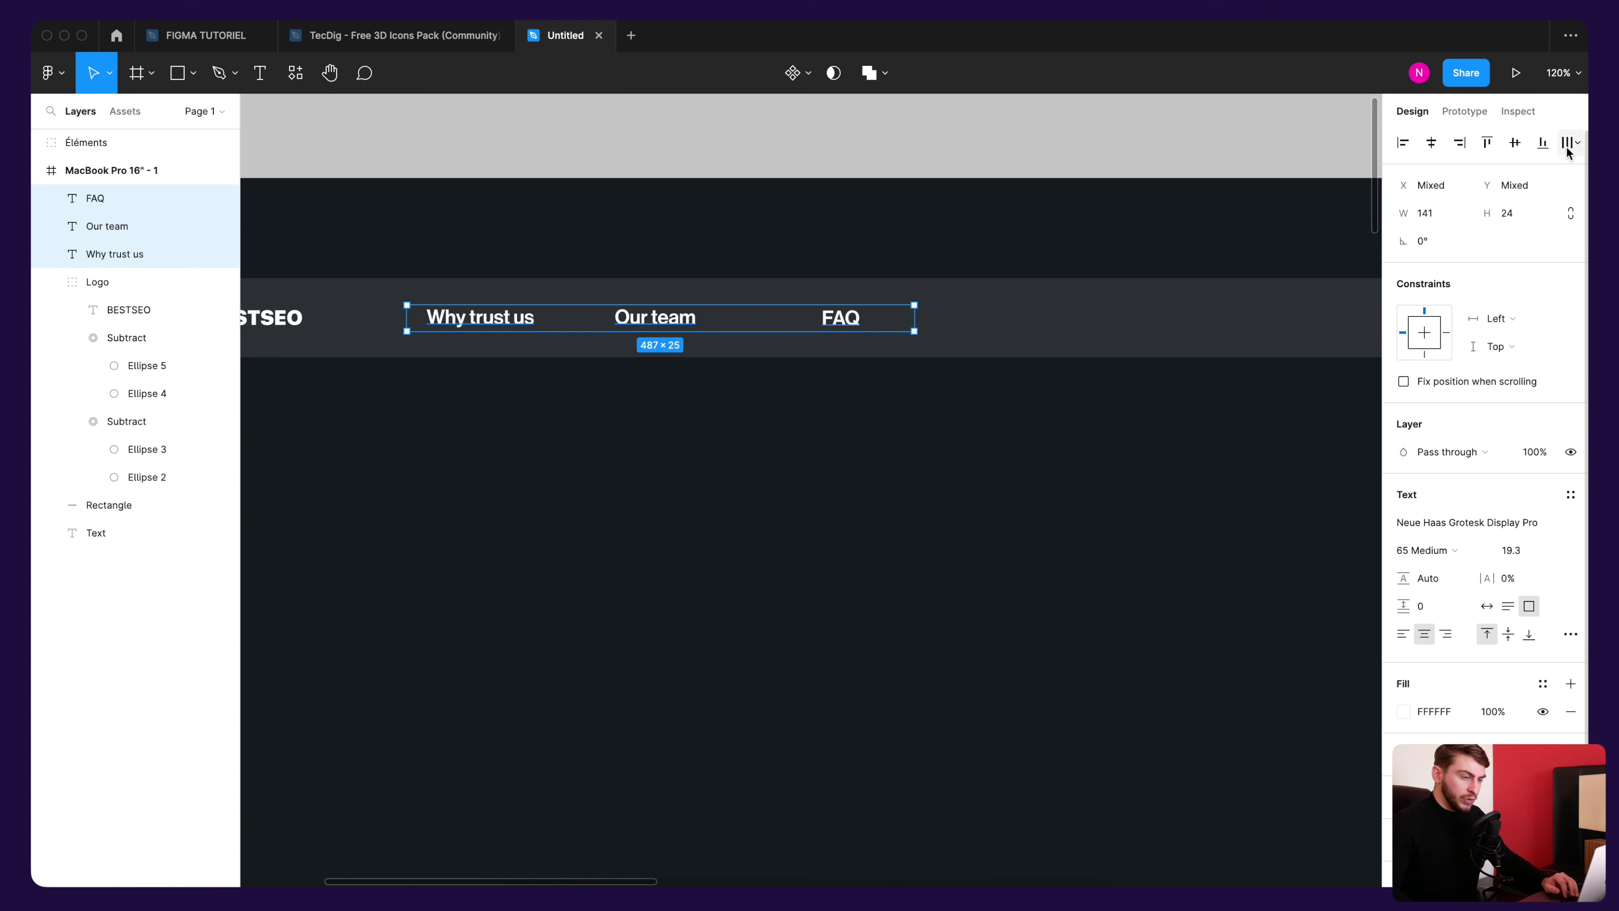
pyautogui.click(1573, 142)
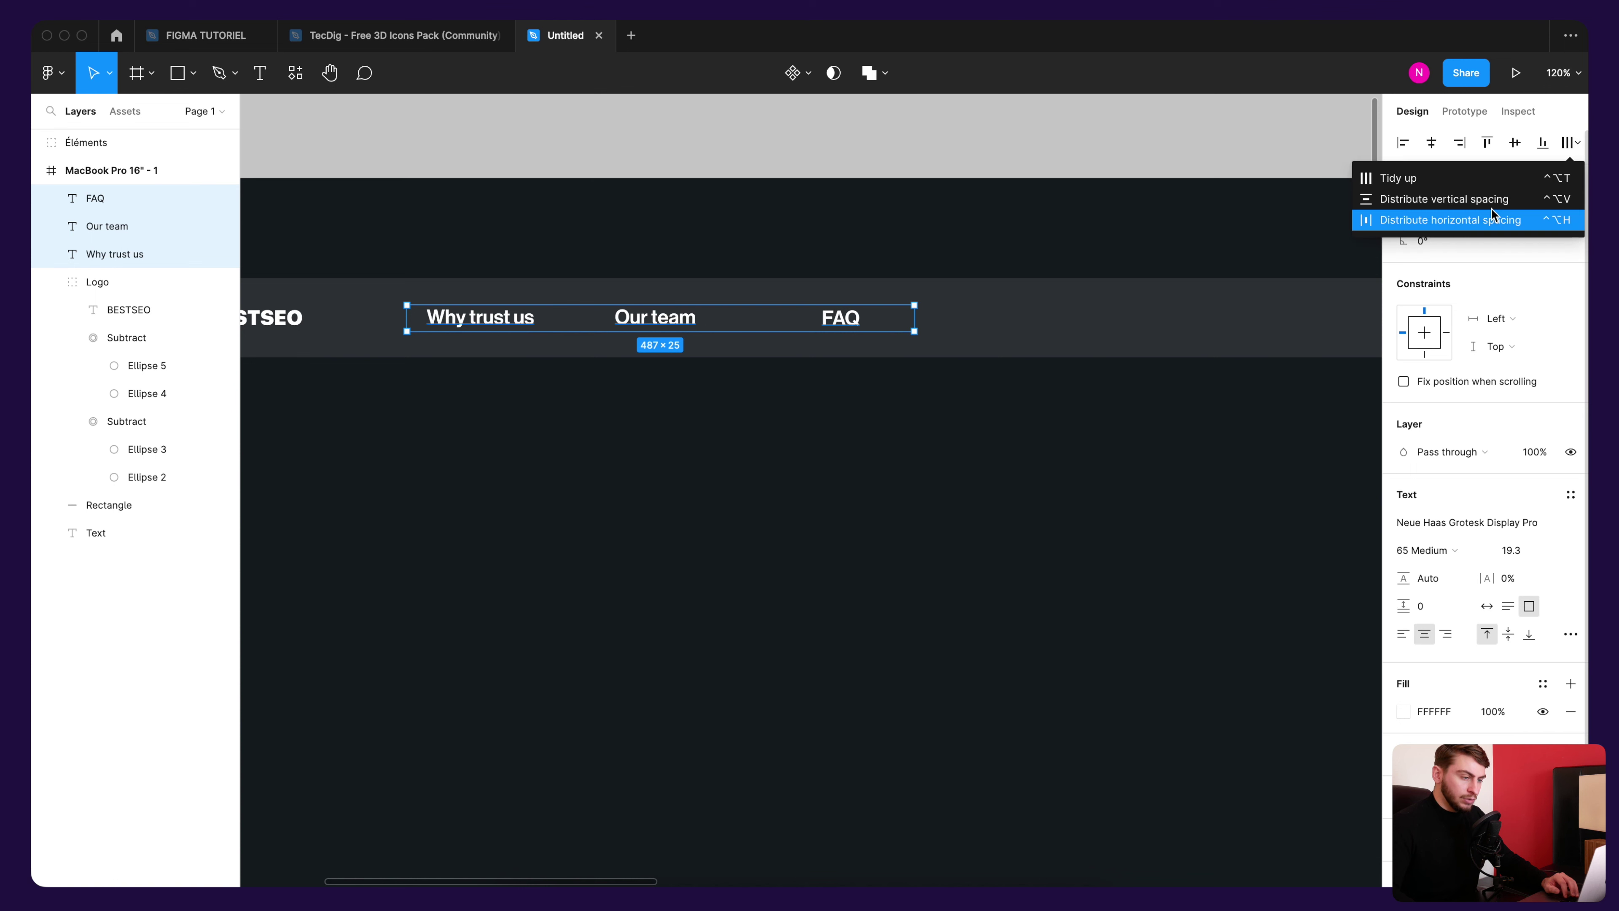
pyautogui.click(1532, 221)
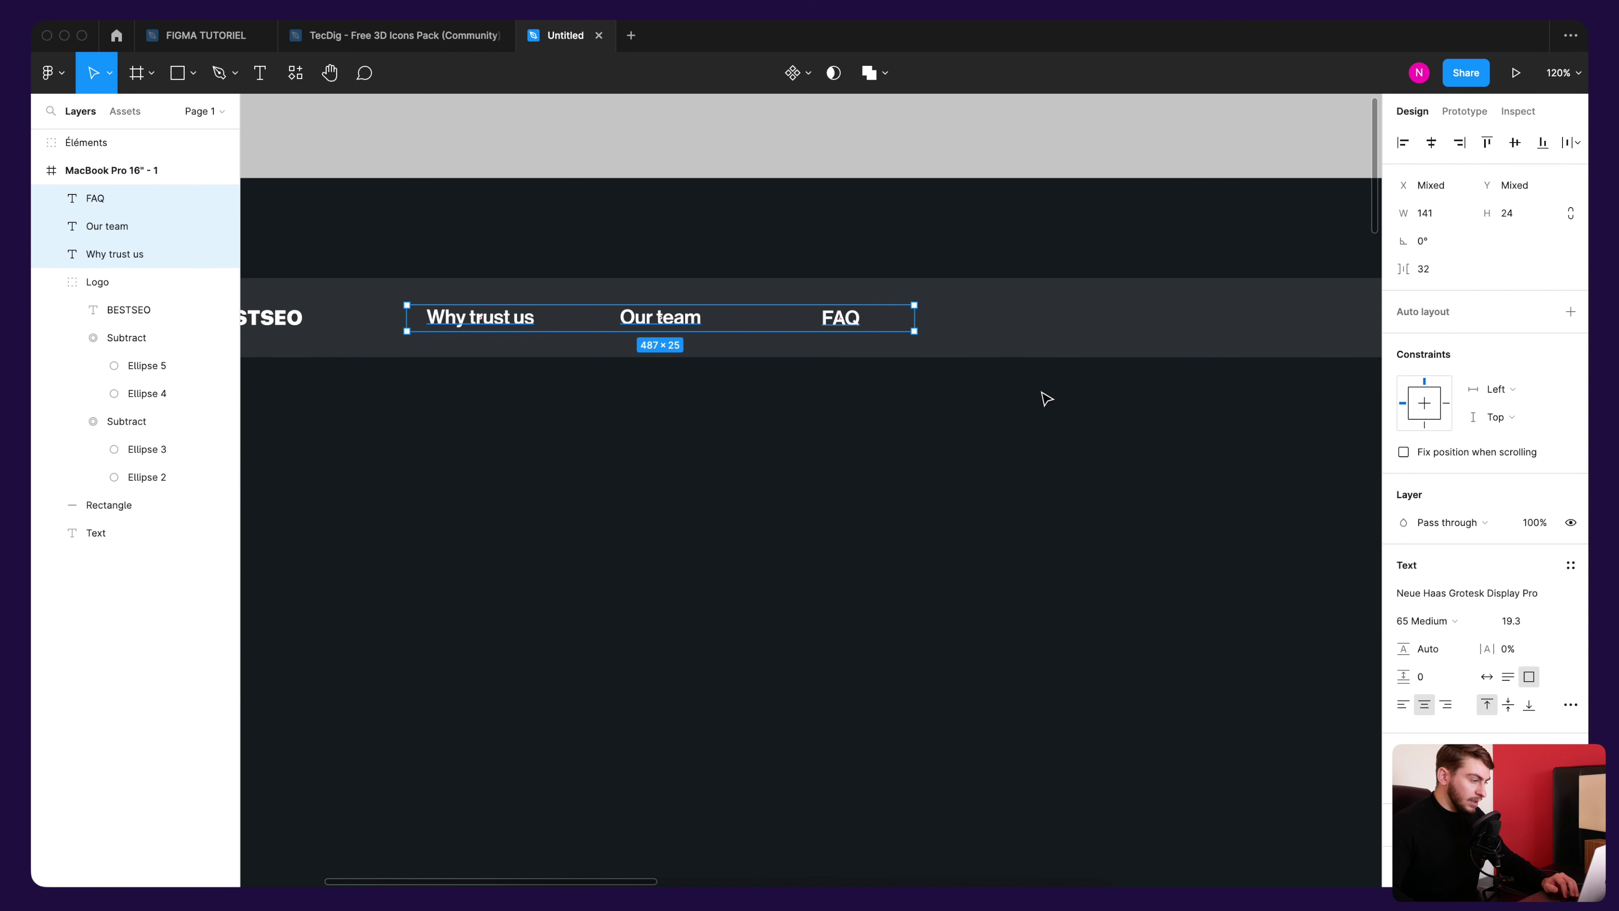
pyautogui.click(799, 379)
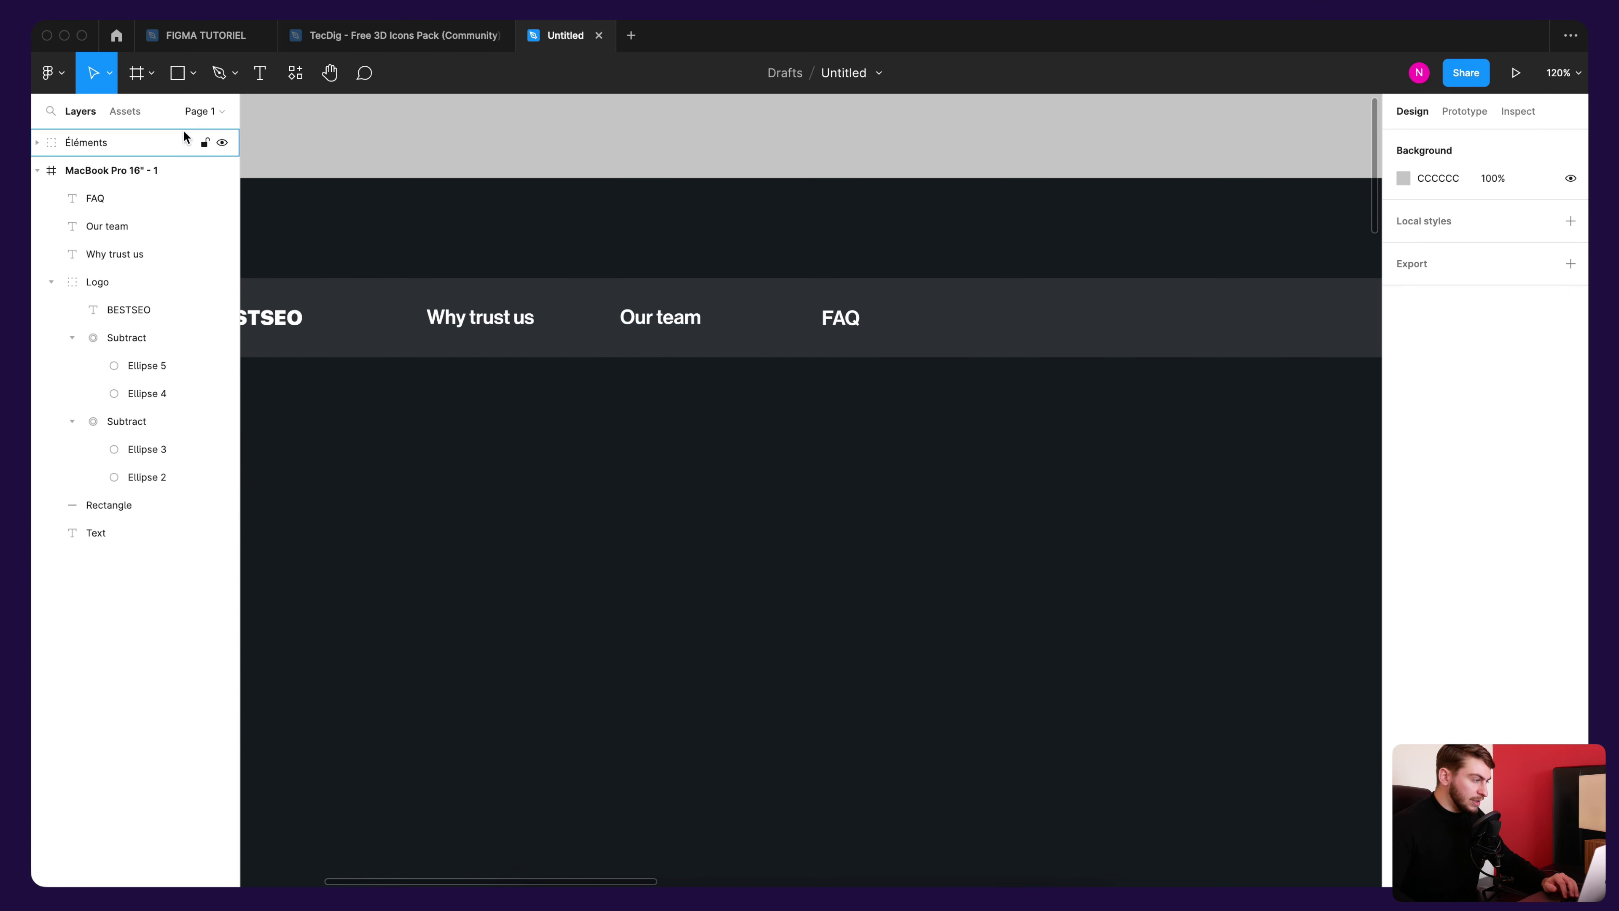
pyautogui.press('r')
pyautogui.moveTo(534, 312); pyautogui.dragTo(622, 326)
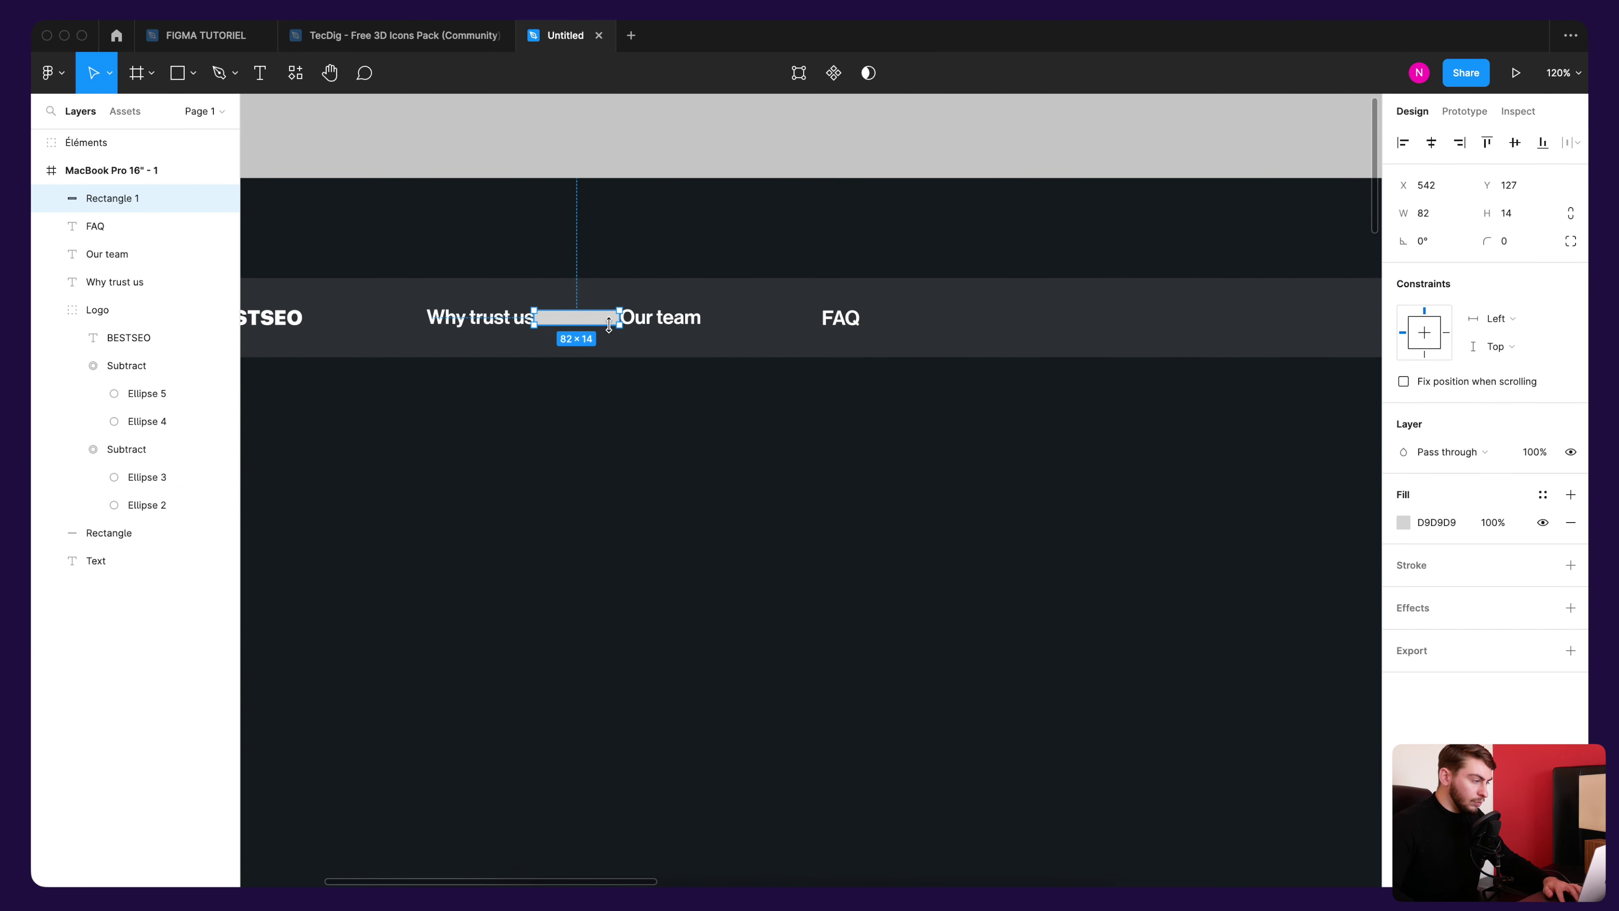
pyautogui.moveTo(587, 321); pyautogui.dragTo(760, 342)
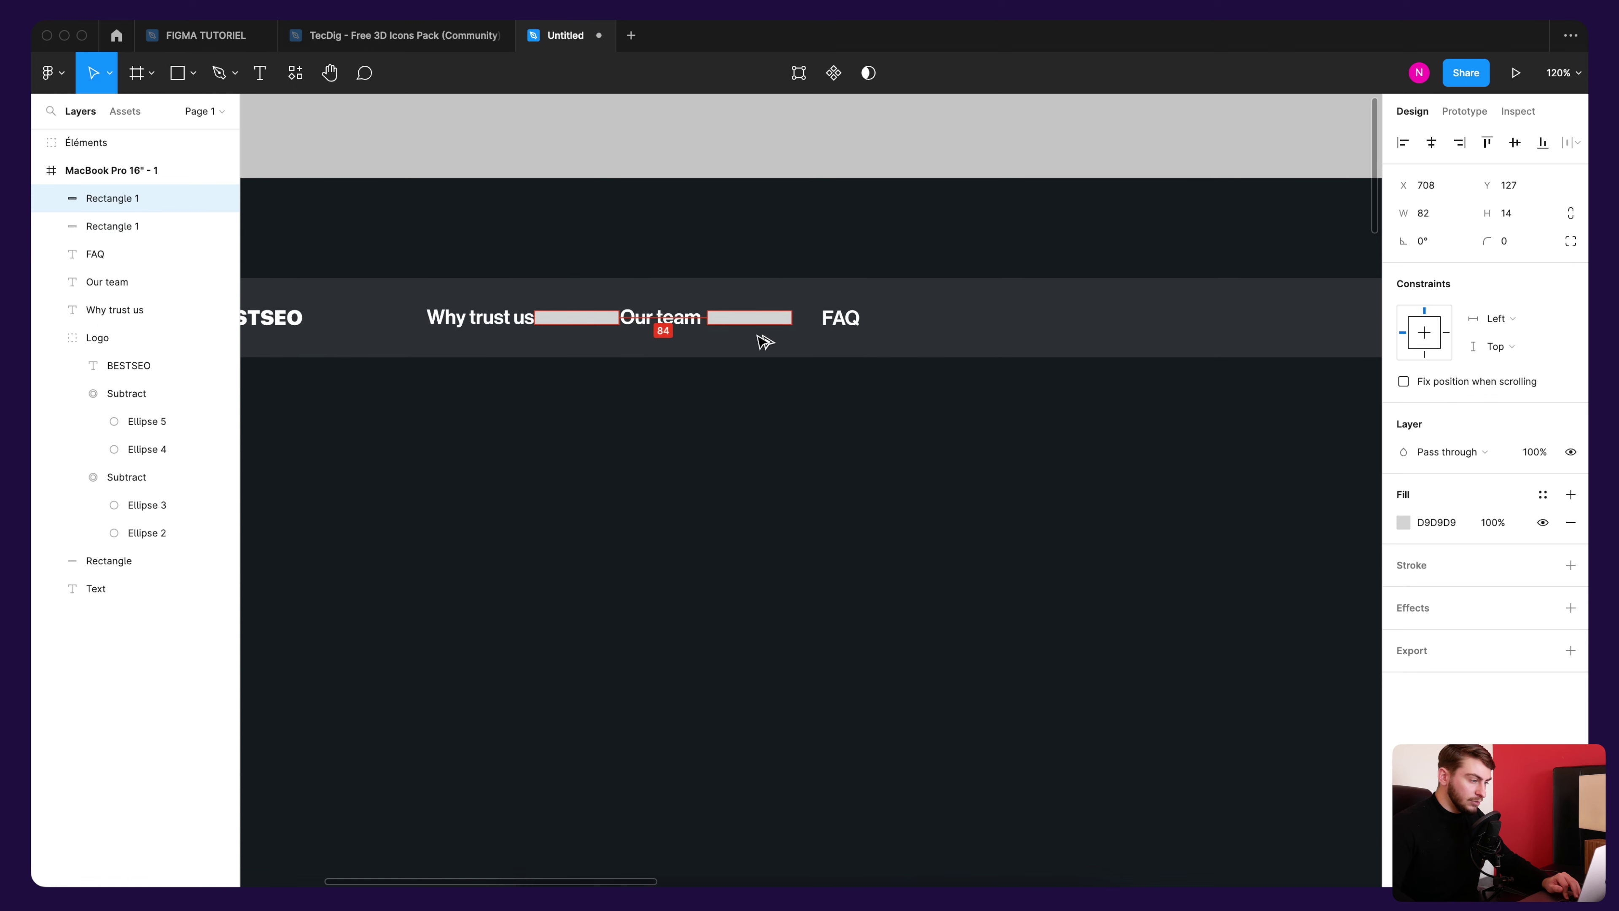
pyautogui.press('BackSpace')
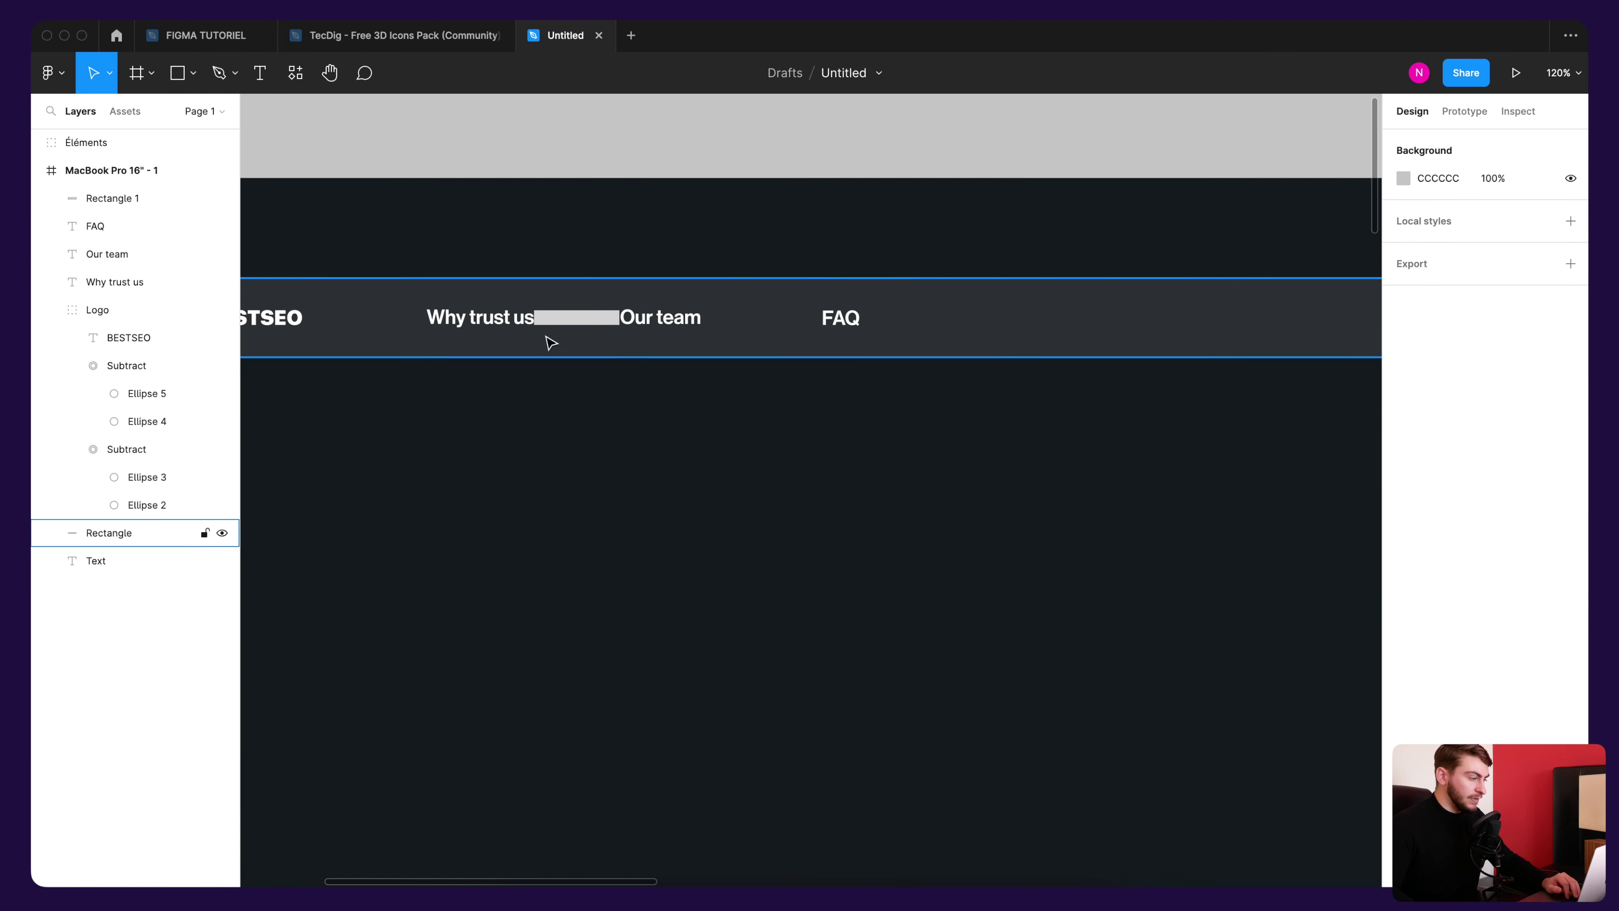
pyautogui.click(554, 317)
pyautogui.press('BackSpace')
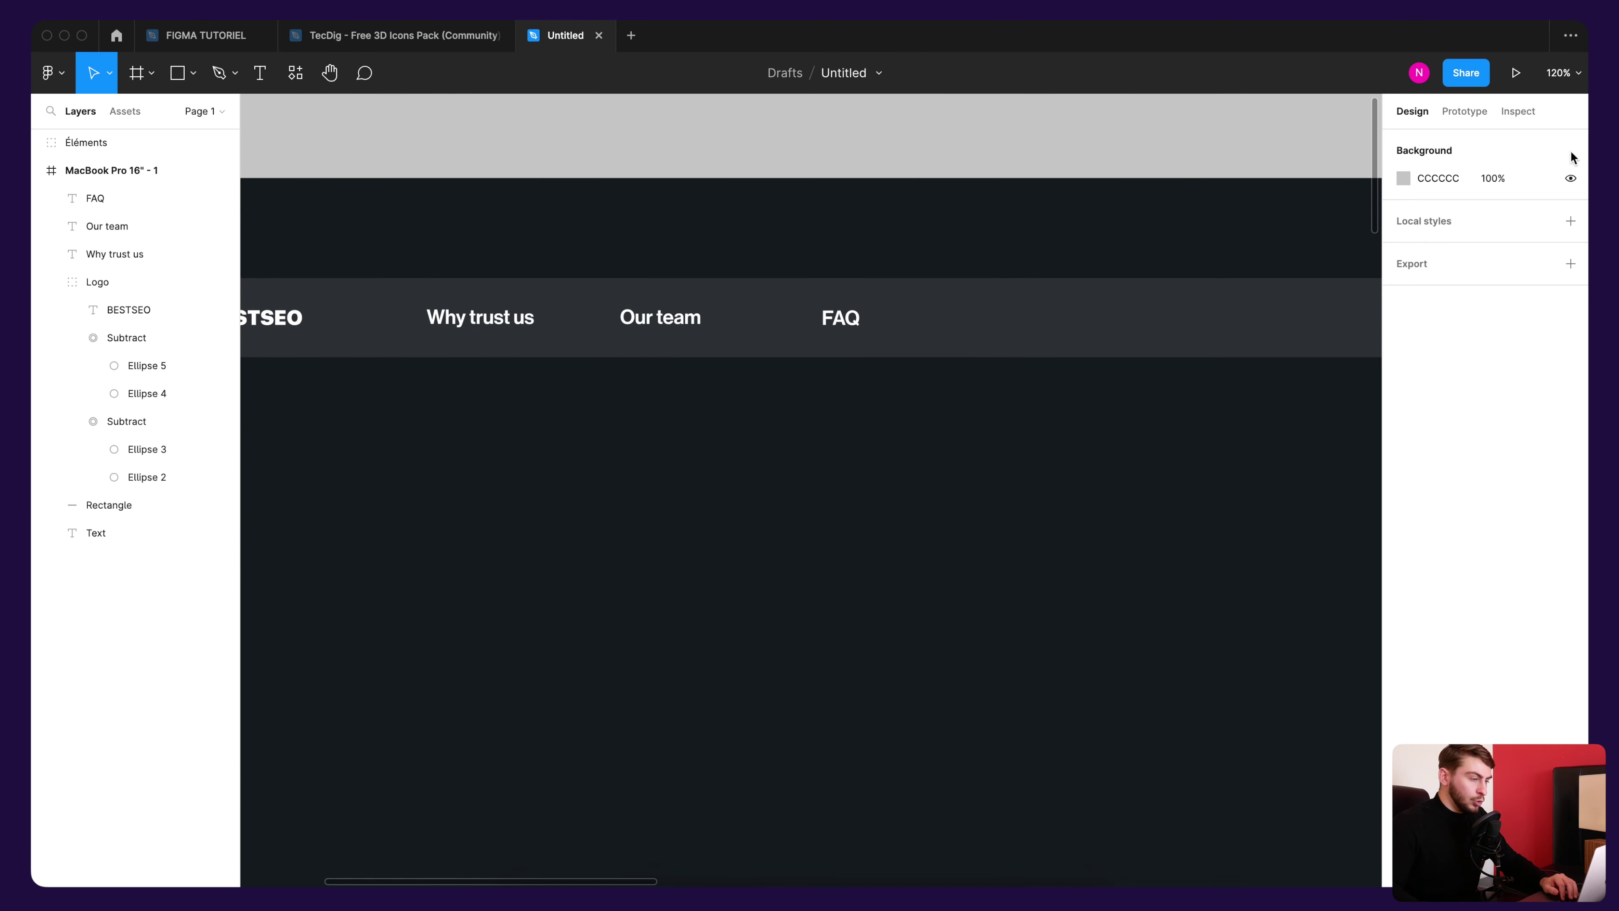
# Step: Set Why trust us, Our team and FAQ to Auto width so they hug their text
pyautogui.click(502, 318)
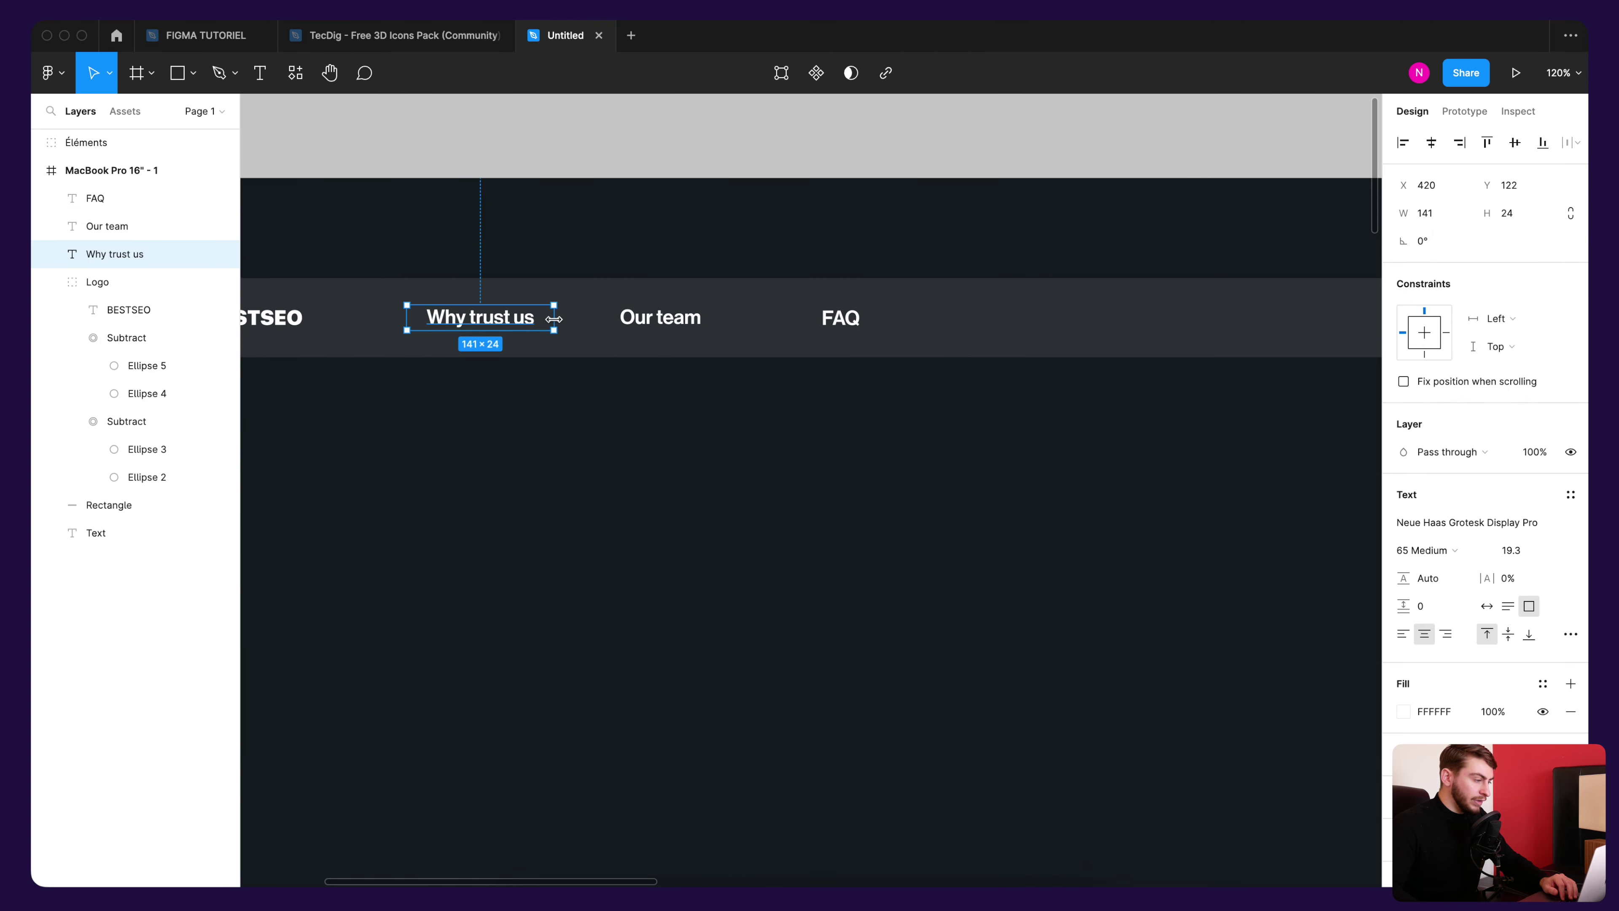
pyautogui.click(643, 318)
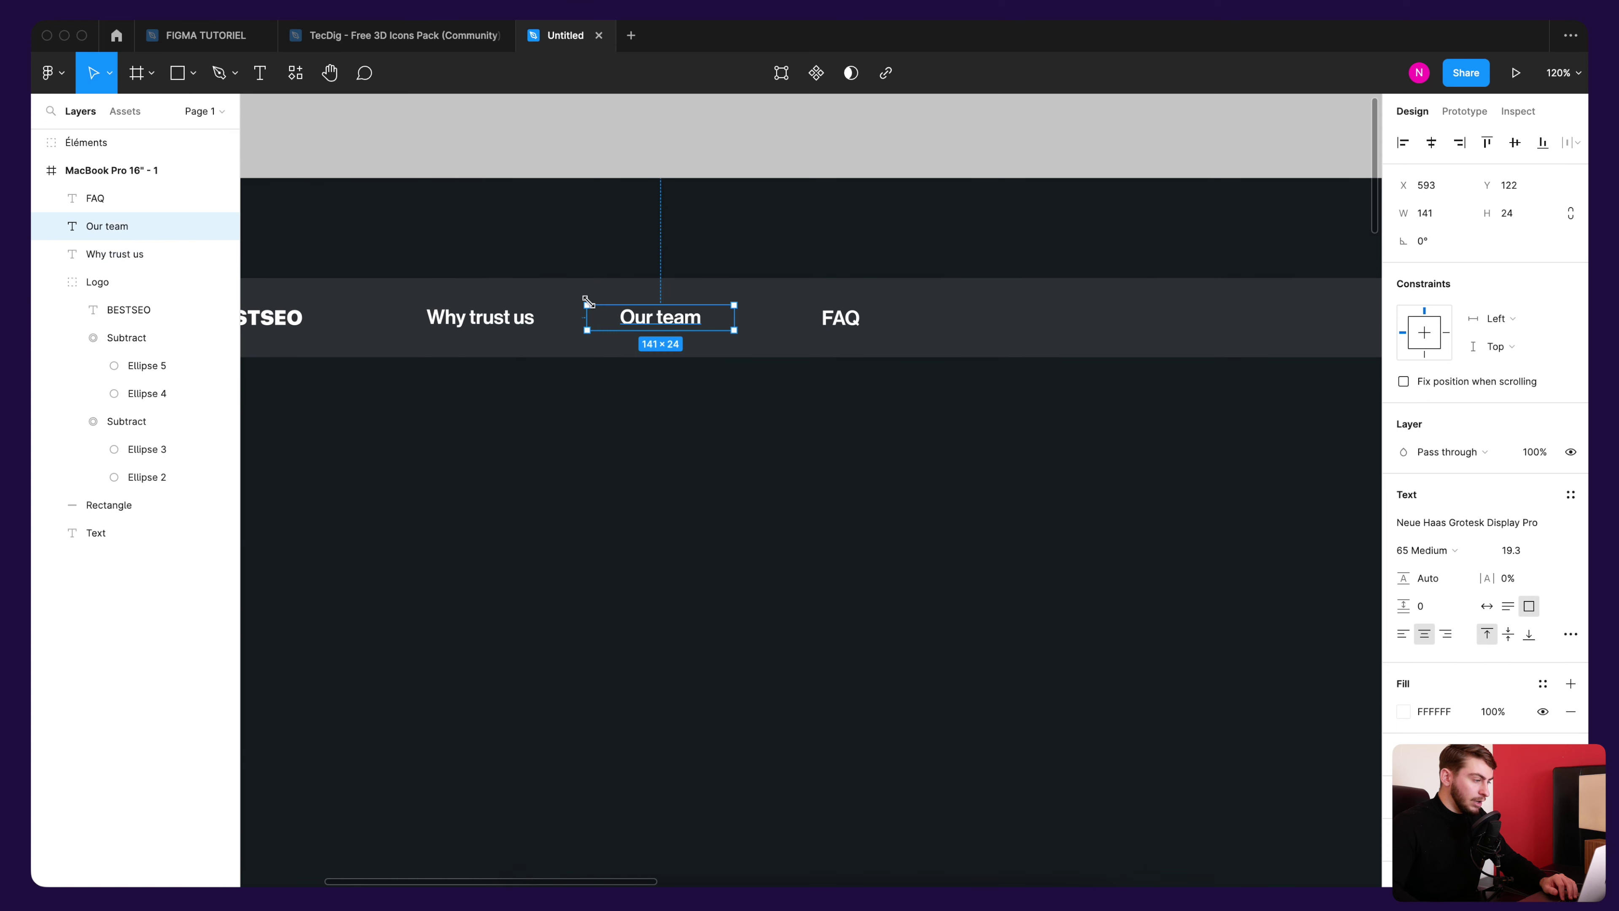
pyautogui.click(840, 321)
pyautogui.click(663, 321)
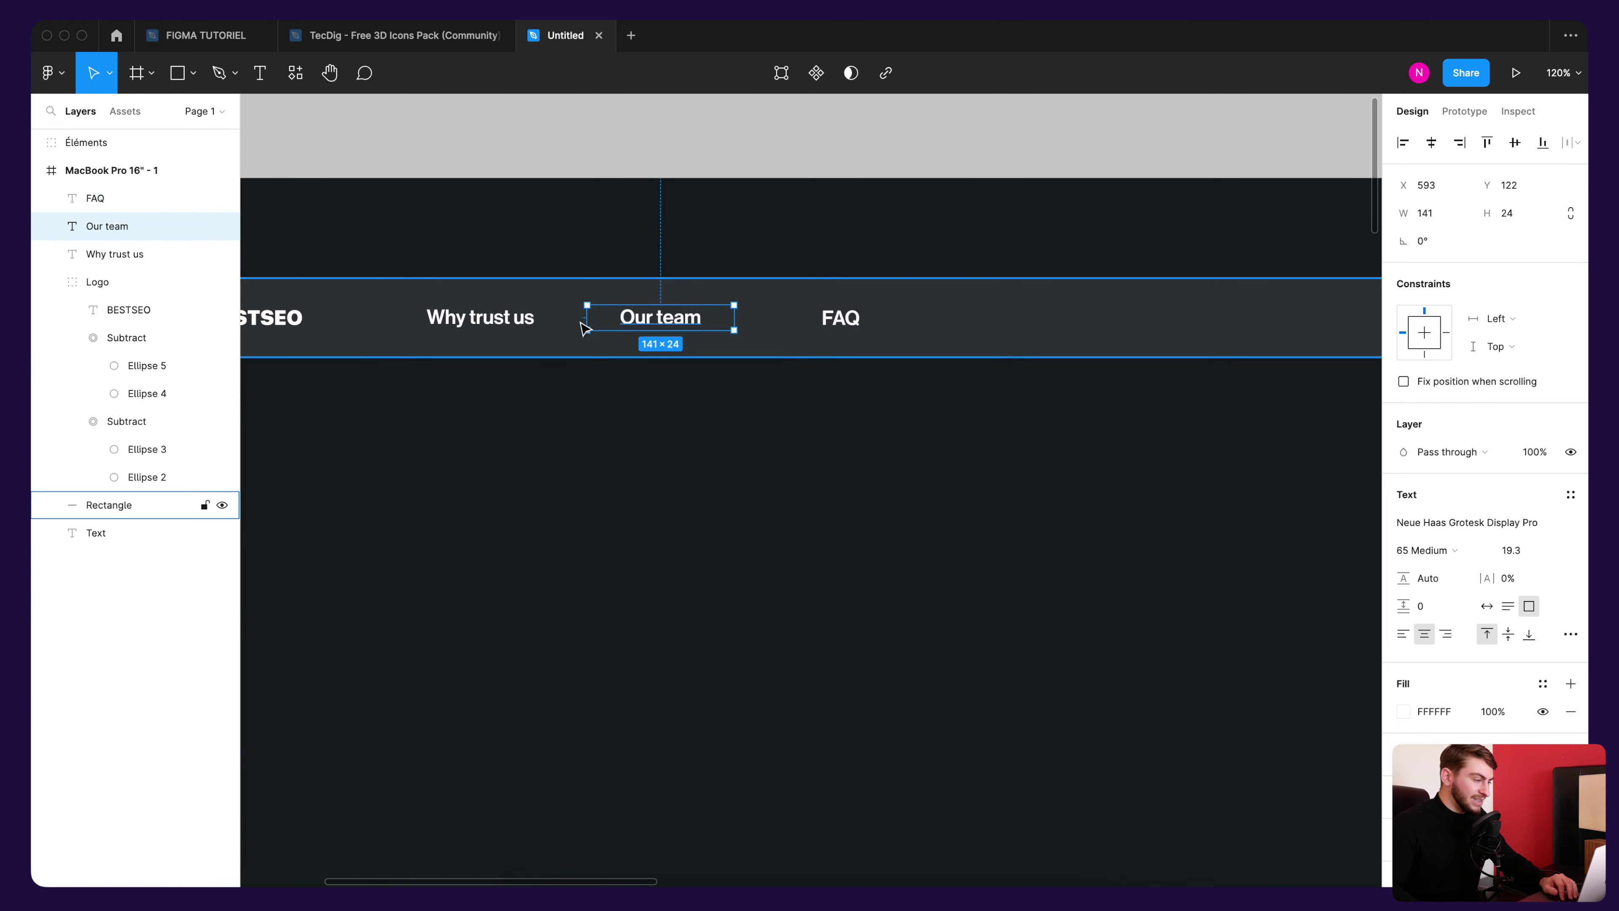
pyautogui.click(528, 327)
pyautogui.click(660, 322)
pyautogui.click(828, 325)
pyautogui.click(660, 322)
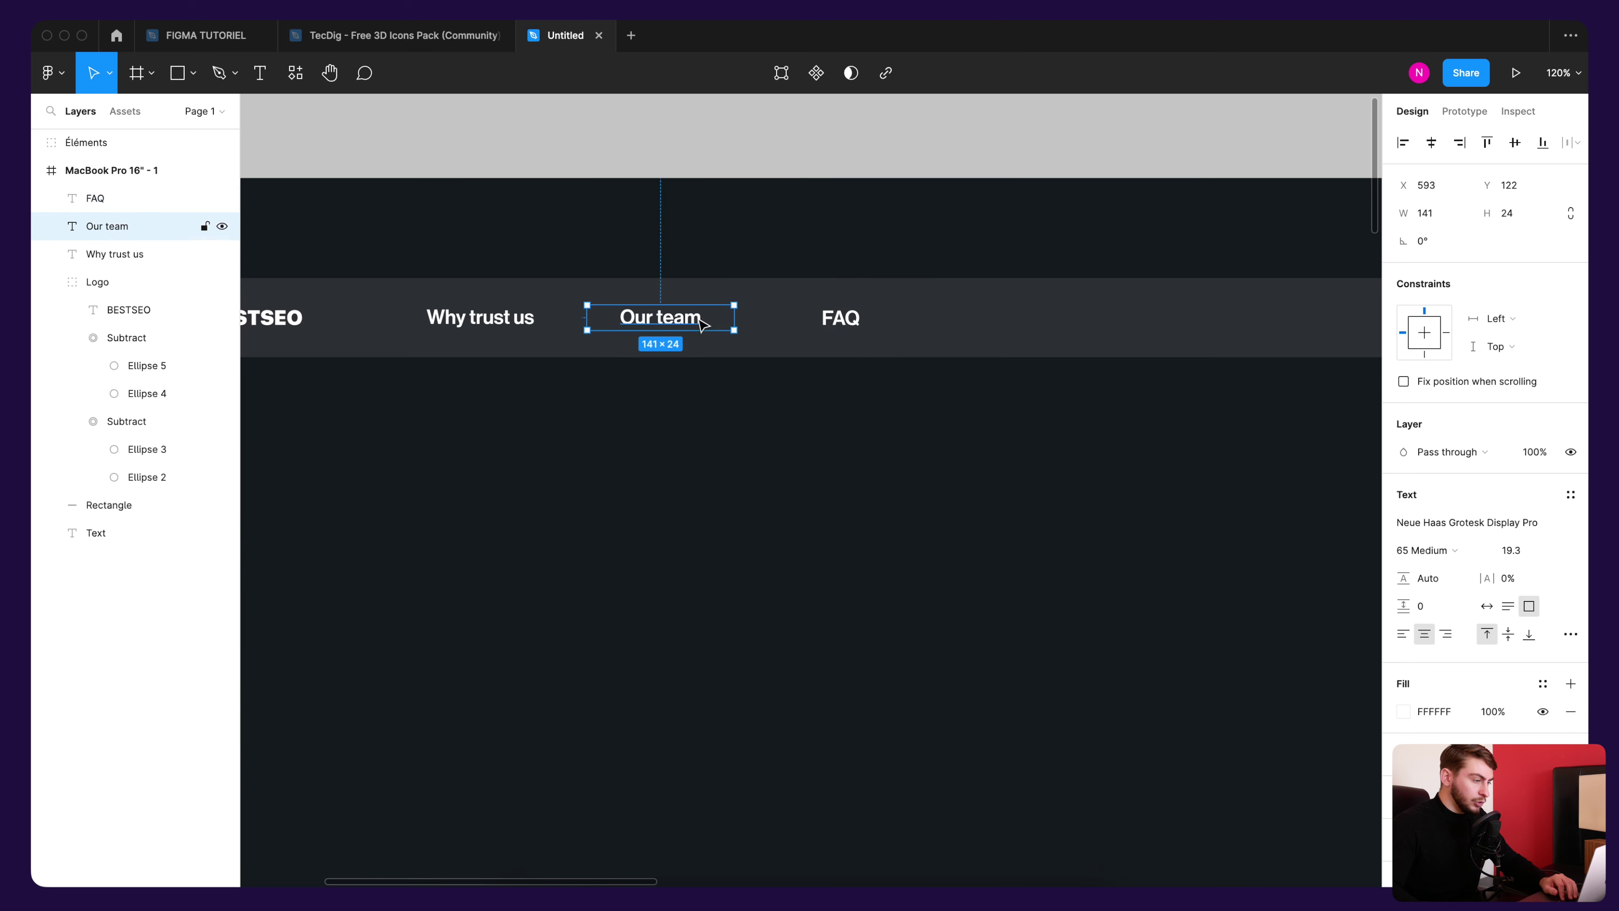
pyautogui.click(826, 327)
pyautogui.click(663, 322)
pyautogui.click(509, 325)
pyautogui.click(660, 322)
pyautogui.click(839, 325)
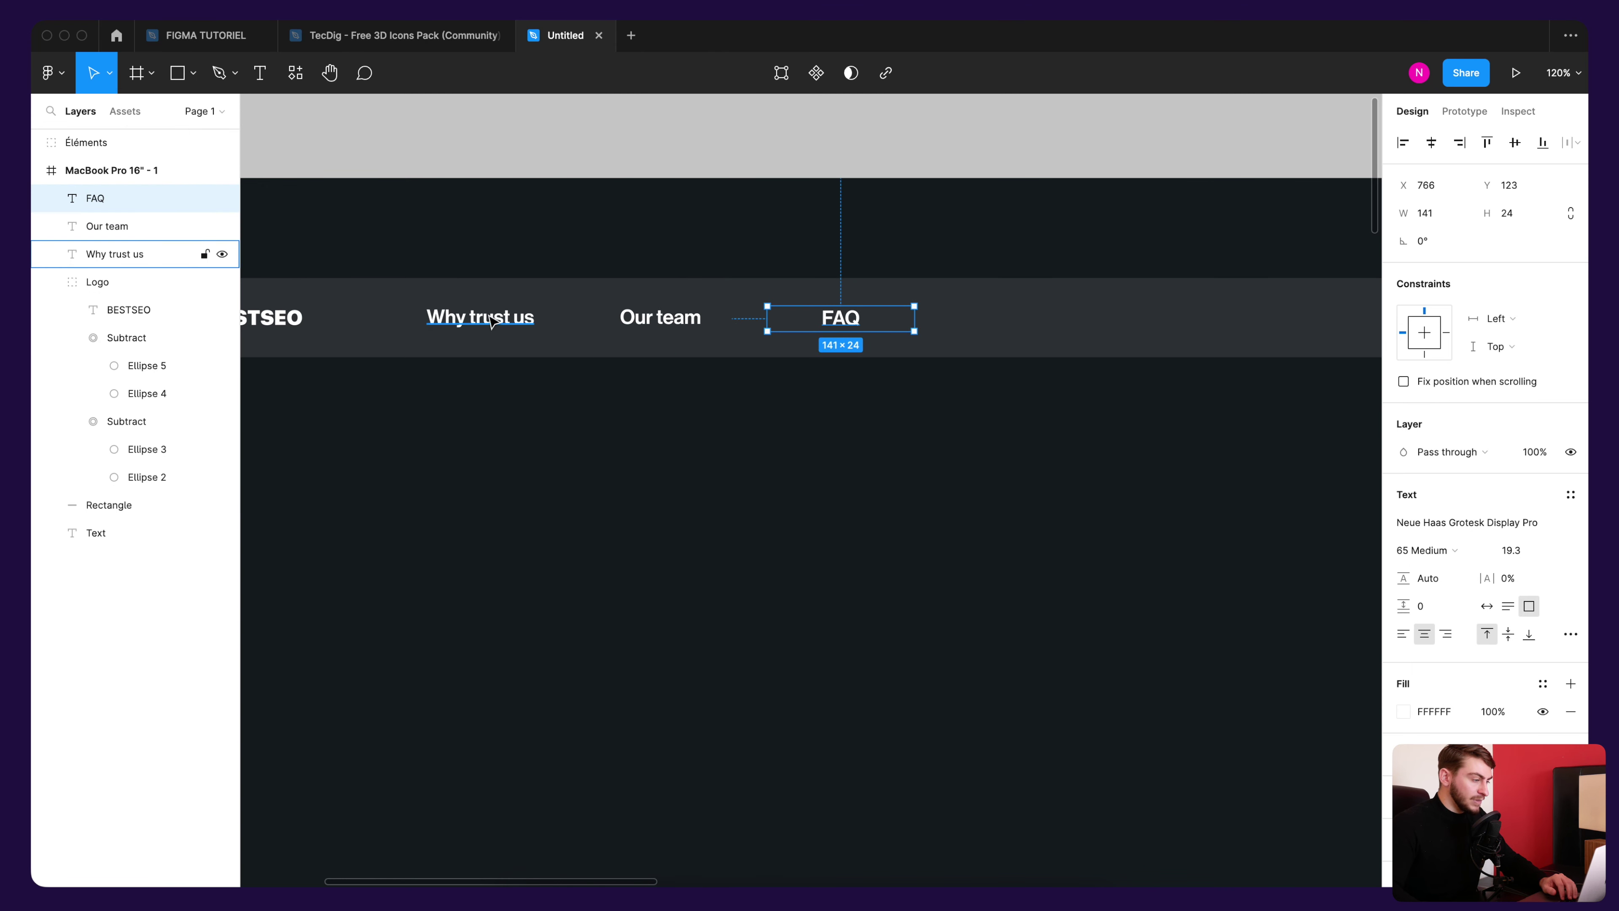
pyautogui.keyDown('shift'); pyautogui.click(520, 325); pyautogui.keyUp('shift')
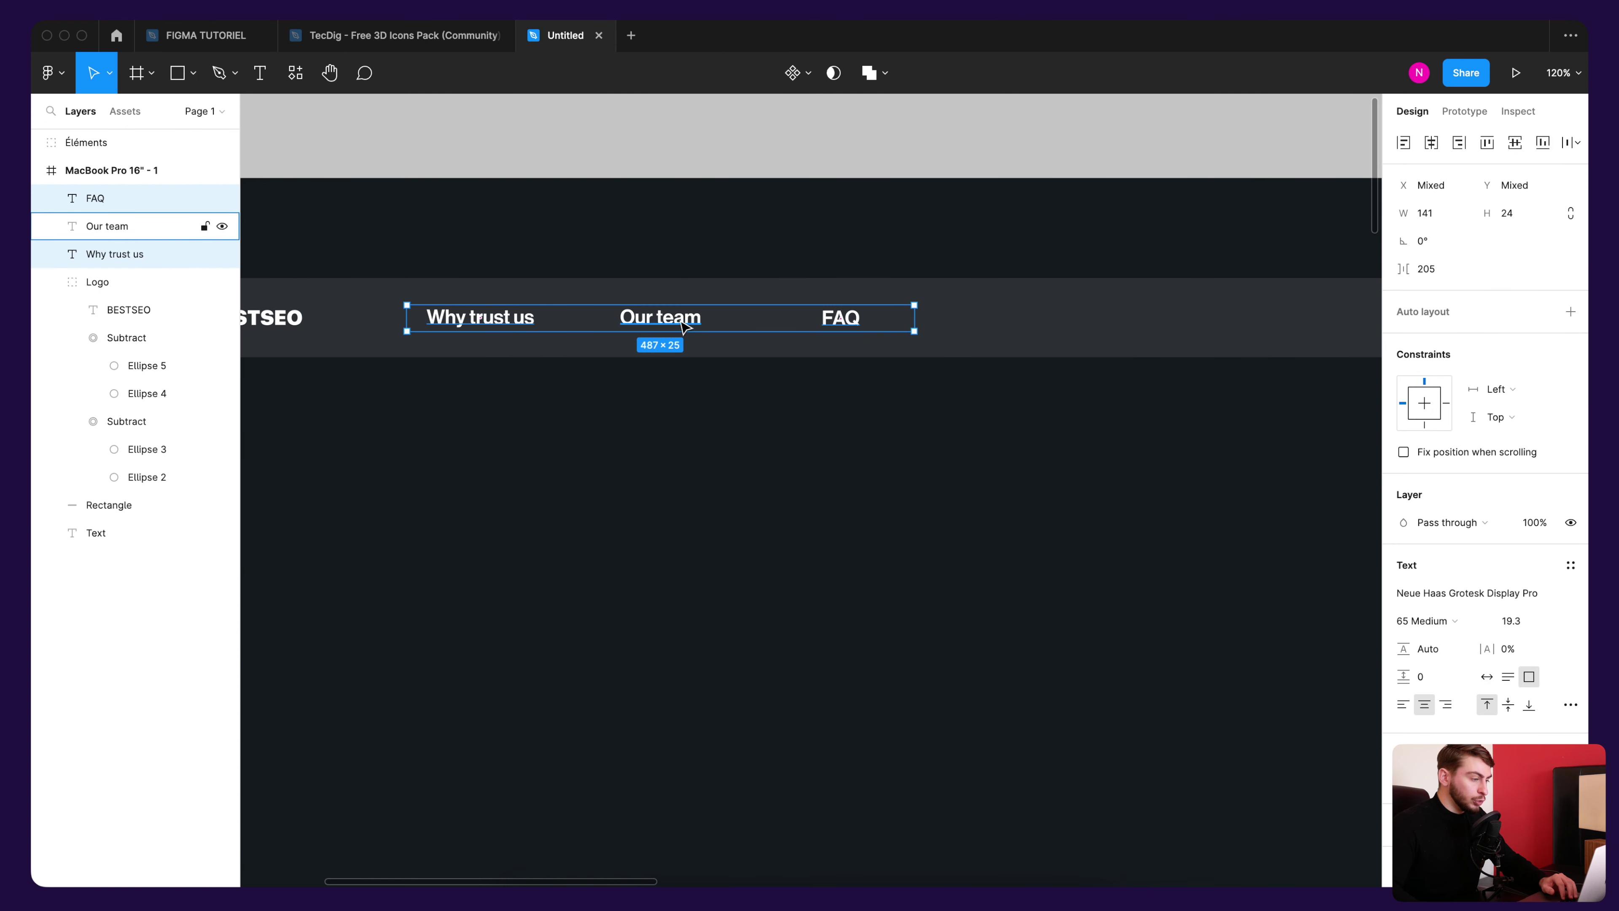
pyautogui.keyDown('shift'); pyautogui.click(681, 326); pyautogui.keyUp('shift')
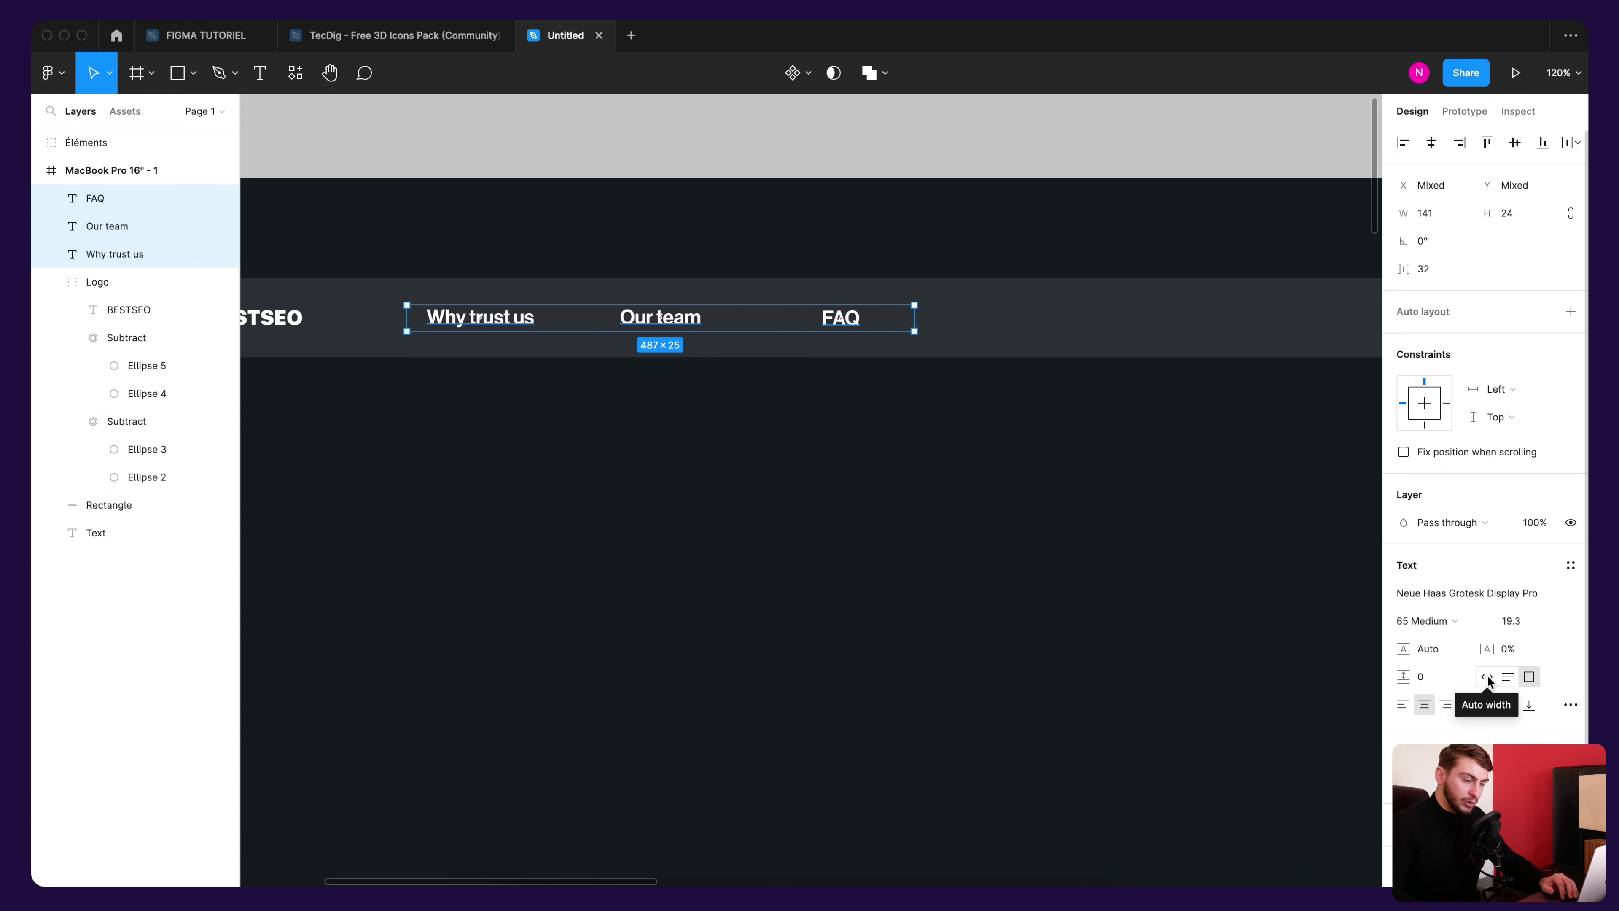
pyautogui.click(1033, 474)
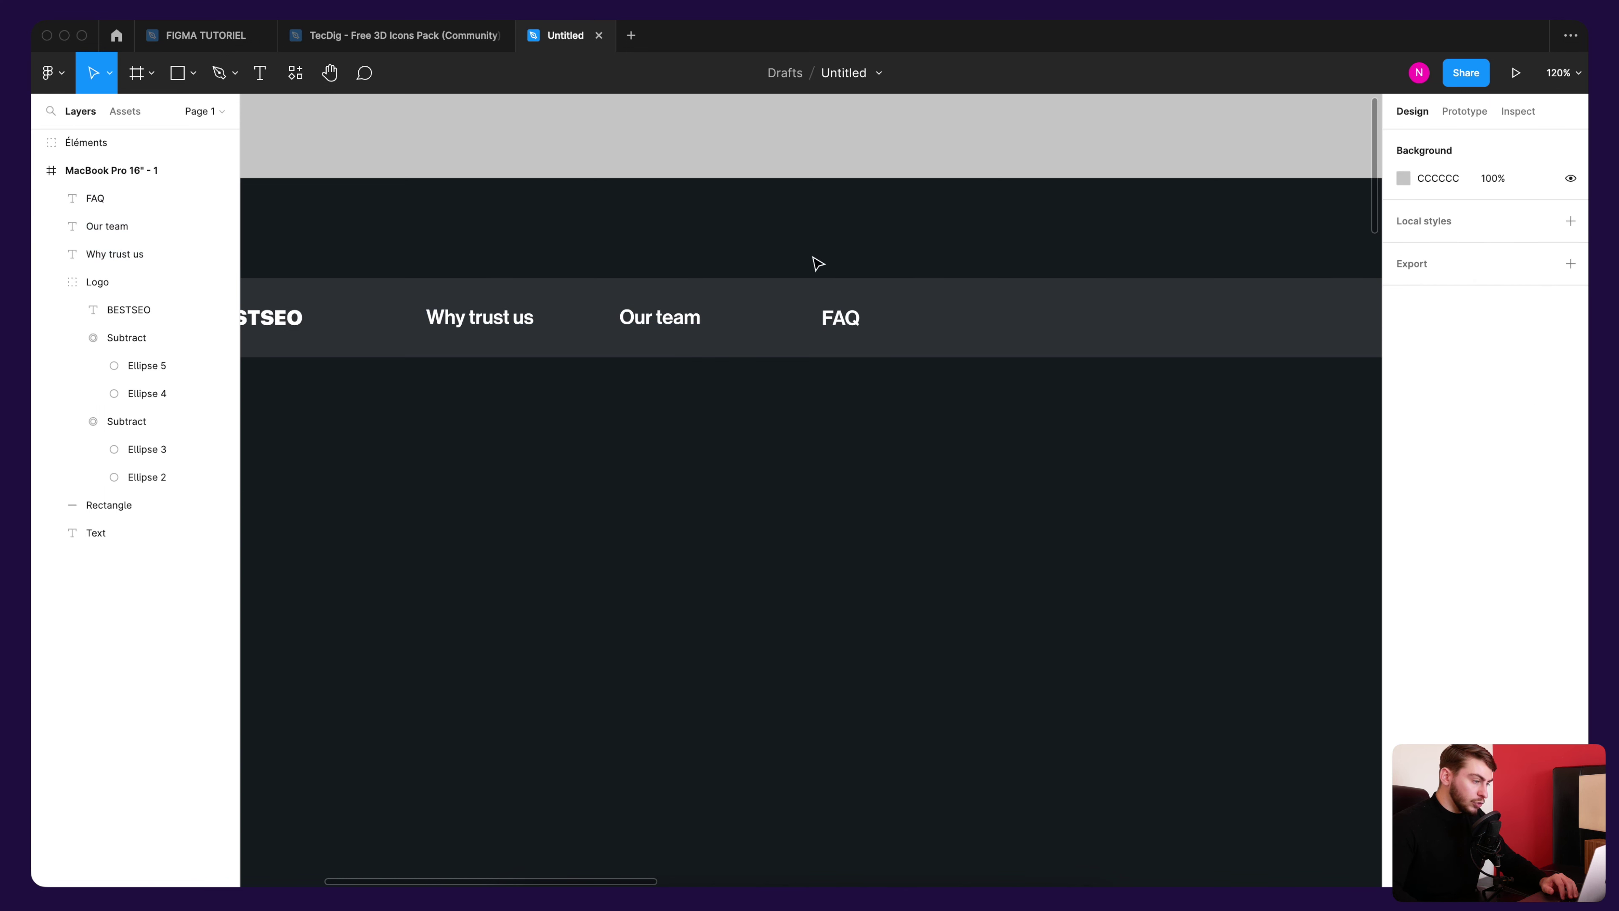
# Step: Distribute horizontal spacing evenly across the three nav labels
pyautogui.click(846, 328)
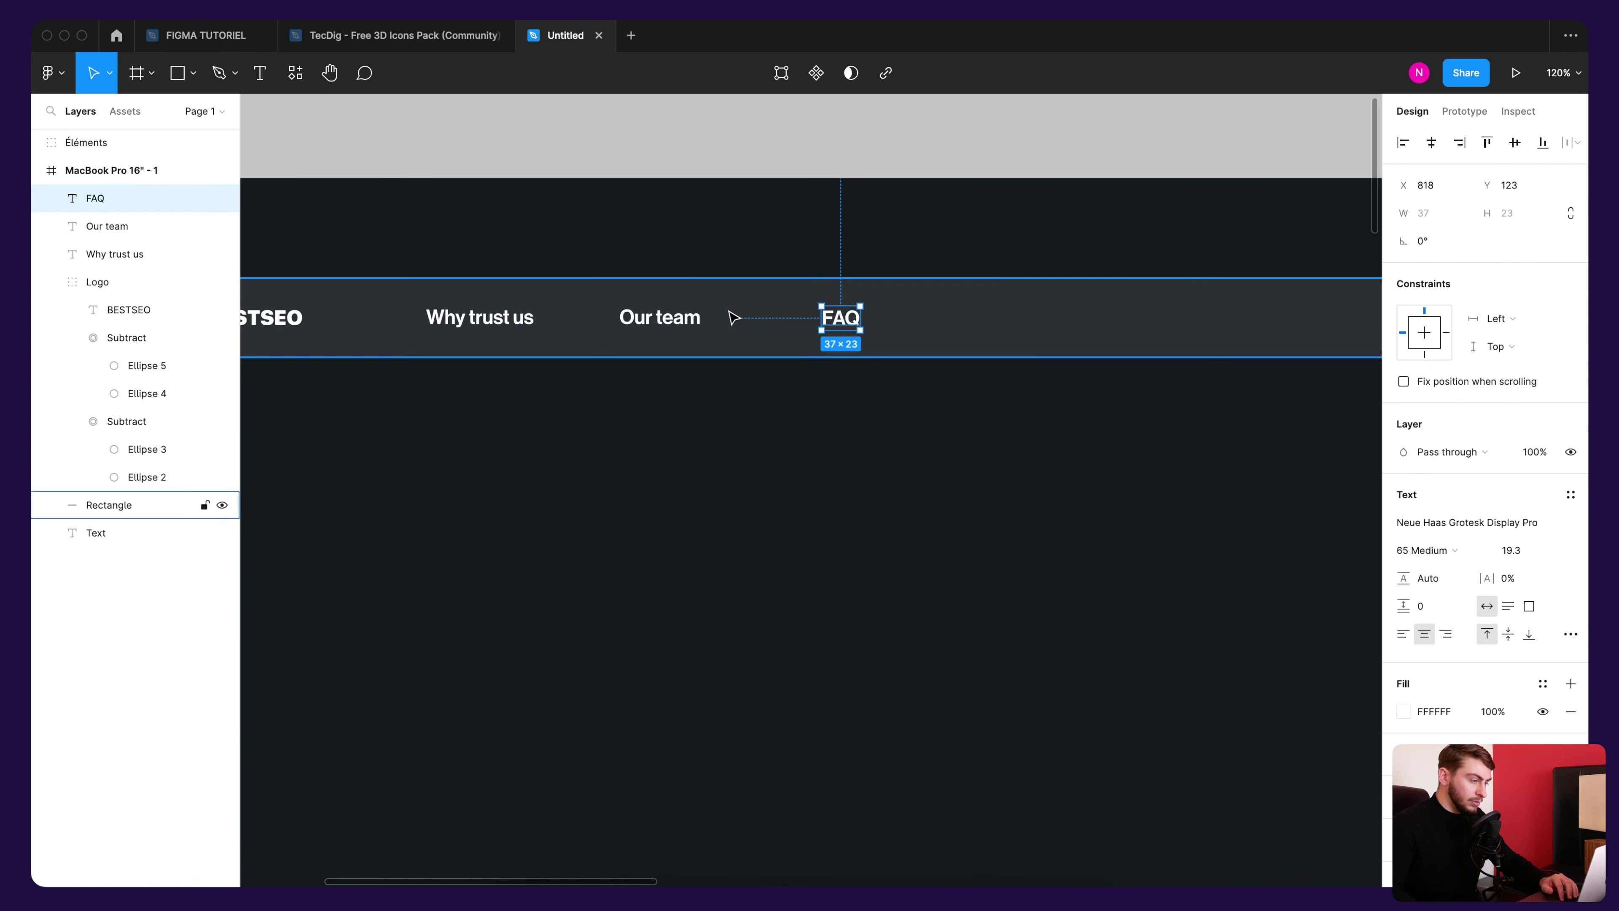
pyautogui.click(660, 322)
pyautogui.click(479, 322)
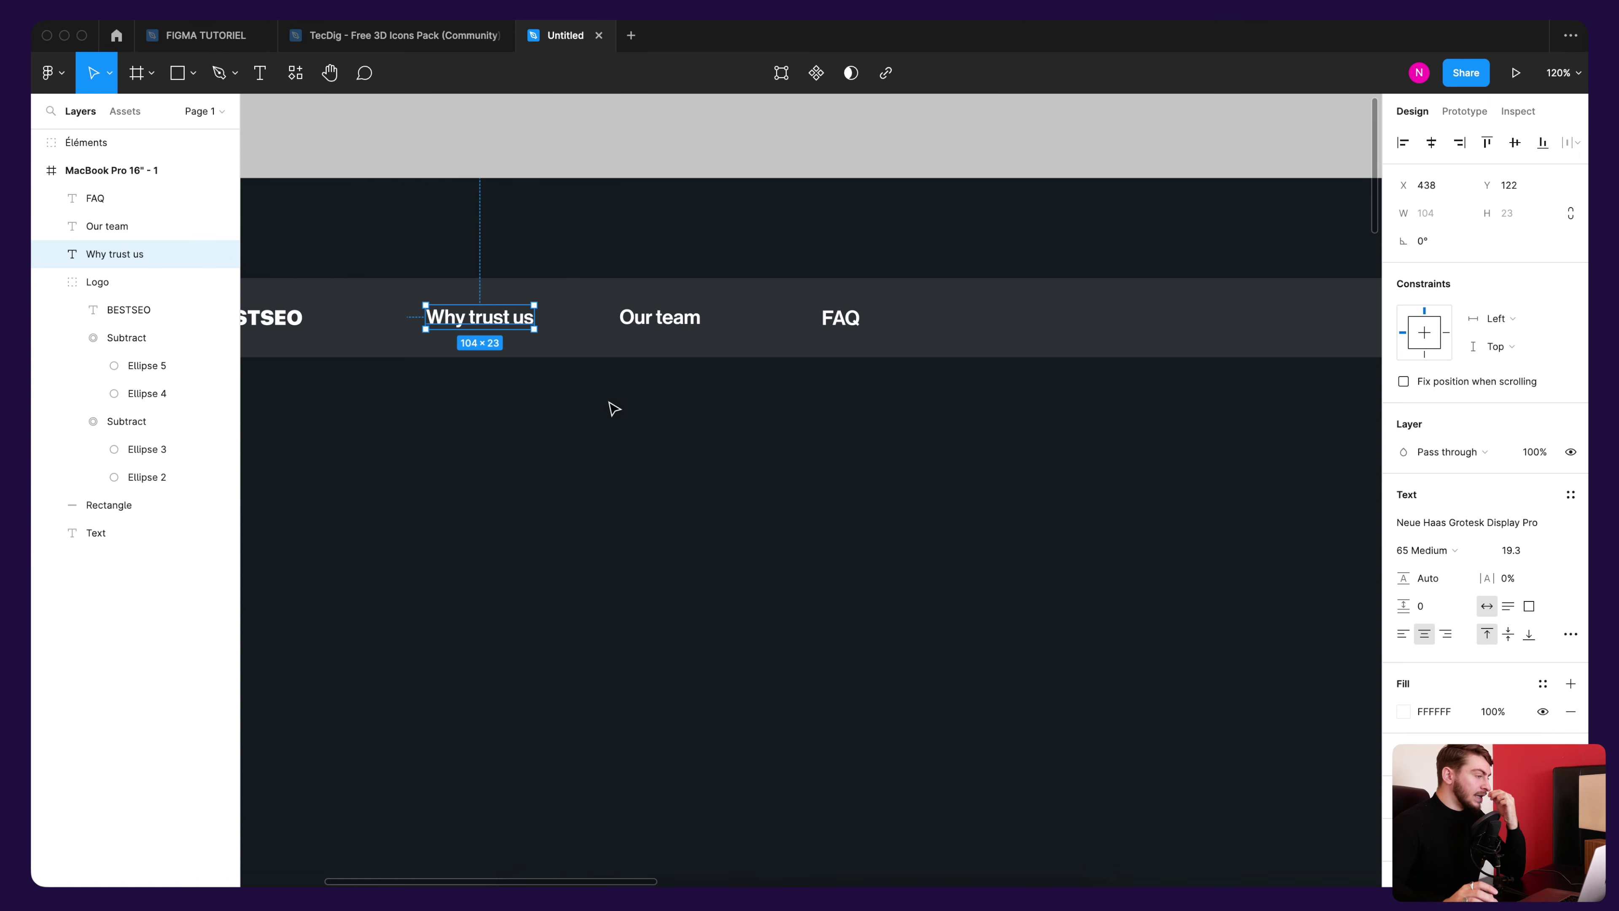
pyautogui.click(663, 322)
pyautogui.keyDown('shift'); pyautogui.click(855, 324); pyautogui.keyUp('shift')
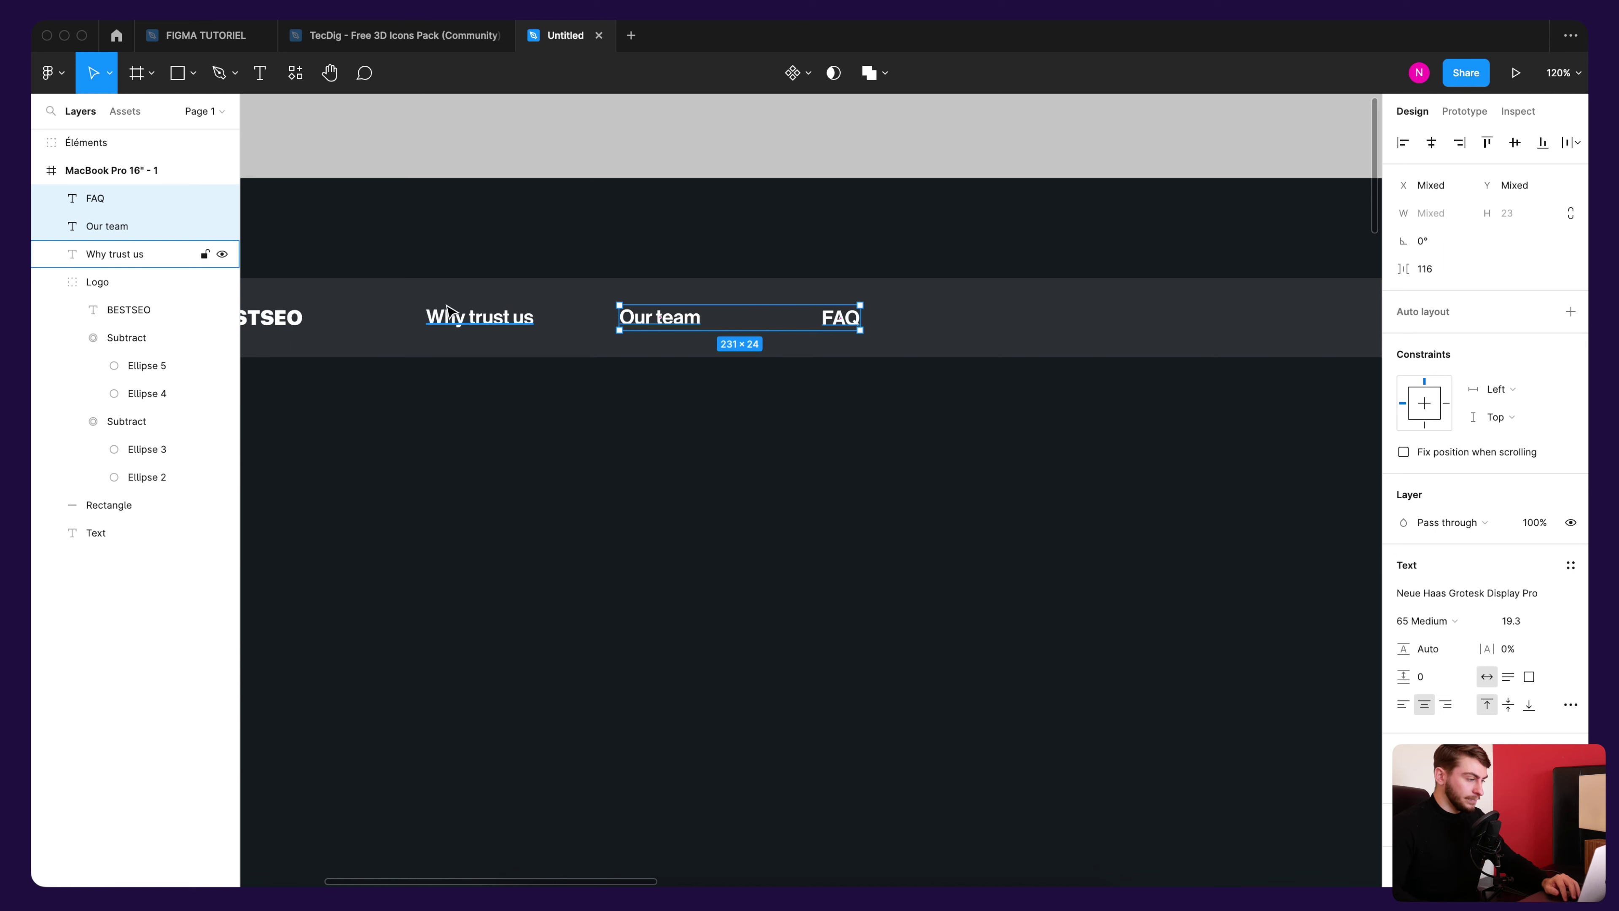
pyautogui.keyDown('shift'); pyautogui.click(504, 322); pyautogui.keyUp('shift')
pyautogui.click(1571, 145)
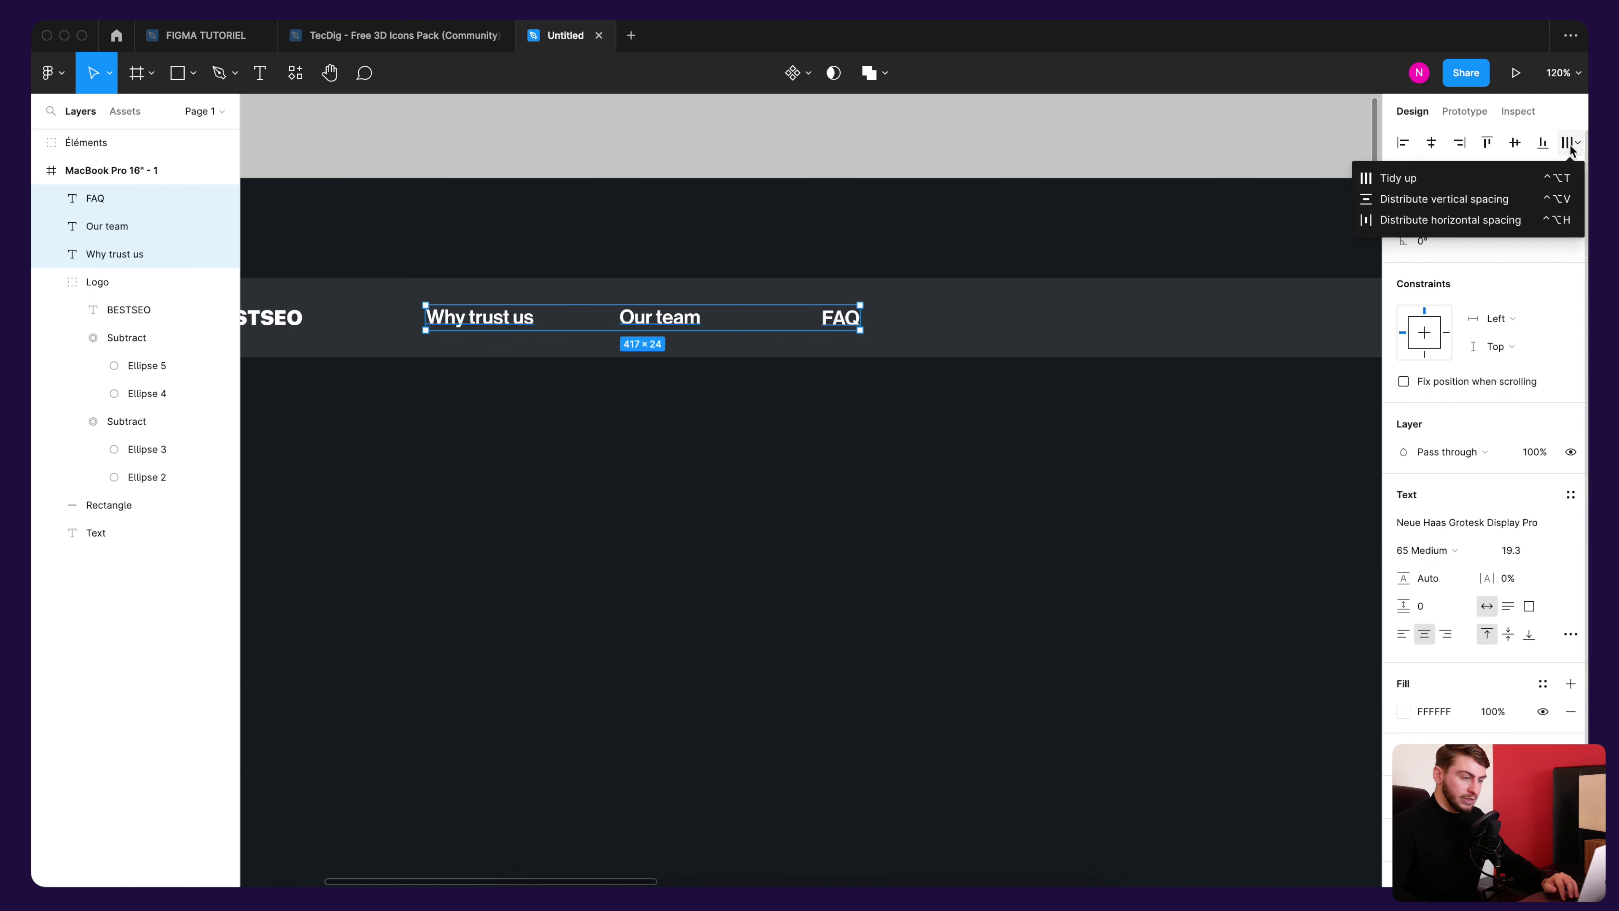
pyautogui.click(1495, 220)
pyautogui.click(1012, 423)
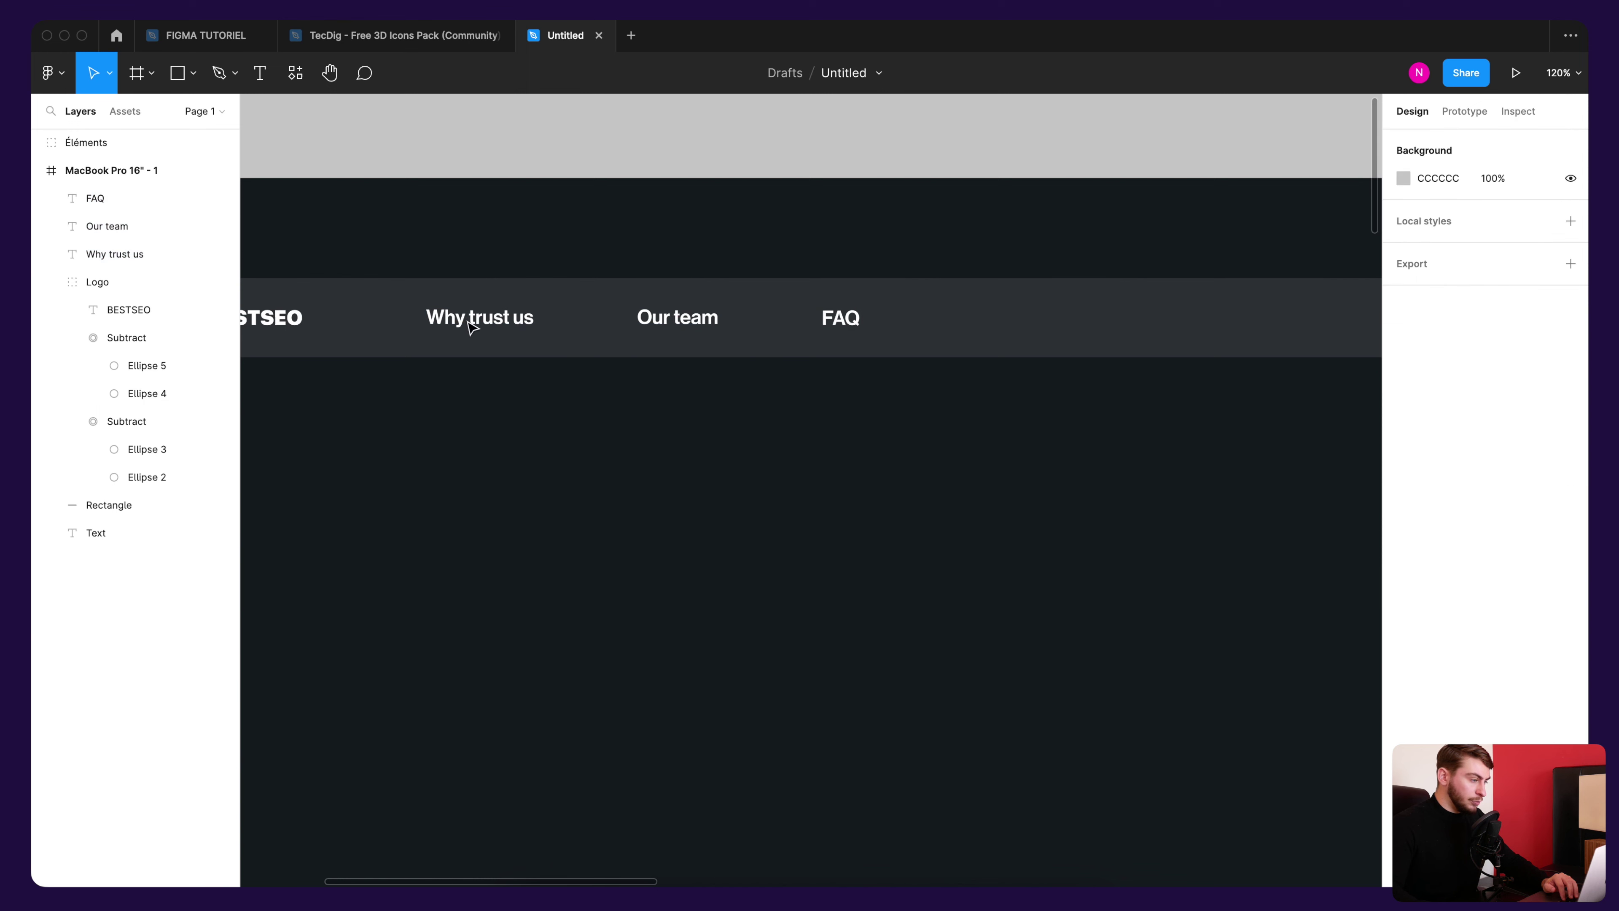
# Step: Measure the gap after Why trust us with a temporary rectangle, then remove it
pyautogui.click(177, 73)
pyautogui.moveTo(534, 307)
pyautogui.mouseDown()
pyautogui.moveTo(637, 330)
pyautogui.moveTo(784, 328)
pyautogui.mouseUp()
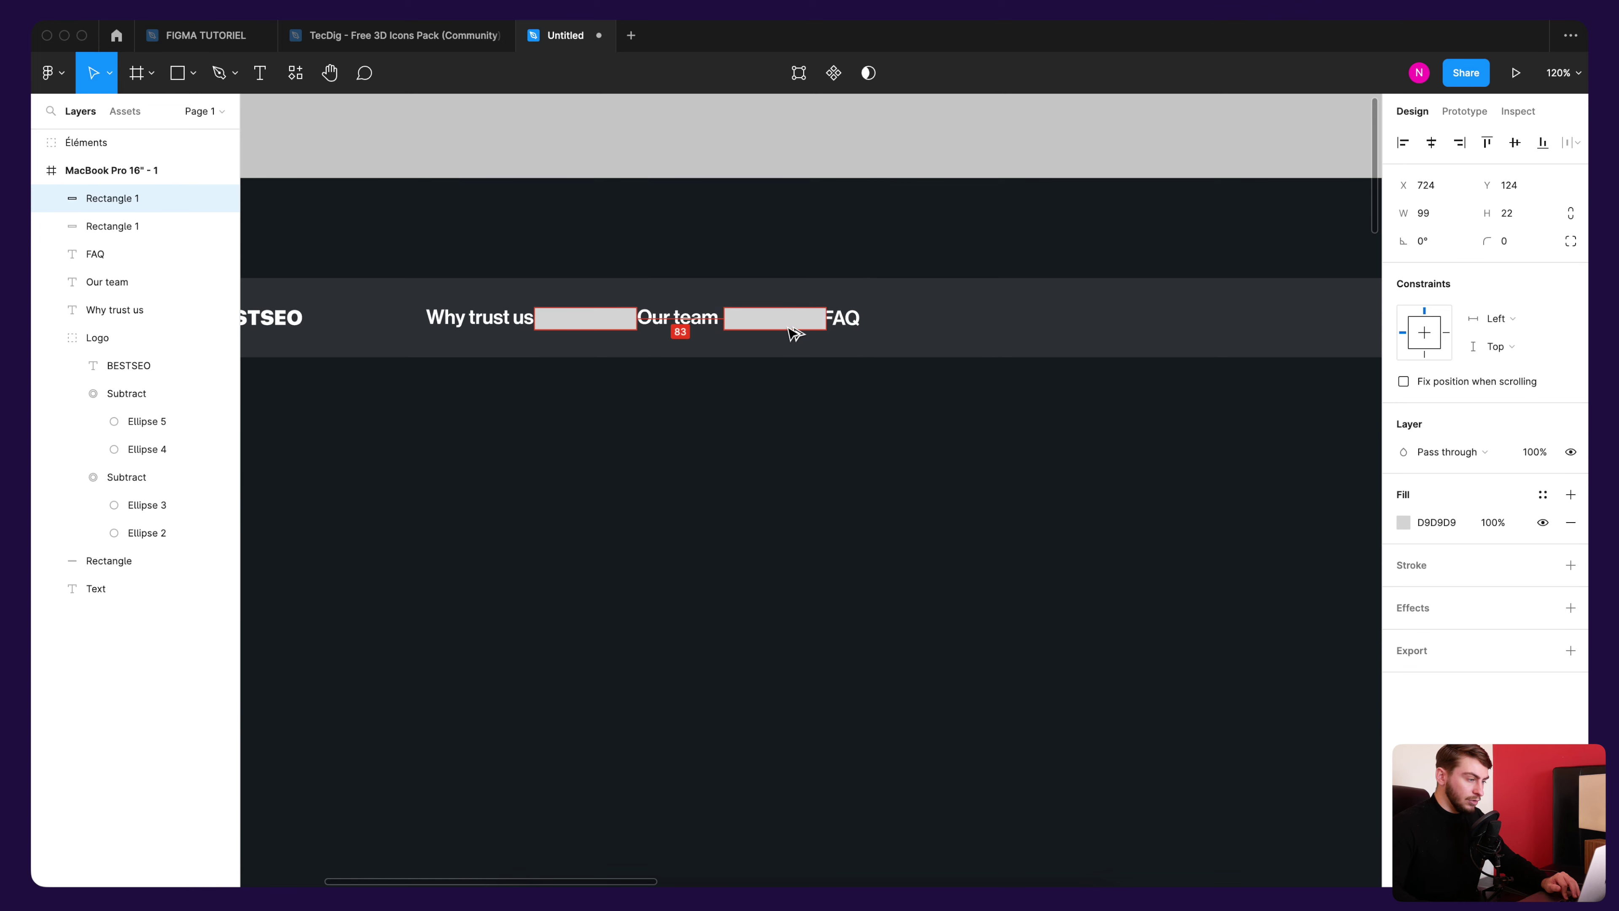
pyautogui.hotkey('ctrl', 'z')
pyautogui.hotkey('ctrl', 'z')
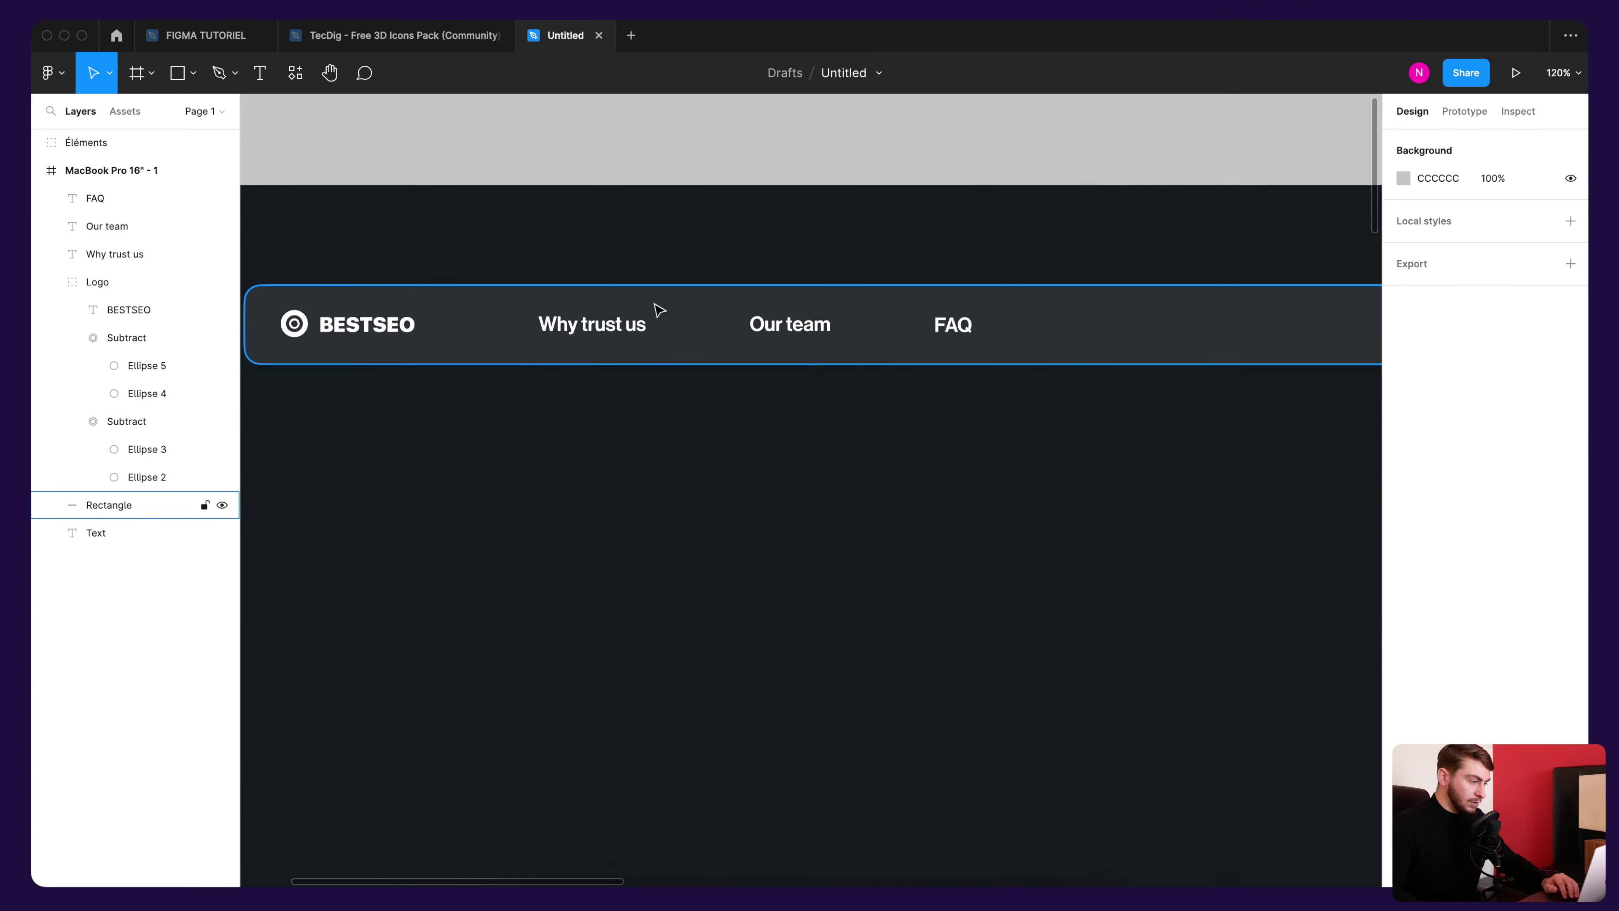
pyautogui.hscroll(-3, 658, 311)
# Step: Nudge the three nav labels down to line up with the BESTSEO logo
pyautogui.click(586, 324)
pyautogui.keyDown('shift'); pyautogui.click(822, 325); pyautogui.keyUp('shift')
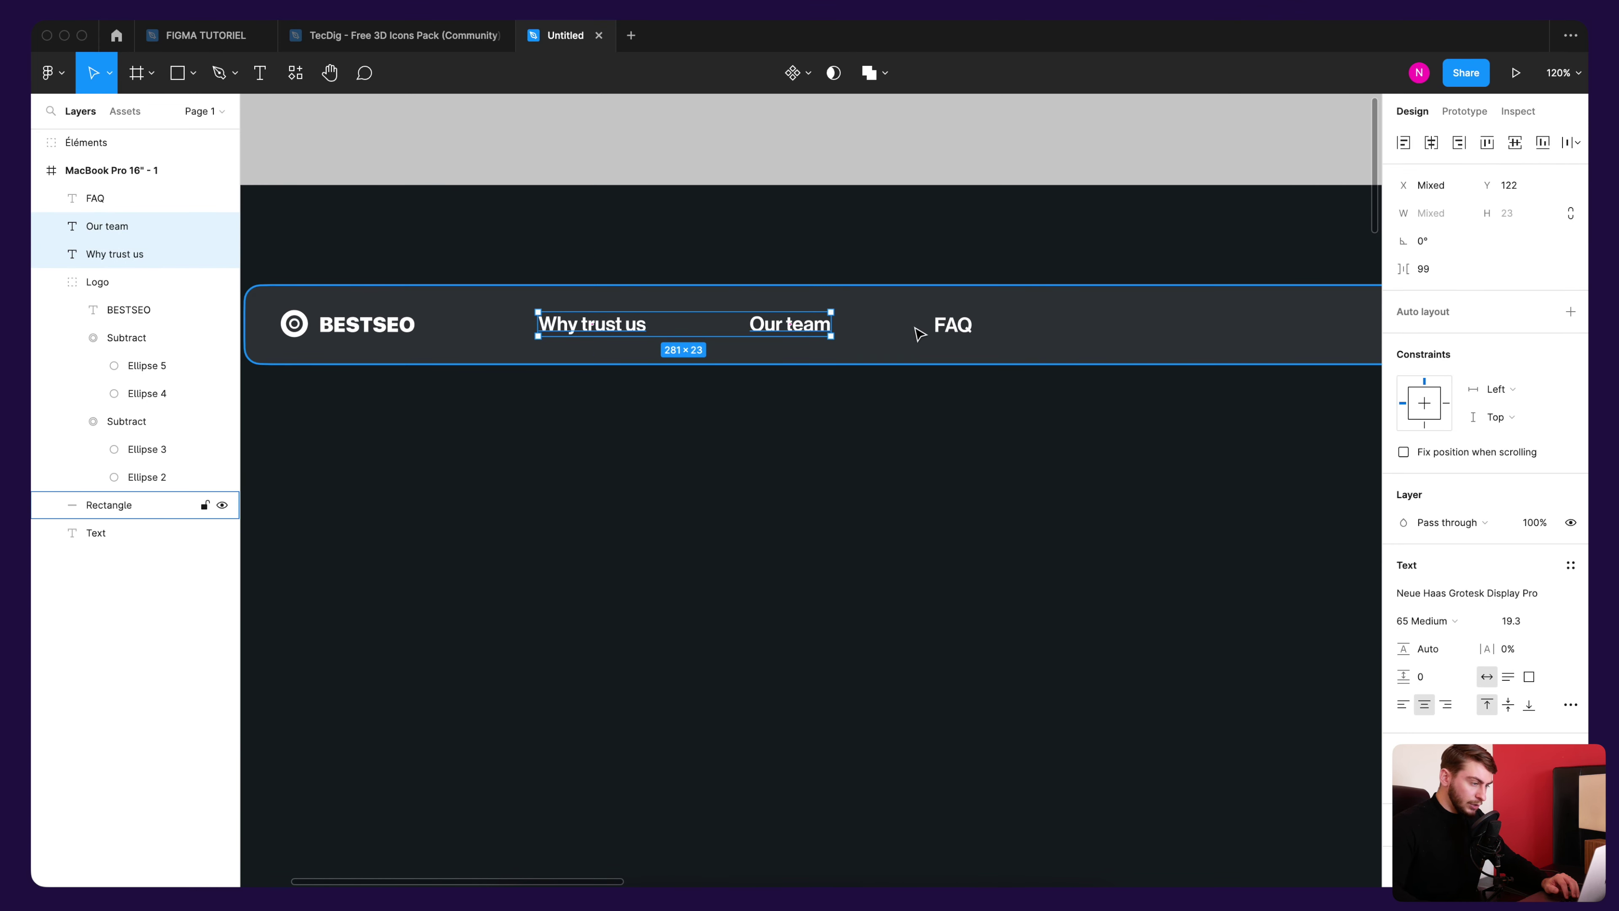
pyautogui.keyDown('shift'); pyautogui.click(950, 325); pyautogui.keyUp('shift')
pyautogui.moveTo(950, 325); pyautogui.dragTo(955, 326)
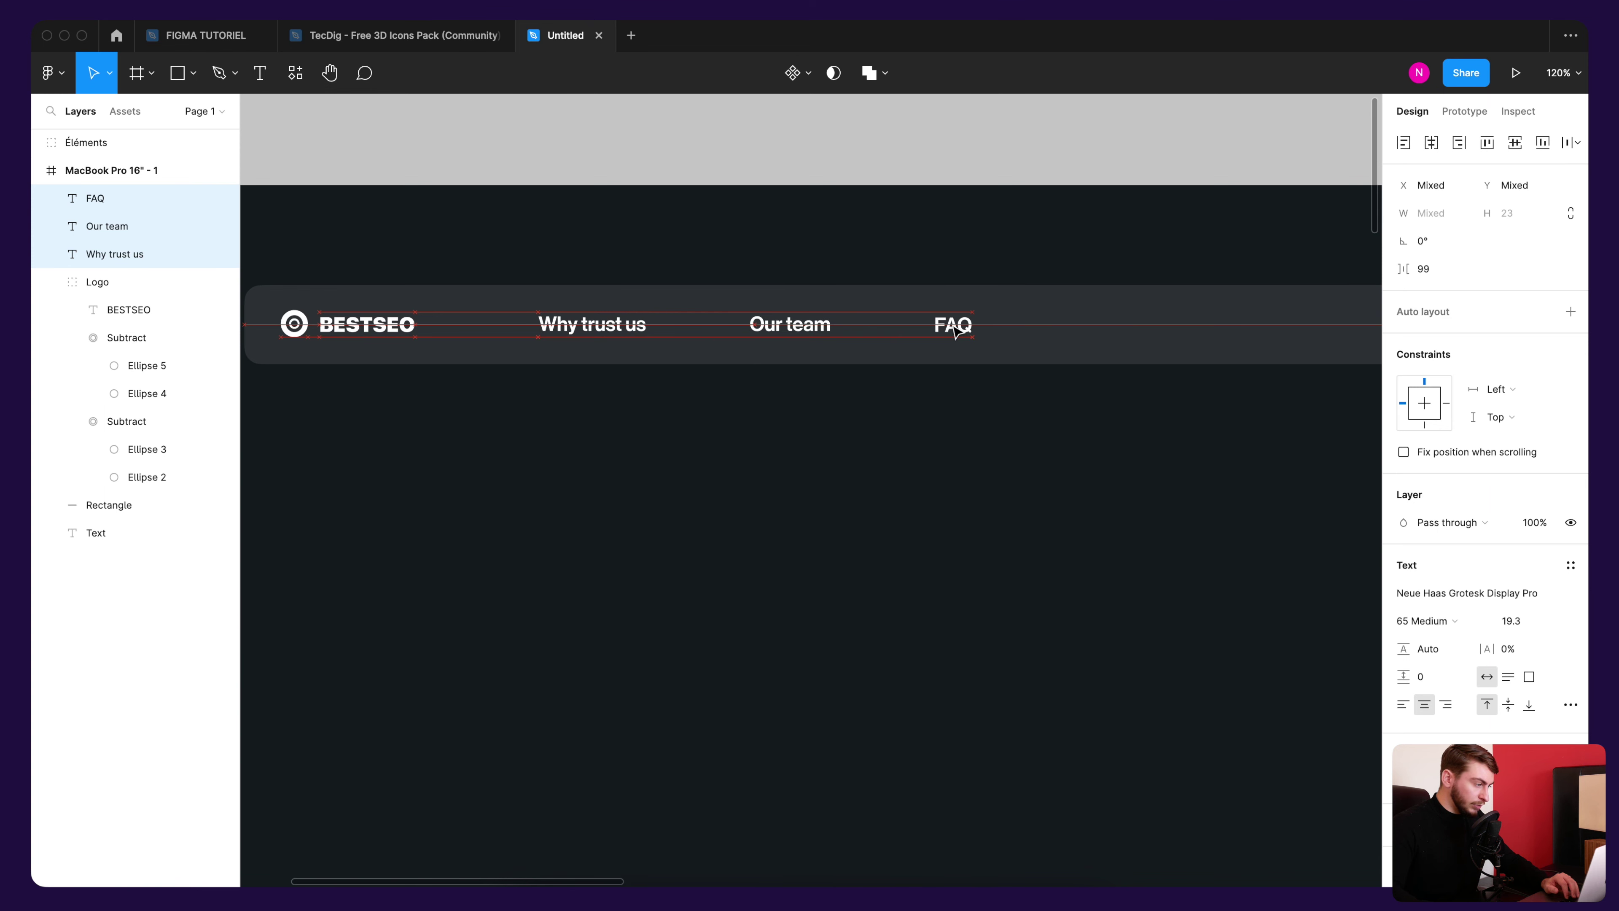
pyautogui.click(811, 403)
pyautogui.scroll(-5, 854, 246)
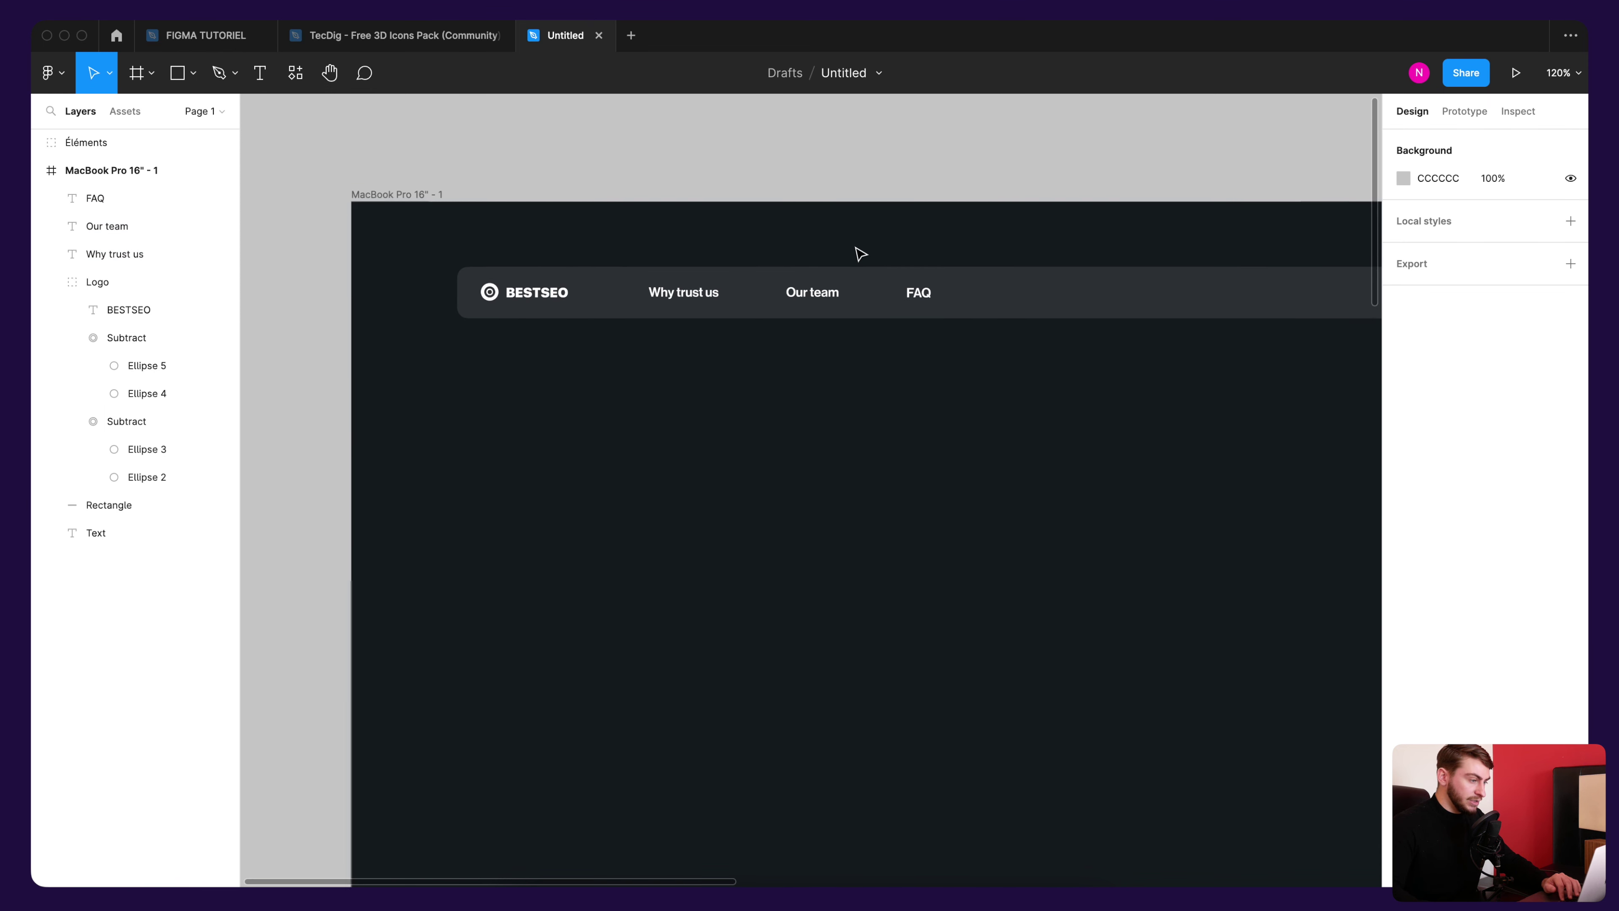
pyautogui.moveTo(856, 253); pyautogui.dragTo(719, 278)
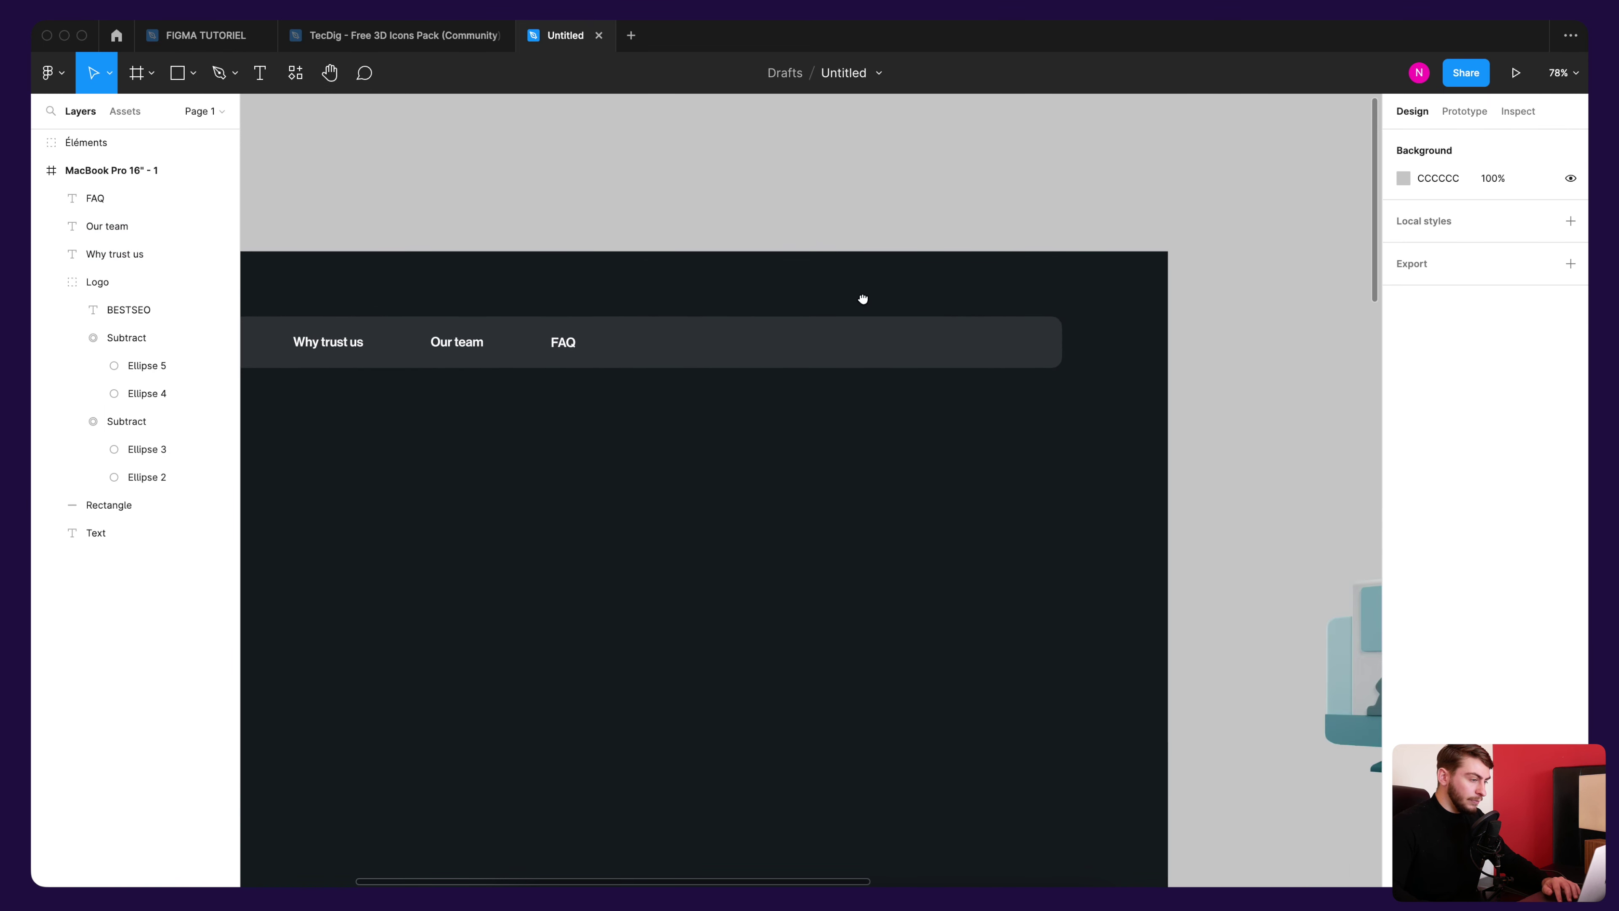
pyautogui.click(205, 35)
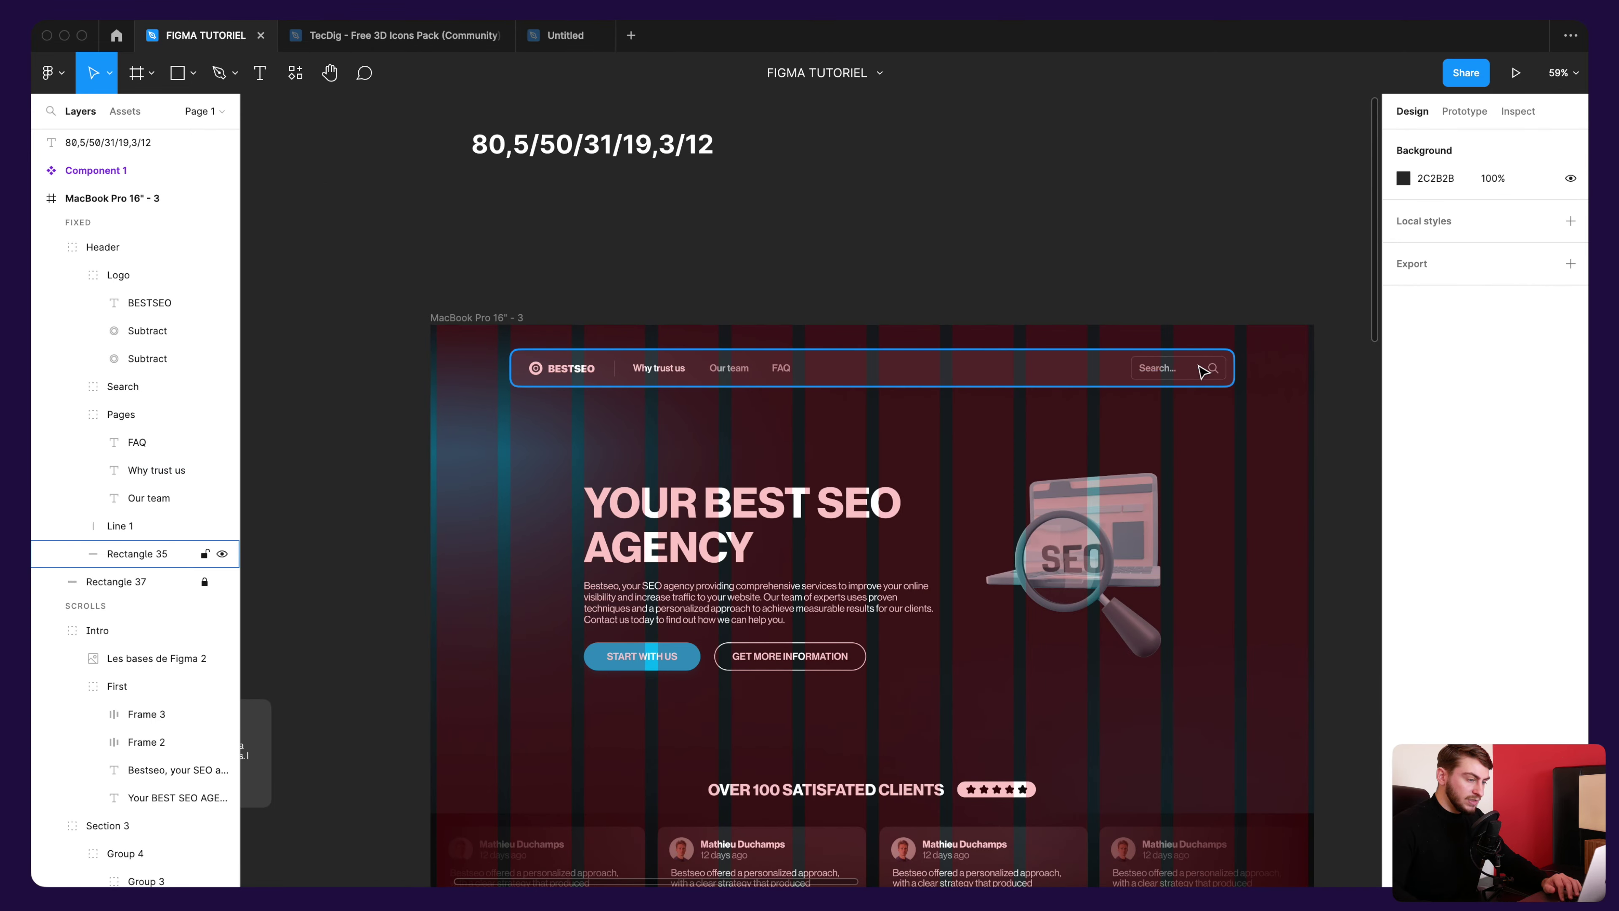
pyautogui.scroll(5, 1211, 335)
pyautogui.hscroll(2, 1129, 364)
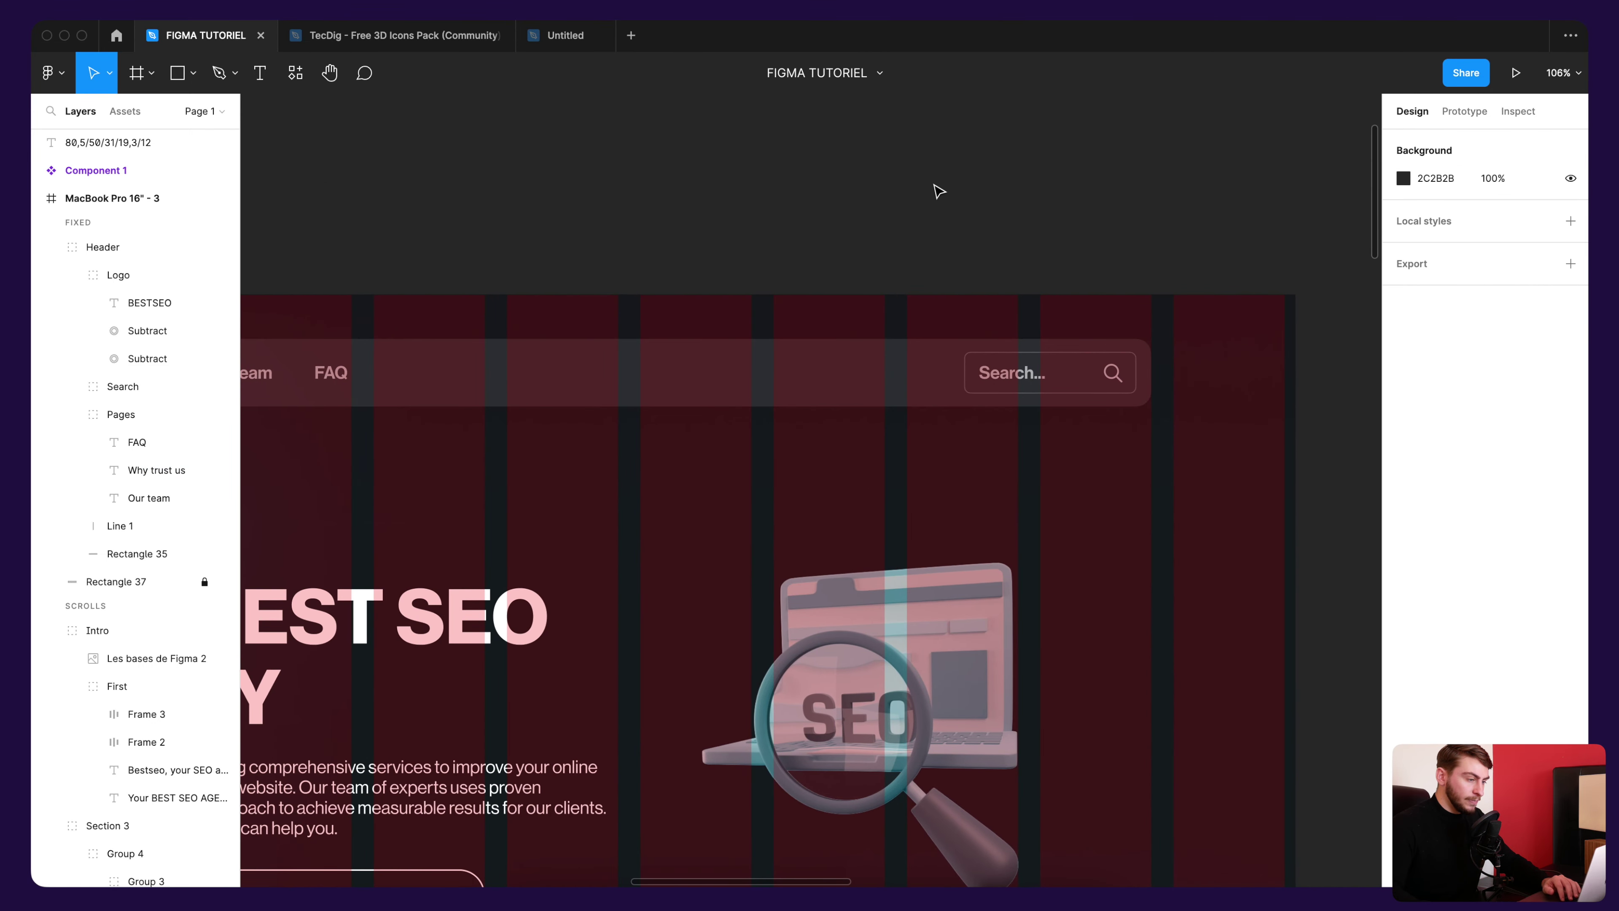
pyautogui.click(563, 40)
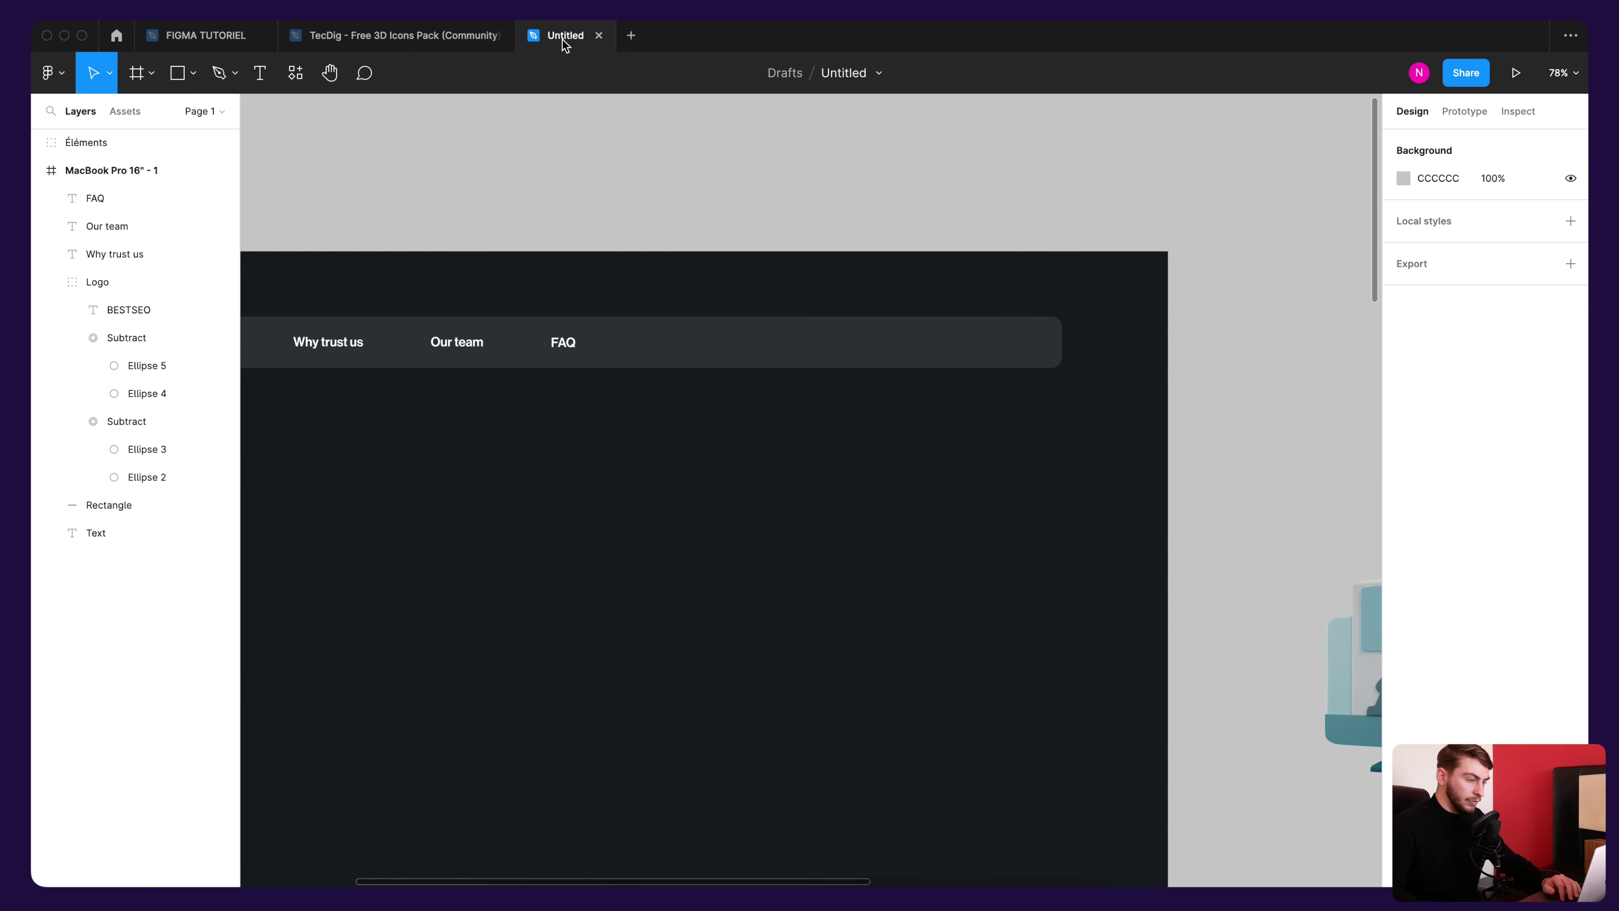
pyautogui.scroll(1, 1160, 366)
pyautogui.scroll(3, 1173, 372)
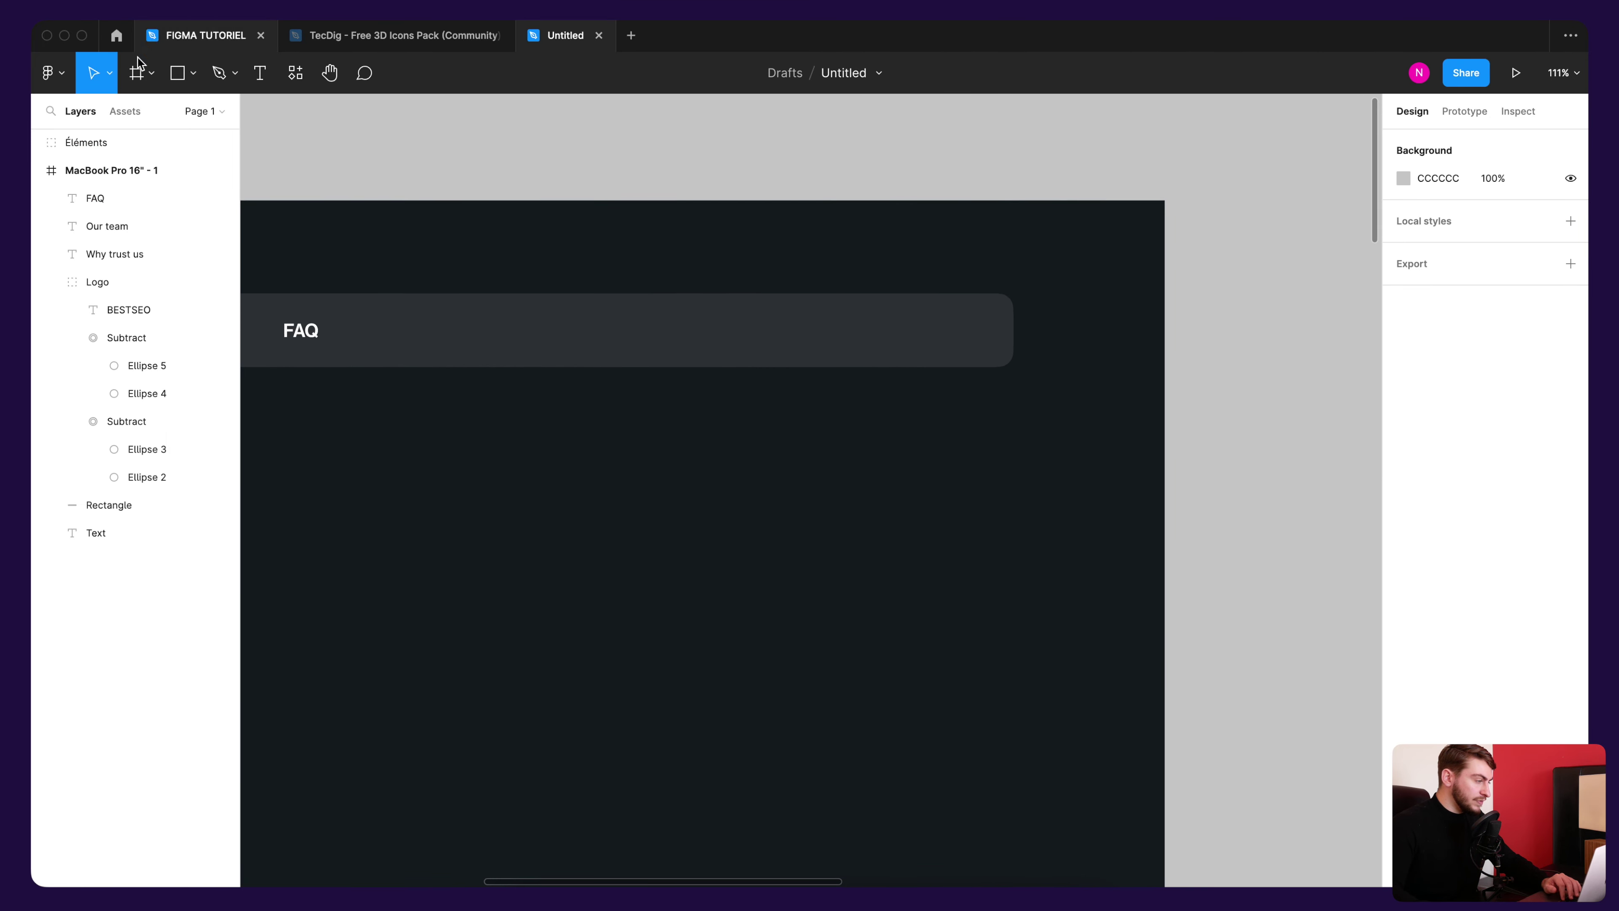
# Step: Draw a light grey rectangle at the header's right end, sized 142×41 with corner radius 3
pyautogui.click(178, 74)
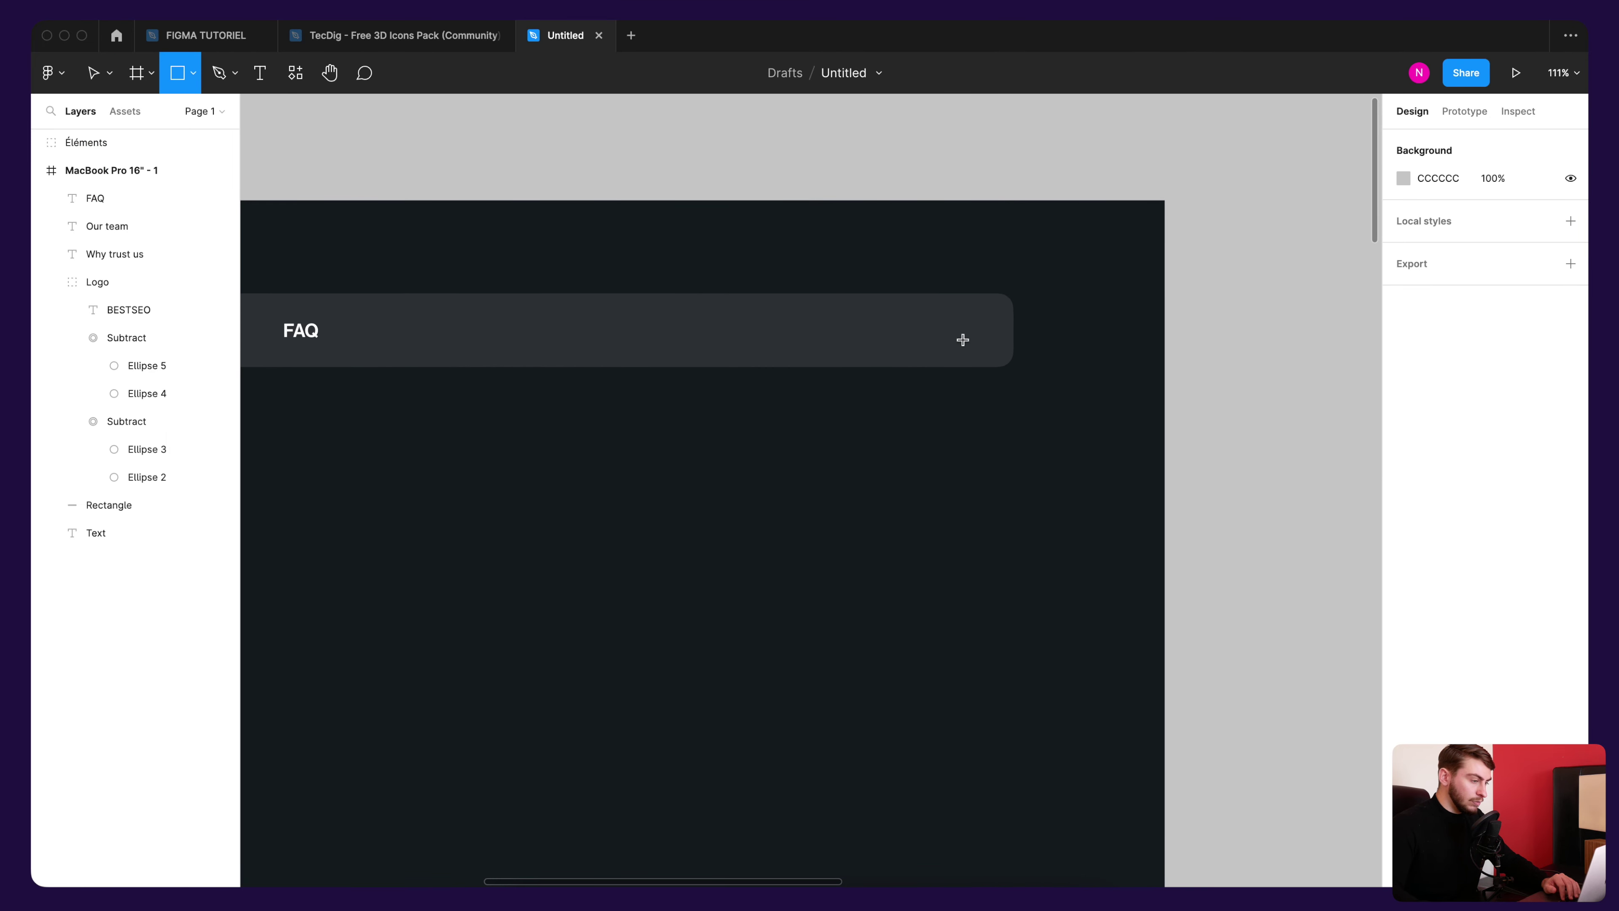
pyautogui.moveTo(867, 315); pyautogui.dragTo(990, 351)
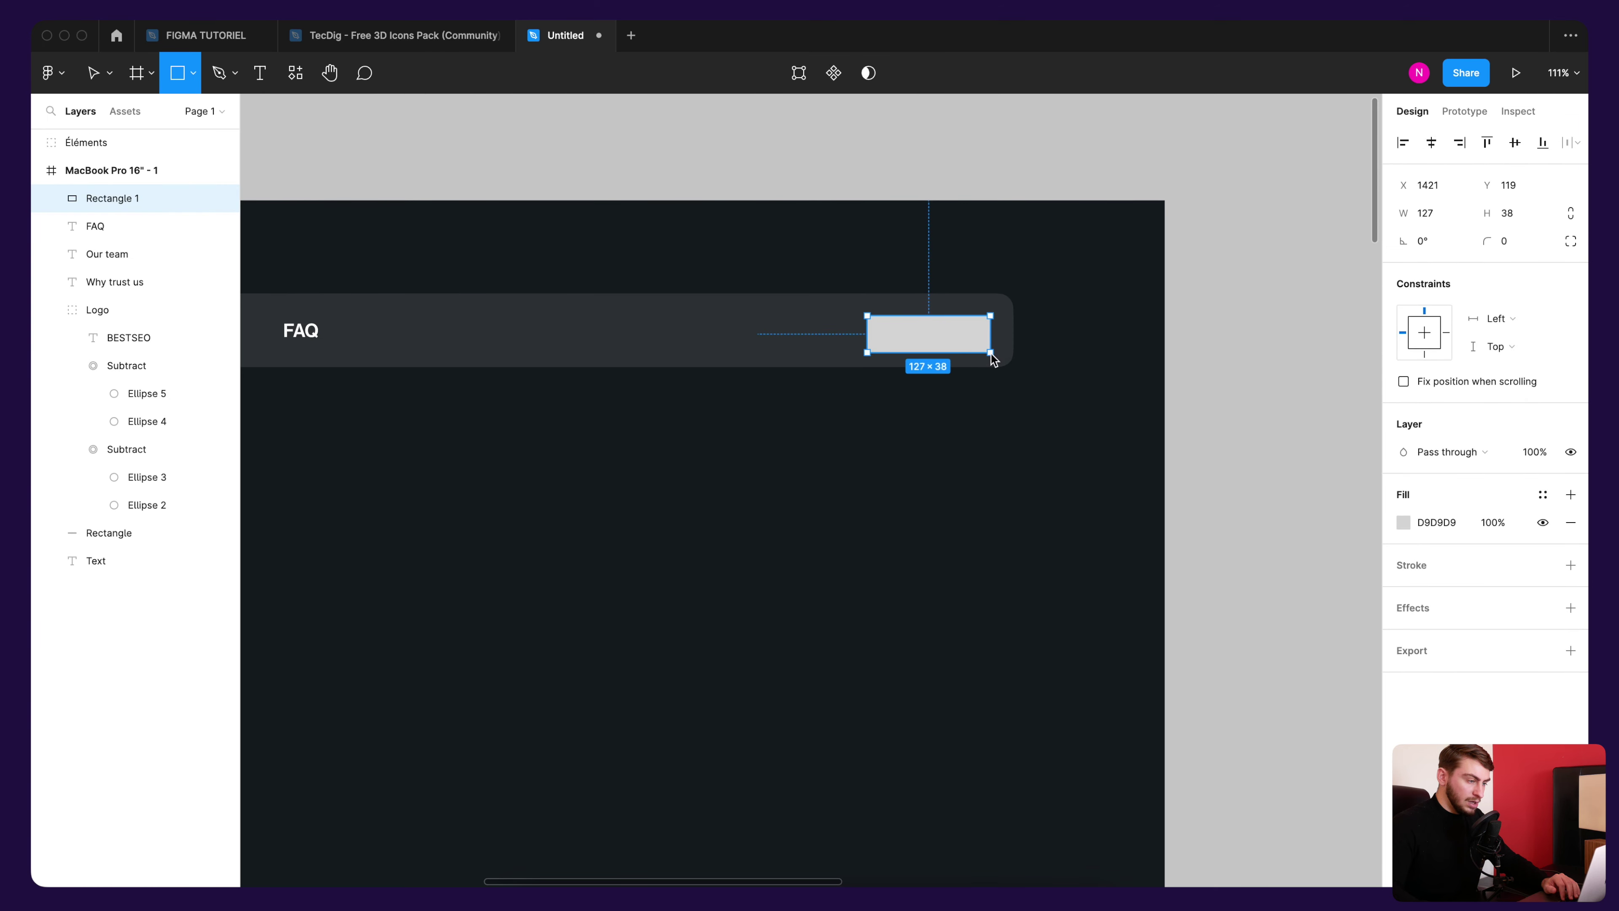
pyautogui.scroll(3, 950, 357)
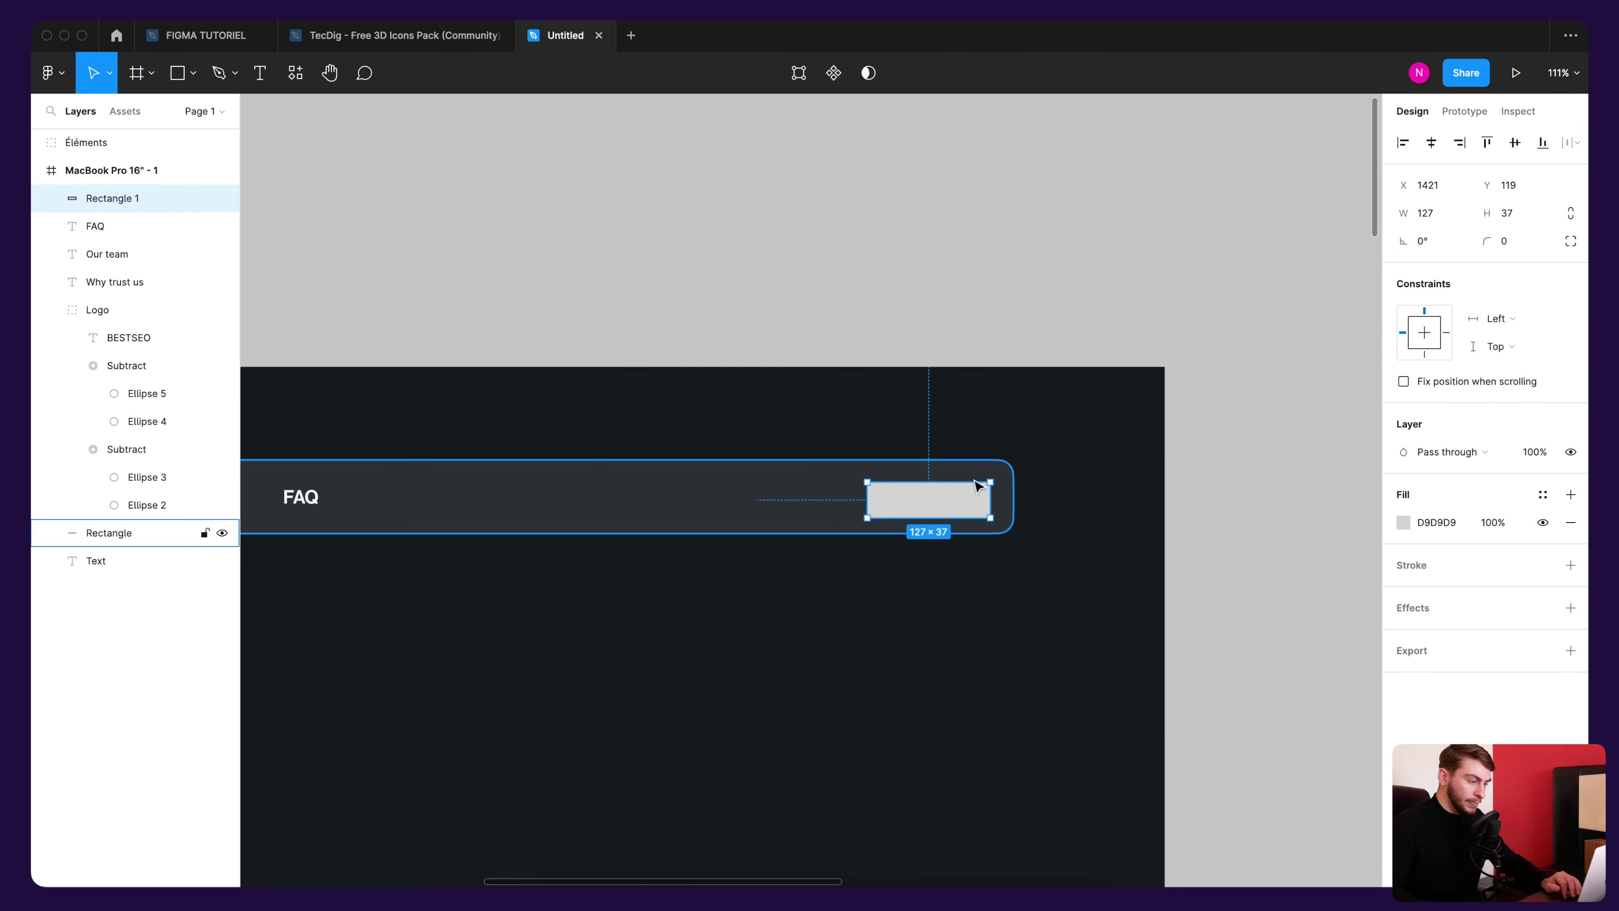
pyautogui.scroll(2, 962, 507)
pyautogui.scroll(2, 912, 485)
pyautogui.moveTo(836, 474); pyautogui.dragTo(817, 469)
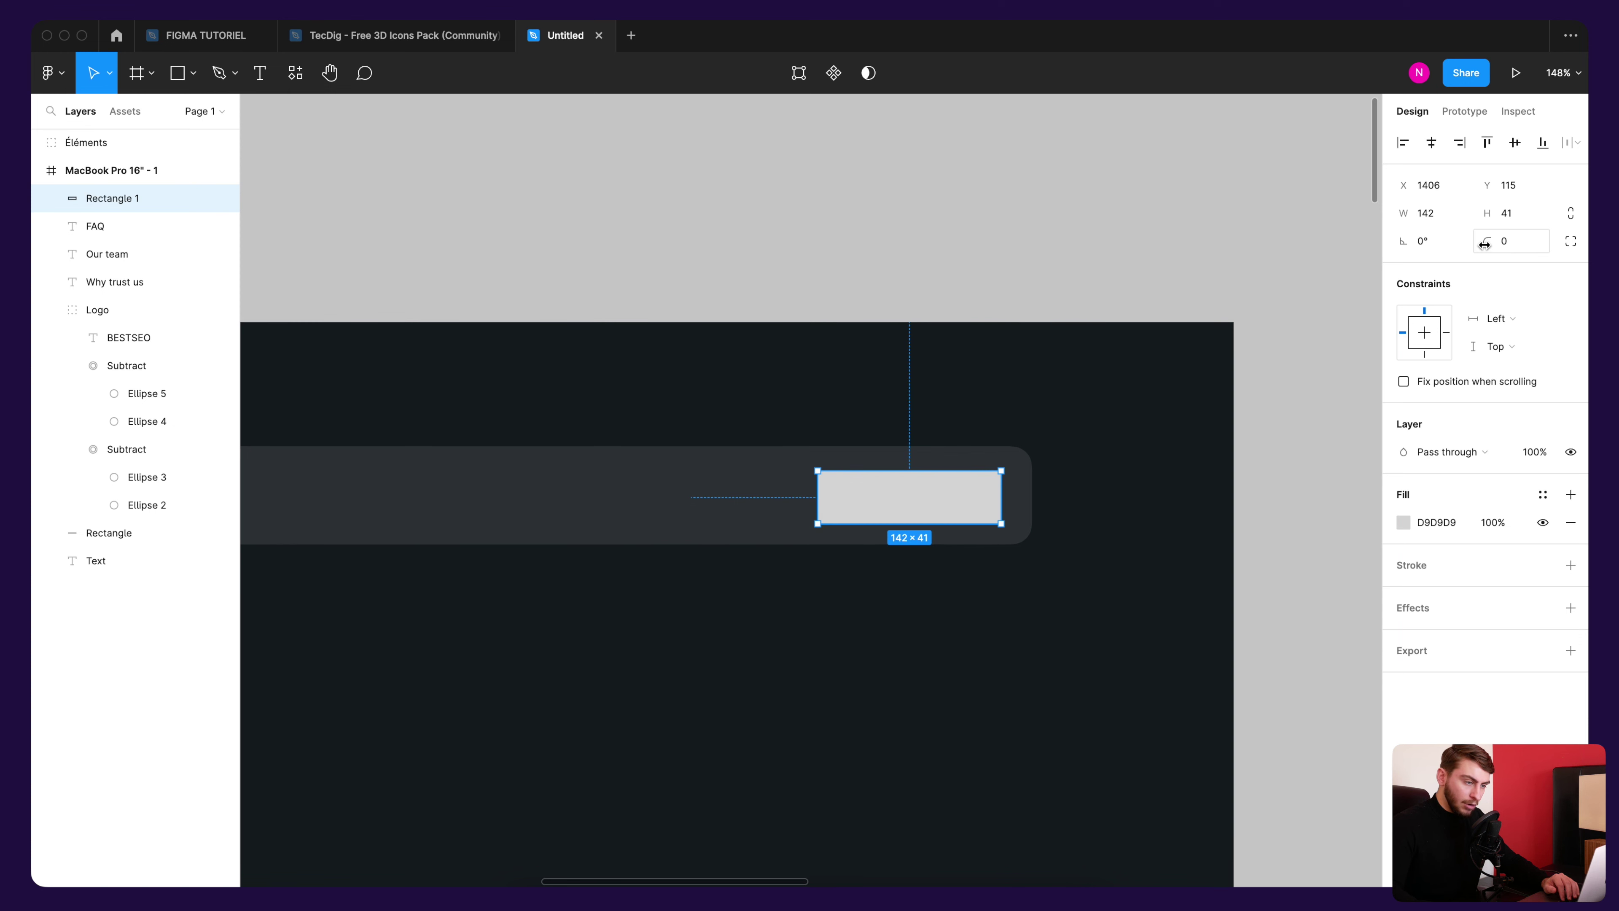
pyautogui.moveTo(1484, 244); pyautogui.dragTo(1493, 241)
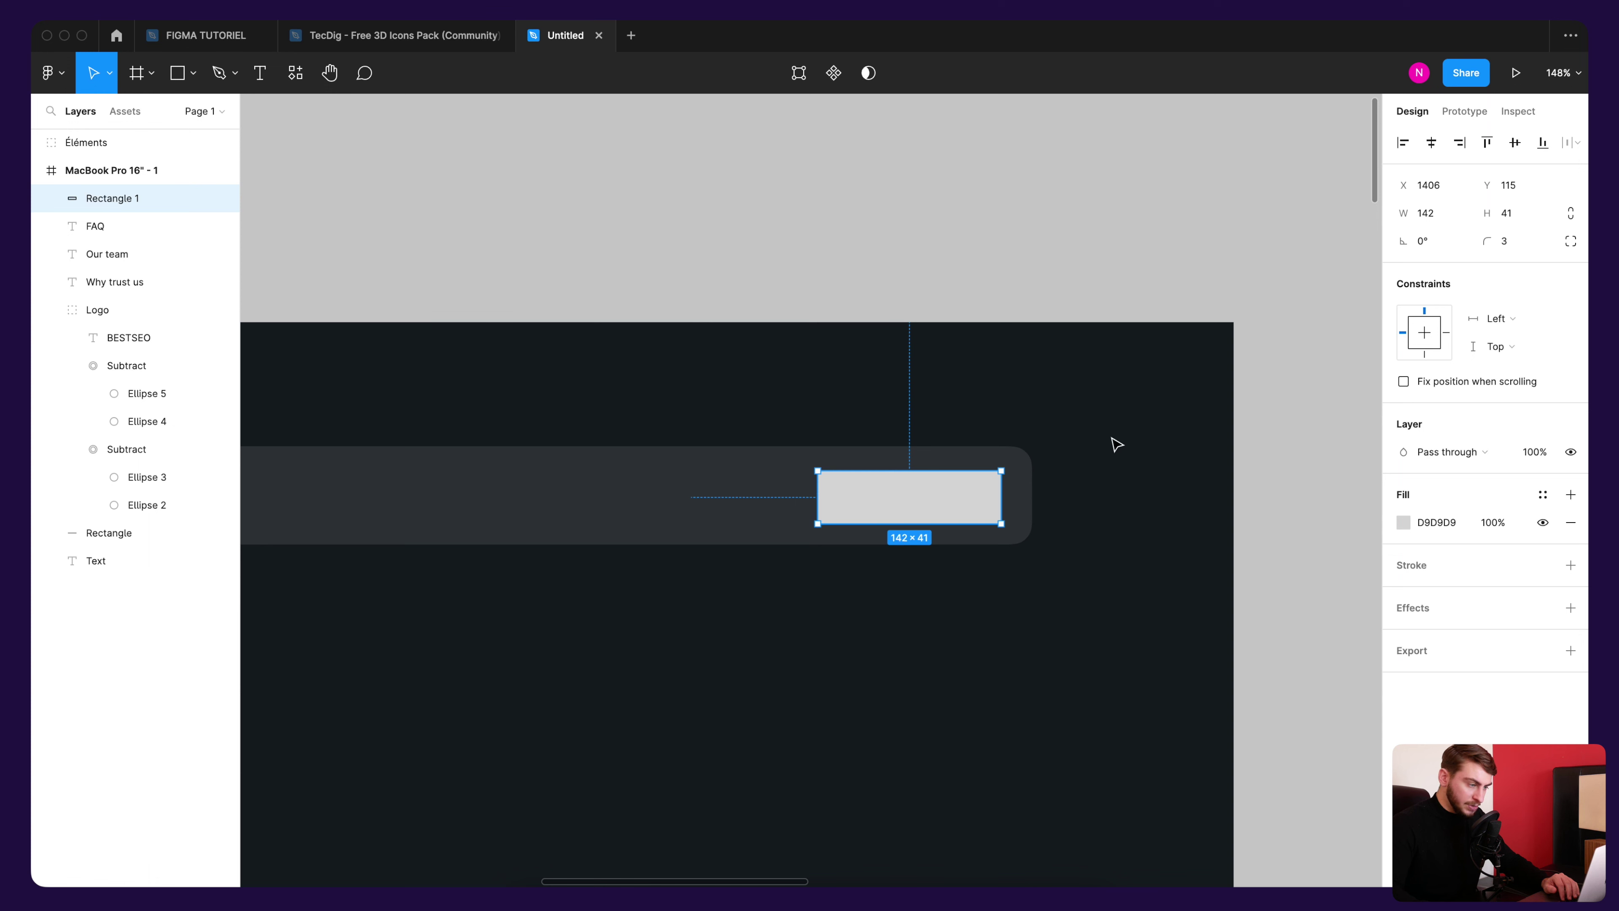
pyautogui.moveTo(1480, 565)
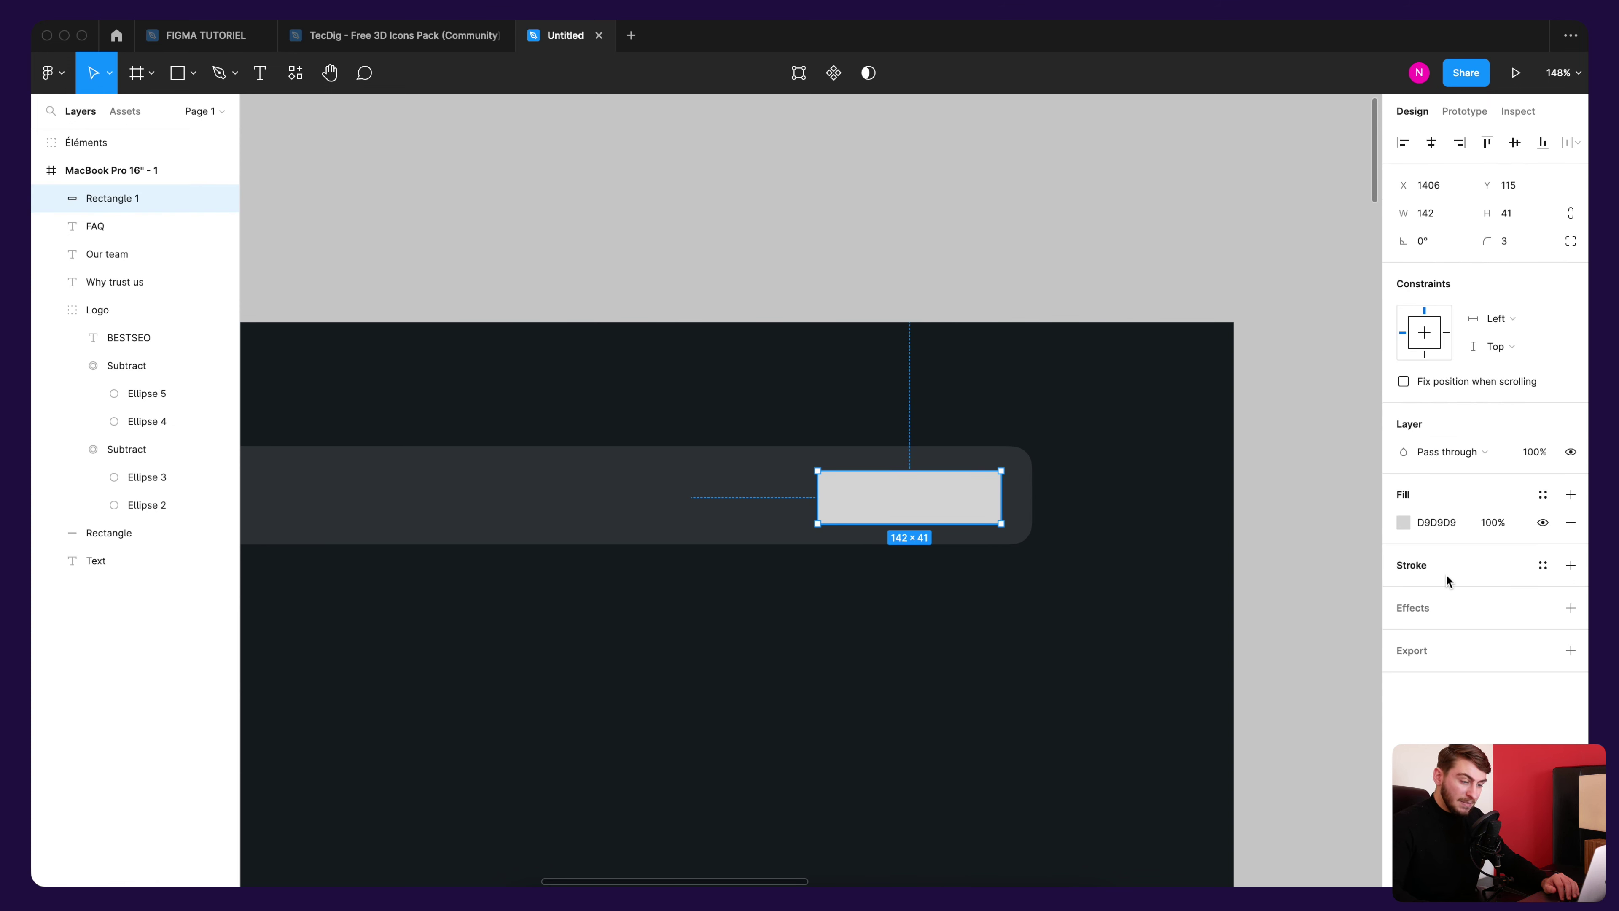
# Step: Add a white (FFFFFF) stroke to the header rectangle, checking the reference search box
pyautogui.click(1570, 565)
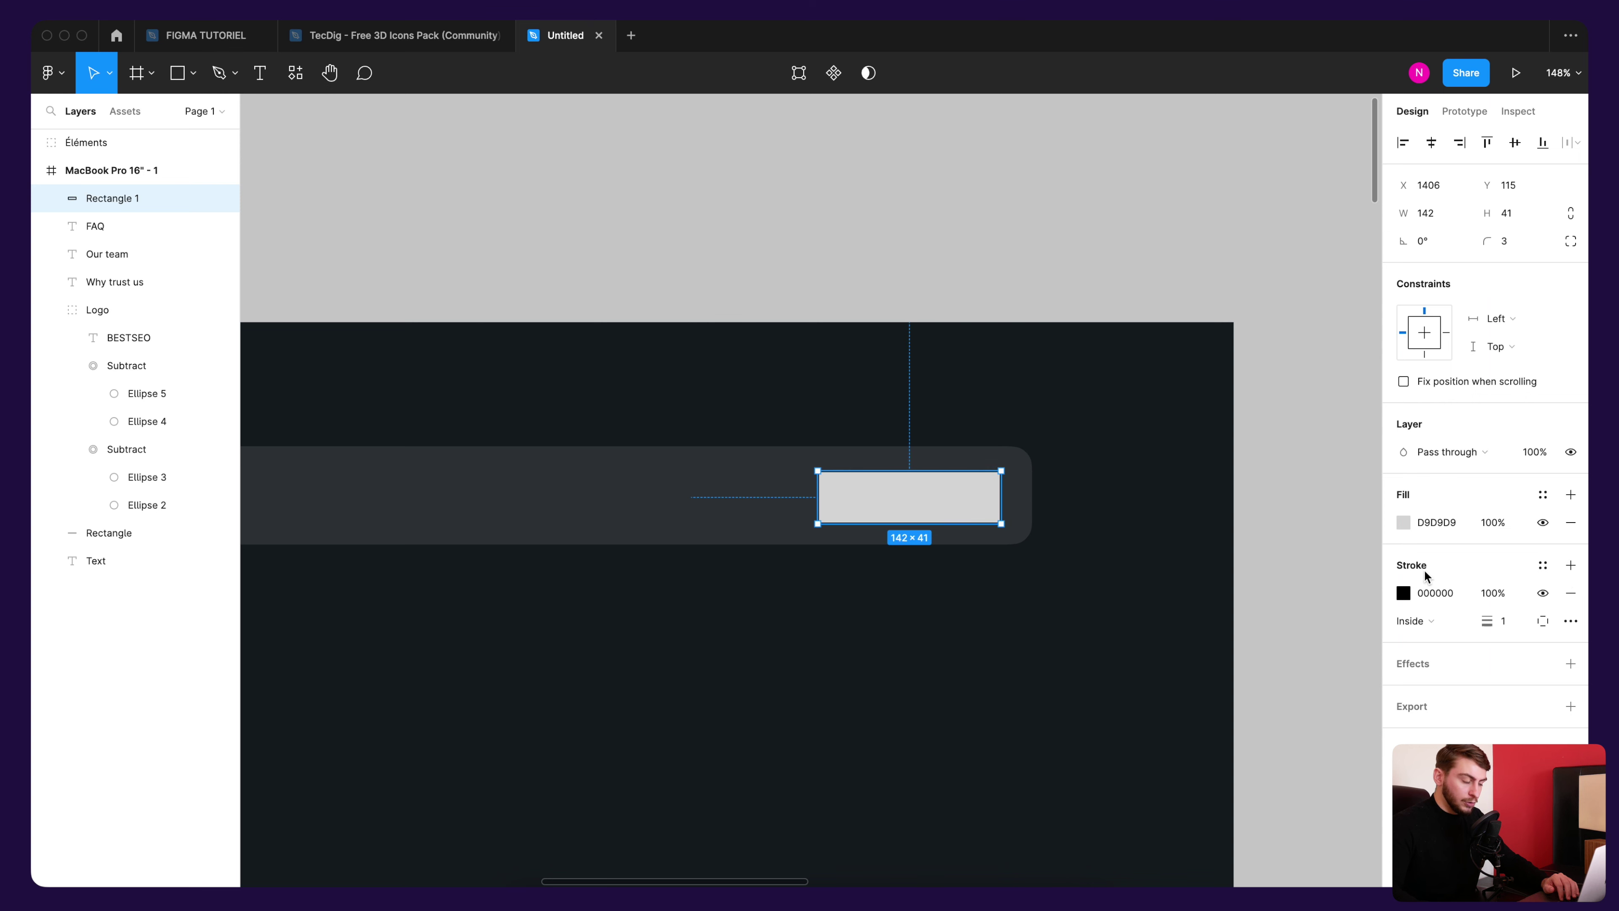
pyautogui.scroll(5, 1123, 554)
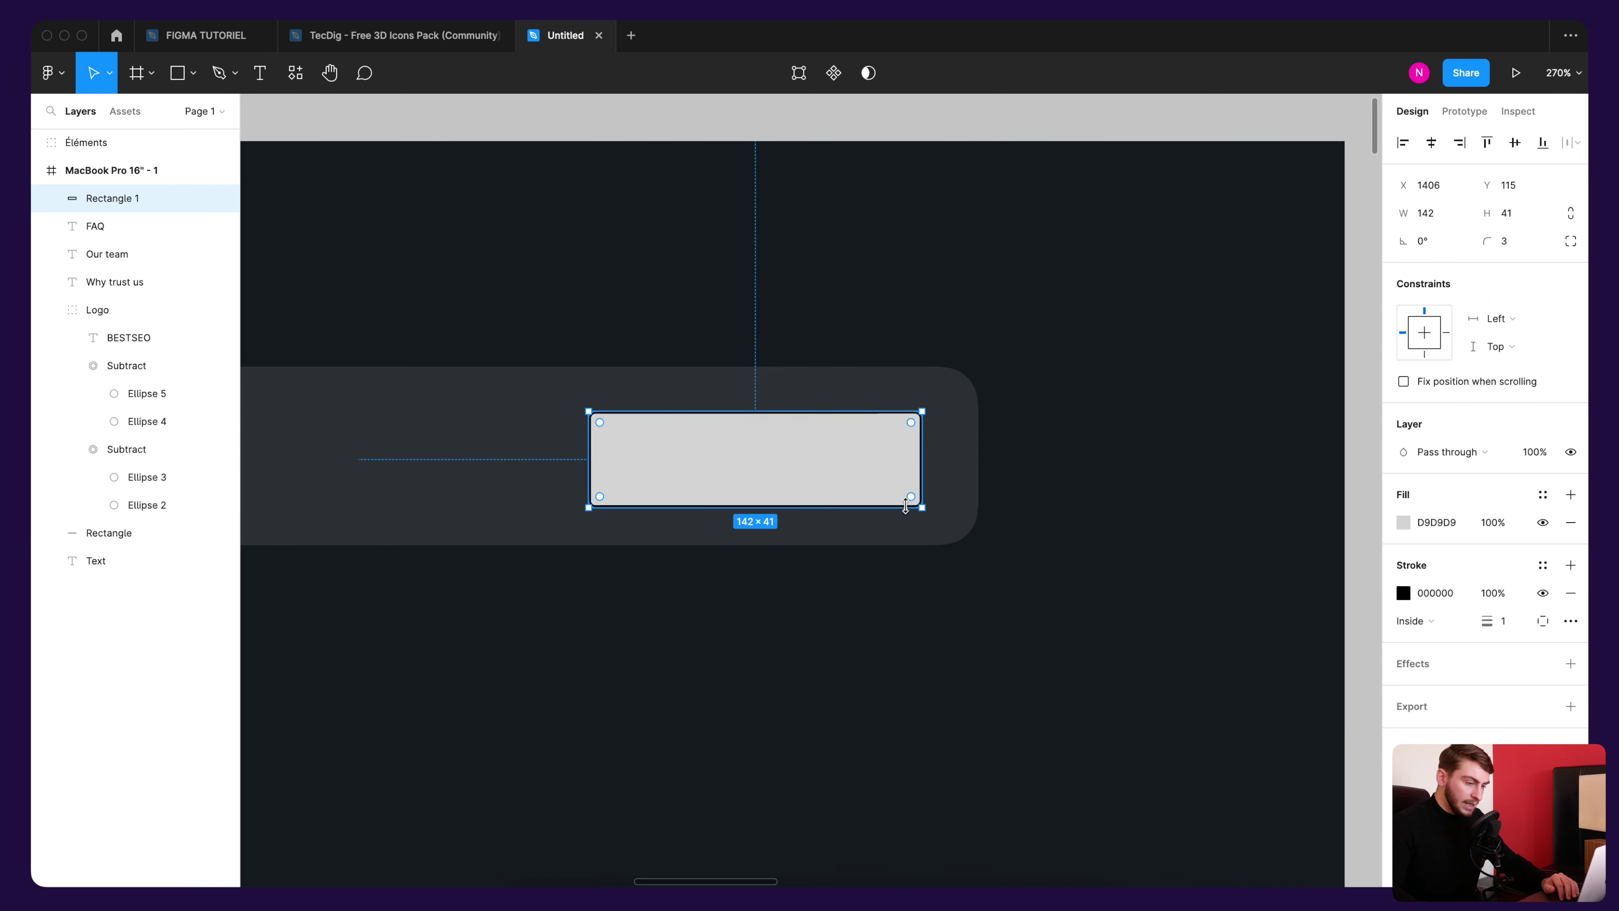
pyautogui.click(966, 444)
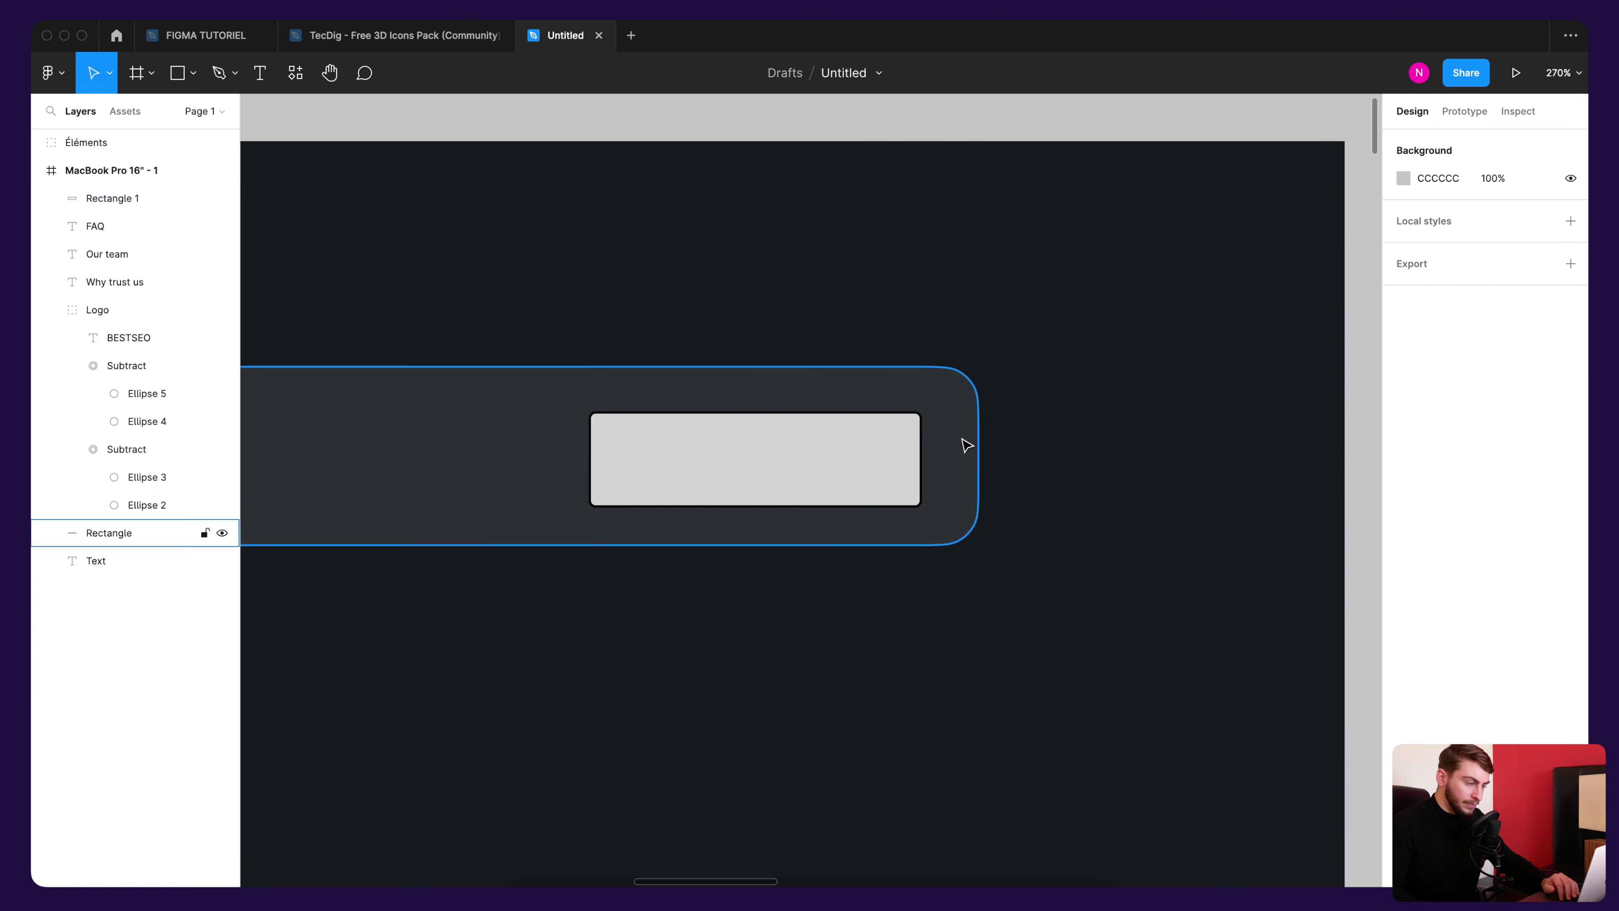
pyautogui.click(857, 443)
pyautogui.click(1404, 594)
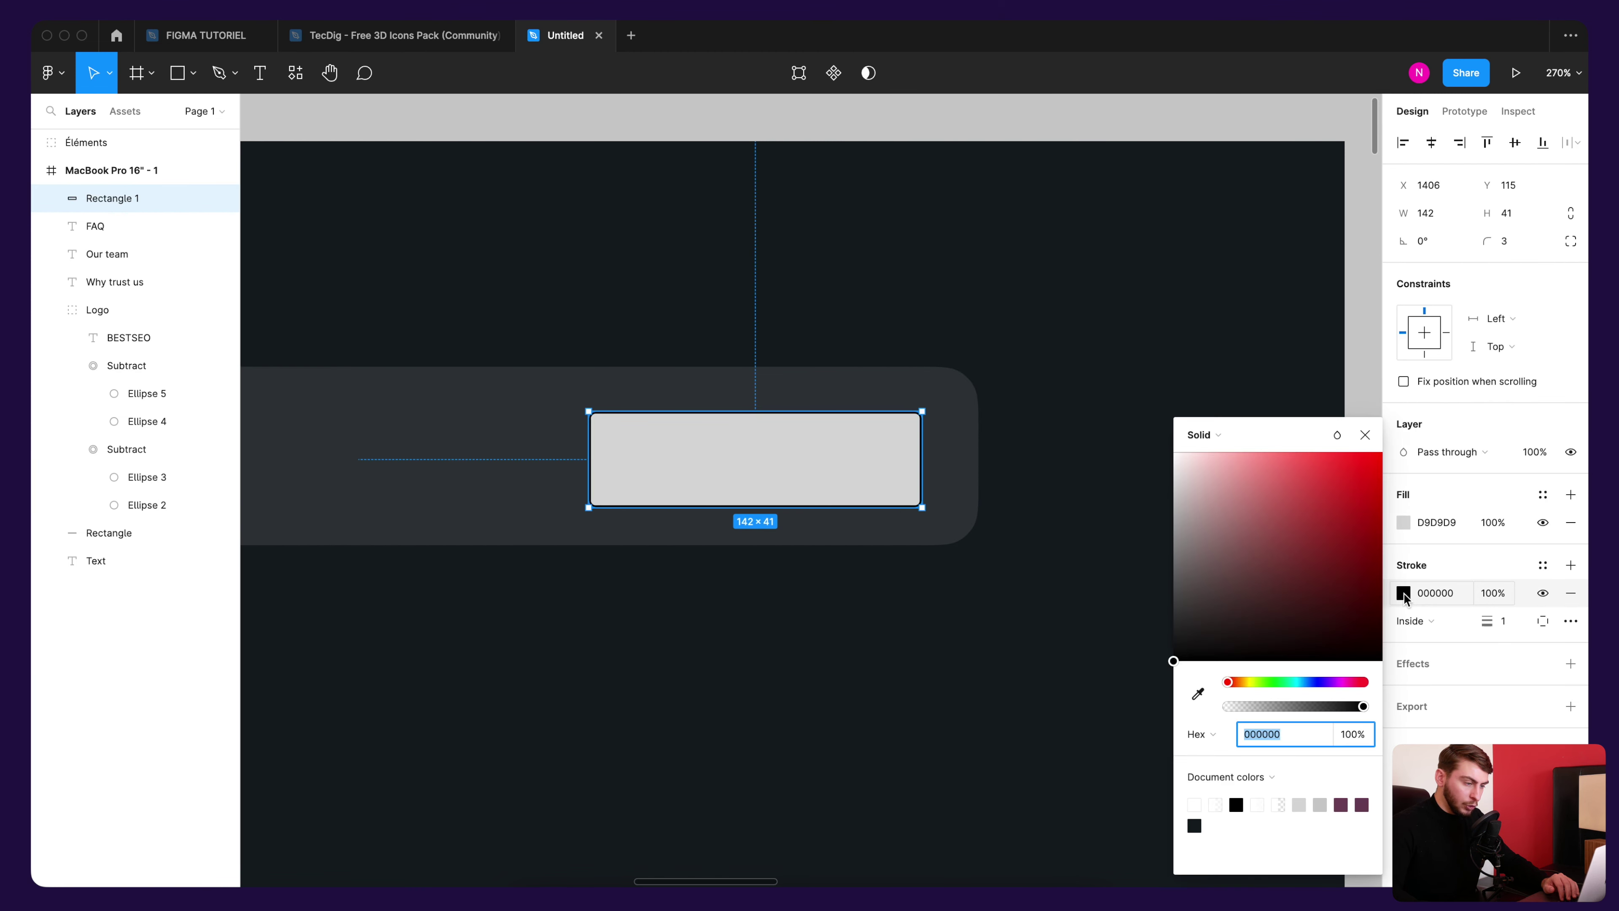
pyautogui.moveTo(1240, 503); pyautogui.dragTo(1063, 388)
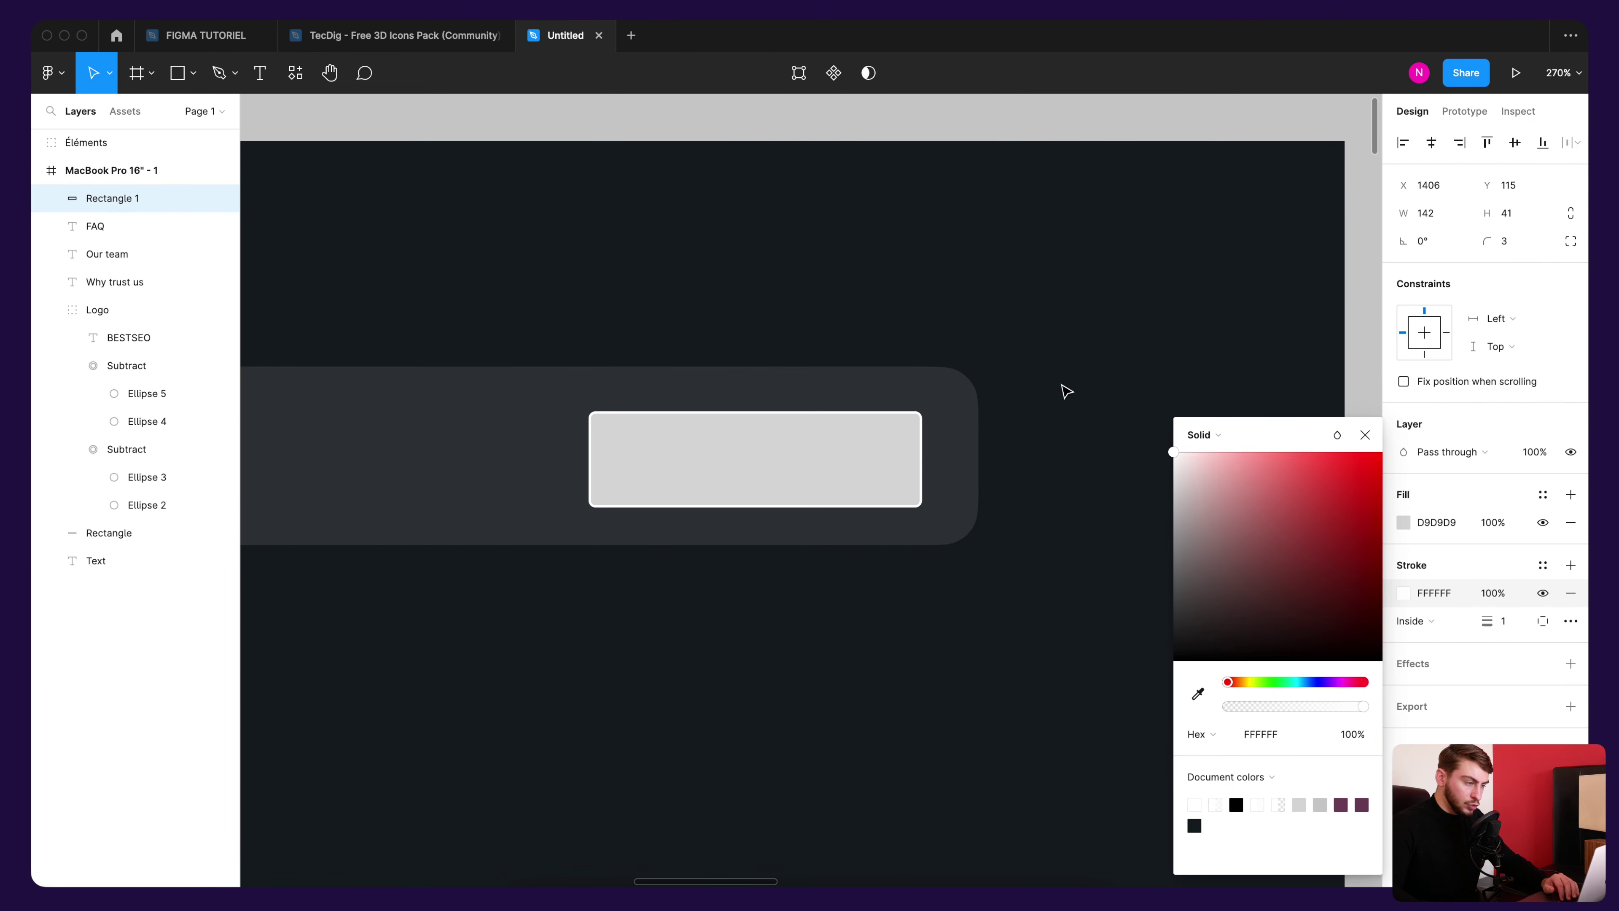
pyautogui.click(1371, 438)
pyautogui.click(918, 340)
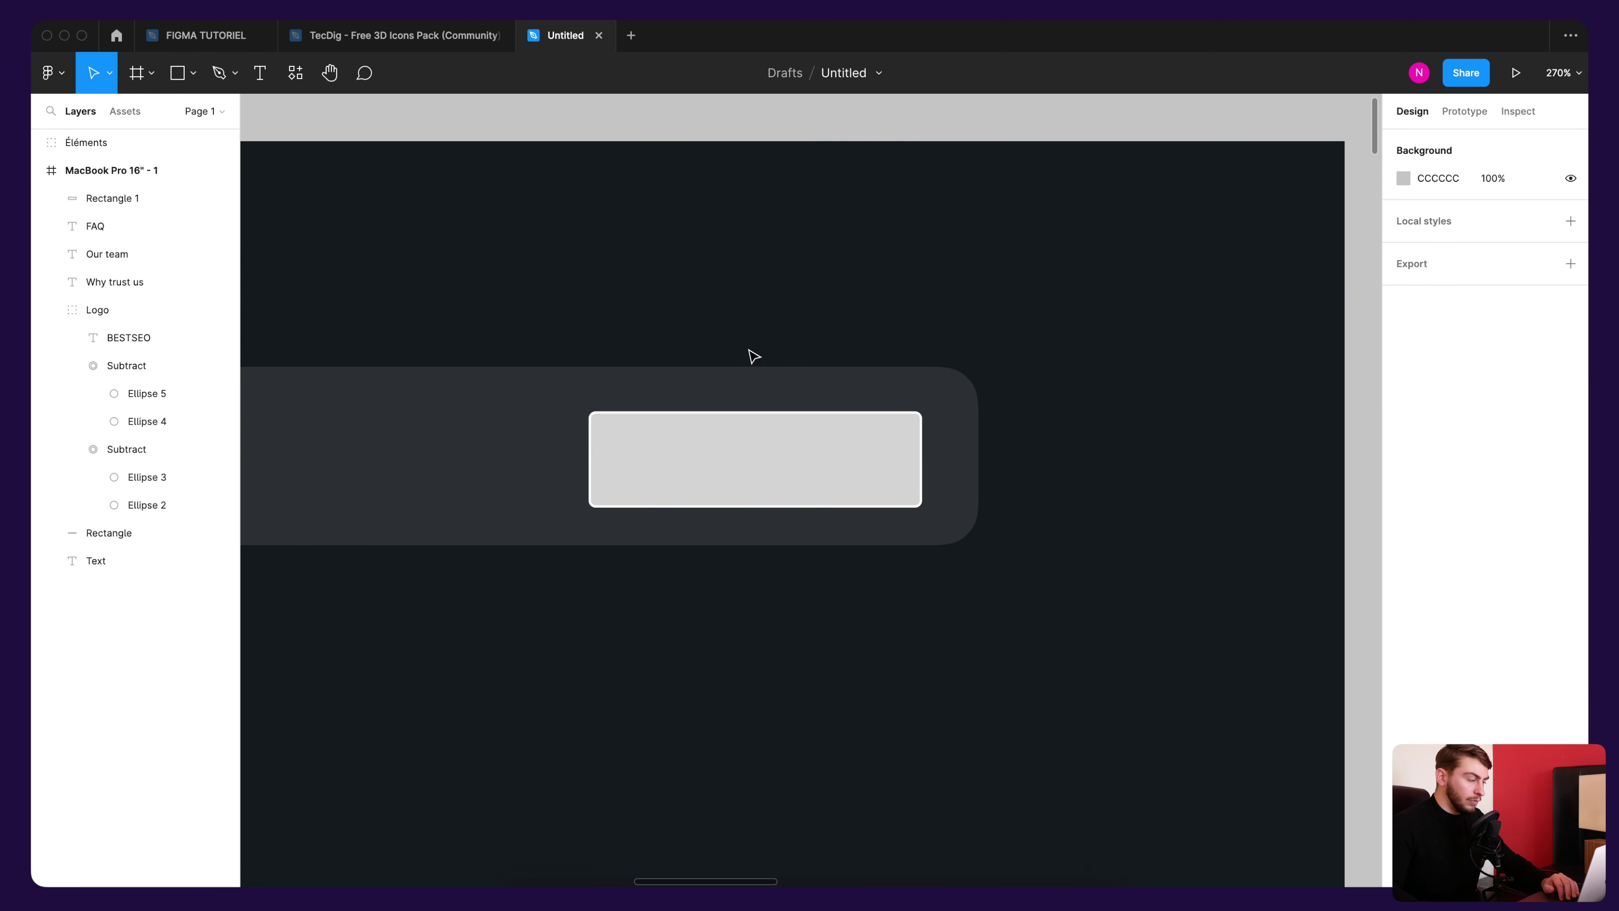
pyautogui.click(211, 35)
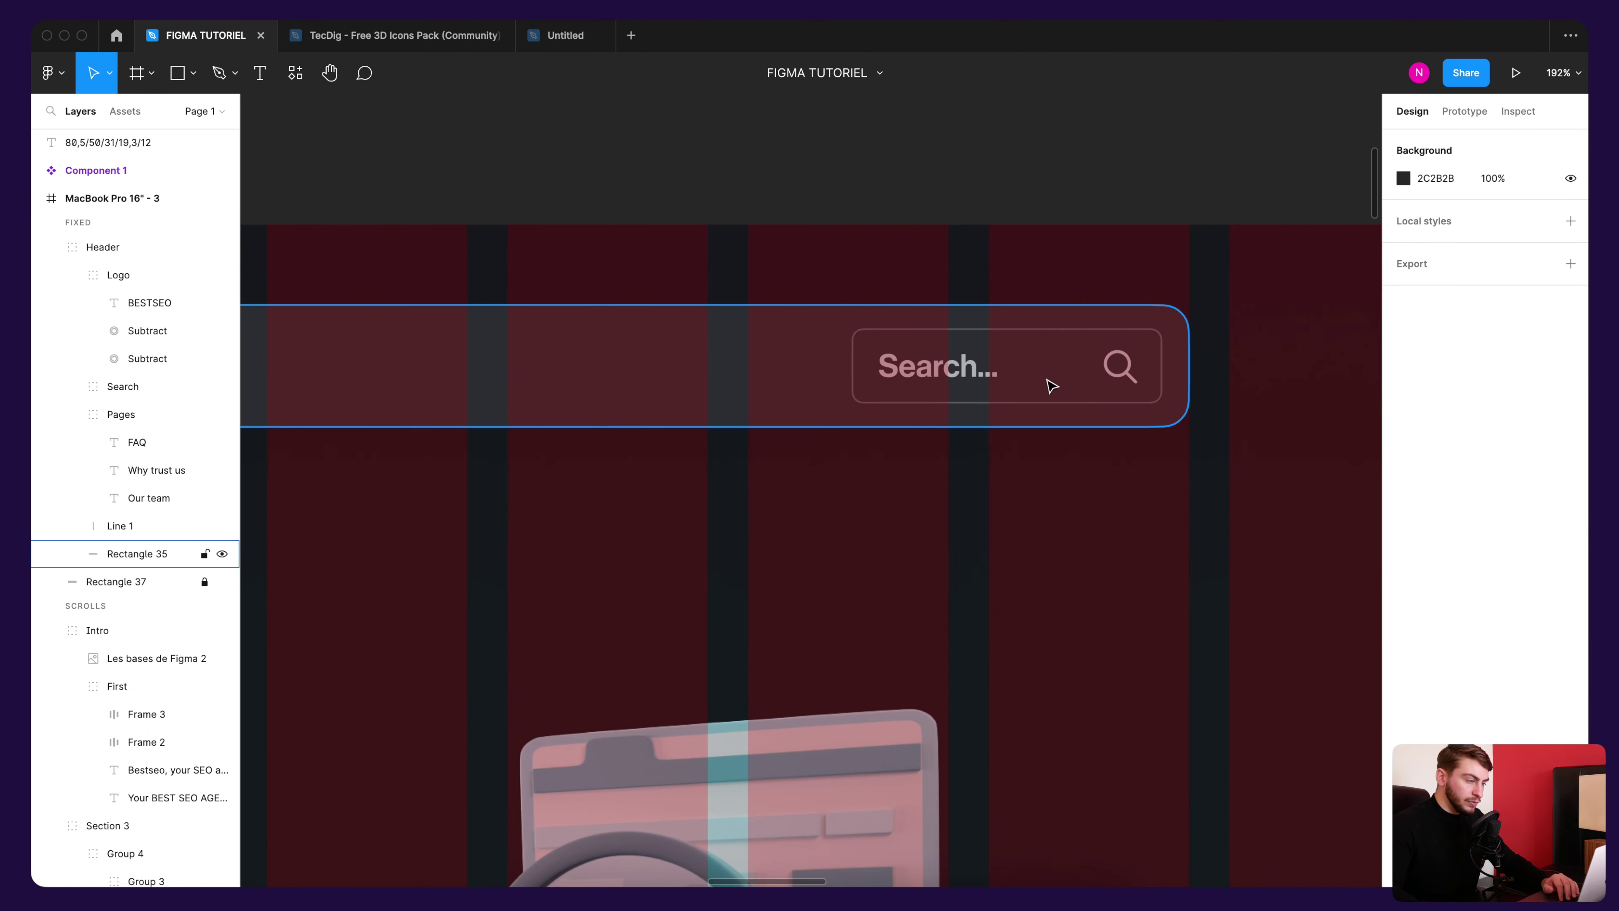
pyautogui.click(569, 37)
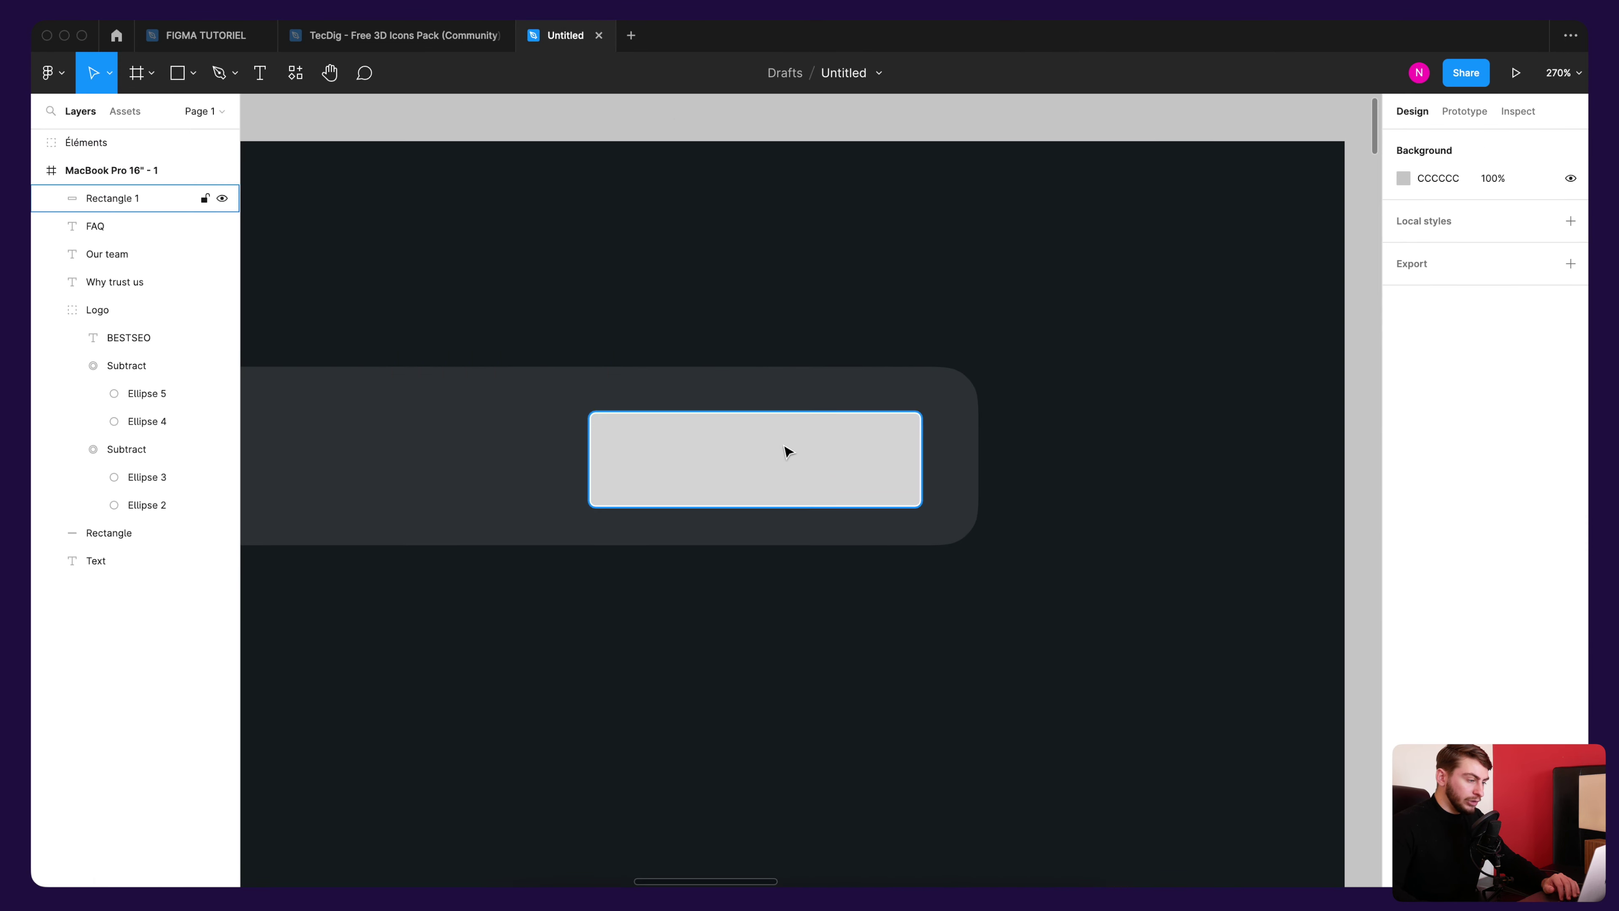
# Step: Remove the rectangle's grey fill and set the white stroke opacity to 26%
pyautogui.click(833, 458)
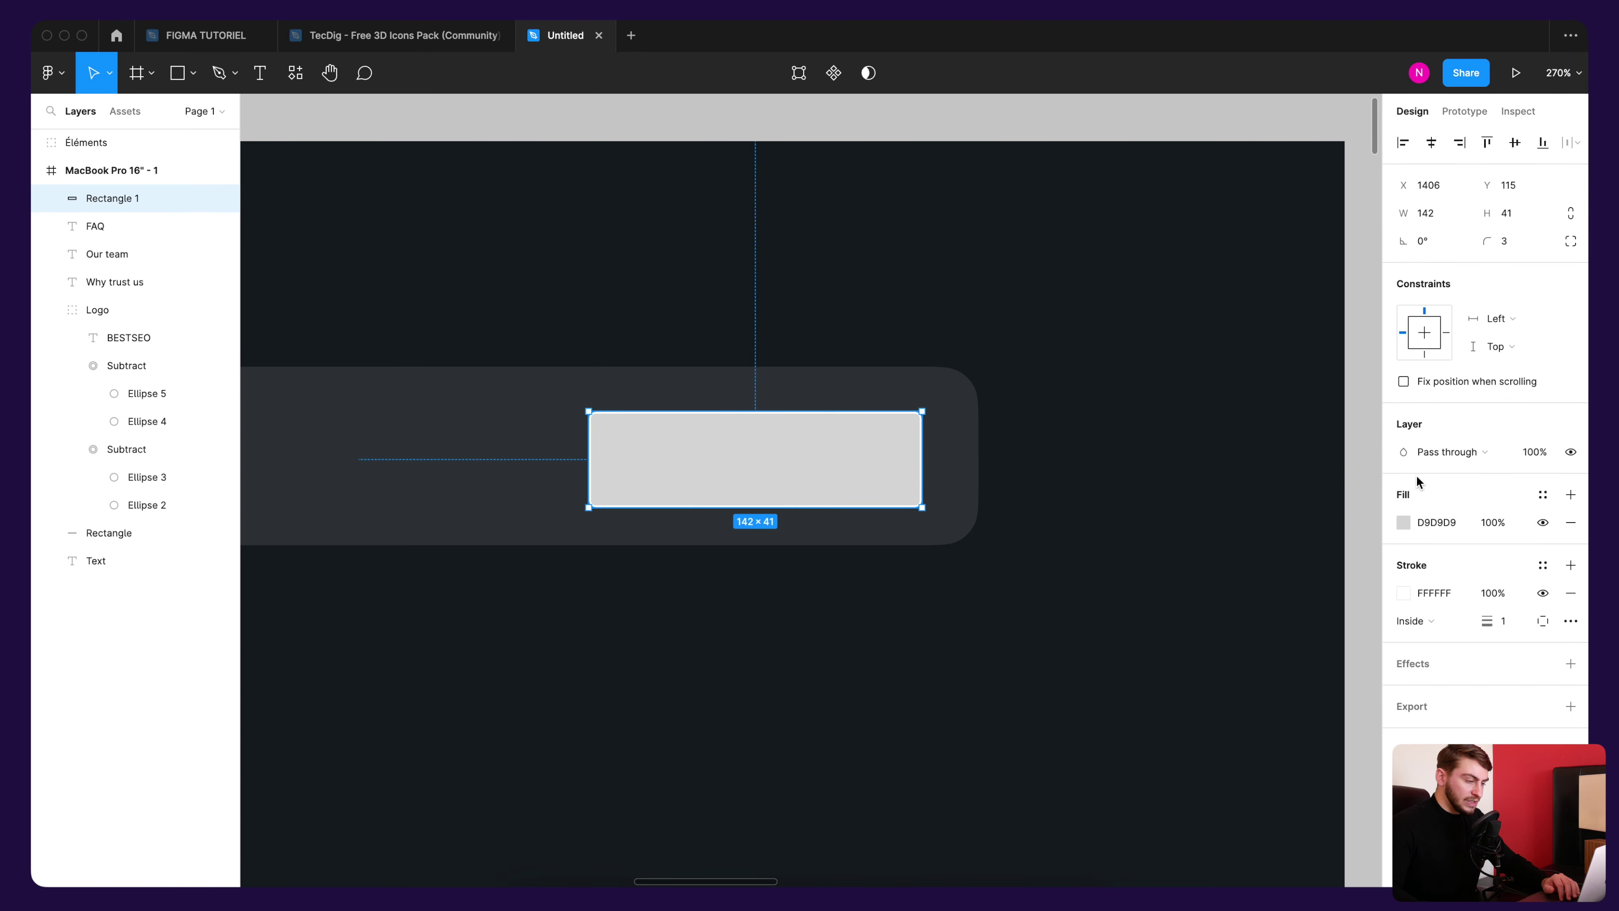
pyautogui.click(1572, 522)
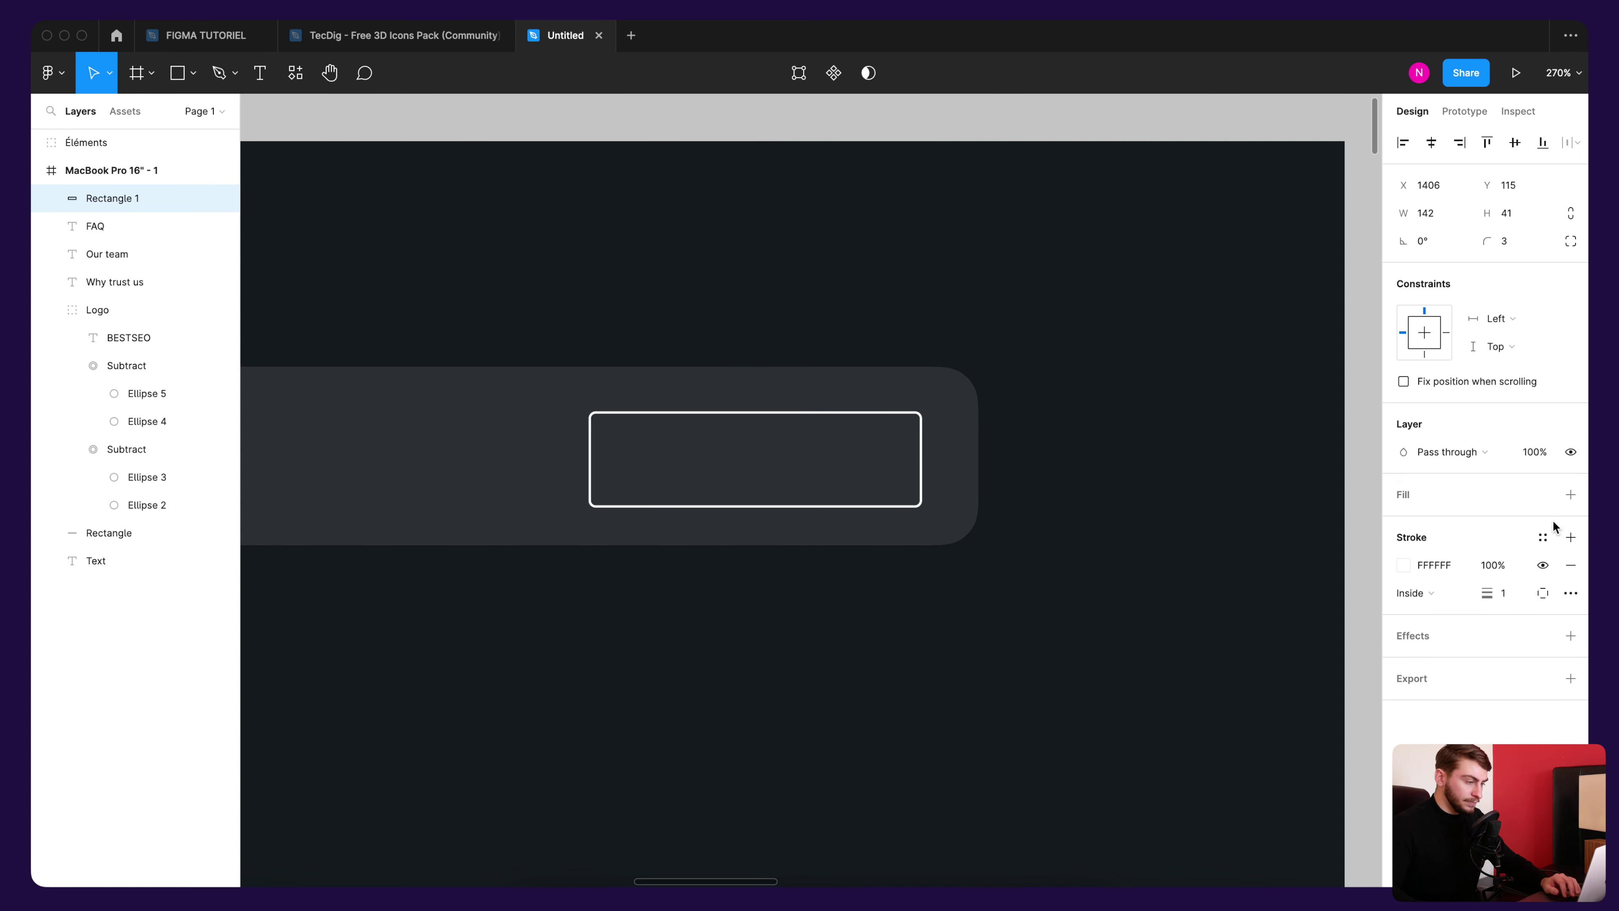
pyautogui.click(1040, 438)
pyautogui.click(924, 459)
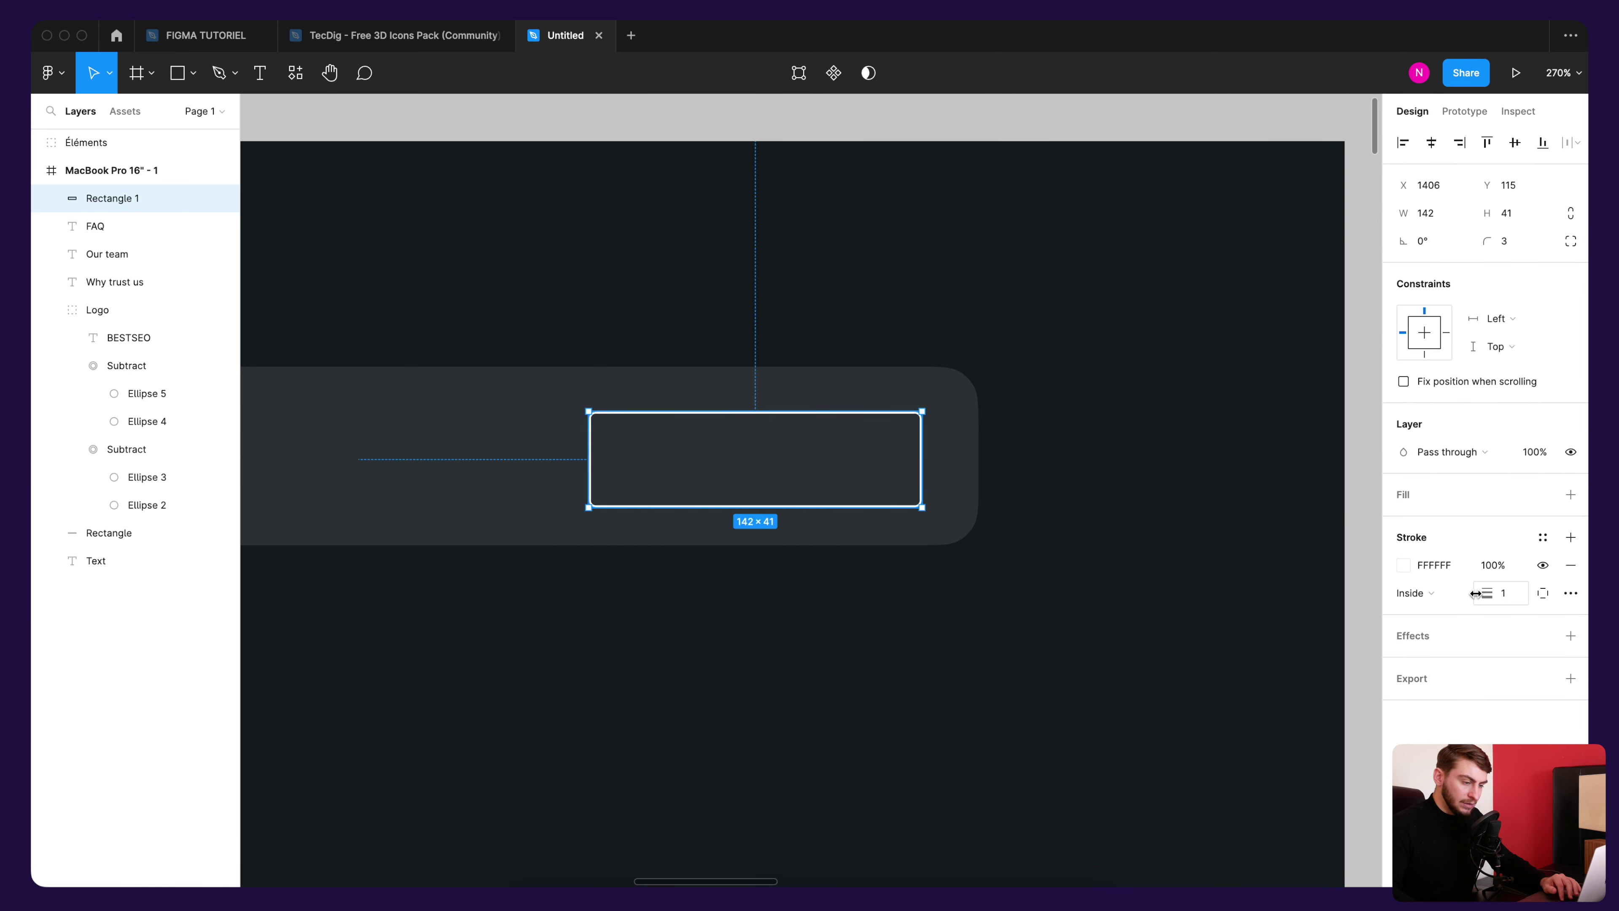
pyautogui.click(1404, 565)
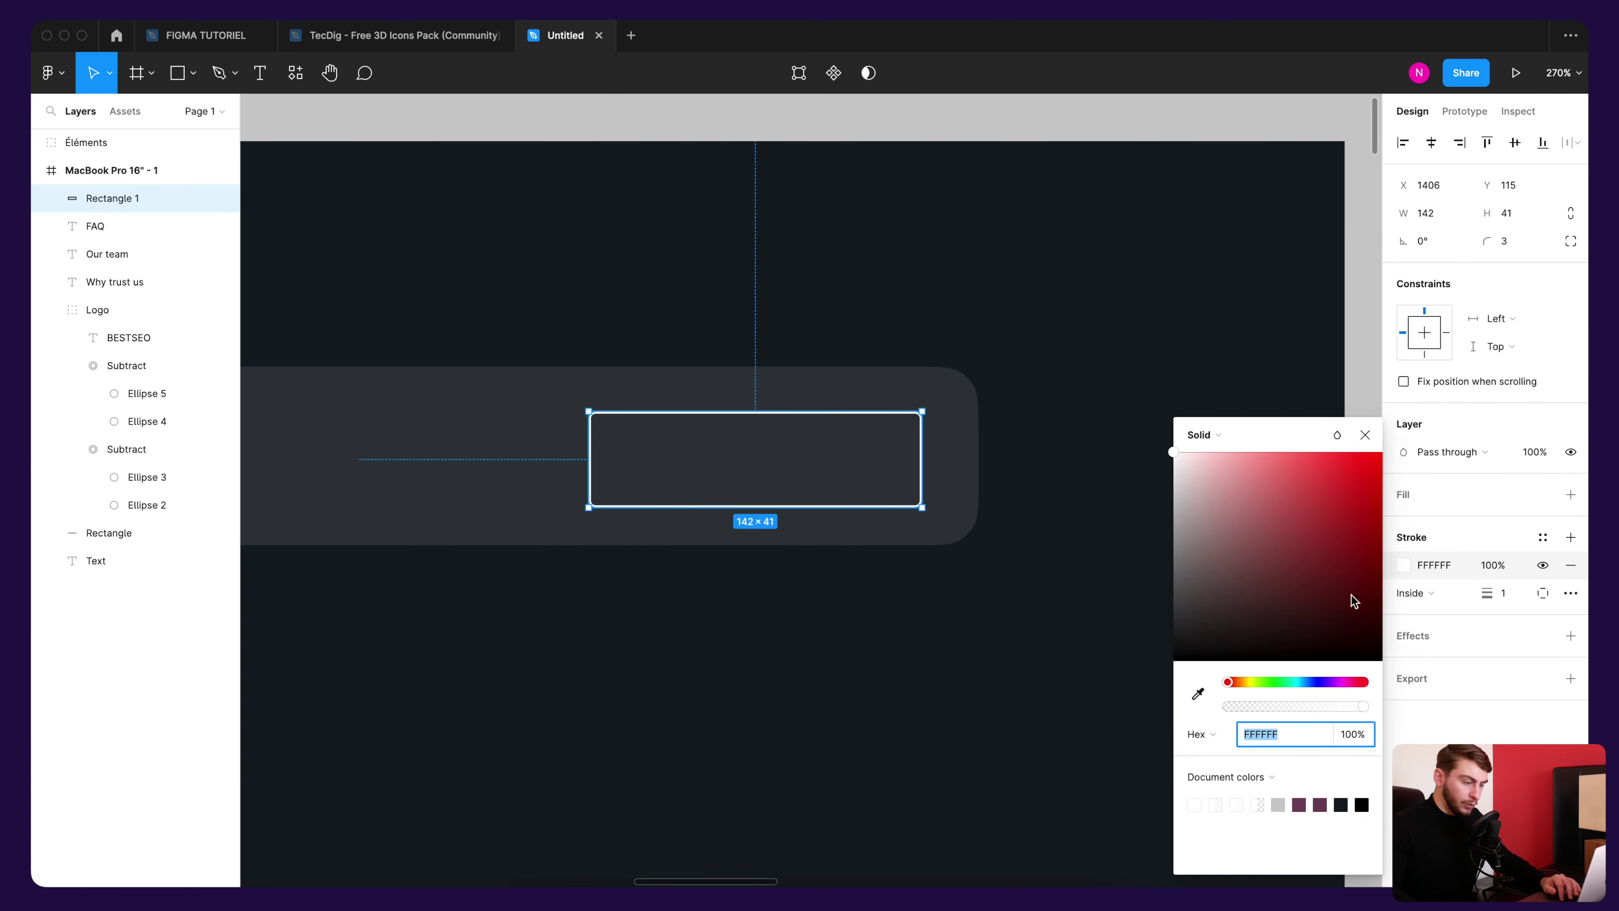
pyautogui.moveTo(1364, 706); pyautogui.dragTo(1264, 701)
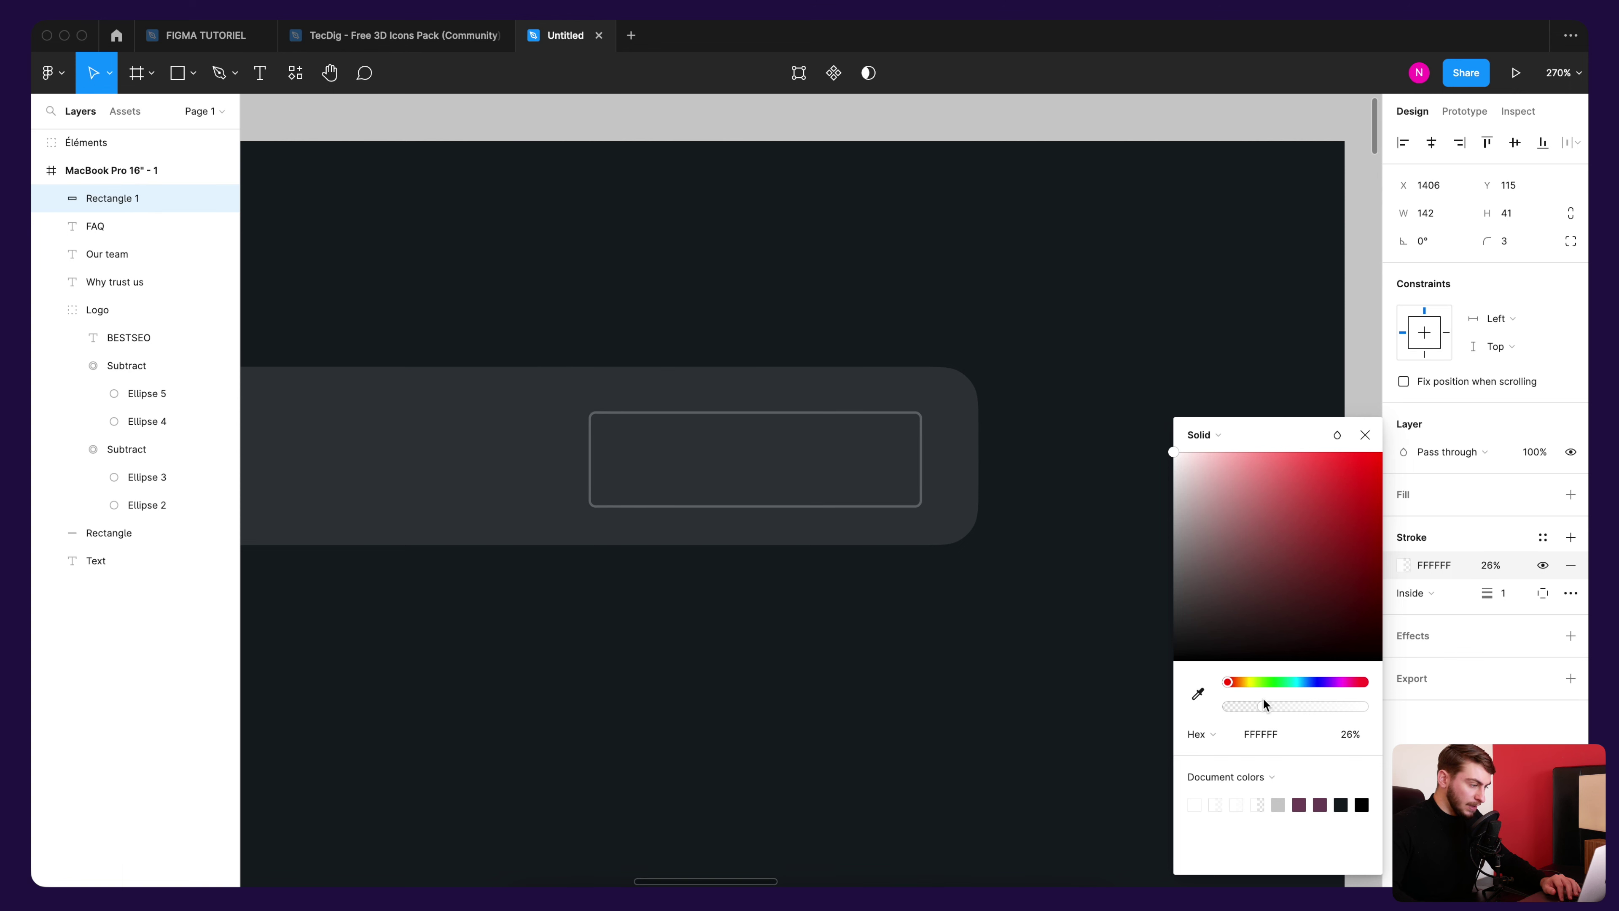
pyautogui.click(283, 174)
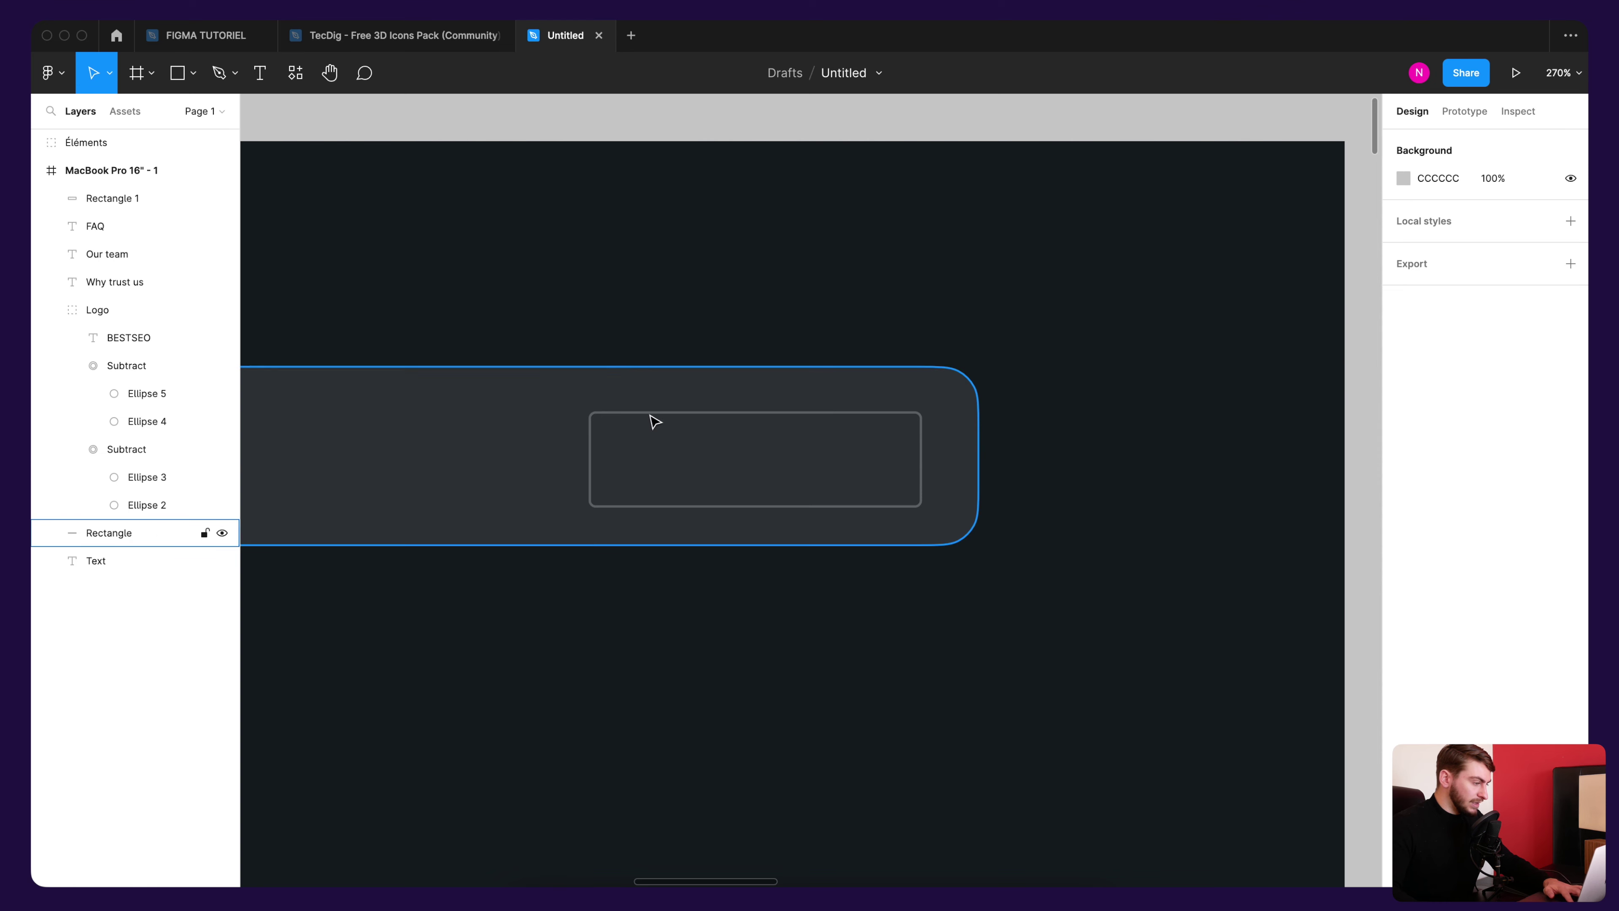
# Step: Add 'Search...' placeholder text inside the outlined rectangle and position it
pyautogui.press('t')
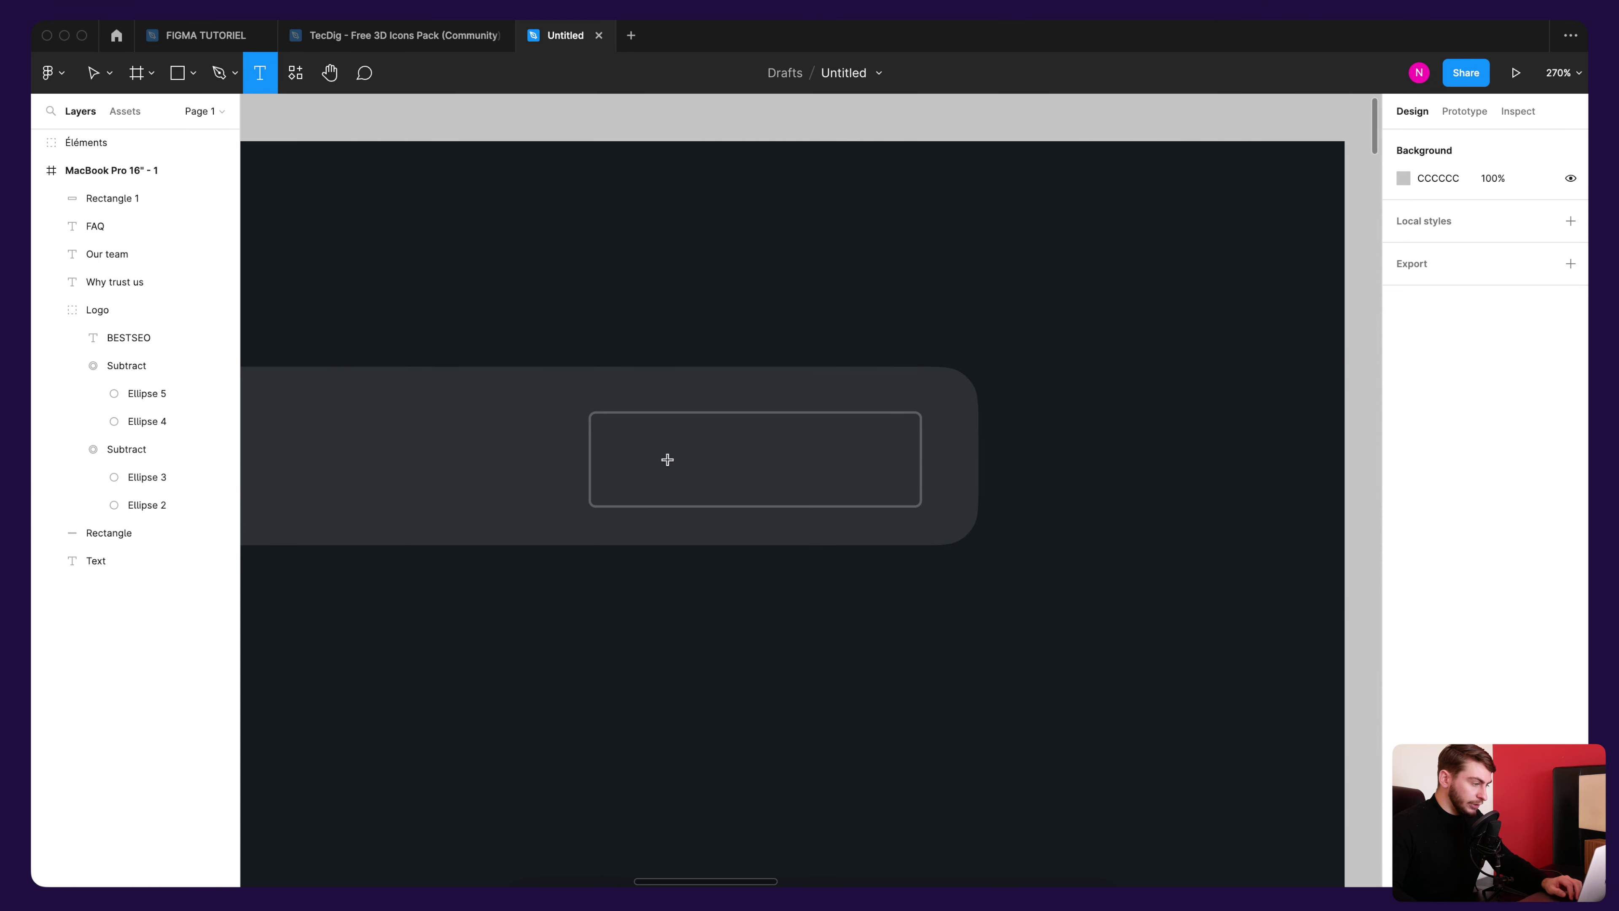
pyautogui.click(668, 459)
pyautogui.write('Sear')
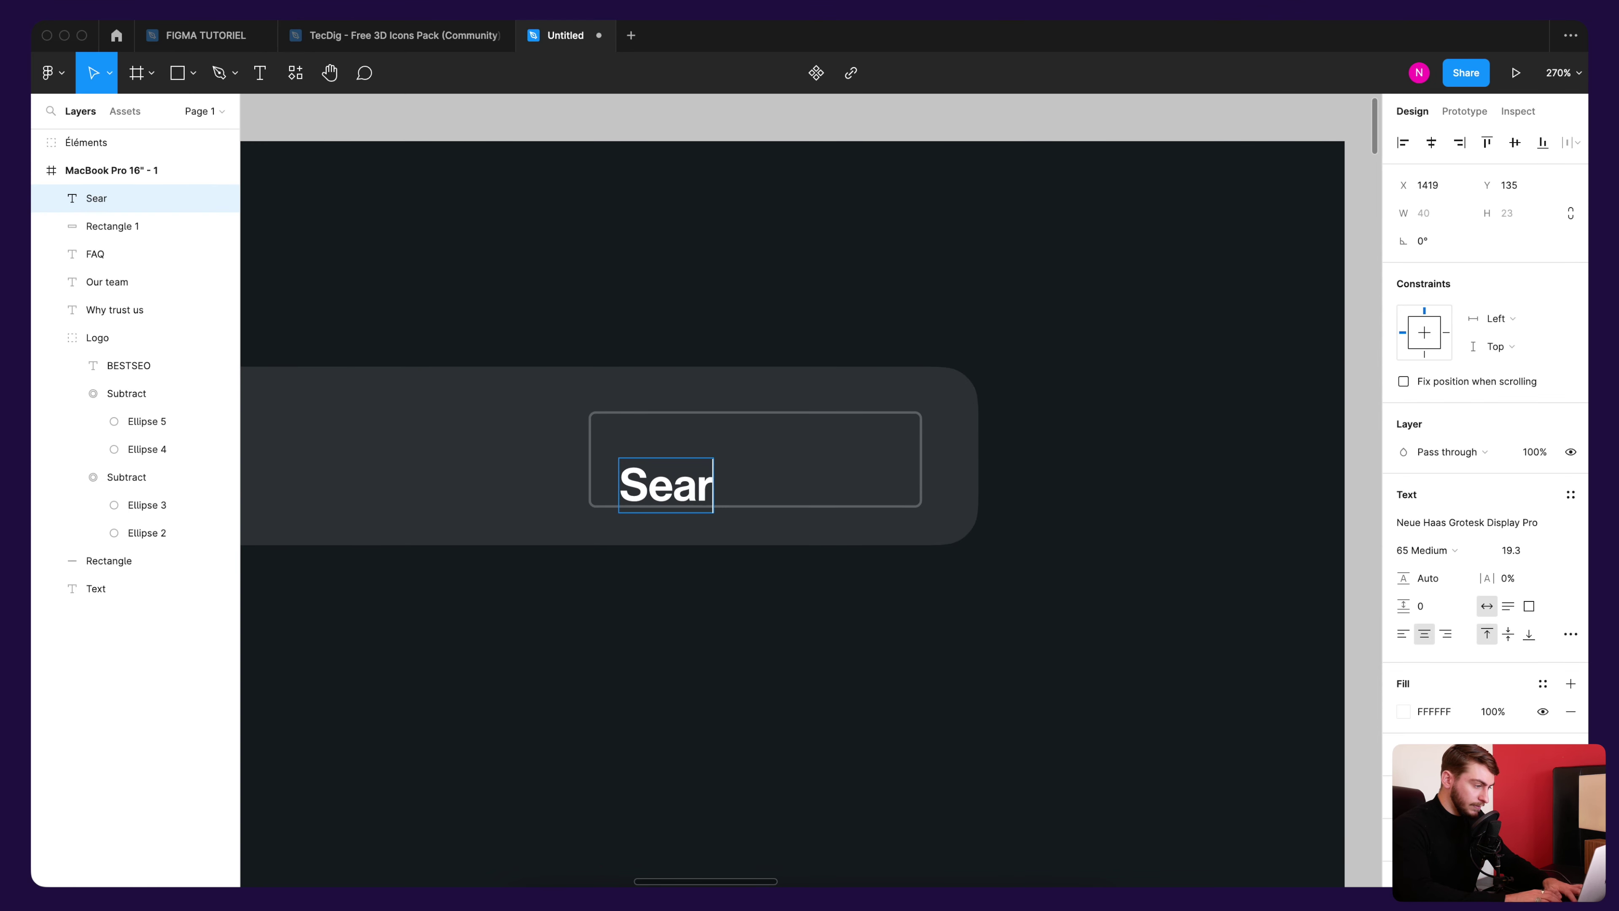
pyautogui.write('ch')
pyautogui.press('Escape')
pyautogui.moveTo(722, 483); pyautogui.dragTo(717, 469)
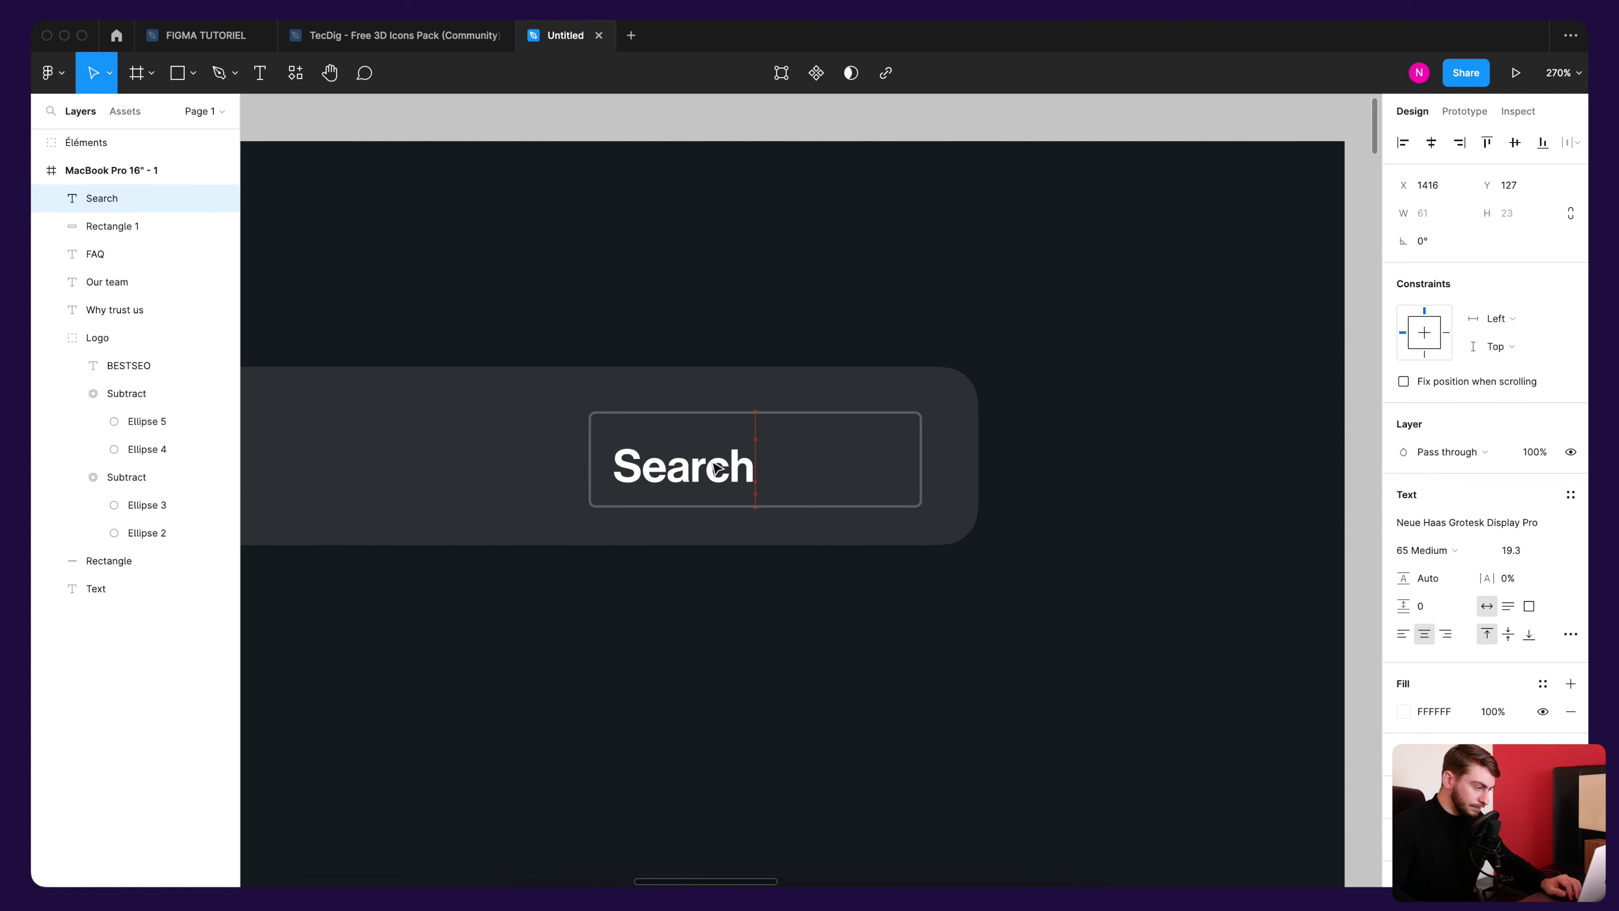
pyautogui.doubleClick(717, 469)
pyautogui.click(751, 472)
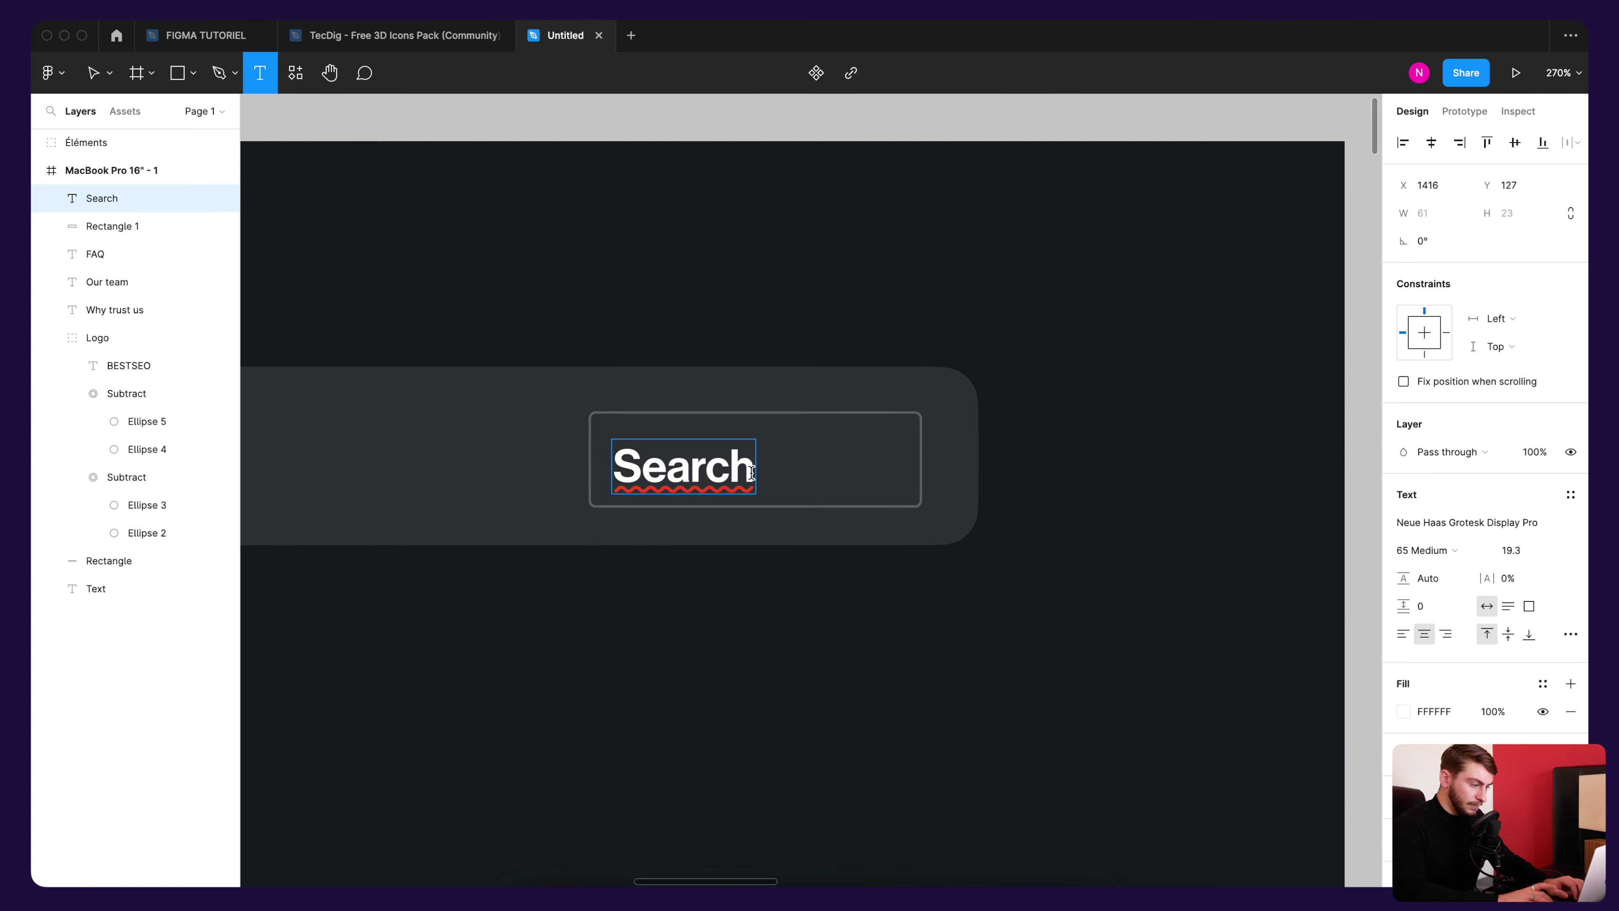
pyautogui.write('...')
pyautogui.press('Escape')
pyautogui.press('Escape')
pyautogui.click(691, 481)
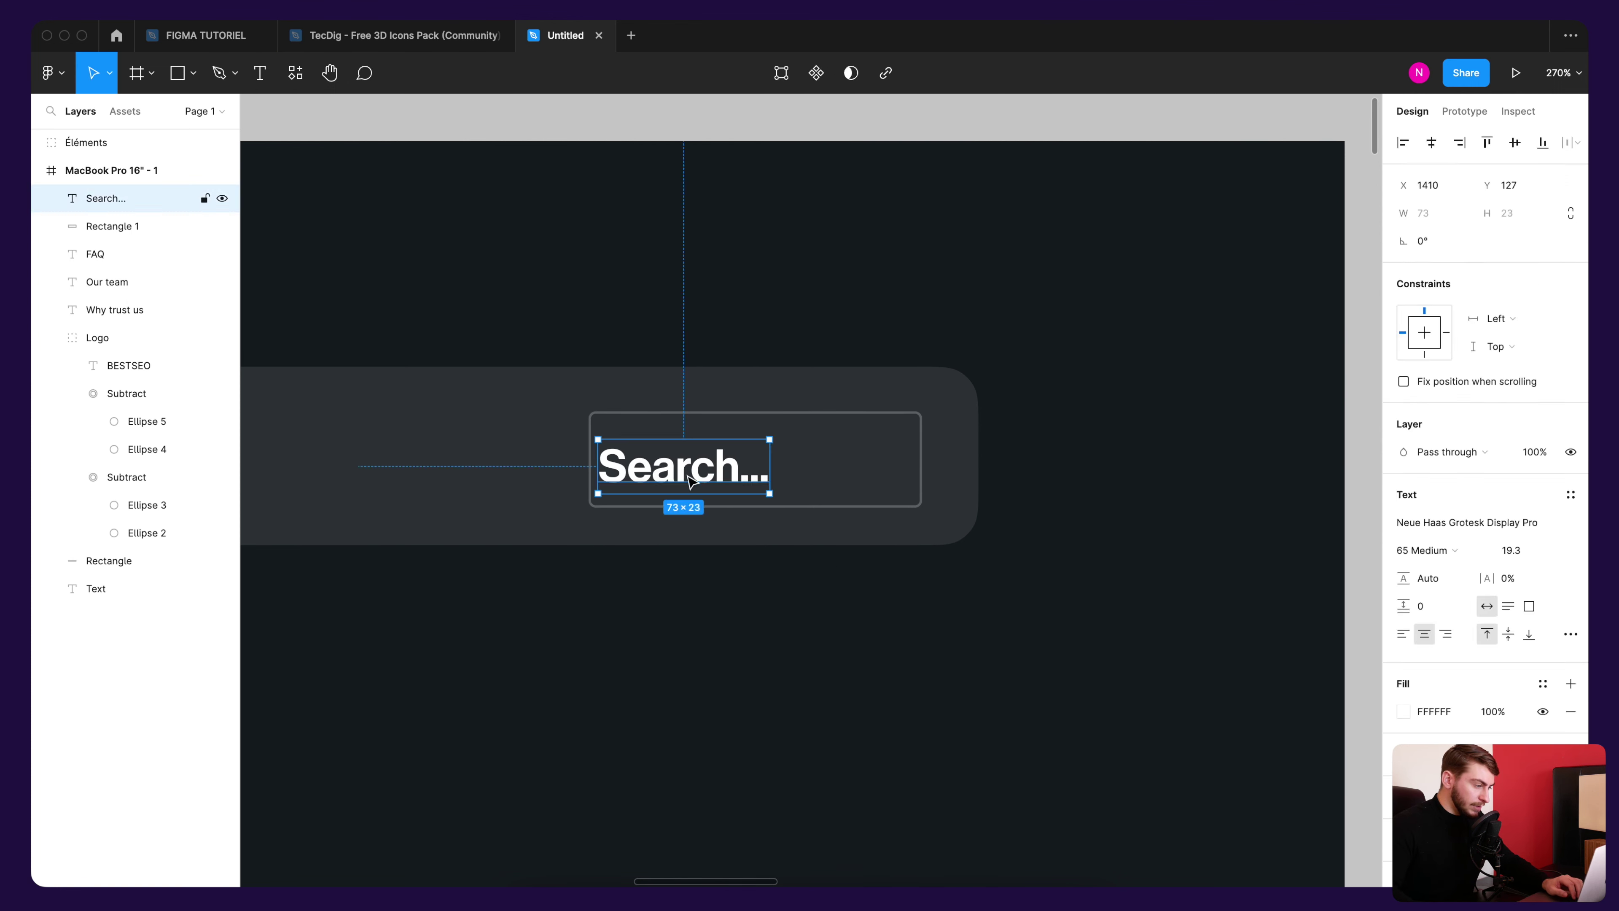
pyautogui.moveTo(692, 482); pyautogui.dragTo(710, 483)
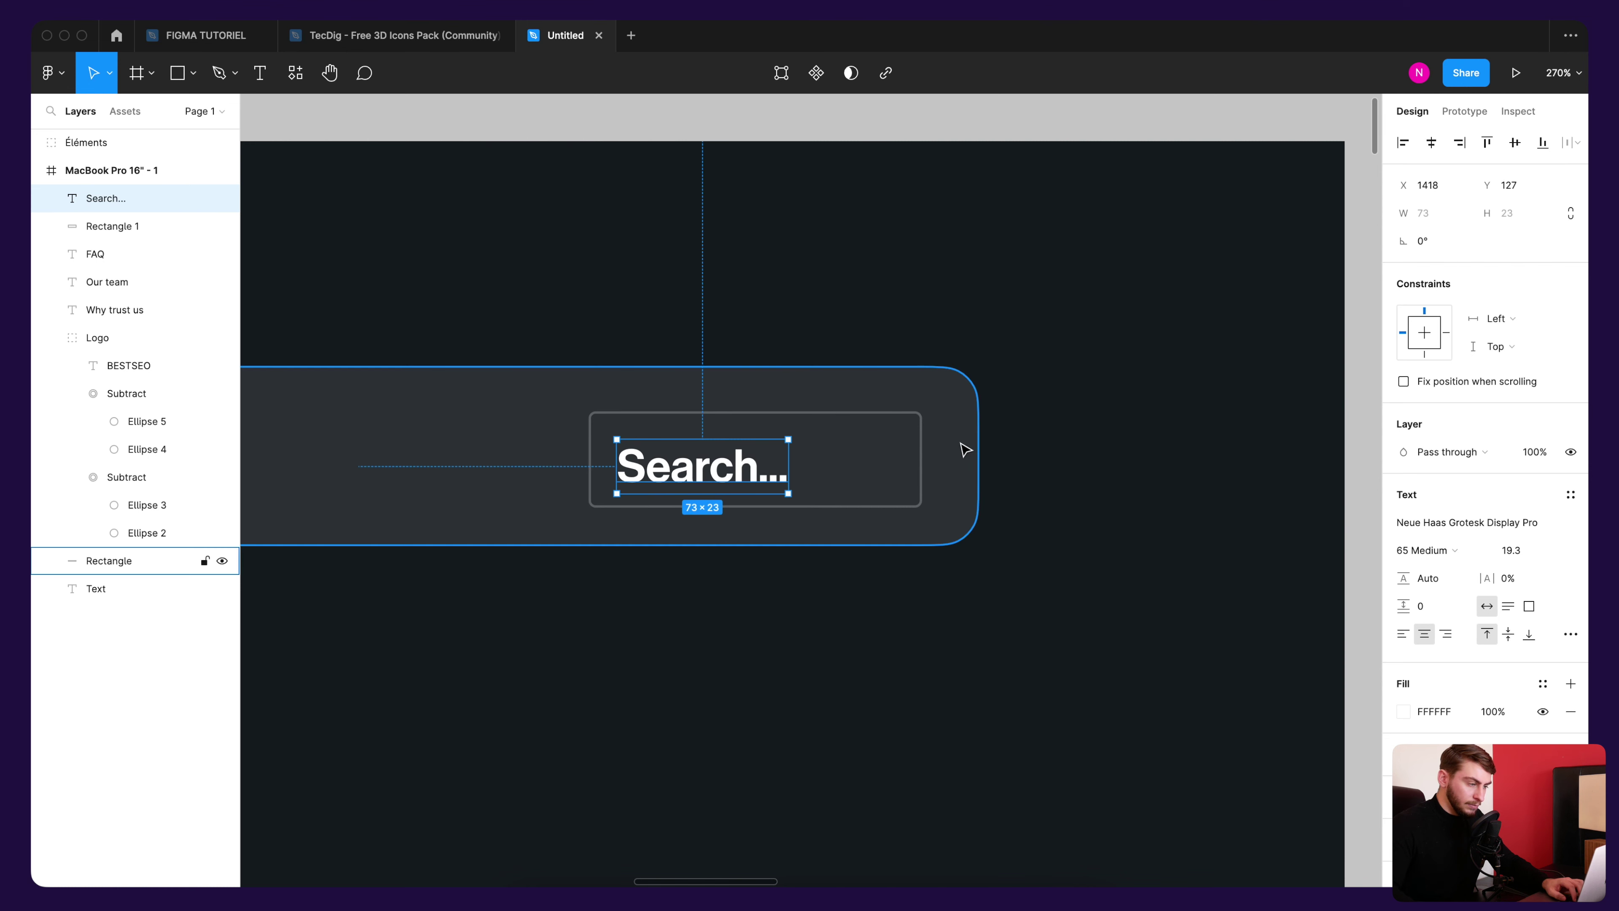
pyautogui.click(928, 440)
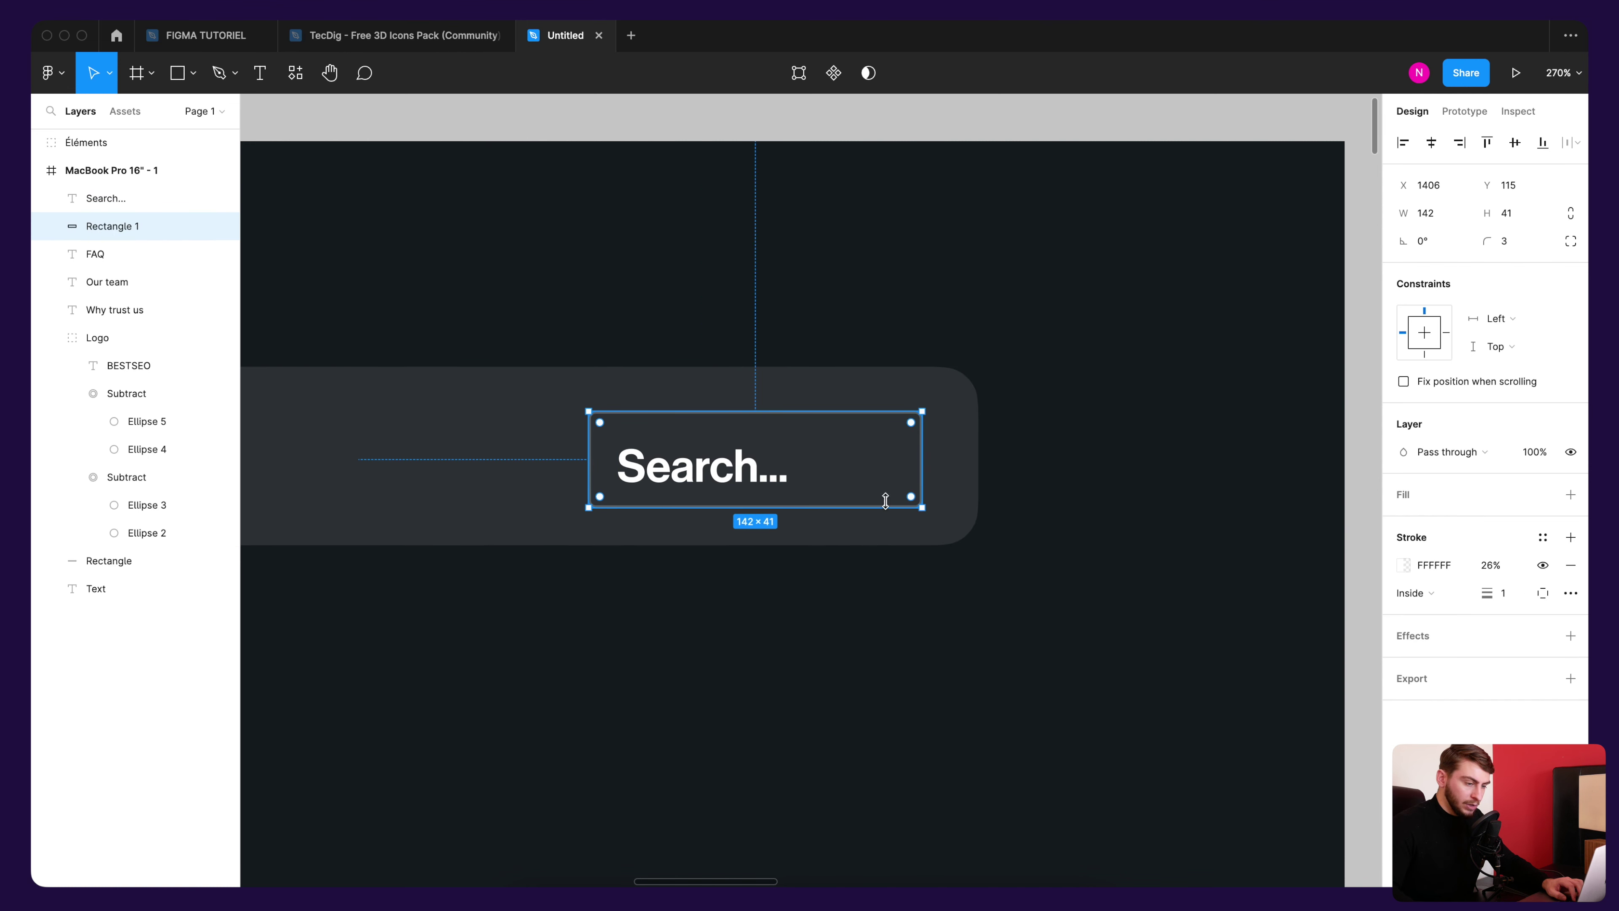
pyautogui.click(733, 474)
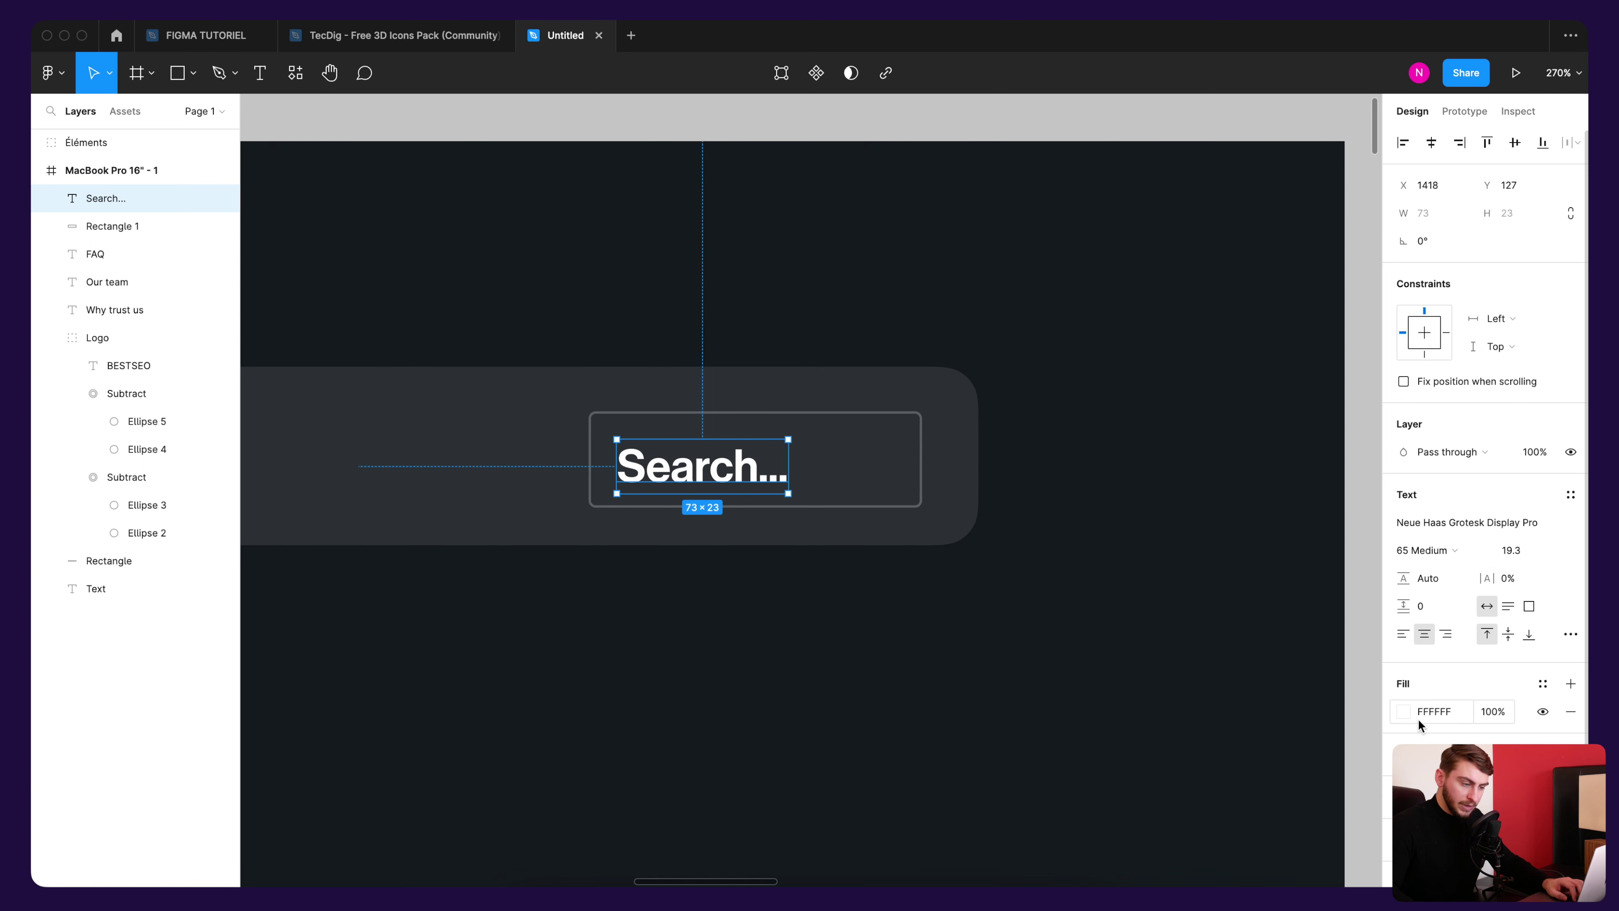
# Step: Set the Search... text fill to 26% opacity, then zoom out
pyautogui.click(1402, 713)
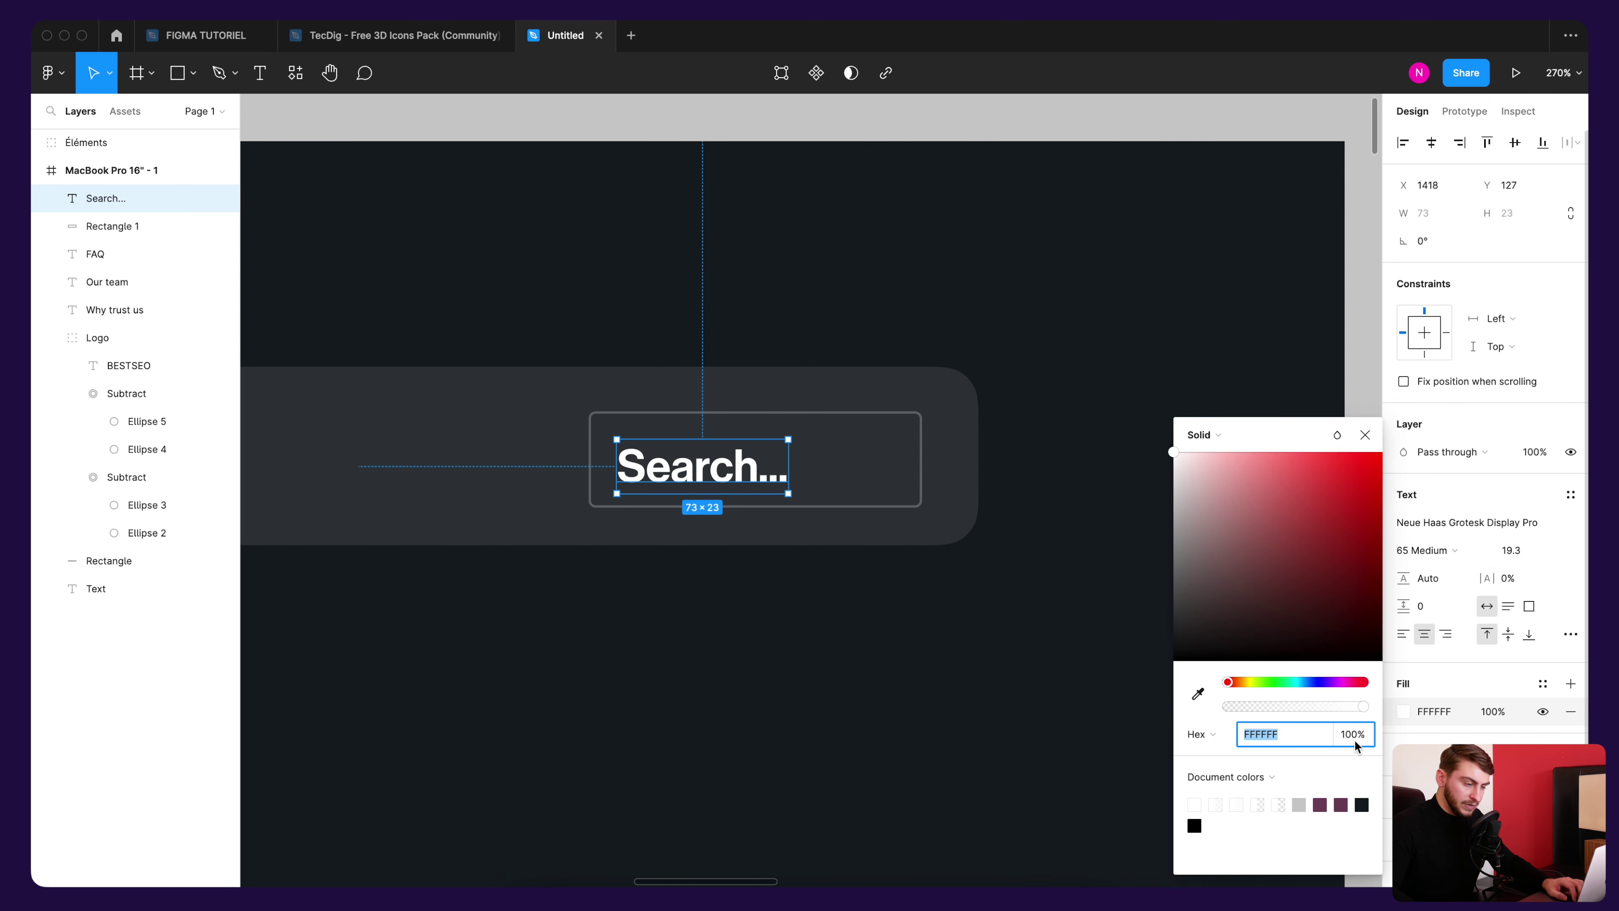
pyautogui.write('26')
pyautogui.press('Return')
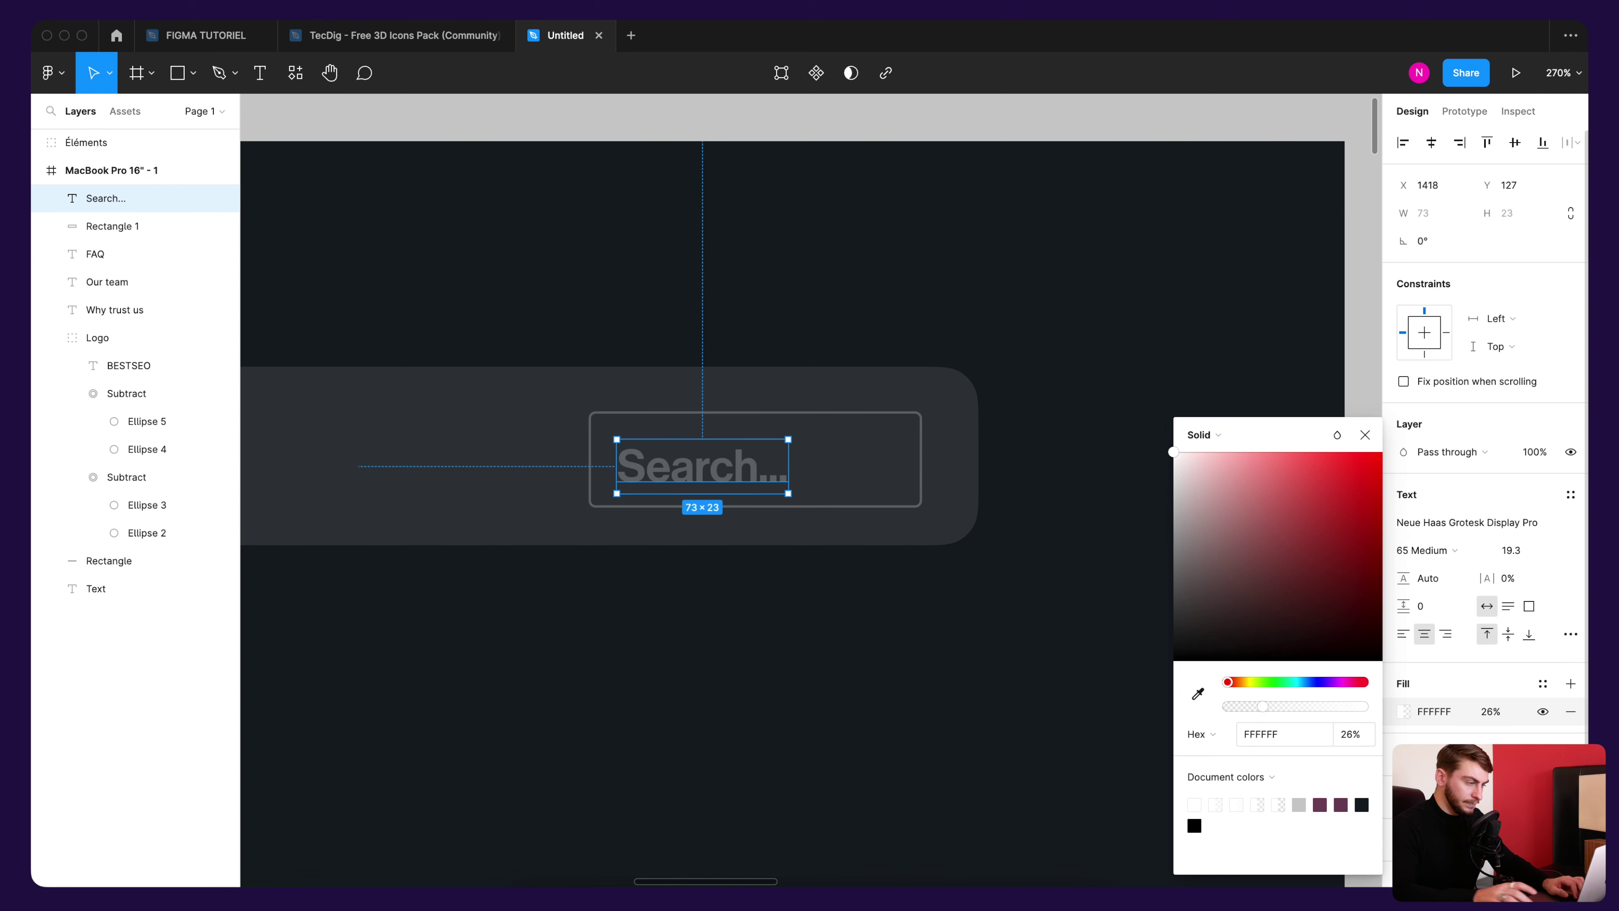
pyautogui.press('Escape')
pyautogui.press('Escape')
pyautogui.scroll(-1, 924, 338)
pyautogui.hscroll(-2, 924, 338)
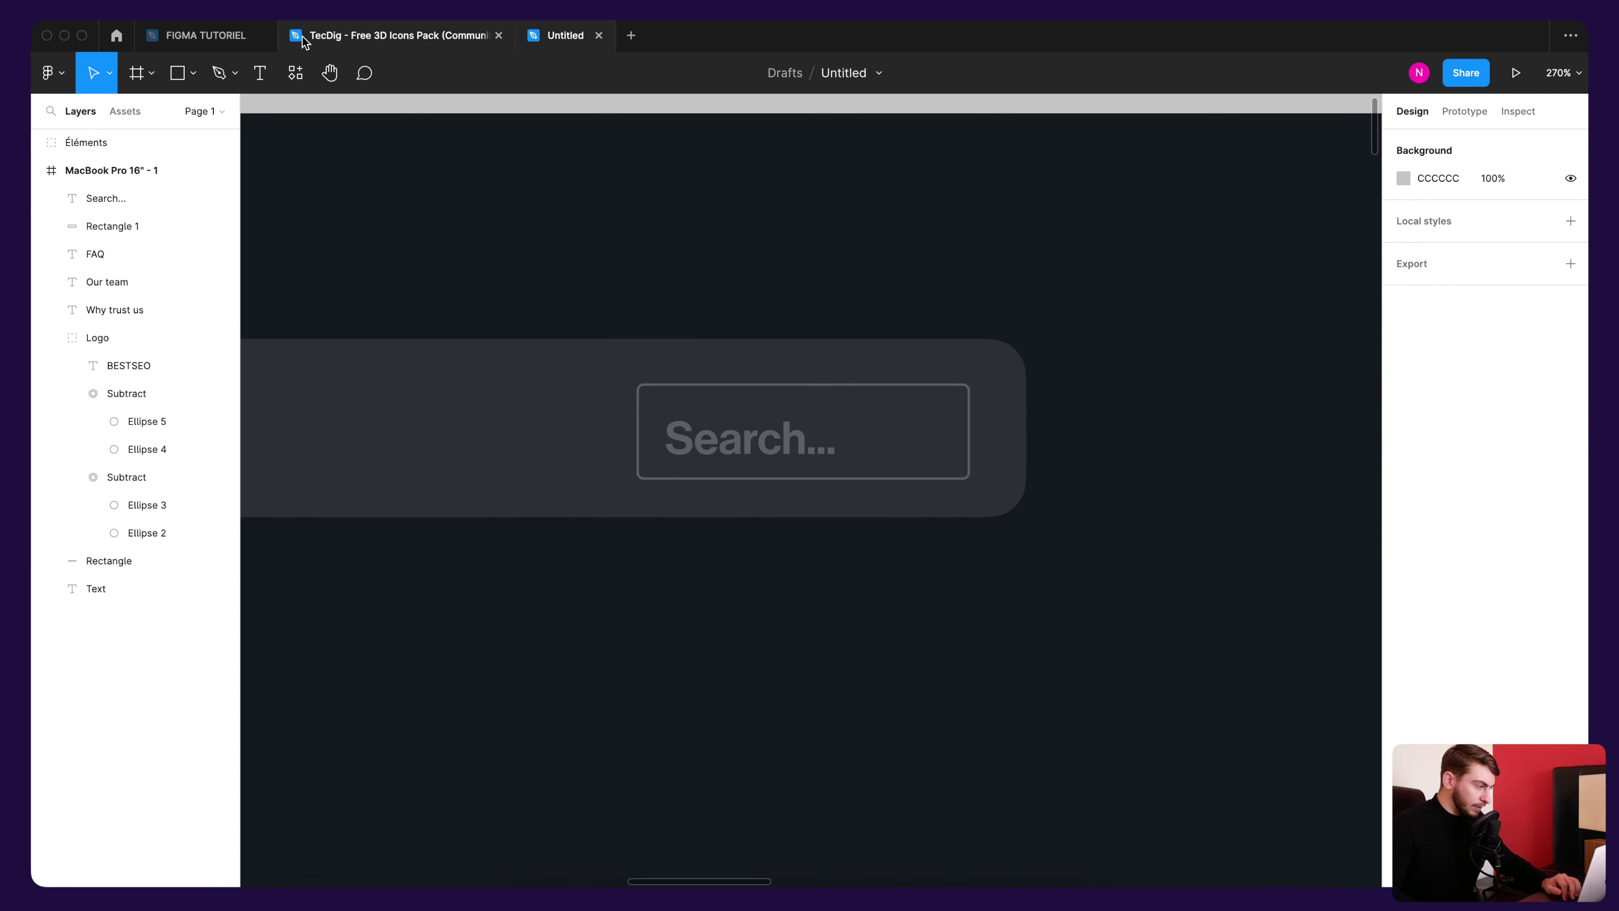
pyautogui.scroll(-2, 805, 455)
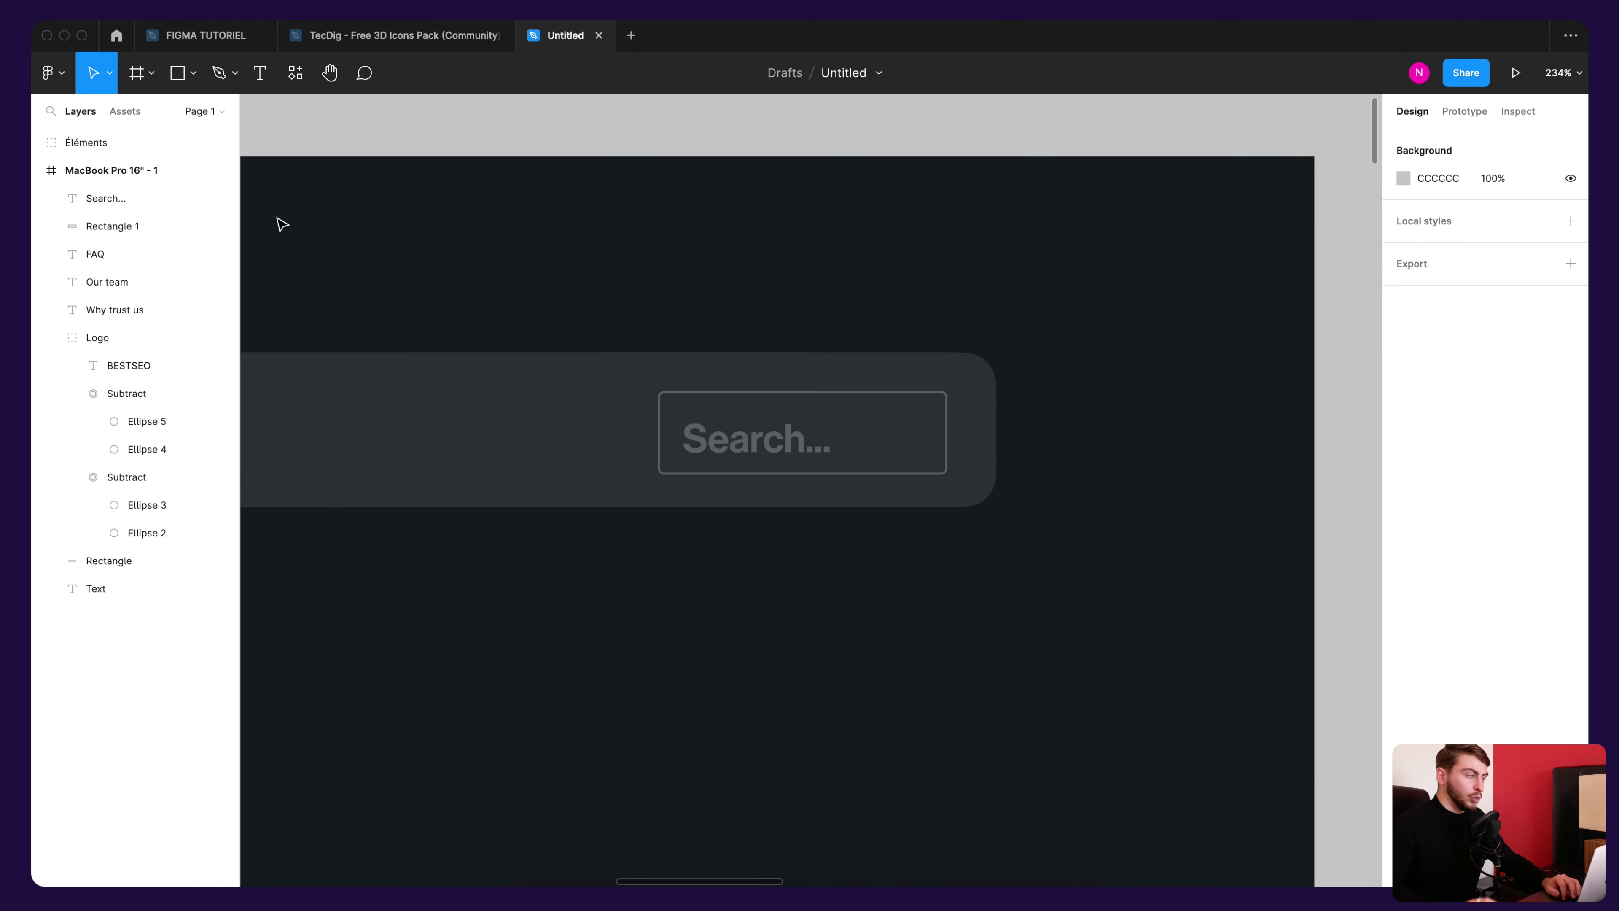
# Step: Copy the magnifier icon and paste it into the frame beside the search field
pyautogui.scroll(-5, 879, 314)
pyautogui.scroll(-3, 911, 296)
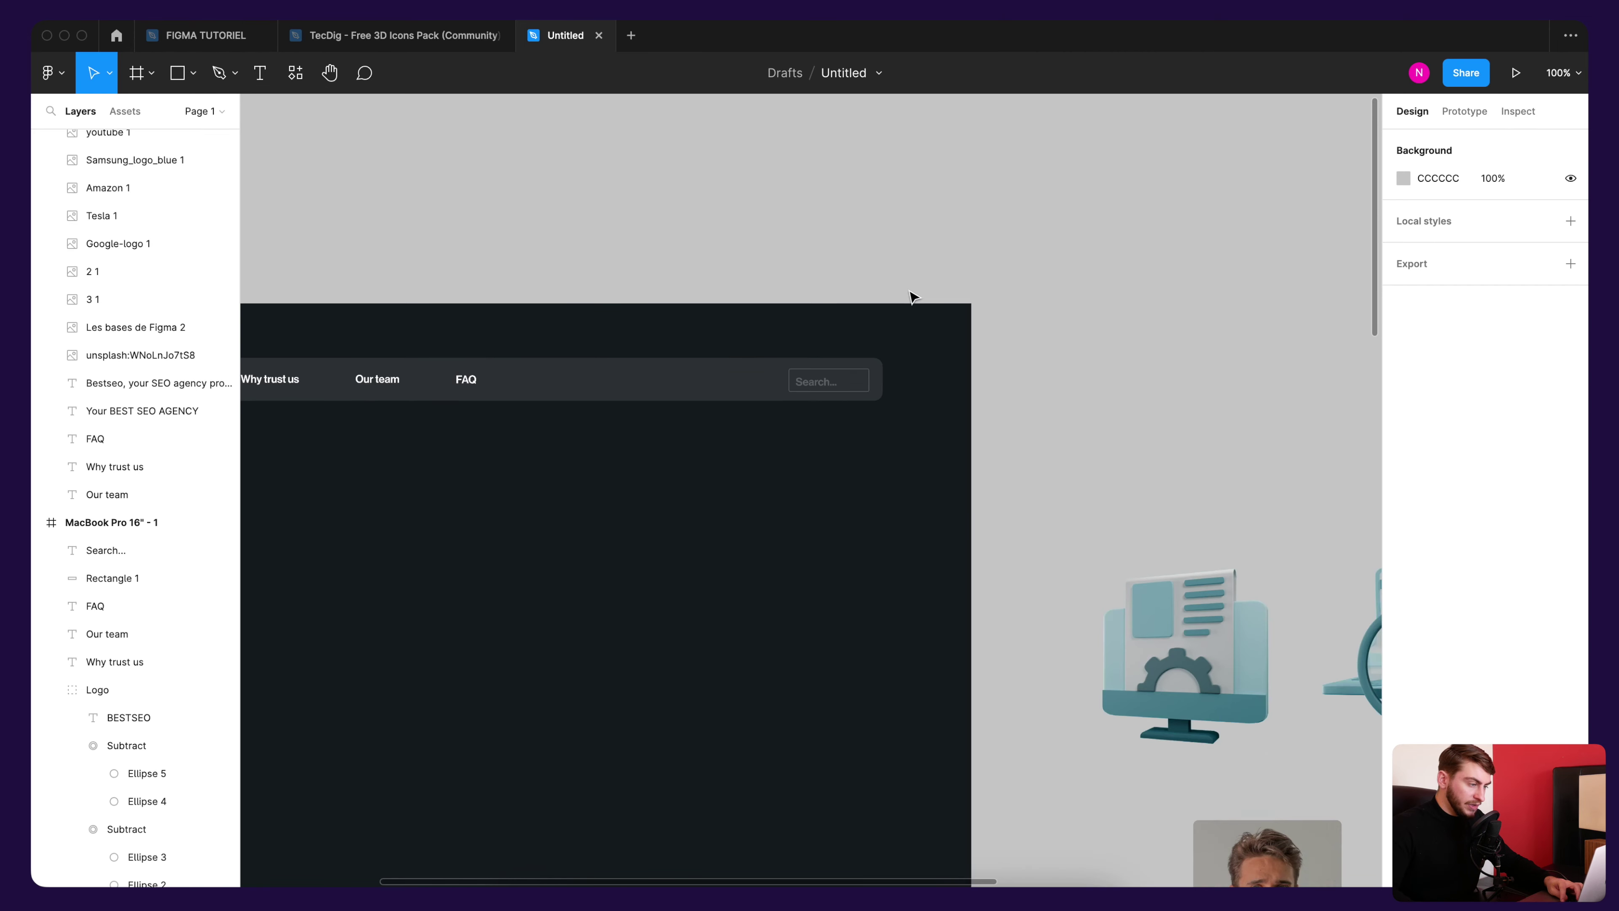
pyautogui.scroll(-2, 955, 333)
pyautogui.scroll(-5, 954, 333)
pyautogui.hscroll(5, 925, 287)
pyautogui.click(1172, 638)
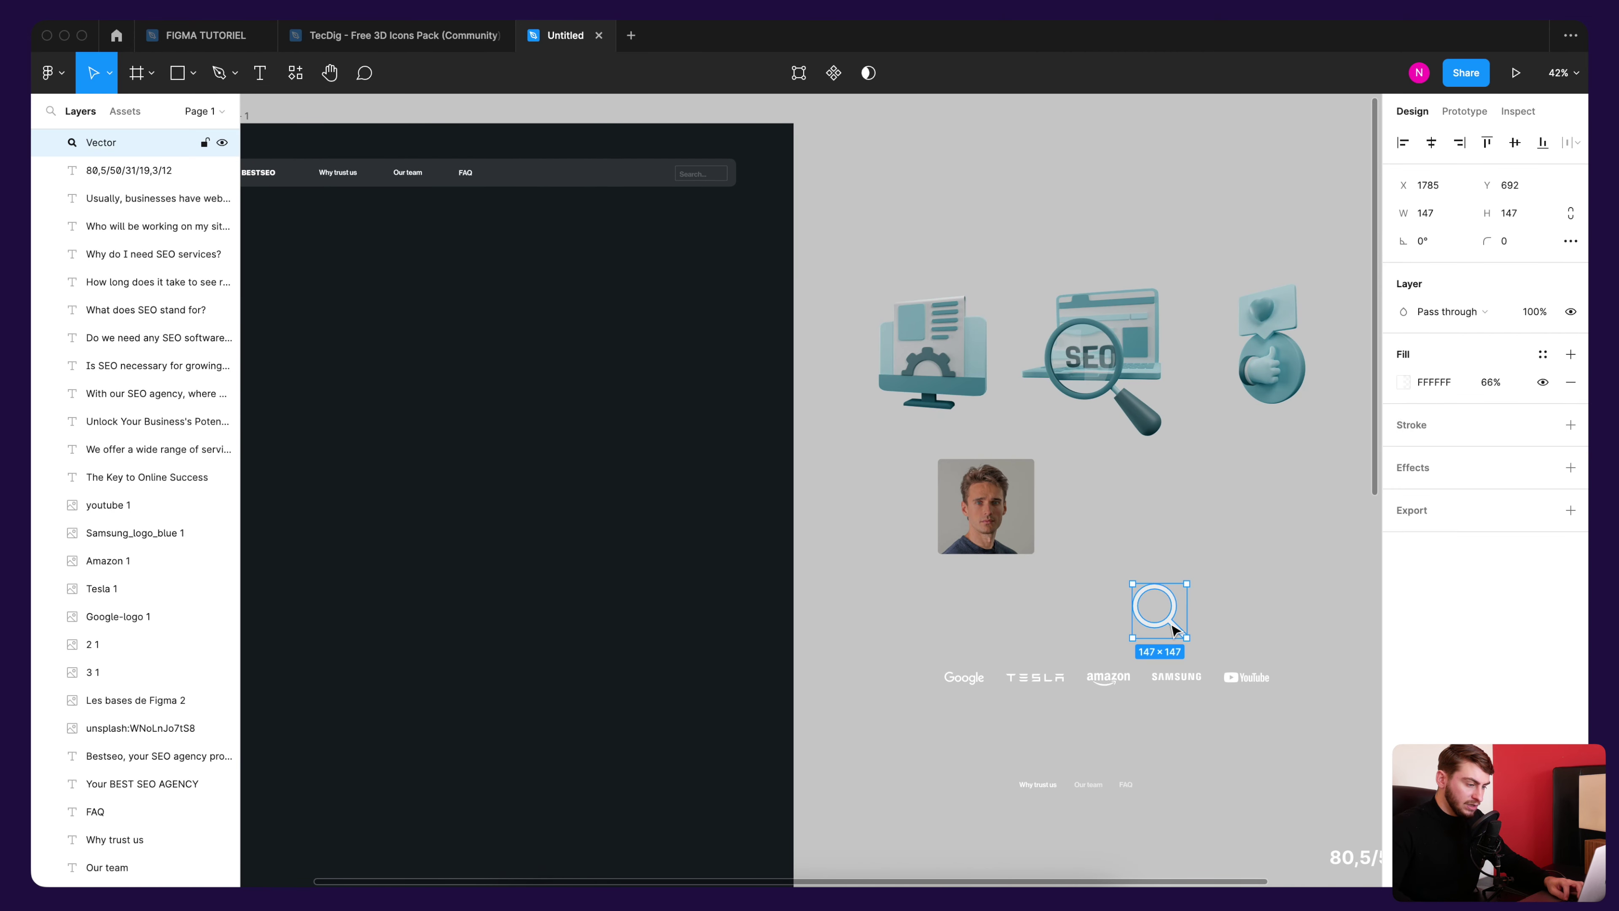
pyautogui.press('super+c')
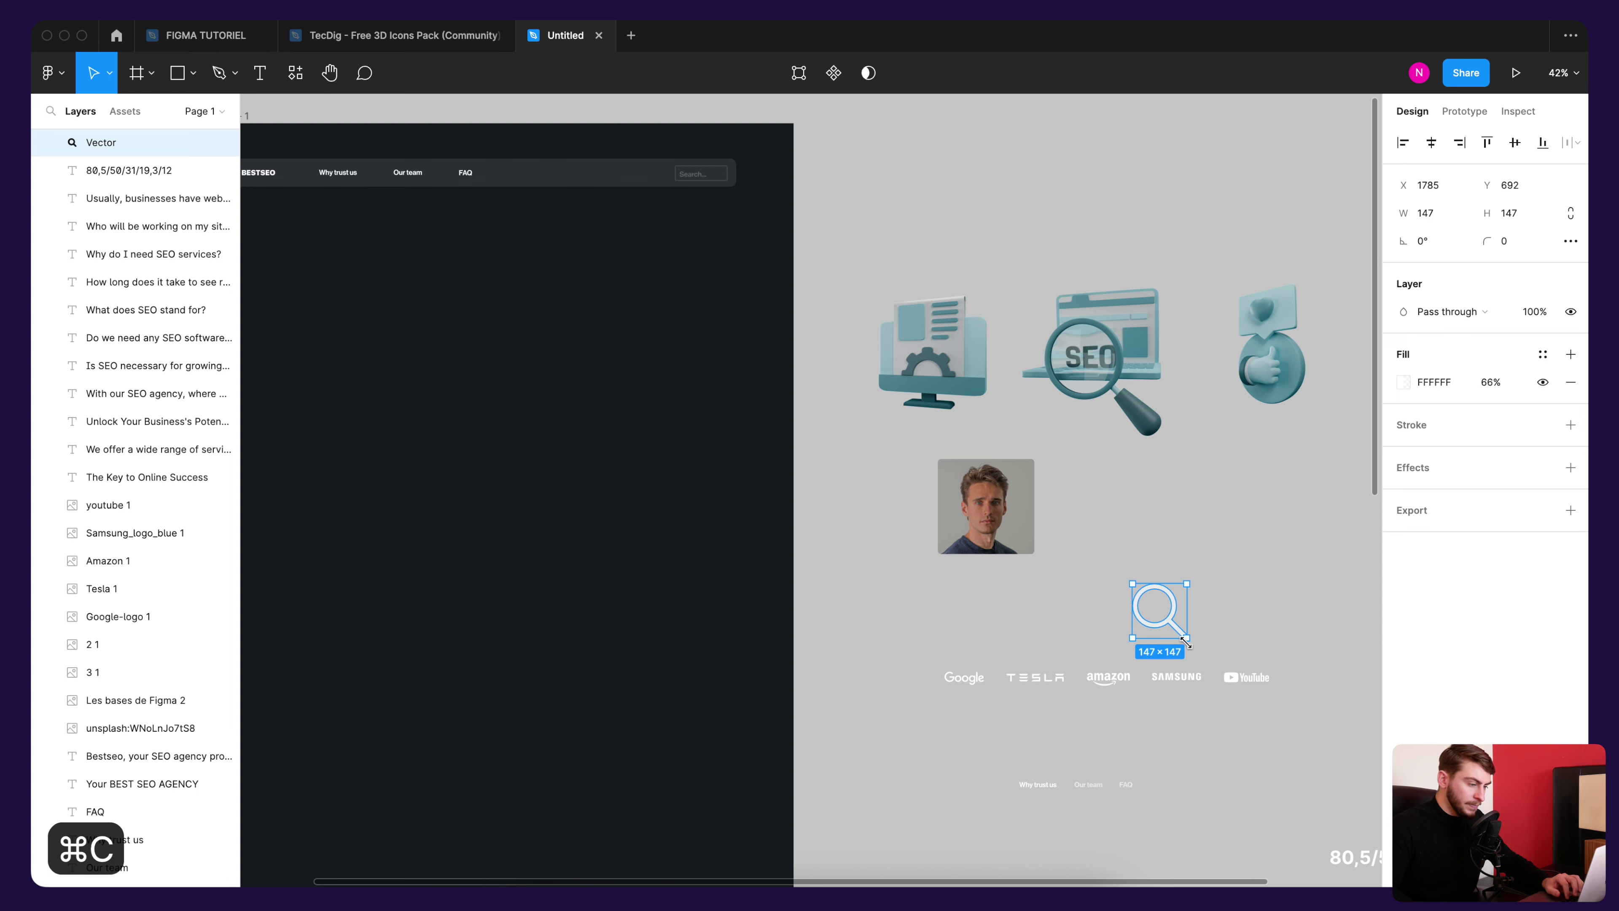
pyautogui.press('BackSpace')
pyautogui.press('super+v')
pyautogui.moveTo(709, 172); pyautogui.dragTo(739, 192)
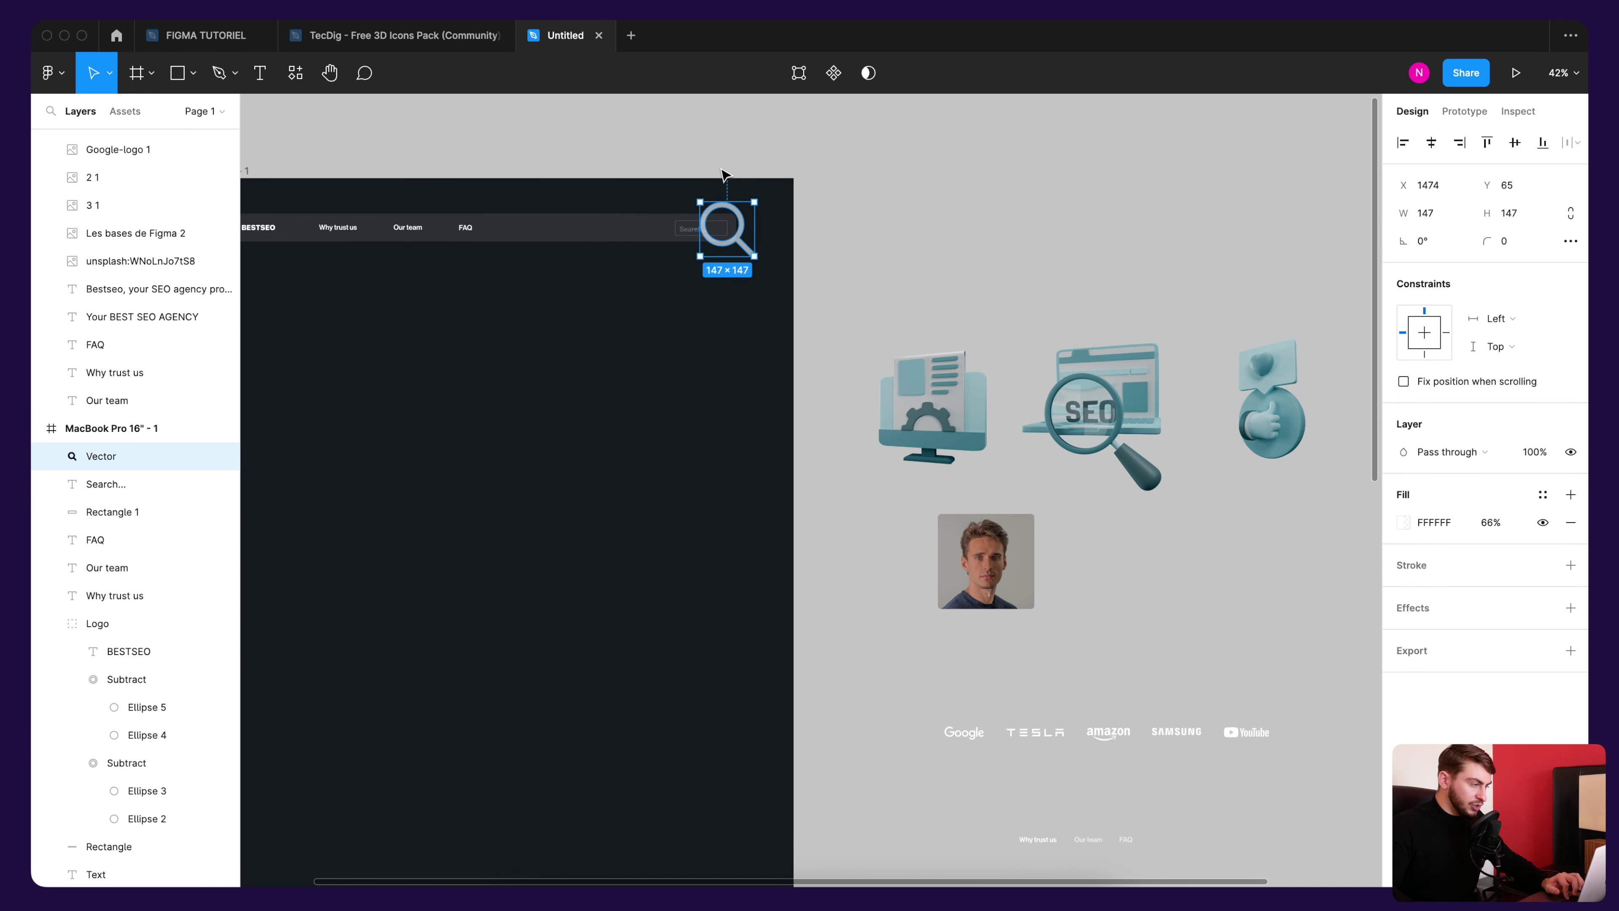
# Step: Resize the magnifier proportionally to 20×20 and place it inside the search field
pyautogui.scroll(5, 718, 267)
pyautogui.scroll(5, 718, 268)
pyautogui.scroll(2, 726, 282)
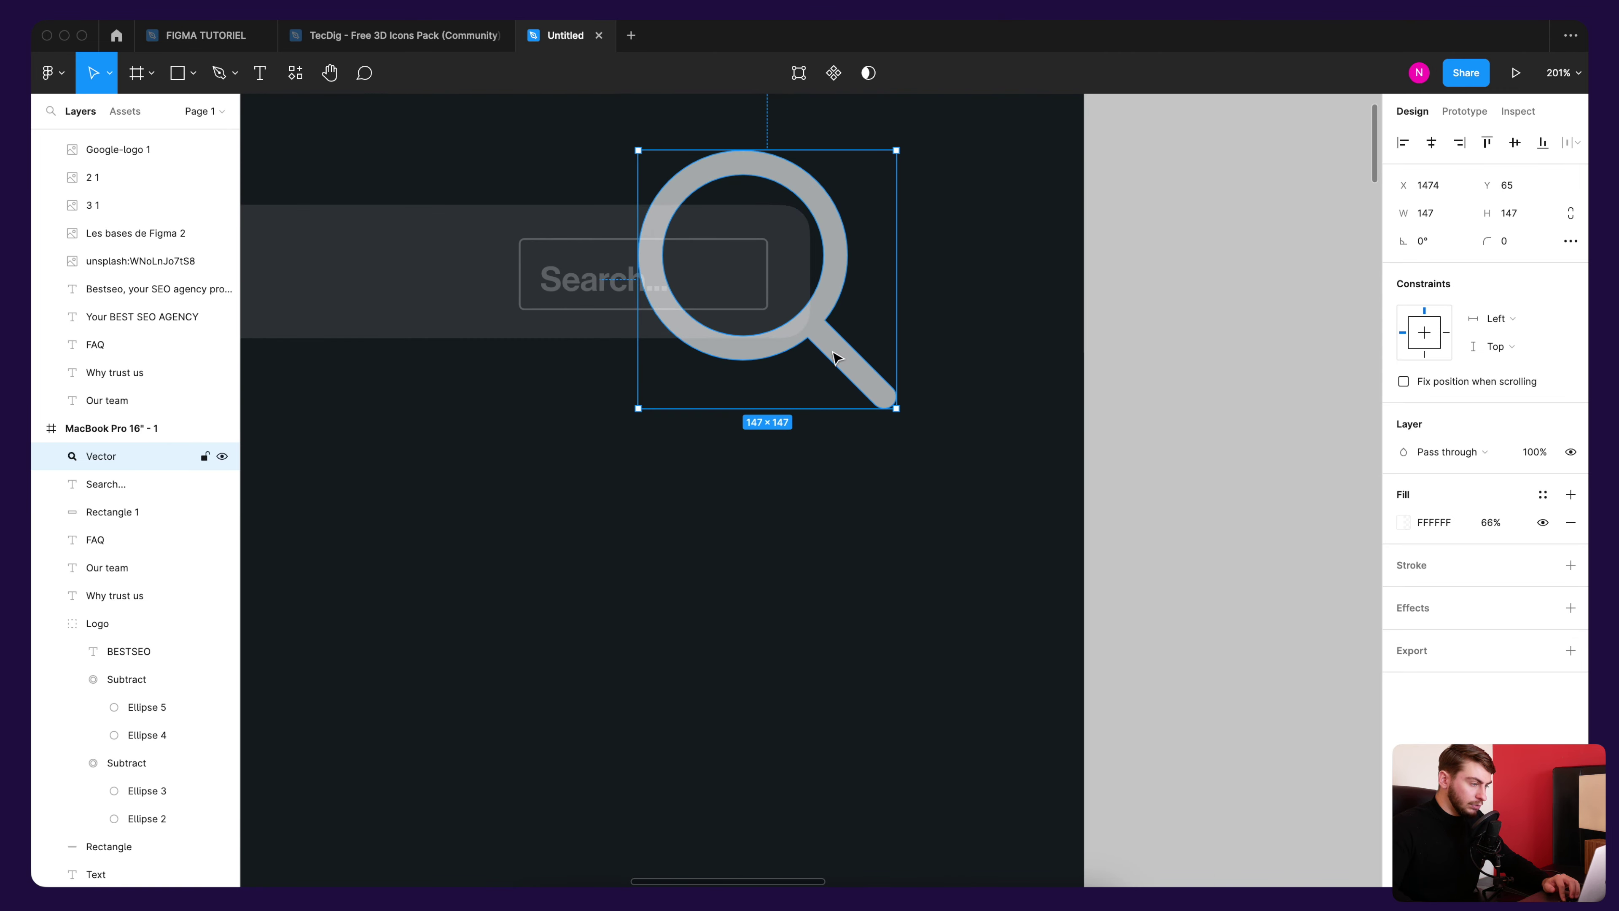
pyautogui.moveTo(897, 408); pyautogui.dragTo(694, 210)
pyautogui.write('20')
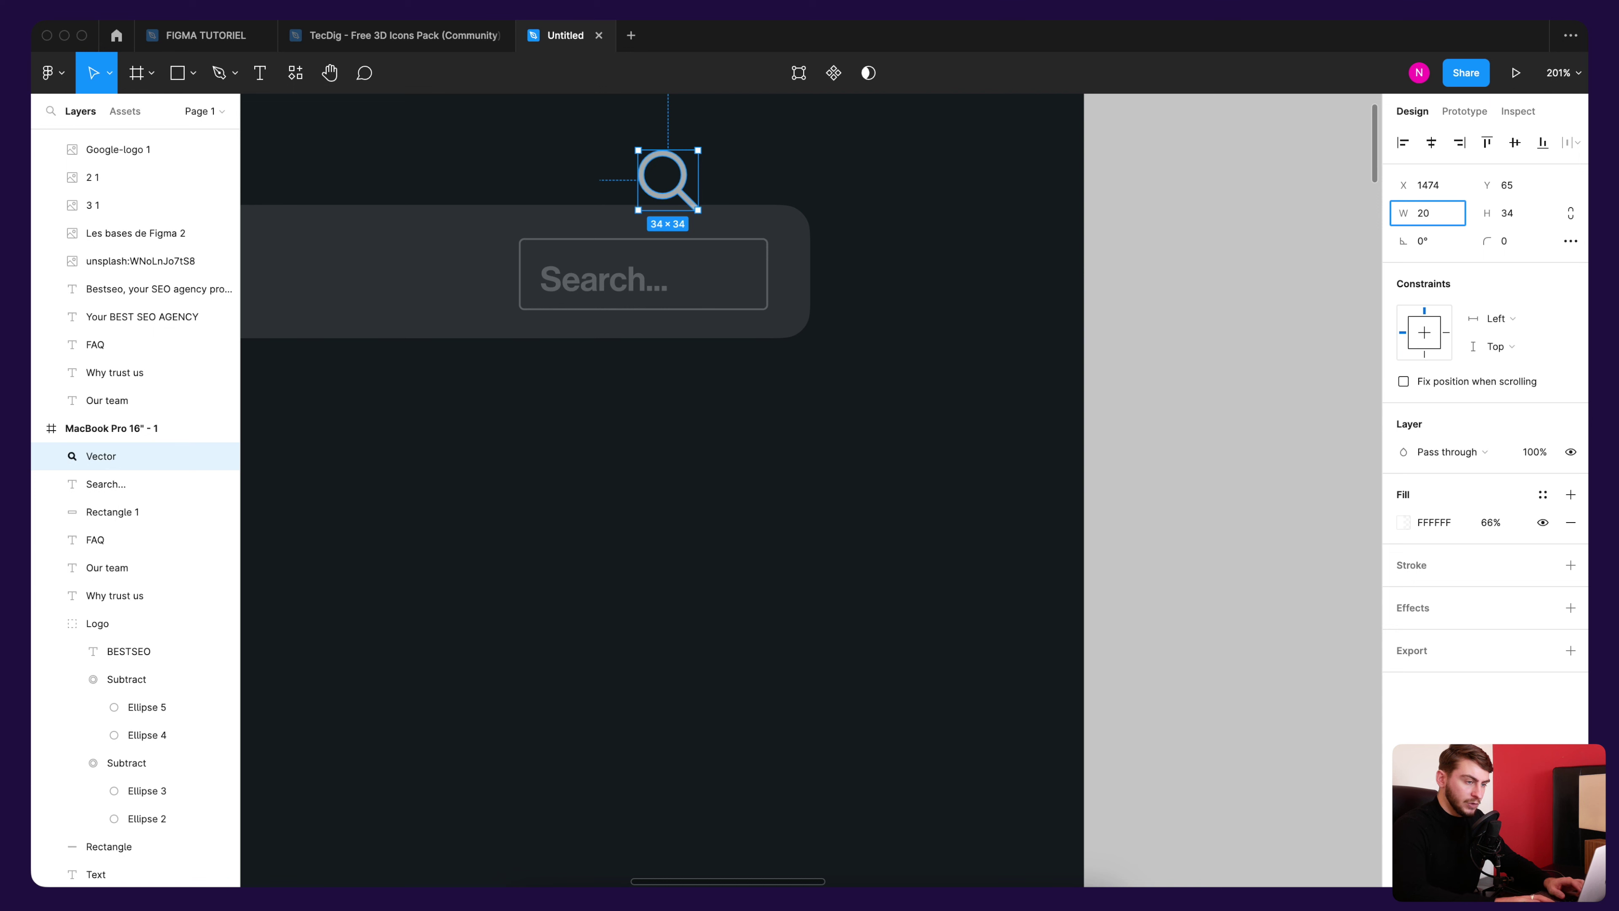
pyautogui.press('Return')
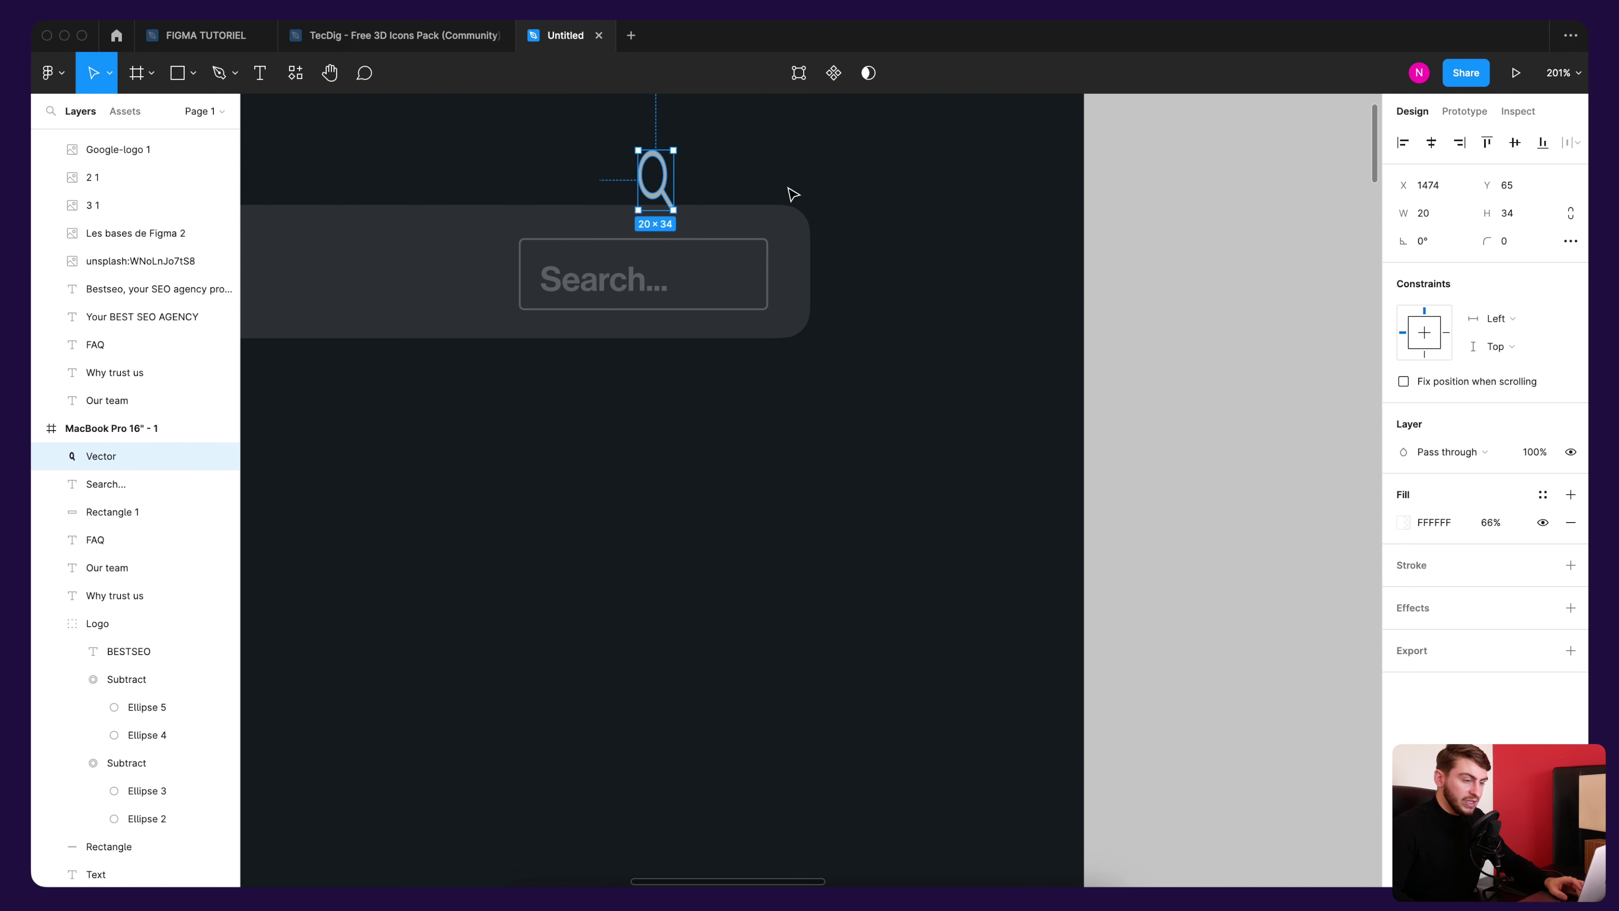
pyautogui.hotkey('ctrl', 'z')
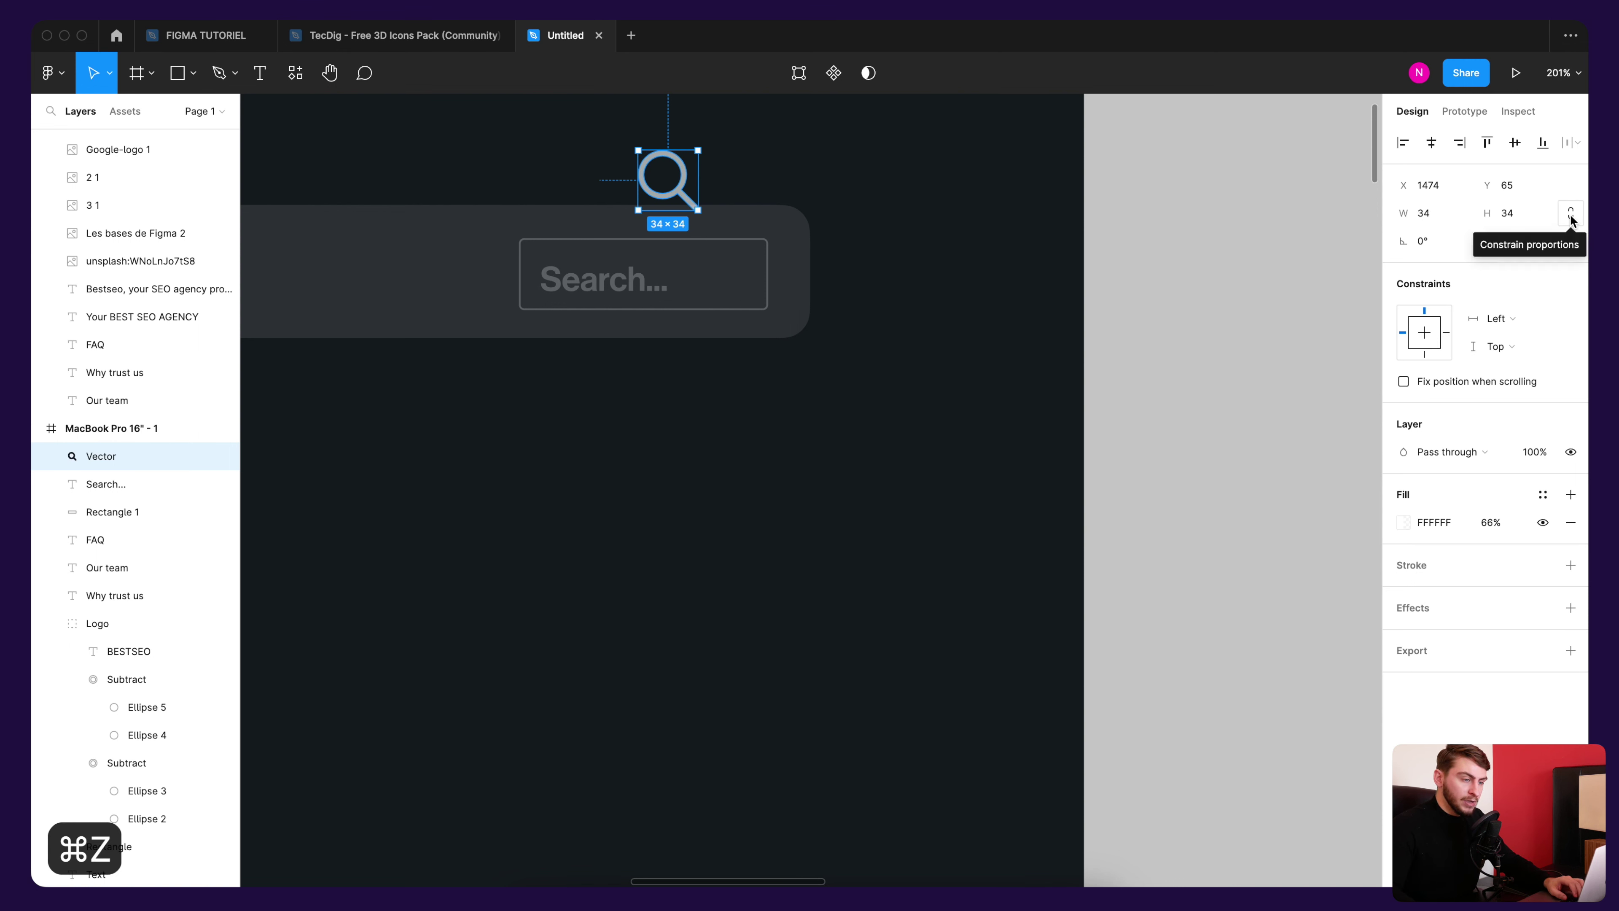
pyautogui.click(1571, 215)
pyautogui.write('20')
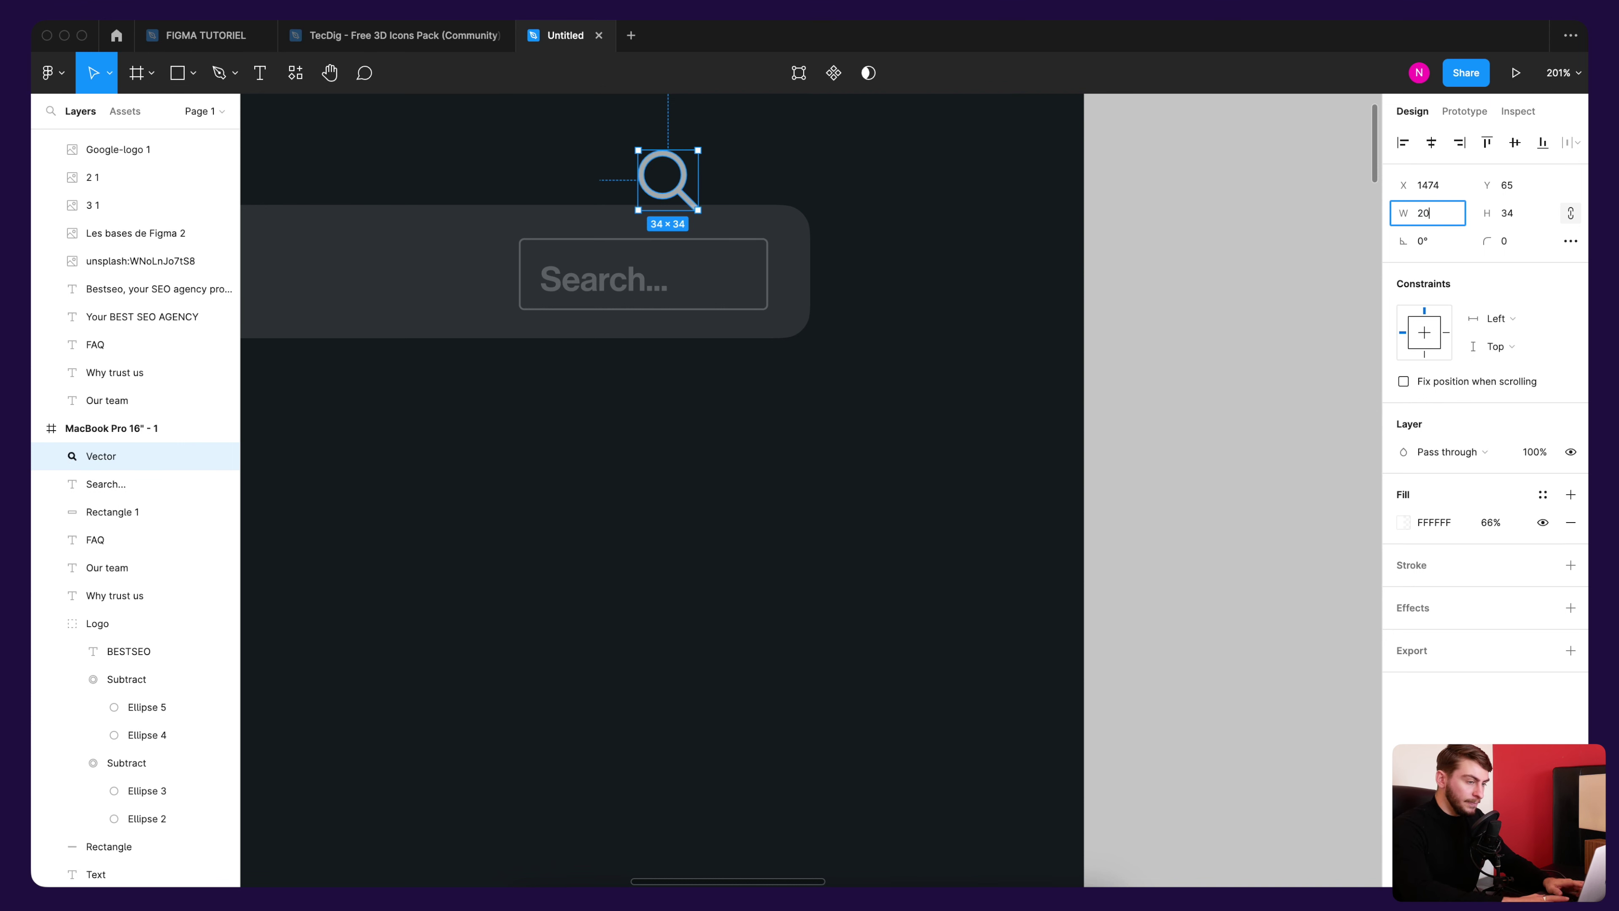
pyautogui.press('Return')
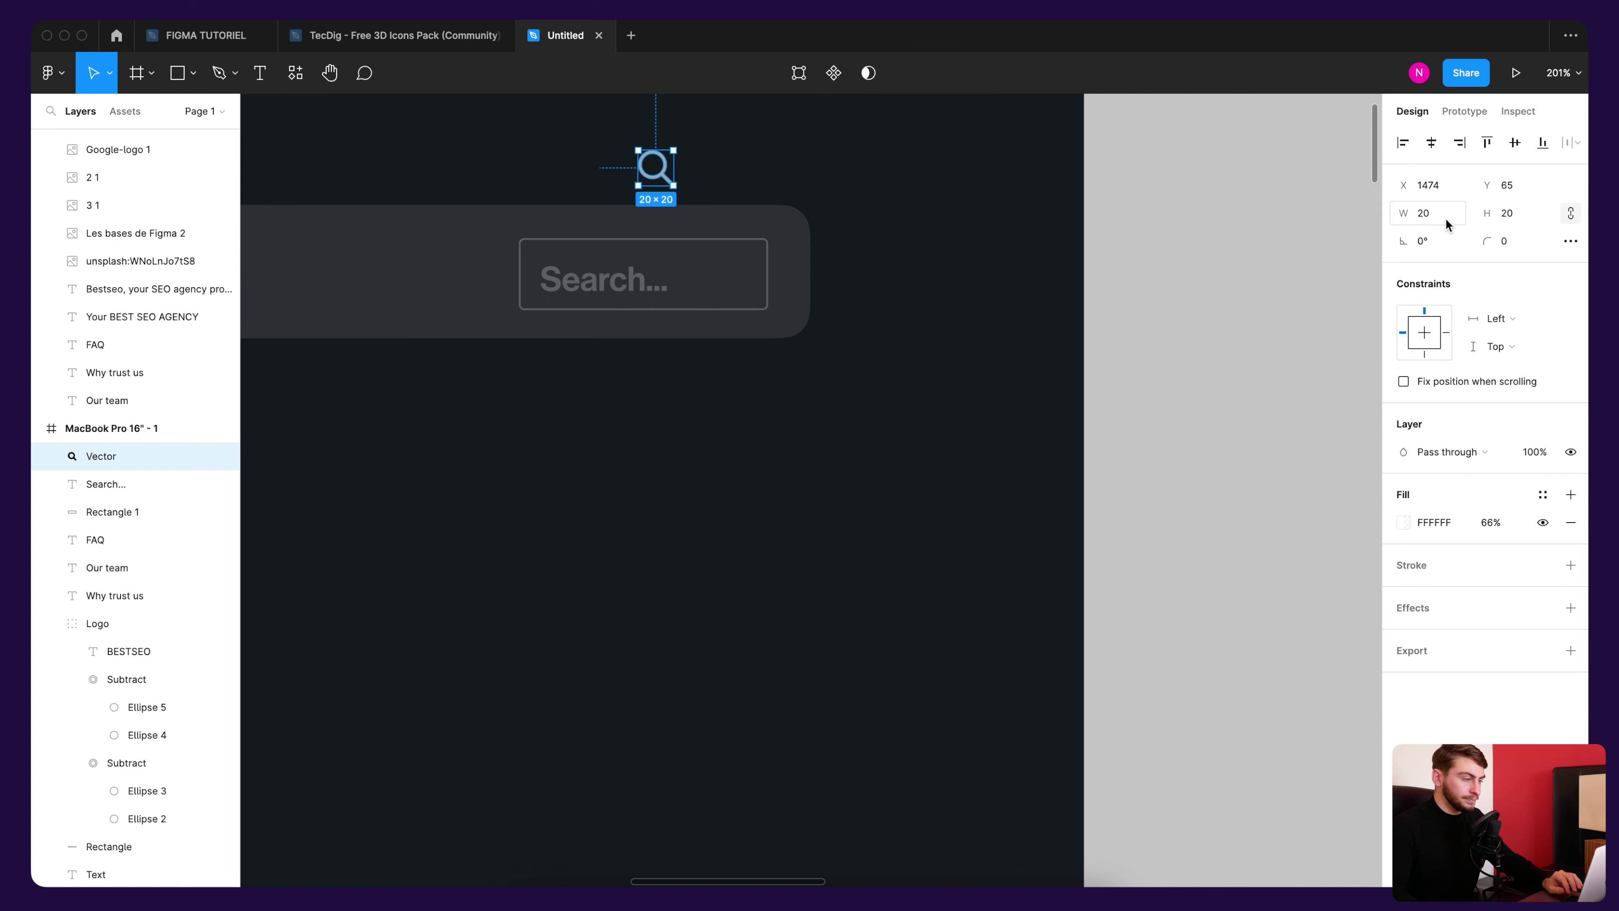
pyautogui.moveTo(667, 182); pyautogui.dragTo(744, 288)
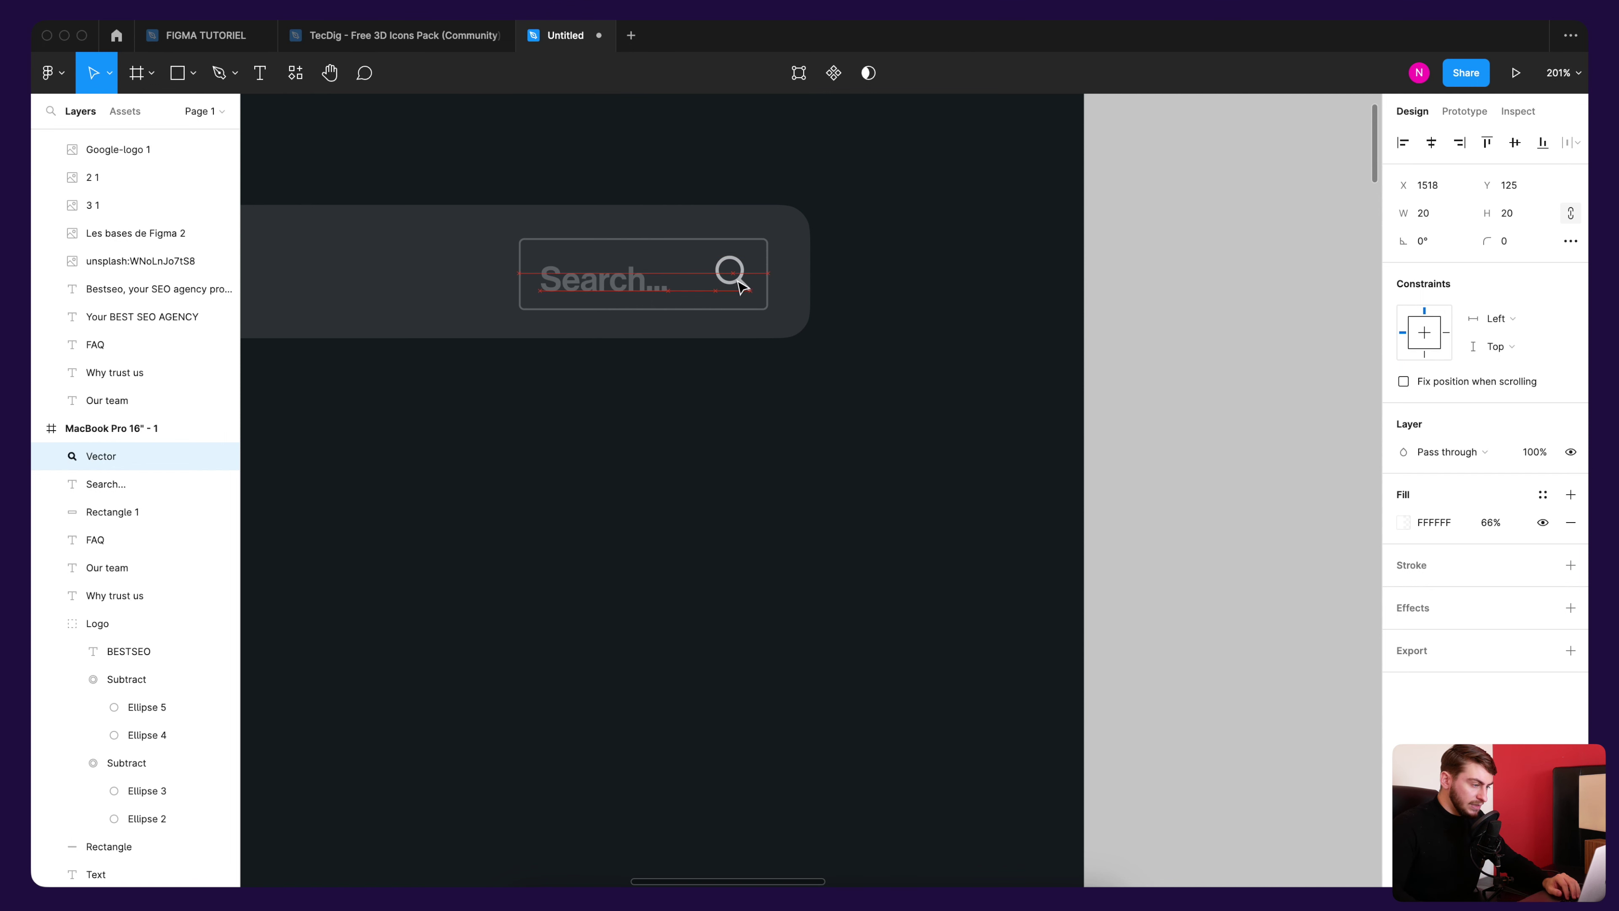
# Step: Place the magnifier at the search field's right end and set its fill opacity to 26%
pyautogui.click(759, 279)
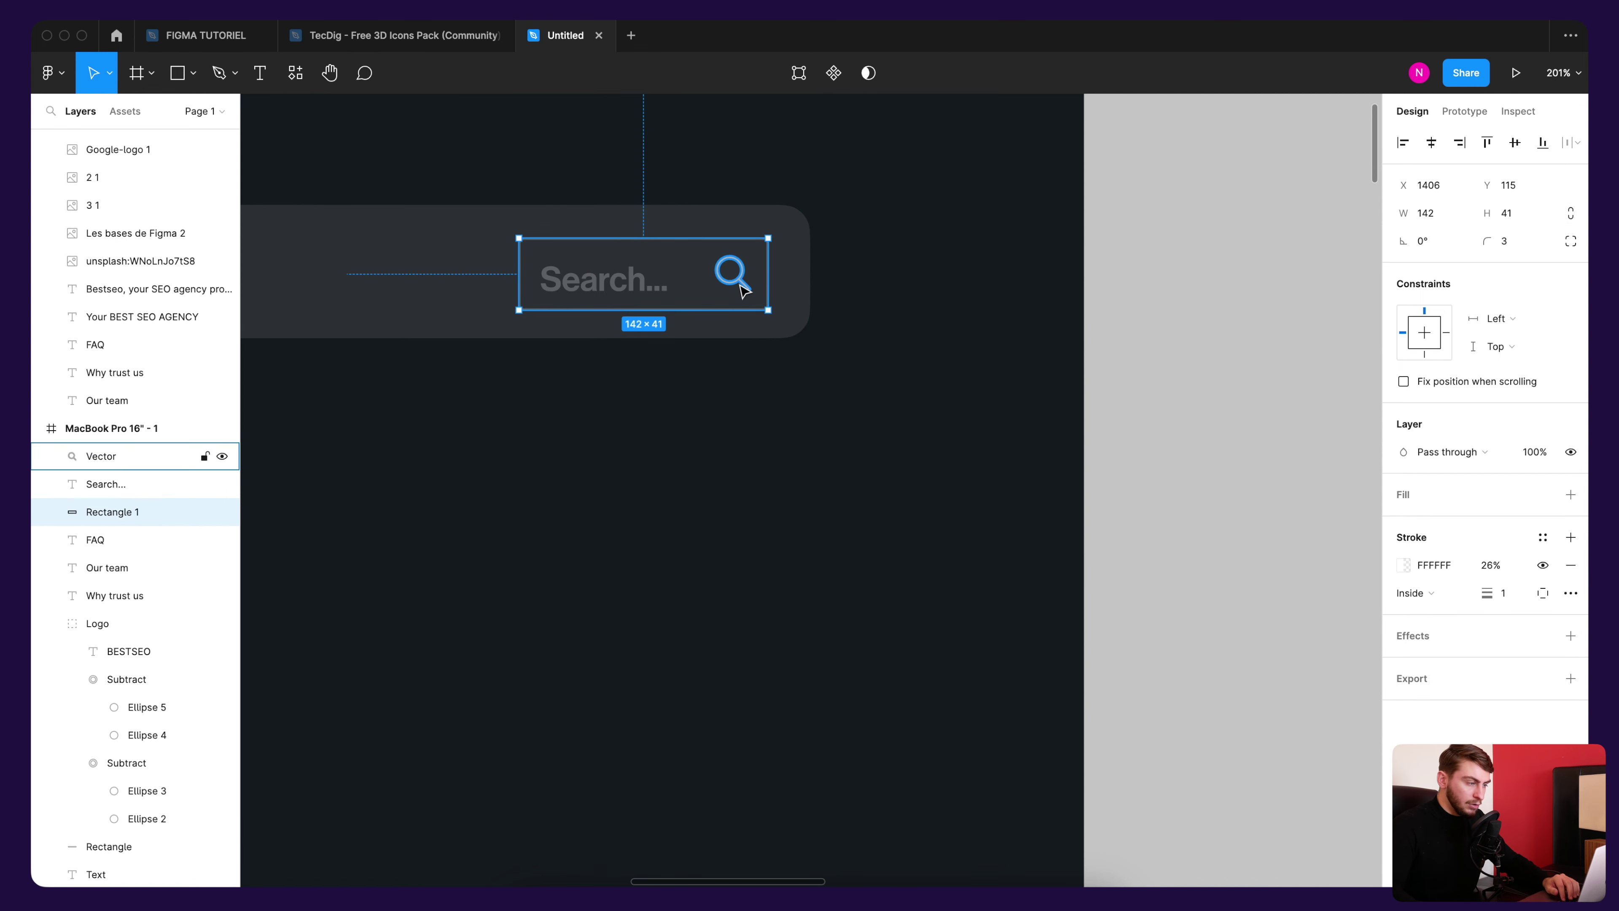
pyautogui.click(740, 285)
pyautogui.click(1482, 523)
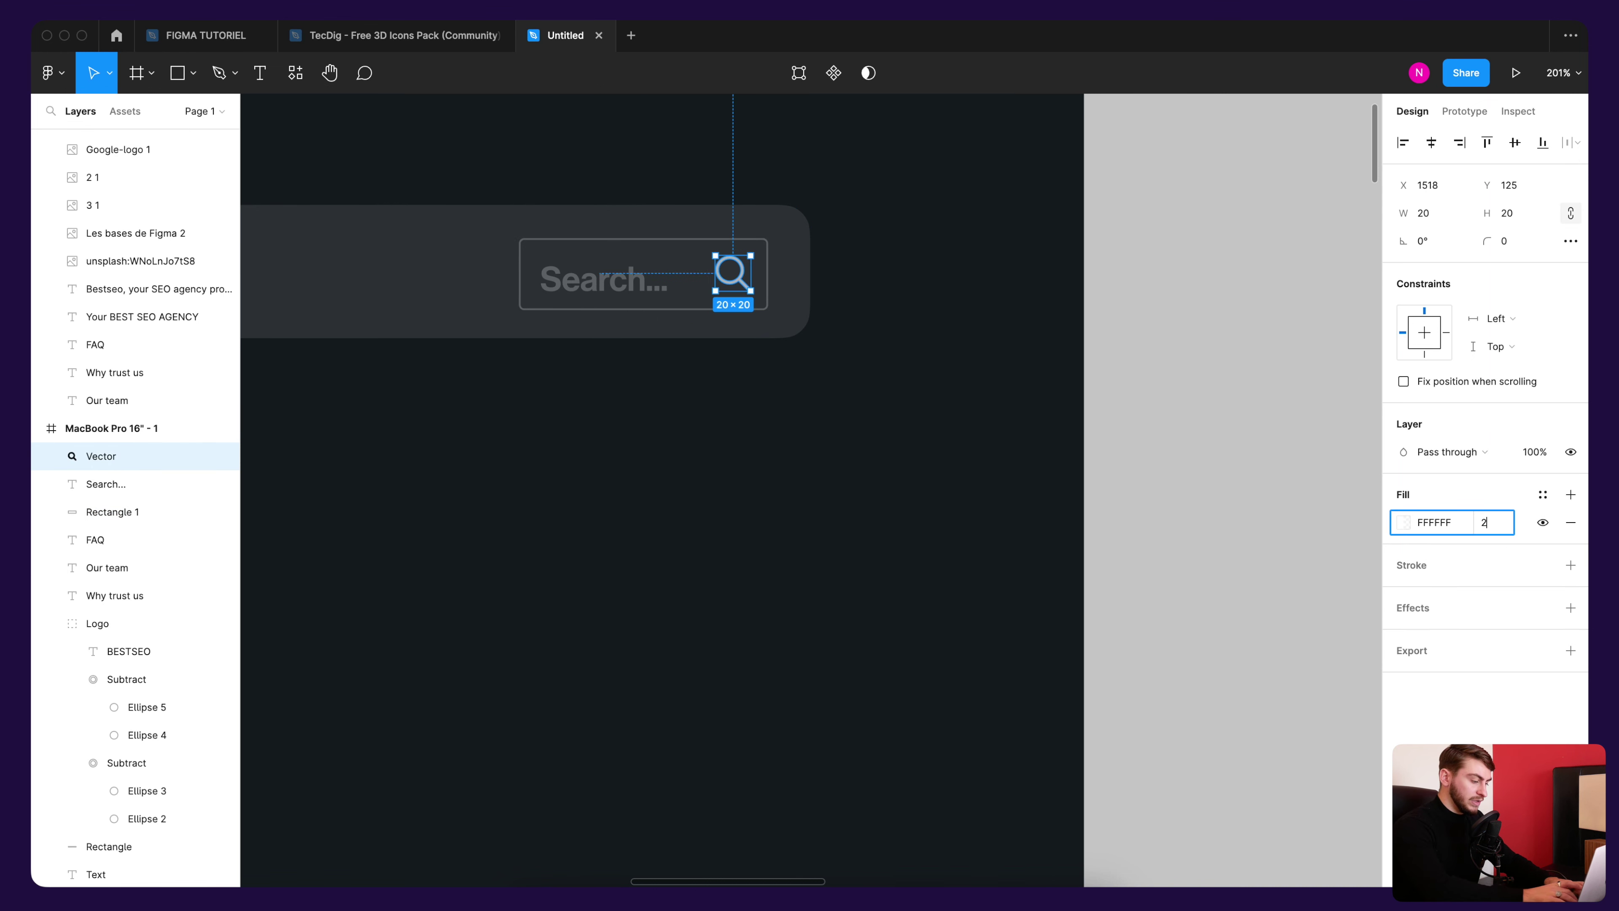
pyautogui.write('26')
pyautogui.press('Return')
pyautogui.hscroll(-3, 769, 328)
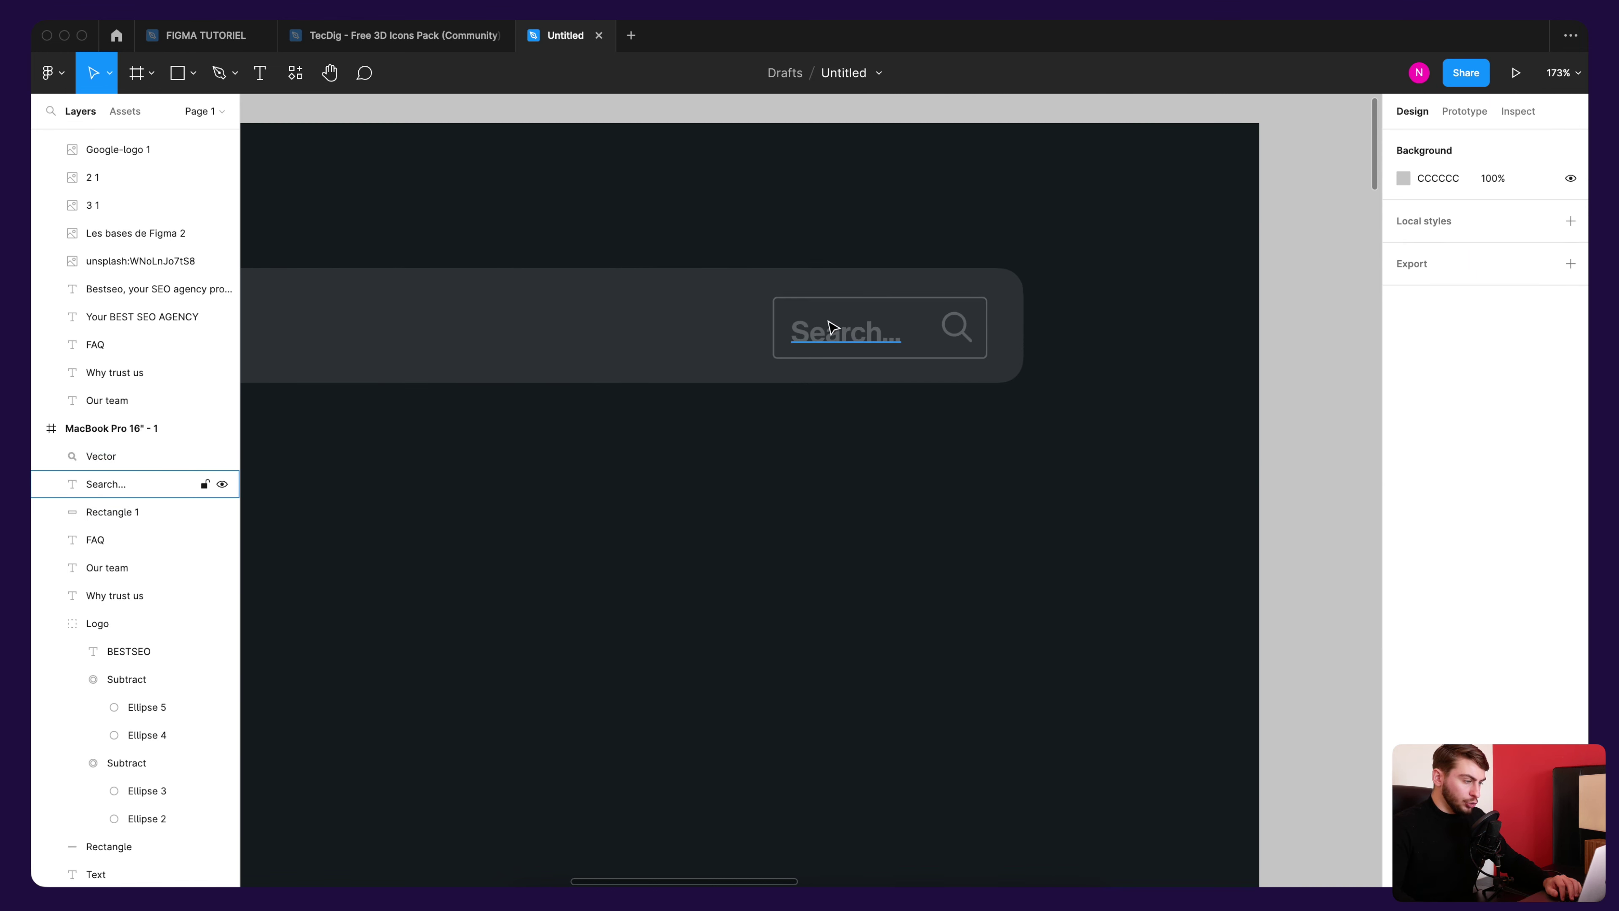
pyautogui.scroll(2, 770, 328)
# Step: Widen the search box leftward and move the Search... placeholder to its left side
pyautogui.click(770, 329)
pyautogui.moveTo(768, 328); pyautogui.dragTo(638, 327)
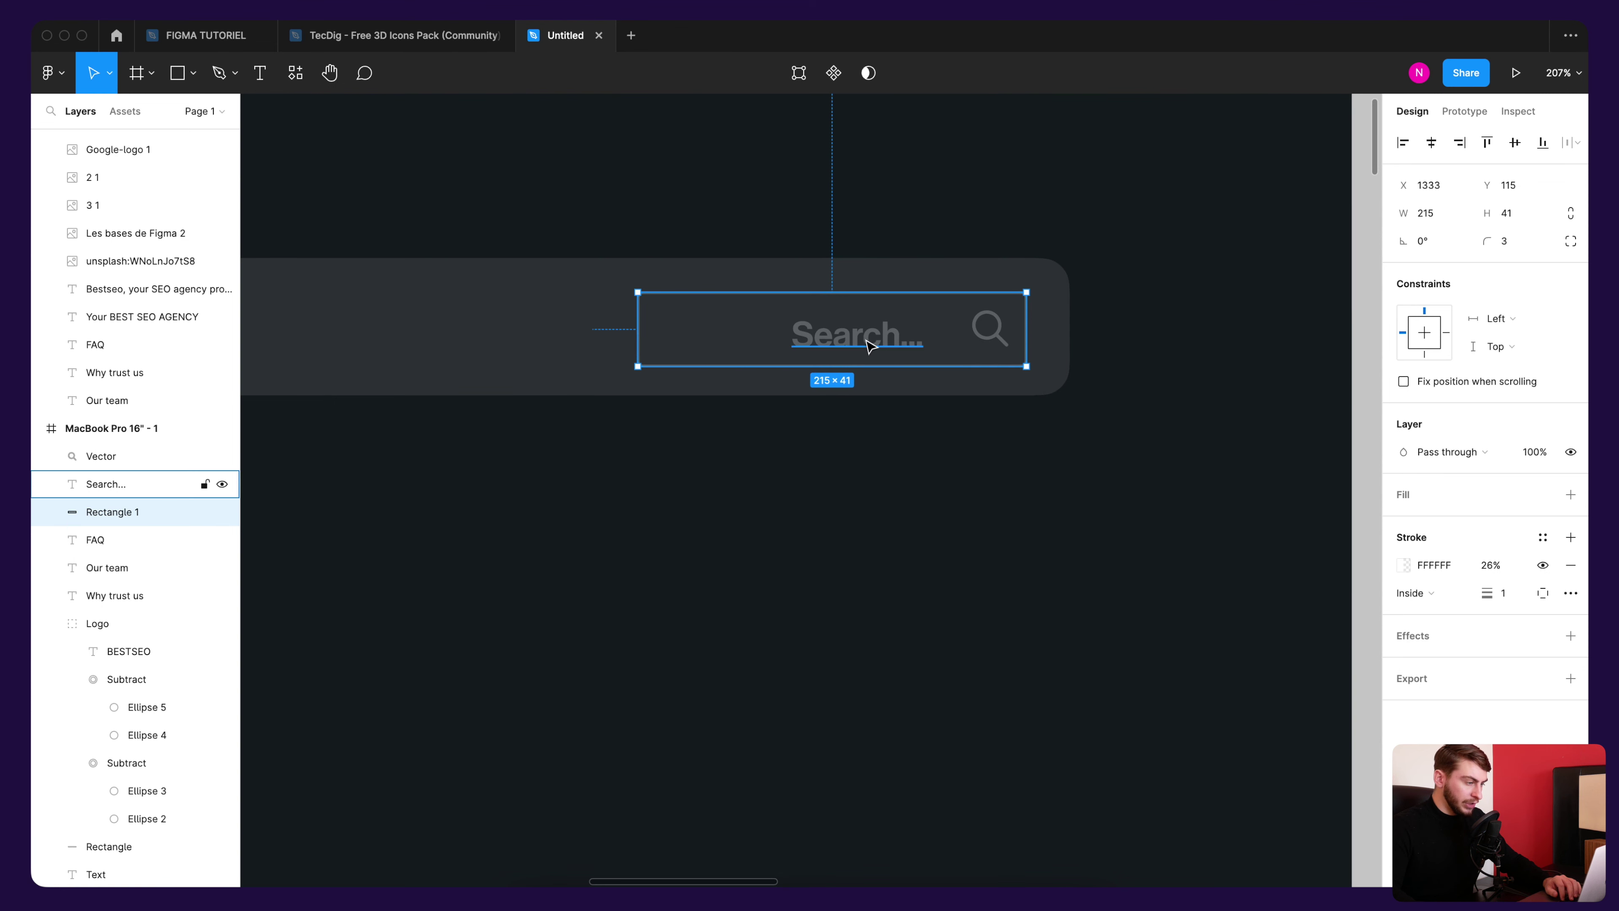
pyautogui.hscroll(-3, 1020, 323)
pyautogui.scroll(1, 1020, 322)
pyautogui.click(1016, 365)
pyautogui.moveTo(1015, 365); pyautogui.dragTo(900, 361)
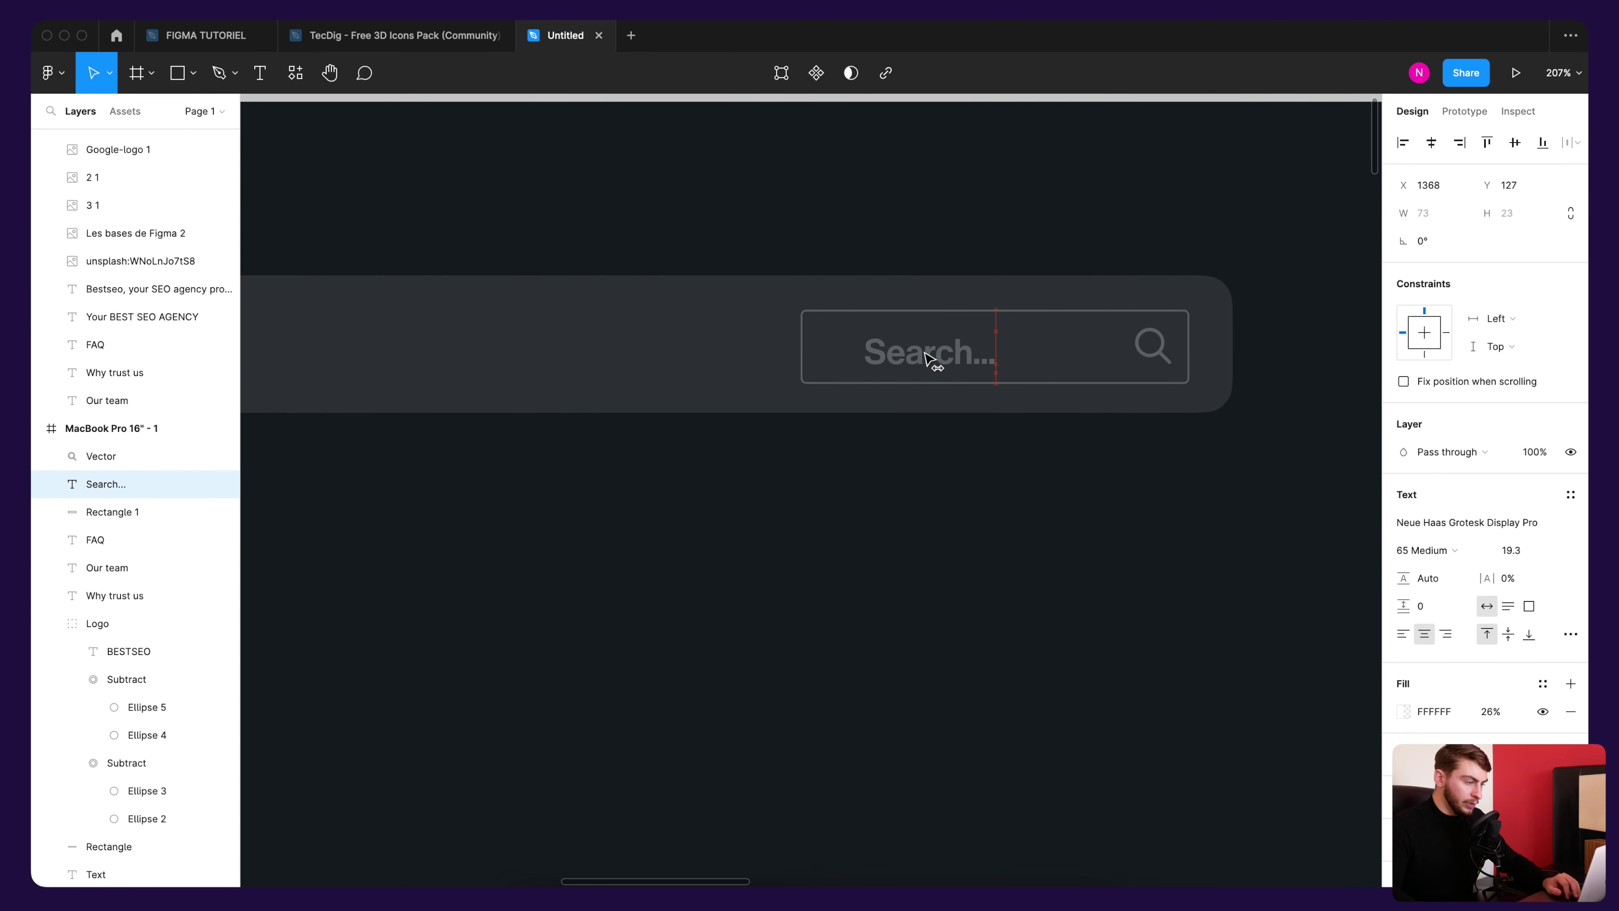
pyautogui.click(814, 352)
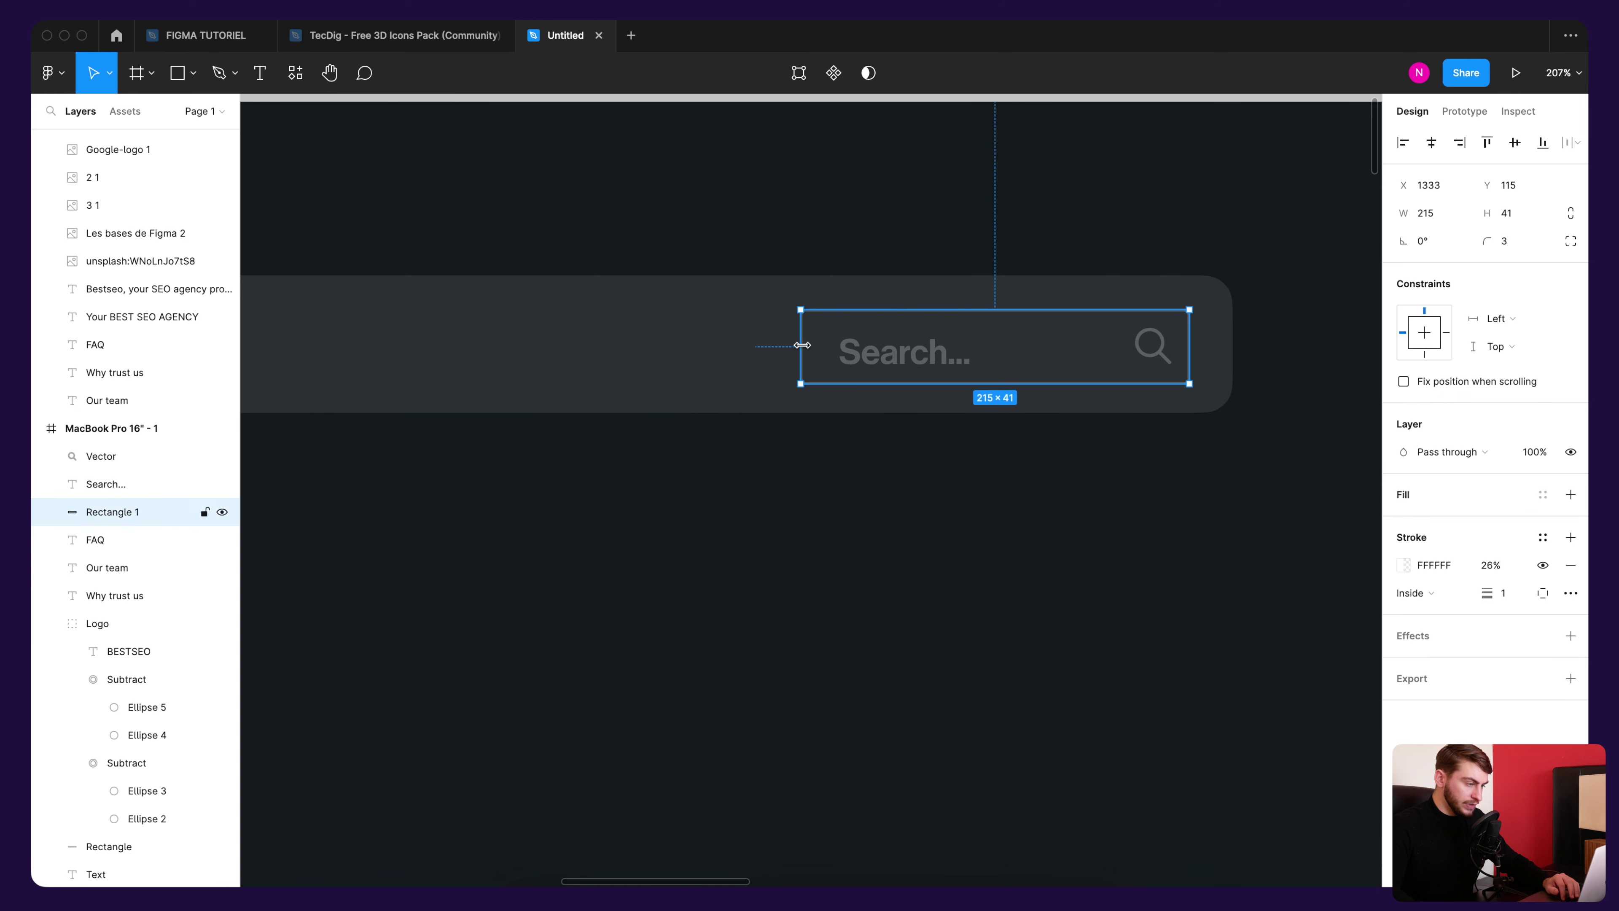
pyautogui.moveTo(802, 347); pyautogui.dragTo(776, 348)
pyautogui.click(900, 362)
pyautogui.moveTo(899, 361); pyautogui.dragTo(873, 361)
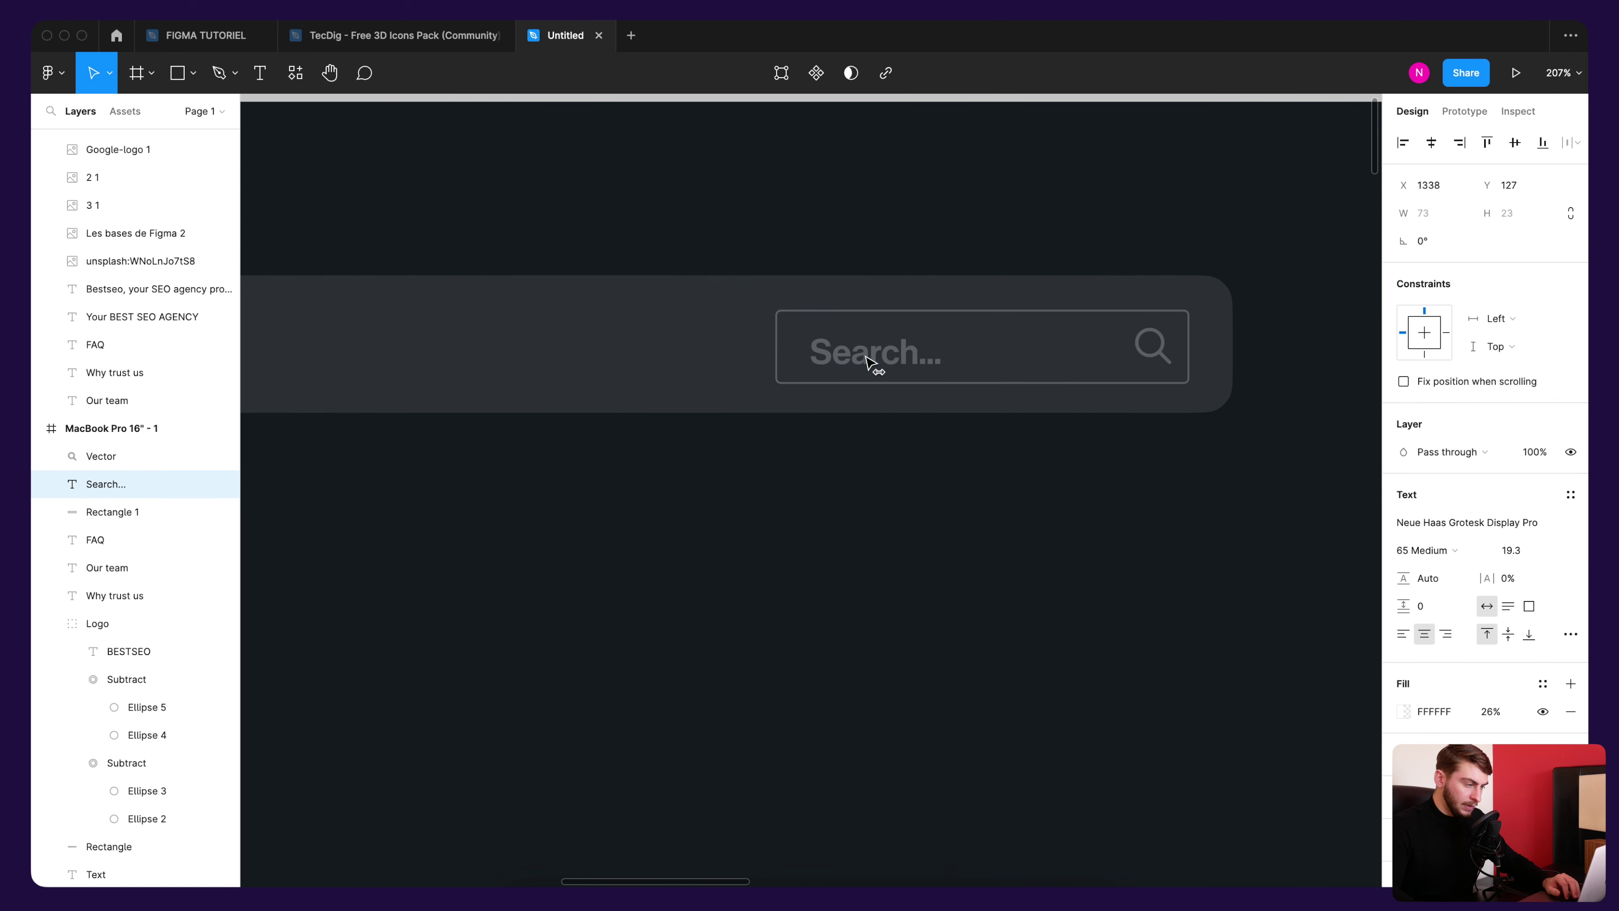
# Step: Centre the search box vertically in the navbar and line up the placeholder and magnifier
pyautogui.click(1021, 311)
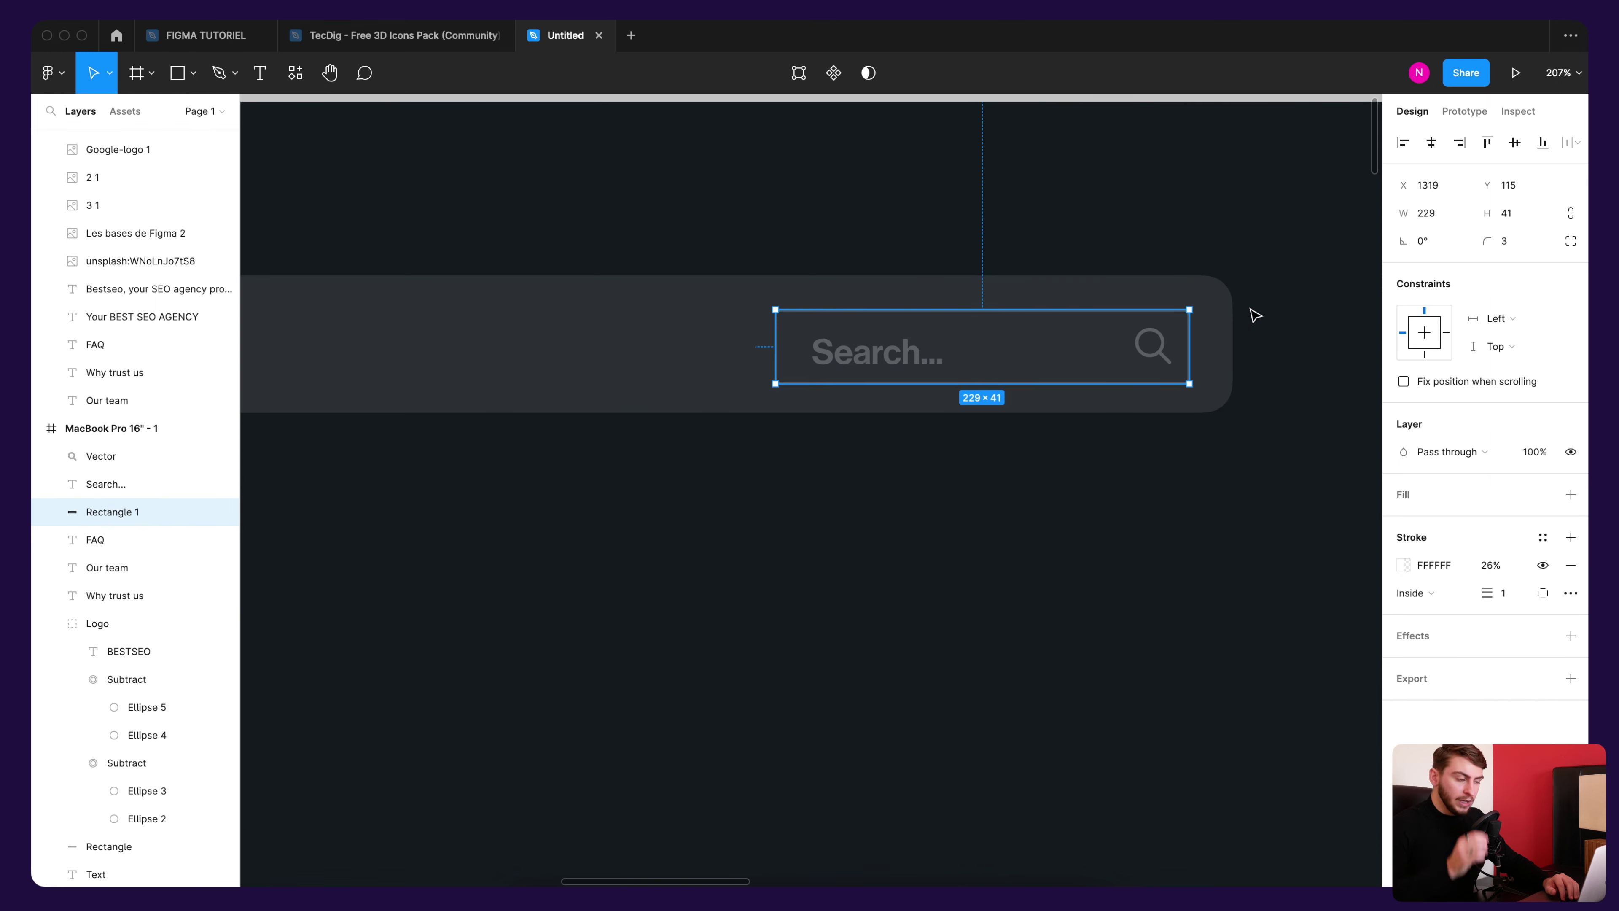
pyautogui.keyDown('shift'); pyautogui.click(1223, 341); pyautogui.keyUp('shift')
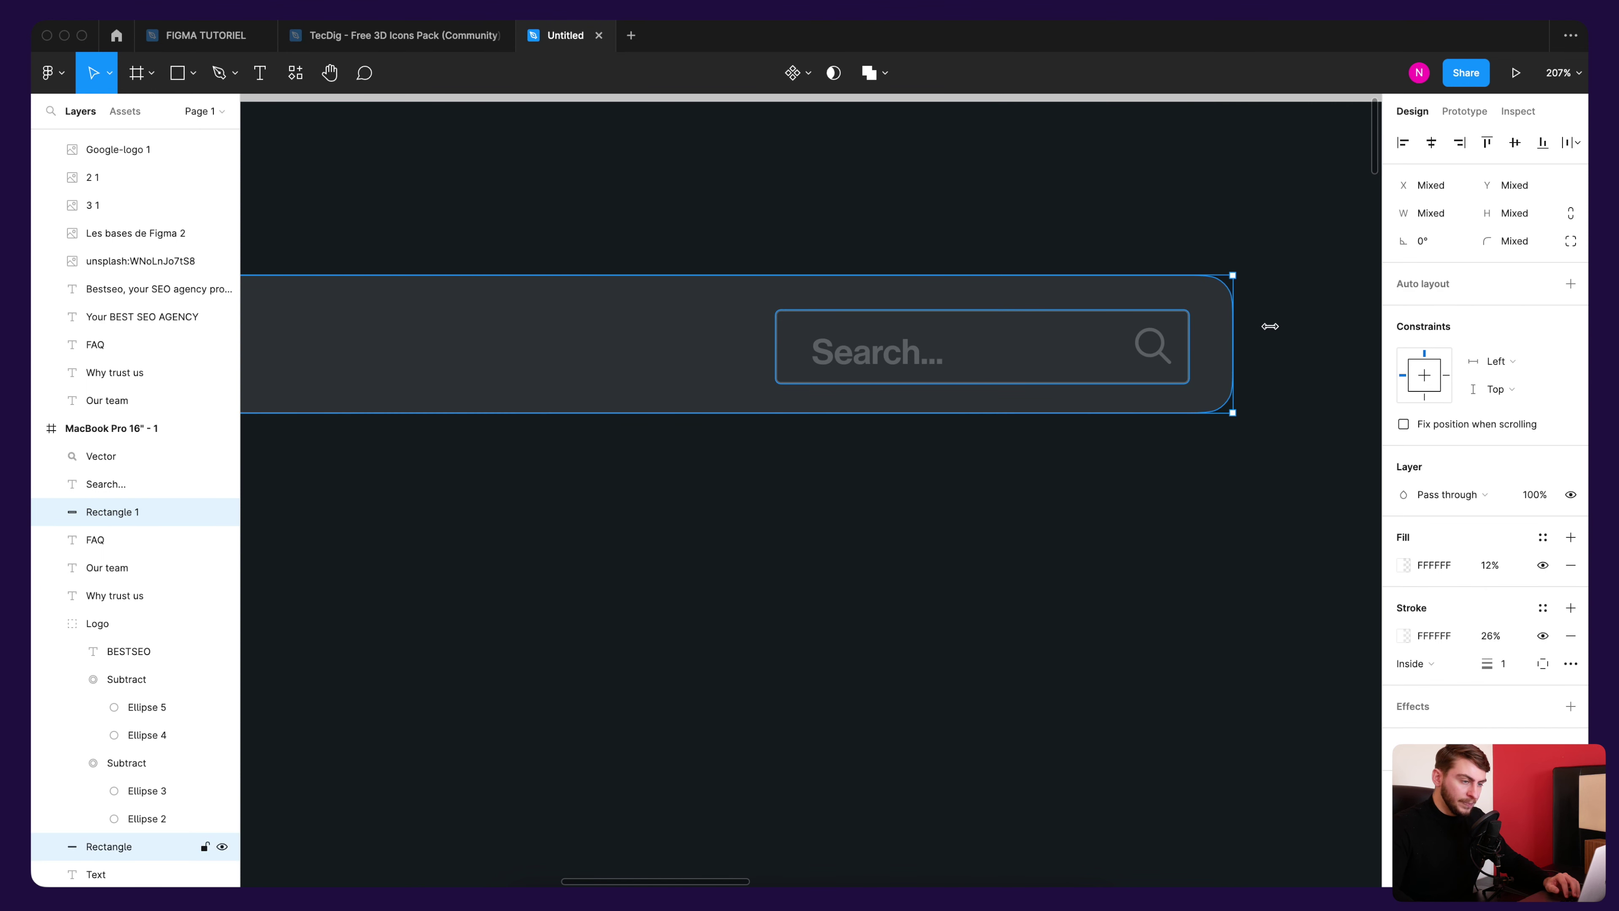
pyautogui.click(1517, 143)
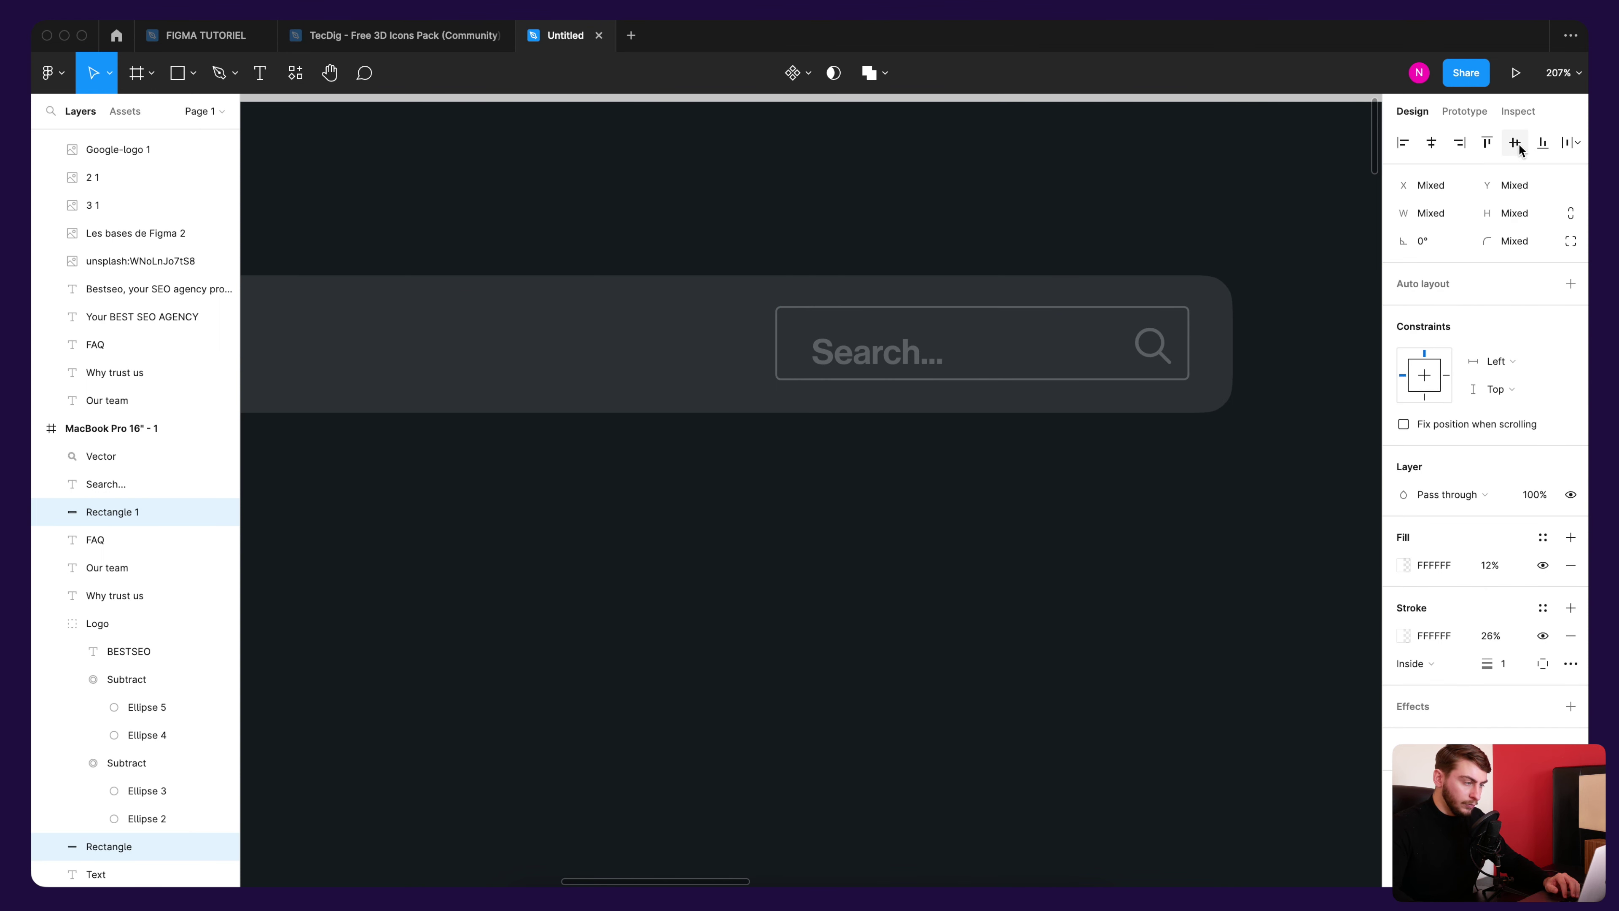
pyautogui.hotkey('ctrl', 'z')
pyautogui.hotkey('ctrl', 'shift', 'z')
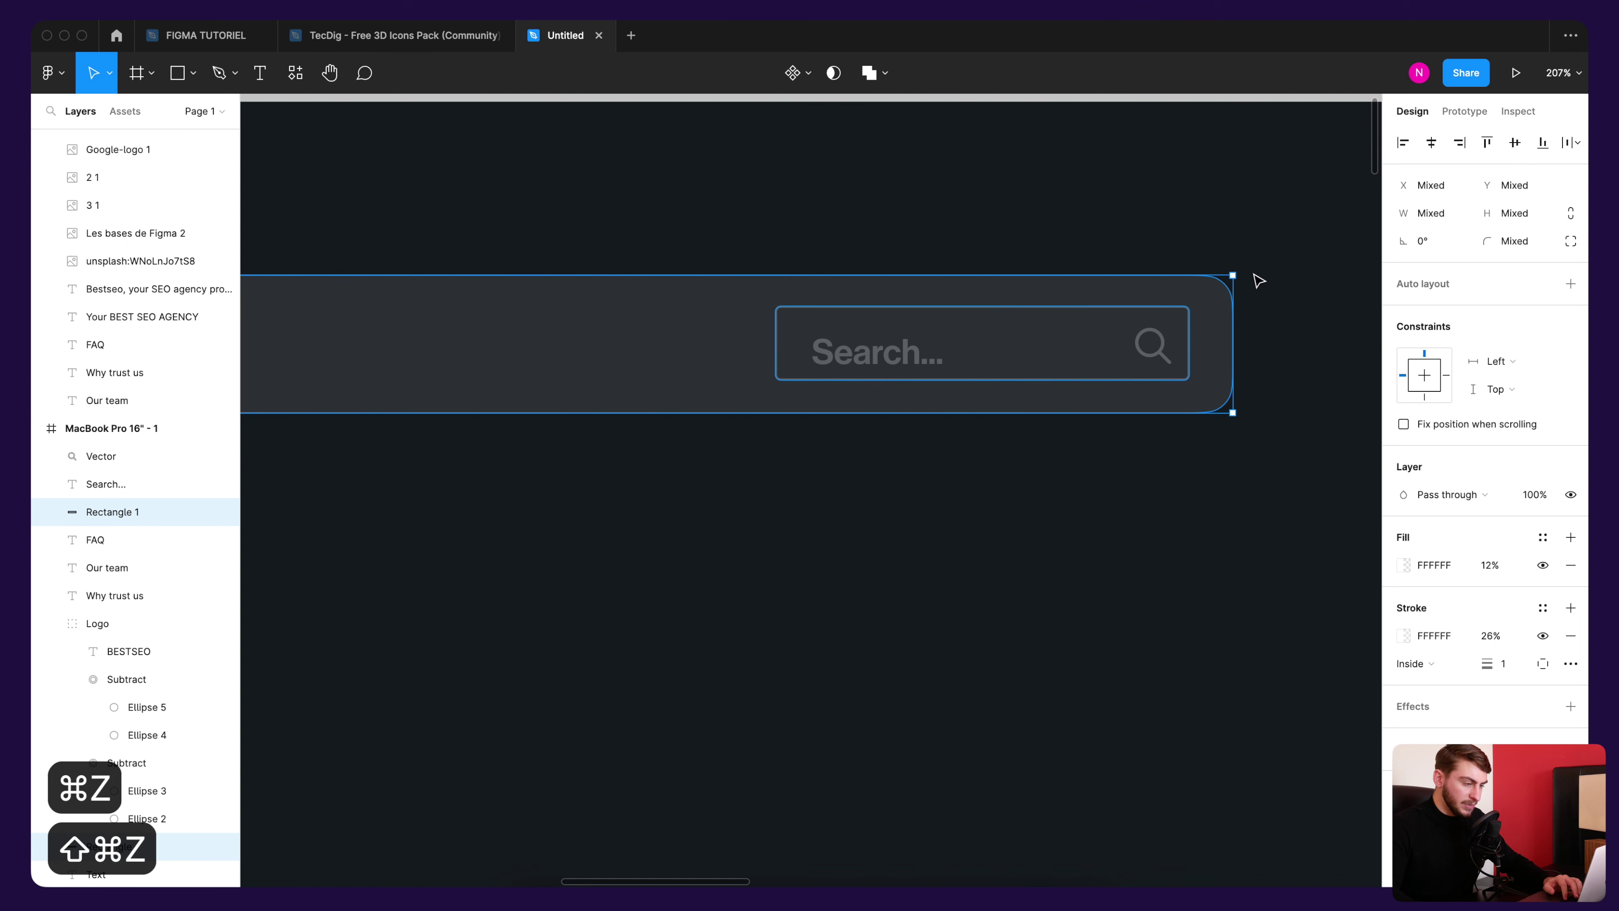
pyautogui.click(1308, 271)
pyautogui.click(908, 352)
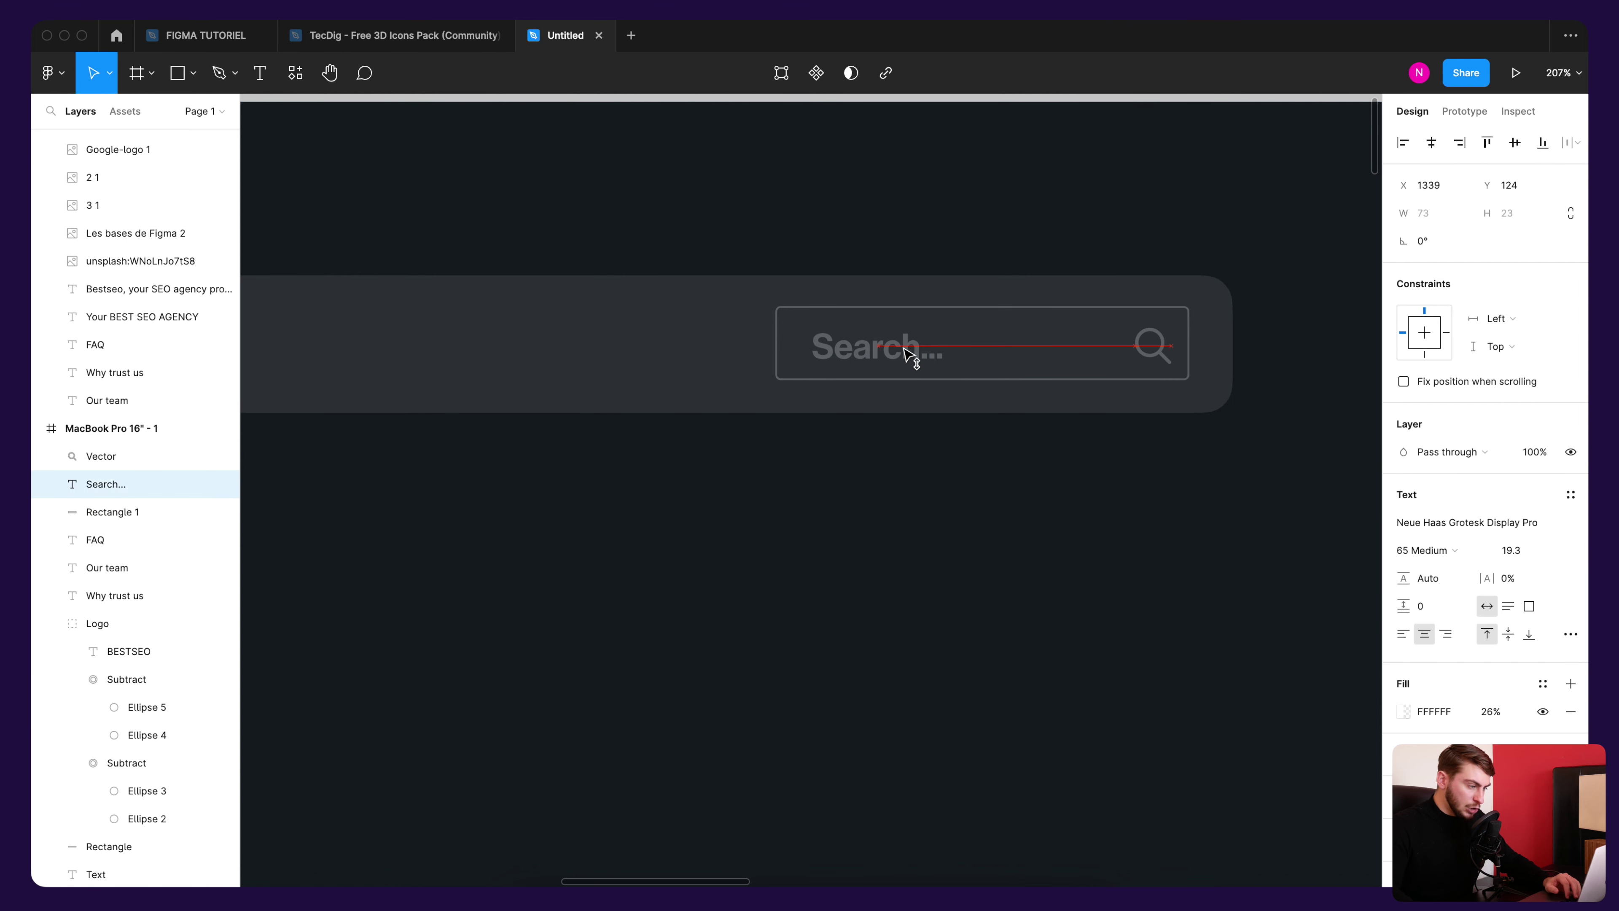
pyautogui.moveTo(909, 352); pyautogui.dragTo(900, 353)
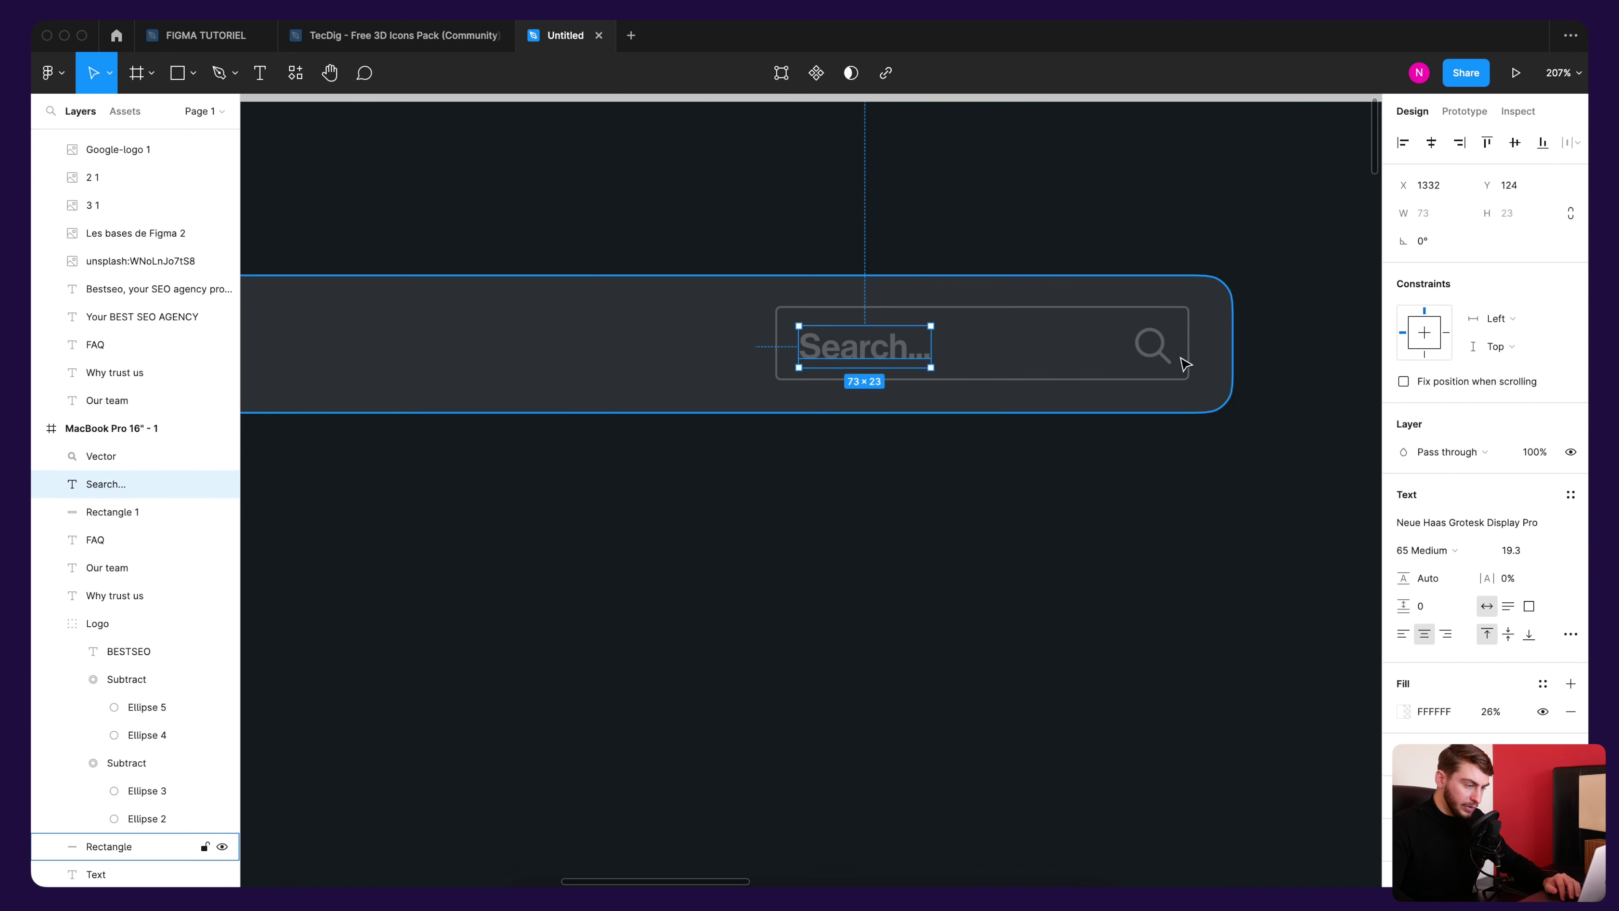
pyautogui.scroll(3, 1177, 368)
pyautogui.moveTo(1141, 358); pyautogui.dragTo(1141, 354)
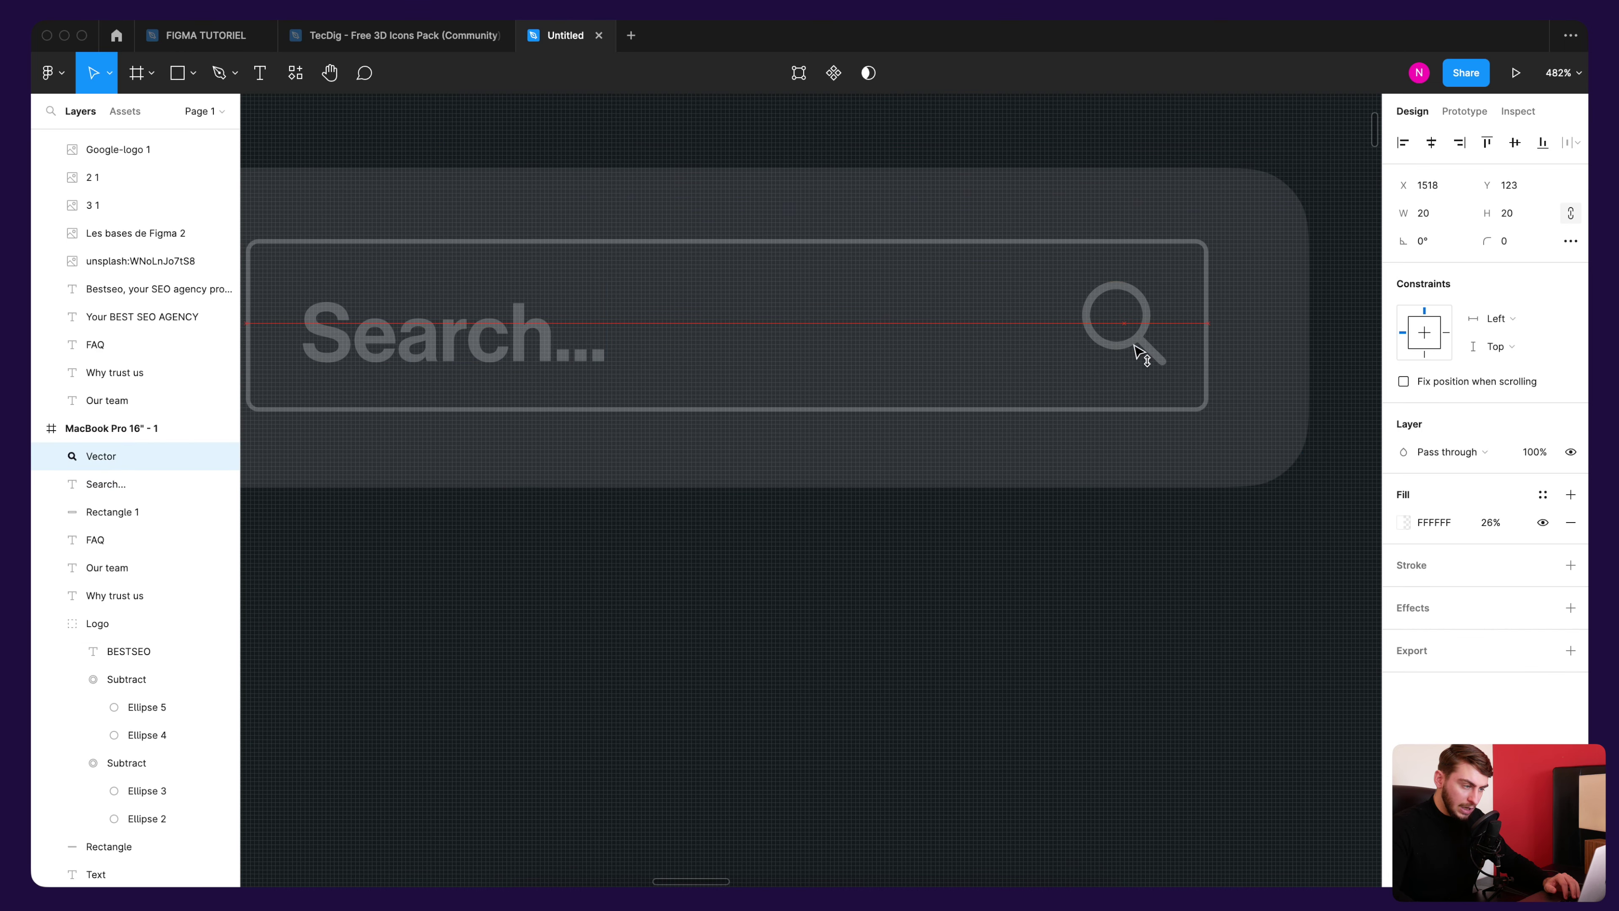
pyautogui.scroll(-5, 1141, 354)
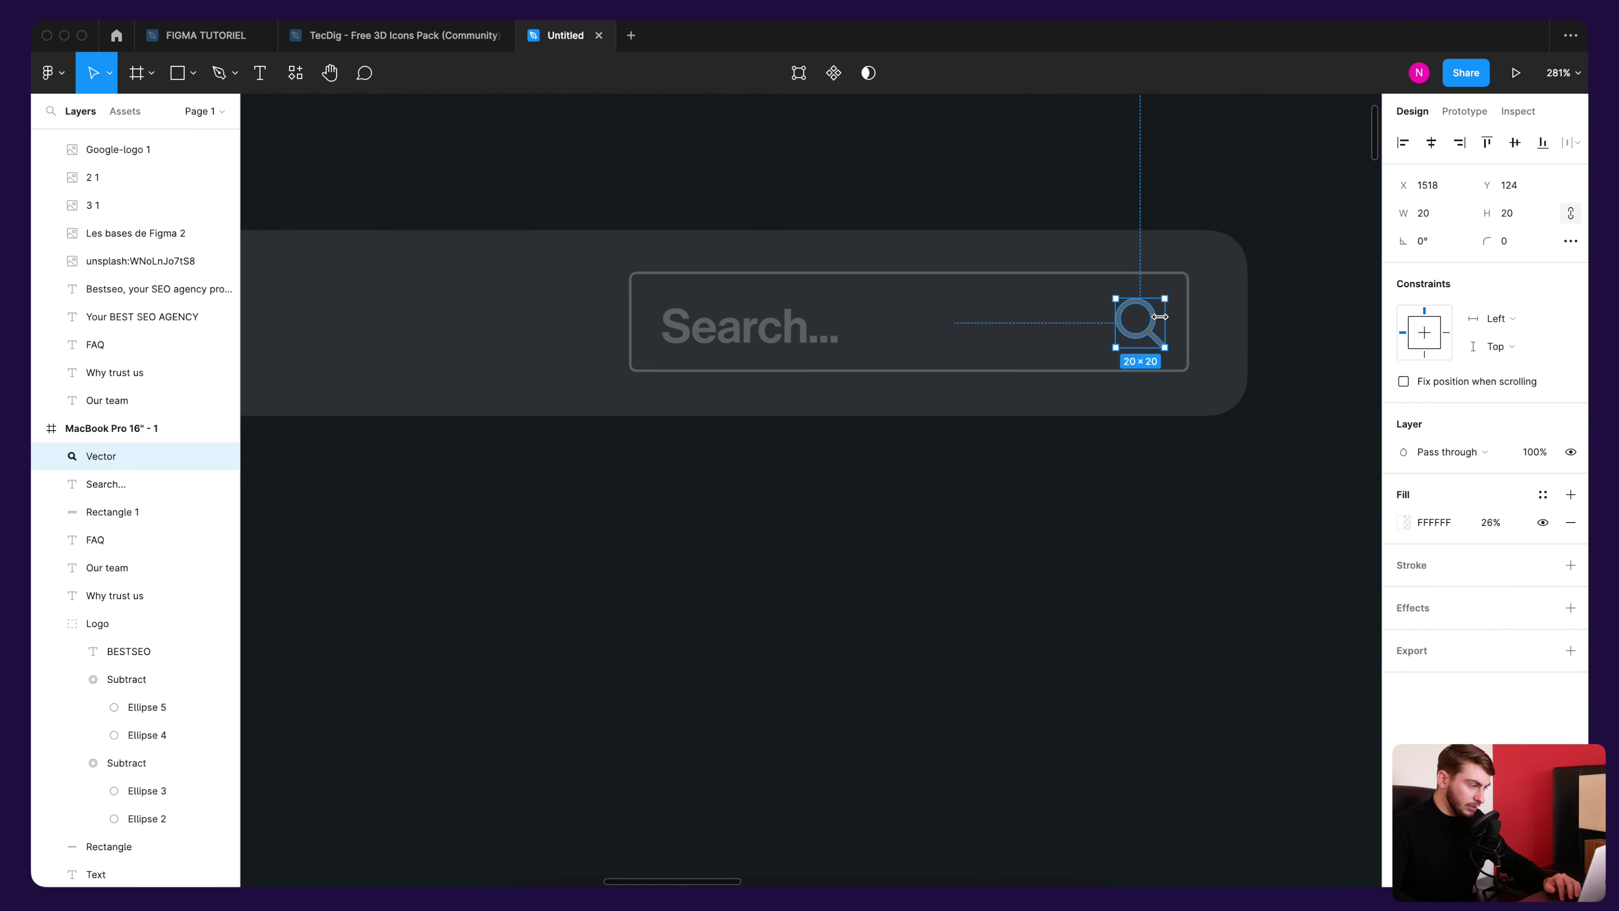
# Step: Raise the shared white fill of the Search... text and magnifier from 26% to 56%
pyautogui.click(1021, 231)
pyautogui.click(106, 484)
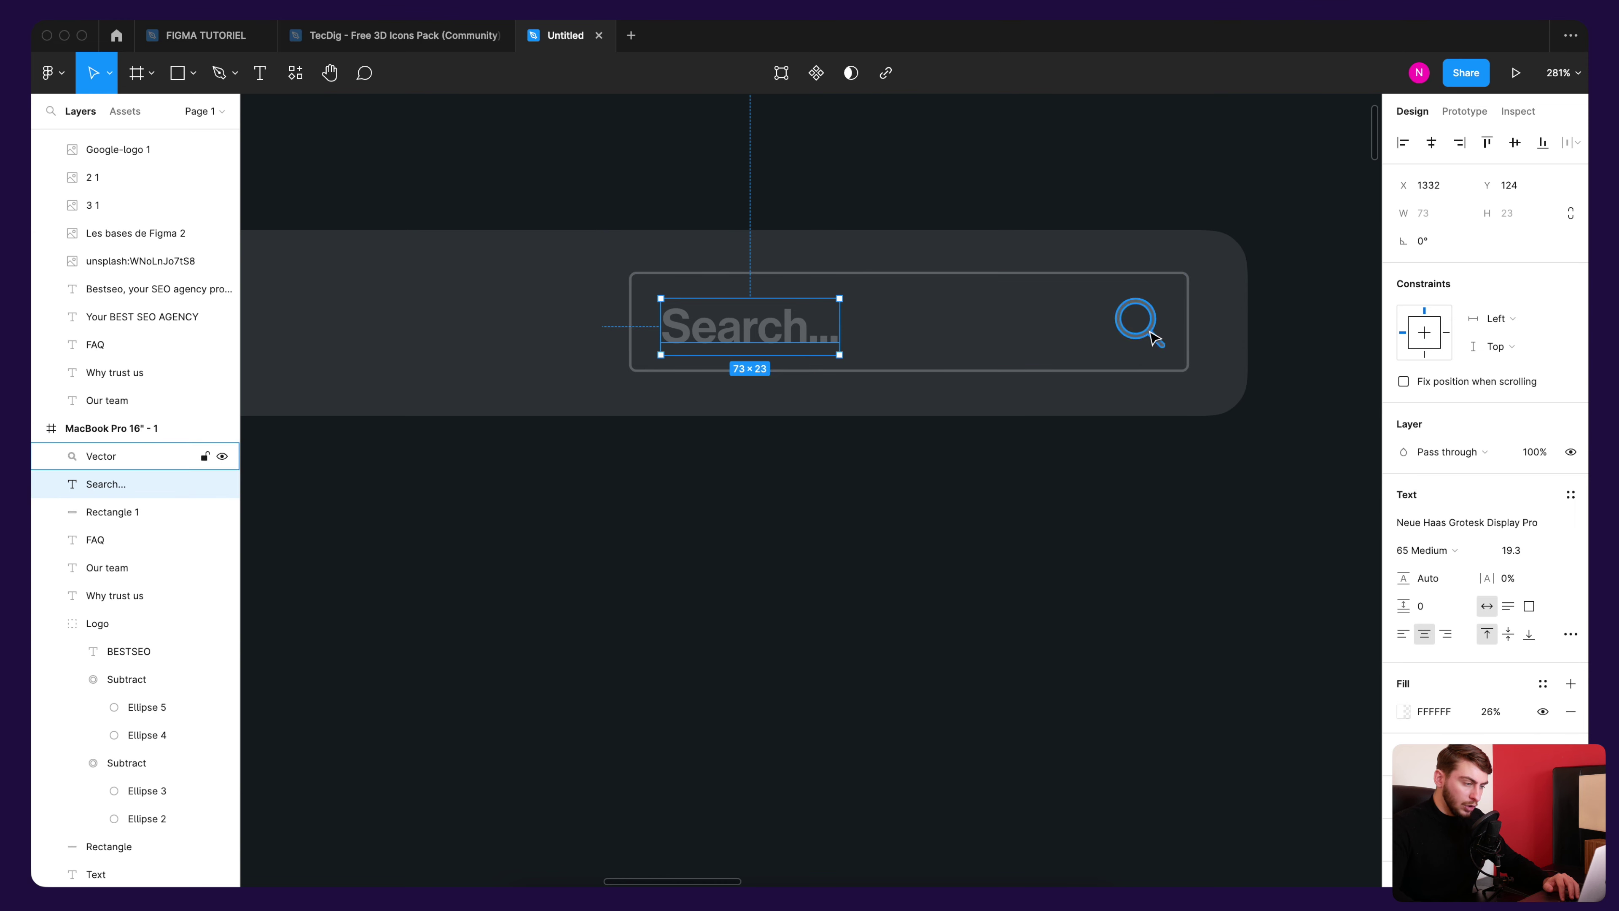
pyautogui.keyDown('shift'); pyautogui.click(101, 456); pyautogui.keyUp('shift')
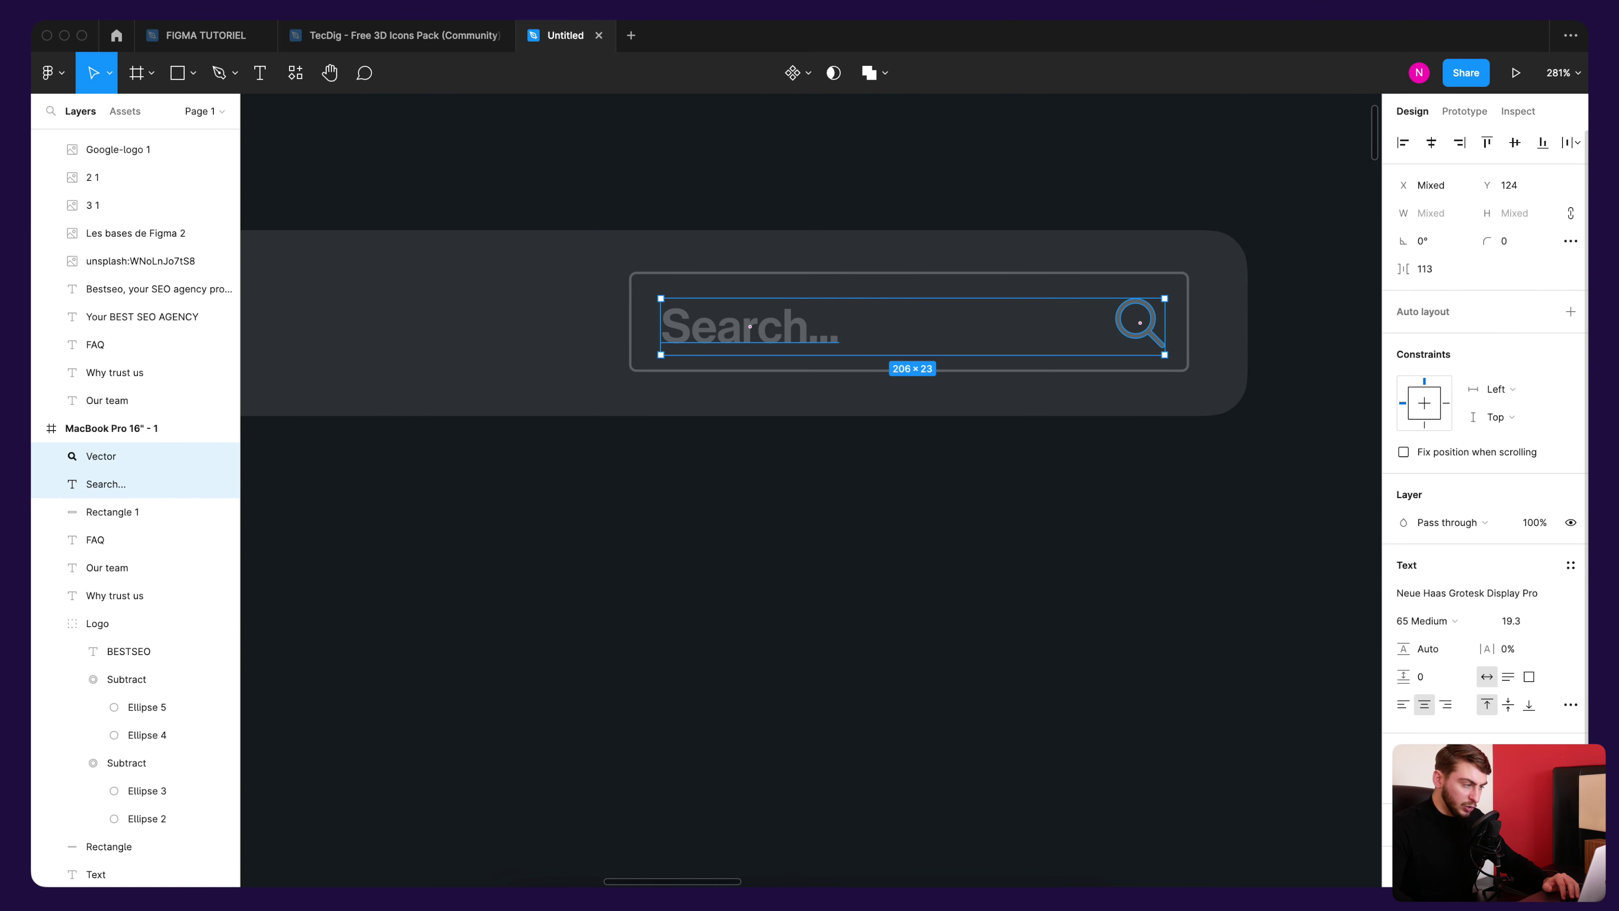
pyautogui.click(1405, 781)
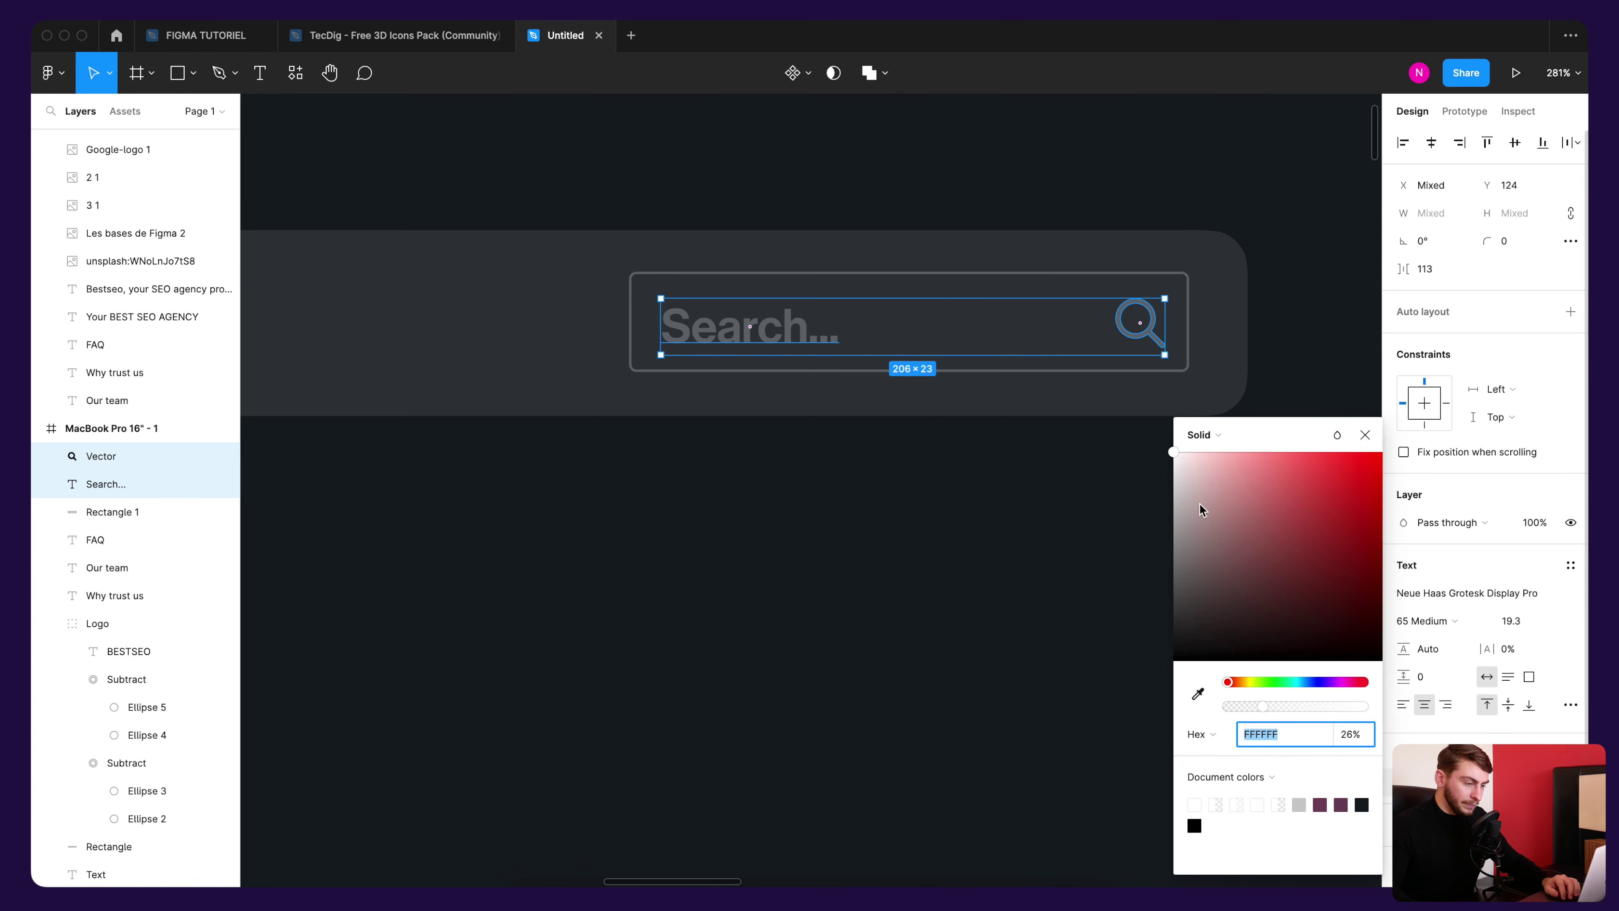
pyautogui.moveTo(1263, 706); pyautogui.dragTo(1304, 704)
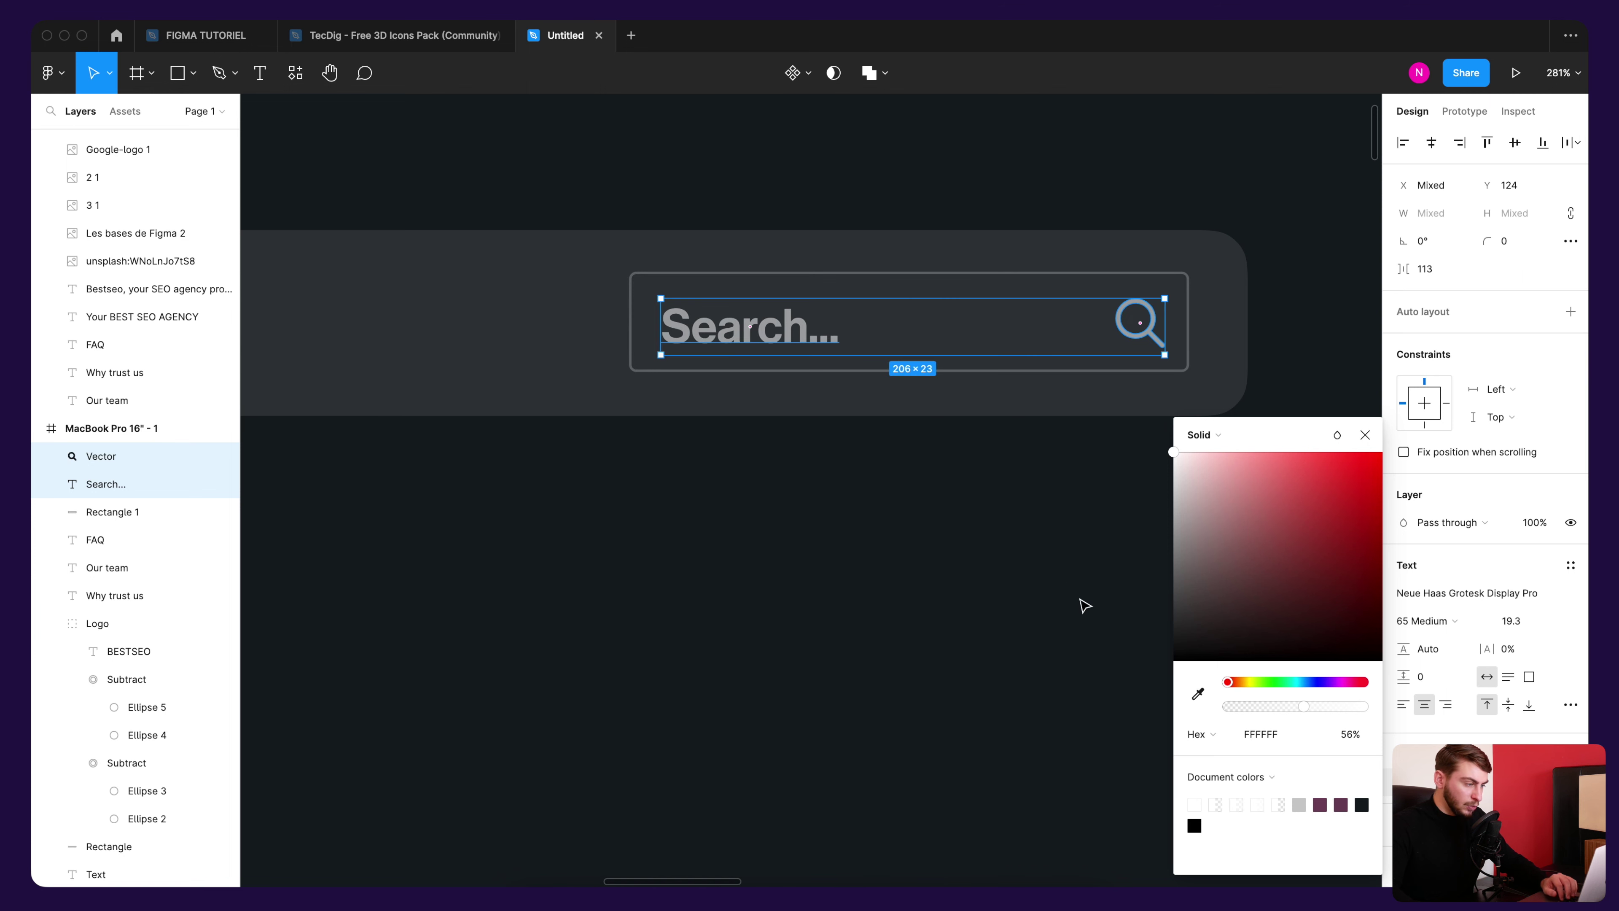
pyautogui.click(1057, 545)
pyautogui.scroll(-1, 1057, 546)
# Step: Move the search box, text and icon together about 28 px right
pyautogui.scroll(3, 1208, 366)
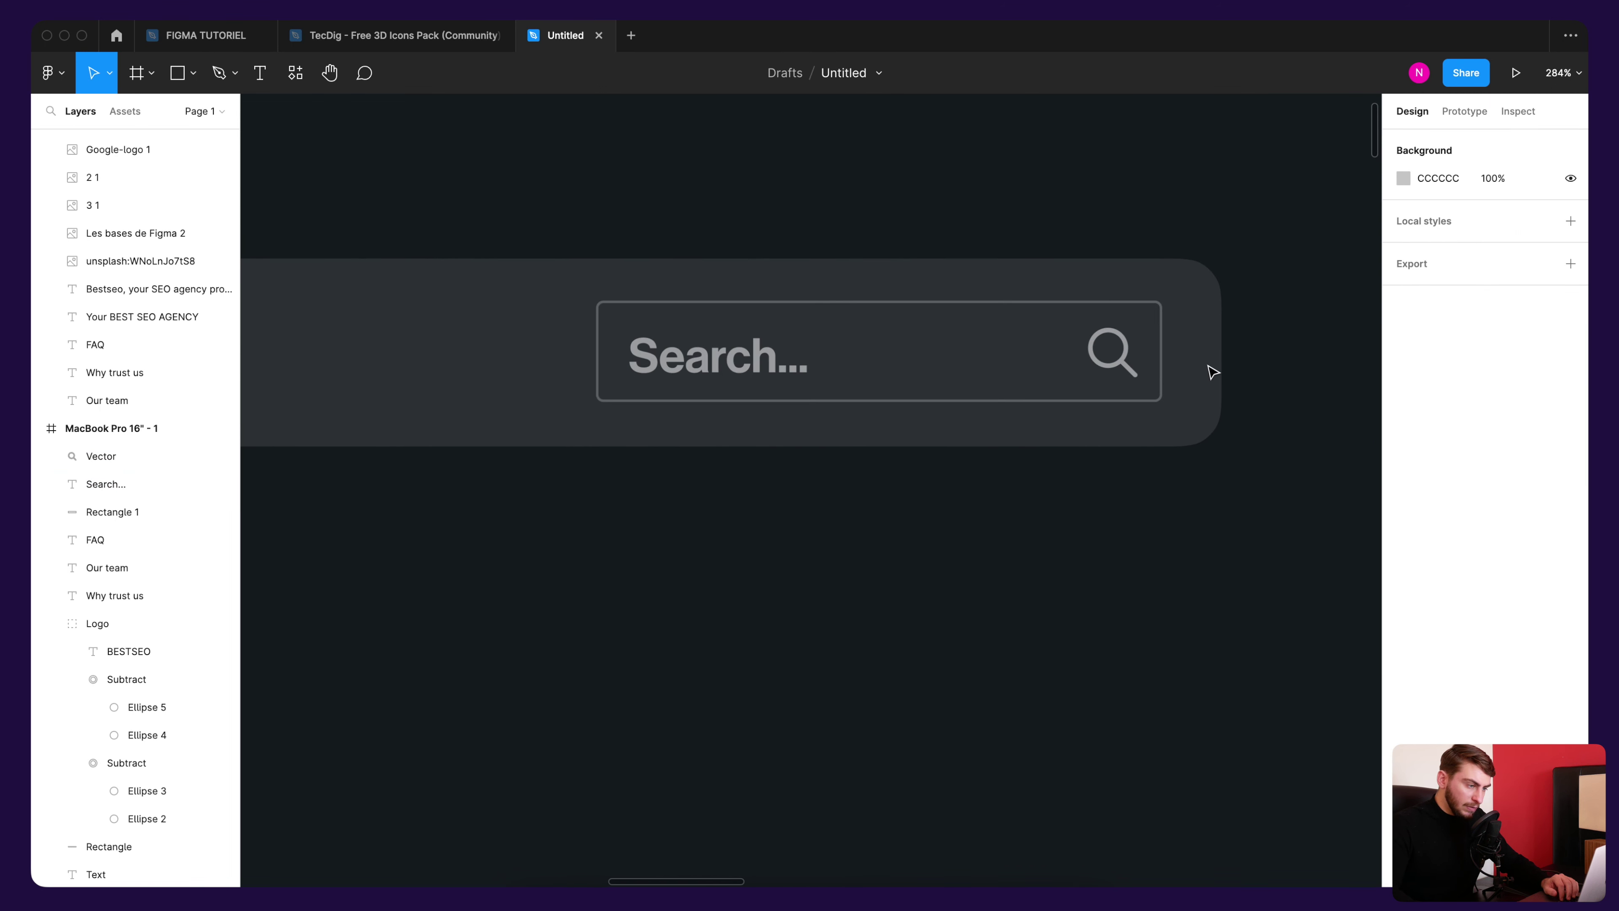
pyautogui.scroll(2, 1178, 325)
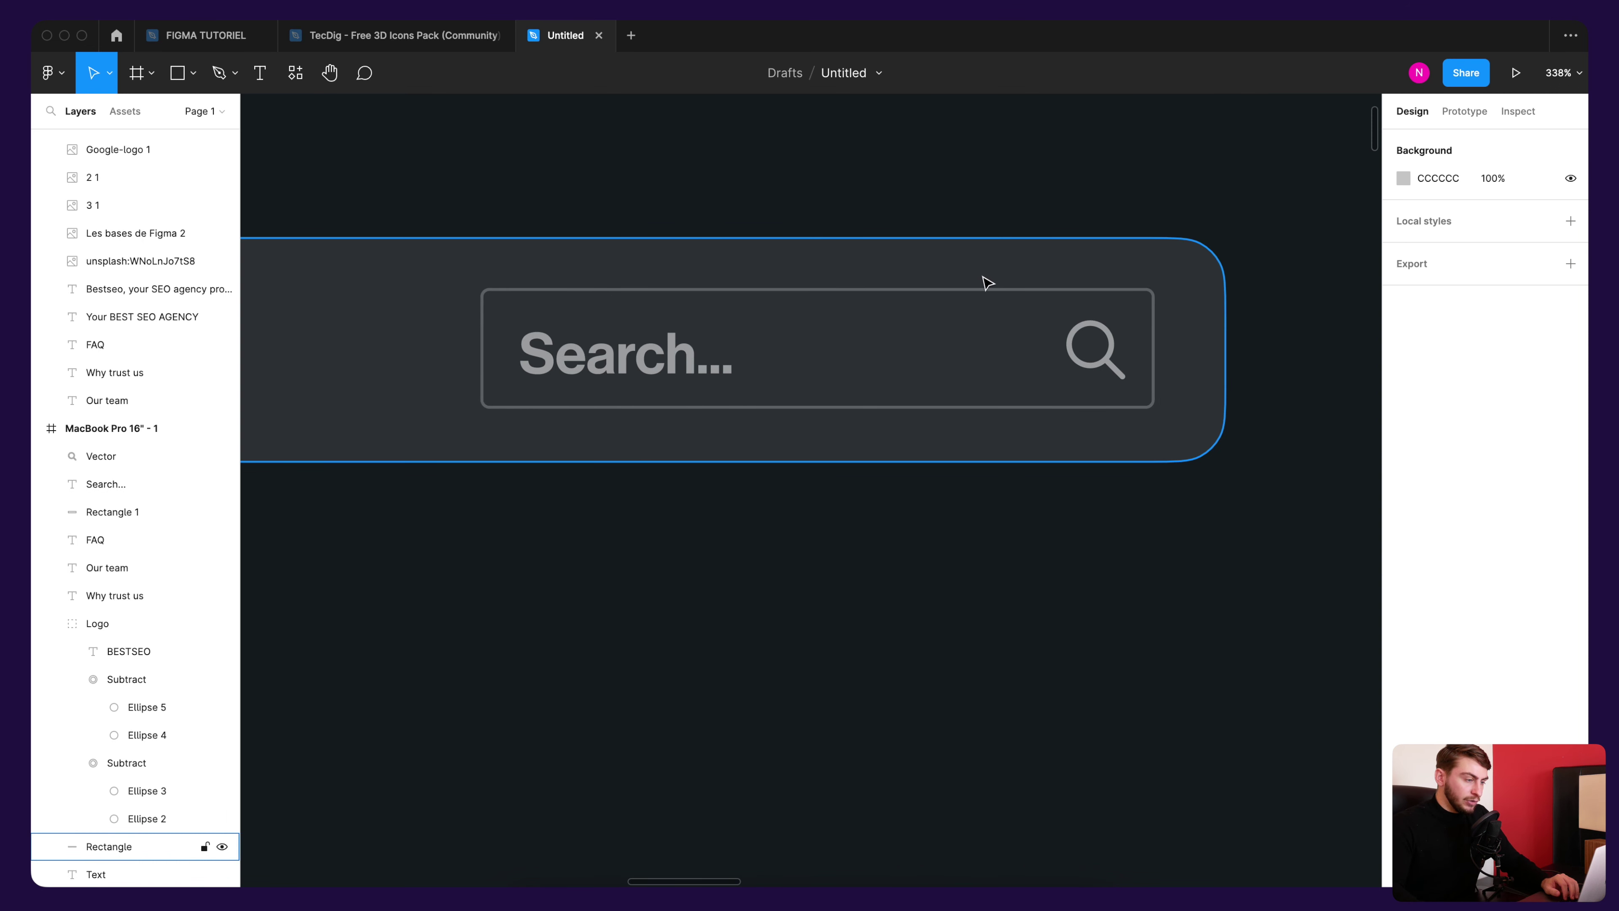
pyautogui.click(1175, 296)
pyautogui.moveTo(1142, 290); pyautogui.dragTo(452, 426)
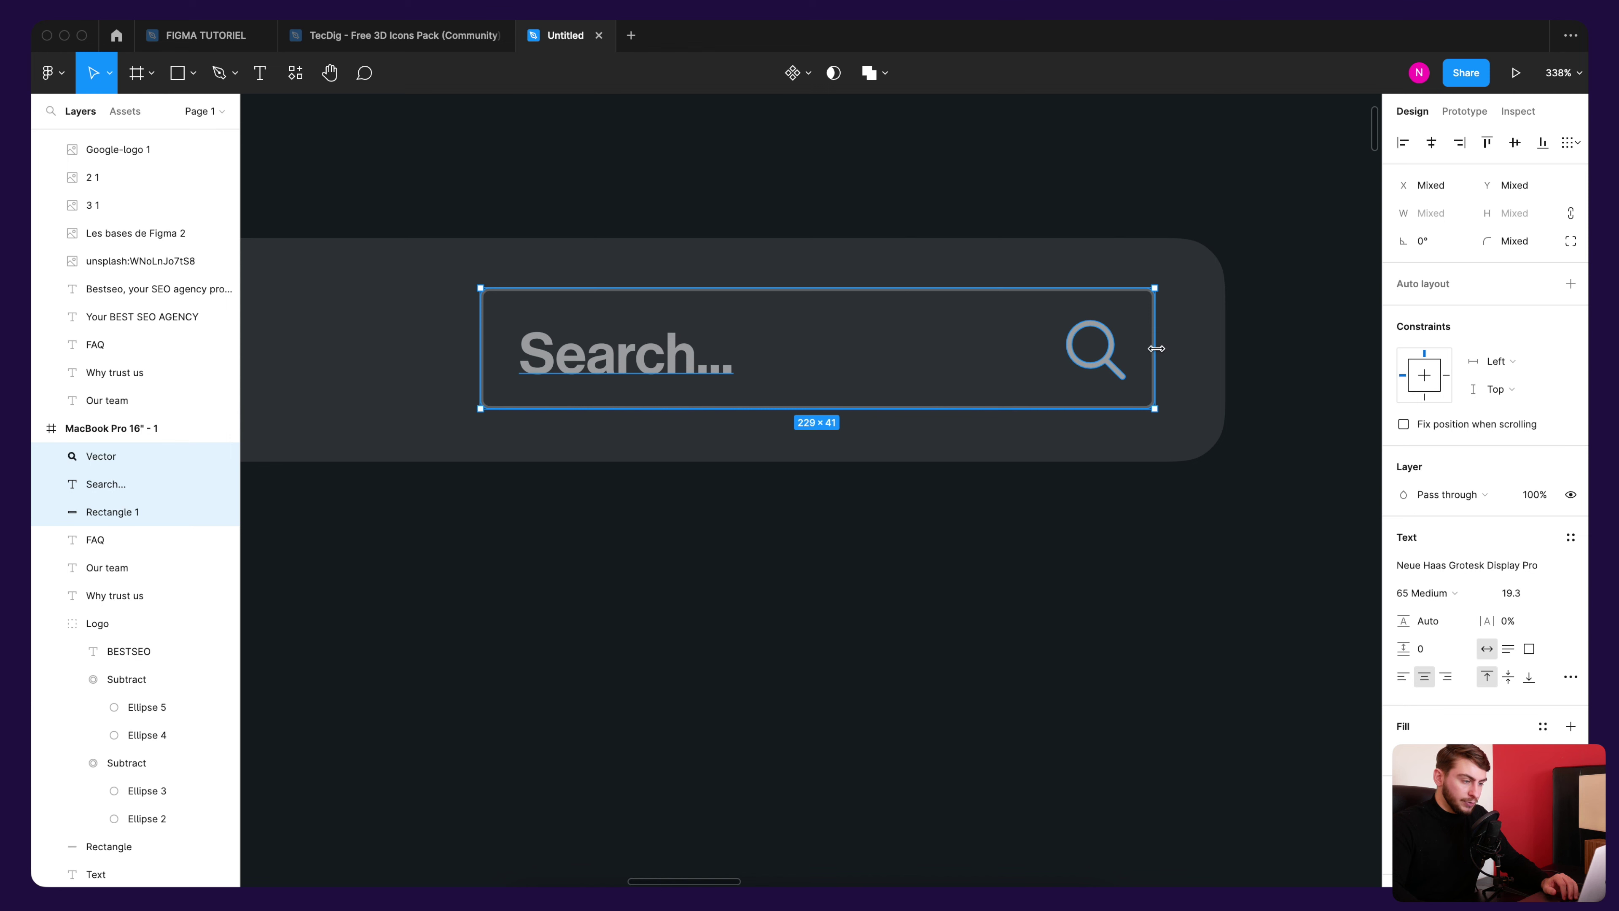
pyautogui.moveTo(1139, 395)
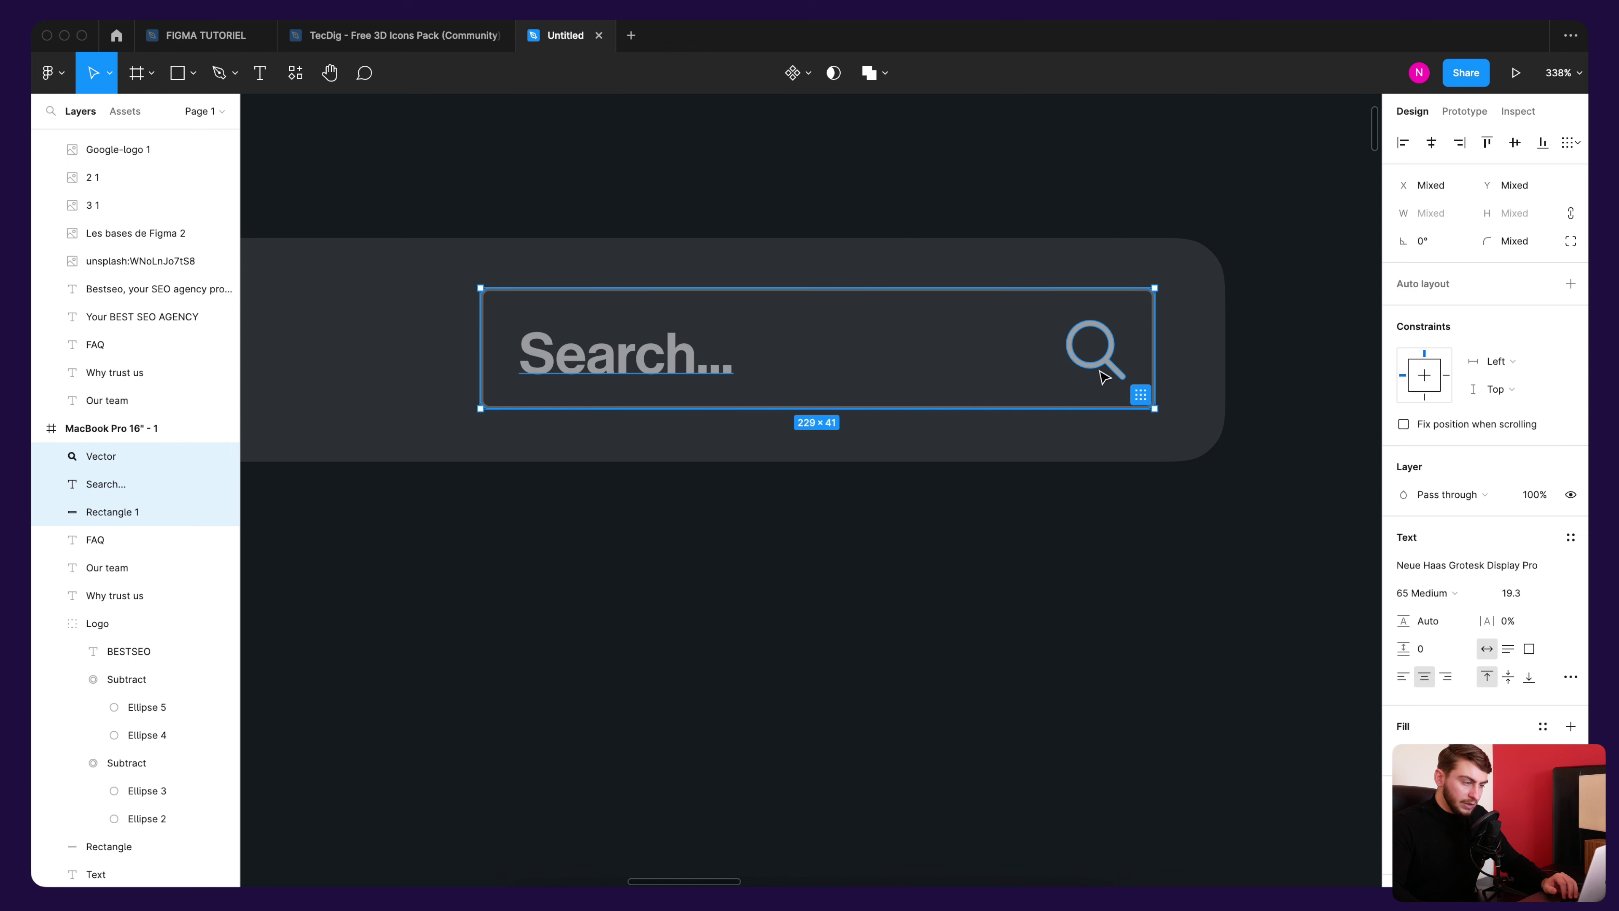
pyautogui.moveTo(1098, 373); pyautogui.dragTo(1112, 376)
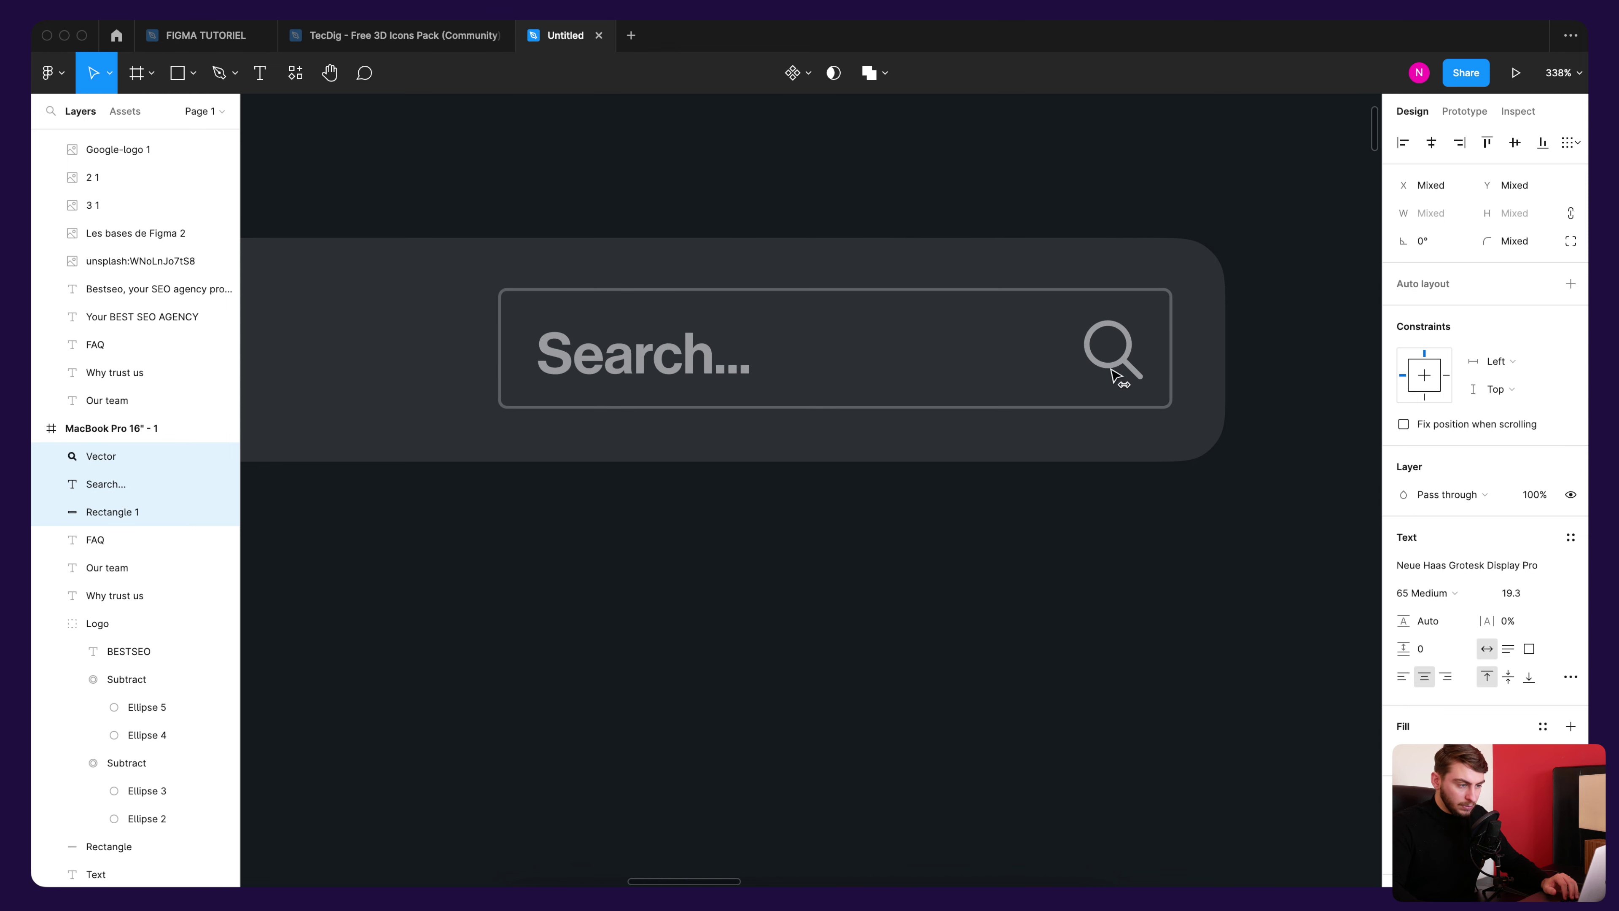
pyautogui.click(1281, 272)
pyautogui.scroll(-1, 1283, 267)
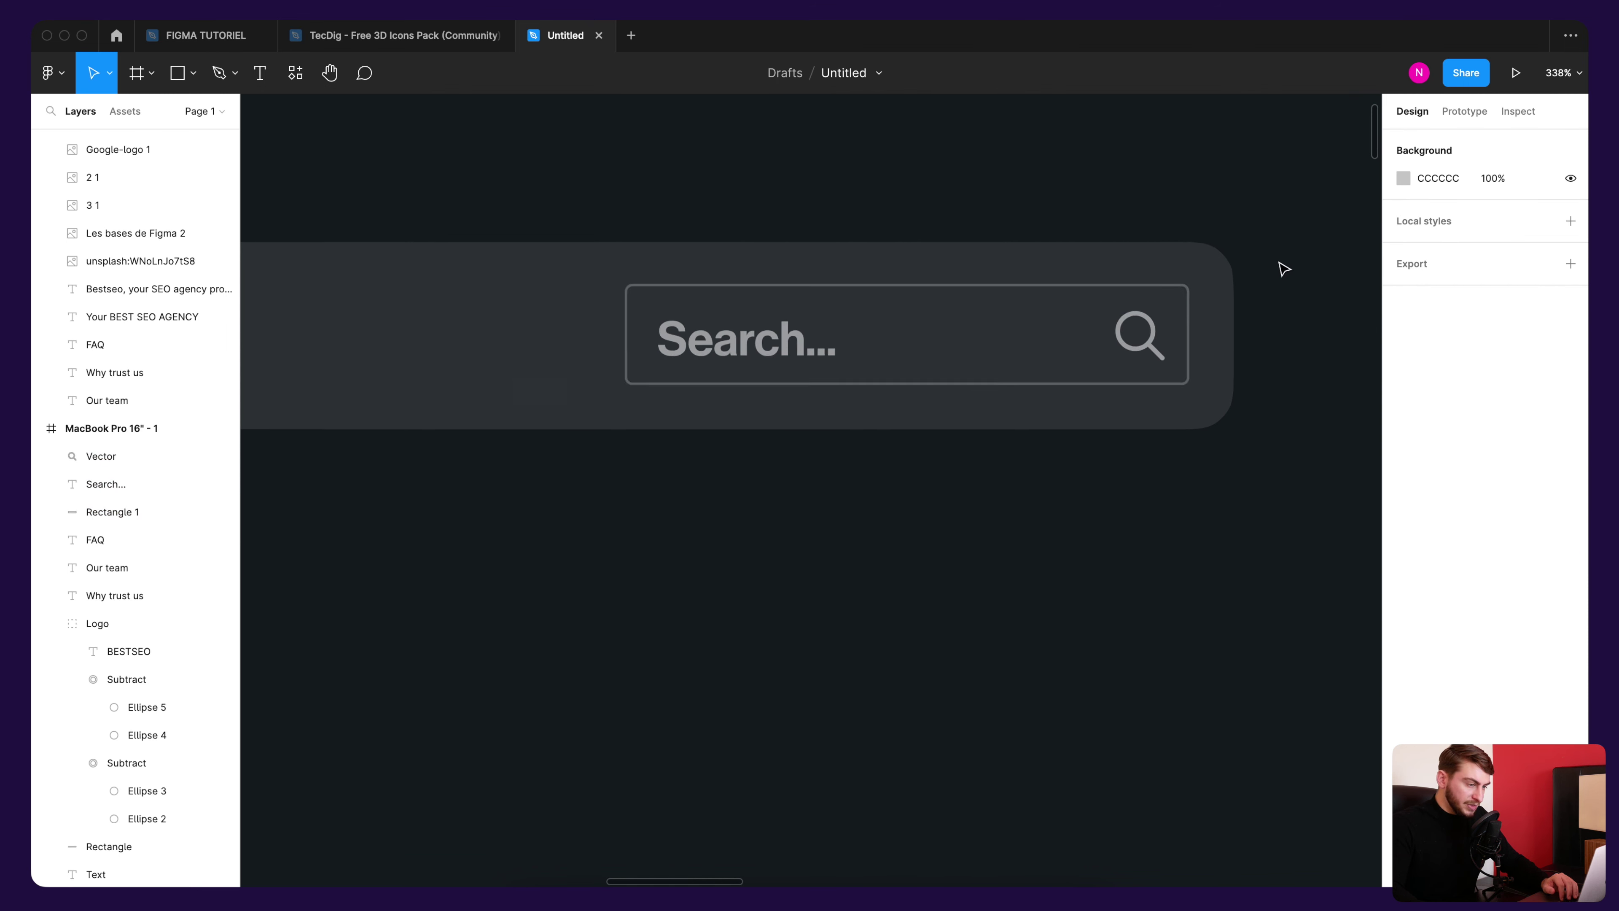
# Step: Give the search box a 6 px corner radius with 72% corner smoothing
pyautogui.click(1186, 297)
pyautogui.moveTo(1482, 241); pyautogui.dragTo(1538, 243)
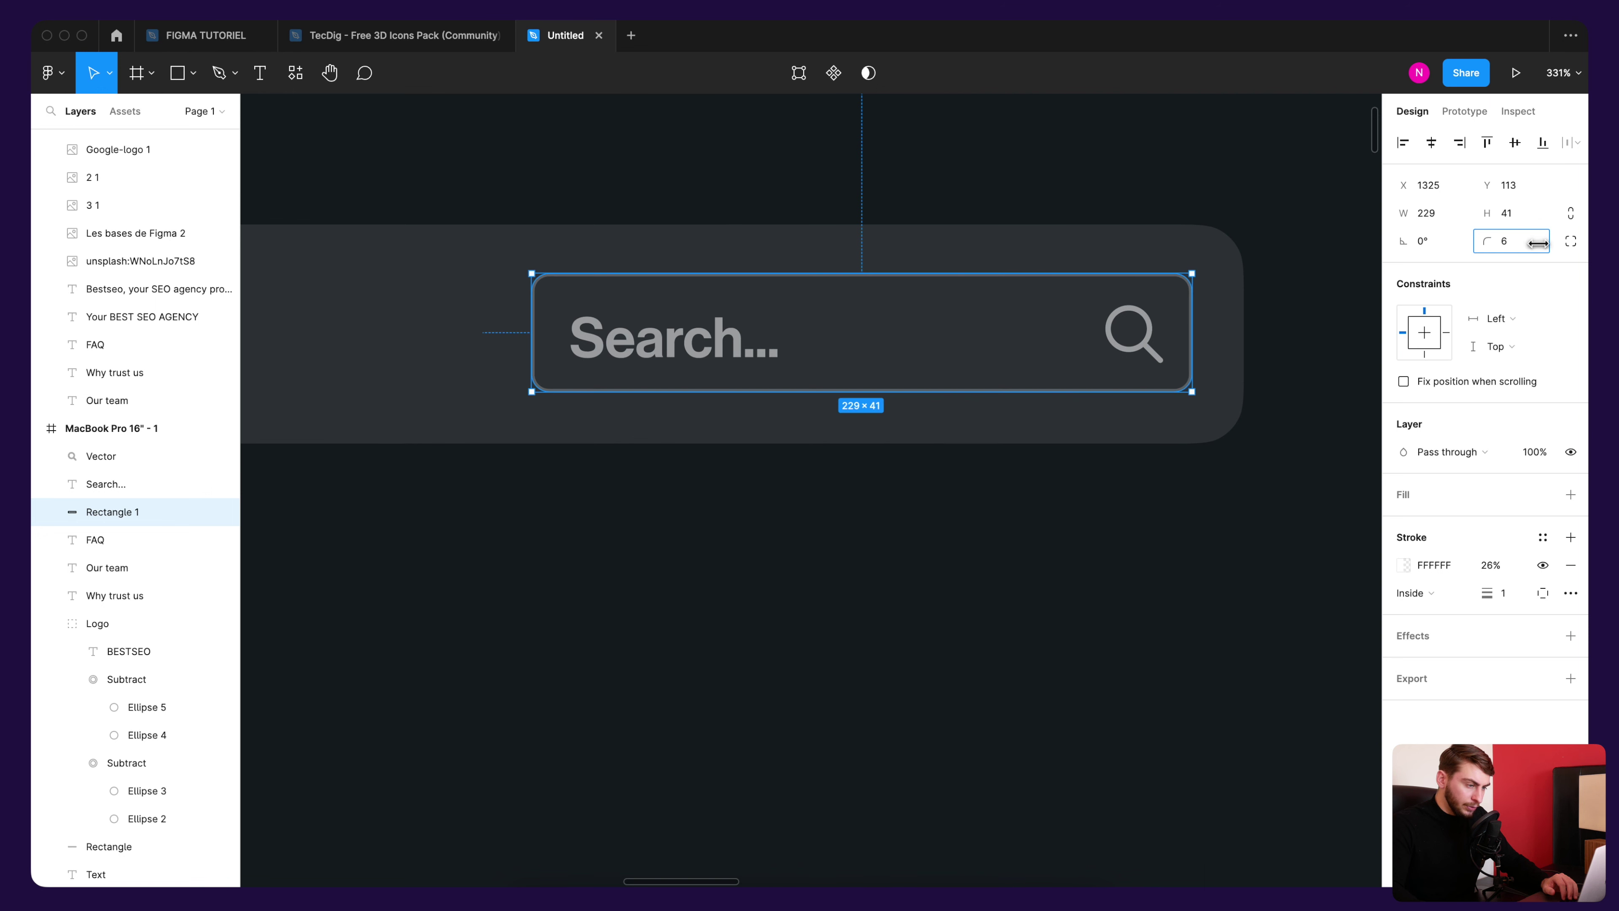
pyautogui.click(1571, 241)
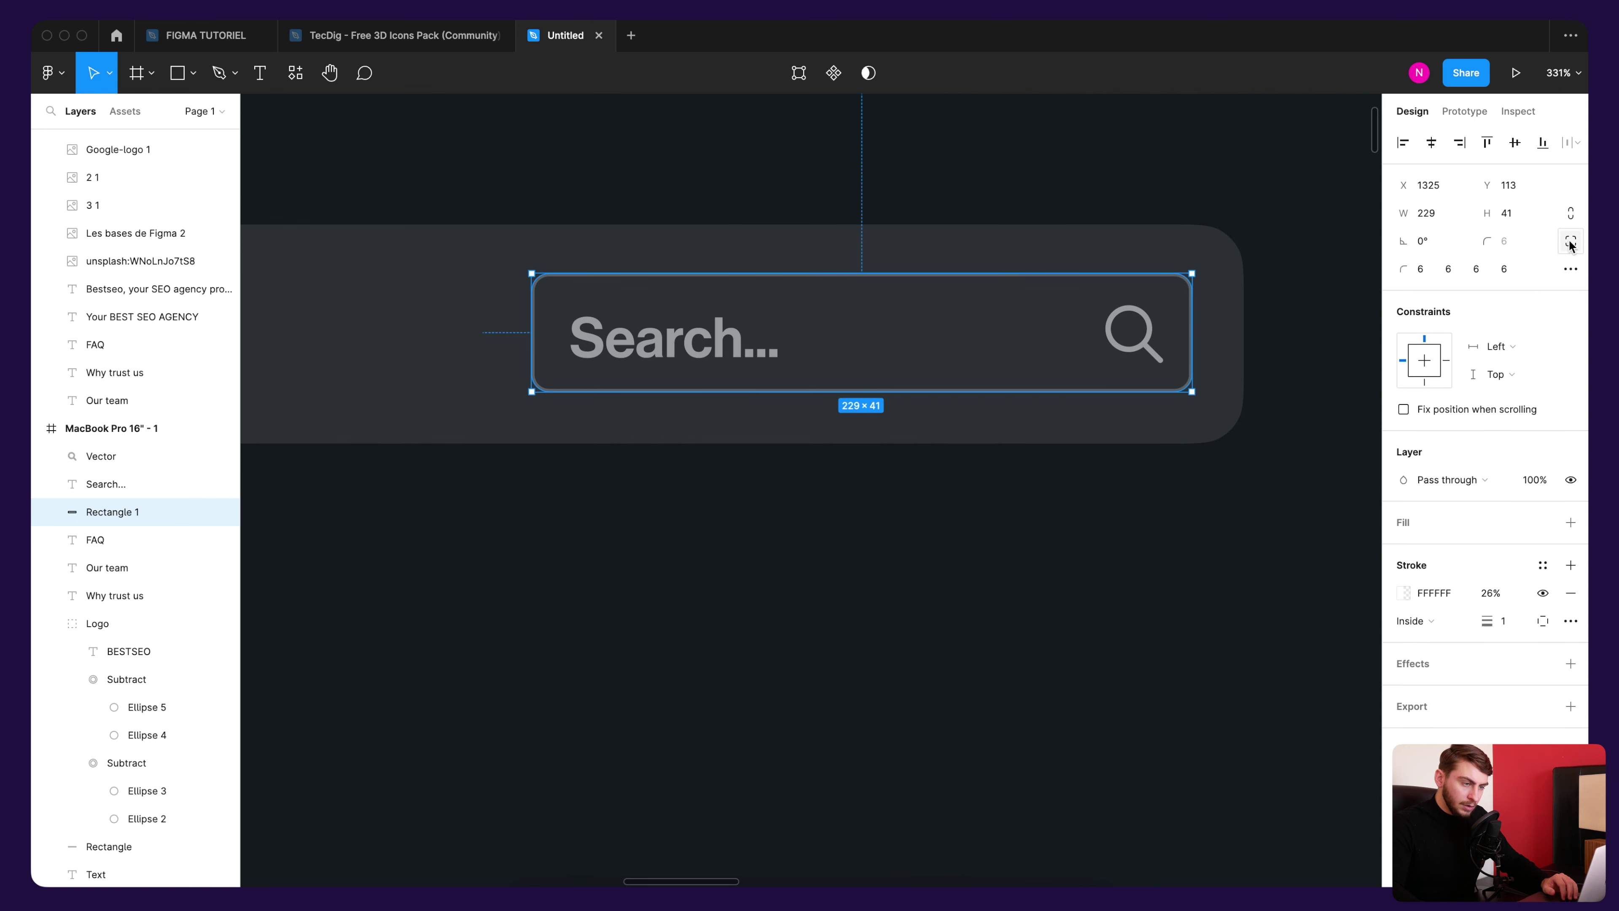
pyautogui.click(1570, 270)
pyautogui.moveTo(1190, 314); pyautogui.dragTo(1279, 322)
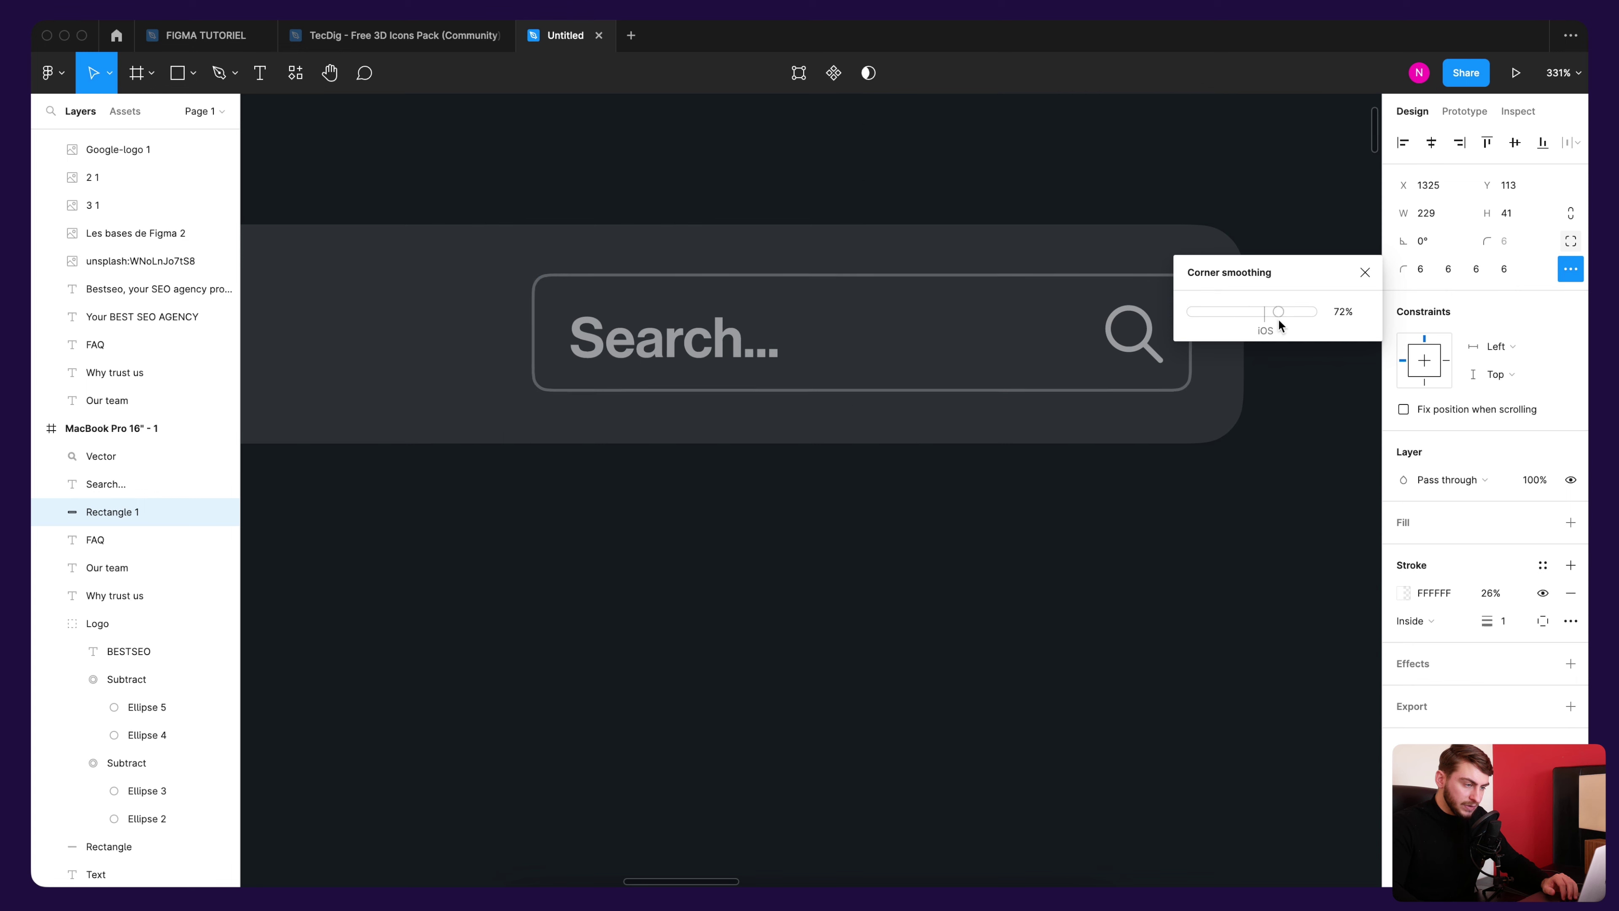
pyautogui.click(1365, 272)
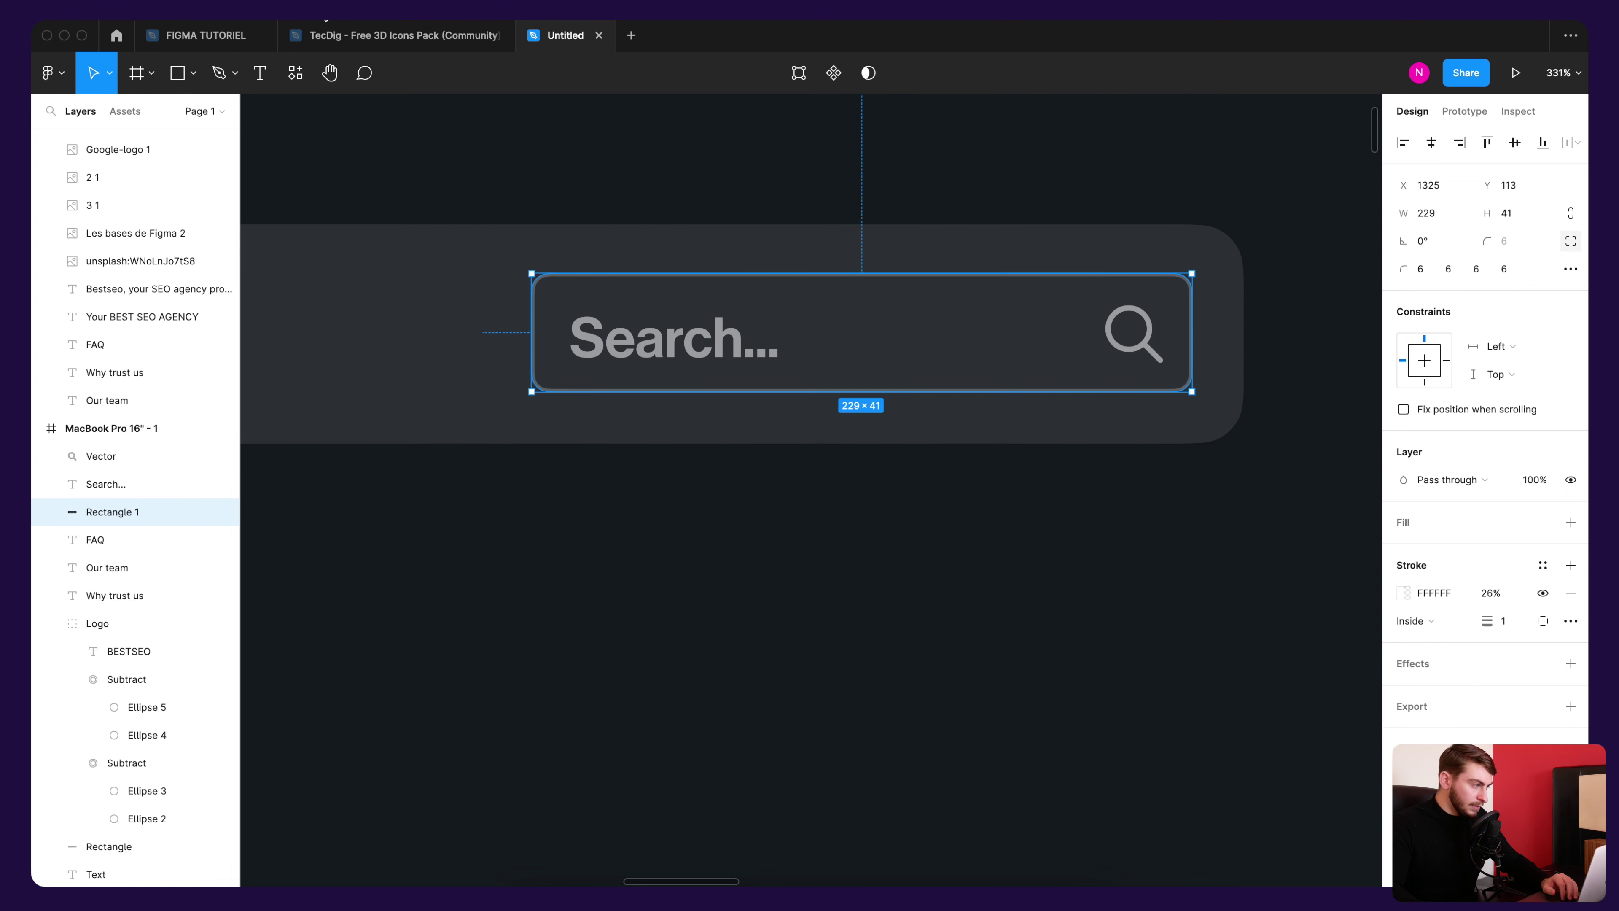
# Step: Shift the magnifier icon about 19 px left inside the search box
pyautogui.moveTo(1153, 352); pyautogui.dragTo(1141, 351)
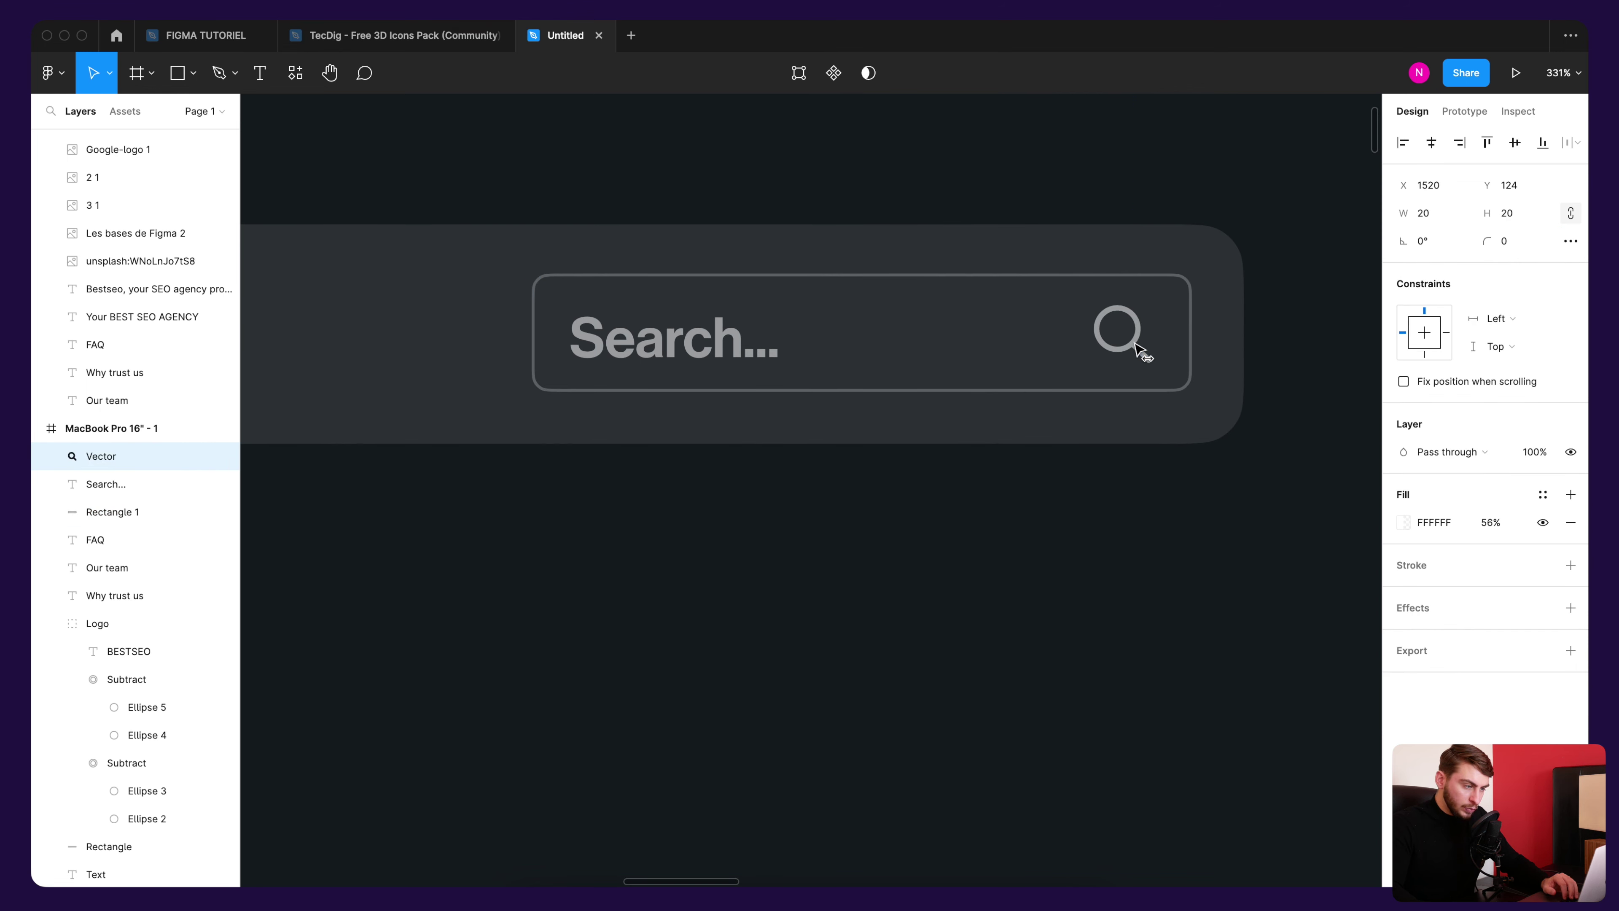
pyautogui.click(1269, 282)
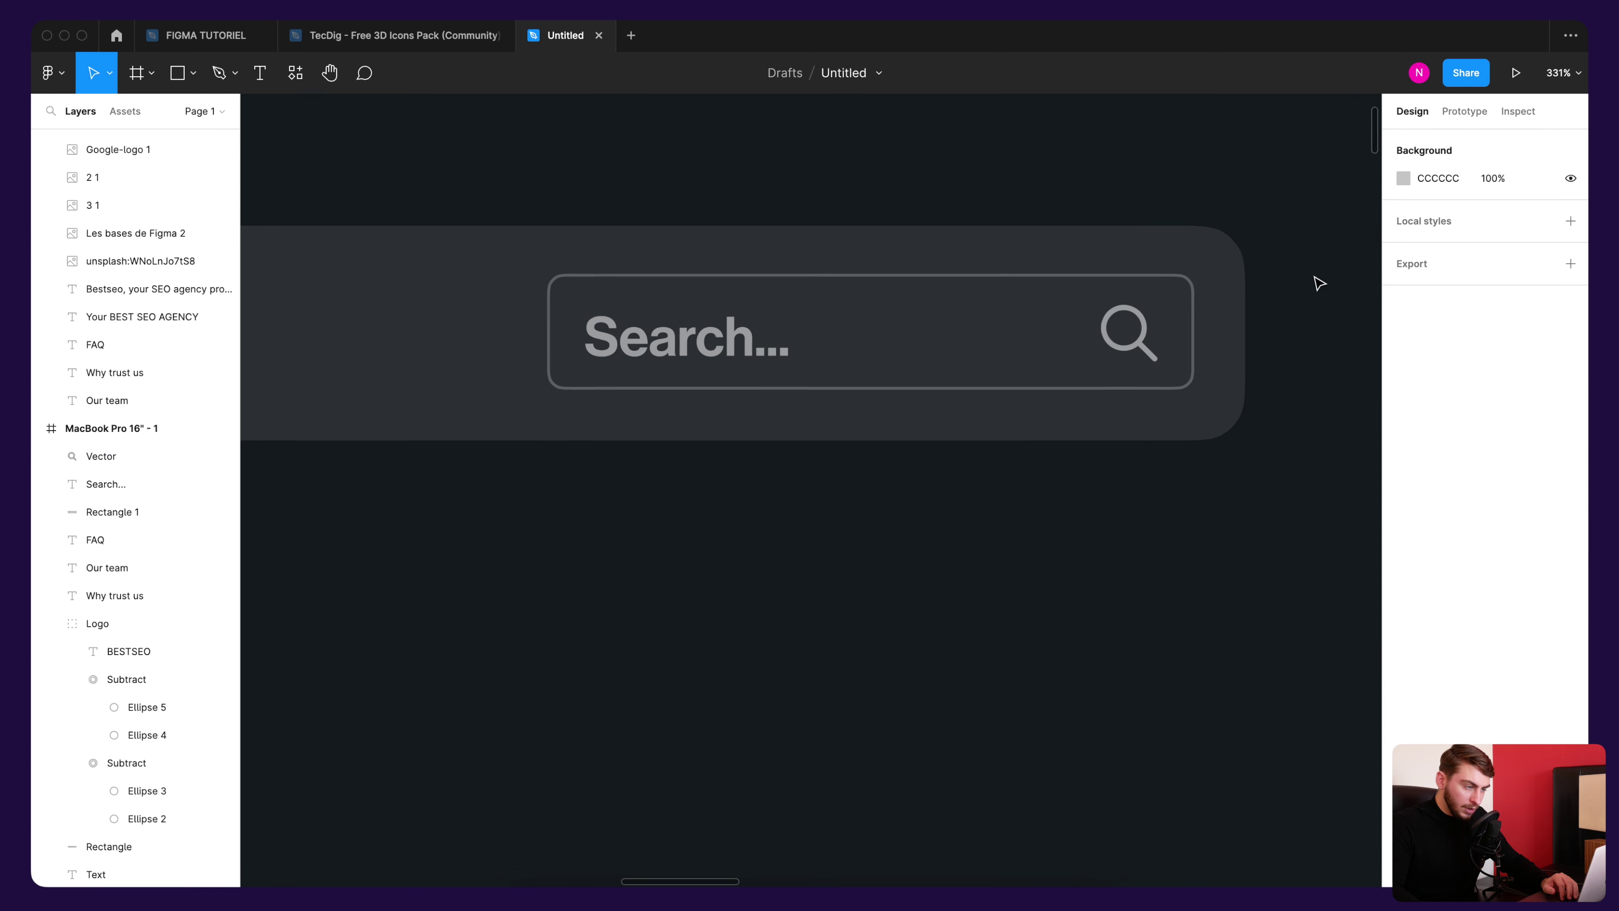
pyautogui.scroll(-3, 1315, 279)
pyautogui.scroll(-3, 1239, 228)
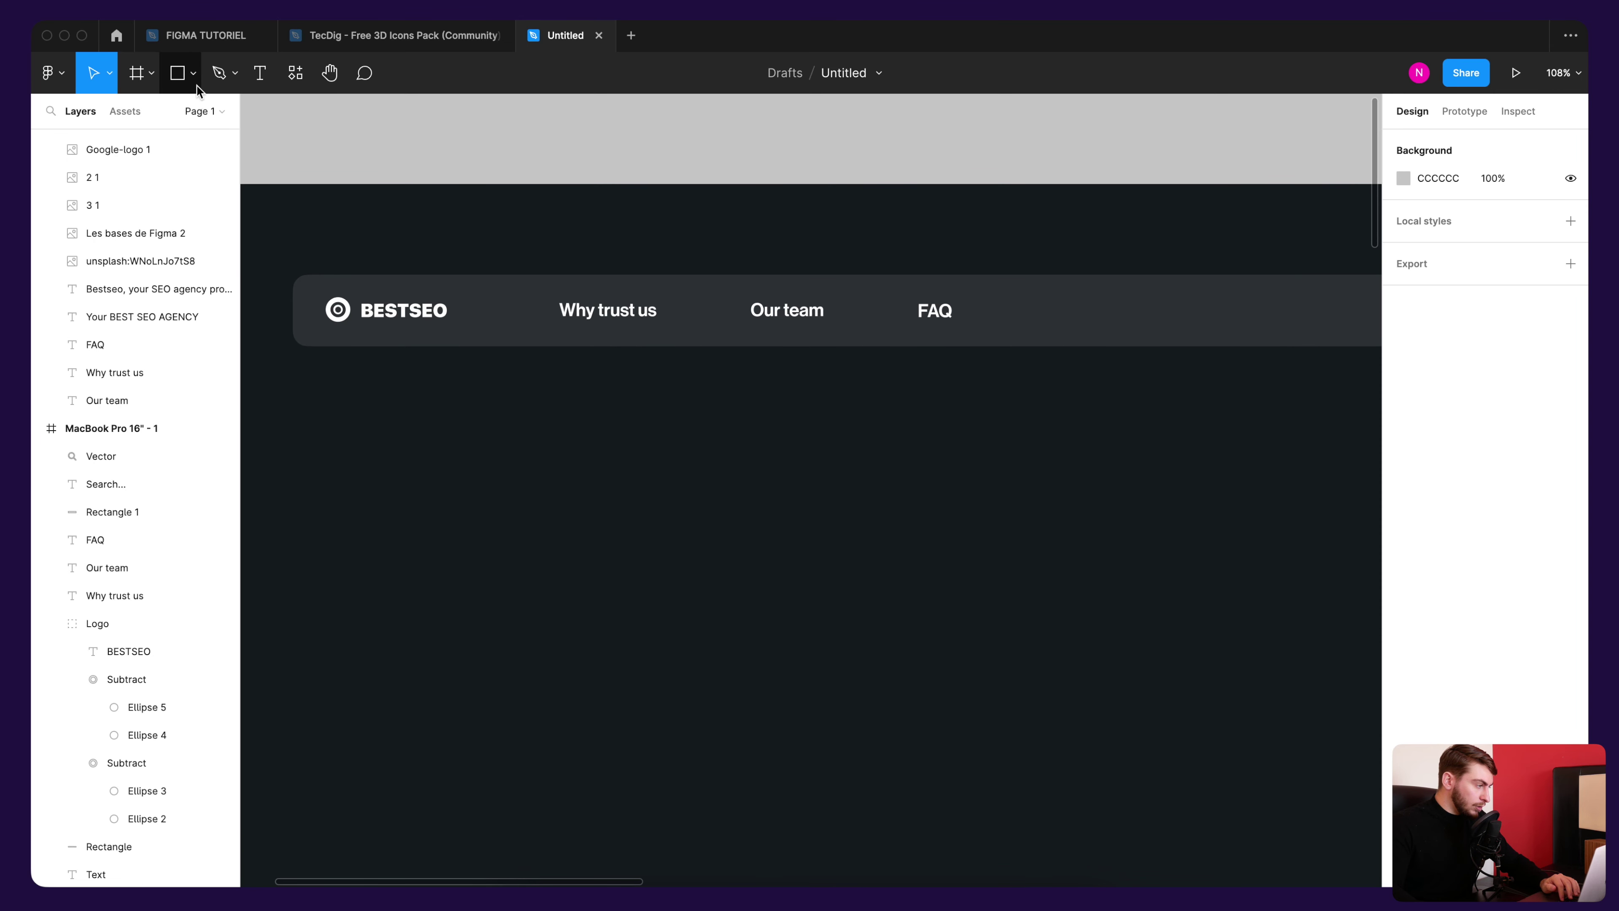
# Step: Draw a short vertical line after the BESTSEO logo with the Line tool
pyautogui.click(193, 75)
pyautogui.click(191, 137)
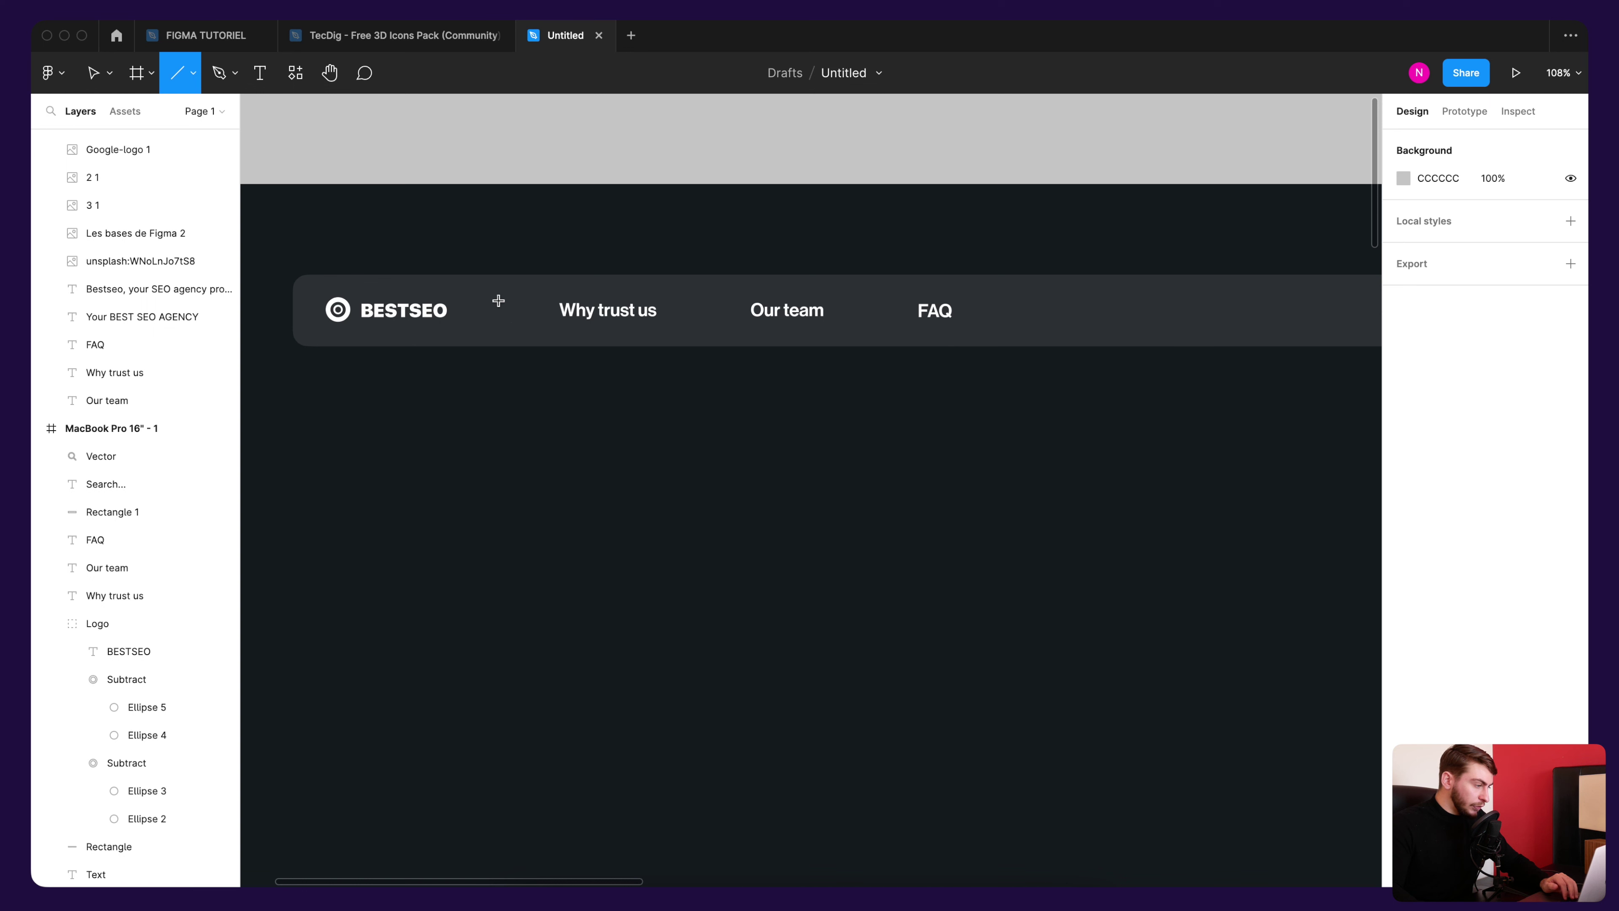
pyautogui.click(193, 77)
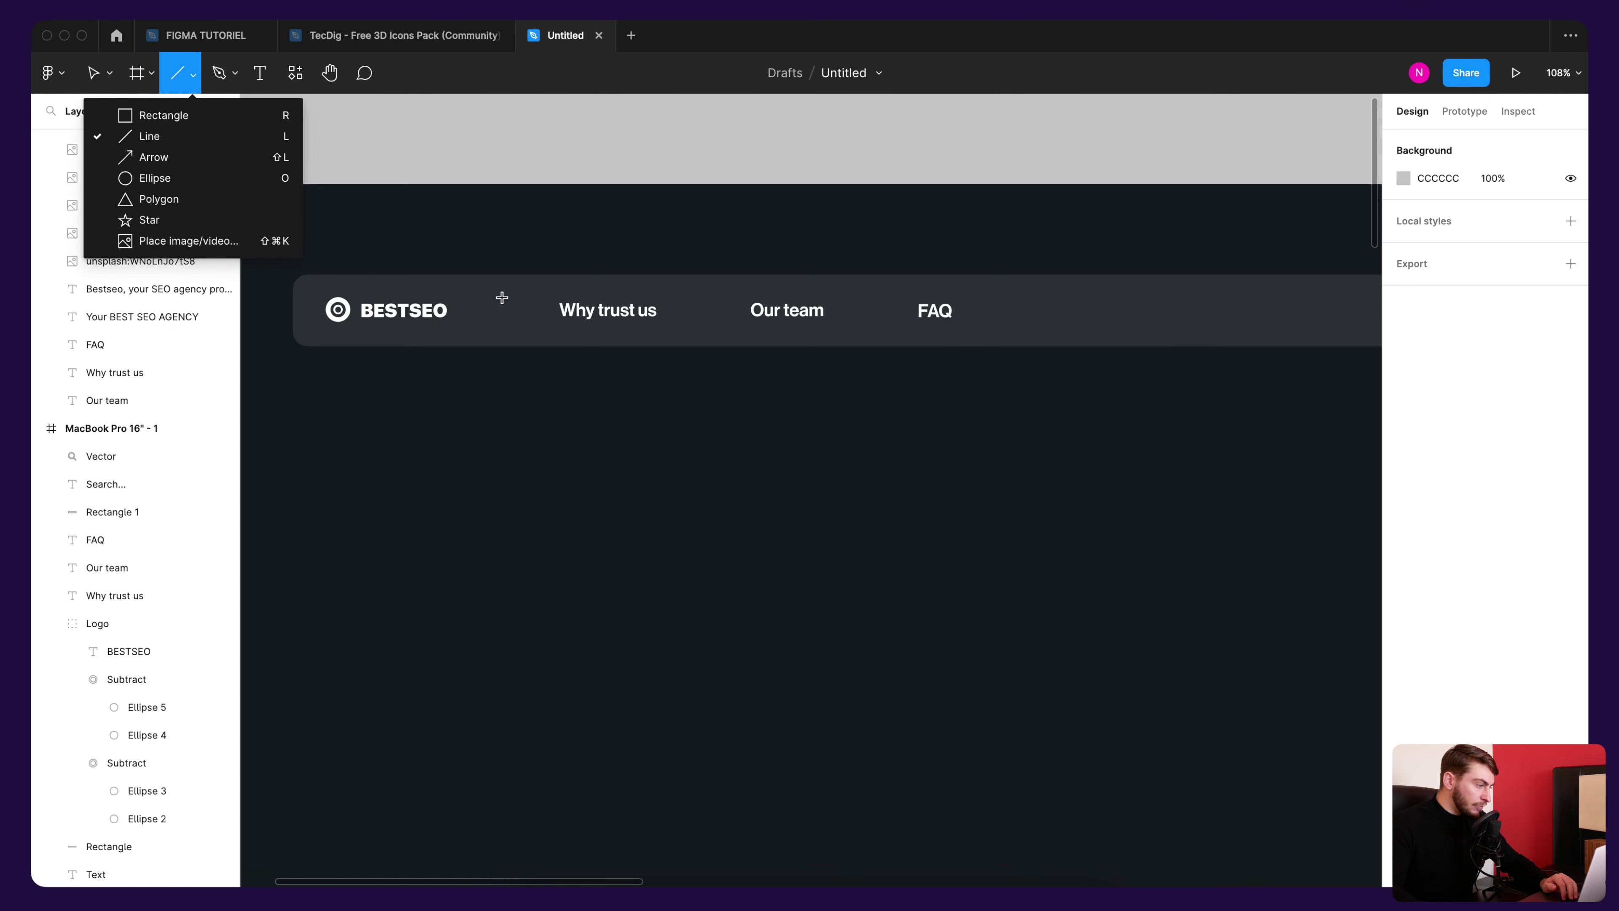
pyautogui.moveTo(500, 292); pyautogui.dragTo(501, 322)
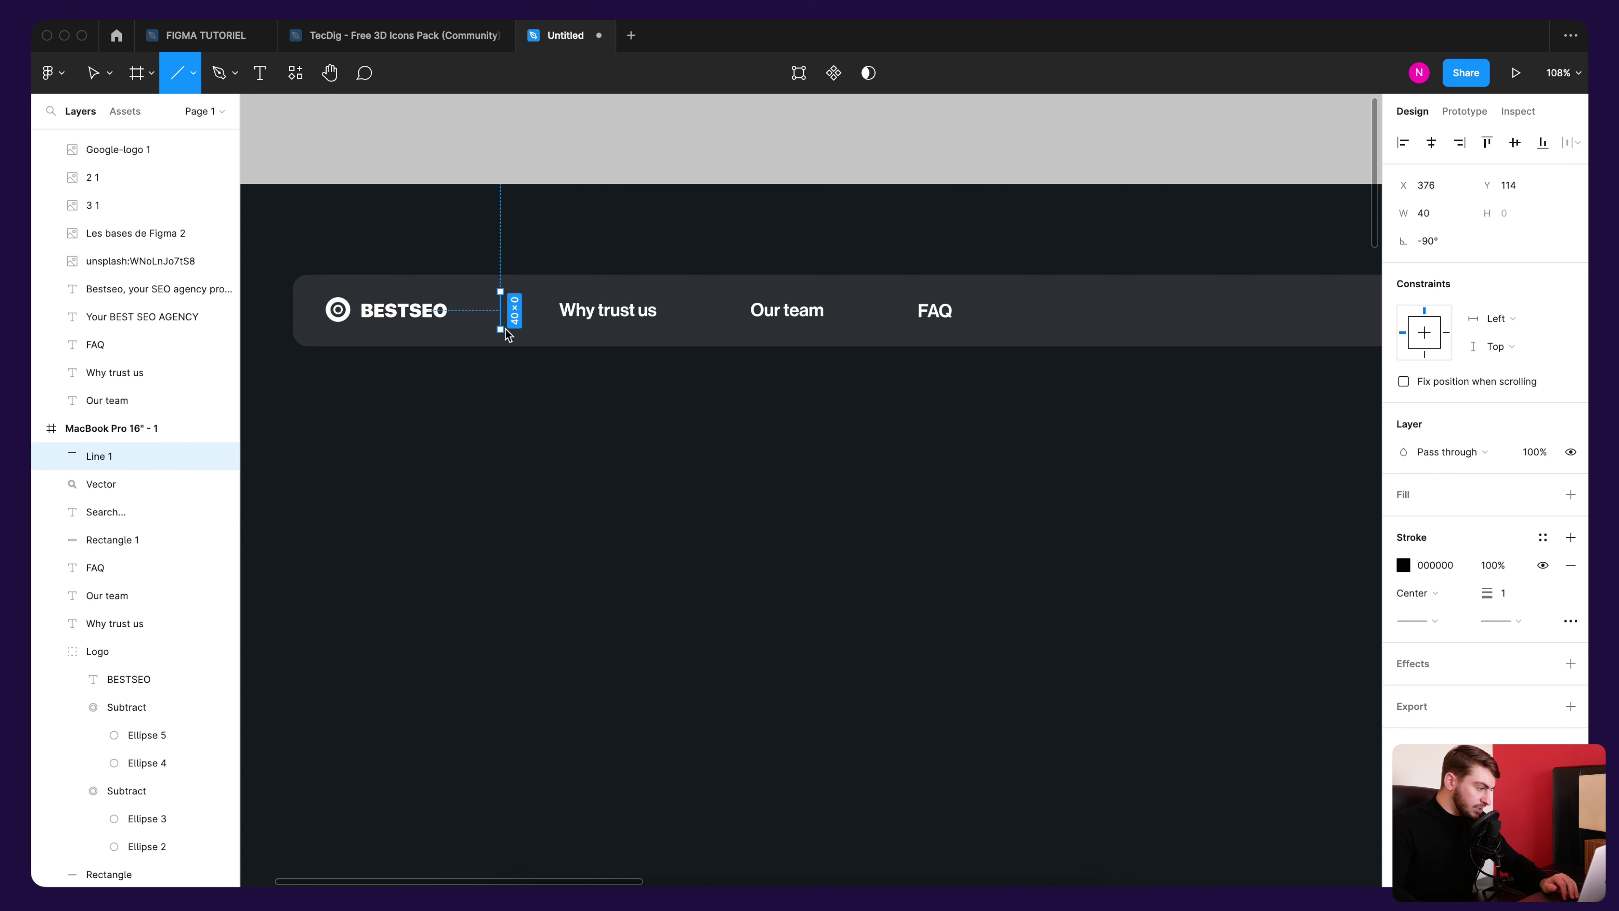
pyautogui.scroll(5, 504, 329)
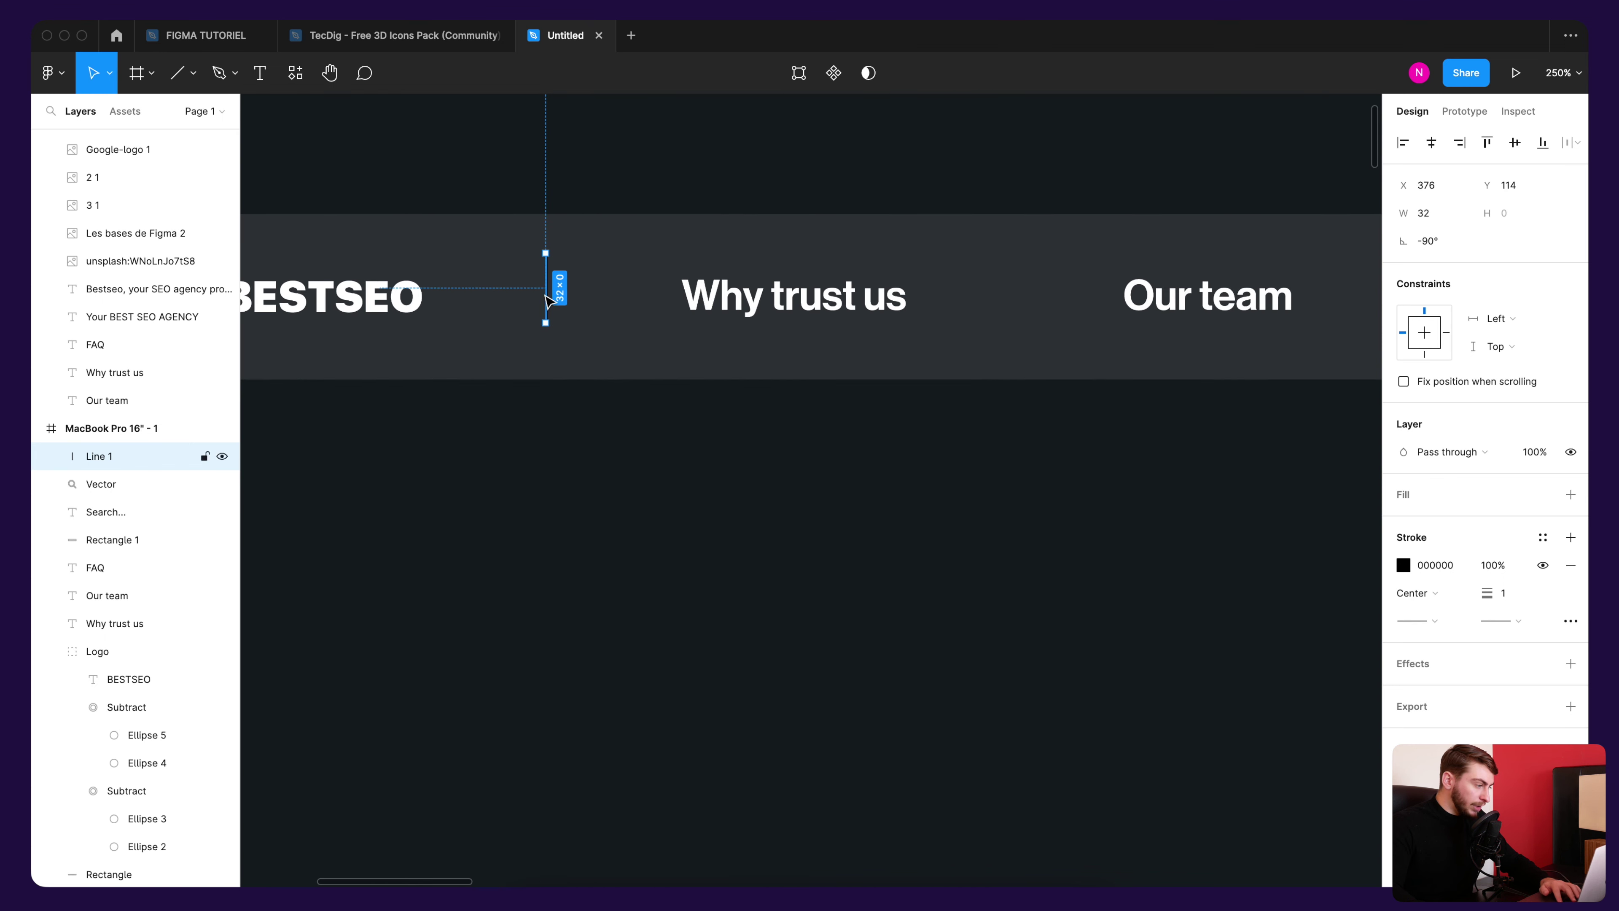
pyautogui.click(578, 420)
pyautogui.click(547, 304)
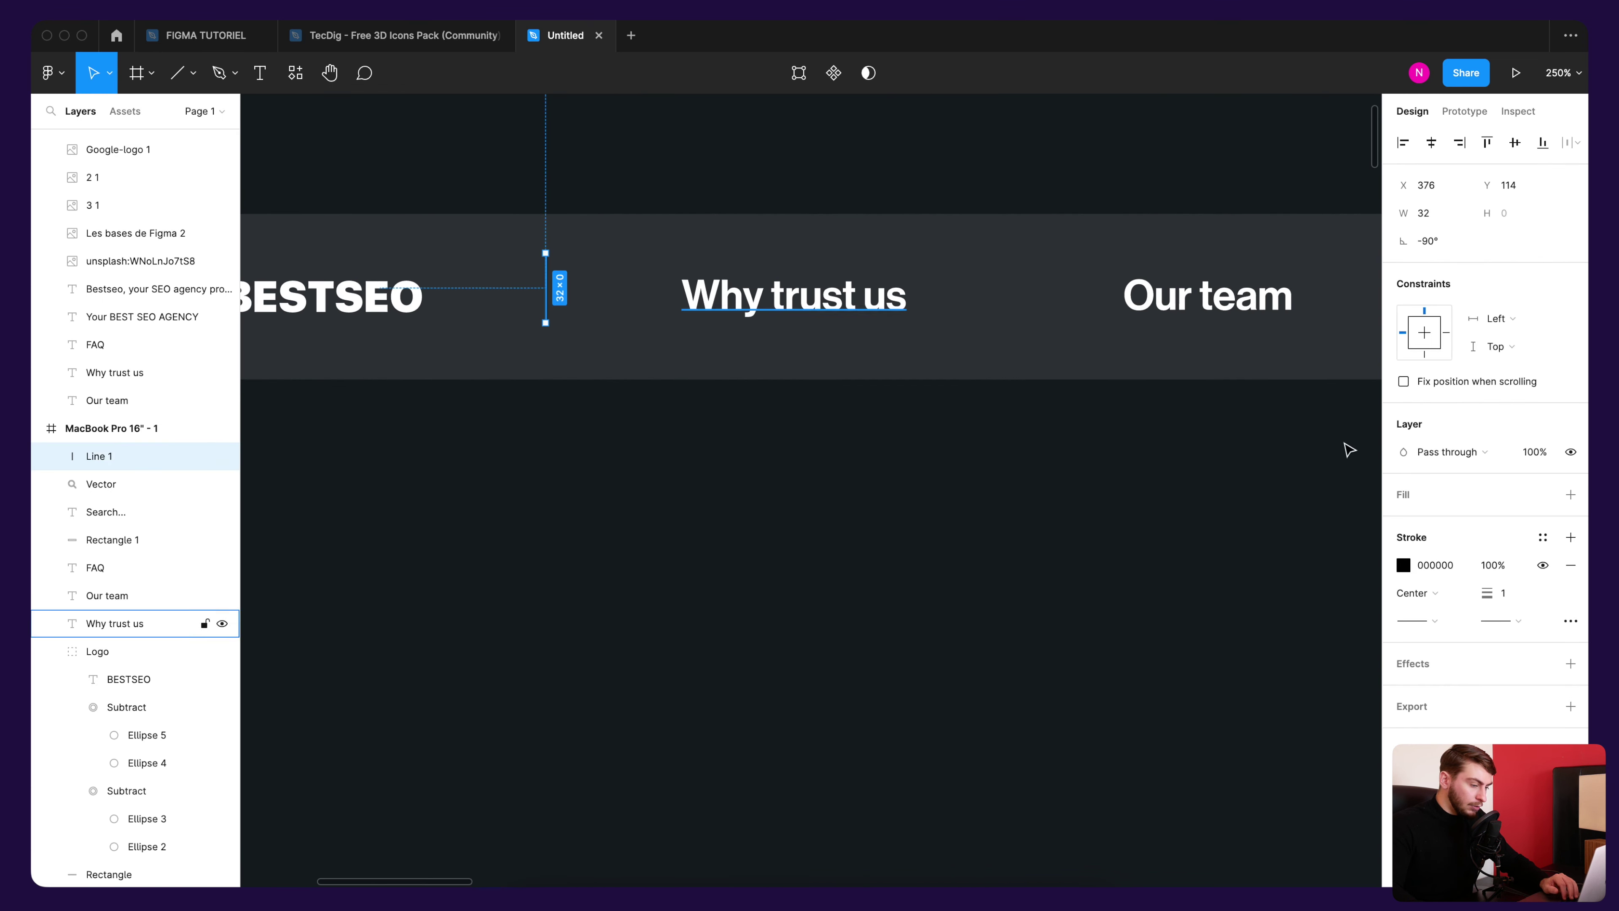
# Step: Give the divider a white FFFFFF stroke at 25% opacity
pyautogui.click(1405, 565)
pyautogui.write('FFFFFF')
pyautogui.press('Return')
pyautogui.press('Escape')
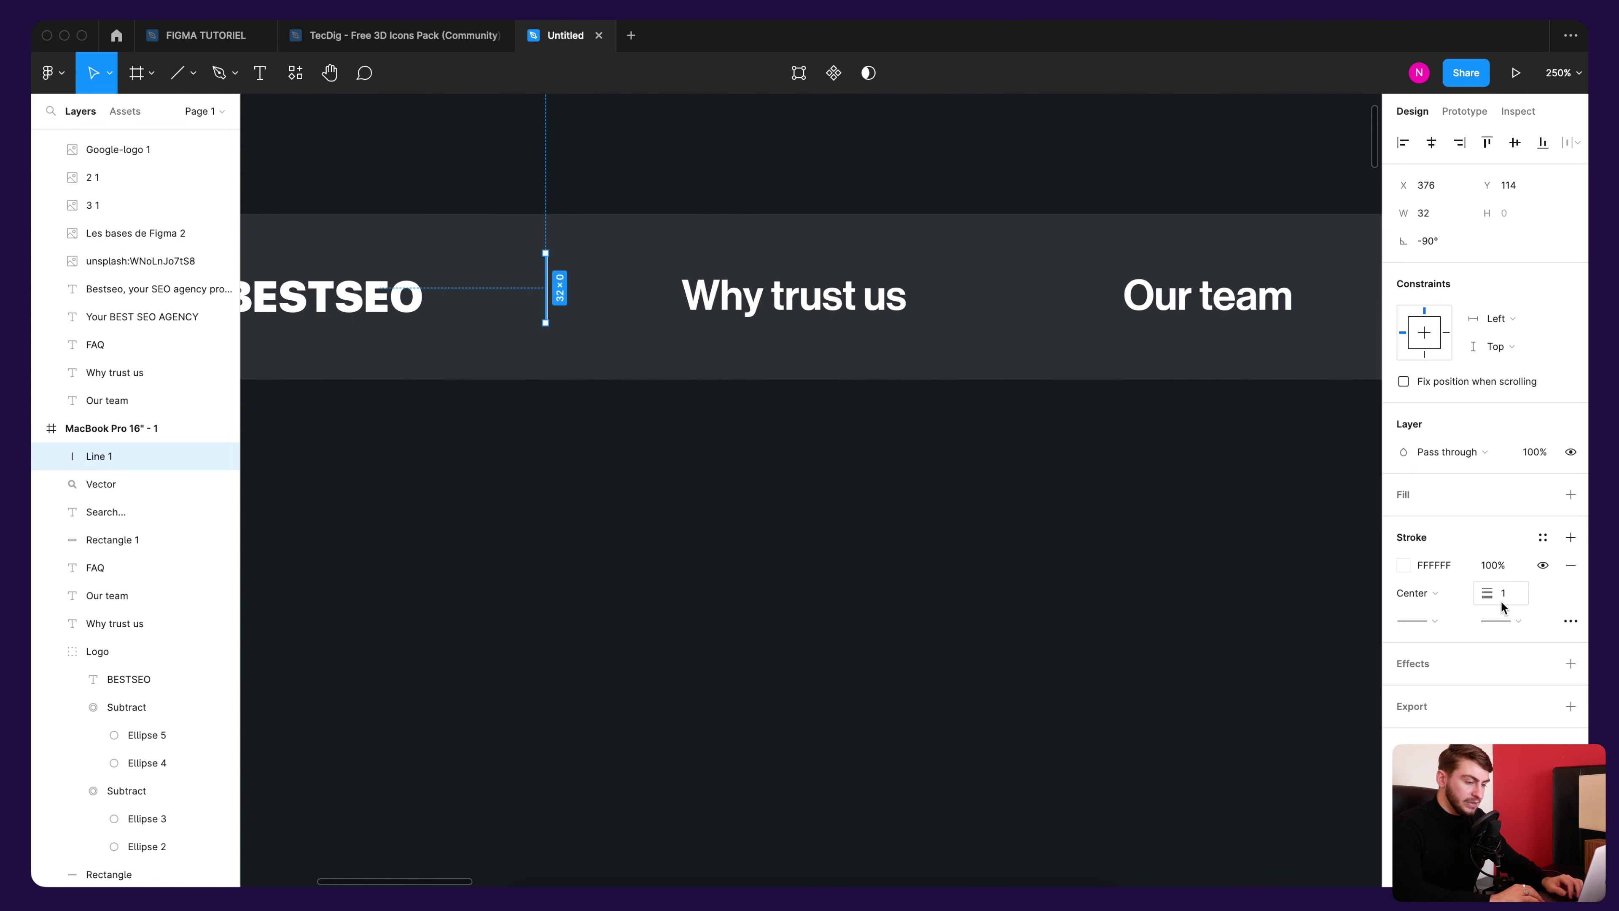
pyautogui.click(1493, 565)
pyautogui.write('25')
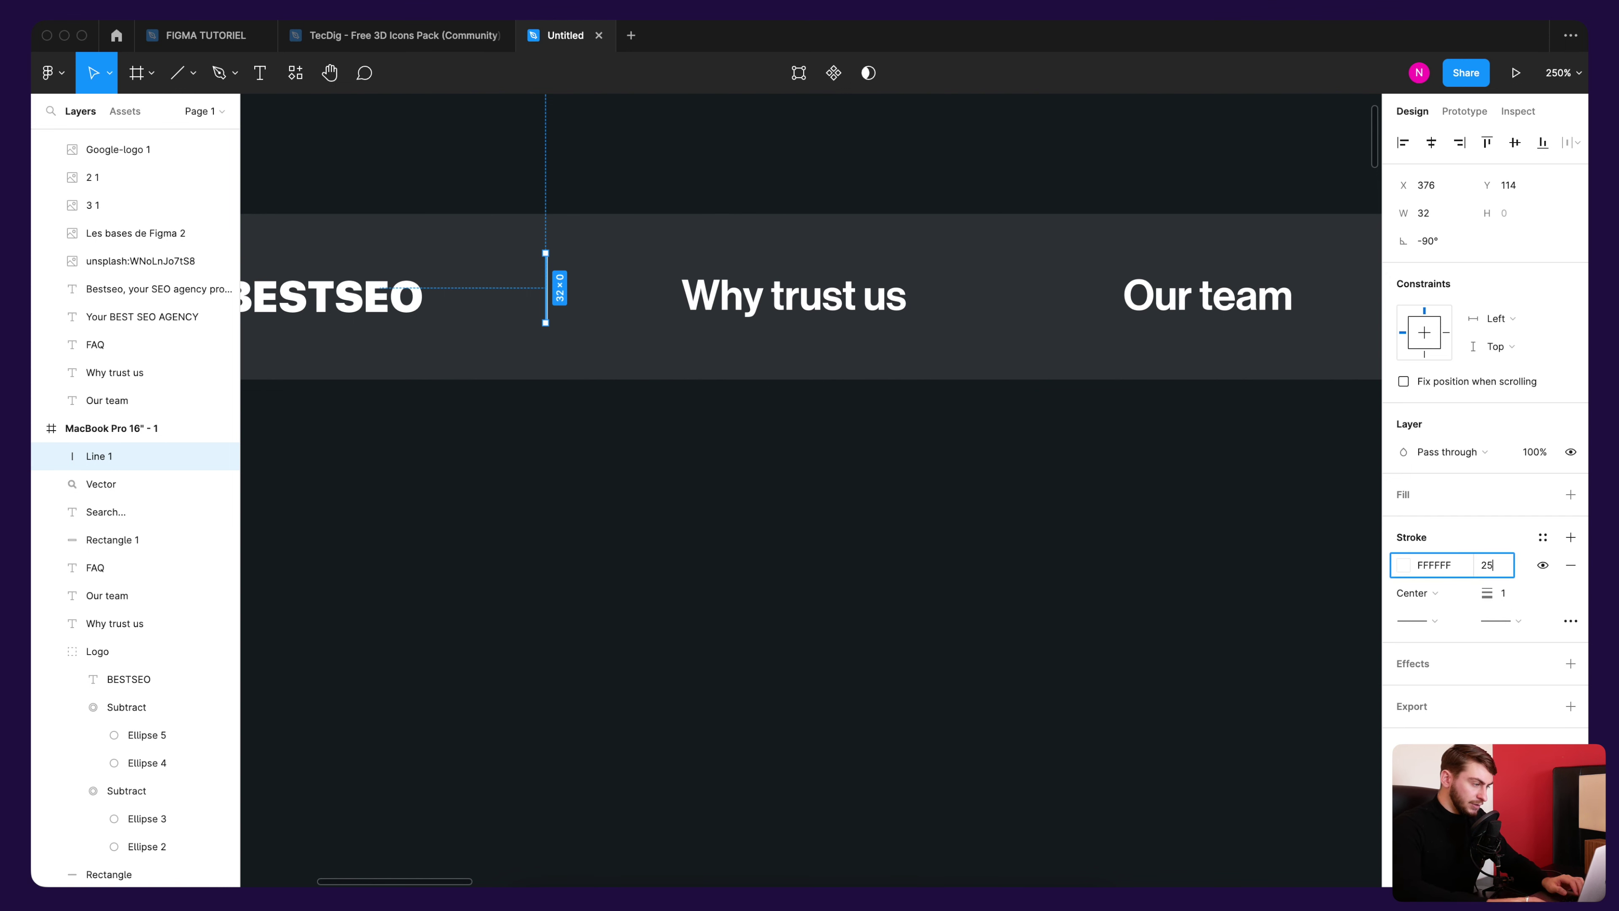
pyautogui.press('Return')
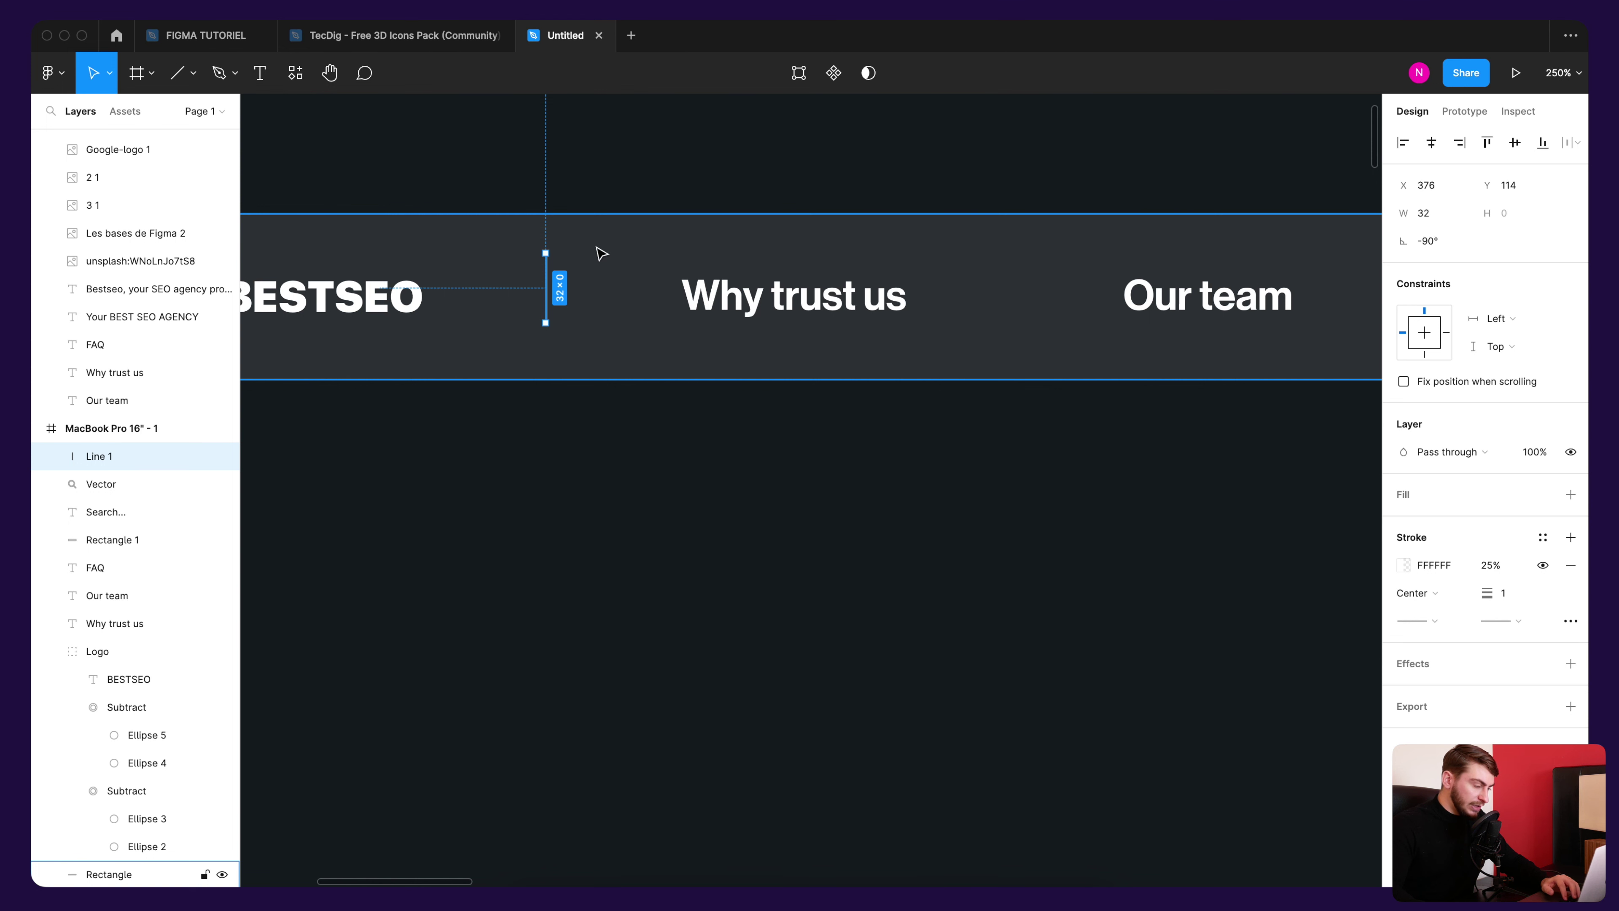
# Step: Centre the divider vertically within the header rectangle
pyautogui.hscroll(-7, 630, 258)
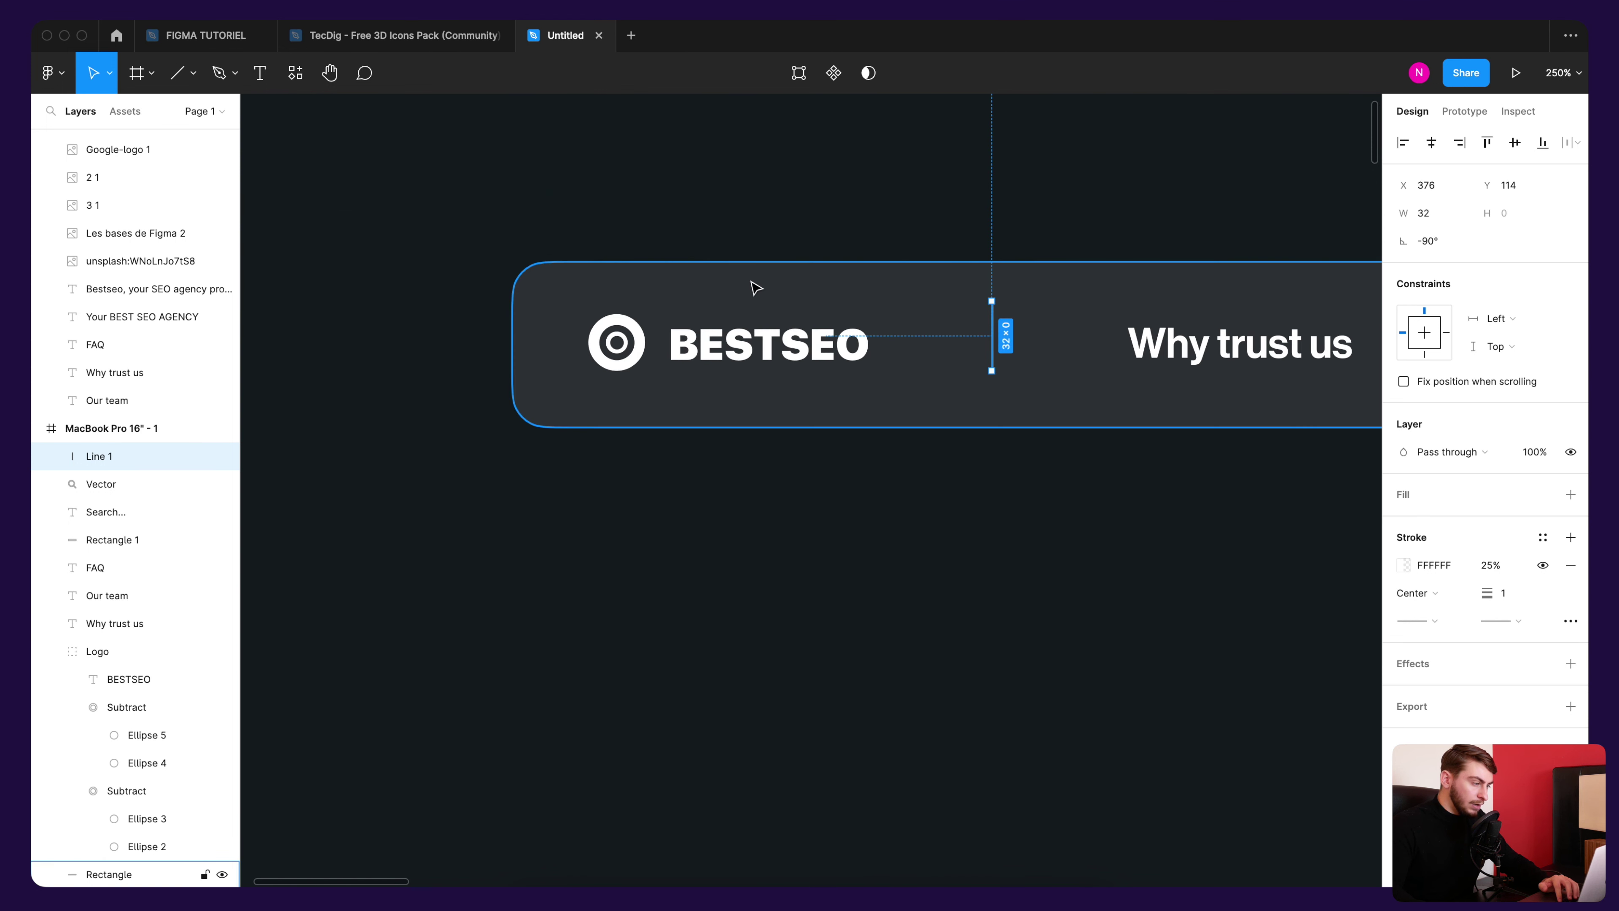
pyautogui.press('space')
pyautogui.click(958, 248)
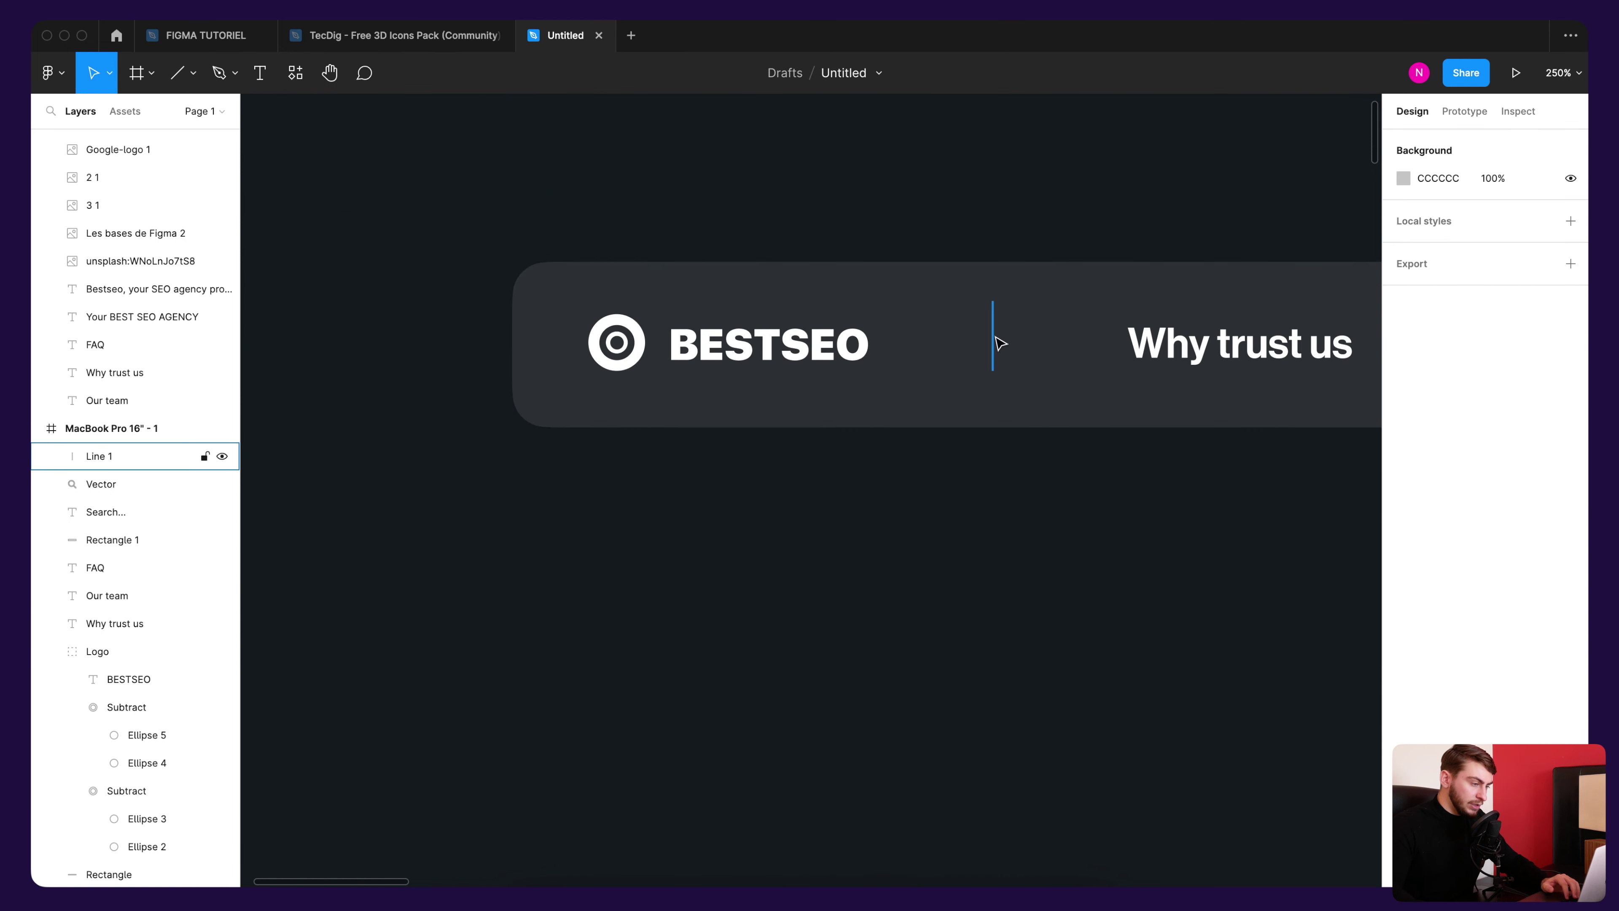
pyautogui.click(992, 340)
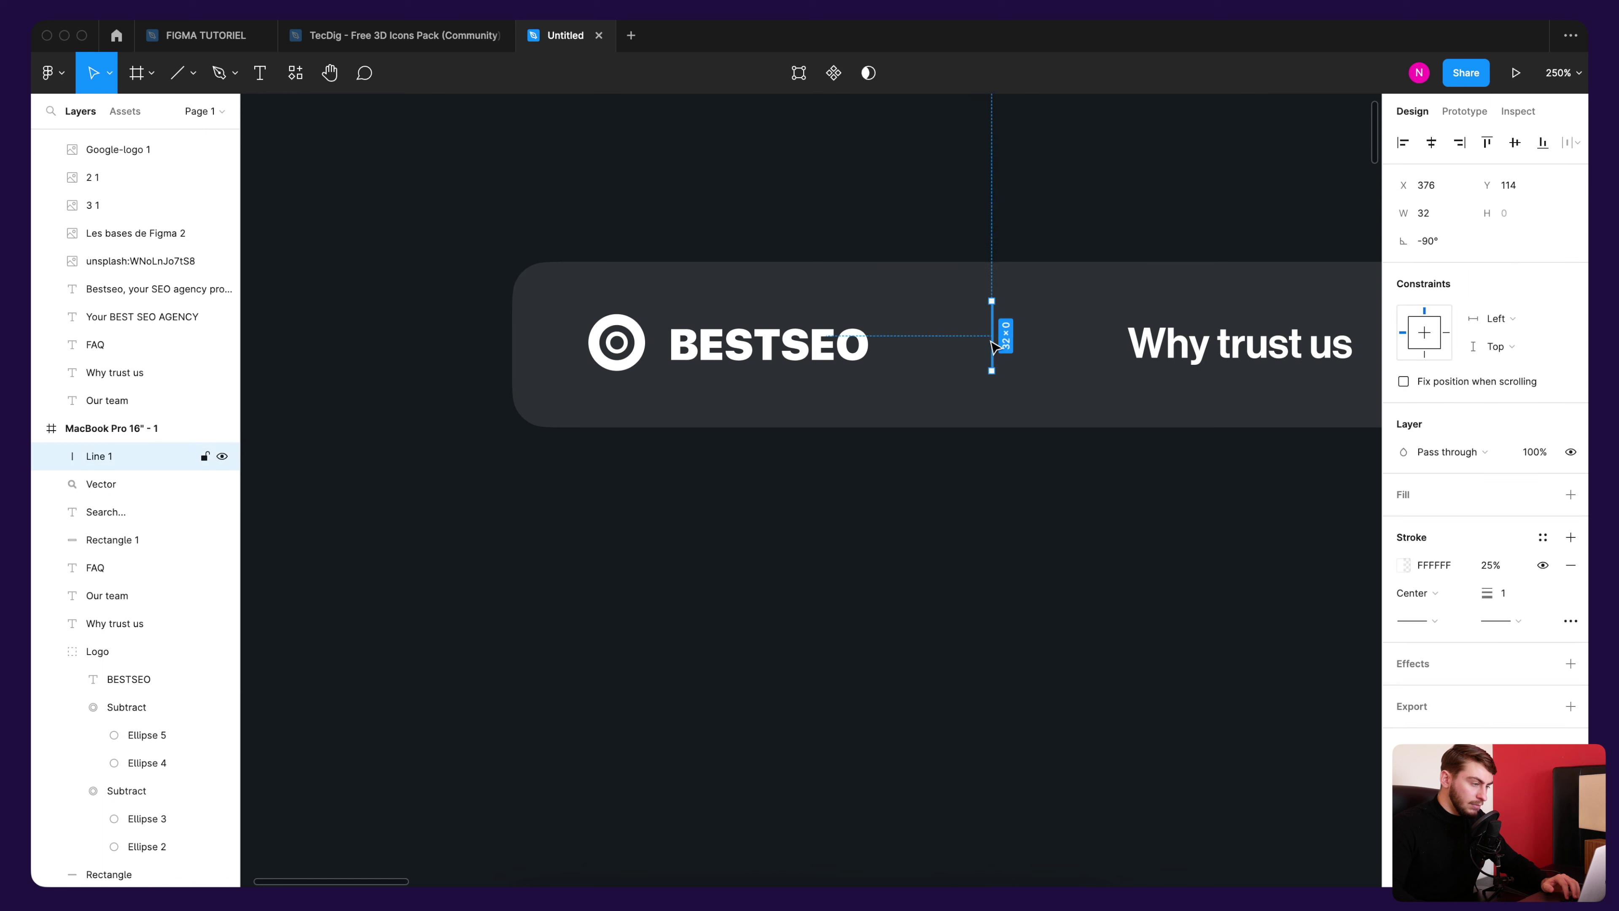
pyautogui.keyDown('shift'); pyautogui.click(863, 295); pyautogui.keyUp('shift')
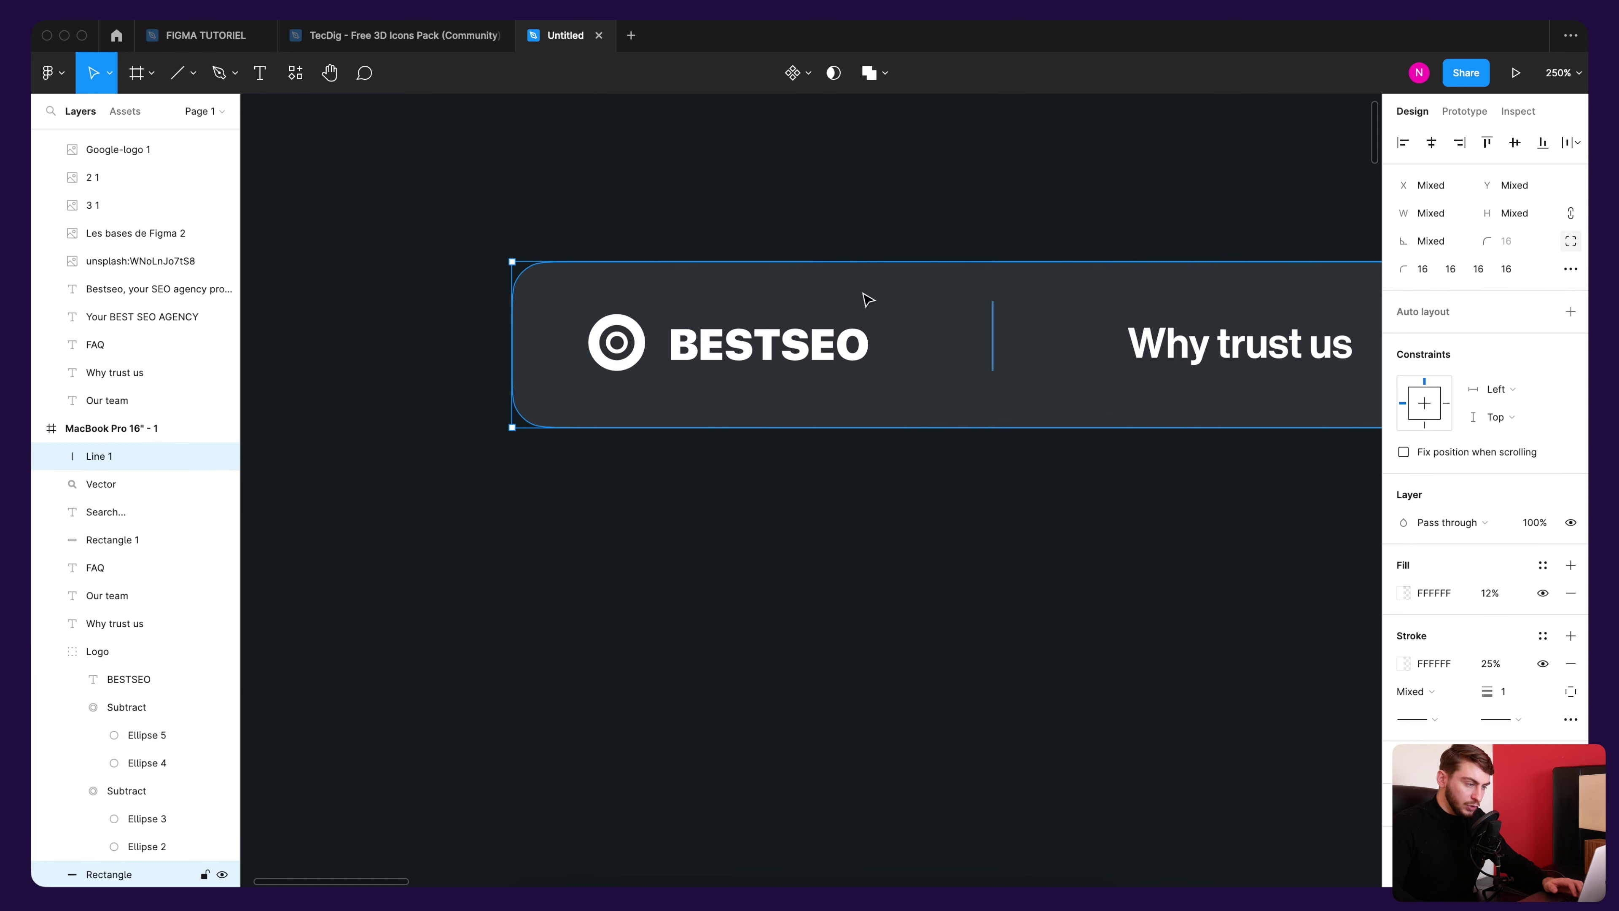
pyautogui.click(1516, 144)
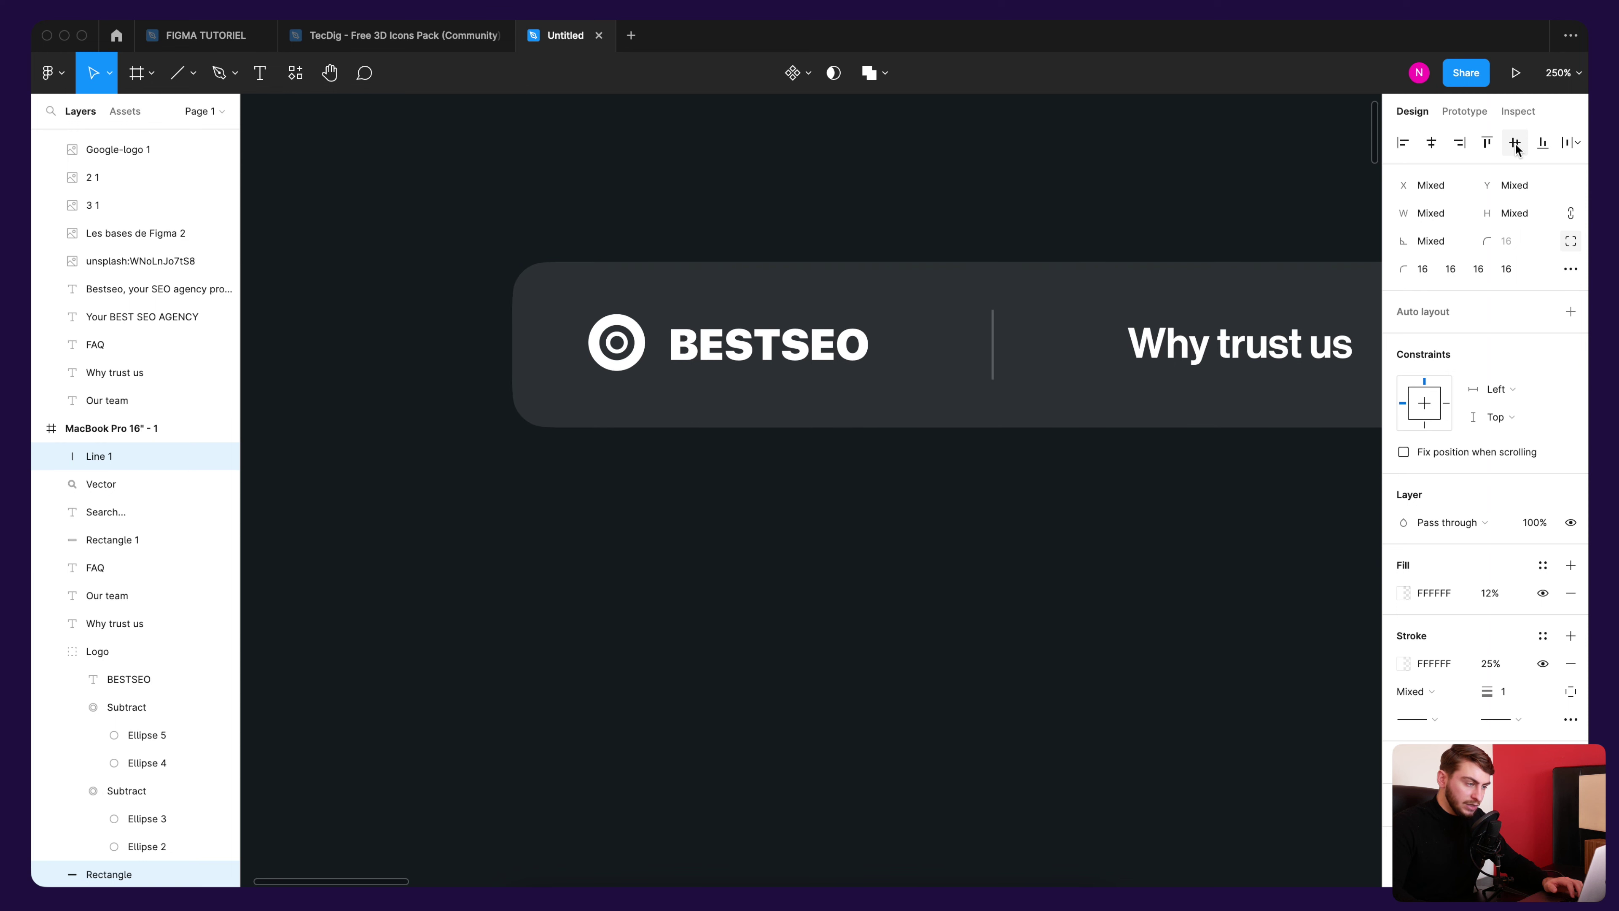
pyautogui.hscroll(5, 1019, 236)
pyautogui.click(880, 255)
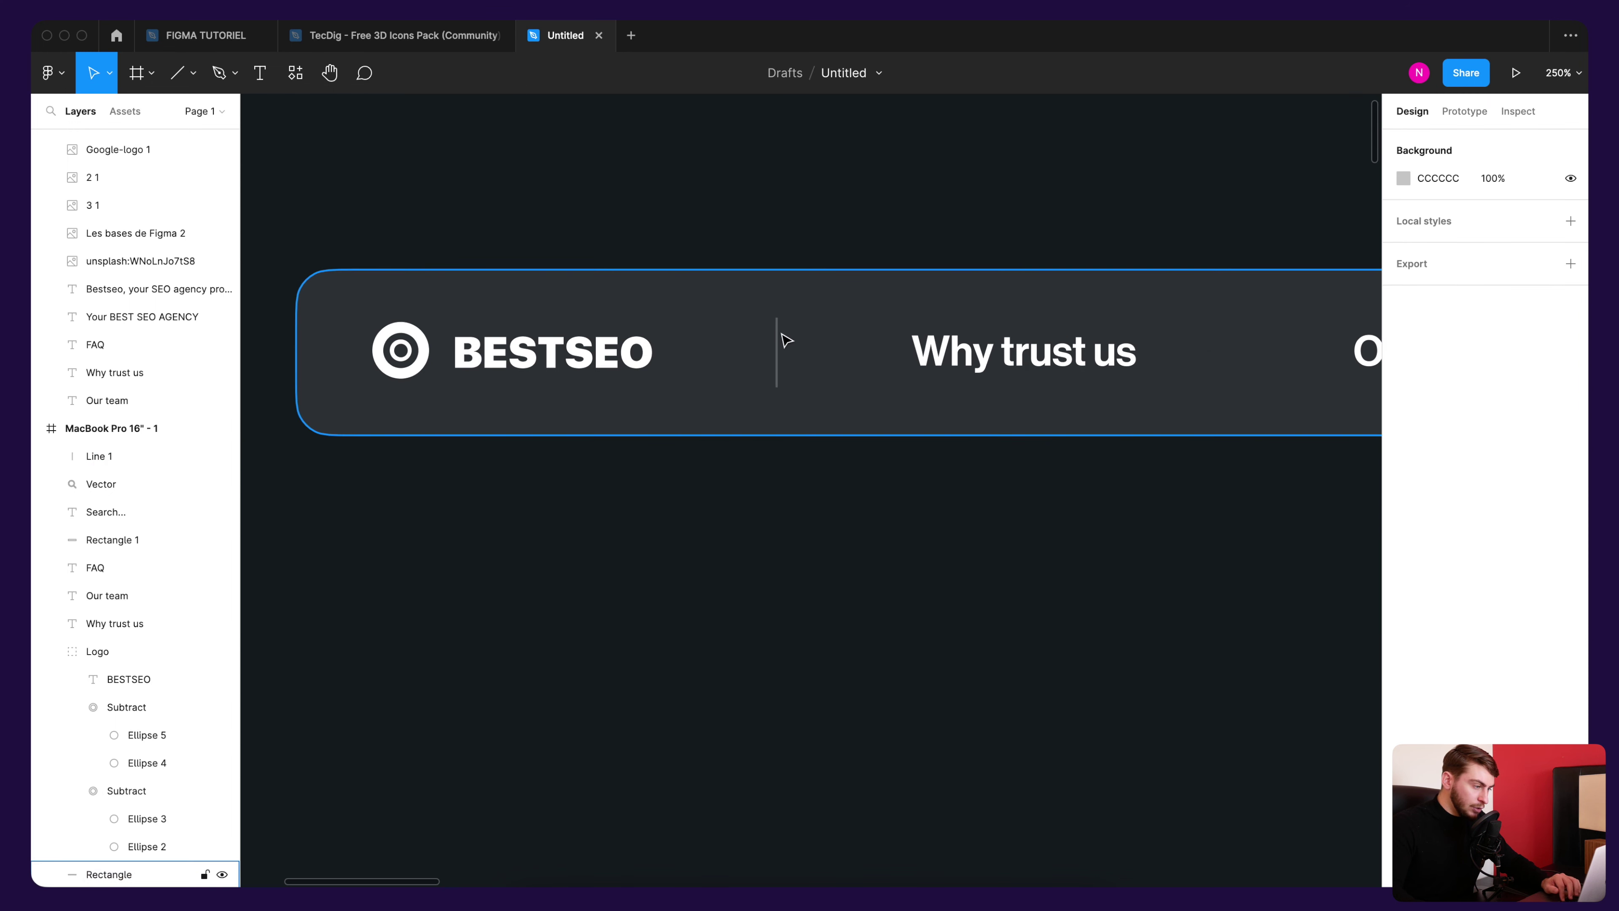
pyautogui.click(779, 326)
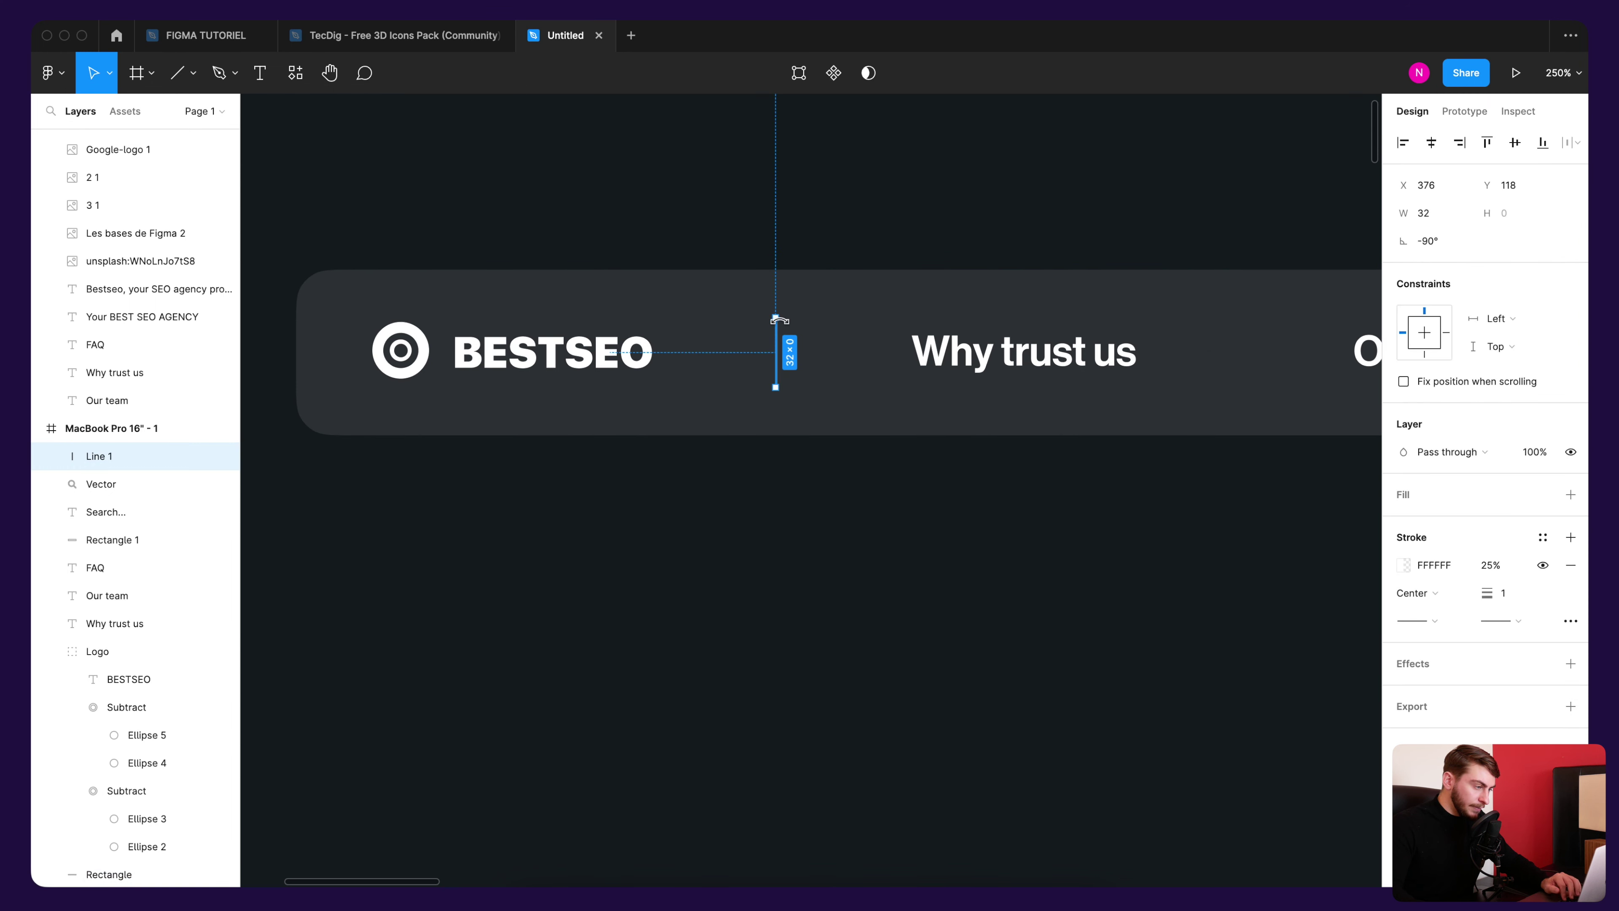
# Step: Lengthen the divider line to about 46 px, keeping it perfectly vertical
pyautogui.scroll(3, 779, 320)
pyautogui.moveTo(776, 313); pyautogui.dragTo(922, 332)
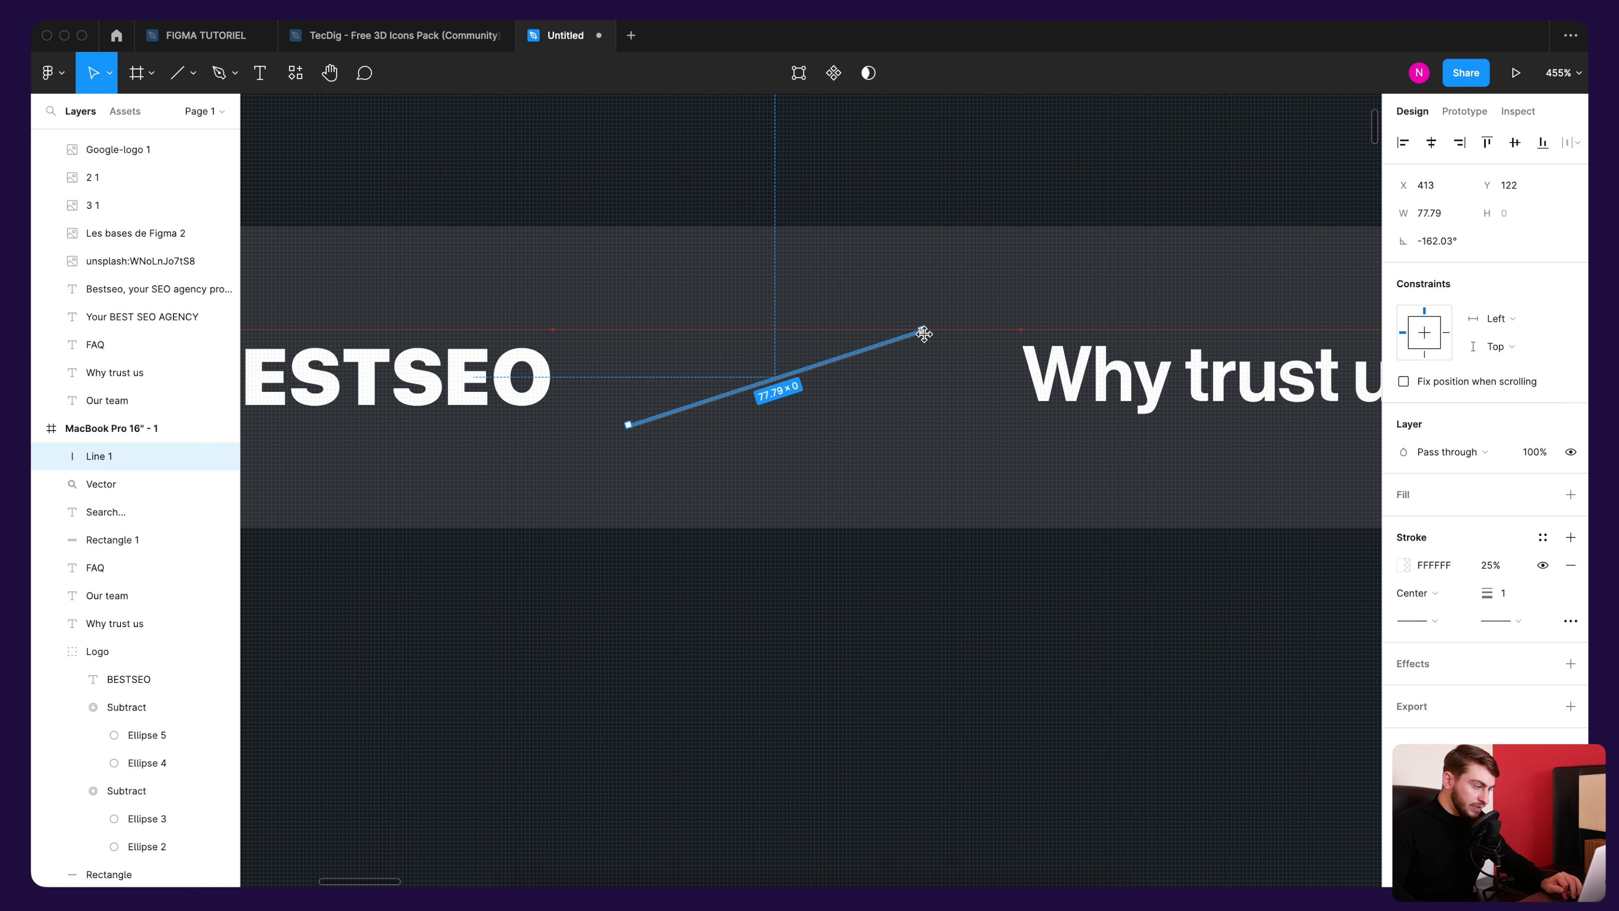
pyautogui.press('super+z')
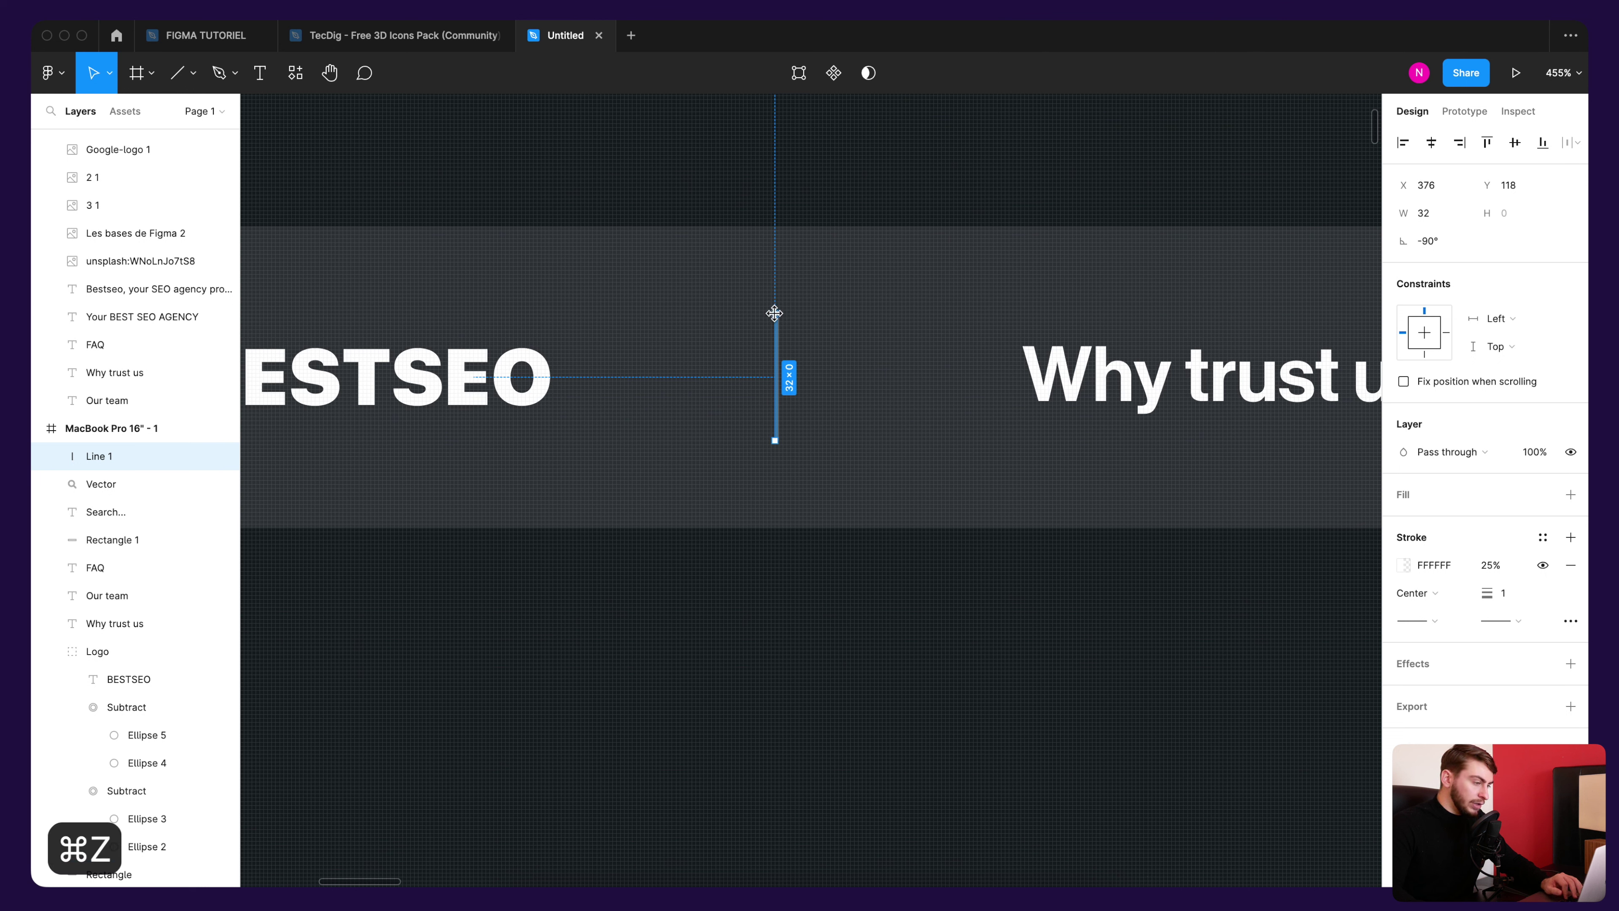
pyautogui.moveTo(774, 312); pyautogui.dragTo(774, 254)
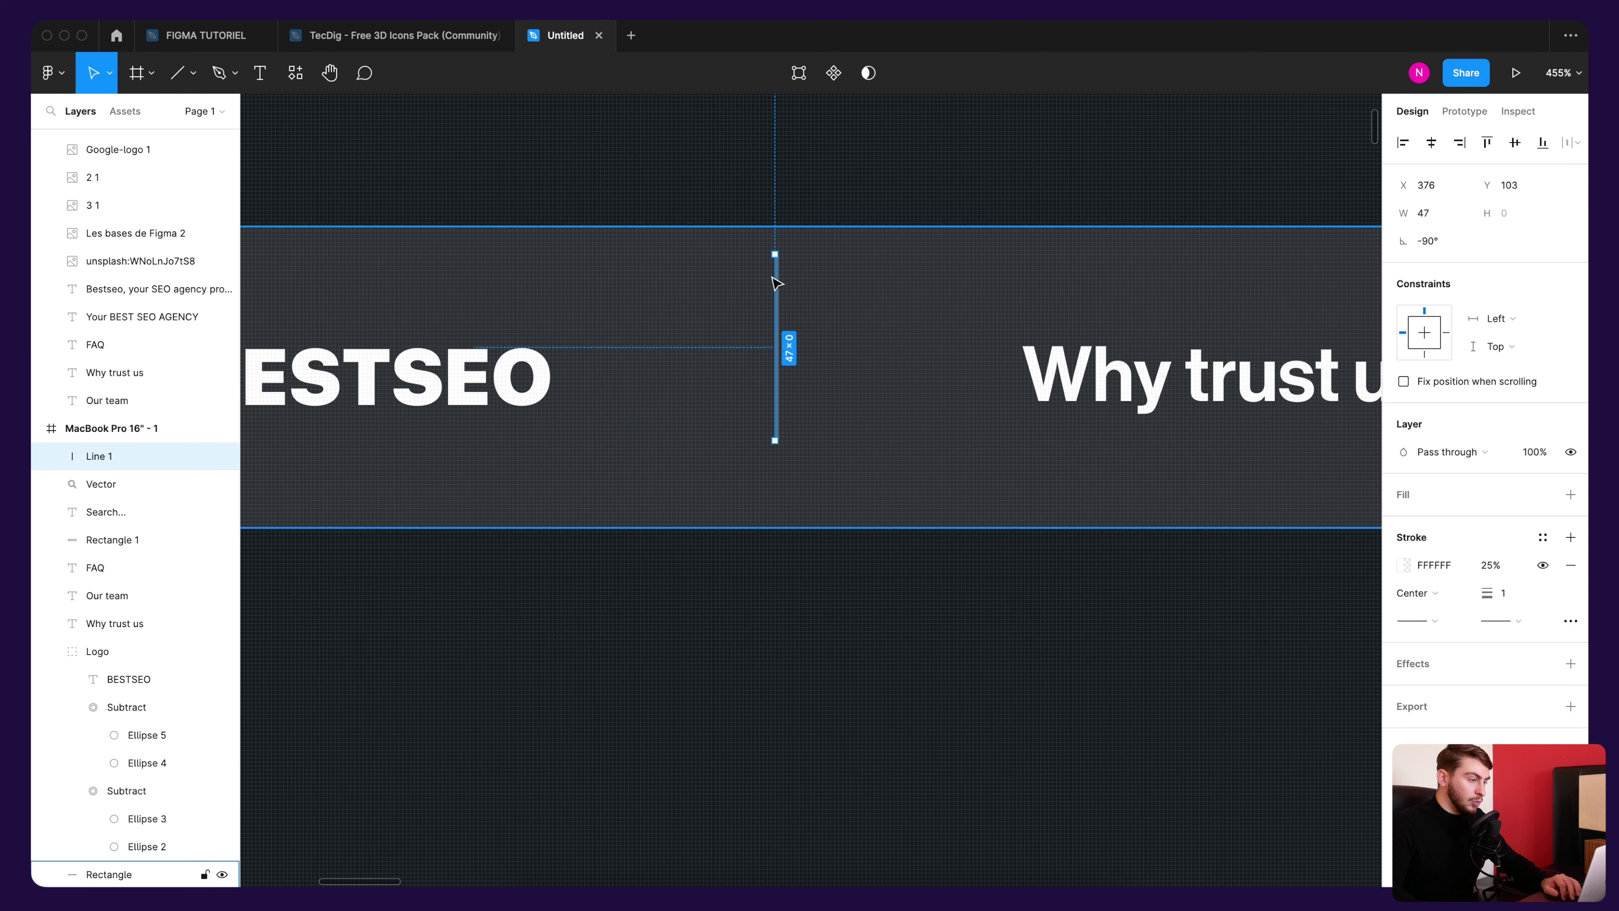
pyautogui.press('super+z')
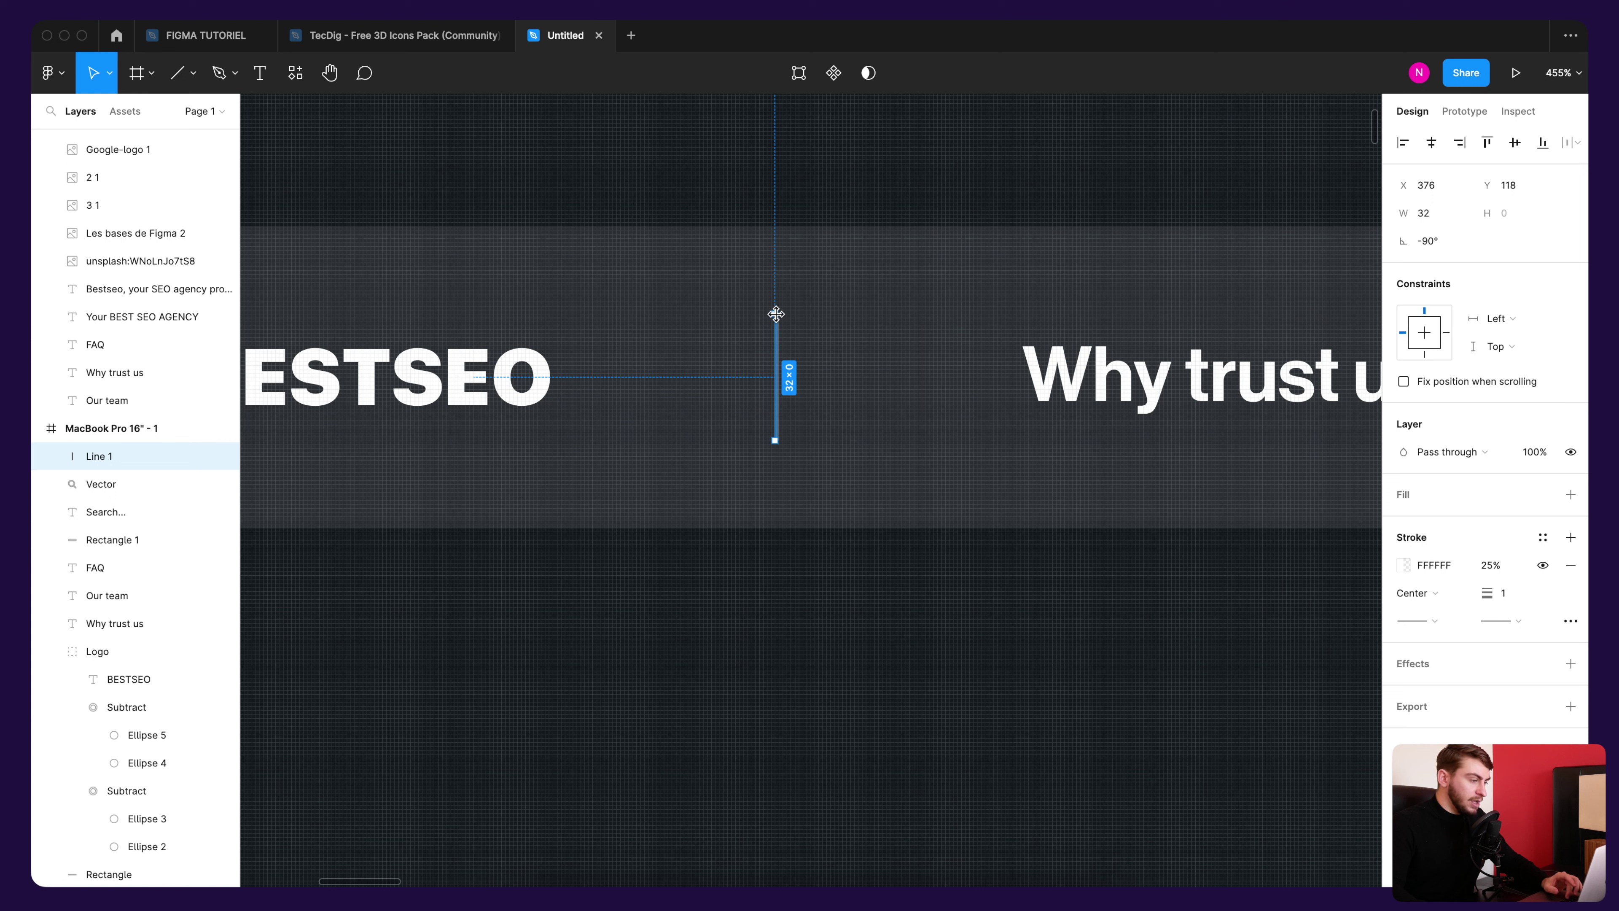
pyautogui.moveTo(775, 314)
pyautogui.mouseDown()
pyautogui.moveTo(927, 297)
pyautogui.moveTo(773, 287)
pyautogui.moveTo(867, 282)
pyautogui.moveTo(777, 297)
pyautogui.mouseUp()
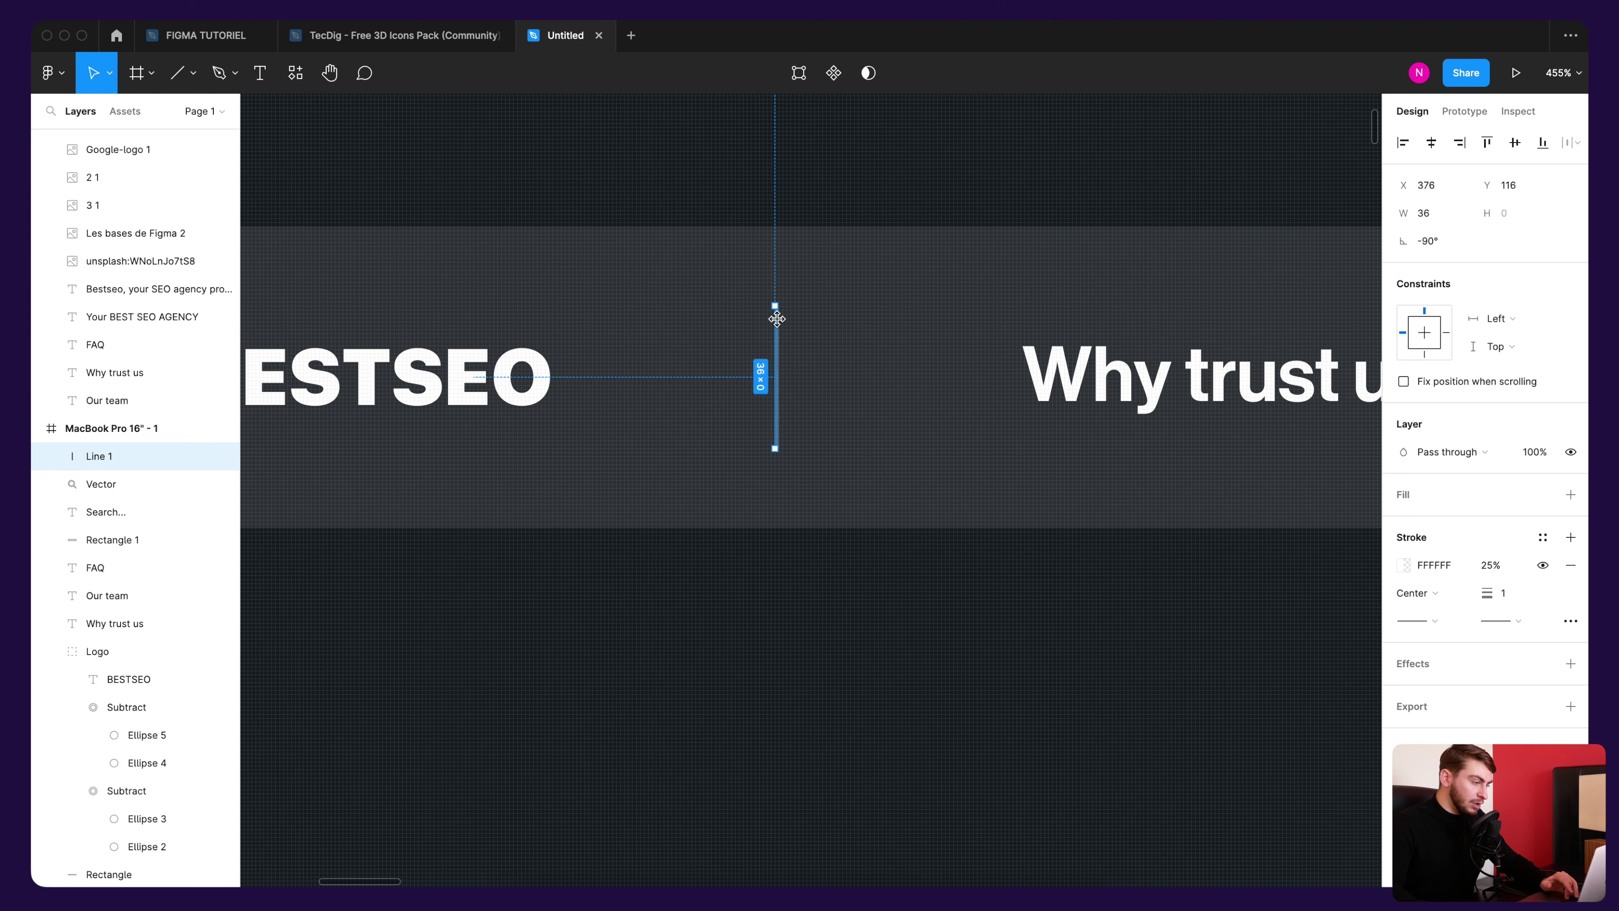
pyautogui.moveTo(794, 293); pyautogui.dragTo(775, 294)
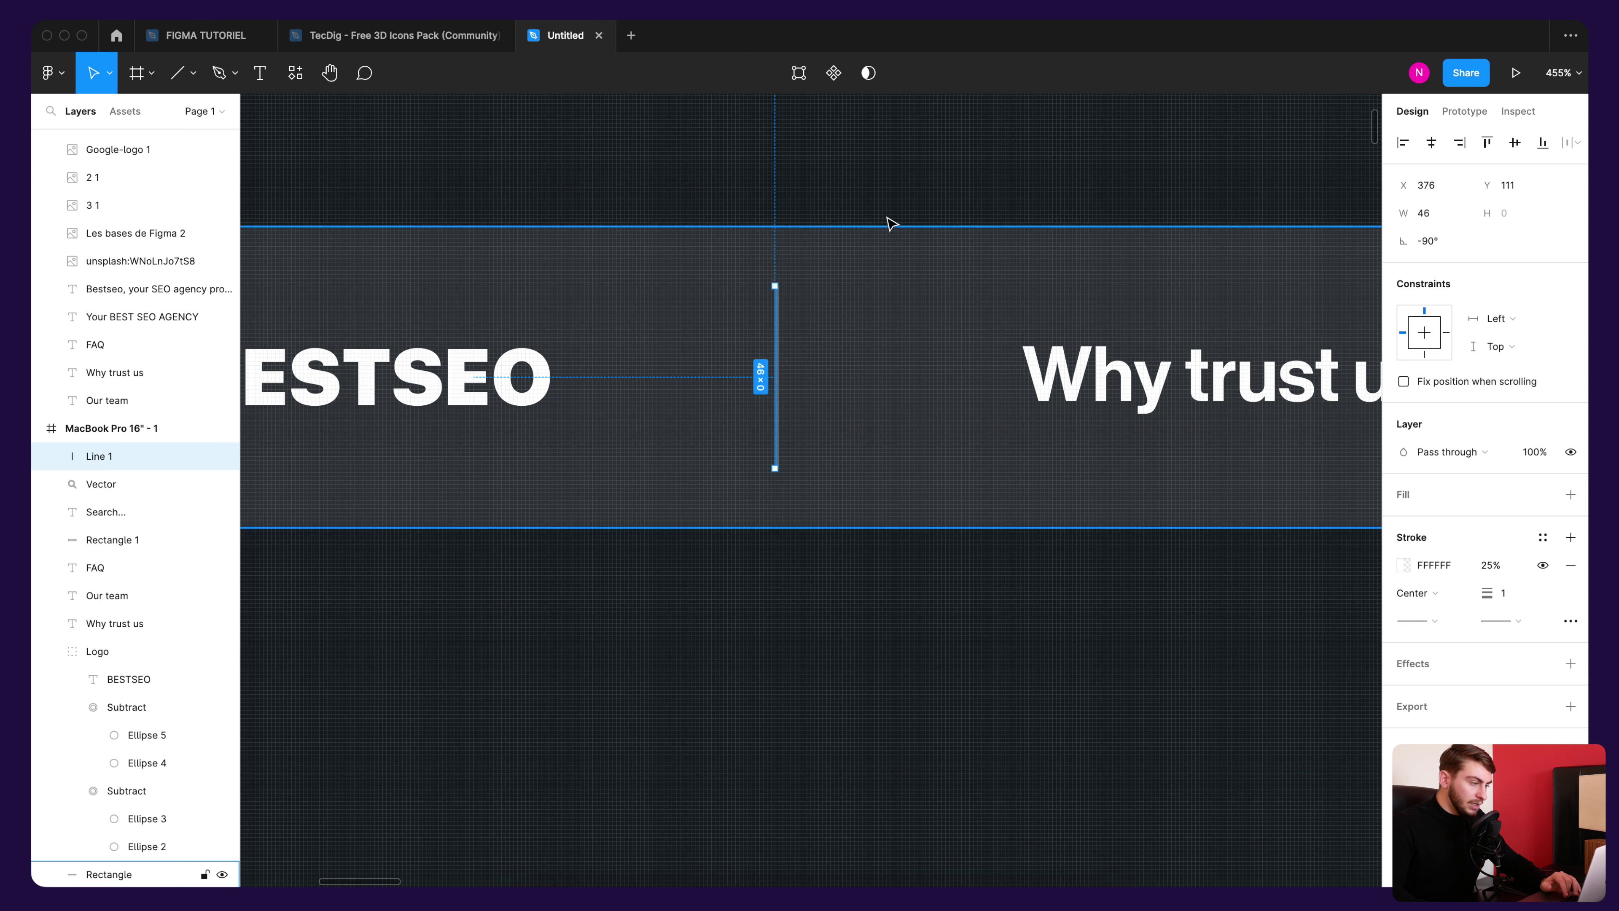
pyautogui.press('Escape')
pyautogui.scroll(-5, 886, 249)
pyautogui.scroll(-3, 890, 256)
# Step: Select the Why trust us, Our team and FAQ links and distribute their horizontal spacing evenly
pyautogui.scroll(-3, 890, 255)
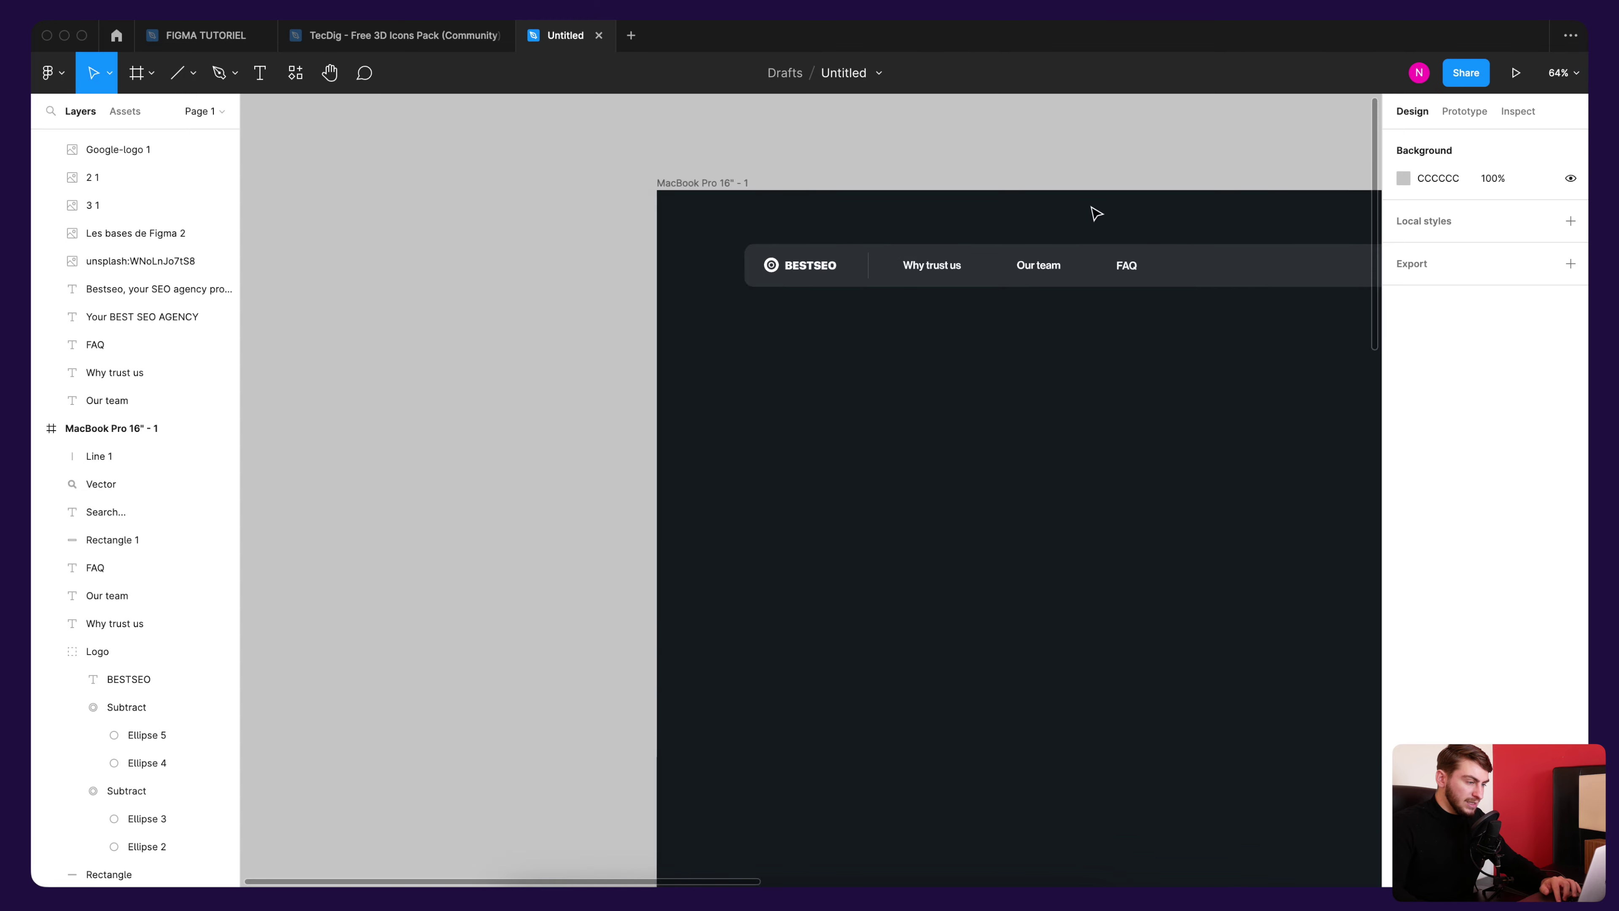
pyautogui.scroll(2, 679, 224)
pyautogui.hscroll(-2, 697, 289)
pyautogui.scroll(3, 708, 290)
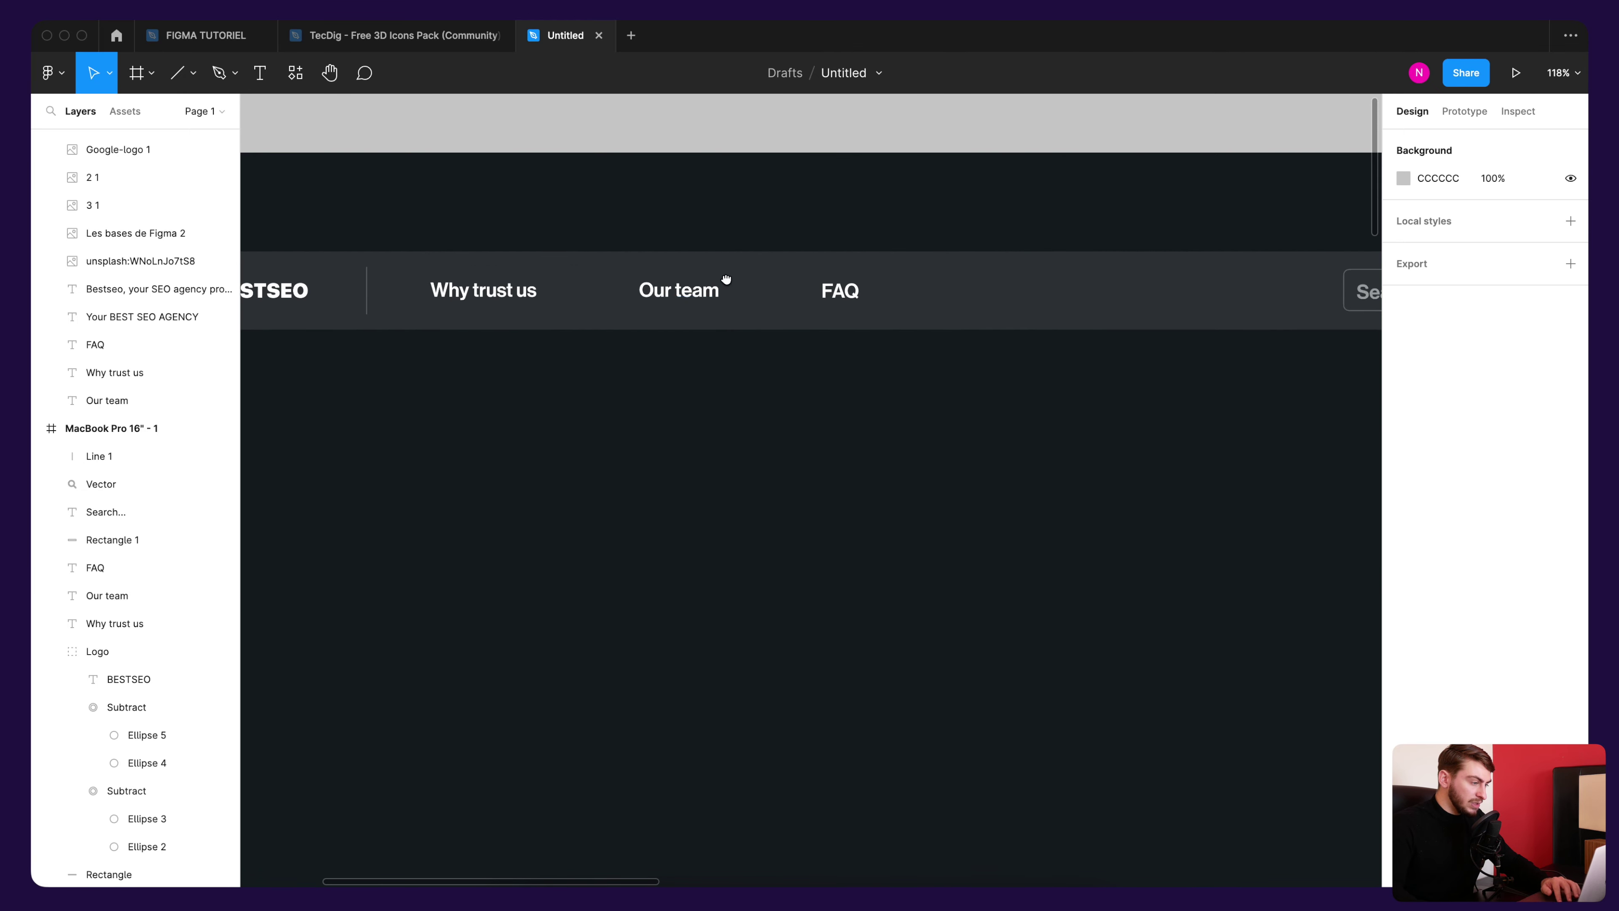
pyautogui.scroll(2, 723, 284)
pyautogui.click(701, 289)
pyautogui.click(893, 290)
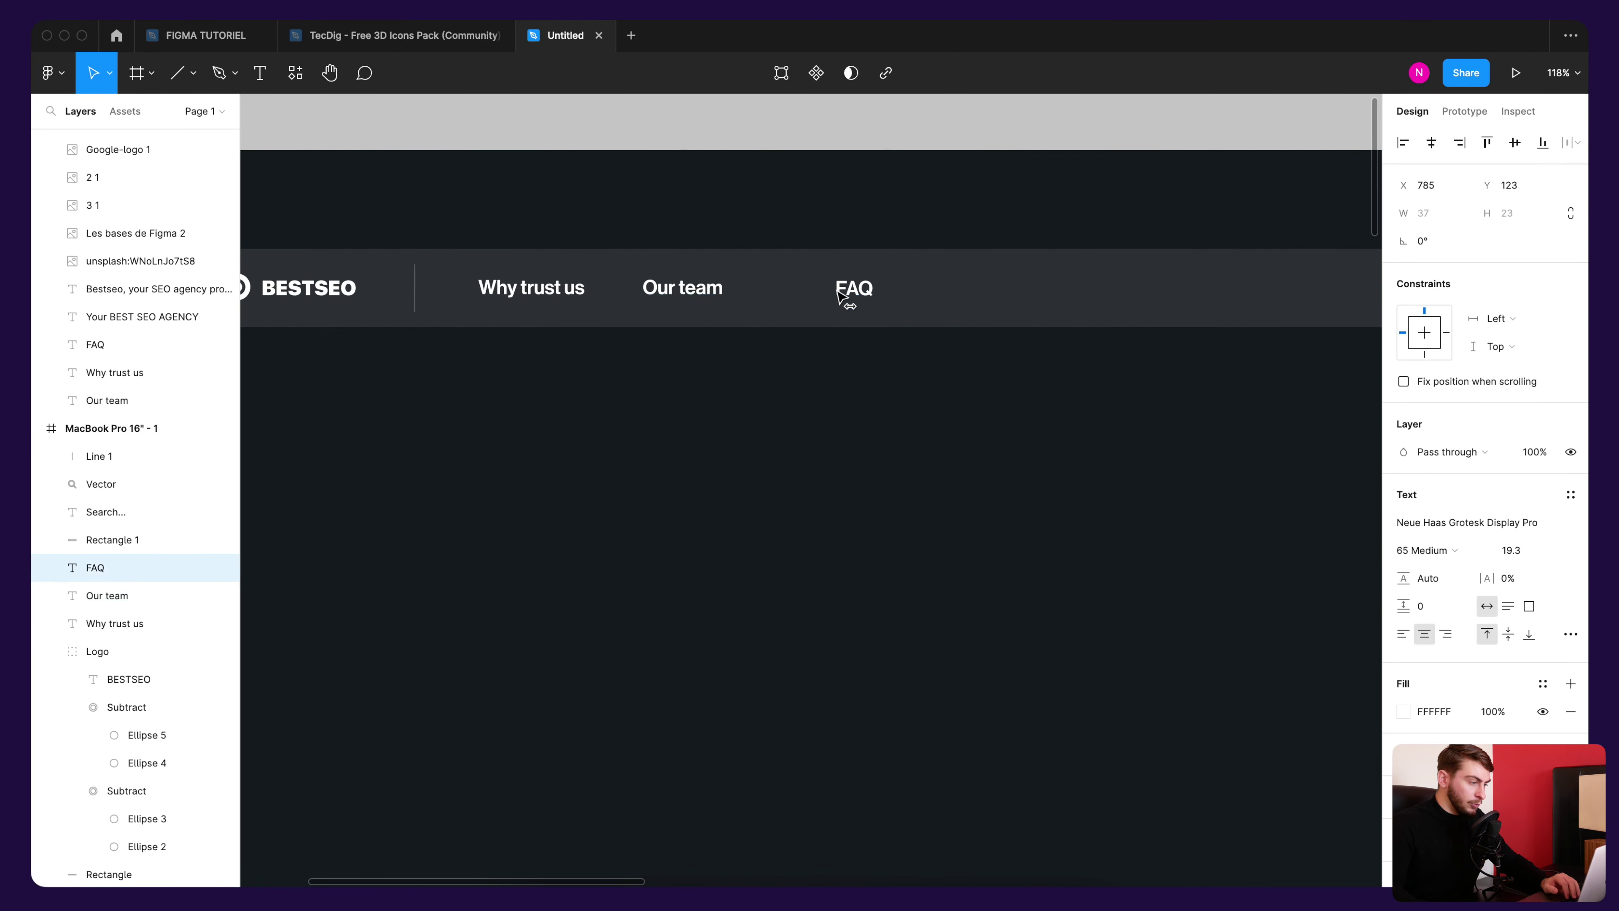
pyautogui.scroll(-3, 825, 303)
pyautogui.click(890, 183)
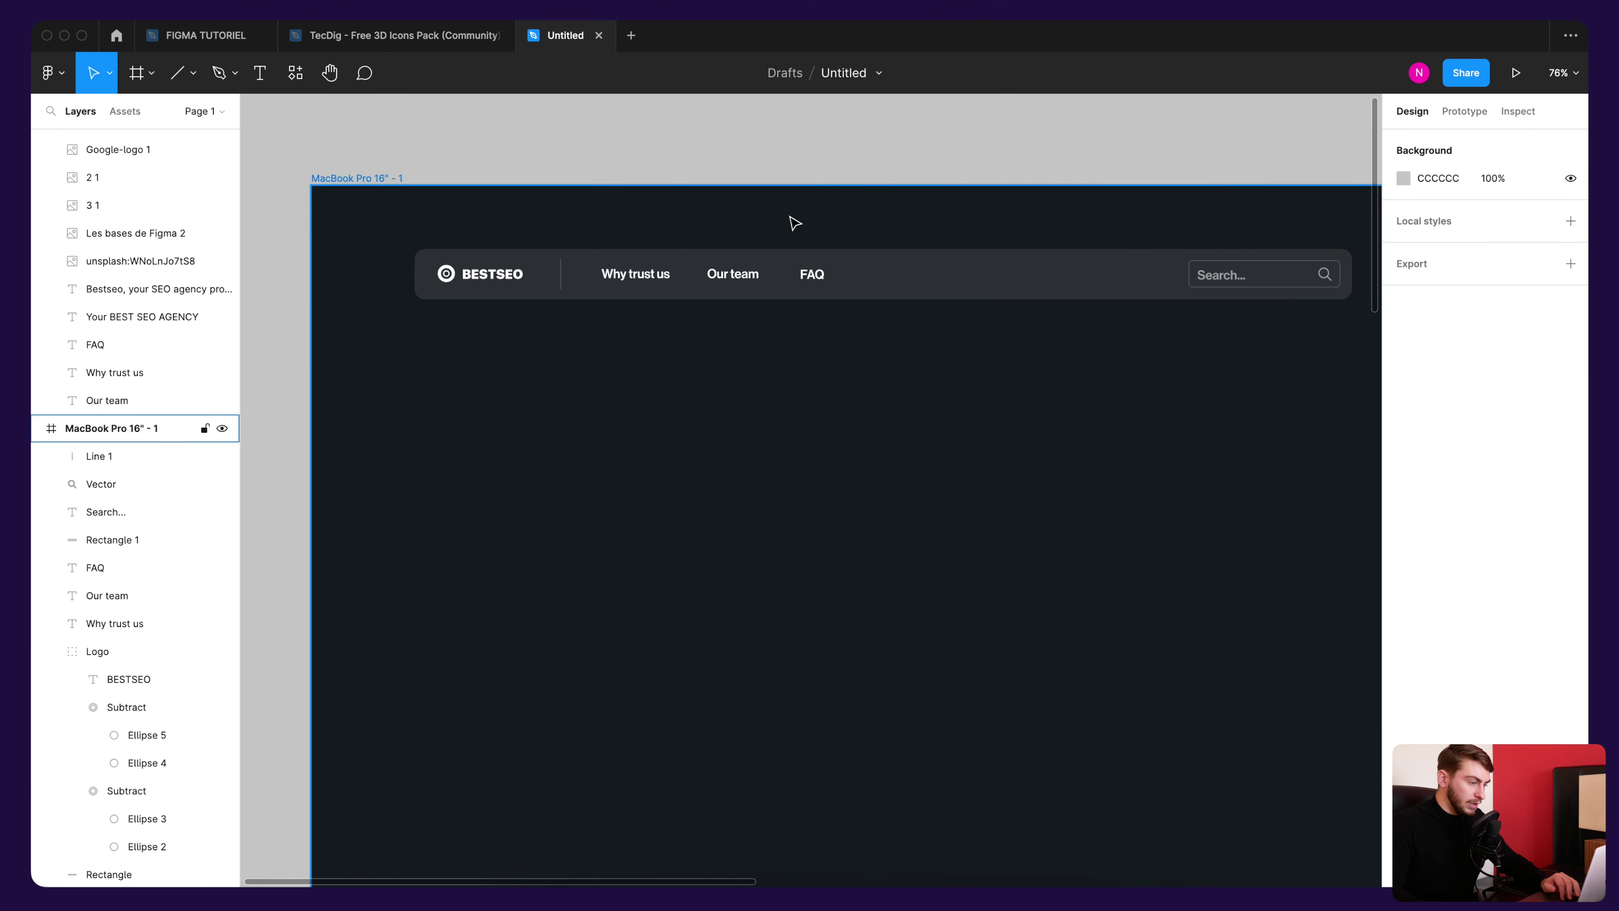
pyautogui.scroll(2, 792, 221)
pyautogui.click(630, 289)
pyautogui.keyDown('shift'); pyautogui.click(723, 297); pyautogui.keyUp('shift')
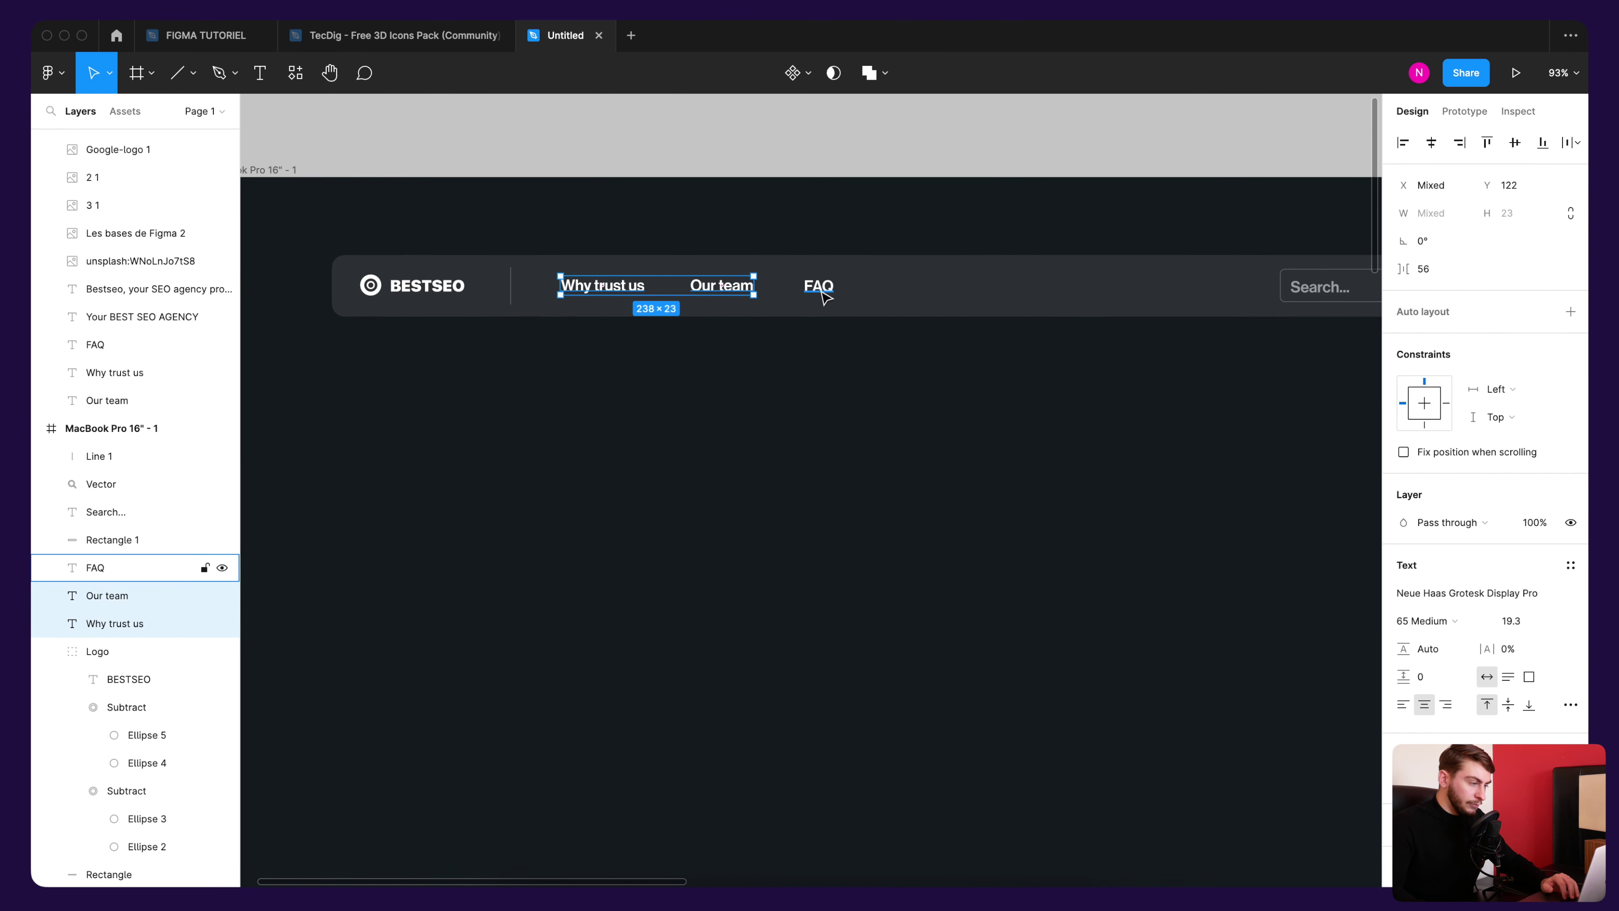
pyautogui.keyDown('shift'); pyautogui.click(819, 287); pyautogui.keyUp('shift')
pyautogui.click(1572, 142)
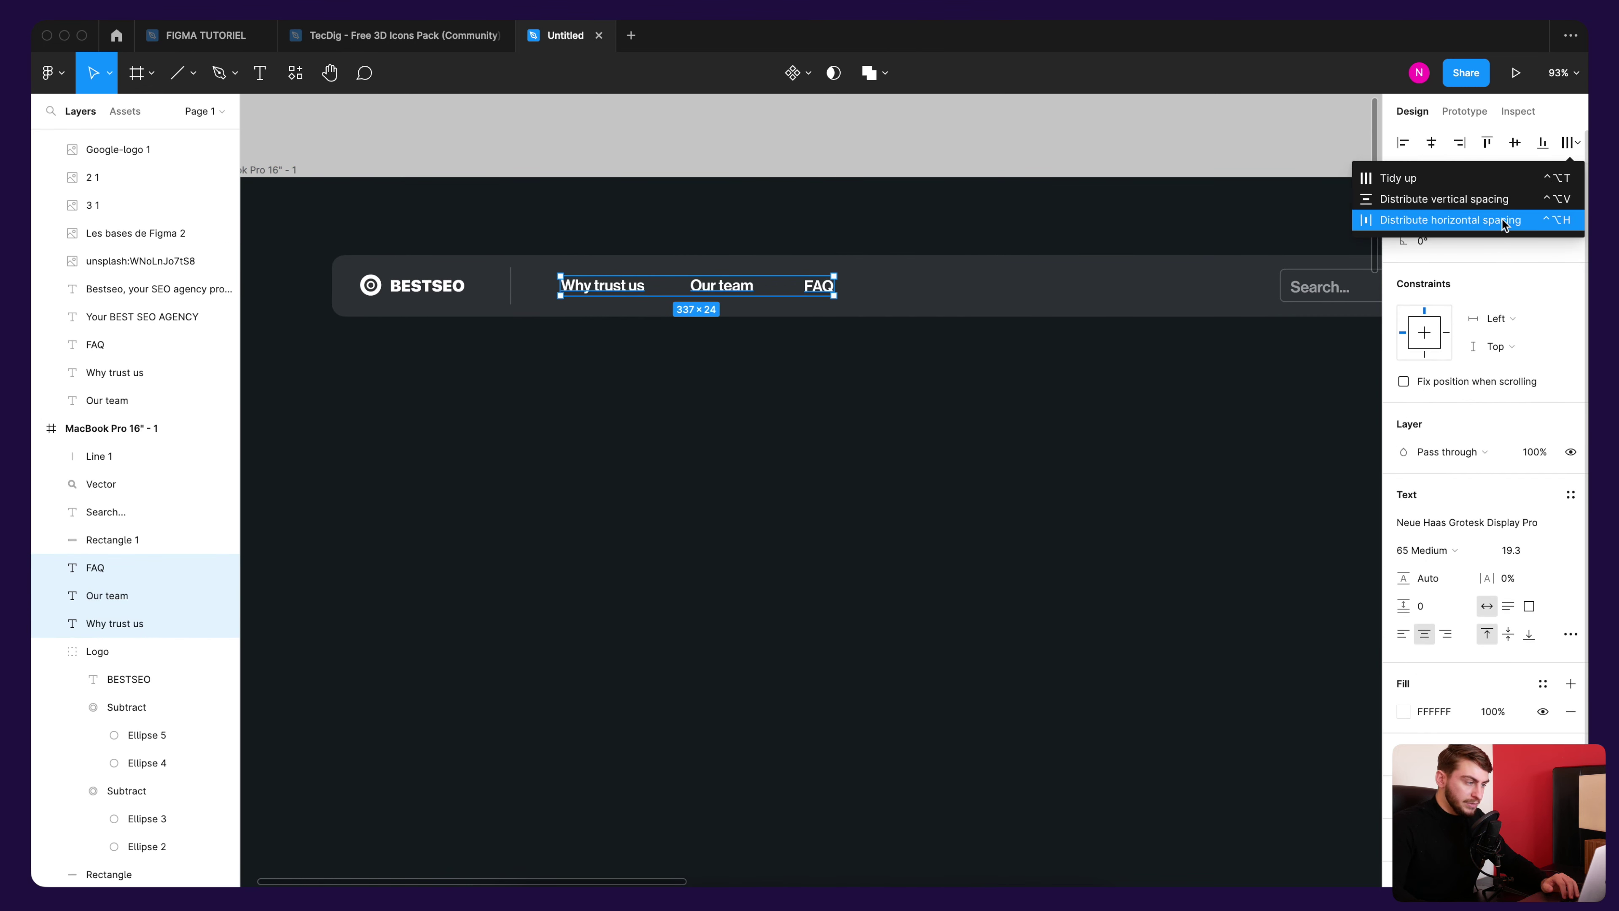
pyautogui.click(1503, 220)
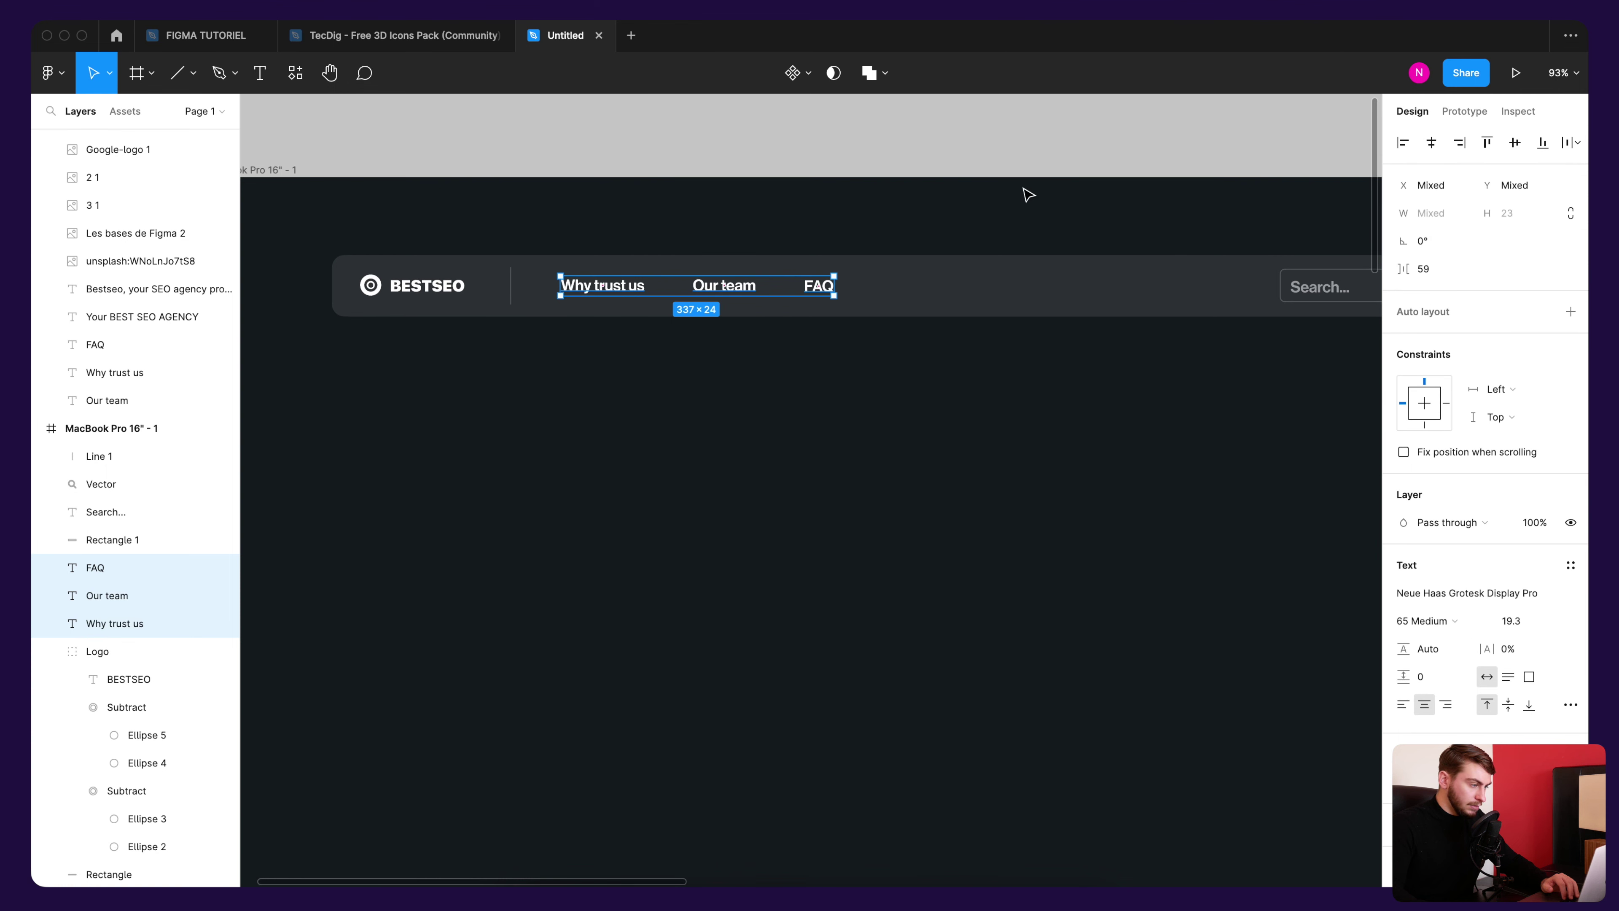
pyautogui.click(1001, 192)
pyautogui.scroll(-2, 998, 193)
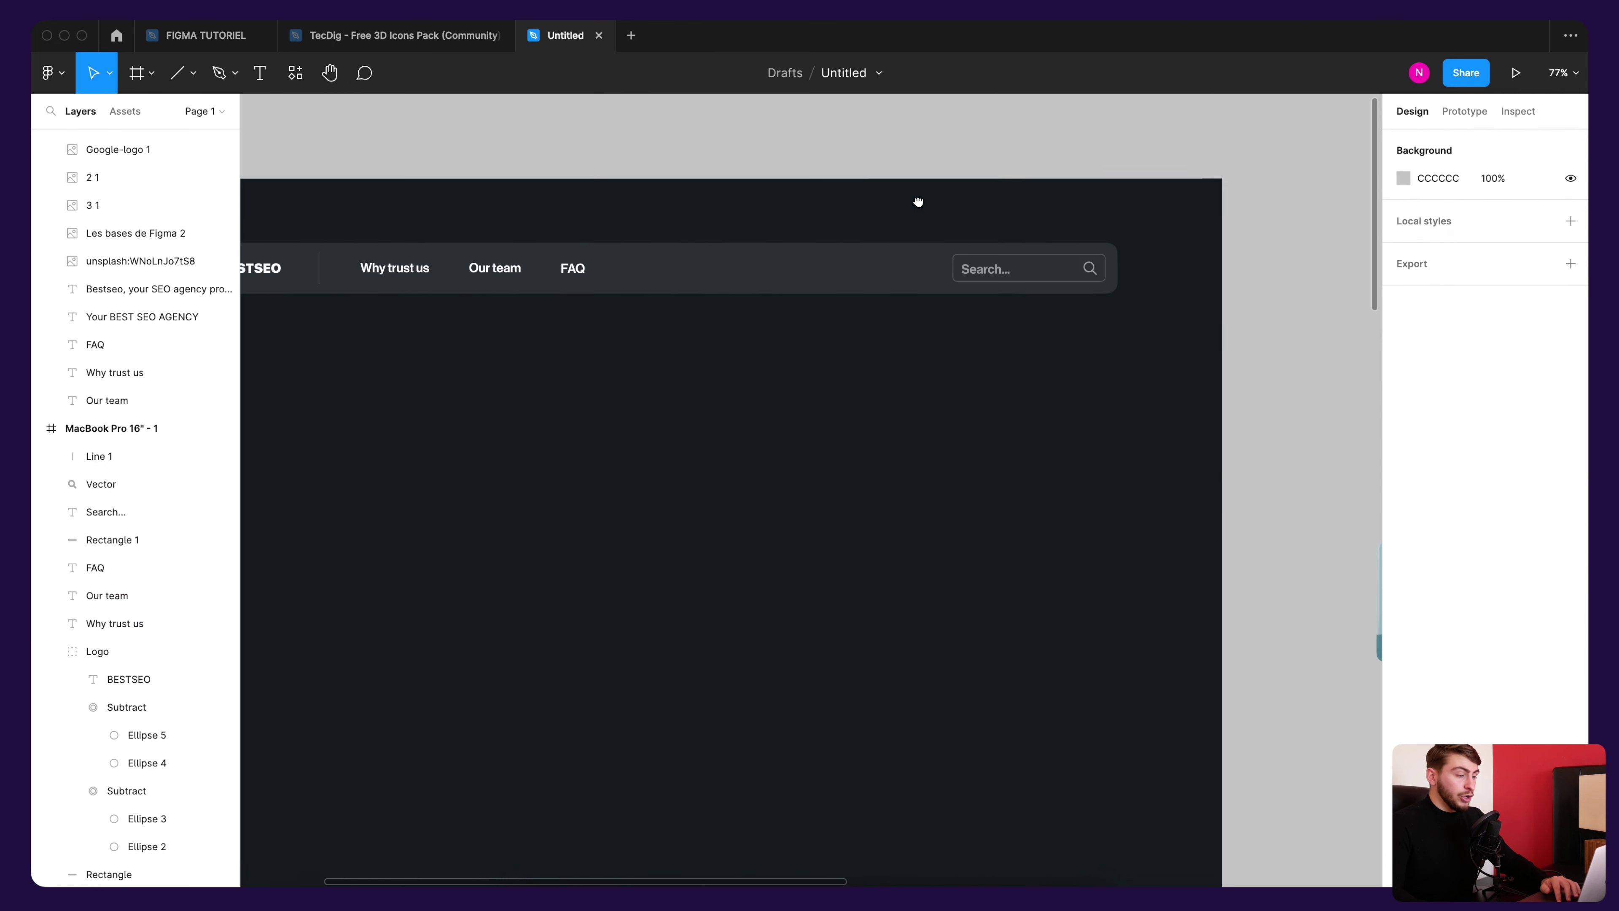
pyautogui.hscroll(3, 998, 193)
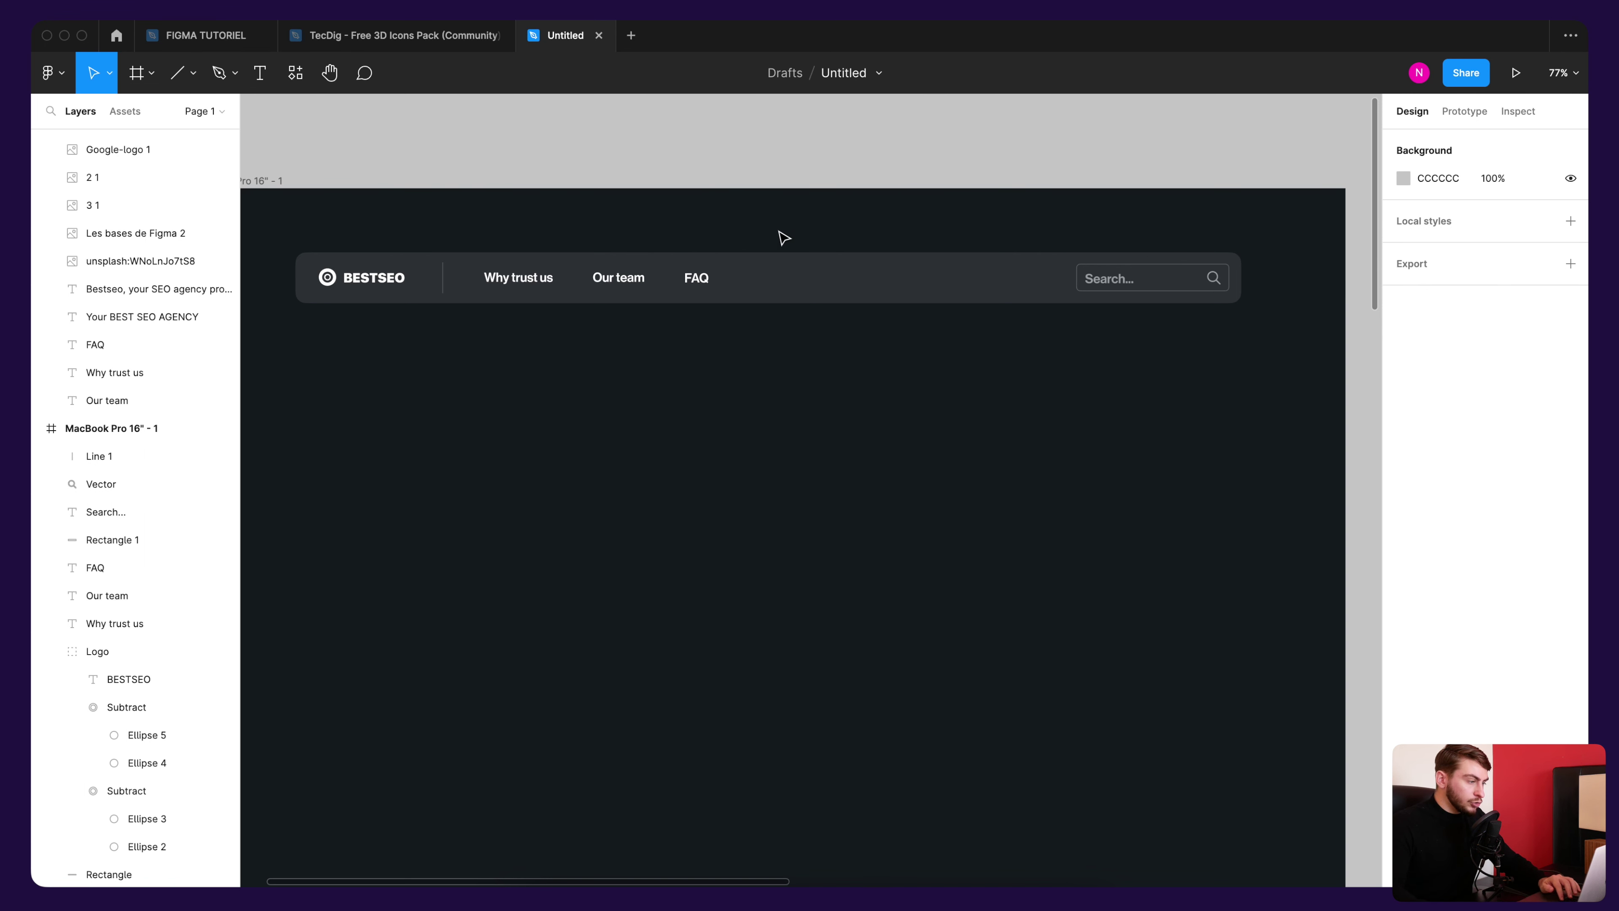
# Step: Turn on the MacBook Pro 16" frame's 12-column layout grid visibility
pyautogui.click(999, 221)
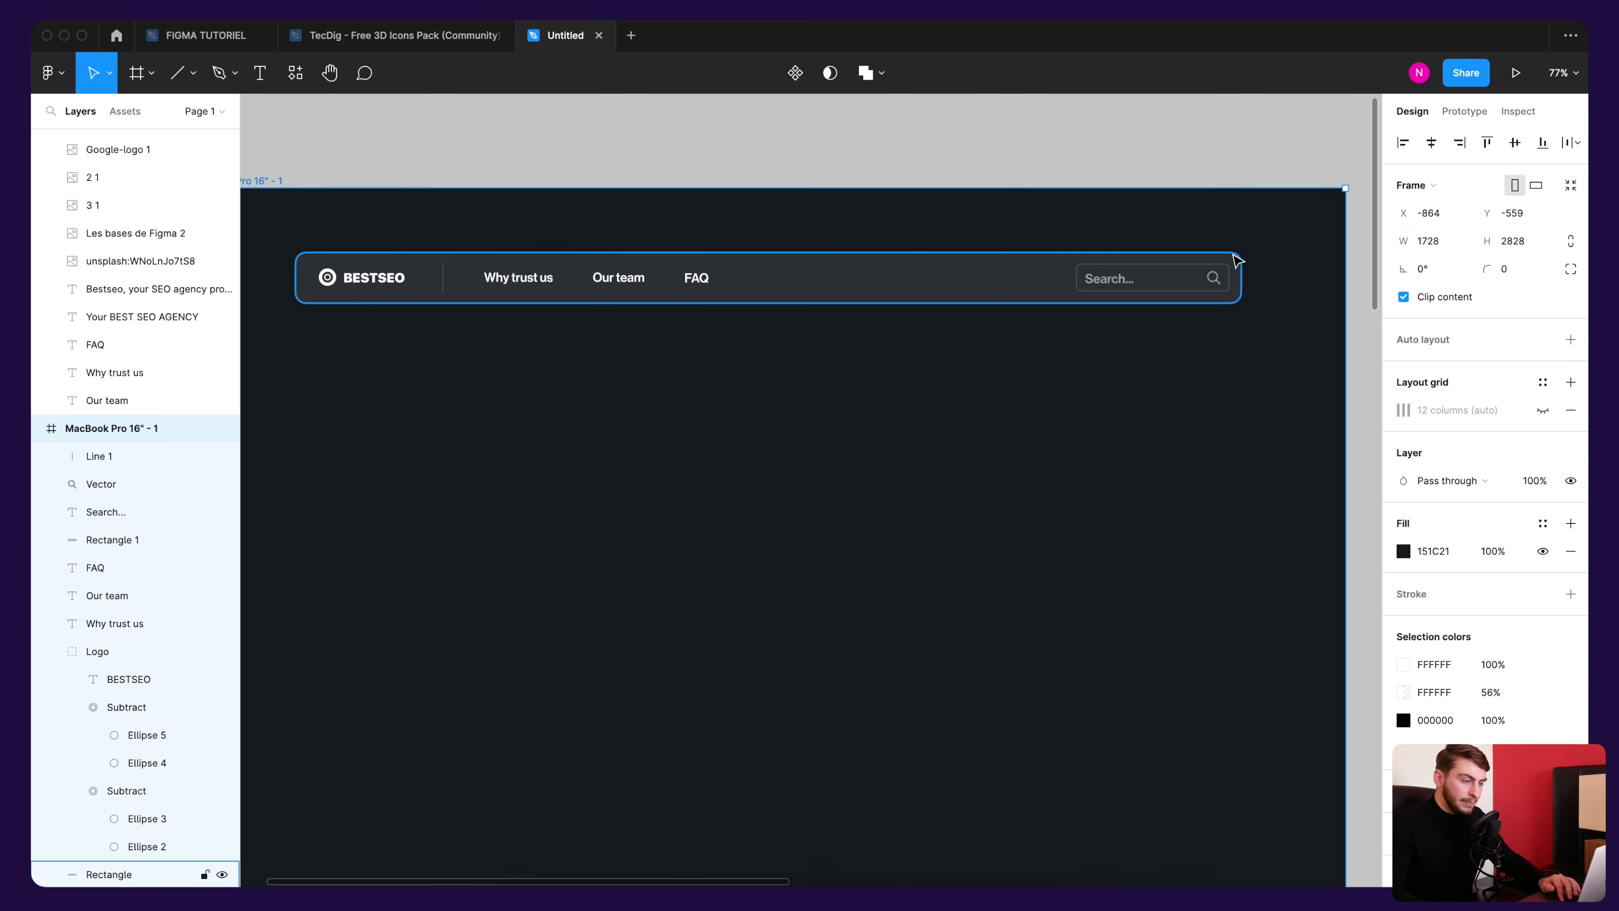
pyautogui.click(1214, 181)
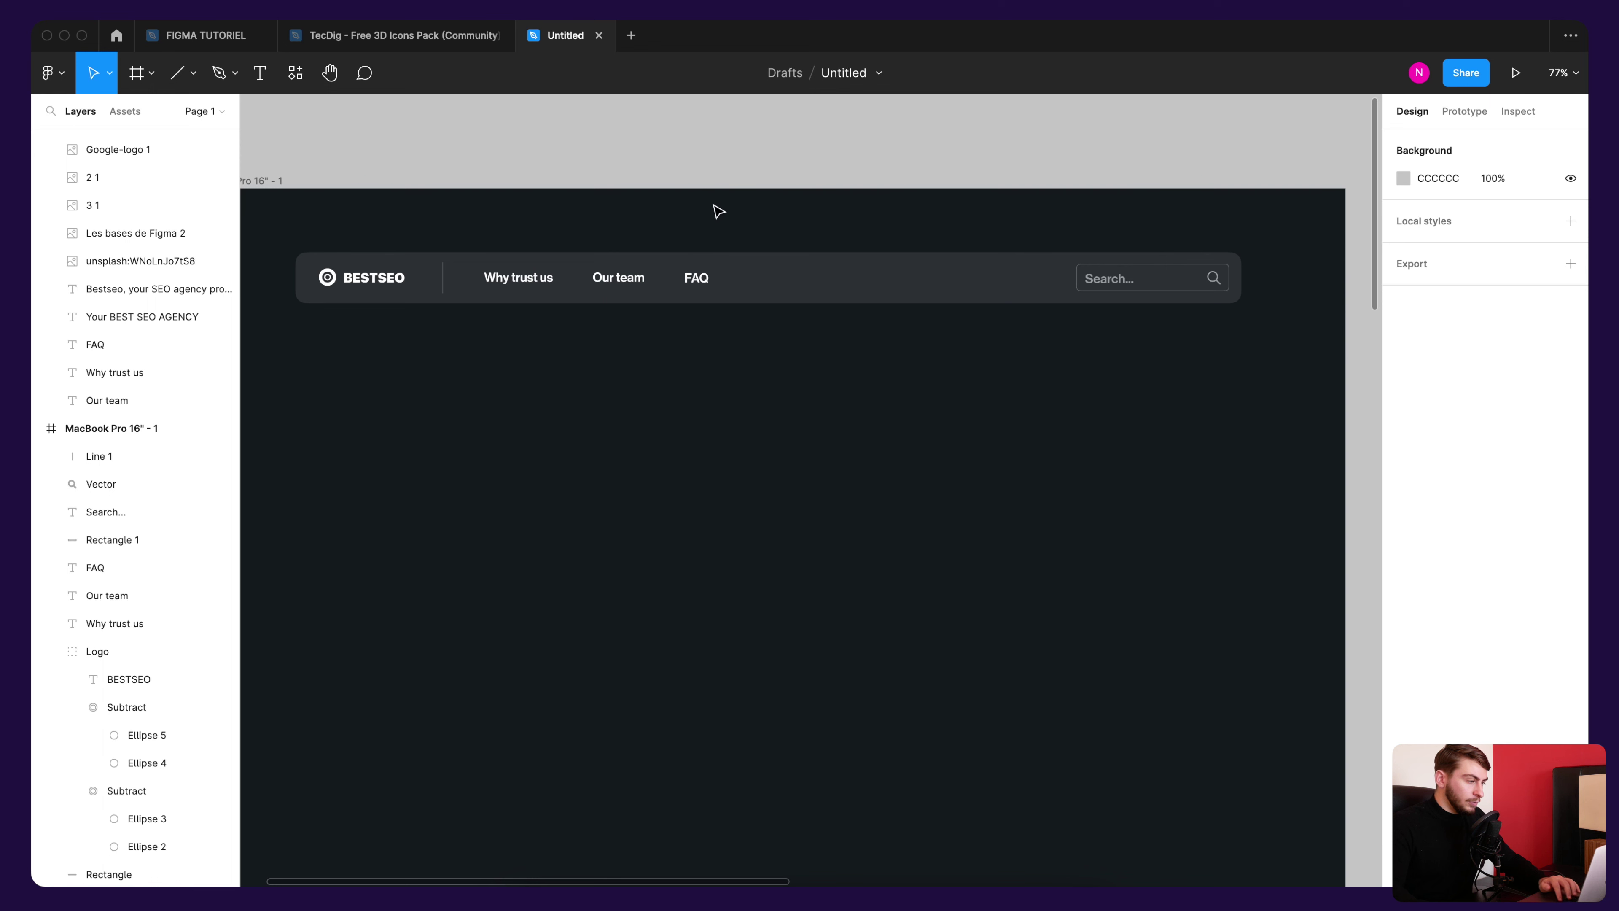
pyautogui.moveTo(830, 218)
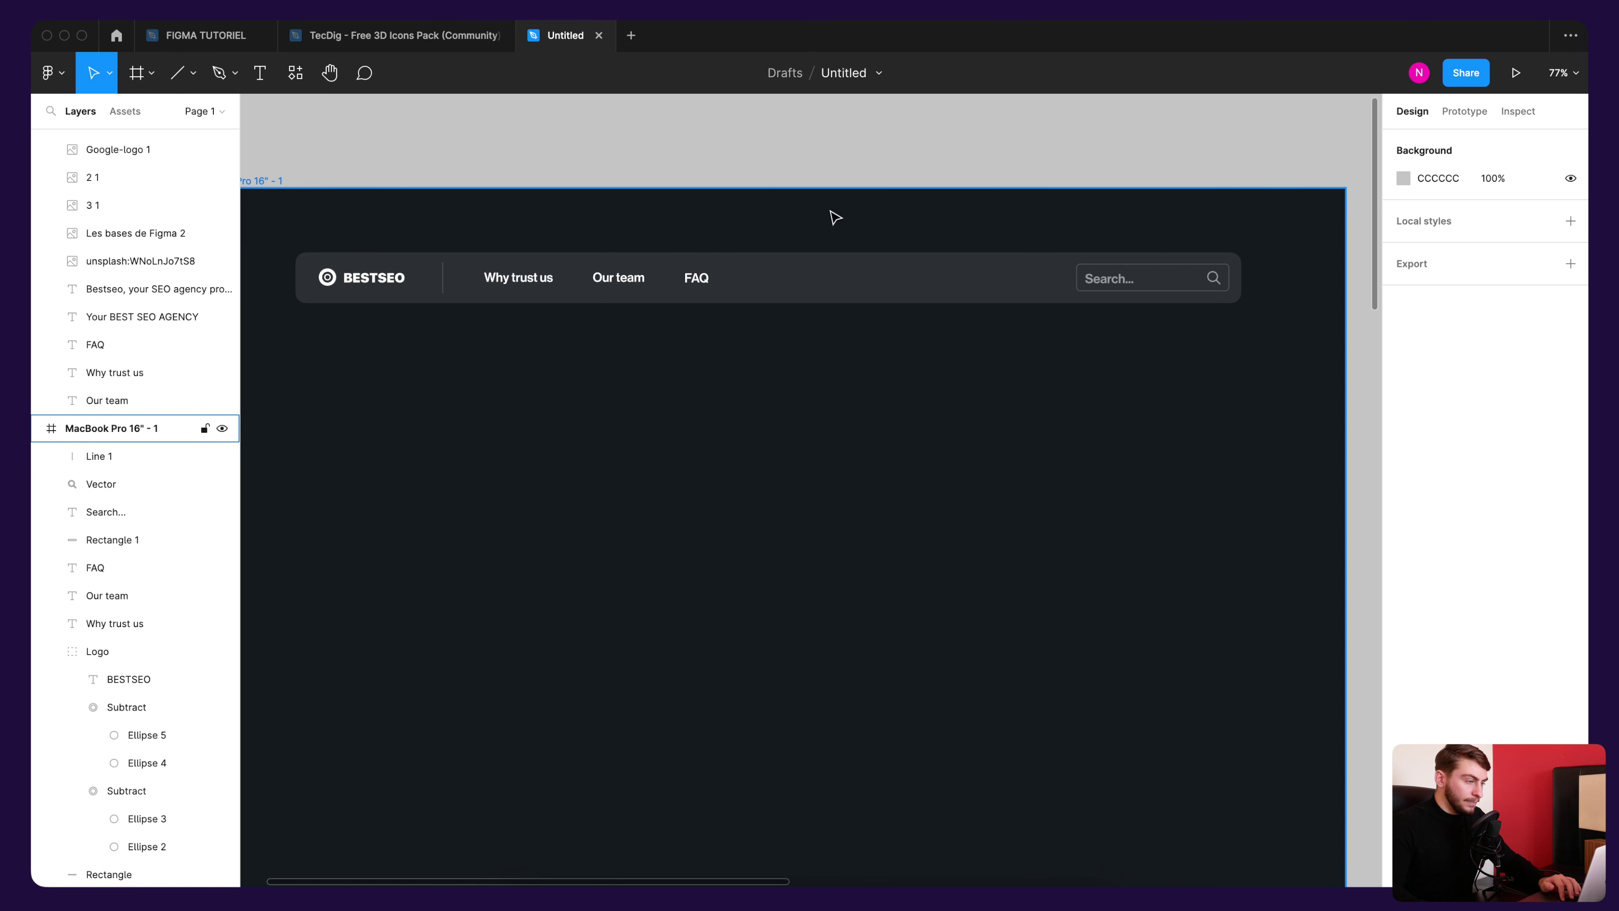
pyautogui.click(835, 218)
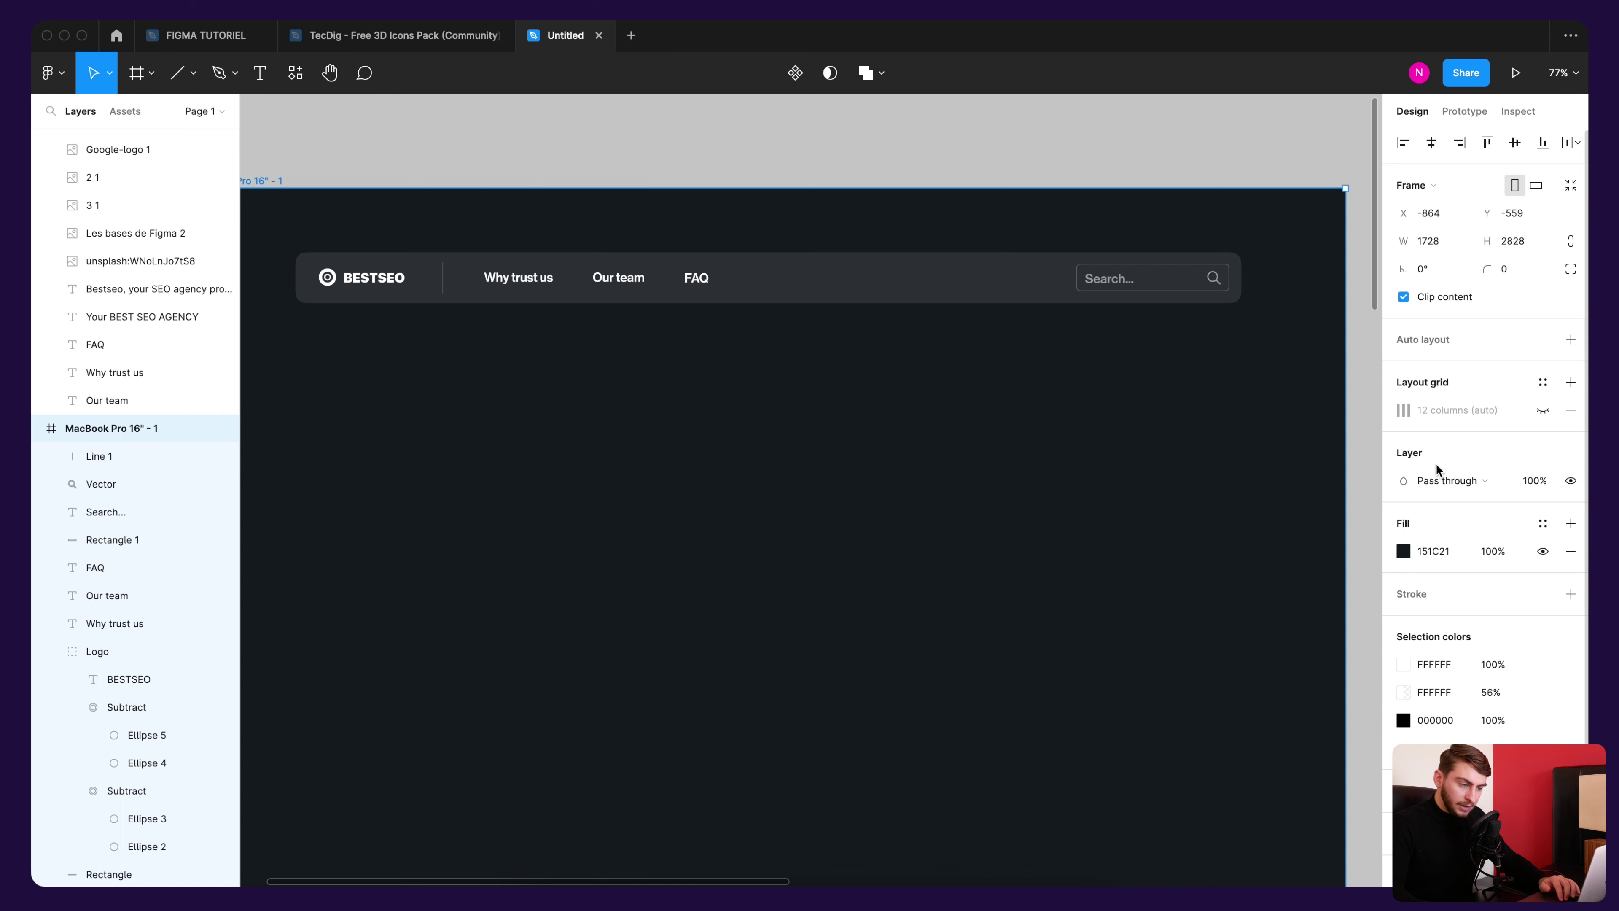
pyautogui.click(1546, 412)
pyautogui.scroll(-5, 1170, 373)
pyautogui.scroll(-1, 1171, 371)
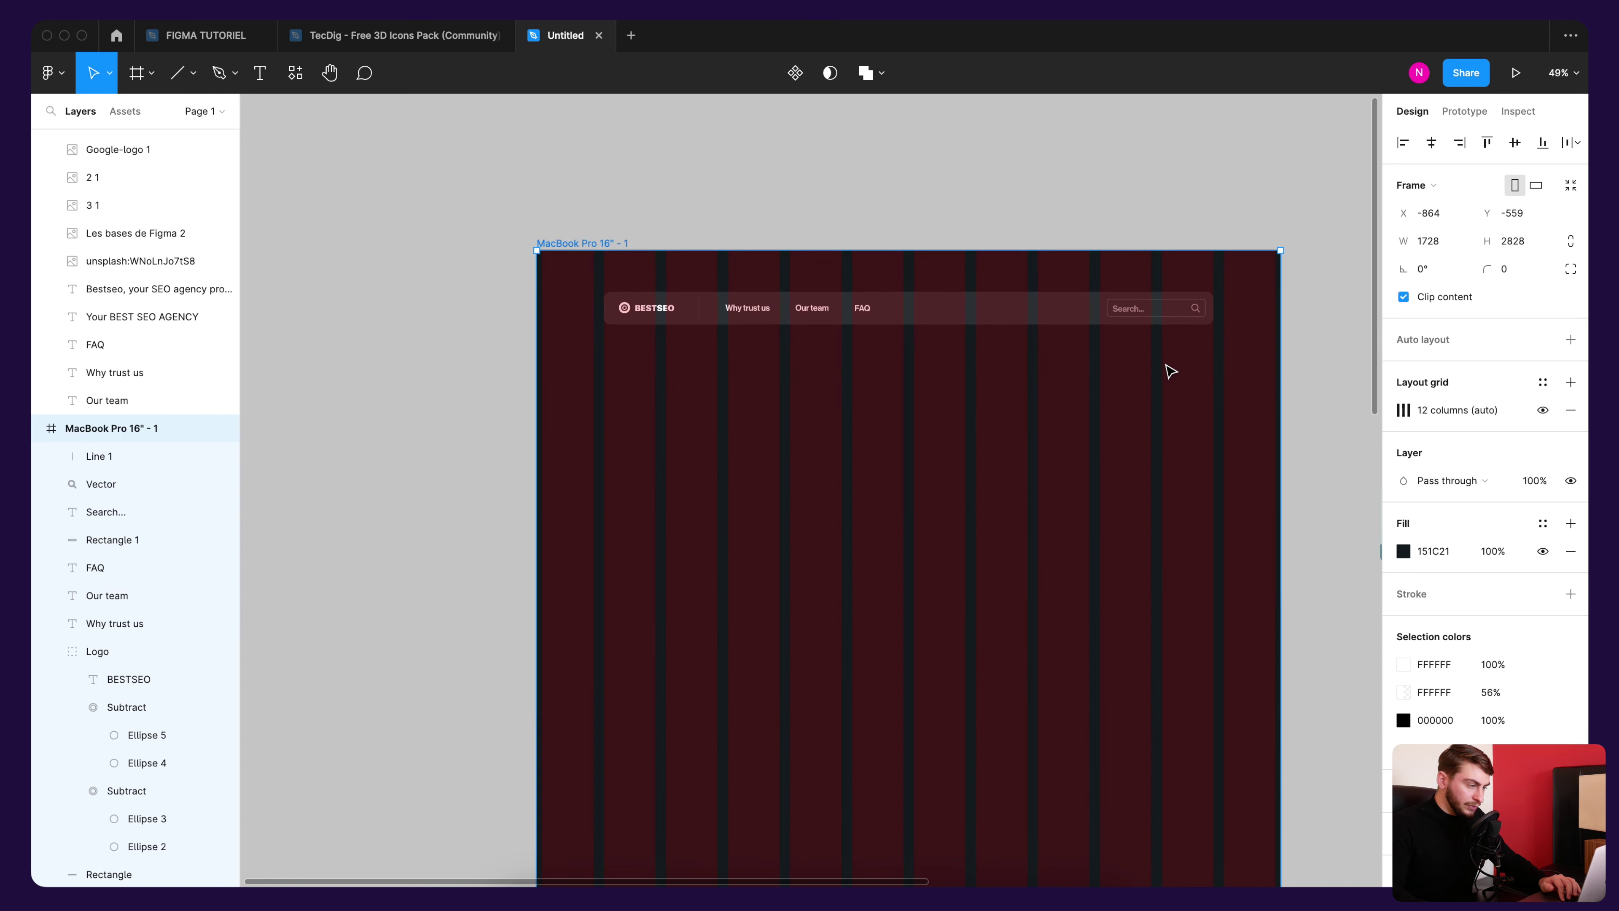
pyautogui.hscroll(5, 1186, 242)
pyautogui.hscroll(3, 1116, 228)
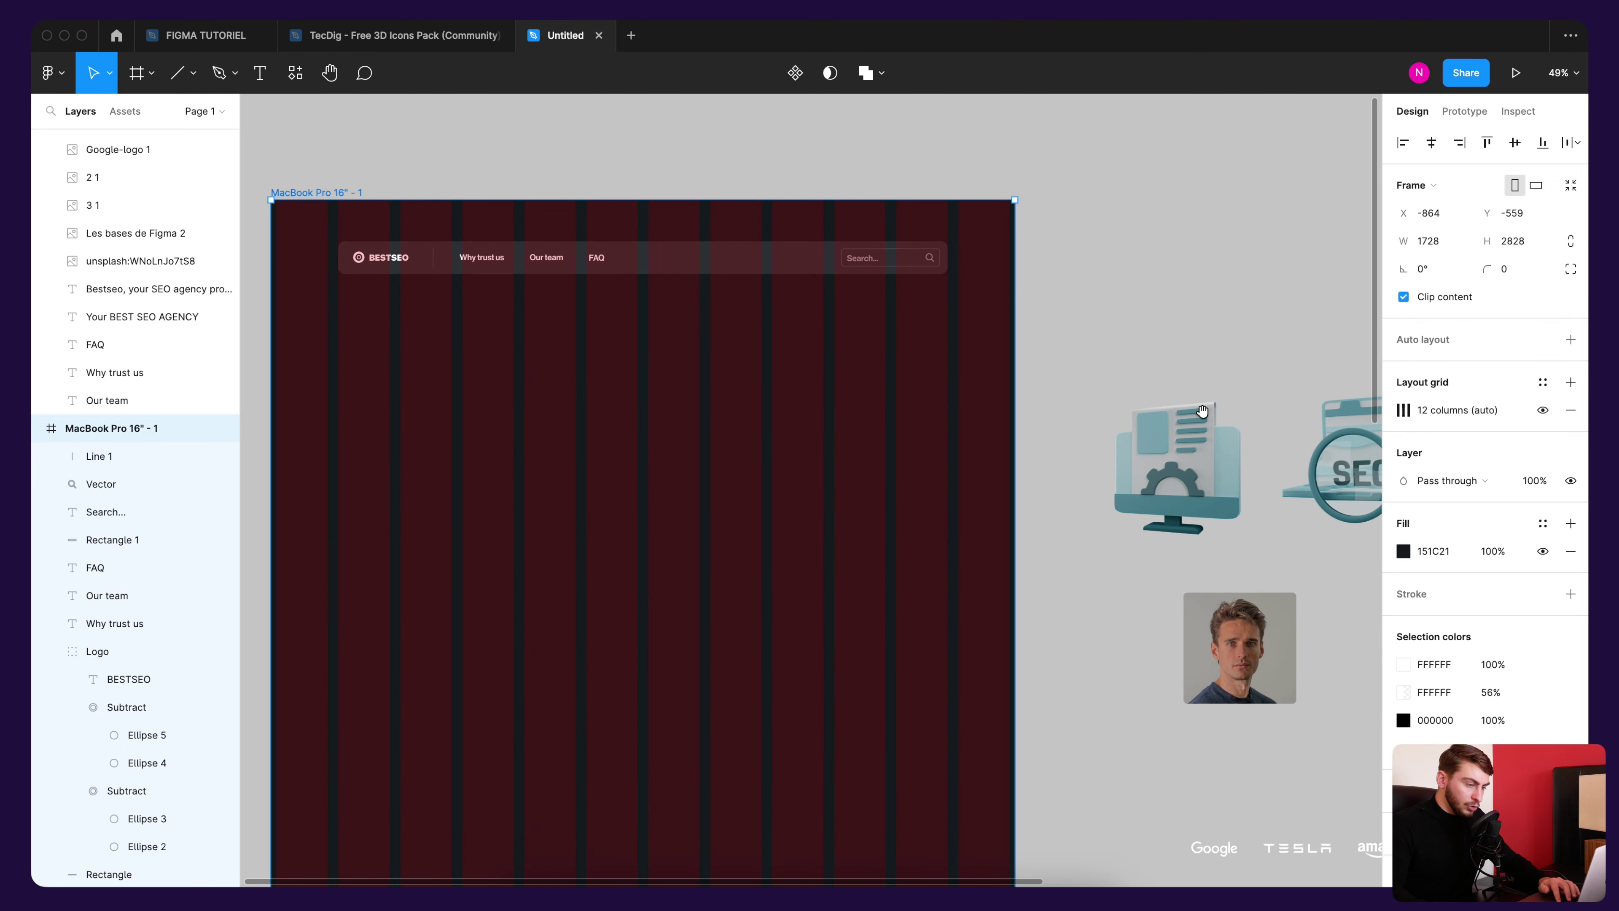
pyautogui.hscroll(3, 1201, 410)
pyautogui.scroll(-2, 1201, 410)
# Step: Move the 3D SEO illustration into the landing page frame
pyautogui.moveTo(1220, 383)
pyautogui.mouseDown()
pyautogui.moveTo(987, 329)
pyautogui.moveTo(607, 299)
pyautogui.moveTo(659, 353)
pyautogui.mouseUp()
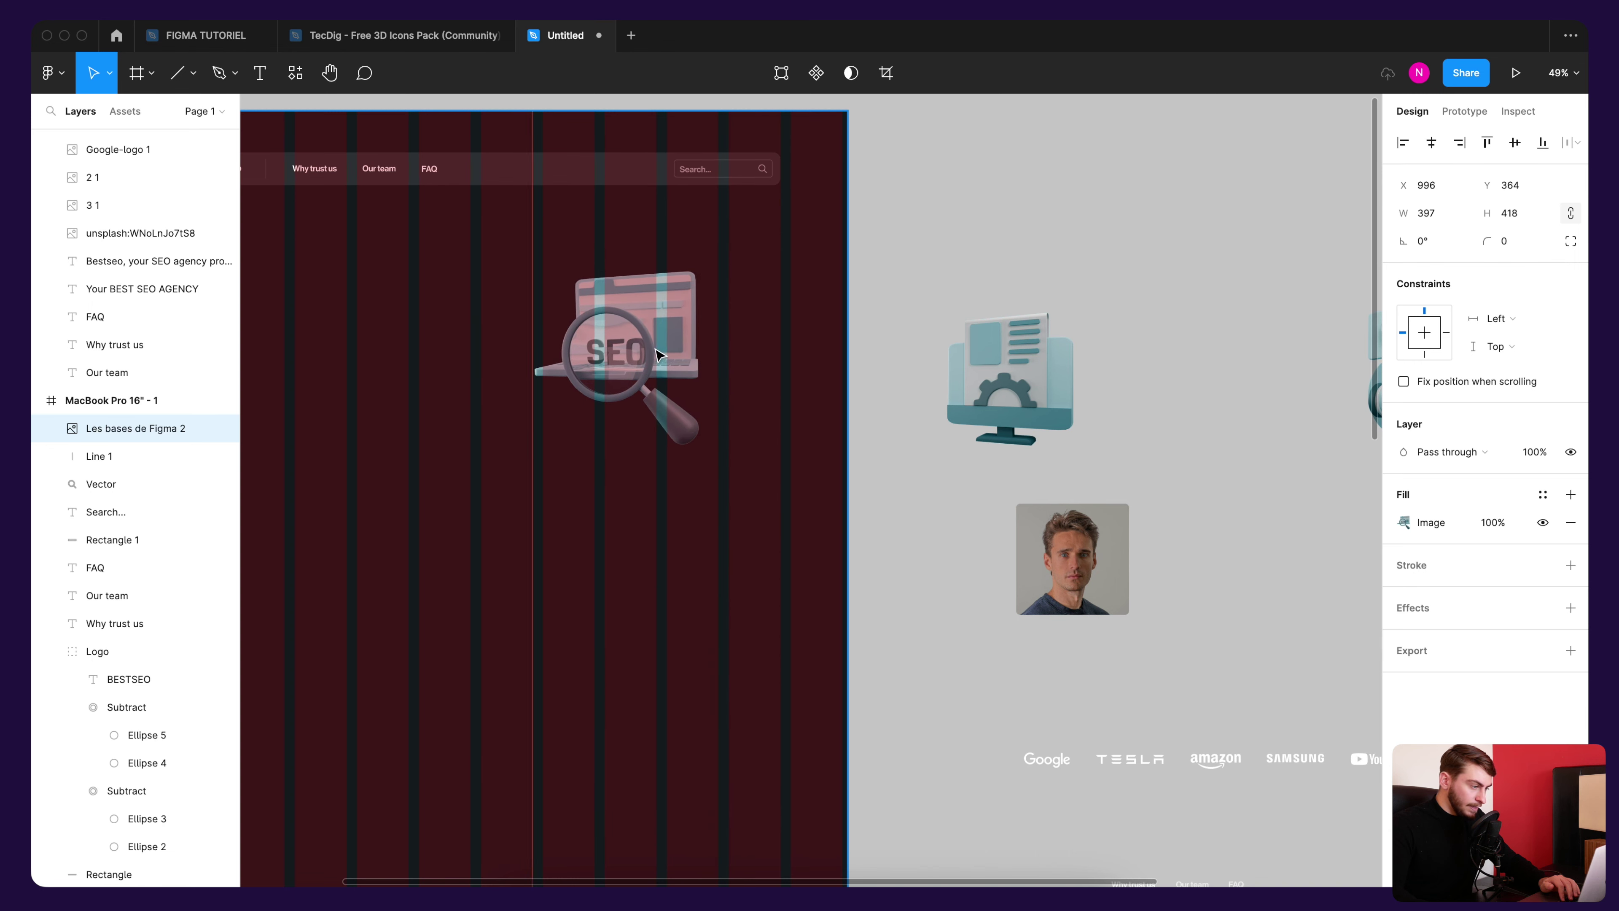
pyautogui.hscroll(4, 921, 366)
pyautogui.scroll(-6, 957, 434)
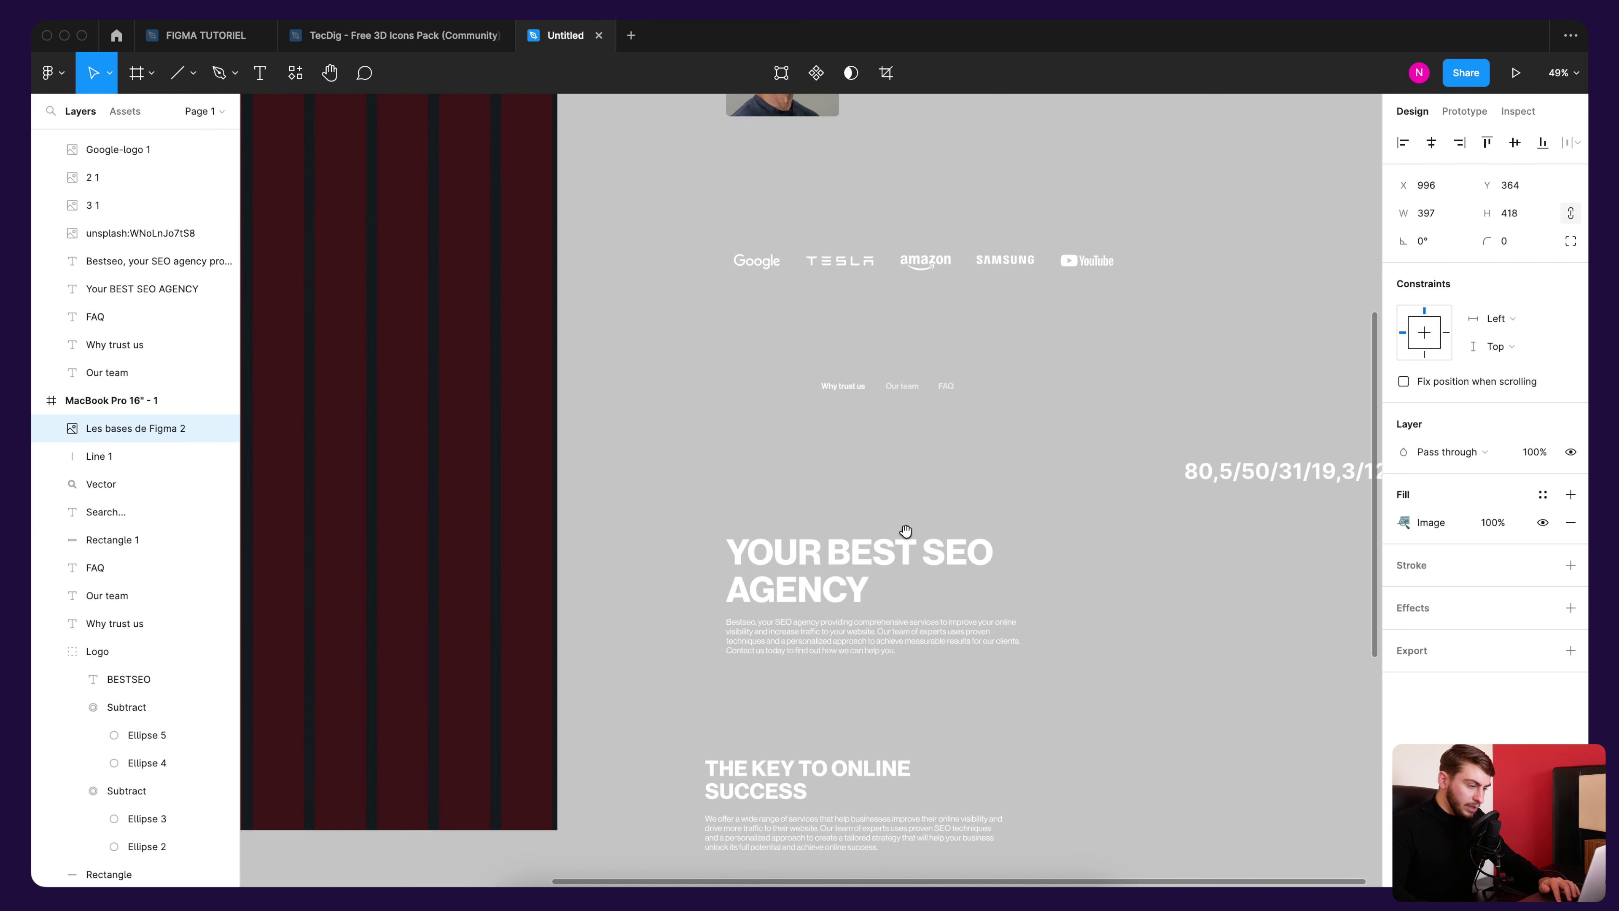
# Step: Copy the YOUR BEST SEO AGENCY heading and paragraph into the frame, left of the illustration
pyautogui.moveTo(691, 509); pyautogui.dragTo(930, 679)
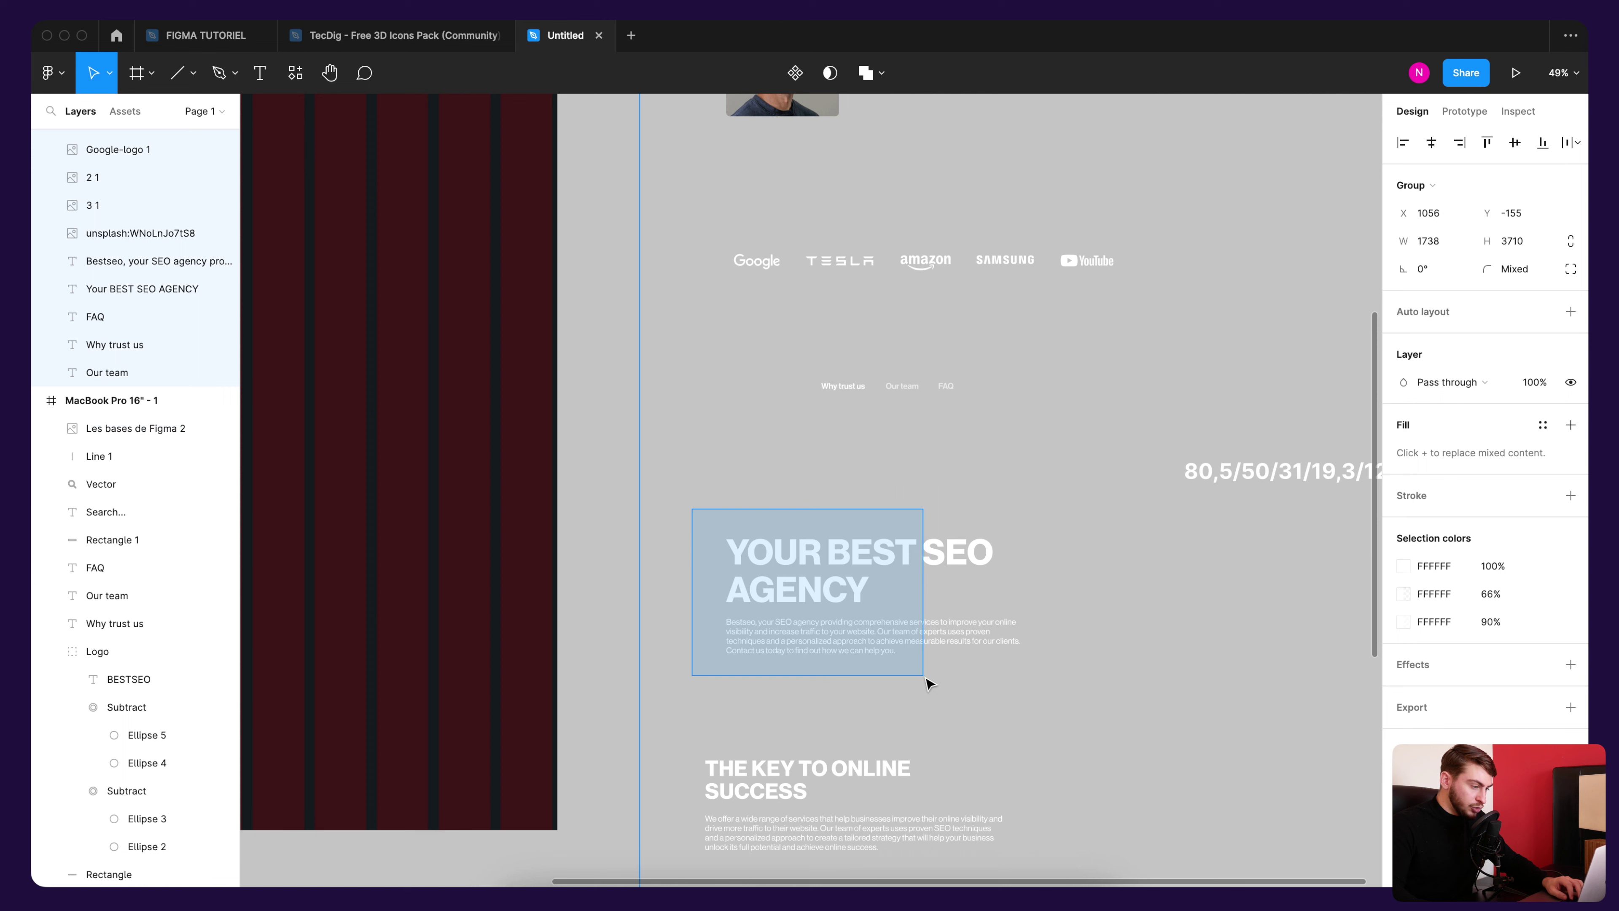
pyautogui.click(821, 544)
pyautogui.keyDown('shift'); pyautogui.click(833, 645); pyautogui.keyUp('shift')
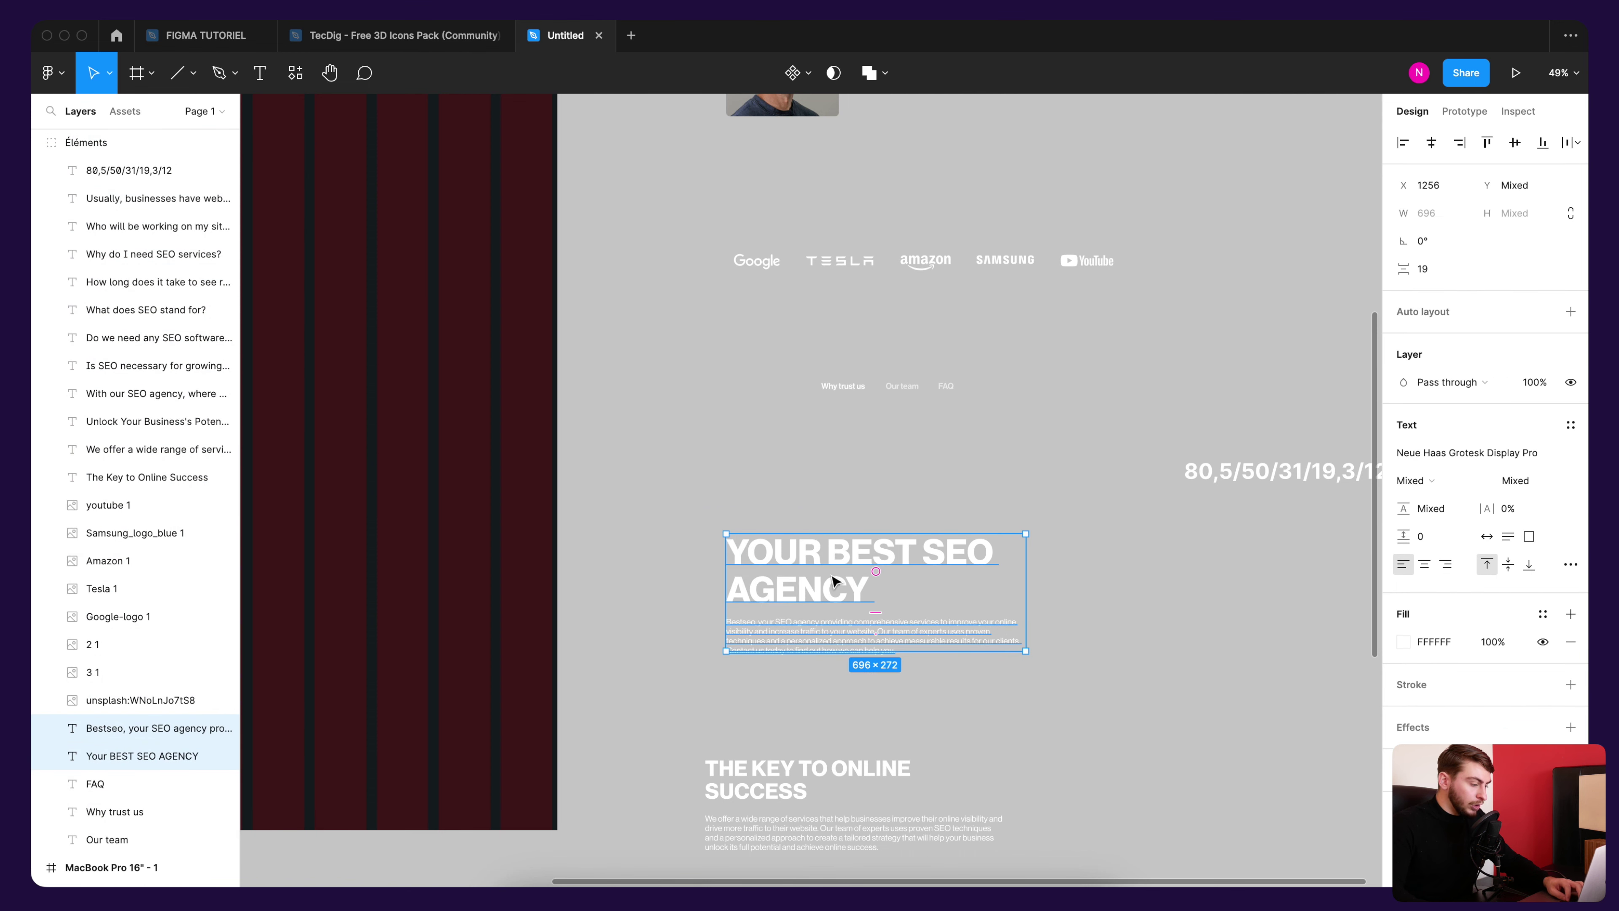
pyautogui.press('super+c')
pyautogui.hscroll(-5, 1001, 459)
pyautogui.scroll(5, 675, 394)
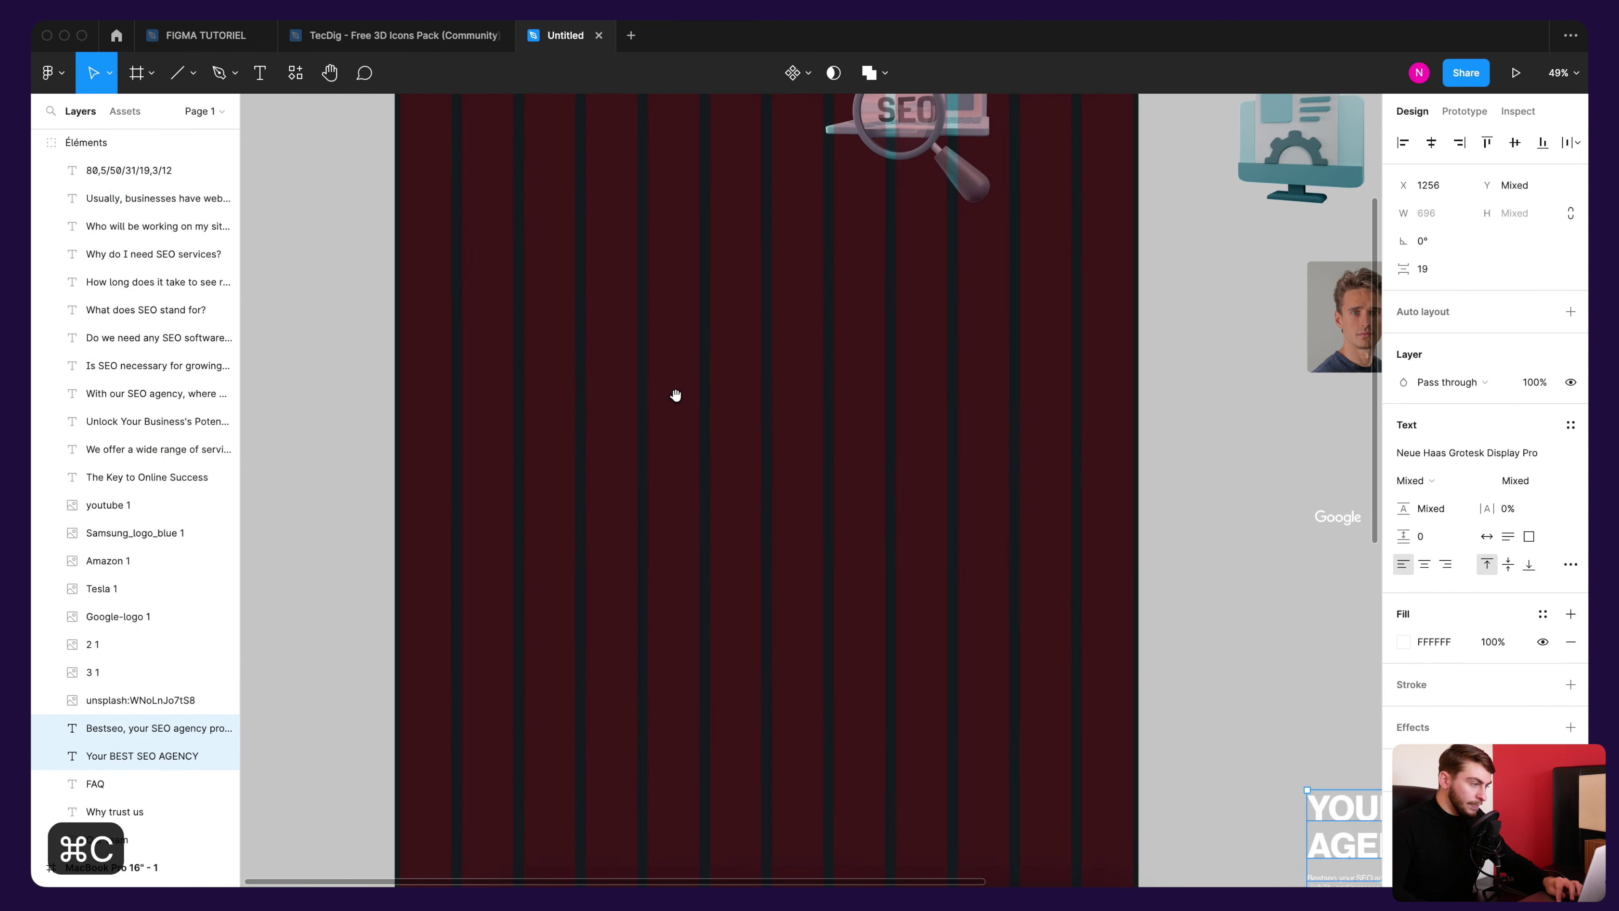
pyautogui.click(695, 358)
pyautogui.press('super+v')
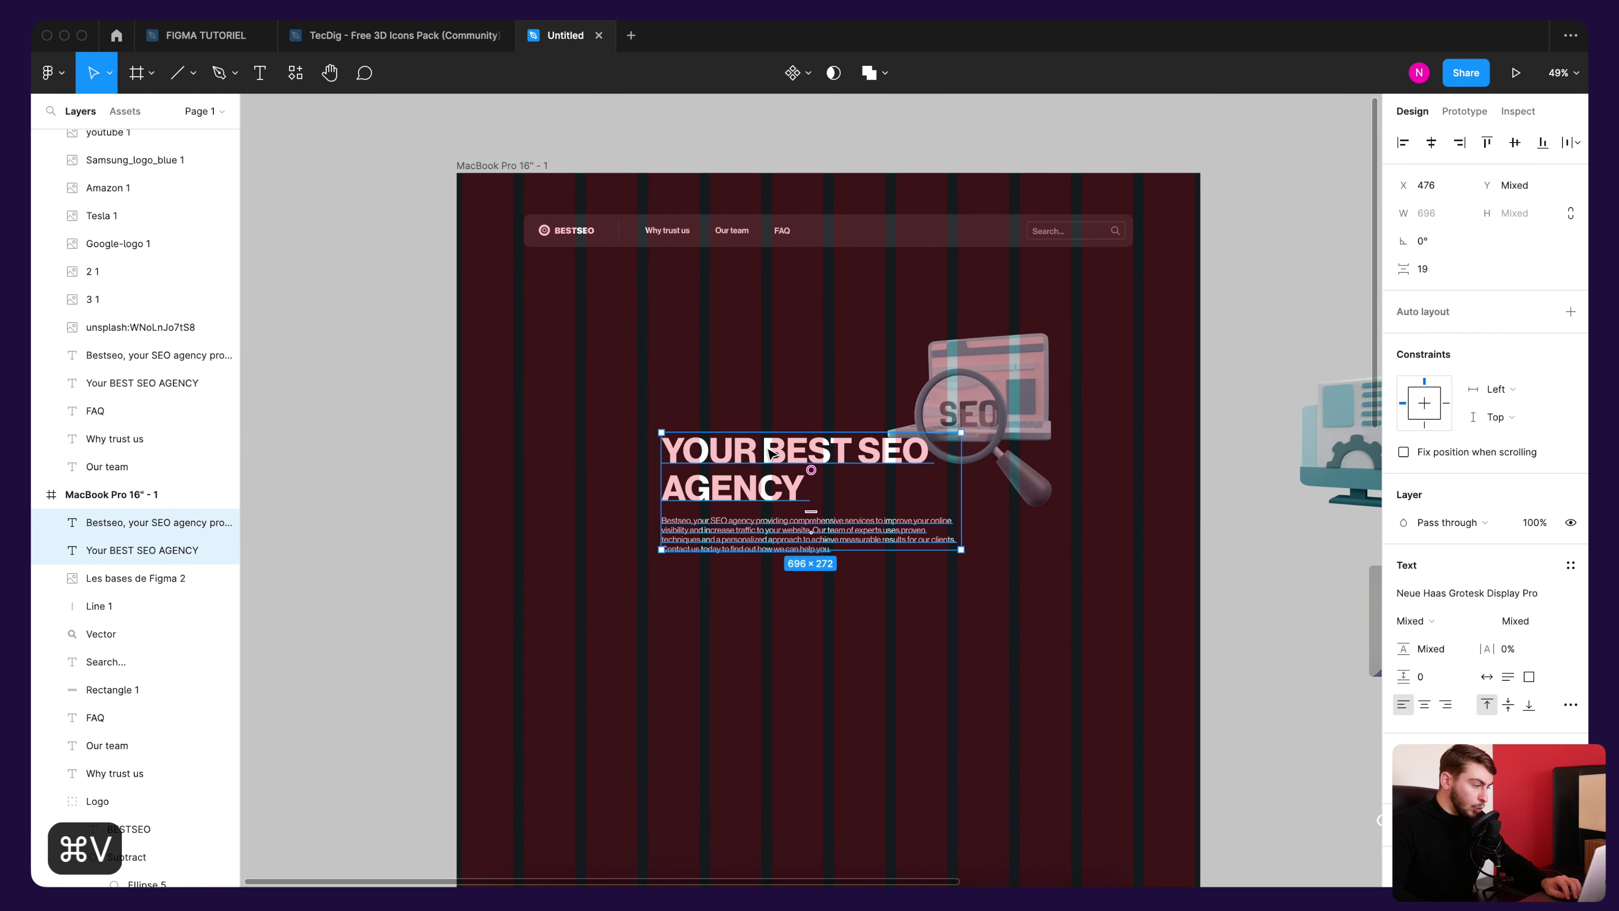
pyautogui.moveTo(736, 440); pyautogui.dragTo(678, 351)
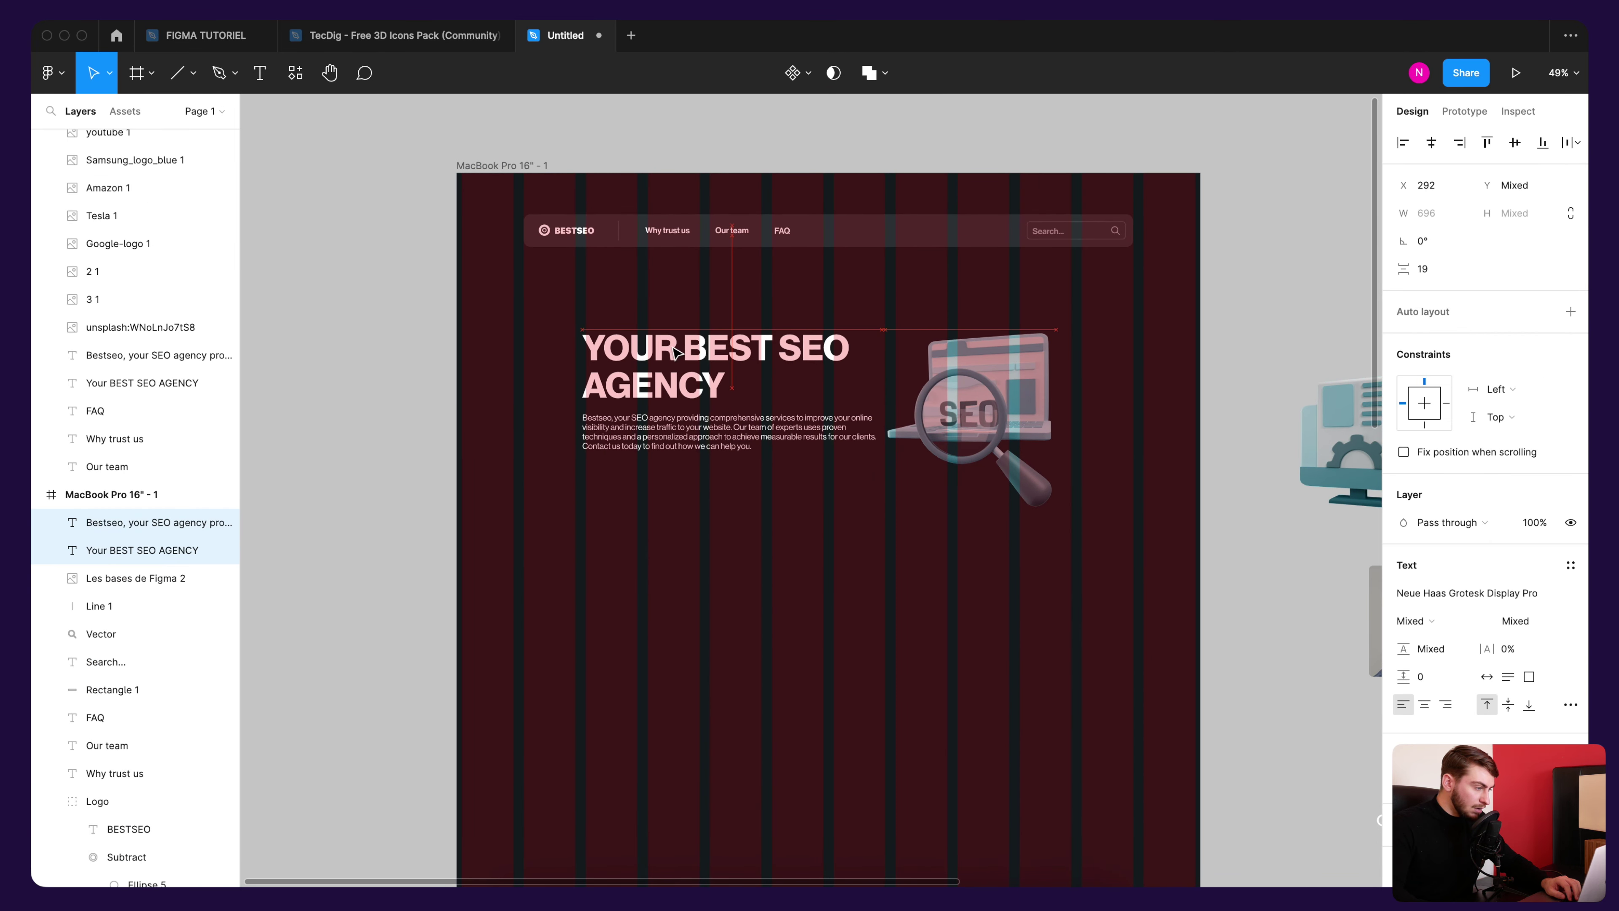
# Step: Fine-tune the hero text and SEO illustration positions into a two-column hero
pyautogui.keyDown('ctrl'); pyautogui.scroll(5, 592, 354); pyautogui.keyUp('ctrl')
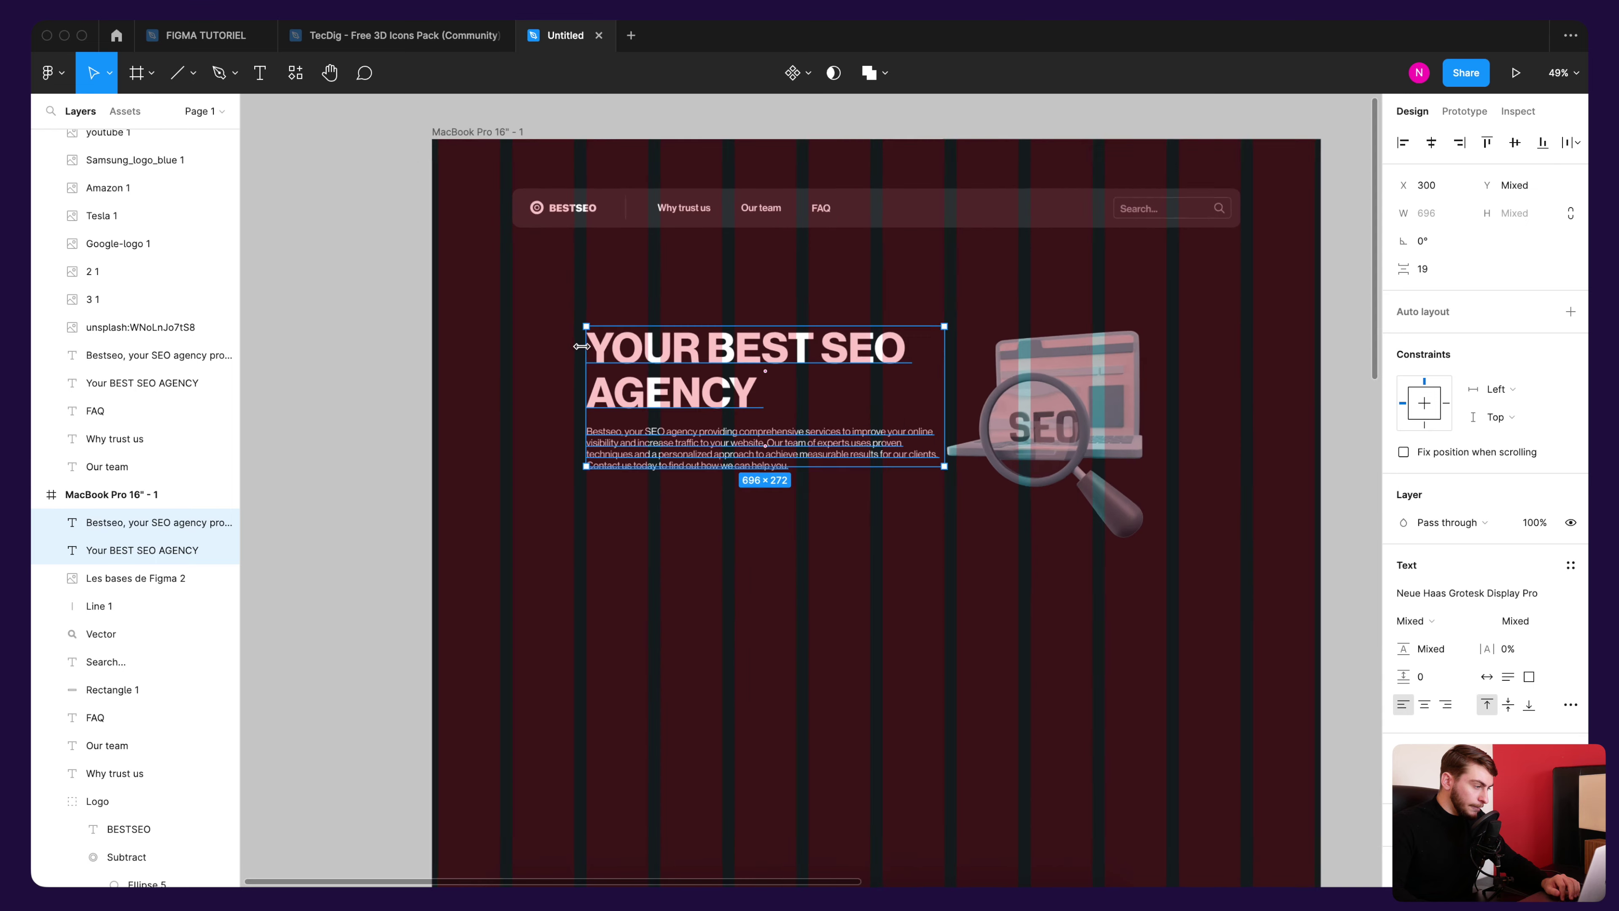
pyautogui.keyDown('ctrl'); pyautogui.scroll(3, 590, 354); pyautogui.keyUp('ctrl')
pyautogui.keyDown('ctrl'); pyautogui.scroll(2, 597, 353); pyautogui.keyUp('ctrl')
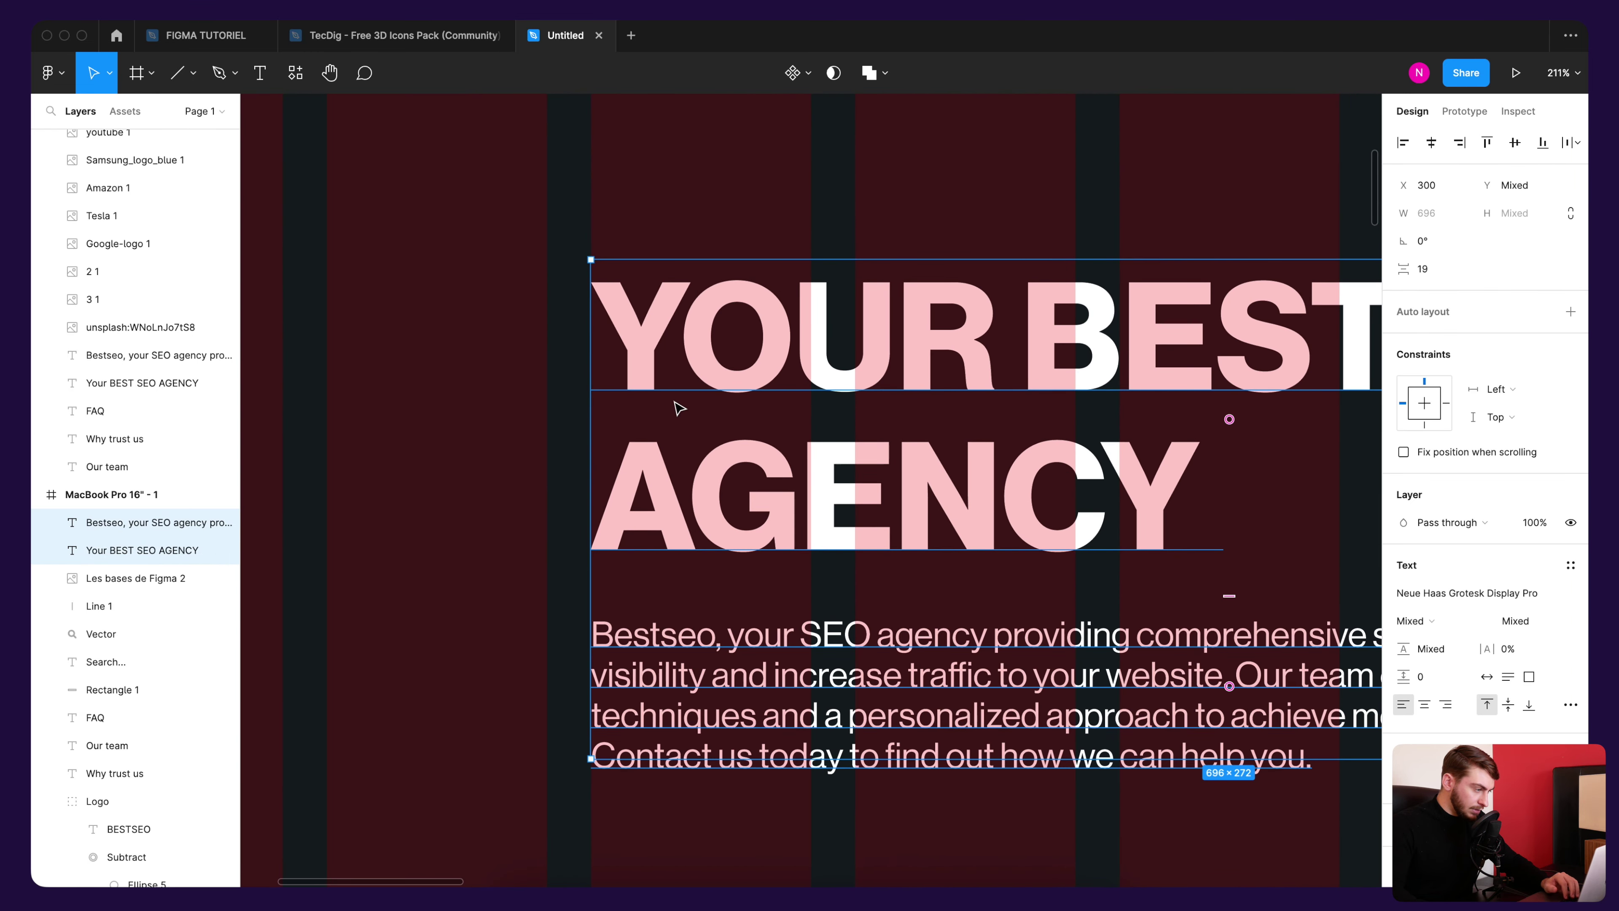
pyautogui.moveTo(673, 405); pyautogui.dragTo(645, 357)
pyautogui.keyDown('ctrl'); pyautogui.scroll(-4, 1039, 383); pyautogui.keyUp('ctrl')
pyautogui.keyDown('ctrl'); pyautogui.scroll(-6, 1001, 401); pyautogui.keyUp('ctrl')
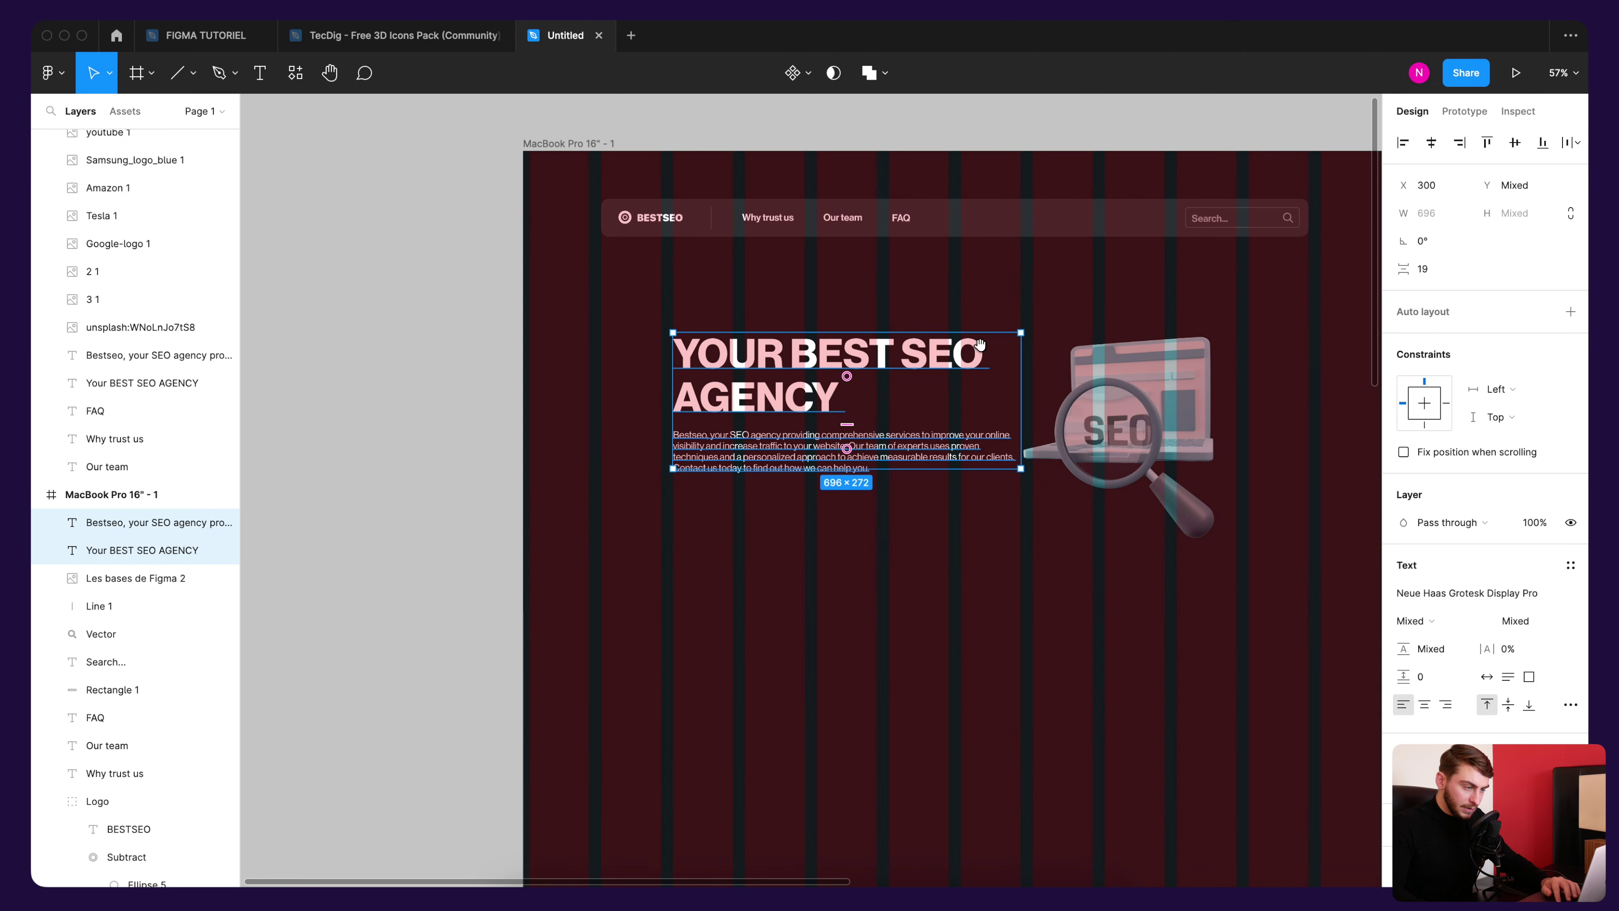
pyautogui.moveTo(998, 407); pyautogui.dragTo(1034, 405)
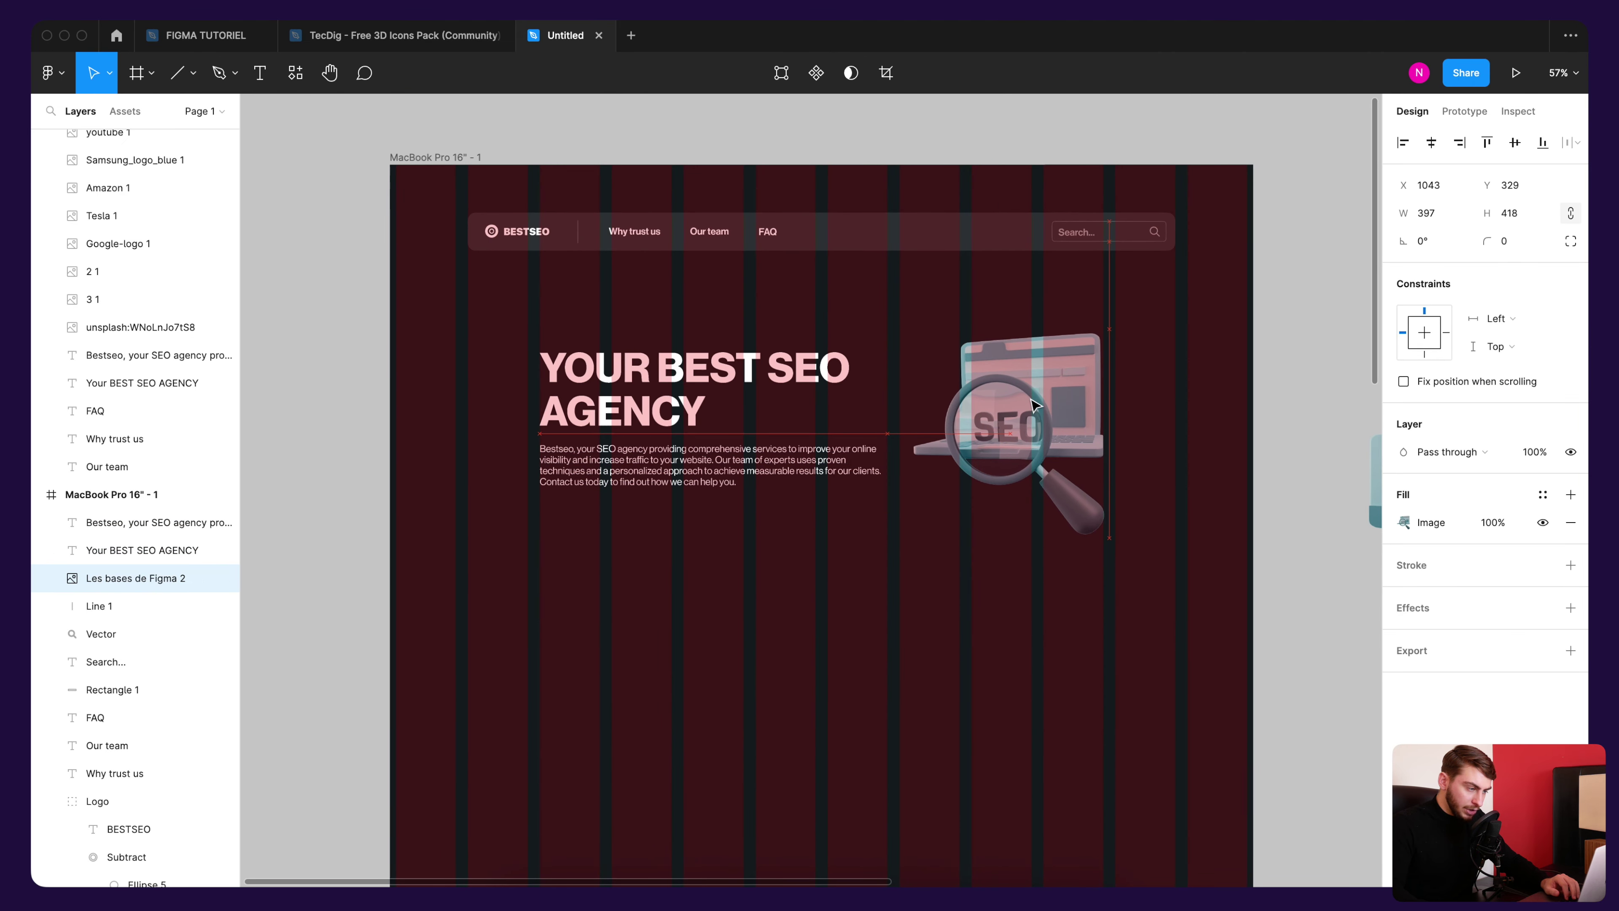
pyautogui.moveTo(1033, 400); pyautogui.dragTo(1028, 403)
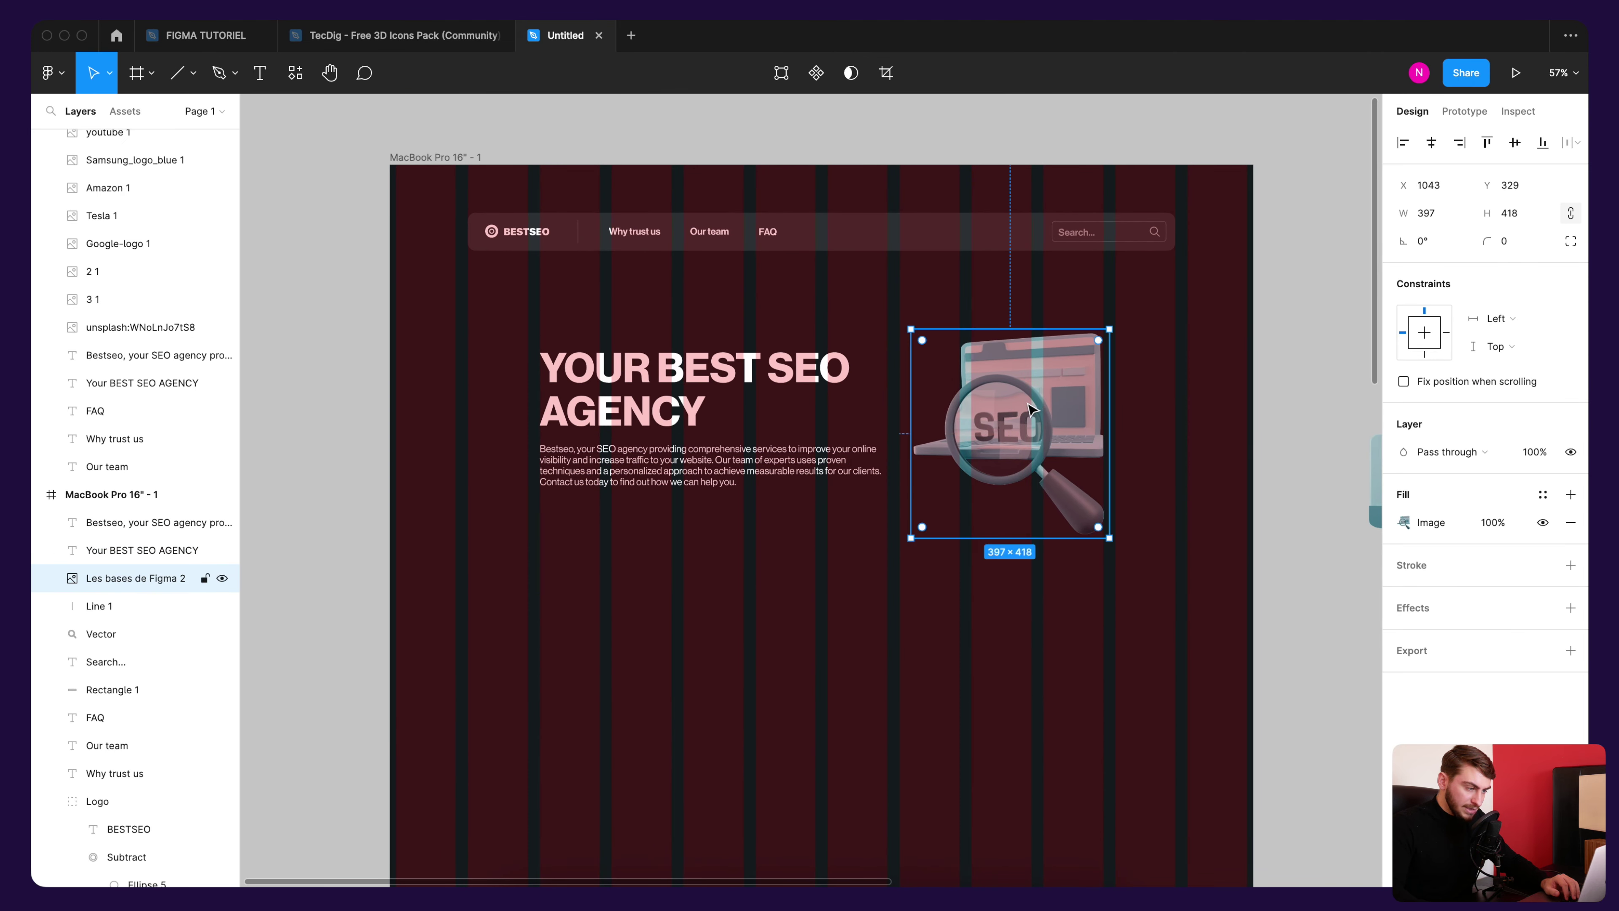
pyautogui.click(1133, 300)
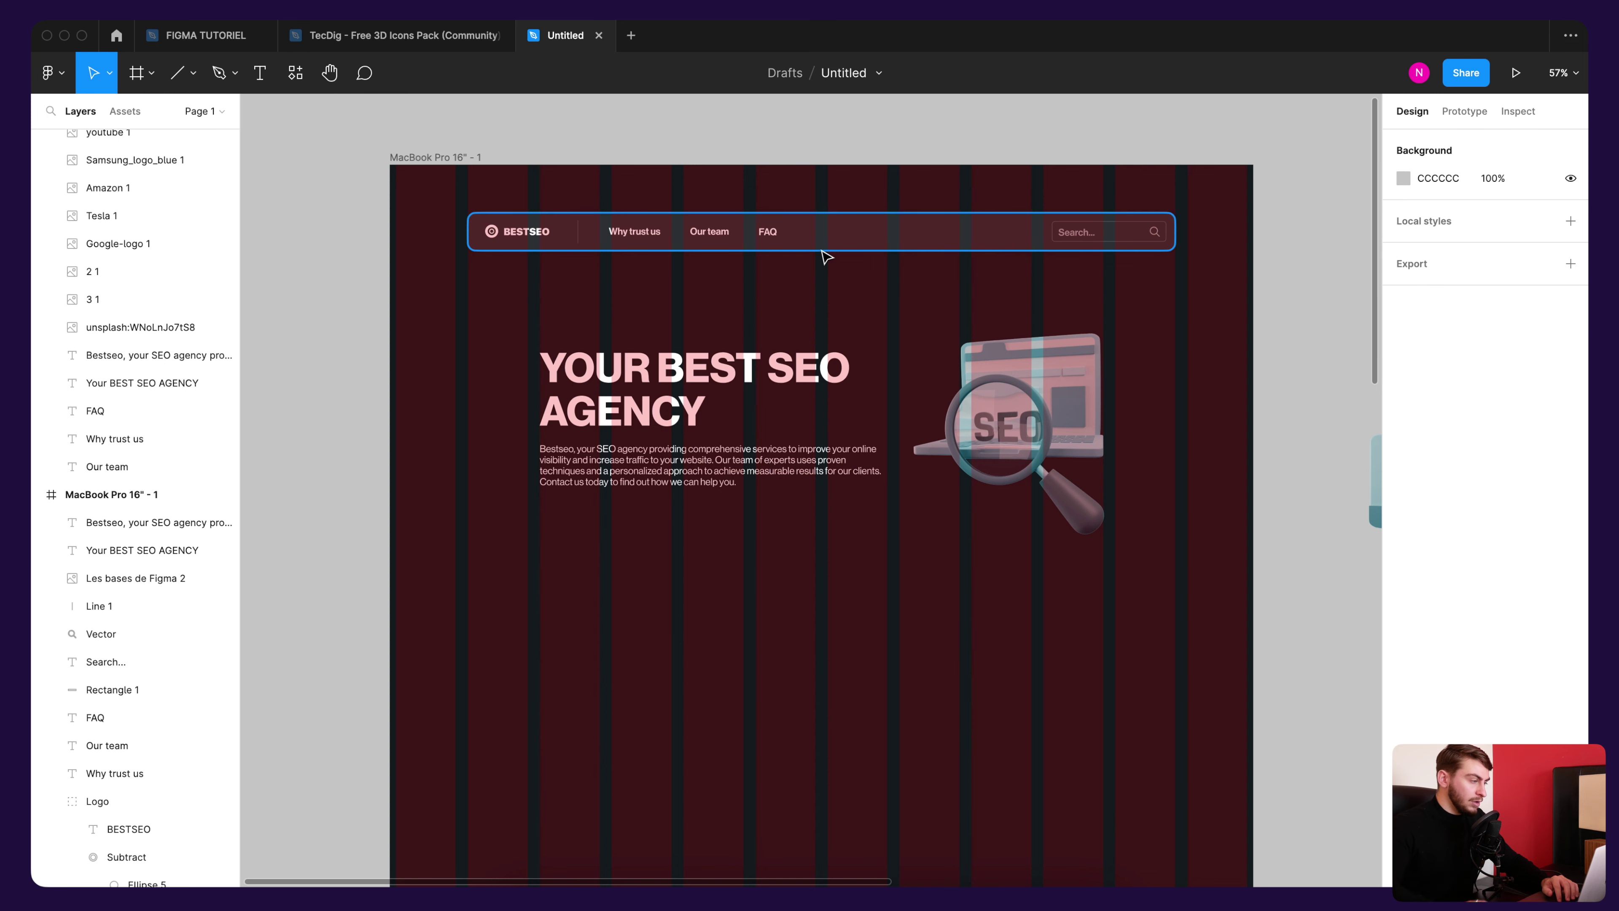
pyautogui.moveTo(790, 291); pyautogui.dragTo(791, 344)
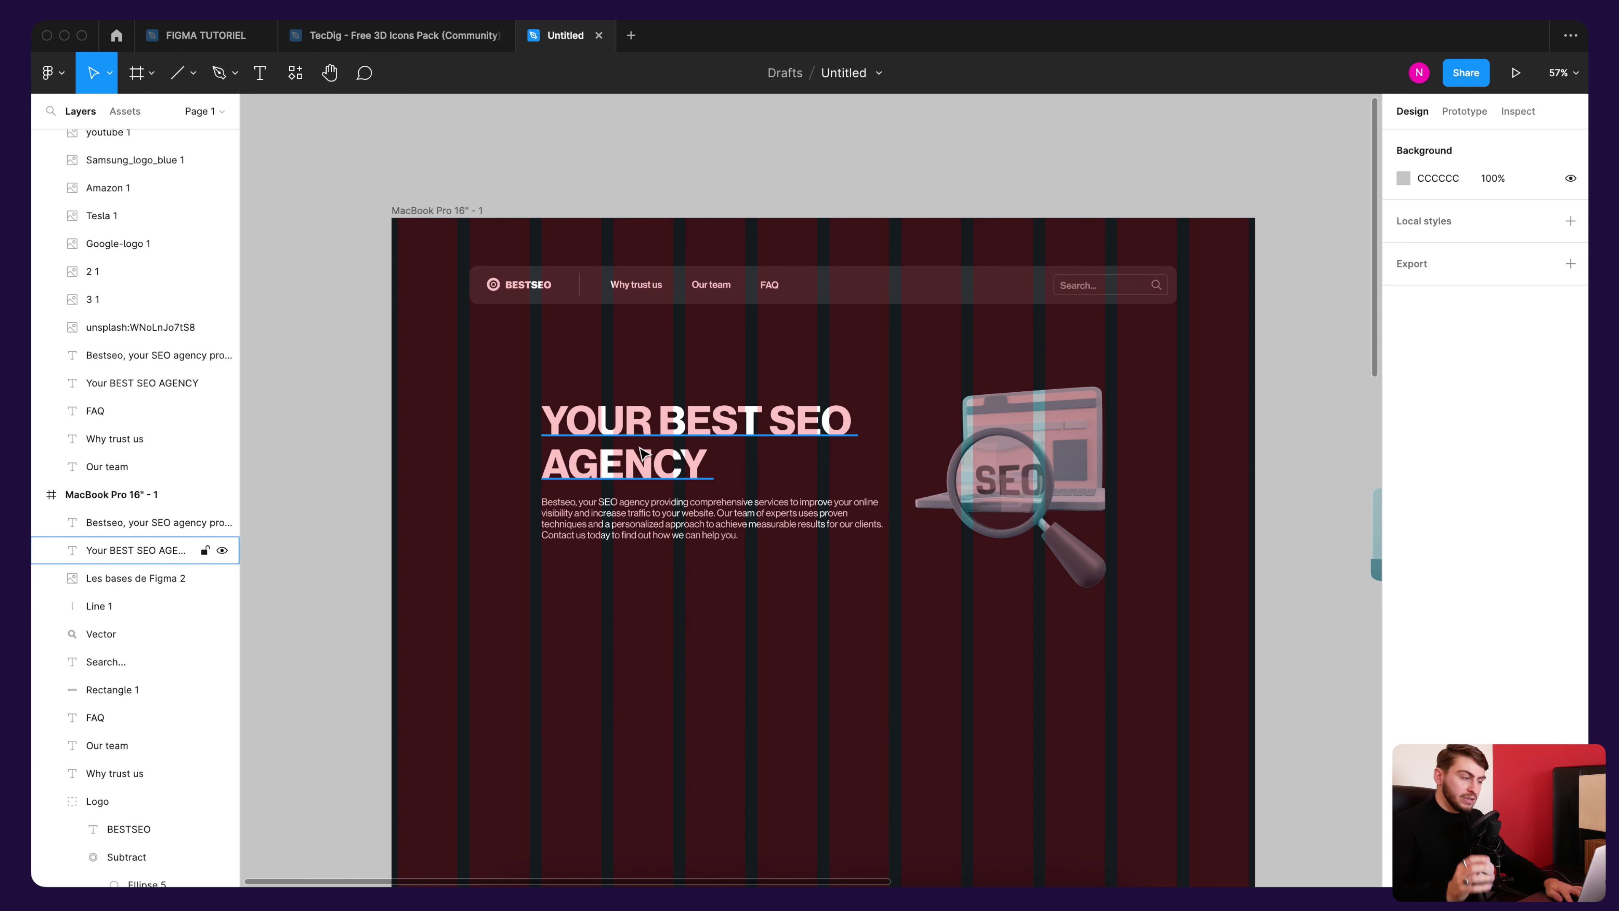
# Step: Add a text note reading '80,5/50' on the canvas above the landing page frame
pyautogui.press('t')
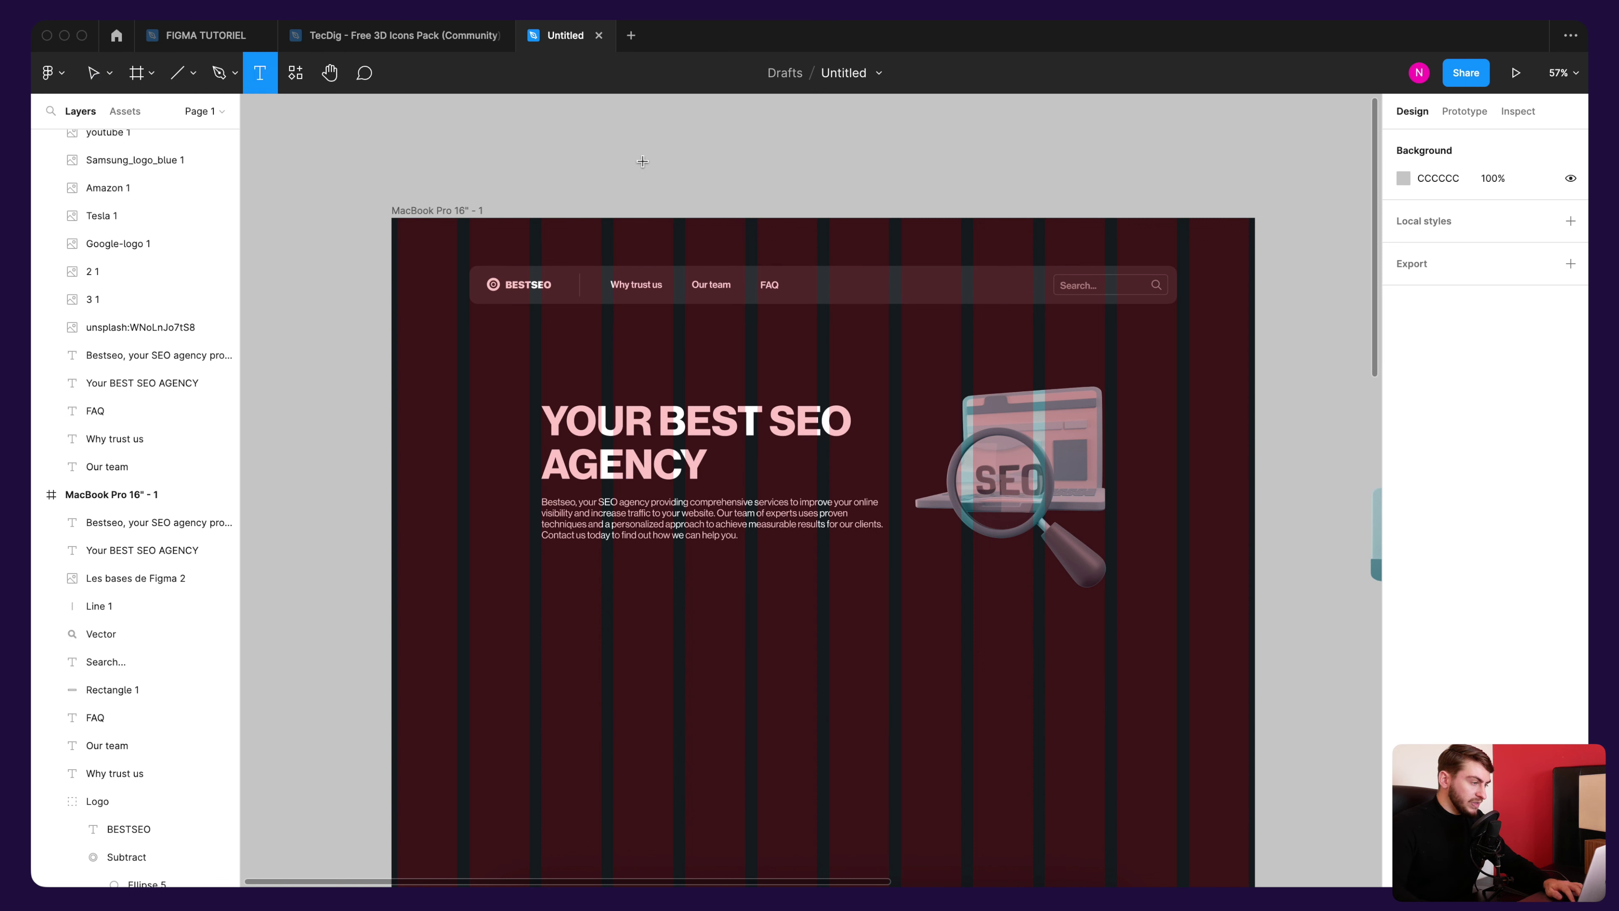
pyautogui.click(646, 162)
pyautogui.write('50')
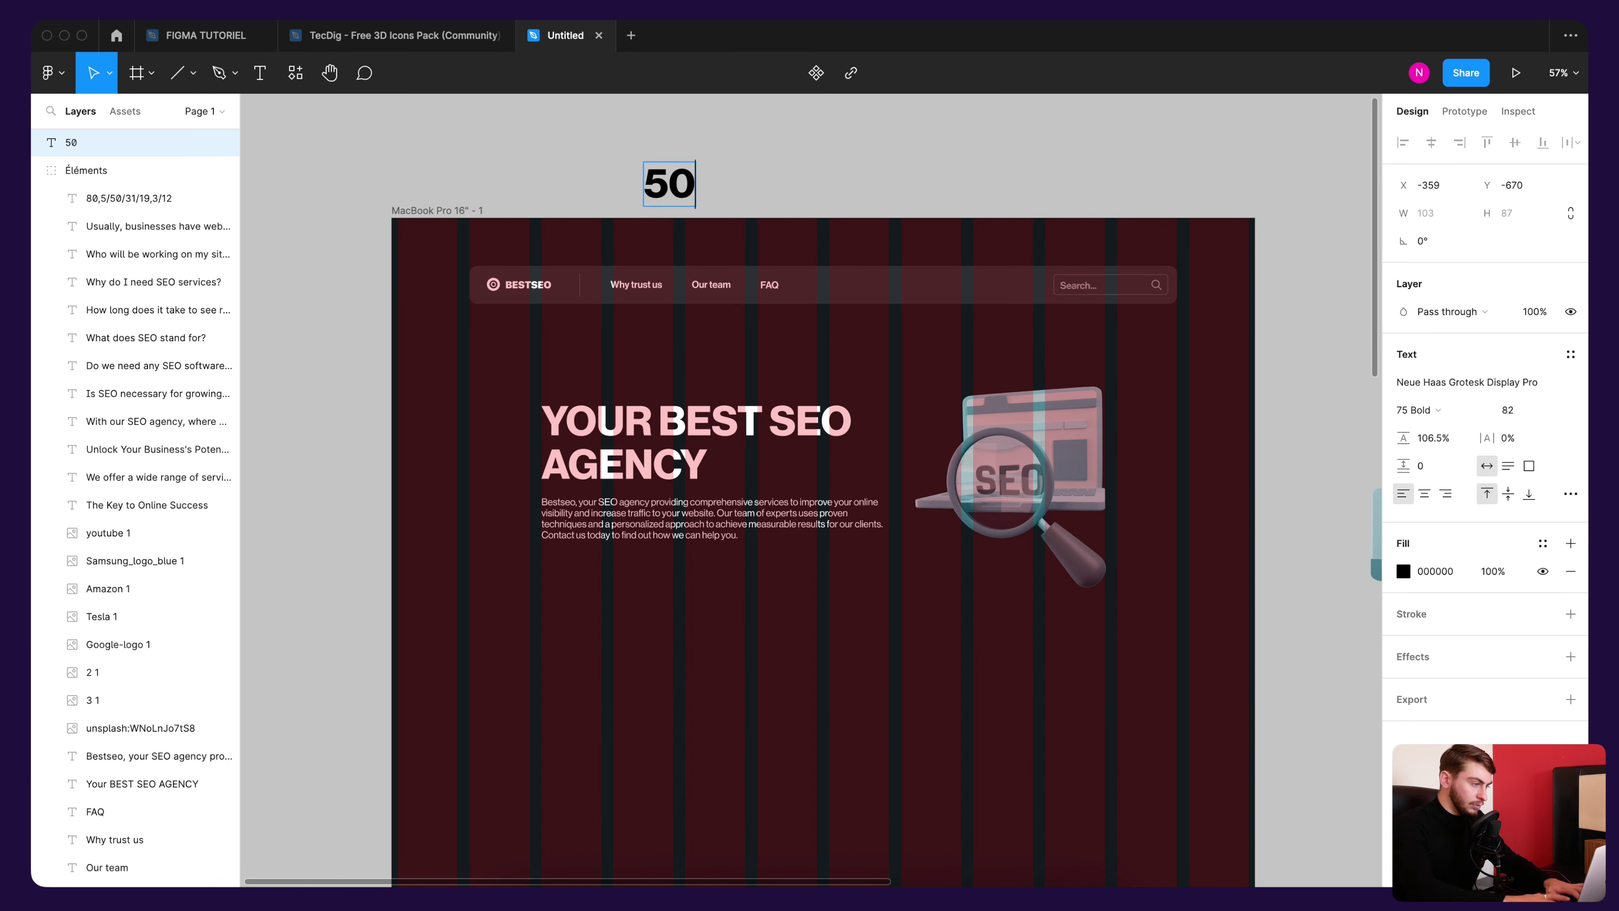
pyautogui.press('Escape')
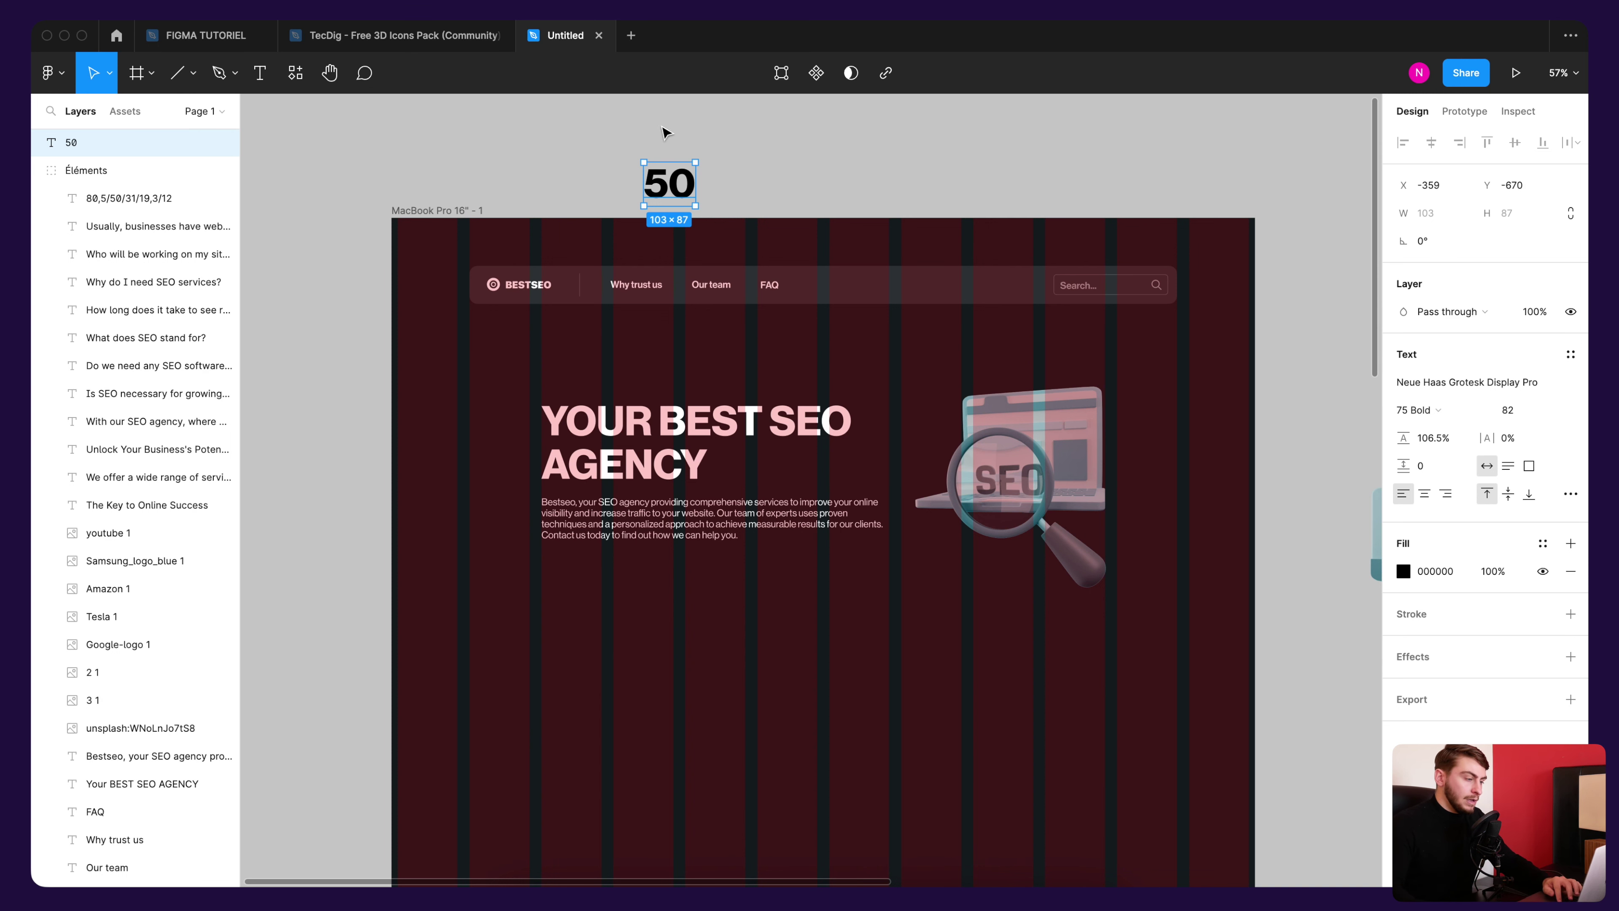
pyautogui.moveTo(664, 132); pyautogui.dragTo(695, 207)
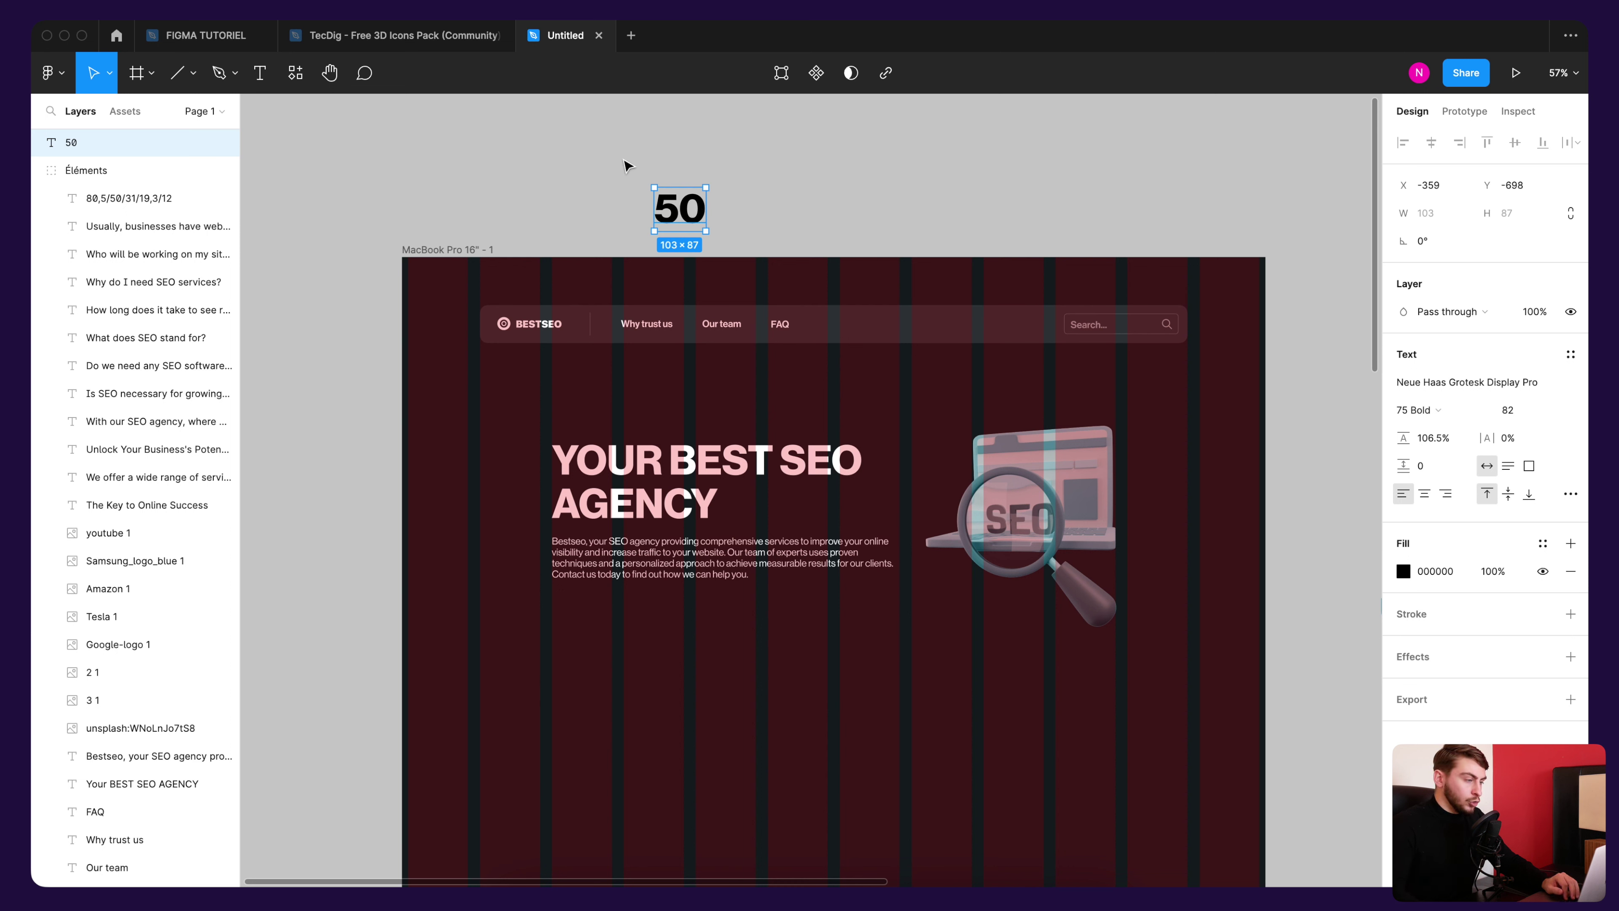
pyautogui.click(710, 167)
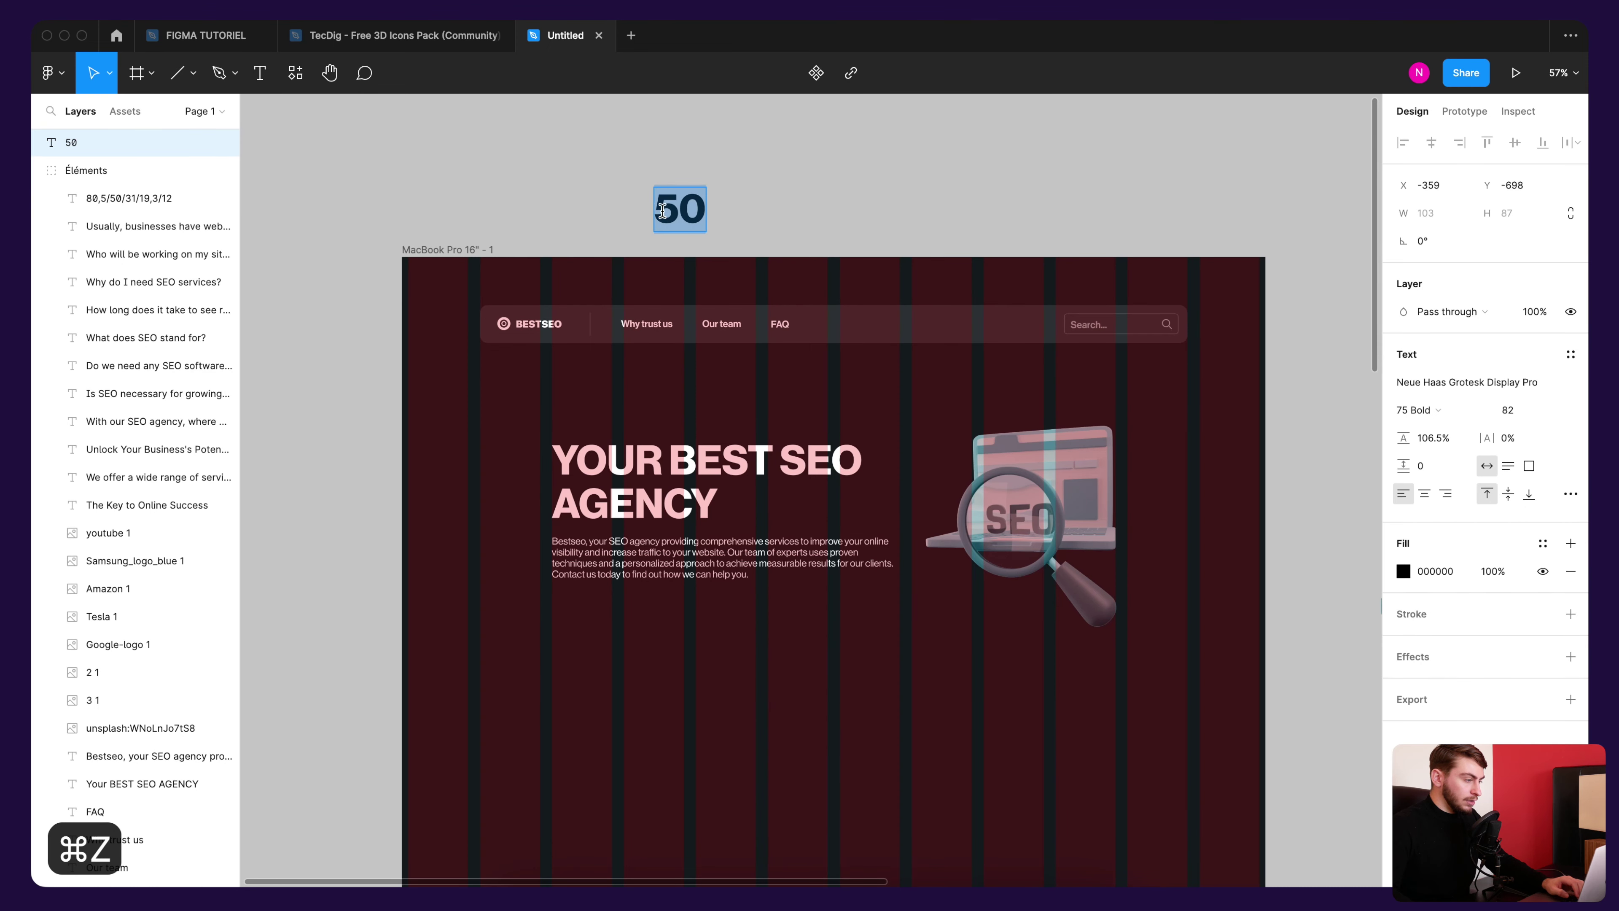
pyautogui.click(663, 211)
pyautogui.write('80,5/')
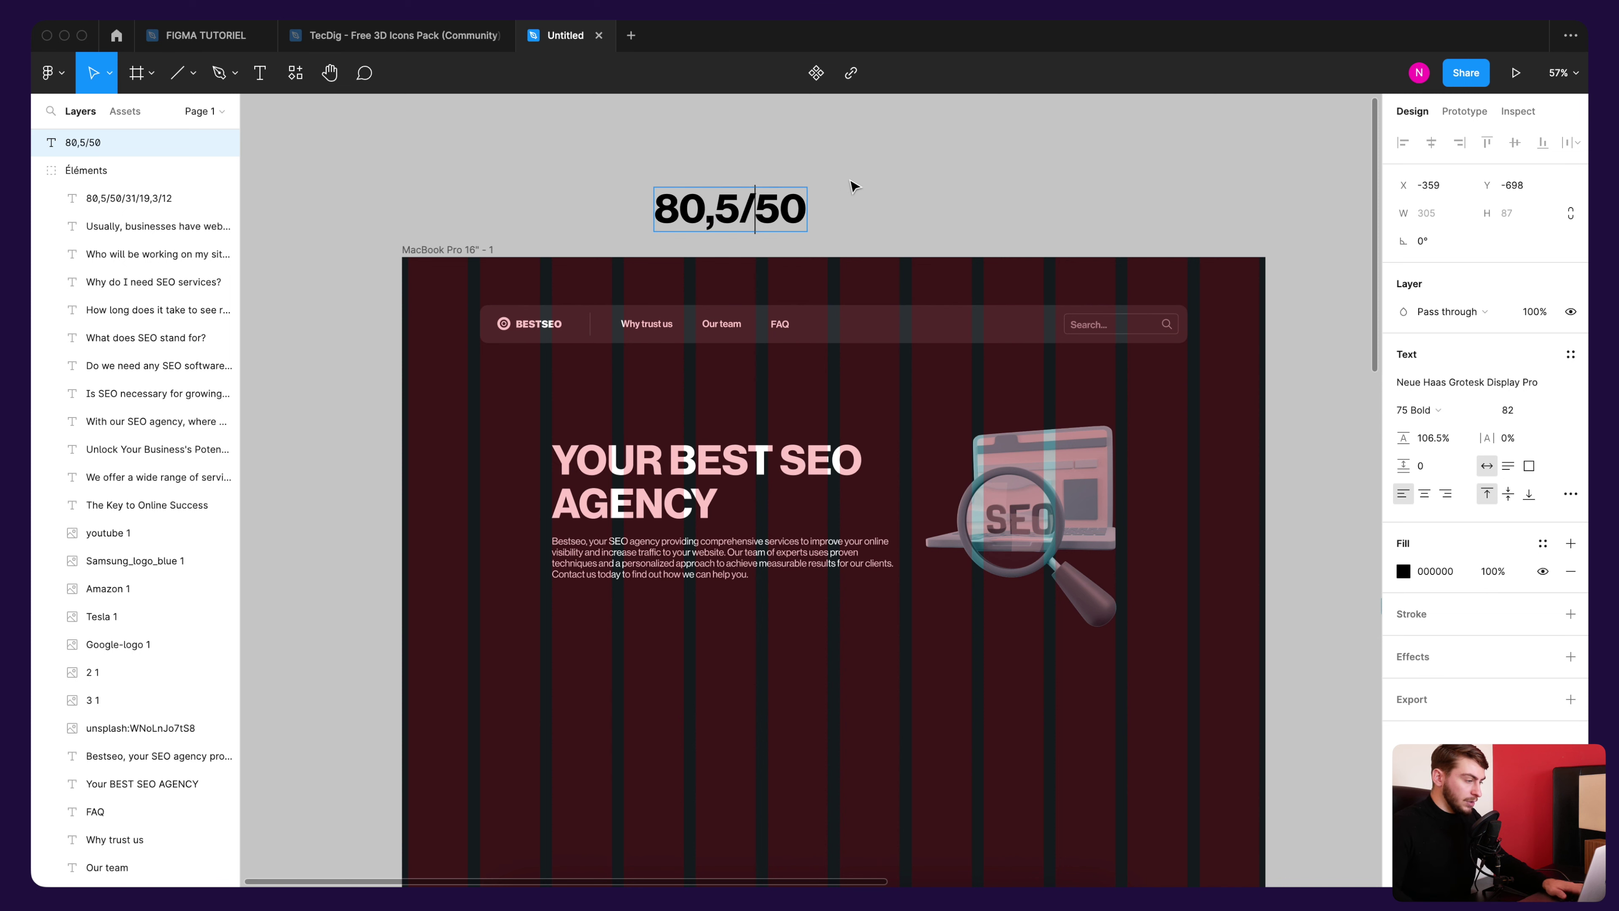
pyautogui.press('Escape')
pyautogui.press('Escape')
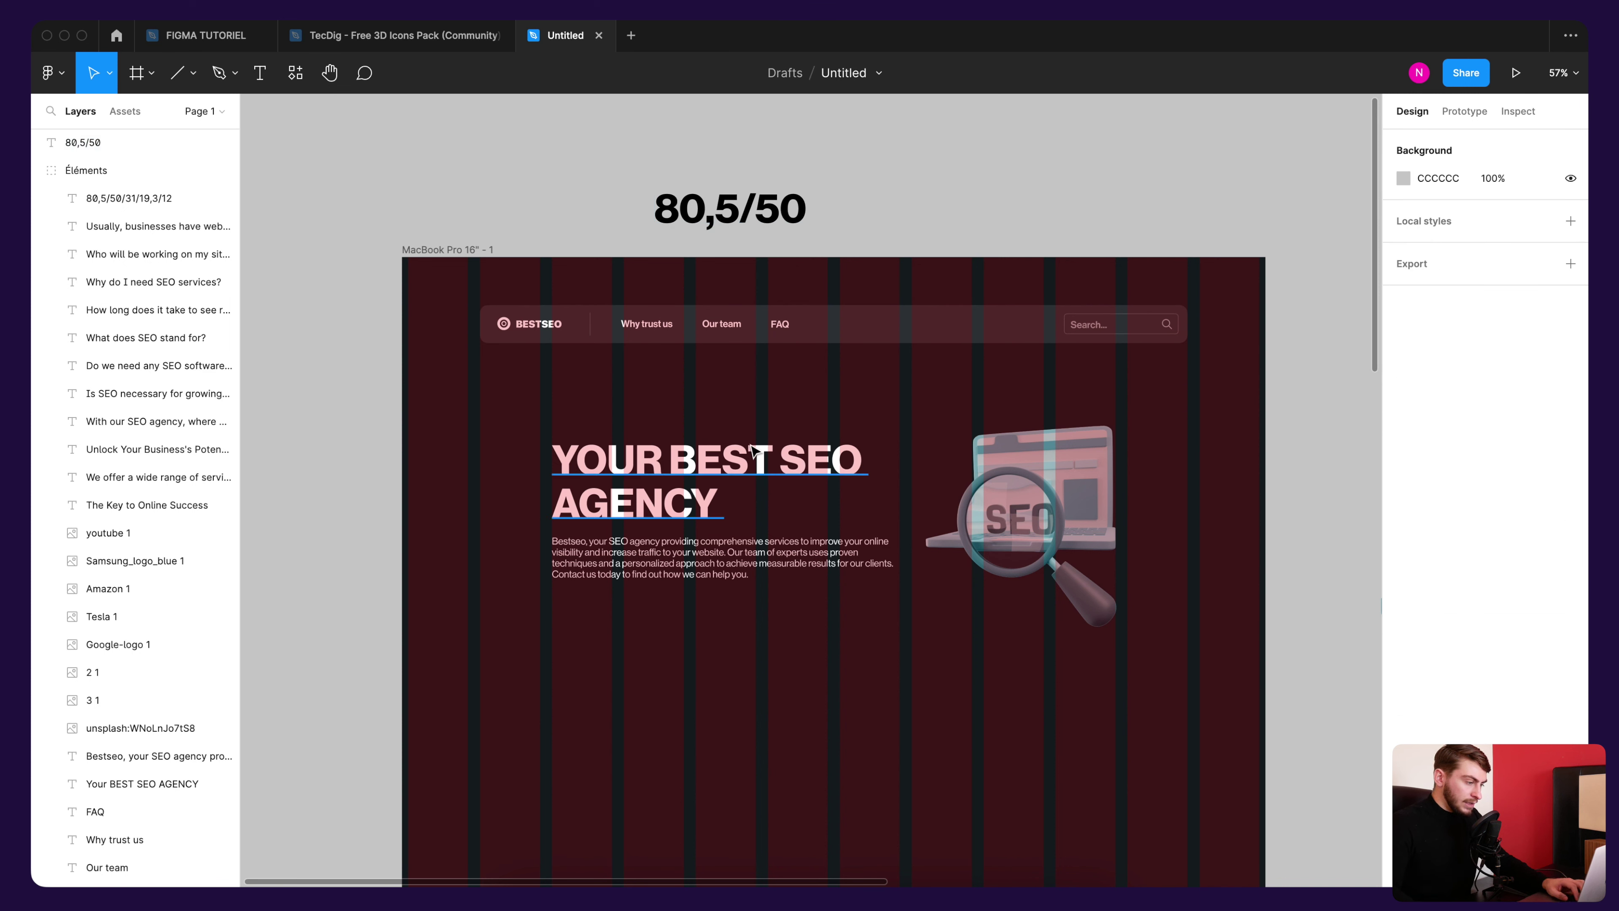
# Step: Set the YOUR BEST SEO AGENCY heading's font size to 80.5
pyautogui.click(752, 459)
pyautogui.click(1513, 553)
pyautogui.write('90,5')
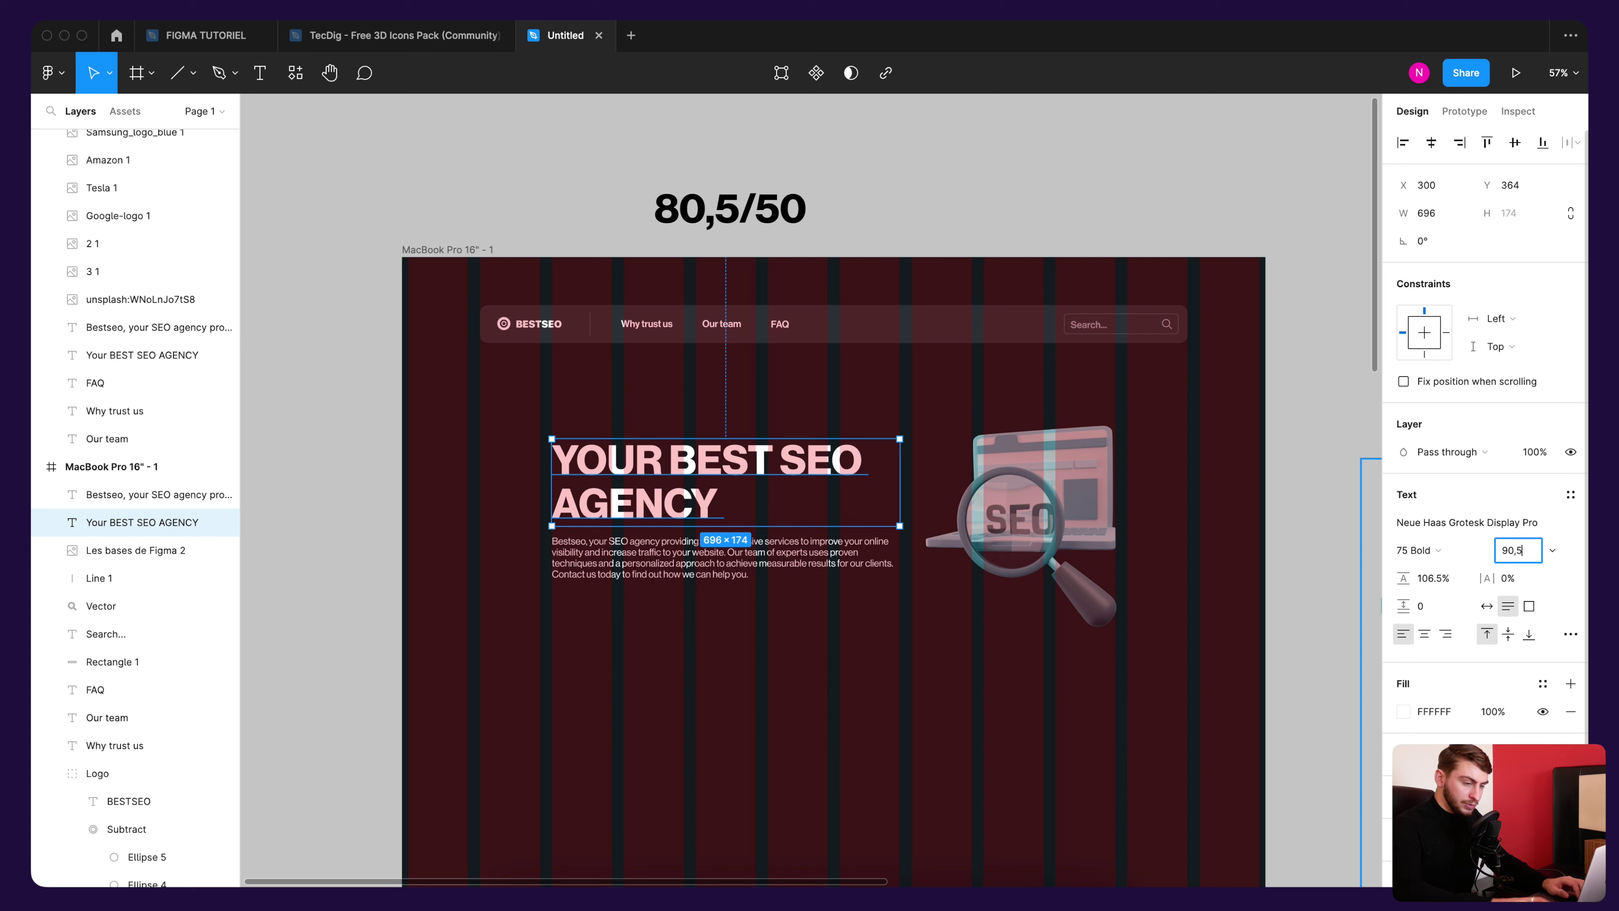
pyautogui.press('BackSpace')
pyautogui.press('BackSpace')
pyautogui.press('BackSpace')
pyautogui.write('80.')
pyautogui.write('5')
pyautogui.press('Return')
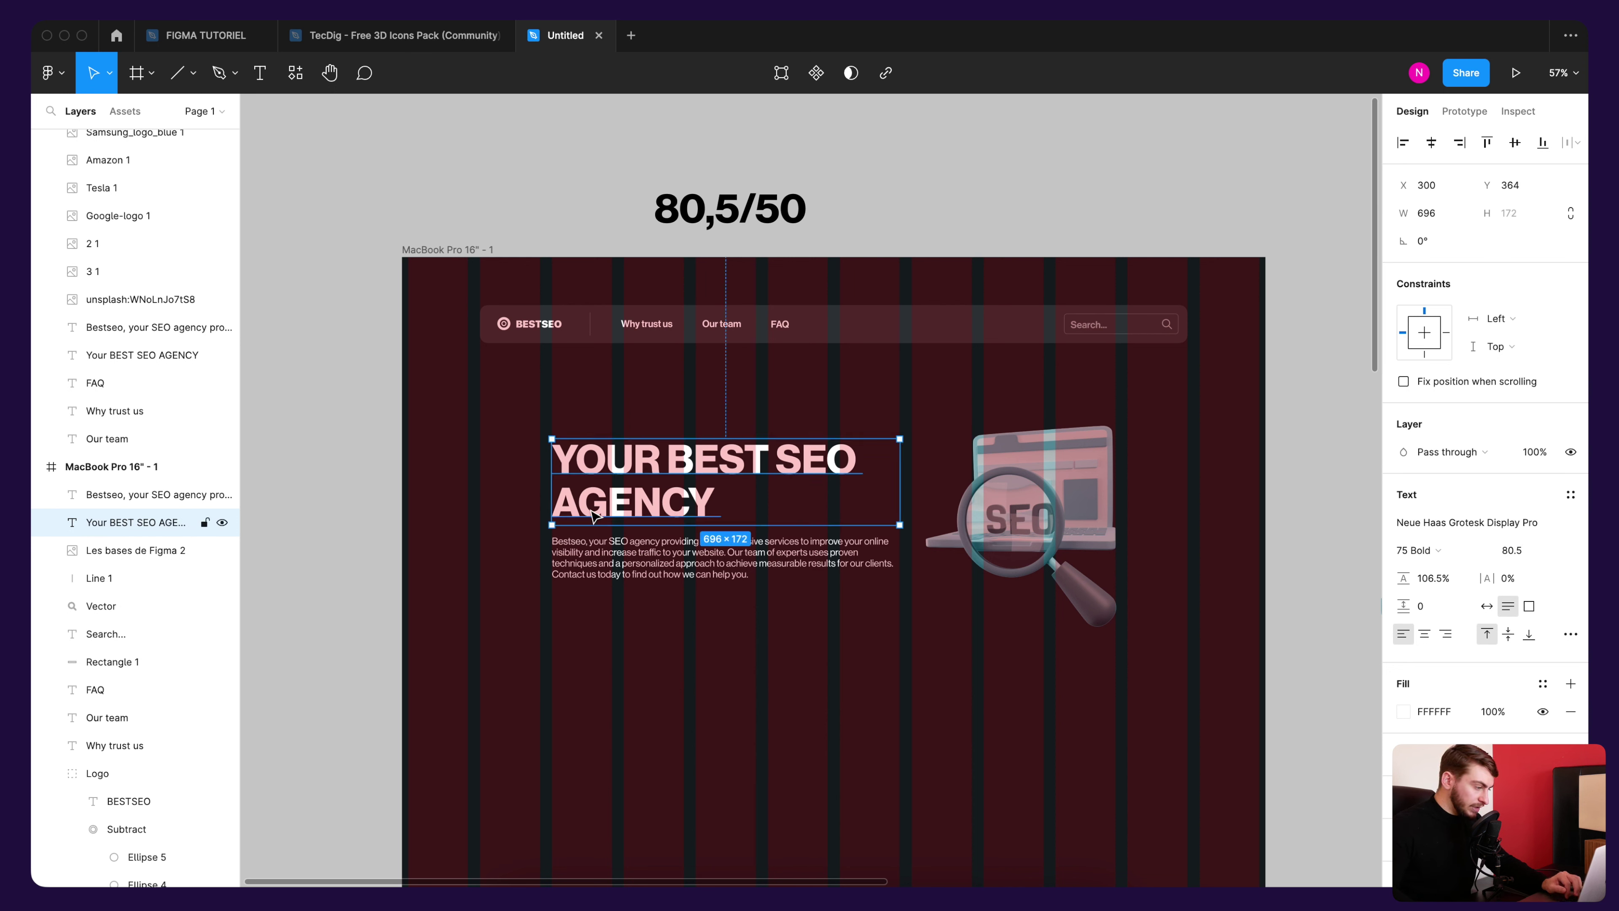
pyautogui.scroll(5, 593, 516)
pyautogui.press('Escape')
pyautogui.scroll(-5, 900, 258)
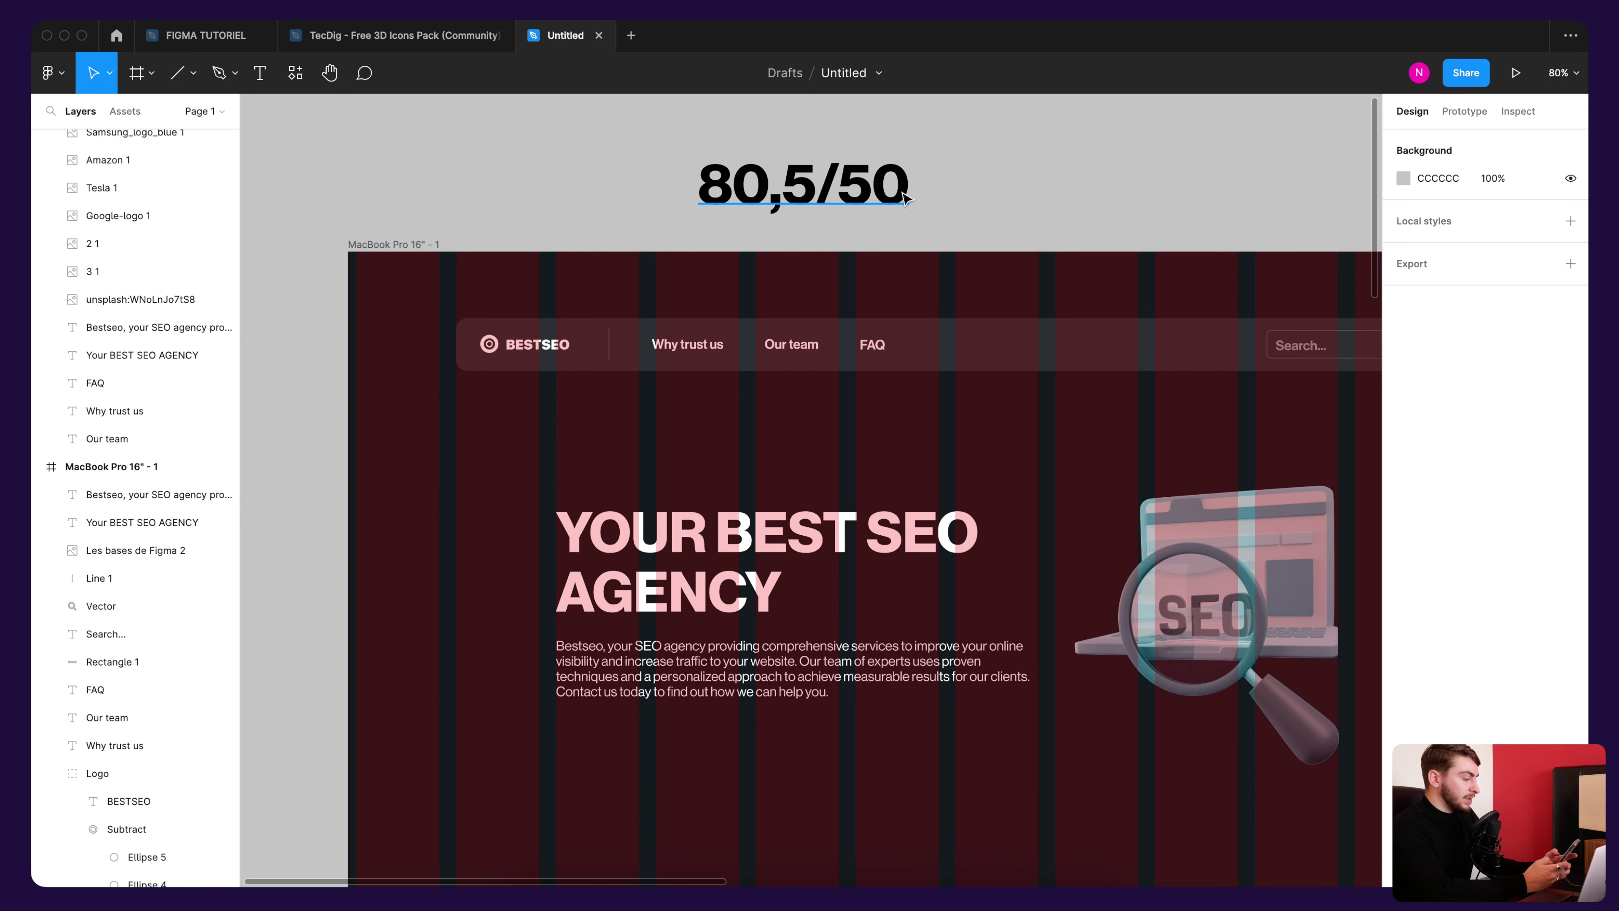
# Step: Extend the note's text to read '80,5/50/31/19,3'
pyautogui.doubleClick(905, 194)
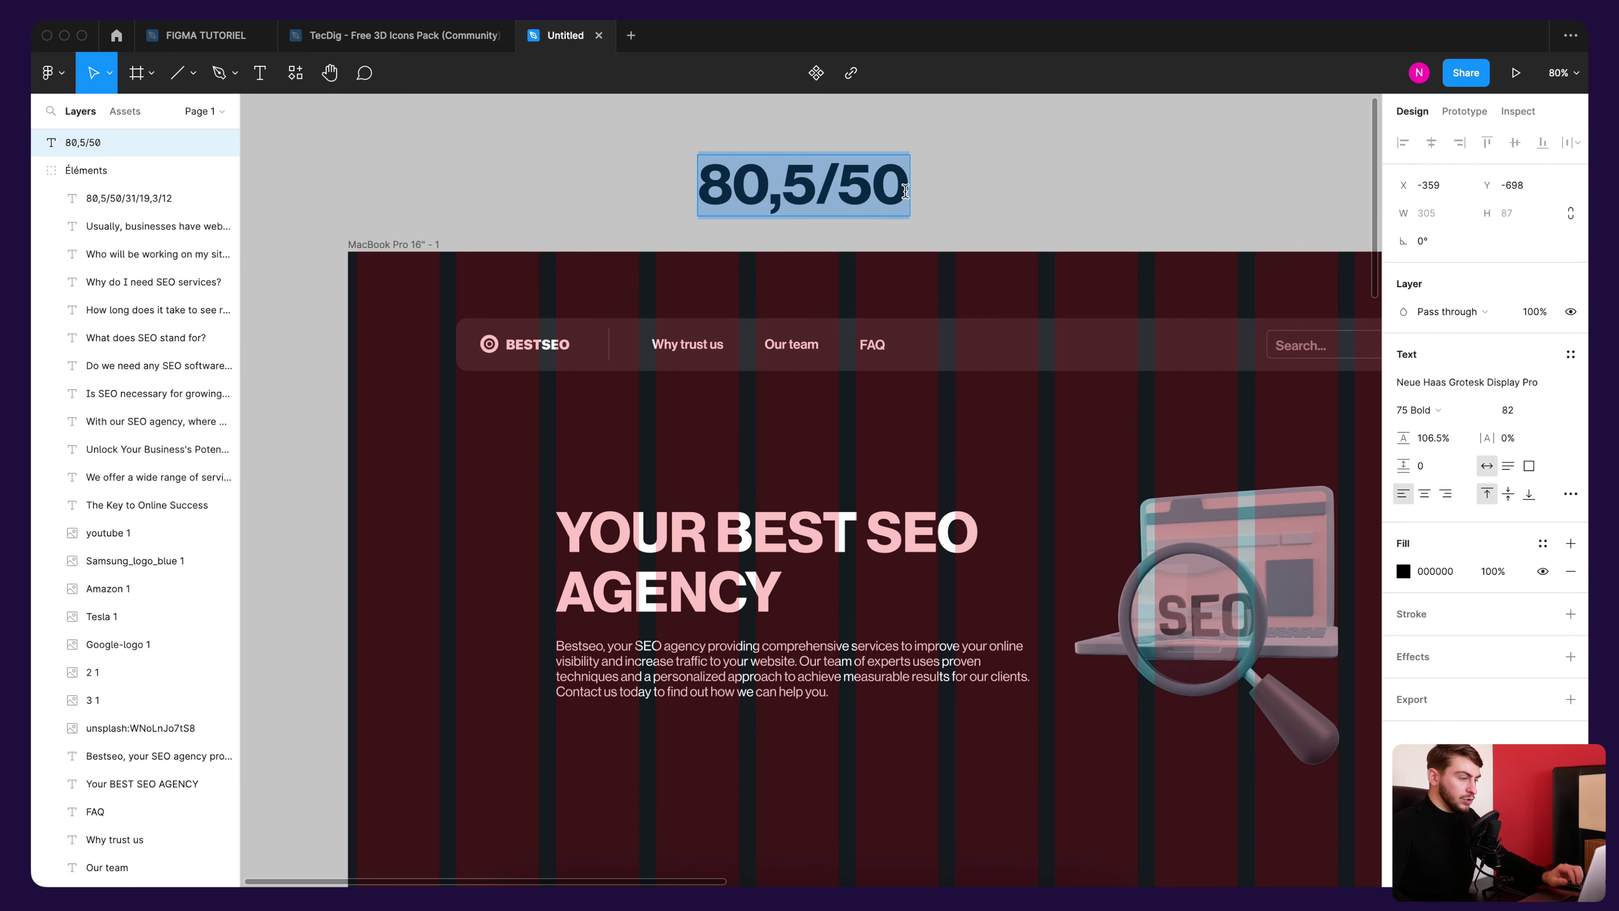
pyautogui.click(906, 191)
pyautogui.write('/31')
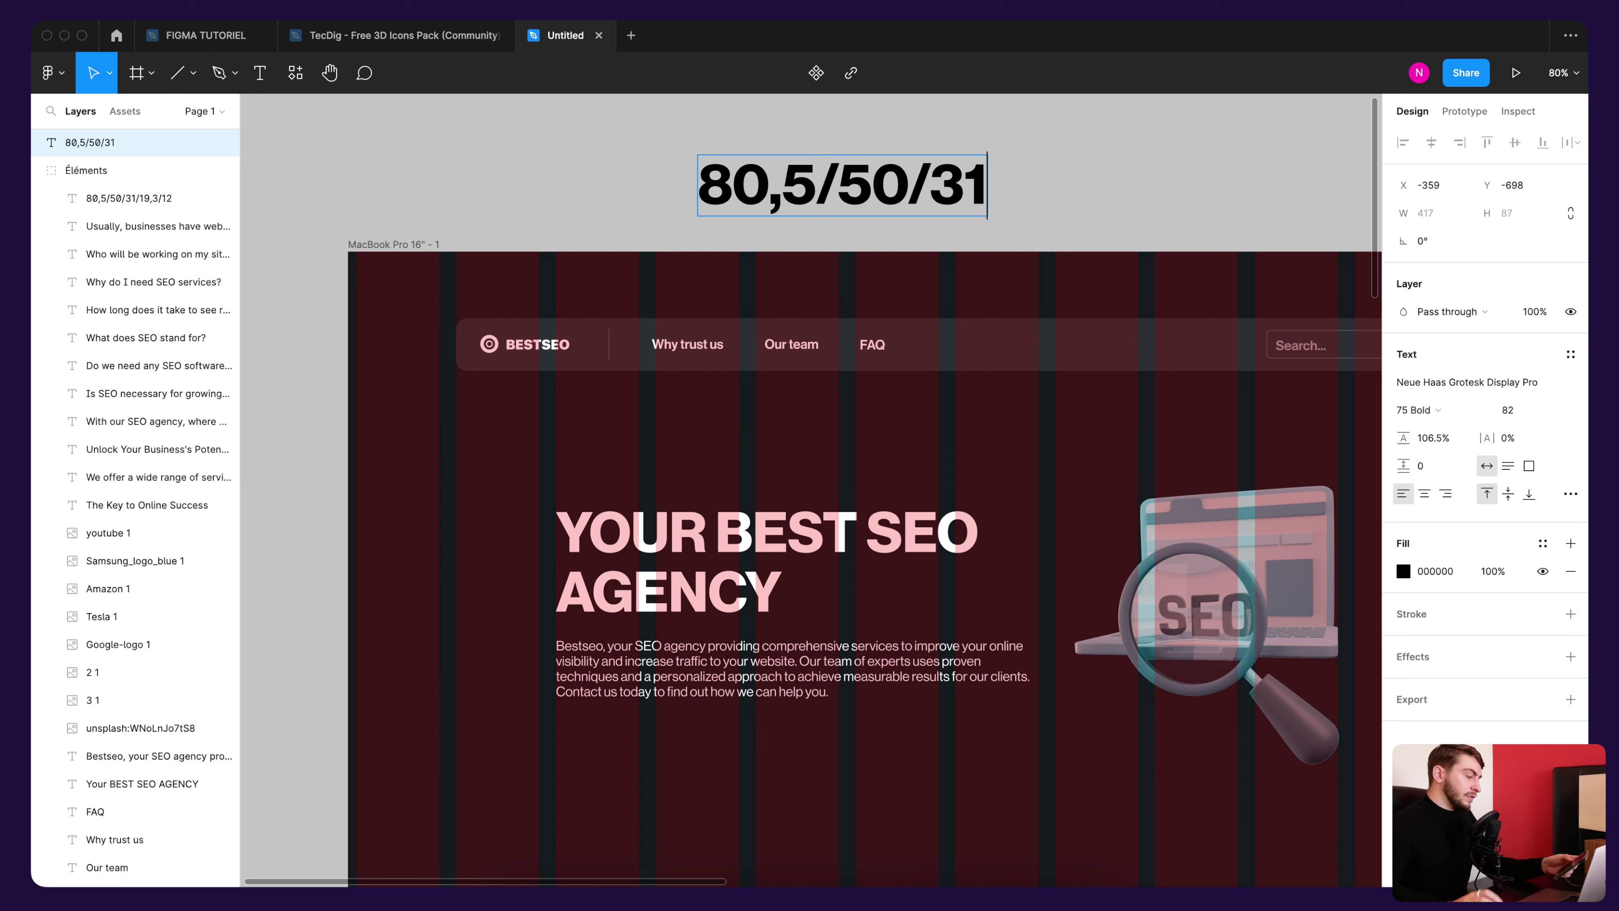
pyautogui.write('/19')
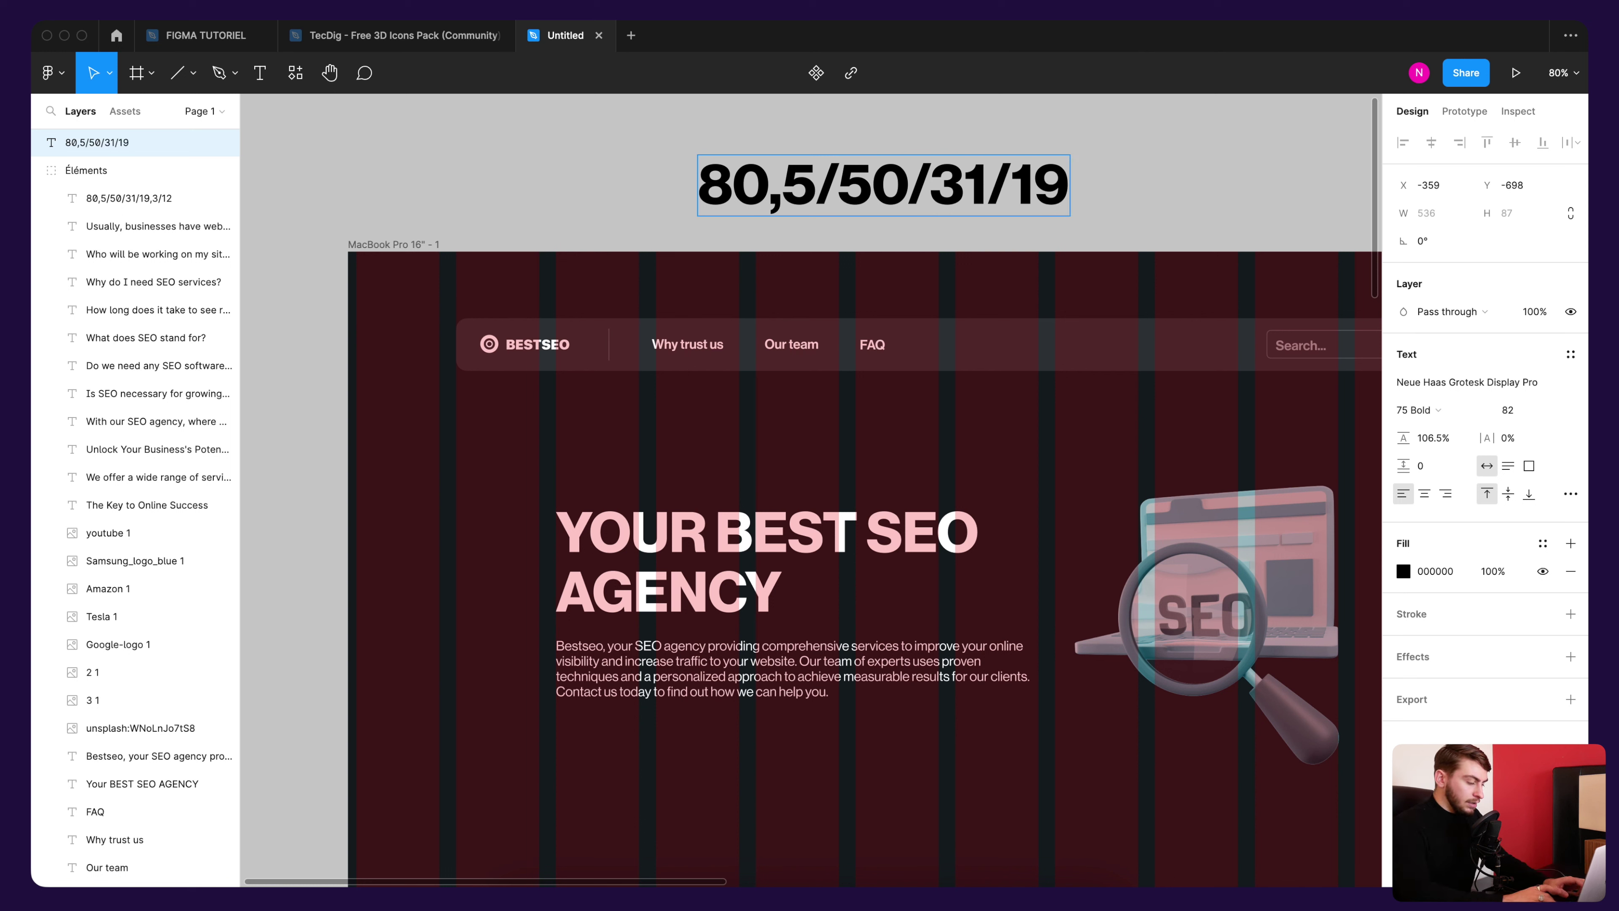
pyautogui.write(',3')
pyautogui.press('Escape')
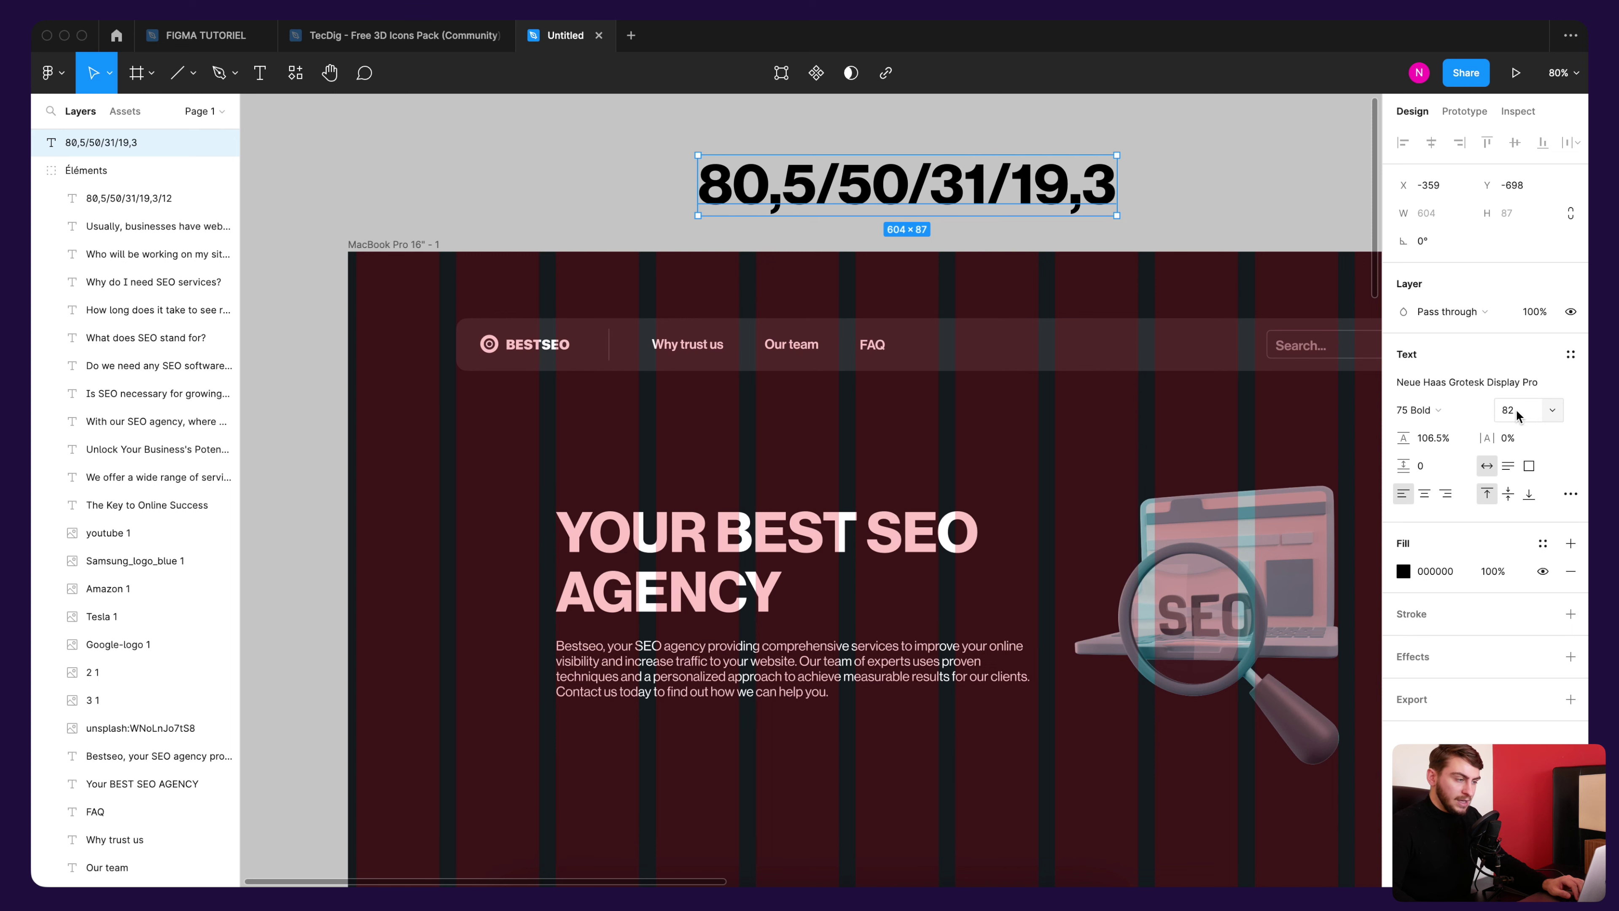
pyautogui.scroll(-5, 1001, 303)
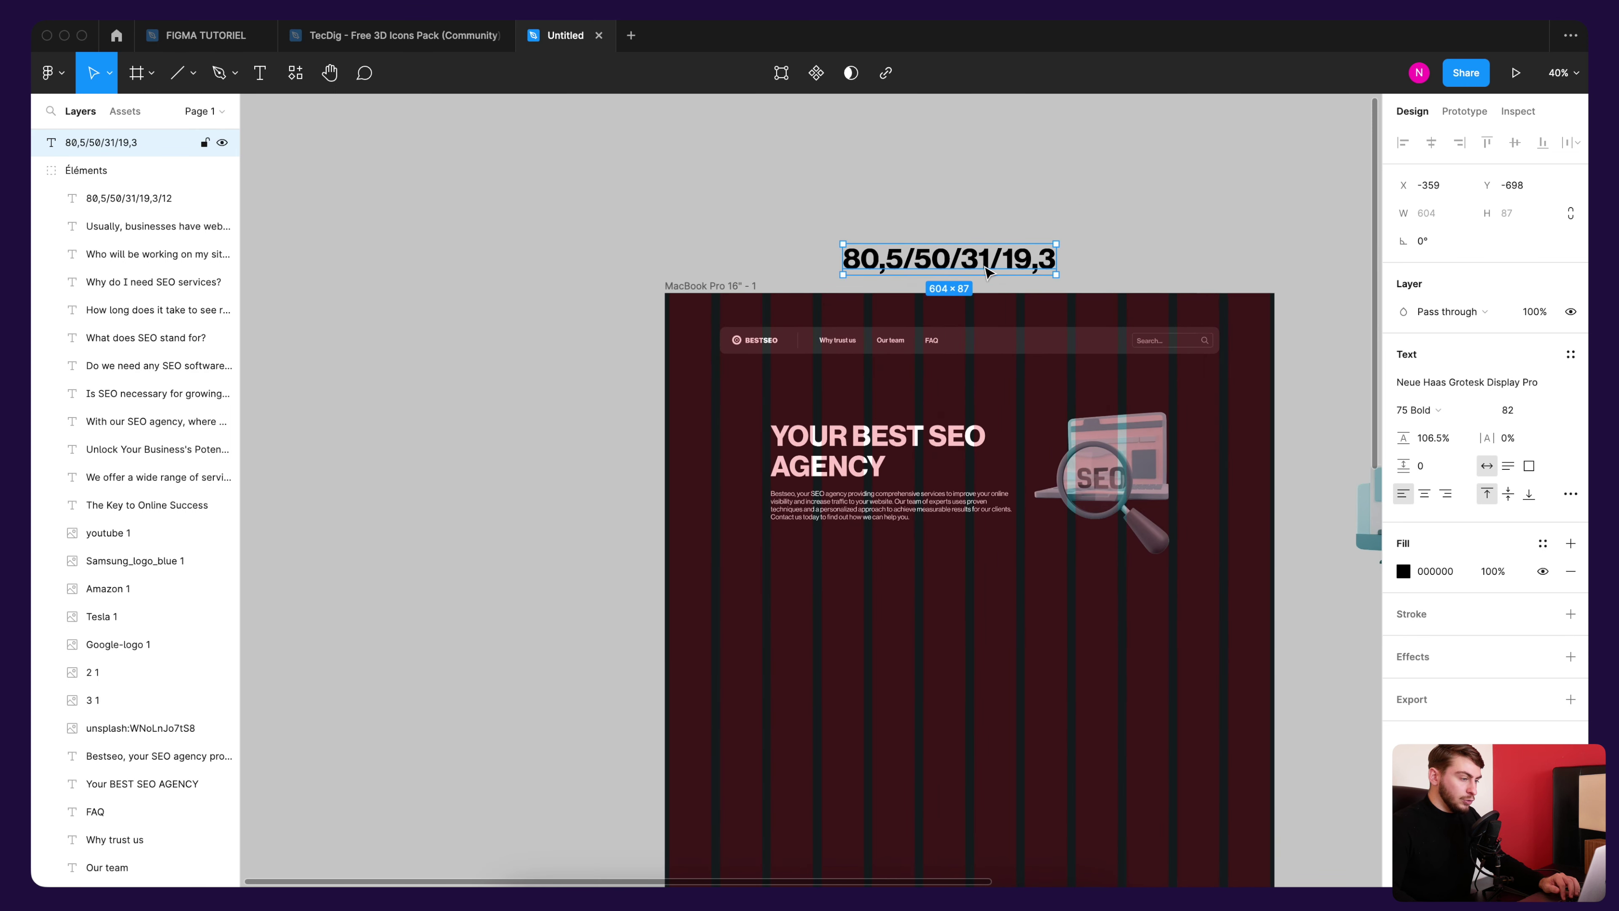
pyautogui.scroll(3, 987, 271)
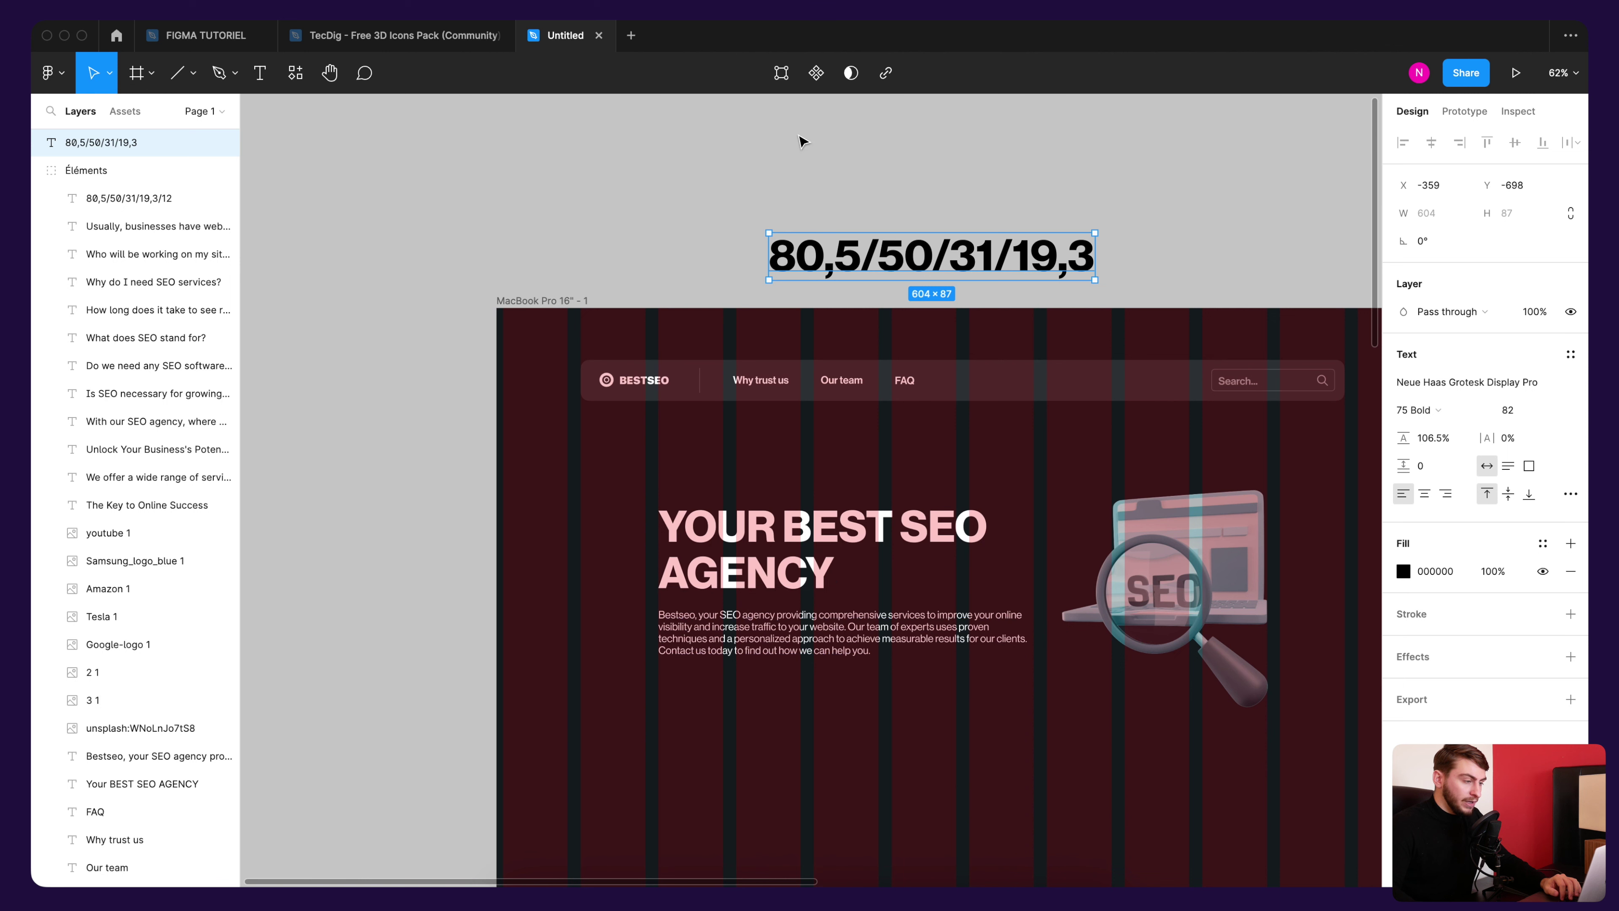
# Step: Set the note's font size to 40 and move it above the frame's top-left corner
pyautogui.click(1529, 415)
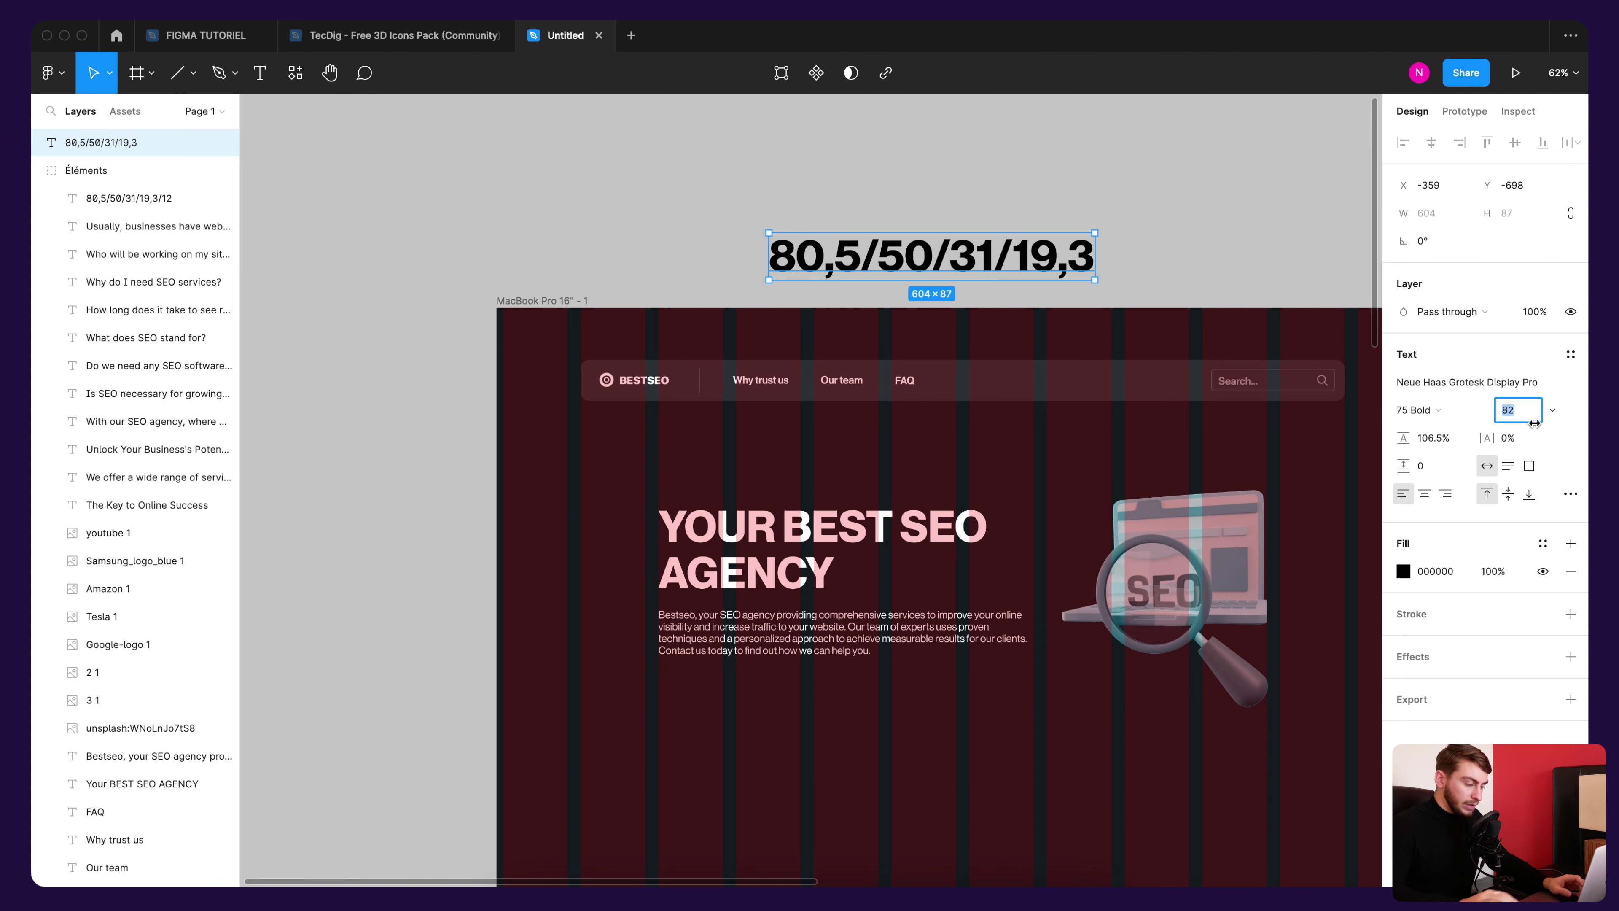
pyautogui.write('40')
pyautogui.press('Return')
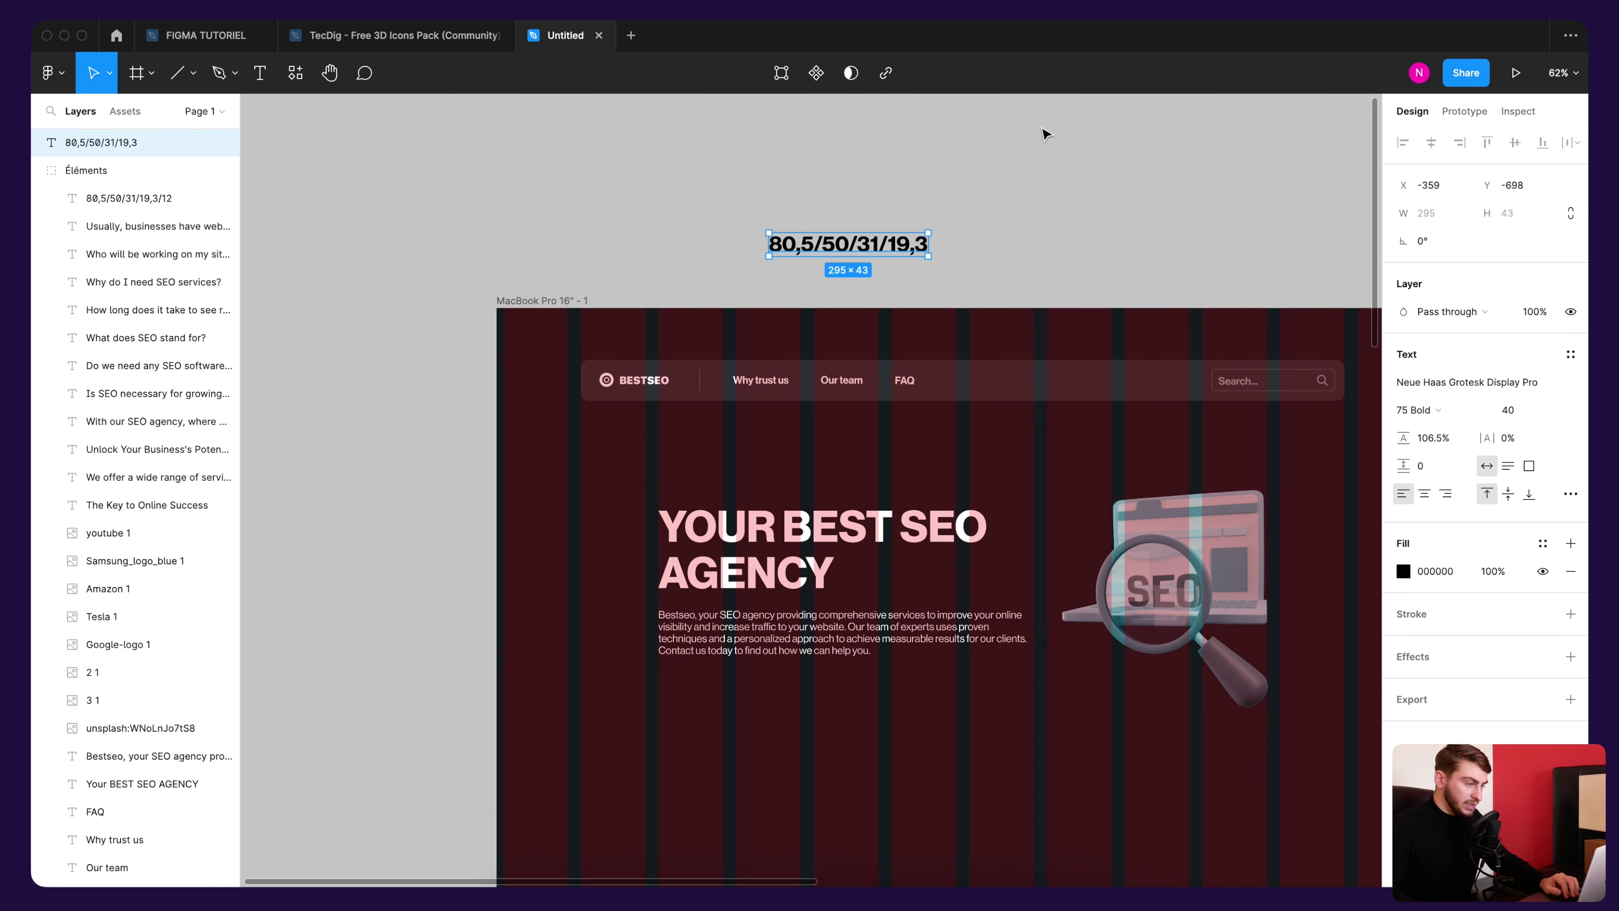
pyautogui.click(1045, 135)
pyautogui.moveTo(828, 246)
pyautogui.mouseDown()
pyautogui.moveTo(886, 260)
pyautogui.moveTo(462, 250)
pyautogui.mouseUp()
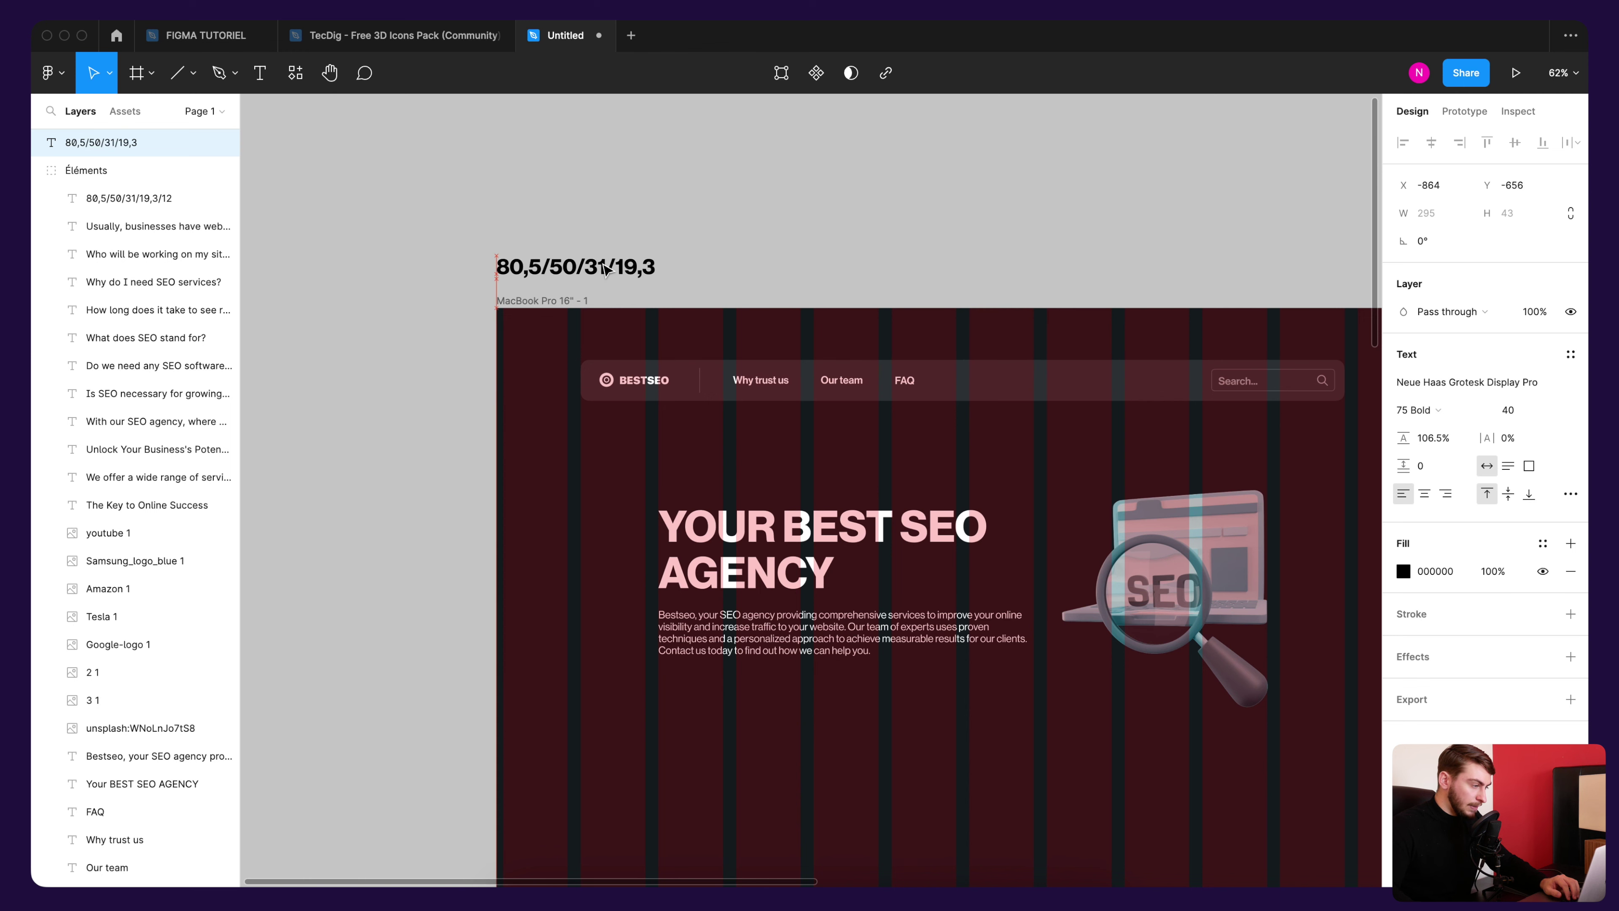
pyautogui.click(831, 289)
pyautogui.scroll(-2, 884, 285)
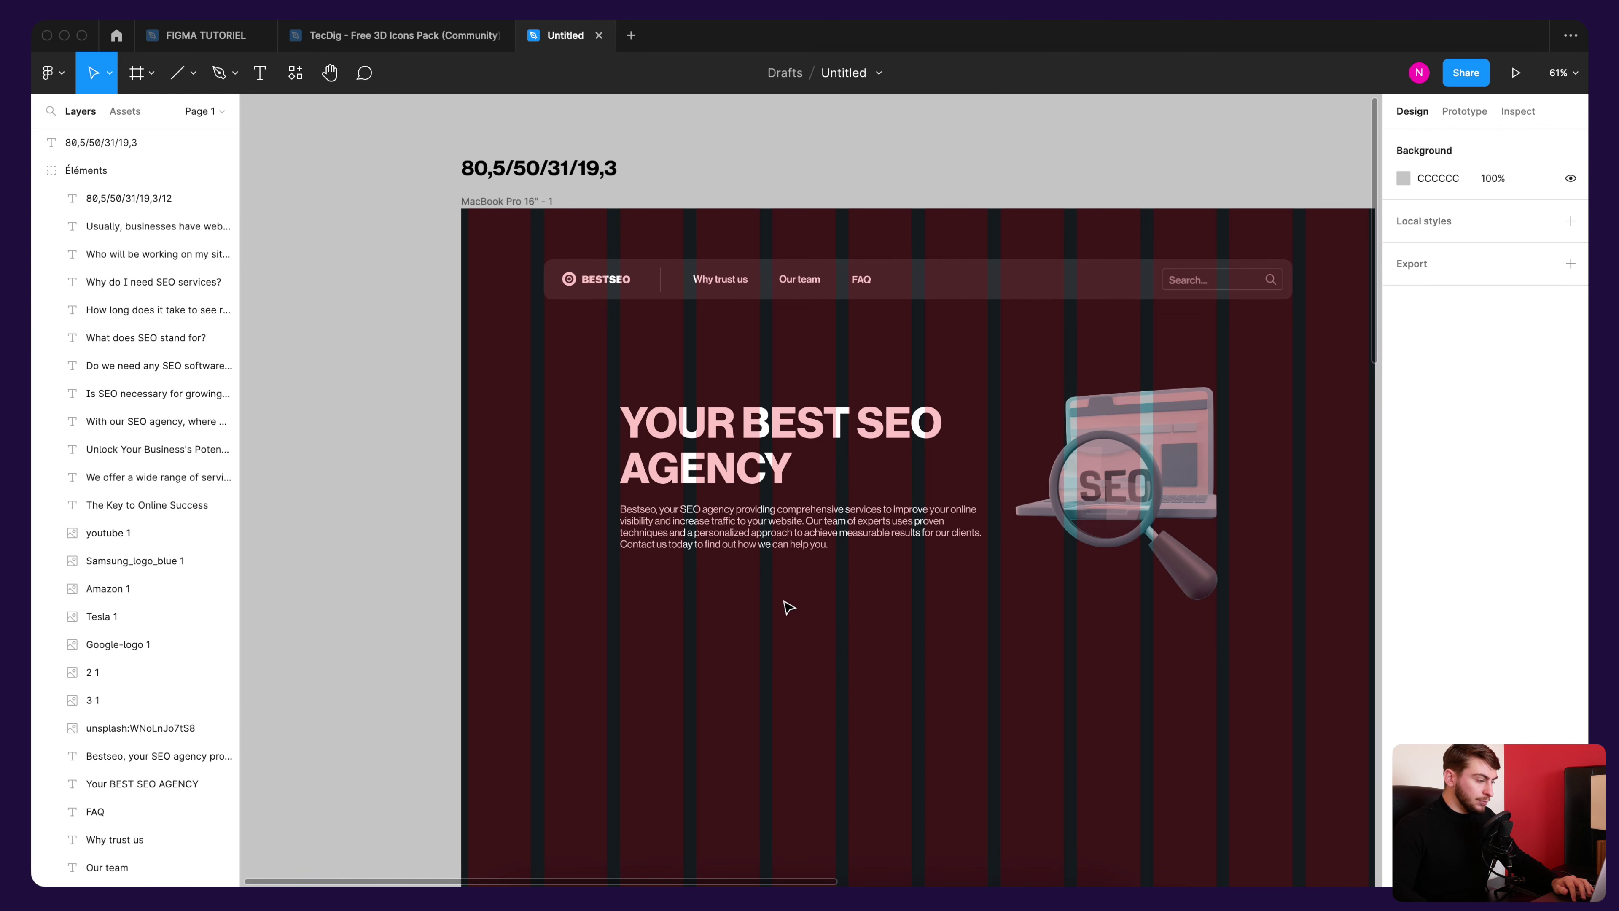
pyautogui.moveTo(766, 627); pyautogui.dragTo(757, 592)
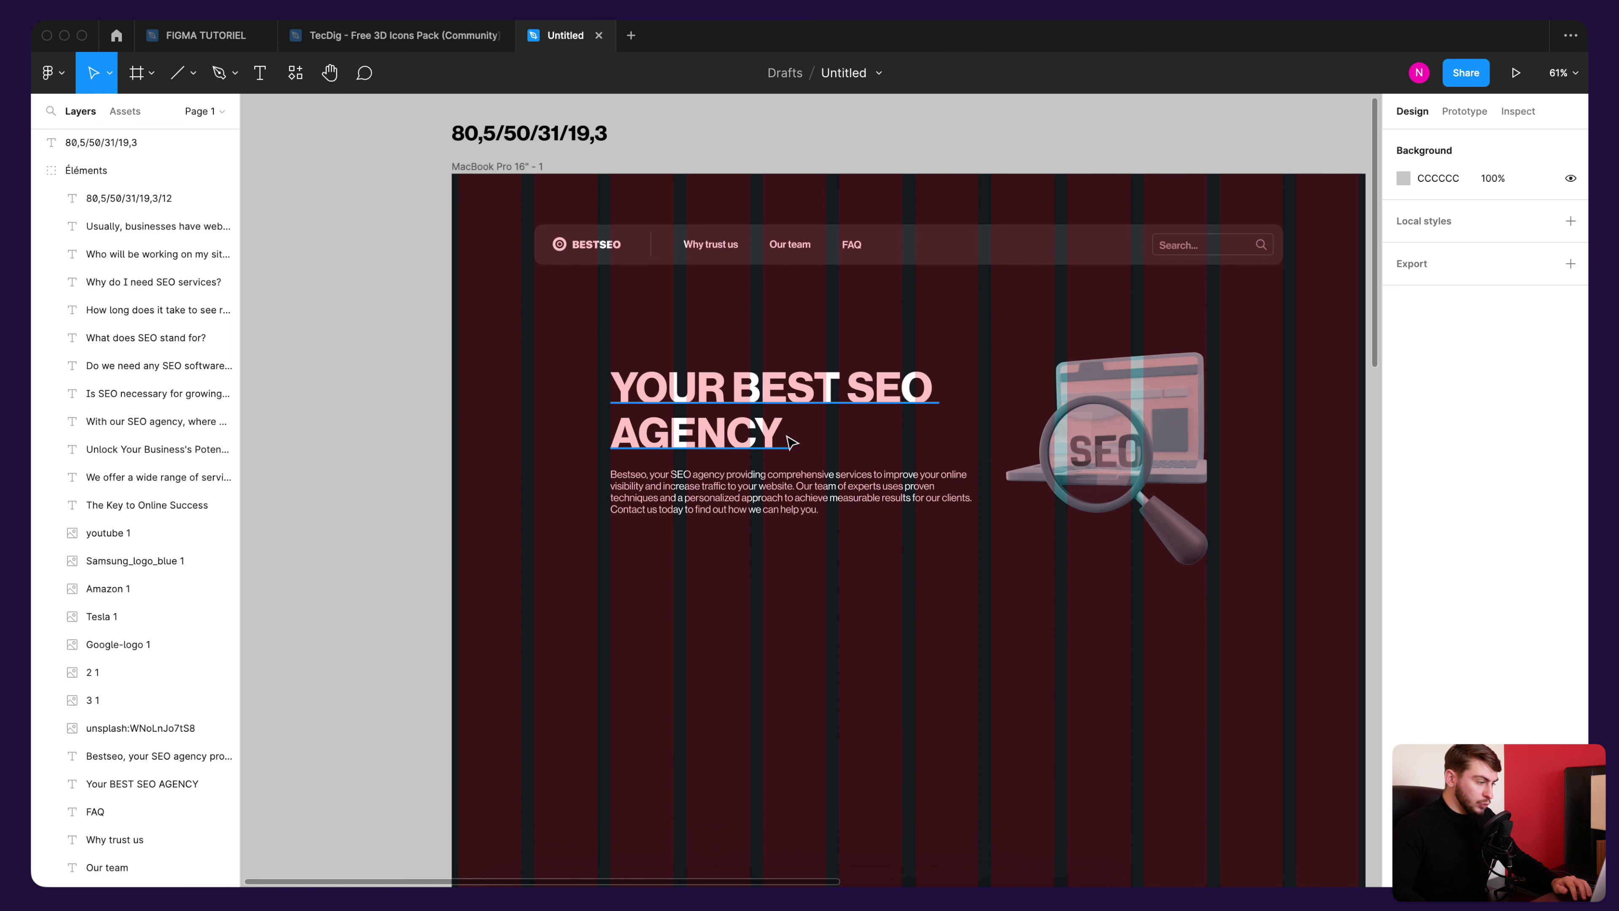
# Step: Draw a 269×79 rectangle below the paragraph and round its corners into a pill
pyautogui.click(177, 72)
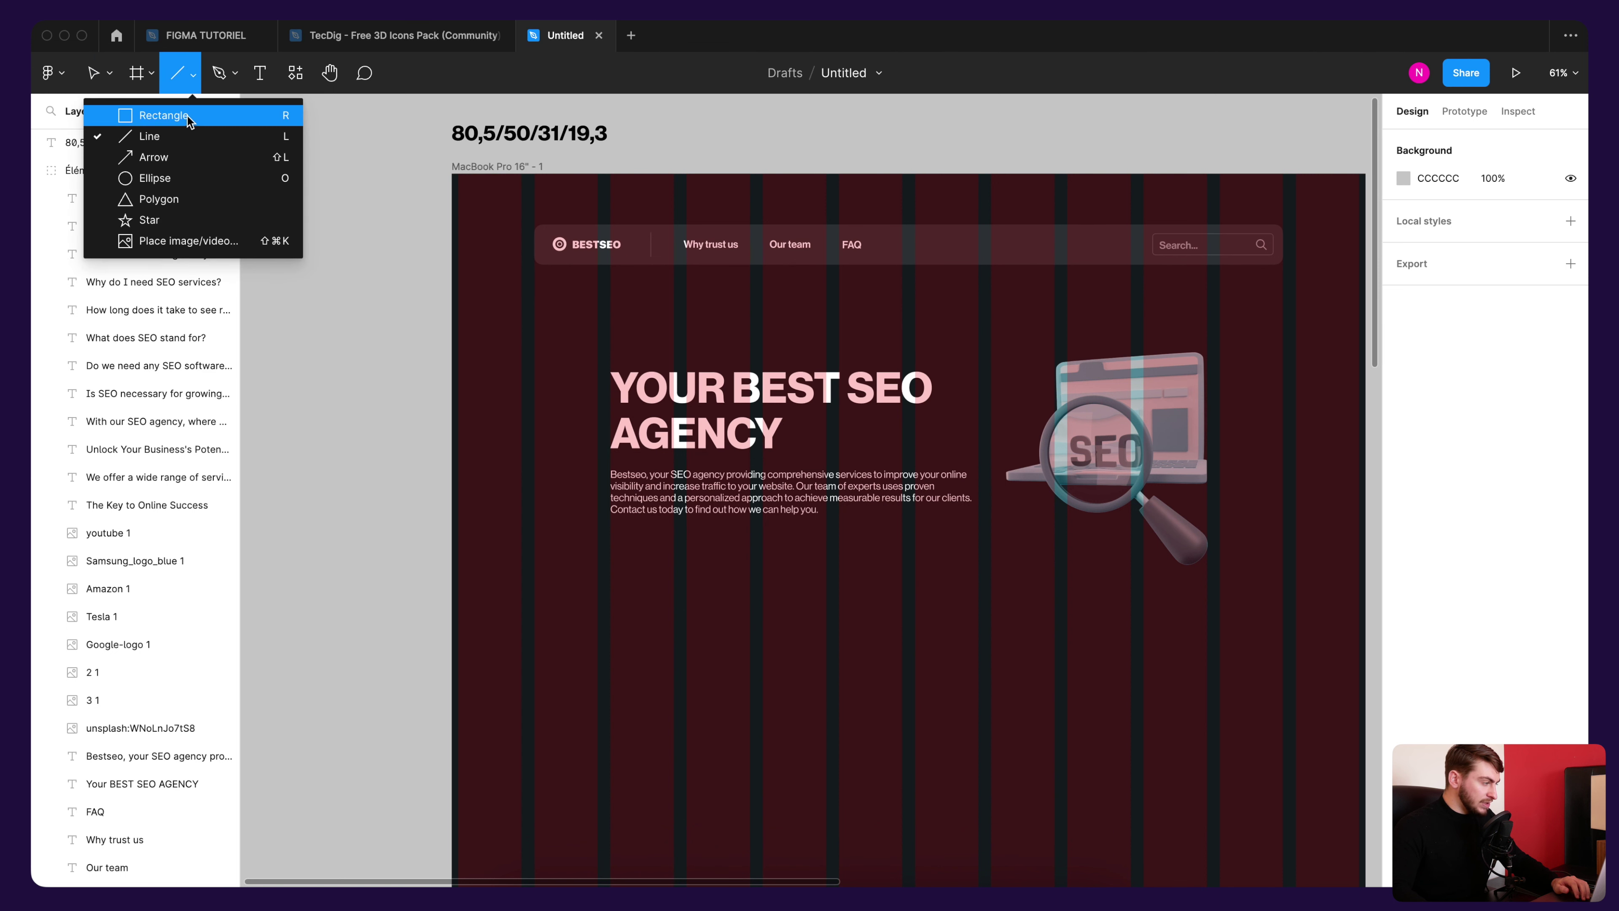
pyautogui.click(189, 120)
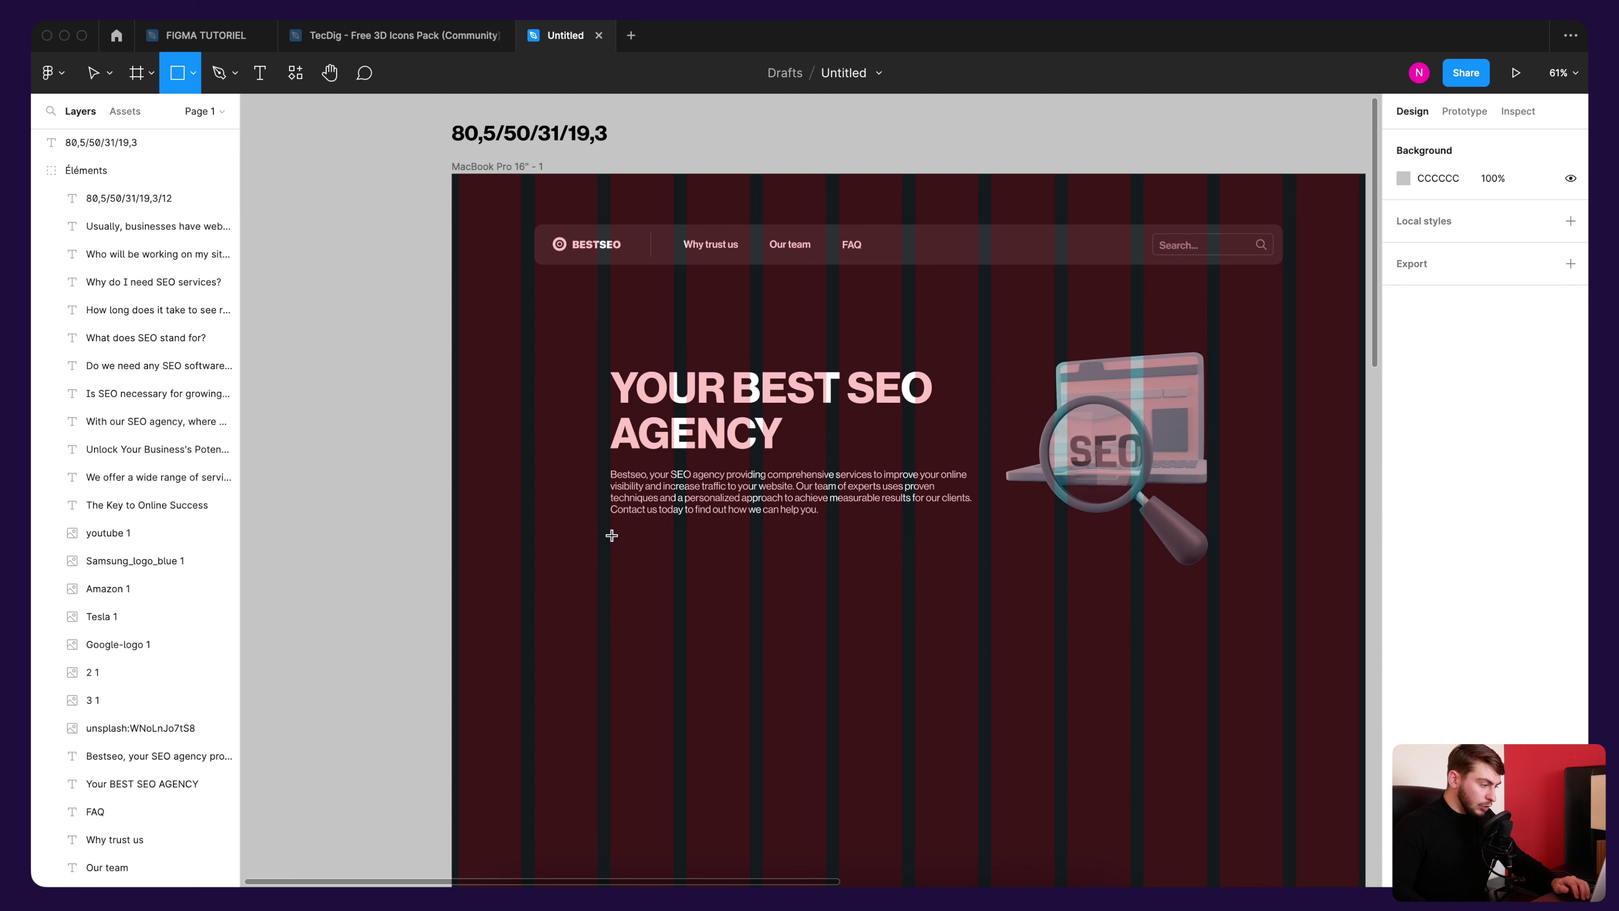
pyautogui.moveTo(609, 534); pyautogui.dragTo(750, 576)
pyautogui.scroll(3, 730, 582)
pyautogui.scroll(3, 702, 577)
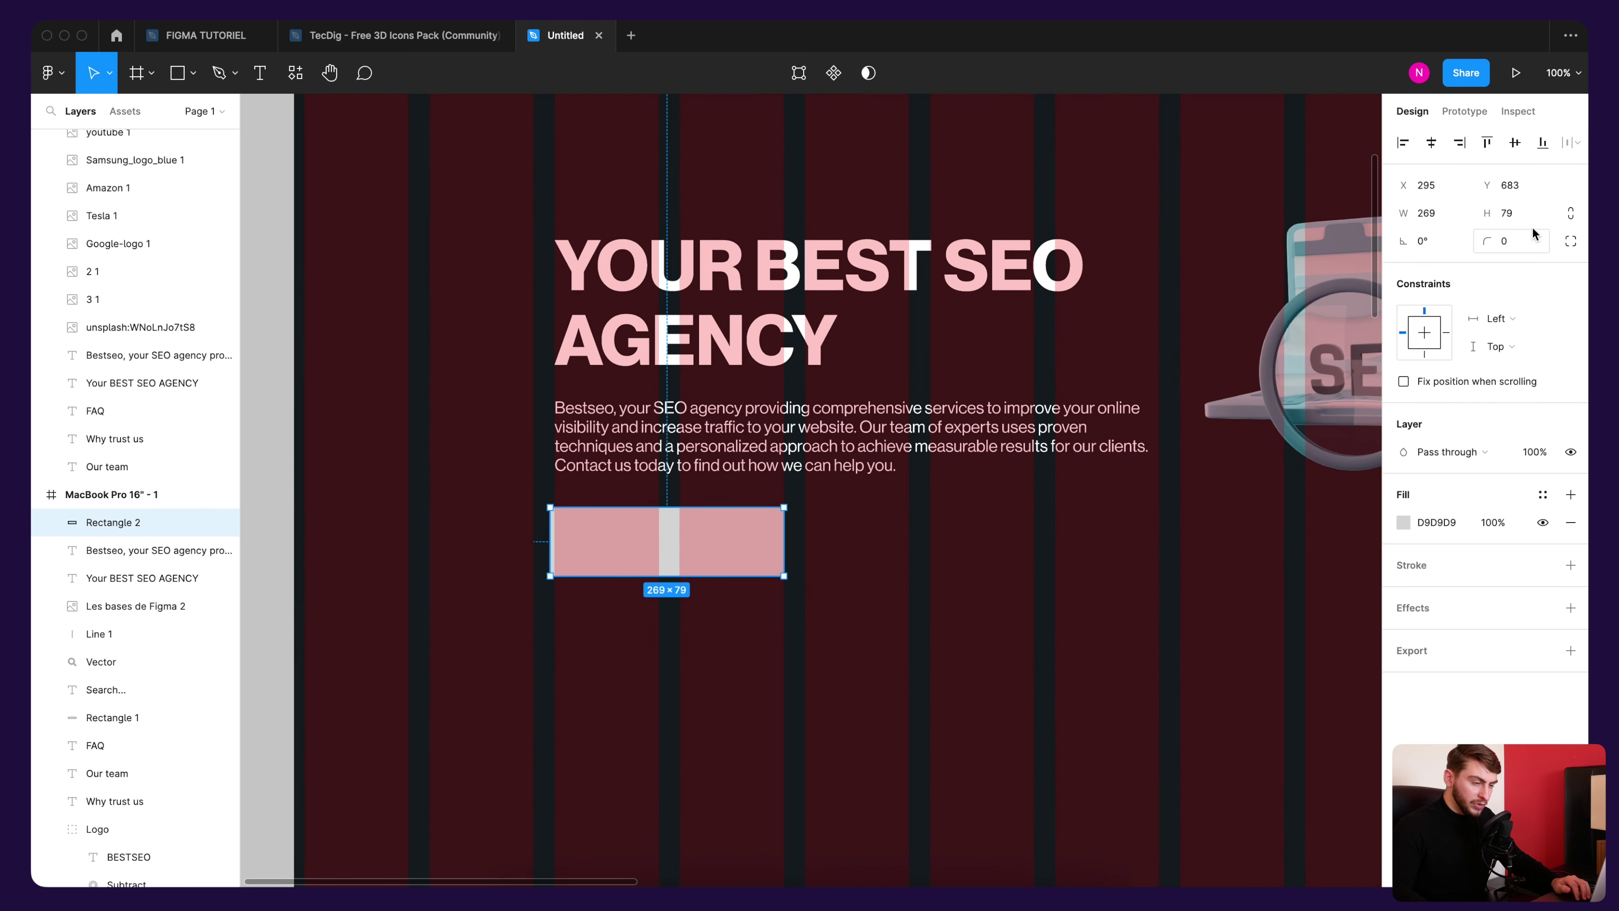
pyautogui.moveTo(1483, 240); pyautogui.dragTo(55, 383)
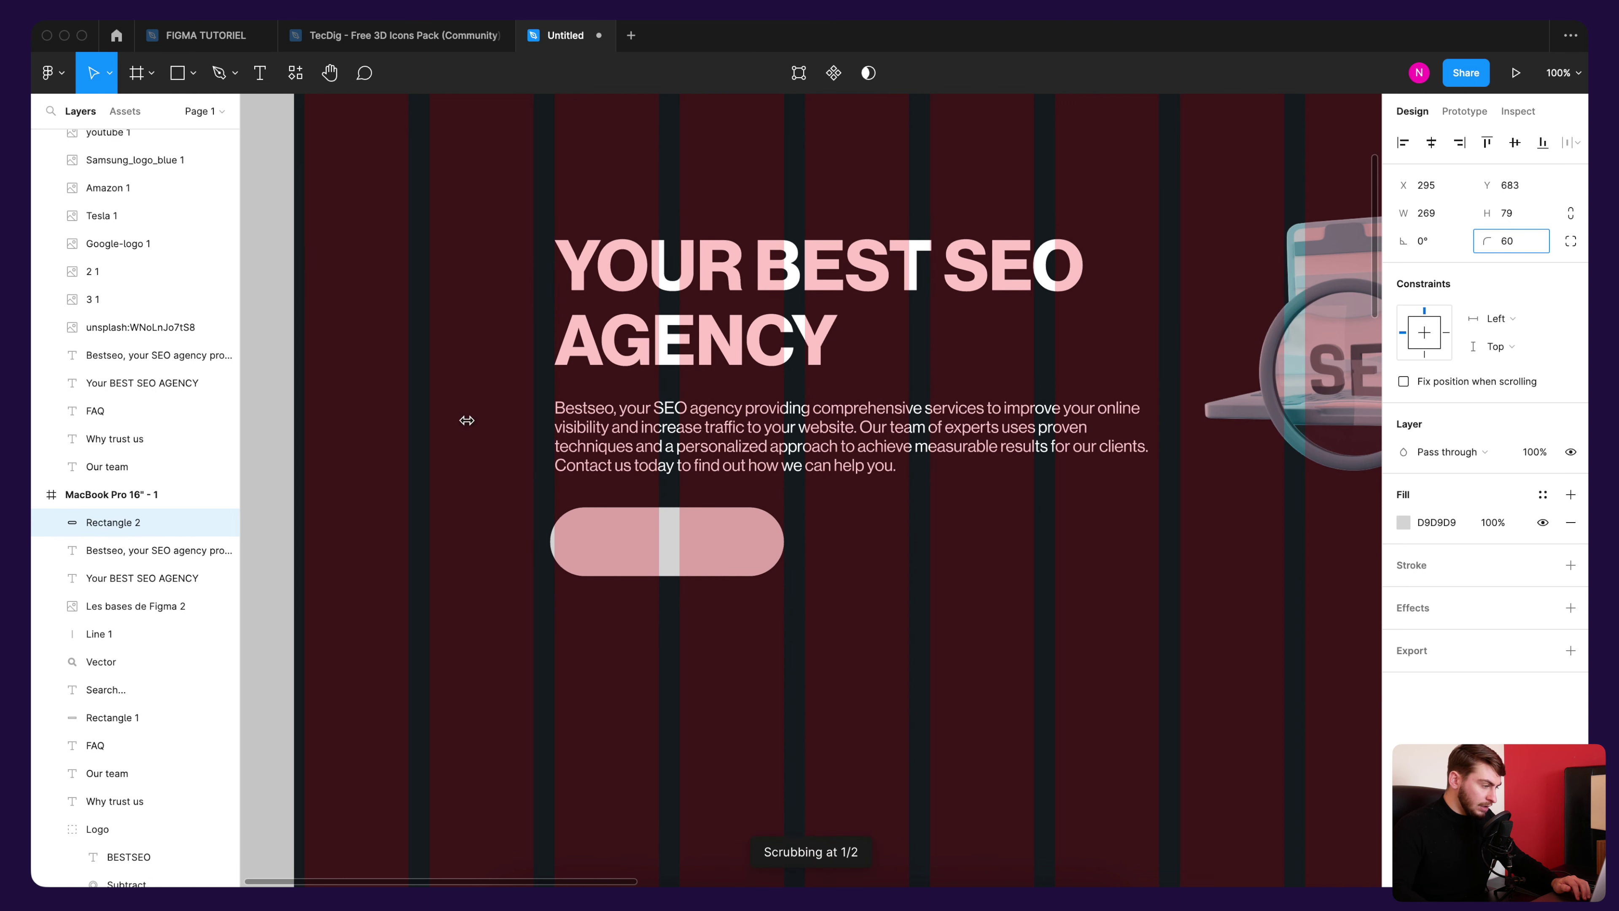
pyautogui.scroll(3, 632, 549)
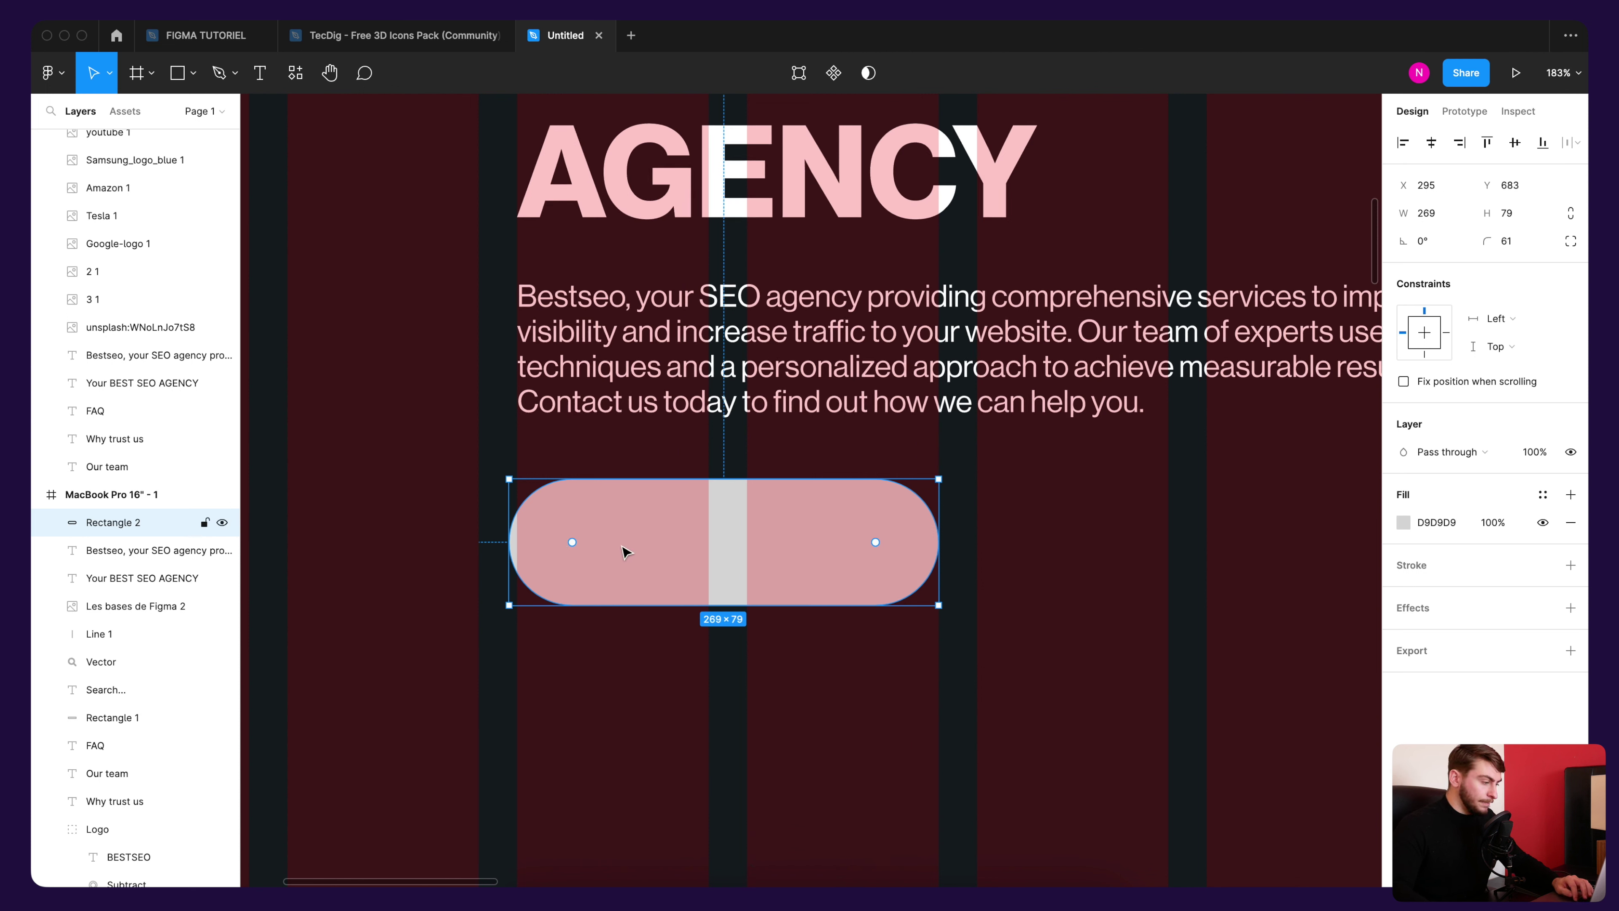
pyautogui.moveTo(571, 541)
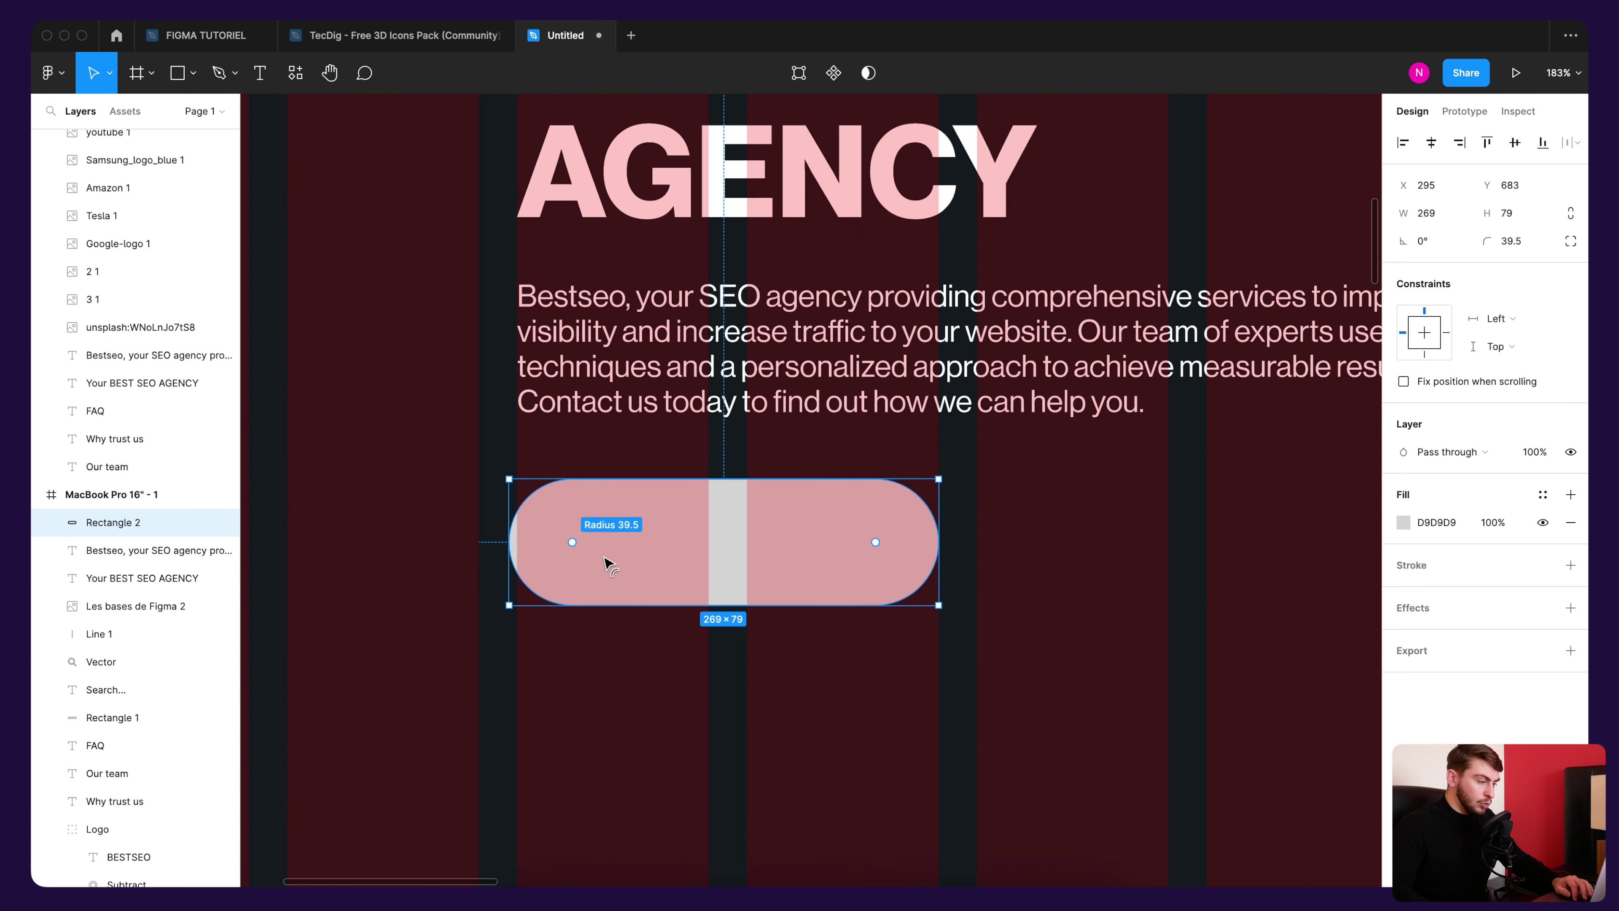
pyautogui.moveTo(571, 547)
pyautogui.mouseDown()
pyautogui.moveTo(609, 565)
pyautogui.moveTo(423, 494)
pyautogui.moveTo(588, 561)
pyautogui.mouseUp()
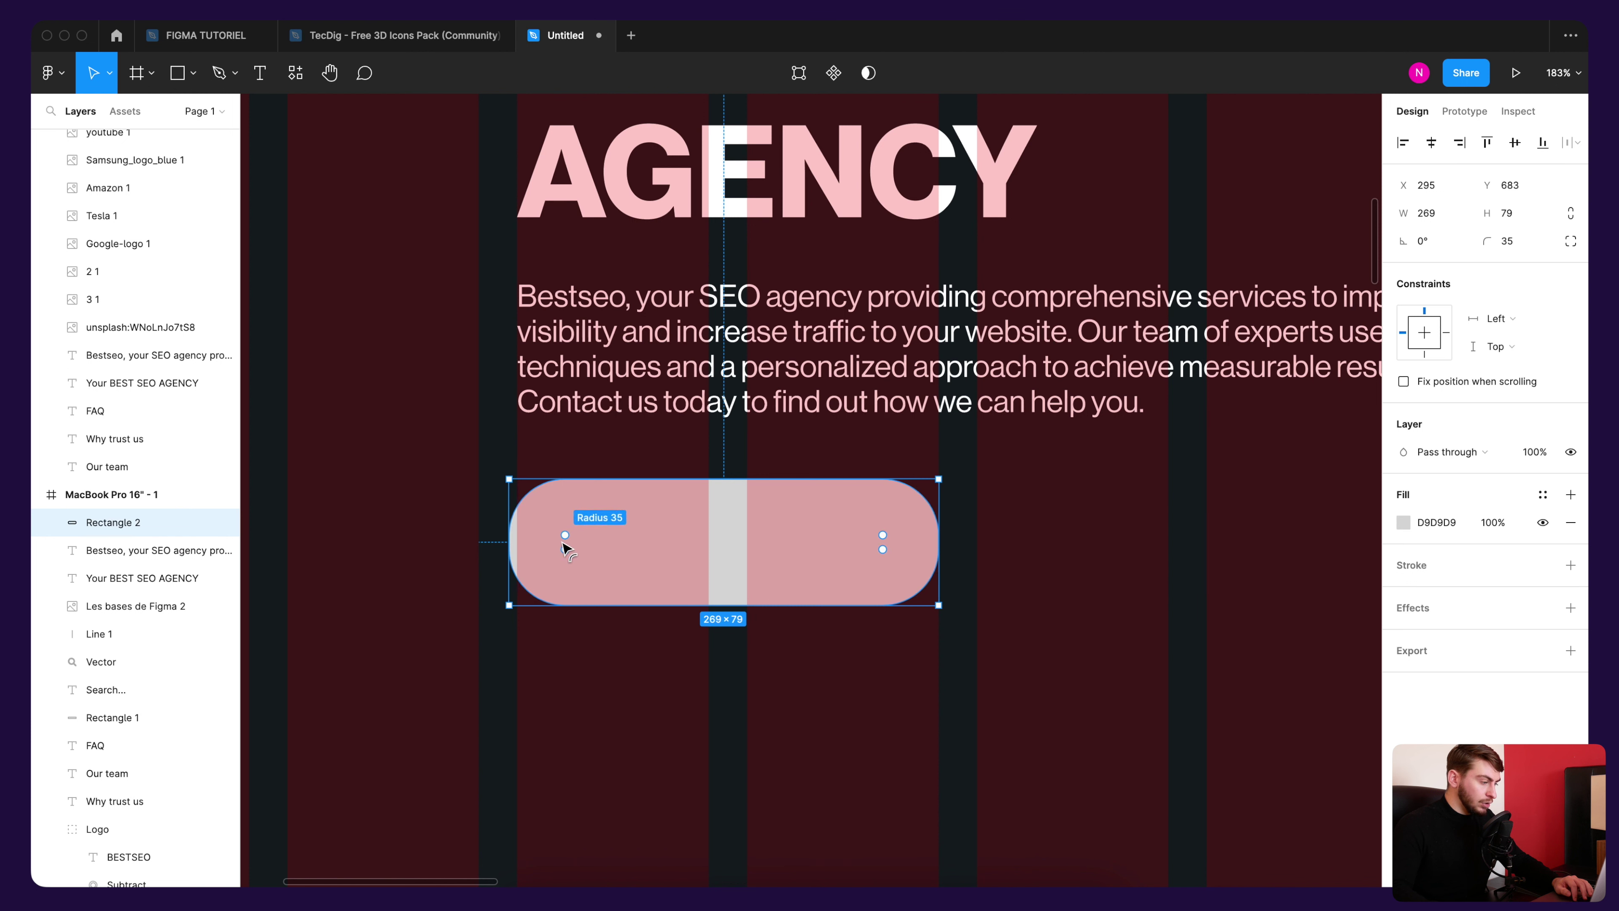
pyautogui.press('Escape')
pyautogui.scroll(-5, 588, 561)
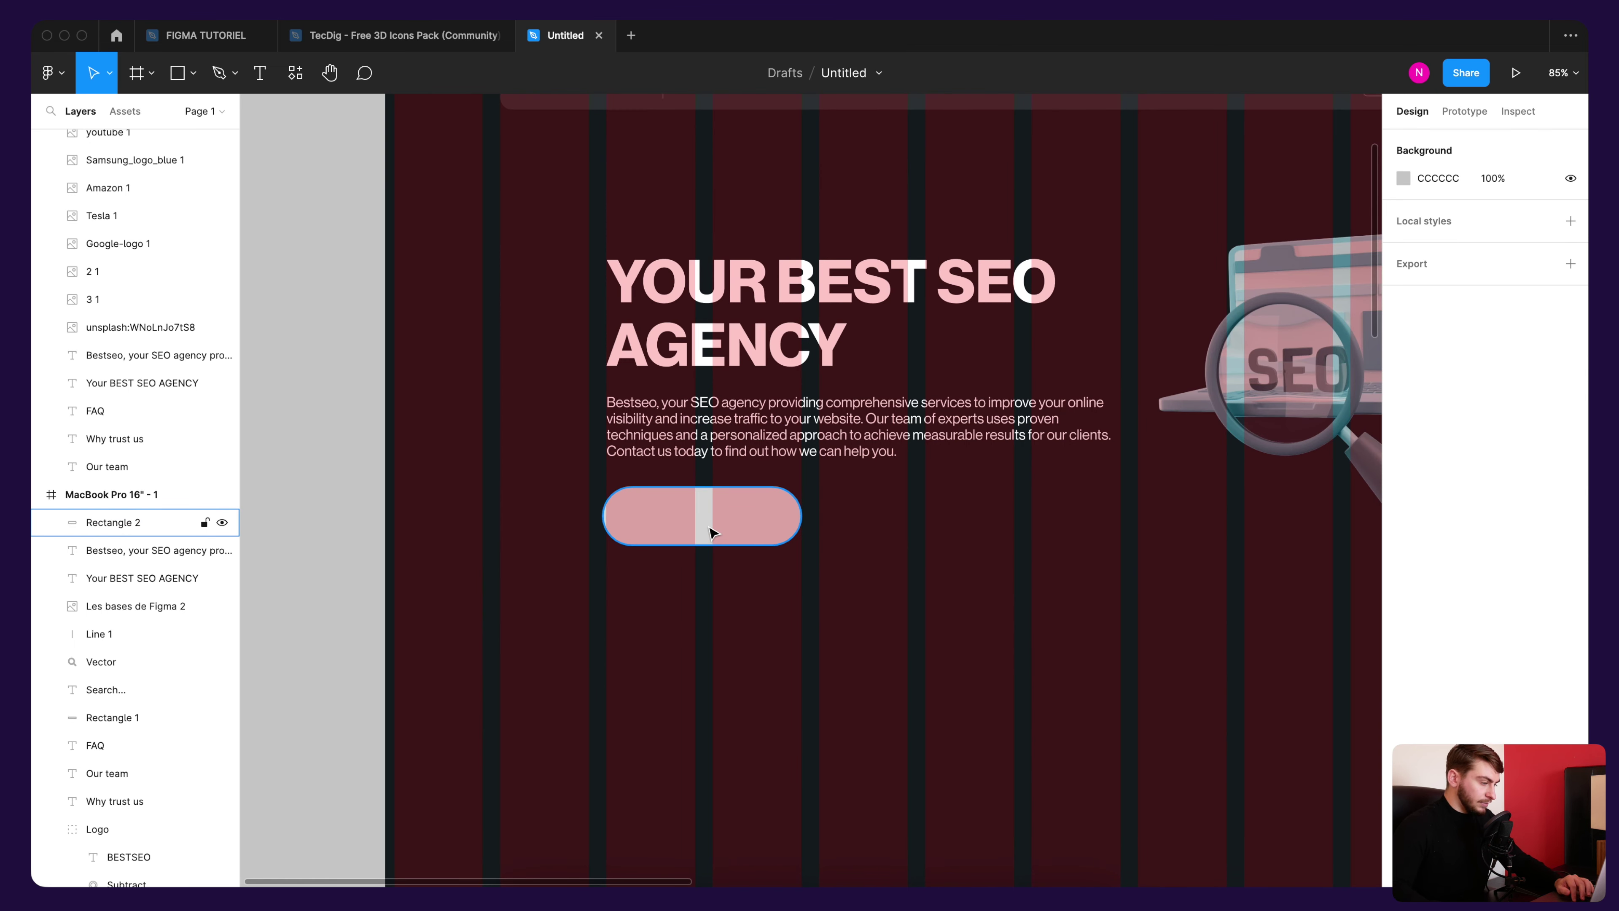
# Step: Add a 'START WITH US' text label over the pill button
pyautogui.click(260, 72)
pyautogui.click(699, 517)
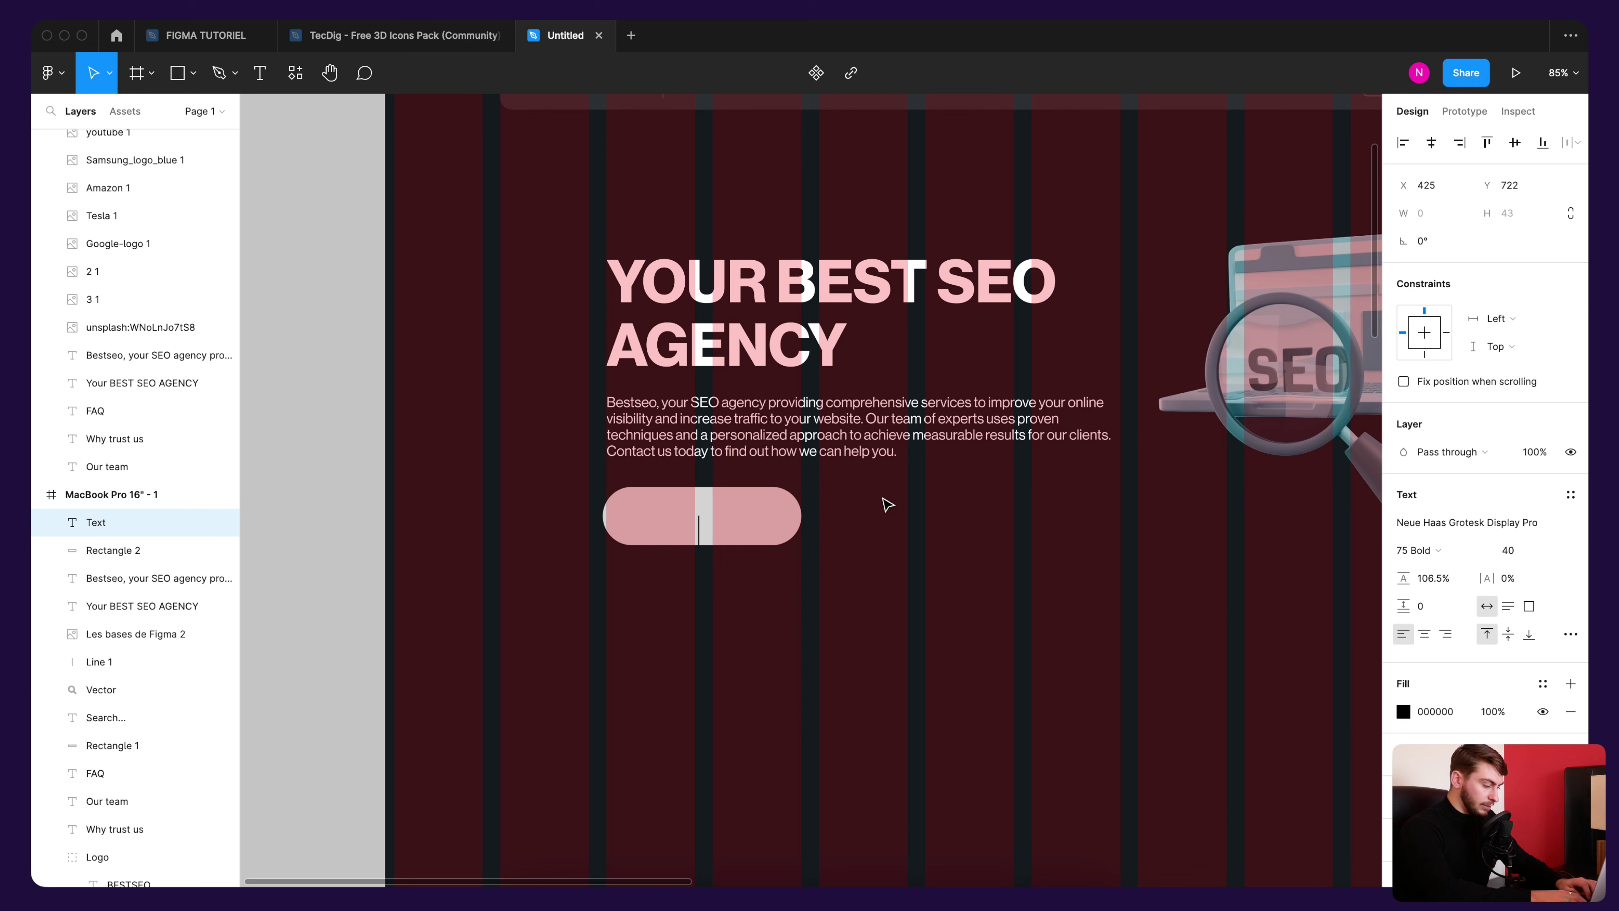
pyautogui.write('START WITH U')
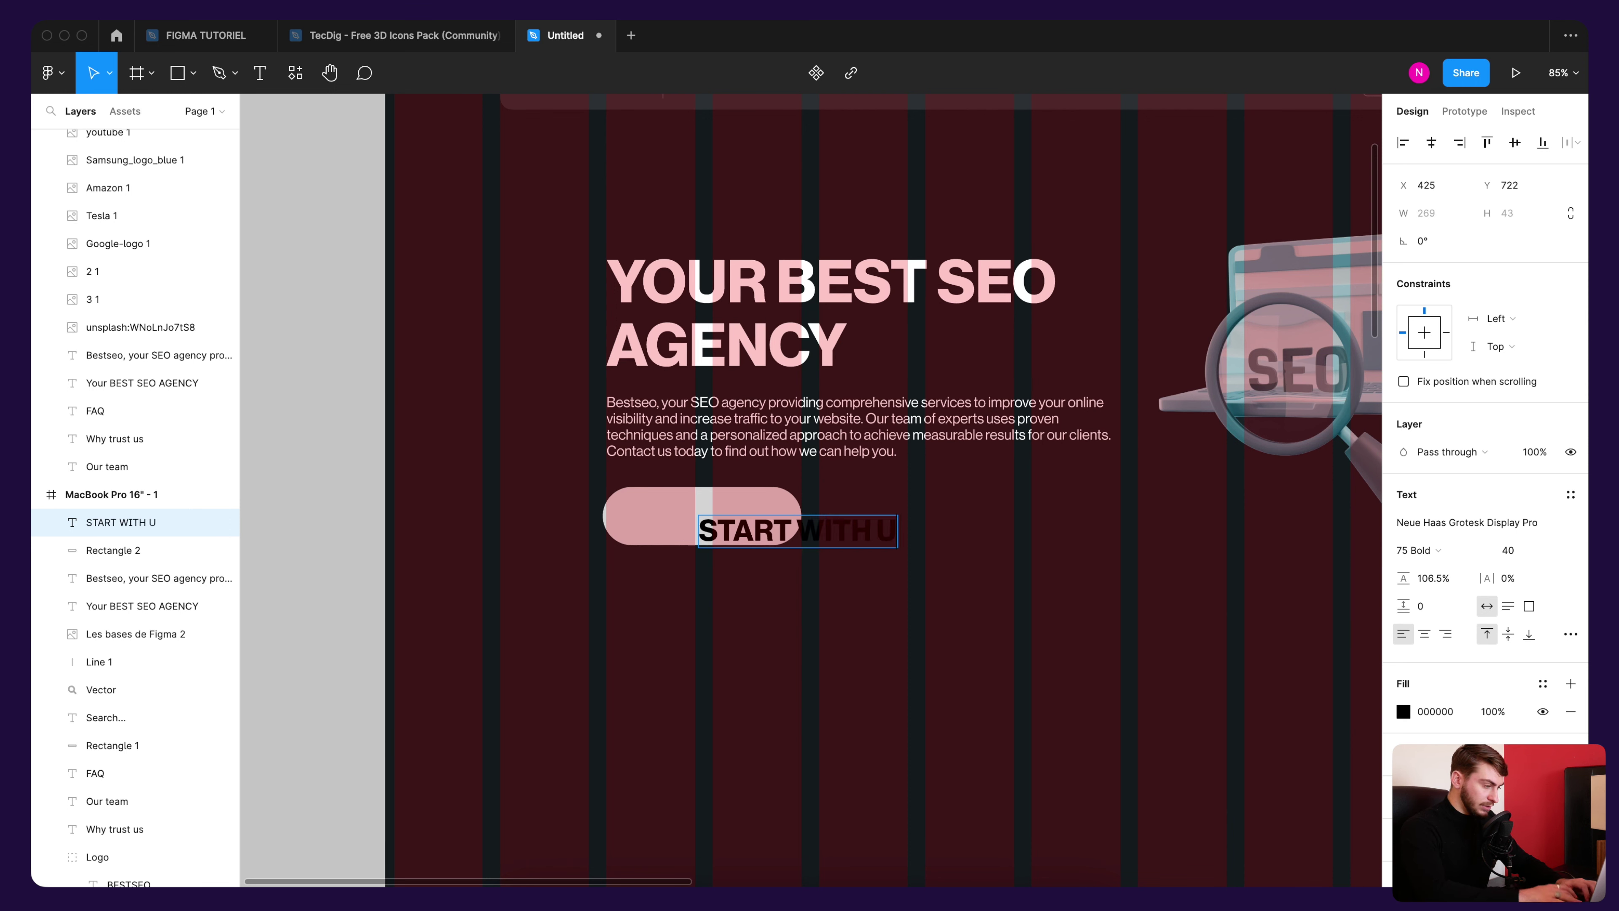
pyautogui.write('S')
pyautogui.press('Escape')
pyautogui.moveTo(861, 539); pyautogui.dragTo(791, 522)
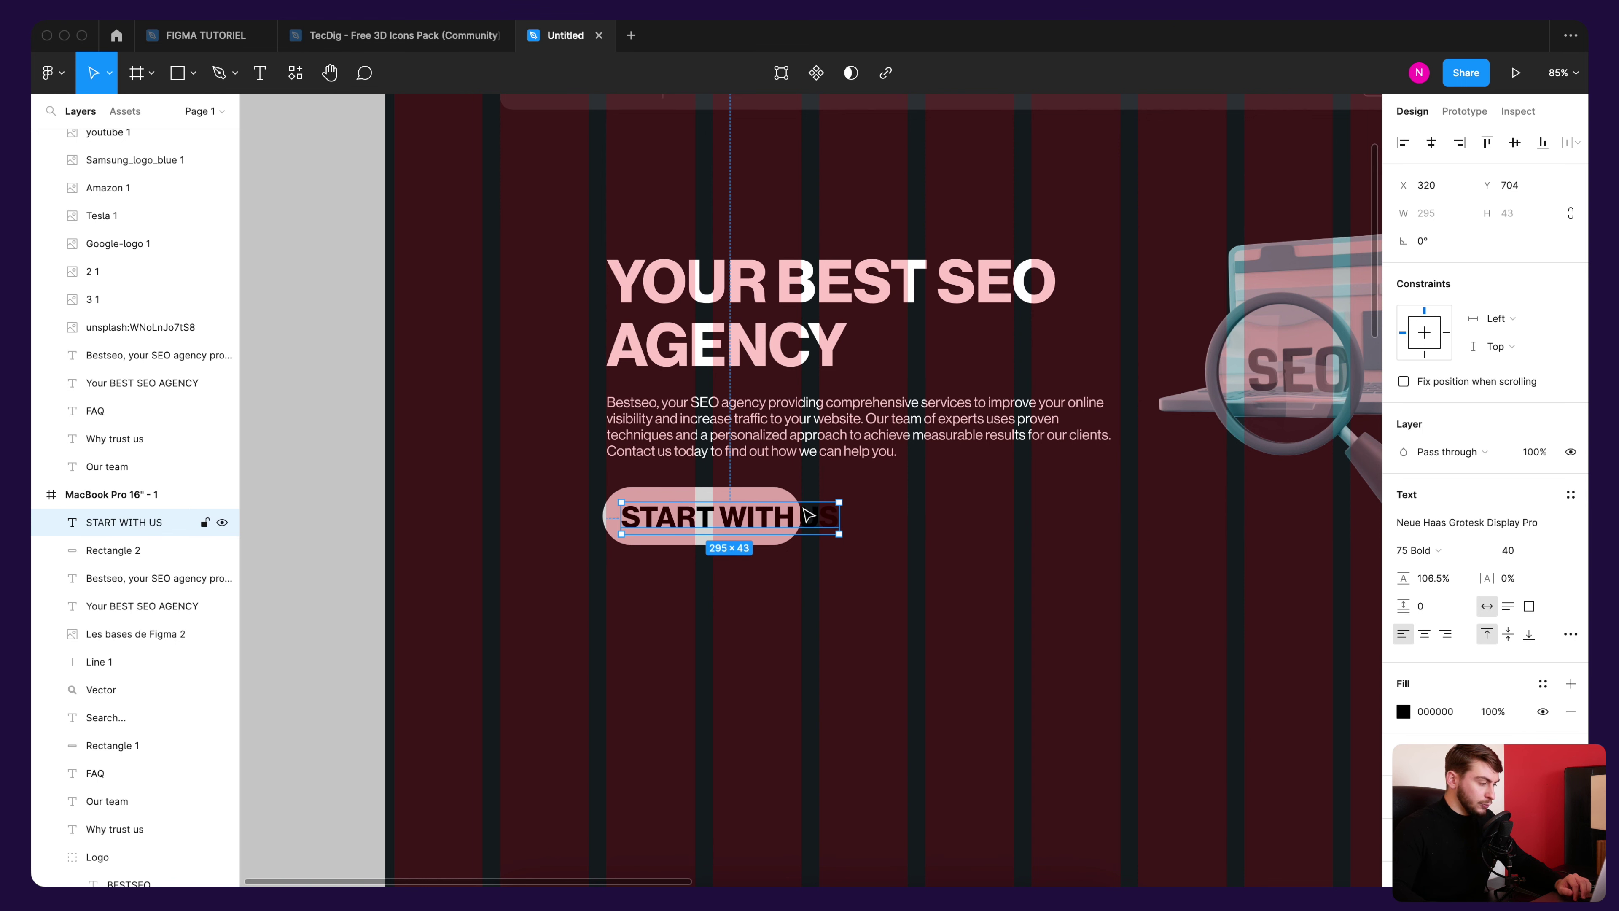
pyautogui.scroll(5, 763, 531)
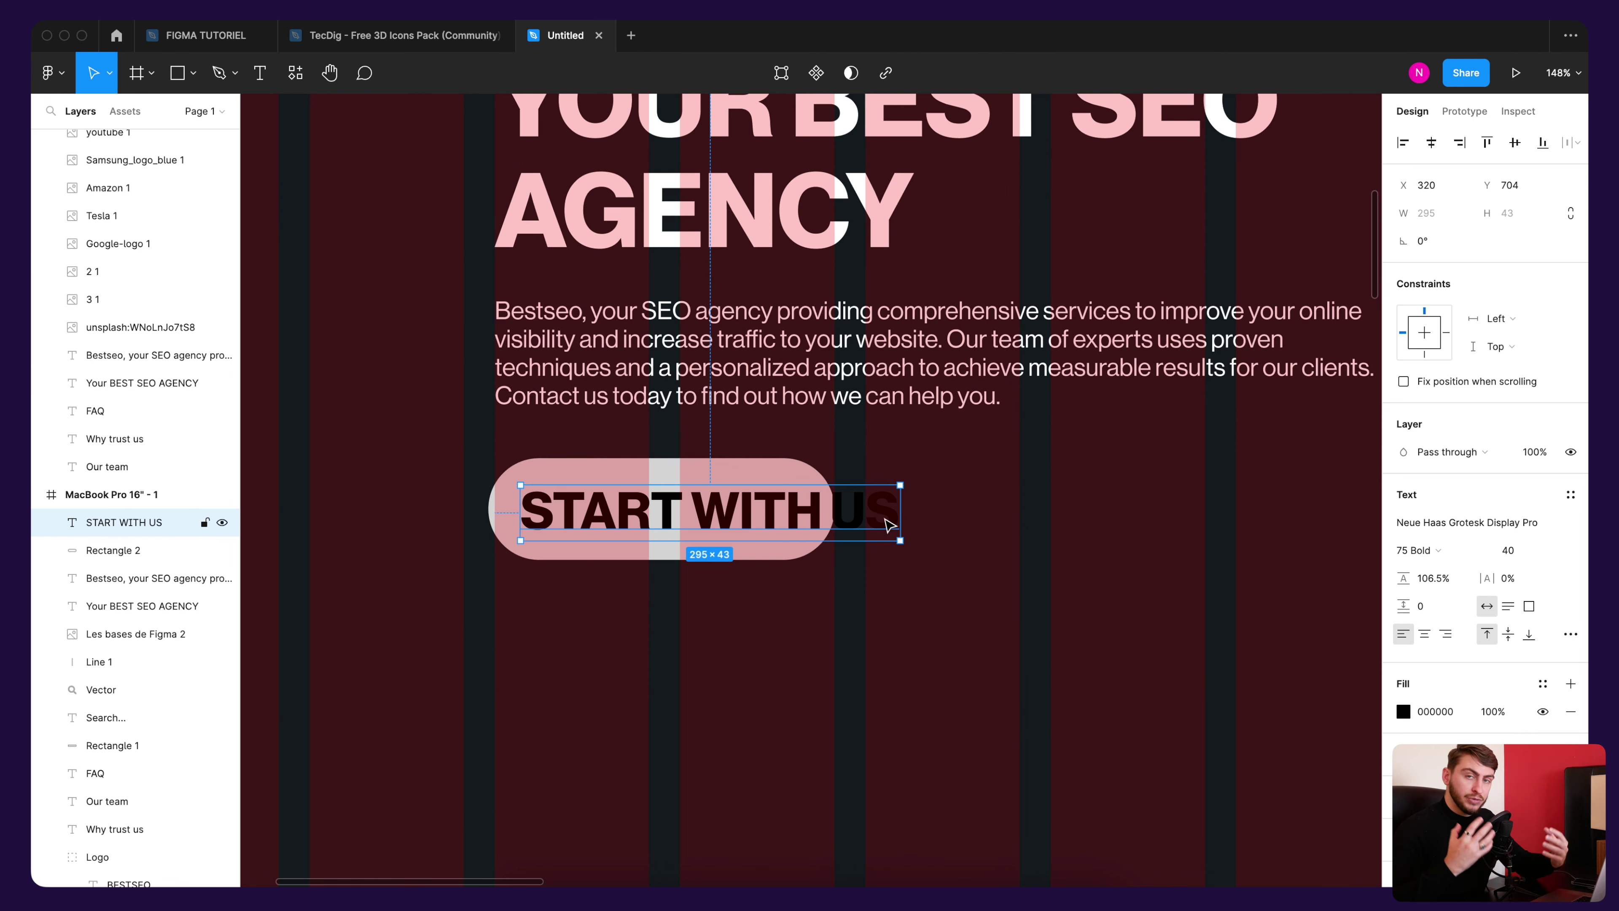
pyautogui.scroll(-3, 788, 312)
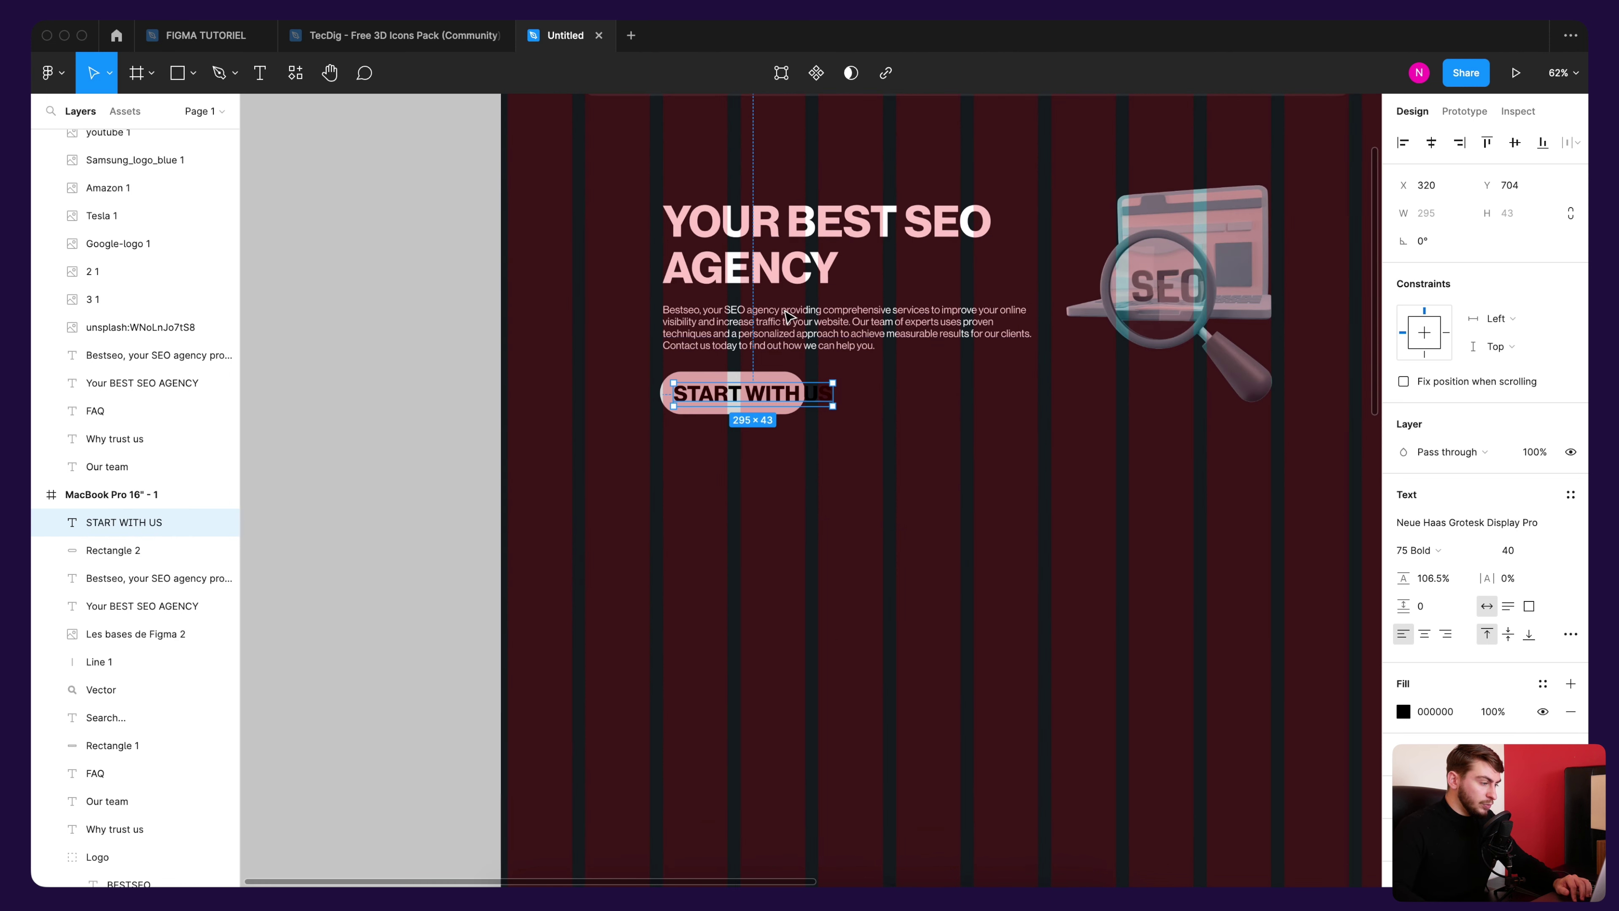
pyautogui.scroll(-2, 804, 303)
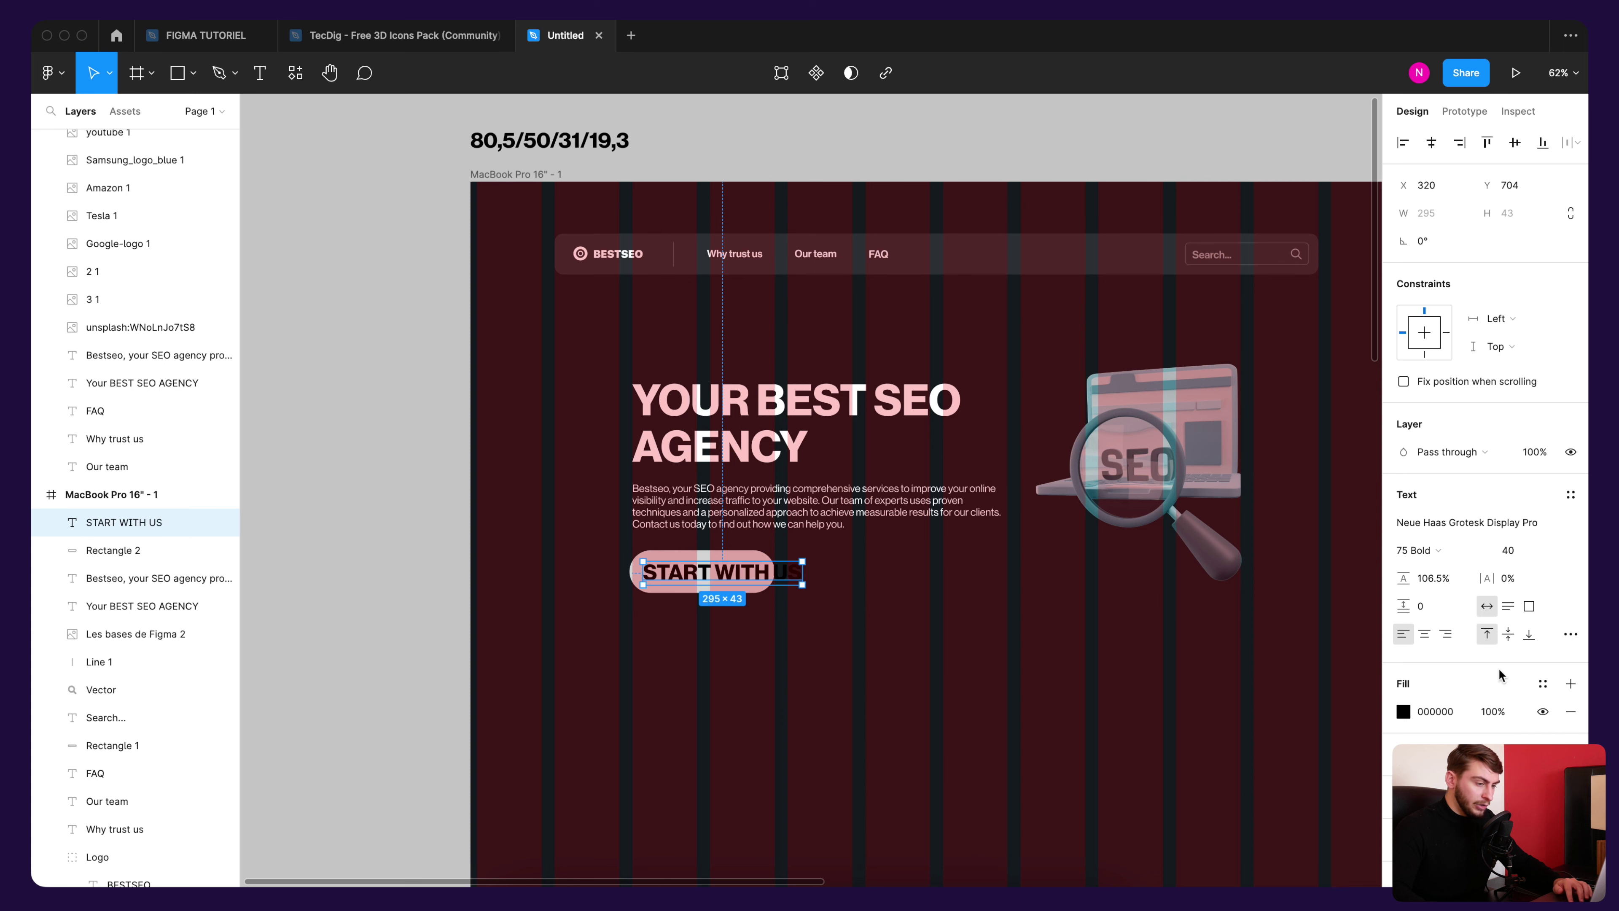
# Step: Set the START WITH US label's font size to 19.3
pyautogui.click(1508, 550)
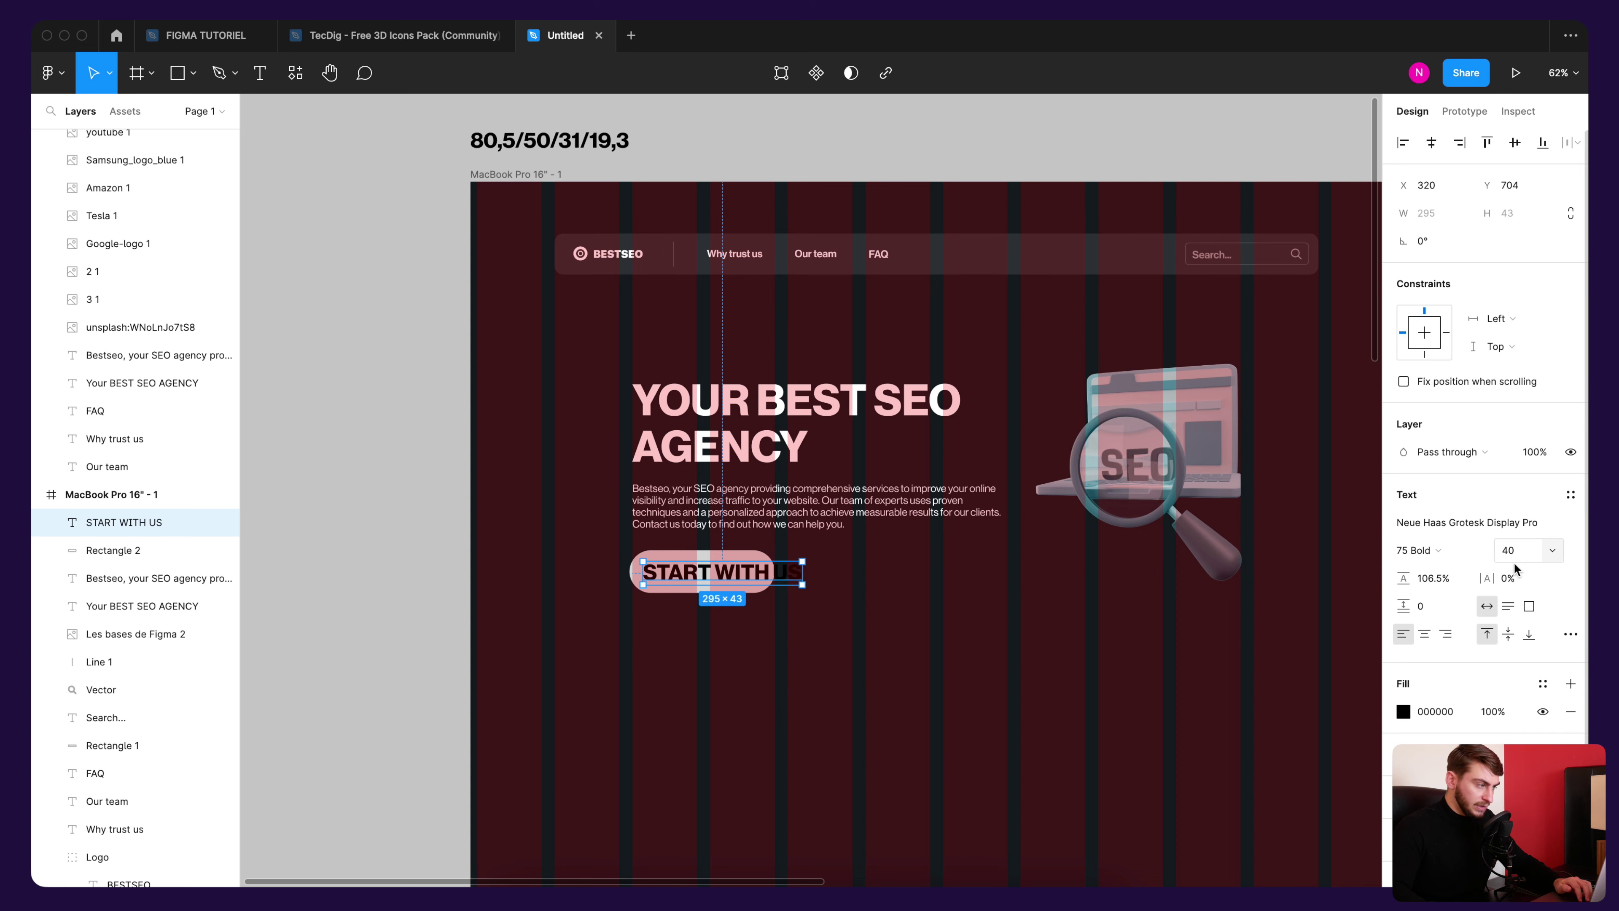
pyautogui.write('31')
pyautogui.press('Return')
pyautogui.scroll(2, 748, 603)
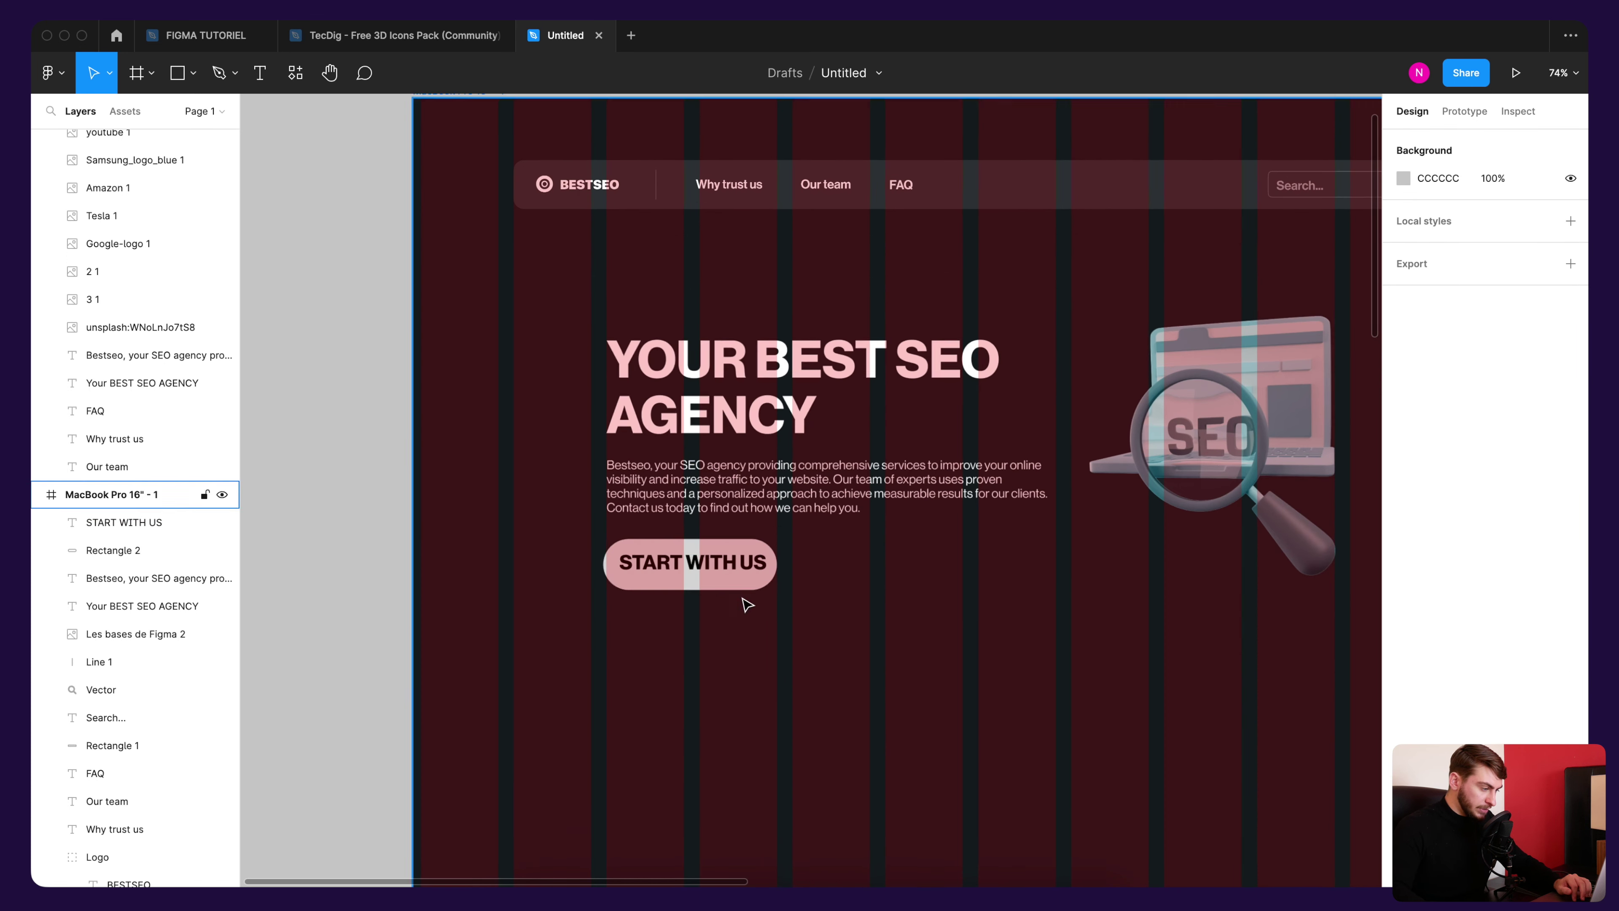
pyautogui.click(734, 565)
pyautogui.click(1517, 550)
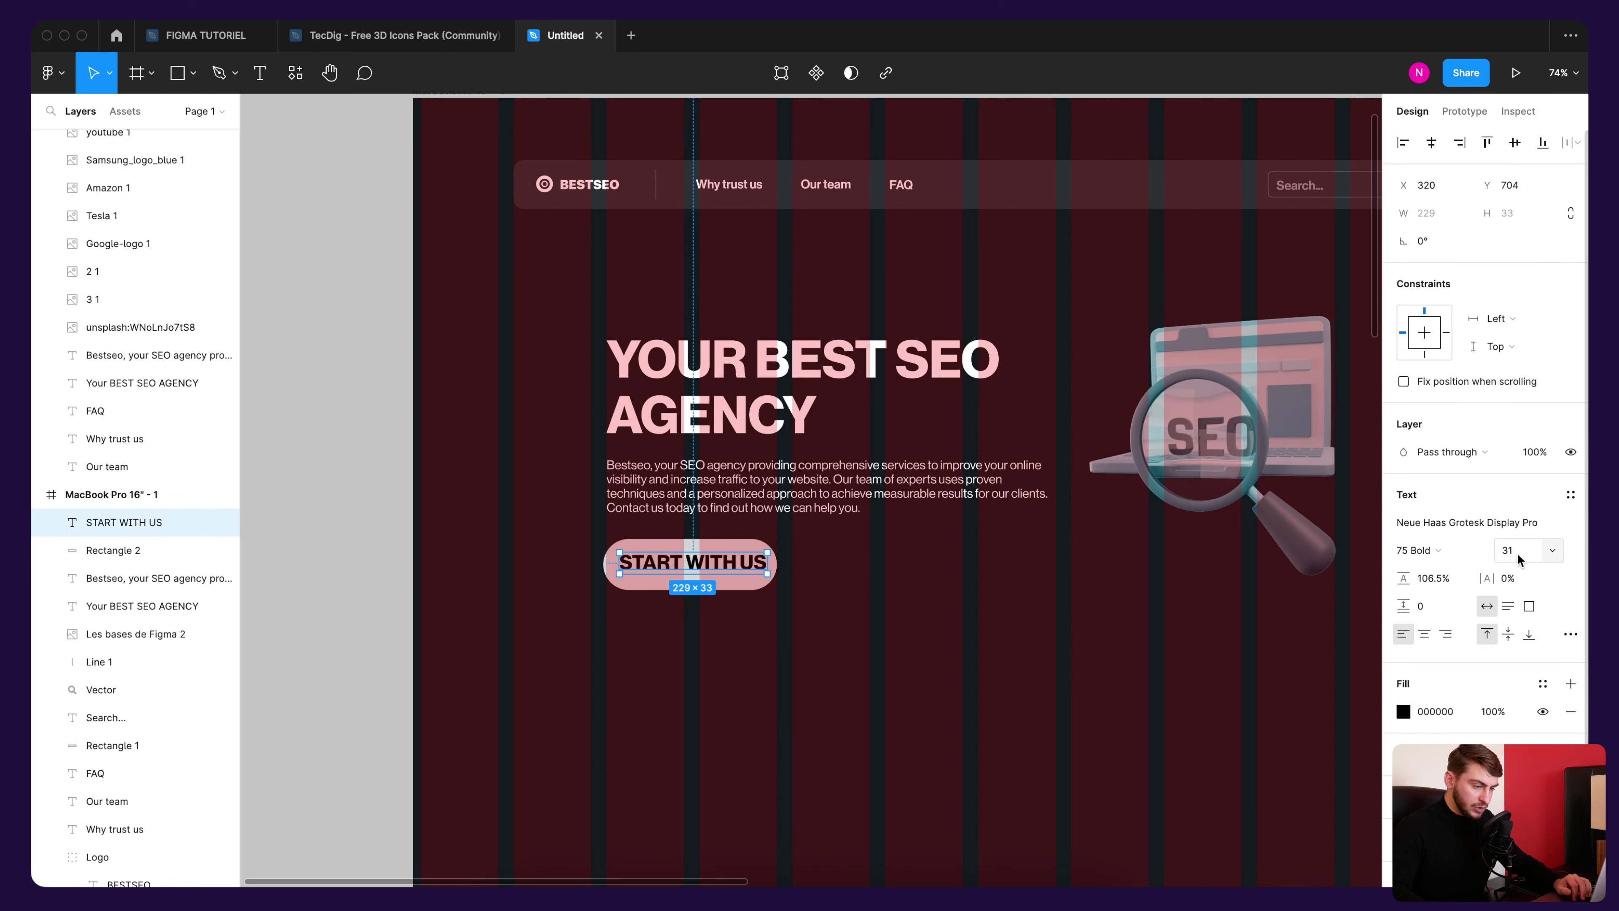
pyautogui.write('19,')
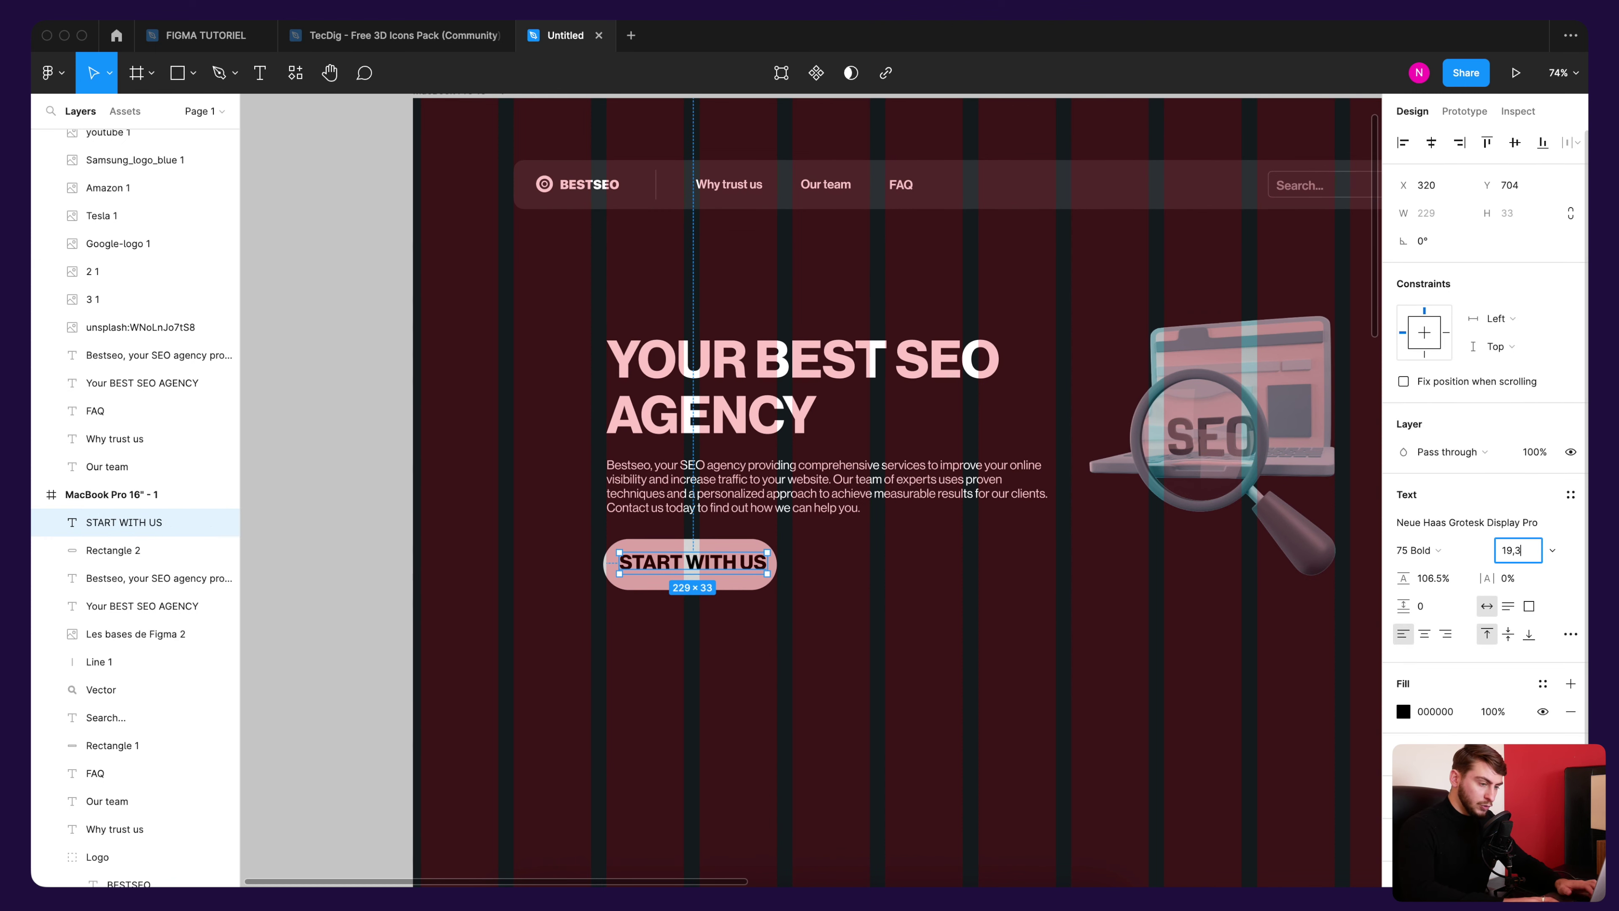
pyautogui.press('Return')
pyautogui.press('Escape')
pyautogui.scroll(2, 714, 582)
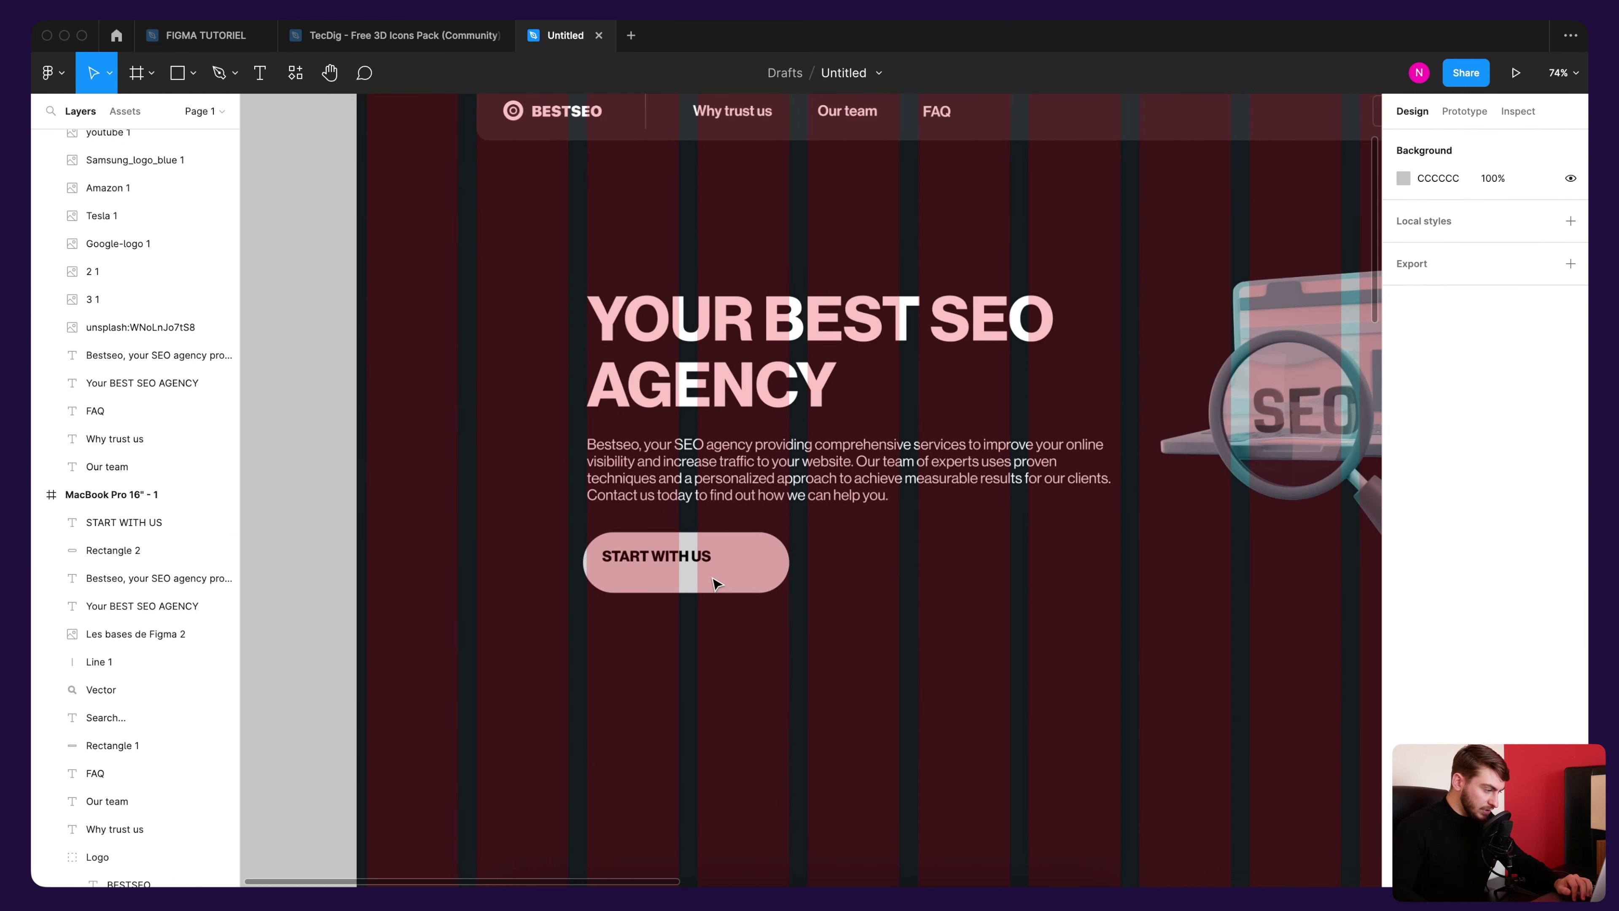
# Step: Make the pill 64 high and centre the label horizontally and vertically in it
pyautogui.click(740, 581)
pyautogui.moveTo(787, 577); pyautogui.dragTo(787, 581)
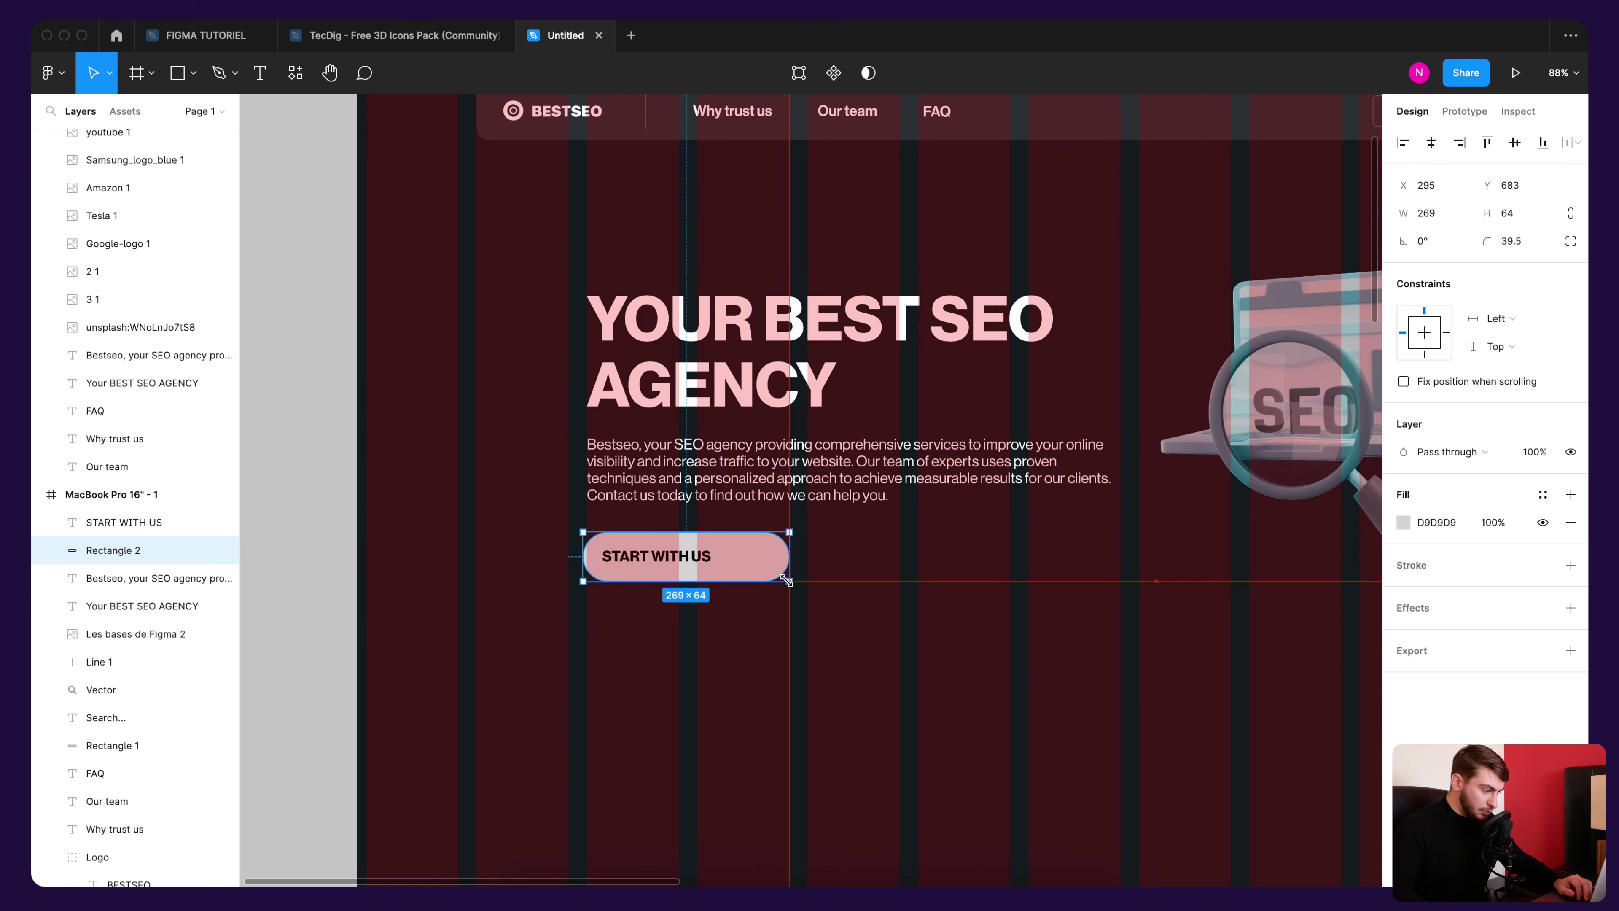
pyautogui.scroll(3, 702, 573)
pyautogui.keyDown('shift'); pyautogui.click(689, 549); pyautogui.keyUp('shift')
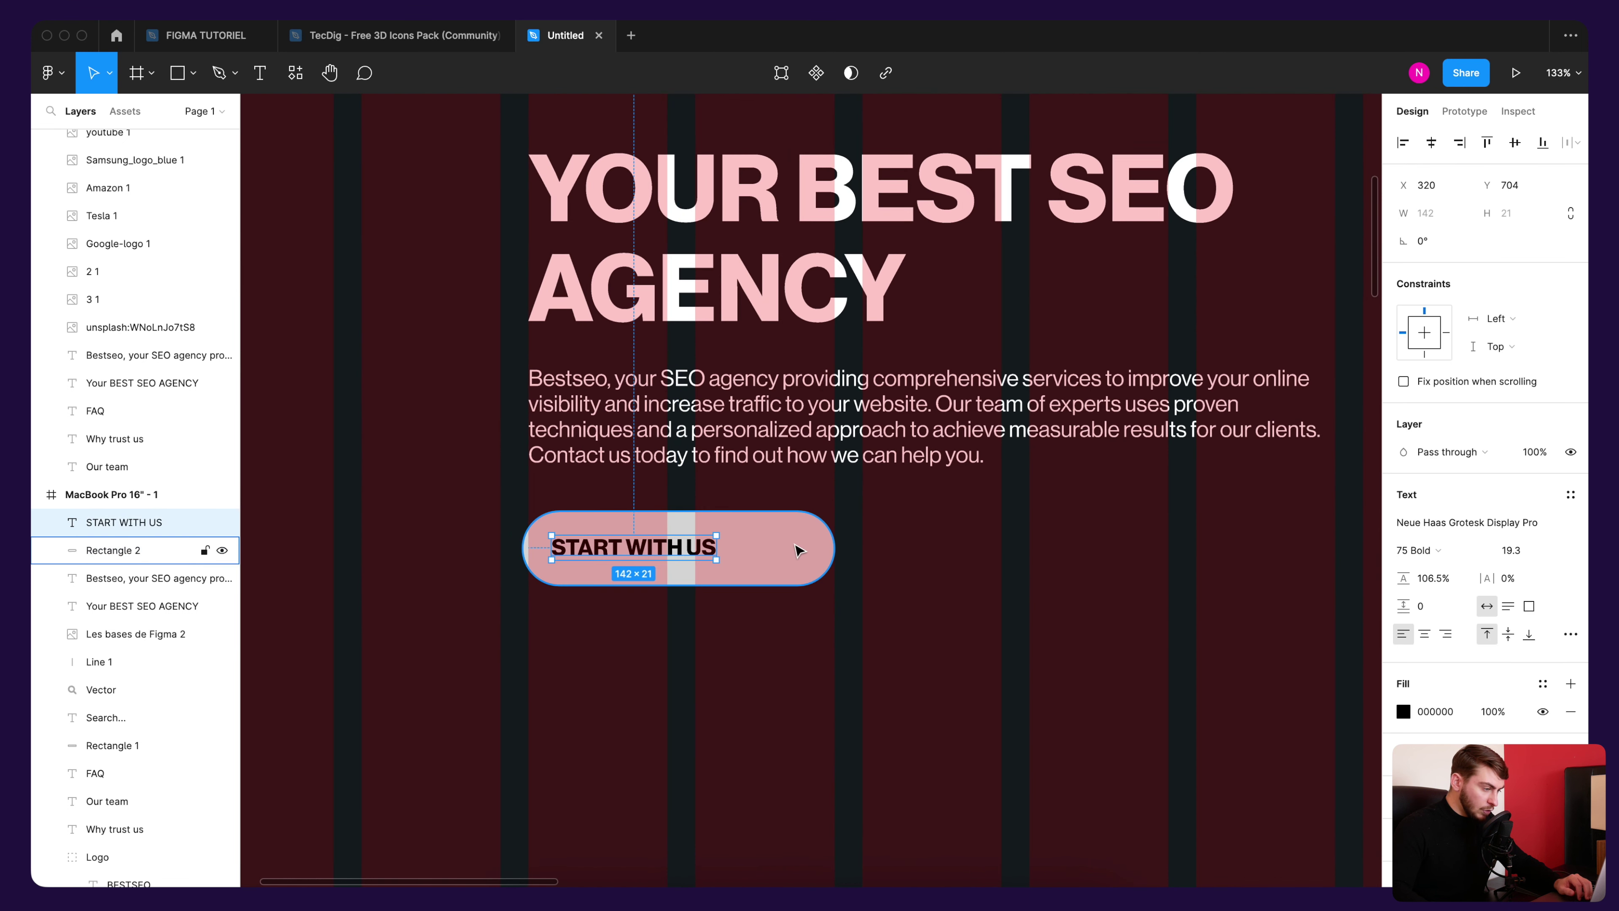
pyautogui.click(1431, 142)
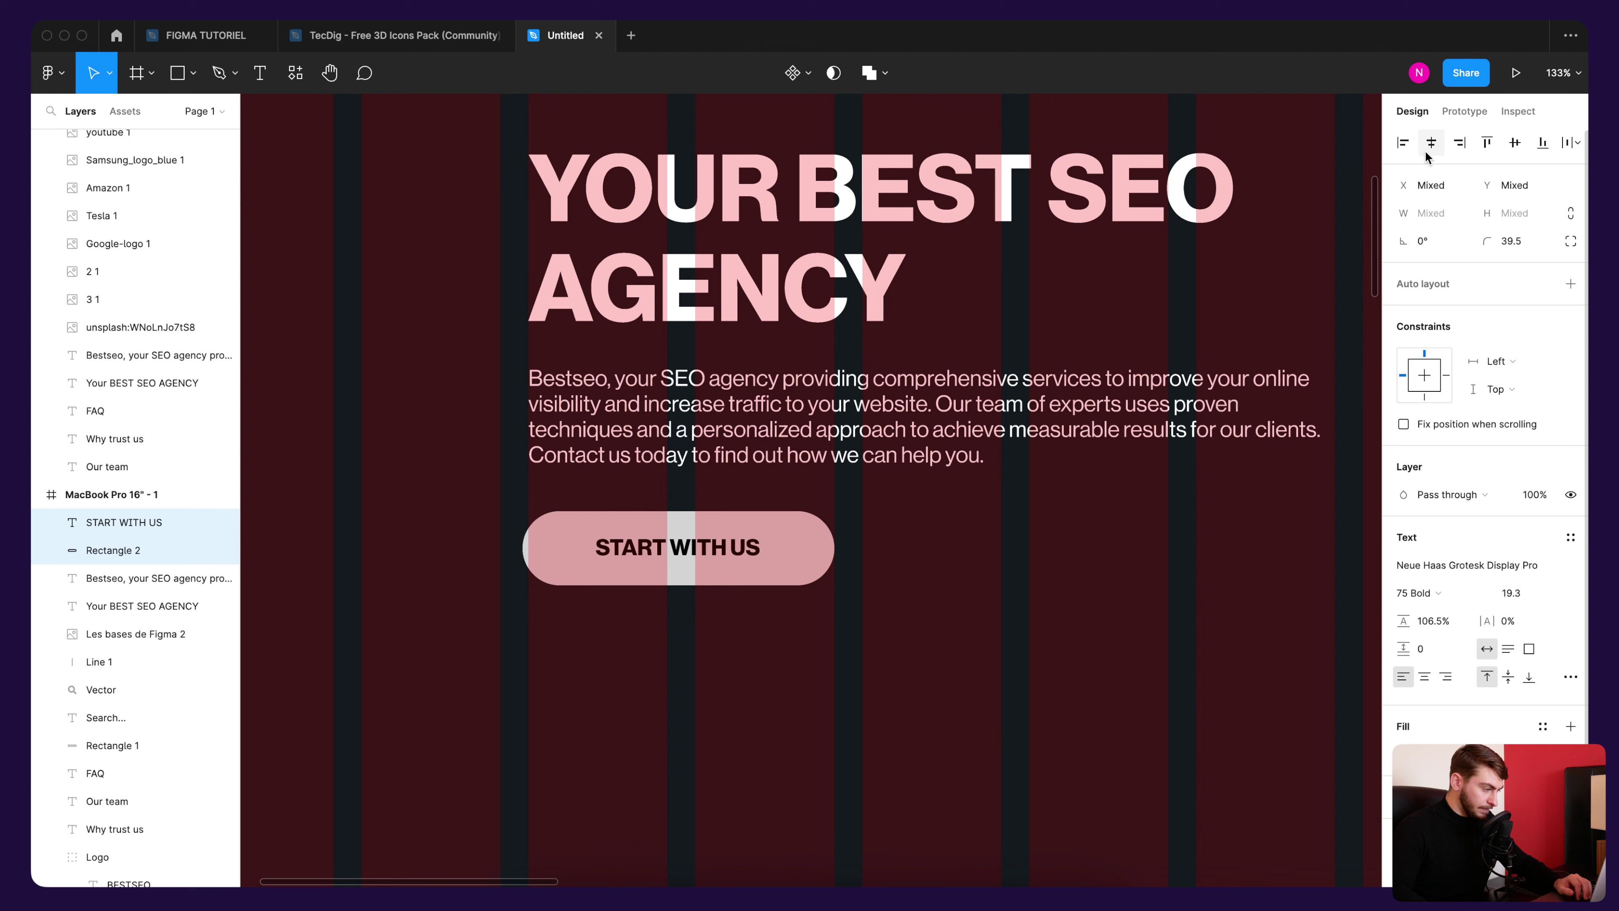
pyautogui.click(946, 536)
pyautogui.click(689, 559)
pyautogui.keyDown('shift'); pyautogui.click(822, 555); pyautogui.keyUp('shift')
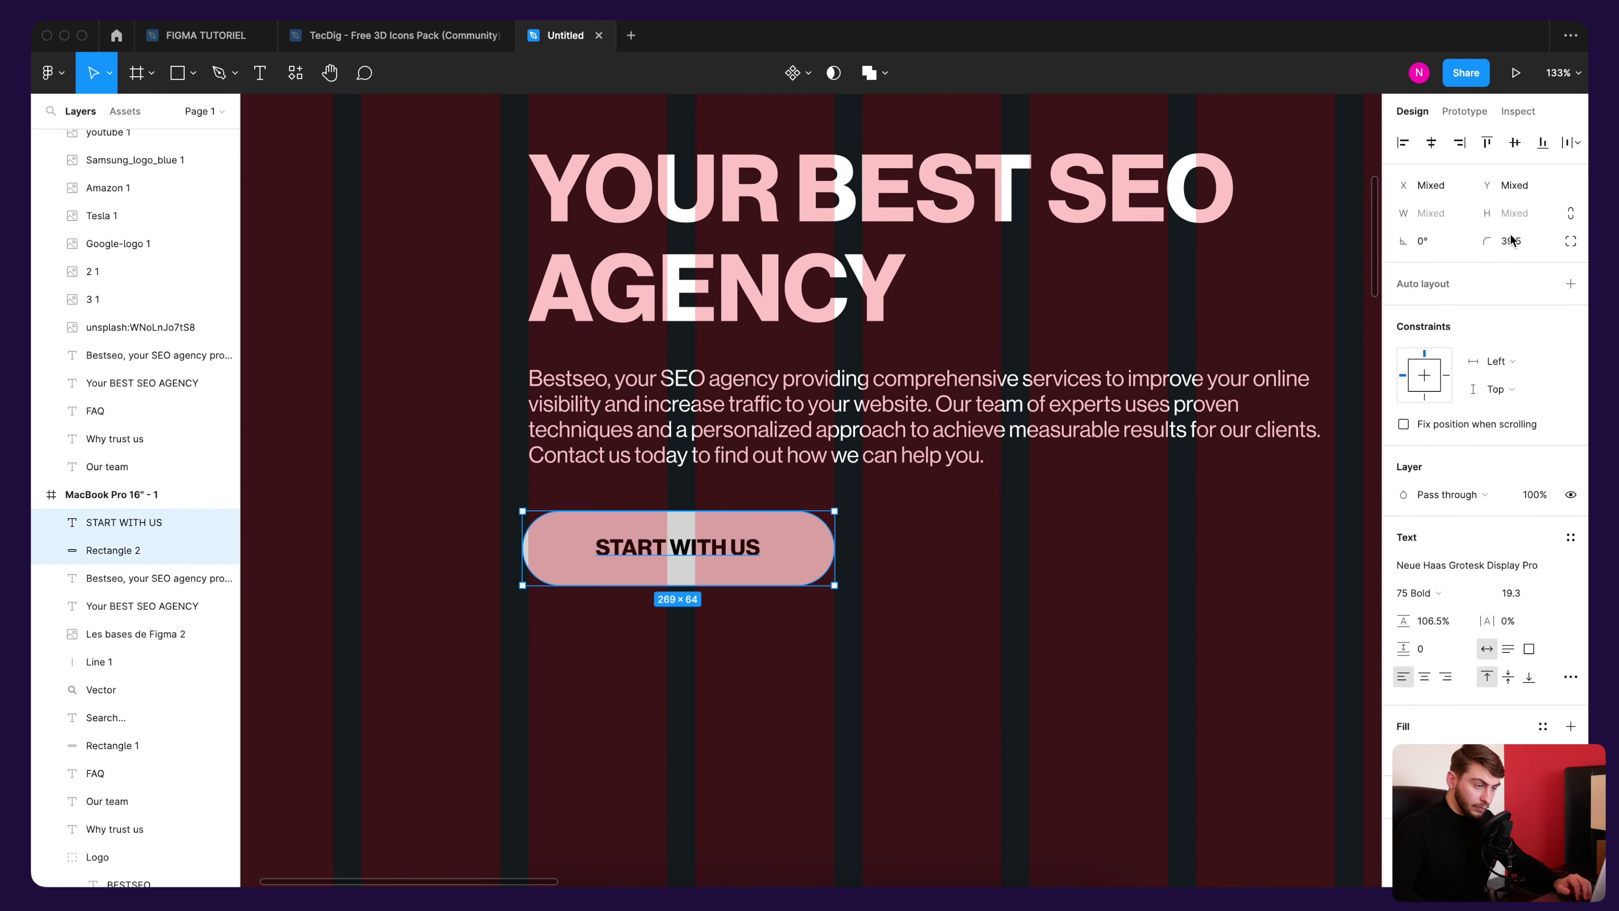
pyautogui.click(1515, 143)
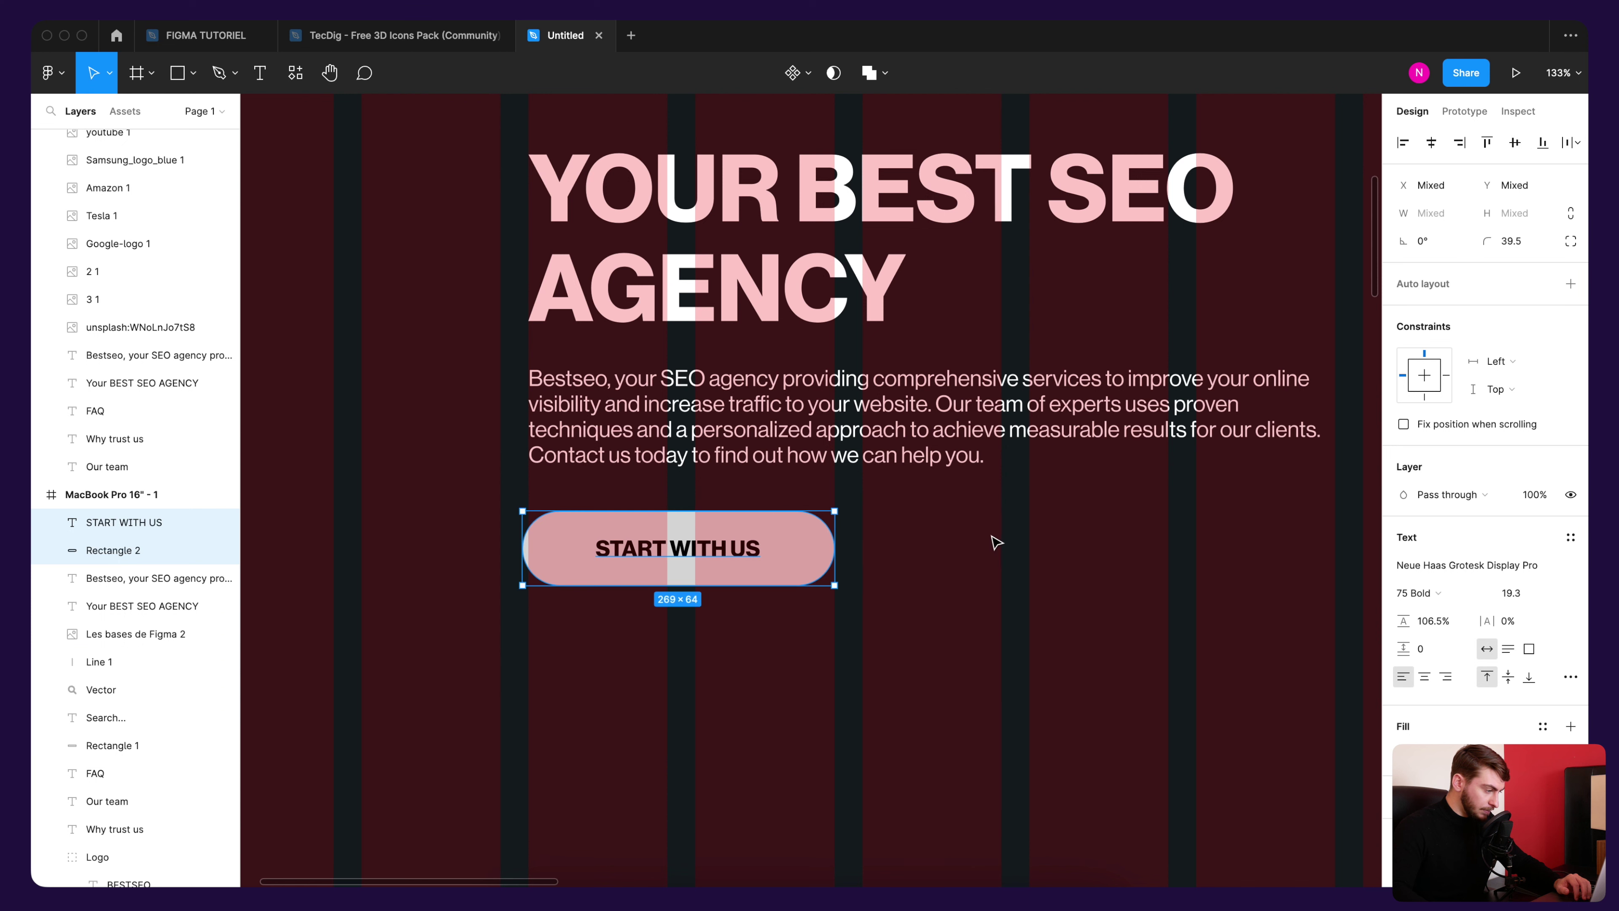
pyautogui.click(969, 554)
# Step: Give the pill background a 00B7F1 blue fill
pyautogui.click(805, 552)
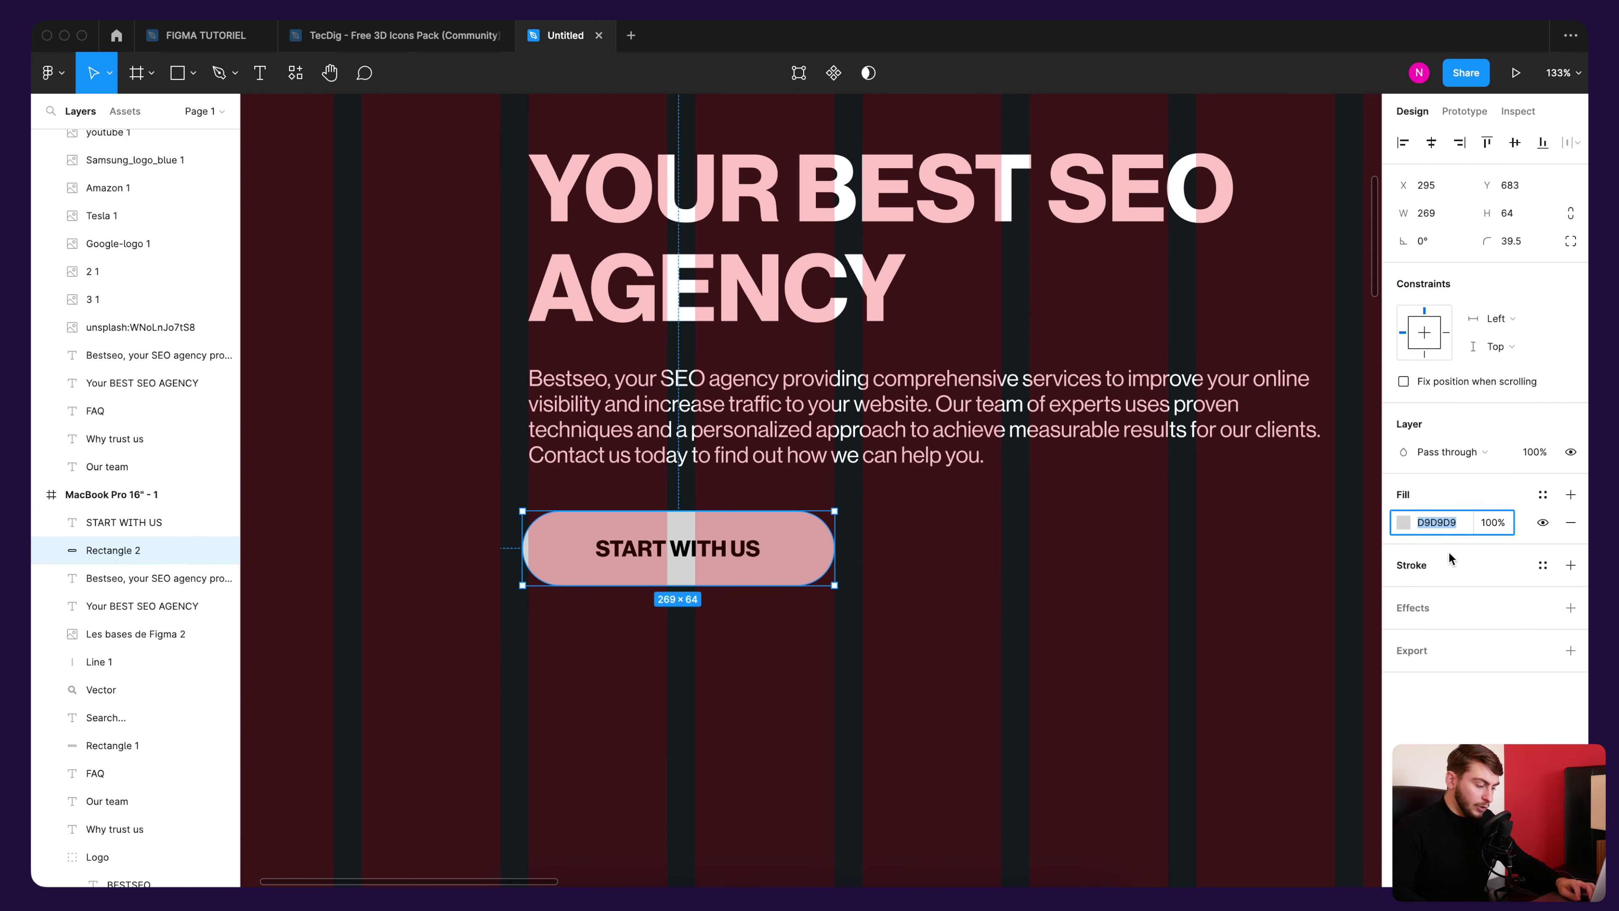
pyautogui.write('00B7F1')
pyautogui.press('Return')
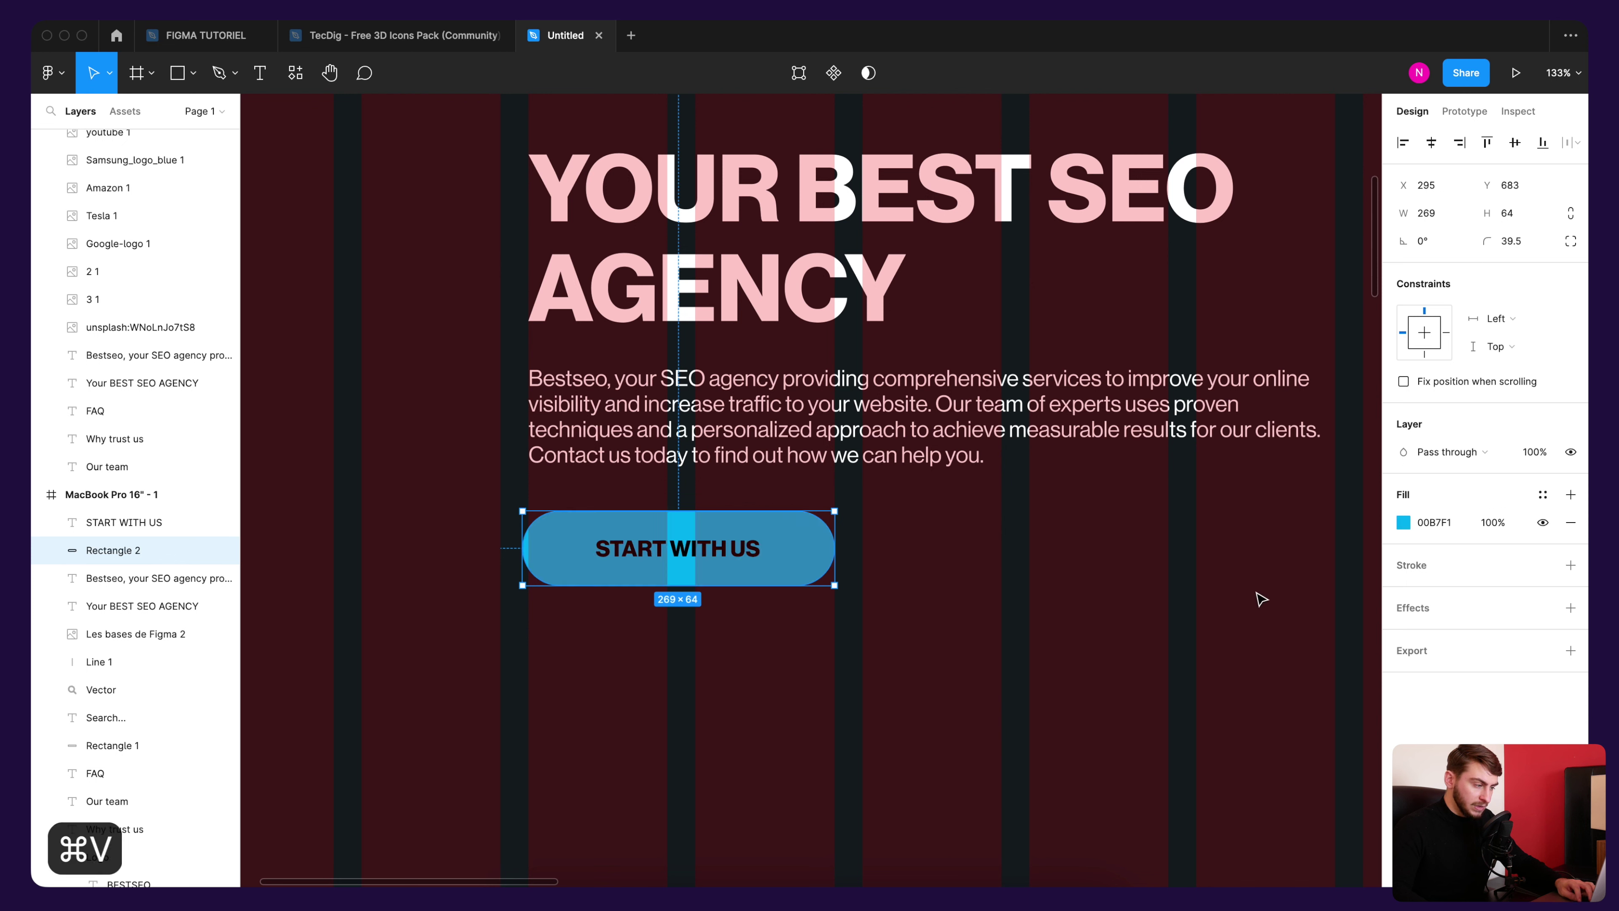
pyautogui.click(1403, 523)
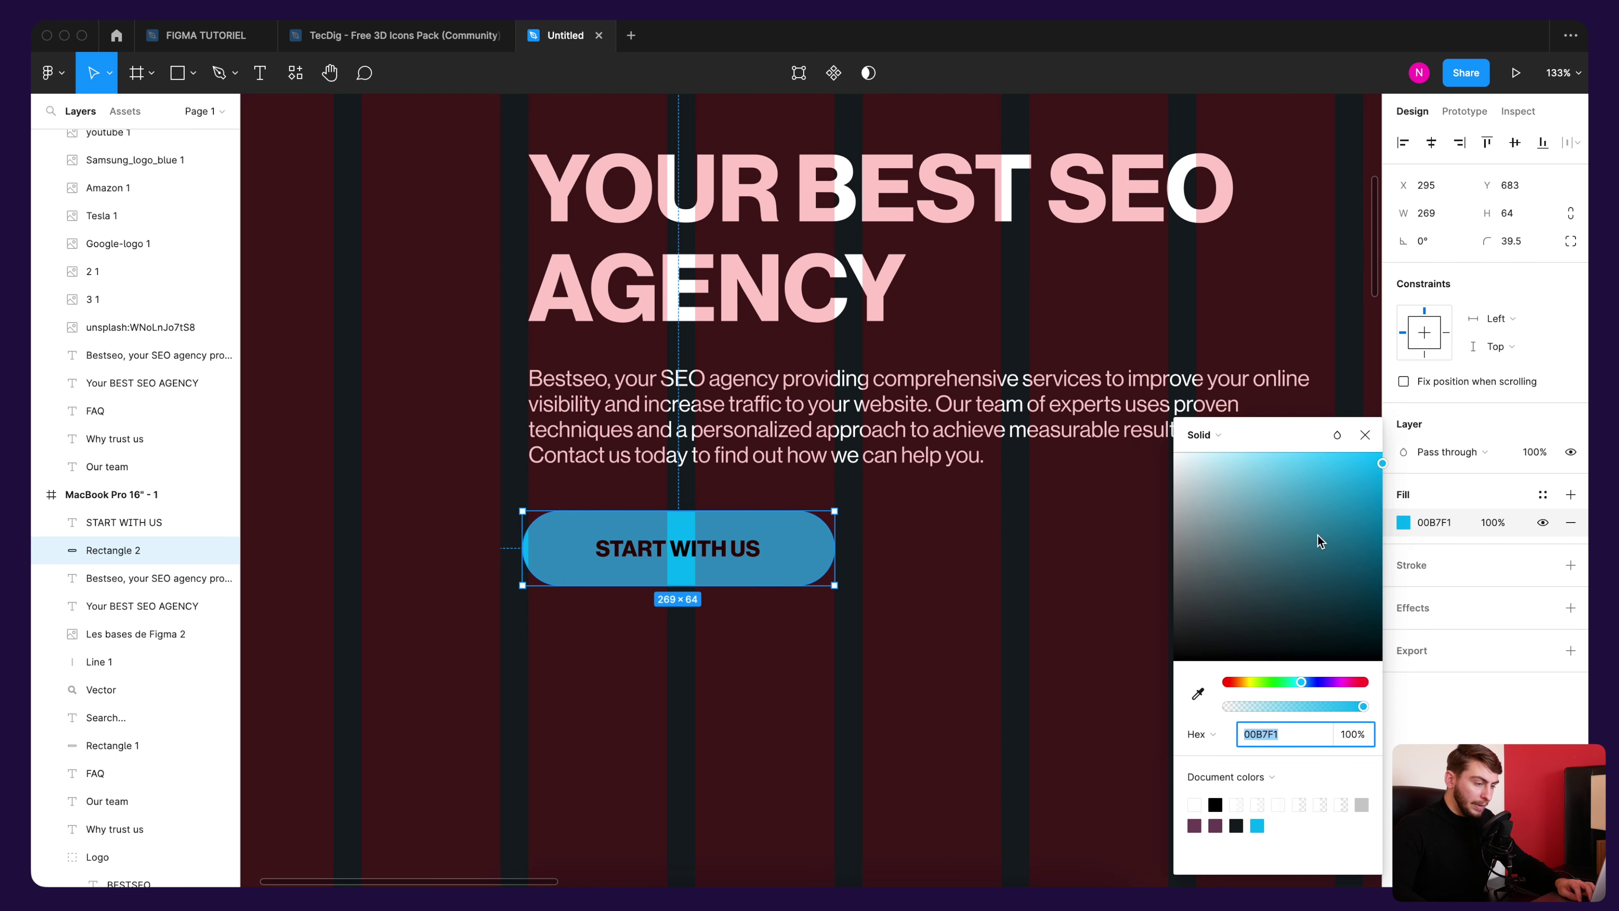
pyautogui.click(1364, 440)
# Step: Turn the START WITH US label text white (FFFFFF)
pyautogui.click(125, 522)
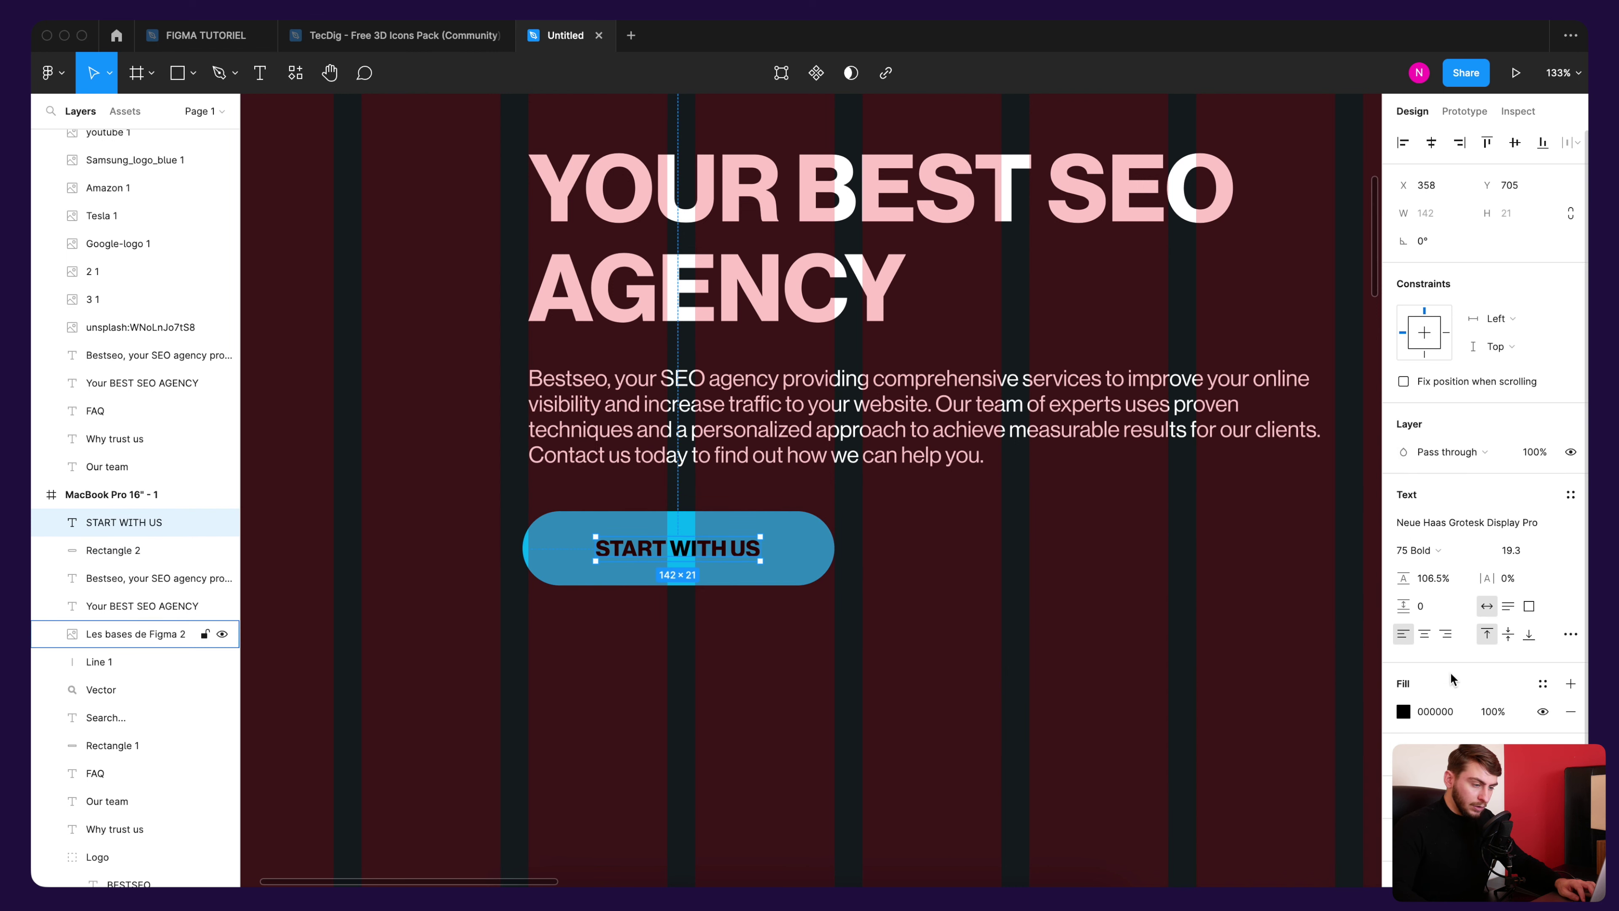
pyautogui.click(1403, 712)
pyautogui.moveTo(1228, 551); pyautogui.dragTo(1173, 452)
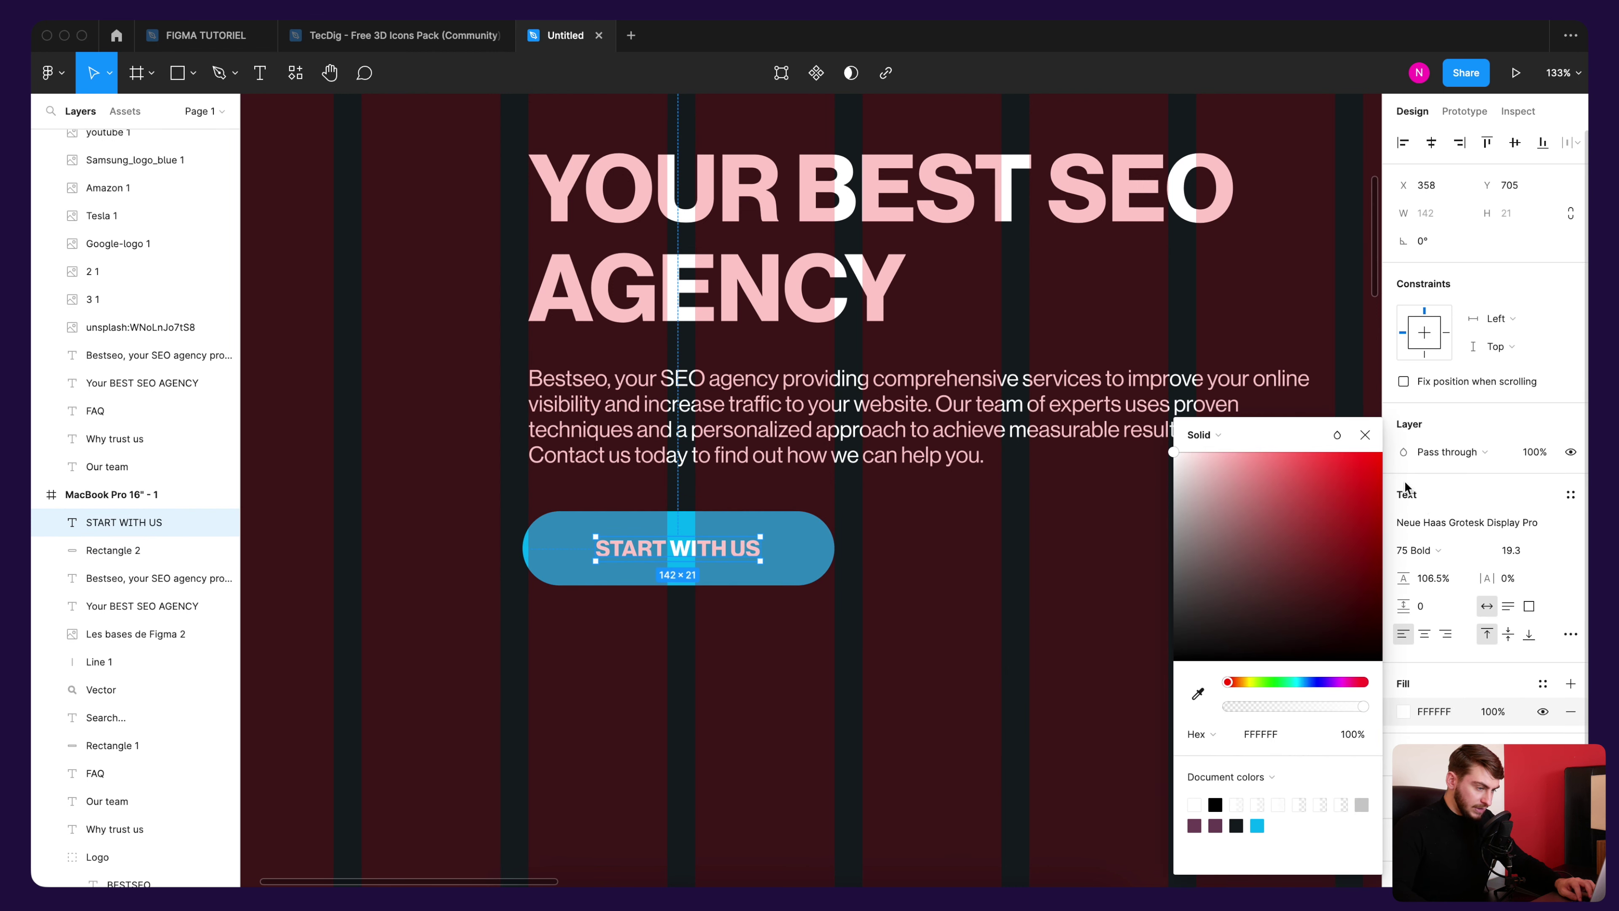
pyautogui.click(1364, 440)
pyautogui.scroll(-2, 838, 531)
pyautogui.click(731, 520)
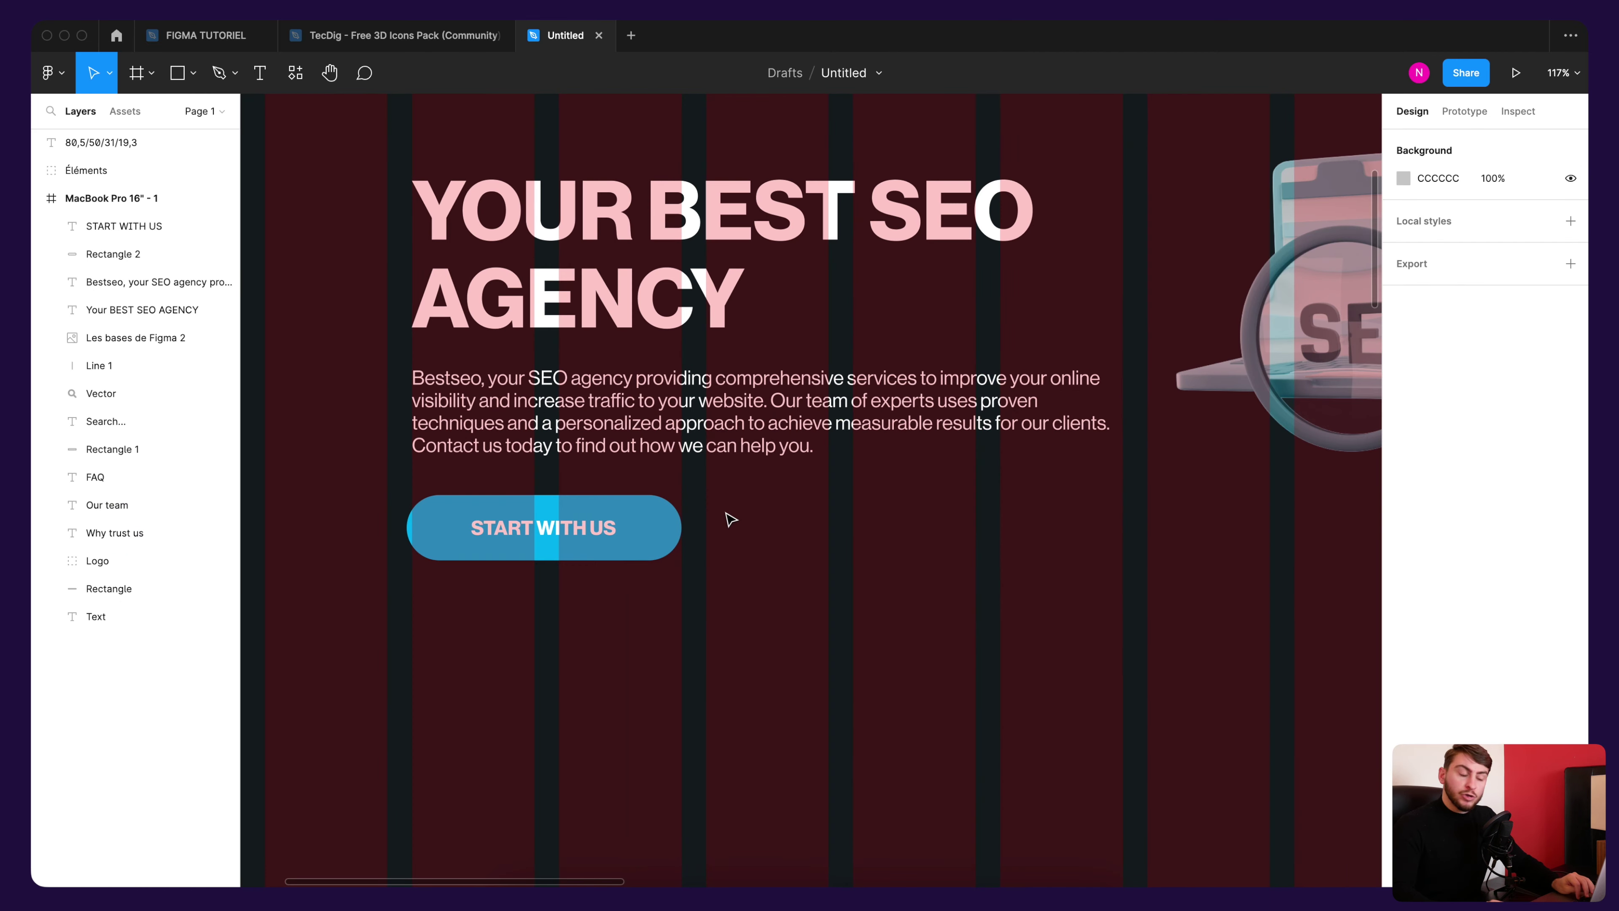
# Step: Duplicate the button to its right and relabel the copy 'GET MORE INFORMATION'
pyautogui.moveTo(728, 514)
pyautogui.mouseDown()
pyautogui.moveTo(548, 545)
pyautogui.moveTo(899, 558)
pyautogui.mouseUp()
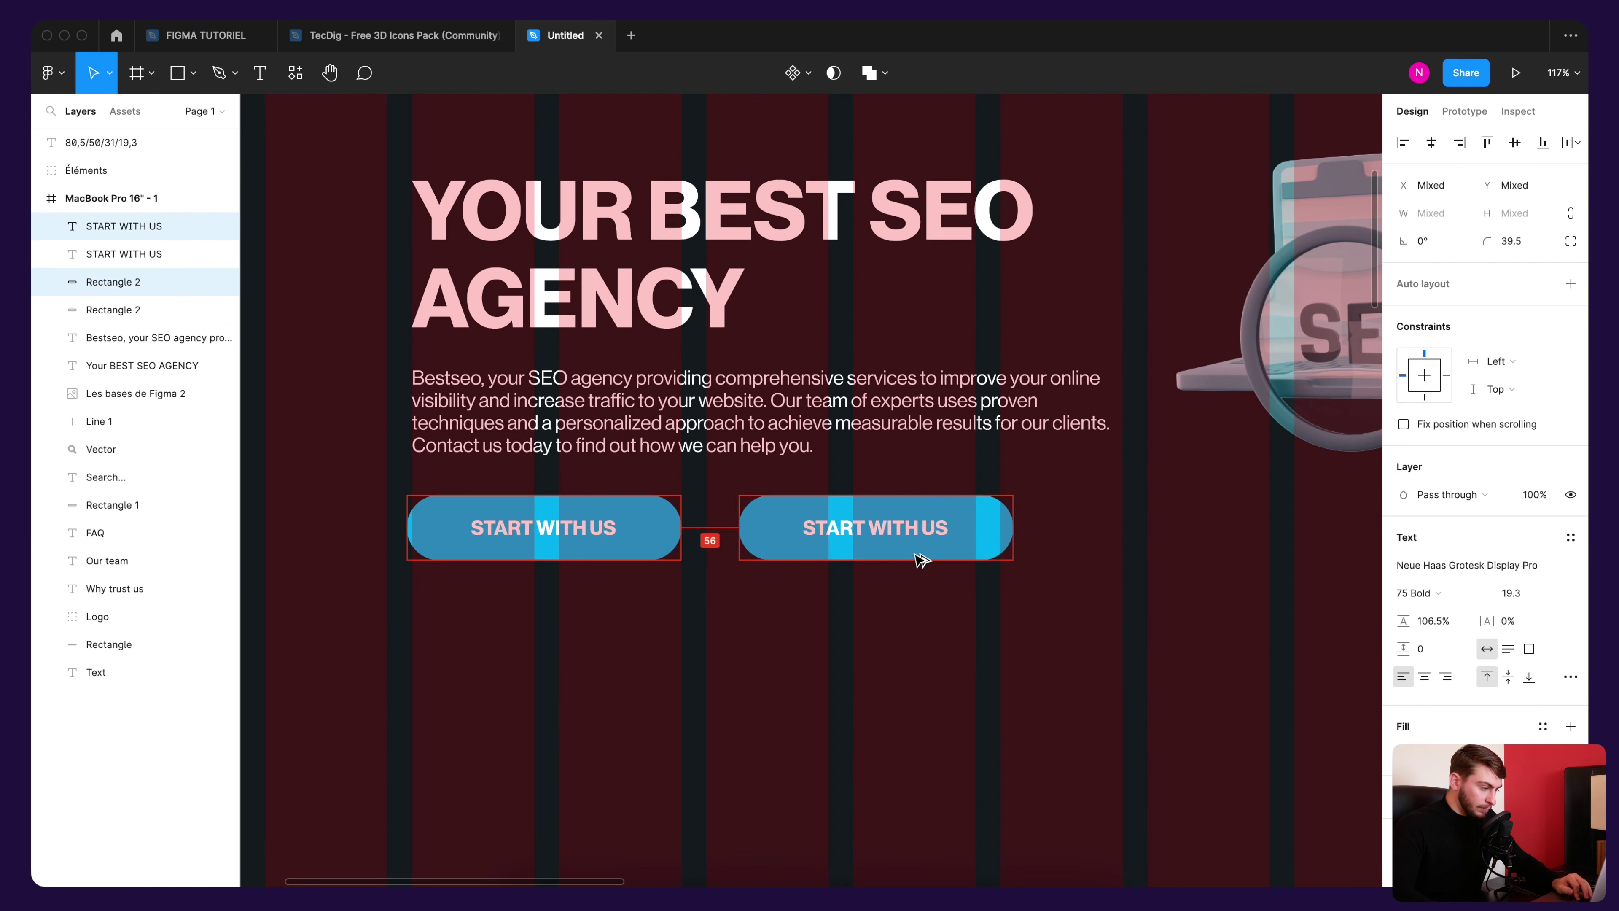
pyautogui.click(897, 533)
pyautogui.doubleClick(896, 533)
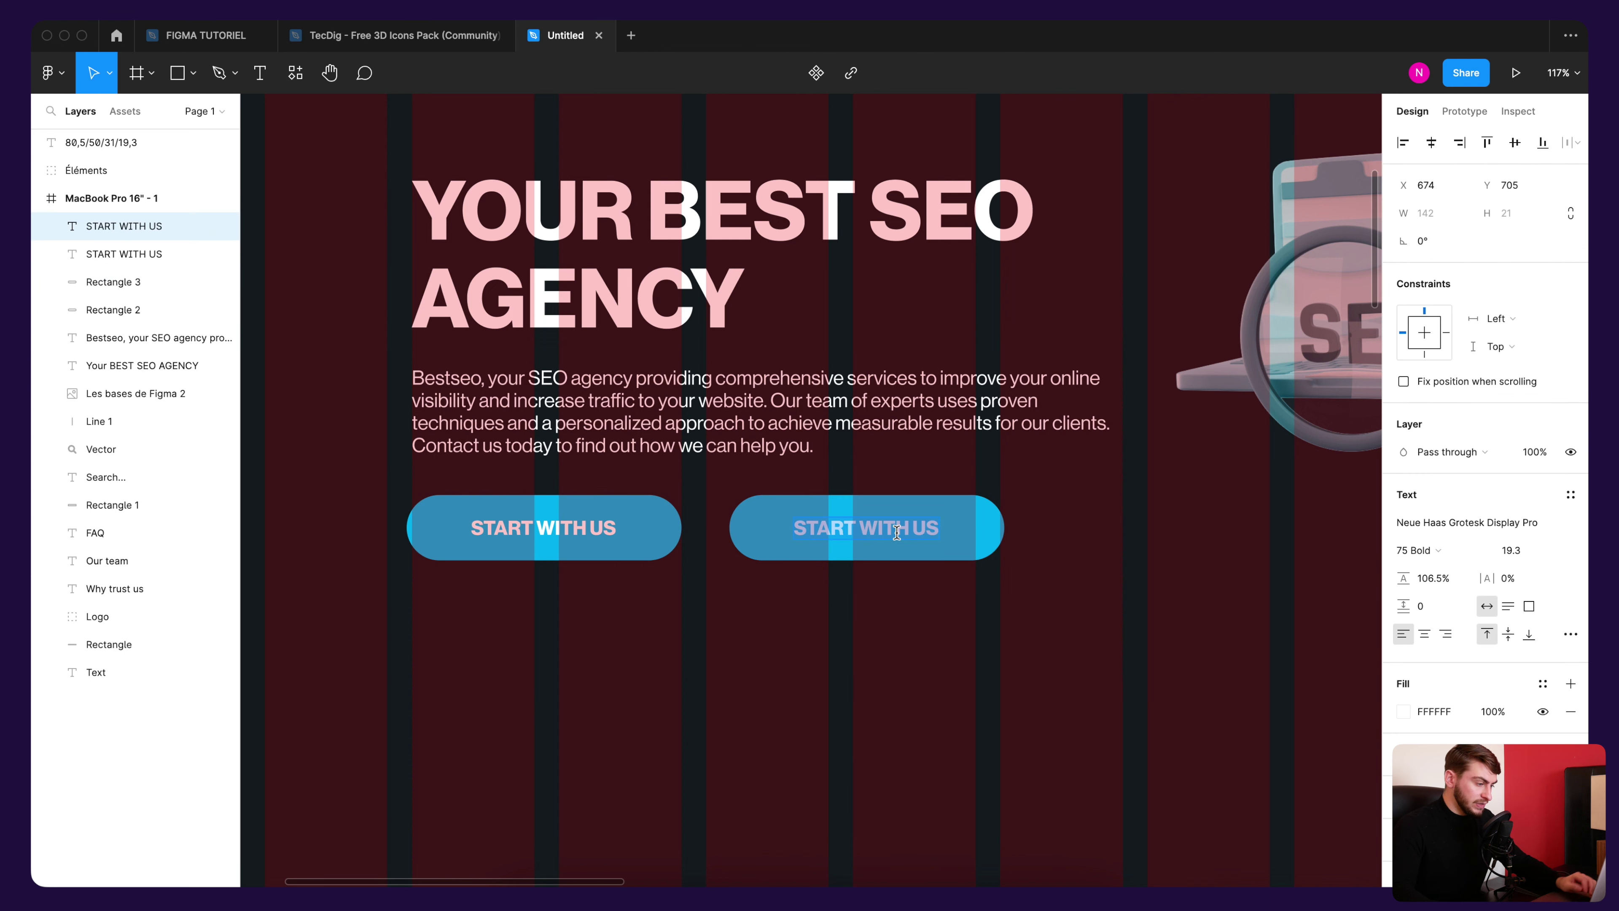
pyautogui.write('GET MORE IN')
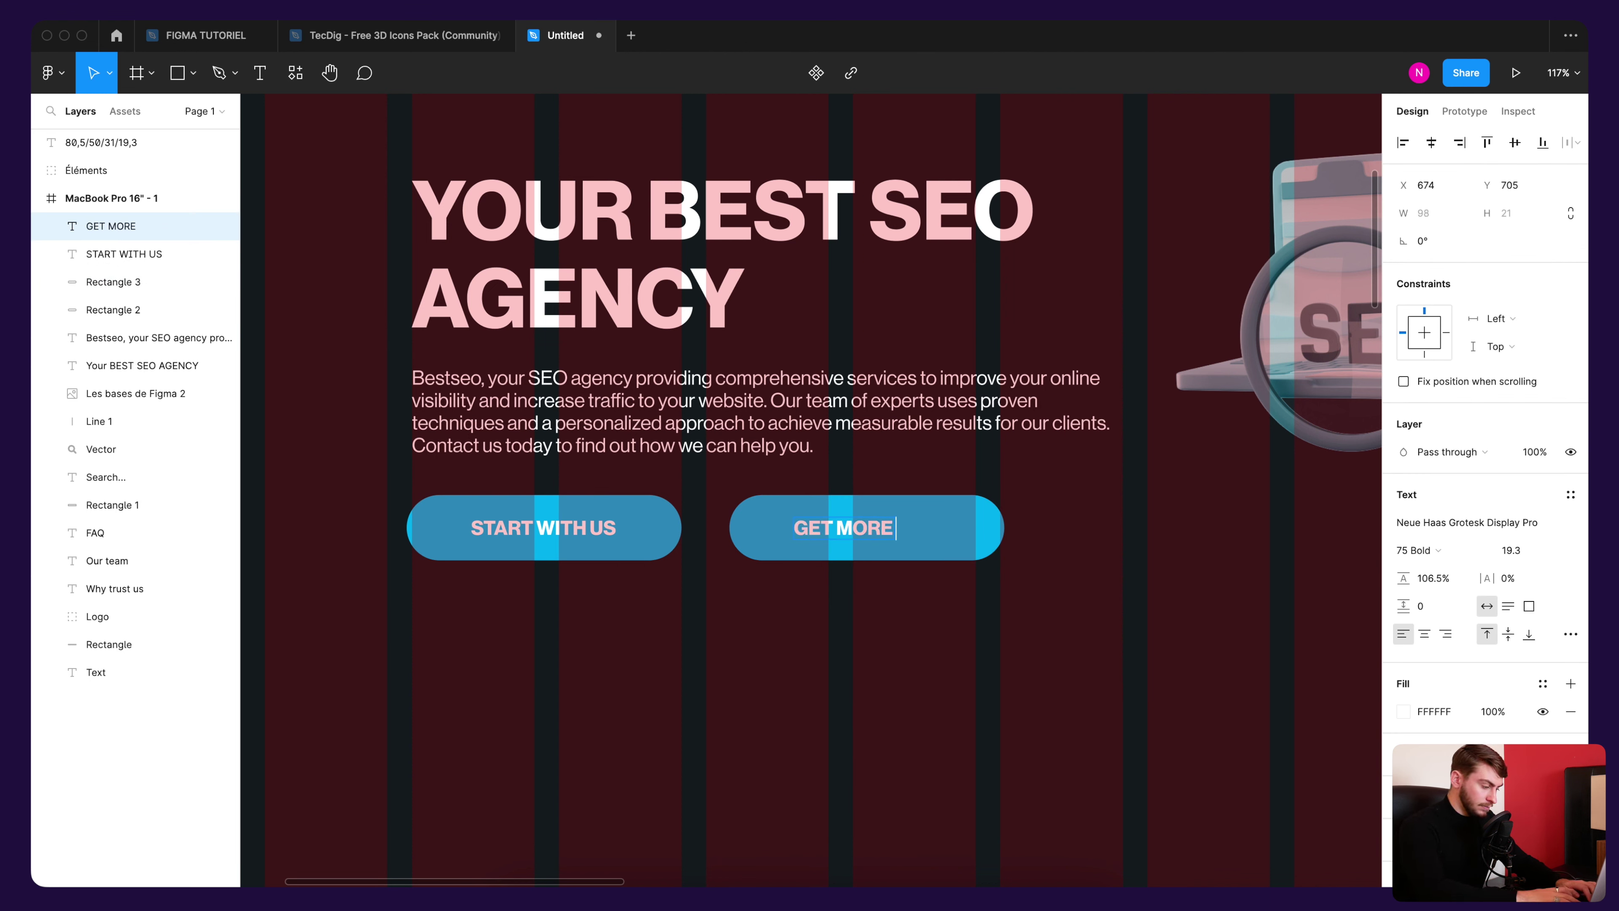
pyautogui.write('FORMATION')
pyautogui.press('Escape')
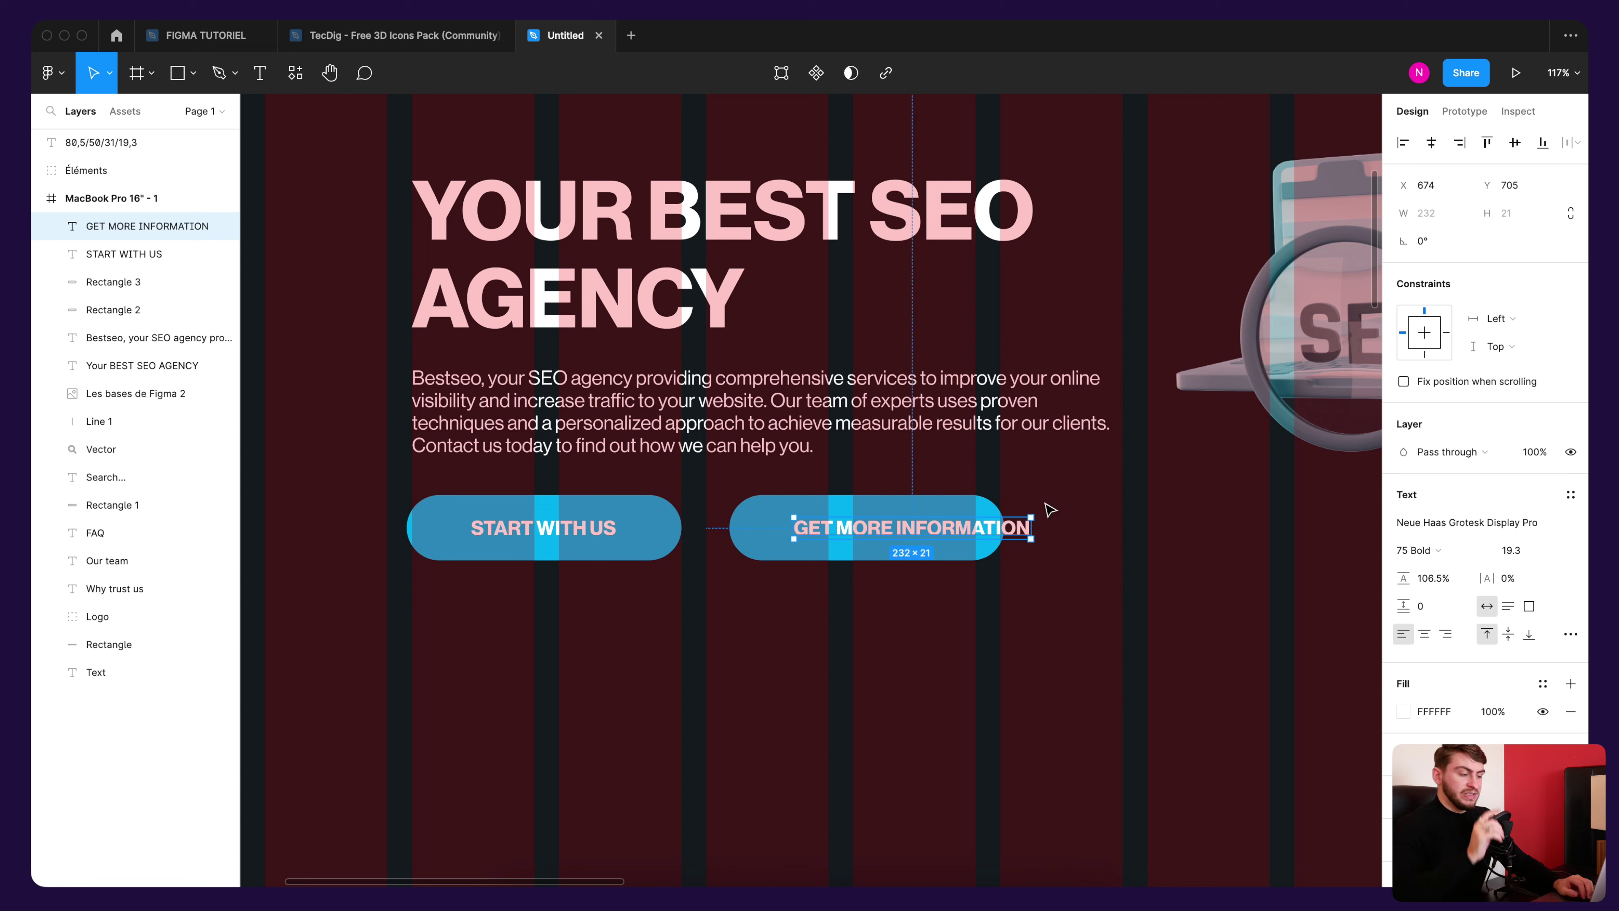
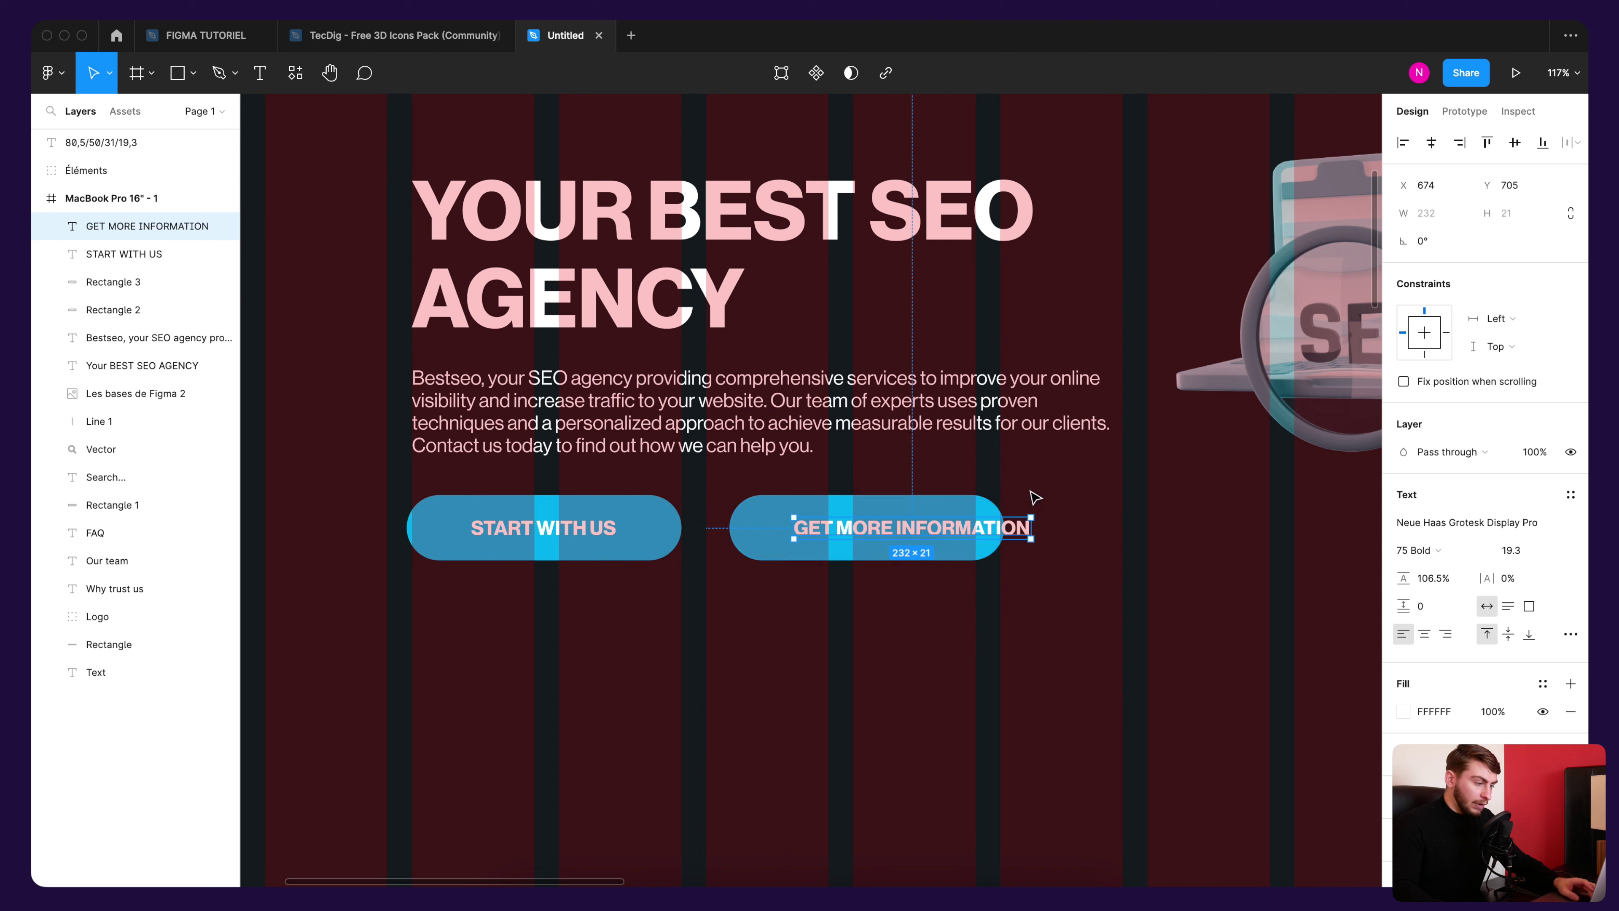
# Step: Combine Rectangle 3 and its START WITH US label into a centre-aligned auto layout frame with 63/21 padding
pyautogui.press('super+z')
pyautogui.press('super+z')
pyautogui.press('super+z')
pyautogui.press('super+z')
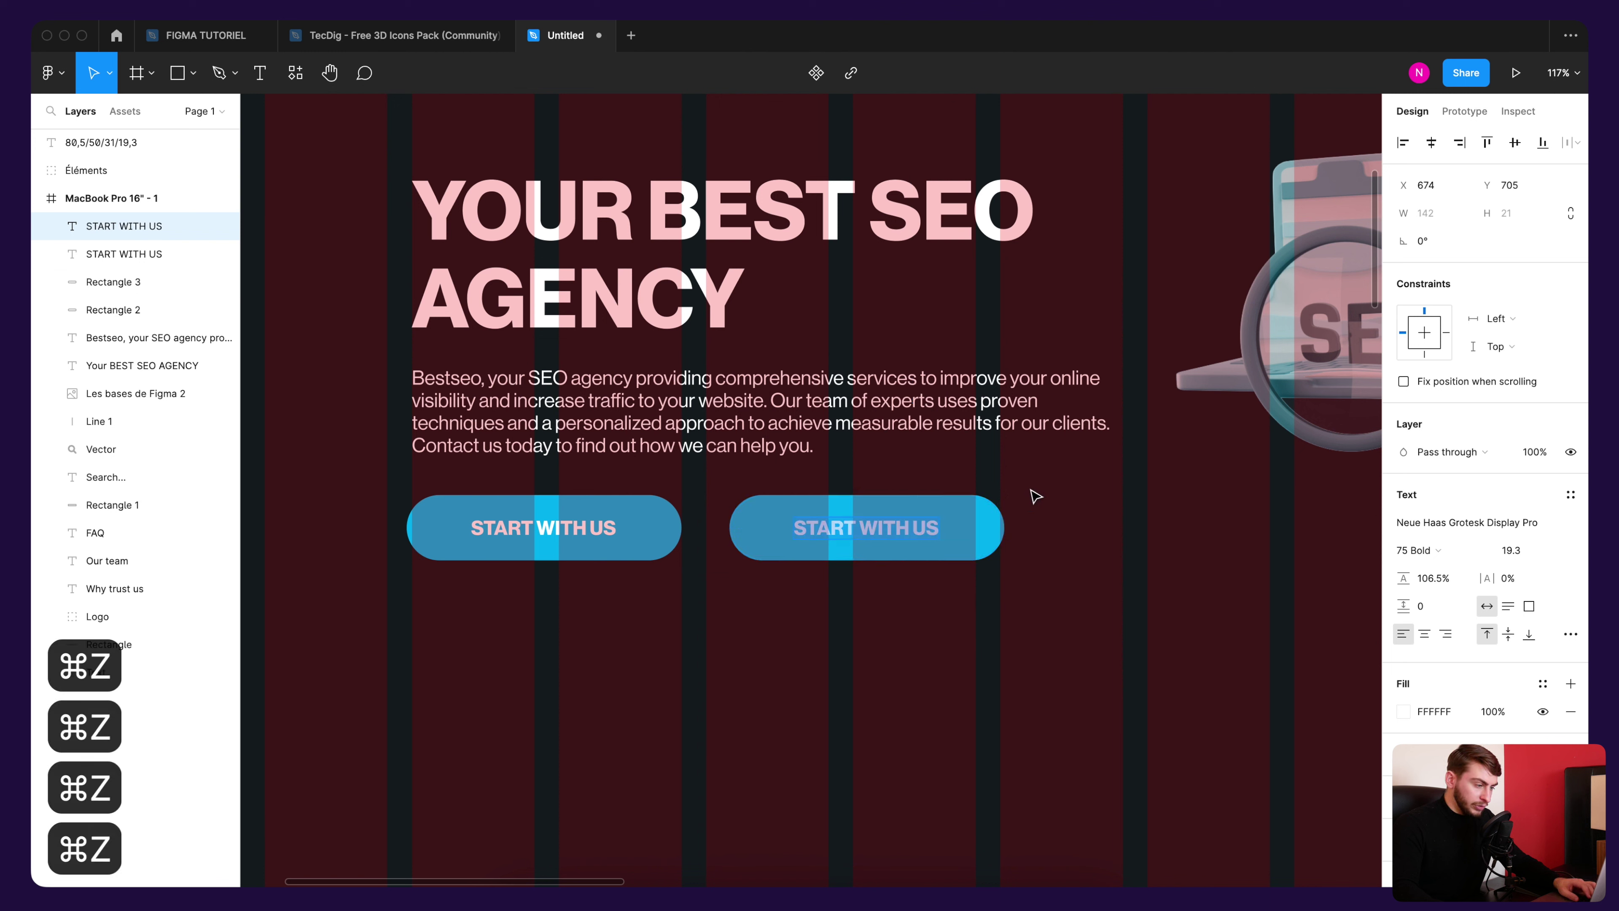
pyautogui.press('super+shift+z')
pyautogui.click(982, 529)
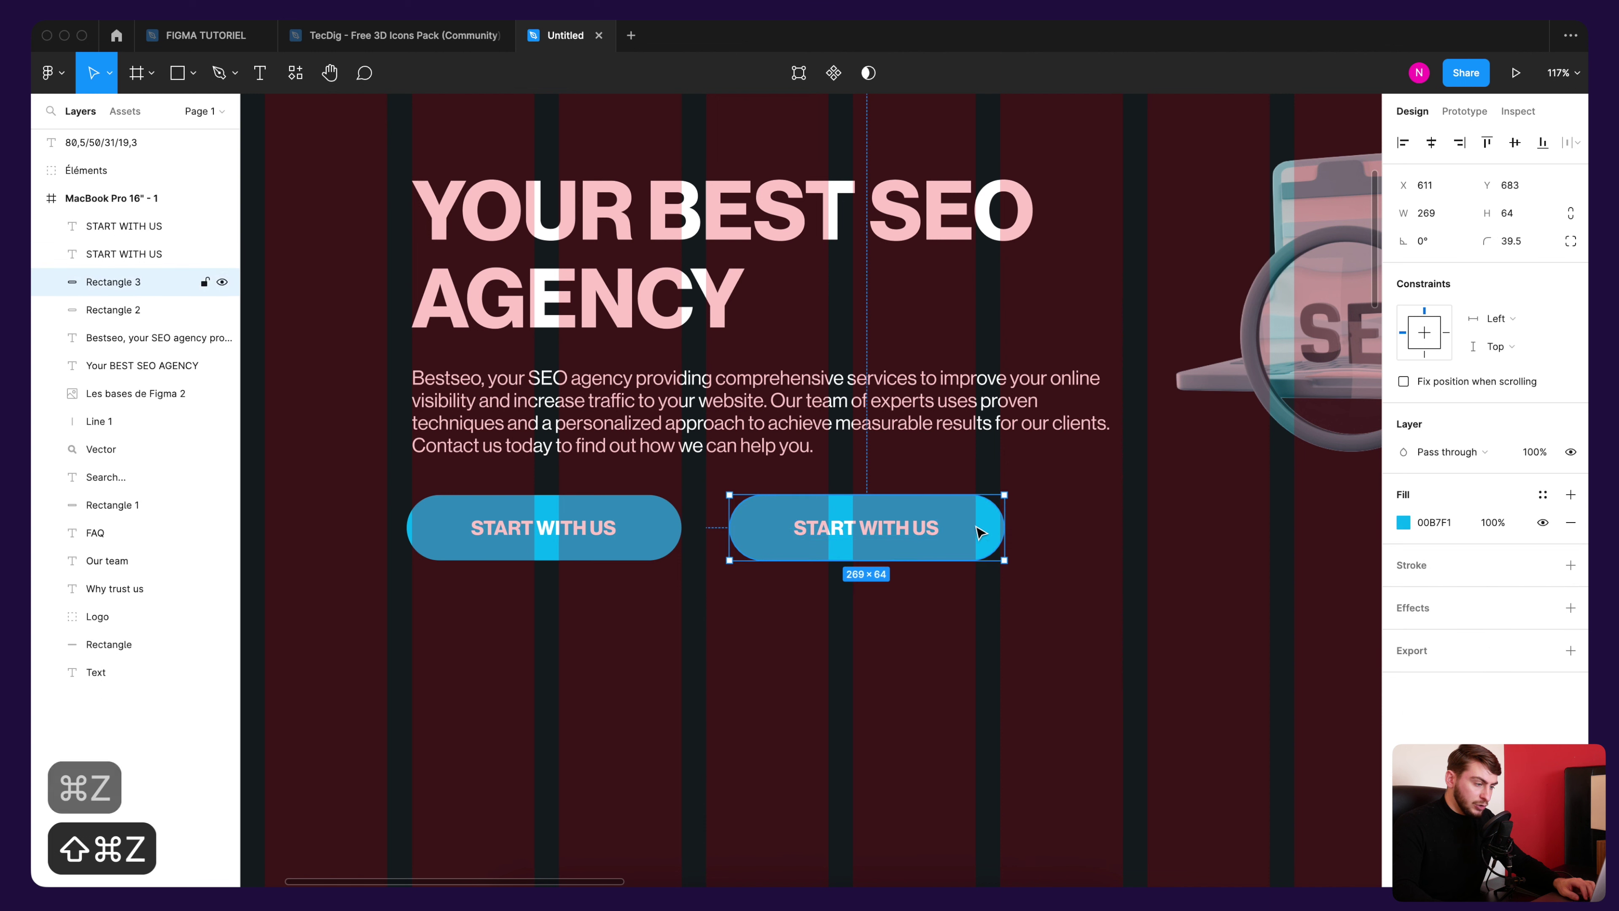
pyautogui.keyDown('shift'); pyautogui.click(939, 535); pyautogui.keyUp('shift')
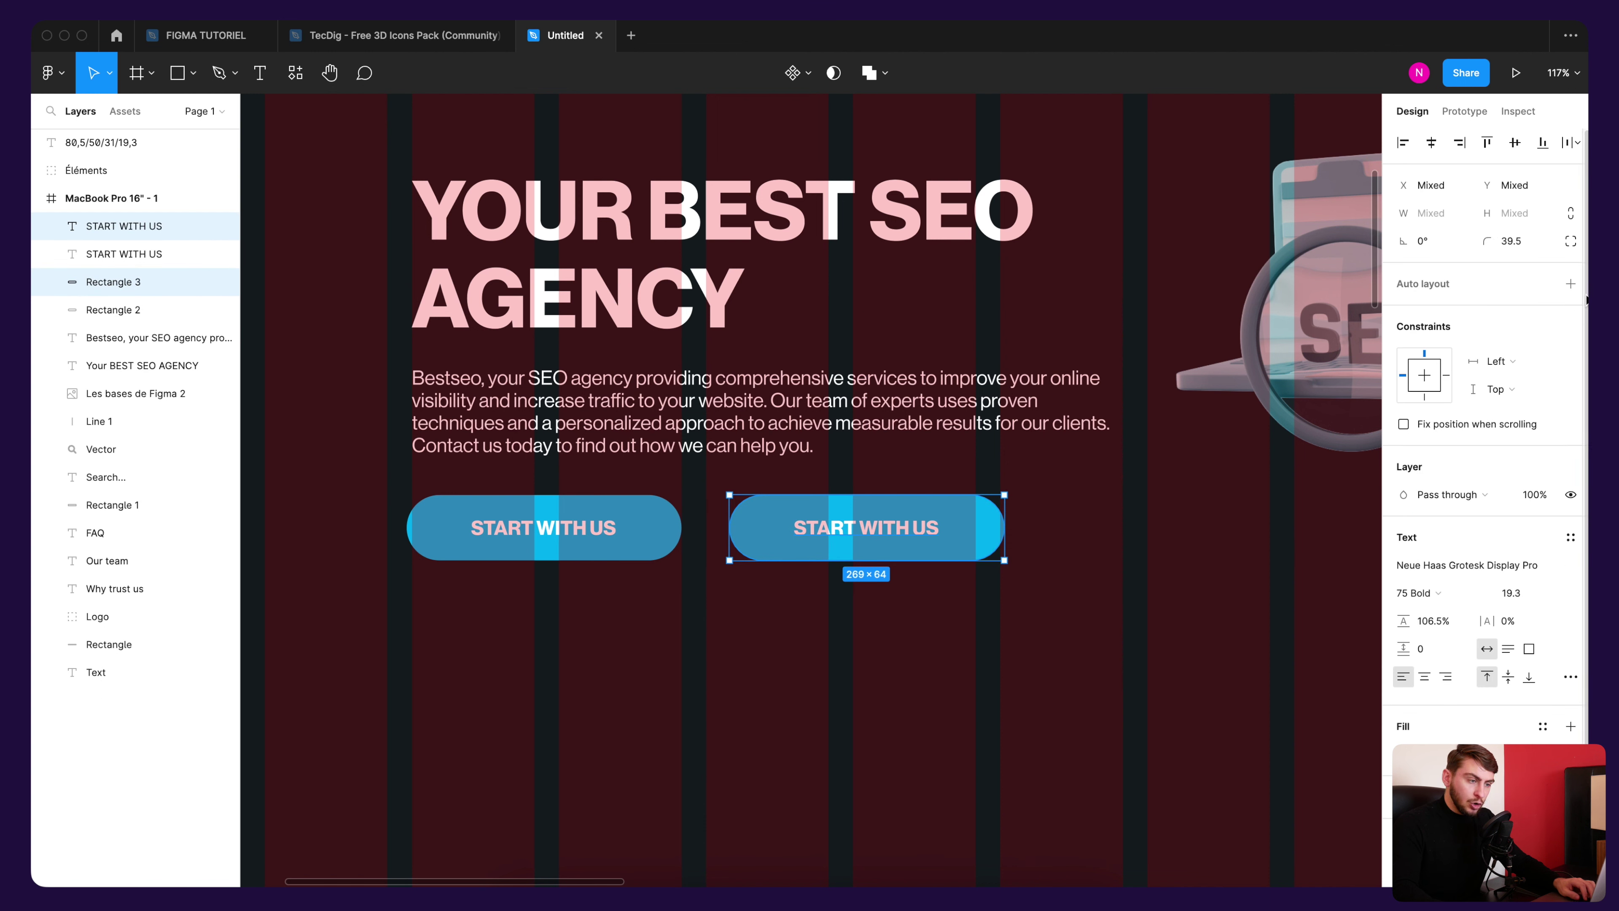
pyautogui.click(1570, 284)
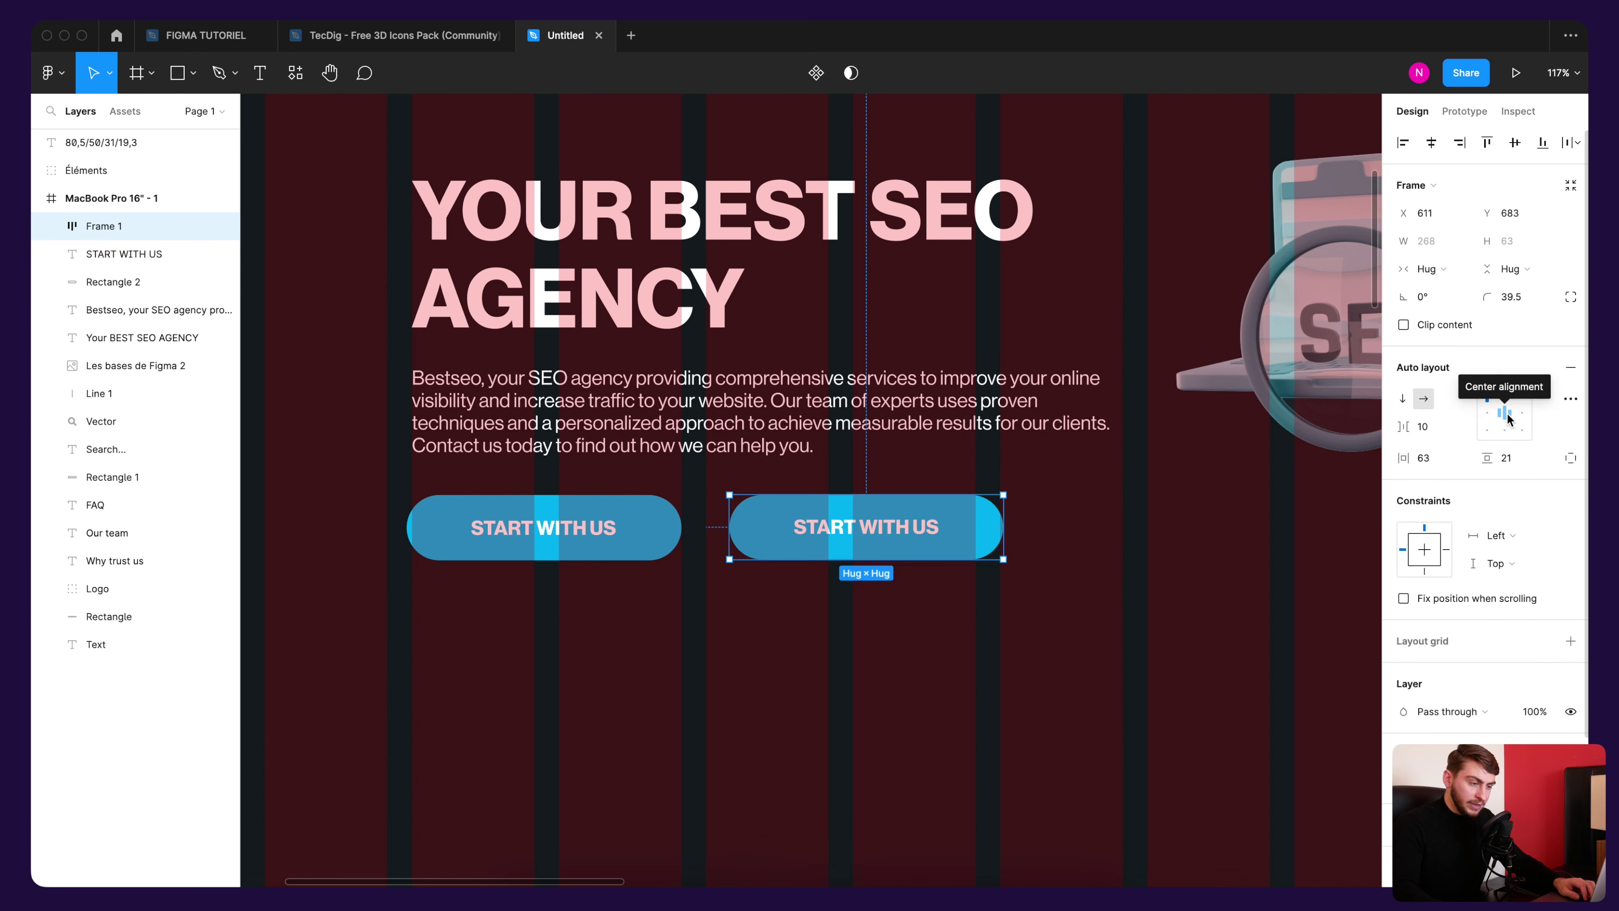
pyautogui.click(1506, 414)
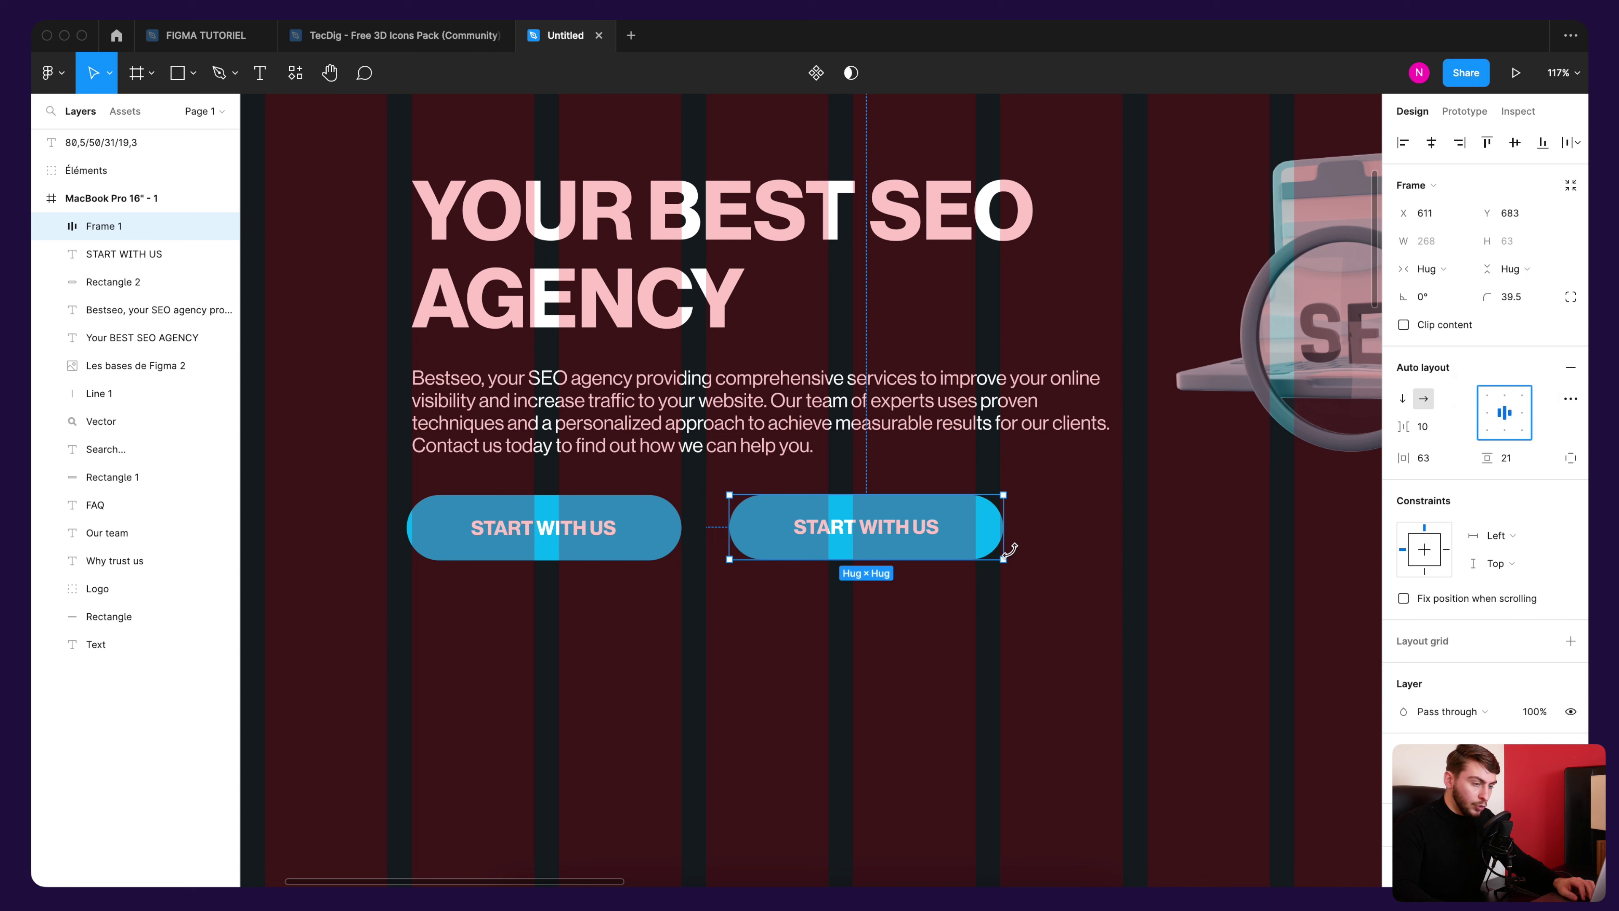
pyautogui.click(1041, 585)
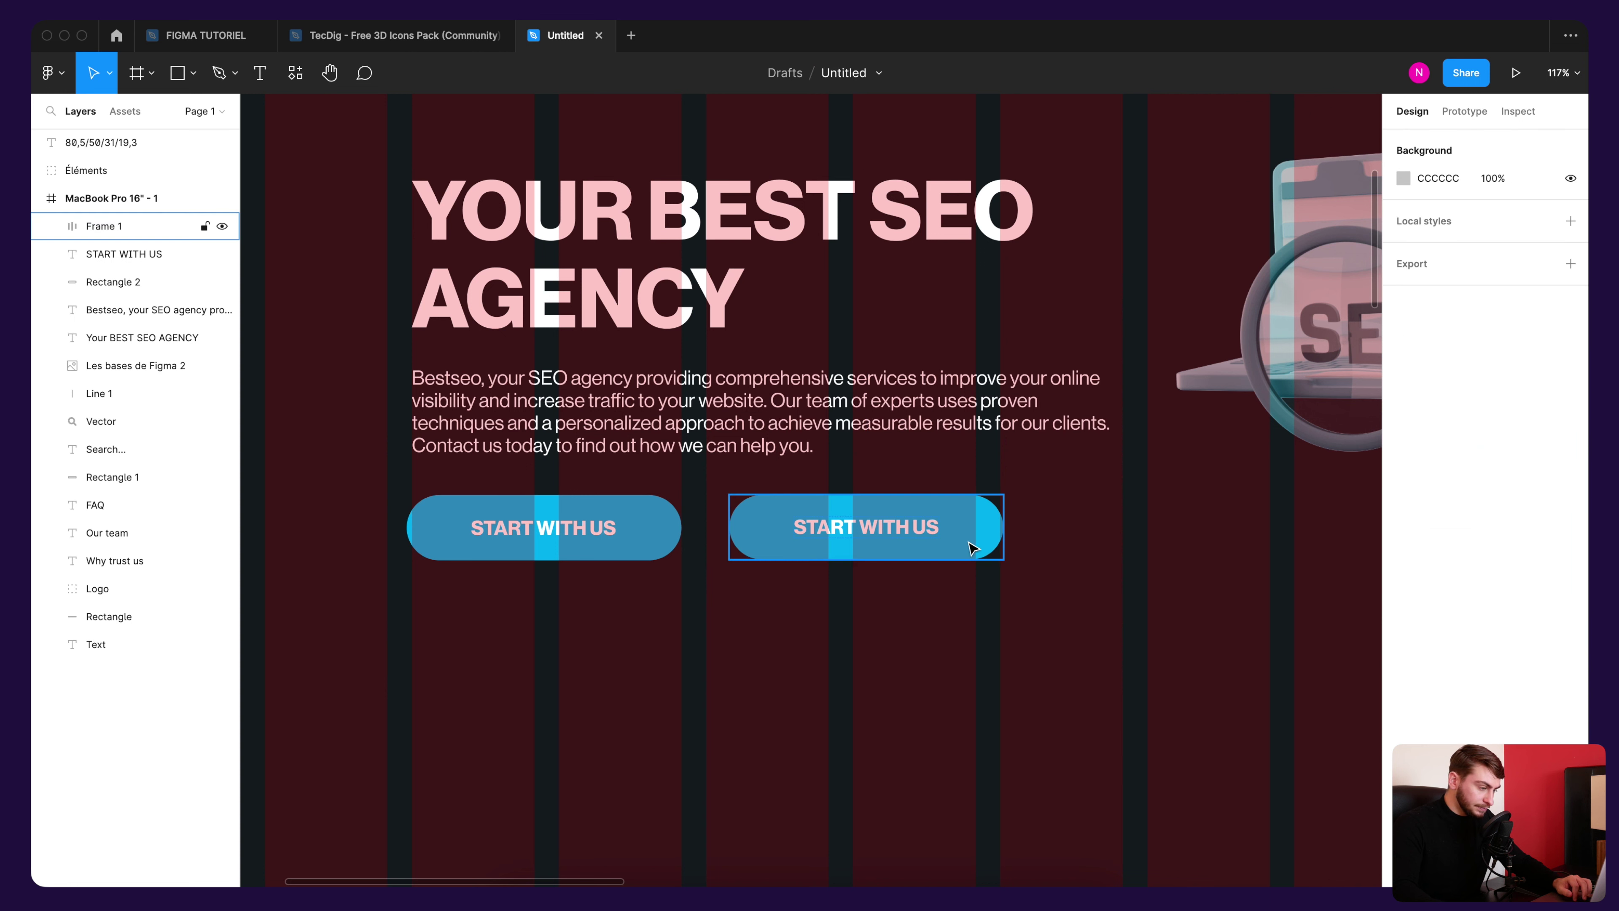
# Step: Change the second button's label to GET MORE INFORMATION, widening its frame to 358 px
pyautogui.doubleClick(923, 530)
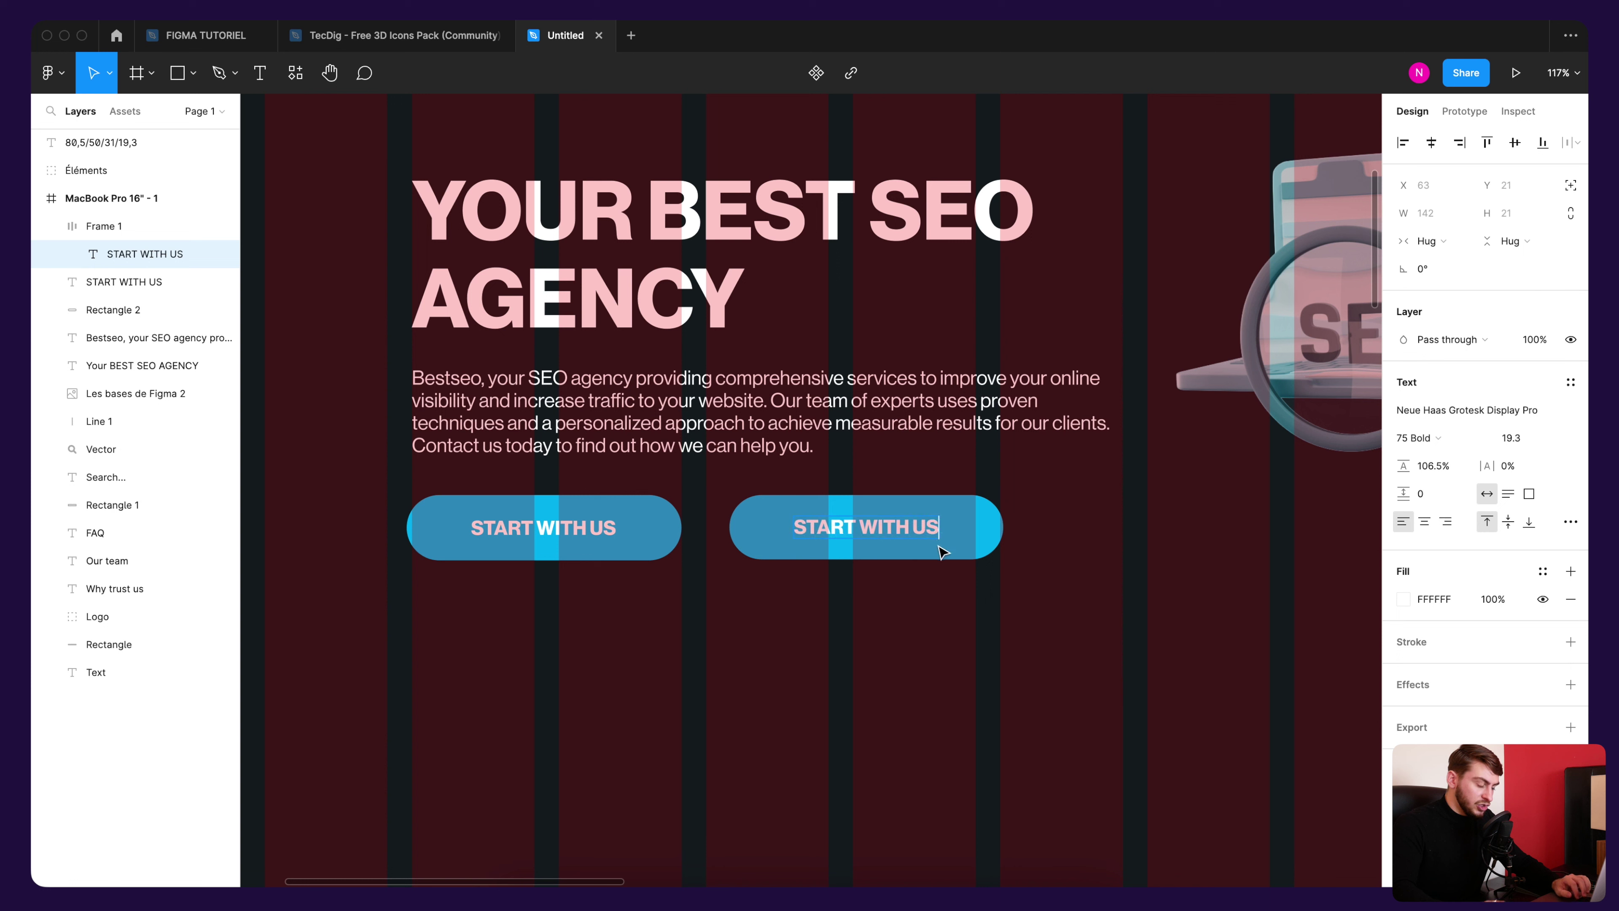
pyautogui.press('super+a')
pyautogui.write('GE')
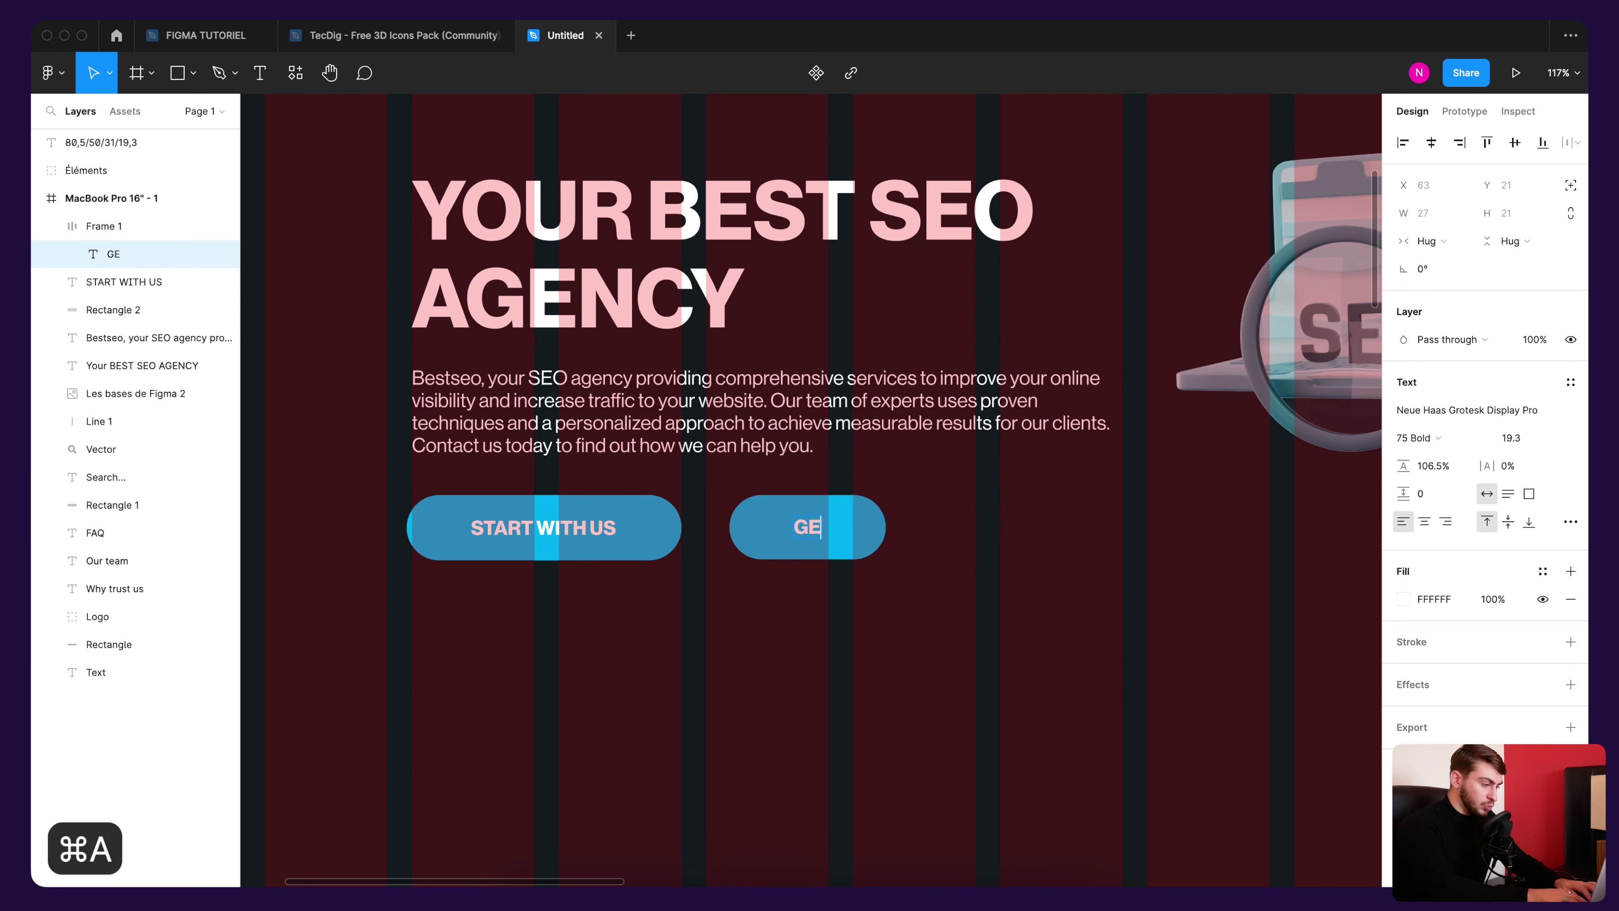
pyautogui.write('T MORE')
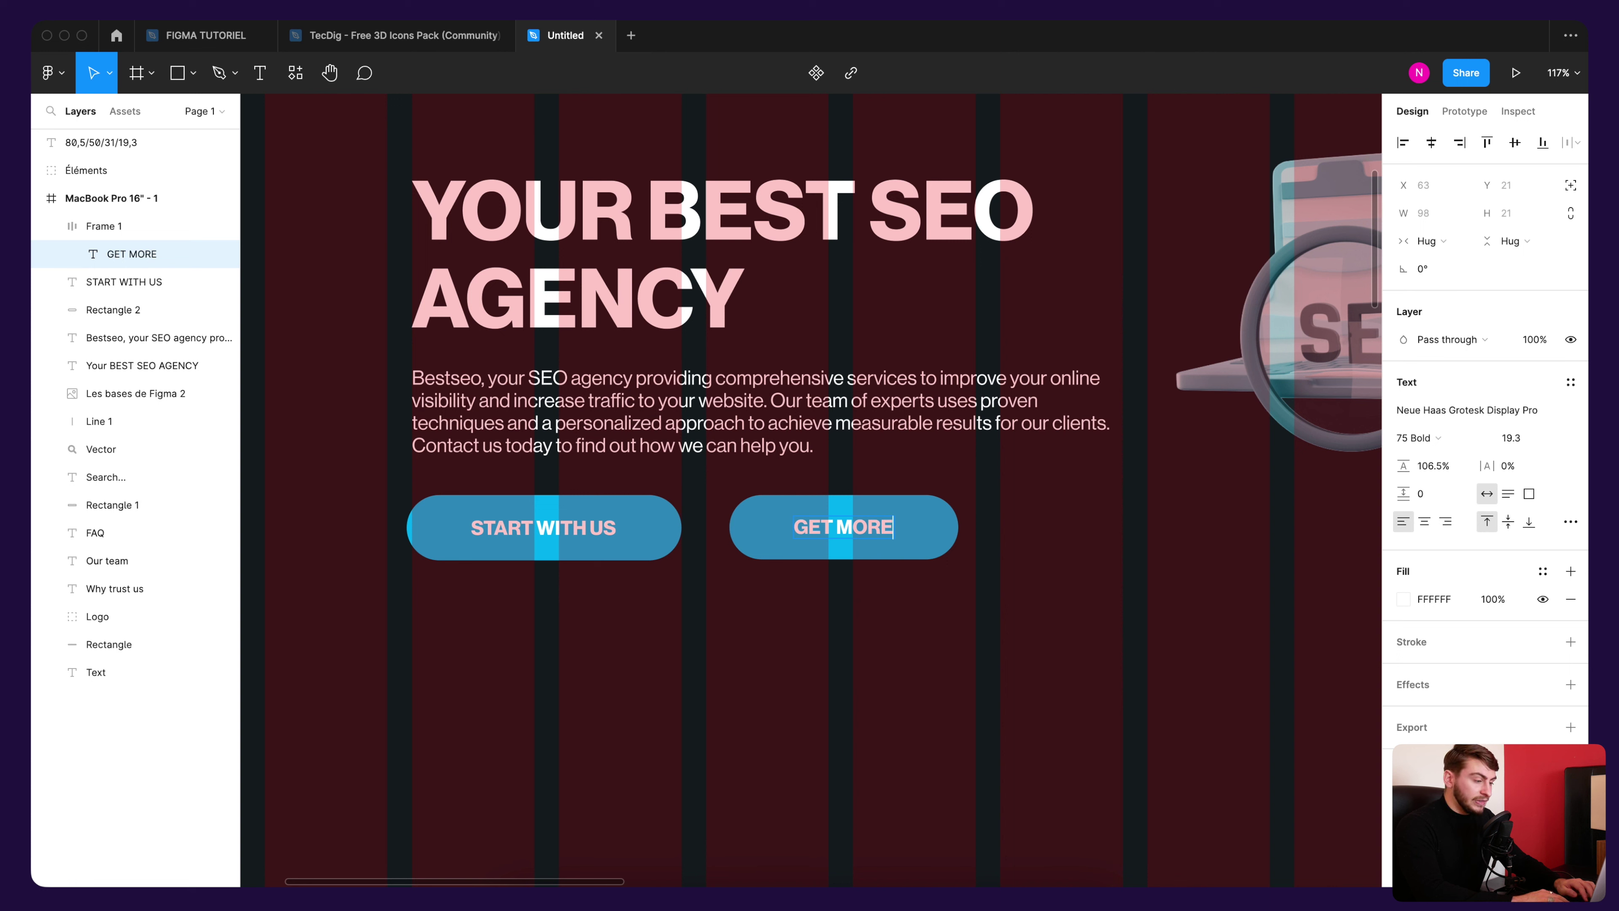
pyautogui.write(' INFORM')
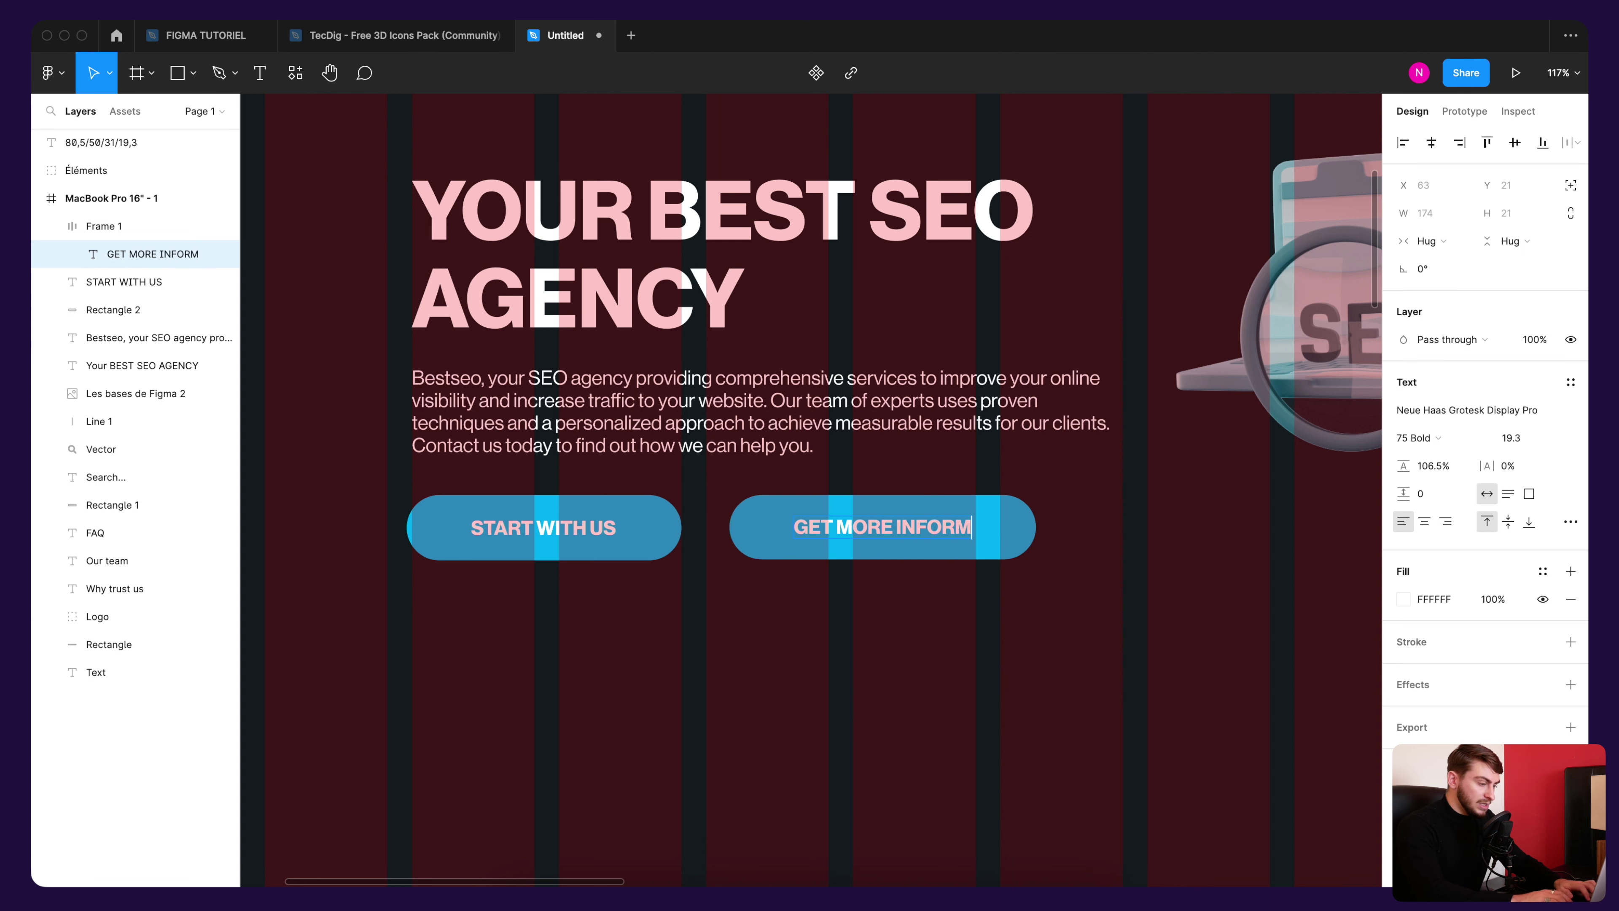
pyautogui.write('ATION')
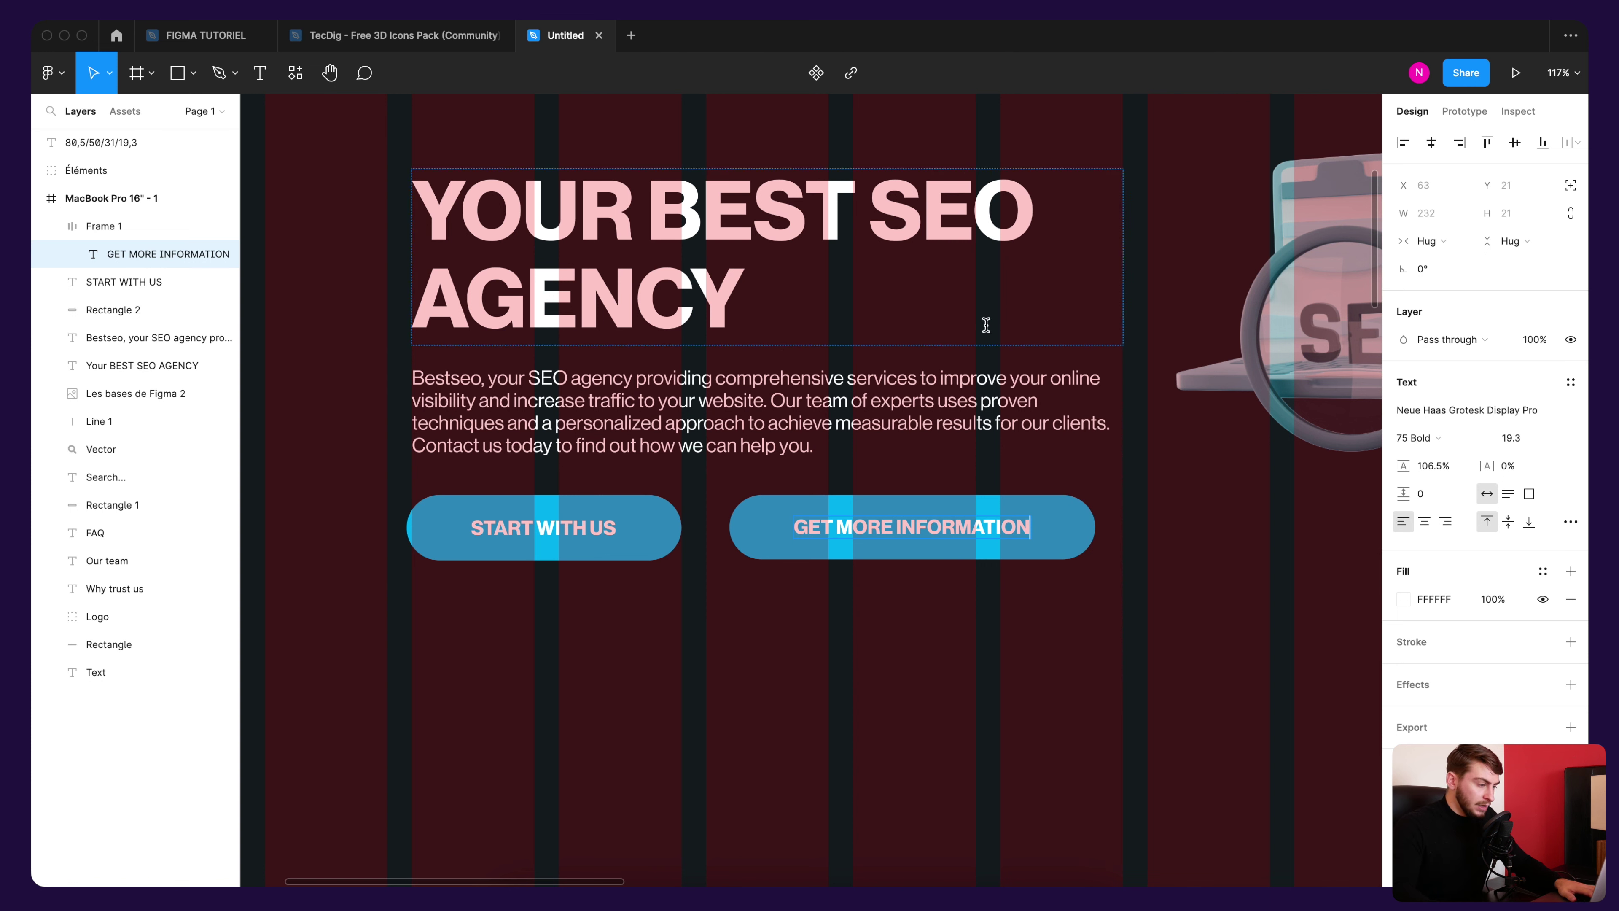
pyautogui.press('Escape')
pyautogui.click(1078, 539)
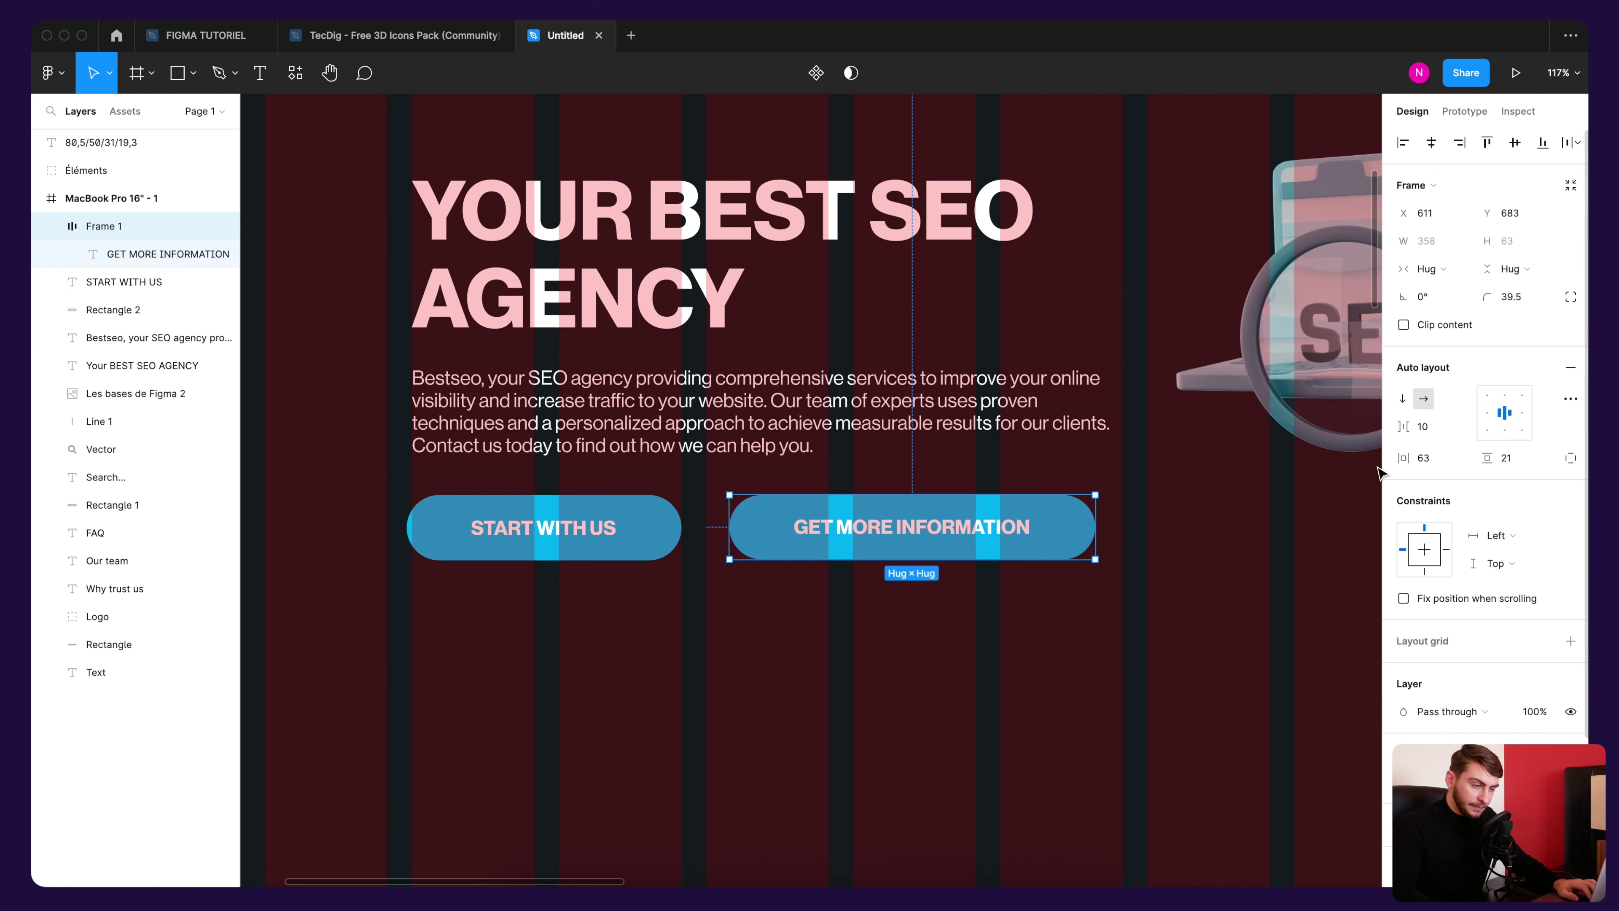
# Step: Narrow the GET MORE INFORMATION button's side padding to 34 px
pyautogui.press('super+z')
pyautogui.moveTo(1405, 459)
pyautogui.mouseDown()
pyautogui.moveTo(1315, 460)
pyautogui.moveTo(1355, 463)
pyautogui.mouseUp()
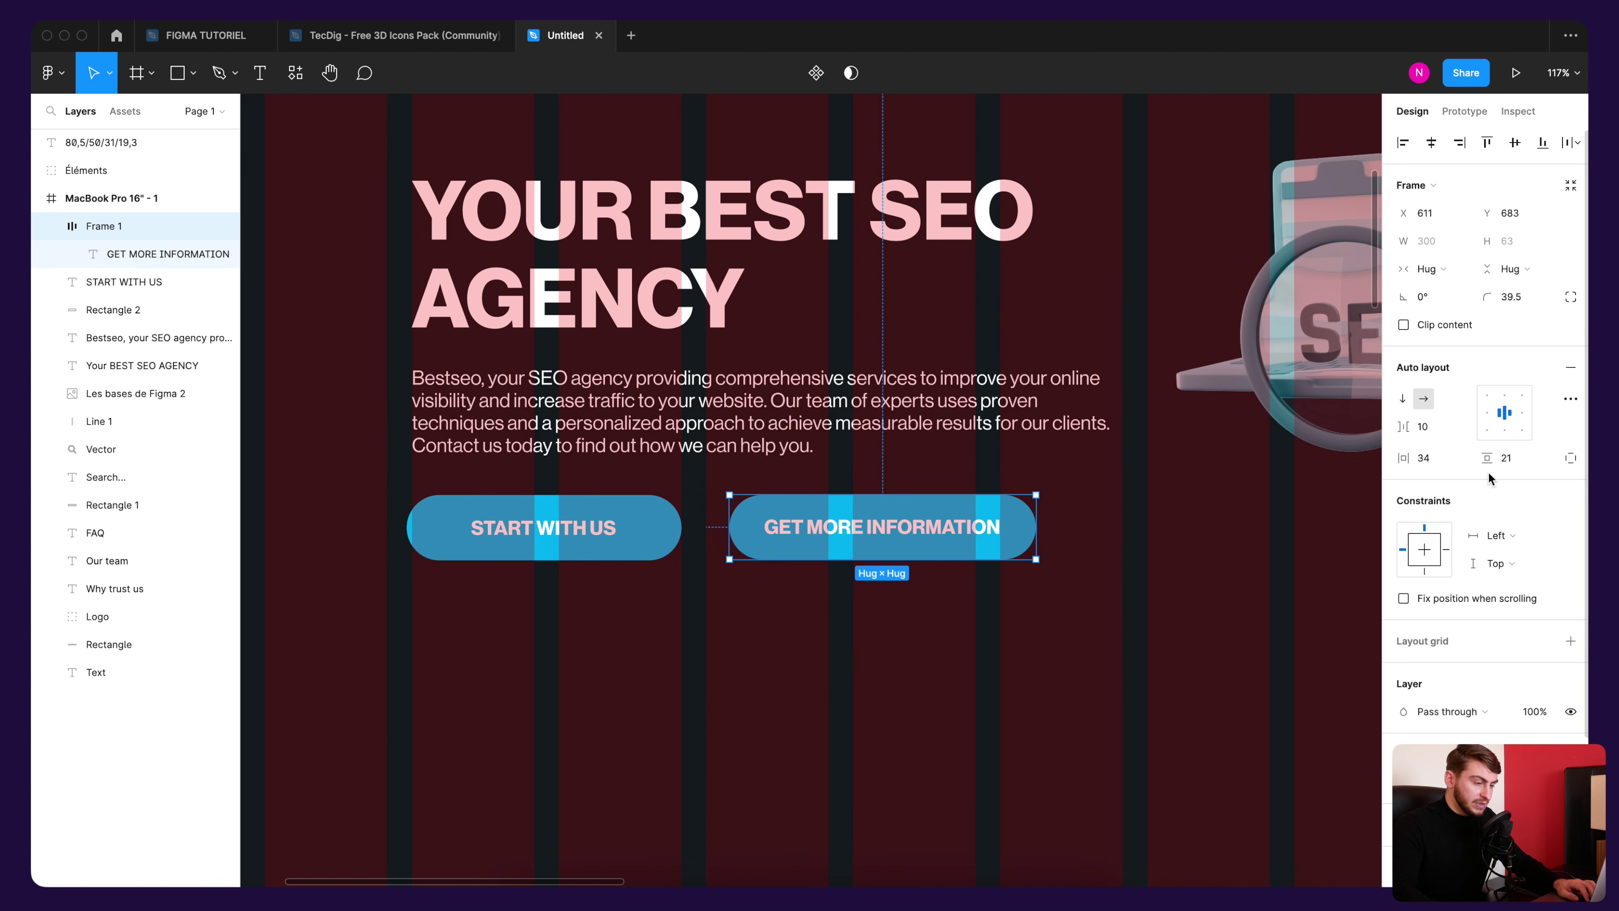
pyautogui.click(1058, 542)
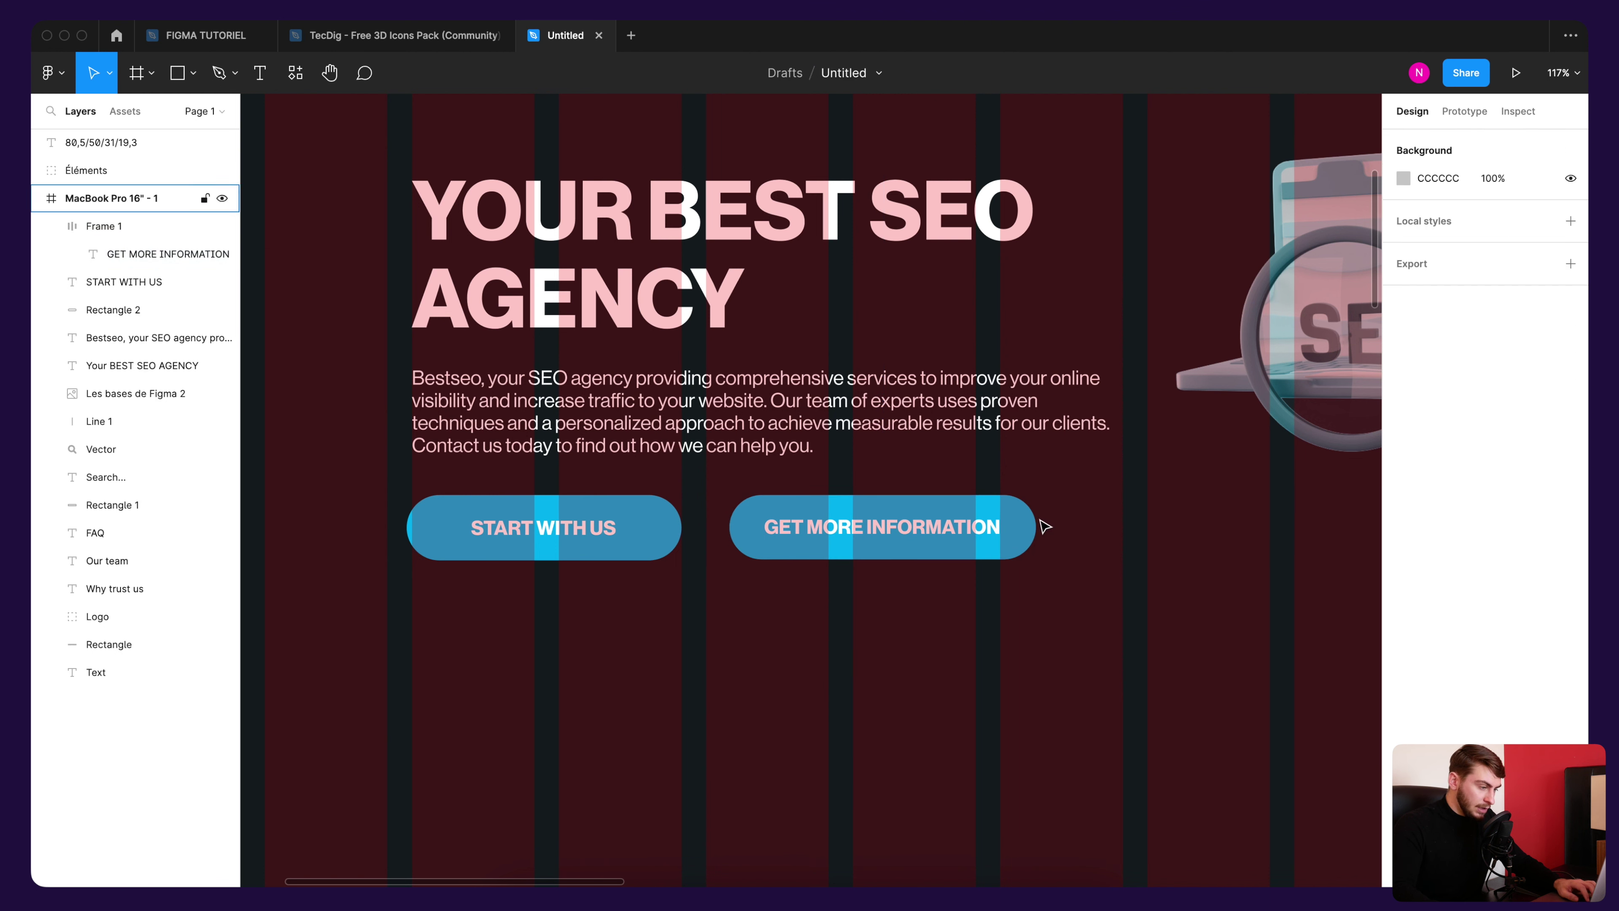
# Step: Remove the button's blue fill and give it a white FFFFFF outline
pyautogui.click(1404, 785)
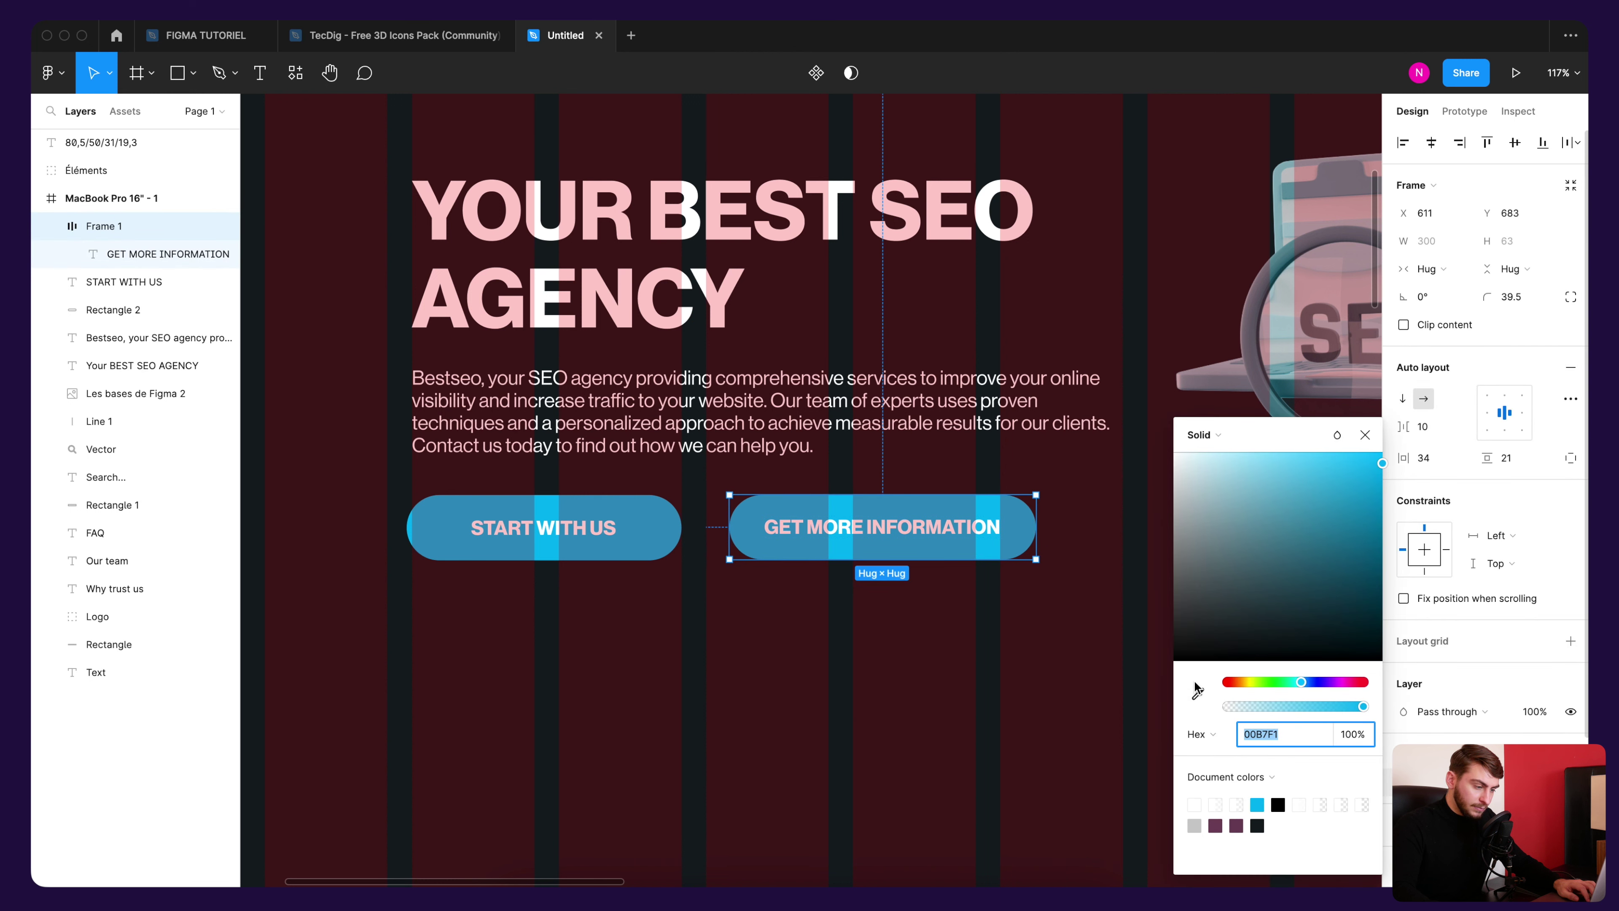
pyautogui.click(1365, 435)
pyautogui.click(1570, 780)
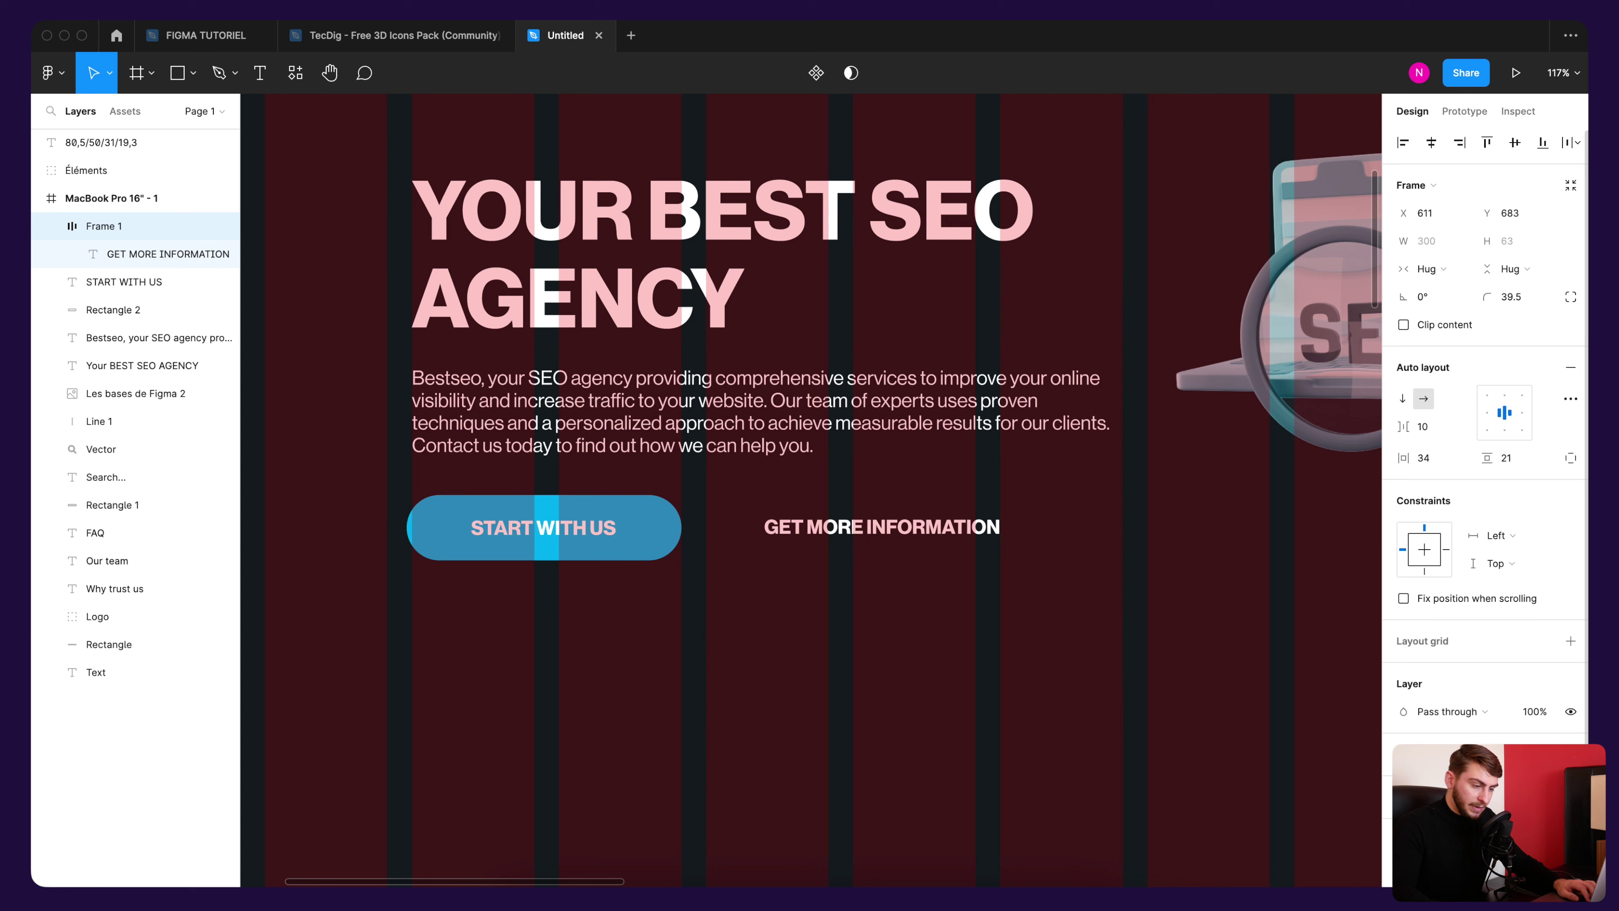
pyautogui.click(1406, 759)
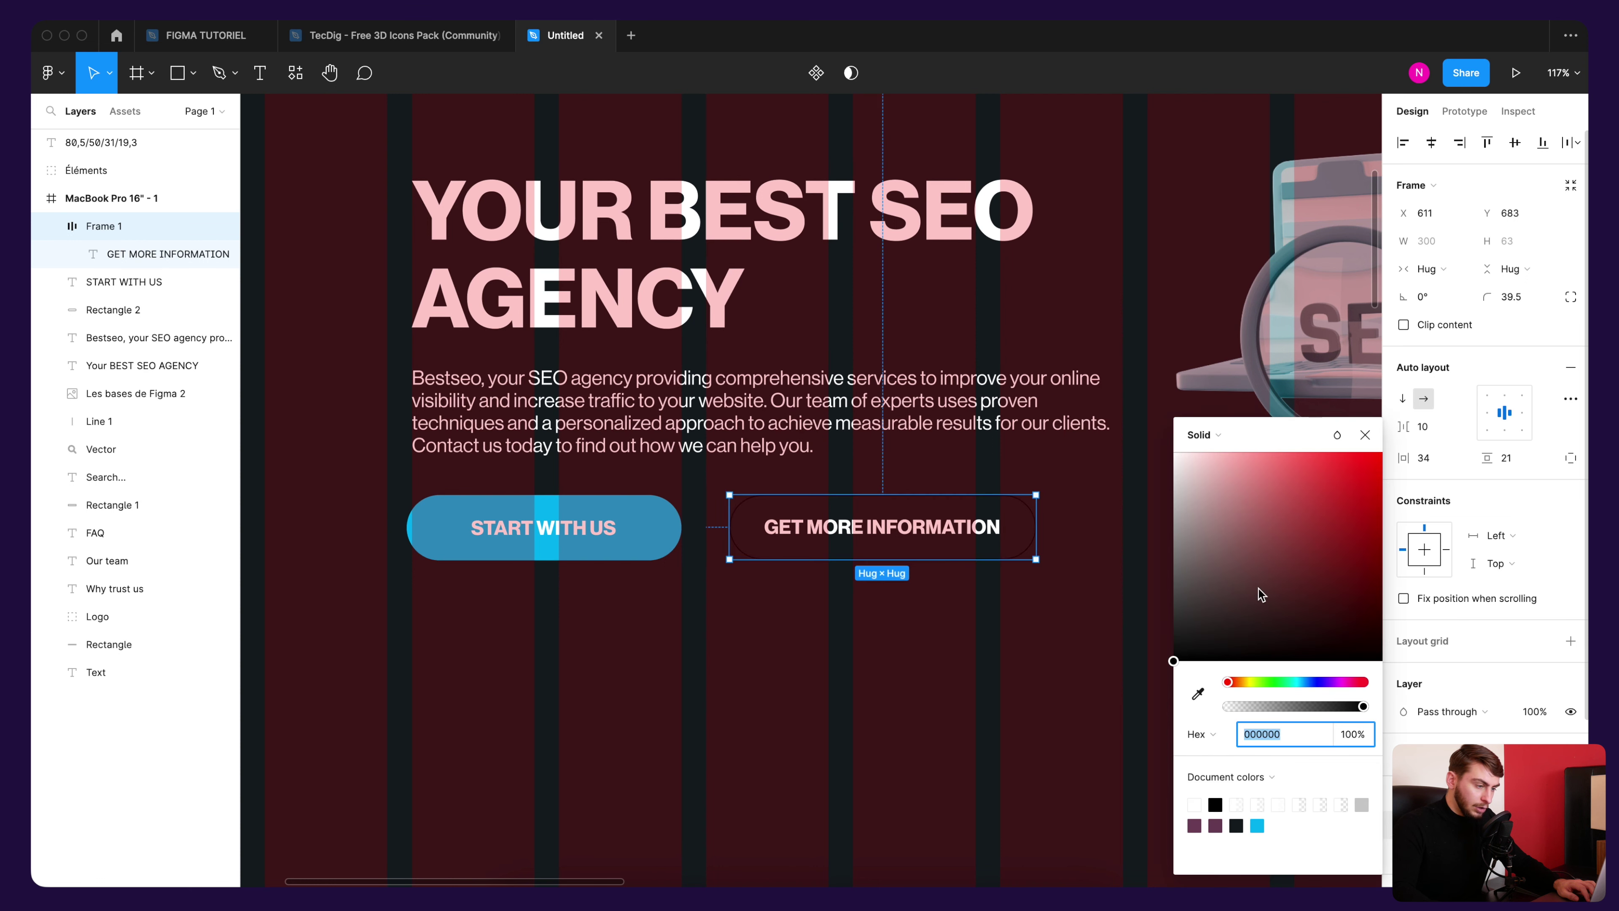
pyautogui.write('ffffff')
pyautogui.press('Return')
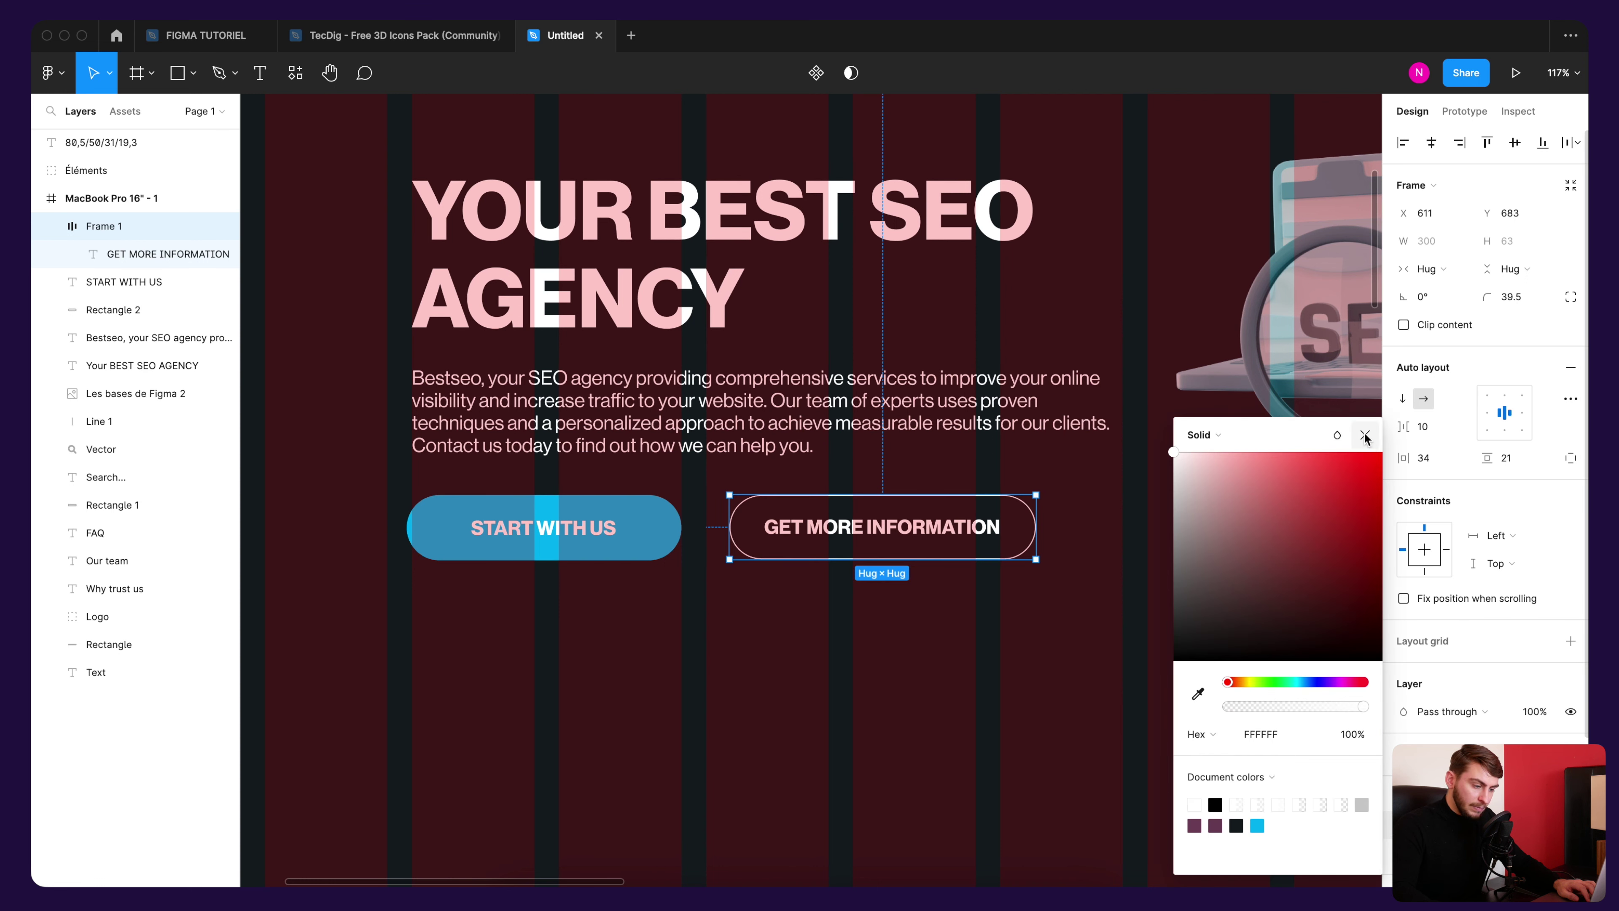
pyautogui.click(1365, 436)
pyautogui.scroll(-2, 892, 485)
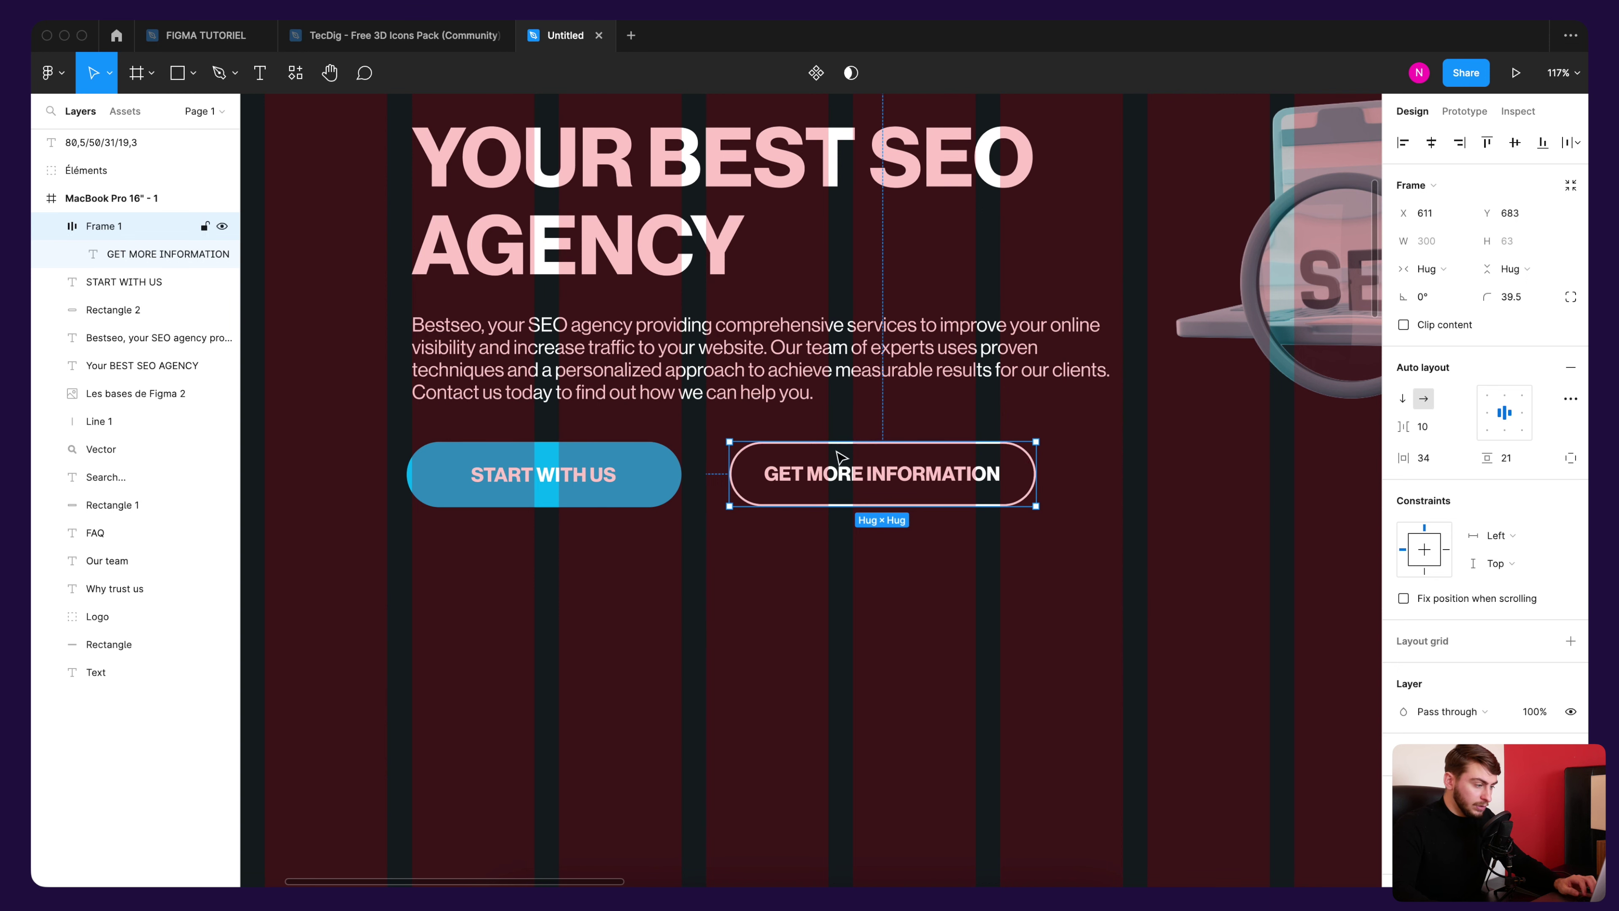
pyautogui.click(1090, 464)
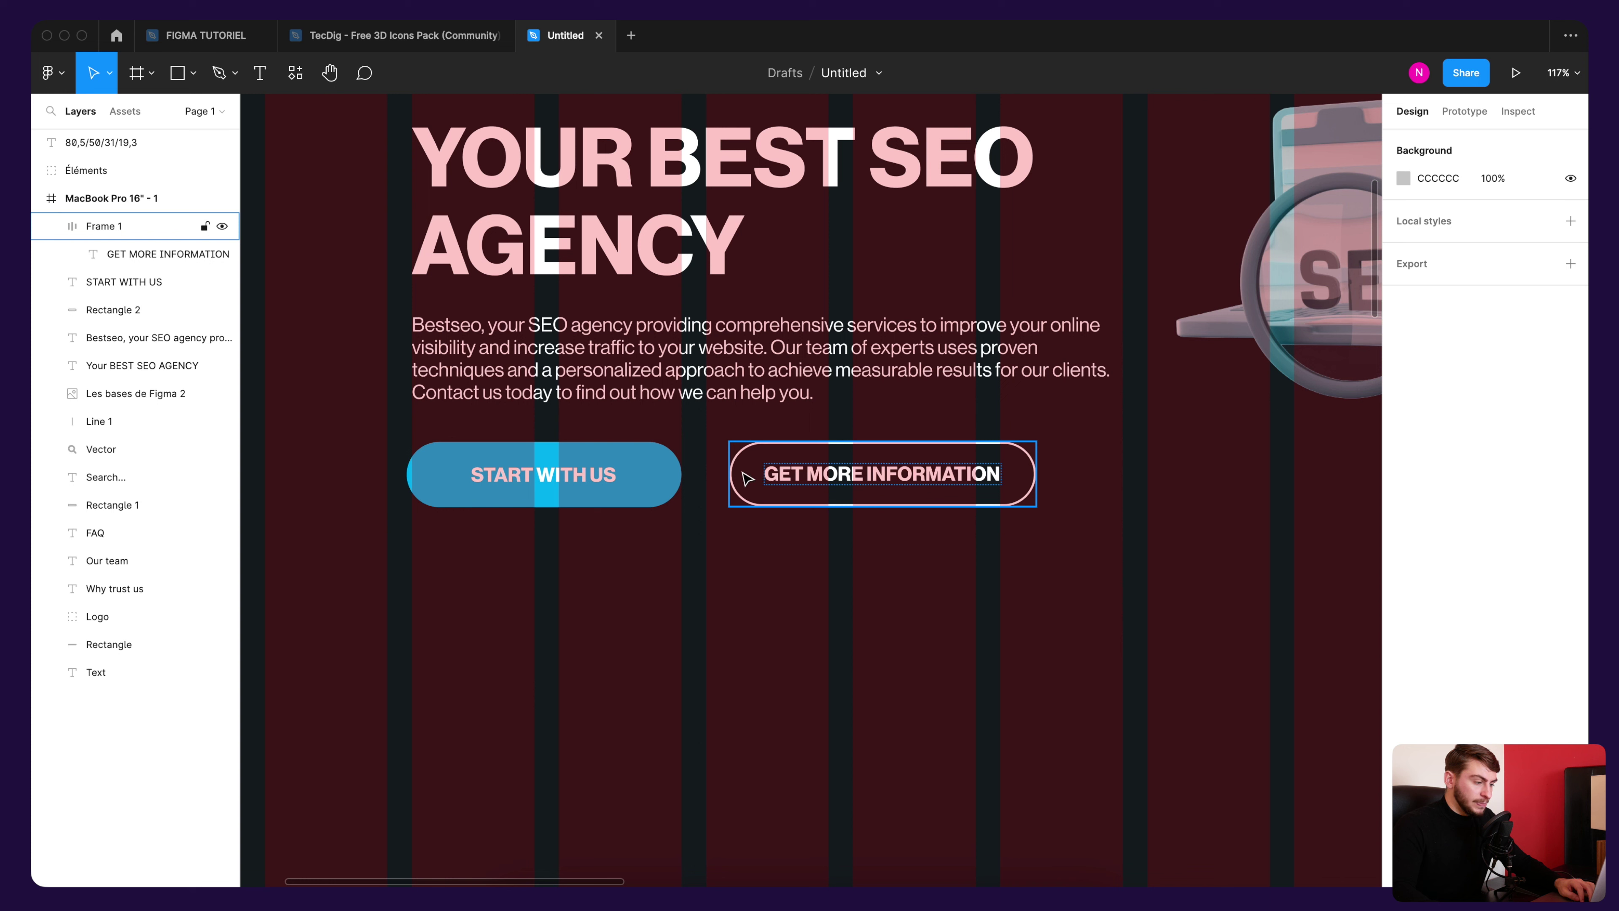
# Step: Wrap Rectangle 2 and its label in auto layout with 34 px side padding
pyautogui.click(658, 468)
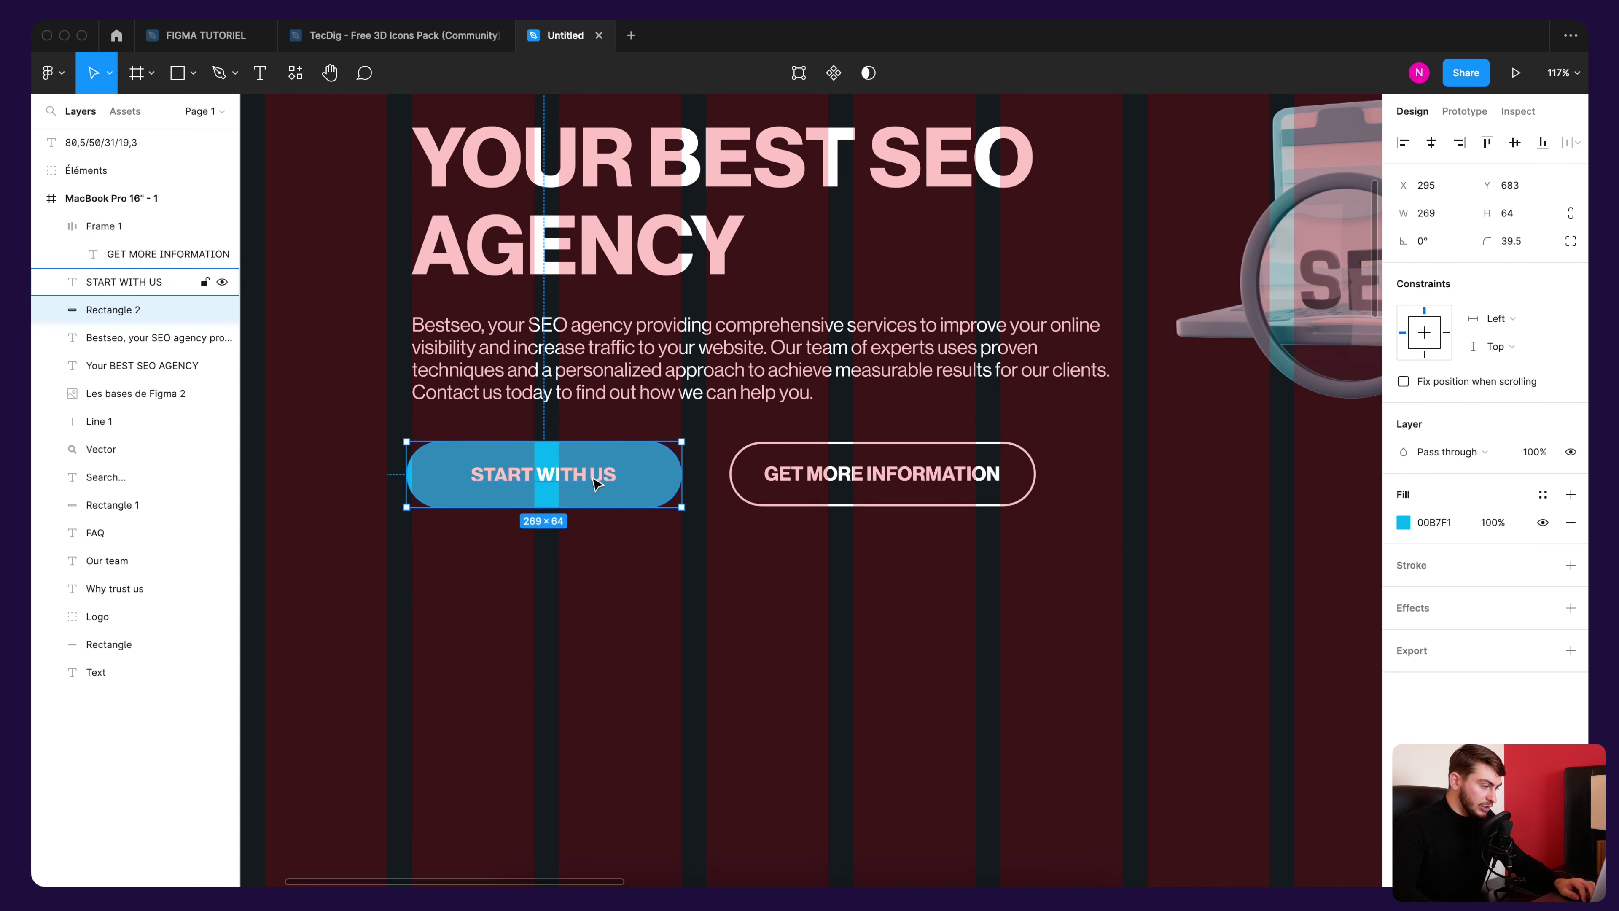
pyautogui.keyDown('shift'); pyautogui.click(596, 483); pyautogui.keyUp('shift')
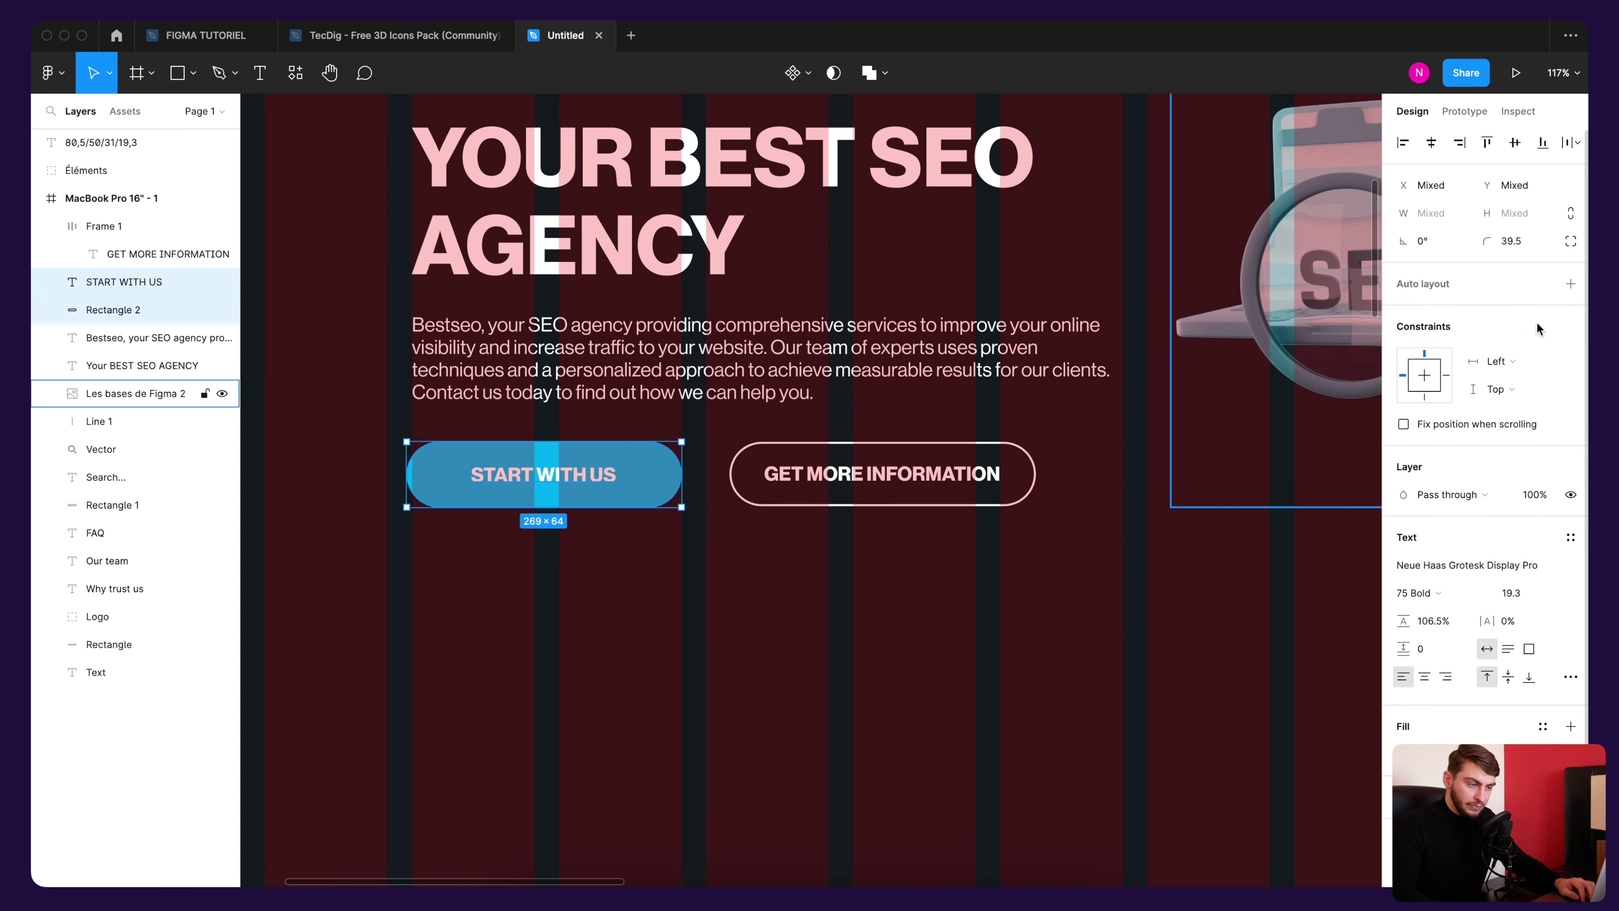
pyautogui.click(1572, 285)
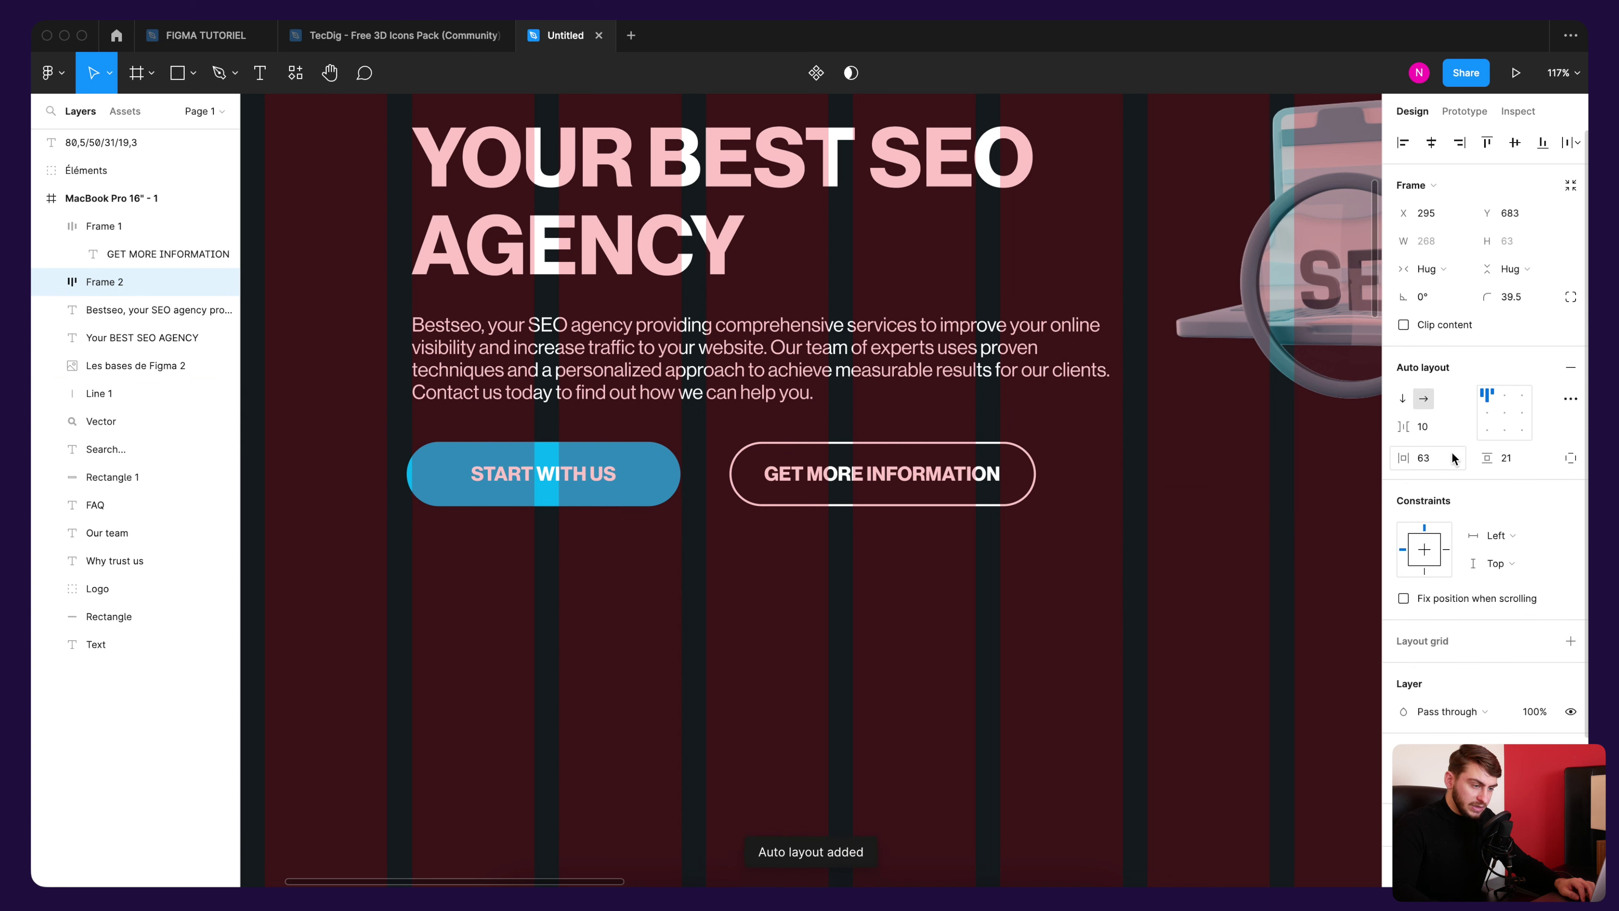
pyautogui.click(918, 476)
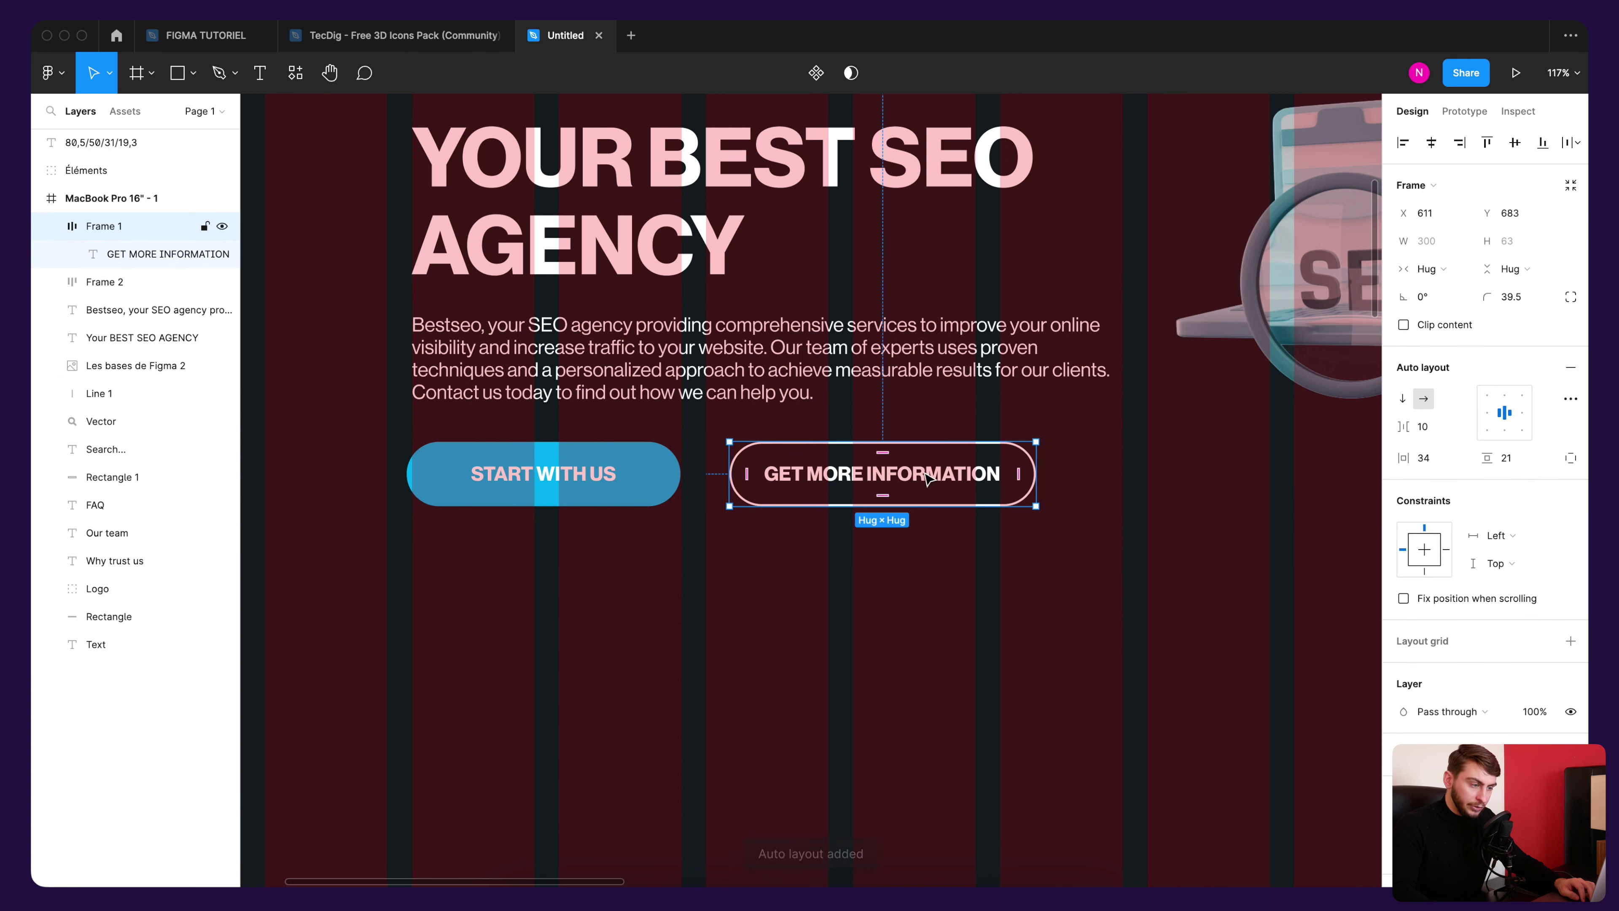
pyautogui.click(604, 458)
pyautogui.click(1428, 458)
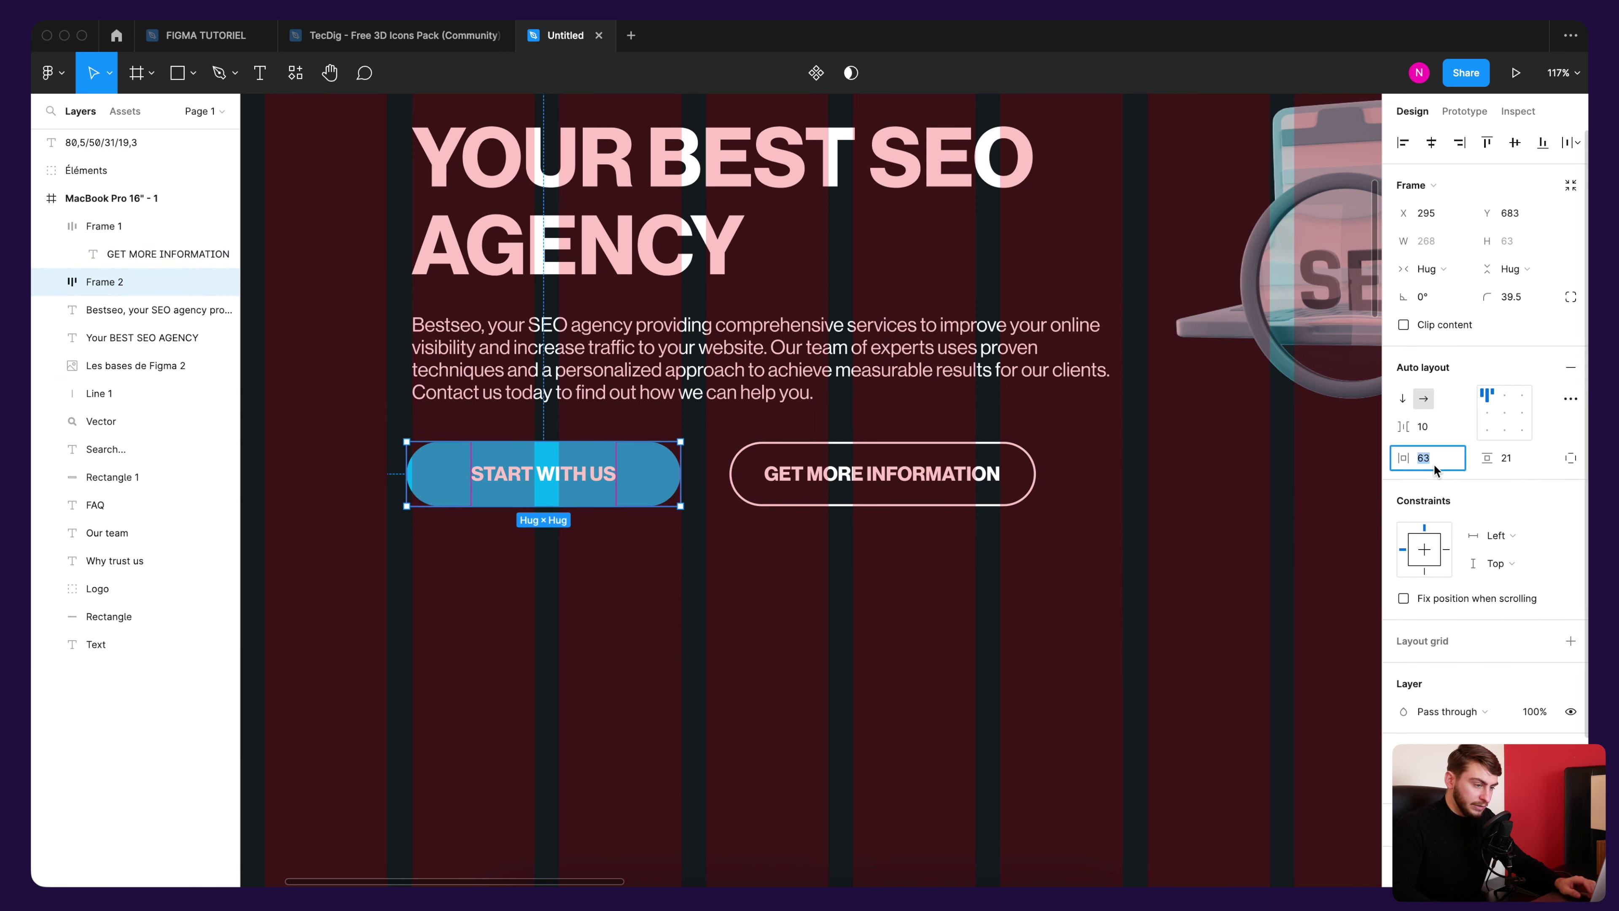
pyautogui.write('34')
pyautogui.press('Return')
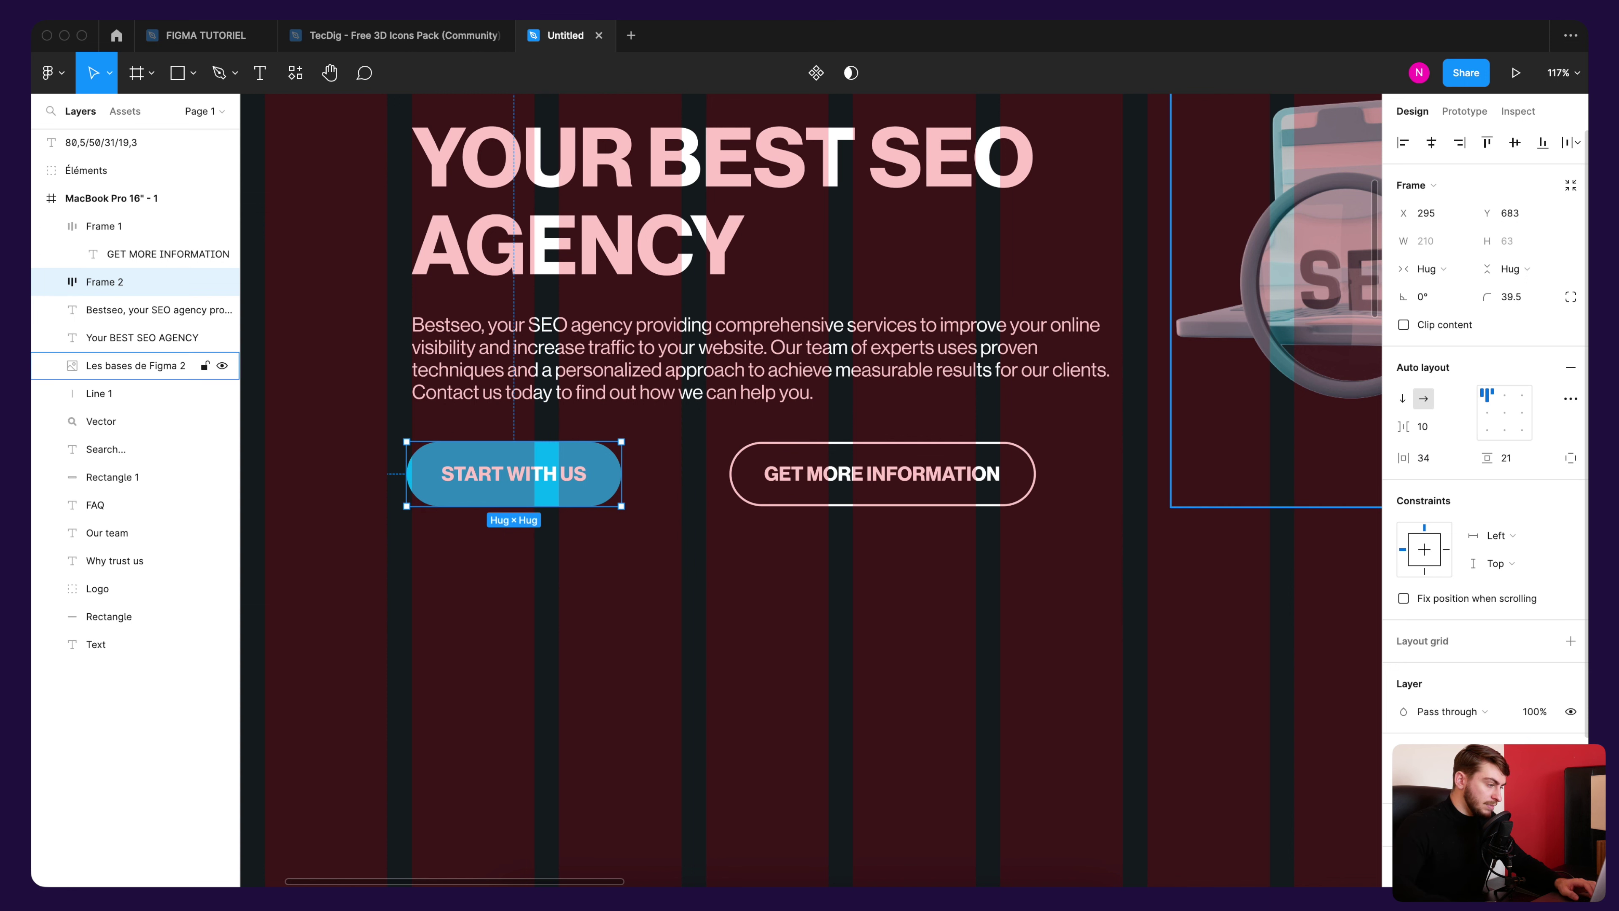
# Step: Move the GET MORE INFORMATION button left, closer beside START WITH US
pyautogui.click(909, 501)
pyautogui.moveTo(908, 500); pyautogui.dragTo(842, 497)
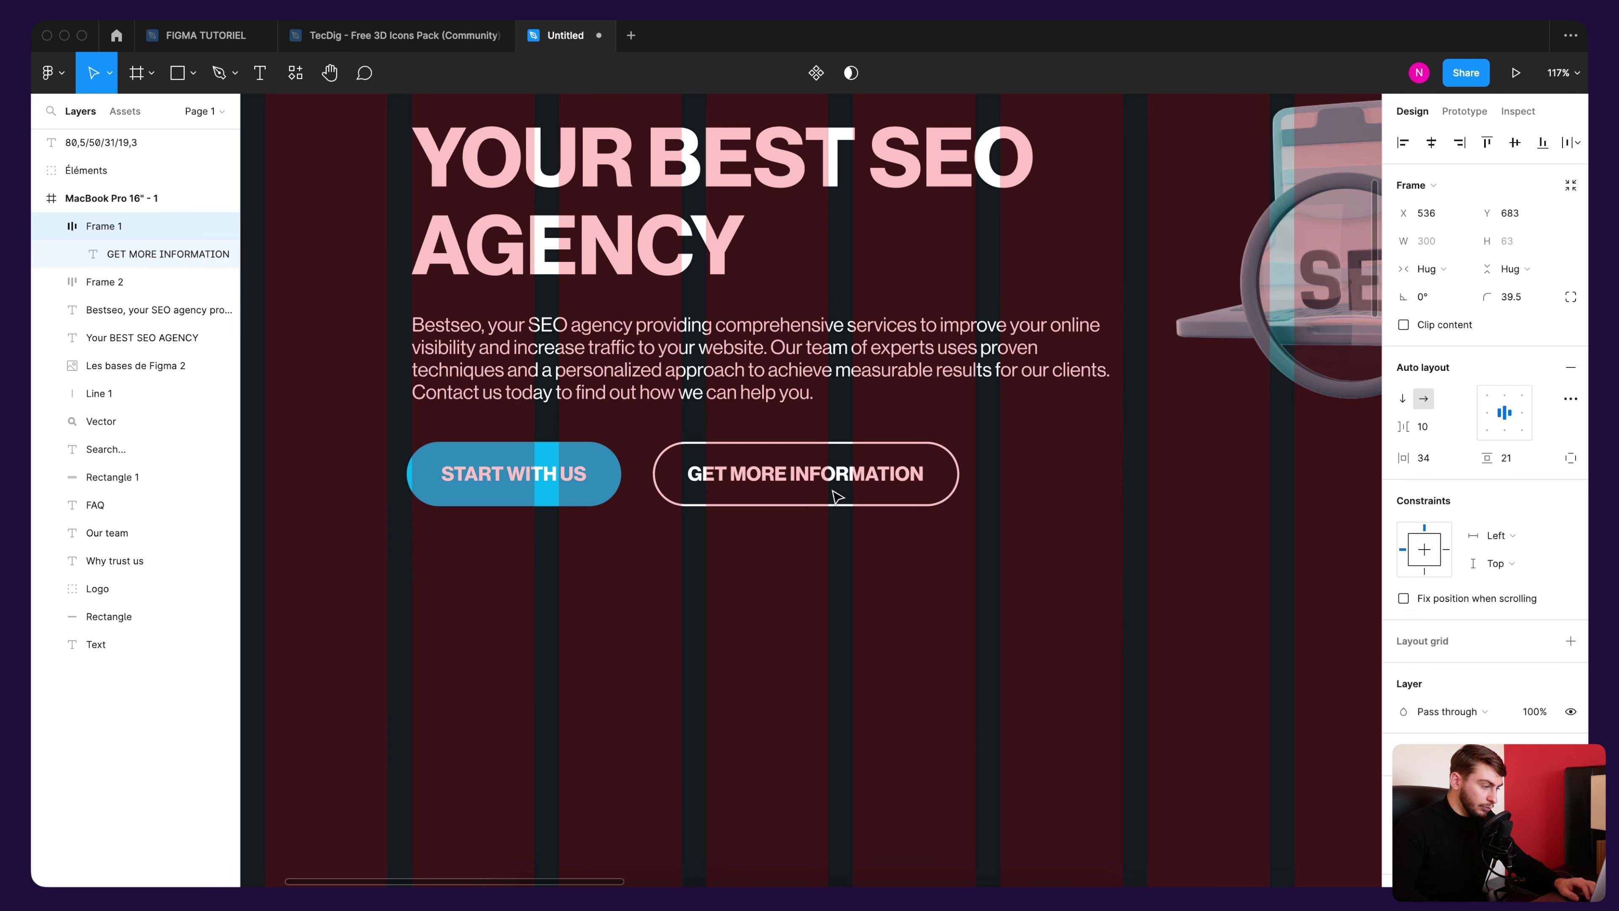
pyautogui.scroll(-3, 834, 497)
pyautogui.scroll(-3, 854, 549)
pyautogui.click(976, 553)
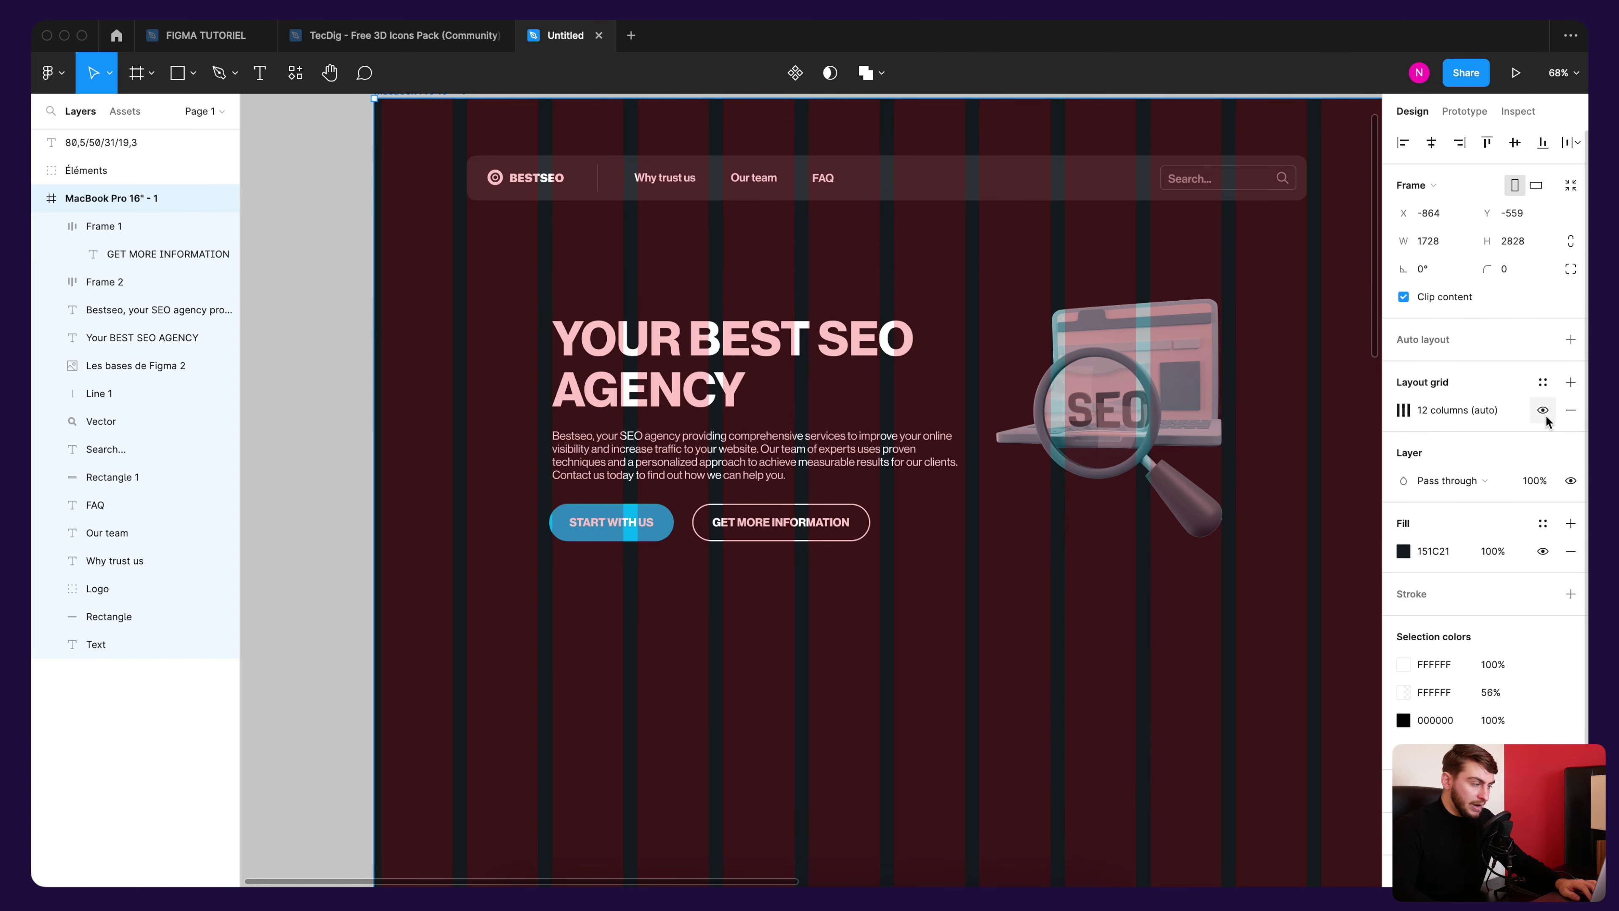
# Step: Hide the frame's 12-column layout grid and compare the hero against the reference design
pyautogui.click(1543, 411)
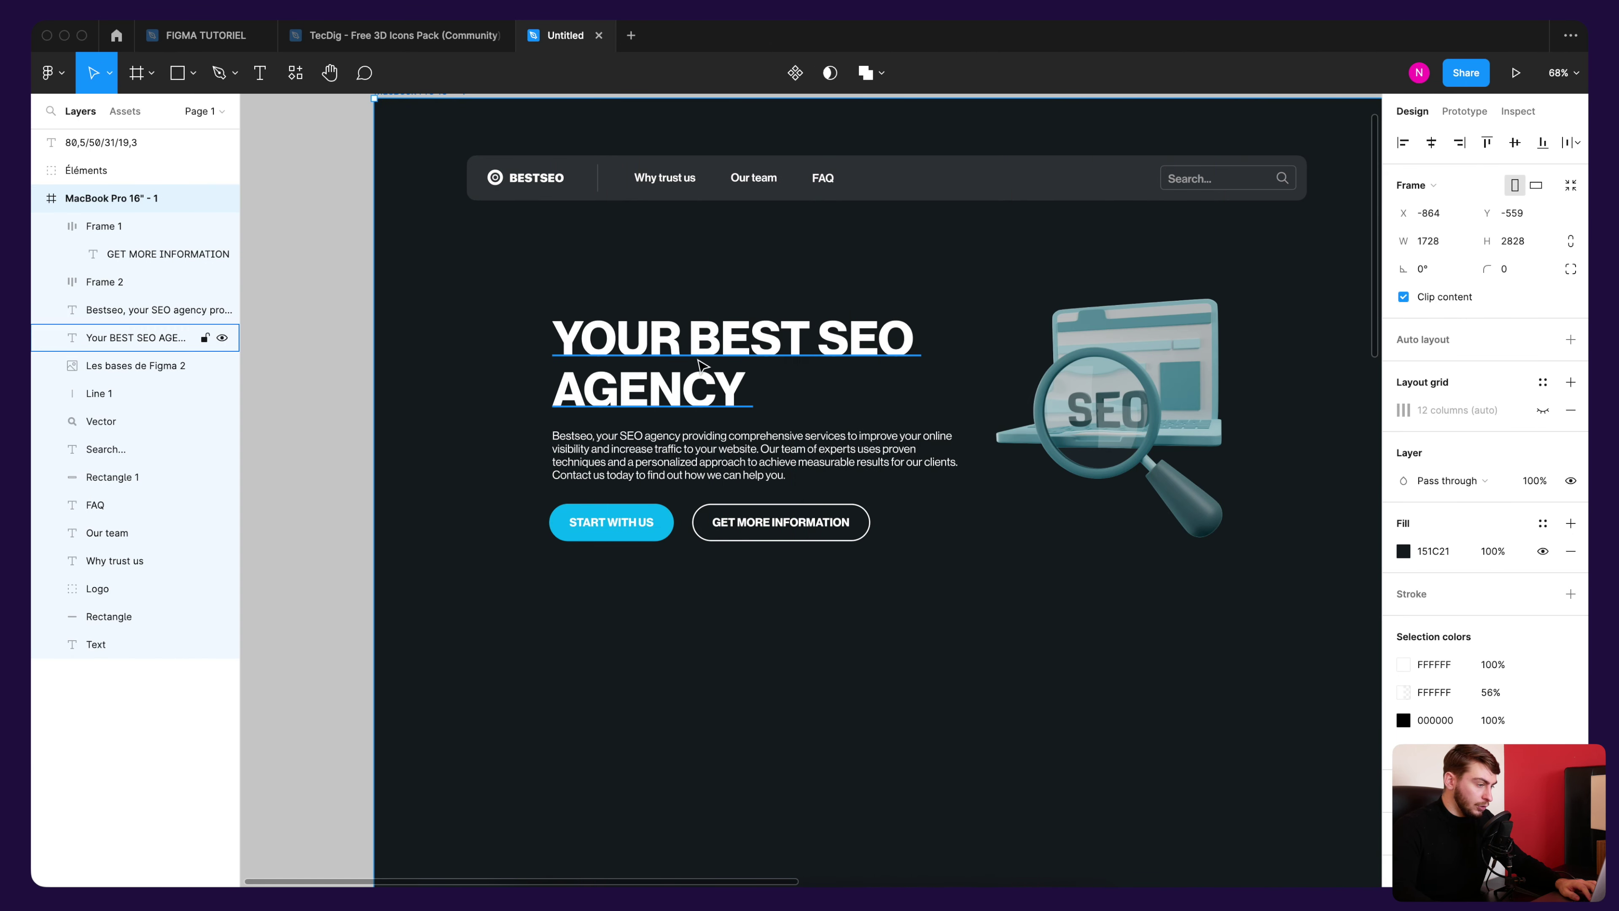
pyautogui.click(217, 39)
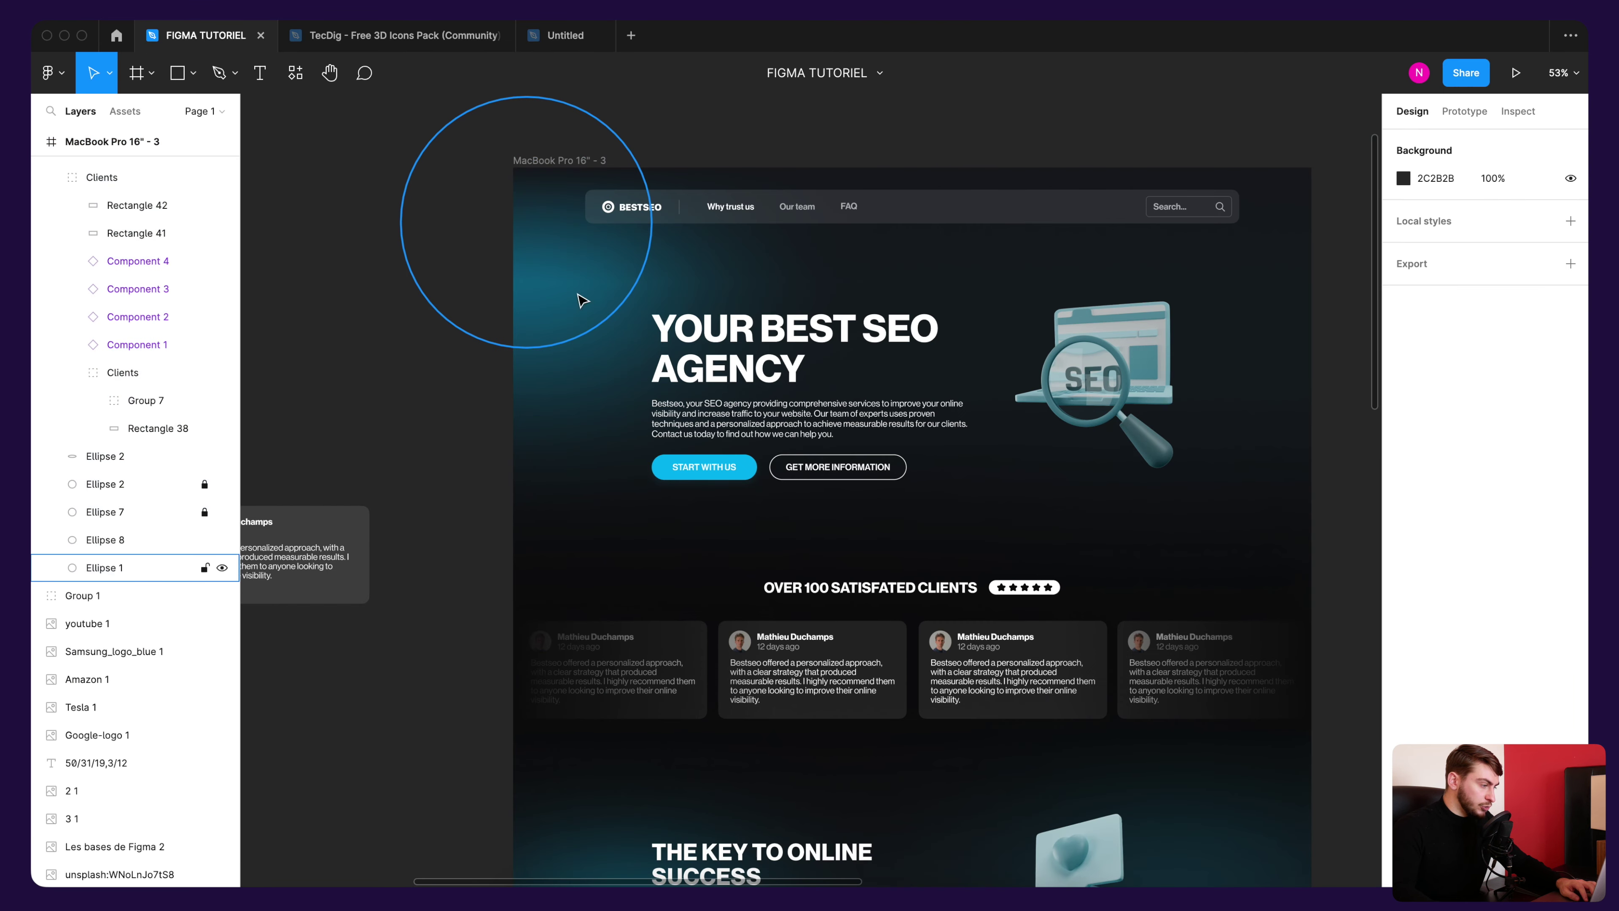
pyautogui.hotkey('ctrl', 'shift', 'Tab')
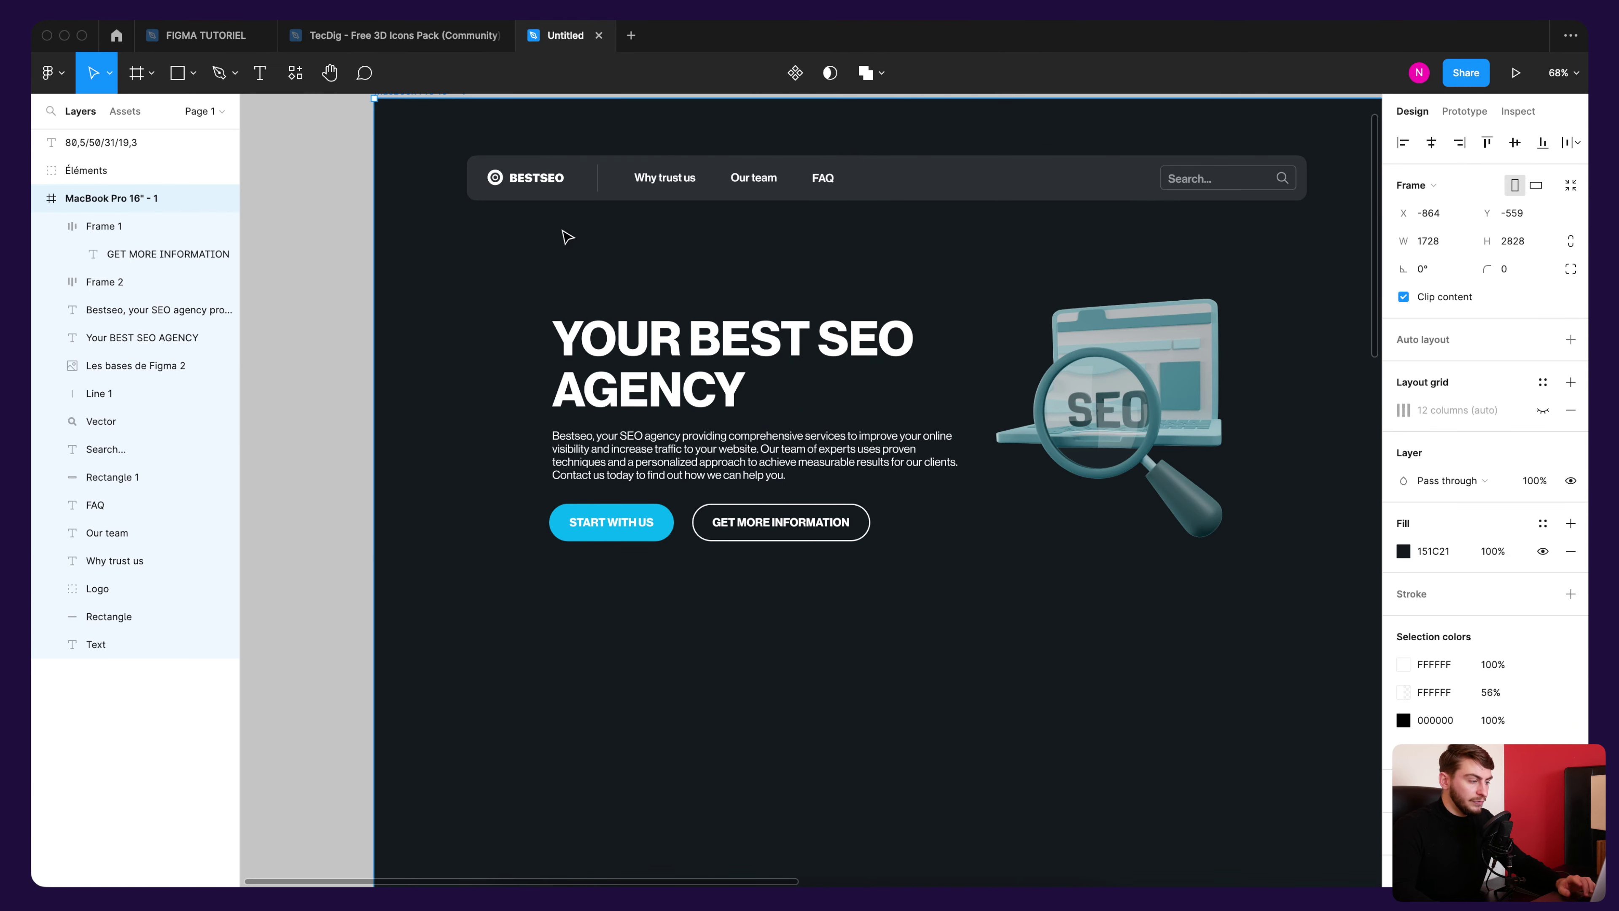
pyautogui.scroll(-5, 625, 296)
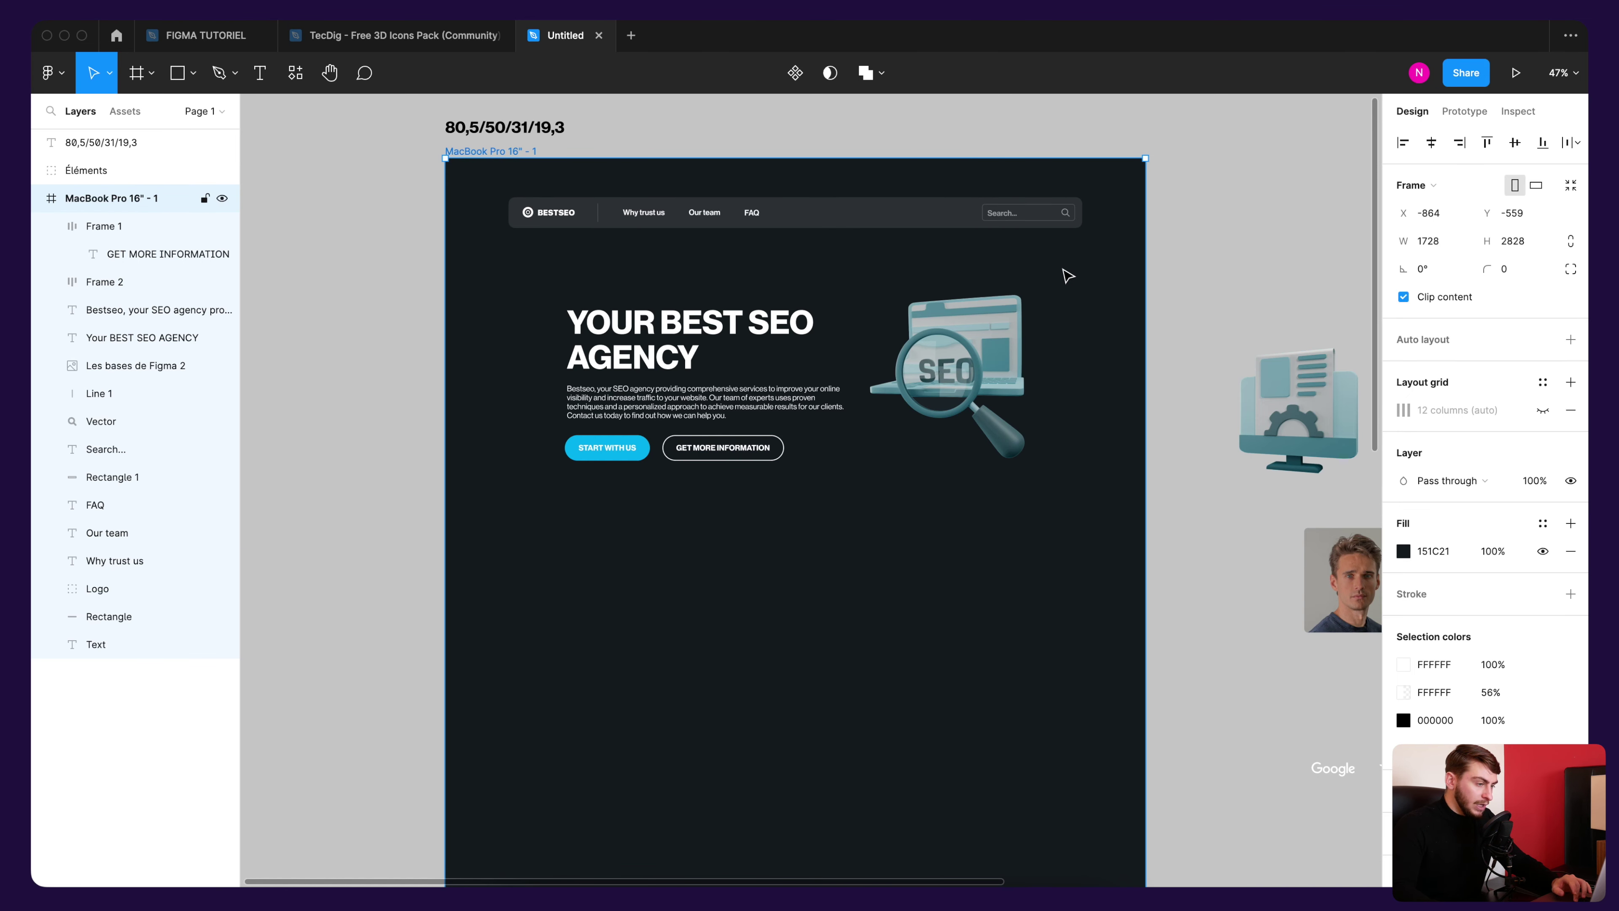
# Step: Group the hero heading, text, buttons and image as '1 ère section'
pyautogui.moveTo(1061, 269); pyautogui.dragTo(516, 503)
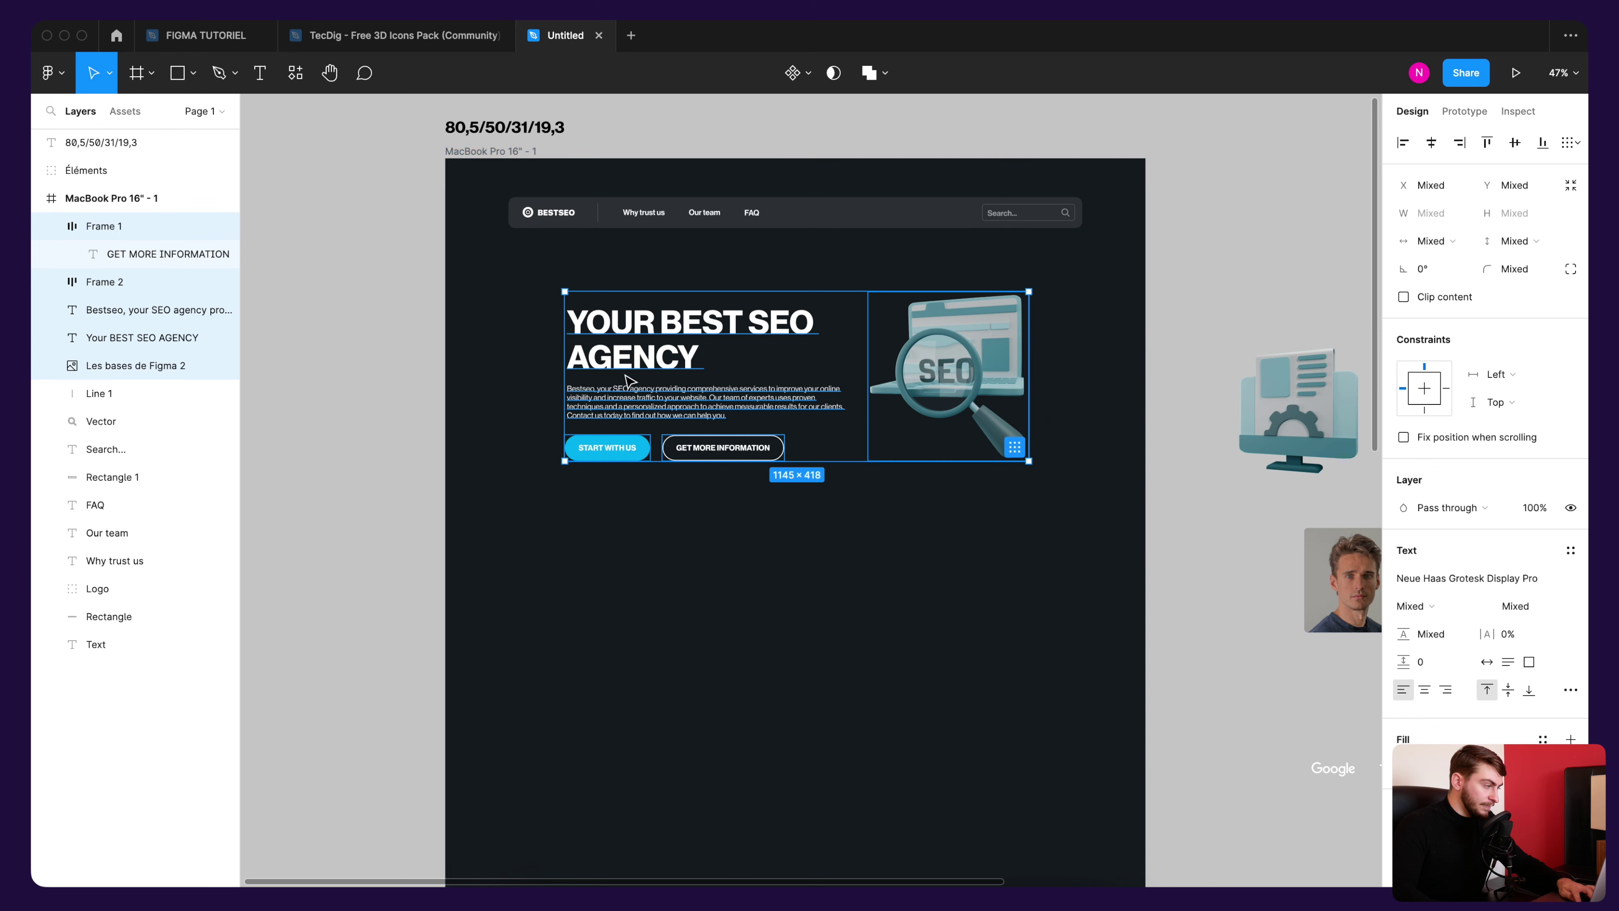
pyautogui.press('super+g')
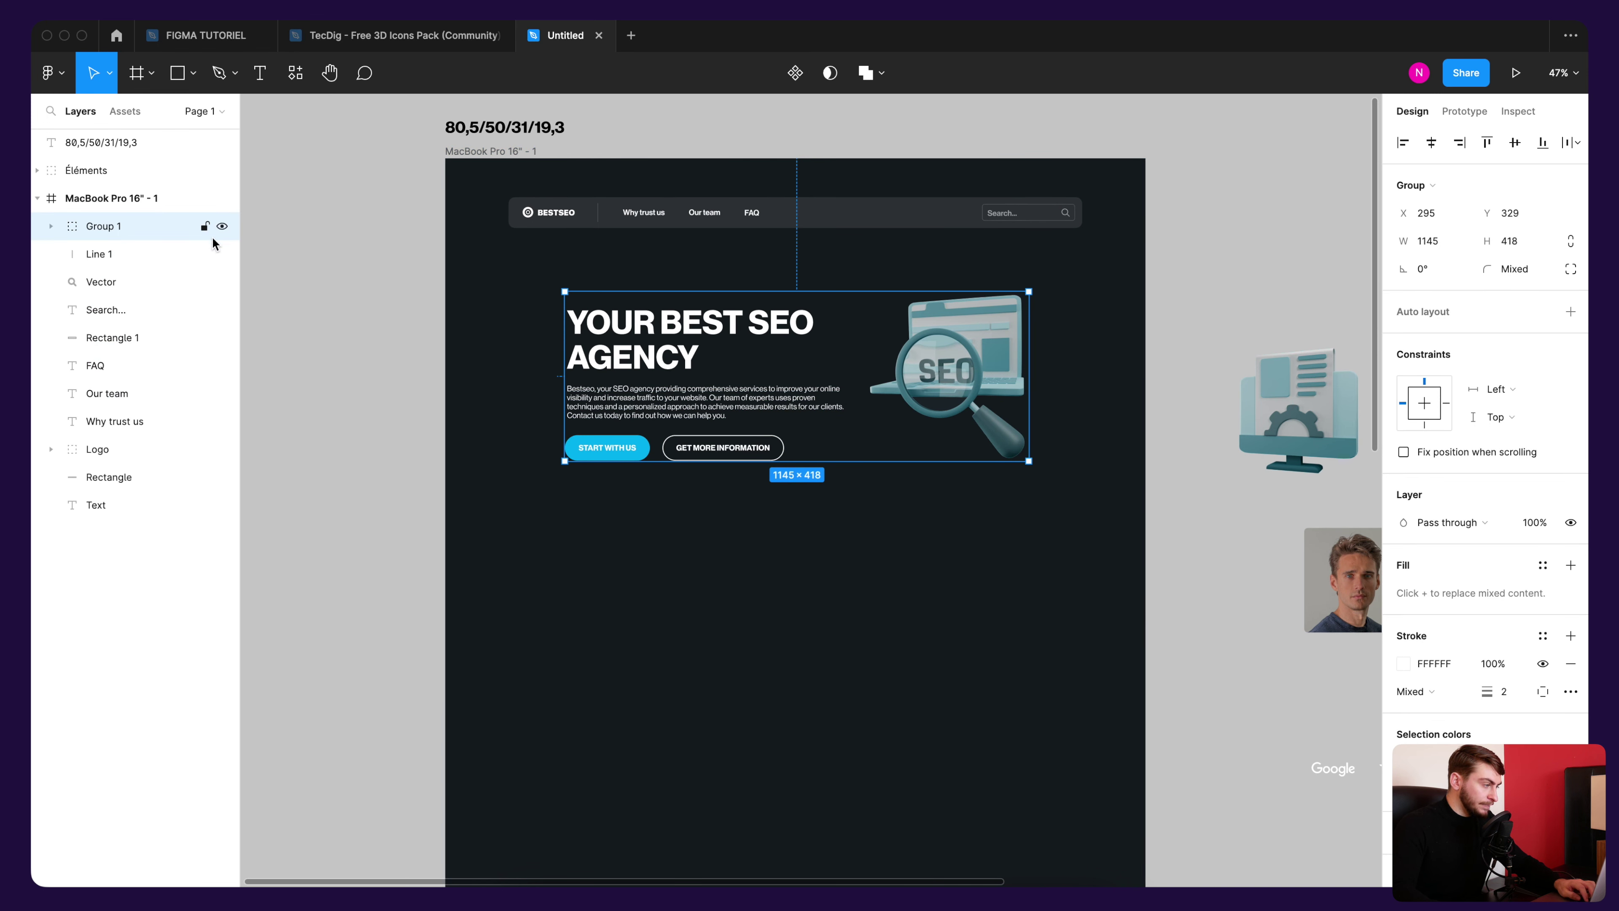
pyautogui.click(223, 226)
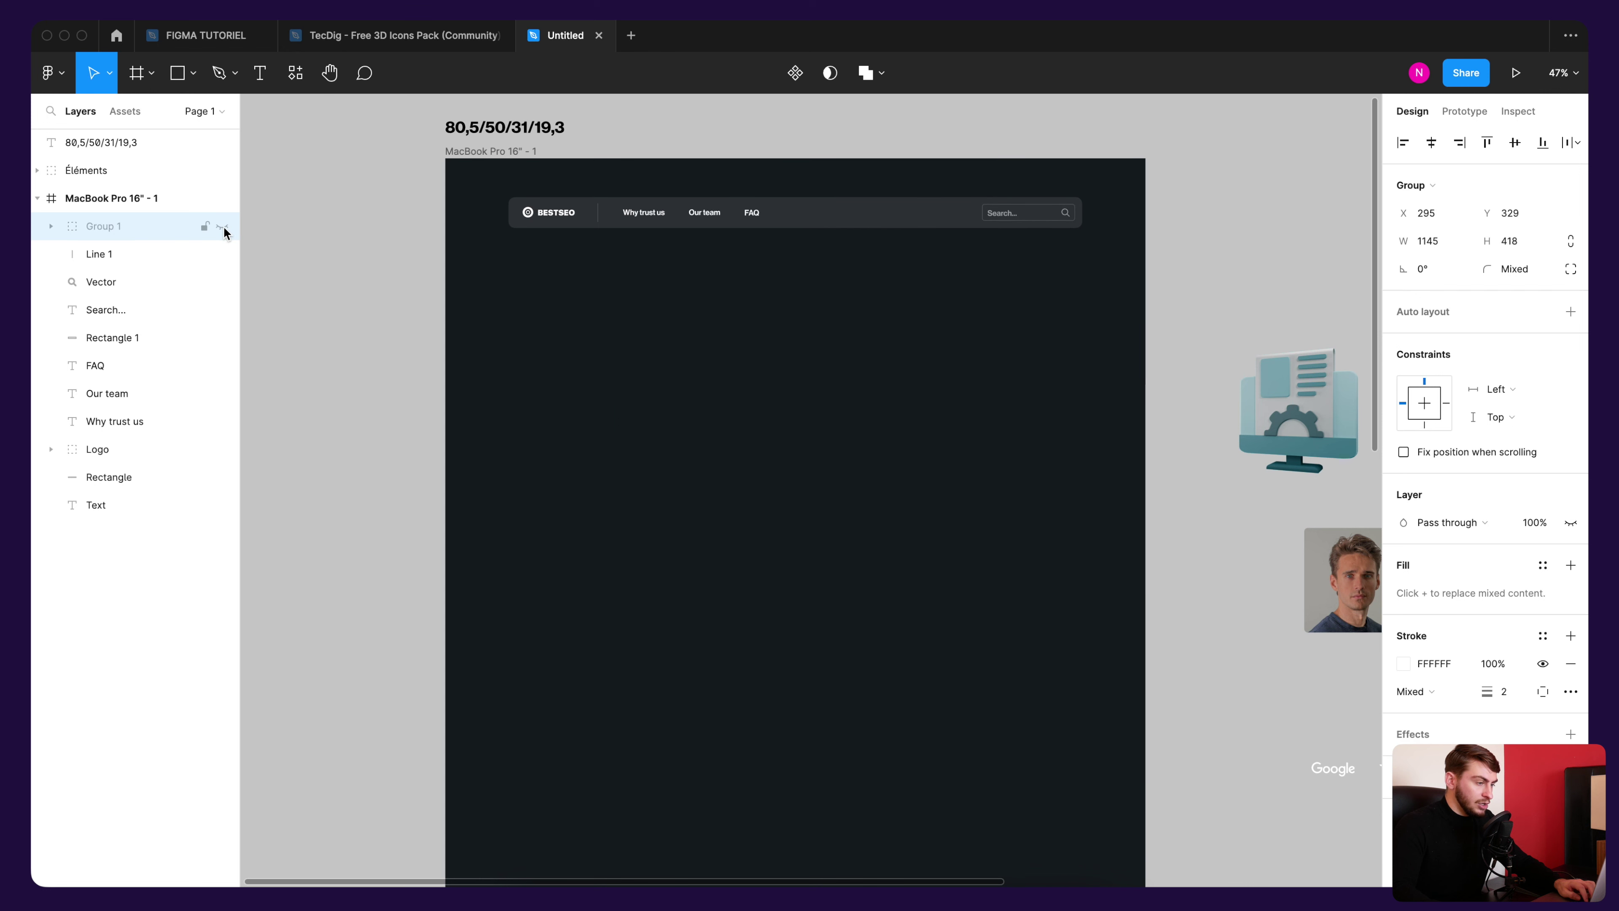
pyautogui.click(223, 226)
pyautogui.click(222, 227)
pyautogui.doubleClick(106, 226)
pyautogui.write('1')
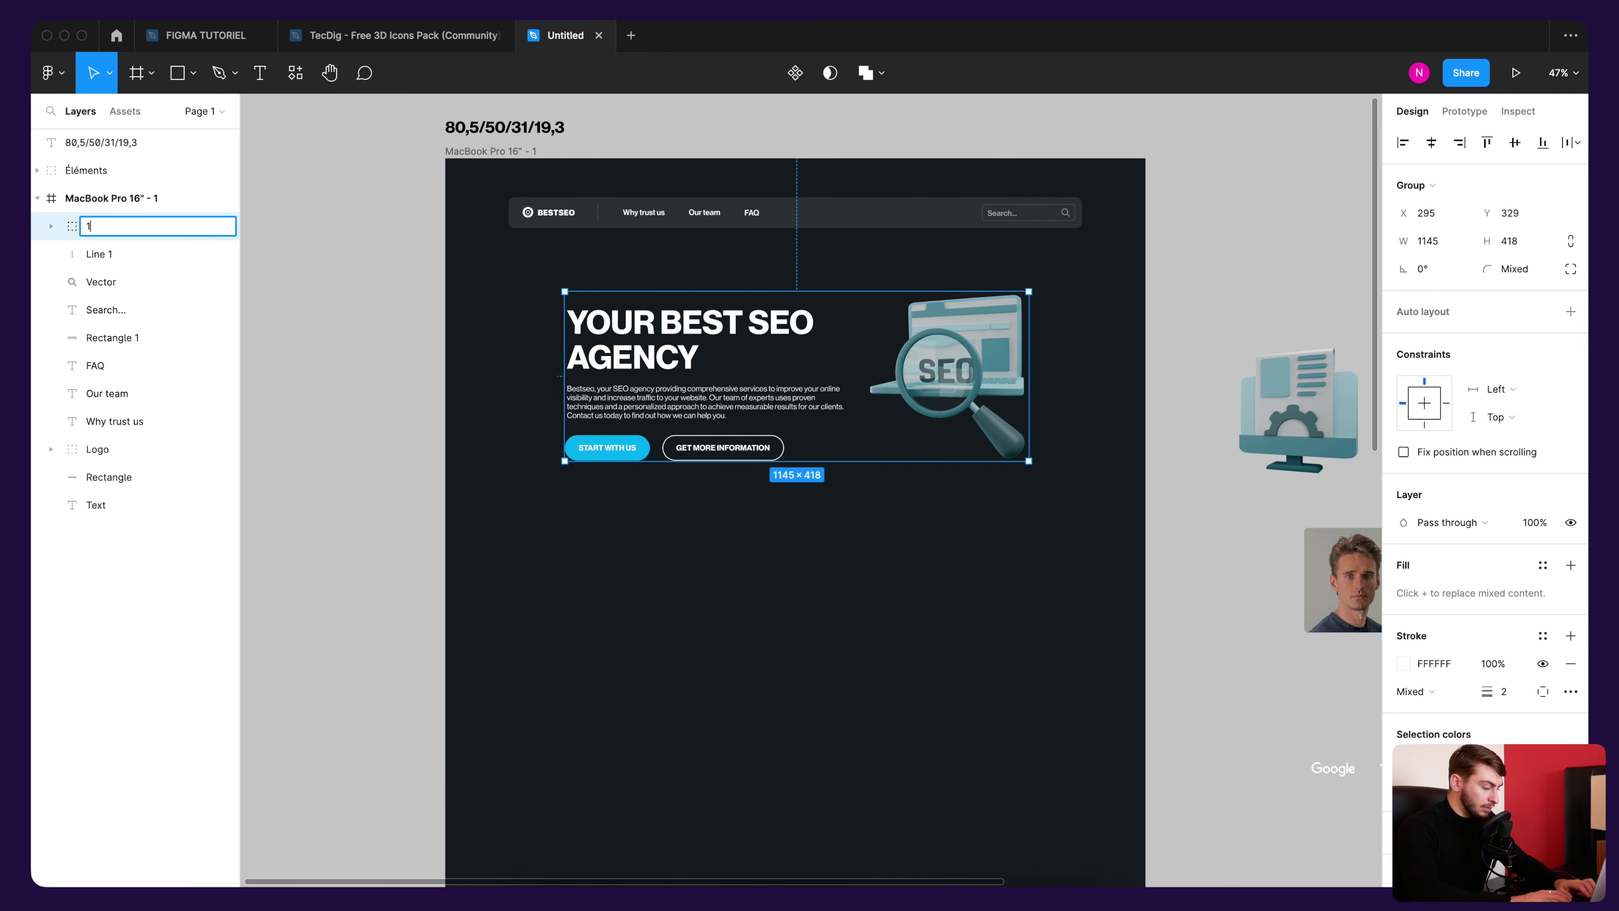
pyautogui.press('BackSpace')
pyautogui.press('BackSpace')
pyautogui.write('ère')
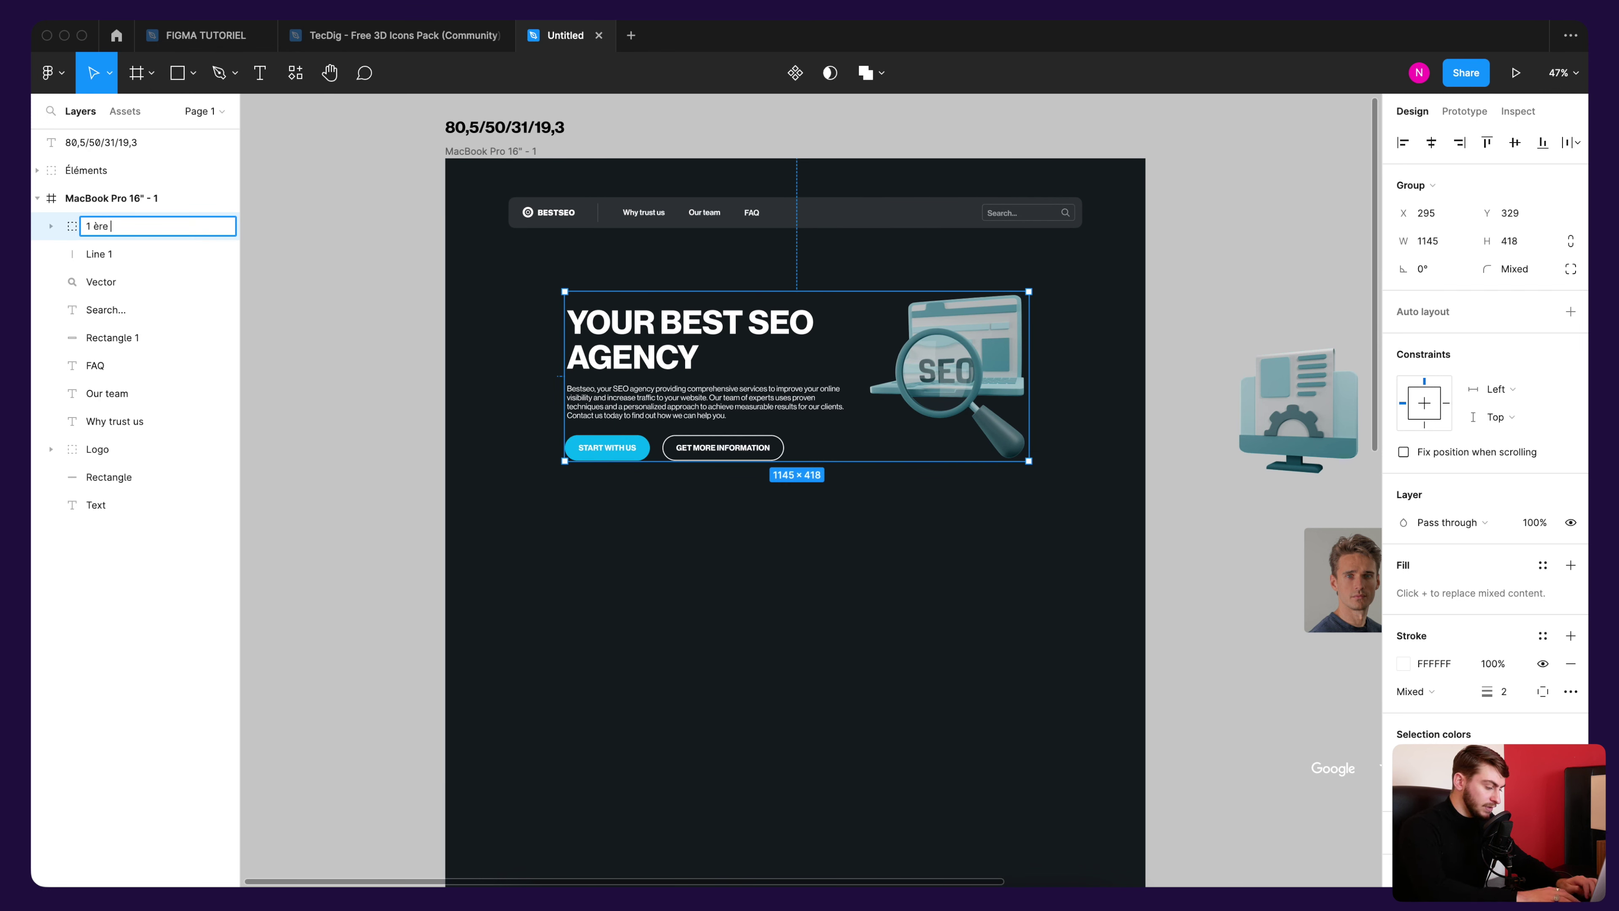
pyautogui.write(' section')
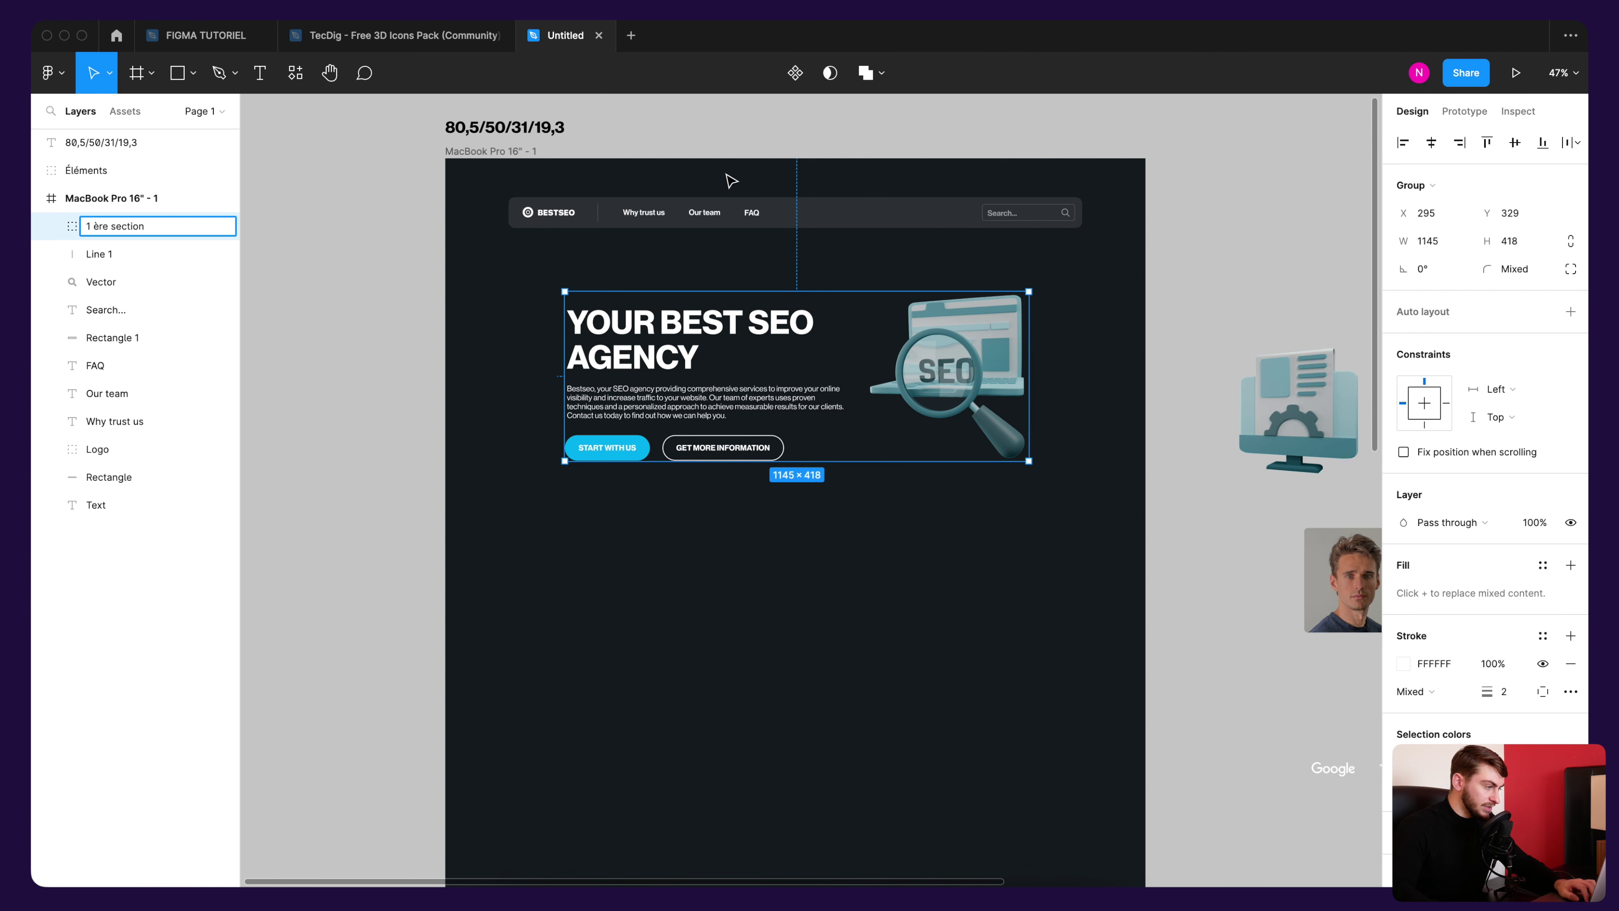
pyautogui.press('Return')
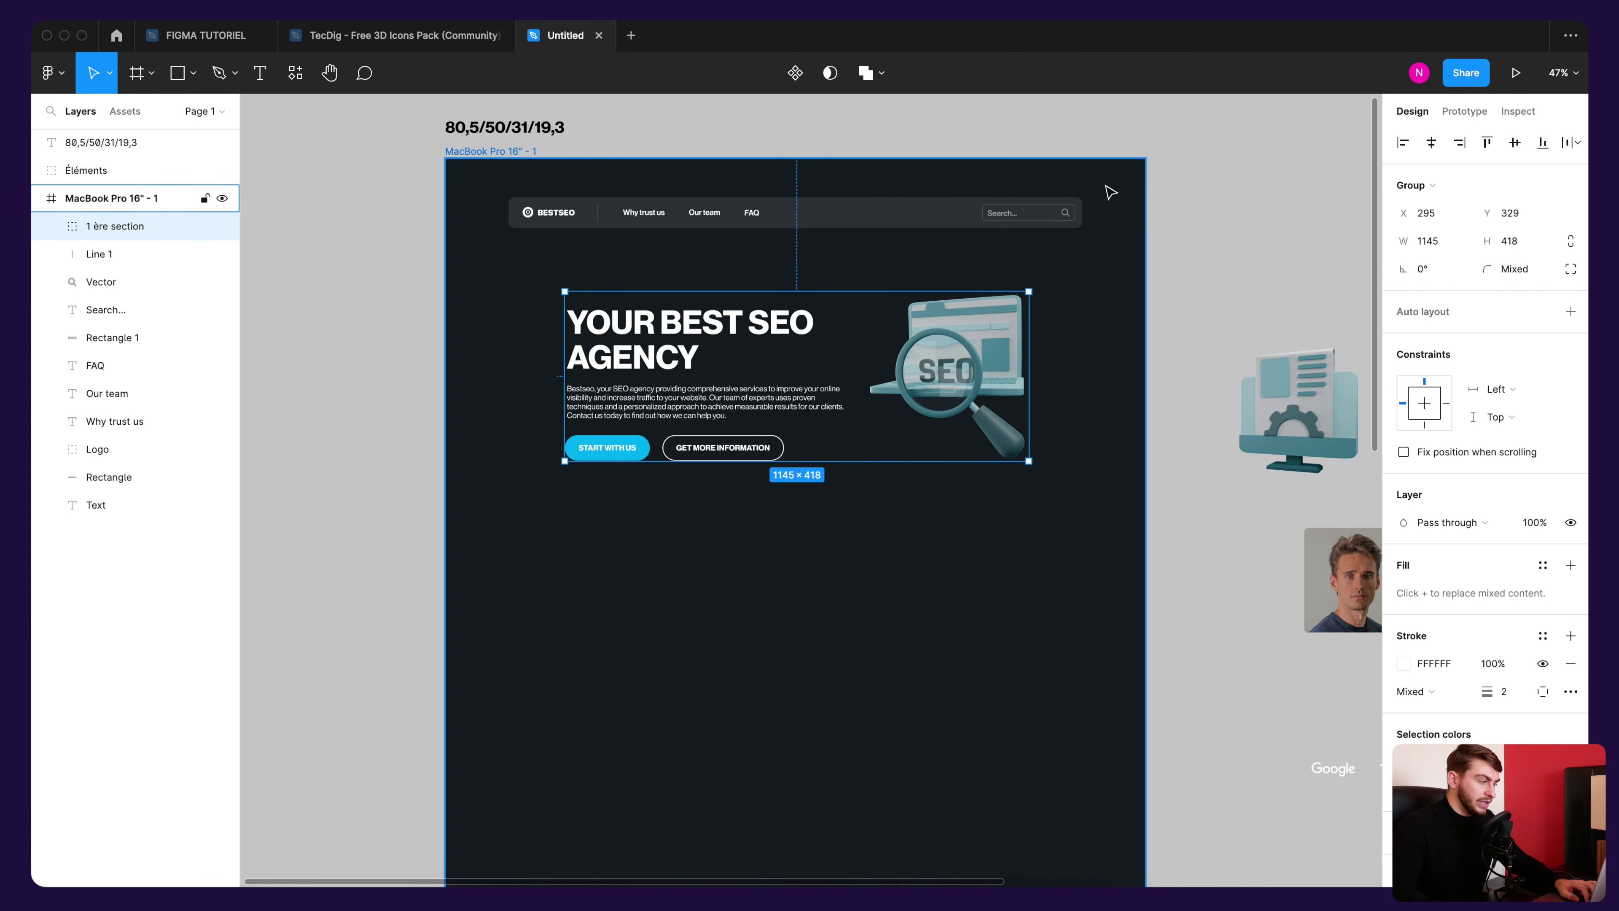
# Step: Group the navbar layers as 'Navbar' and discard the empty Text layer
pyautogui.moveTo(1102, 183); pyautogui.dragTo(424, 250)
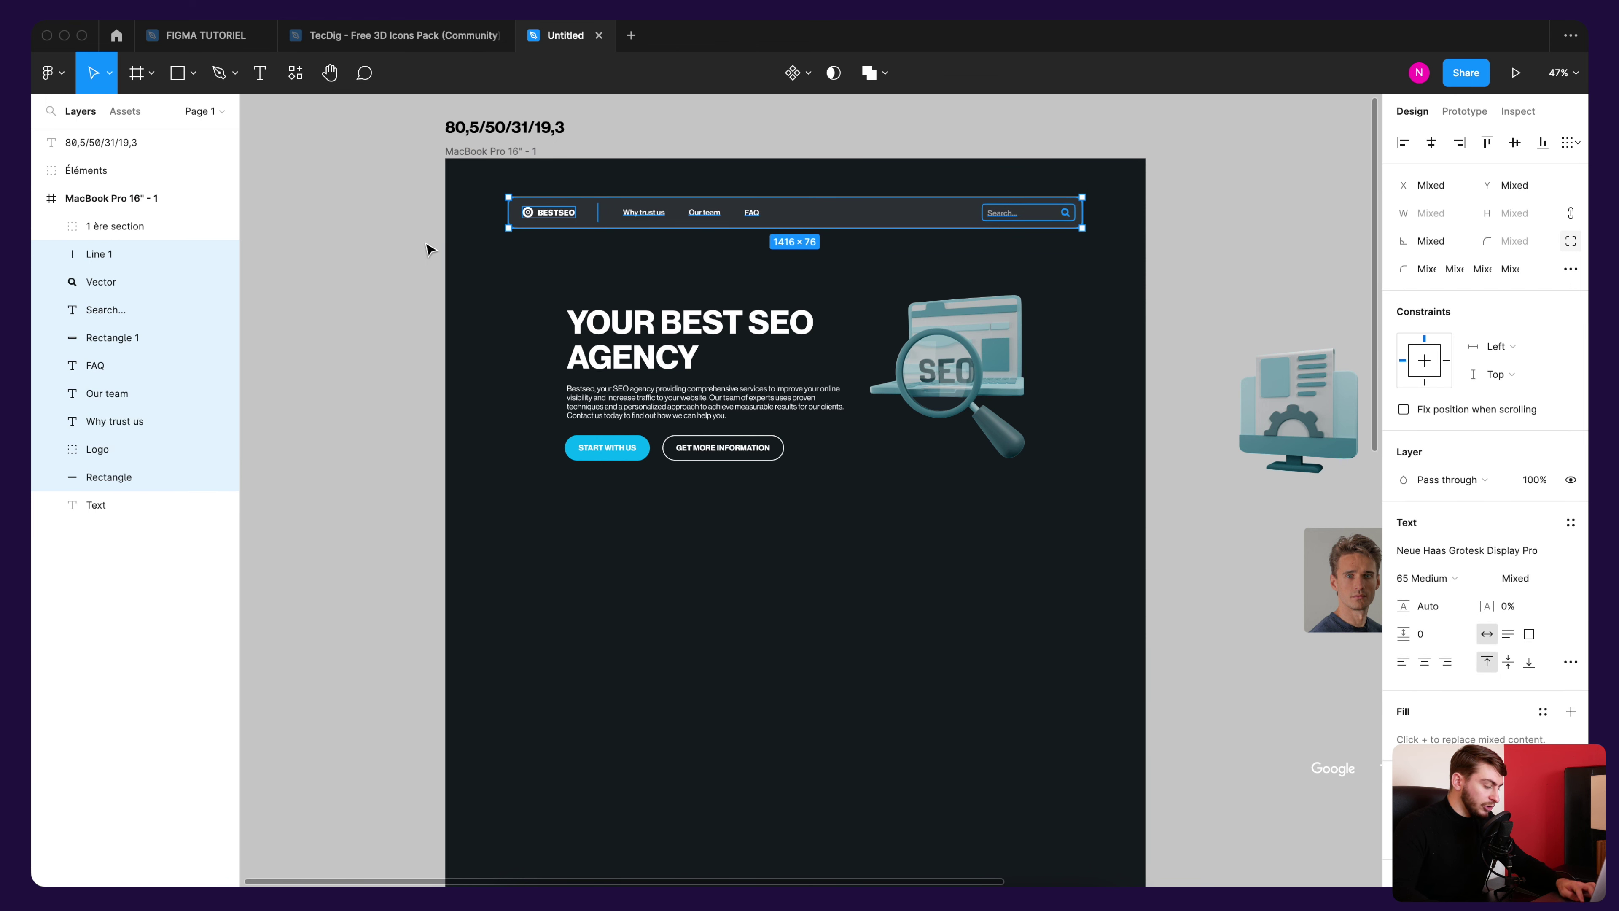
pyautogui.press('super+g')
pyautogui.doubleClick(106, 255)
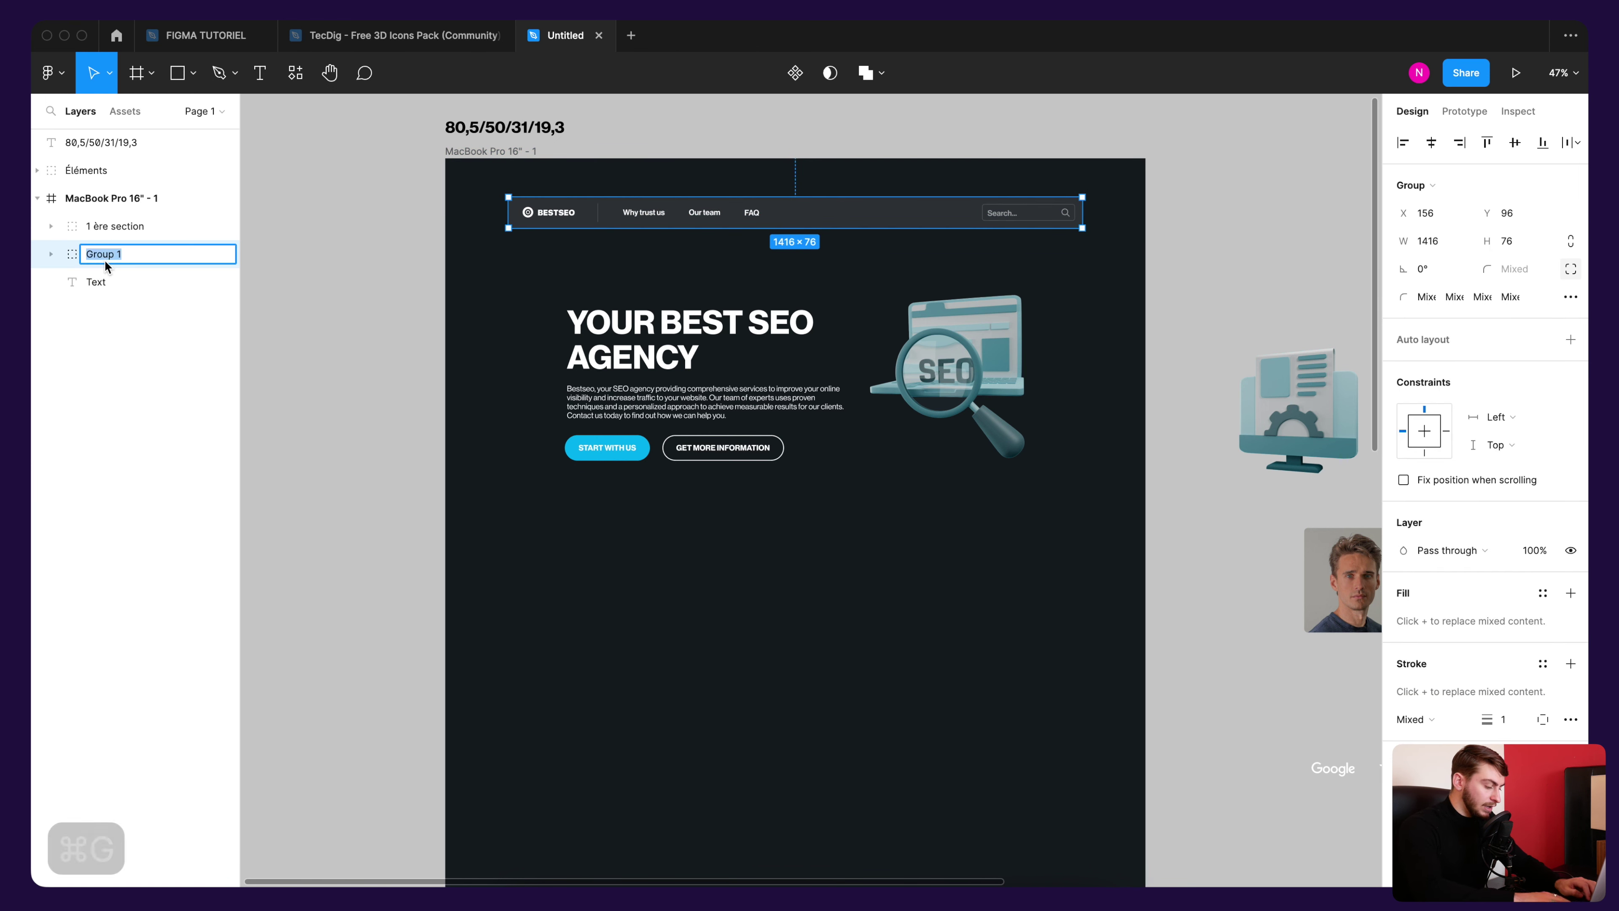
pyautogui.write('Navbar')
pyautogui.press('Return')
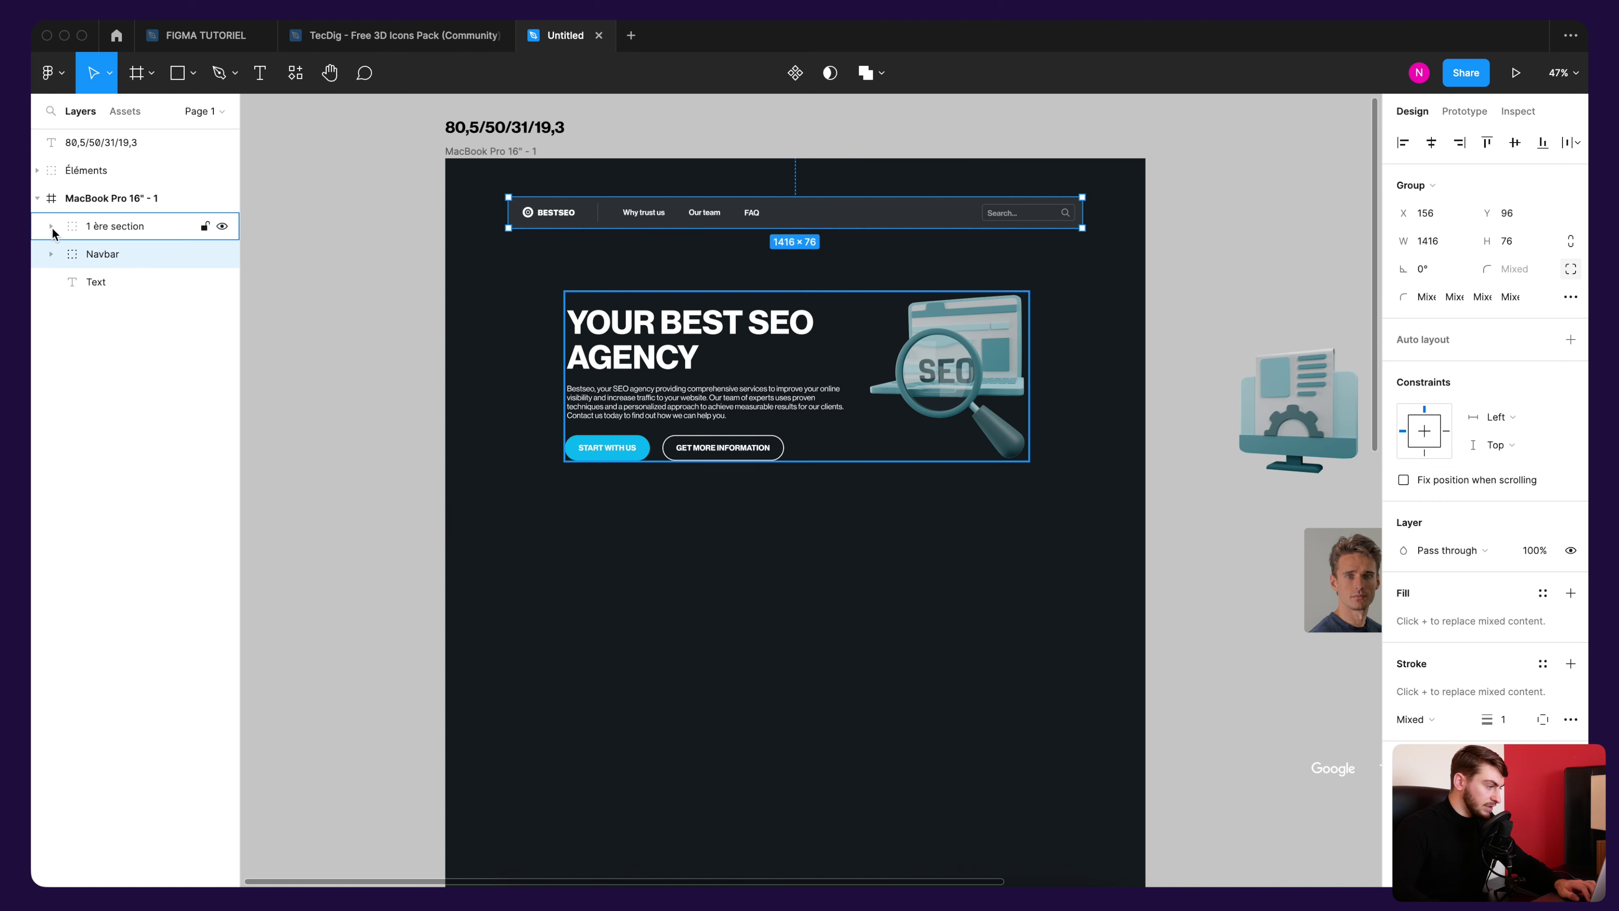
pyautogui.moveTo(112, 255); pyautogui.dragTo(121, 223)
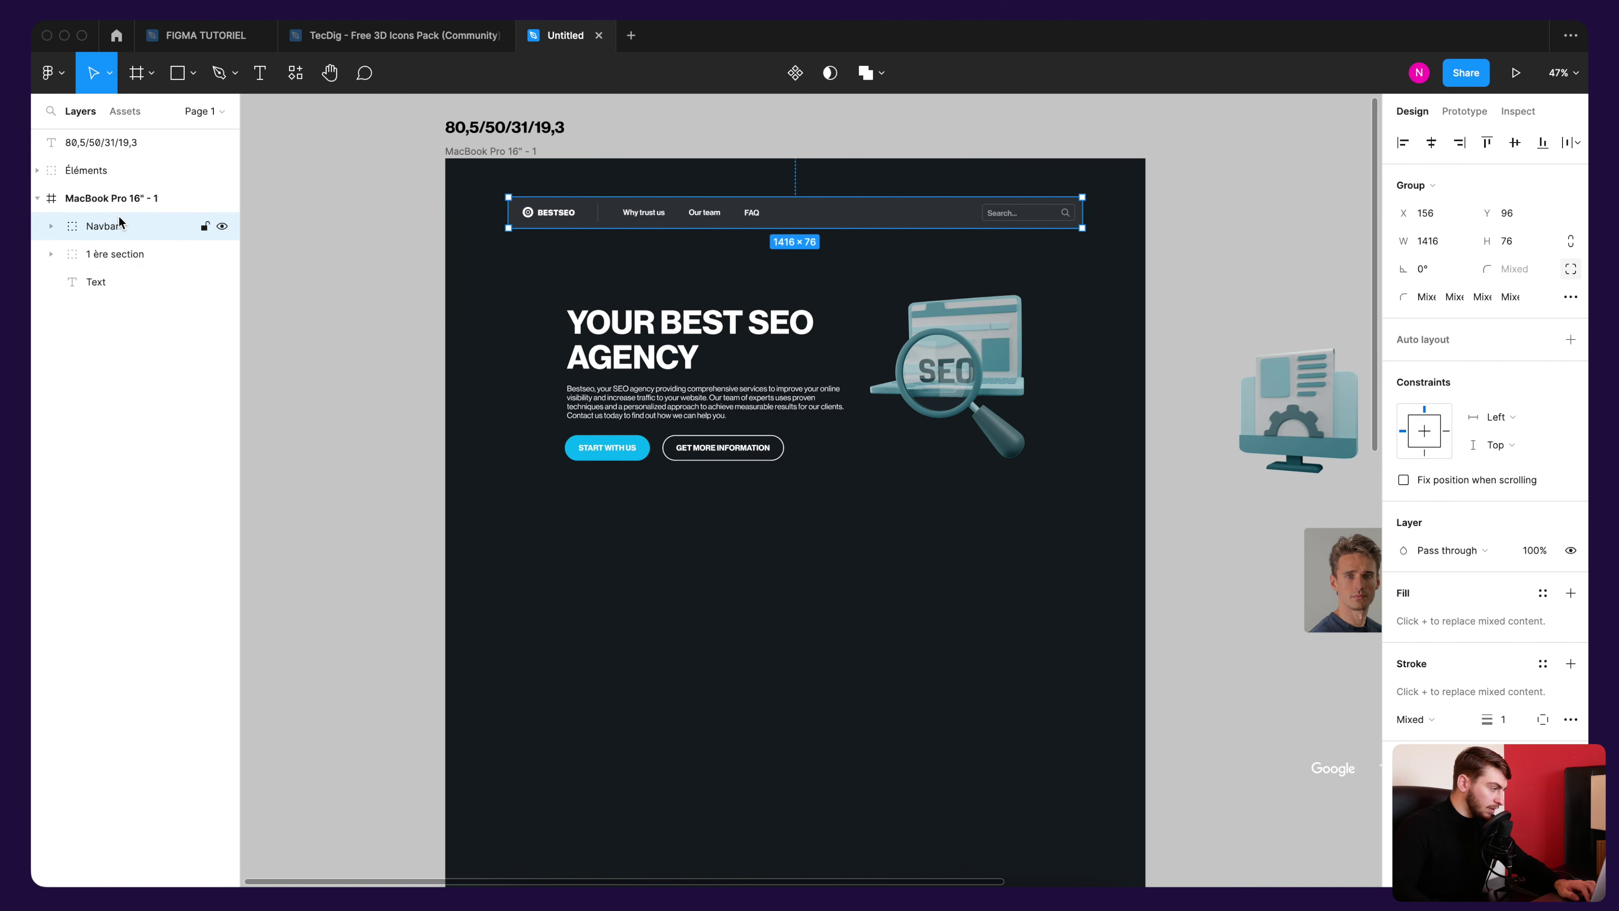
pyautogui.press('super+z')
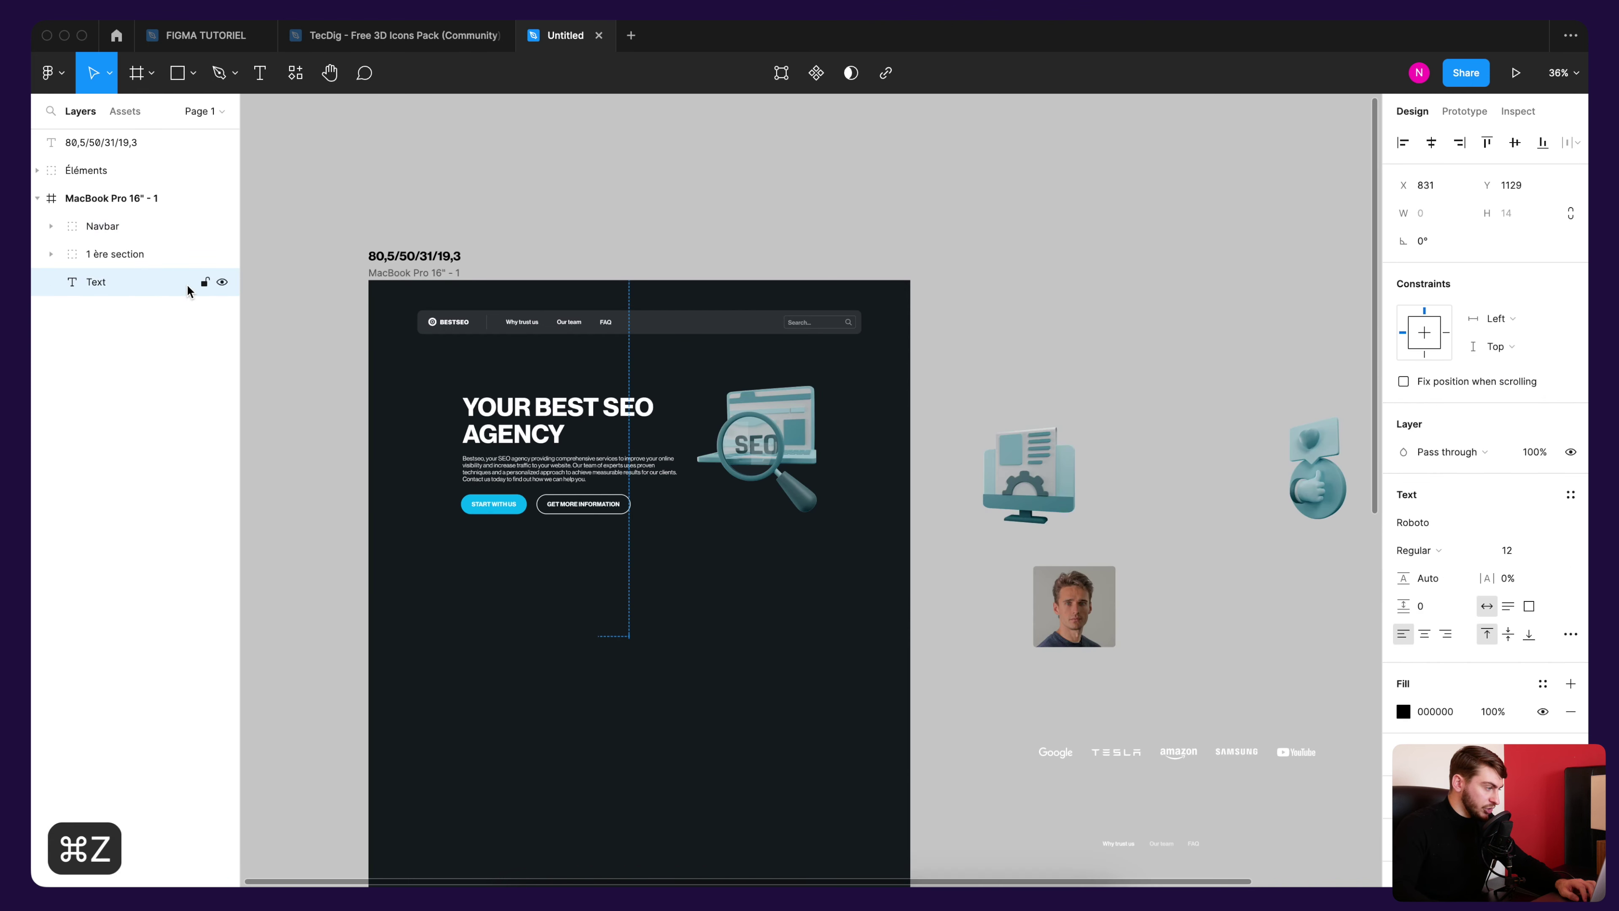
pyautogui.click(204, 300)
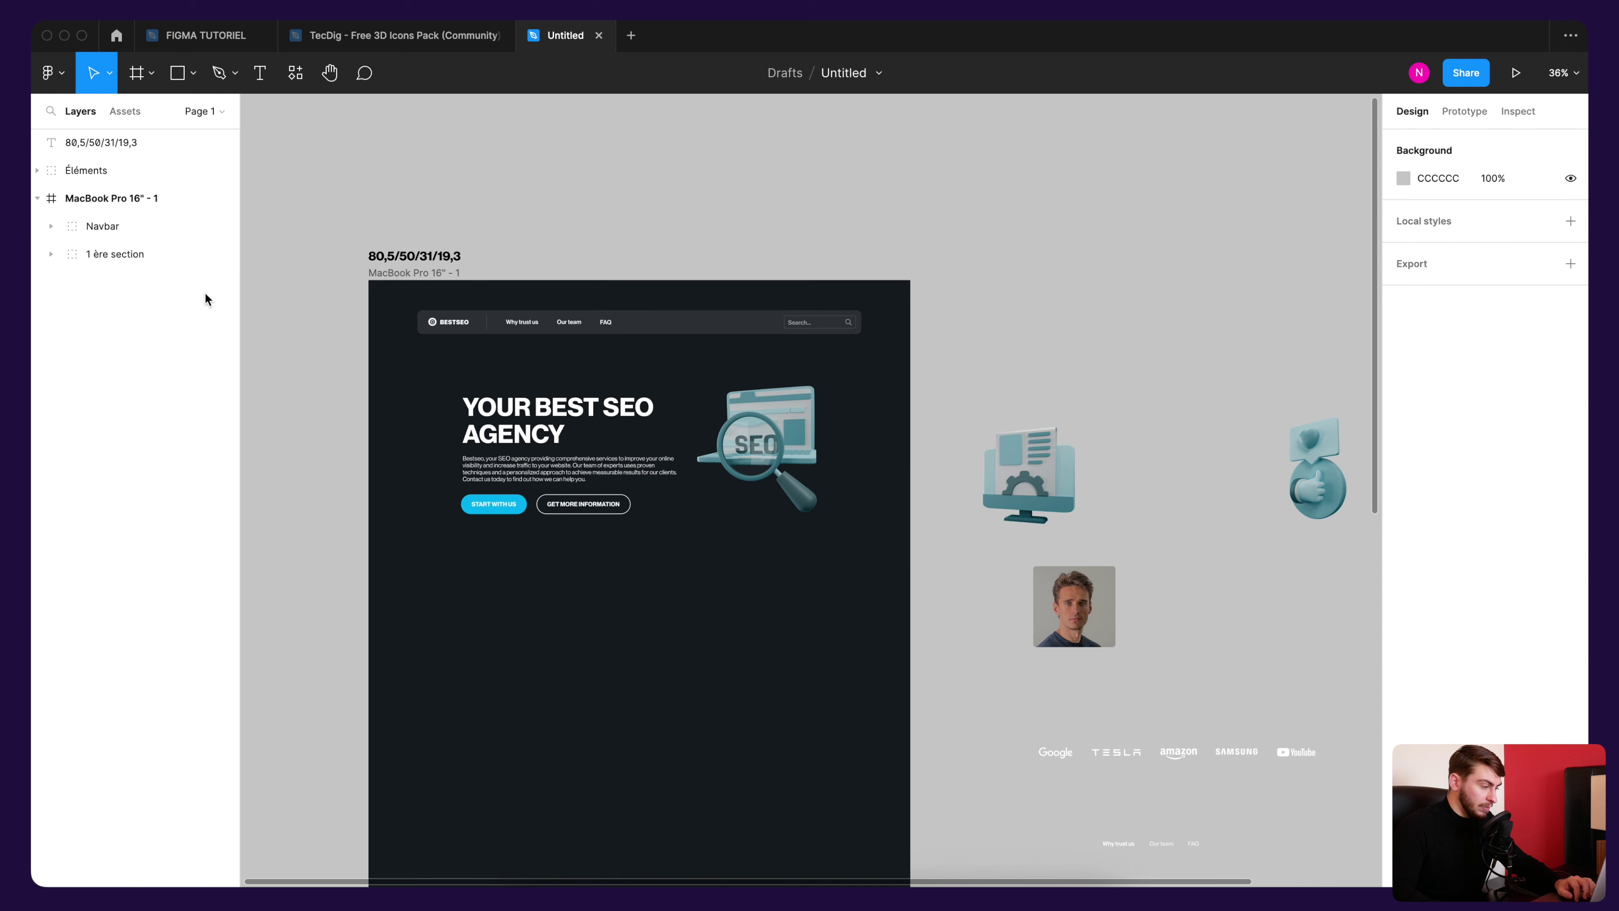
# Step: Nudge the Navbar and hero groups upward, moving the hero to Y 283
pyautogui.scroll(3, 485, 376)
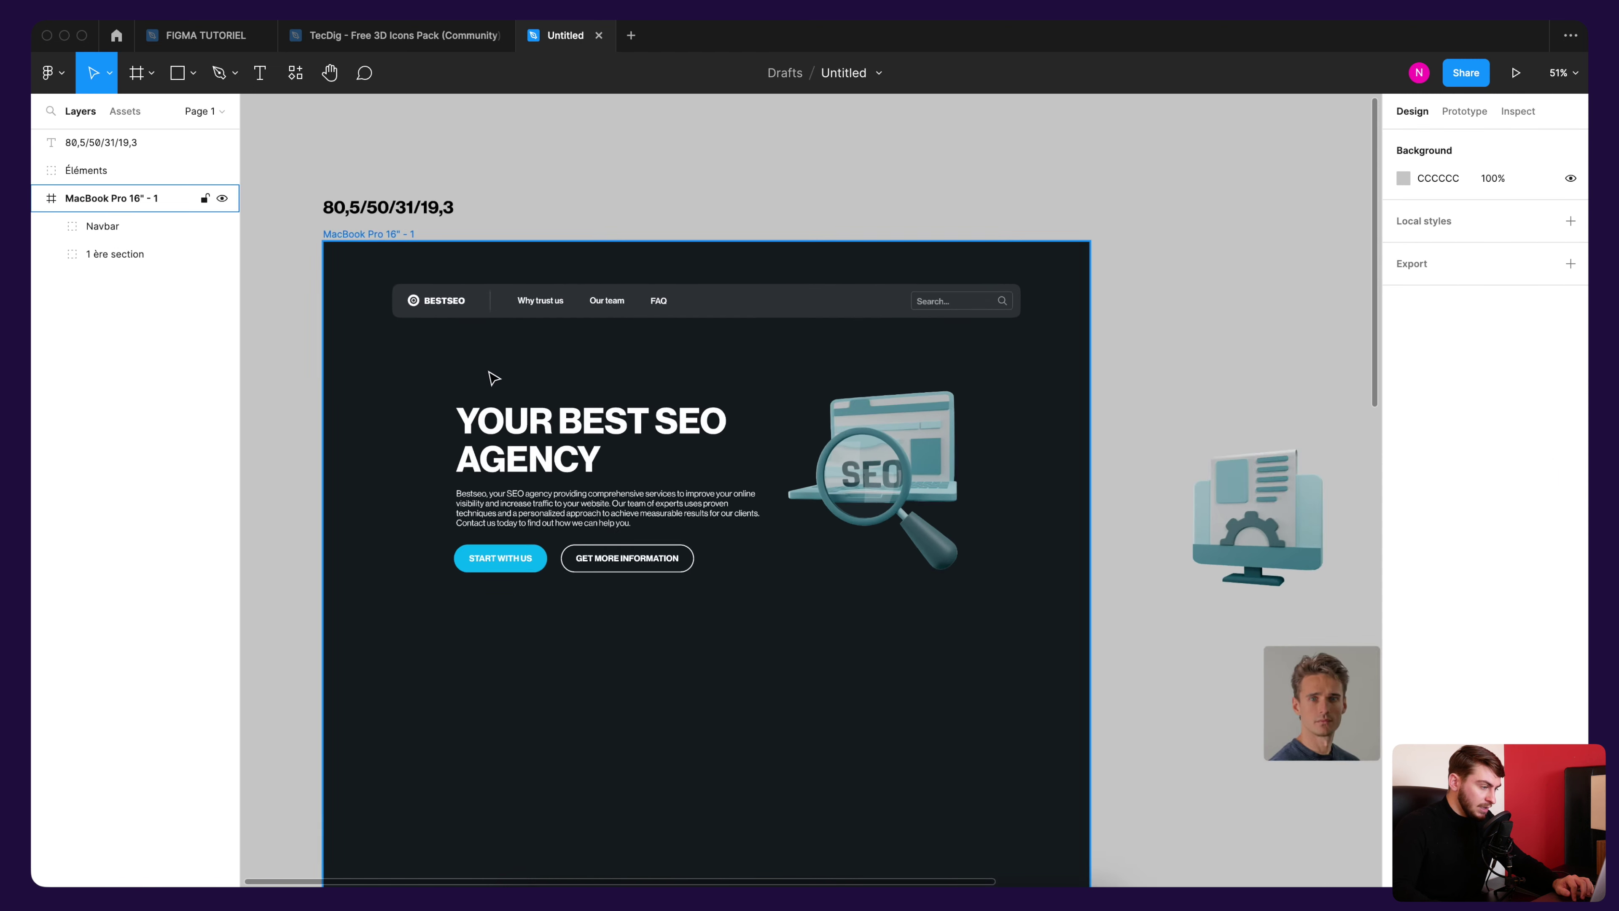
pyautogui.scroll(2, 491, 376)
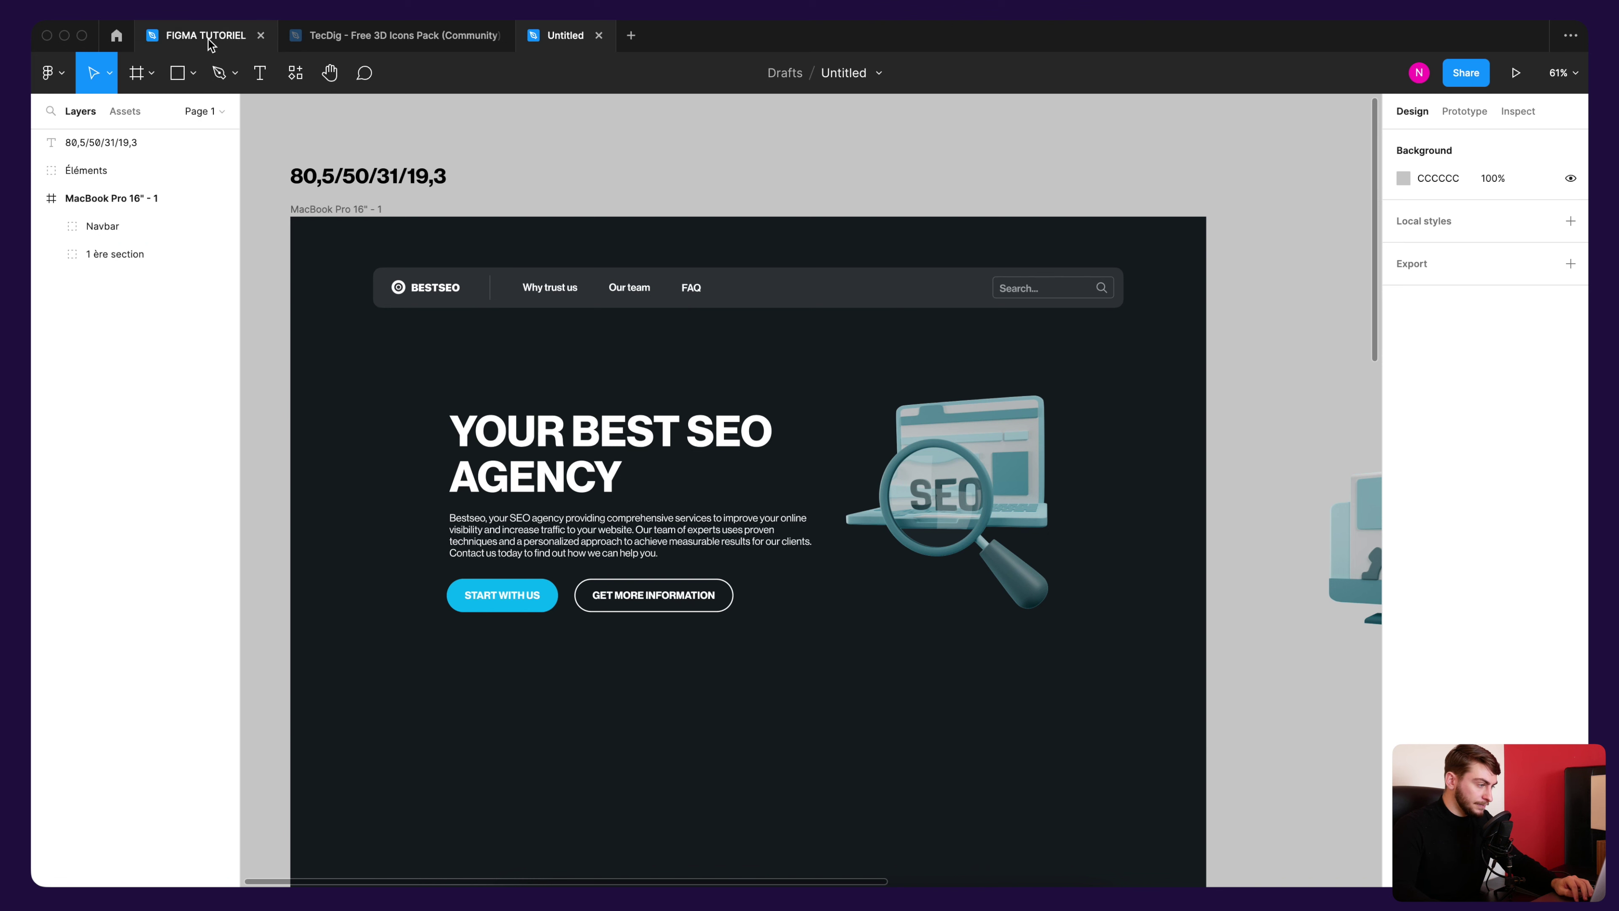
pyautogui.moveTo(899, 289); pyautogui.dragTo(899, 276)
pyautogui.press('Up')
pyautogui.press('Up')
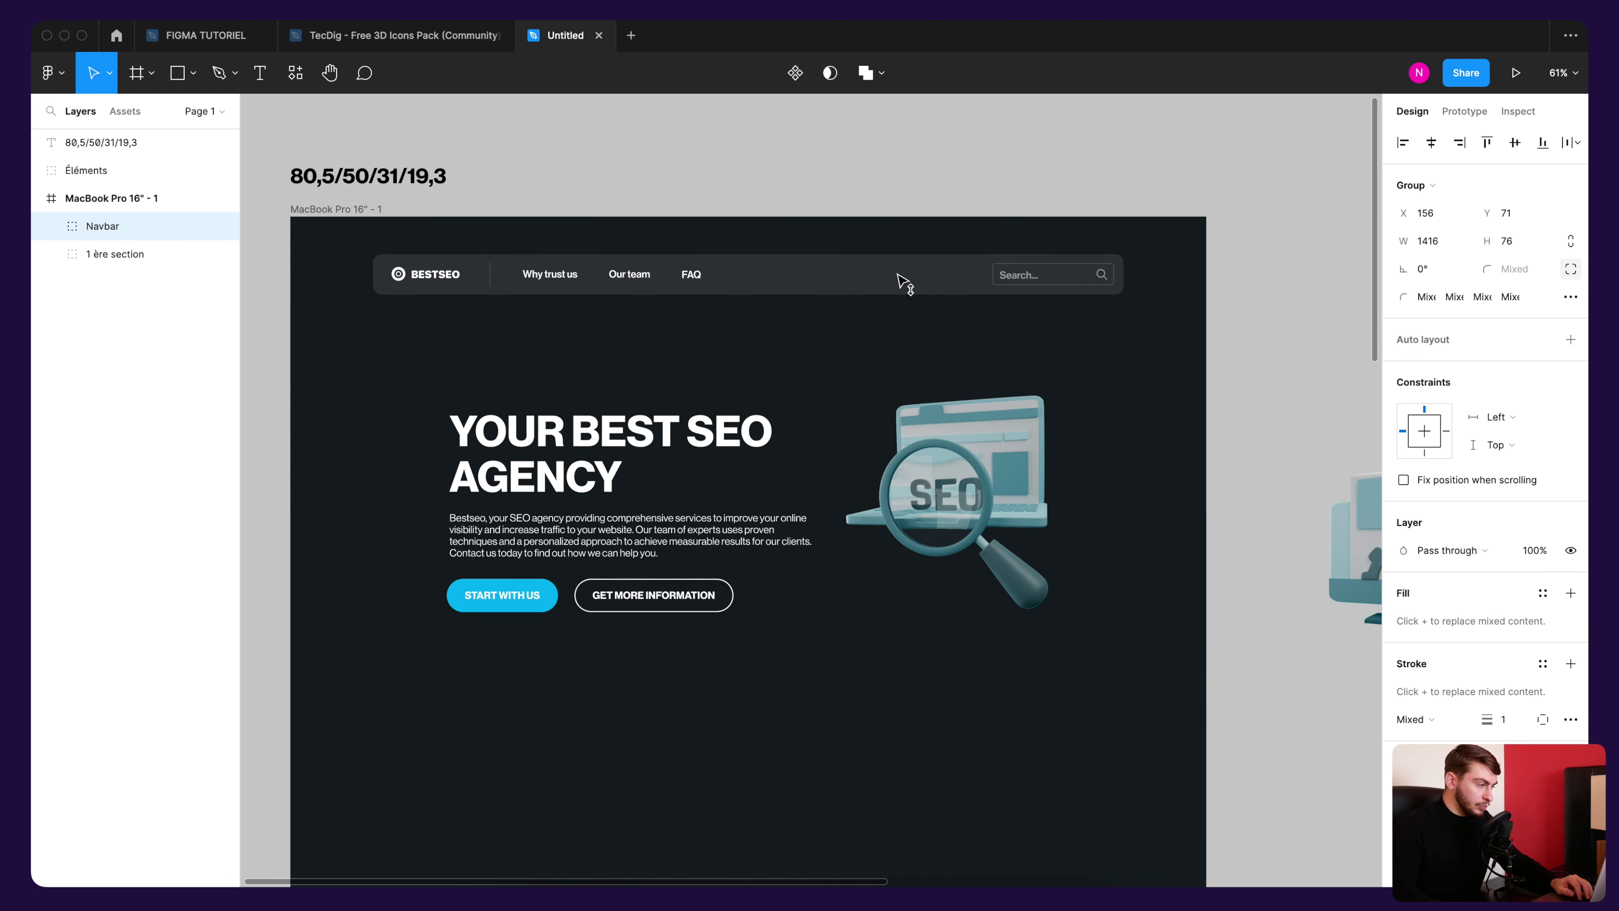
pyautogui.moveTo(980, 479); pyautogui.dragTo(980, 454)
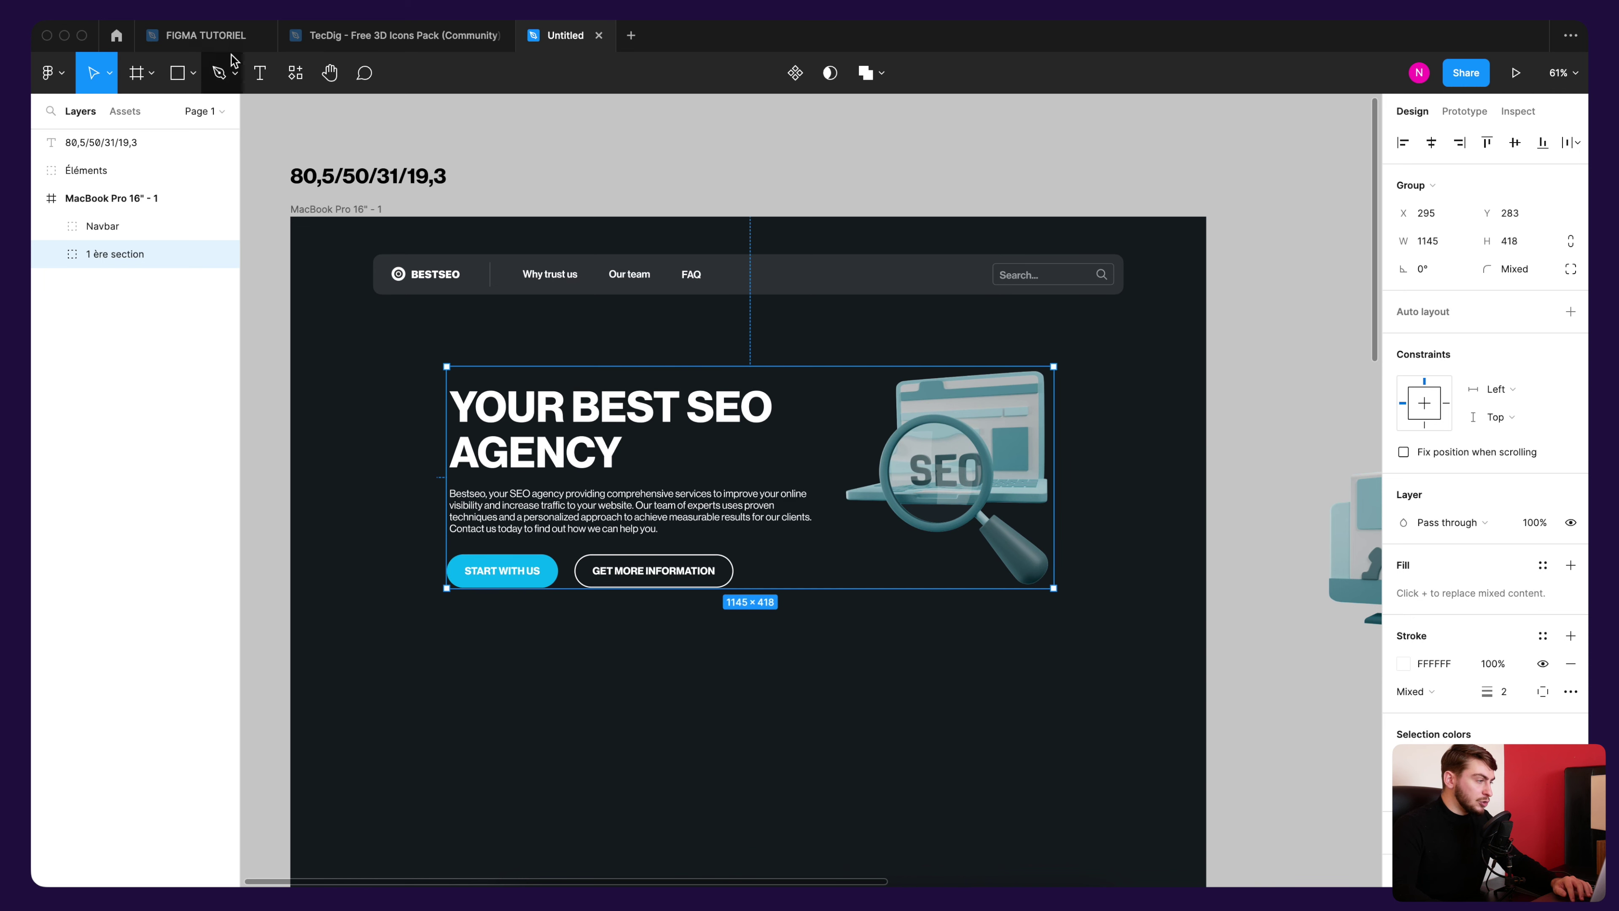
pyautogui.click(206, 35)
pyautogui.moveTo(563, 35)
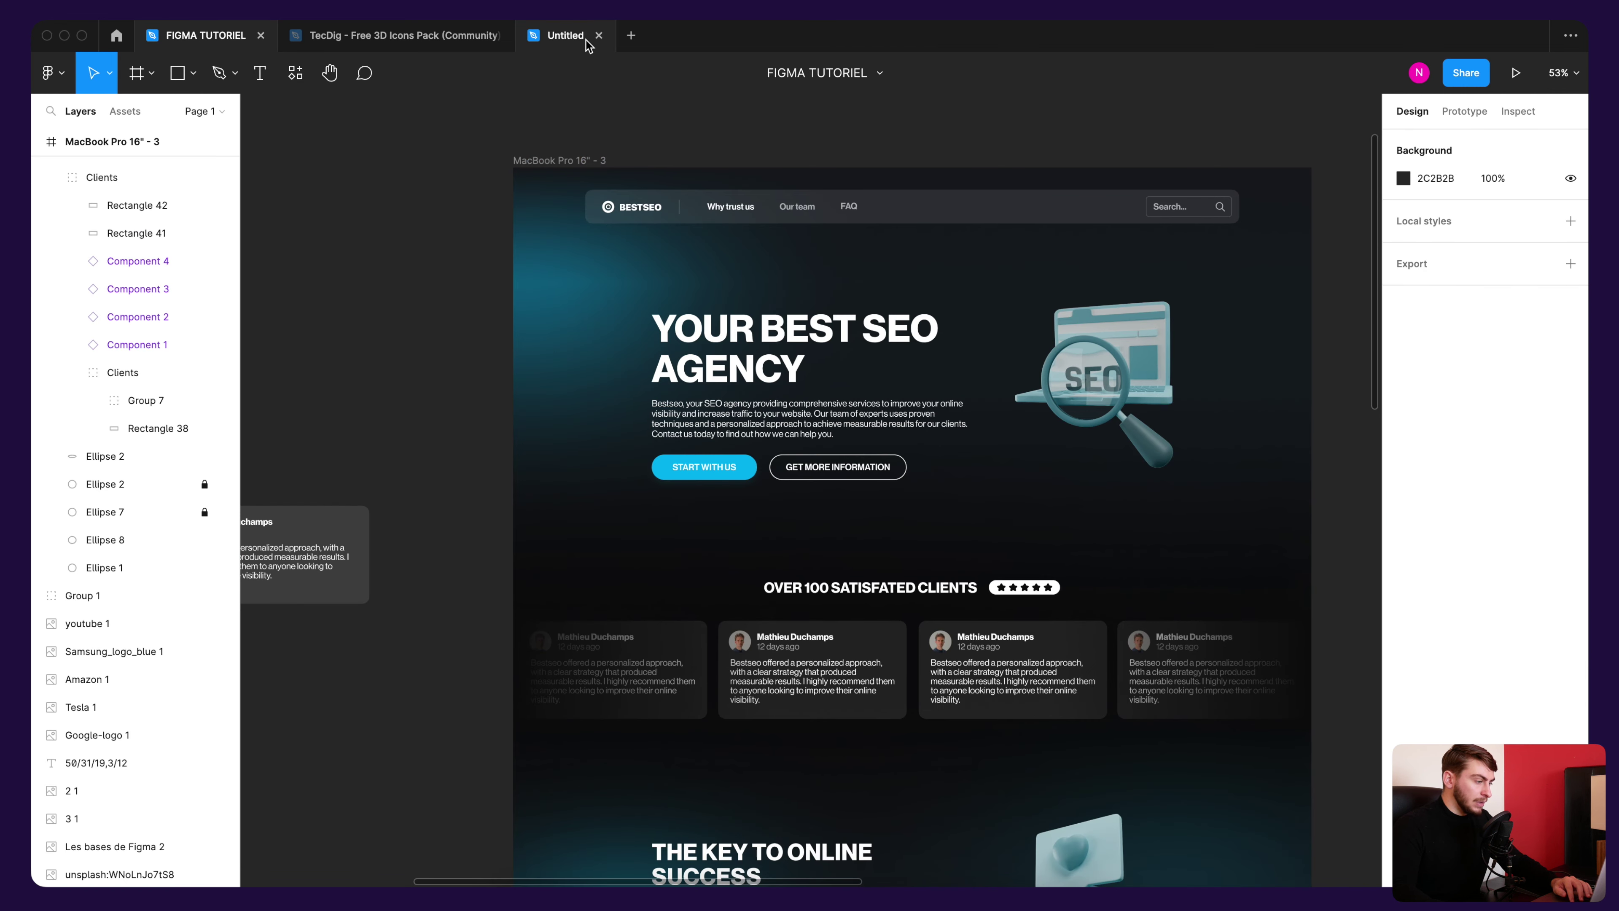
pyautogui.click(569, 38)
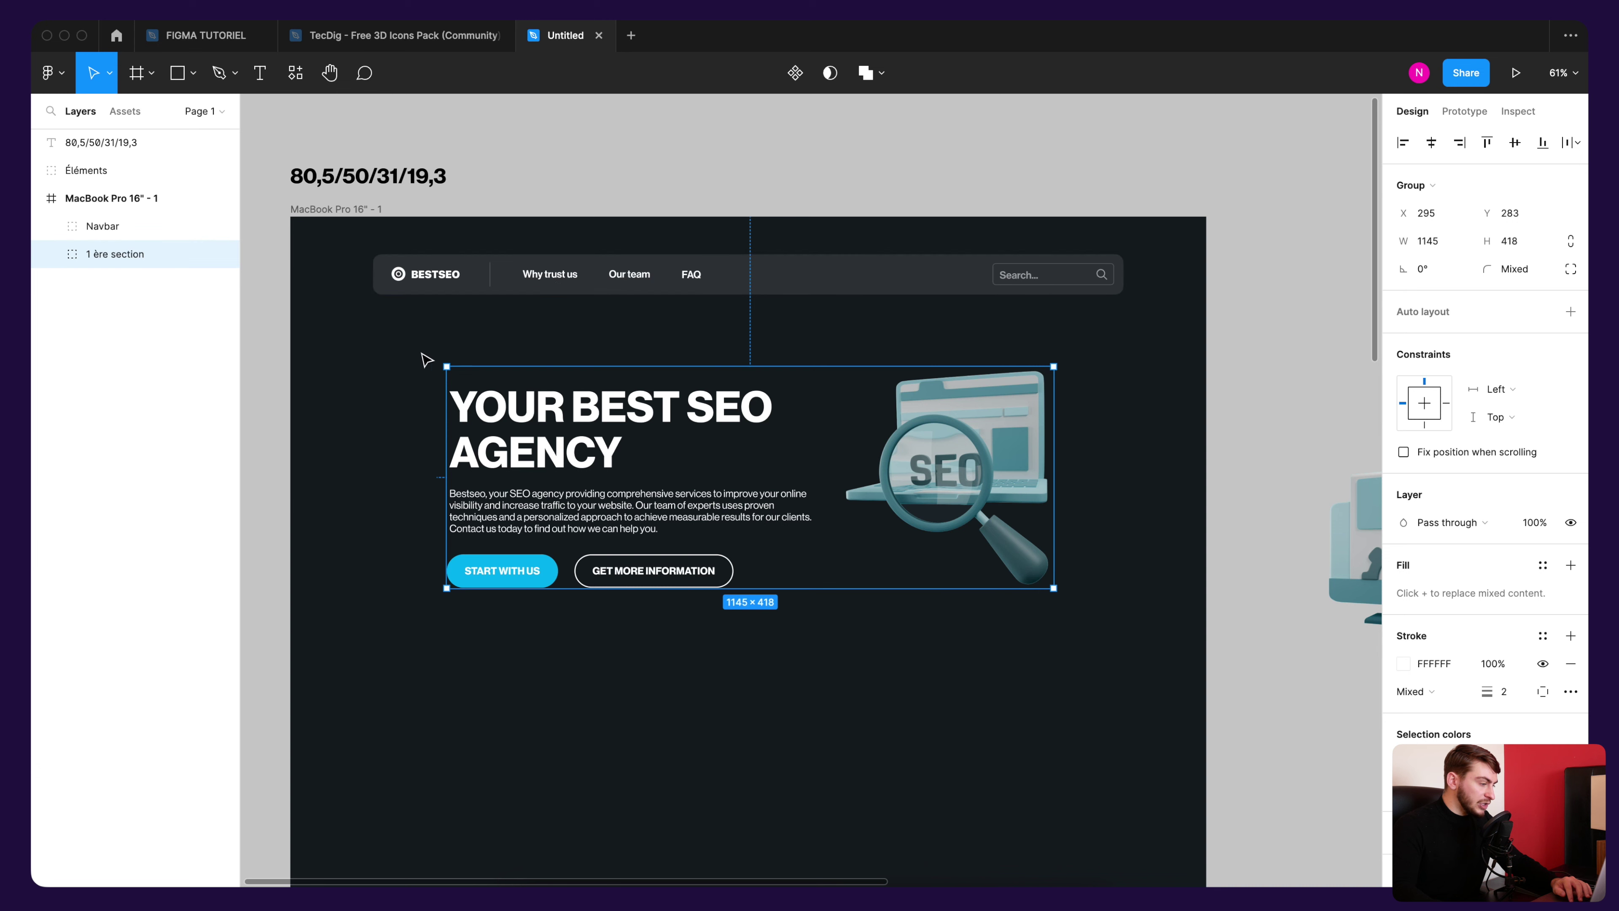
pyautogui.click(368, 370)
pyautogui.moveTo(368, 370); pyautogui.dragTo(429, 372)
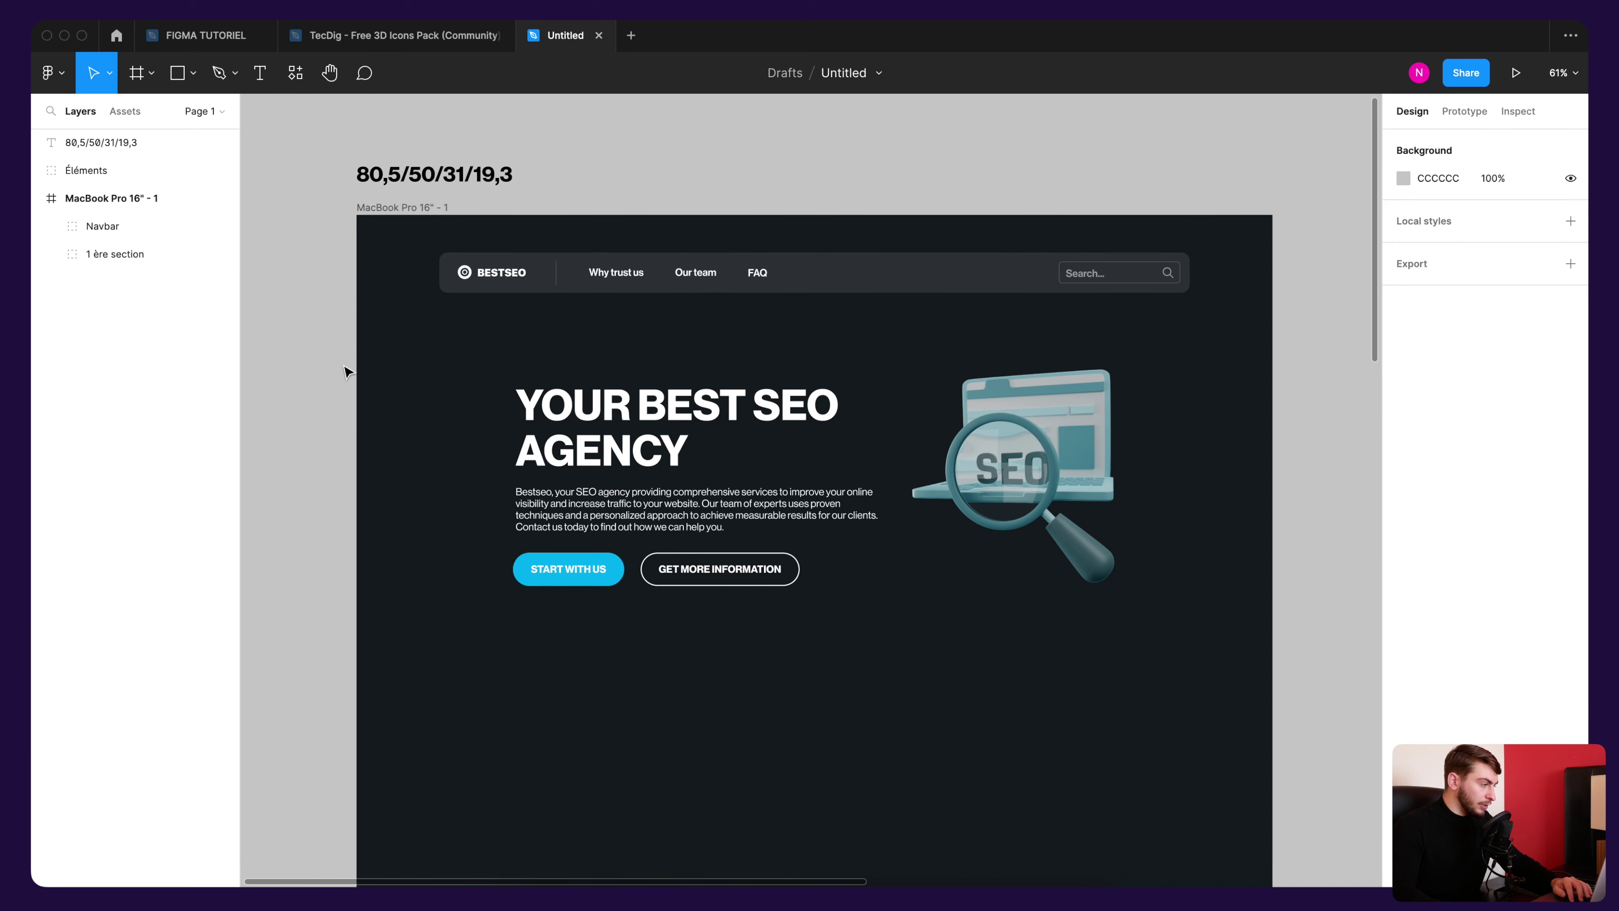
# Step: Draw a large ellipse over the hero's top-left area
pyautogui.click(194, 75)
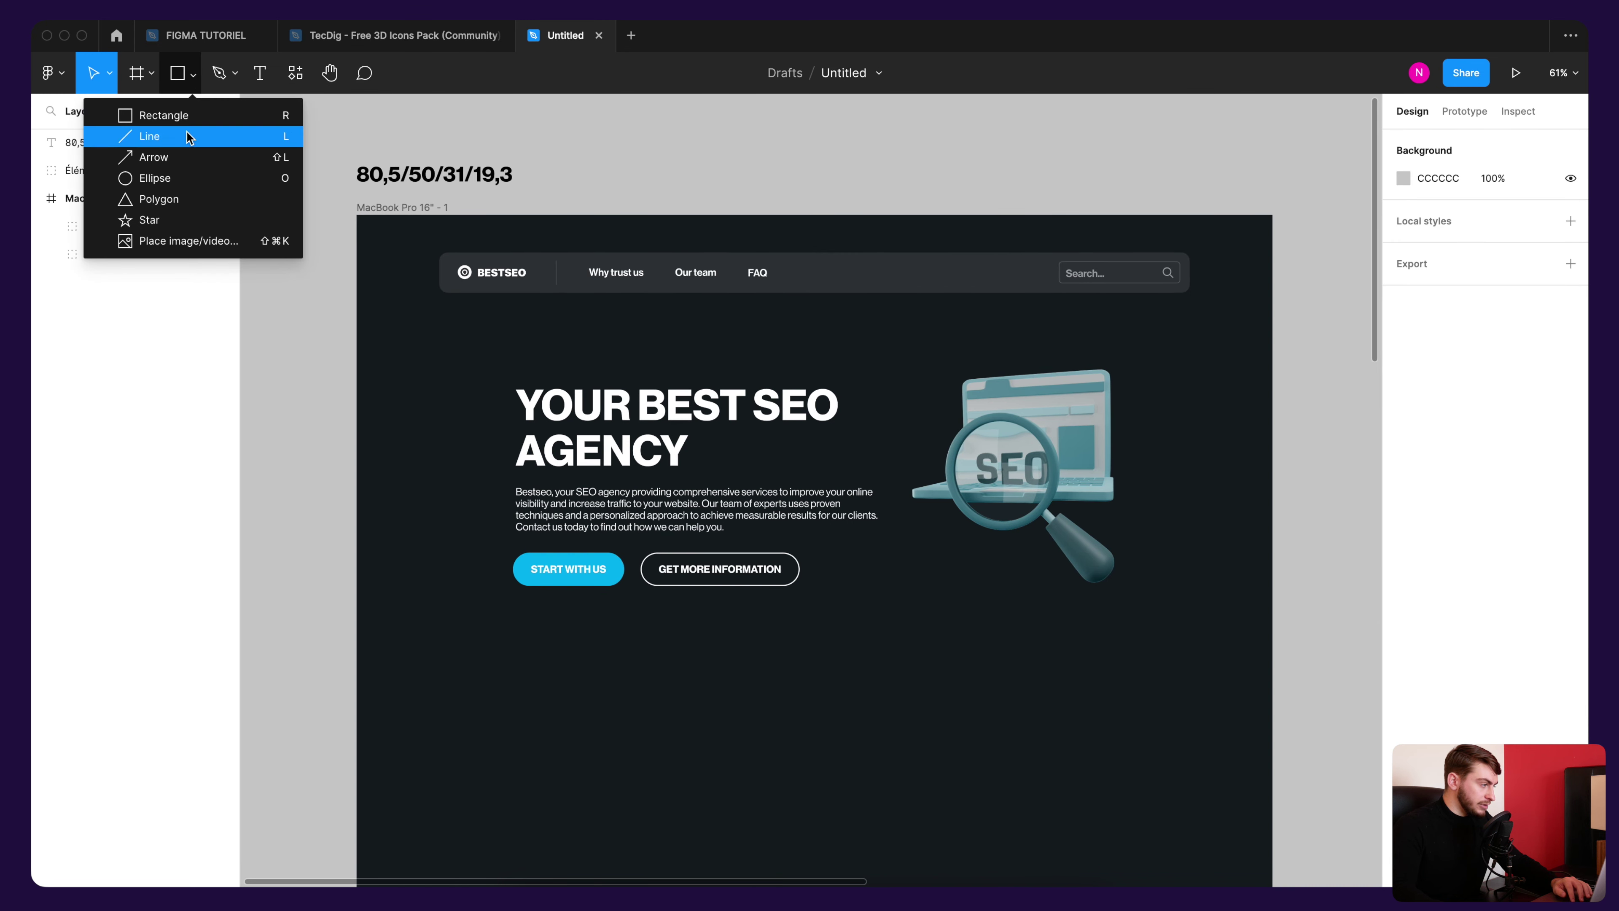
pyautogui.click(206, 186)
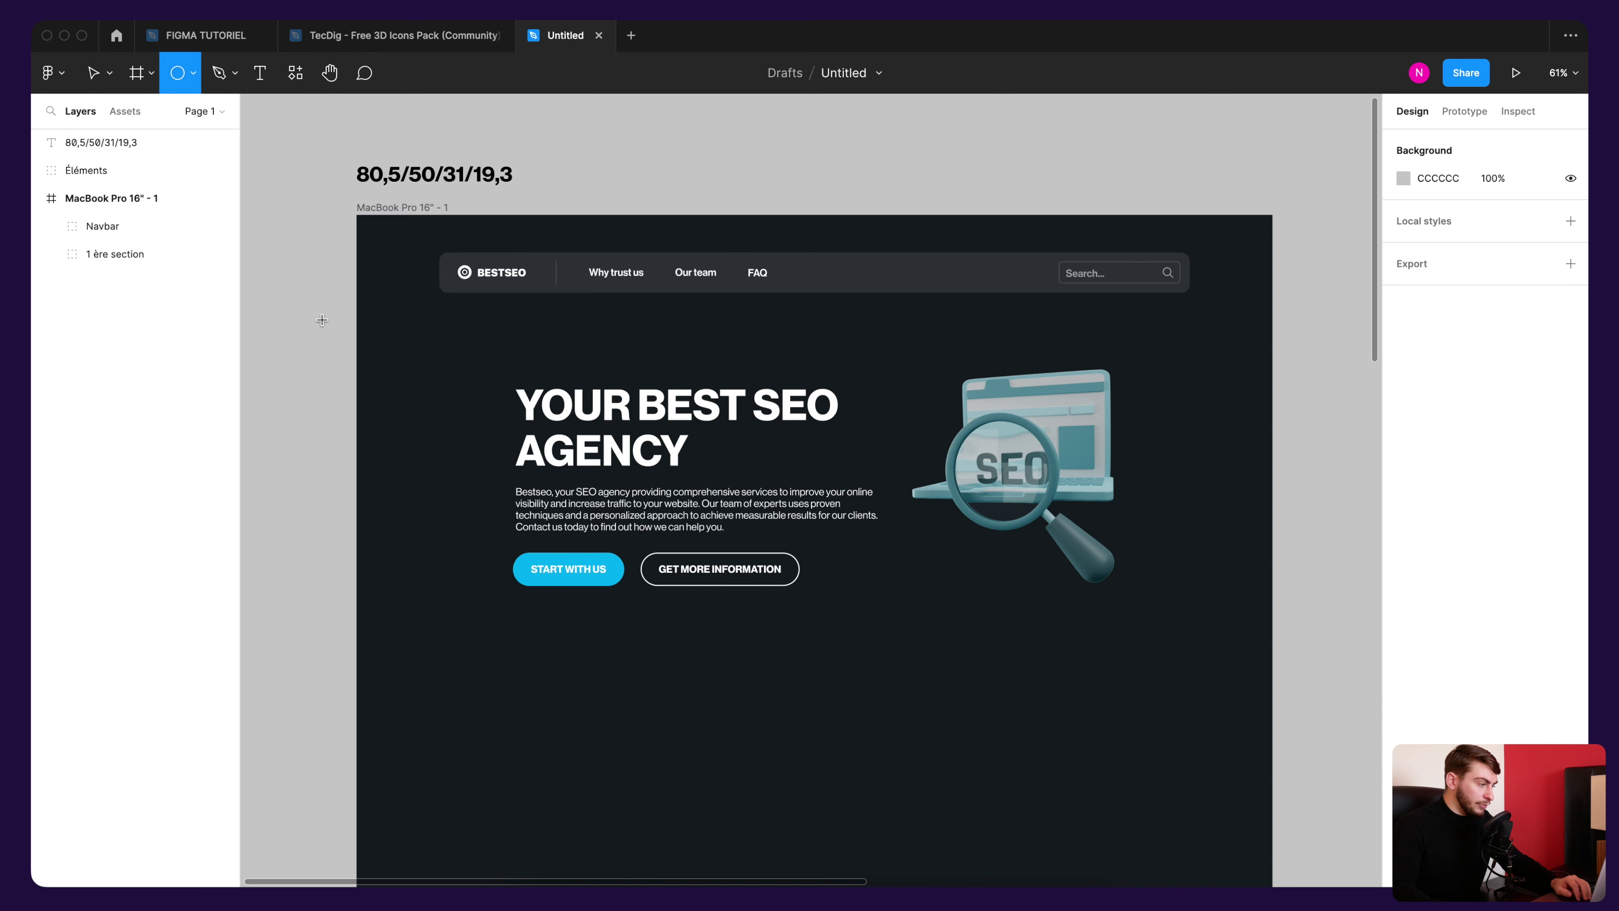
pyautogui.moveTo(322, 296)
pyautogui.mouseDown()
pyautogui.moveTo(628, 476)
pyautogui.moveTo(588, 487)
pyautogui.mouseUp()
# Step: Copy the START WITH US button's blue and fill the ellipse with 00B7F1
pyautogui.click(567, 569)
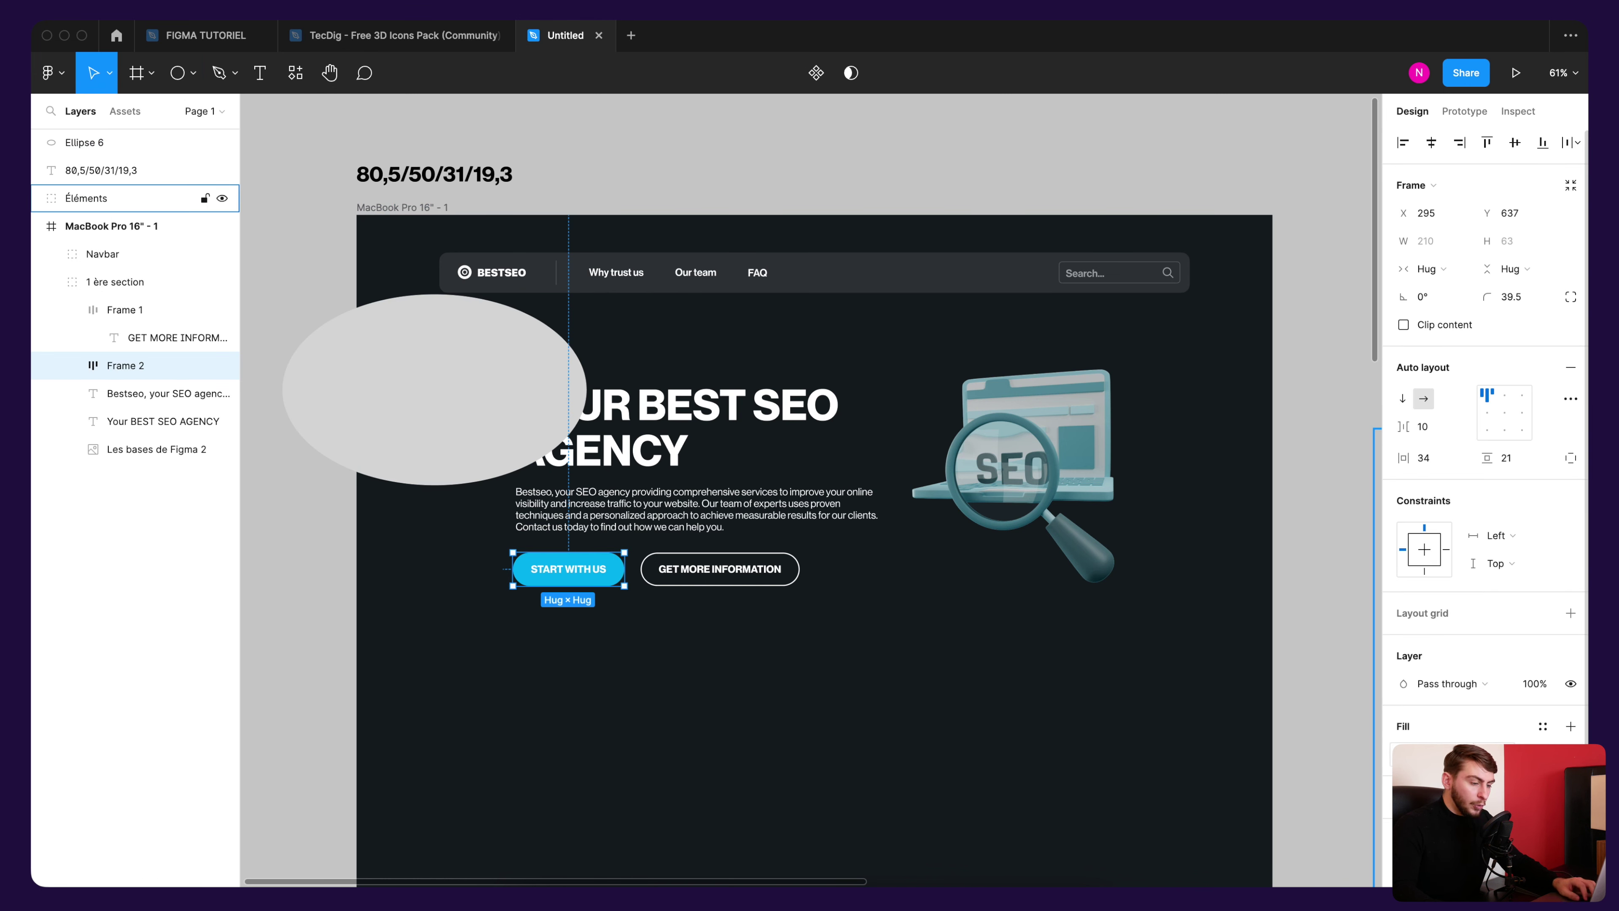
pyautogui.click(686, 640)
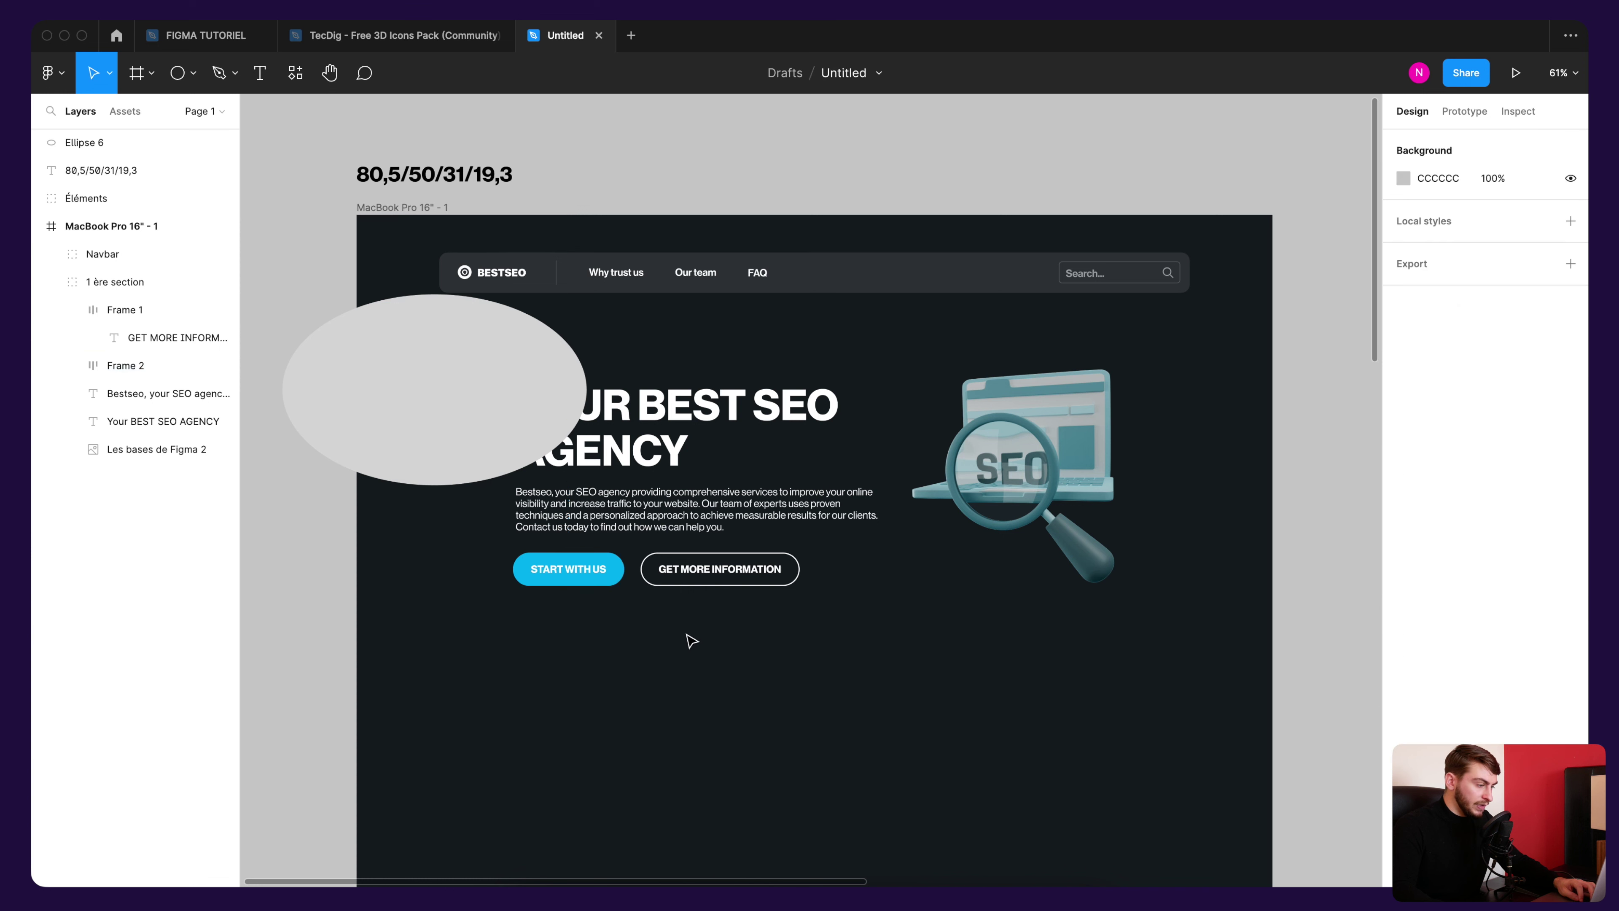
pyautogui.click(127, 365)
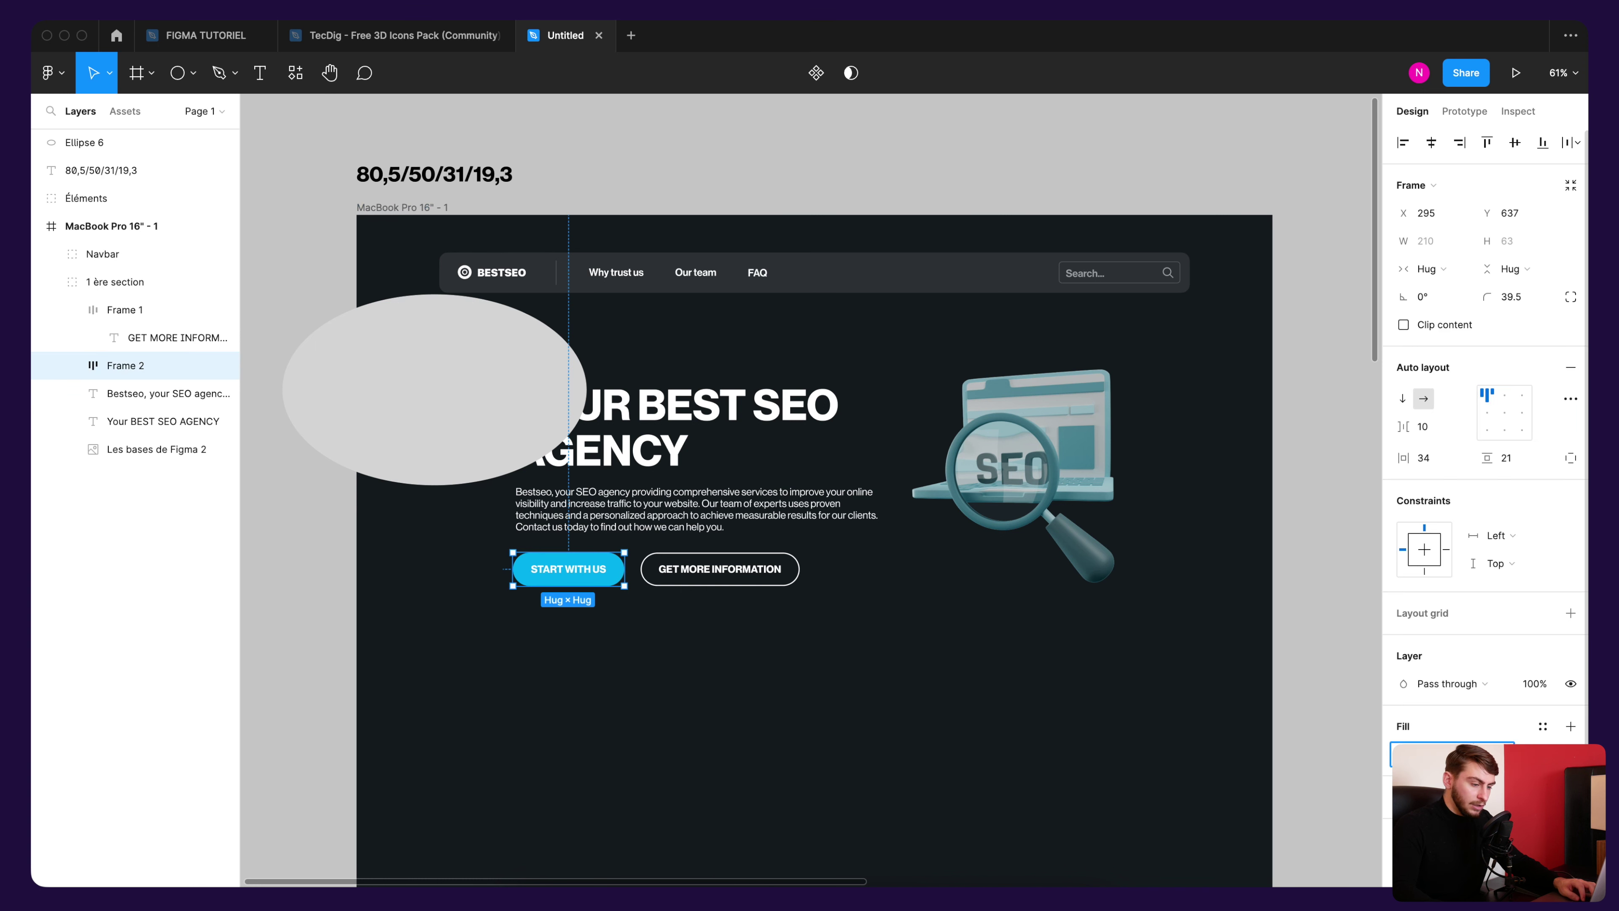
pyautogui.press('super+c')
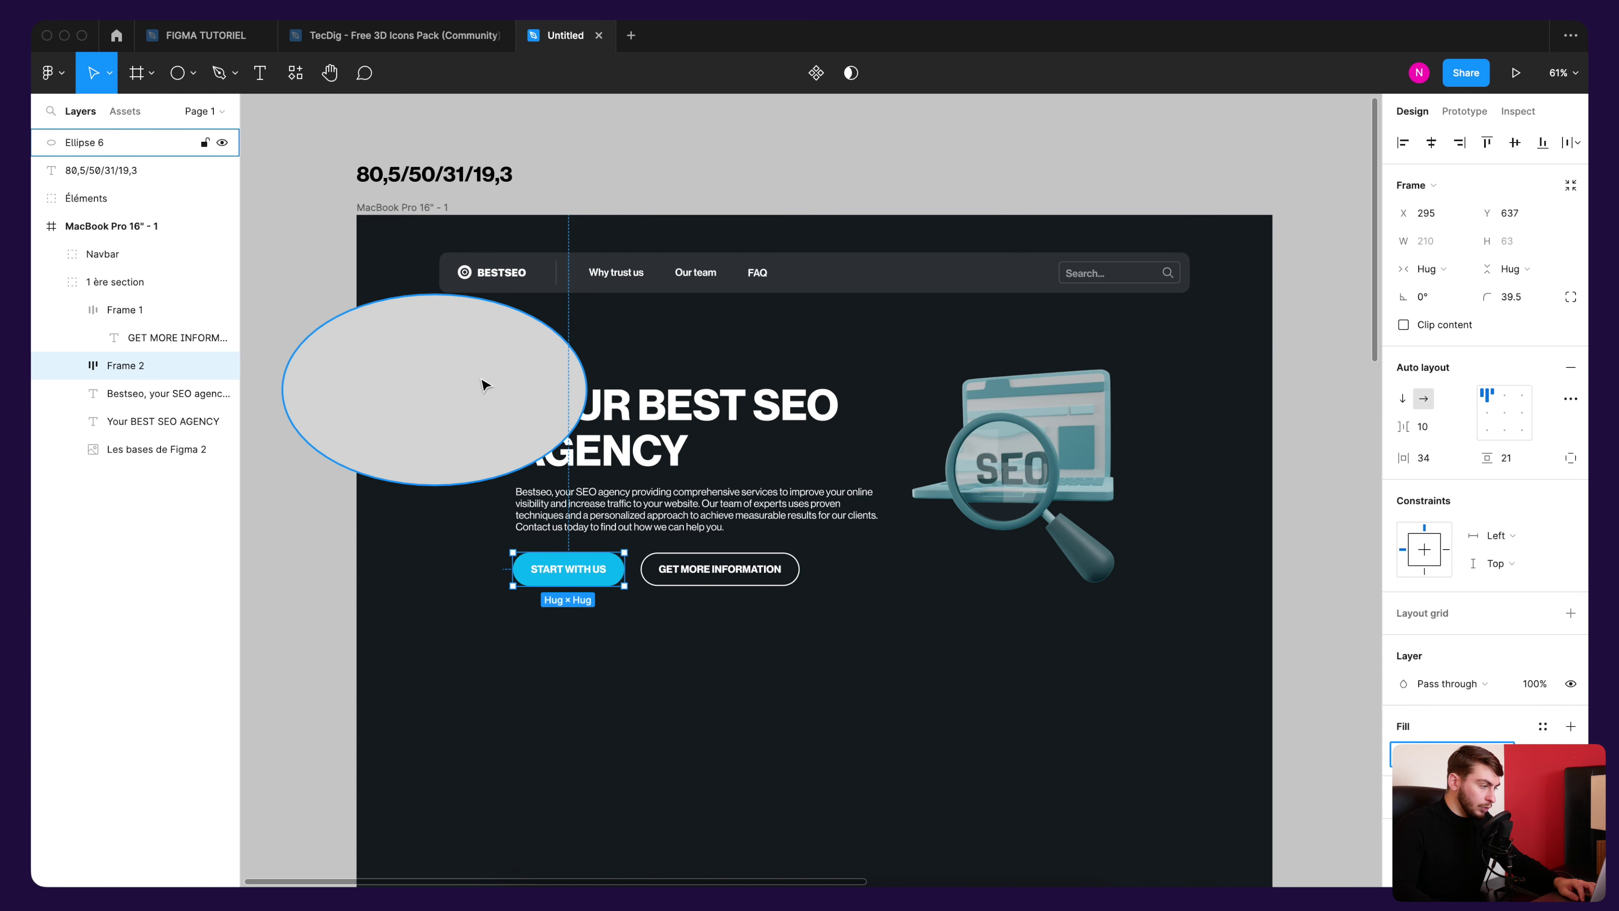
pyautogui.click(431, 379)
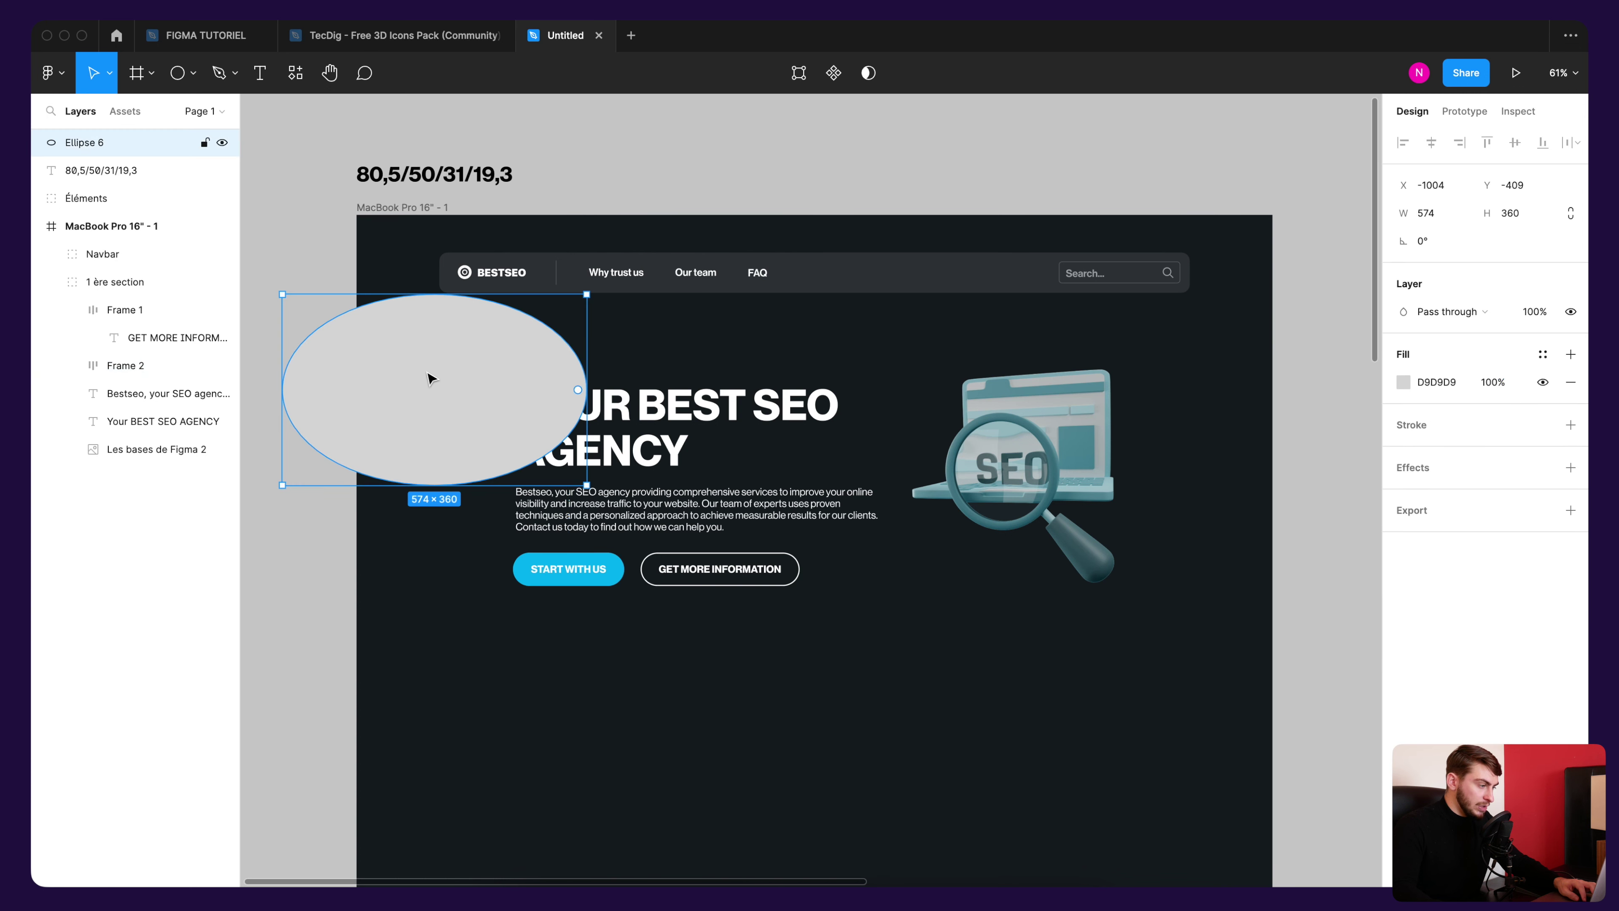
pyautogui.click(1442, 391)
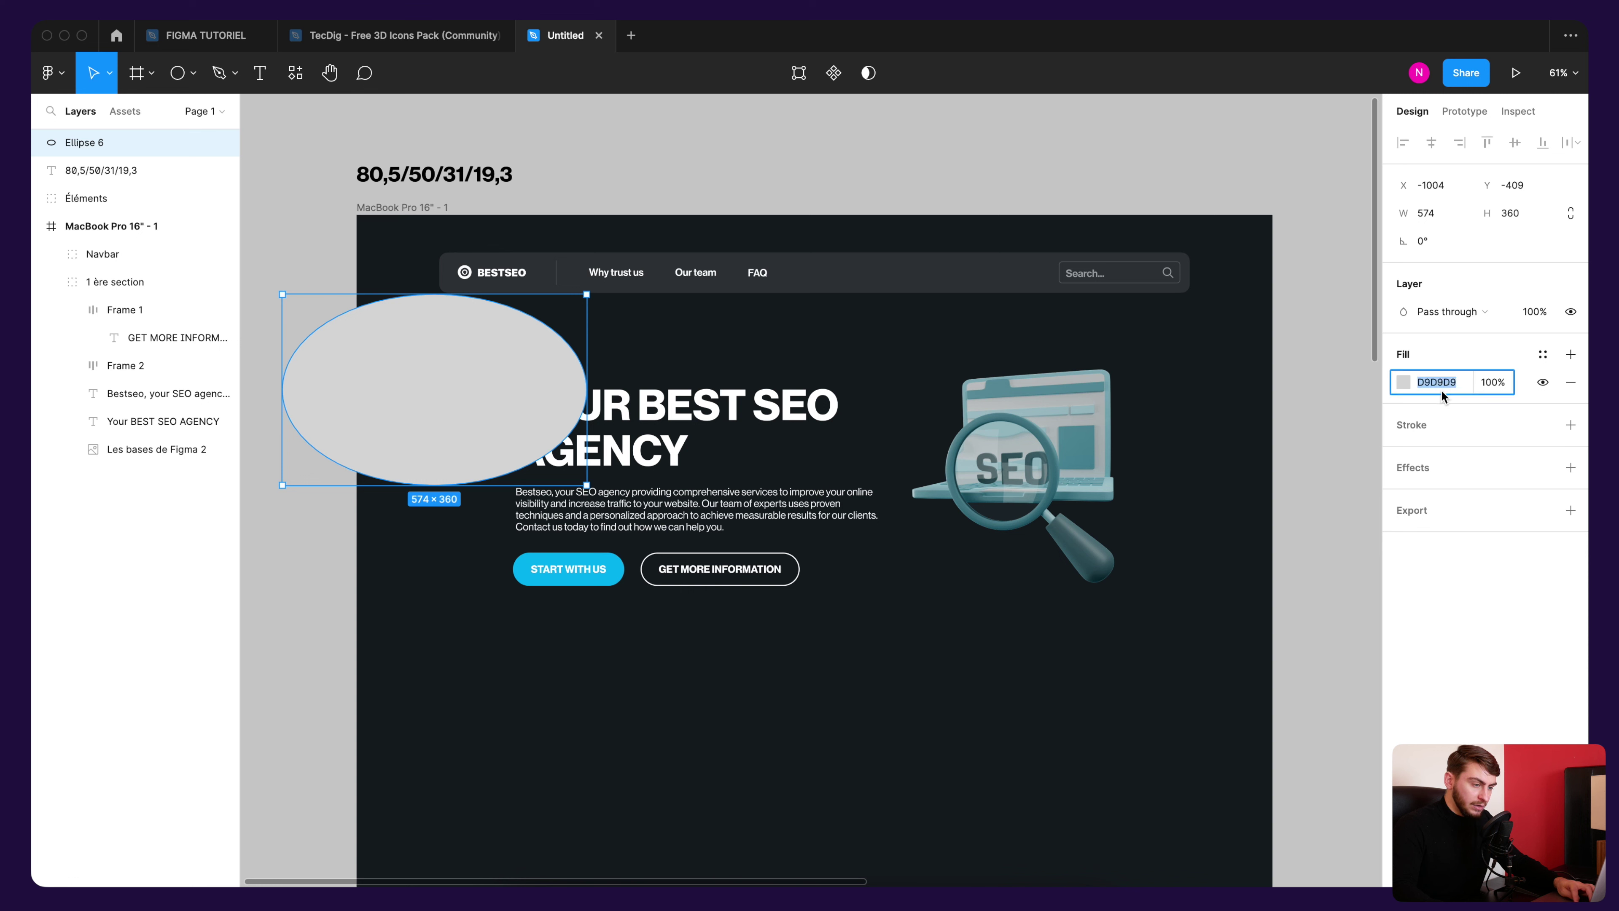
pyautogui.press('super+v')
pyautogui.press('Return')
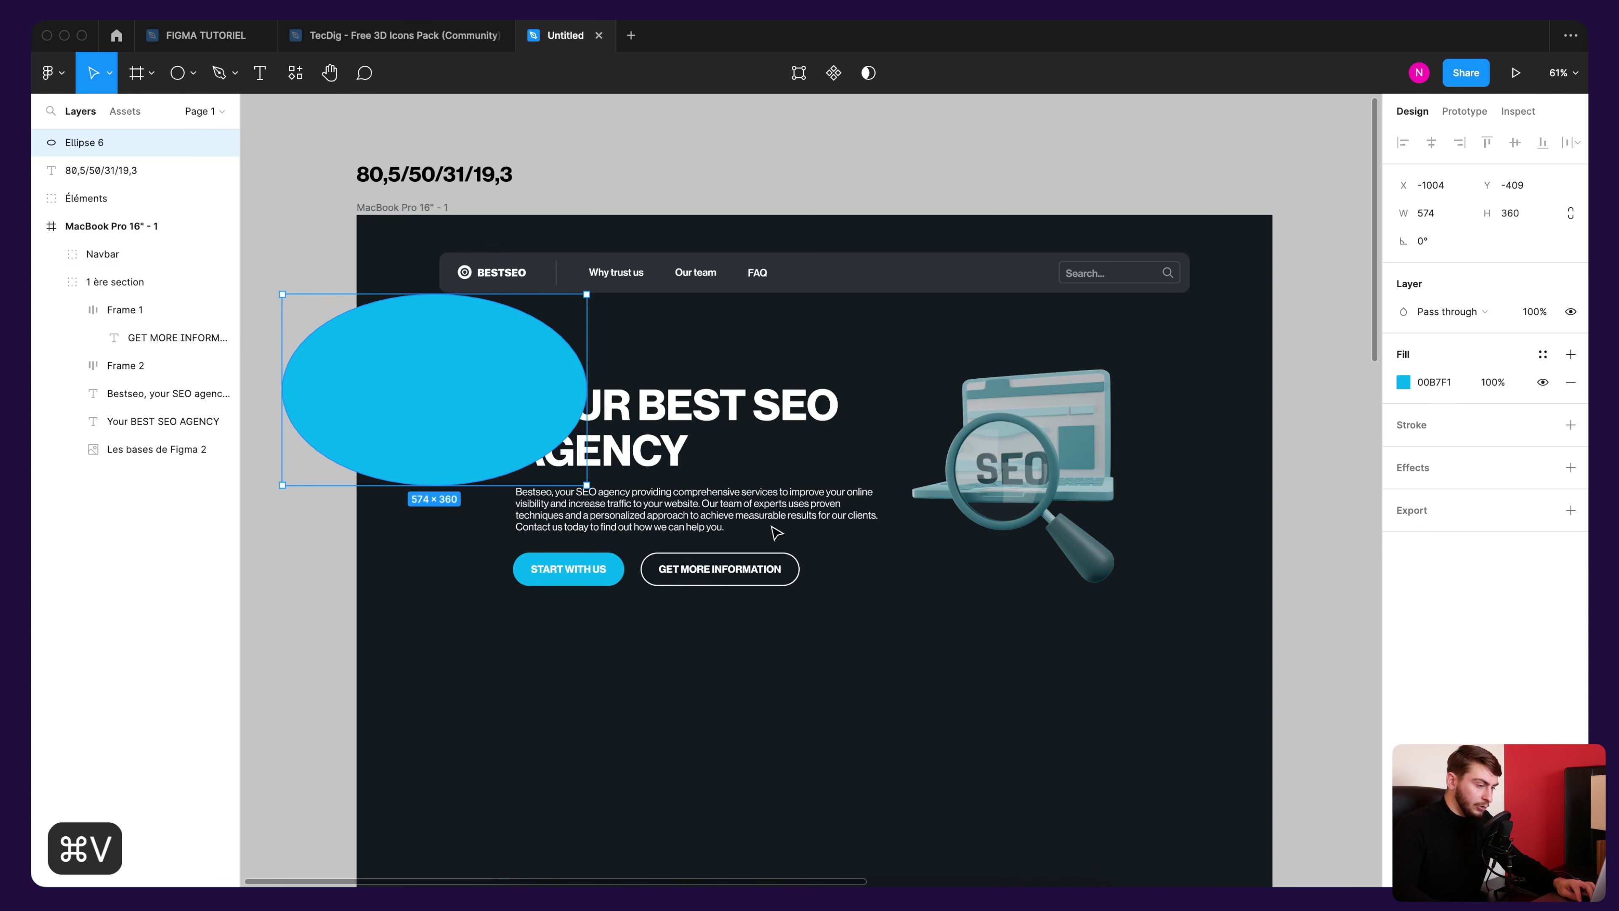
# Step: Add a heavy layer blur of about 296 to the ellipse
pyautogui.click(1572, 468)
pyautogui.click(1466, 495)
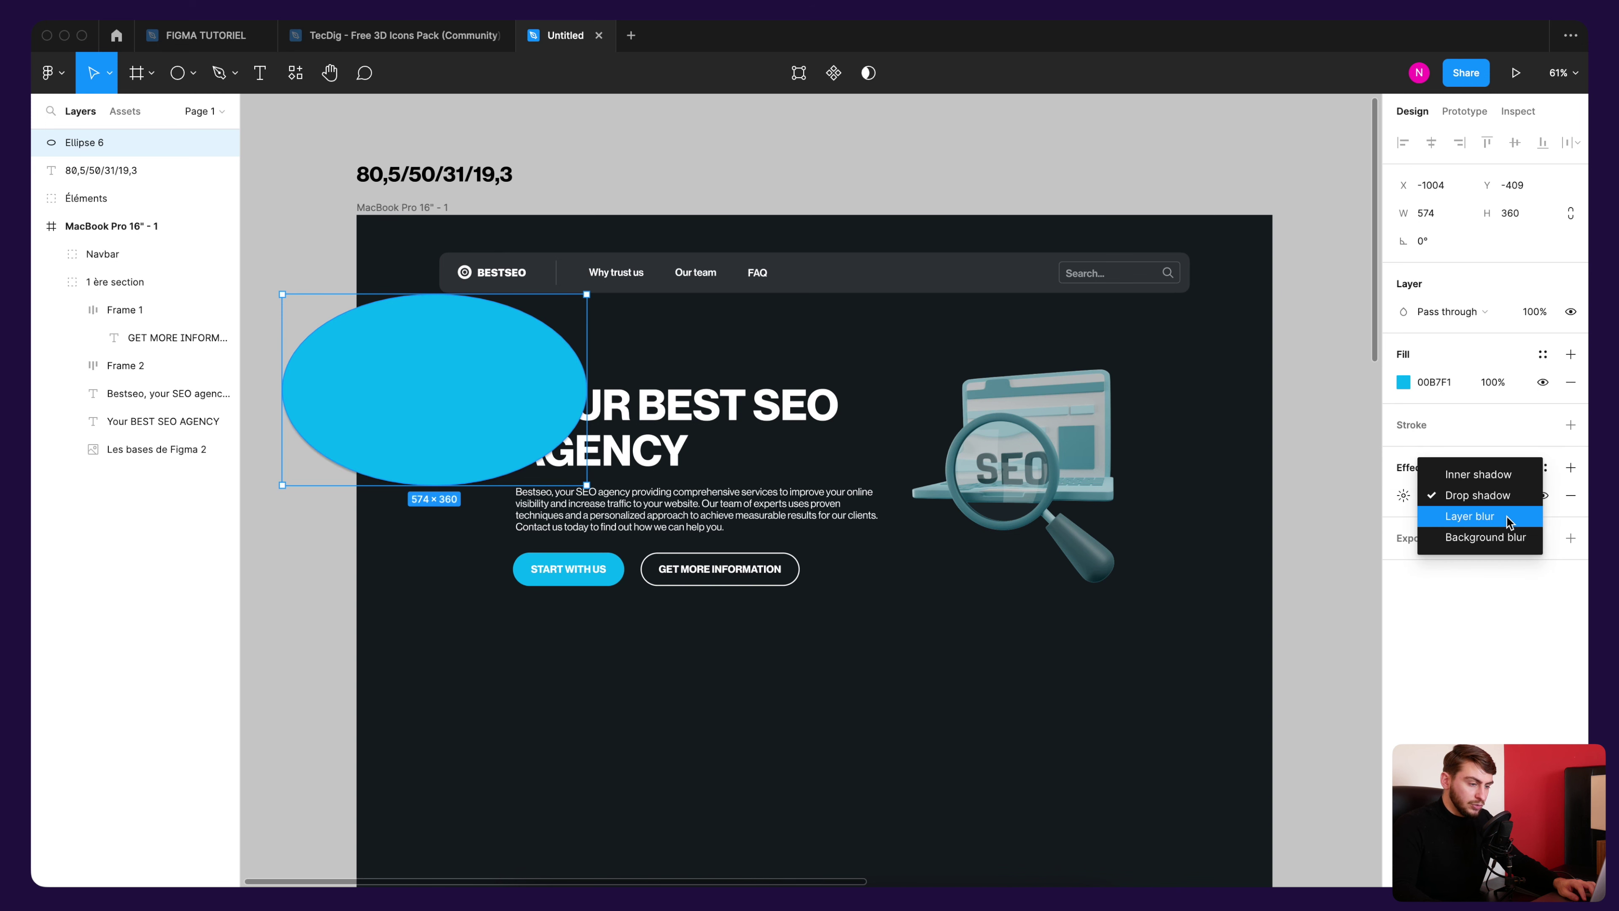
pyautogui.click(1509, 518)
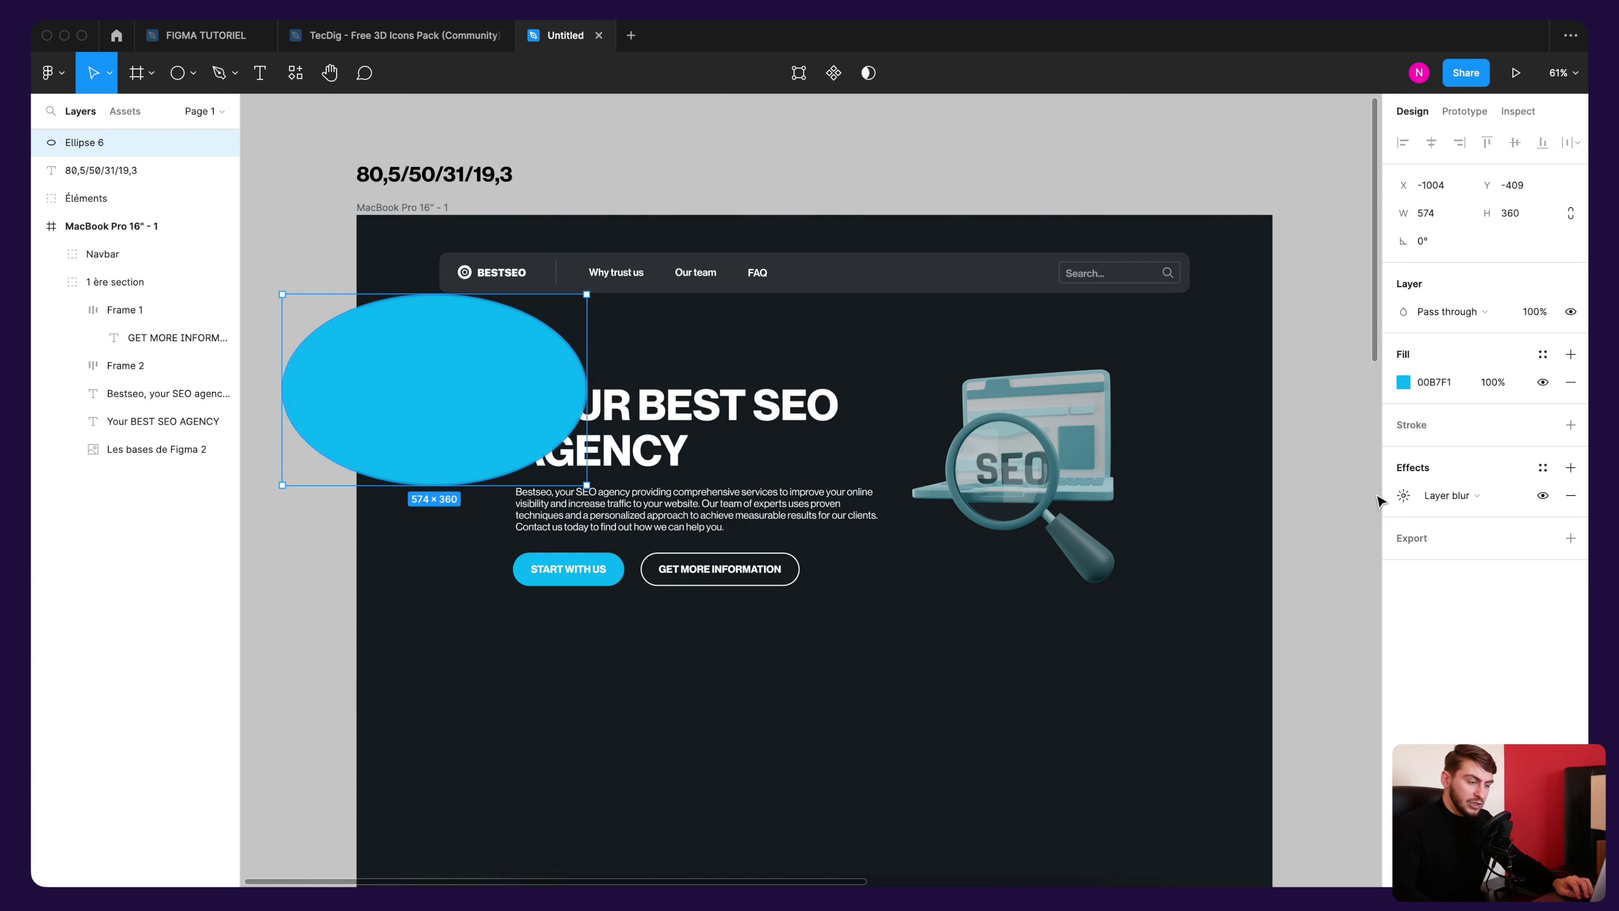
pyautogui.click(1405, 497)
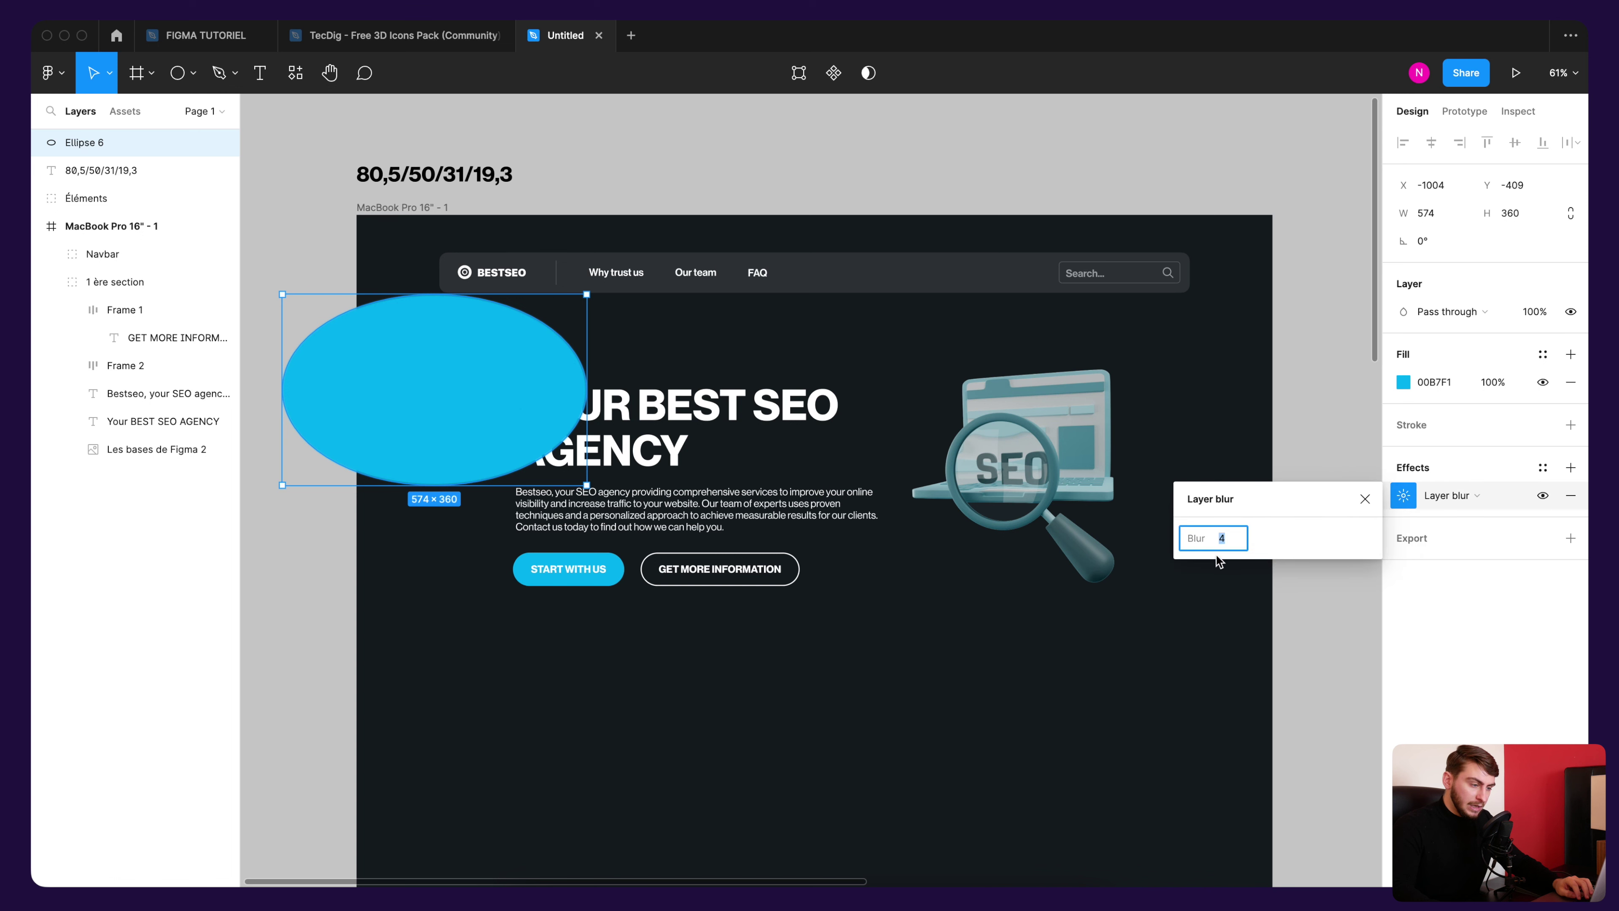
pyautogui.moveTo(1192, 538)
pyautogui.mouseDown()
pyautogui.moveTo(396, 523)
pyautogui.moveTo(1153, 622)
pyautogui.moveTo(1583, 617)
pyautogui.mouseUp()
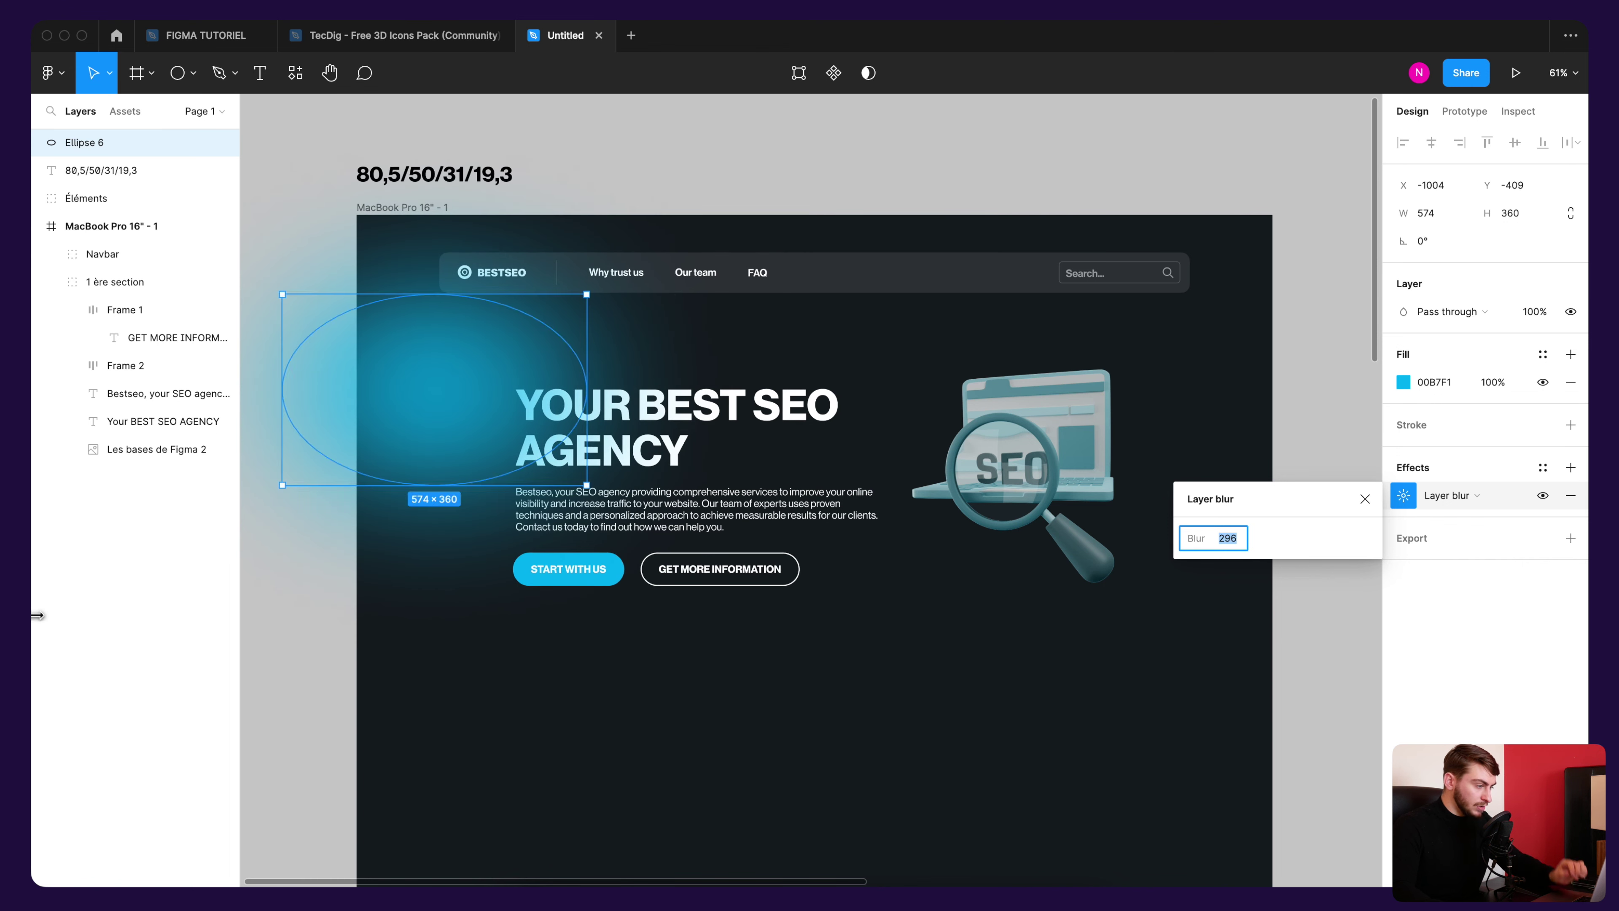
pyautogui.moveTo(1584, 617); pyautogui.dragTo(96, 618)
pyautogui.click(1365, 503)
# Step: Move Ellipse 6 into the MacBook Pro frame and raise it slightly
pyautogui.click(1308, 481)
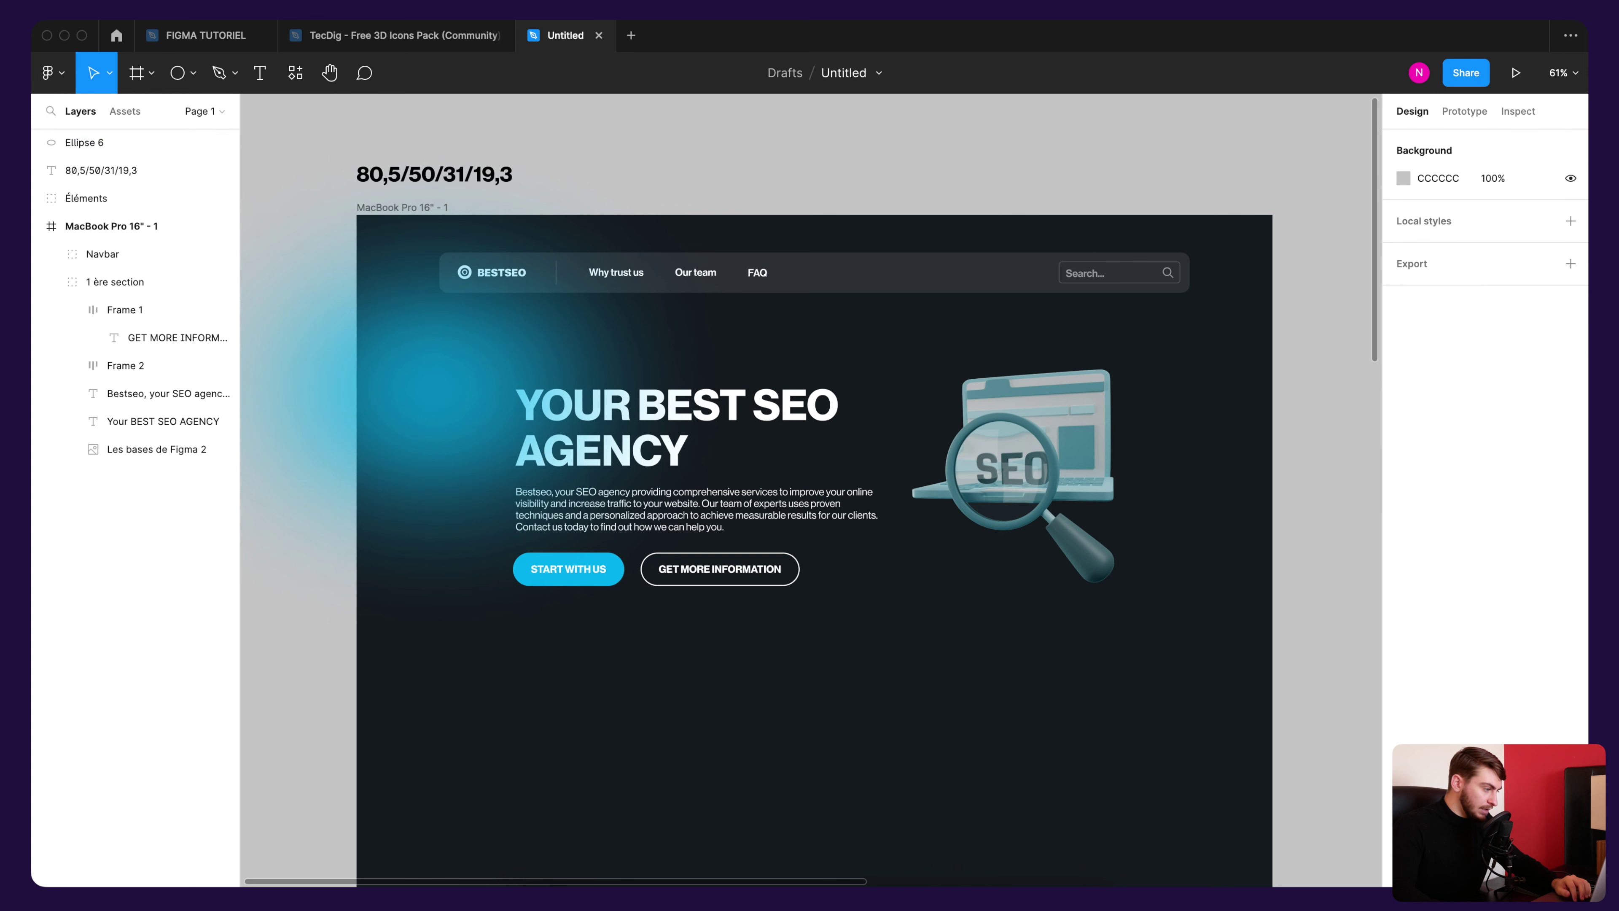
pyautogui.click(440, 361)
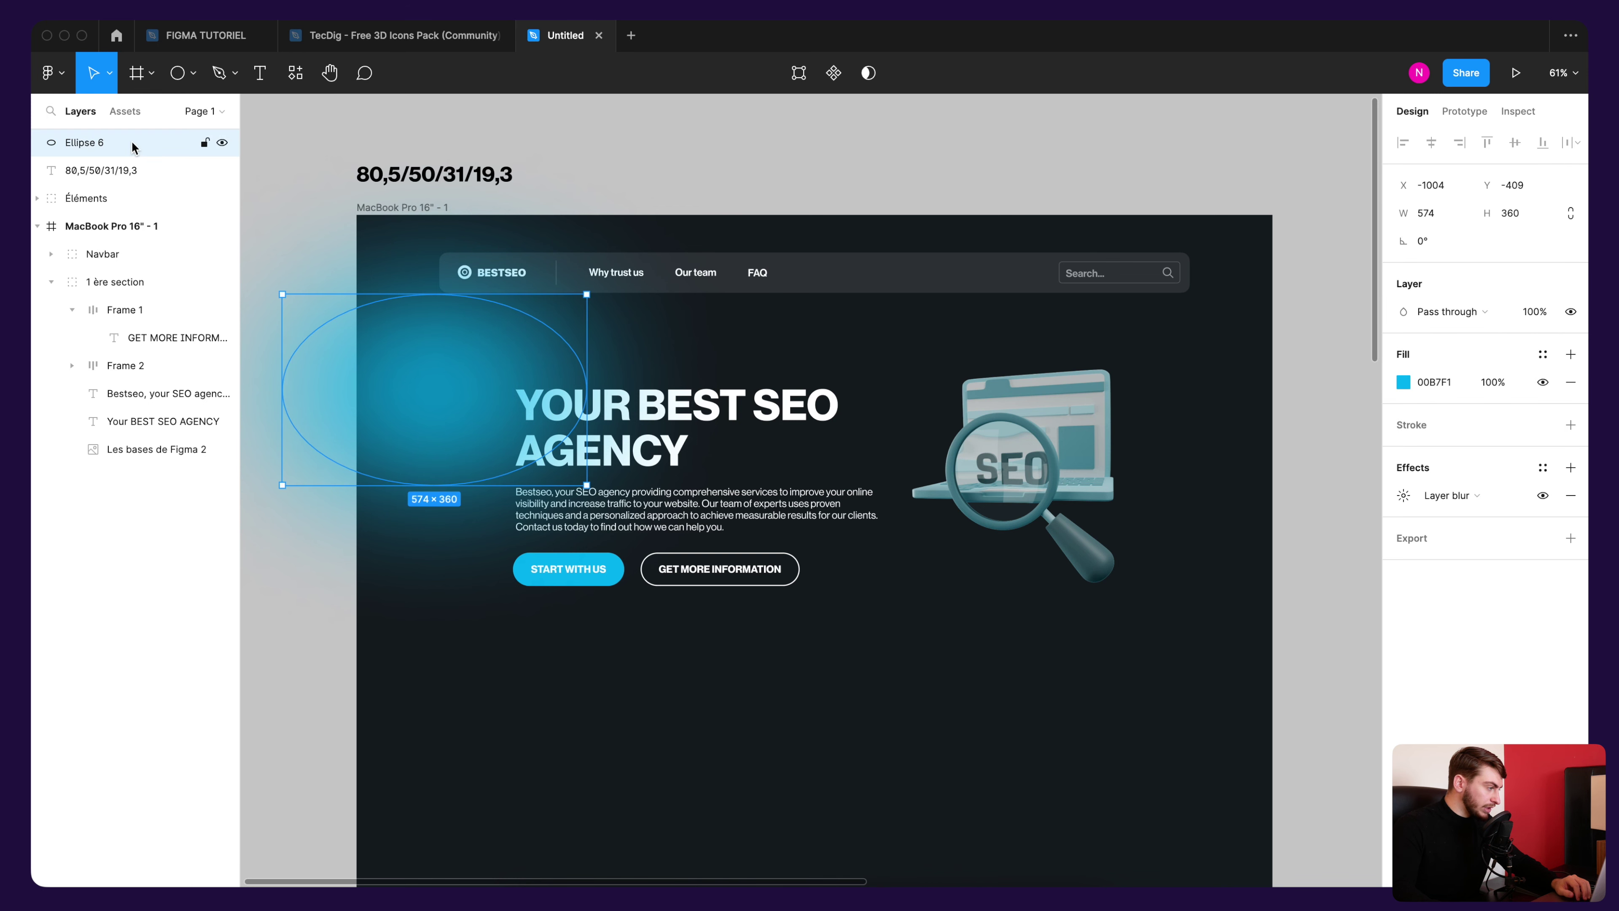
pyautogui.moveTo(132, 146)
pyautogui.mouseDown()
pyautogui.moveTo(148, 187)
pyautogui.moveTo(147, 492)
pyautogui.moveTo(146, 469)
pyautogui.mouseUp()
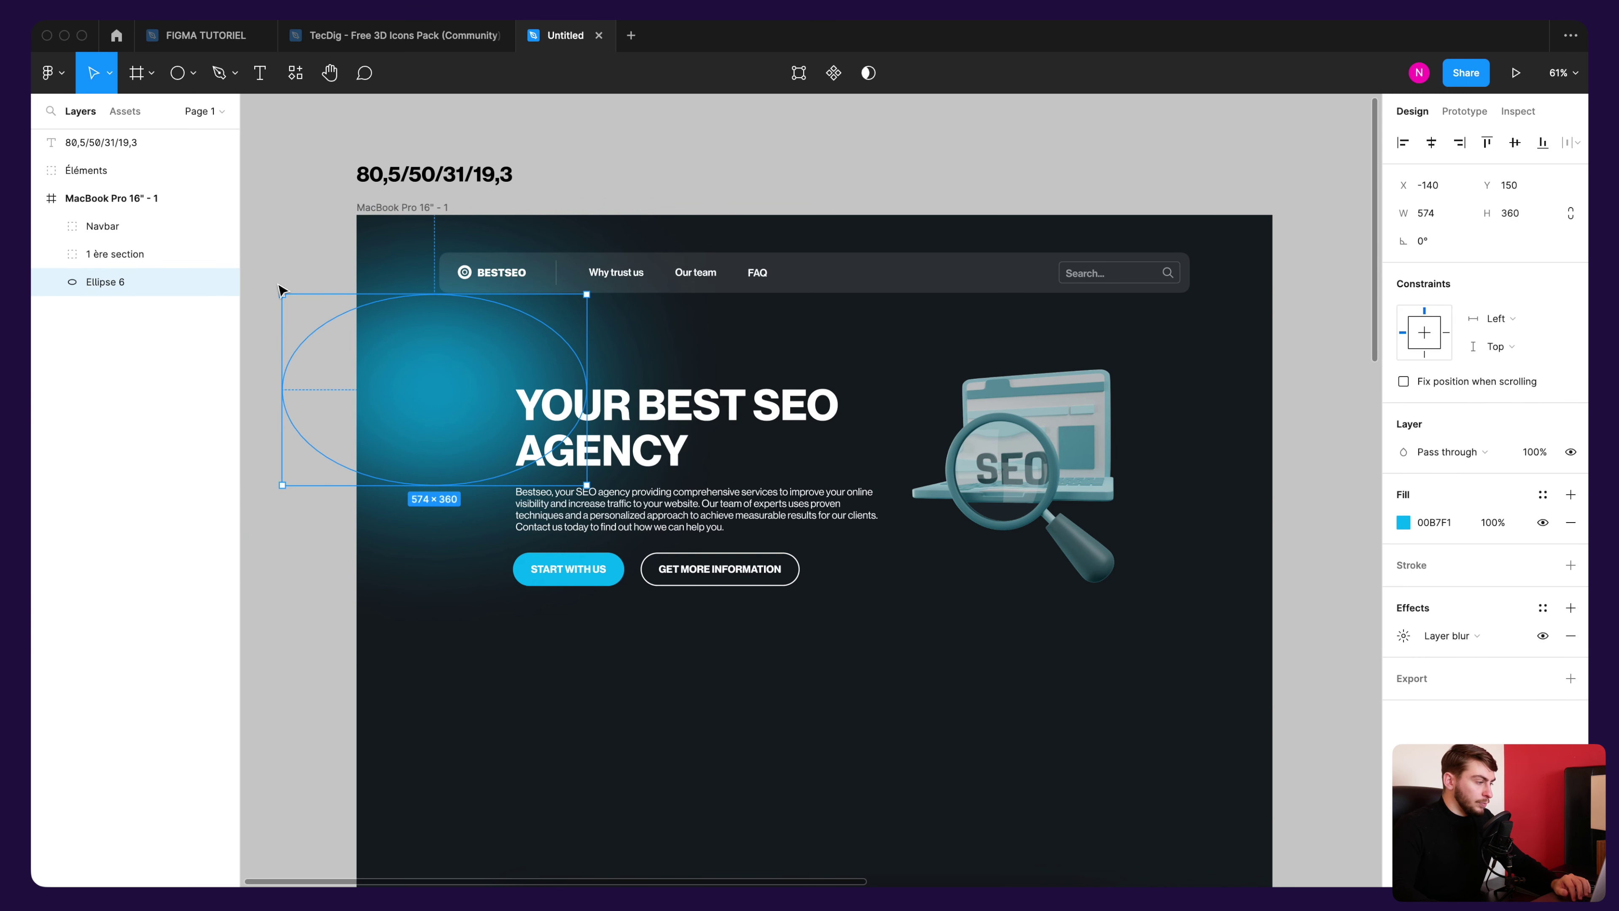
pyautogui.scroll(-5, 452, 341)
pyautogui.scroll(-4, 452, 336)
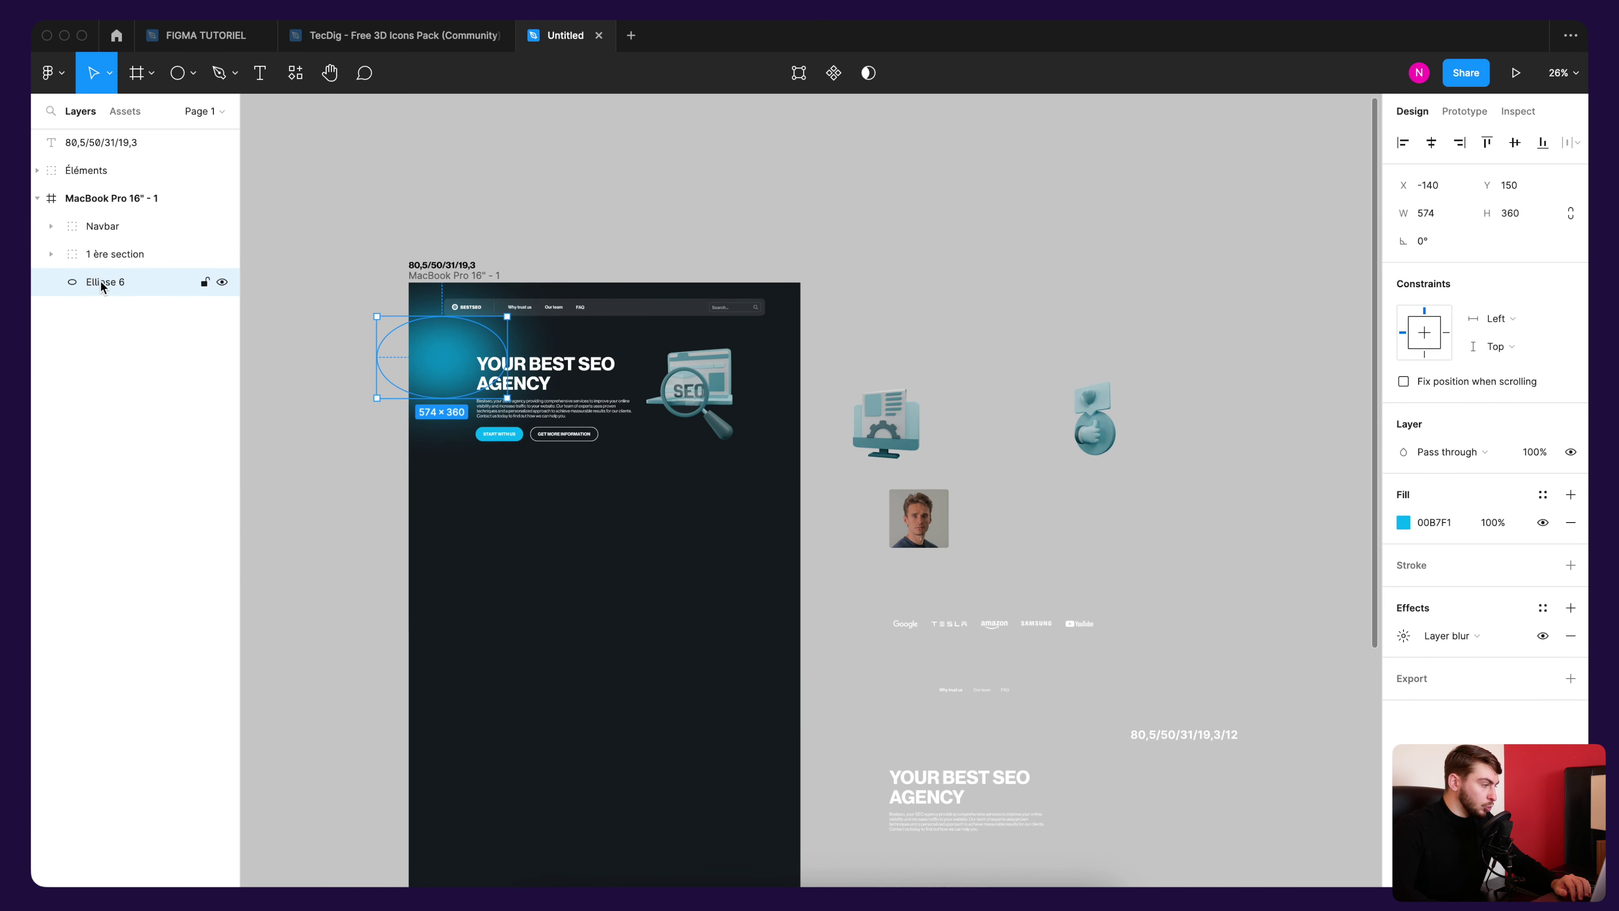
pyautogui.moveTo(441, 357)
pyautogui.scroll(5, 445, 392)
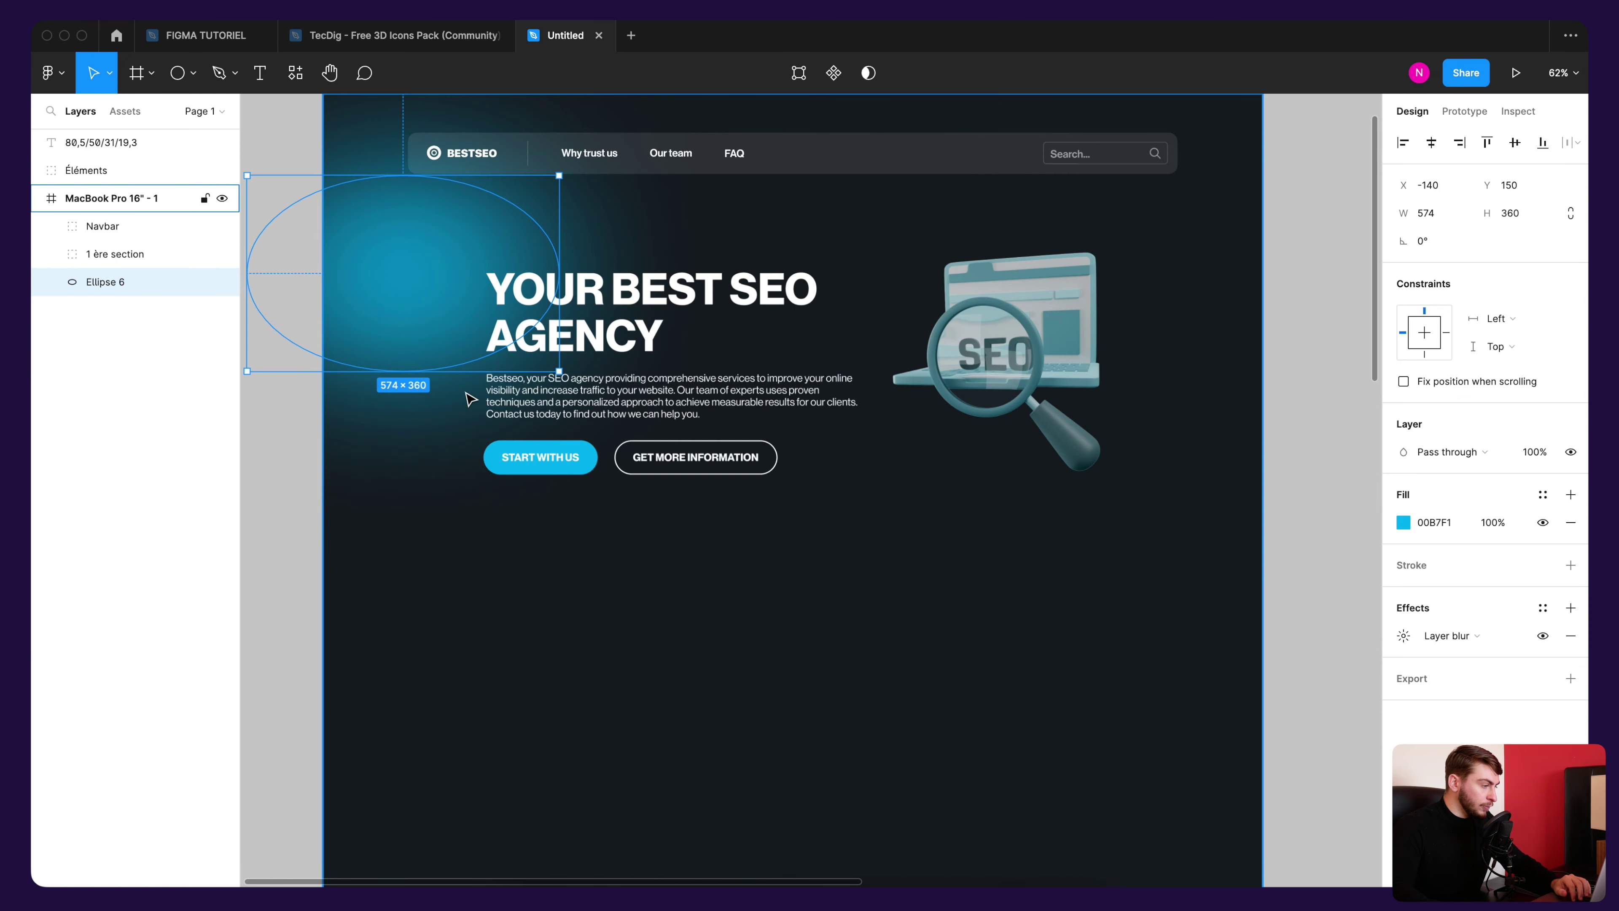
pyautogui.click(493, 365)
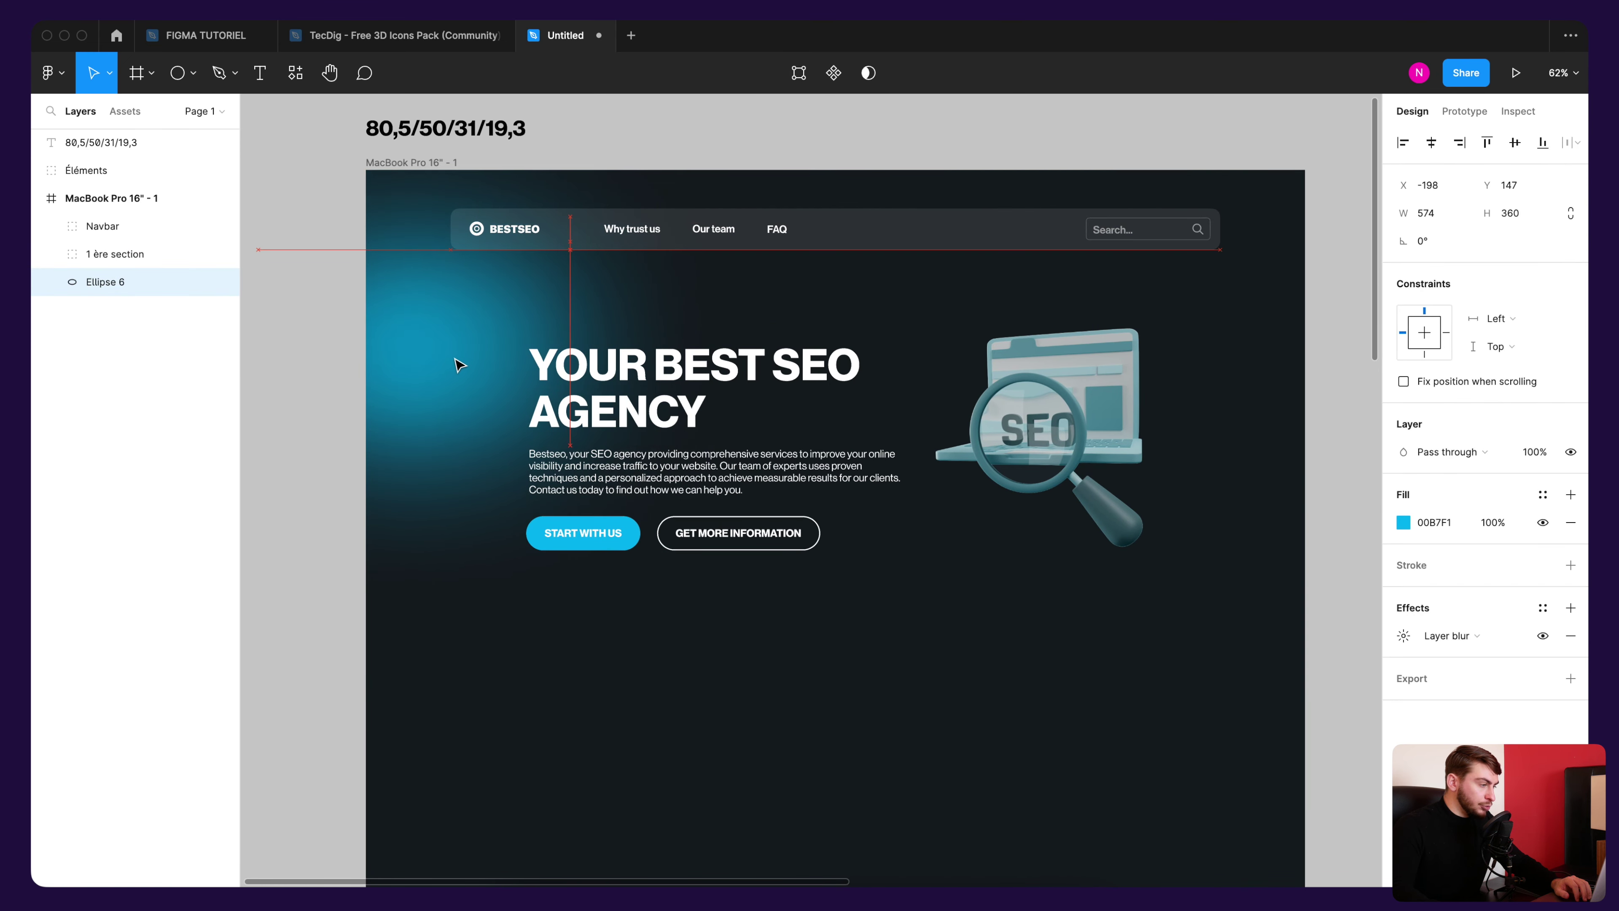
pyautogui.moveTo(463, 363); pyautogui.dragTo(463, 358)
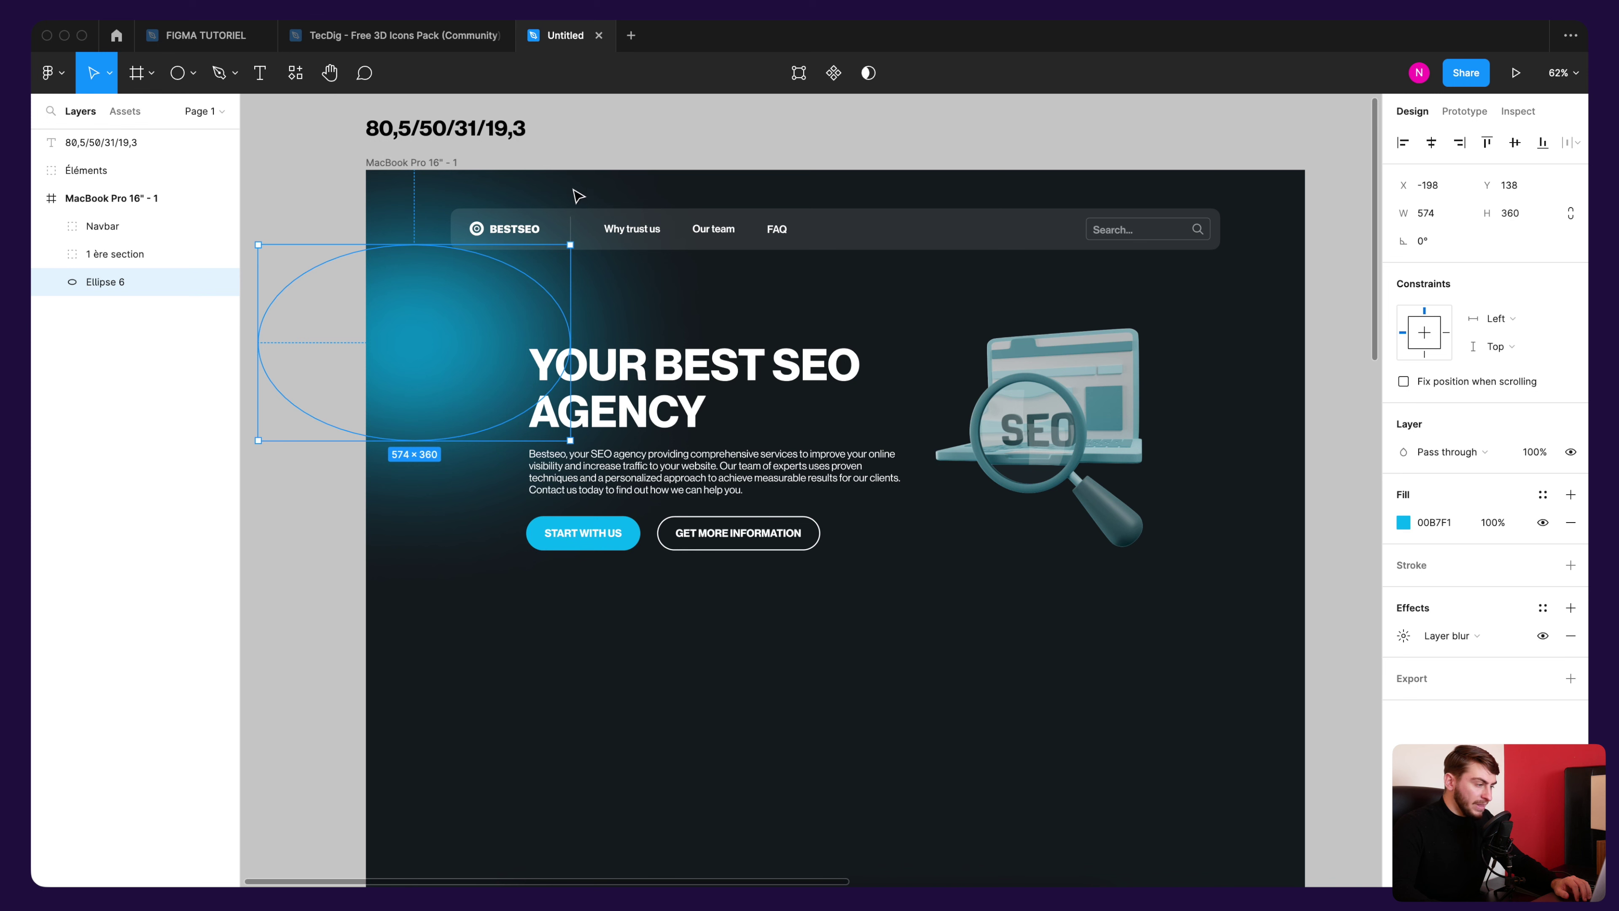
# Step: Darken the glow to 1B93B9 and widen it to 717
pyautogui.click(1403, 522)
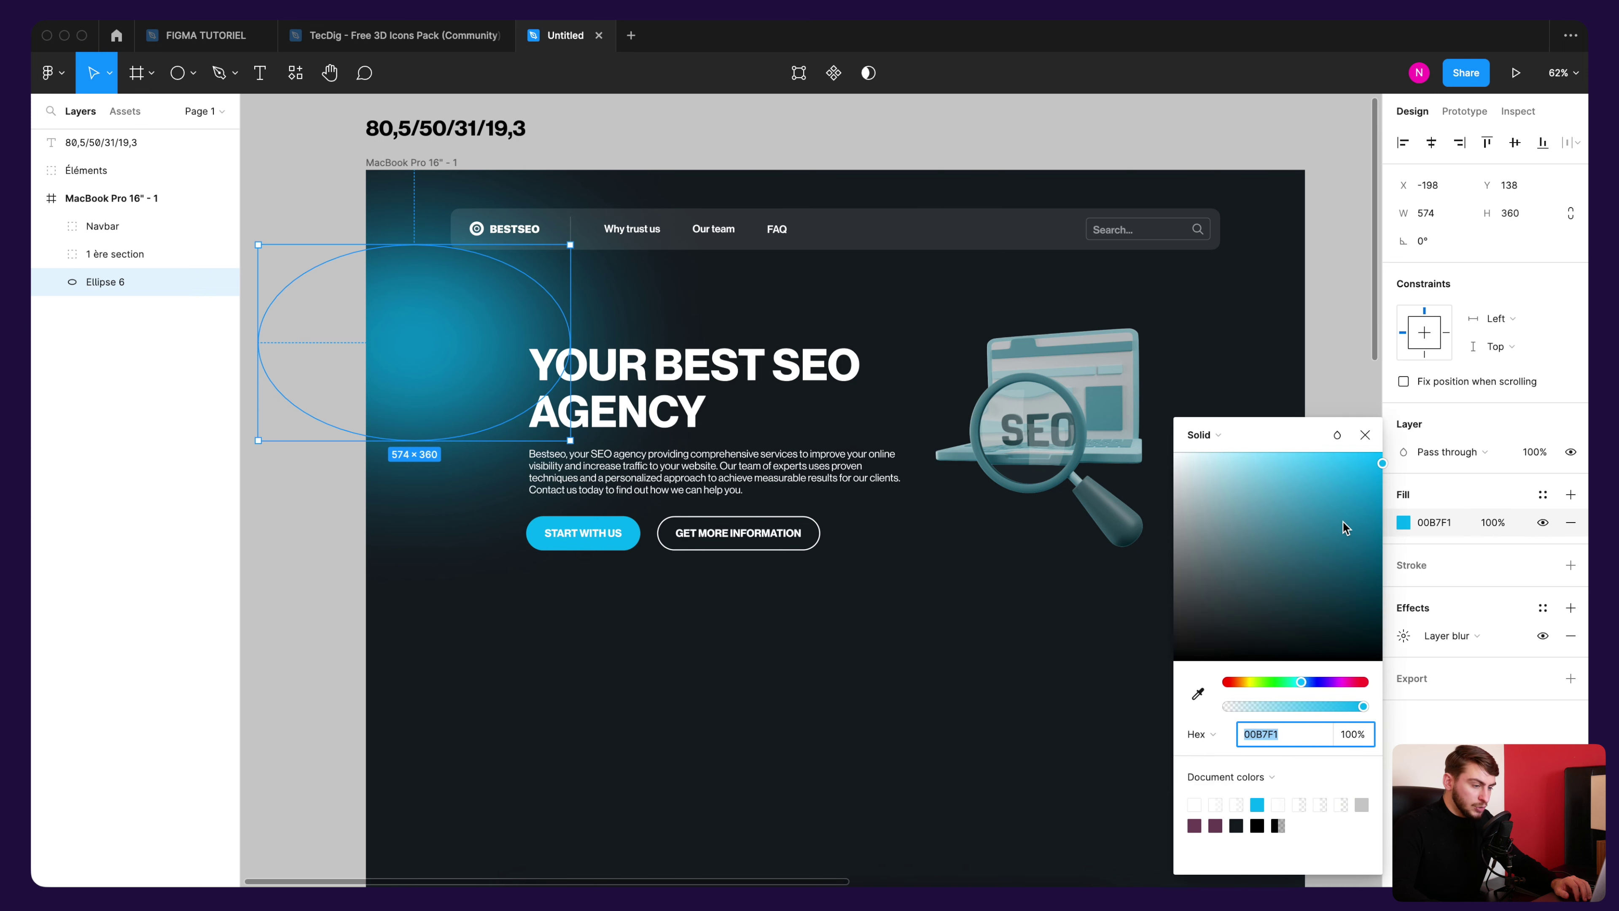
pyautogui.moveTo(1364, 481)
pyautogui.mouseDown()
pyautogui.moveTo(1342, 510)
pyautogui.moveTo(1331, 501)
pyautogui.moveTo(1353, 515)
pyautogui.mouseUp()
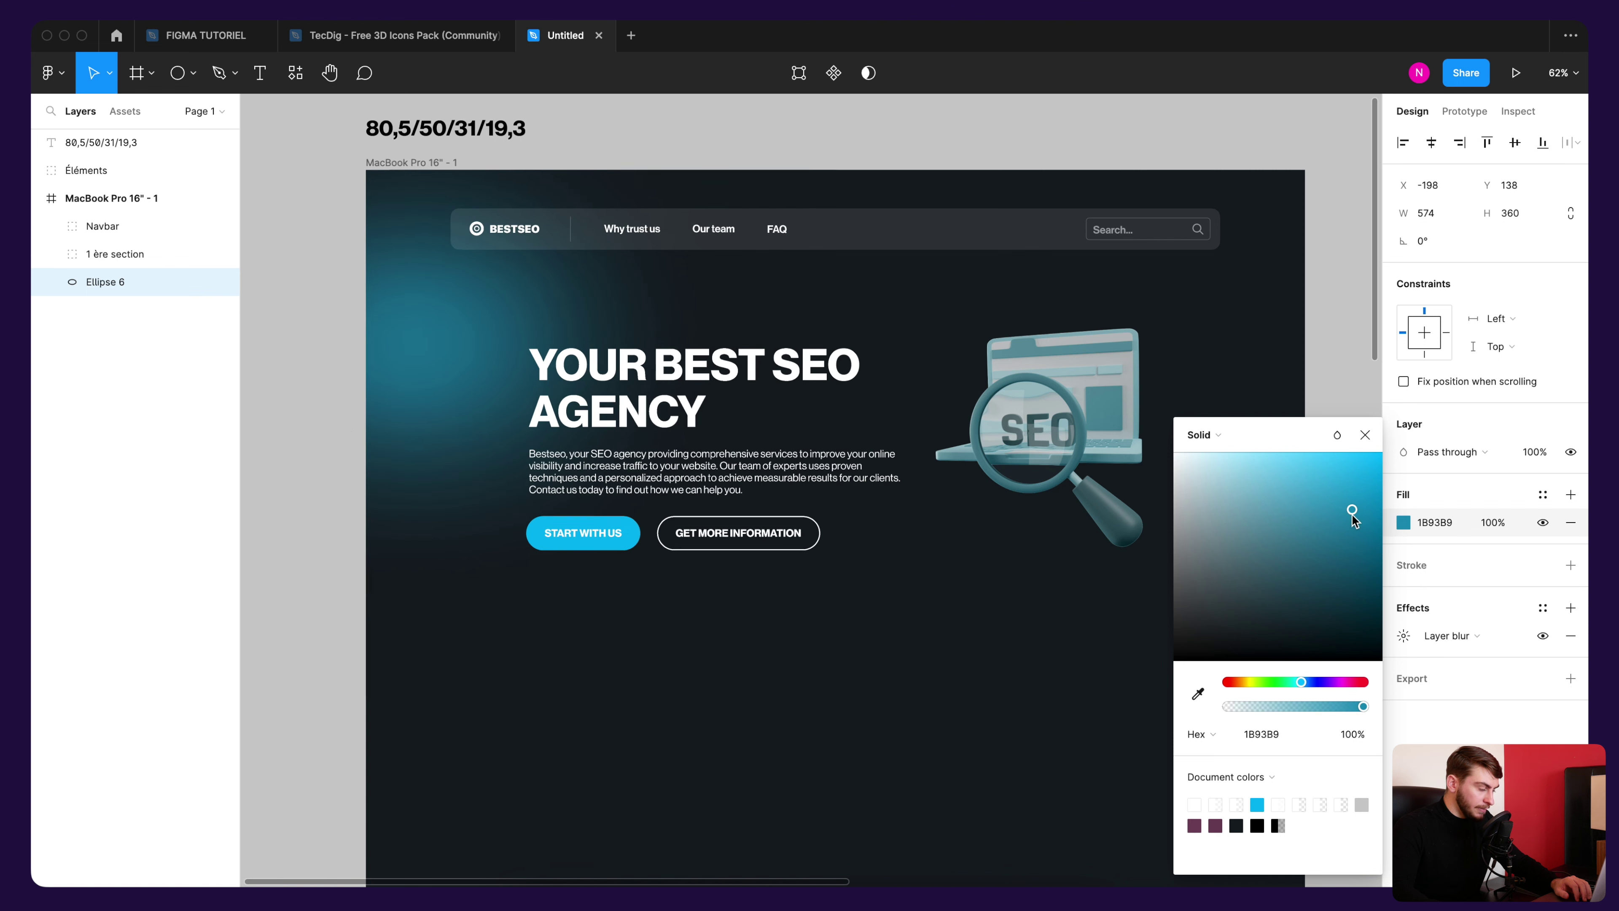
pyautogui.moveTo(570, 340); pyautogui.dragTo(600, 326)
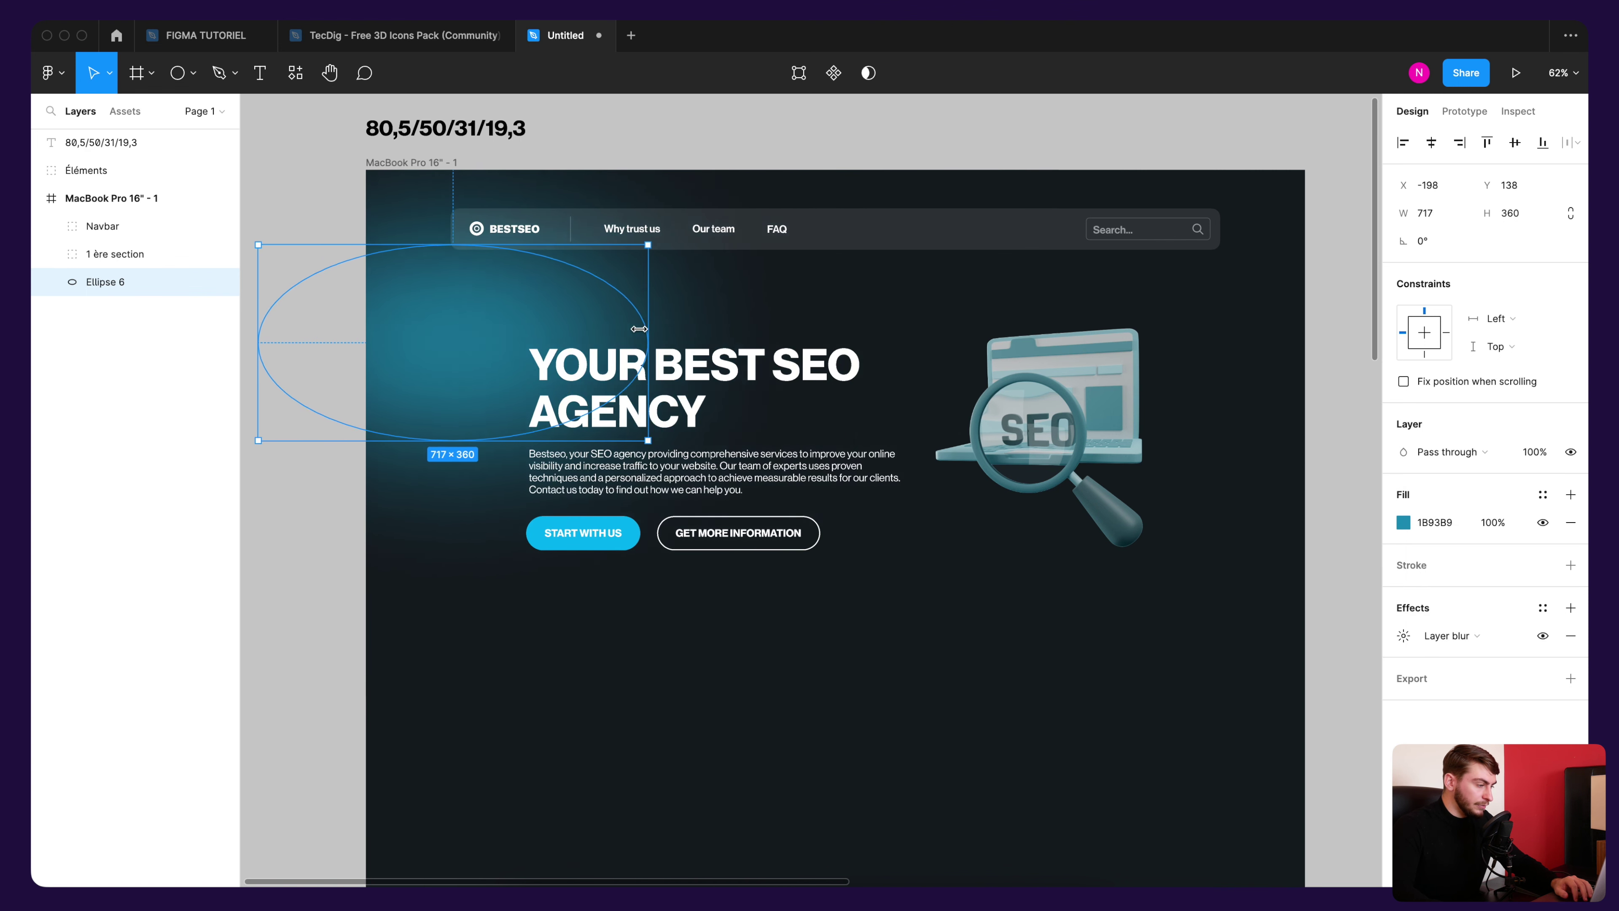
pyautogui.click(886, 152)
pyautogui.scroll(-2, 353, 118)
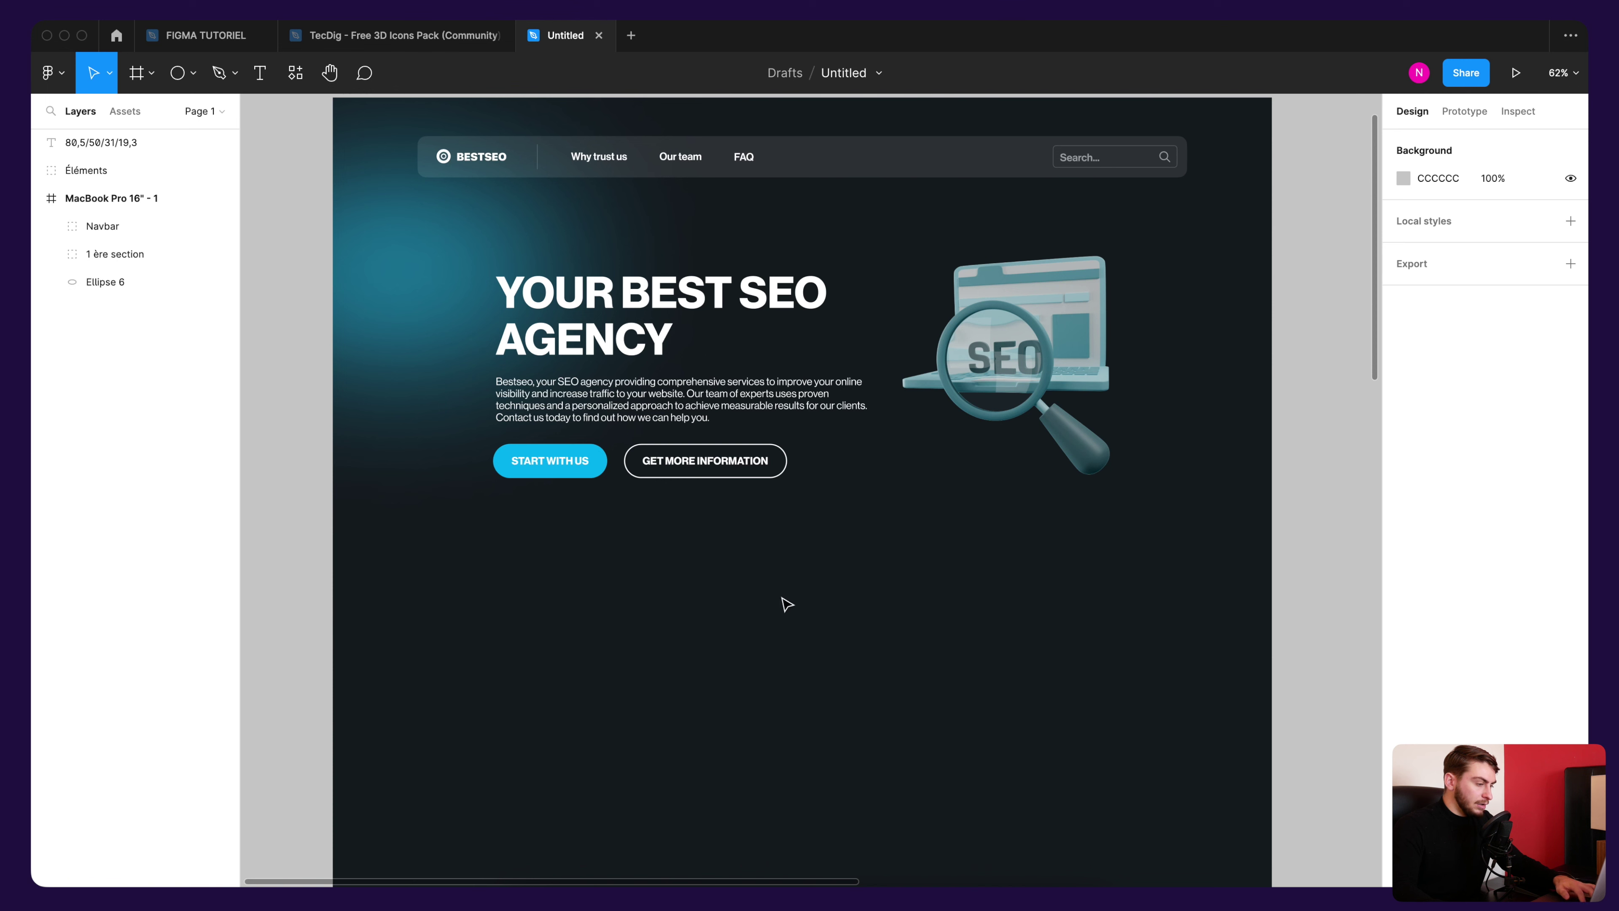
# Step: Add an 'OVER 100 SATISFIED COSTUMERS' text line under the hero at font size 31
pyautogui.press('t')
pyautogui.click(777, 609)
pyautogui.write('OVER 100 SATISFIED COSTUMERS')
pyautogui.press('Escape')
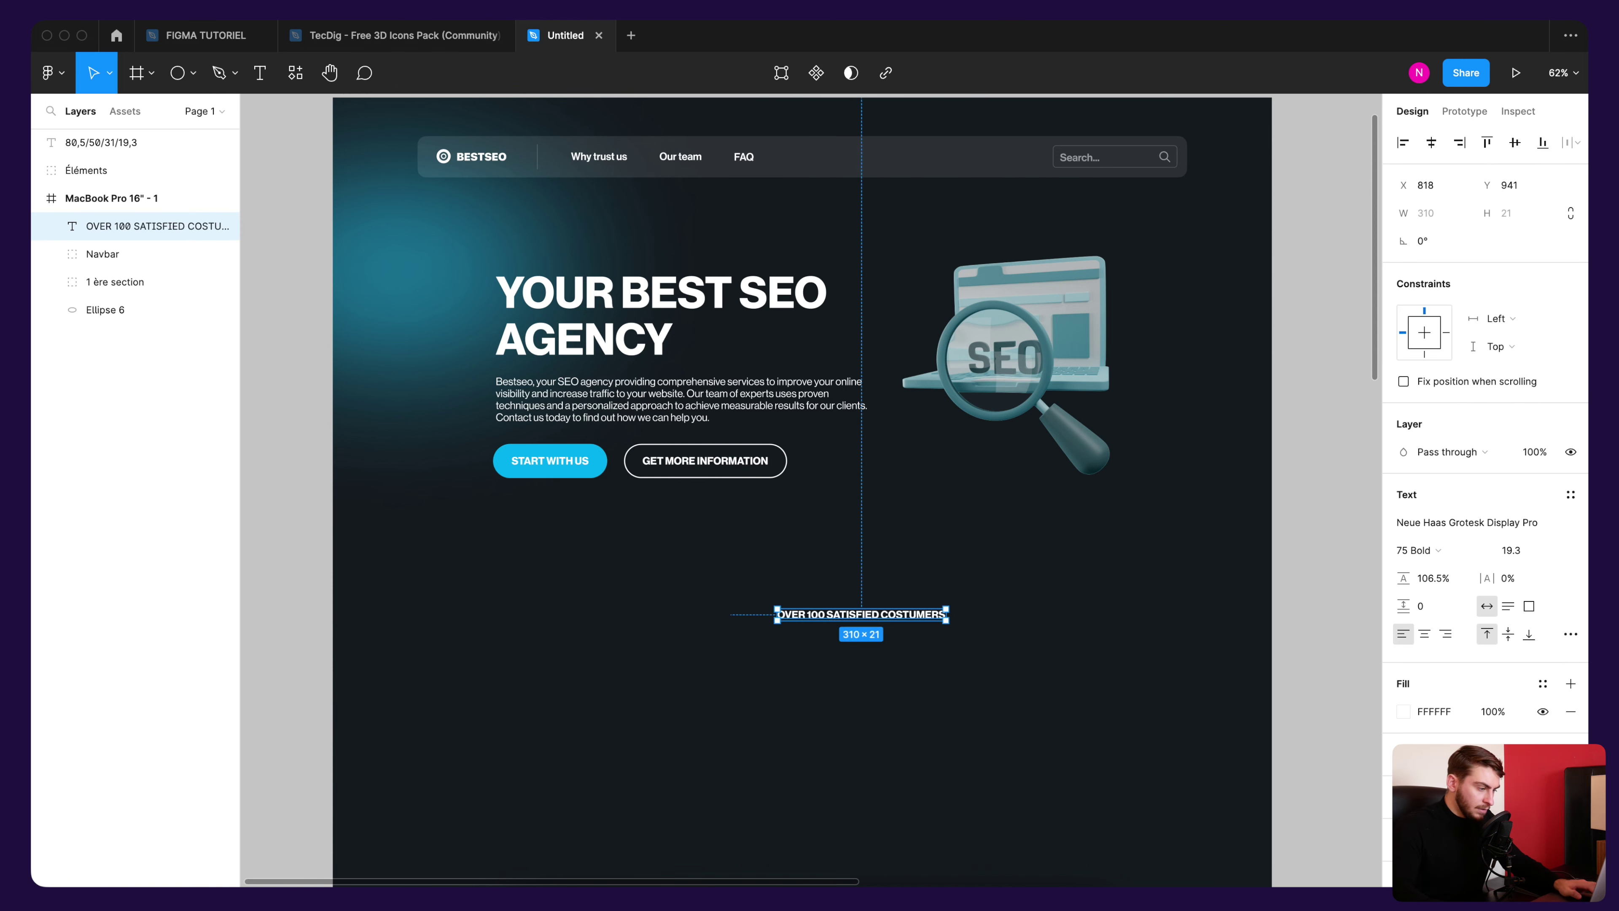
pyautogui.click(868, 547)
pyautogui.moveTo(885, 616); pyautogui.dragTo(826, 600)
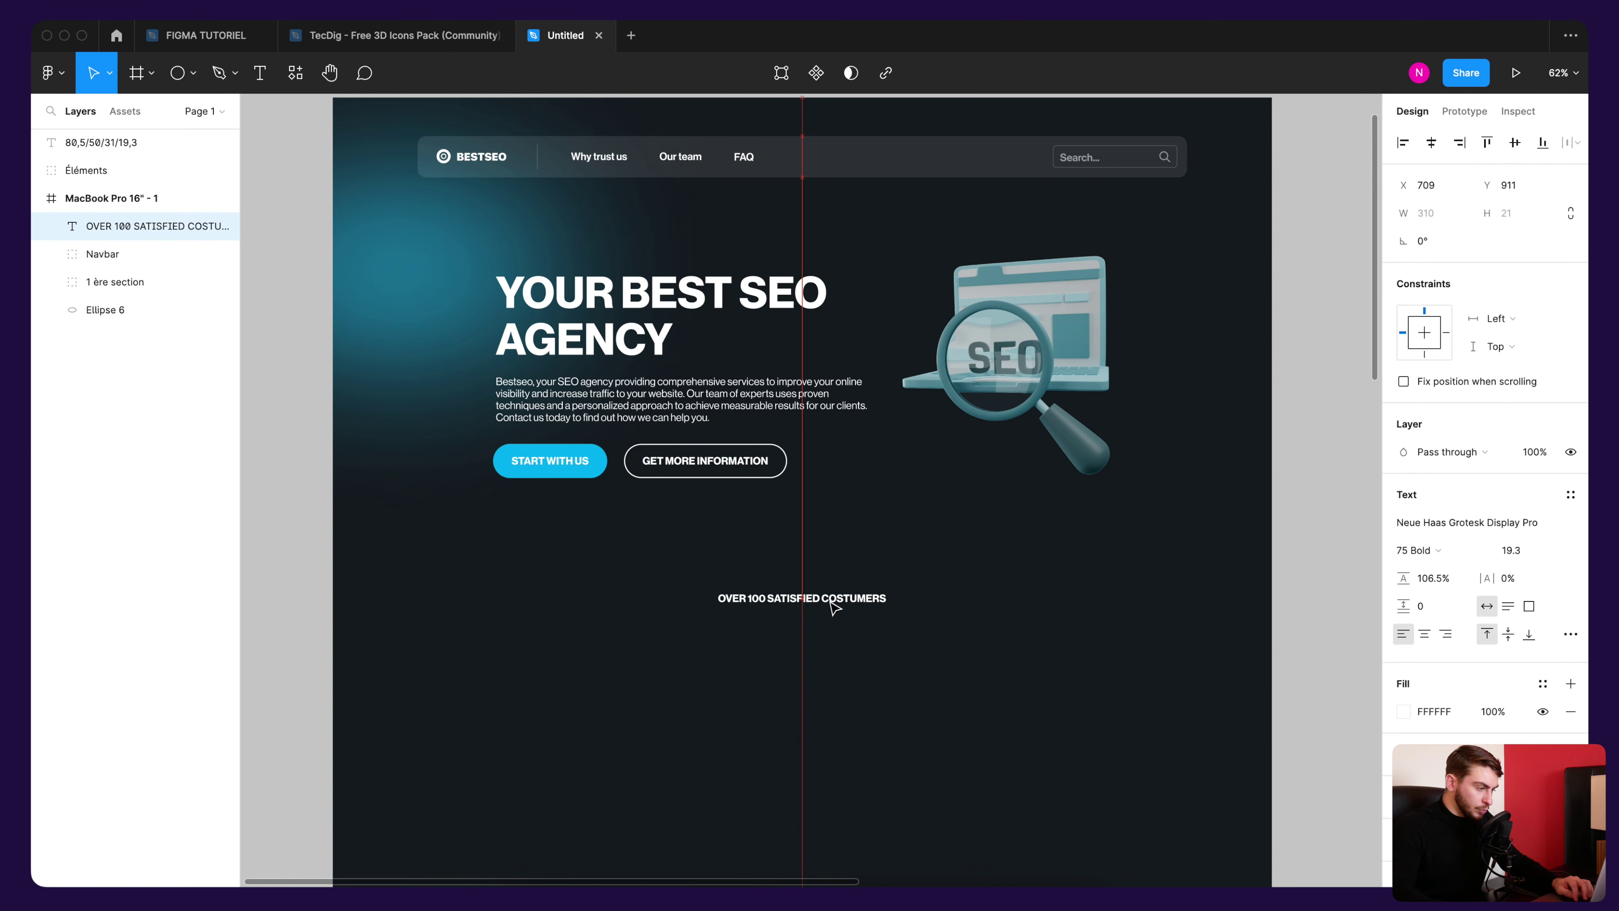
pyautogui.scroll(3, 467, 206)
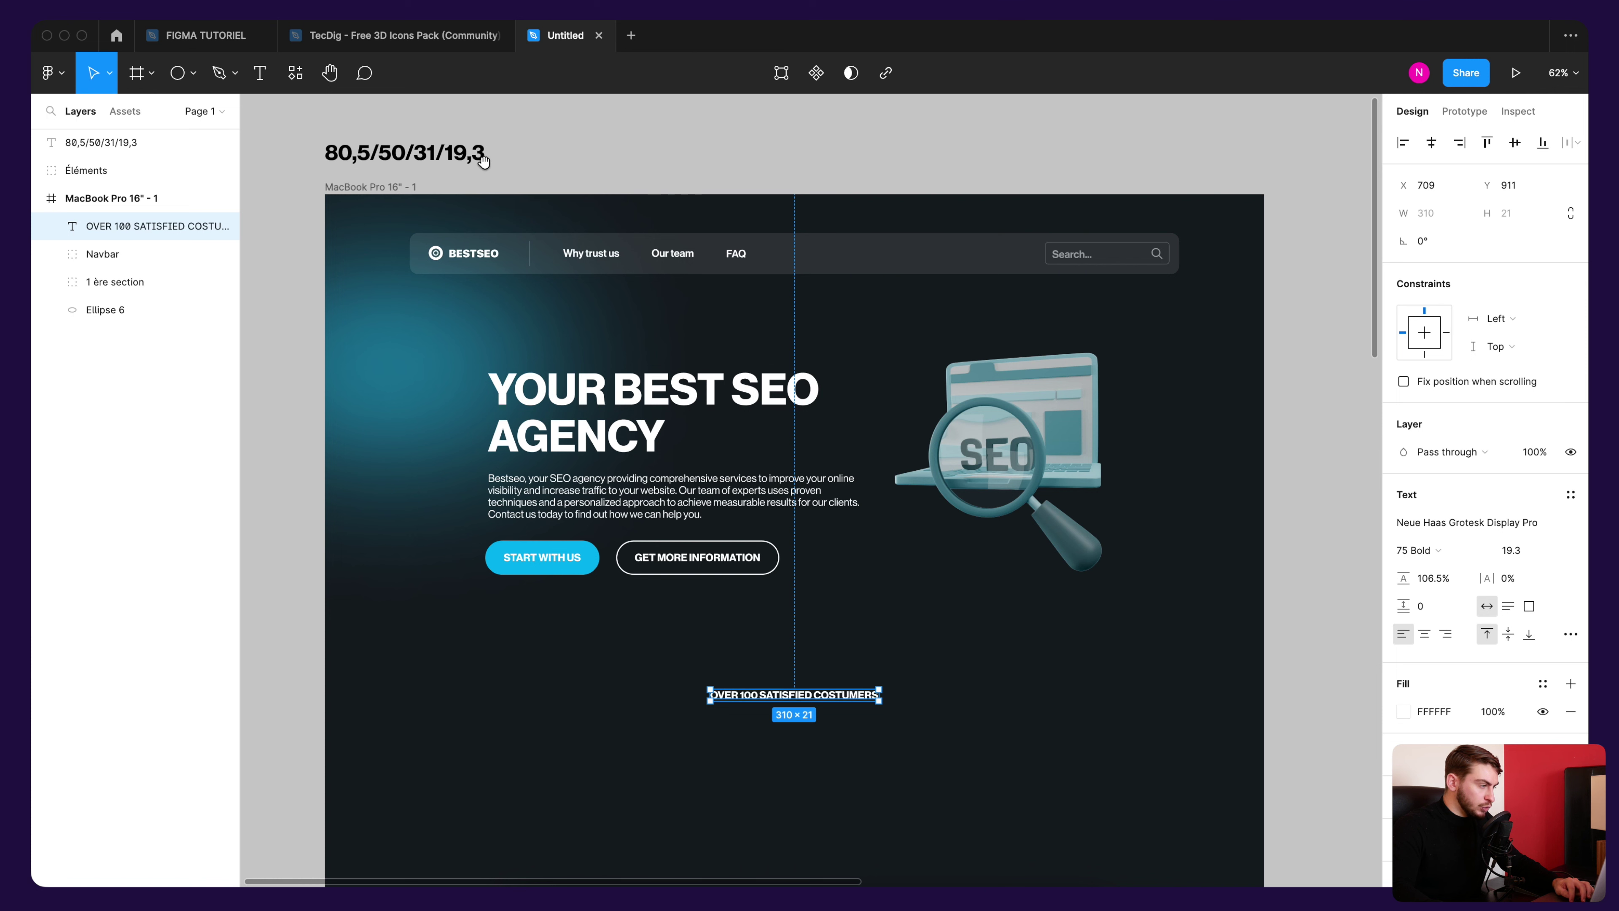
pyautogui.scroll(-1, 482, 159)
pyautogui.click(1527, 551)
pyautogui.write('31')
pyautogui.press('Return')
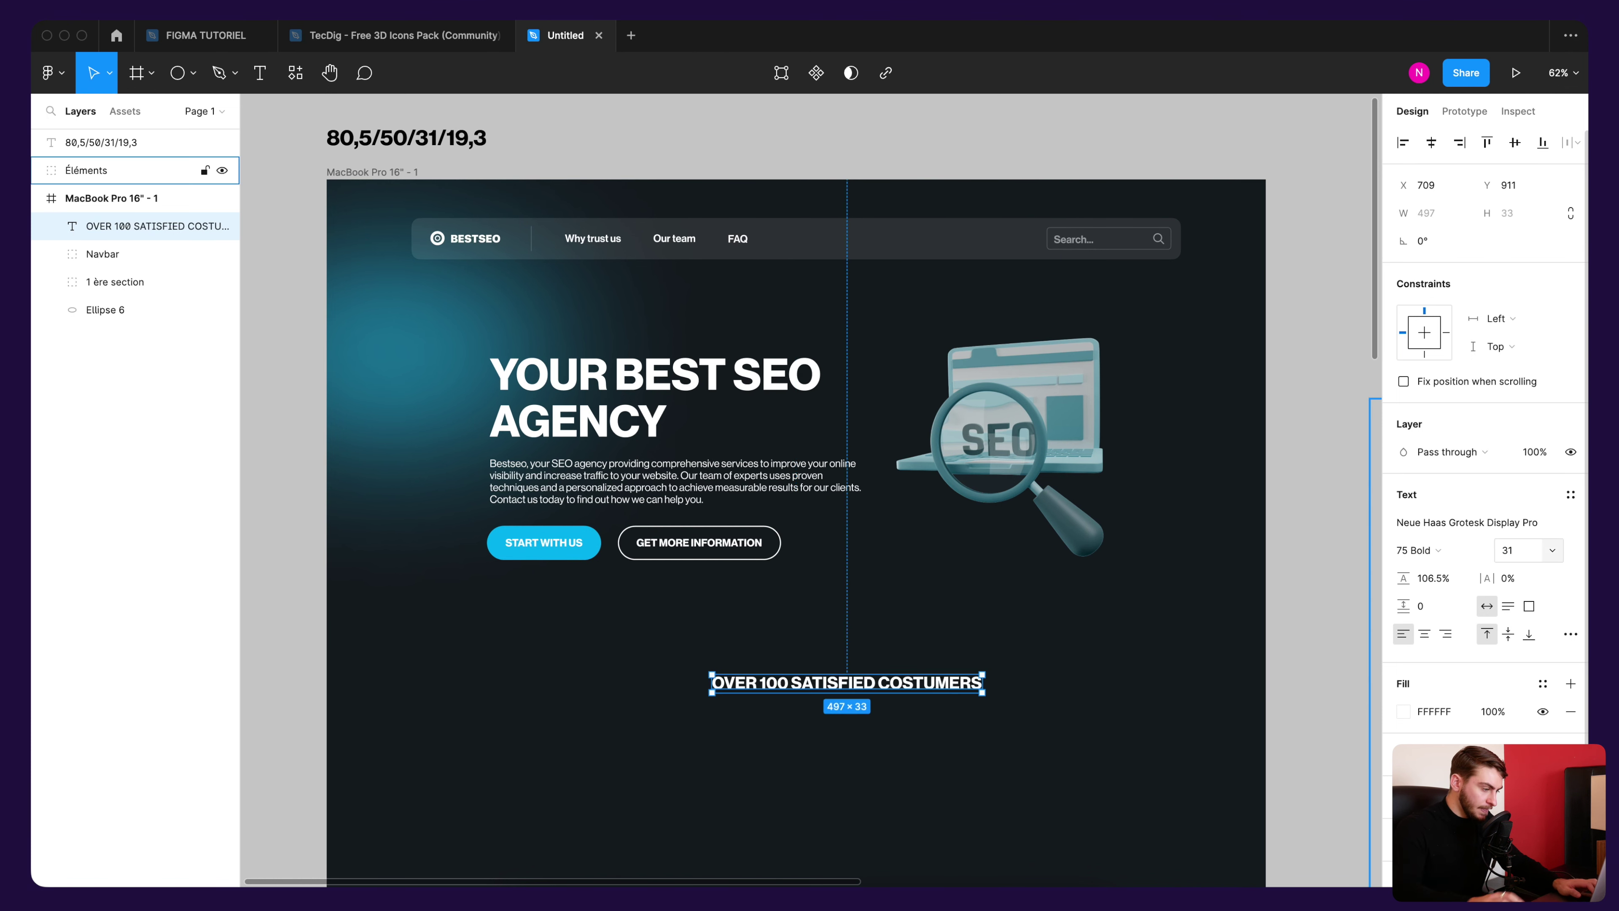
pyautogui.click(1265, 689)
# Step: Draw a 286×48 white FFFFFF rounded pill to the right of the rating text
pyautogui.click(990, 639)
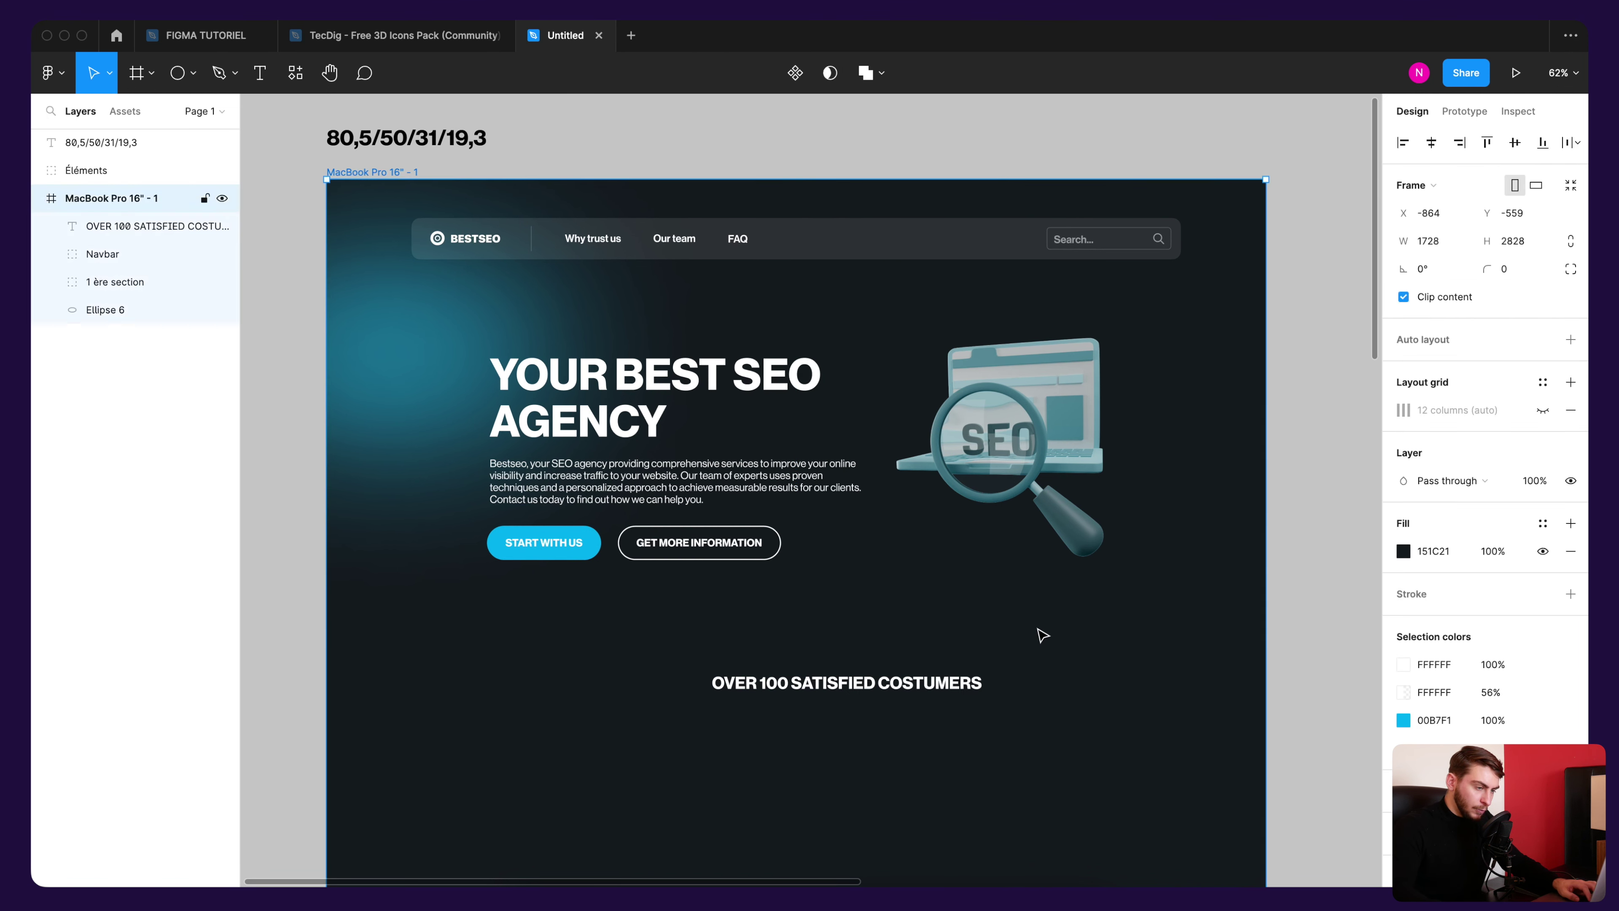
pyautogui.press('Escape')
pyautogui.scroll(3, 955, 719)
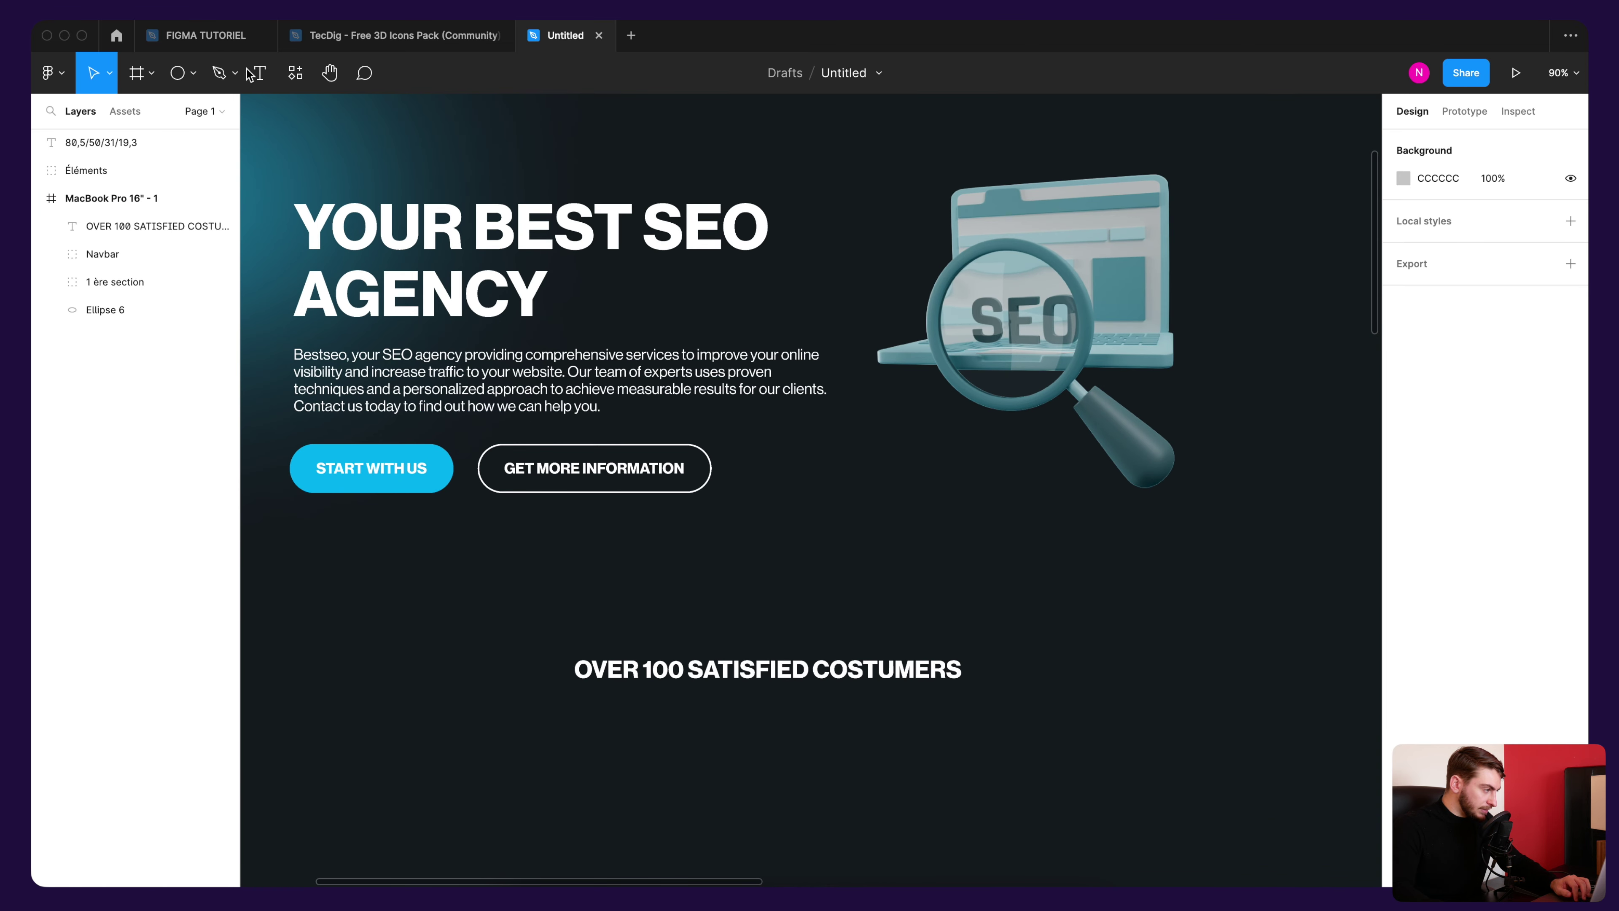
pyautogui.click(192, 72)
pyautogui.click(137, 119)
pyautogui.moveTo(1074, 551); pyautogui.dragTo(970, 520)
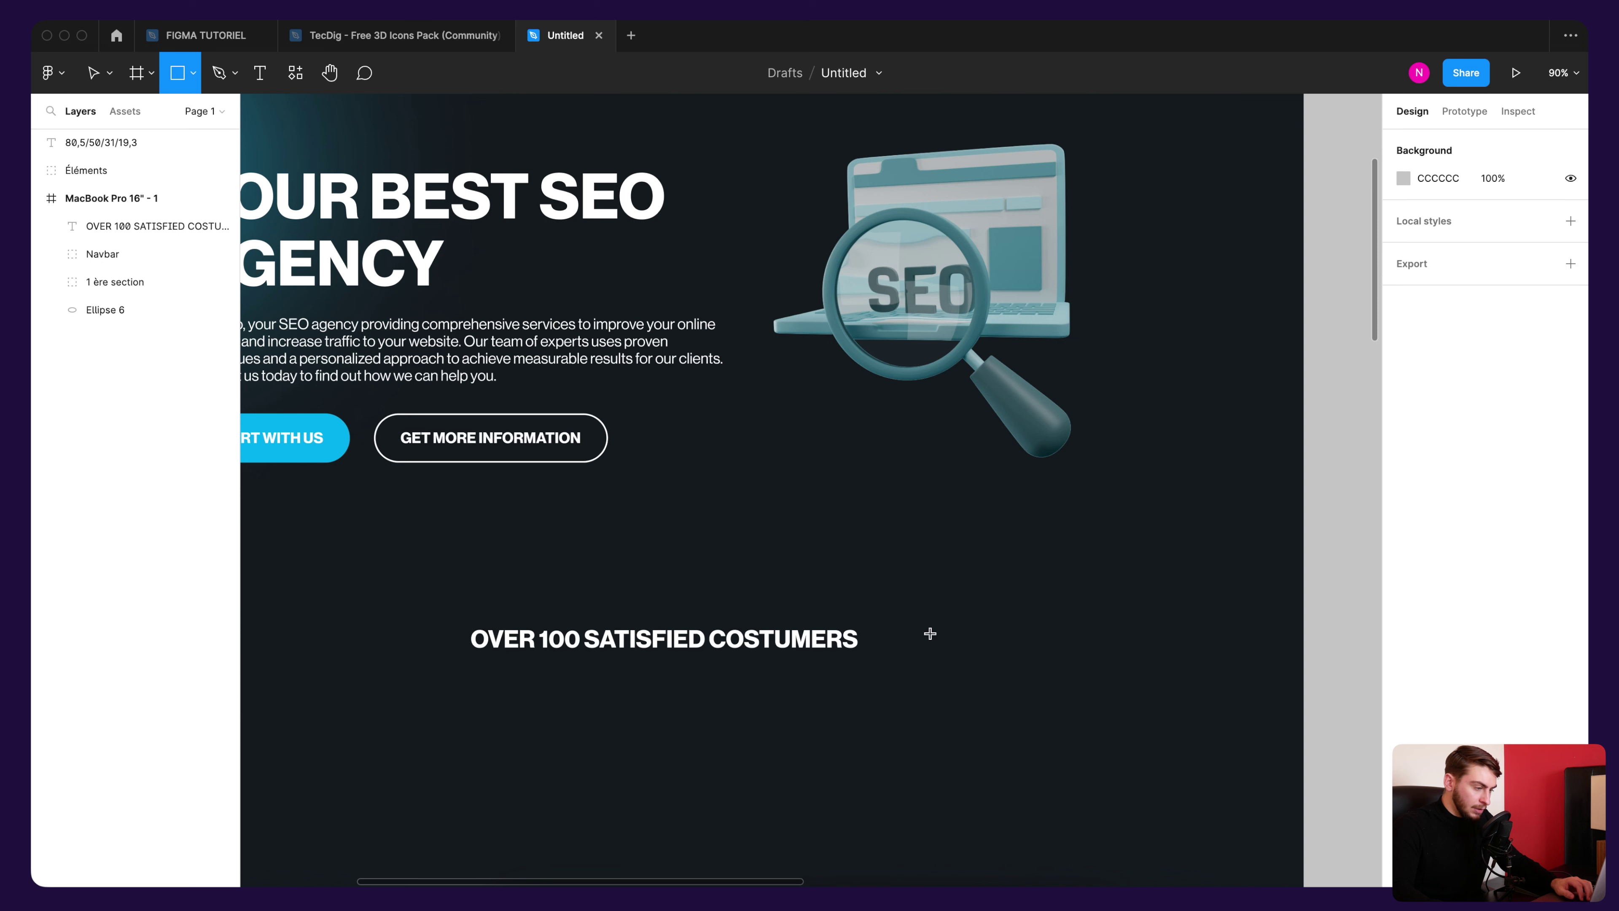
pyautogui.moveTo(924, 626); pyautogui.dragTo(1146, 663)
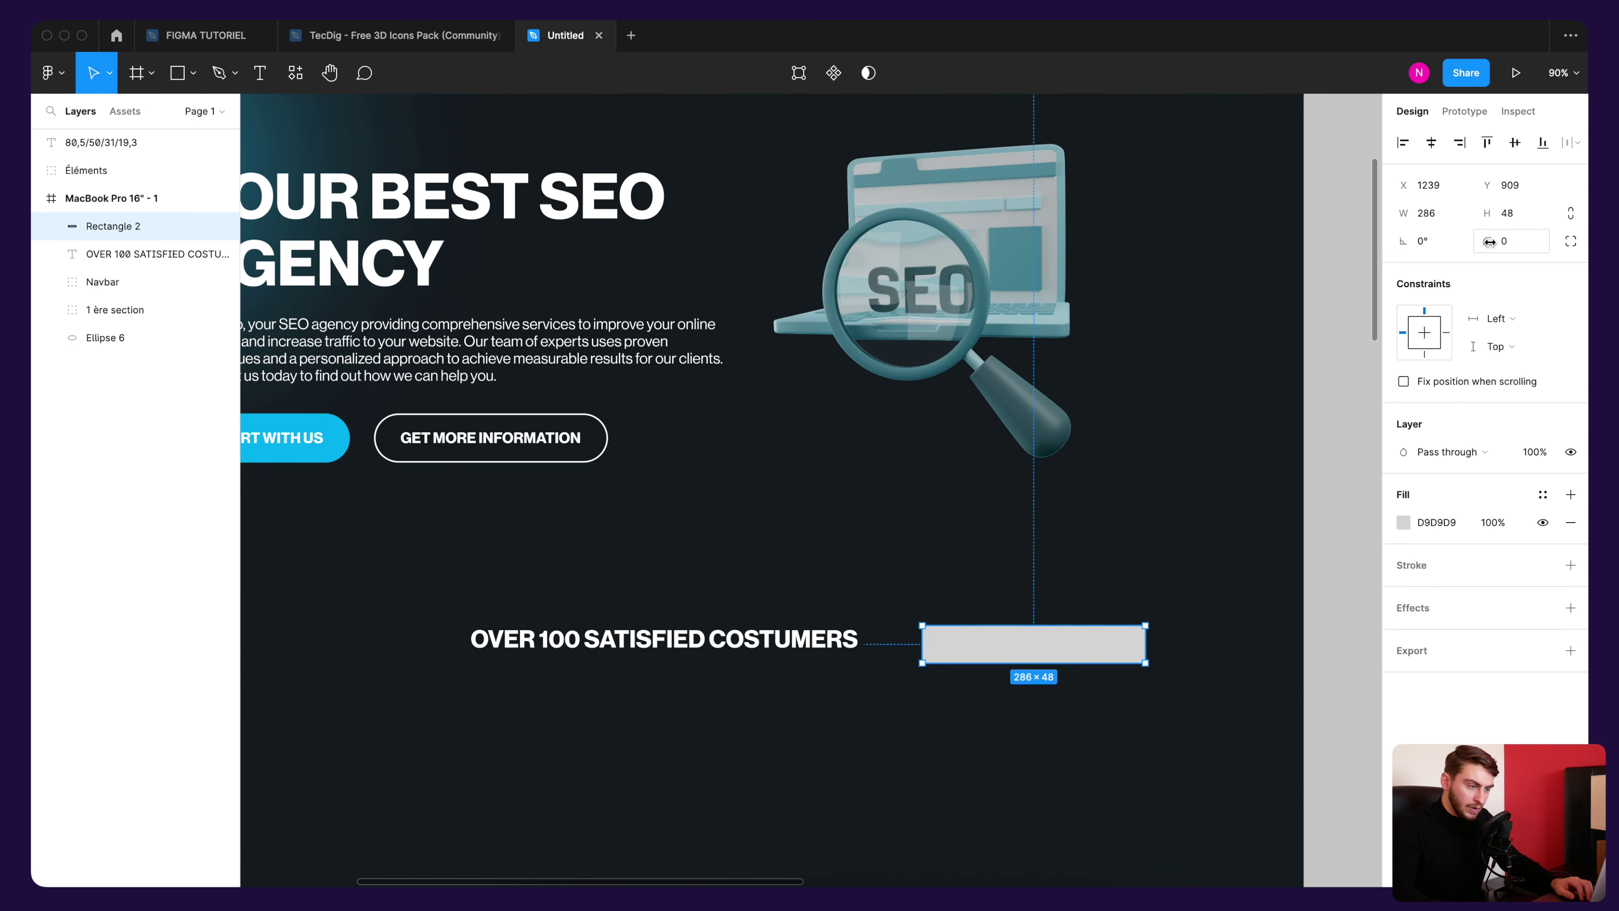
pyautogui.moveTo(1489, 241); pyautogui.dragTo(202, 258)
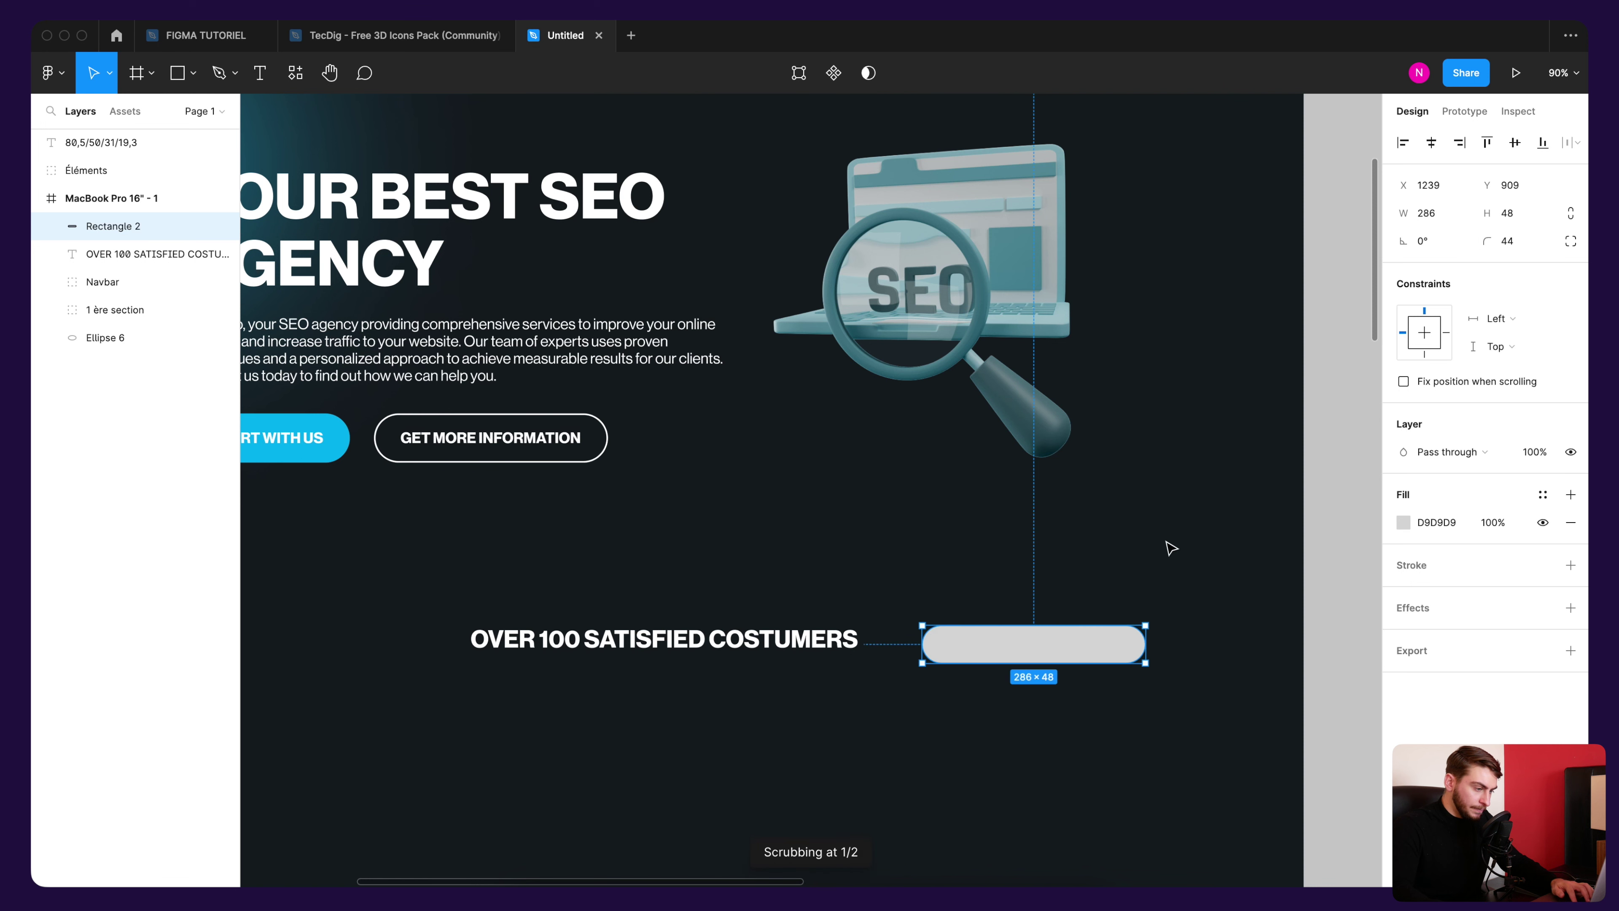
pyautogui.click(1403, 522)
pyautogui.write('FFFFFF')
pyautogui.press('Return')
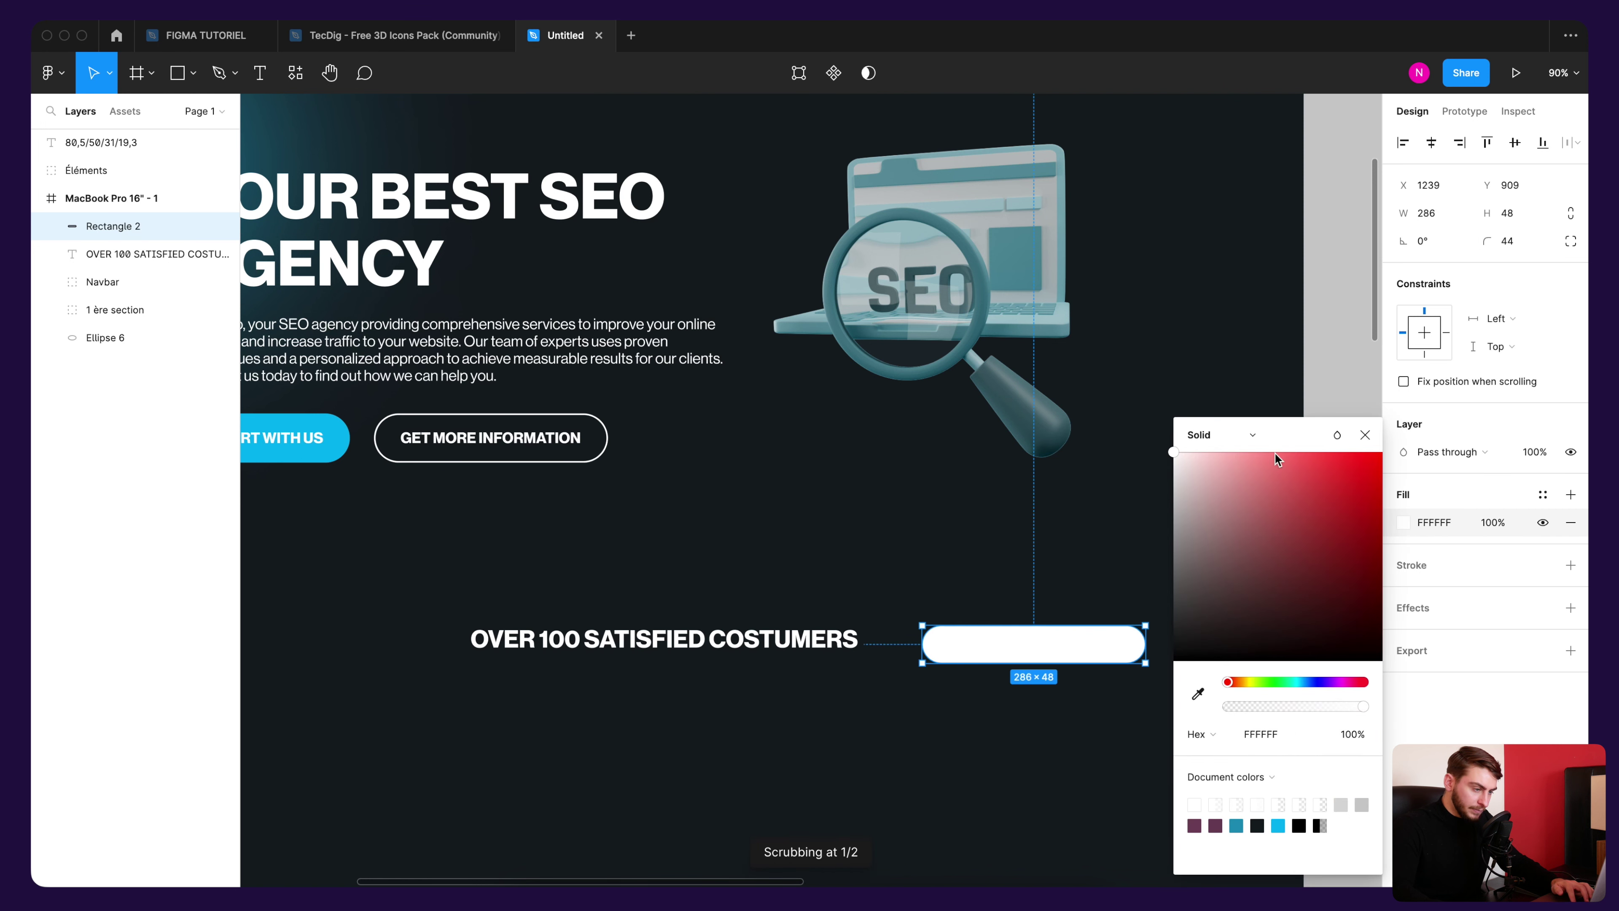
pyautogui.click(1374, 436)
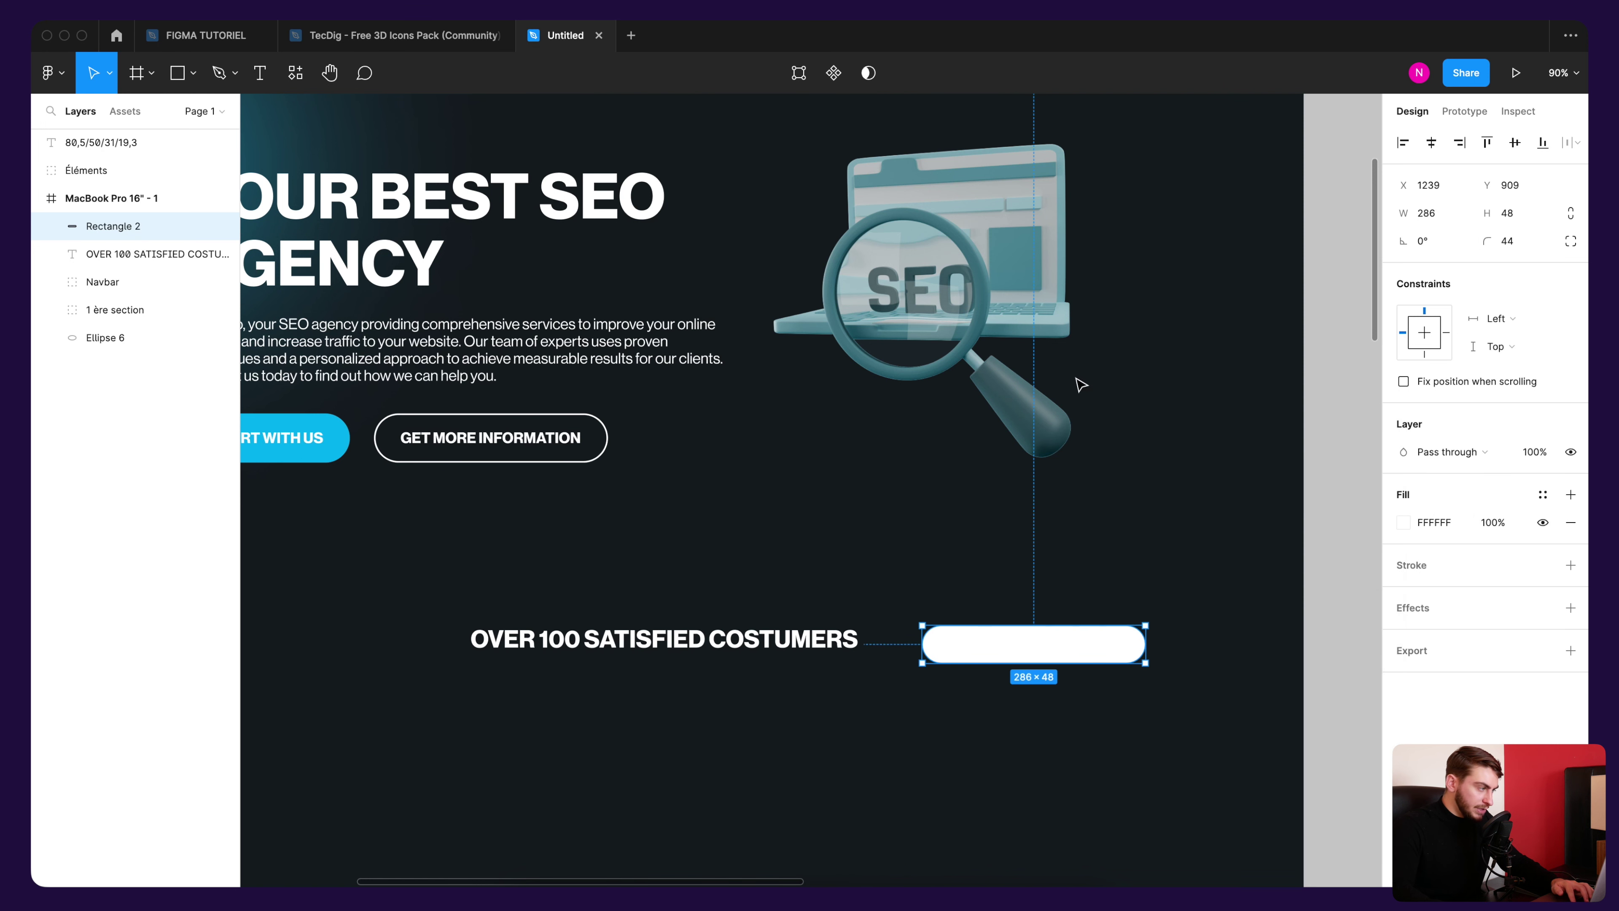
# Step: Draw a 36×36 star centred vertically on the pill and fill it black
pyautogui.click(191, 75)
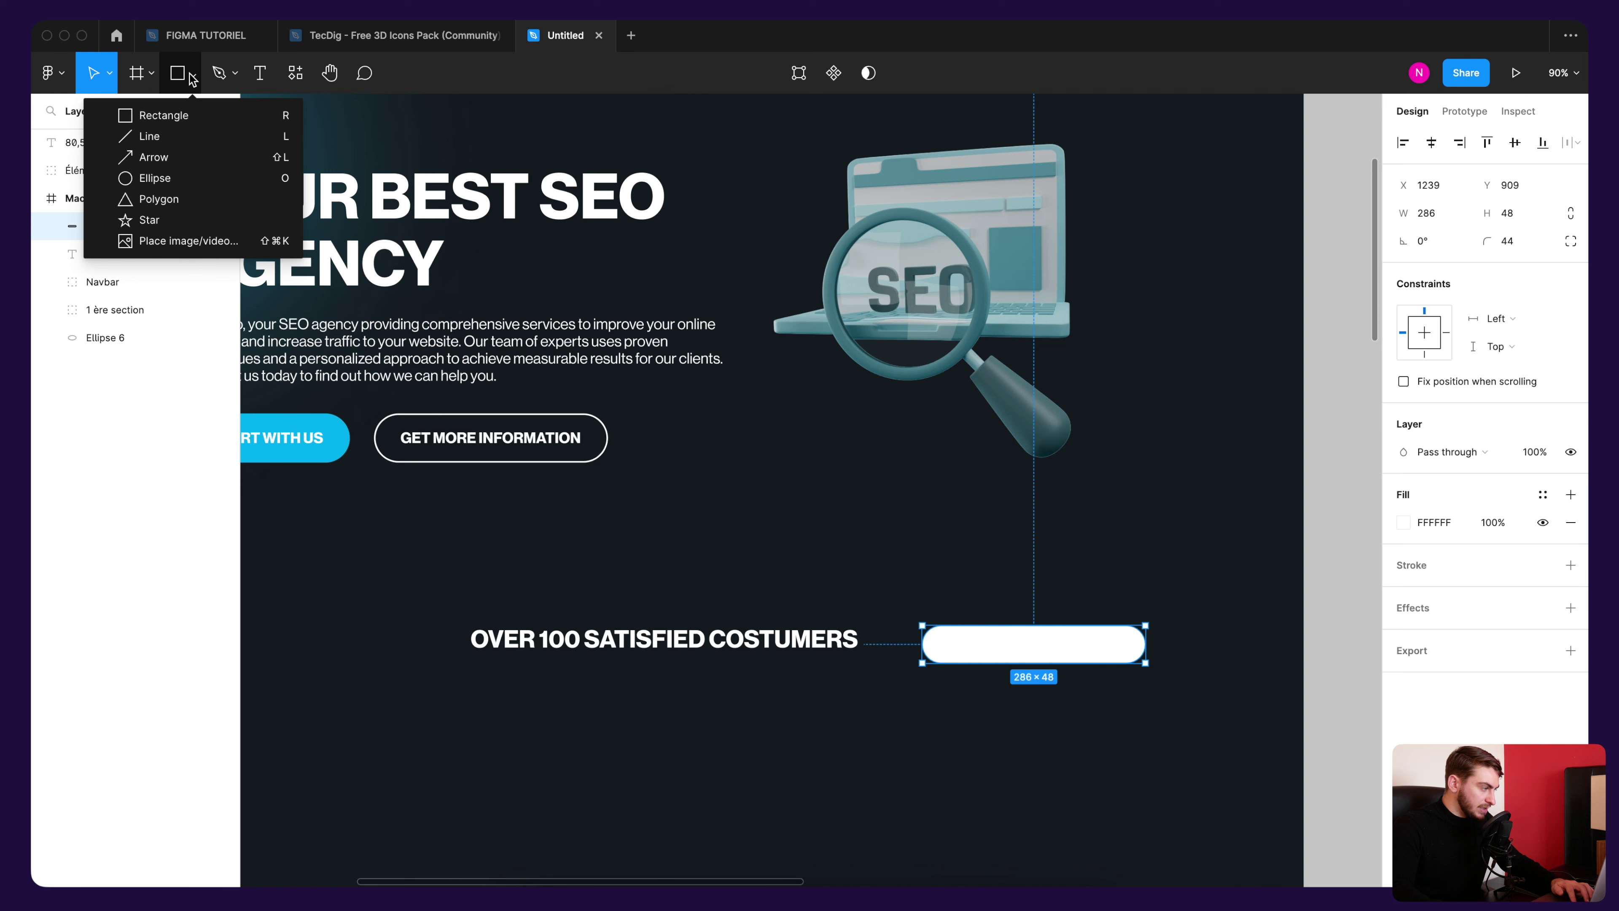
pyautogui.click(197, 220)
pyautogui.scroll(5, 1008, 643)
pyautogui.scroll(3, 1048, 733)
pyautogui.scroll(-10, 976, 579)
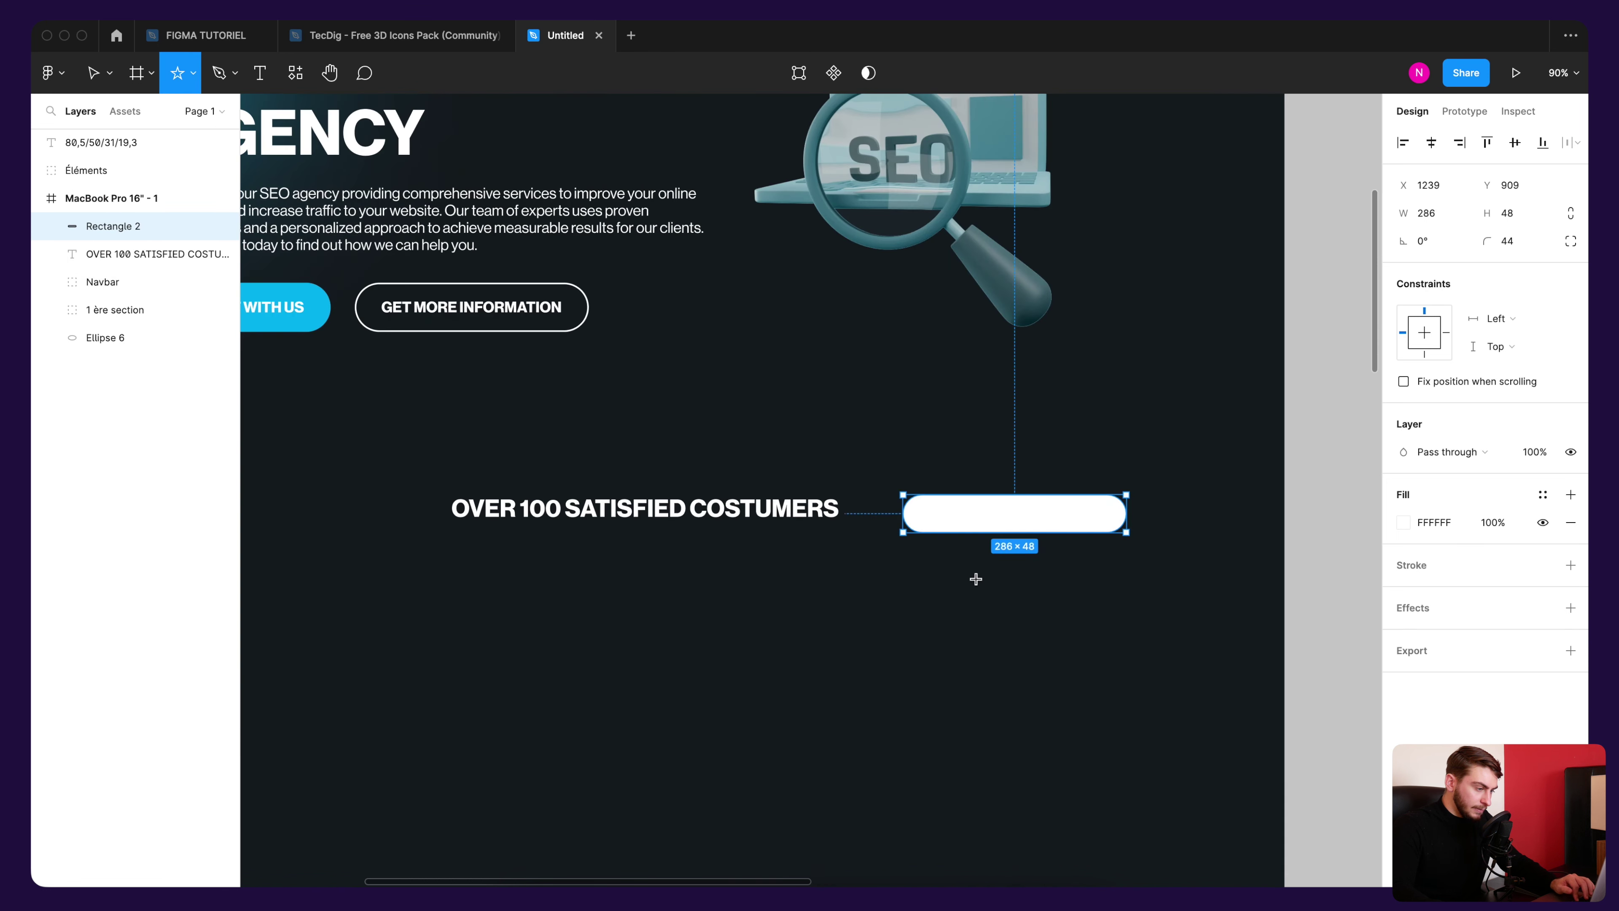
pyautogui.scroll(5, 976, 578)
pyautogui.scroll(3, 943, 496)
pyautogui.moveTo(894, 466); pyautogui.dragTo(976, 386)
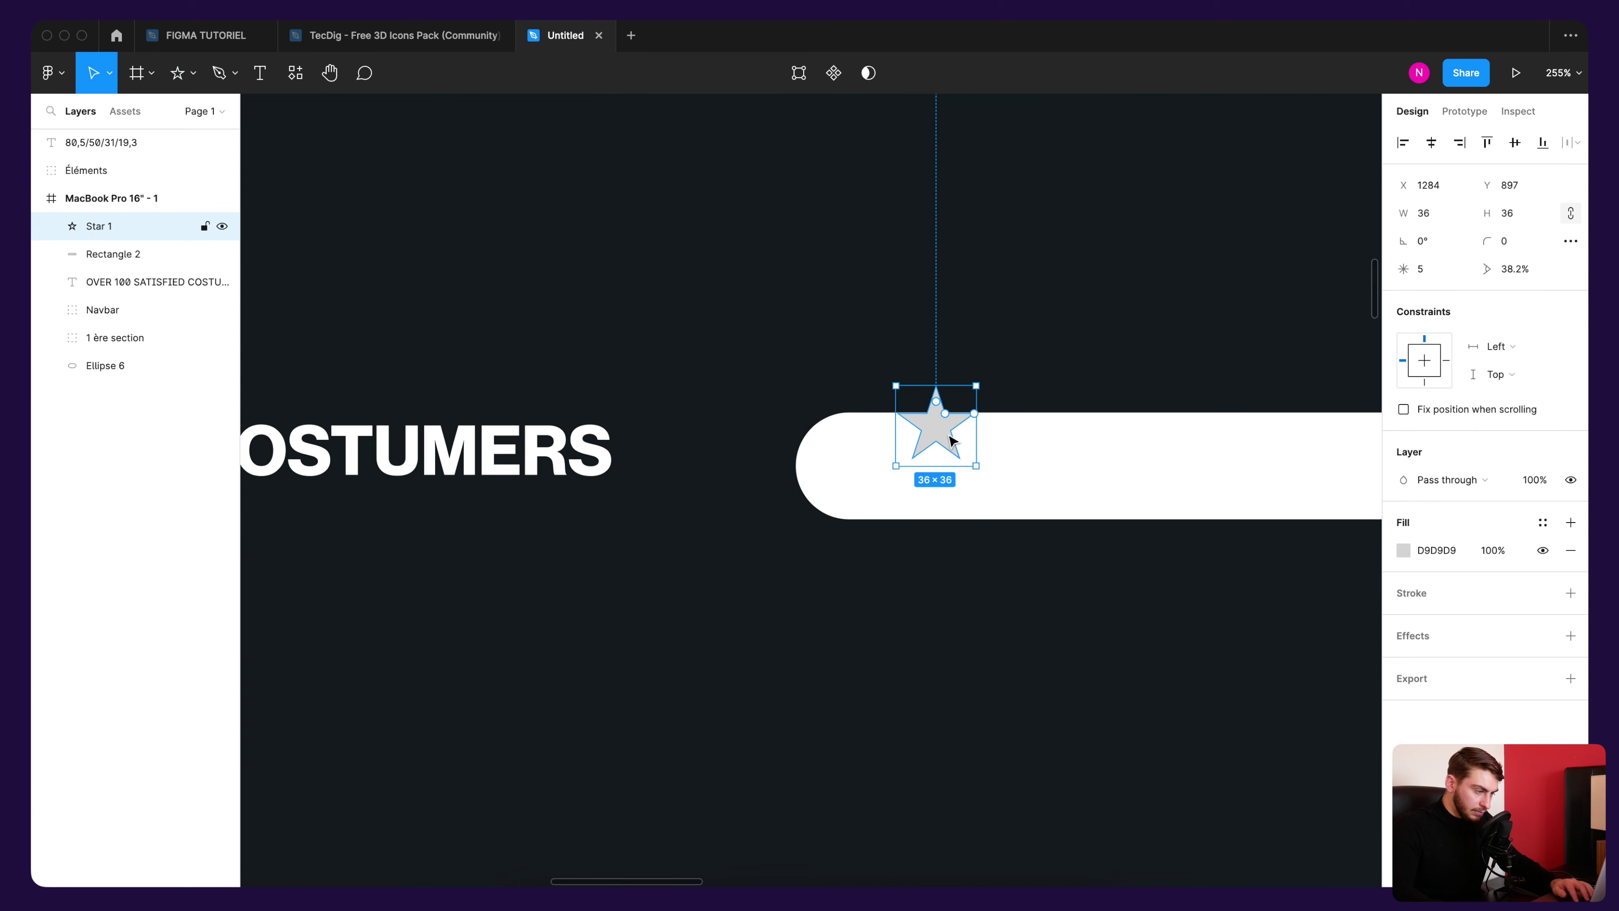
pyautogui.moveTo(942, 444); pyautogui.dragTo(902, 485)
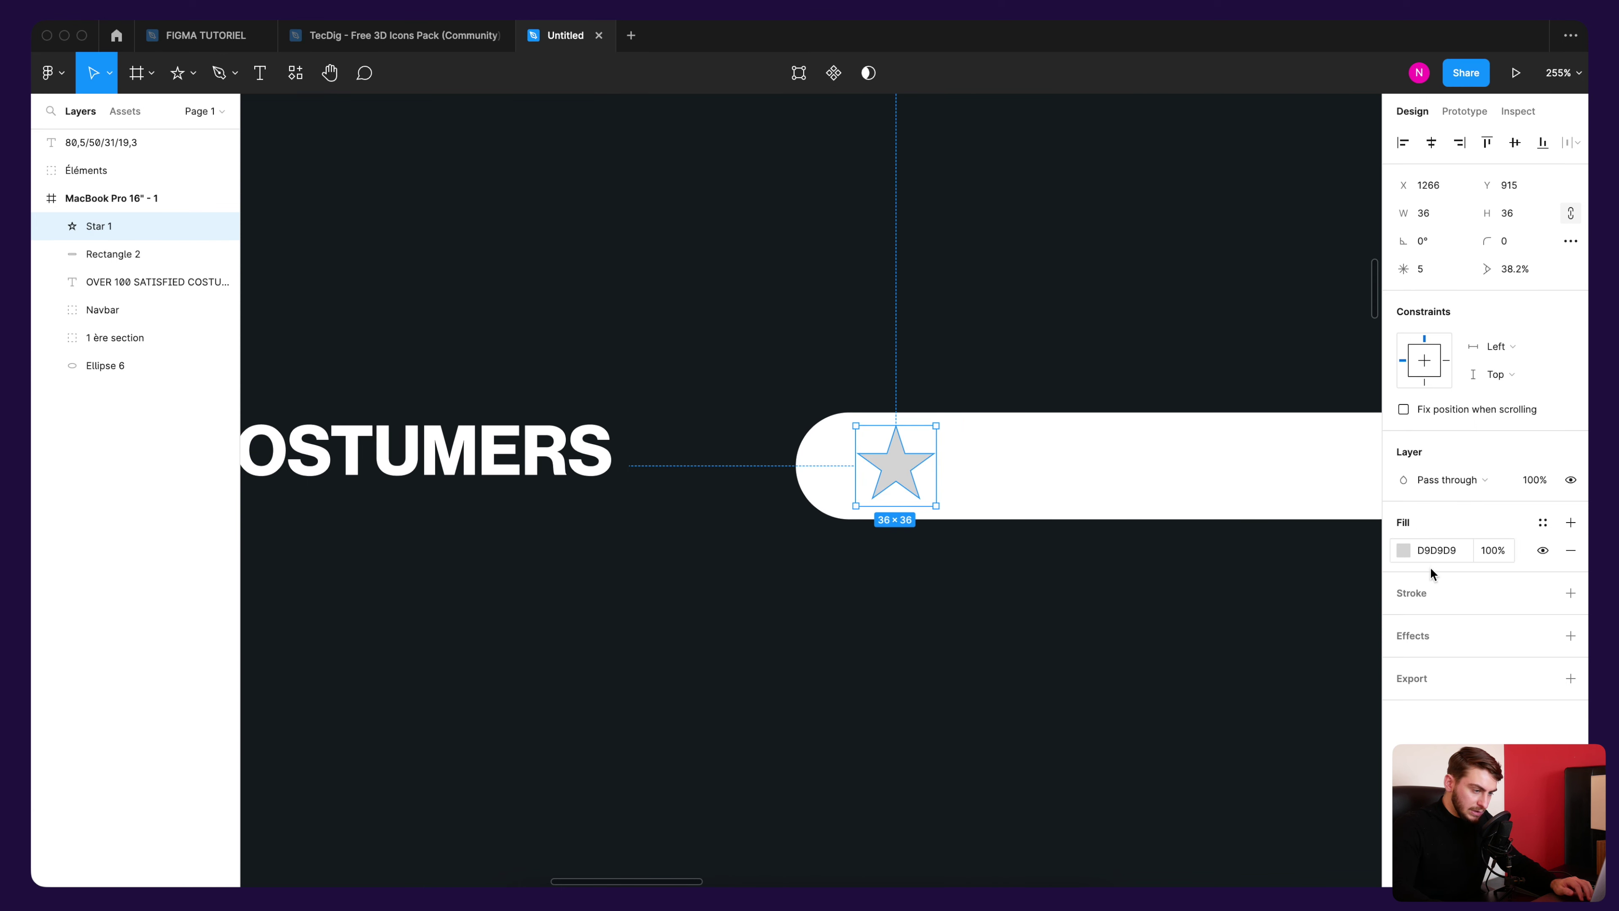
pyautogui.click(1404, 549)
pyautogui.moveTo(1250, 654); pyautogui.dragTo(1171, 662)
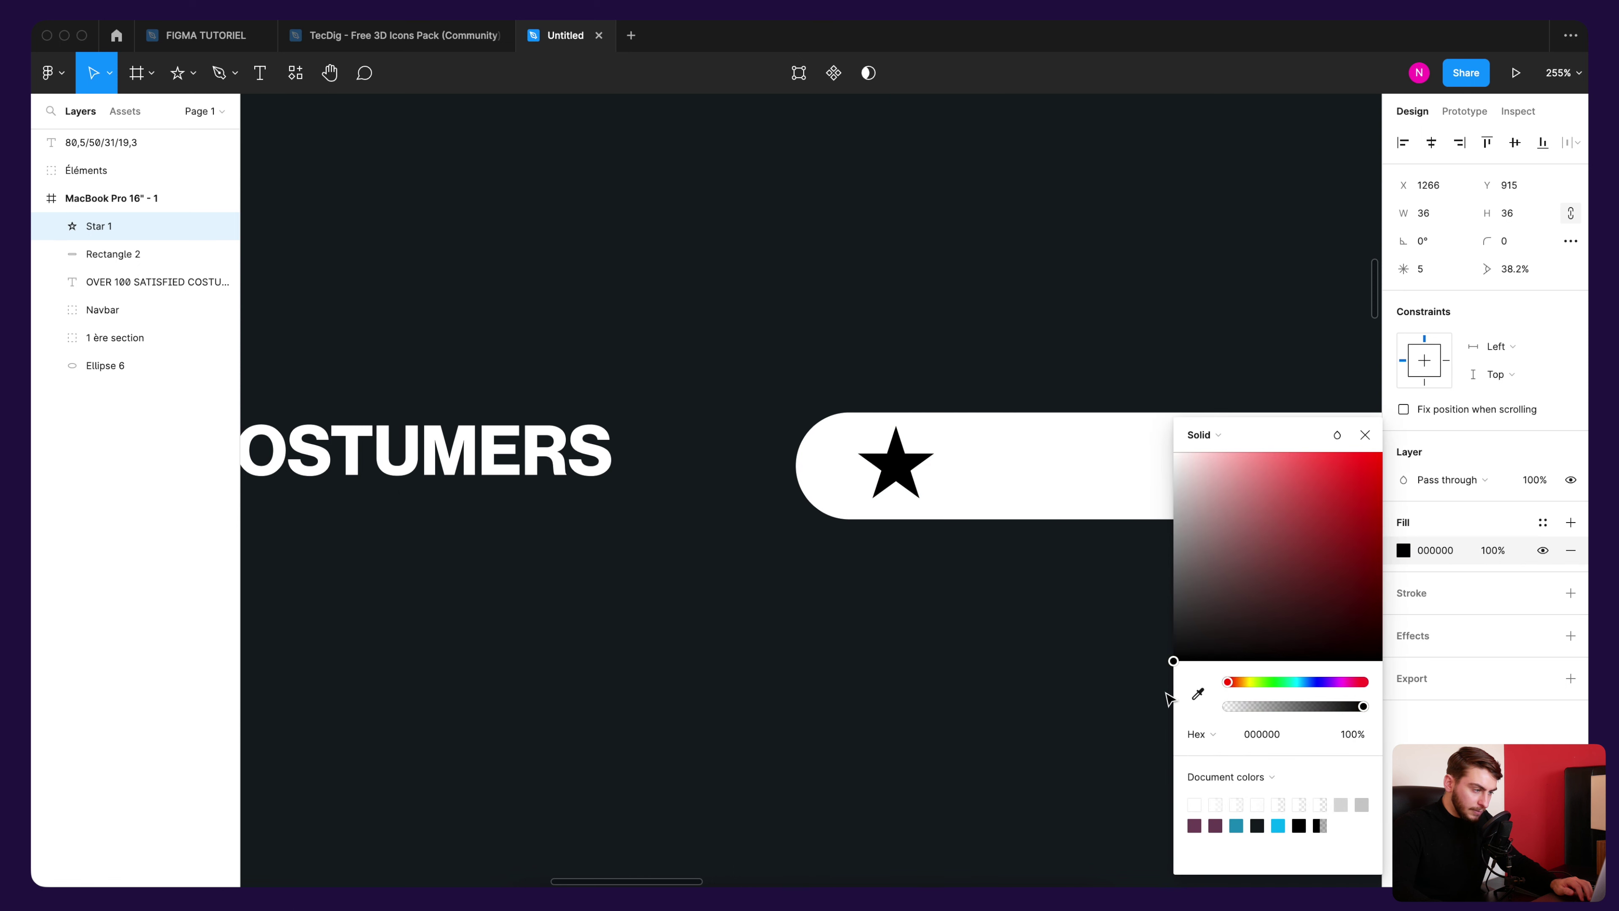
pyautogui.click(1165, 676)
# Step: Select the page frame and inspect its fill hex value
pyautogui.click(1018, 335)
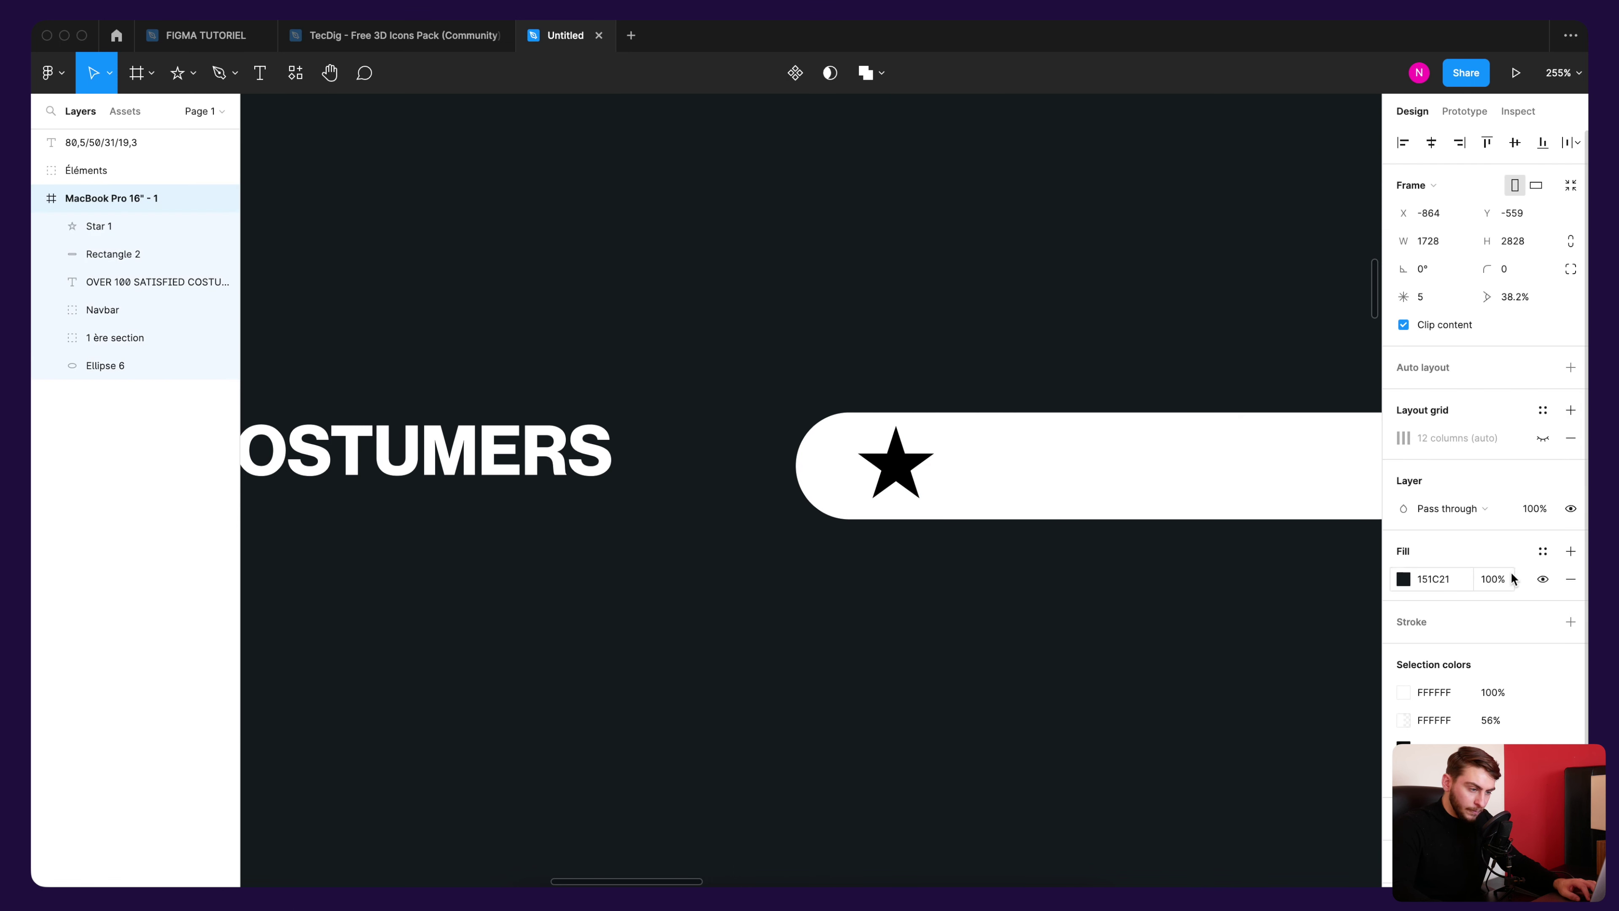
pyautogui.click(1433, 578)
pyautogui.press('Escape')
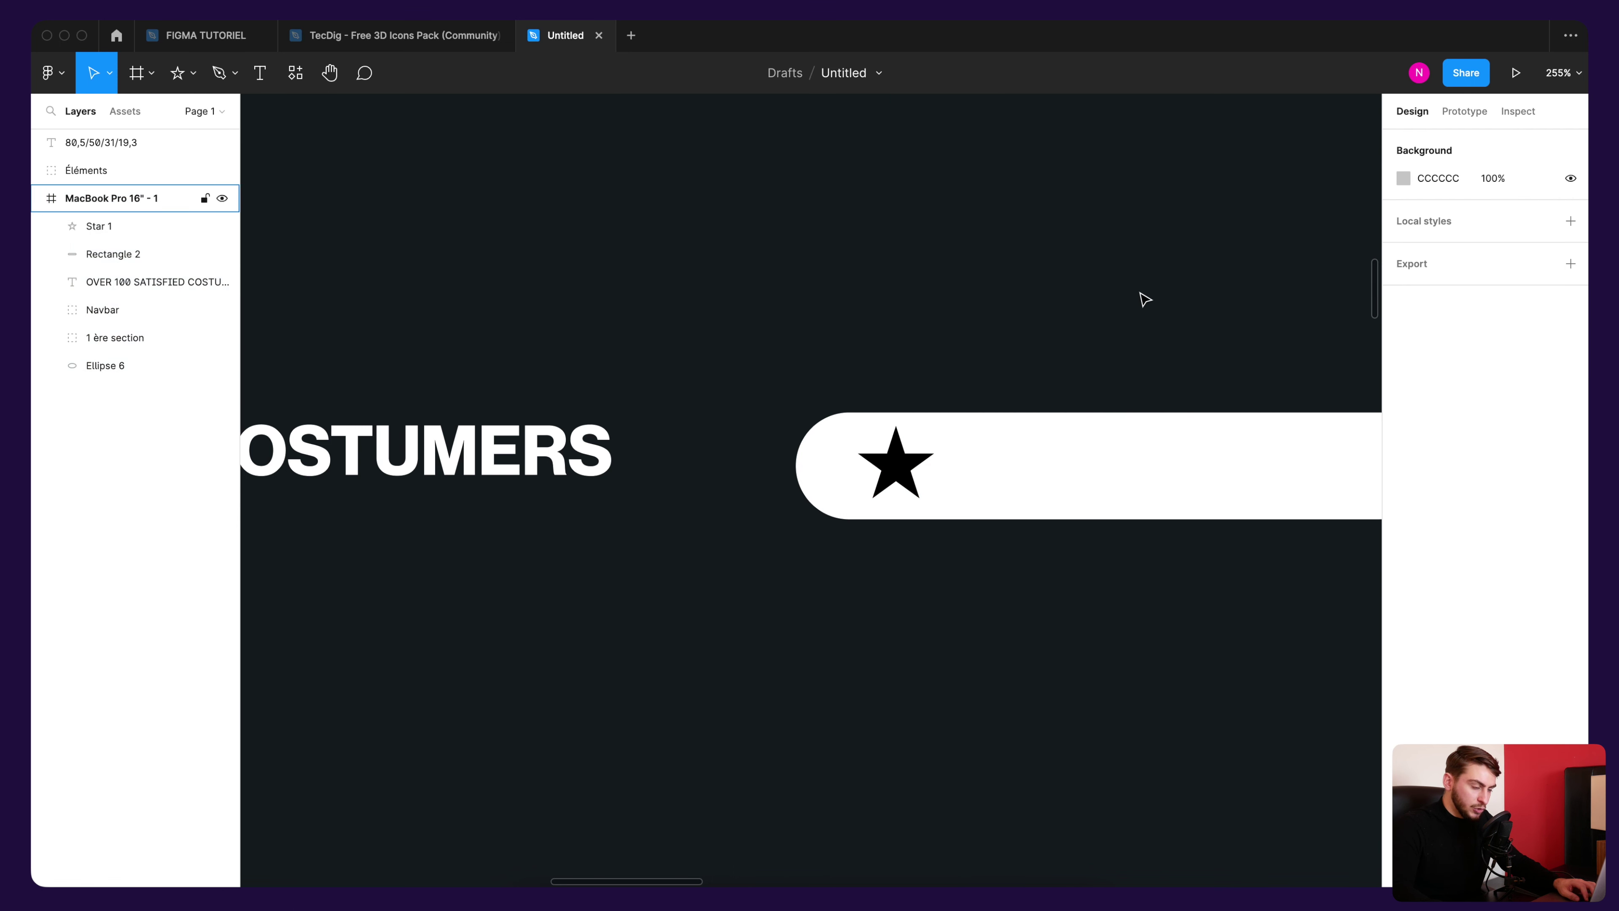
# Step: Copy the frame's dark 151C21 fill and apply it to the star
pyautogui.click(1145, 300)
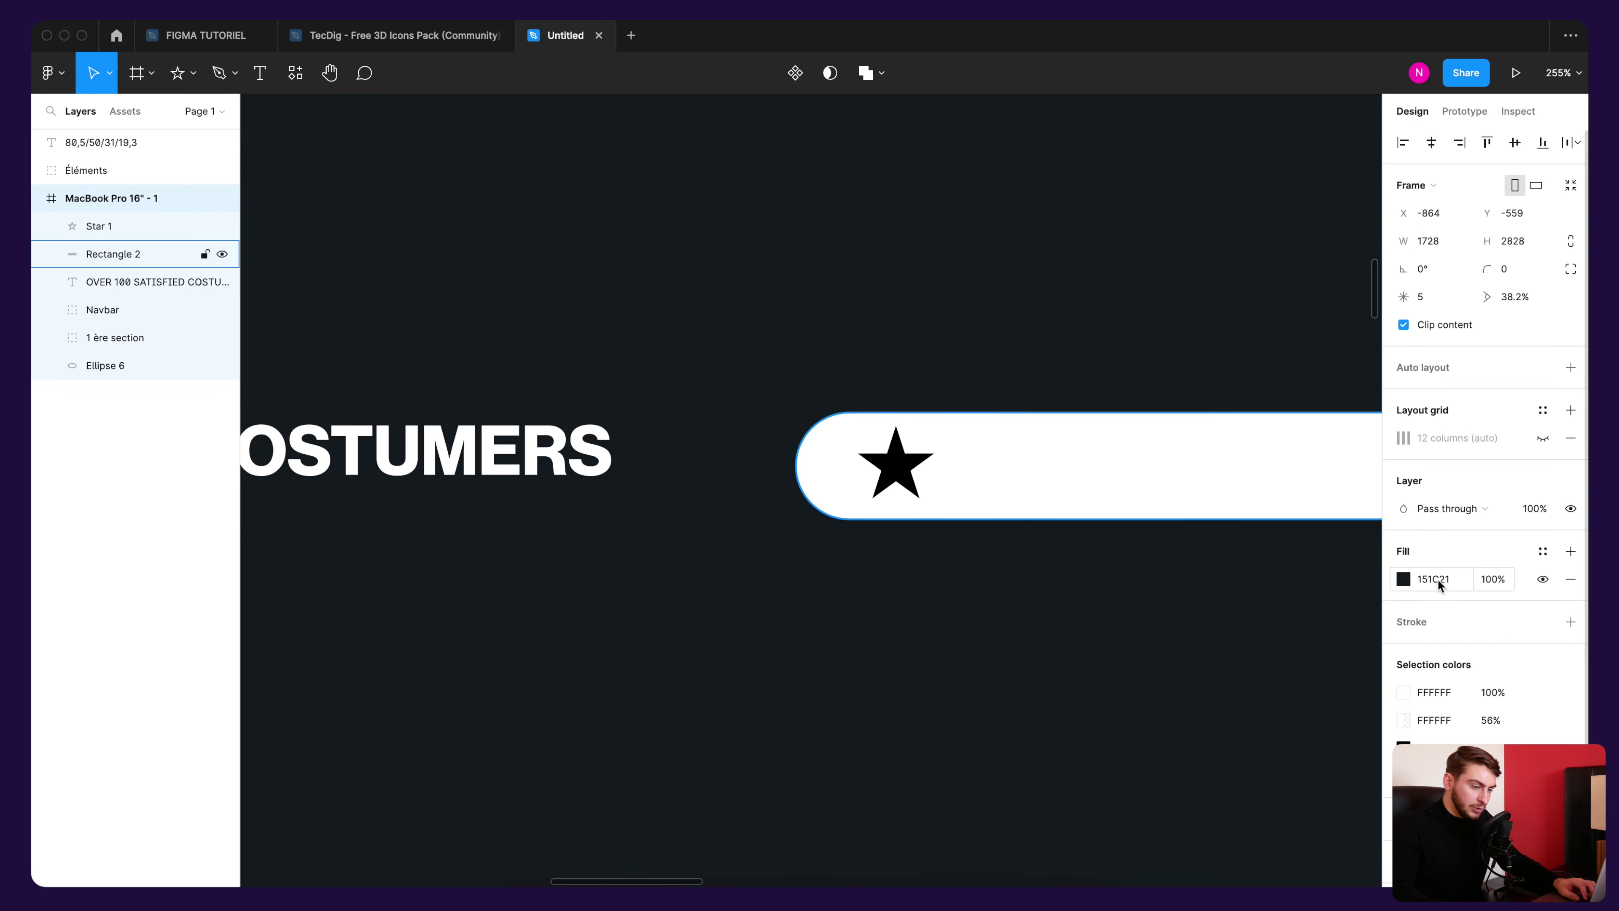
pyautogui.hotkey('ctrl', 'c')
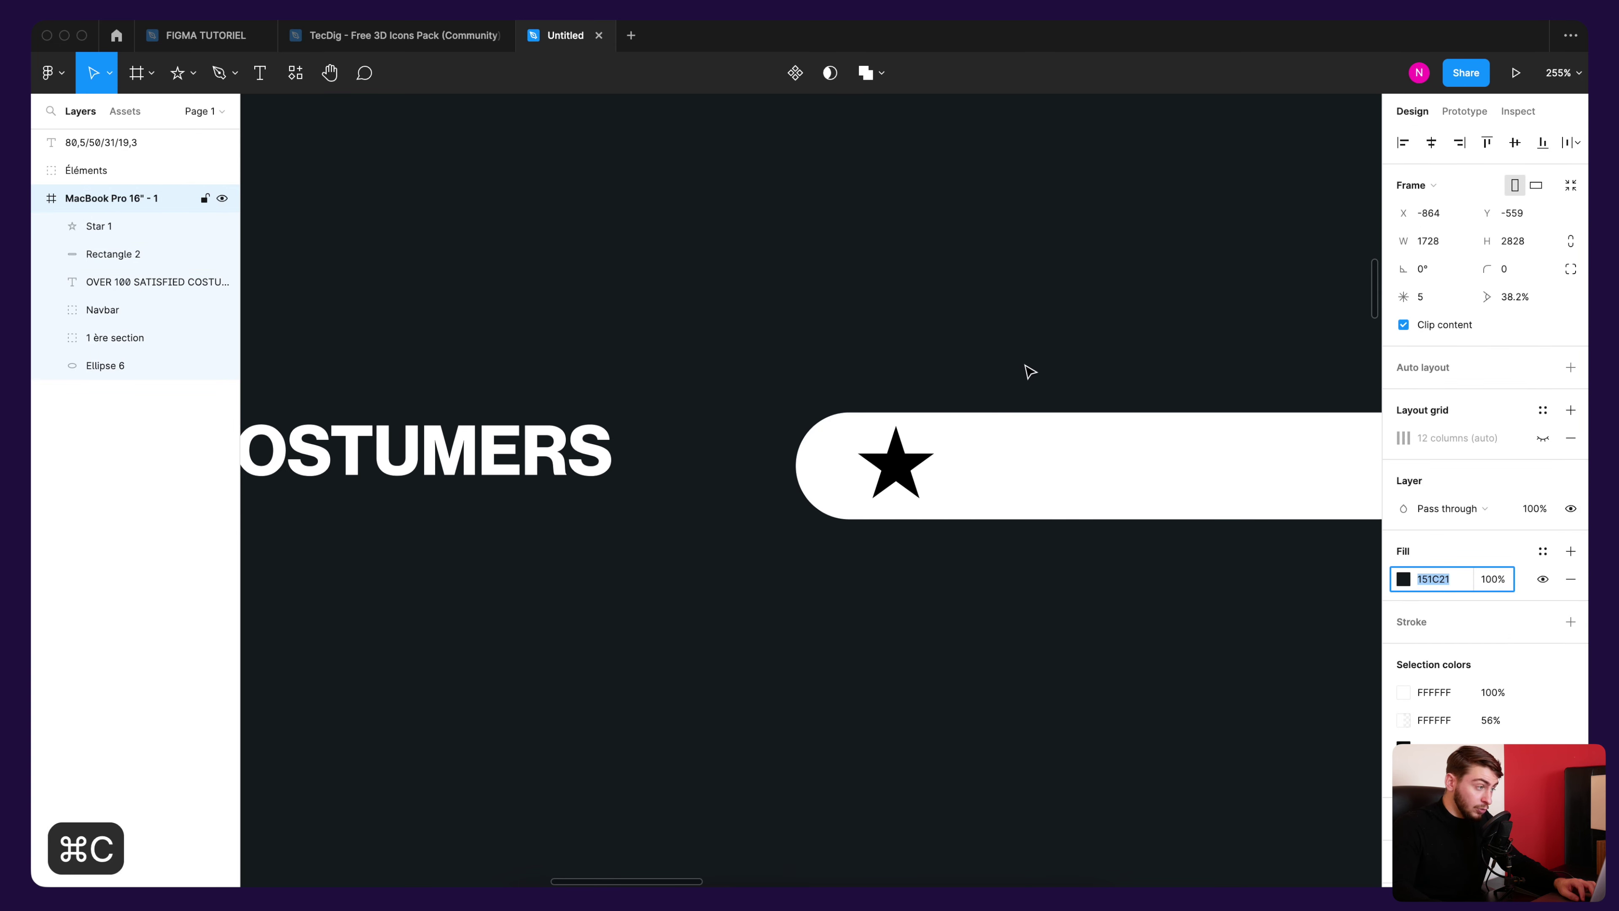
pyautogui.click(896, 462)
pyautogui.hotkey('ctrl', 'v')
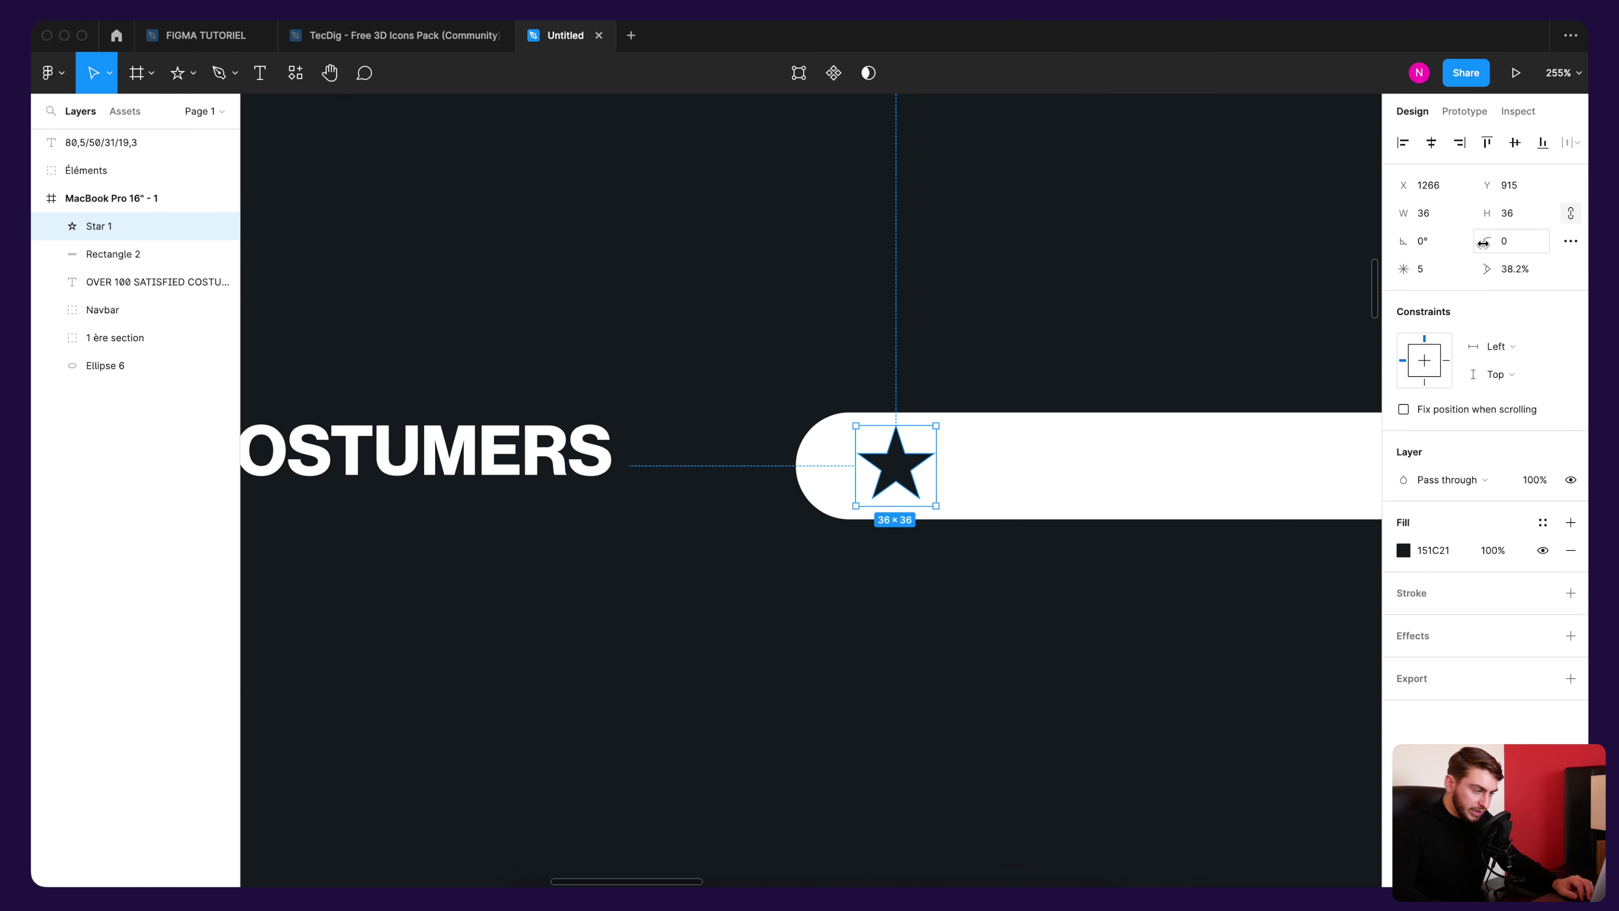
# Step: Set the star's corner radius to 1 and its ratio to about 49.5%
pyautogui.moveTo(1484, 242); pyautogui.dragTo(1493, 241)
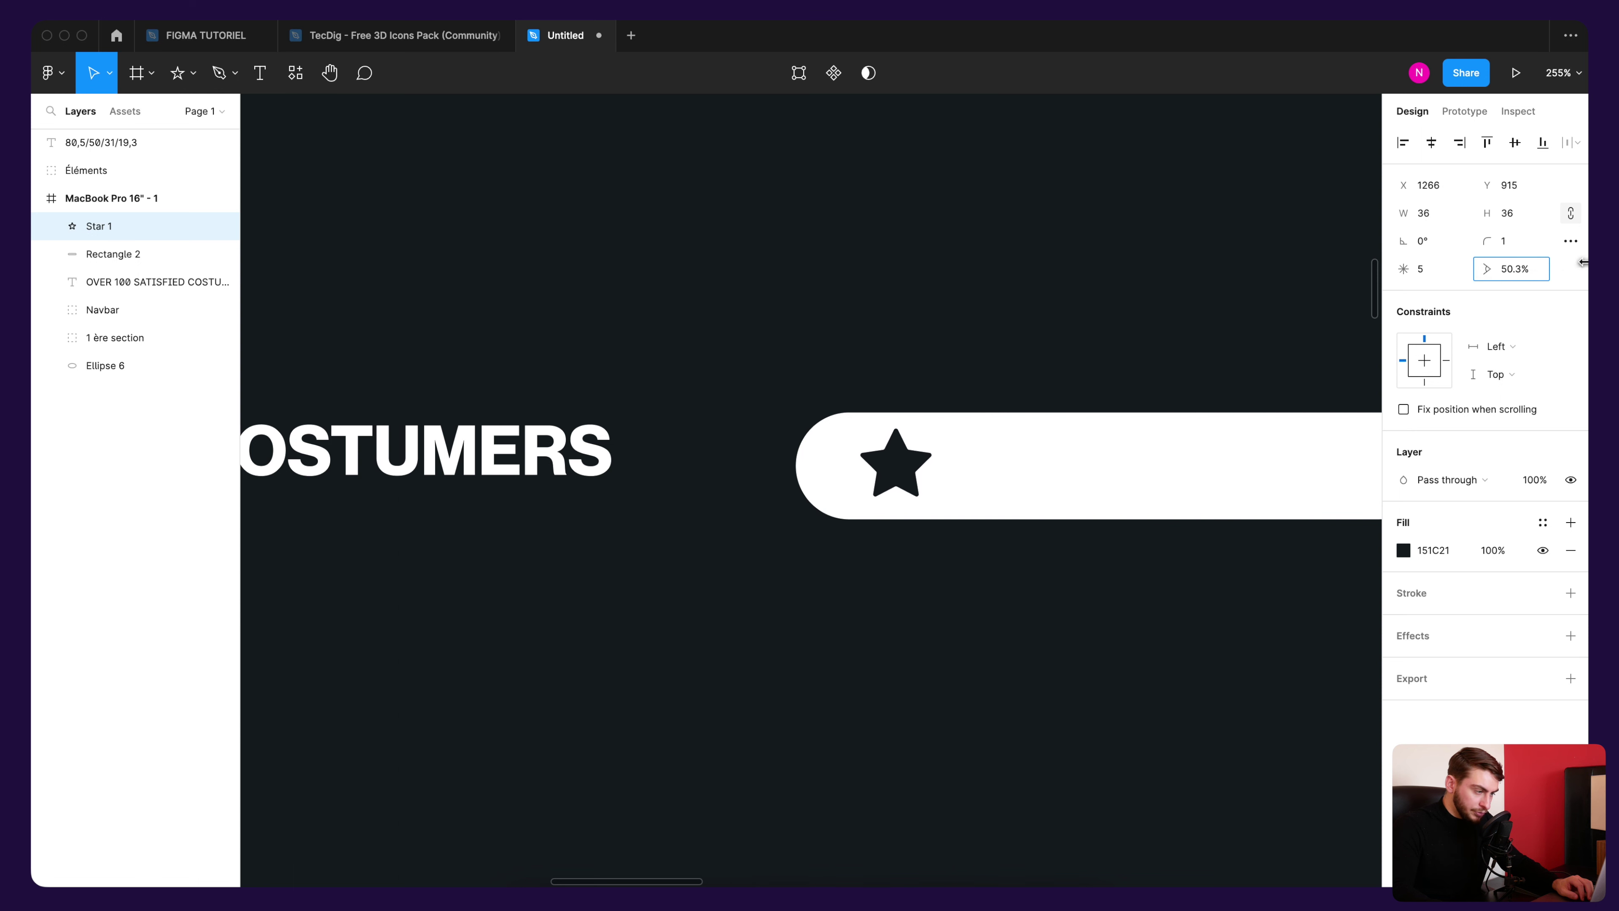
pyautogui.moveTo(1405, 270); pyautogui.dragTo(1486, 269)
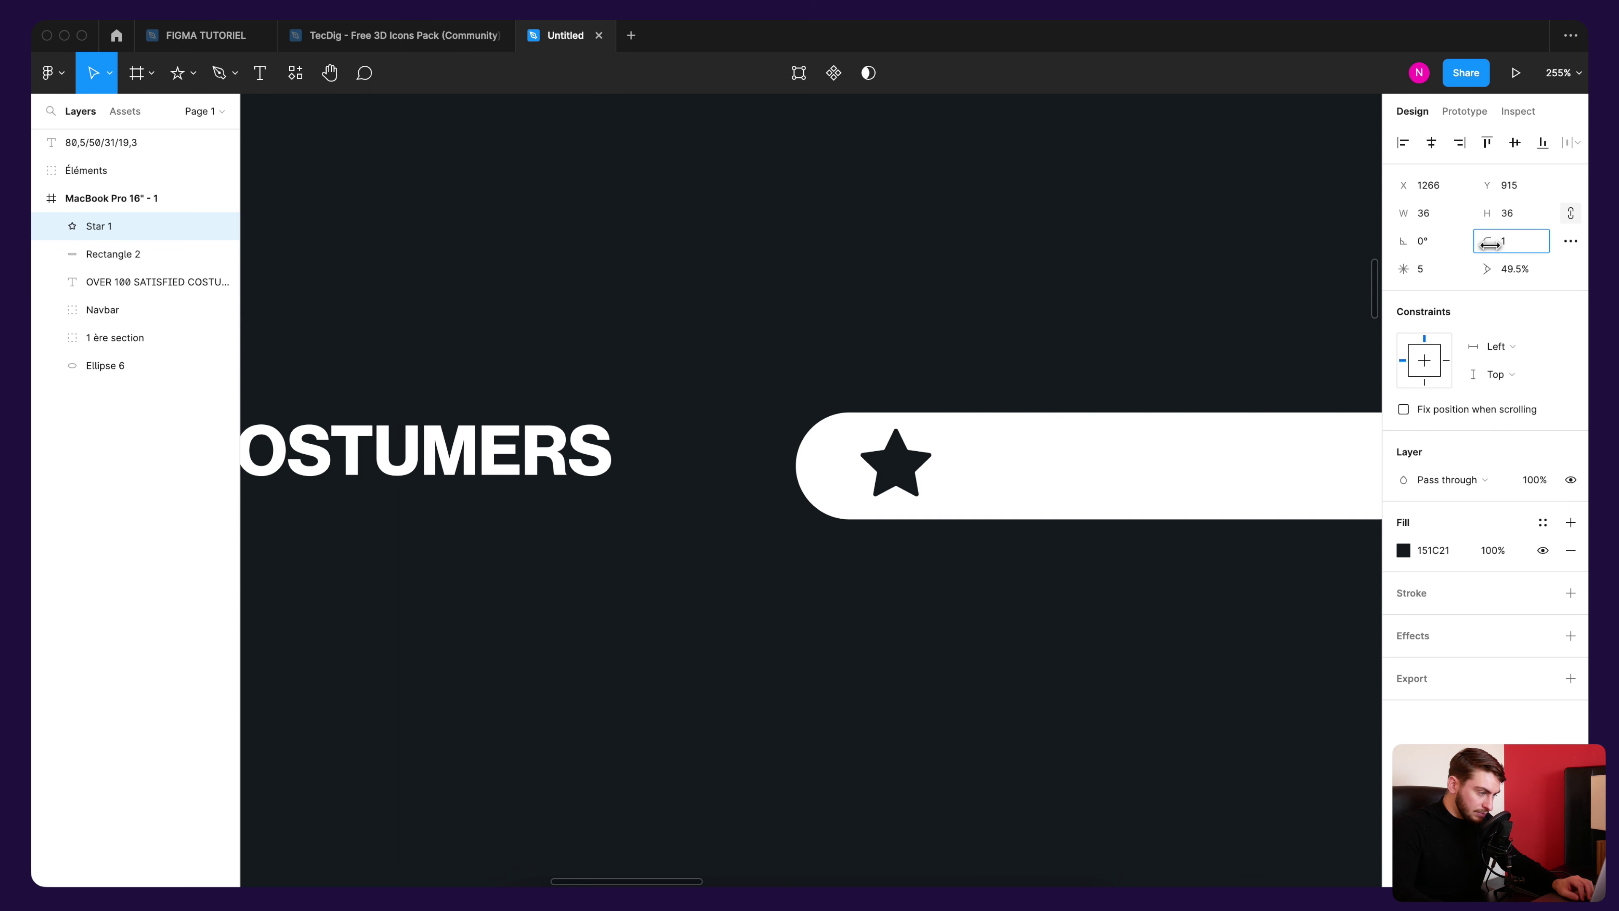
pyautogui.click(1070, 271)
pyautogui.scroll(-3, 1051, 365)
pyautogui.scroll(-3, 1052, 365)
# Step: Duplicate the star into a row of five stars spaced 7 px apart
pyautogui.scroll(2, 1066, 390)
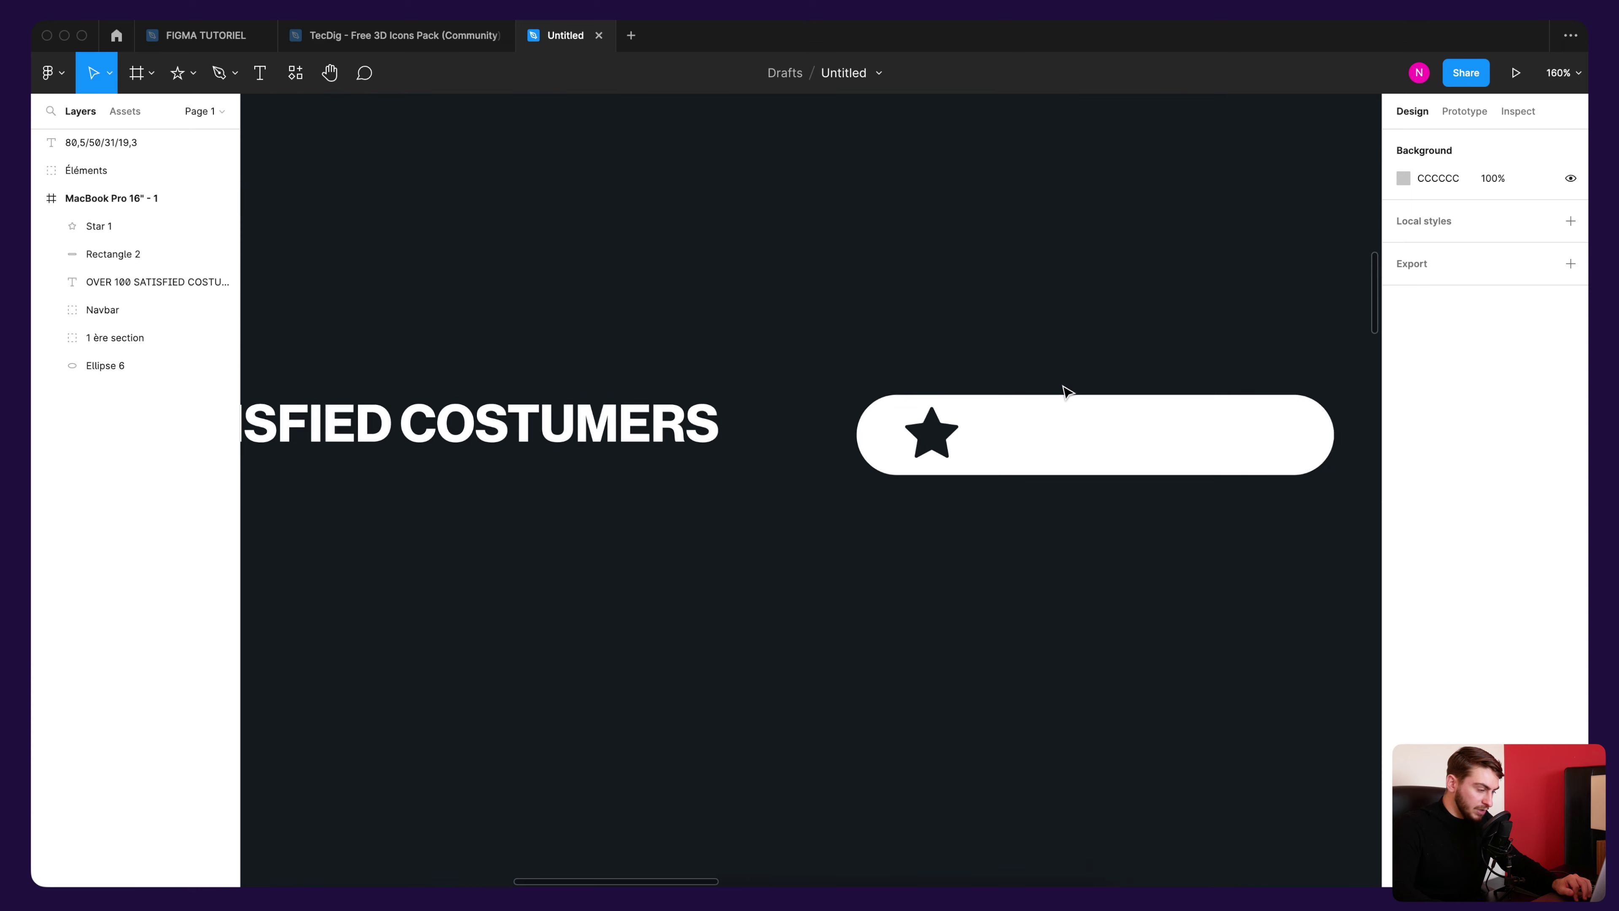
pyautogui.click(940, 445)
pyautogui.moveTo(940, 445); pyautogui.dragTo(1020, 444)
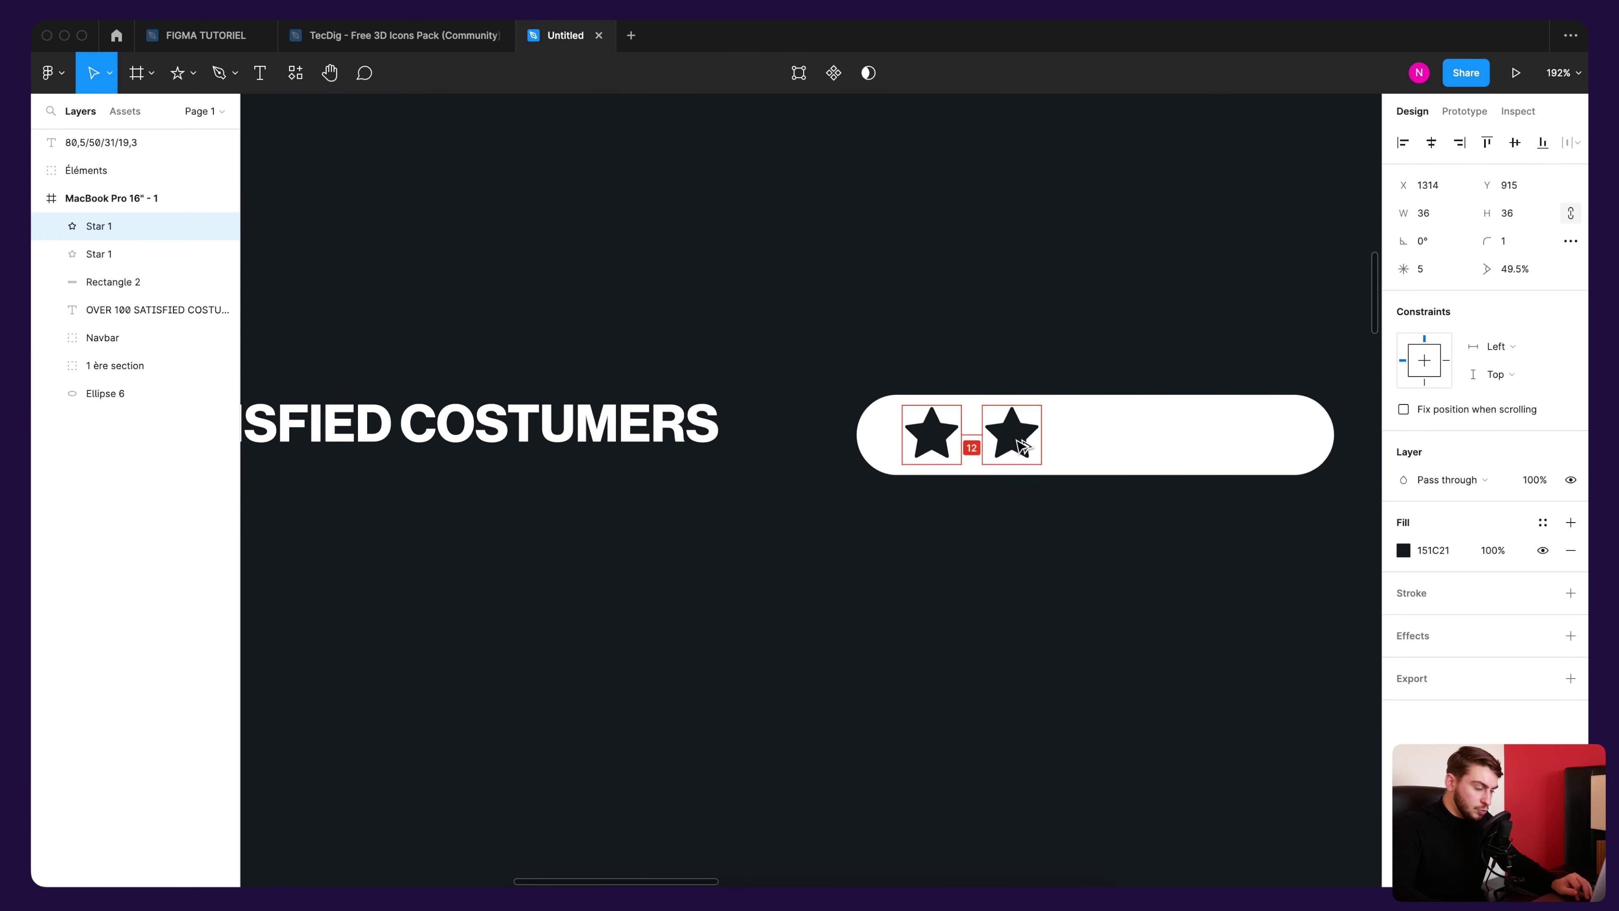
pyautogui.press('Delete')
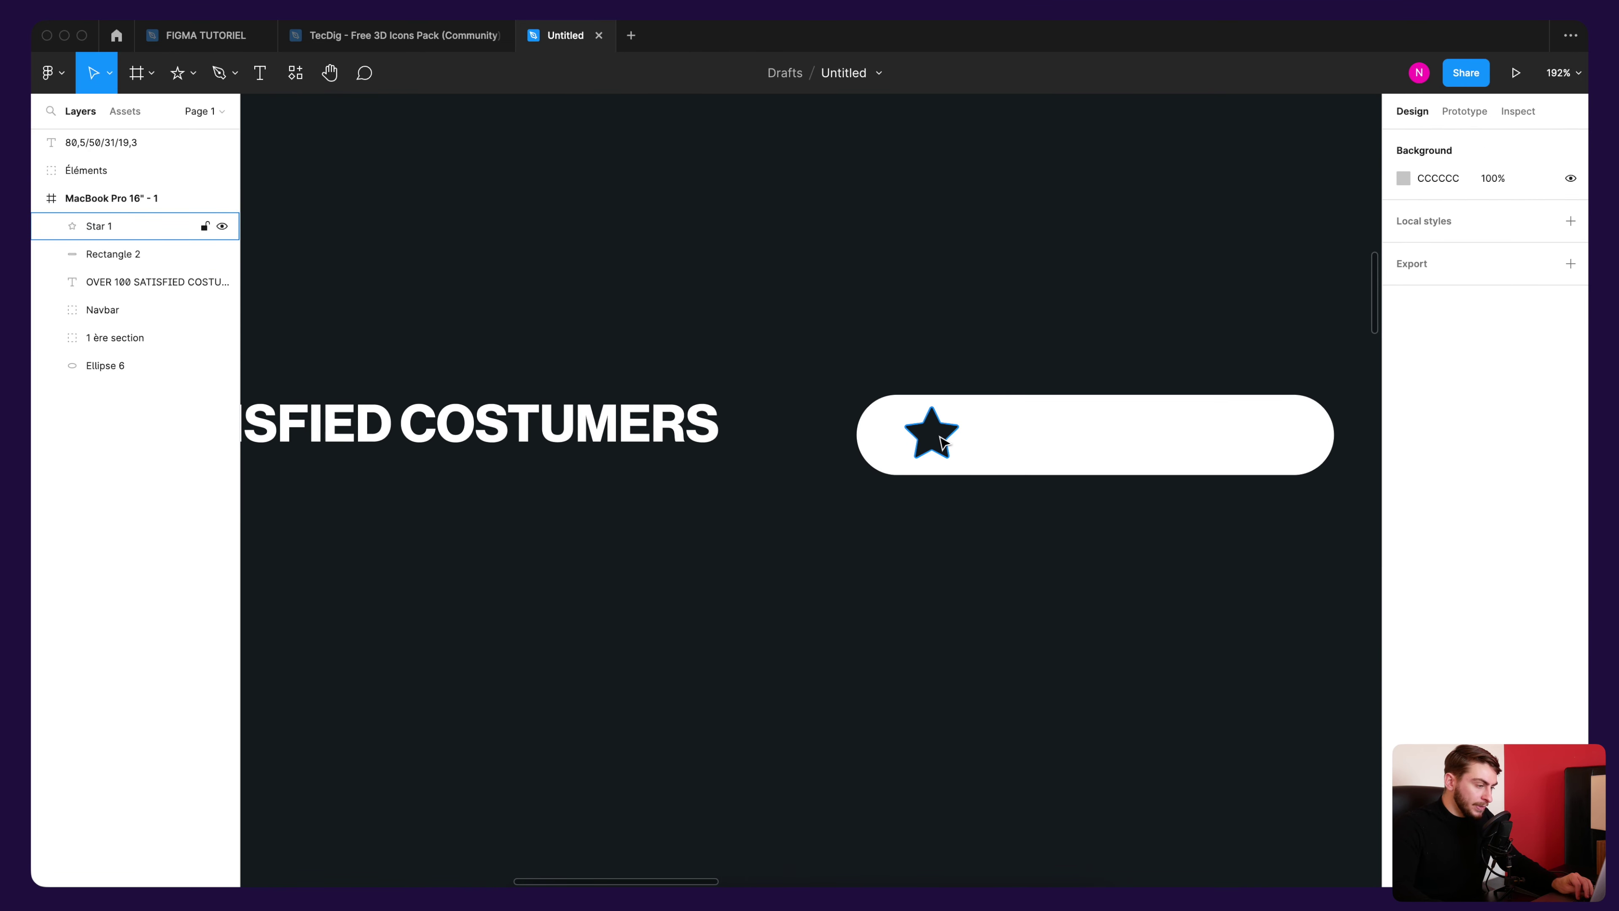
pyautogui.moveTo(943, 444); pyautogui.dragTo(1023, 444)
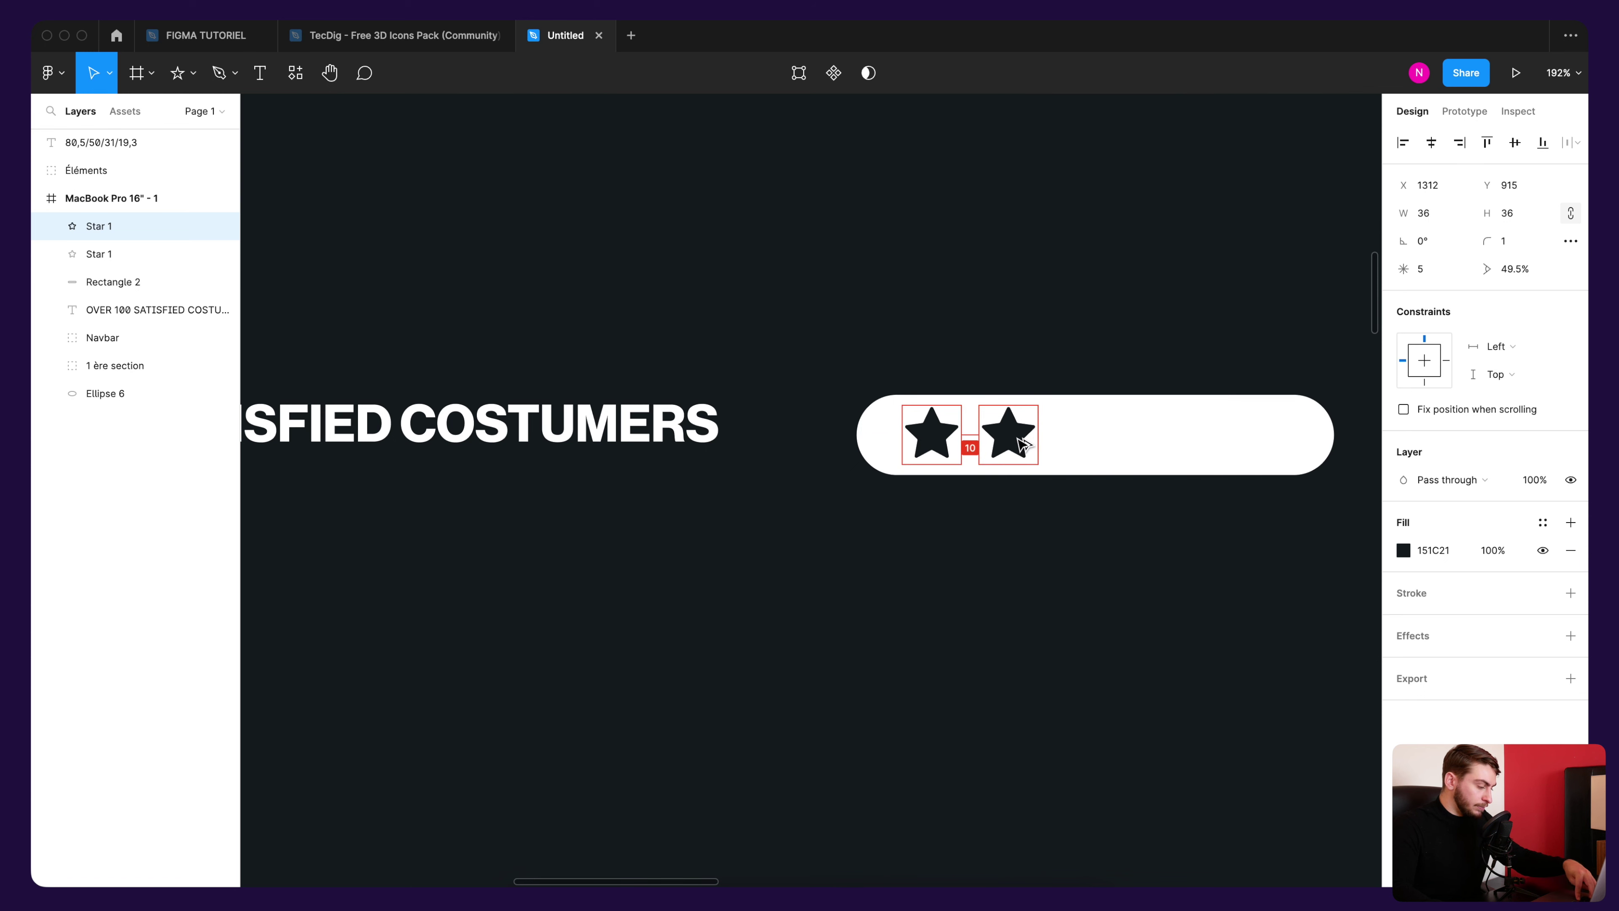
pyautogui.moveTo(1023, 445)
pyautogui.mouseDown()
pyautogui.moveTo(857, 435)
pyautogui.moveTo(1015, 445)
pyautogui.mouseUp()
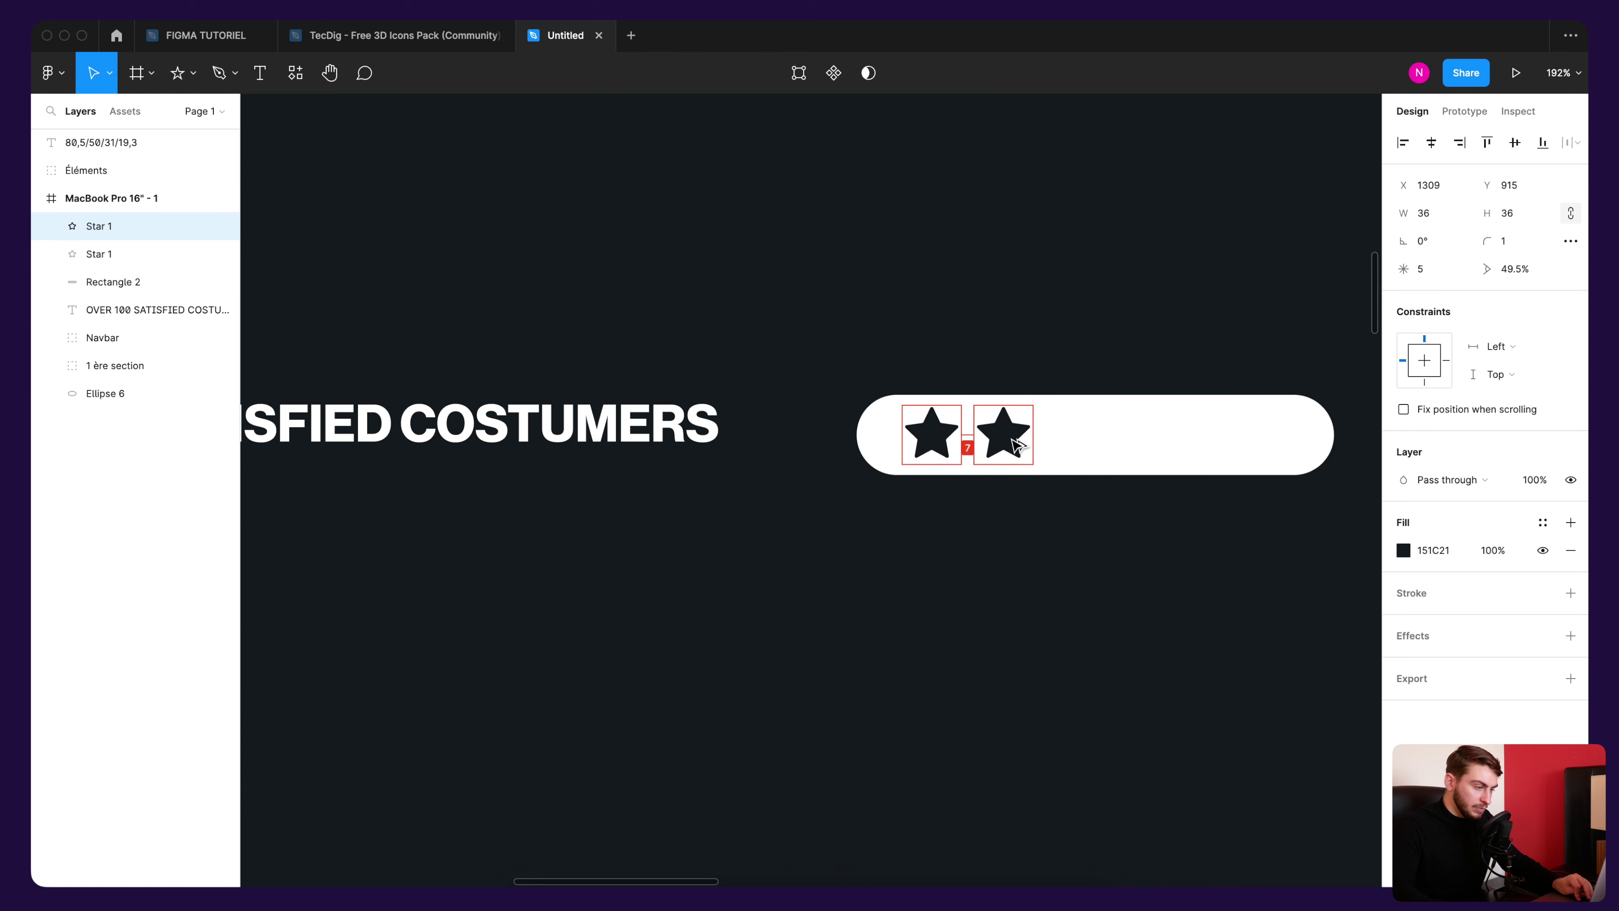
pyautogui.press('super+d')
pyautogui.press('super+d')
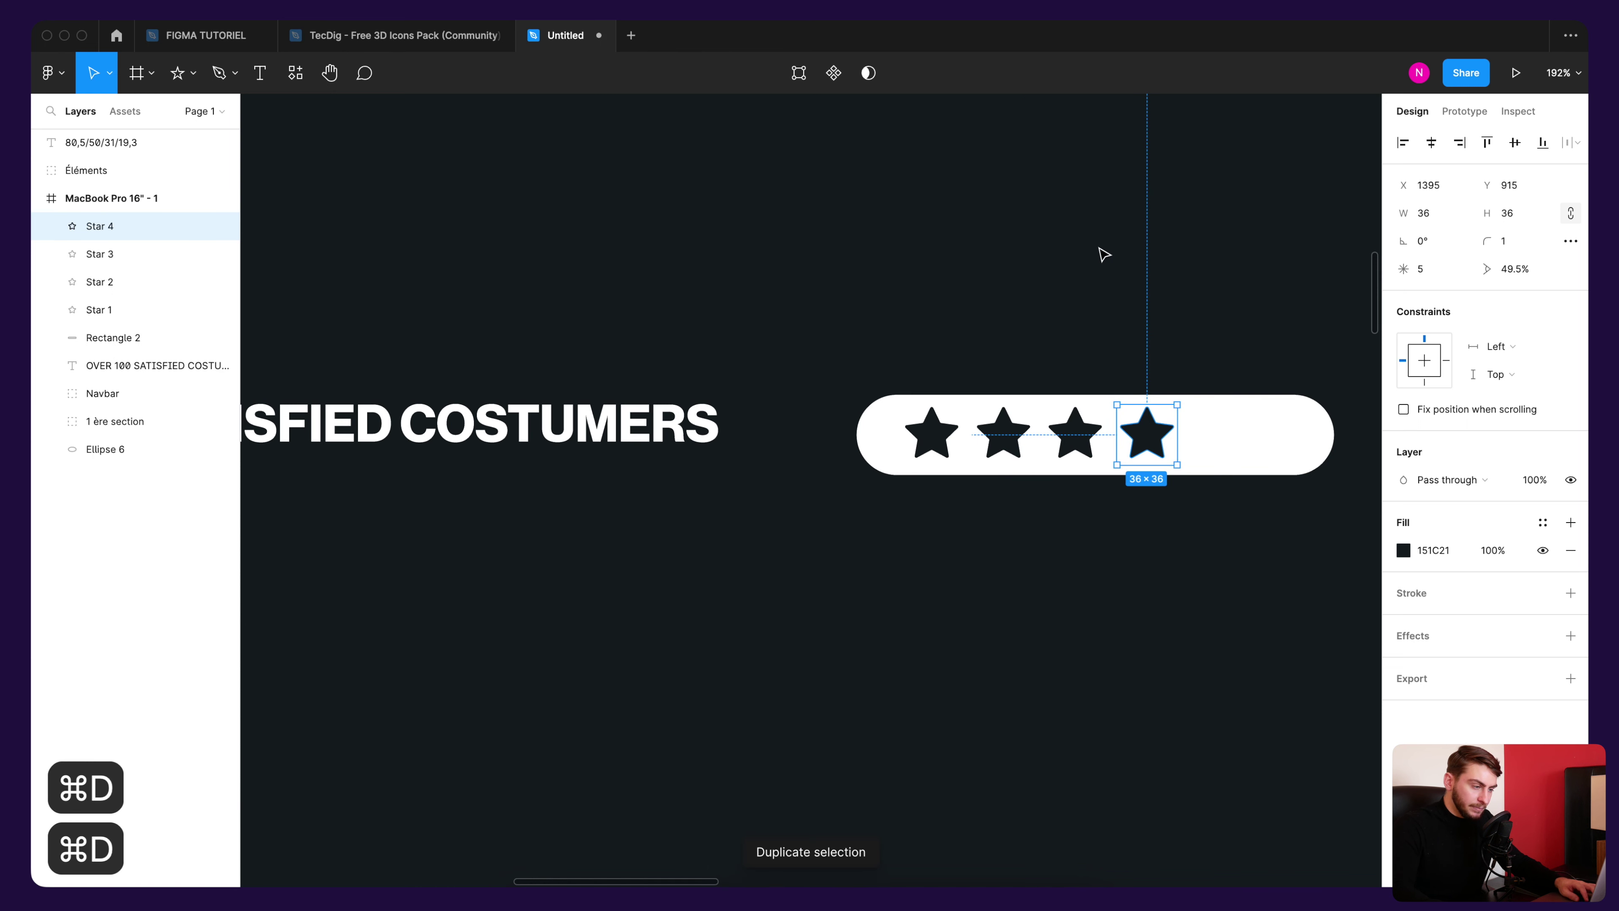
pyautogui.press('super+d')
# Step: Narrow the white pill to 246 px so it fits the stars
pyautogui.click(1106, 330)
pyautogui.scroll(-3, 1106, 329)
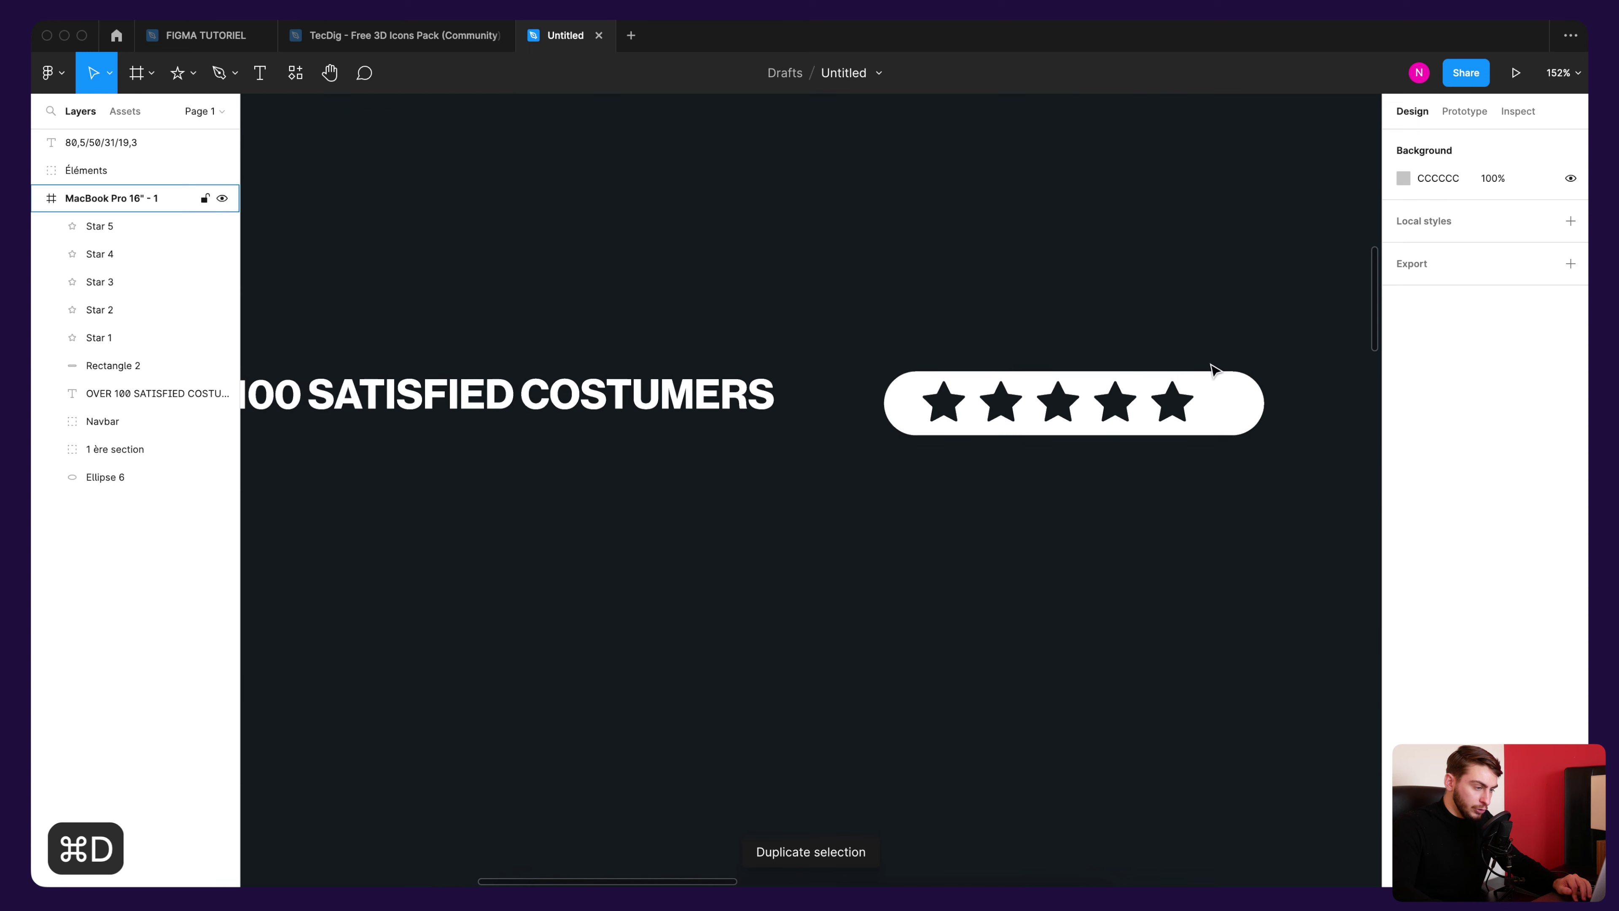
pyautogui.click(1248, 401)
pyautogui.moveTo(1263, 402); pyautogui.dragTo(1223, 401)
pyautogui.moveTo(884, 400); pyautogui.dragTo(895, 400)
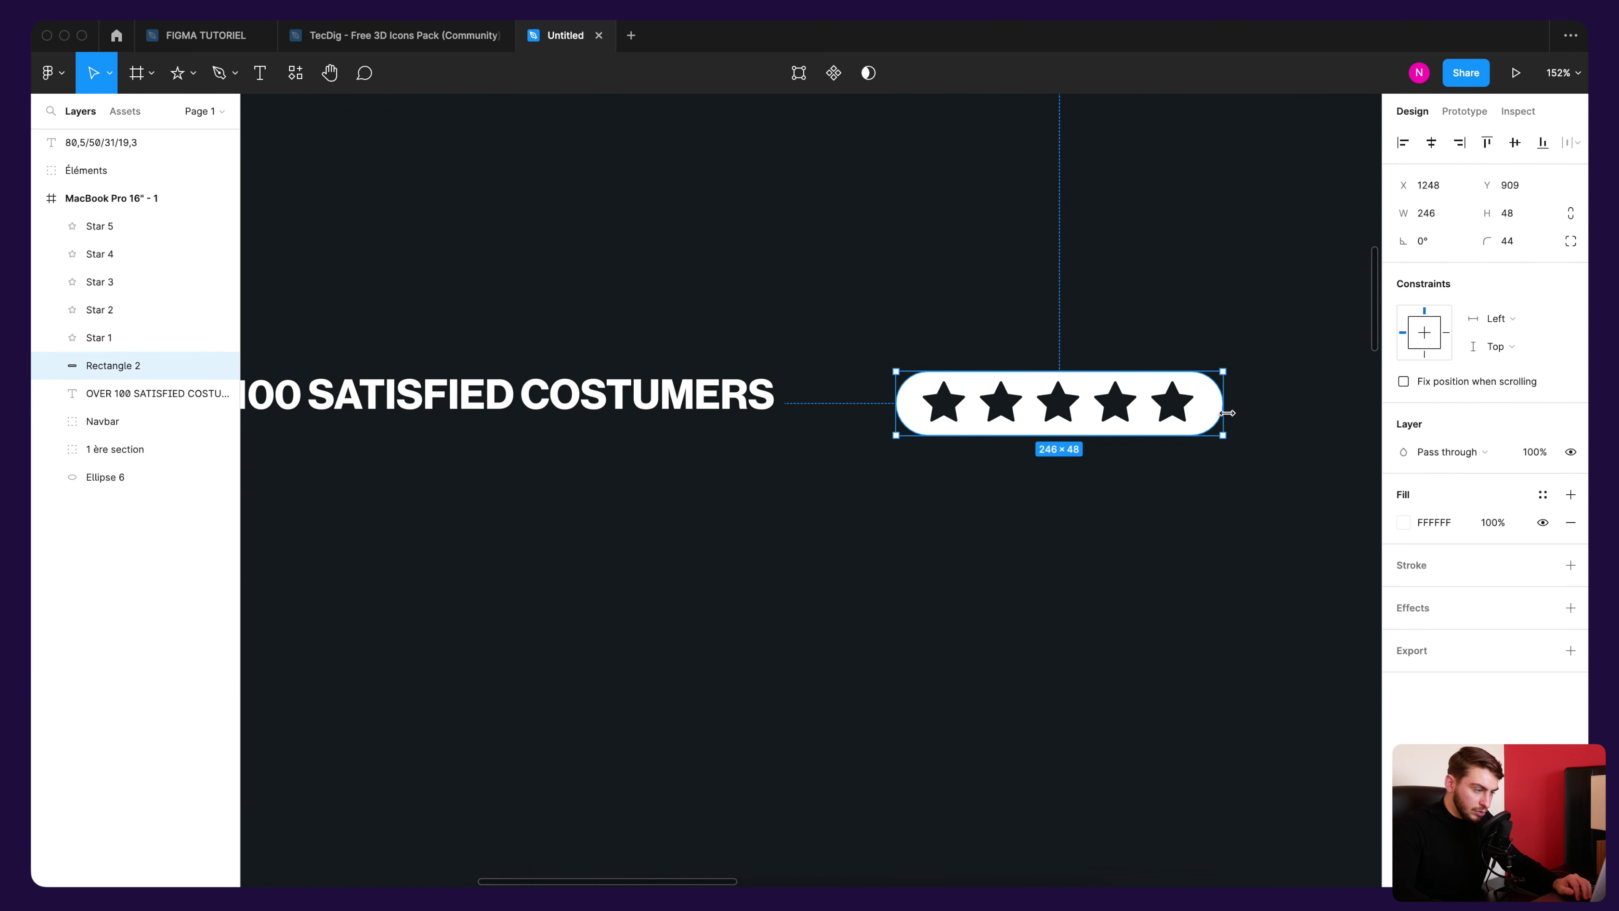
pyautogui.scroll(3, 1253, 420)
# Step: Select all five stars together
pyautogui.keyDown('shift'); pyautogui.click(1131, 396); pyautogui.keyUp('shift')
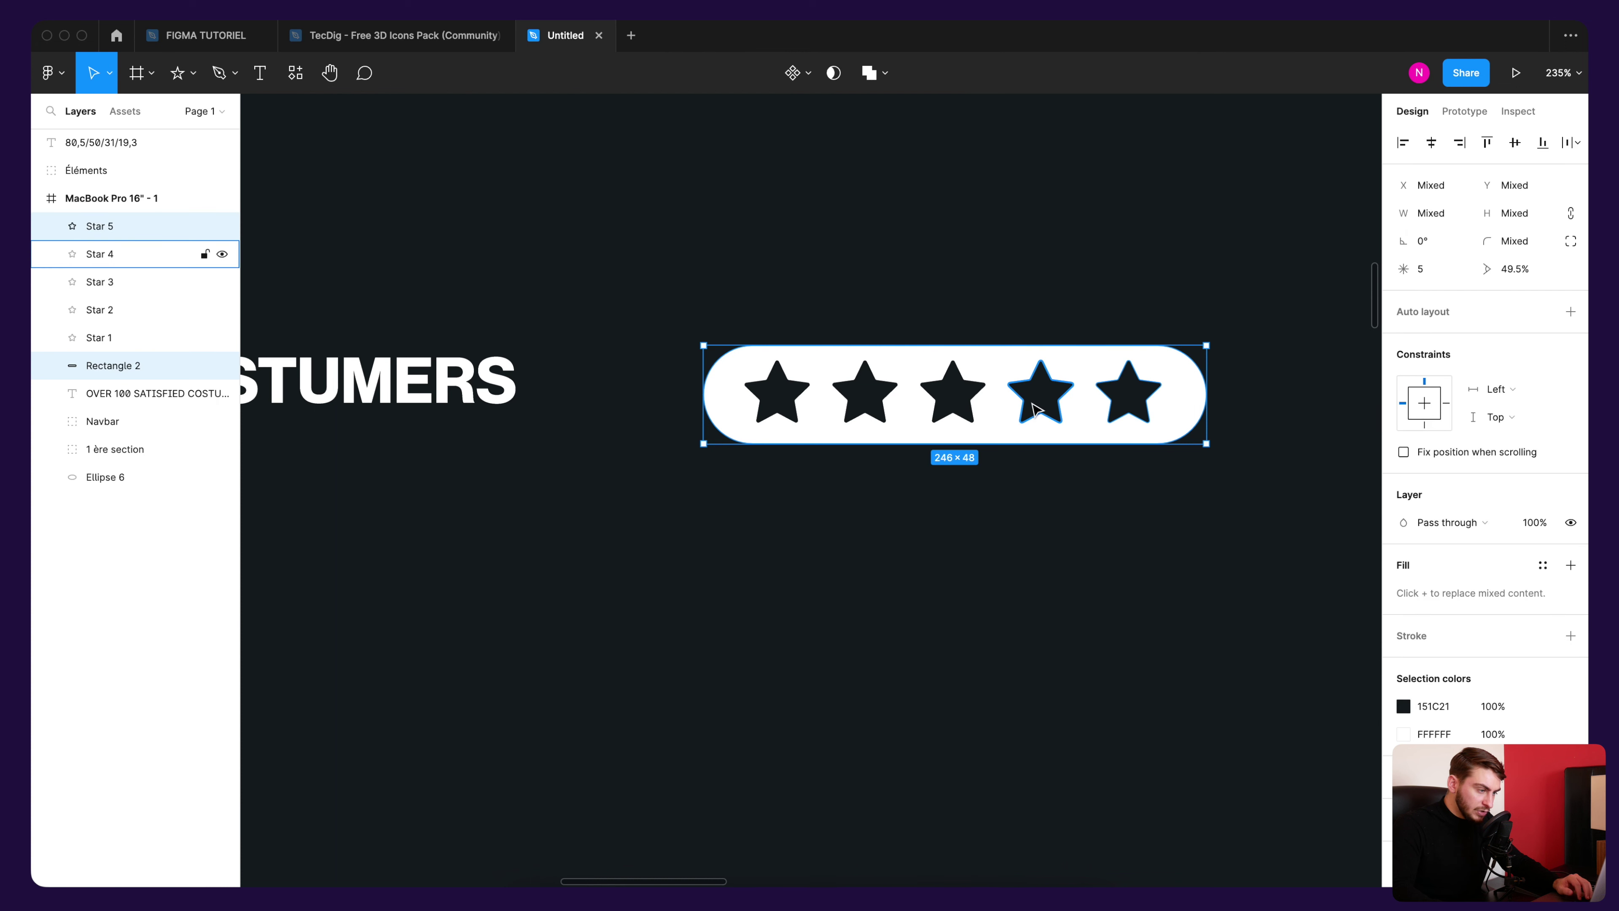
pyautogui.keyDown('shift'); pyautogui.click(1046, 403); pyautogui.keyUp('shift')
pyautogui.press('Escape')
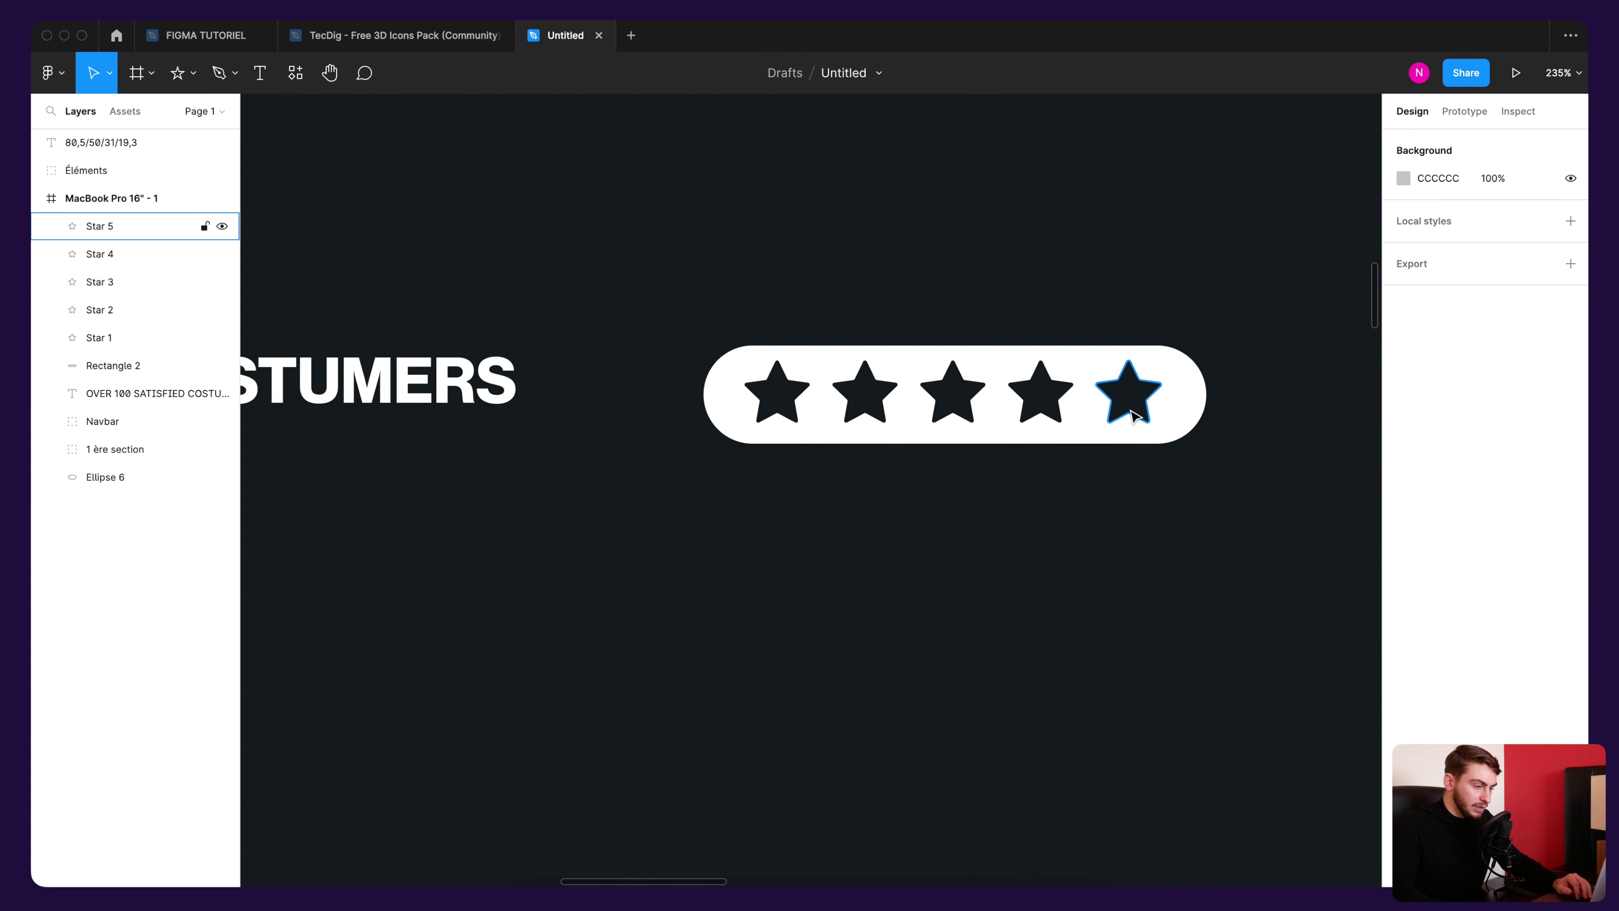
pyautogui.click(1128, 392)
pyautogui.keyDown('shift'); pyautogui.click(1040, 392); pyautogui.keyUp('shift')
pyautogui.keyDown('shift'); pyautogui.click(953, 393); pyautogui.keyUp('shift')
pyautogui.keyDown('shift'); pyautogui.click(868, 400); pyautogui.keyUp('shift')
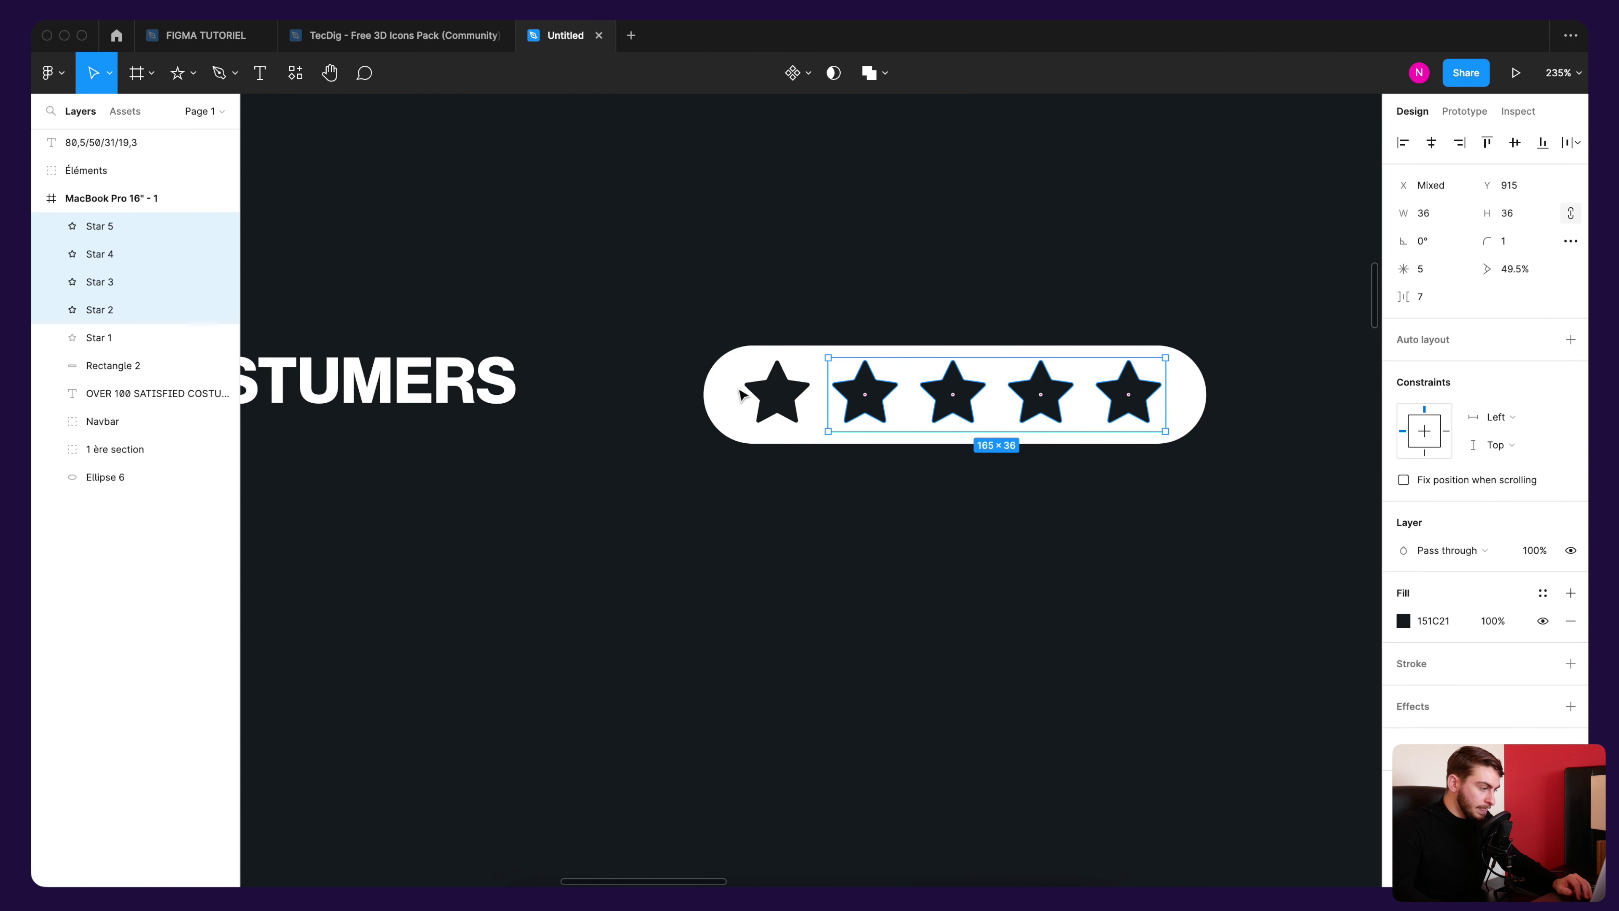
pyautogui.keyDown('shift'); pyautogui.click(783, 398); pyautogui.keyUp('shift')
# Step: Group the five stars and name the group Étoiles
pyautogui.hotkey('ctrl', 'g')
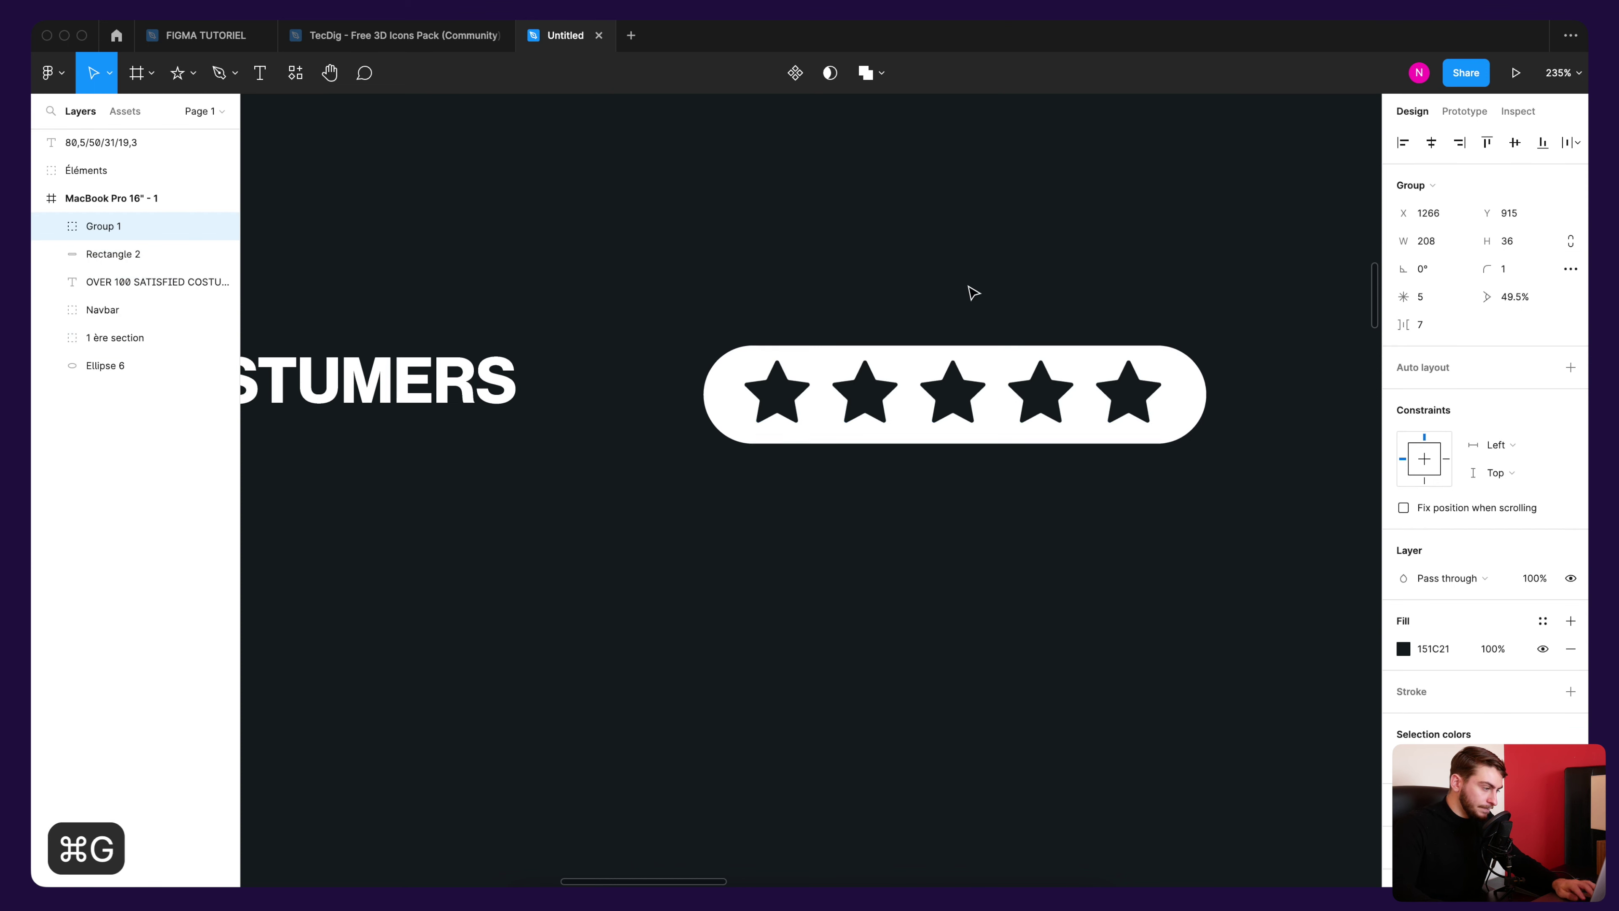
pyautogui.press('alt')
pyautogui.doubleClick(104, 227)
pyautogui.write('Étoiles')
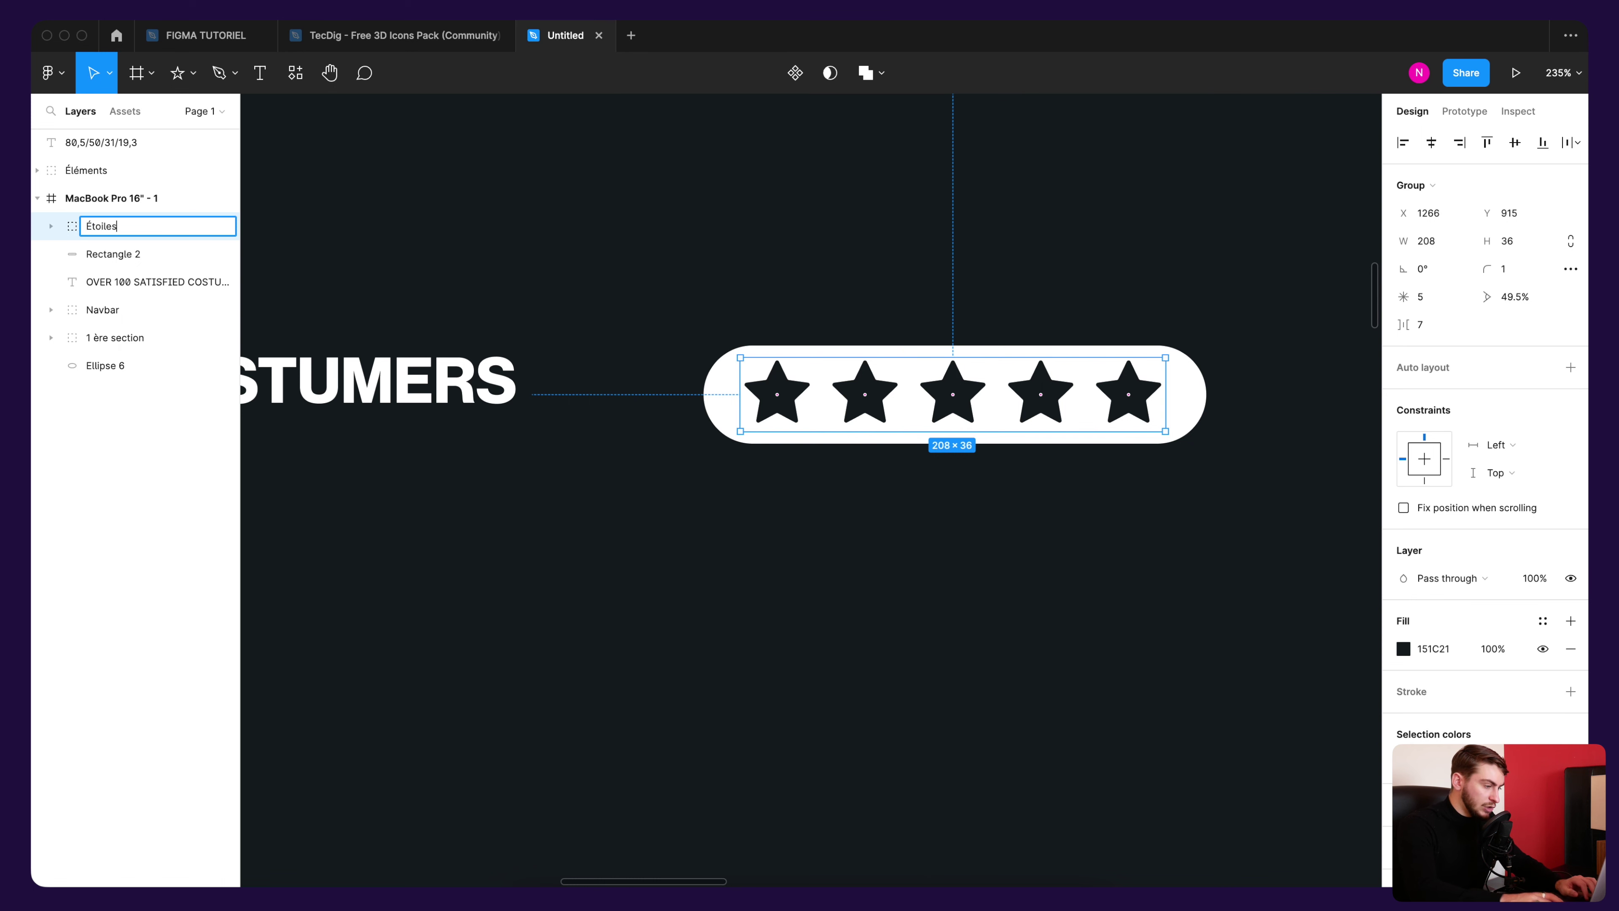
pyautogui.press('Return')
pyautogui.click(1157, 344)
# Step: Centre Étoiles within the white pill and group them as Group 1
pyautogui.click(1172, 391)
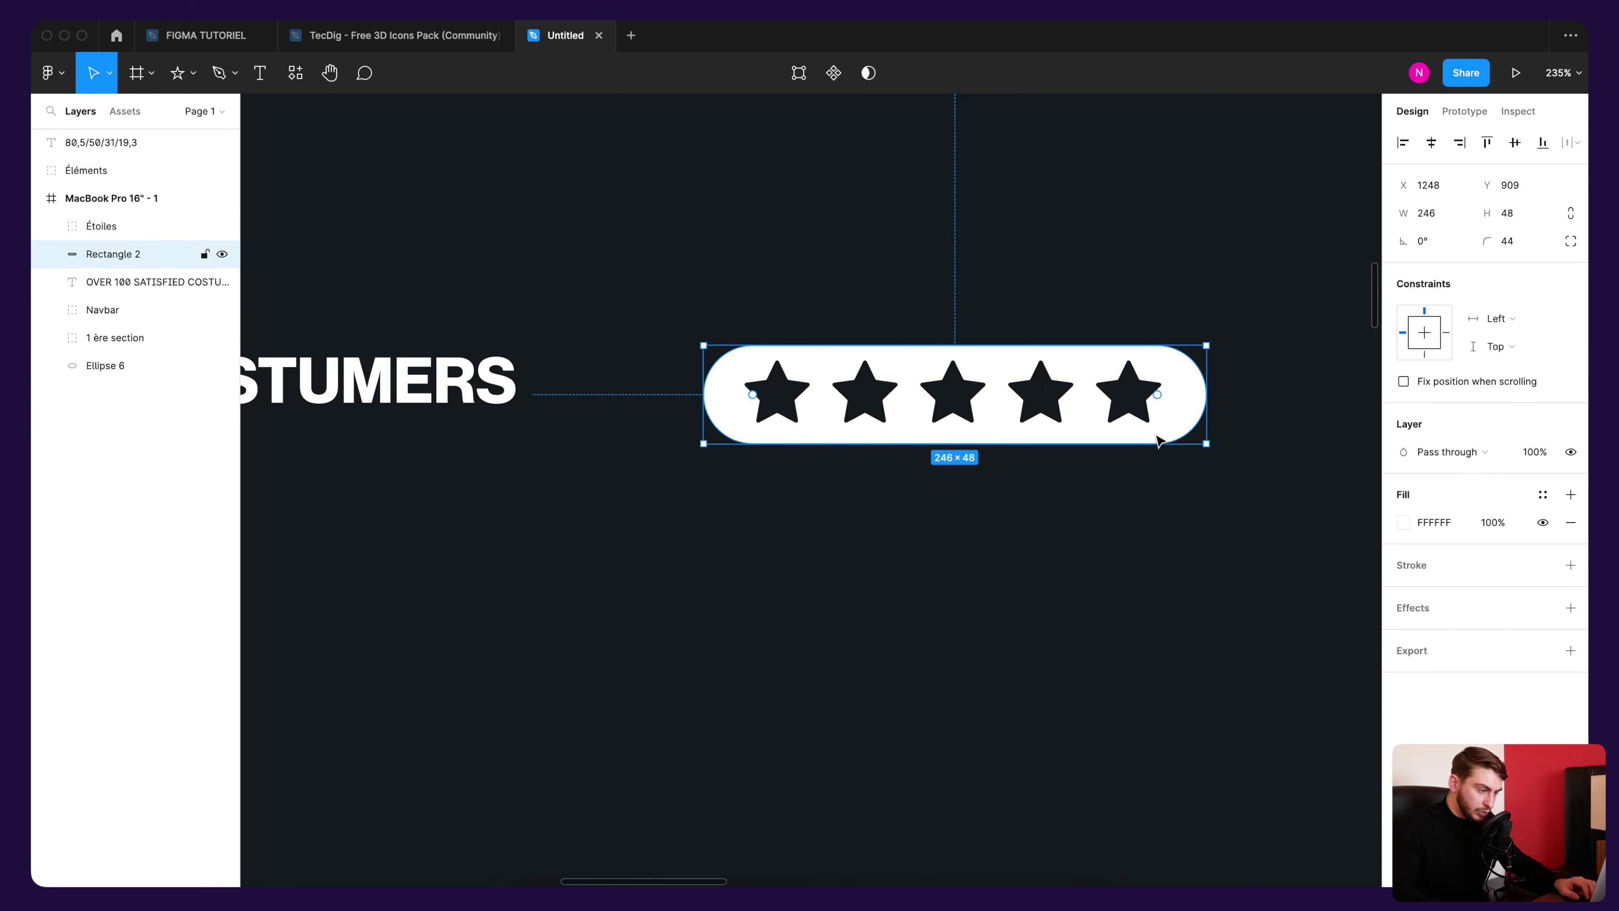
pyautogui.keyDown('shift'); pyautogui.click(1127, 410); pyautogui.keyUp('shift')
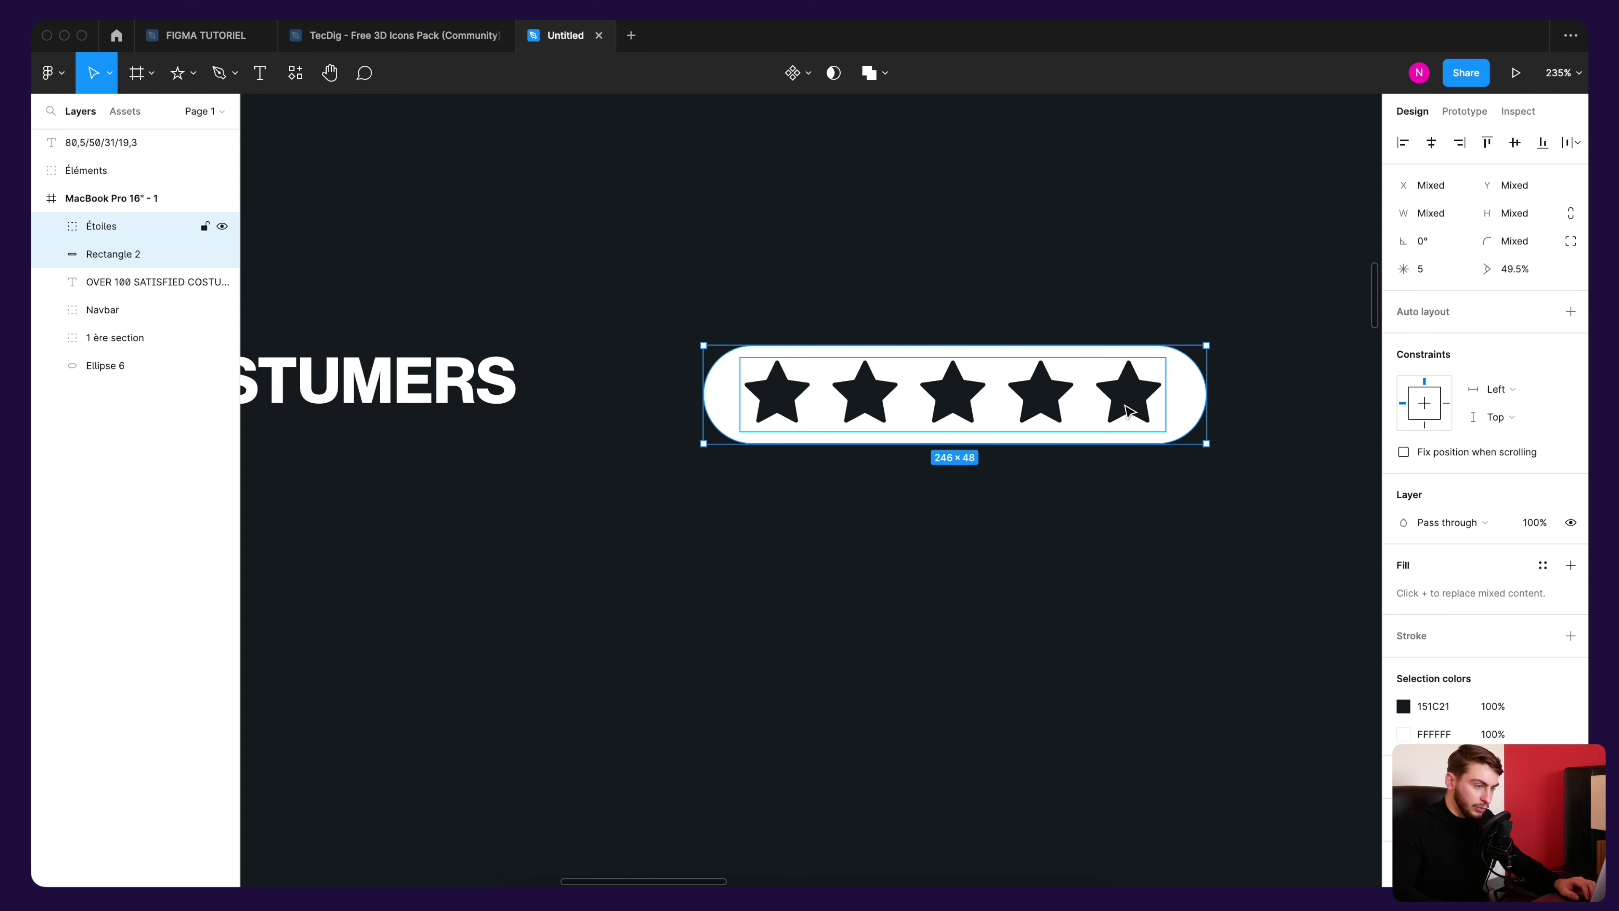
pyautogui.click(1431, 143)
pyautogui.click(1513, 143)
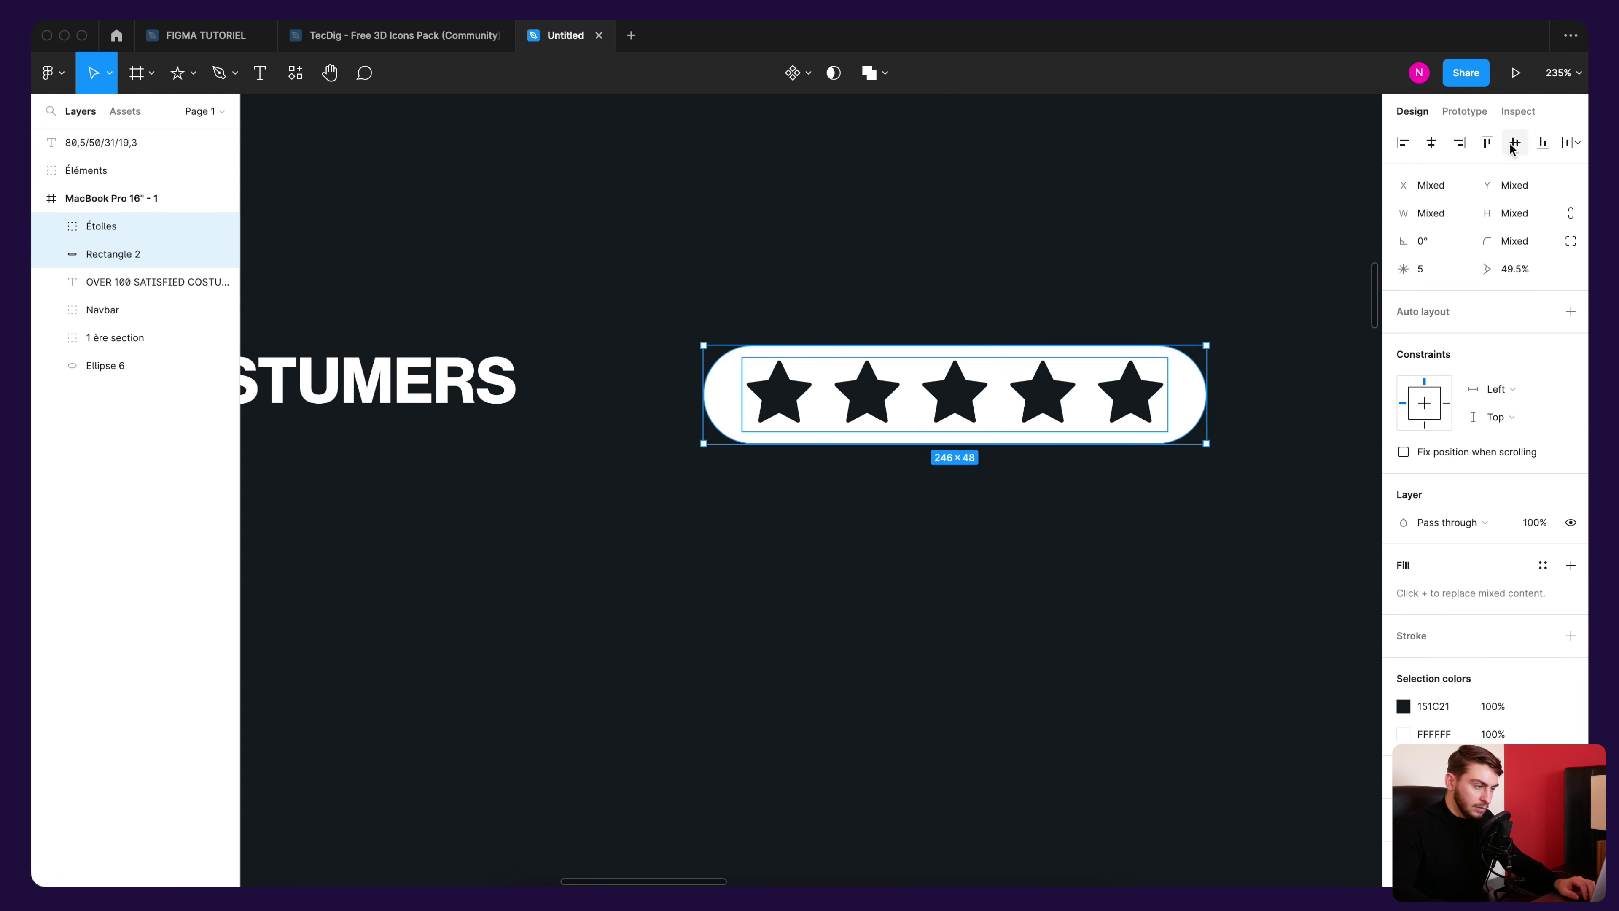
pyautogui.press('super+g')
pyautogui.scroll(-5, 1128, 319)
pyautogui.scroll(-4, 1127, 322)
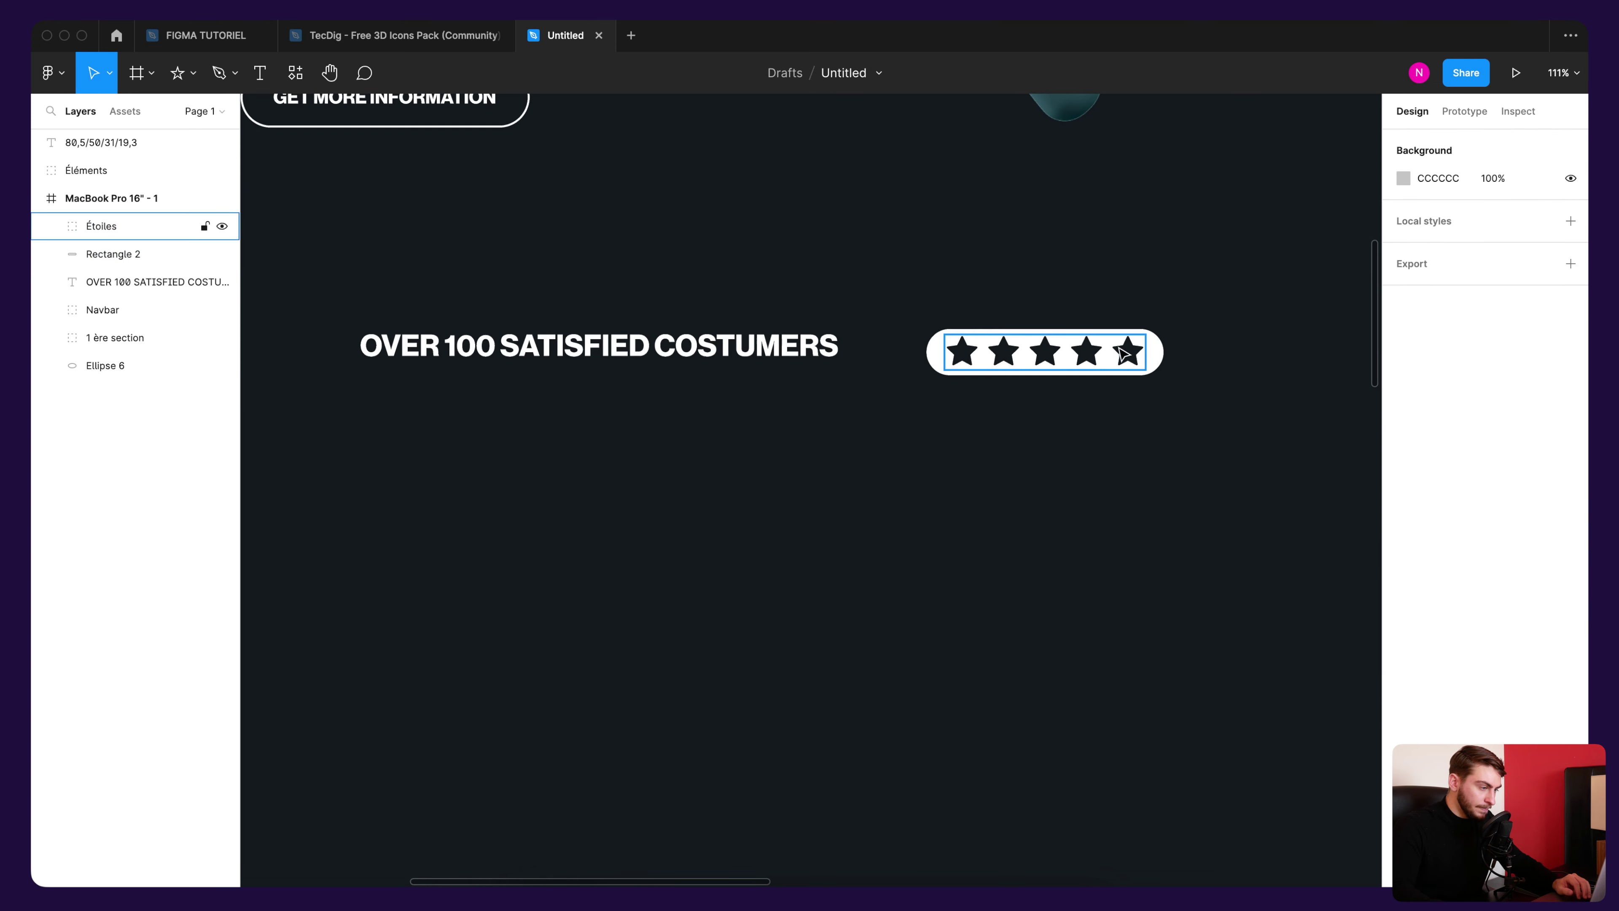
# Step: Move Group 1 beside the OVER 100 SATISFIED COSTUMERS heading
pyautogui.moveTo(1107, 365); pyautogui.dragTo(1065, 361)
pyautogui.keyDown('shift'); pyautogui.click(736, 351); pyautogui.keyUp('shift')
pyautogui.click(971, 318)
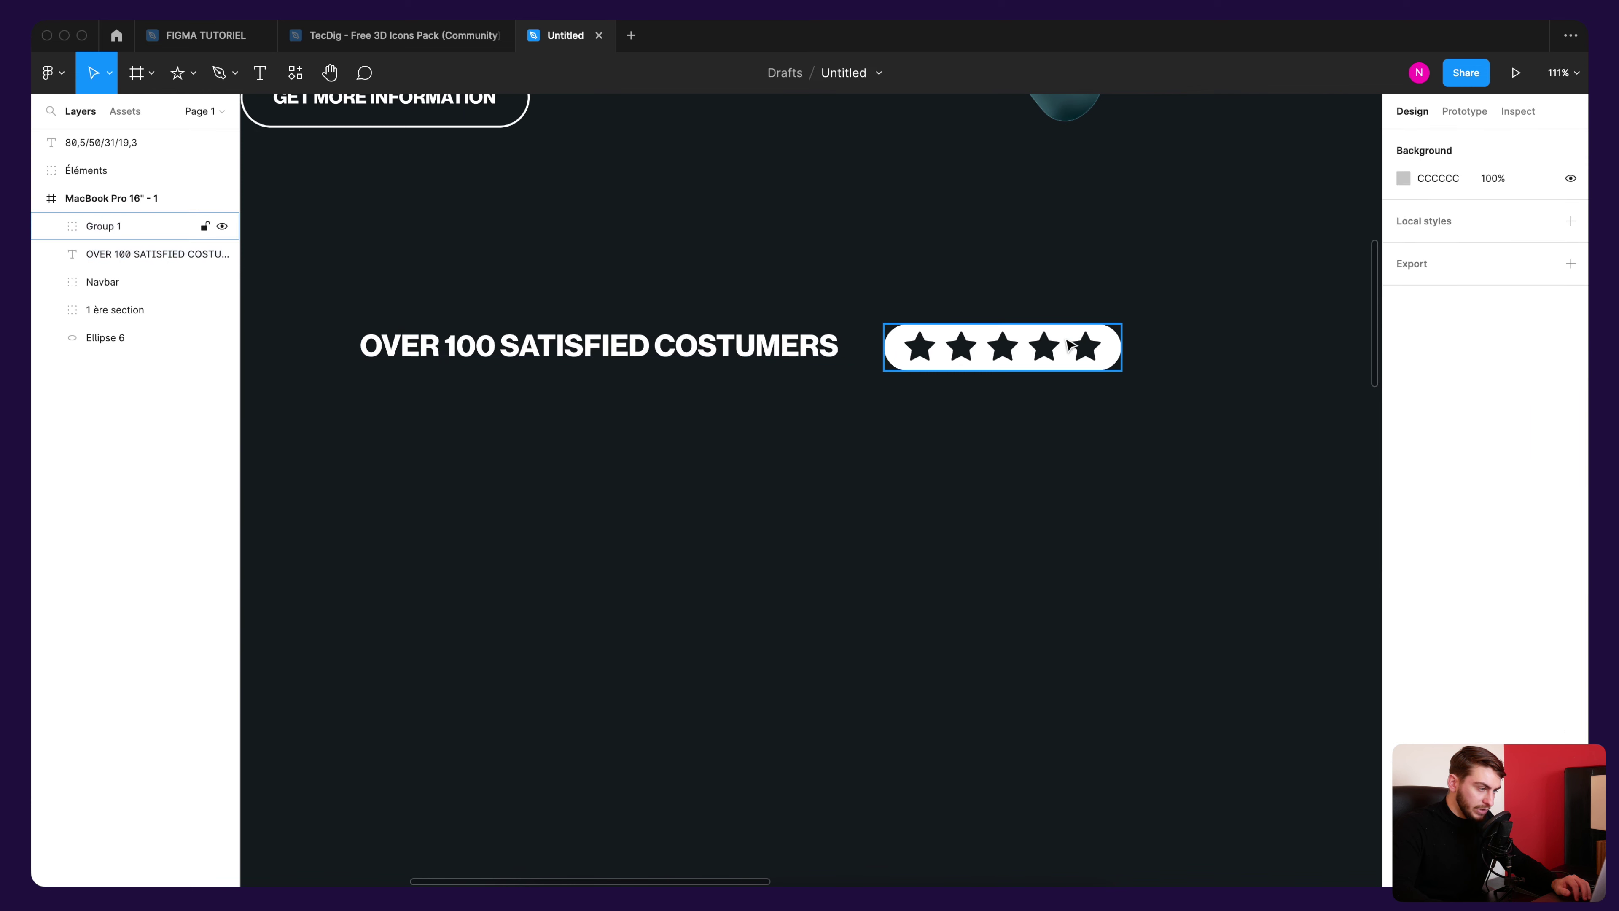
pyautogui.click(1087, 351)
# Step: Scale Group 1 down to 194×37.85
pyautogui.moveTo(1120, 350); pyautogui.dragTo(1074, 350)
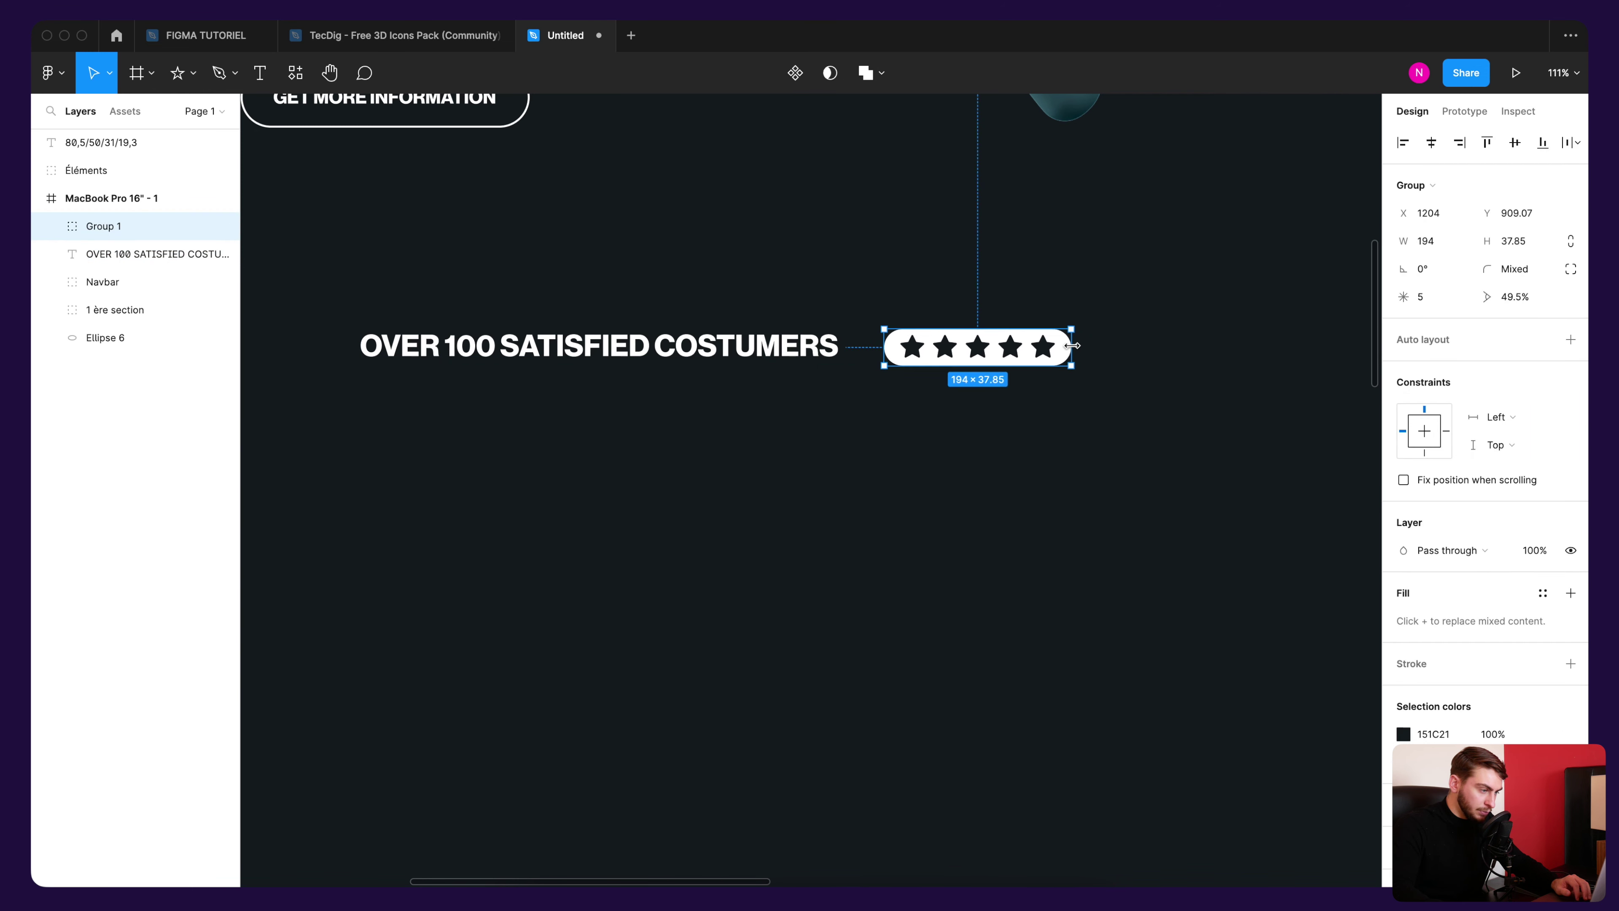
pyautogui.click(1103, 315)
pyautogui.scroll(-3, 1120, 321)
pyautogui.scroll(-2, 1119, 320)
pyautogui.click(1071, 347)
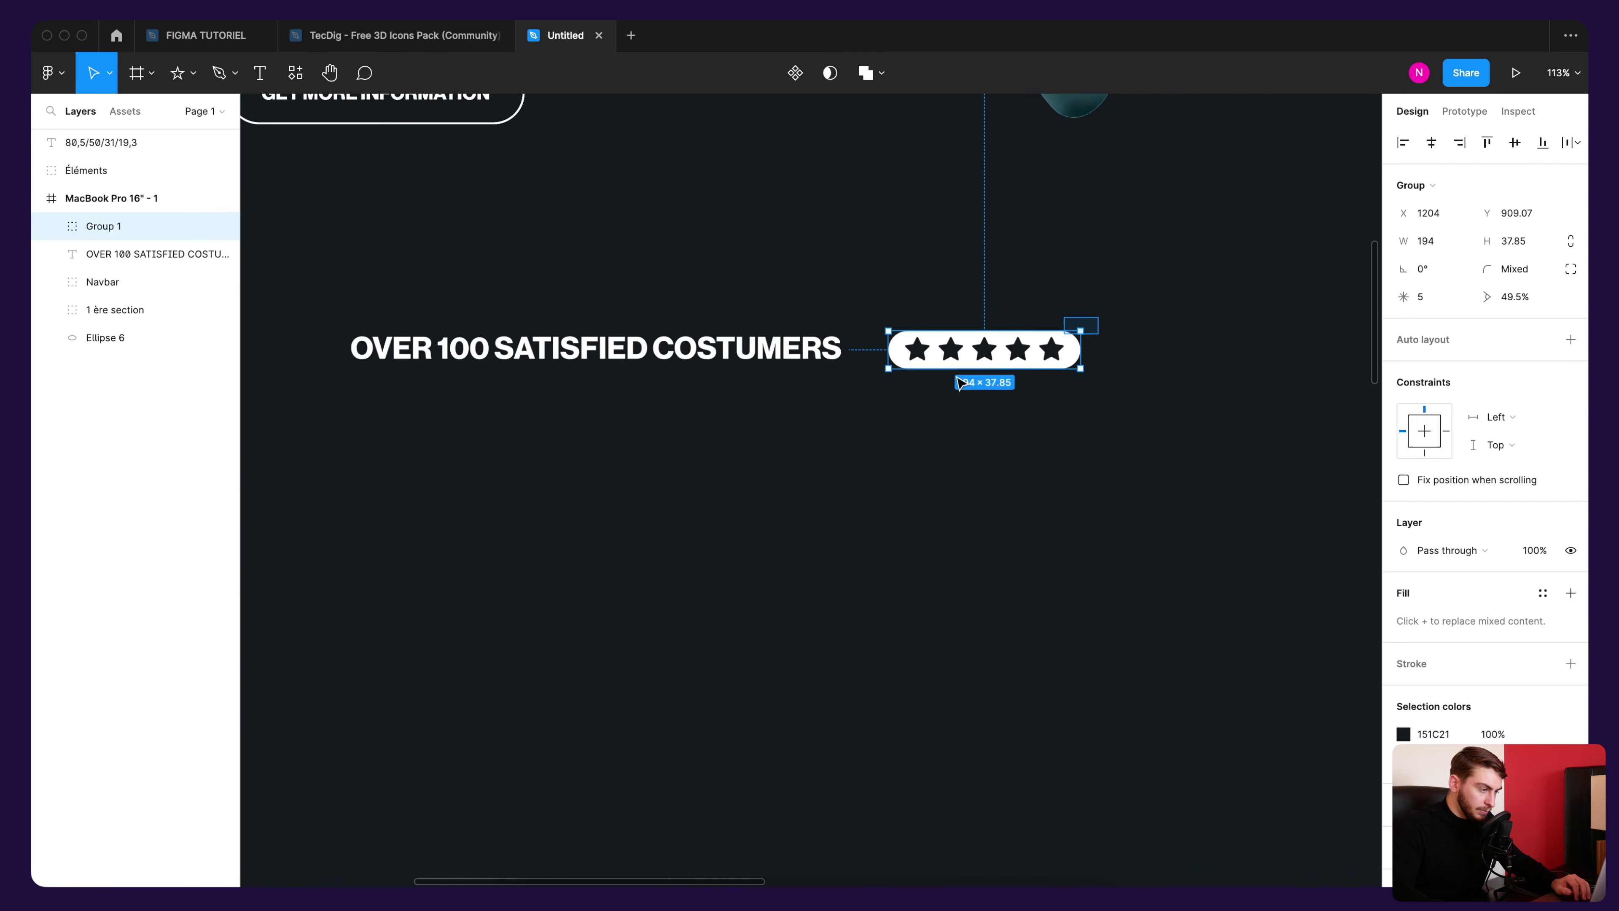
pyautogui.scroll(-3, 1141, 319)
pyautogui.click(1135, 305)
pyautogui.scroll(-3, 1134, 304)
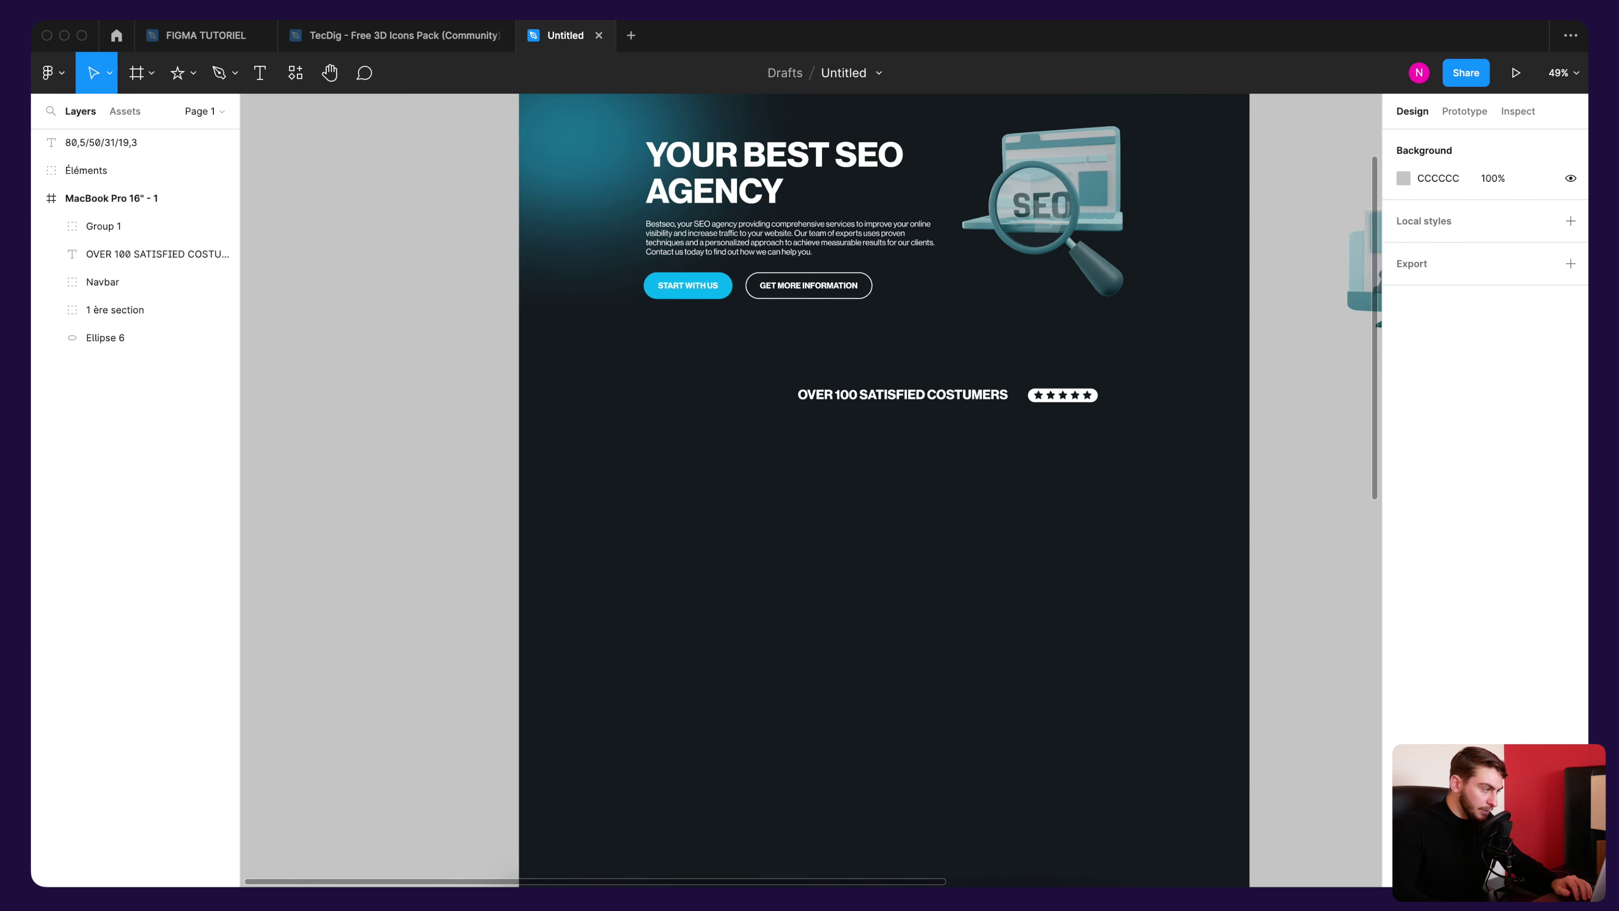
# Step: Vertically centre the star pill with the OVER 100 SATISFIED COSTUMERS heading
pyautogui.click(103, 225)
pyautogui.keyDown('shift'); pyautogui.click(157, 254); pyautogui.keyUp('shift')
pyautogui.hotkey('shift', '2')
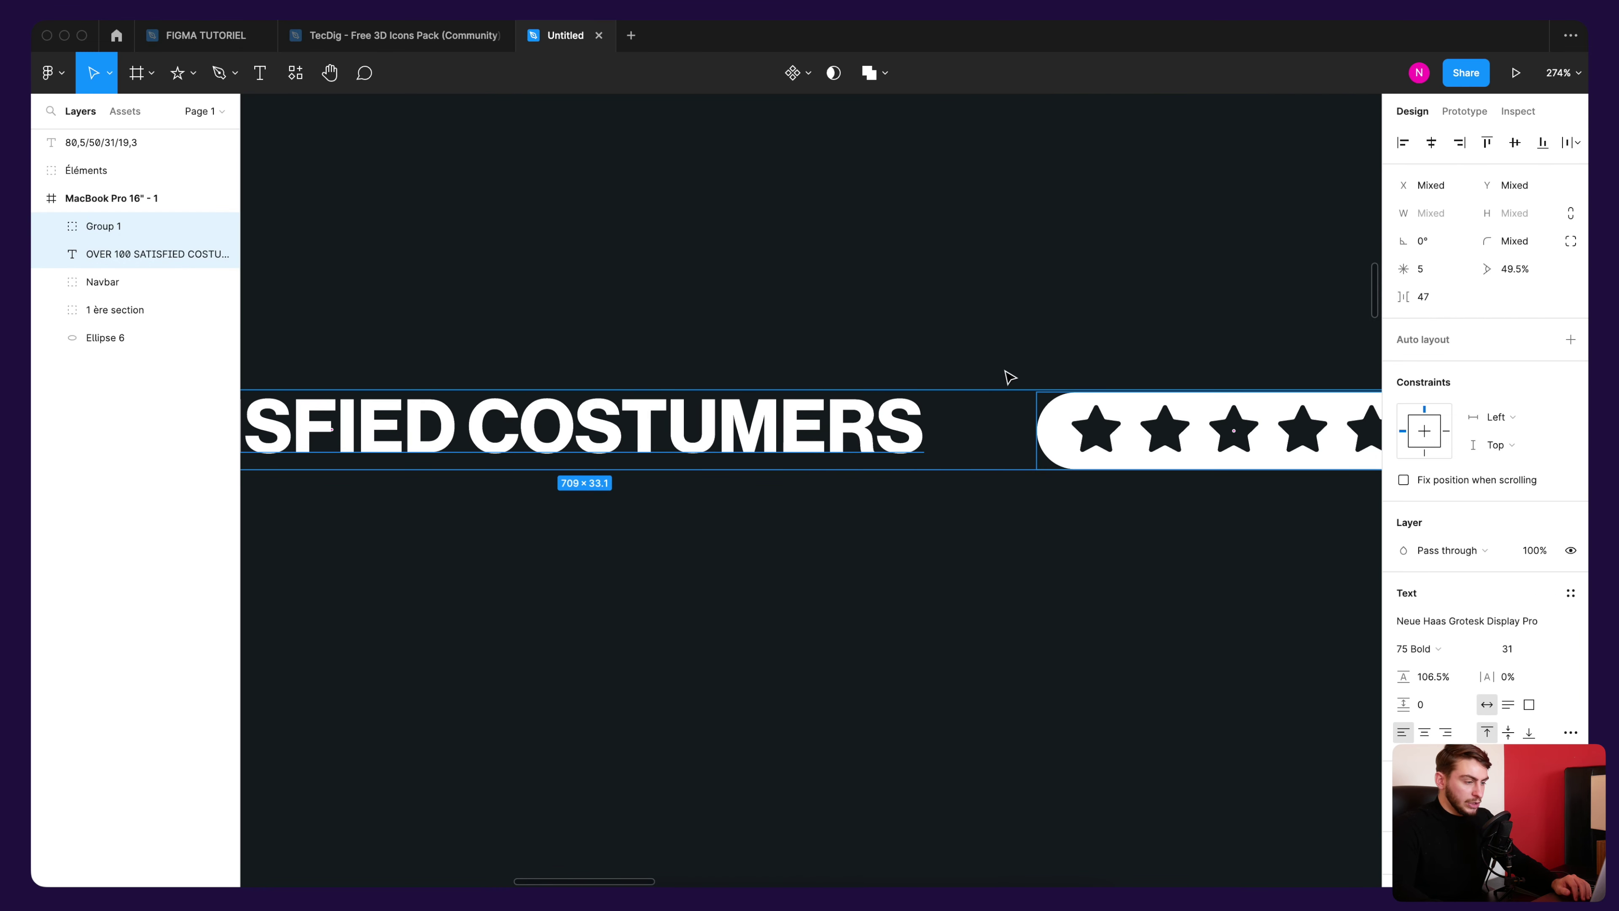
pyautogui.moveTo(1494, 202)
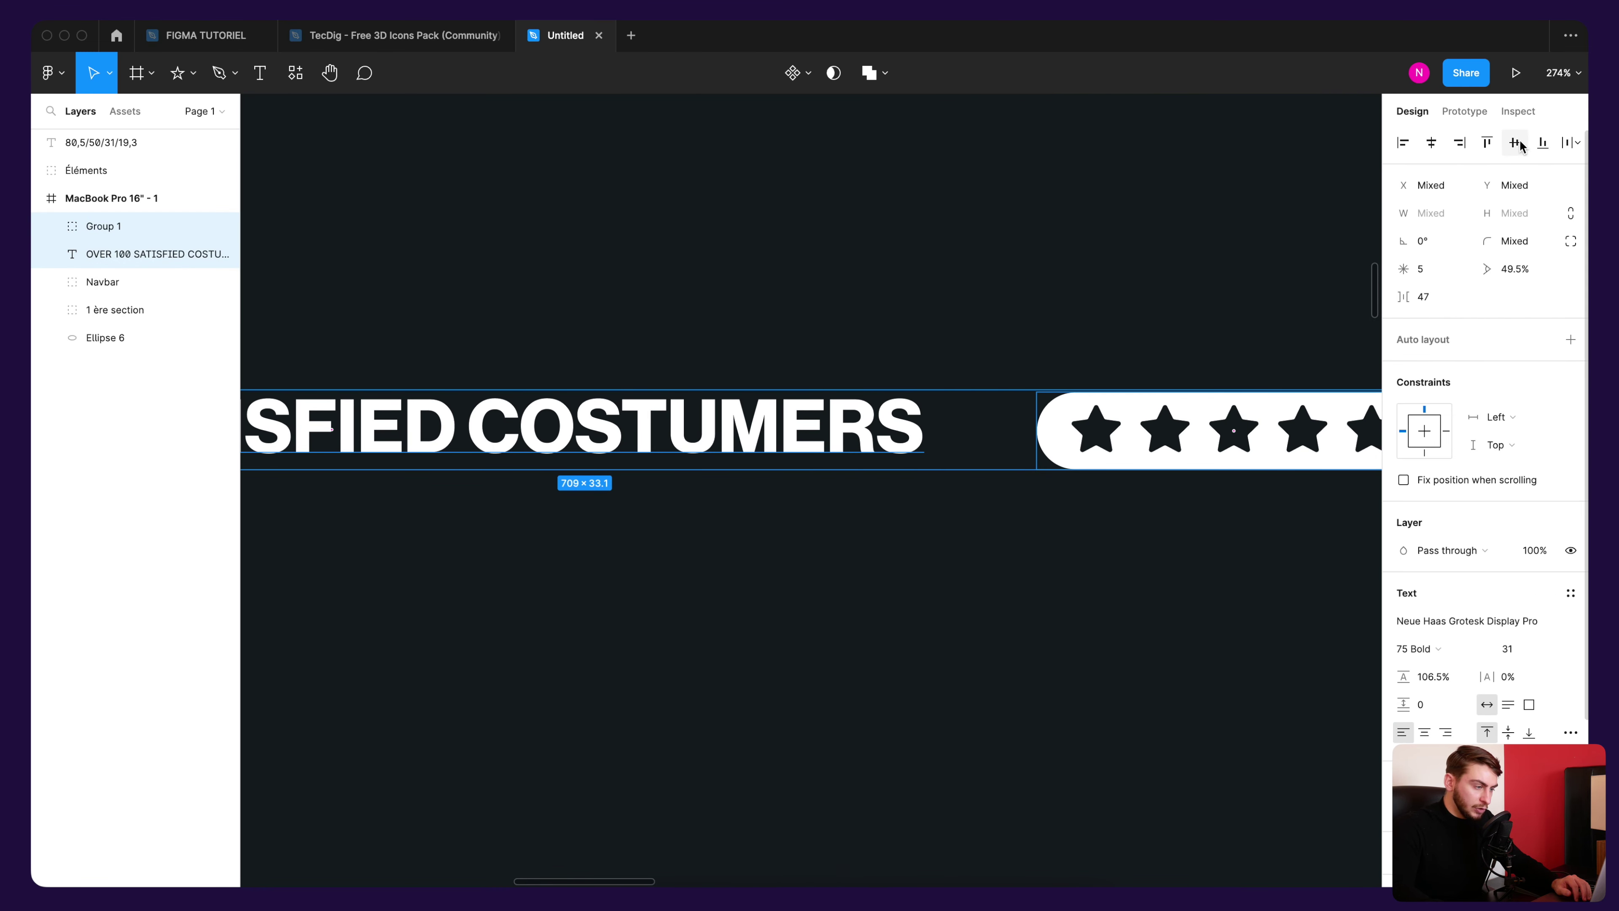
pyautogui.click(1521, 146)
pyautogui.click(1145, 318)
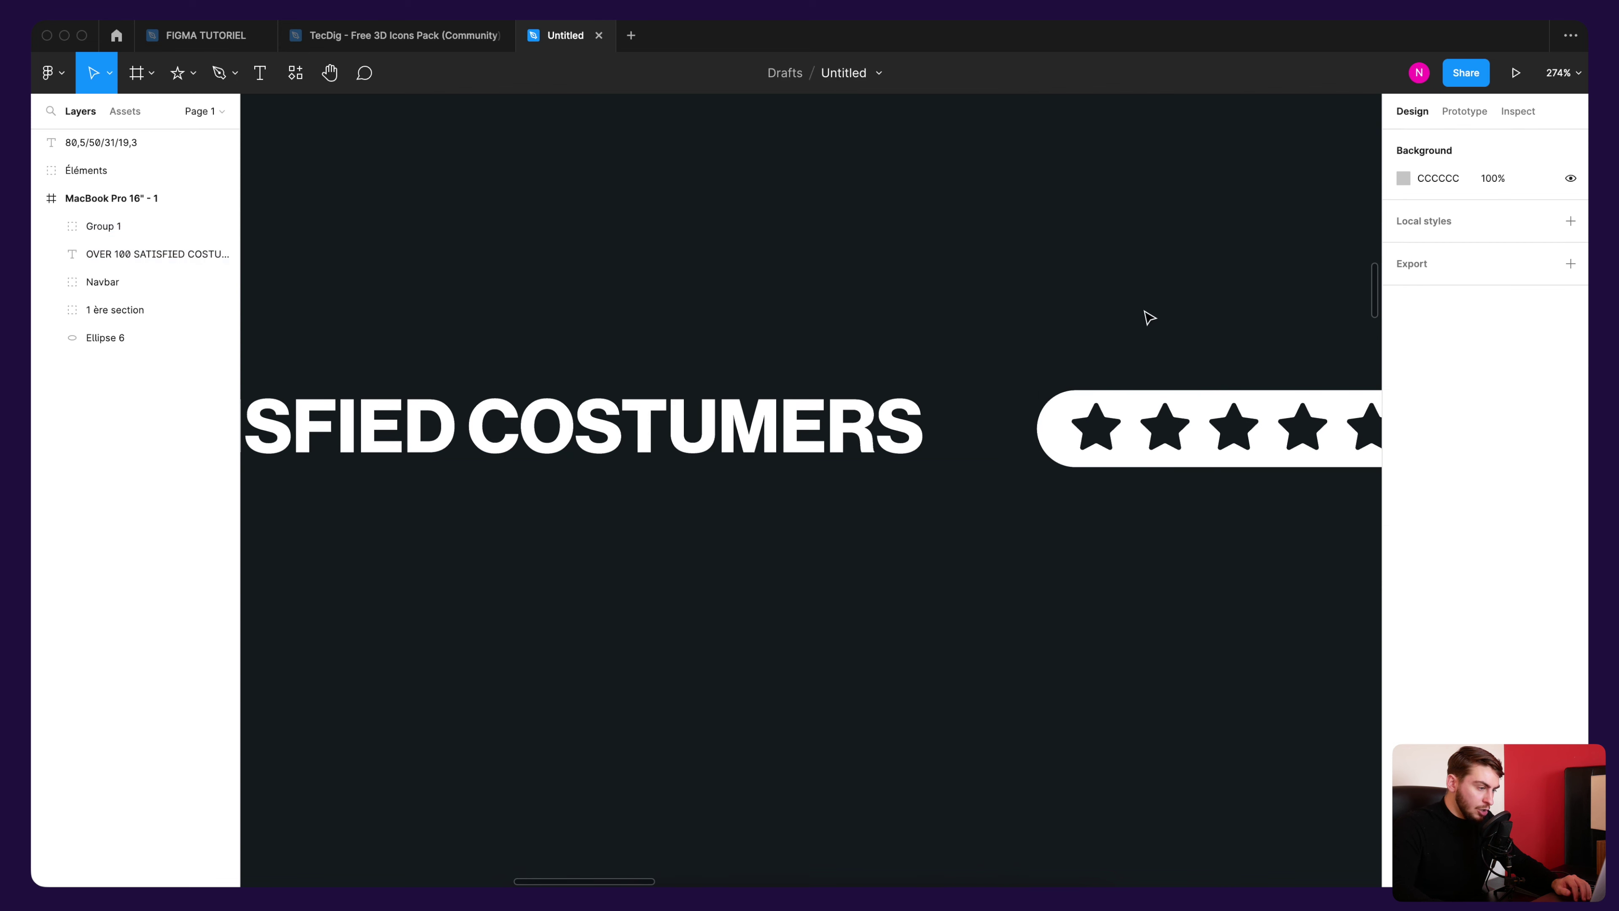
# Step: Nudge the heading text down one pixel
pyautogui.click(905, 420)
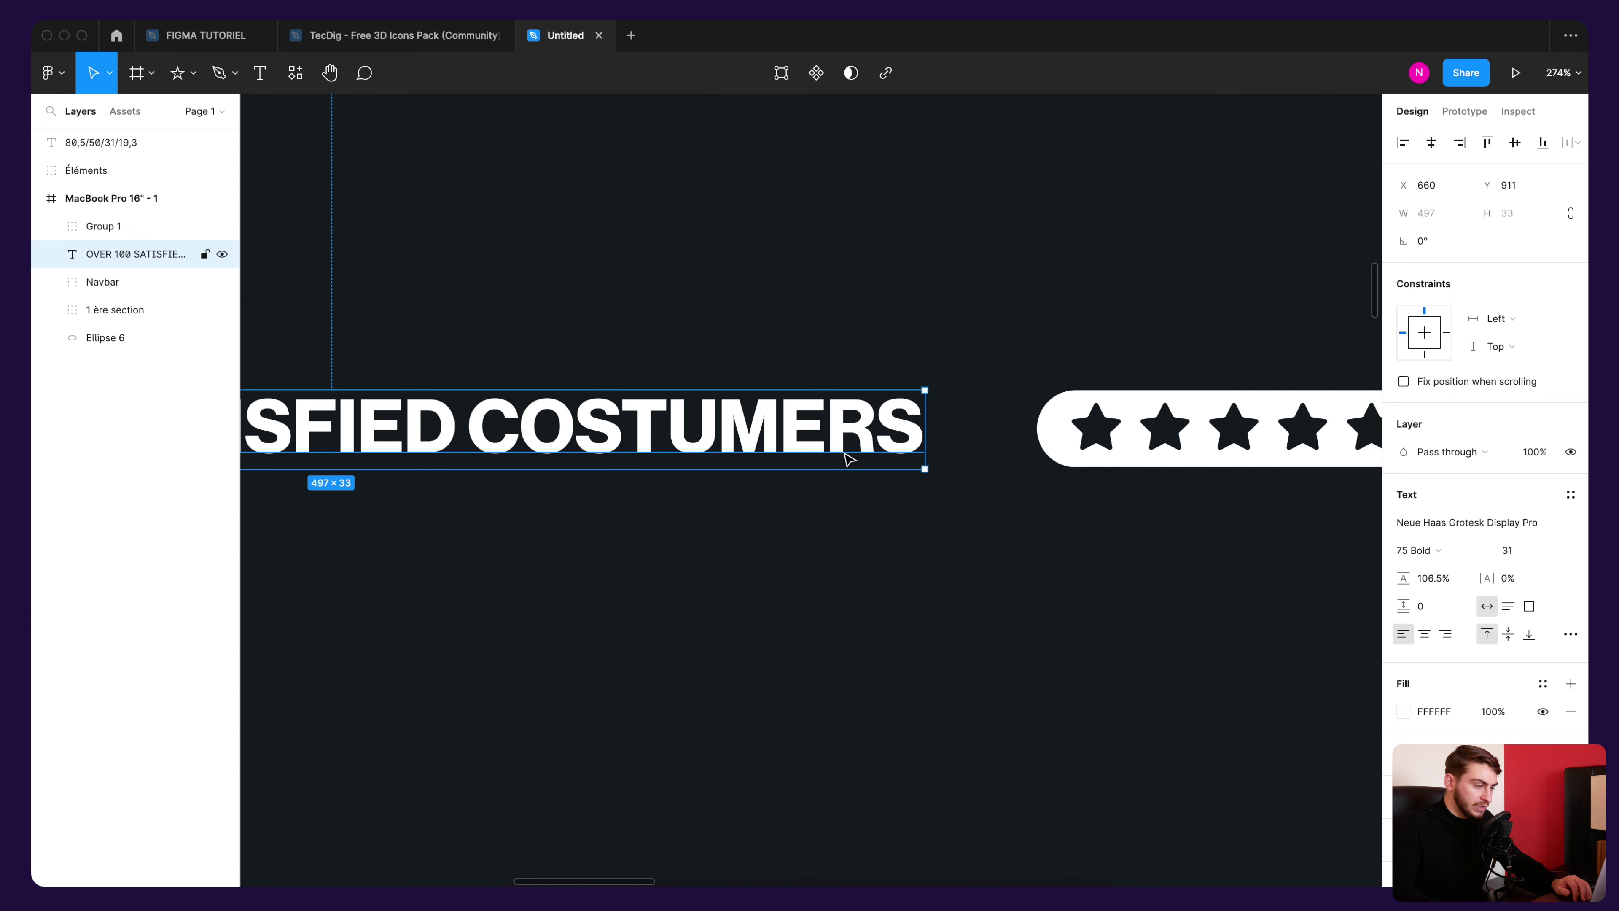
pyautogui.moveTo(1157, 367); pyautogui.dragTo(755, 526)
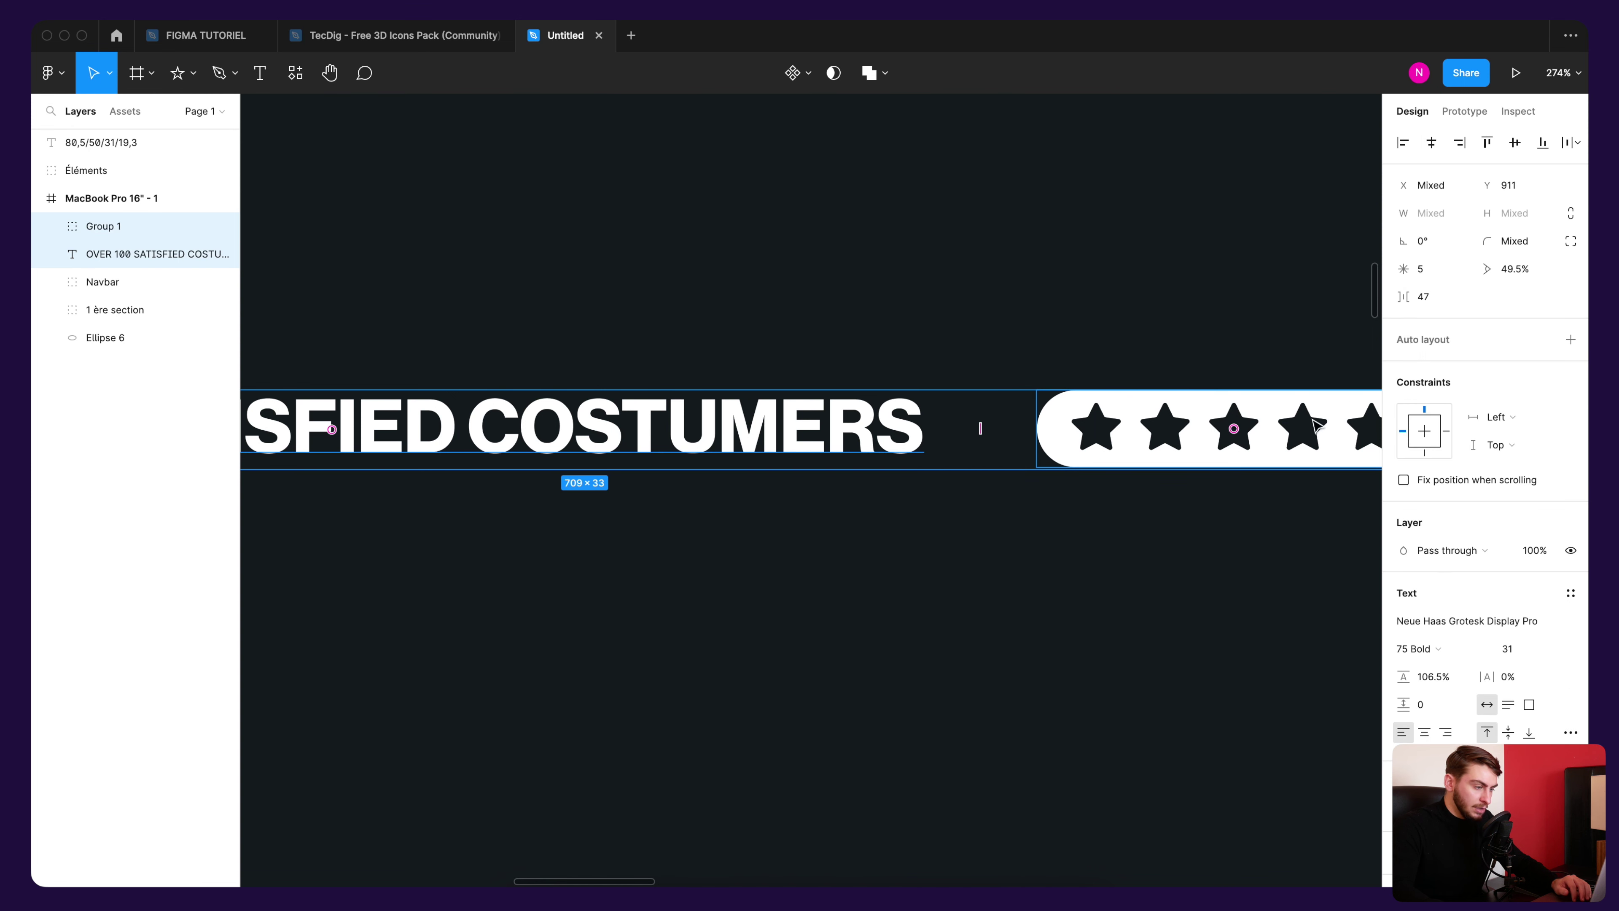
pyautogui.scroll(3, 1101, 424)
pyautogui.scroll(3, 1102, 424)
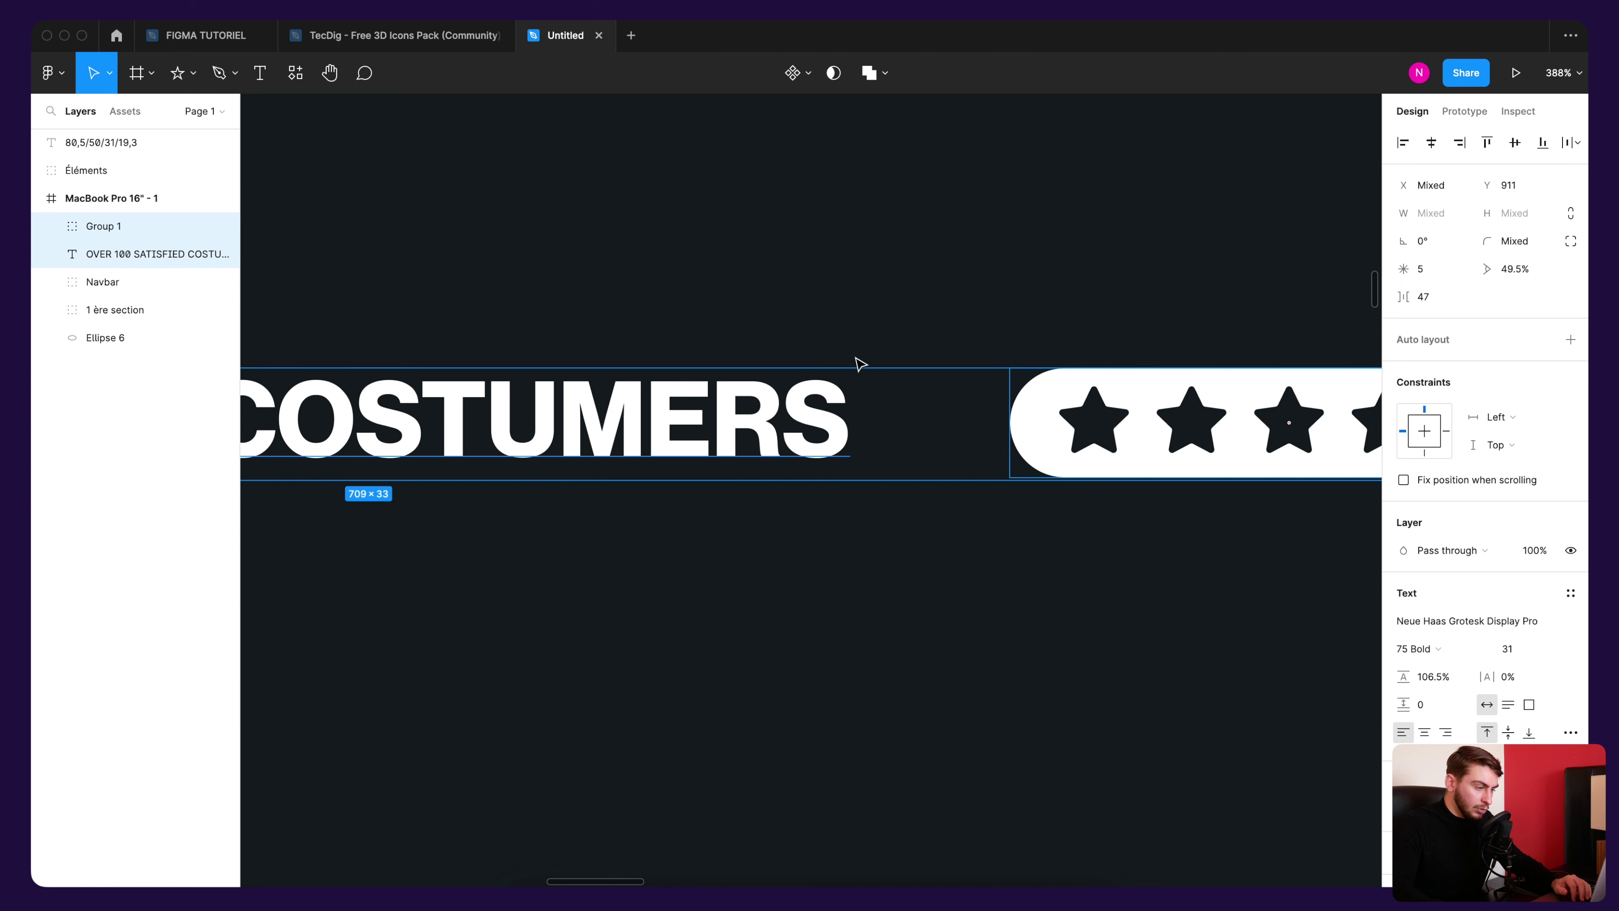
pyautogui.click(795, 421)
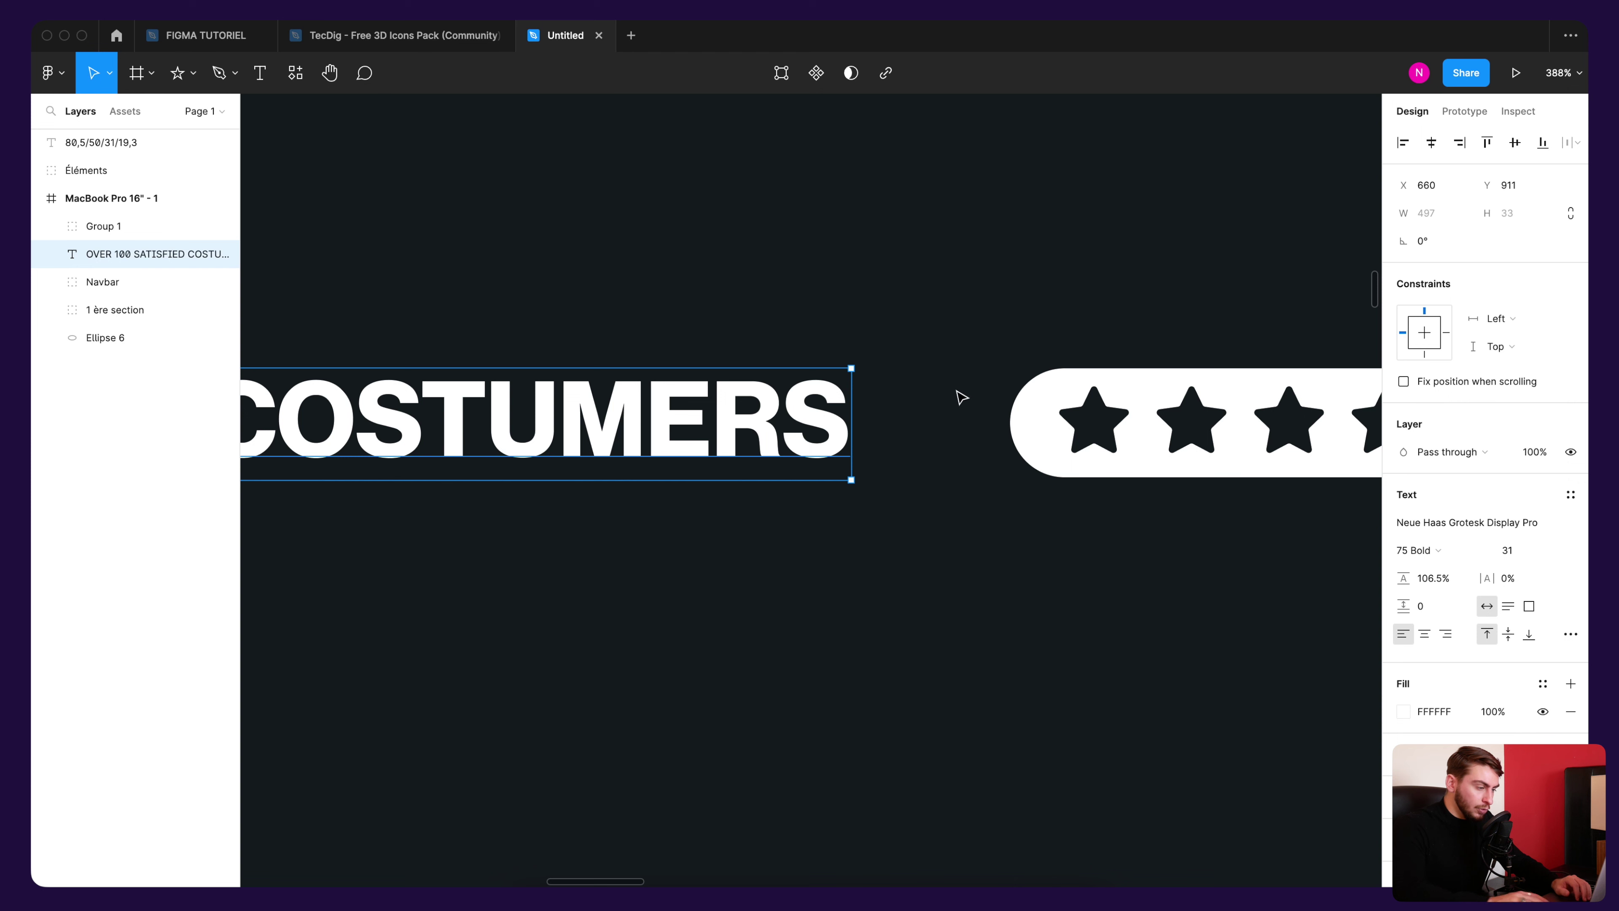
pyautogui.press('Down')
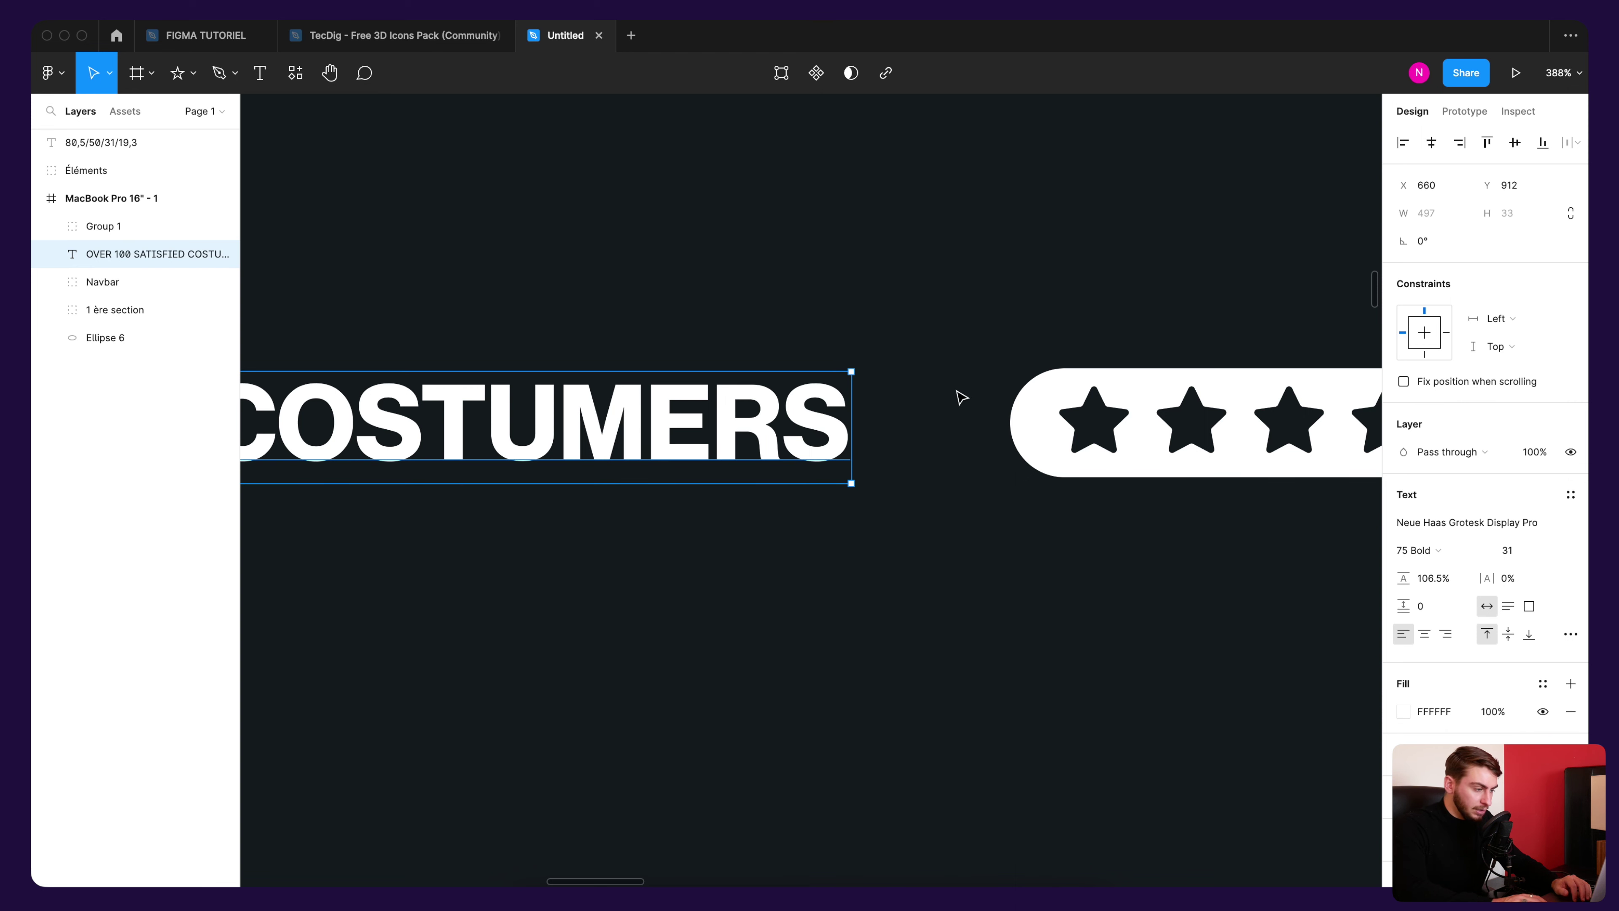
# Step: Move the star pill left to narrow its gap to the heading to 32
pyautogui.scroll(-2, 961, 398)
pyautogui.scroll(-8, 957, 390)
pyautogui.click(1013, 394)
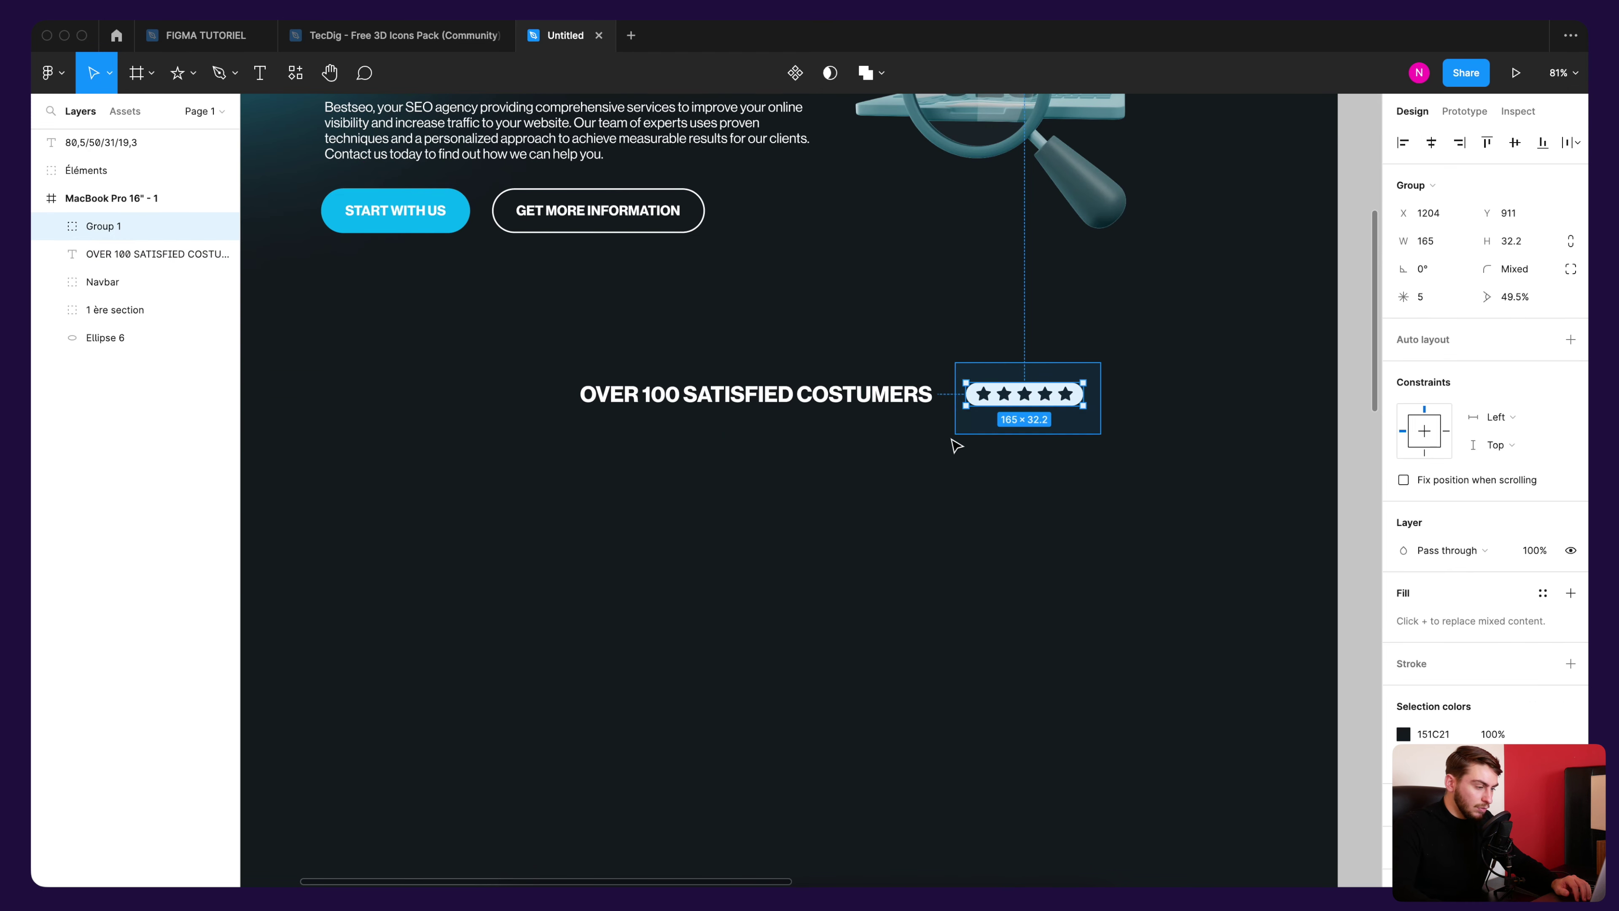
pyautogui.moveTo(1026, 395); pyautogui.dragTo(1016, 396)
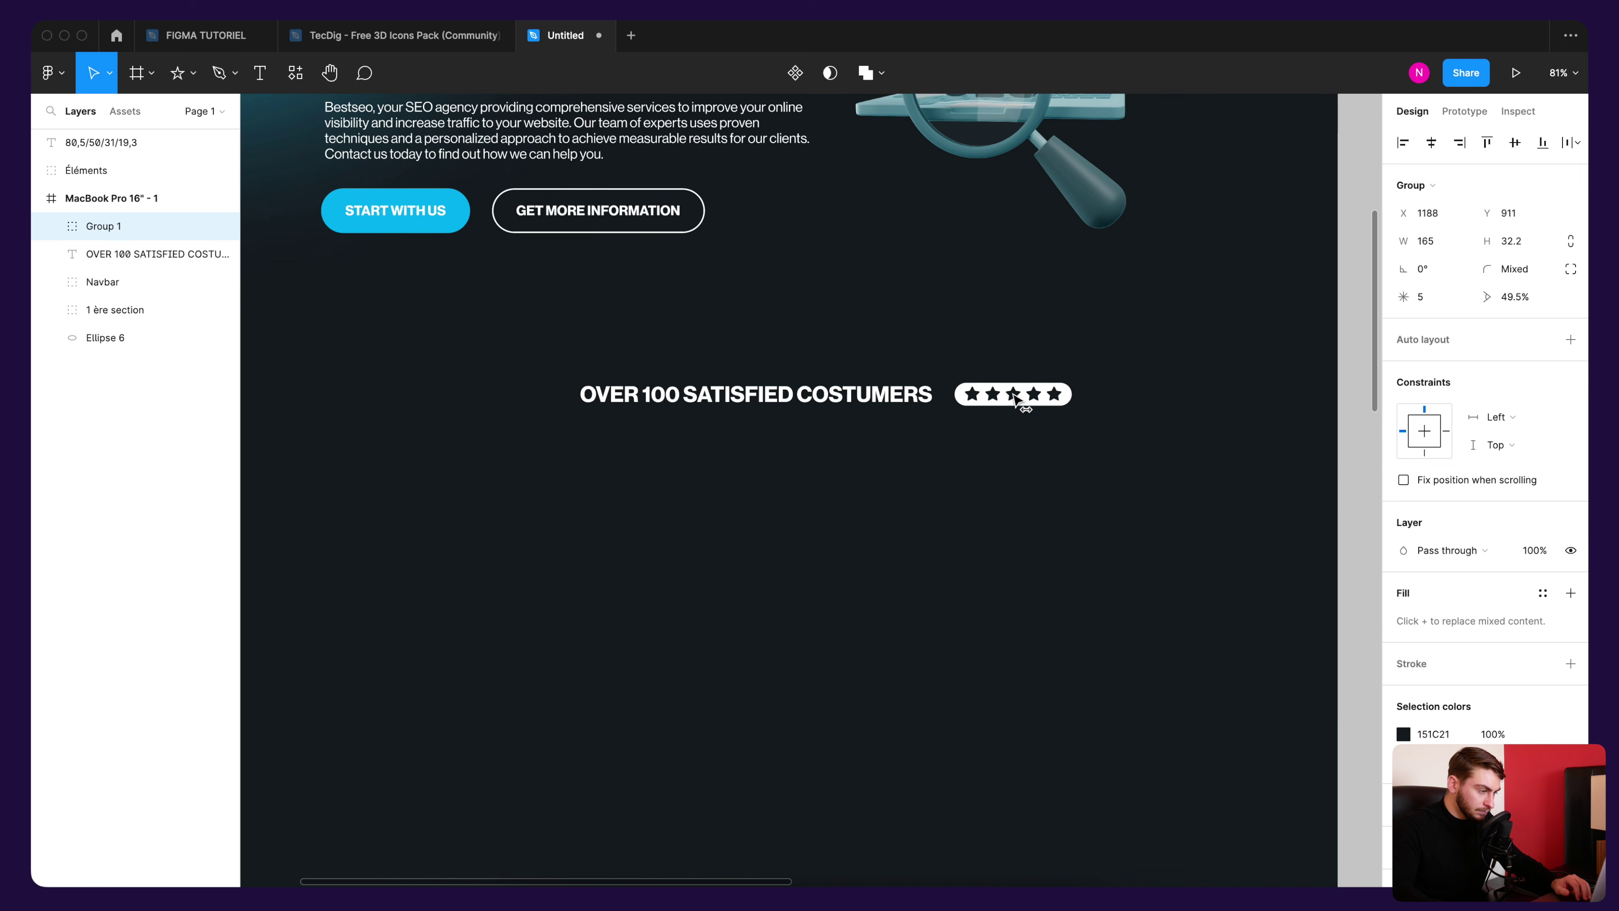
pyautogui.click(1095, 363)
pyautogui.scroll(3, 1095, 363)
pyautogui.moveTo(1172, 488); pyautogui.dragTo(582, 557)
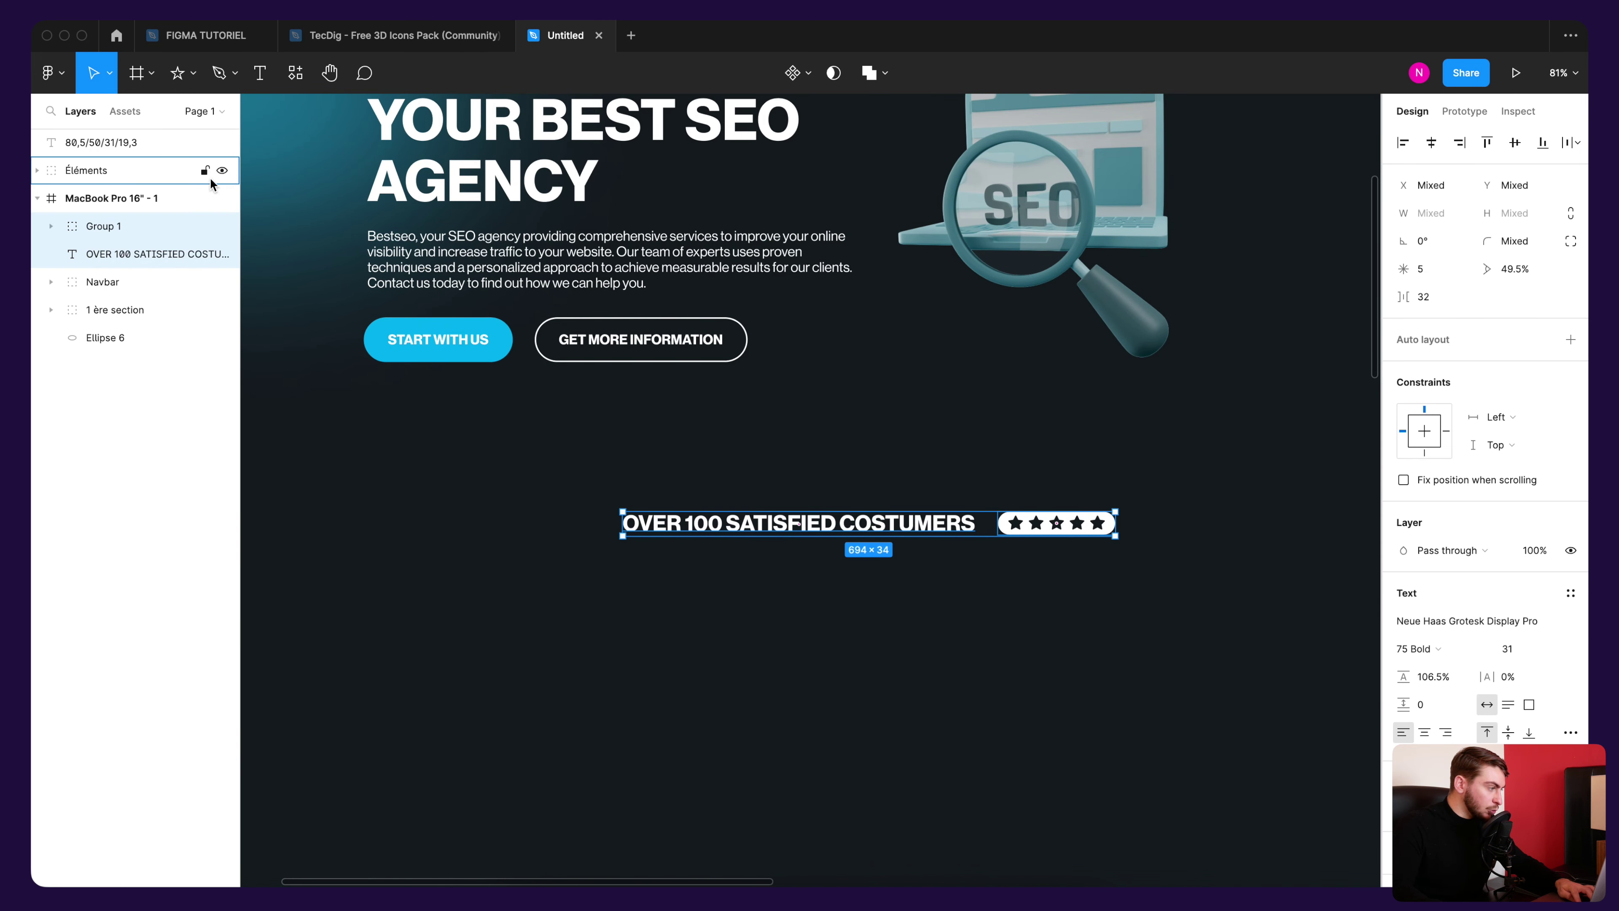
# Step: Group the heading and star pill and name the group 'Titre client'
pyautogui.press('super+g')
pyautogui.doubleClick(110, 225)
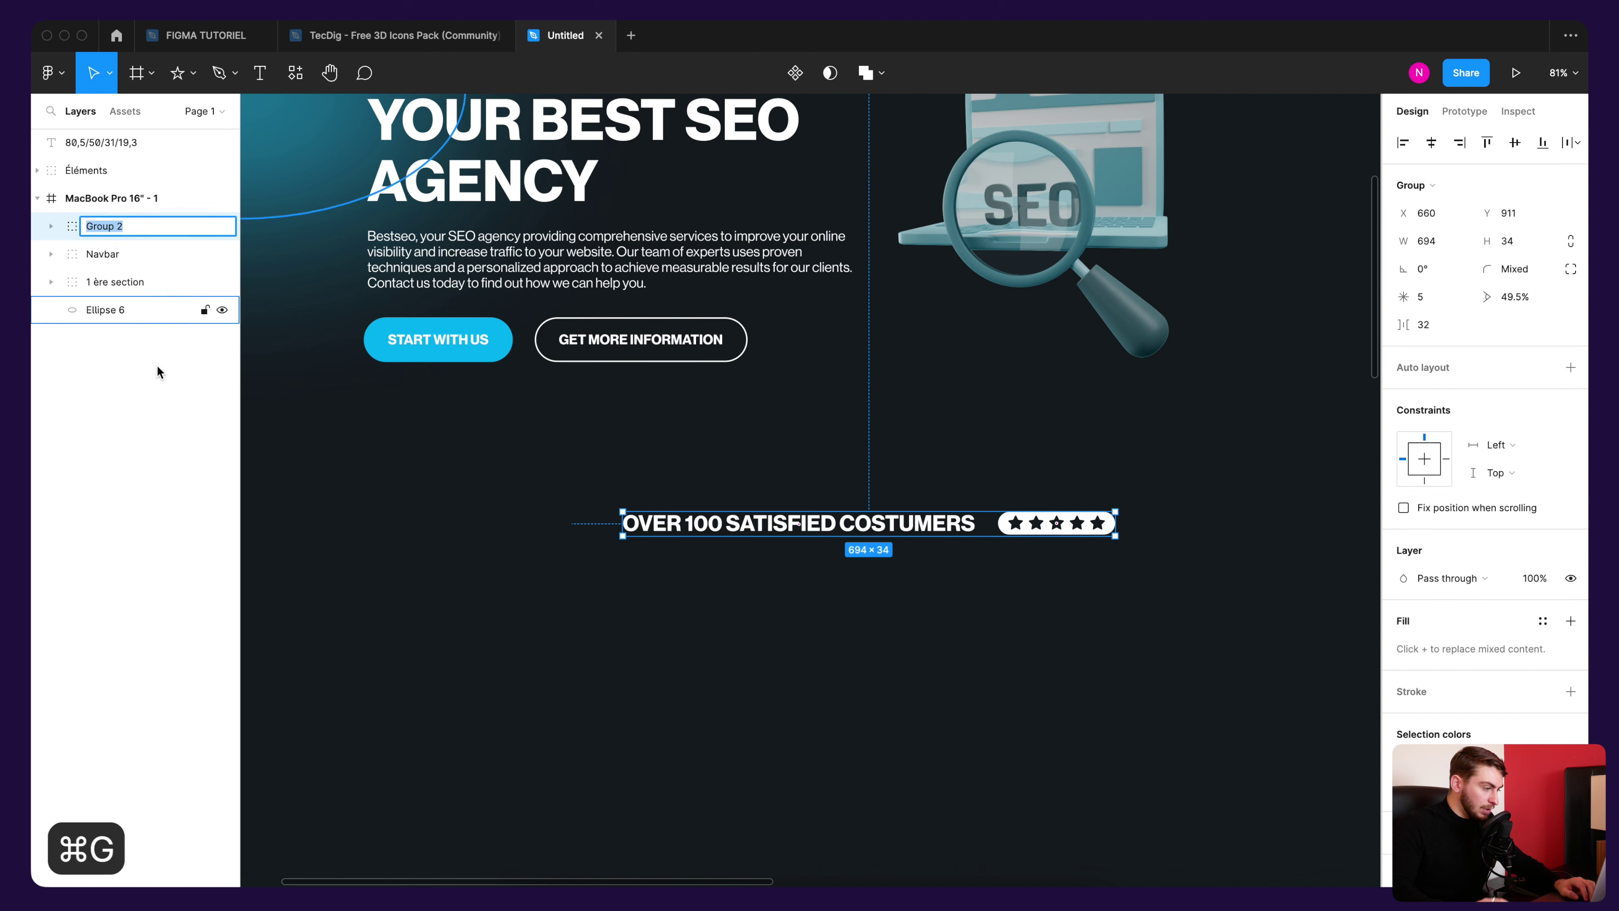
pyautogui.write('Titre clie')
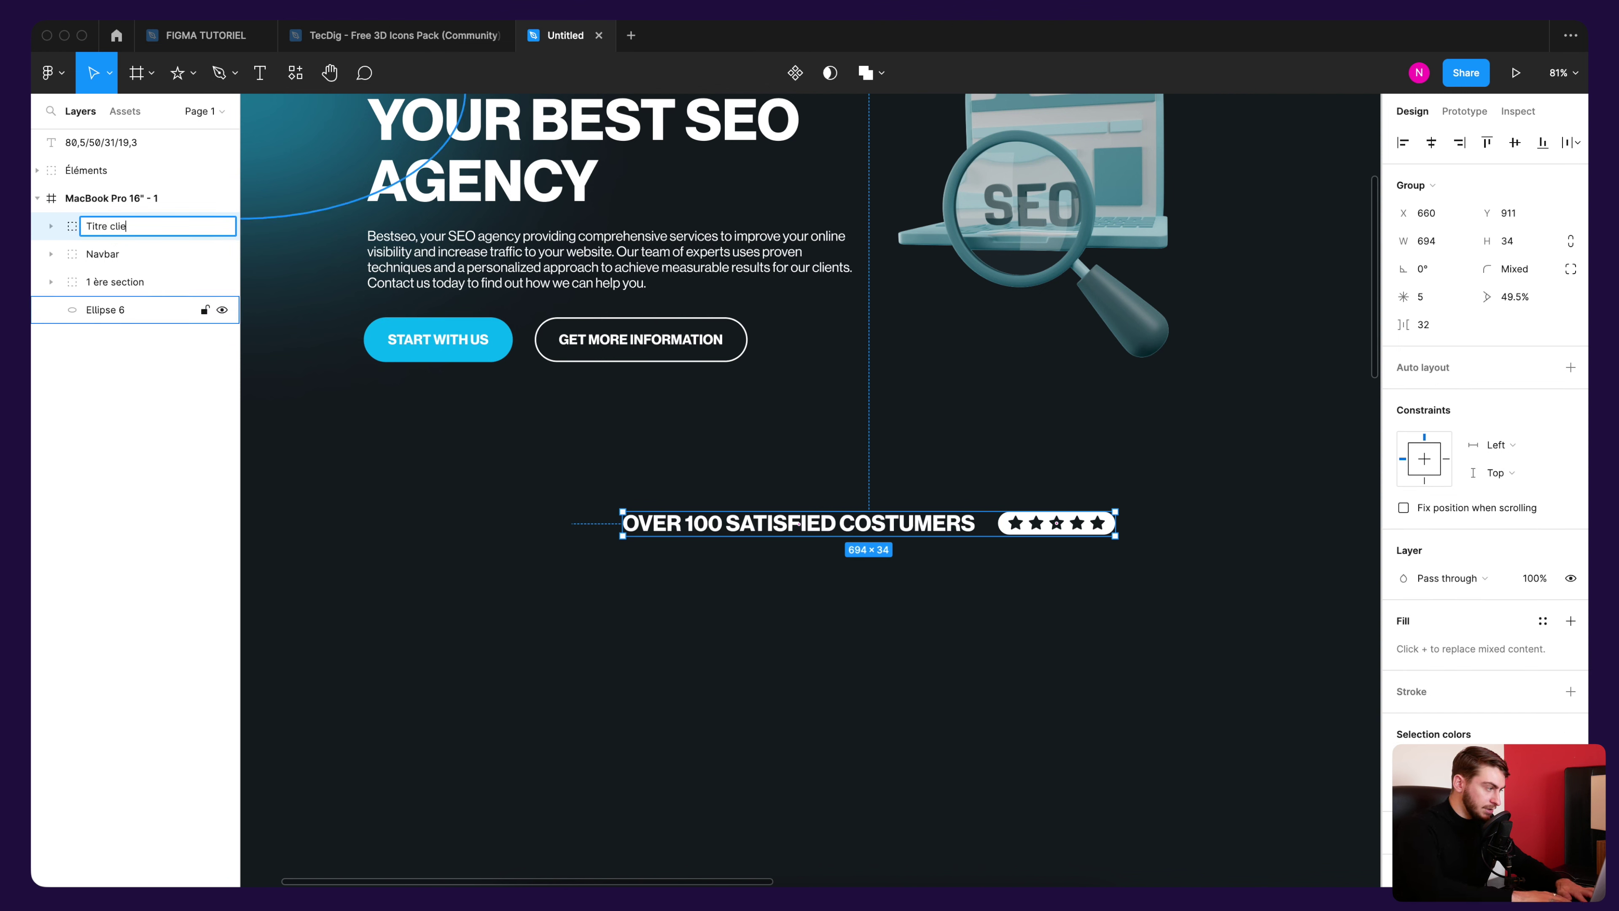
pyautogui.write('nt')
pyautogui.press('Return')
# Step: Shift Titre client left and show the frame's 12-column layout grid
pyautogui.scroll(-5, 788, 438)
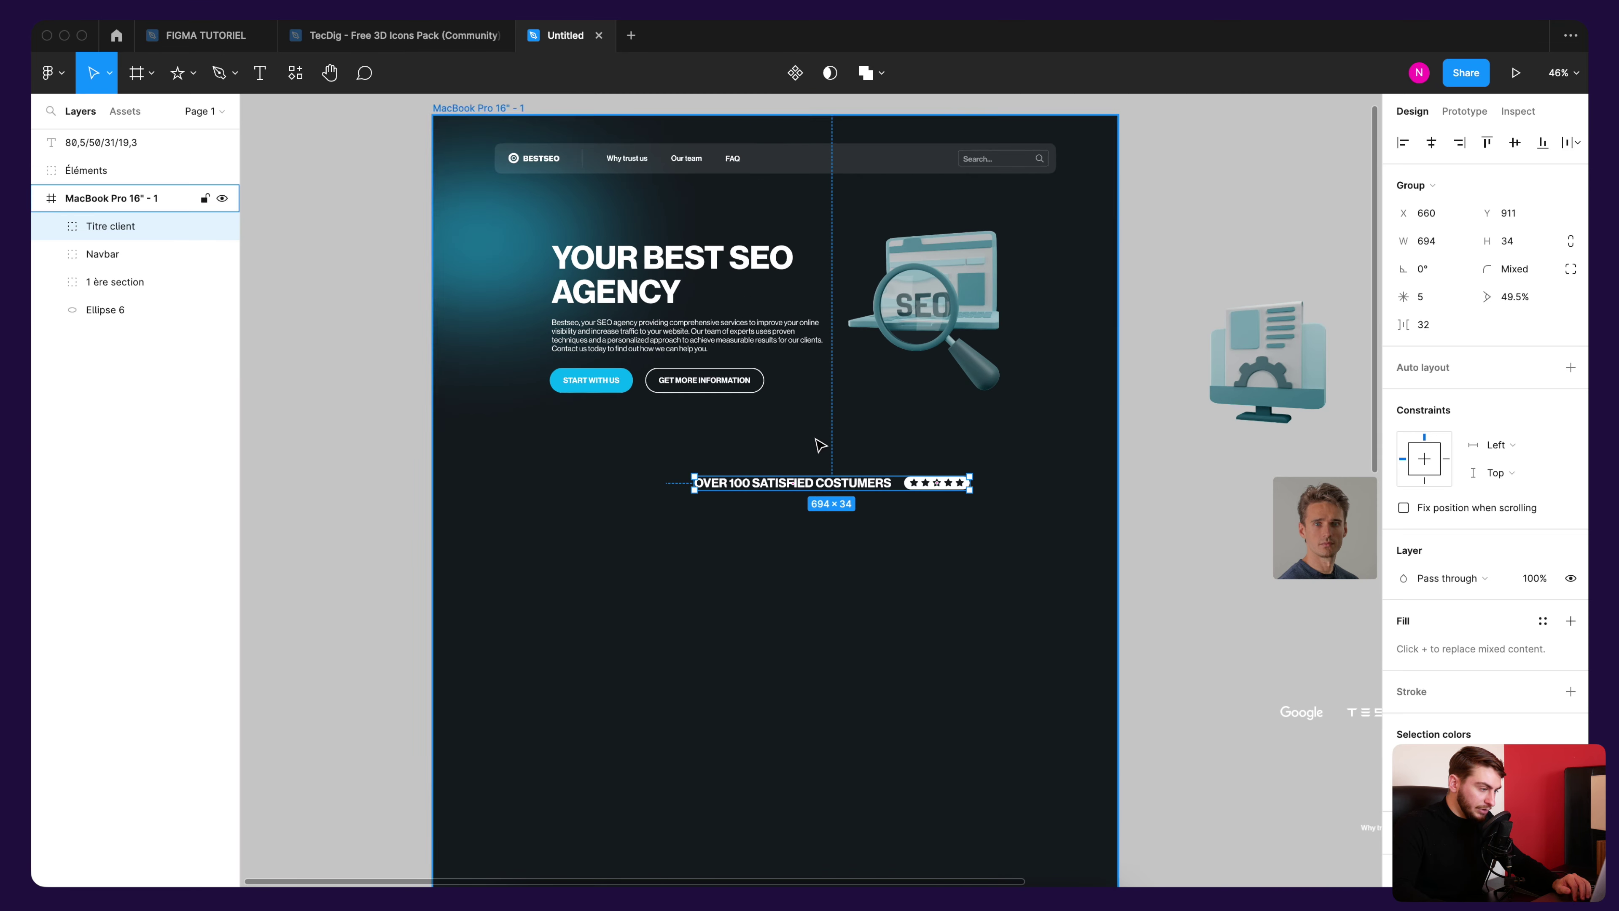
pyautogui.moveTo(857, 489); pyautogui.dragTo(801, 491)
pyautogui.click(1055, 460)
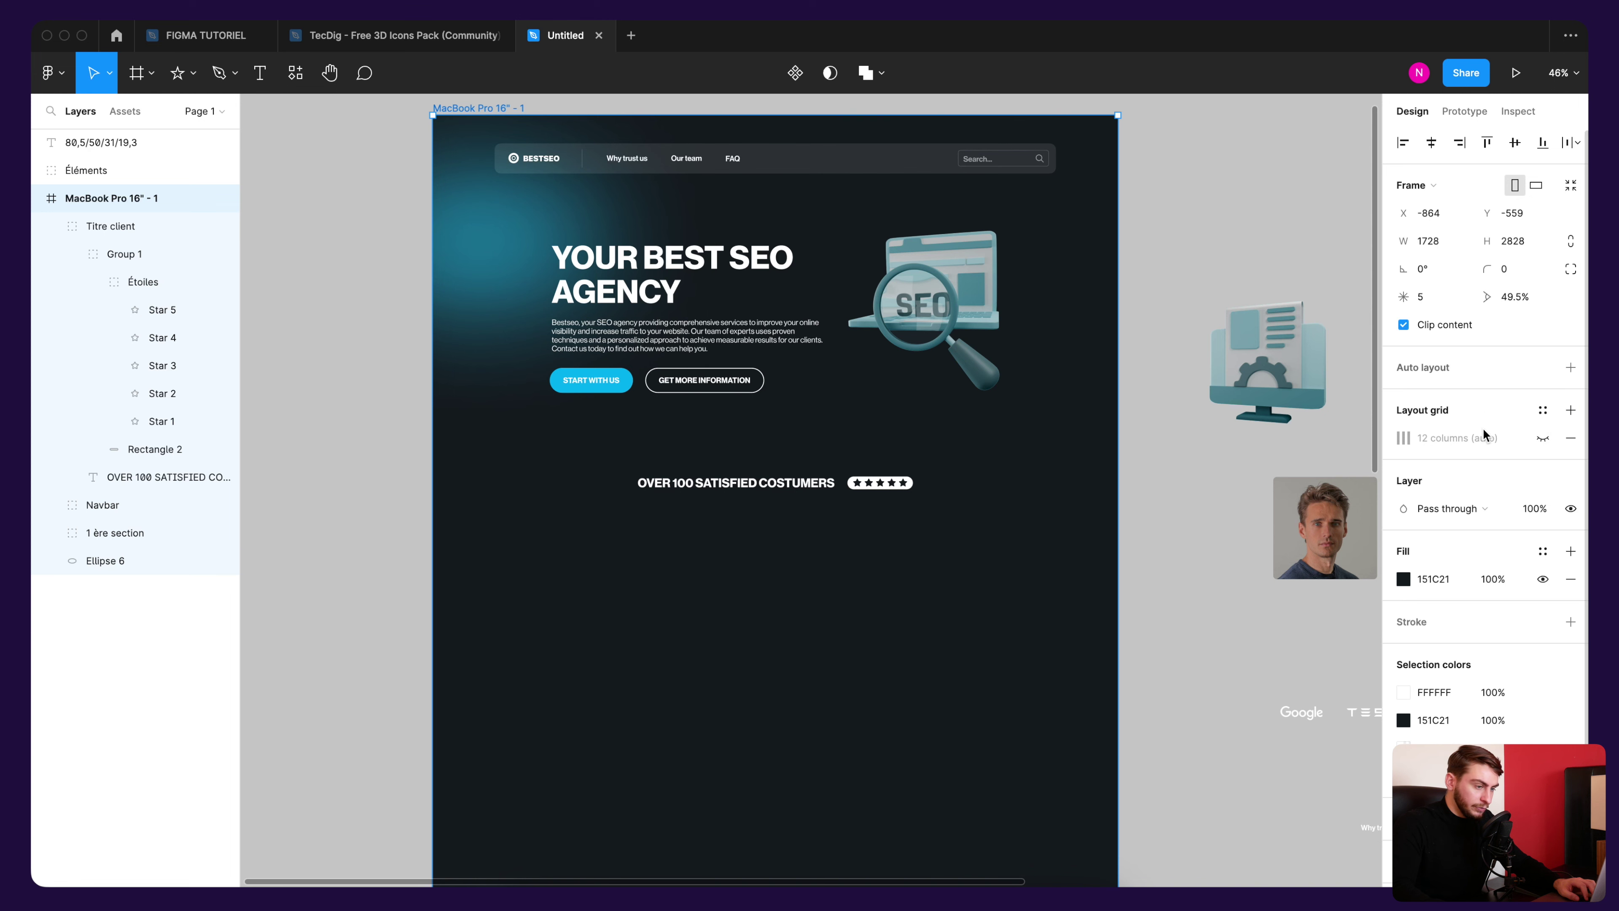
pyautogui.click(1544, 440)
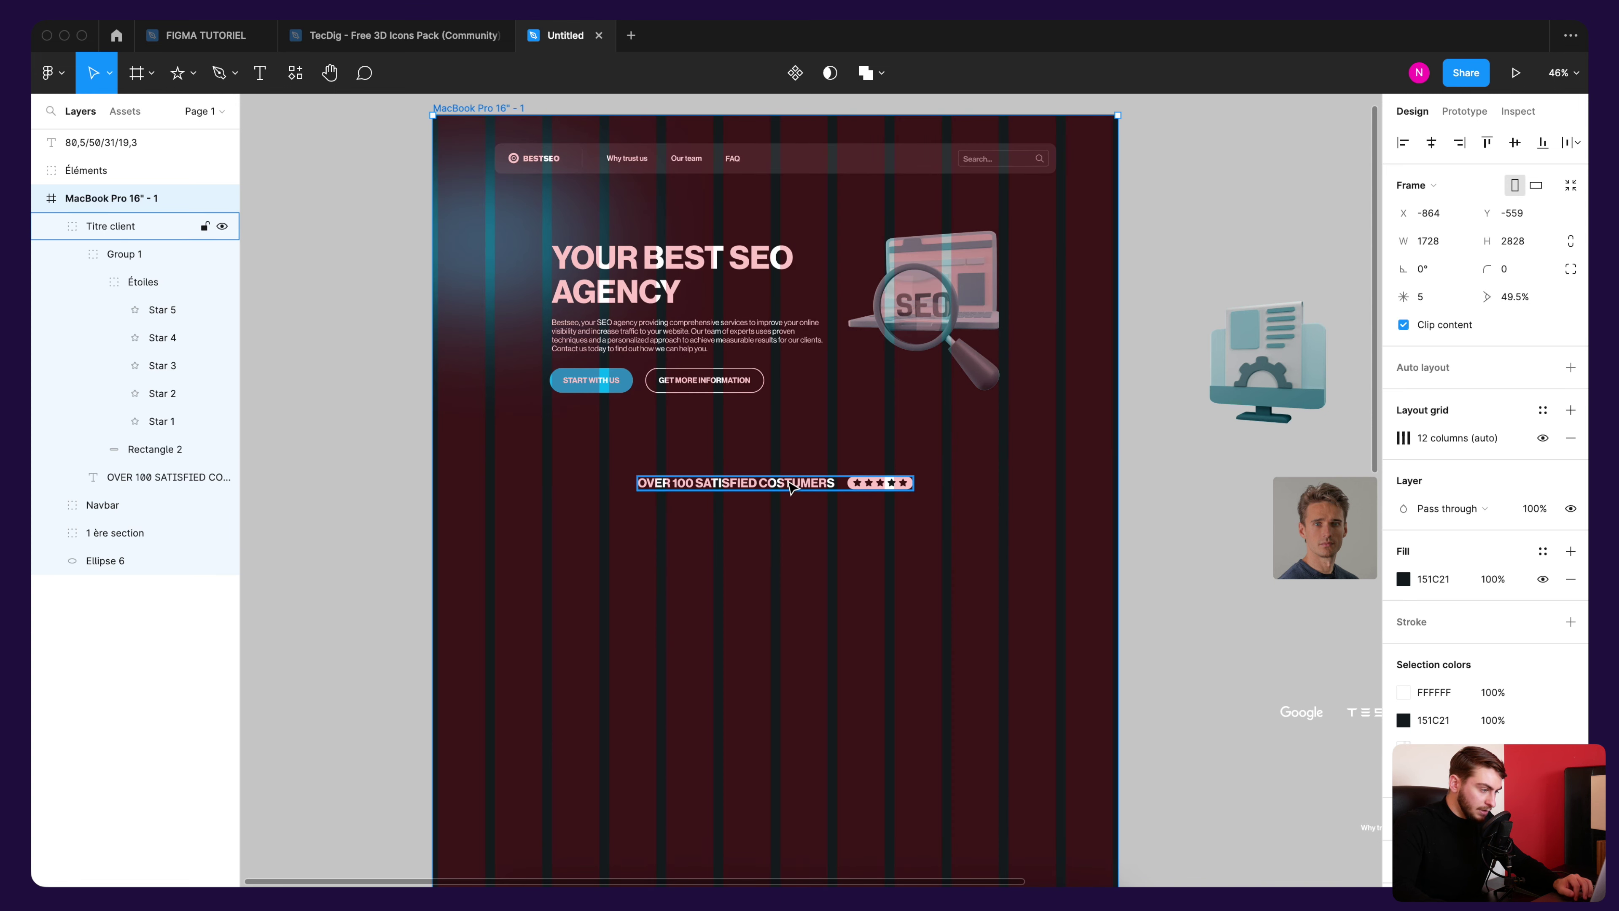
# Step: Align Titre client to the grid at X 517
pyautogui.click(804, 490)
pyautogui.scroll(3, 804, 490)
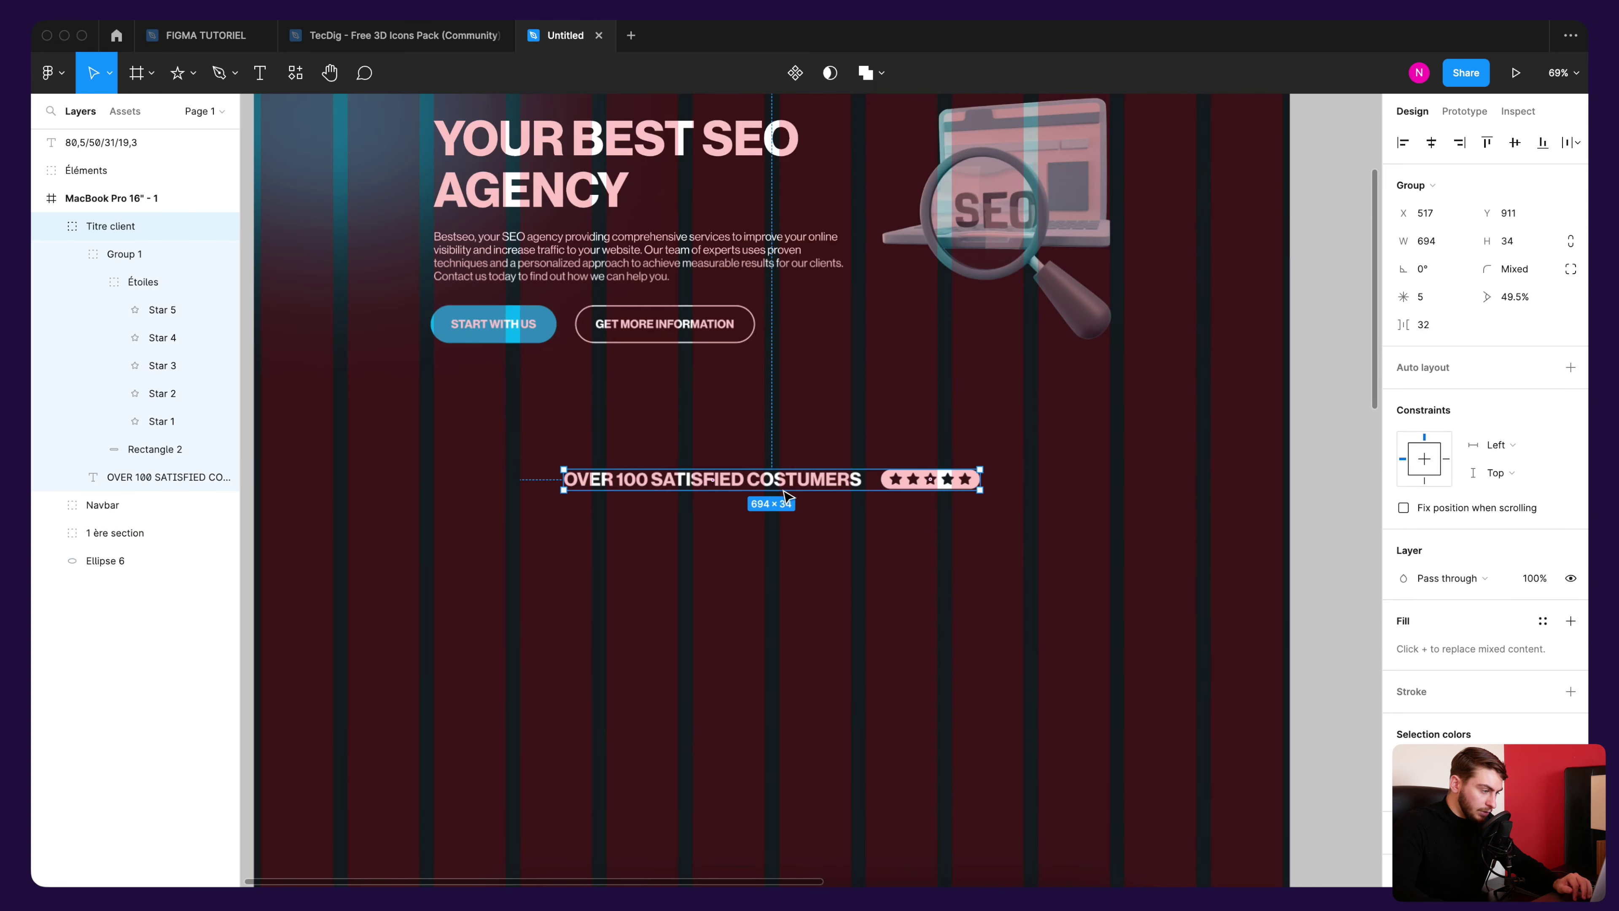
pyautogui.scroll(3, 806, 485)
pyautogui.scroll(2, 810, 478)
pyautogui.moveTo(810, 478); pyautogui.dragTo(804, 477)
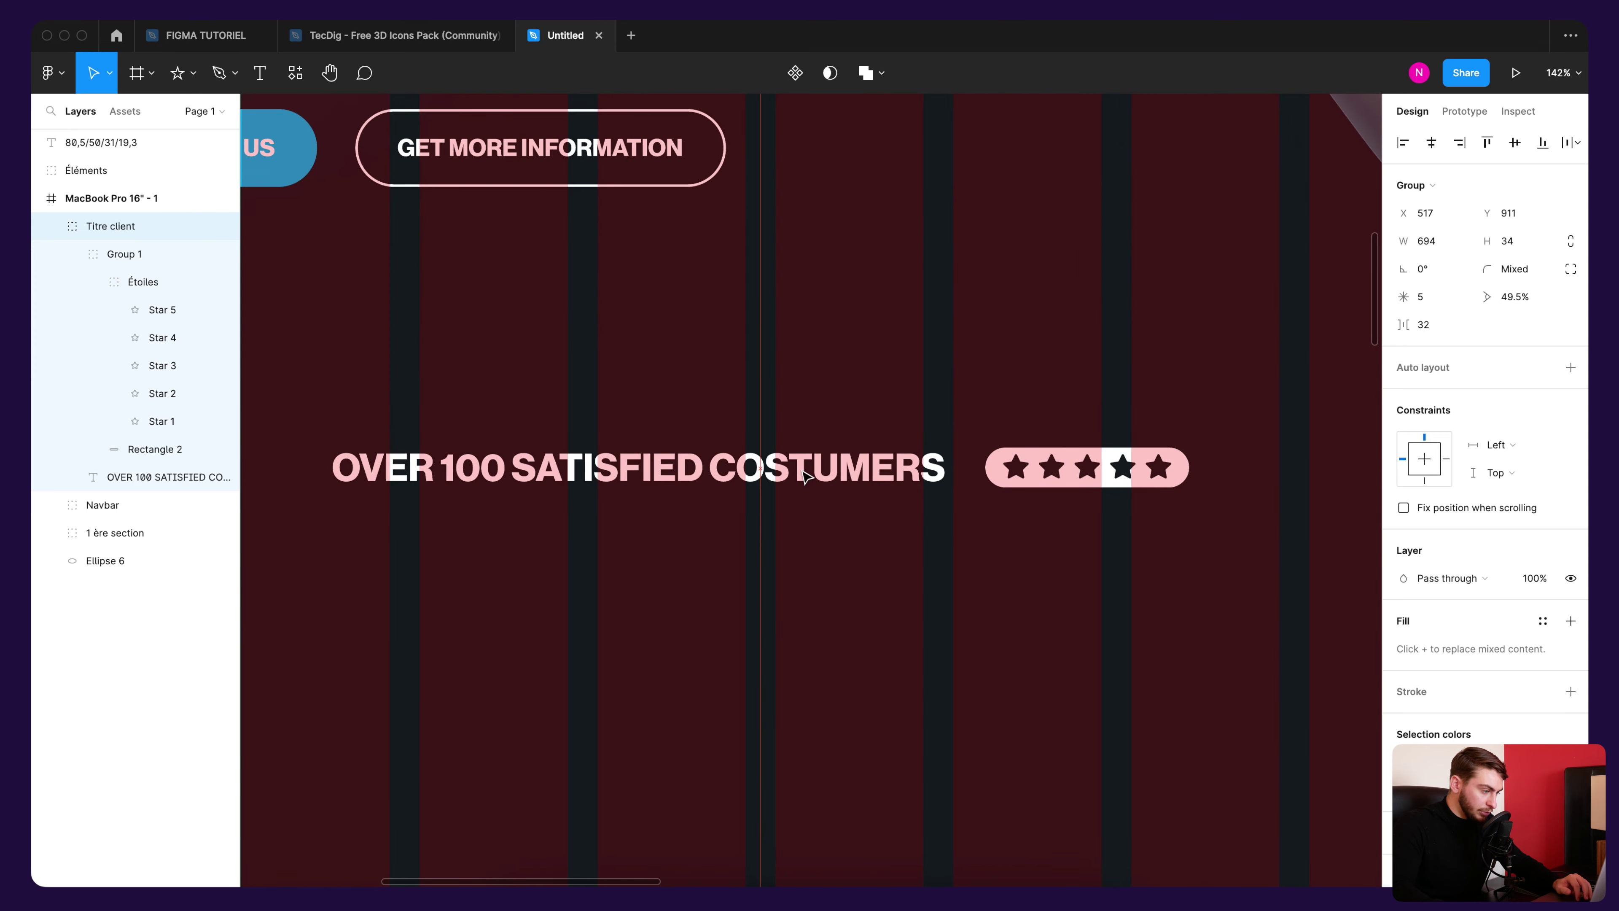
pyautogui.scroll(-3, 805, 475)
pyautogui.scroll(-2, 804, 475)
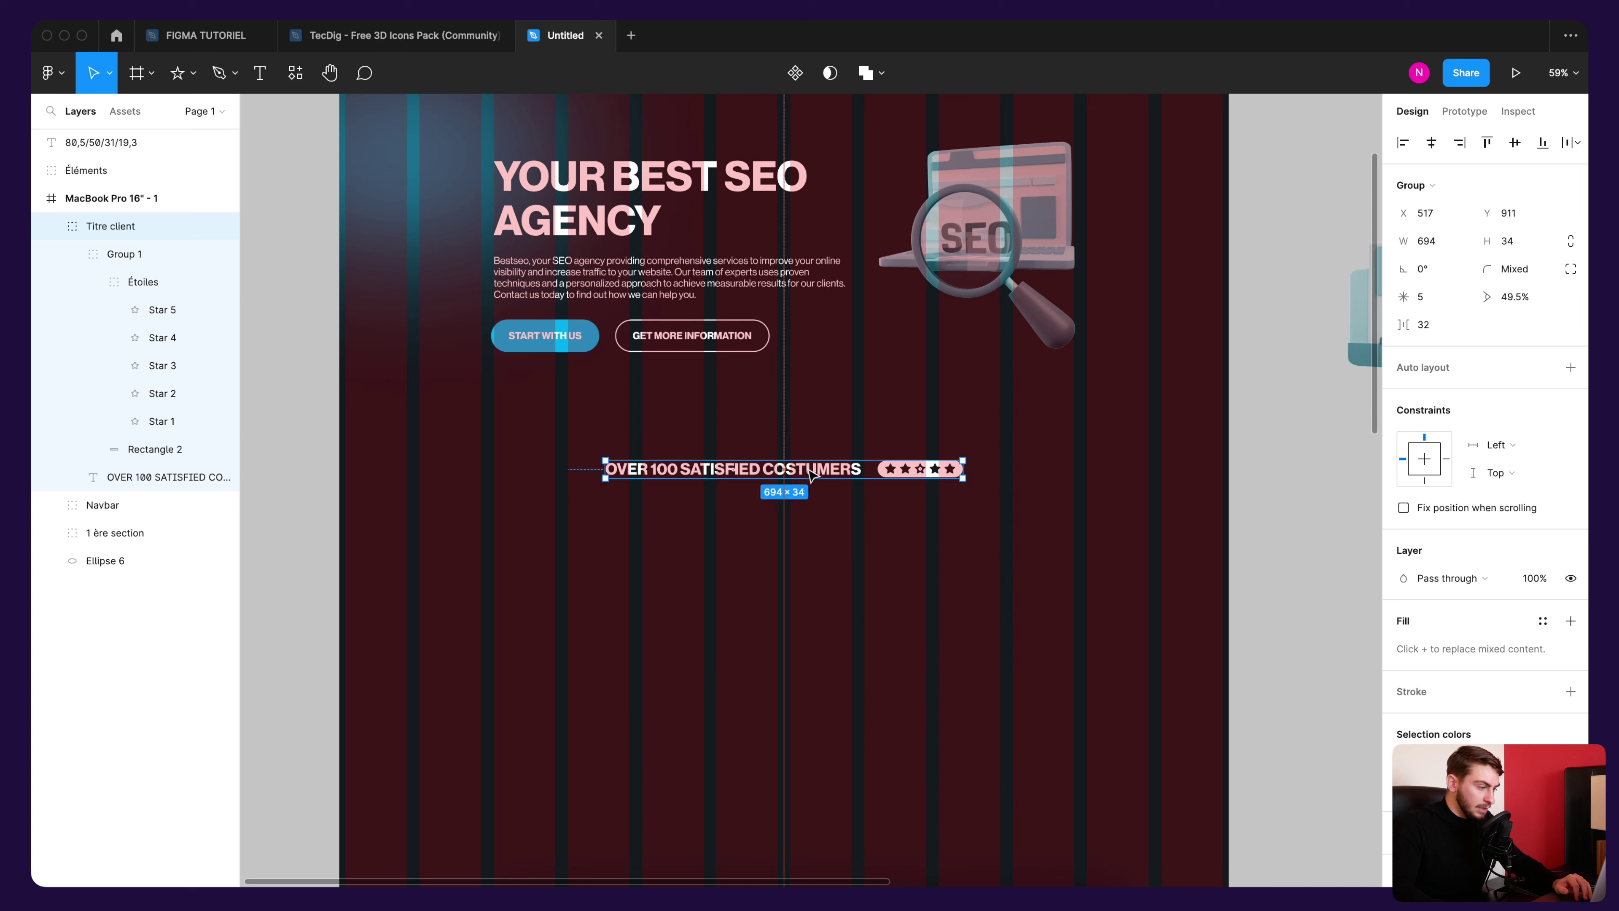
pyautogui.press('Escape')
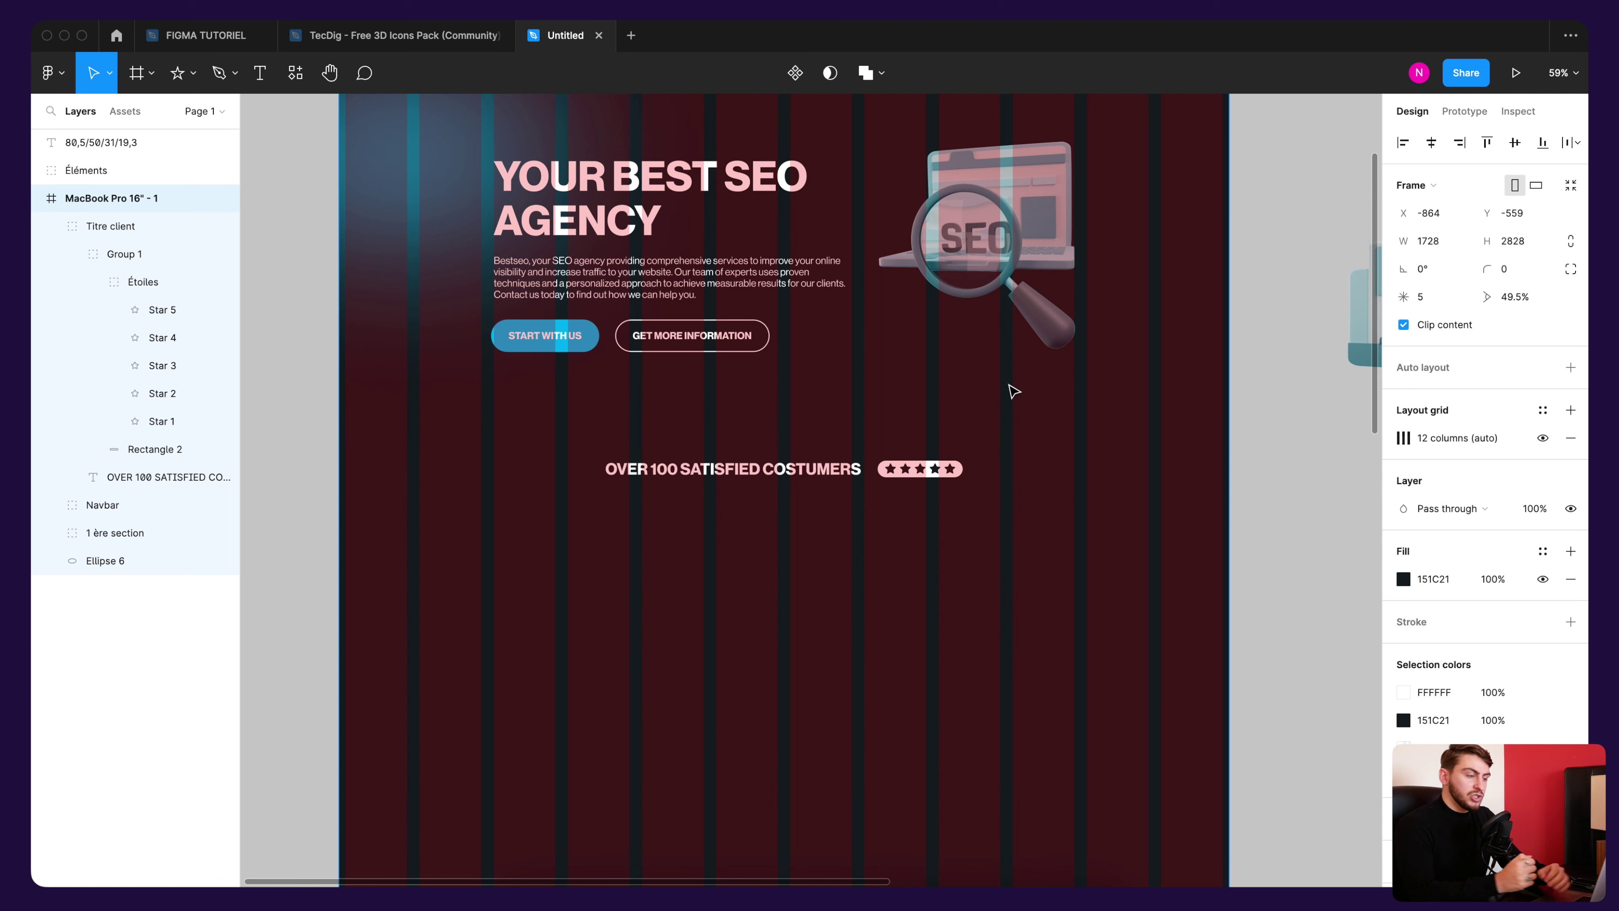
pyautogui.scroll(-3, 877, 637)
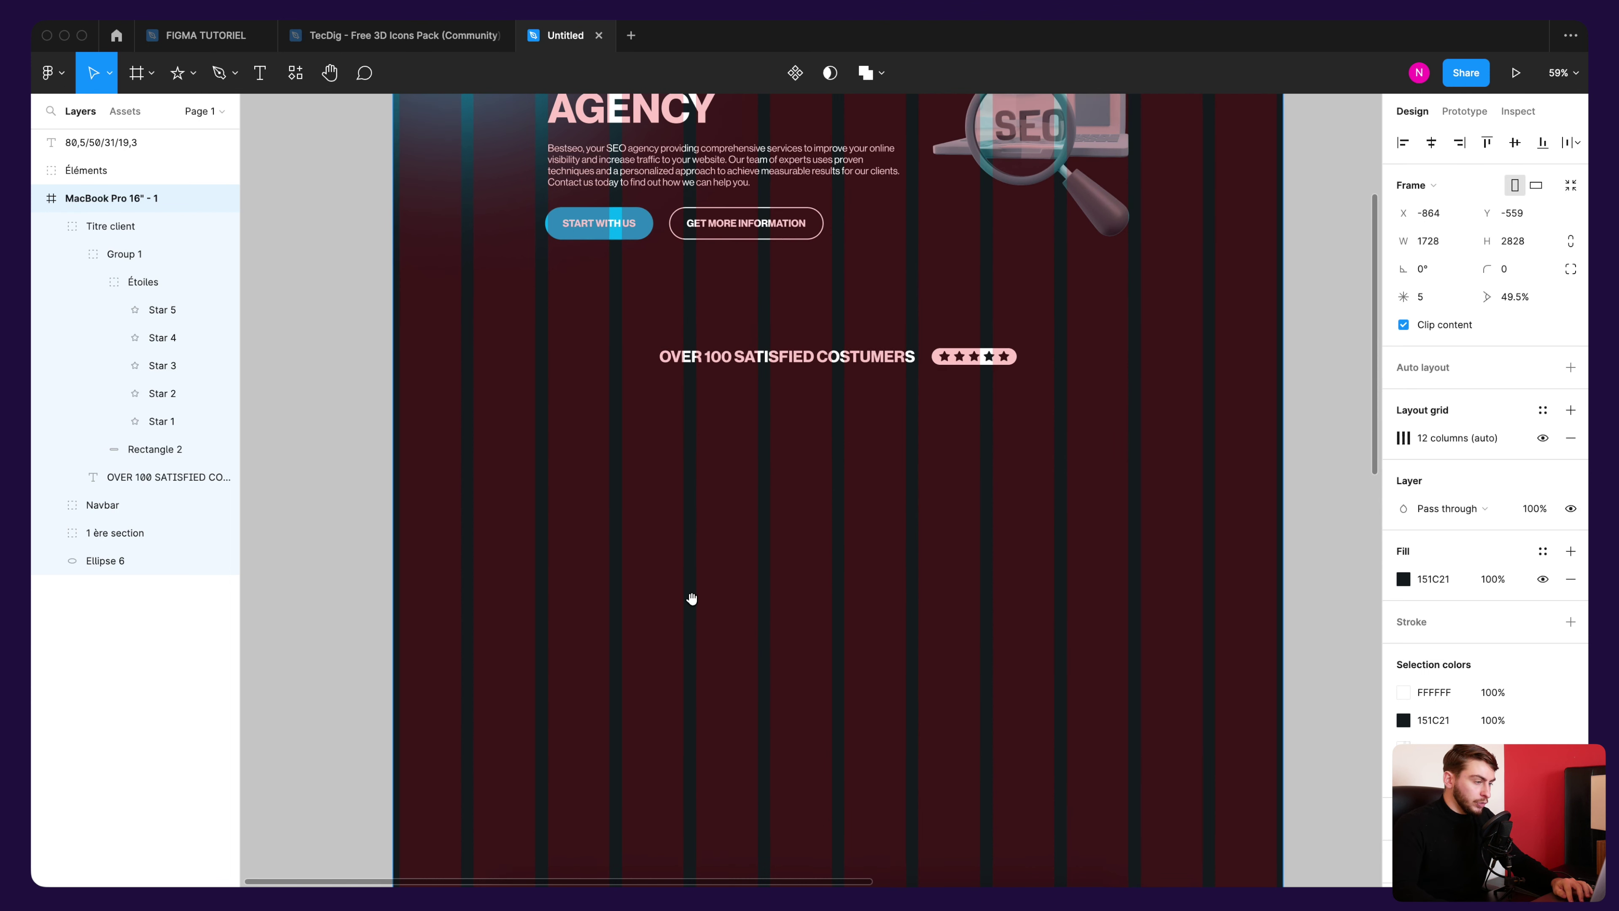
pyautogui.scroll(-5, 801, 477)
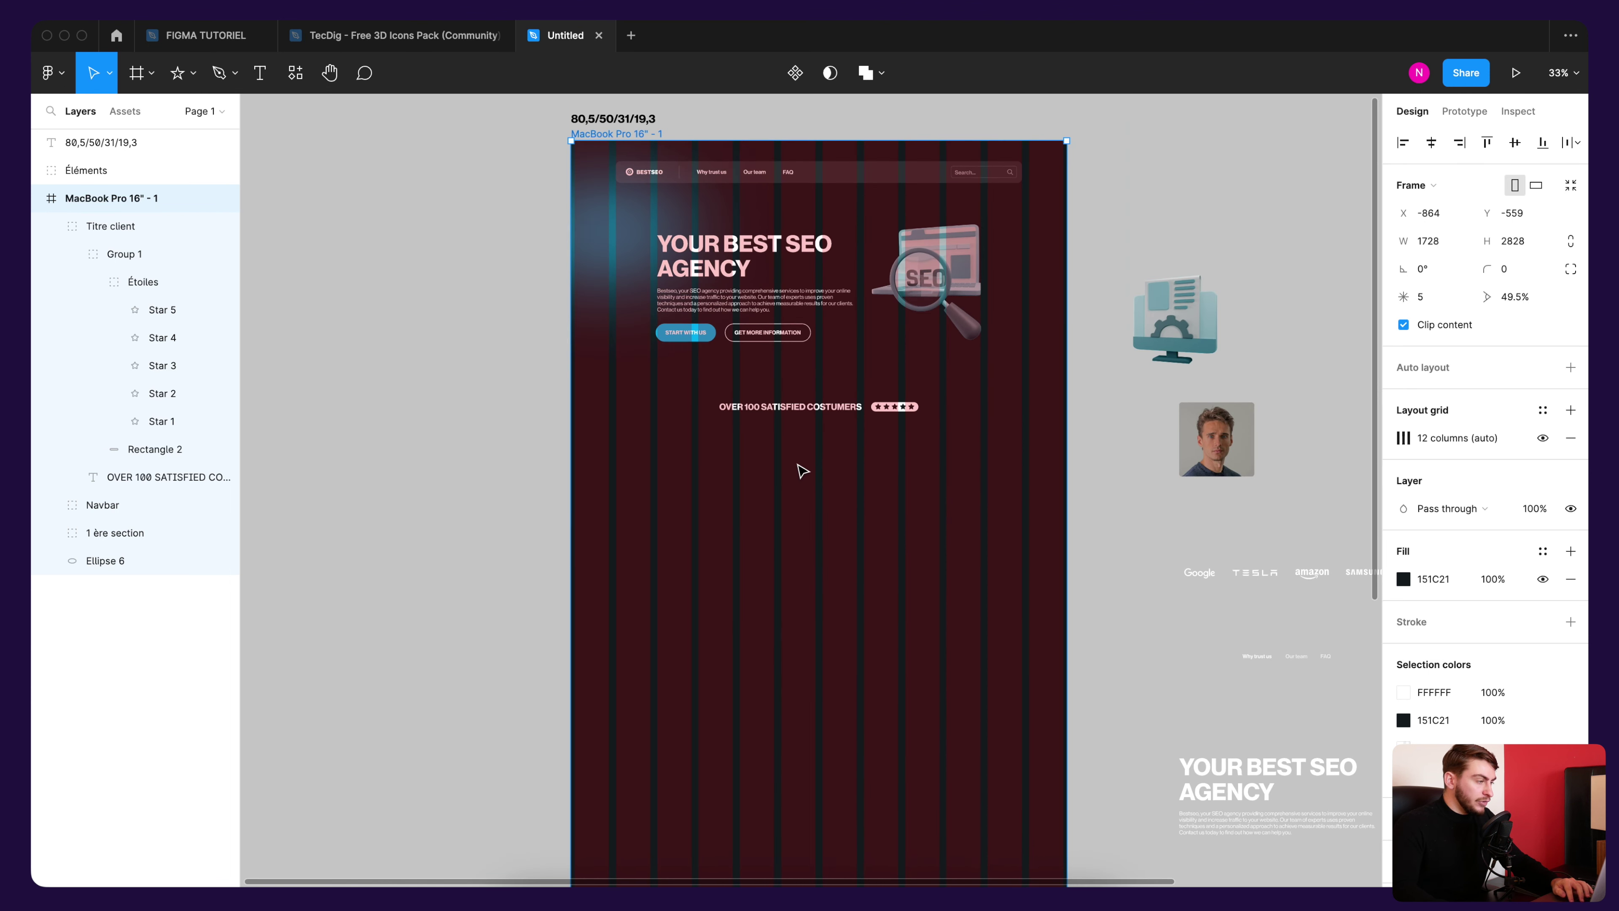
# Step: Draw a 408×201 card rectangle below the Titre client heading
pyautogui.click(458, 405)
pyautogui.scroll(5, 758, 458)
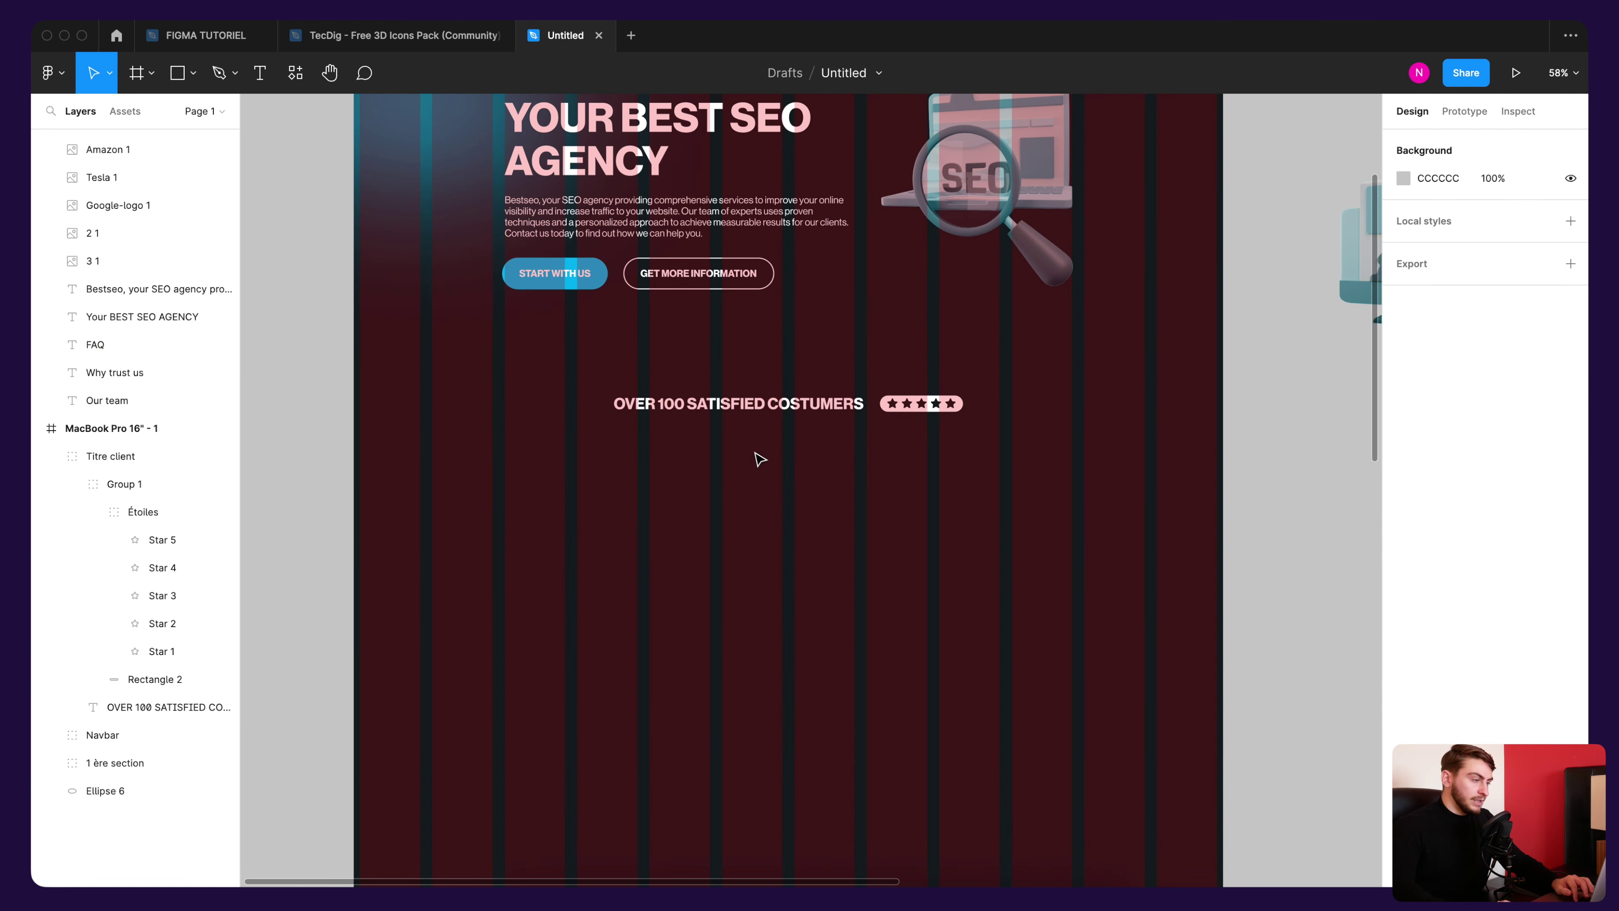
pyautogui.click(192, 73)
pyautogui.click(251, 119)
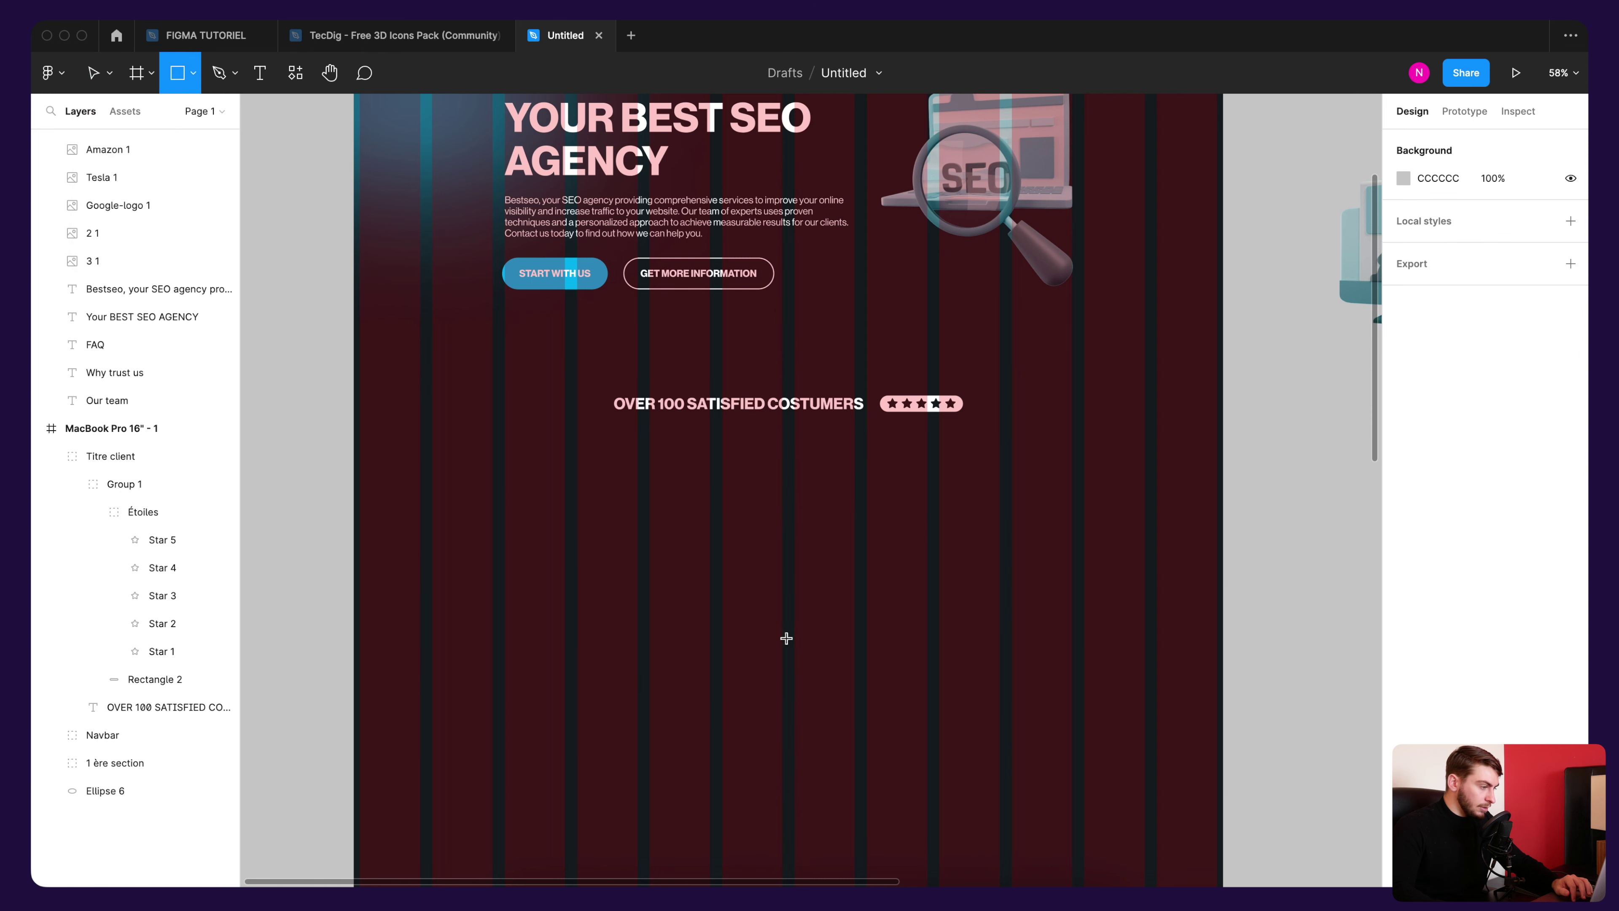
pyautogui.scroll(2, 640, 528)
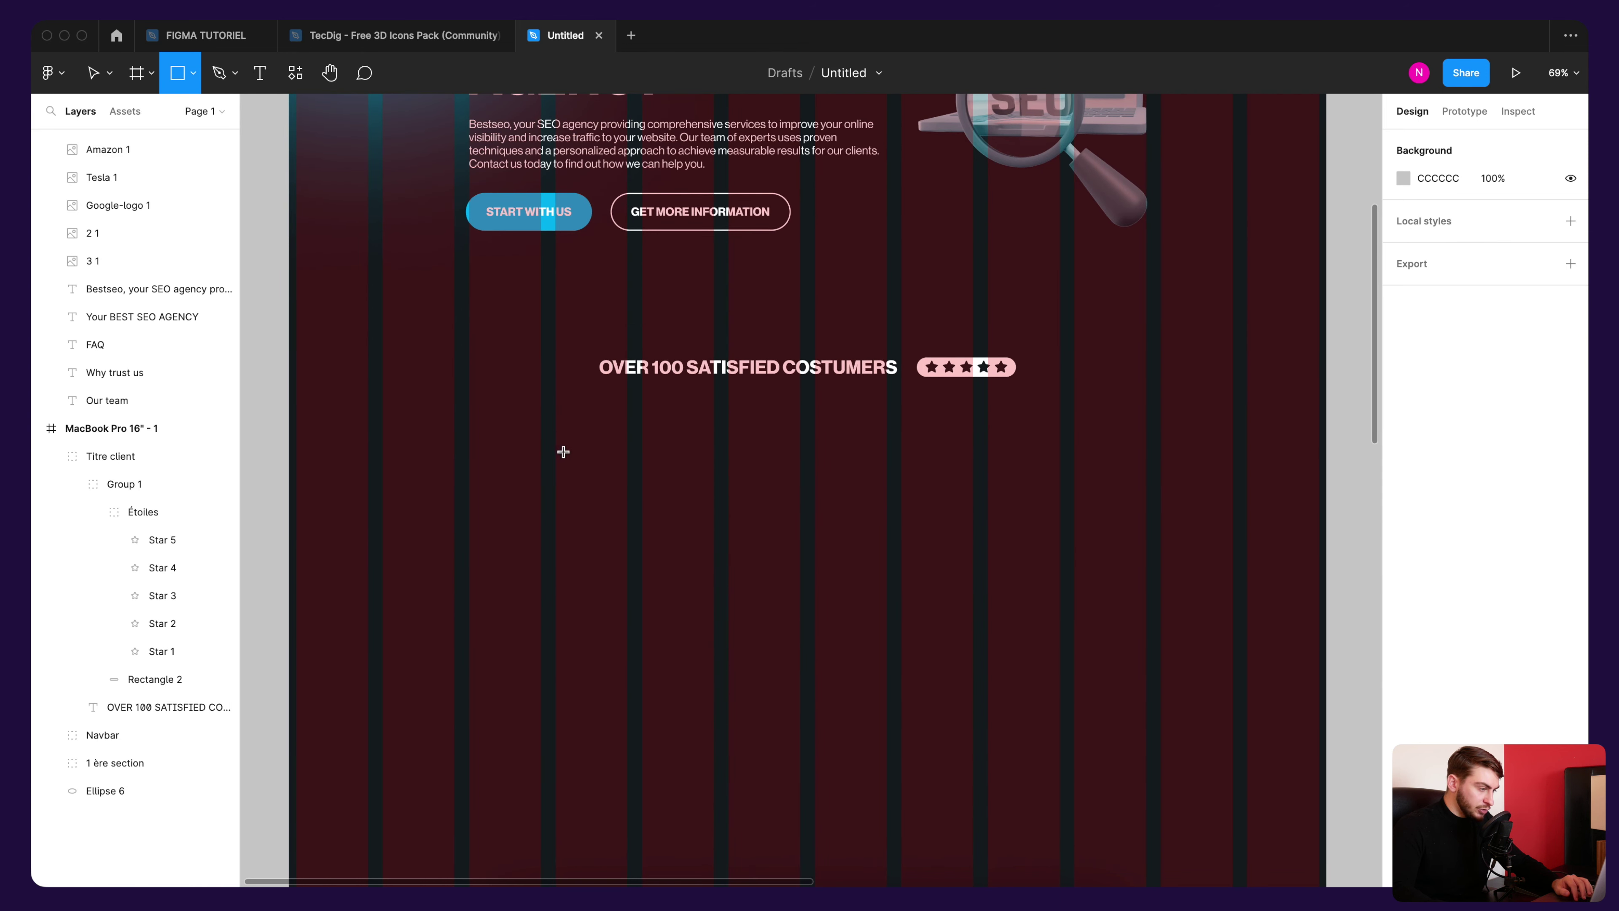
pyautogui.moveTo(563, 451); pyautogui.dragTo(800, 560)
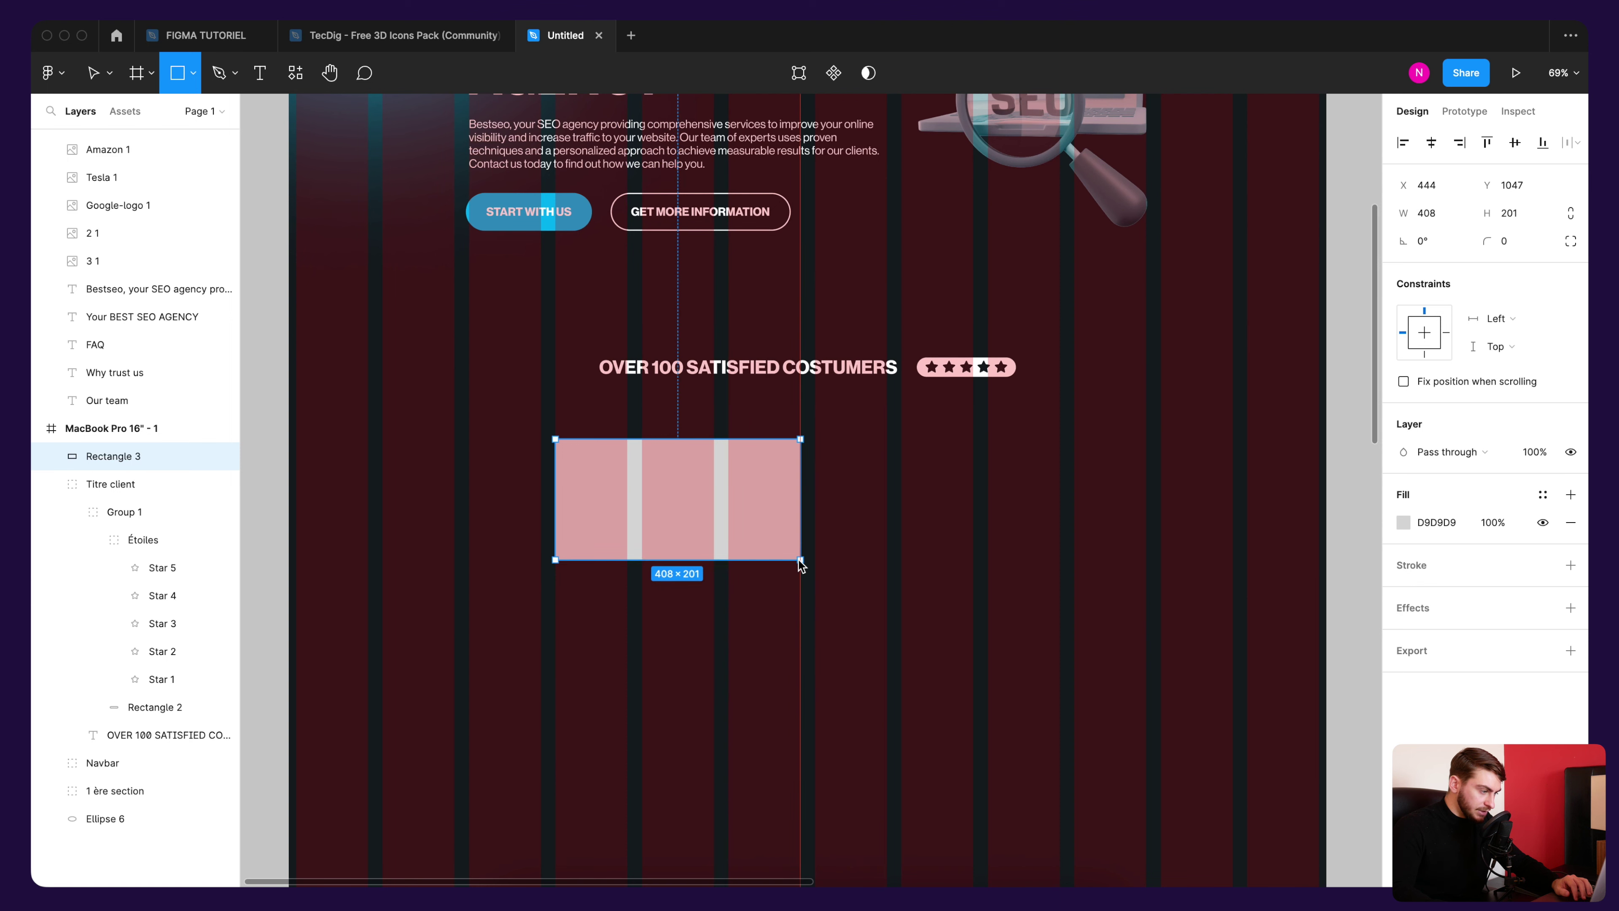
# Step: Round the card rectangle's corners to radius 12
pyautogui.scroll(3, 567, 470)
pyautogui.scroll(2, 558, 448)
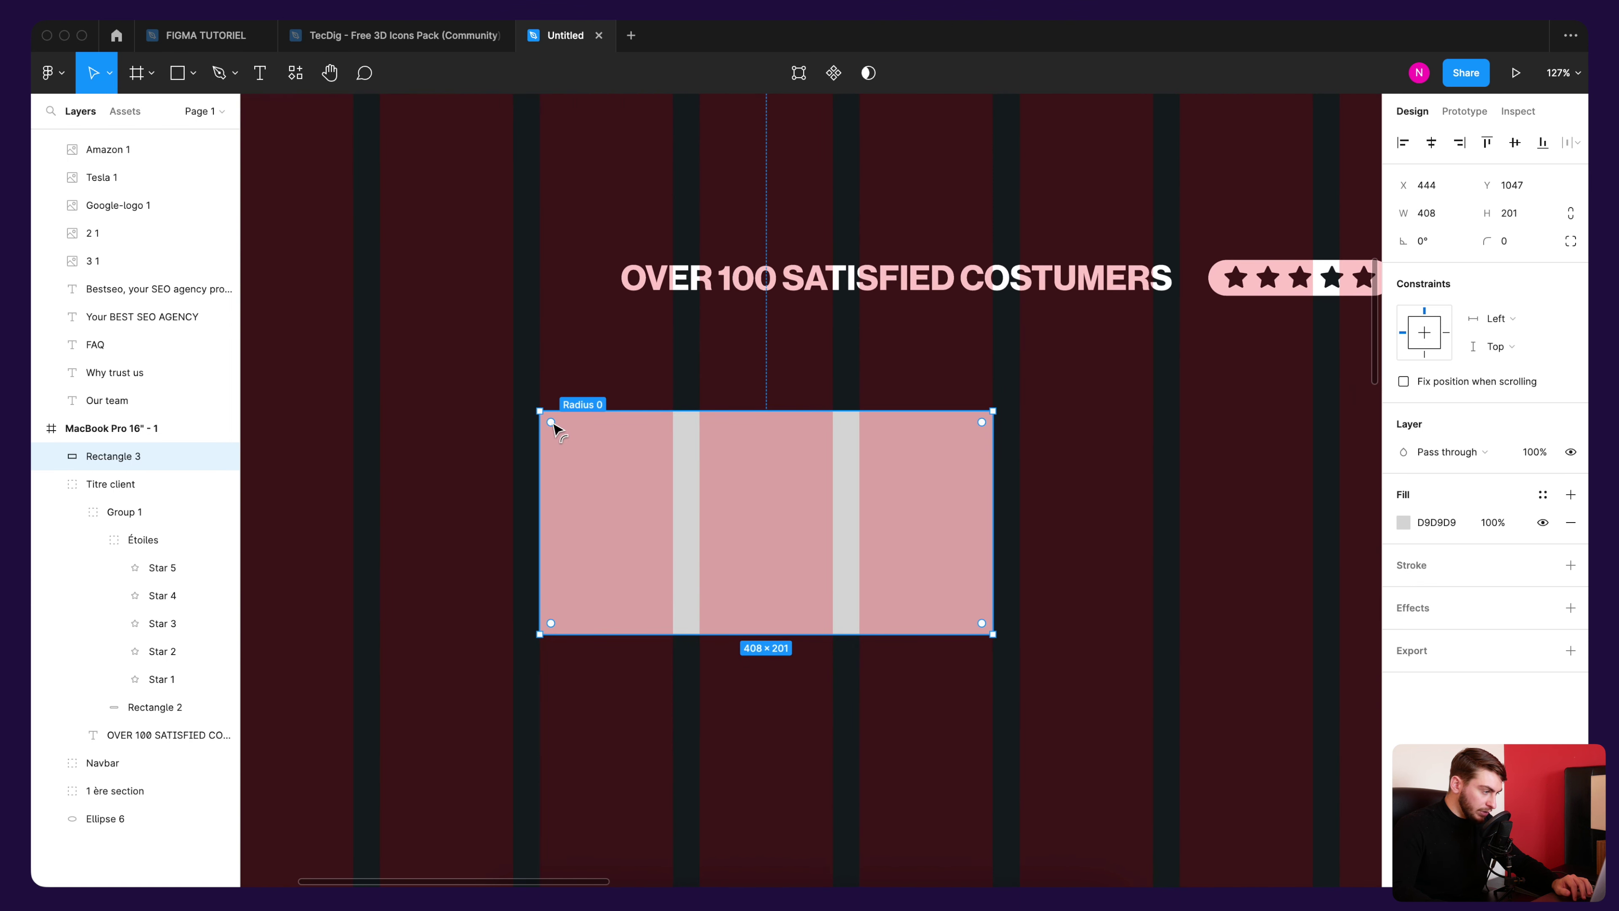
pyautogui.moveTo(552, 423); pyautogui.dragTo(551, 429)
pyautogui.scroll(-3, 1197, 427)
pyautogui.click(1196, 427)
# Step: Copy the Unsplash portrait photo and select the card rectangle
pyautogui.hscroll(5, 1205, 434)
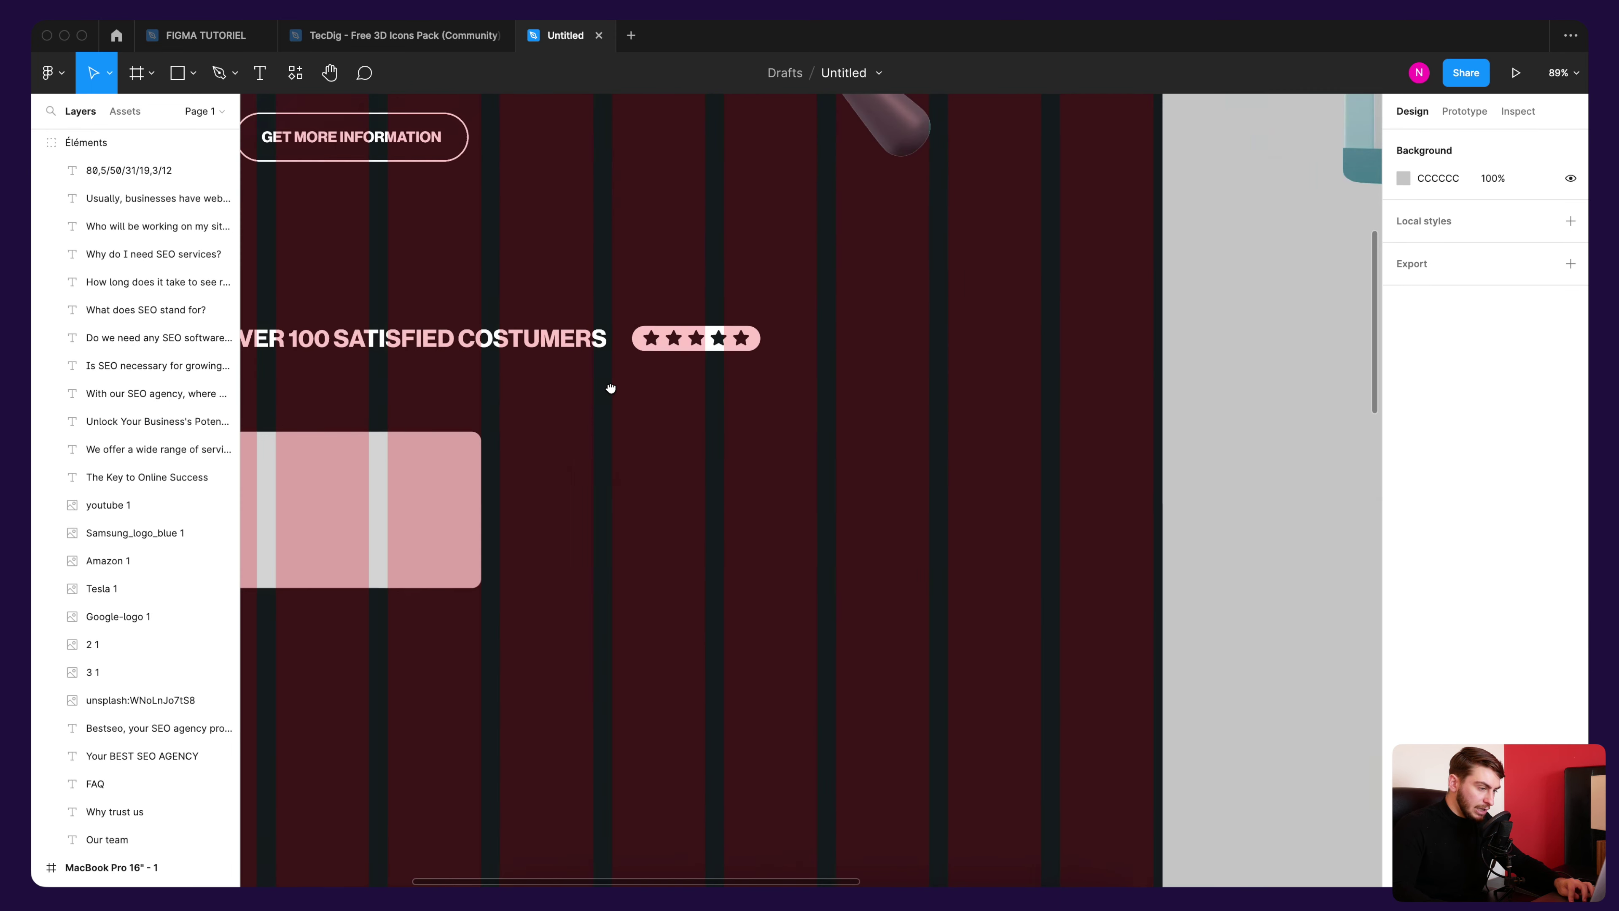
pyautogui.hscroll(5, 1210, 441)
pyautogui.click(1214, 434)
pyautogui.press('super+c')
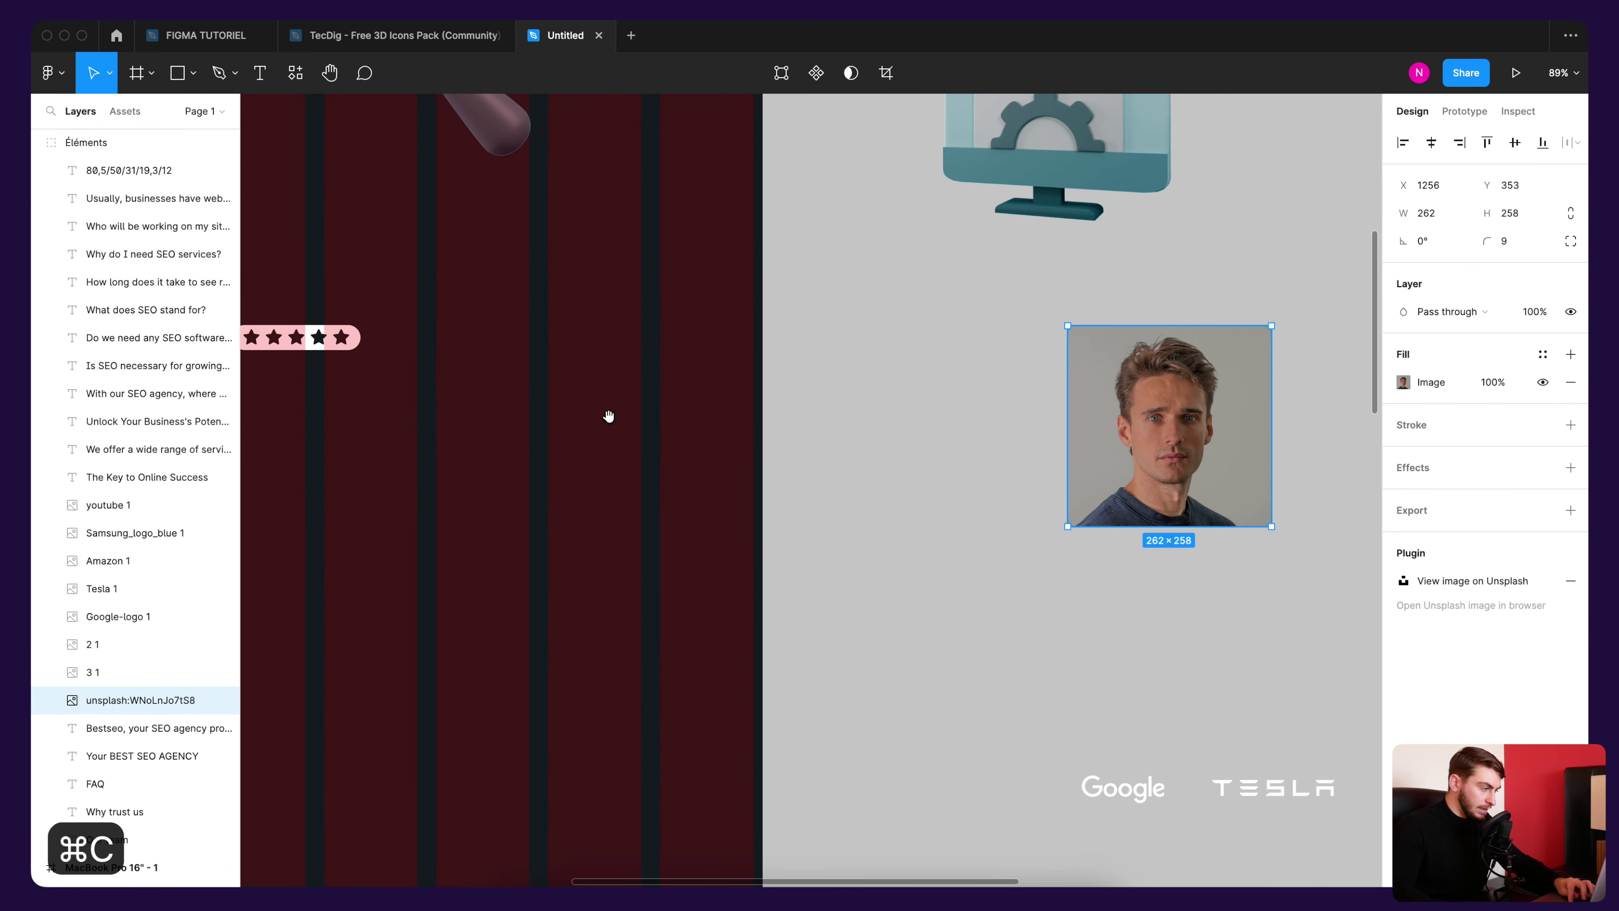
pyautogui.hscroll(-5, 798, 434)
pyautogui.hscroll(-2, 705, 518)
pyautogui.hscroll(-3, 705, 518)
pyautogui.hscroll(-2, 763, 503)
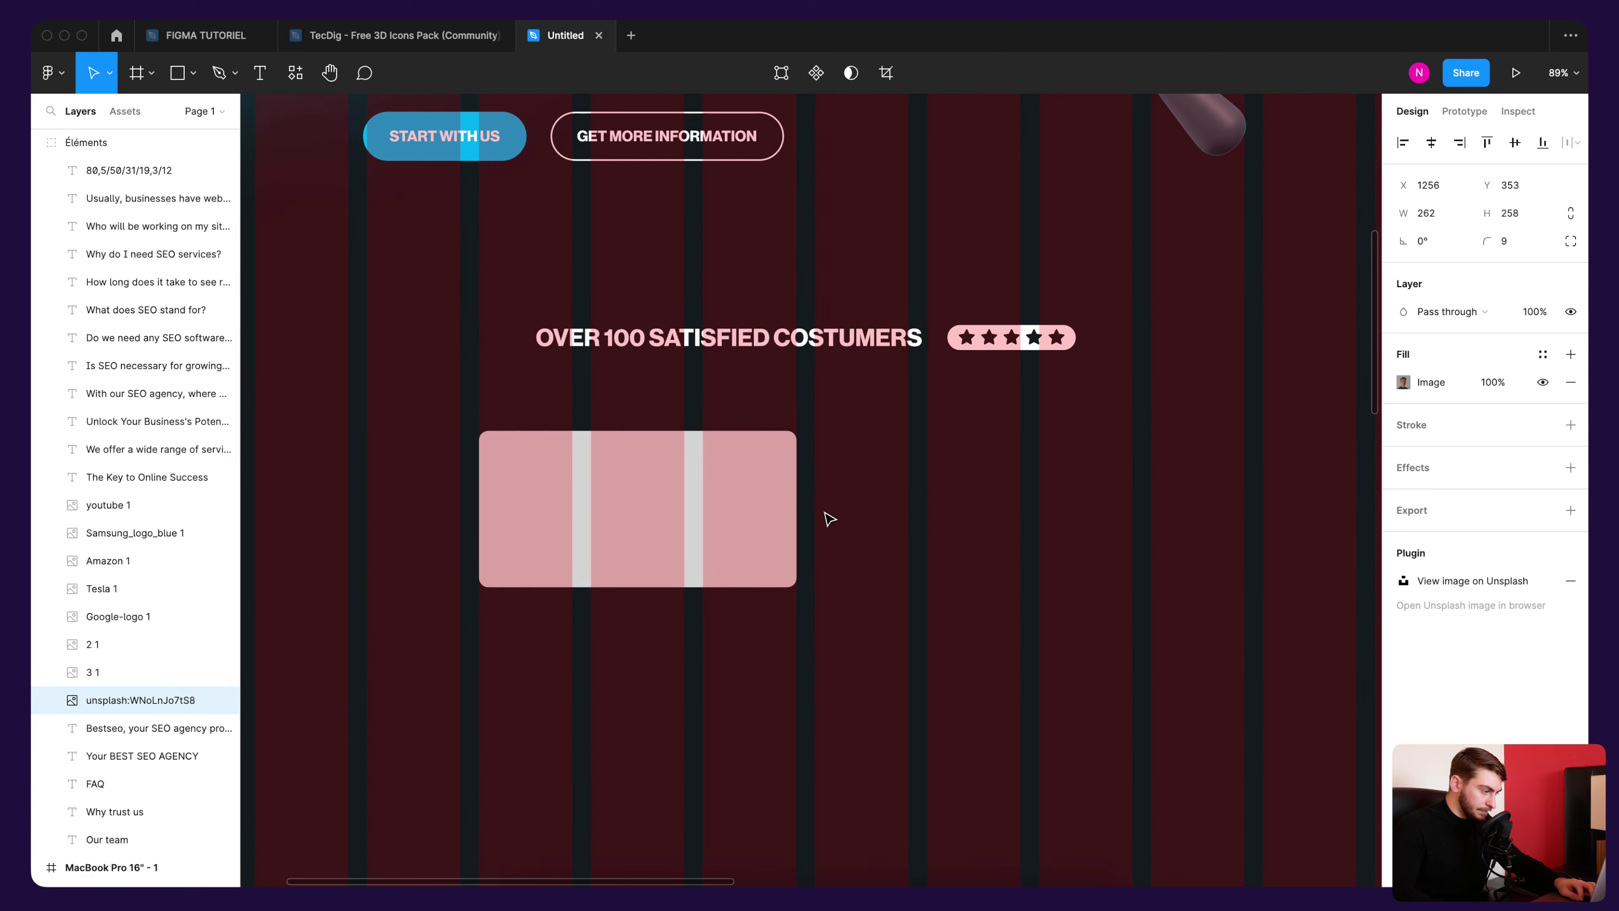
pyautogui.click(709, 493)
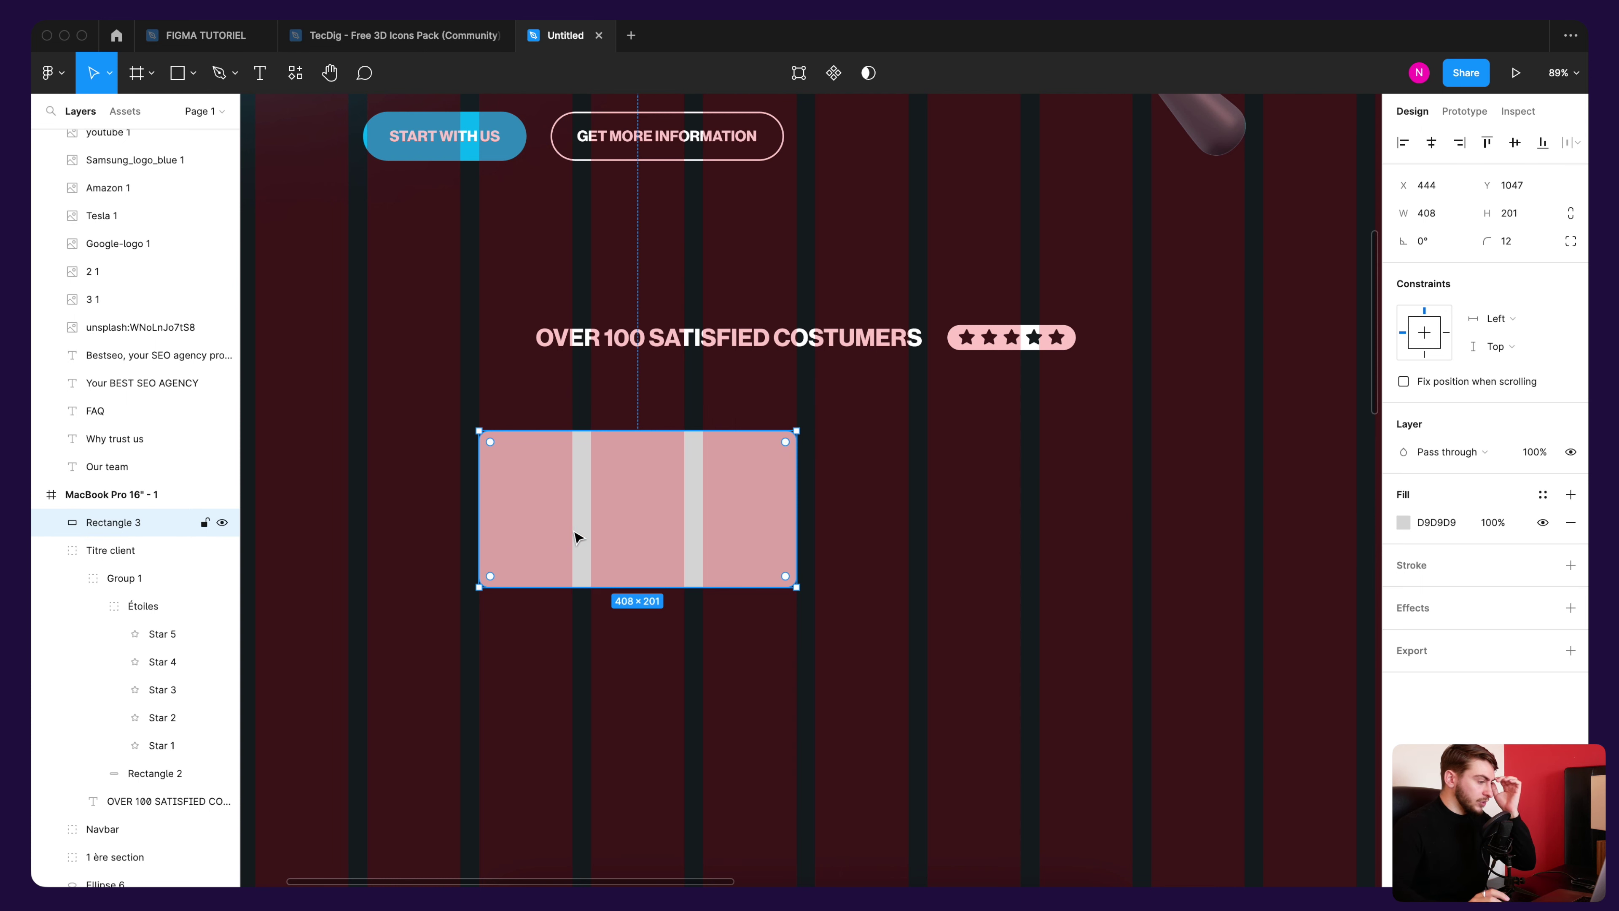
# Step: Paste the portrait photo and place it over the card
pyautogui.press('super+v')
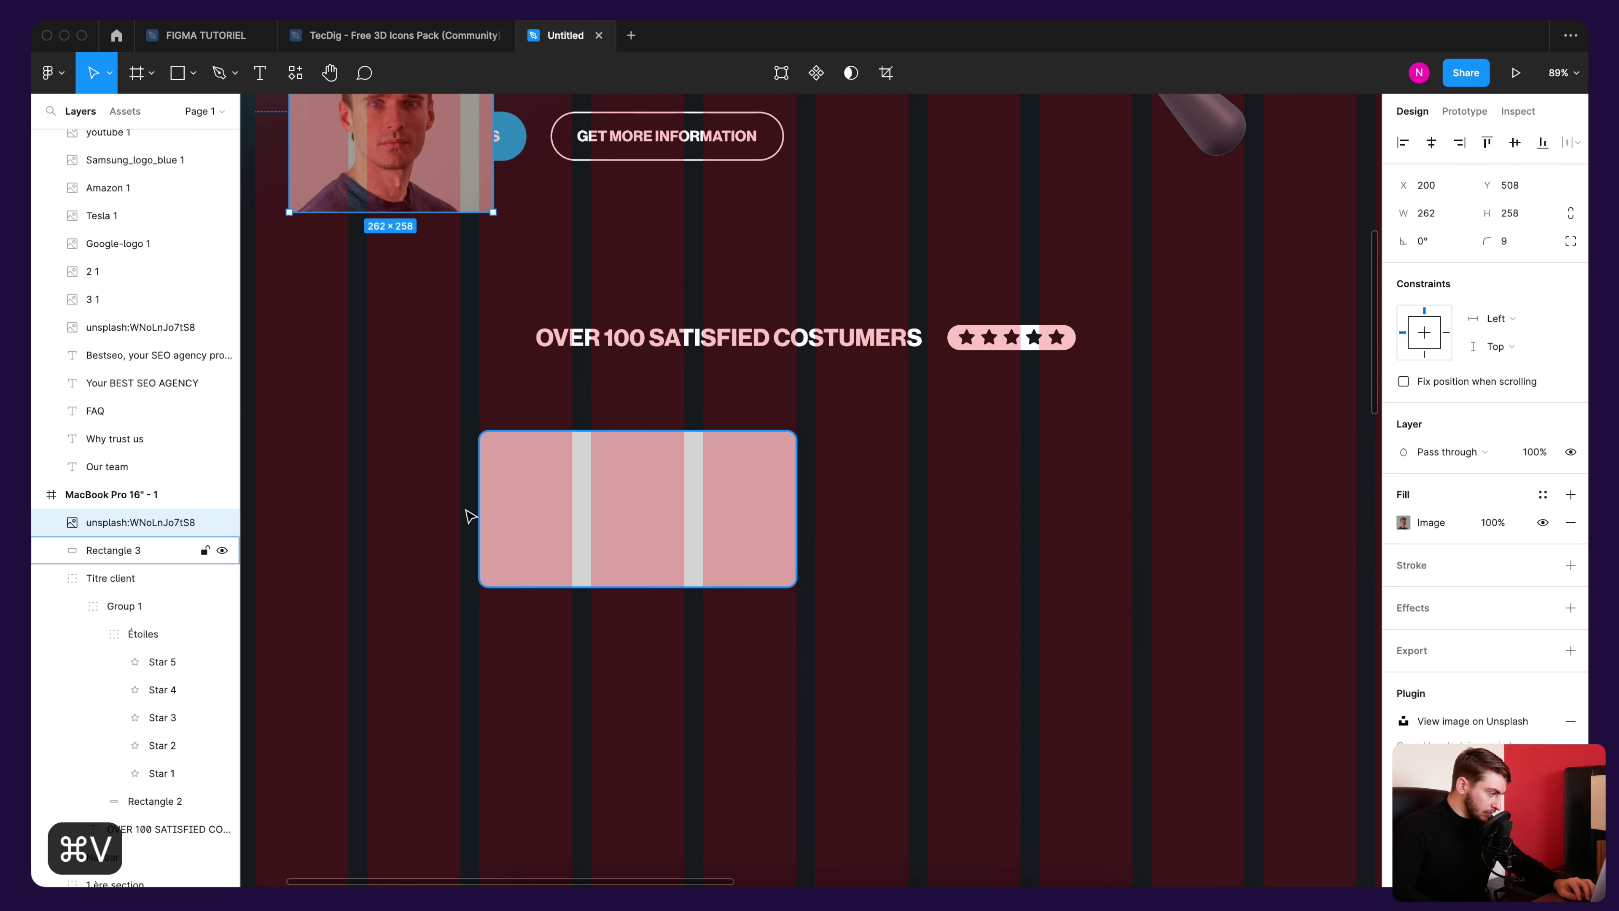
pyautogui.moveTo(442, 180); pyautogui.dragTo(624, 540)
pyautogui.moveTo(694, 602); pyautogui.dragTo(537, 465)
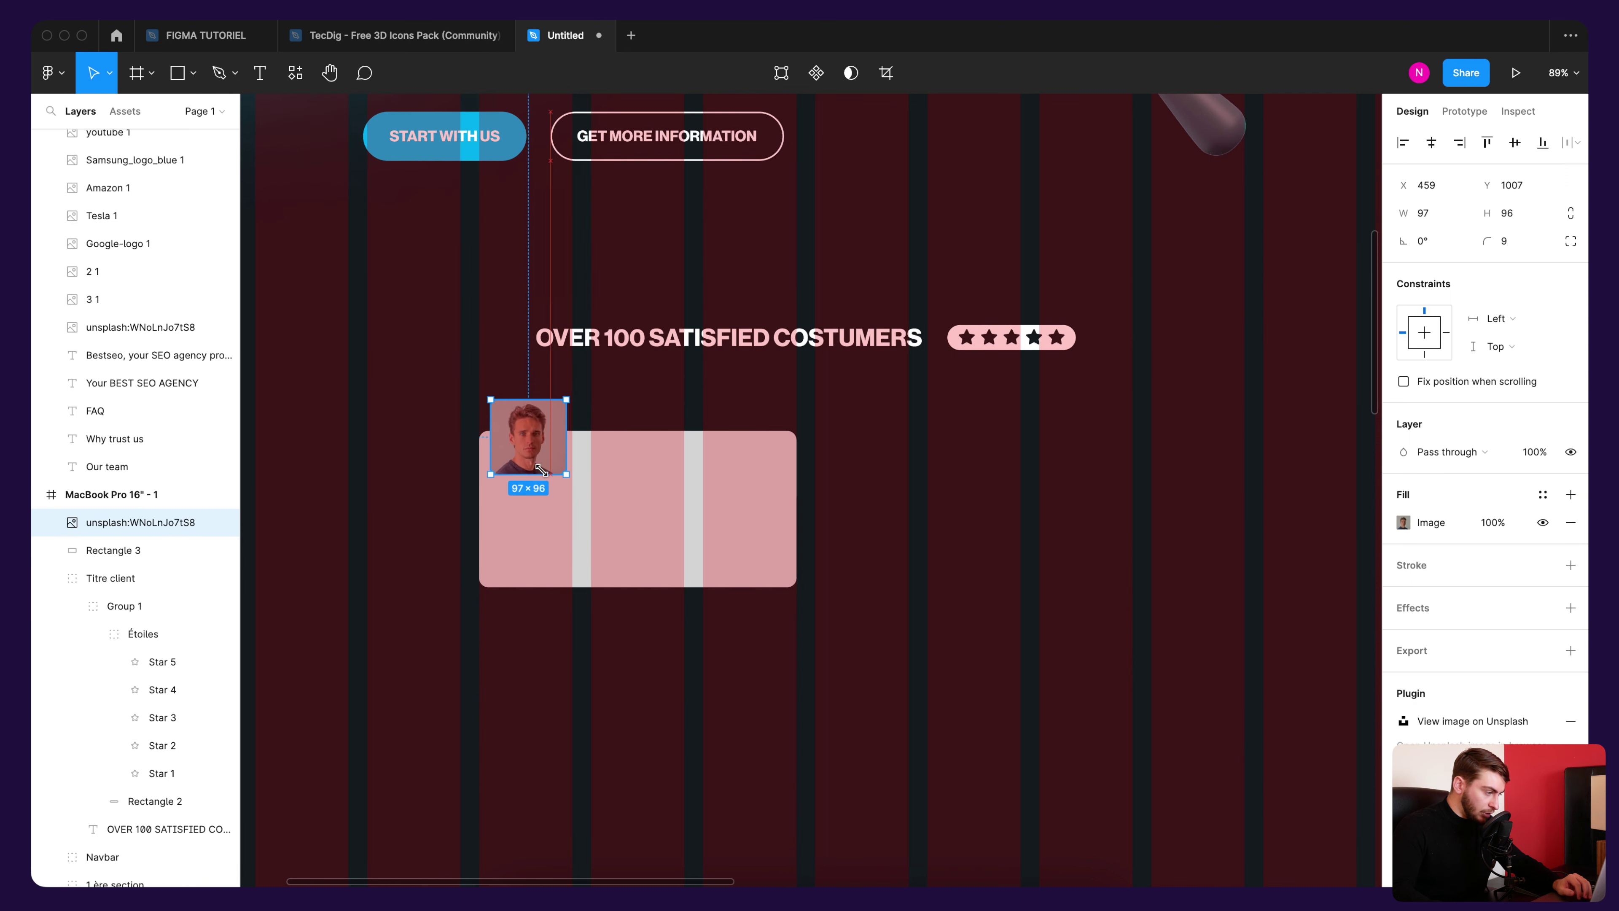
pyautogui.scroll(5, 537, 465)
pyautogui.press('super+z')
pyautogui.press('super+z')
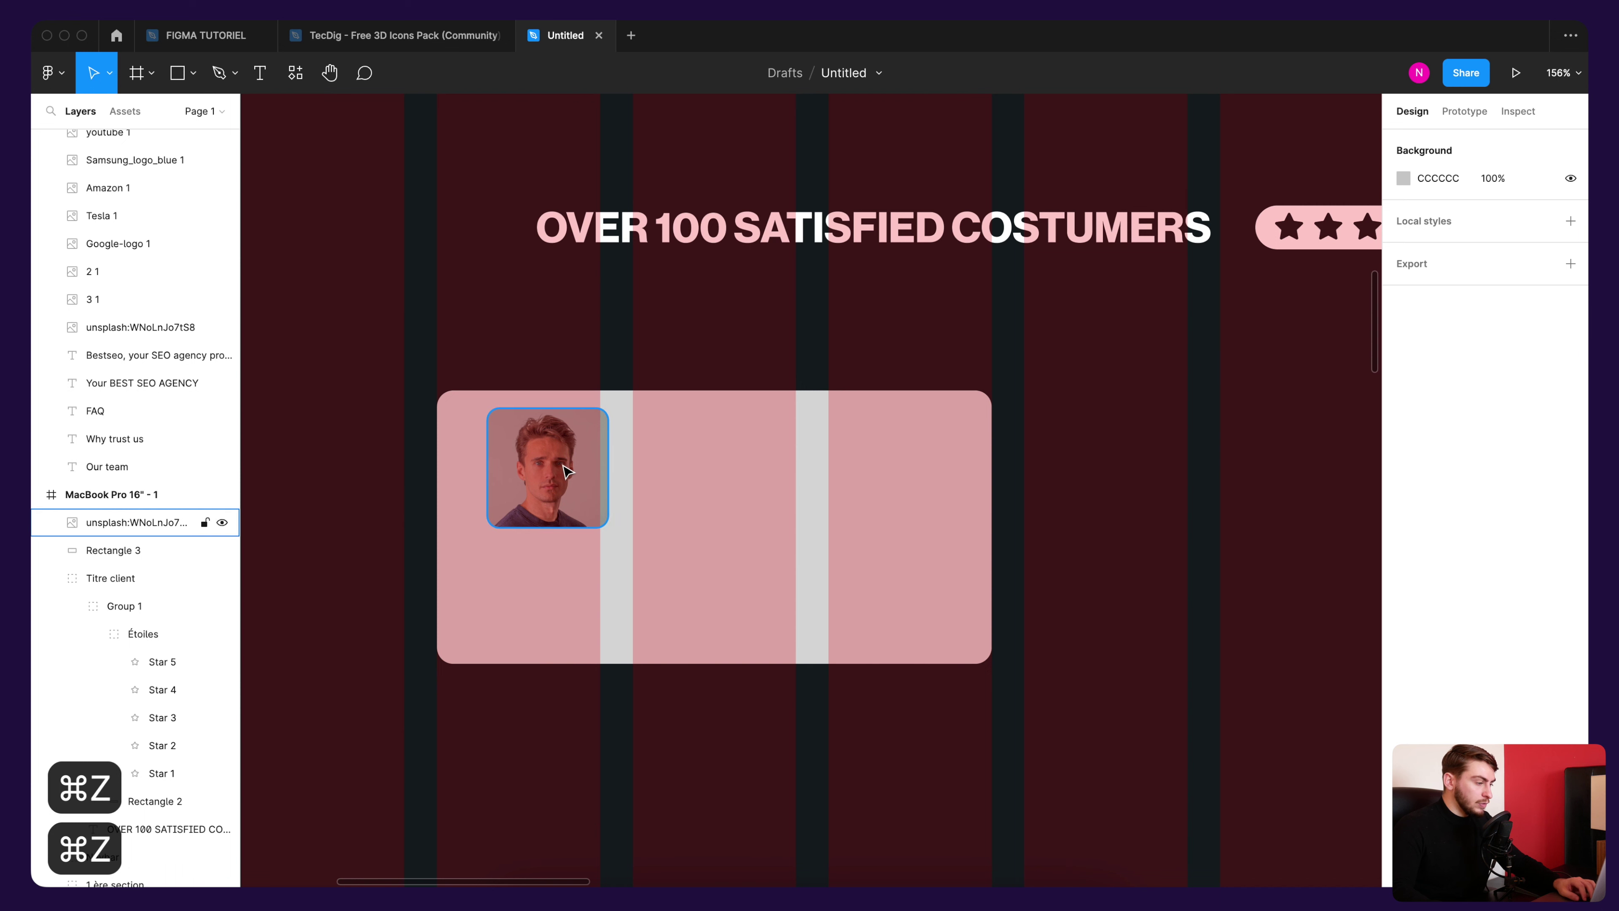
# Step: Make the portrait an 89×88 circular avatar, radius 121, at the card's top-left
pyautogui.click(568, 472)
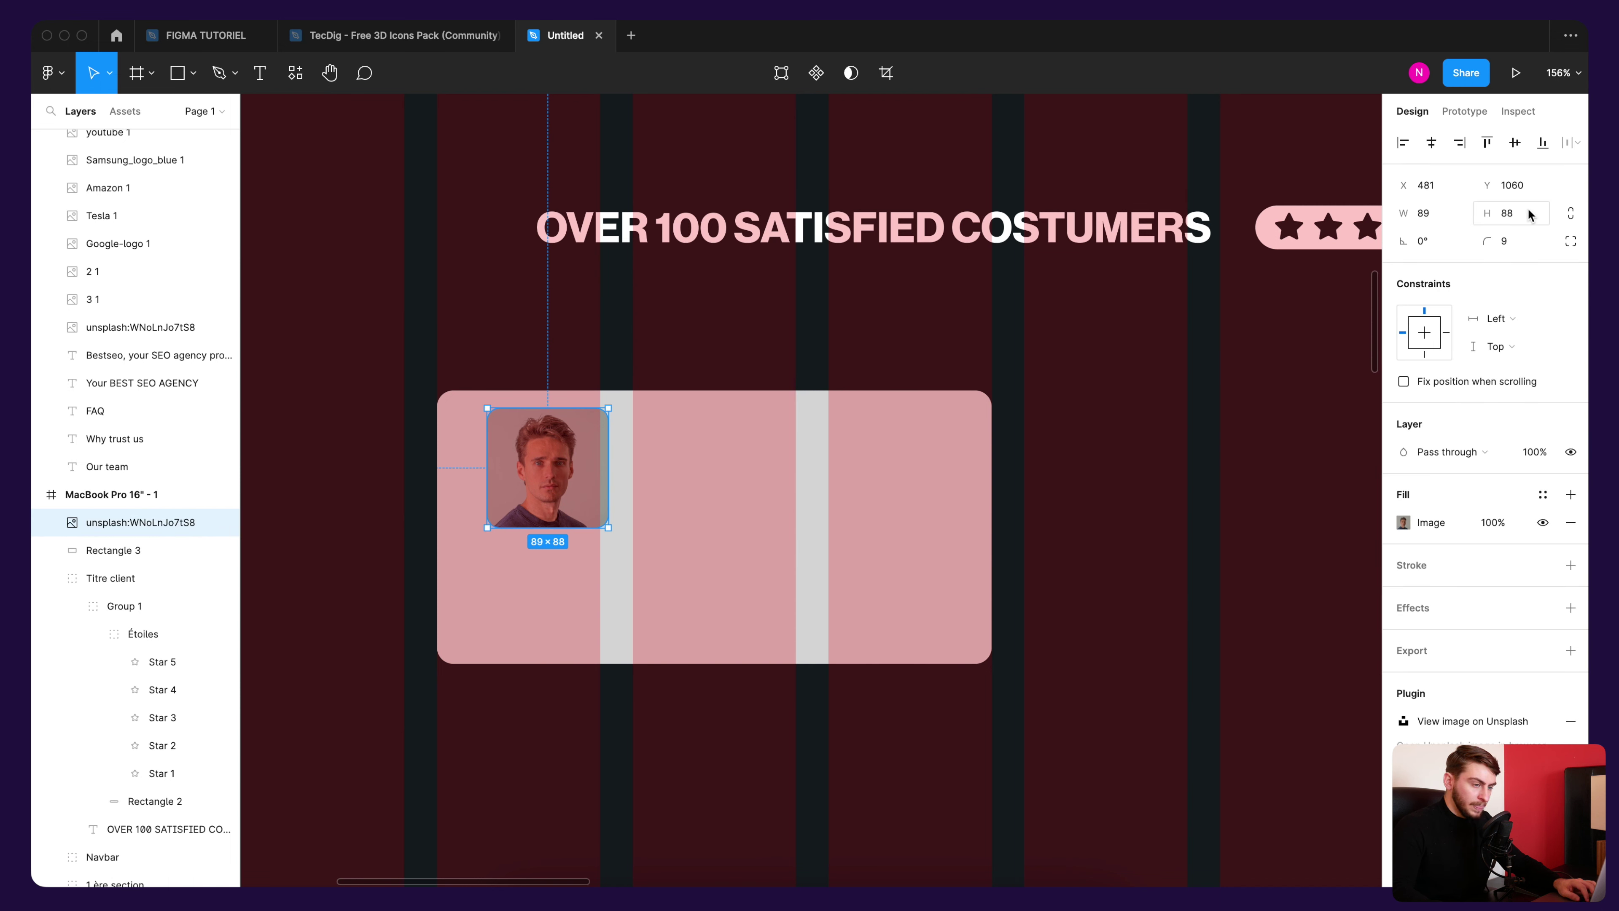
pyautogui.moveTo(1480, 241); pyautogui.dragTo(863, 308)
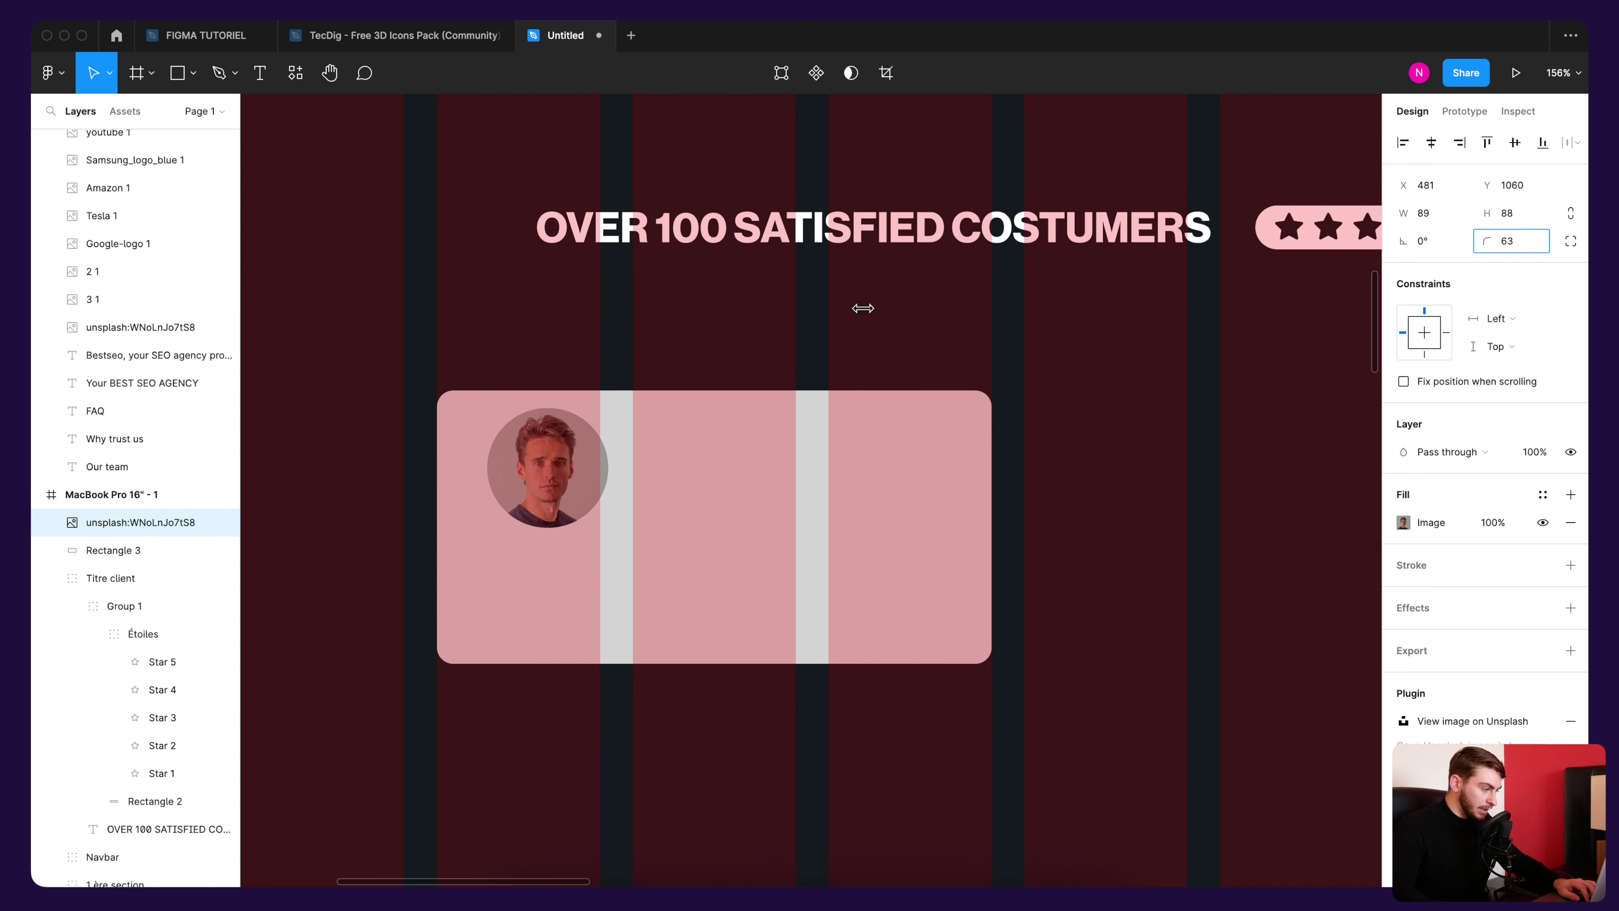
pyautogui.moveTo(231, 366); pyautogui.dragTo(267, 366)
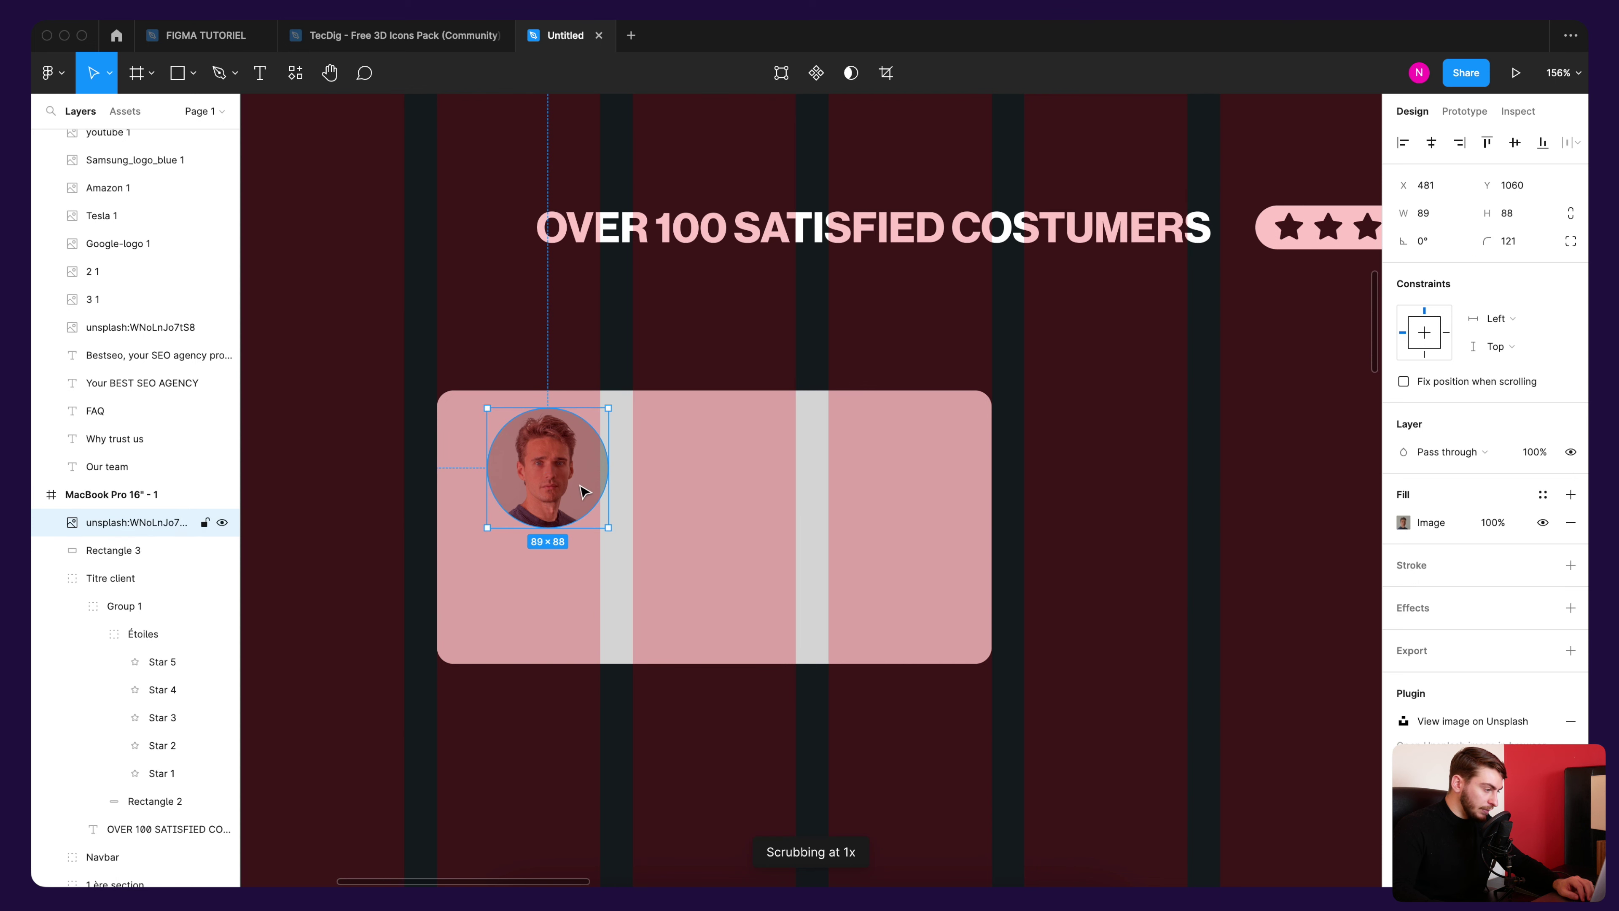
pyautogui.moveTo(586, 497); pyautogui.dragTo(550, 500)
pyautogui.click(597, 336)
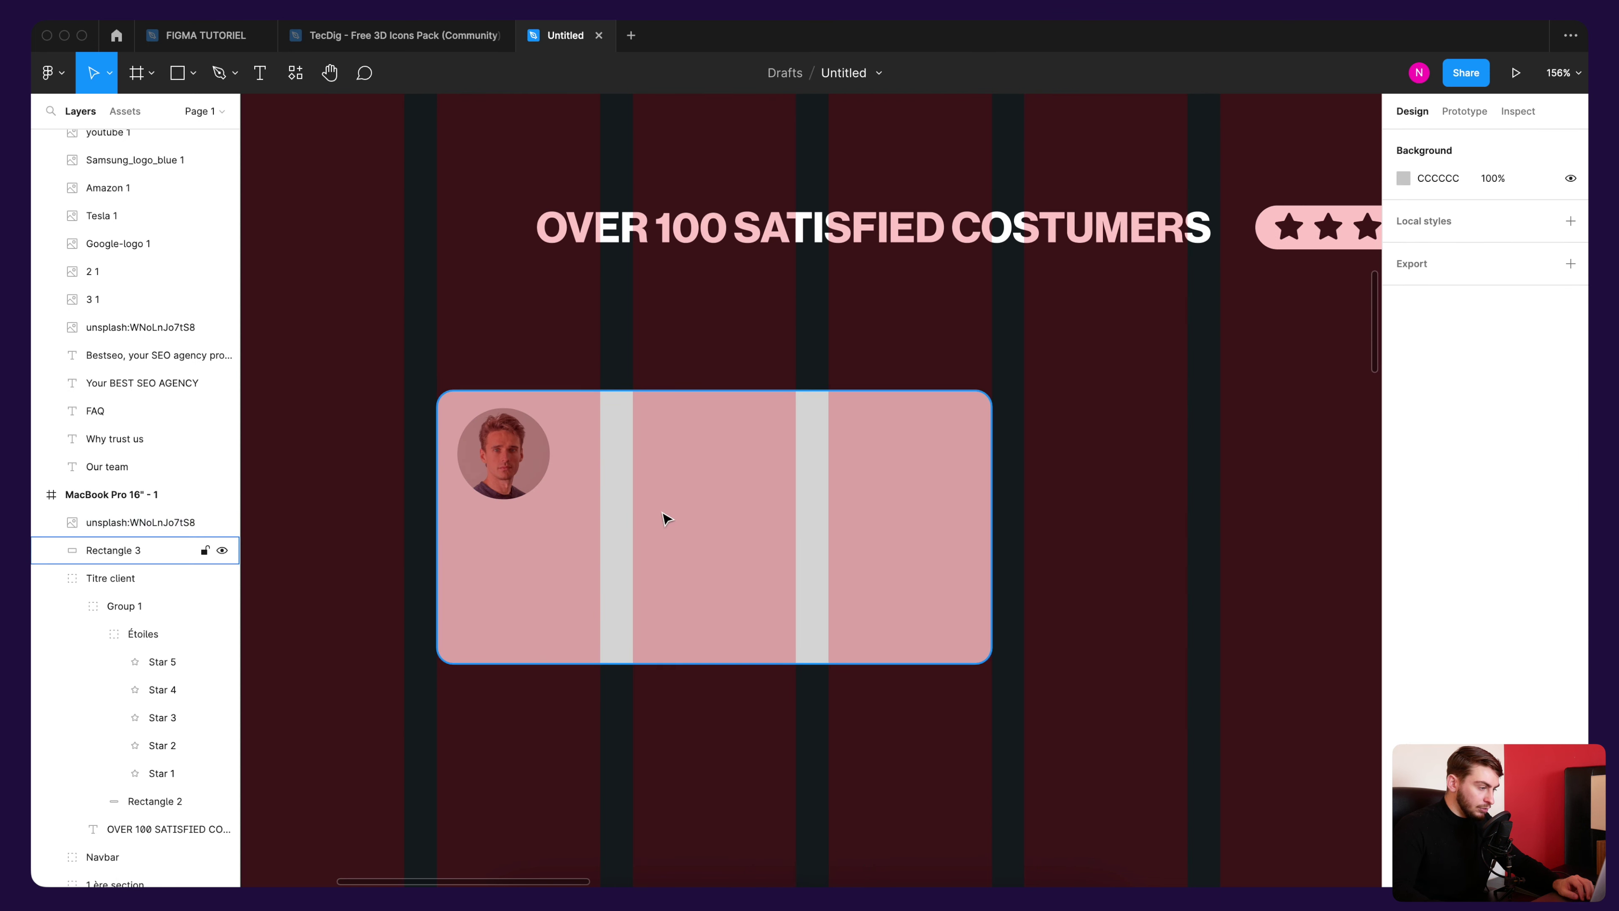
# Step: Give the card a white FFFFFF fill at 12% opacity
pyautogui.click(664, 514)
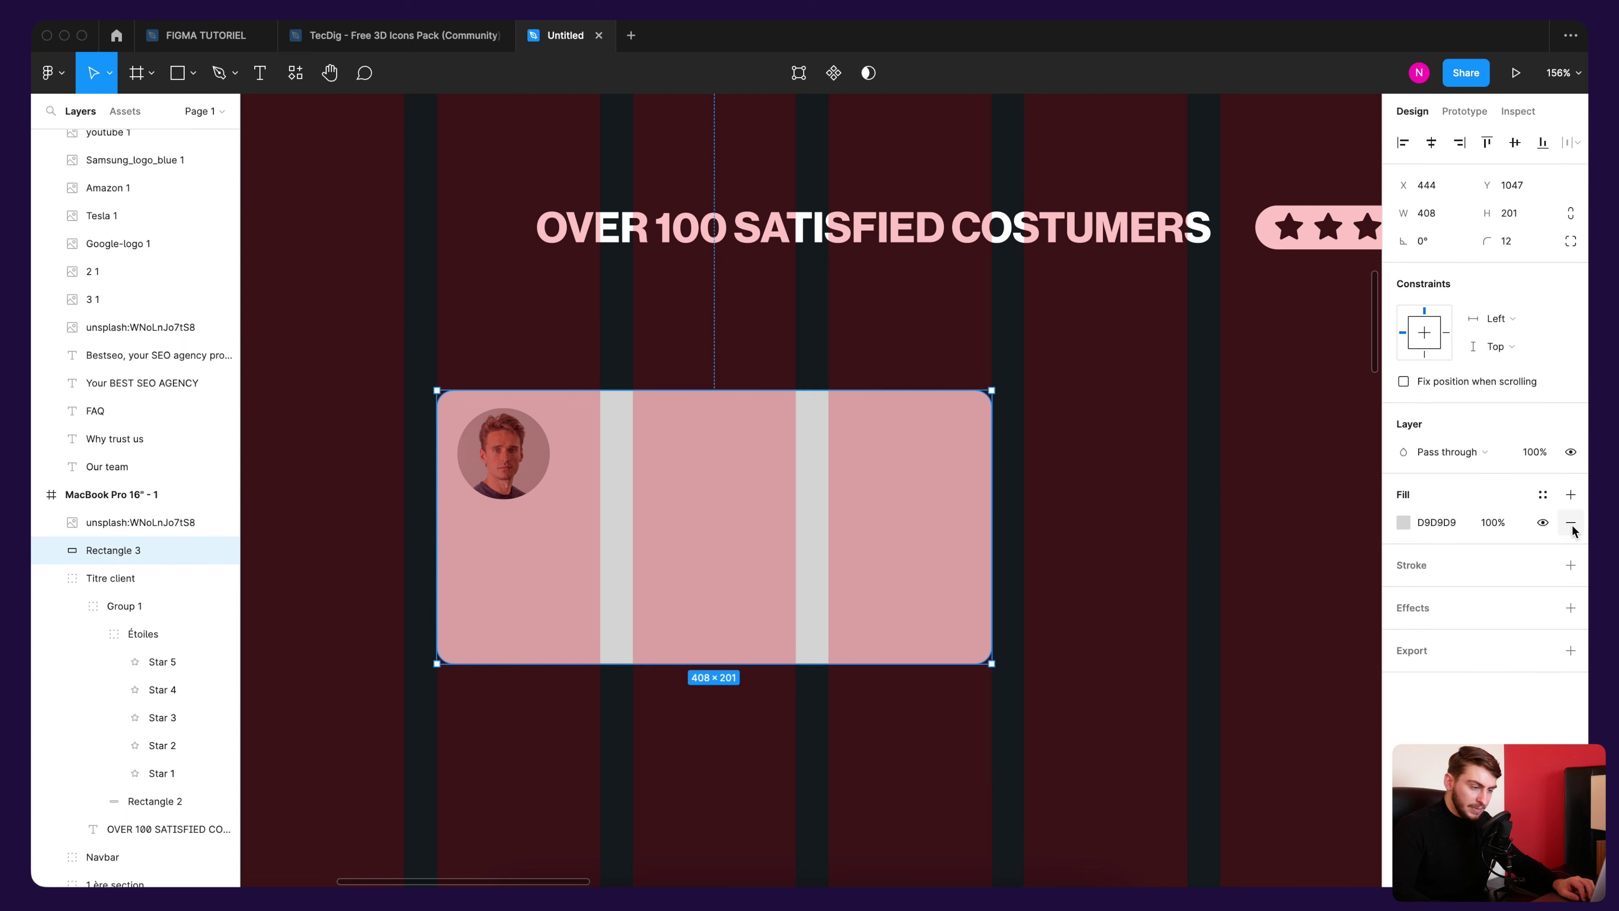
pyautogui.click(1403, 523)
pyautogui.moveTo(1298, 513); pyautogui.dragTo(1144, 429)
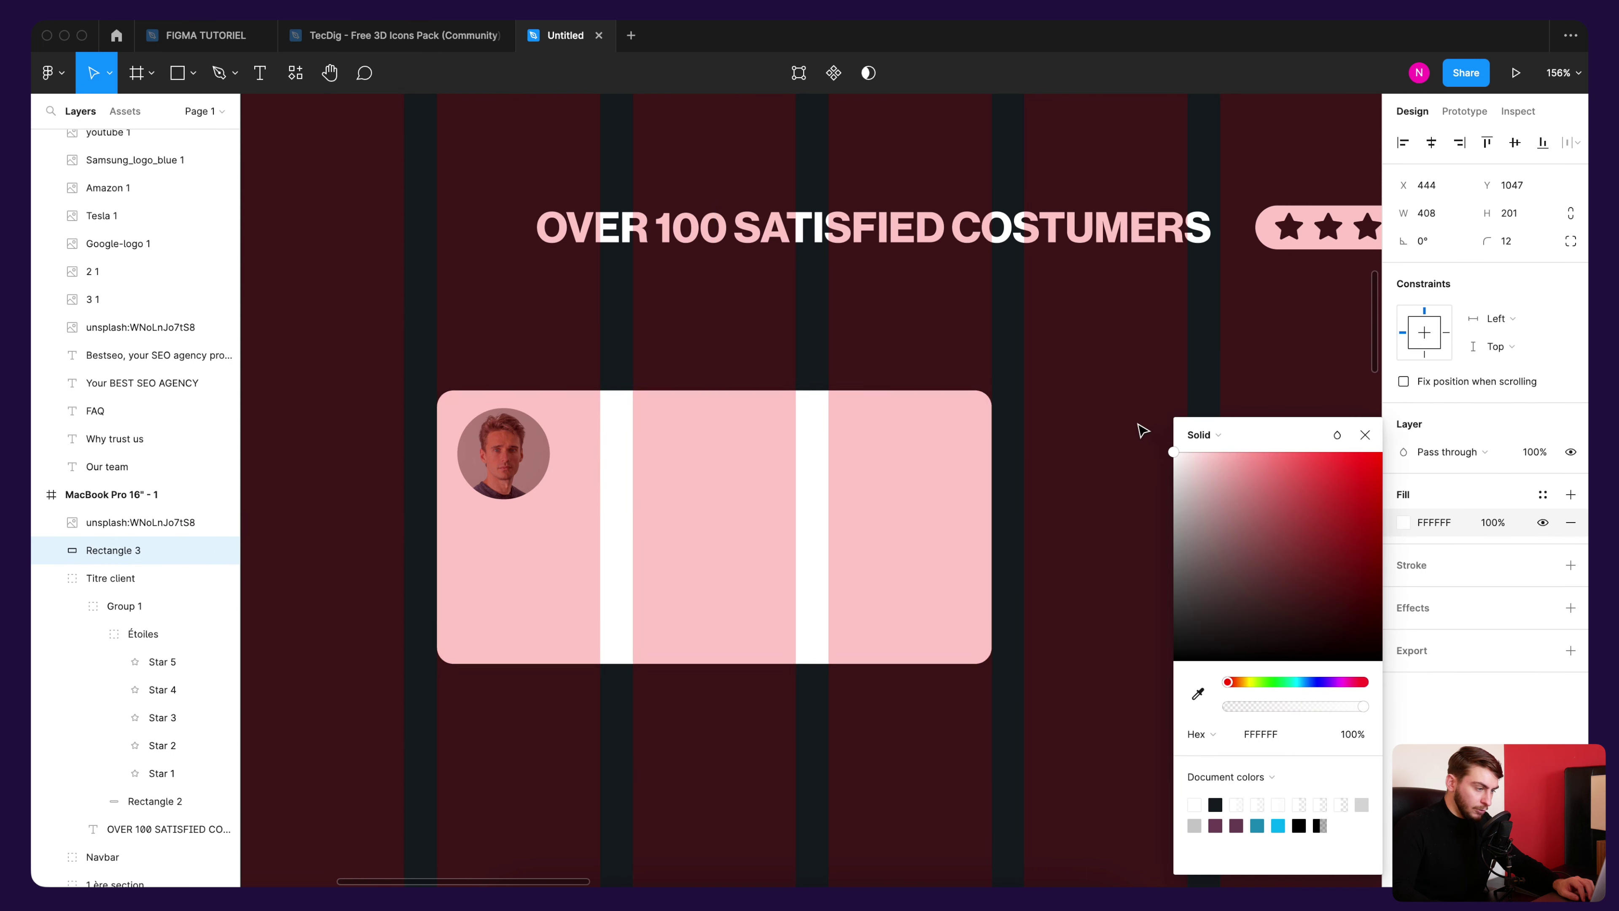
pyautogui.click(1365, 435)
pyautogui.click(1493, 523)
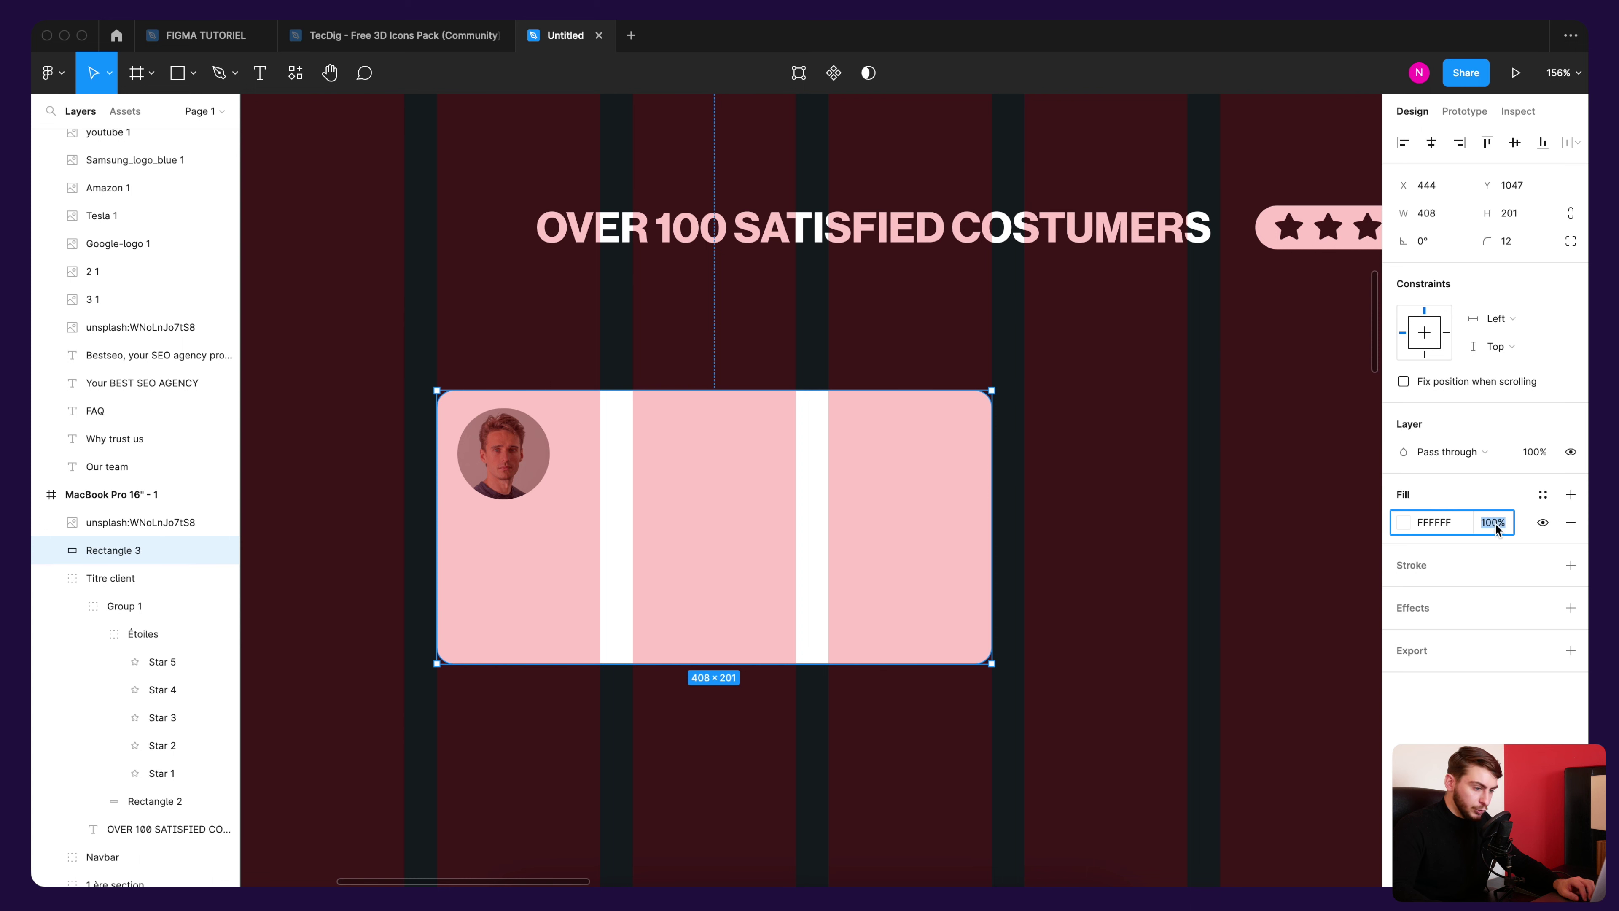
pyautogui.write('12')
pyautogui.press('Return')
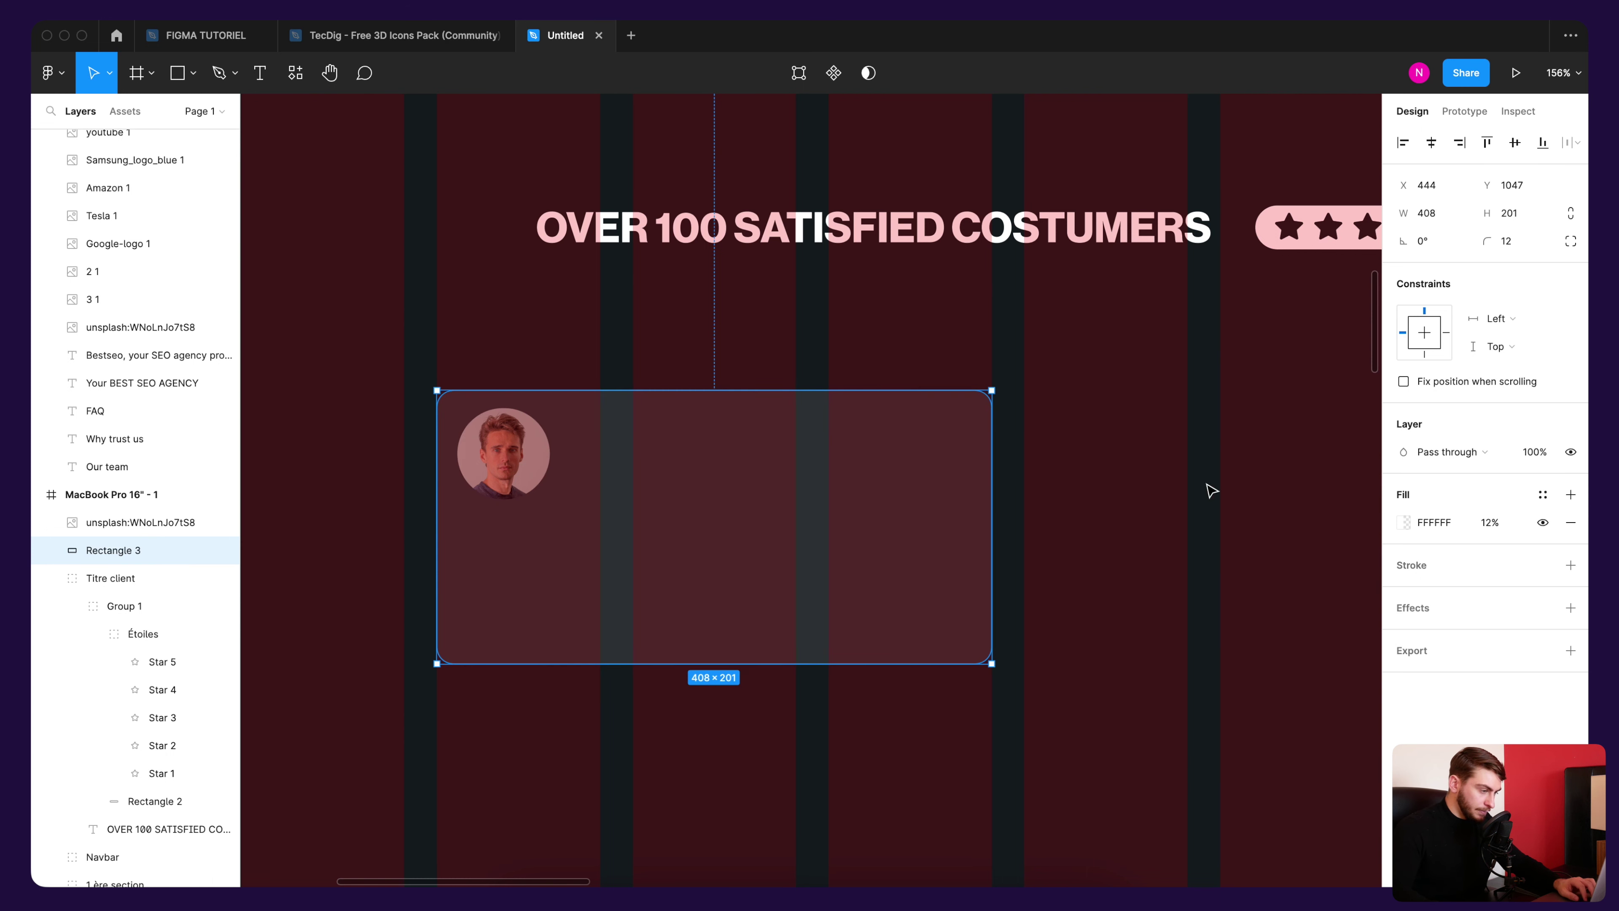
pyautogui.click(1211, 491)
# Step: Add the reviewer's name as a text line beside the avatar
pyautogui.press('t')
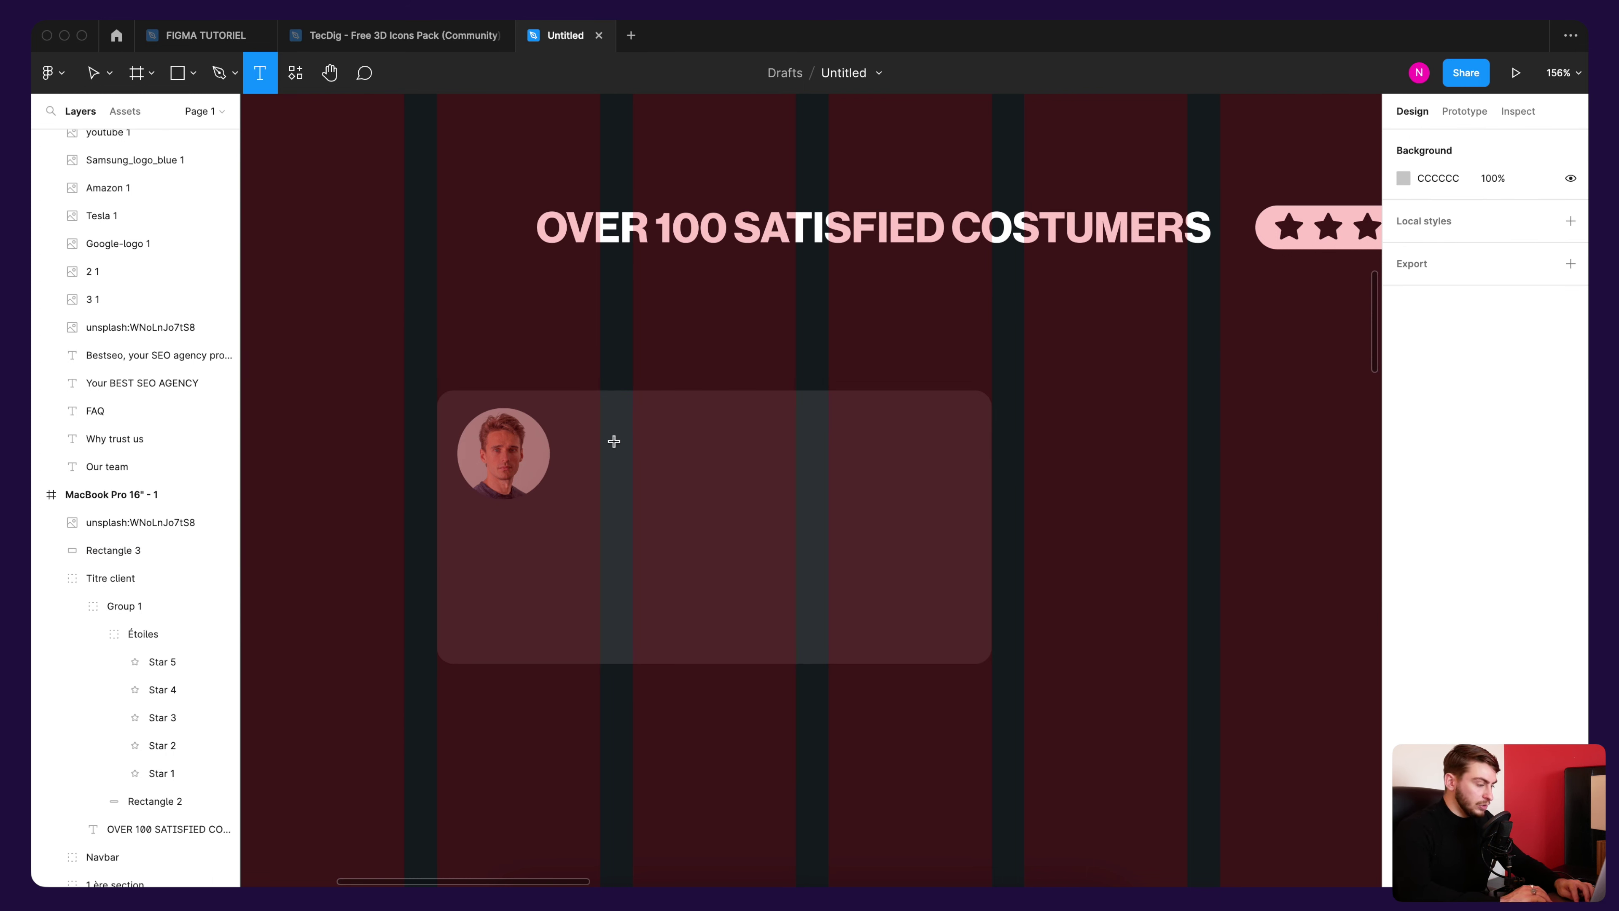
pyautogui.press('v')
pyautogui.press('t')
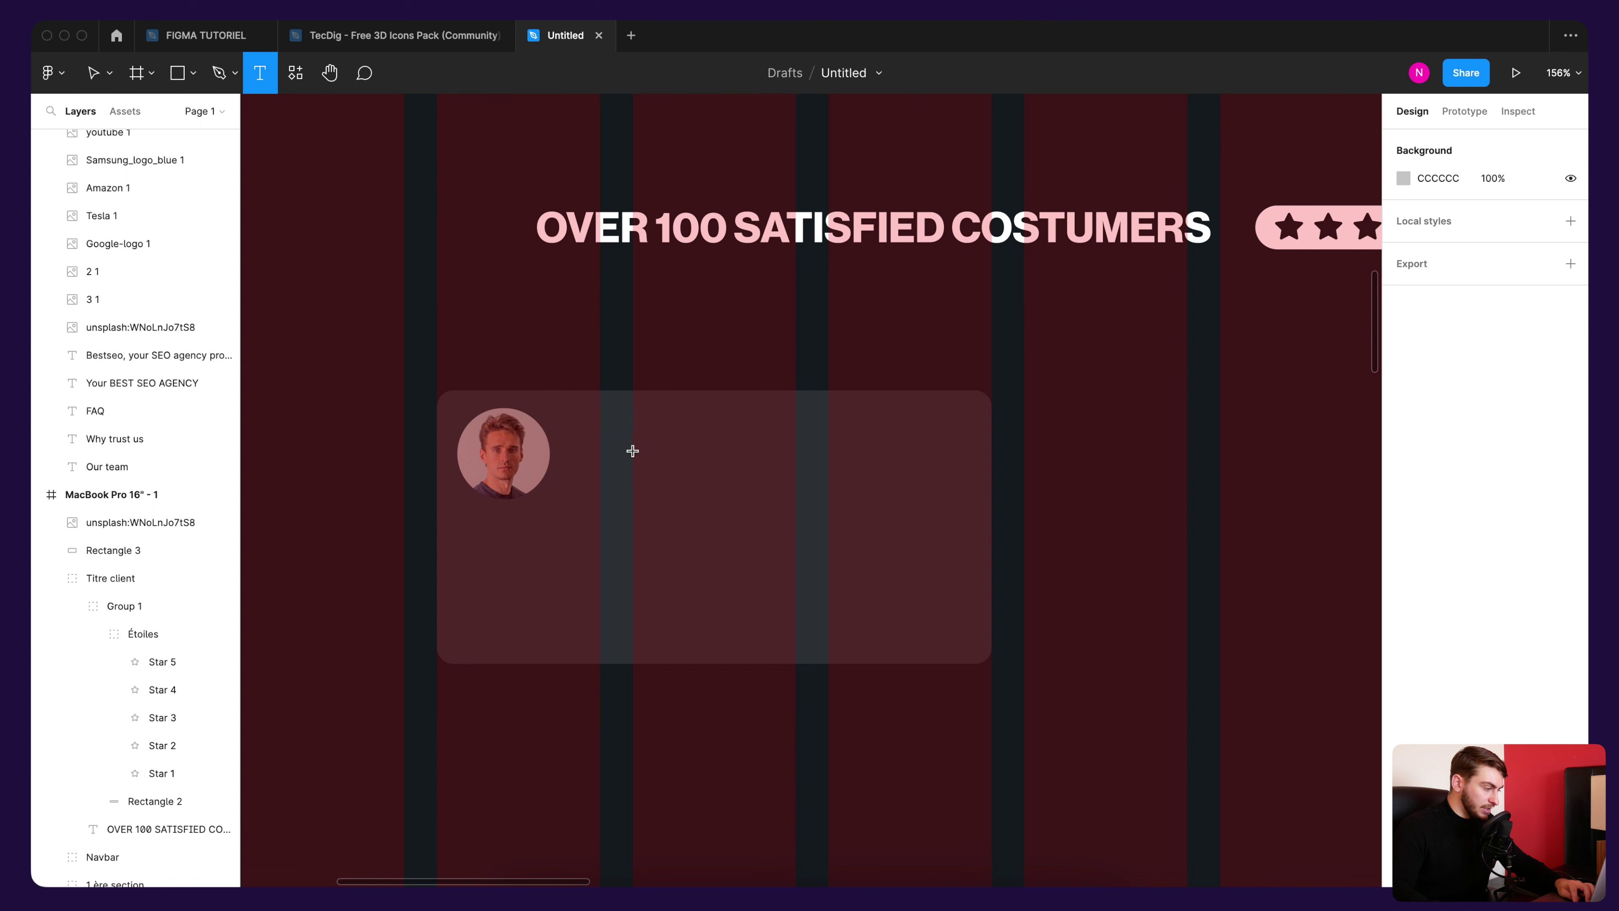
pyautogui.click(624, 441)
pyautogui.write('Math')
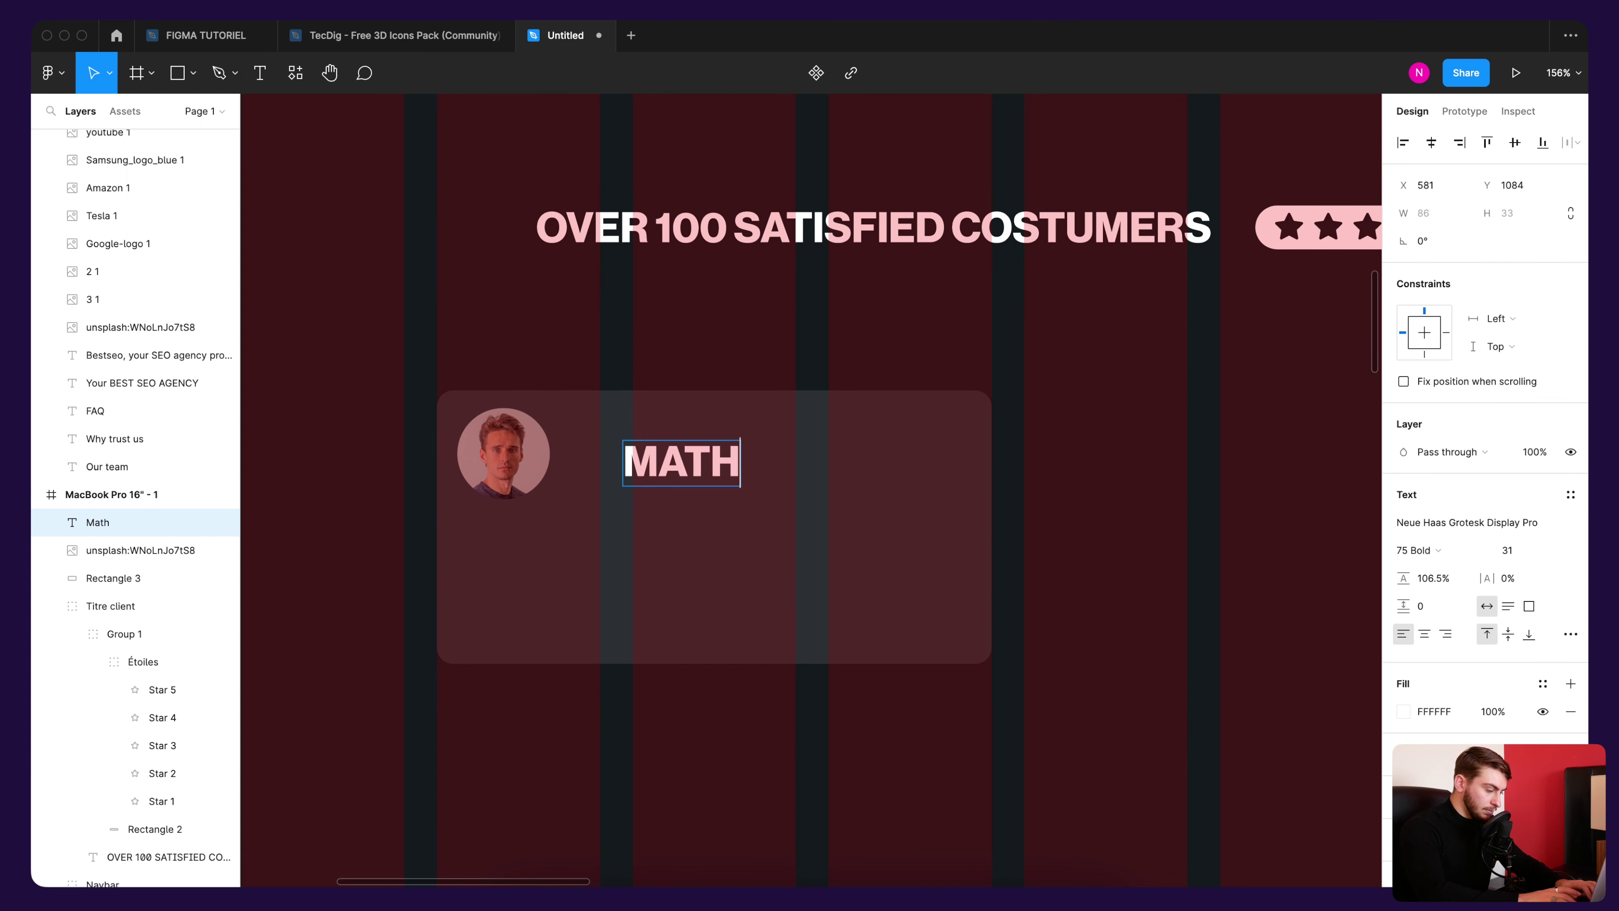
pyautogui.write('ieu DUchamps')
pyautogui.press('Escape')
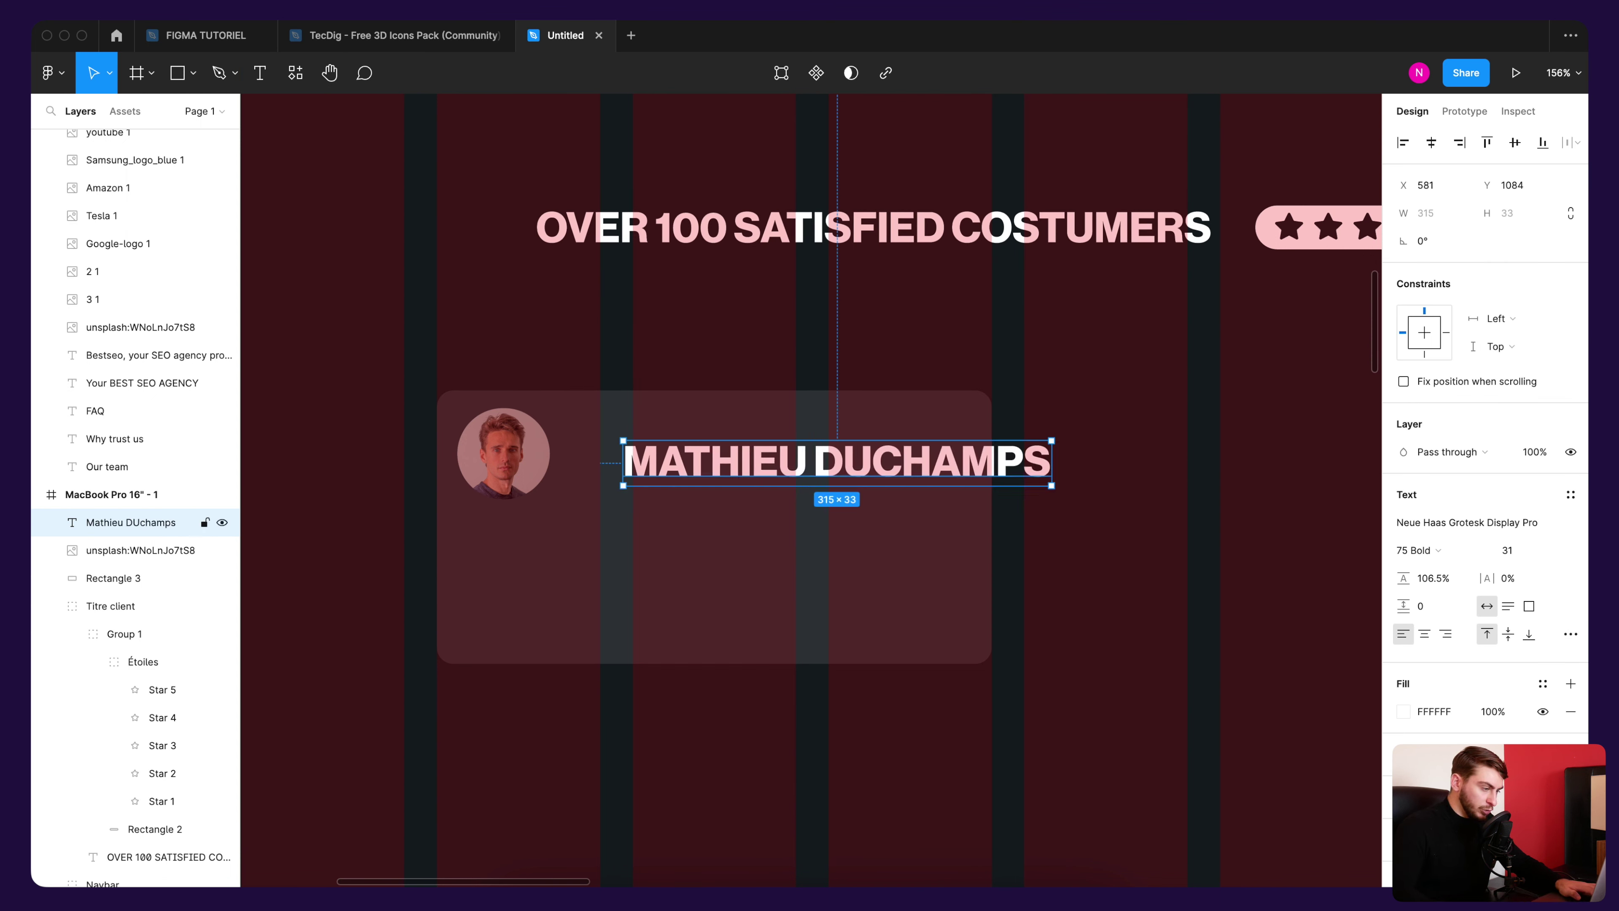
pyautogui.moveTo(944, 471); pyautogui.dragTo(918, 472)
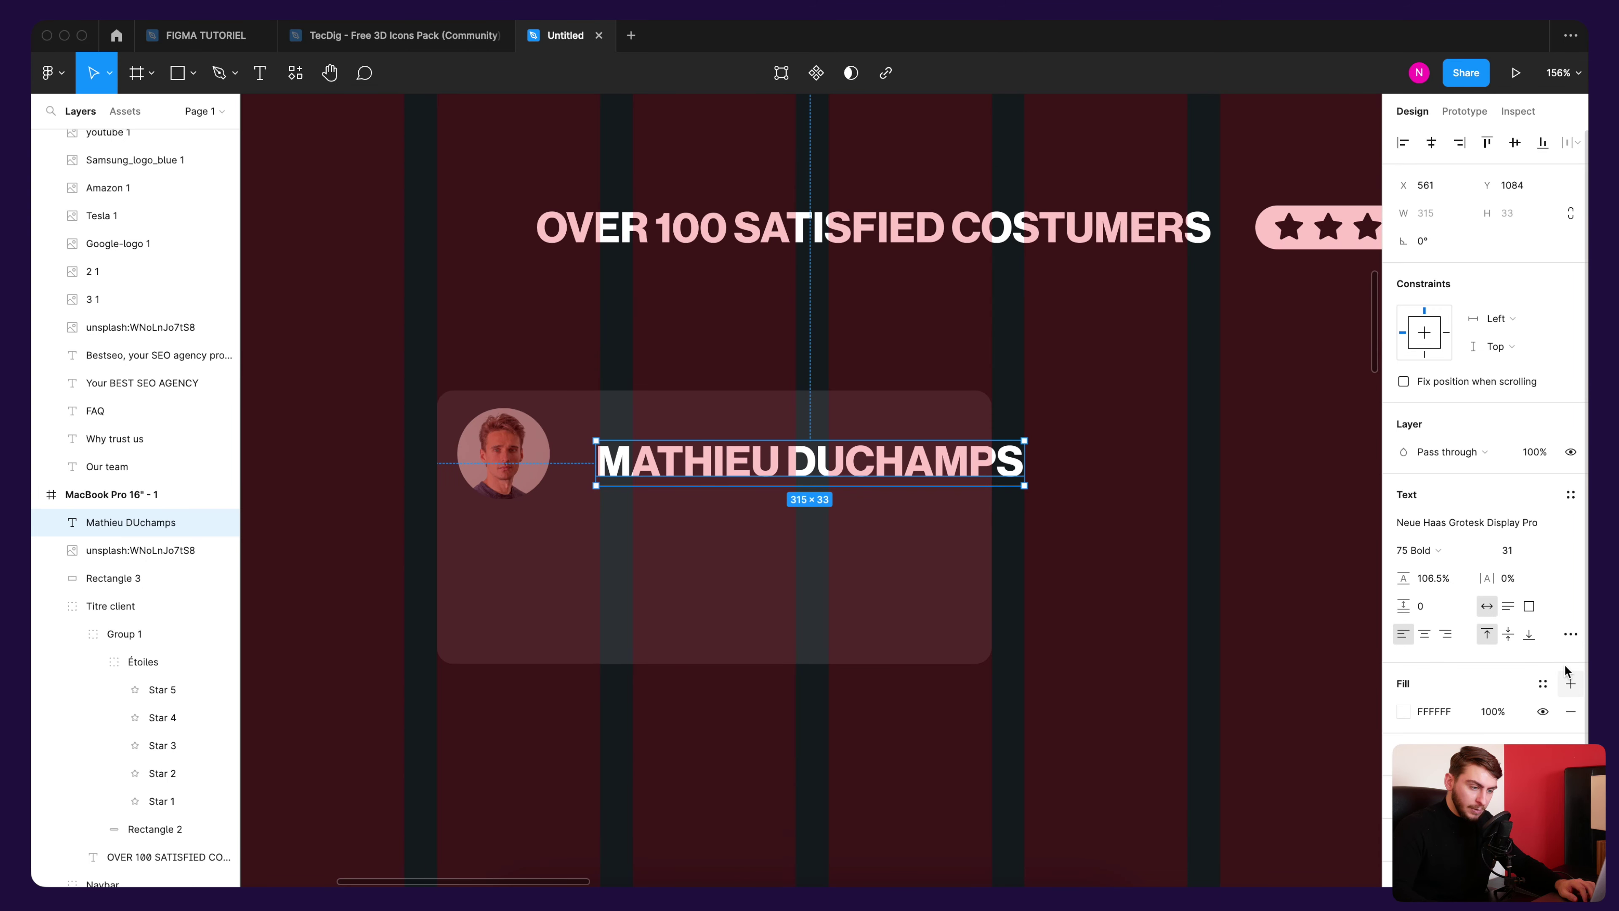
# Step: Turn off forced uppercase on the name, fix the surname's stray capital, and nudge it into place
pyautogui.click(1570, 634)
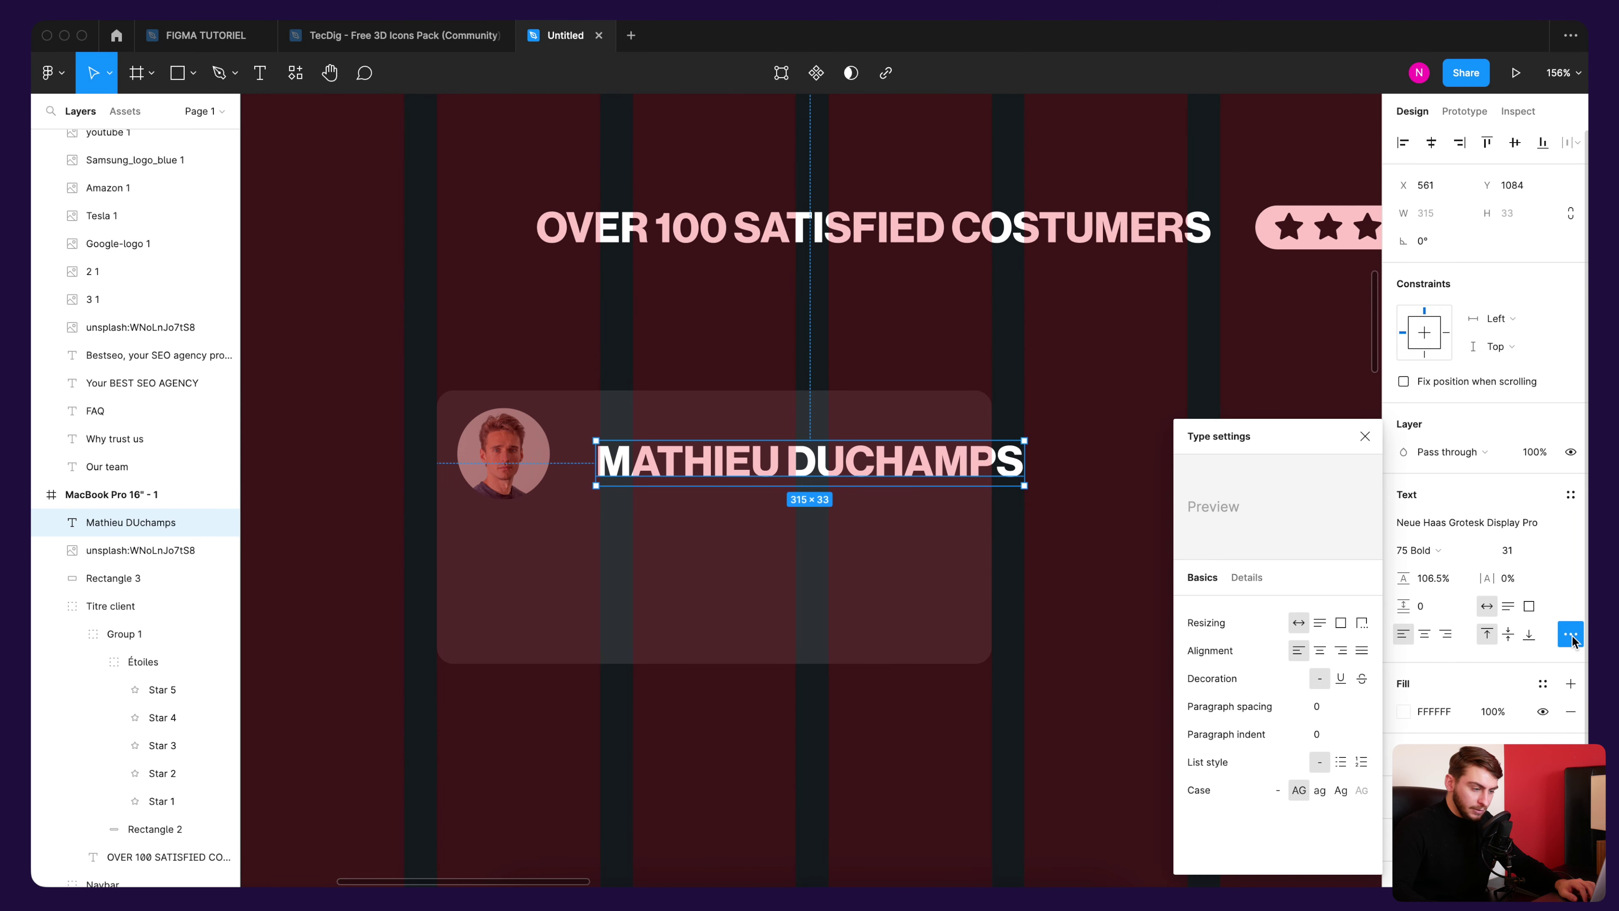
pyautogui.click(1278, 791)
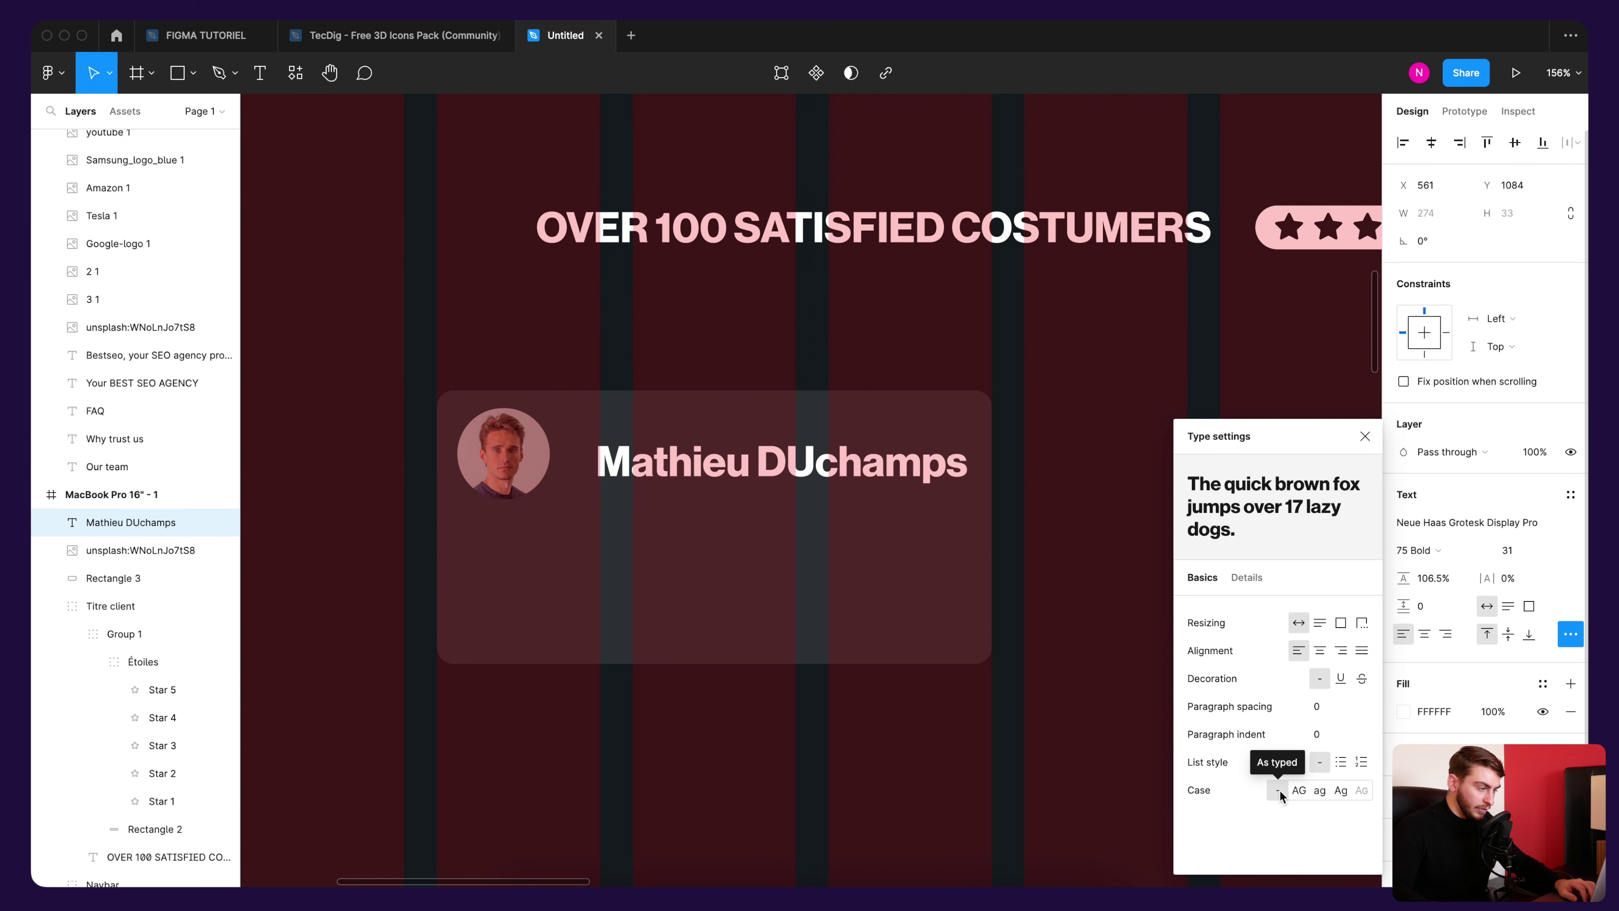
pyautogui.click(1364, 436)
pyautogui.doubleClick(827, 458)
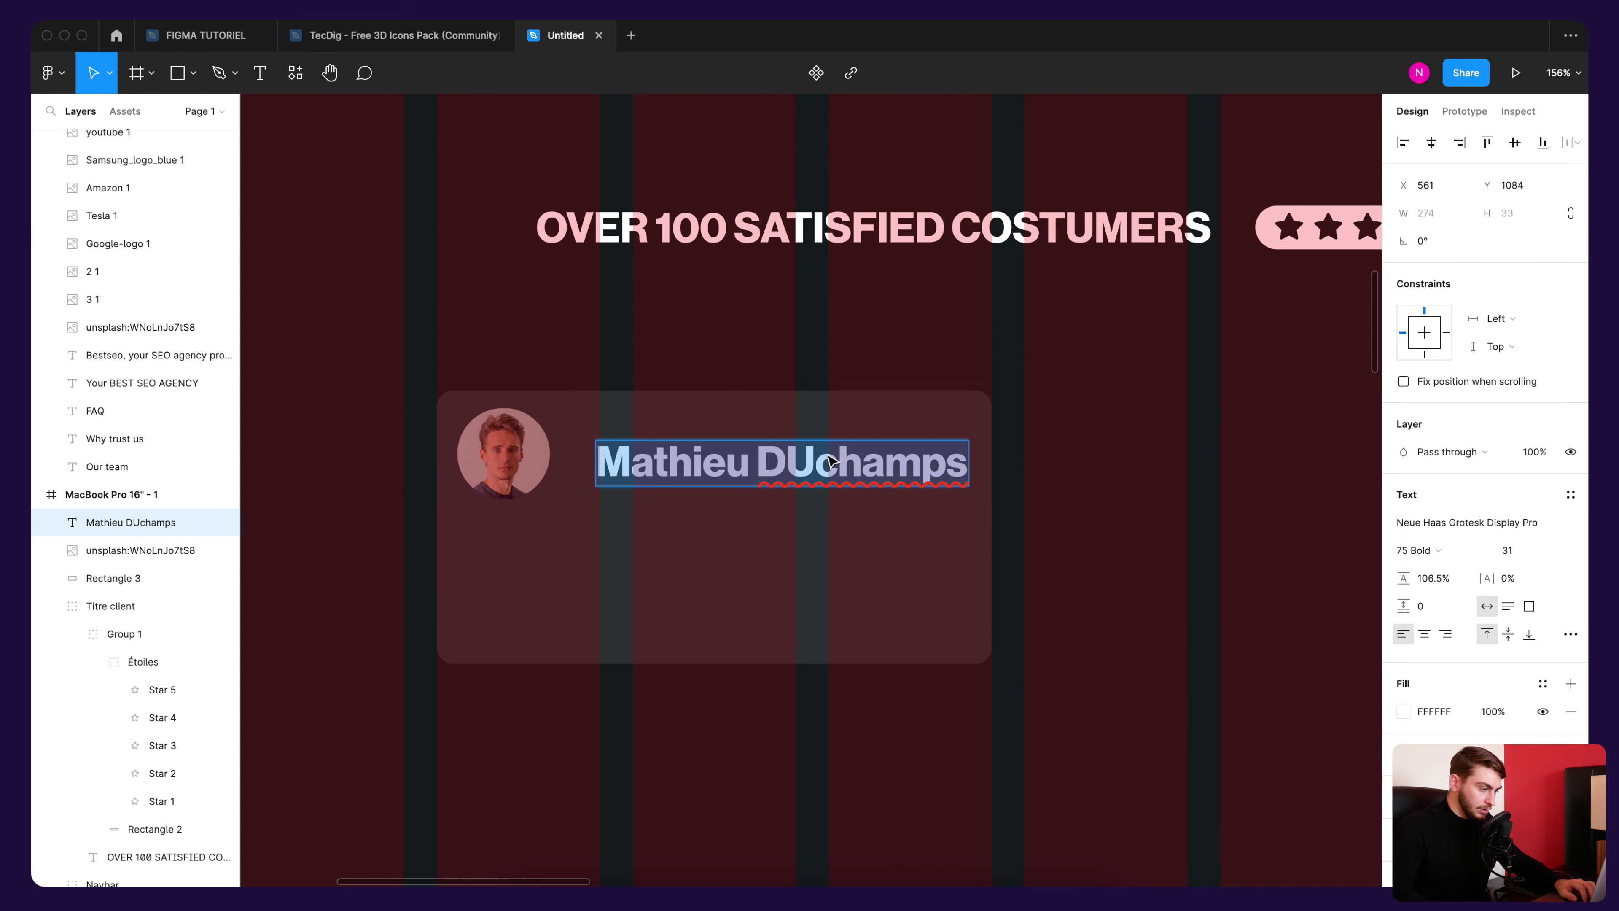
pyautogui.click(827, 458)
pyautogui.press('BackSpace')
pyautogui.write('u')
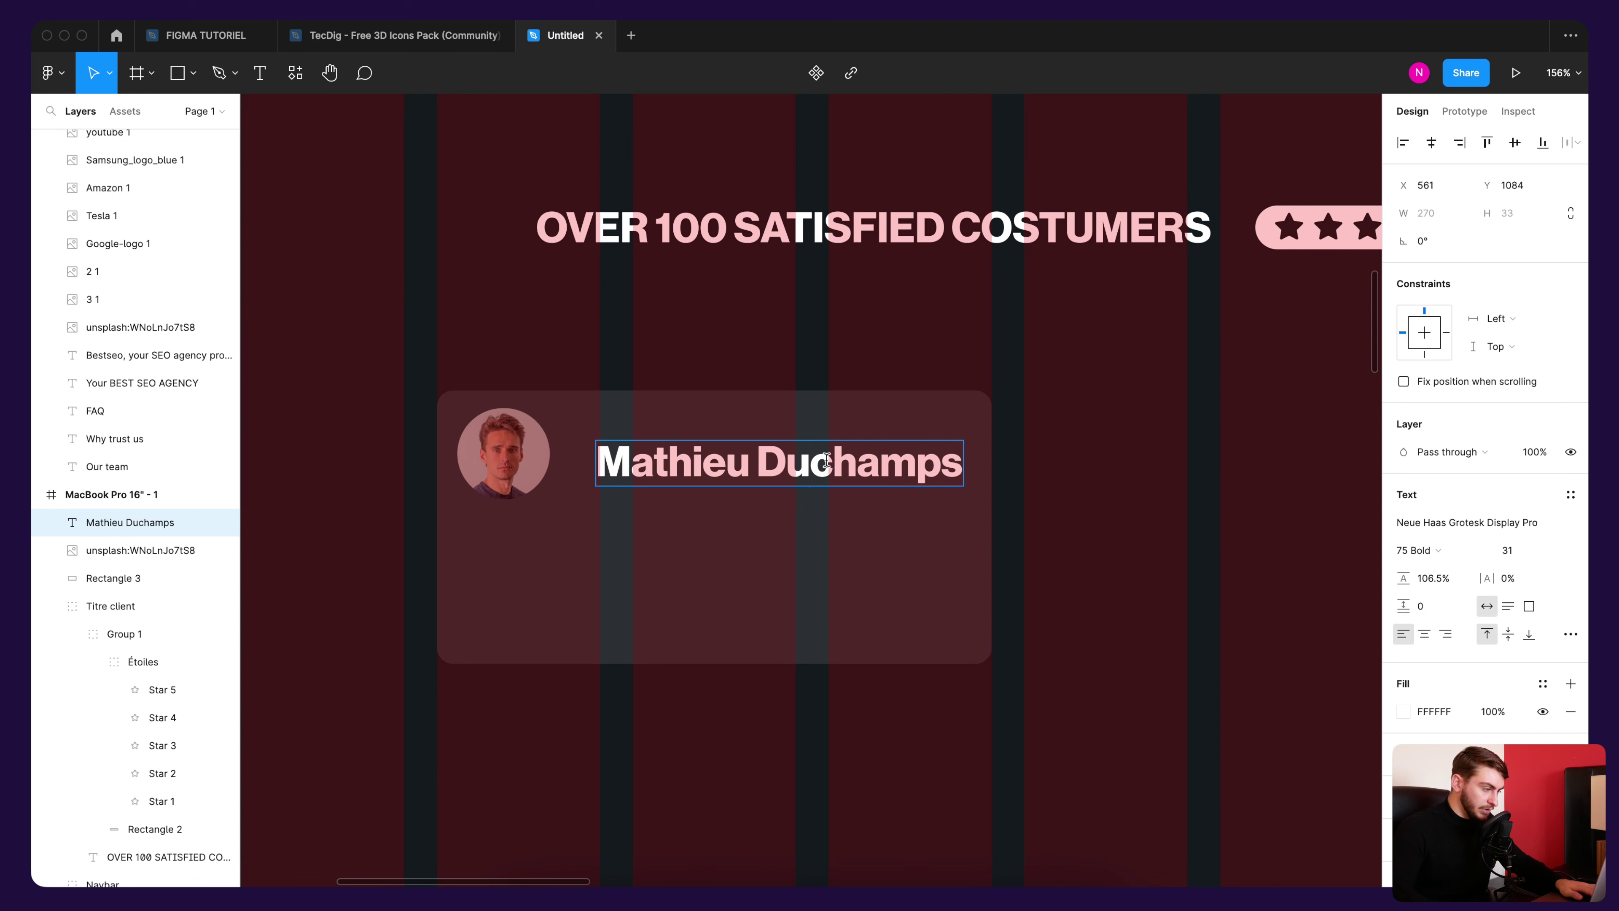
pyautogui.press('Escape')
pyautogui.moveTo(843, 471); pyautogui.dragTo(835, 460)
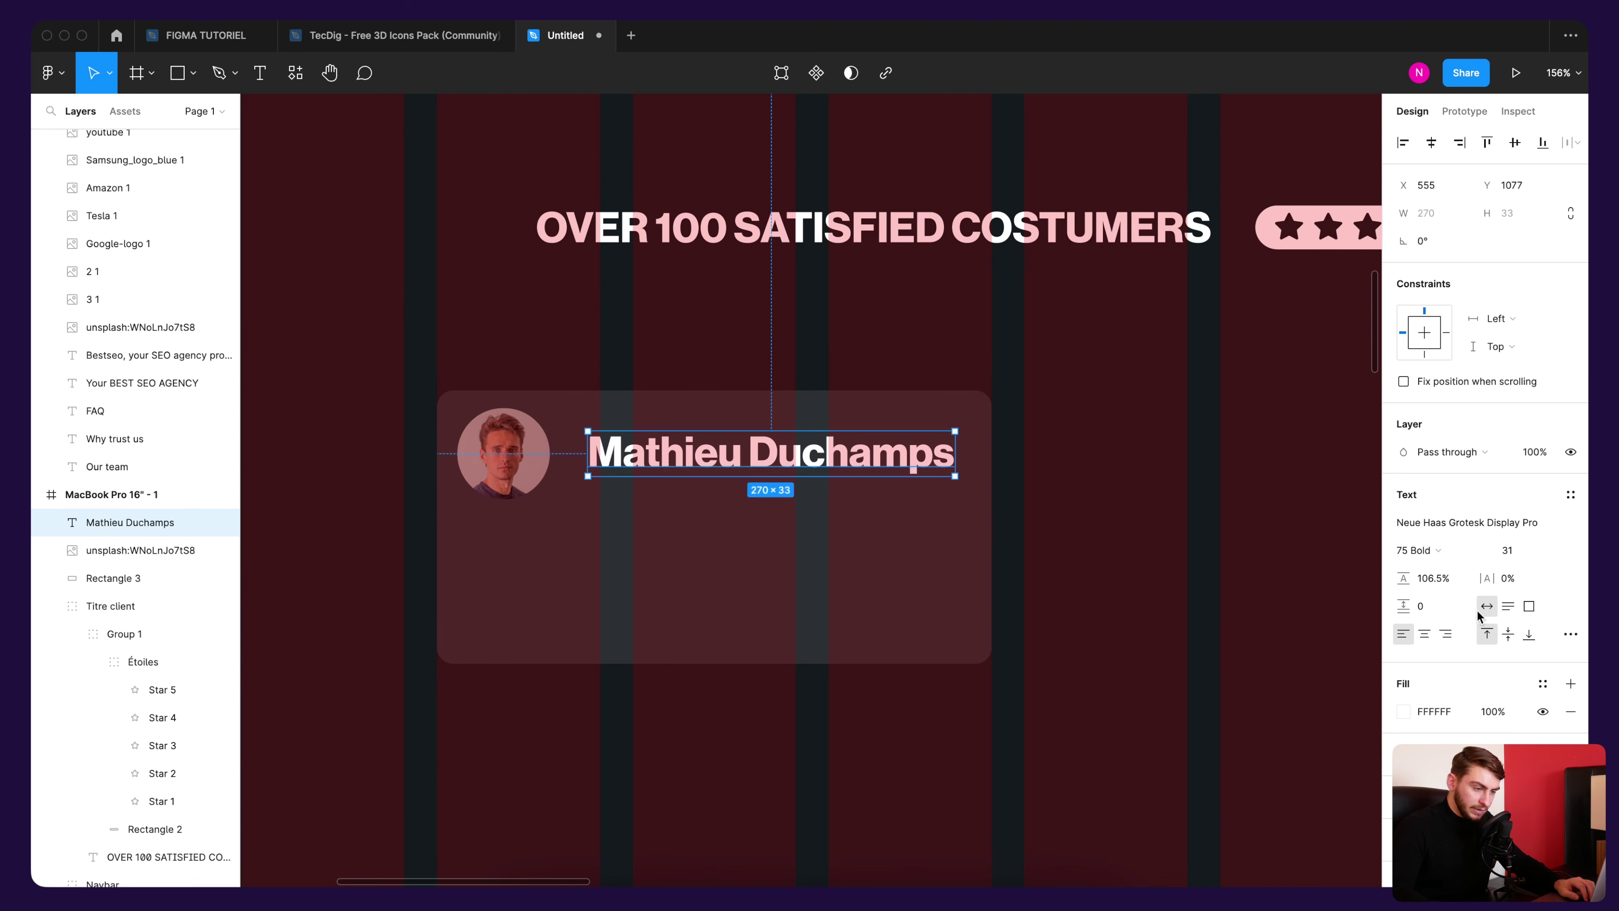
# Step: Set the name's font size to 19.3 and its weight to 65 Medium
pyautogui.click(1520, 553)
pyautogui.write('19')
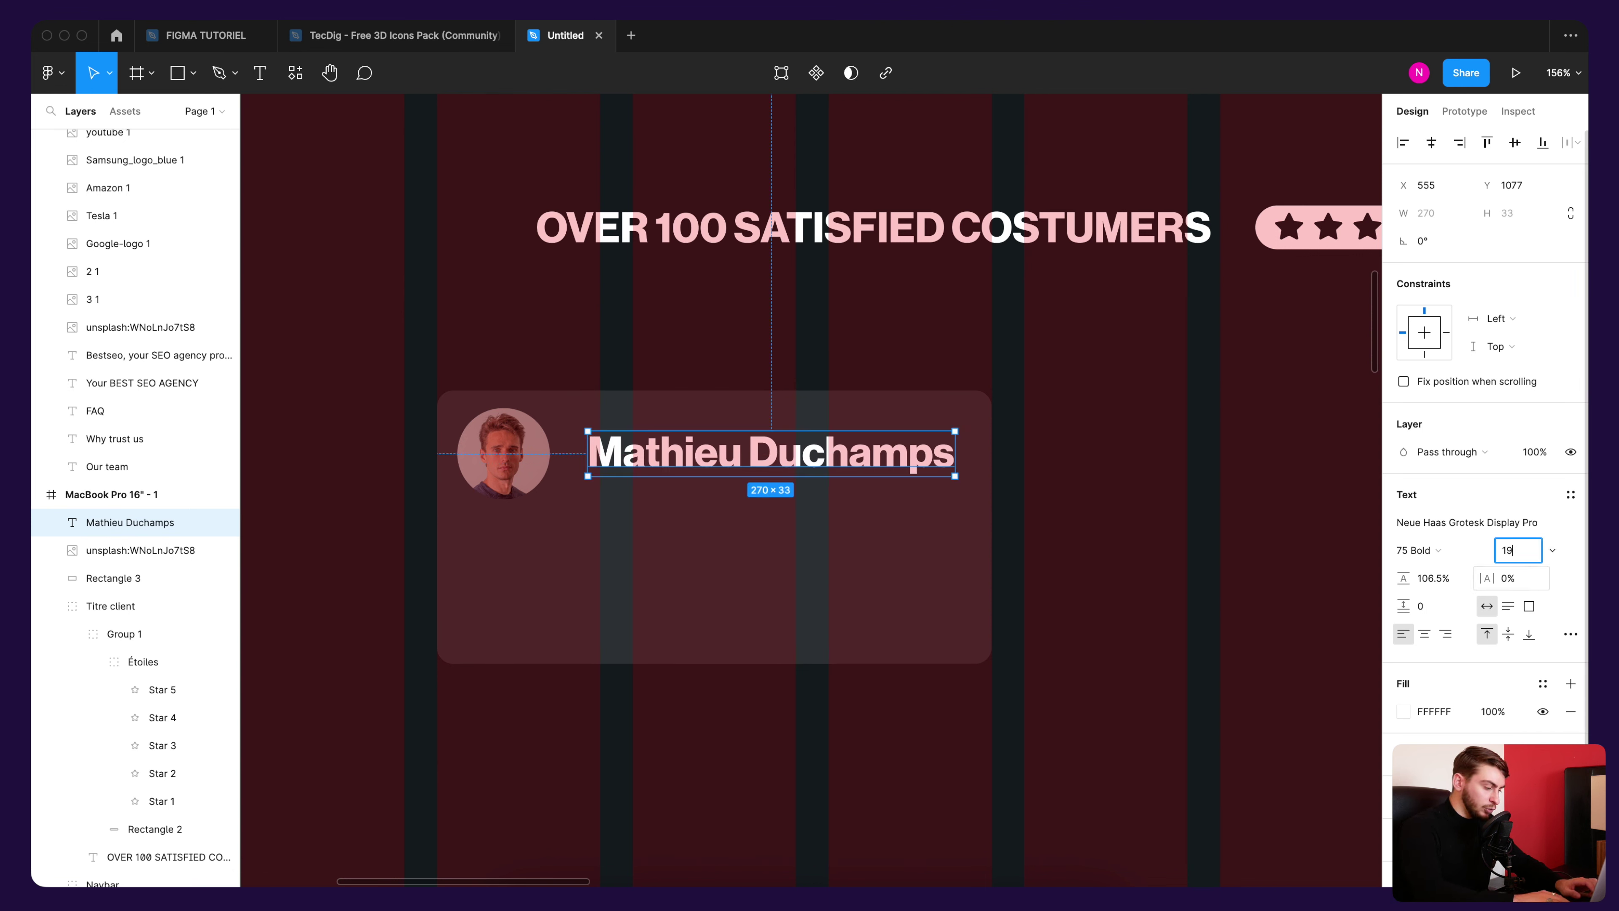
pyautogui.write('.3')
pyautogui.press('Return')
pyautogui.scroll(2, 1102, 795)
pyautogui.scroll(10, 1020, 702)
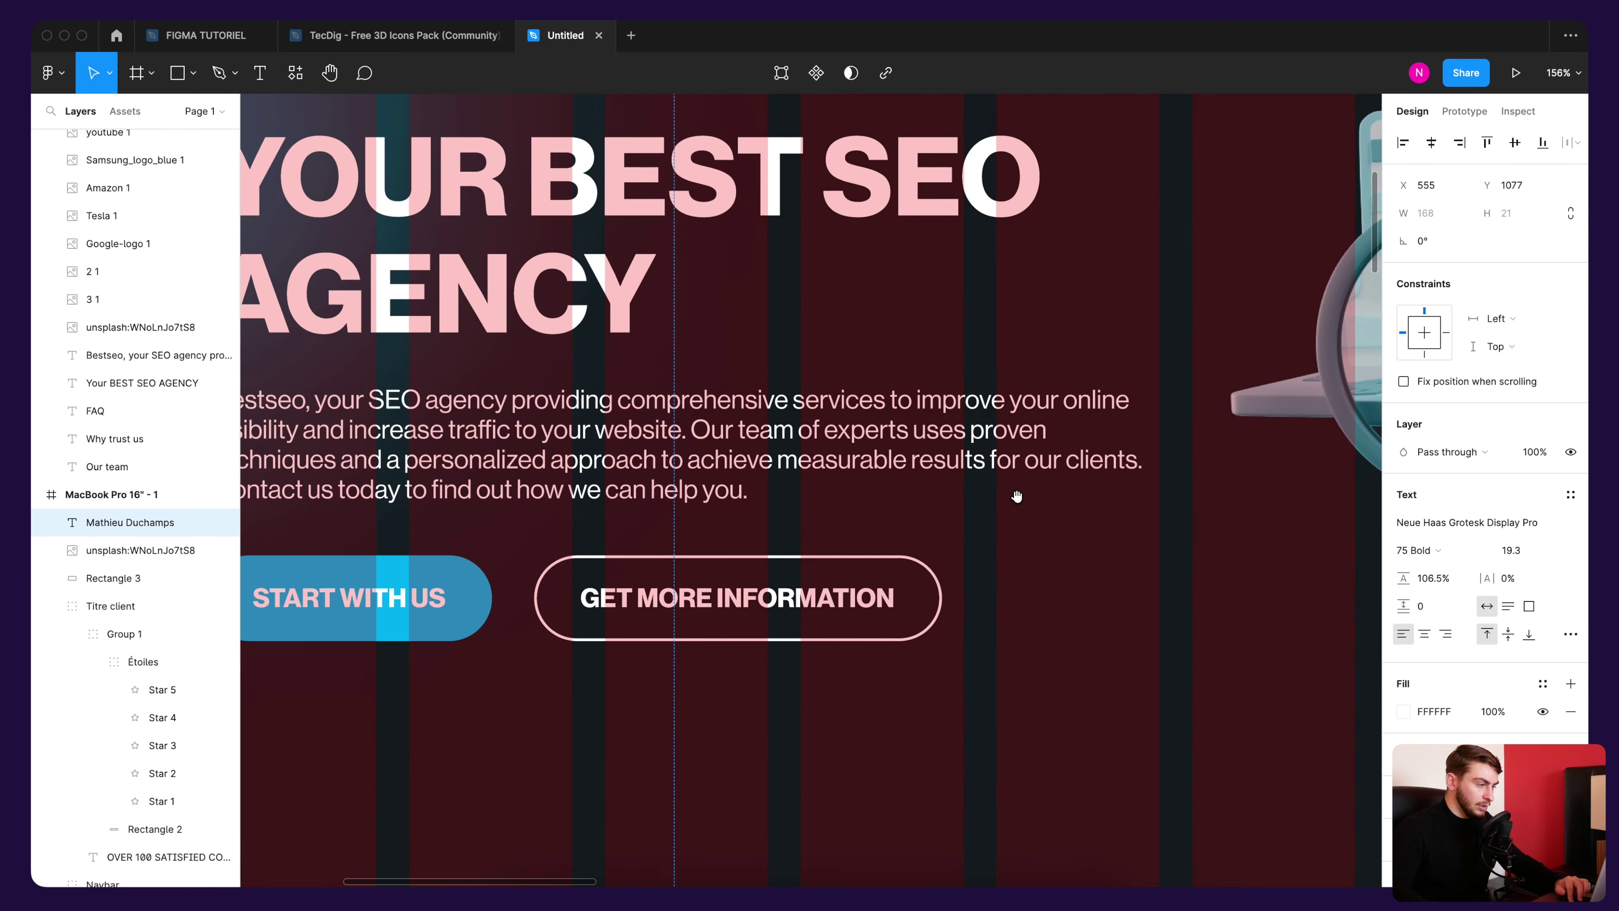
pyautogui.scroll(10, 969, 654)
pyautogui.scroll(3, 903, 543)
pyautogui.scroll(4, 603, 550)
pyautogui.hscroll(-8, 983, 650)
pyautogui.scroll(-2, 982, 650)
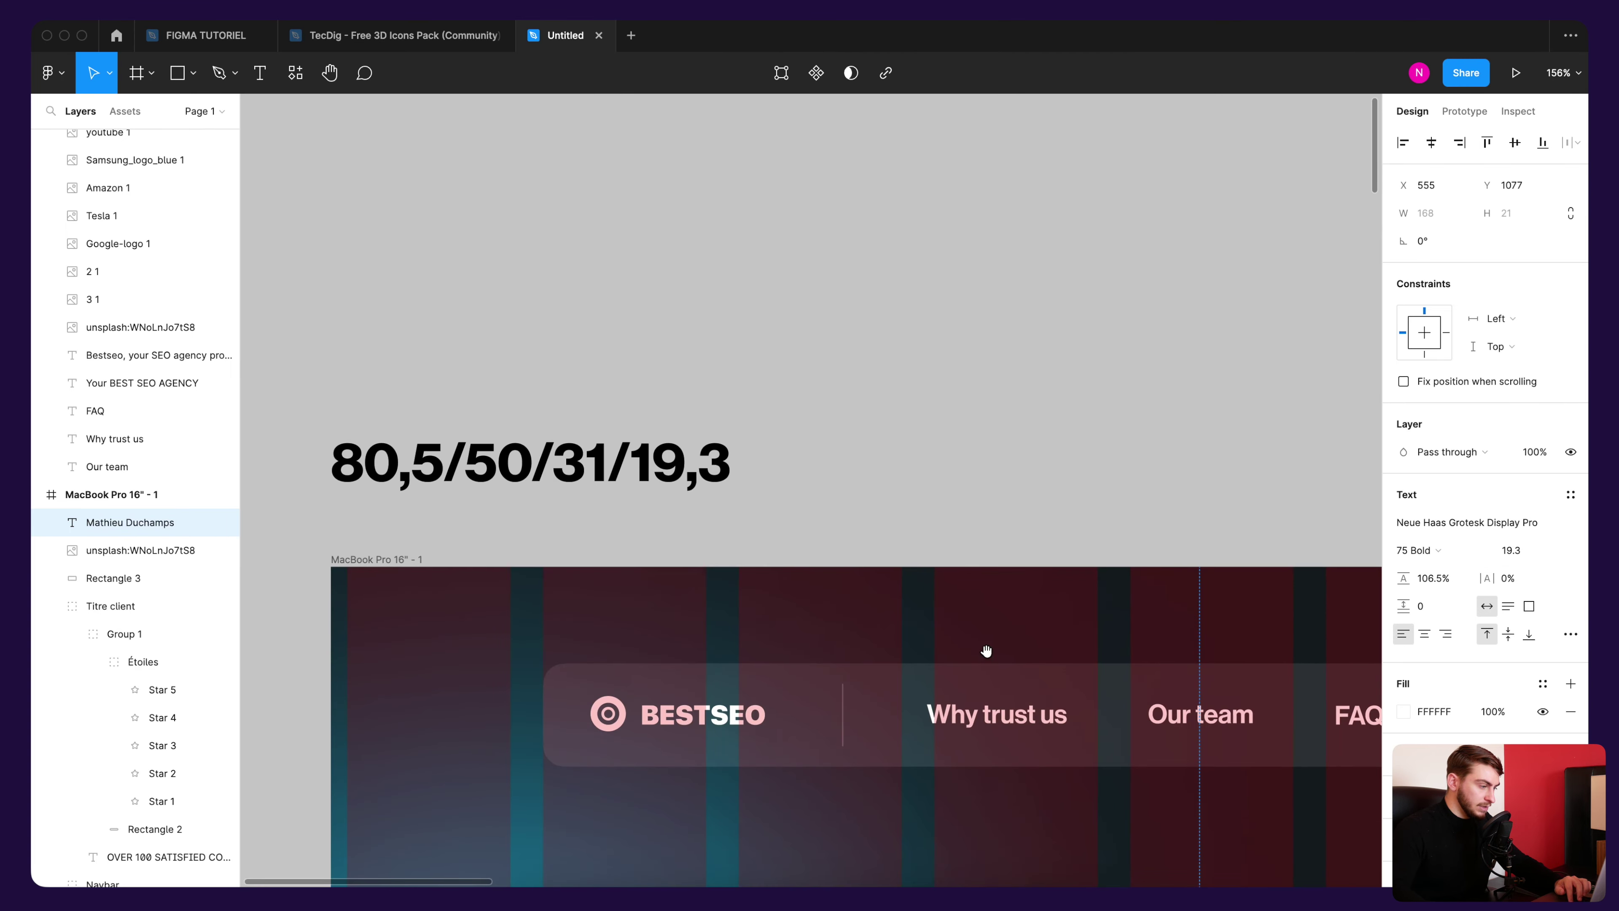
pyautogui.scroll(-12, 995, 285)
pyautogui.scroll(-10, 995, 285)
pyautogui.scroll(-5, 976, 487)
pyautogui.hscroll(2, 957, 447)
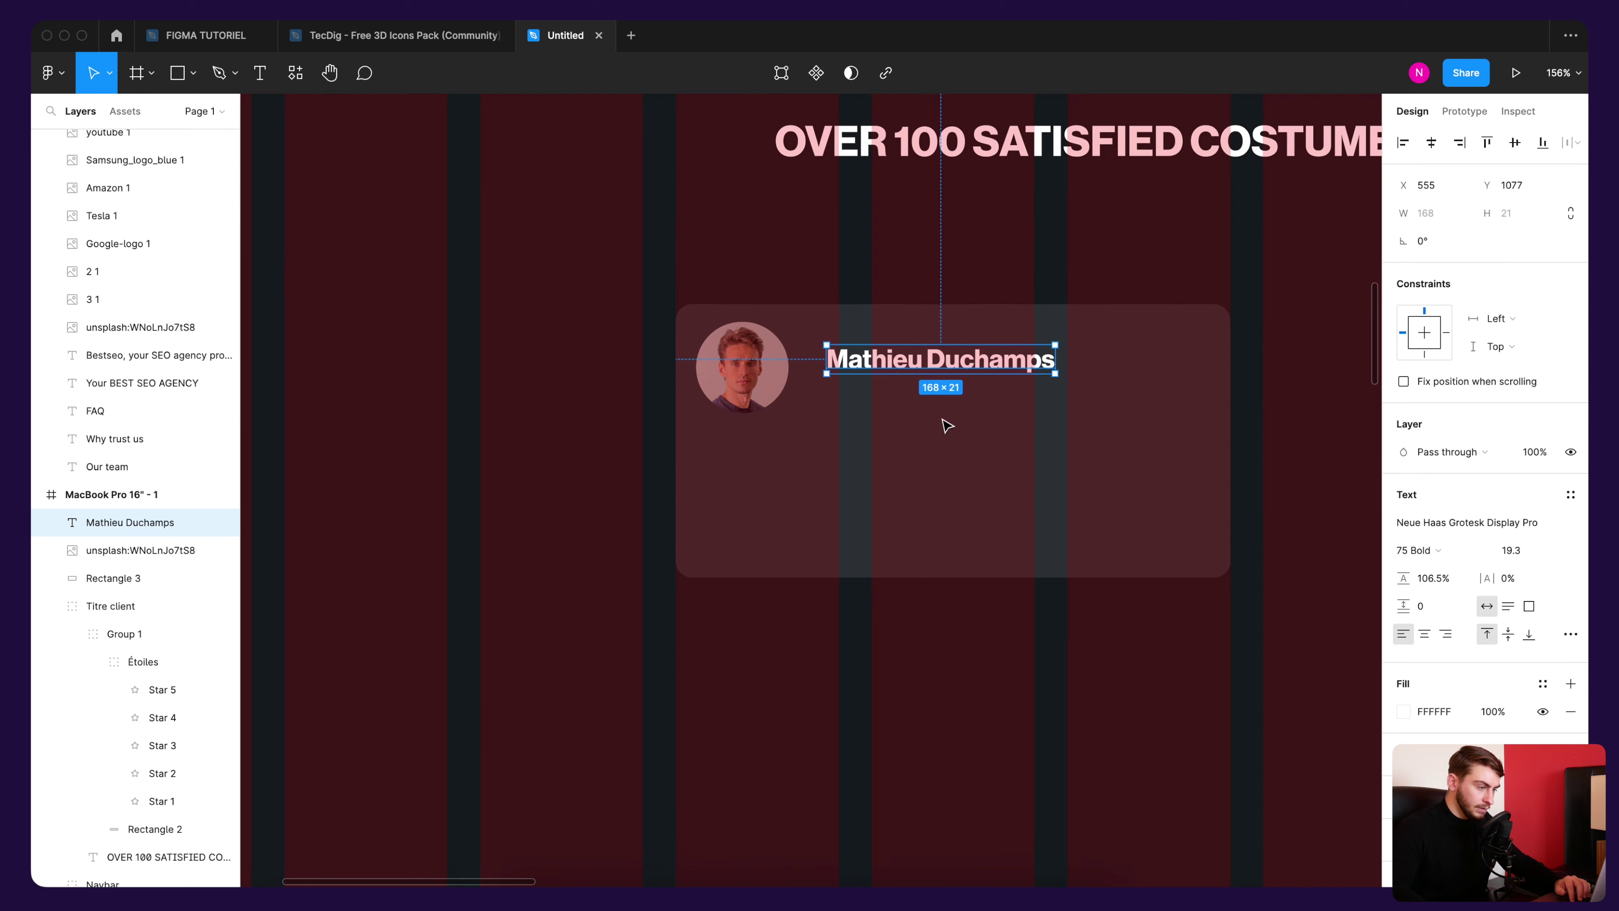
pyautogui.click(1413, 550)
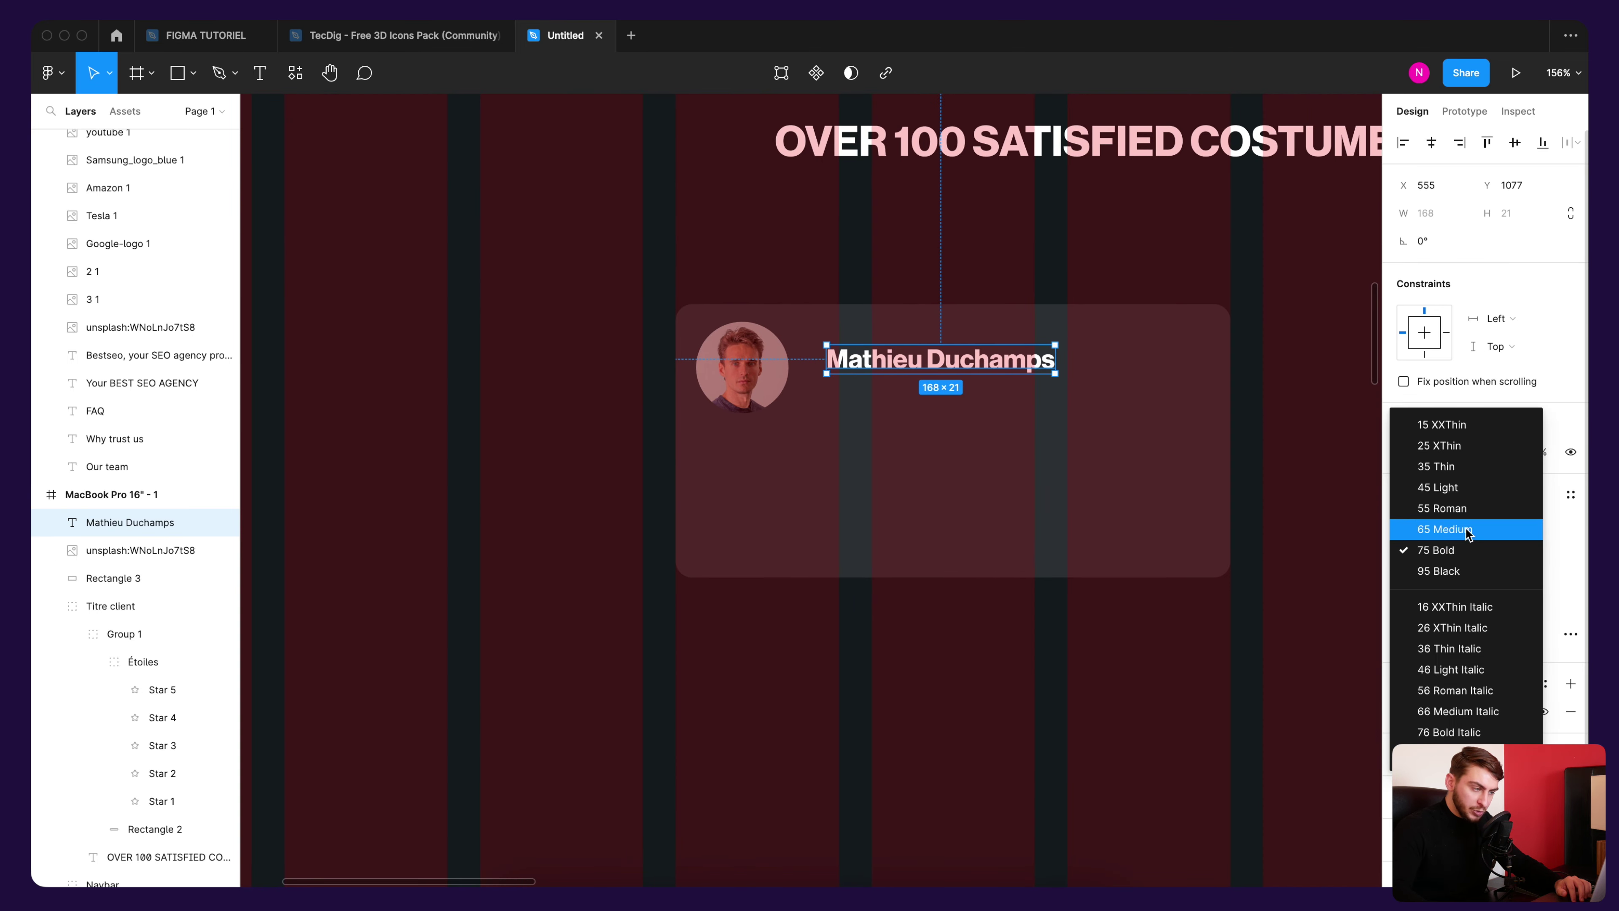
pyautogui.click(1466, 532)
pyautogui.hscroll(3, 1095, 261)
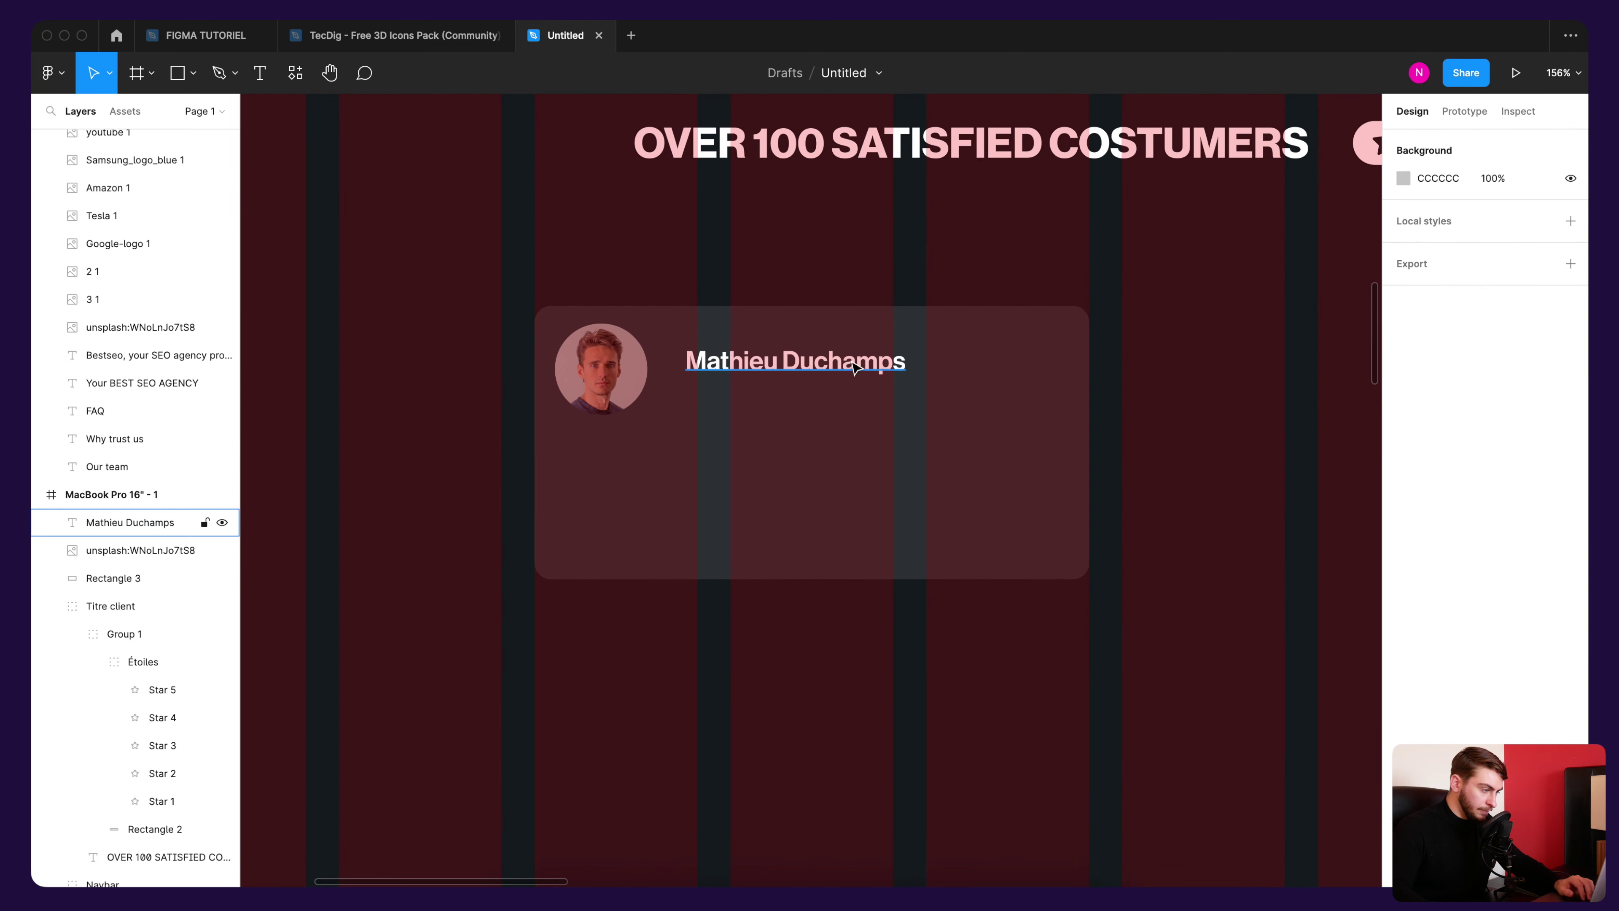
# Step: Duplicate the name into a '12 days ago' line in 55 Roman at about 51% fill opacity
pyautogui.moveTo(854, 368); pyautogui.dragTo(851, 394)
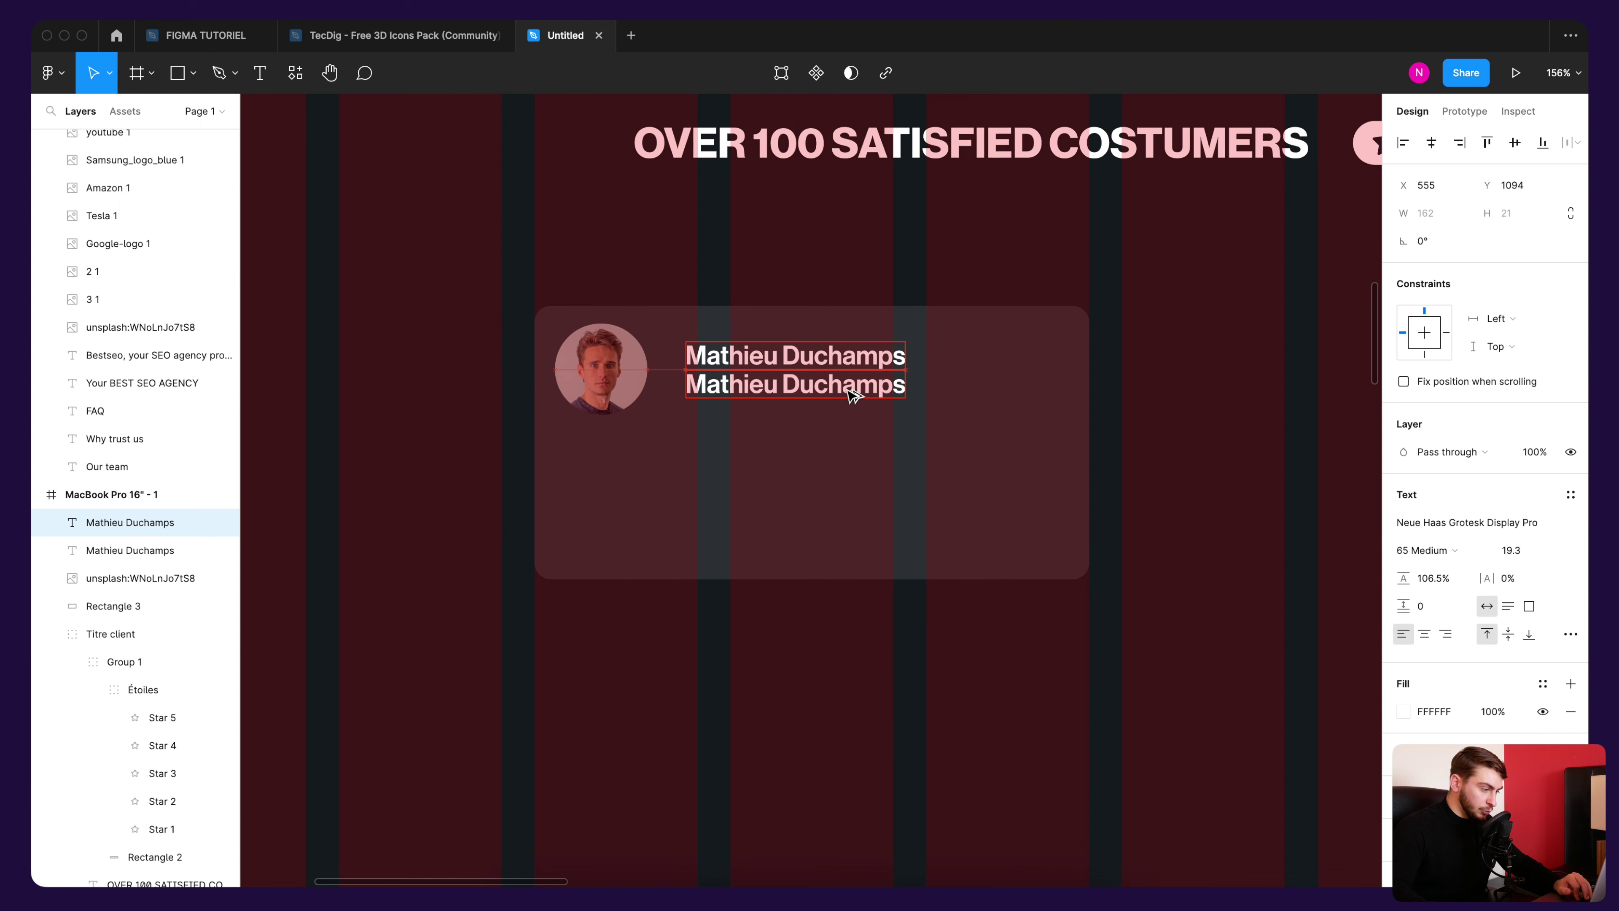
pyautogui.press('Return')
pyautogui.write('1')
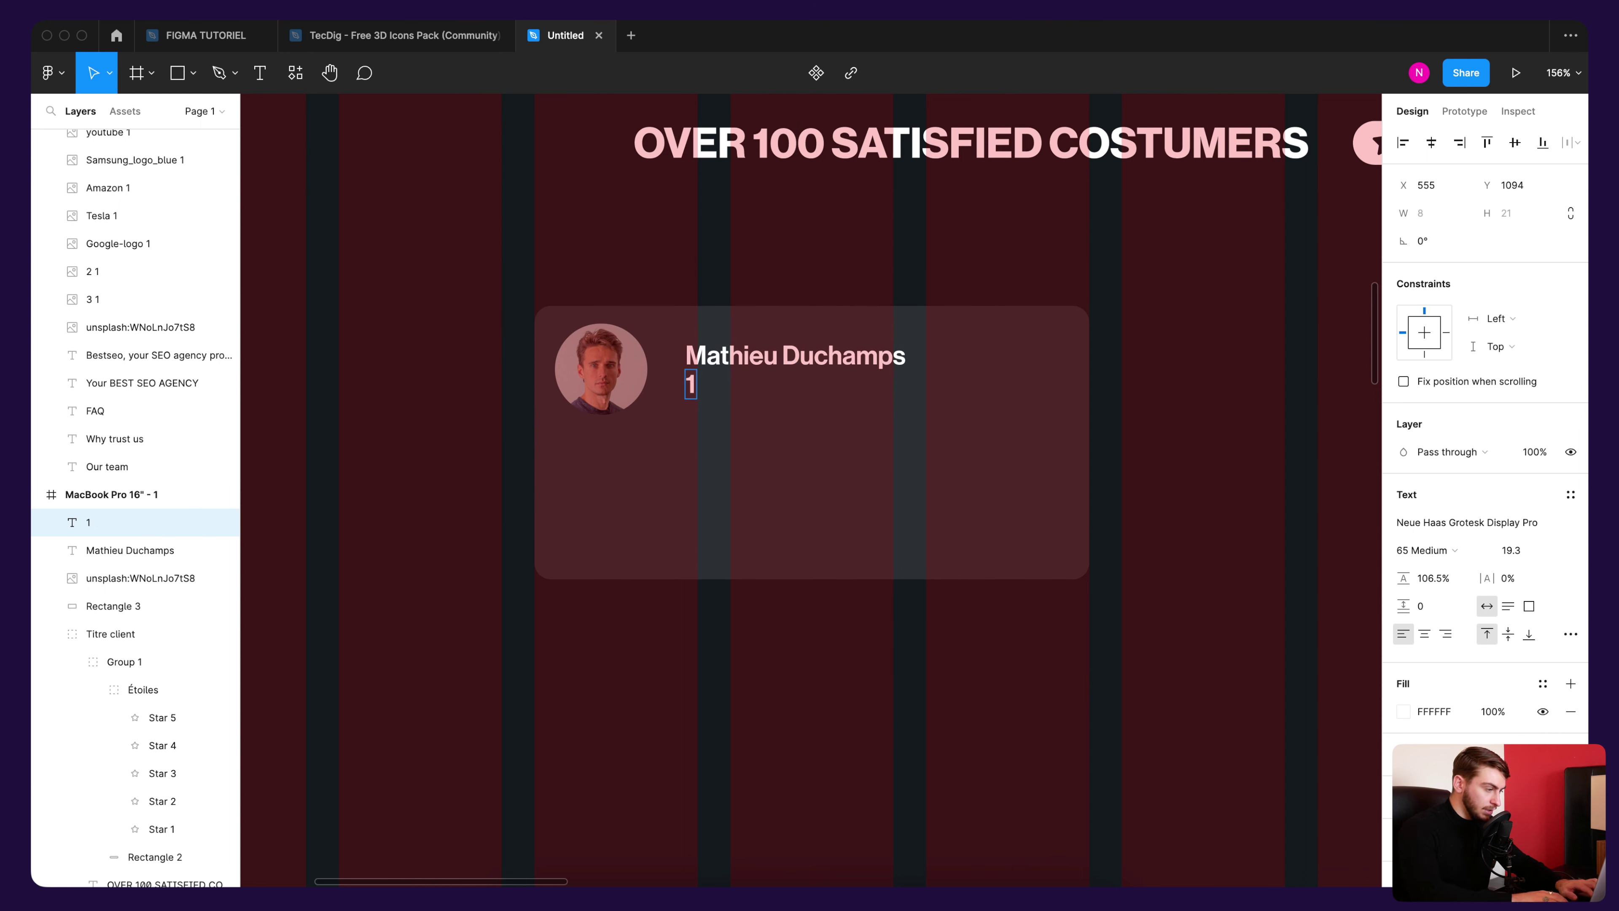
pyautogui.write('2 days')
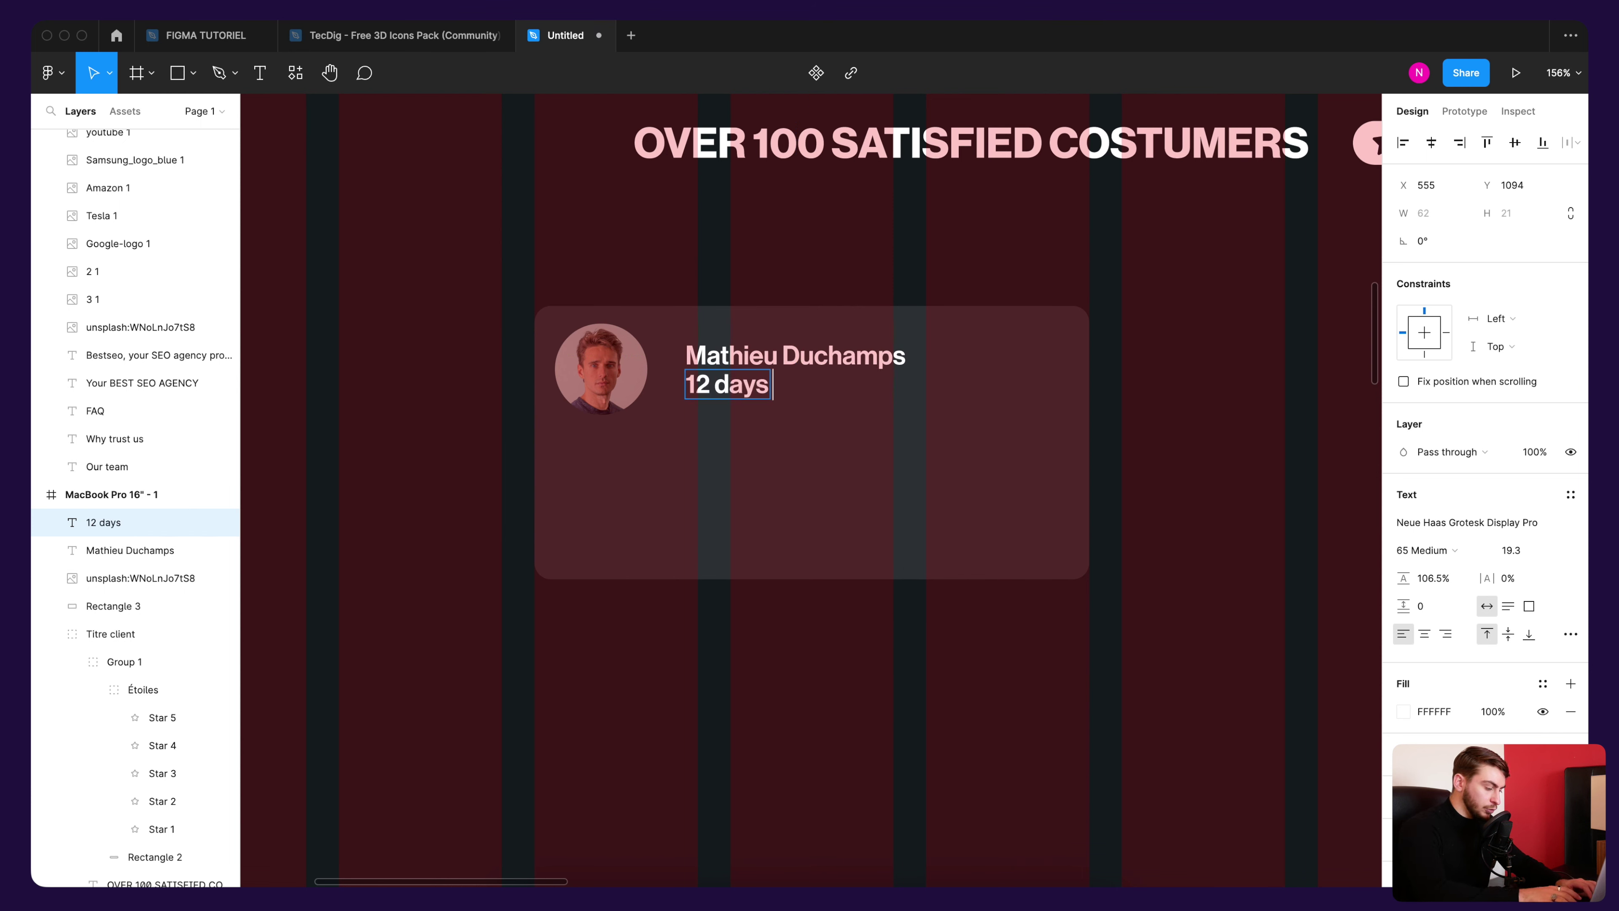
pyautogui.write(' ago')
pyautogui.press('Escape')
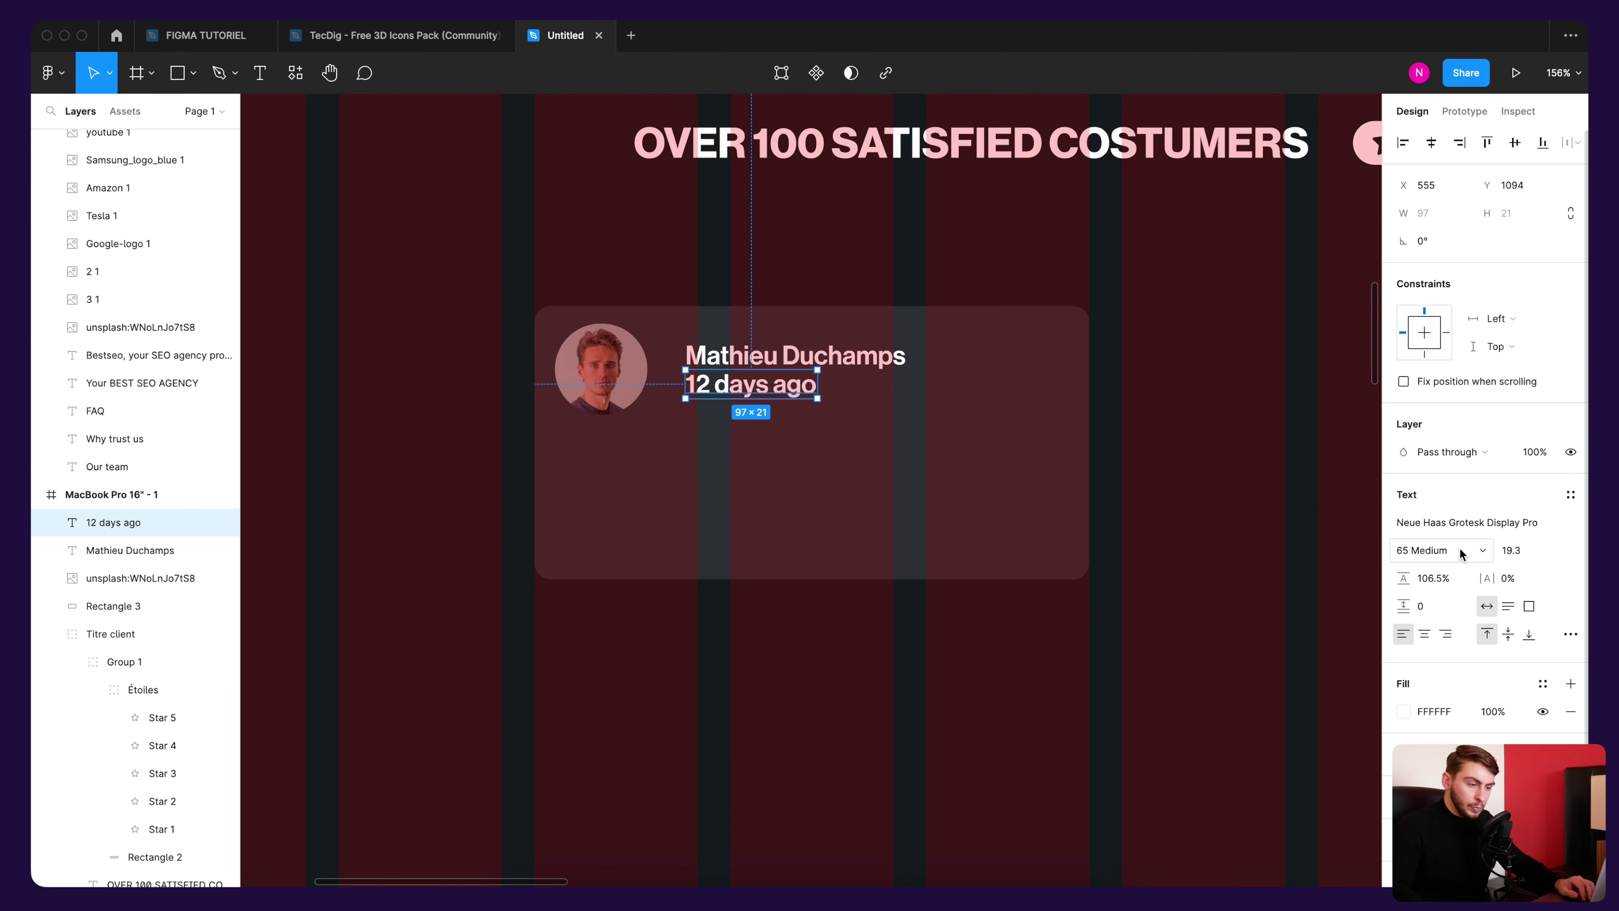
pyautogui.click(1460, 549)
pyautogui.click(1466, 529)
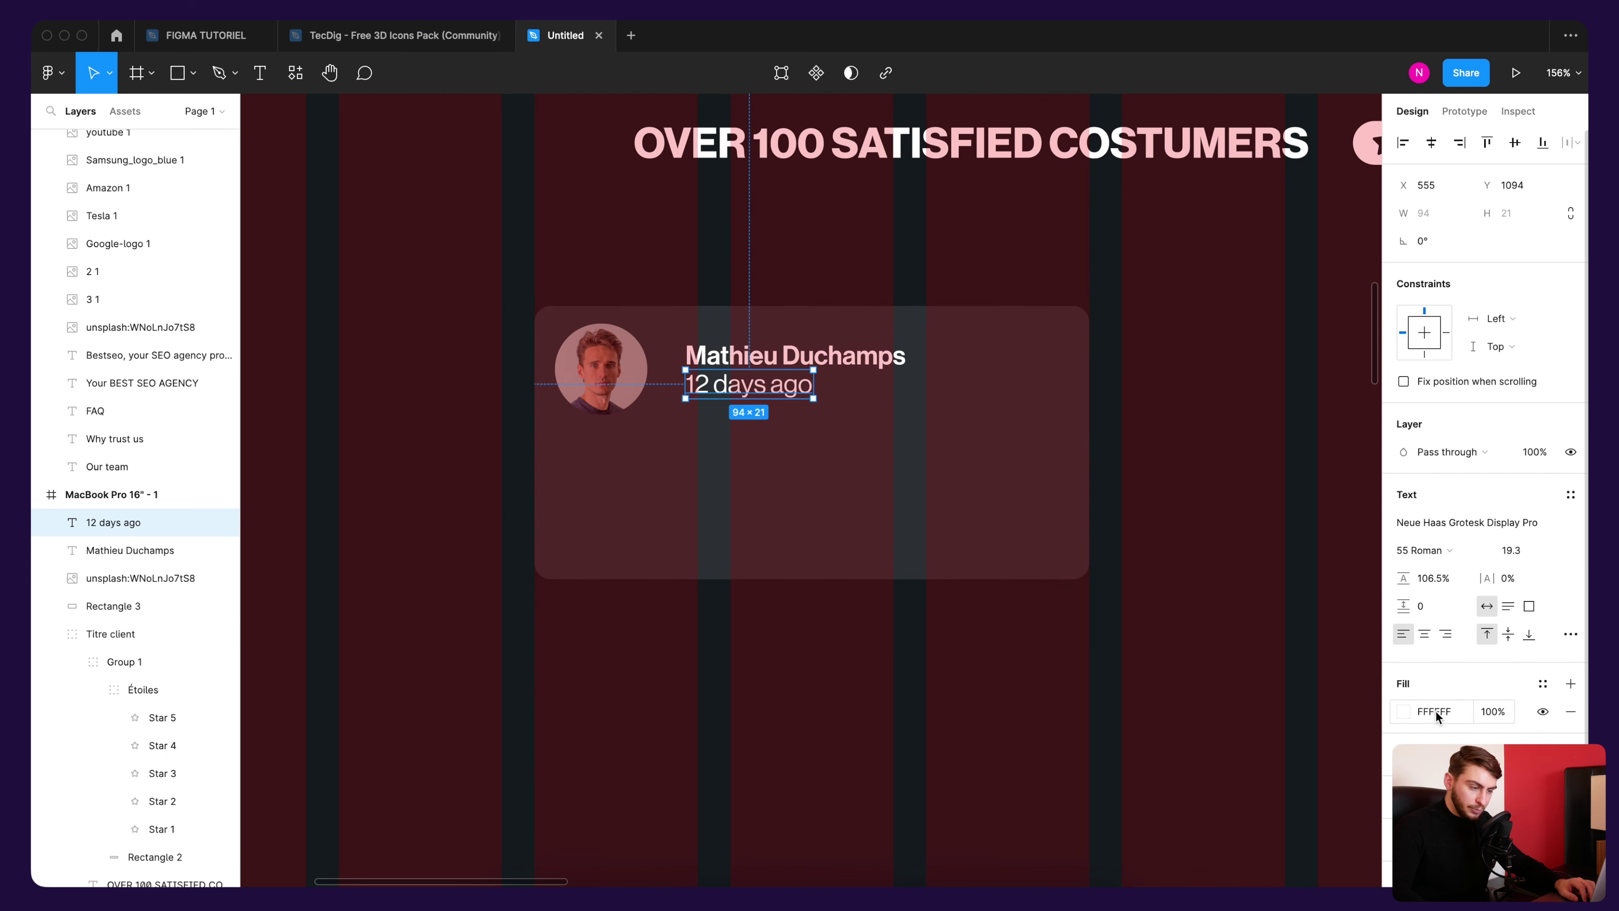
pyautogui.click(1402, 710)
pyautogui.moveTo(1363, 706); pyautogui.dragTo(1296, 706)
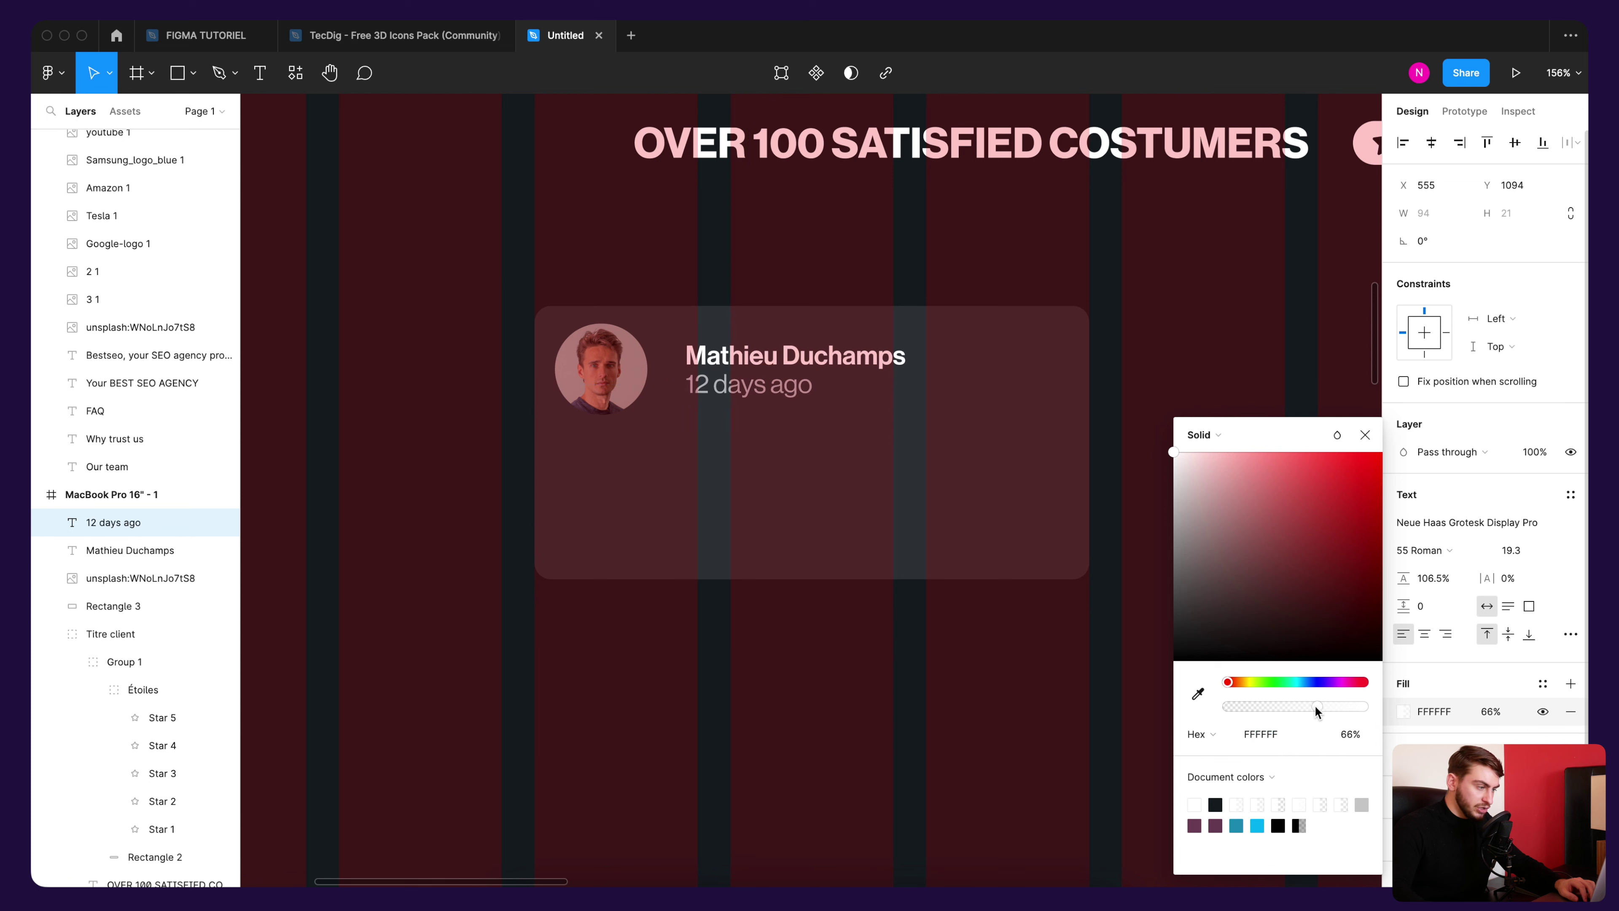
pyautogui.click(1359, 432)
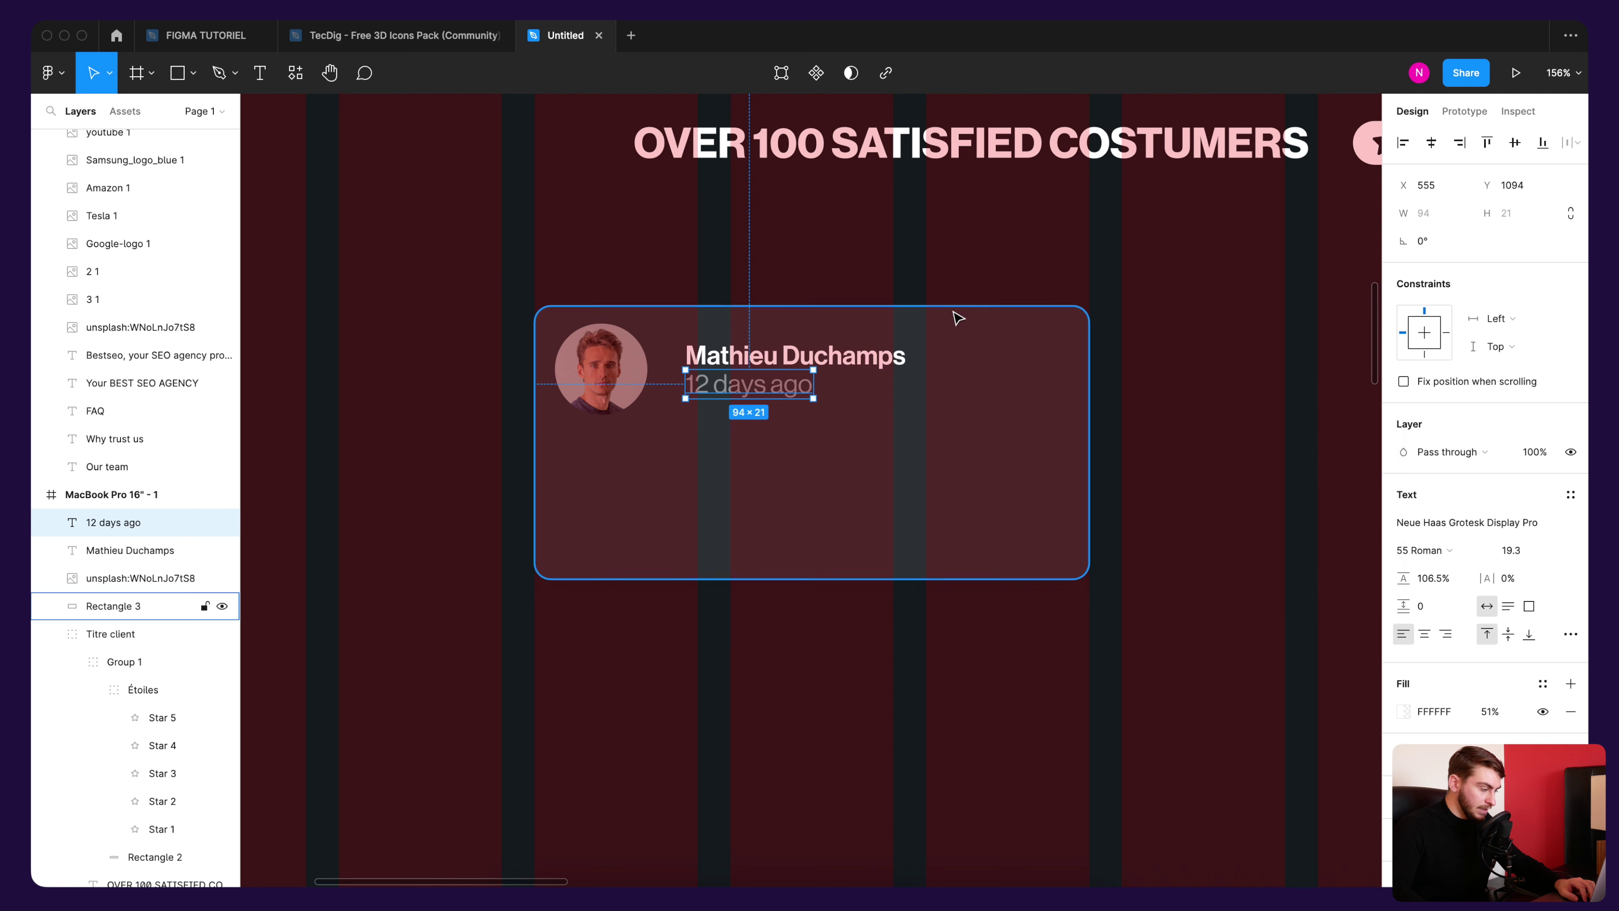
# Step: Duplicate the name below the card and paste in the review text copied from FIGMA TUTORIEL
pyautogui.click(808, 368)
pyautogui.moveTo(832, 362); pyautogui.dragTo(702, 455)
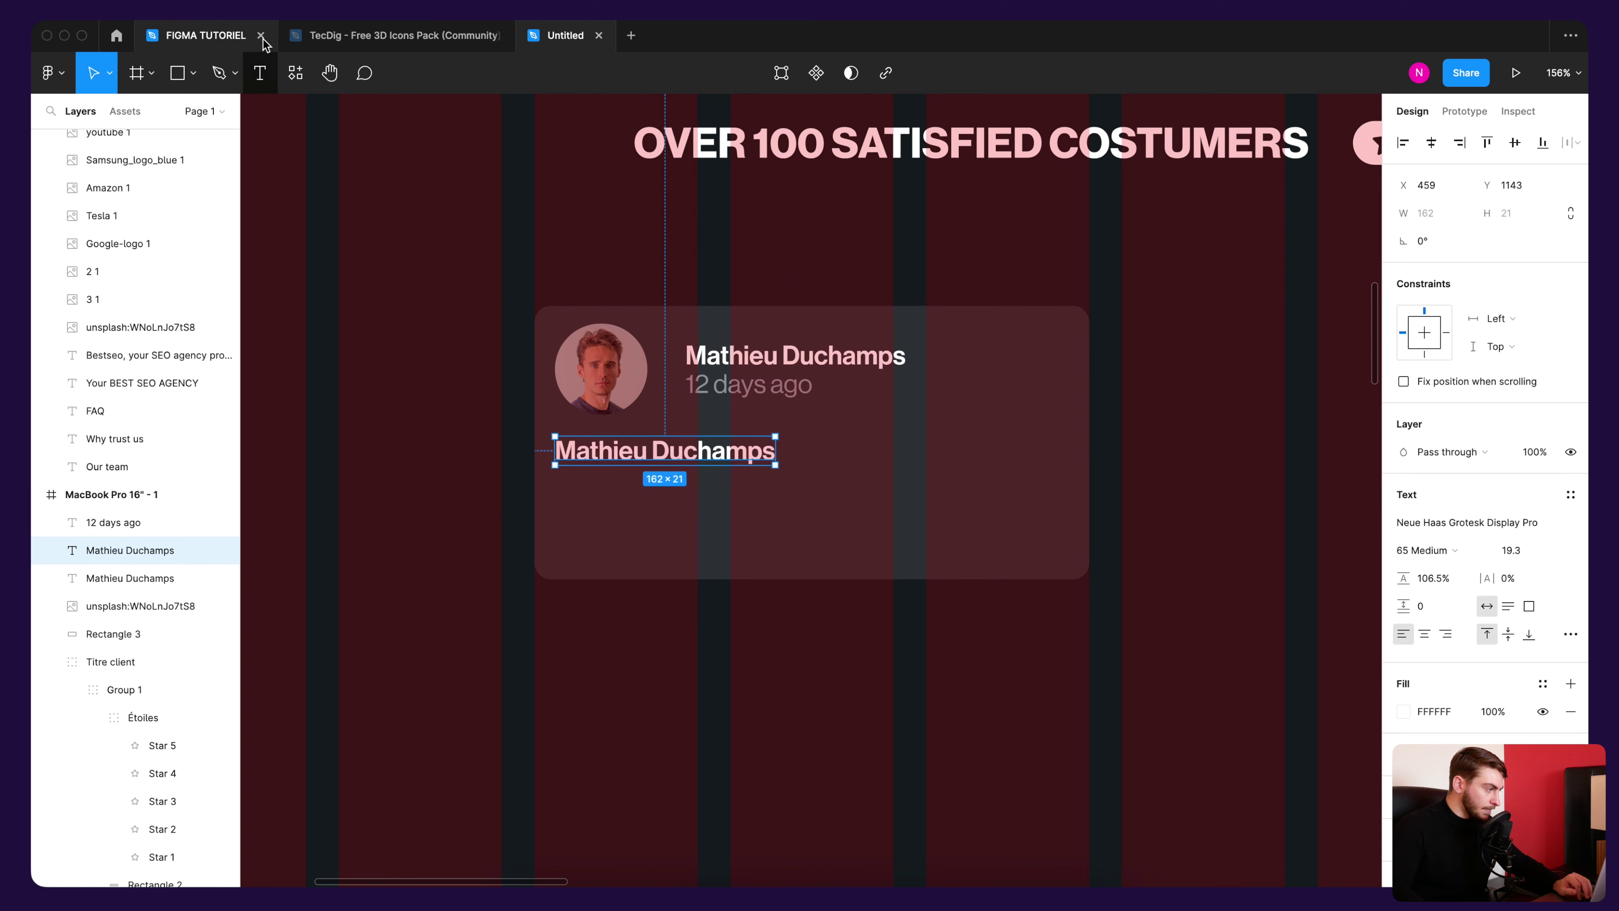
pyautogui.click(224, 41)
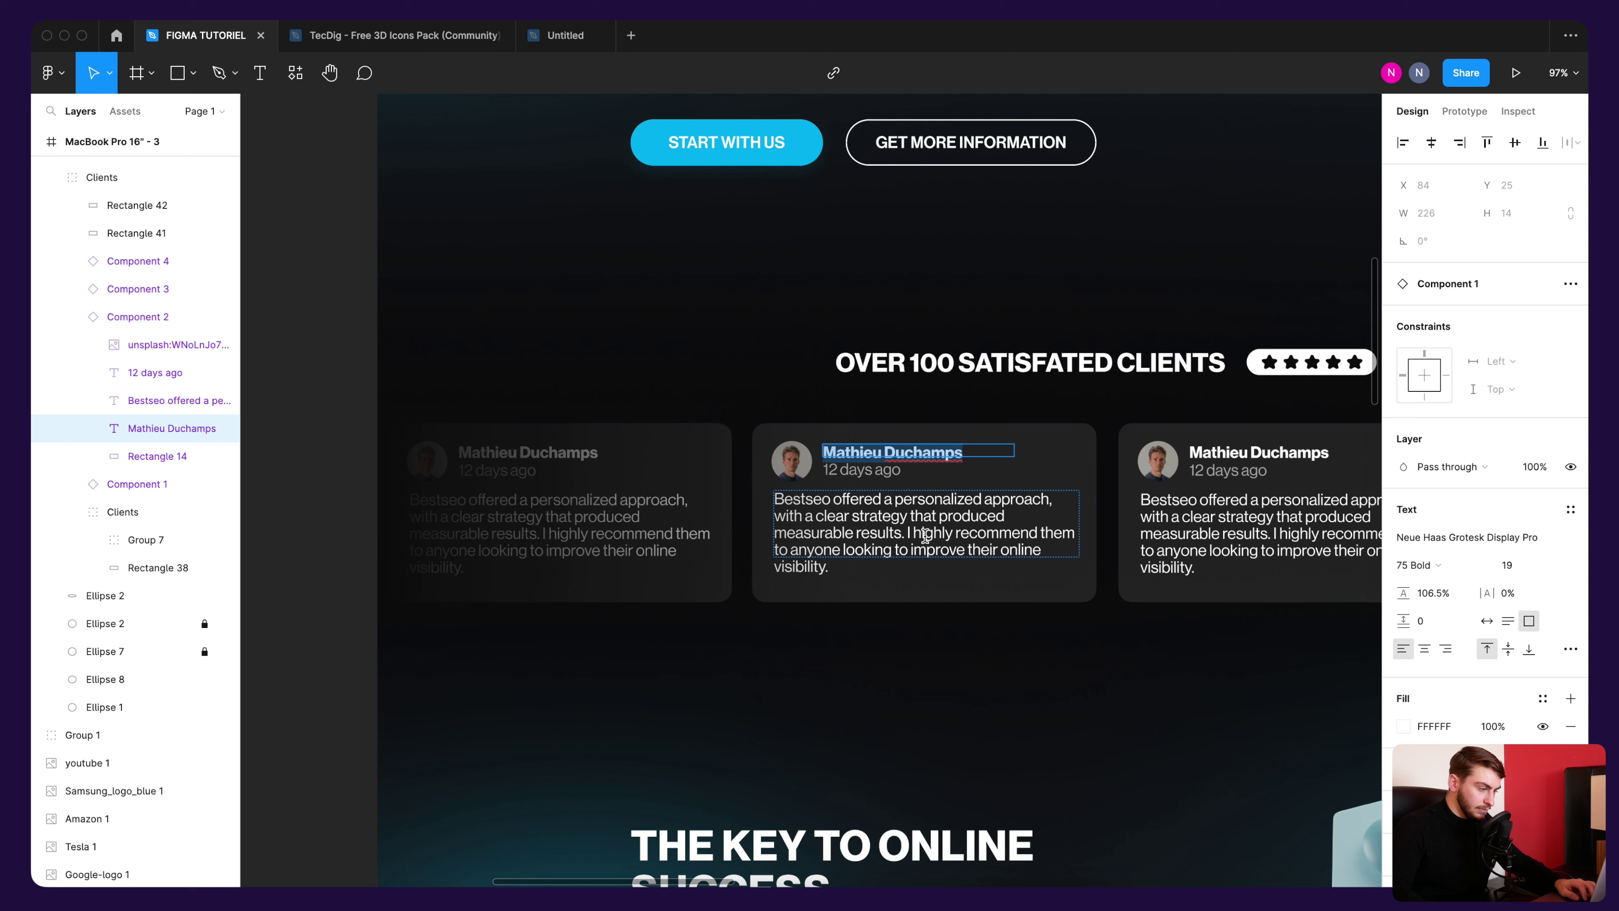
pyautogui.doubleClick(925, 536)
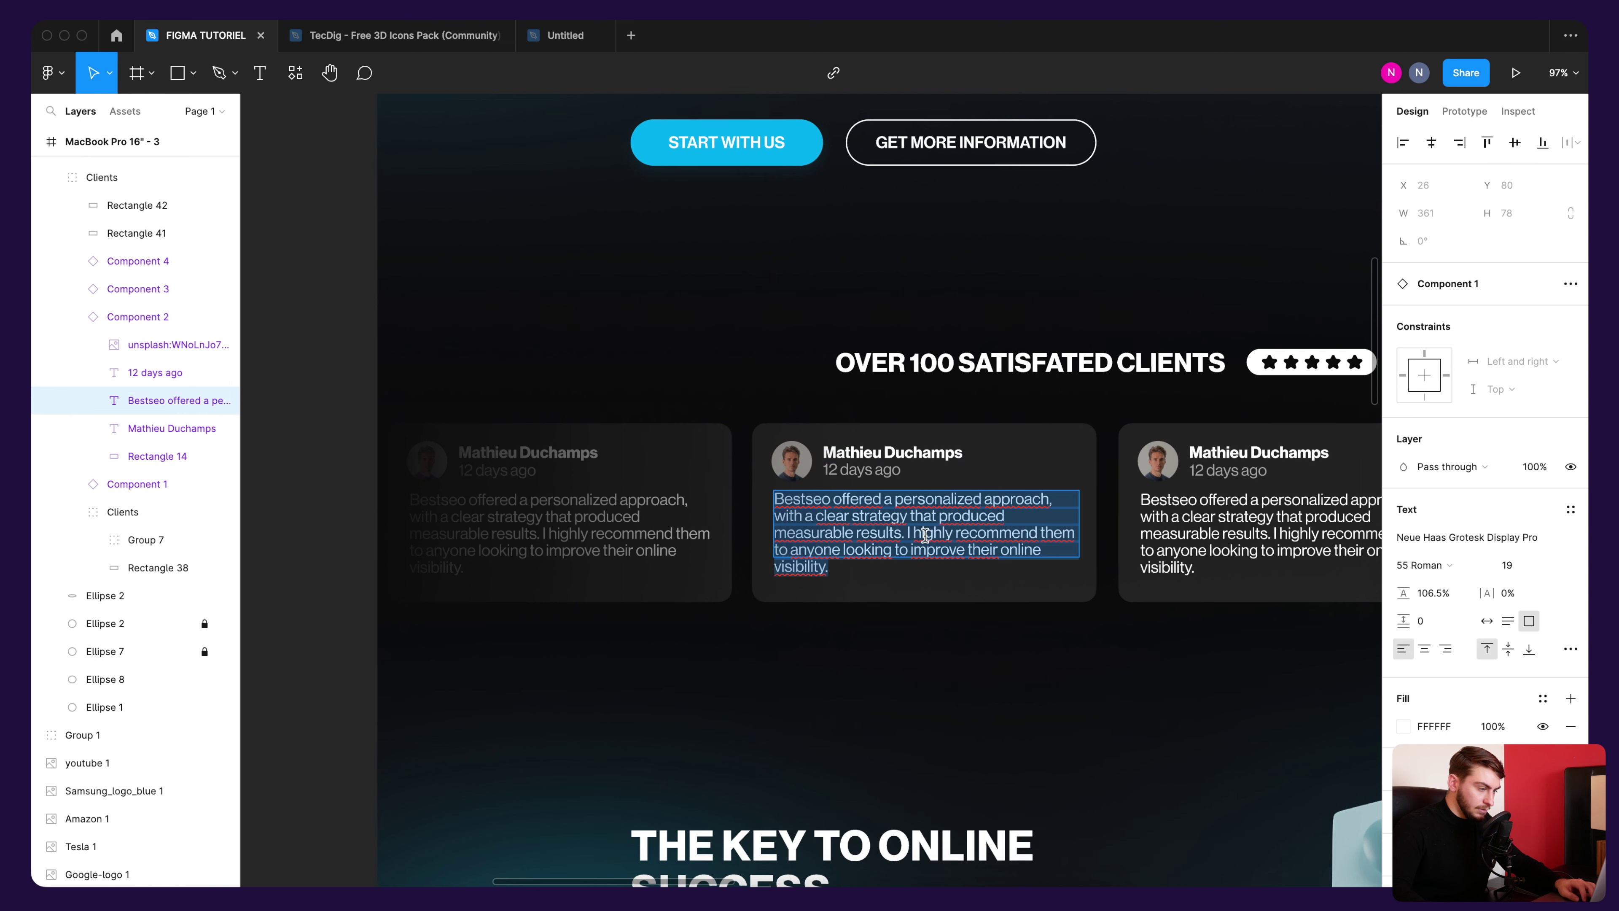
pyautogui.press('super+a')
pyautogui.press('super+c')
pyautogui.click(566, 35)
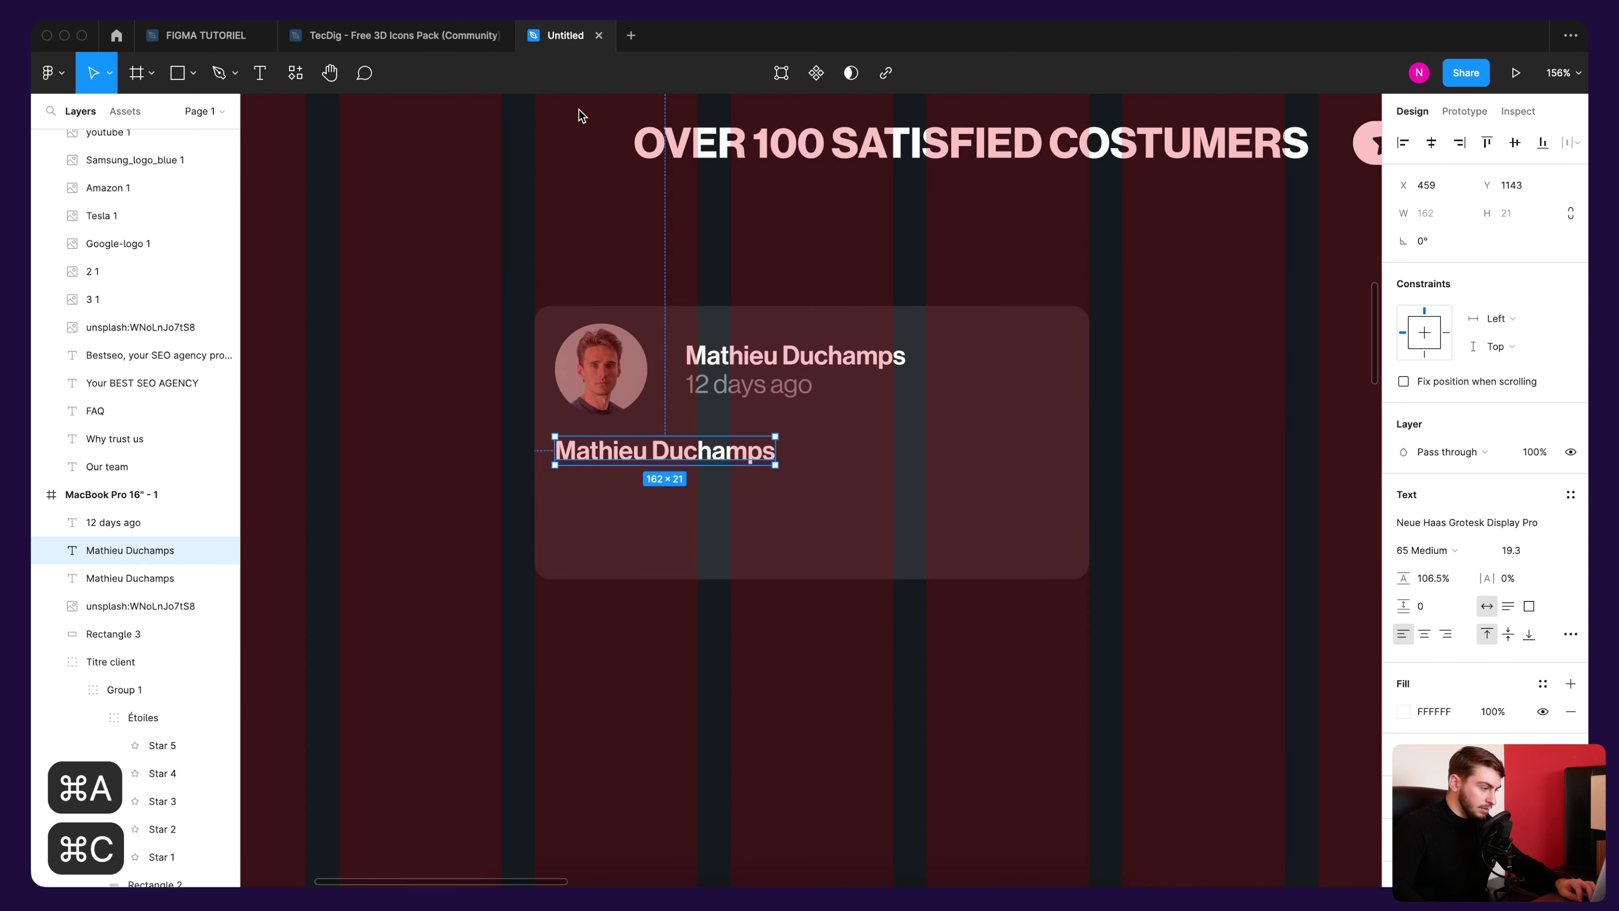
pyautogui.doubleClick(666, 453)
pyautogui.press('super+v')
# Step: Narrow the review paragraph's text box so it wraps inside the card
pyautogui.press('Escape')
pyautogui.scroll(-5, 998, 464)
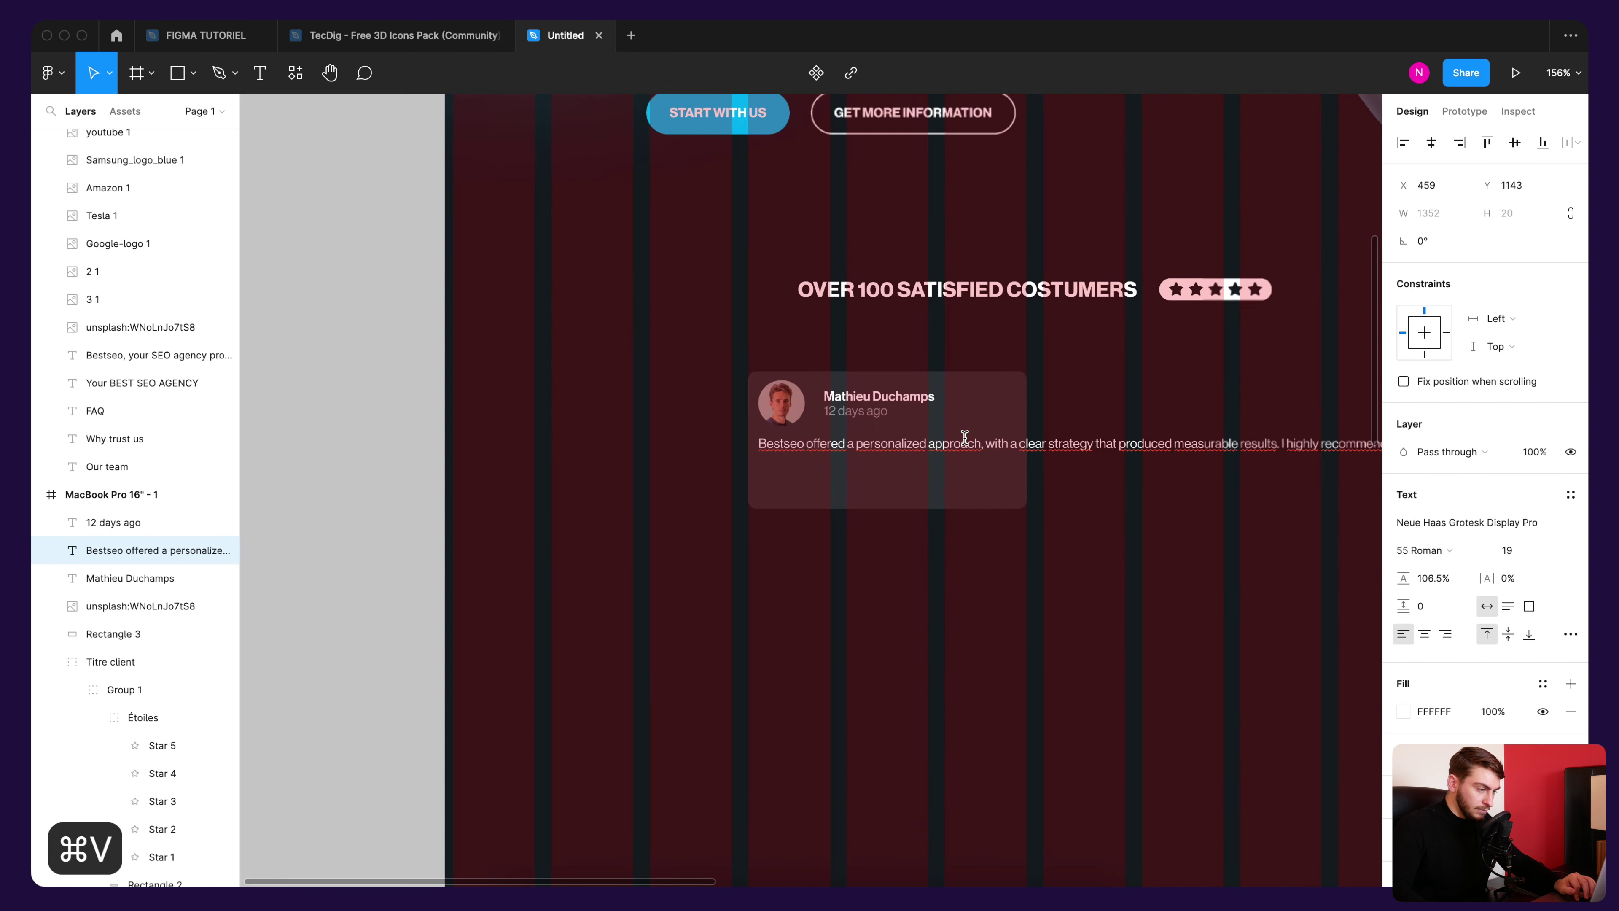
pyautogui.scroll(-5, 956, 441)
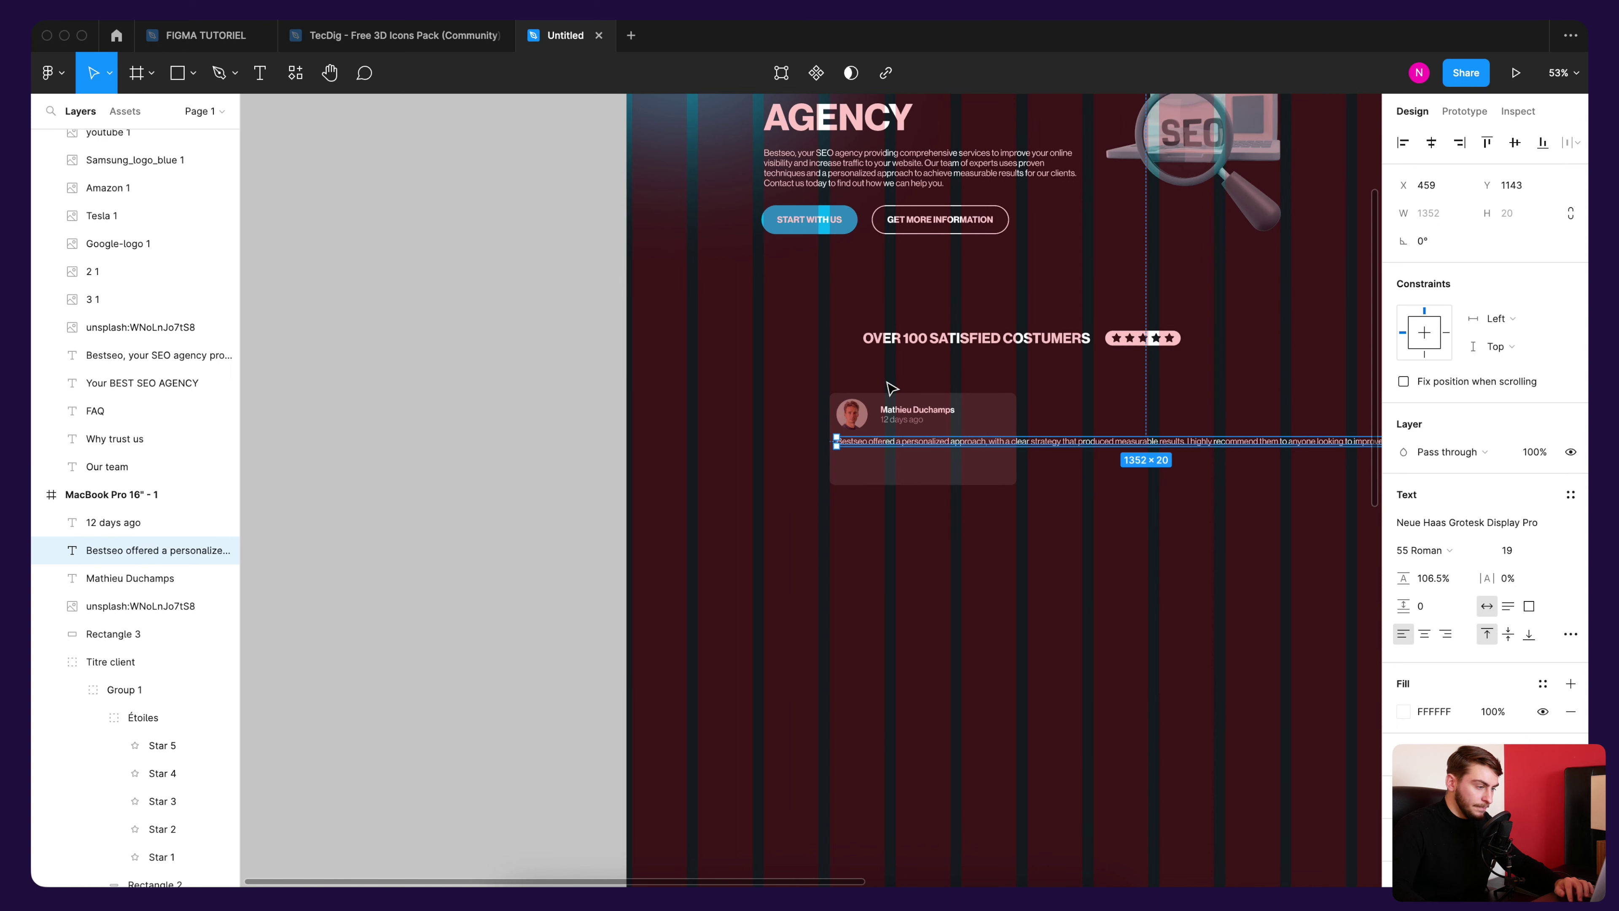
pyautogui.moveTo(891, 387); pyautogui.dragTo(715, 376)
pyautogui.moveTo(1131, 437); pyautogui.dragTo(677, 459)
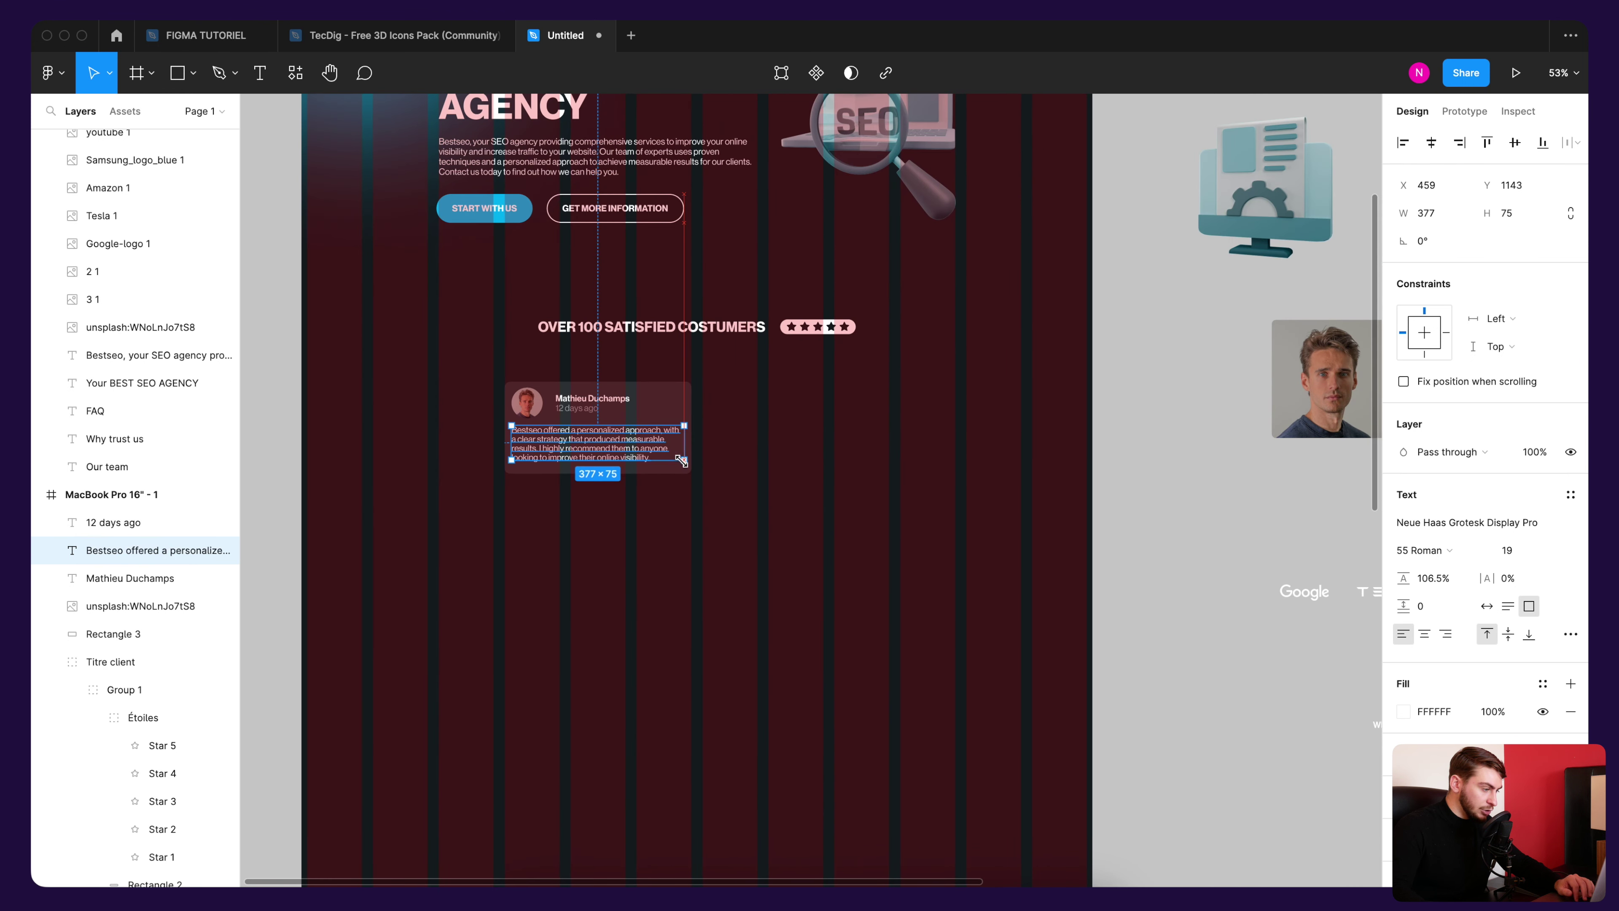
pyautogui.moveTo(676, 458); pyautogui.dragTo(680, 461)
pyautogui.scroll(3, 560, 435)
pyautogui.scroll(3, 515, 422)
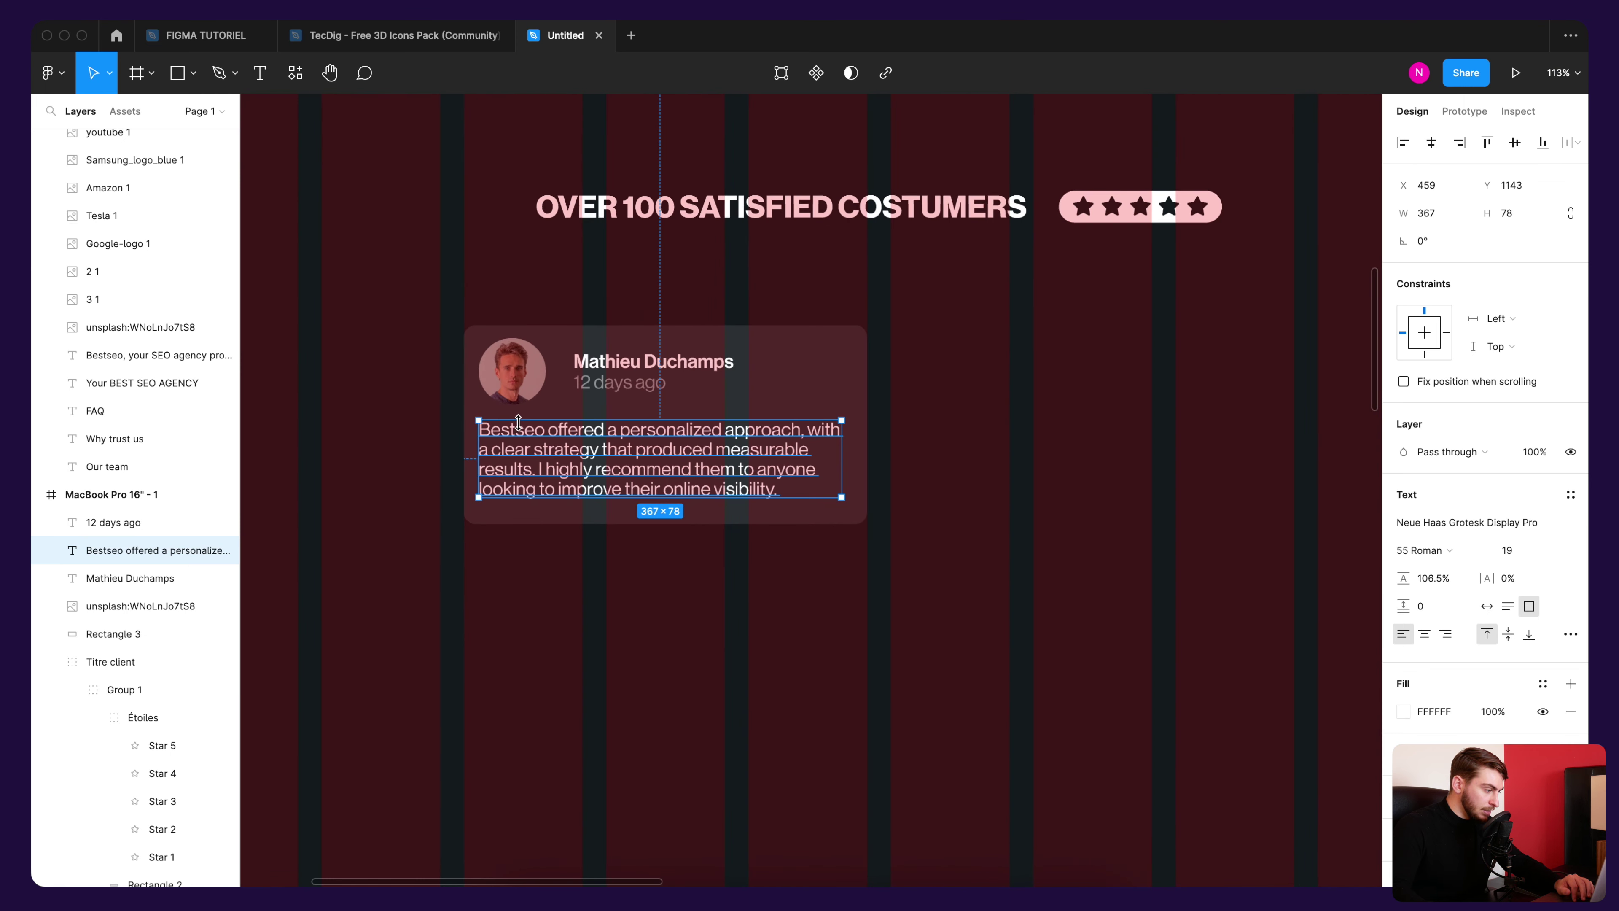
pyautogui.scroll(3, 510, 424)
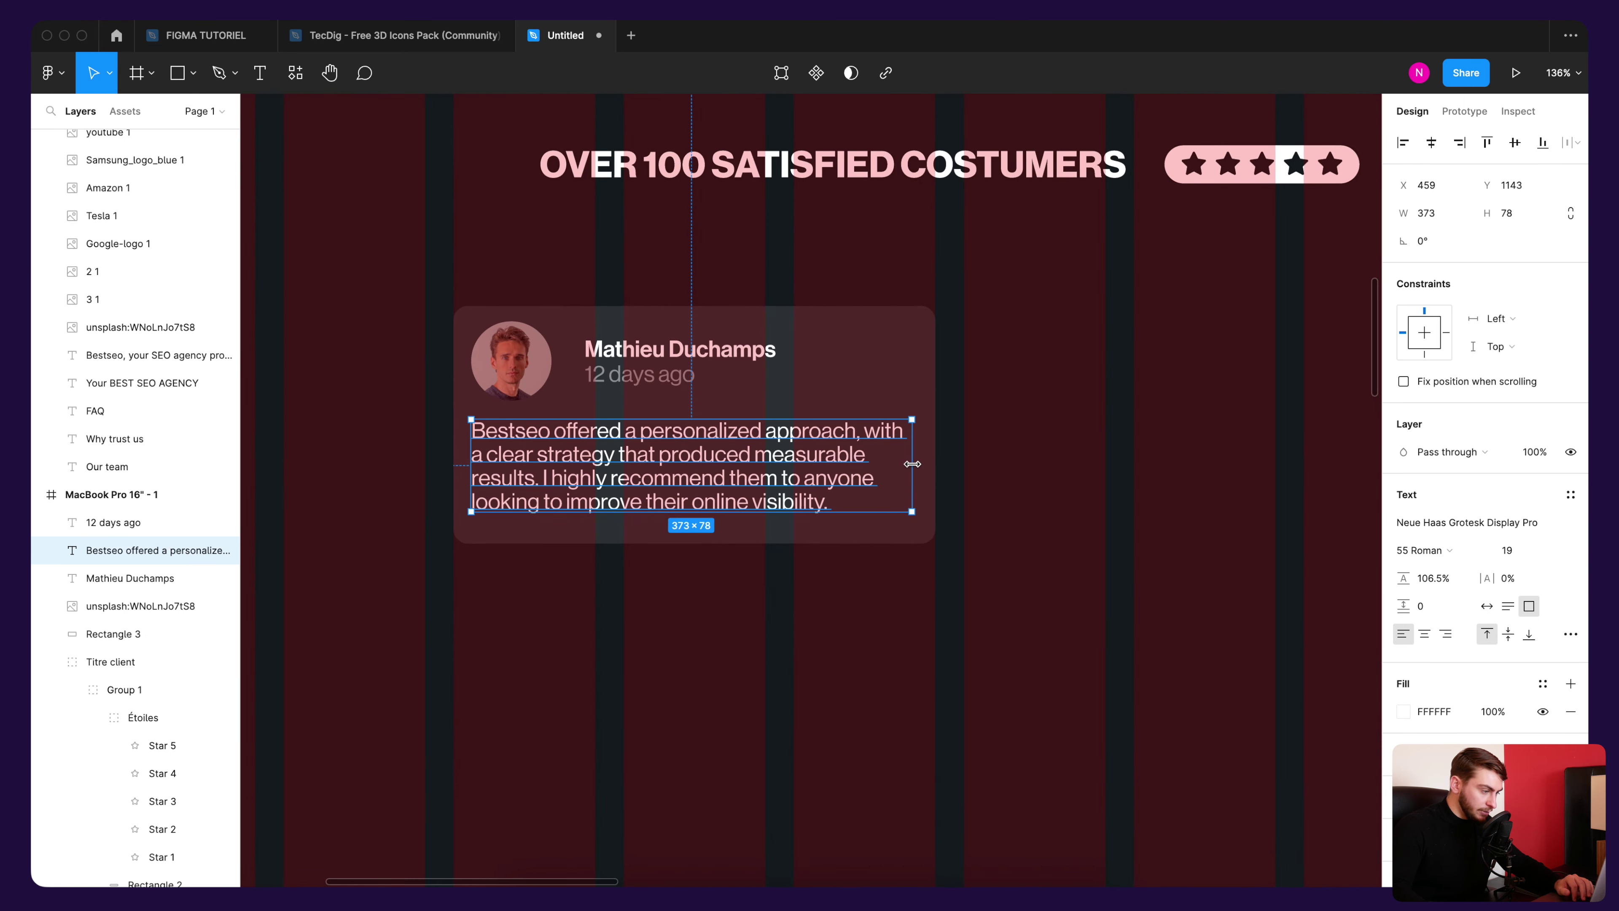
pyautogui.click(918, 280)
# Step: Hide the column layout grid on the MacBook Pro 16" frame
pyautogui.hscroll(-2, 921, 278)
pyautogui.scroll(-3, 1206, 356)
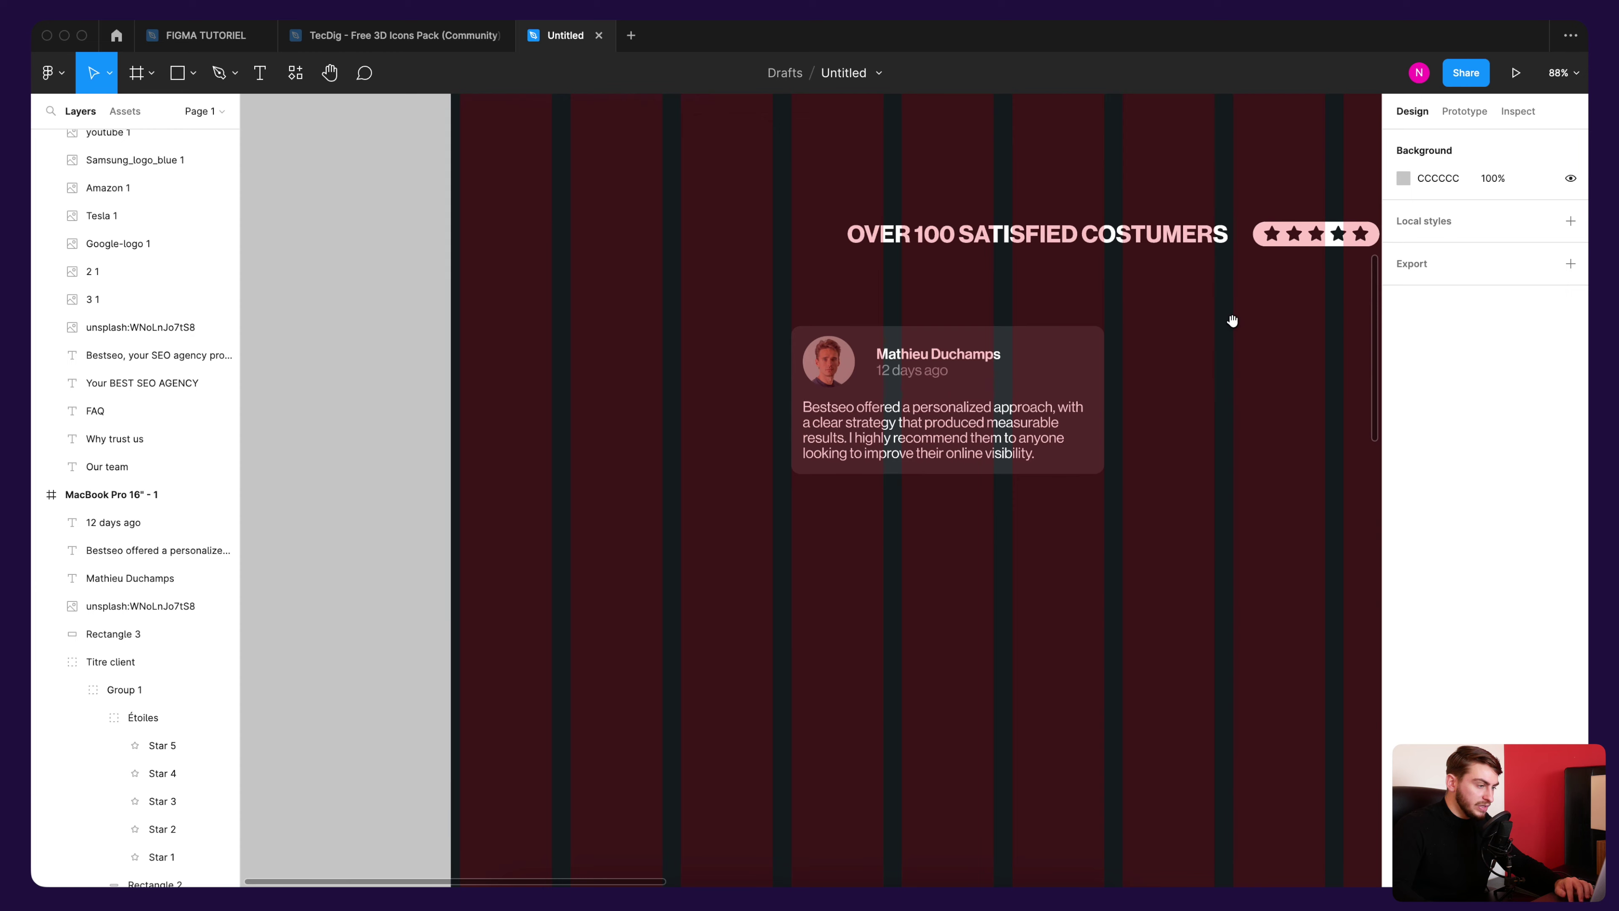
pyautogui.moveTo(1232, 321); pyautogui.dragTo(979, 357)
pyautogui.click(1059, 380)
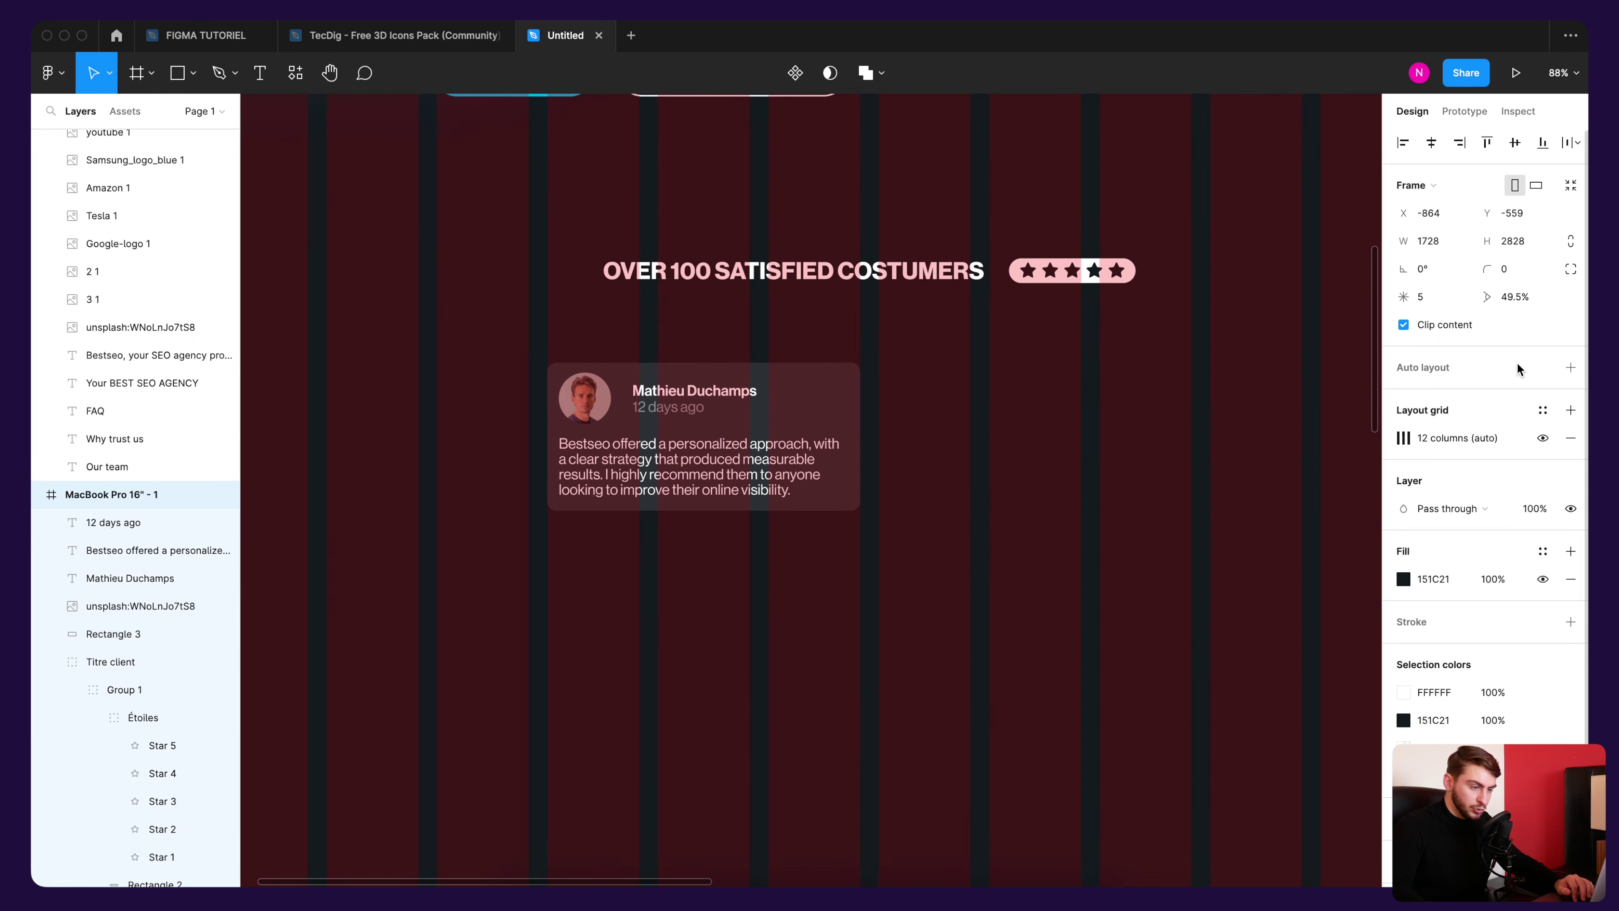
pyautogui.click(1542, 438)
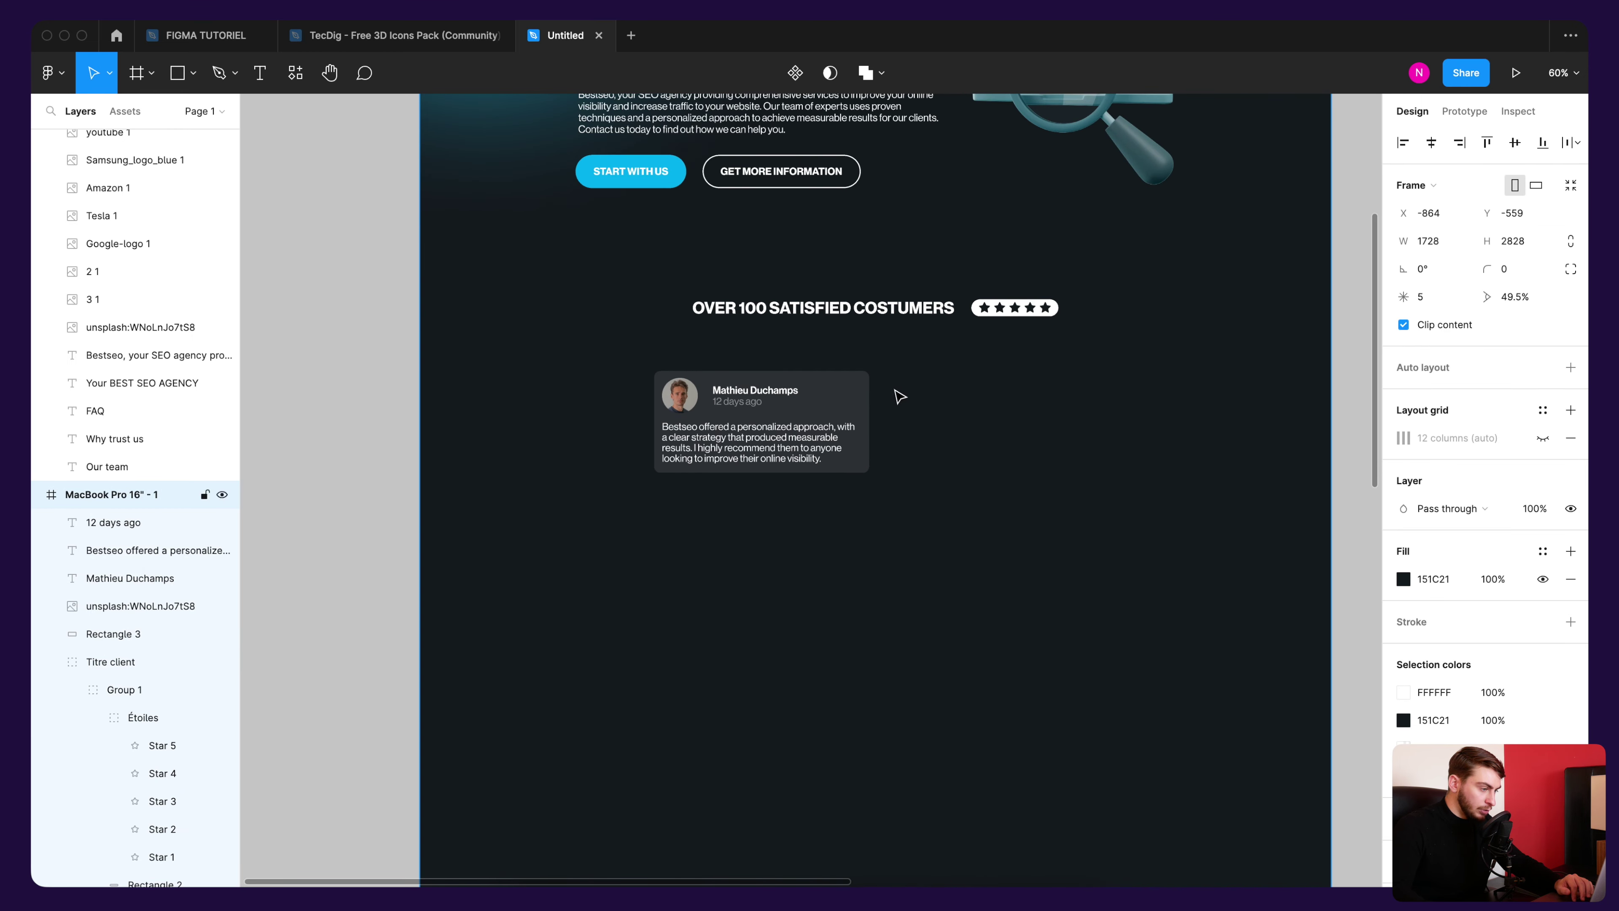
pyautogui.scroll(5, 720, 402)
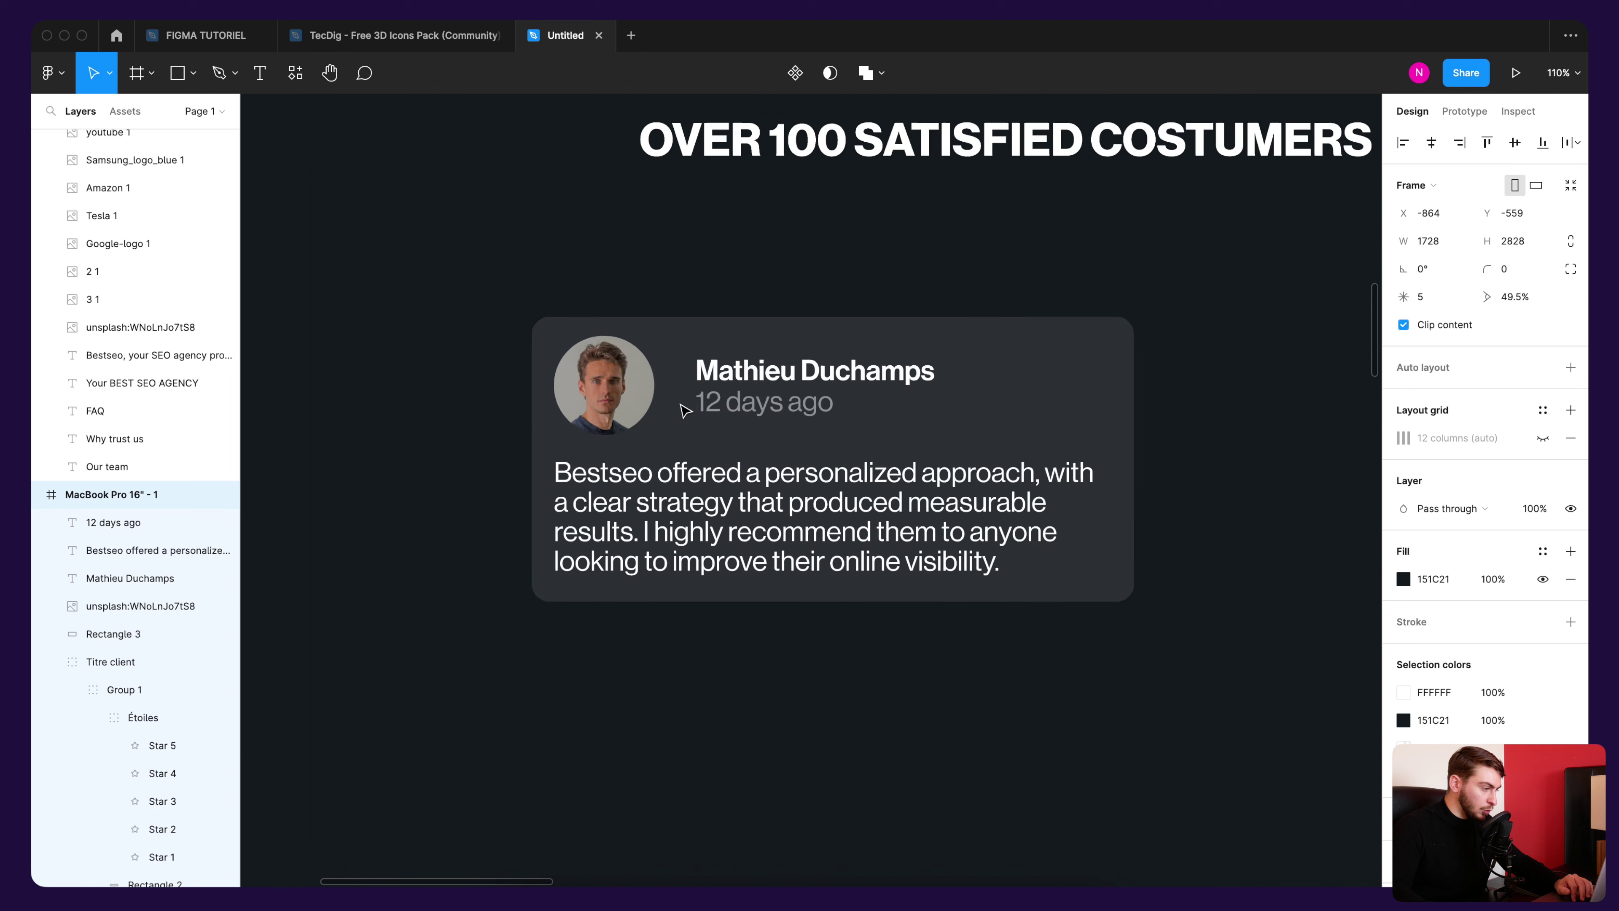
pyautogui.click(552, 340)
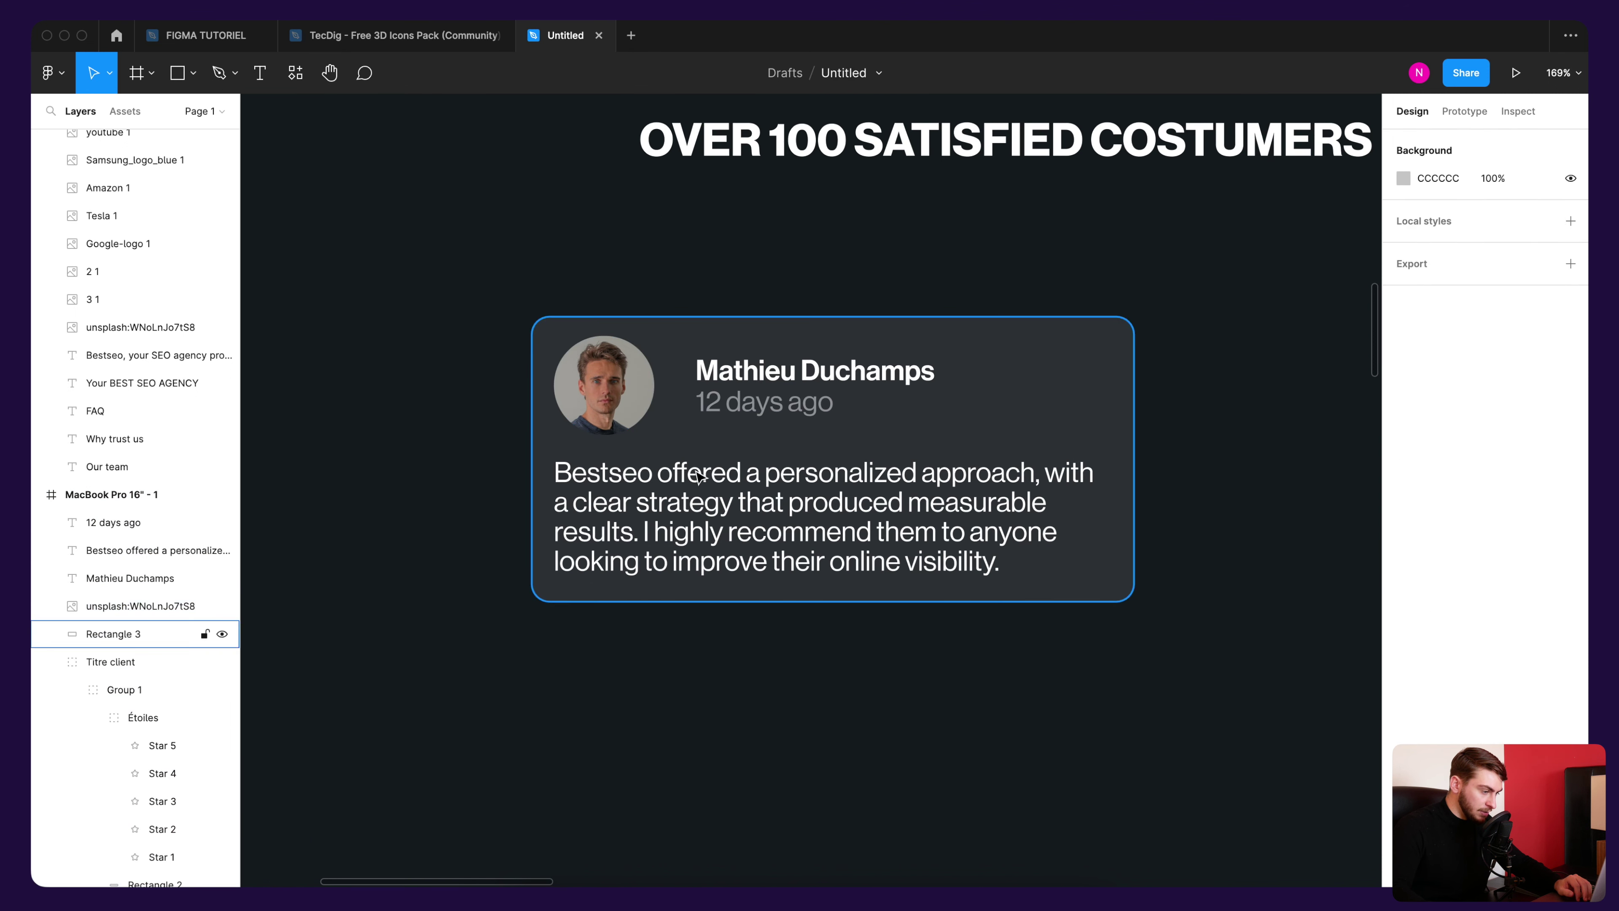
pyautogui.click(621, 517)
# Step: Move the paragraph's left edge inward, make the card taller, and shrink the profile photo slightly
pyautogui.moveTo(555, 508); pyautogui.dragTo(566, 510)
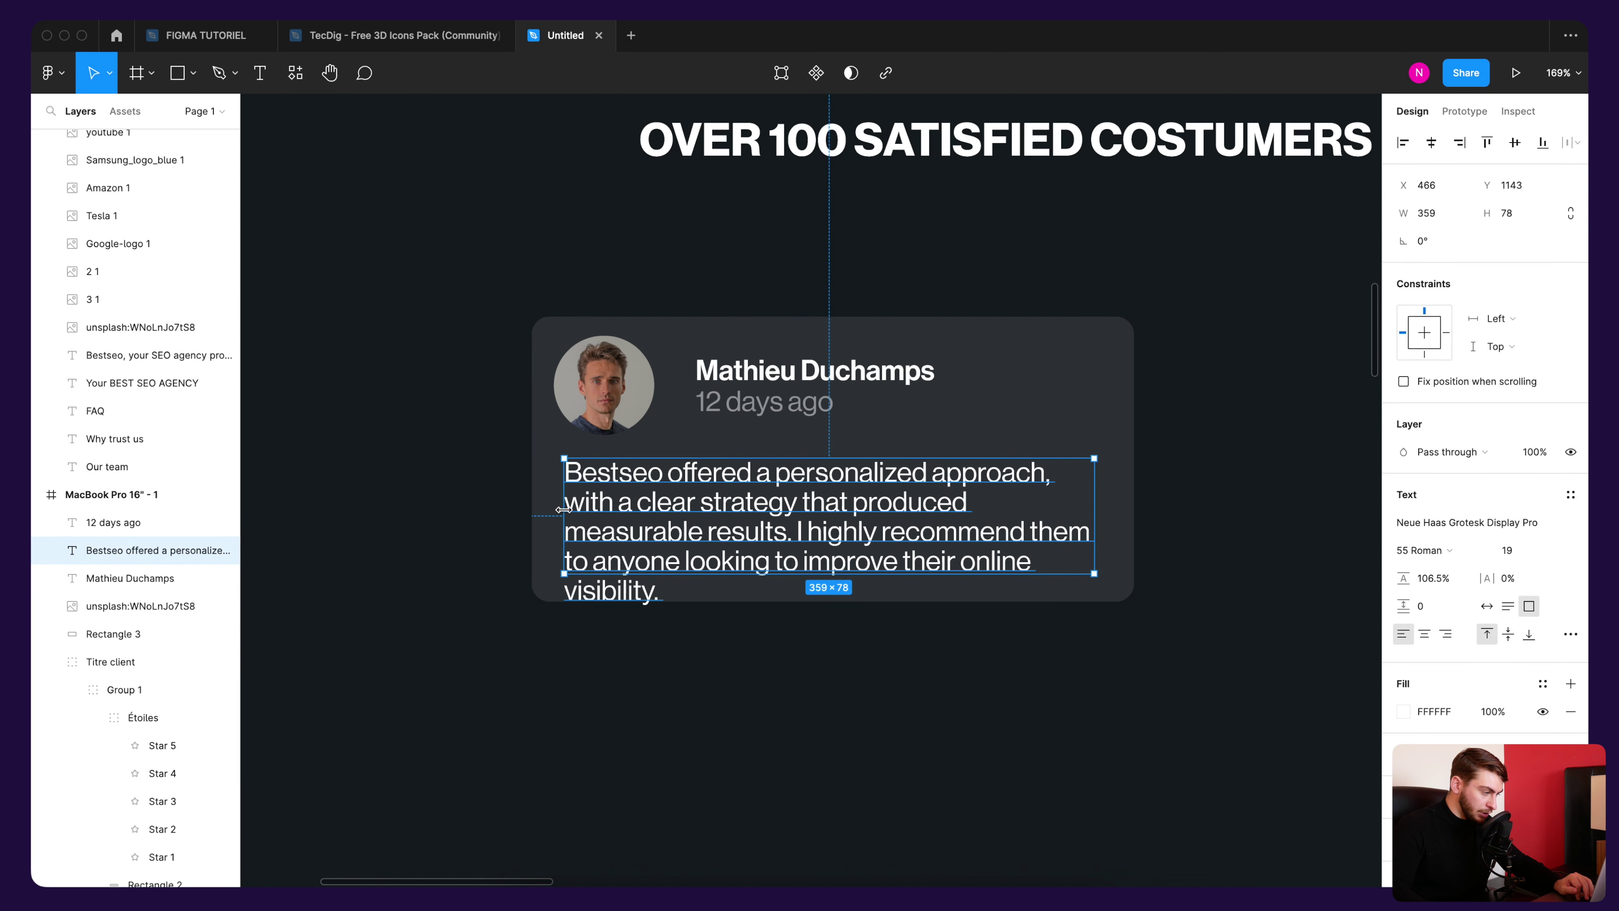
pyautogui.click(928, 590)
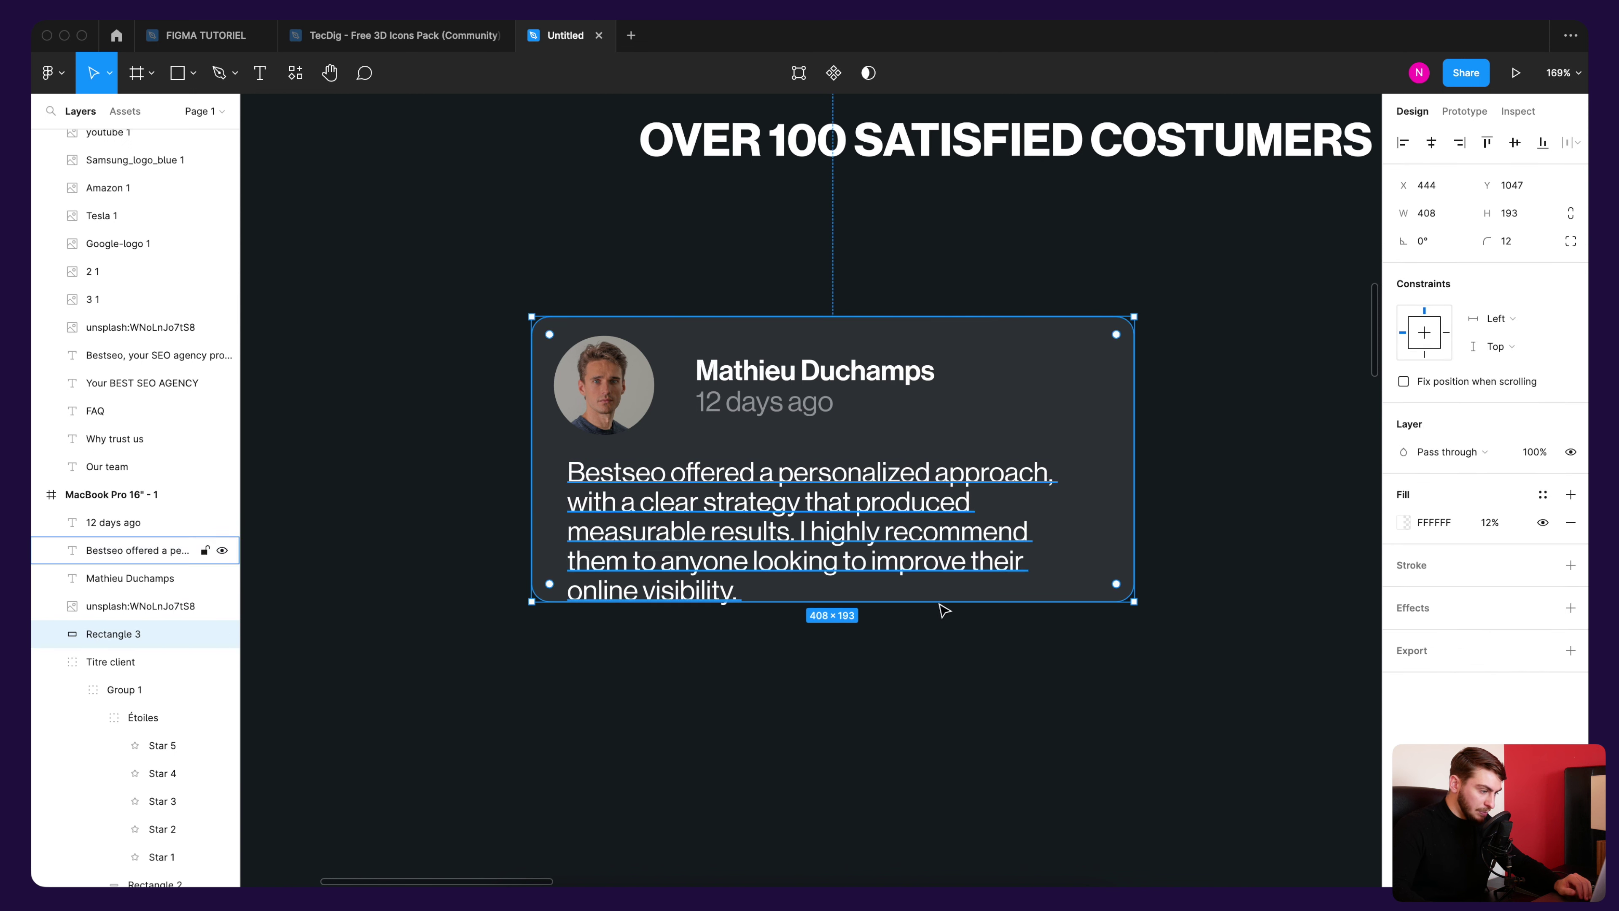
pyautogui.moveTo(896, 601); pyautogui.dragTo(899, 630)
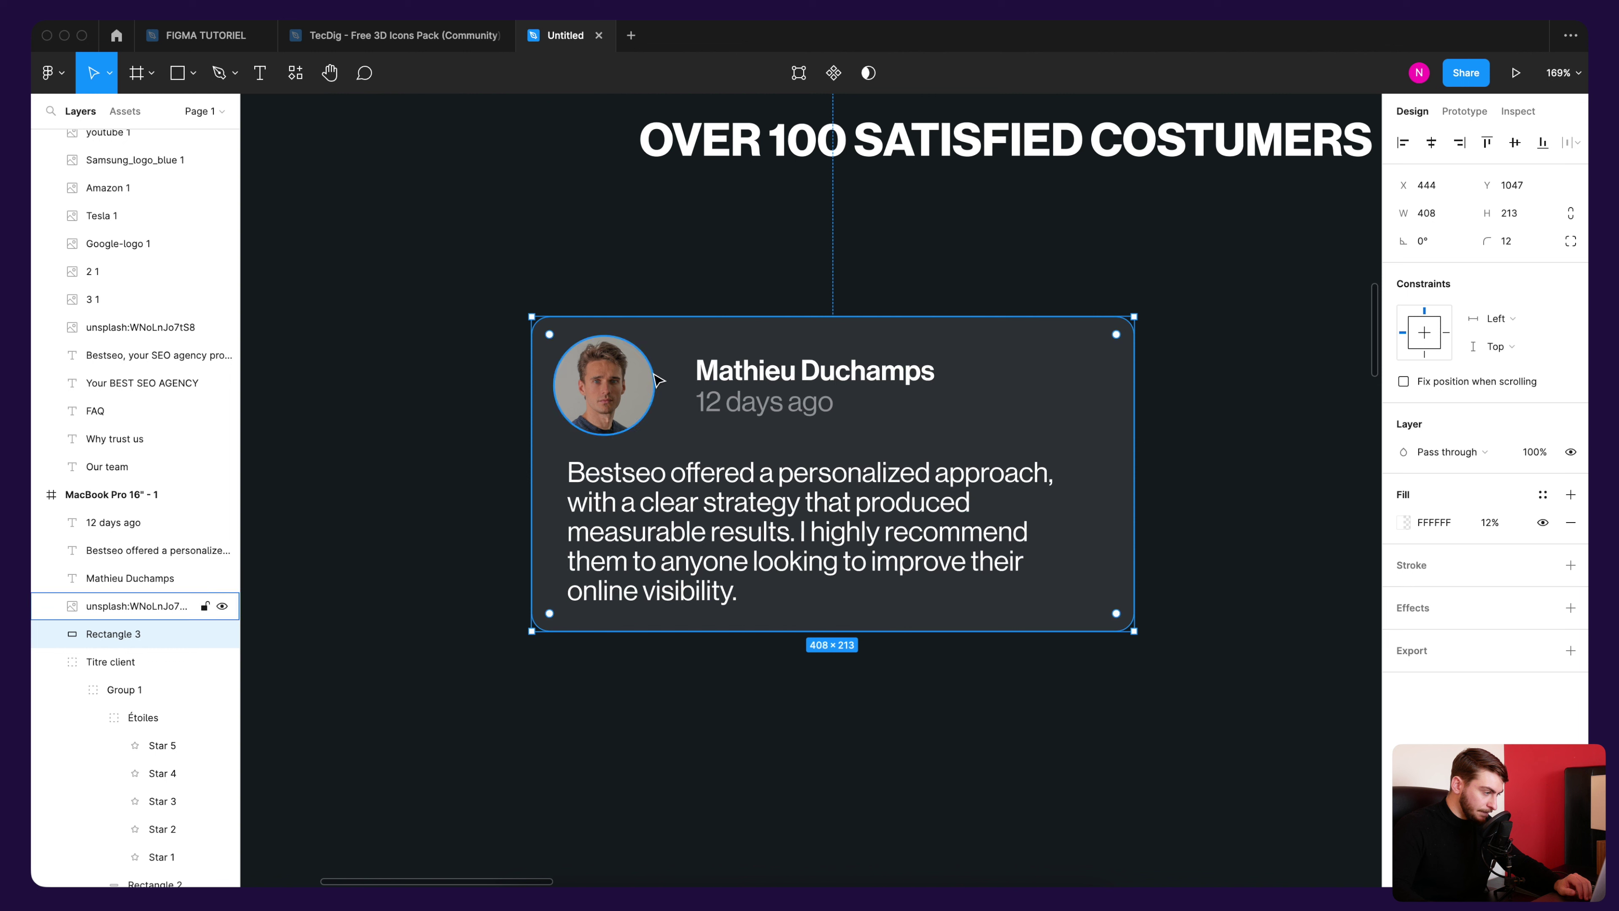
pyautogui.click(606, 382)
pyautogui.moveTo(555, 337); pyautogui.dragTo(567, 350)
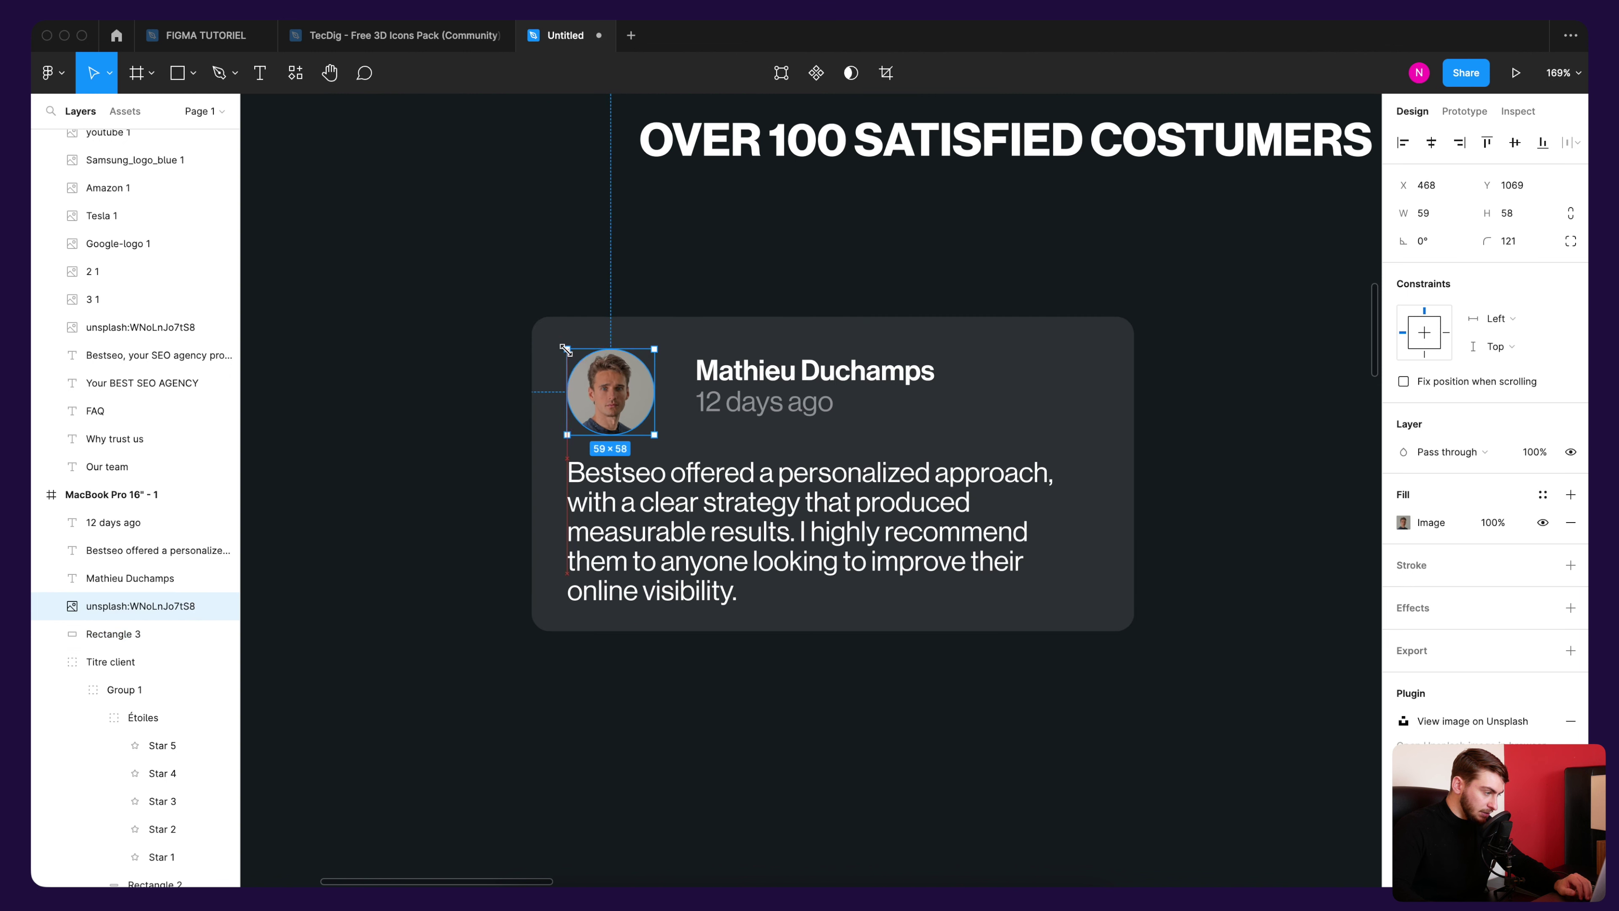
pyautogui.click(633, 308)
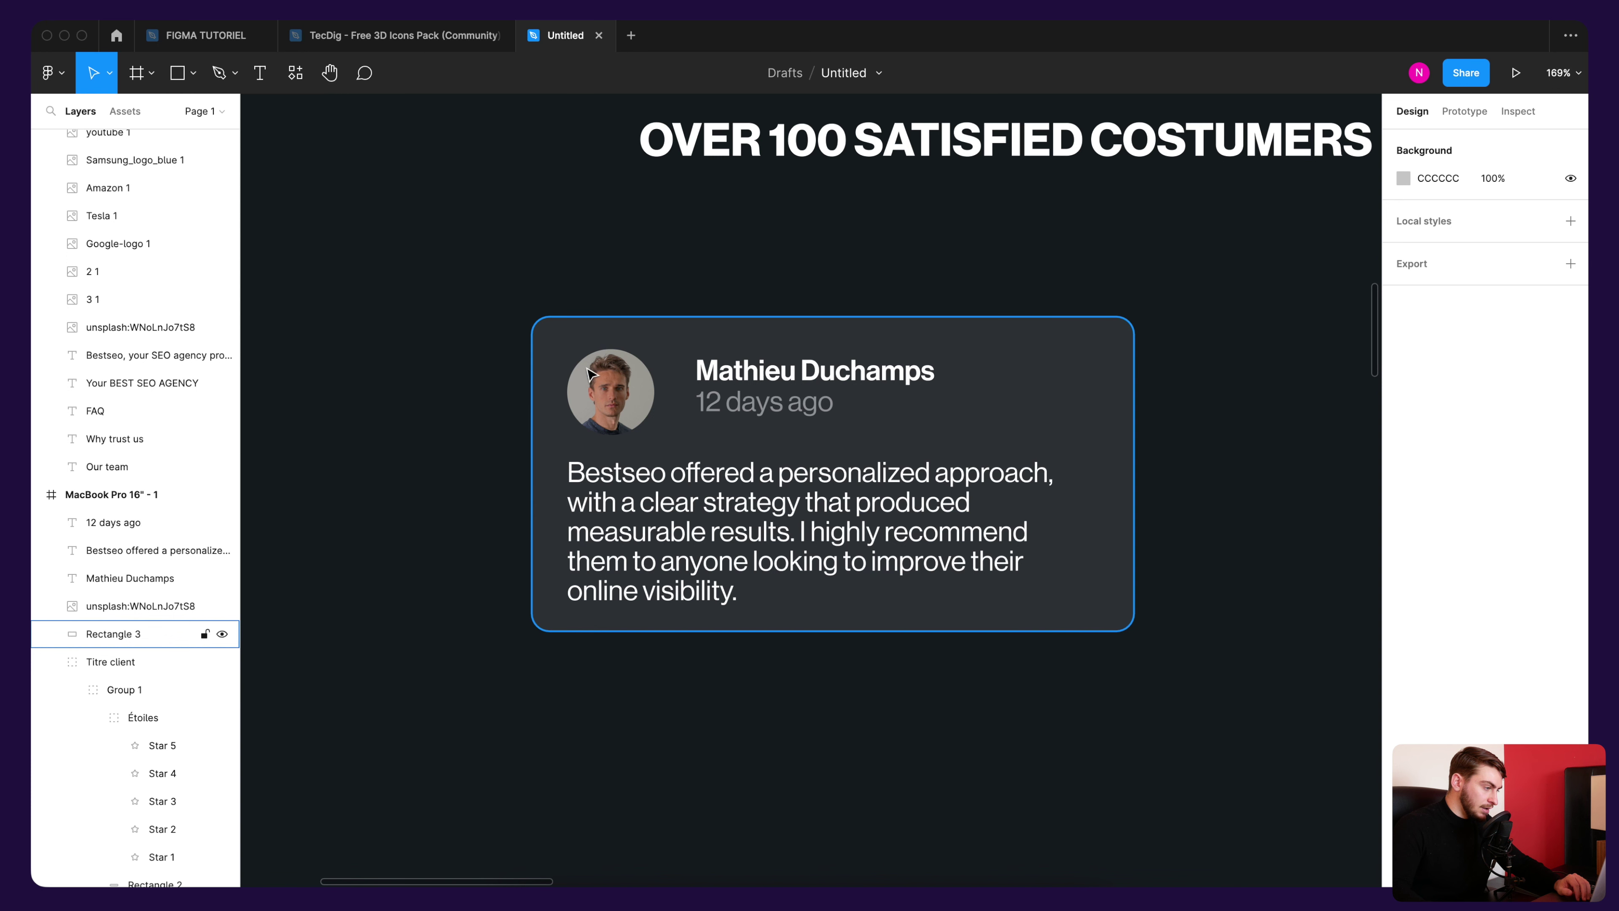
# Step: Shift the name and date lines together about 18 px left
pyautogui.click(741, 377)
pyautogui.keyDown('shift'); pyautogui.click(764, 402); pyautogui.keyUp('shift')
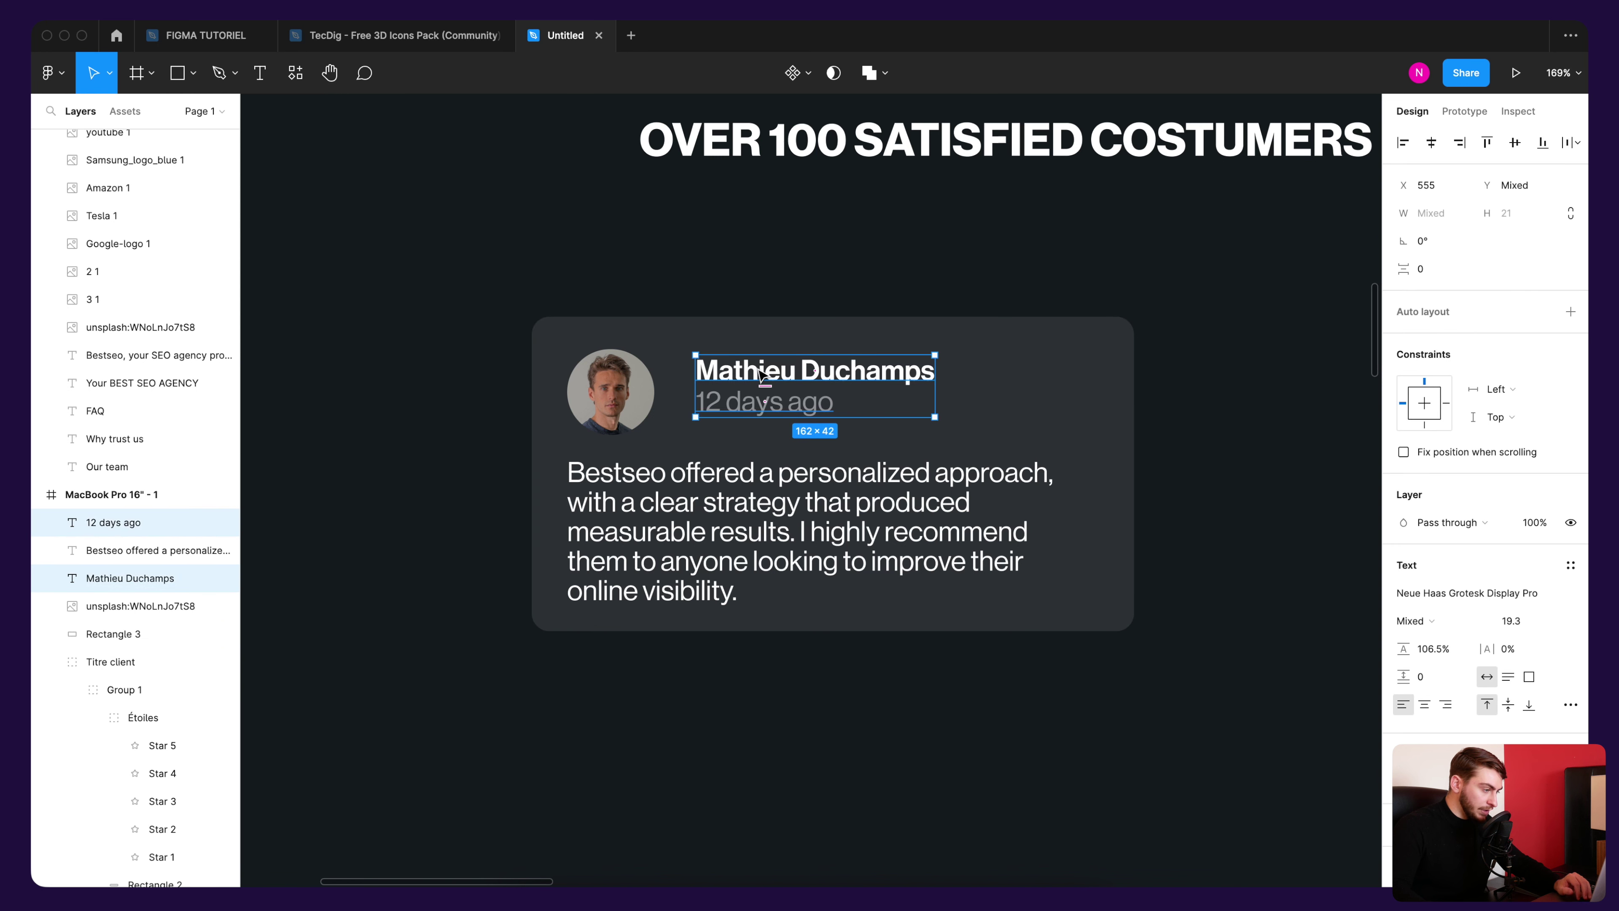
pyautogui.moveTo(763, 377); pyautogui.dragTo(786, 382)
pyautogui.click(705, 268)
# Step: Trim the card background rectangle's height to 210
pyautogui.scroll(-3, 745, 264)
pyautogui.scroll(3, 685, 298)
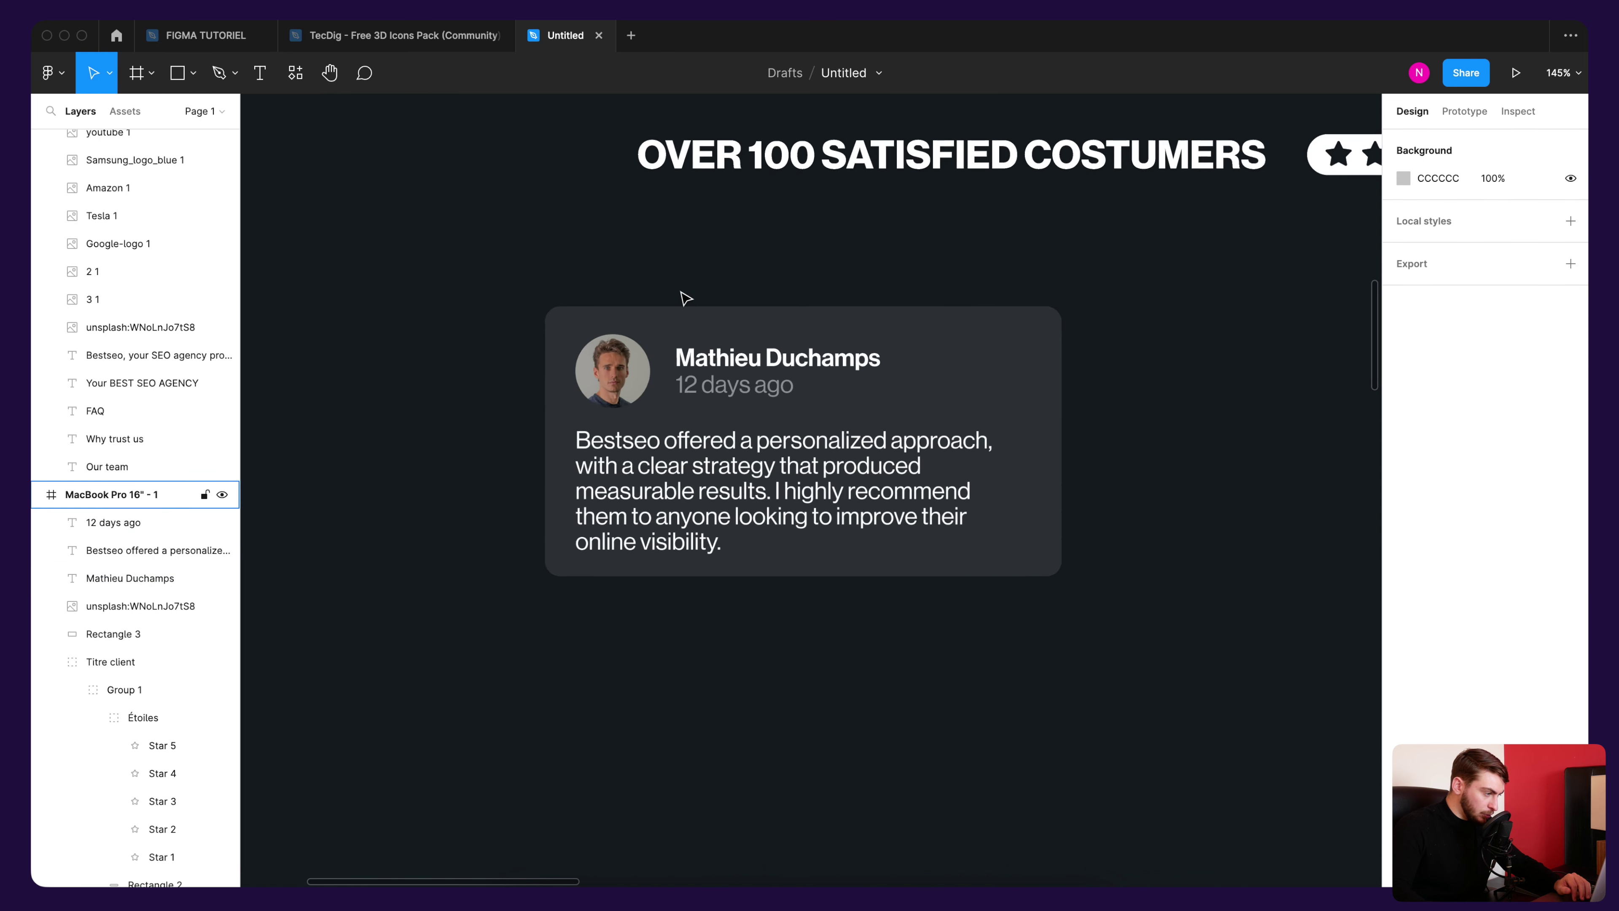
pyautogui.scroll(2, 685, 298)
pyautogui.click(676, 320)
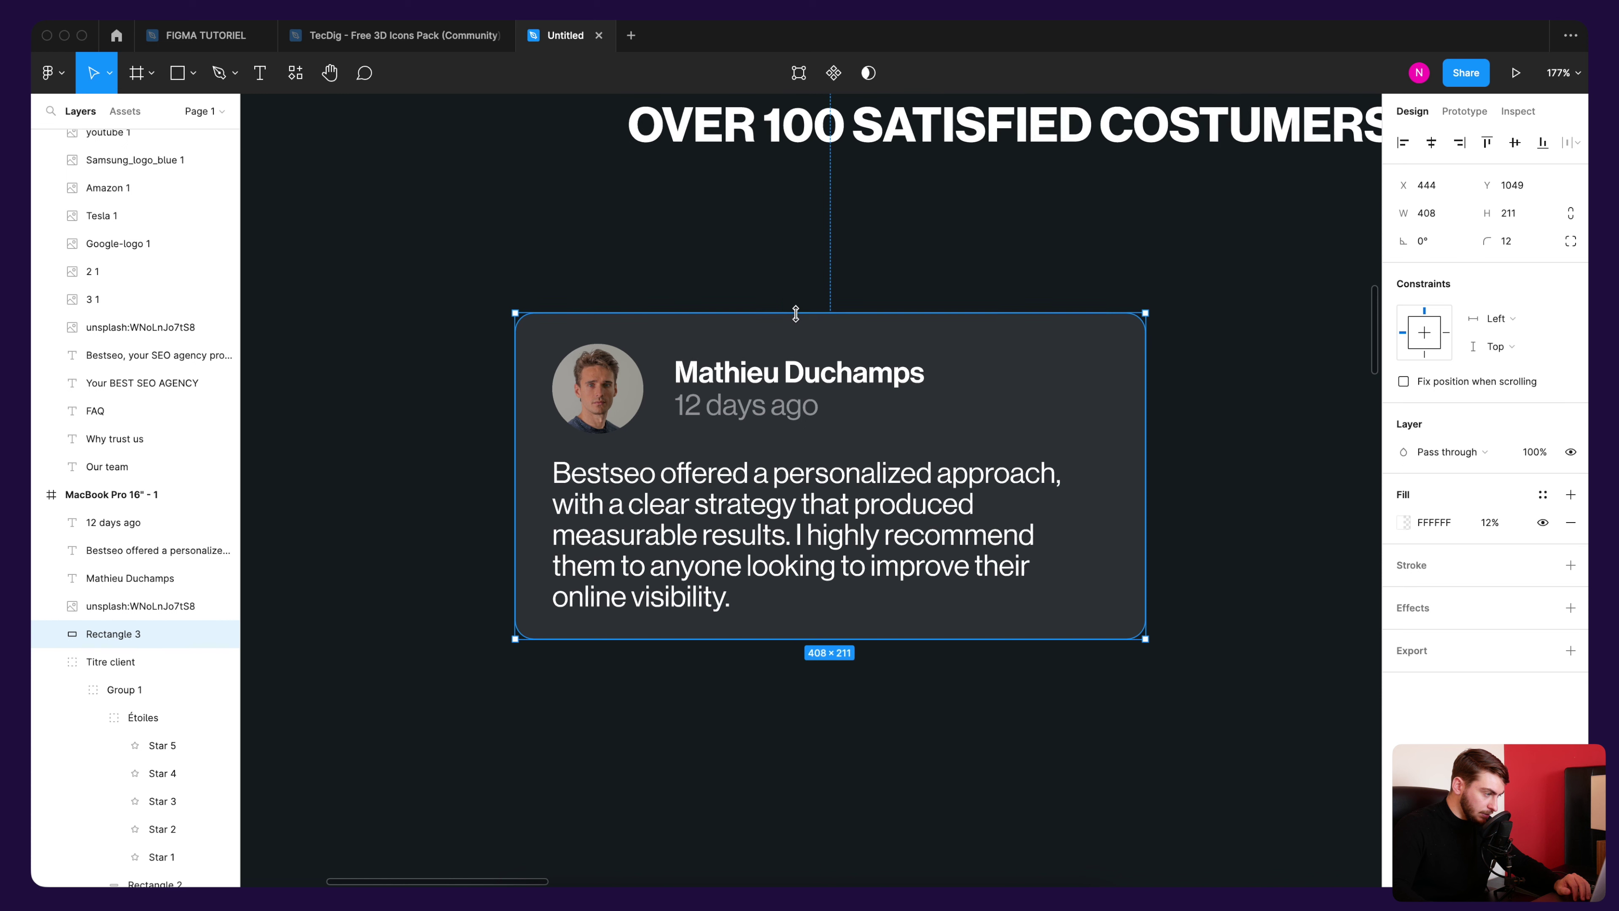
pyautogui.moveTo(796, 314); pyautogui.dragTo(796, 314)
pyautogui.moveTo(516, 436)
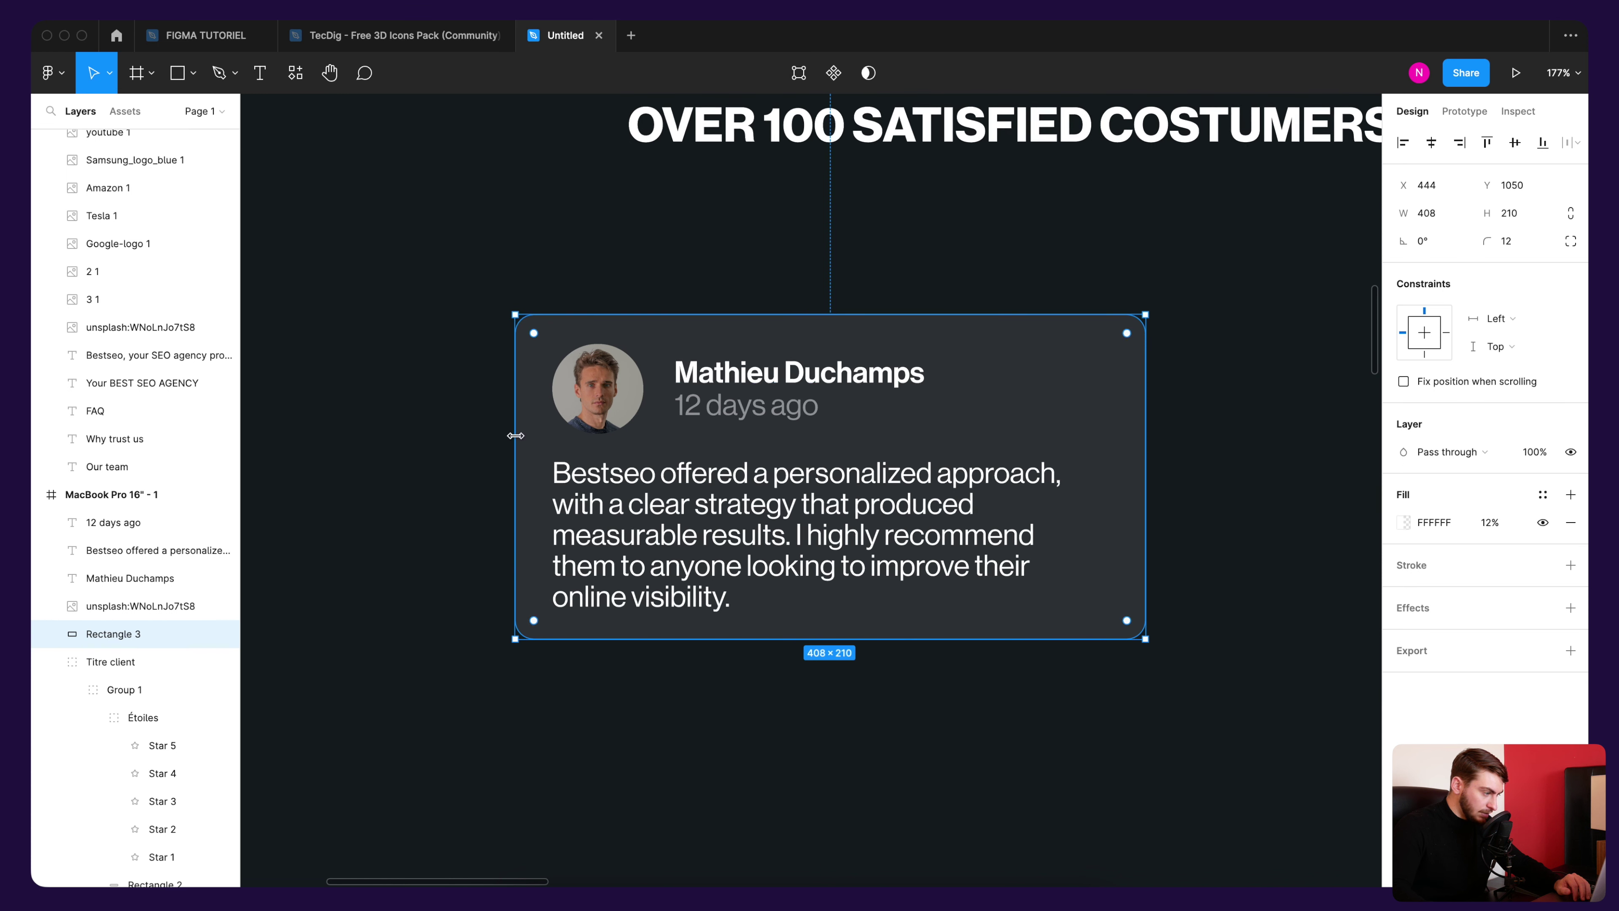
# Step: Select all of the card's layers together
pyautogui.click(1211, 332)
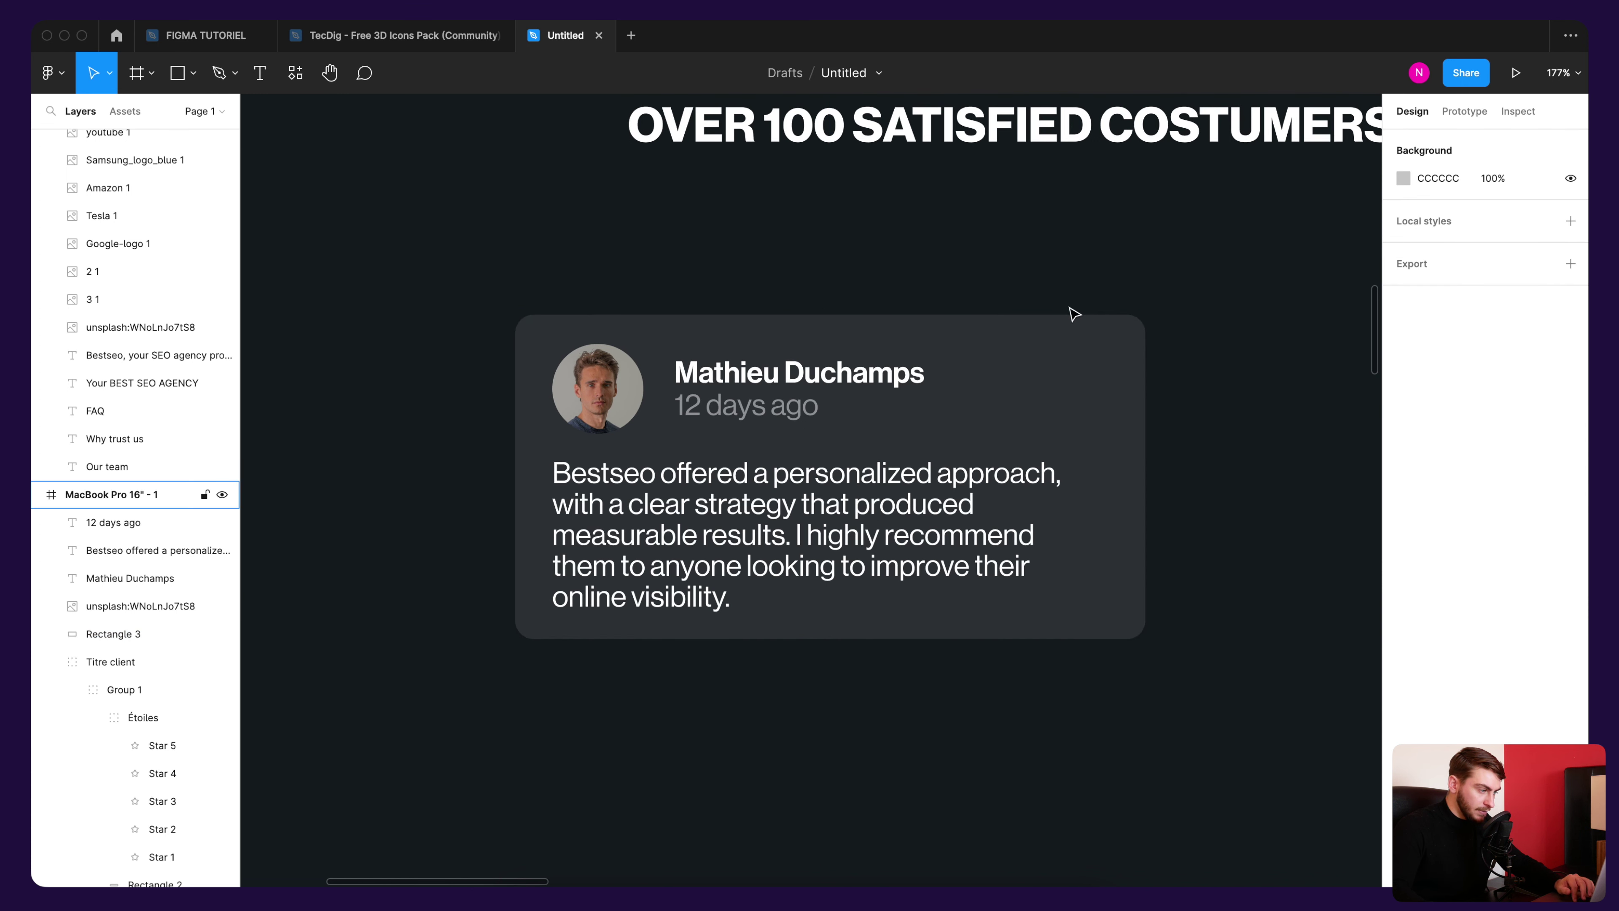
pyautogui.click(558, 398)
pyautogui.keyDown('shift'); pyautogui.click(780, 392); pyautogui.keyUp('shift')
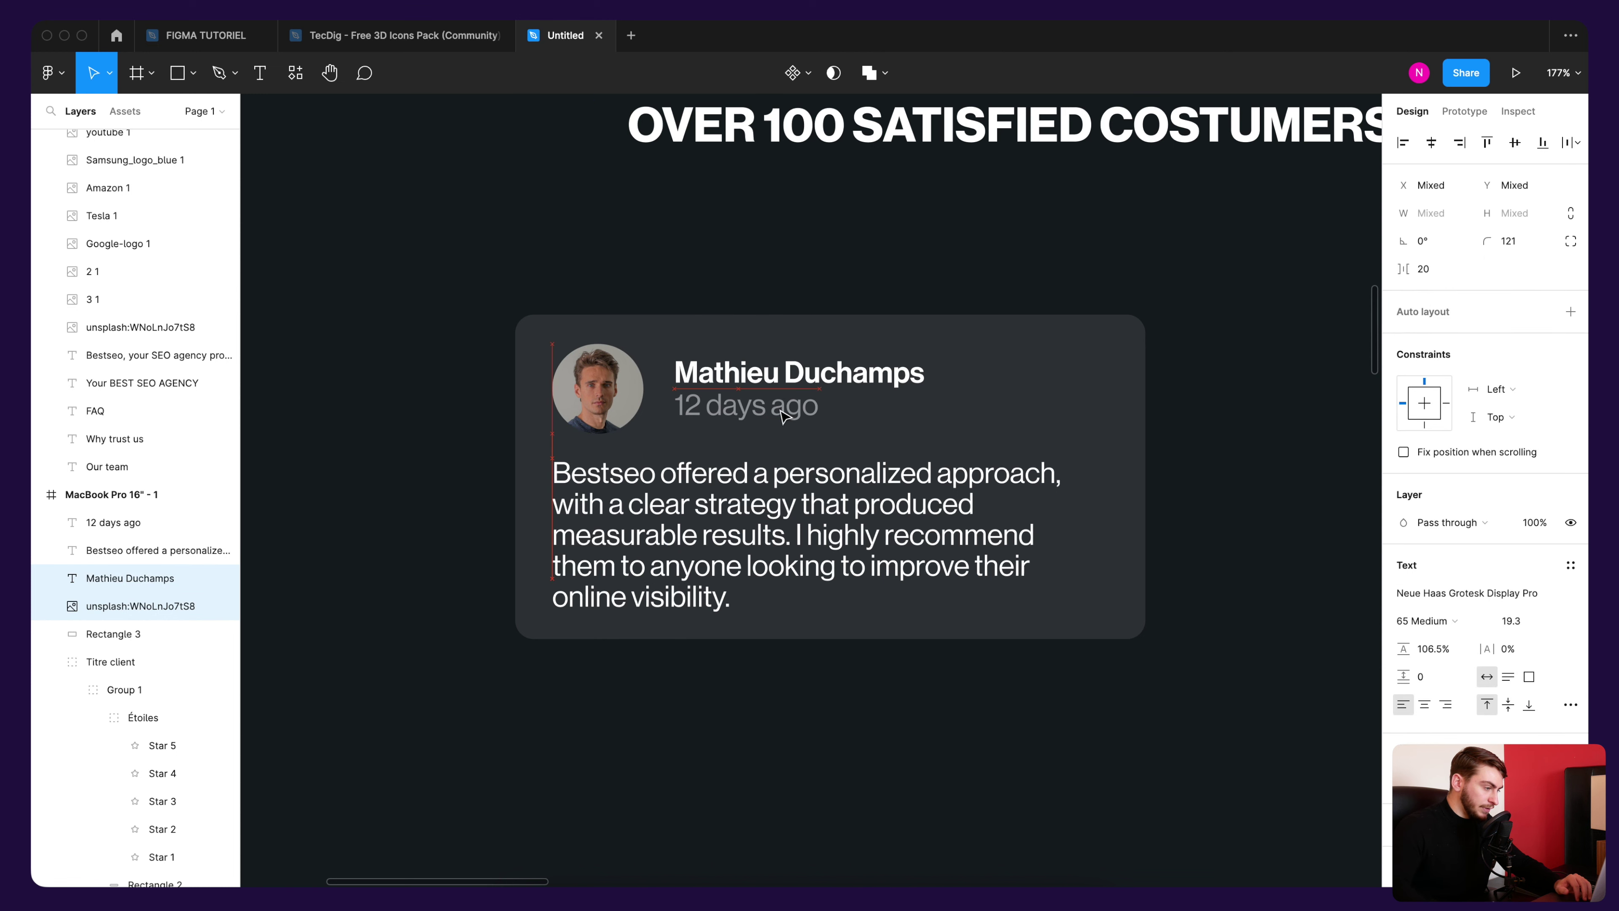
pyautogui.keyDown('shift'); pyautogui.click(785, 414); pyautogui.keyUp('shift')
pyautogui.scroll(-3, 784, 415)
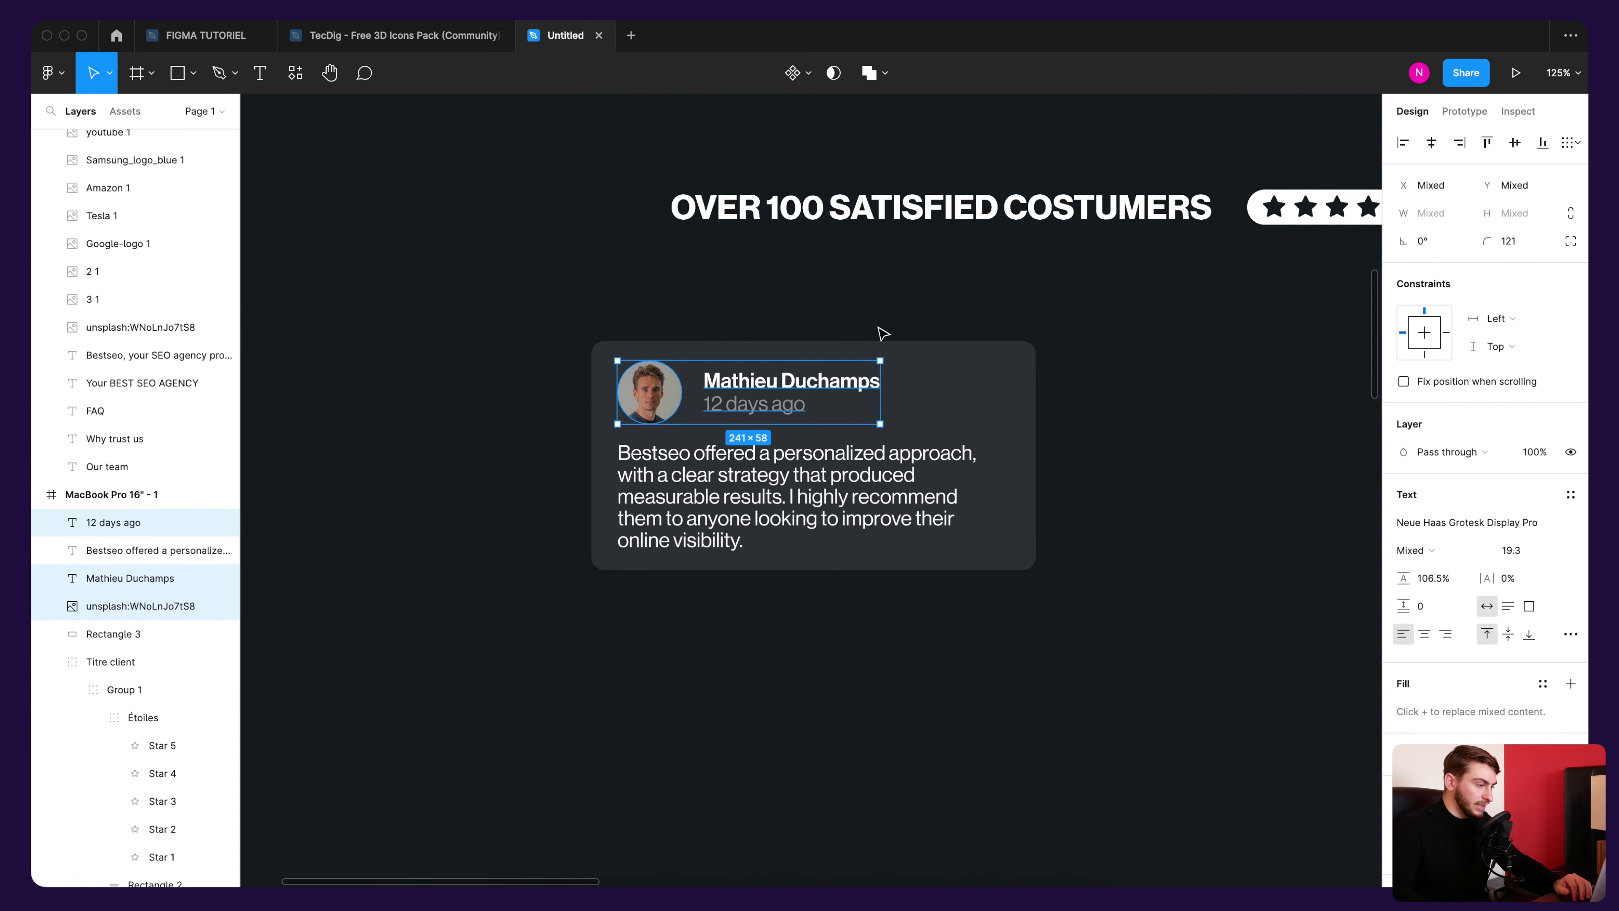
pyautogui.click(1001, 337)
pyautogui.click(1006, 354)
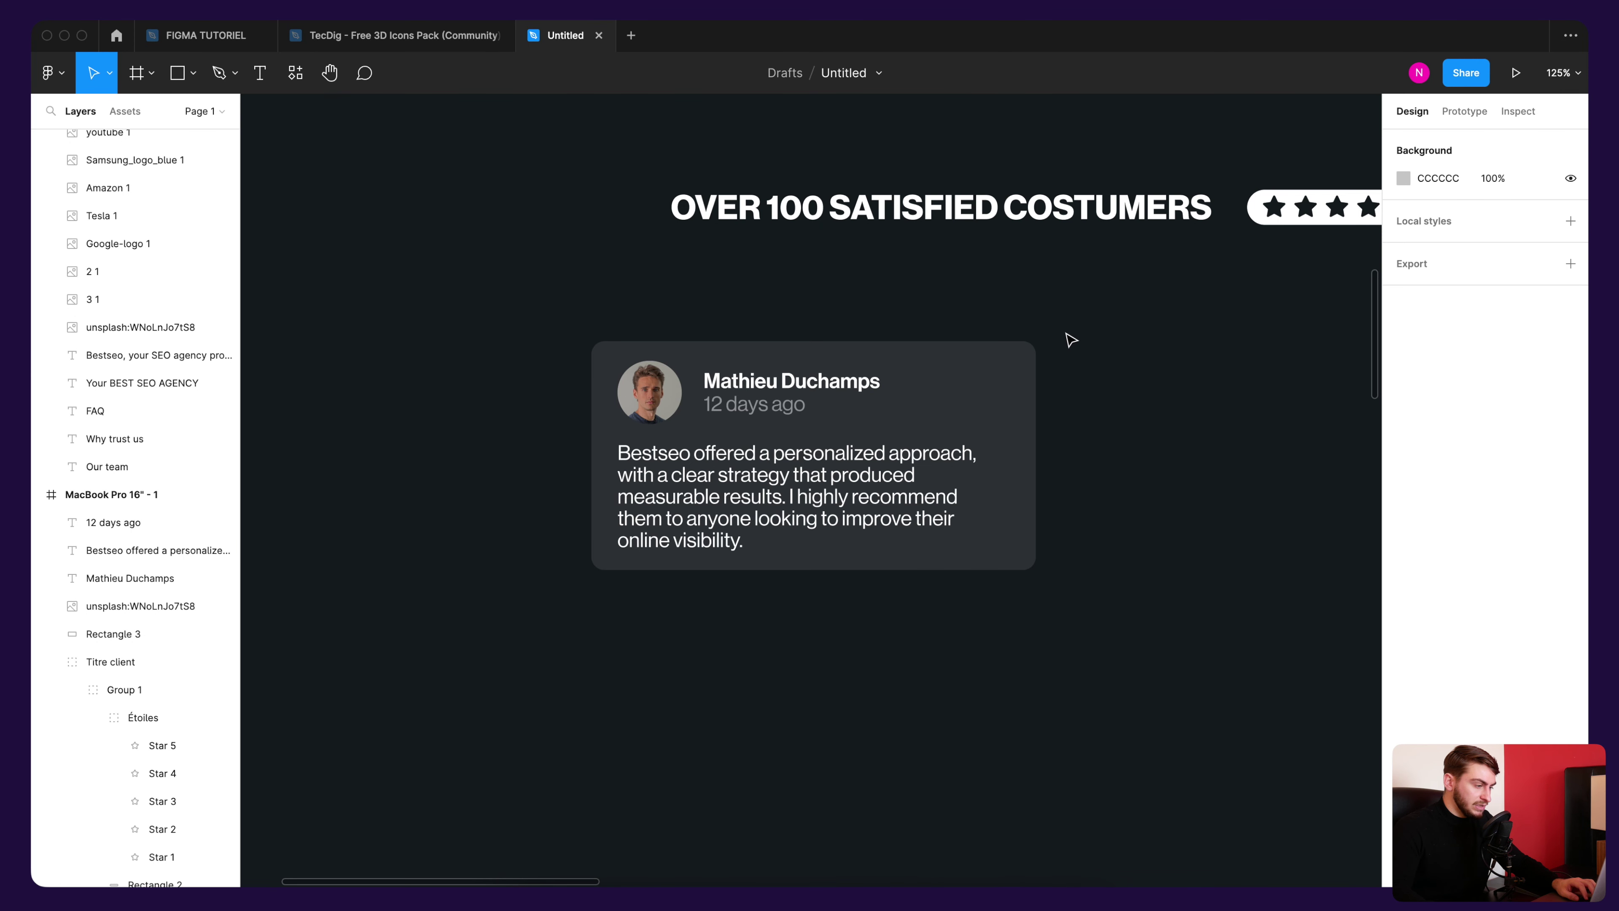
pyautogui.moveTo(1065, 331); pyautogui.dragTo(544, 587)
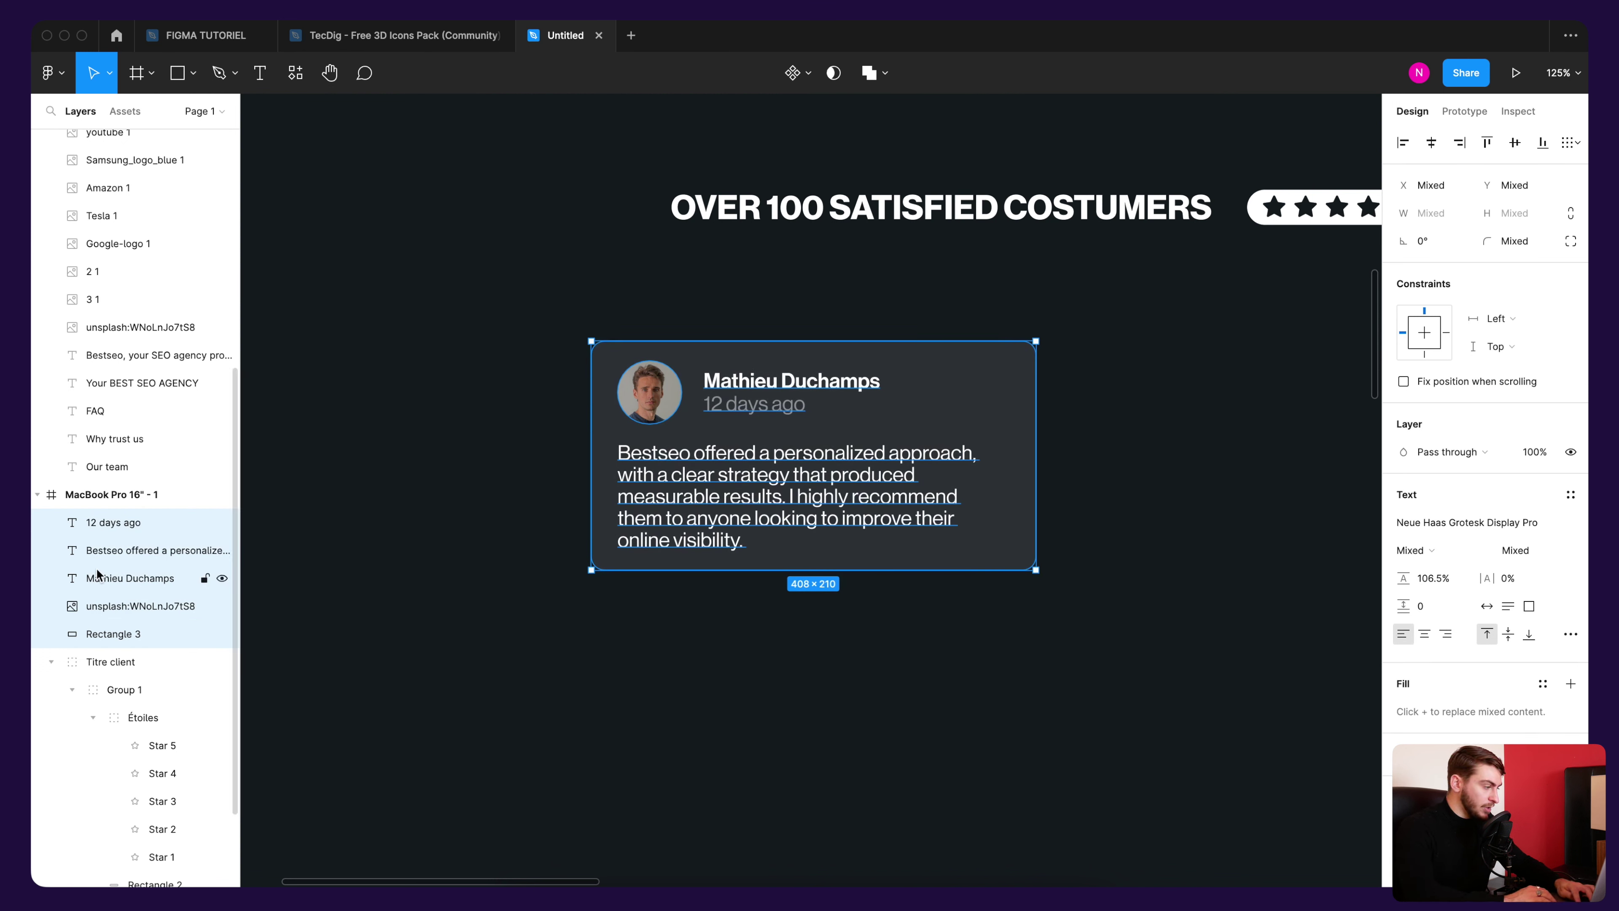
# Step: Group the card layers, name the group 'Témoignage client', and create a component from it
pyautogui.hotkey('ctrl', 'g')
pyautogui.doubleClick(111, 522)
pyautogui.write('Témoignage')
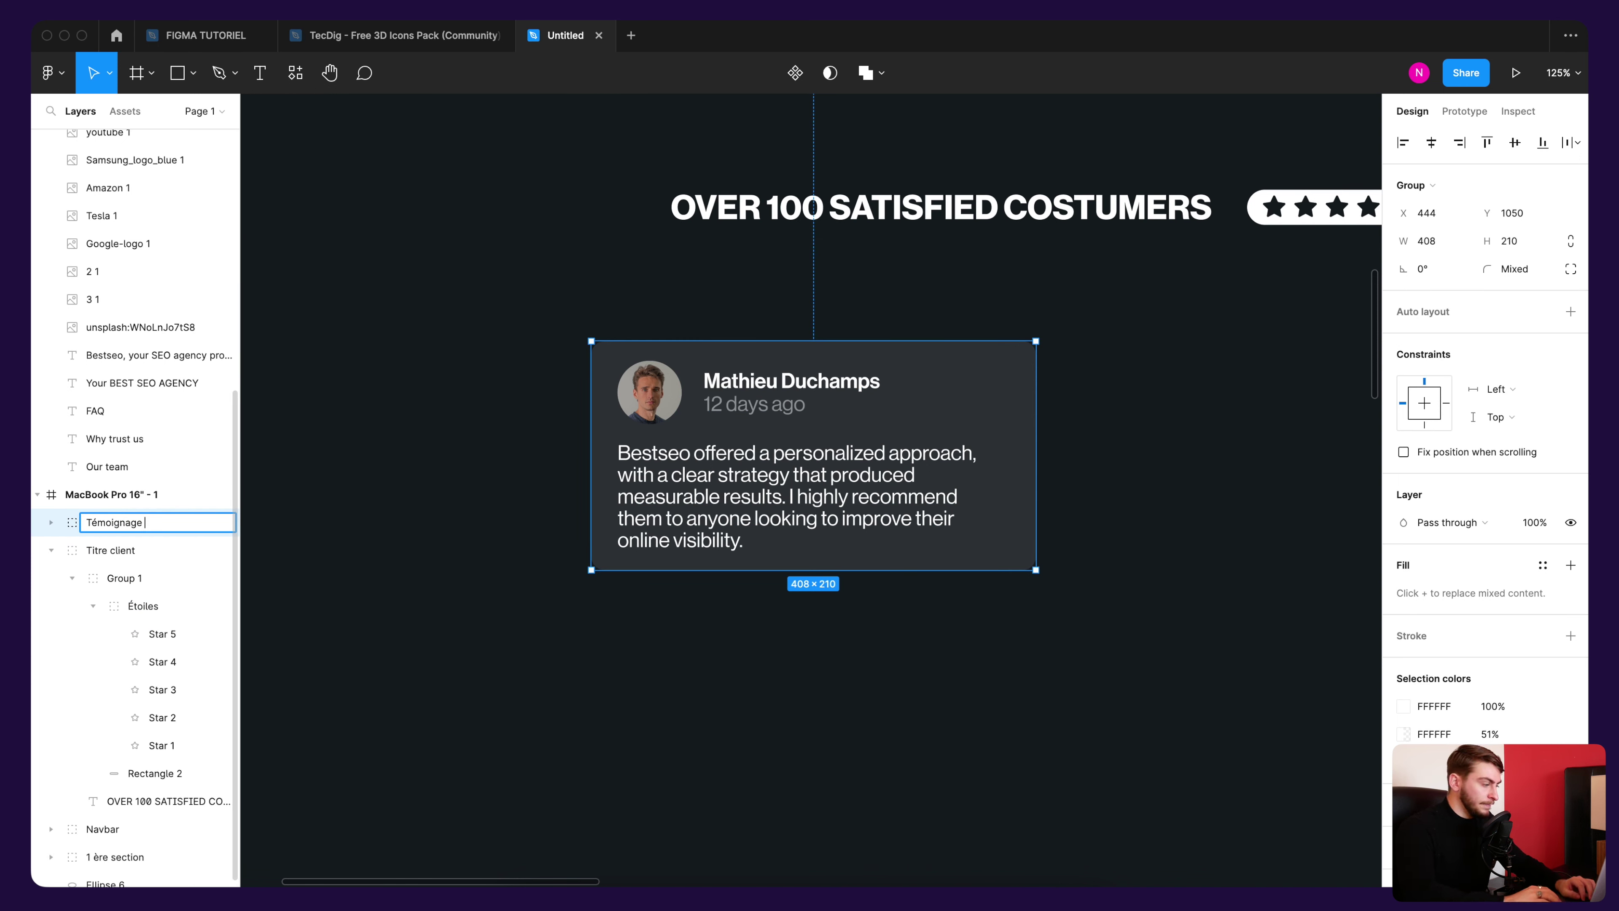
pyautogui.write(' client')
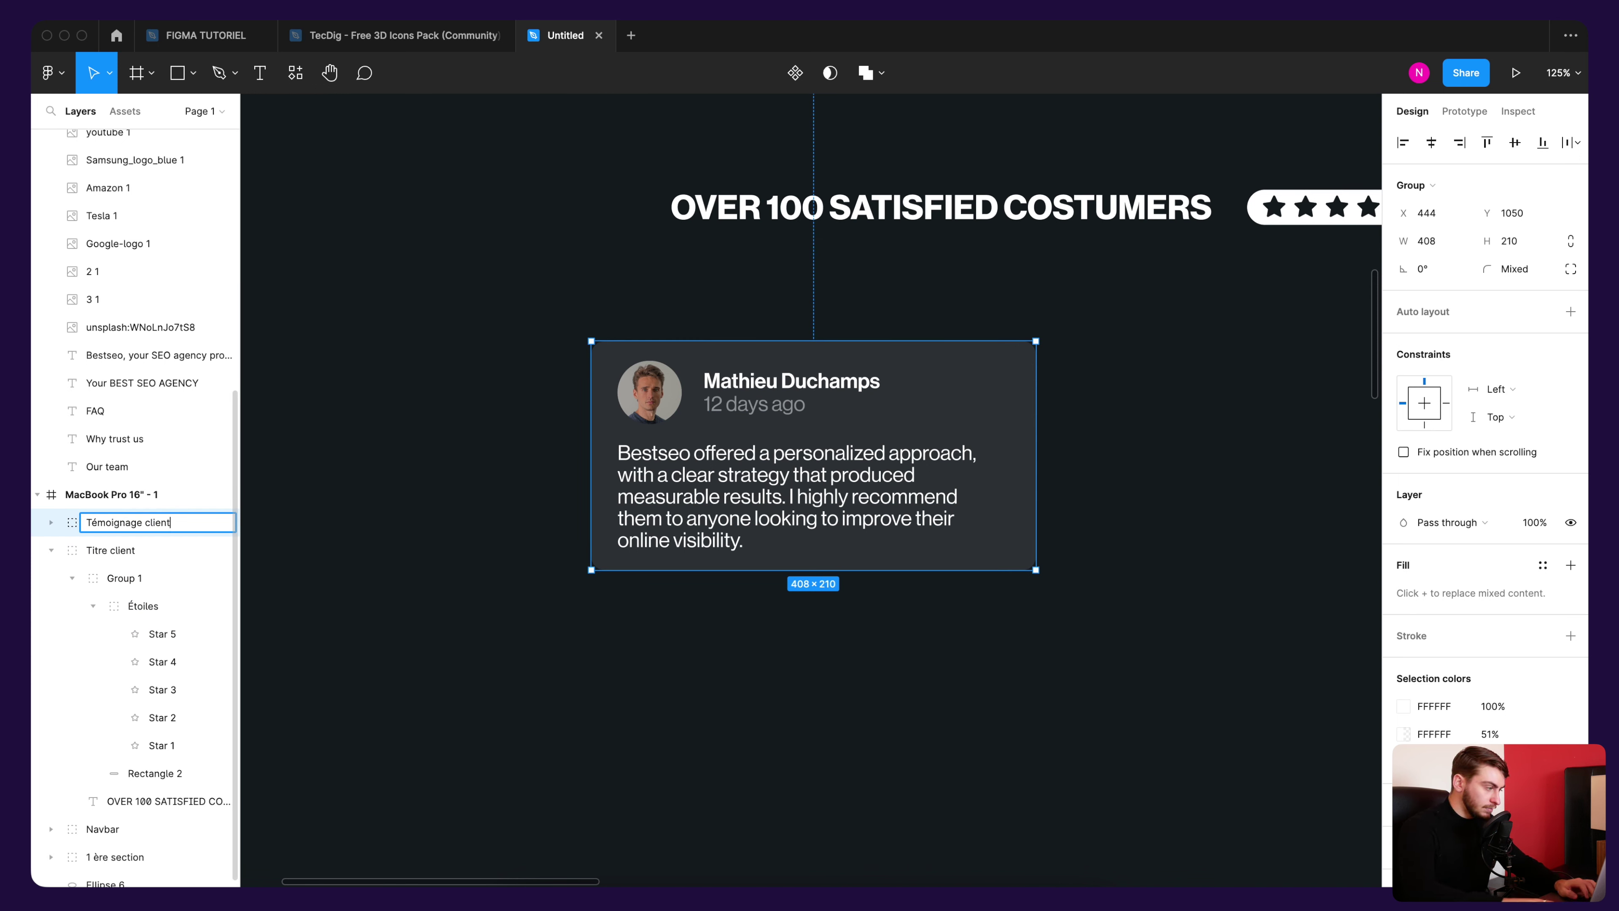
pyautogui.press('Return')
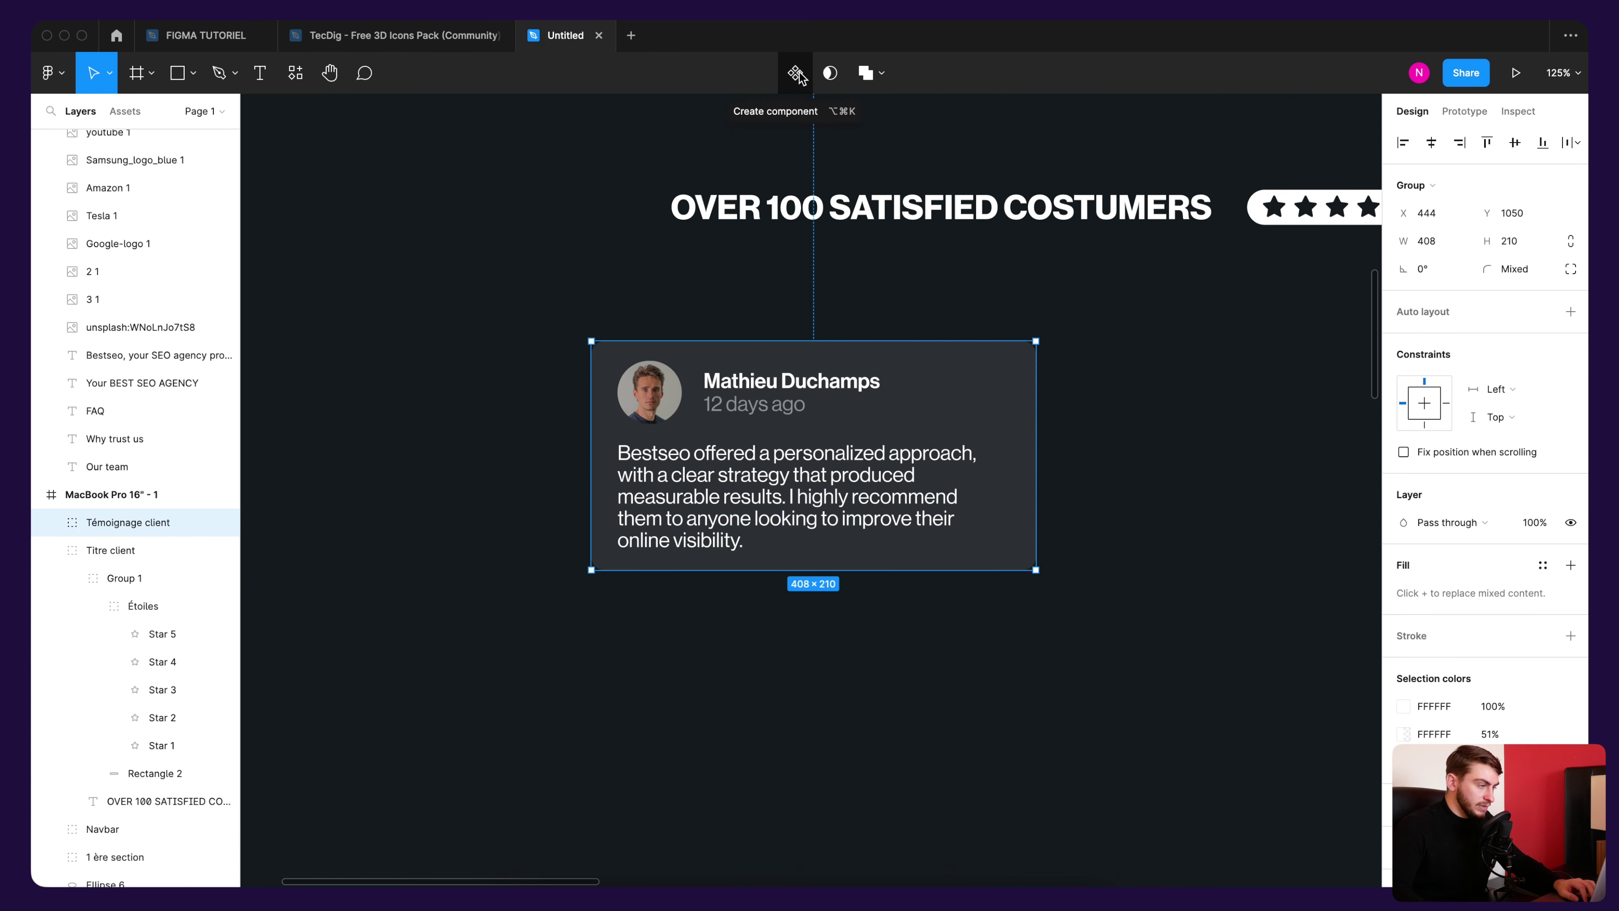
pyautogui.click(796, 73)
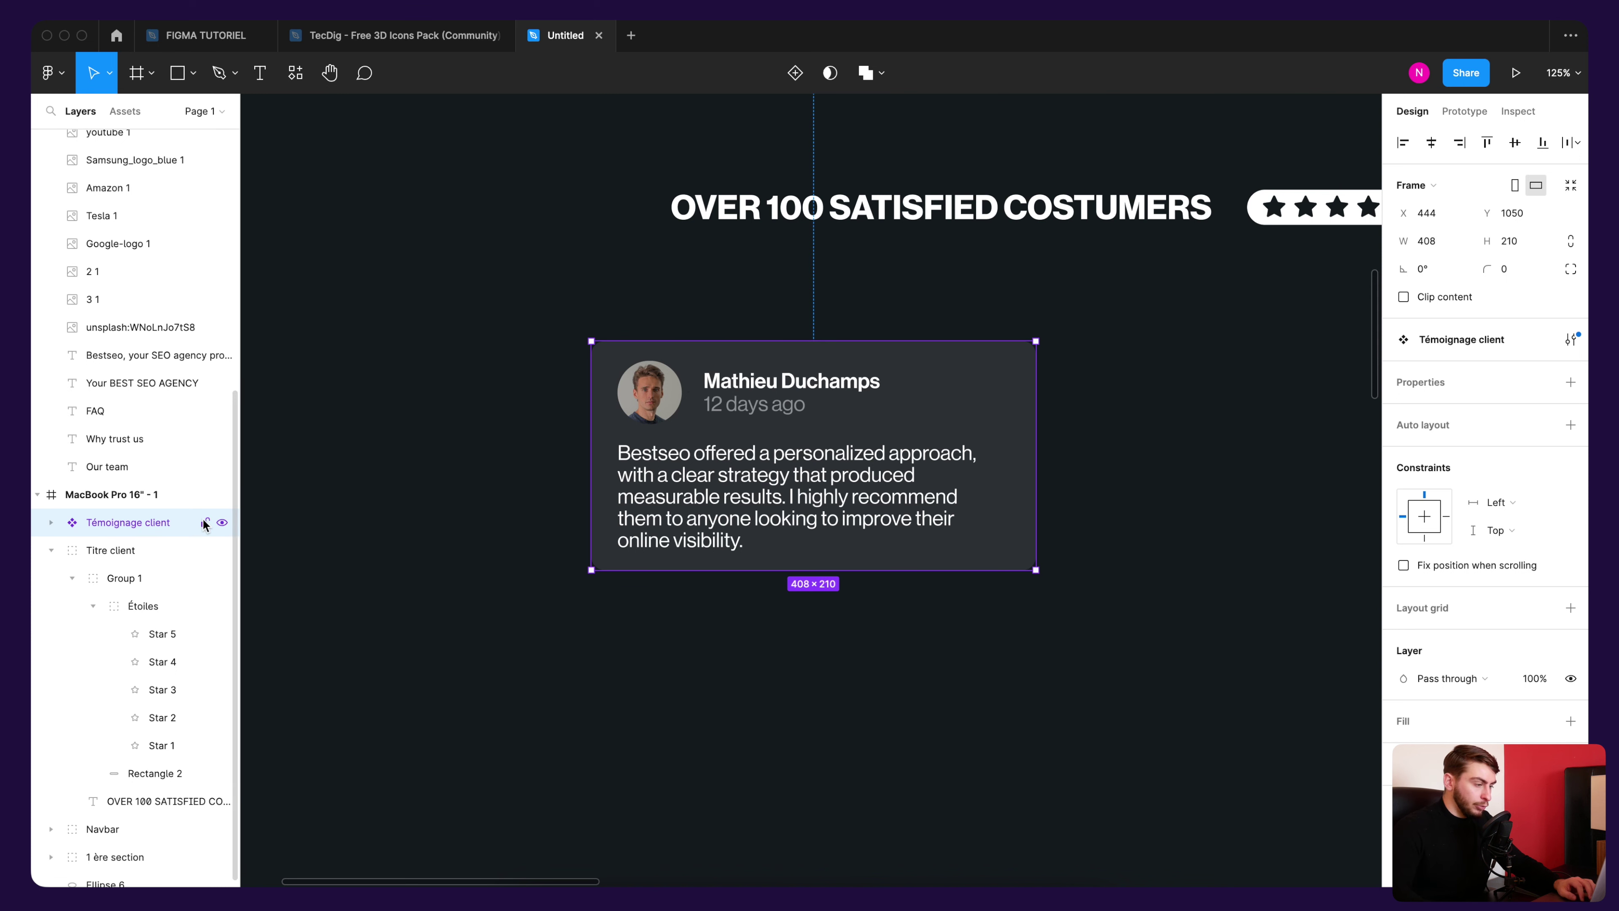
pyautogui.scroll(-2, 701, 466)
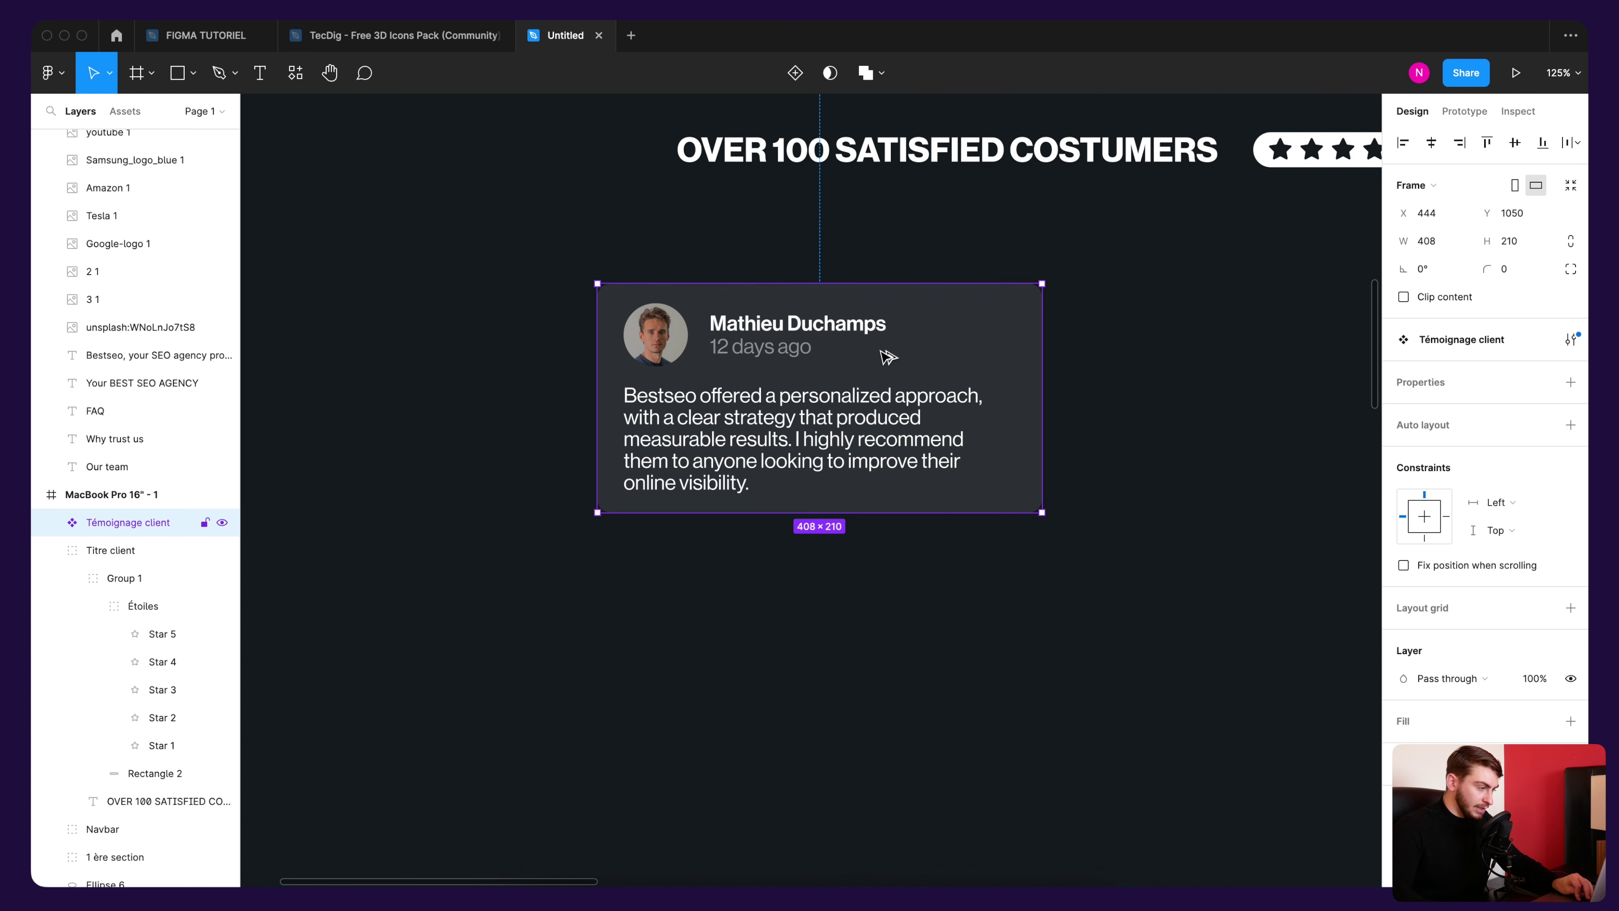
# Step: Place a copy of the card below the original, undoing an accidental width change
pyautogui.moveTo(888, 357); pyautogui.dragTo(874, 623)
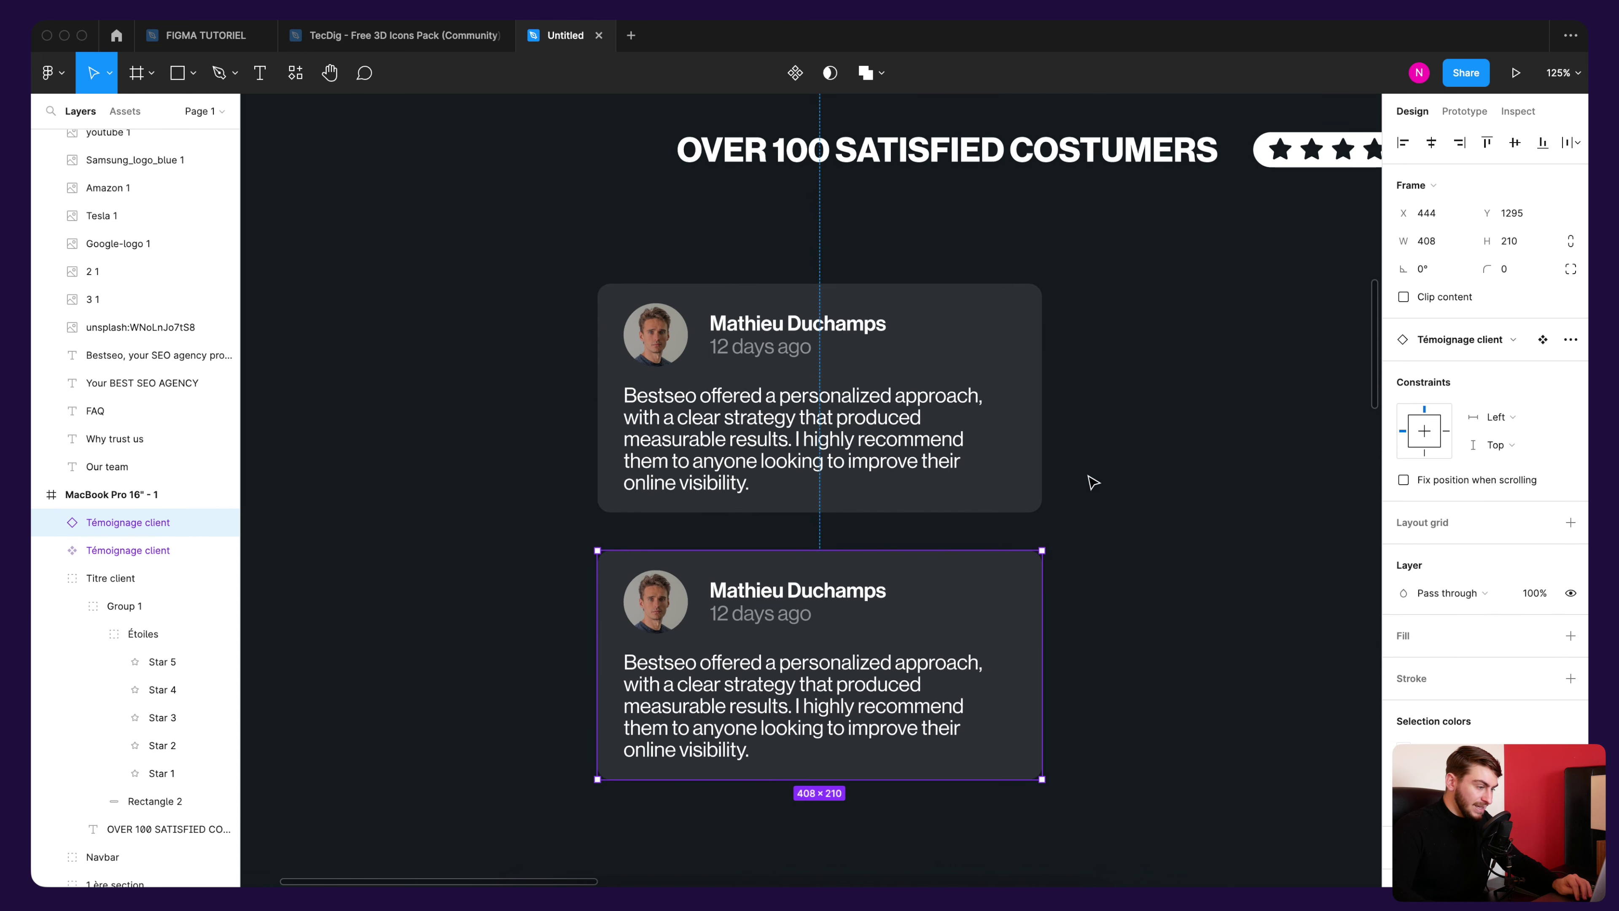
pyautogui.click(1036, 394)
pyautogui.moveTo(1043, 398); pyautogui.dragTo(887, 392)
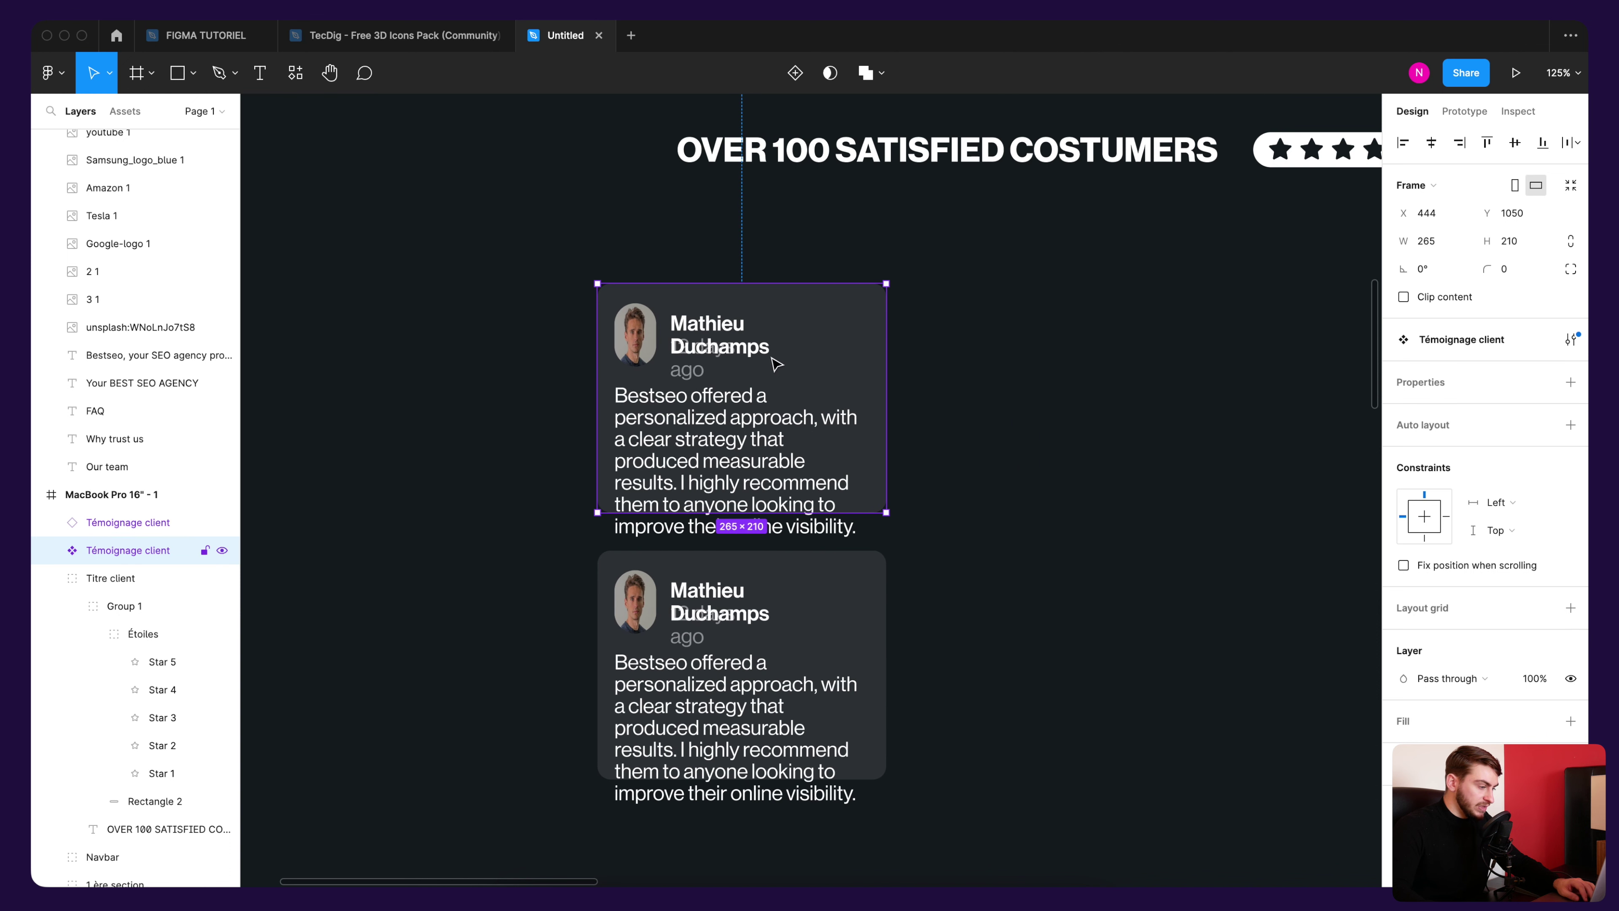
pyautogui.press('super+z')
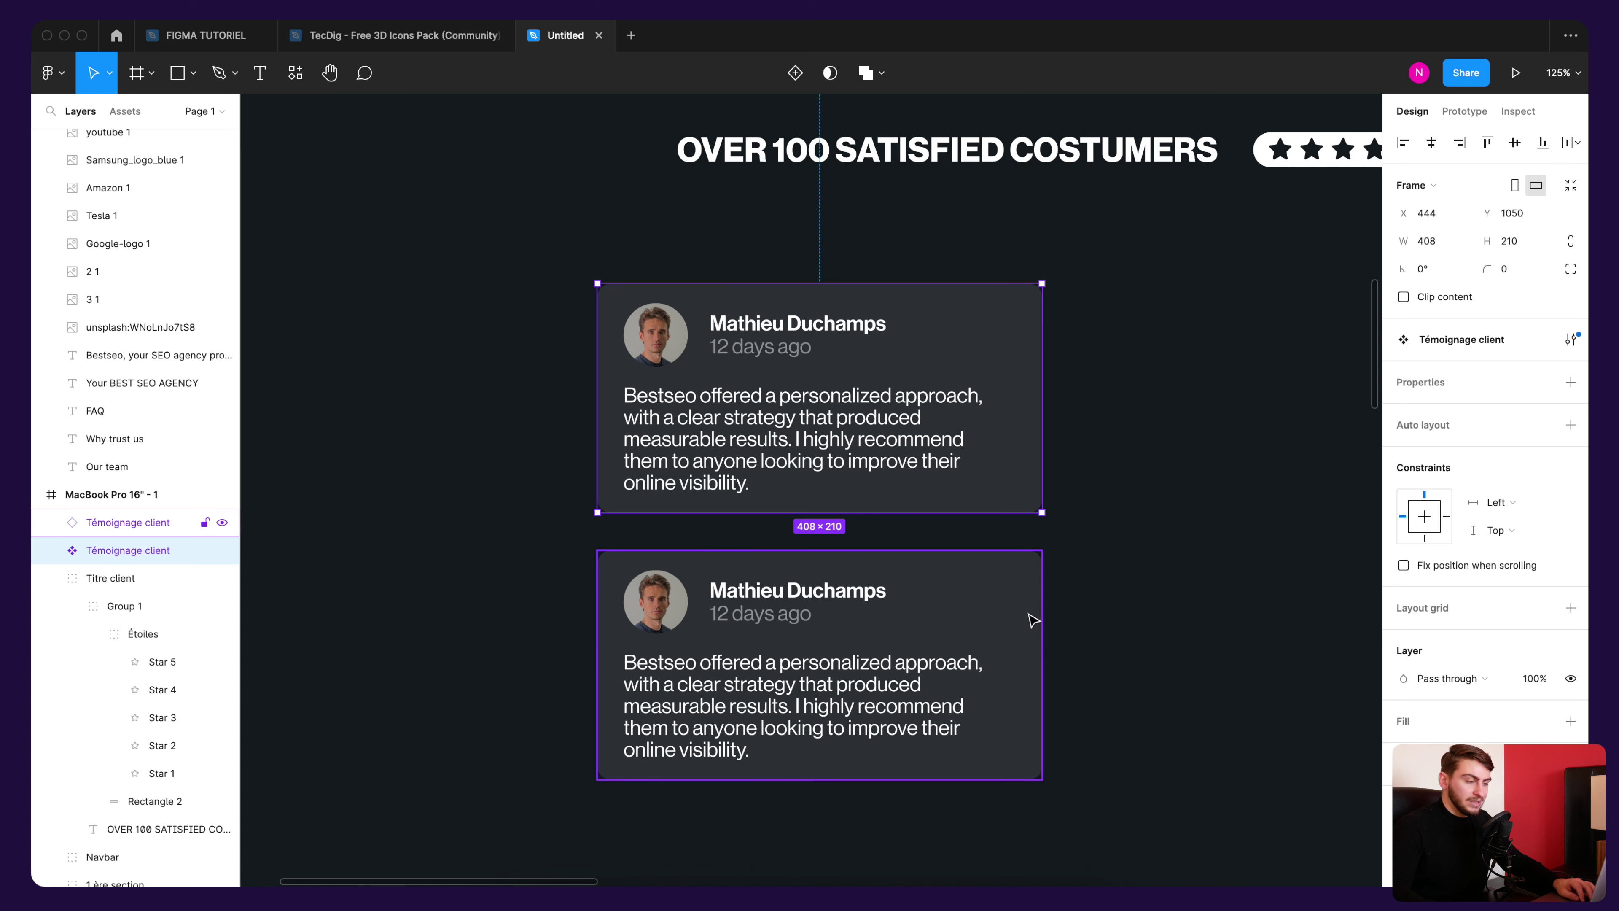
# Step: Move the second card up beside the first, undoing a stray layout change
pyautogui.click(1084, 549)
pyautogui.scroll(-1, 1046, 497)
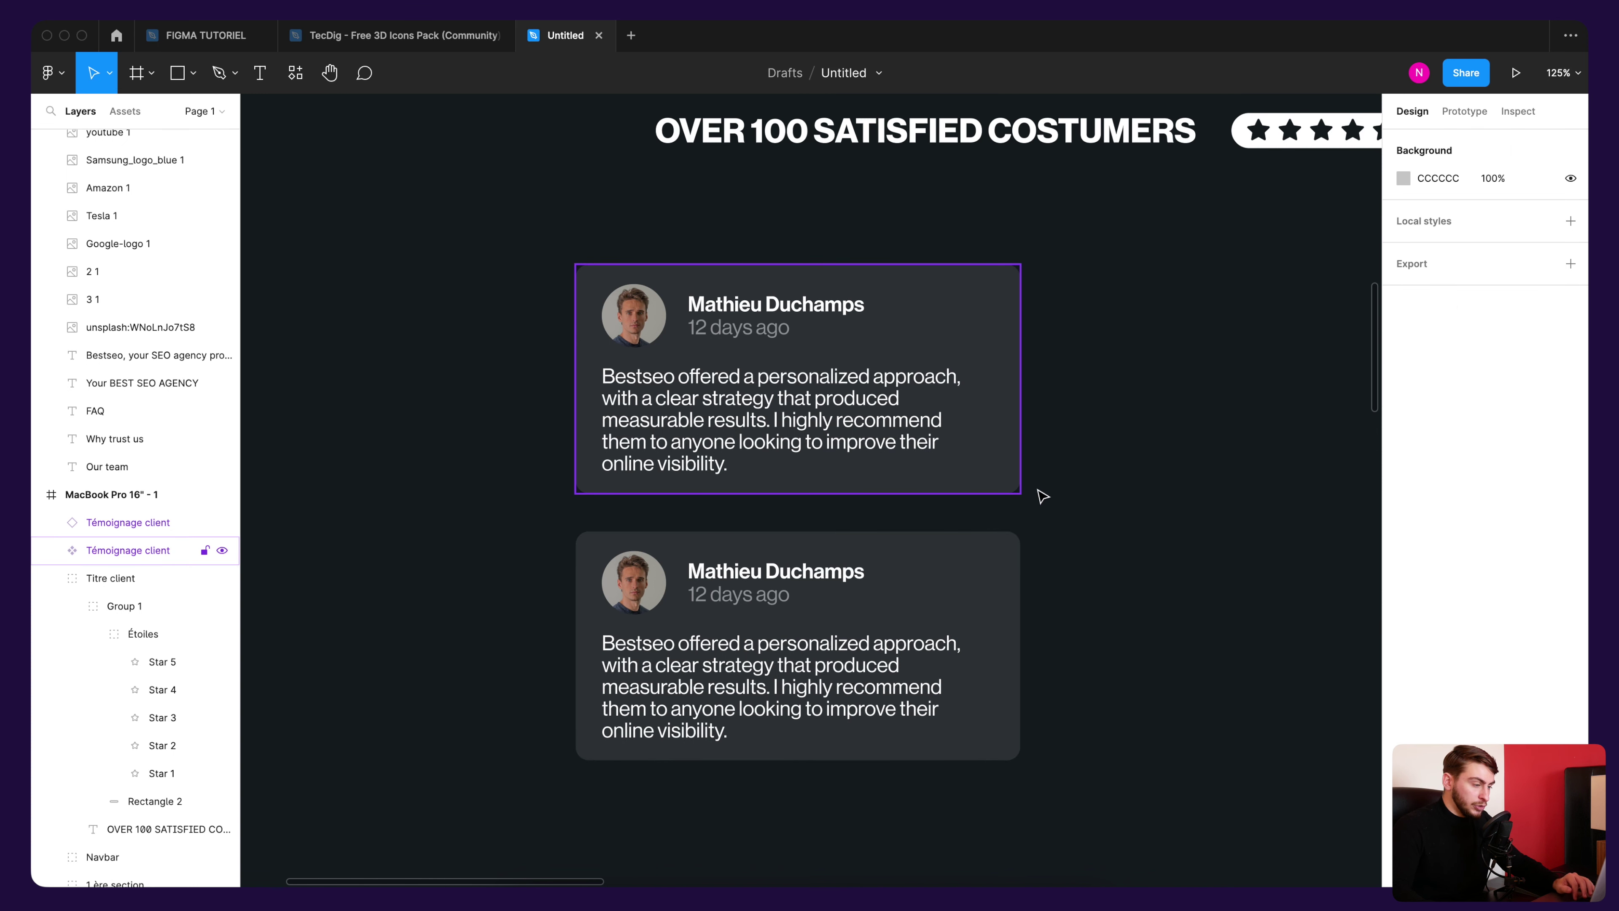
pyautogui.scroll(-2, 1034, 517)
pyautogui.scroll(-3, 1033, 518)
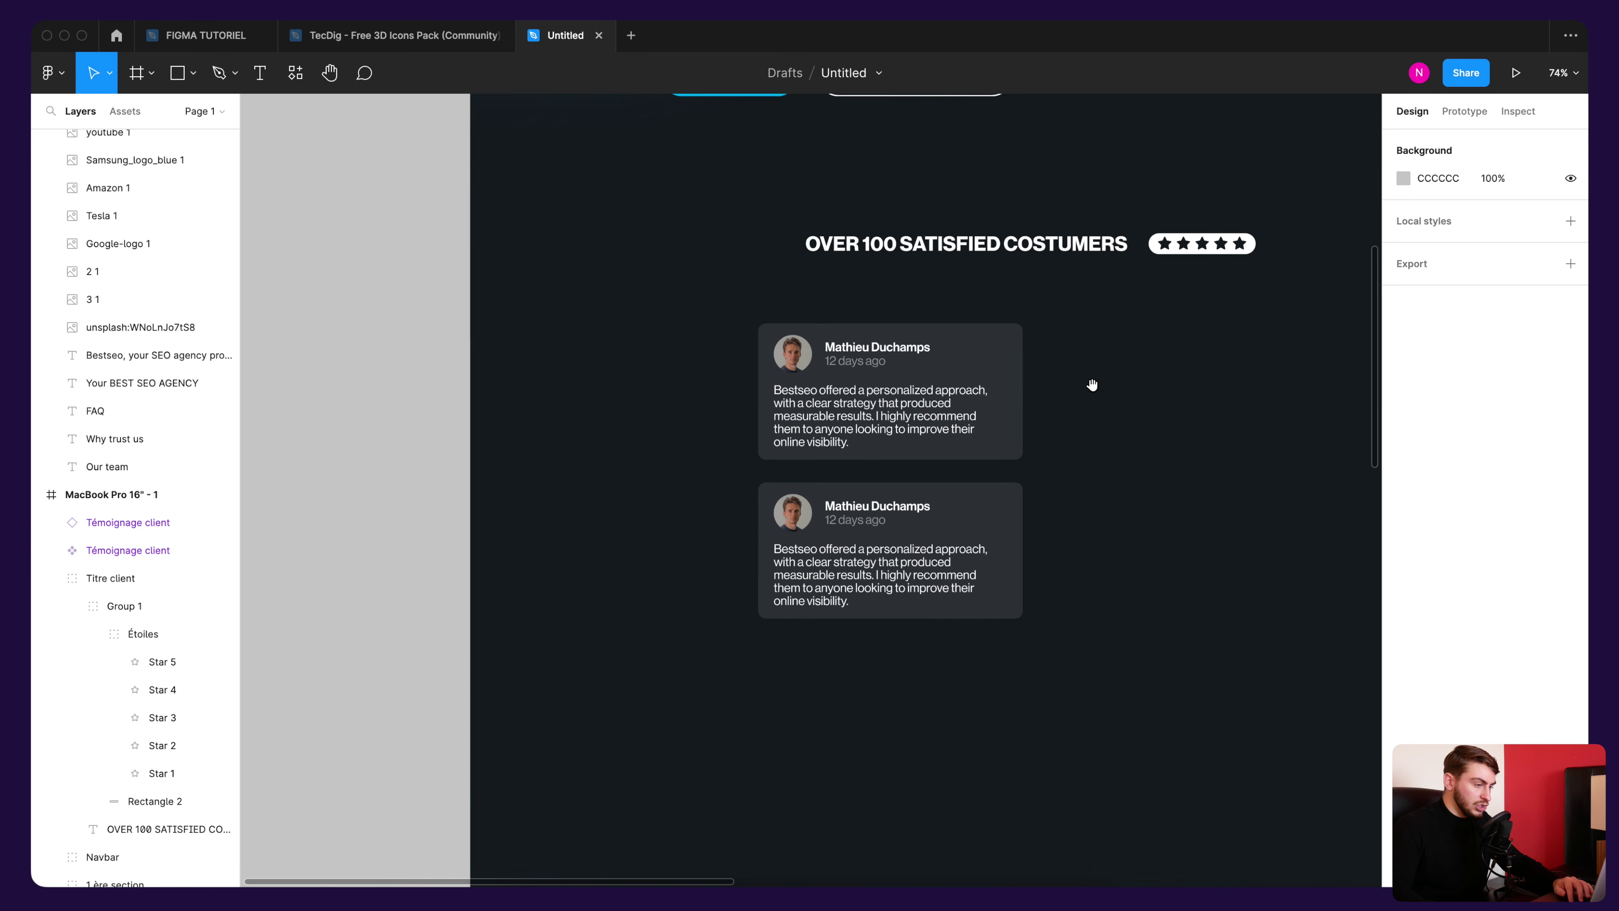
pyautogui.scroll(2, 982, 475)
pyautogui.hscroll(2, 804, 523)
pyautogui.moveTo(734, 638); pyautogui.dragTo(1019, 478)
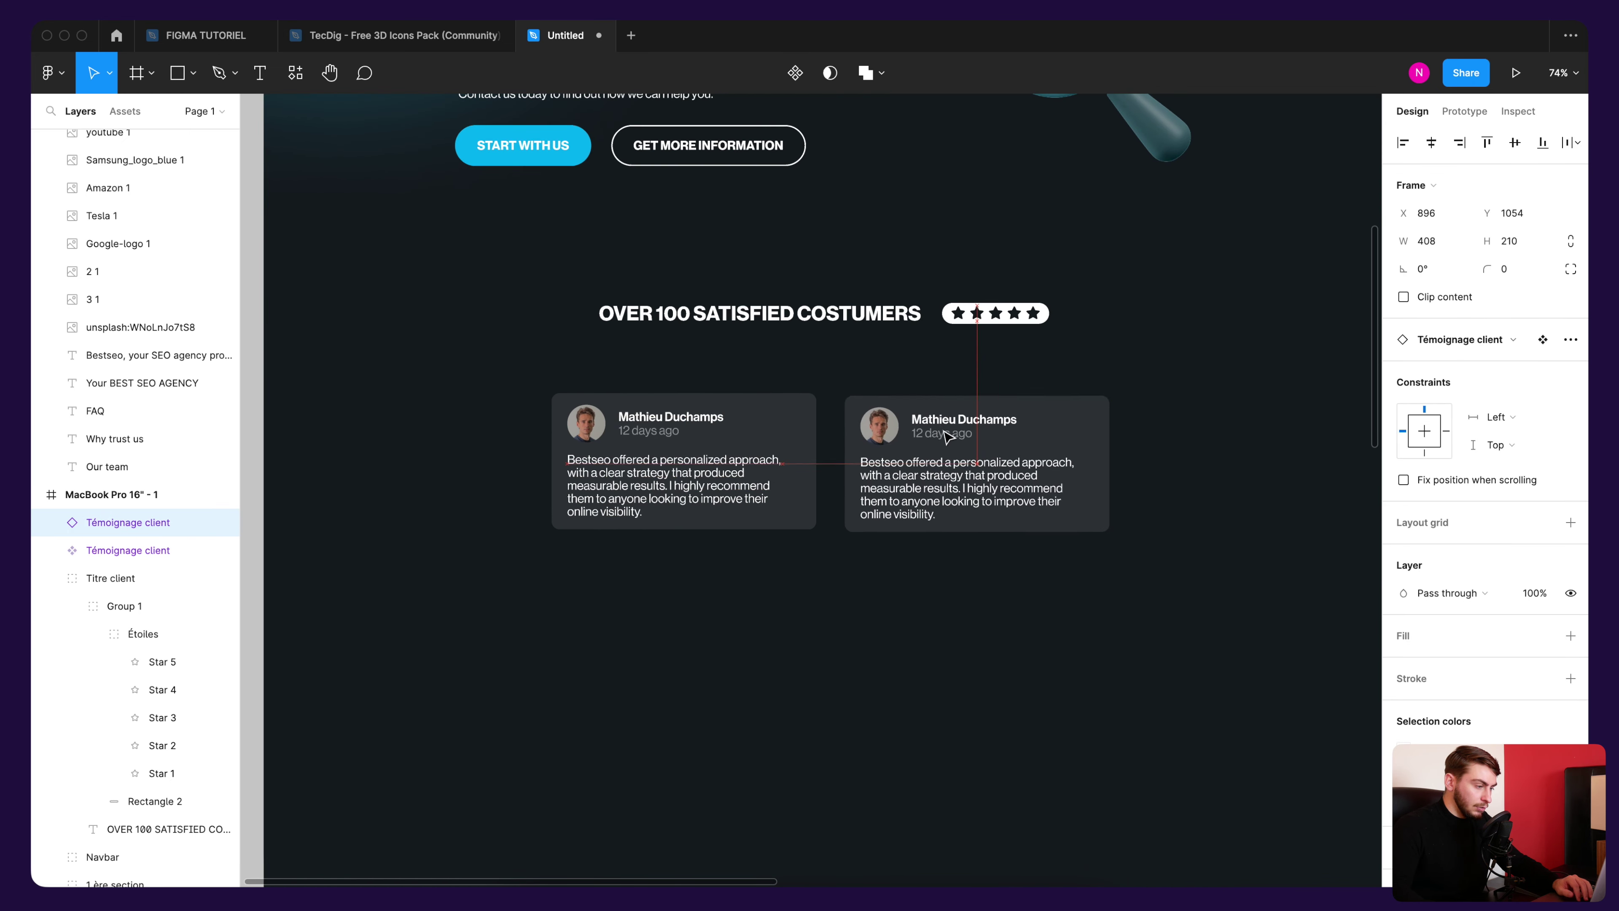
pyautogui.click(1211, 369)
pyautogui.hotkey('ctrl', 'a')
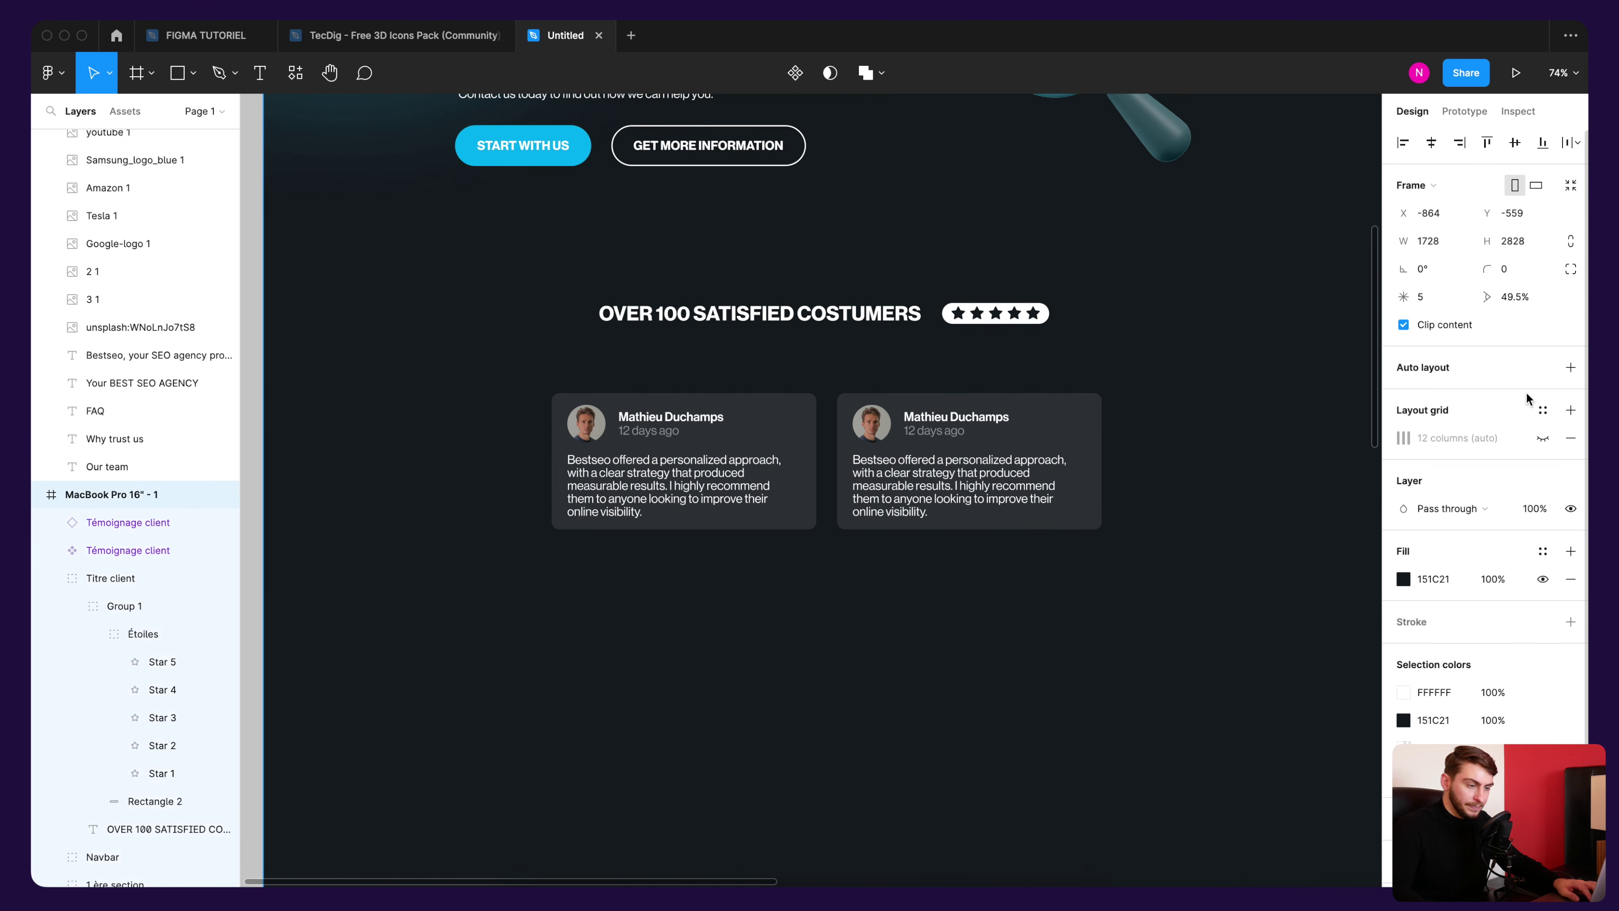
pyautogui.click(1571, 409)
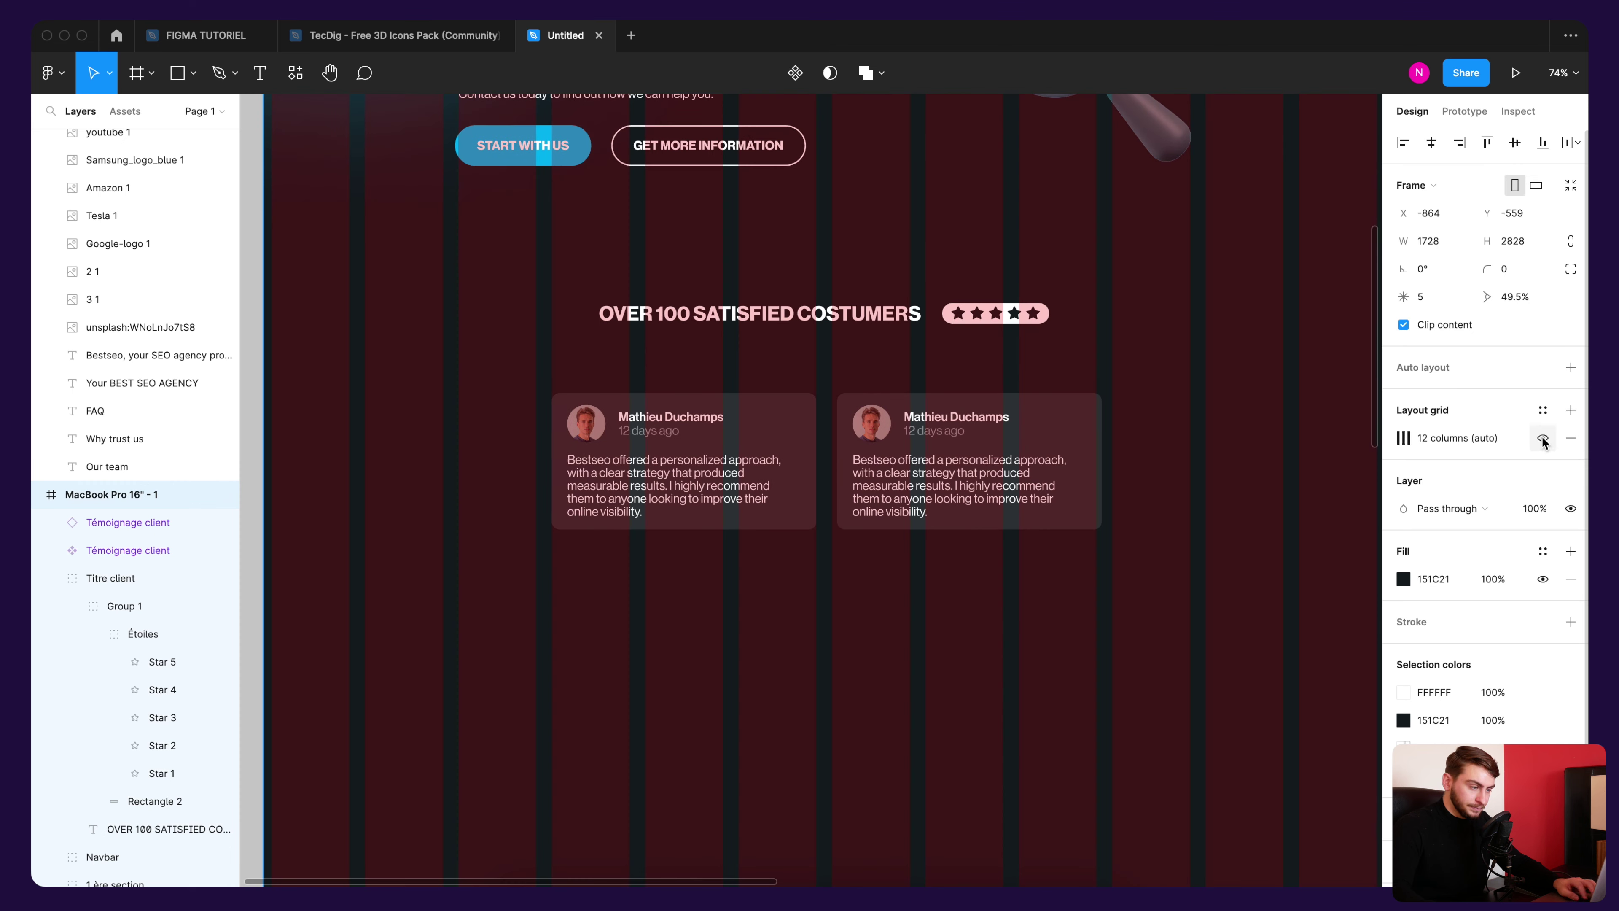
pyautogui.hotkey('ctrl', 'z')
# Step: Add a third card copy on the right and a fourth on the left
pyautogui.click(1076, 433)
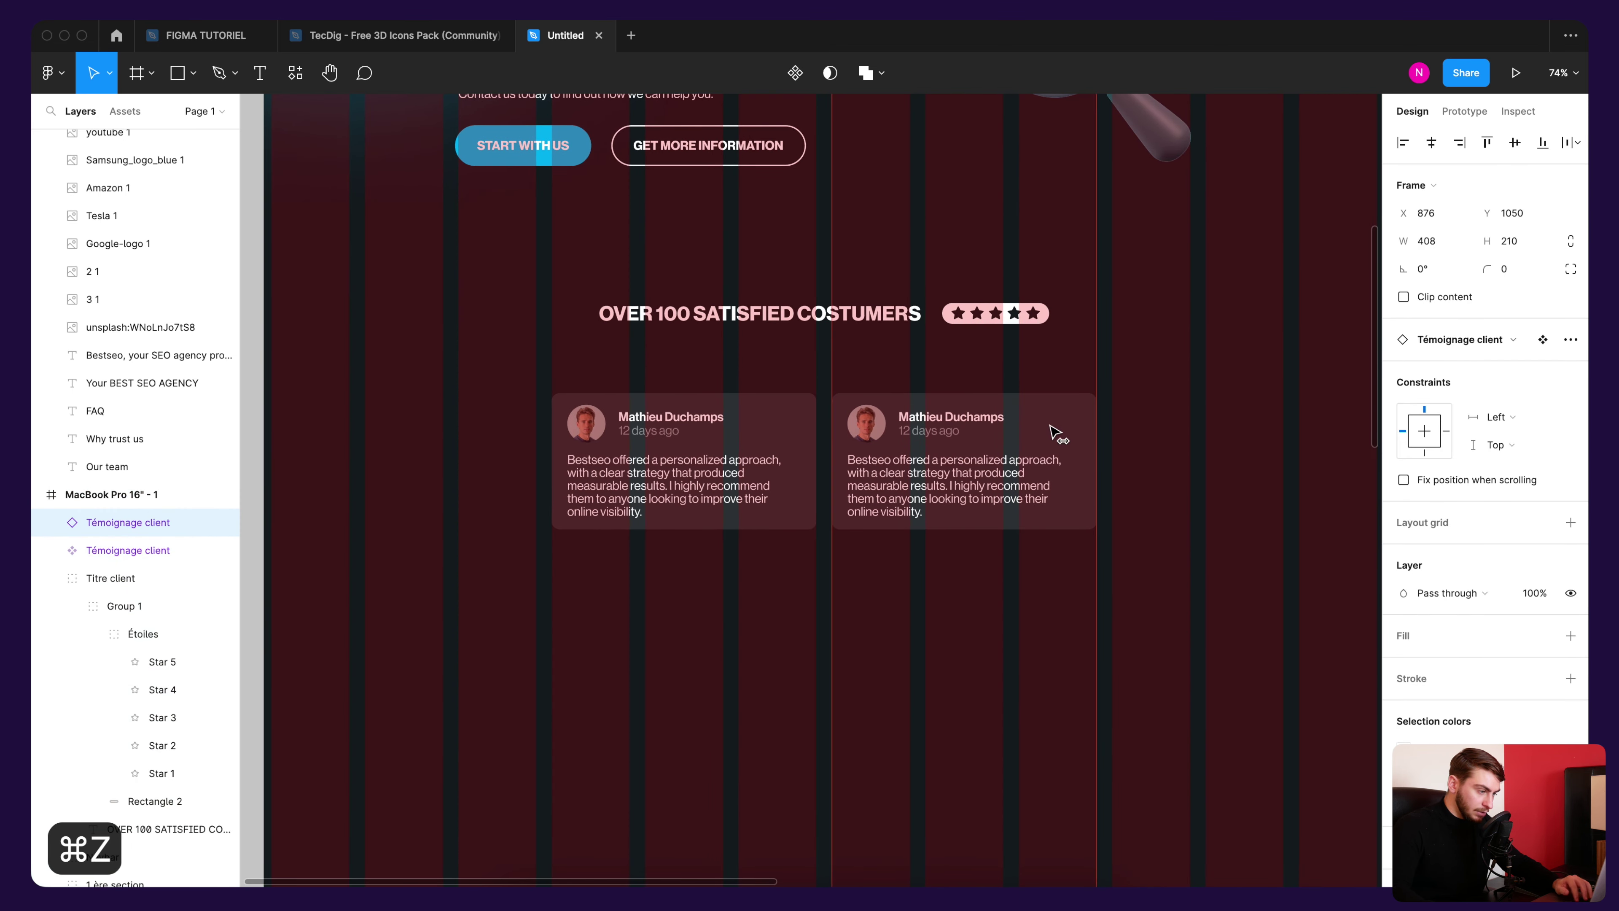
pyautogui.hscroll(5, 957, 446)
pyautogui.keyDown('alt'); pyautogui.moveTo(806, 473); pyautogui.dragTo(1082, 474); pyautogui.keyUp('alt')
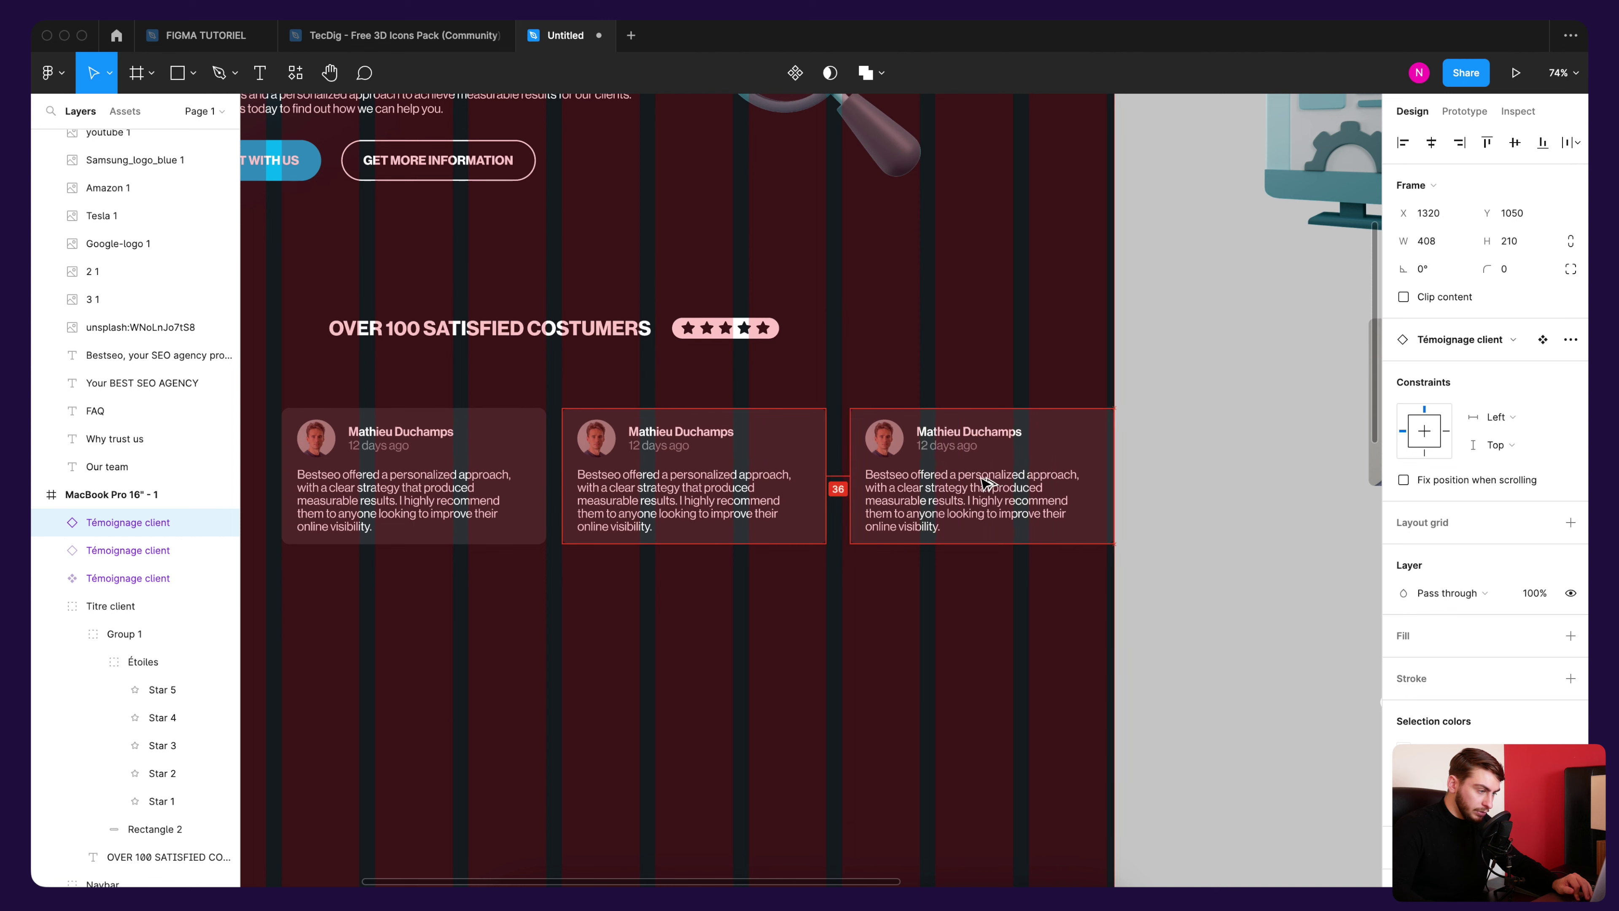
pyautogui.hscroll(-6, 590, 421)
pyautogui.keyDown('alt'); pyautogui.moveTo(865, 435); pyautogui.dragTo(585, 435); pyautogui.keyUp('alt')
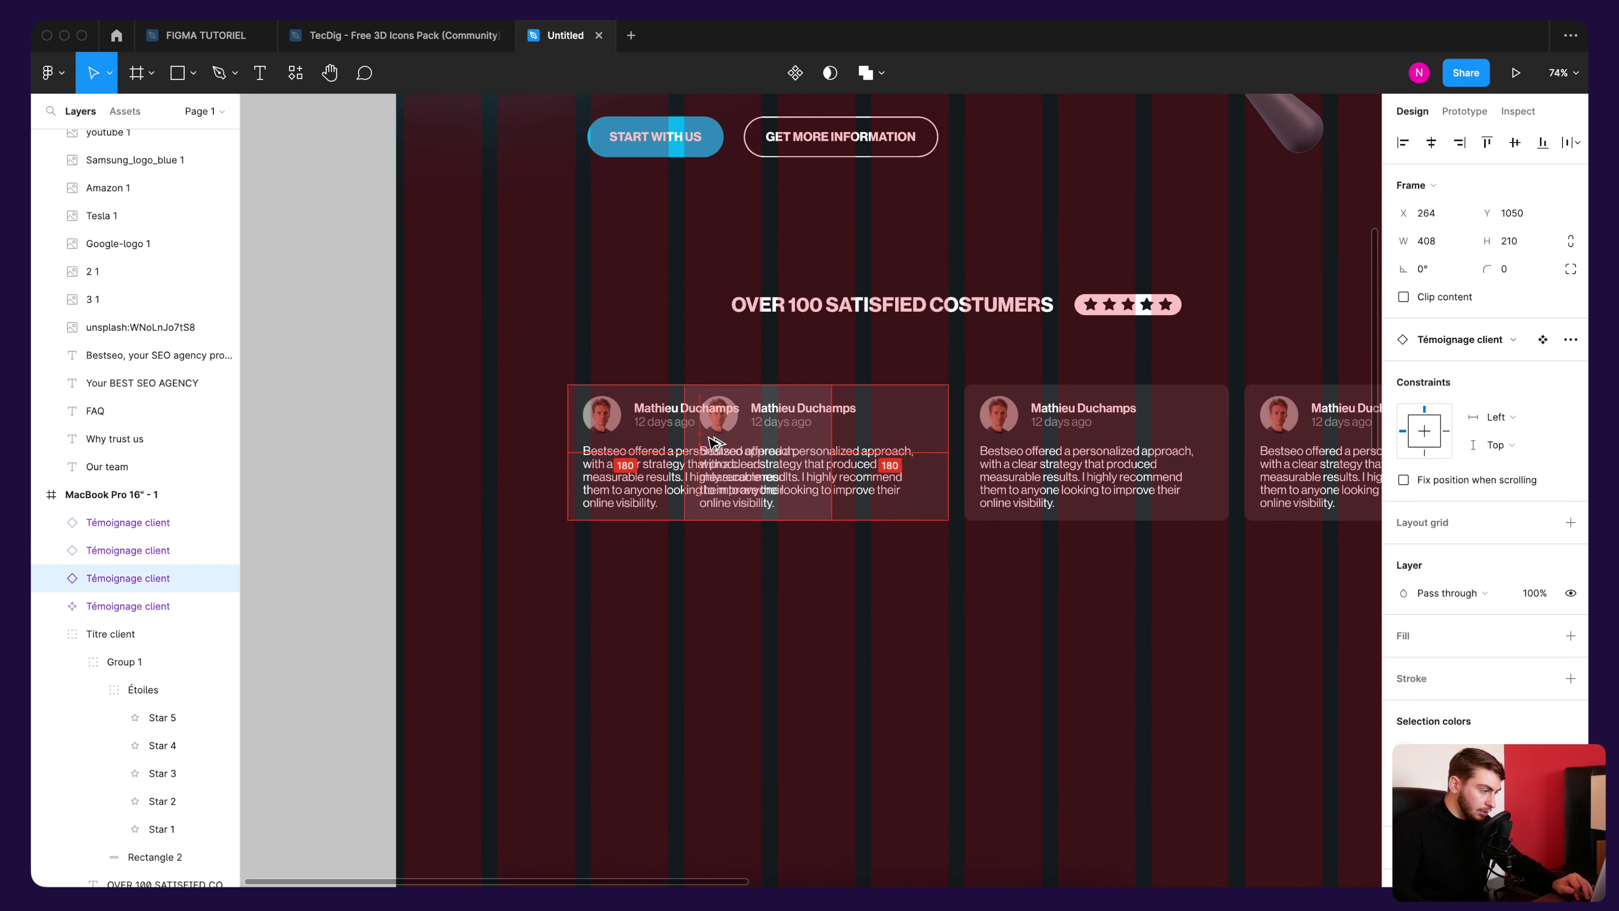
pyautogui.click(633, 366)
# Step: Select the whole second card instance
pyautogui.scroll(2, 731, 348)
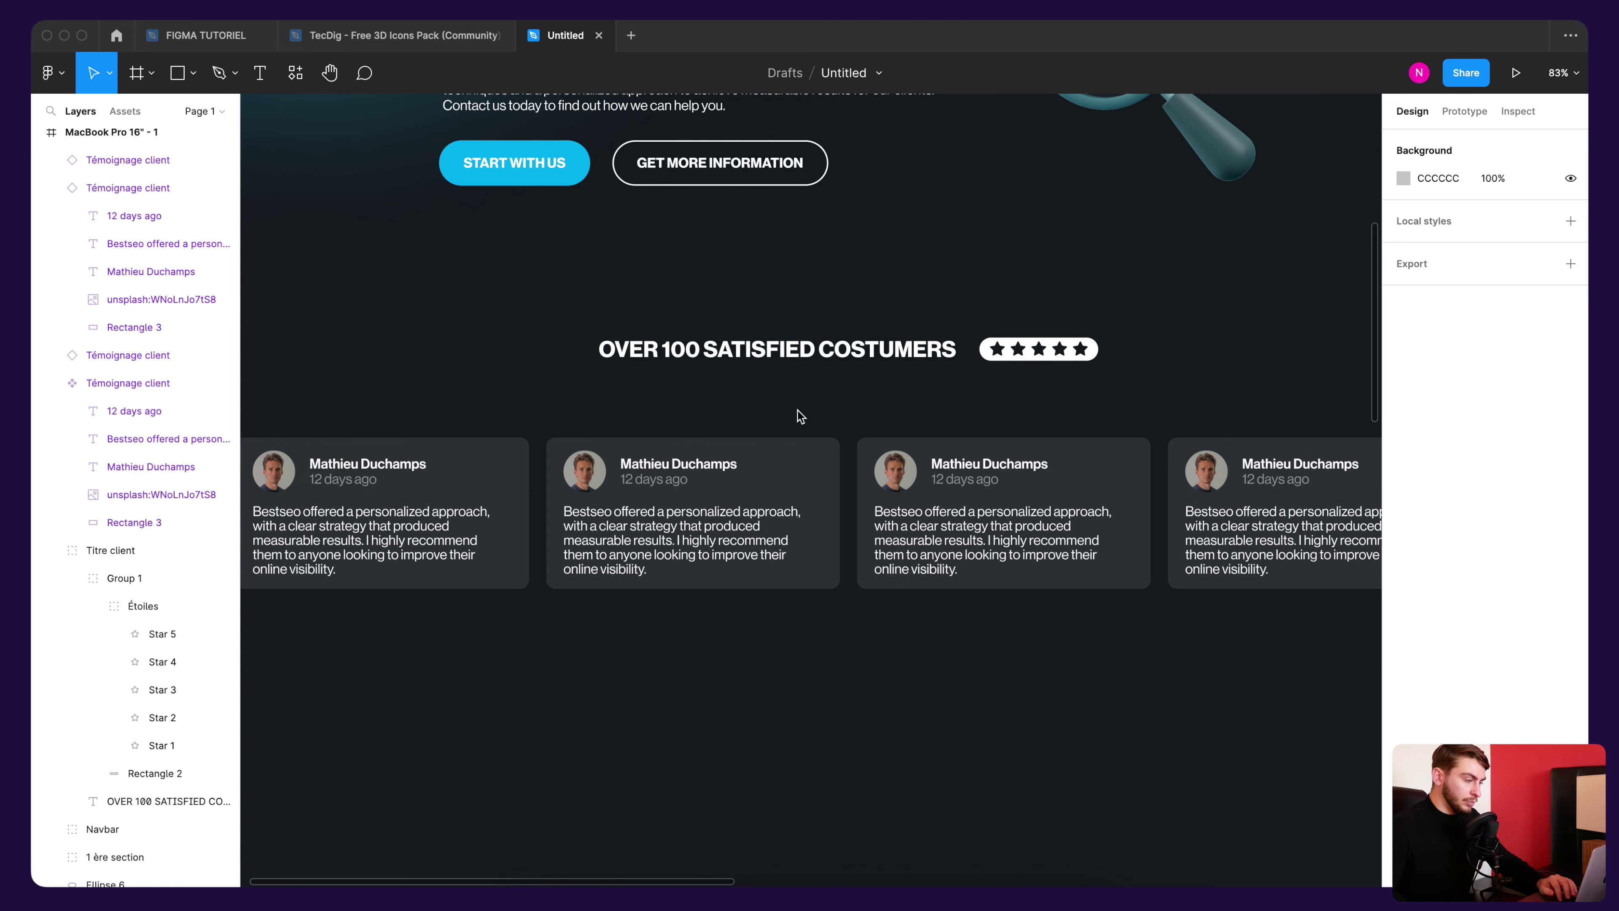
pyautogui.click(832, 470)
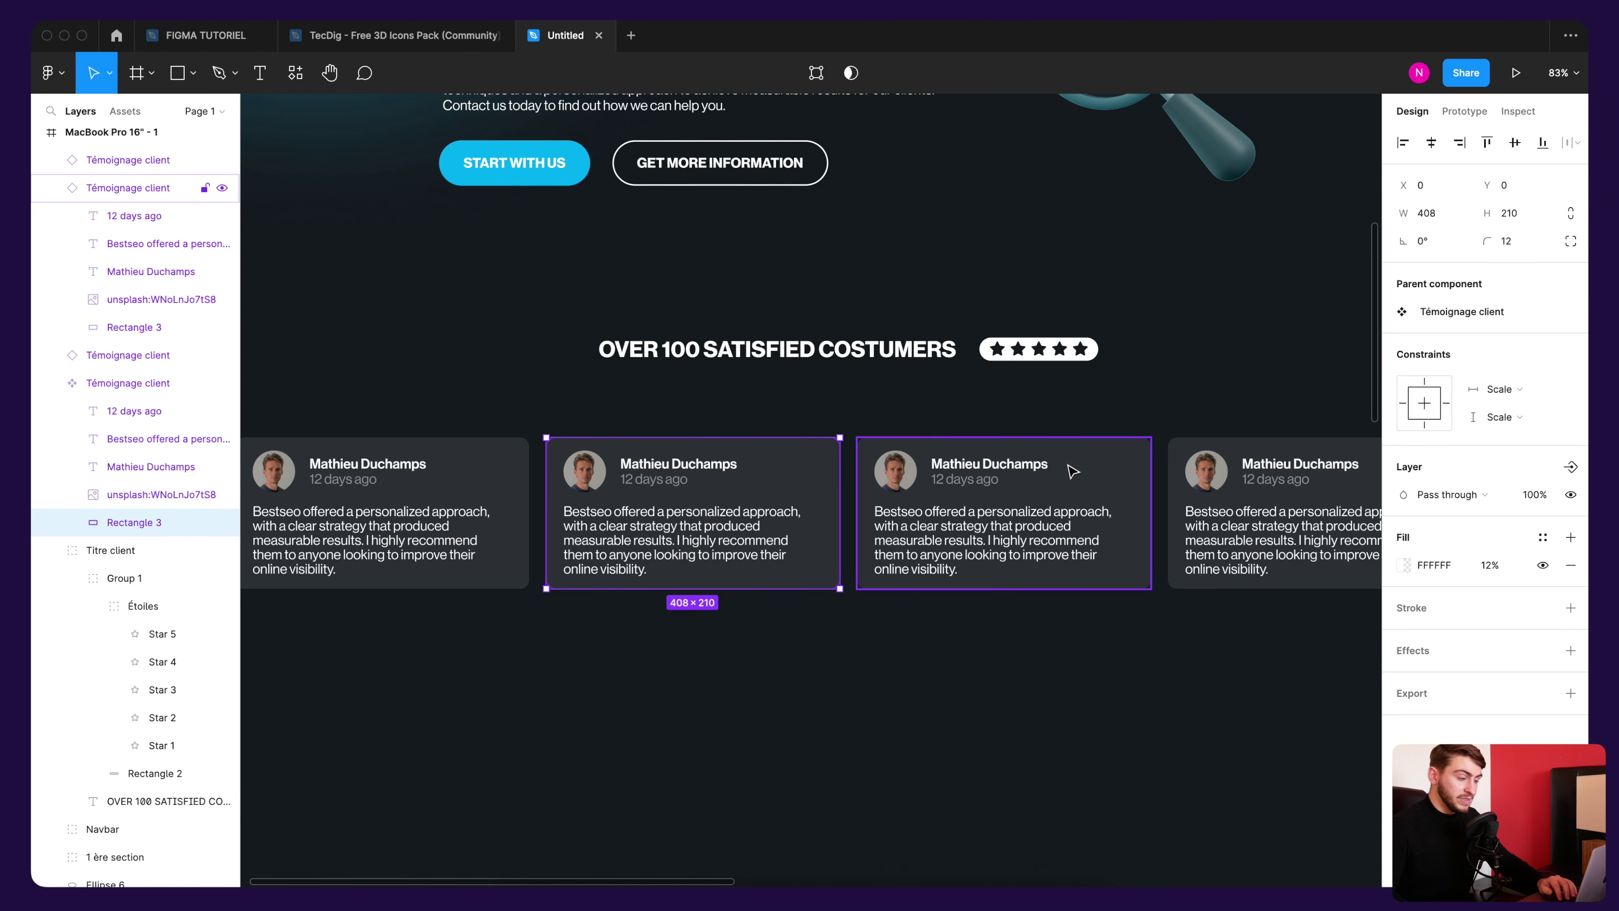
pyautogui.scroll(-3, 899, 421)
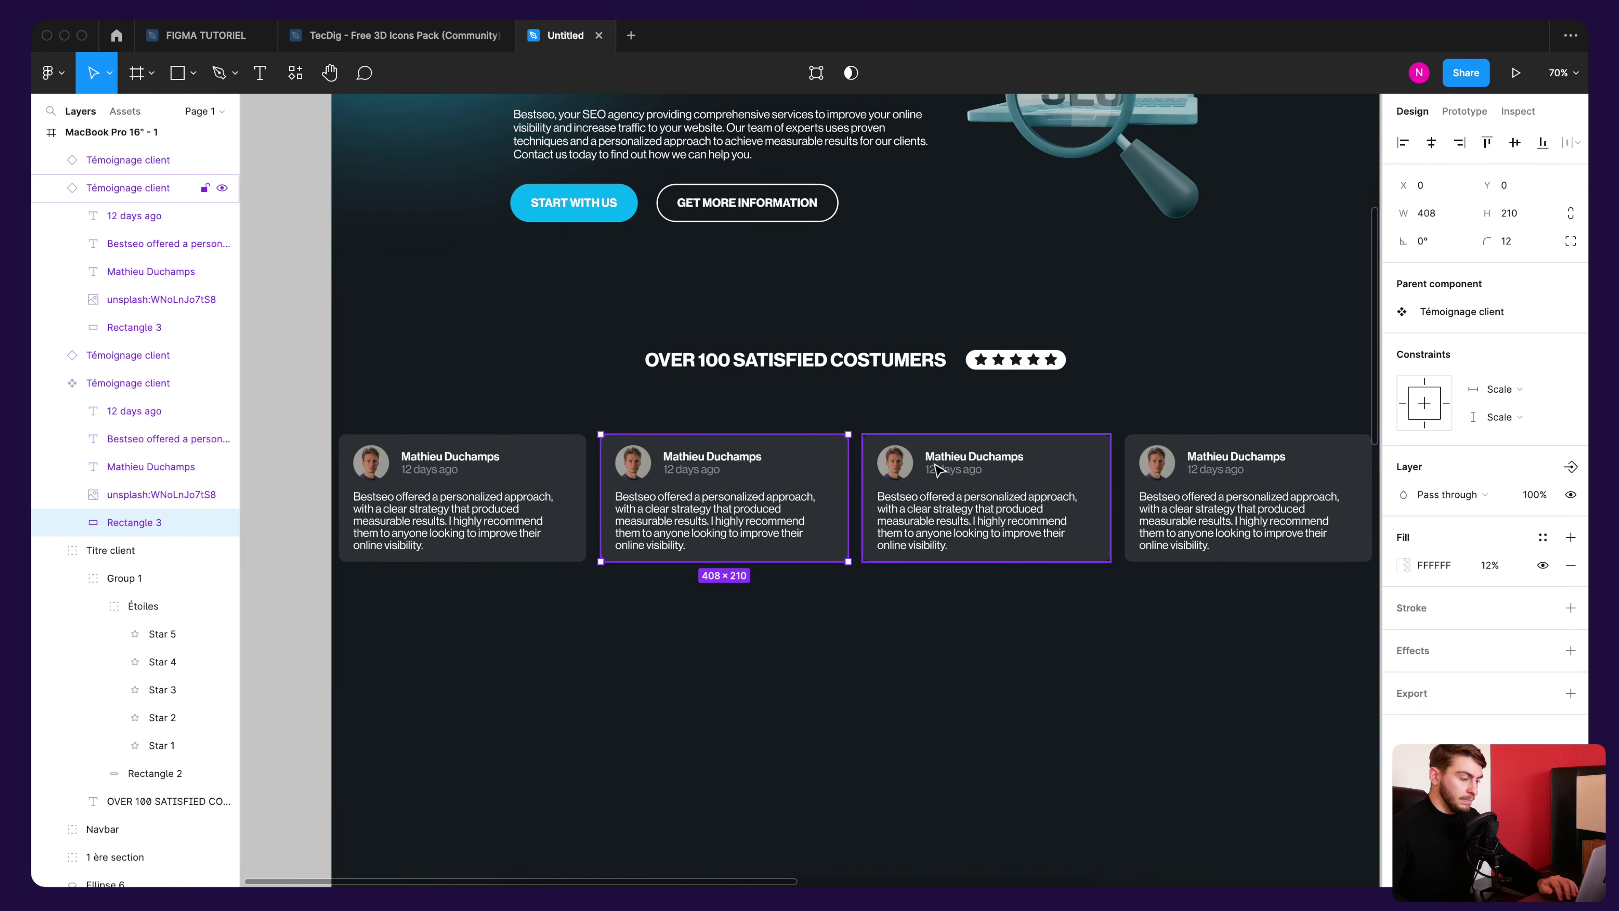
pyautogui.moveTo(692, 513)
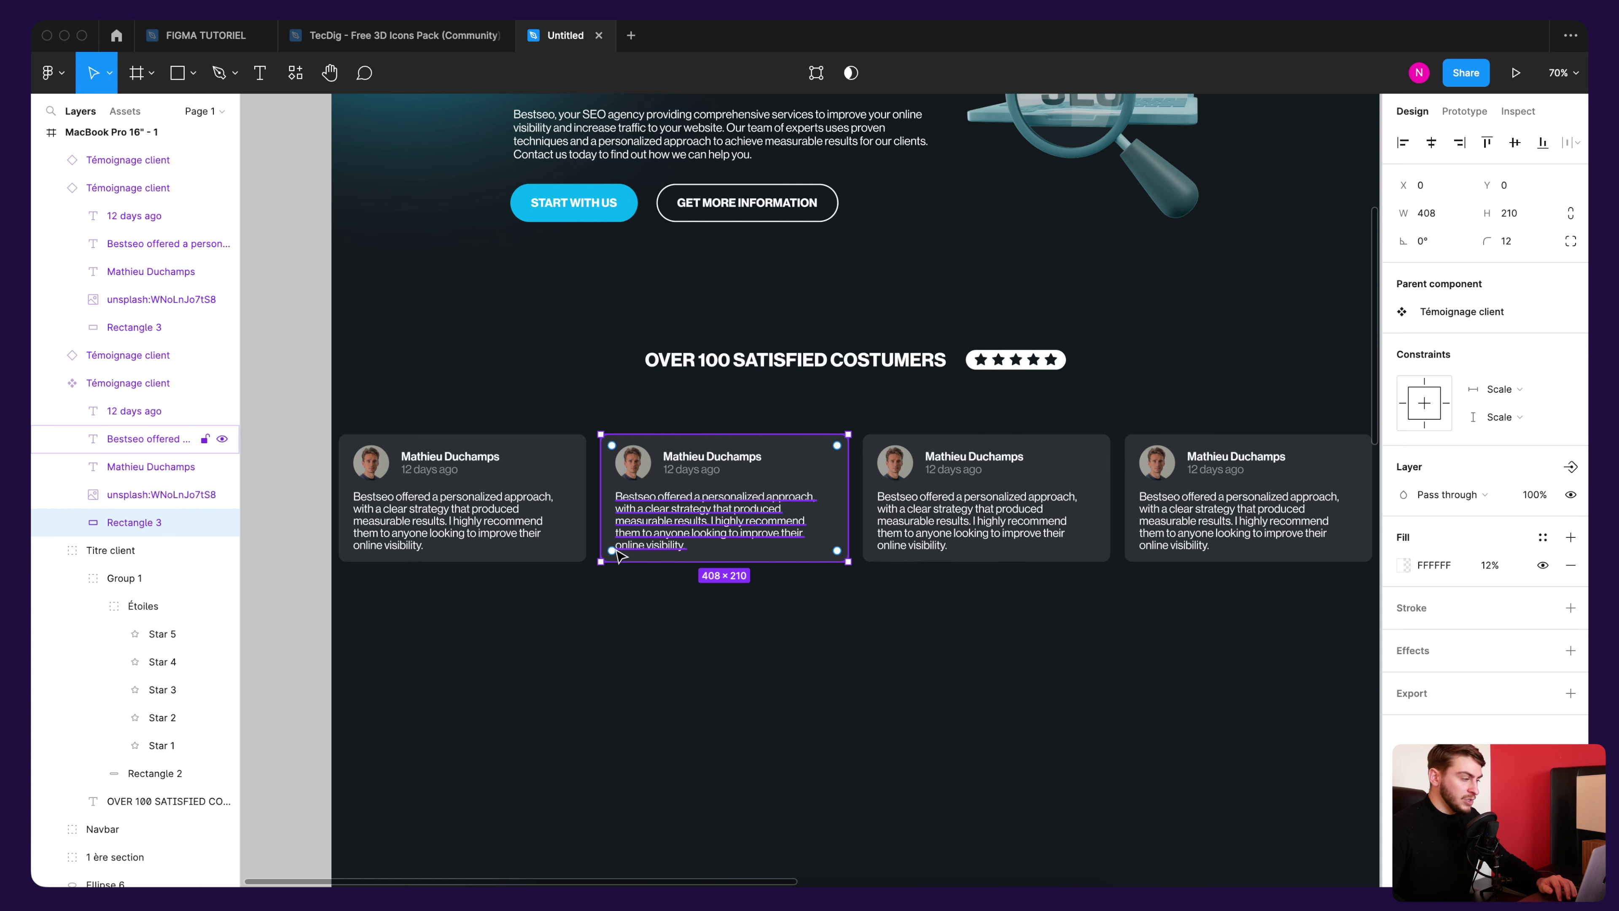
pyautogui.hotkey('shift', 'Return')
pyautogui.hotkey('alt', 'l')
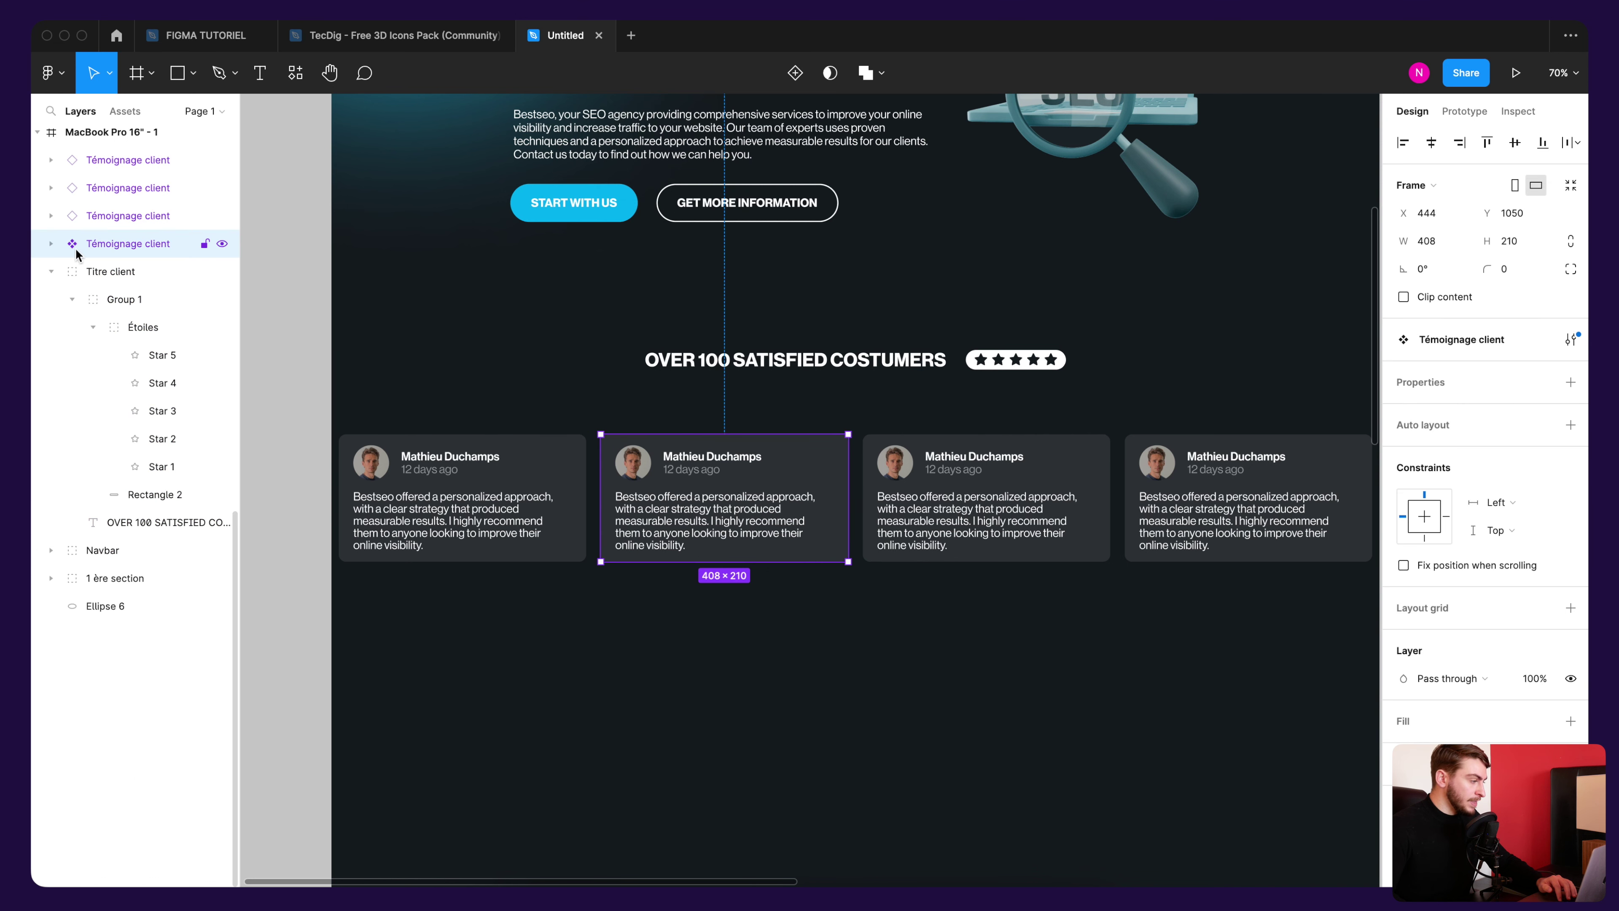
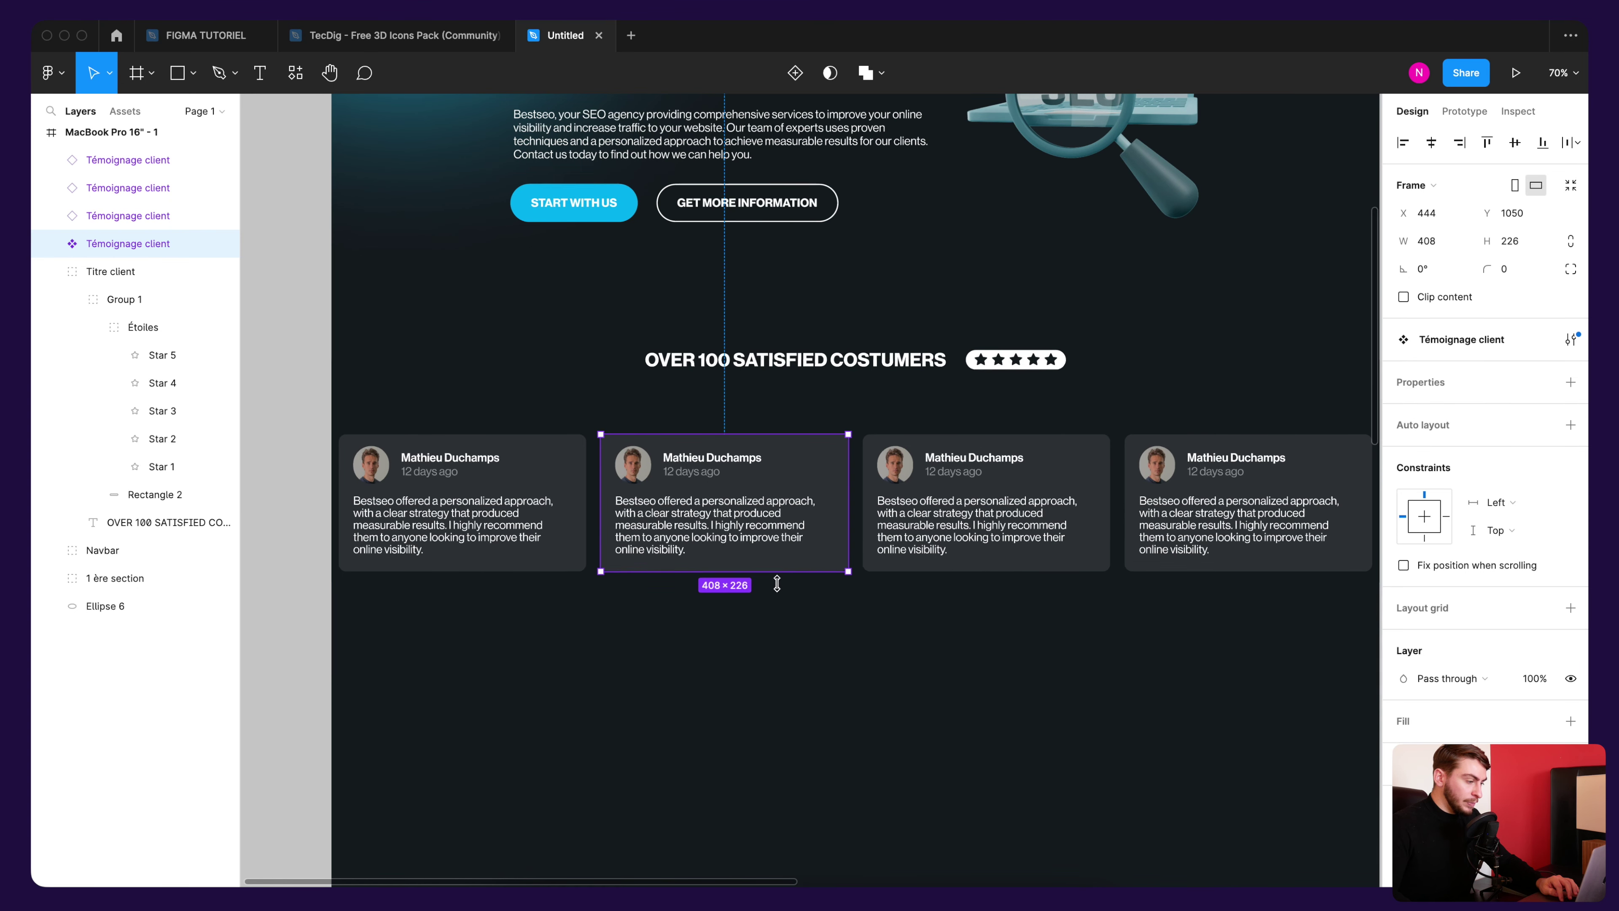
# Step: Try a taller first testimonial card and a higher background fill opacity, undoing both
pyautogui.moveTo(777, 583); pyautogui.dragTo(777, 647)
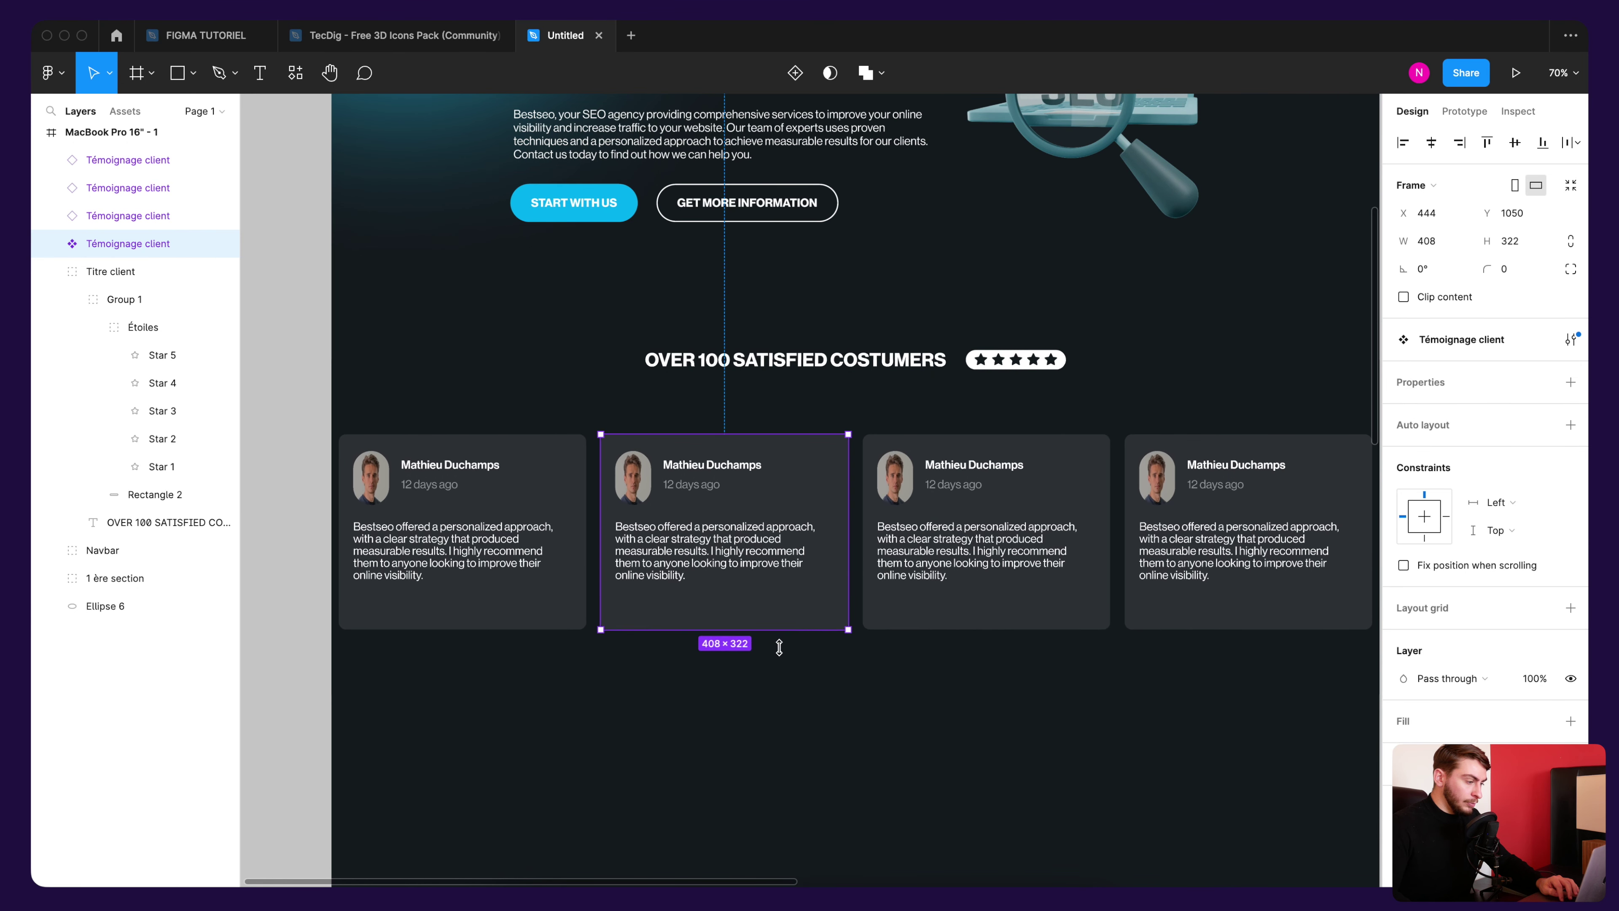
pyautogui.press('super+z')
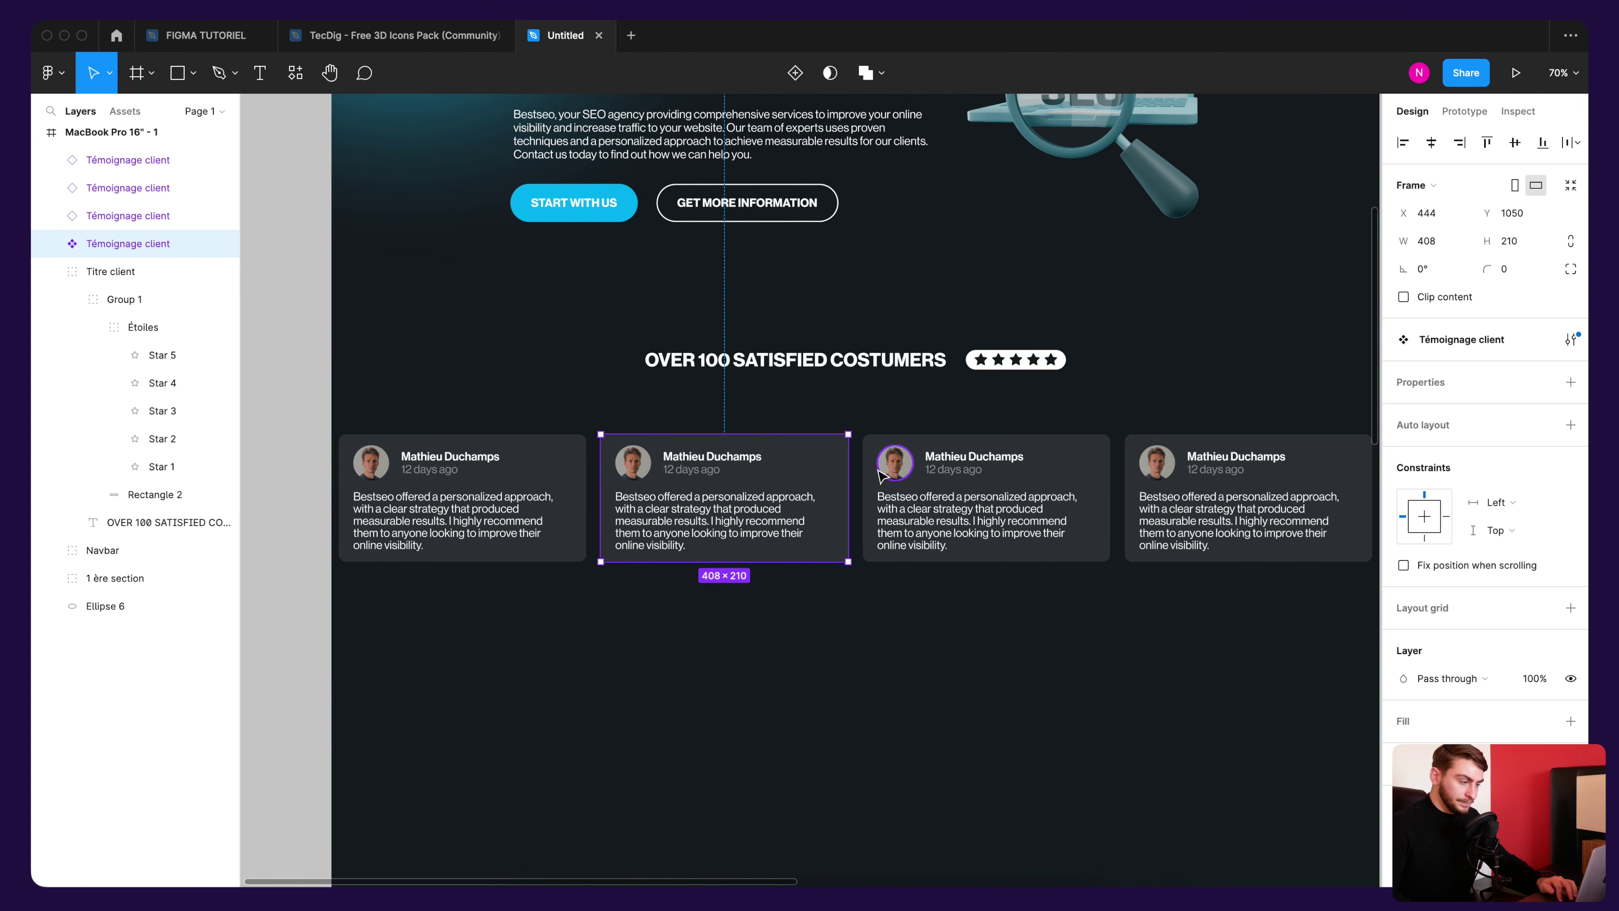
pyautogui.doubleClick(835, 460)
pyautogui.click(1404, 565)
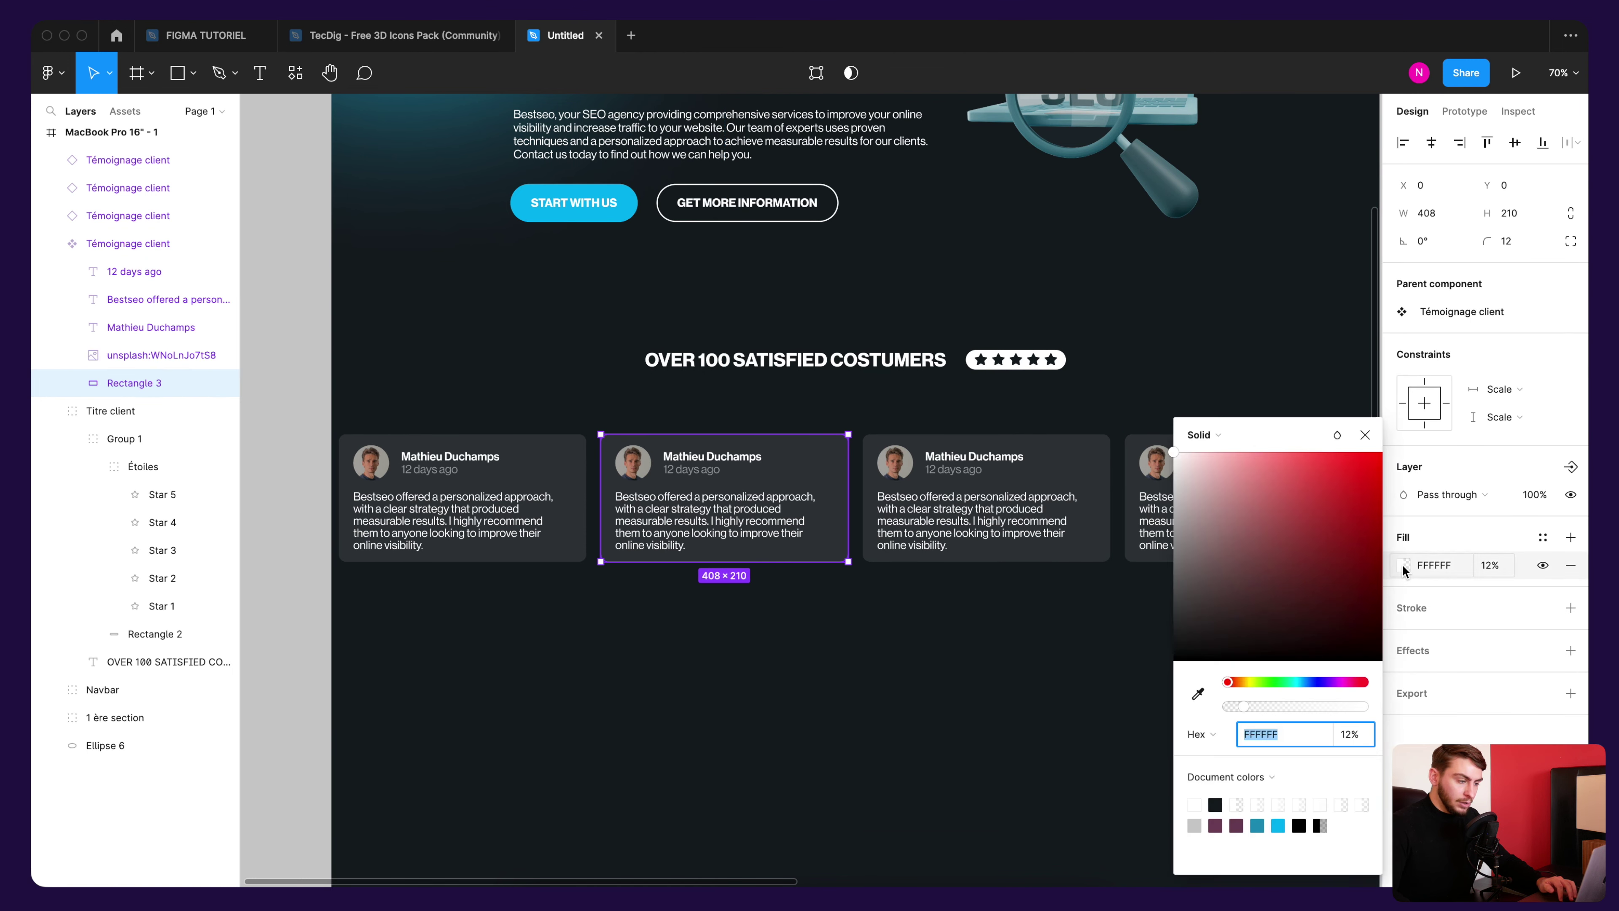
pyautogui.moveTo(1241, 707); pyautogui.dragTo(1256, 707)
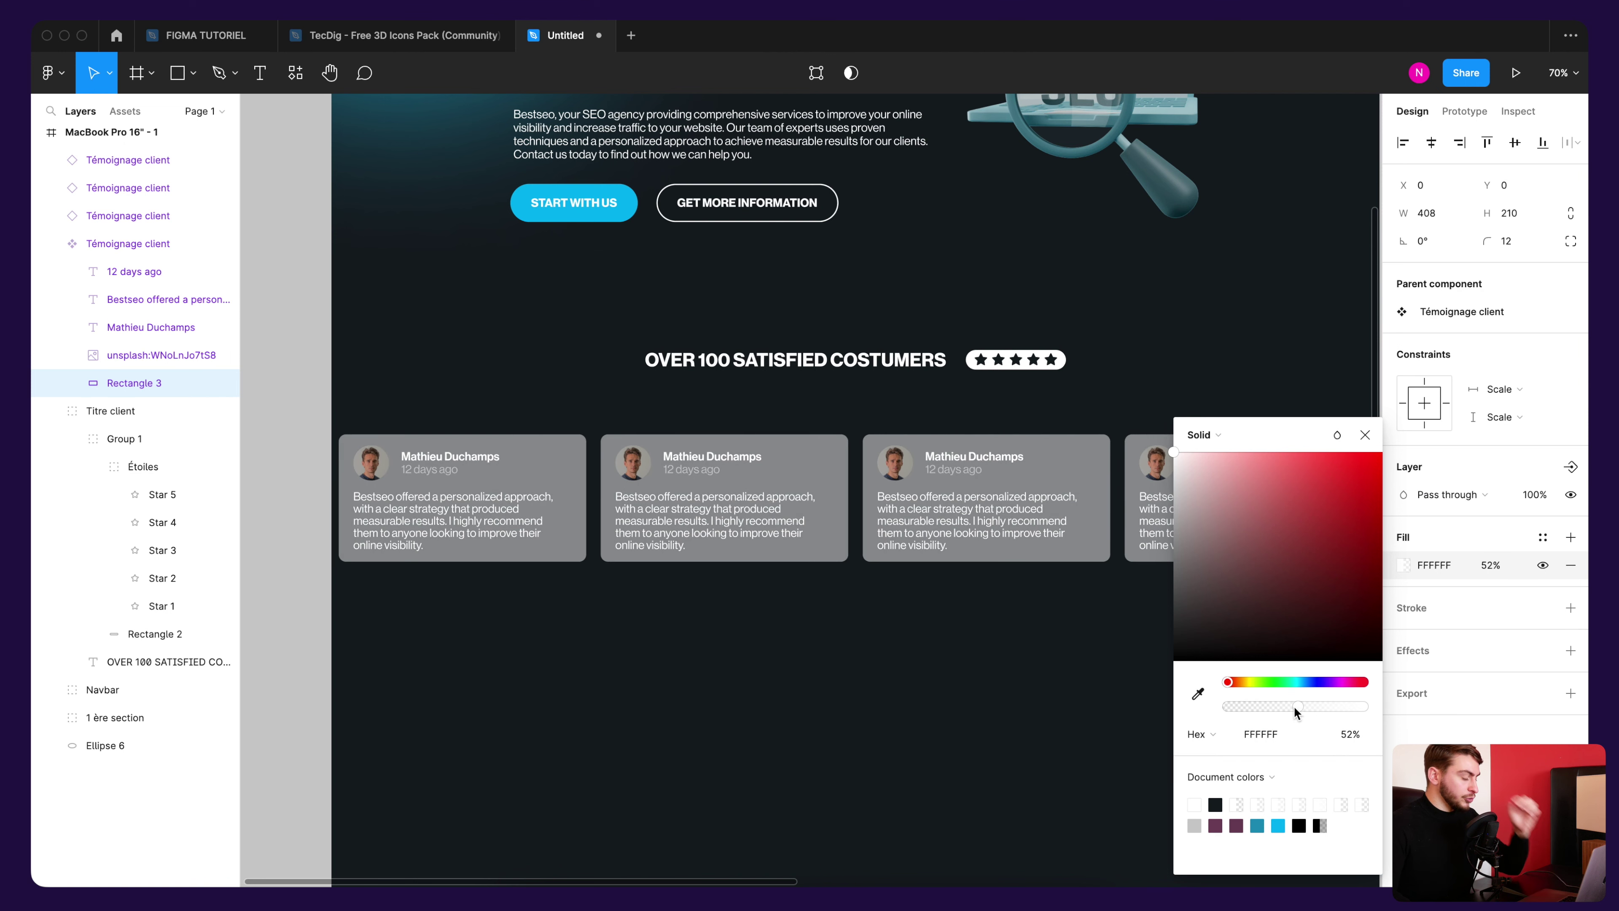
pyautogui.click(1365, 435)
pyautogui.hotkey('ctrl', 'z')
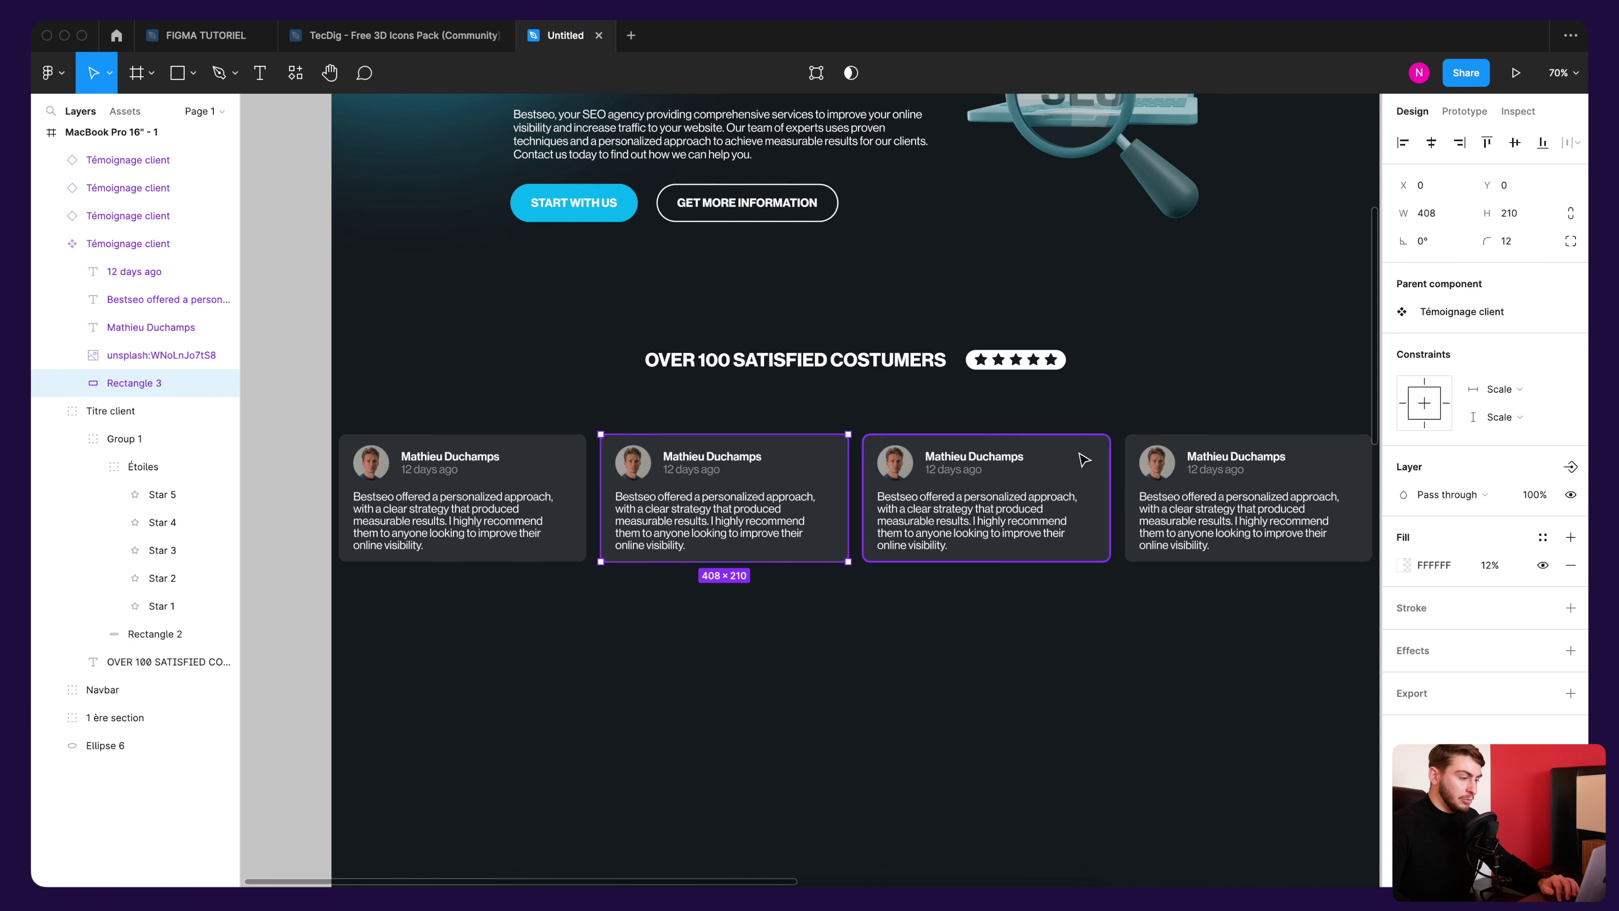
# Step: Raise another card background's fill opacity to 47%, then reset it to 12%
pyautogui.click(1083, 459)
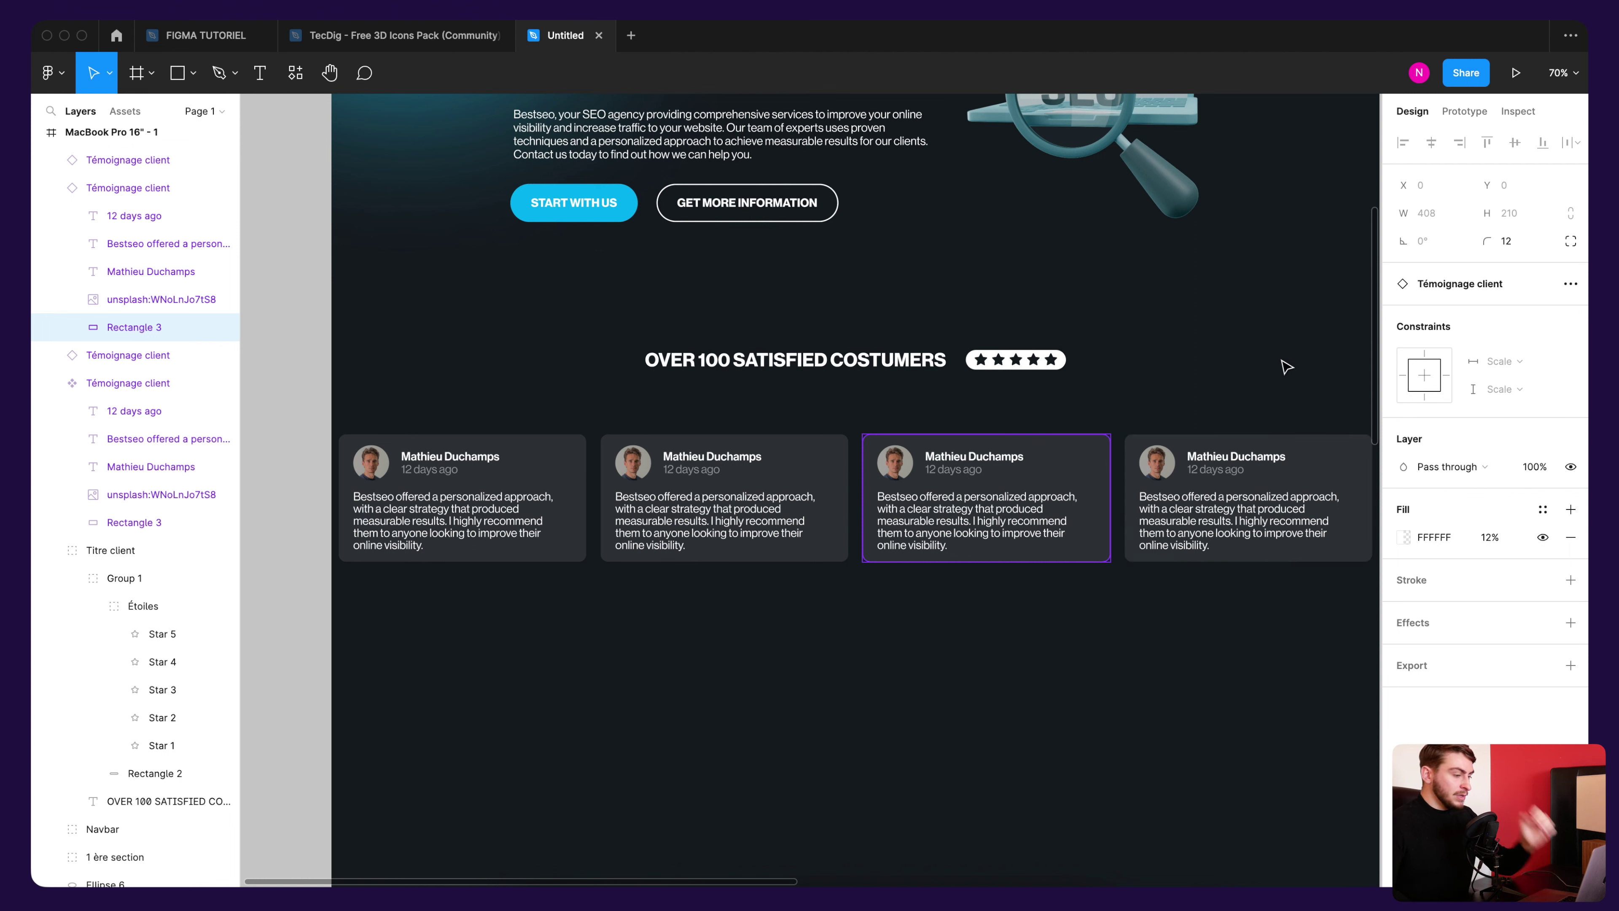
pyautogui.click(1399, 538)
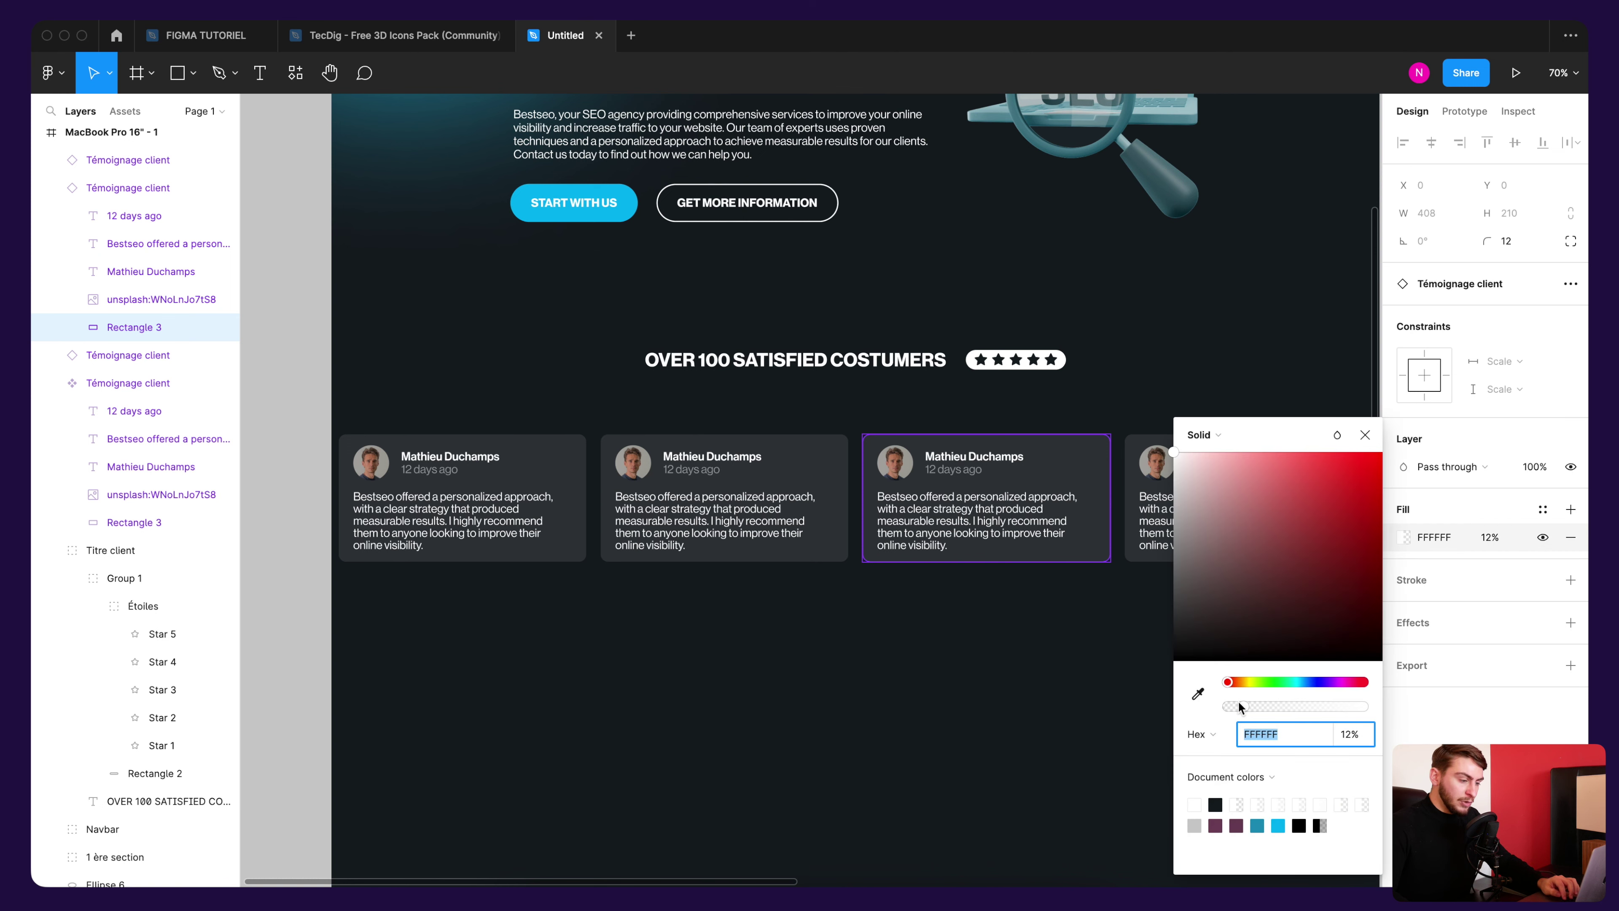
pyautogui.moveTo(1238, 703); pyautogui.dragTo(1291, 703)
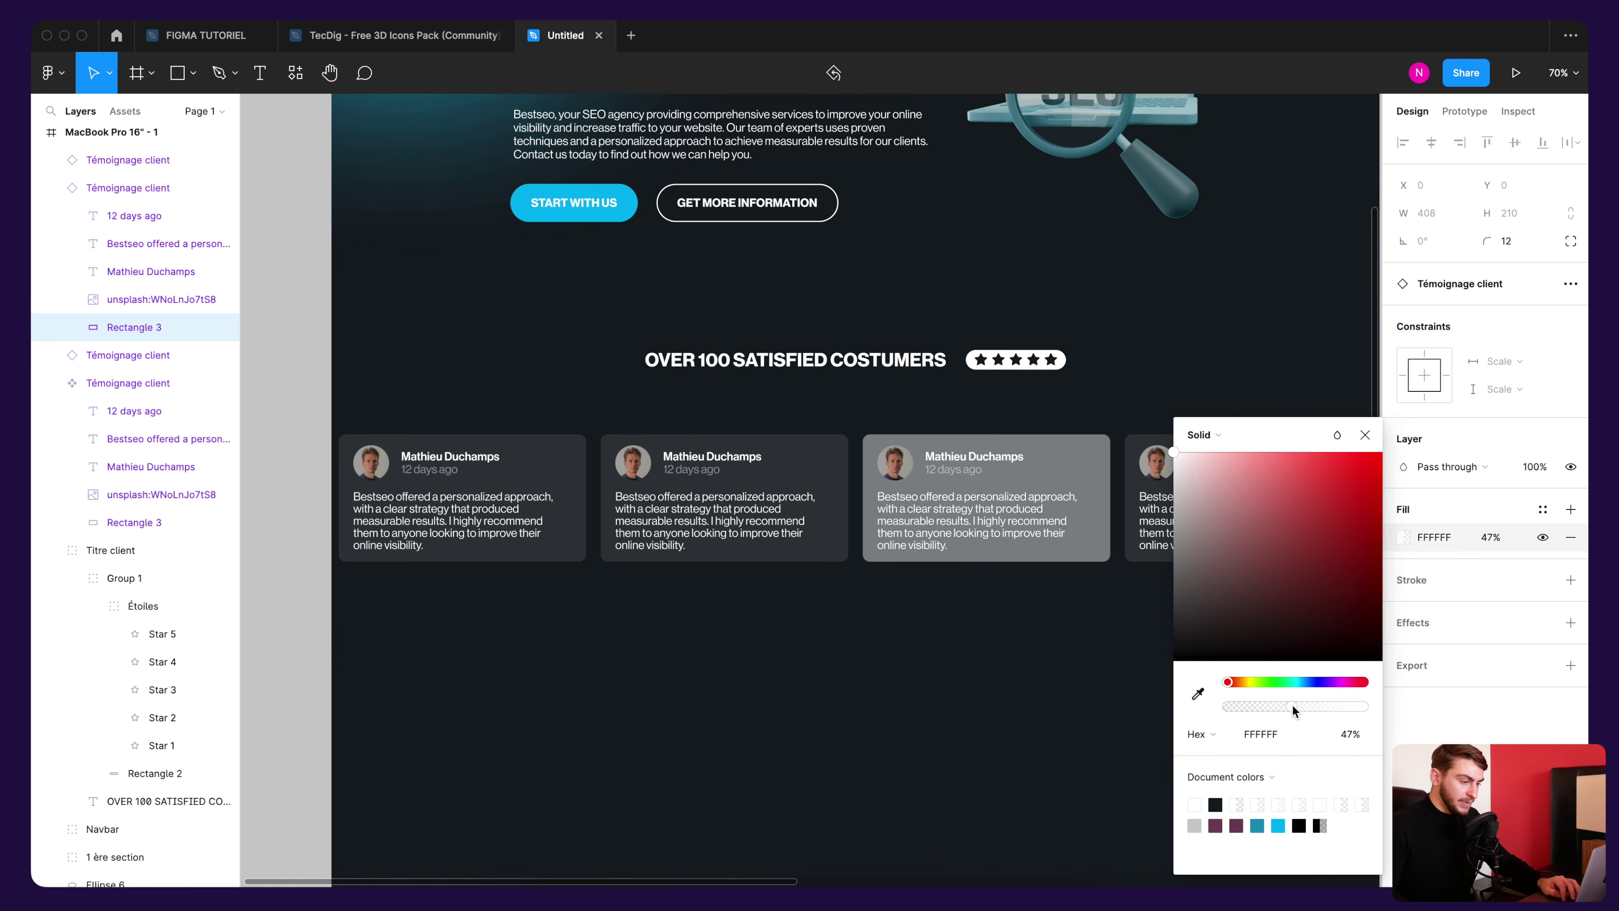
pyautogui.click(1366, 436)
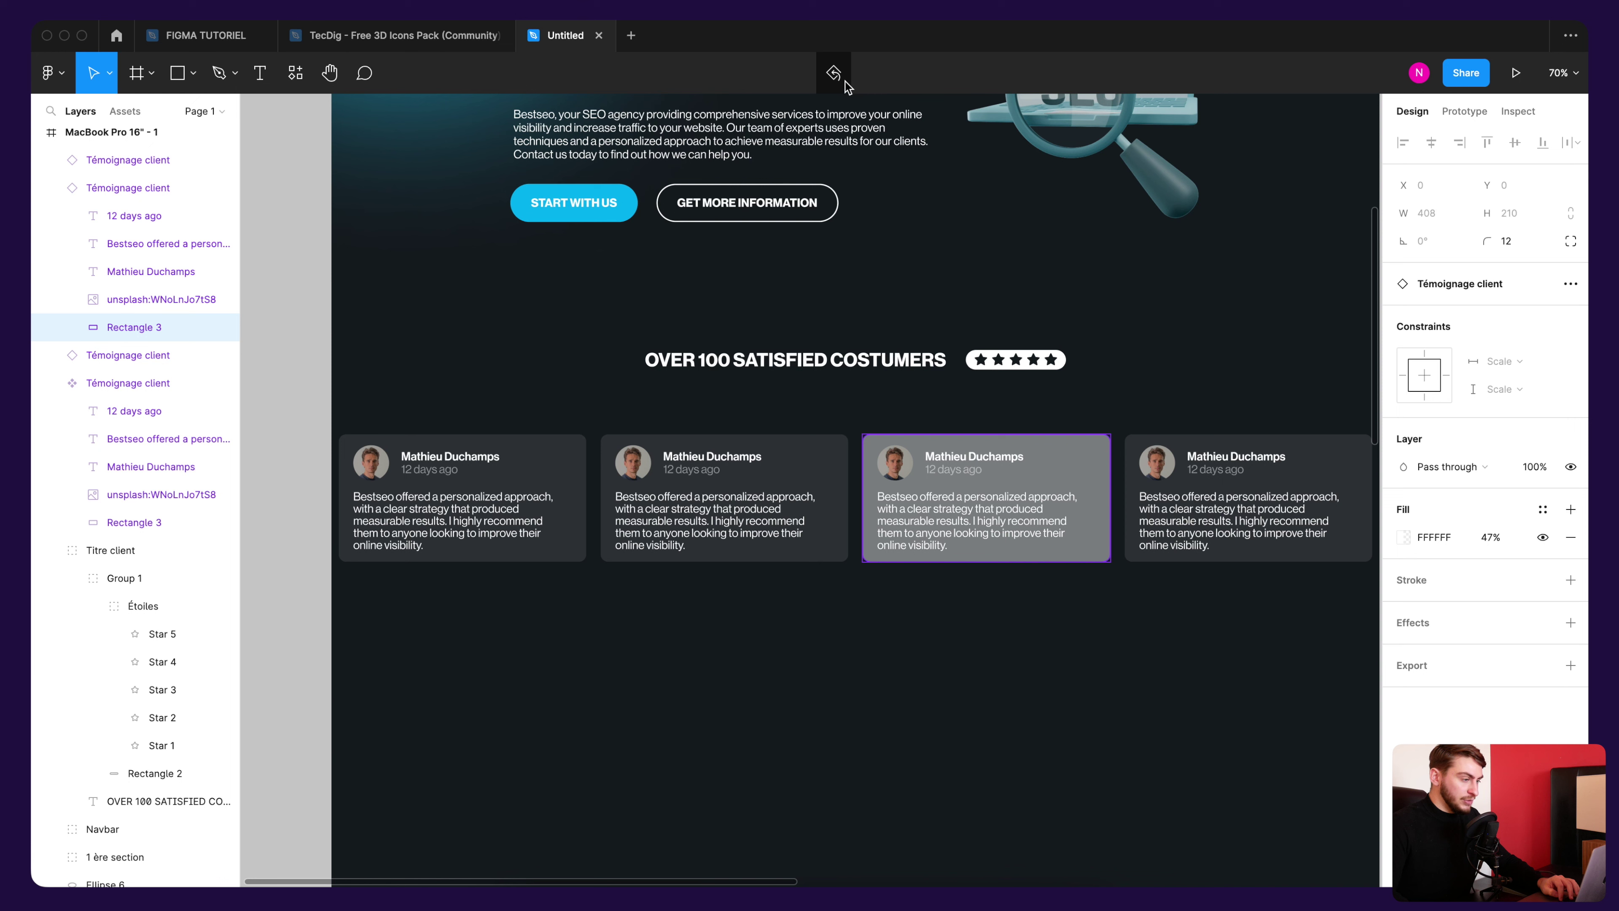
pyautogui.click(833, 74)
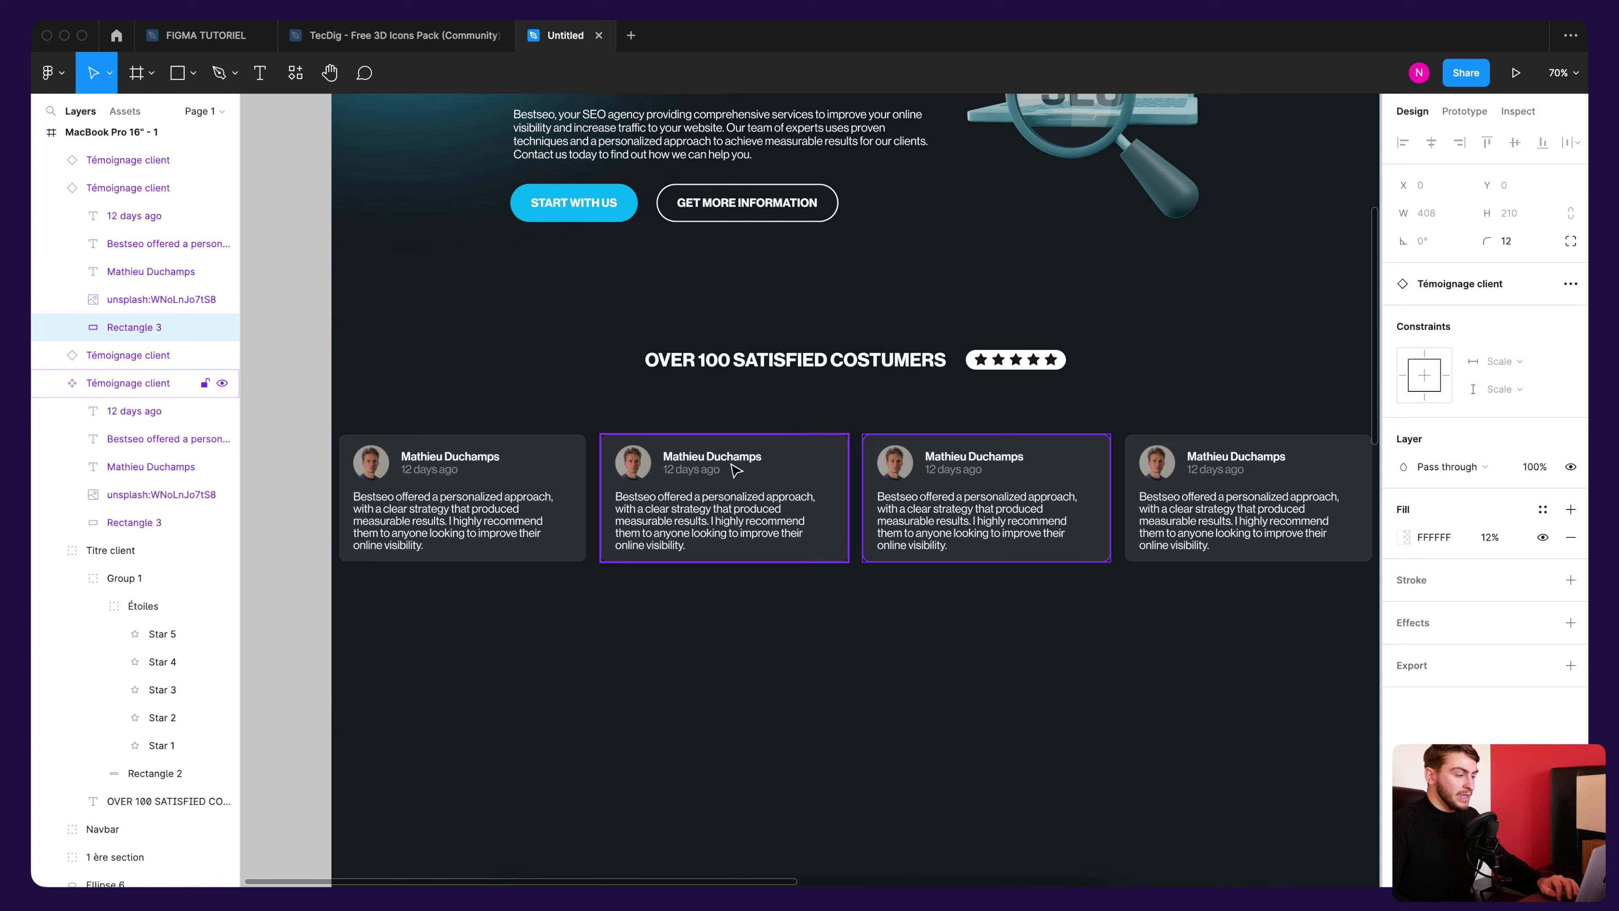
# Step: Try moving the reviewer name toward '12 days ago' and the third card, restoring both
pyautogui.click(747, 465)
pyautogui.doubleClick(743, 457)
pyautogui.moveTo(743, 451); pyautogui.dragTo(772, 458)
pyautogui.press('super+z')
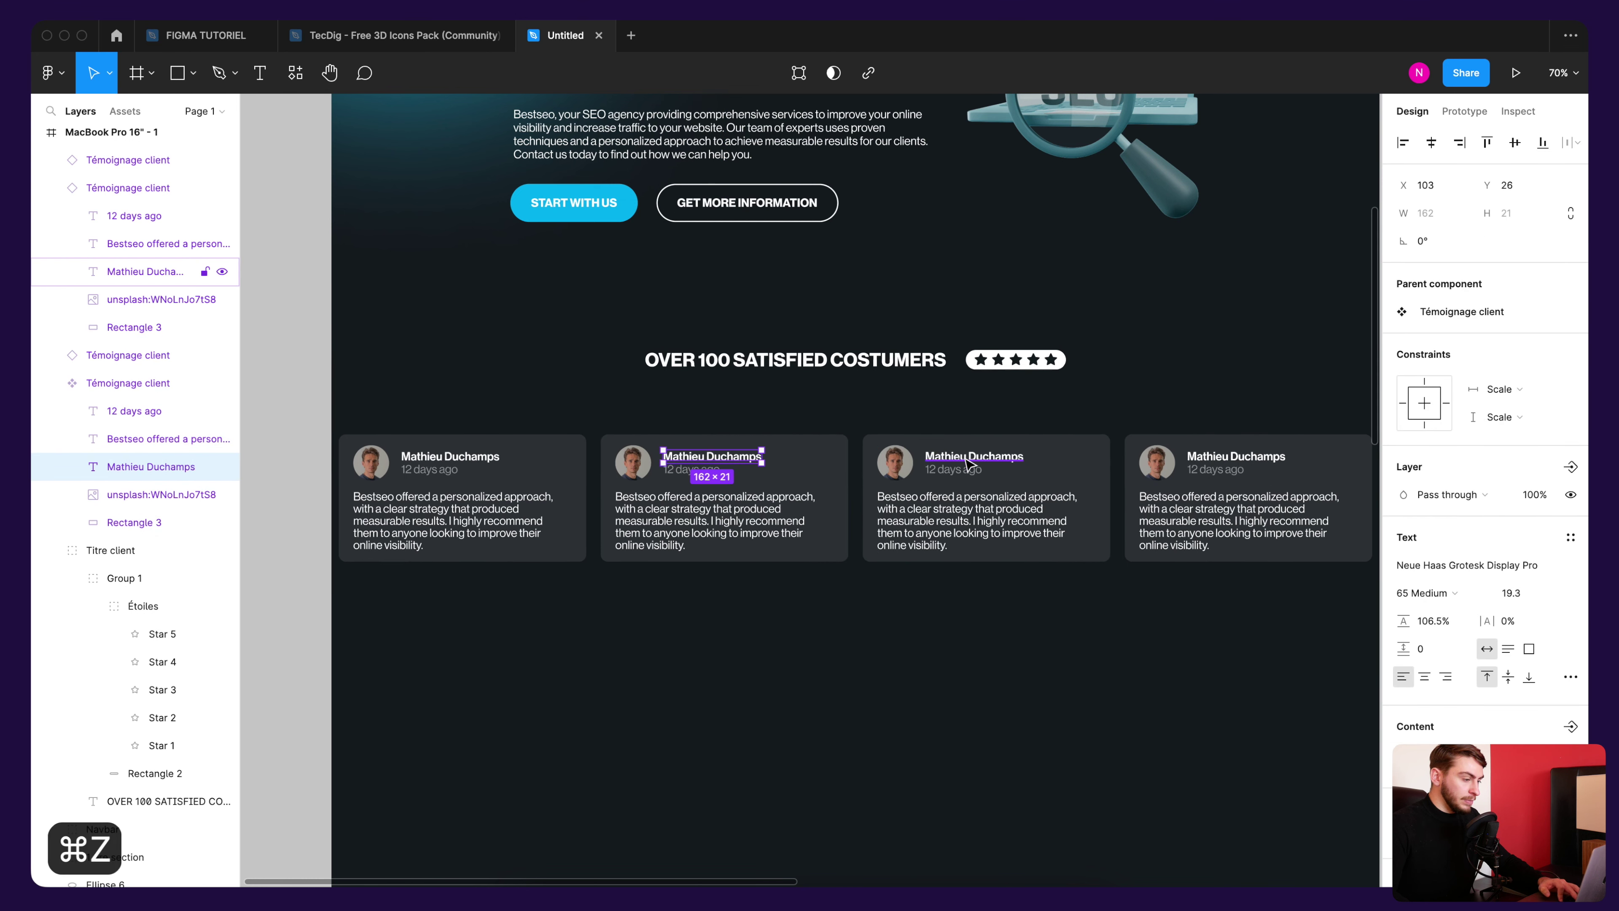
pyautogui.moveTo(992, 467)
pyautogui.mouseDown()
pyautogui.moveTo(1023, 478)
pyautogui.moveTo(911, 398)
pyautogui.mouseUp()
pyautogui.moveTo(912, 398); pyautogui.dragTo(829, 386)
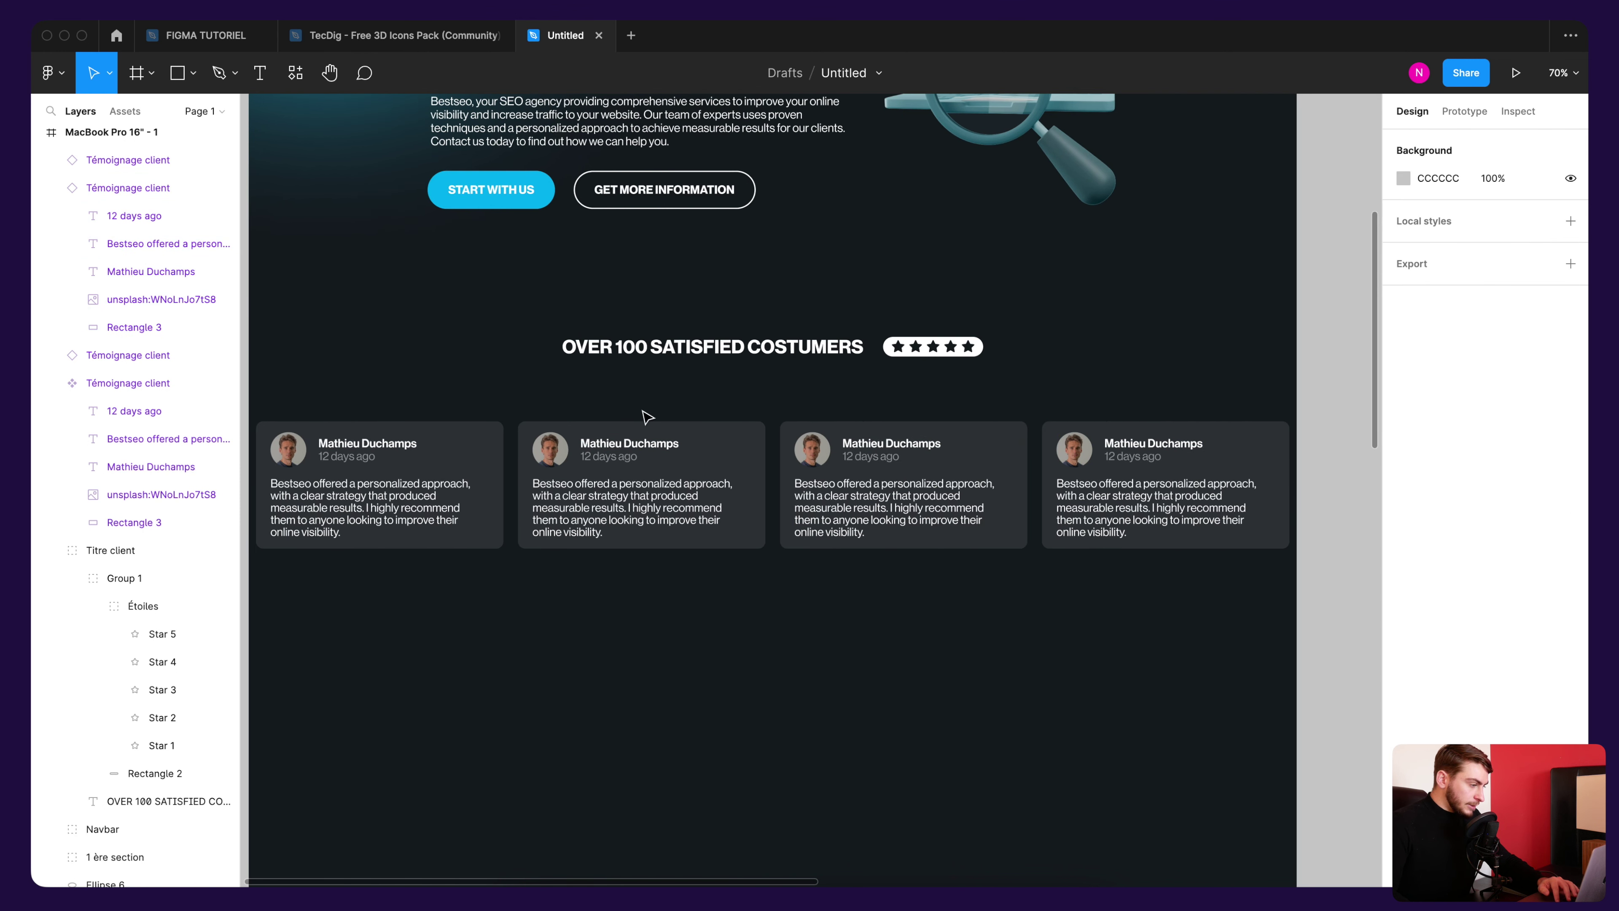
# Step: Stretch the second card's background upward, then pull its top edge back to the card
pyautogui.click(670, 430)
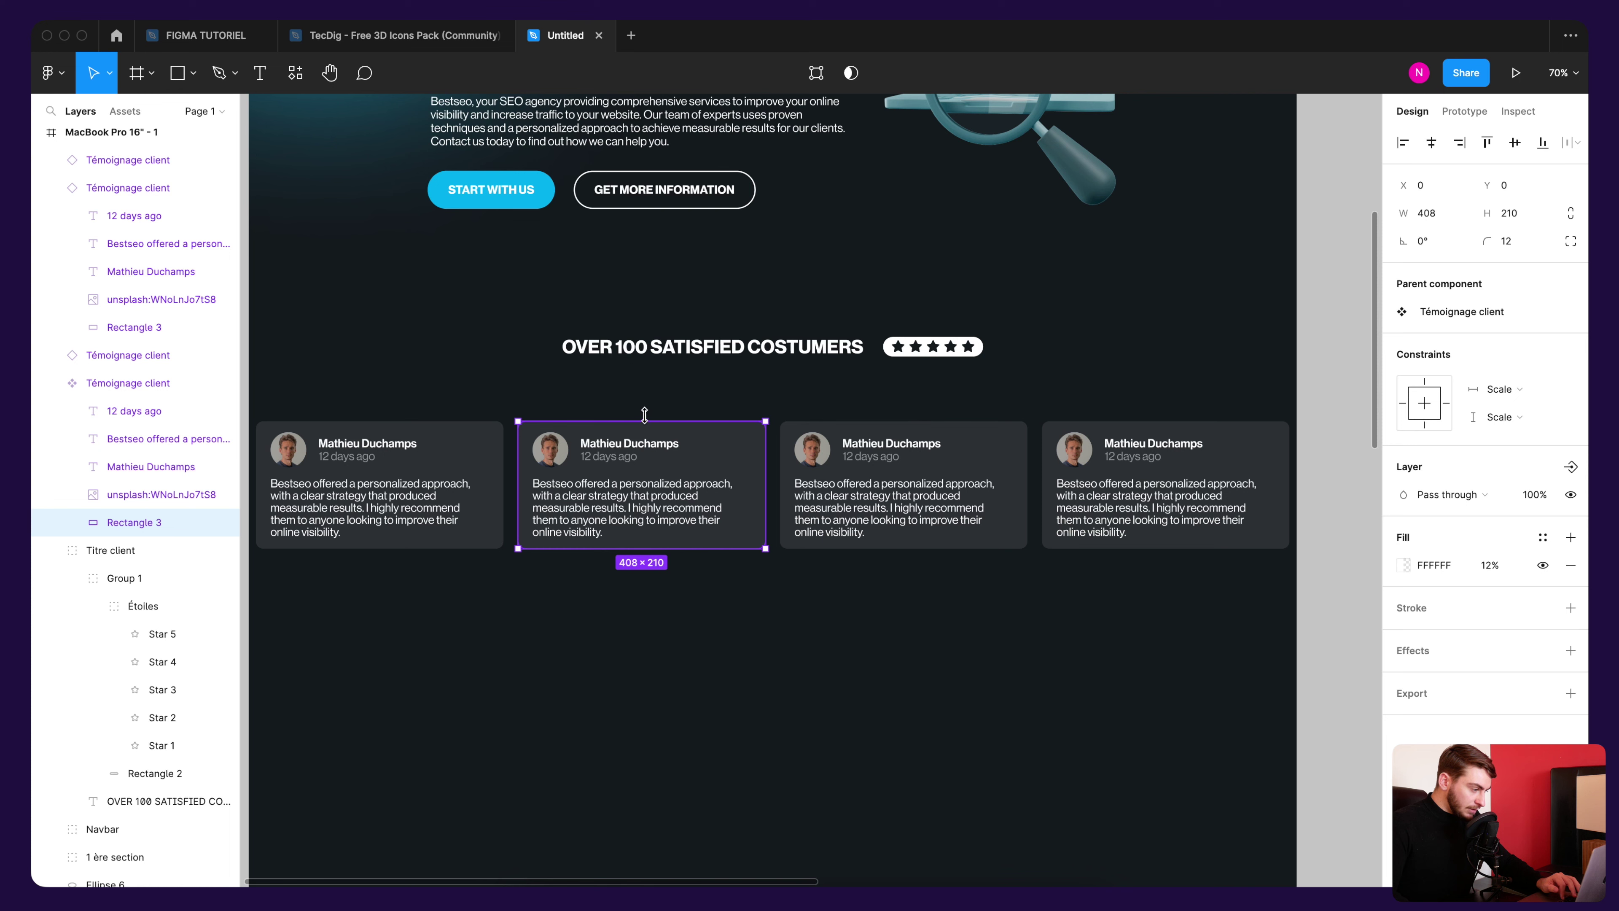
pyautogui.moveTo(645, 415); pyautogui.dragTo(644, 408)
pyautogui.scroll(2, 637, 438)
pyautogui.scroll(5, 619, 664)
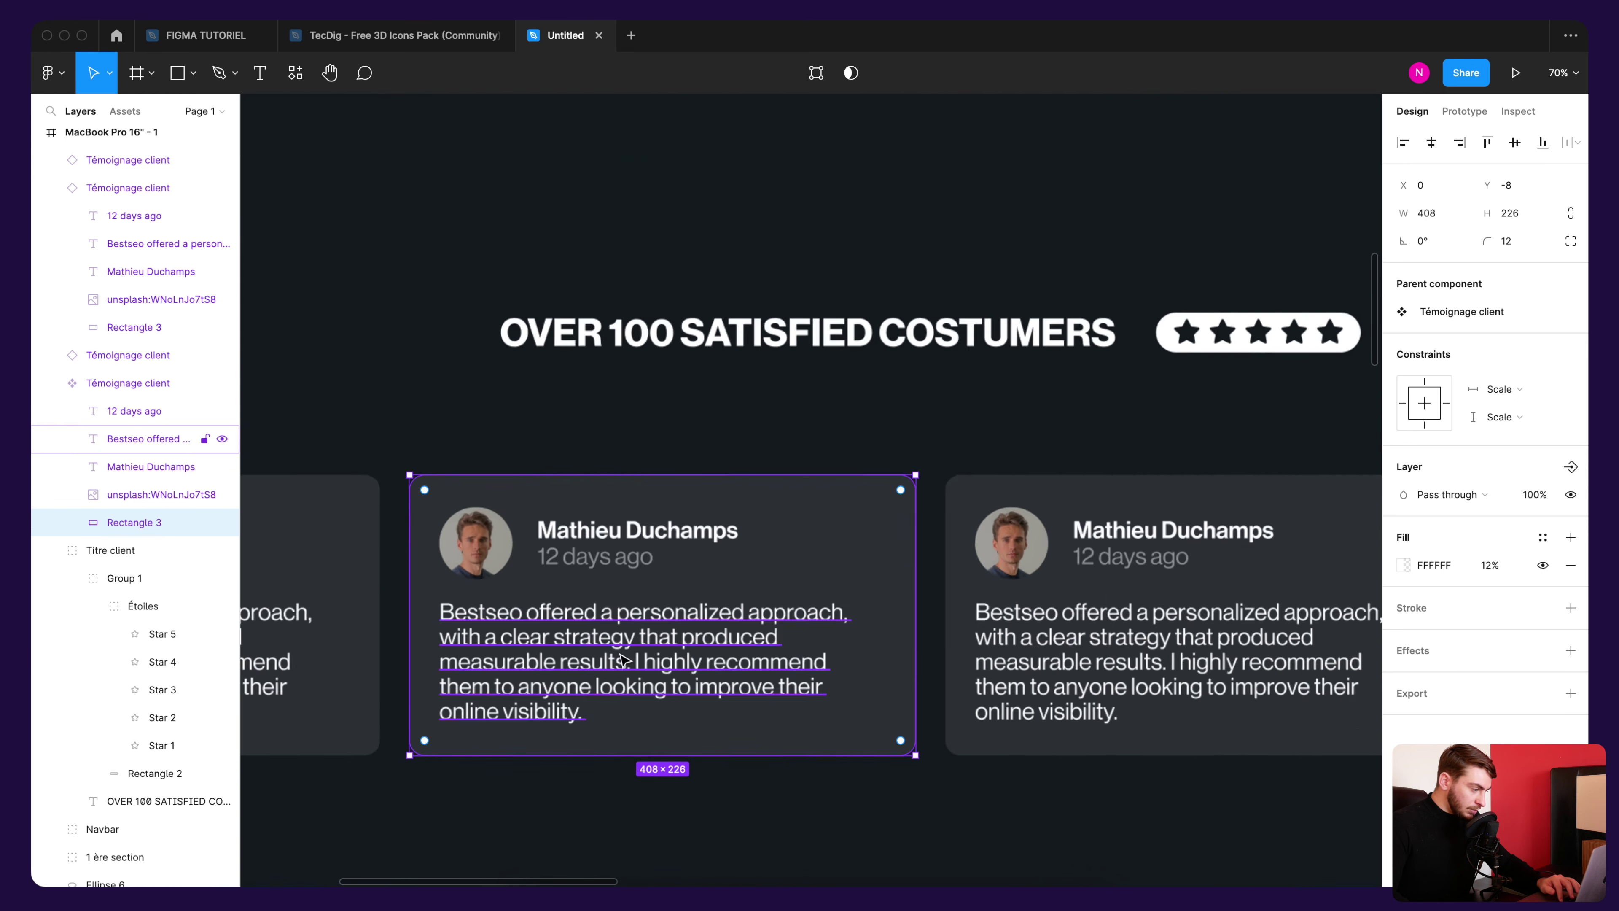
pyautogui.scroll(2, 623, 661)
pyautogui.moveTo(645, 442); pyautogui.dragTo(645, 453)
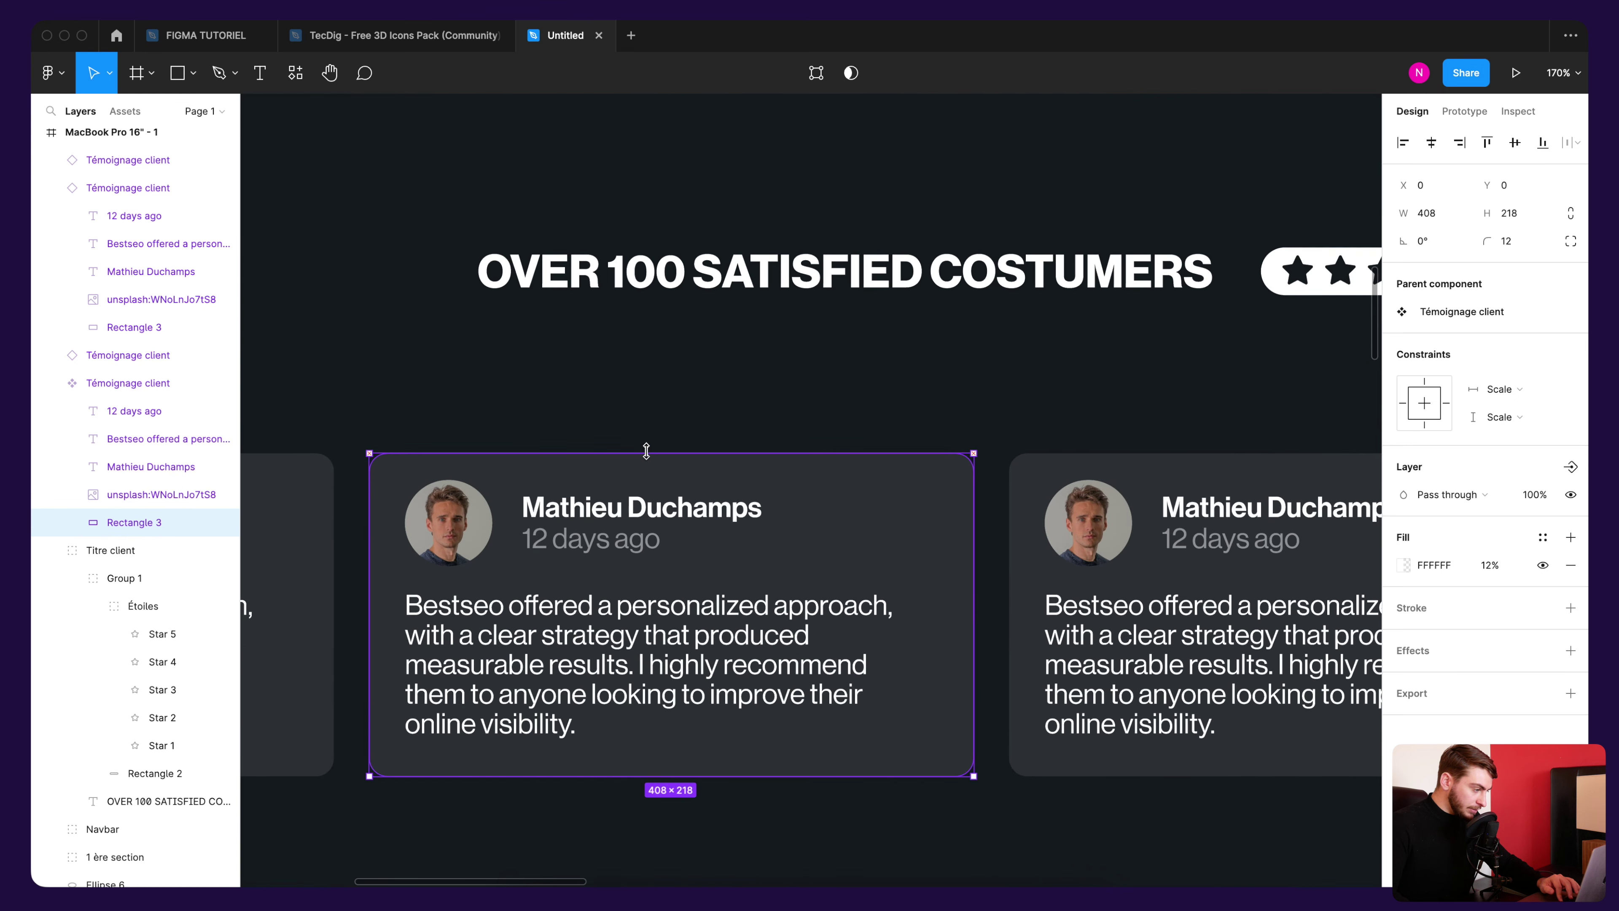
pyautogui.click(657, 433)
pyautogui.scroll(-3, 657, 433)
pyautogui.scroll(-2, 660, 421)
pyautogui.scroll(-1, 659, 402)
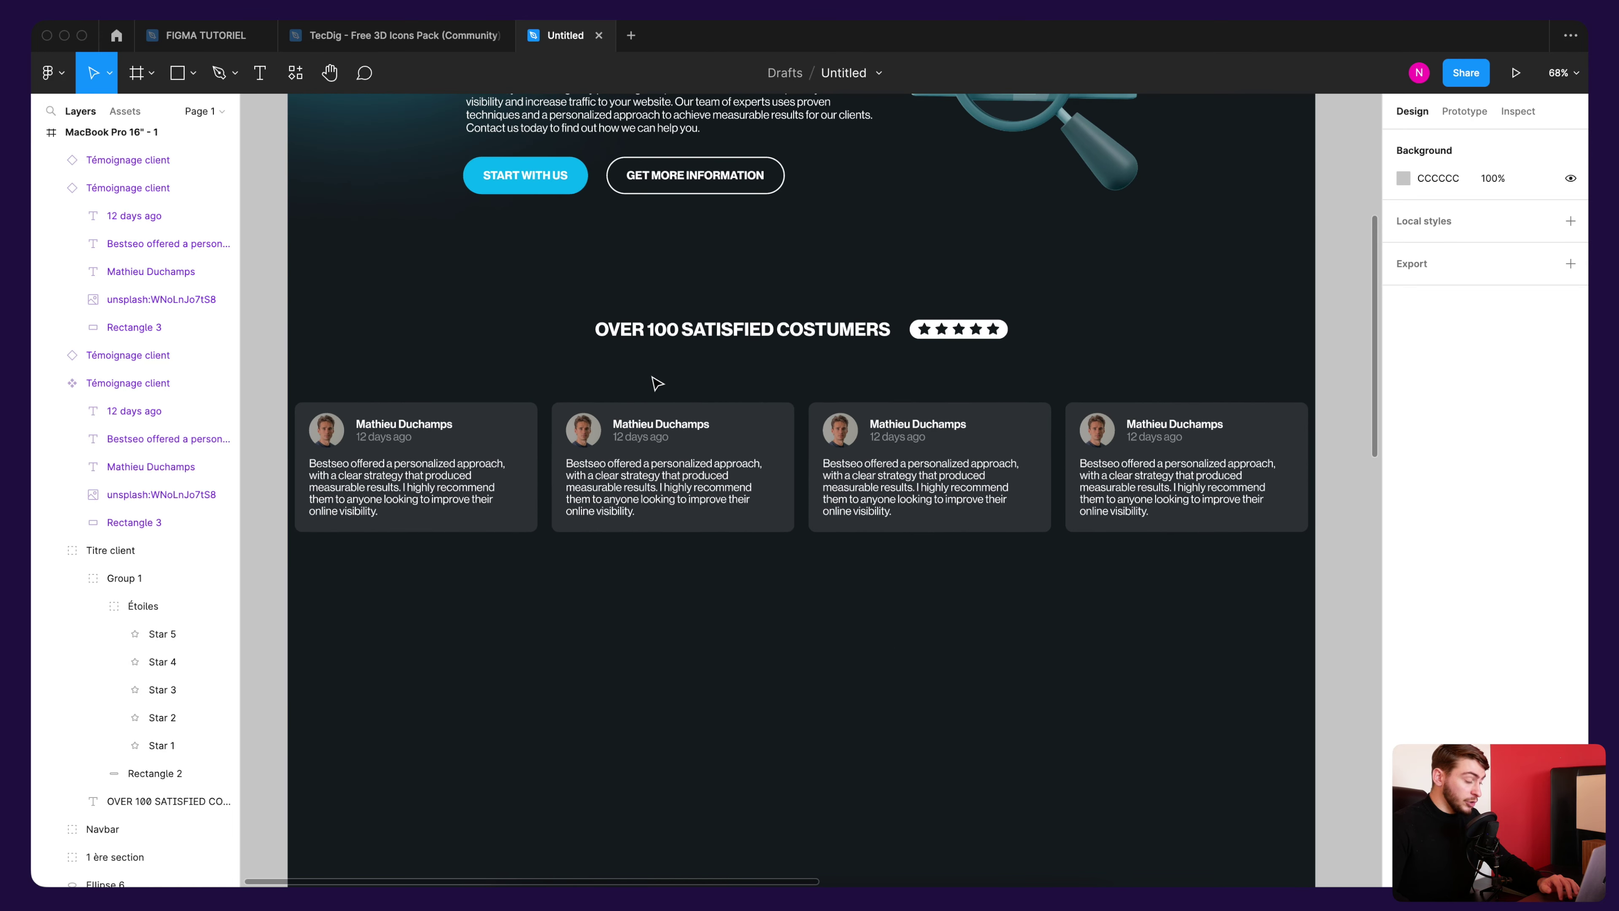
# Step: Inspect the first card in FIGMA TUTORIEL, undo accidental edits, and return to the Untitled draft
pyautogui.click(206, 35)
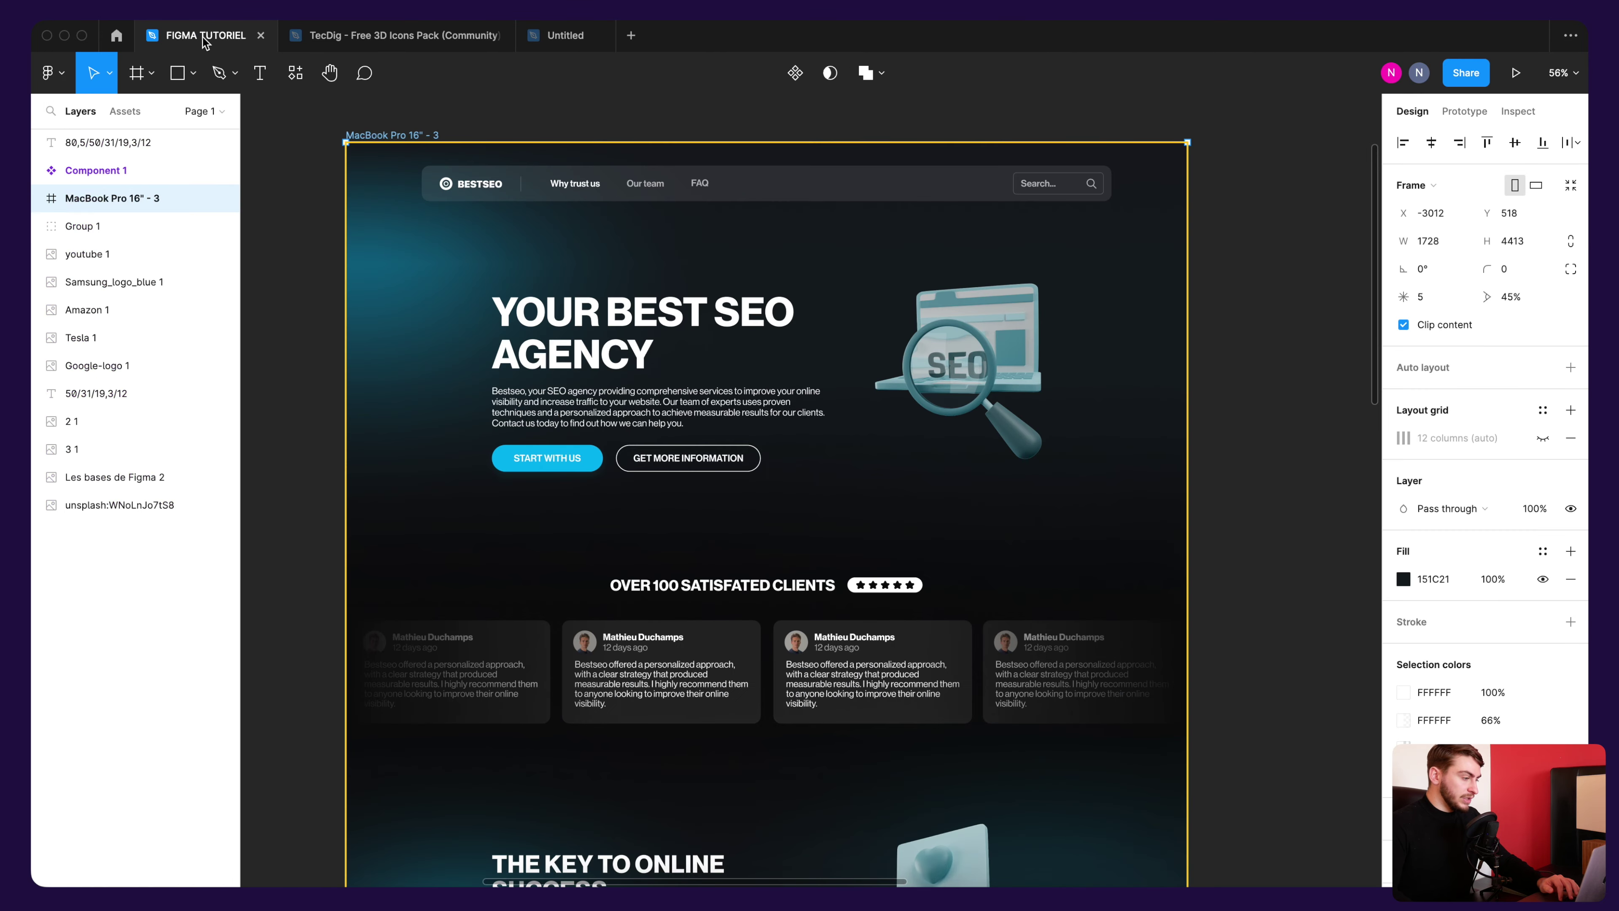
pyautogui.click(521, 504)
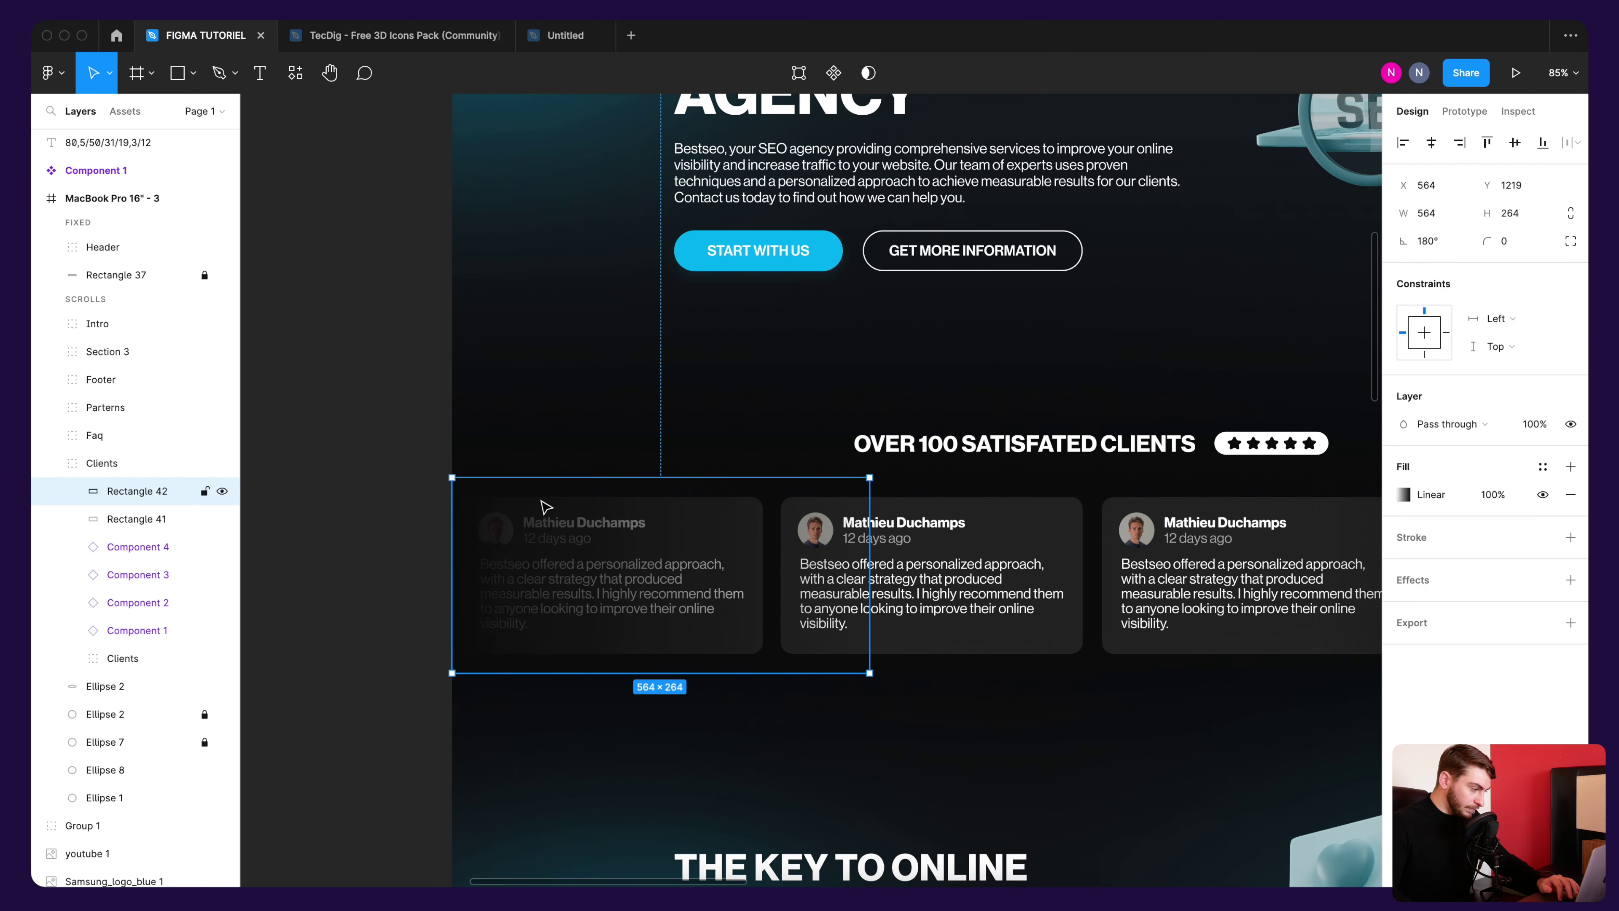
pyautogui.press('super+z')
pyautogui.press('super+z')
pyautogui.press('super+z')
pyautogui.press('super+z')
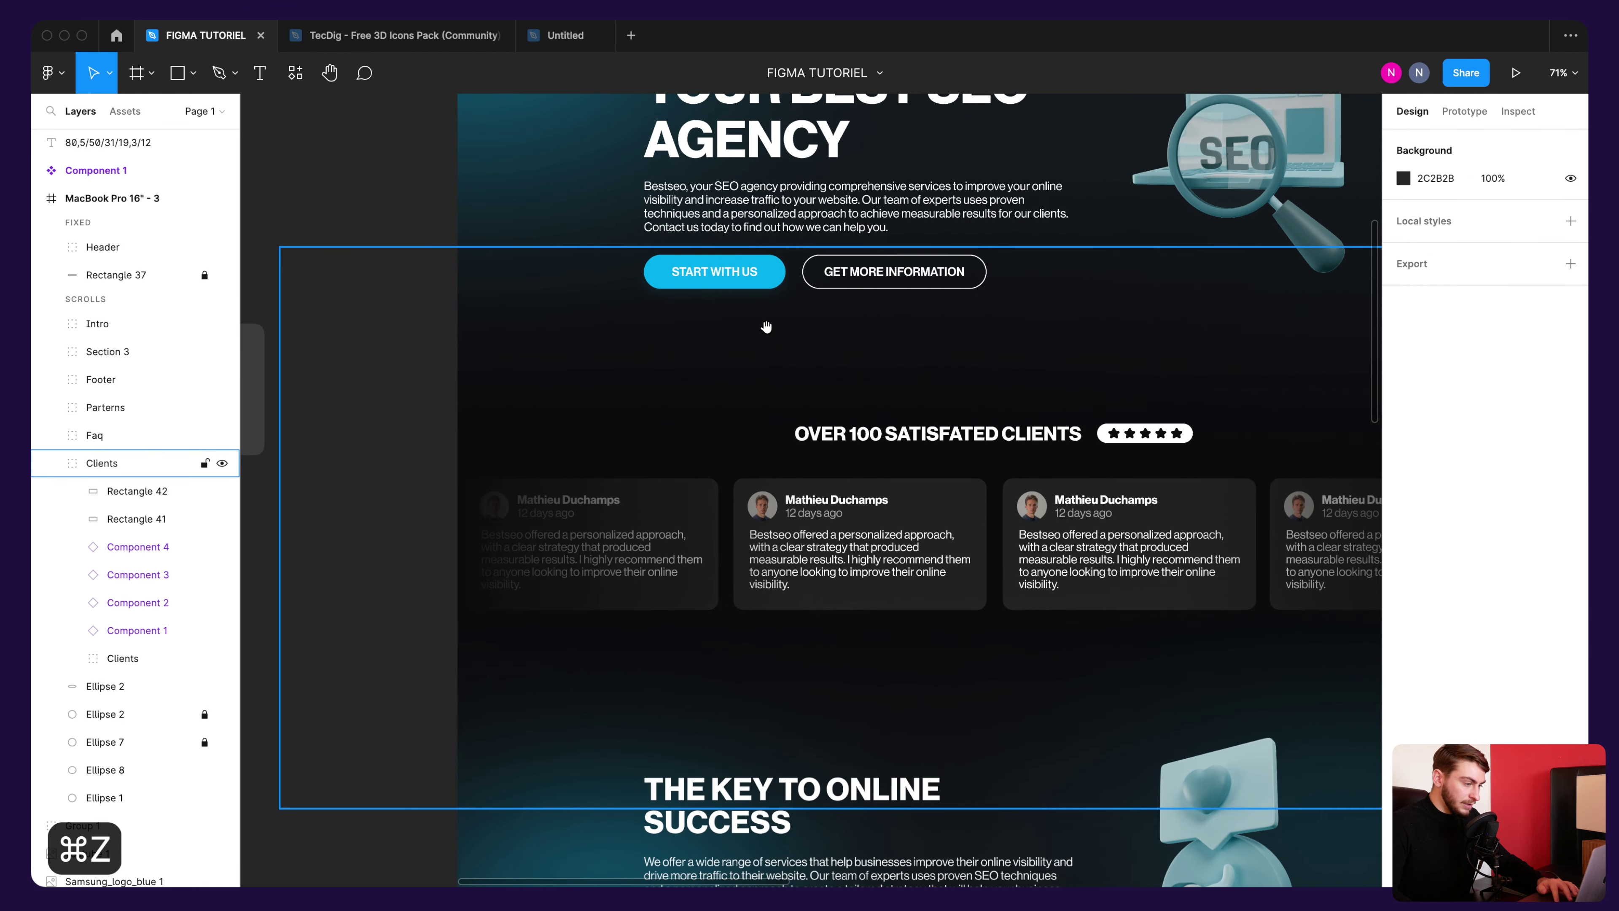
pyautogui.press('super+z')
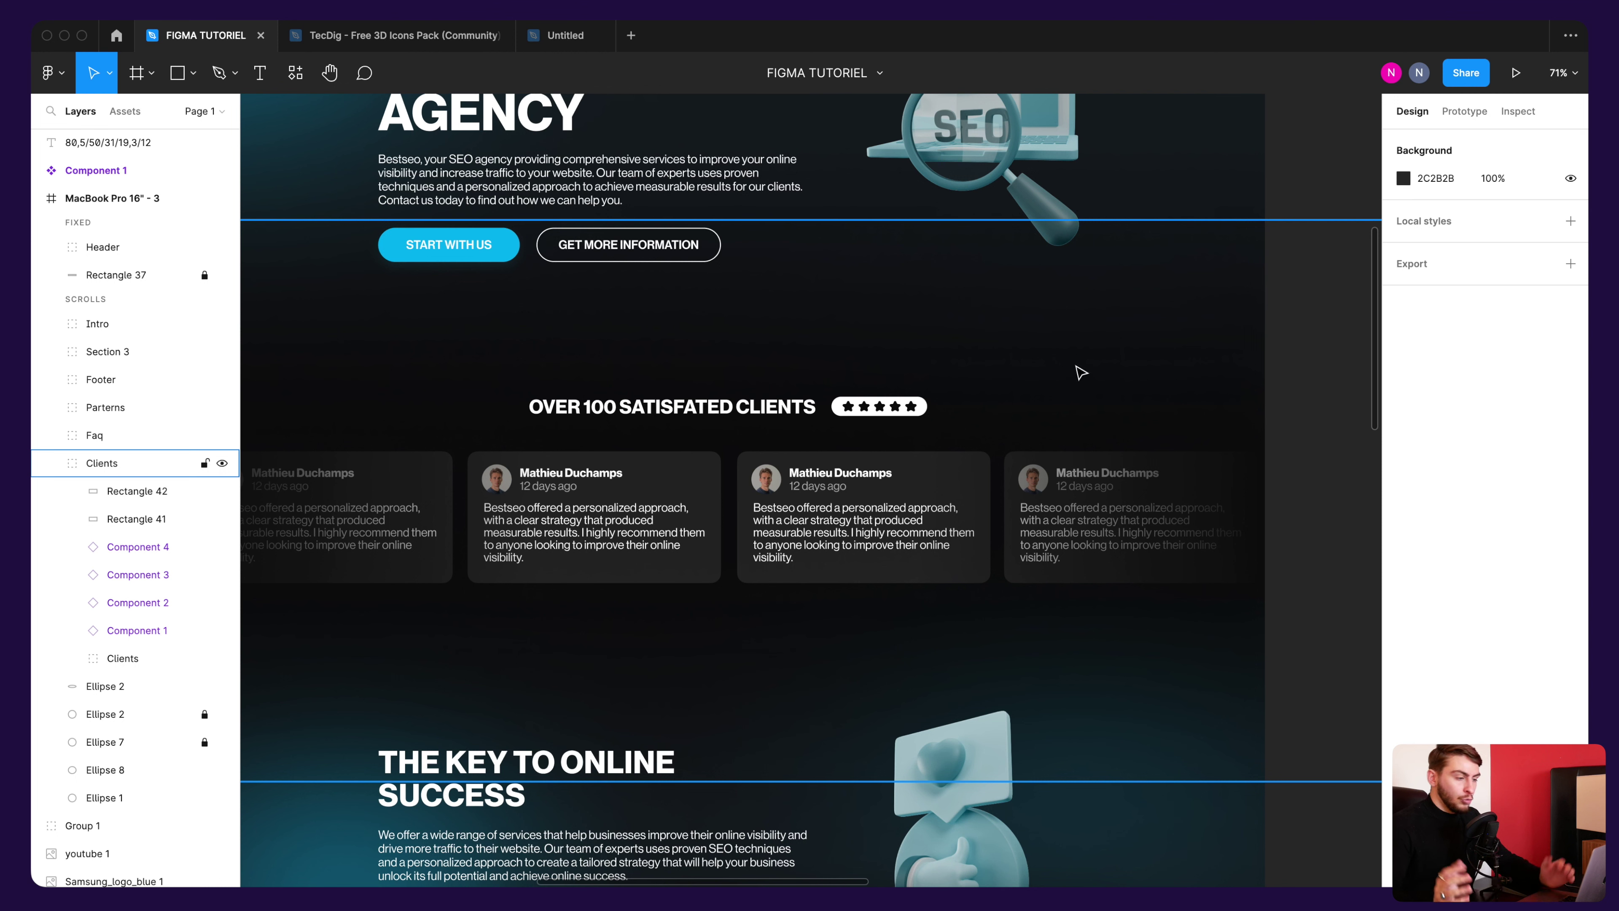
pyautogui.click(565, 35)
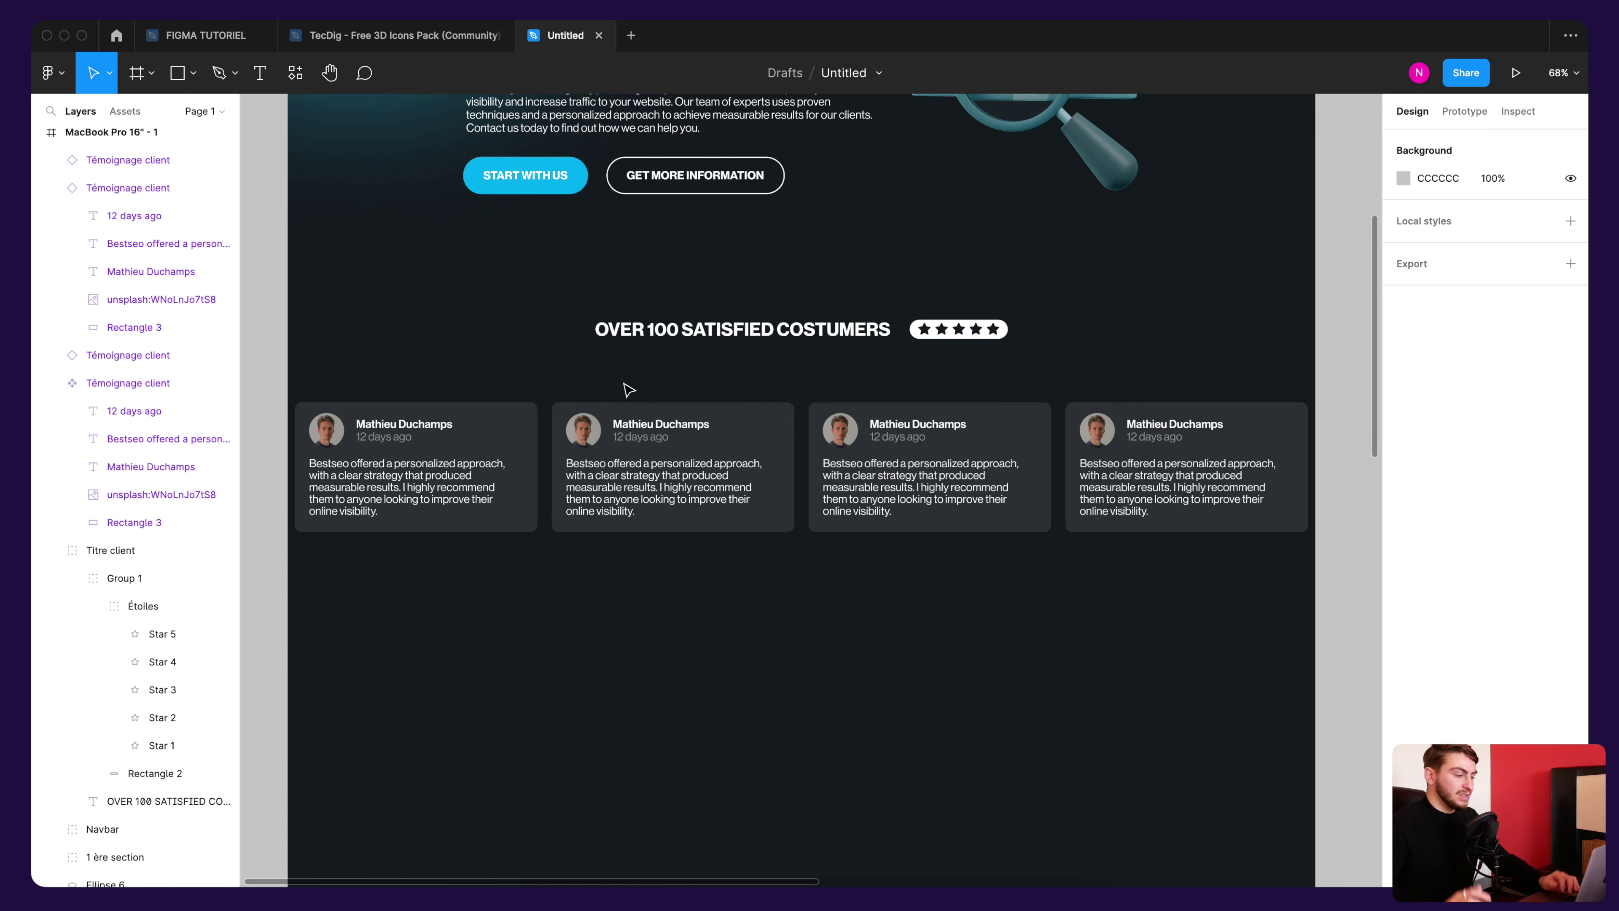
# Step: Draw a rectangle over the left end of the testimonial card row
pyautogui.moveTo(571, 403); pyautogui.dragTo(626, 402)
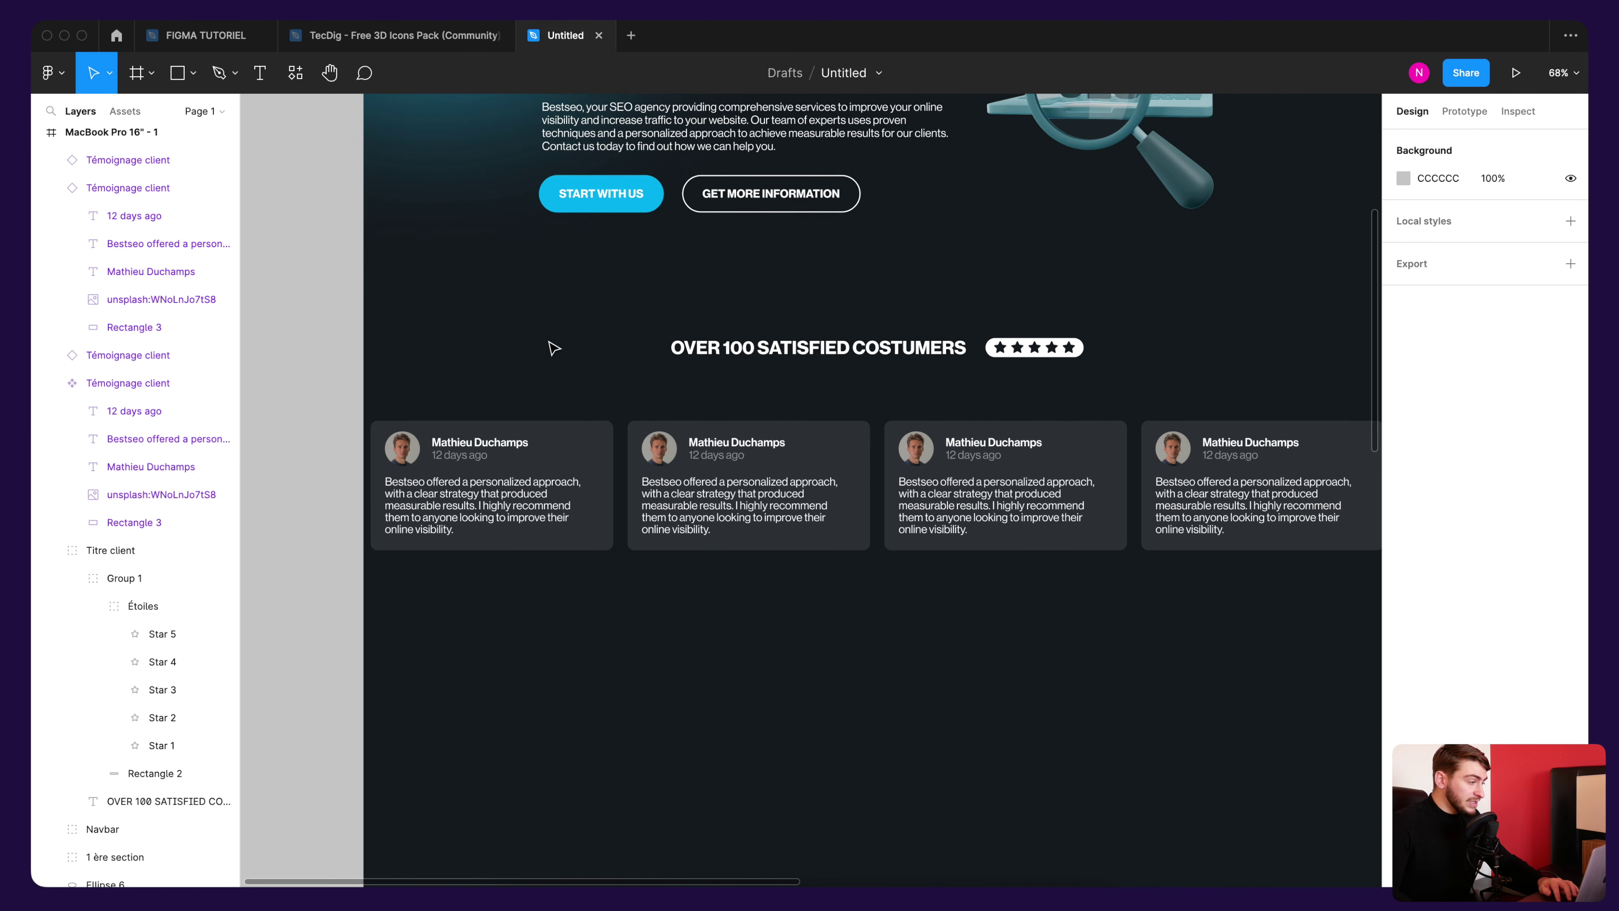
pyautogui.click(191, 74)
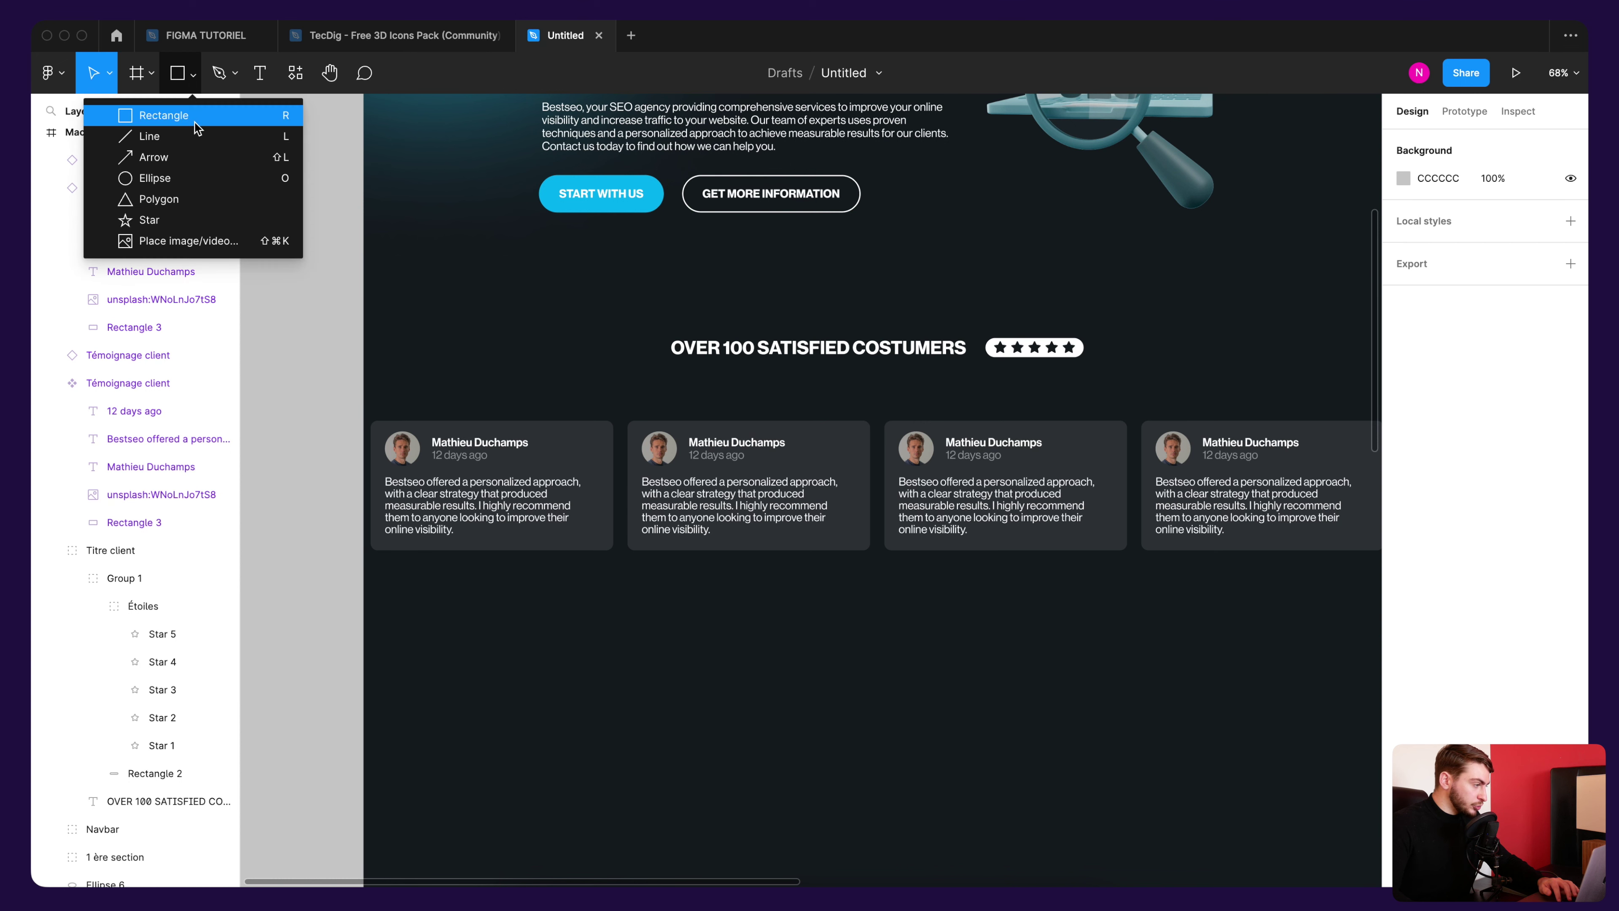
pyautogui.click(199, 123)
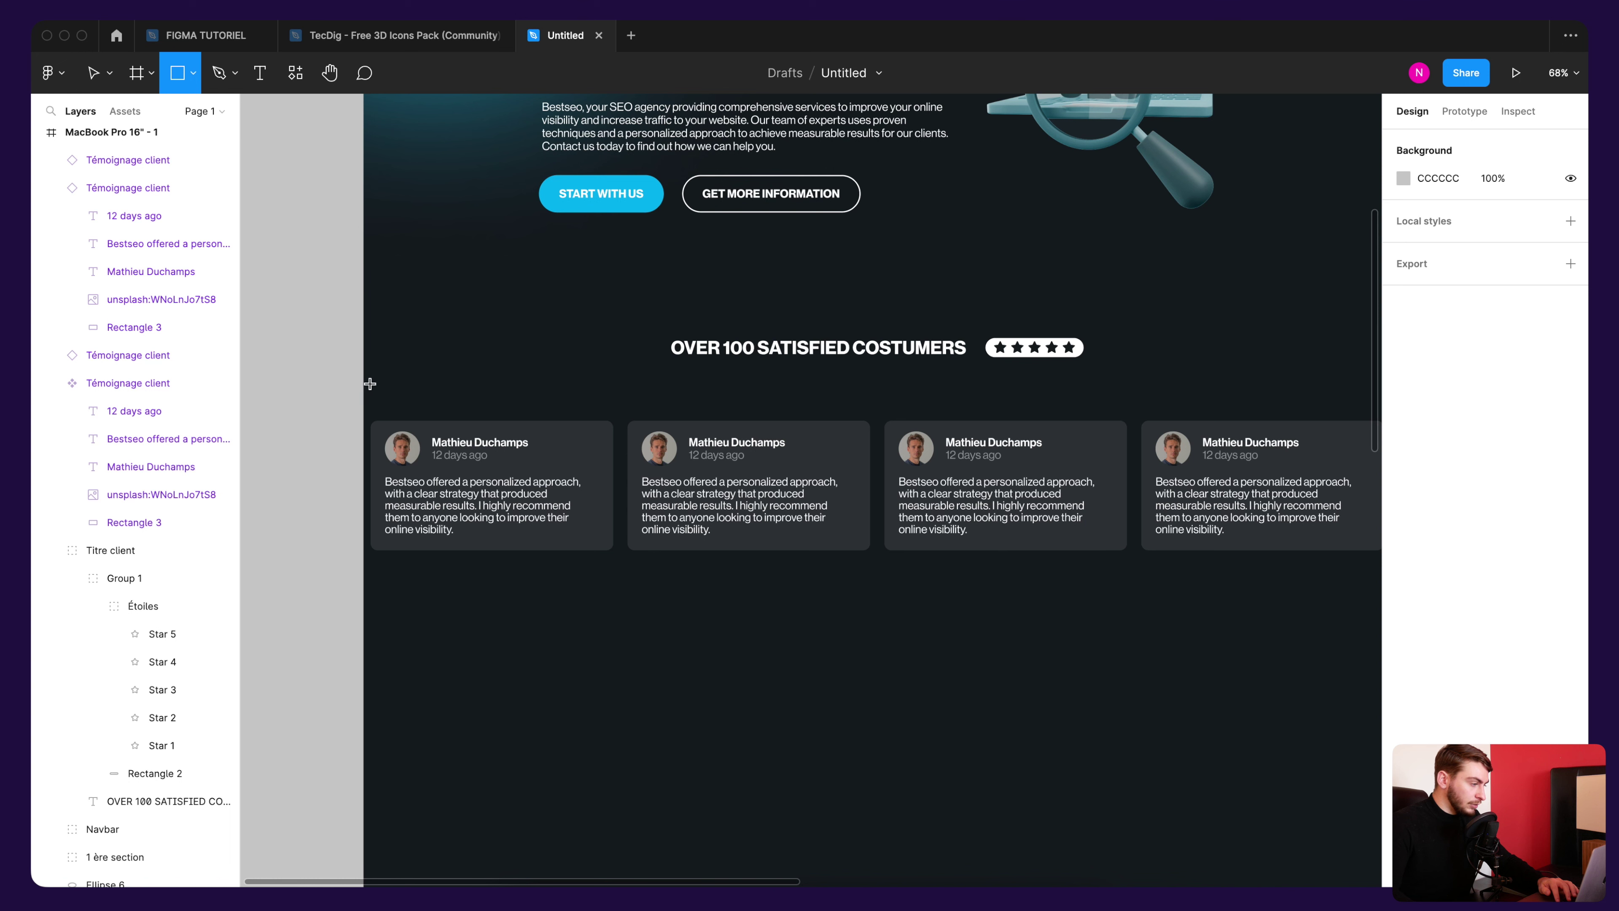
pyautogui.moveTo(365, 399); pyautogui.dragTo(666, 580)
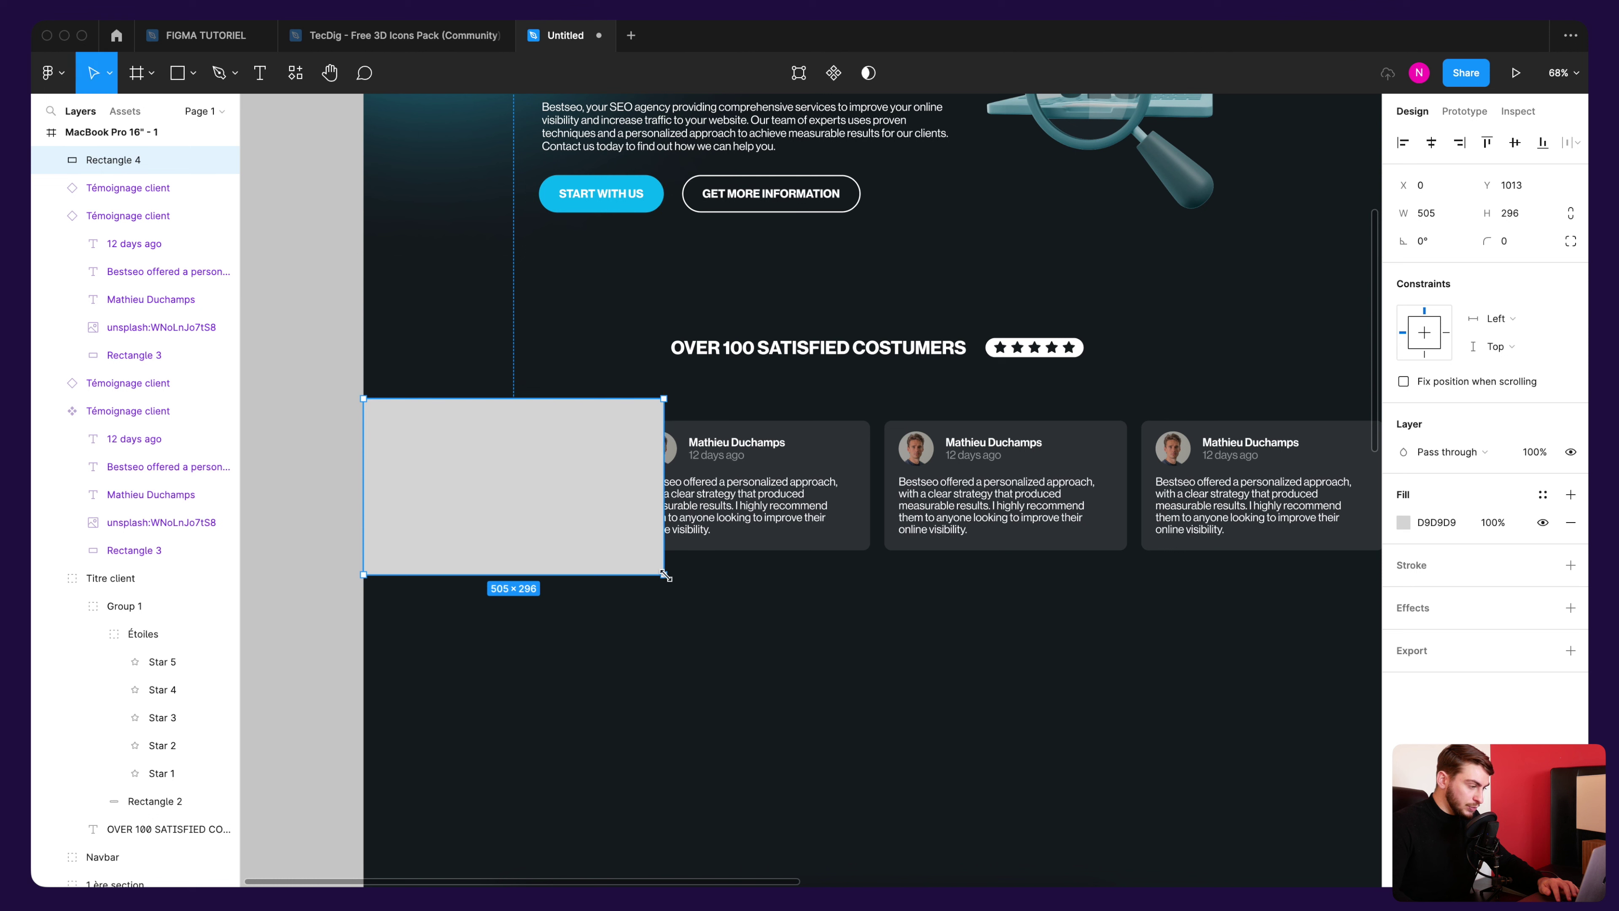
# Step: Copy the page frame's 151C21 fill and apply it as the rectangle's fill
pyautogui.click(1402, 523)
pyautogui.click(830, 645)
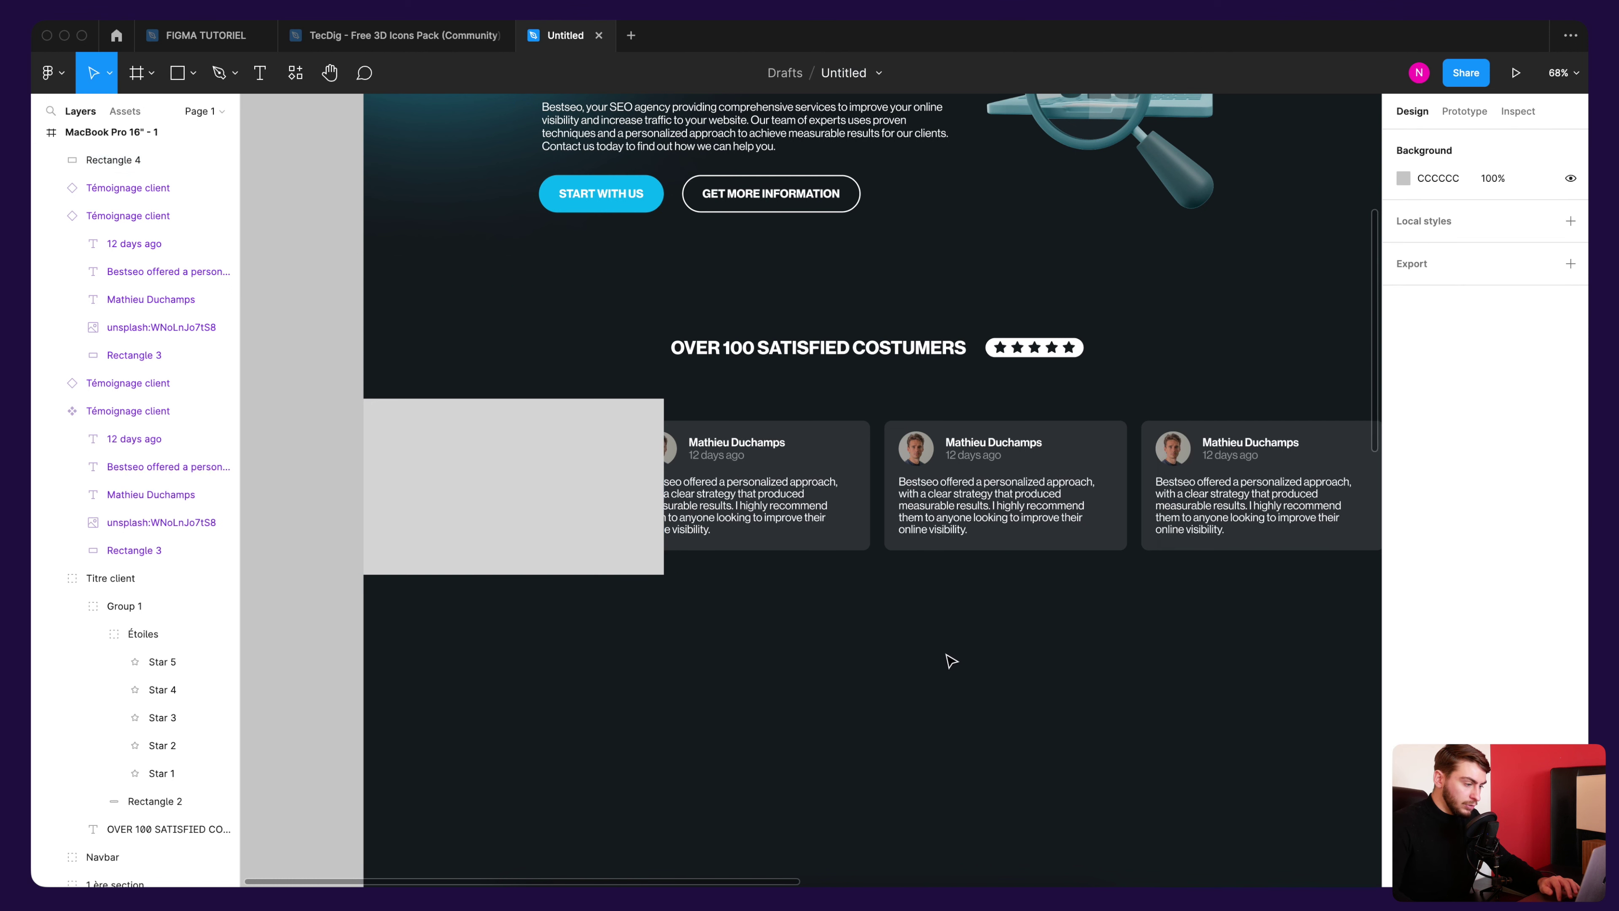
pyautogui.click(968, 661)
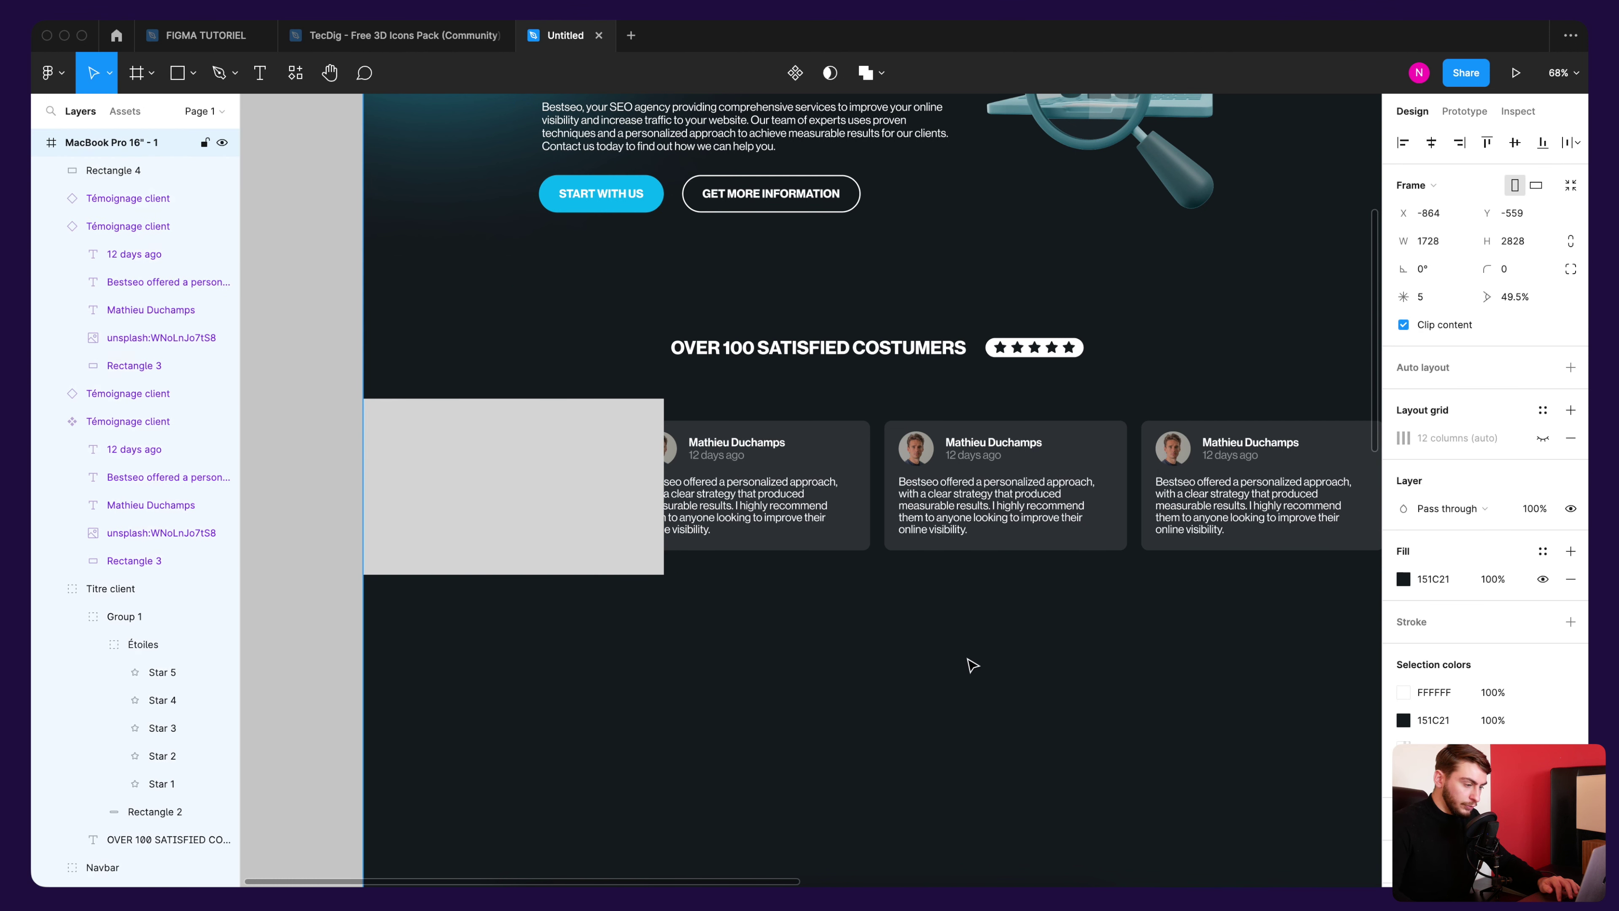
pyautogui.click(1428, 578)
pyautogui.press('super+c')
pyautogui.click(571, 520)
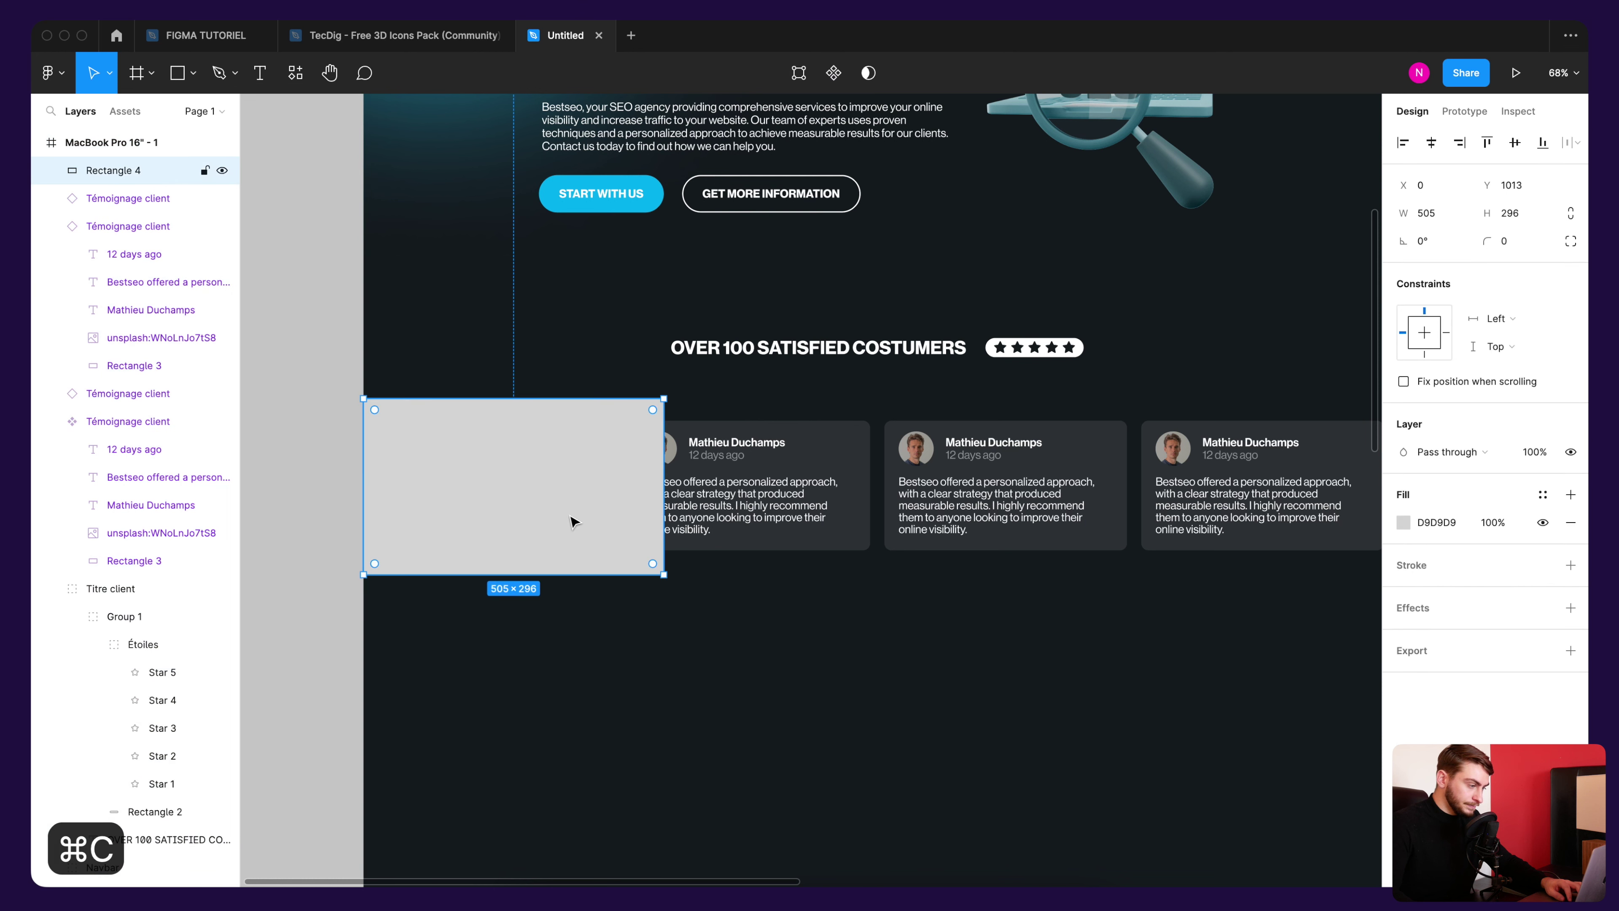
pyautogui.click(1431, 521)
pyautogui.press('super+v')
pyautogui.press('Return')
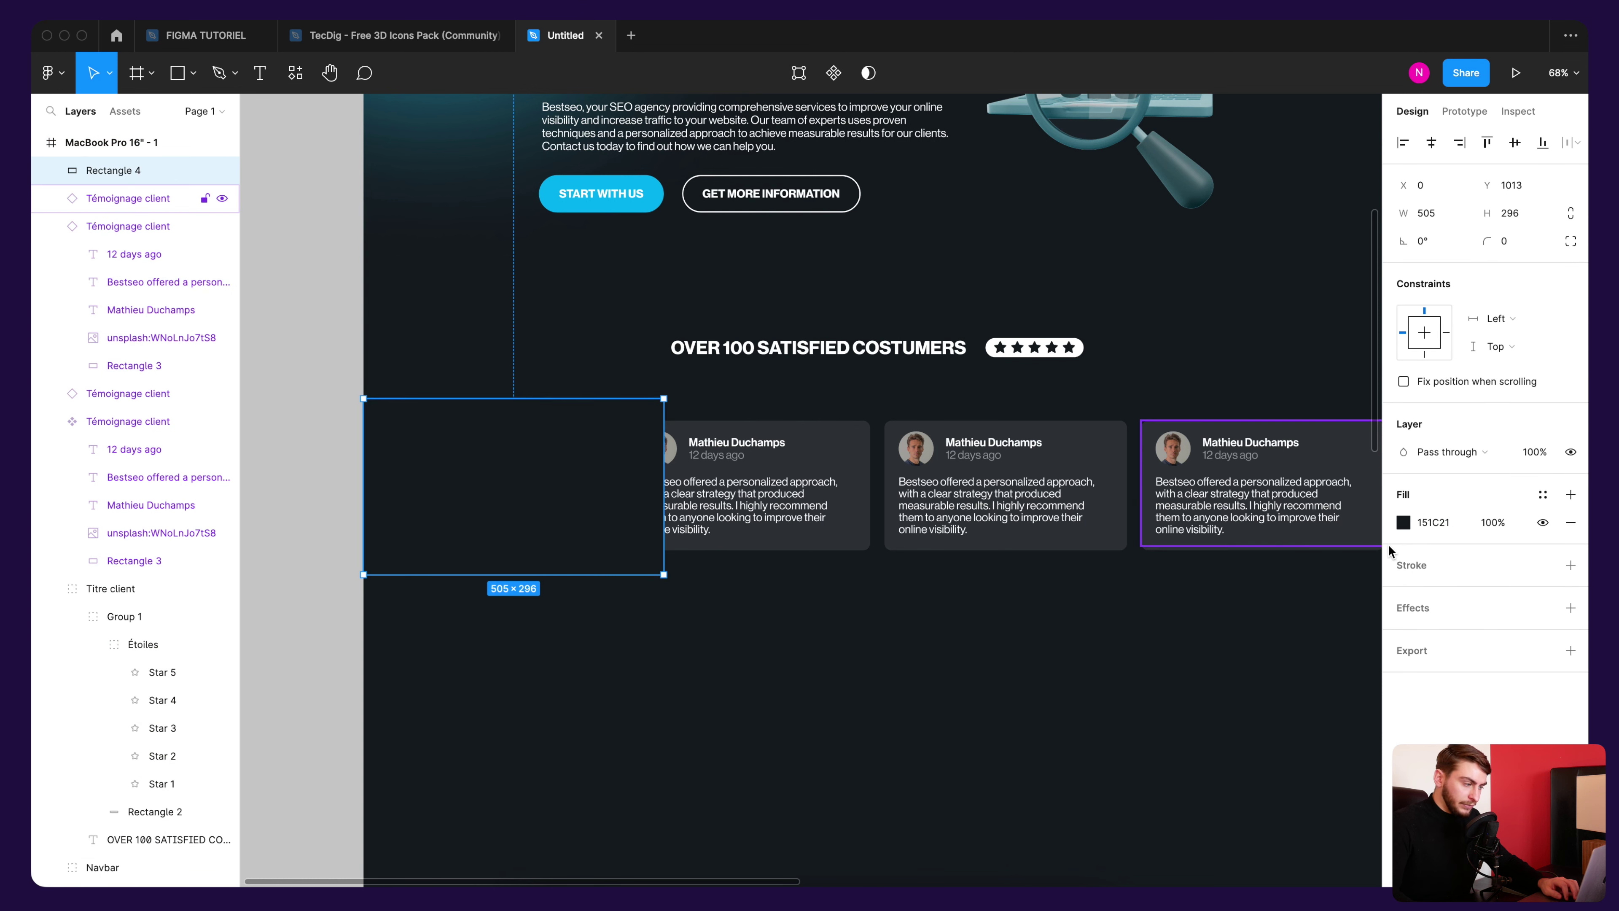
# Step: Change the rectangle's fill to a linear gradient running horizontally across the card
pyautogui.click(1402, 523)
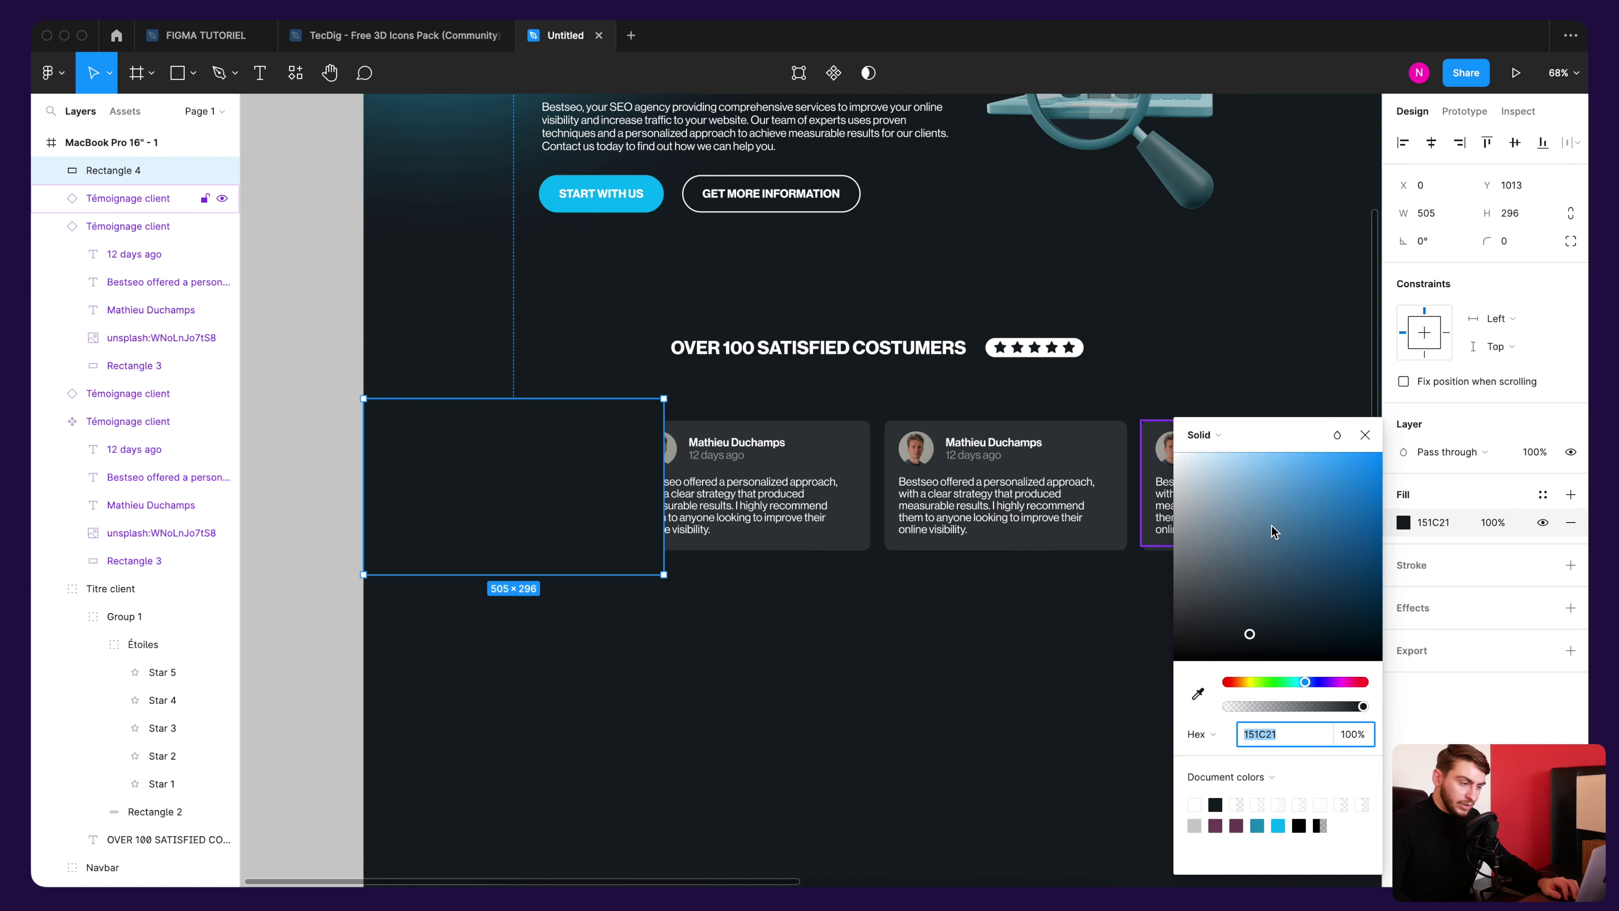
pyautogui.click(1219, 440)
pyautogui.click(1224, 455)
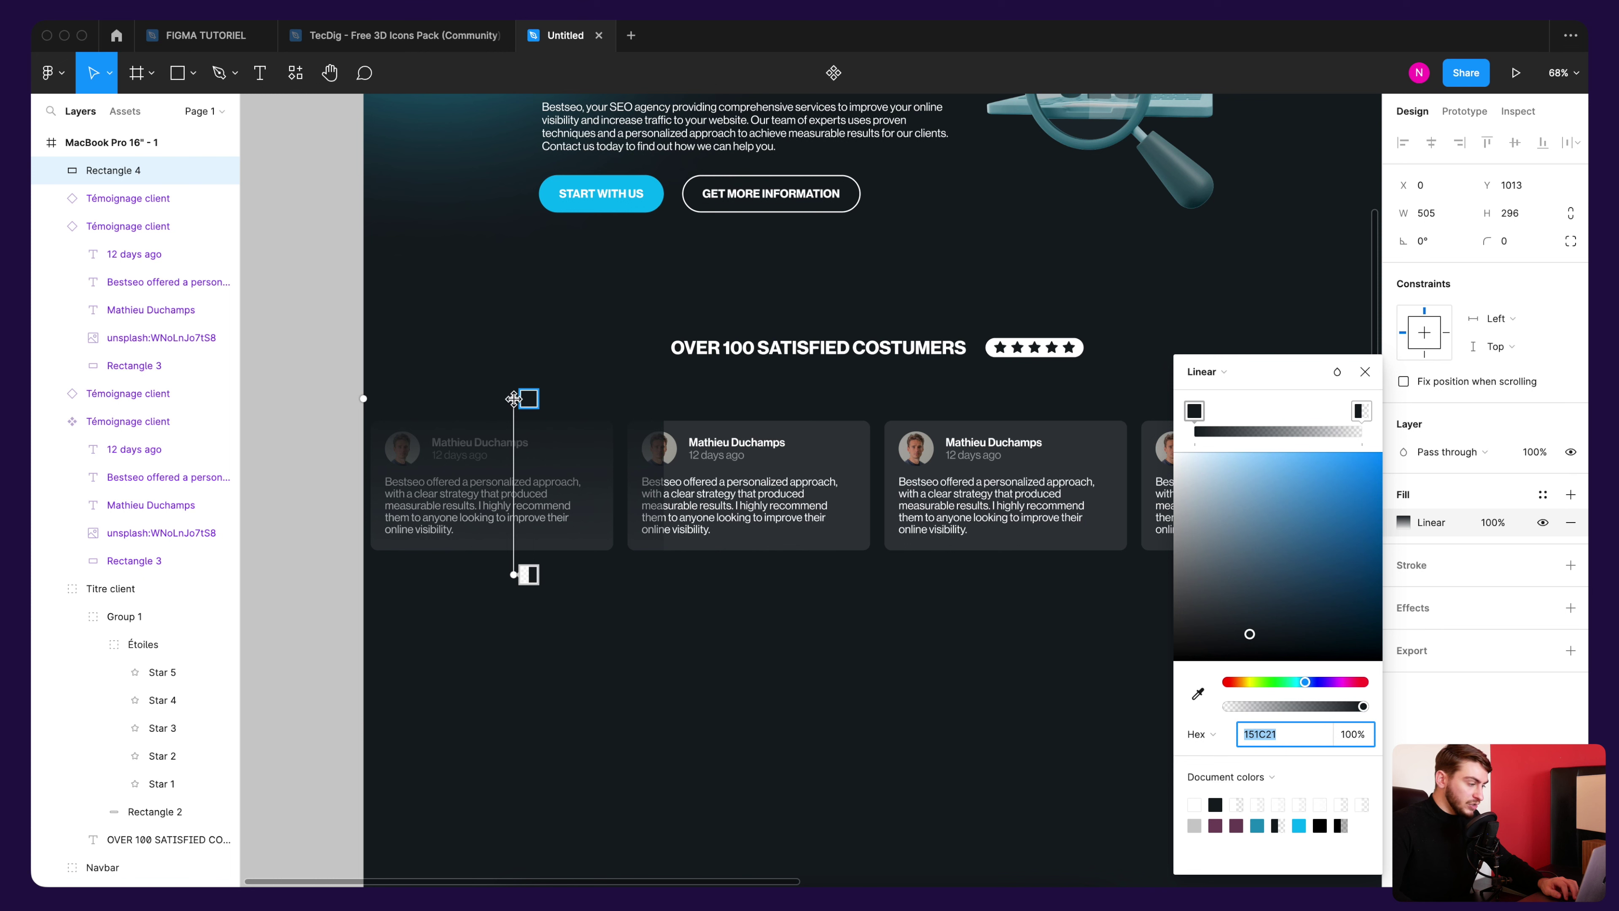
pyautogui.moveTo(513, 399); pyautogui.dragTo(363, 468)
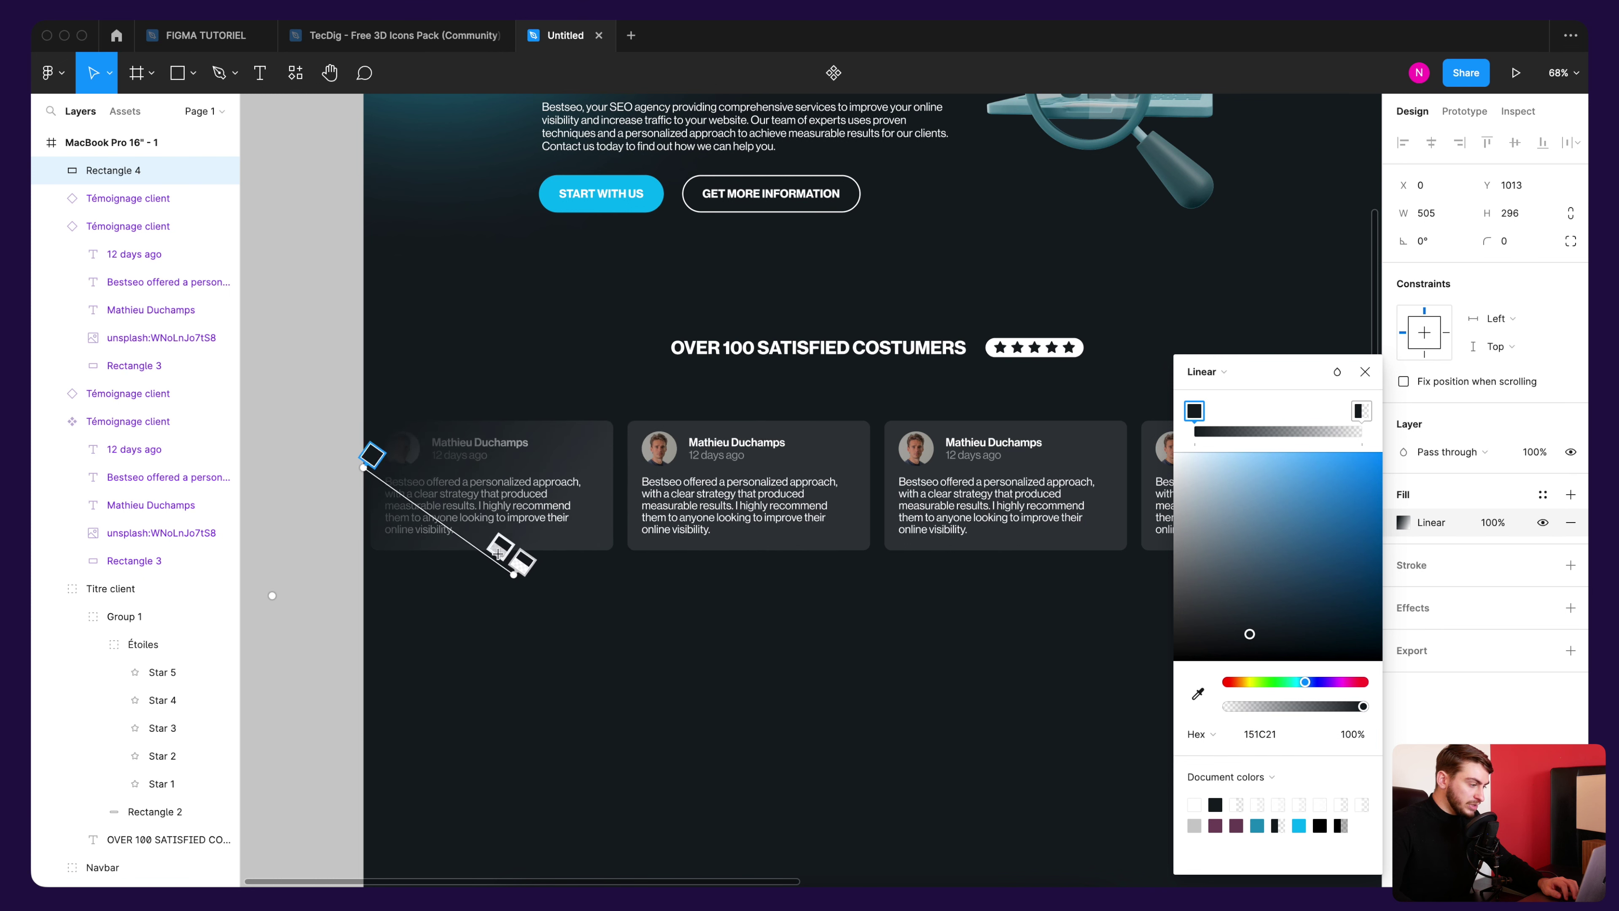
pyautogui.moveTo(511, 575)
pyautogui.mouseDown()
pyautogui.moveTo(600, 470)
pyautogui.moveTo(656, 469)
pyautogui.mouseUp()
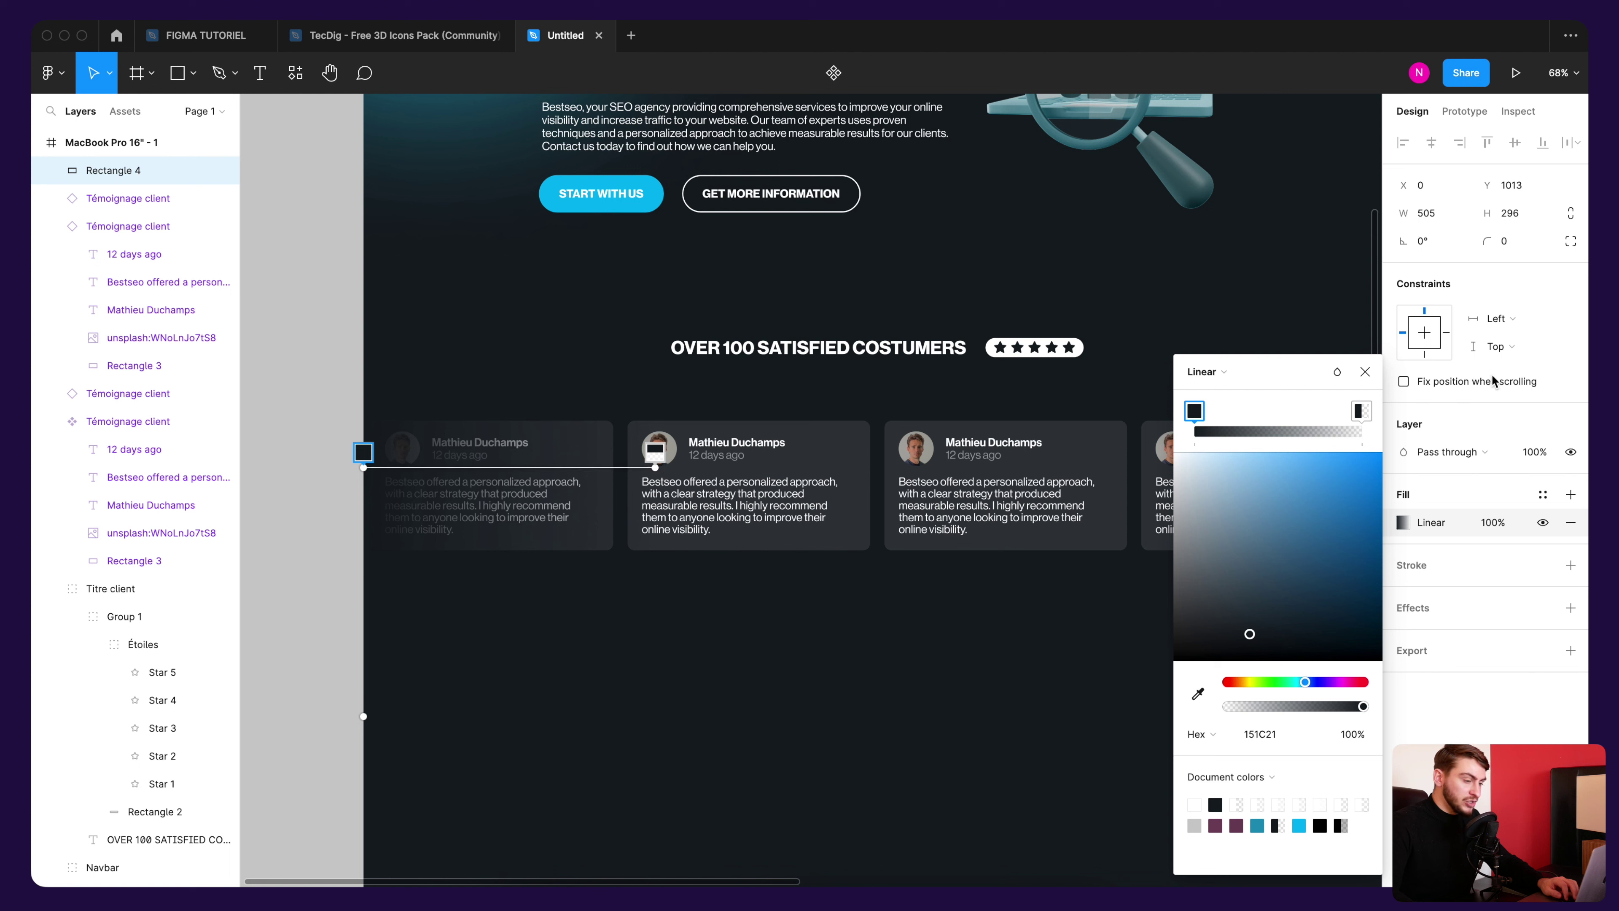
# Step: Set the gradient from 151C21 at 100% to 0% and extend the fade rightward
pyautogui.click(1363, 413)
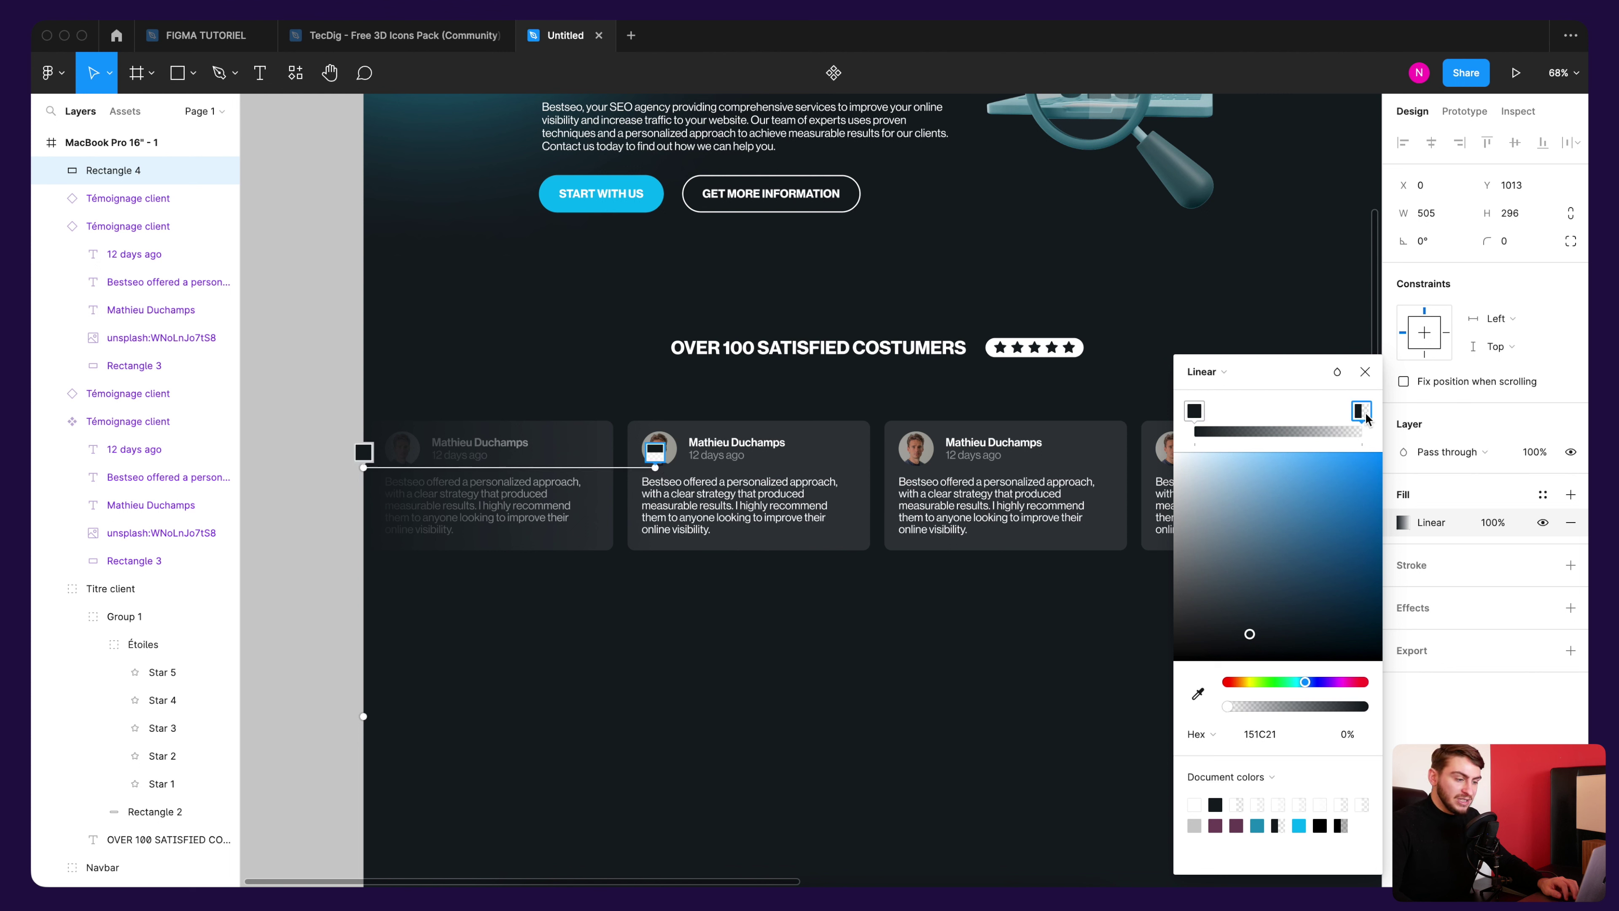
pyautogui.click(1193, 413)
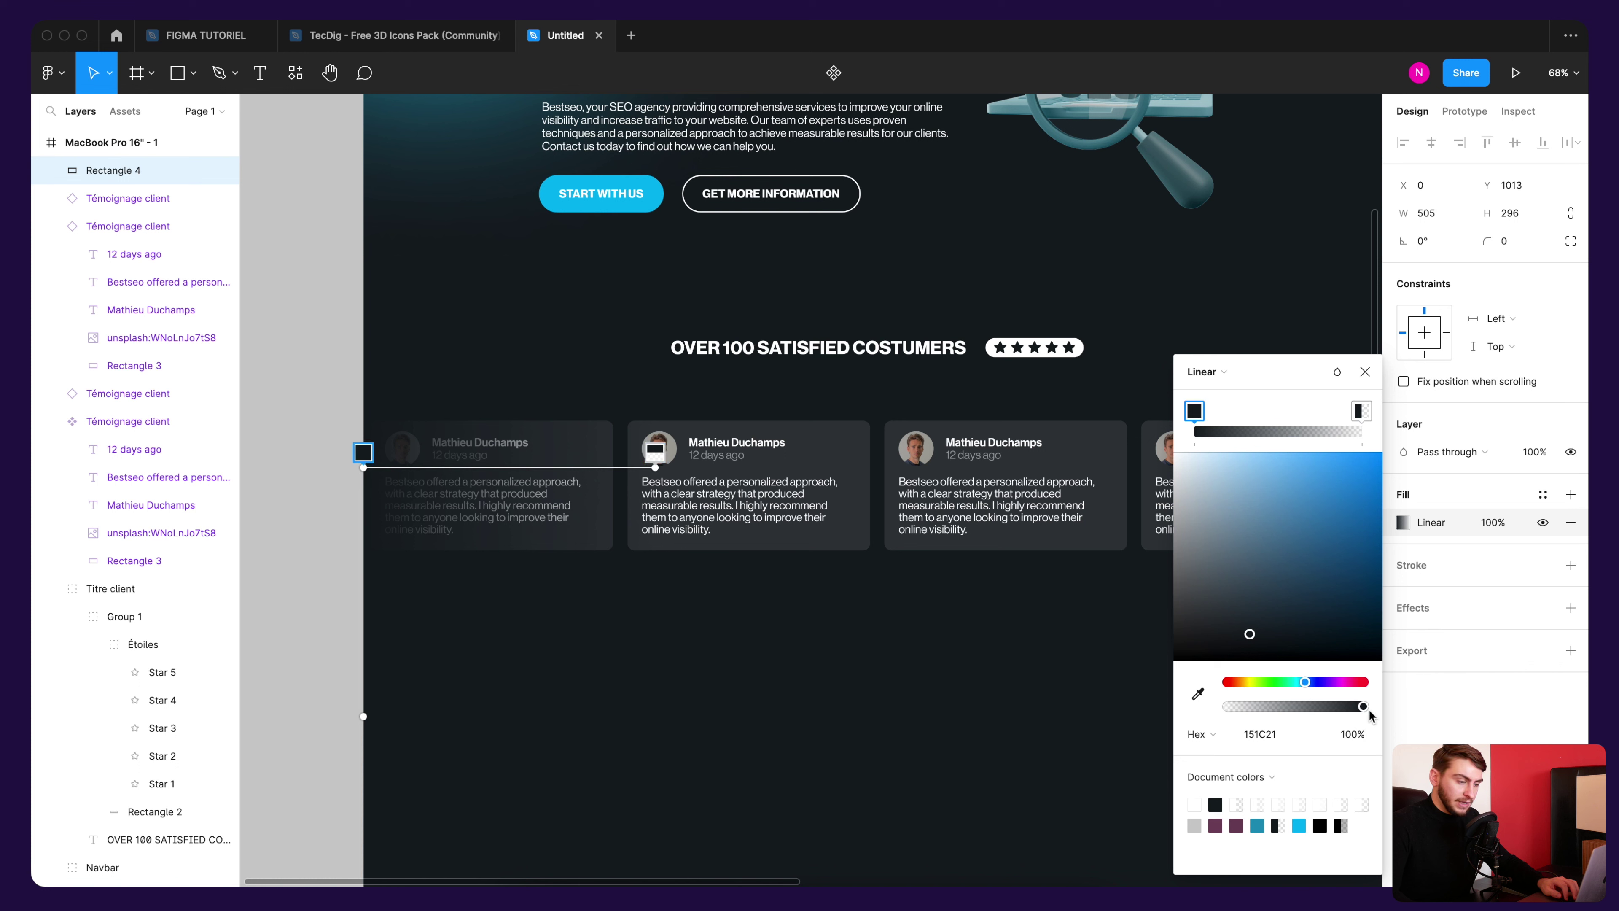
pyautogui.click(1364, 414)
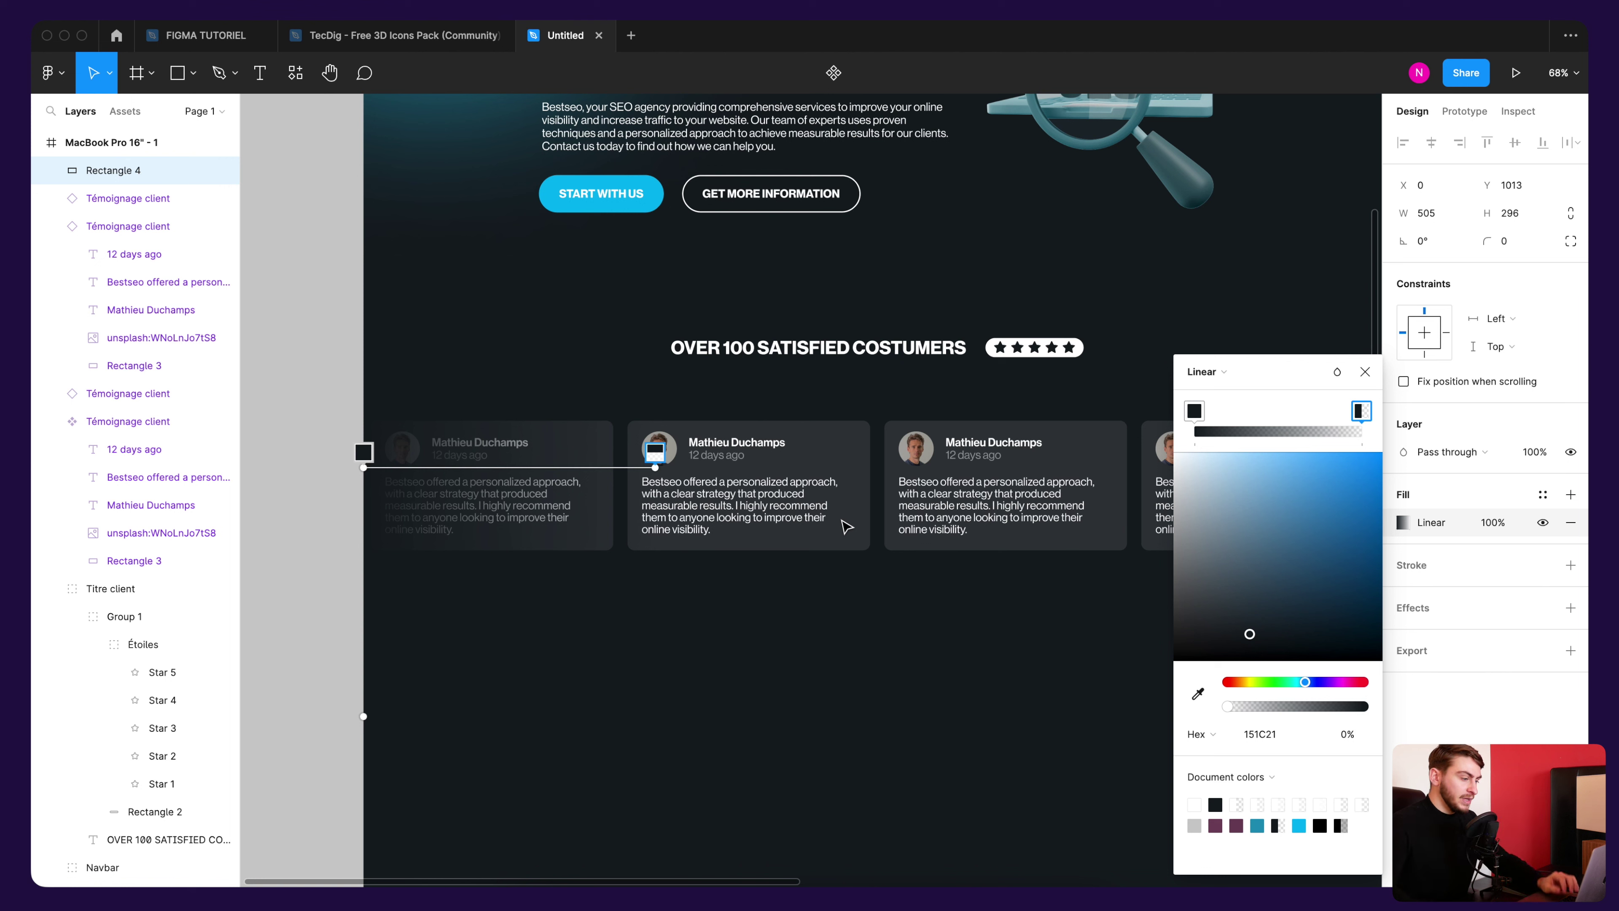
pyautogui.moveTo(655, 464); pyautogui.dragTo(722, 466)
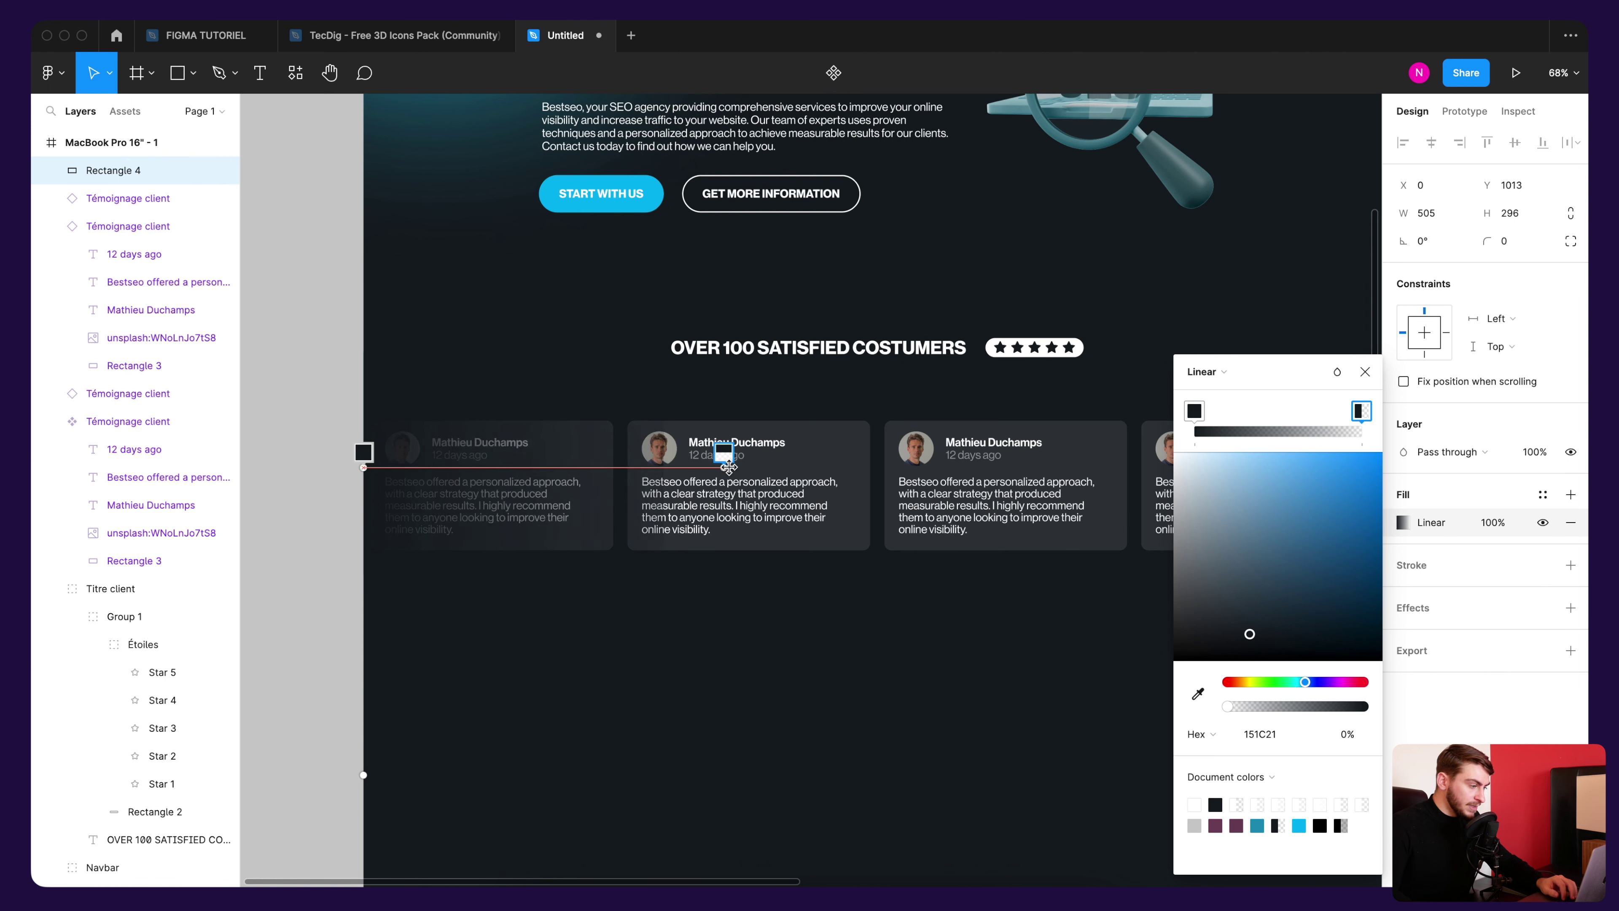
pyautogui.moveTo(728, 467); pyautogui.dragTo(732, 468)
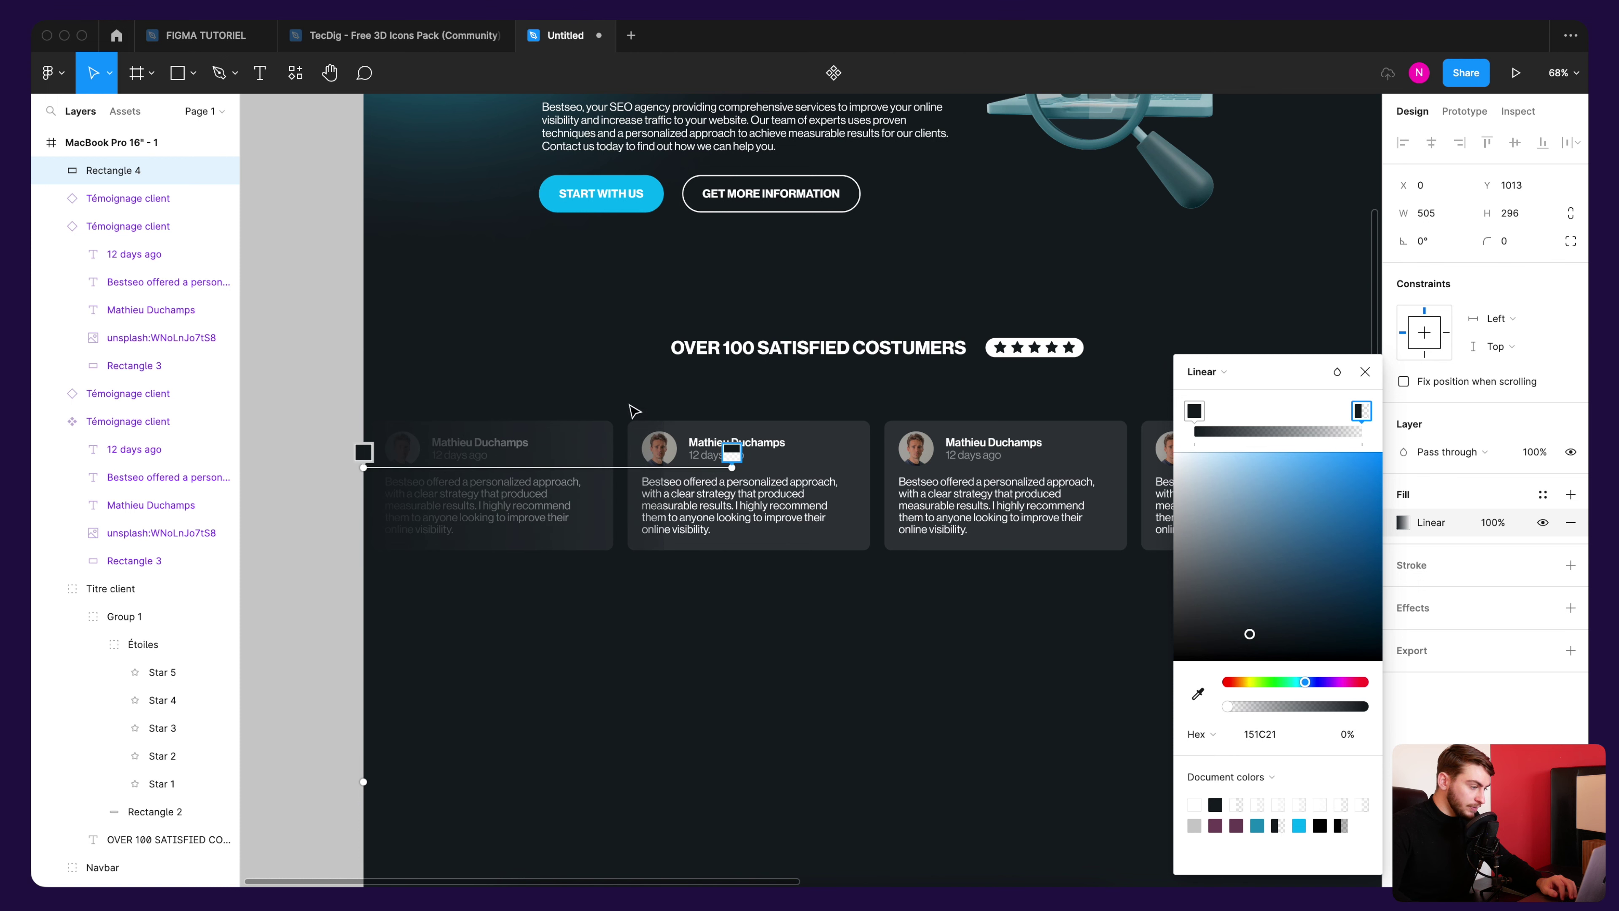
pyautogui.click(635, 411)
pyautogui.scroll(10, 660, 553)
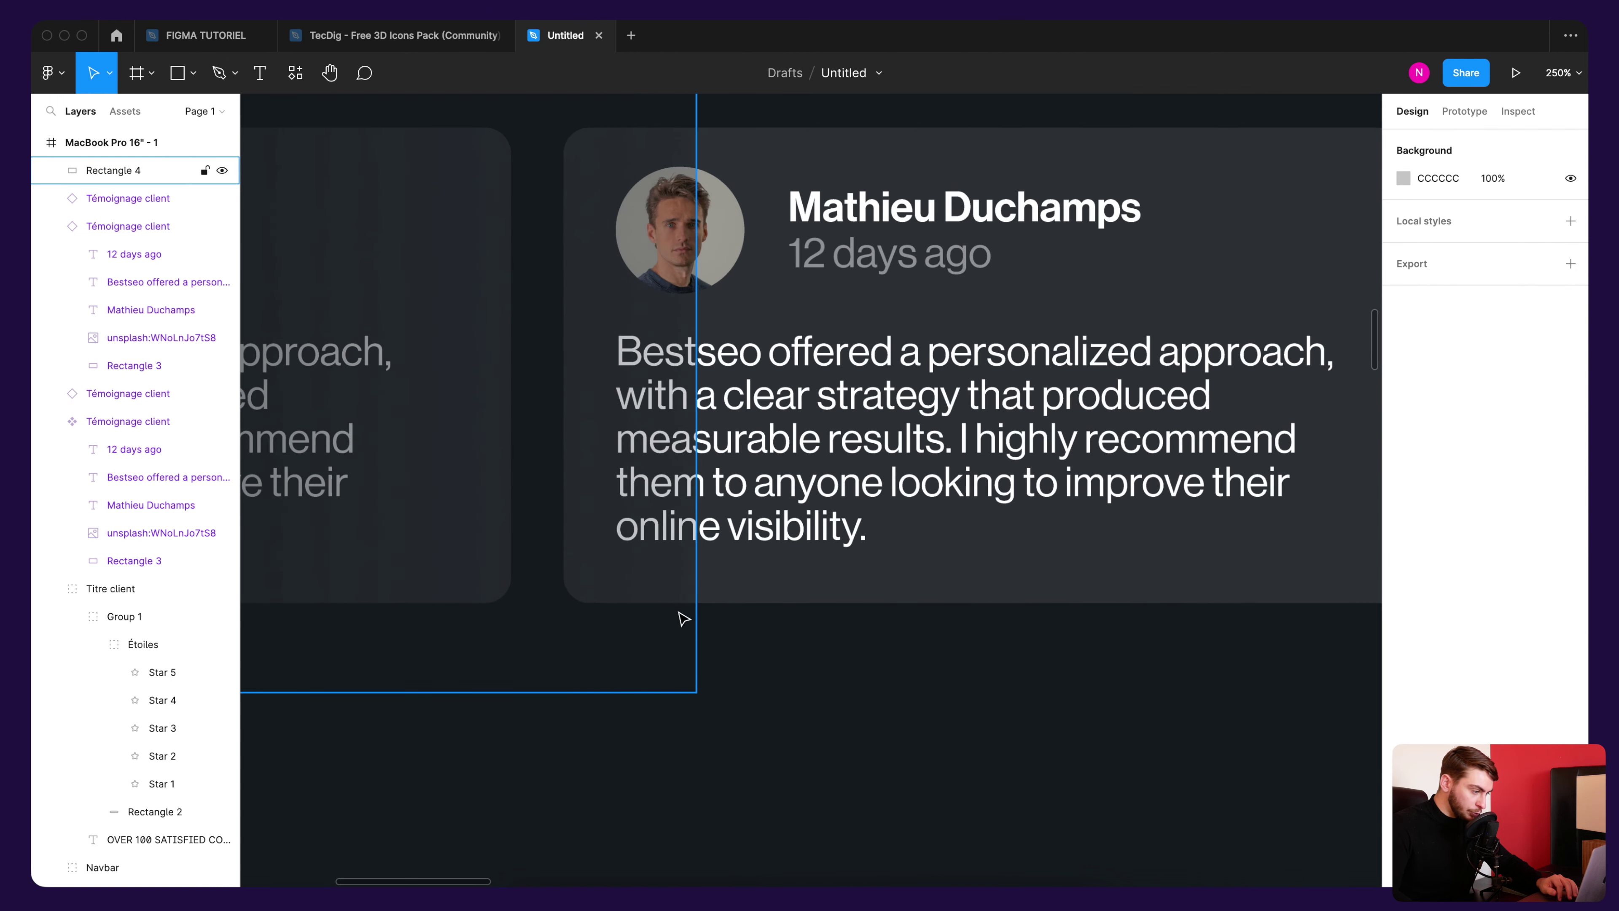
pyautogui.scroll(-10, 684, 618)
# Step: Widen the fade rectangle to 607 so it extends past the first card
pyautogui.click(675, 613)
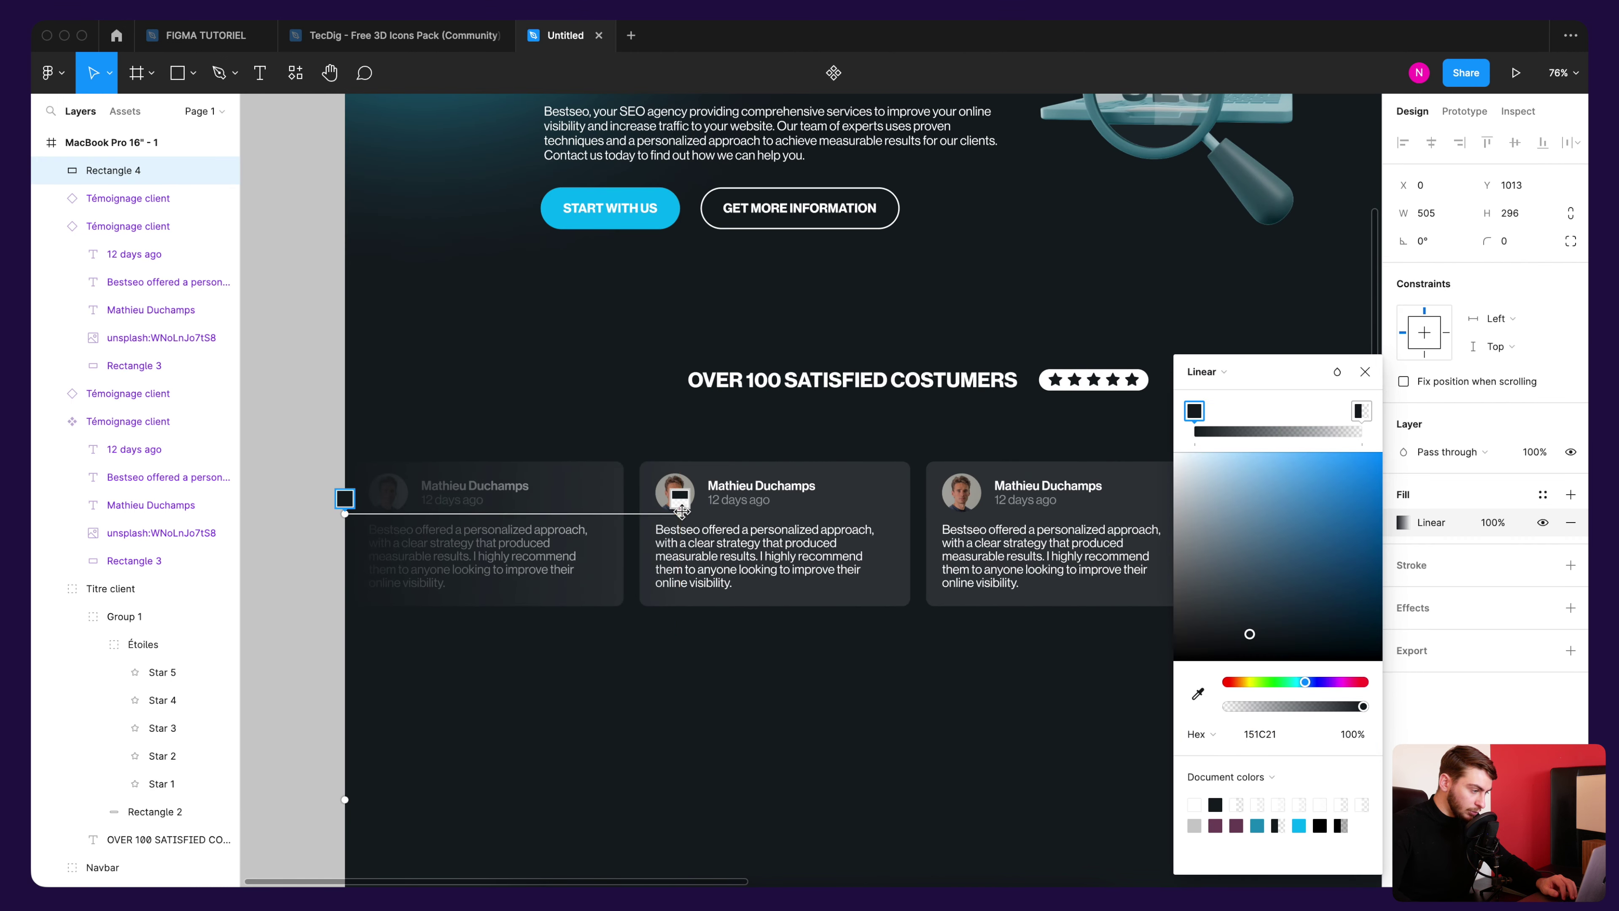
pyautogui.click(1365, 371)
pyautogui.moveTo(679, 529)
pyautogui.mouseDown()
pyautogui.moveTo(759, 529)
pyautogui.moveTo(741, 529)
pyautogui.mouseUp()
pyautogui.scroll(-5, 657, 485)
pyautogui.scroll(-5, 672, 495)
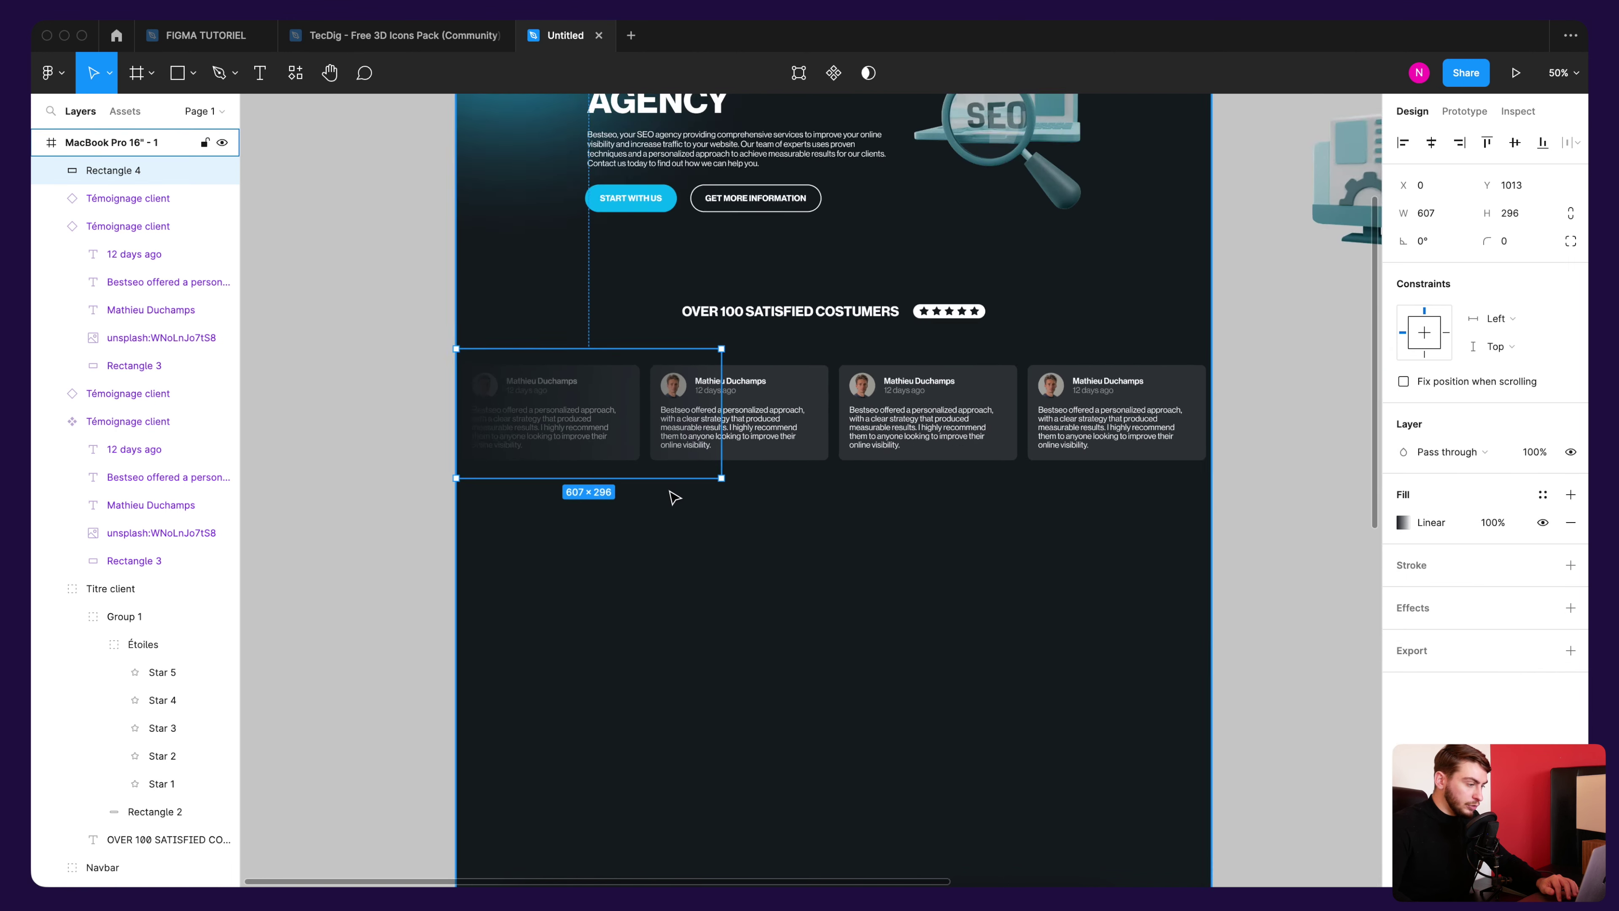
pyautogui.scroll(-2, 653, 461)
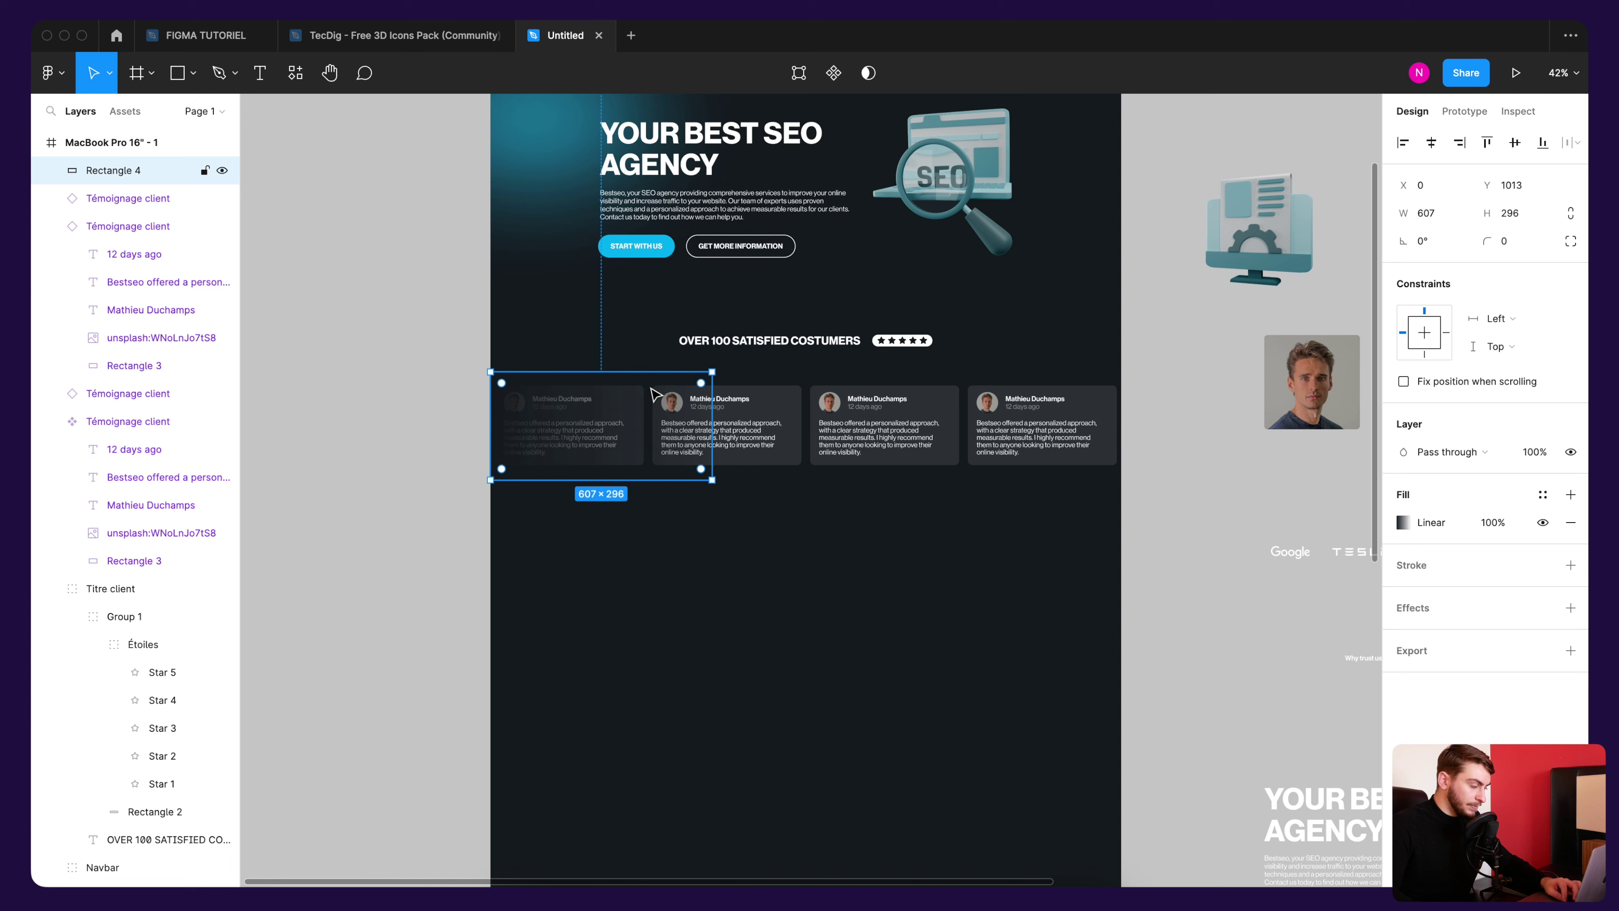
# Step: Duplicate the fade rectangle, undoing an accidental rotation of the copy
pyautogui.hotkey('ctrl', 'c')
pyautogui.hotkey('ctrl', 'v')
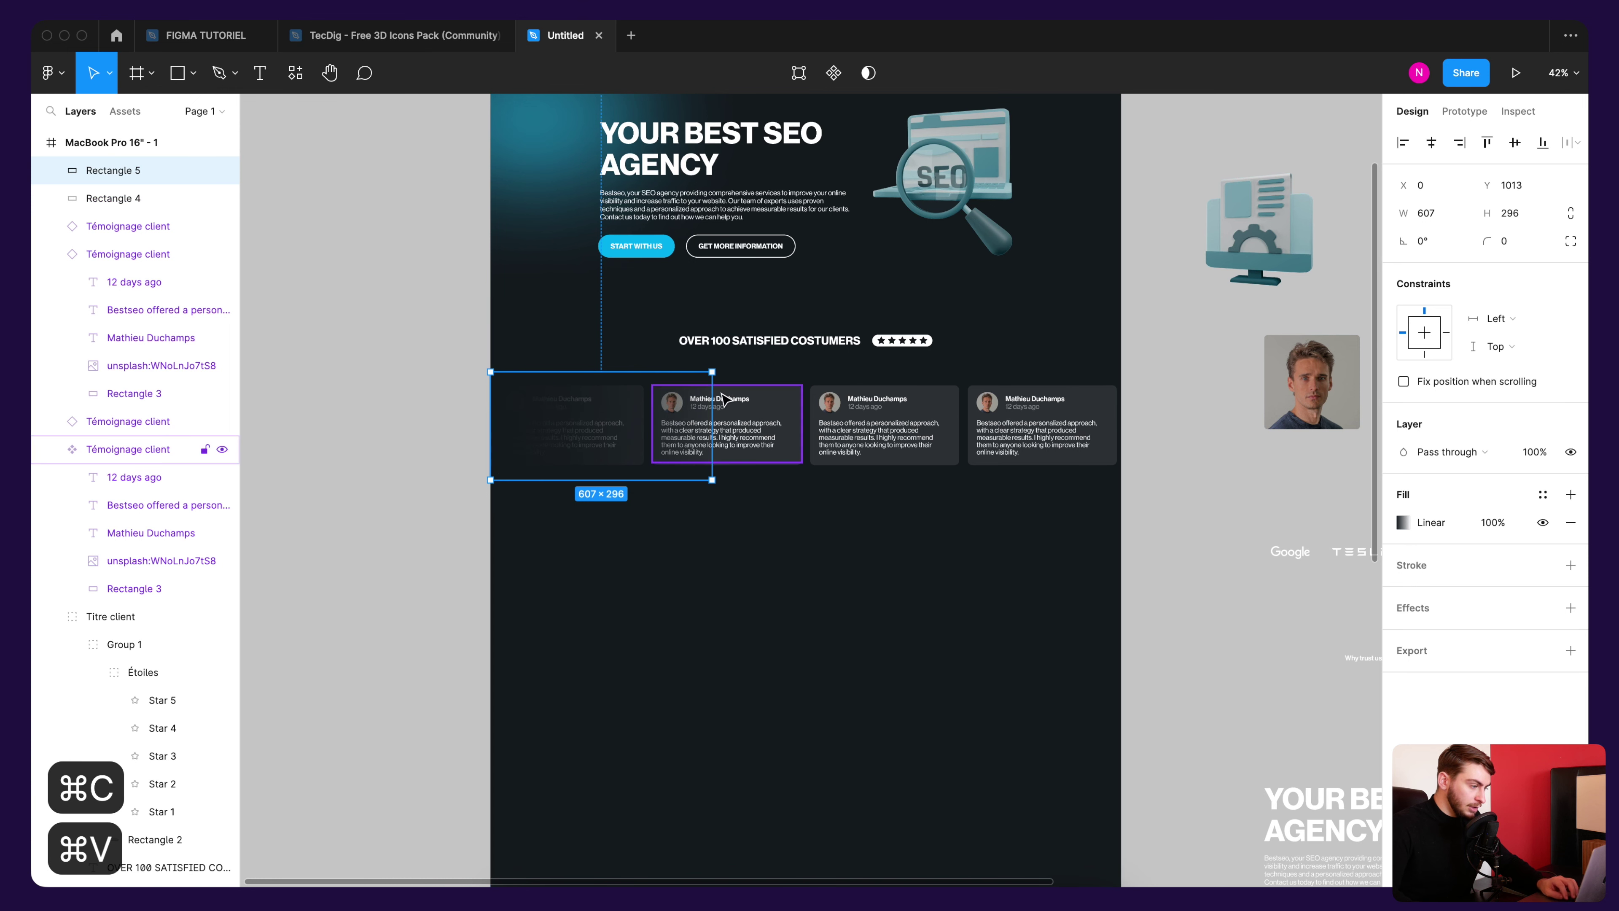
pyautogui.moveTo(727, 379); pyautogui.dragTo(738, 402)
pyautogui.hotkey('ctrl', 'z')
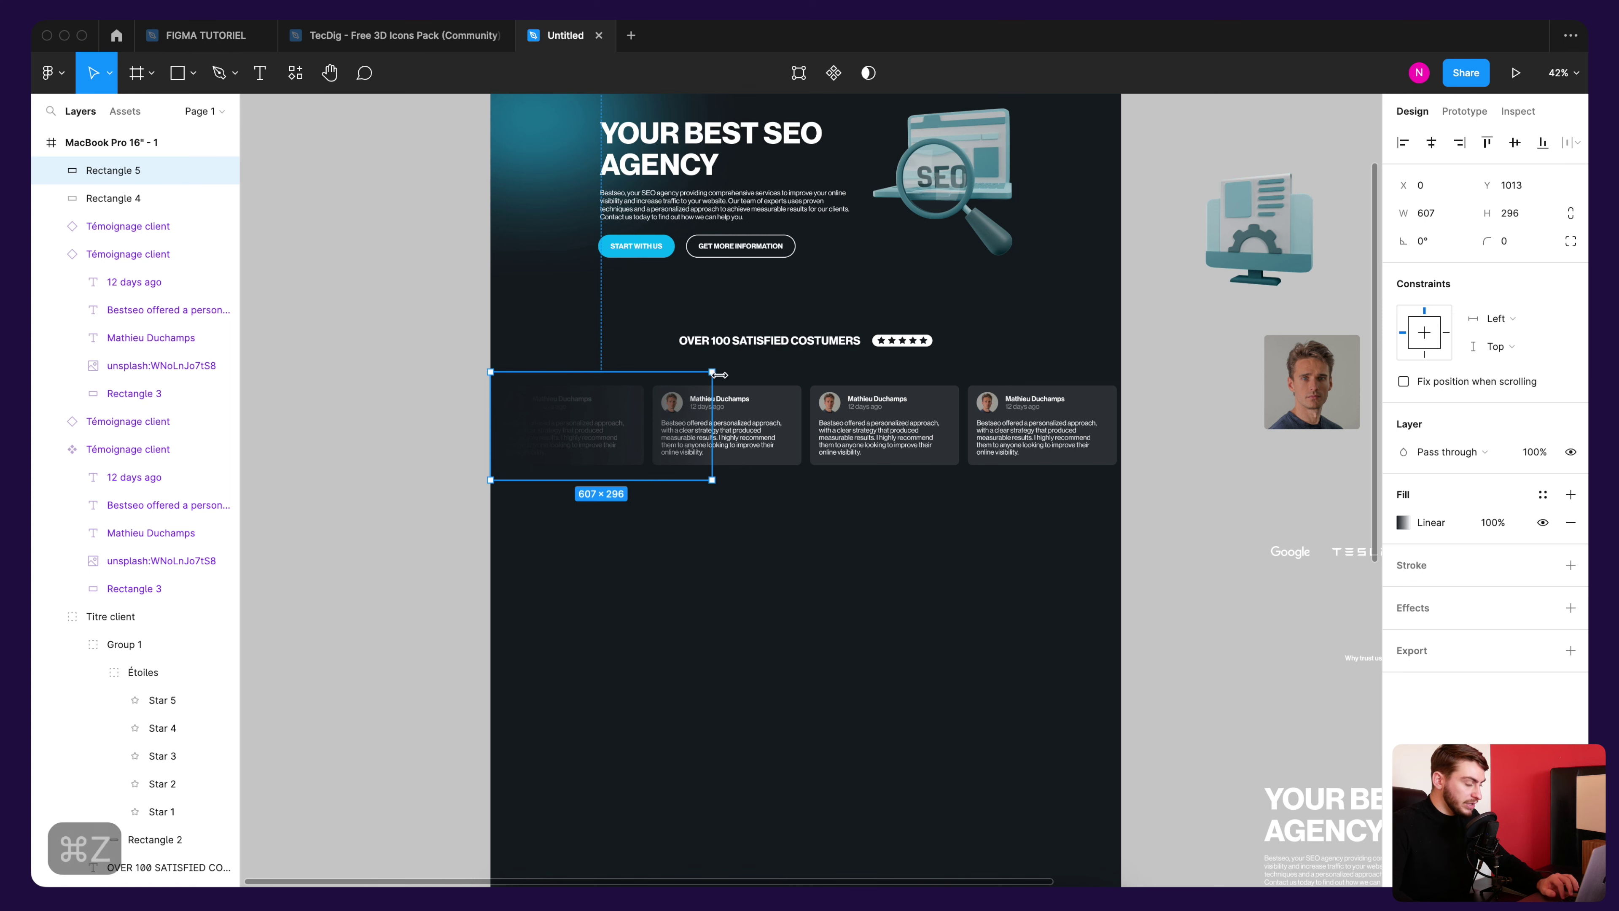
pyautogui.scroll(5, 714, 369)
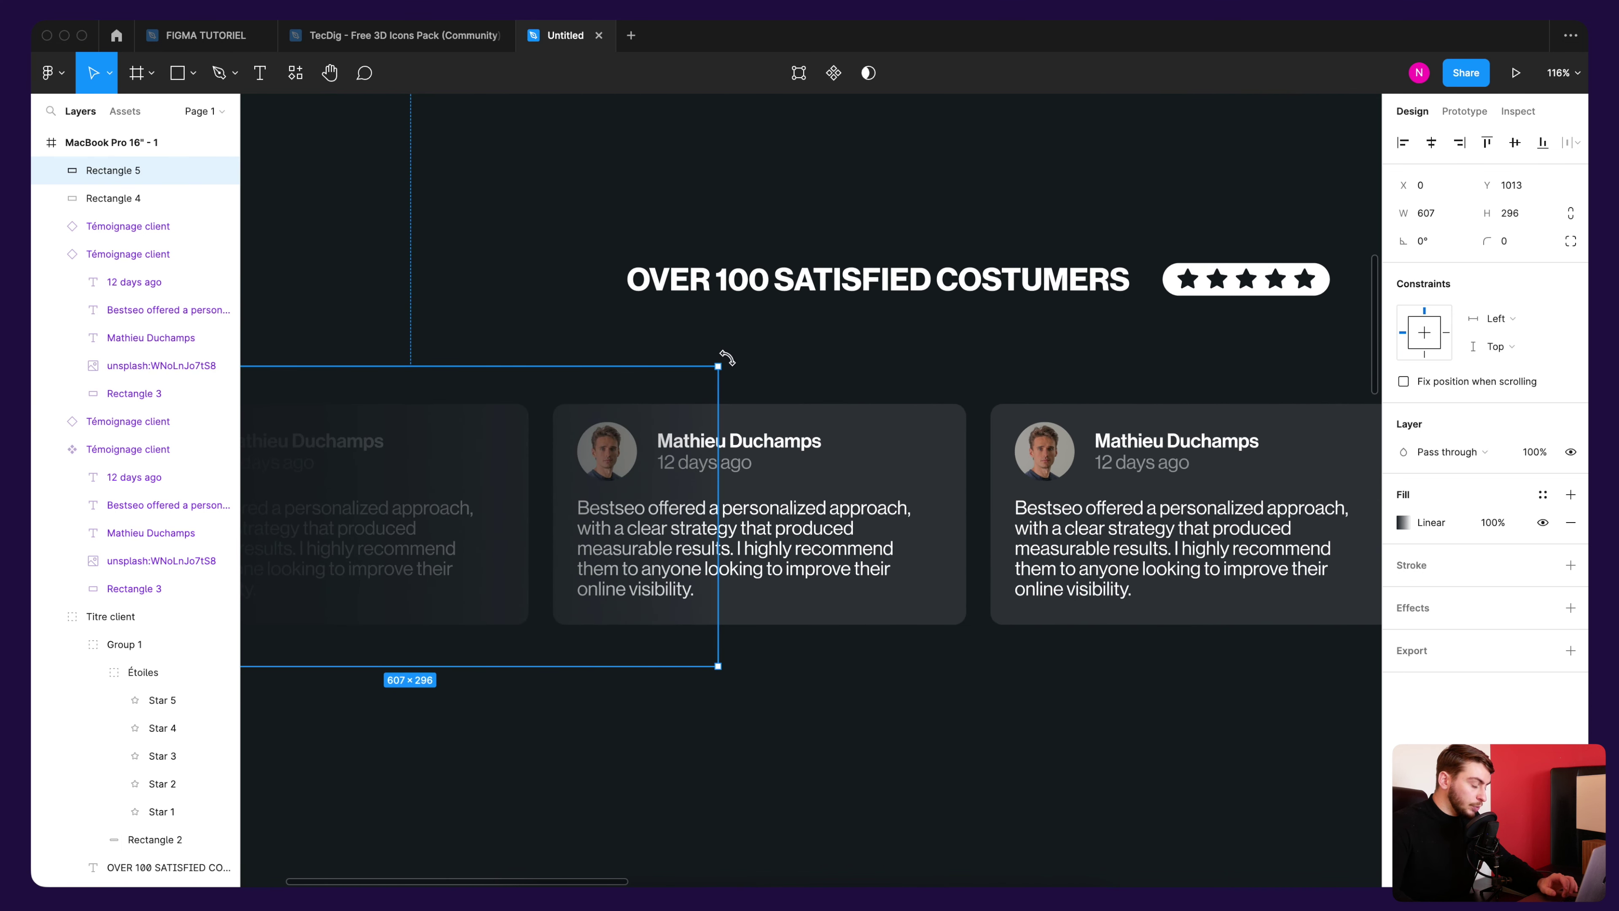
pyautogui.scroll(-3, 723, 362)
pyautogui.scroll(-5, 733, 288)
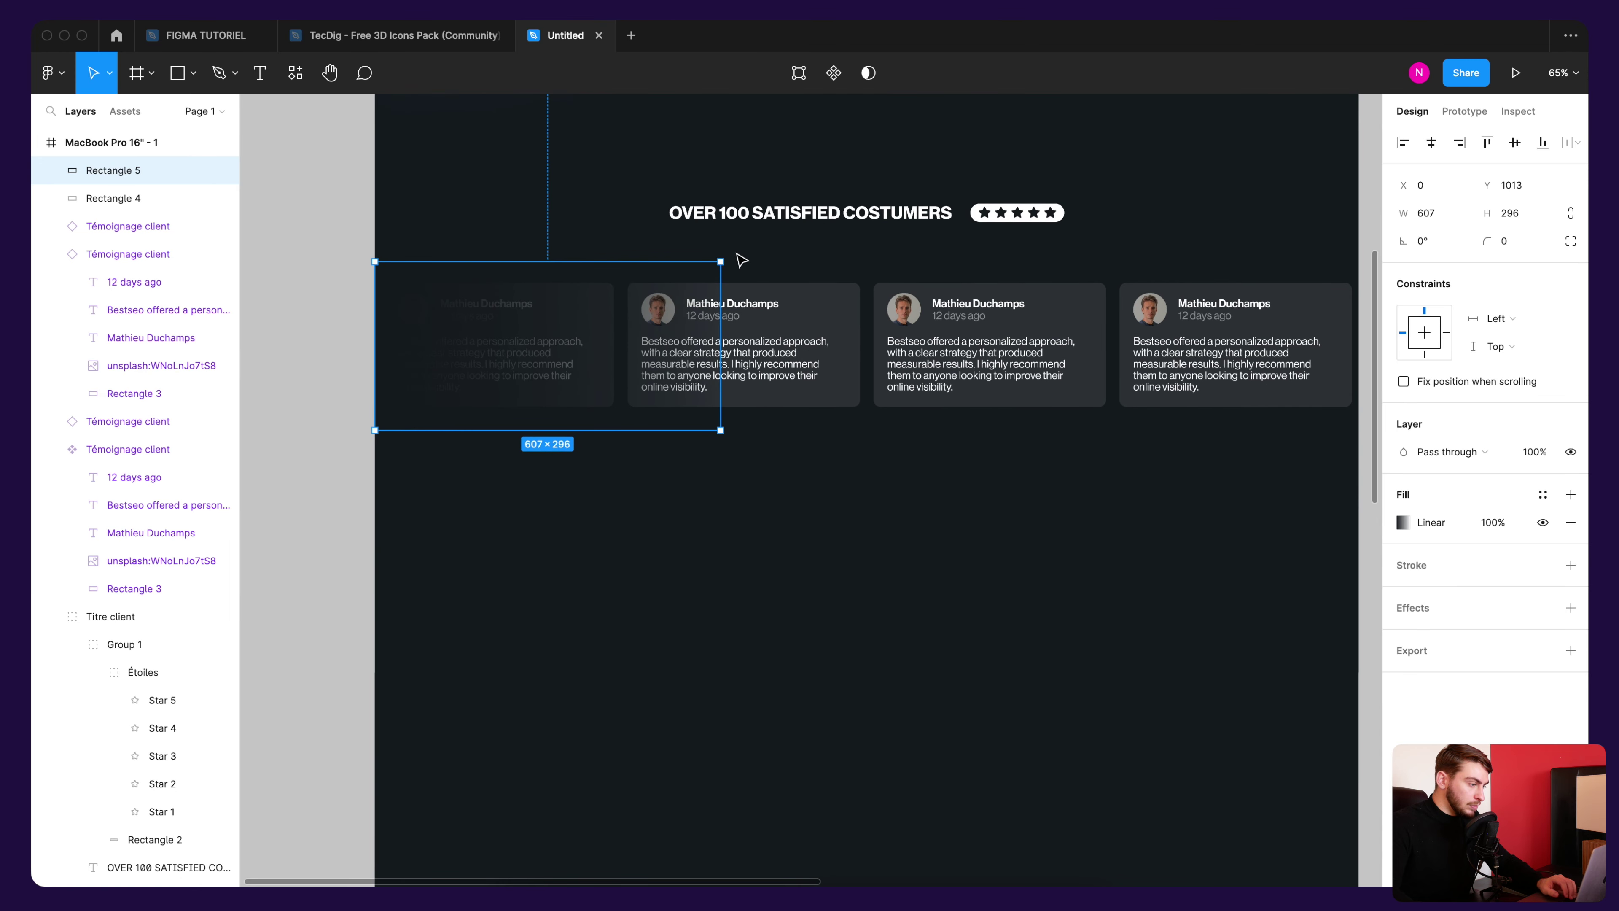
# Step: Rotate the copy 180° and move it over the rightmost card at X 1728
pyautogui.moveTo(736, 260)
pyautogui.mouseDown()
pyautogui.moveTo(724, 418)
pyautogui.moveTo(443, 425)
pyautogui.mouseUp()
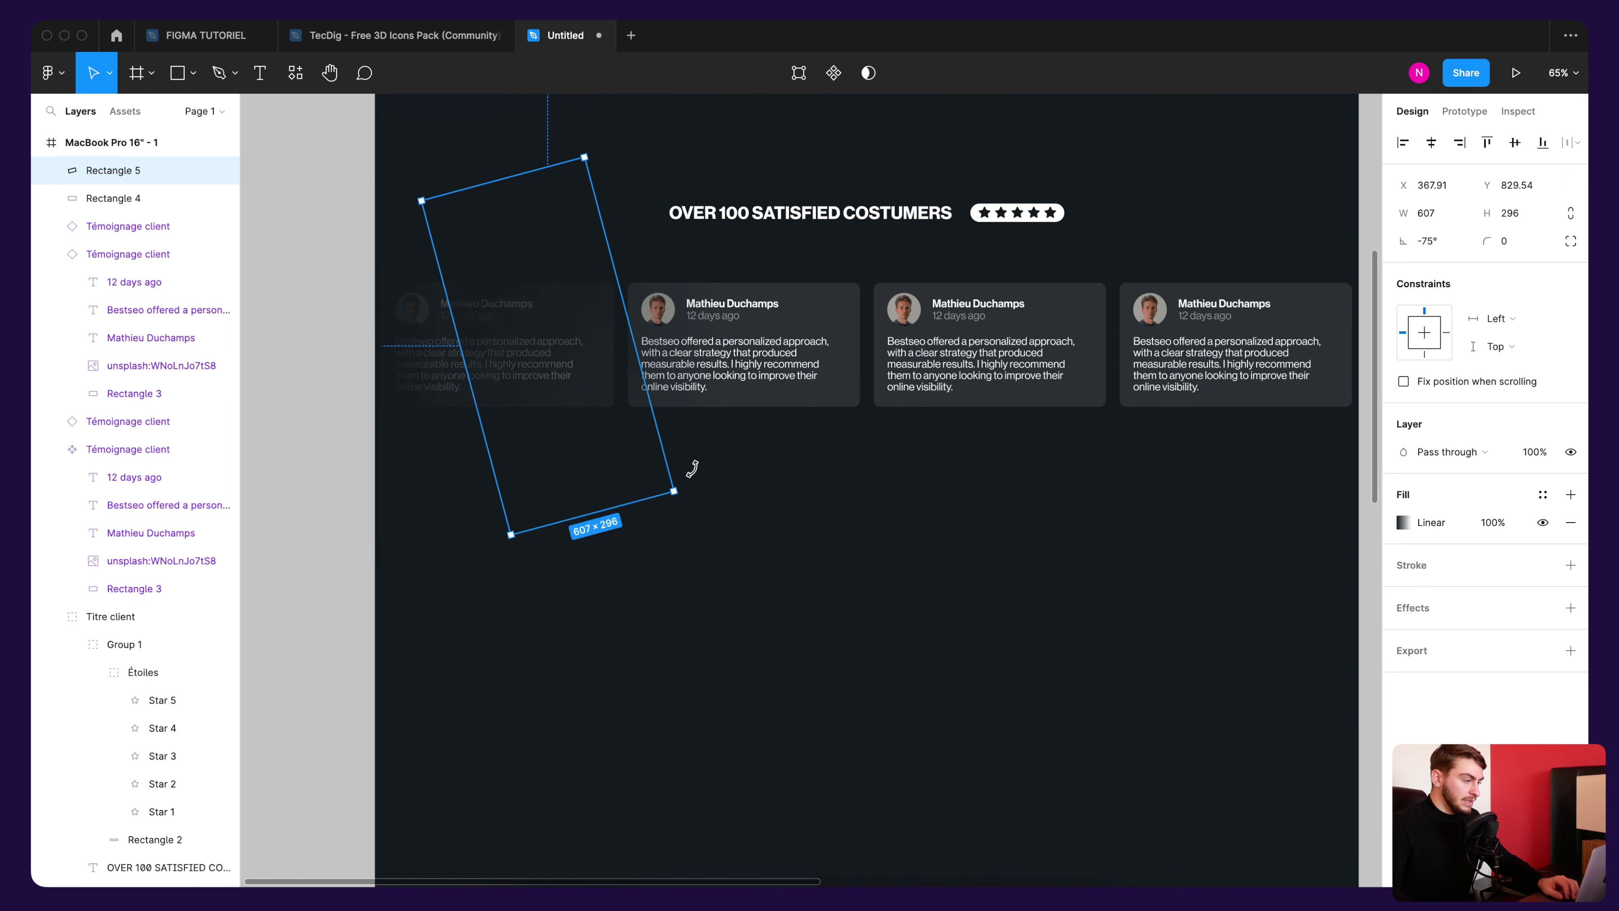
pyautogui.moveTo(442, 424)
pyautogui.mouseDown()
pyautogui.moveTo(727, 245)
pyautogui.moveTo(698, 463)
pyautogui.moveTo(734, 433)
pyautogui.moveTo(510, 470)
pyautogui.moveTo(413, 424)
pyautogui.mouseUp()
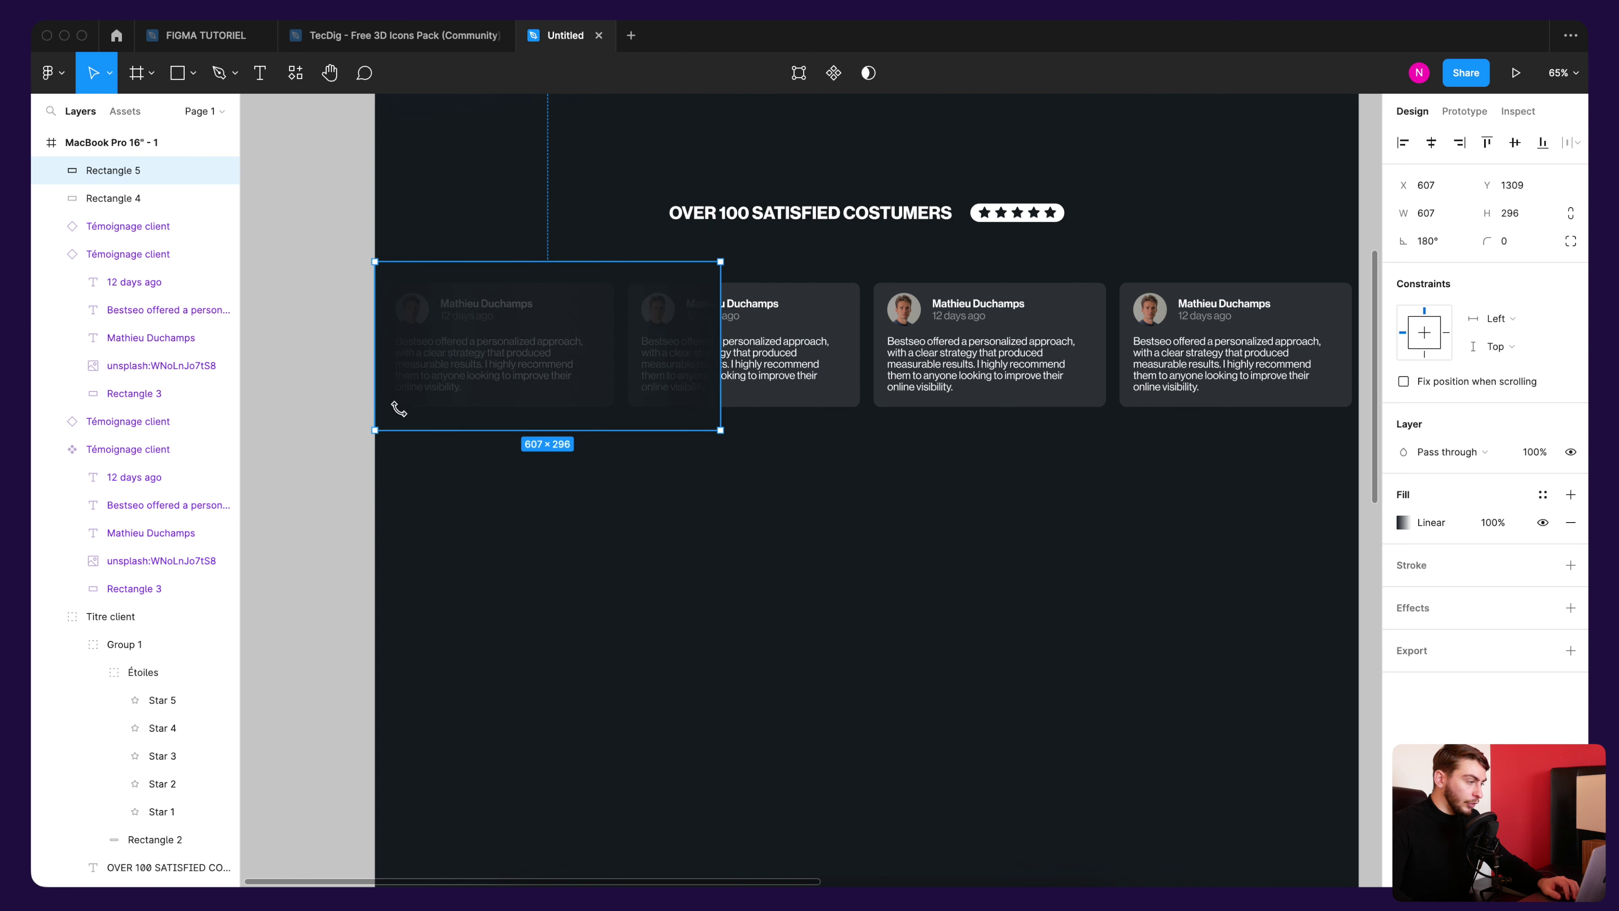
pyautogui.moveTo(588, 419); pyautogui.dragTo(1223, 440)
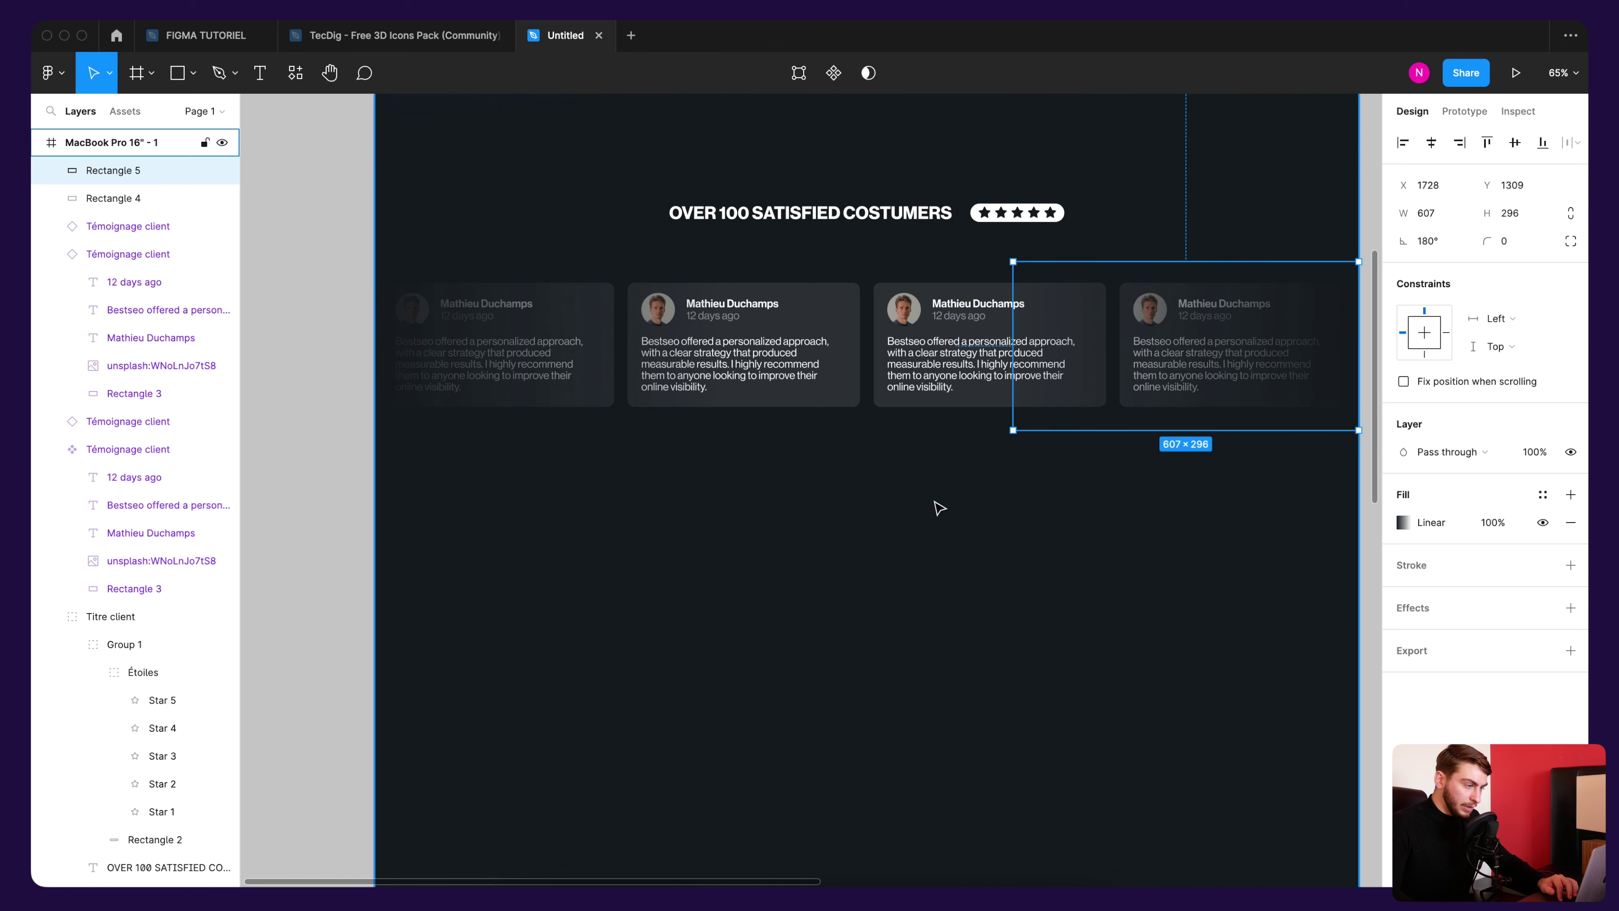
pyautogui.scroll(-5, 933, 504)
pyautogui.hscroll(2, 1178, 360)
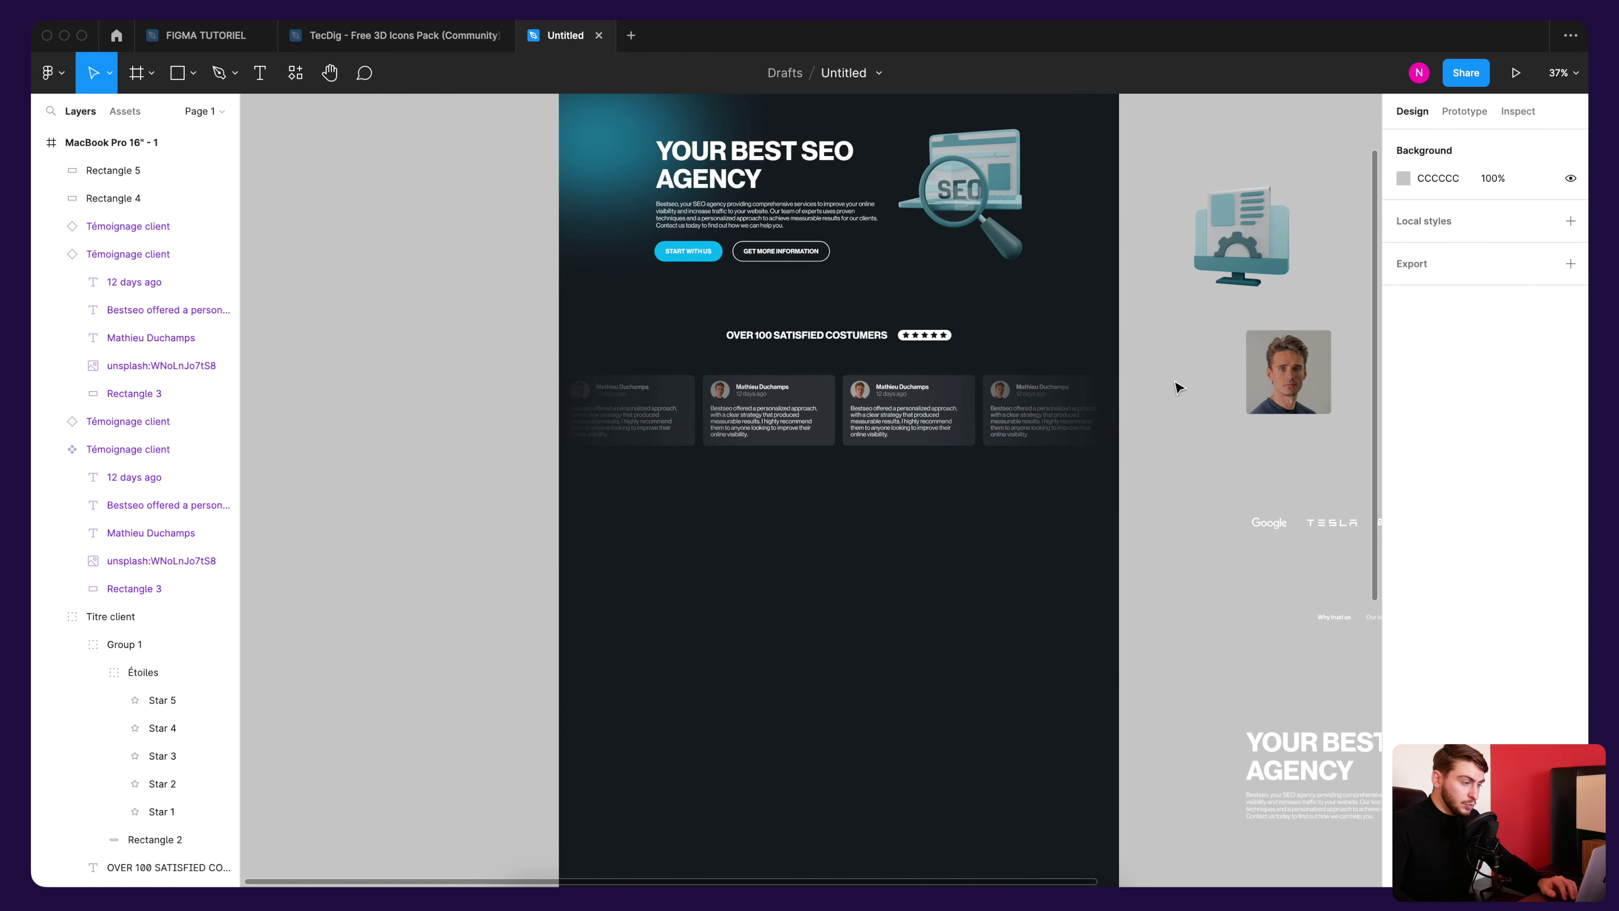
# Step: Select the testimonial cards and fades, then nudge the testimonials section up and back
pyautogui.moveTo(1173, 377)
pyautogui.mouseDown()
pyautogui.moveTo(837, 463)
pyautogui.moveTo(520, 467)
pyautogui.mouseUp()
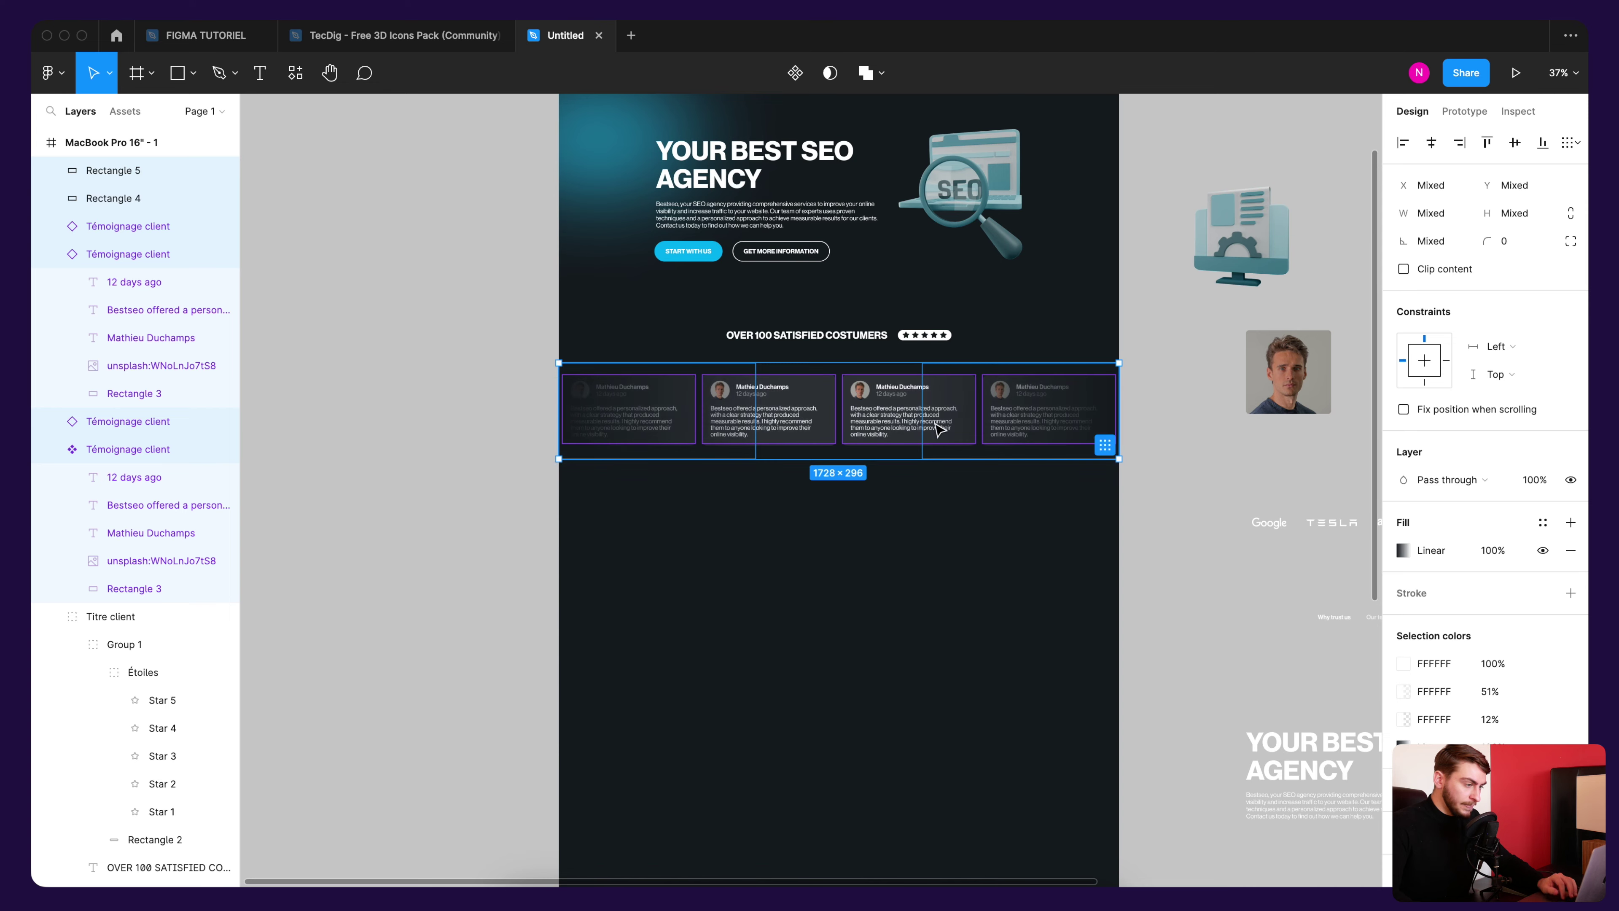
pyautogui.scroll(5, 839, 418)
pyautogui.scroll(-1, 839, 417)
pyautogui.scroll(-1, 839, 418)
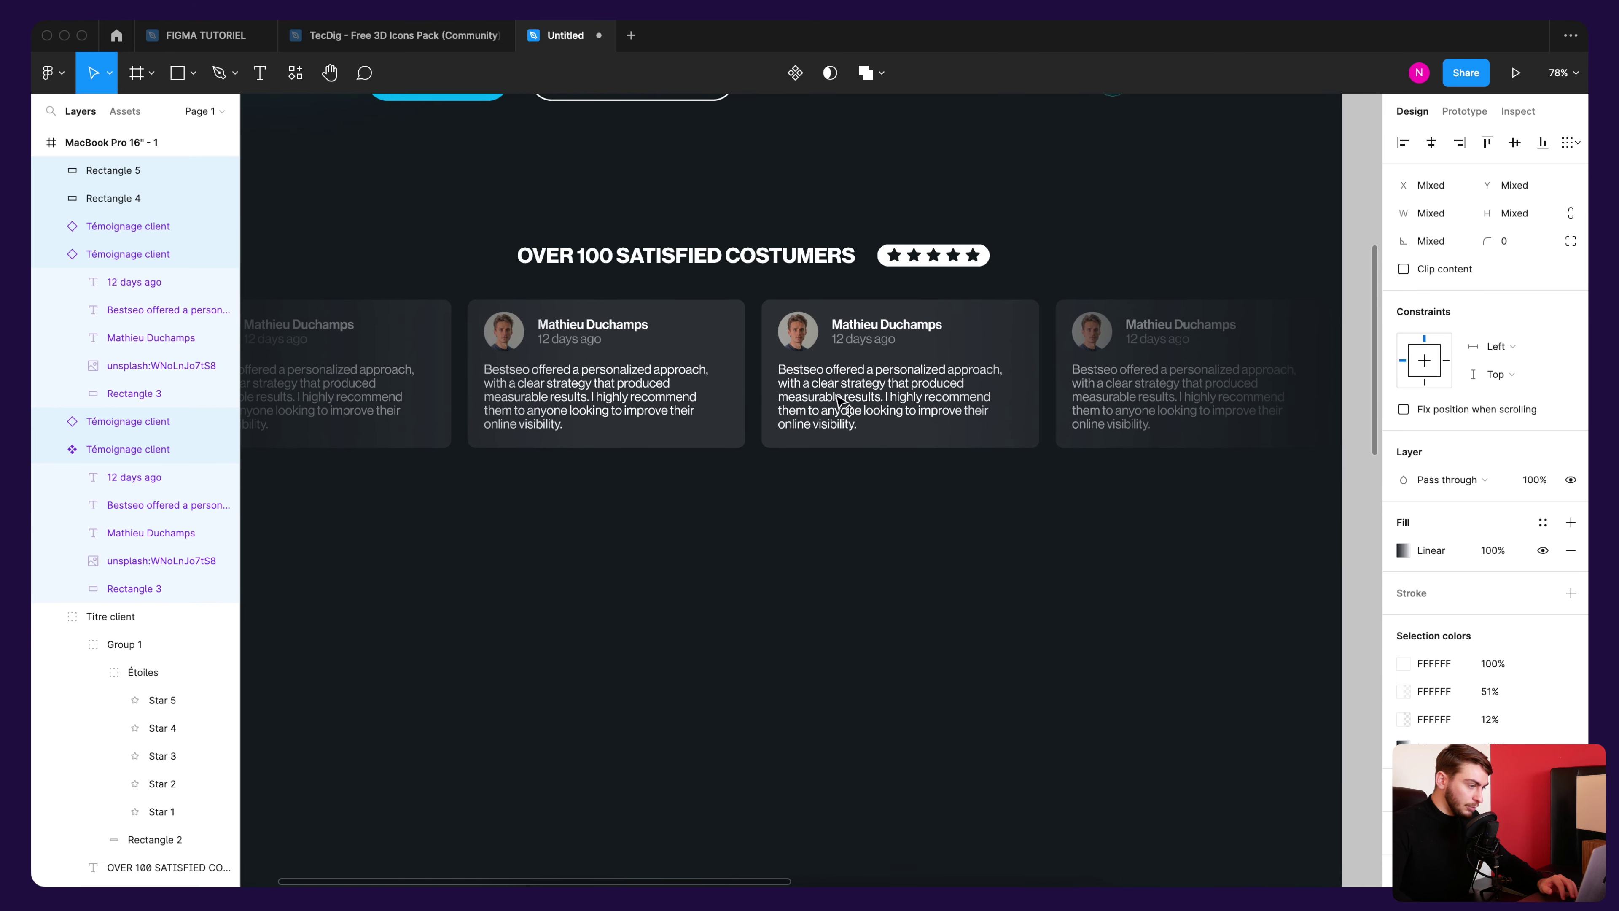
pyautogui.scroll(-3, 883, 471)
pyautogui.scroll(-2, 883, 471)
pyautogui.scroll(-2, 883, 471)
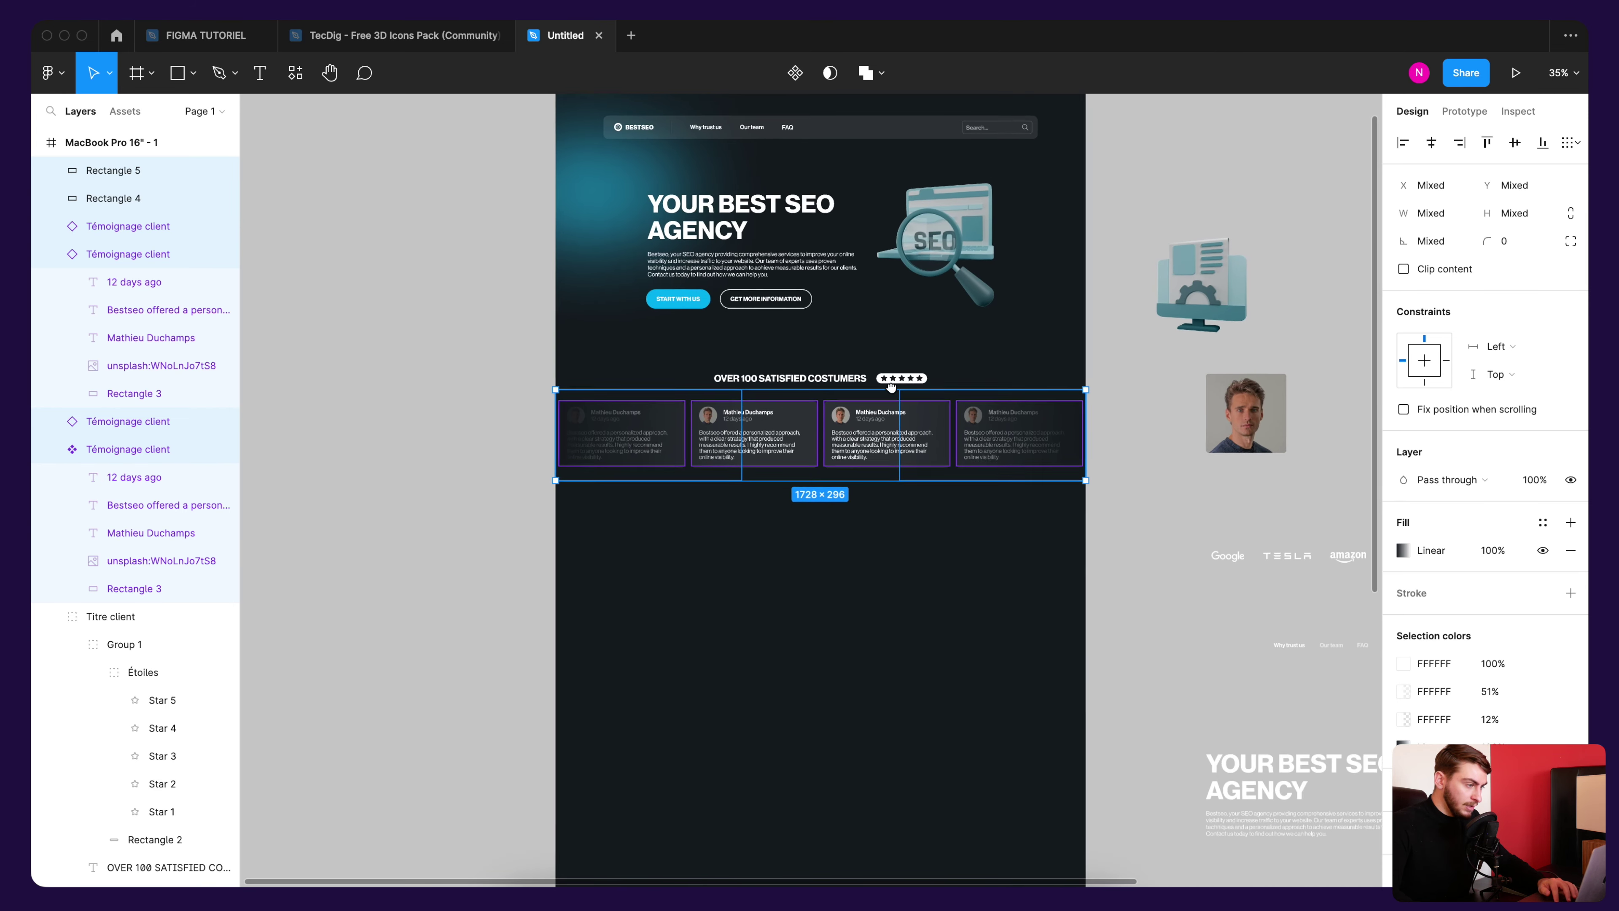
pyautogui.click(1154, 202)
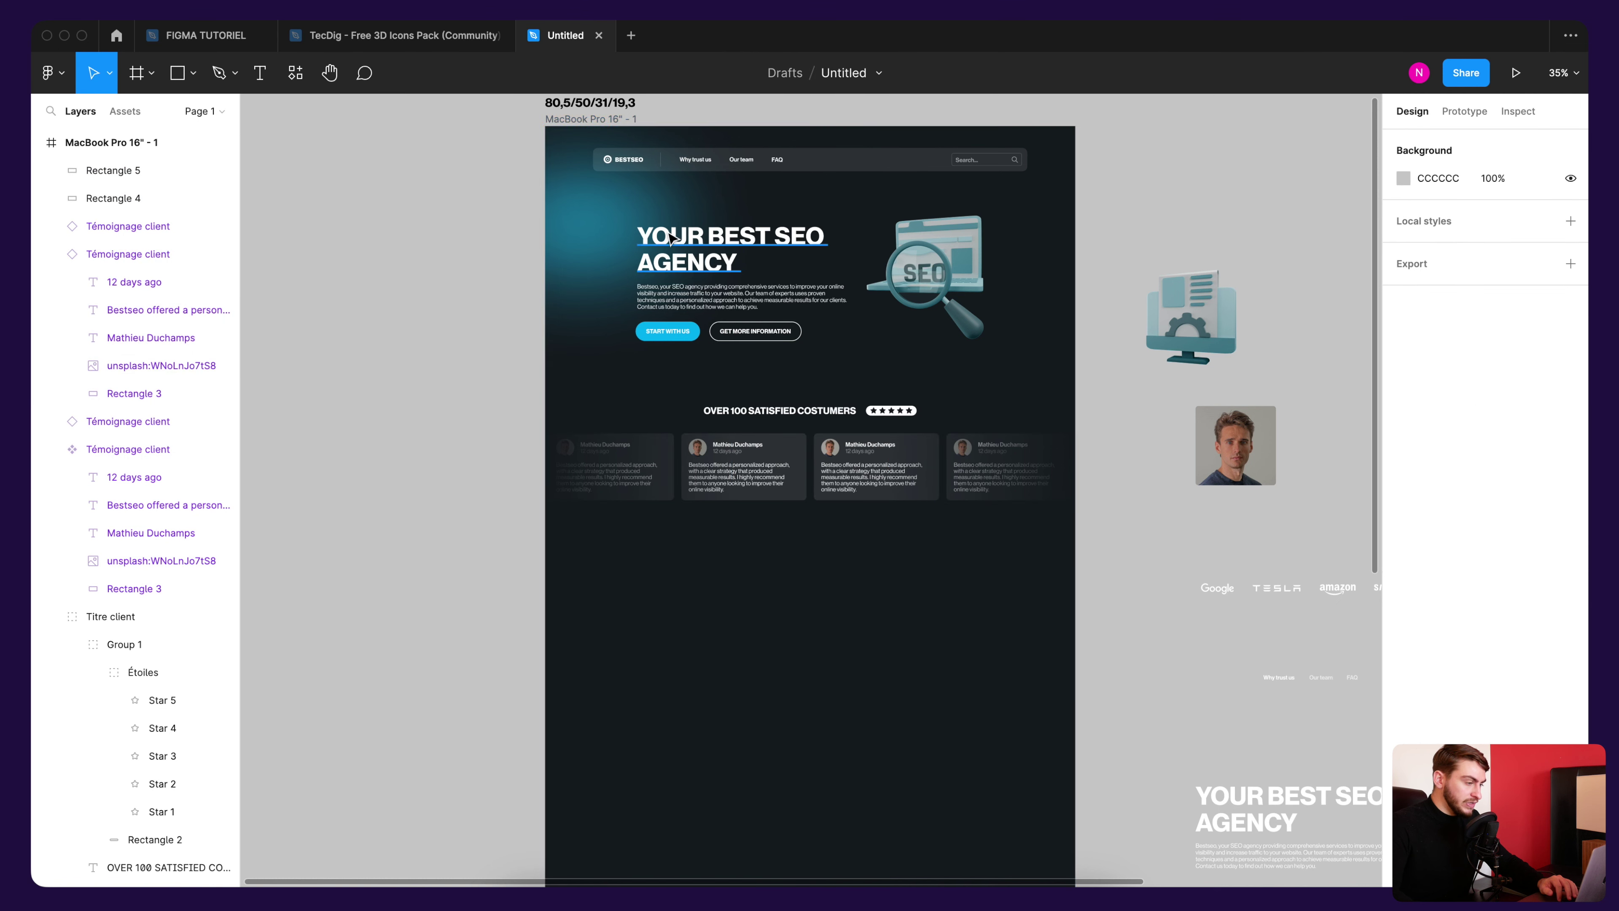
pyautogui.scroll(2, 750, 194)
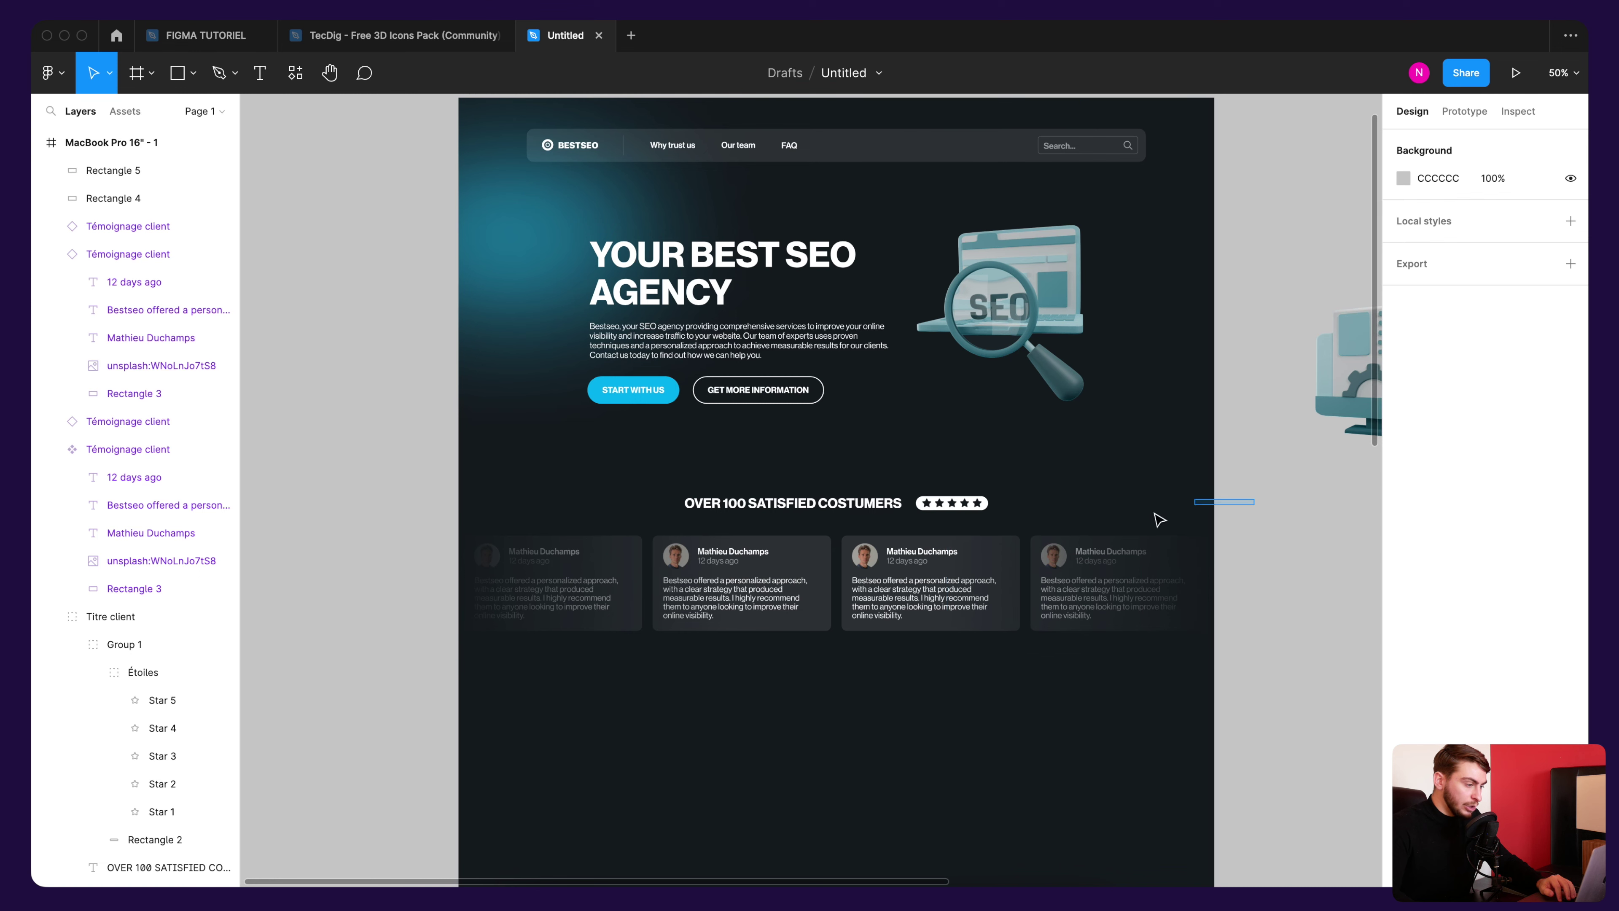
pyautogui.moveTo(1254, 499); pyautogui.dragTo(465, 669)
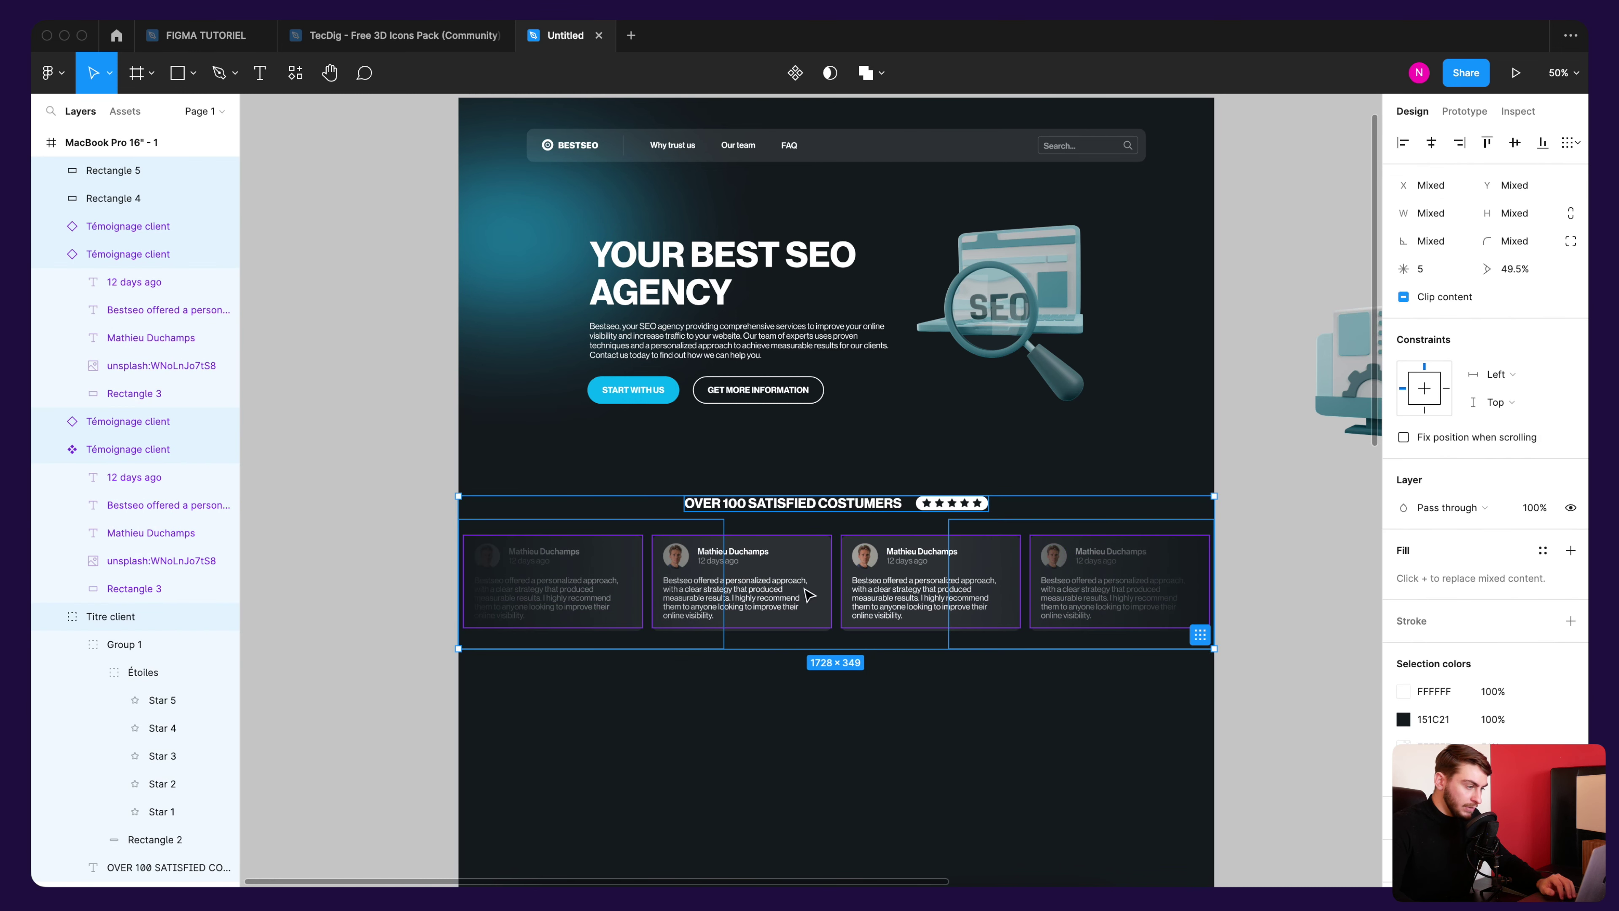
pyautogui.moveTo(809, 595); pyautogui.dragTo(802, 582)
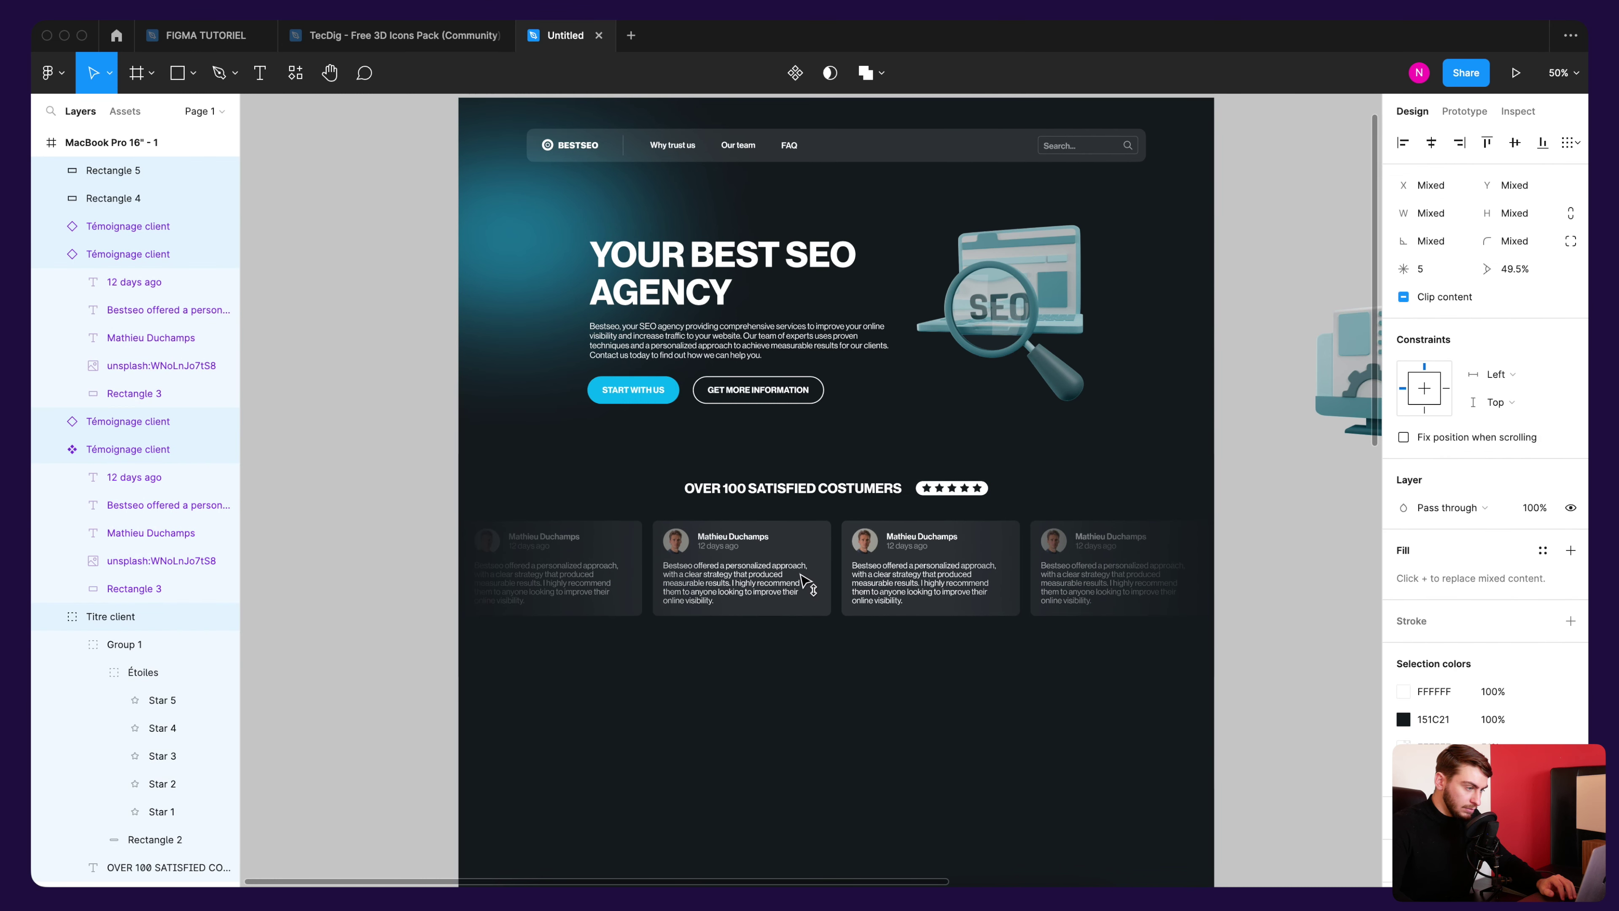
pyautogui.moveTo(802, 578); pyautogui.dragTo(804, 585)
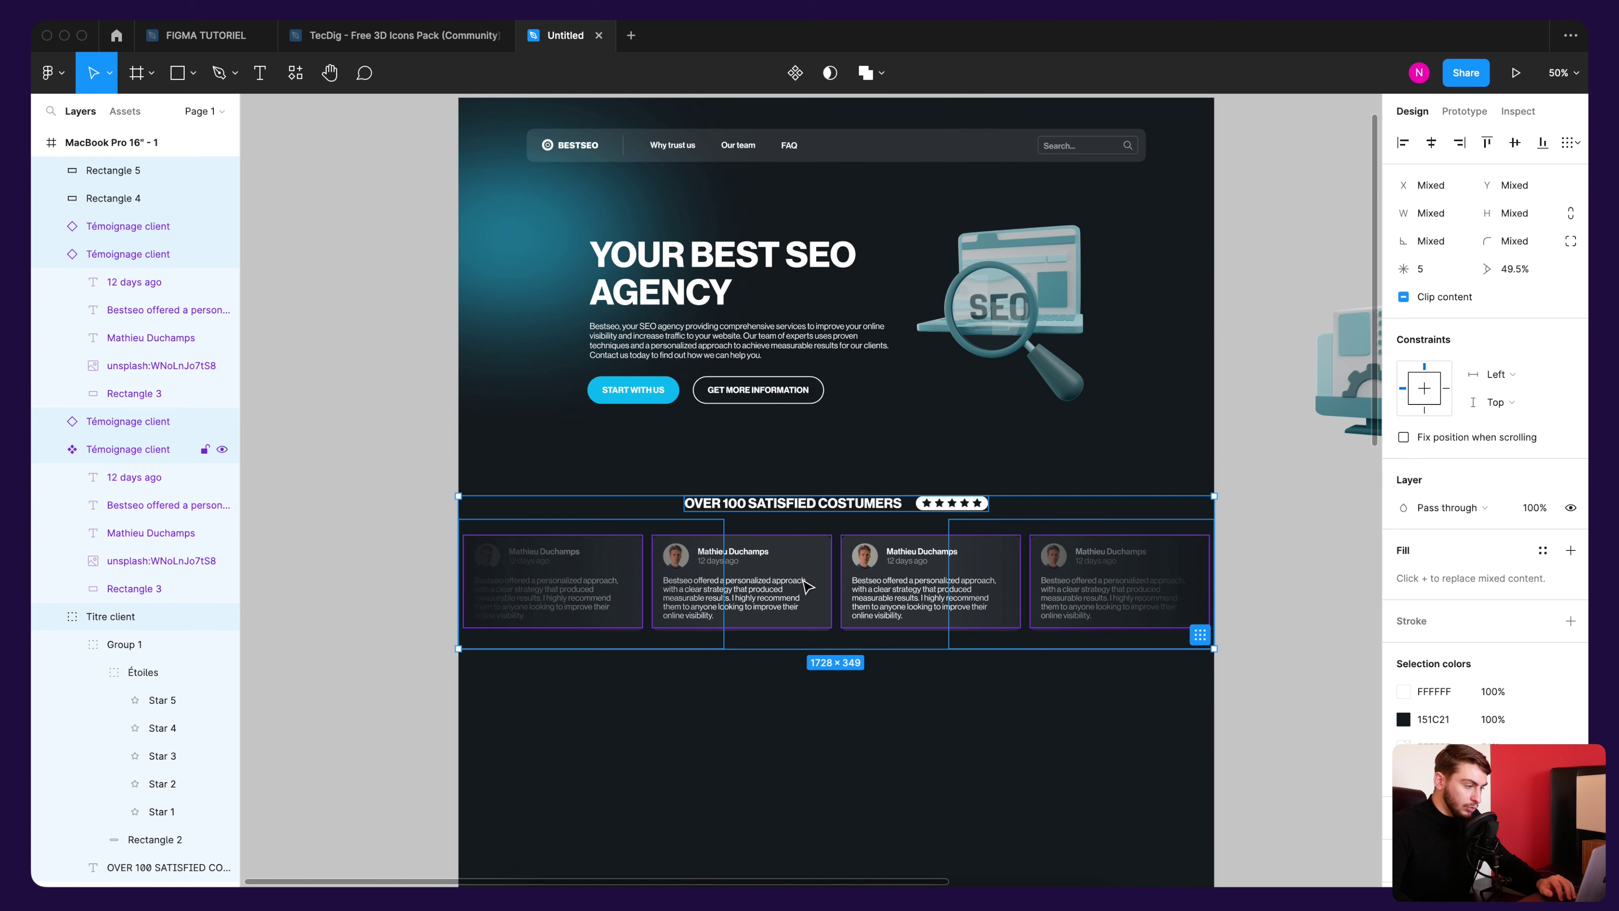
# Step: Move the hero group about 24px down into its final place on the dark page
pyautogui.click(1143, 272)
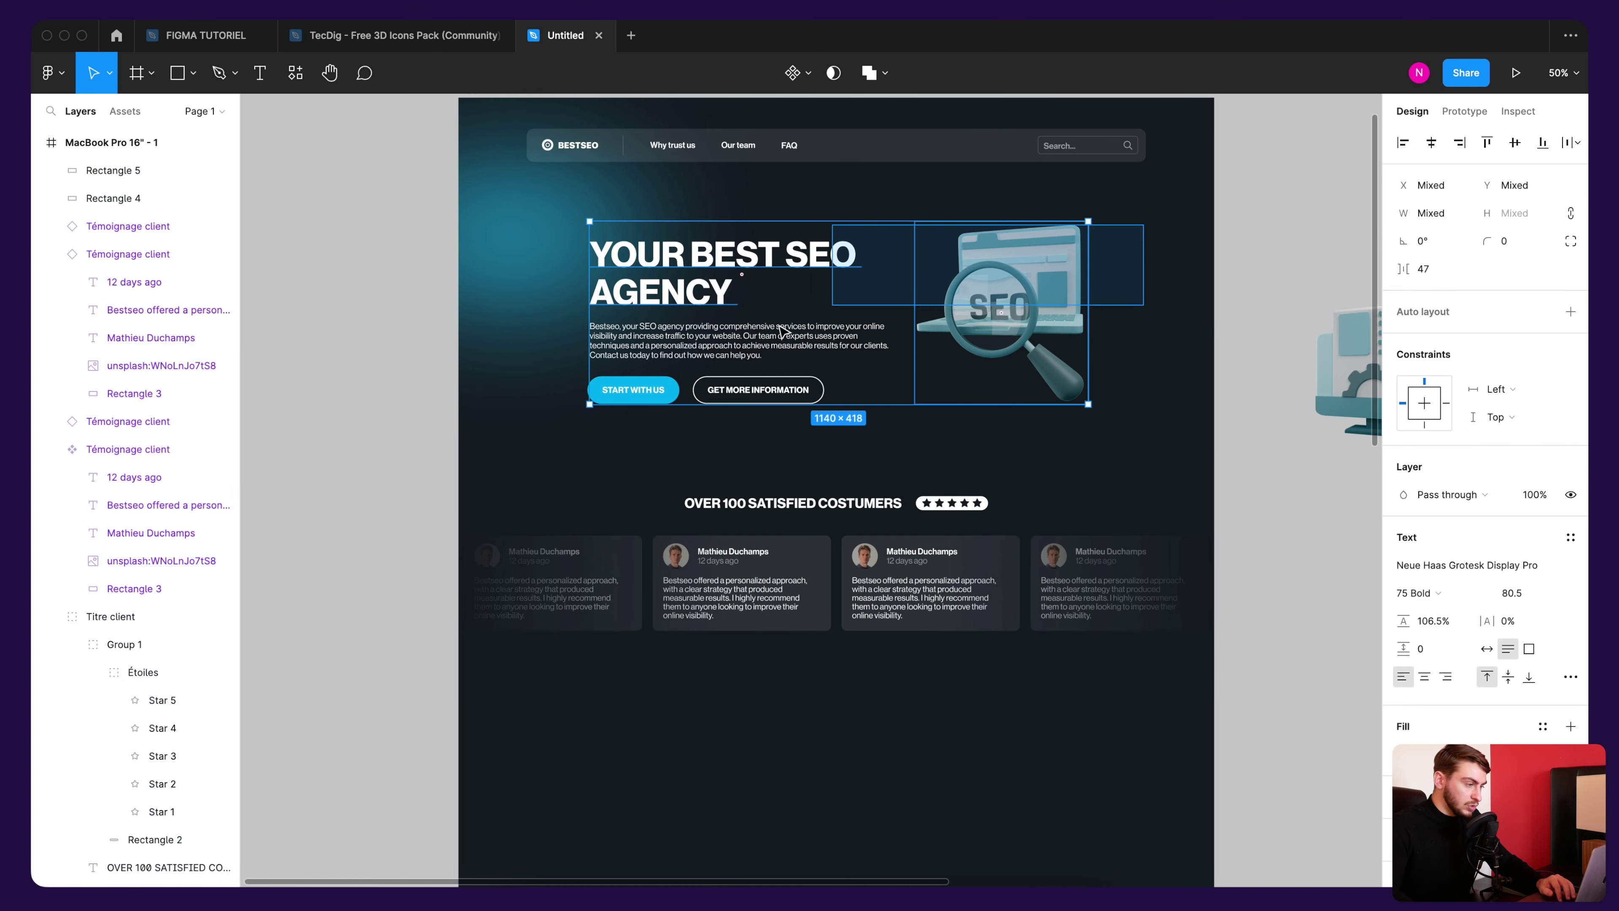
pyautogui.click(1190, 268)
pyautogui.moveTo(1018, 295)
pyautogui.mouseDown()
pyautogui.moveTo(1016, 311)
pyautogui.moveTo(1017, 295)
pyautogui.mouseUp()
pyautogui.click(1249, 312)
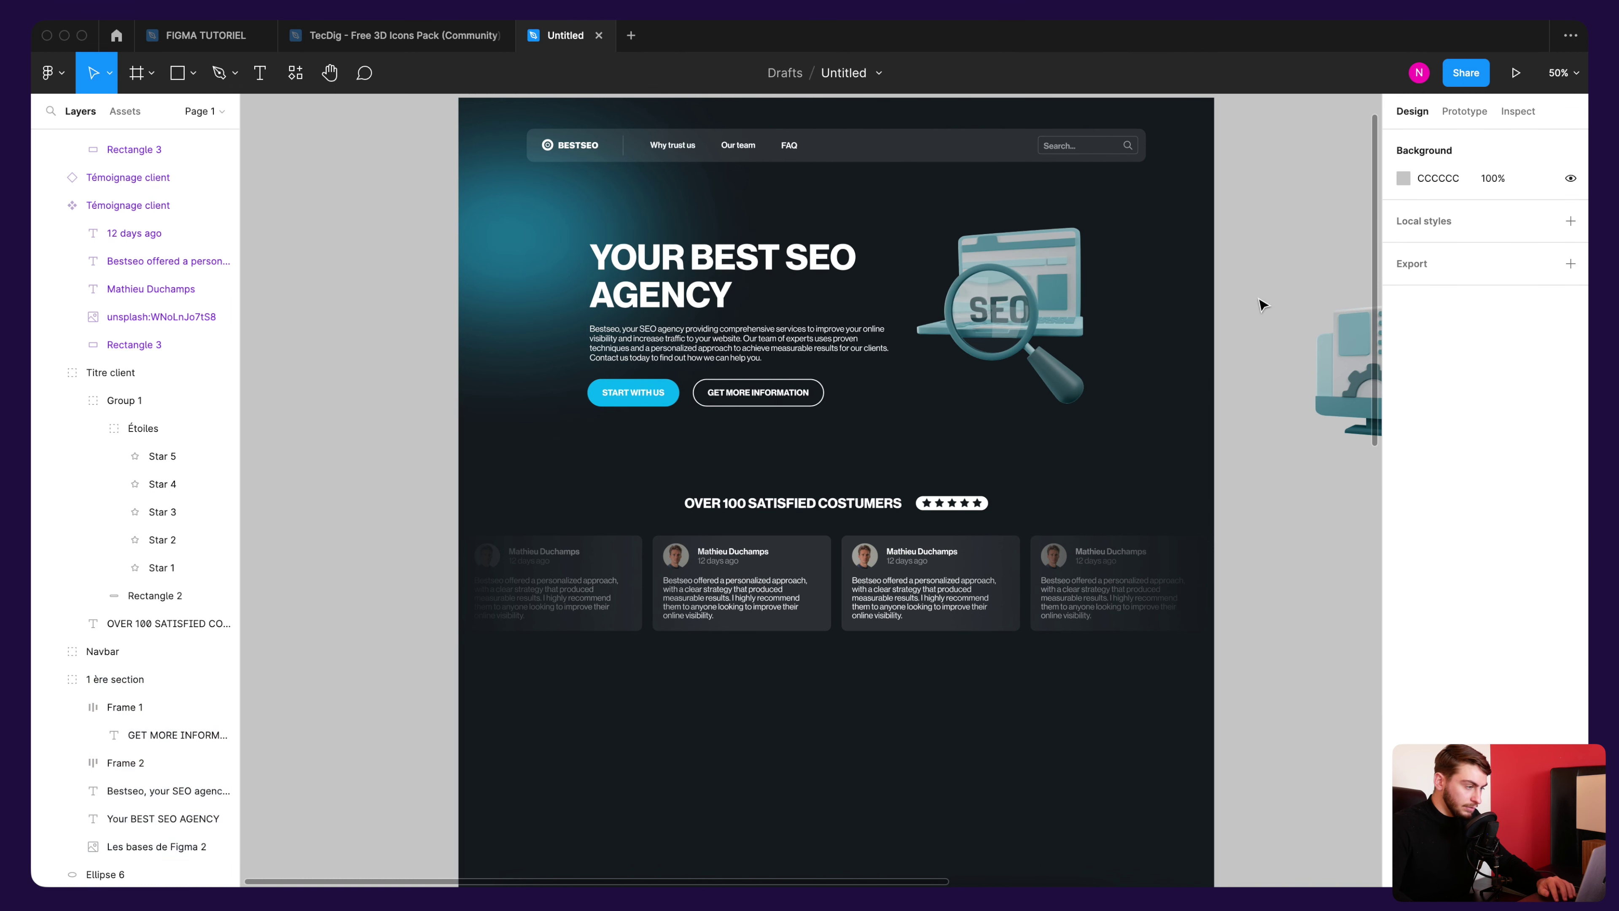
pyautogui.moveTo(1261, 303); pyautogui.dragTo(1236, 282)
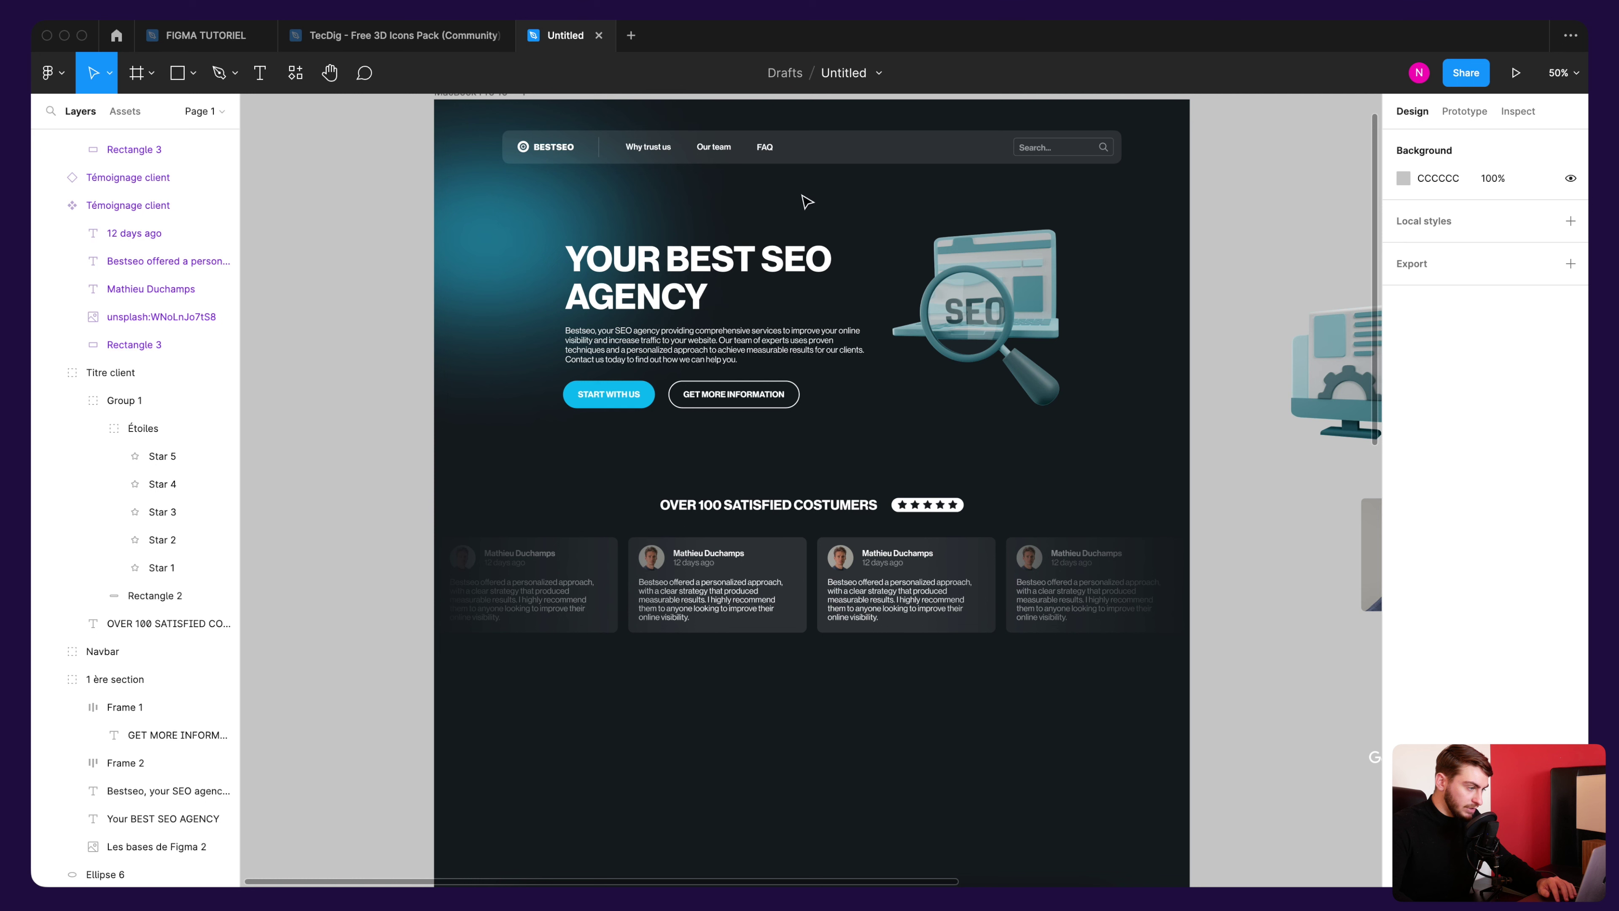
pyautogui.scroll(-2, 1208, 488)
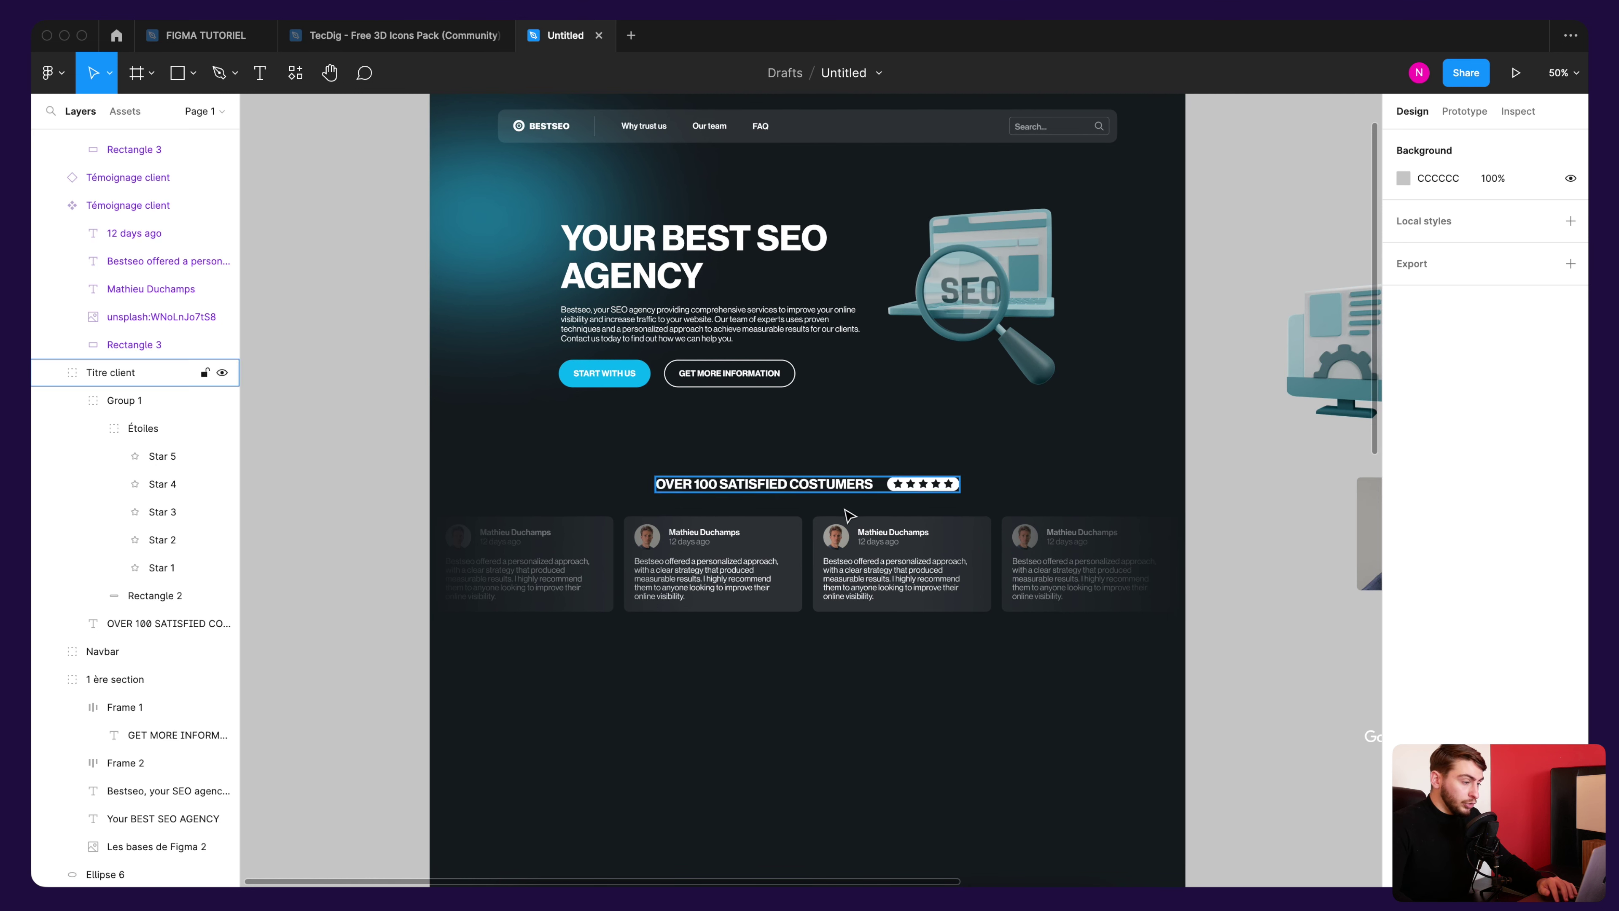
pyautogui.scroll(-4, 834, 447)
pyautogui.scroll(3, 835, 447)
pyautogui.scroll(3, 711, 285)
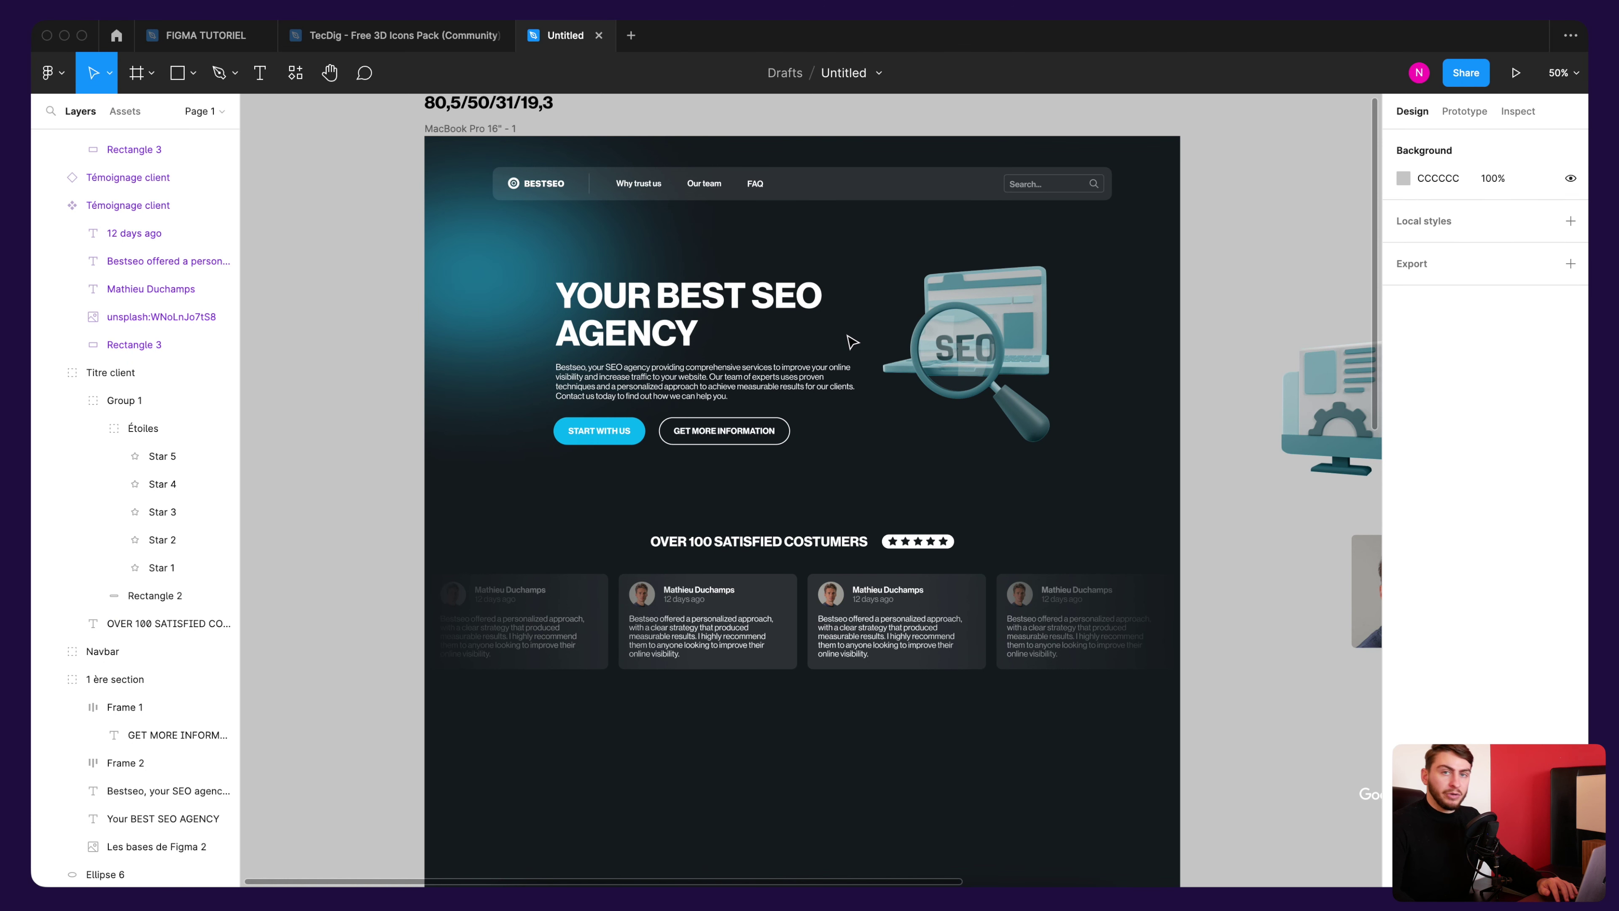
pyautogui.scroll(-5, 850, 568)
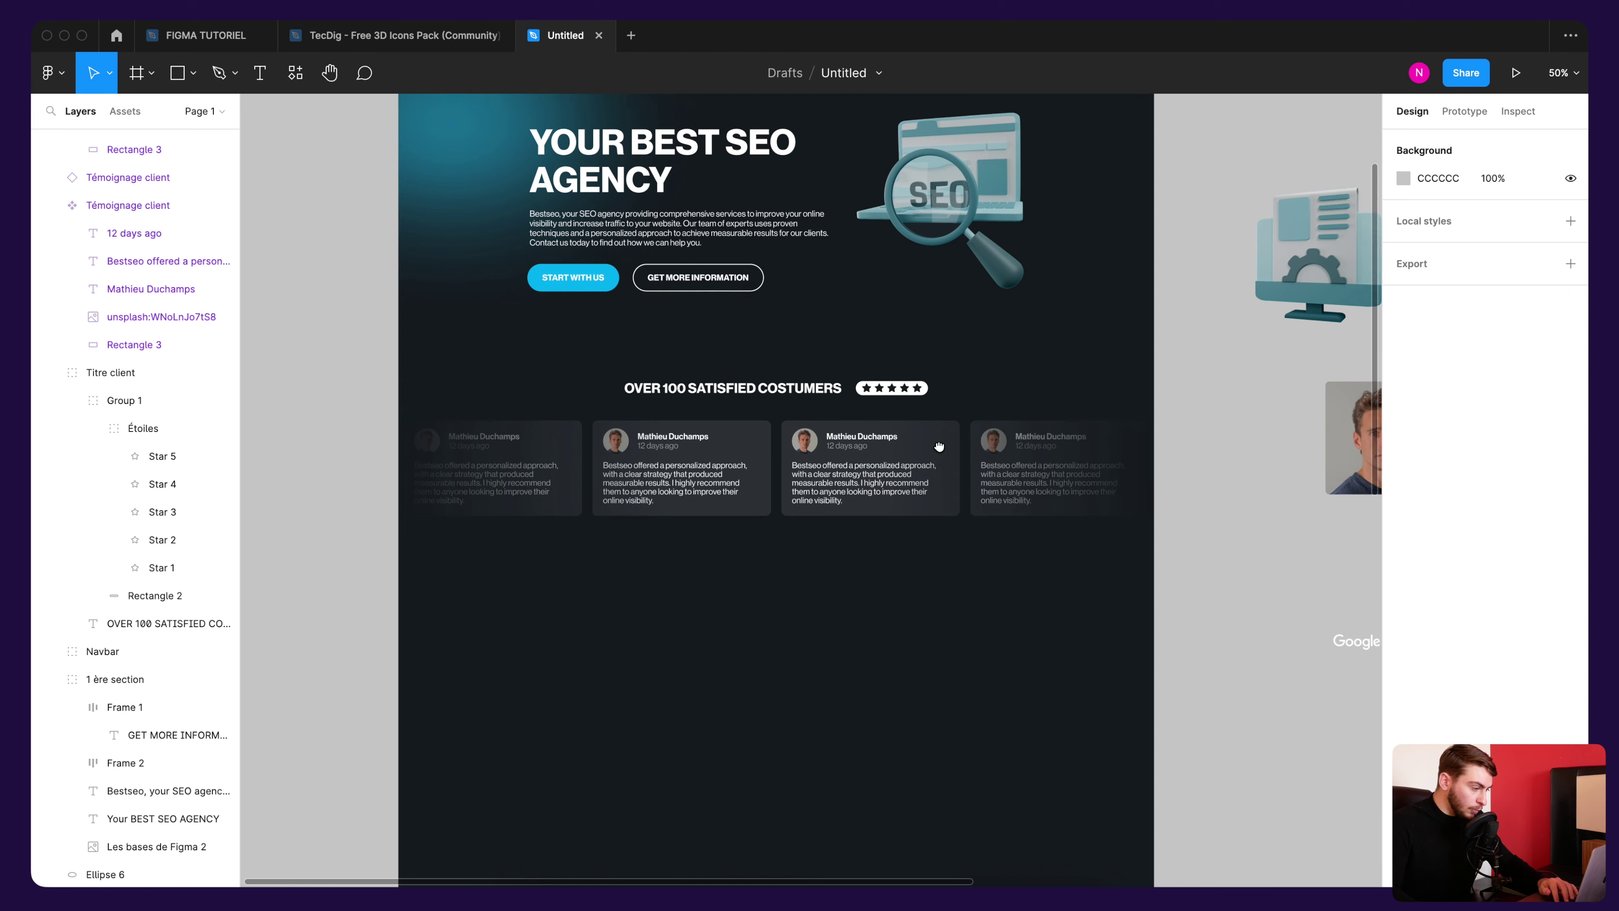
pyautogui.hscroll(3, 823, 415)
pyautogui.scroll(-3, 822, 414)
pyautogui.scroll(-3, 885, 427)
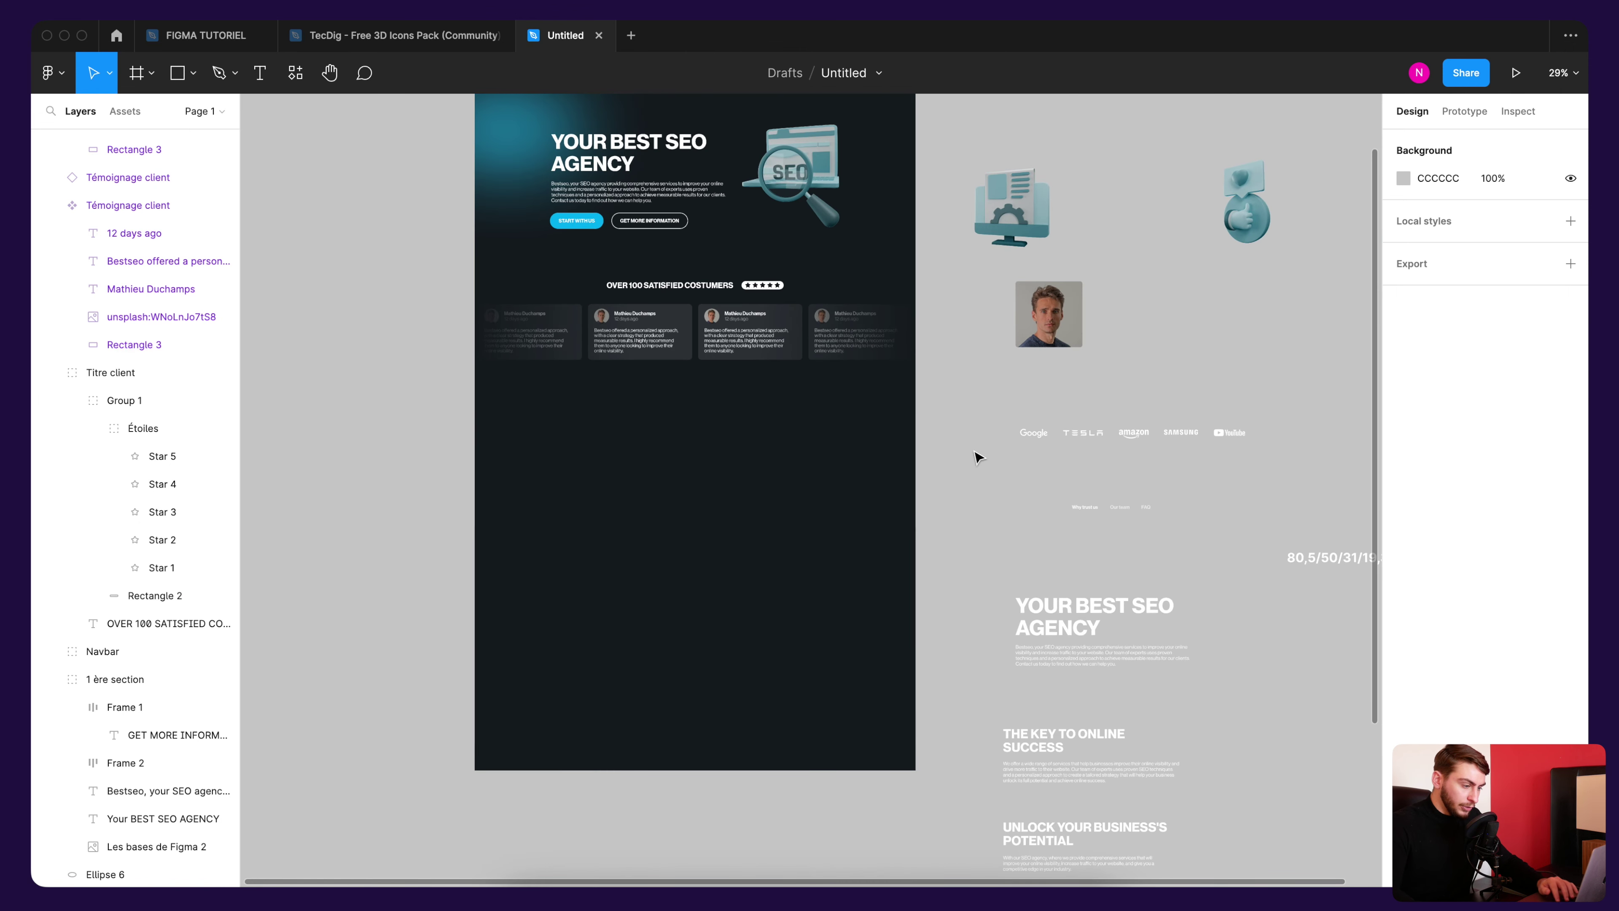
pyautogui.scroll(-2, 976, 452)
# Step: Move the YOUR BEST SEO AGENCY title and paragraph into the dark MacBook frame
pyautogui.moveTo(900, 514)
pyautogui.mouseDown()
pyautogui.moveTo(998, 609)
pyautogui.moveTo(477, 371)
pyautogui.mouseUp()
pyautogui.click(946, 552)
pyautogui.keyDown('shift'); pyautogui.click(970, 605); pyautogui.keyUp('shift')
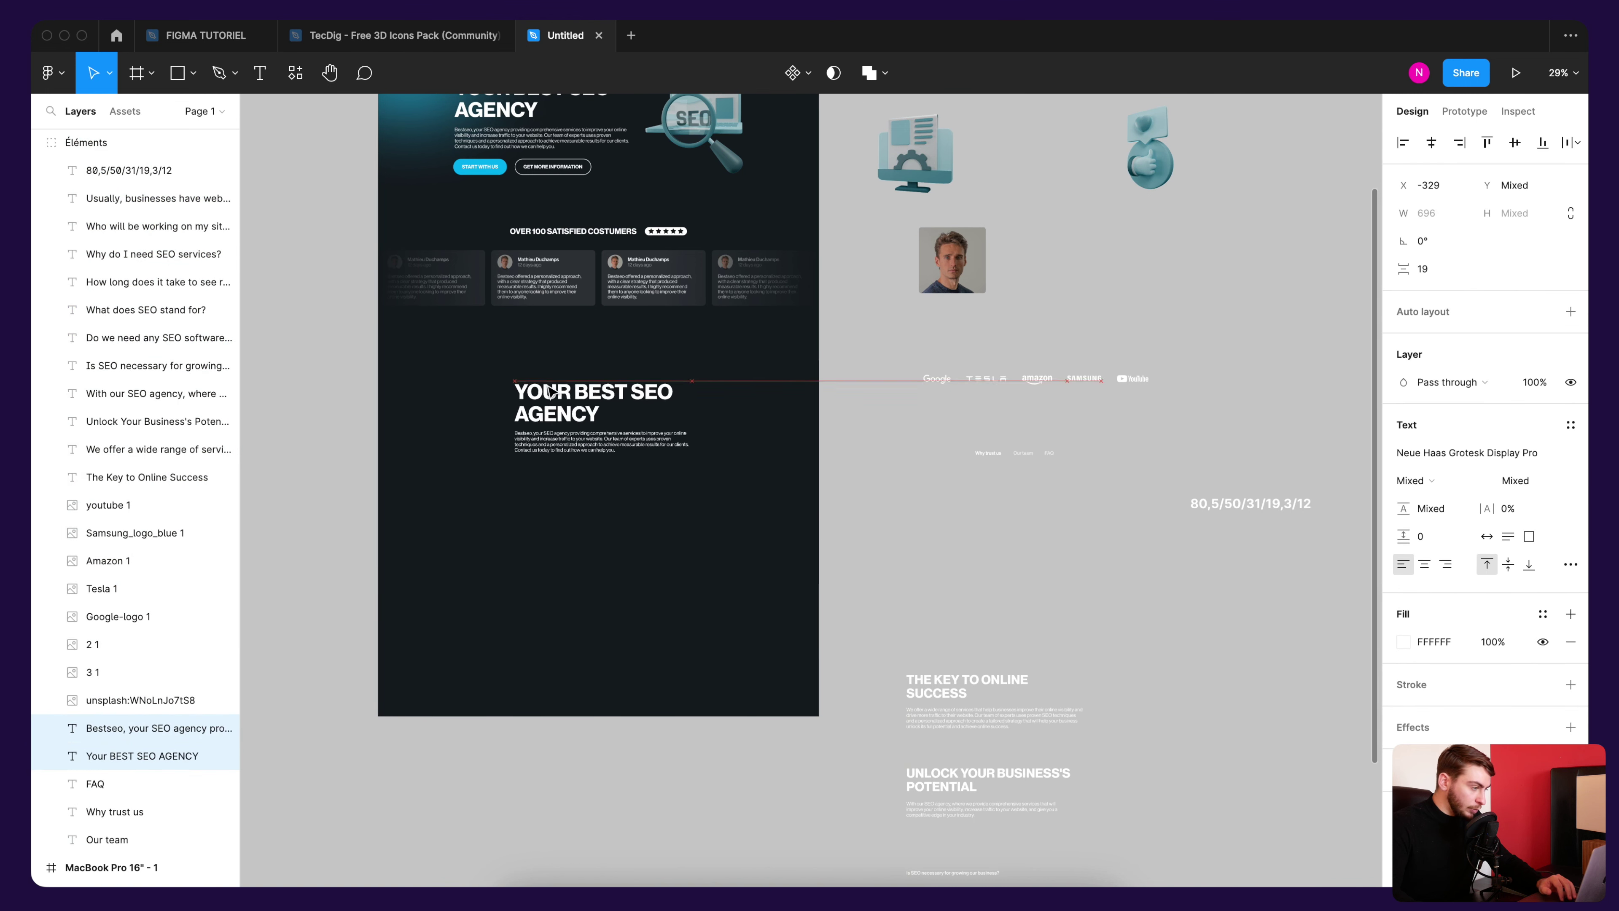
pyautogui.scroll(3, 477, 371)
pyautogui.press('Escape')
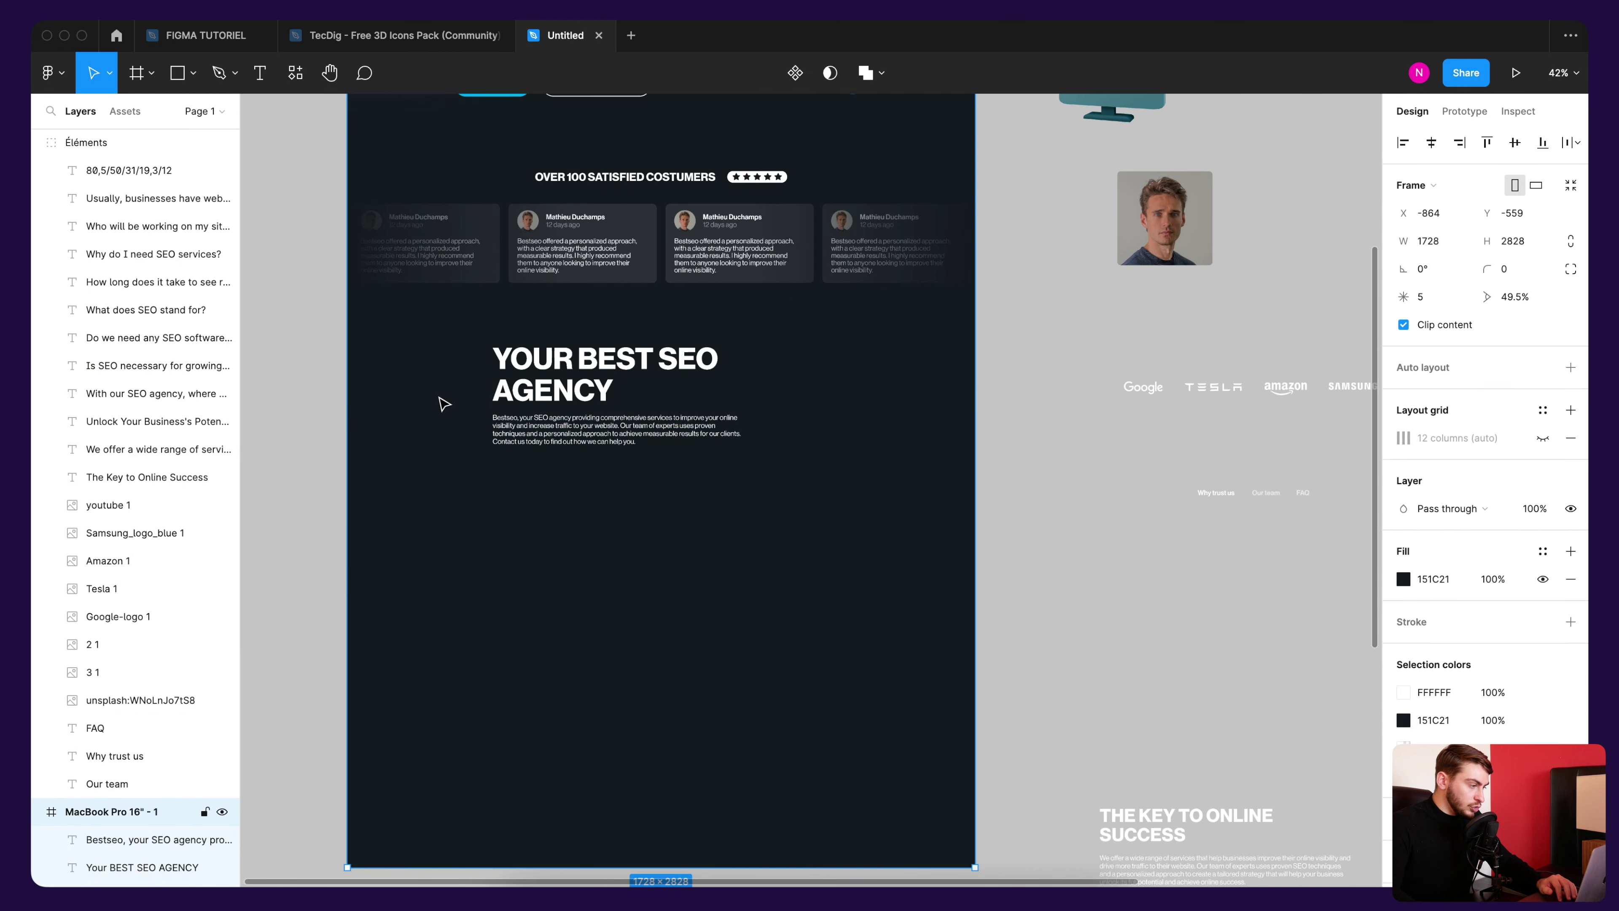
# Step: Show the layout grid and shift the title and paragraph left to X 300
pyautogui.click(1543, 440)
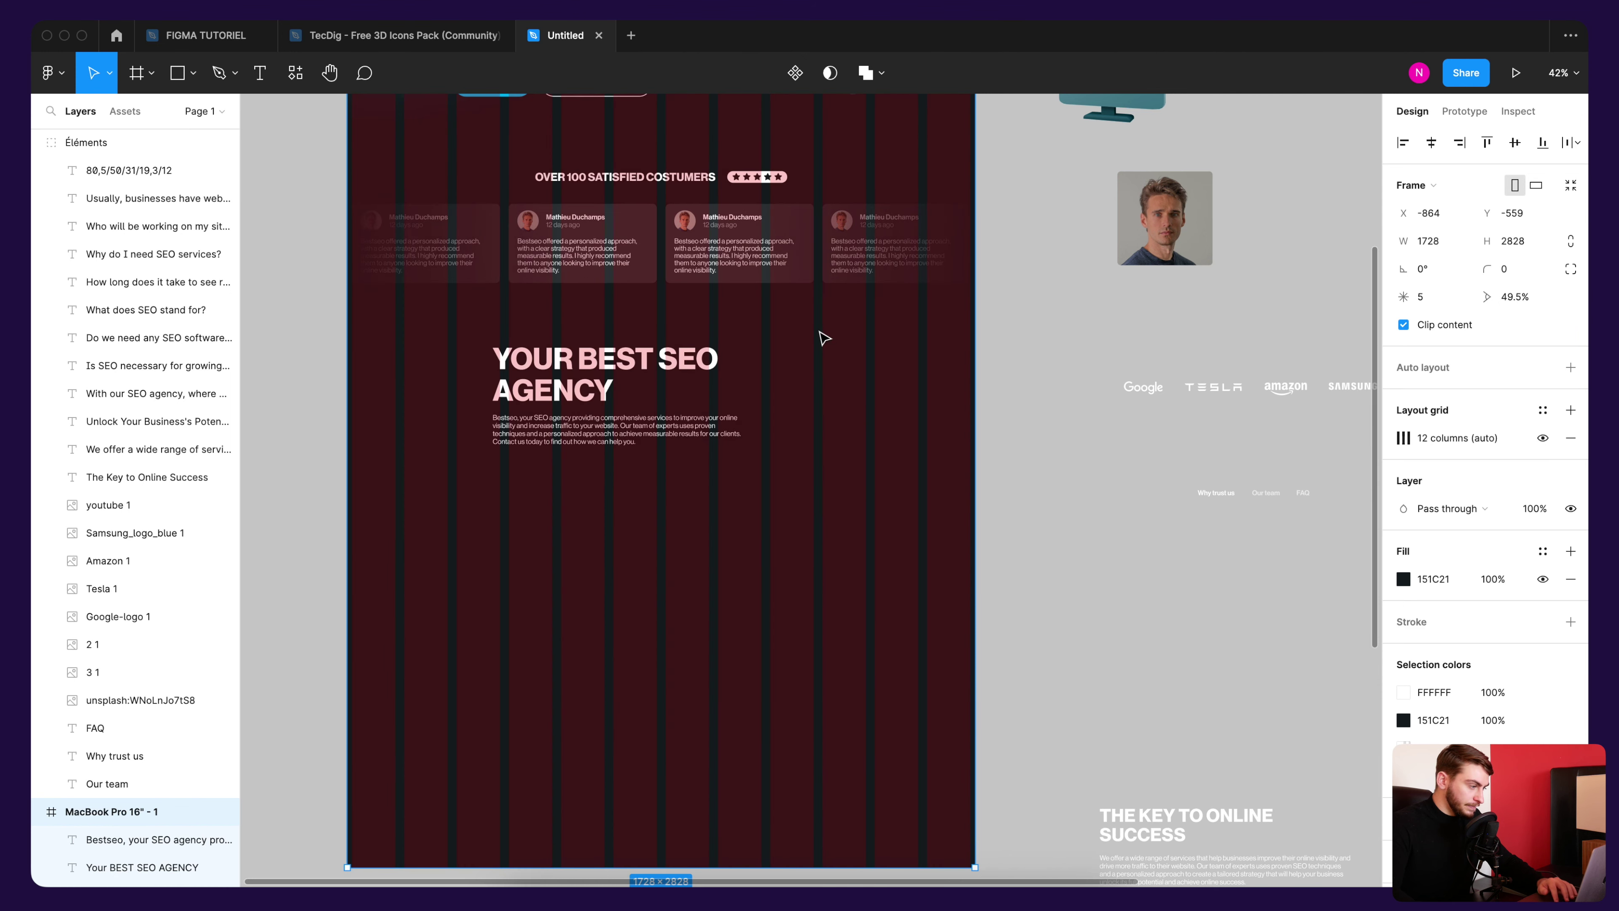
pyautogui.scroll(3, 821, 336)
pyautogui.click(638, 485)
pyautogui.keyDown('shift'); pyautogui.click(656, 533); pyautogui.keyUp('shift')
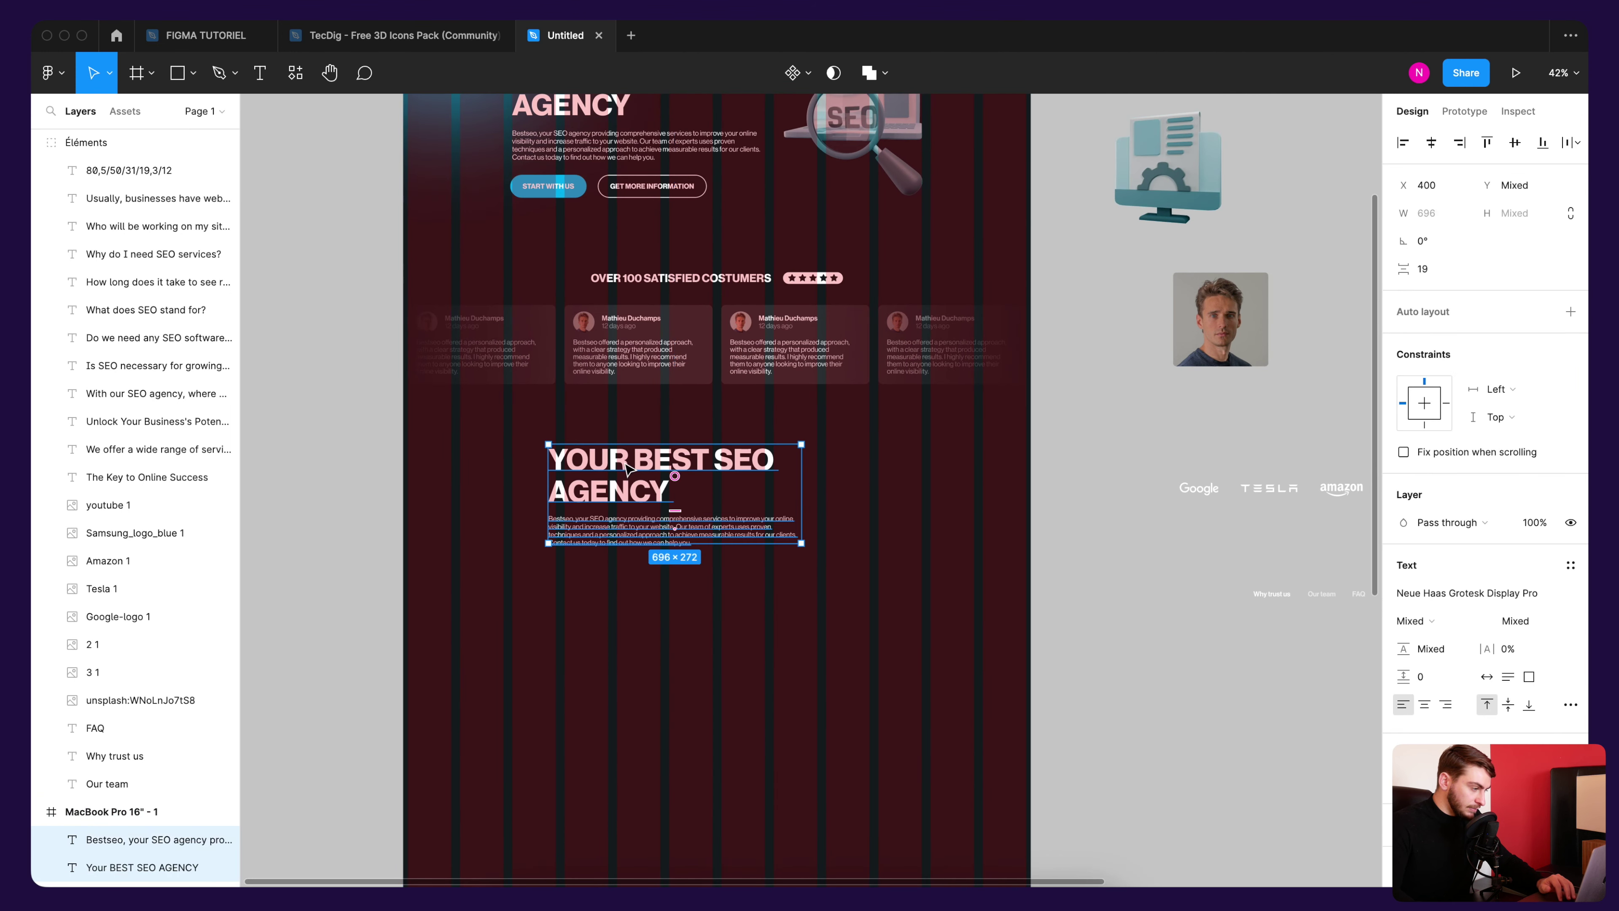
pyautogui.moveTo(657, 533); pyautogui.dragTo(620, 532)
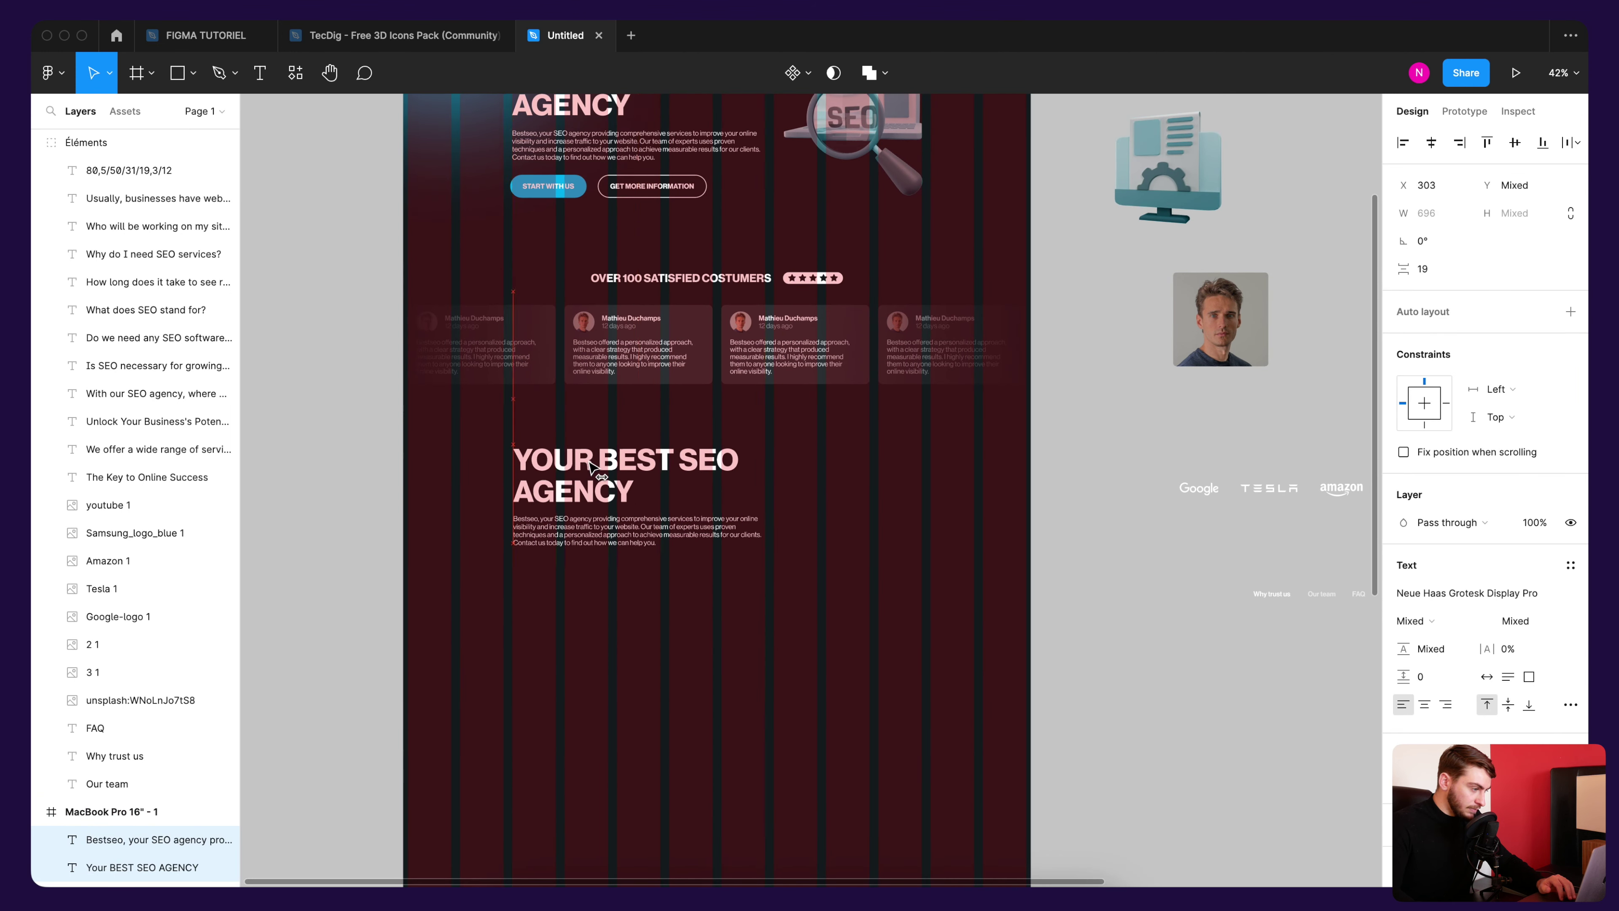
# Step: Place the 386 × 407 monitor 3D icon beside the title and paragraph
pyautogui.hscroll(3, 892, 434)
pyautogui.click(900, 408)
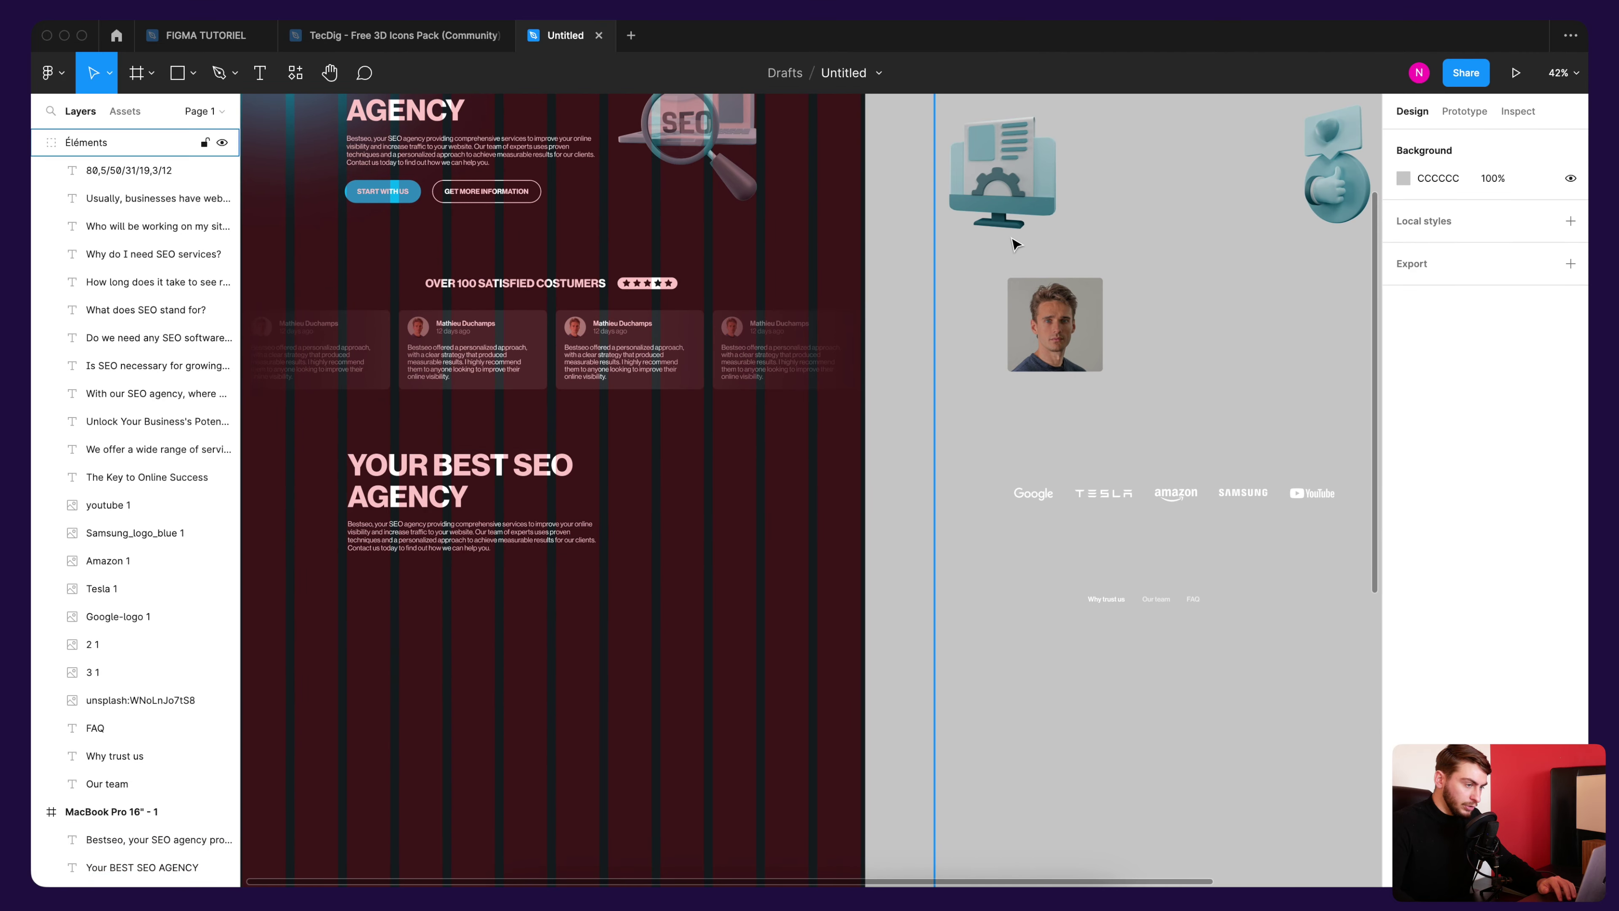
pyautogui.click(1013, 224)
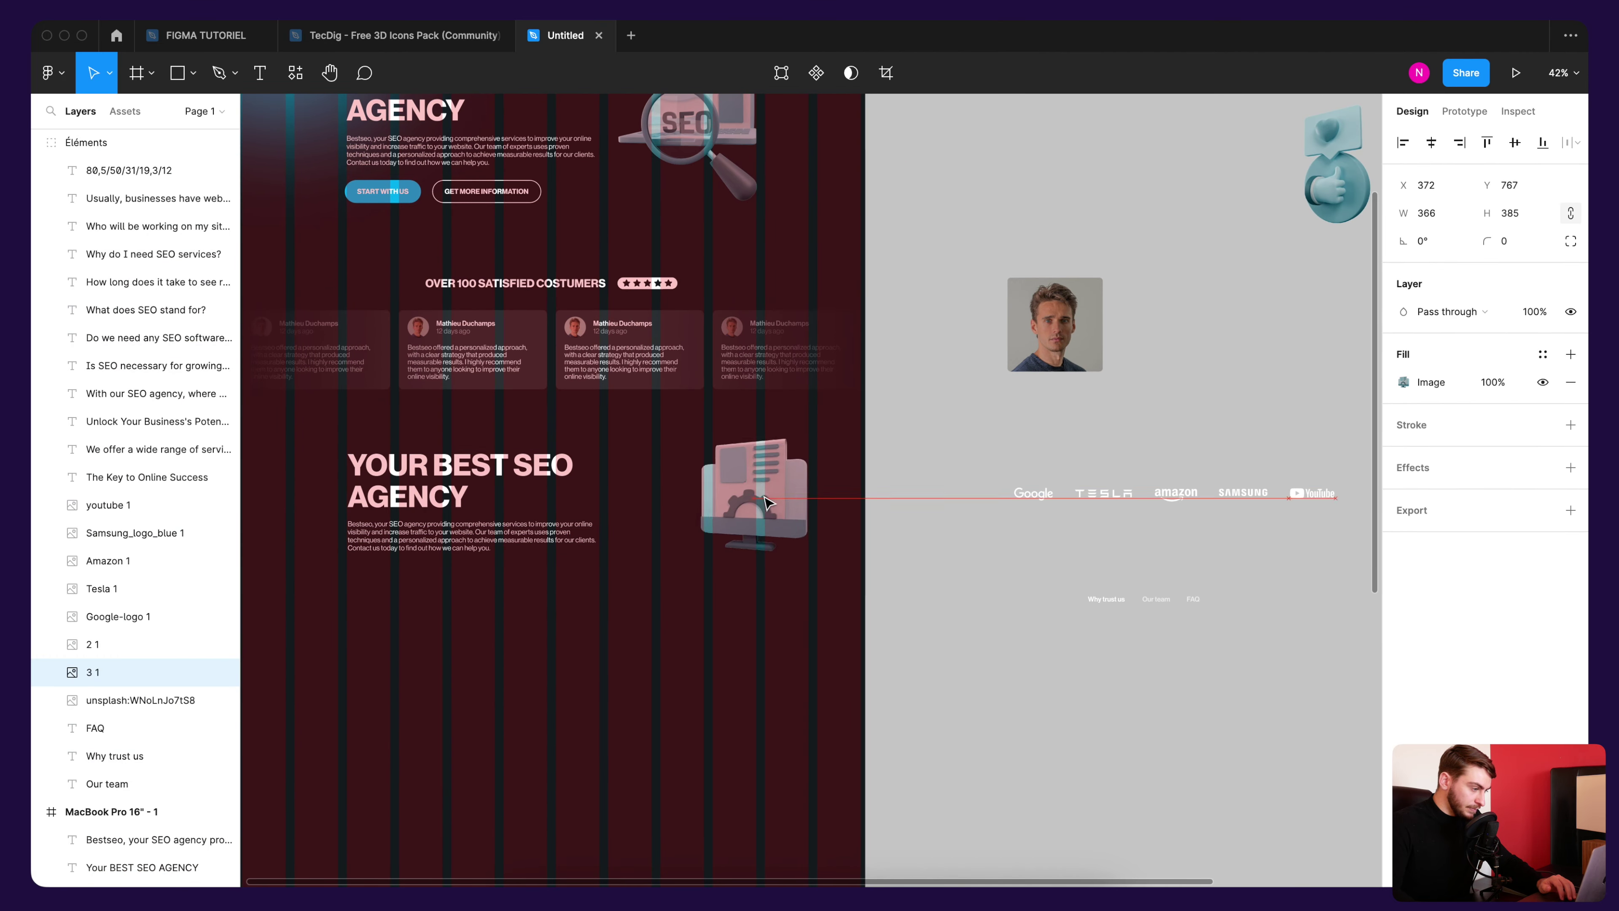
pyautogui.moveTo(1020, 178); pyautogui.dragTo(731, 510)
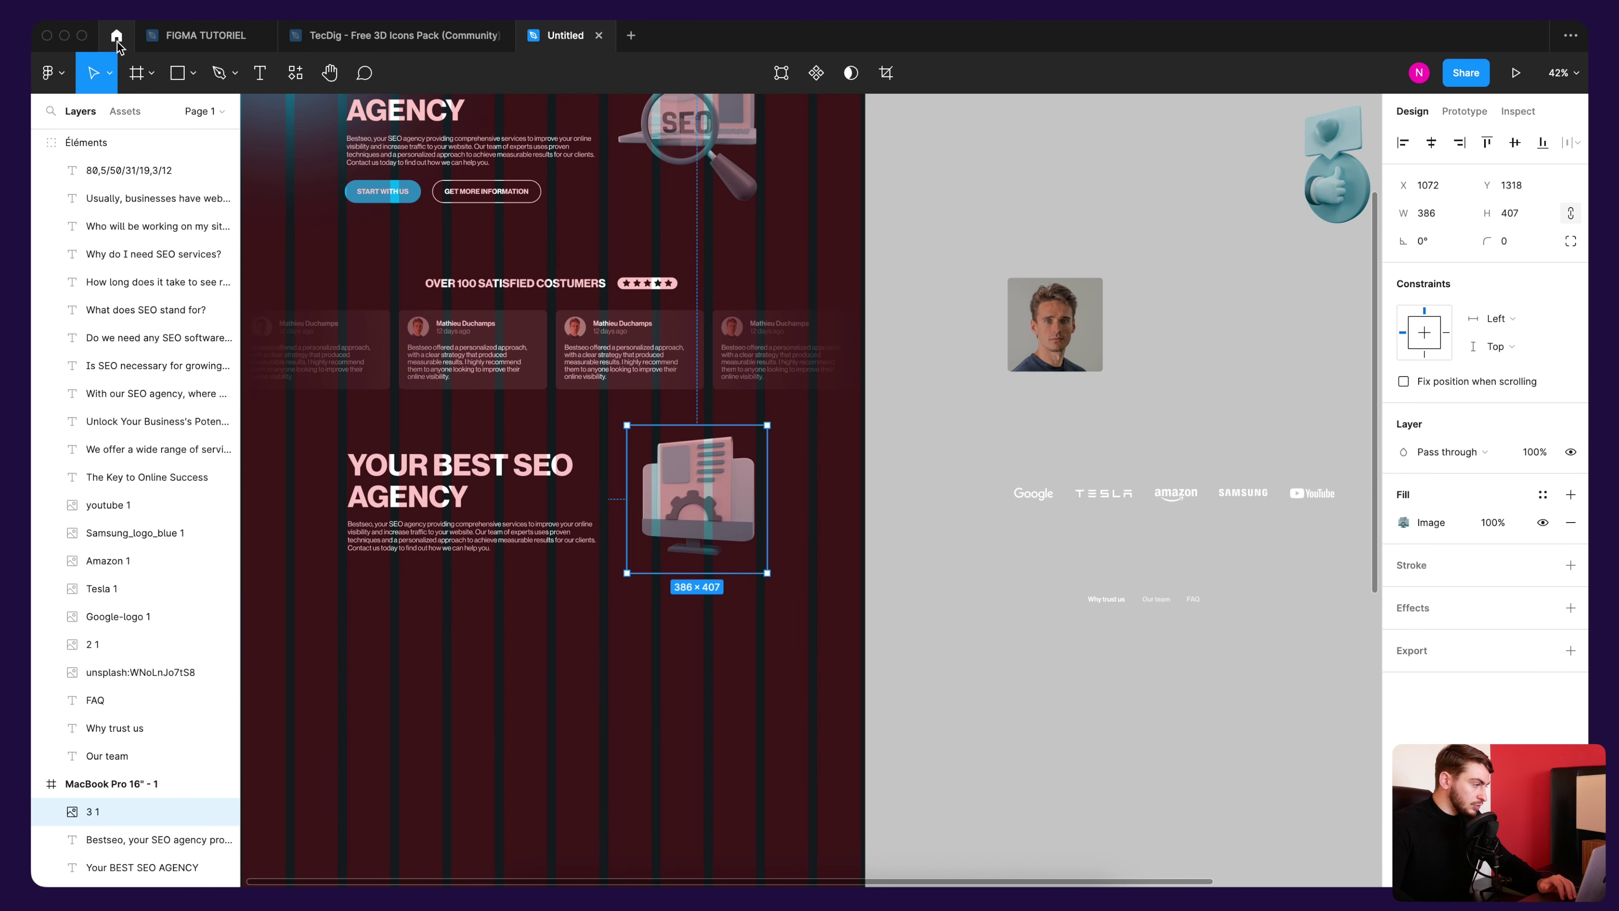
# Step: Go to the file browser home and switch the workspace to Community
pyautogui.click(117, 37)
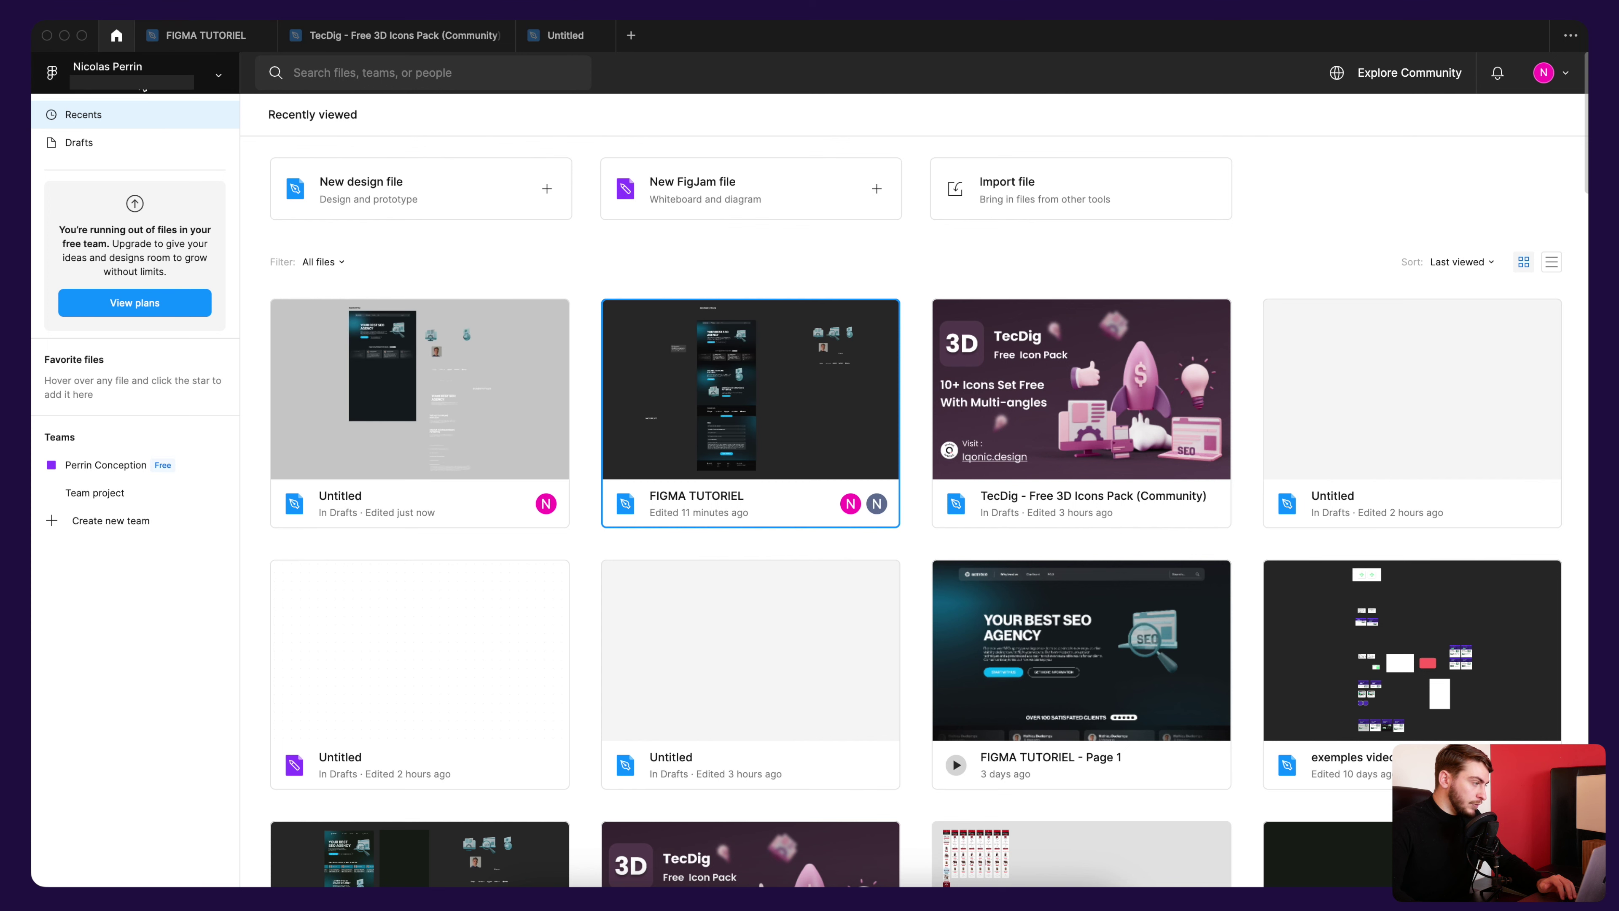
pyautogui.click(142, 80)
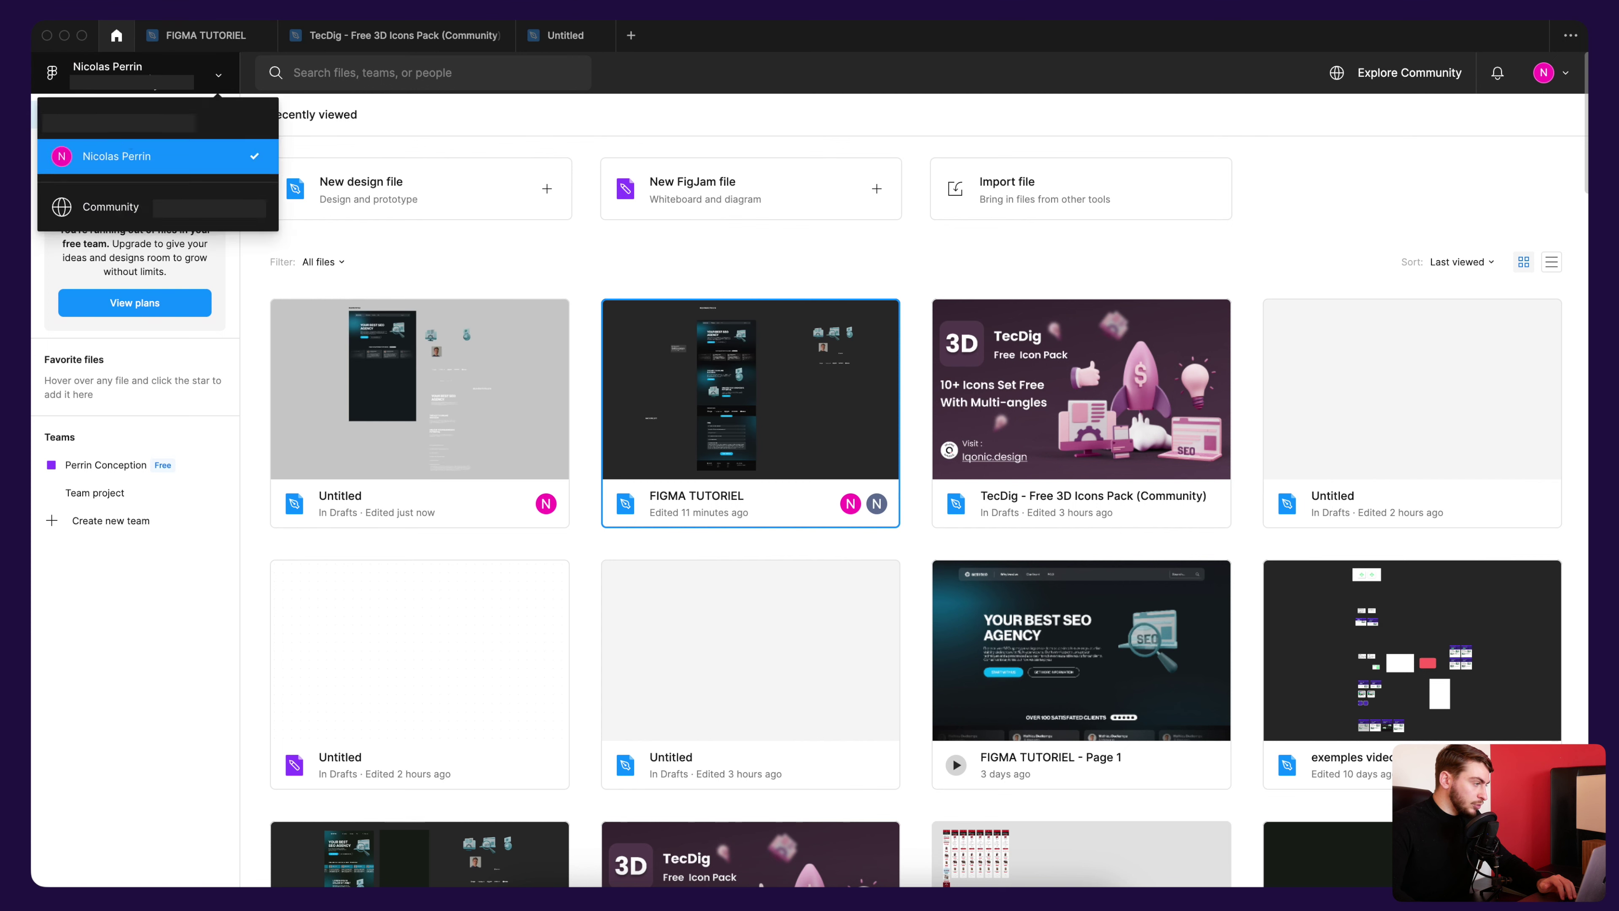
pyautogui.click(143, 86)
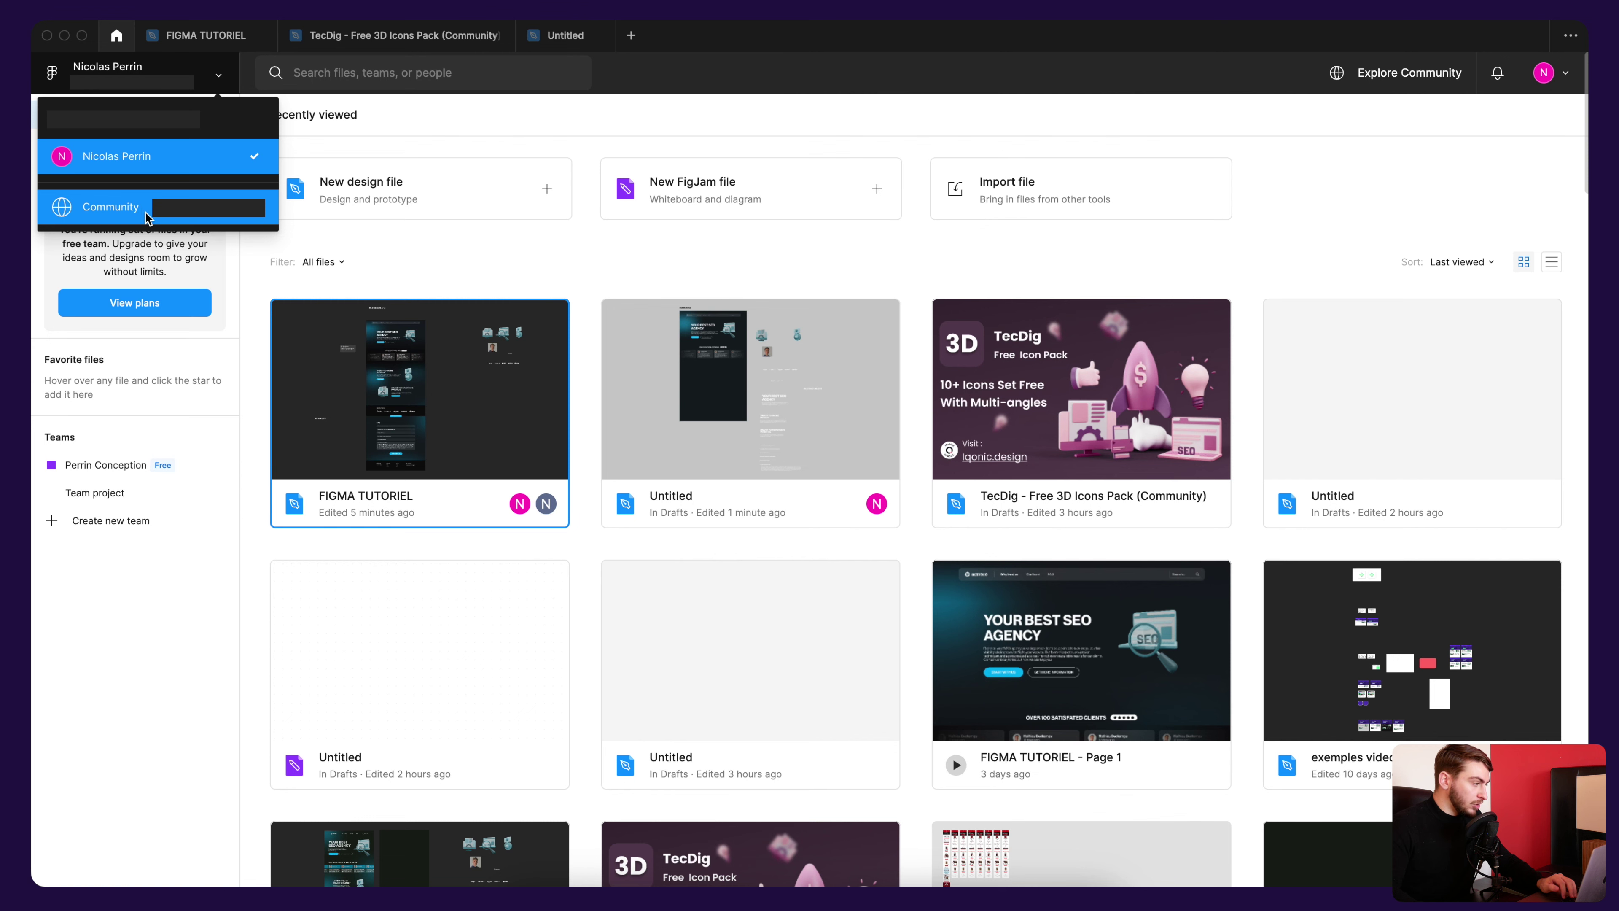
pyautogui.click(145, 212)
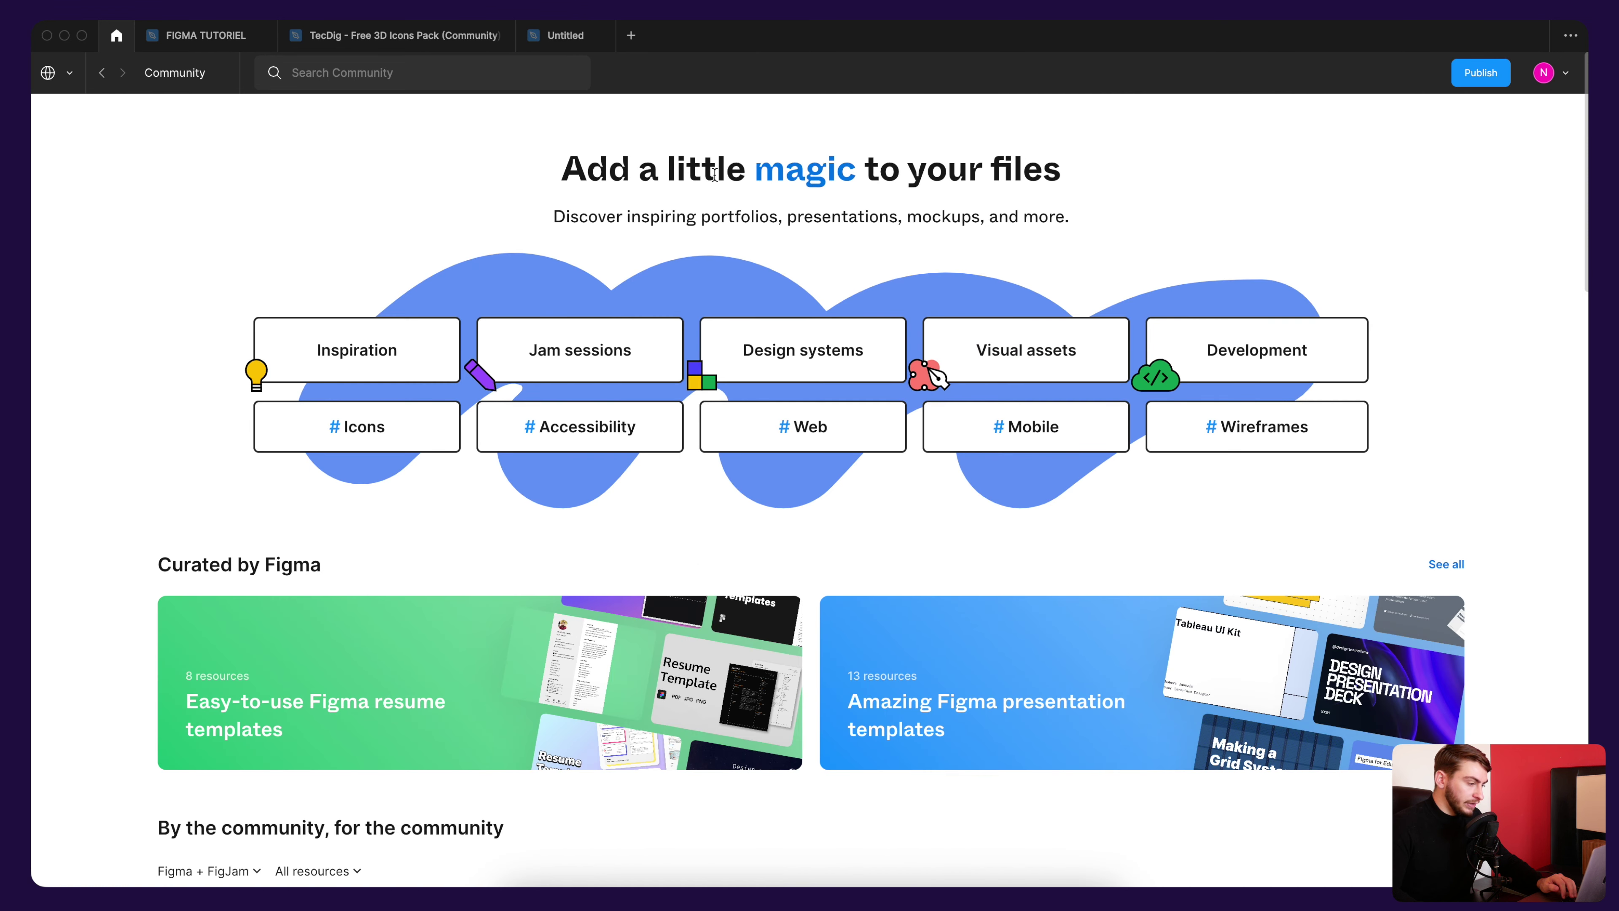
pyautogui.scroll(-1, 756, 504)
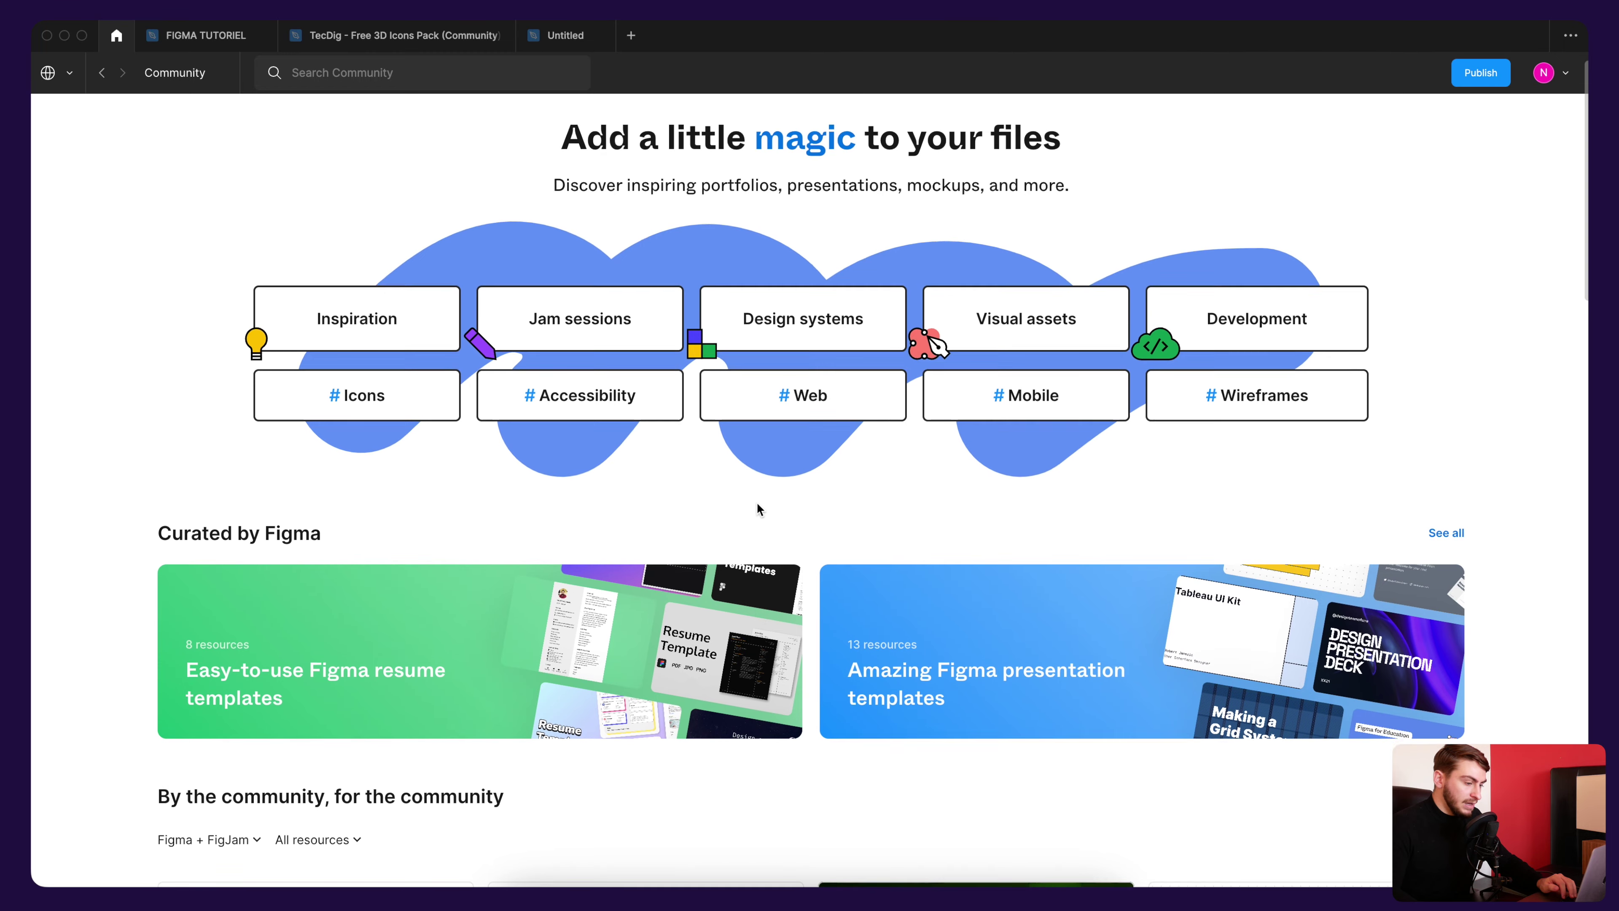
pyautogui.scroll(-3, 757, 503)
pyautogui.scroll(-3, 760, 501)
pyautogui.scroll(-5, 759, 500)
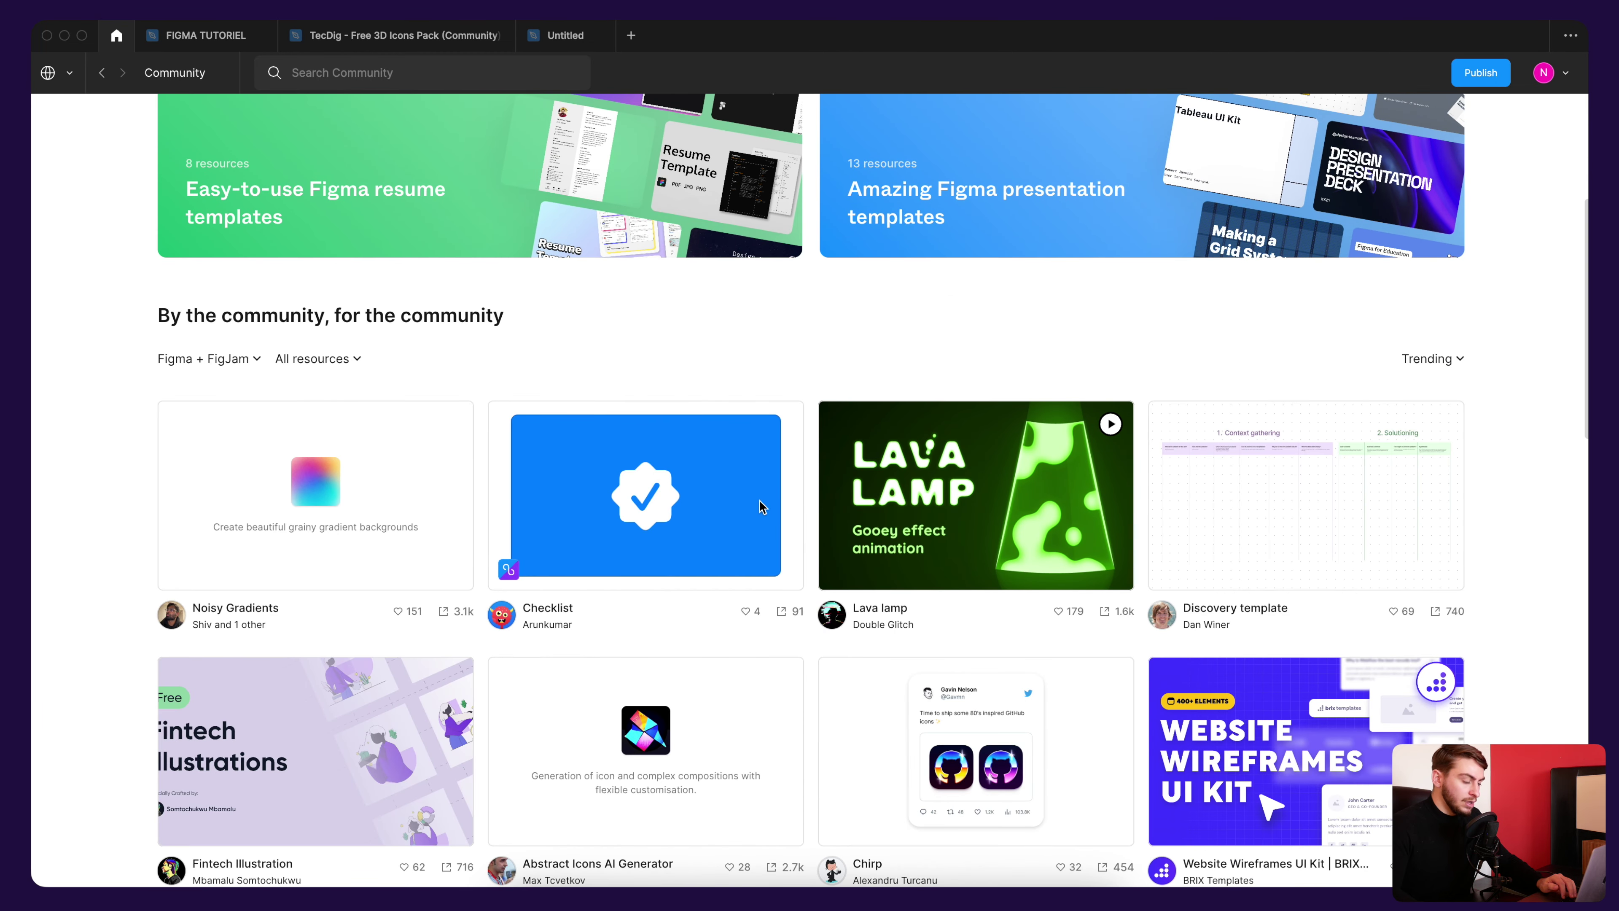
pyautogui.scroll(10, 762, 499)
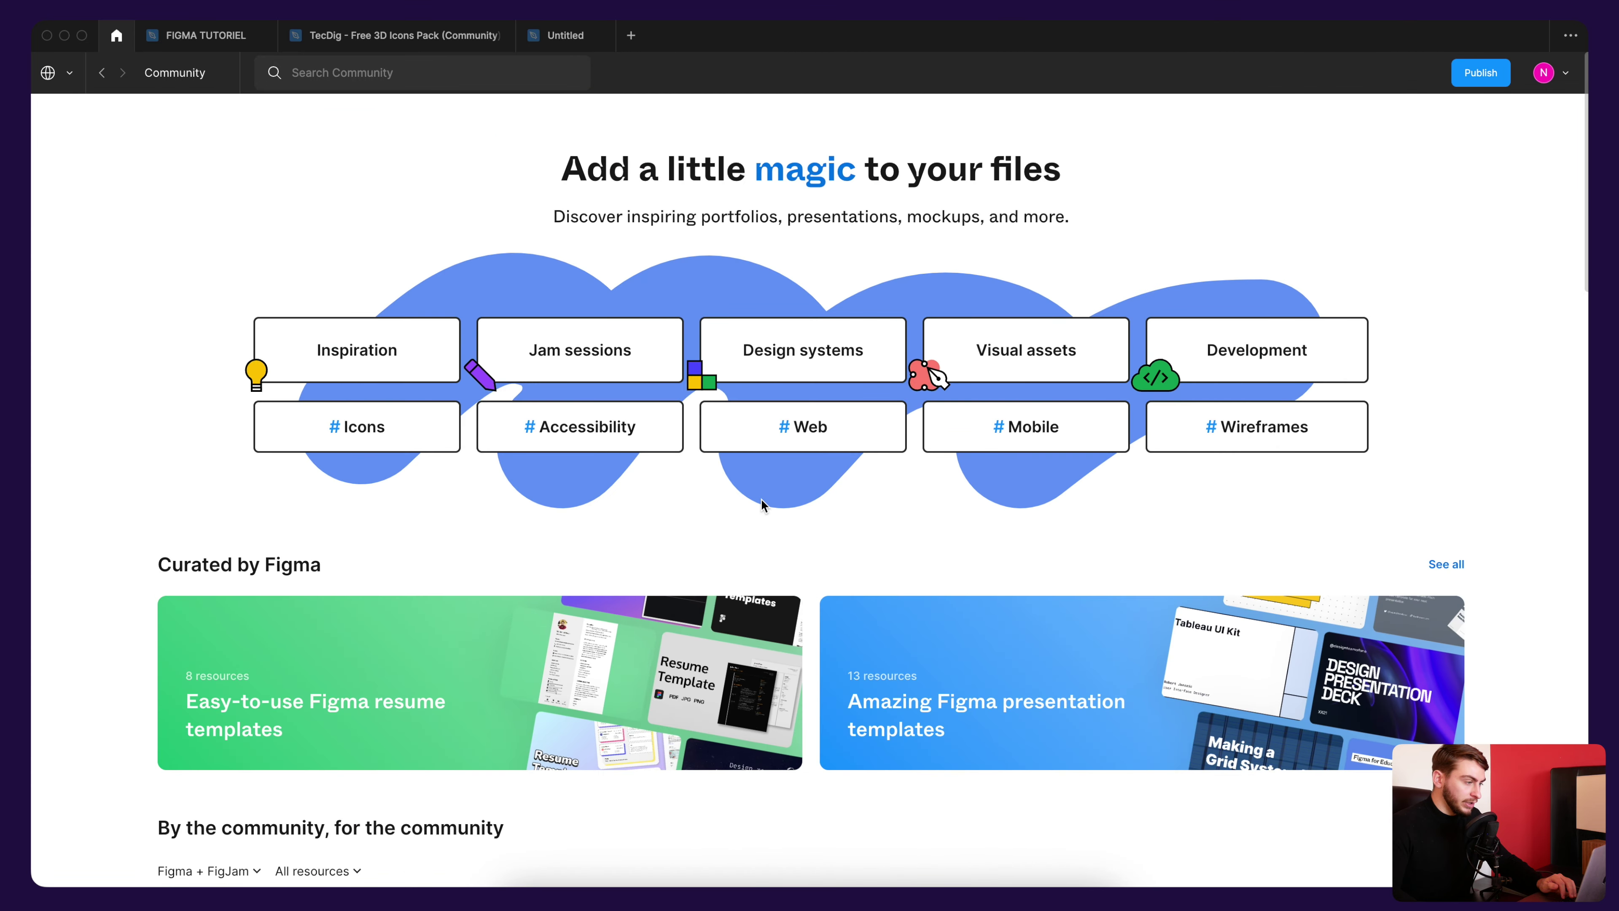
# Step: Glance at the TecDig icons pack tab, return to Untitled, and focus Community search
pyautogui.click(397, 39)
pyautogui.click(561, 43)
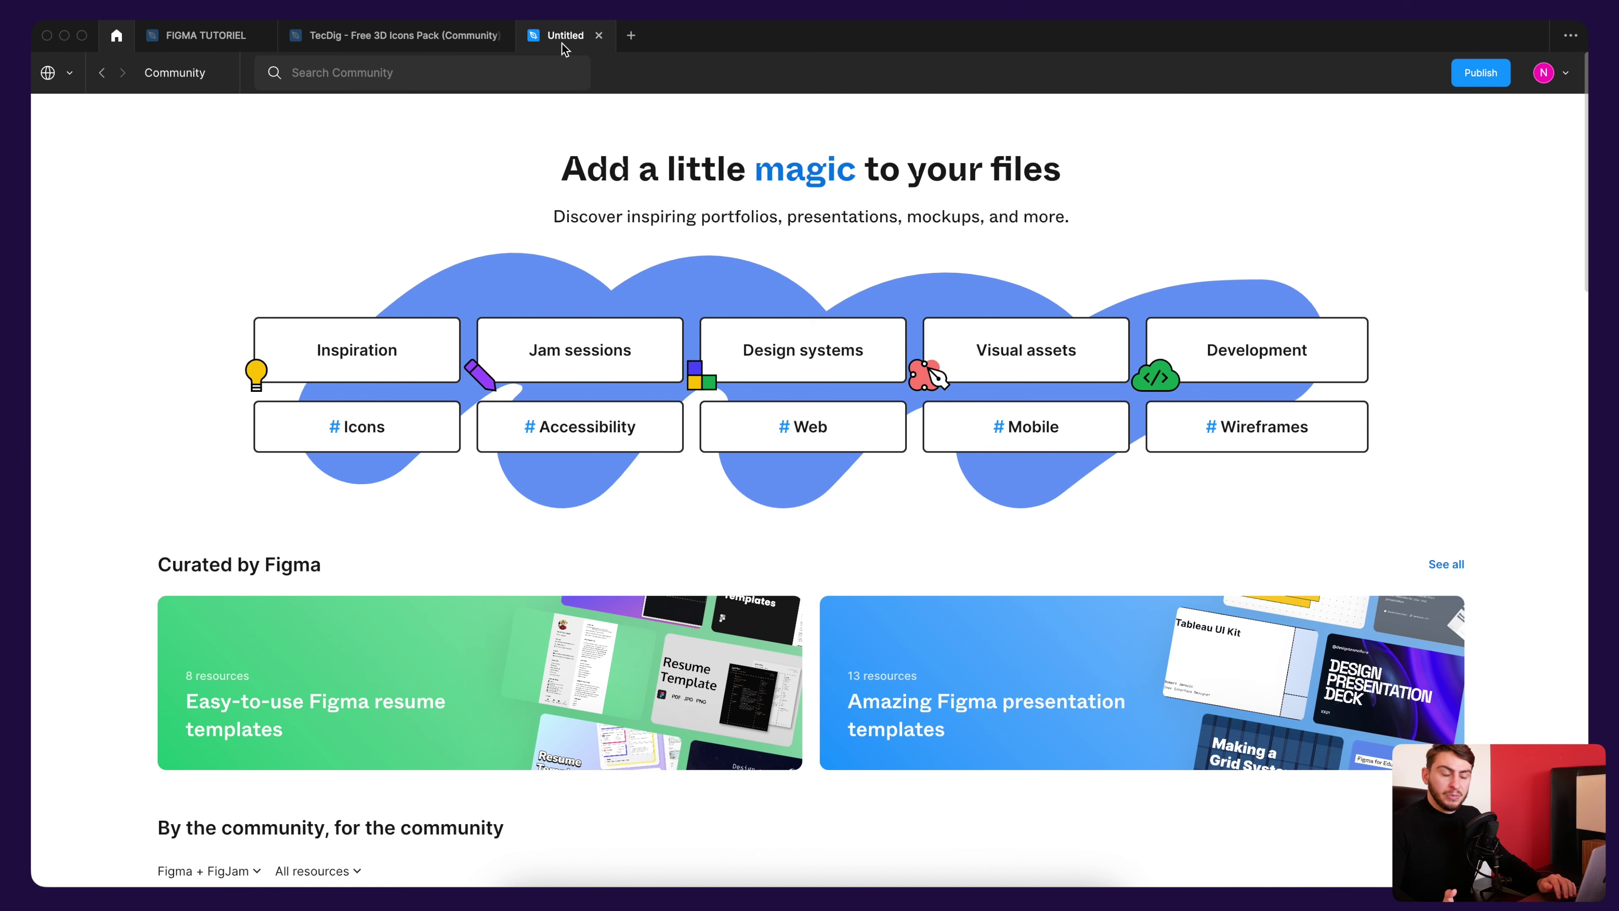
pyautogui.click(363, 78)
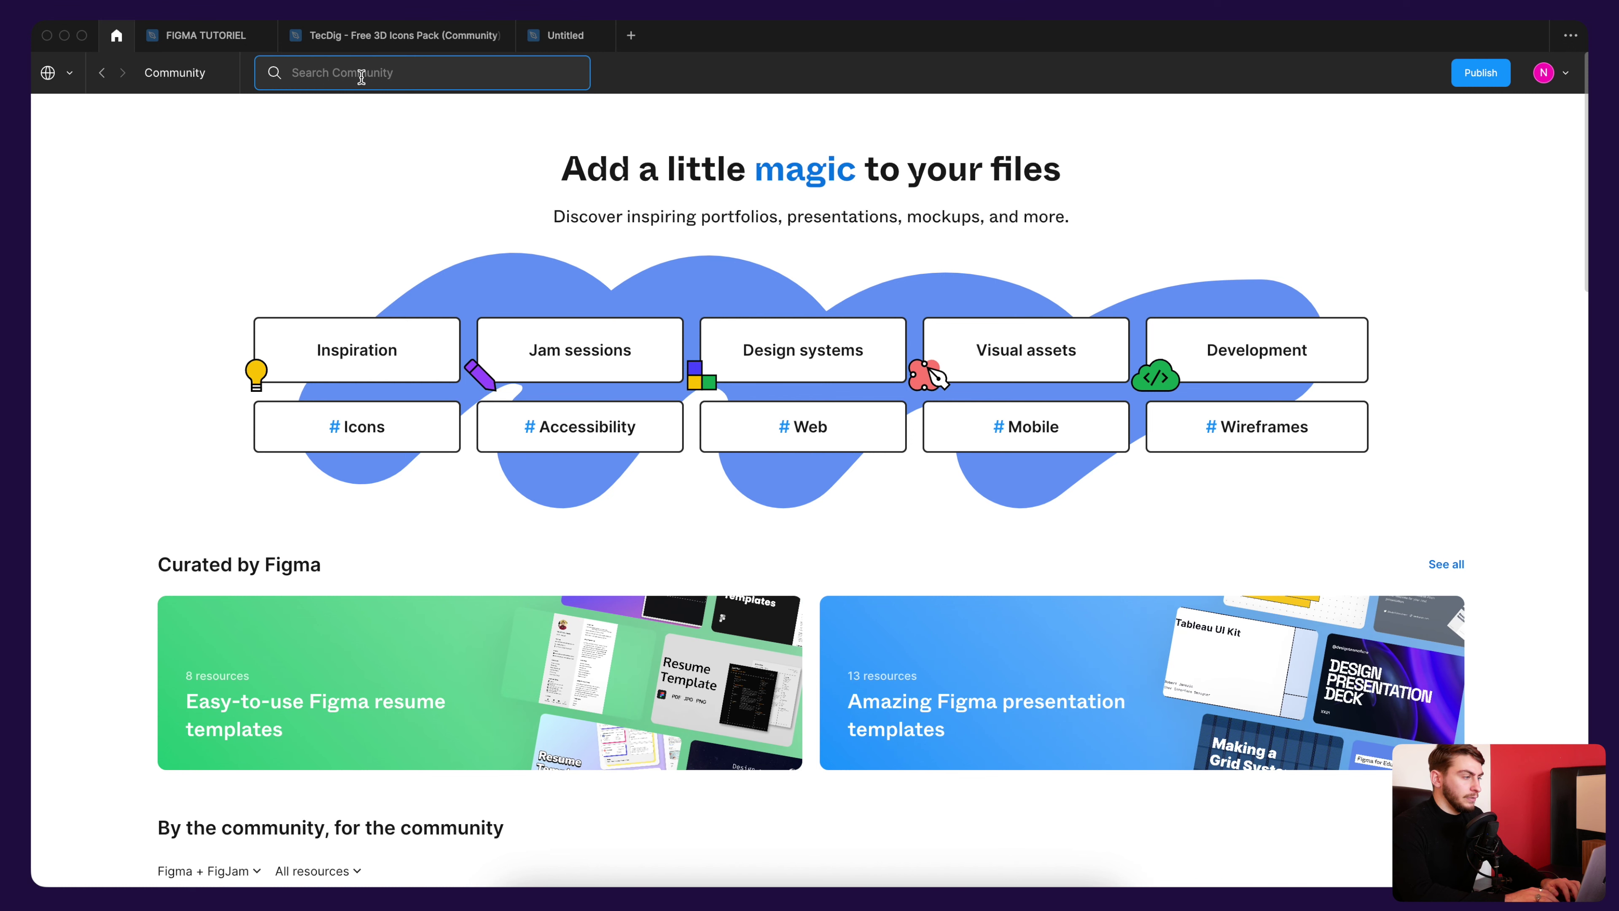
# Step: Search Community for '3D icons pack tec' and get a copy of TecDig - Free 3D Icons Pack
pyautogui.write('3D icons pack tec')
pyautogui.press('Return')
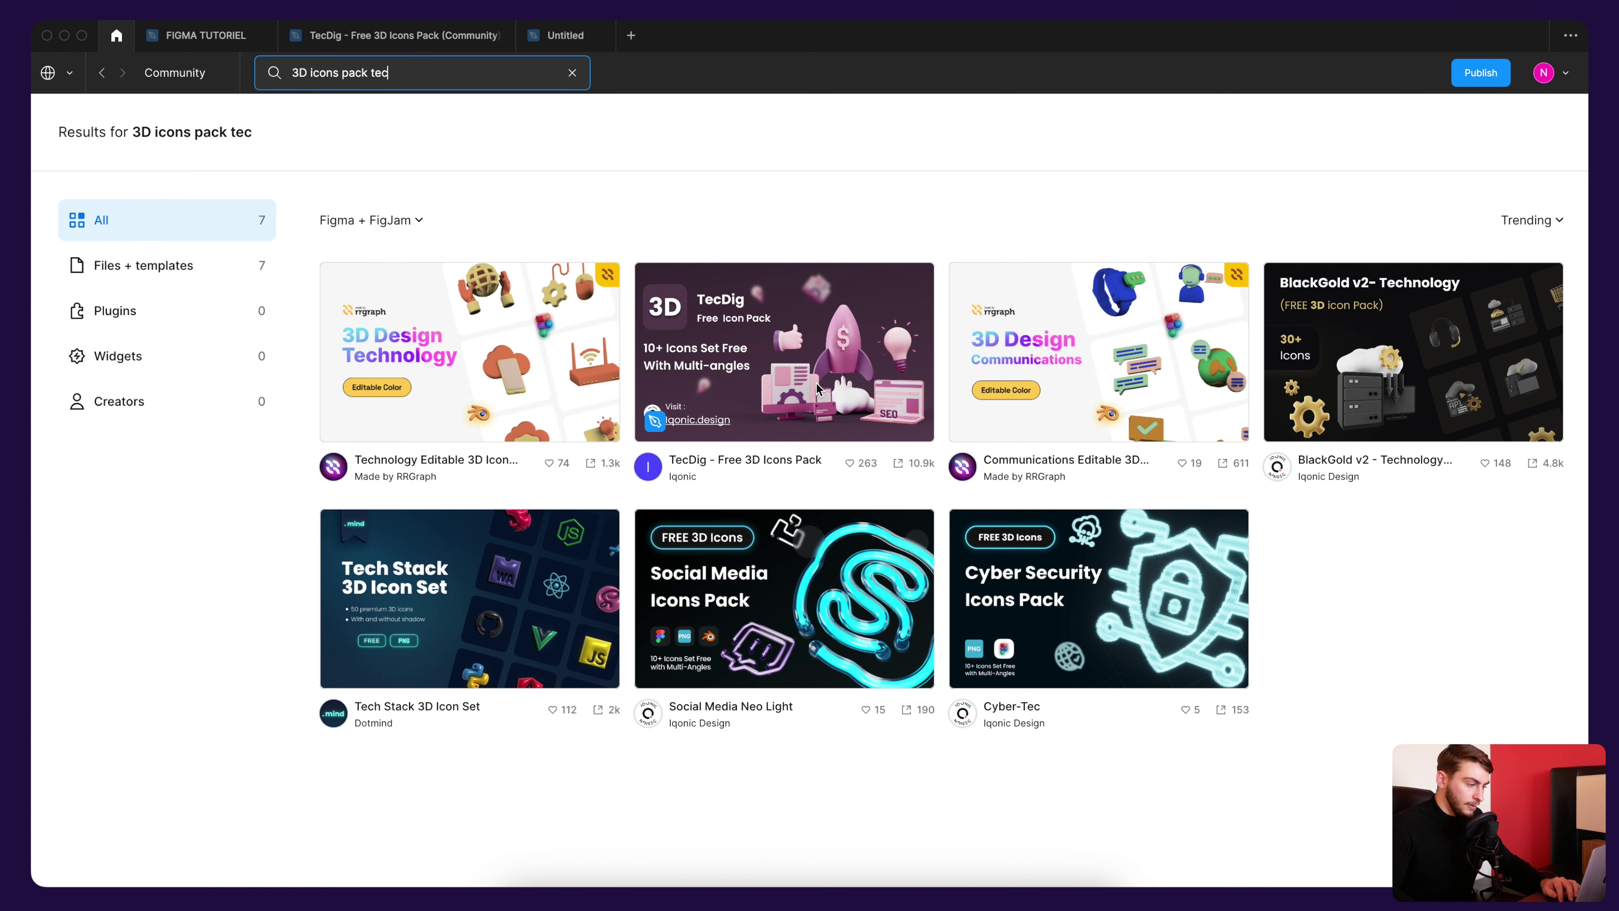
pyautogui.click(837, 362)
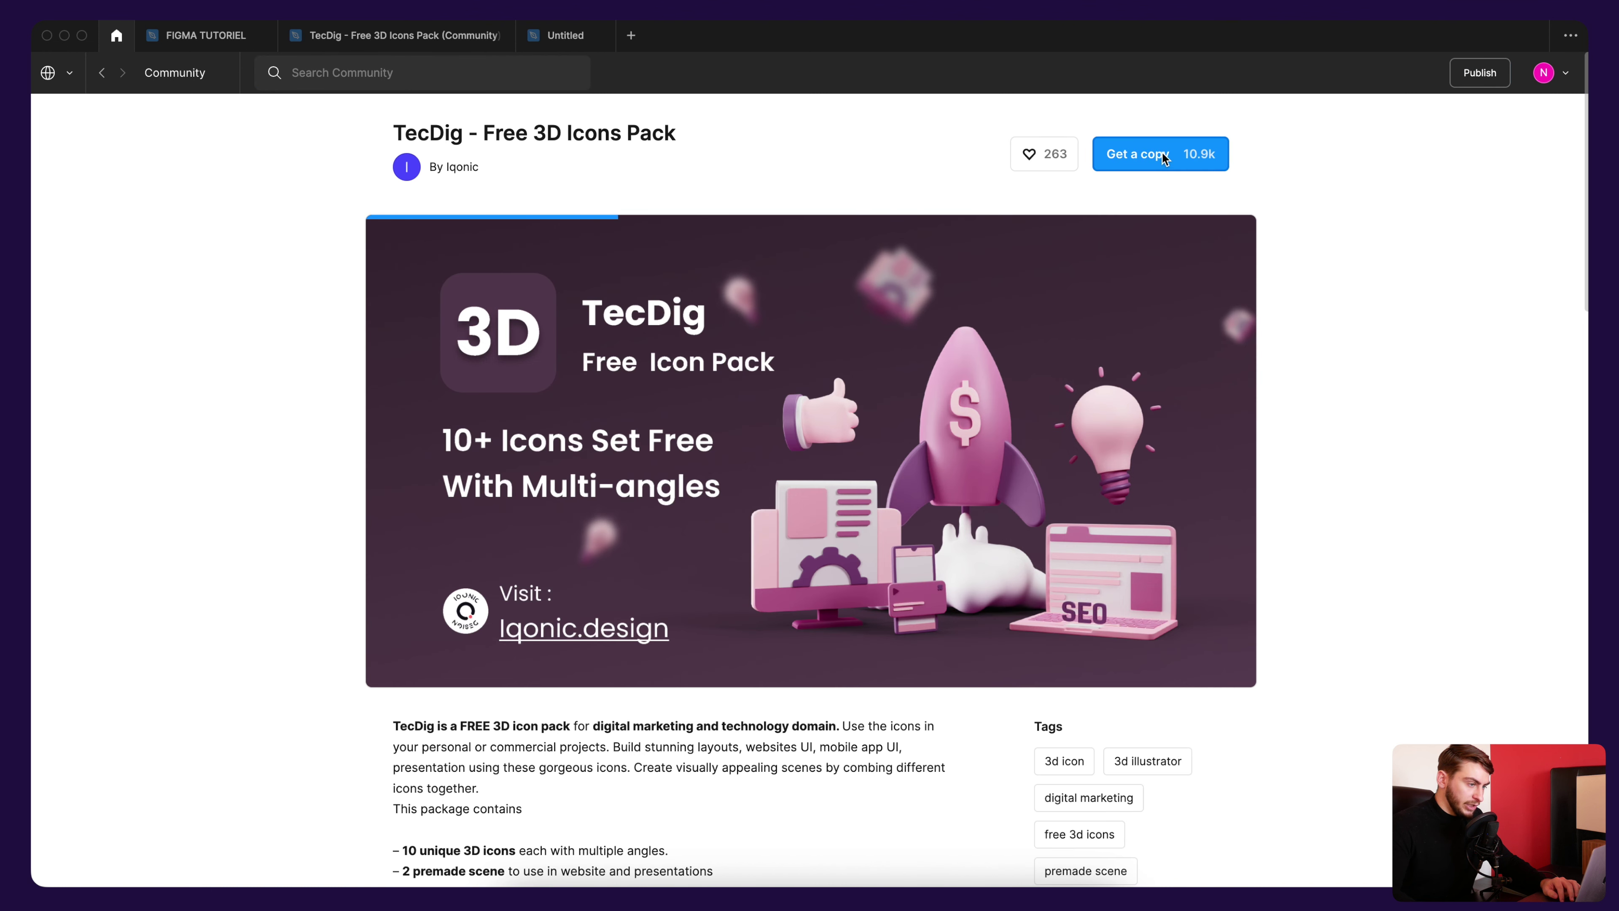
pyautogui.click(1162, 167)
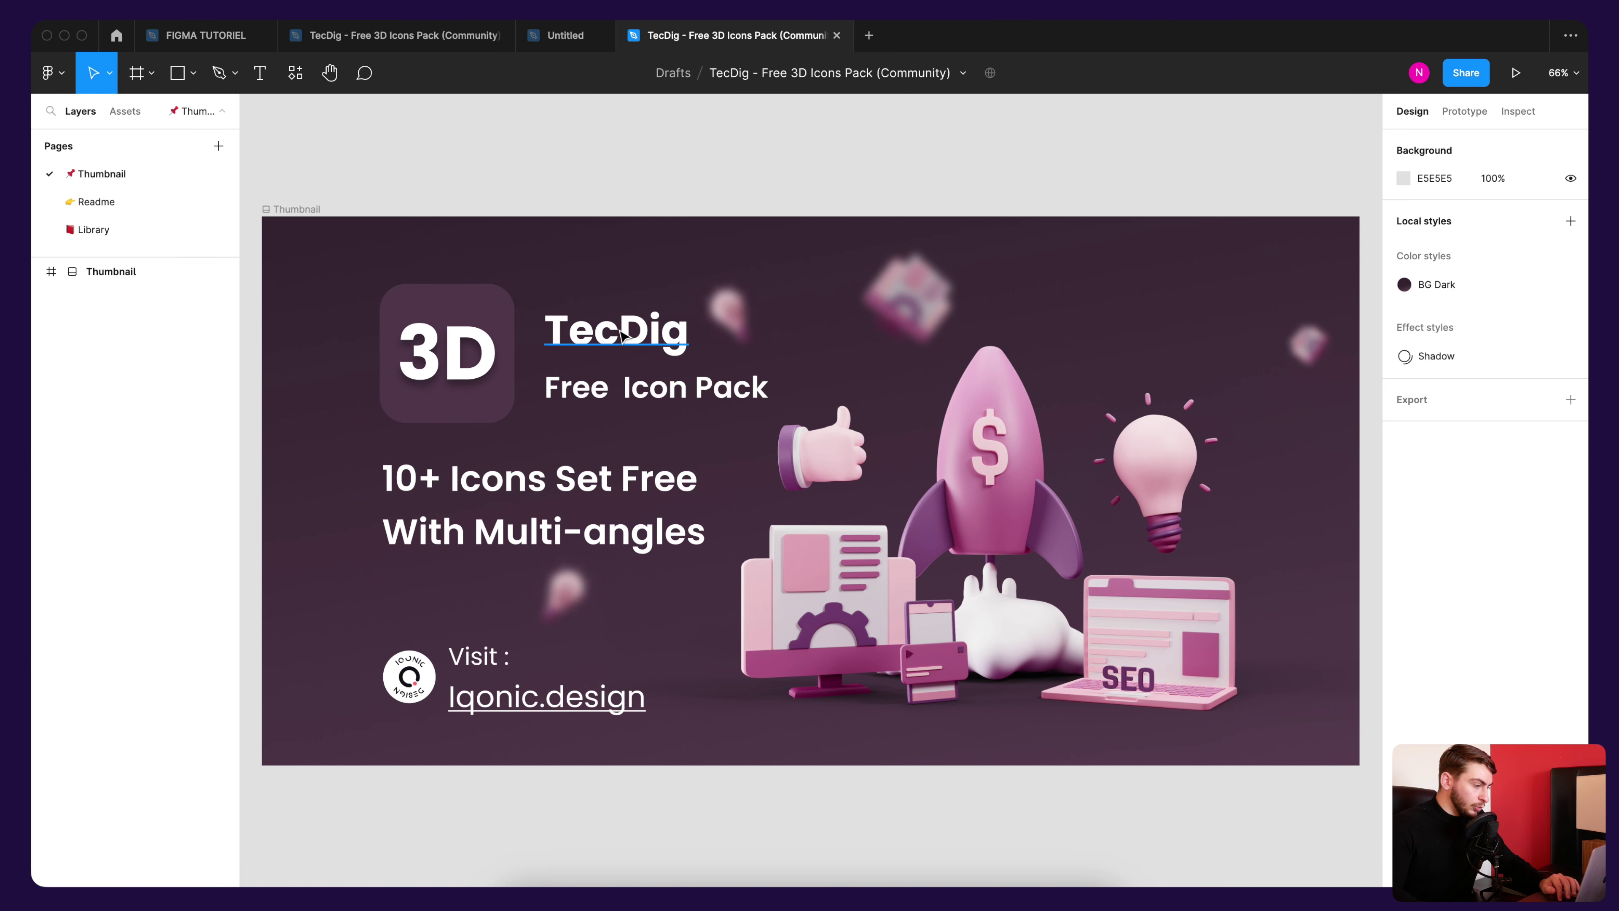
# Step: Open the Library page of the copied icons pack to view the icons
pyautogui.scroll(-3, 621, 333)
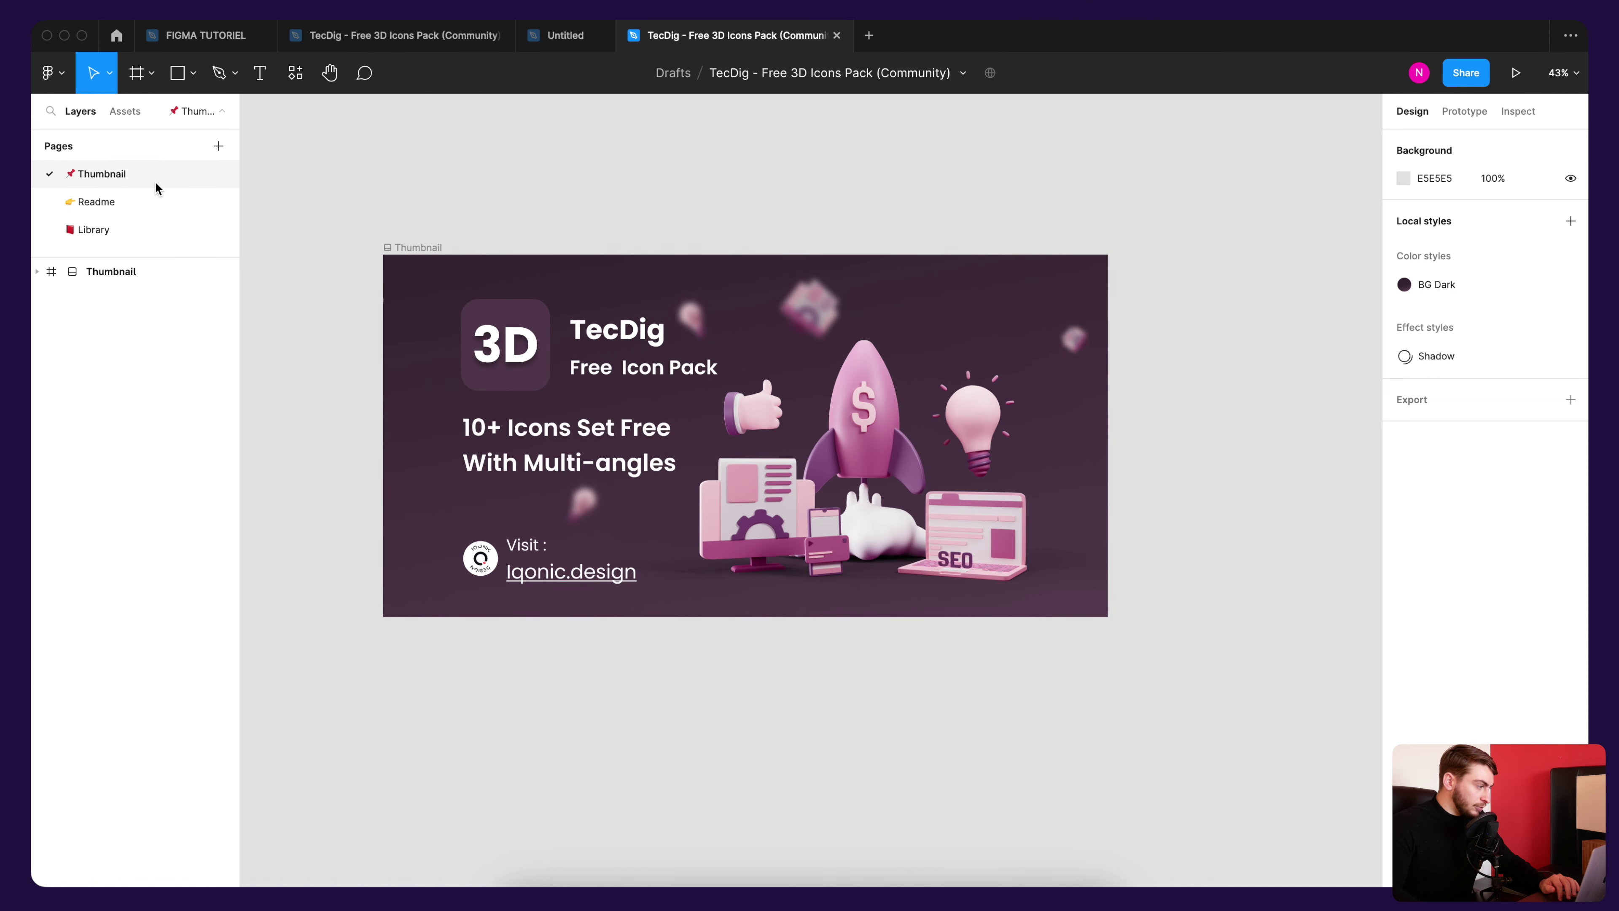
pyautogui.click(153, 202)
pyautogui.click(151, 229)
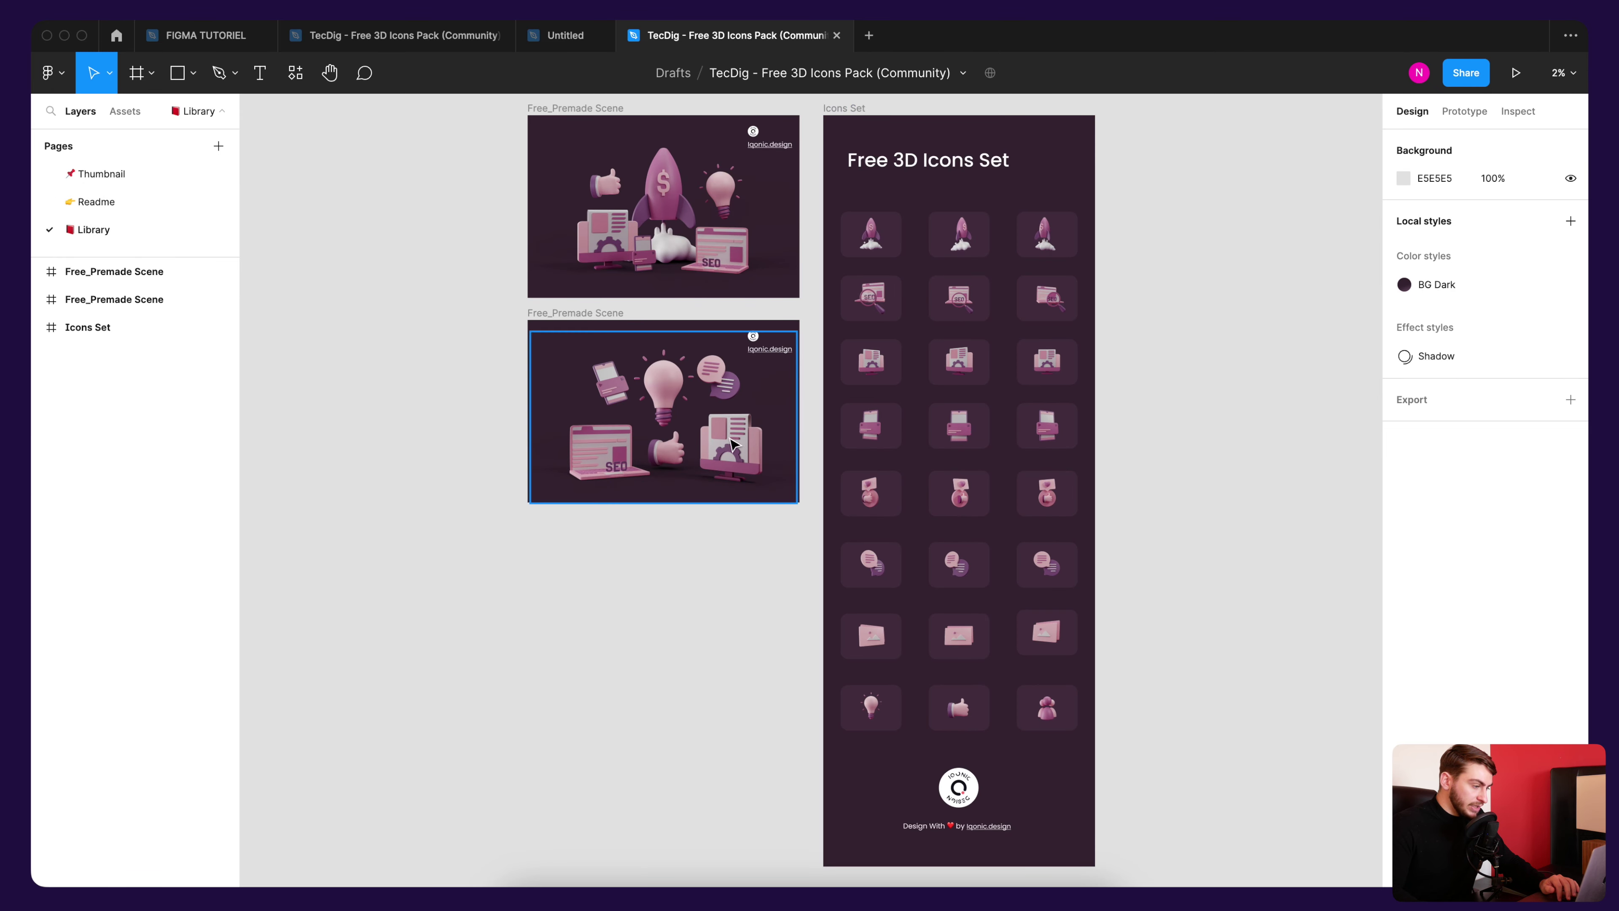
pyautogui.scroll(3, 733, 442)
pyautogui.scroll(3, 873, 338)
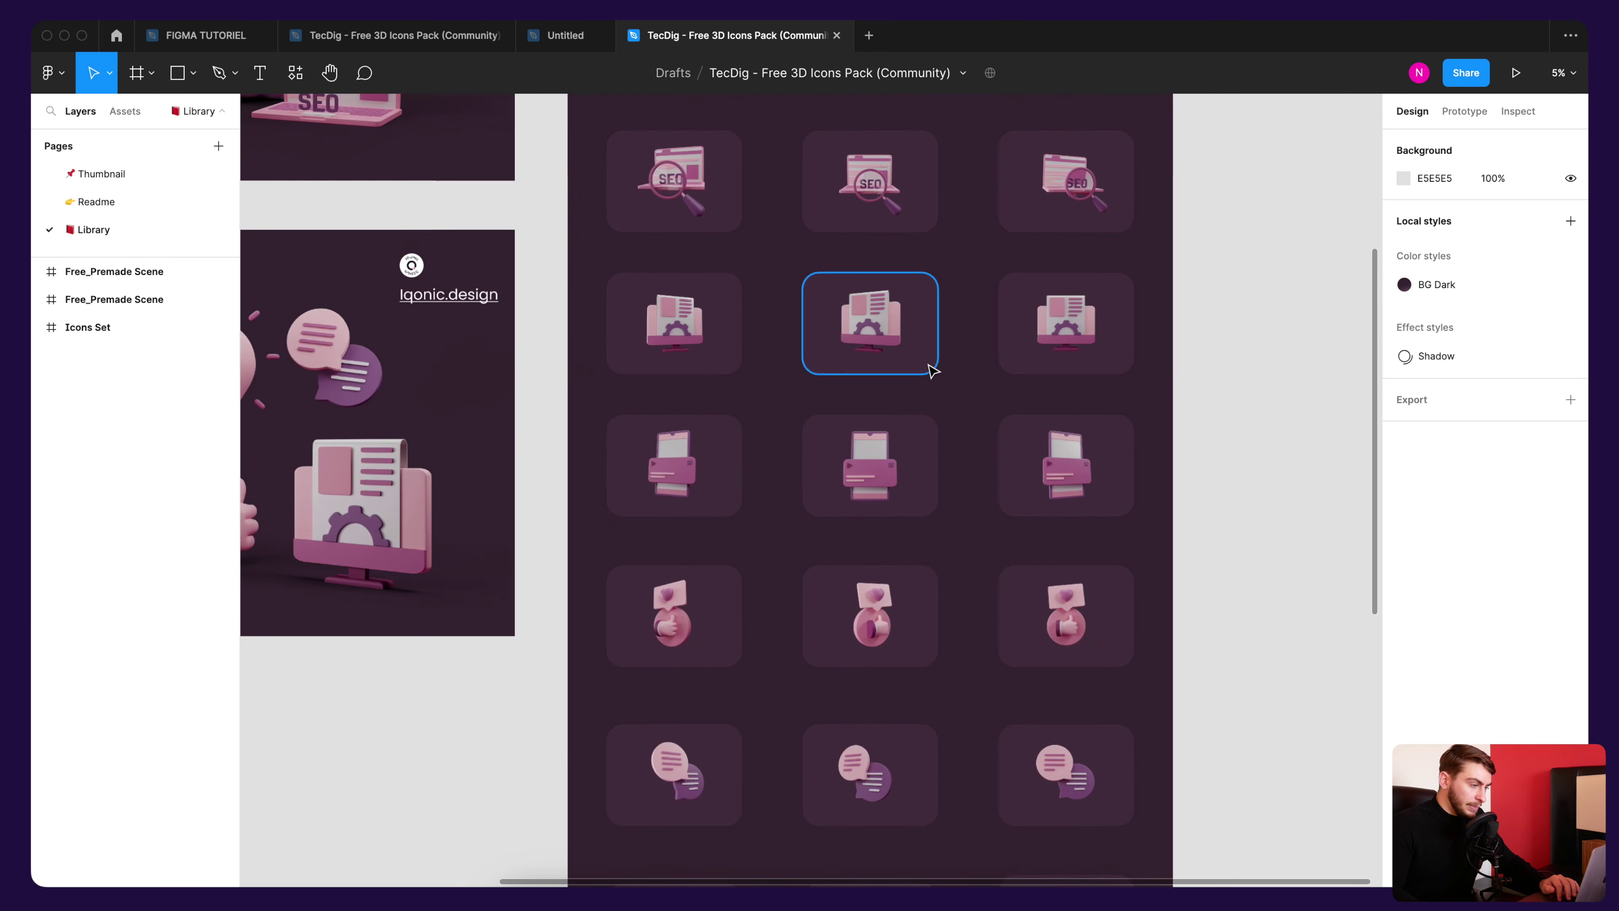
# Step: Copy the monitor icon Icon05-2 from the icon pack and paste it into the SEO landing page
pyautogui.keyDown('super'); pyautogui.click(879, 326); pyautogui.keyUp('super')
pyautogui.press('super+c')
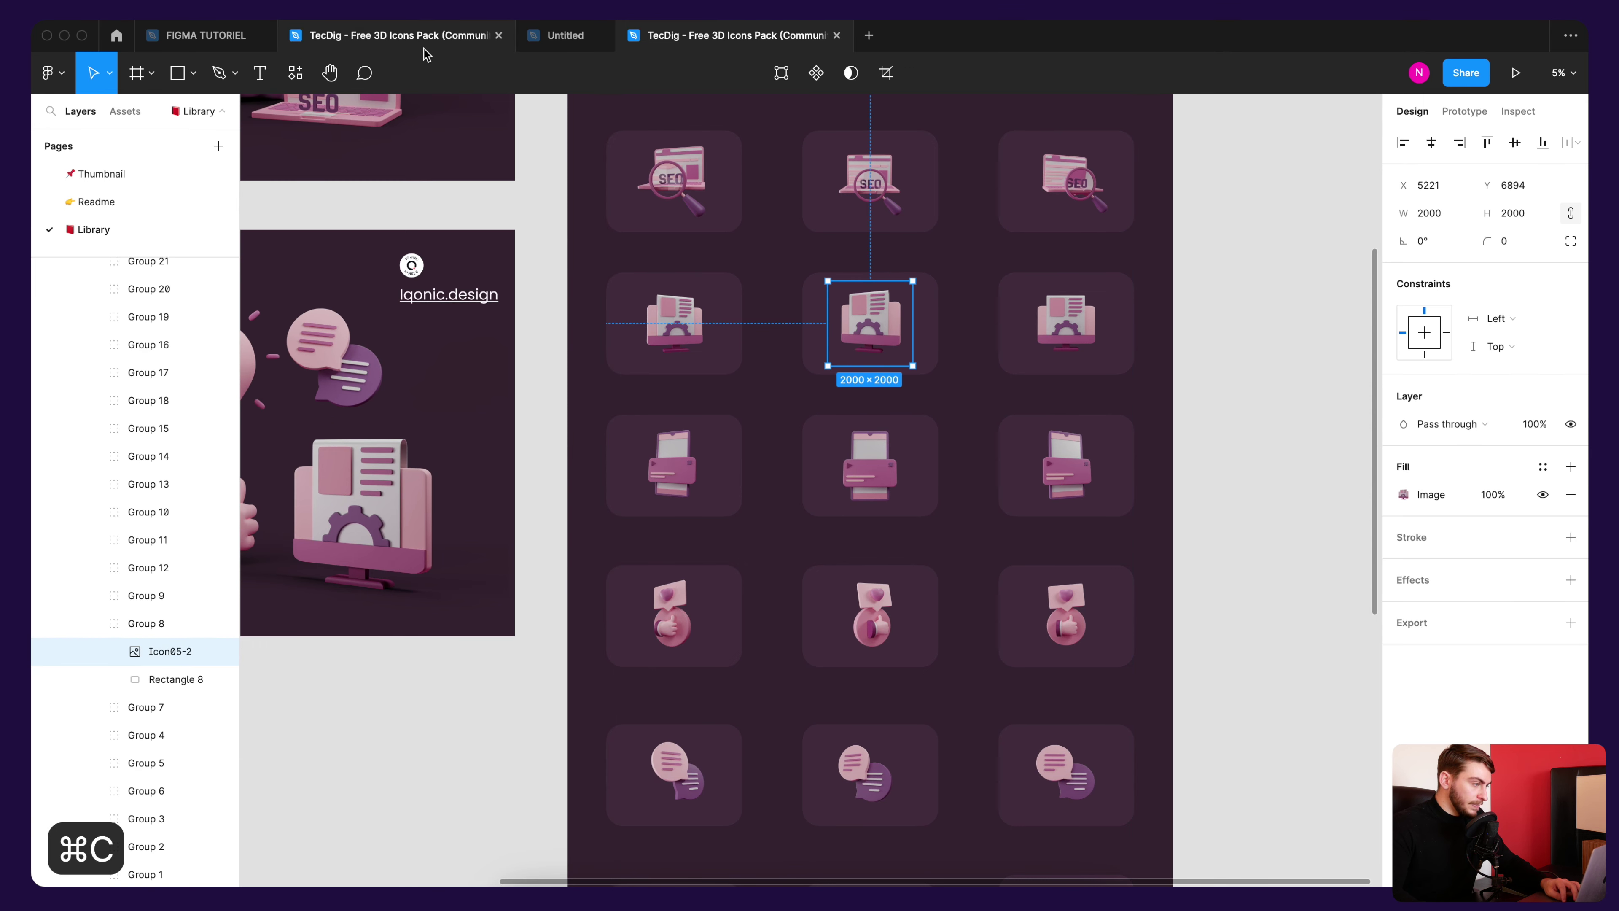
pyautogui.click(565, 37)
pyautogui.press('super+v')
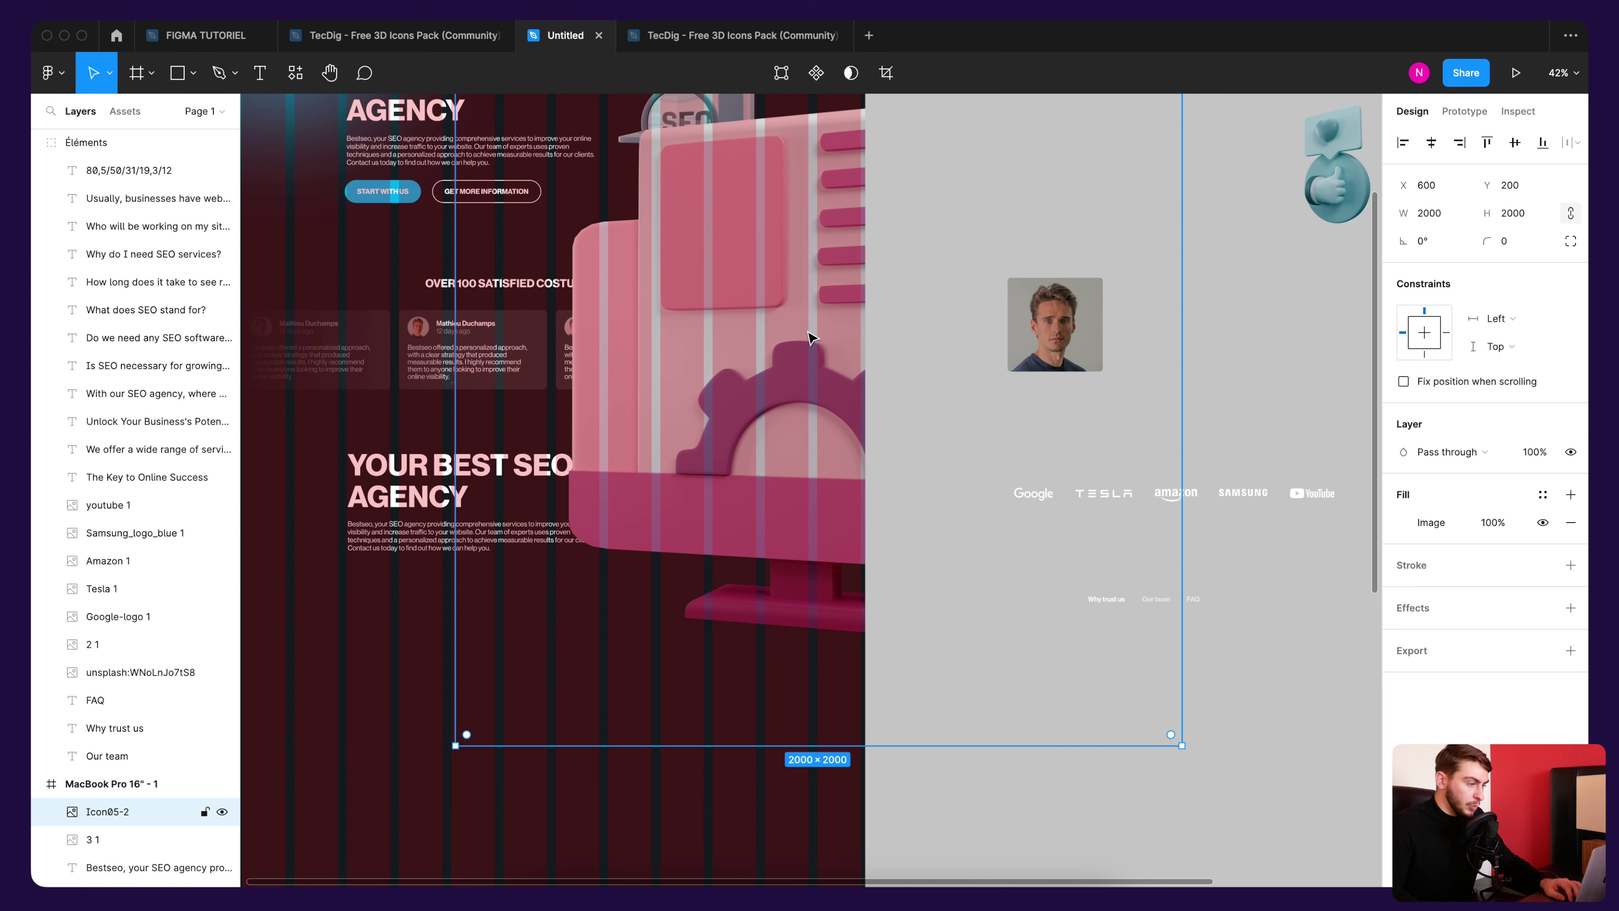
# Step: Undo the oversized icon paste and return to the TecDig Free 3D Icons Pack file
pyautogui.press('super+z')
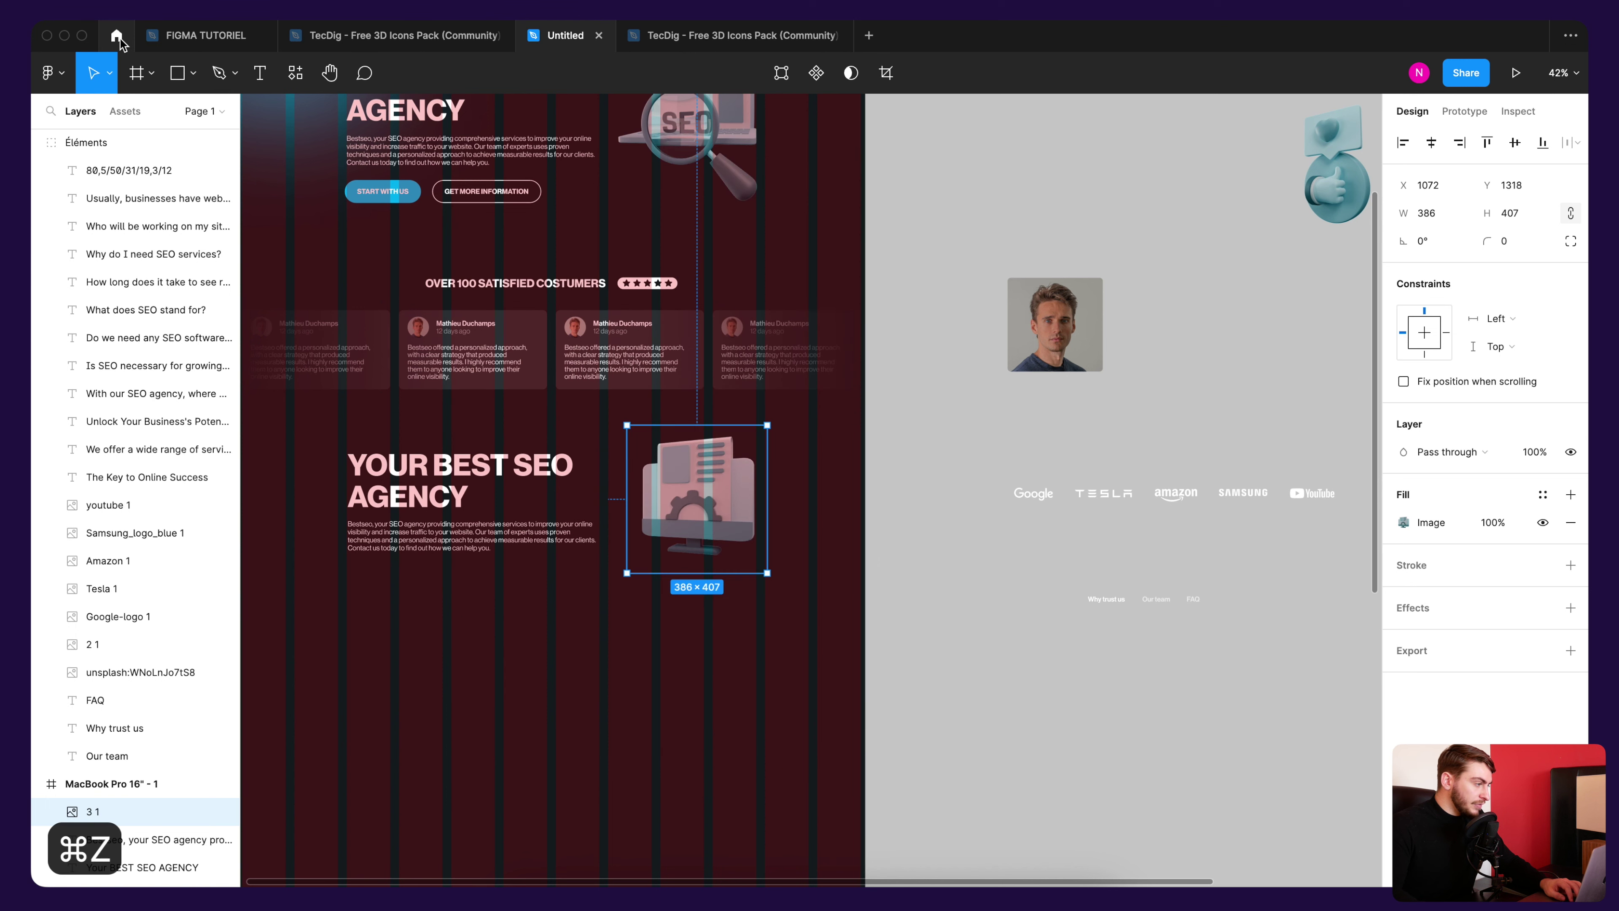
pyautogui.click(120, 38)
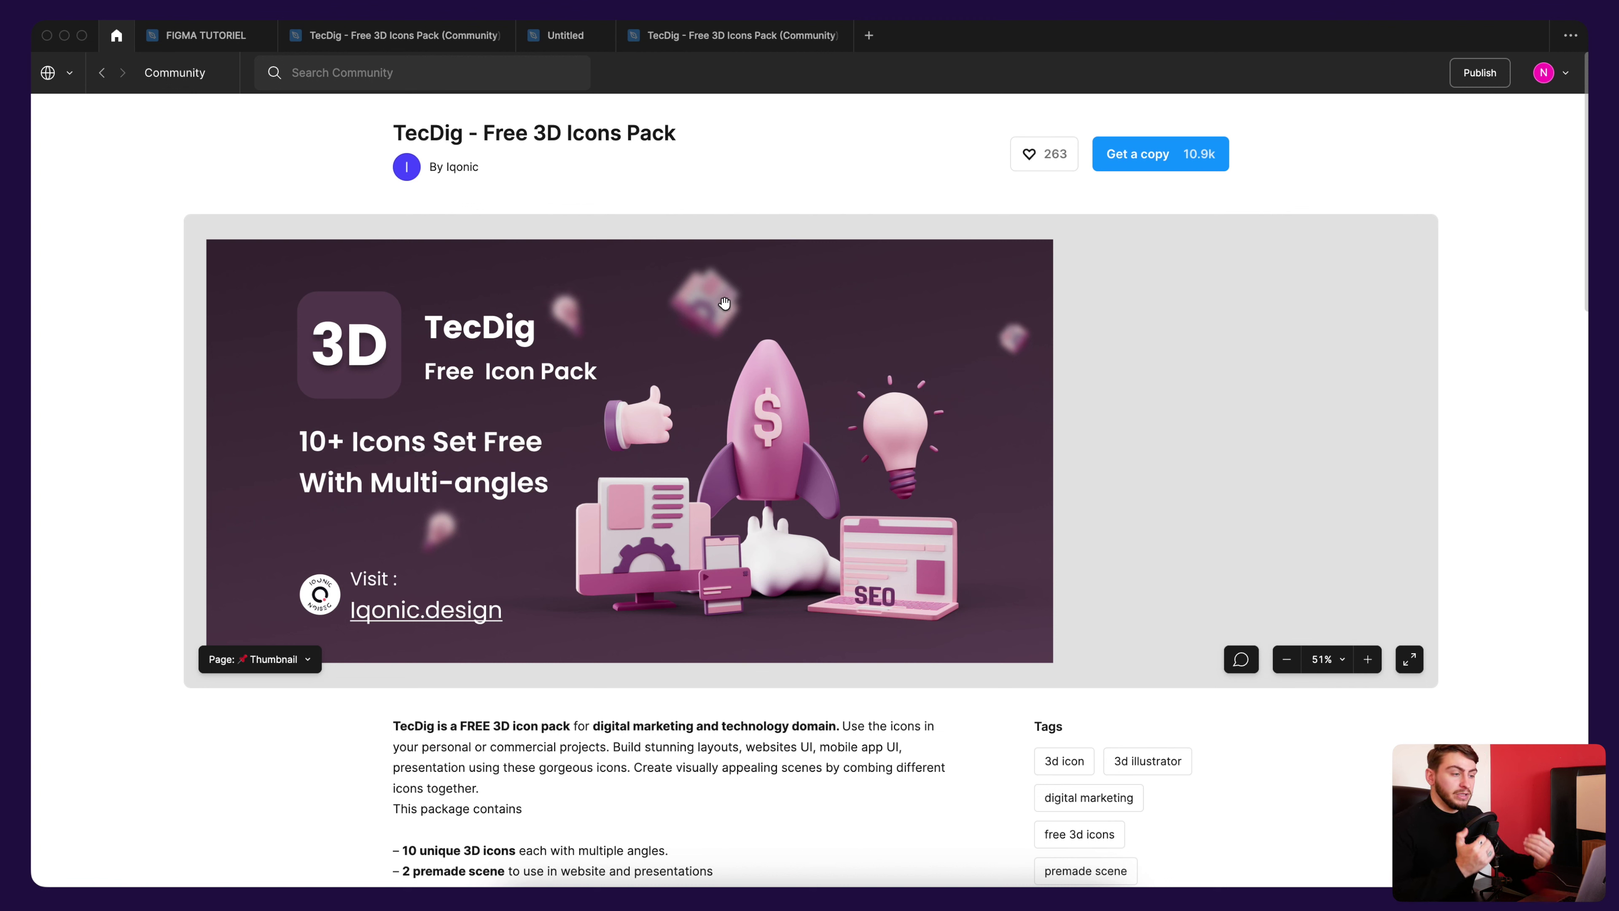
pyautogui.click(673, 41)
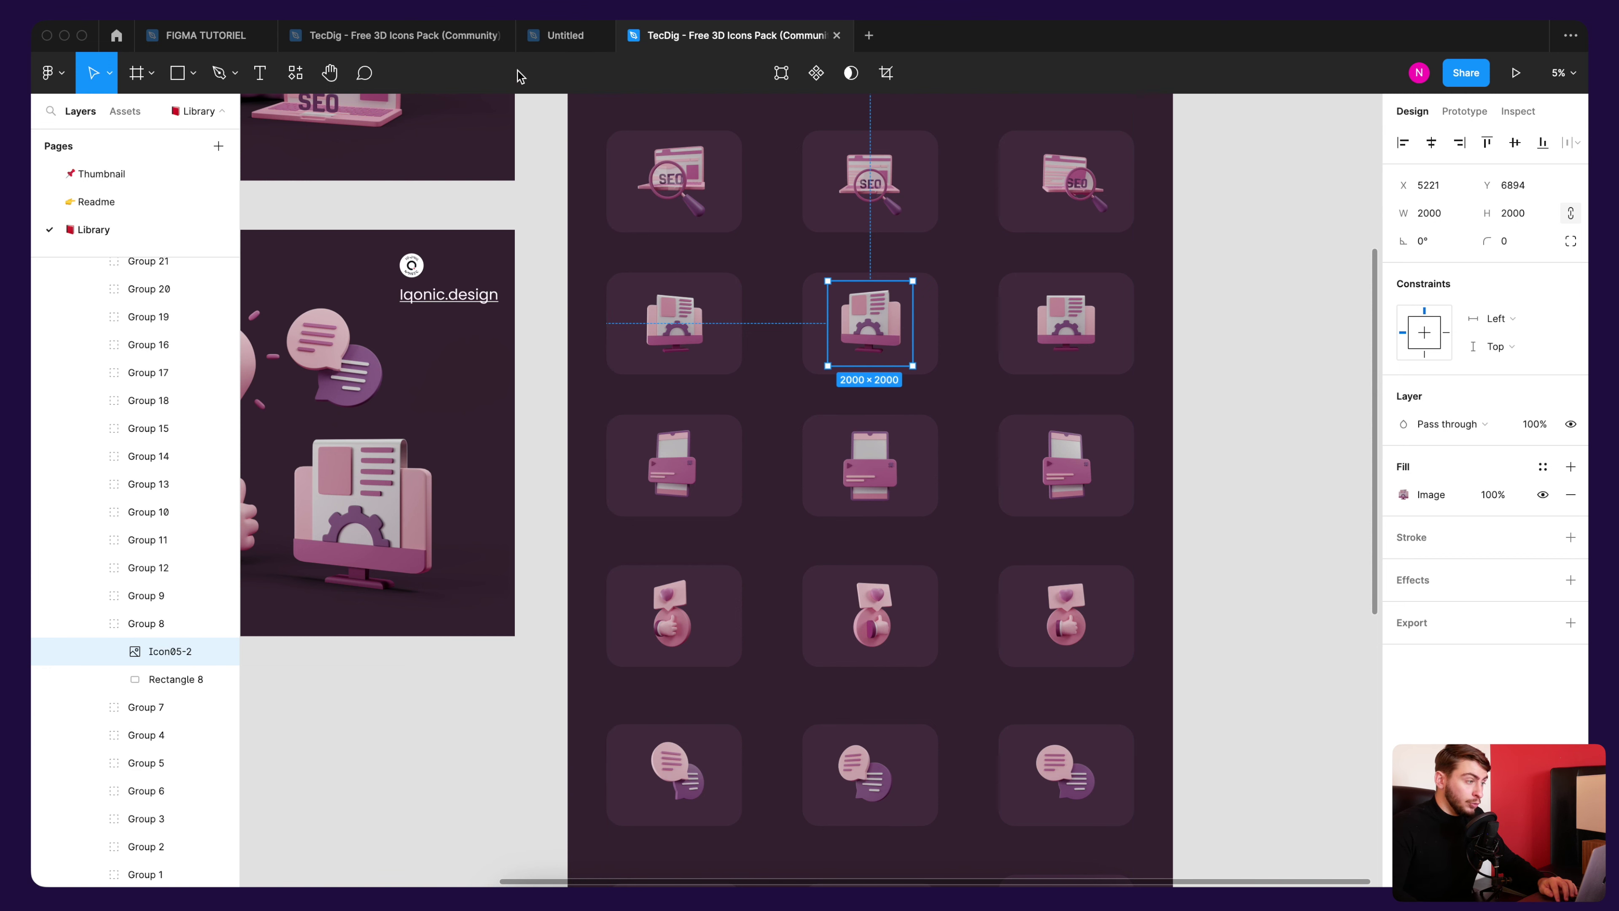
# Step: Copy 'The Key to Online Success' heading and its paragraph from the Untitled draft
pyautogui.click(564, 35)
pyautogui.moveTo(1326, 210); pyautogui.dragTo(1204, 266)
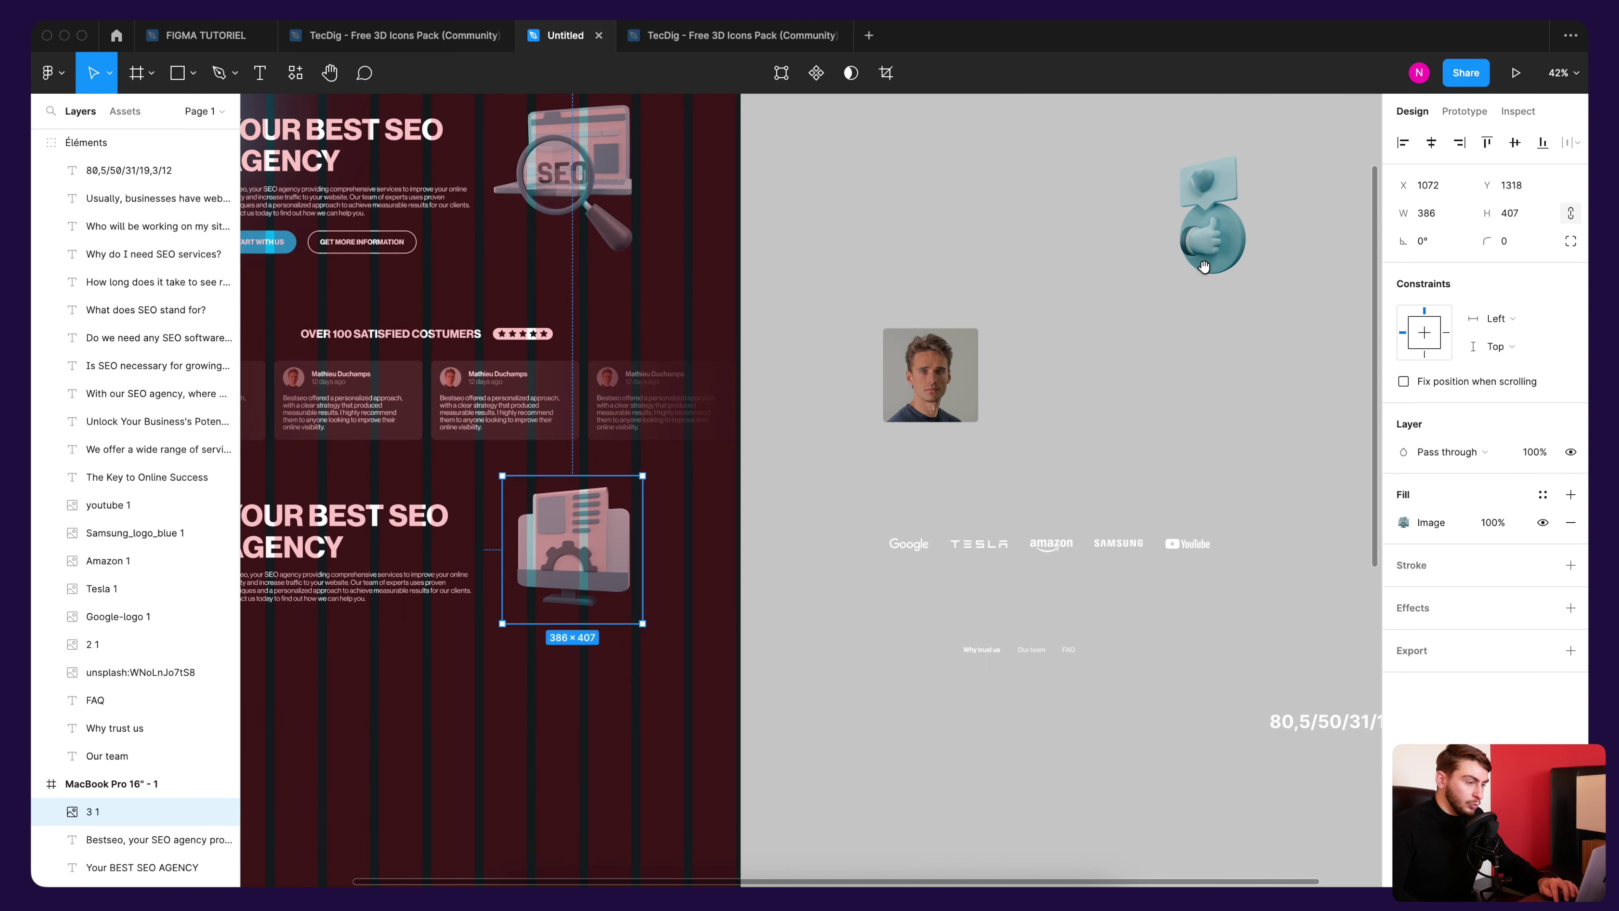
pyautogui.hscroll(-5, 817, 596)
pyautogui.scroll(-1, 821, 572)
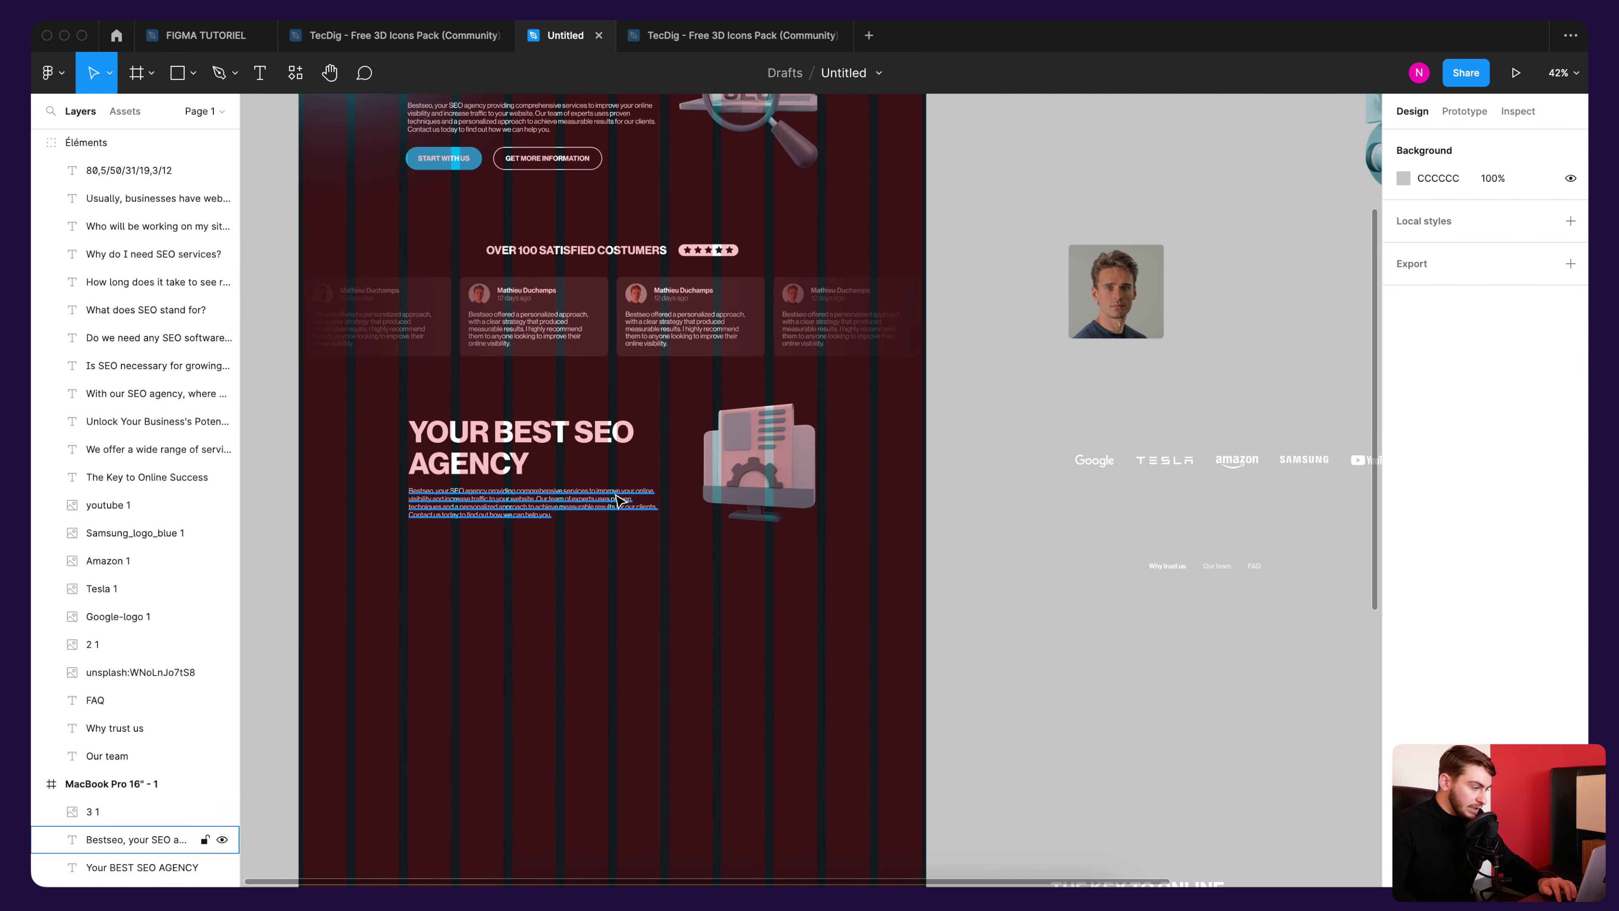
pyautogui.hscroll(3, 802, 499)
pyautogui.scroll(-5, 885, 554)
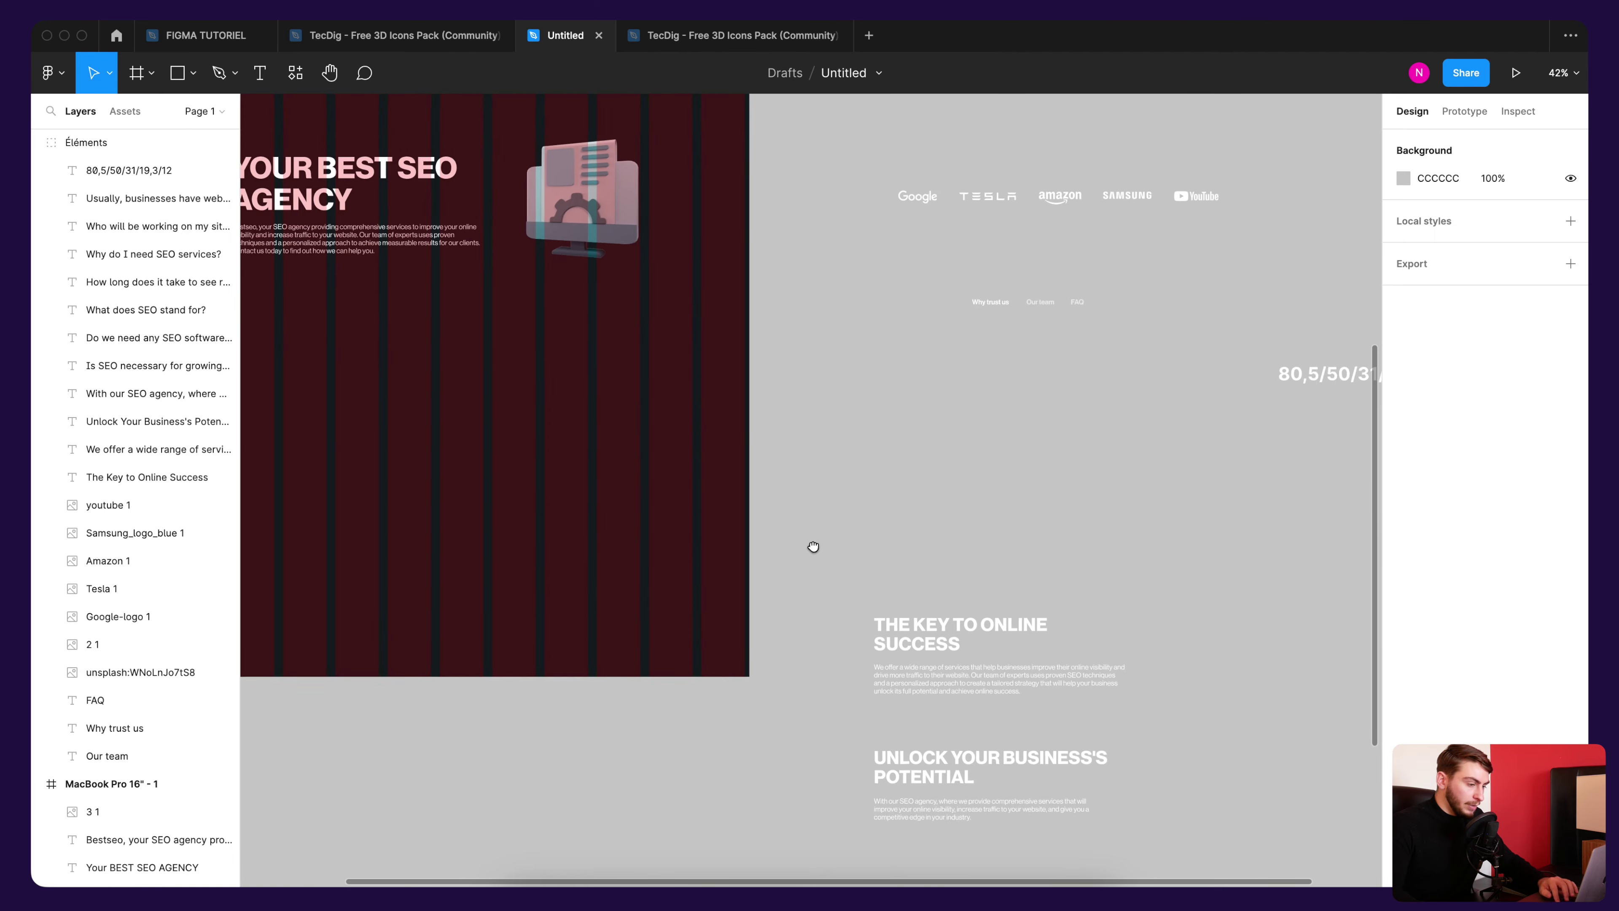
pyautogui.hscroll(2, 814, 546)
pyautogui.scroll(-2, 813, 546)
pyautogui.moveTo(825, 529); pyautogui.dragTo(925, 670)
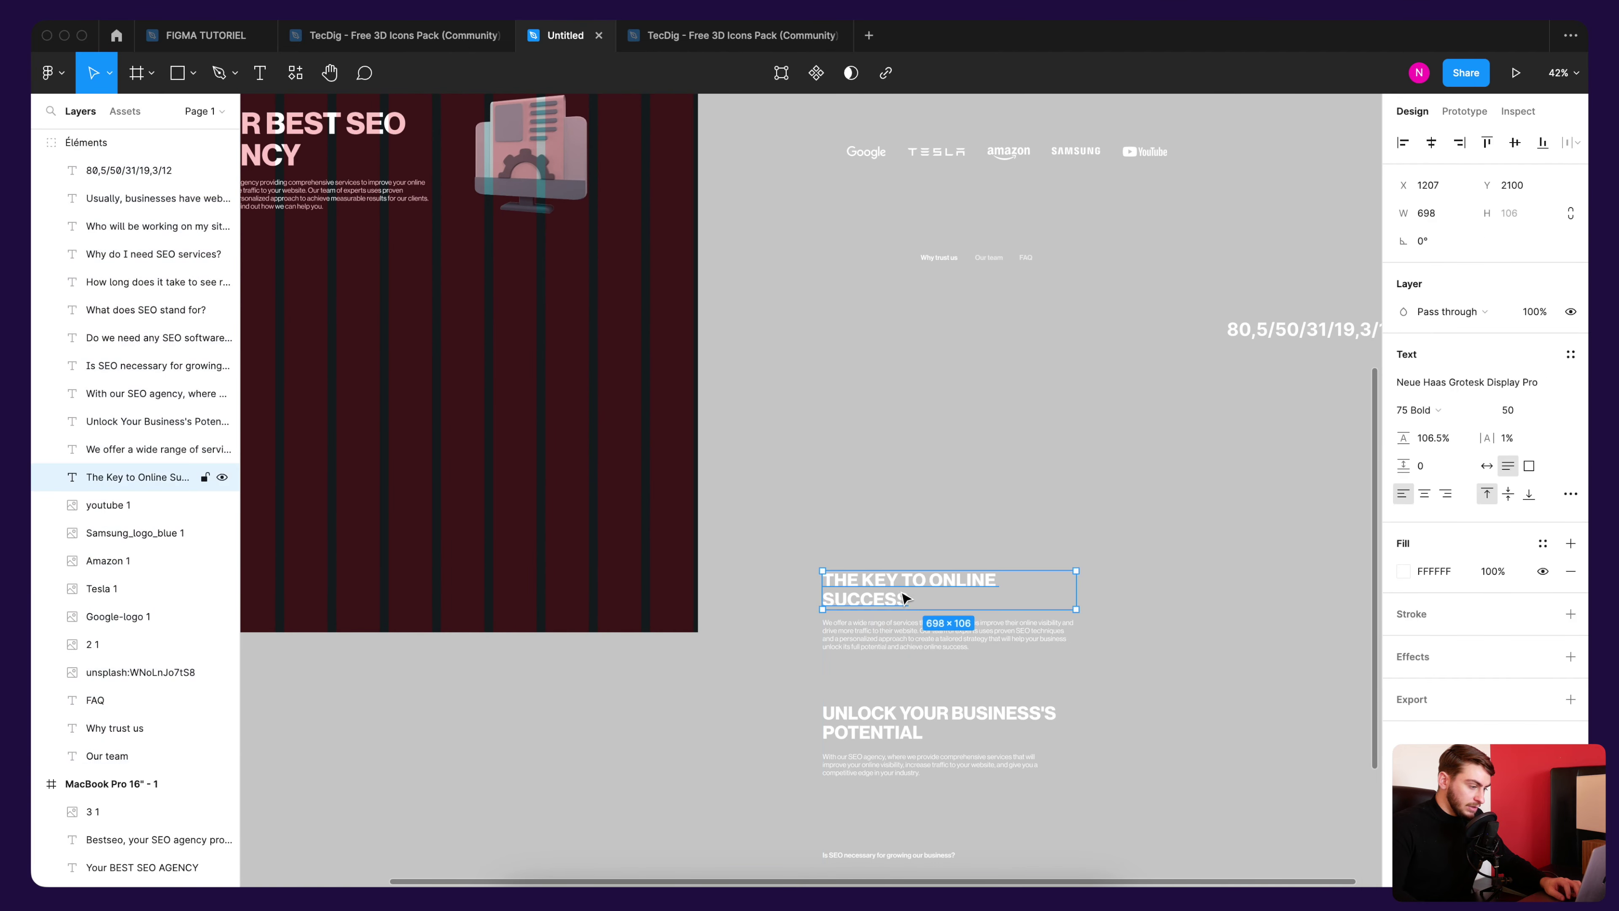
pyautogui.keyDown('shift'); pyautogui.click(918, 633); pyautogui.keyUp('shift')
pyautogui.press('super+c')
# Step: Paste the heading and paragraph into the landing page frame's lower section
pyautogui.scroll(3, 763, 535)
pyautogui.hscroll(-3, 763, 534)
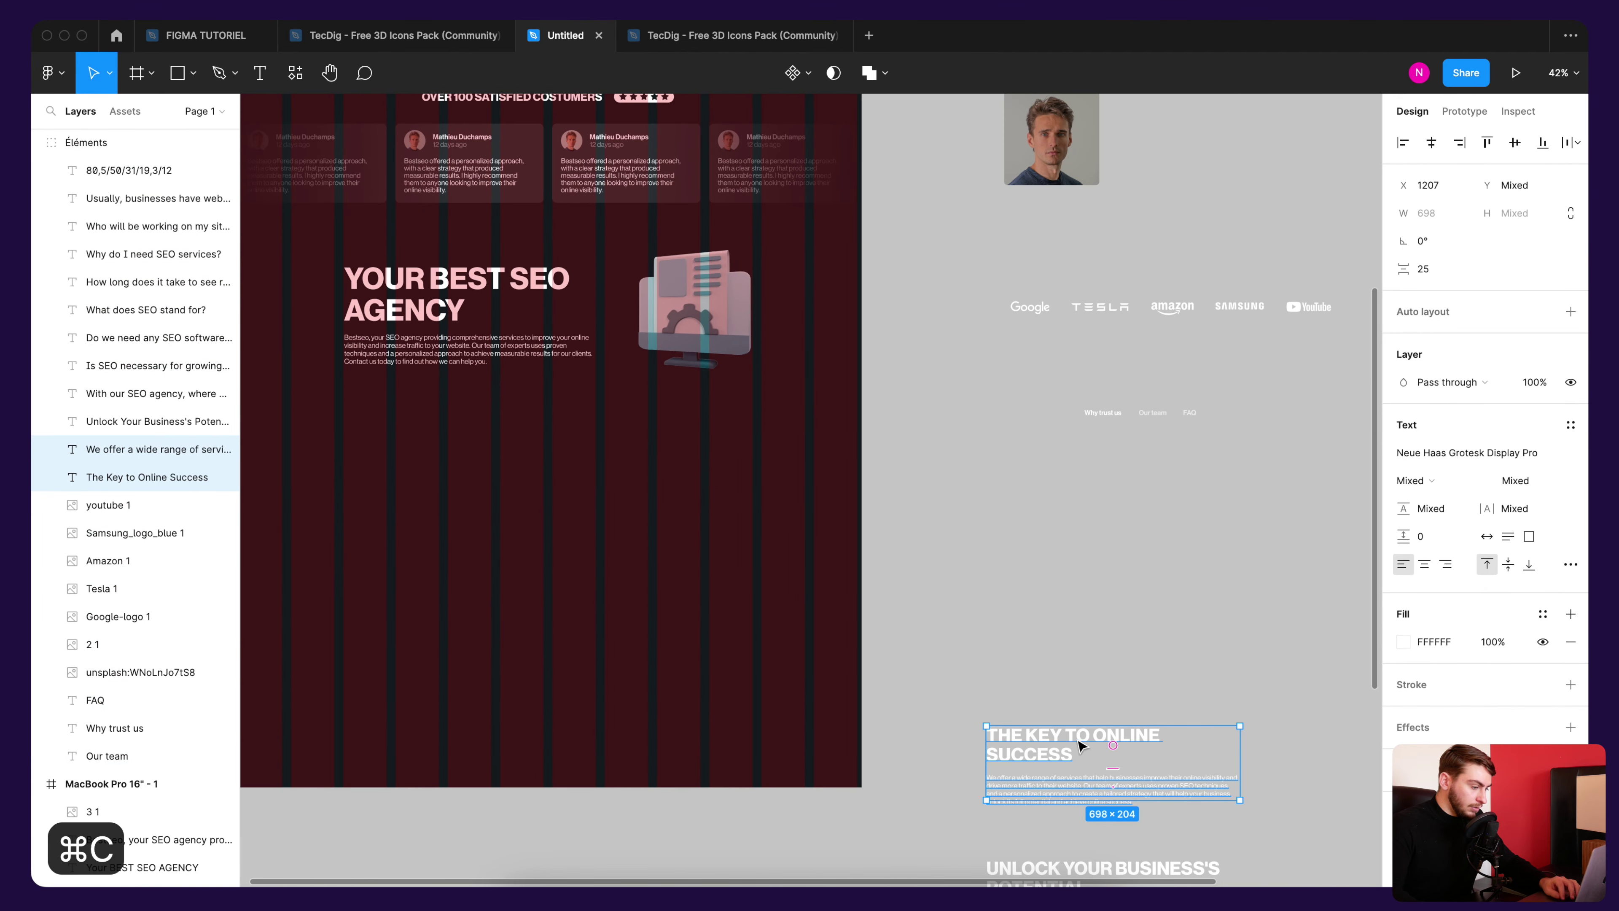
pyautogui.press('Escape')
pyautogui.click(672, 451)
pyautogui.press('super+v')
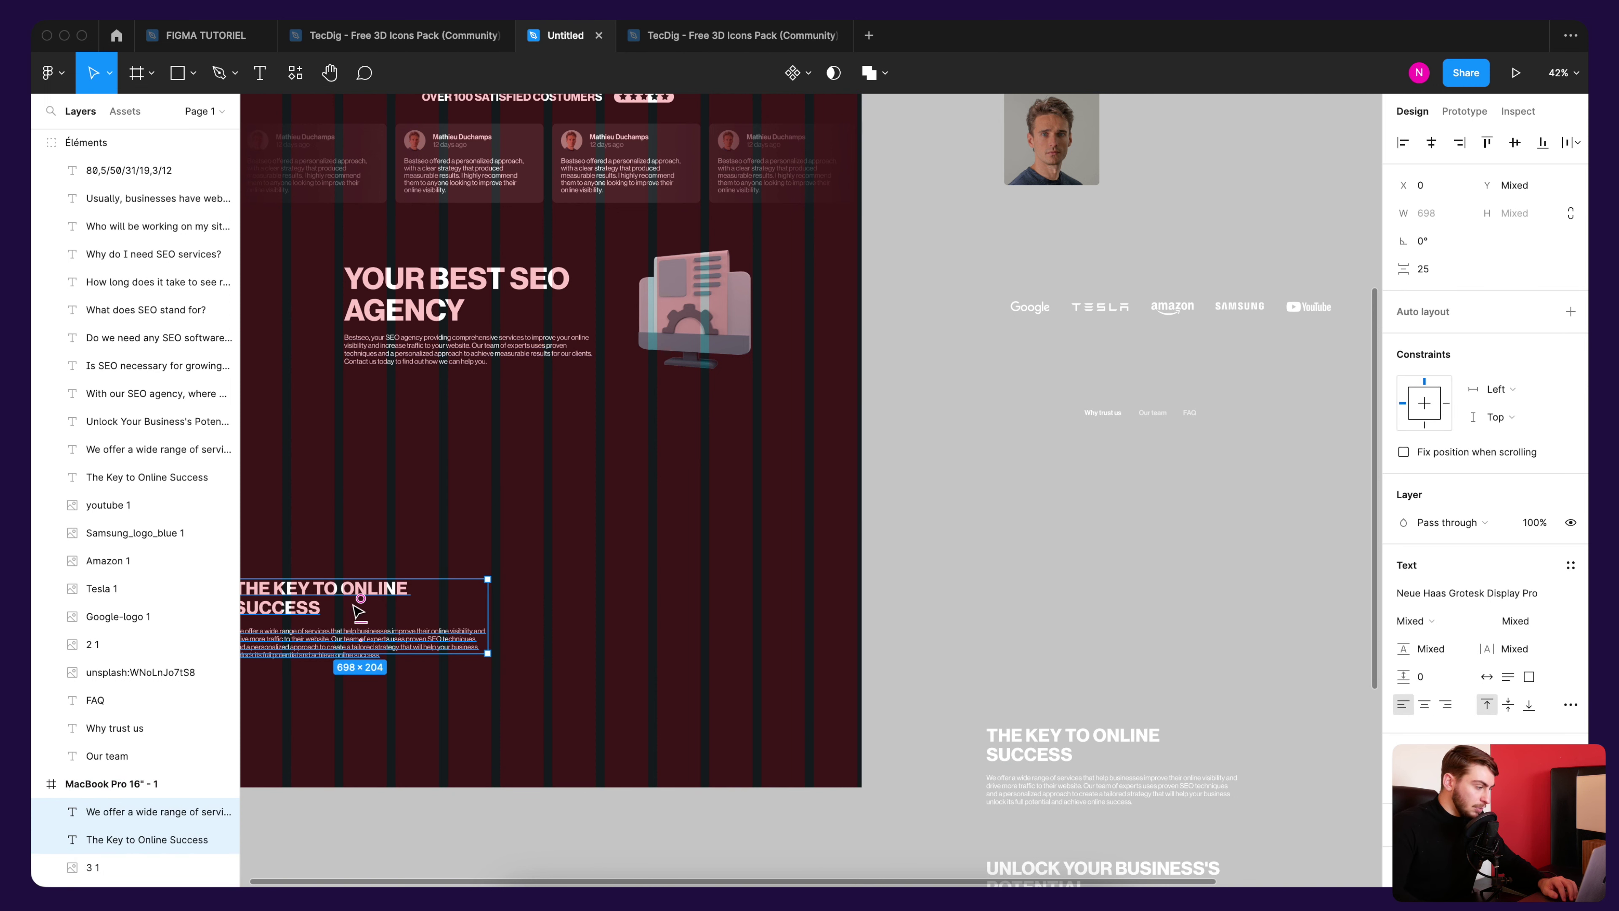
pyautogui.moveTo(402, 588)
pyautogui.mouseDown()
pyautogui.moveTo(464, 572)
pyautogui.moveTo(680, 441)
pyautogui.mouseUp()
# Step: Align the pasted text block with the spacing guides below the second hero block
pyautogui.scroll(5, 629, 559)
pyautogui.hscroll(-2, 629, 559)
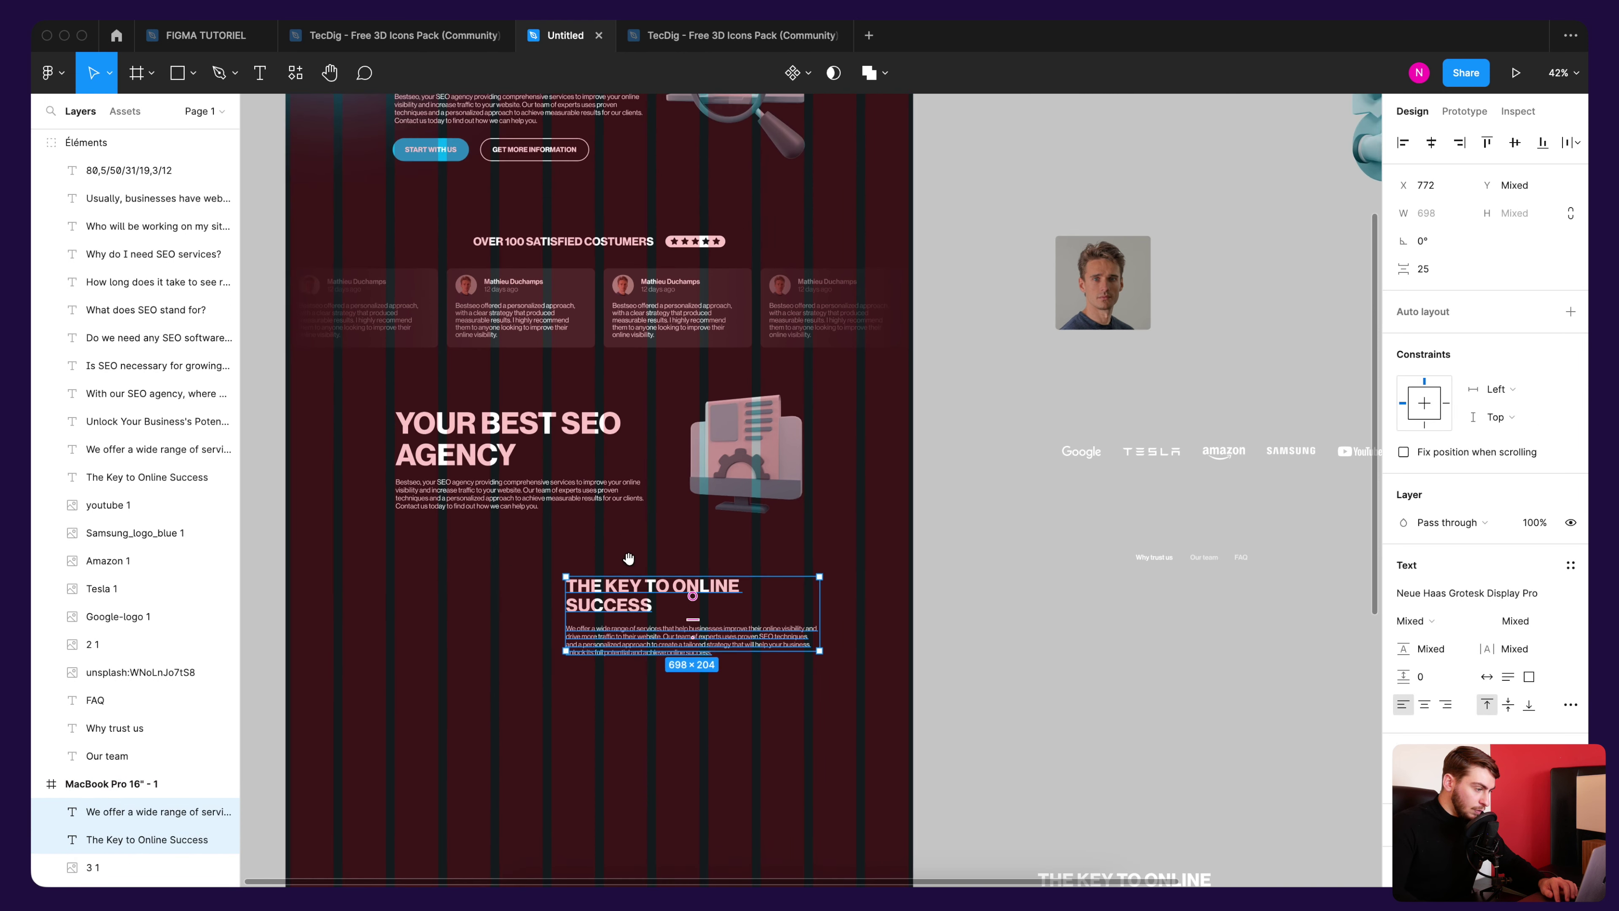
pyautogui.moveTo(615, 603); pyautogui.dragTo(603, 602)
pyautogui.scroll(5, 574, 612)
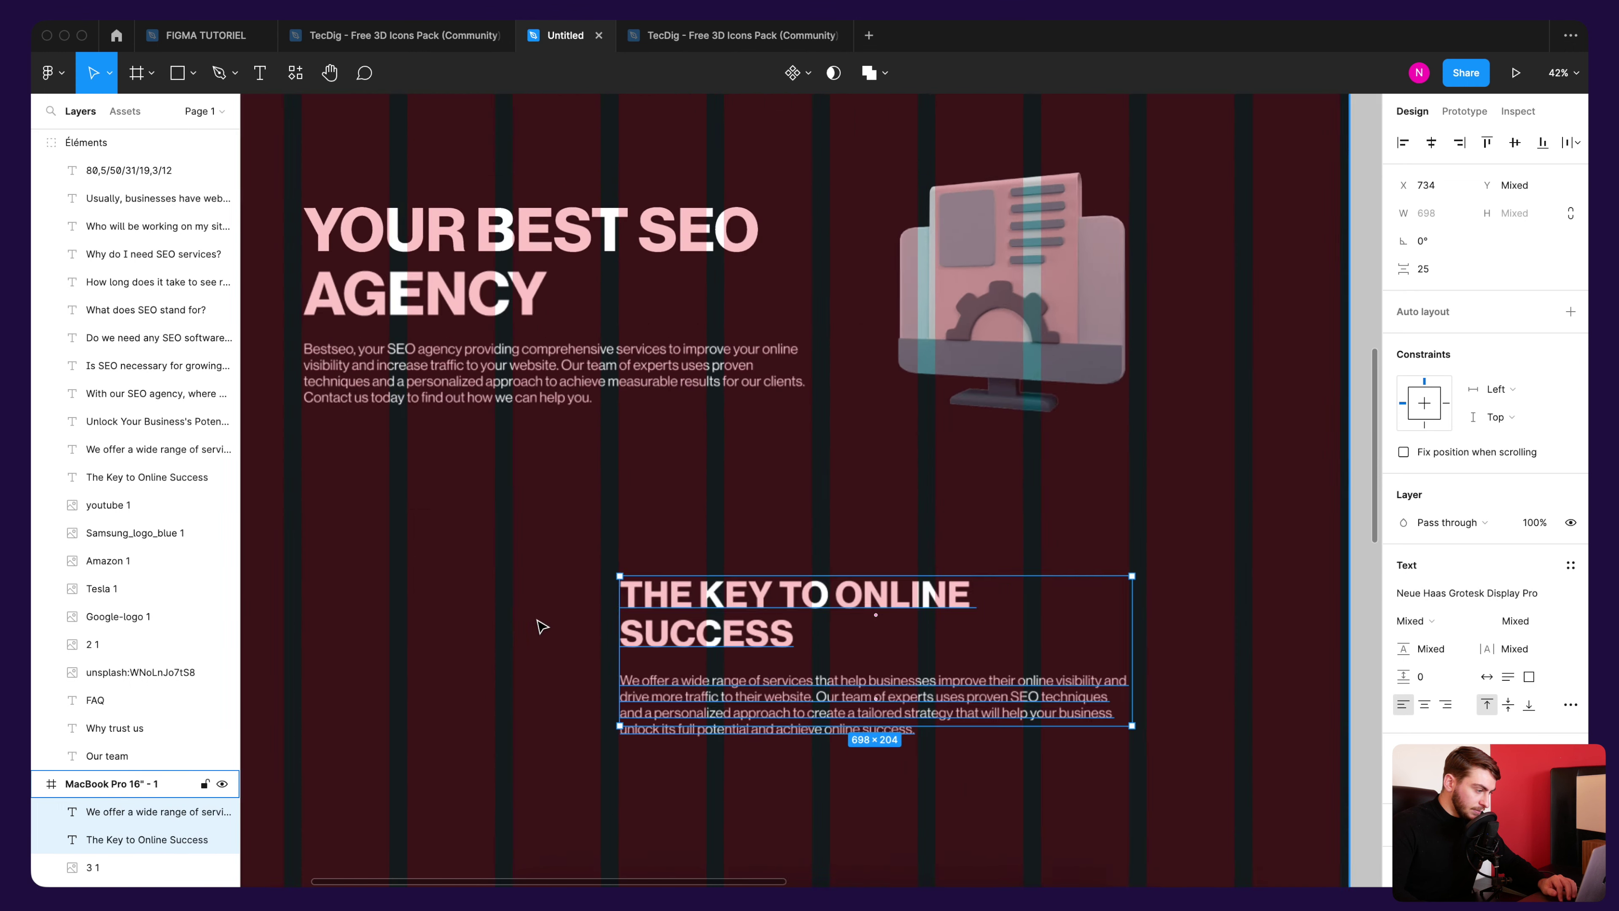
pyautogui.scroll(3, 722, 586)
pyautogui.moveTo(722, 587); pyautogui.dragTo(720, 587)
pyautogui.scroll(-5, 659, 438)
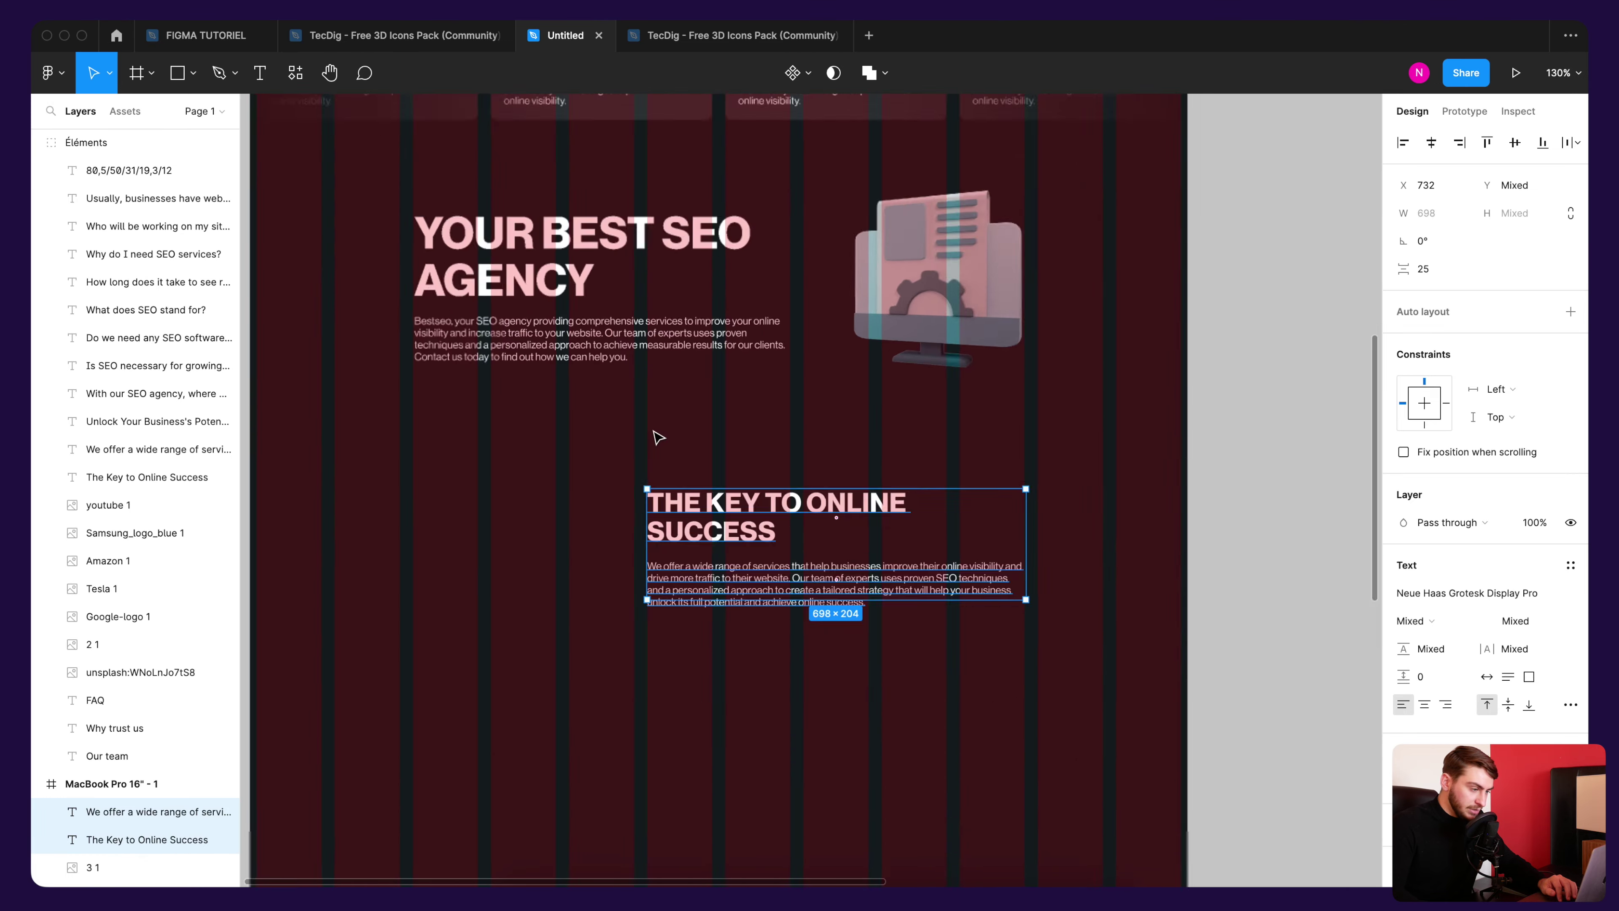
pyautogui.hscroll(5, 925, 528)
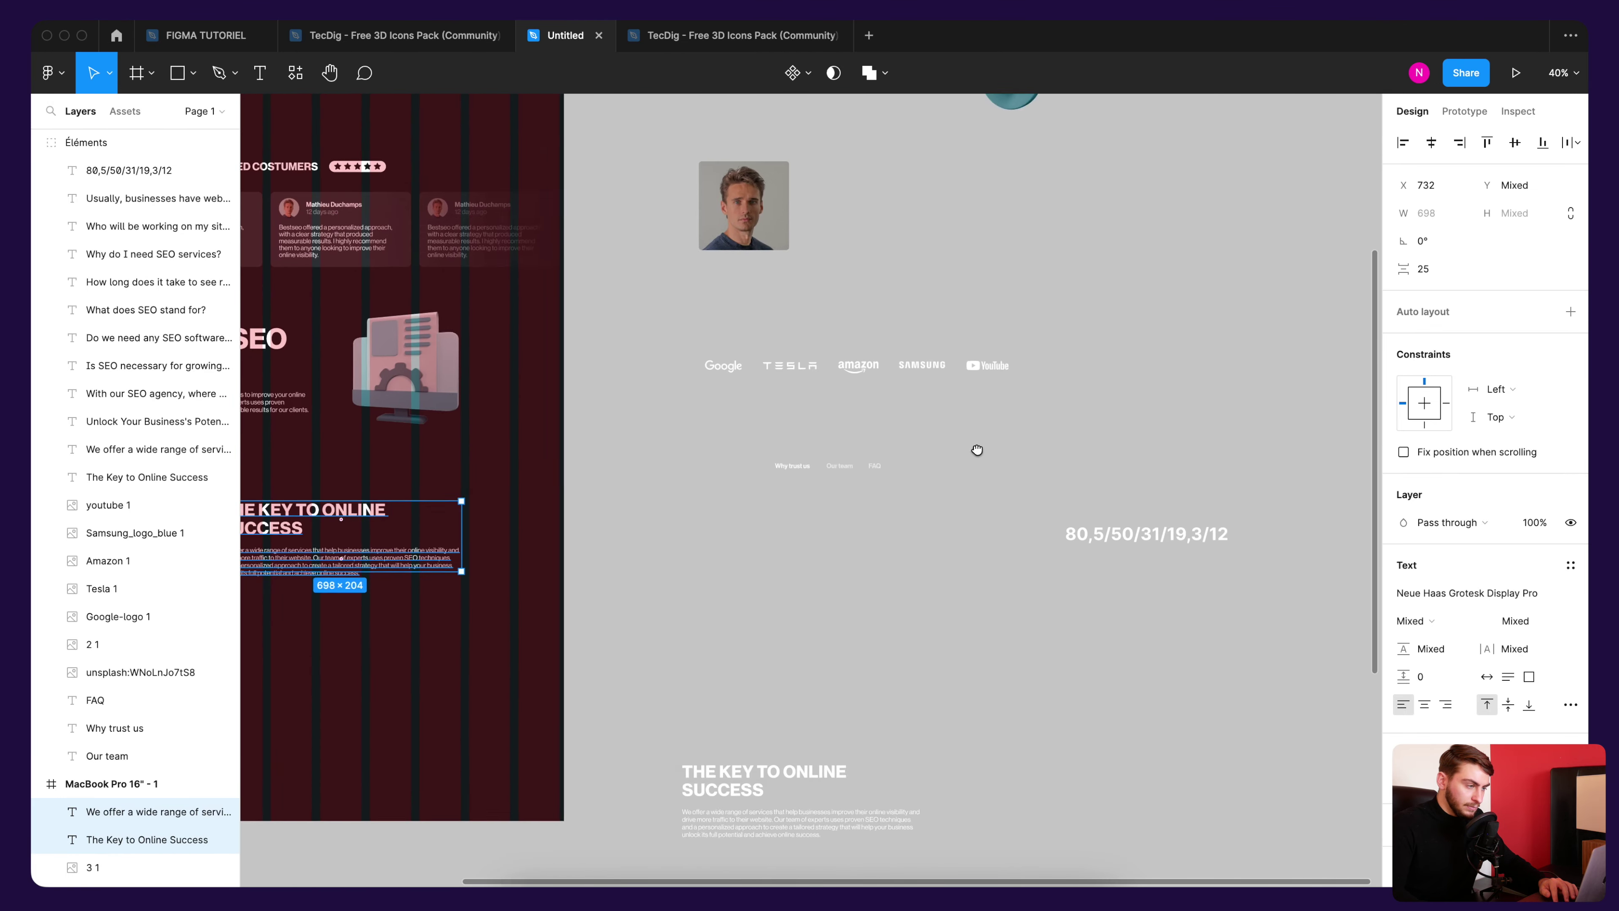
pyautogui.scroll(5, 972, 510)
pyautogui.scroll(-2, 973, 604)
pyautogui.hscroll(-2, 973, 604)
# Step: Copy the thumbs-up 3D icon
pyautogui.click(1113, 235)
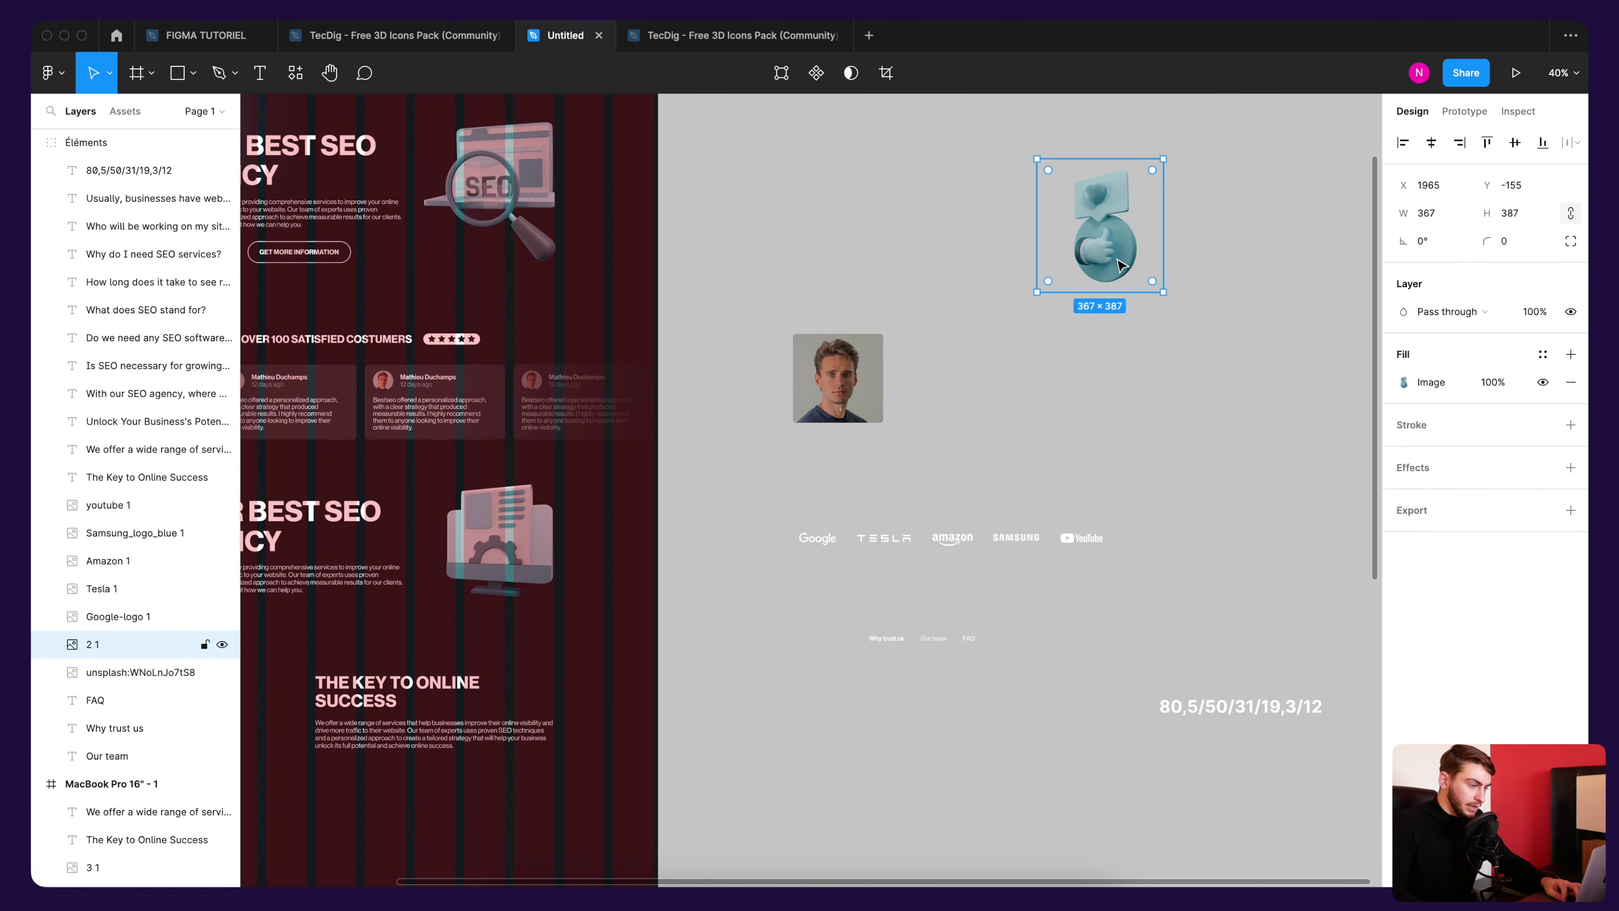
pyautogui.press('super+c')
pyautogui.scroll(-3, 1168, 260)
pyautogui.hscroll(-4, 1168, 260)
# Step: Paste the thumbs-up icon beside 'The Key to Online Success' and enlarge it to 393×415
pyautogui.scroll(-2, 1168, 260)
pyautogui.hscroll(-3, 1168, 261)
pyautogui.click(636, 416)
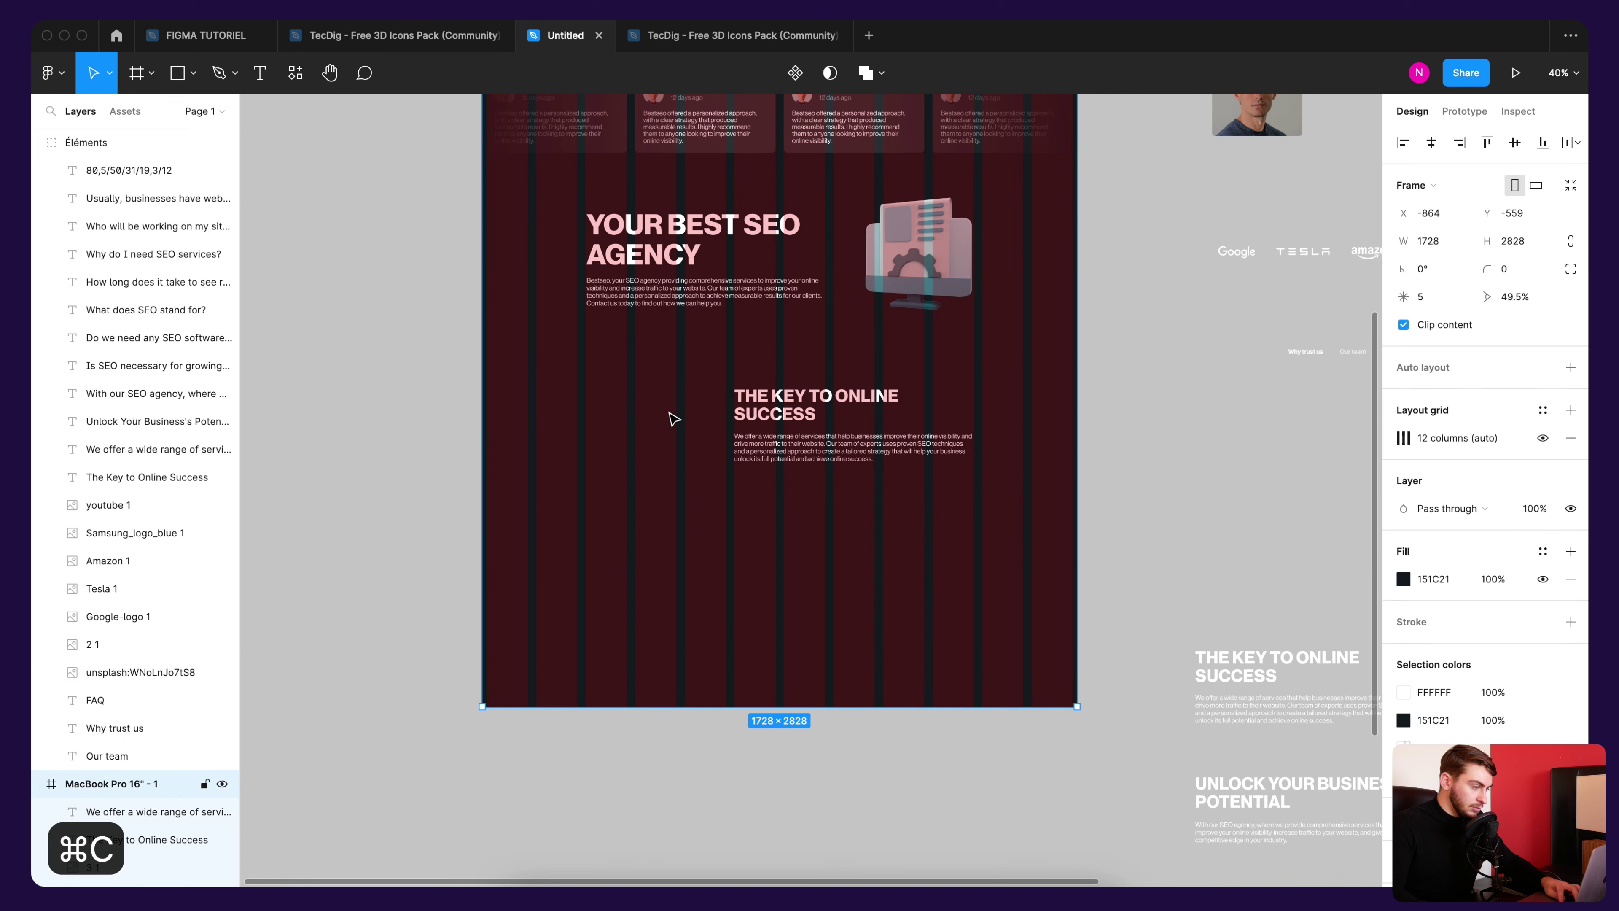
pyautogui.press('super+v')
pyautogui.moveTo(802, 251); pyautogui.dragTo(669, 544)
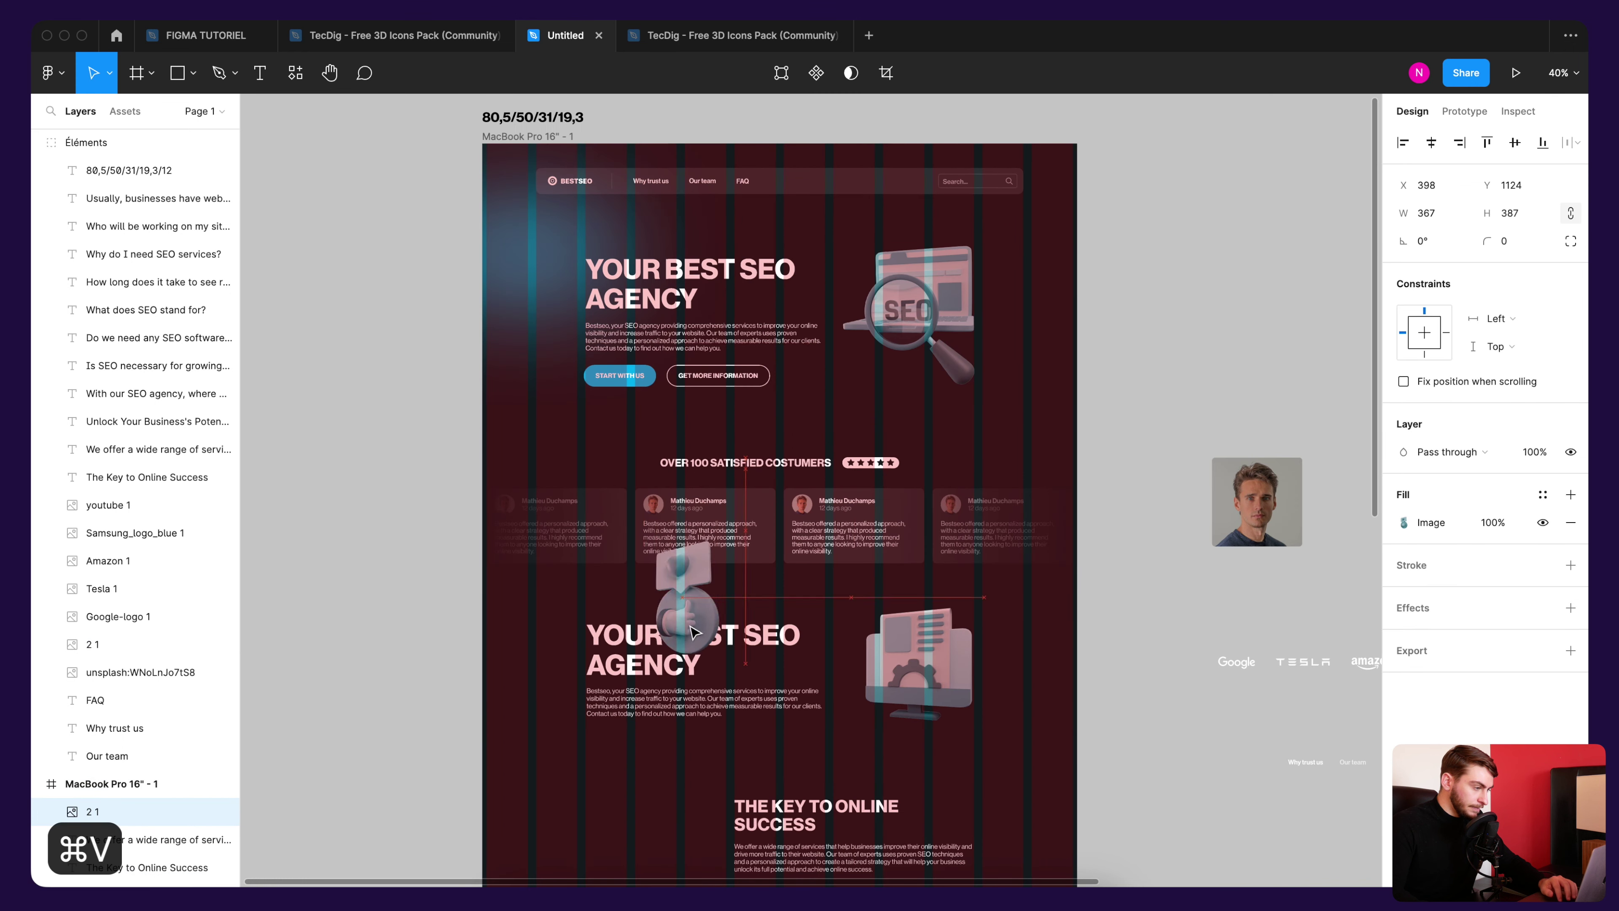
pyautogui.scroll(-5, 669, 395)
pyautogui.scroll(5, 669, 544)
pyautogui.press('super+z')
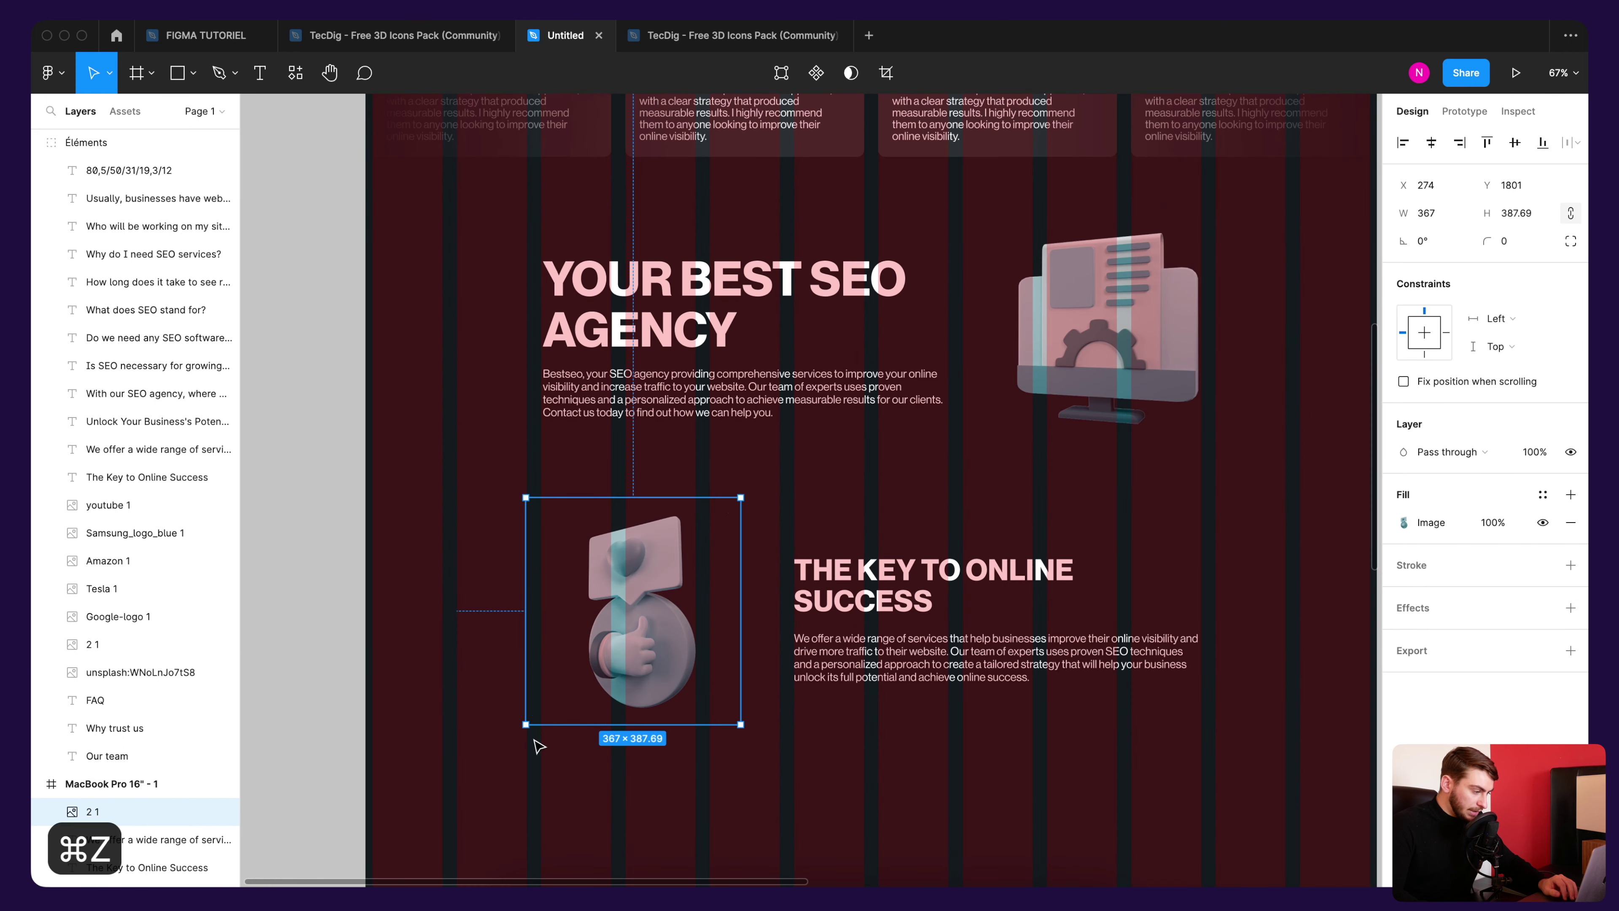
pyautogui.moveTo(526, 726); pyautogui.dragTo(518, 741)
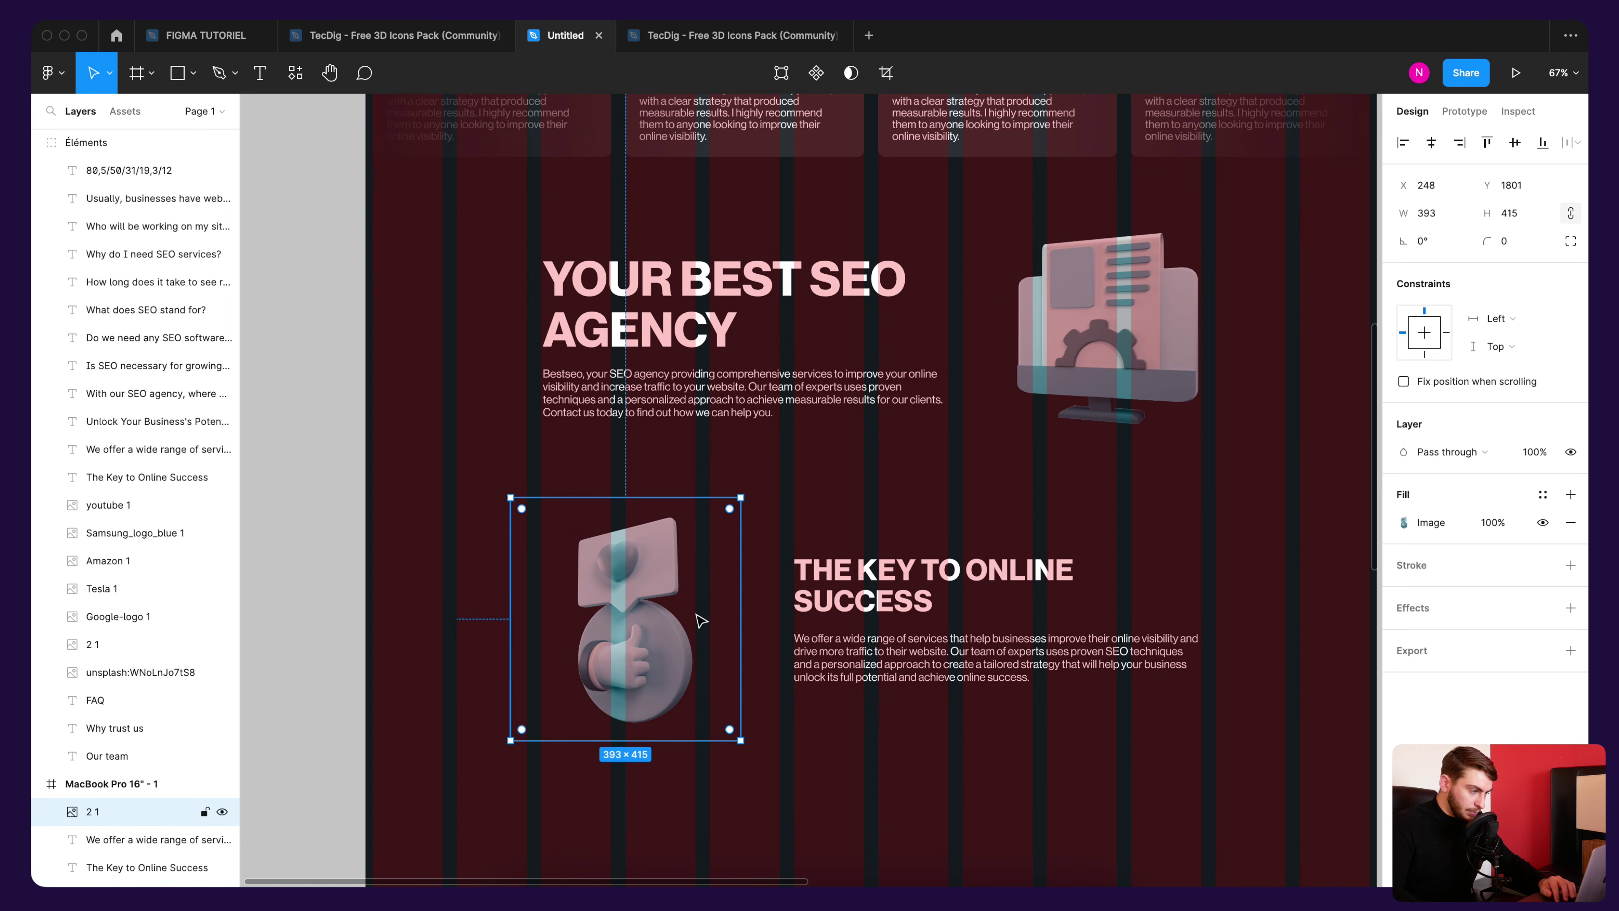
# Step: Try moving the icon and text block down together, then undo that move
pyautogui.scroll(-3, 701, 621)
pyautogui.moveTo(969, 427)
pyautogui.mouseDown()
pyautogui.moveTo(694, 550)
pyautogui.moveTo(548, 561)
pyautogui.mouseUp()
pyautogui.moveTo(765, 485); pyautogui.dragTo(764, 509)
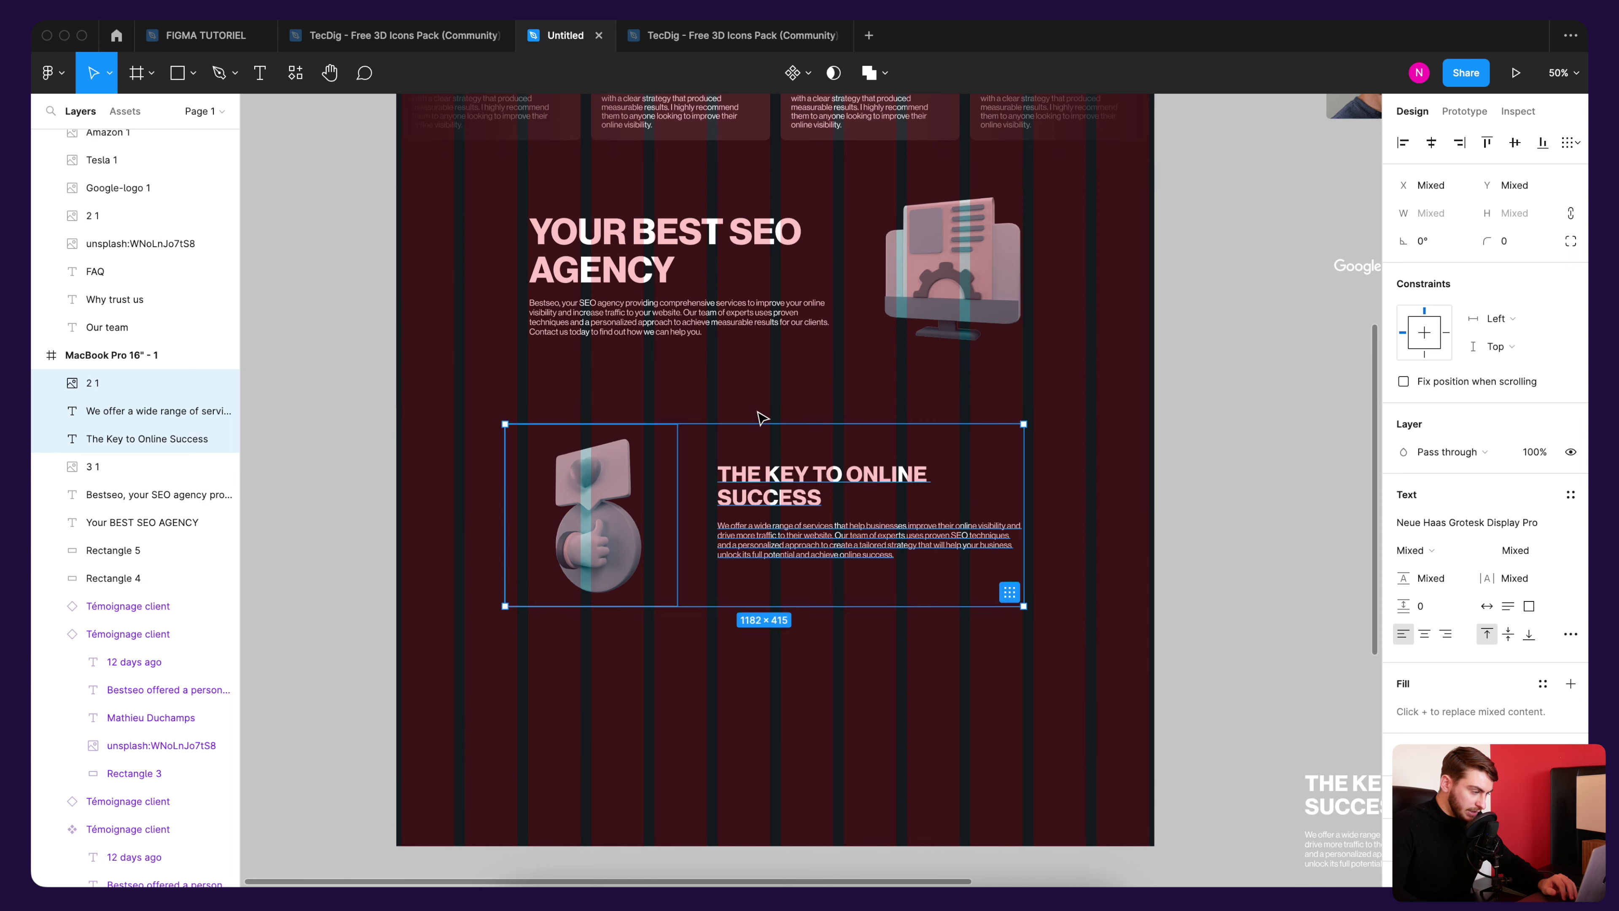
pyautogui.click(720, 384)
pyautogui.scroll(5, 616, 380)
pyautogui.press('super+z')
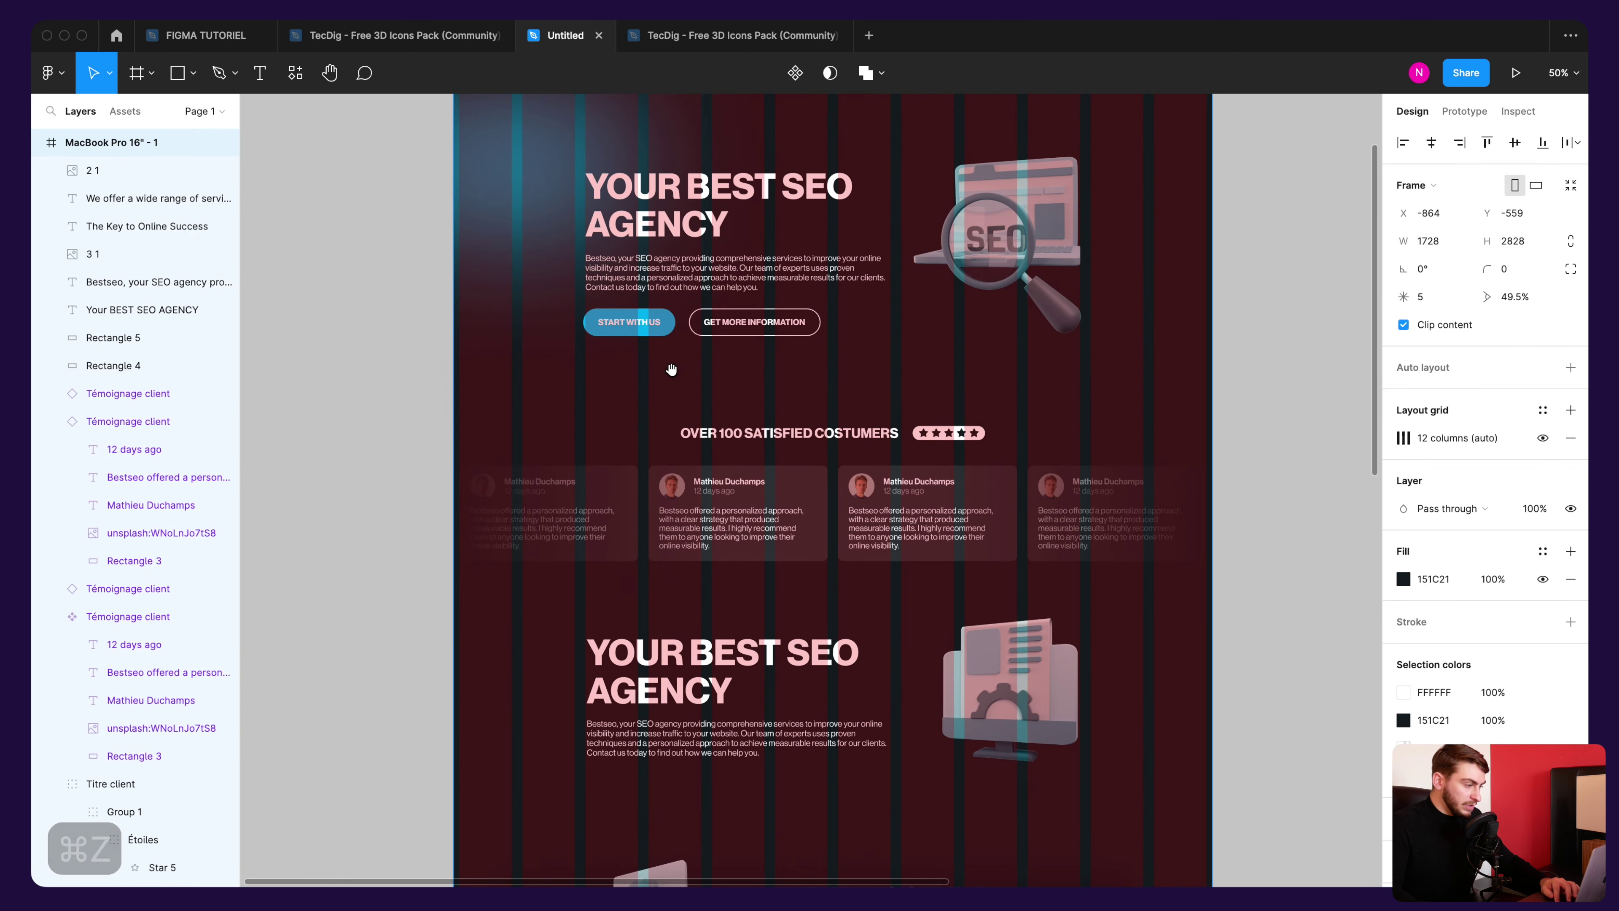
# Step: Shift the START WITH US and GET MORE INFORMATION hero buttons slightly right
pyautogui.press('Escape')
pyautogui.scroll(5, 587, 312)
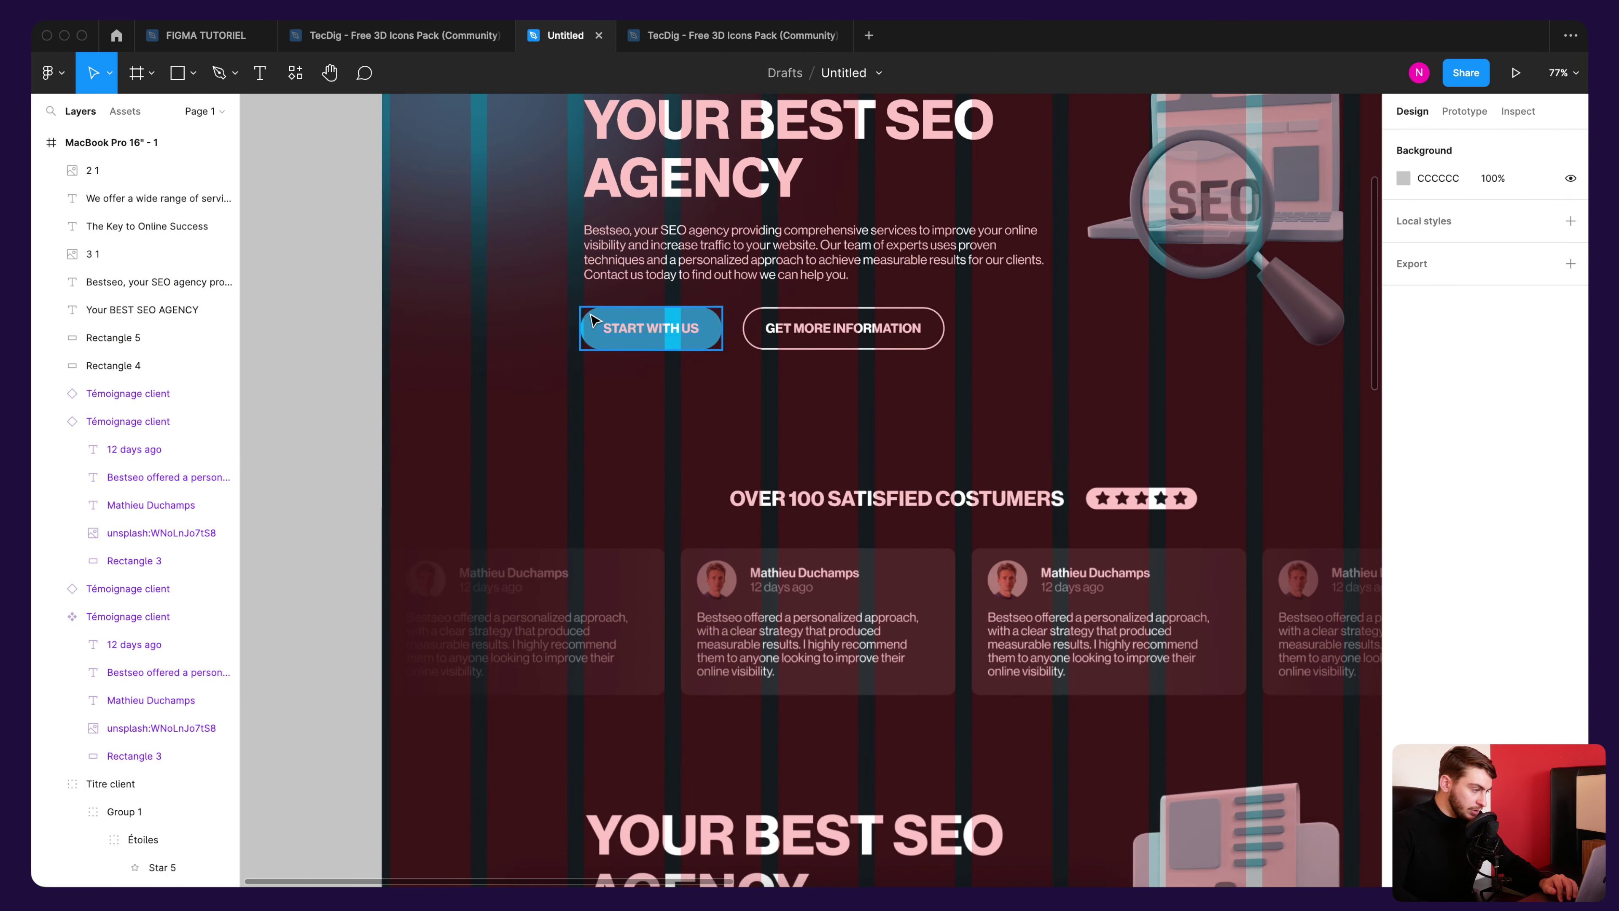
pyautogui.scroll(5, 573, 310)
pyautogui.moveTo(560, 301); pyautogui.dragTo(622, 351)
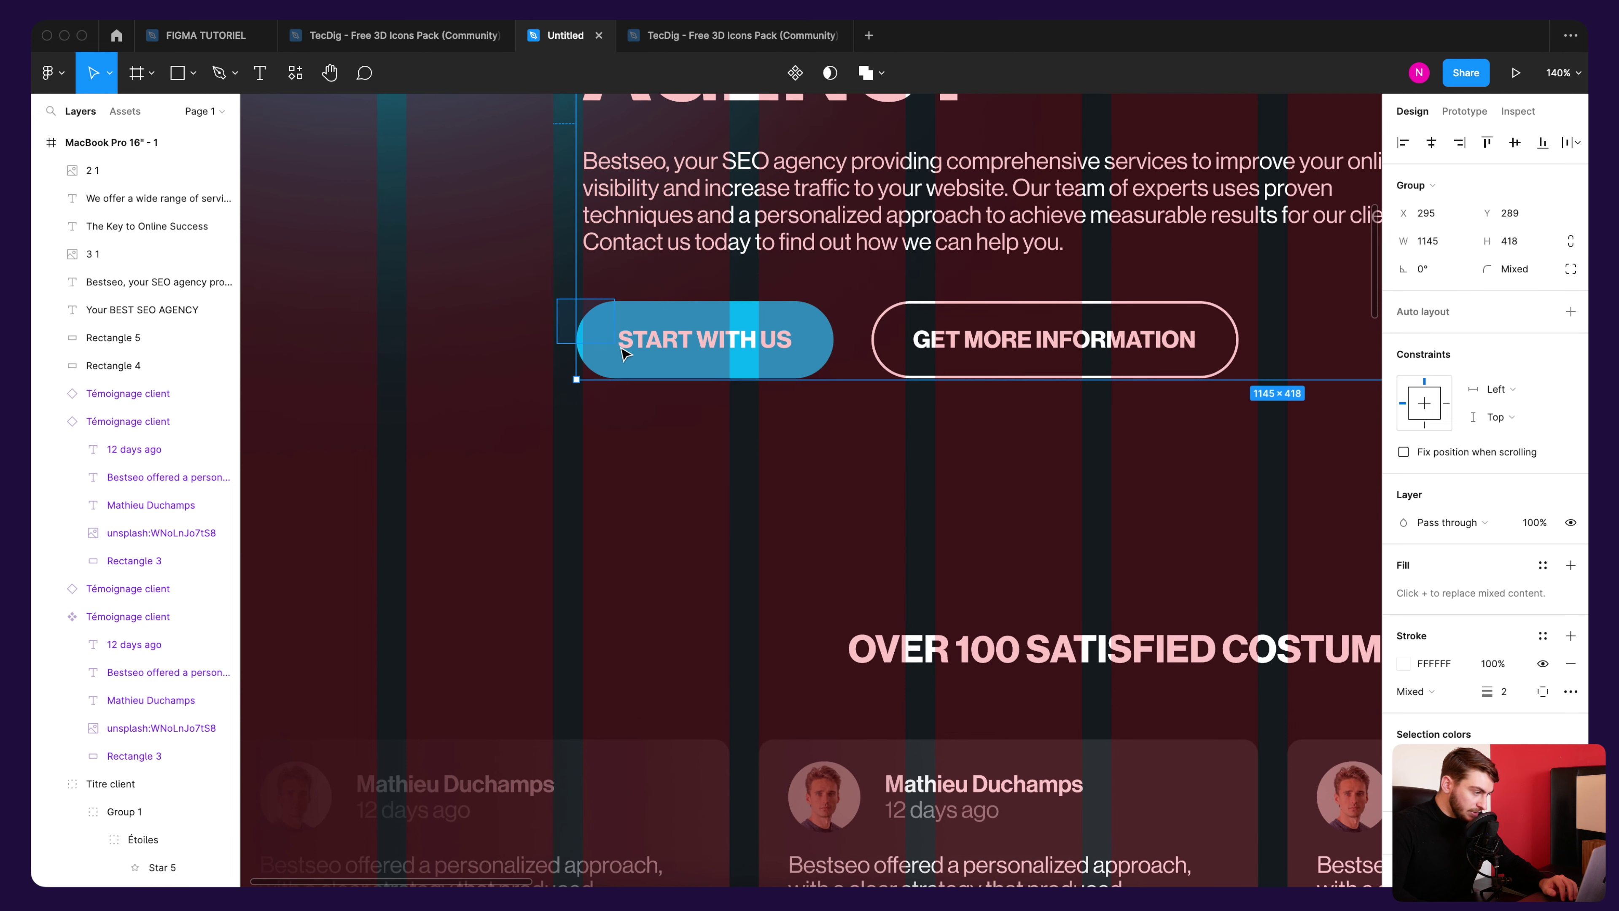
pyautogui.click(813, 388)
pyautogui.click(638, 338)
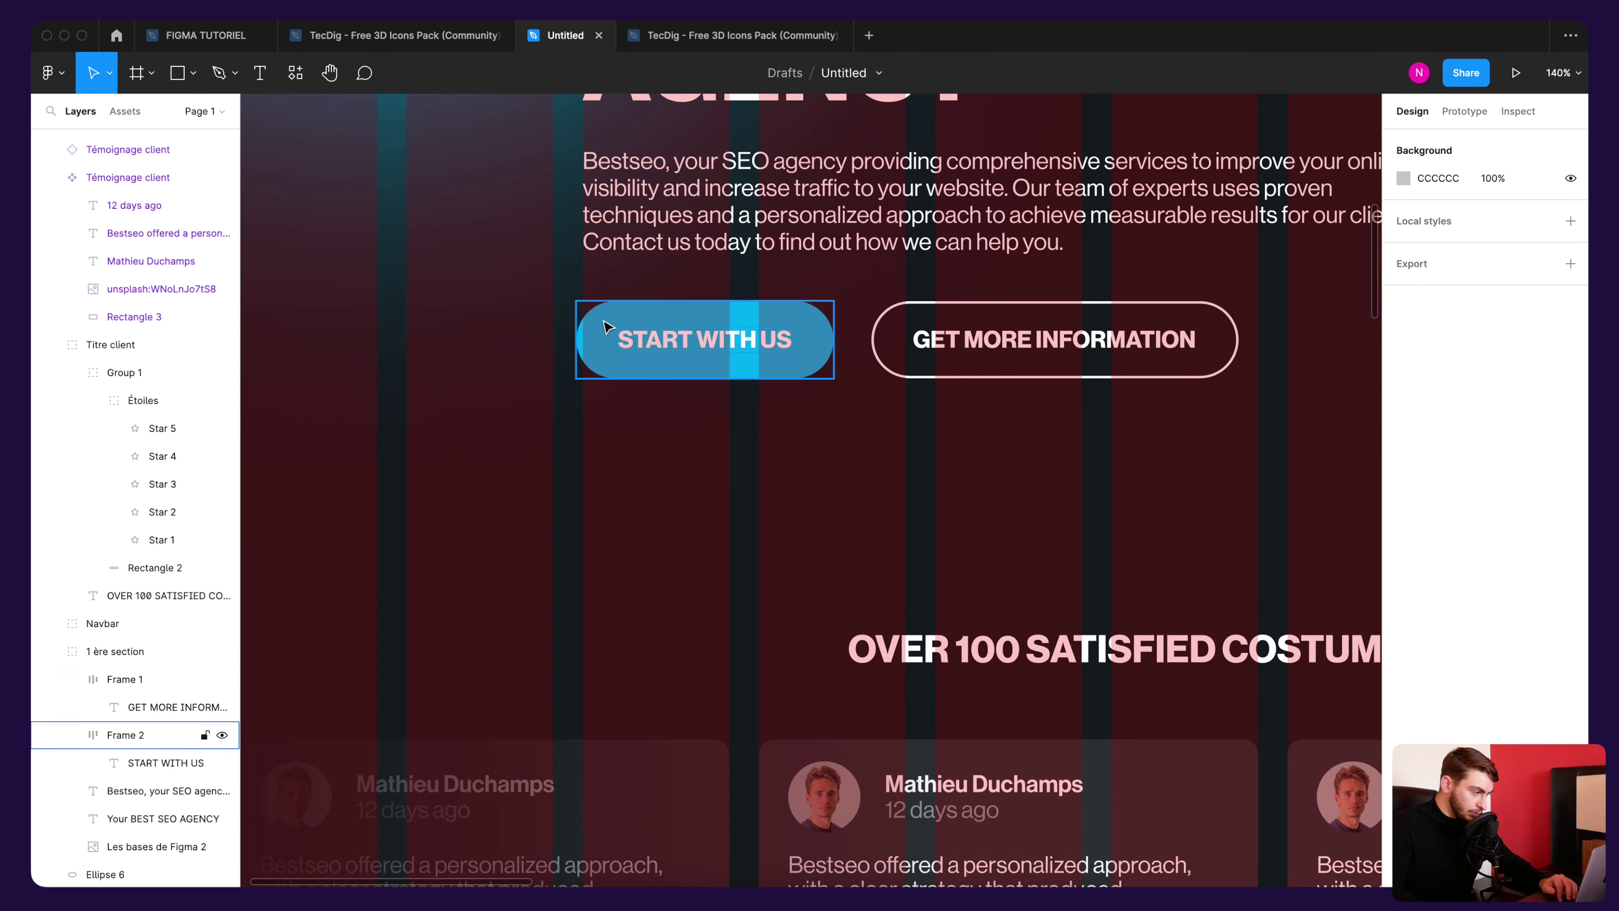
pyautogui.keyDown('shift'); pyautogui.click(1224, 318); pyautogui.keyUp('shift')
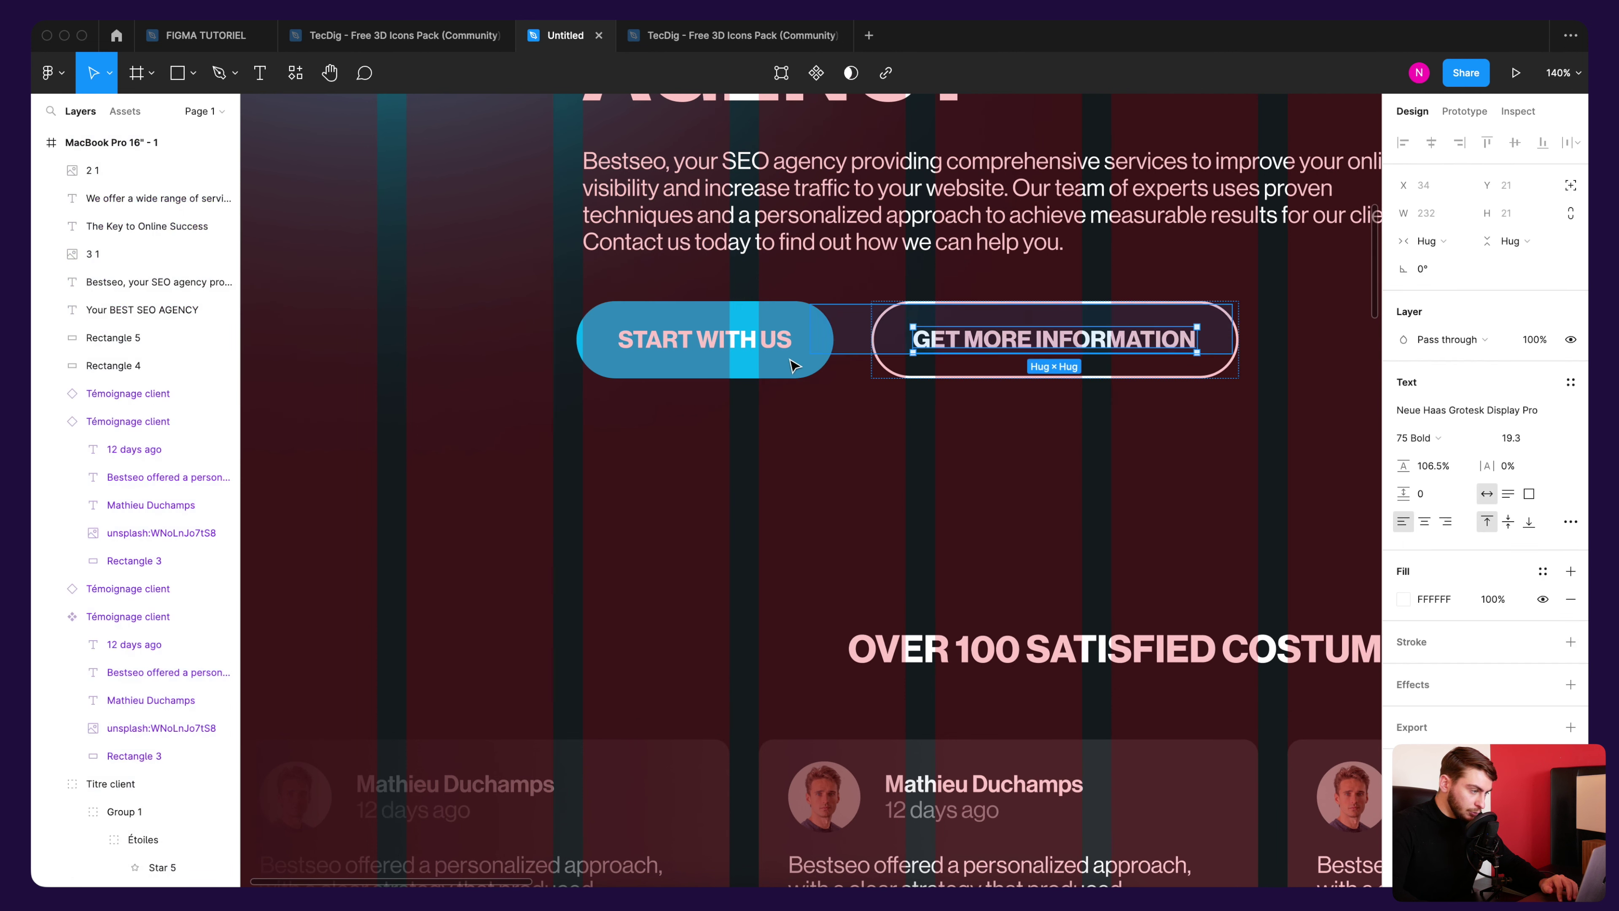
pyautogui.moveTo(676, 362); pyautogui.dragTo(687, 357)
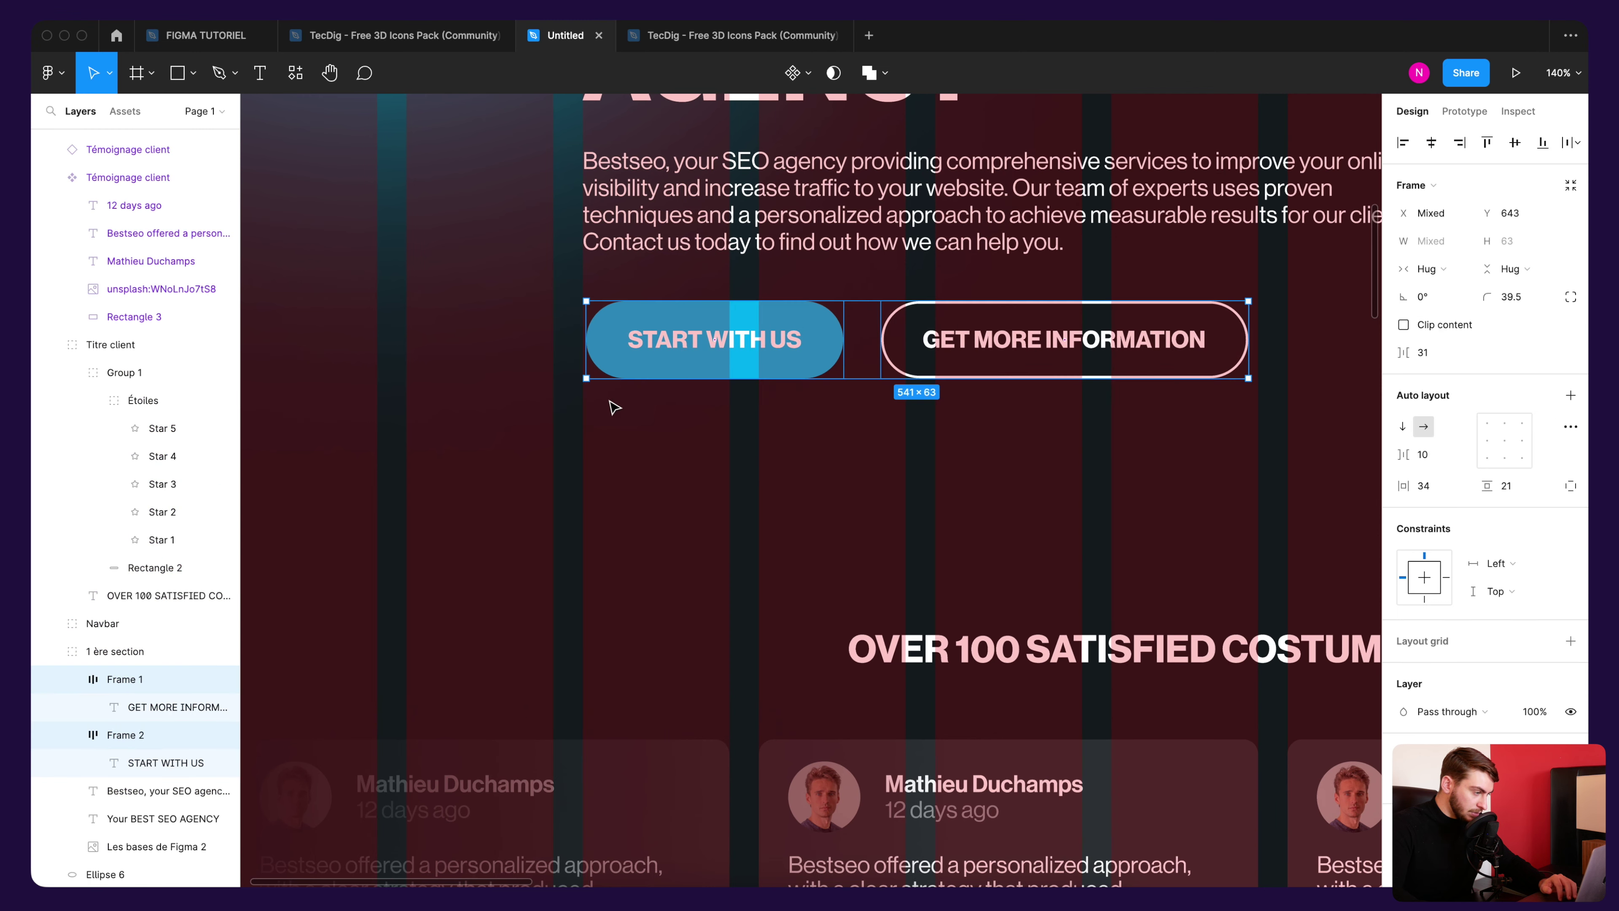
# Step: Copy the START WITH US button and place the copy under the hero paragraph
pyautogui.keyDown('ctrl'); pyautogui.scroll(-5, 607, 405); pyautogui.keyUp('ctrl')
pyautogui.press('Escape')
pyautogui.scroll(-2, 751, 649)
pyautogui.keyDown('ctrl'); pyautogui.scroll(2, 751, 649); pyautogui.keyUp('ctrl')
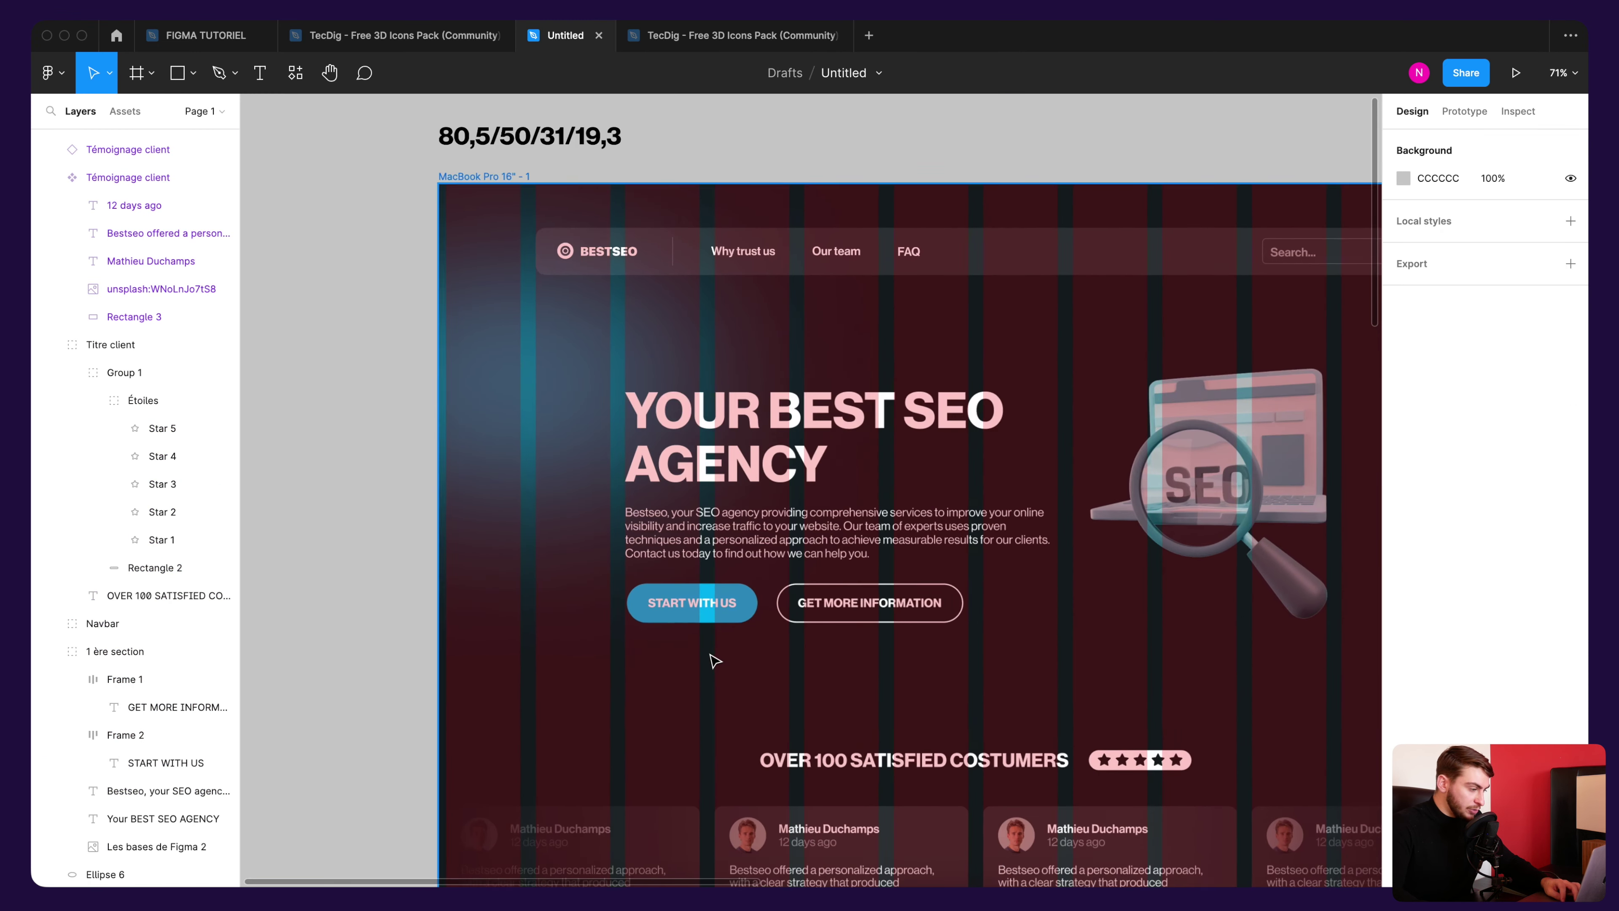
pyautogui.click(706, 597)
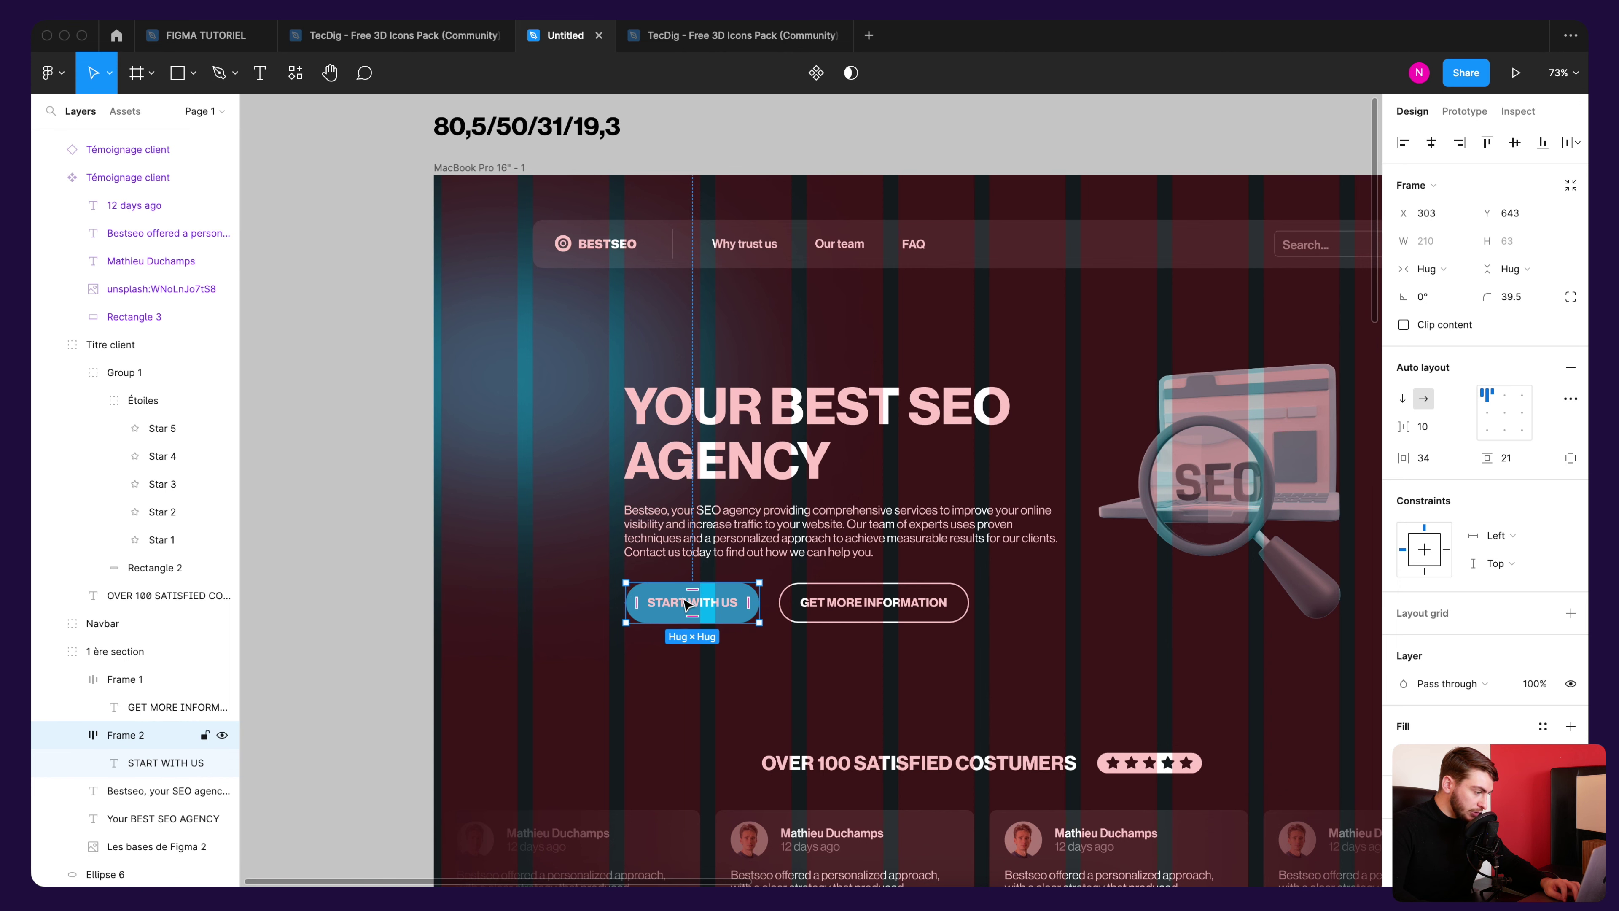
pyautogui.press('super+c')
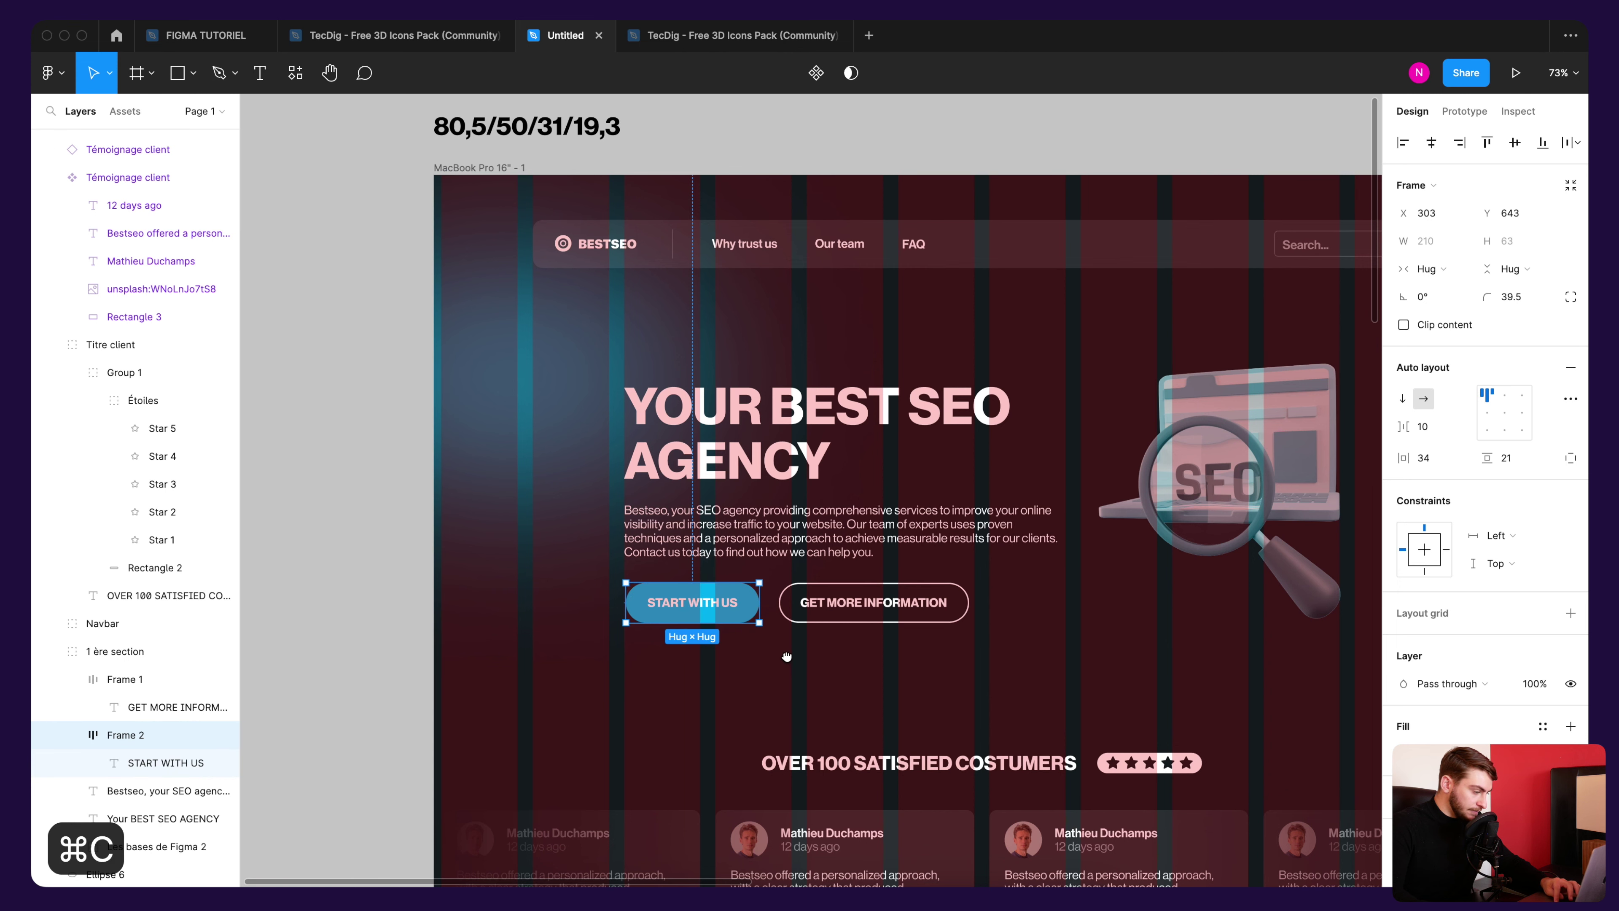
pyautogui.scroll(-10, 787, 656)
pyautogui.scroll(-3, 777, 243)
pyautogui.scroll(2, 802, 524)
pyautogui.scroll(2, 741, 303)
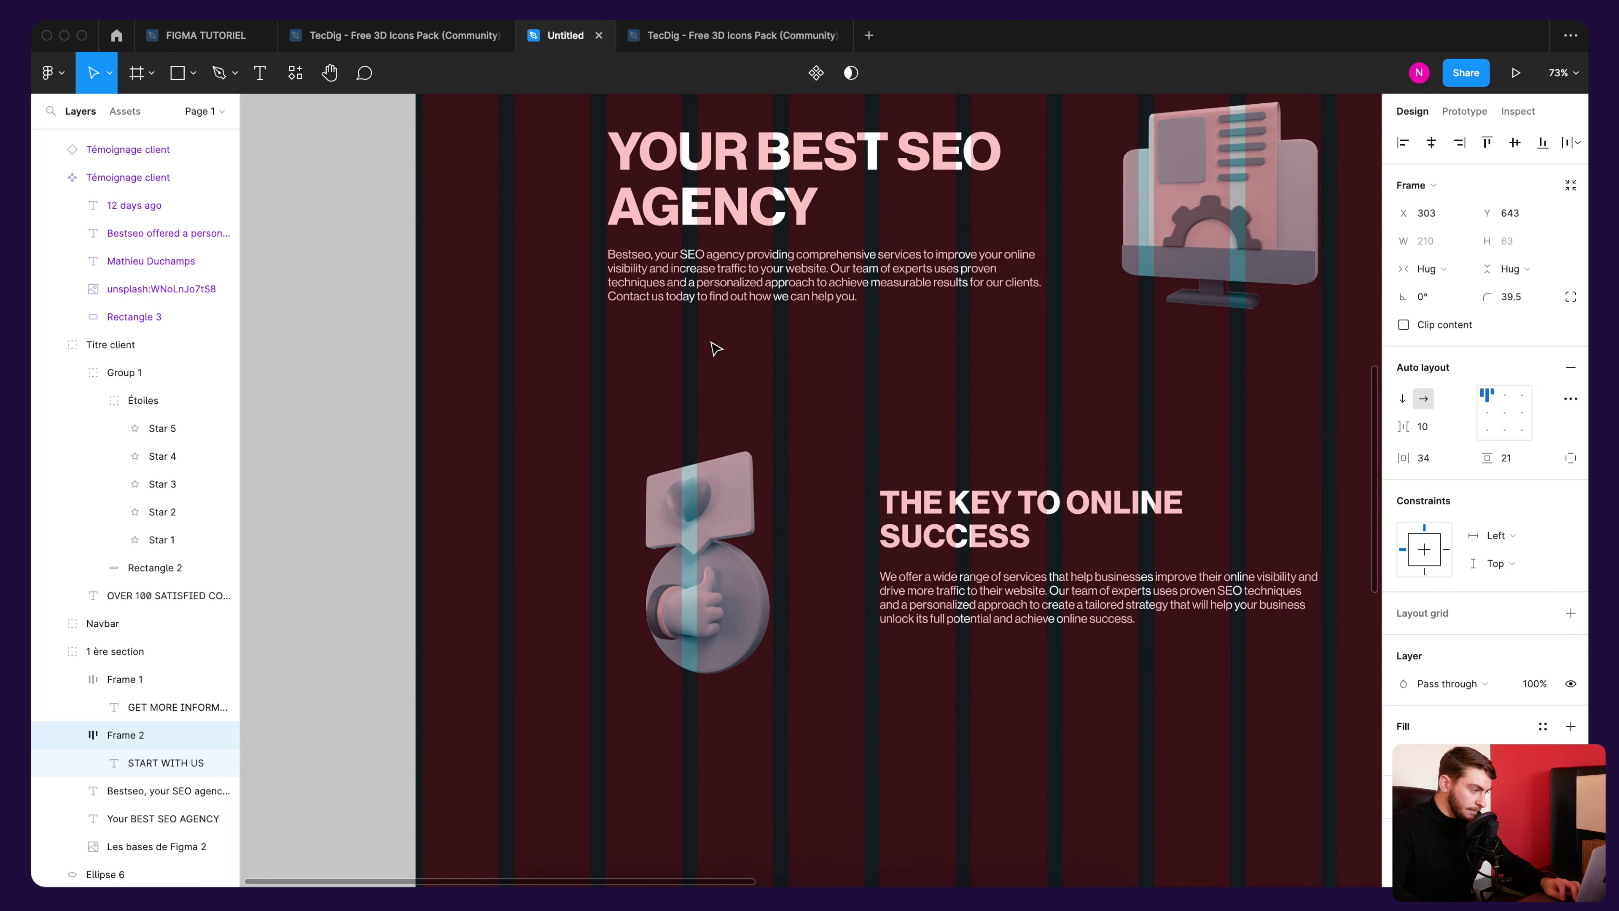
pyautogui.press('super+v')
pyautogui.moveTo(825, 493); pyautogui.dragTo(690, 355)
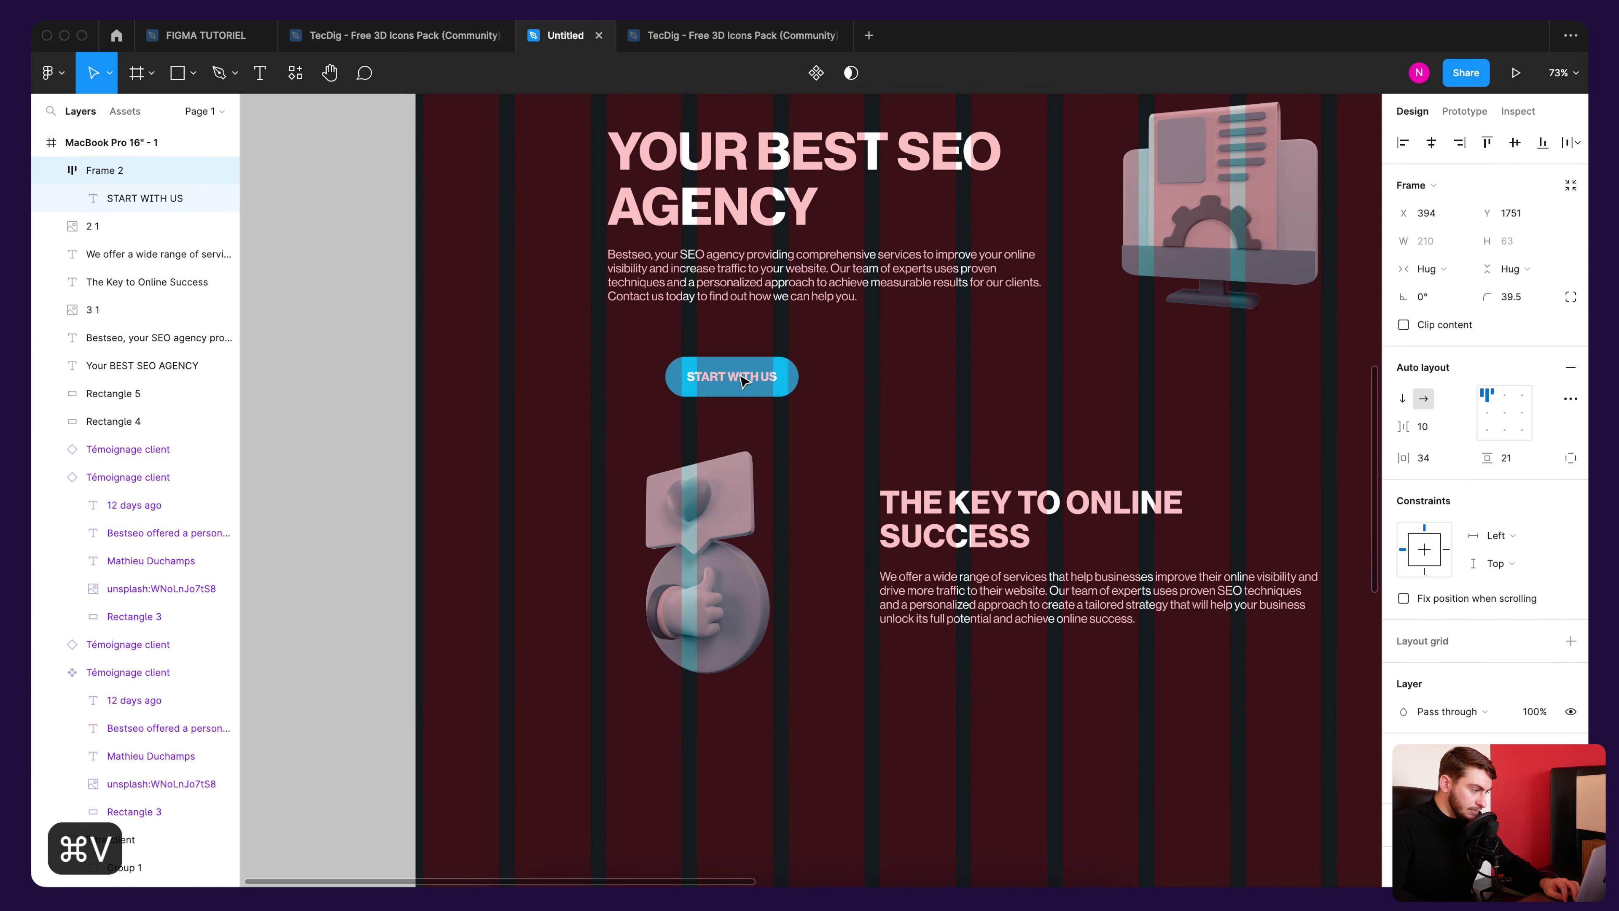
pyautogui.click(714, 402)
# Step: Duplicate that button beneath 'The Key to Online Success' paragraph
pyautogui.hscroll(5, 722, 409)
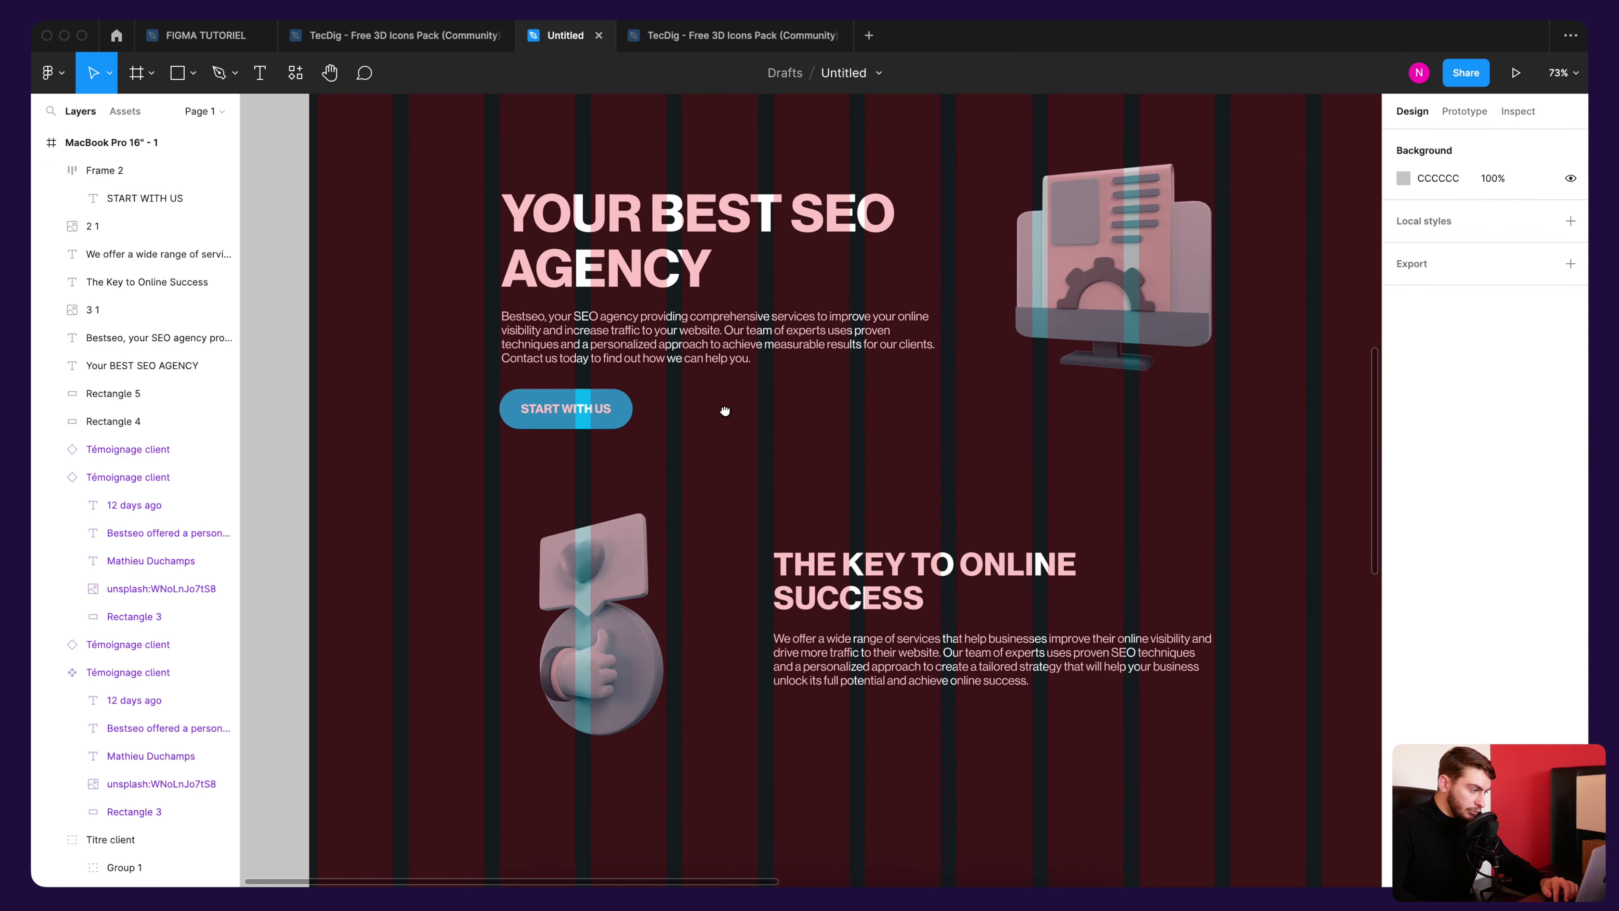
pyautogui.moveTo(566, 355); pyautogui.dragTo(837, 676)
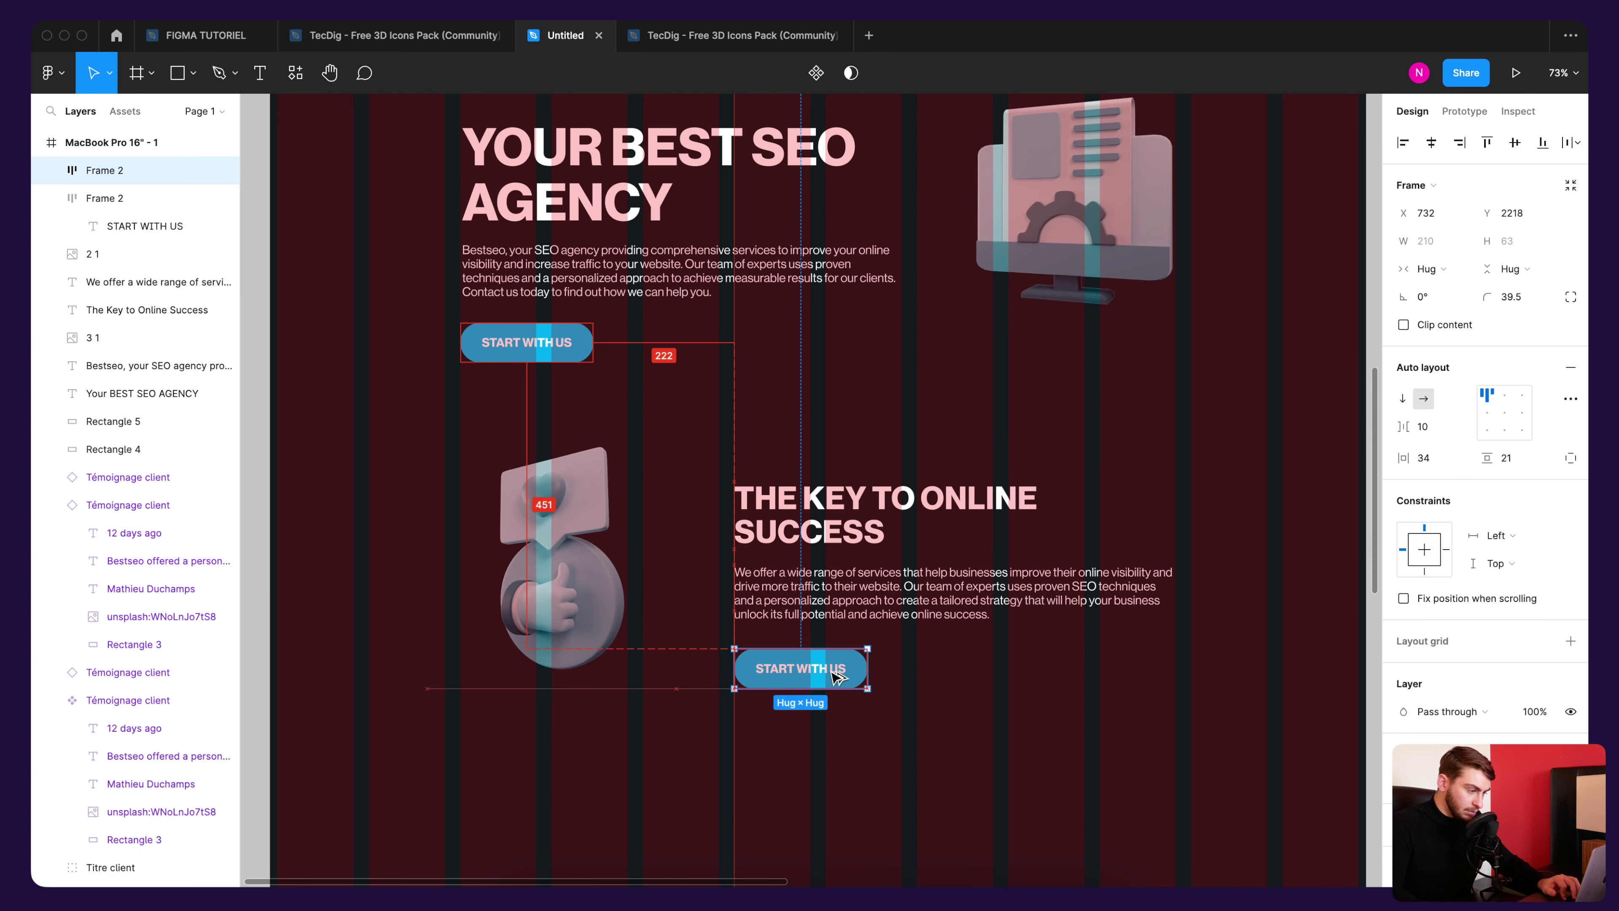
pyautogui.press('Escape')
pyautogui.scroll(-2, 809, 405)
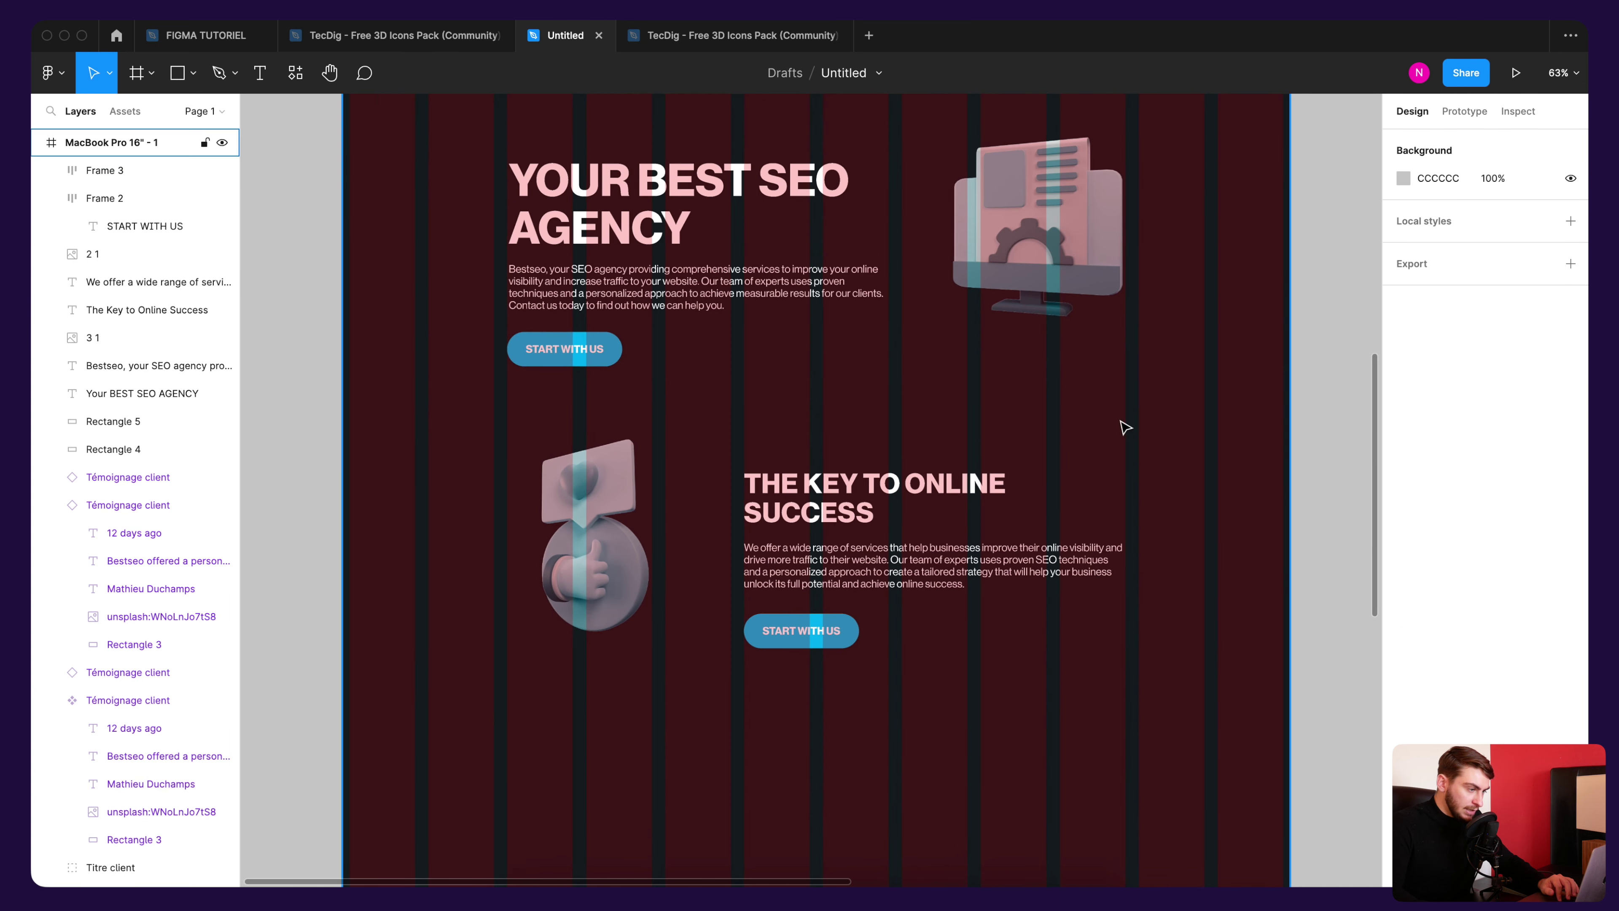
# Step: Hide the MacBook Pro frame's column layout grid and undo an accidental page shift
pyautogui.click(1214, 402)
pyautogui.click(1543, 439)
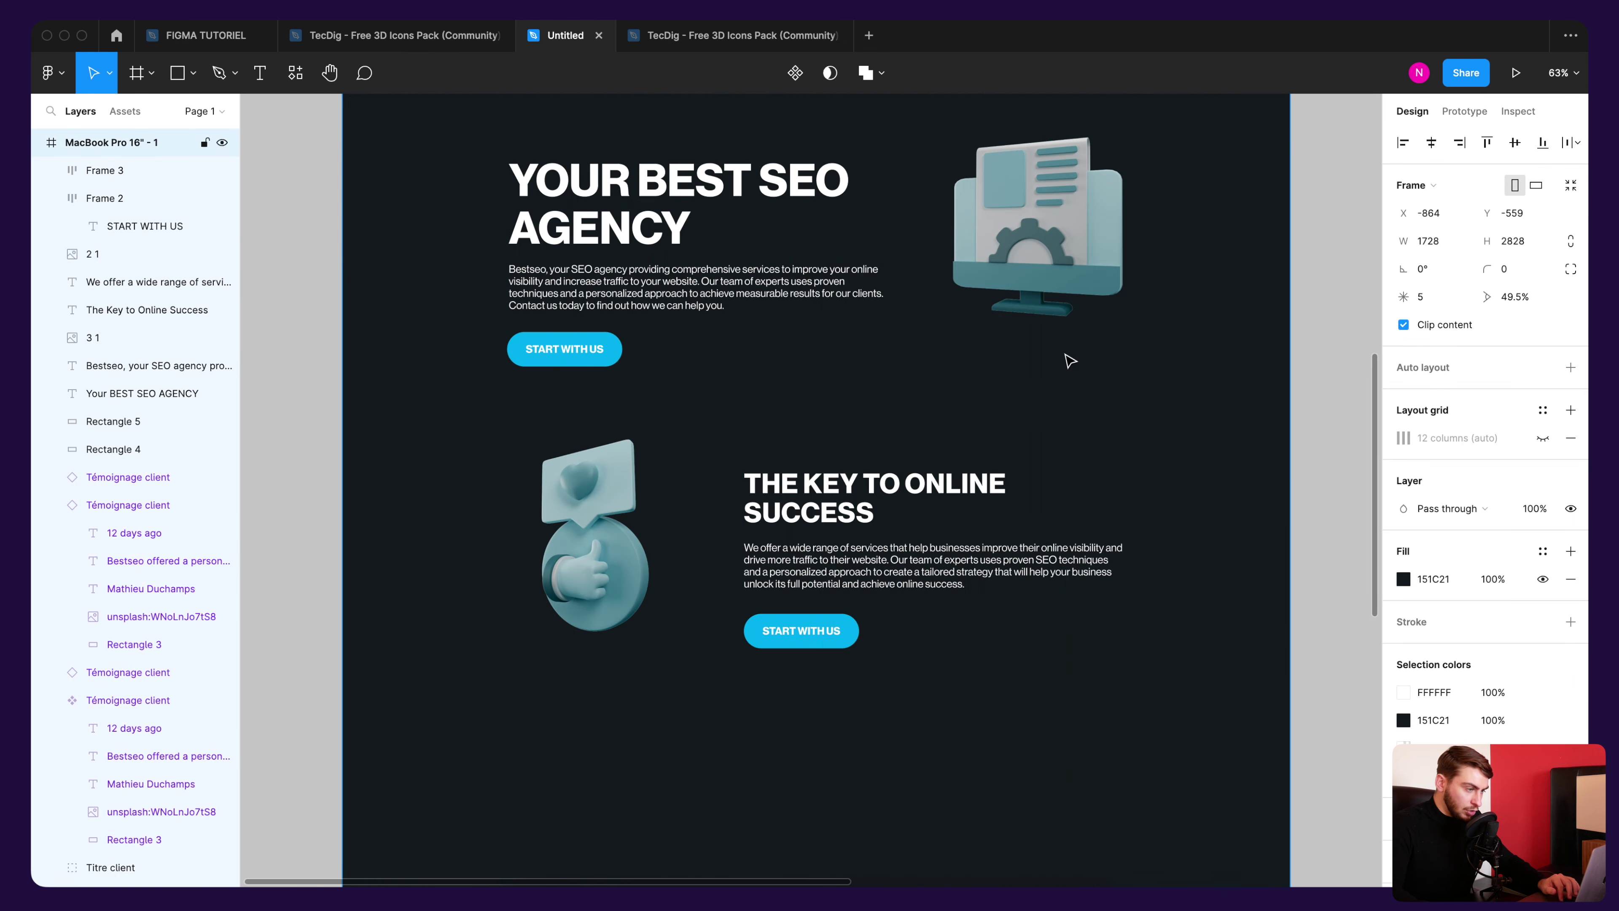
pyautogui.scroll(-3, 1067, 360)
pyautogui.scroll(-2, 1068, 360)
pyautogui.moveTo(1042, 359); pyautogui.dragTo(1017, 448)
pyautogui.scroll(-2, 1017, 447)
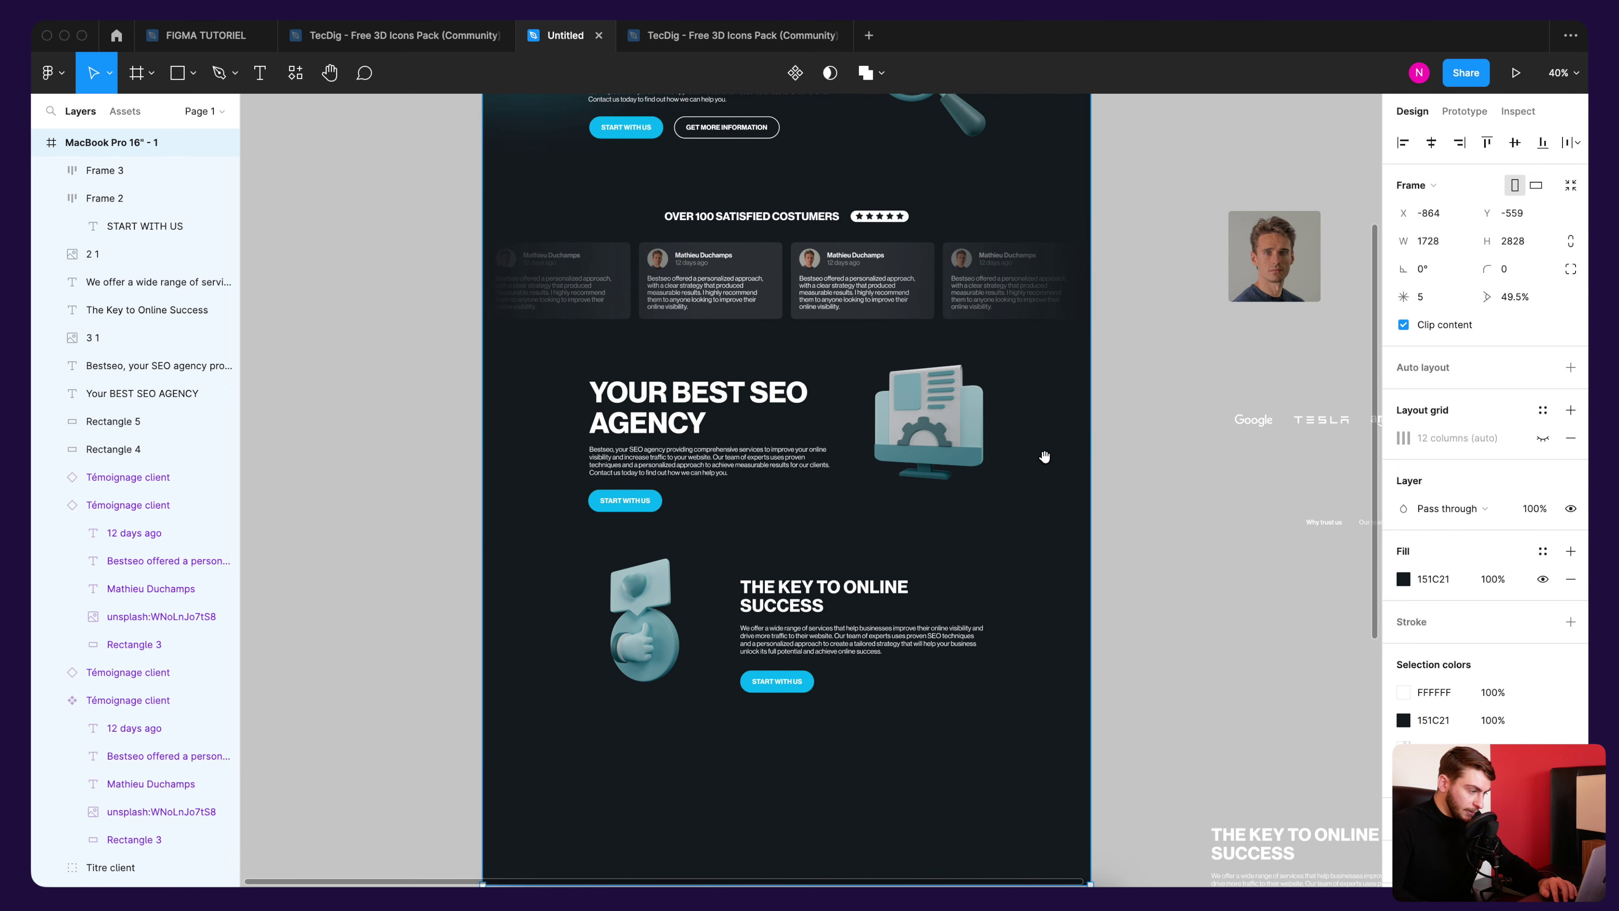
pyautogui.scroll(-3, 988, 570)
pyautogui.keyDown('ctrl'); pyautogui.scroll(2, 714, 549); pyautogui.keyUp('ctrl')
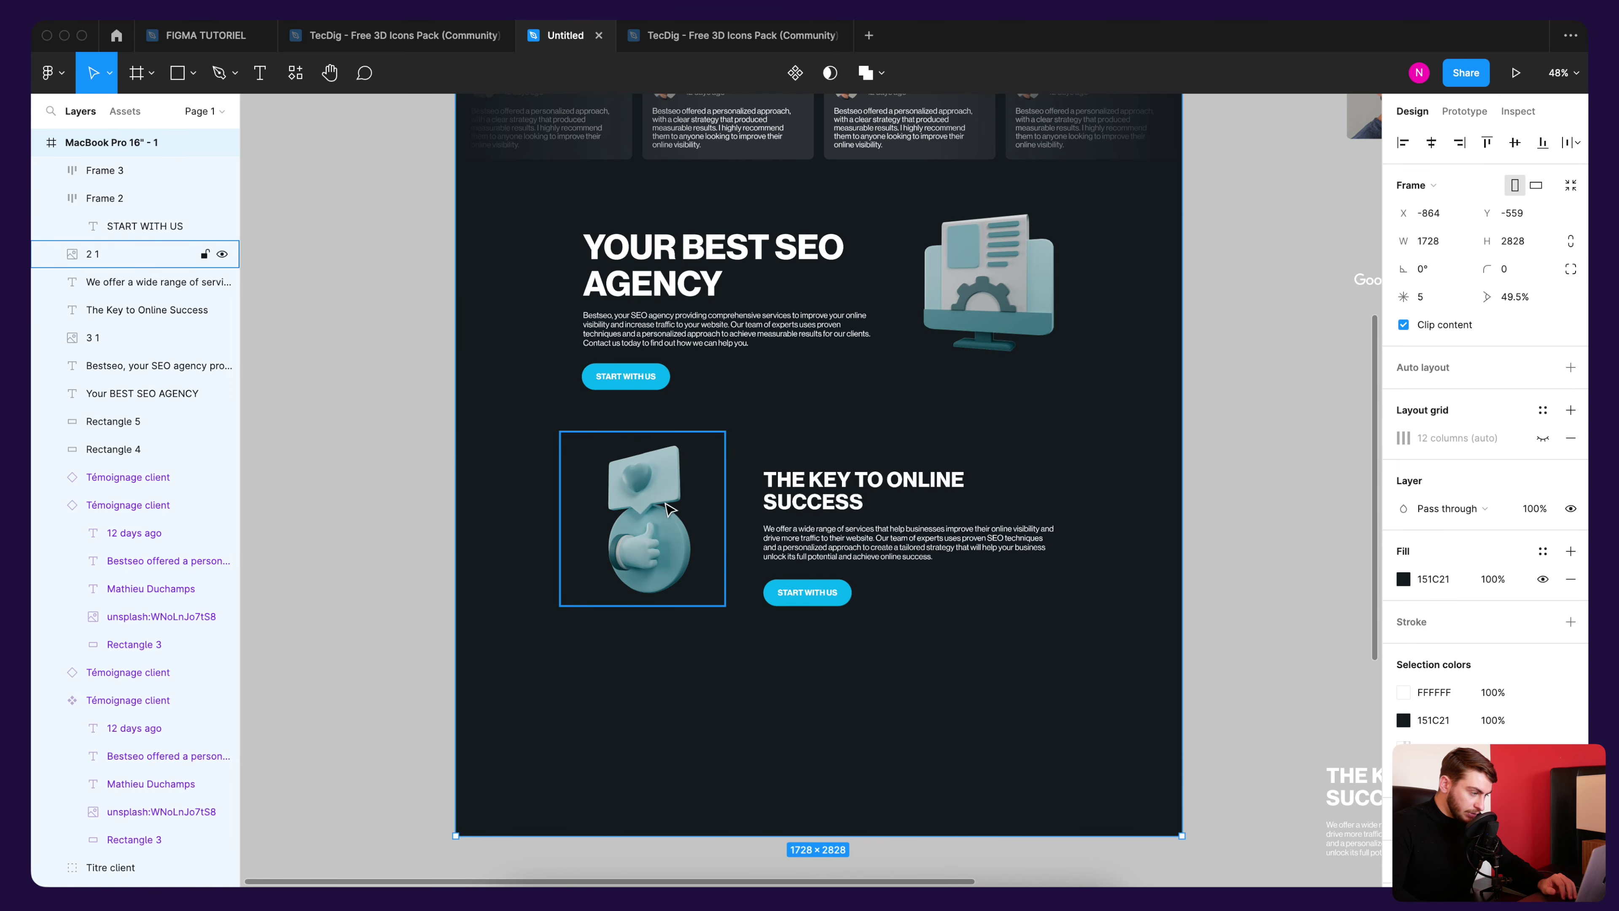
pyautogui.press('super+z')
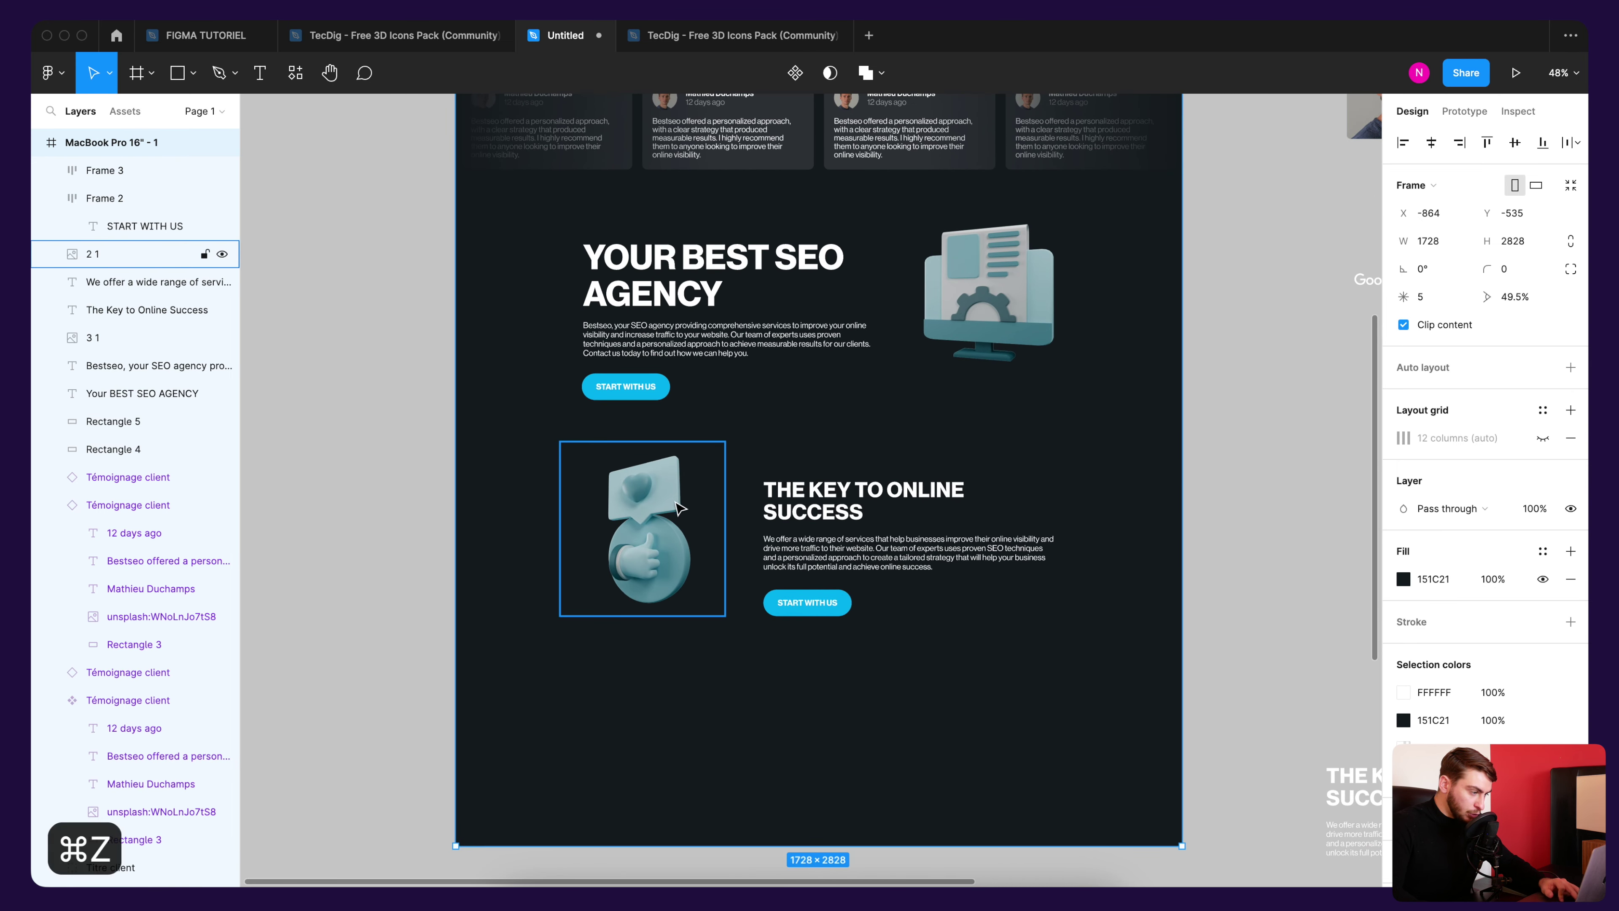
pyautogui.press('super+z')
pyautogui.press('super+z')
pyautogui.moveTo(660, 491); pyautogui.dragTo(663, 509)
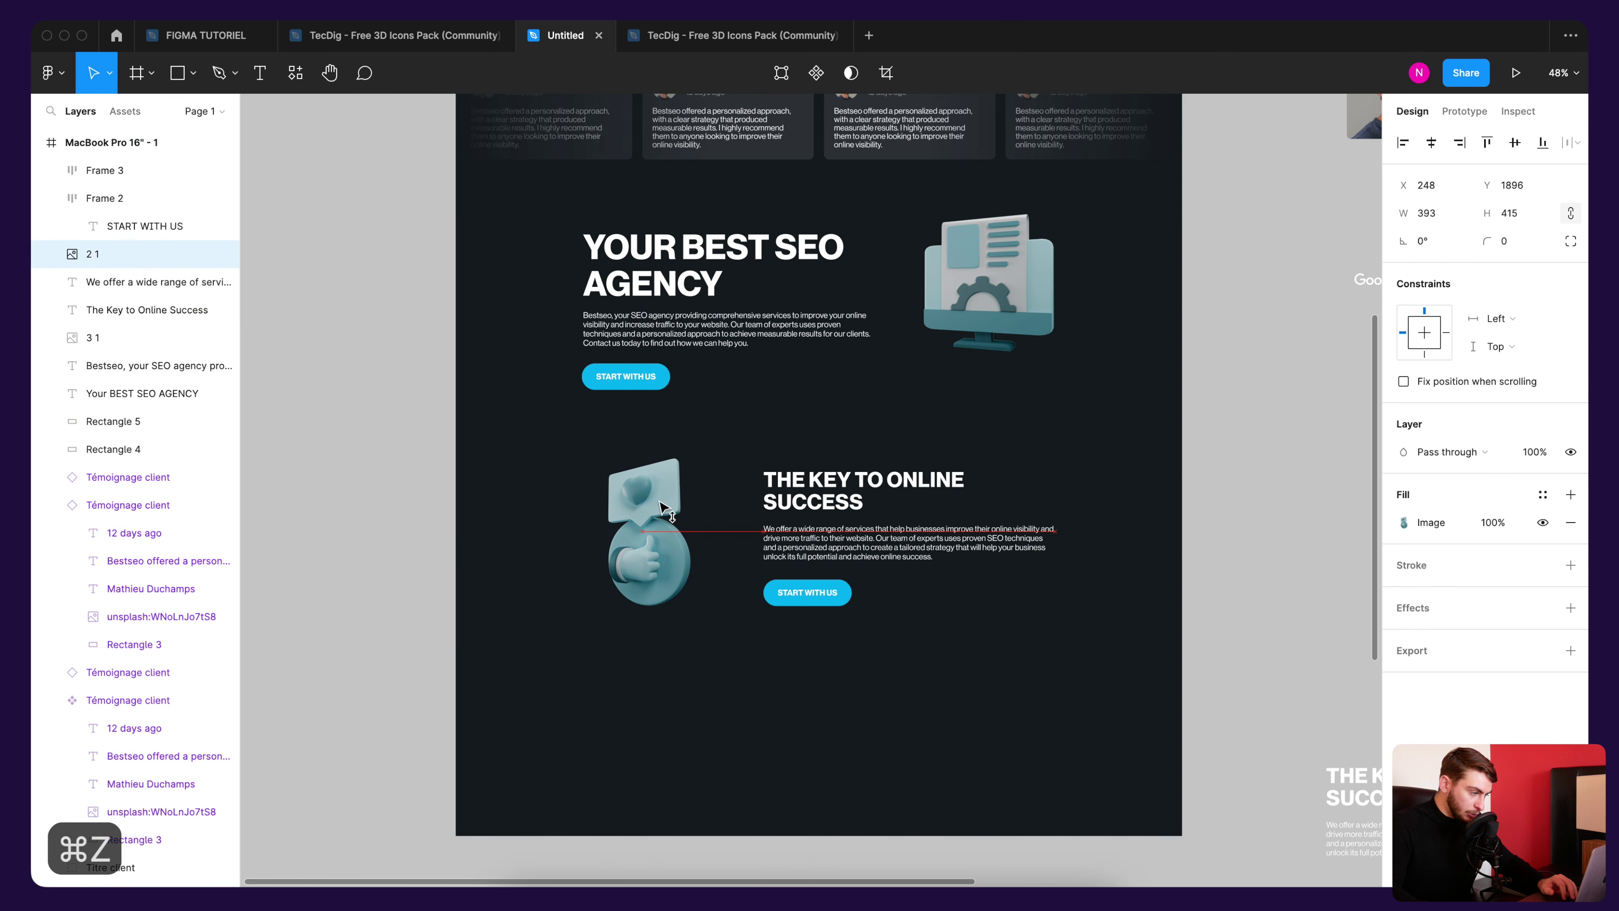
# Step: Group the hero heading, text, image and button as 'Section 3'
pyautogui.click(1042, 357)
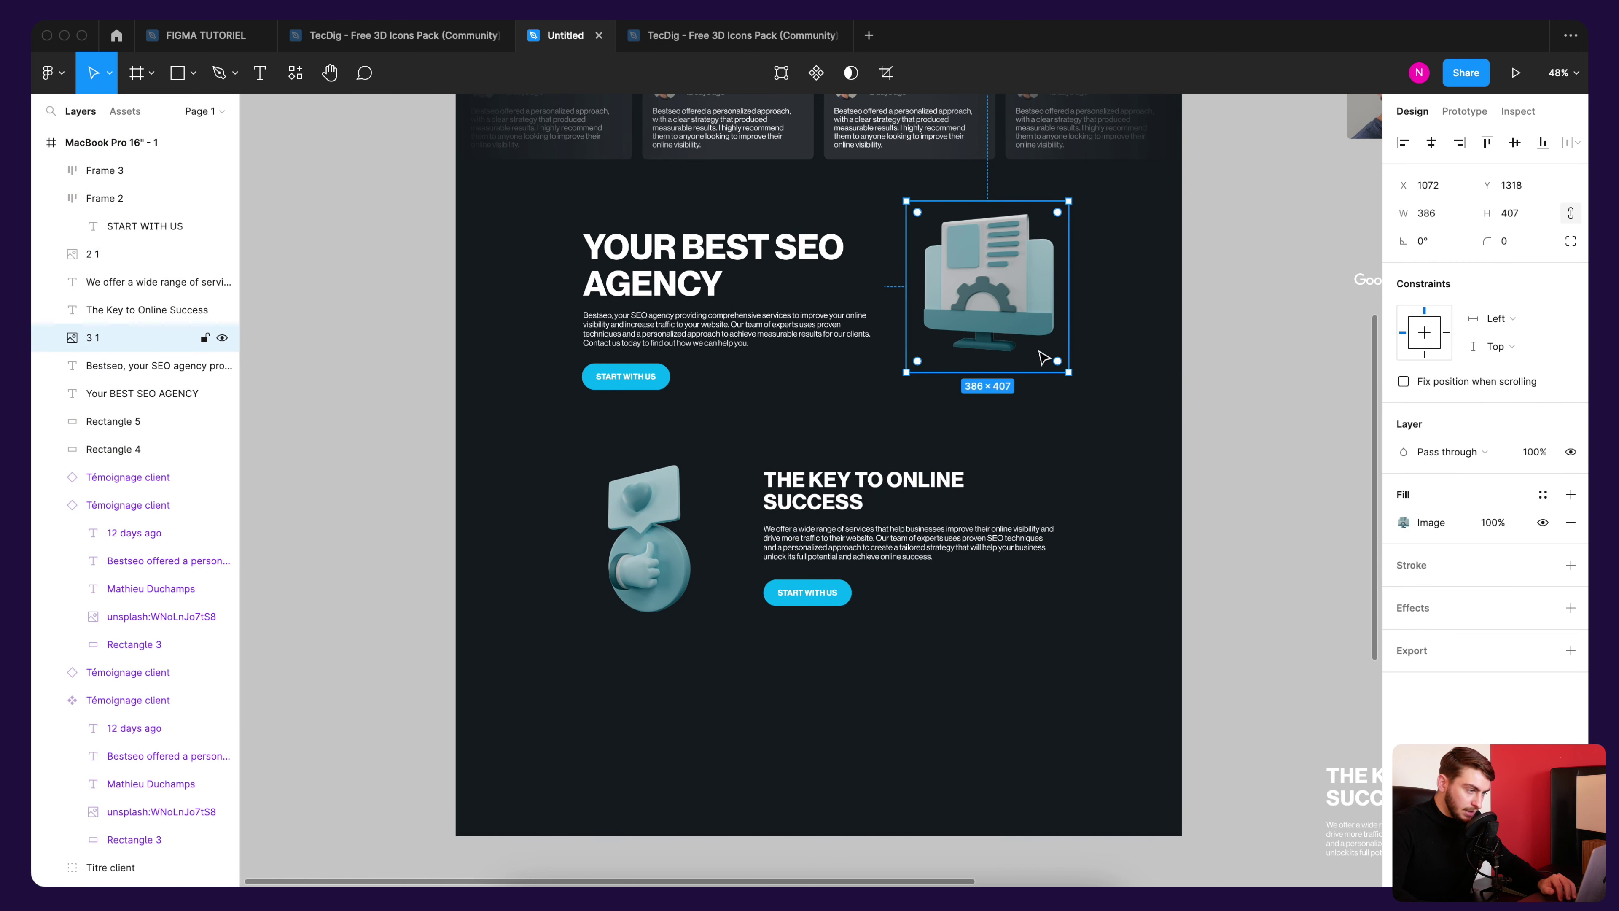
pyautogui.click(1204, 311)
pyautogui.scroll(2, 1192, 332)
pyautogui.moveTo(1167, 283); pyautogui.dragTo(564, 449)
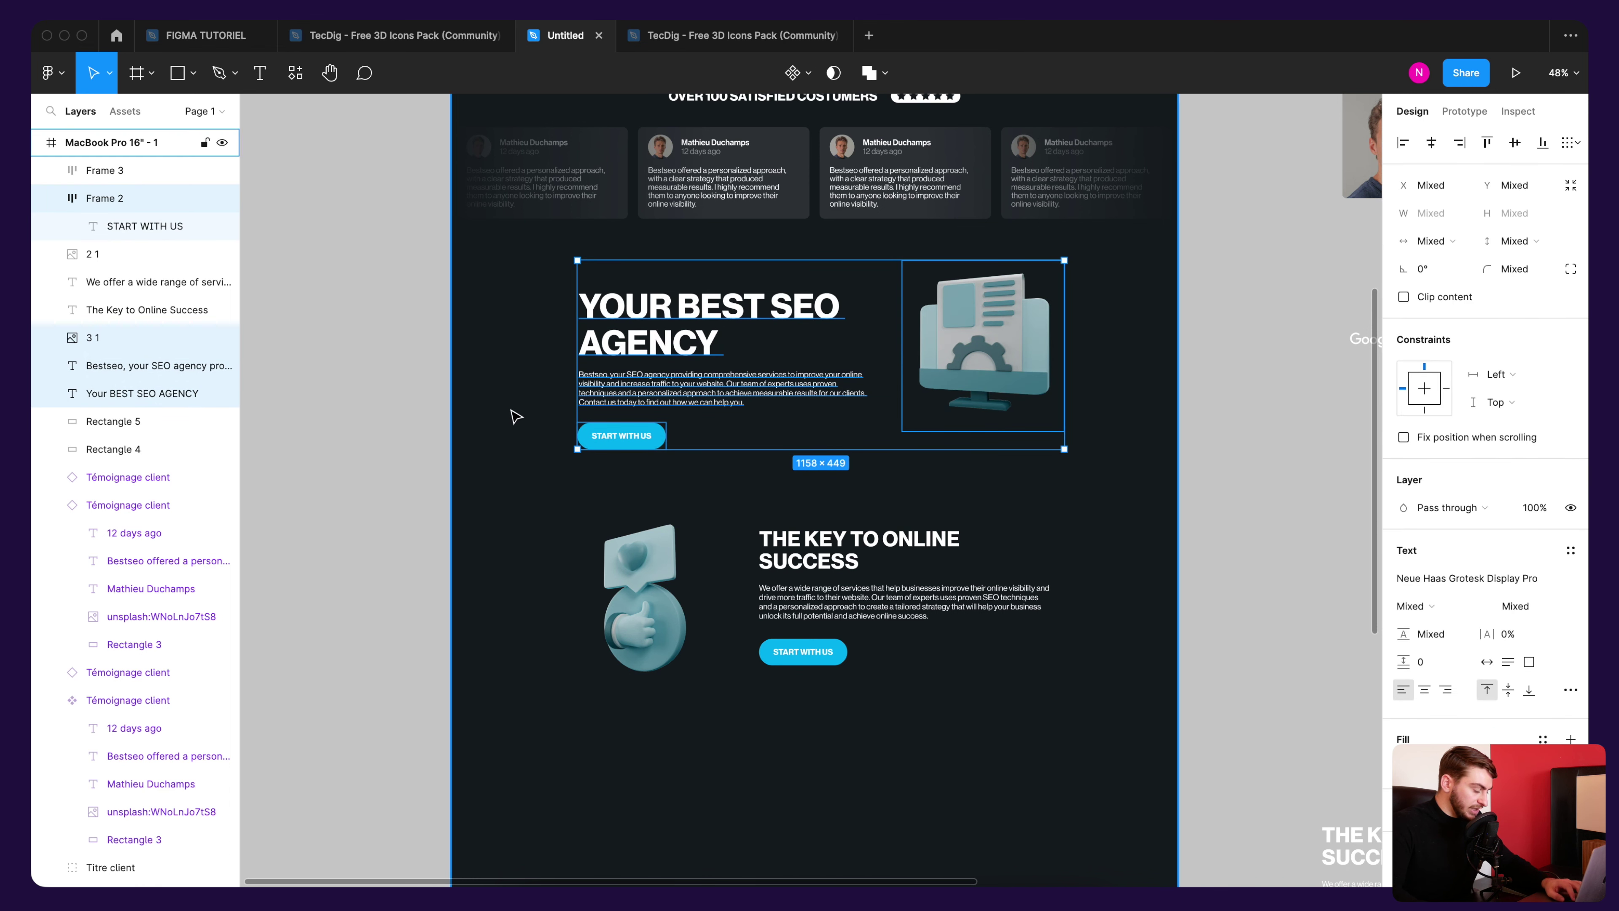
pyautogui.press('super+g')
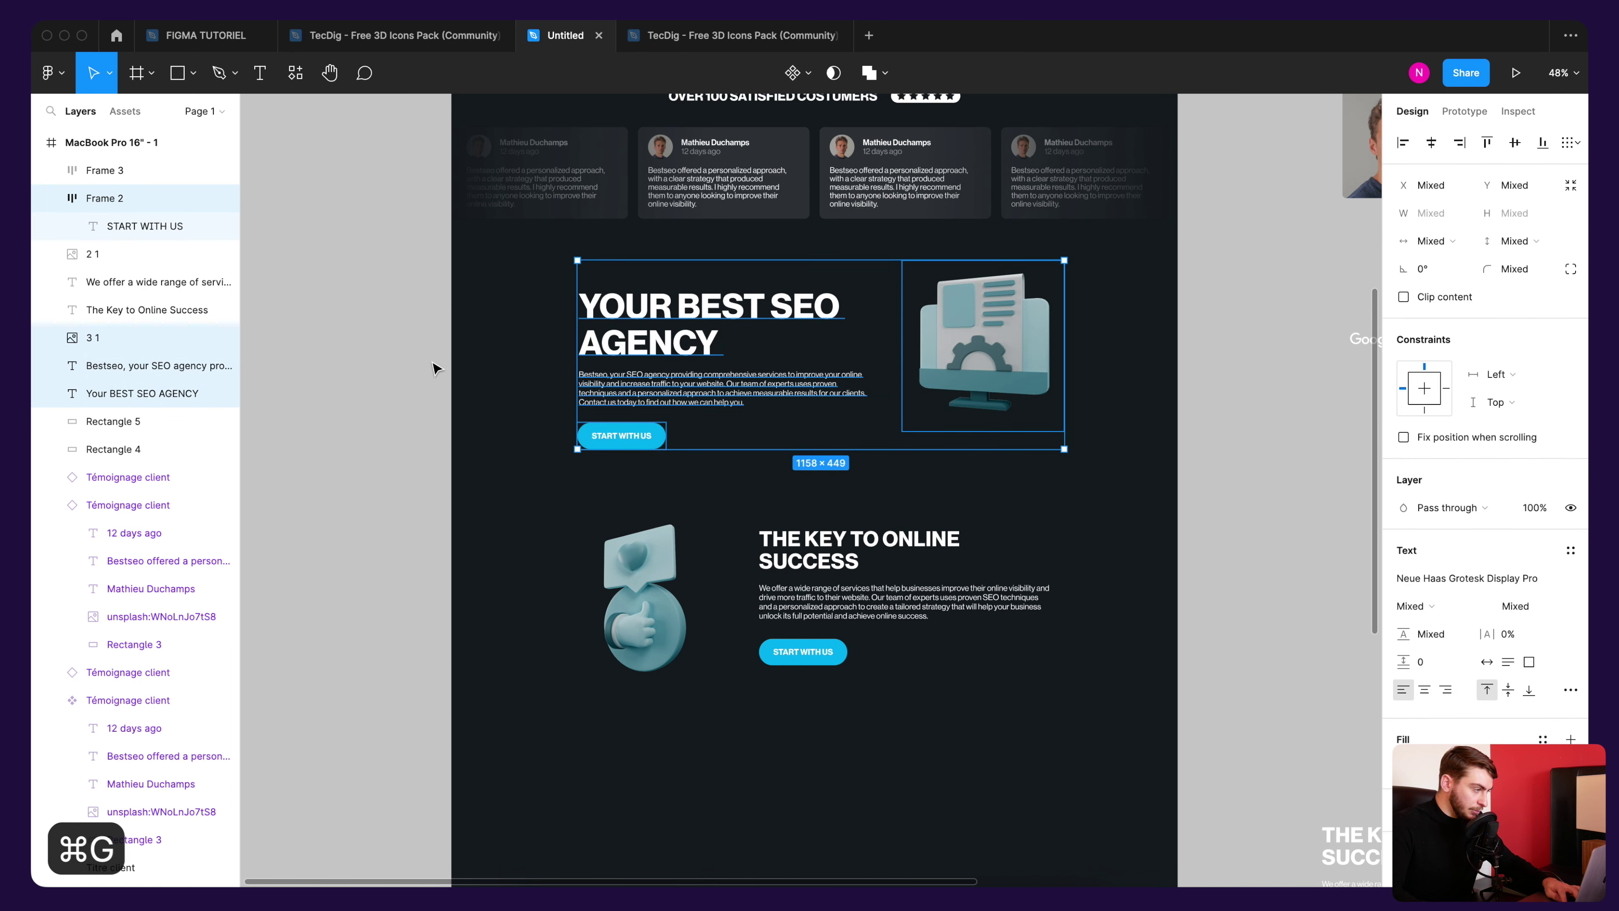
pyautogui.doubleClick(105, 201)
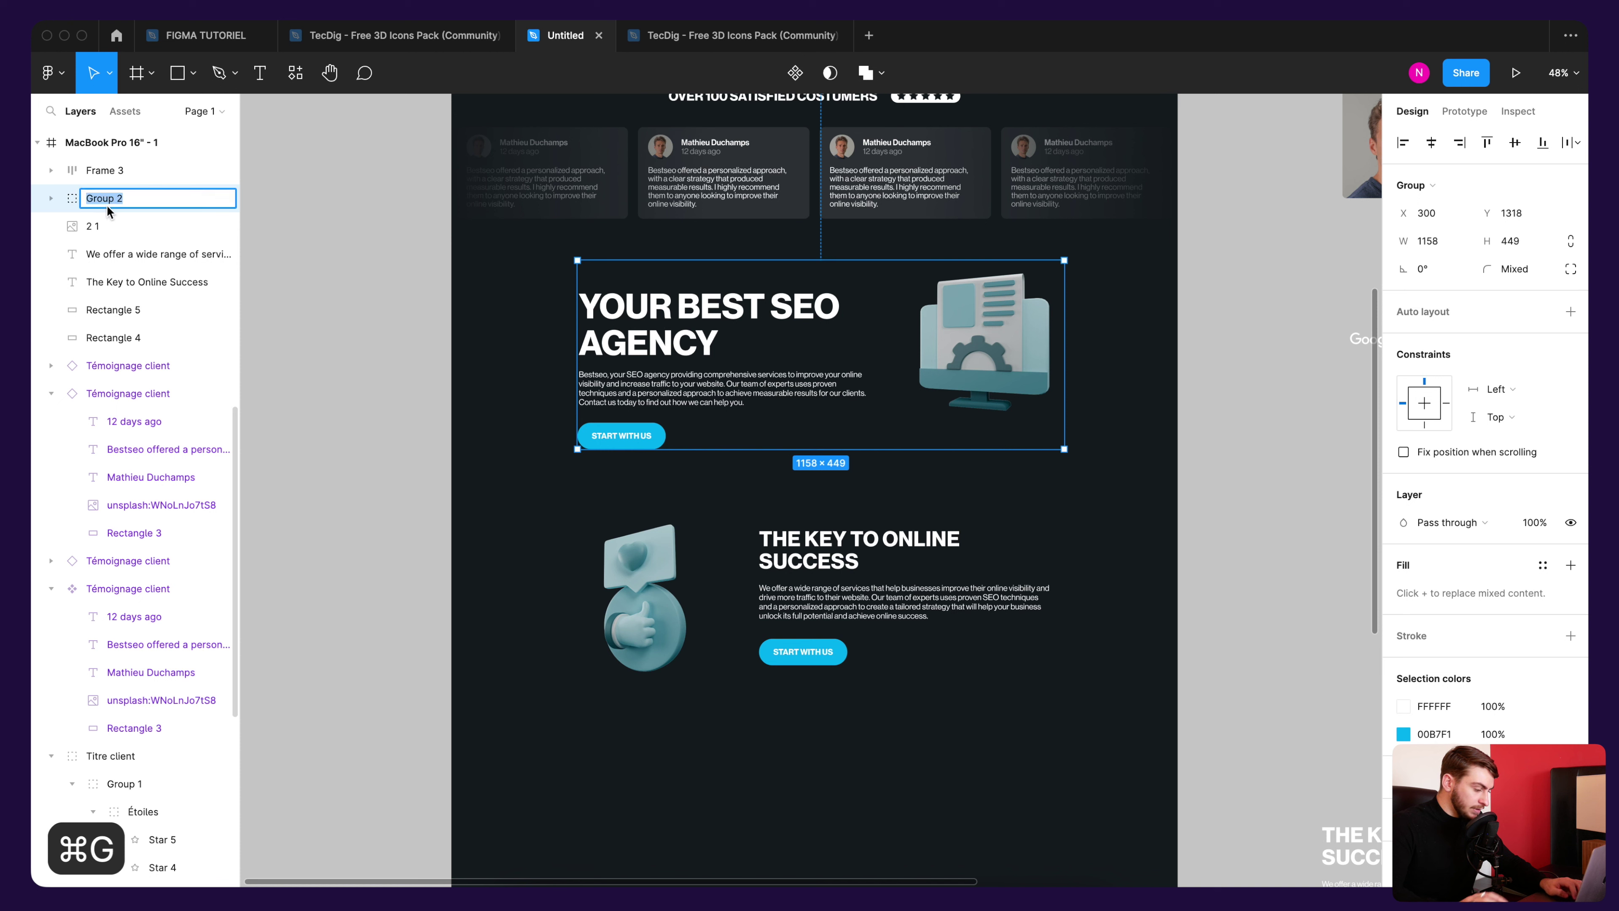
pyautogui.write('Section 3')
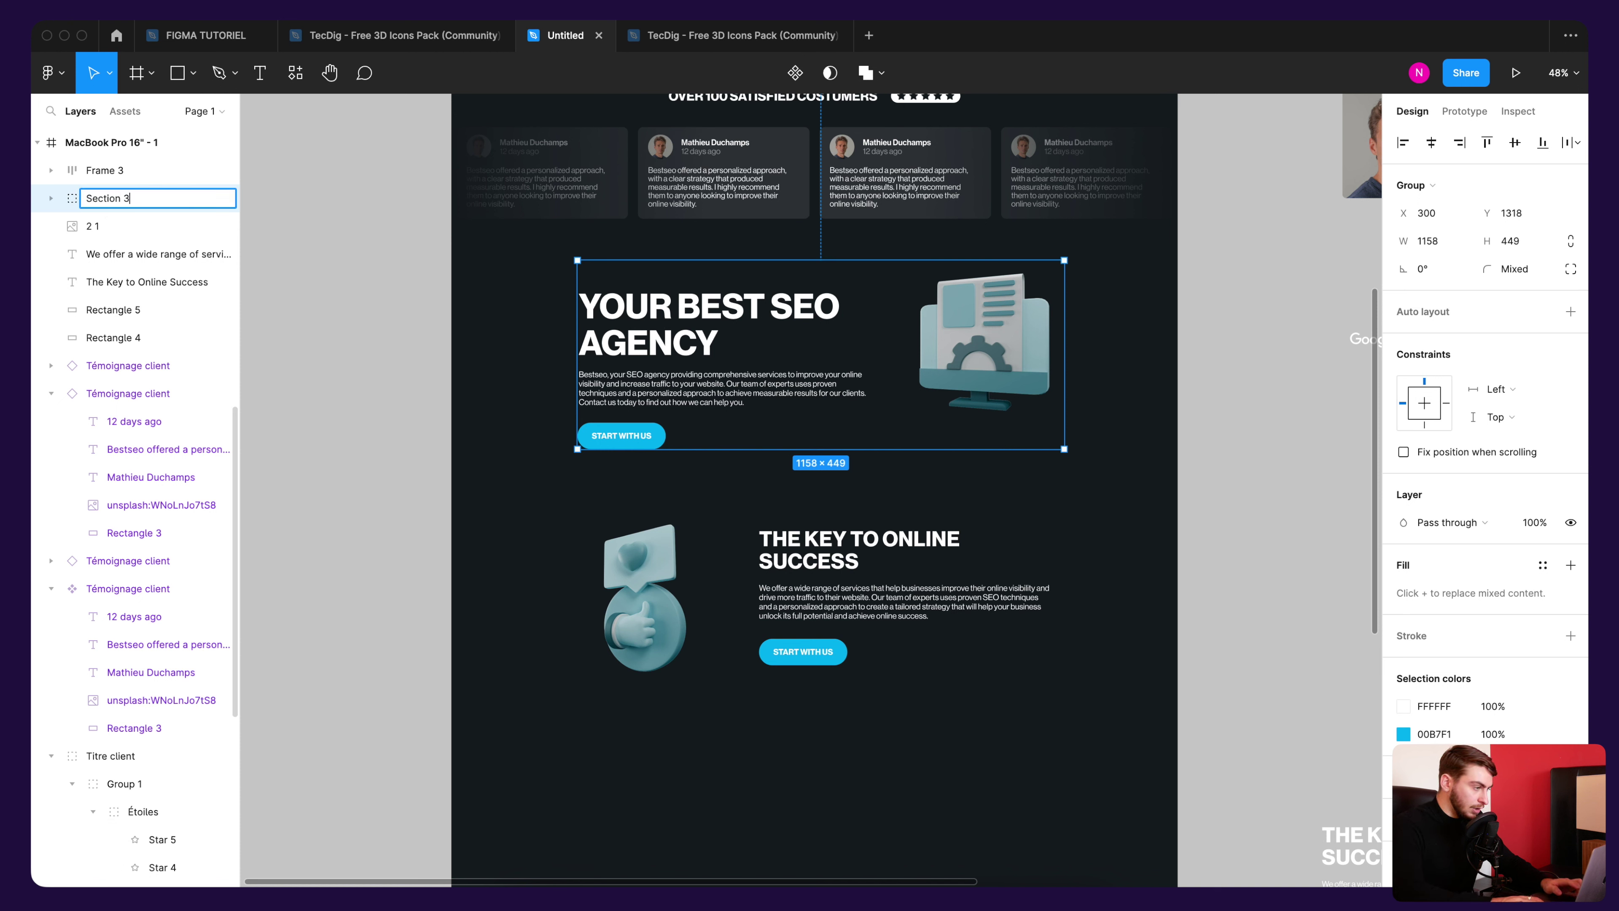
pyautogui.press('Return')
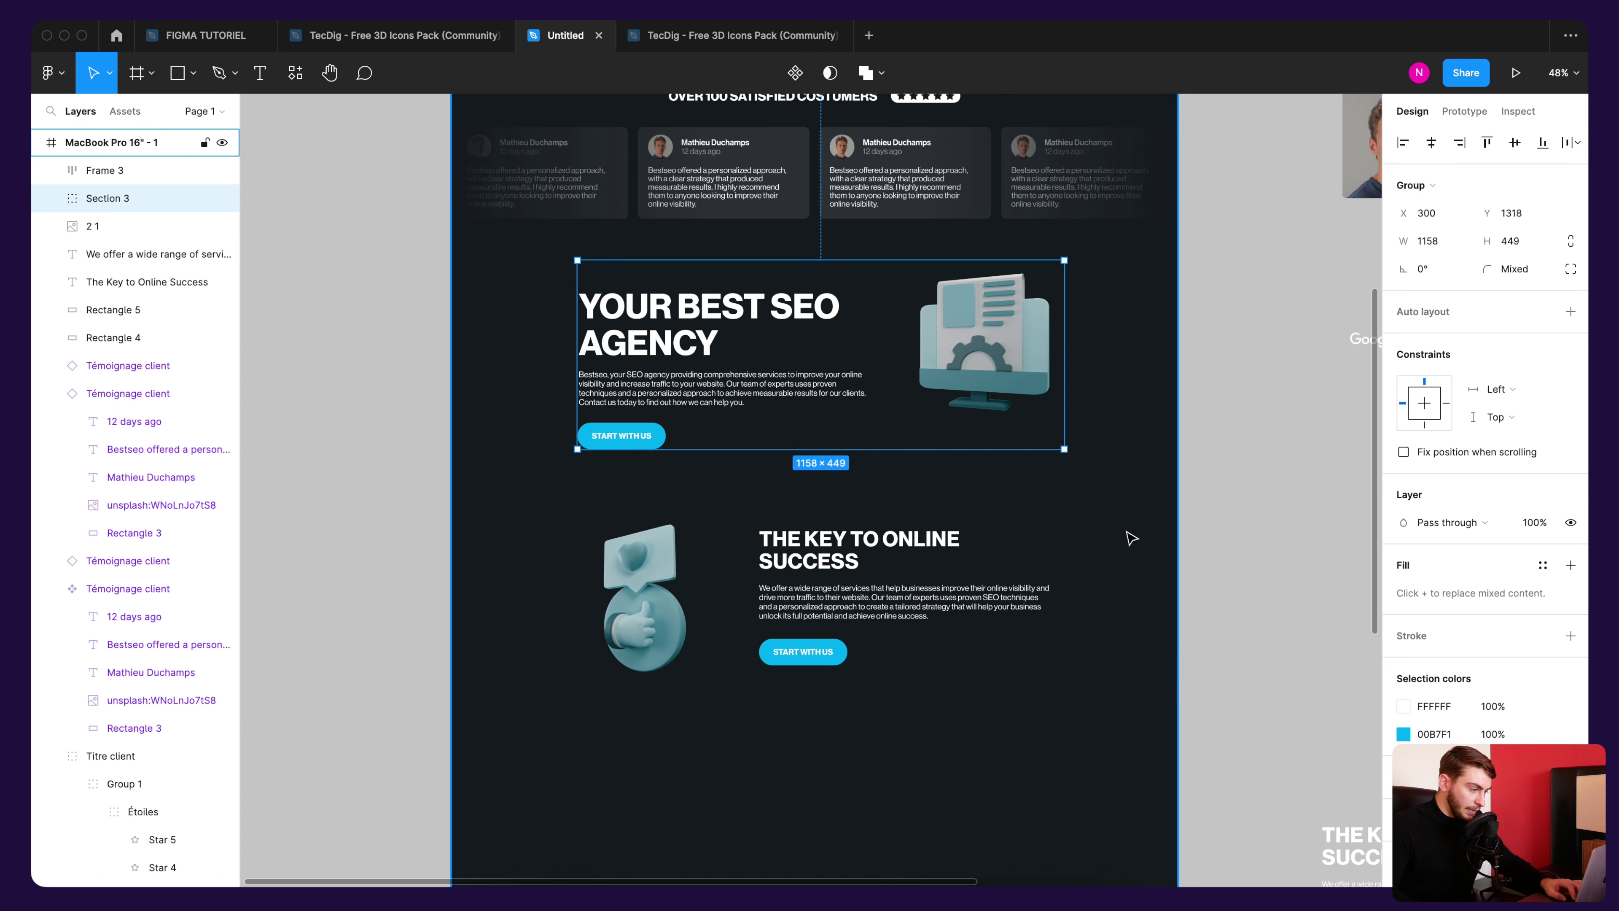
# Step: Group 'The Key to Online Success' block with its button as 'Section 4'
pyautogui.moveTo(1127, 535); pyautogui.dragTo(698, 678)
pyautogui.keyDown('shift'); pyautogui.click(803, 651); pyautogui.keyUp('shift')
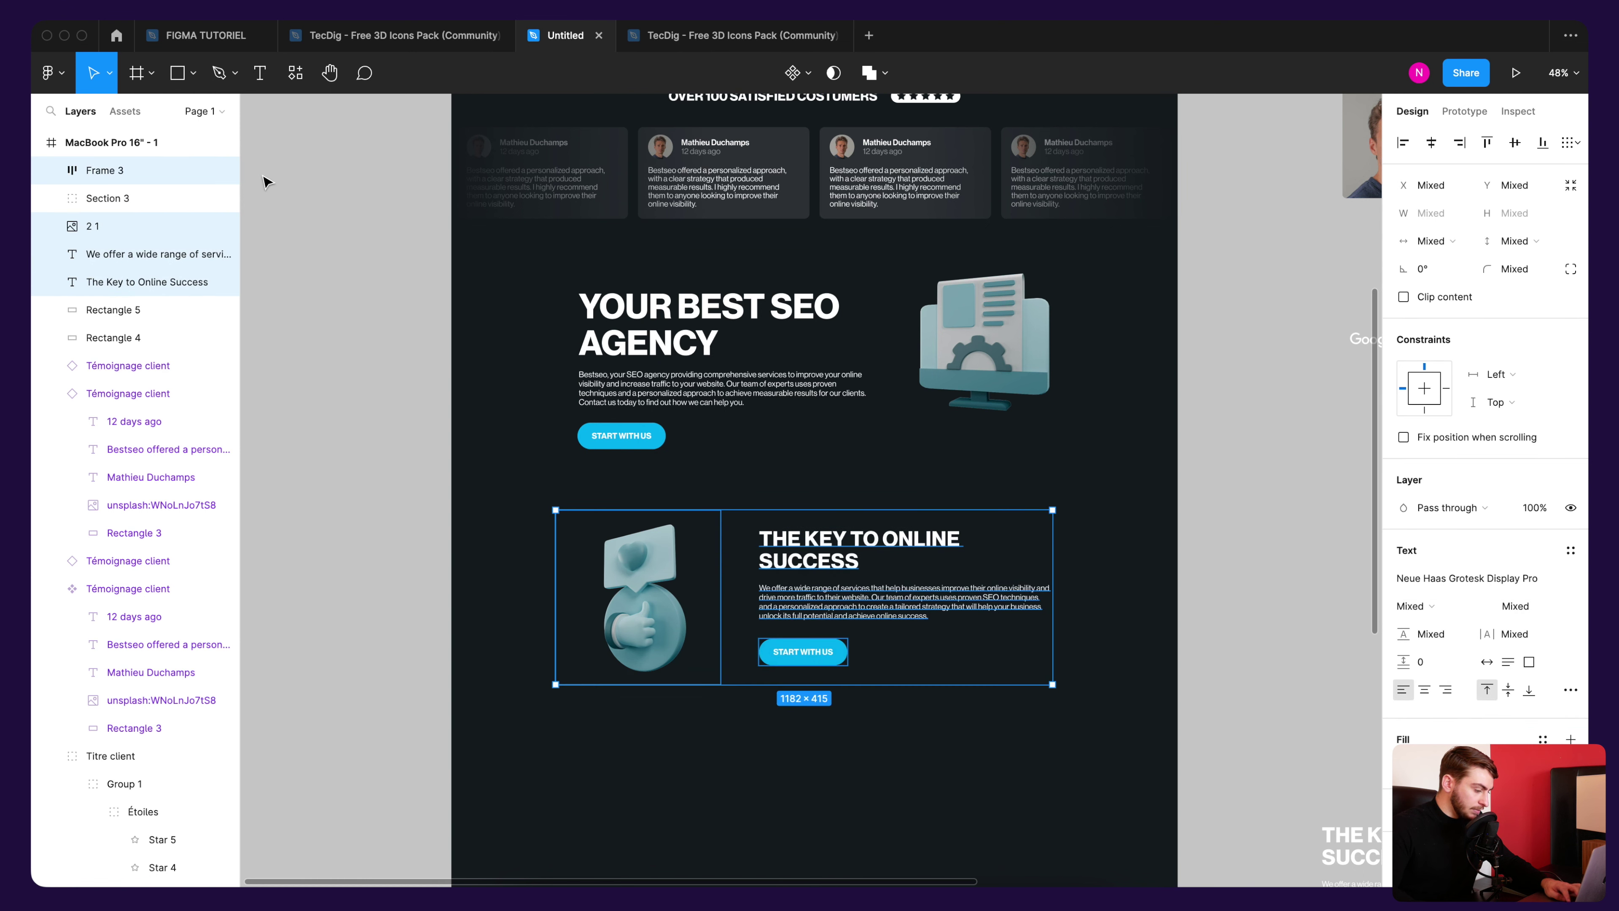
pyautogui.press('super+g')
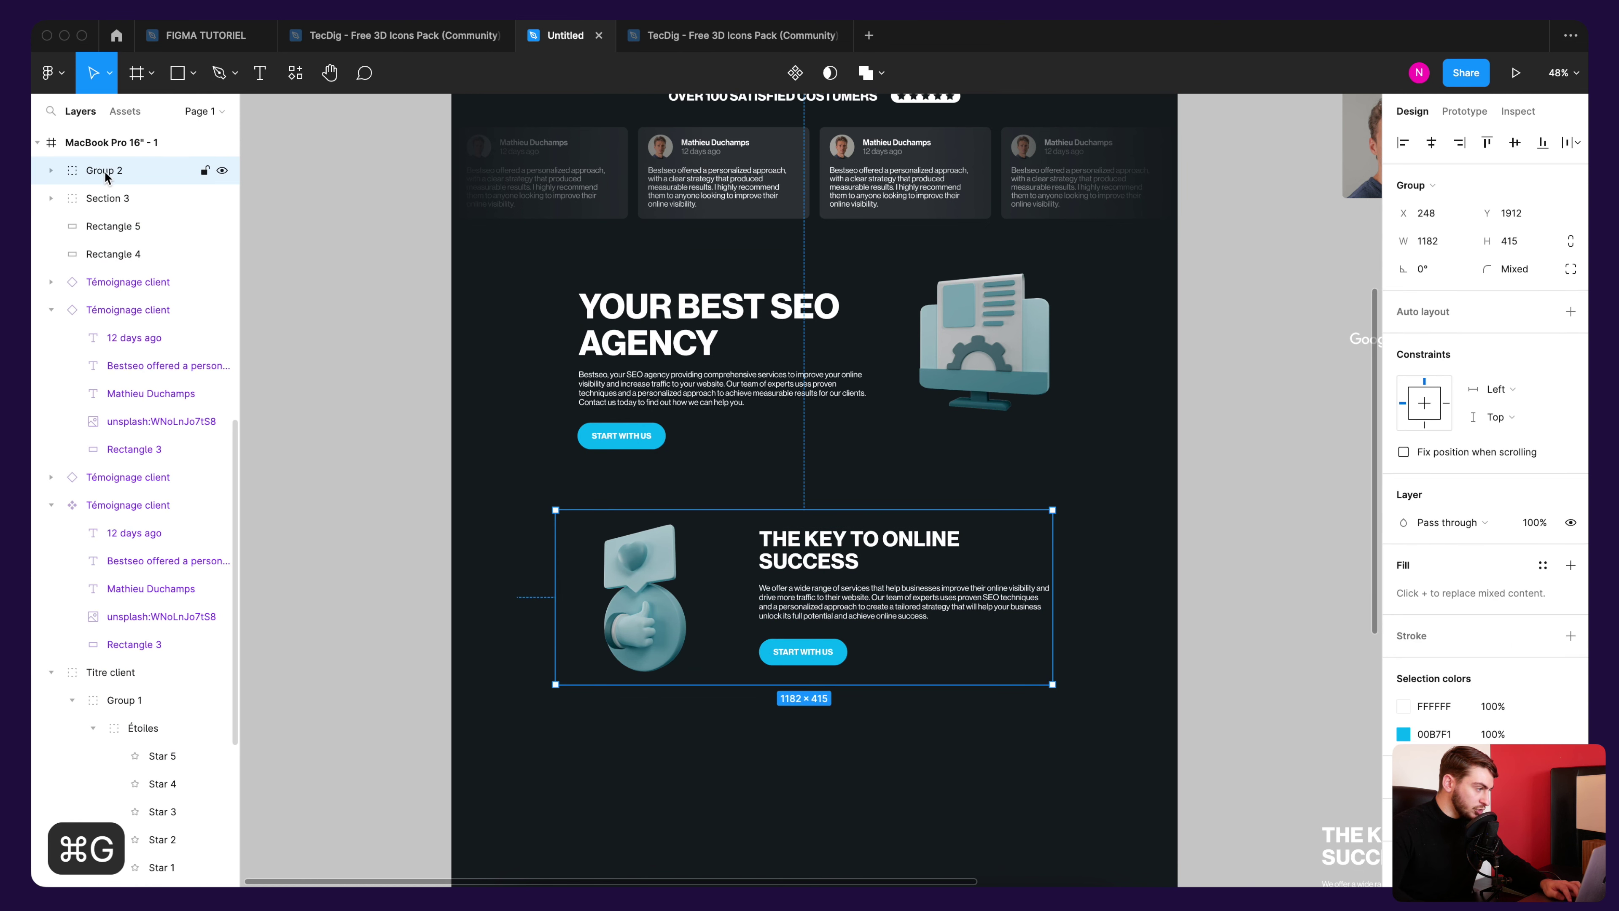
pyautogui.doubleClick(105, 171)
pyautogui.write('ection 4')
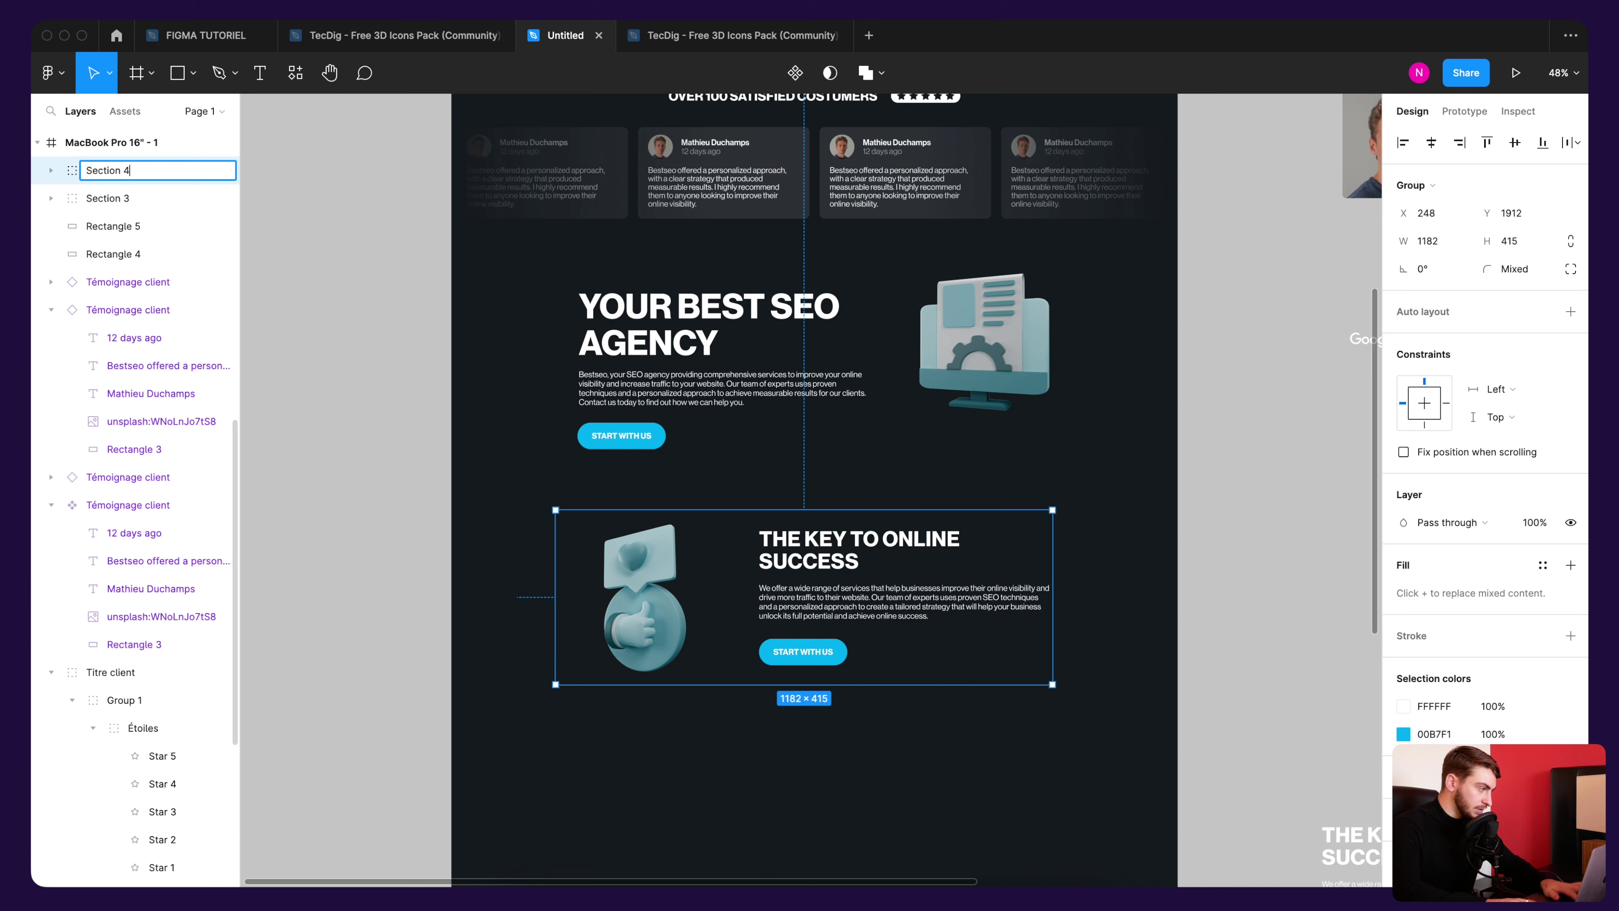
pyautogui.press('Return')
pyautogui.click(51, 198)
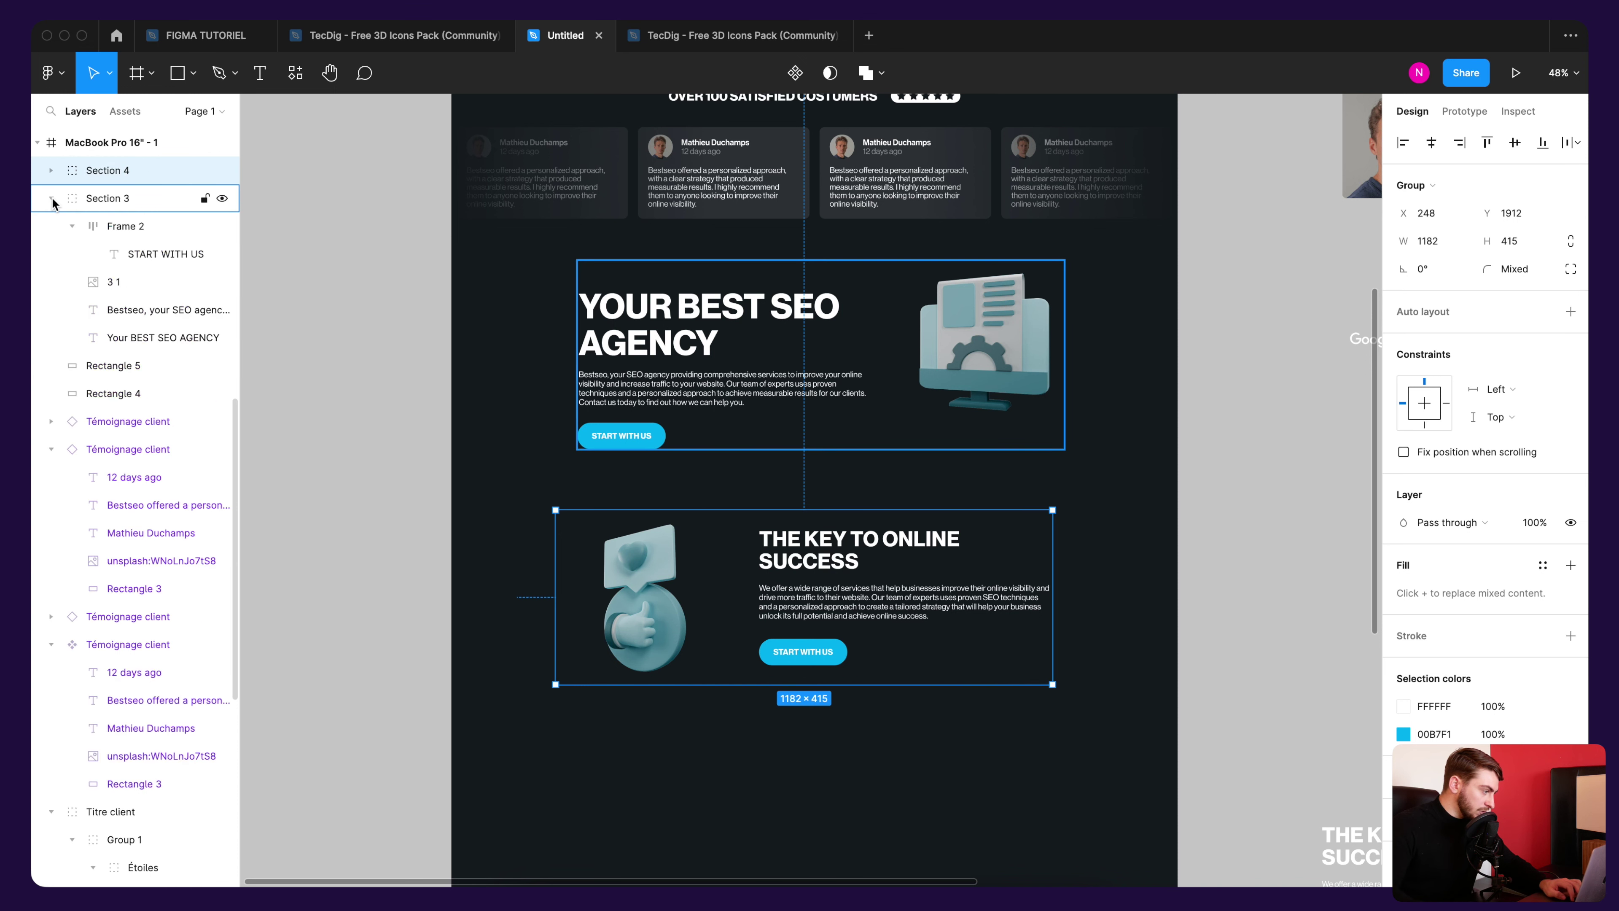
pyautogui.click(51, 198)
# Step: Group the testimonials title and cards as 'Section 2'
pyautogui.scroll(3, 564, 535)
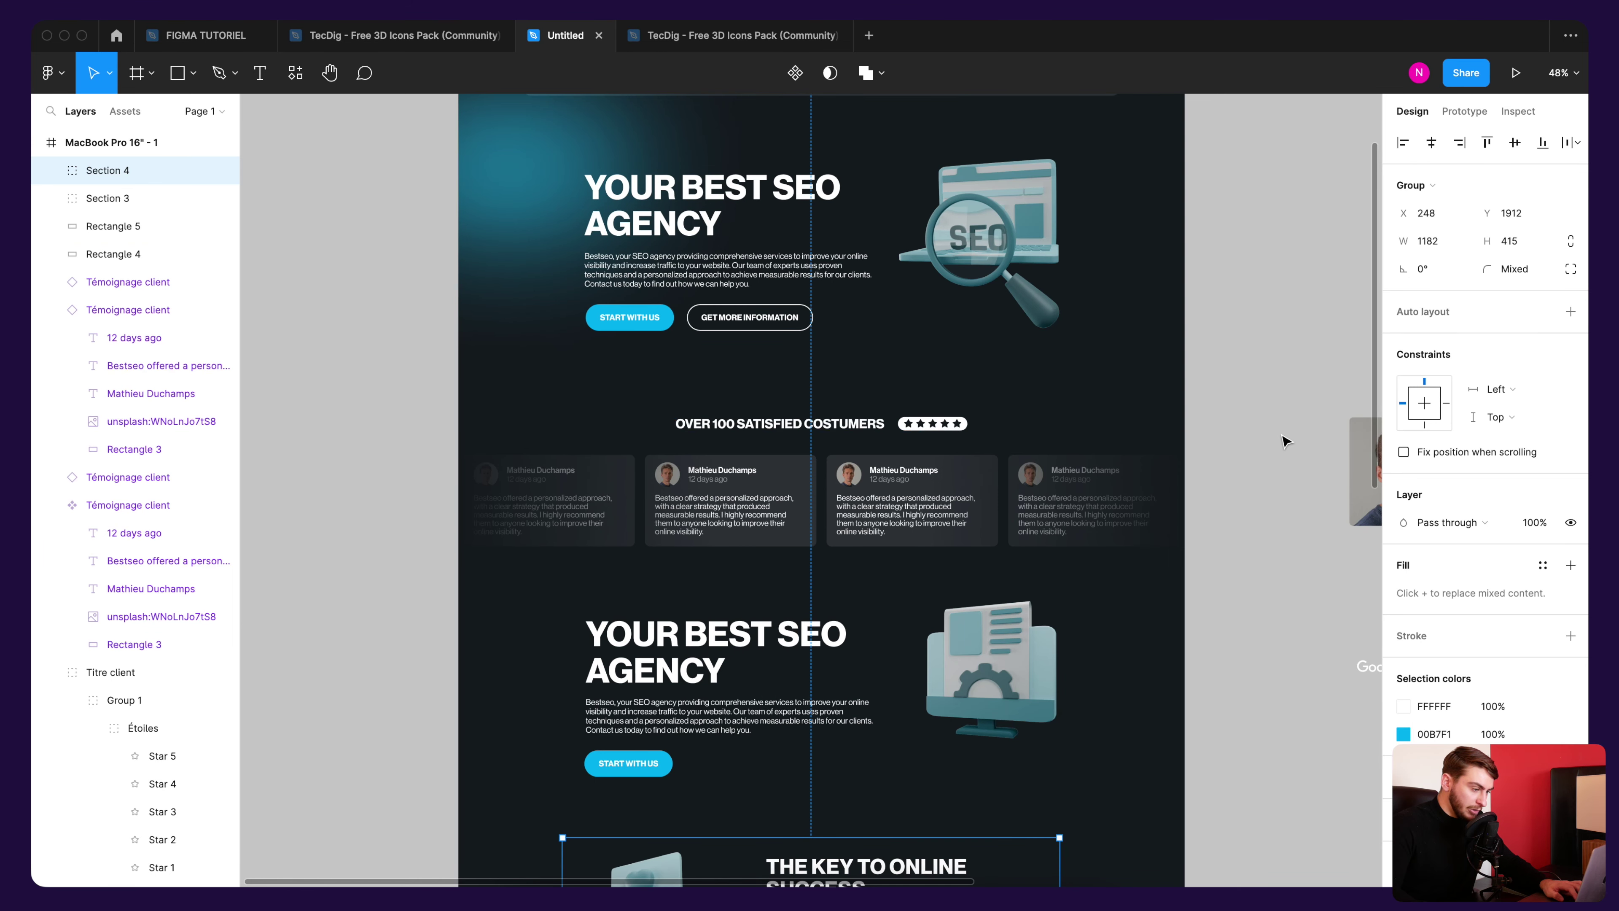
pyautogui.click(1214, 411)
pyautogui.moveTo(1207, 393); pyautogui.dragTo(413, 594)
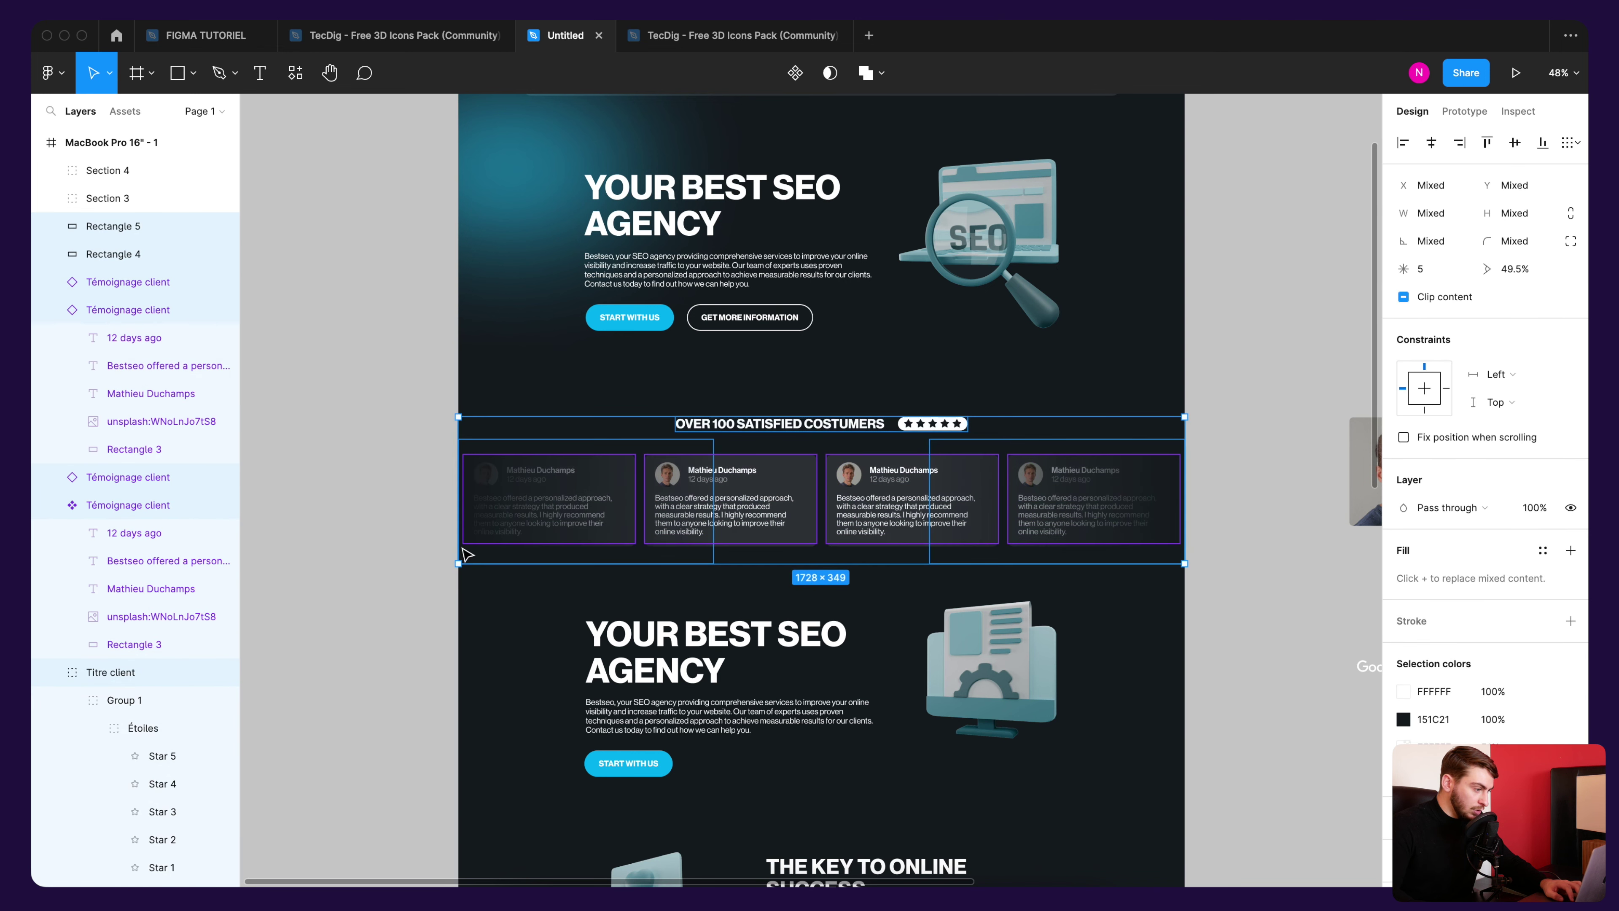
pyautogui.hotkey('ctrl', 'g')
pyautogui.doubleClick(104, 225)
pyautogui.write('Section')
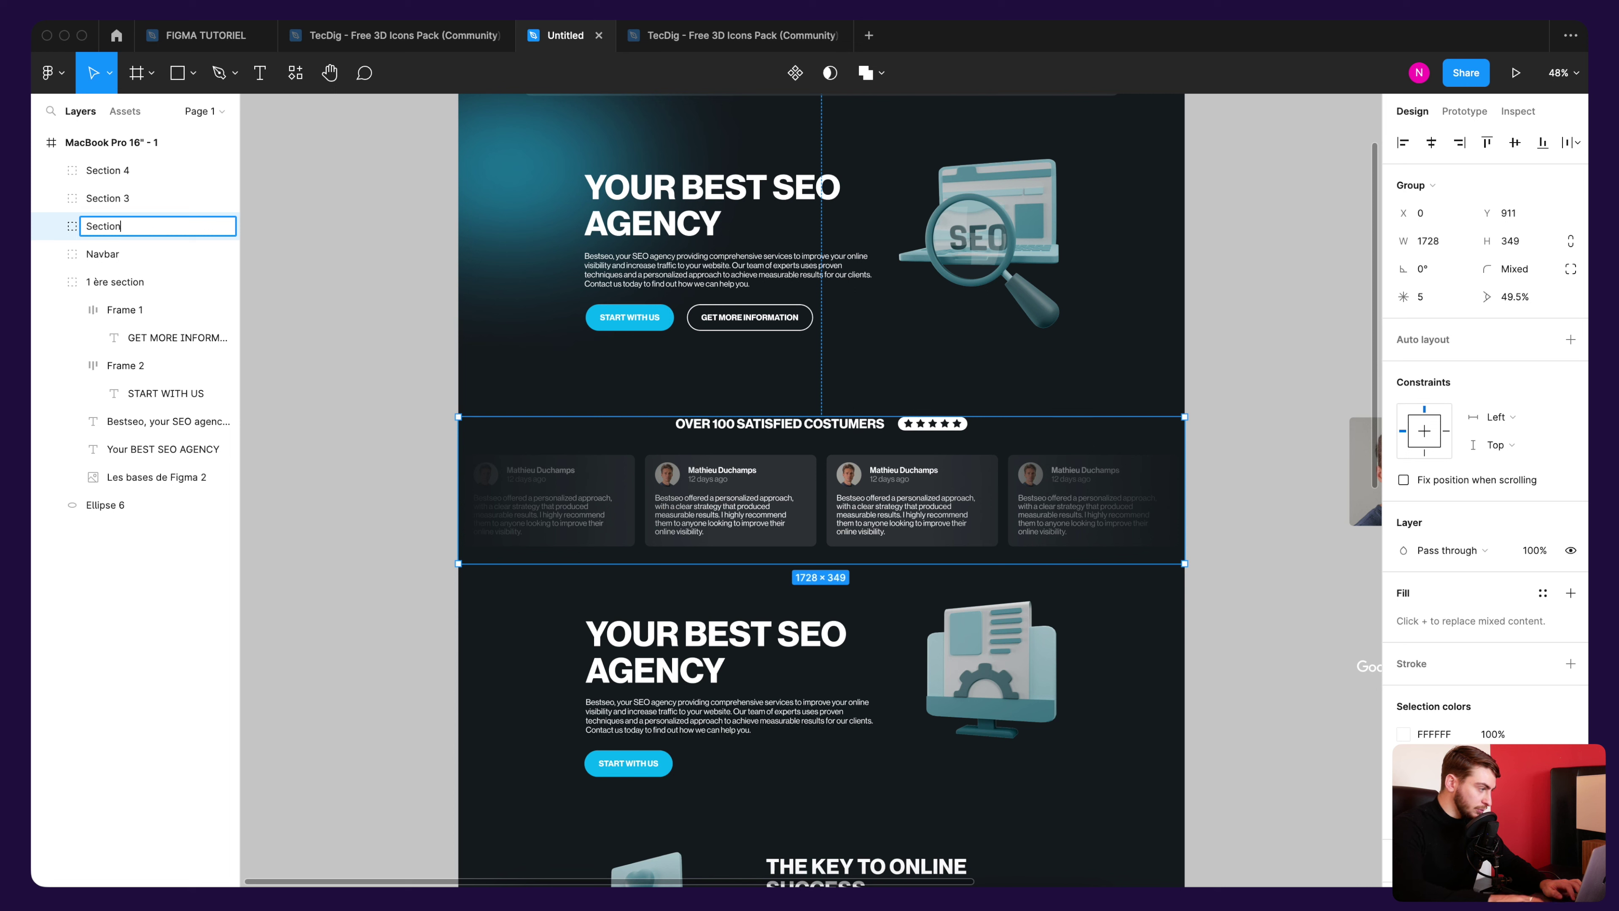
pyautogui.write('2')
pyautogui.press('Return')
# Step: Reorder layers to Navbar then Sections 2–4, and rename '1 ère section' to 'Section 1'
pyautogui.click(51, 282)
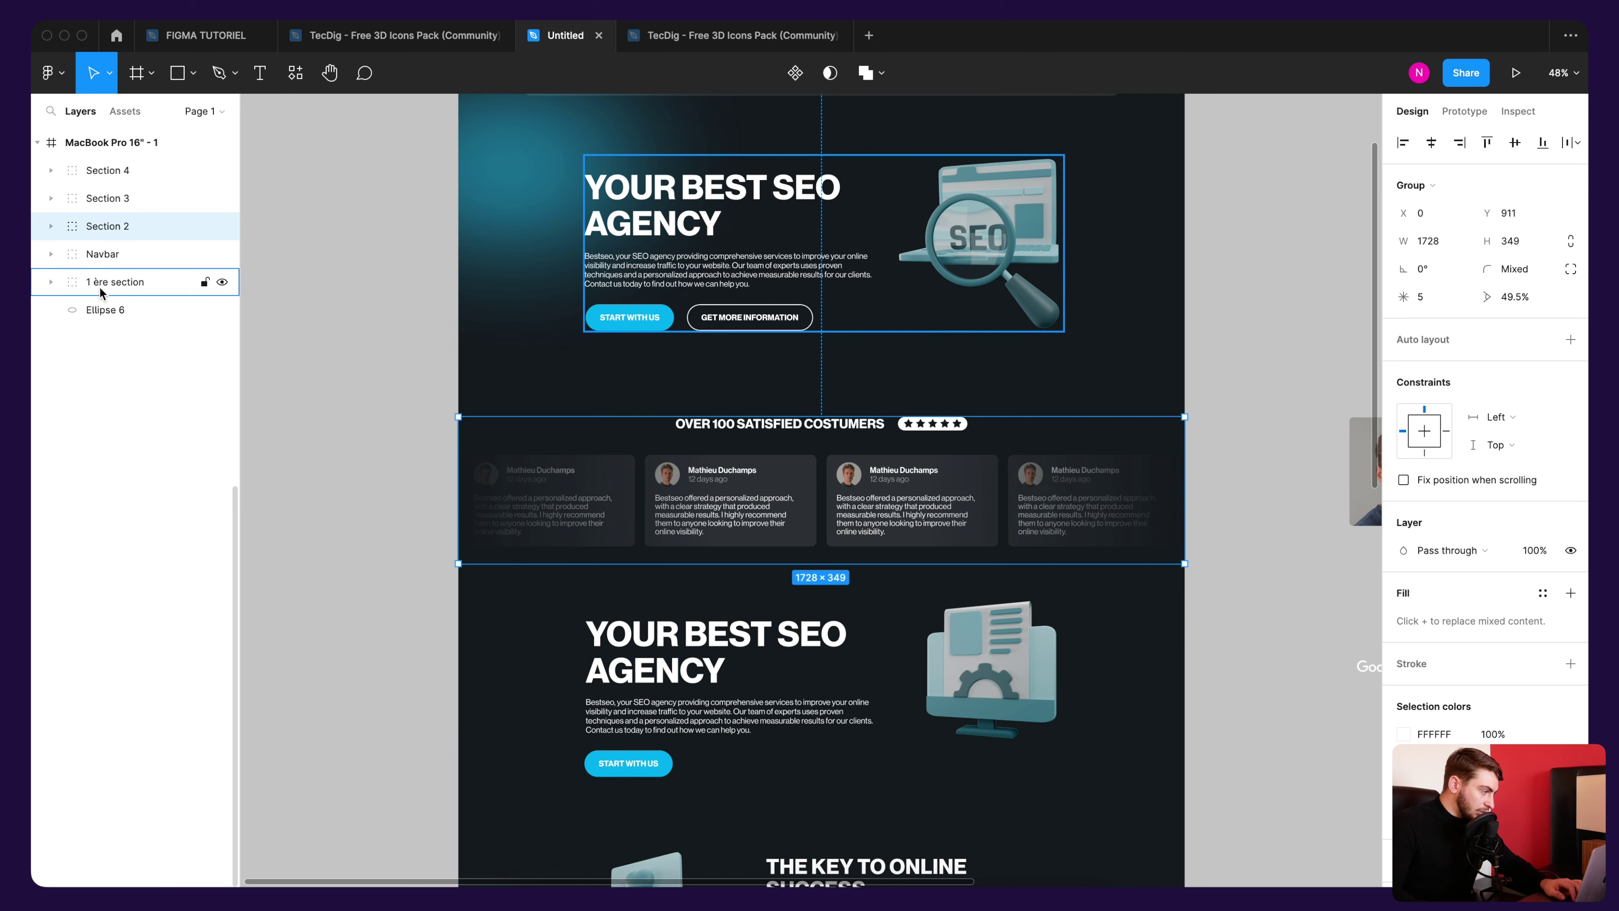
pyautogui.moveTo(130, 253); pyautogui.dragTo(121, 165)
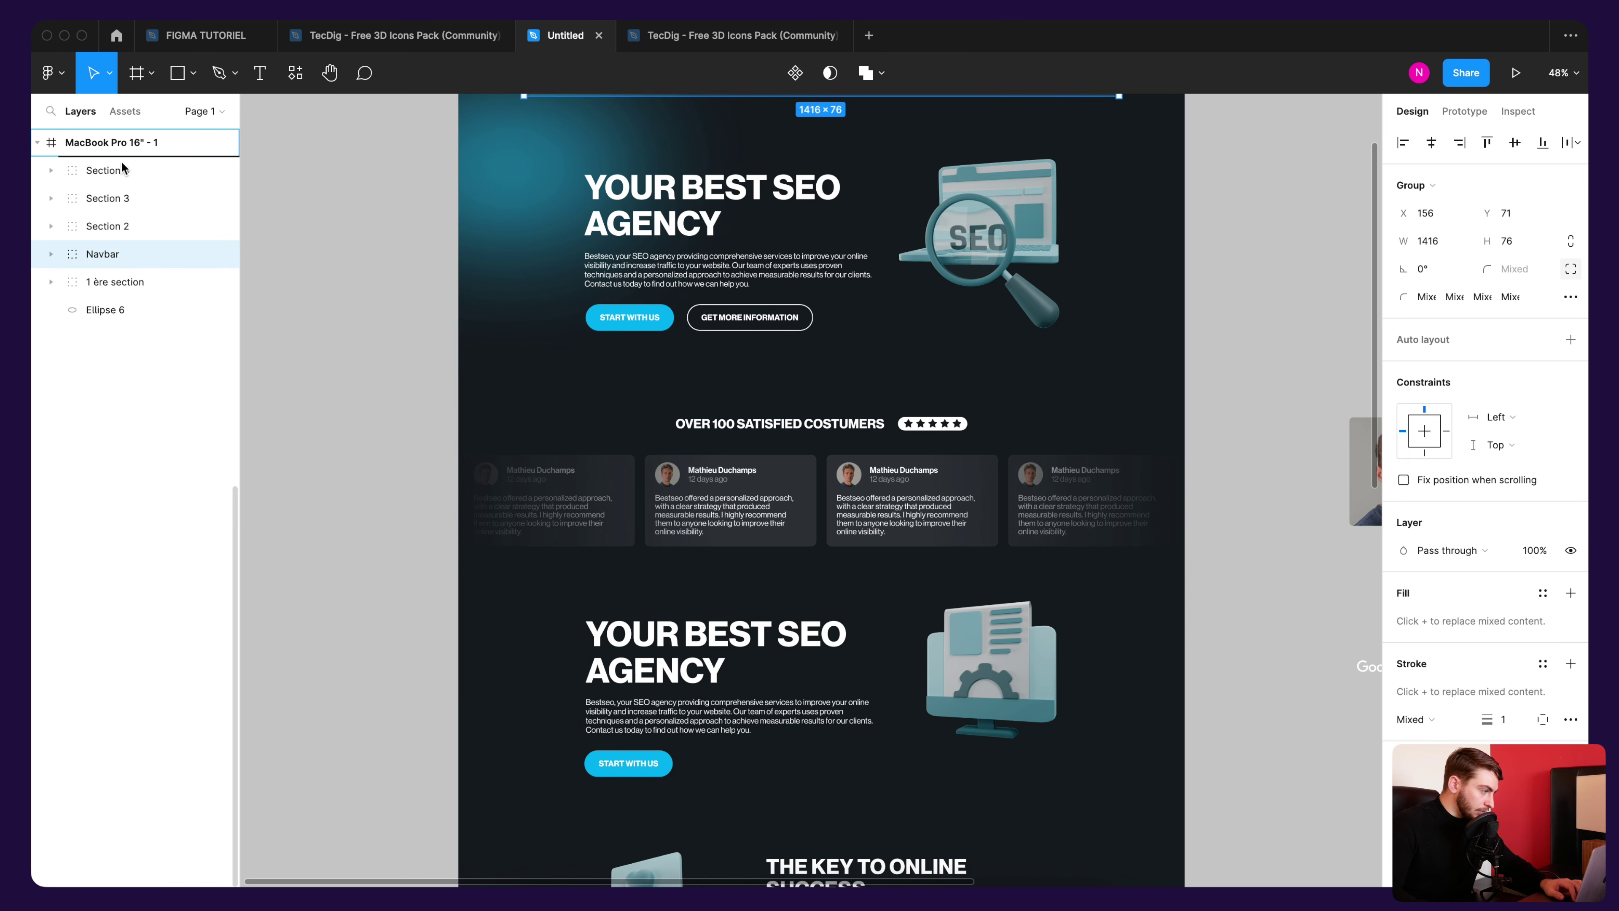
pyautogui.moveTo(137, 253); pyautogui.dragTo(137, 195)
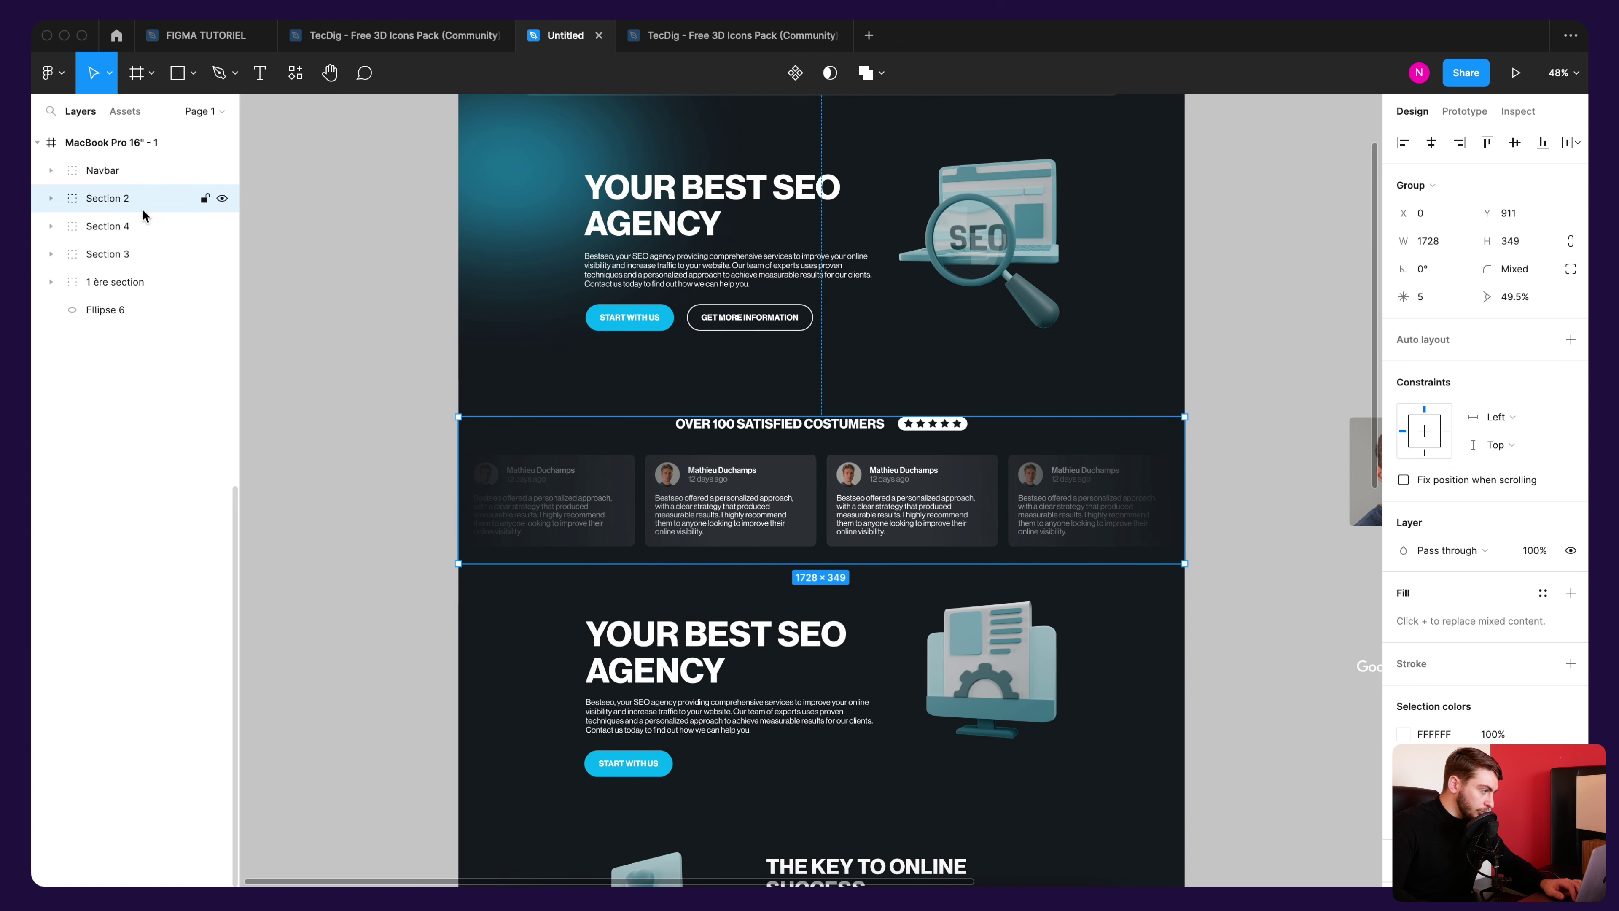
pyautogui.moveTo(141, 256); pyautogui.dragTo(139, 189)
pyautogui.click(139, 281)
pyautogui.doubleClick(127, 198)
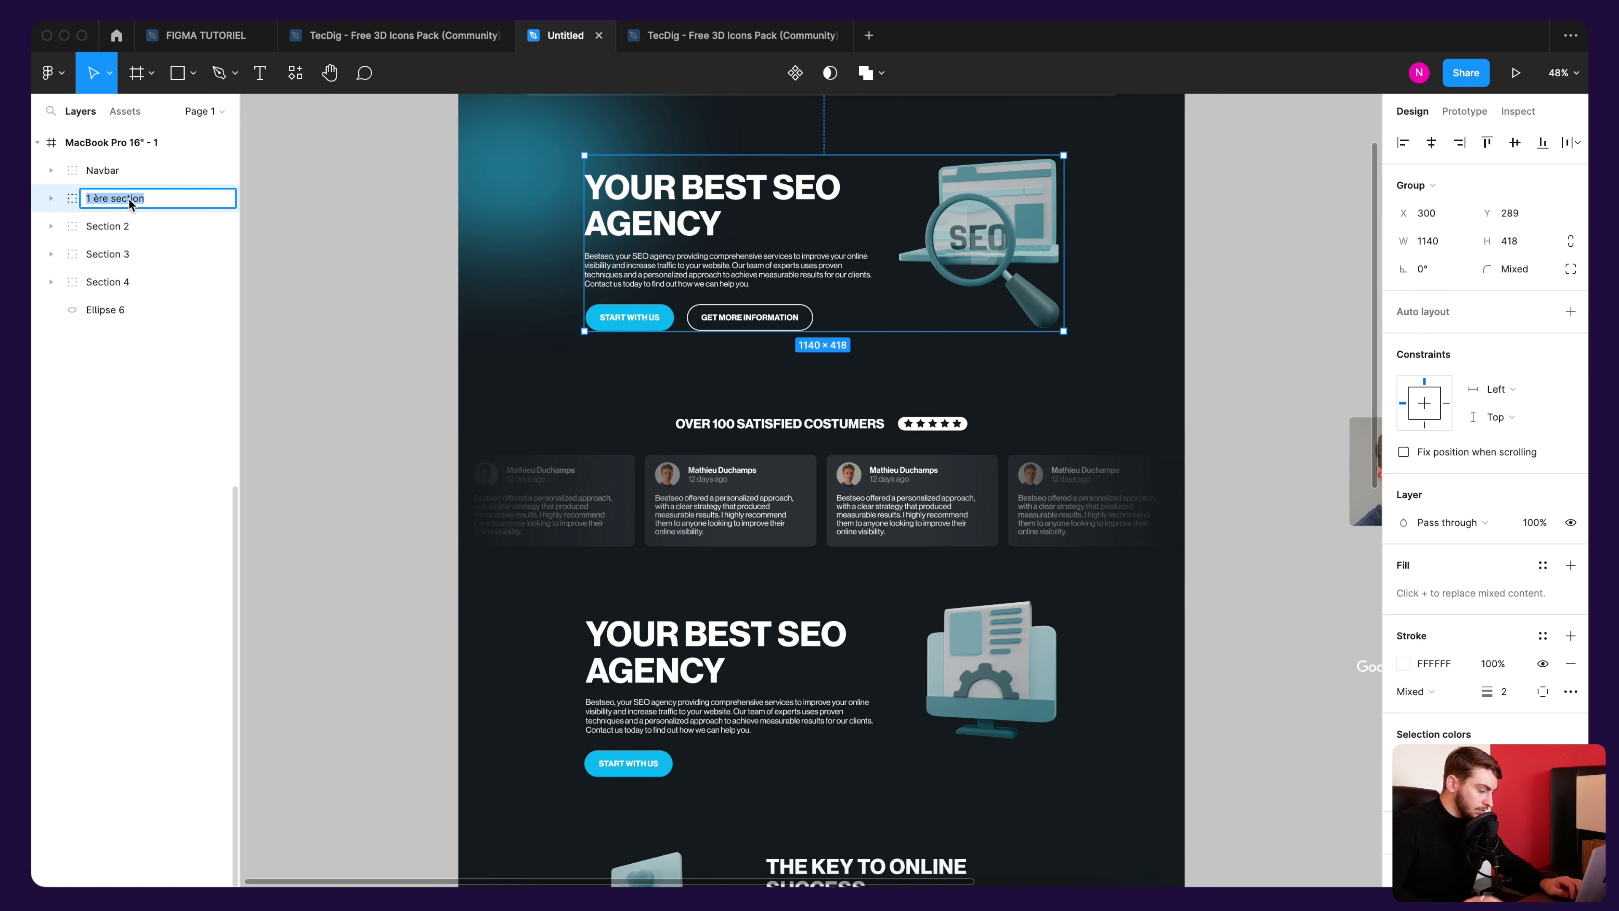
pyautogui.write('Section 1')
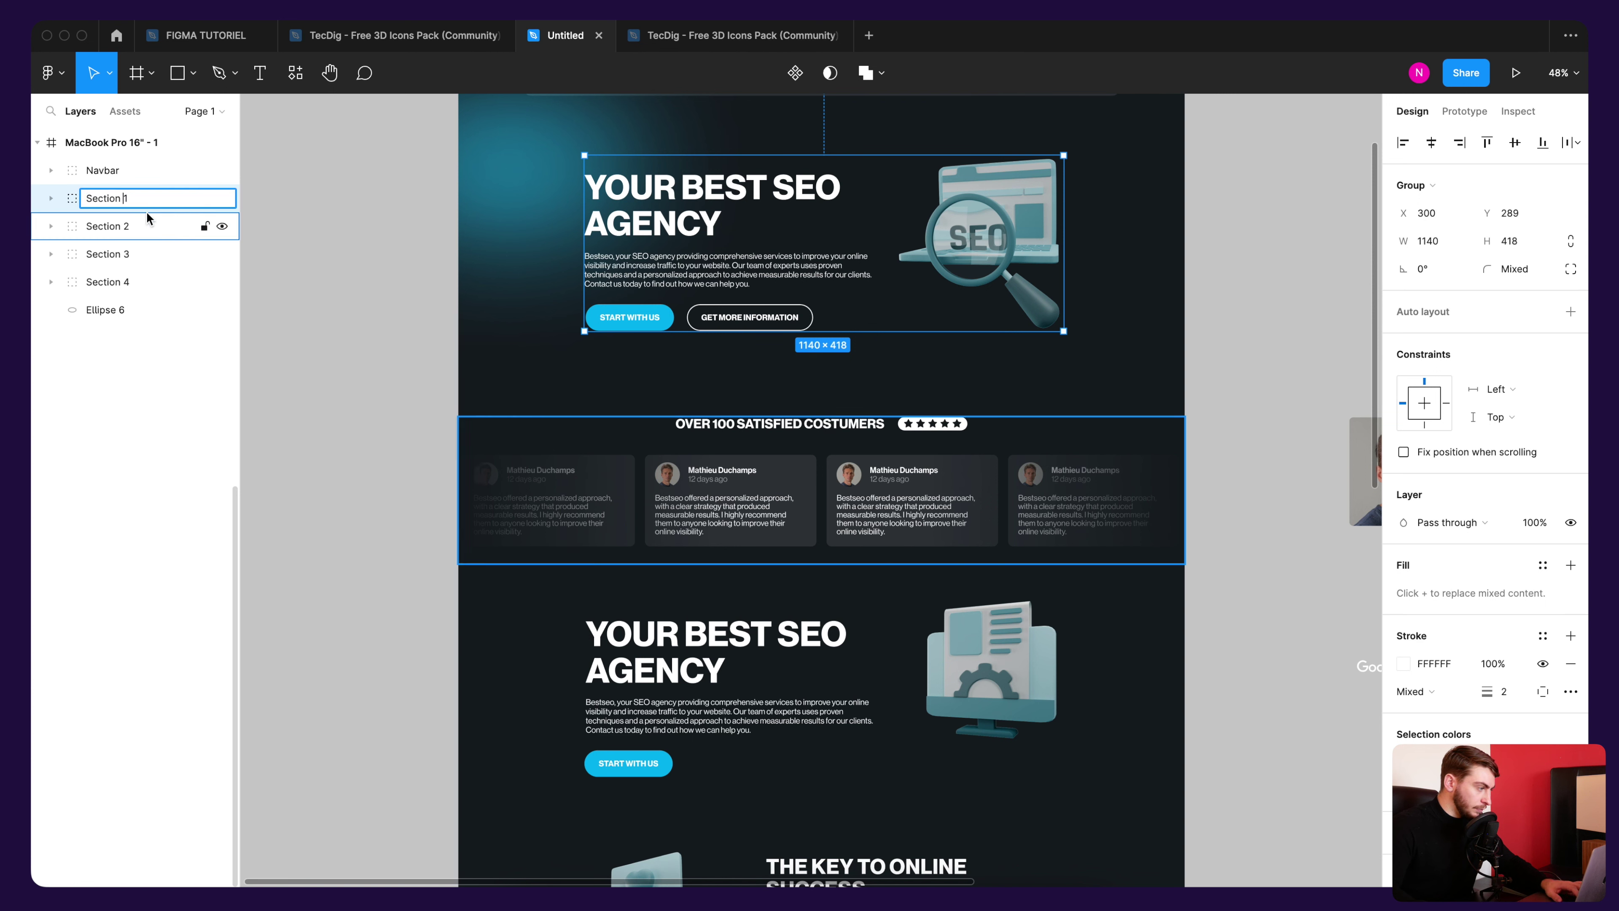
pyautogui.press('Return')
# Step: Drag the lower sections down, placing Section 3 at y 1372 and Section 4 at y 1995
pyautogui.click(411, 377)
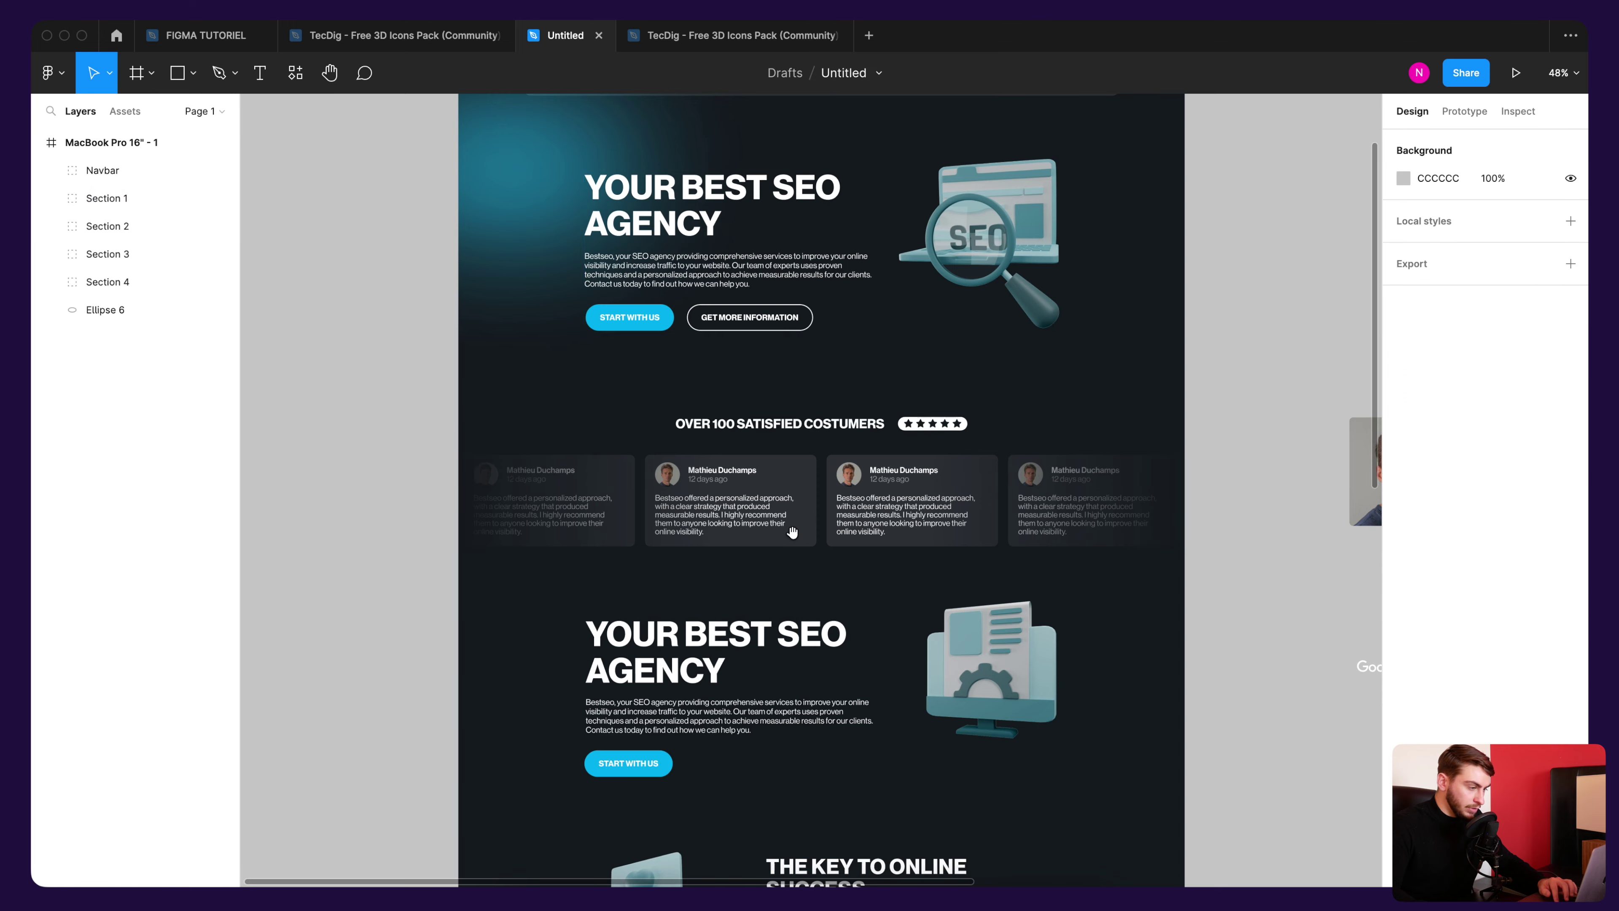
pyautogui.scroll(-5, 788, 527)
pyautogui.scroll(-2, 893, 447)
pyautogui.click(614, 623)
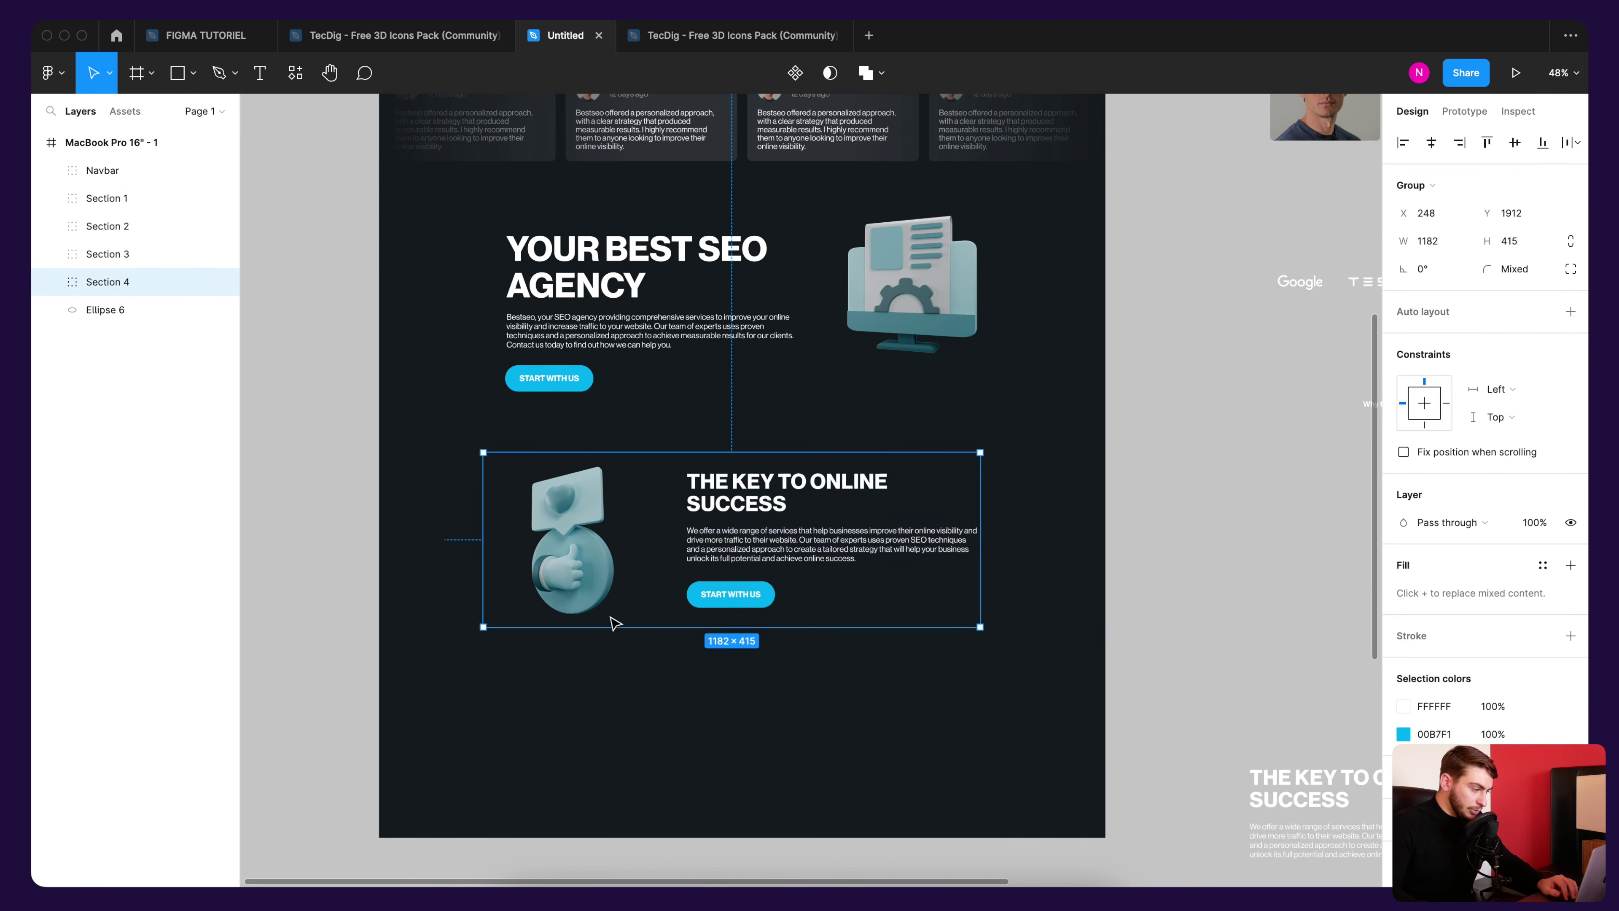
pyautogui.moveTo(791, 509); pyautogui.dragTo(799, 530)
pyautogui.scroll(3, 798, 531)
pyautogui.scroll(2, 800, 504)
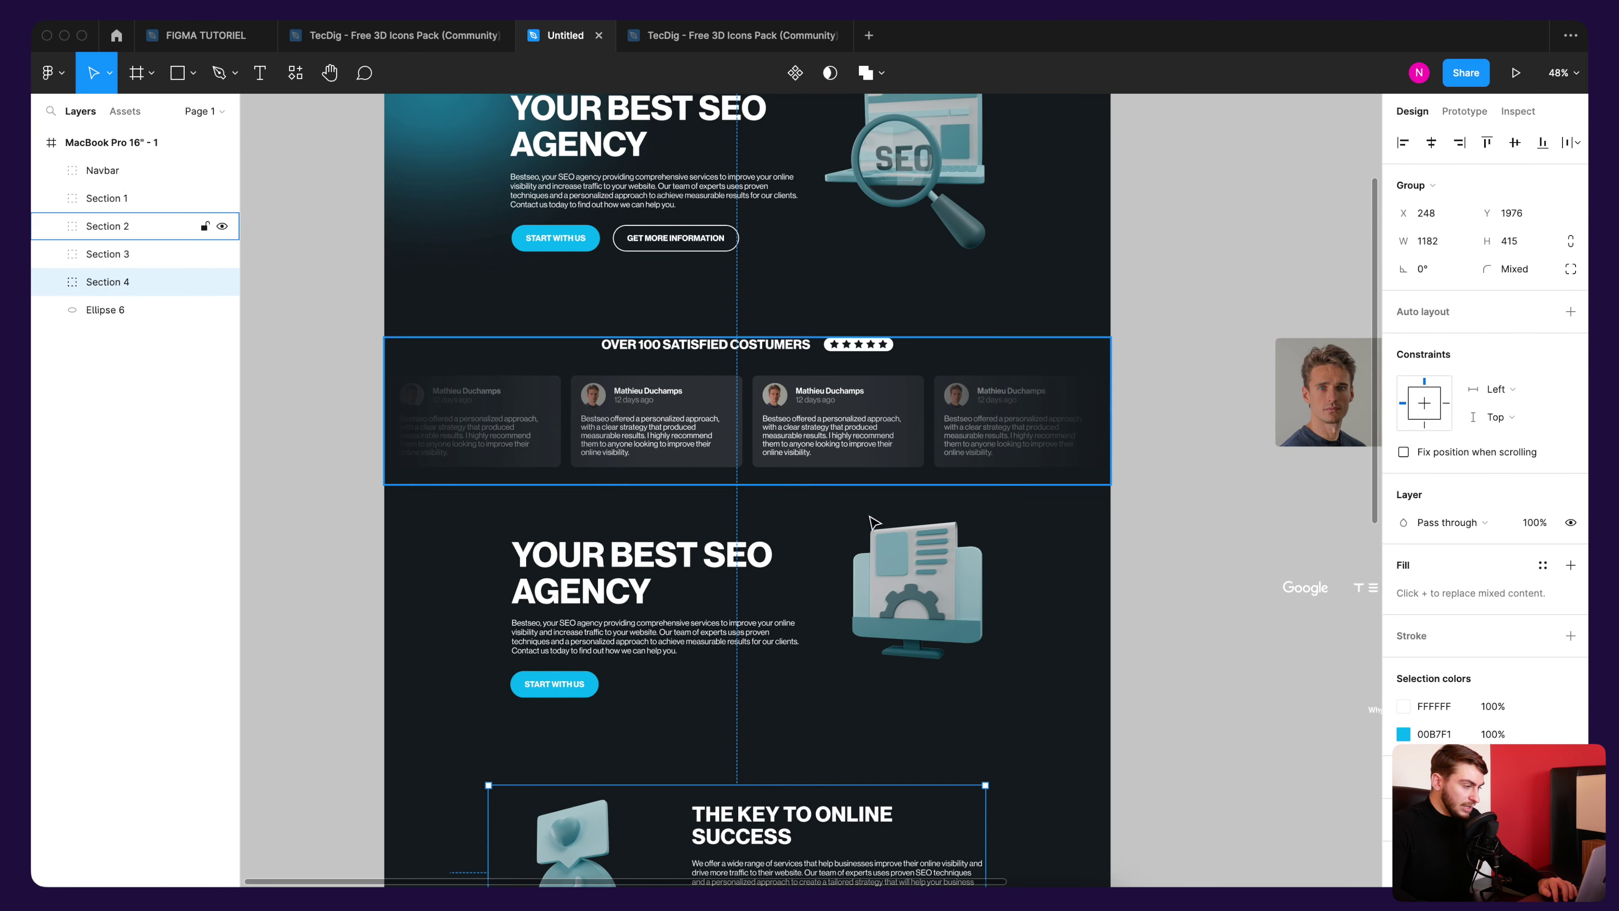
pyautogui.scroll(2, 802, 472)
pyautogui.scroll(1, 748, 464)
pyautogui.scroll(-5, 733, 242)
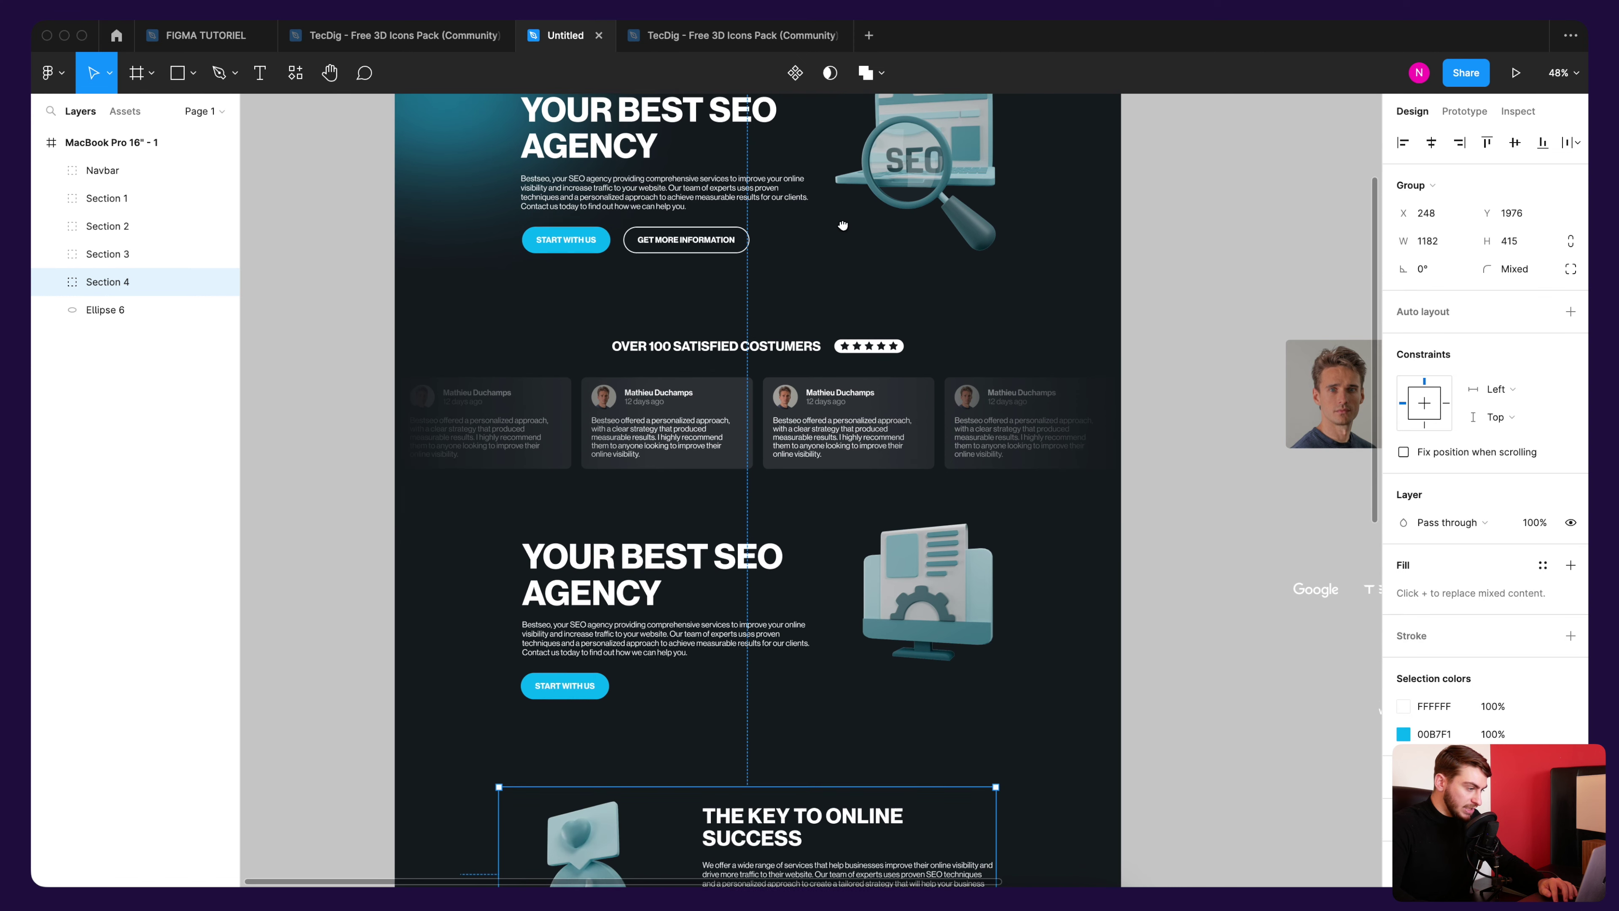
pyautogui.scroll(-6, 740, 248)
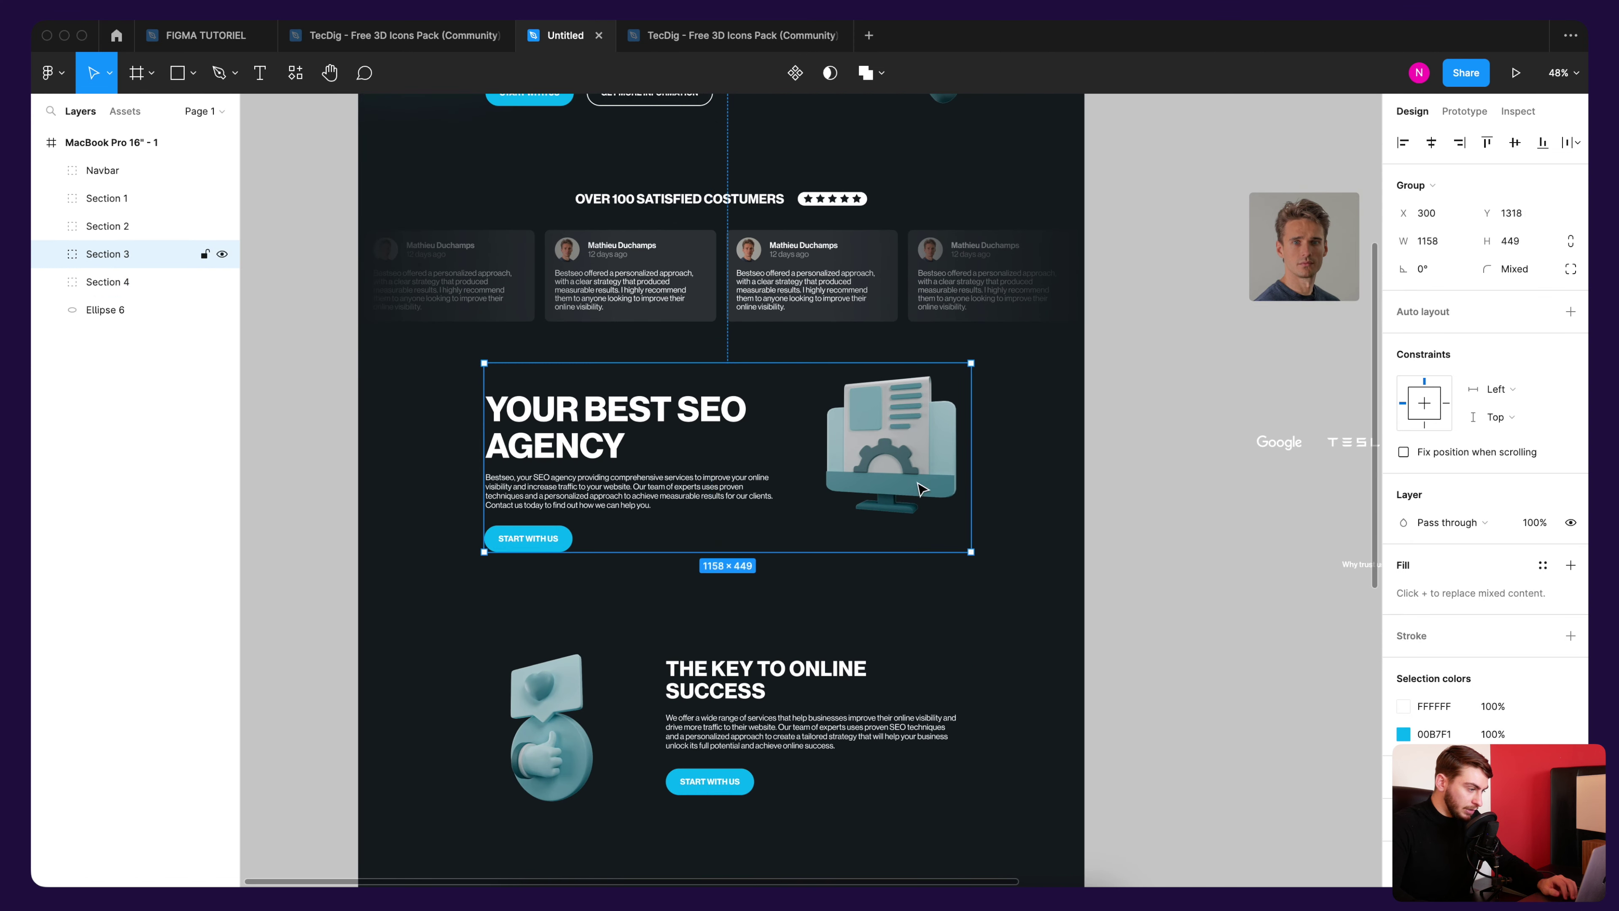
pyautogui.moveTo(908, 450); pyautogui.dragTo(912, 471)
# Step: Check the spacing of the Key to Online Success and testimonials sections
pyautogui.scroll(-2, 892, 542)
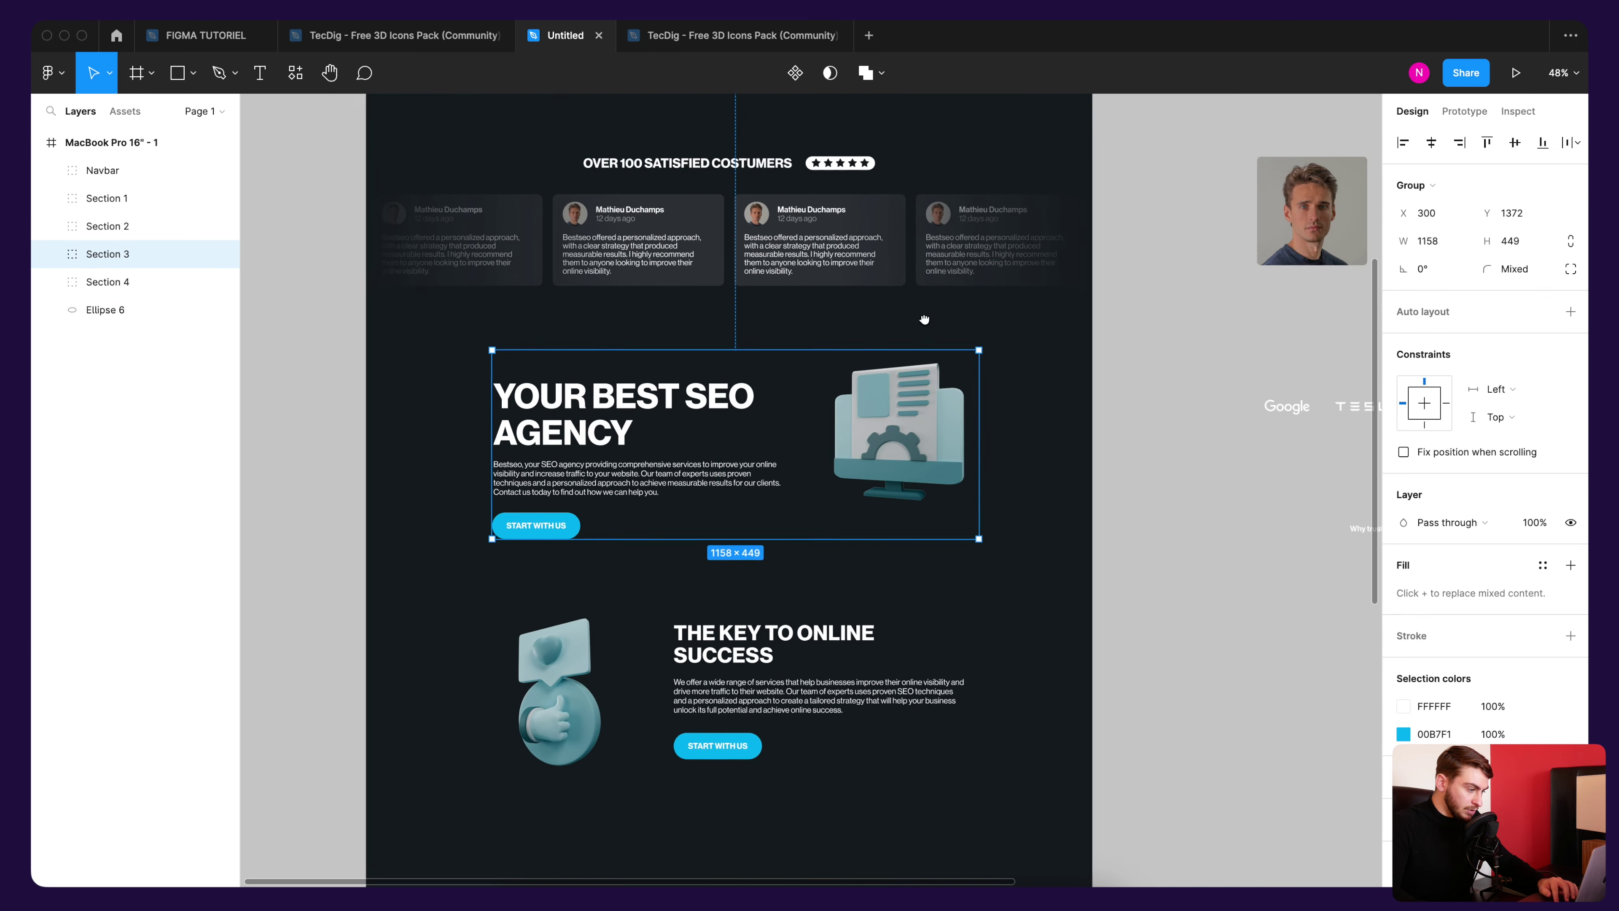
pyautogui.scroll(-1, 861, 606)
pyautogui.click(835, 647)
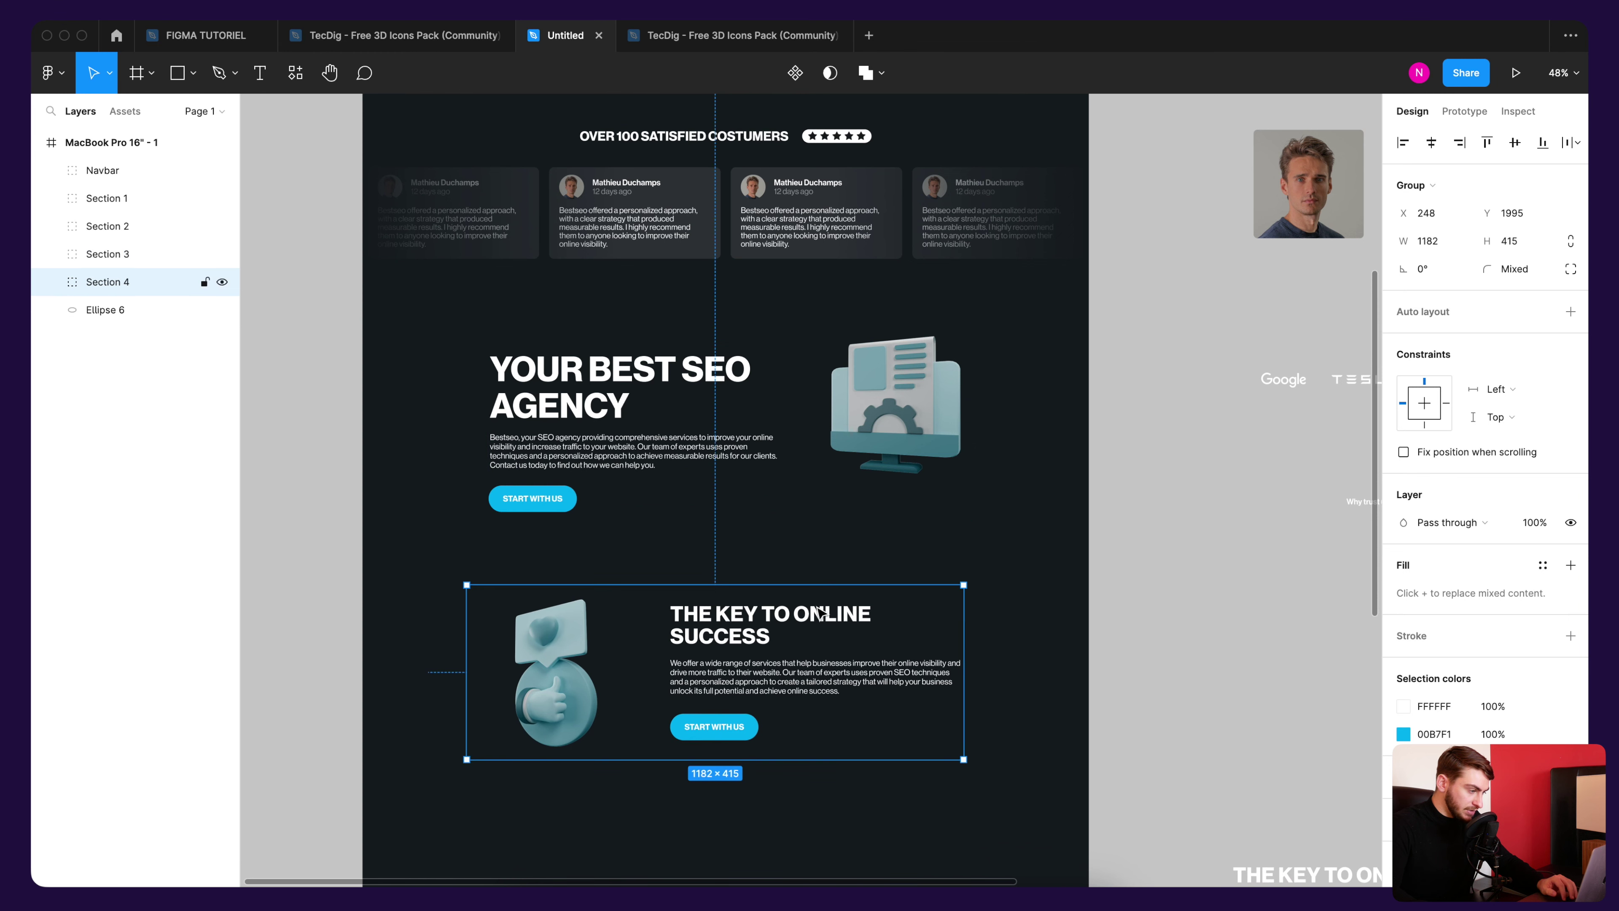
pyautogui.click(953, 540)
pyautogui.scroll(-3, 1026, 510)
pyautogui.click(1032, 307)
pyautogui.scroll(5, 1008, 376)
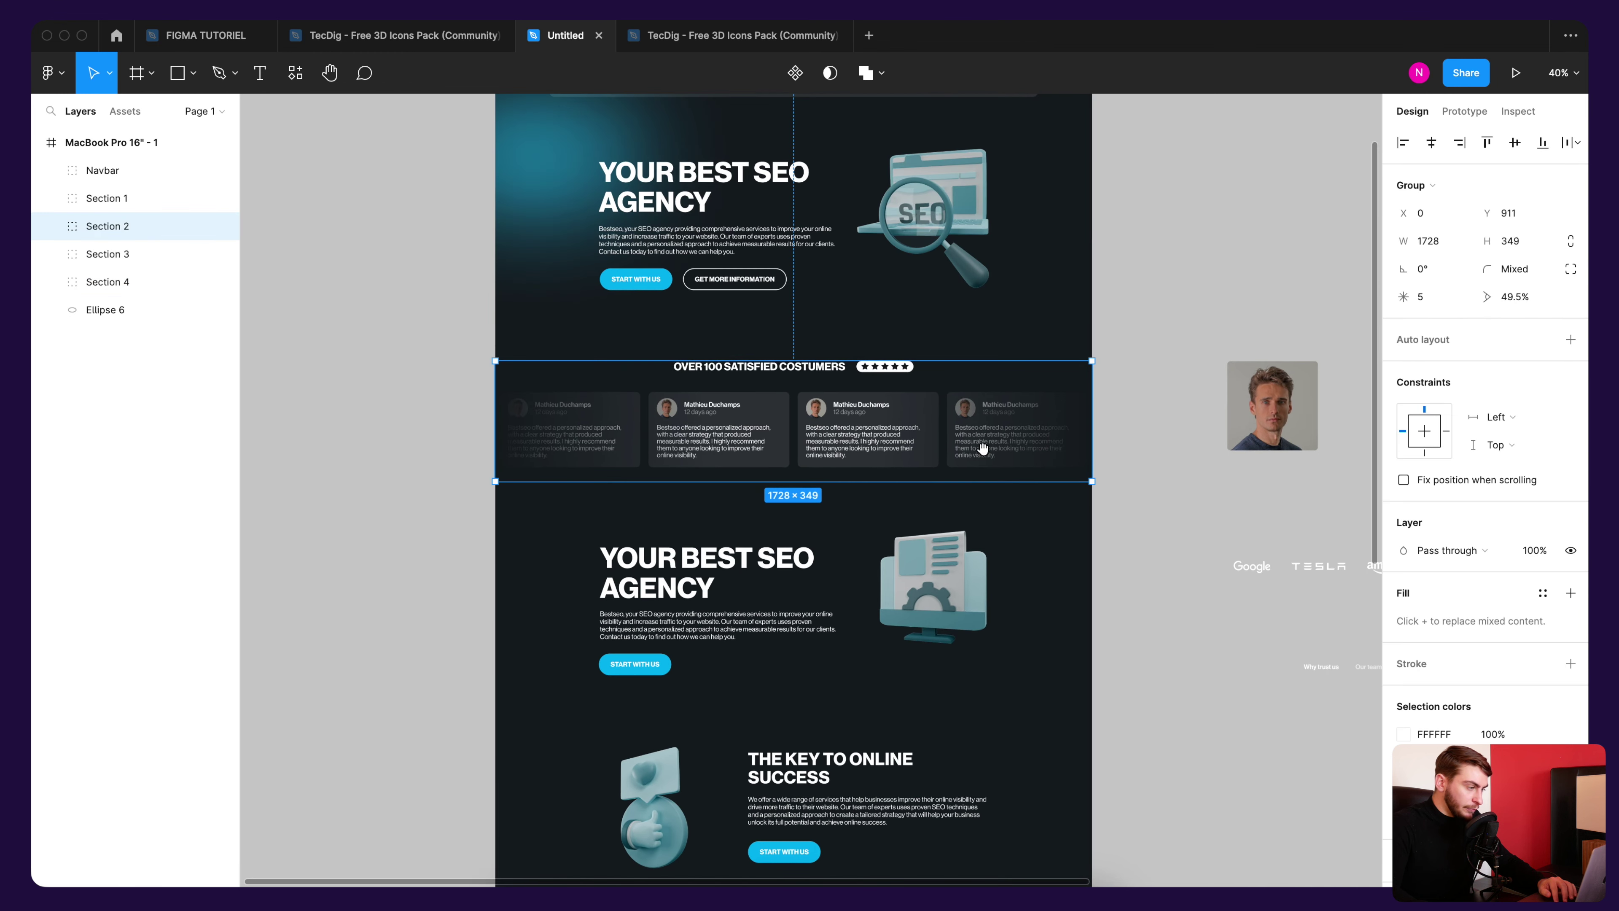
# Step: Duplicate the teal glow ellipse behind the second agency section and right of Key to Online Success
pyautogui.click(547, 186)
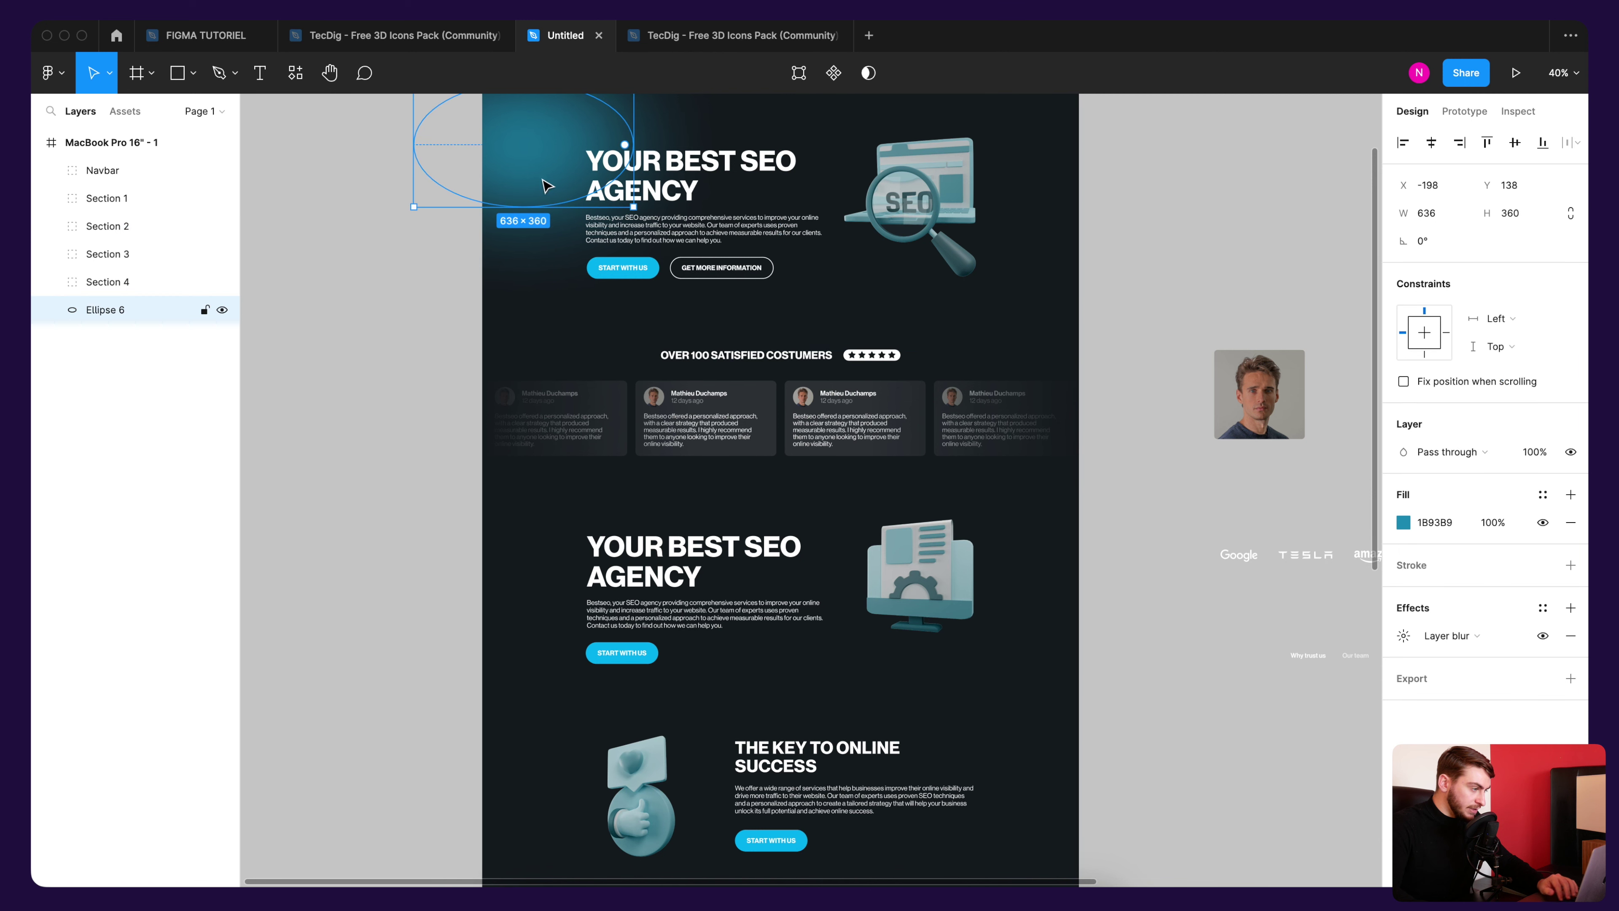
pyautogui.moveTo(556, 160); pyautogui.dragTo(537, 611)
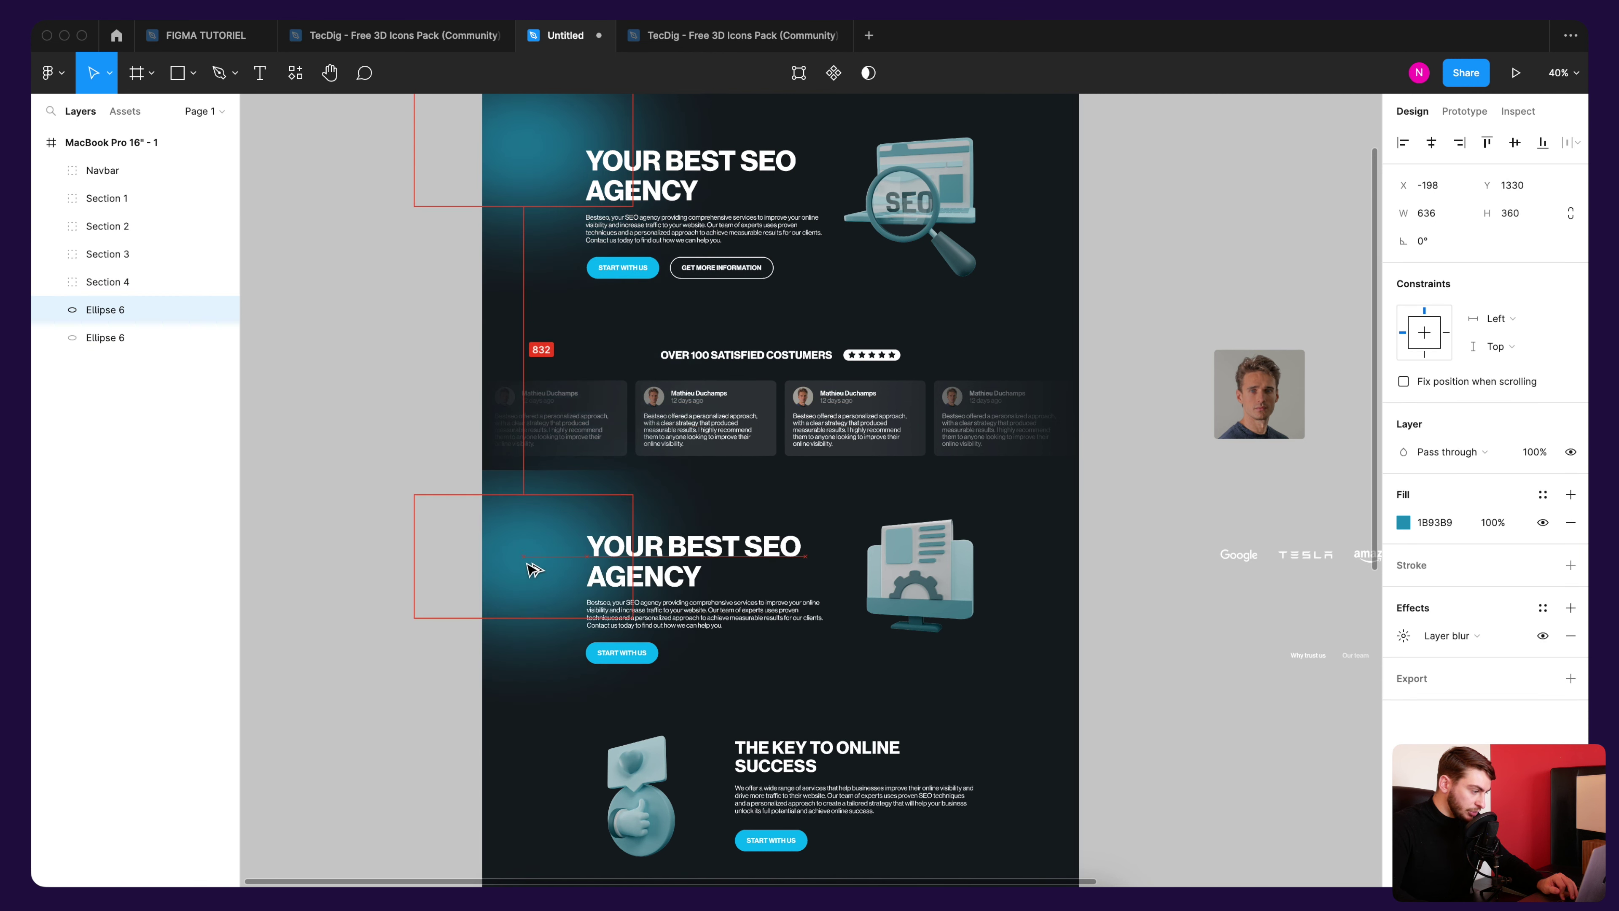
pyautogui.press('Escape')
pyautogui.scroll(-2, 536, 220)
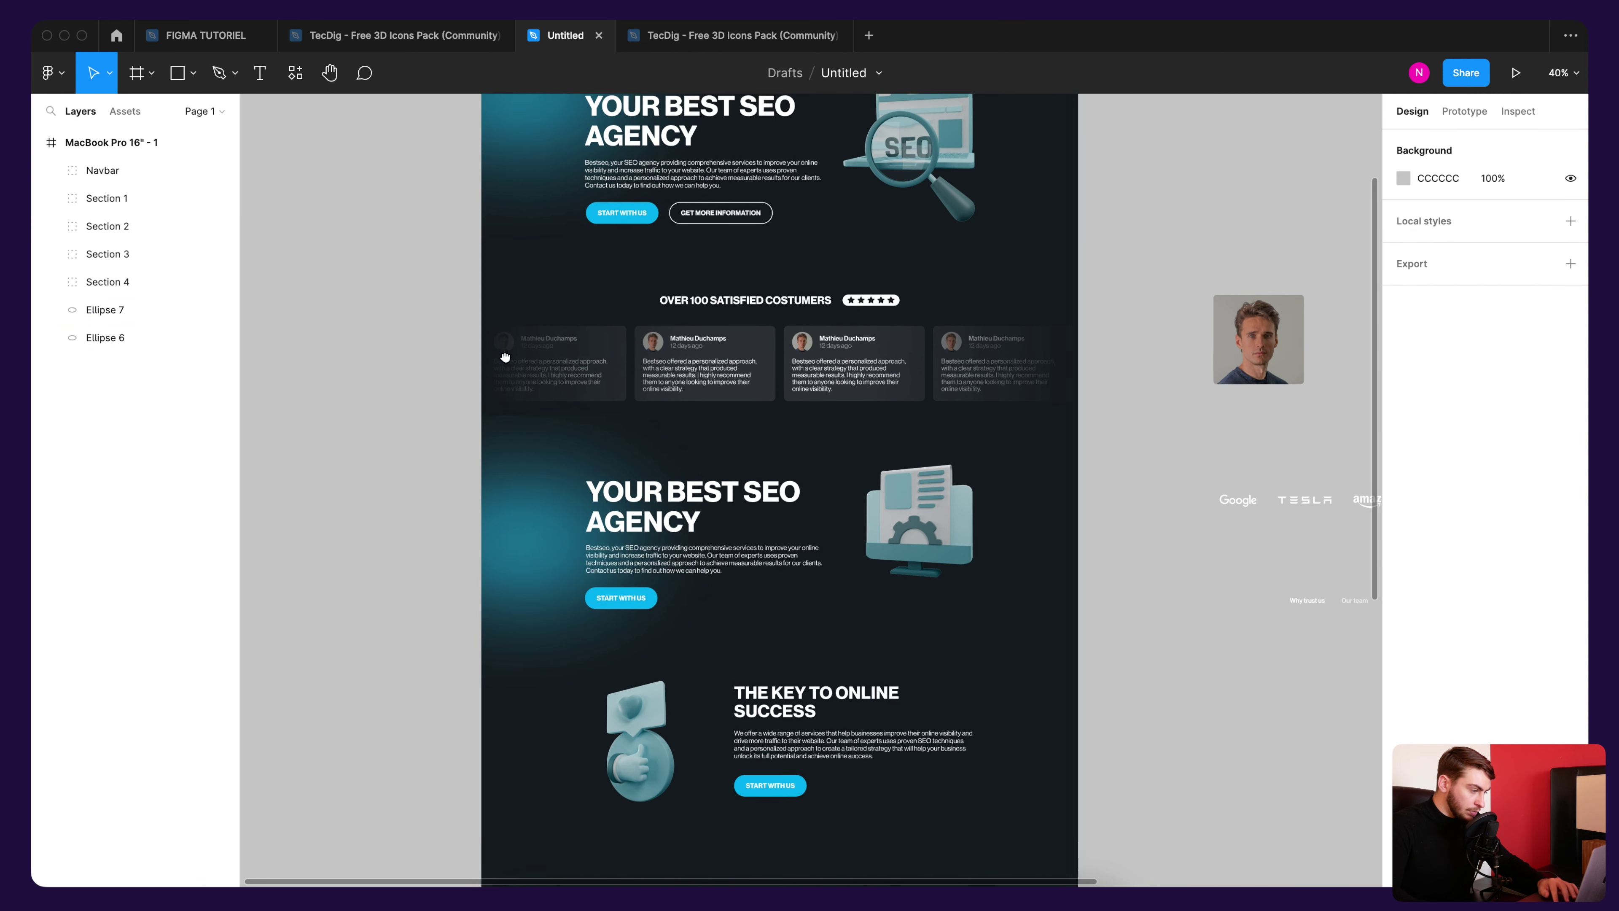
pyautogui.scroll(-5, 506, 354)
pyautogui.moveTo(506, 408); pyautogui.dragTo(1036, 603)
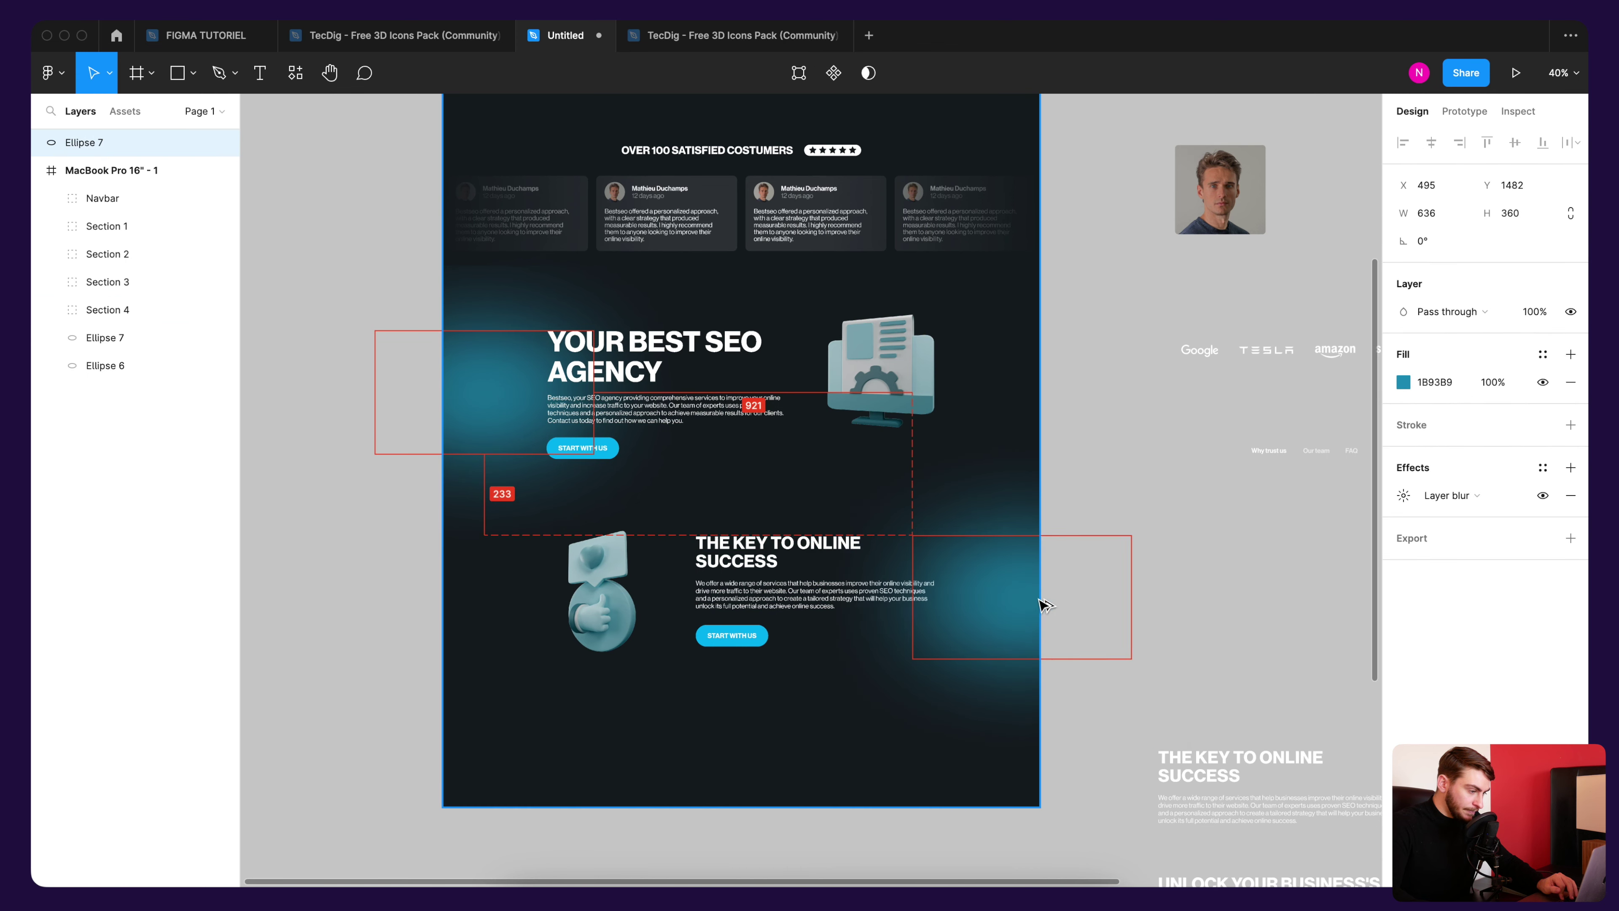
# Step: Soften the two glow copies' fill opacity to 53% and 41%
pyautogui.keyDown('shift'); pyautogui.click(549, 421); pyautogui.keyUp('shift')
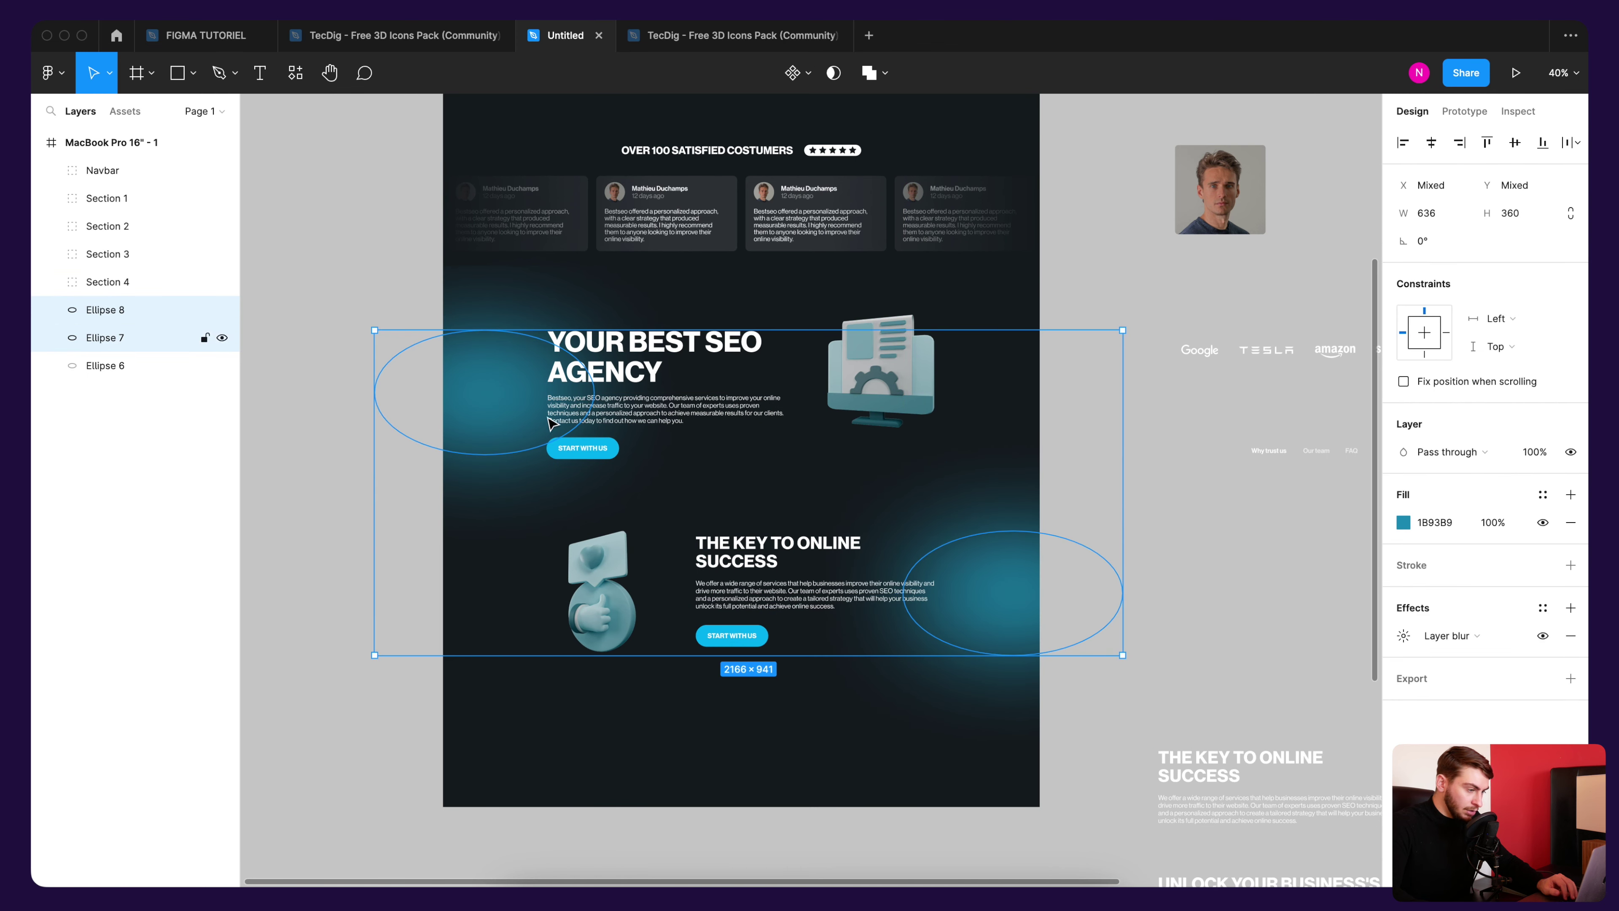
pyautogui.click(1405, 523)
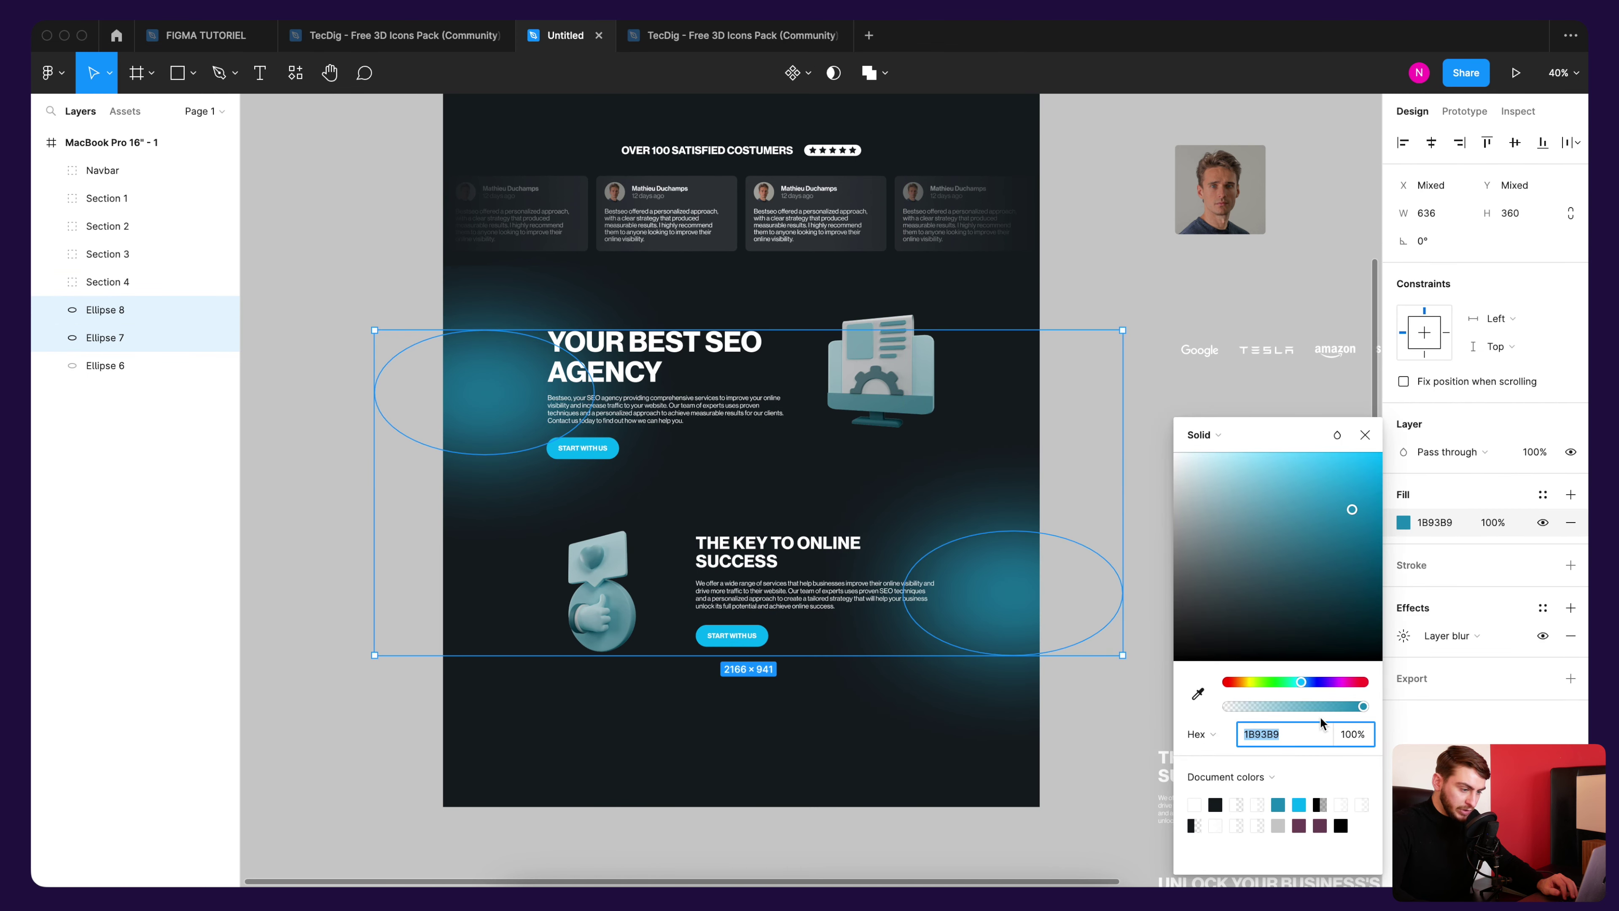
pyautogui.moveTo(1362, 706); pyautogui.dragTo(1286, 706)
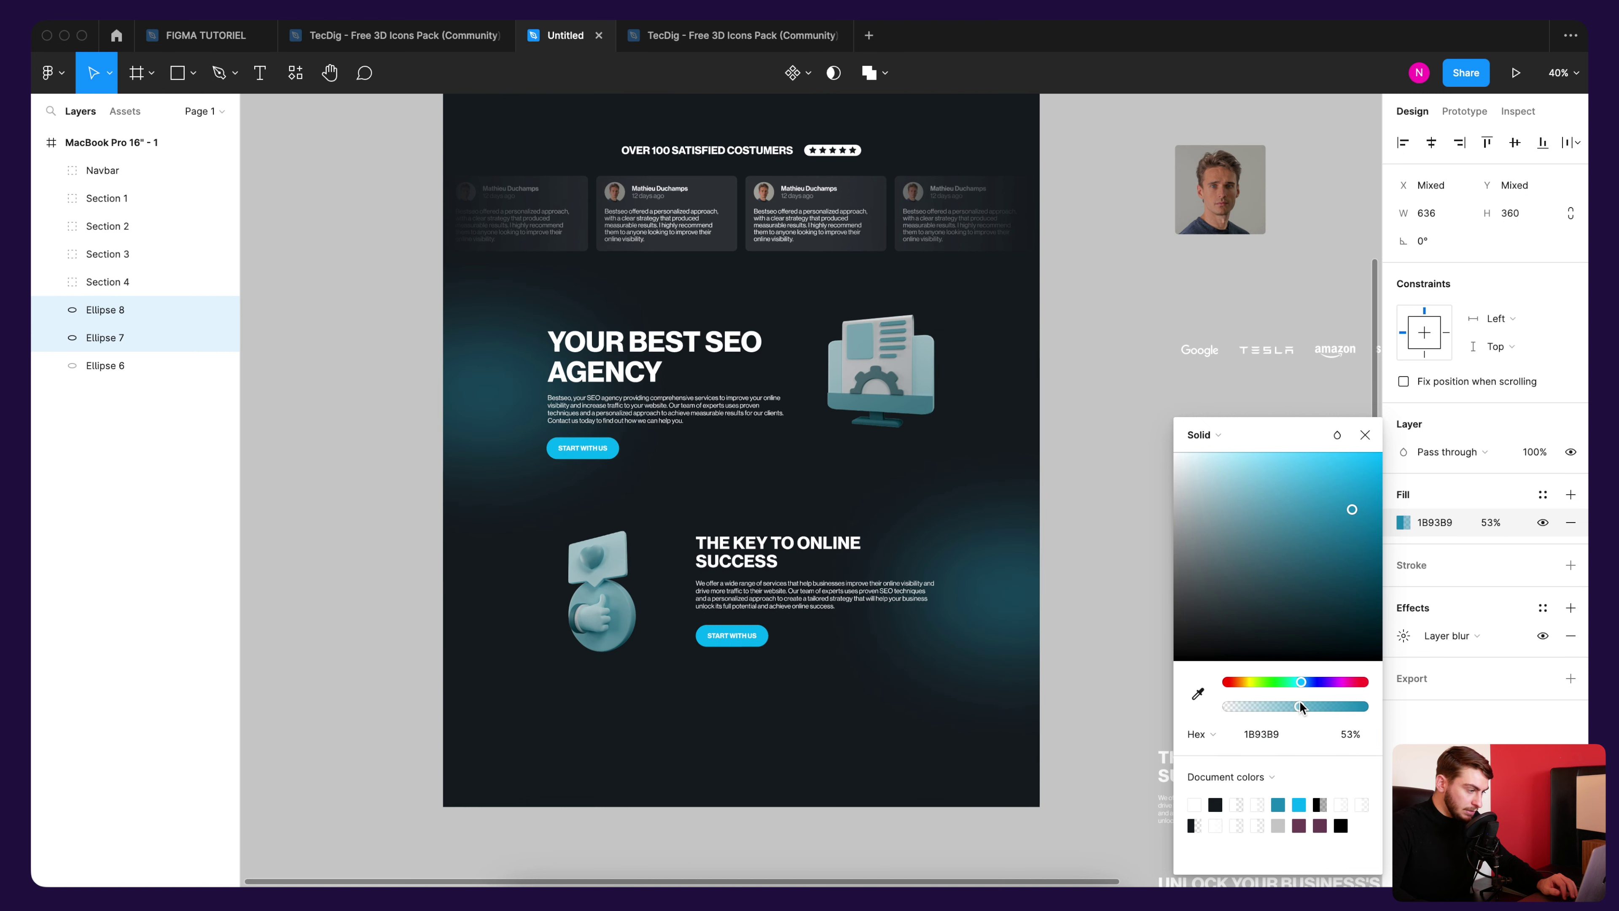
pyautogui.click(1098, 466)
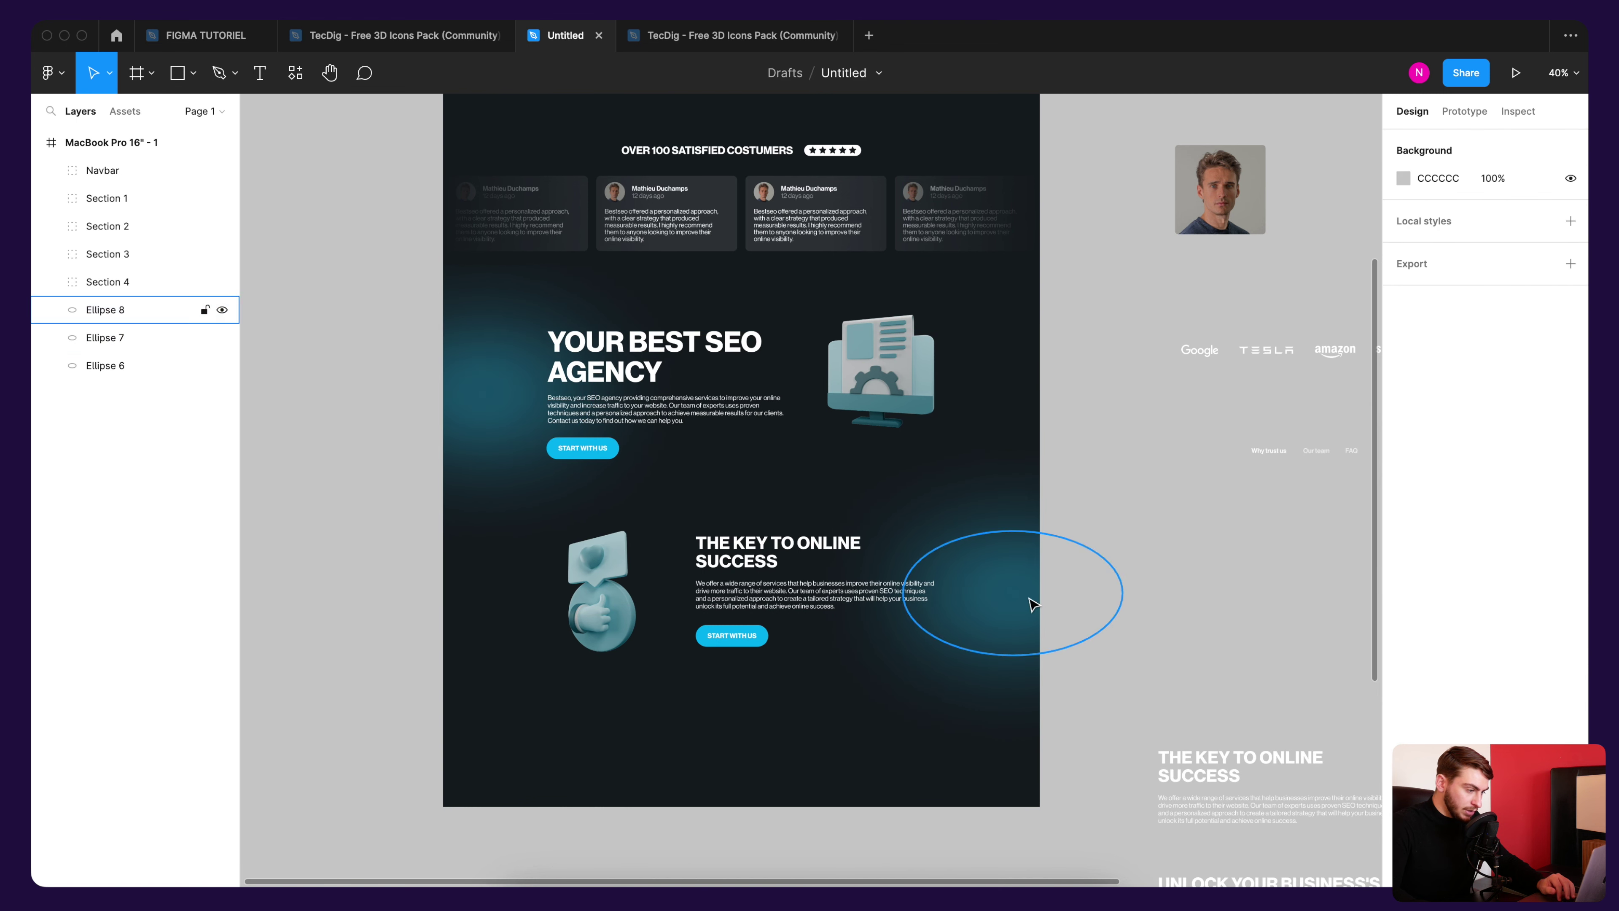
pyautogui.click(1022, 596)
pyautogui.click(1402, 522)
pyautogui.moveTo(1283, 706); pyautogui.dragTo(1285, 711)
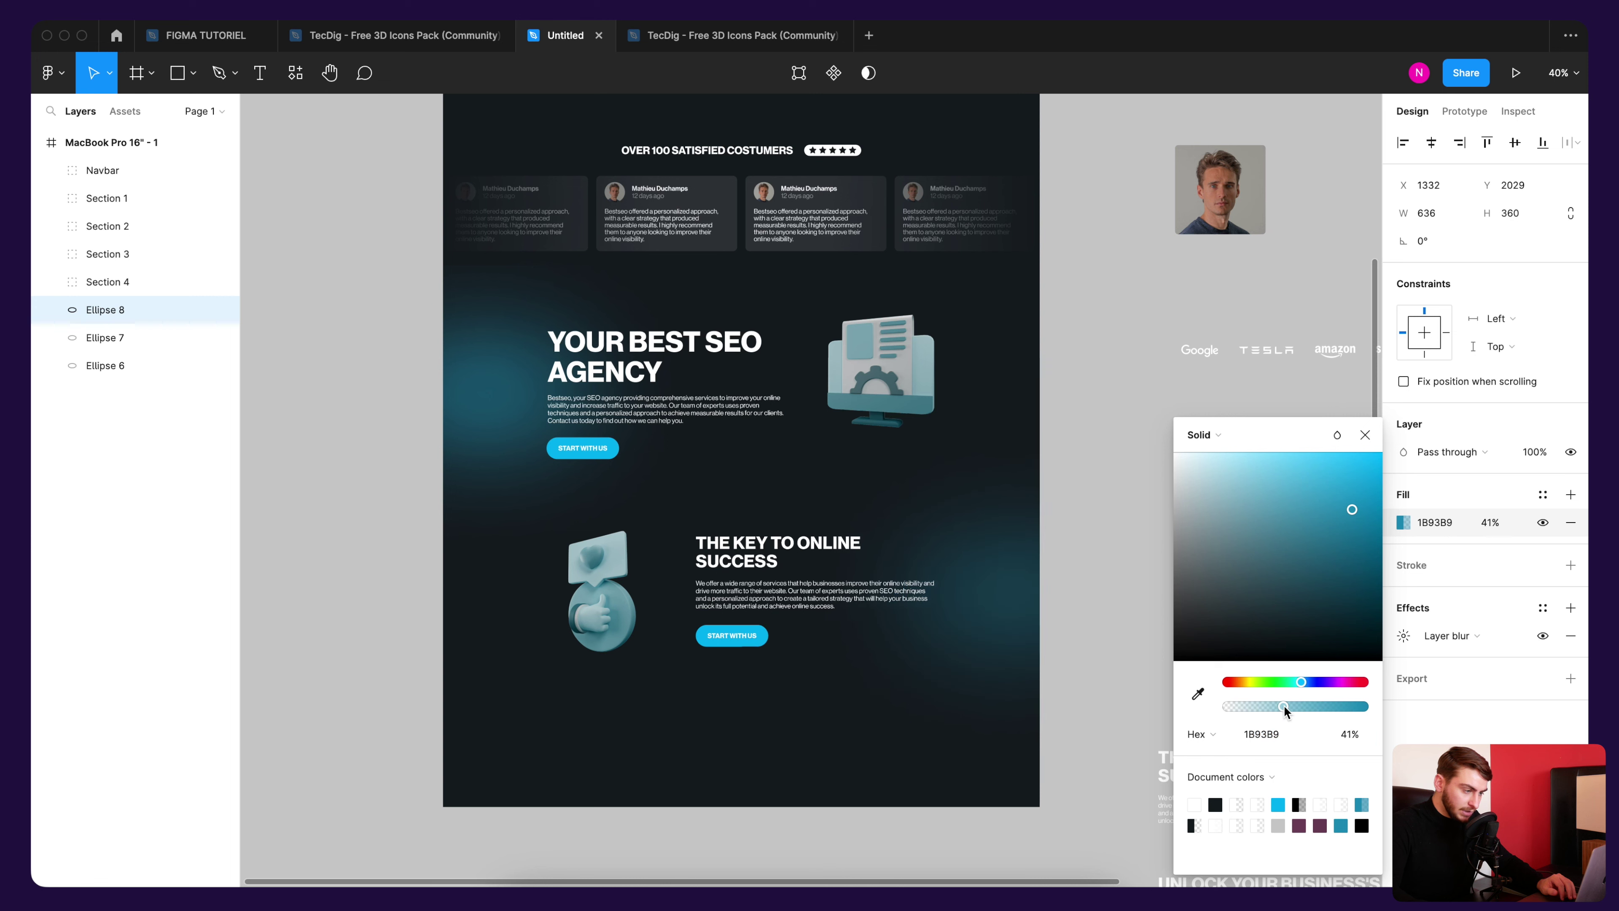
pyautogui.click(470, 390)
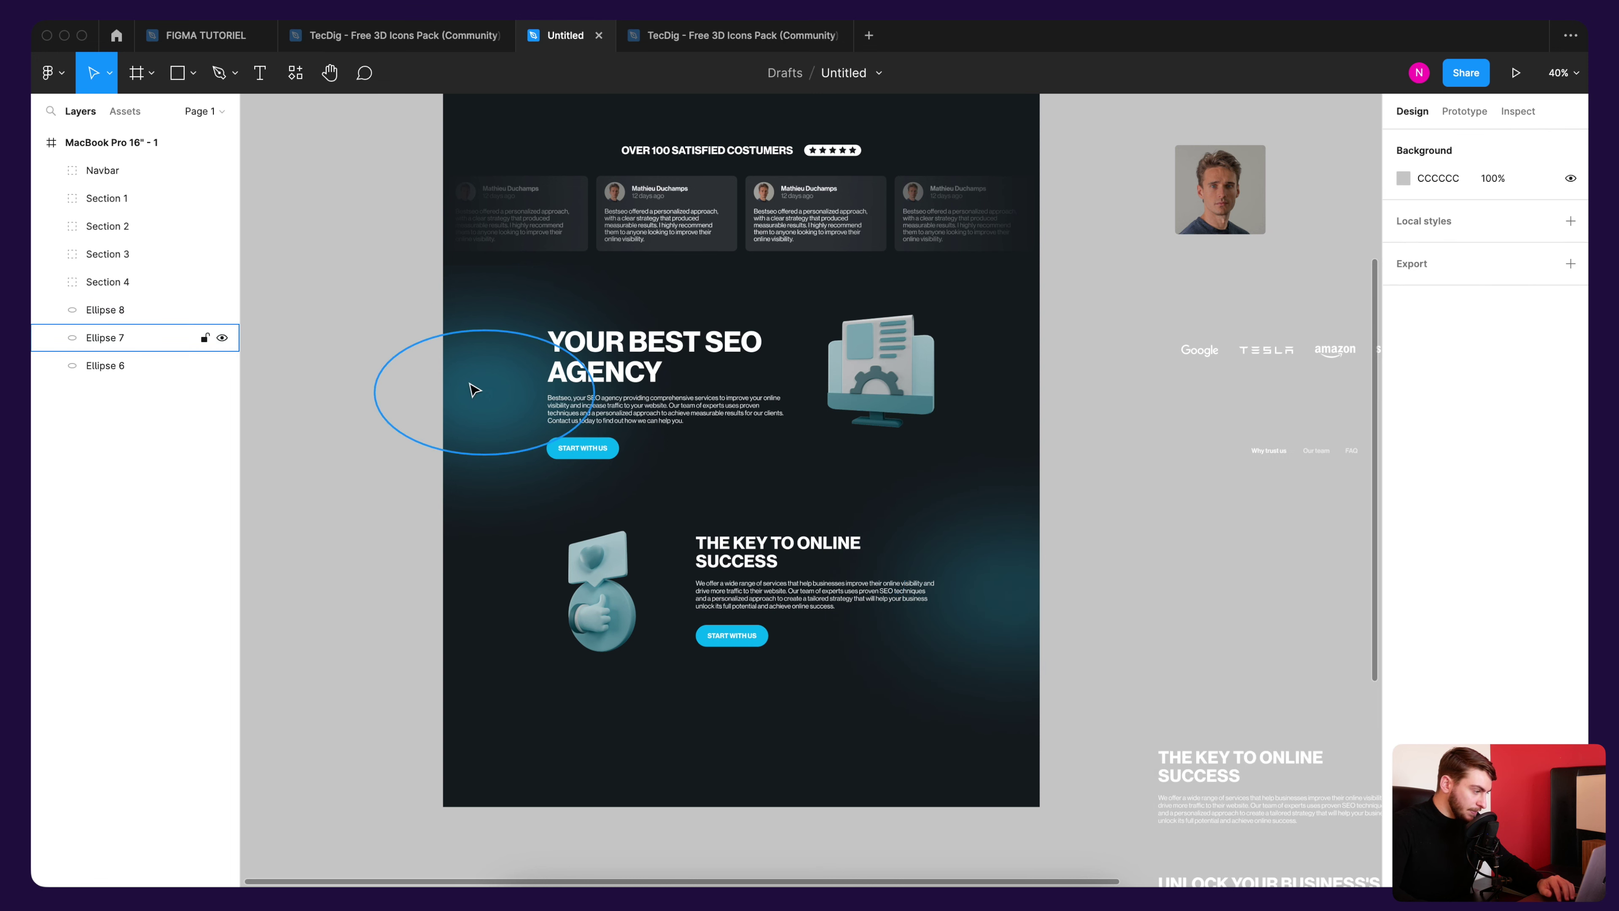
pyautogui.click(290, 409)
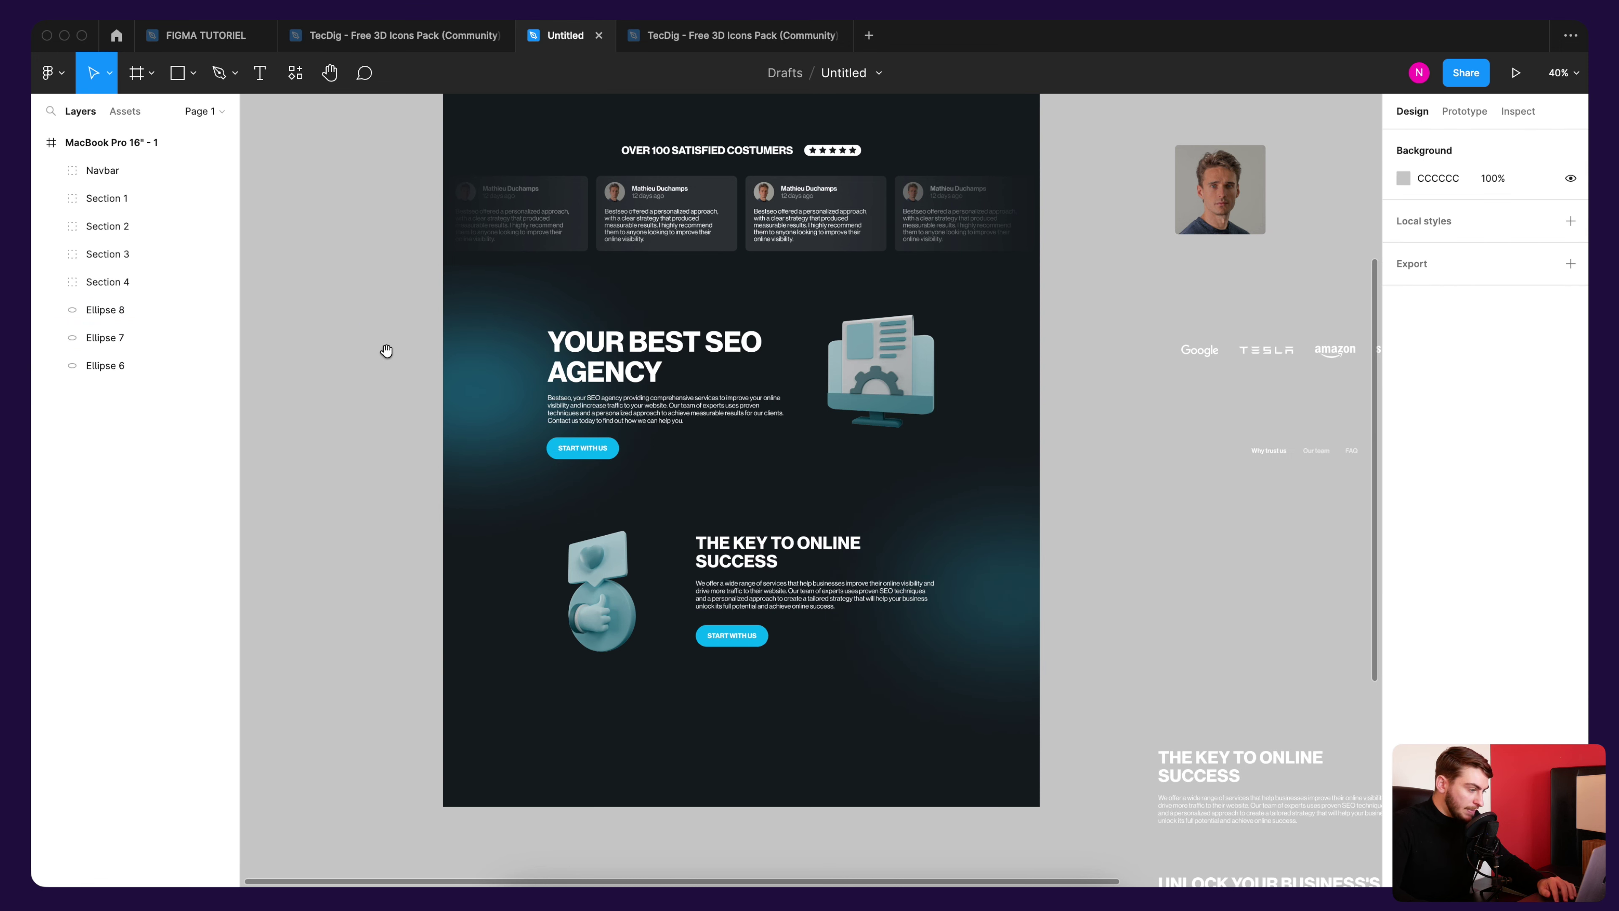
# Step: Stretch the MacBook Pro 16" frame to 1728 × 3601, adding dark space below Key to Online Success
pyautogui.scroll(5, 387, 350)
pyautogui.scroll(3, 397, 423)
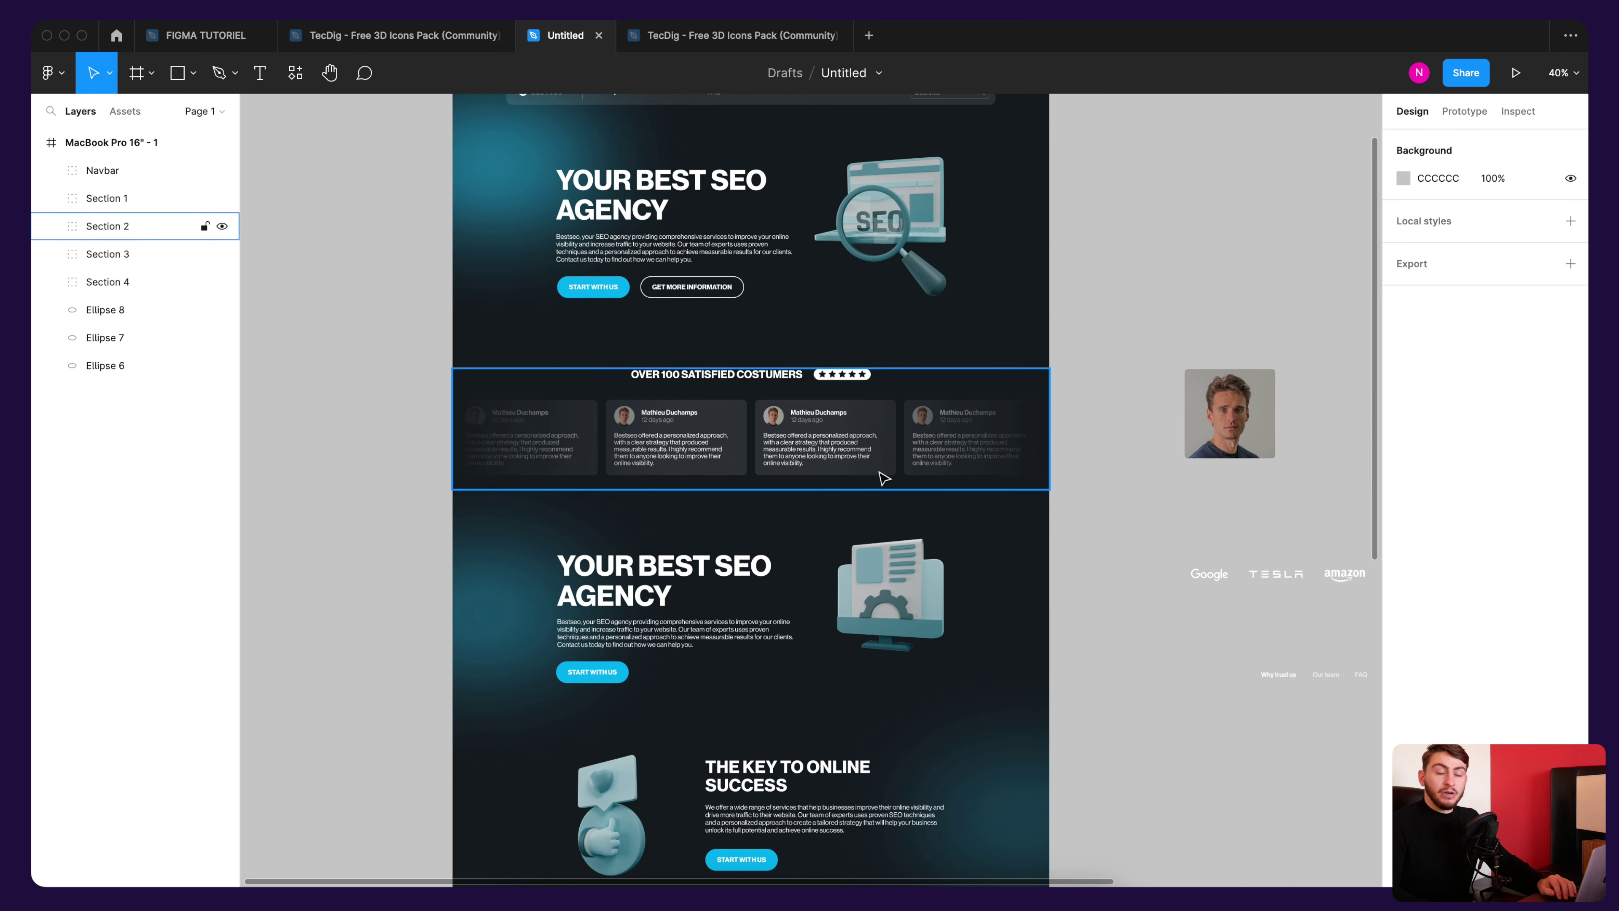
pyautogui.scroll(-5, 883, 478)
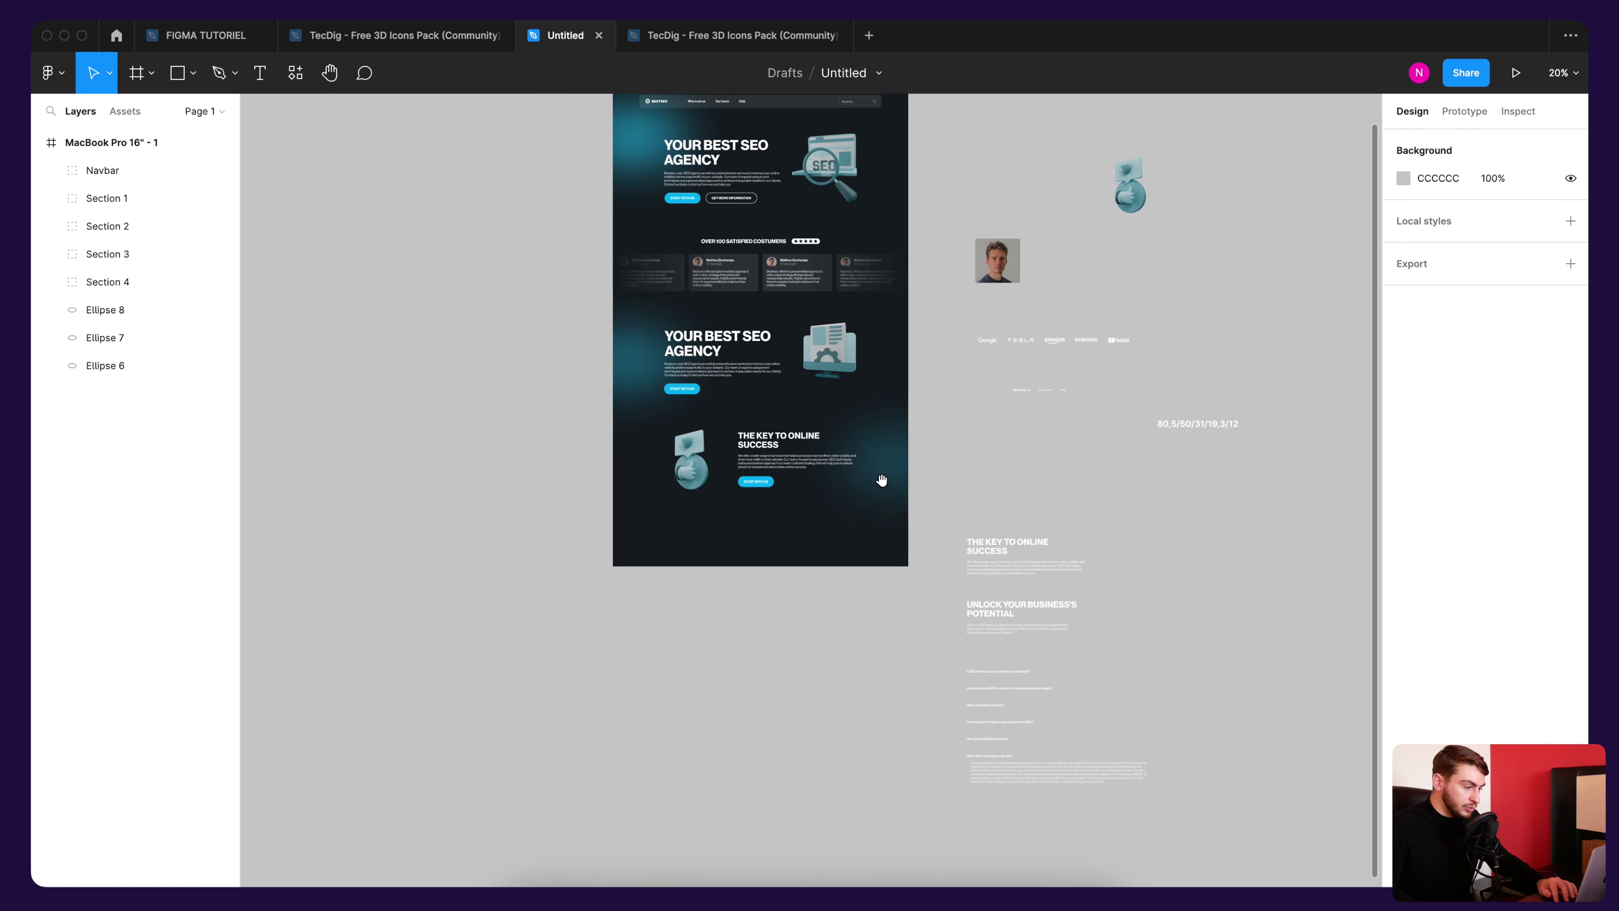
pyautogui.click(807, 552)
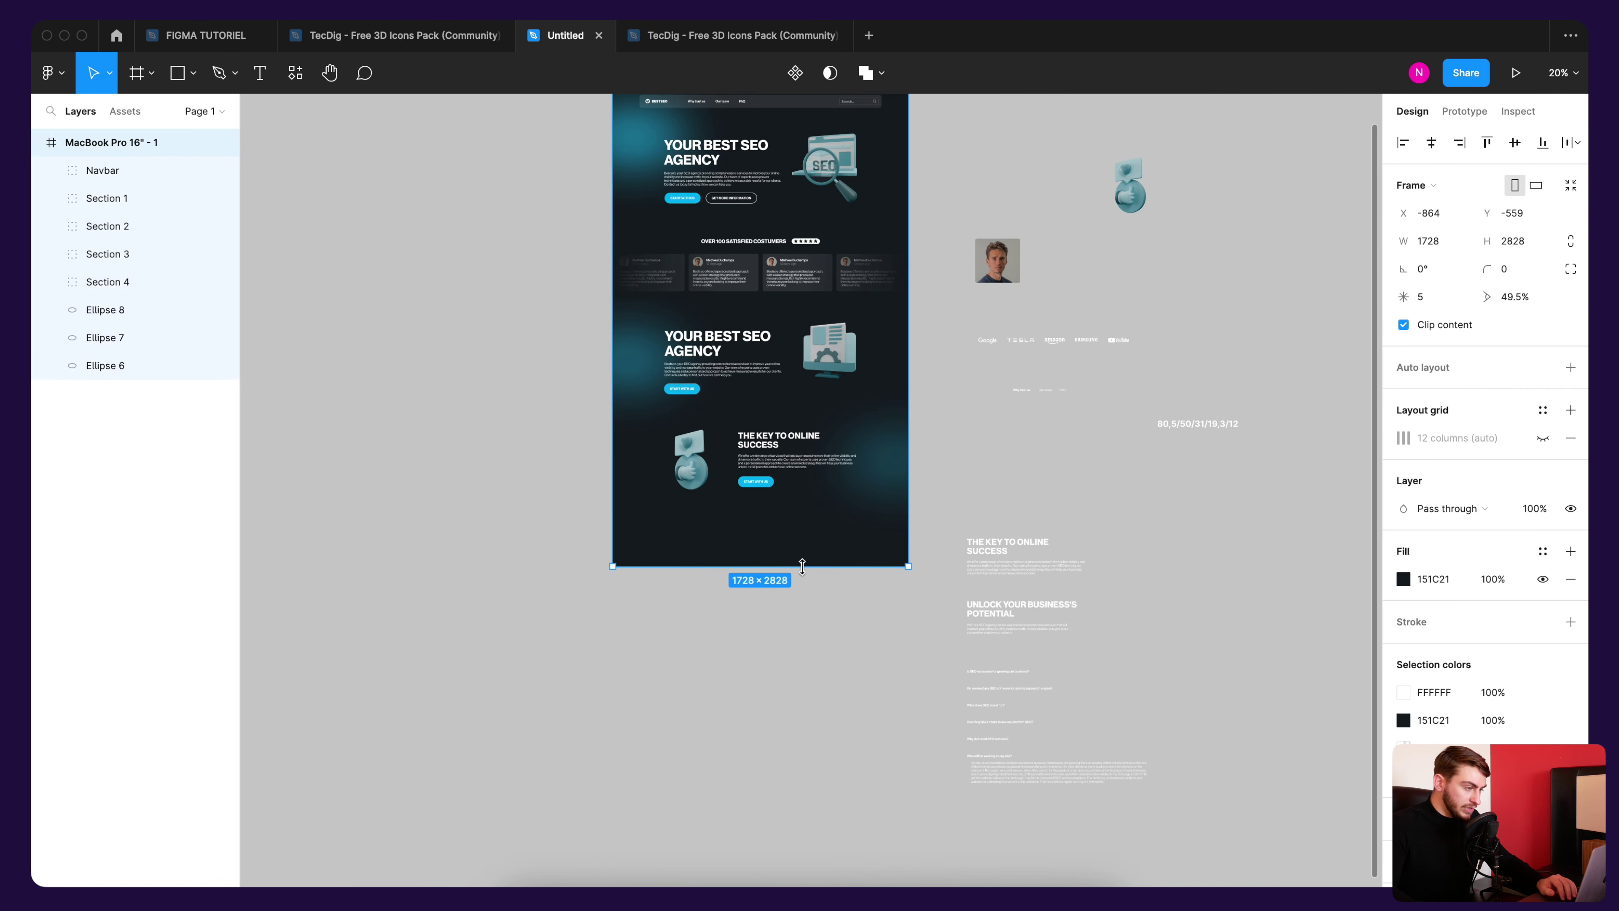
pyautogui.moveTo(802, 565); pyautogui.dragTo(791, 696)
pyautogui.scroll(3, 783, 423)
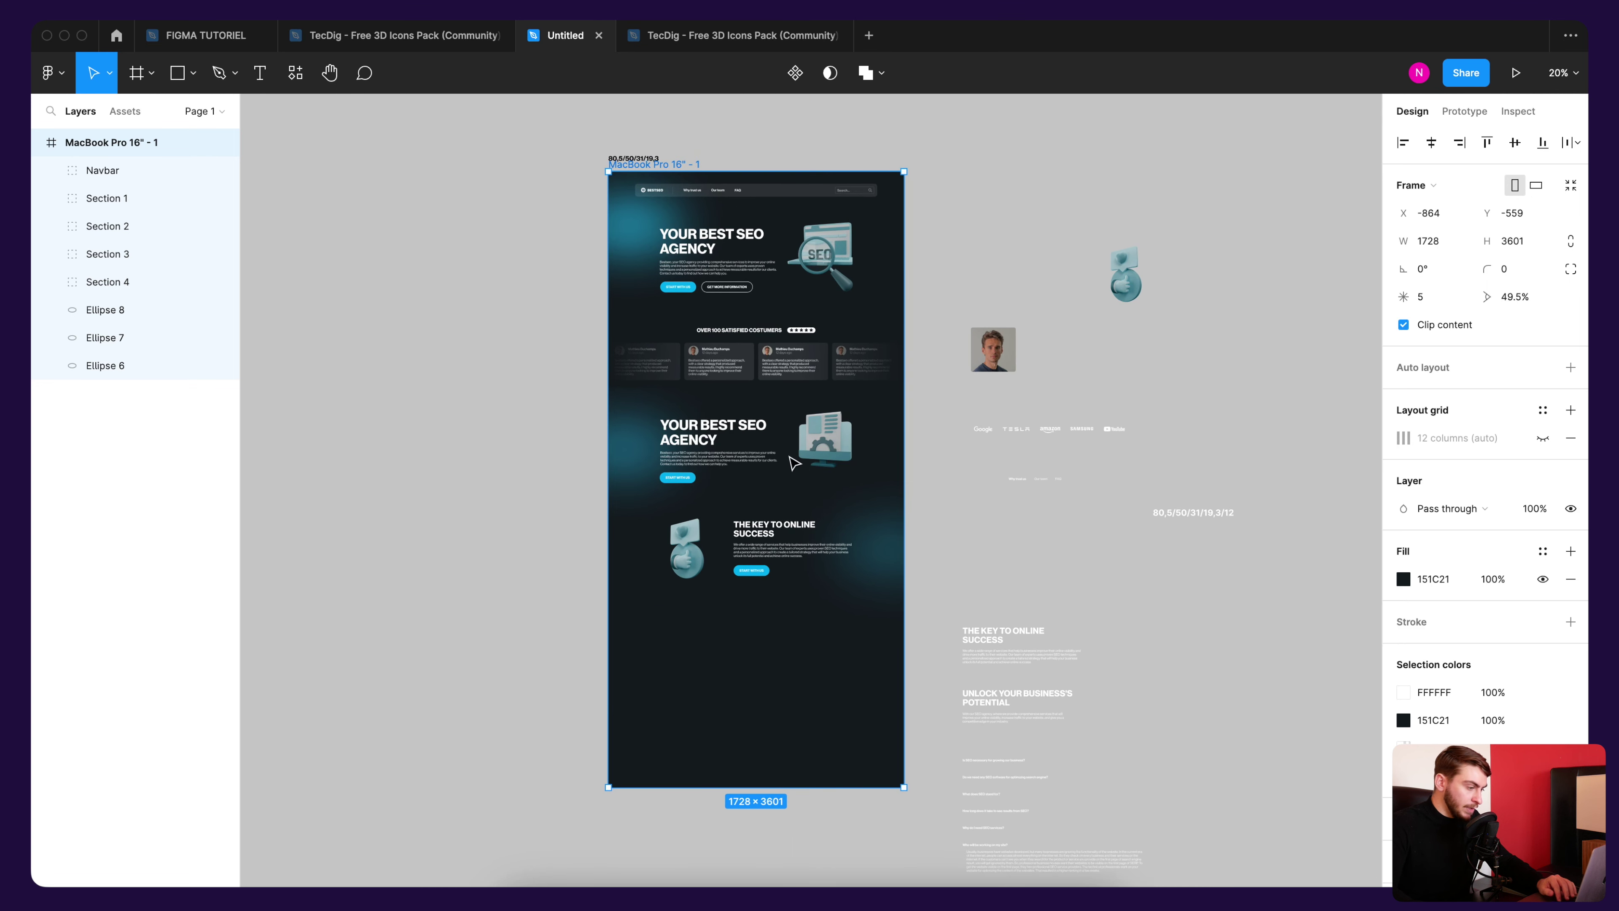
pyautogui.scroll(3, 791, 655)
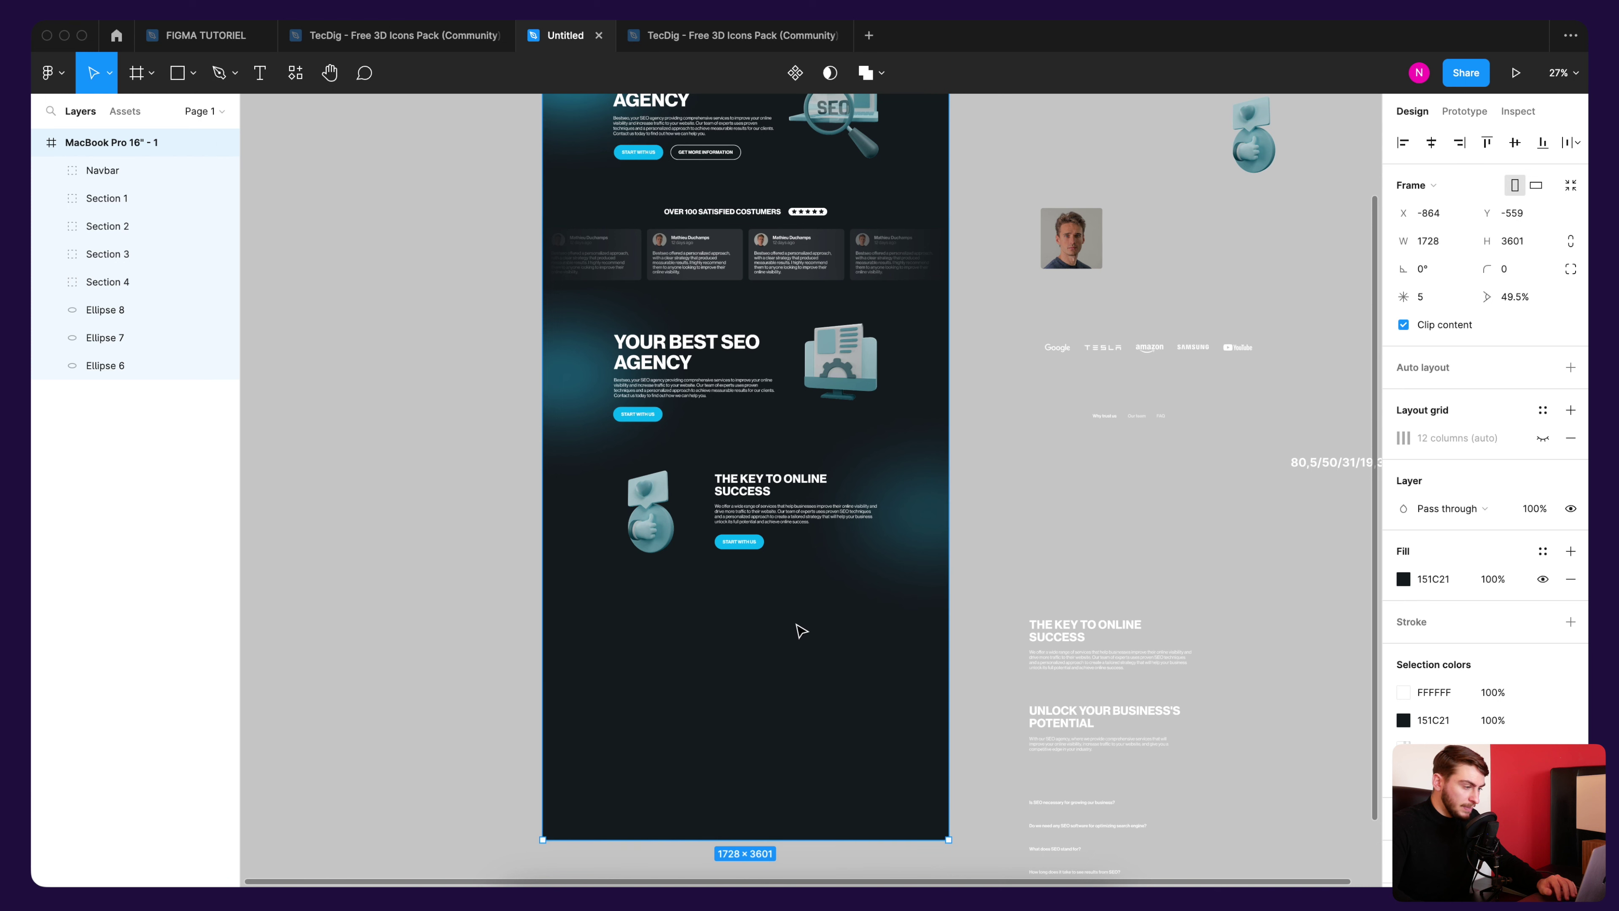
pyautogui.press('Escape')
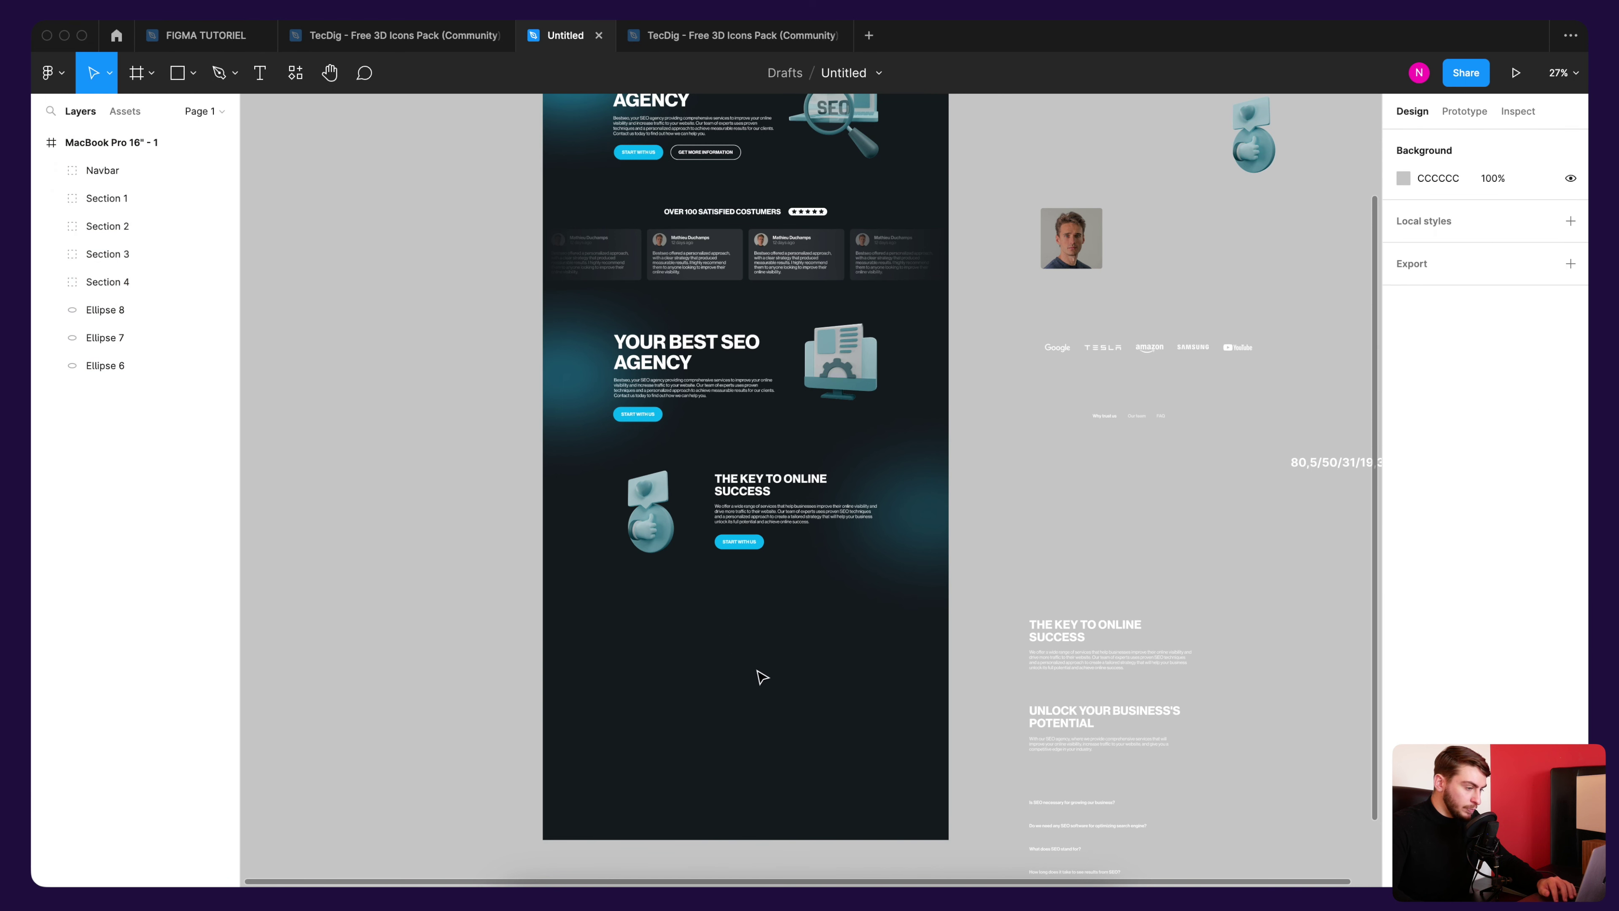
pyautogui.scroll(-2, 746, 612)
pyautogui.hscroll(2, 746, 612)
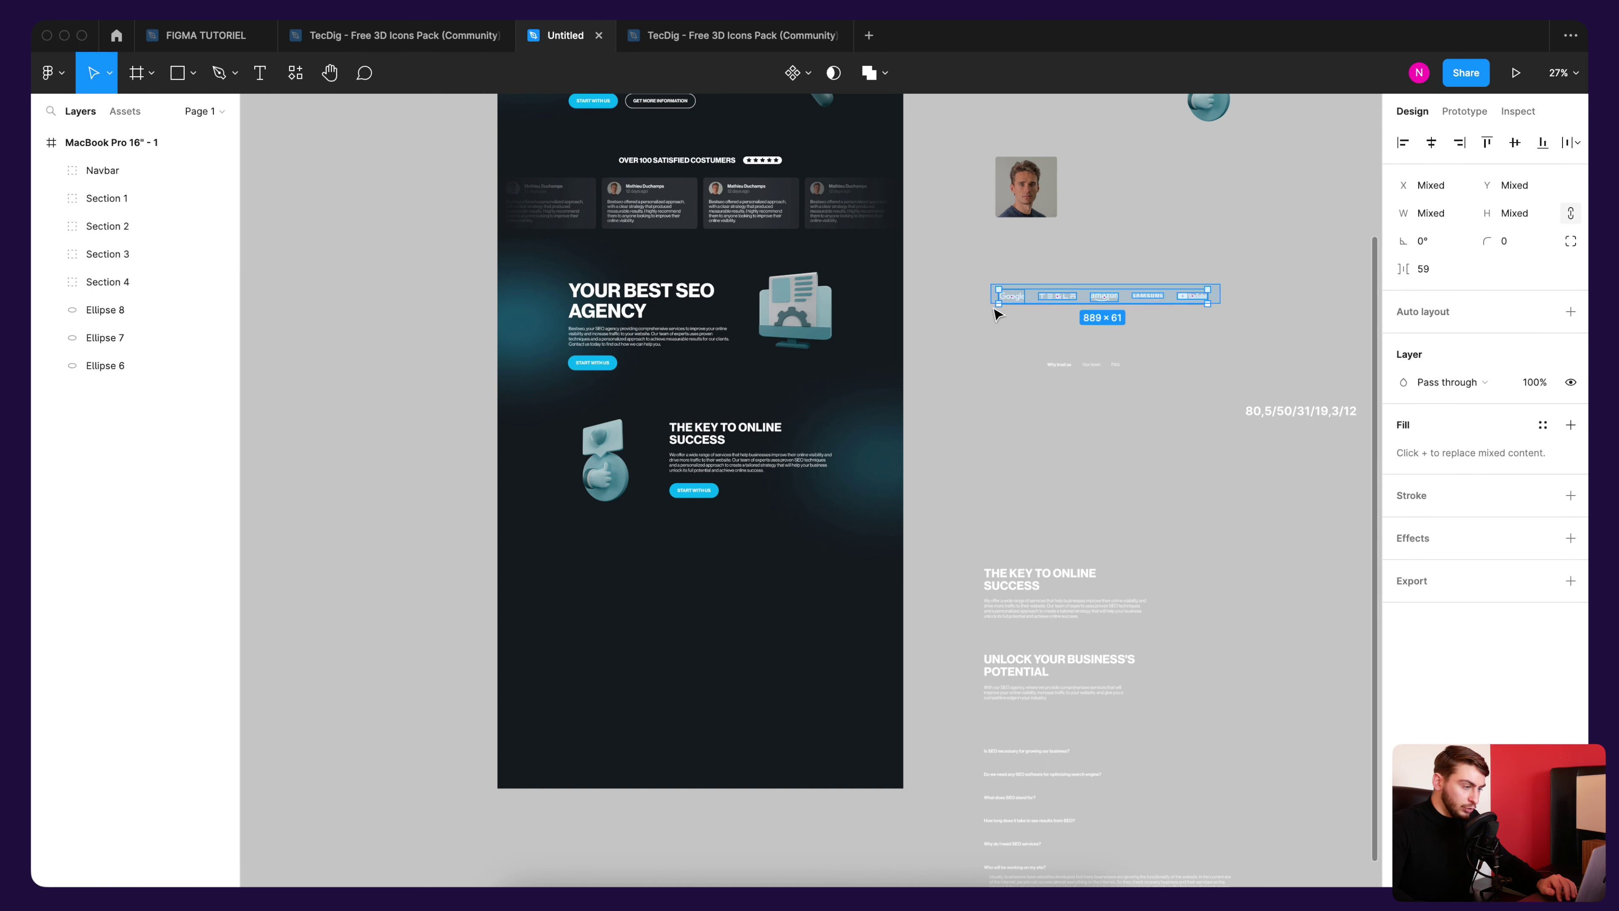
# Step: Copy the Google, Tesla, Amazon, Samsung and YouTube logos and paste them below Key to Online Success
pyautogui.moveTo(1226, 293); pyautogui.dragTo(992, 311)
pyautogui.hotkey('ctrl', 'c')
pyautogui.click(650, 630)
pyautogui.hotkey('ctrl', 'v')
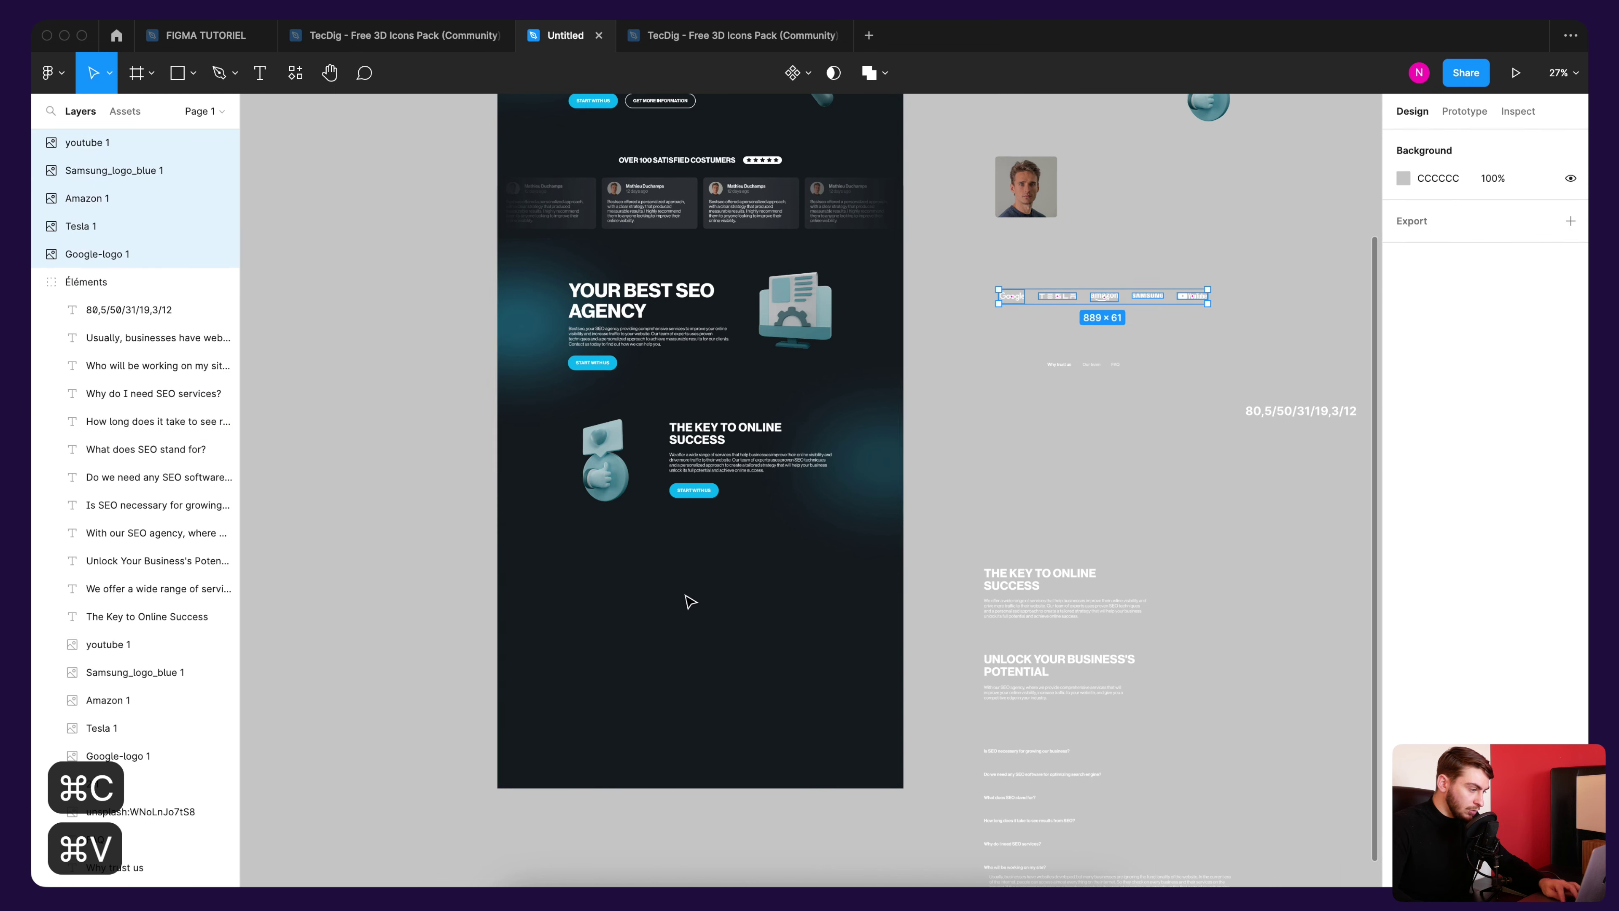
pyautogui.hotkey('ctrl', 'z')
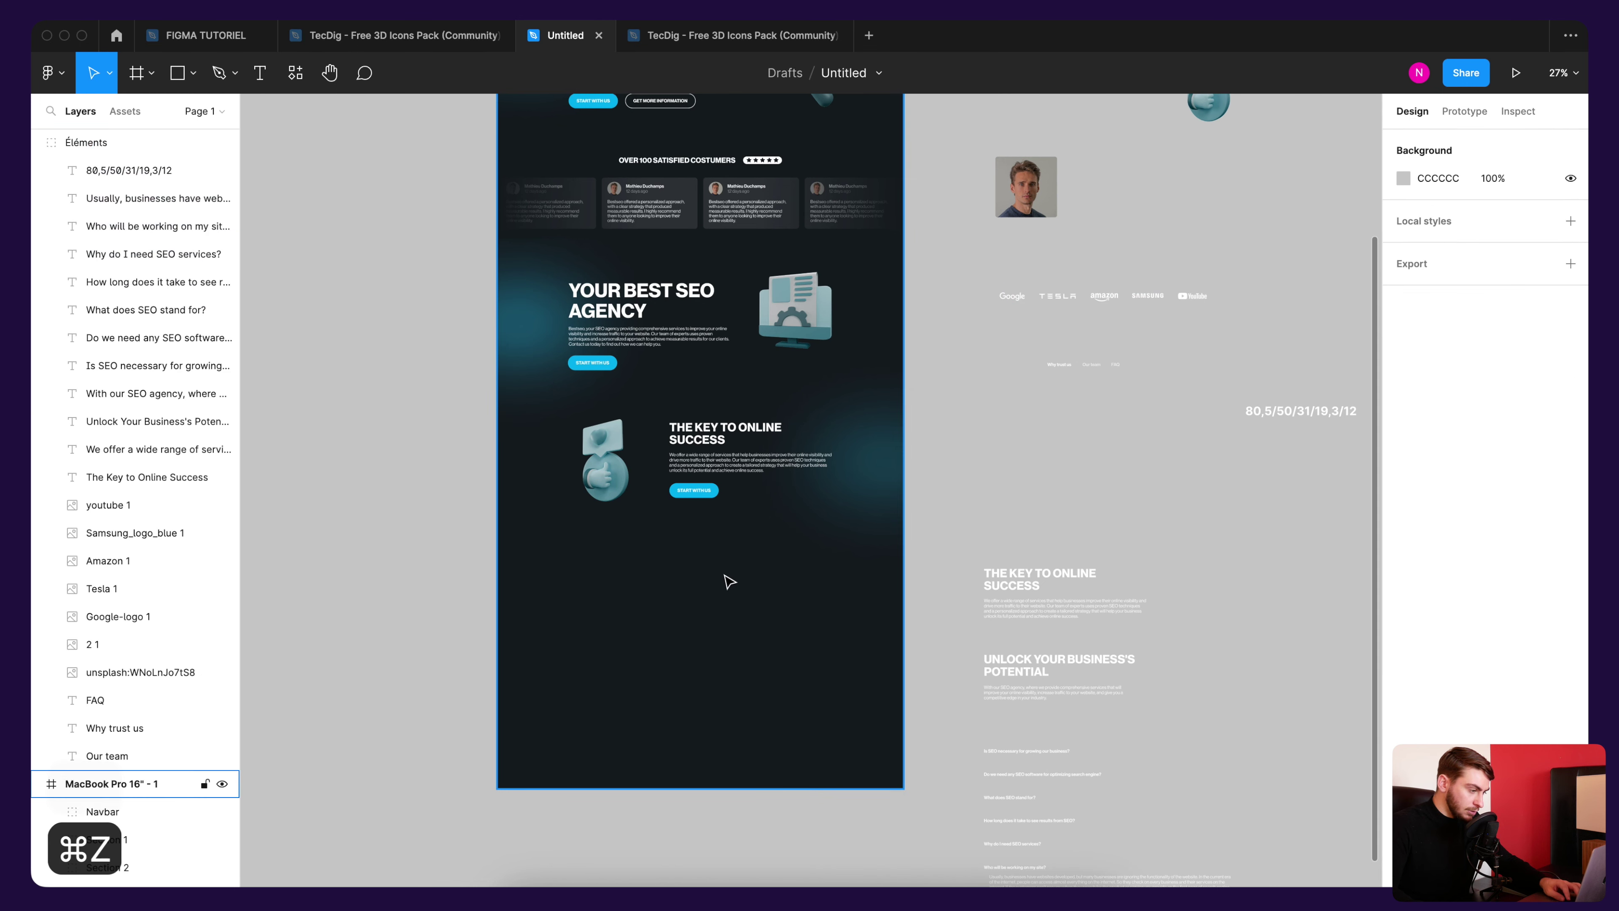
pyautogui.hotkey('ctrl', 'v')
pyautogui.moveTo(665, 207); pyautogui.dragTo(747, 622)
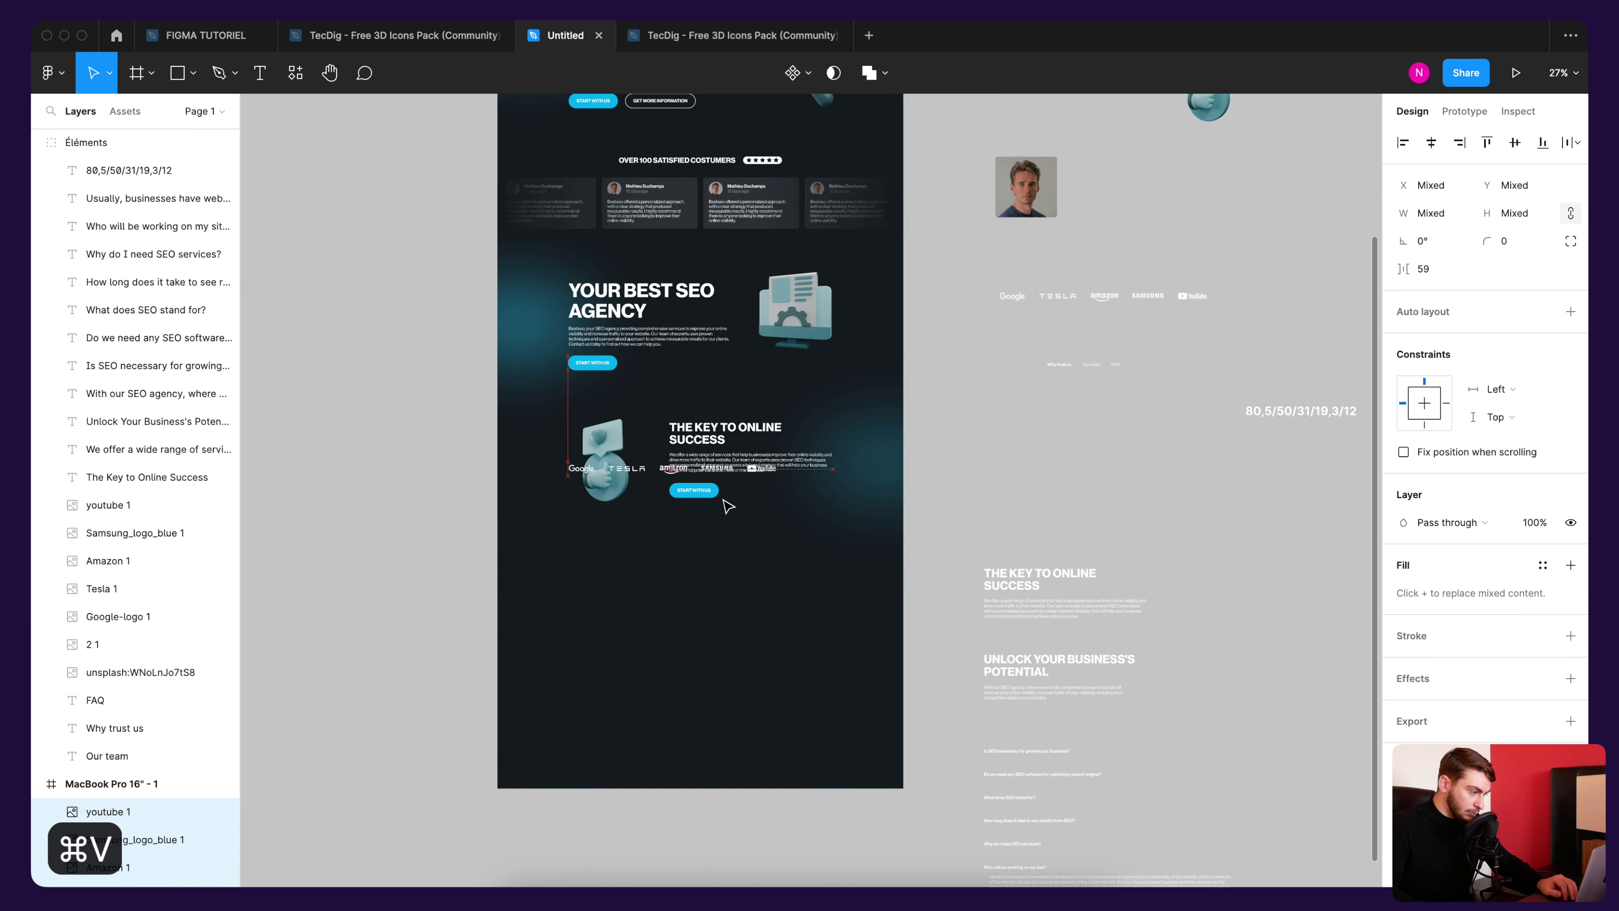
# Step: Add an 'OUR PARTNERS' text heading just above the pasted logo row
pyautogui.press('Escape')
pyautogui.scroll(5, 649, 599)
pyautogui.press('t')
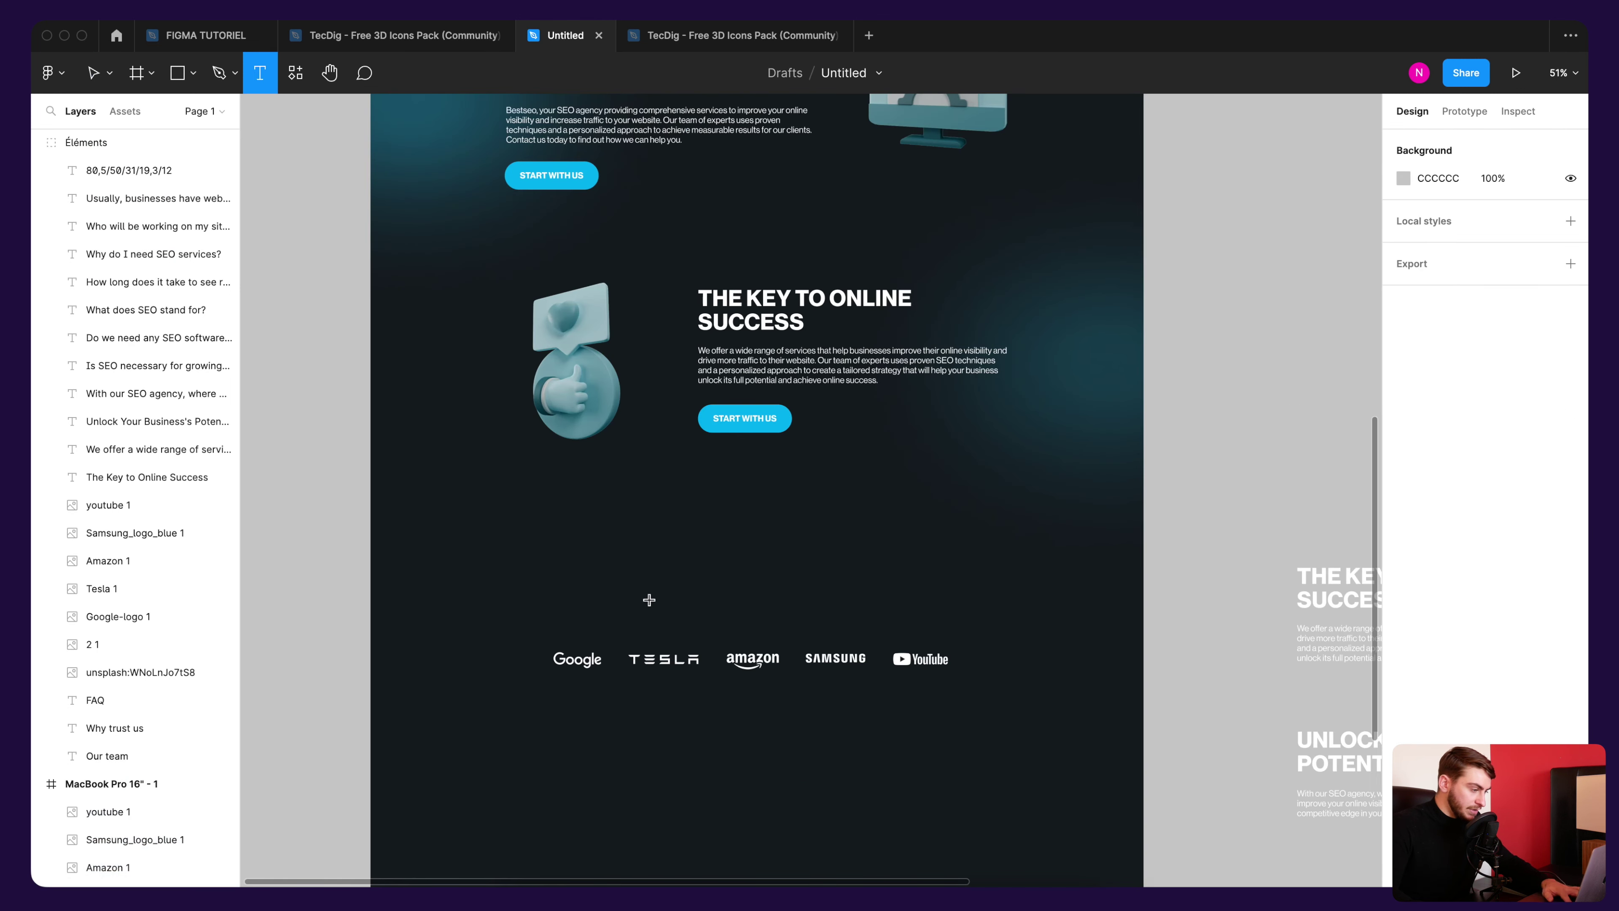
pyautogui.click(624, 585)
pyautogui.write('O')
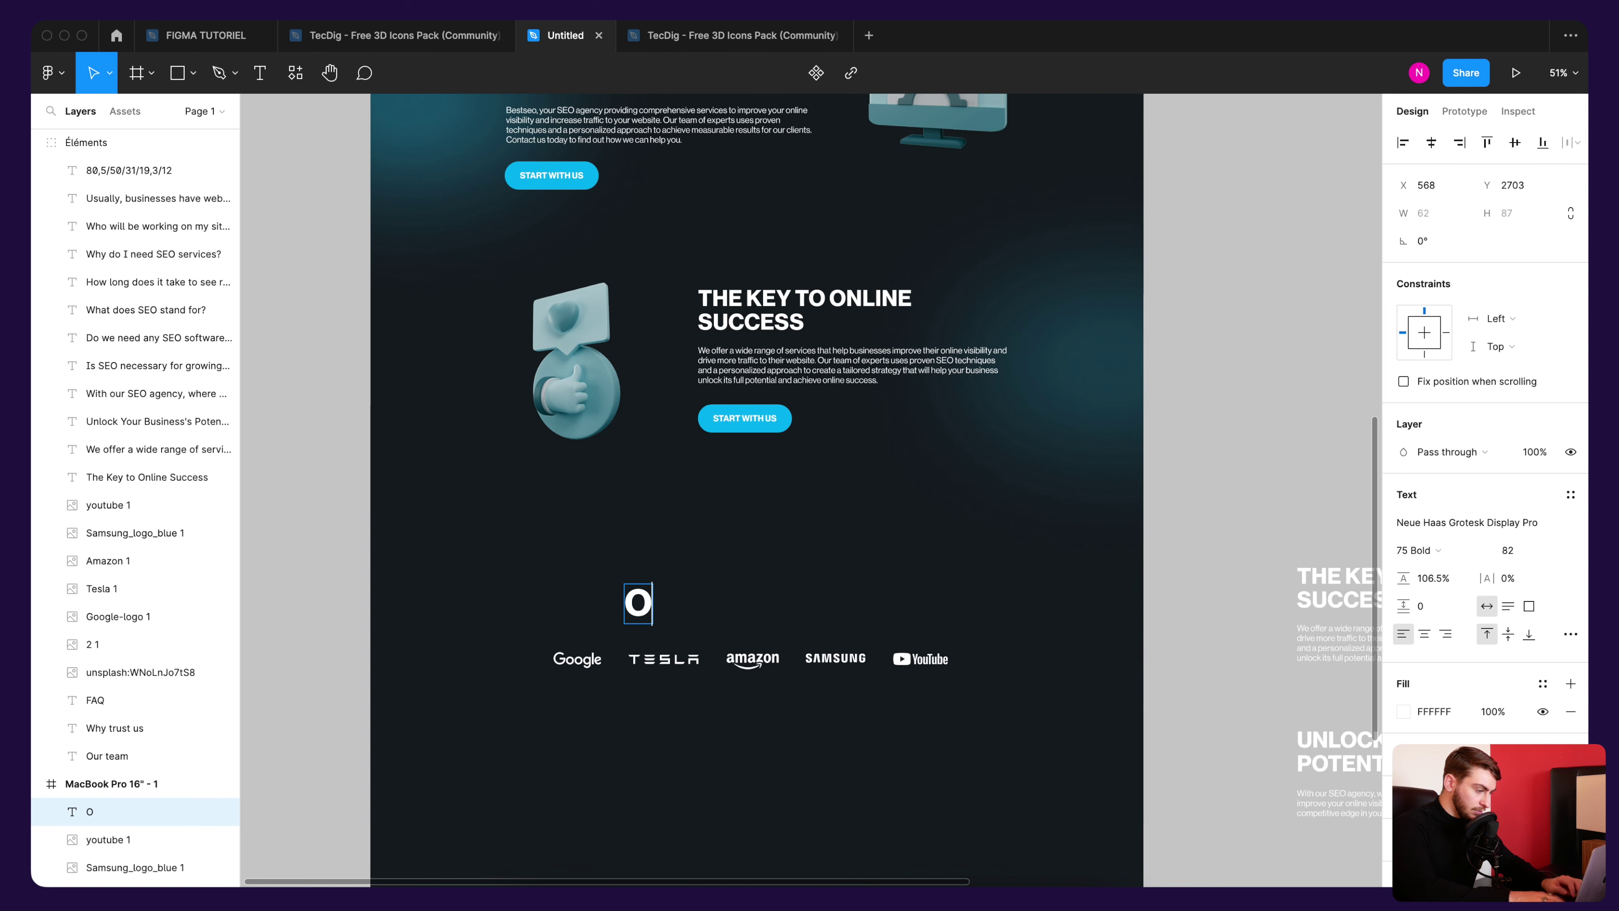
pyautogui.write('UR')
pyautogui.press('BackSpace')
pyautogui.write('UR ')
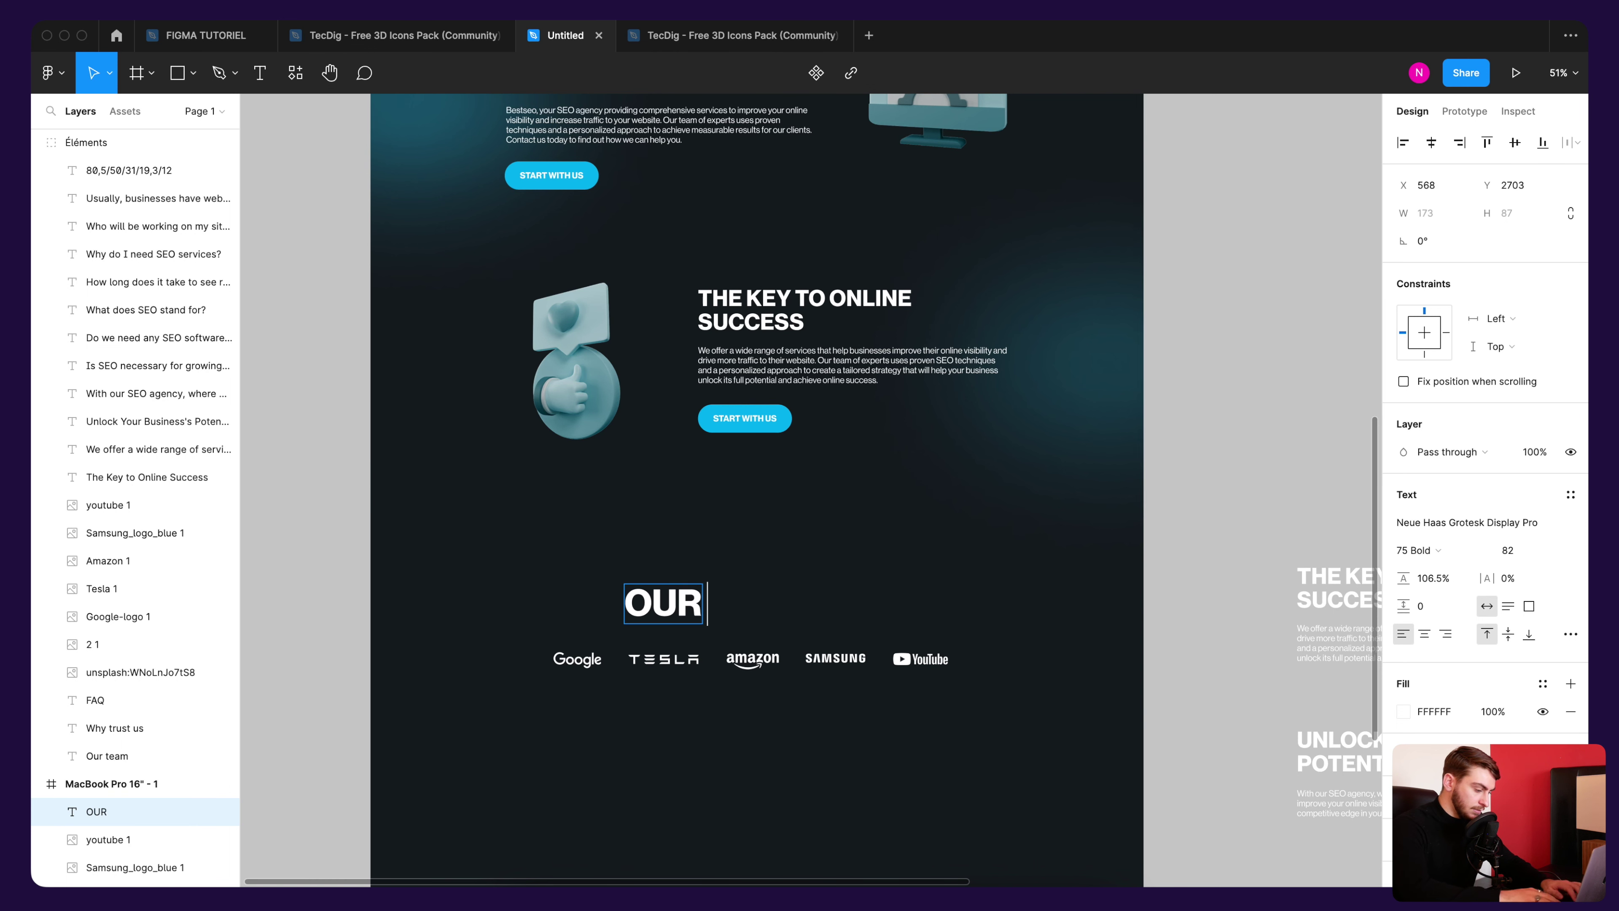
pyautogui.write('PARTNERS')
pyautogui.press('Escape')
pyautogui.press('Escape')
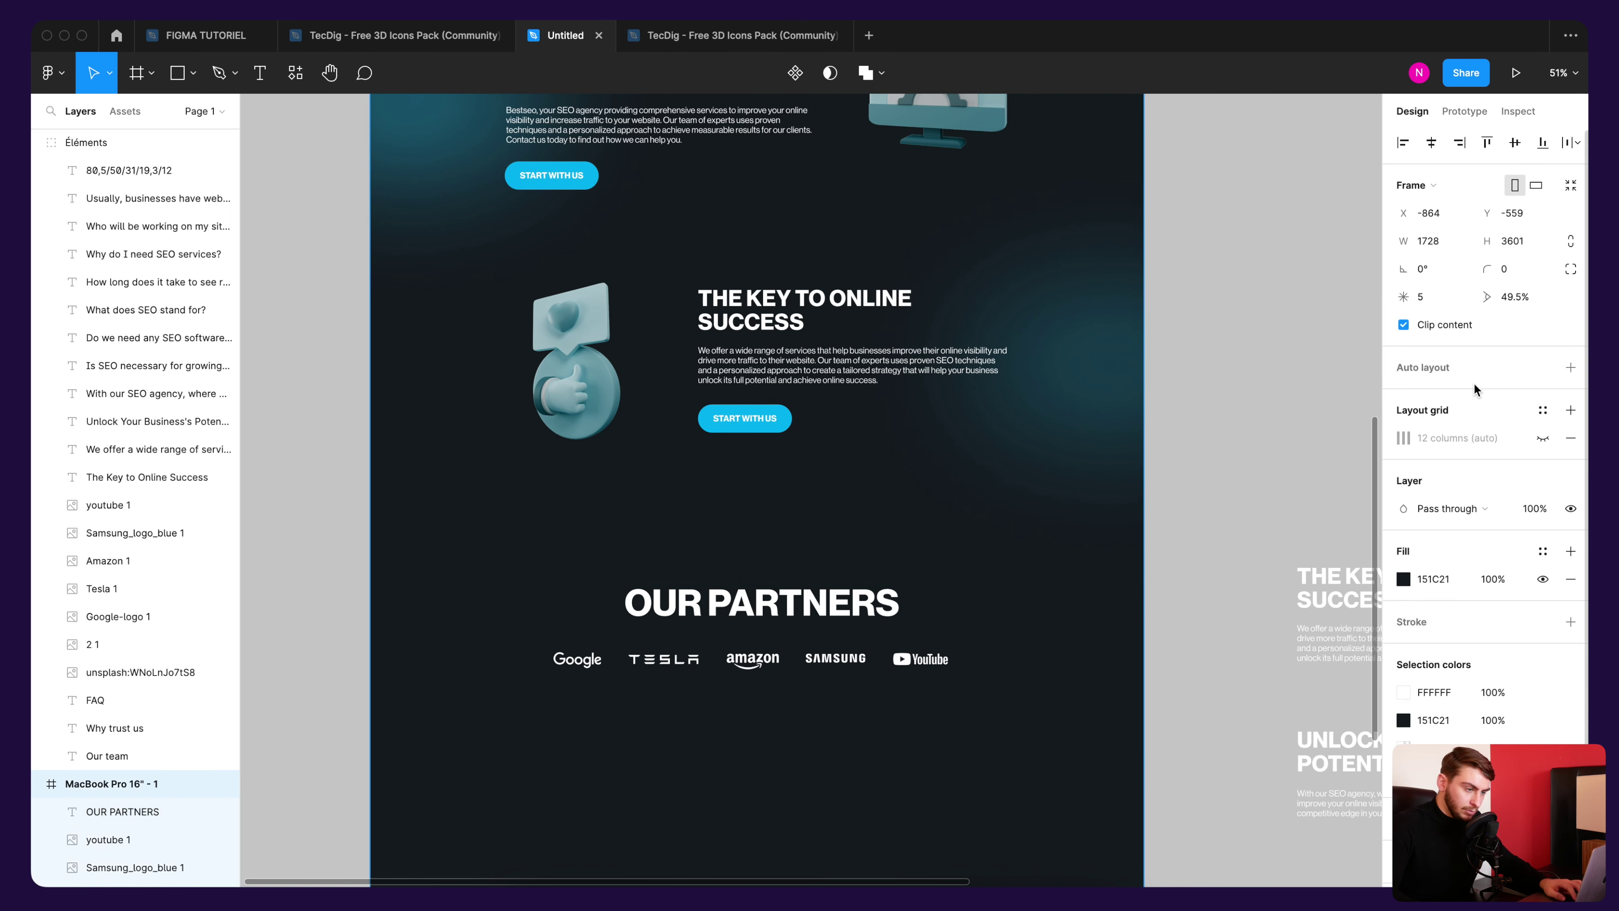
# Step: Show the 12-column layout grid and set the OUR PARTNERS heading size to 31
pyautogui.click(1542, 439)
pyautogui.click(828, 597)
pyautogui.scroll(5, 728, 427)
pyautogui.scroll(-3, 701, 319)
pyautogui.scroll(-4, 829, 383)
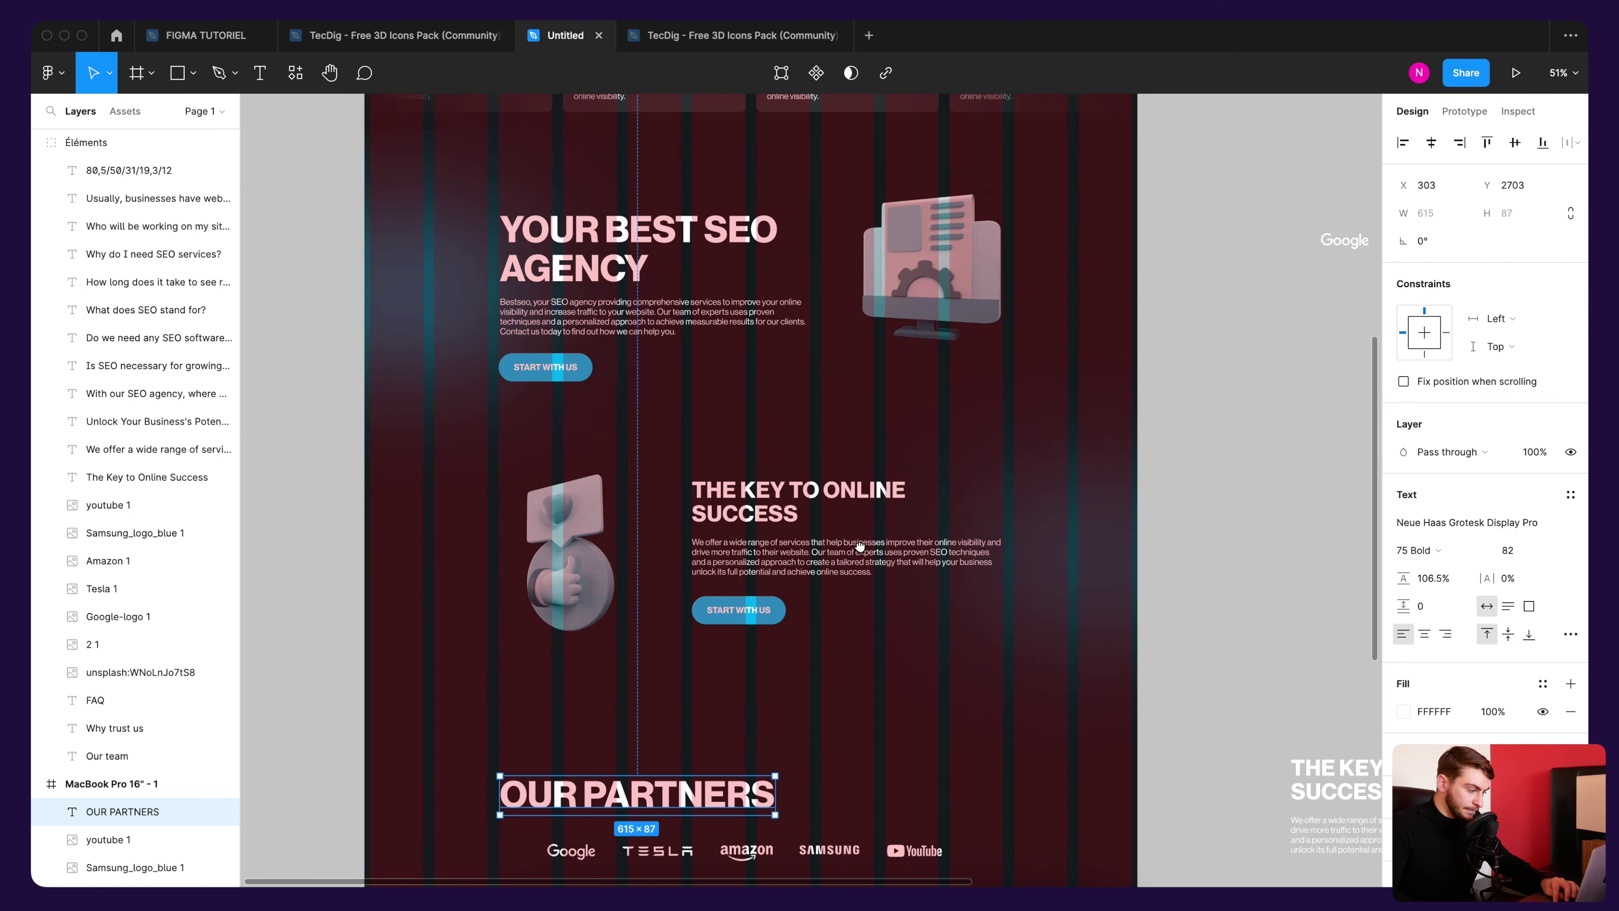
pyautogui.scroll(-3, 957, 446)
pyautogui.write('31')
pyautogui.press('Return')
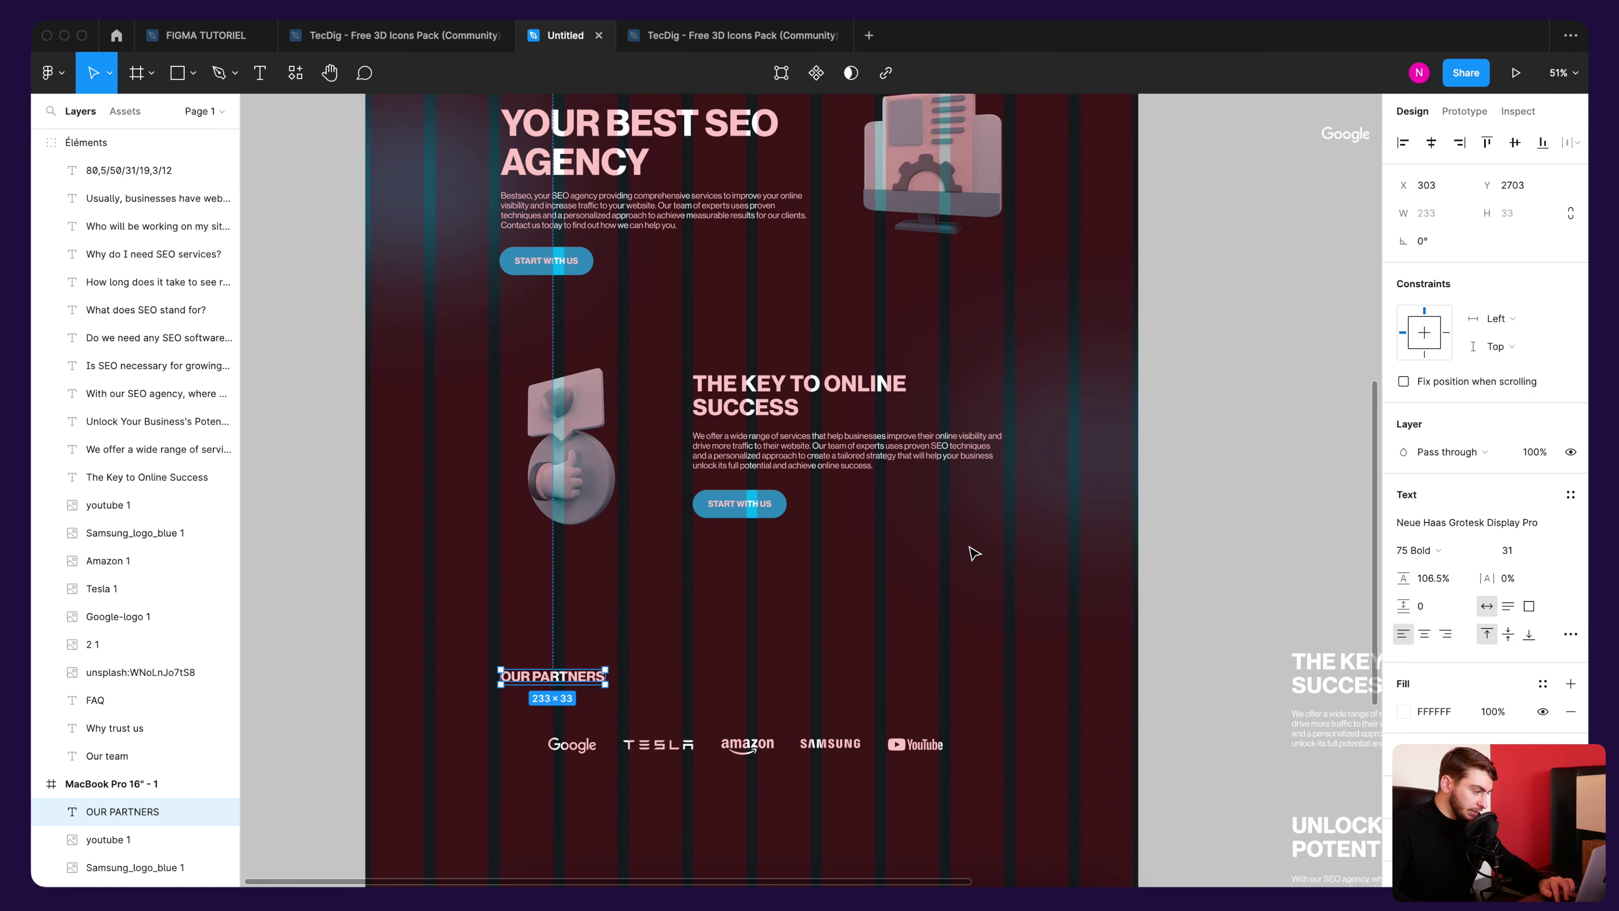
# Step: Stretch the partner logo row wider to 1126 × 77, spreading the logos apart
pyautogui.scroll(-2, 968, 550)
pyautogui.hscroll(-2, 968, 550)
pyautogui.press('super+z')
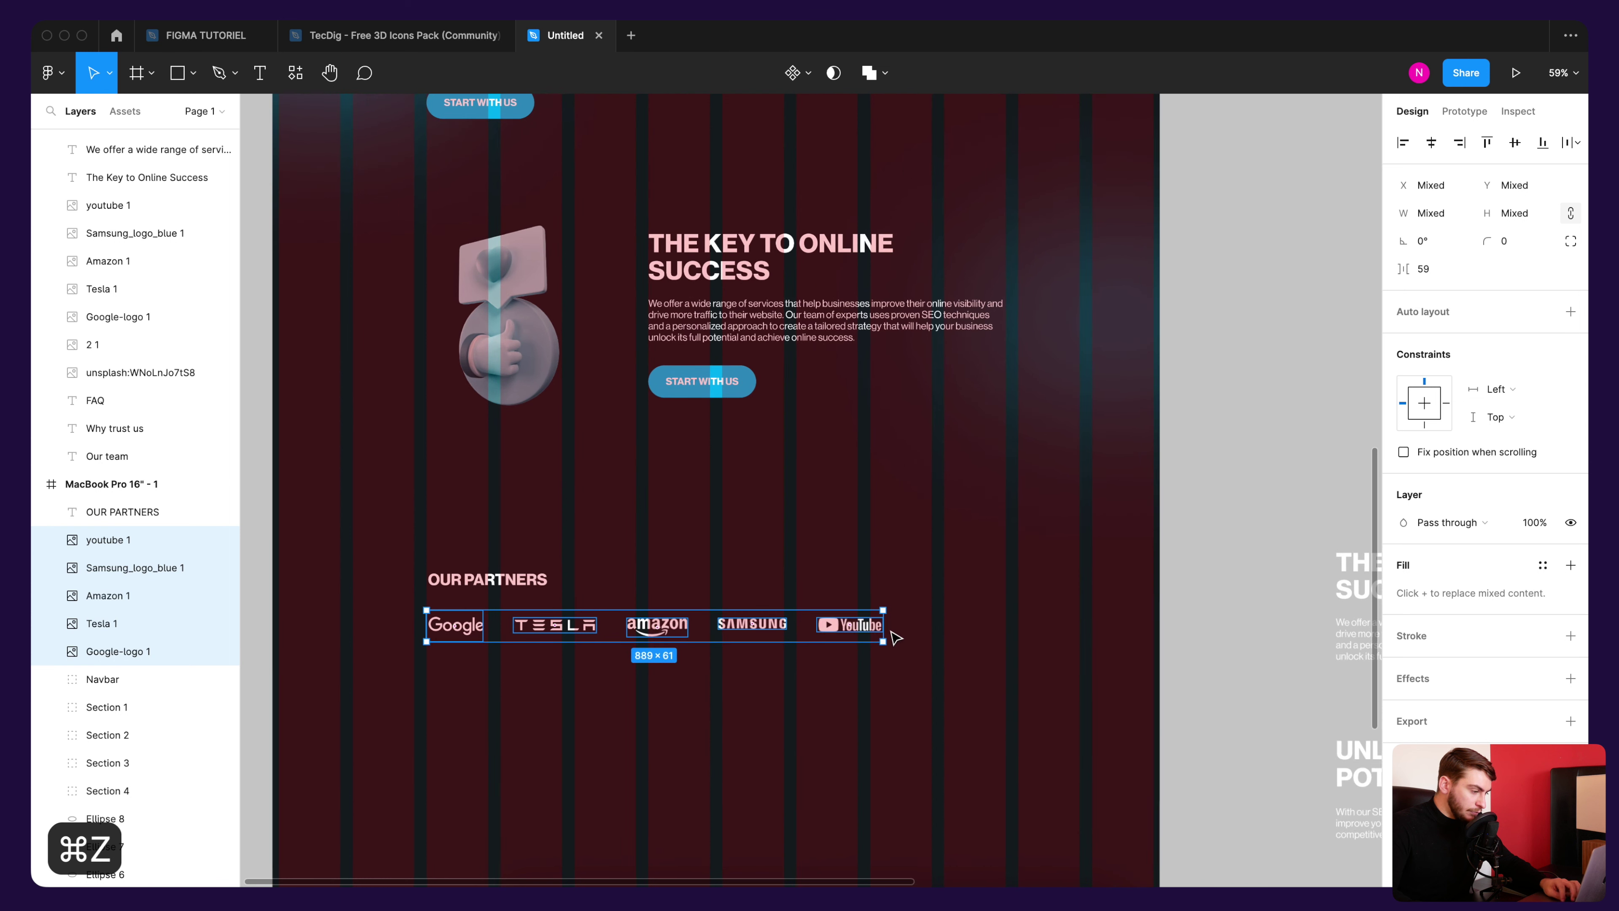
pyautogui.moveTo(882, 628); pyautogui.dragTo(1004, 638)
pyautogui.scroll(-2, 917, 511)
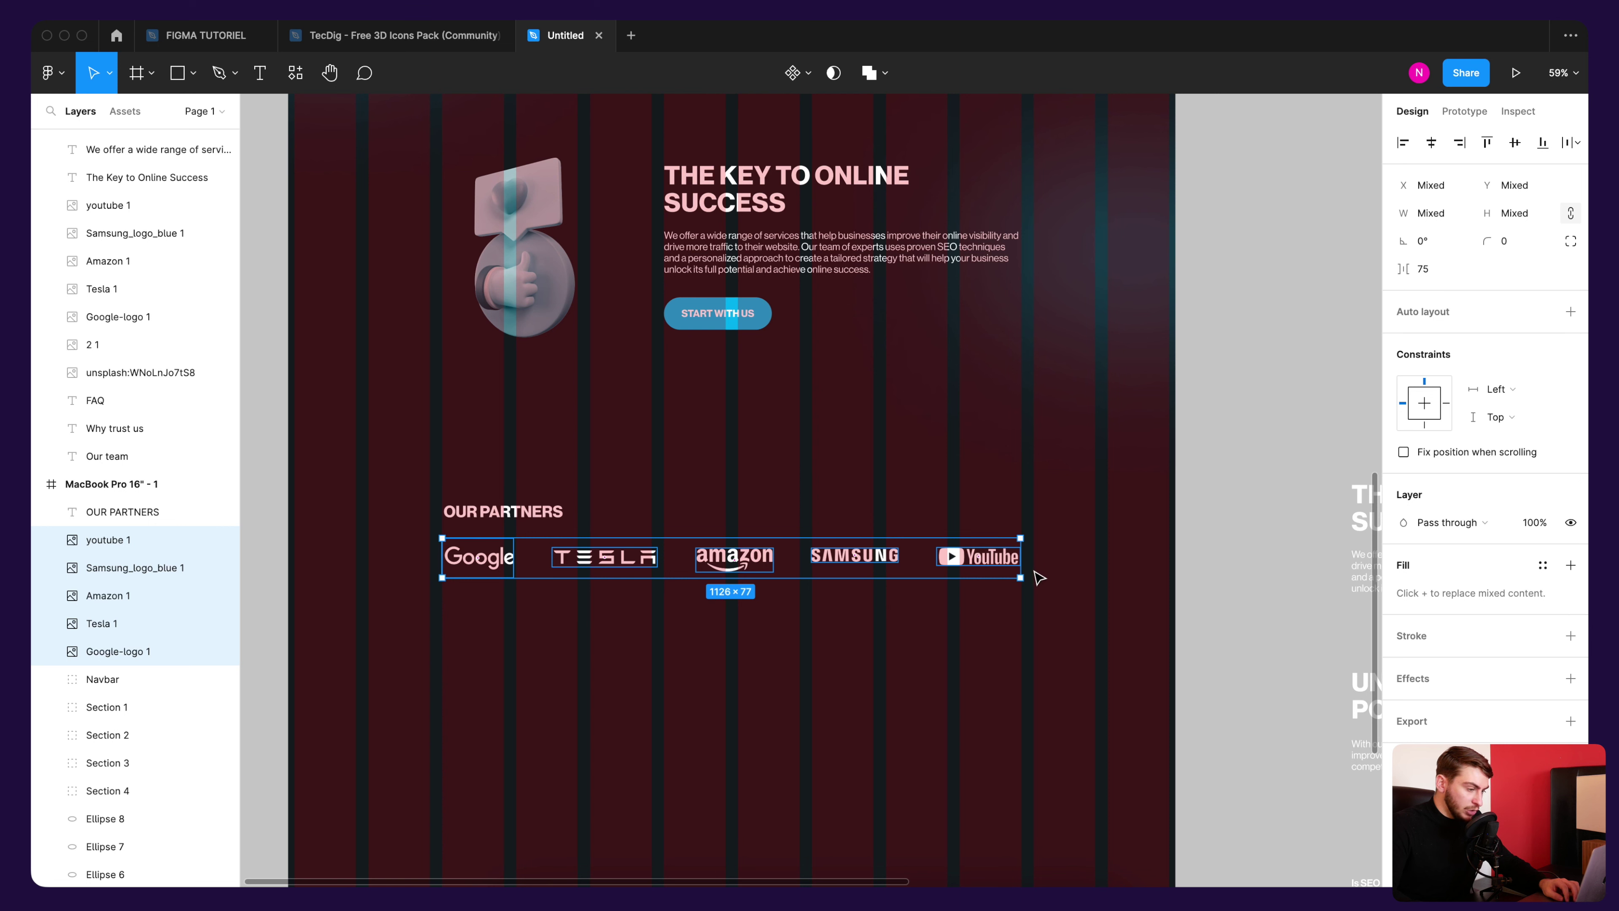
pyautogui.click(1001, 676)
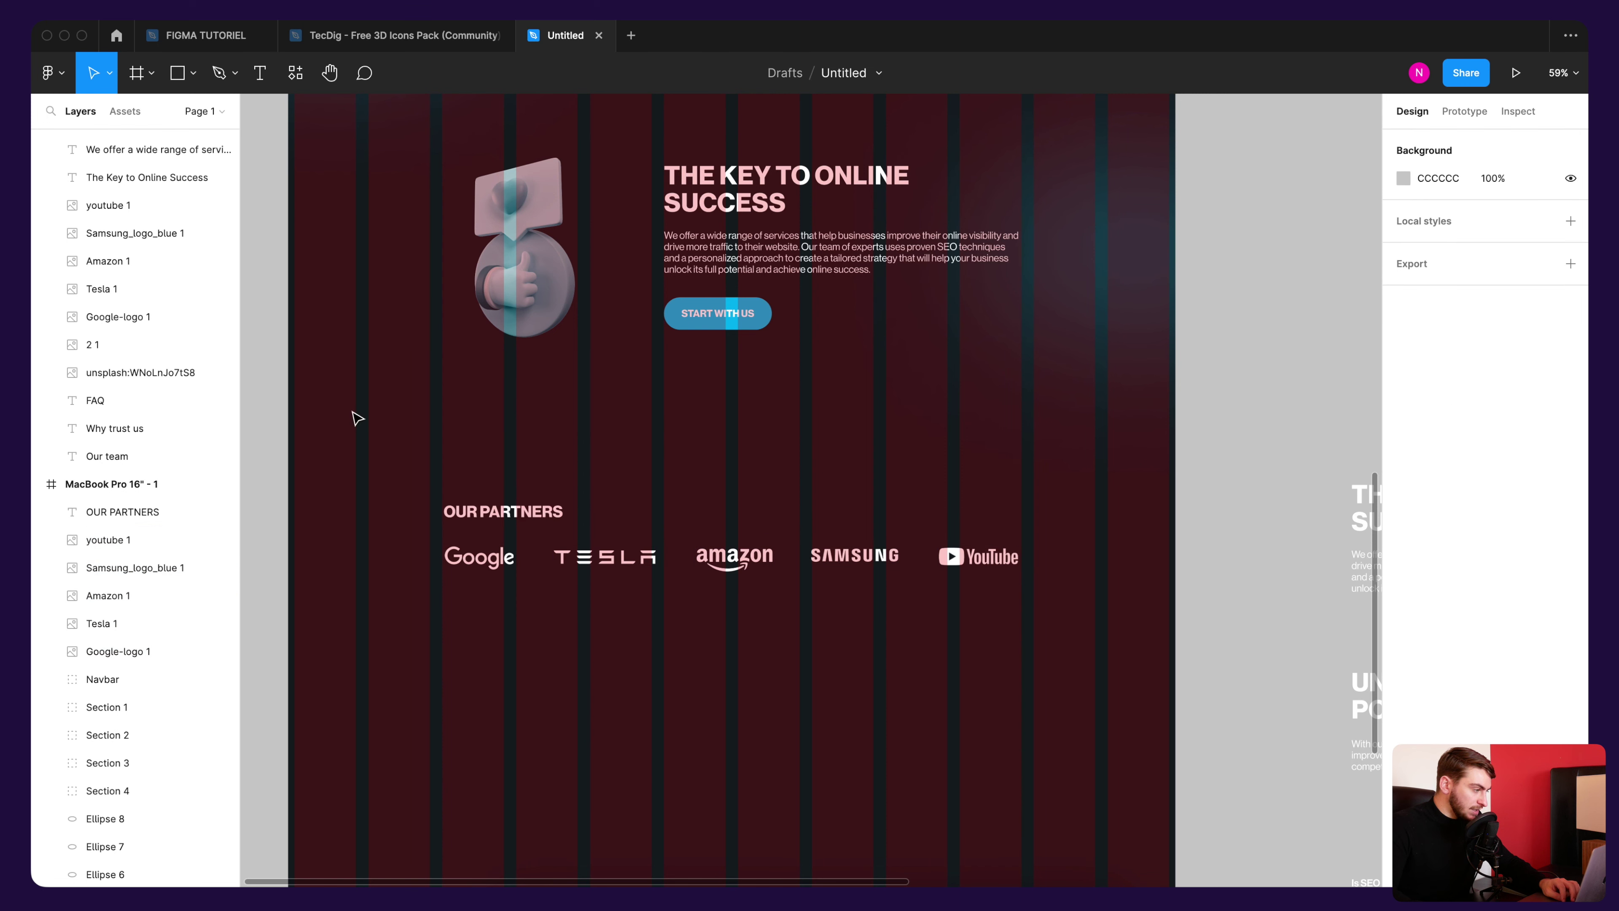
# Step: Draw a full-width 1728 × 336 rectangle across the partners section filled black 000000
pyautogui.click(178, 73)
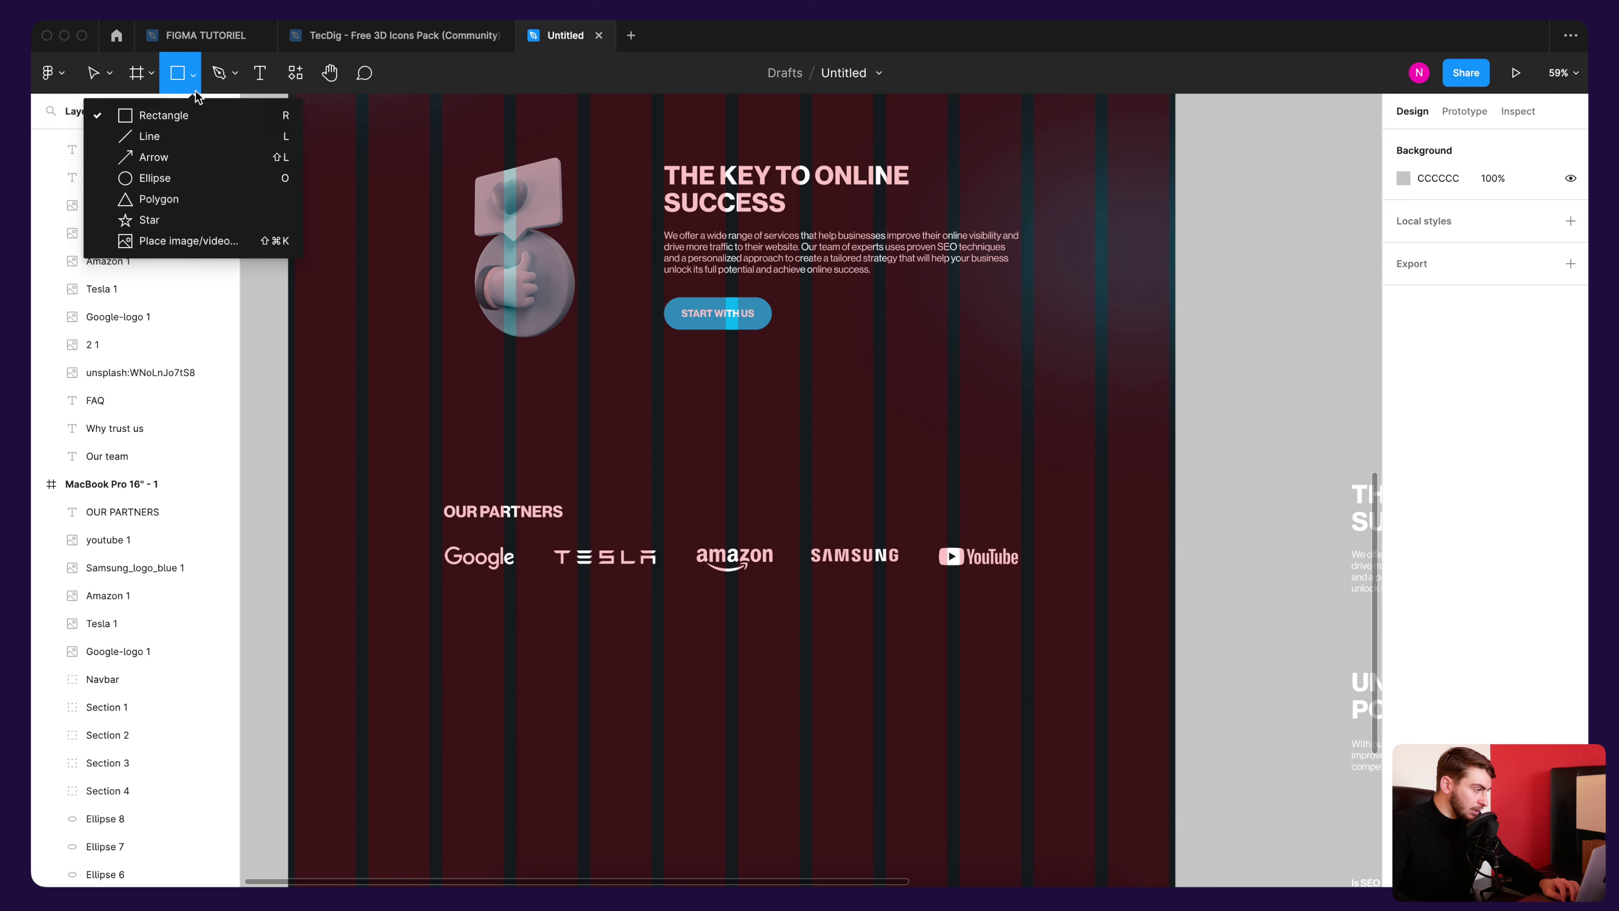
pyautogui.click(193, 72)
pyautogui.click(202, 116)
pyautogui.moveTo(288, 466); pyautogui.dragTo(1174, 638)
pyautogui.click(1403, 522)
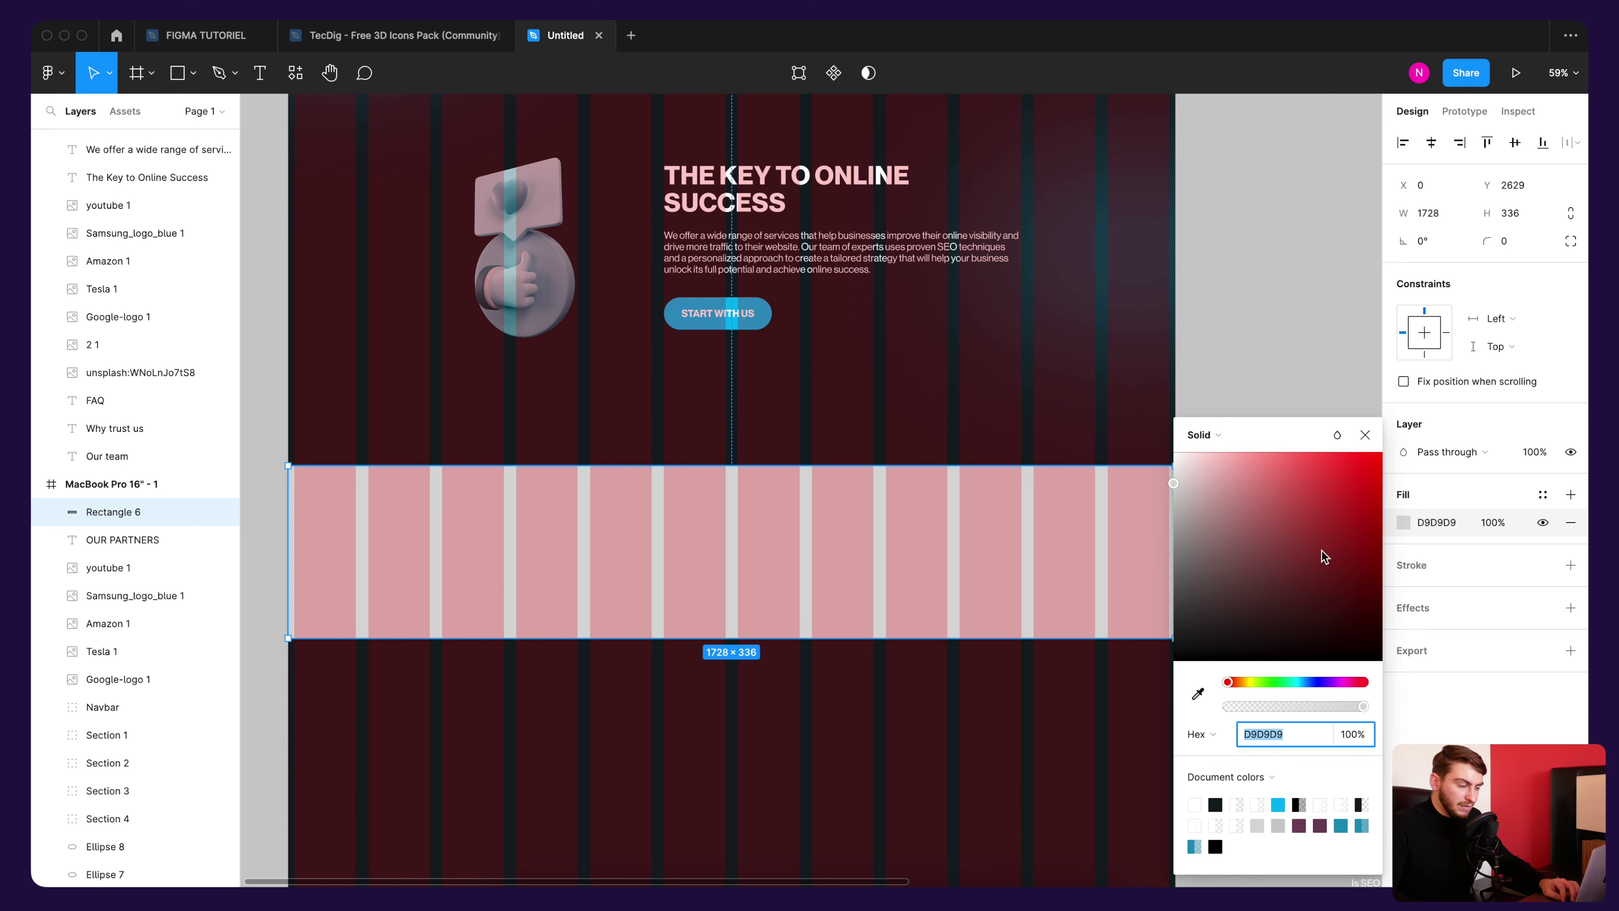
pyautogui.moveTo(1317, 544); pyautogui.dragTo(1120, 703)
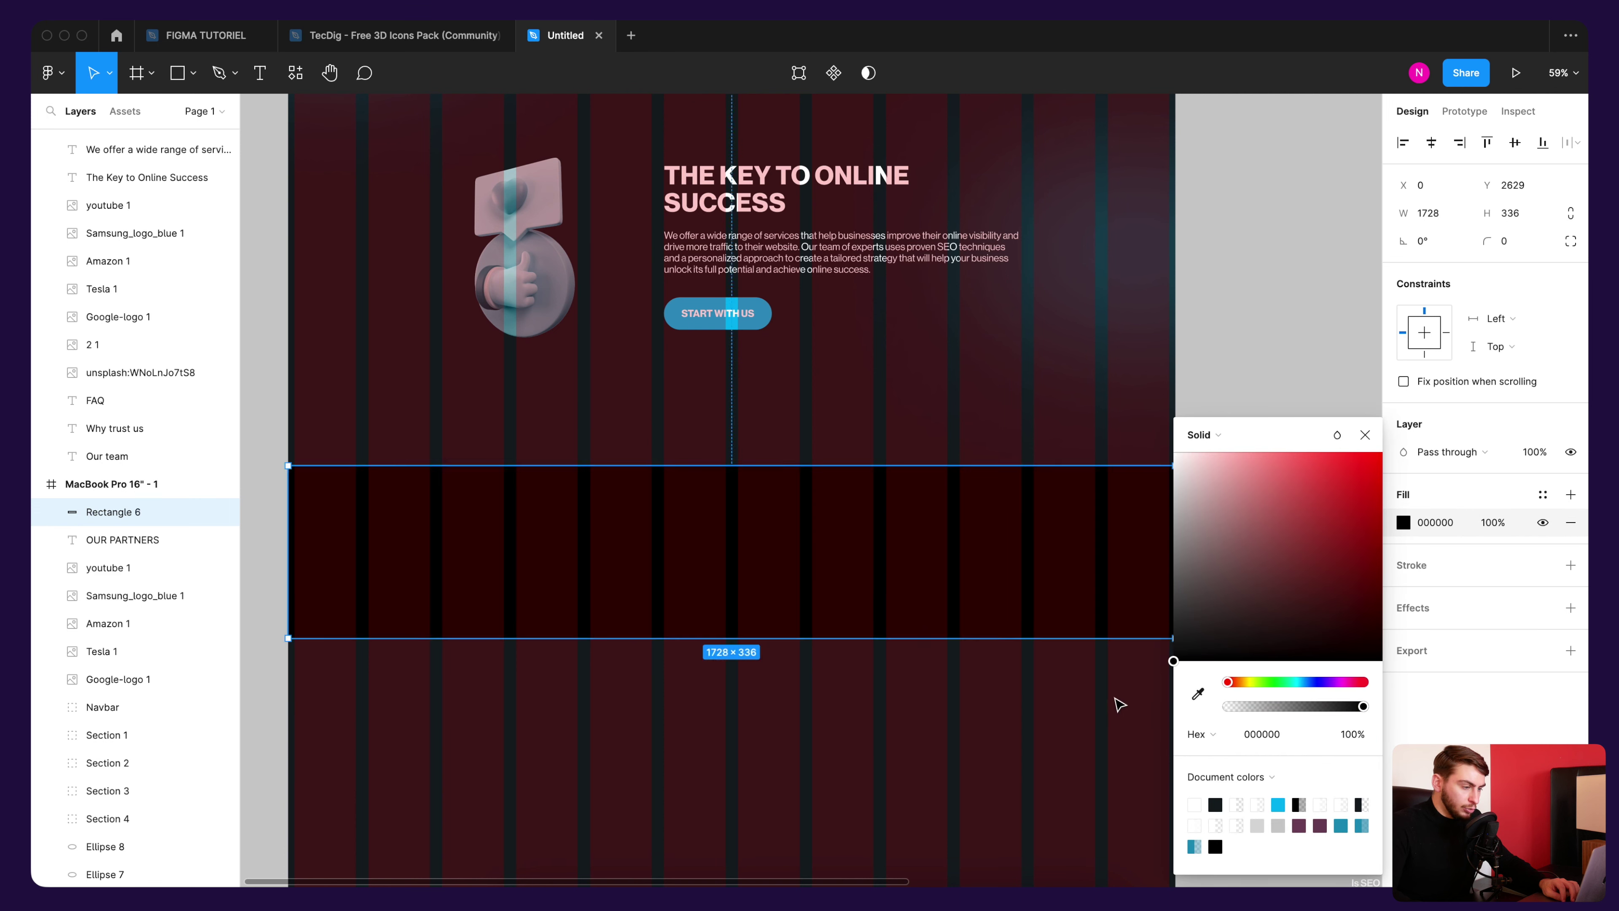
pyautogui.click(1365, 435)
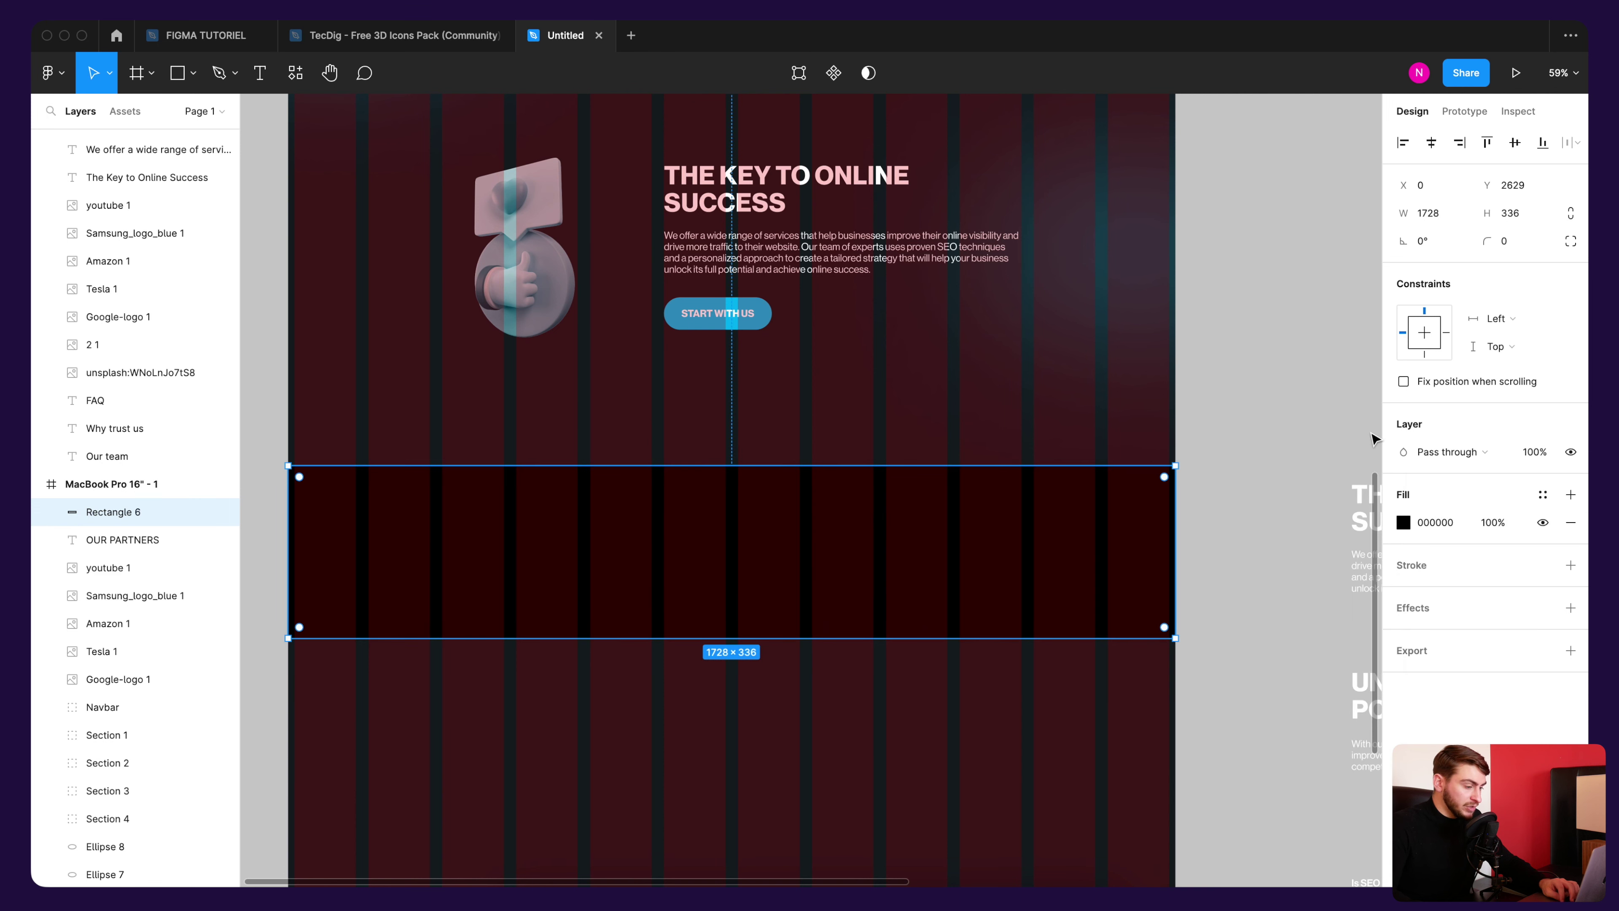
# Step: Hide the frame's 12-column layout grid and stack the black rectangle beneath the logos
pyautogui.press('Escape')
pyautogui.click(1543, 437)
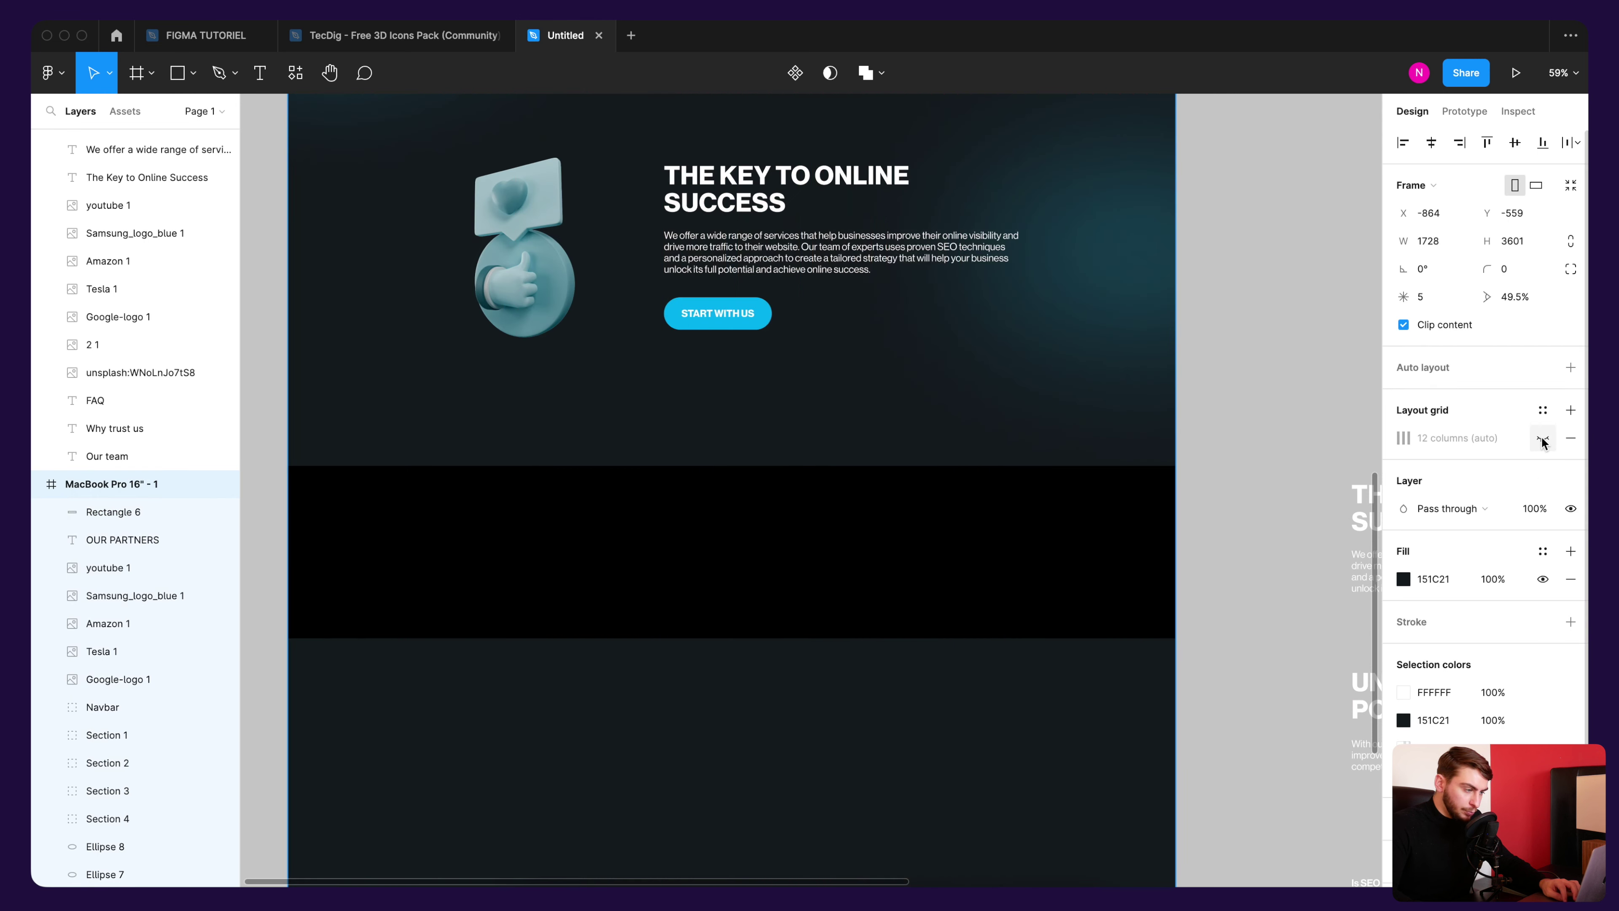
pyautogui.click(860, 535)
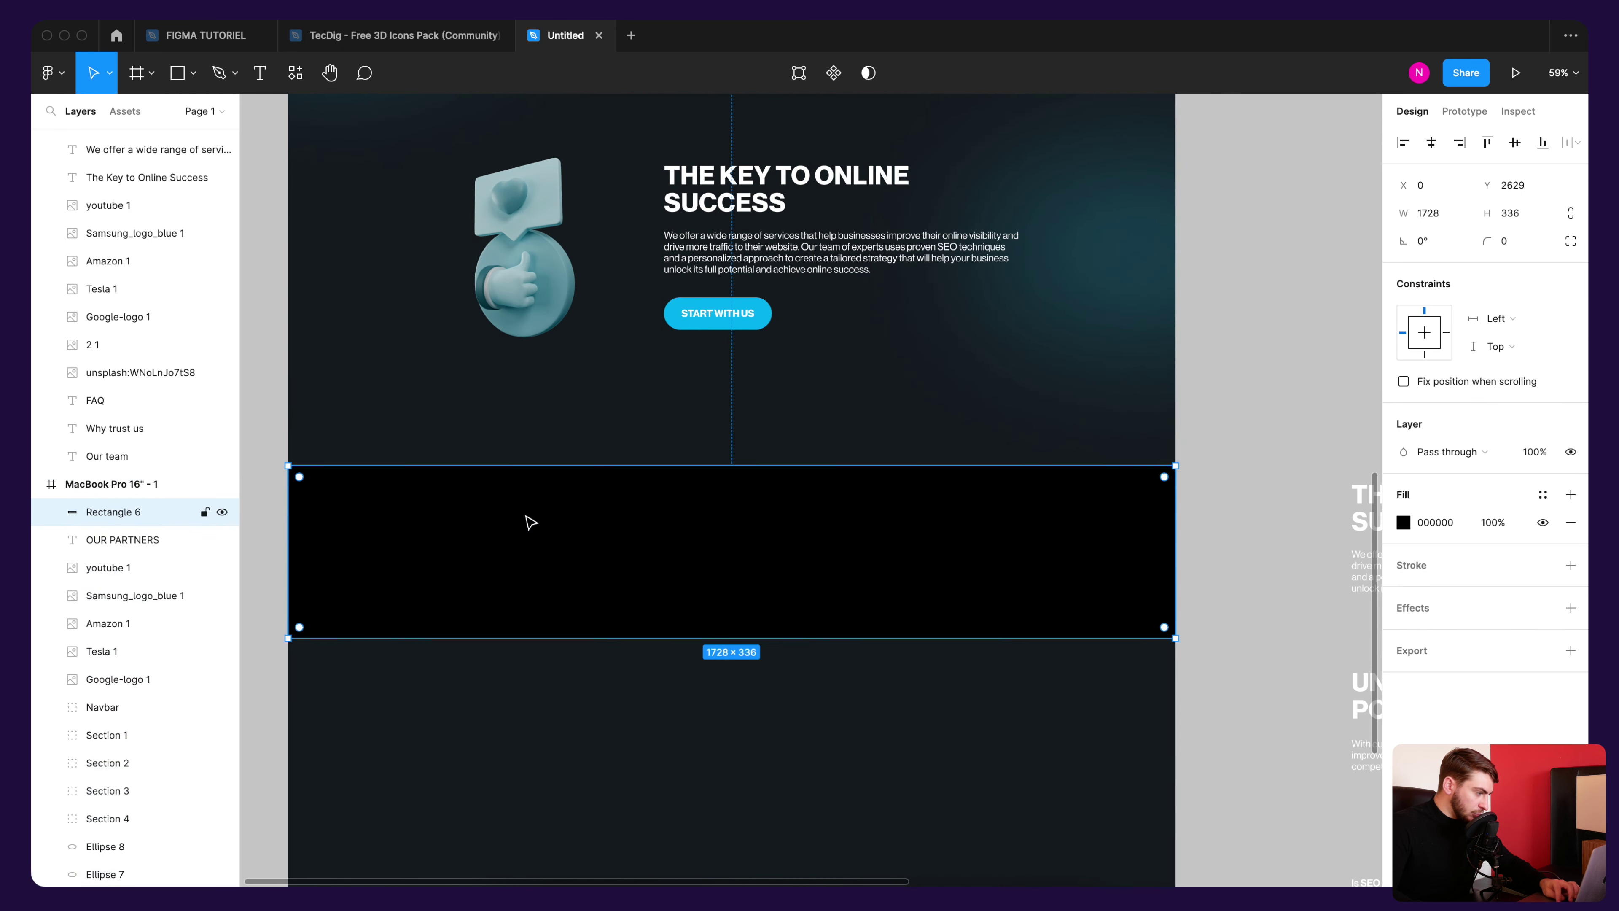
pyautogui.scroll(-5, 283, 475)
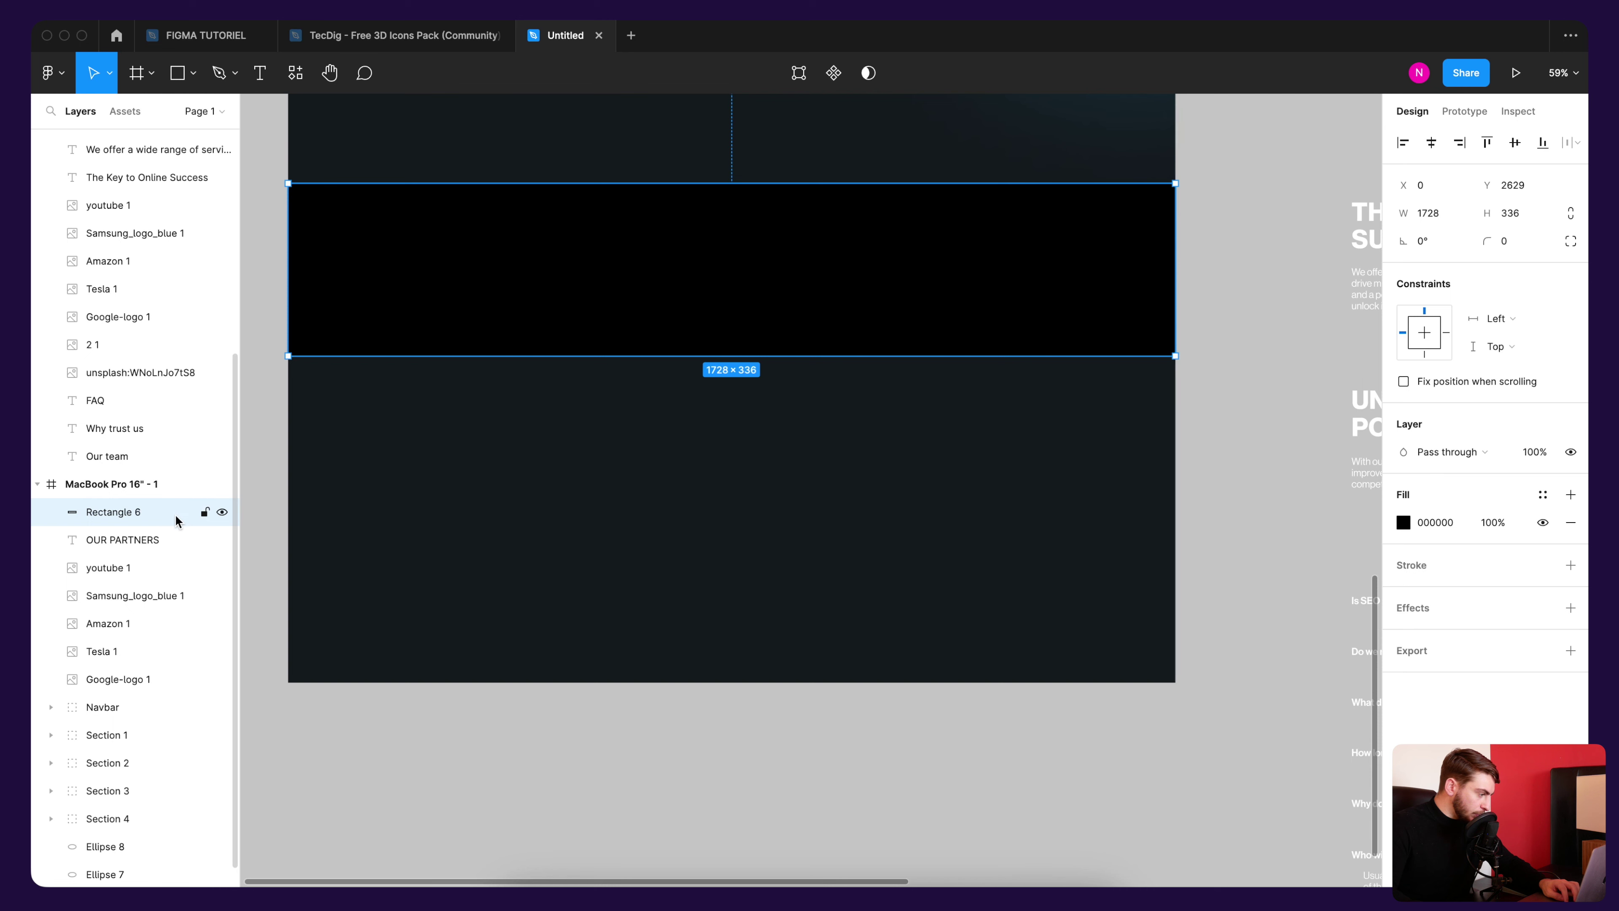
pyautogui.moveTo(173, 514); pyautogui.dragTo(163, 679)
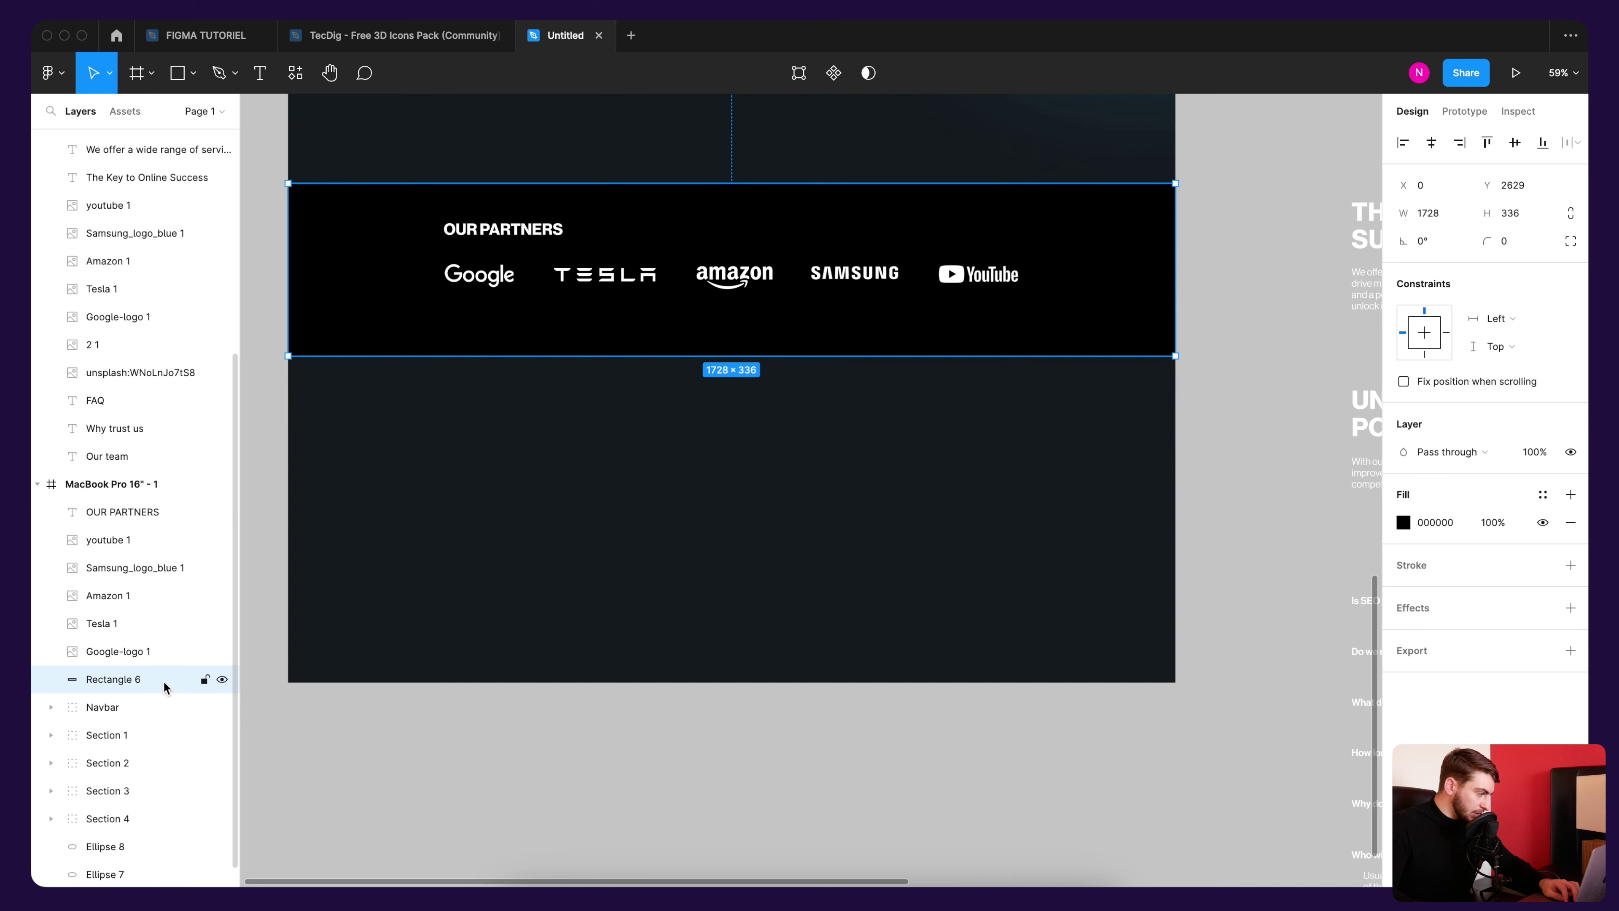
pyautogui.scroll(2, 470, 446)
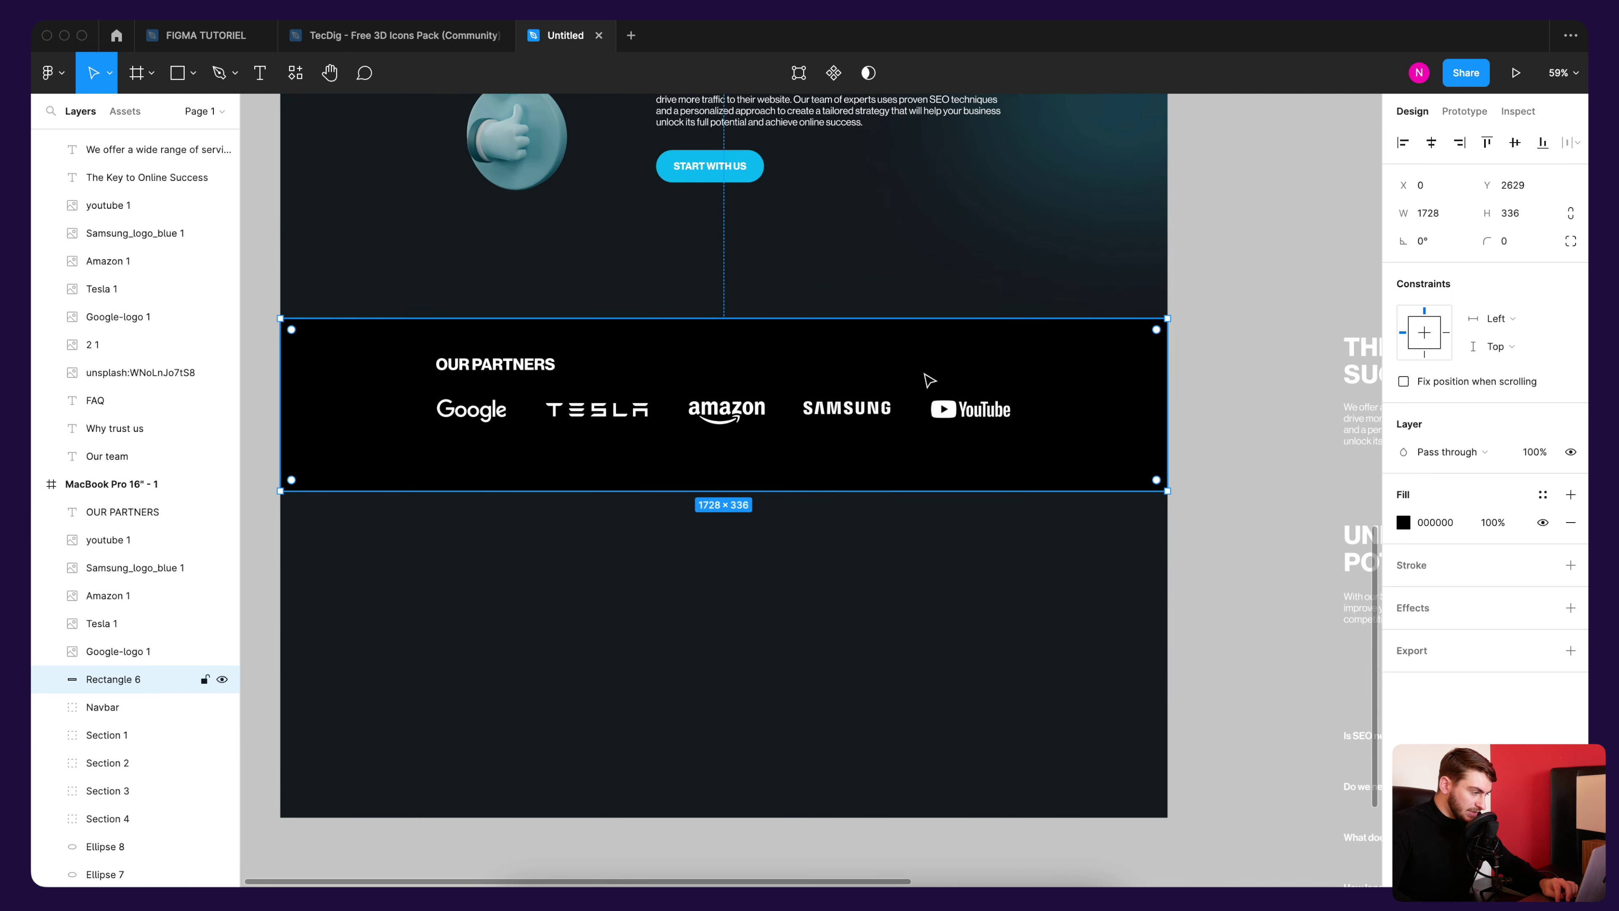
# Step: Paste a copy of the START WITH US button onto the black band under the Amazon logo
pyautogui.press('Escape')
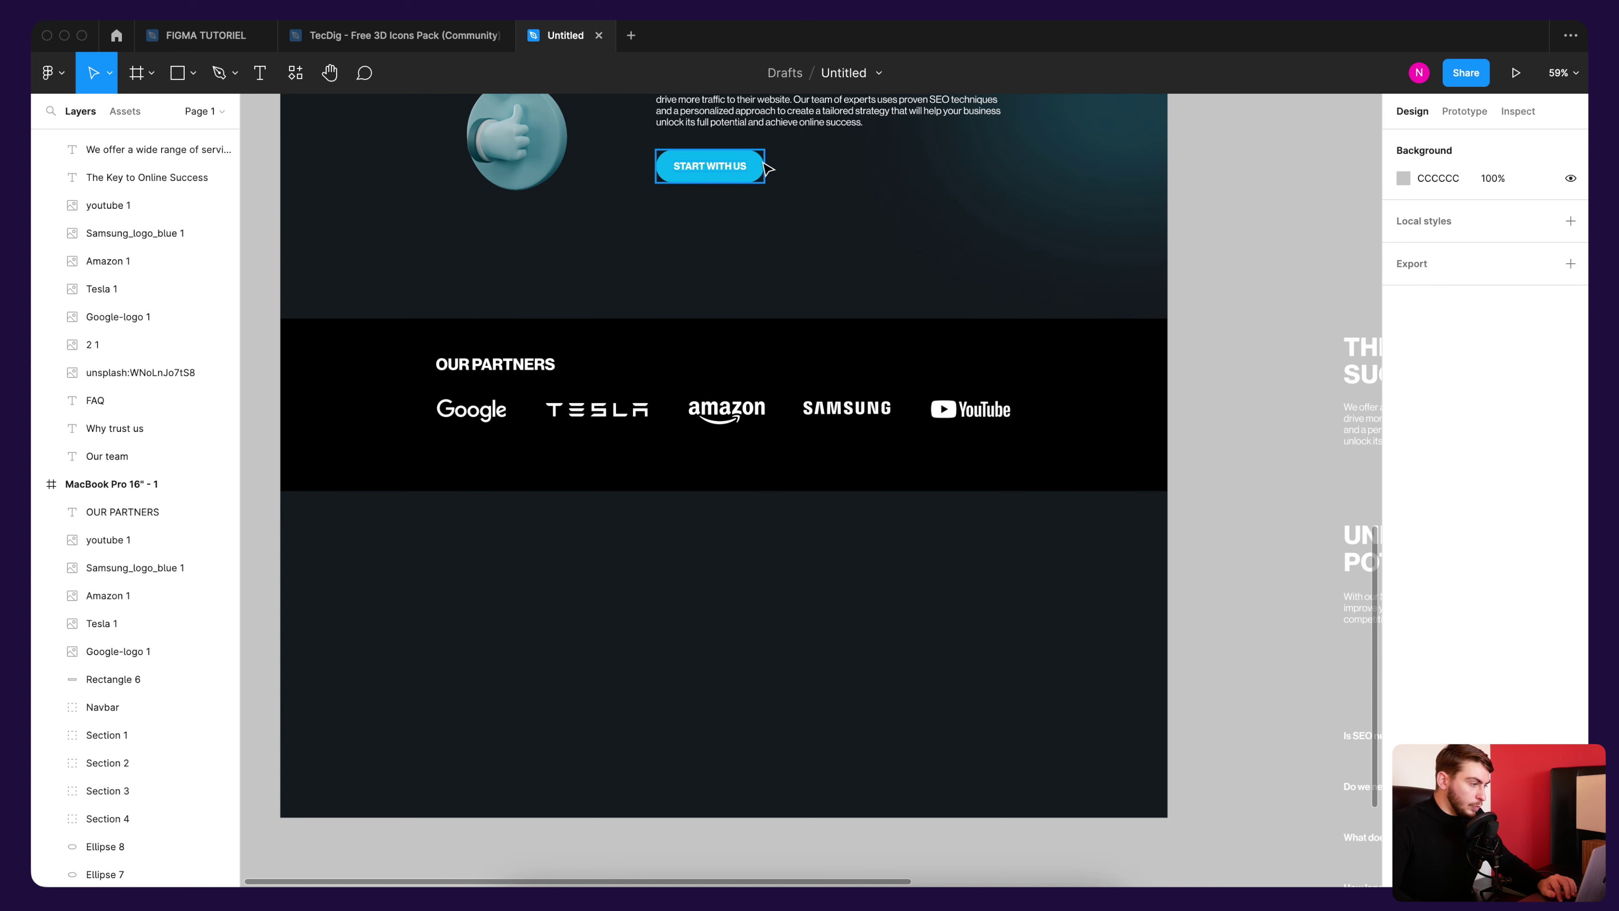
pyautogui.click(762, 167)
pyautogui.press('super+c')
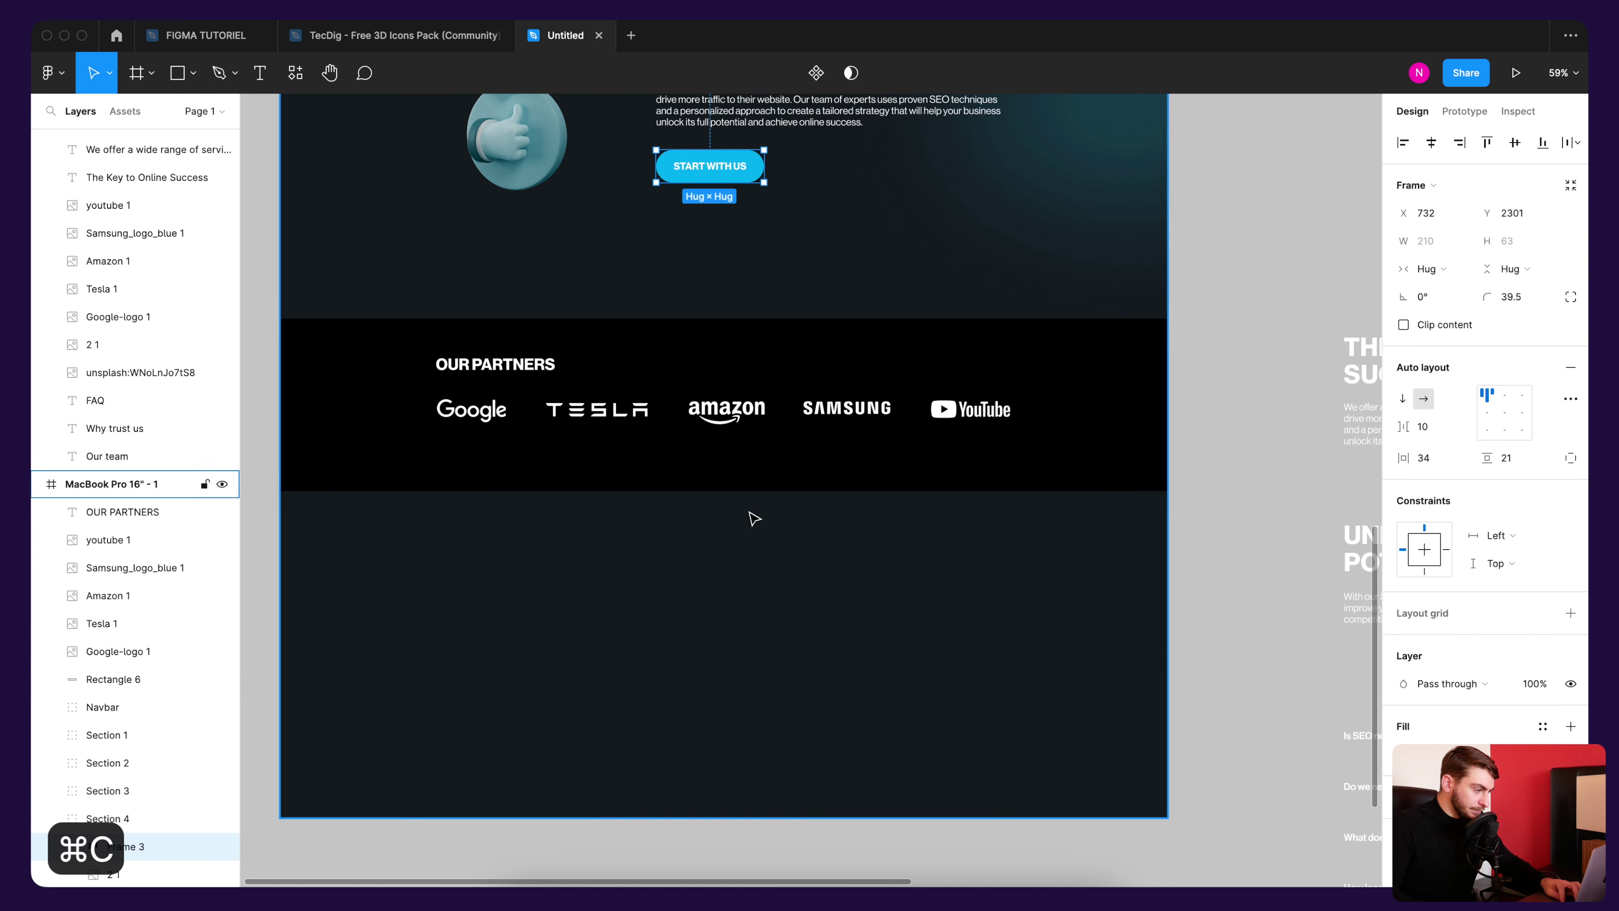
pyautogui.click(723, 470)
pyautogui.press('super+v')
pyautogui.moveTo(797, 508); pyautogui.dragTo(710, 507)
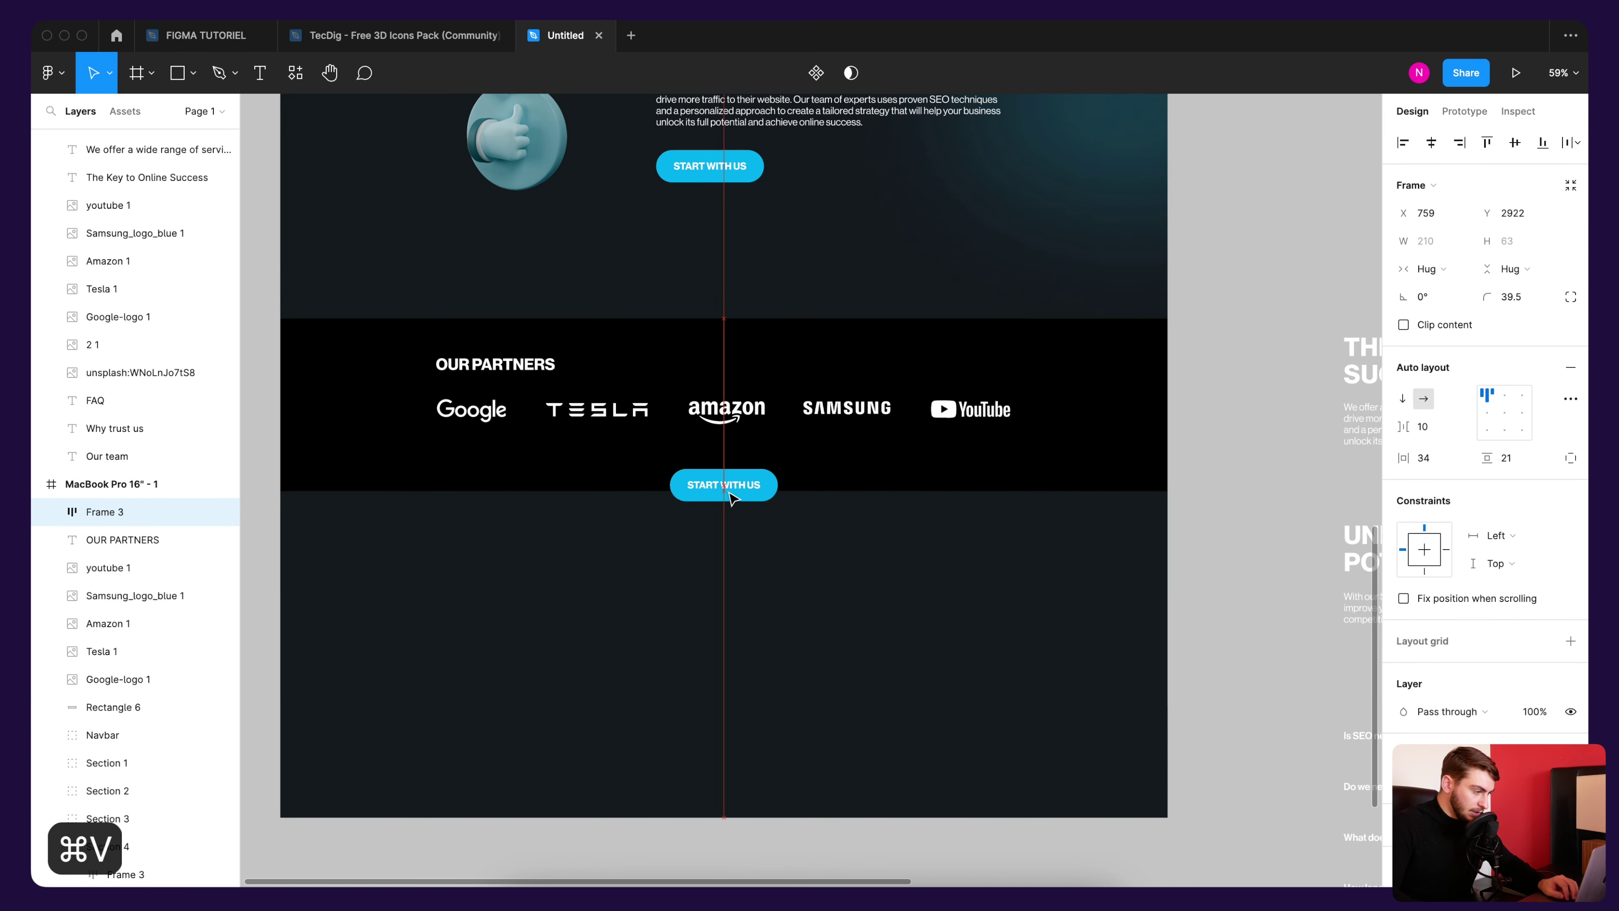
# Step: Change the copied button's label to 'CHECK OUR WORK WITH THEM'
pyautogui.doubleClick(724, 490)
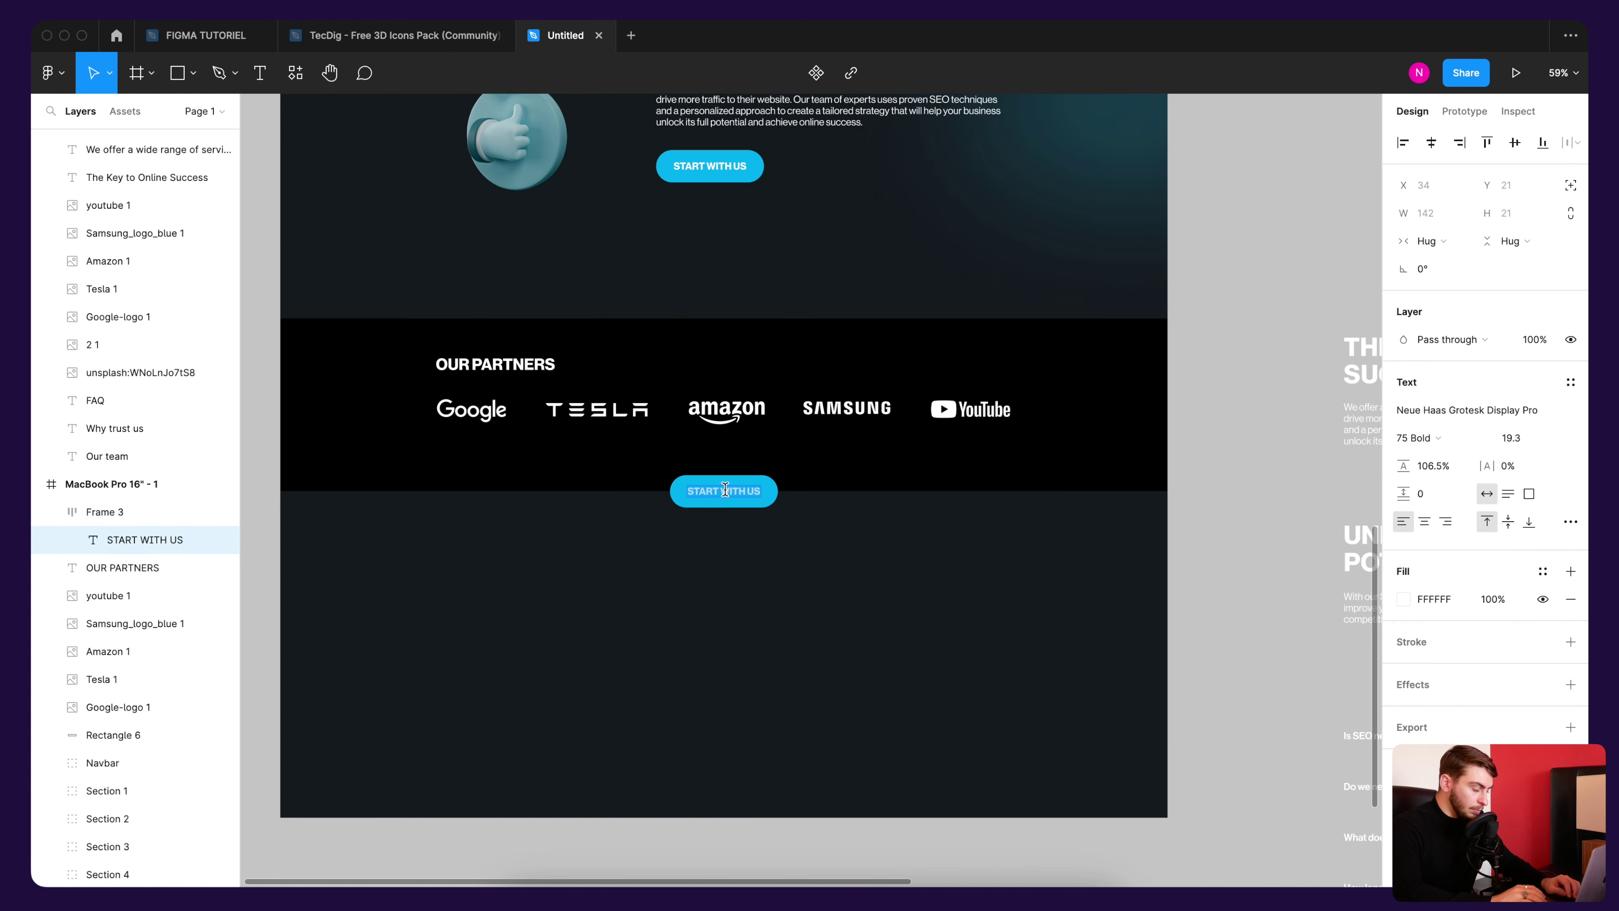
pyautogui.write('C')
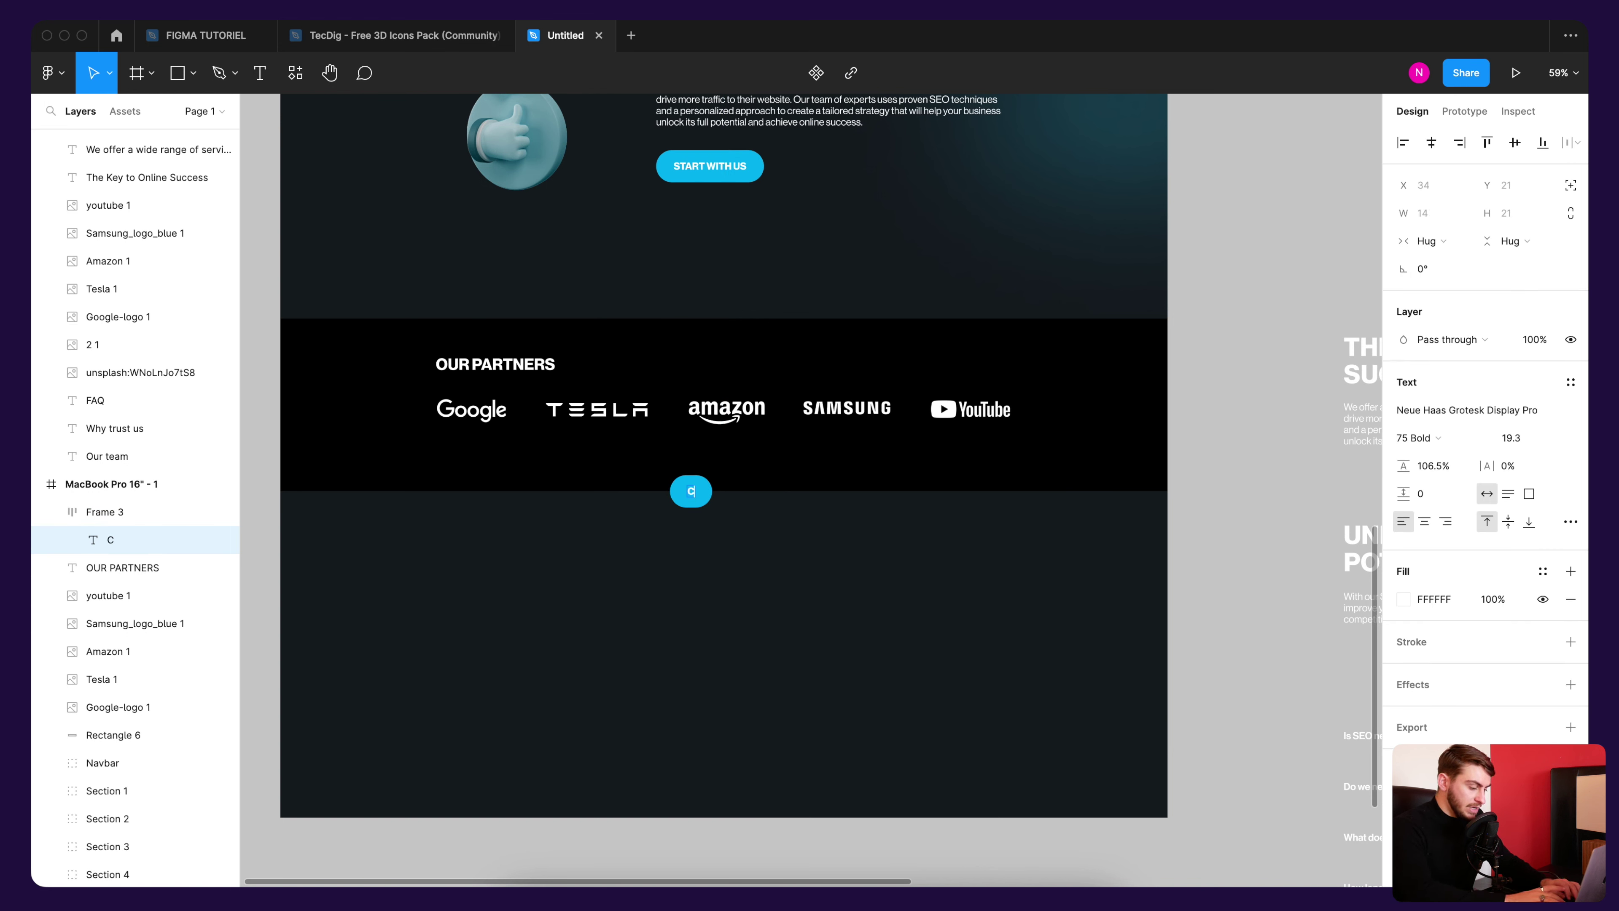
pyautogui.write('HECK OU')
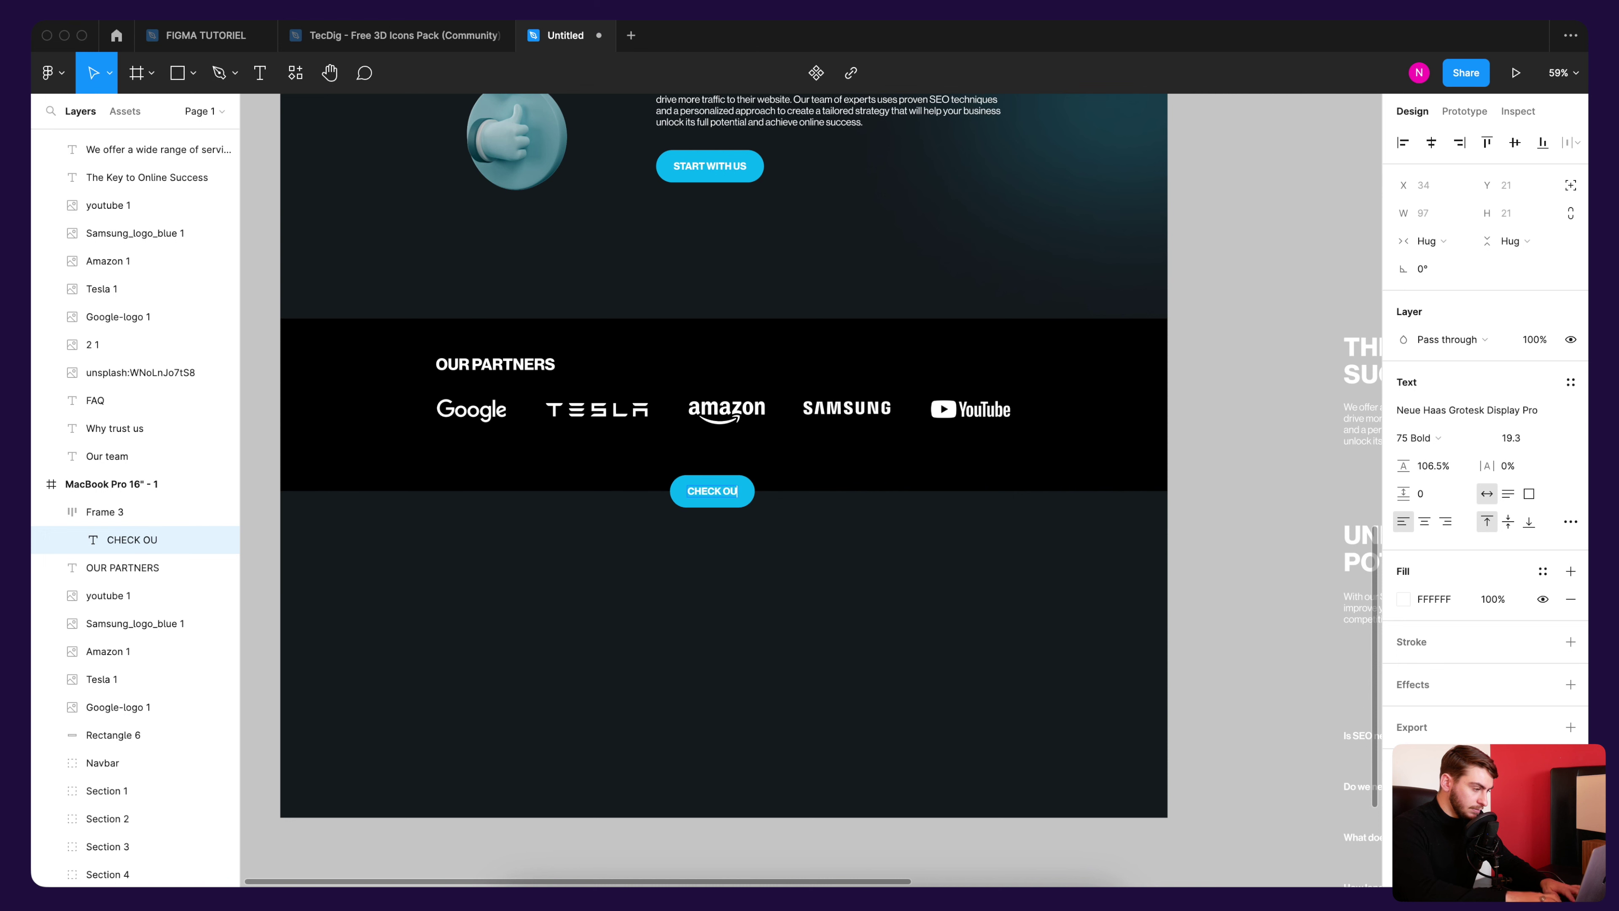
pyautogui.write('R WORK WI')
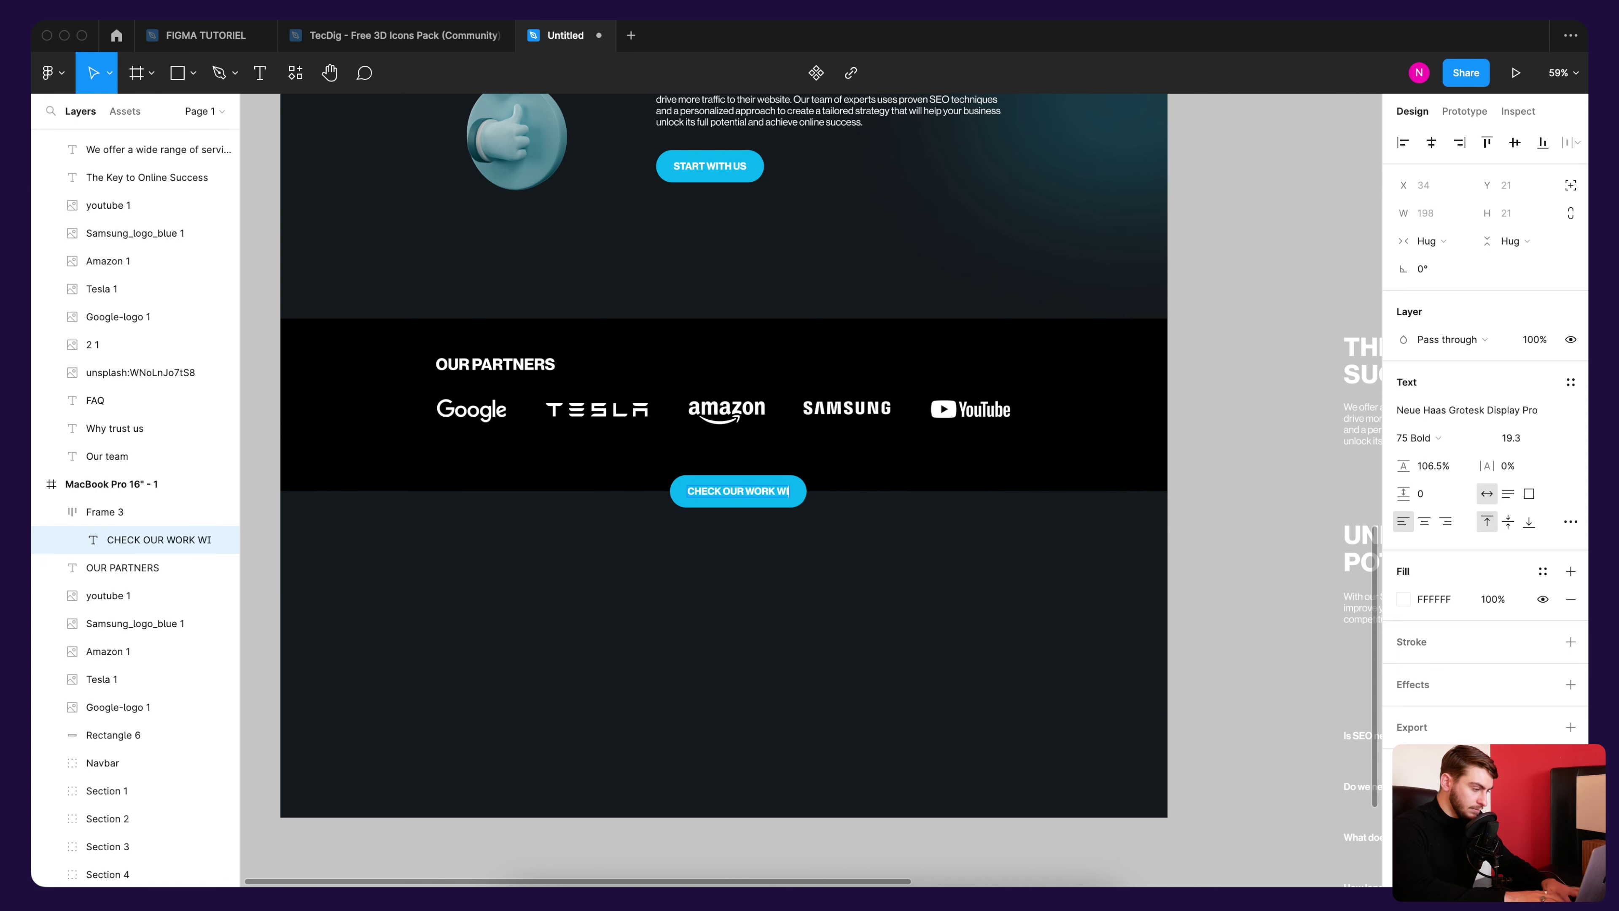
pyautogui.write('TH THEM')
pyautogui.press('Escape')
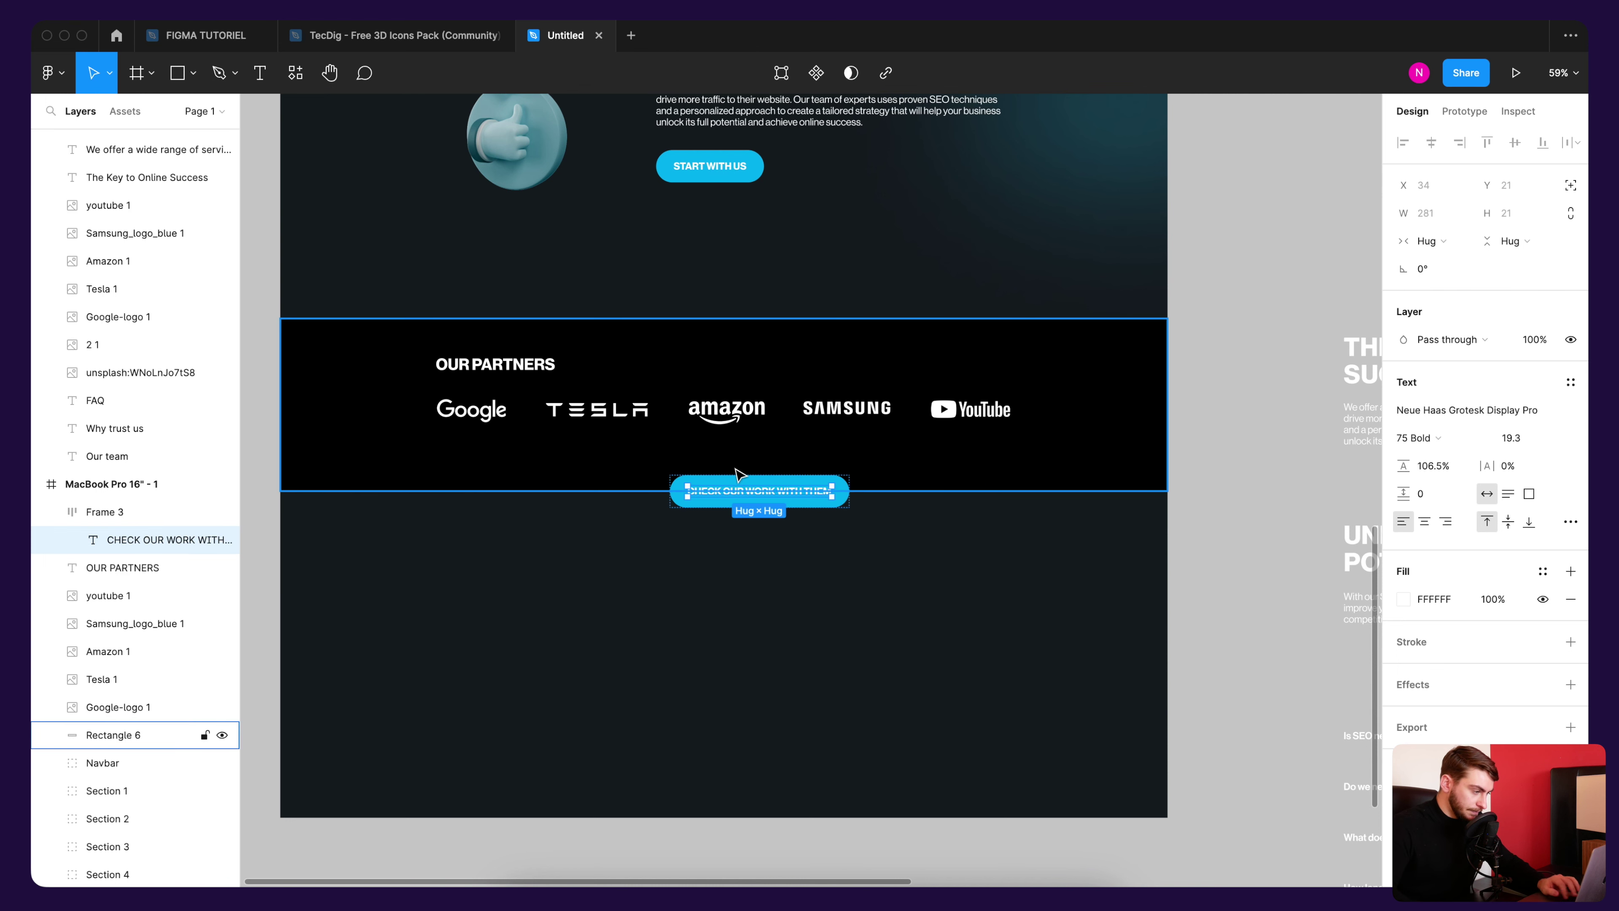
pyautogui.scroll(3, 732, 501)
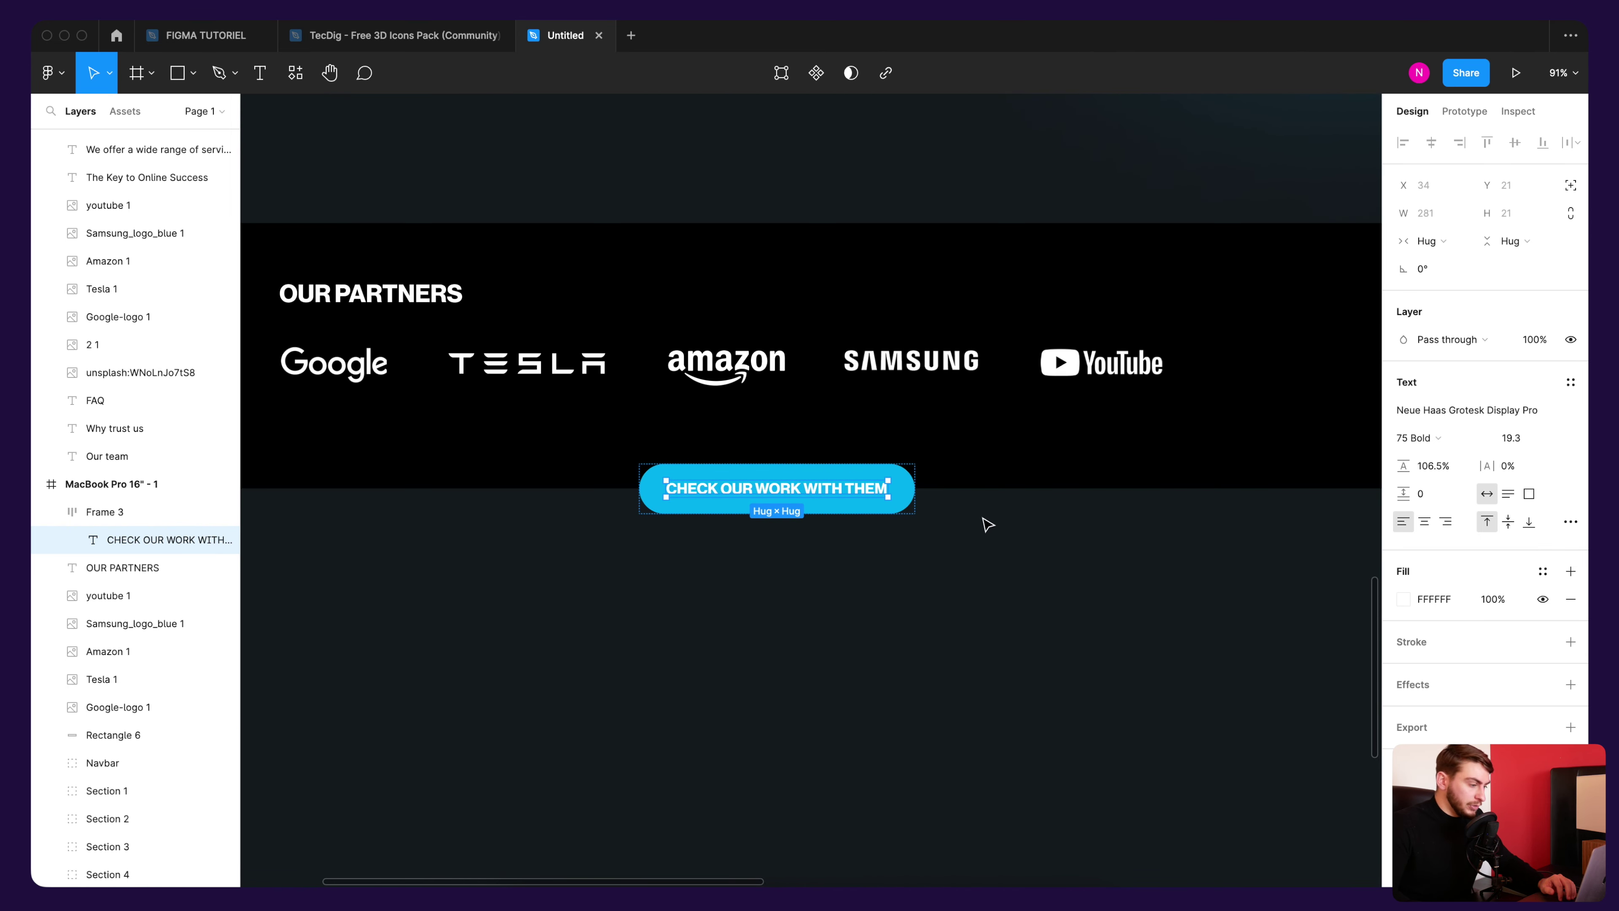
pyautogui.click(856, 517)
# Step: Centre the new button horizontally on the band's bottom edge
pyautogui.scroll(-3, 856, 517)
pyautogui.click(840, 500)
pyautogui.moveTo(841, 504); pyautogui.dragTo(805, 504)
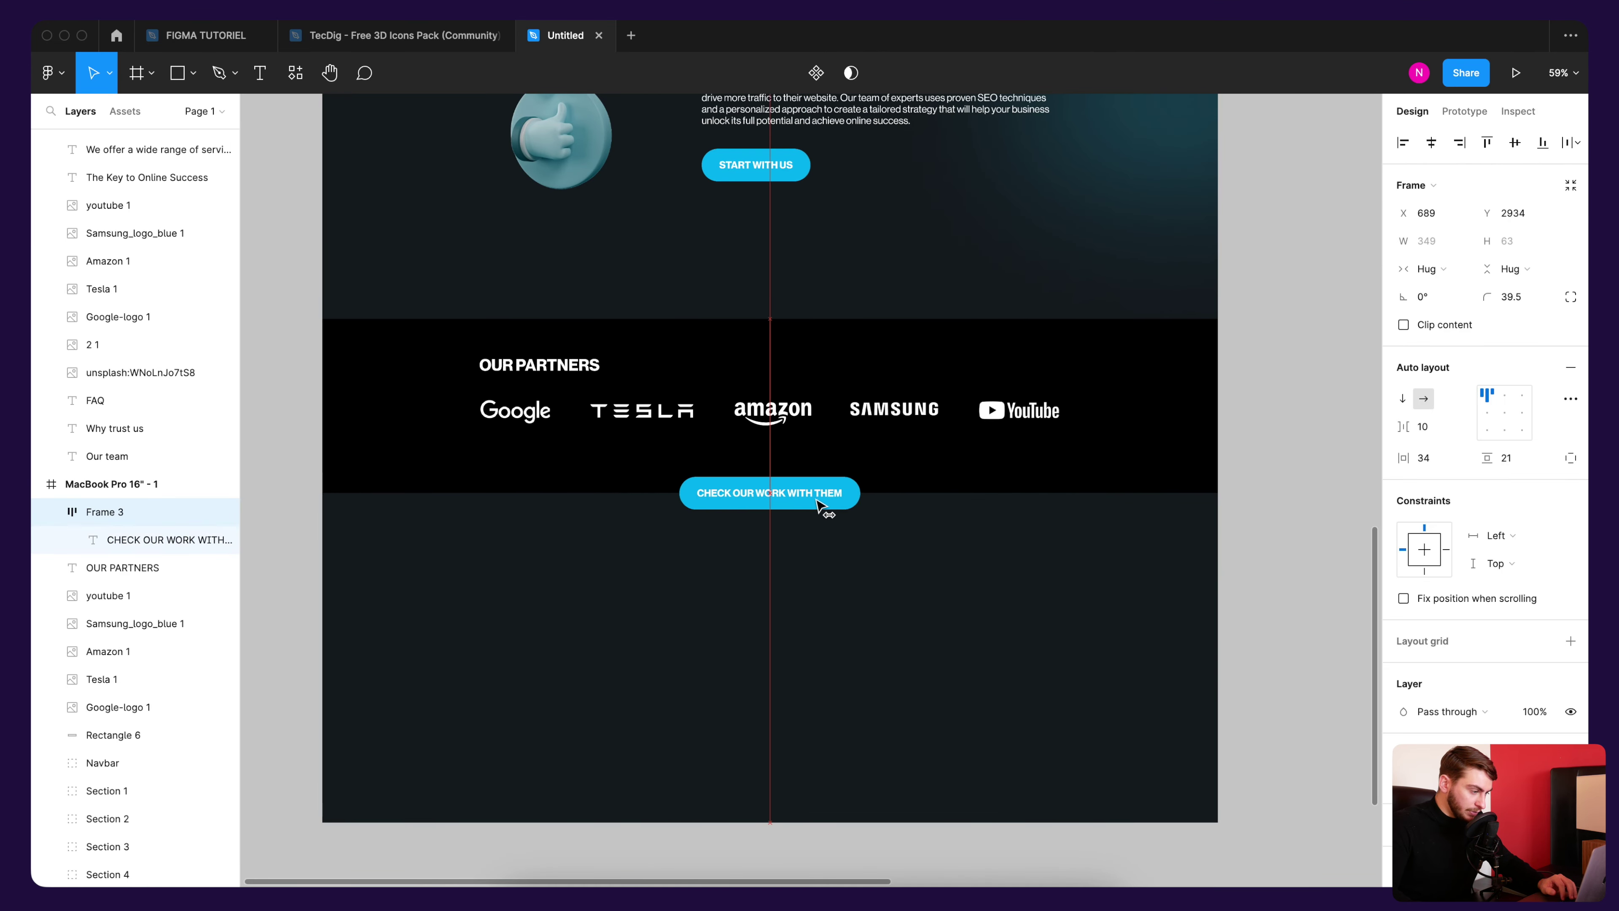
pyautogui.click(886, 514)
pyautogui.scroll(5, 866, 502)
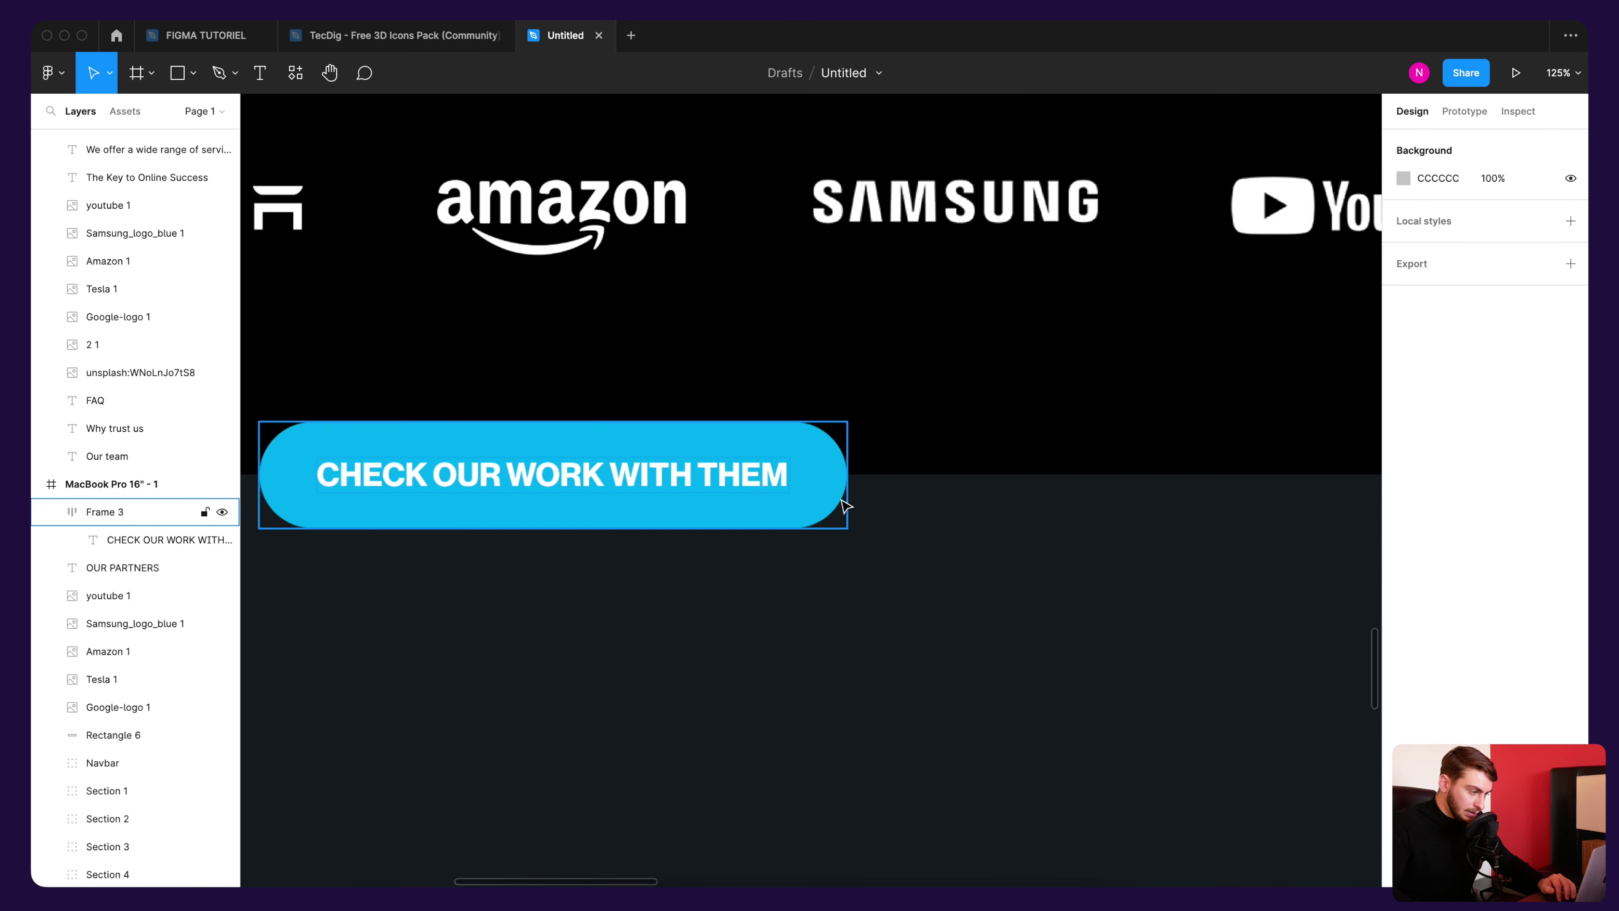
pyautogui.click(822, 483)
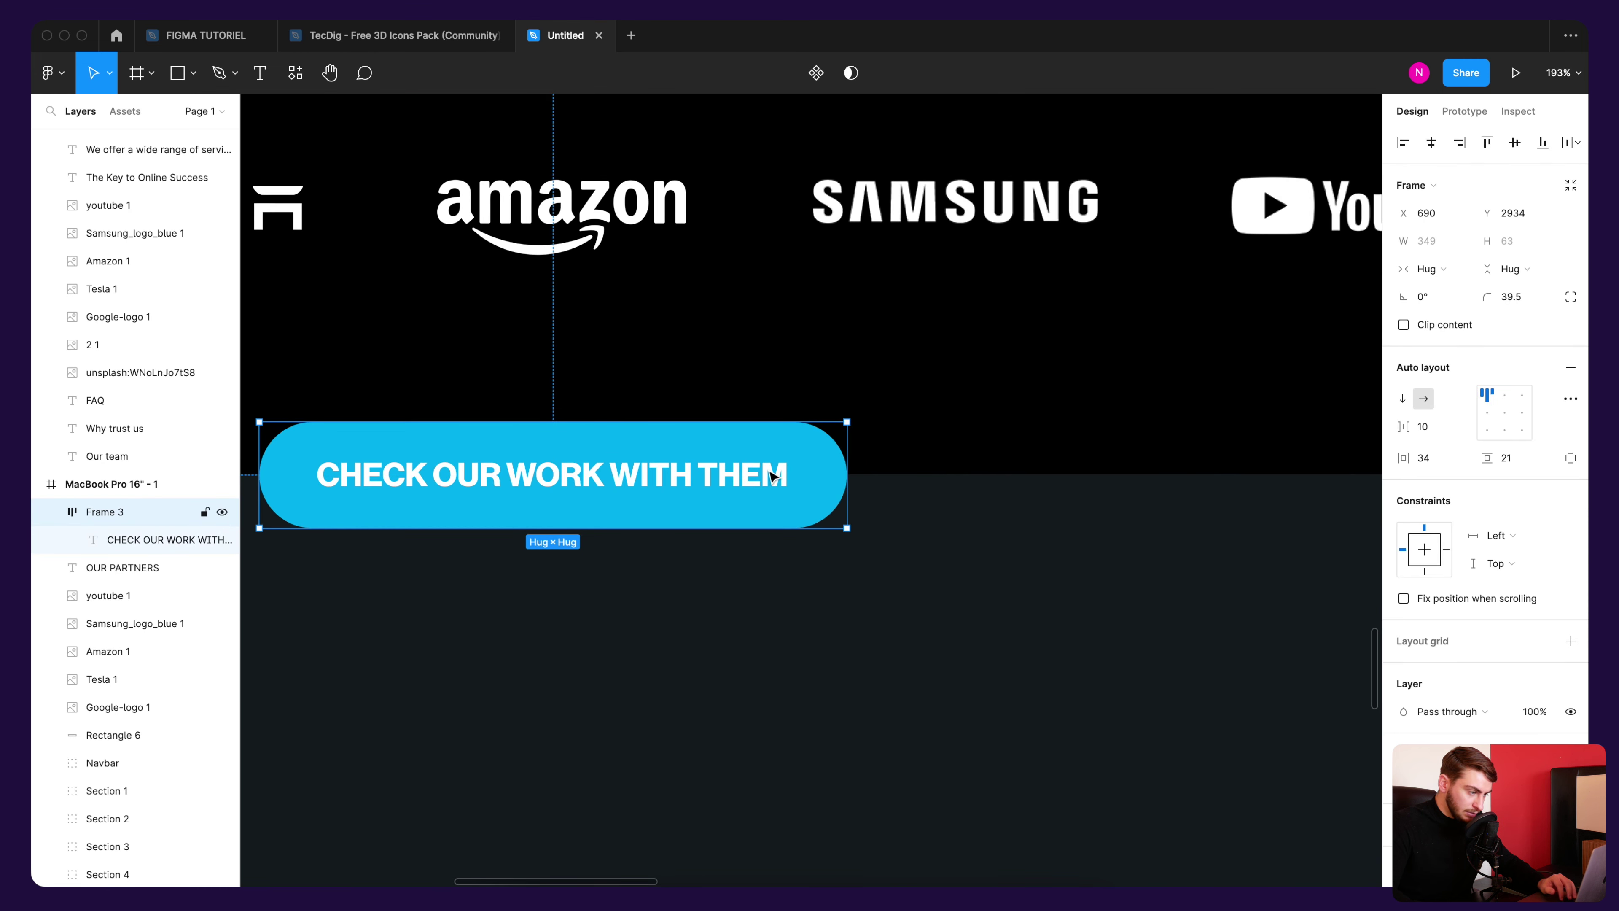
pyautogui.scroll(-1, 823, 479)
pyautogui.scroll(-3, 842, 466)
pyautogui.moveTo(299, 281); pyautogui.dragTo(1186, 440)
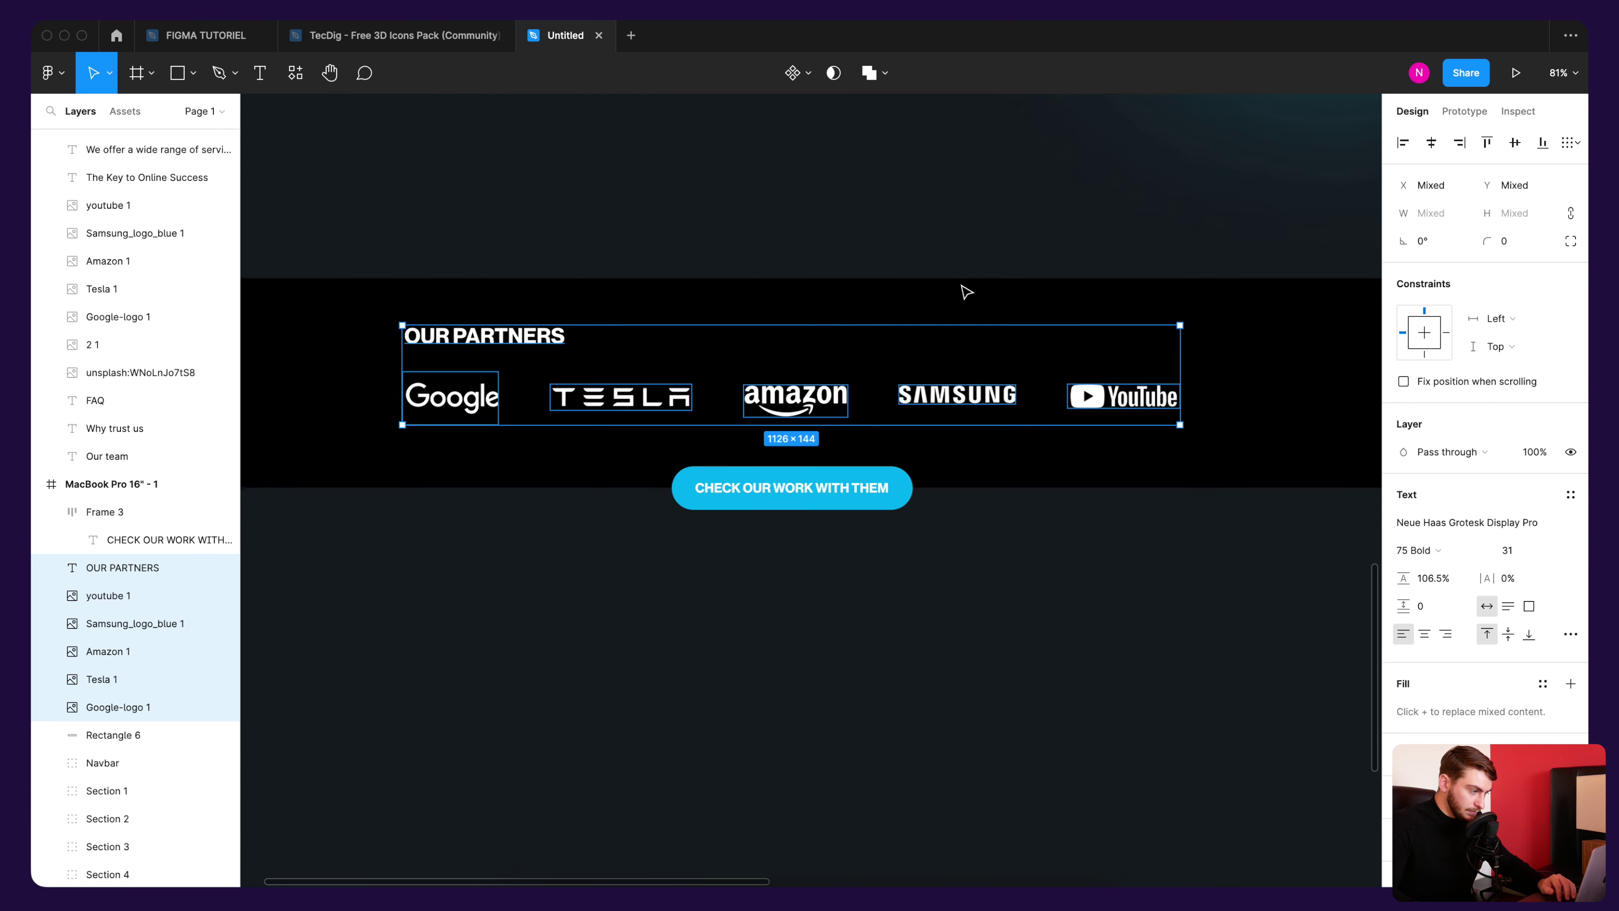
# Step: Nudge the whole partners block, including its button, up about 27 px
pyautogui.scroll(-3, 975, 332)
pyautogui.moveTo(980, 372); pyautogui.dragTo(643, 604)
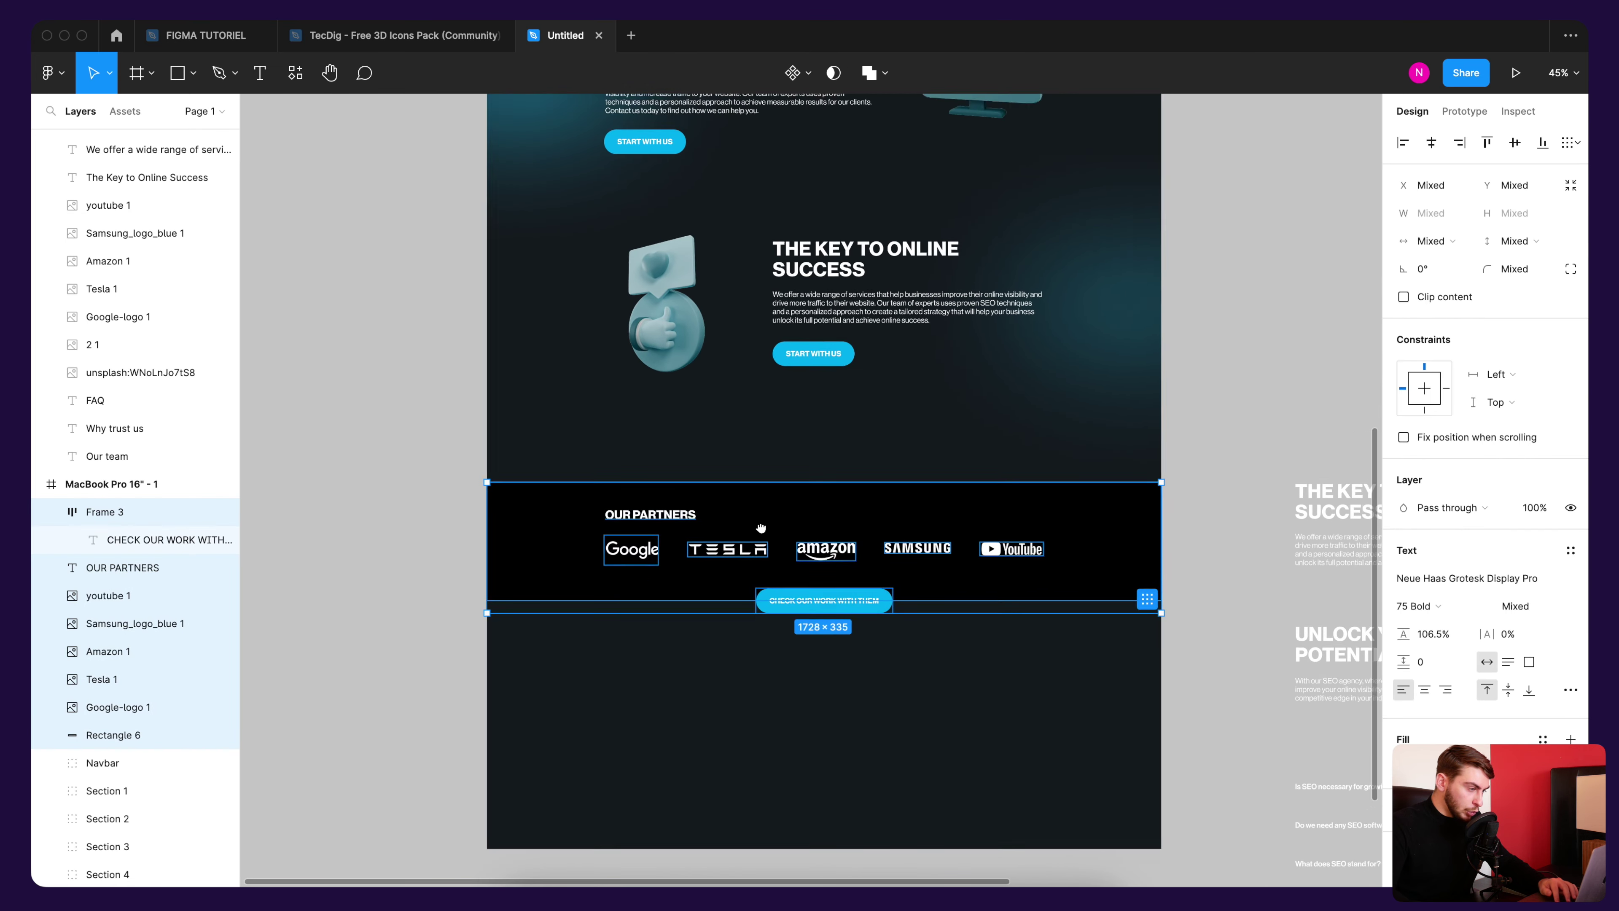
pyautogui.scroll(5, 890, 644)
pyautogui.moveTo(890, 644); pyautogui.dragTo(891, 614)
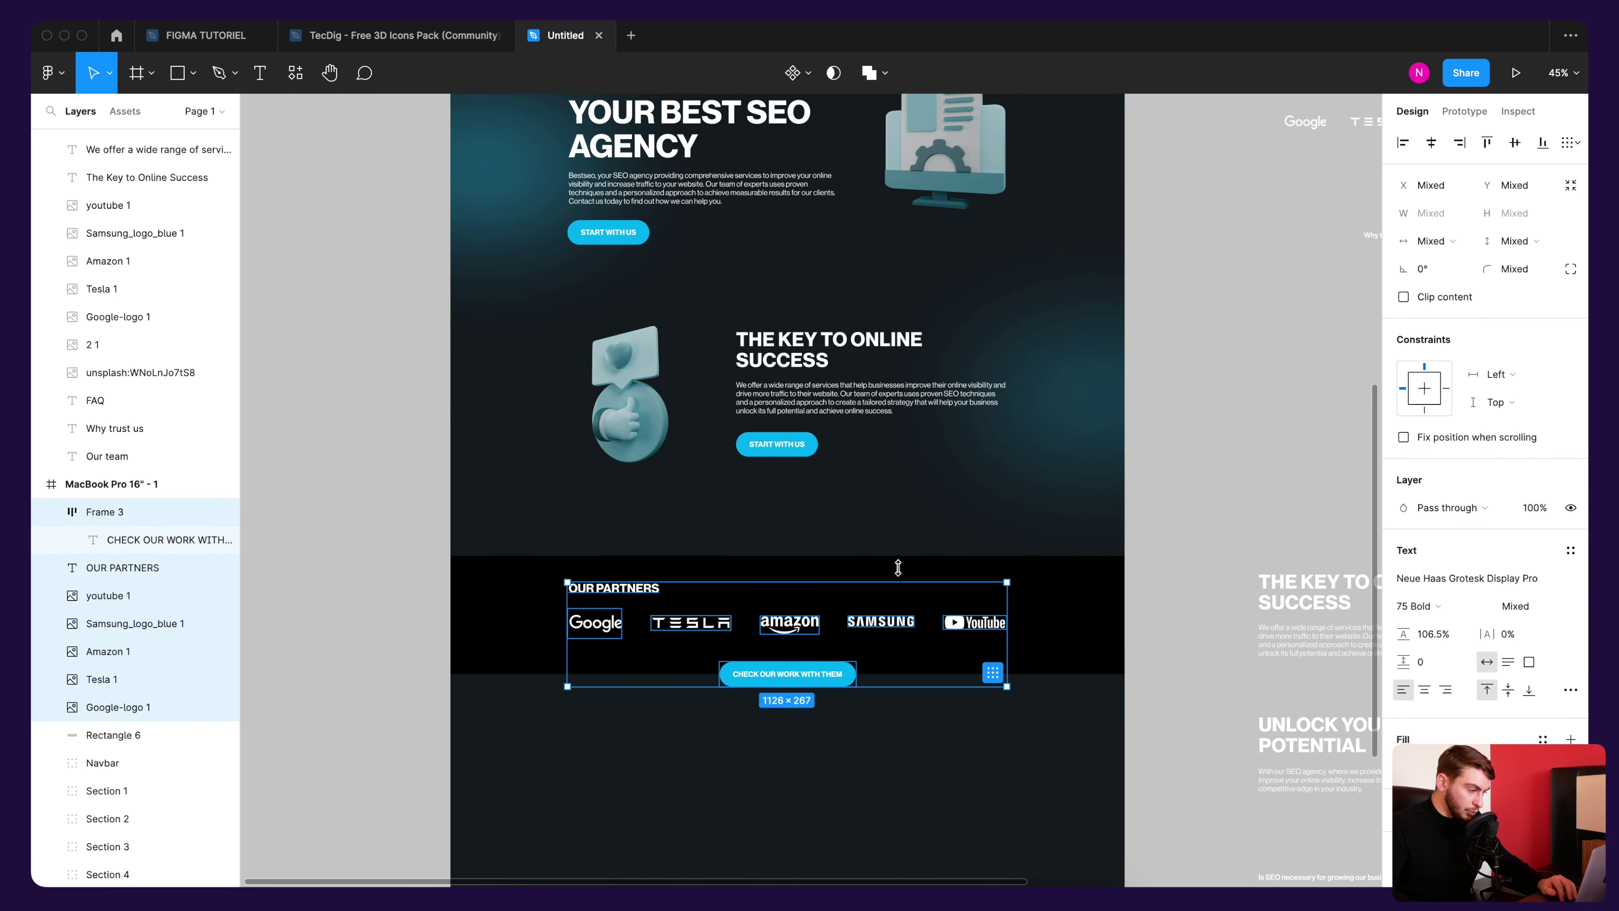
pyautogui.click(951, 463)
pyautogui.moveTo(950, 463); pyautogui.dragTo(983, 397)
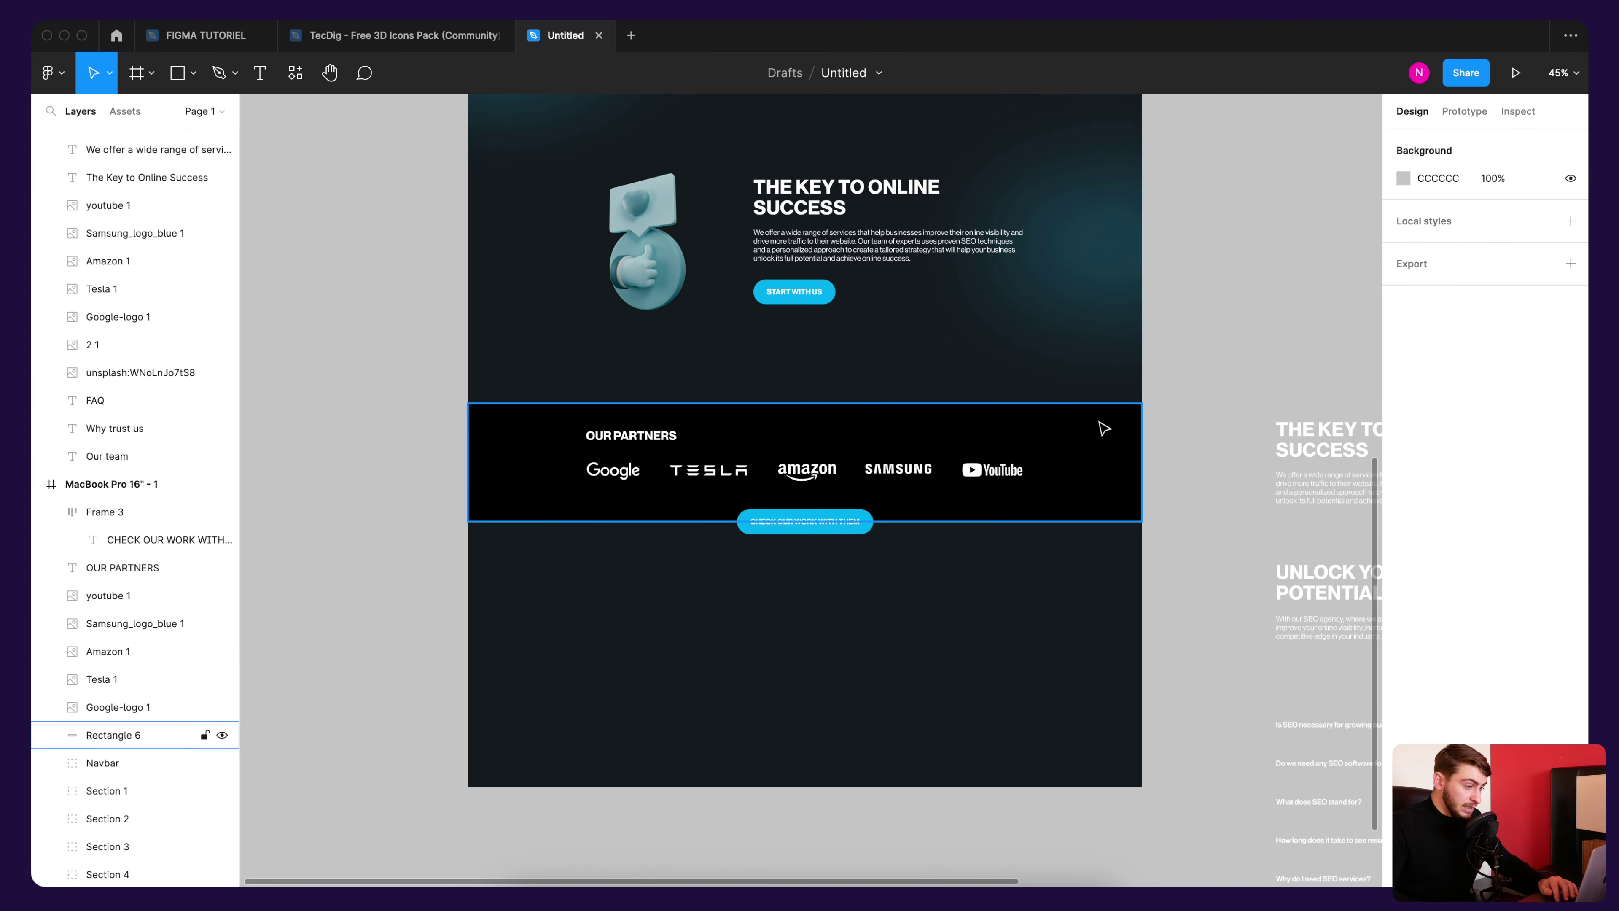
pyautogui.scroll(4, 1062, 460)
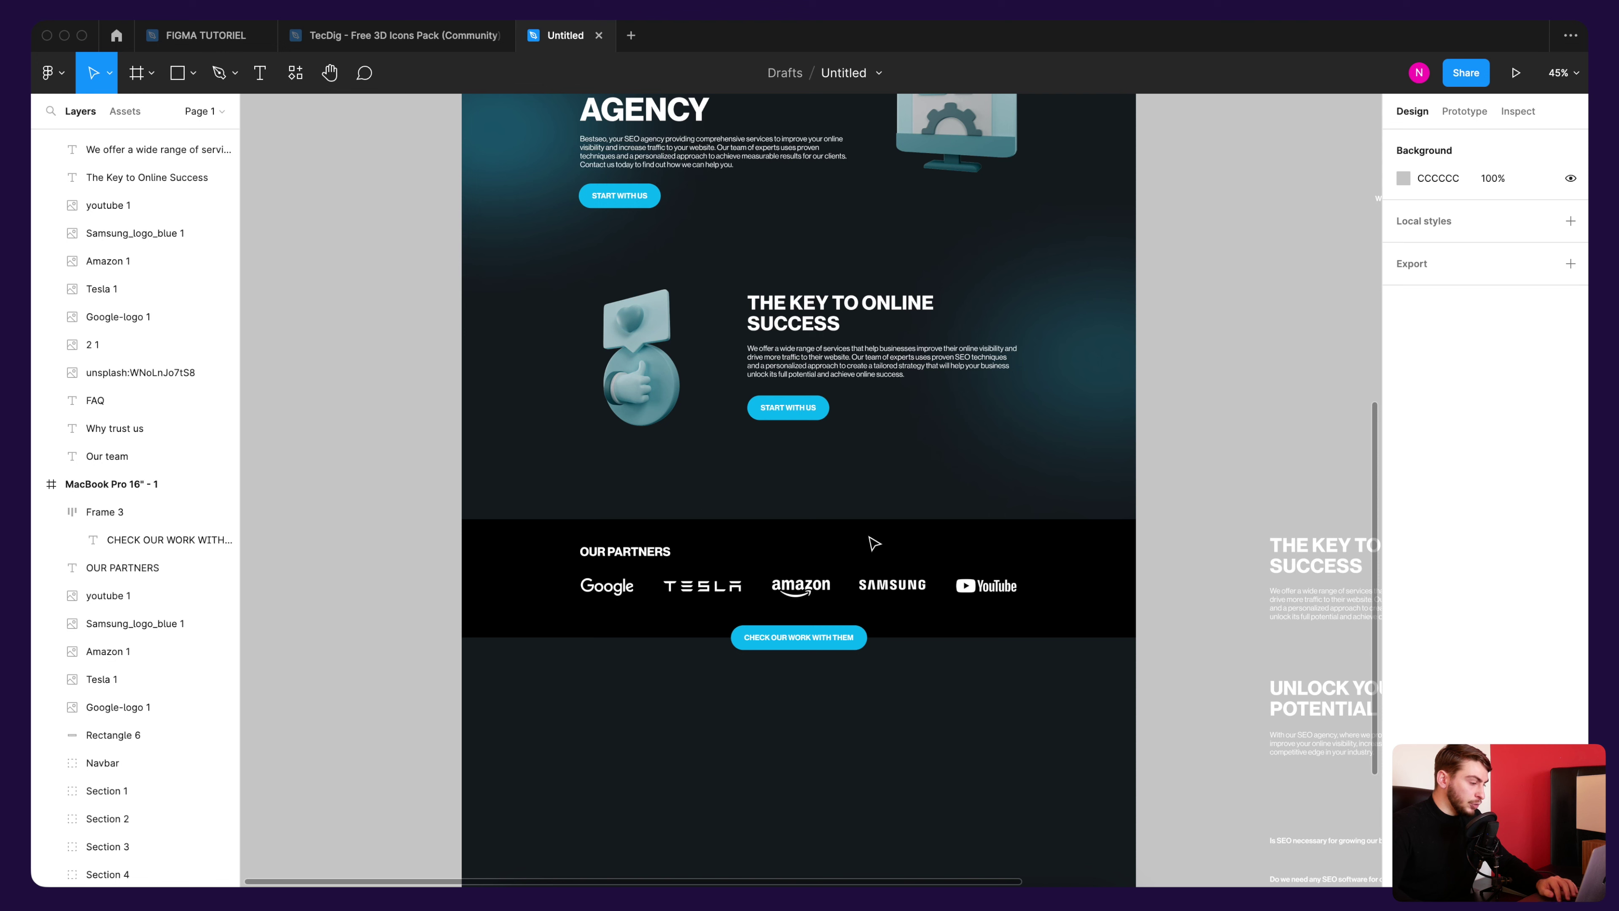
# Step: Group the partners band layers as 'Section 5' and place it after Section 4 in Layers
pyautogui.moveTo(1159, 514); pyautogui.dragTo(444, 678)
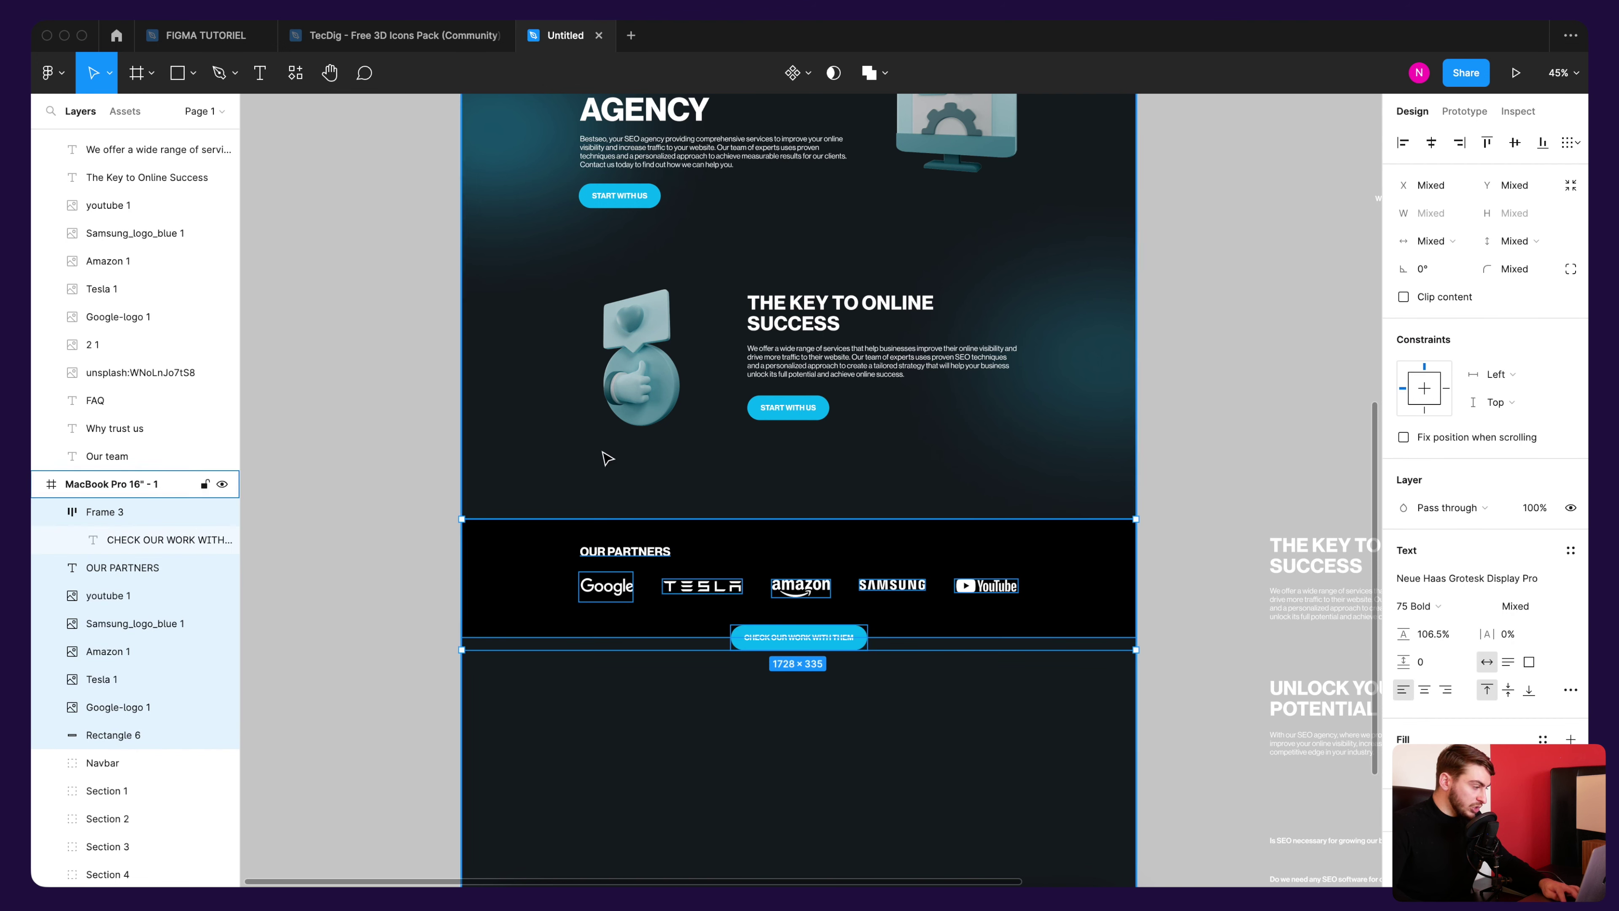
pyautogui.press('super+g')
pyautogui.doubleClick(116, 513)
pyautogui.write('S')
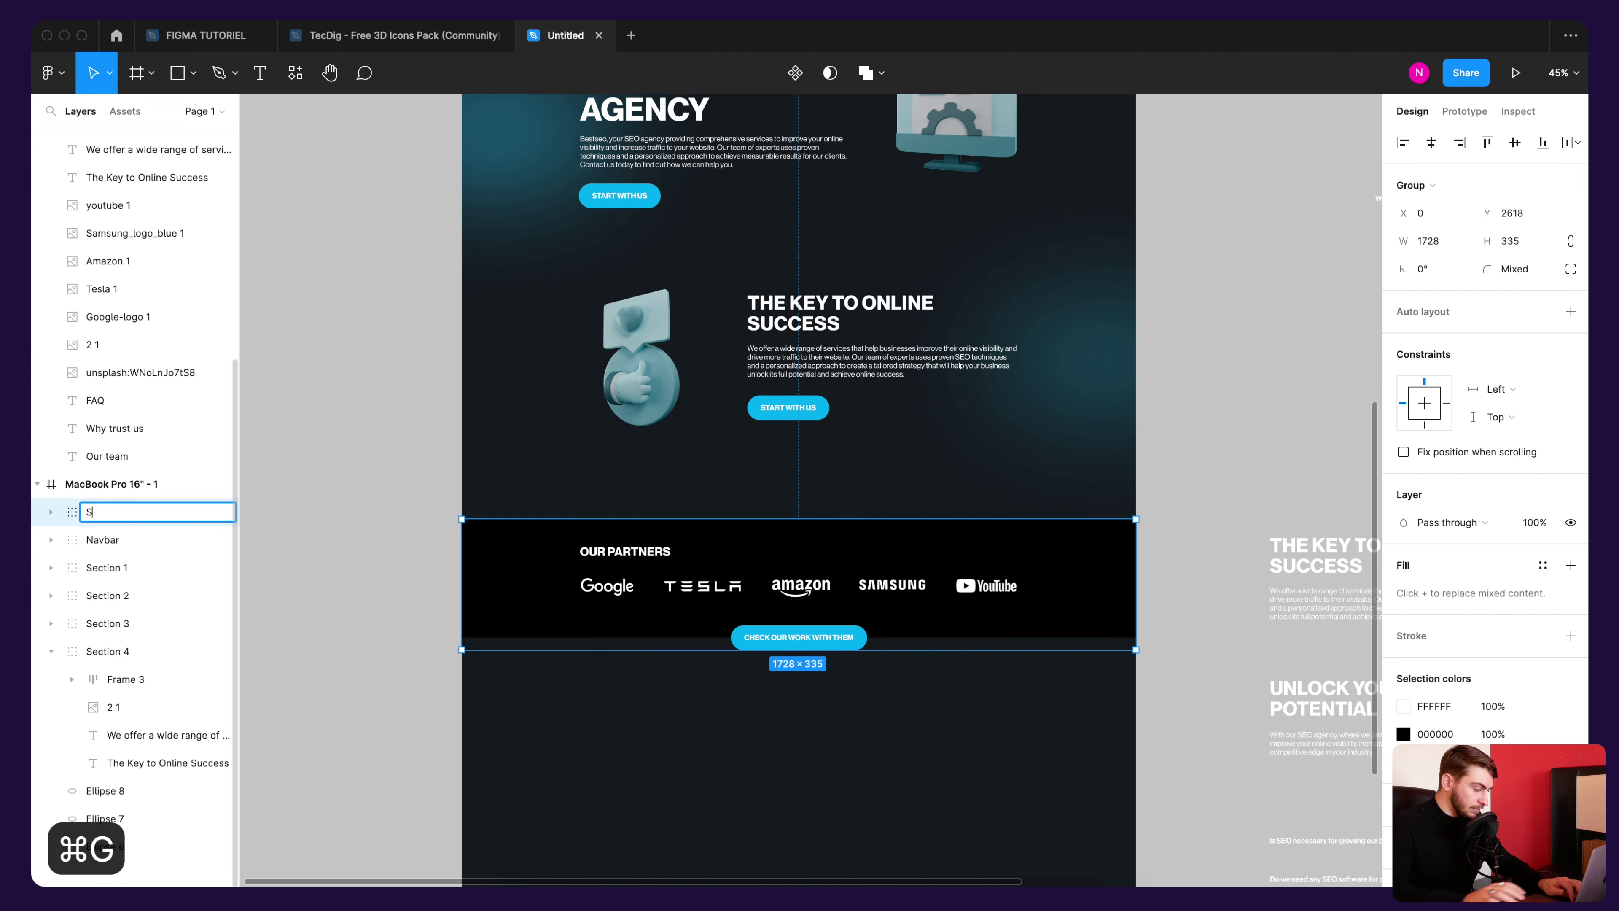
pyautogui.write('ection 5')
pyautogui.press('Return')
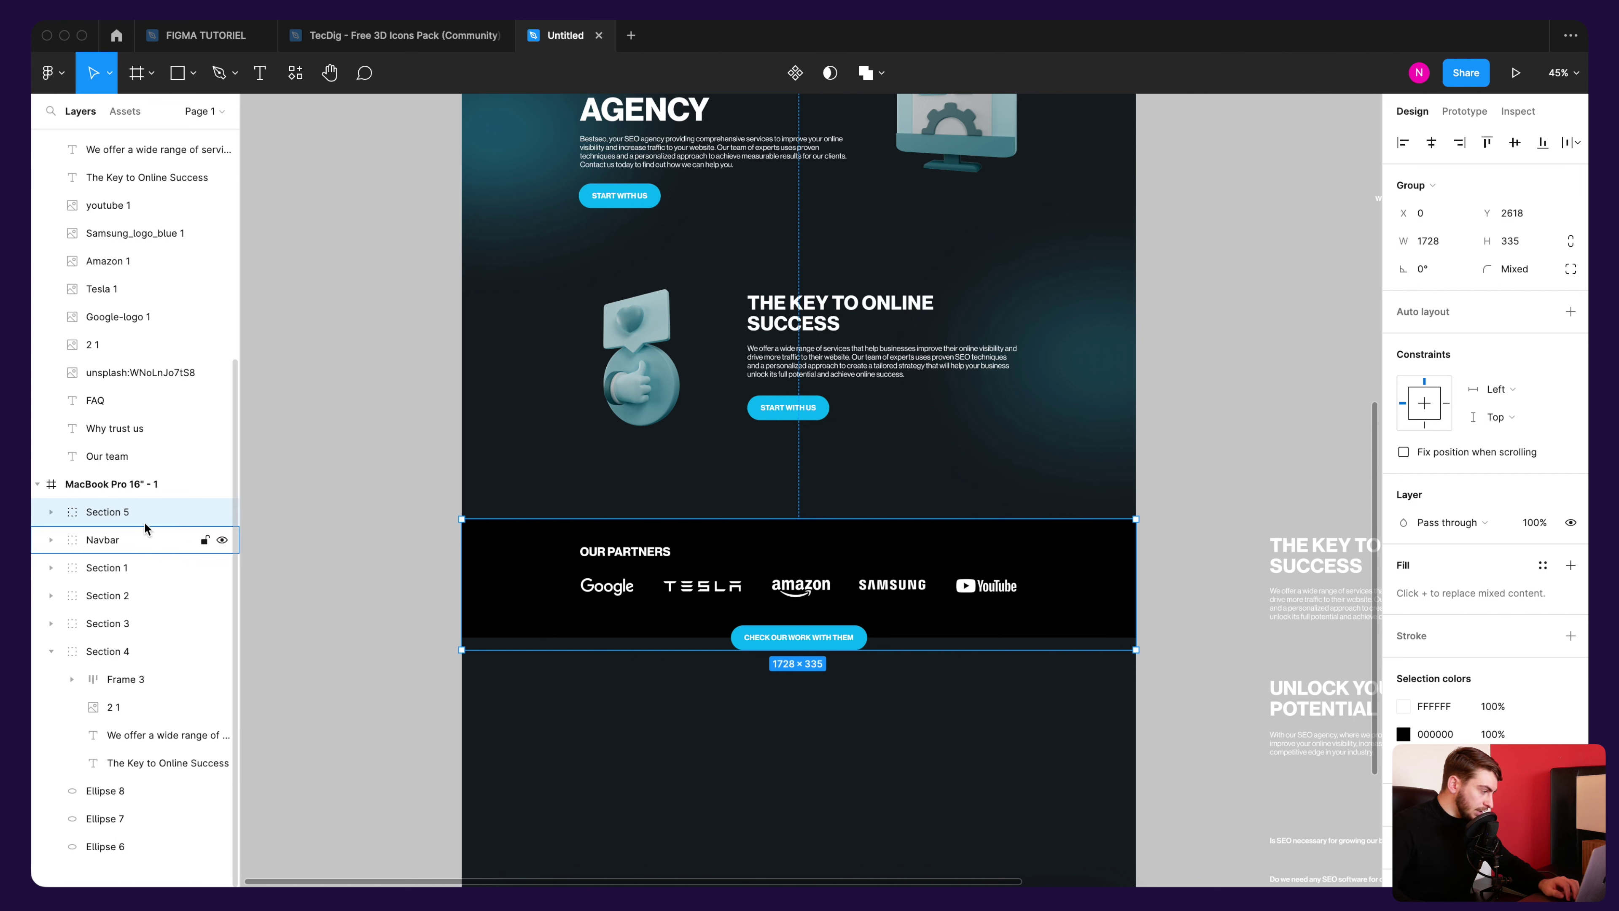
pyautogui.moveTo(146, 526); pyautogui.dragTo(147, 664)
pyautogui.moveTo(127, 650)
pyautogui.click(51, 650)
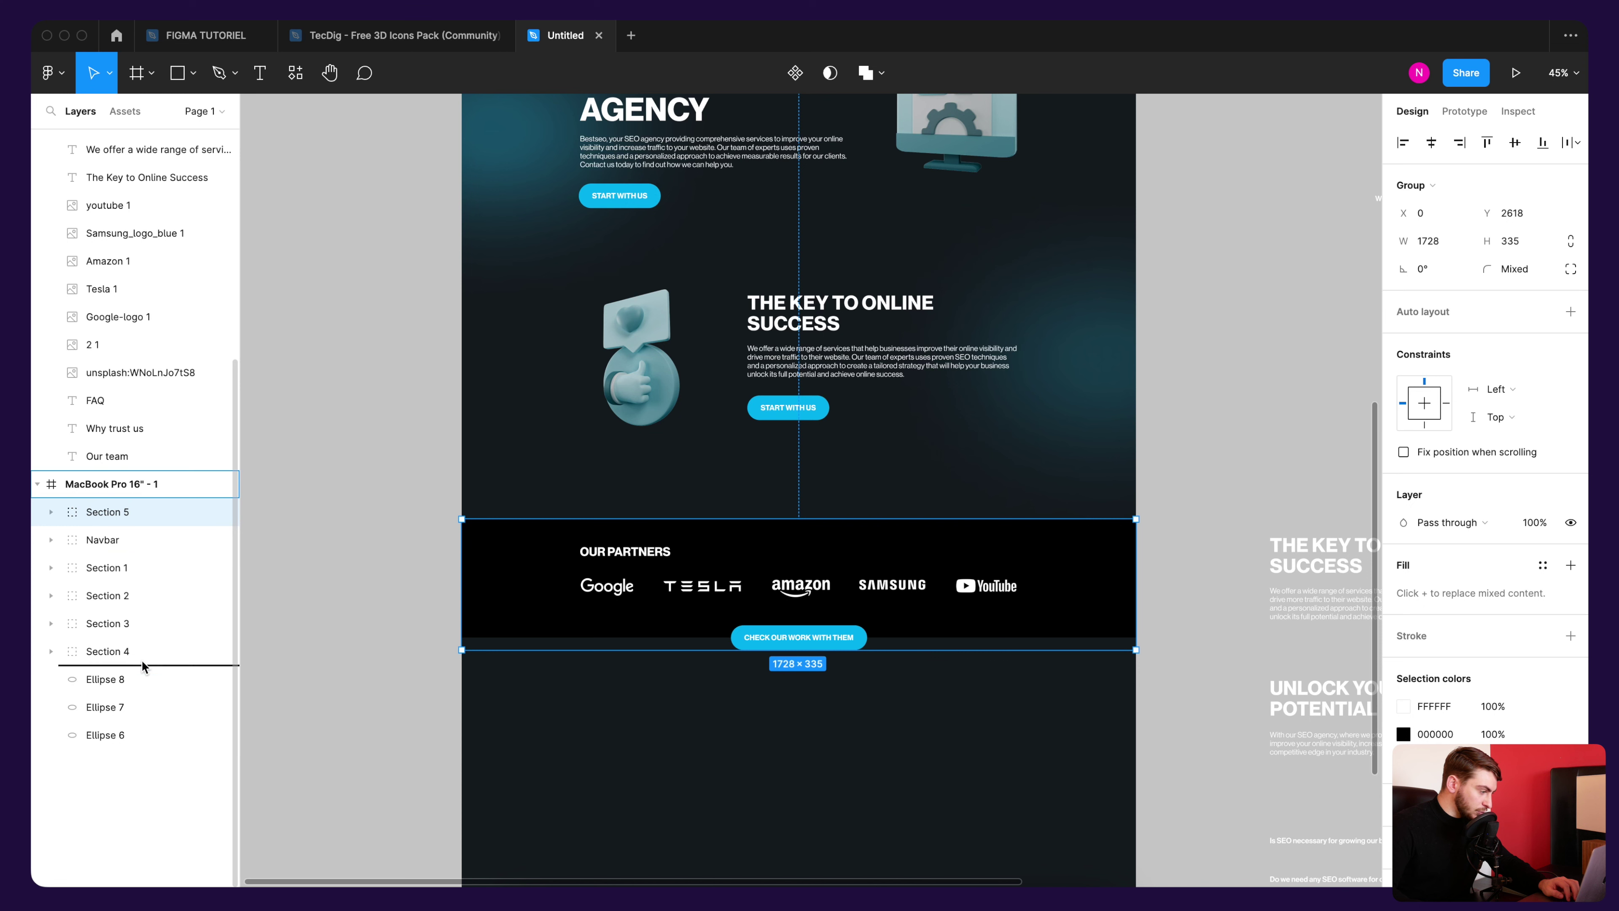
# Step: Lengthen the page frame to 1728 × 4469, adding empty space at the bottom
pyautogui.scroll(-2, 849, 586)
pyautogui.scroll(-4, 813, 387)
pyautogui.click(755, 424)
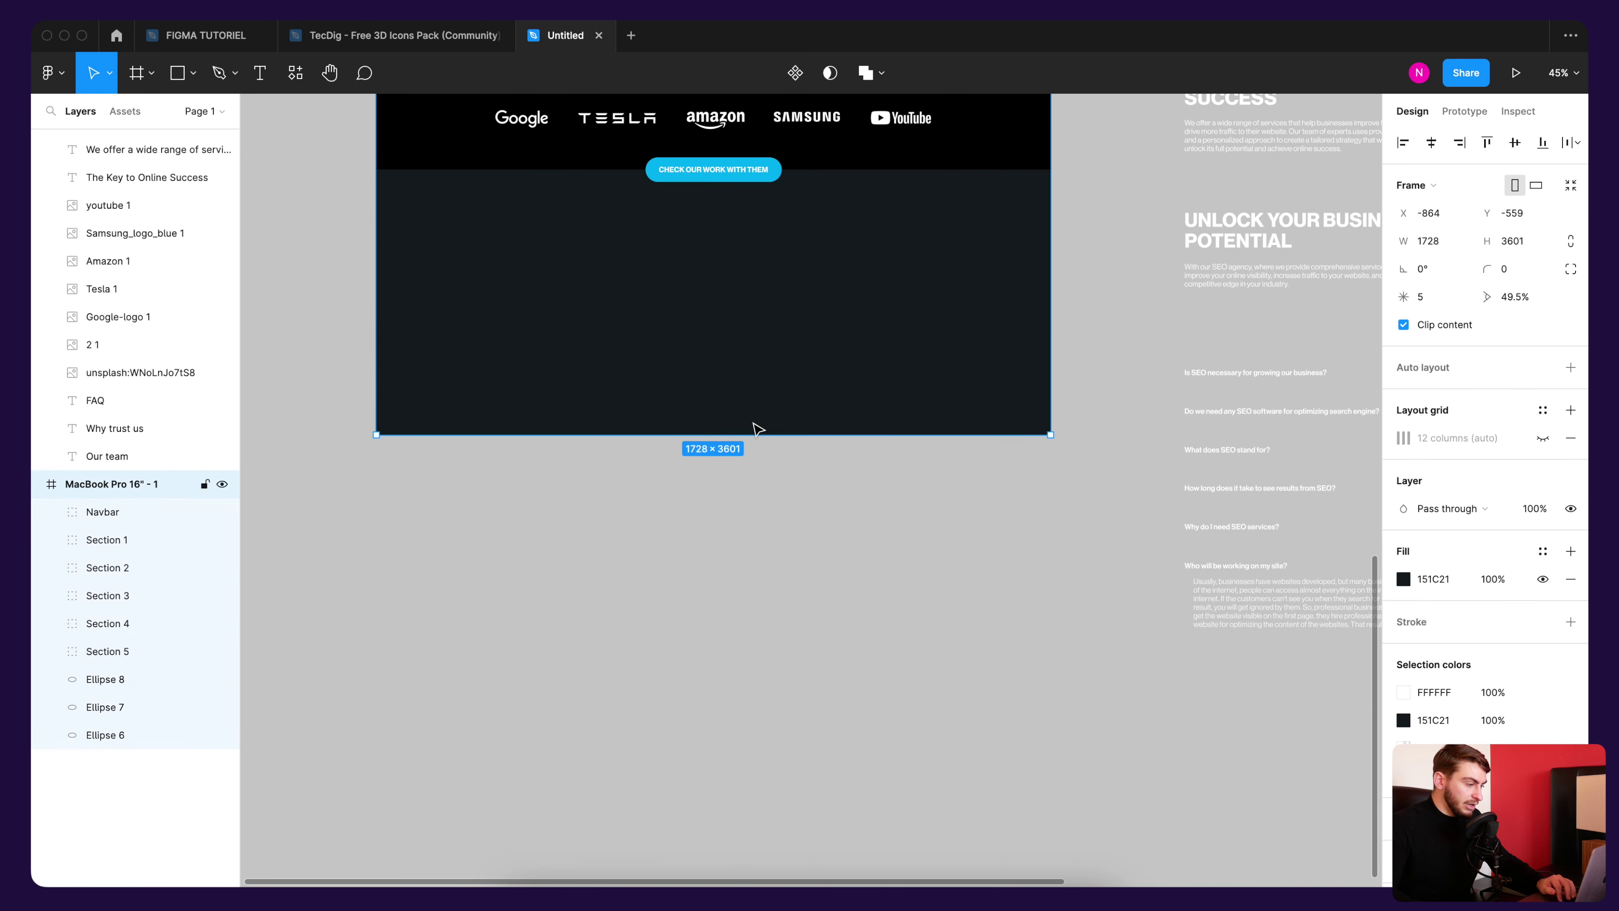
pyautogui.moveTo(753, 434); pyautogui.dragTo(735, 772)
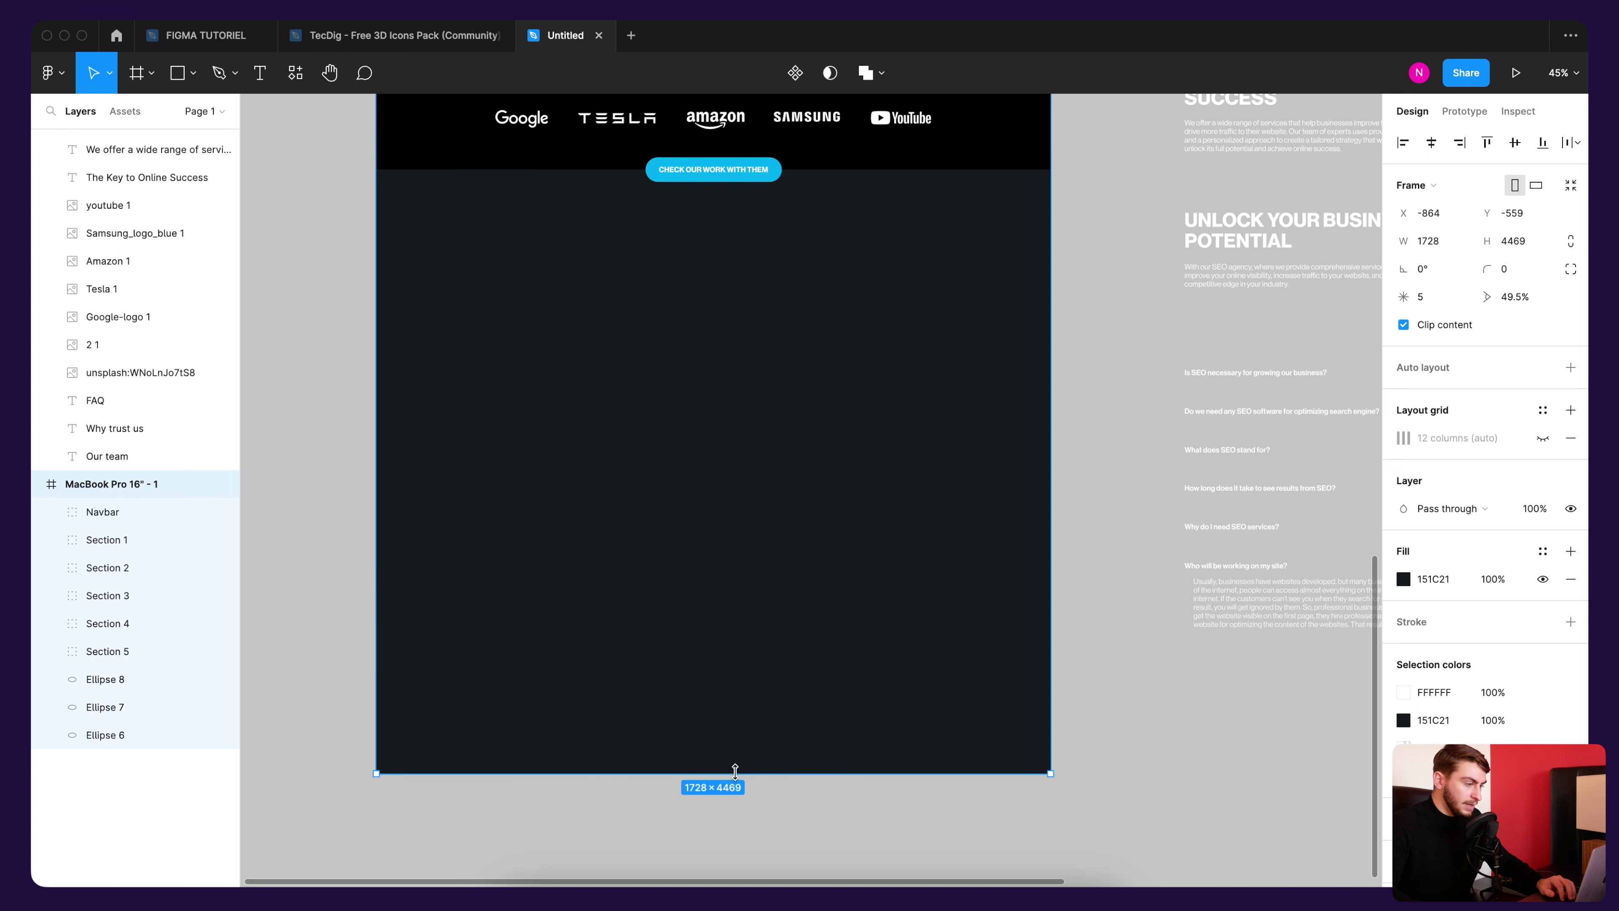
pyautogui.click(1087, 314)
# Step: Return to the top of the page and undo an accidental change on the YOUR BEST SEO AGENCY heading
pyautogui.scroll(2, 1052, 370)
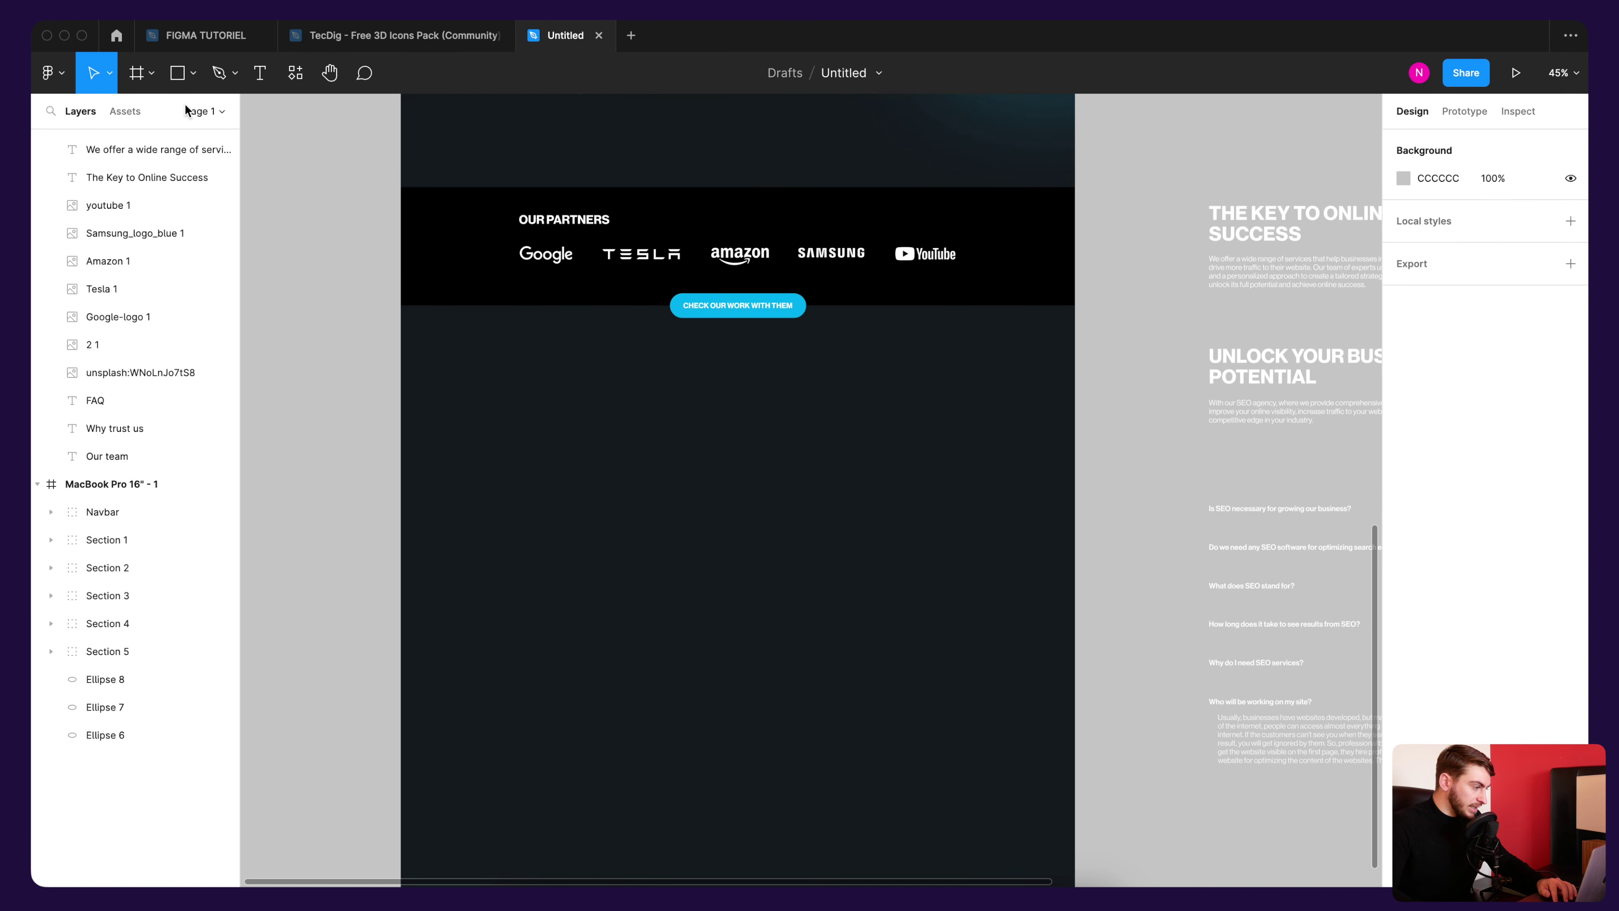
pyautogui.scroll(3, 608, 349)
pyautogui.scroll(3, 614, 448)
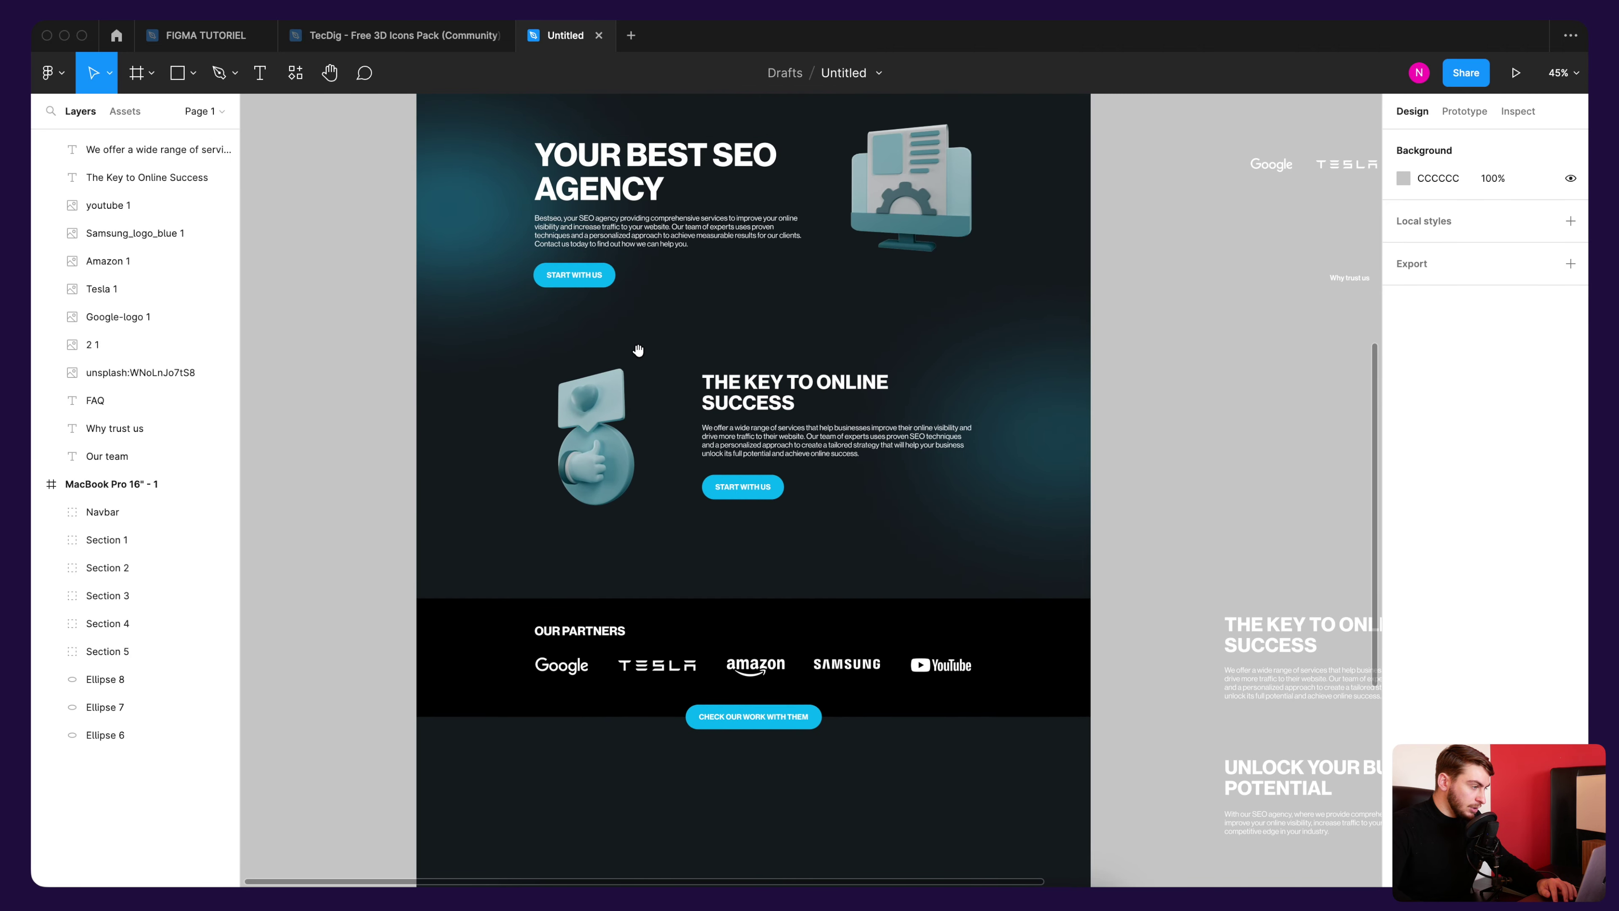
pyautogui.scroll(-3, 636, 351)
pyautogui.scroll(2, 695, 321)
pyautogui.scroll(2, 682, 255)
pyautogui.doubleClick(669, 159)
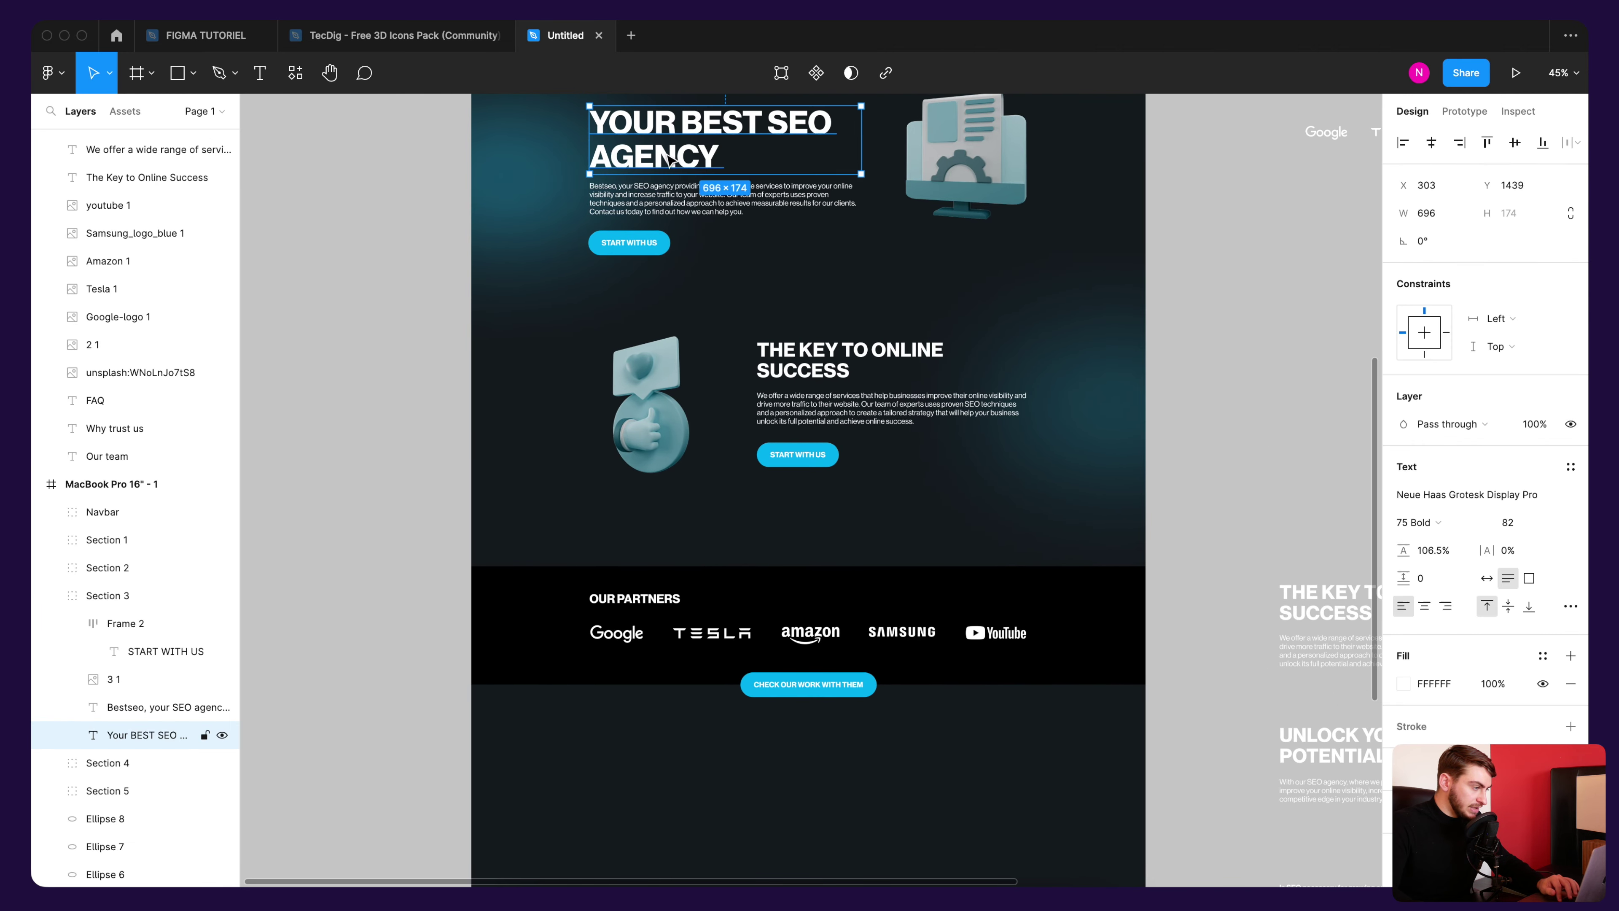
pyautogui.hotkey('ctrl', 'z')
# Step: Paste a copy of the hero heading below the partners band, add a 12-column layout grid, and left-align the heading
pyautogui.hotkey('ctrl', 'c')
pyautogui.scroll(-4, 701, 351)
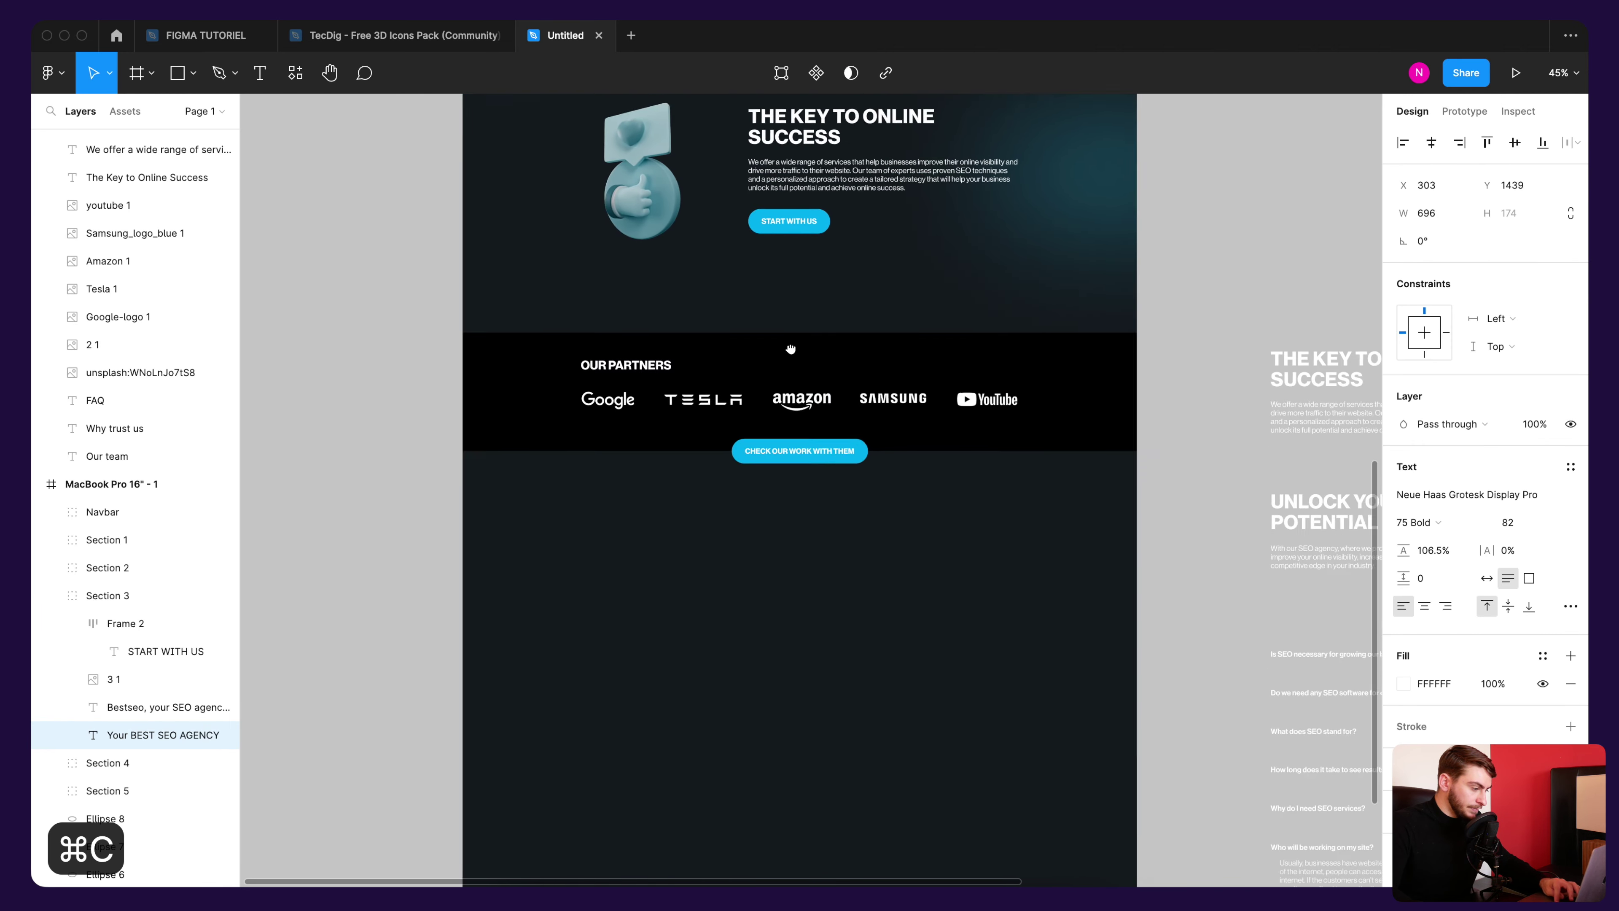
pyautogui.scroll(-2, 746, 497)
pyautogui.click(691, 483)
pyautogui.hotkey('ctrl', 'v')
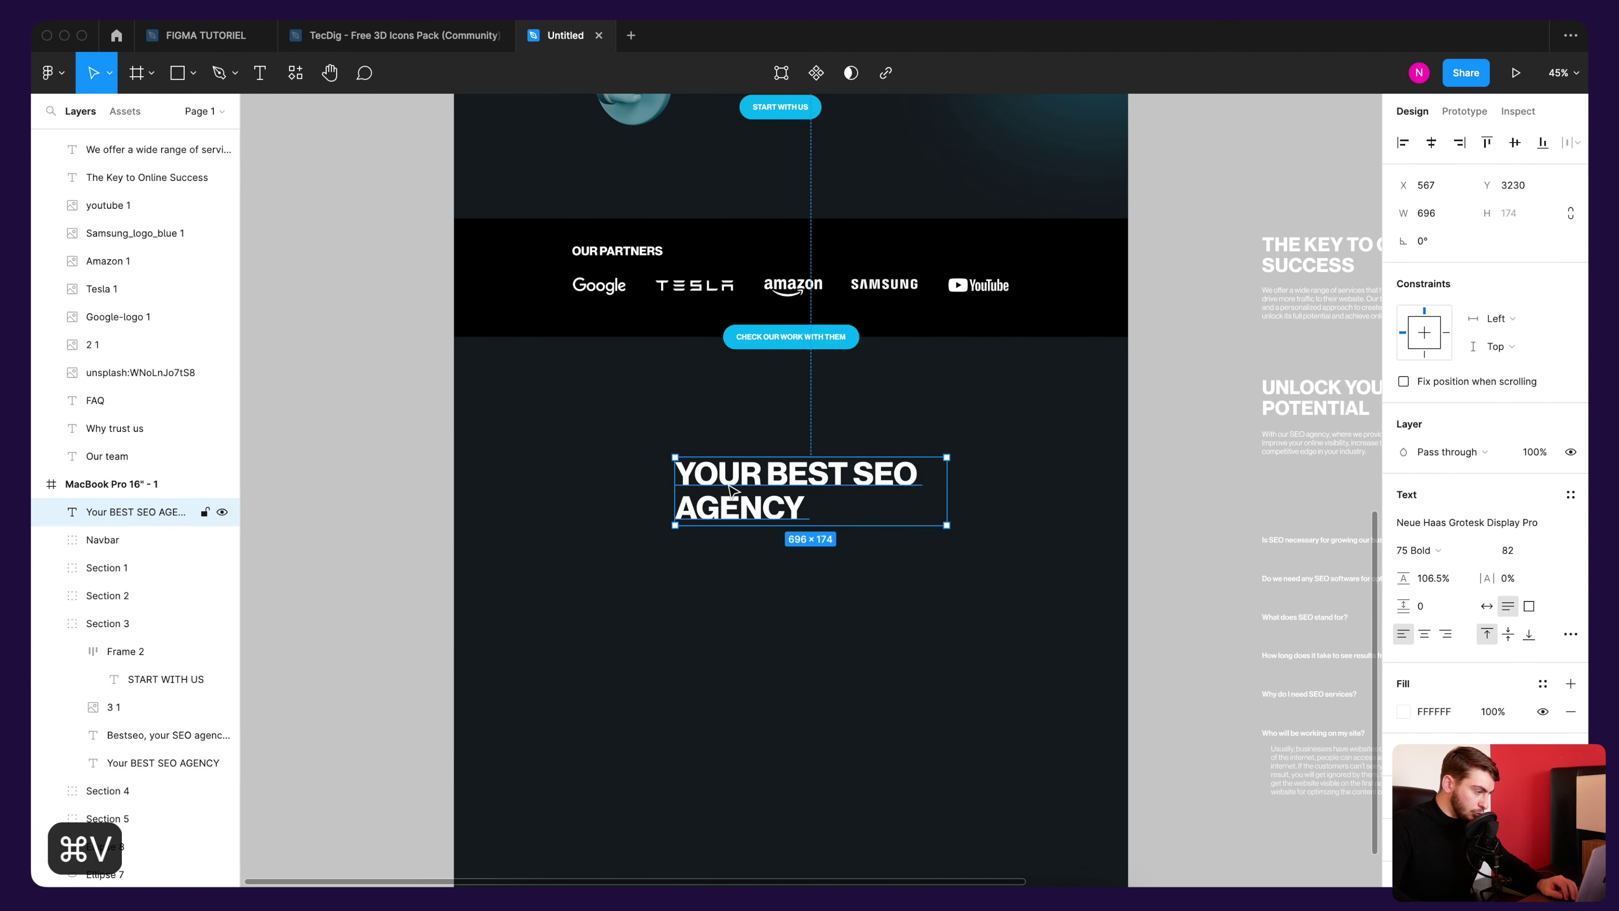
pyautogui.click(1037, 441)
pyautogui.click(1571, 410)
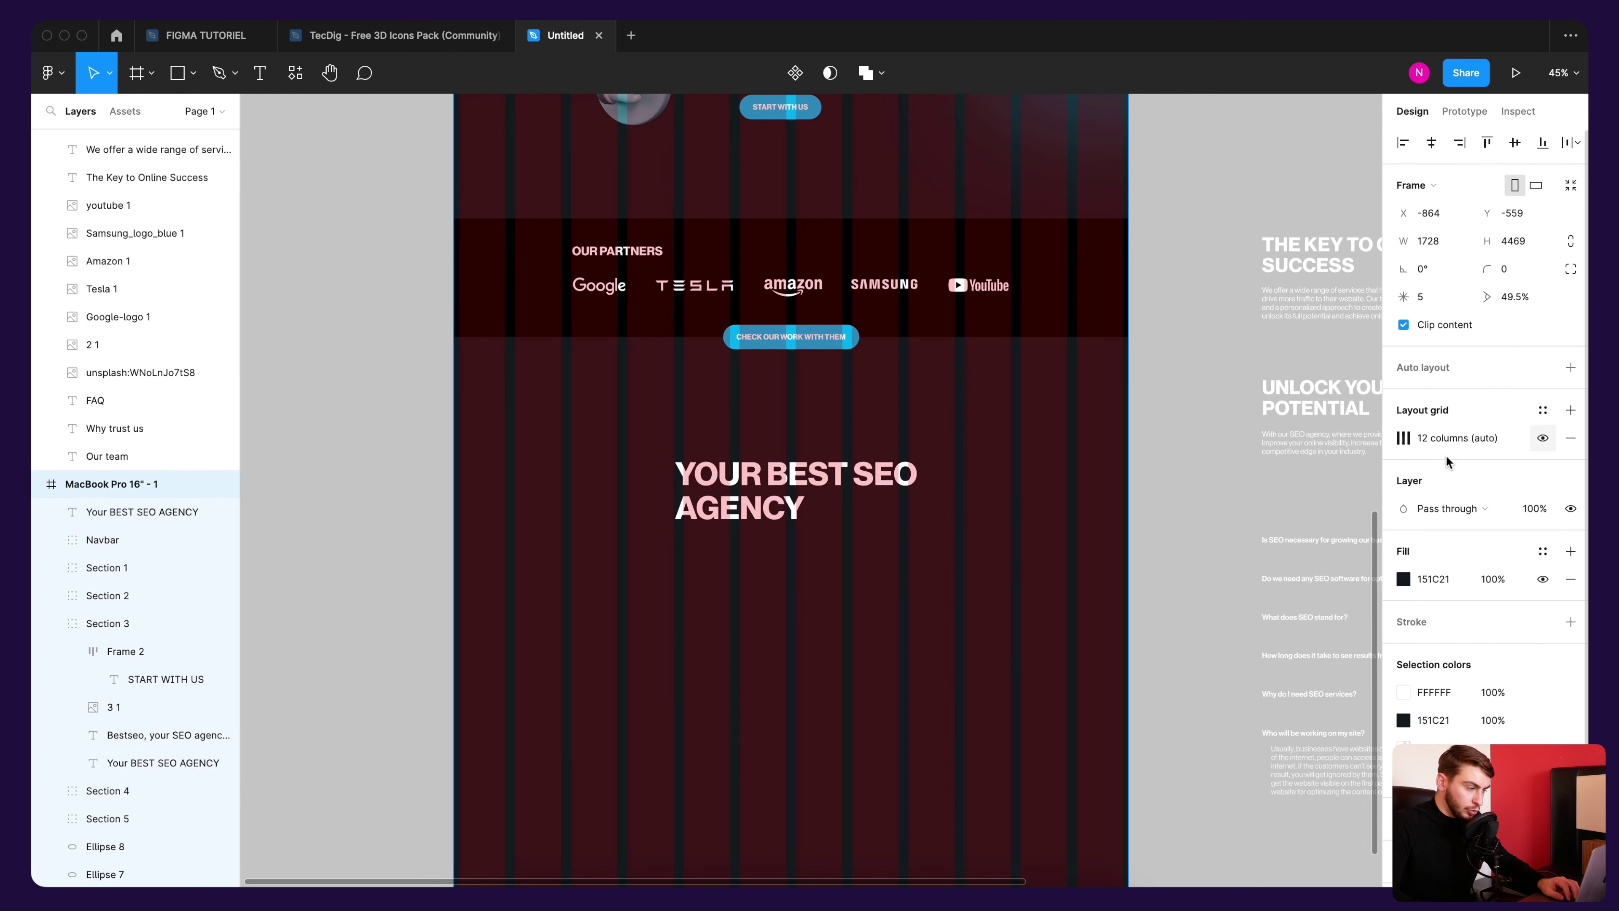
pyautogui.moveTo(857, 485); pyautogui.dragTo(720, 481)
pyautogui.hotkey('ctrl', 'z')
pyautogui.click(816, 488)
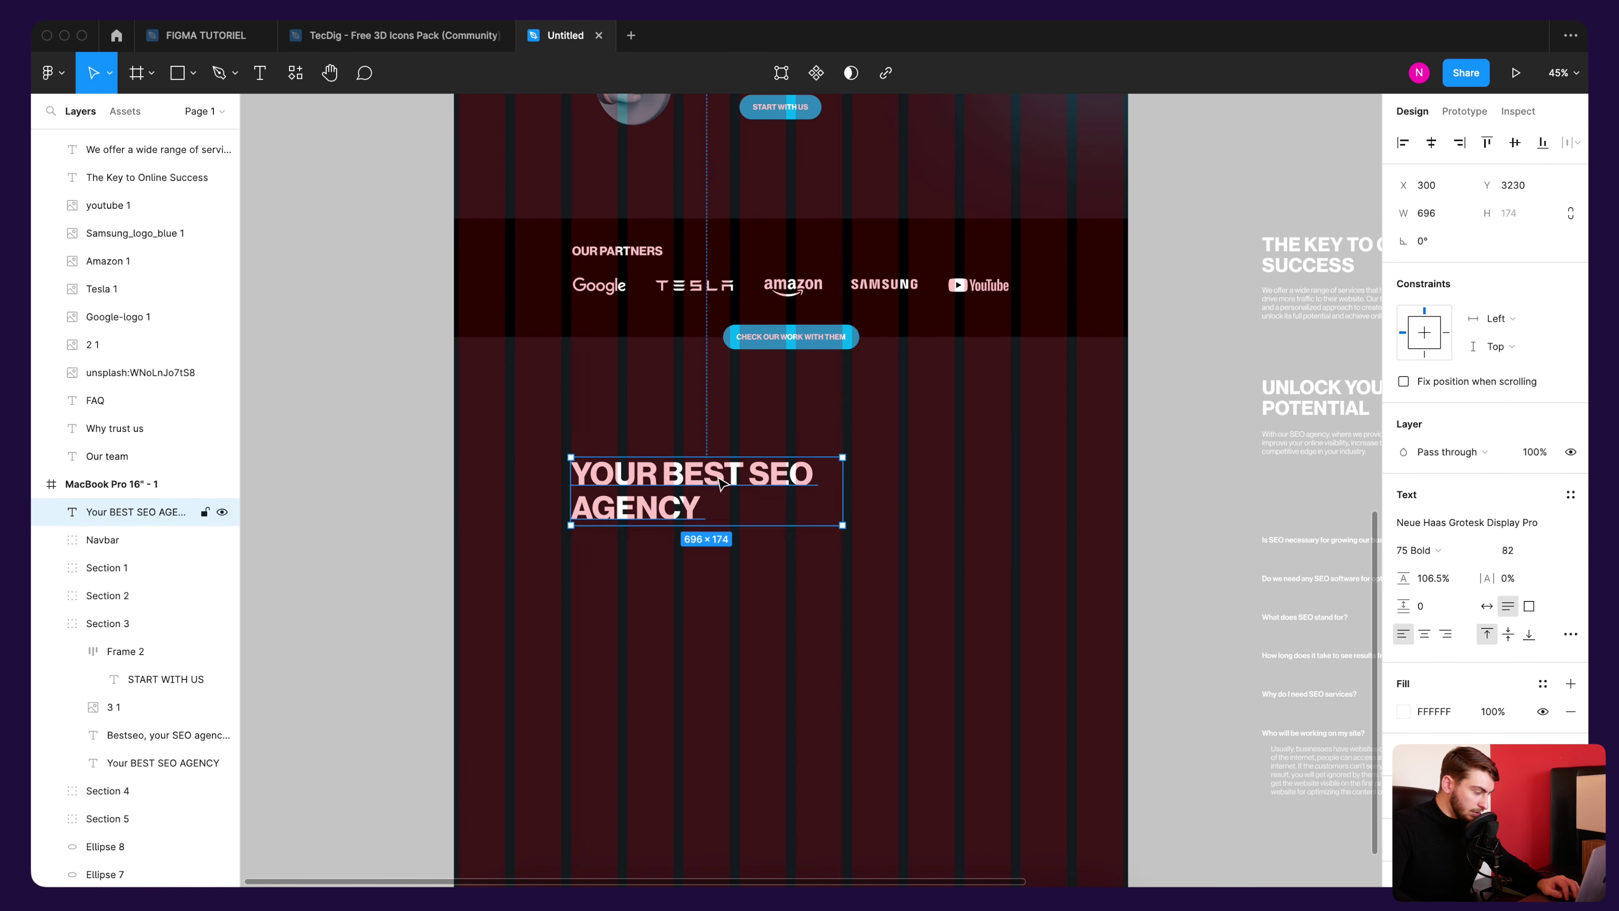
# Step: Retype the pasted heading as 'FAQ' at font size 50
pyautogui.press('Return')
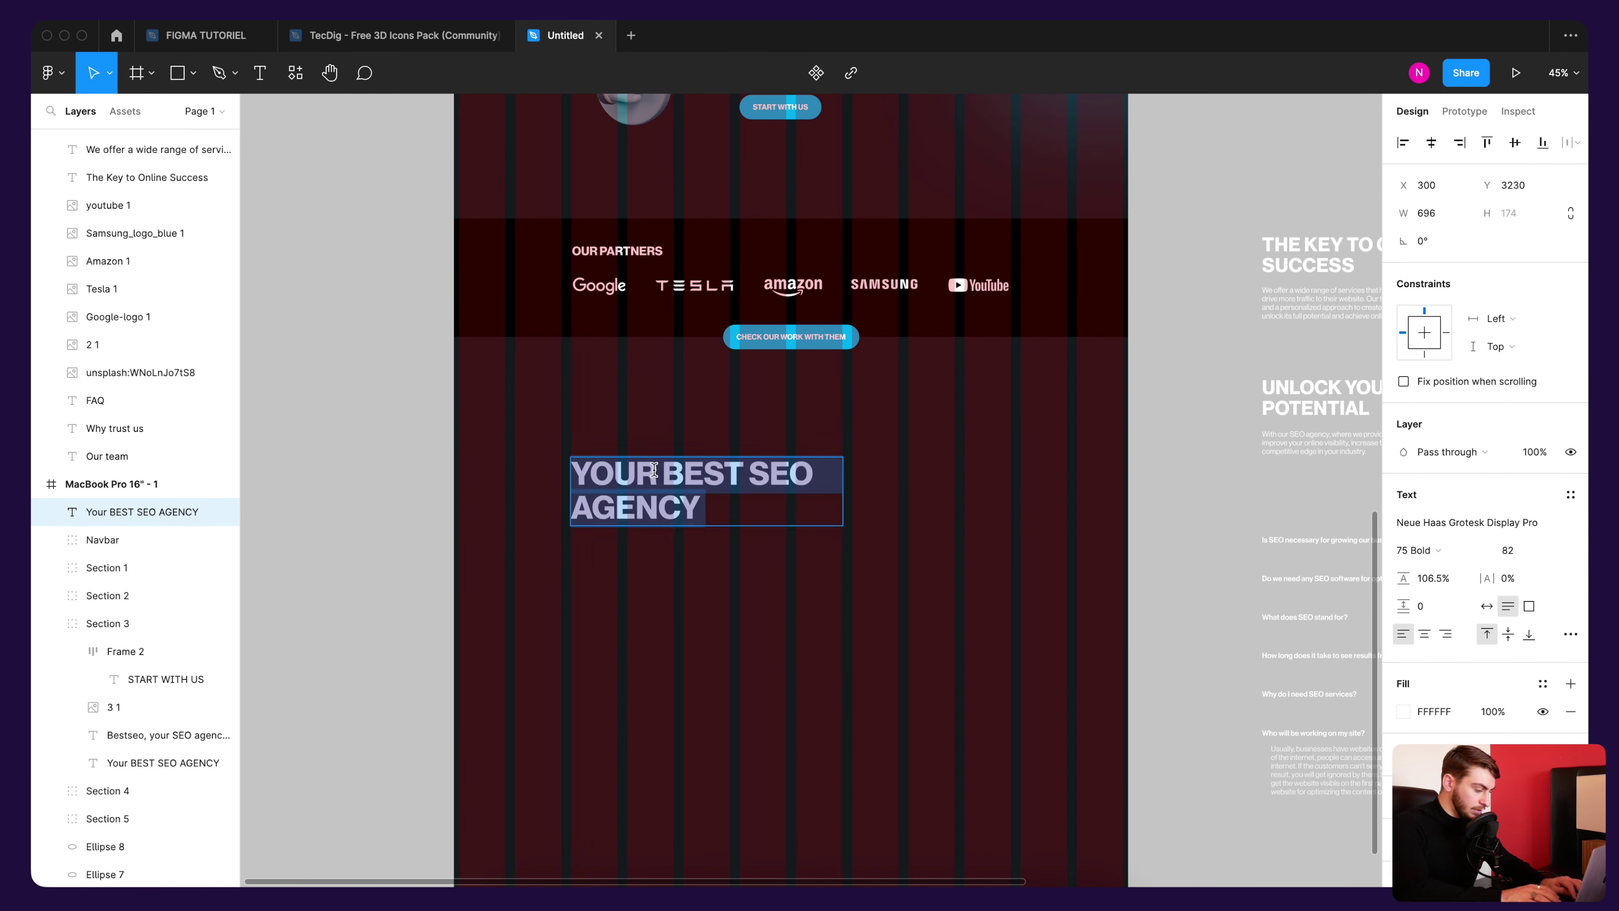
pyautogui.write('FAQ')
pyautogui.press('Escape')
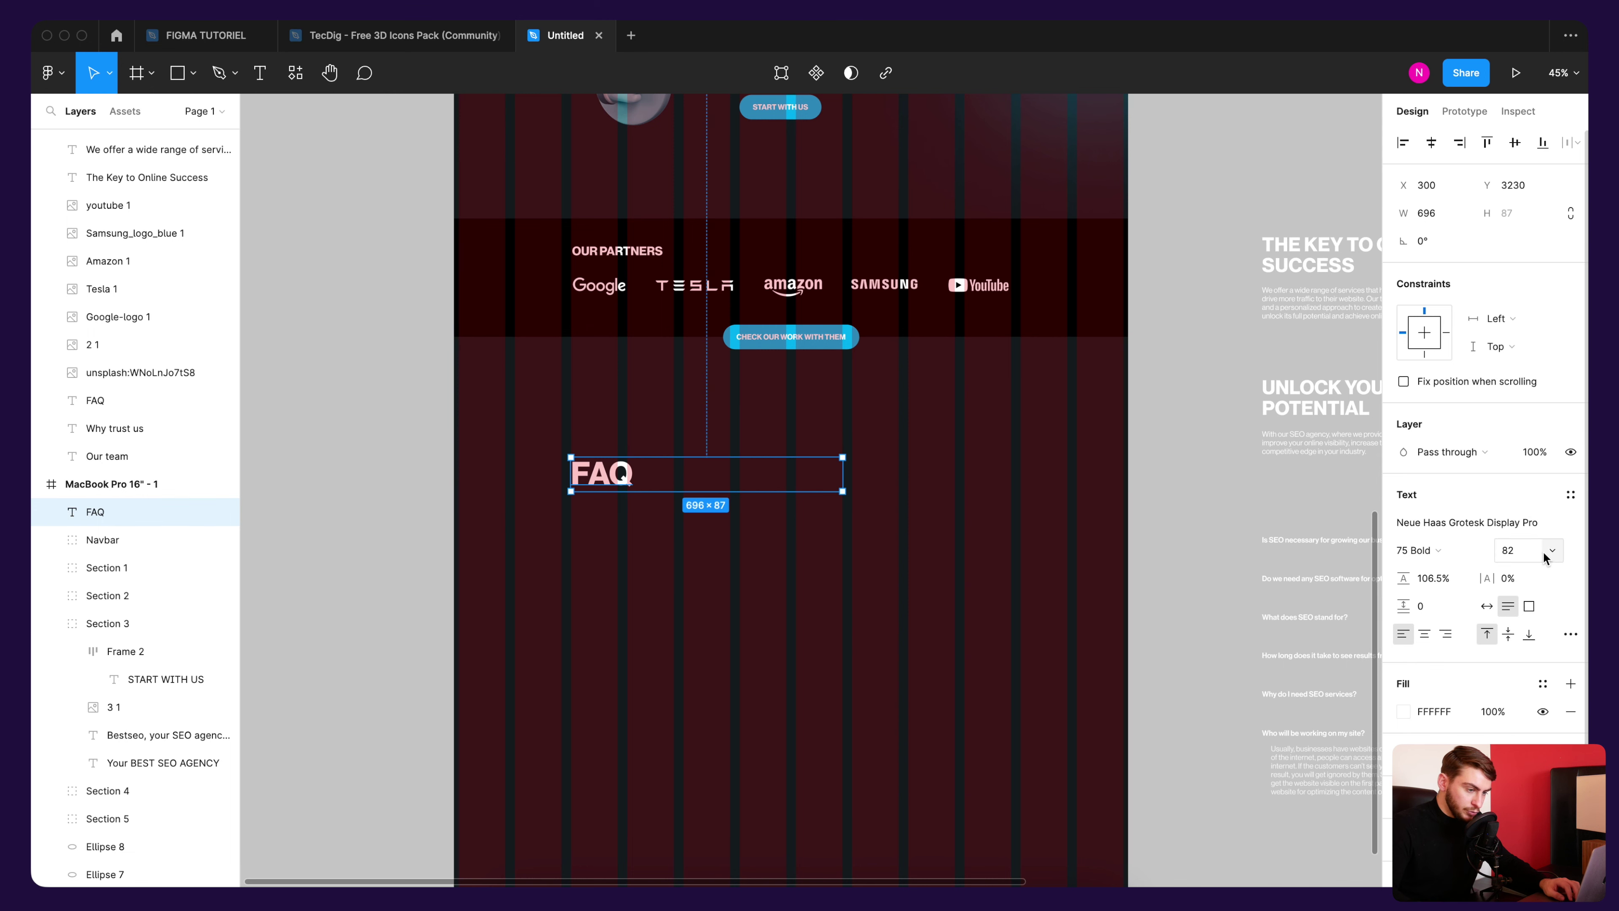
pyautogui.click(1530, 555)
pyautogui.write('50')
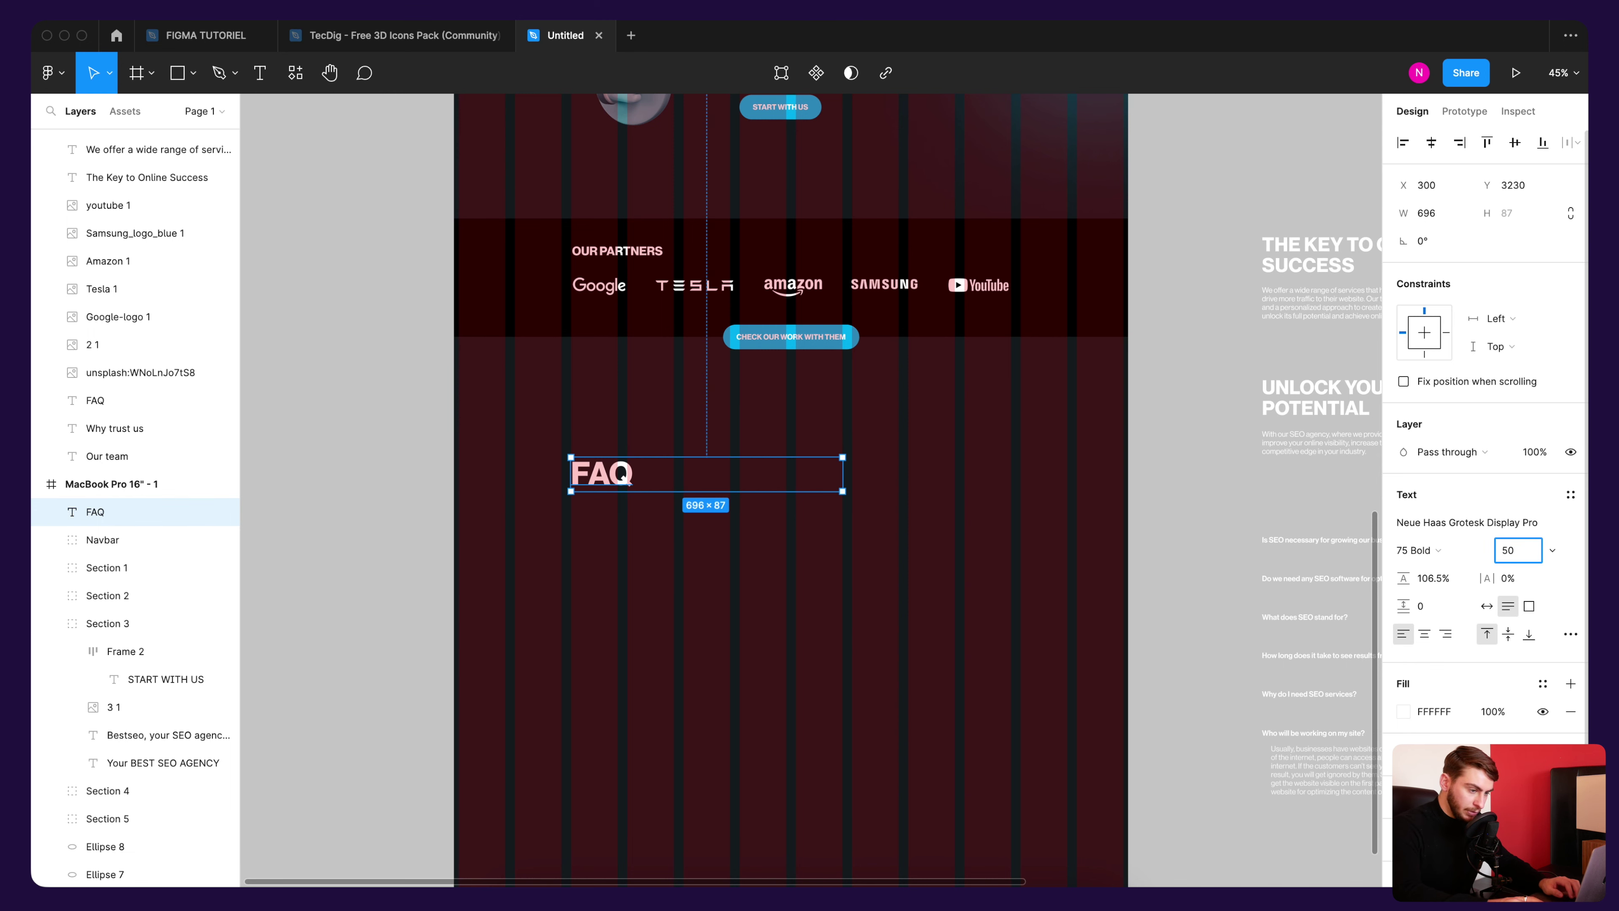
pyautogui.press('Return')
pyautogui.click(705, 466)
pyautogui.scroll(2, 705, 467)
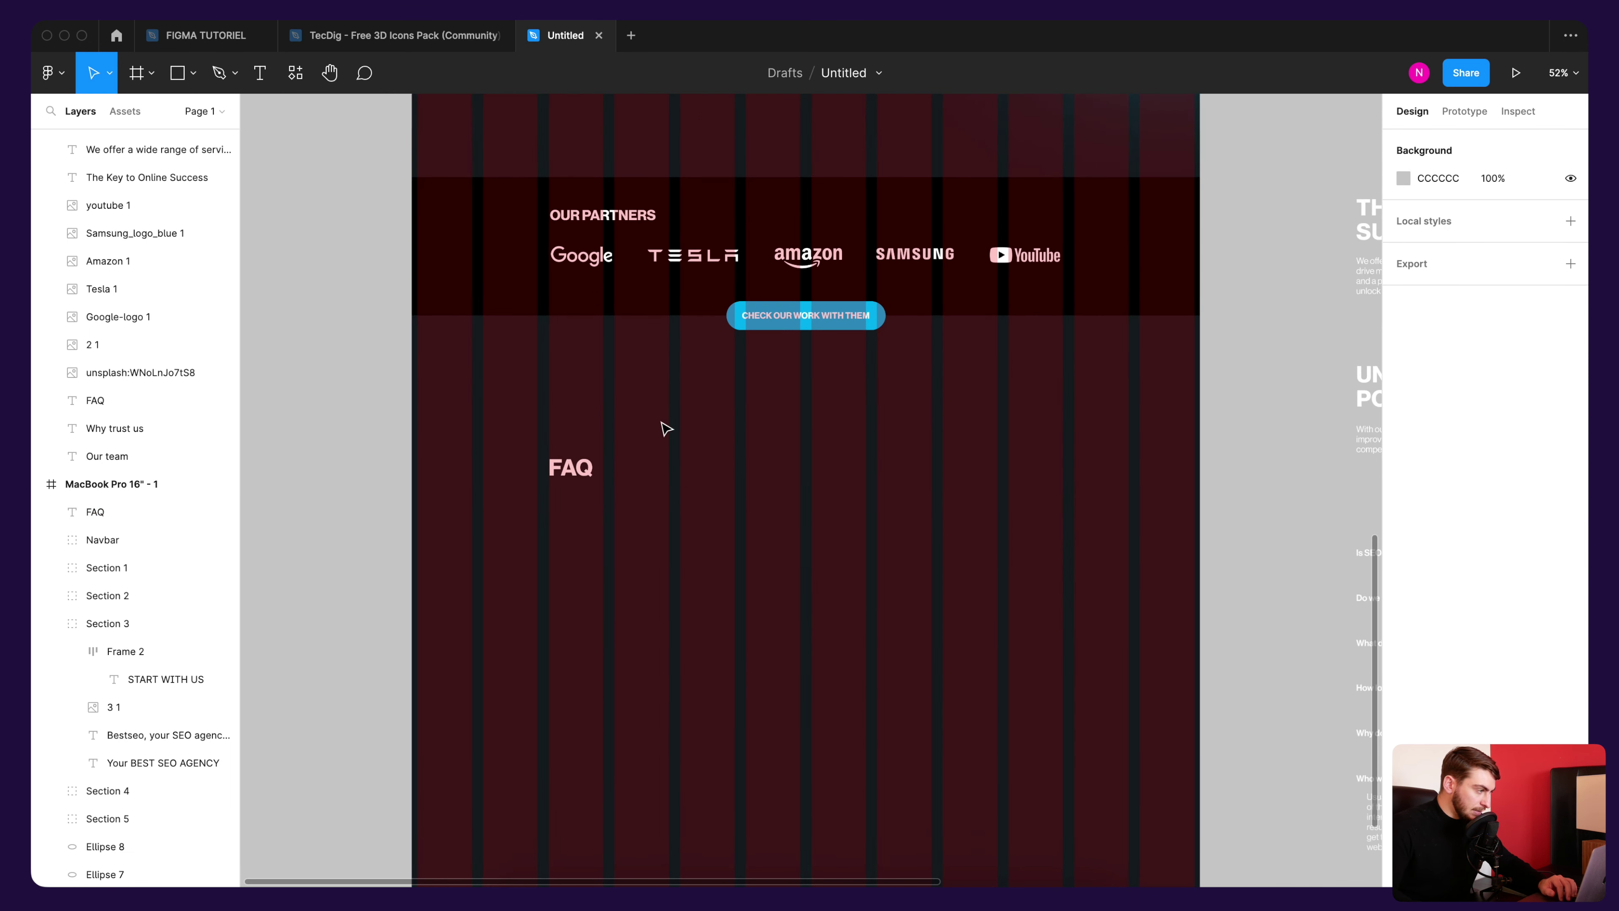
# Step: Draw a long bar below the FAQ heading filled FFFFFF at 12% opacity
pyautogui.click(177, 73)
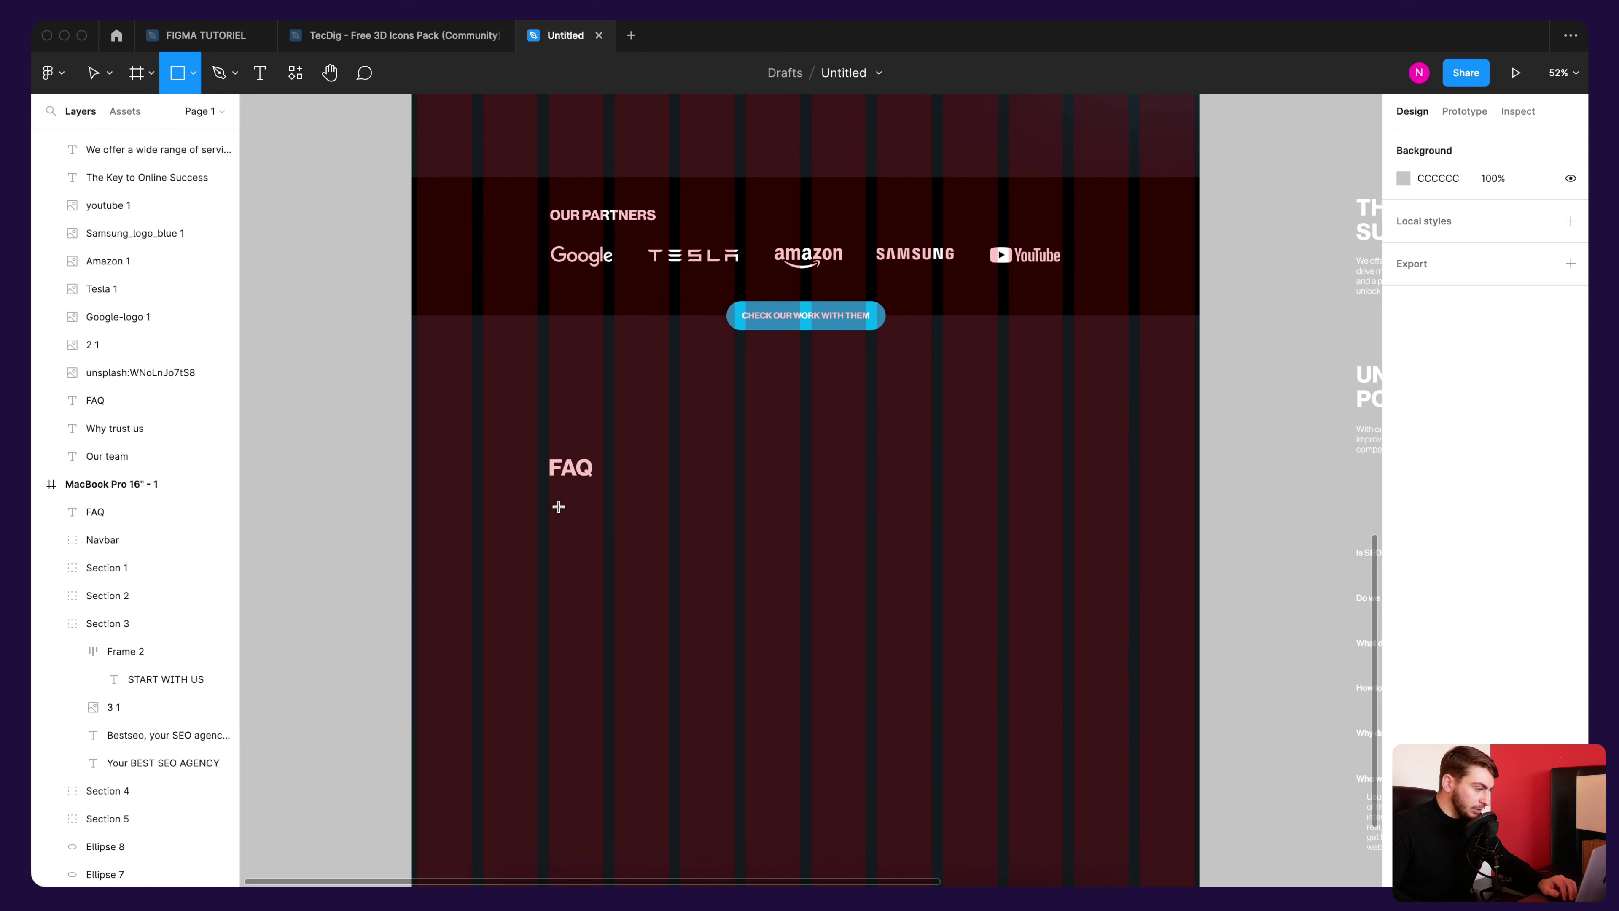
pyautogui.moveTo(549, 499); pyautogui.dragTo(1066, 539)
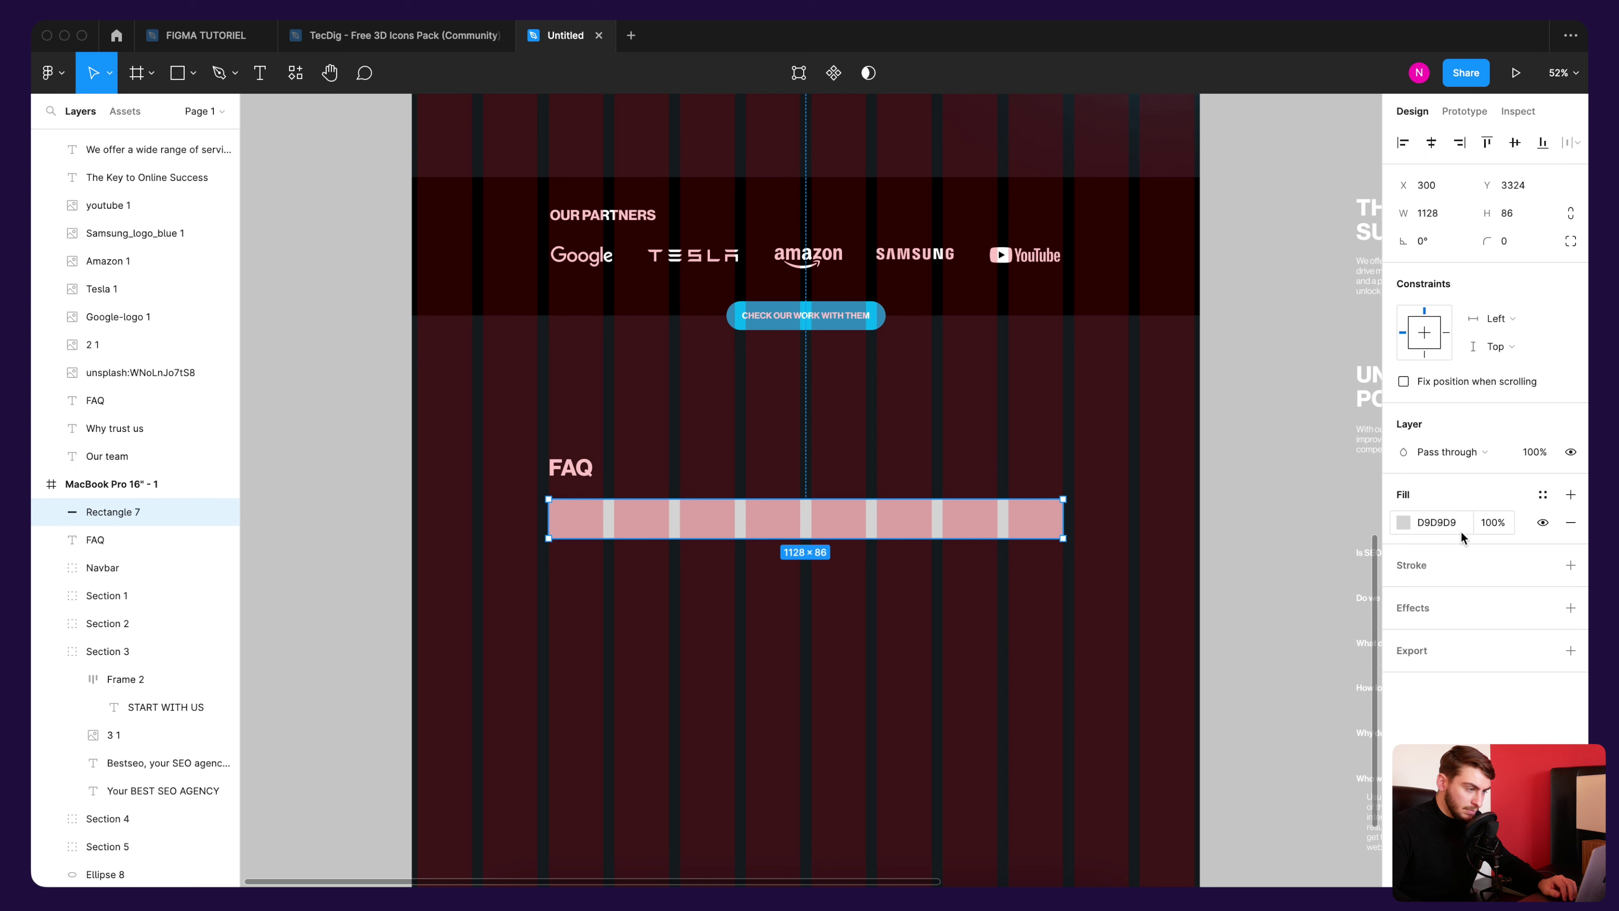
pyautogui.click(1488, 523)
pyautogui.write('12')
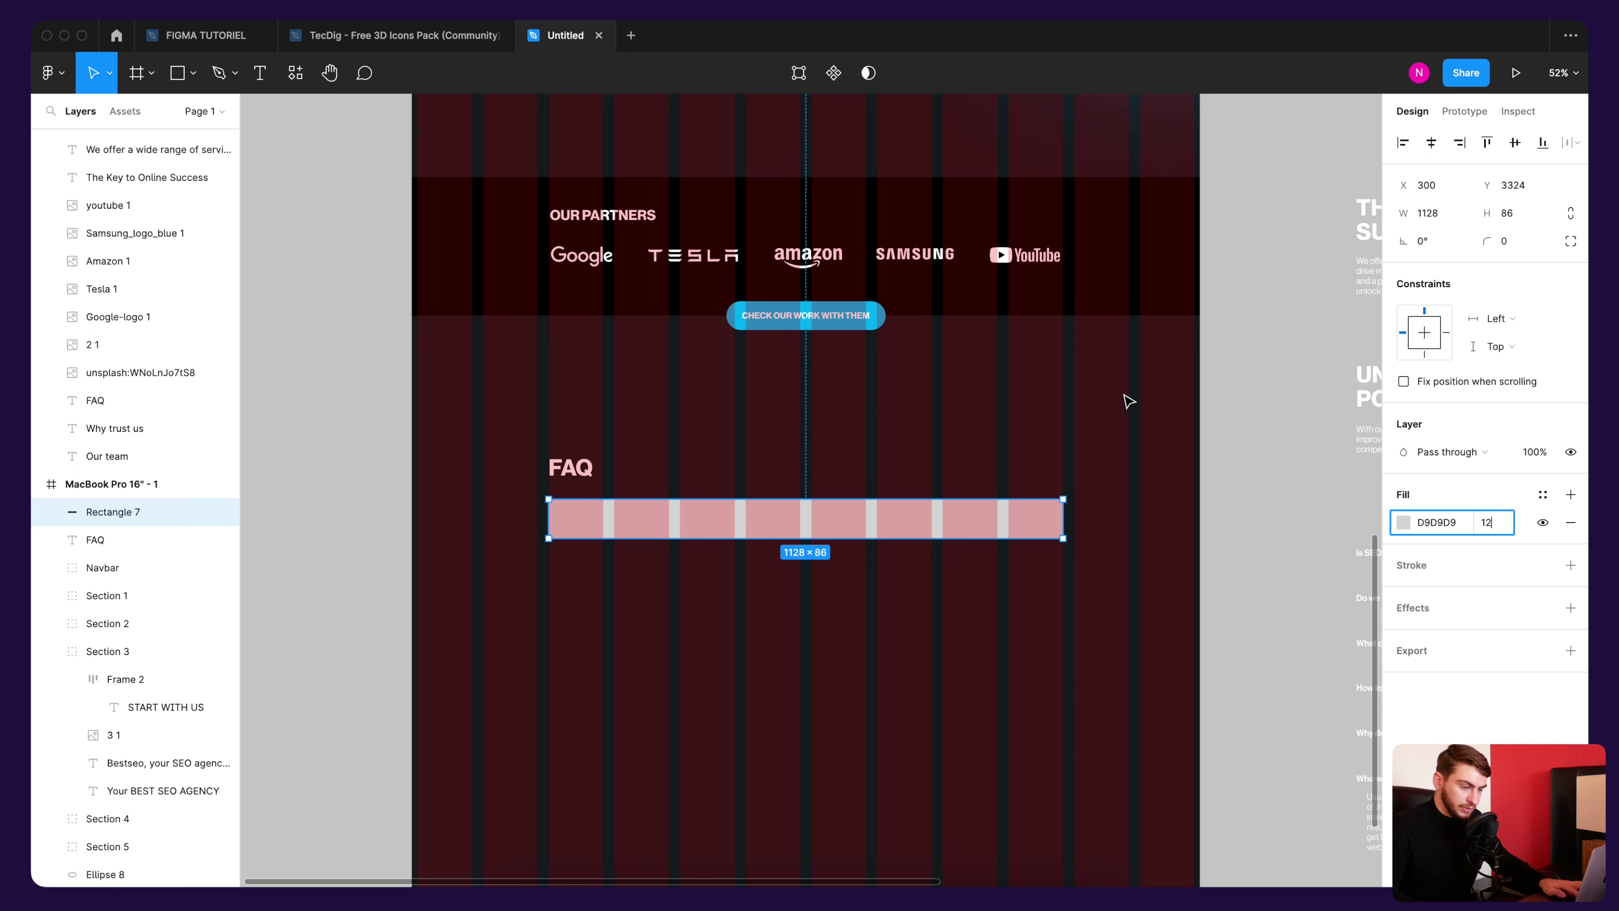
pyautogui.press('Return')
pyautogui.click(1405, 522)
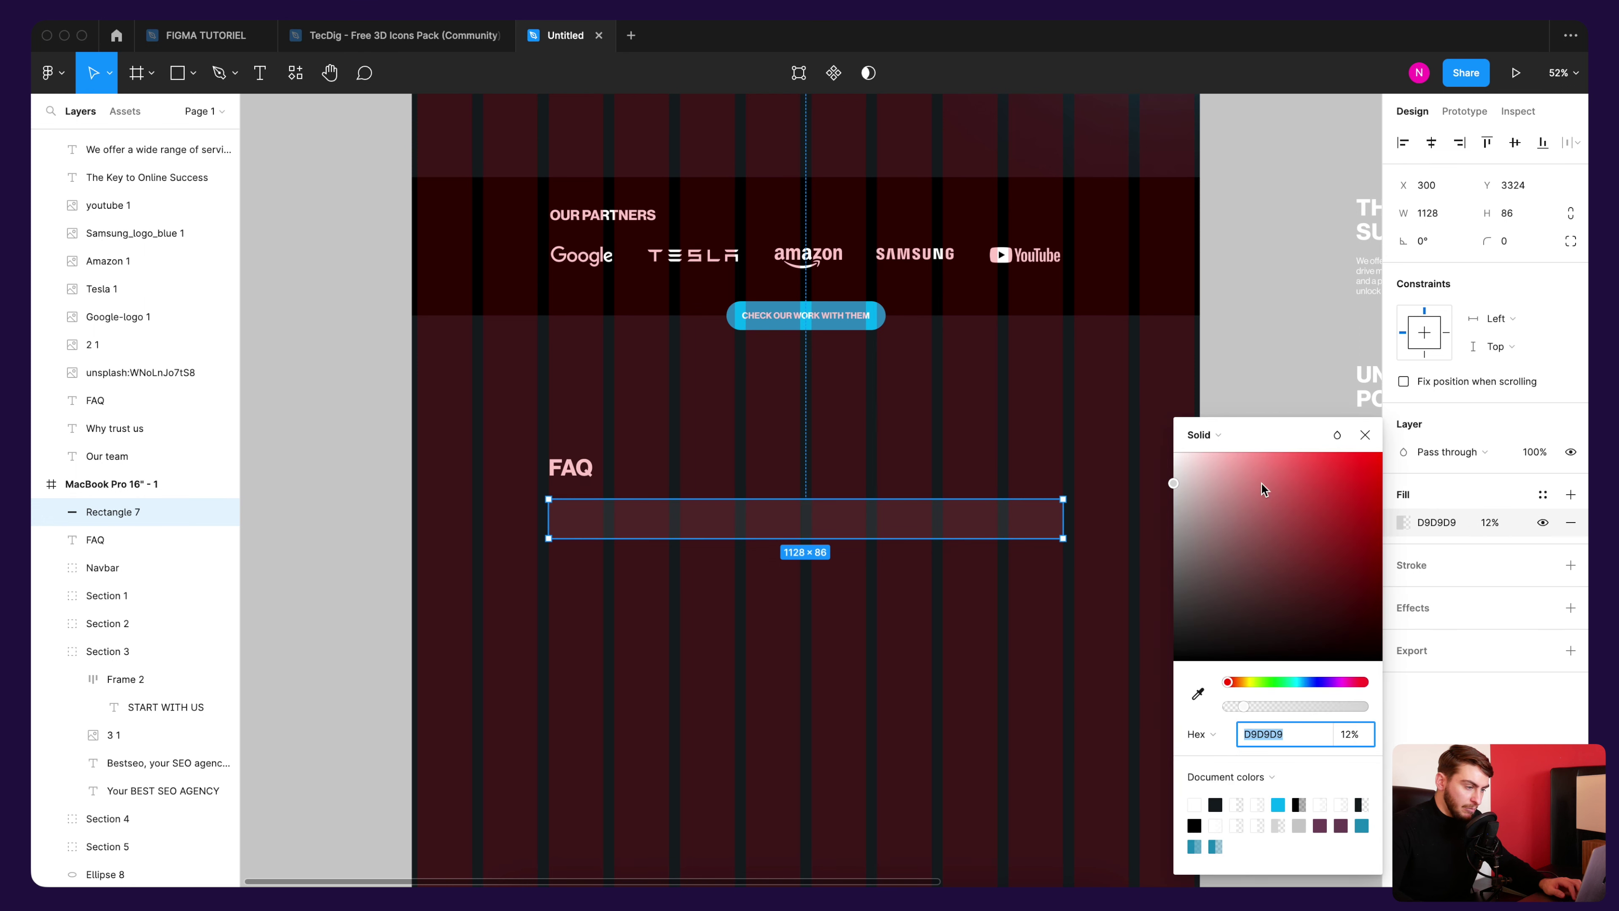
pyautogui.write('FFFFFF')
pyautogui.press('Return')
pyautogui.click(1365, 435)
pyautogui.press('Tab')
pyautogui.write('16')
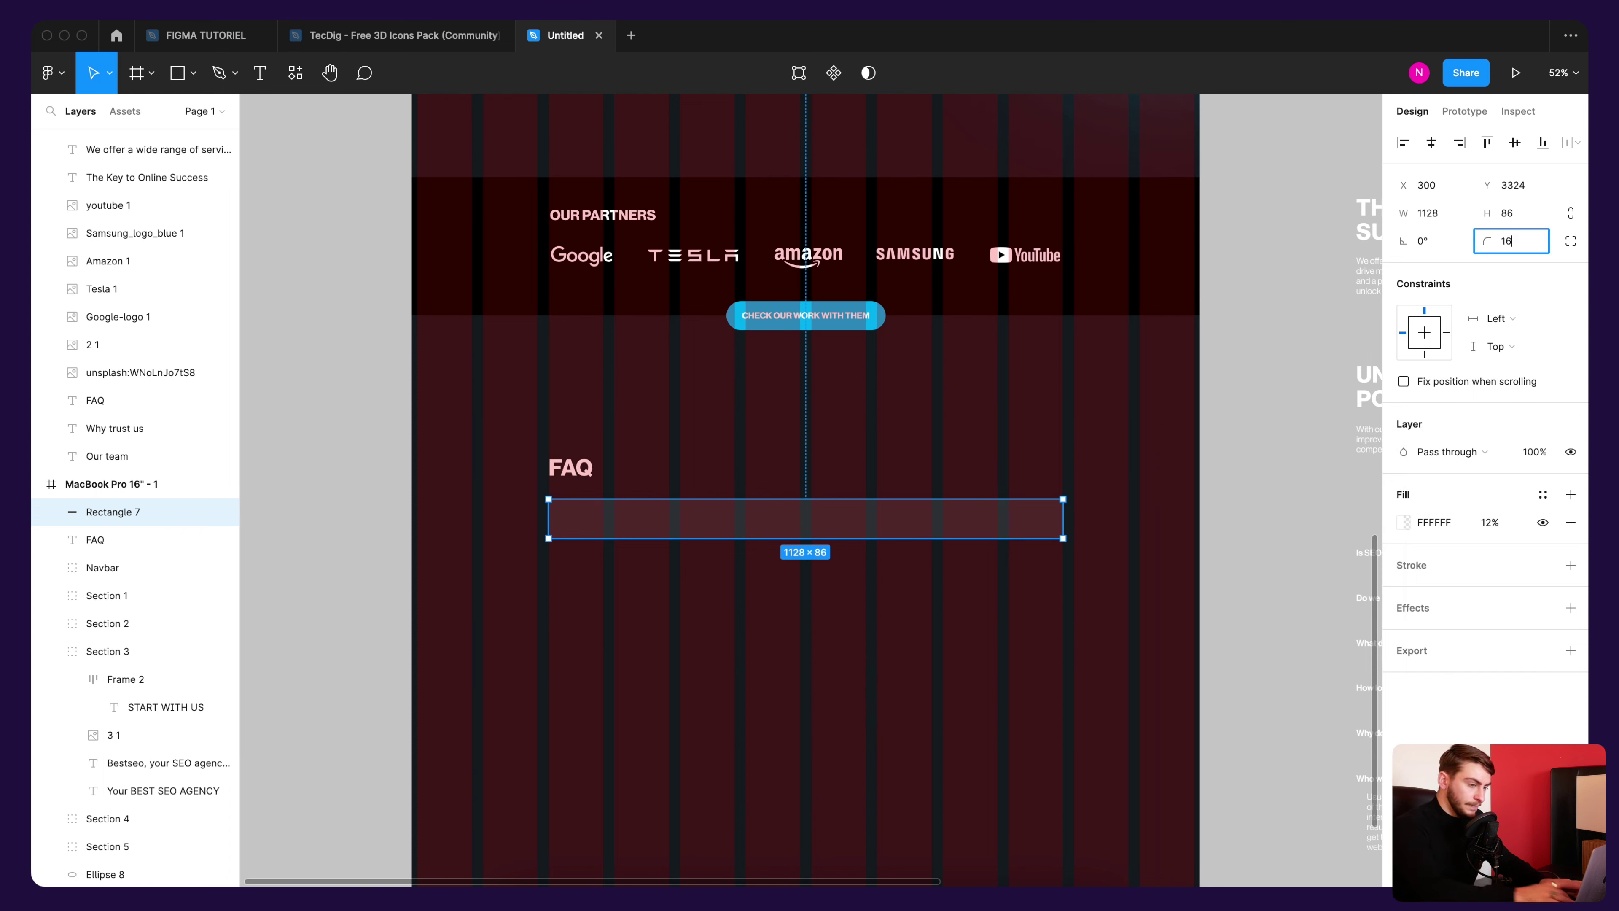
# Step: Give the bar 16 px rounded corners with about 61% corner smoothing
pyautogui.click(1571, 241)
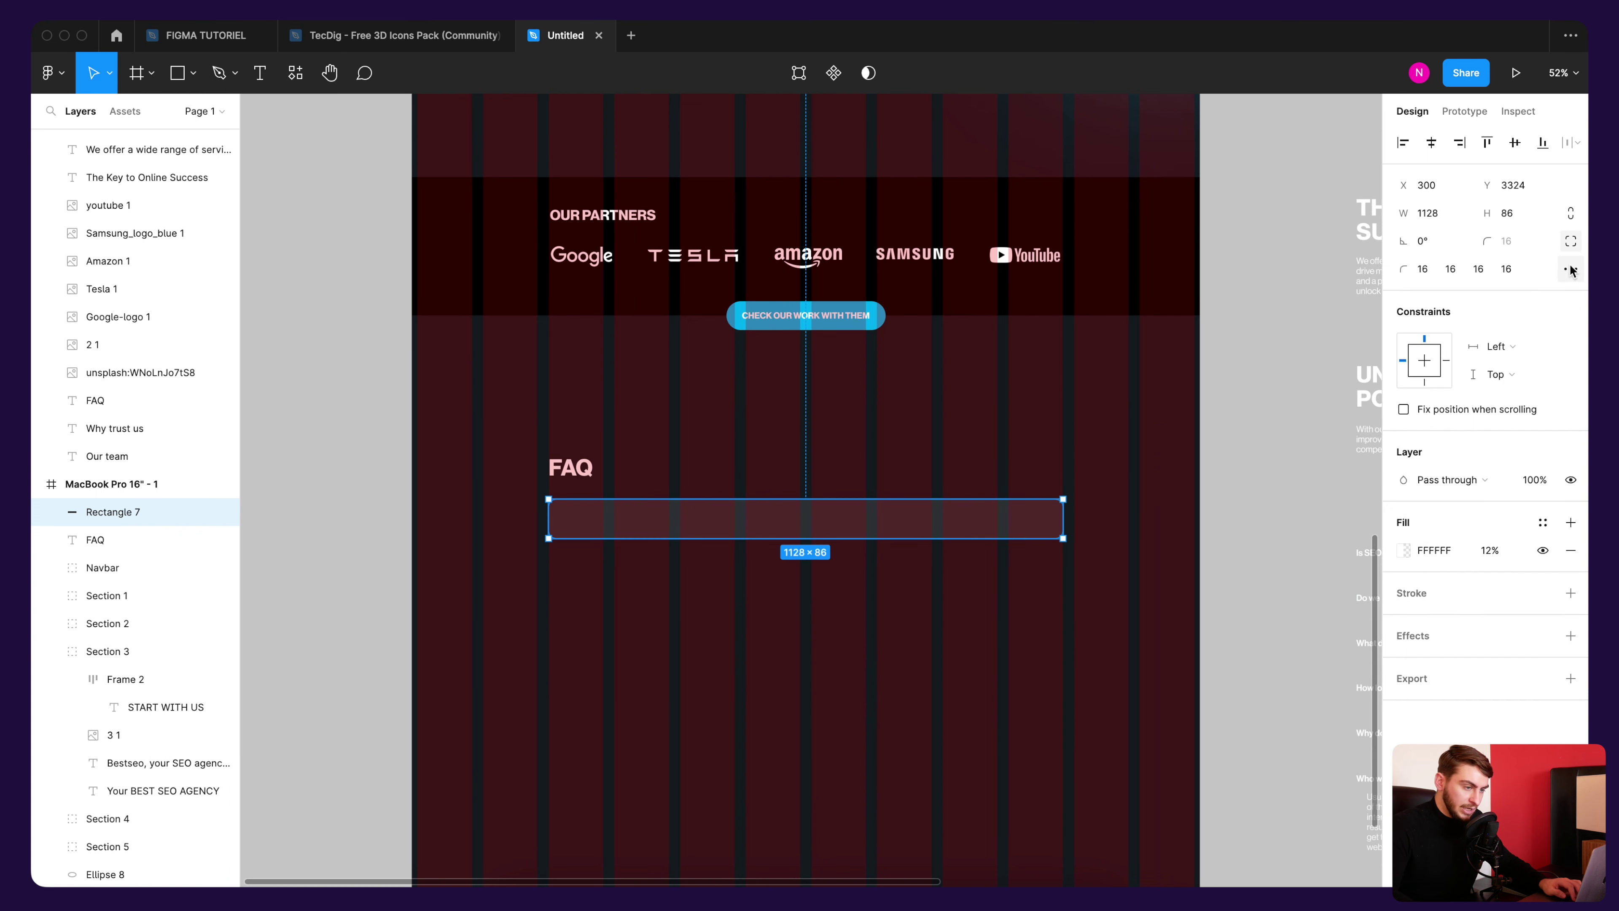
pyautogui.click(1570, 268)
pyautogui.moveTo(1191, 312); pyautogui.dragTo(1267, 327)
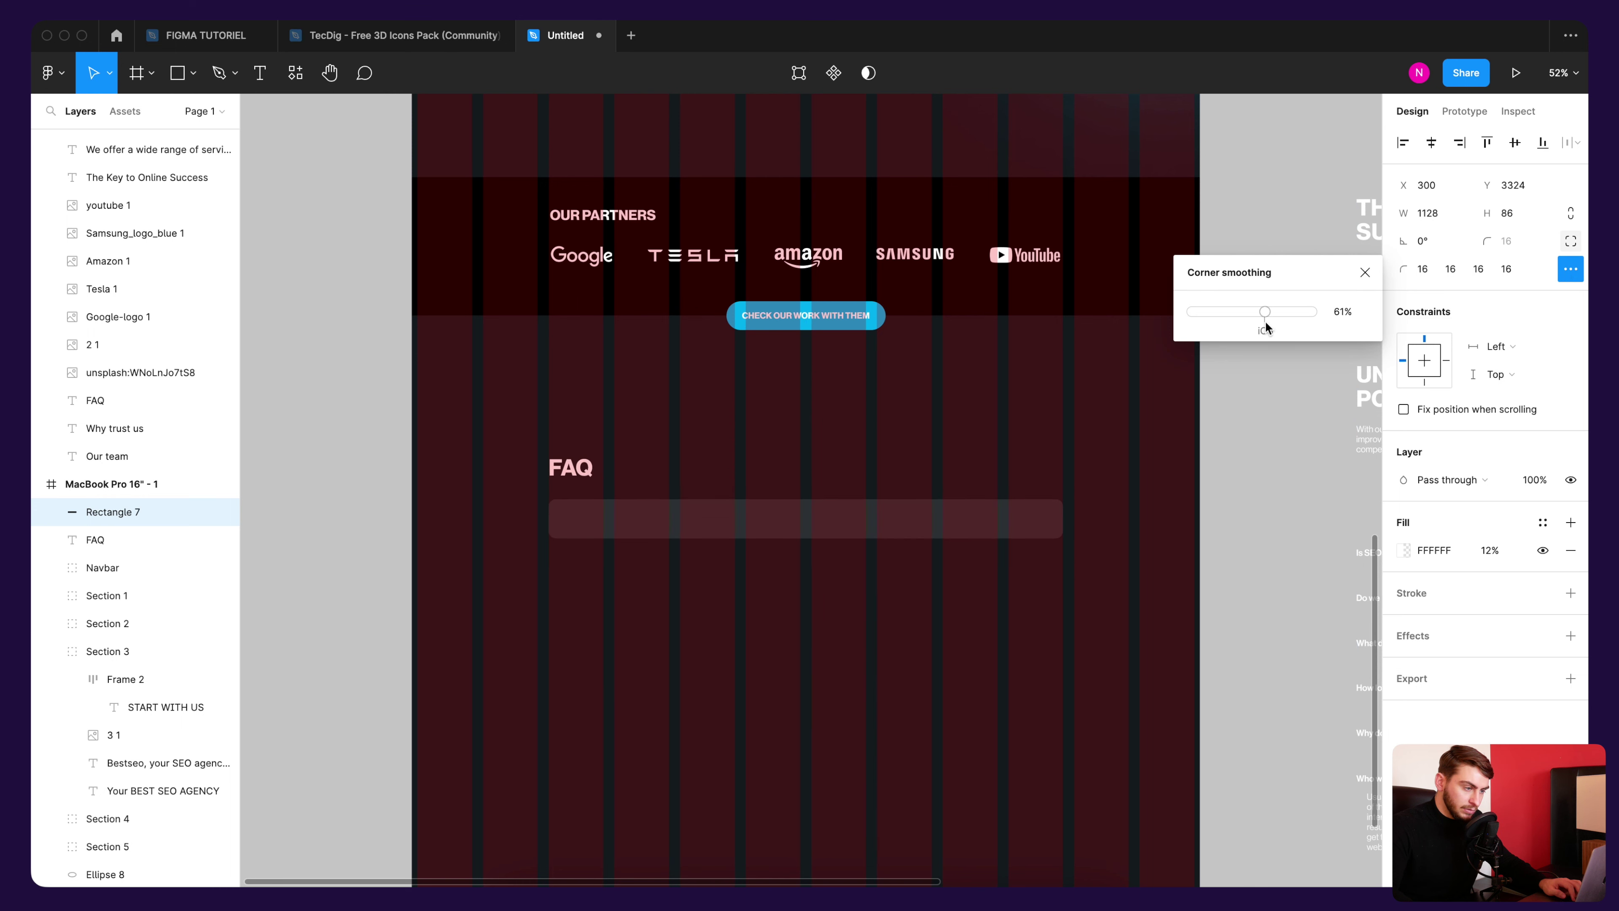
pyautogui.click(1168, 511)
pyautogui.scroll(2, 705, 597)
pyautogui.scroll(2, 1106, 416)
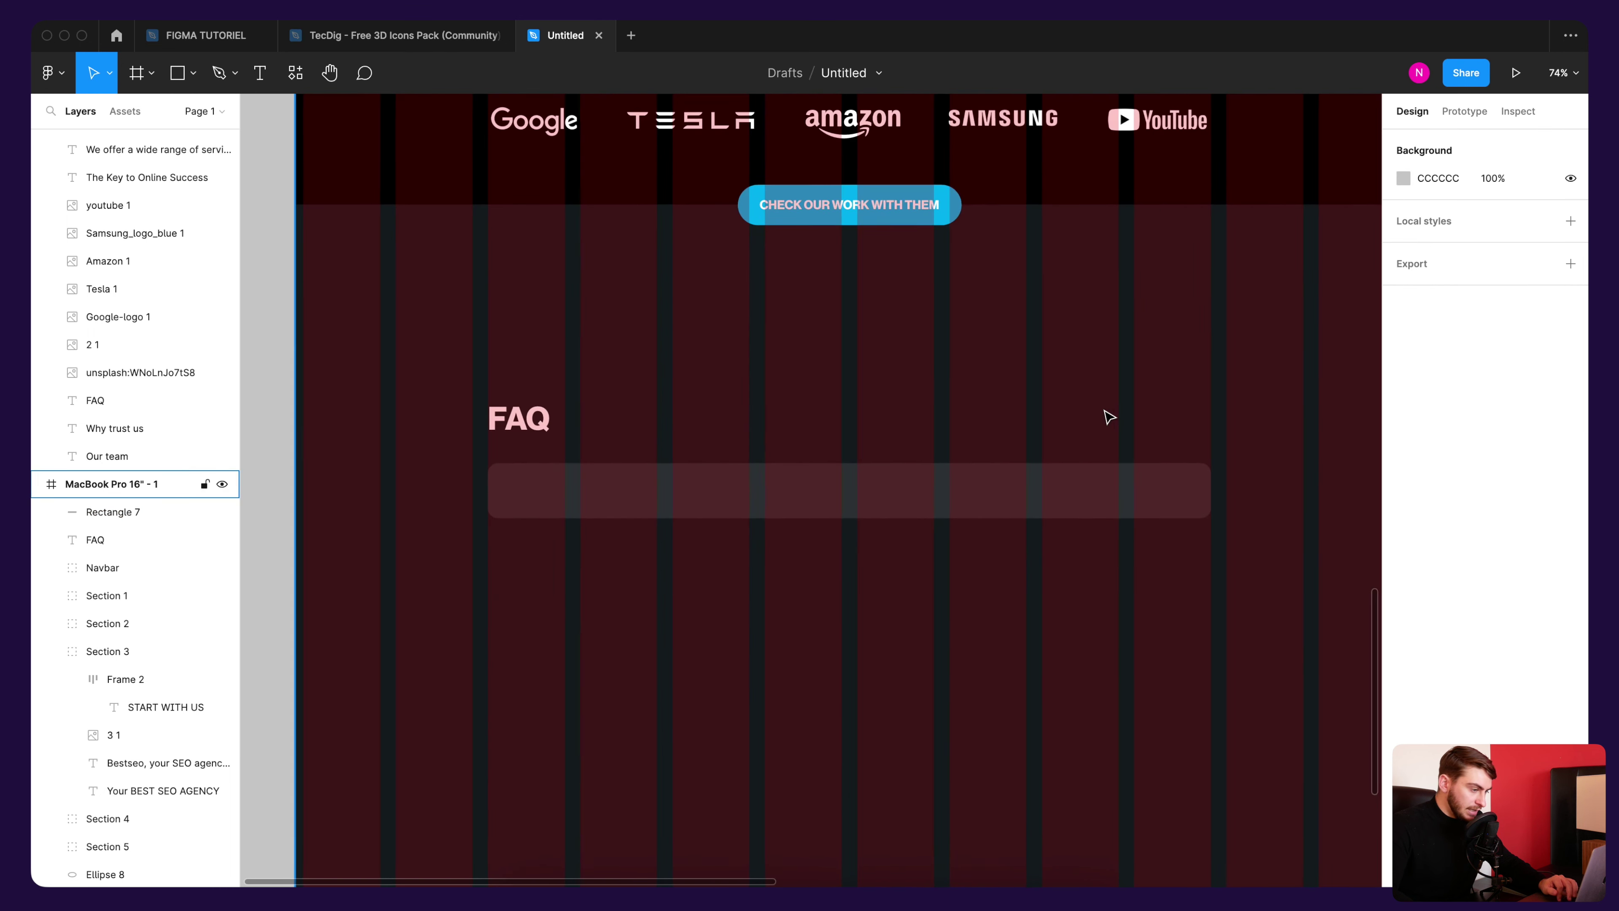
pyautogui.scroll(-5, 1197, 440)
# Step: Copy the question 'Is SEO necessary for growing our business?' into the FAQ bar
pyautogui.hscroll(5, 1197, 440)
pyautogui.click(1205, 461)
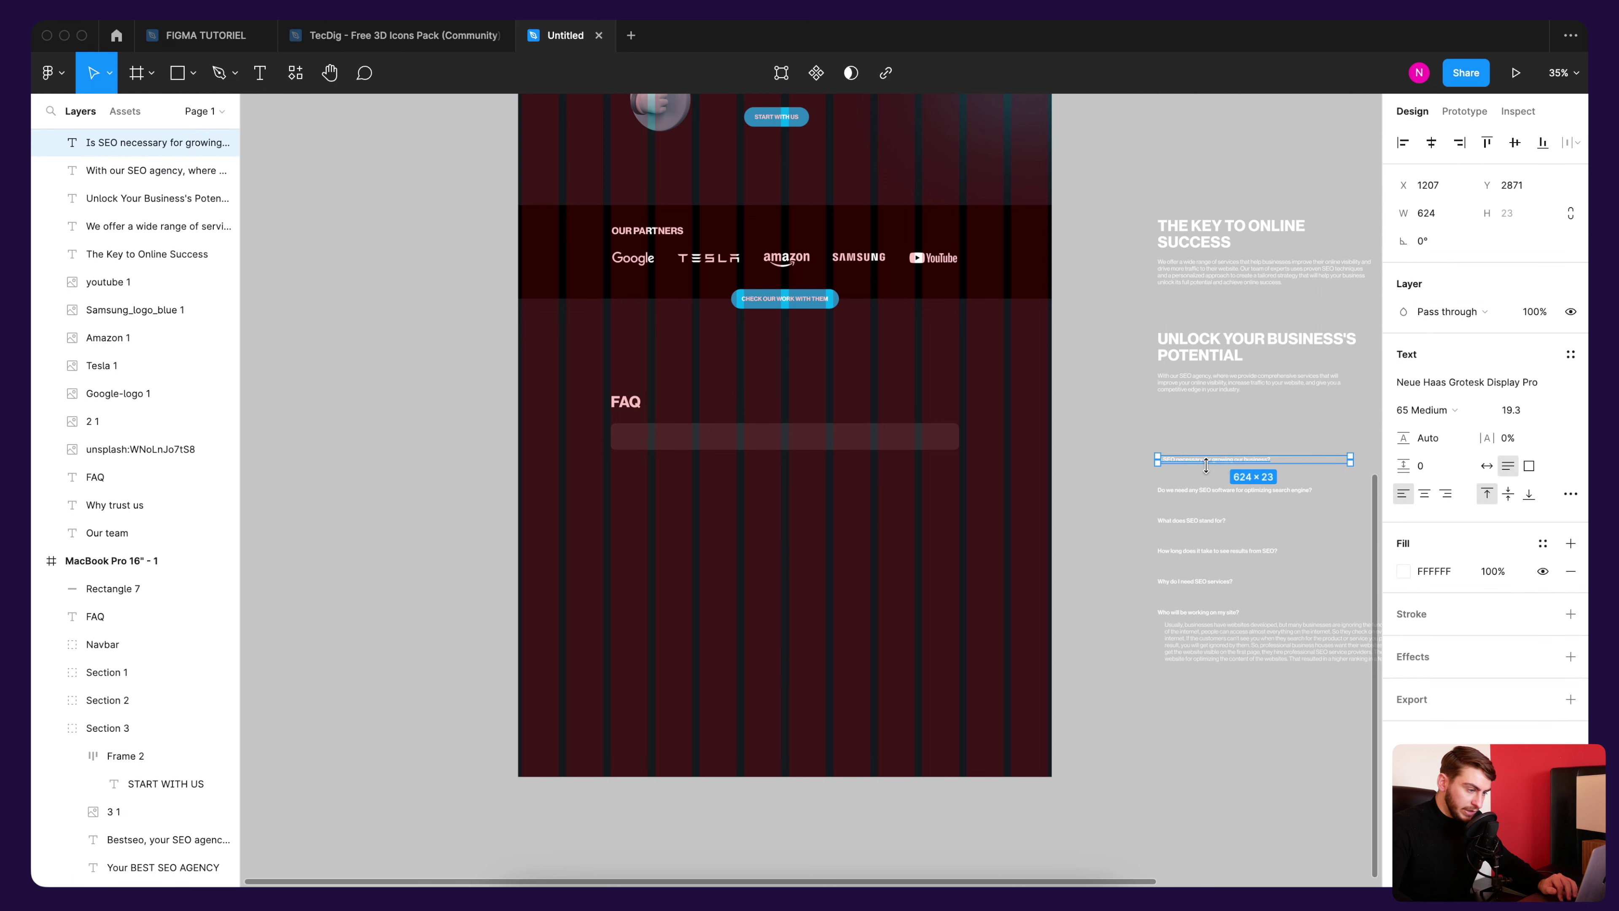
pyautogui.hotkey('ctrl', 'c')
pyautogui.click(712, 484)
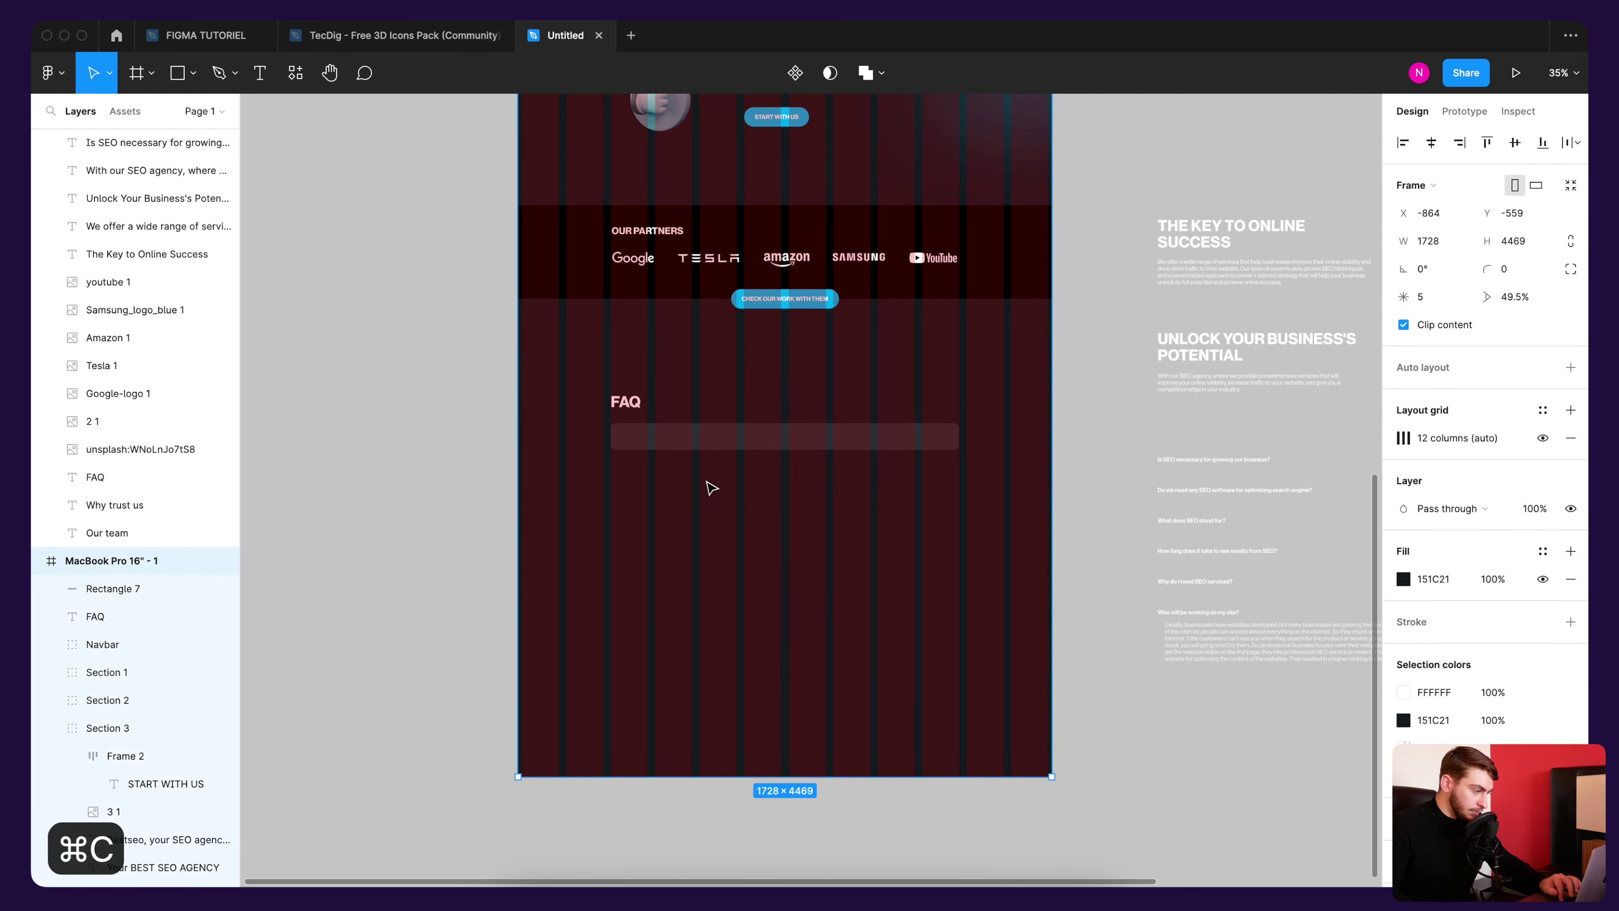
pyautogui.scroll(3, 717, 625)
pyautogui.scroll(1, 720, 643)
pyautogui.scroll(3, 720, 643)
pyautogui.click(732, 557)
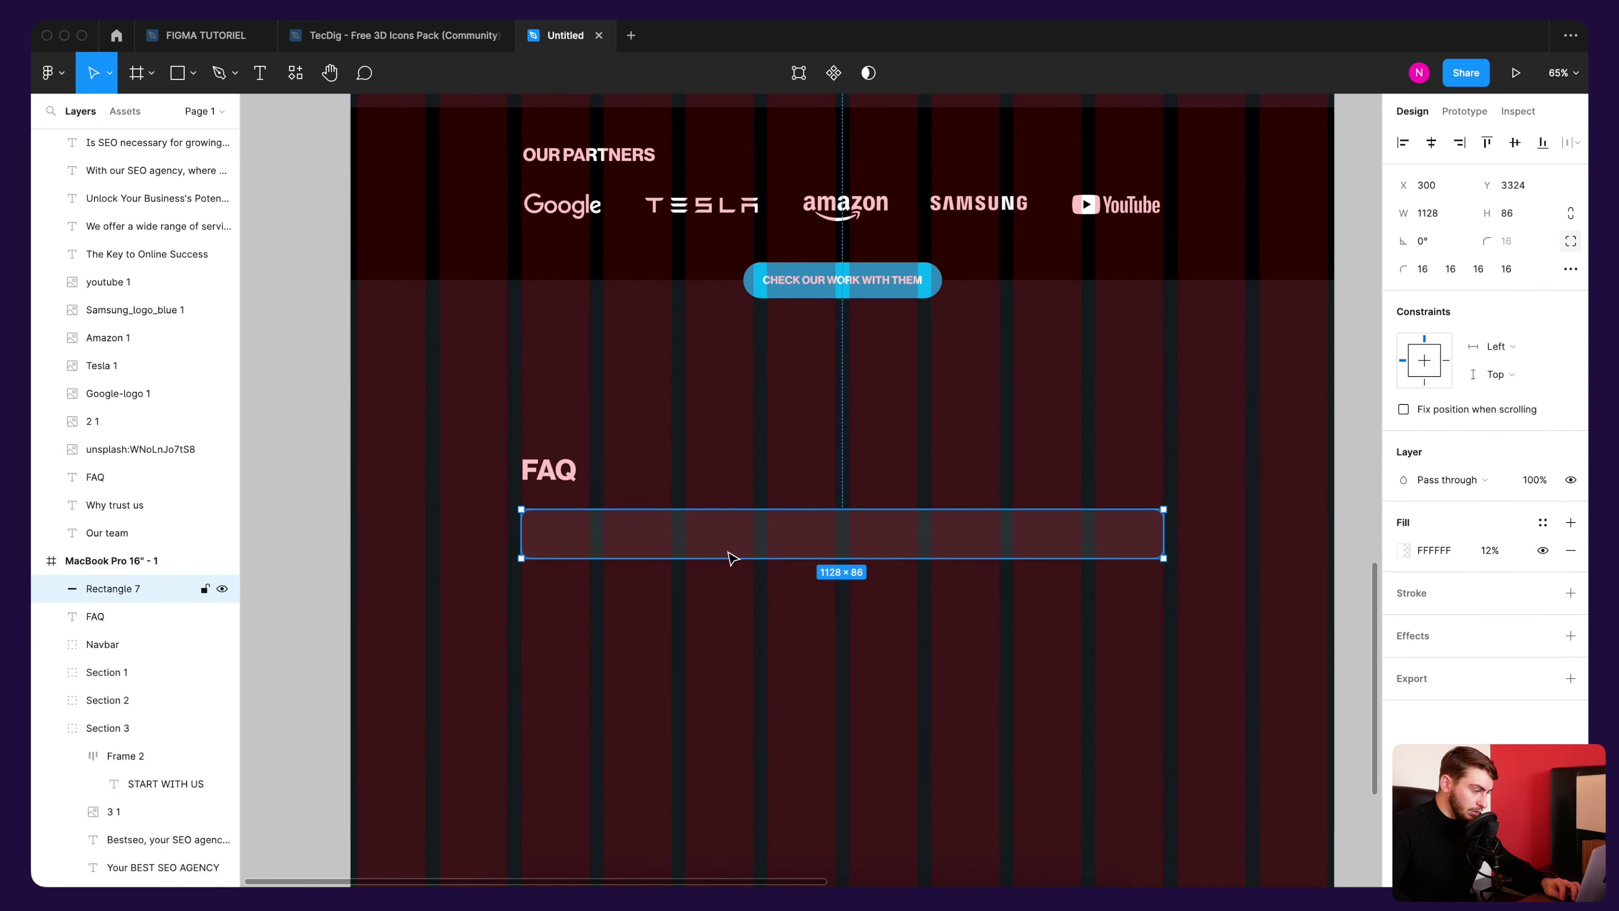
pyautogui.hotkey('ctrl', 'v')
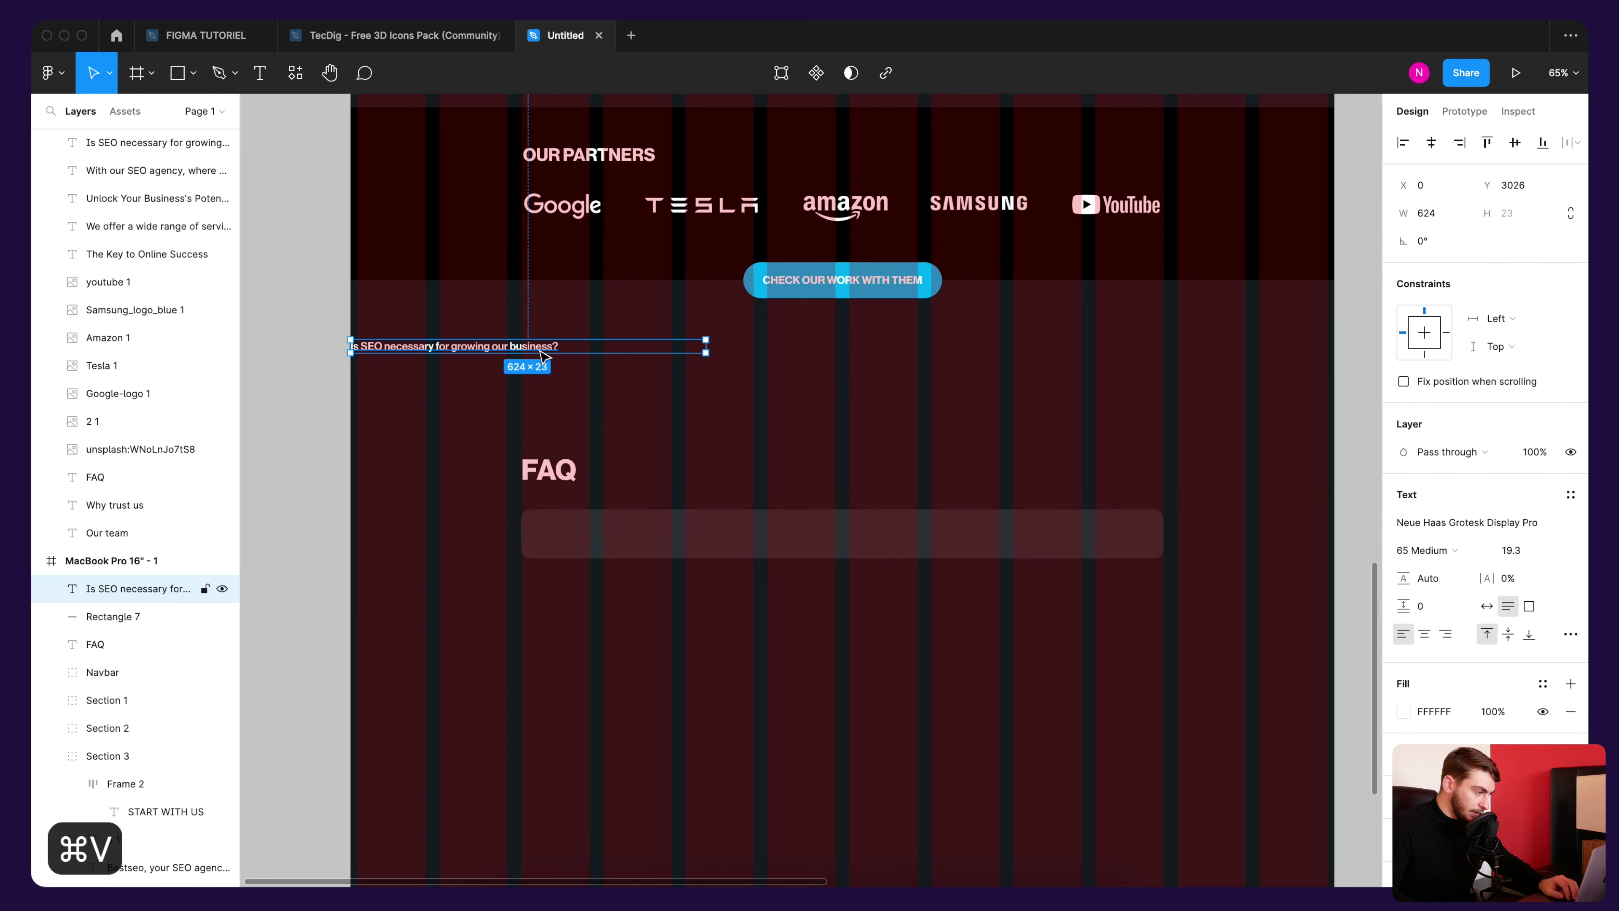
pyautogui.moveTo(541, 355); pyautogui.dragTo(734, 542)
pyautogui.click(888, 412)
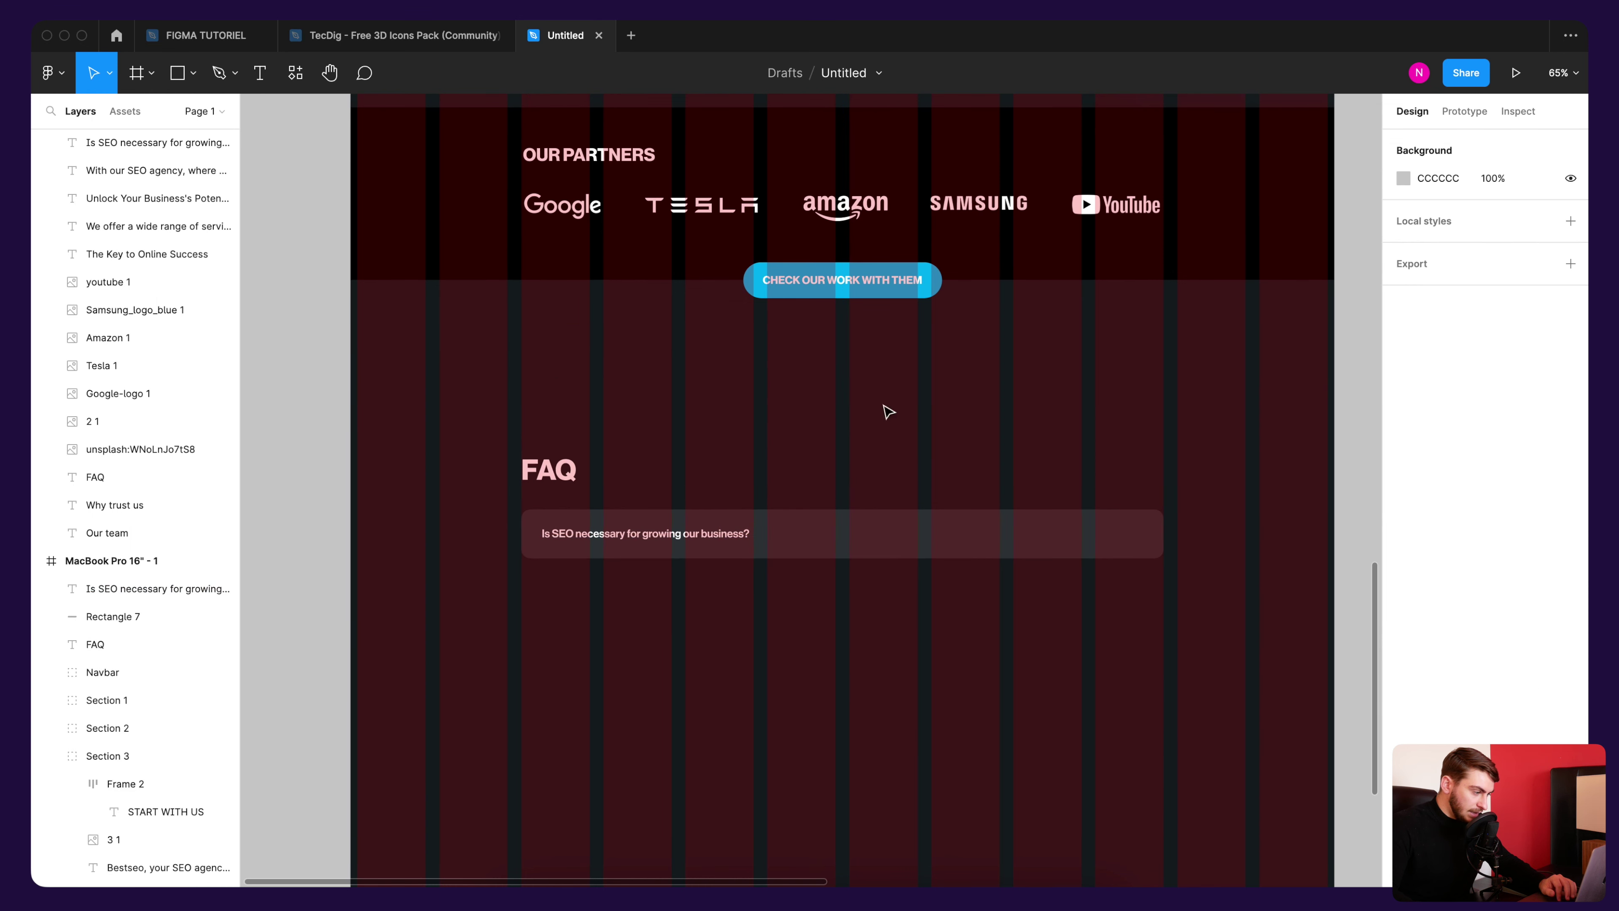
# Step: Copy the chevron arrow from the tutorial file and place it at the bar's right end
pyautogui.click(204, 35)
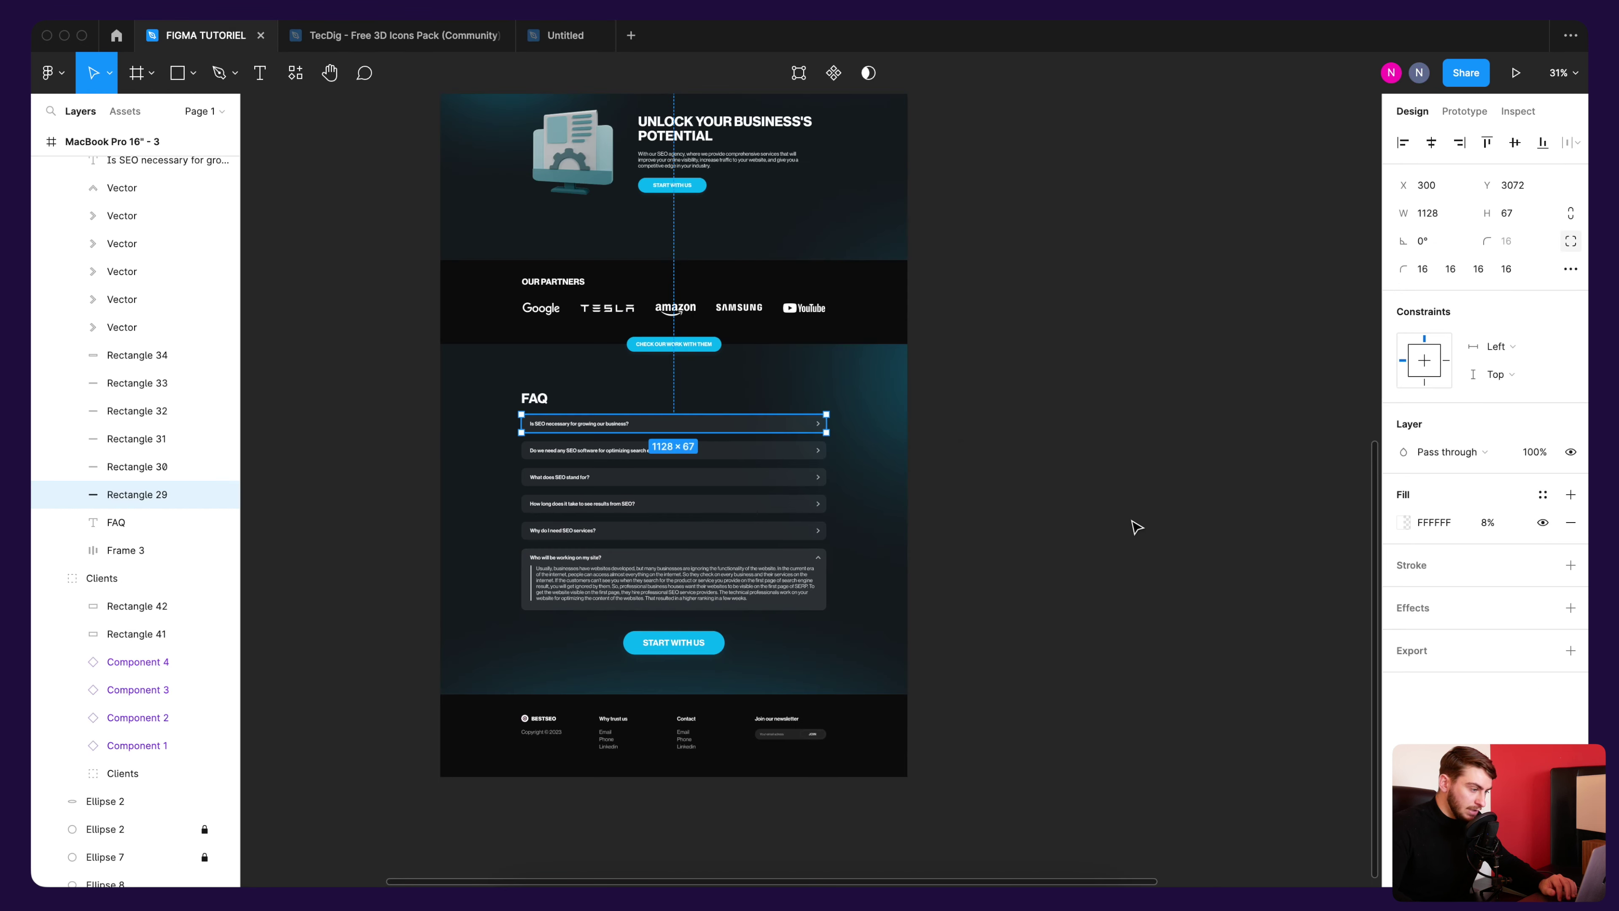
pyautogui.scroll(5, 821, 426)
pyautogui.scroll(5, 817, 362)
pyautogui.hotkey('ctrl', 'shift', 'Tab')
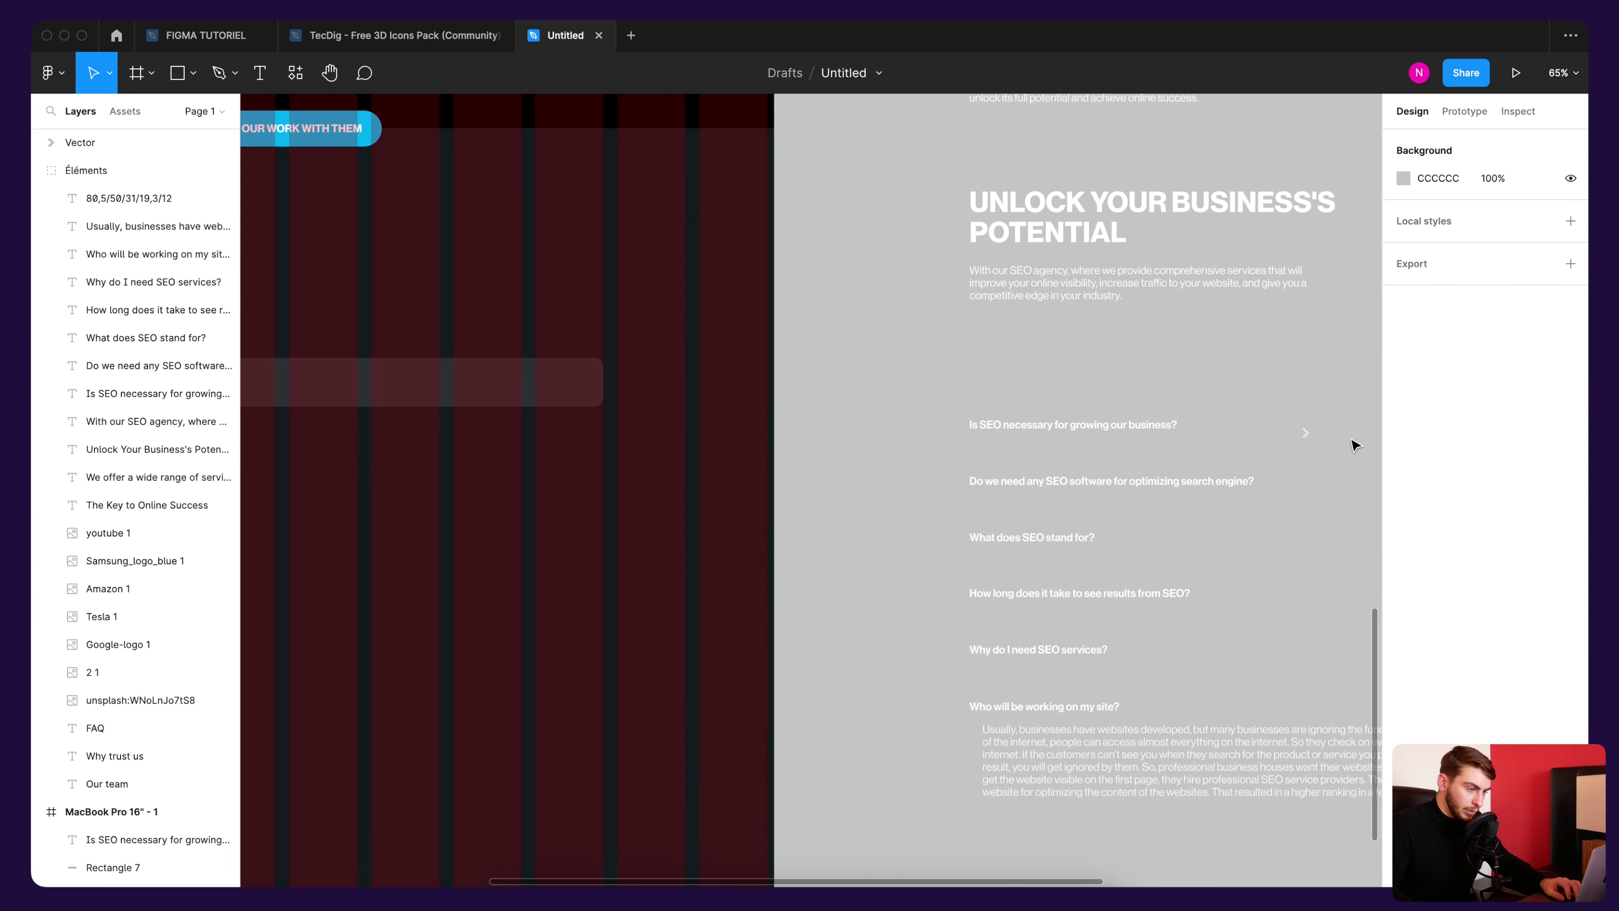
pyautogui.click(1305, 434)
pyautogui.hotkey('ctrl', 'c')
pyautogui.click(585, 344)
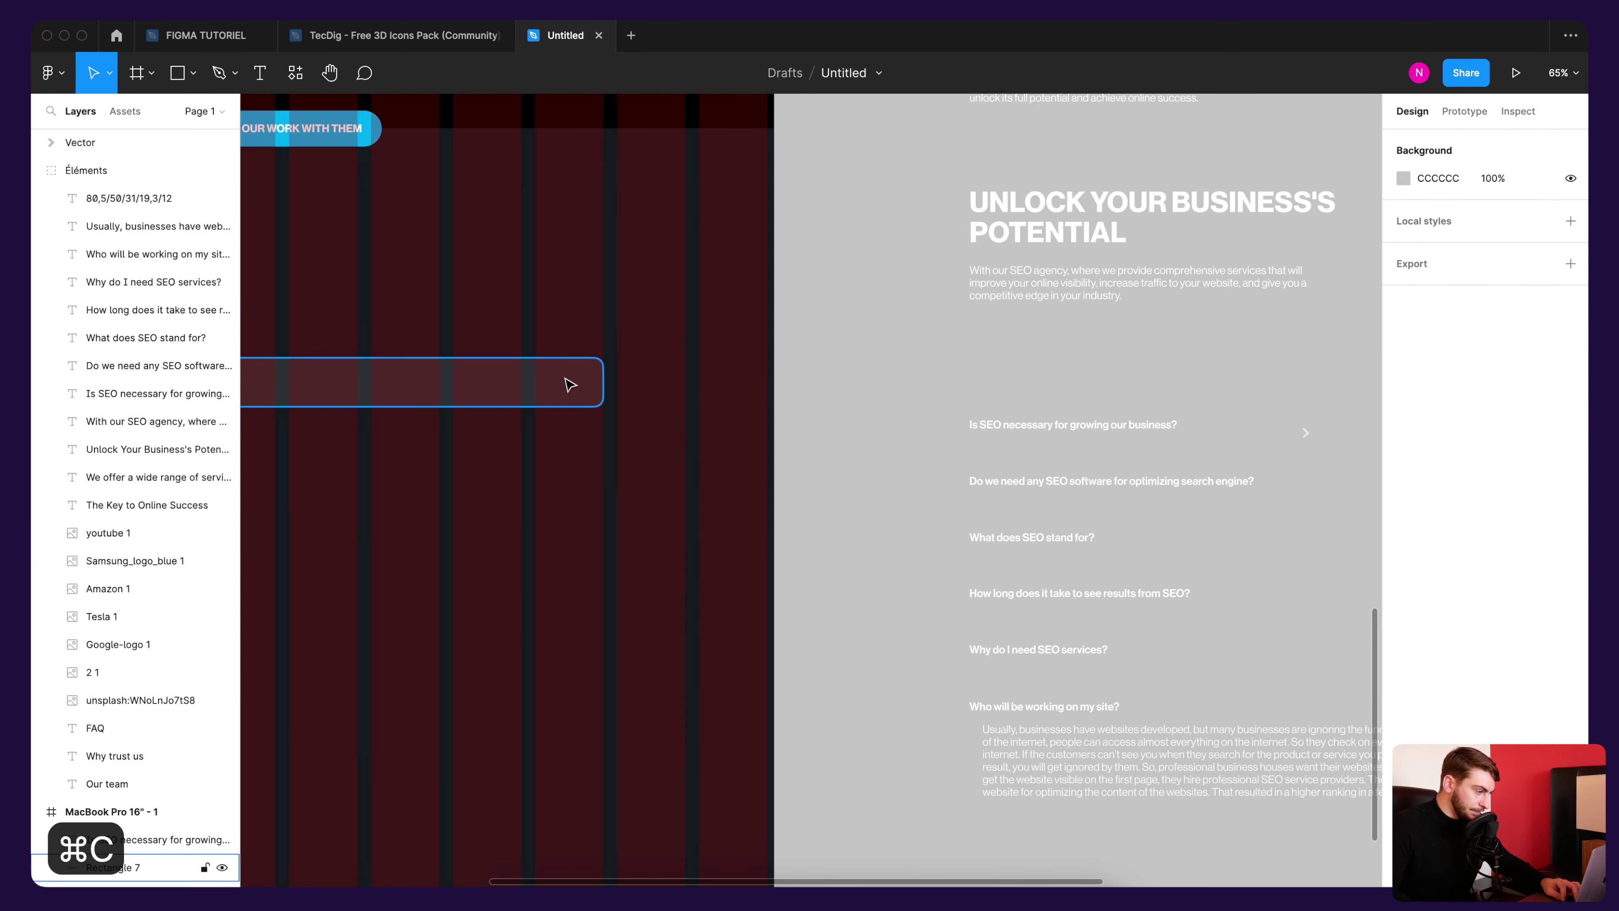
pyautogui.scroll(5, 566, 382)
pyautogui.click(561, 386)
pyautogui.hotkey('ctrl', 'v')
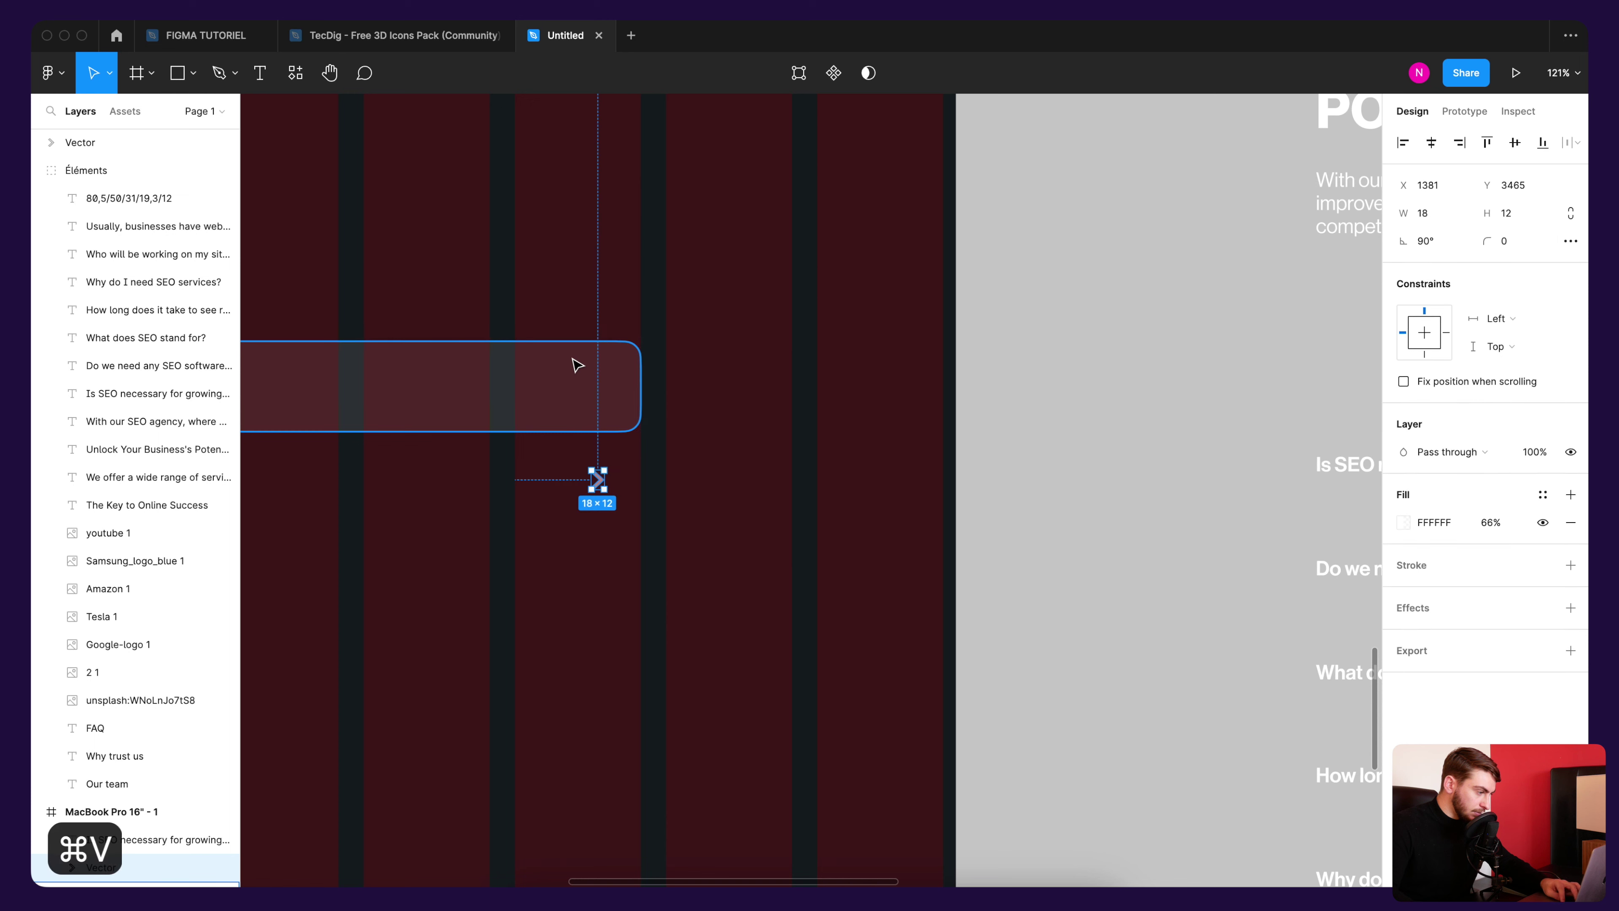
pyautogui.moveTo(599, 489); pyautogui.dragTo(587, 397)
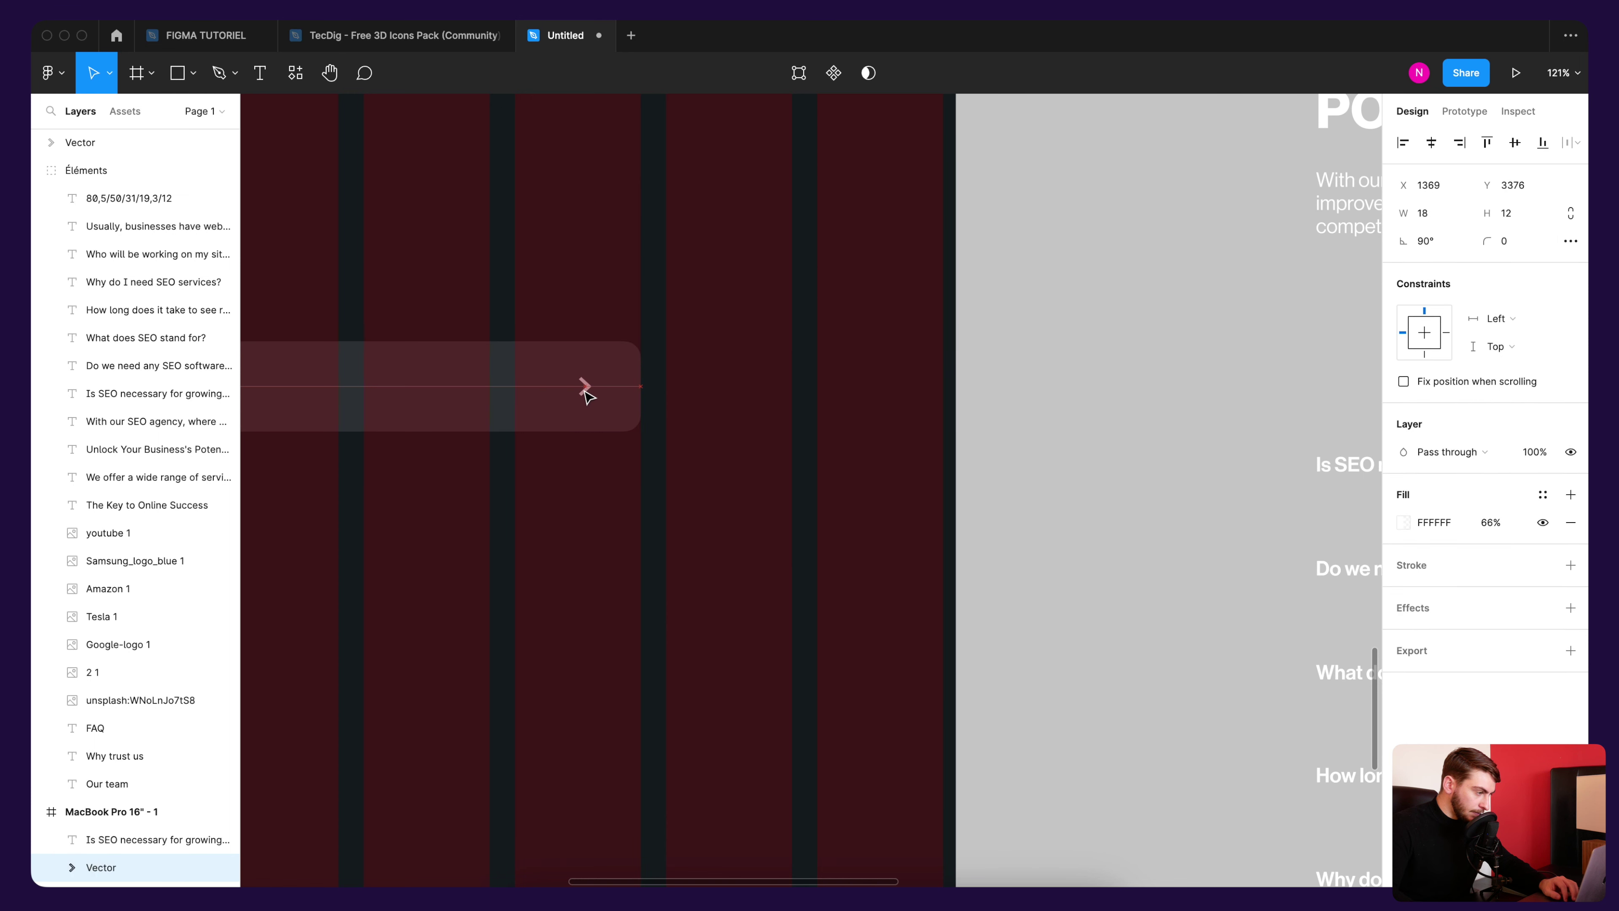
pyautogui.keyDown('ctrl'); pyautogui.scroll(-5, 637, 370); pyautogui.keyUp('ctrl')
pyautogui.click(654, 314)
pyautogui.keyDown('ctrl'); pyautogui.scroll(2, 956, 321); pyautogui.keyUp('ctrl')
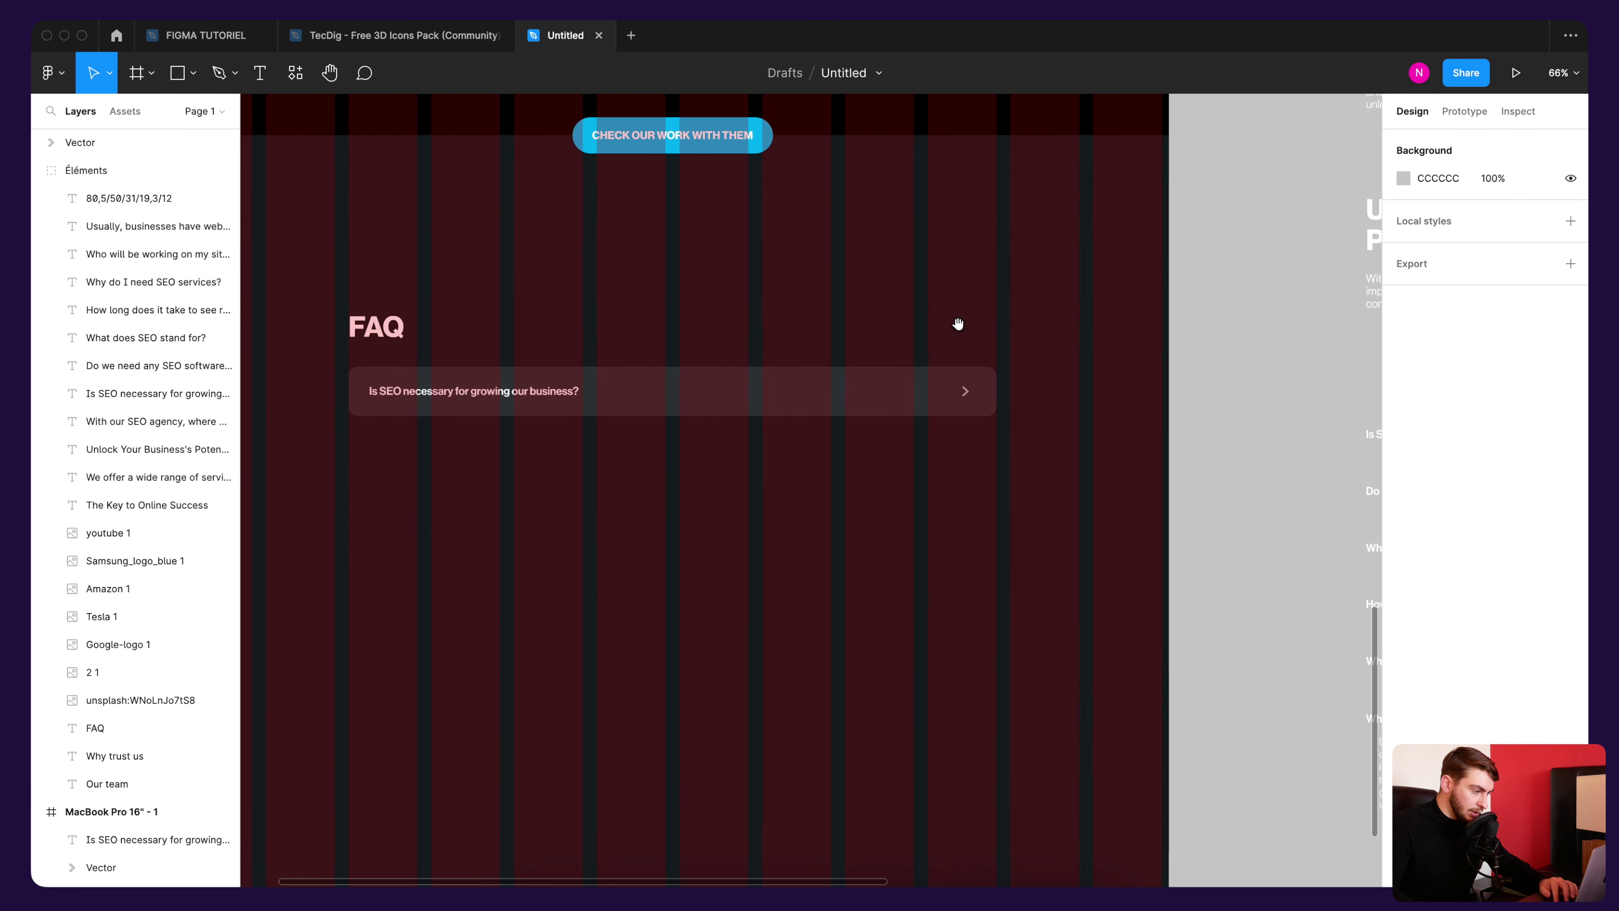
# Step: Hide the layout grid on the MacBook Pro 16" - 1 frame
pyautogui.click(993, 322)
pyautogui.click(1543, 438)
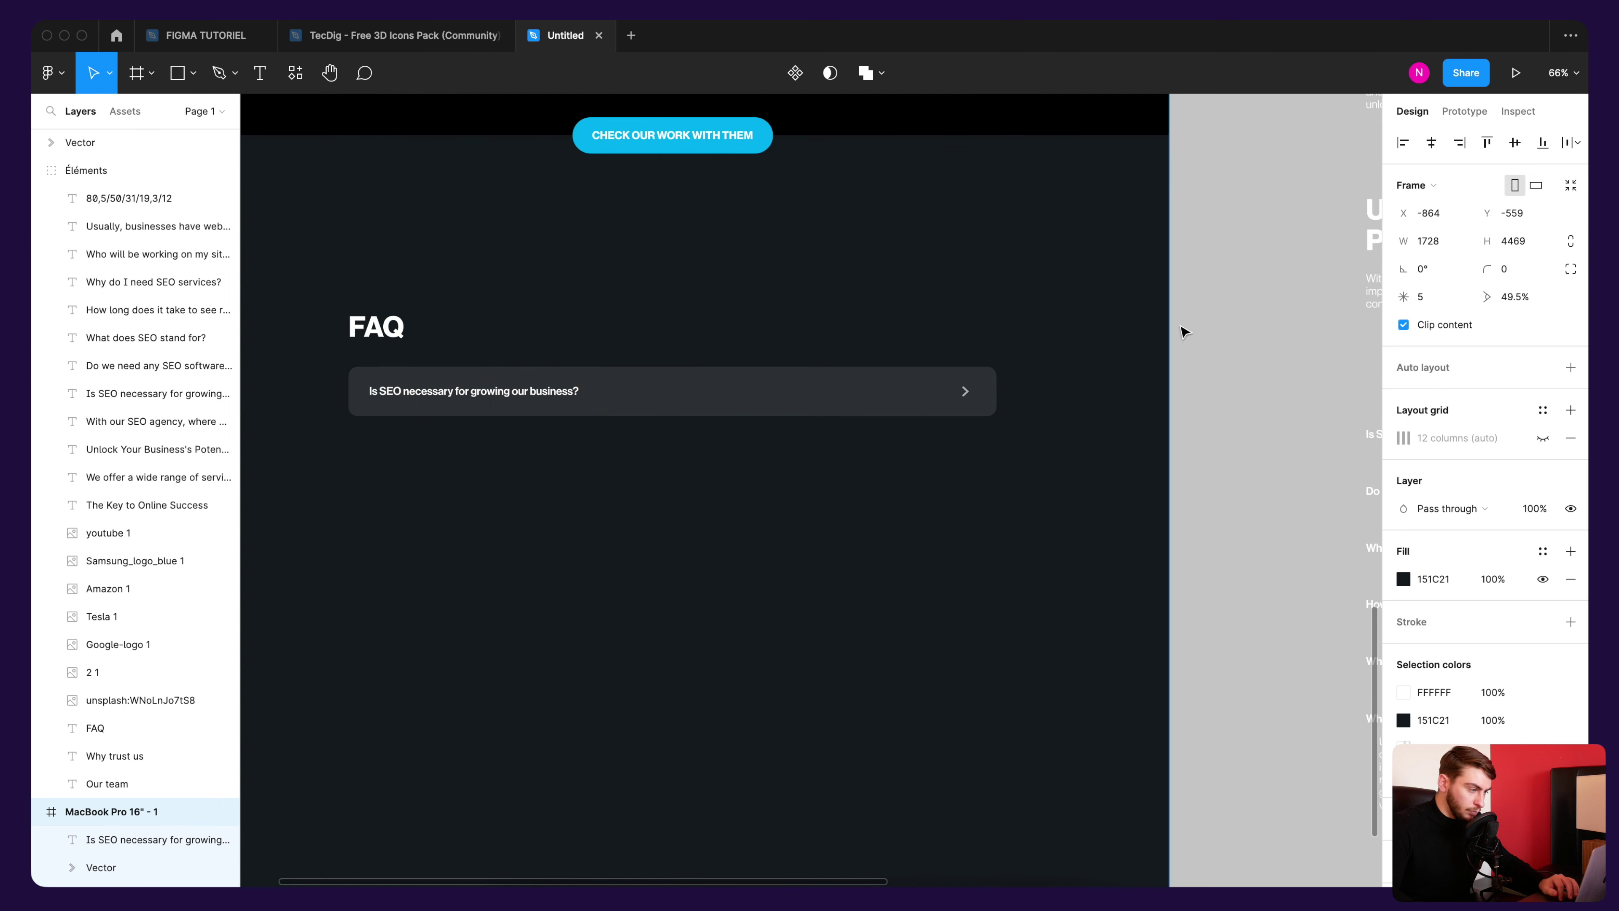
pyautogui.scroll(3, 1124, 366)
pyautogui.keyDown('ctrl'); pyautogui.scroll(2, 687, 376); pyautogui.keyUp('ctrl')
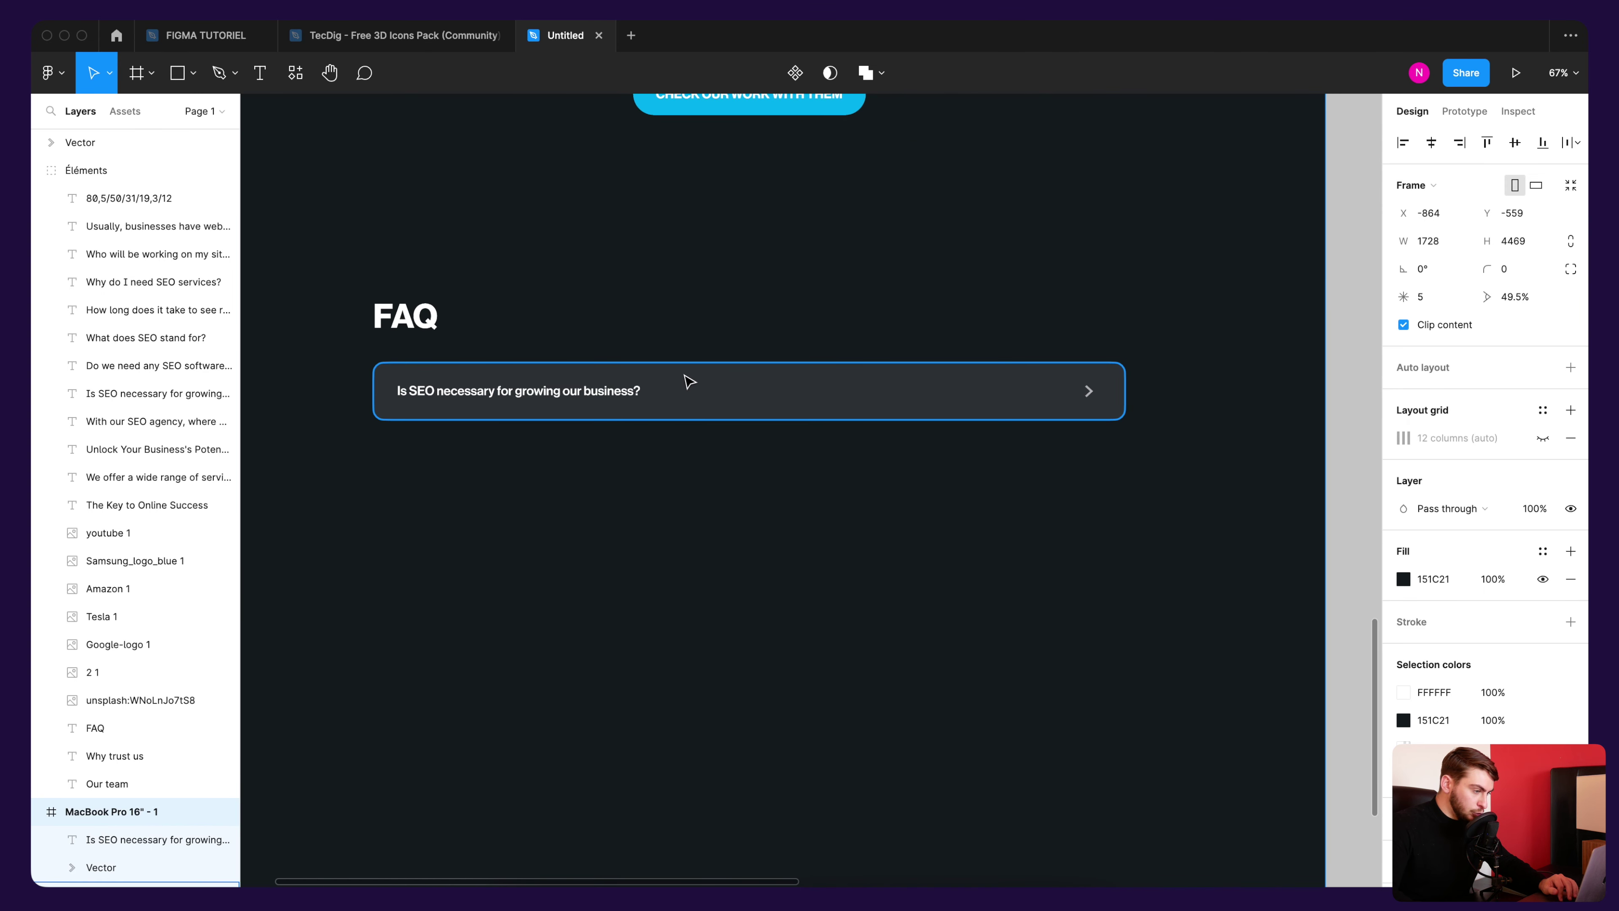
# Step: Shorten the FAQ bar to about 68 px tall and check the arrow sits inside it
pyautogui.click(764, 399)
pyautogui.moveTo(761, 425); pyautogui.dragTo(757, 413)
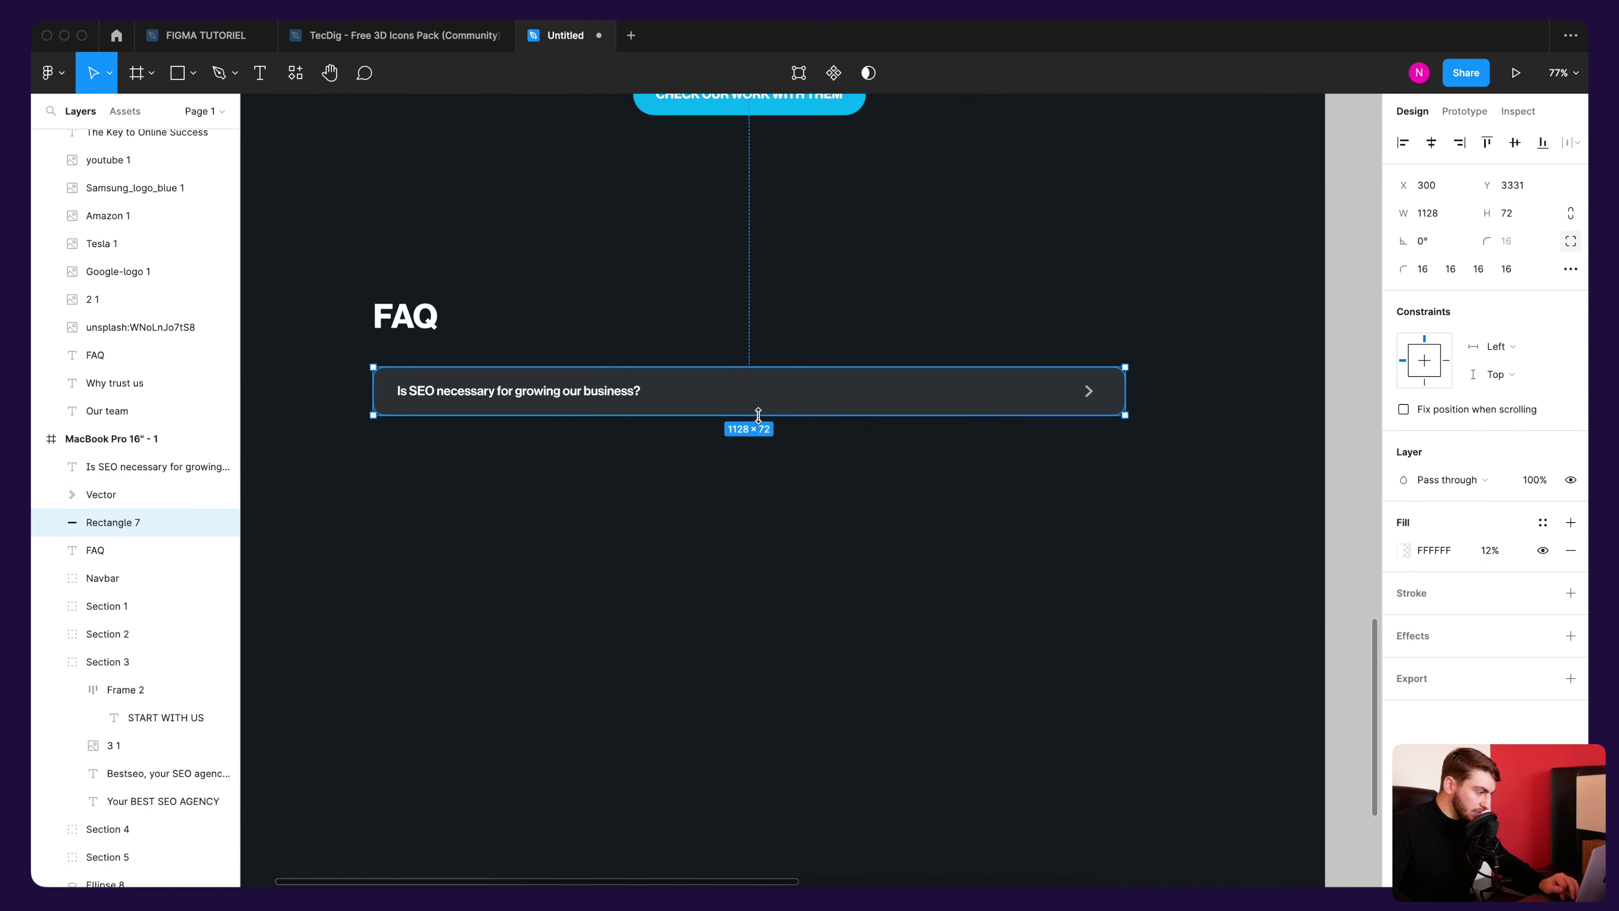
pyautogui.click(819, 340)
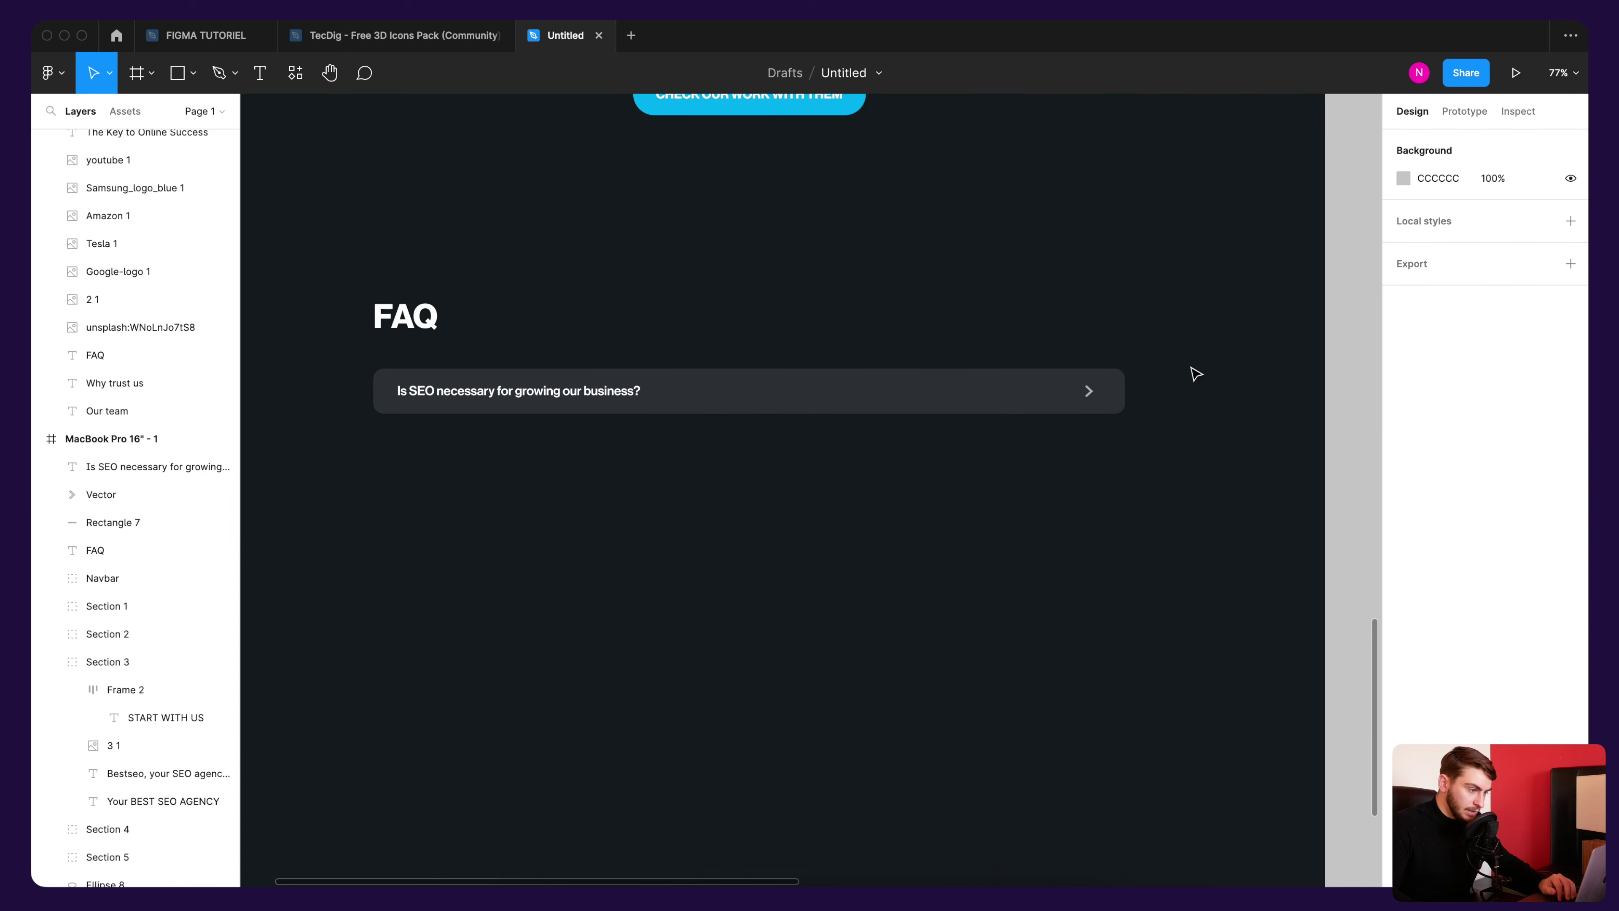
pyautogui.scroll(2, 1132, 423)
pyautogui.scroll(5, 1045, 383)
pyautogui.click(1048, 381)
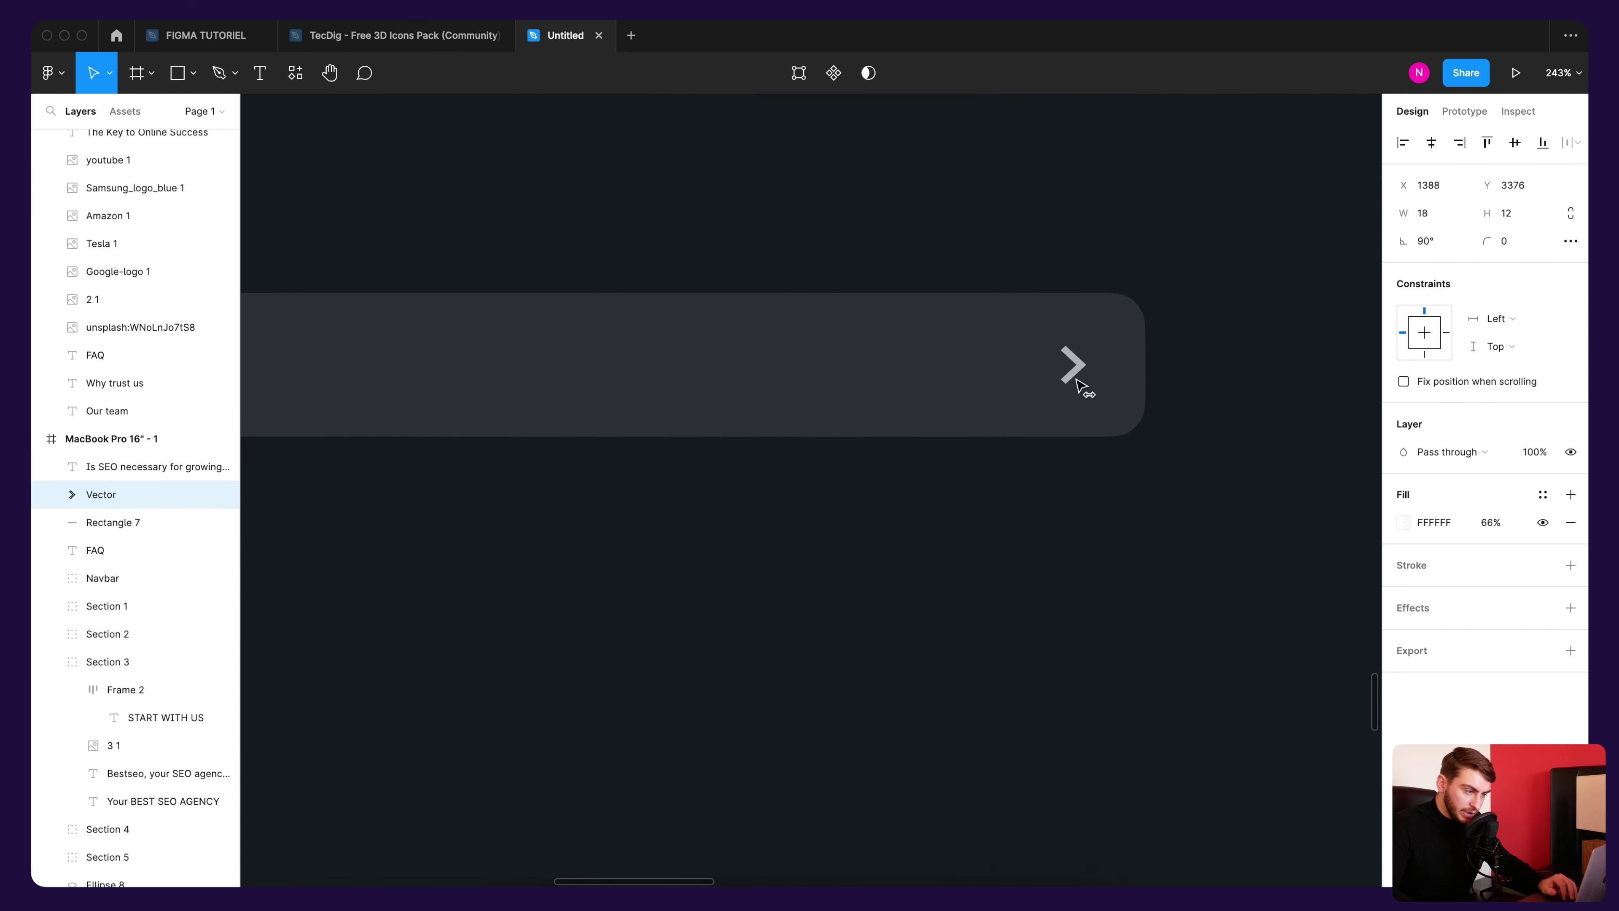
pyautogui.scroll(-5, 1098, 550)
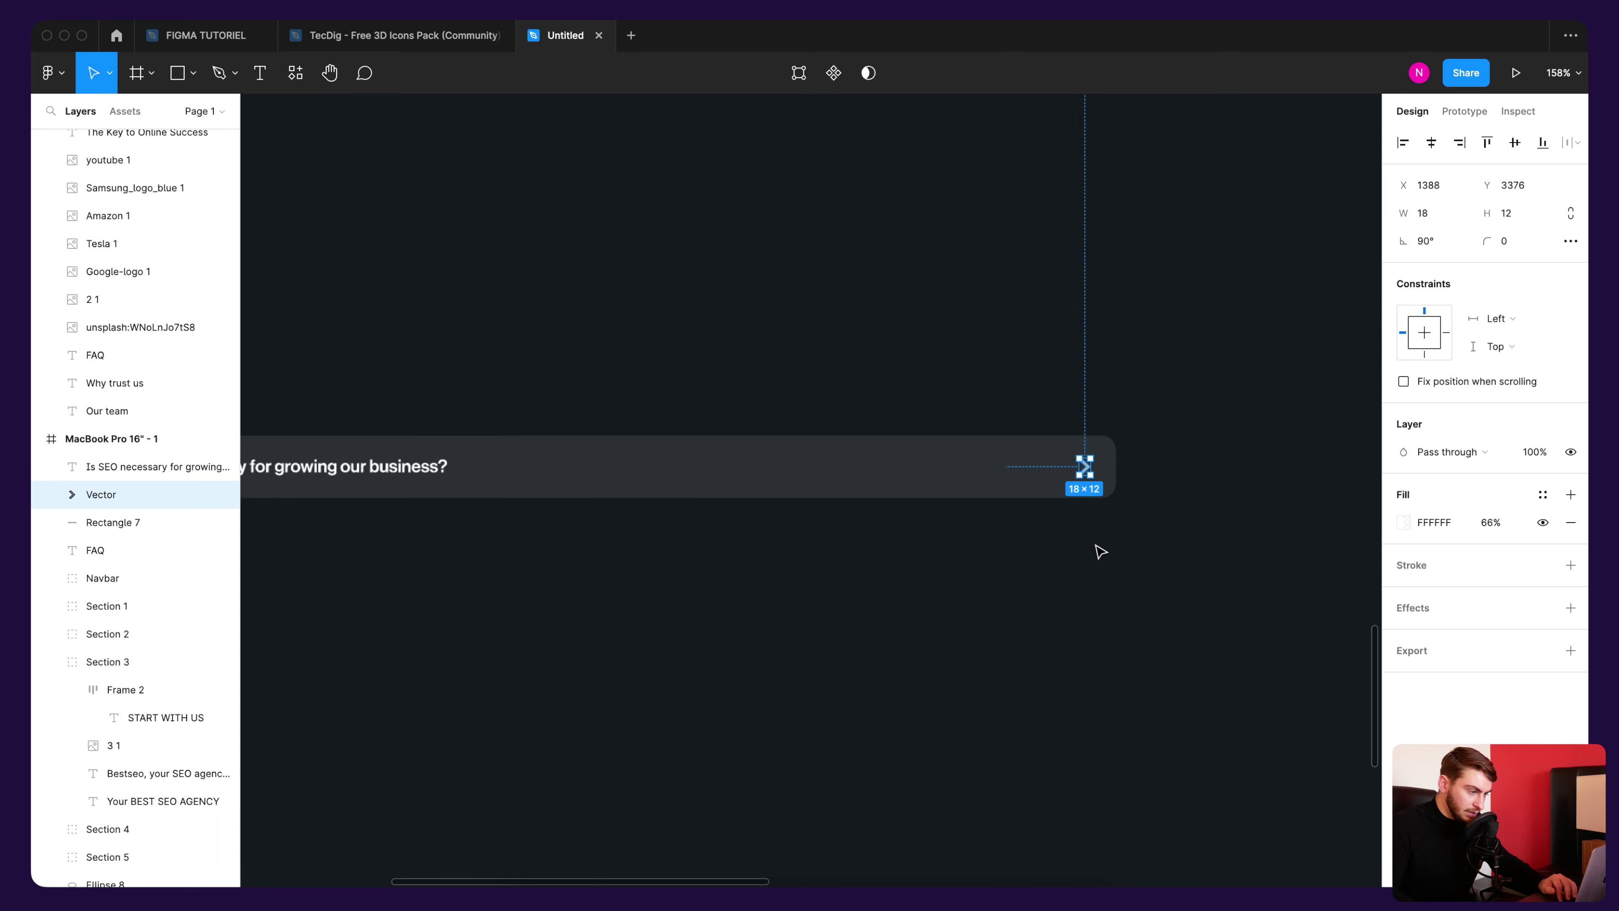
pyautogui.click(1095, 583)
pyautogui.hscroll(-3, 1148, 510)
pyautogui.scroll(-1, 1183, 354)
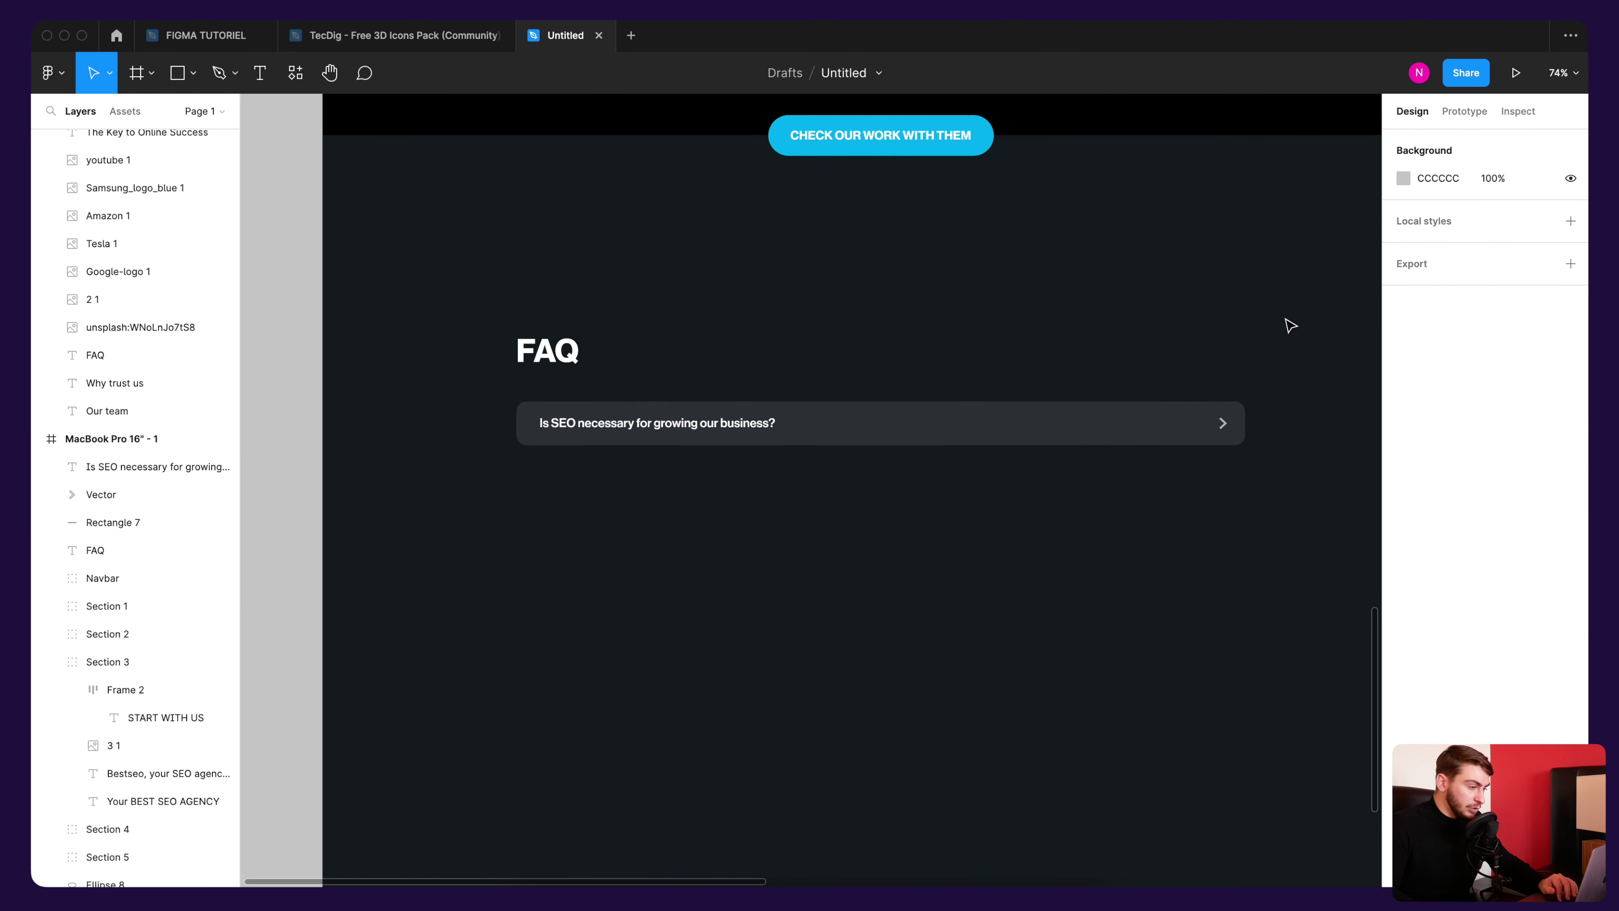
# Step: Duplicate the question bar with its text and arrow into five rows 25 px apart
pyautogui.moveTo(1289, 396); pyautogui.dragTo(561, 481)
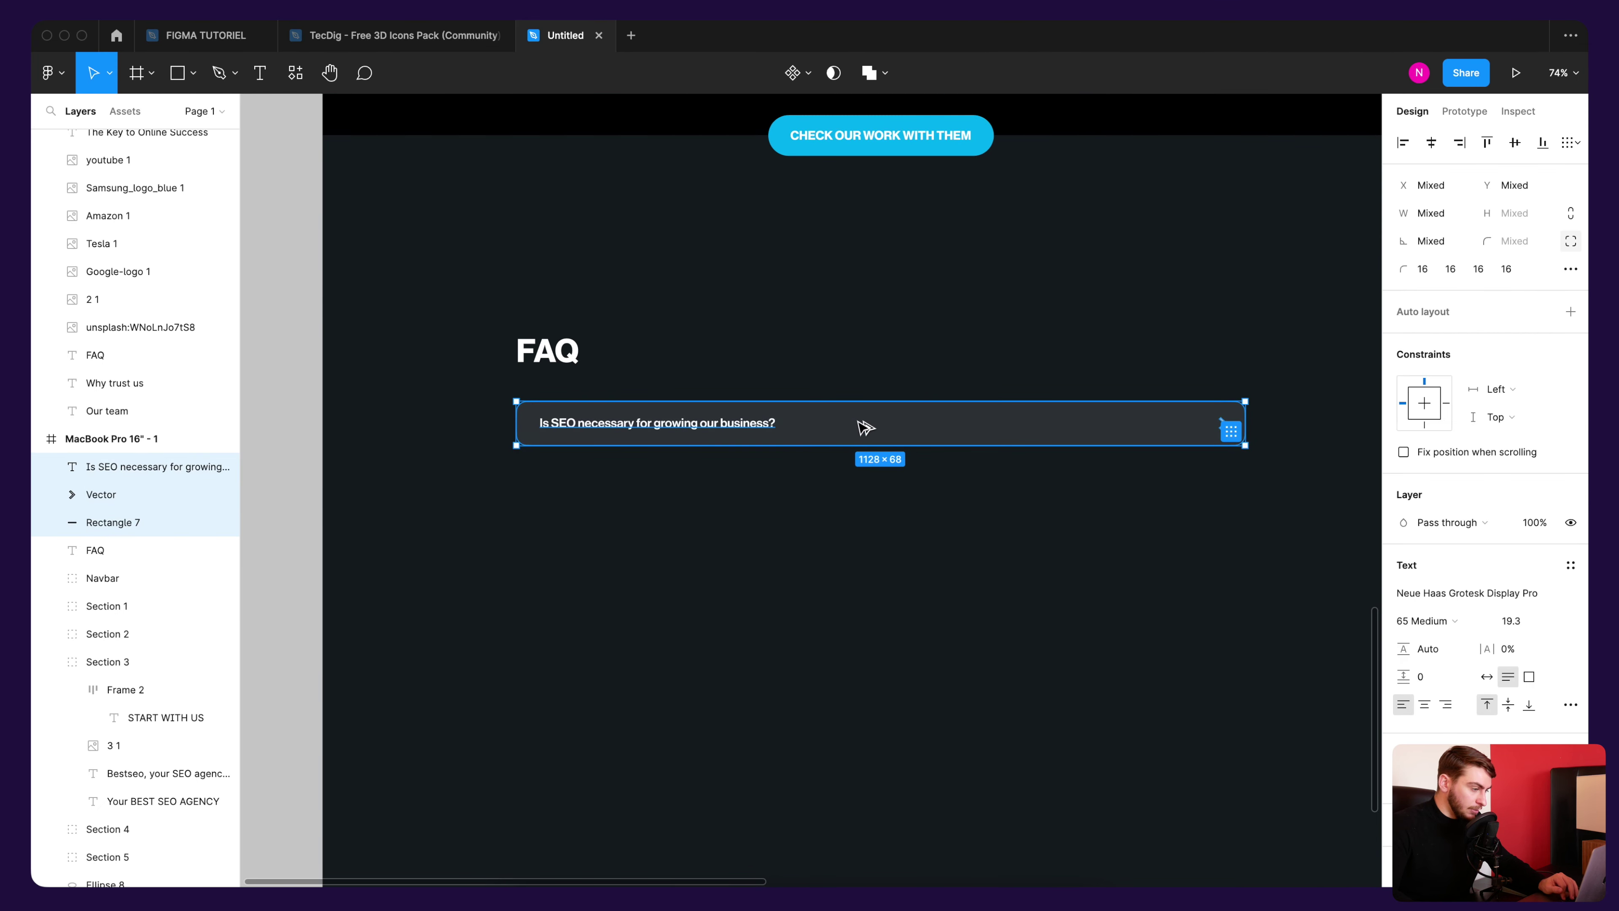
pyautogui.moveTo(865, 434); pyautogui.dragTo(855, 482)
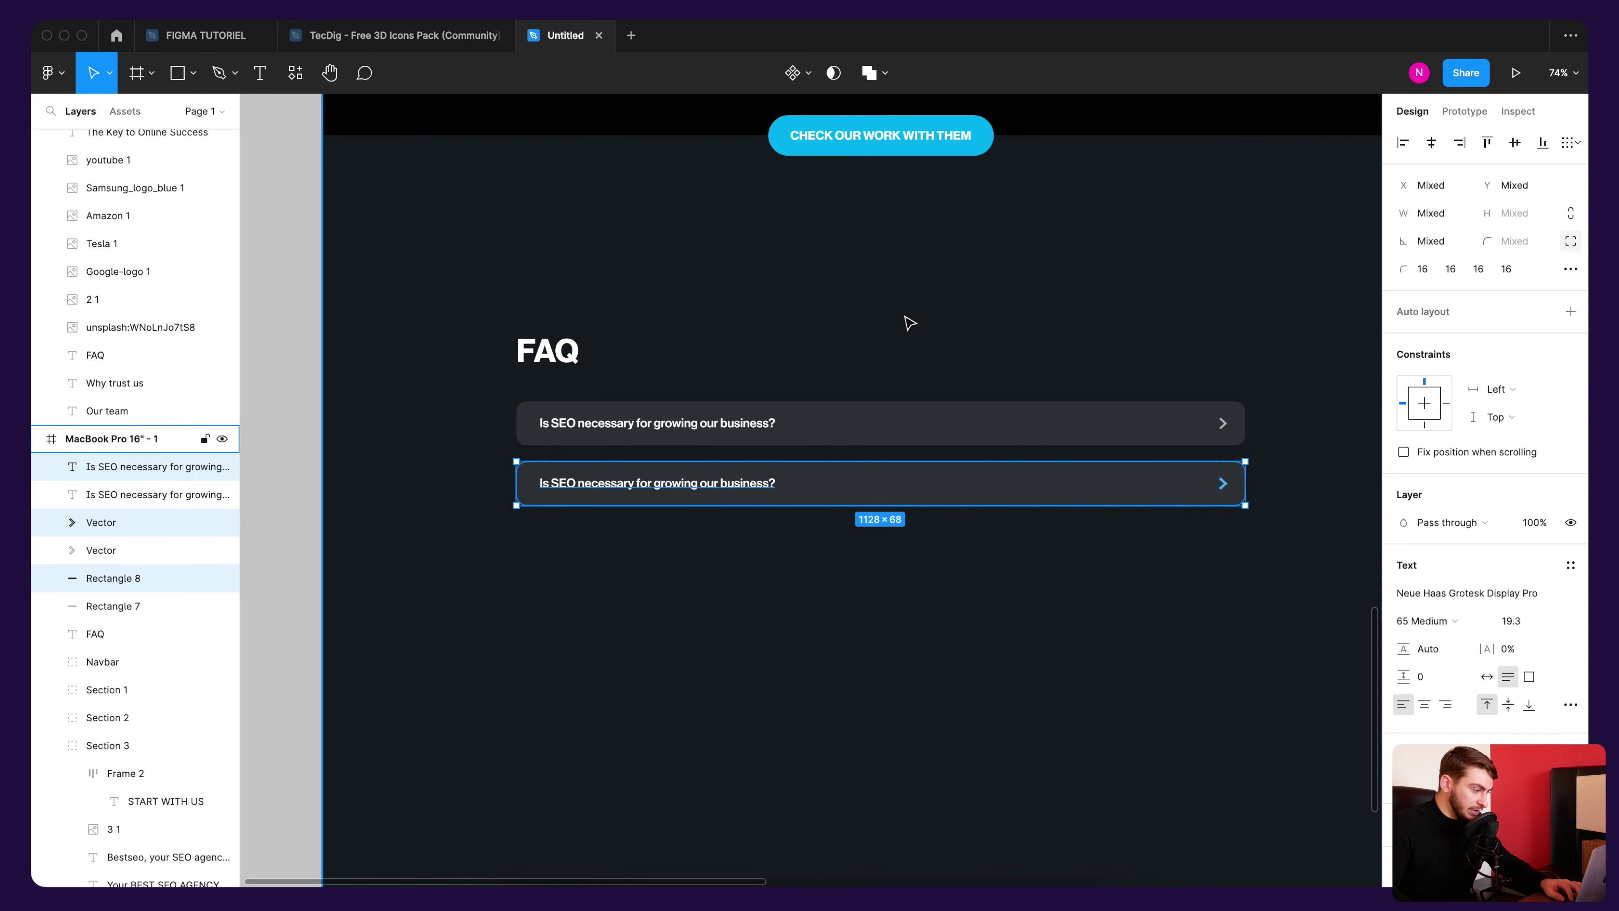
pyautogui.press('super+d')
pyautogui.press('super+d')
pyautogui.press('super+d')
pyautogui.click(1004, 329)
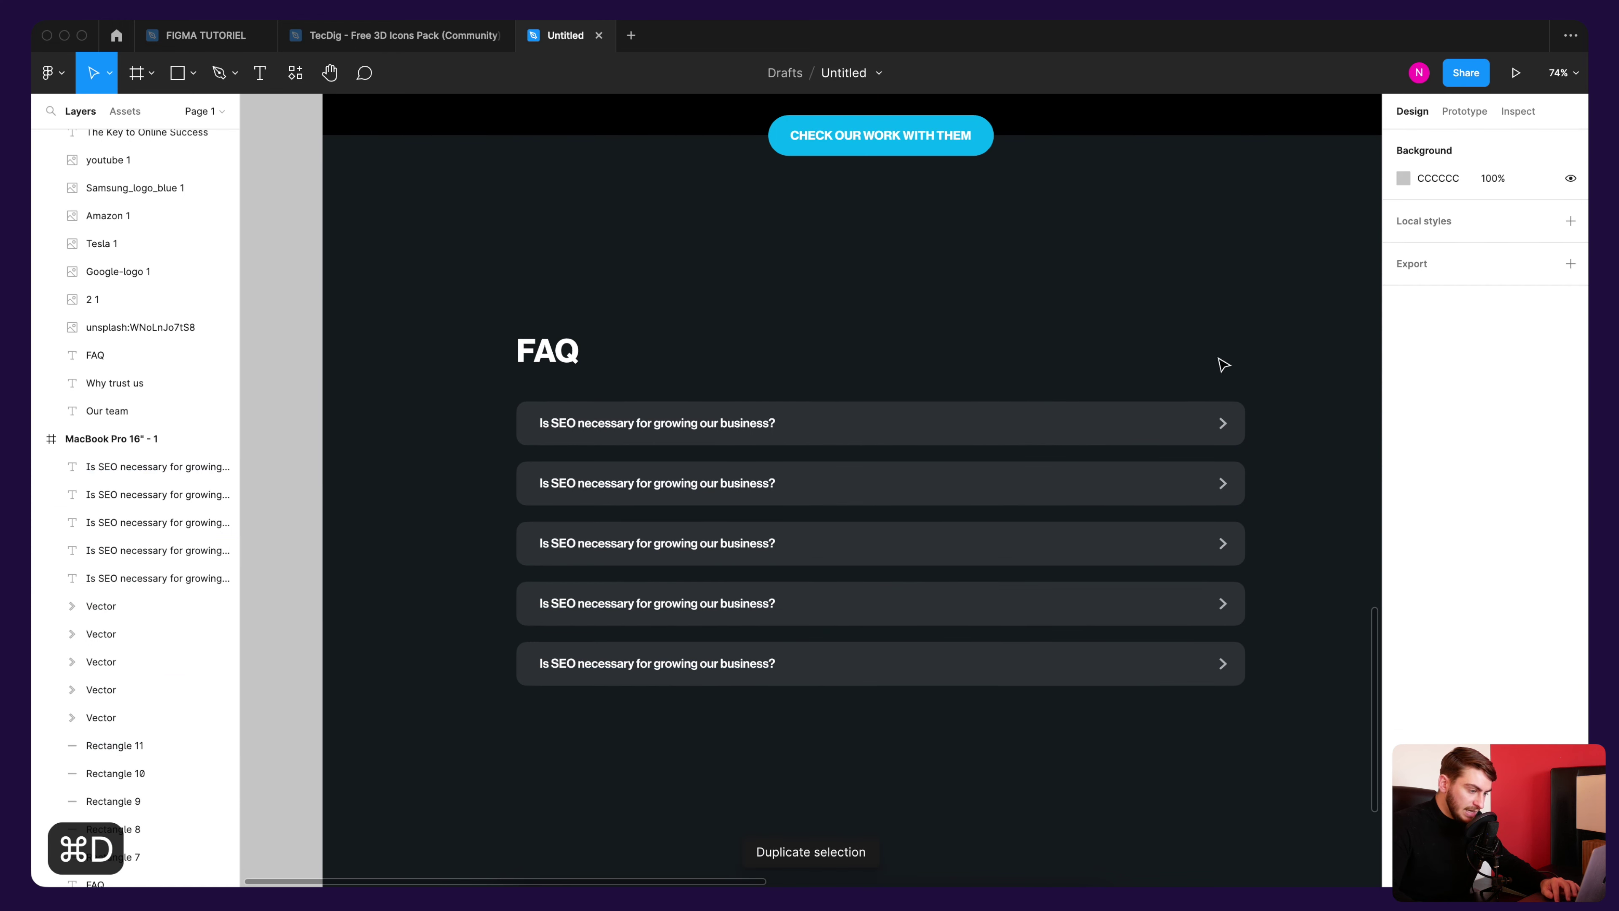
pyautogui.scroll(-1, 1223, 365)
pyautogui.scroll(-3, 802, 405)
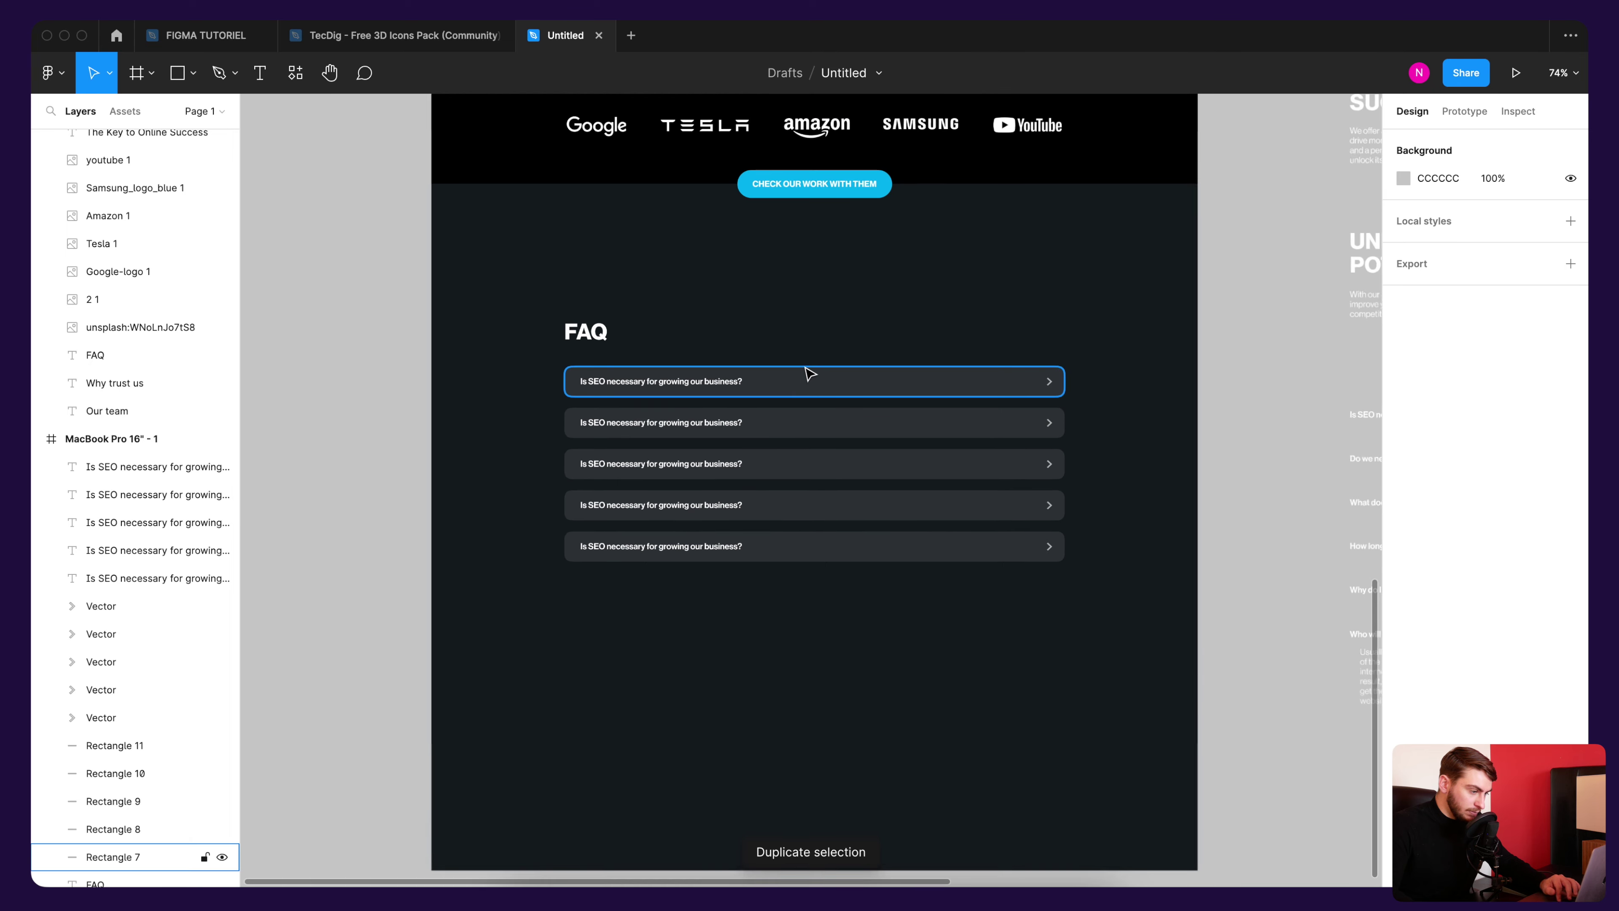
pyautogui.moveTo(941, 482); pyautogui.dragTo(734, 453)
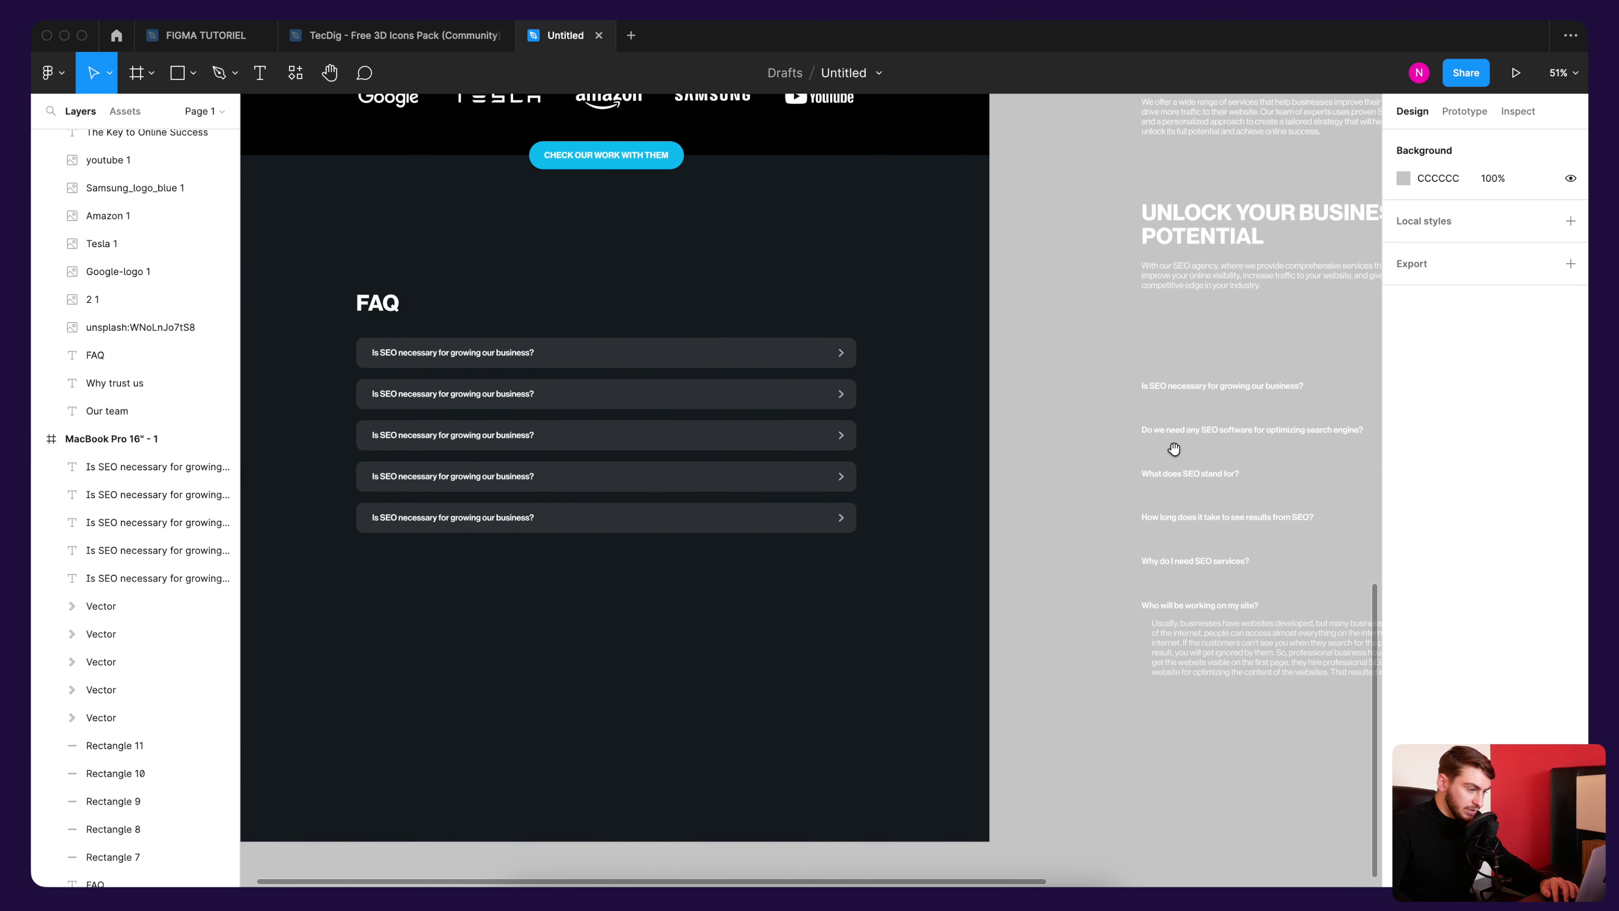
# Step: Paste the SEO-software and 'What does SEO stand for?' questions into bars two and three, then add a sixth bar
pyautogui.doubleClick(1253, 433)
pyautogui.press('super+c')
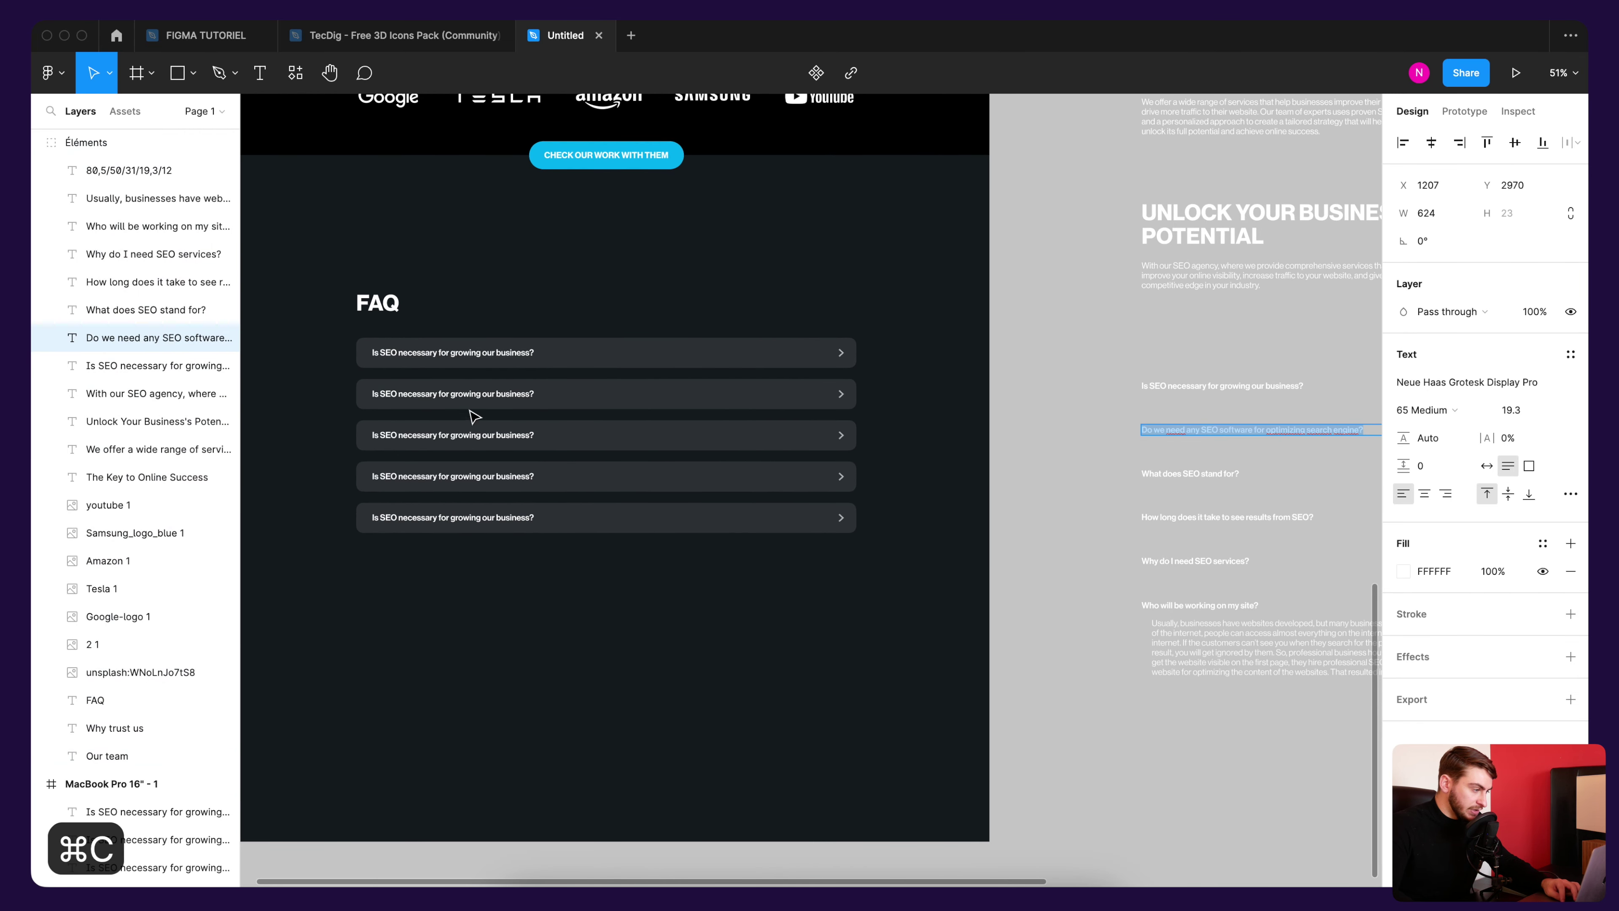
pyautogui.doubleClick(471, 395)
pyautogui.press('super+v')
pyautogui.doubleClick(1180, 475)
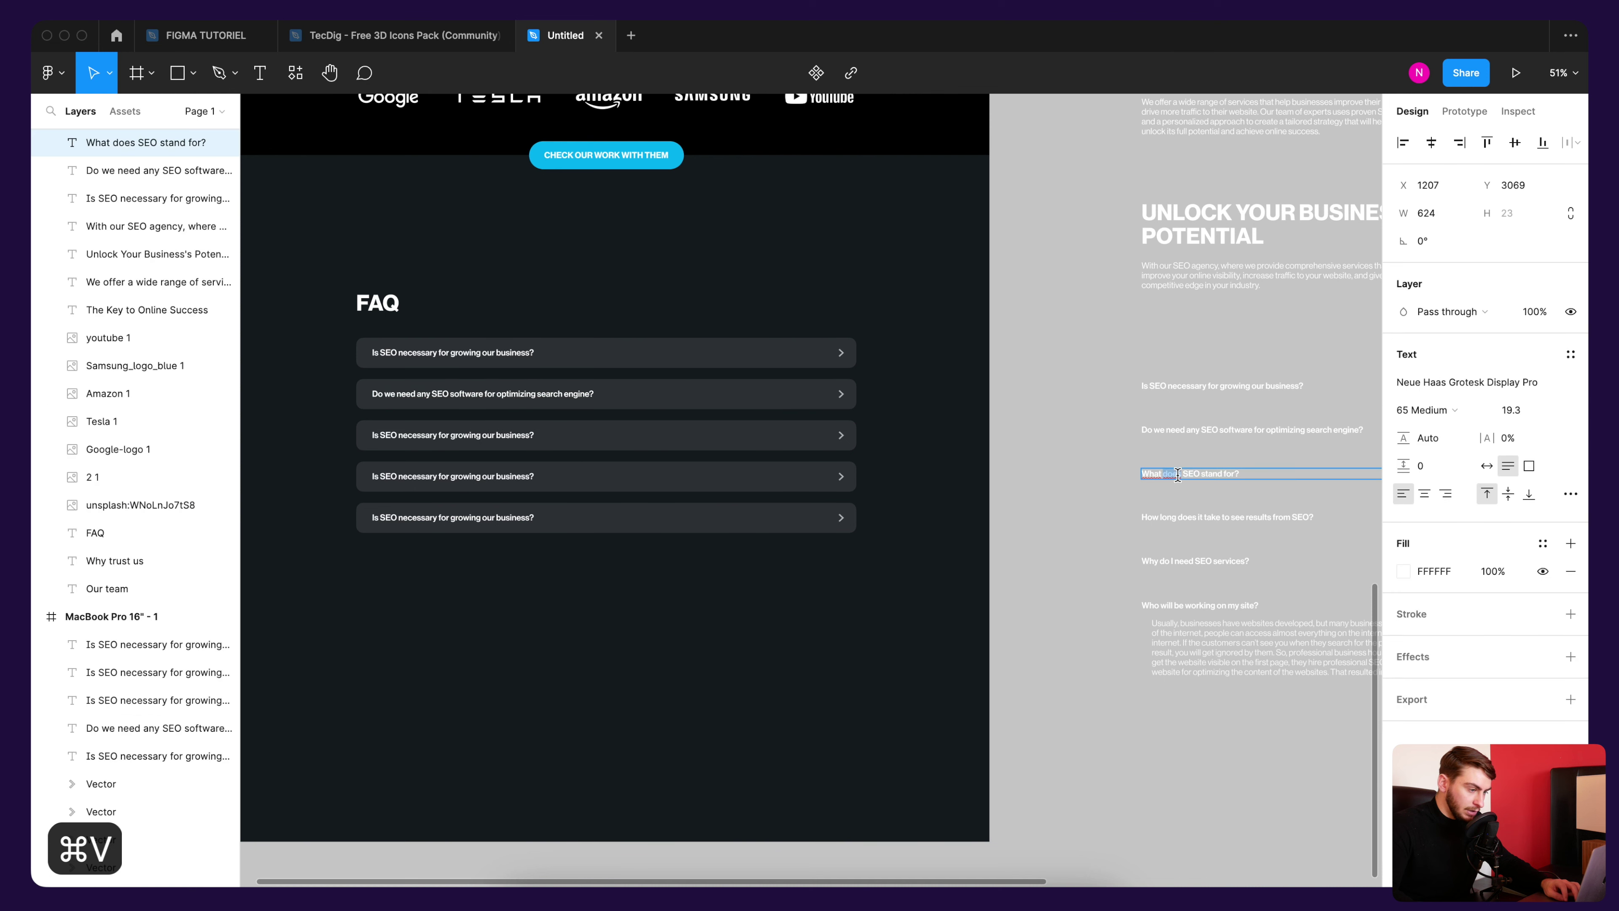
pyautogui.press('super+c')
pyautogui.doubleClick(491, 435)
pyautogui.press('super+v')
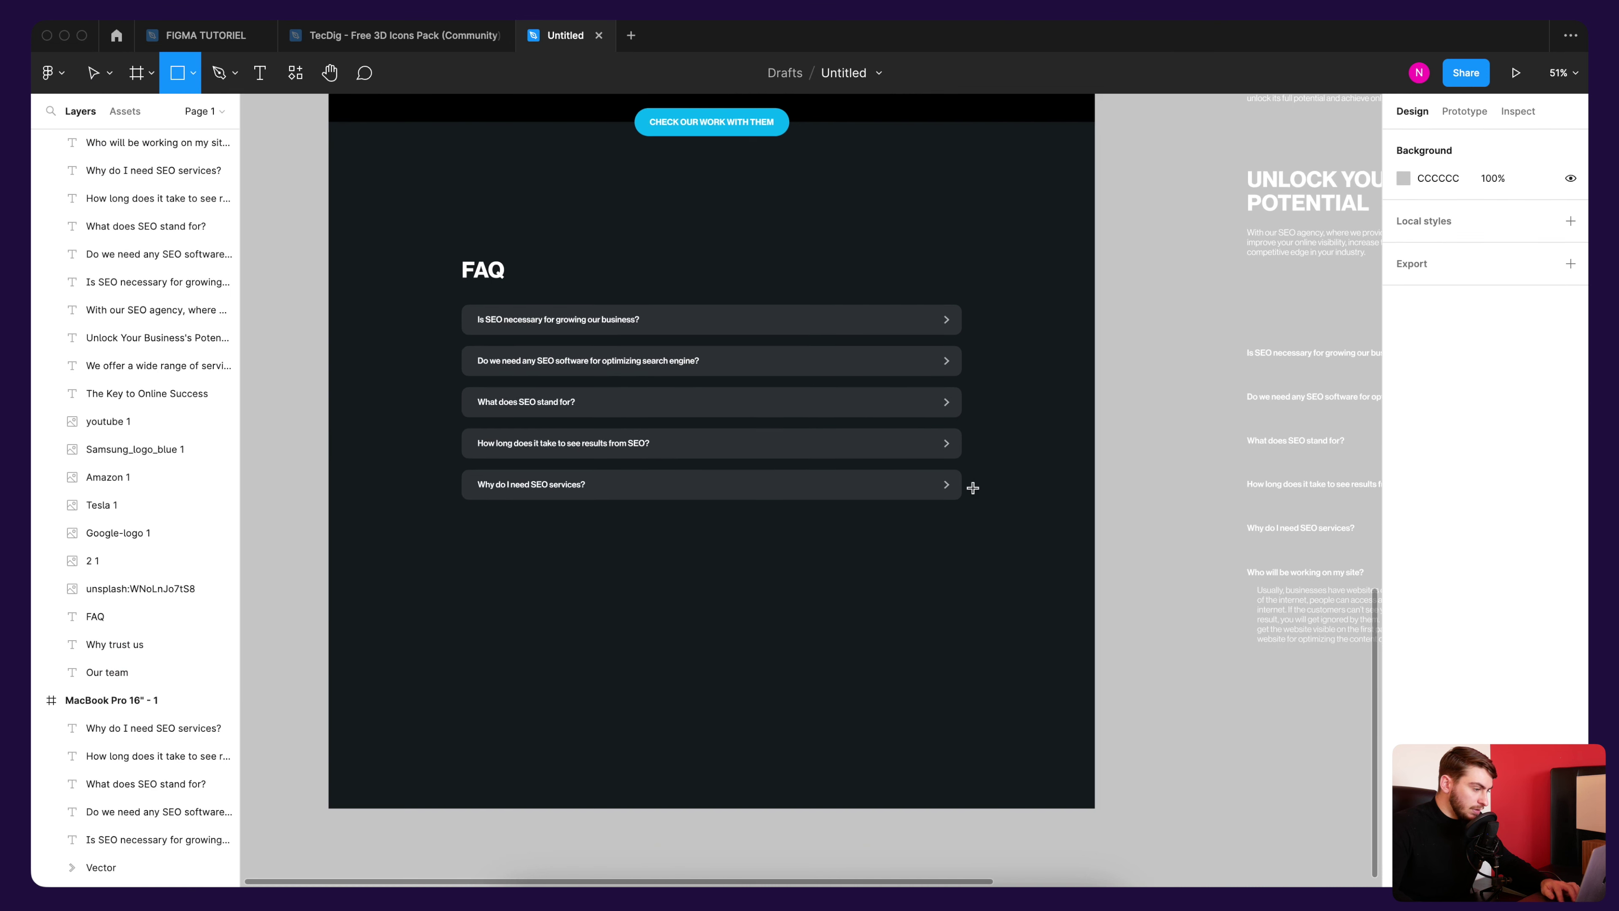
pyautogui.moveTo(978, 479)
pyautogui.mouseDown()
pyautogui.moveTo(574, 510)
pyautogui.moveTo(682, 519)
pyautogui.moveTo(681, 538)
pyautogui.mouseUp()
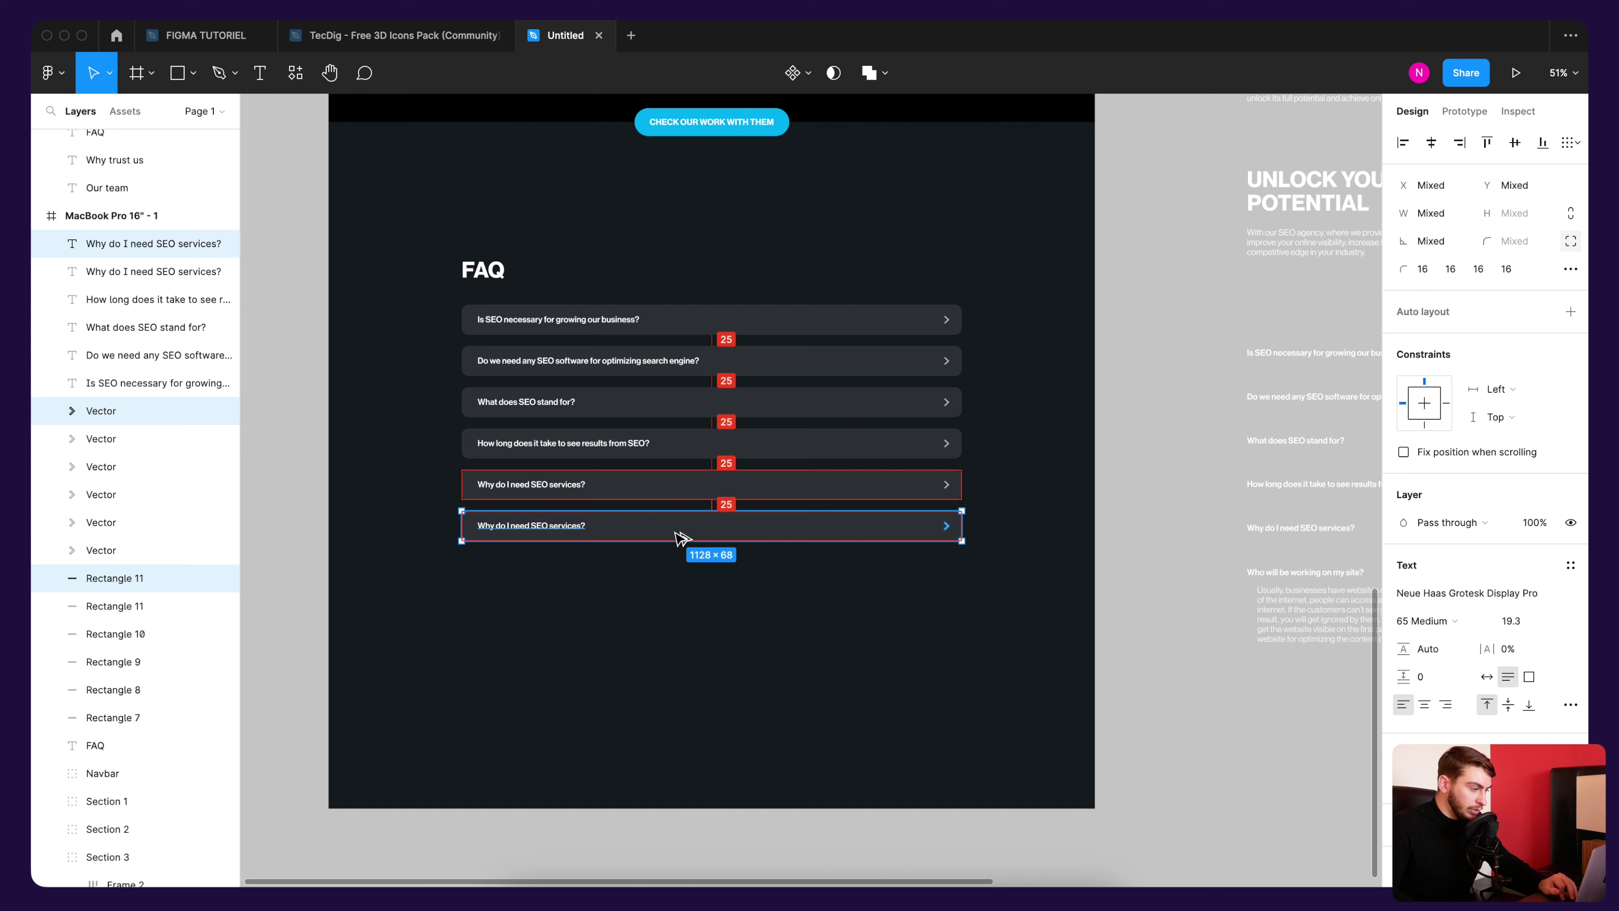
pyautogui.click(702, 535)
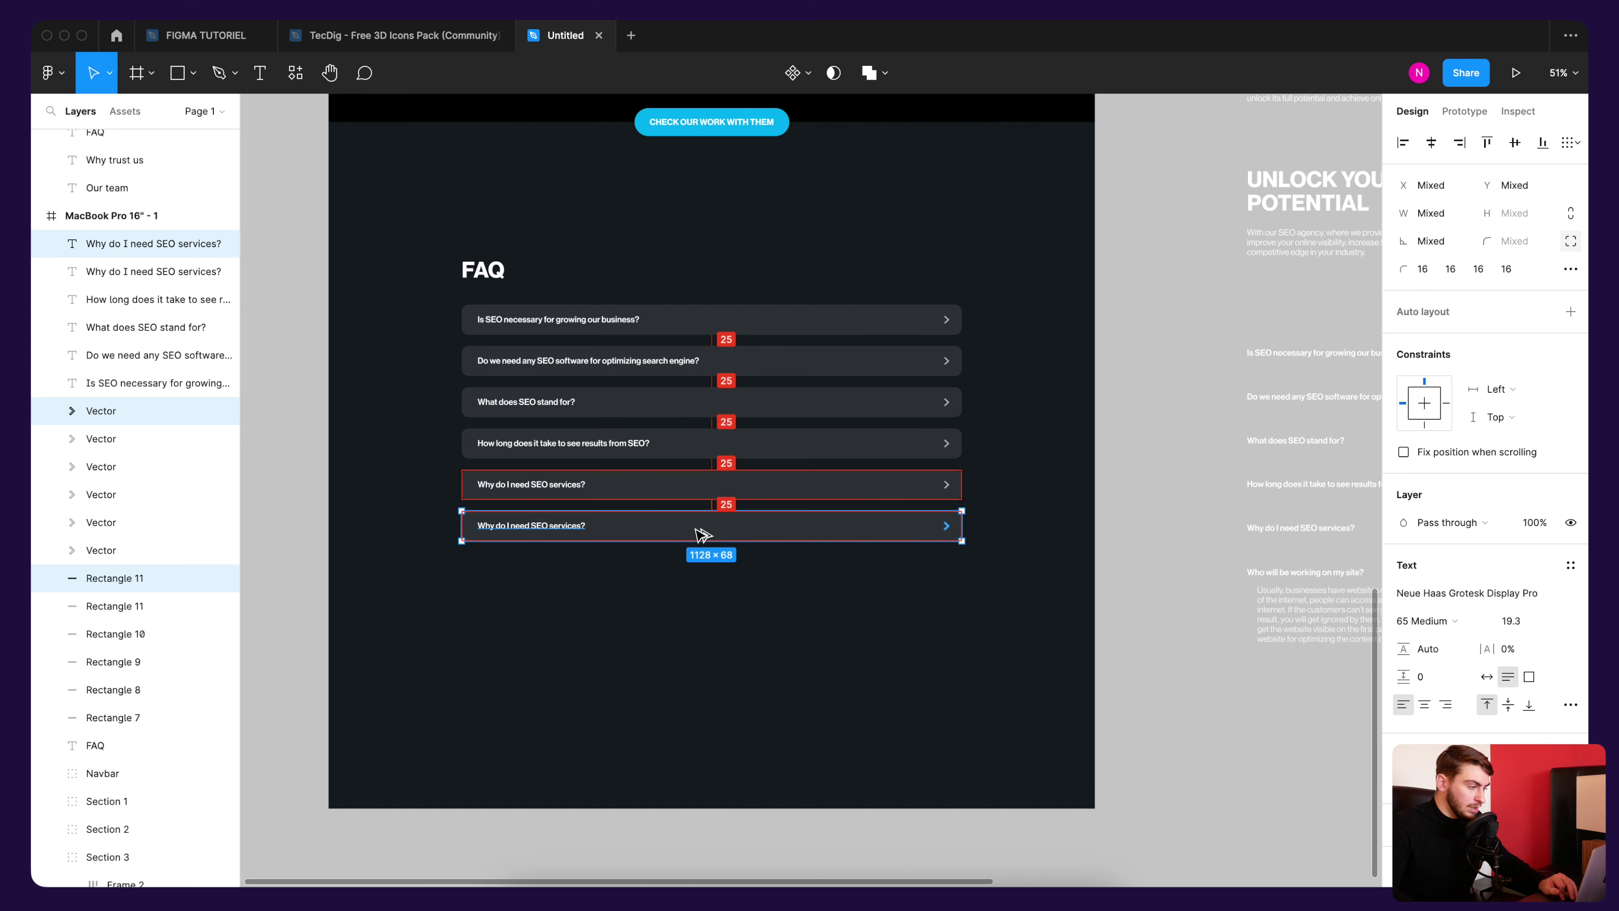
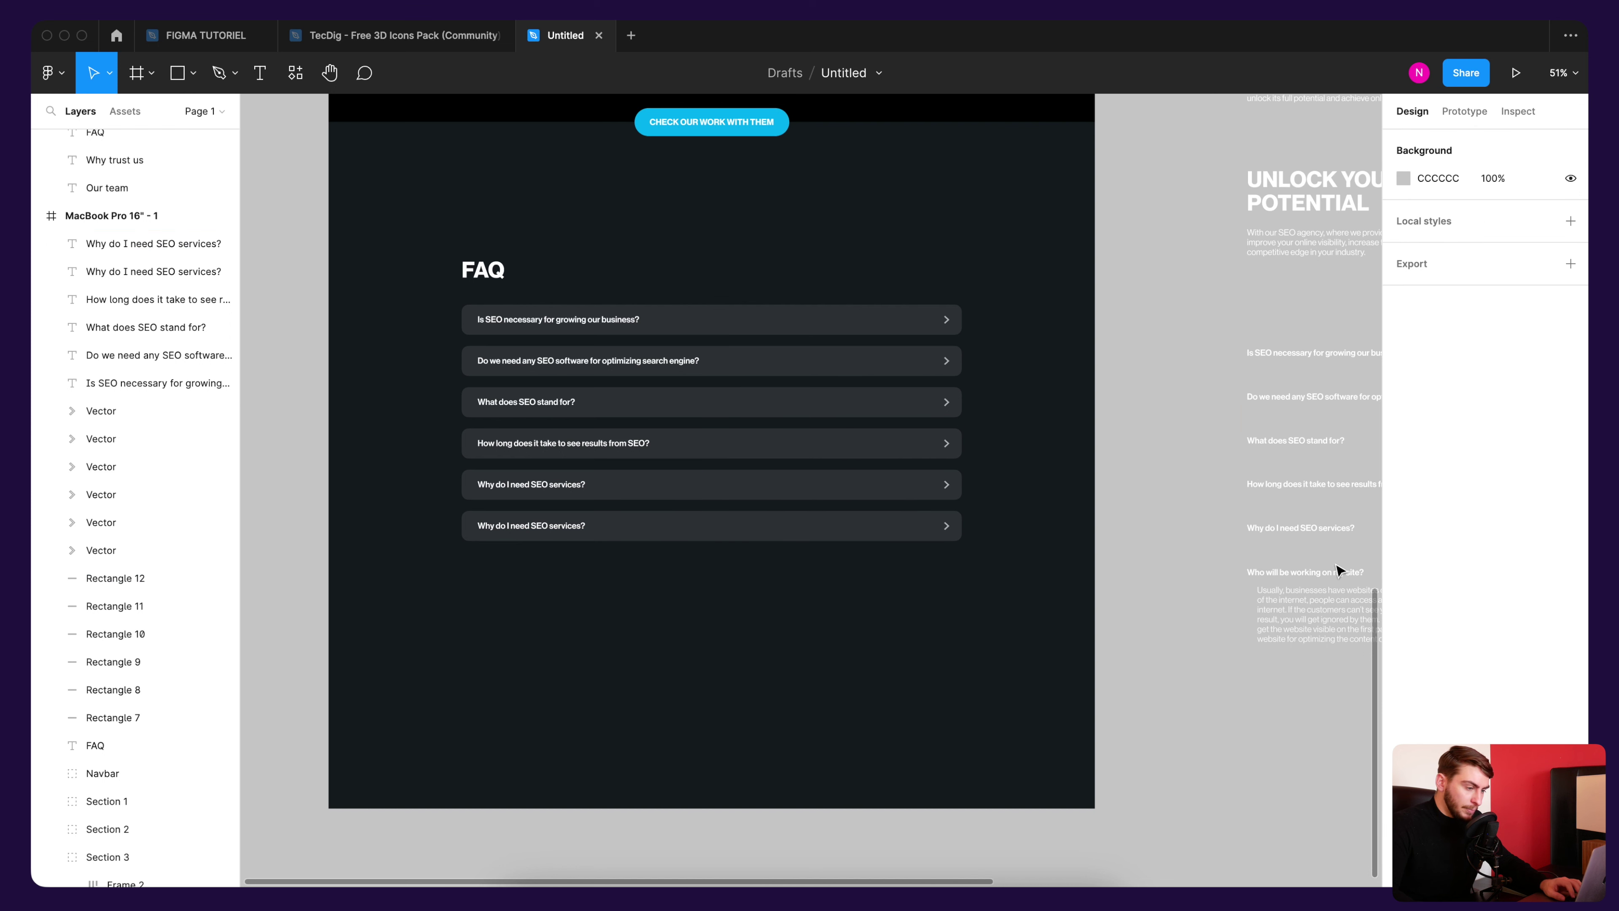
# Step: Replace the last FAQ row's text with the reference question 'Who will be working on my site?'
pyautogui.click(1288, 574)
pyautogui.doubleClick(1287, 573)
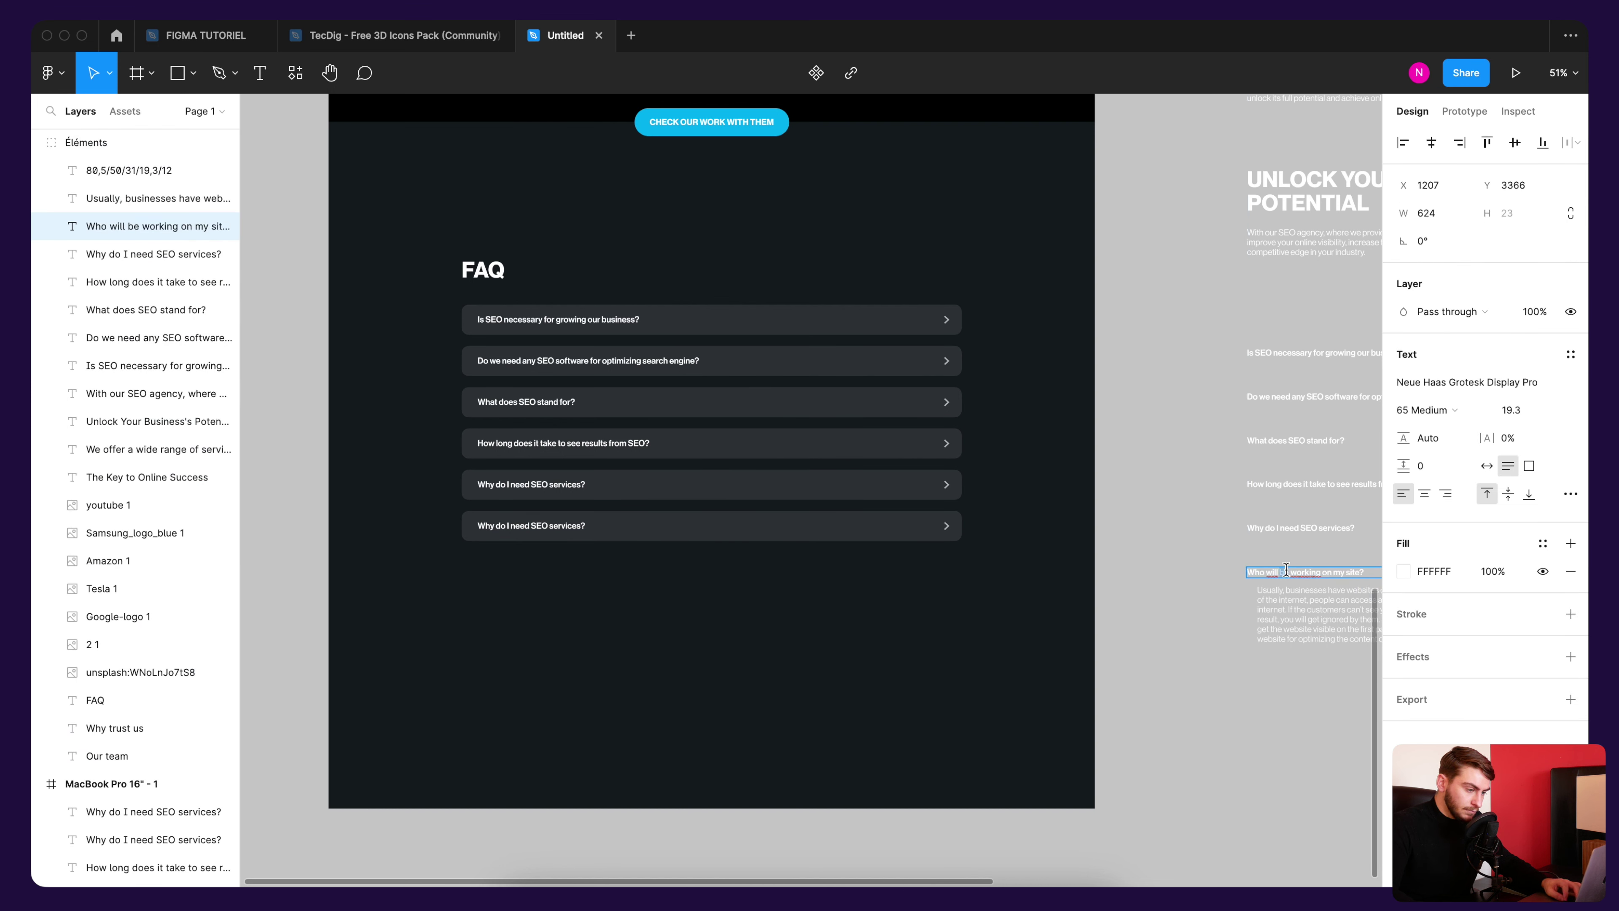
pyautogui.press('super+c')
pyautogui.click(553, 524)
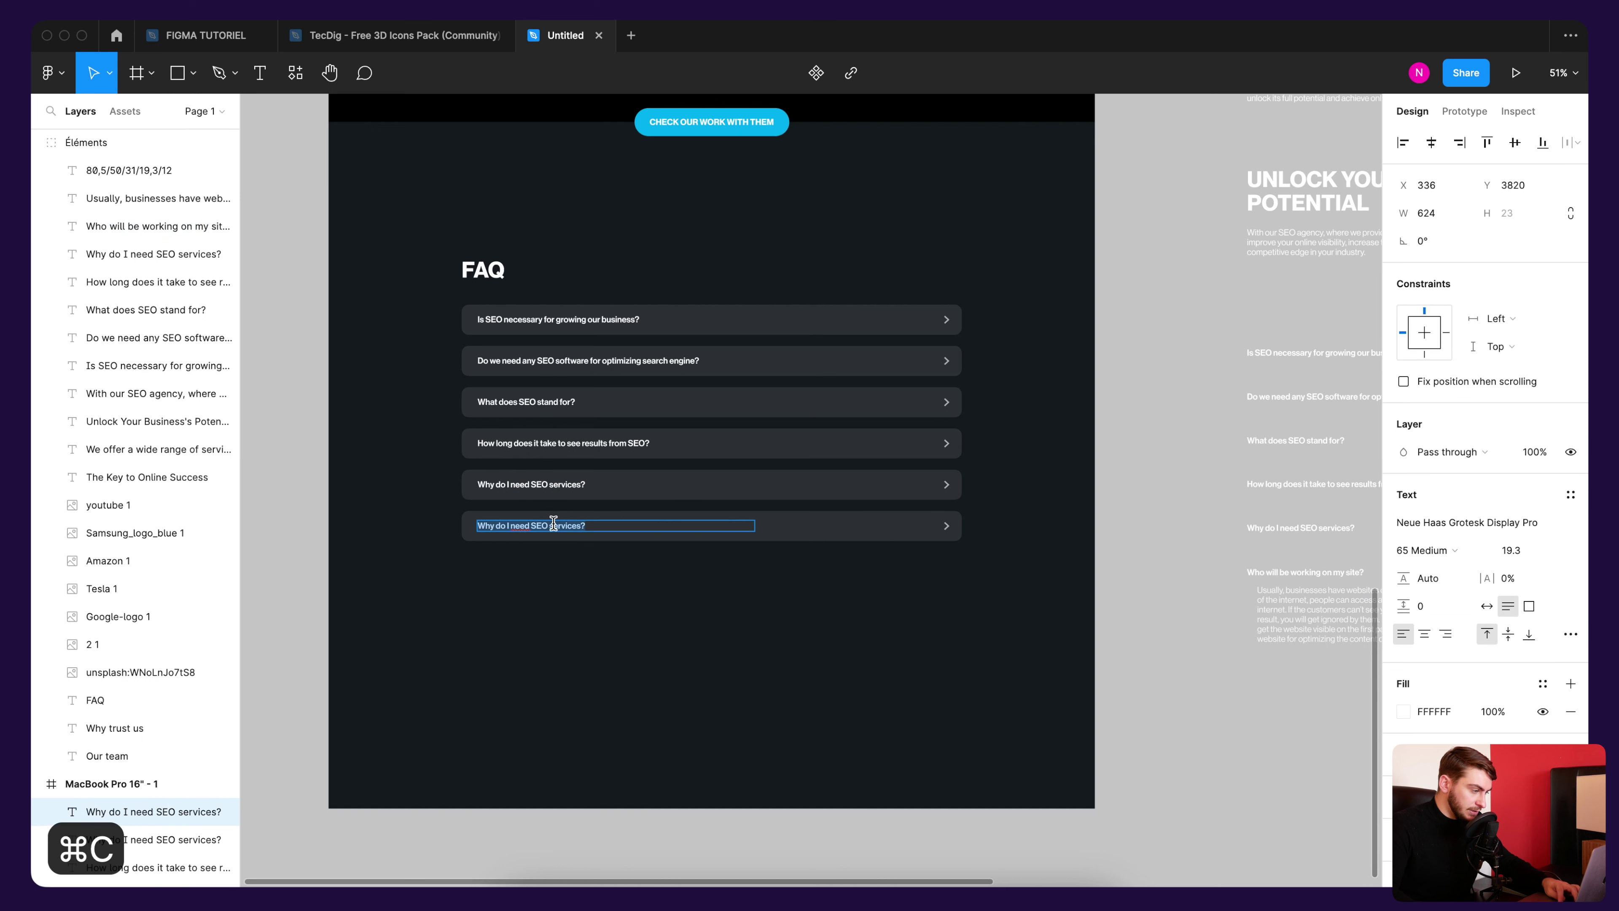
pyautogui.press('super+v')
# Step: Rotate the last row's chevron to 0° so it points down
pyautogui.scroll(5, 956, 539)
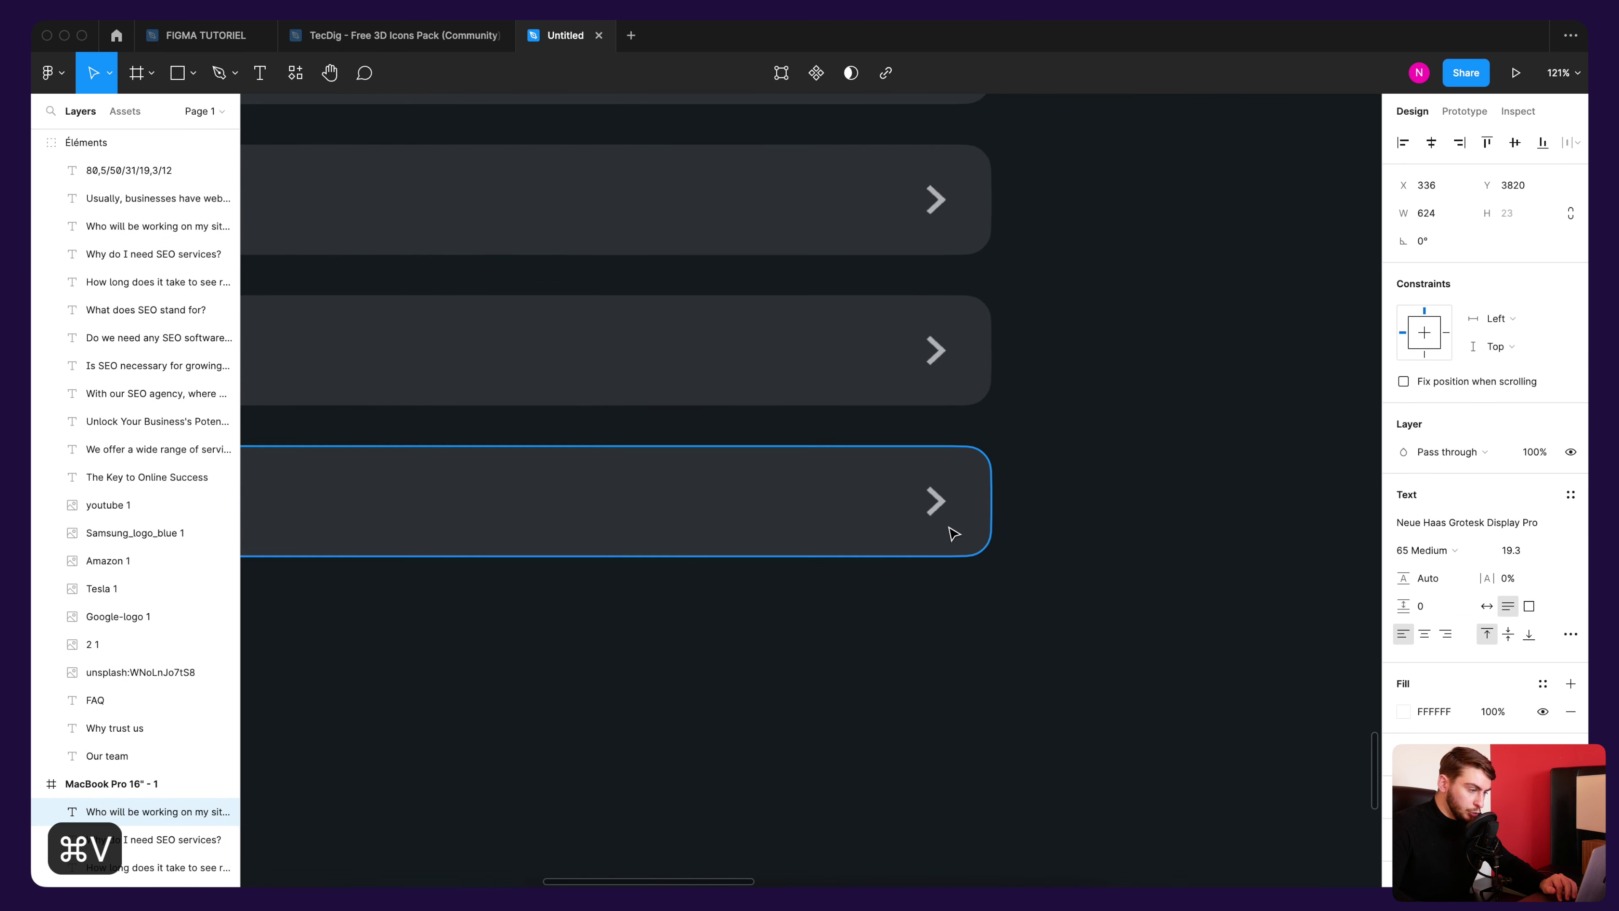
pyautogui.click(938, 504)
pyautogui.moveTo(955, 483); pyautogui.dragTo(969, 531)
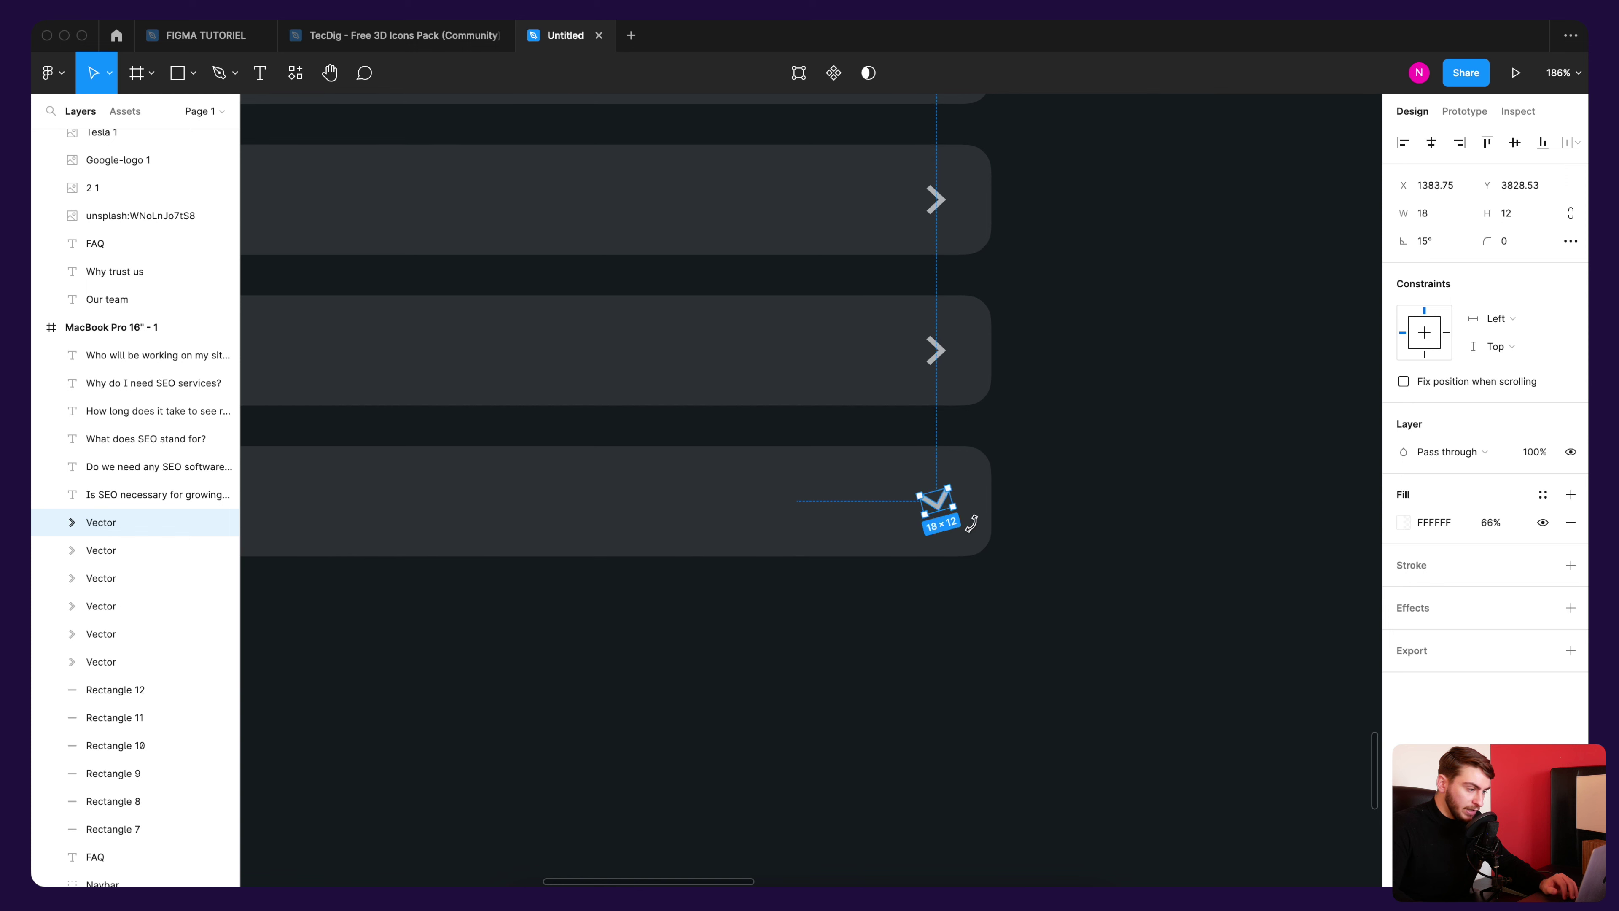
pyautogui.click(999, 623)
pyautogui.scroll(-5, 968, 546)
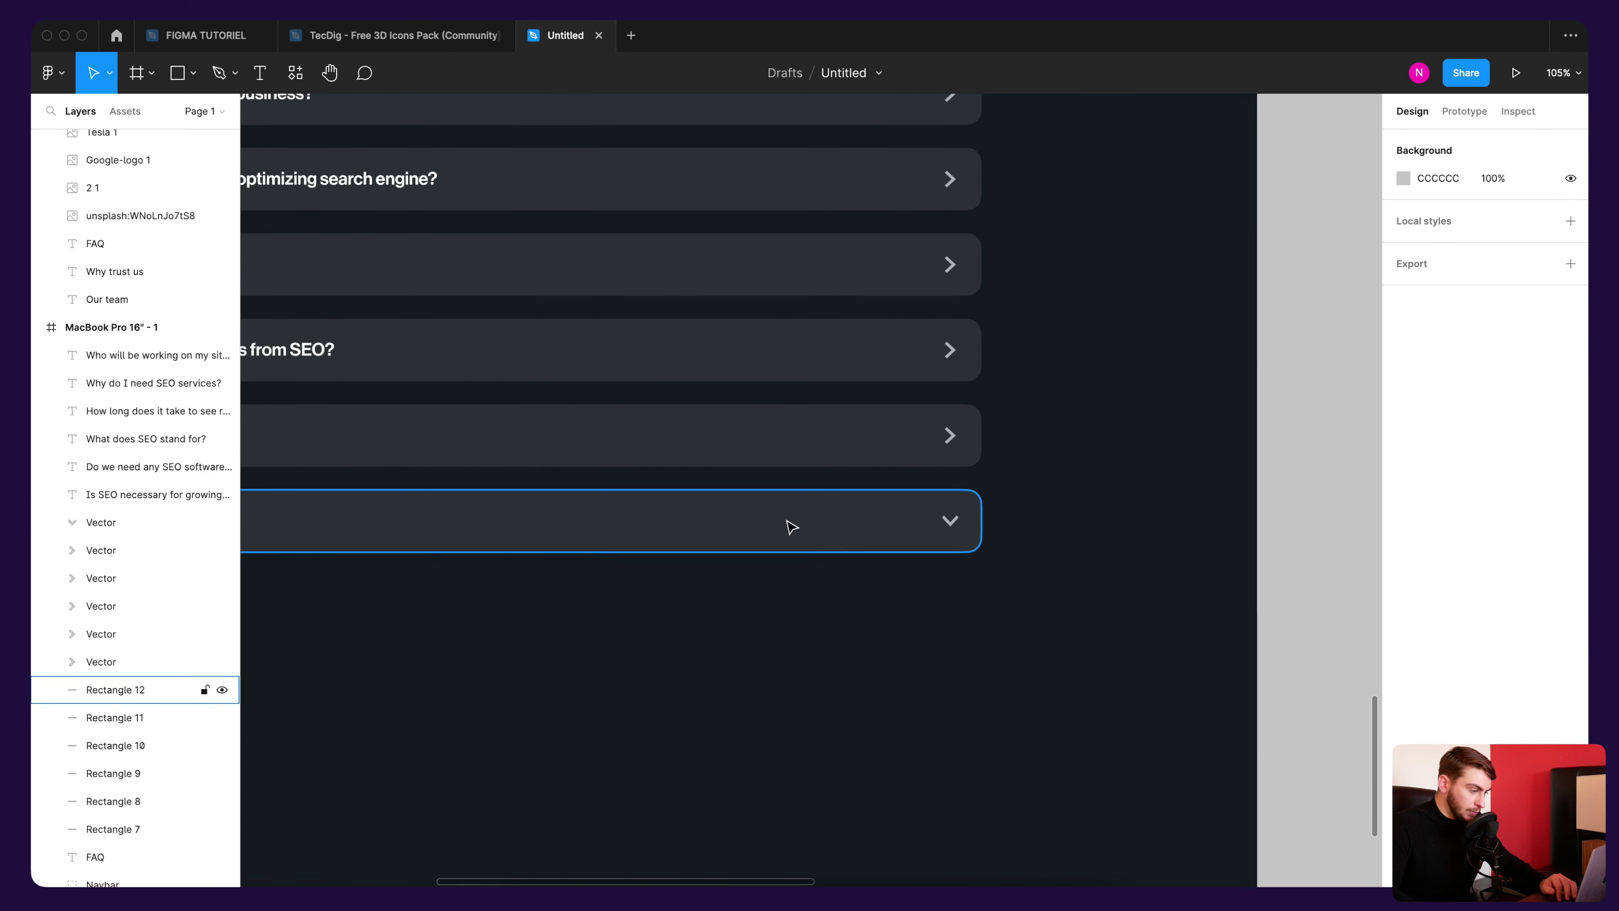
# Step: Stretch the last FAQ card's background taller into an expanded card
pyautogui.moveTo(791, 528); pyautogui.dragTo(1049, 423)
pyautogui.click(1049, 423)
pyautogui.scroll(-3, 1084, 319)
pyautogui.click(788, 348)
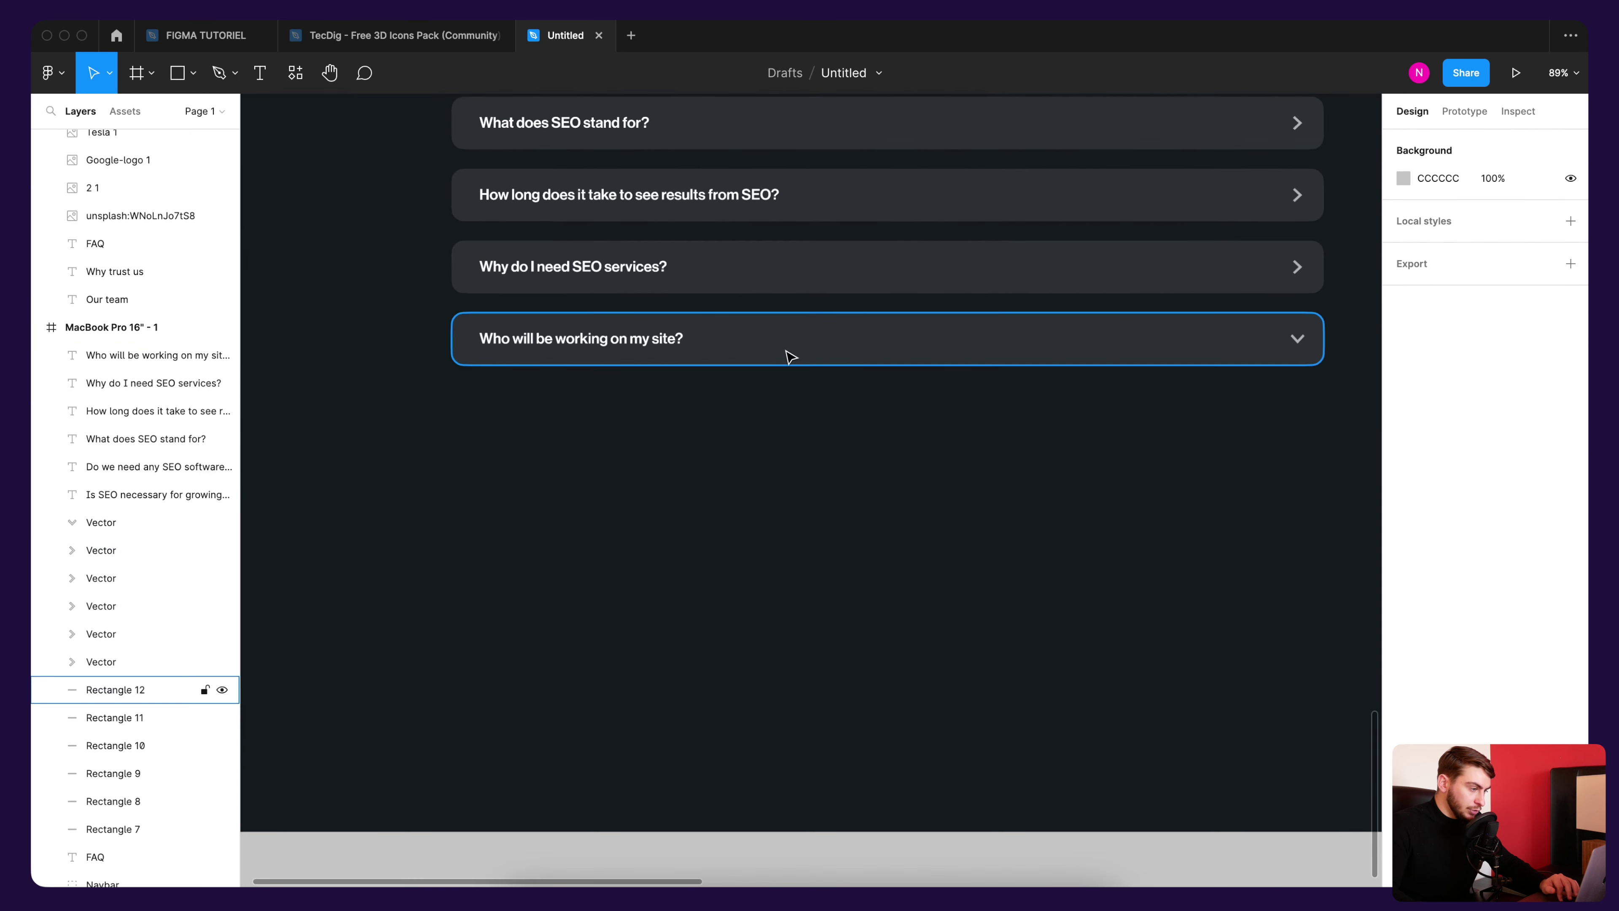
pyautogui.moveTo(884, 381); pyautogui.dragTo(870, 577)
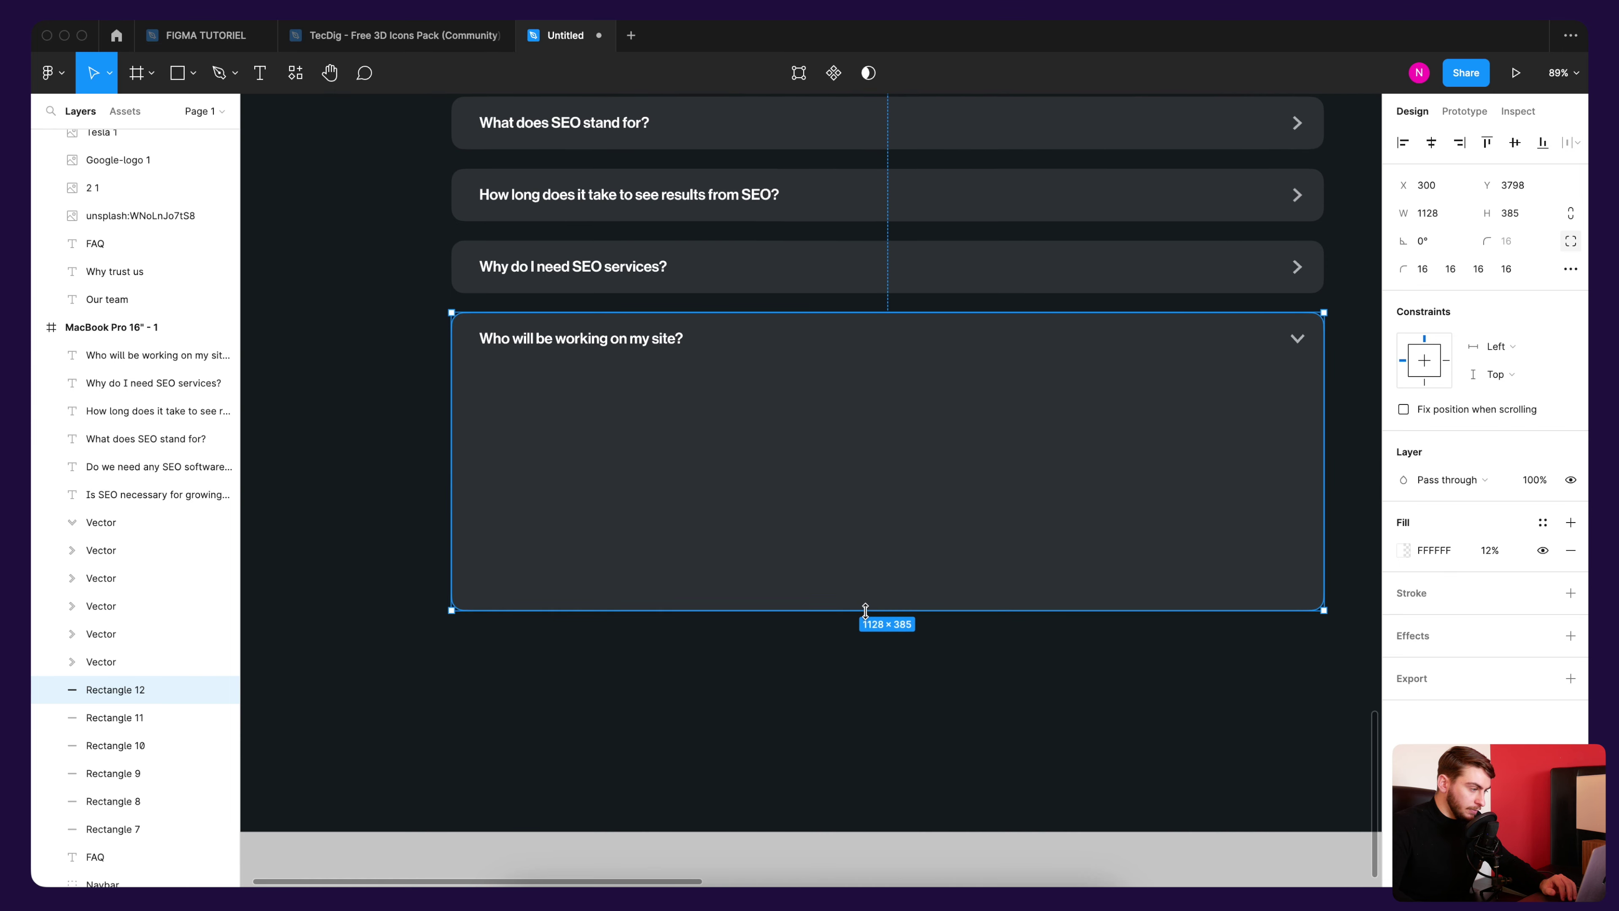
pyautogui.click(870, 611)
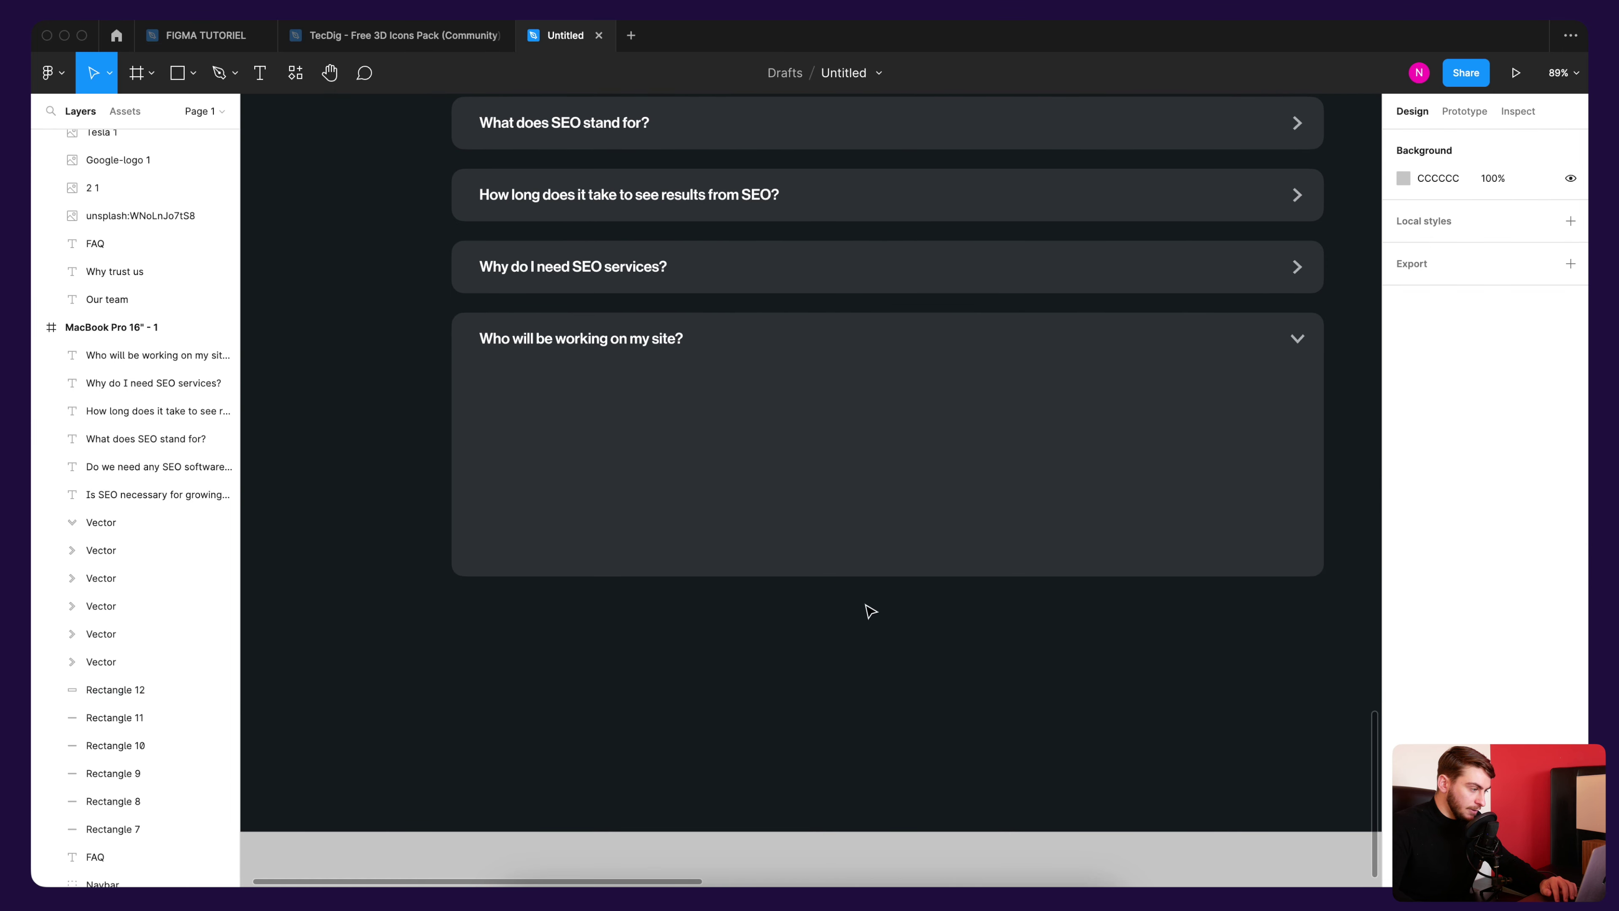
pyautogui.click(663, 348)
# Step: Duplicate the question text below it as a wide, slightly indented 1013×243 answer text box
pyautogui.moveTo(663, 357); pyautogui.dragTo(663, 376)
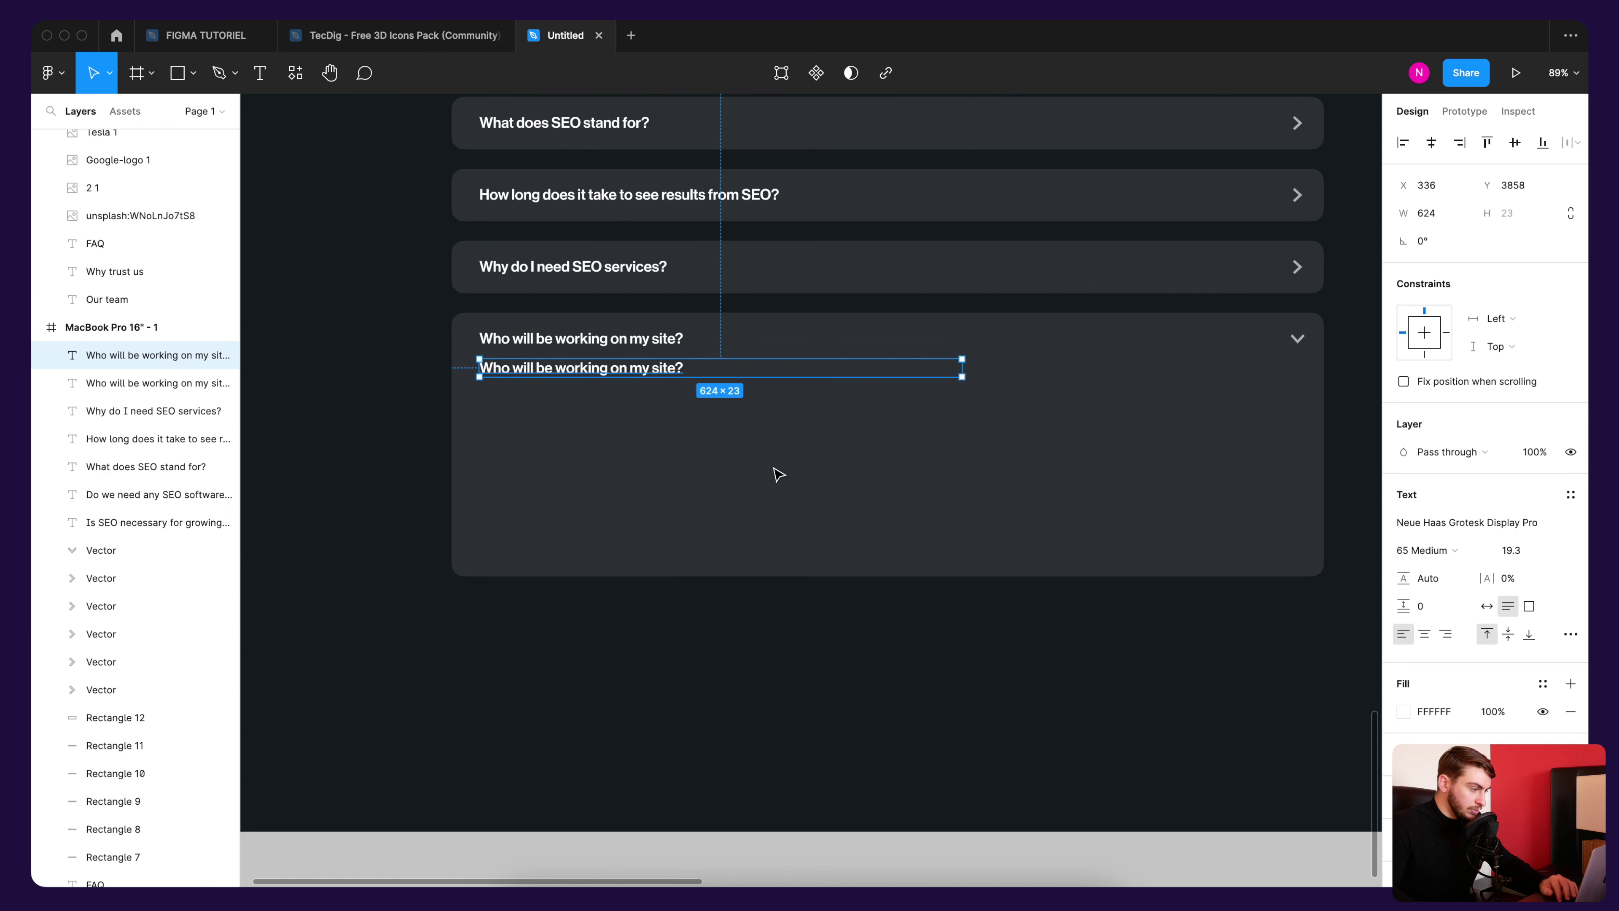
pyautogui.moveTo(962, 377); pyautogui.dragTo(1285, 546)
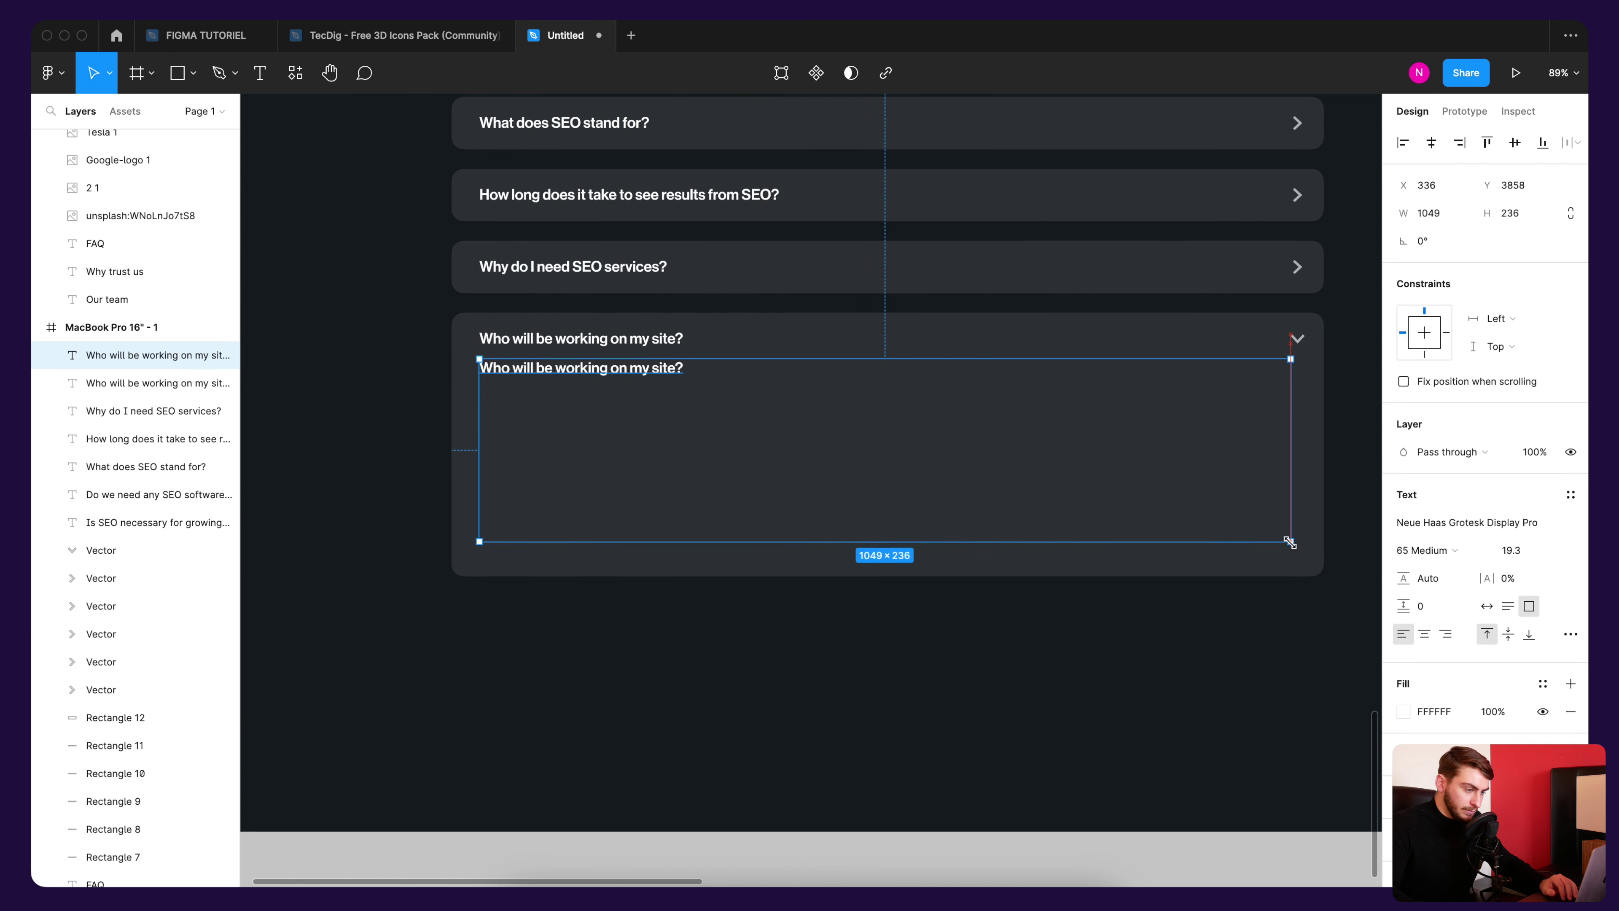
pyautogui.press('super+z')
pyautogui.press('super+z')
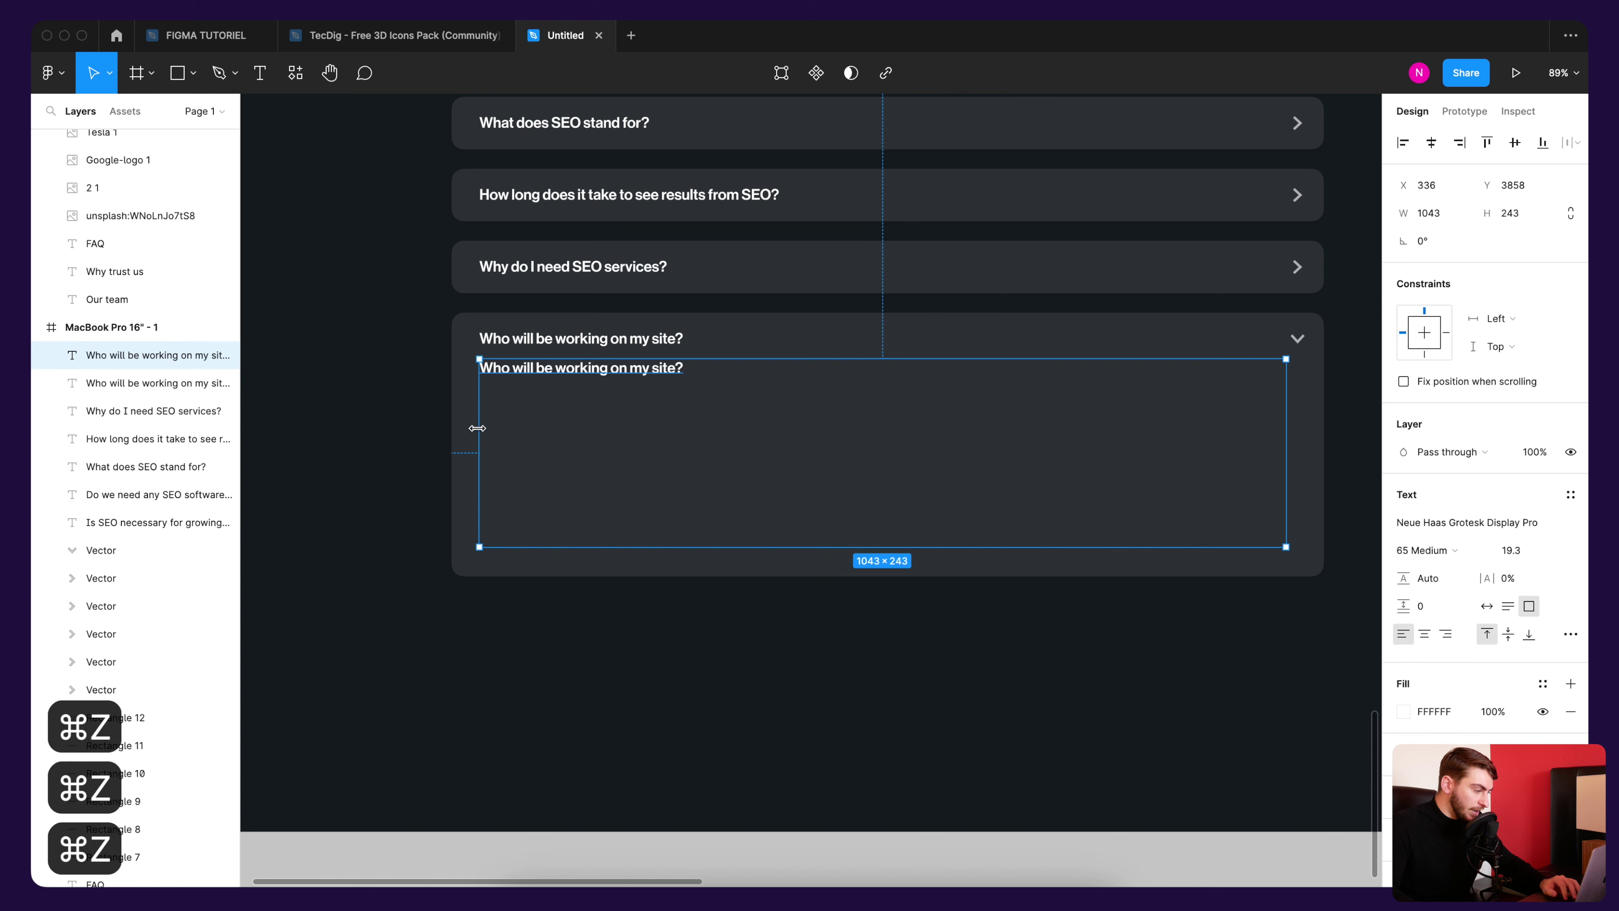
pyautogui.moveTo(479, 434); pyautogui.dragTo(503, 432)
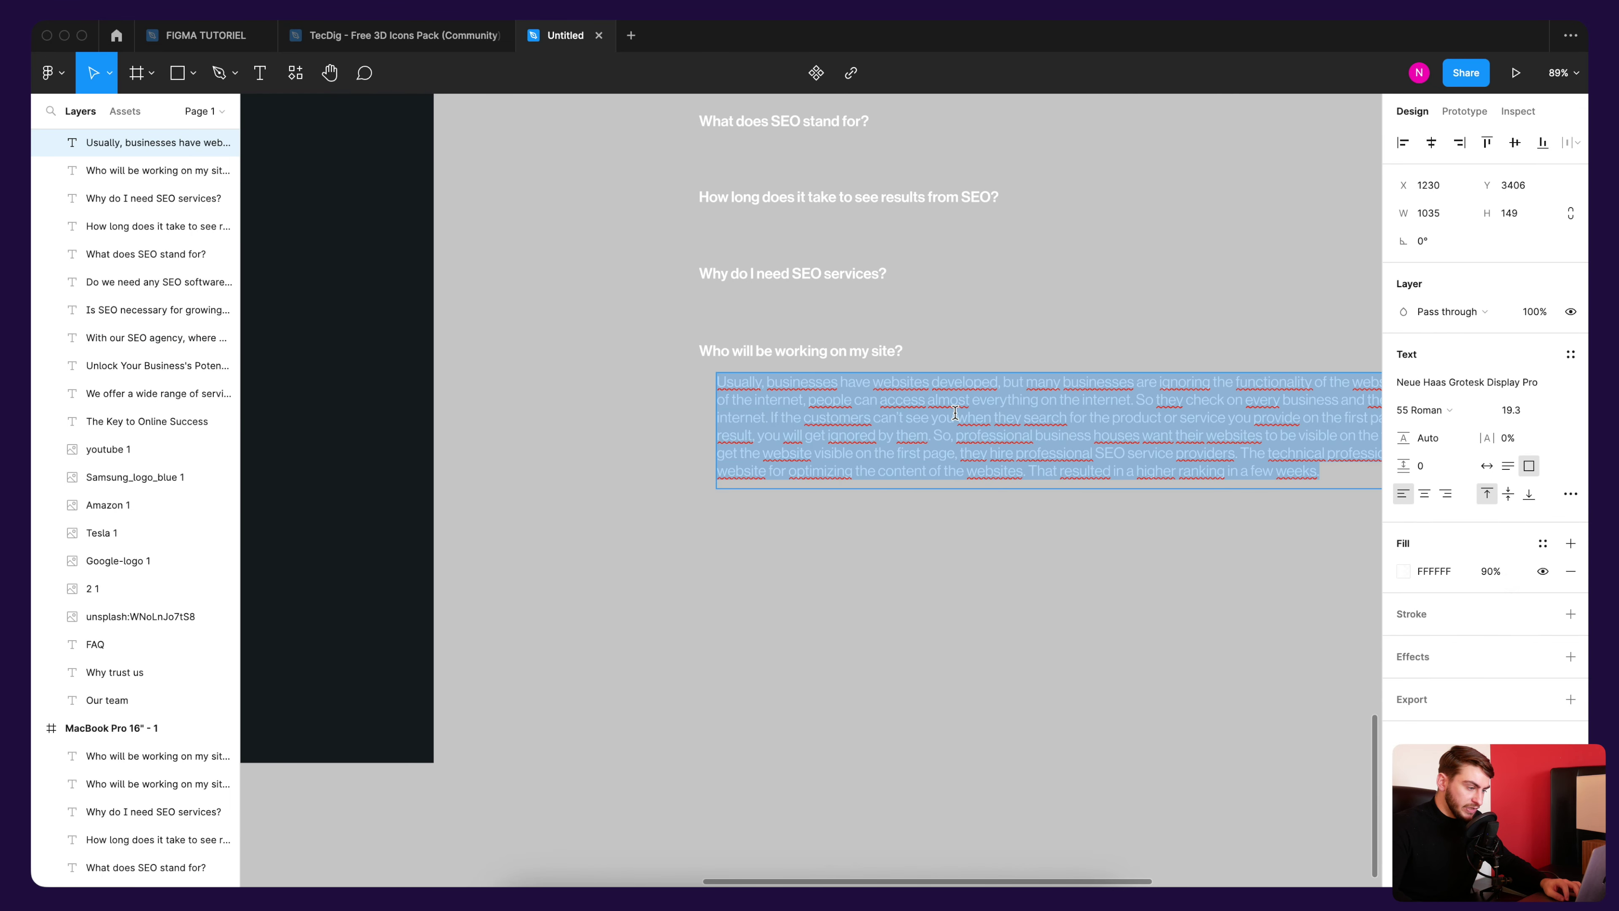
# Step: Paste the reference SEO answer paragraph into the new text box
pyautogui.press('super+c')
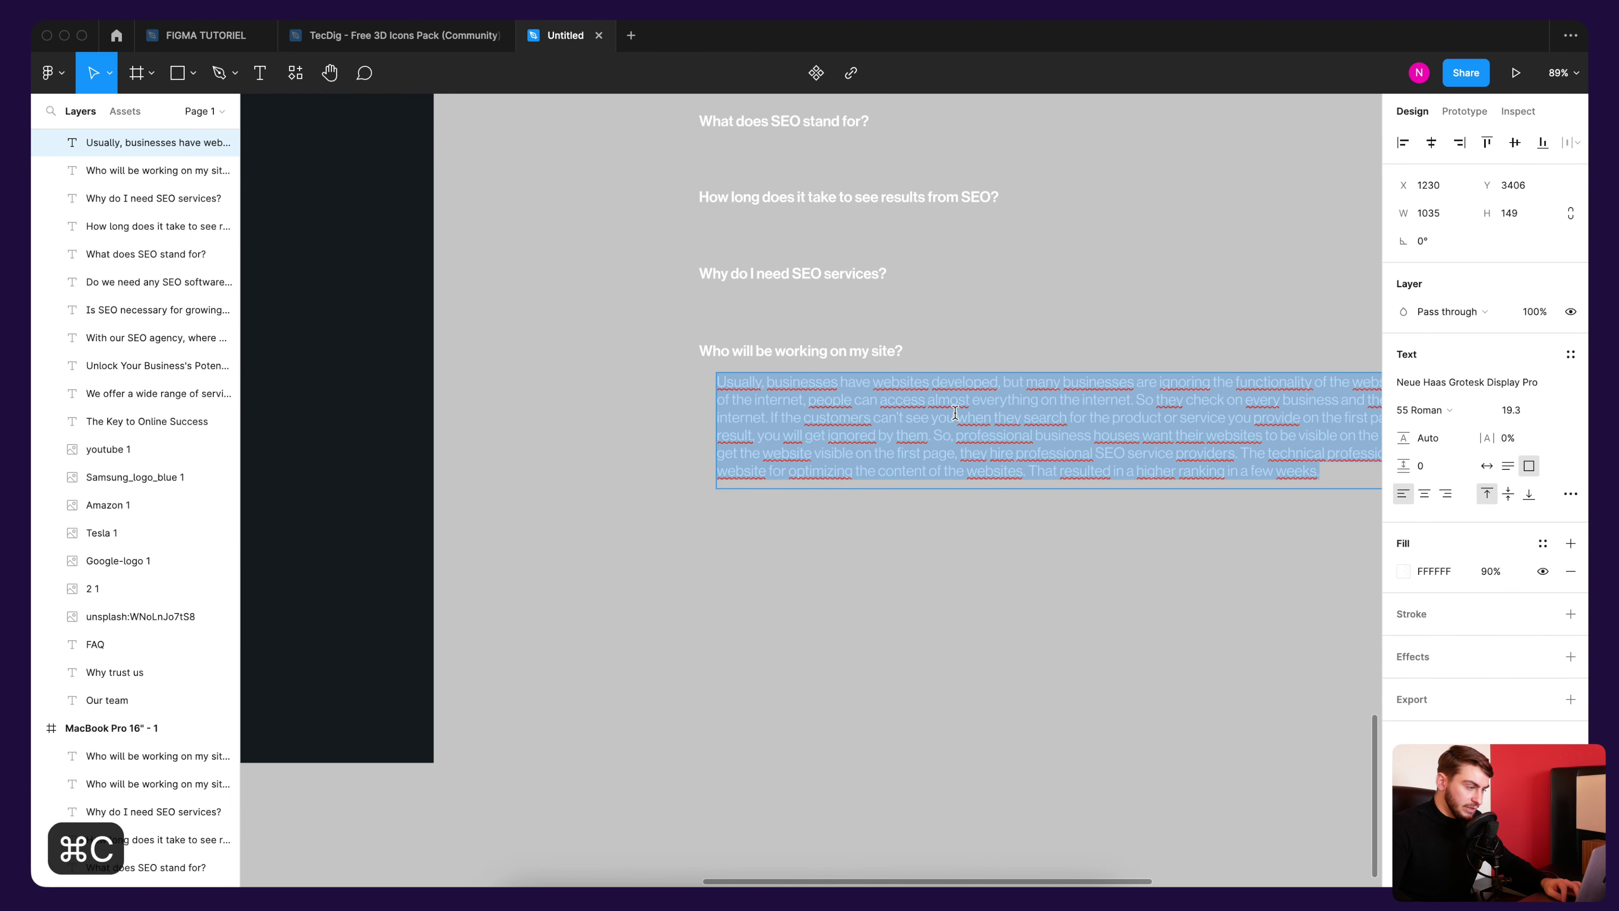
pyautogui.press('Escape')
pyautogui.scroll(-5, 701, 383)
pyautogui.click(701, 331)
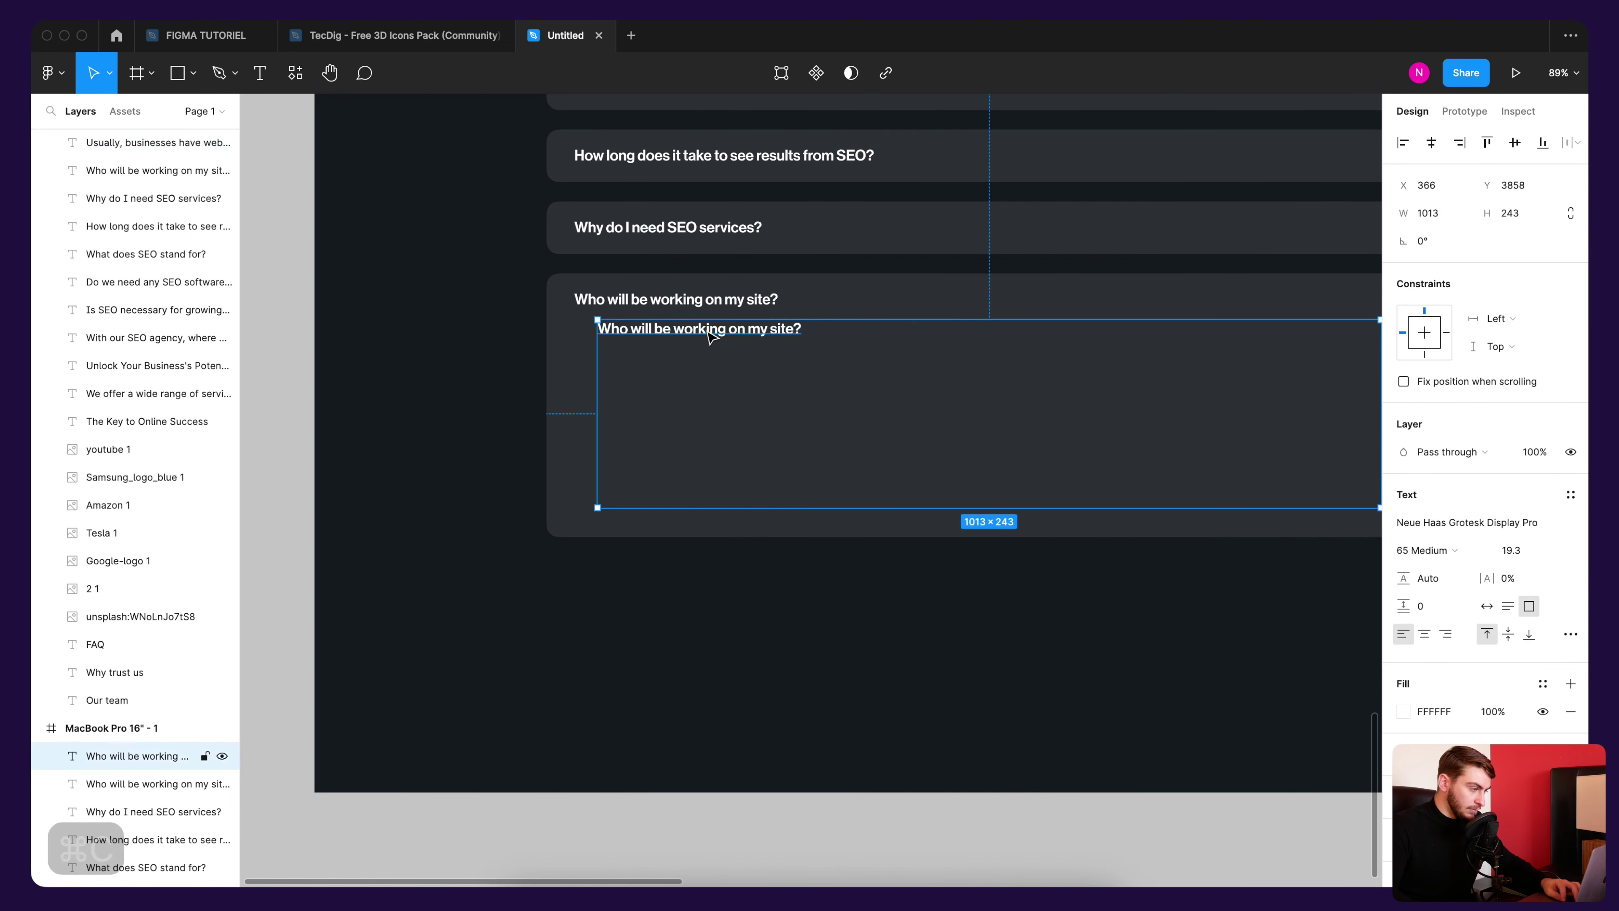
pyautogui.press('super+v')
# Step: Shorten the answer box and trim the card background to 1128×226
pyautogui.hscroll(5, 893, 497)
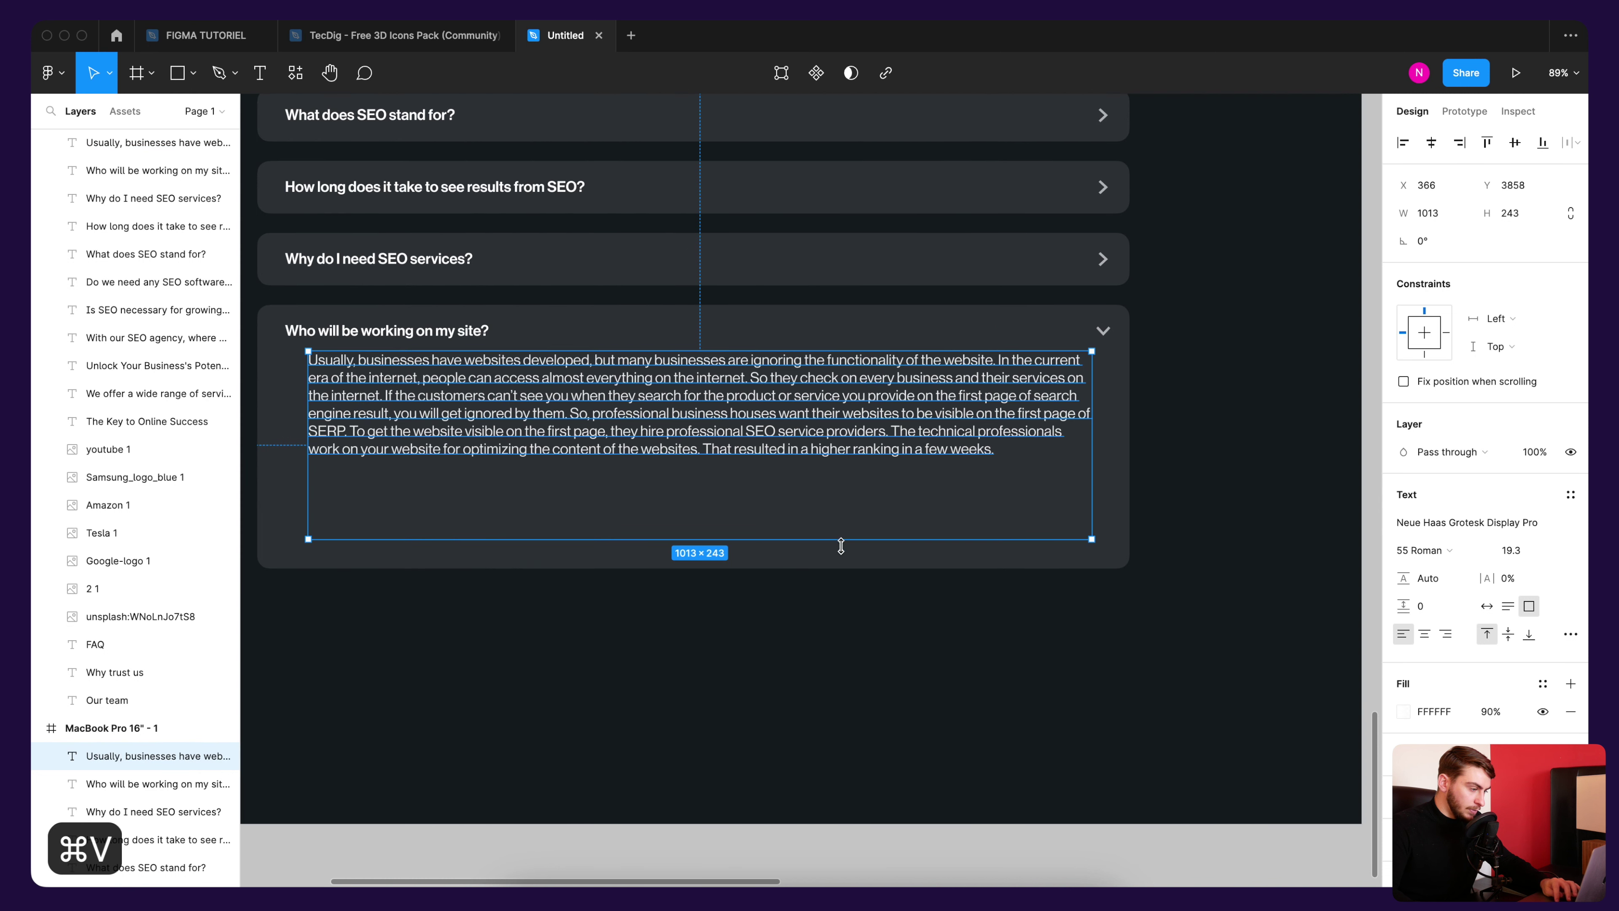
pyautogui.moveTo(842, 539); pyautogui.dragTo(838, 464)
pyautogui.click(752, 560)
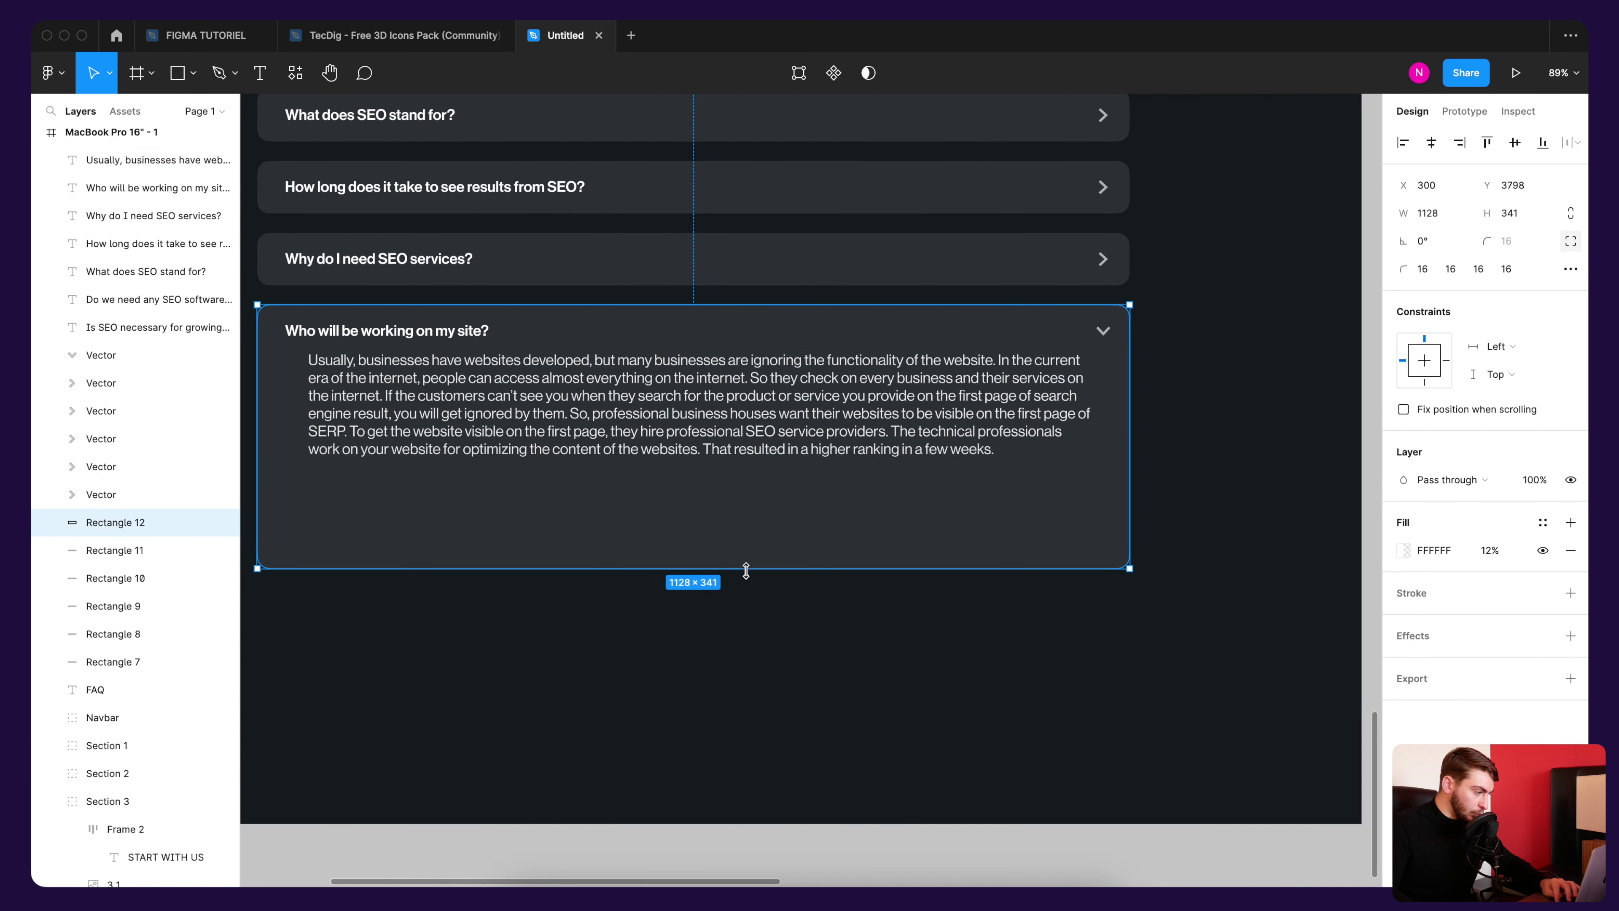
pyautogui.moveTo(746, 568); pyautogui.dragTo(745, 479)
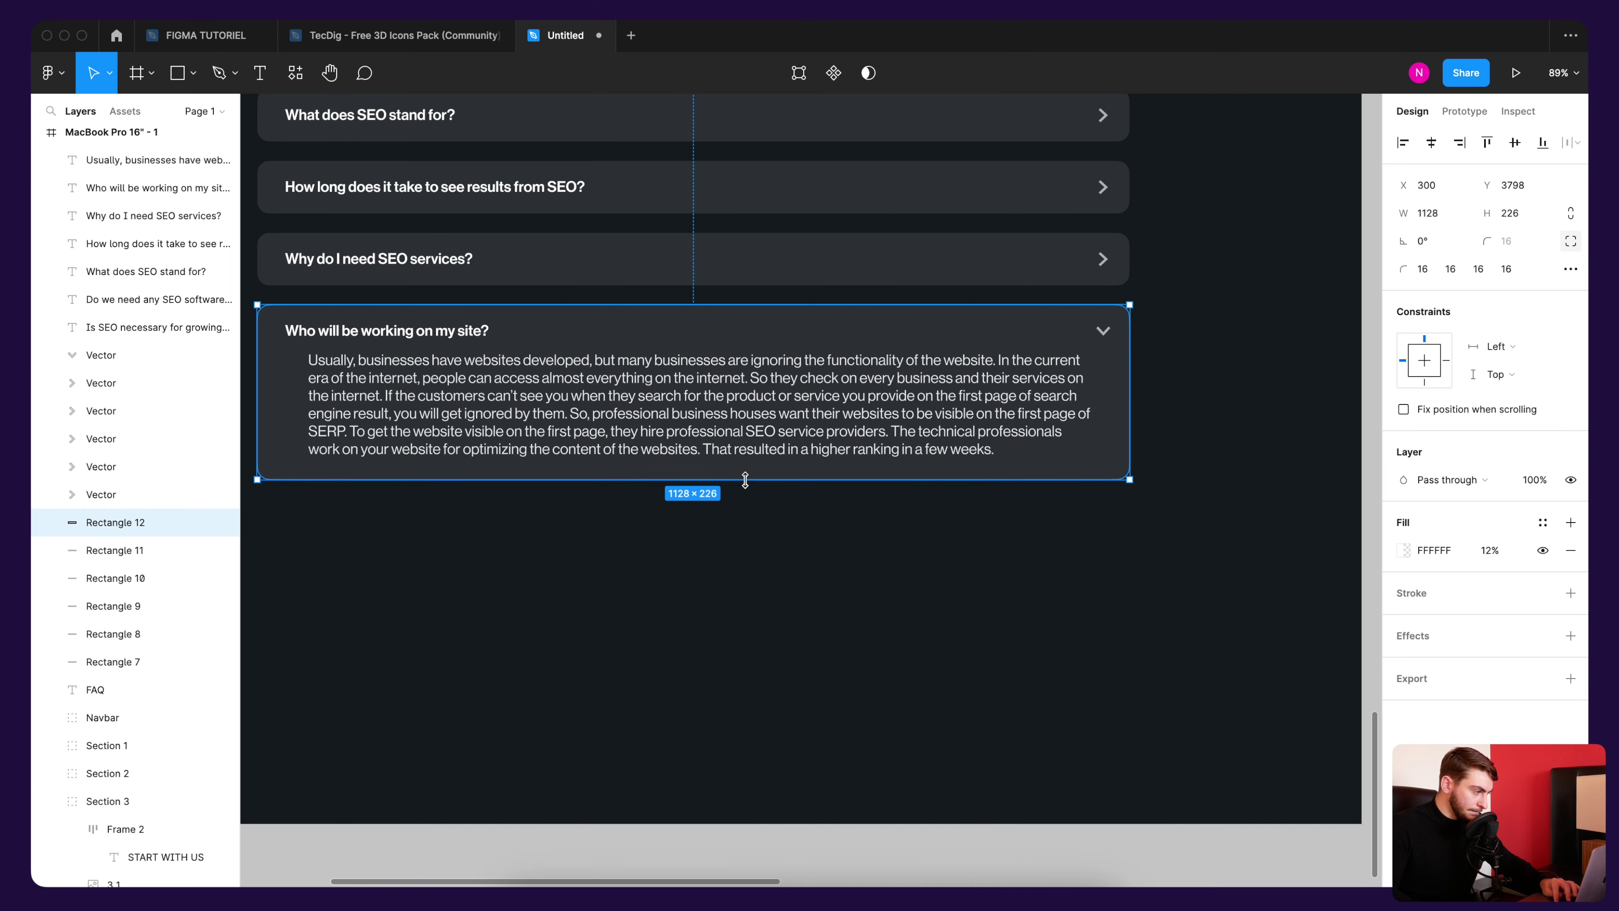
pyautogui.hscroll(-6, 892, 523)
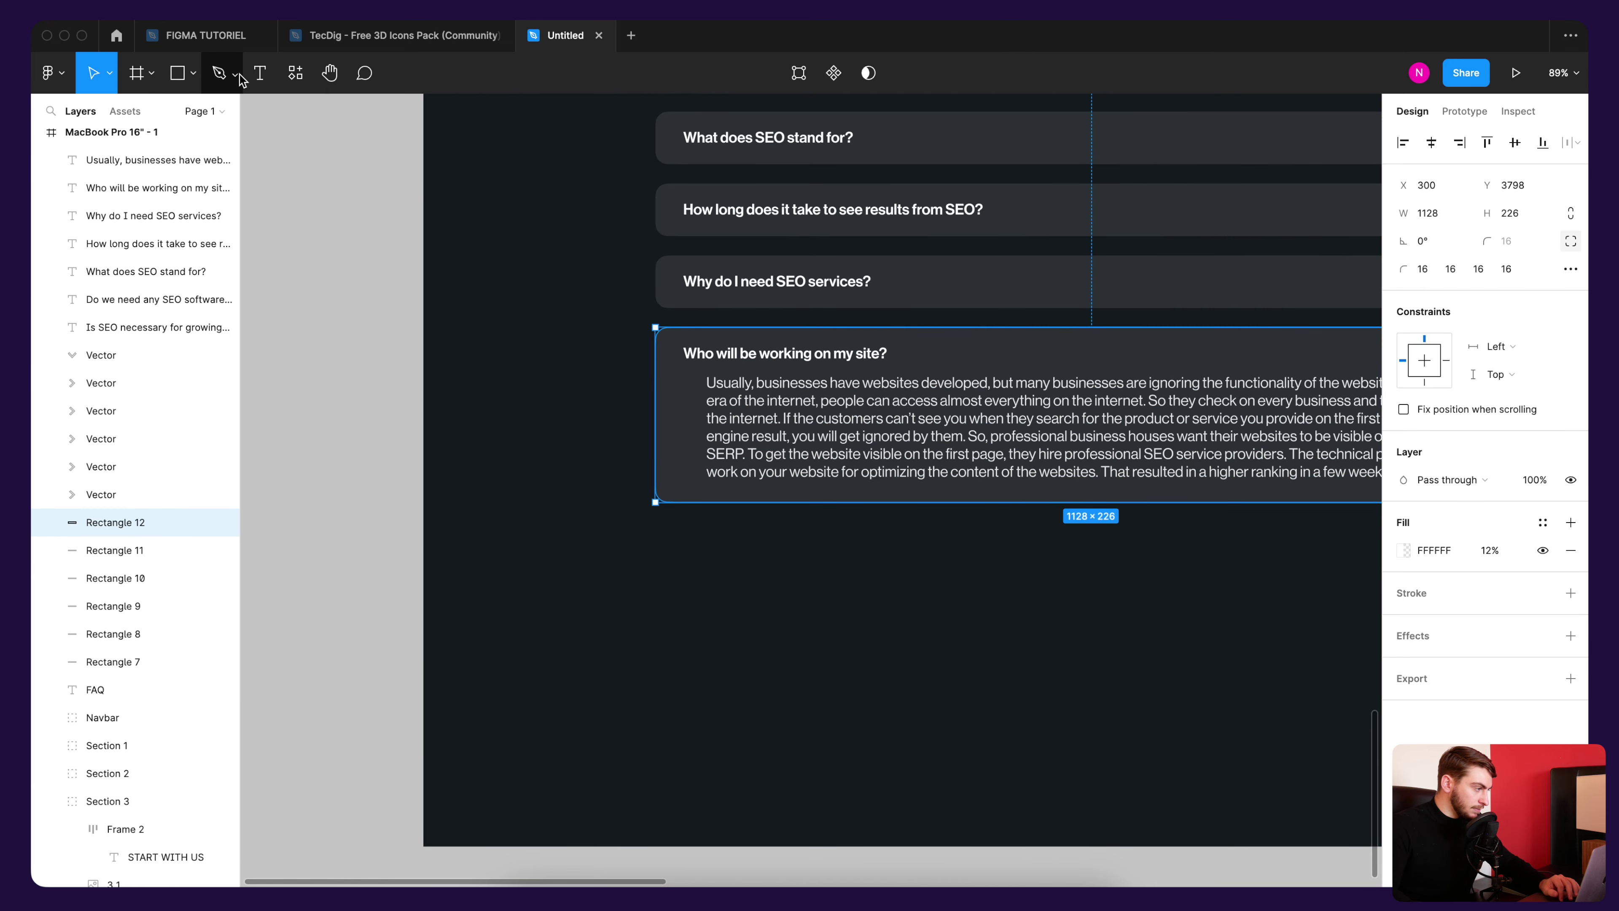
# Step: Draw a vertical line along the answer paragraph's left side
pyautogui.click(194, 76)
pyautogui.click(149, 136)
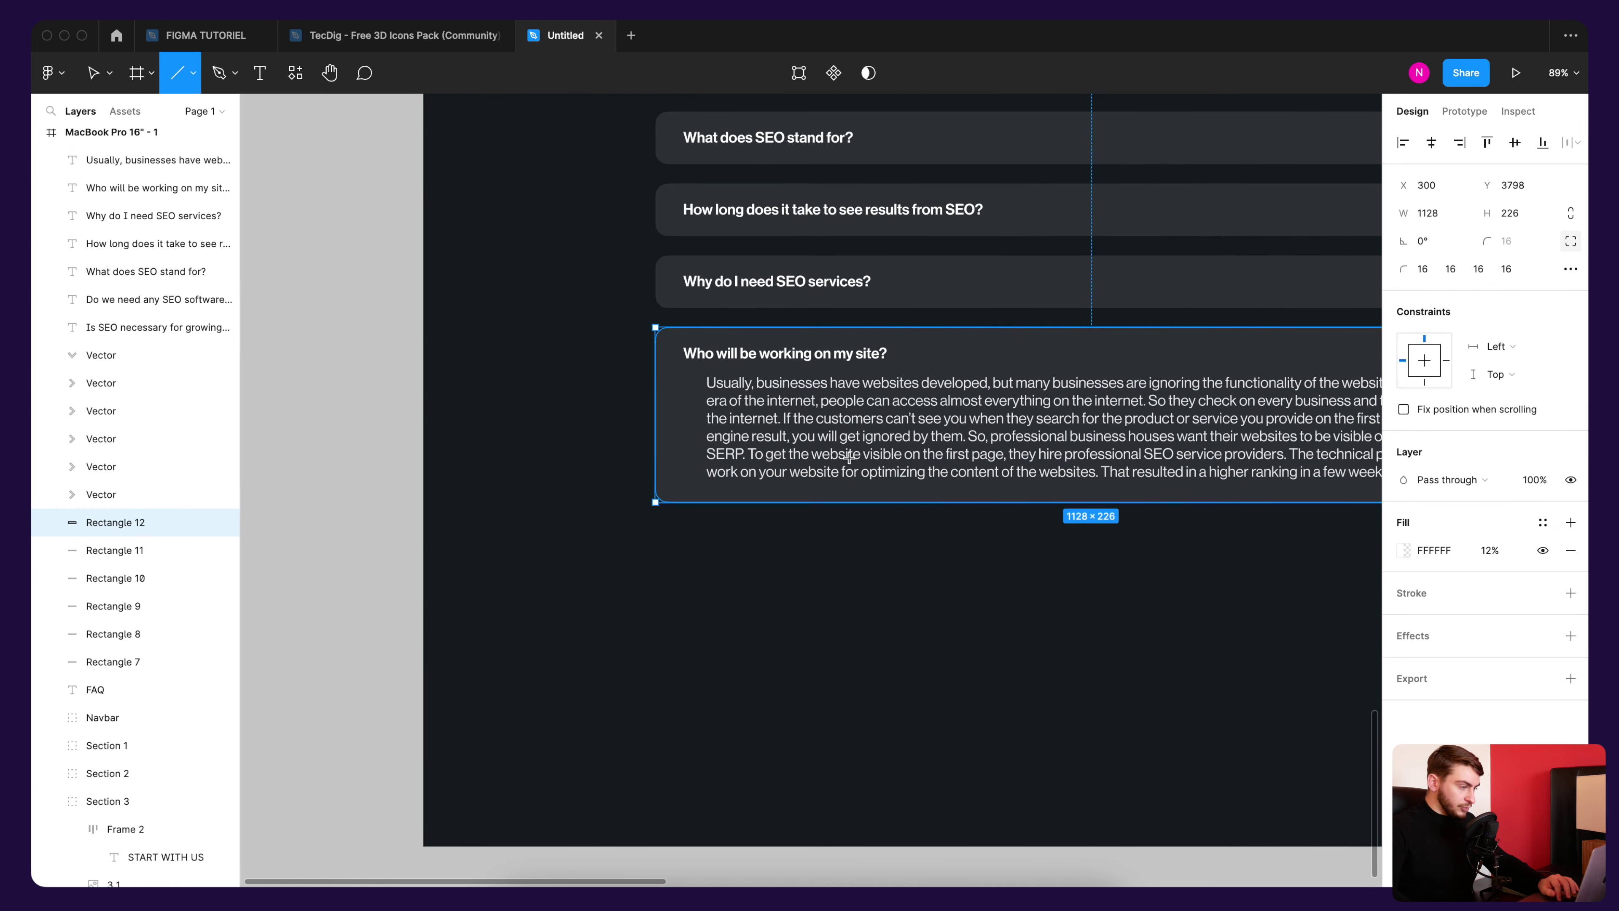
pyautogui.scroll(2, 733, 421)
pyautogui.moveTo(681, 371); pyautogui.dragTo(689, 431)
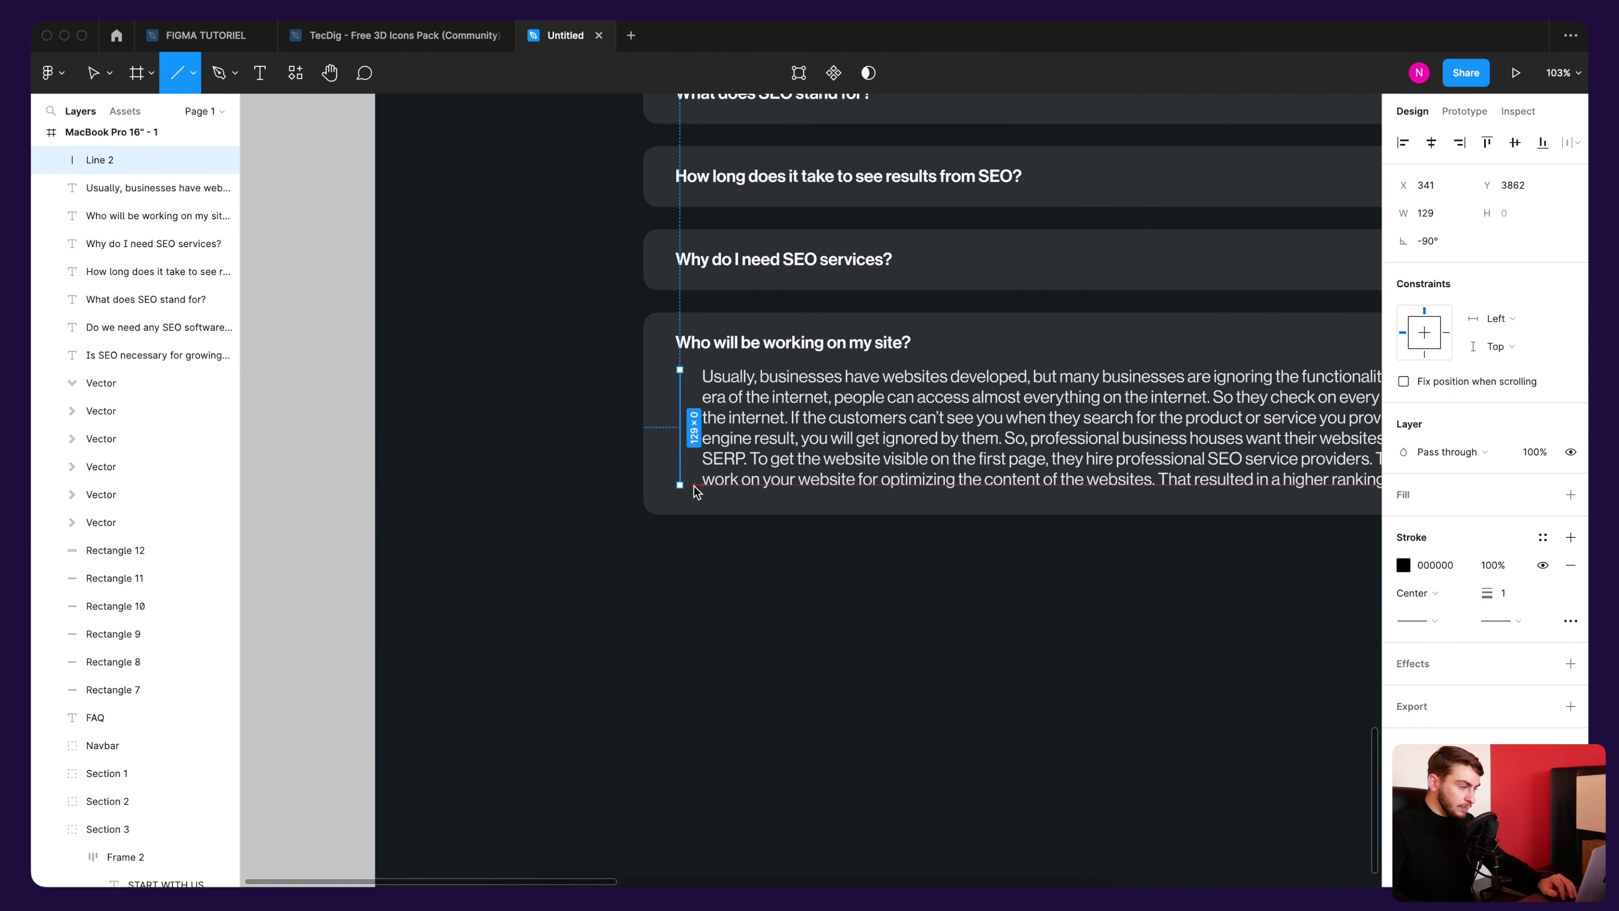
pyautogui.moveTo(697, 491); pyautogui.dragTo(686, 491)
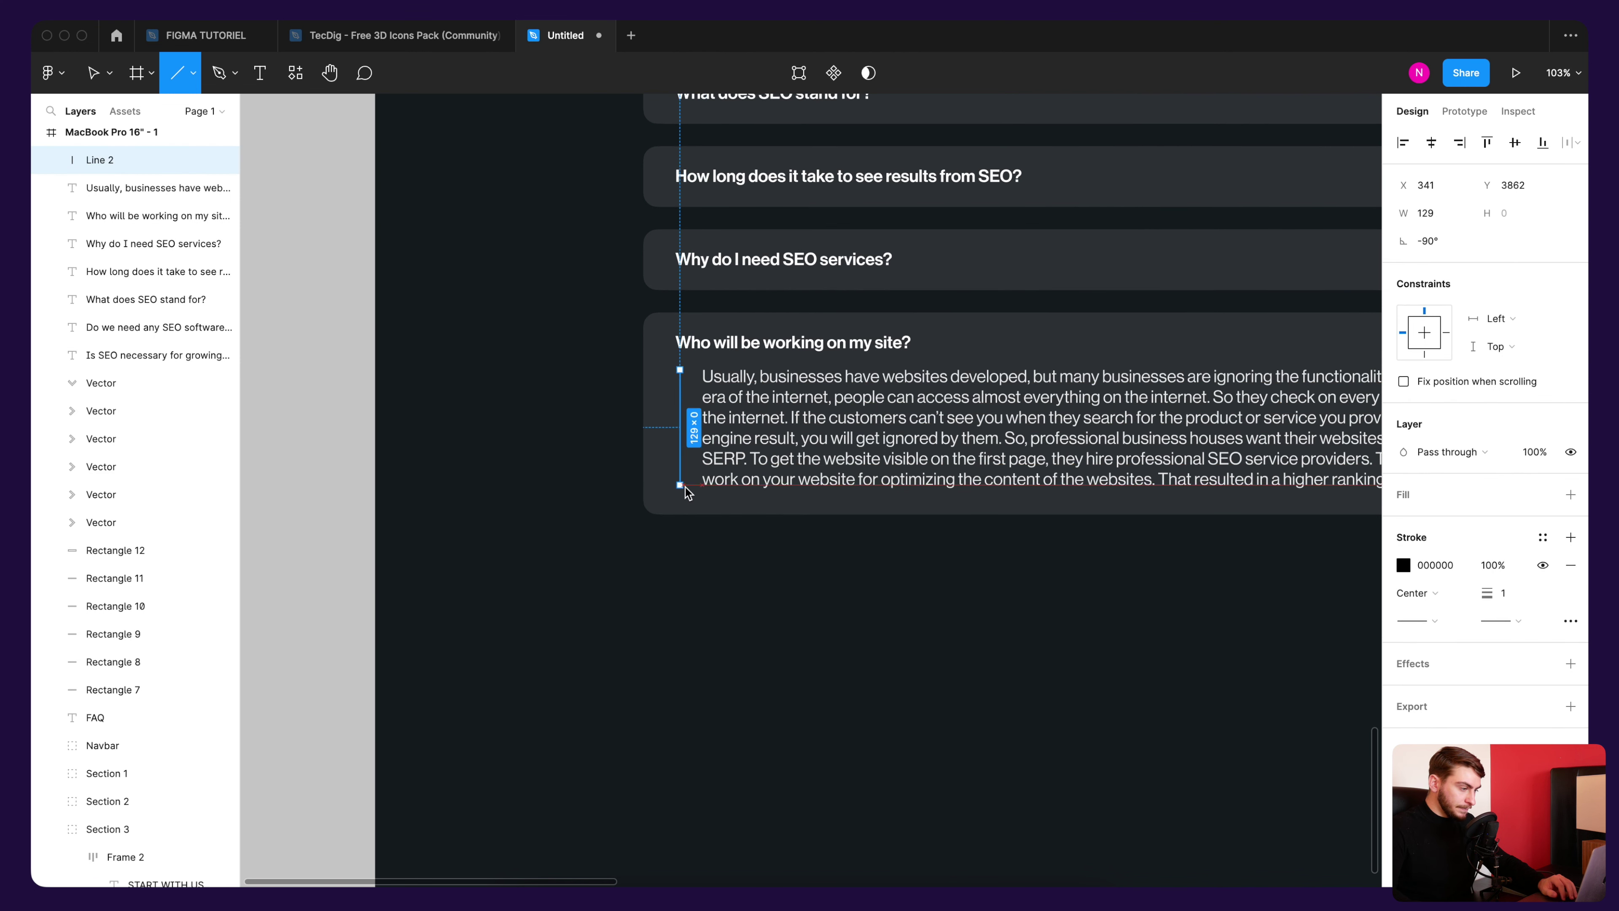
pyautogui.click(770, 600)
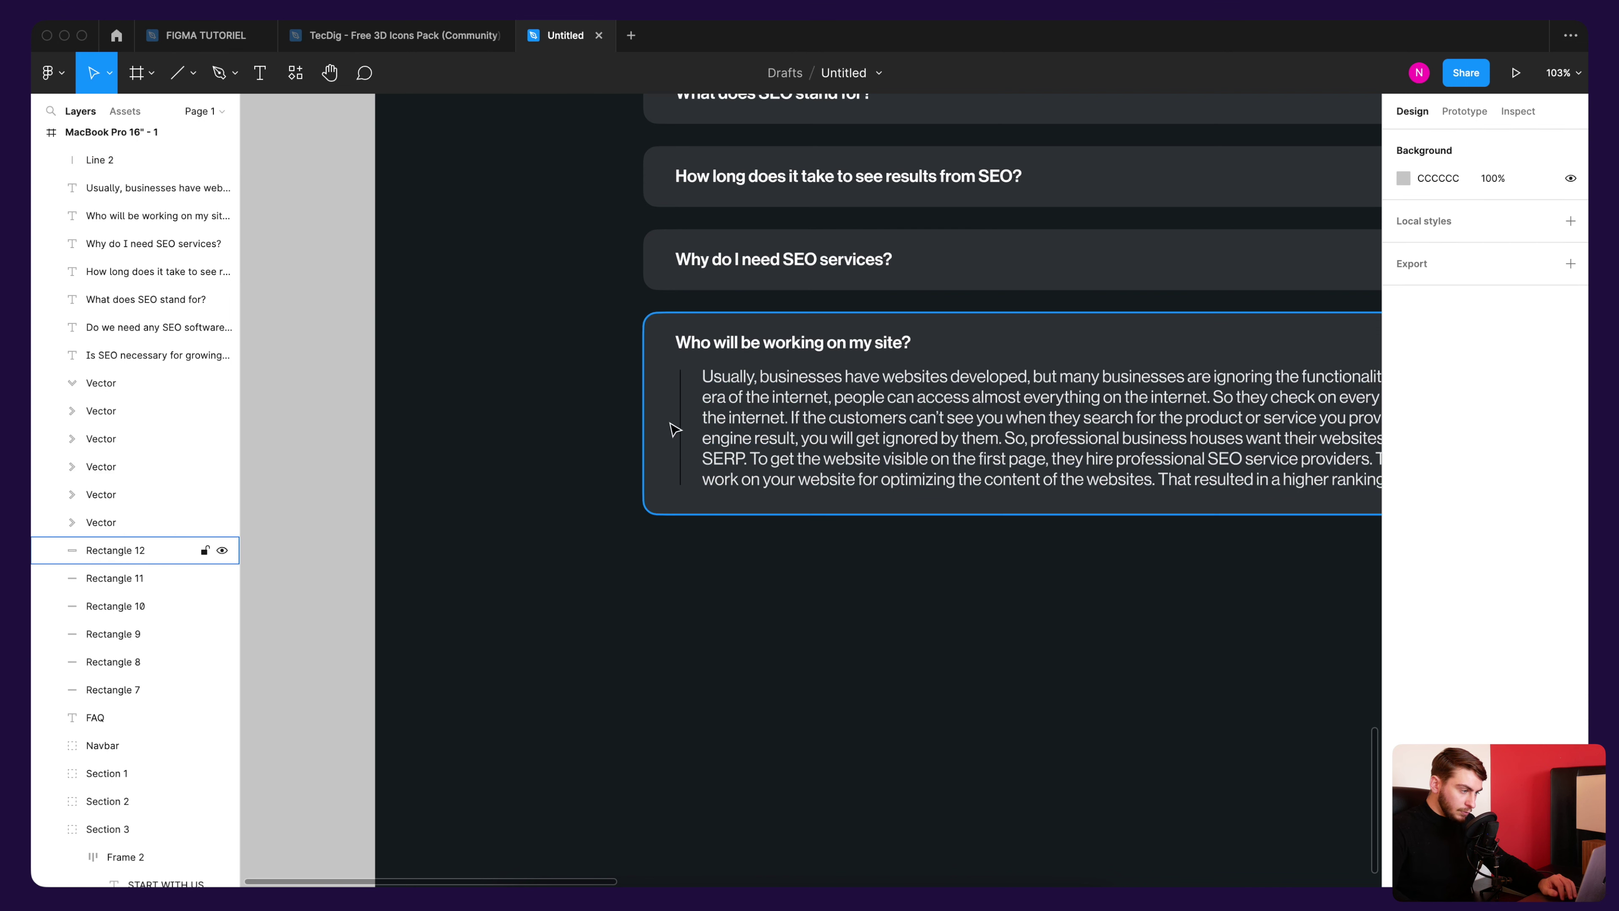
pyautogui.click(683, 432)
# Step: Give the line a white stroke with 1.5 thickness
pyautogui.click(1402, 564)
pyautogui.moveTo(1226, 532); pyautogui.dragTo(1173, 451)
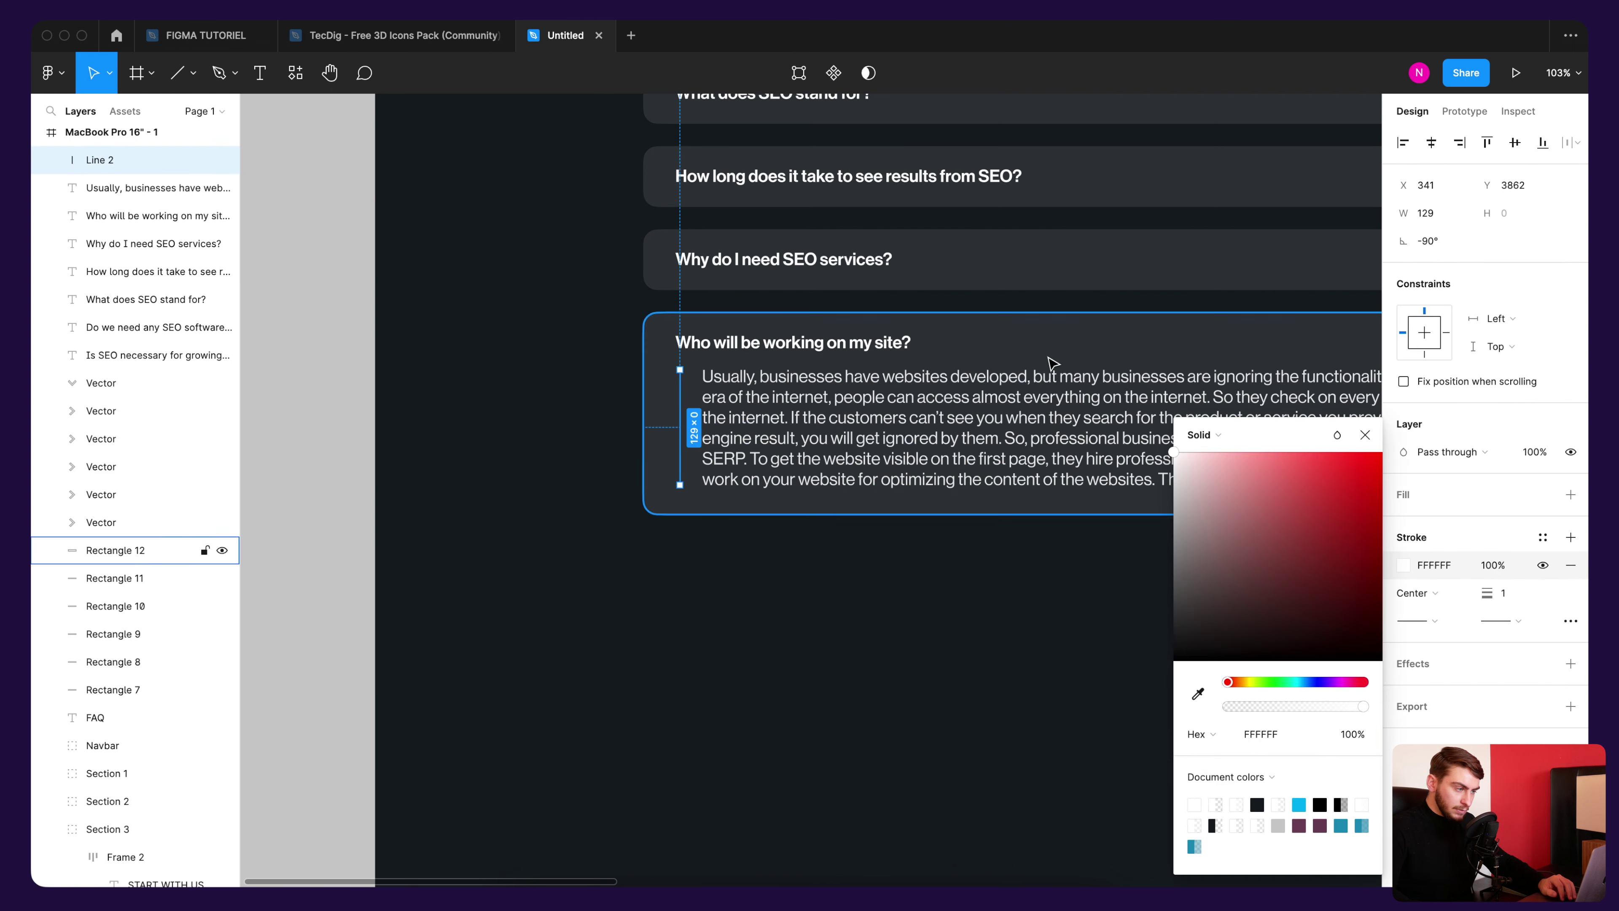
pyautogui.click(983, 590)
pyautogui.moveTo(874, 614); pyautogui.dragTo(775, 616)
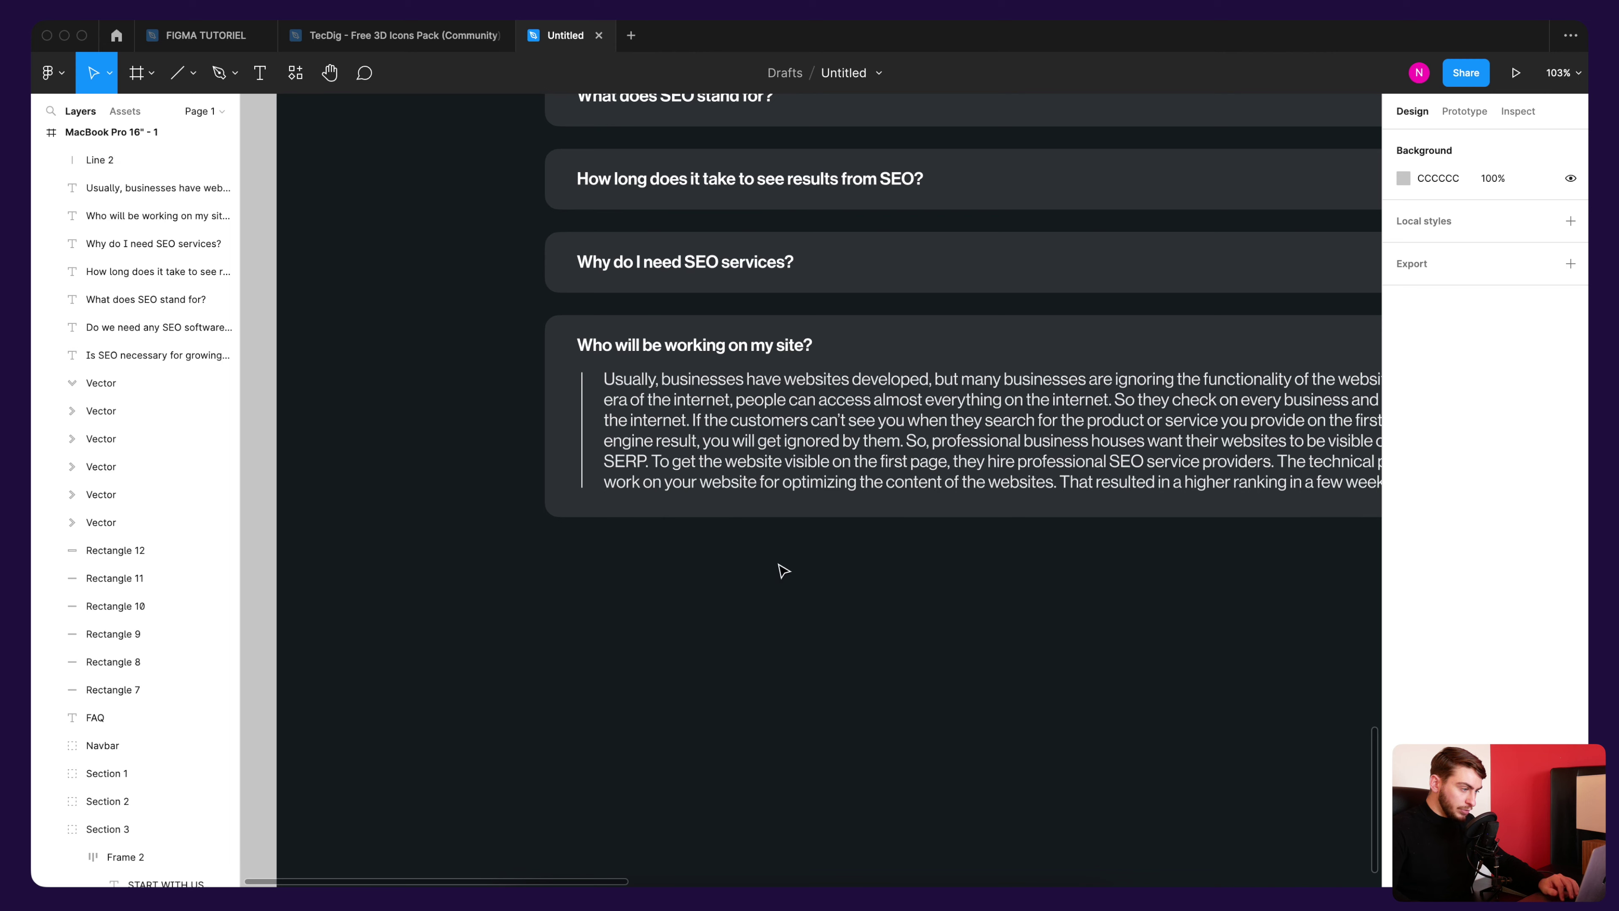
pyautogui.scroll(-2, 783, 570)
pyautogui.click(607, 447)
pyautogui.write('1,5')
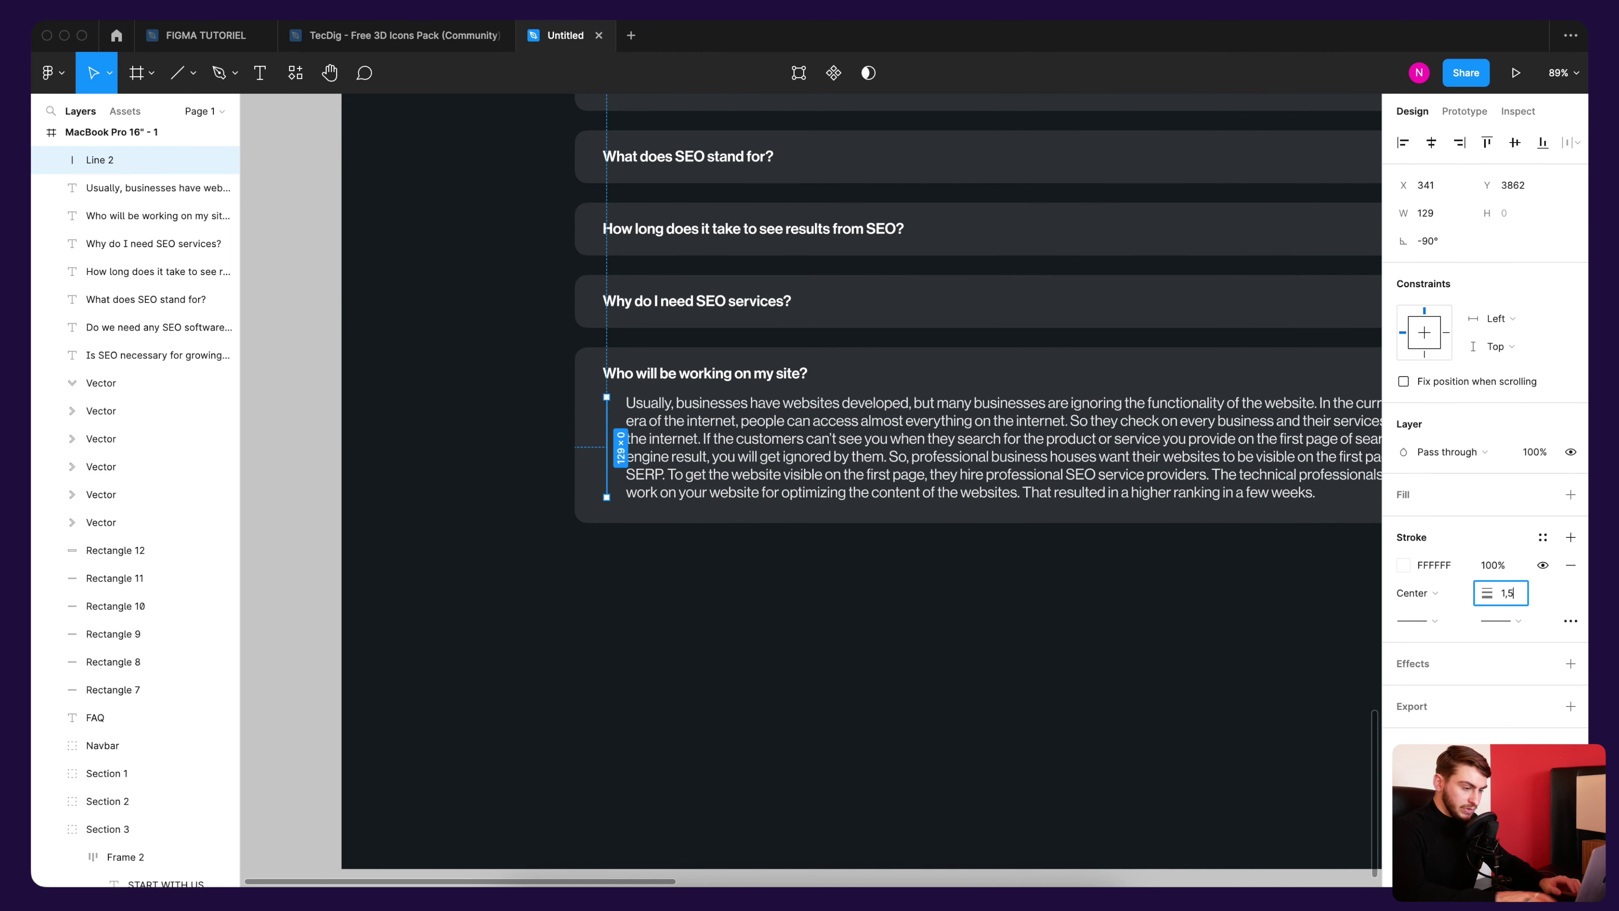
pyautogui.press('Return')
# Step: Lower the line's stroke opacity to 71% to dim it
pyautogui.scroll(3, 1053, 577)
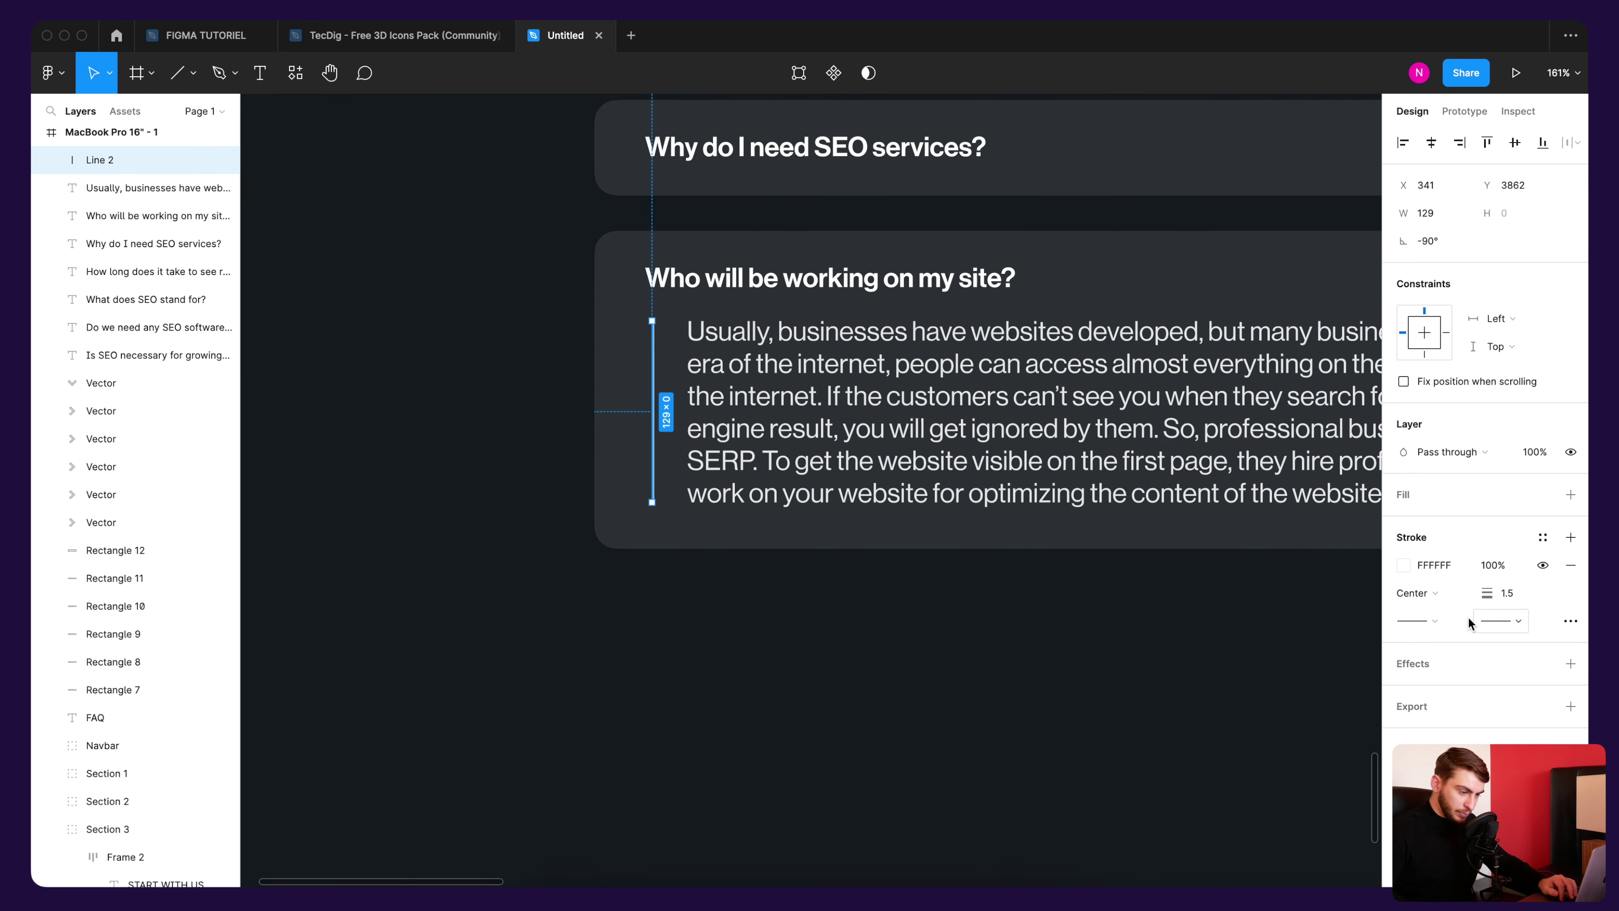
pyautogui.click(1398, 565)
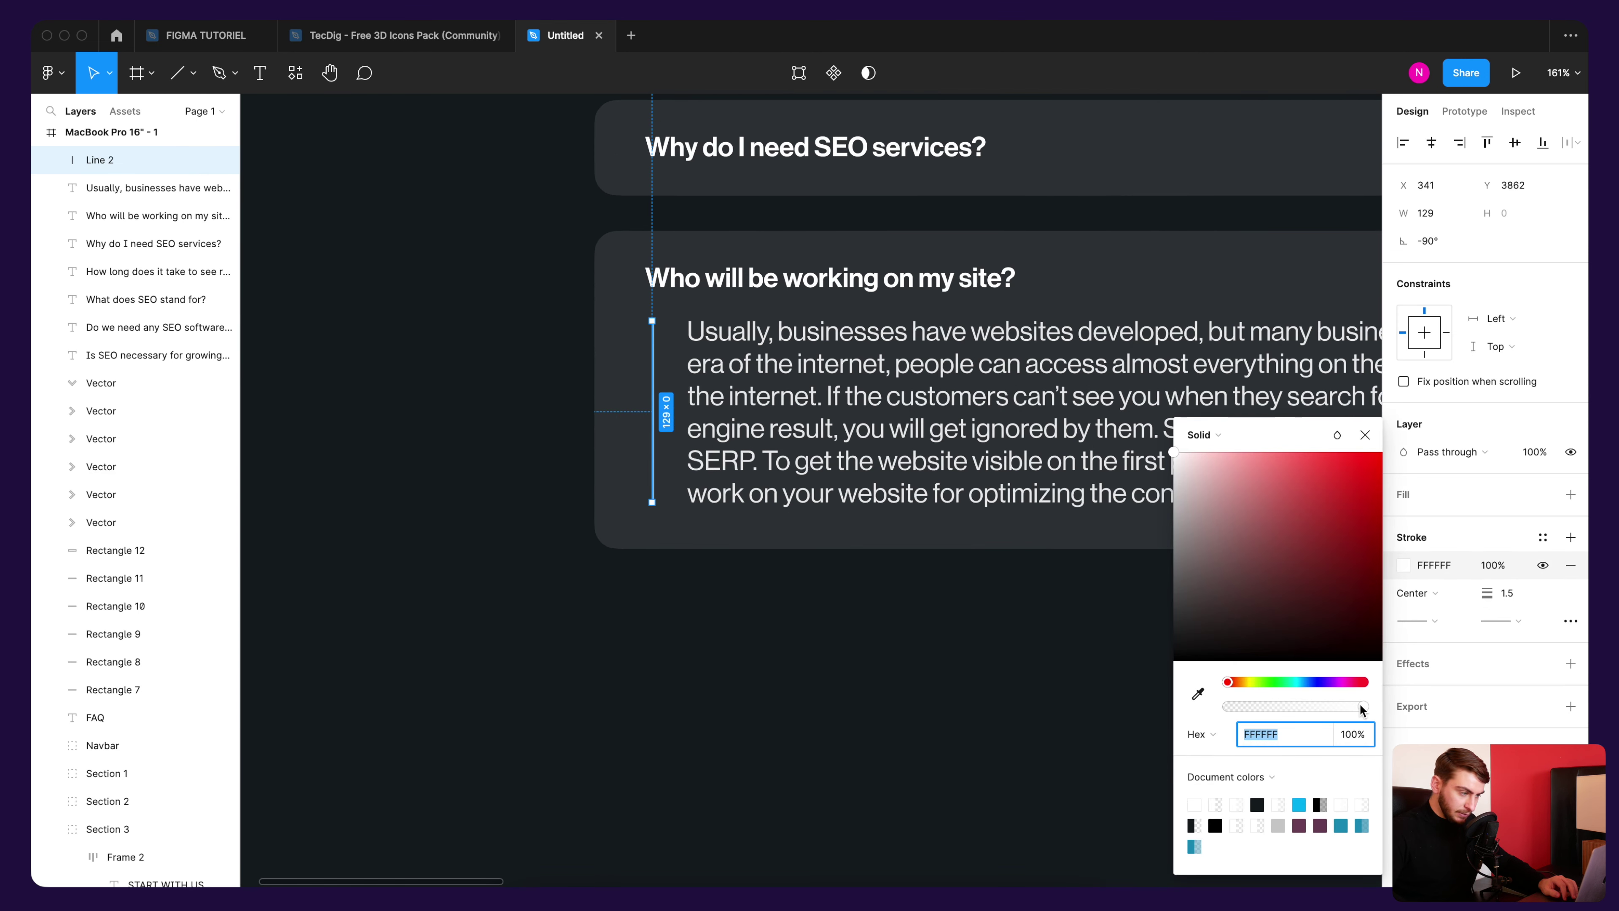
pyautogui.click(1320, 703)
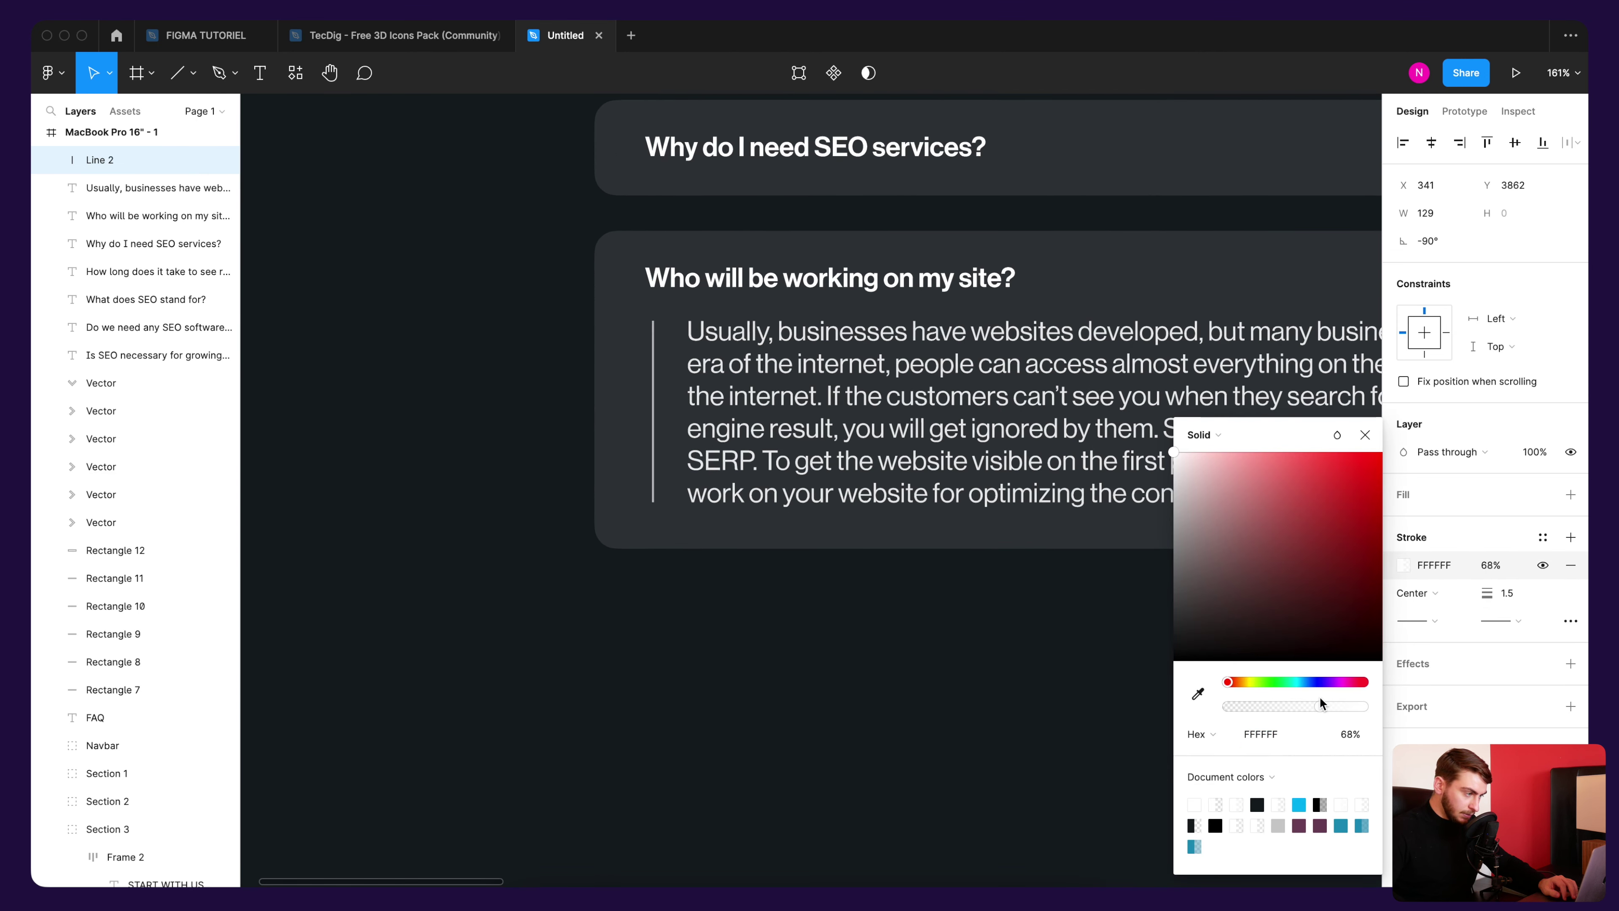
pyautogui.click(1091, 697)
pyautogui.scroll(-2, 828, 591)
pyautogui.scroll(-3, 828, 590)
pyautogui.scroll(-2, 810, 593)
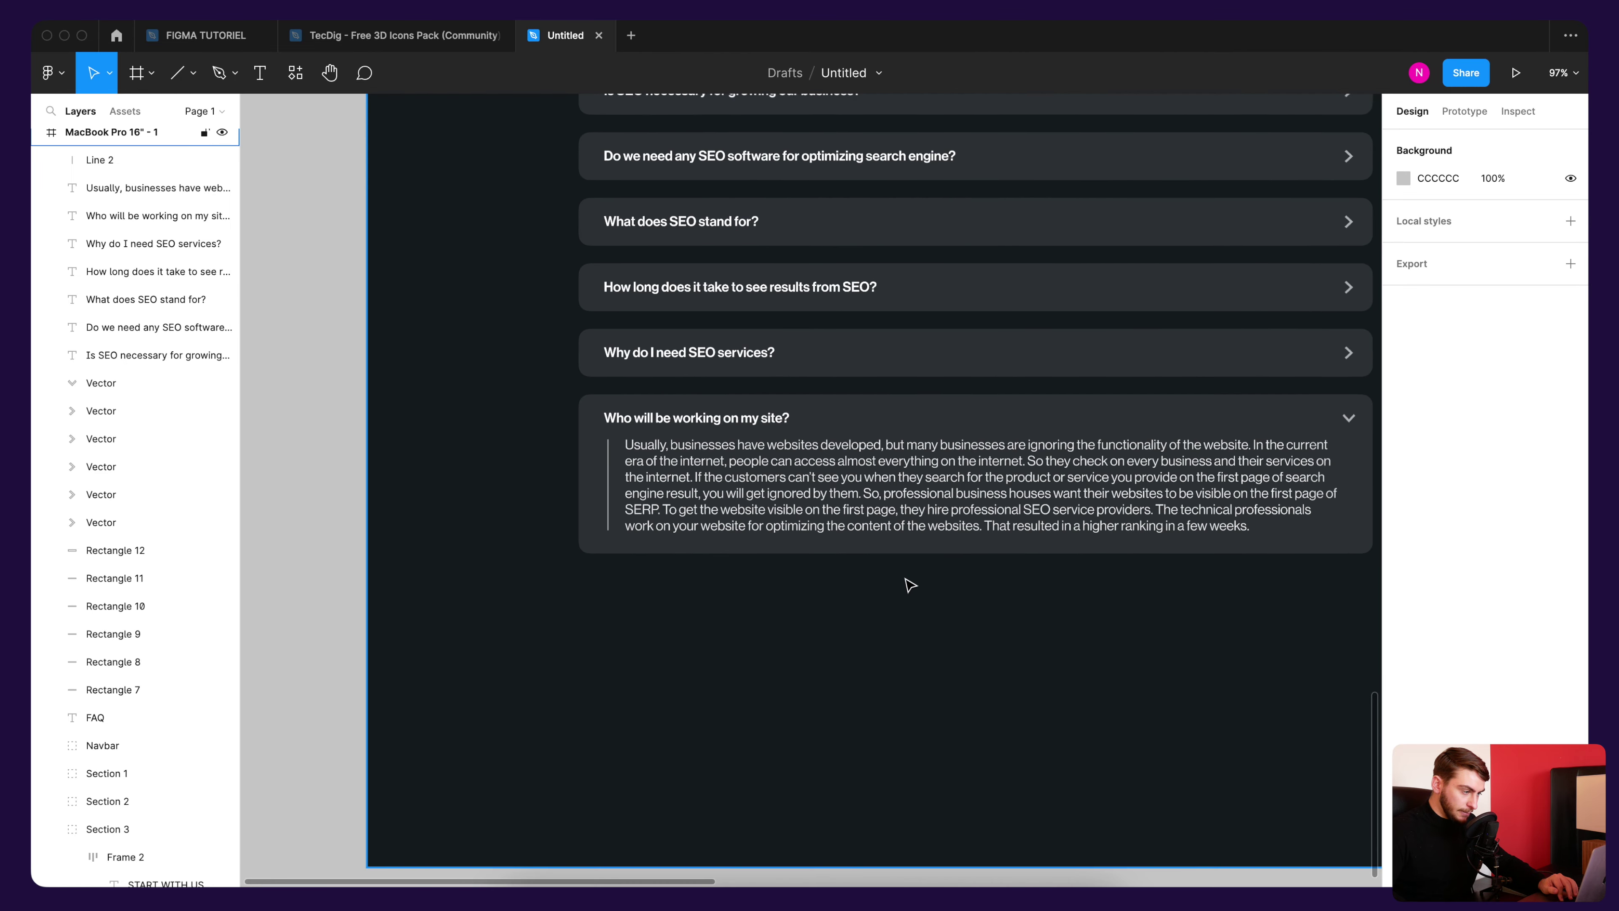
pyautogui.scroll(1, 441, 560)
# Step: Nudge the answer text and accent line down by two steps
pyautogui.click(485, 475)
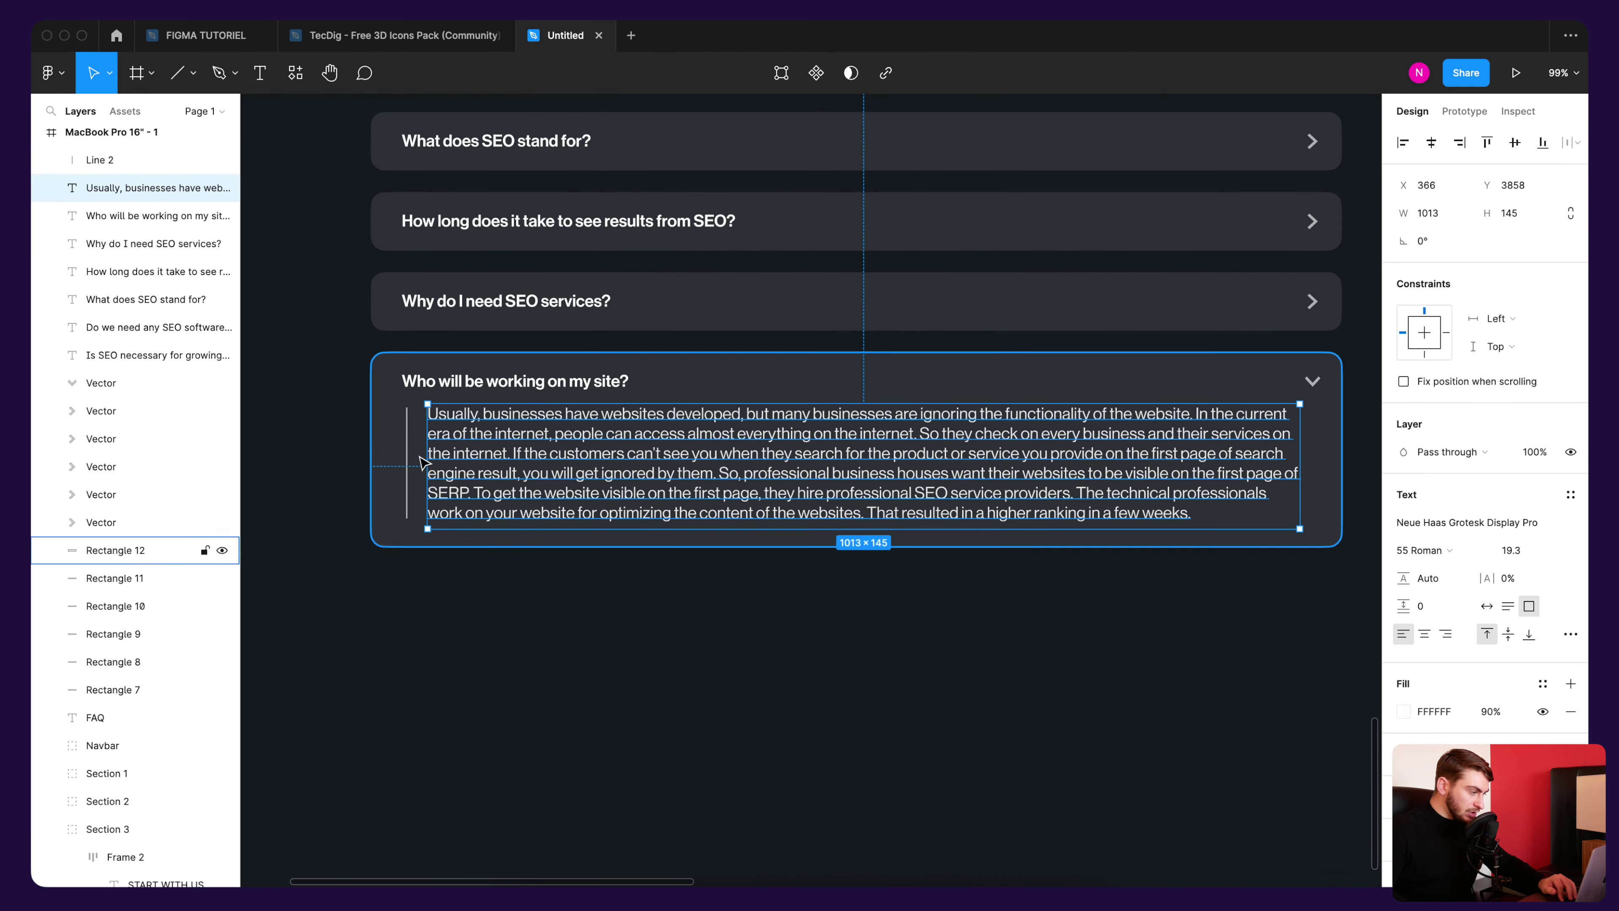
pyautogui.keyDown('shift'); pyautogui.click(406, 453); pyautogui.keyUp('shift')
pyautogui.press('Down')
pyautogui.press('Down')
pyautogui.press('Down')
pyautogui.press('Down')
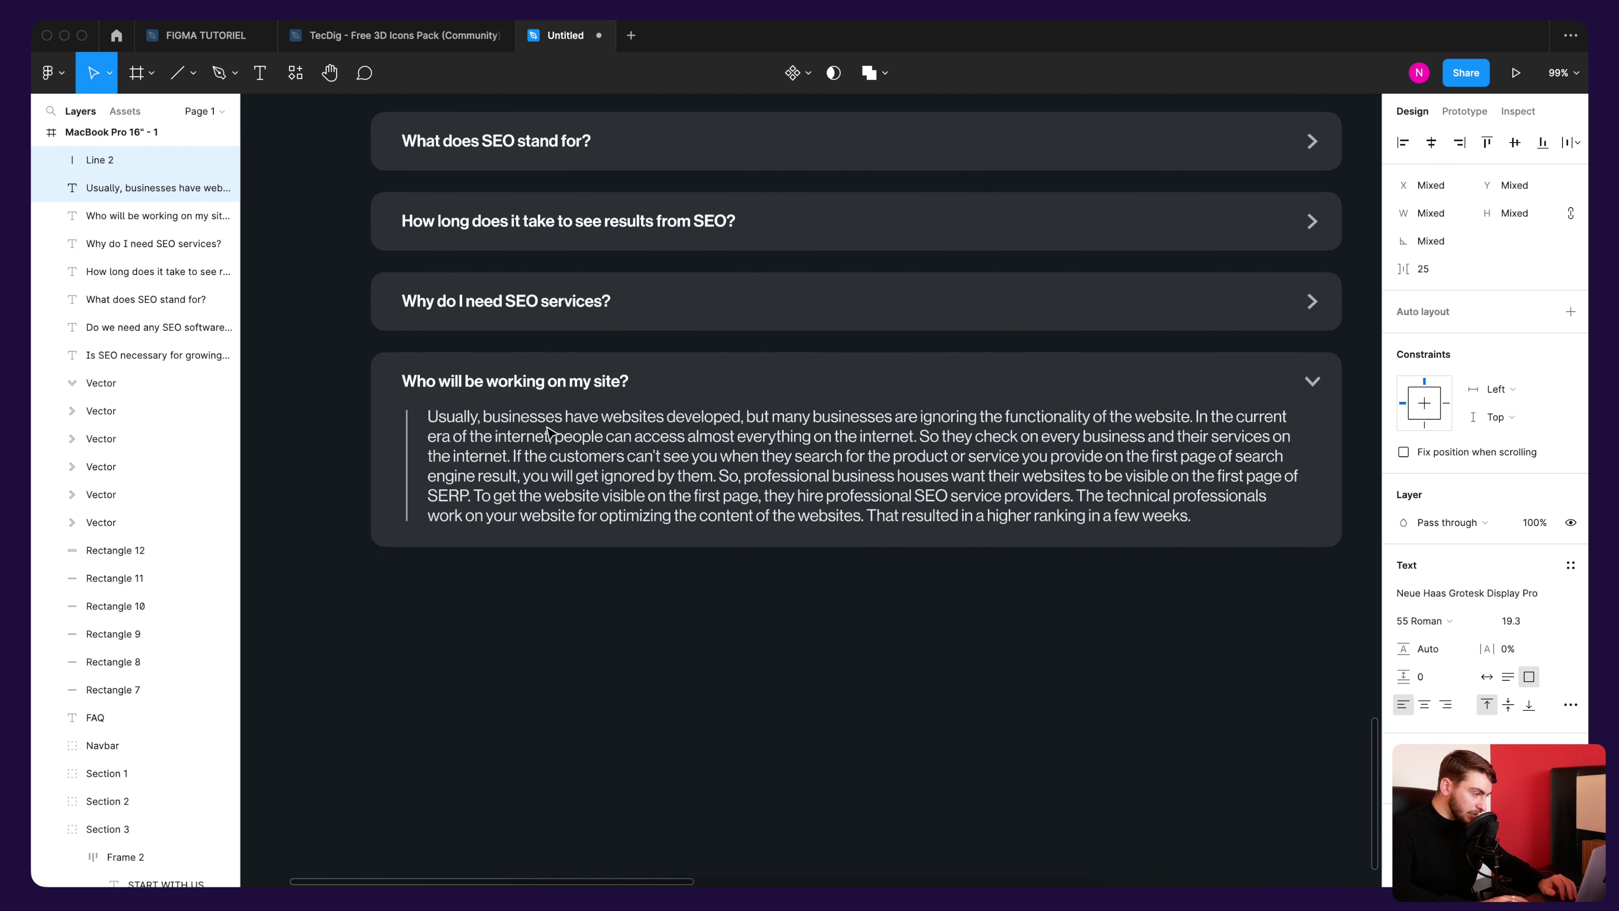
pyautogui.press('Down')
pyautogui.press('Down')
pyautogui.press('Down')
pyautogui.press('Down')
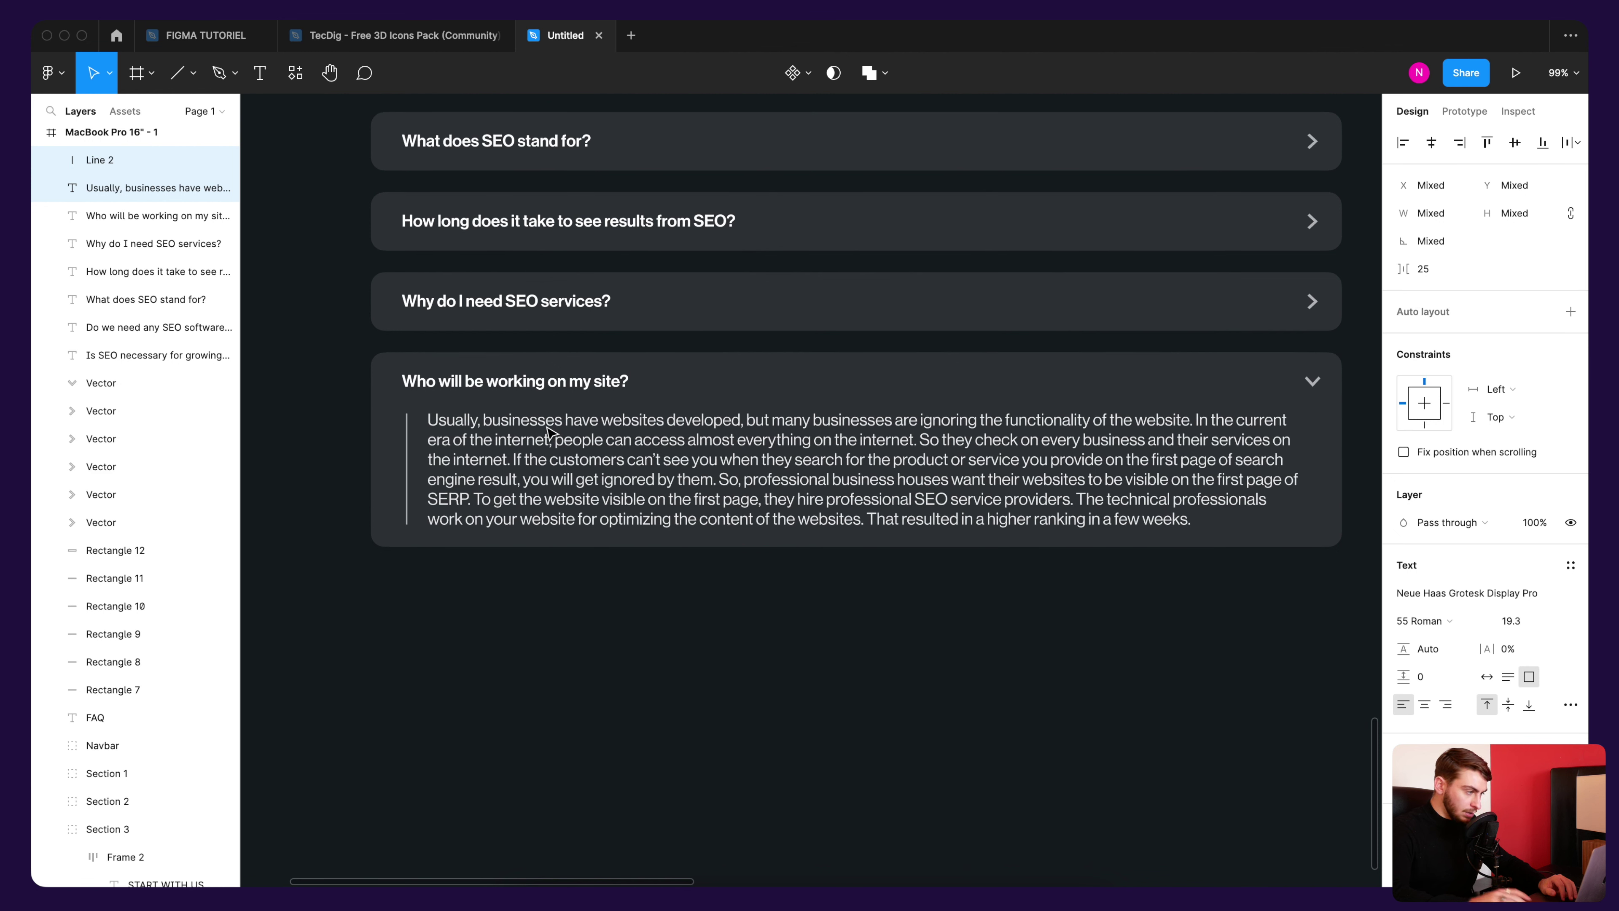
pyautogui.click(1337, 541)
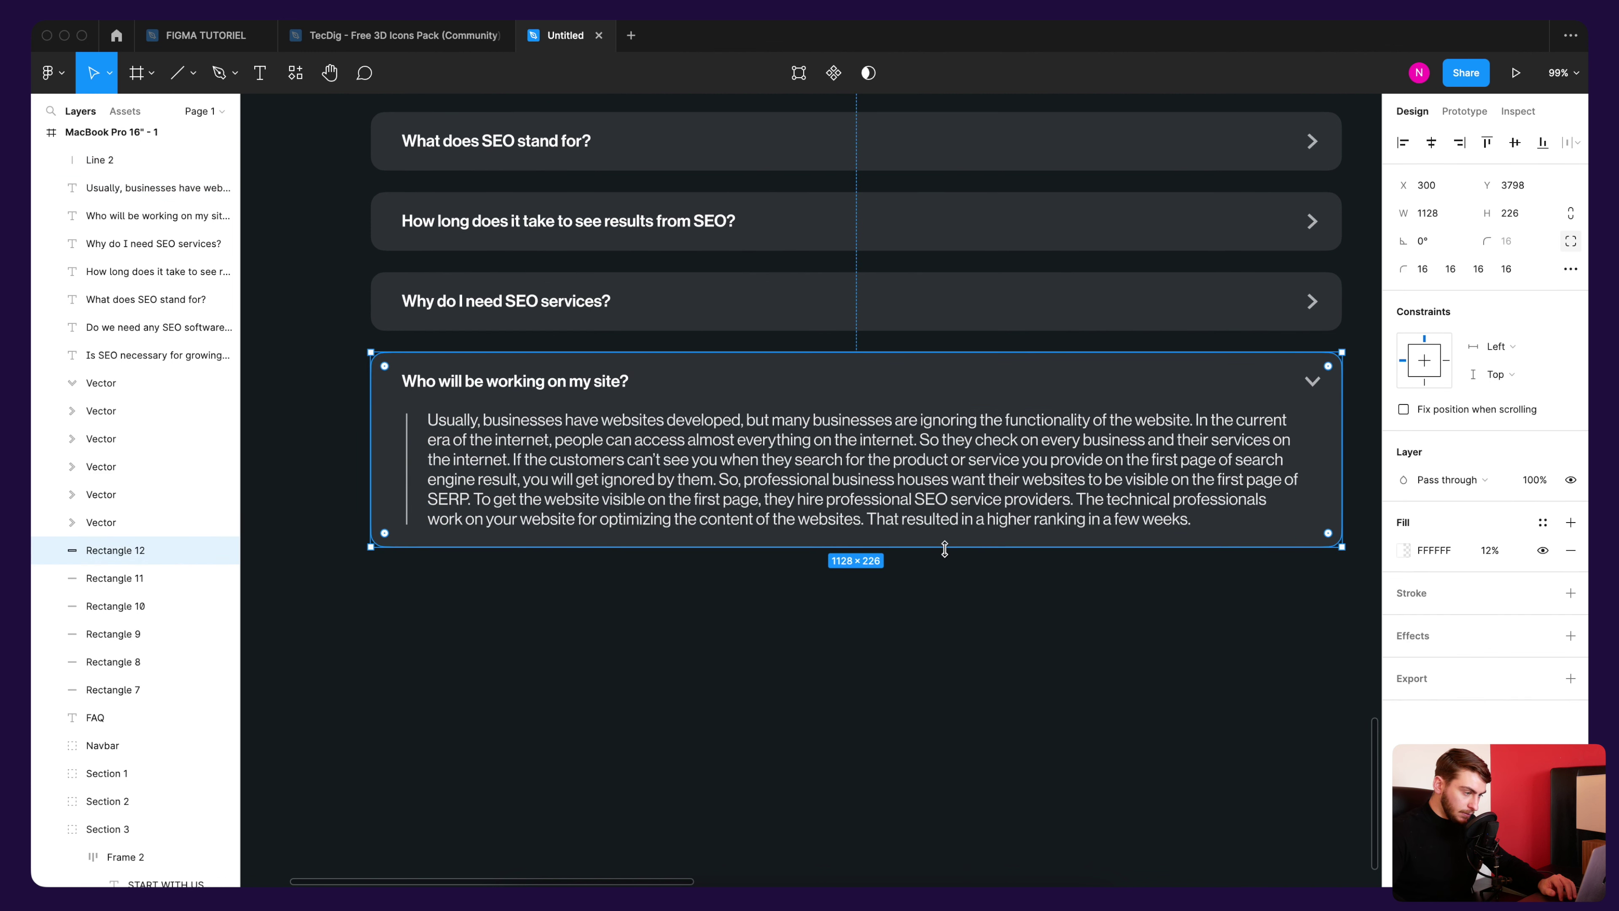
pyautogui.click(921, 641)
# Step: Group all the FAQ layers and name the group Section 6
pyautogui.scroll(-5, 905, 631)
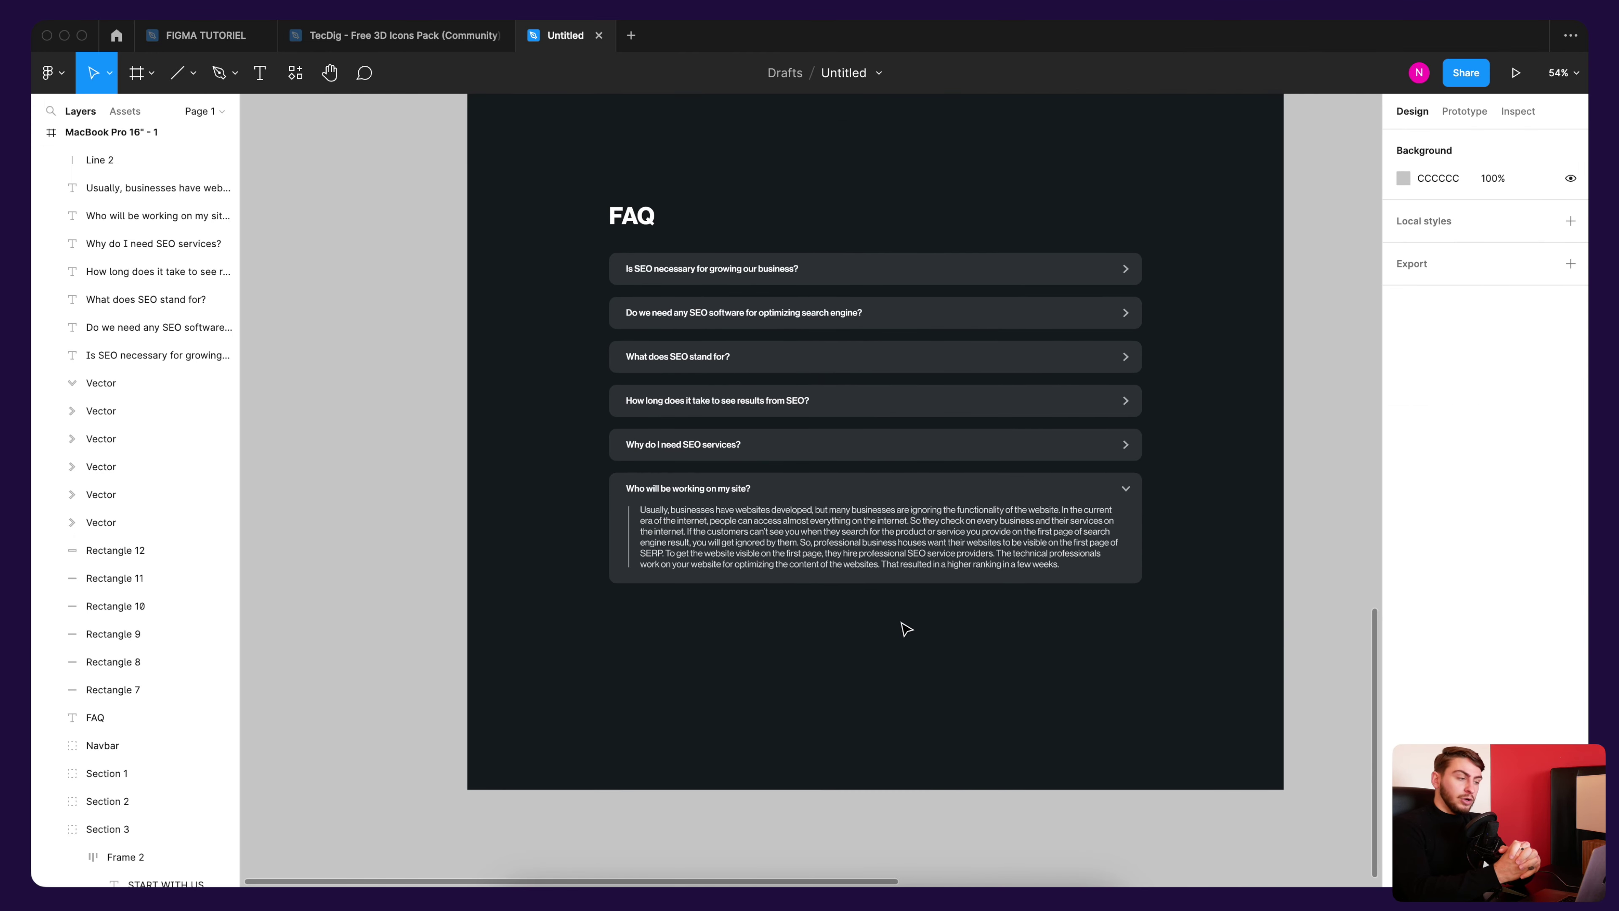
pyautogui.scroll(3, 905, 628)
pyautogui.moveTo(1202, 316); pyautogui.dragTo(544, 746)
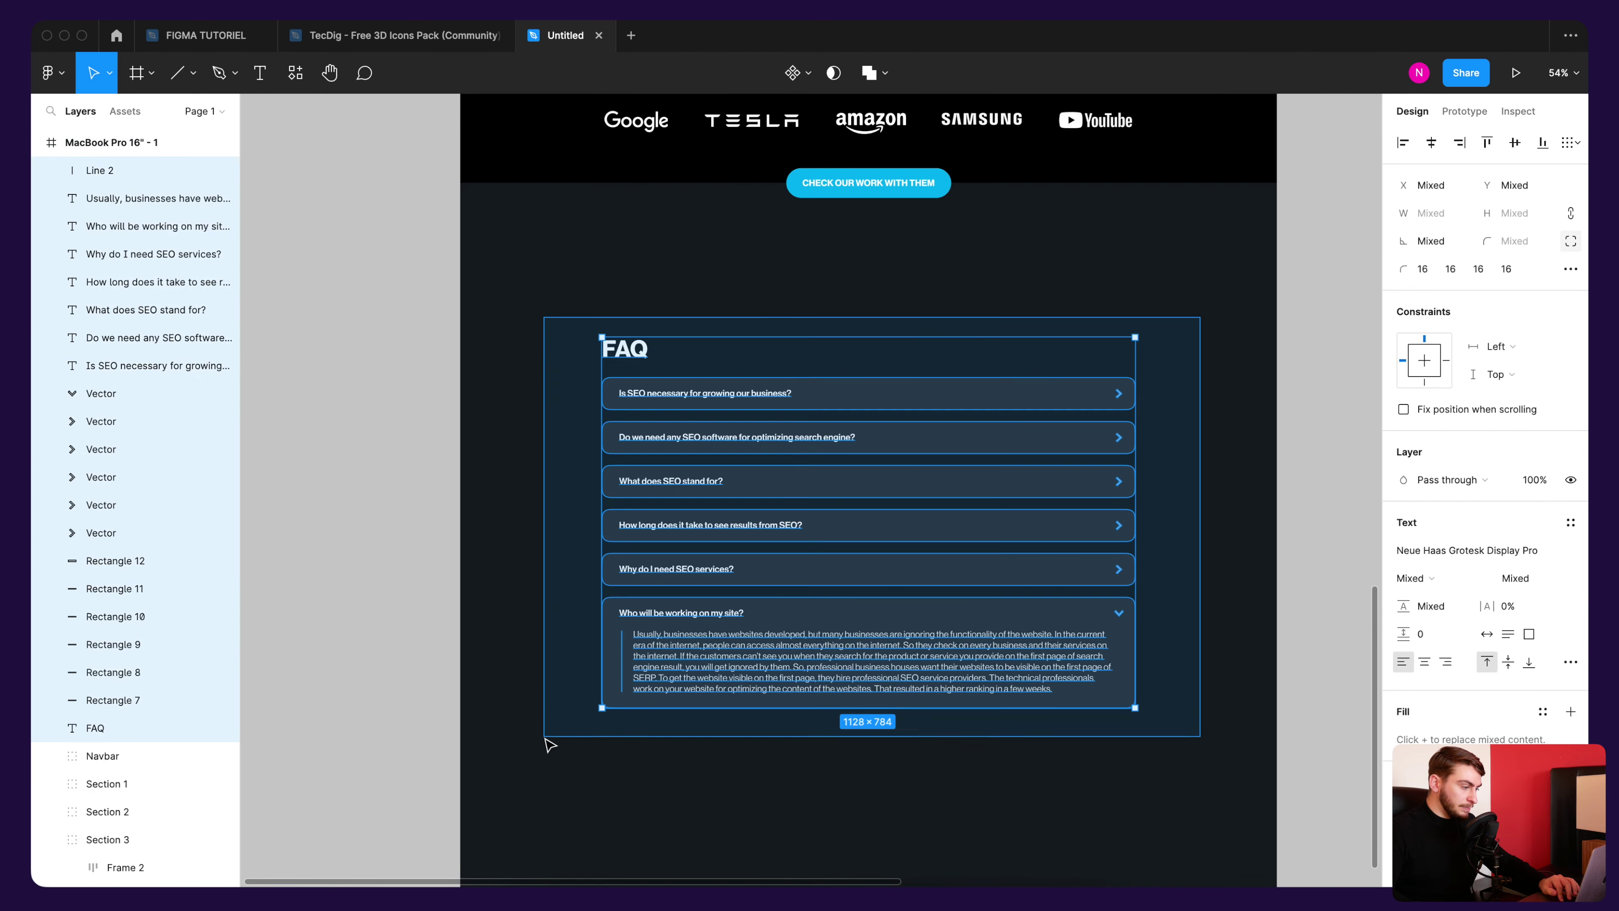
pyautogui.hotkey('ctrl', 'g')
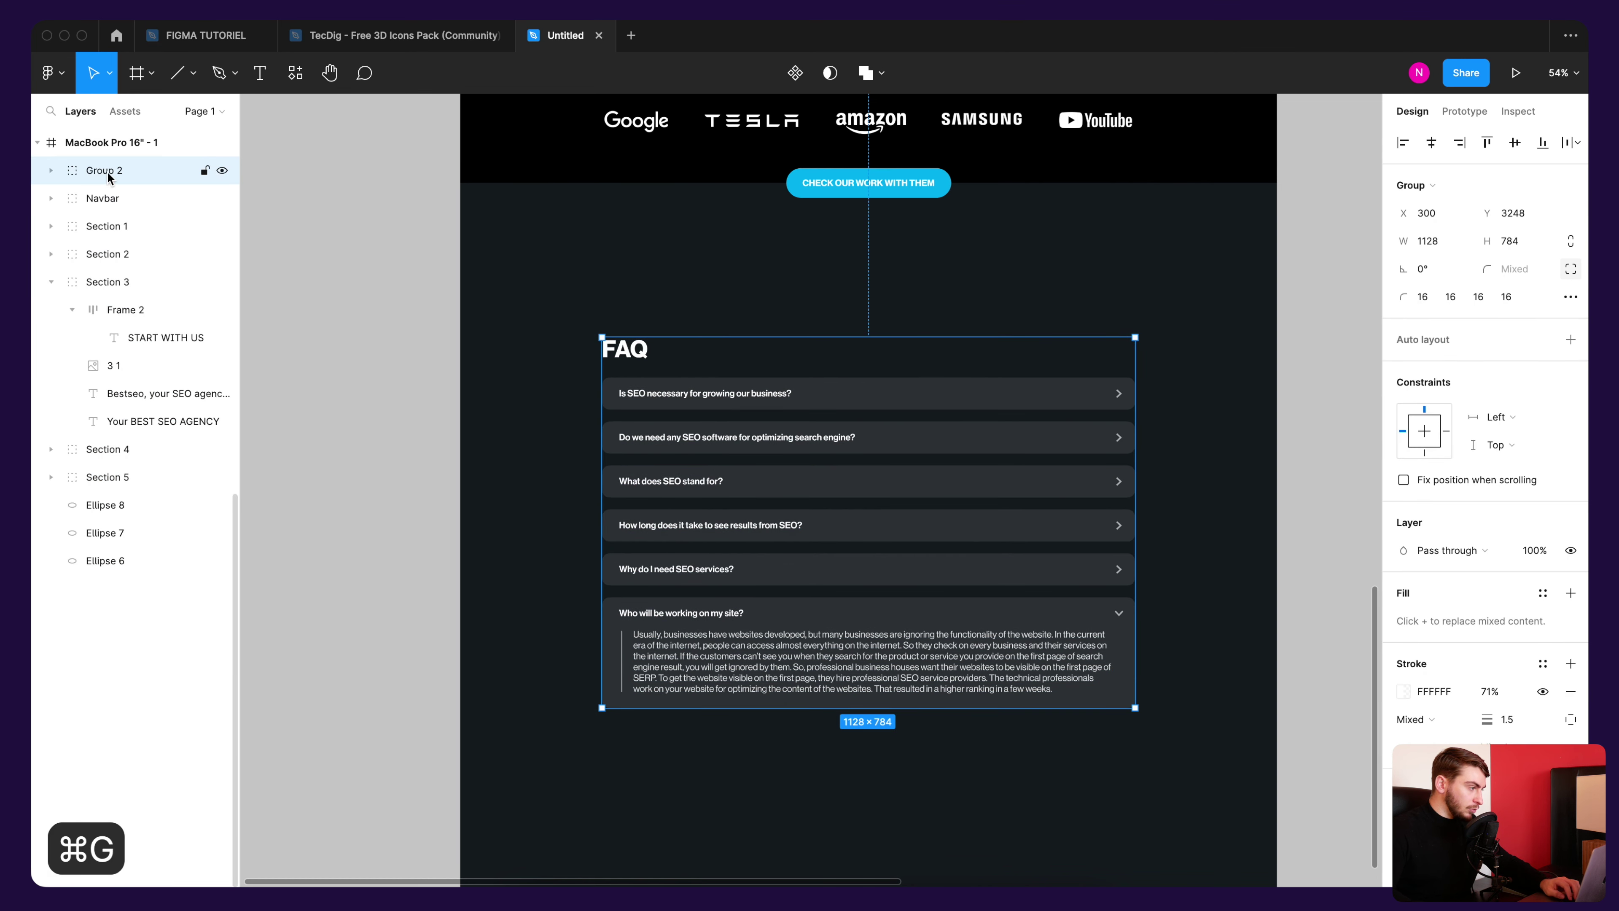
pyautogui.doubleClick(108, 170)
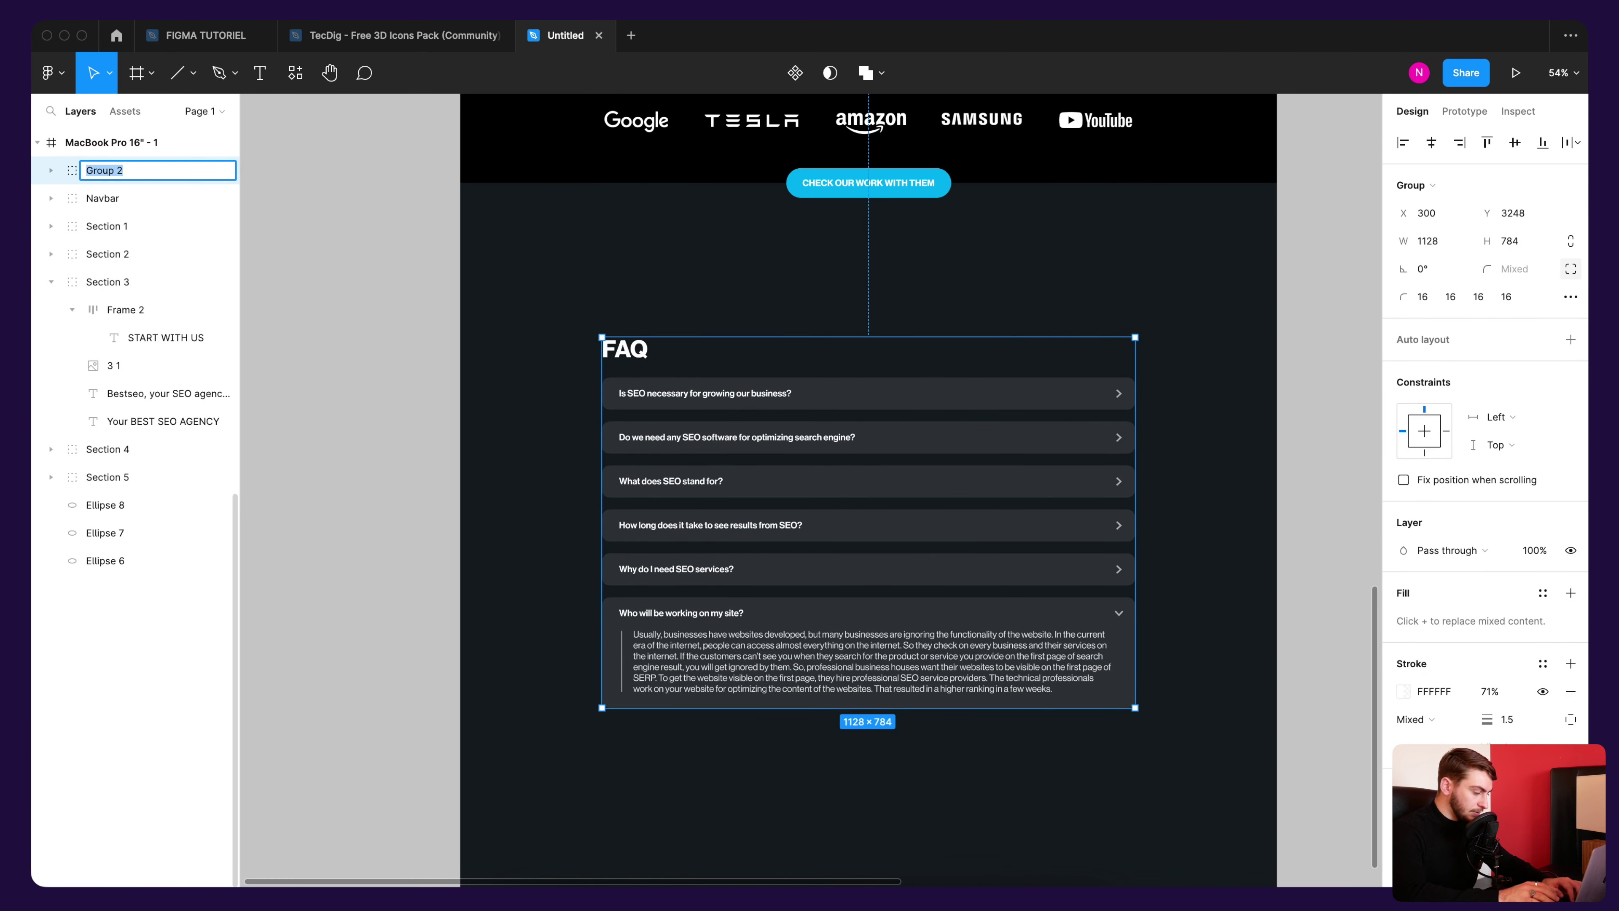
pyautogui.write('Section6')
pyautogui.press('Return')
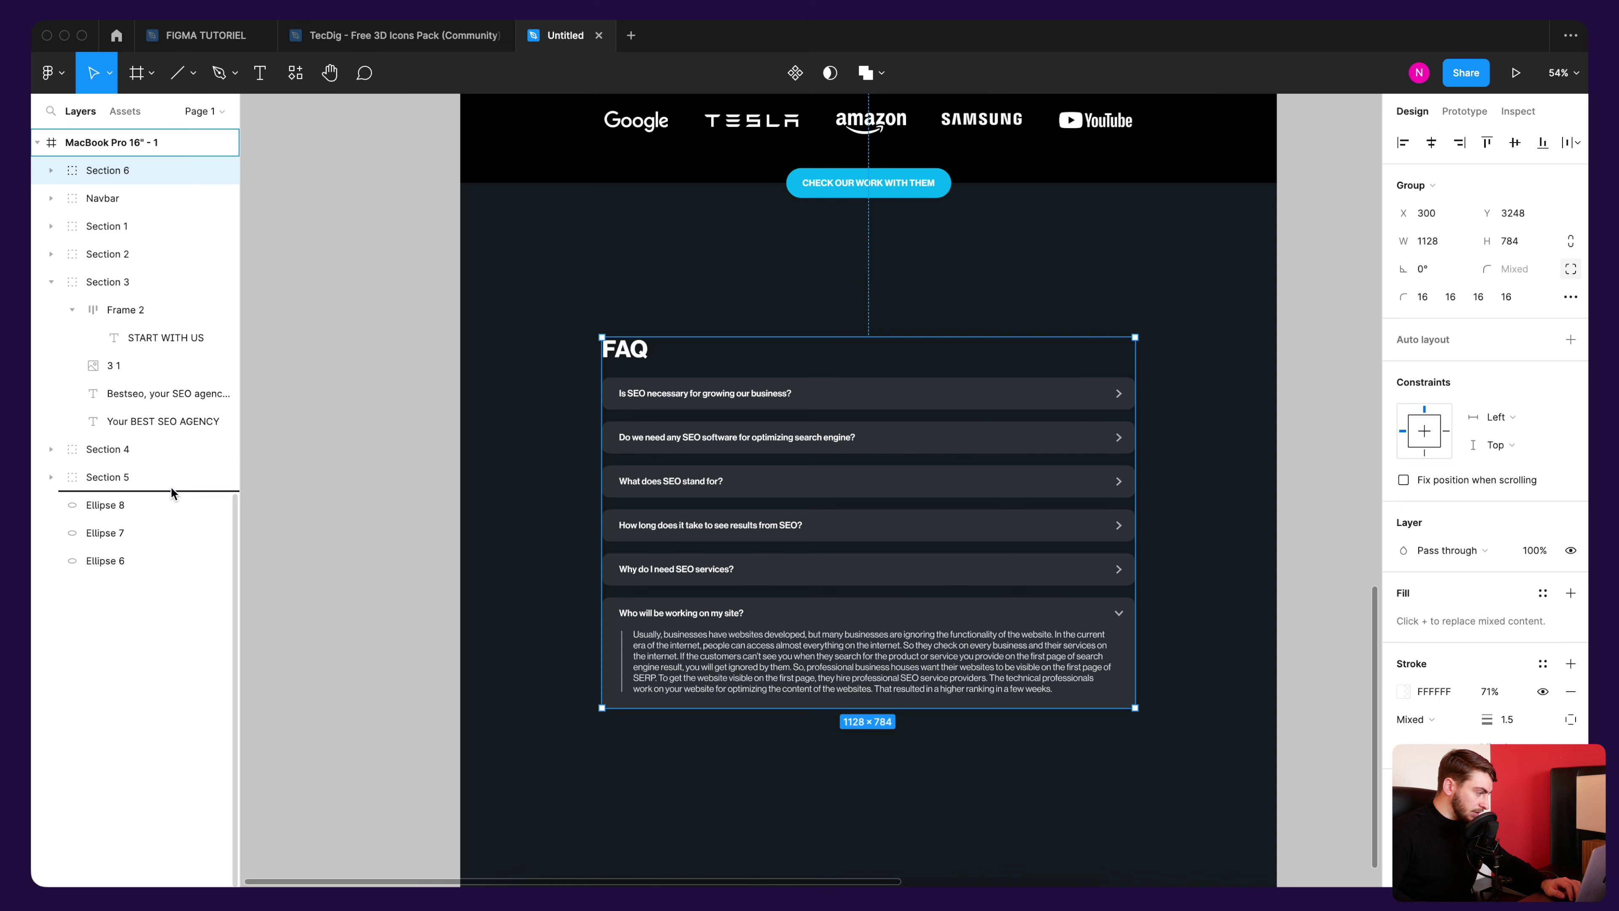
# Step: Move Section 6 below Section 5 in the layer list and collapse Section 3
pyautogui.moveTo(160, 170); pyautogui.dragTo(169, 491)
pyautogui.click(51, 254)
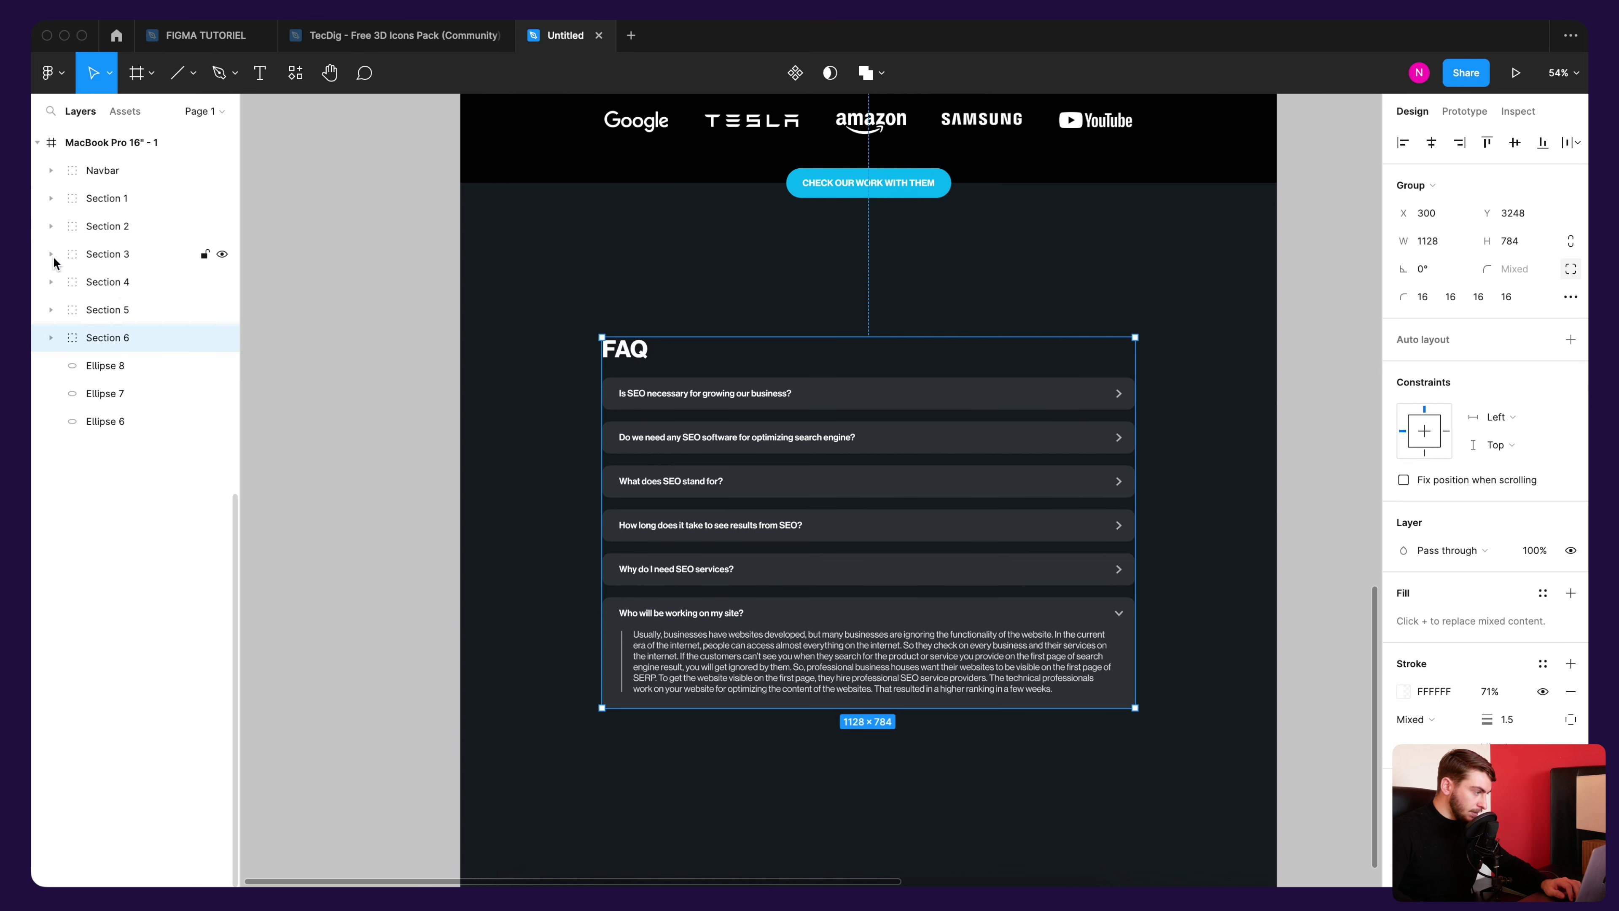
pyautogui.click(526, 330)
pyautogui.scroll(-5, 682, 312)
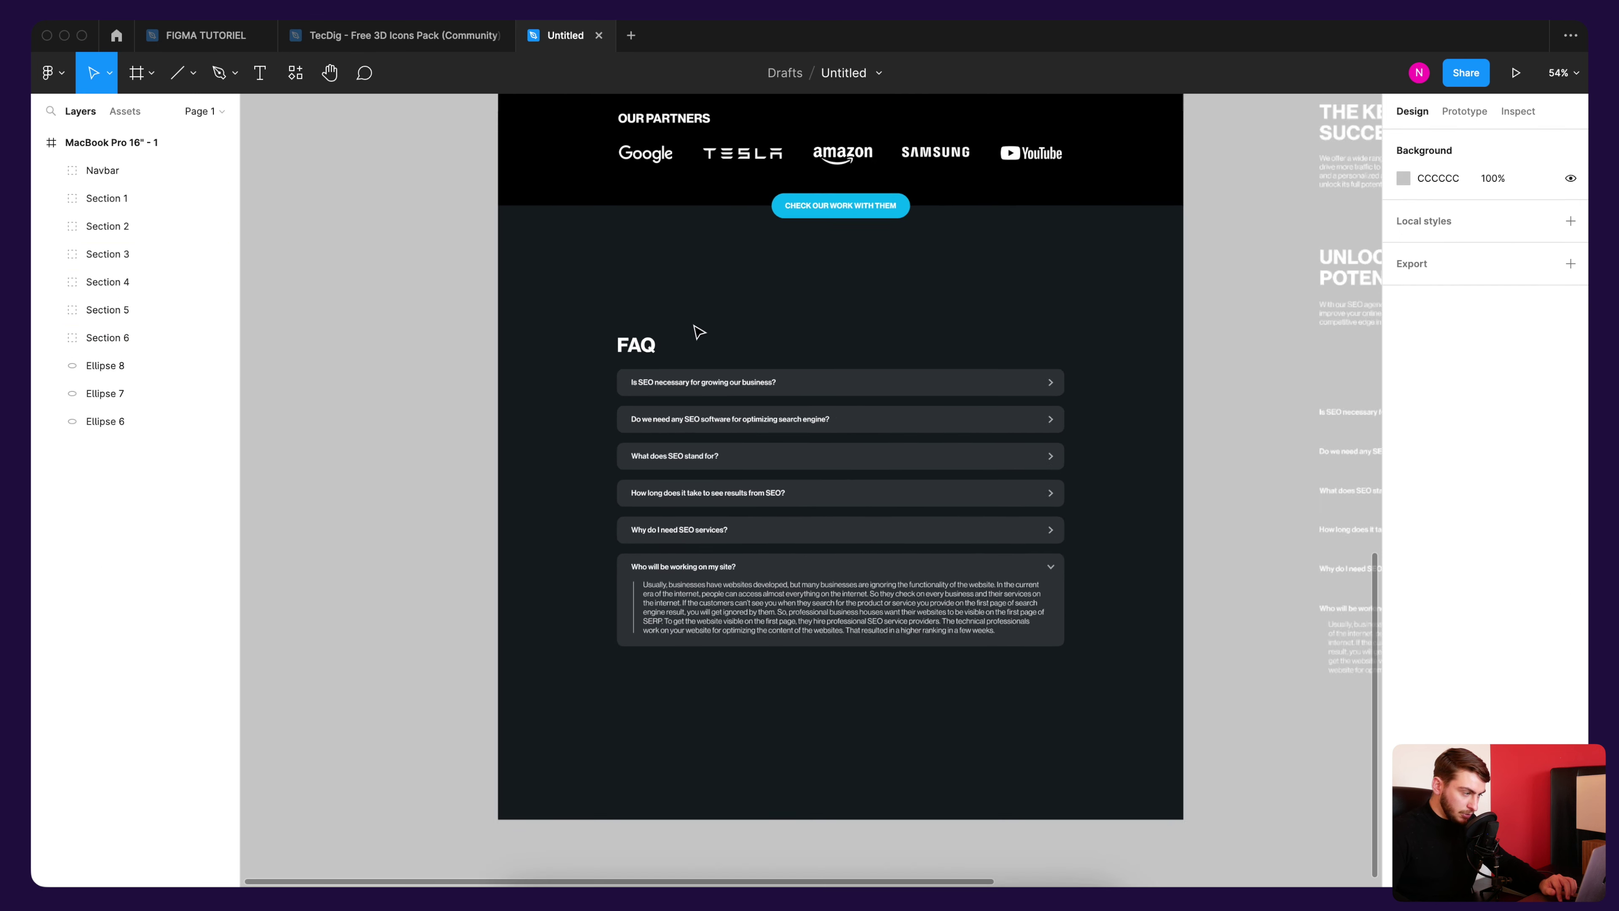
pyautogui.scroll(-3, 697, 333)
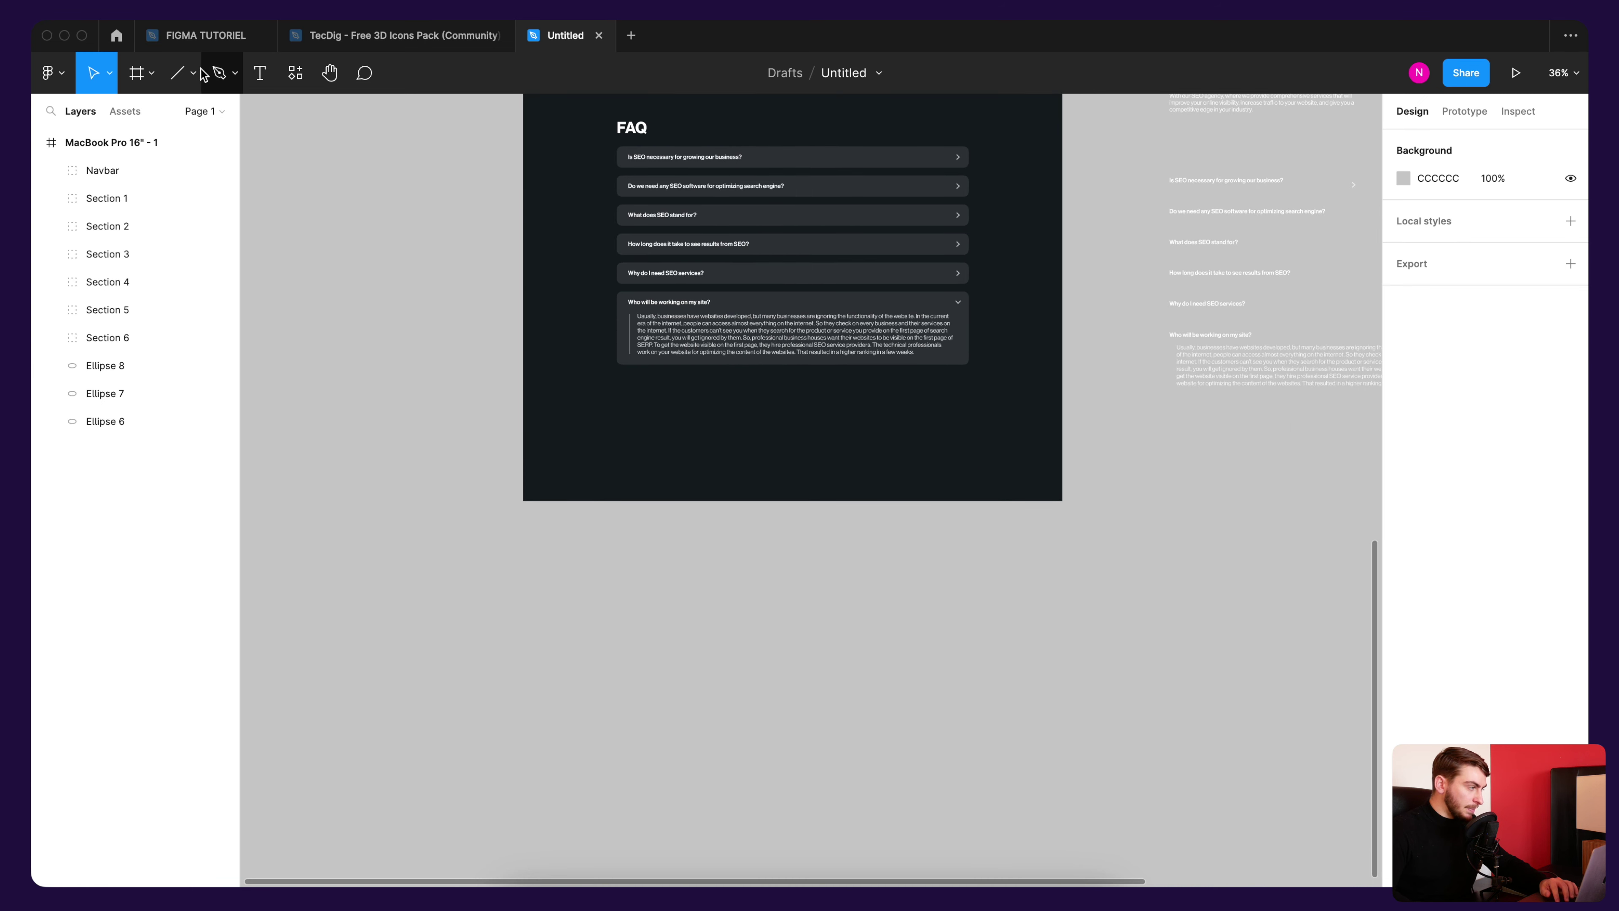
pyautogui.scroll(5, 701, 446)
pyautogui.scroll(1, 823, 484)
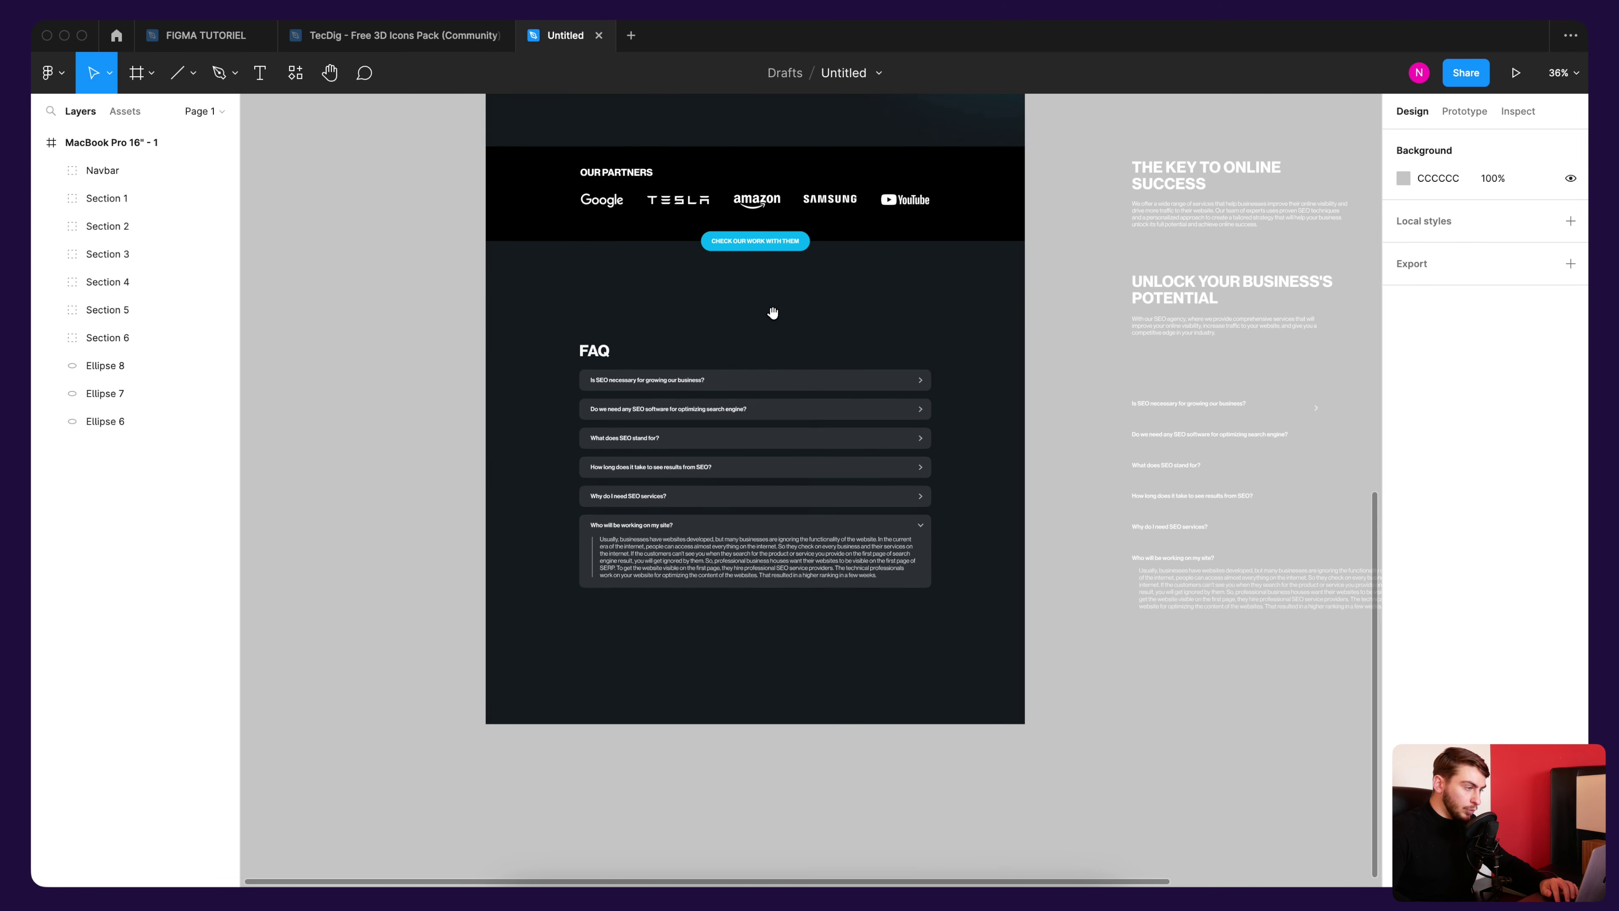
pyautogui.click(795, 256)
pyautogui.doubleClick(784, 246)
# Step: Duplicate the CHECK OUR WORK pill button and place the copy below the FAQ
pyautogui.press('super+z')
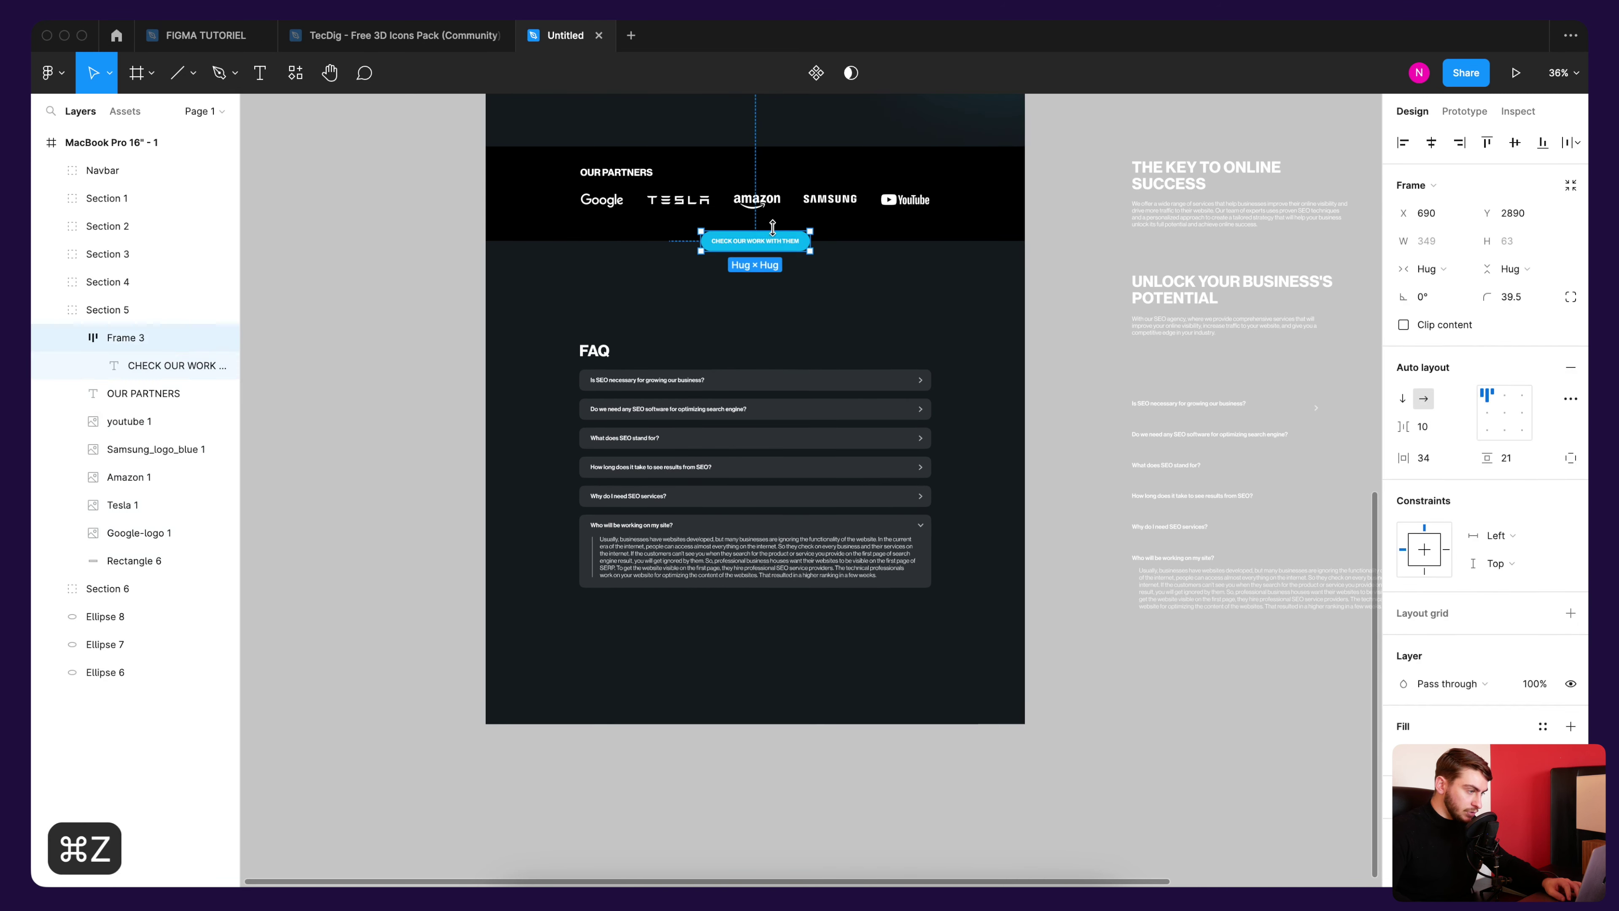
pyautogui.press('super+c')
pyautogui.click(766, 633)
pyautogui.press('super+v')
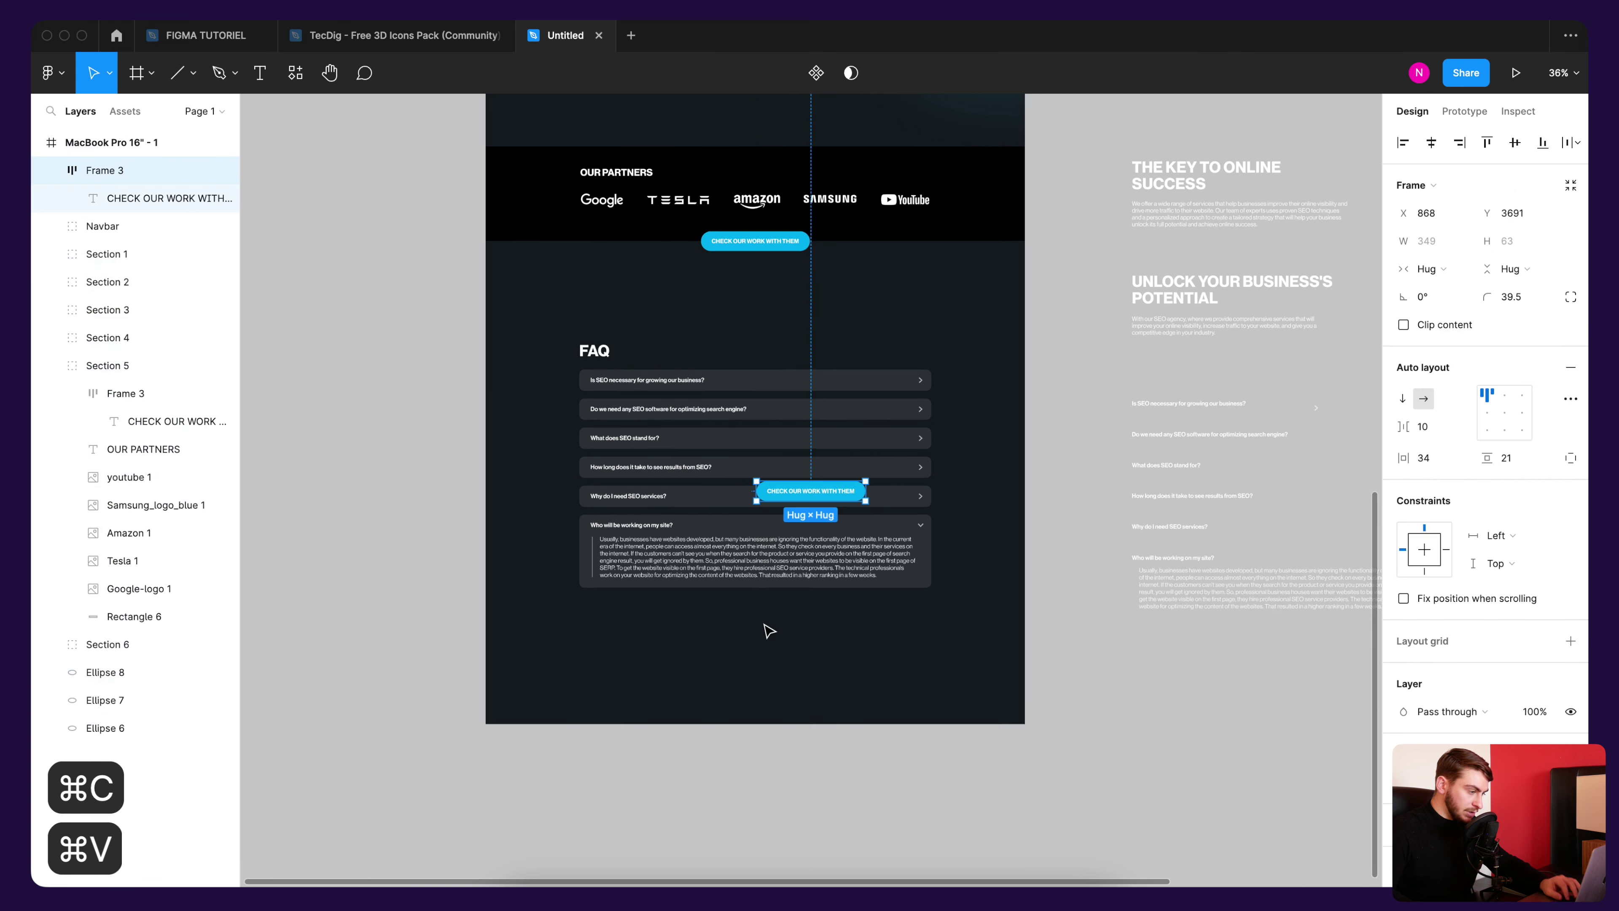
pyautogui.moveTo(810, 504); pyautogui.dragTo(756, 626)
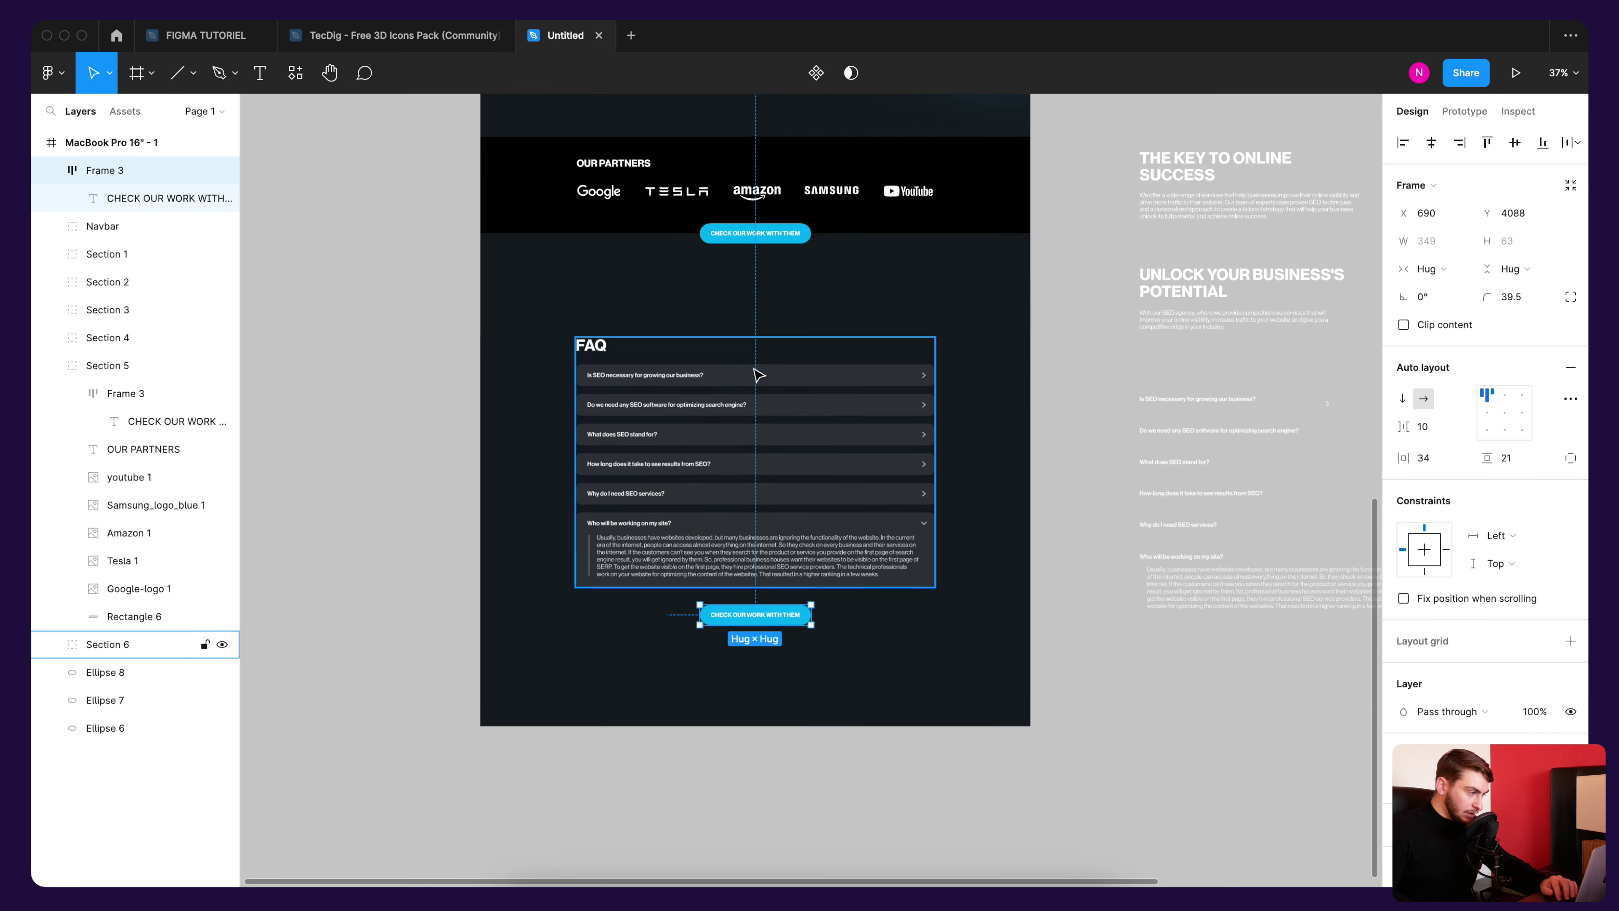
pyautogui.scroll(5, 762, 703)
pyautogui.moveTo(806, 756); pyautogui.dragTo(815, 432)
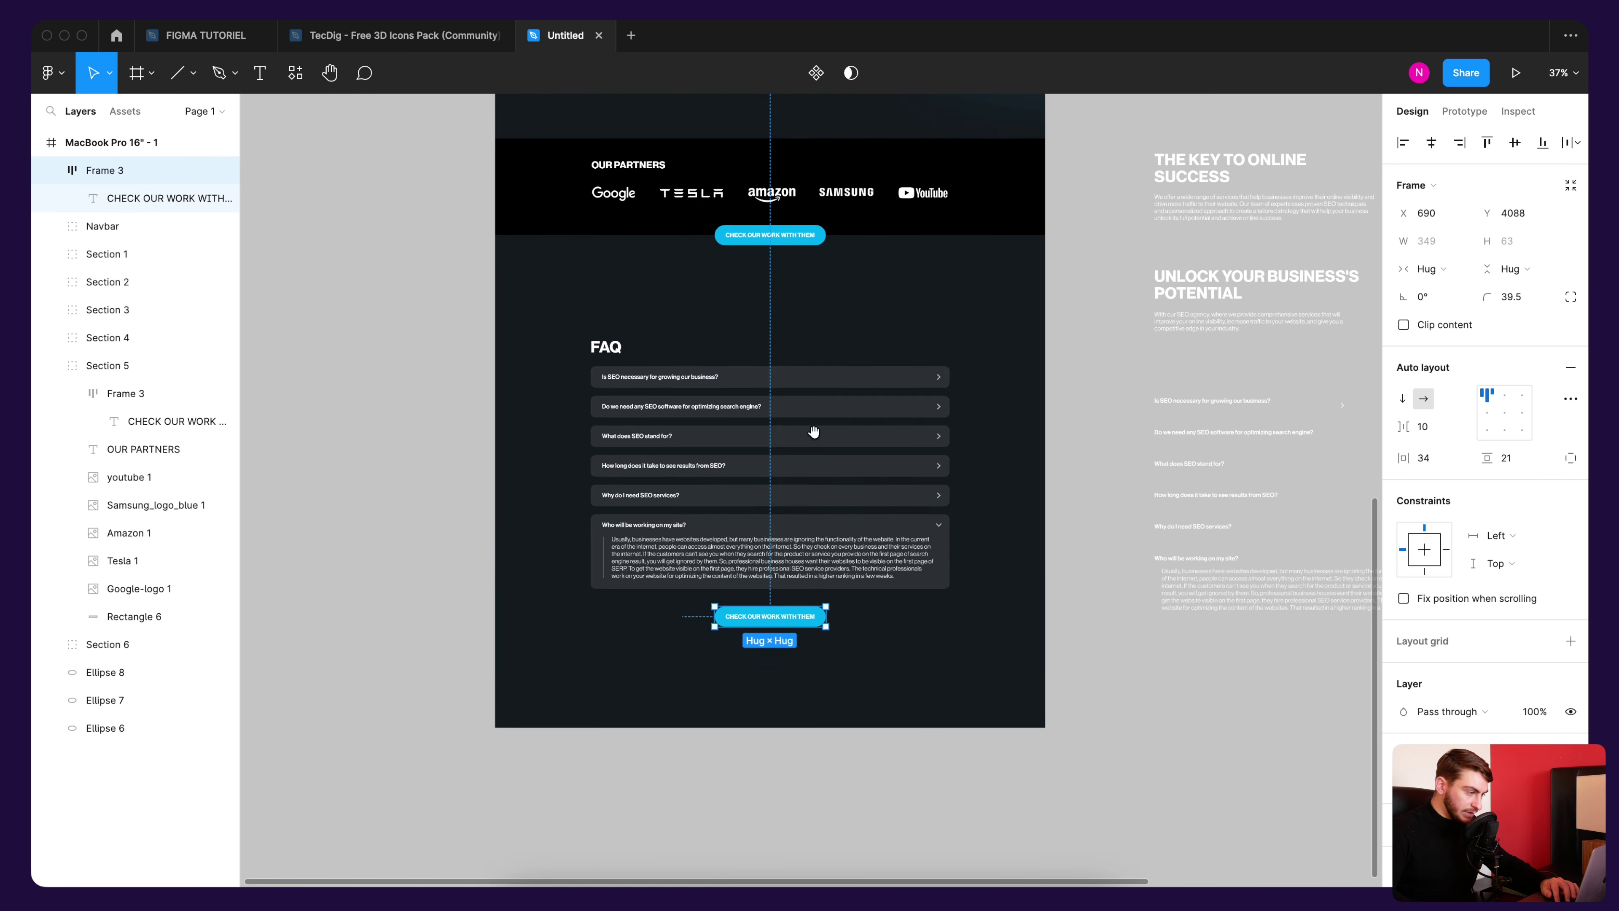
# Step: Change the copy's label to START WITH US and move it into Section 6
pyautogui.doubleClick(777, 616)
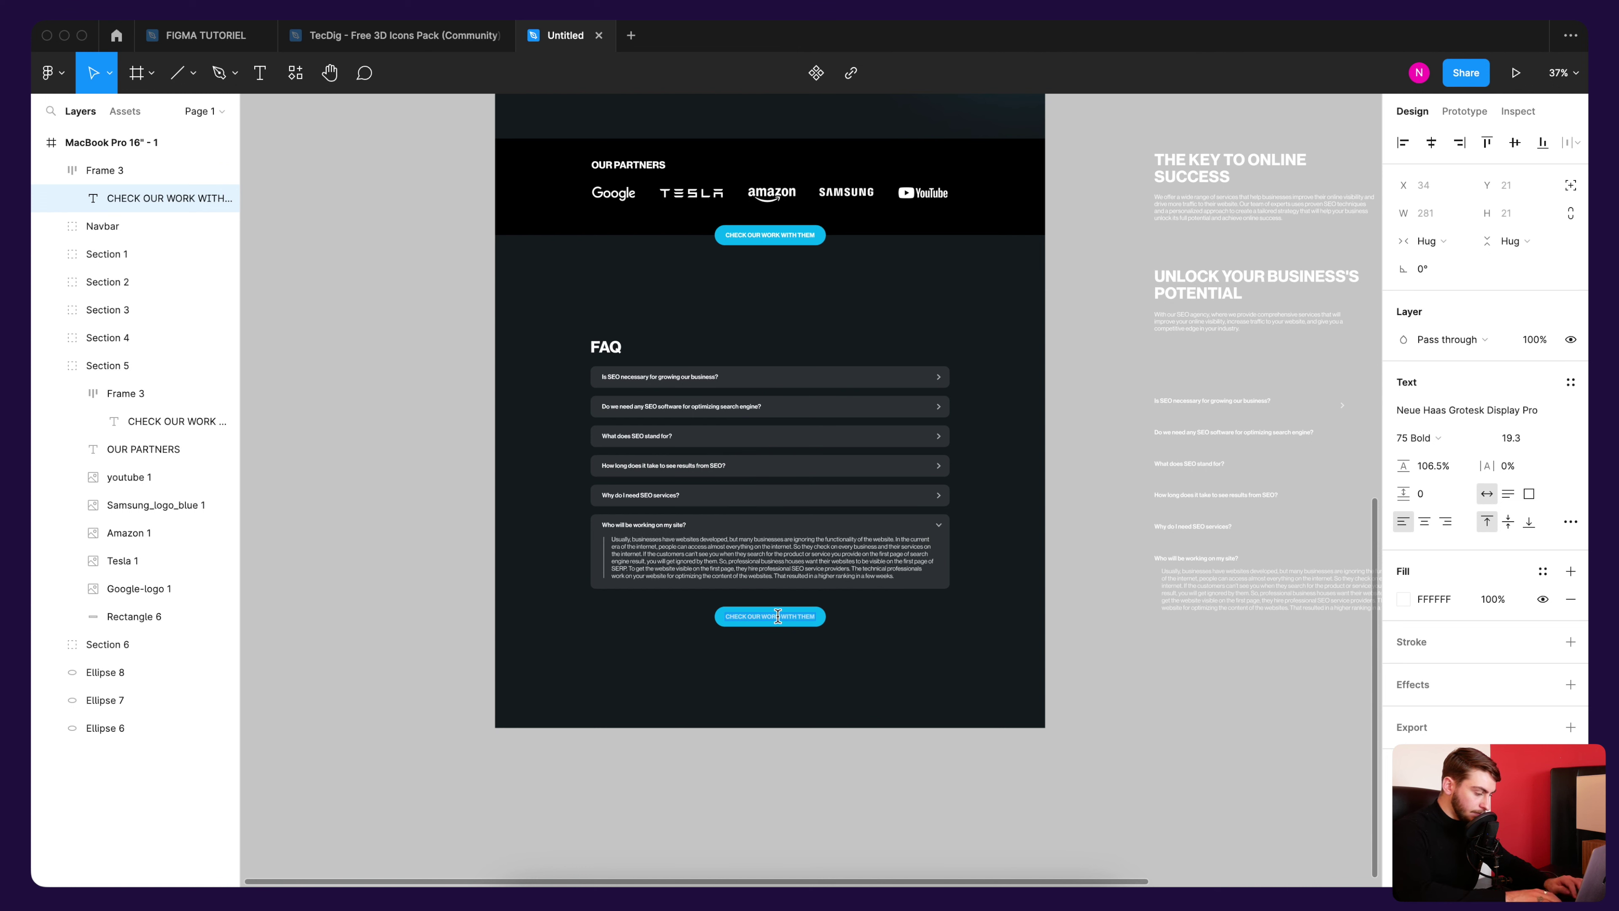
pyautogui.write('DY')
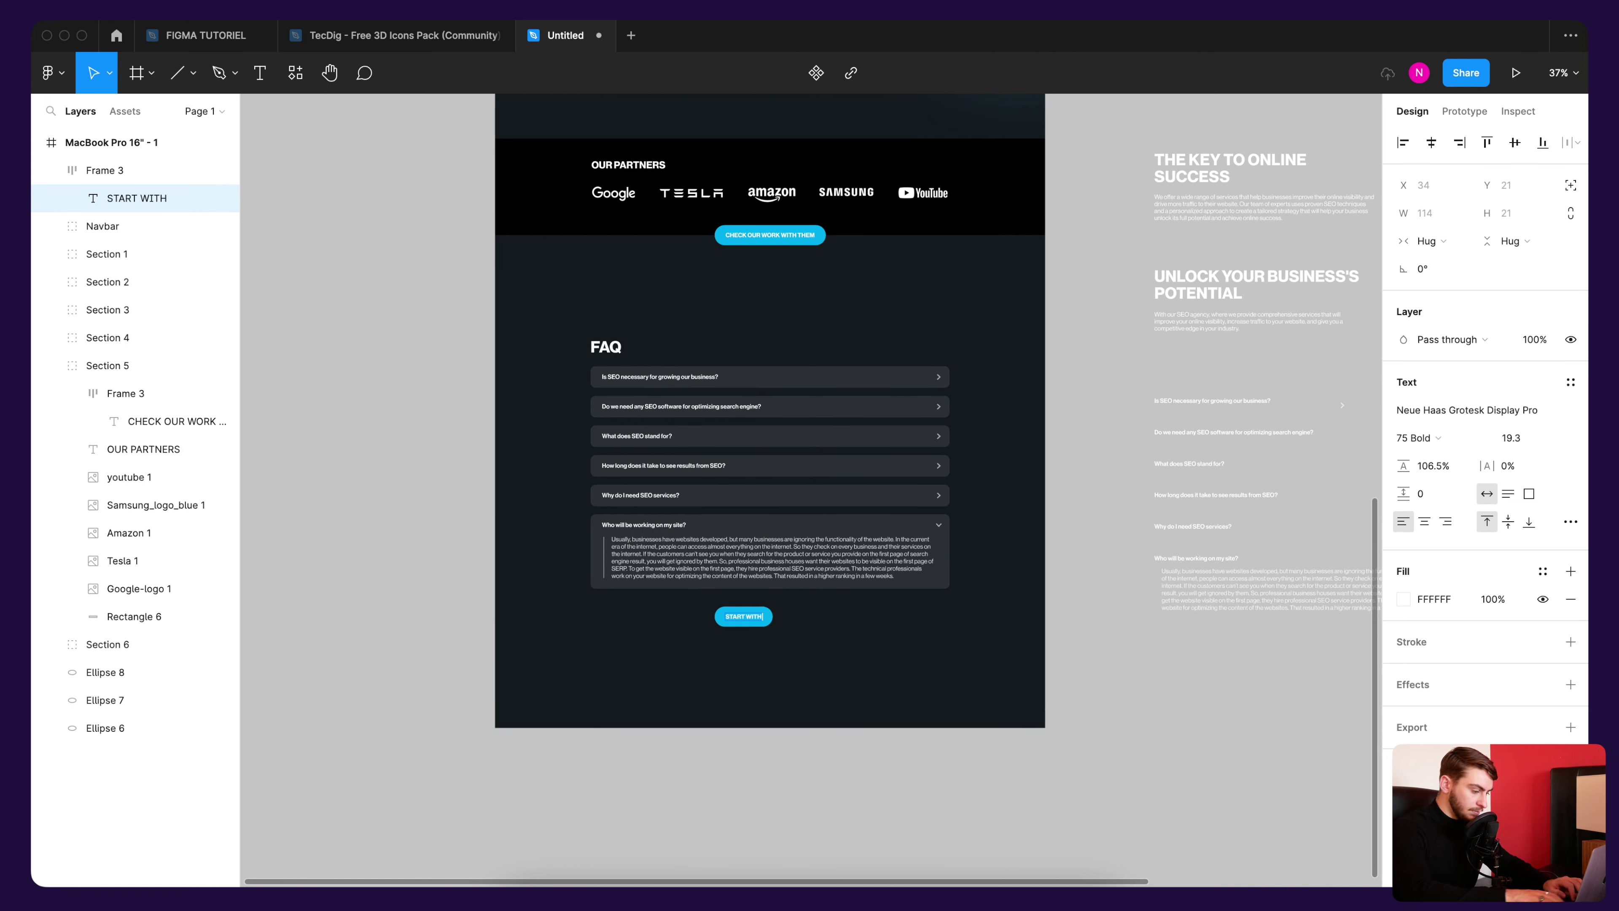
pyautogui.scroll(5, 778, 628)
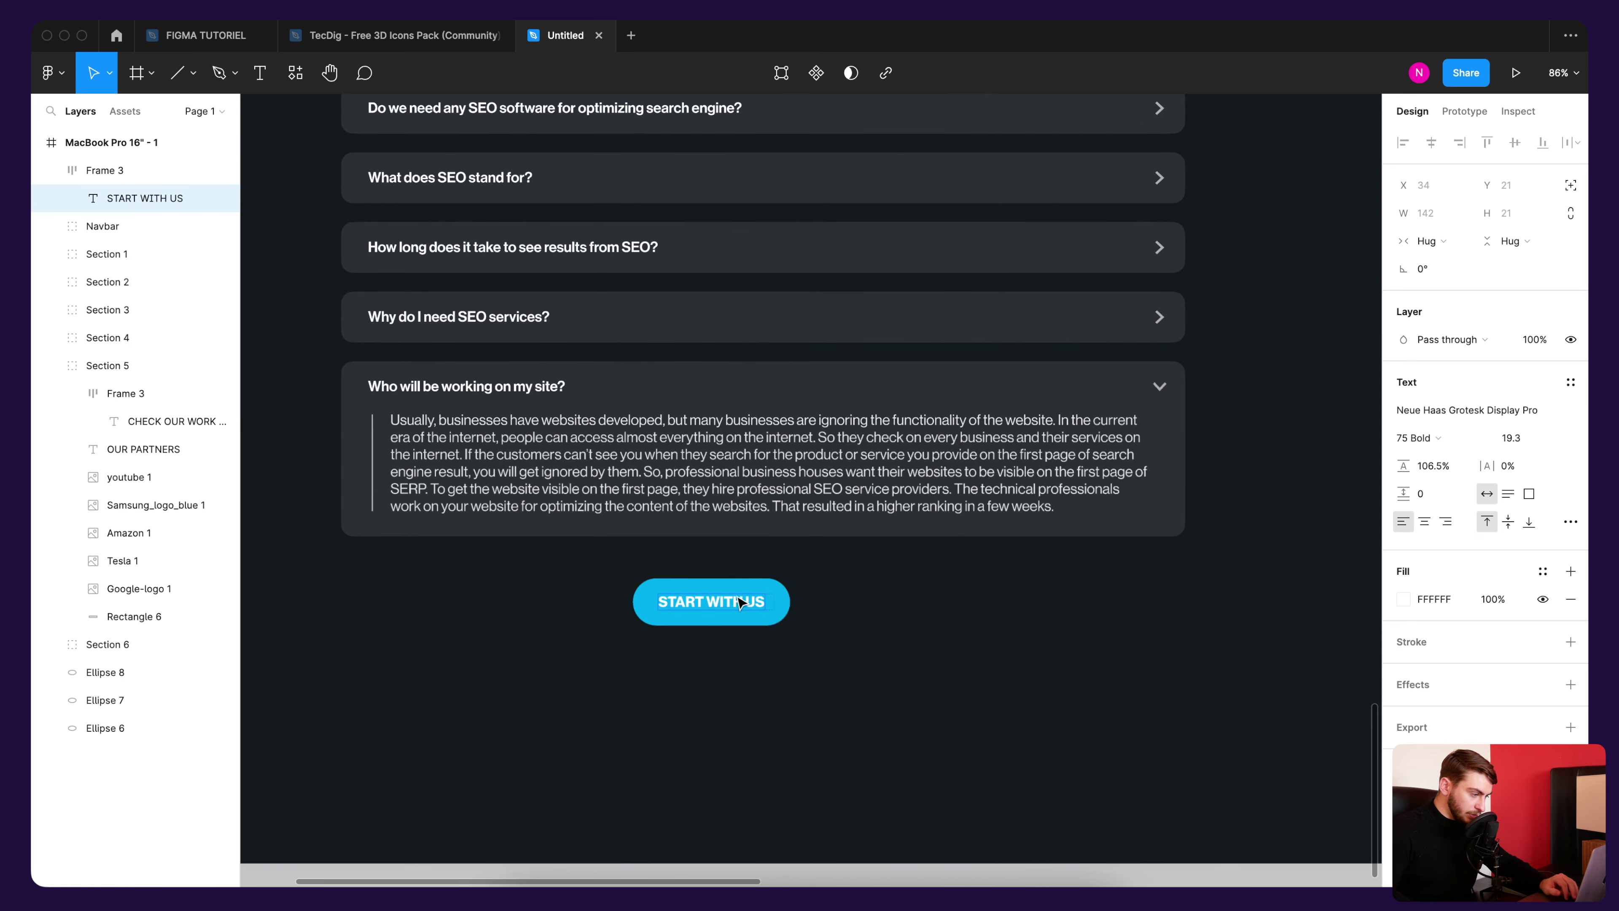
pyautogui.press('Escape')
pyautogui.scroll(-5, 702, 383)
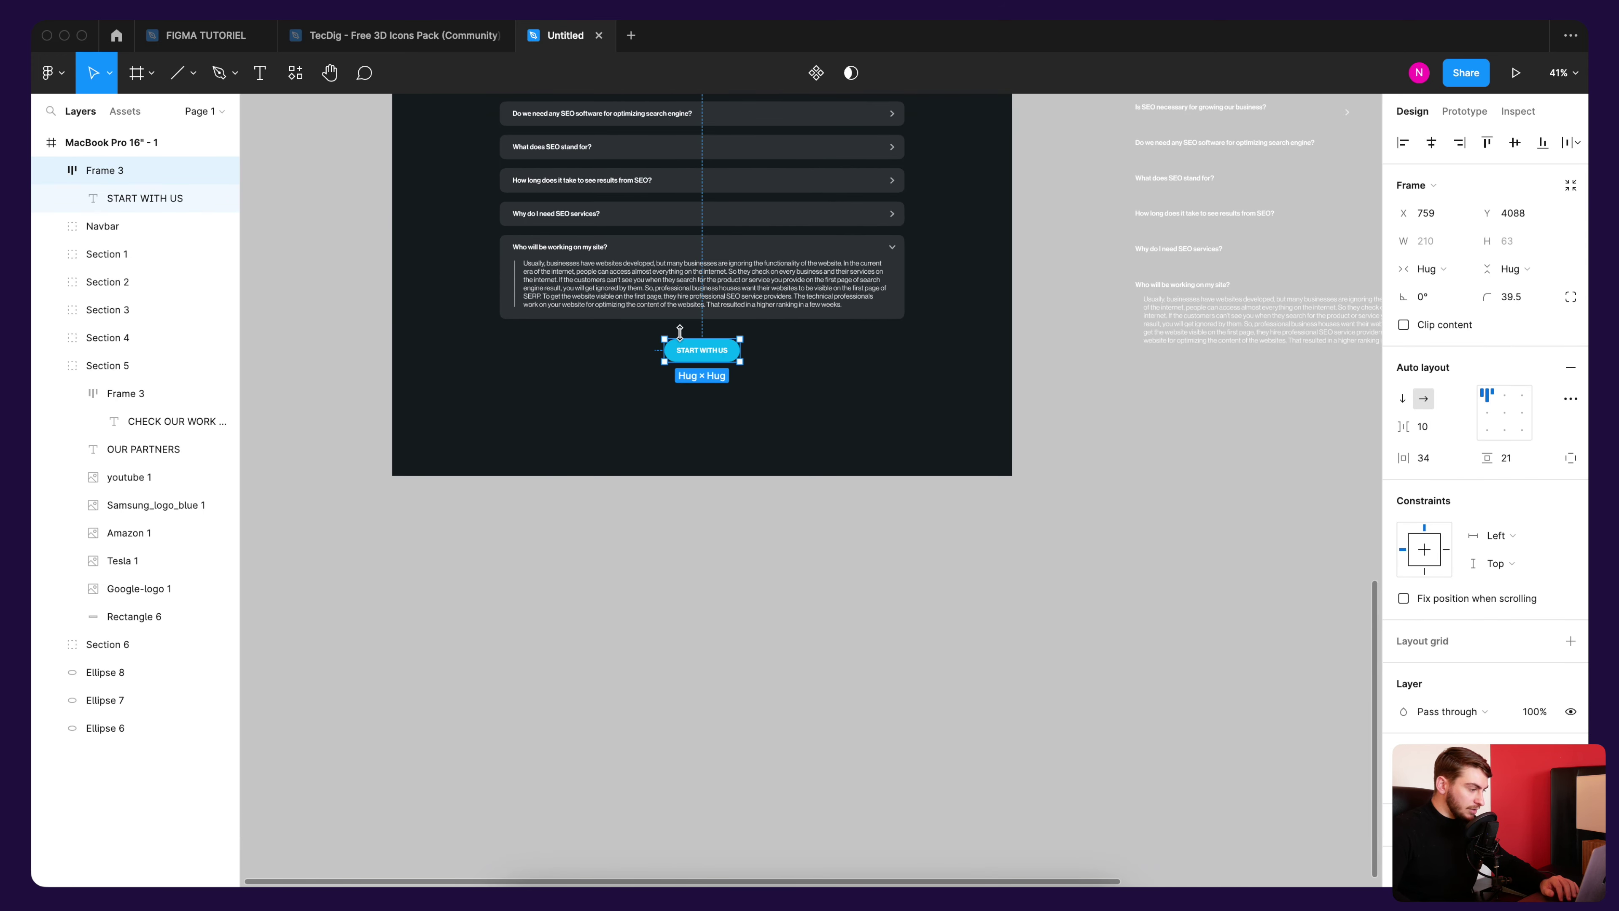
pyautogui.moveTo(163, 281); pyautogui.dragTo(166, 649)
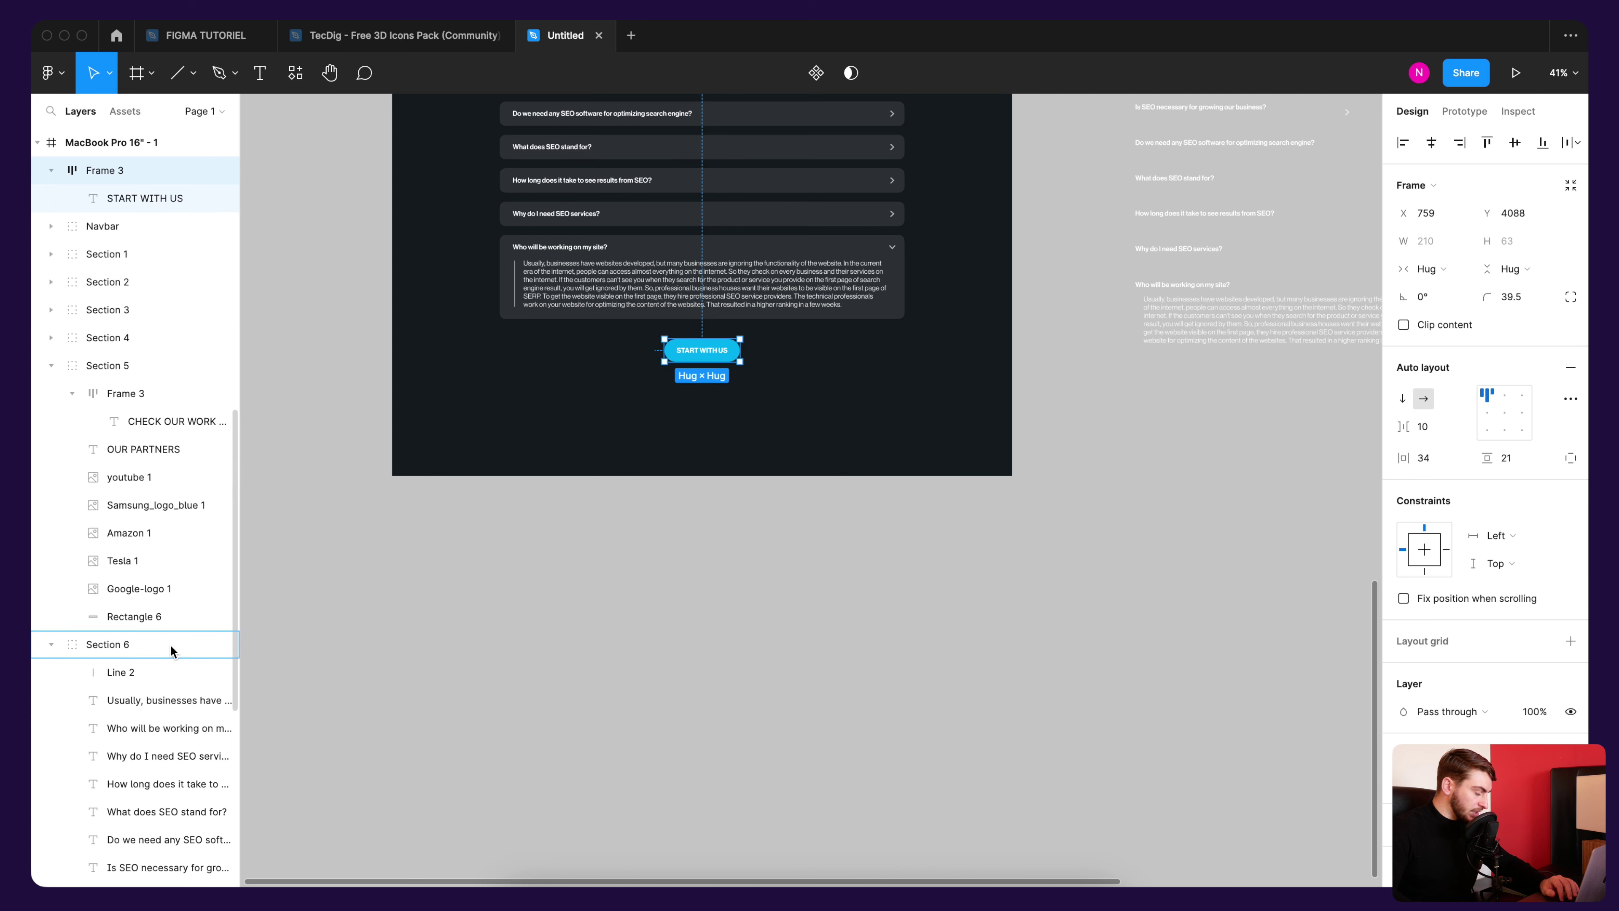
pyautogui.moveTo(171, 651); pyautogui.dragTo(169, 646)
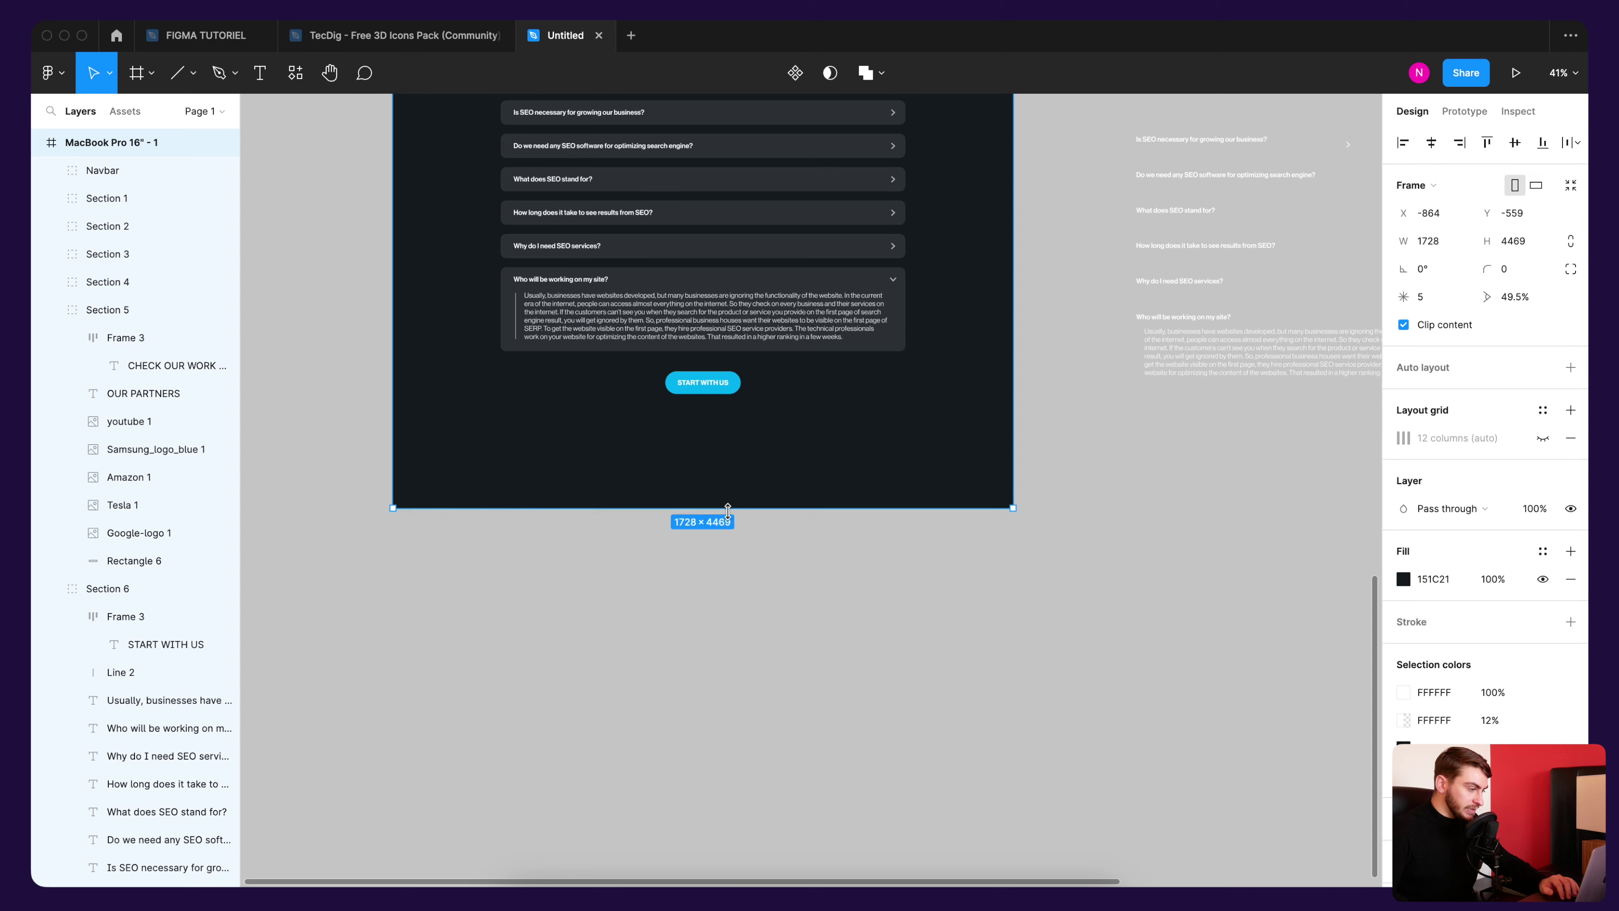
# Step: Resize the page frame's bottom edge to 4716 tall
pyautogui.moveTo(725, 504); pyautogui.dragTo(721, 660)
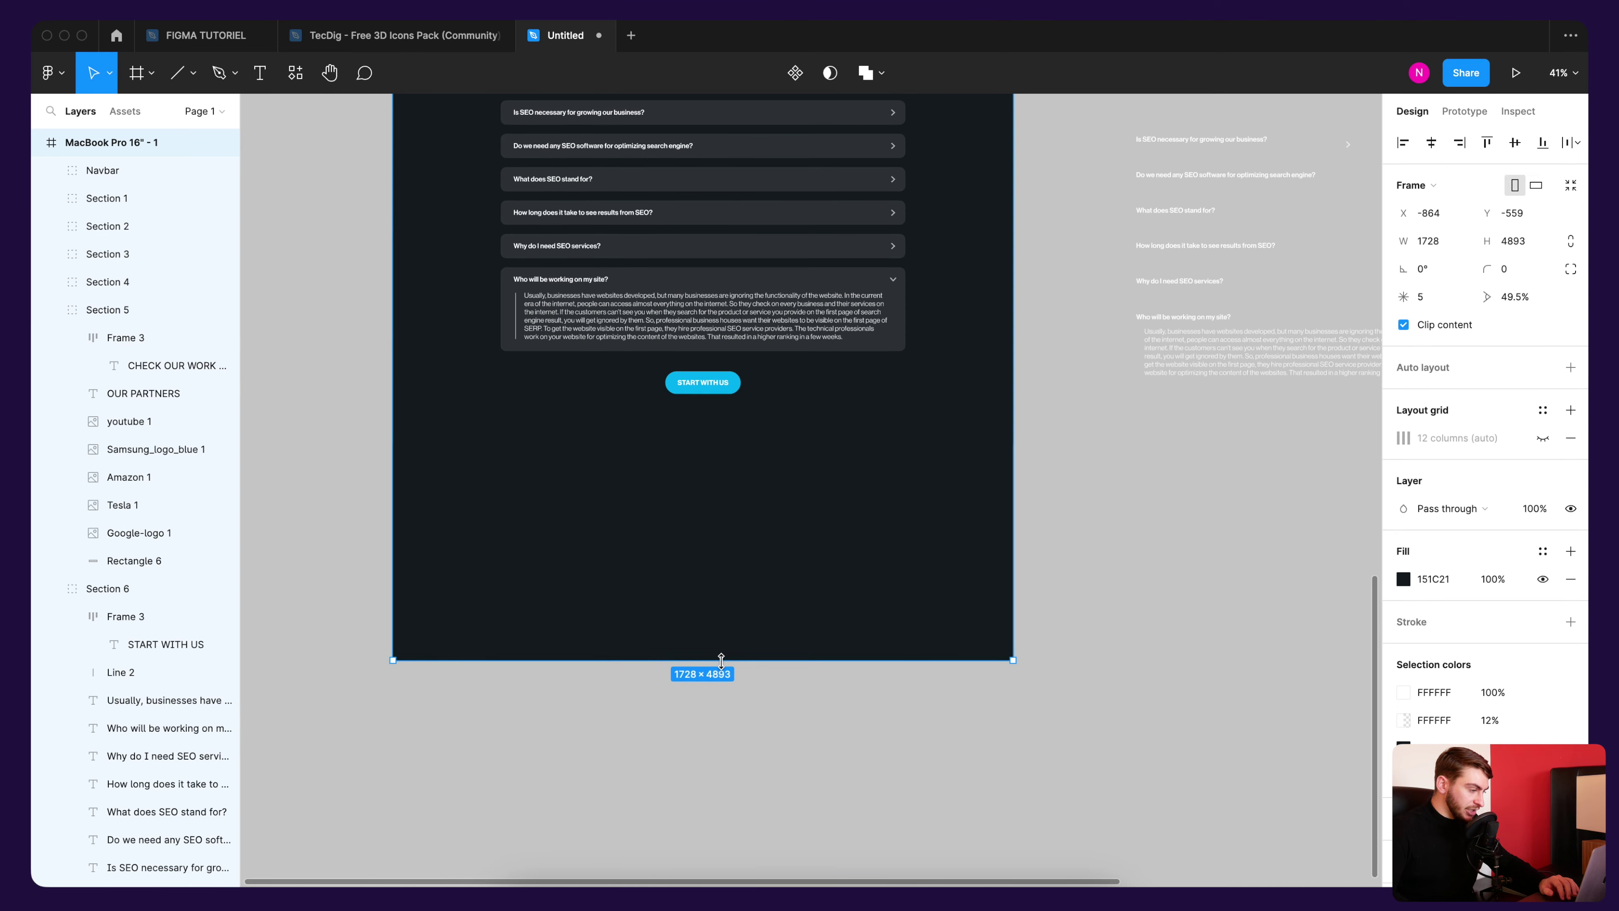
pyautogui.press('Escape')
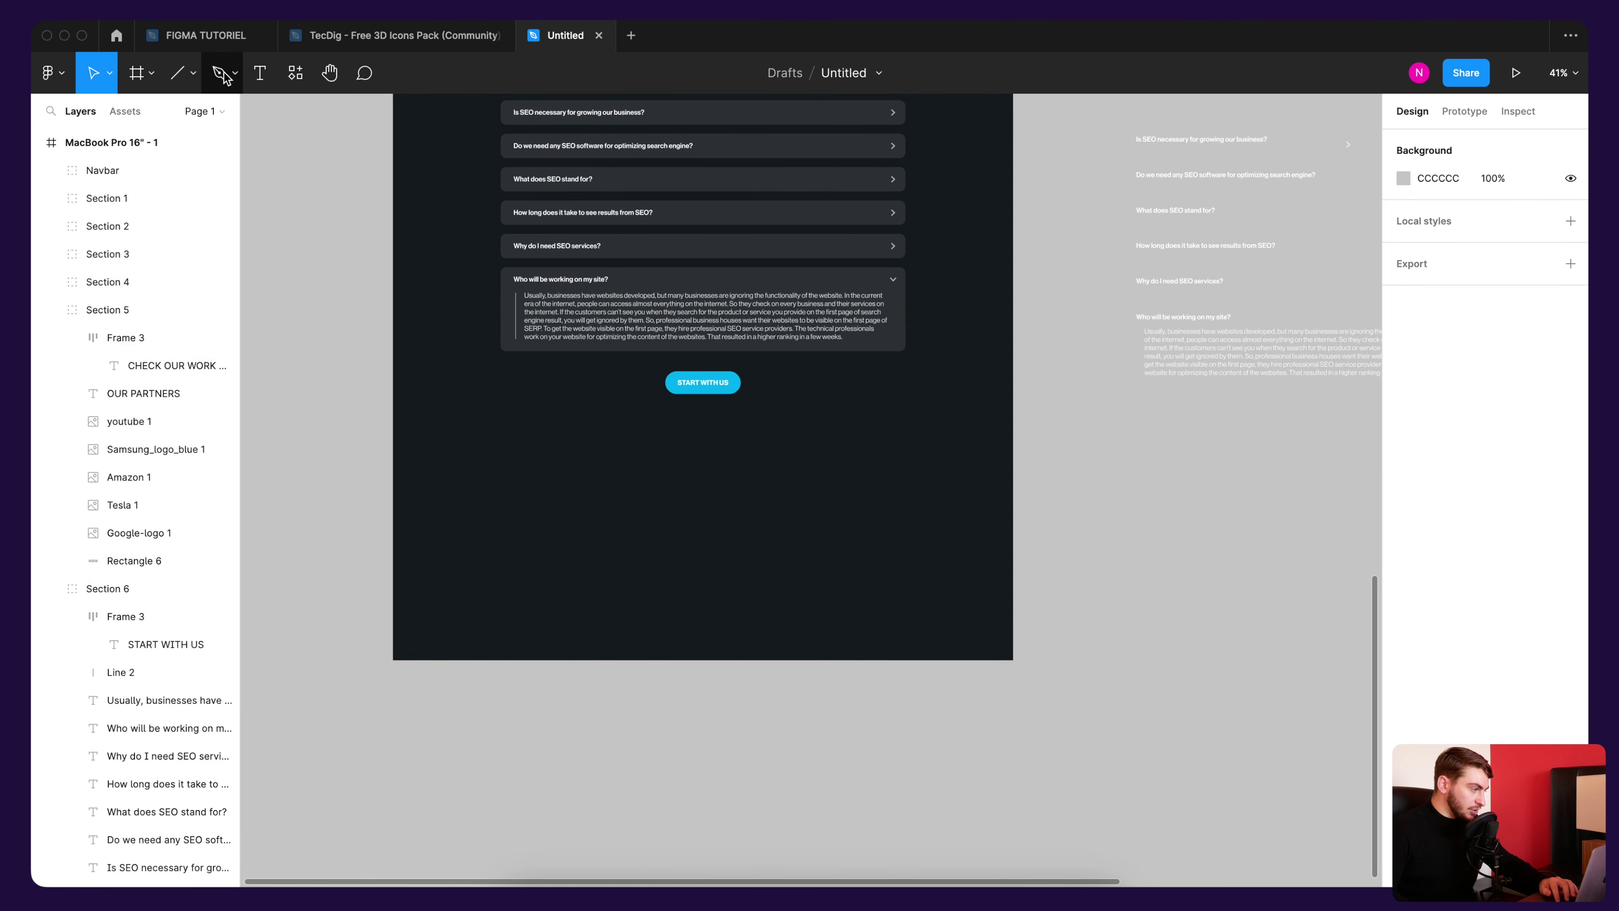
pyautogui.click(689, 600)
pyautogui.moveTo(687, 660); pyautogui.dragTo(670, 596)
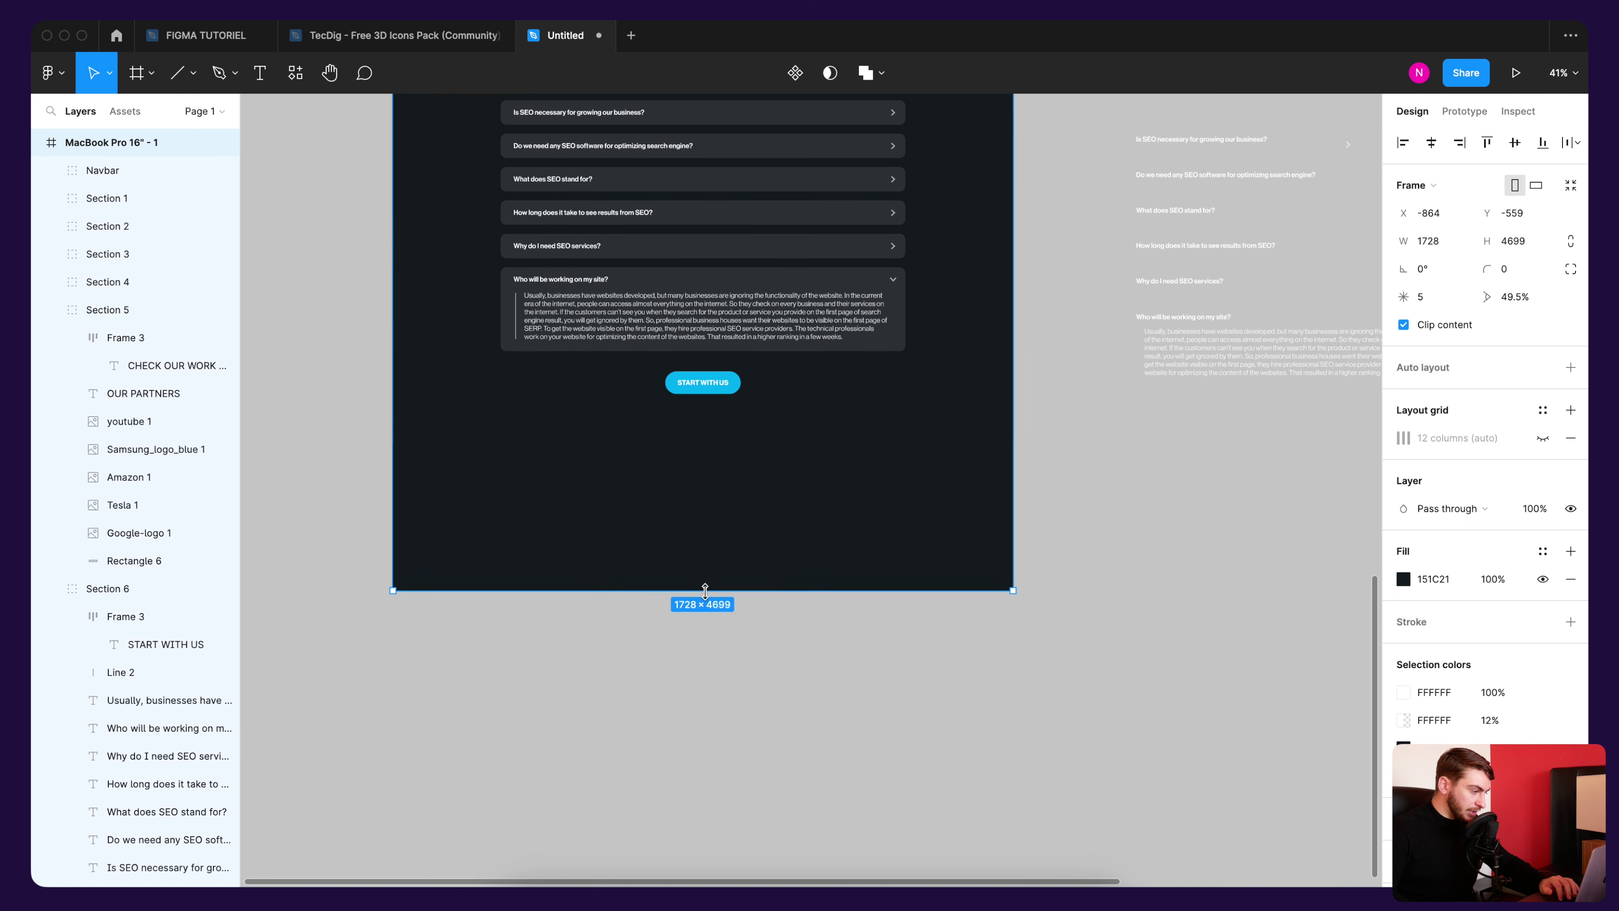
pyautogui.click(791, 692)
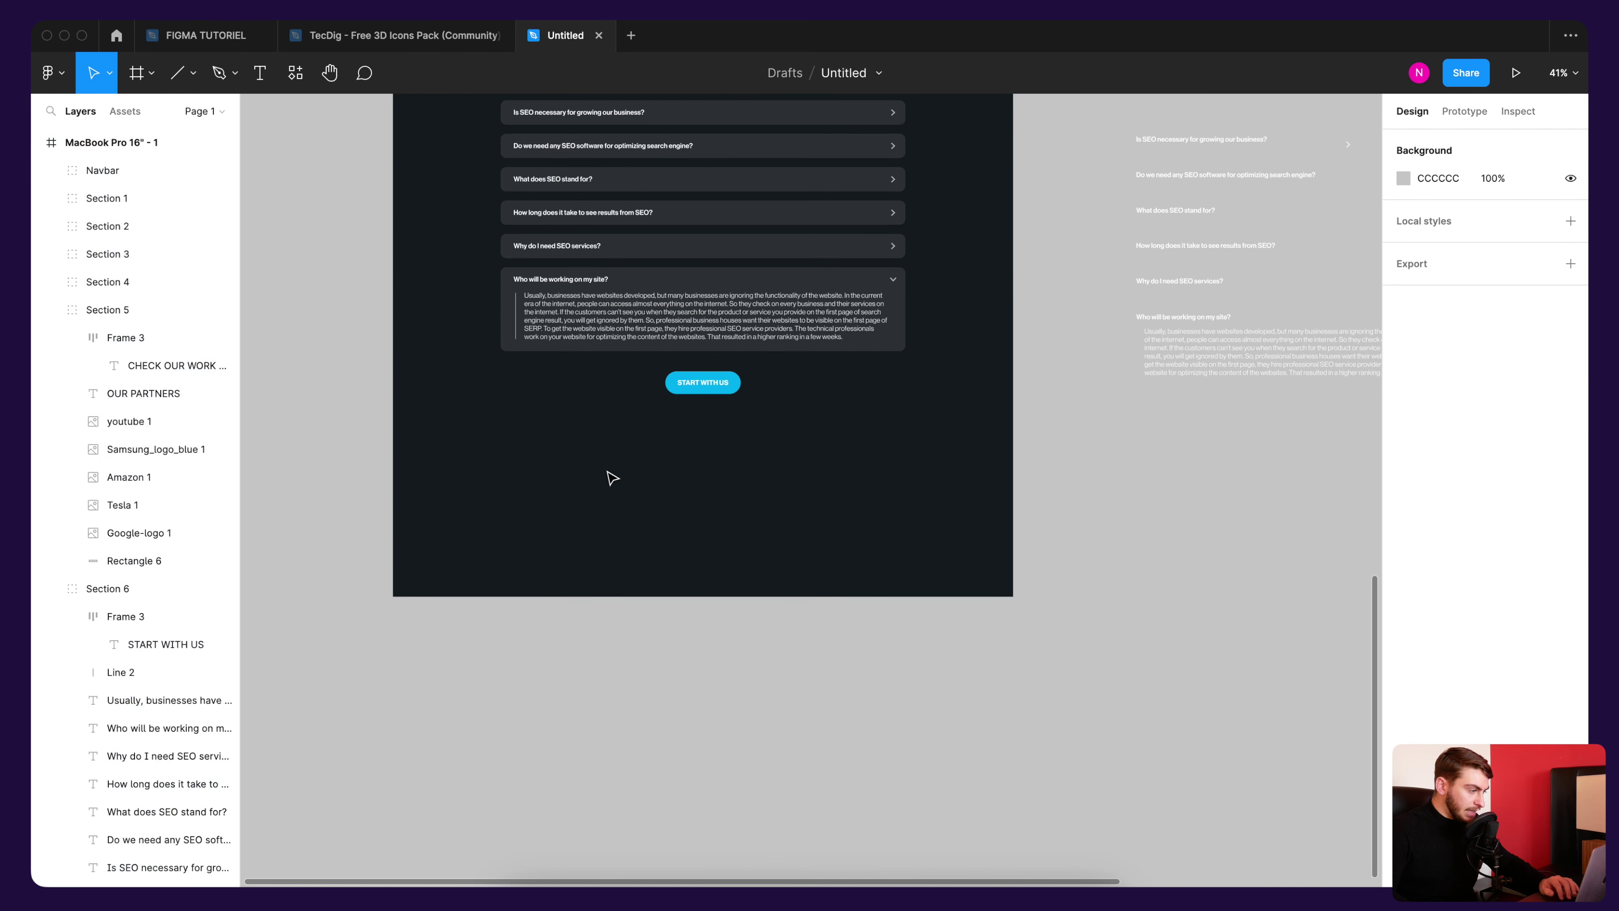
# Step: Draw a full-width rectangle along the page bottom and fill it solid black (000000)
pyautogui.click(193, 73)
pyautogui.click(210, 115)
pyautogui.moveTo(394, 596); pyautogui.dragTo(1016, 455)
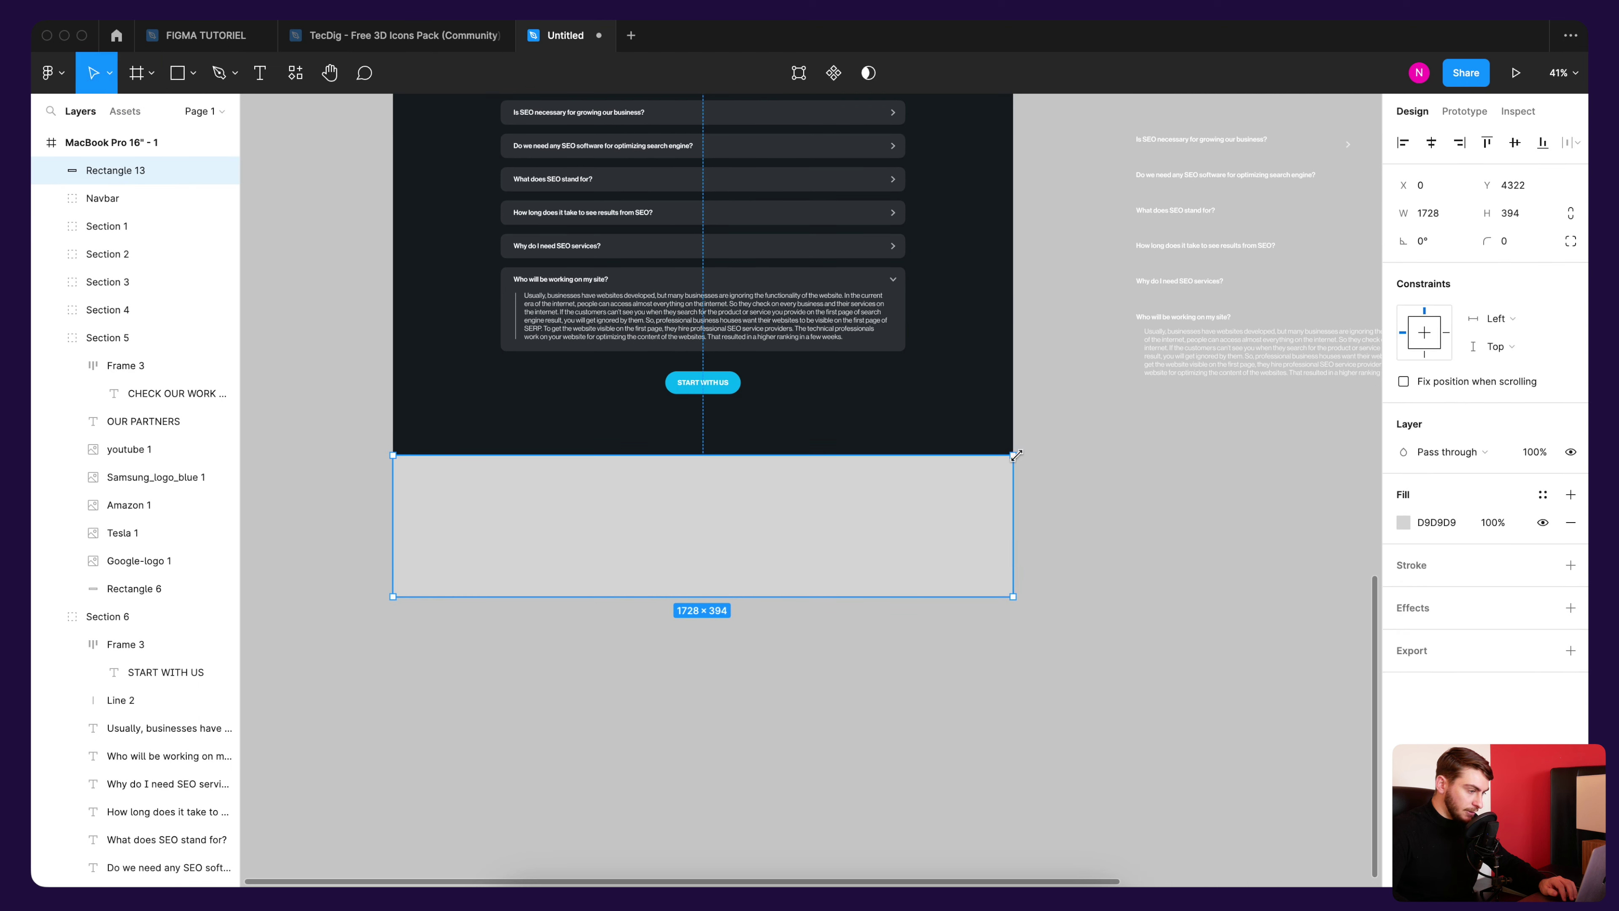
pyautogui.click(1405, 522)
pyautogui.moveTo(1211, 606); pyautogui.dragTo(1026, 763)
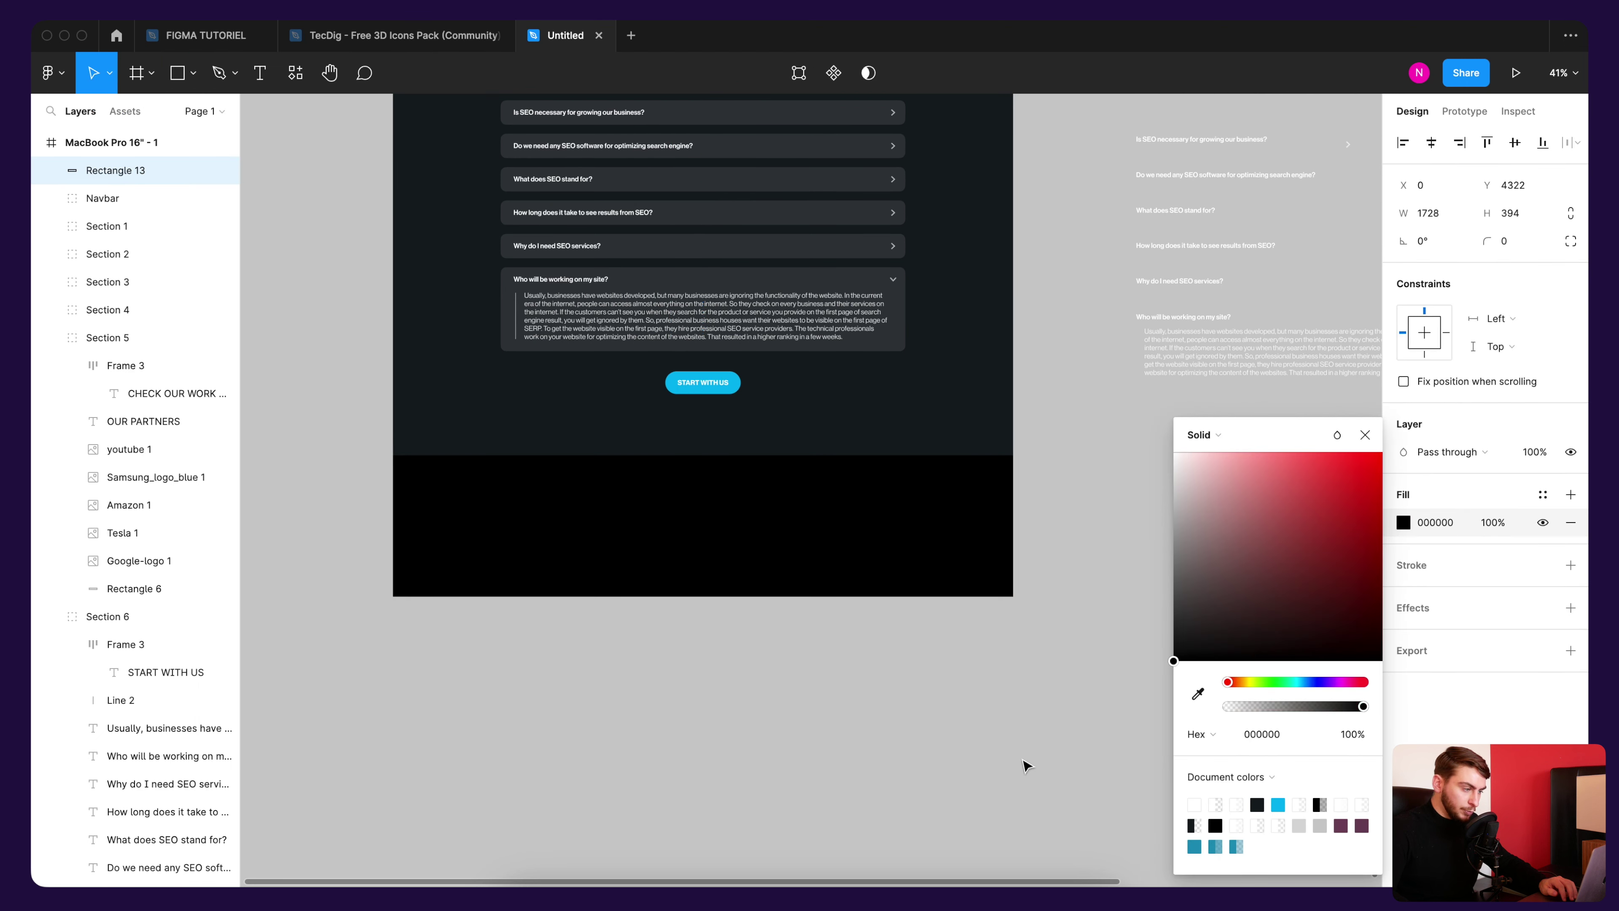
pyautogui.click(1366, 437)
pyautogui.click(1088, 568)
pyautogui.scroll(3, 914, 466)
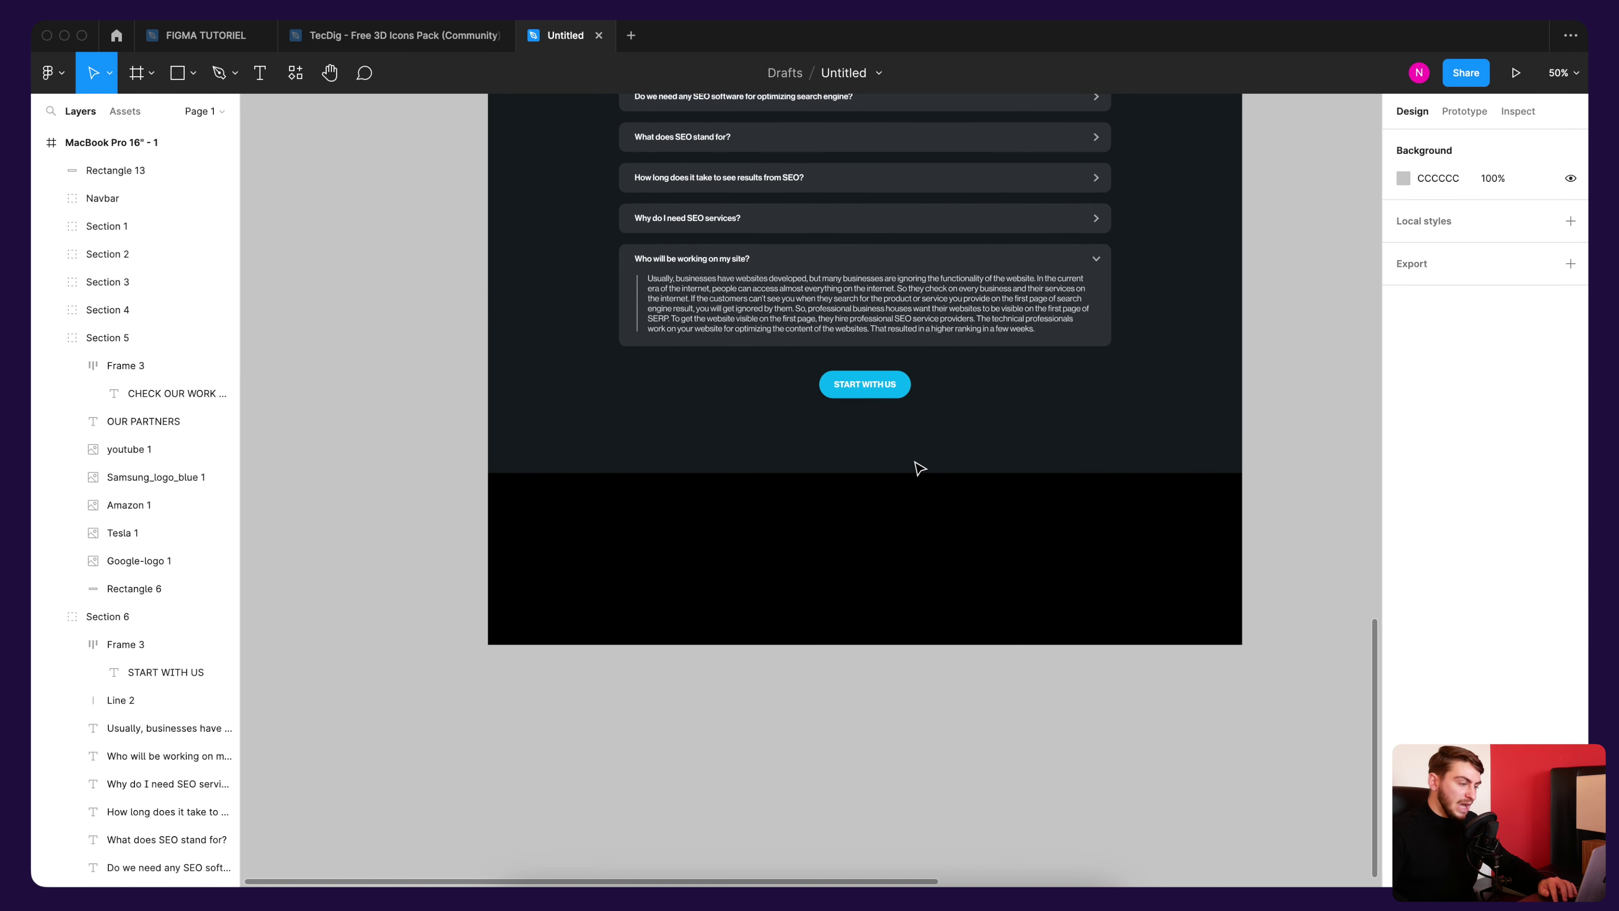
# Step: Duplicate the blurred teal glow to the FAQ bottom and enlarge it to about 1430×416
pyautogui.scroll(-5, 880, 457)
pyautogui.scroll(5, 848, 411)
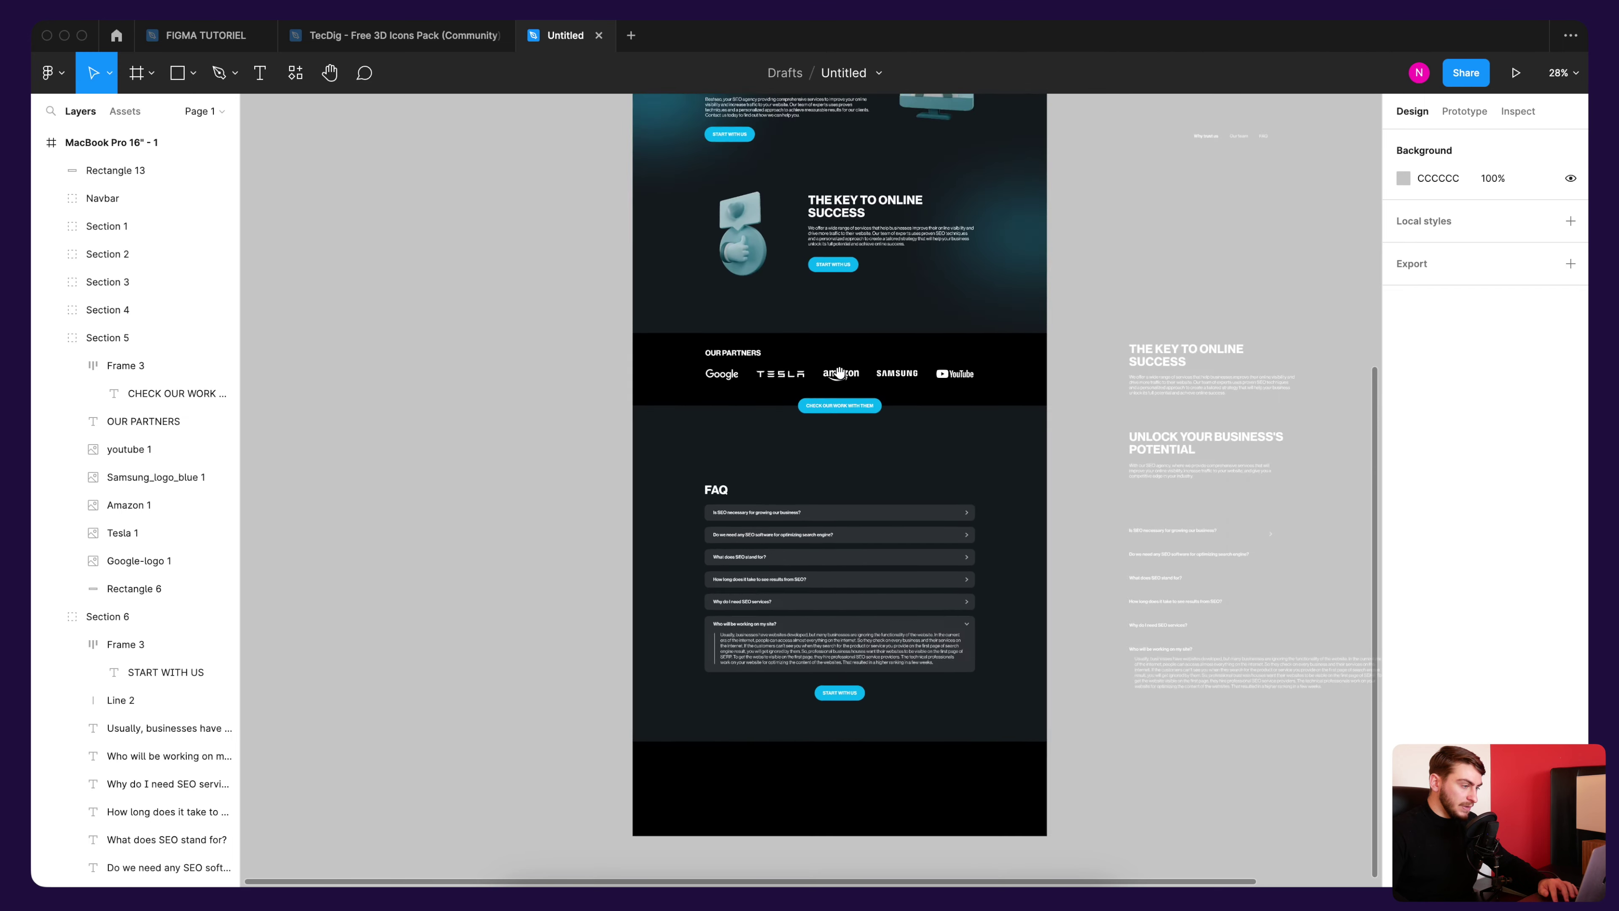
pyautogui.scroll(-4, 959, 418)
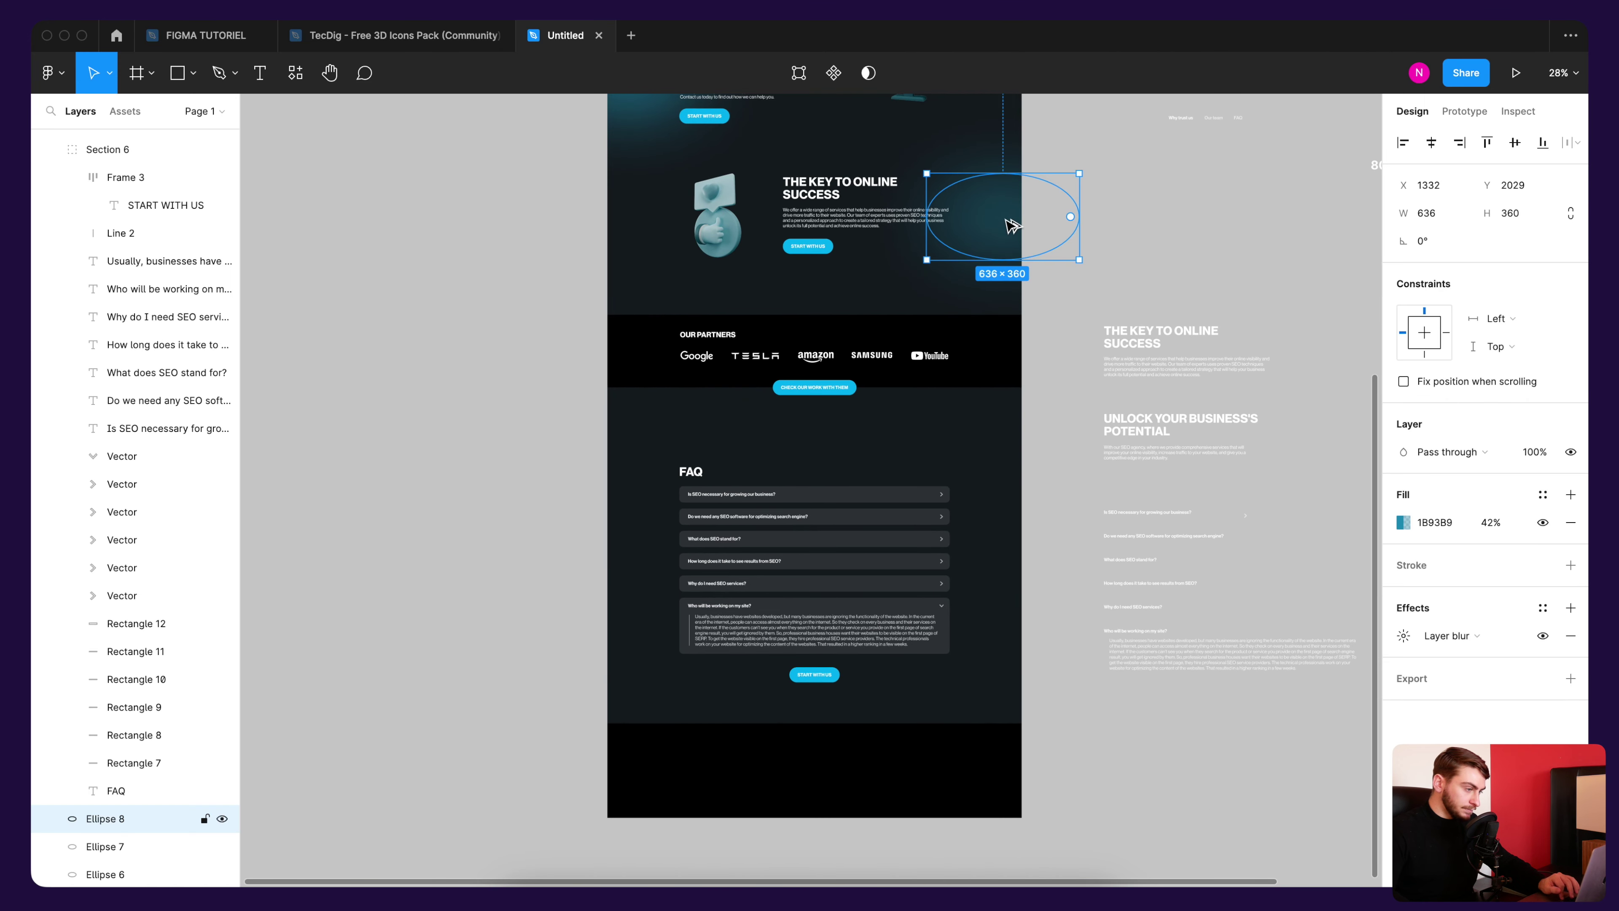
pyautogui.moveTo(1001, 236)
pyautogui.mouseDown()
pyautogui.moveTo(908, 733)
pyautogui.moveTo(807, 781)
pyautogui.moveTo(988, 760)
pyautogui.mouseUp()
pyautogui.moveTo(822, 714); pyautogui.dragTo(822, 702)
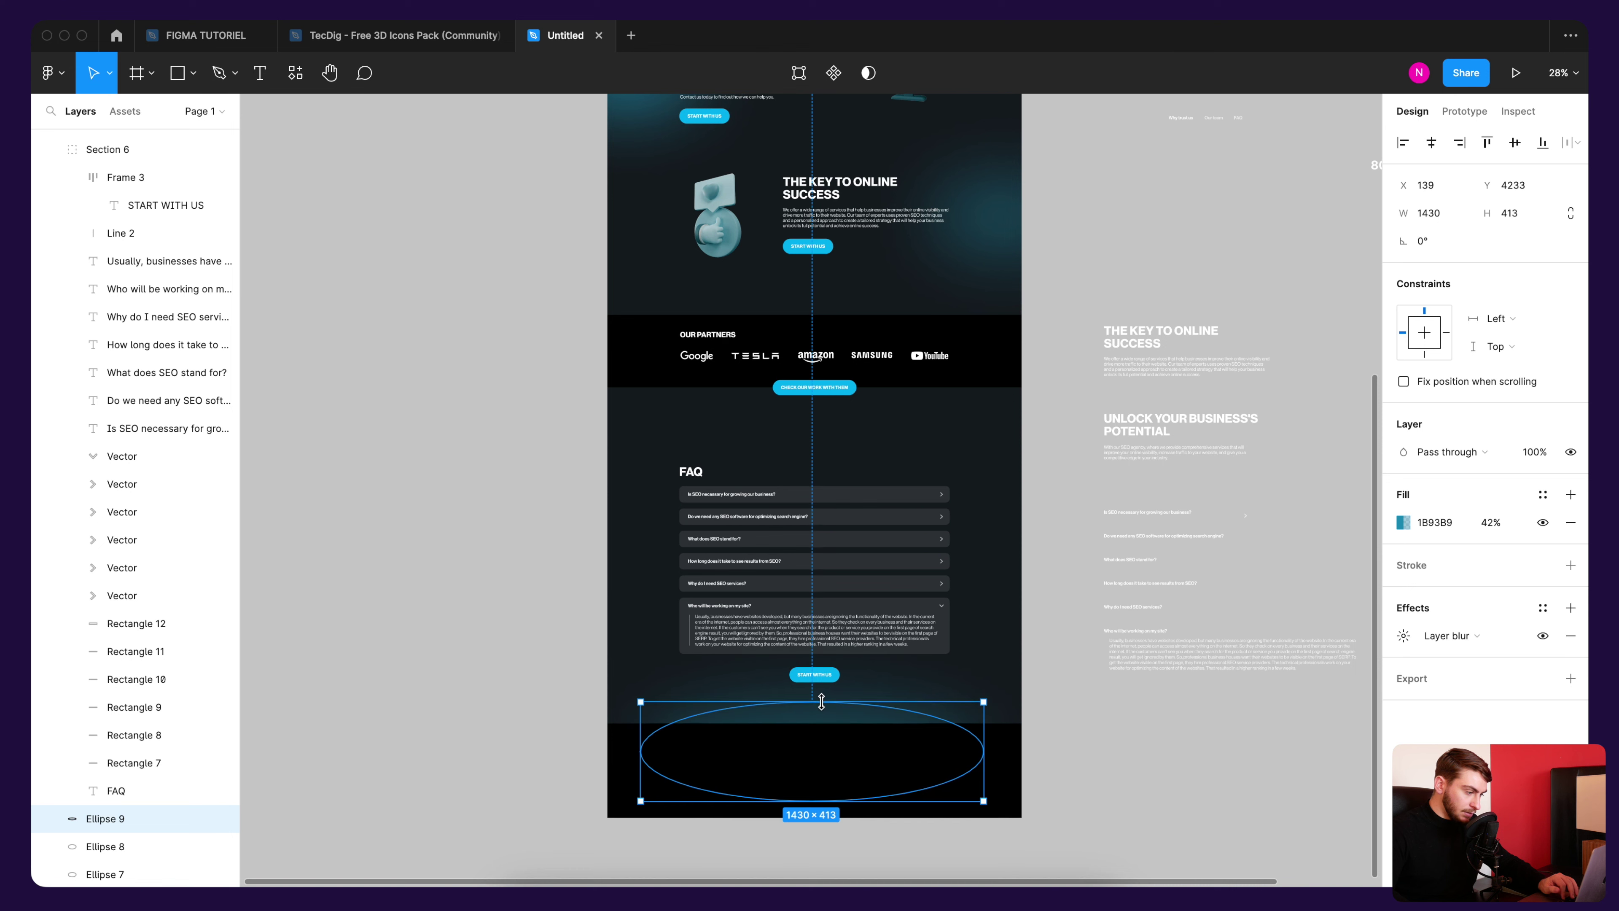
pyautogui.click(1108, 765)
# Step: Delete the extra glow copy that ended up behind Our Partners
pyautogui.scroll(3, 870, 797)
pyautogui.scroll(-2, 446, 561)
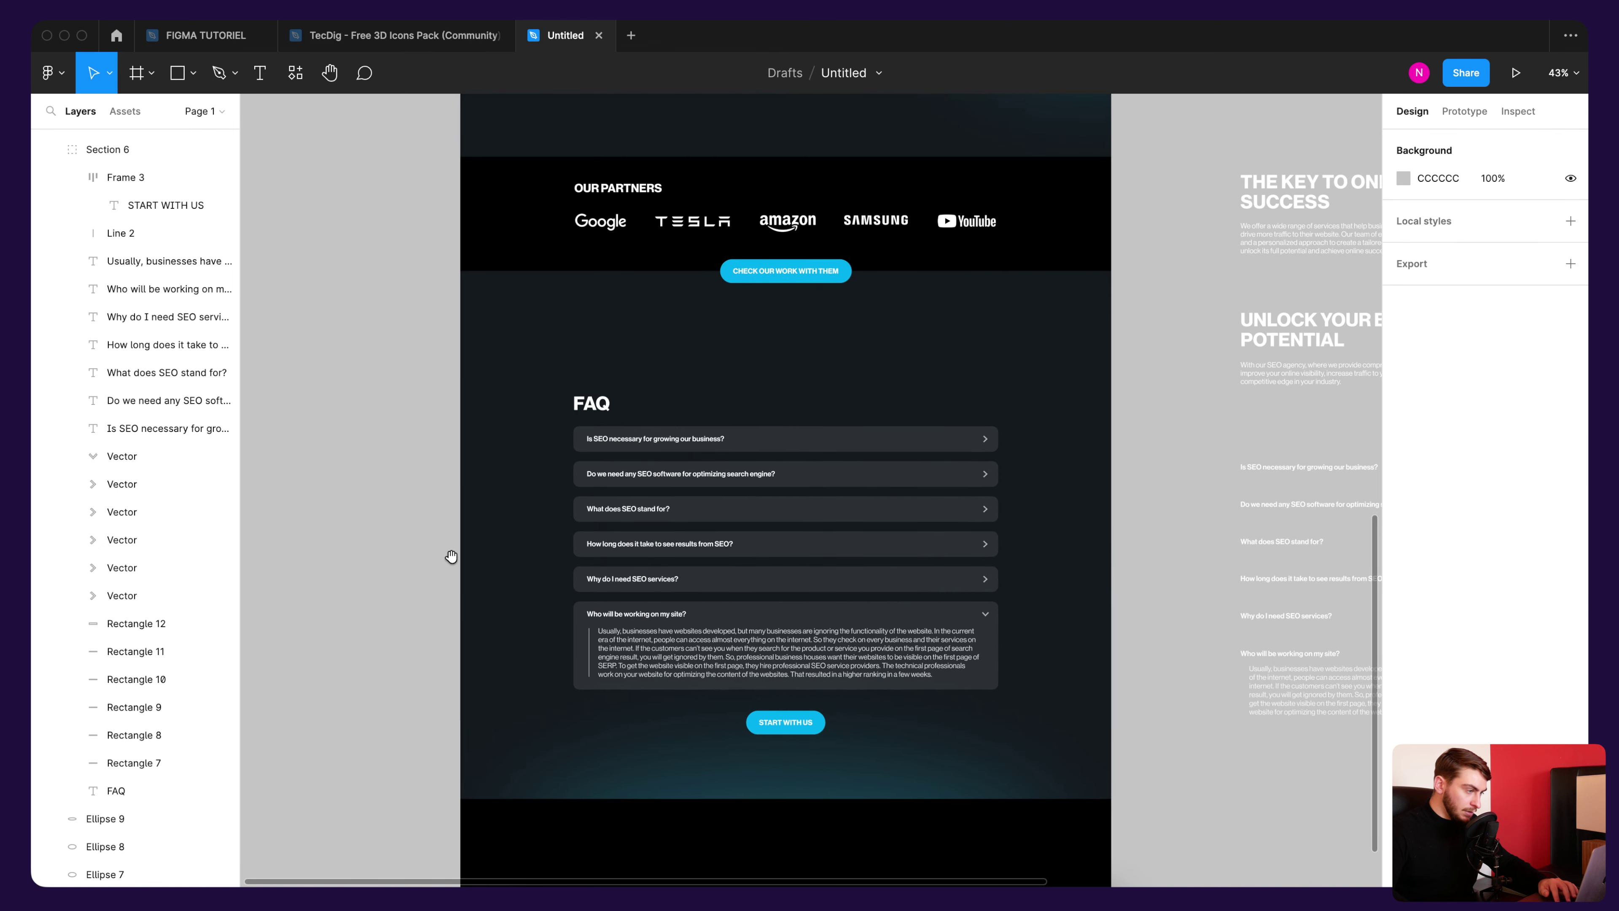
pyautogui.click(797, 727)
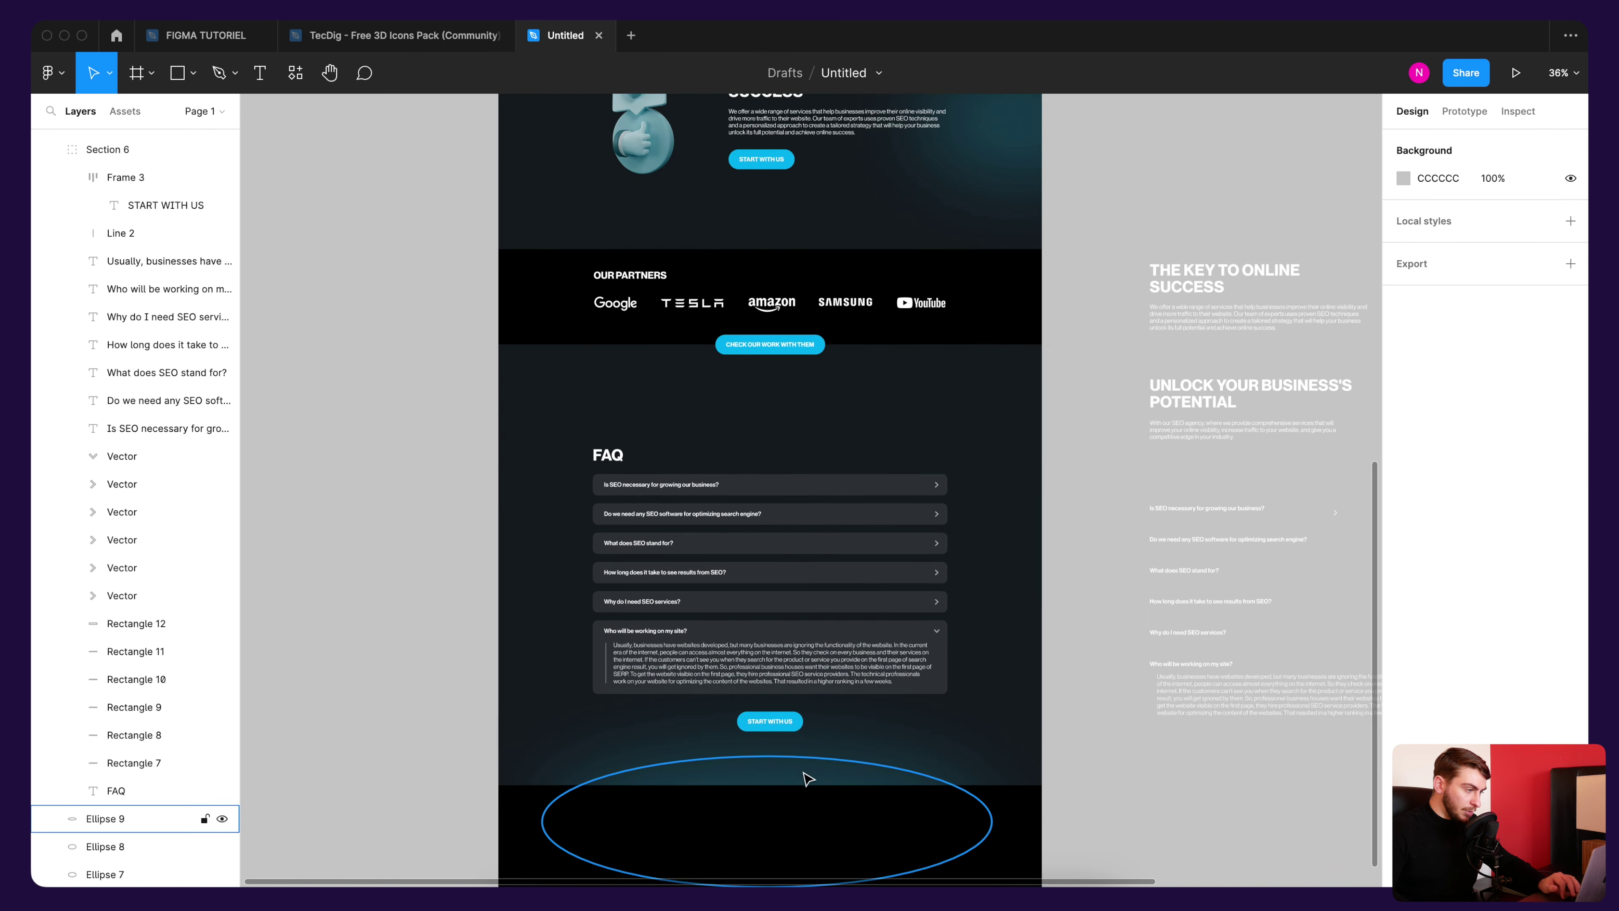
pyautogui.moveTo(802, 774); pyautogui.dragTo(803, 275)
pyautogui.click(321, 330)
pyautogui.scroll(5, 448, 568)
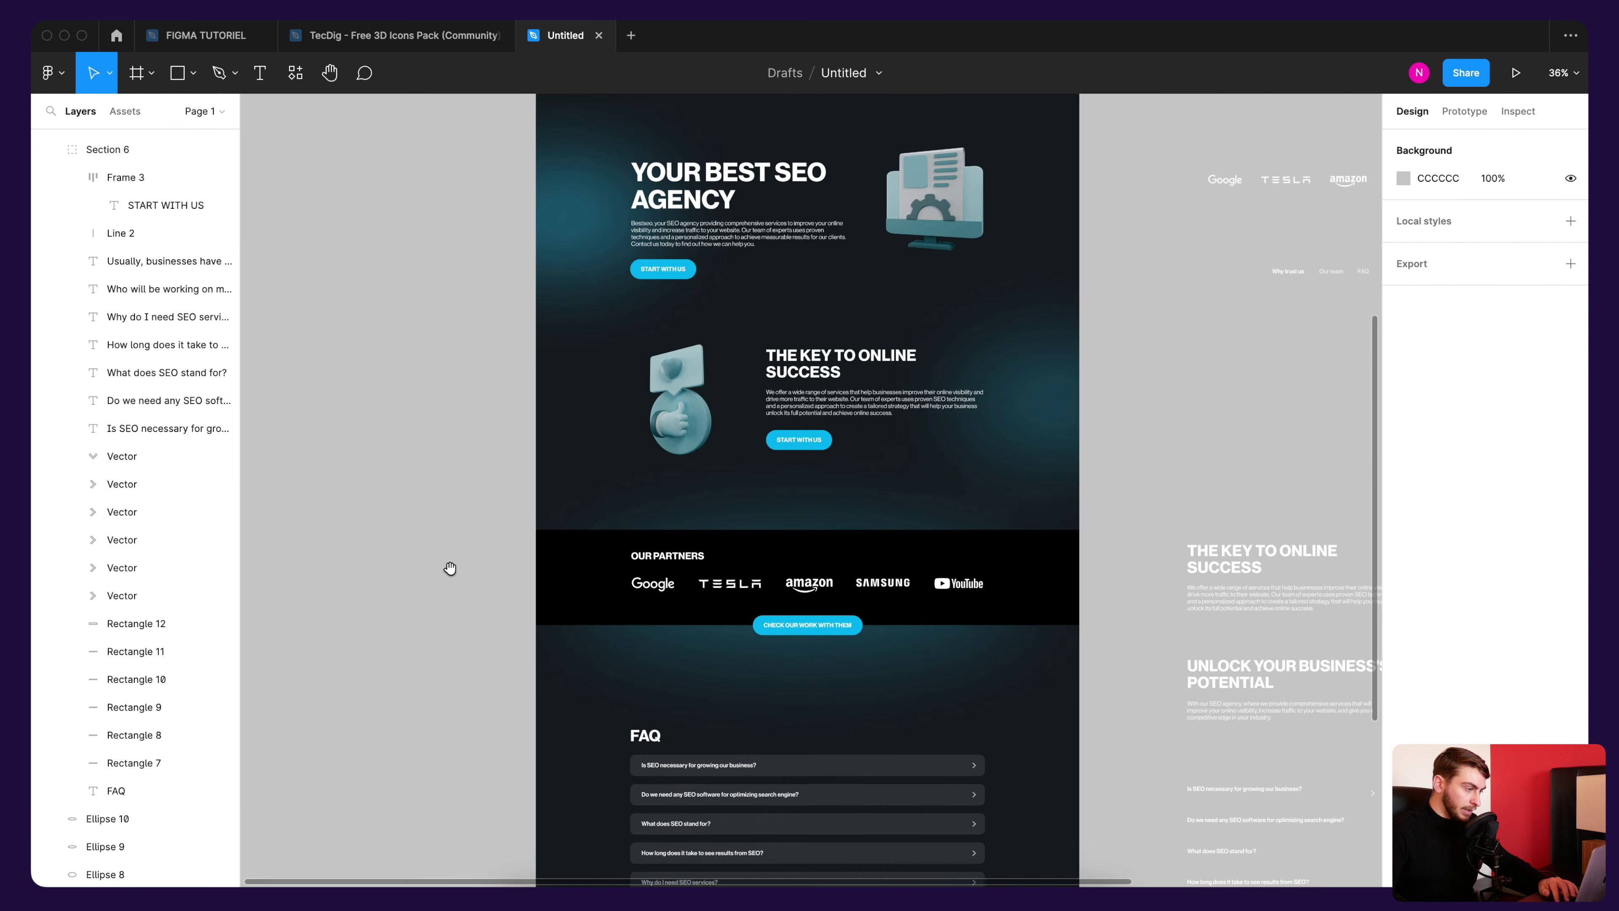
pyautogui.scroll(-2, 546, 297)
pyautogui.click(885, 560)
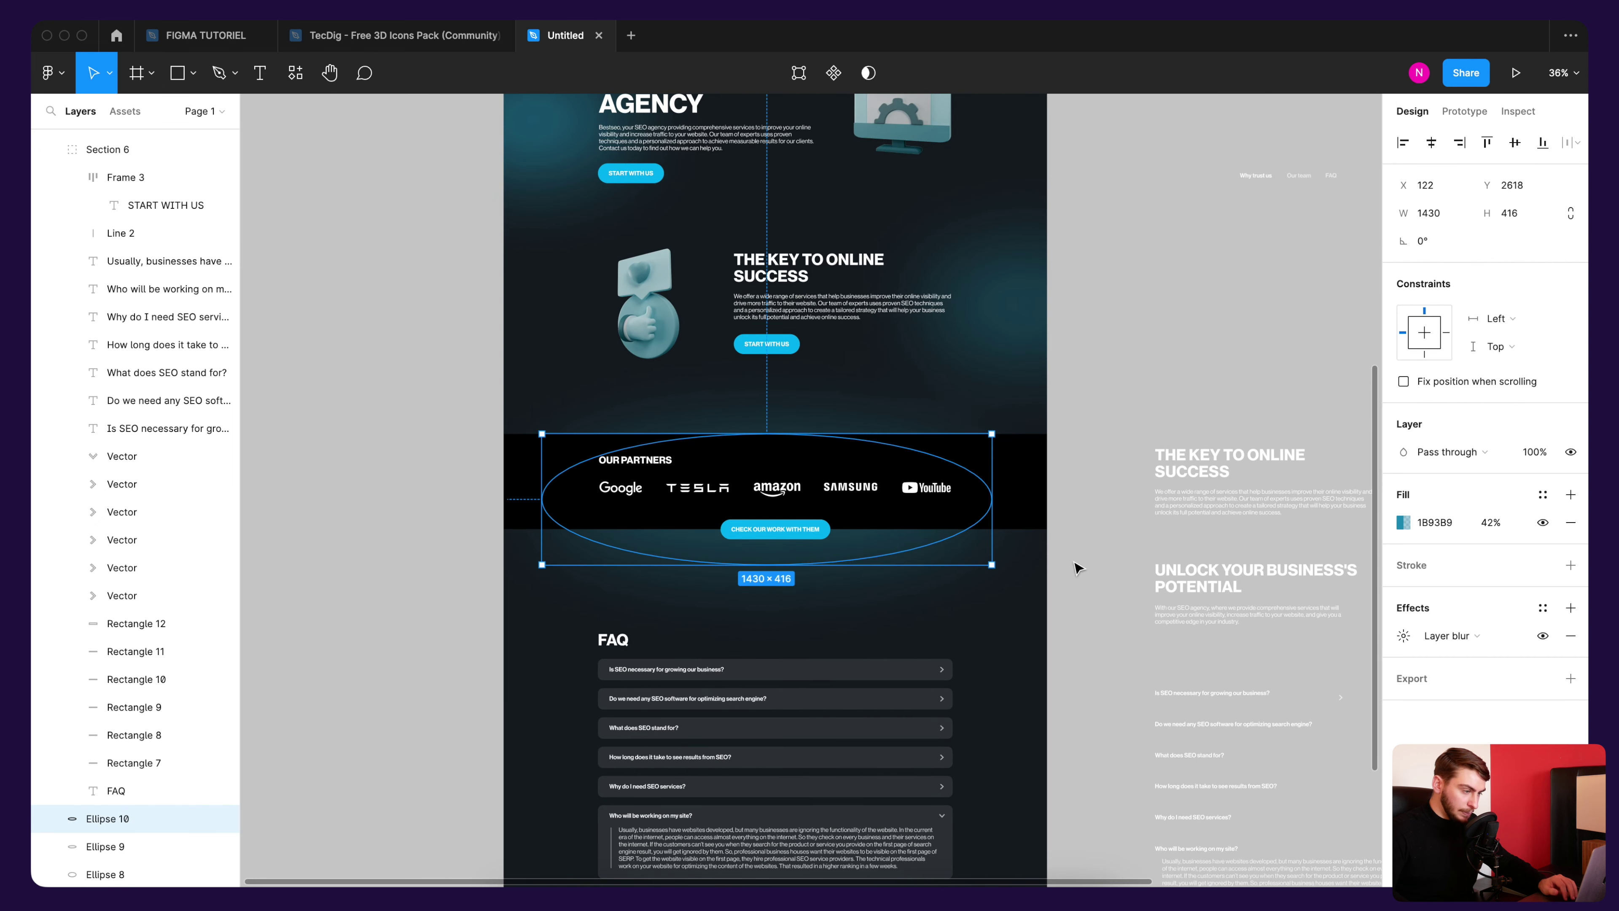
pyautogui.press('Delete')
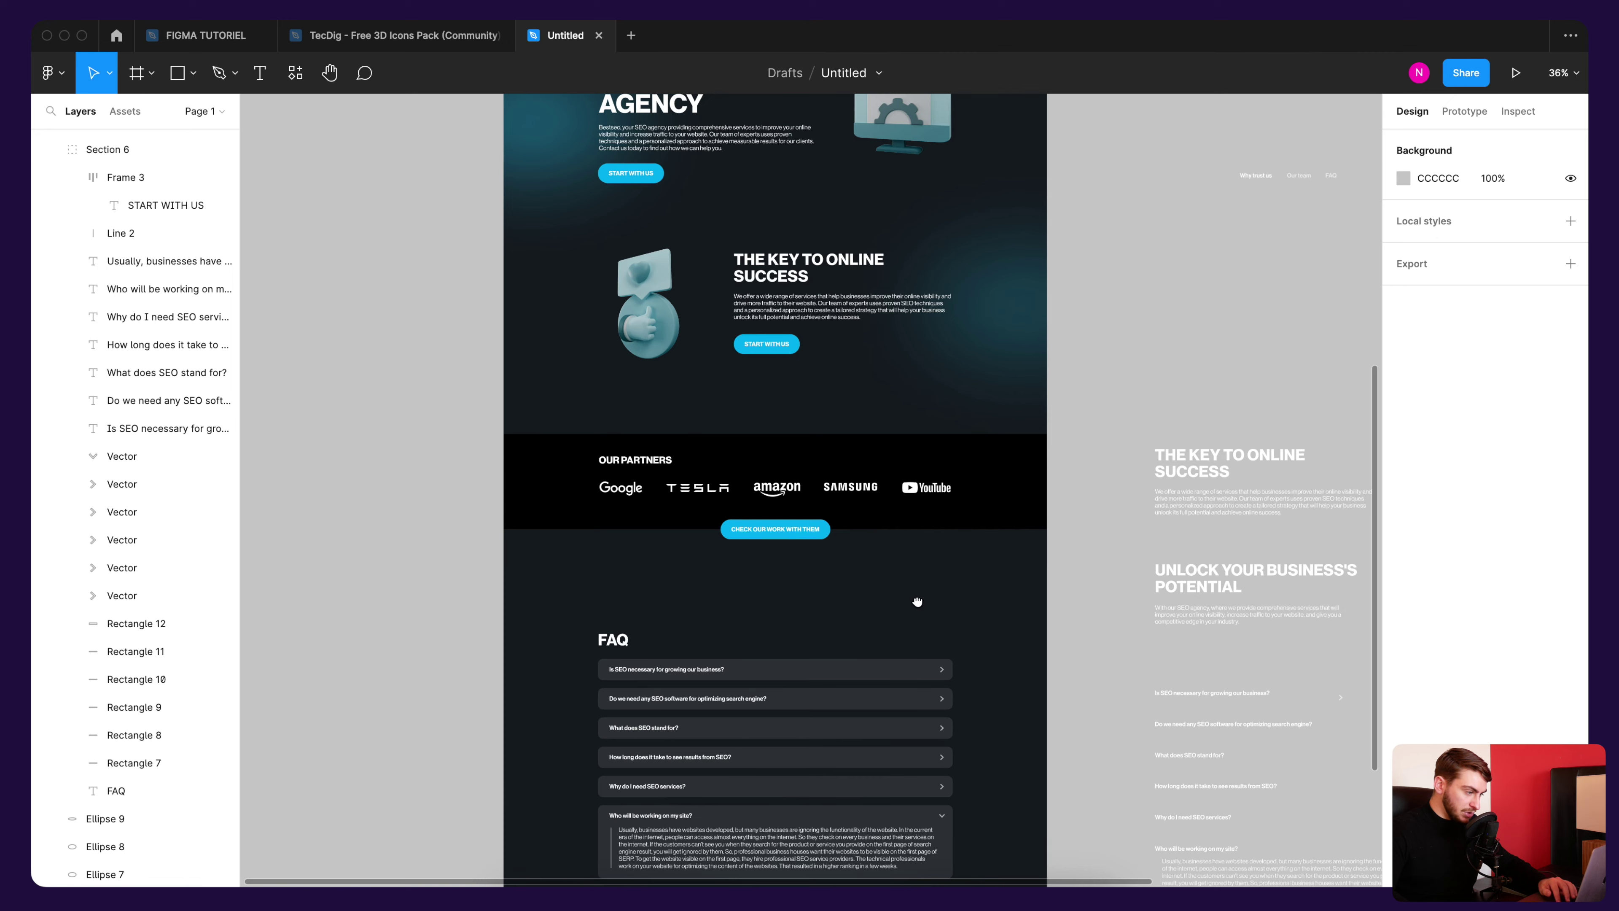
# Step: Move Ellipse 8 beside THE KEY TO ONLINE SUCCESS lower and enlarge it to about 697×390
pyautogui.scroll(-3, 917, 602)
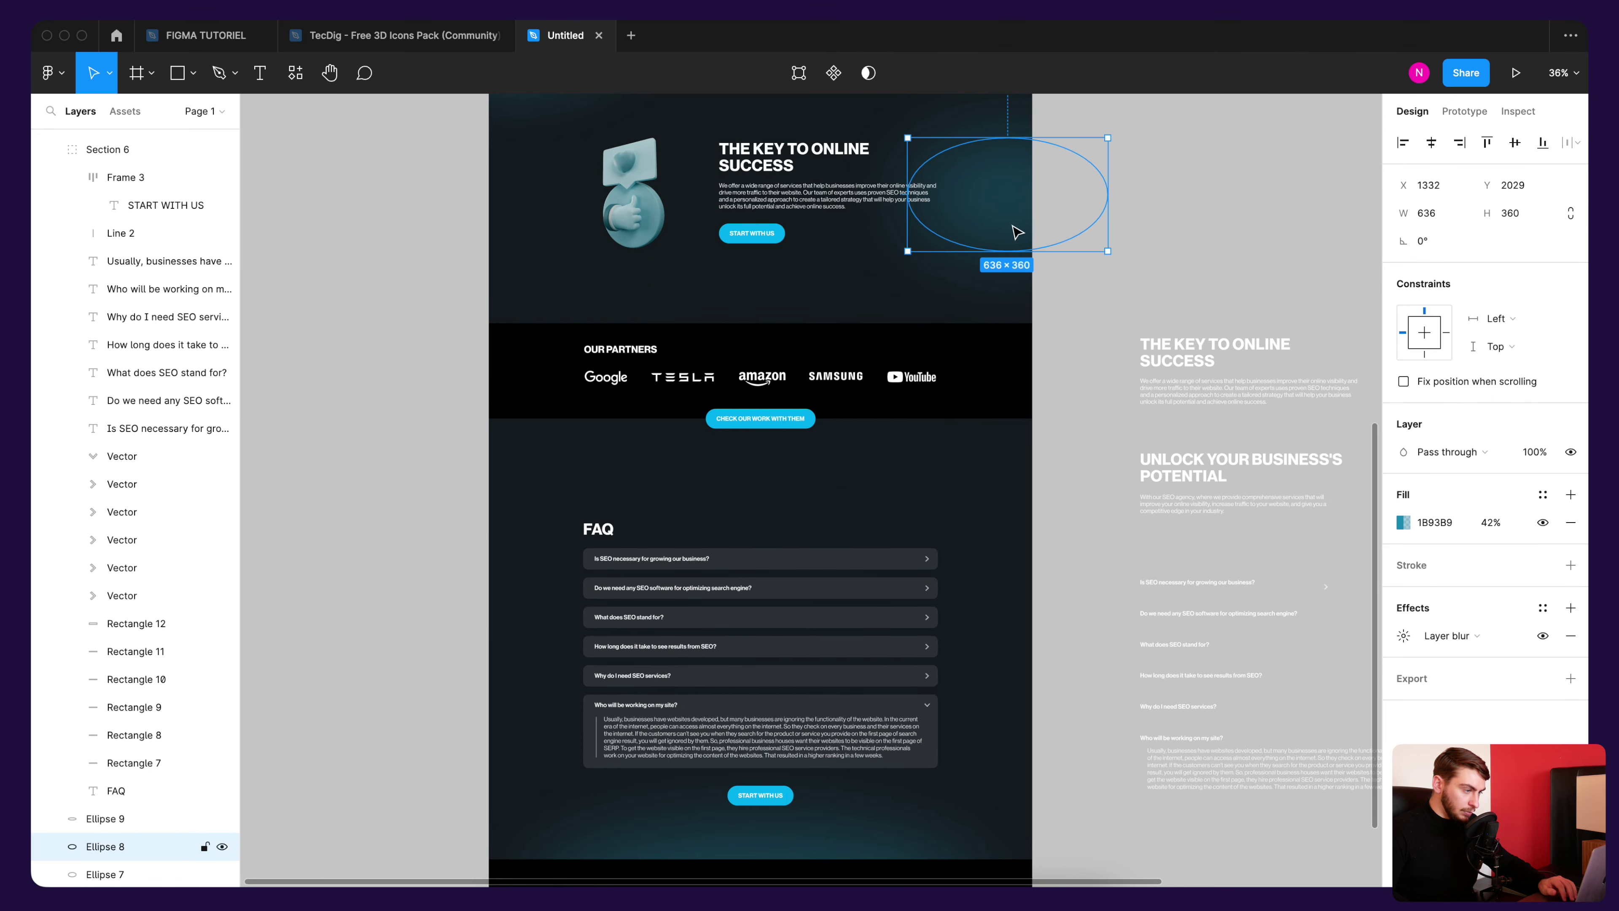
pyautogui.moveTo(1018, 228); pyautogui.dragTo(1015, 262)
pyautogui.scroll(3, 901, 348)
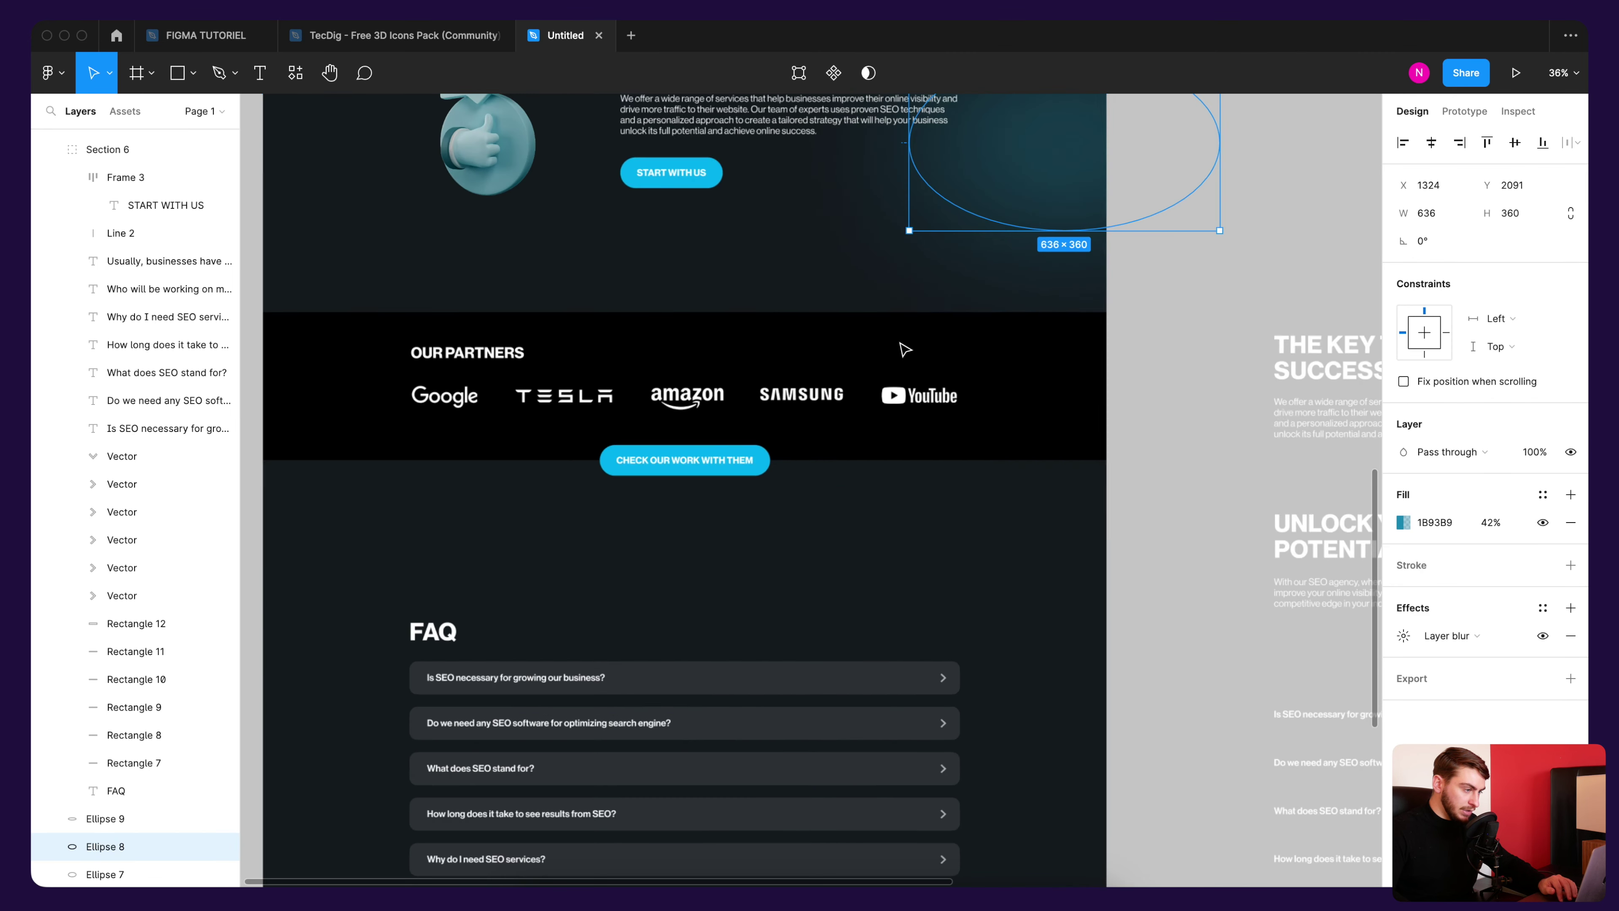
pyautogui.scroll(-2, 931, 312)
pyautogui.moveTo(913, 244); pyautogui.dragTo(875, 258)
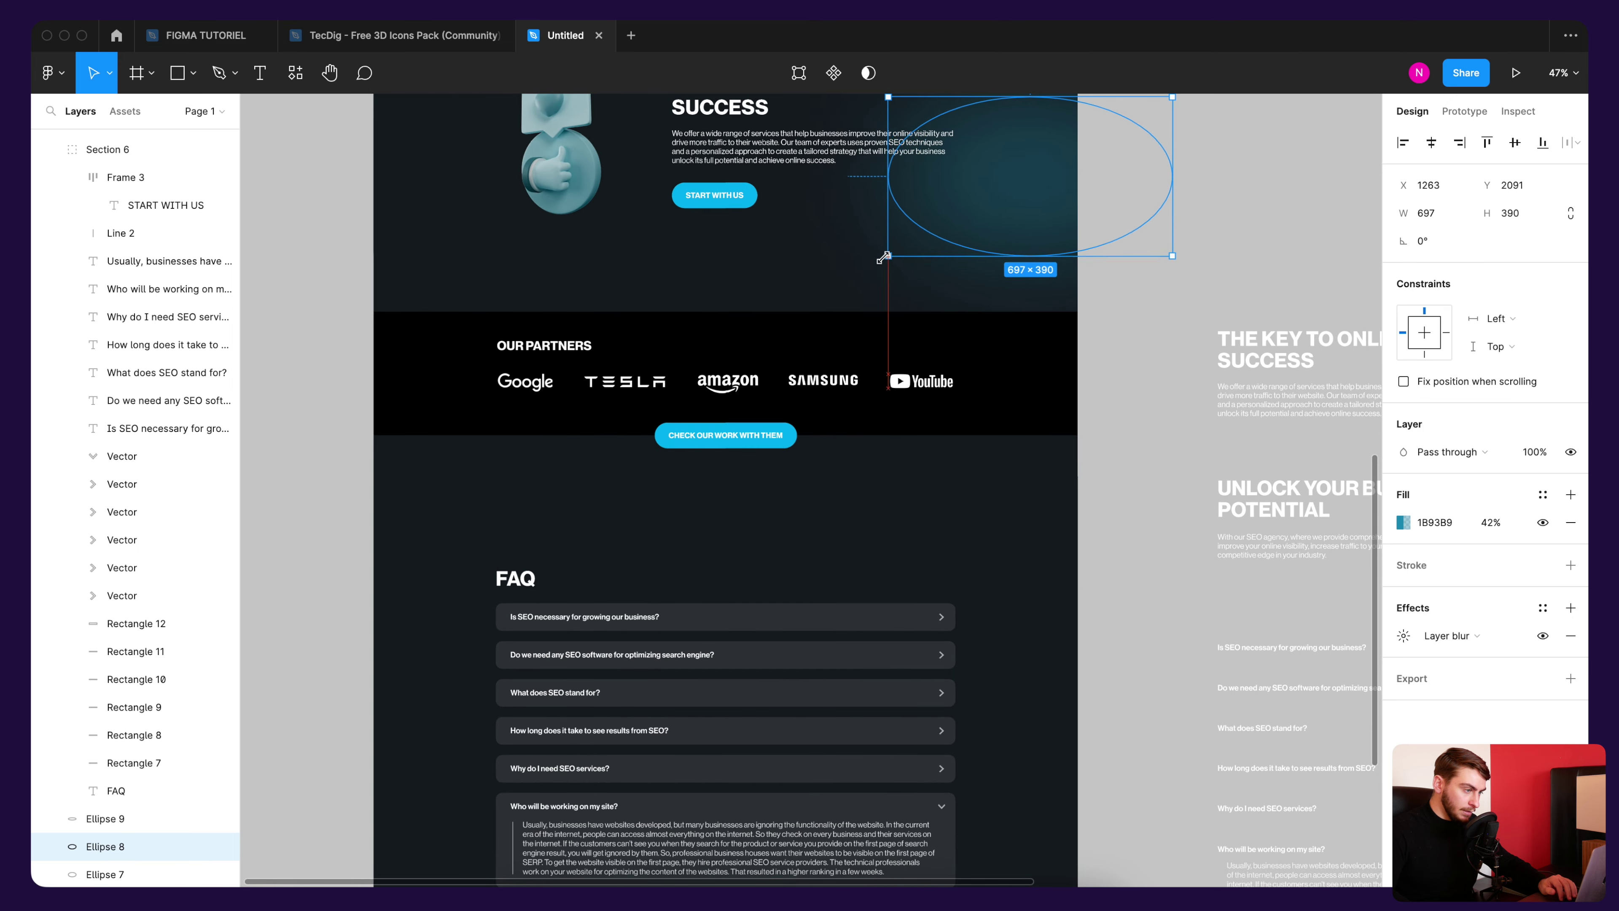
pyautogui.click(1089, 308)
pyautogui.scroll(-5, 1077, 530)
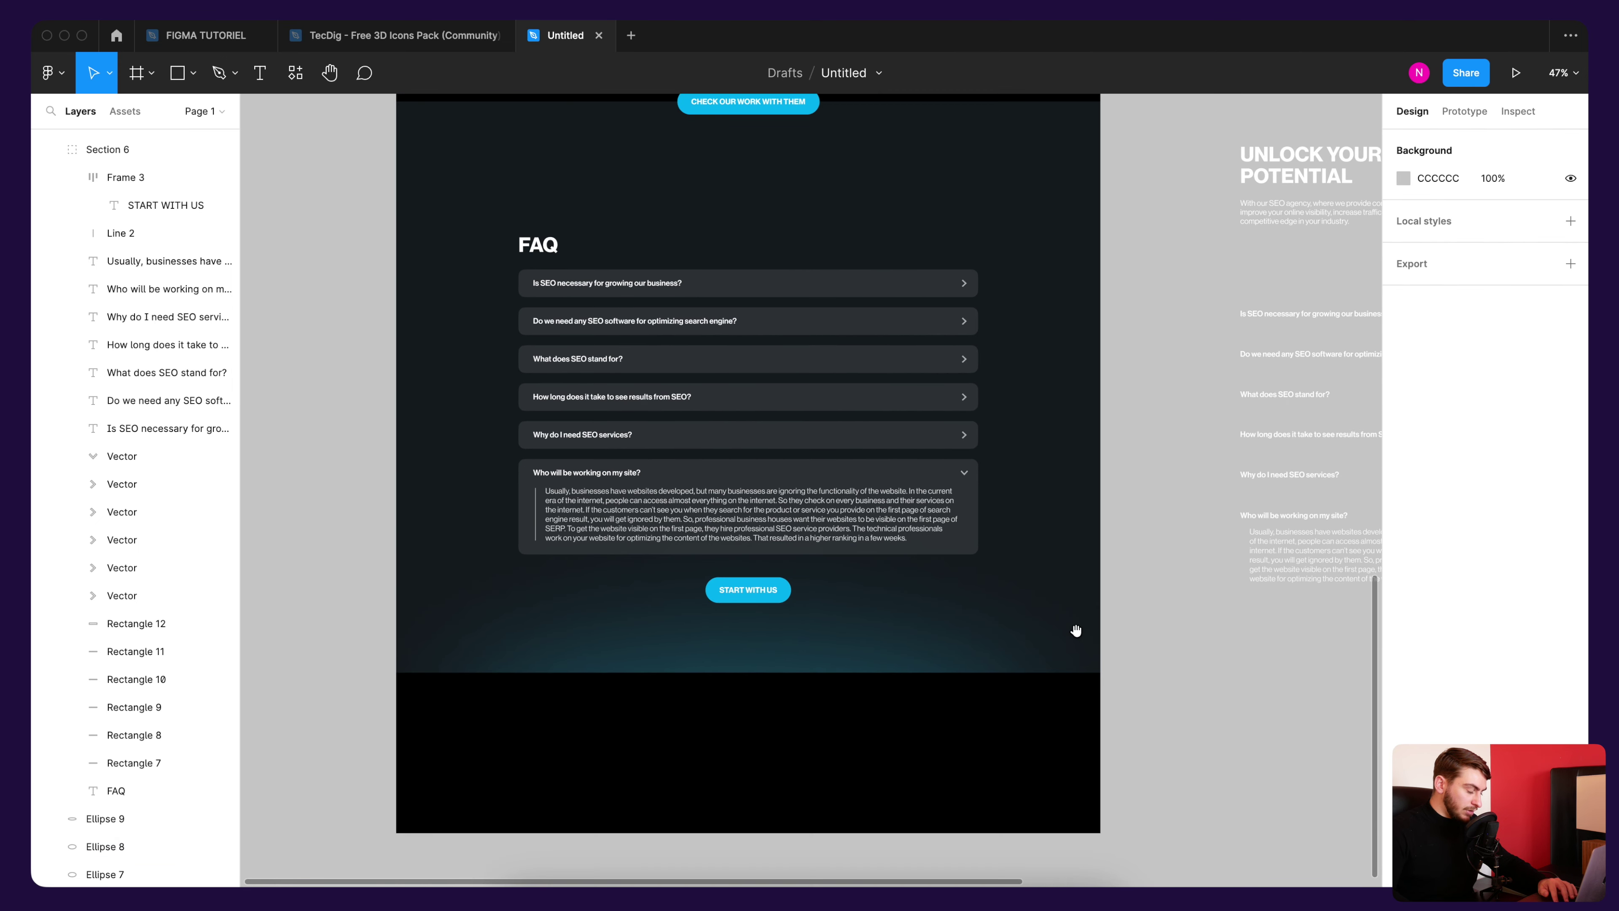
# Step: Copy the whole Footer group from the reference design
pyautogui.scroll(-2, 1192, 441)
pyautogui.click(1192, 440)
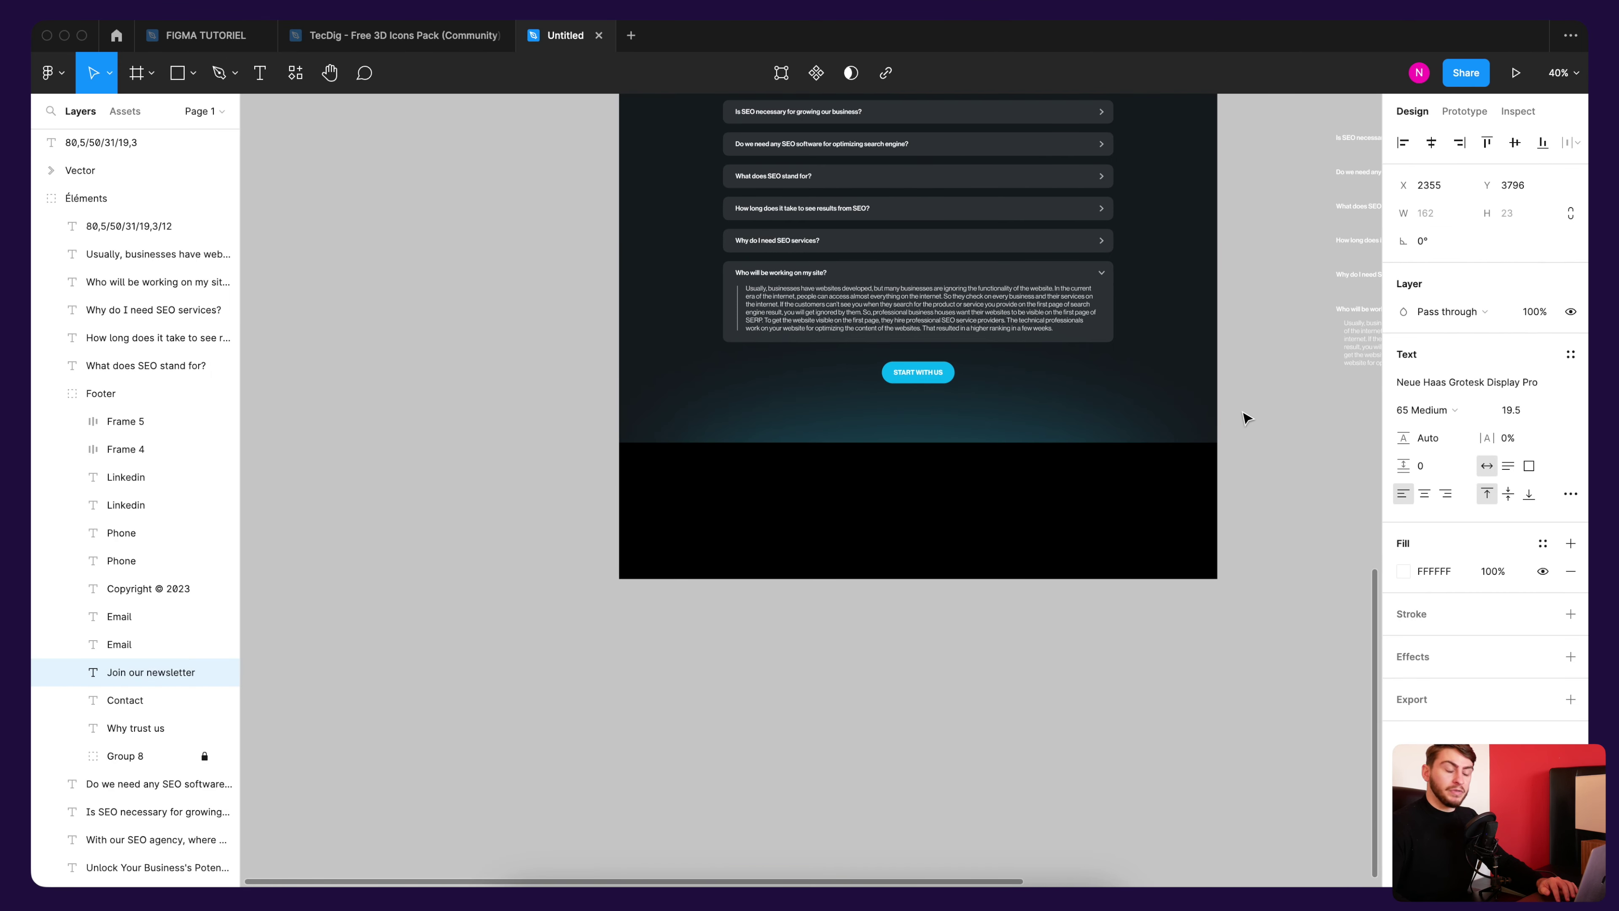
pyautogui.moveTo(1247, 418); pyautogui.dragTo(1002, 414)
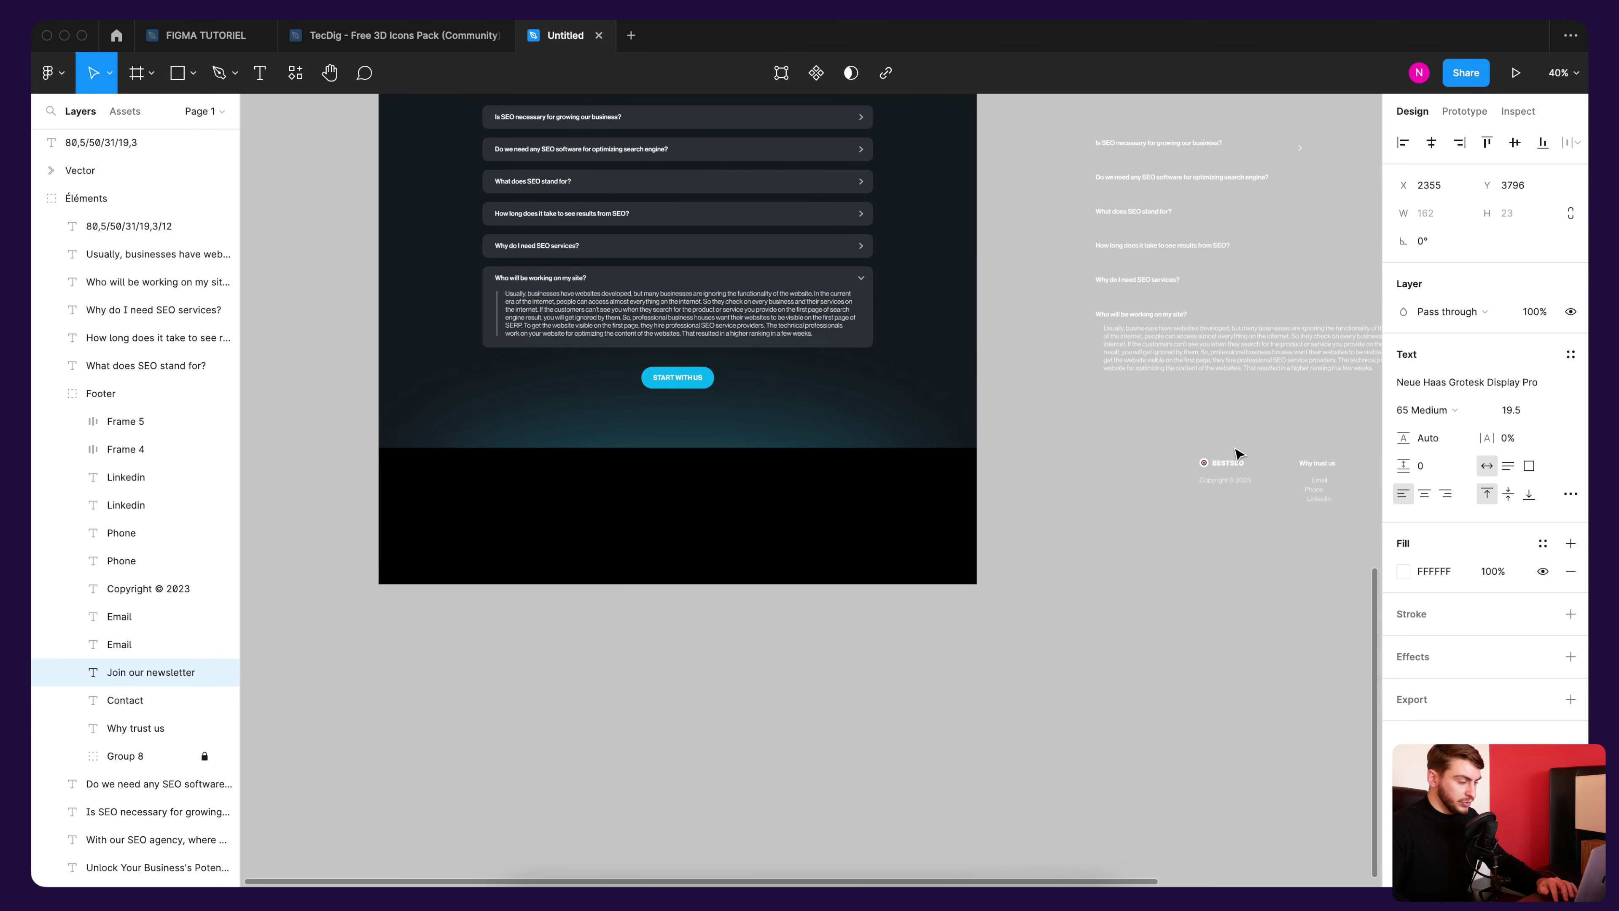
pyautogui.hscroll(5, 1147, 423)
pyautogui.hscroll(2, 1164, 434)
pyautogui.click(1275, 458)
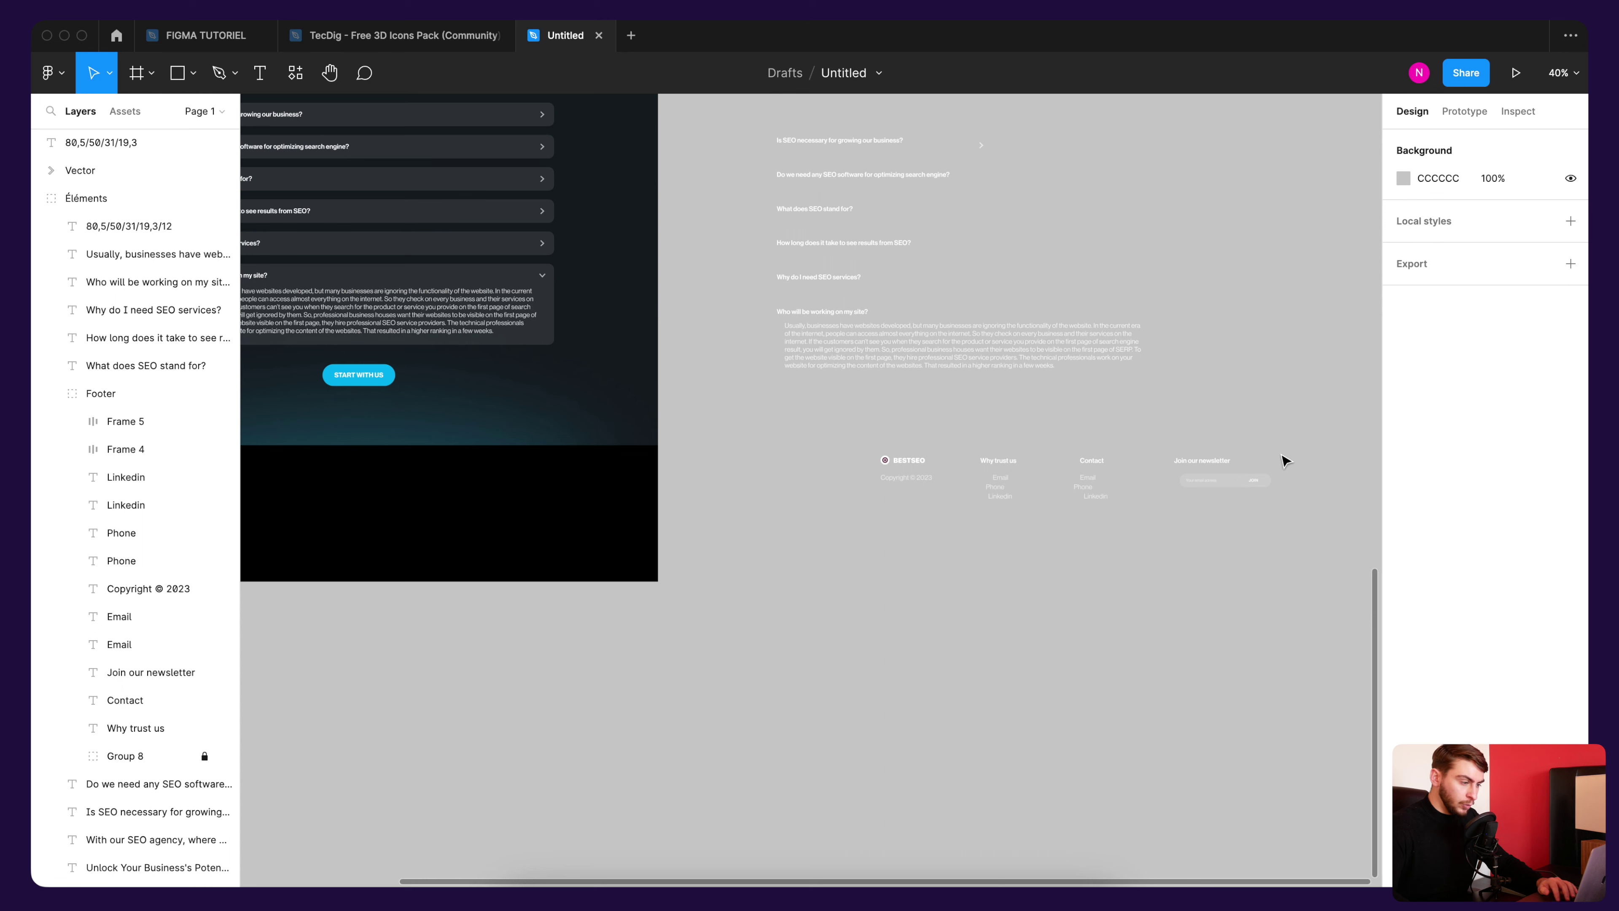
pyautogui.moveTo(862, 427); pyautogui.dragTo(1283, 518)
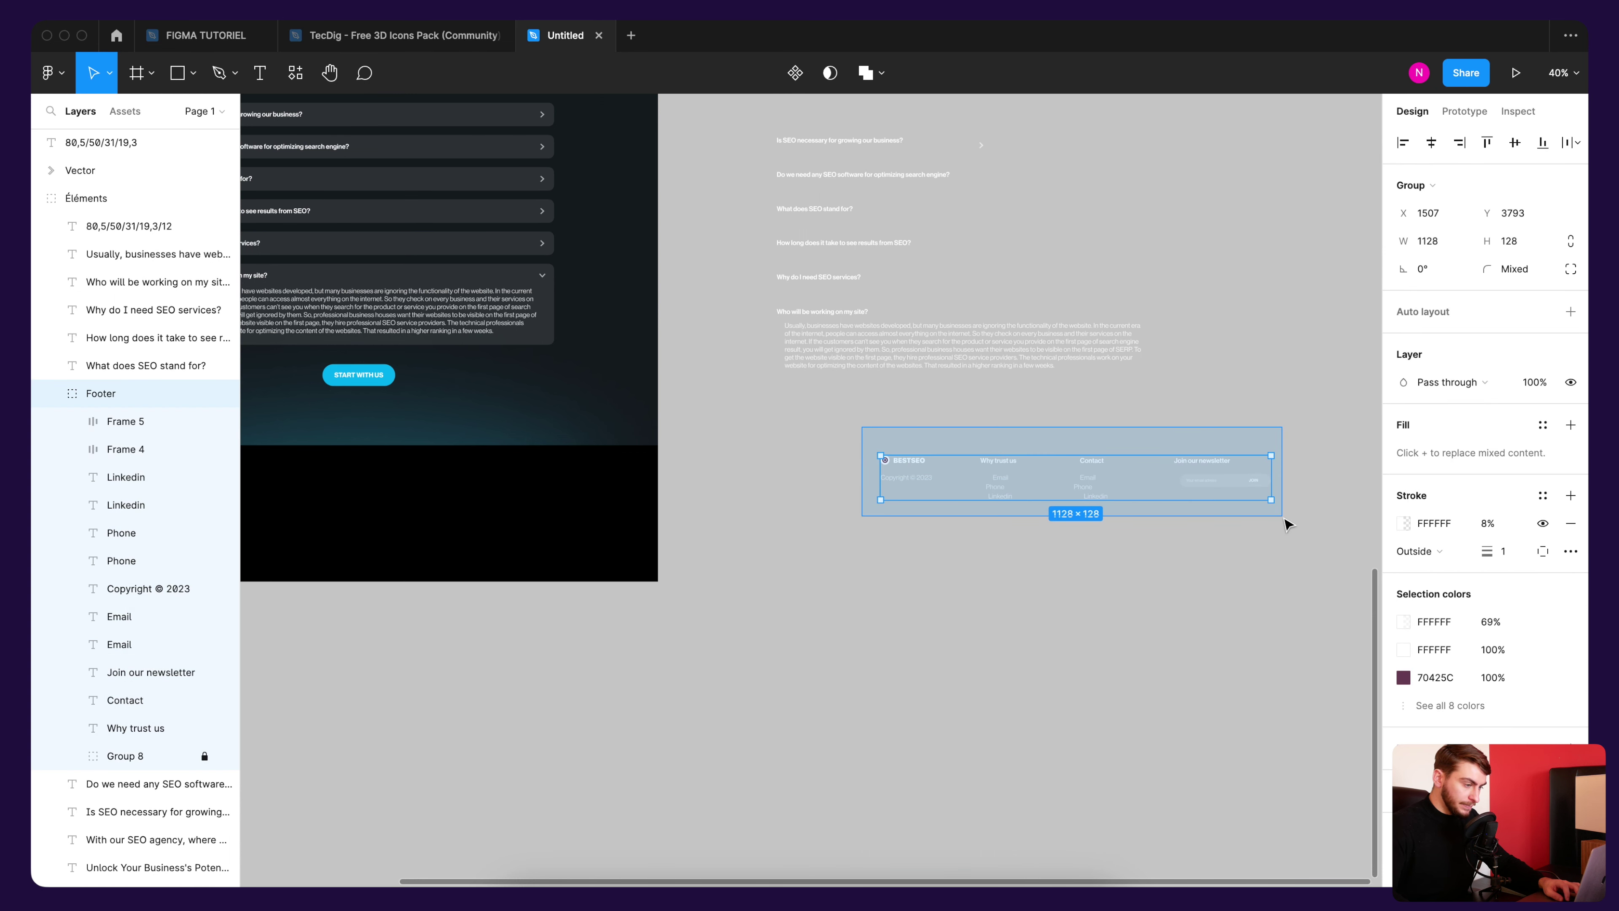
pyautogui.press('super+c')
# Step: Paste the footer onto the black bottom rectangle and move it down into the band
pyautogui.hscroll(-5, 957, 504)
pyautogui.click(731, 512)
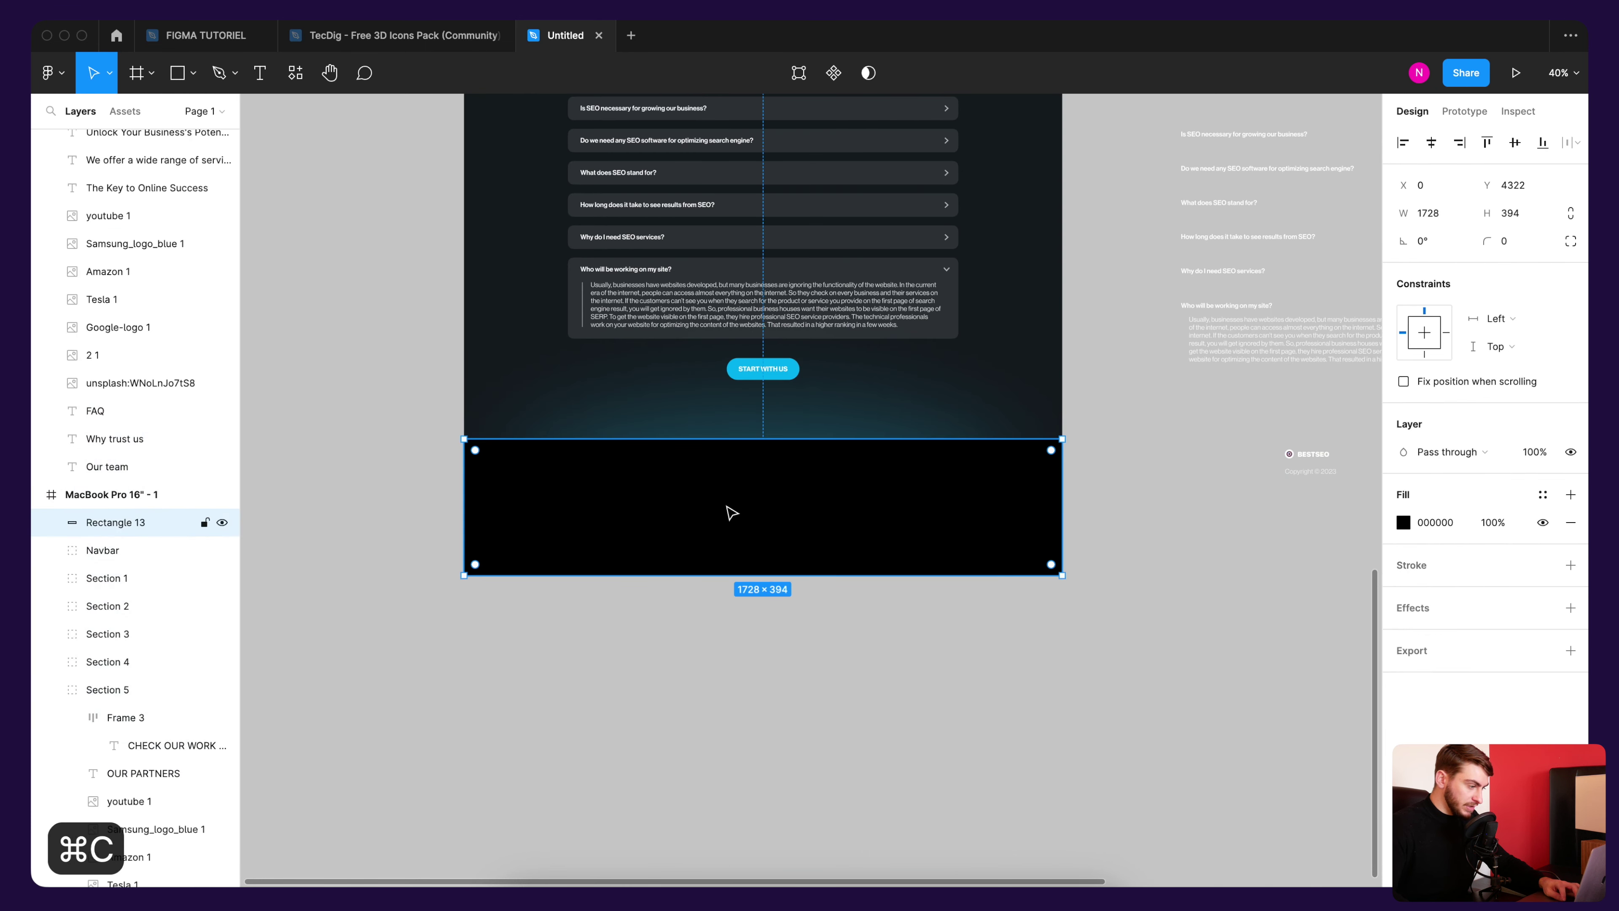
pyautogui.press('super+v')
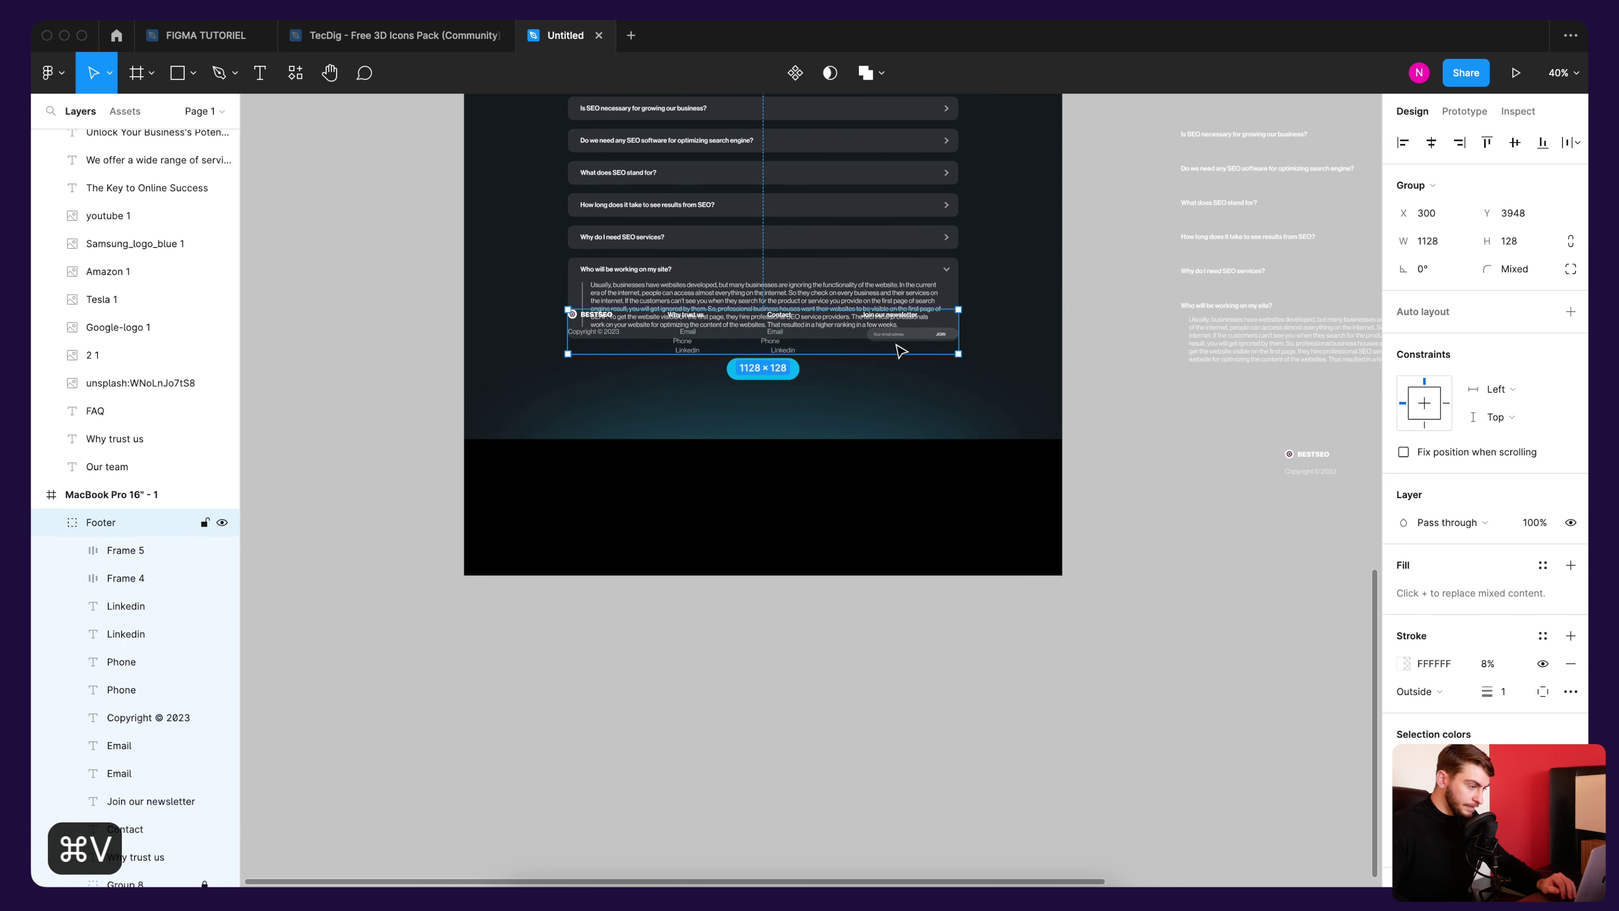
pyautogui.moveTo(901, 350); pyautogui.dragTo(892, 528)
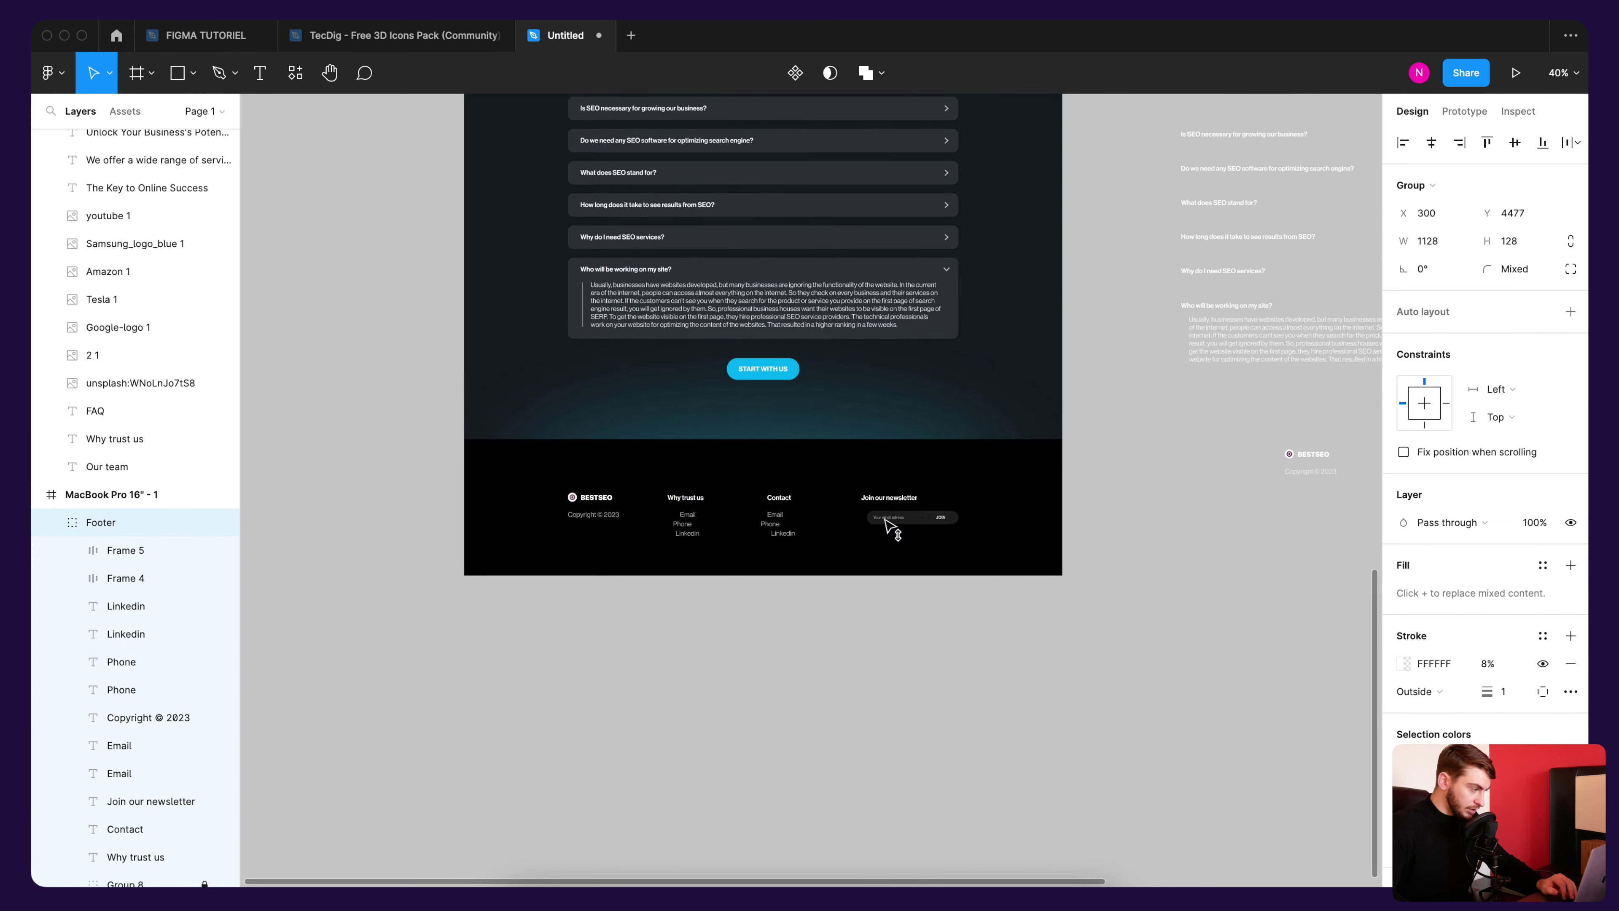
# Step: Trim the MacBook page frame's height to 4624 so it ends at the footer
pyautogui.scroll(3, 791, 461)
pyautogui.click(824, 603)
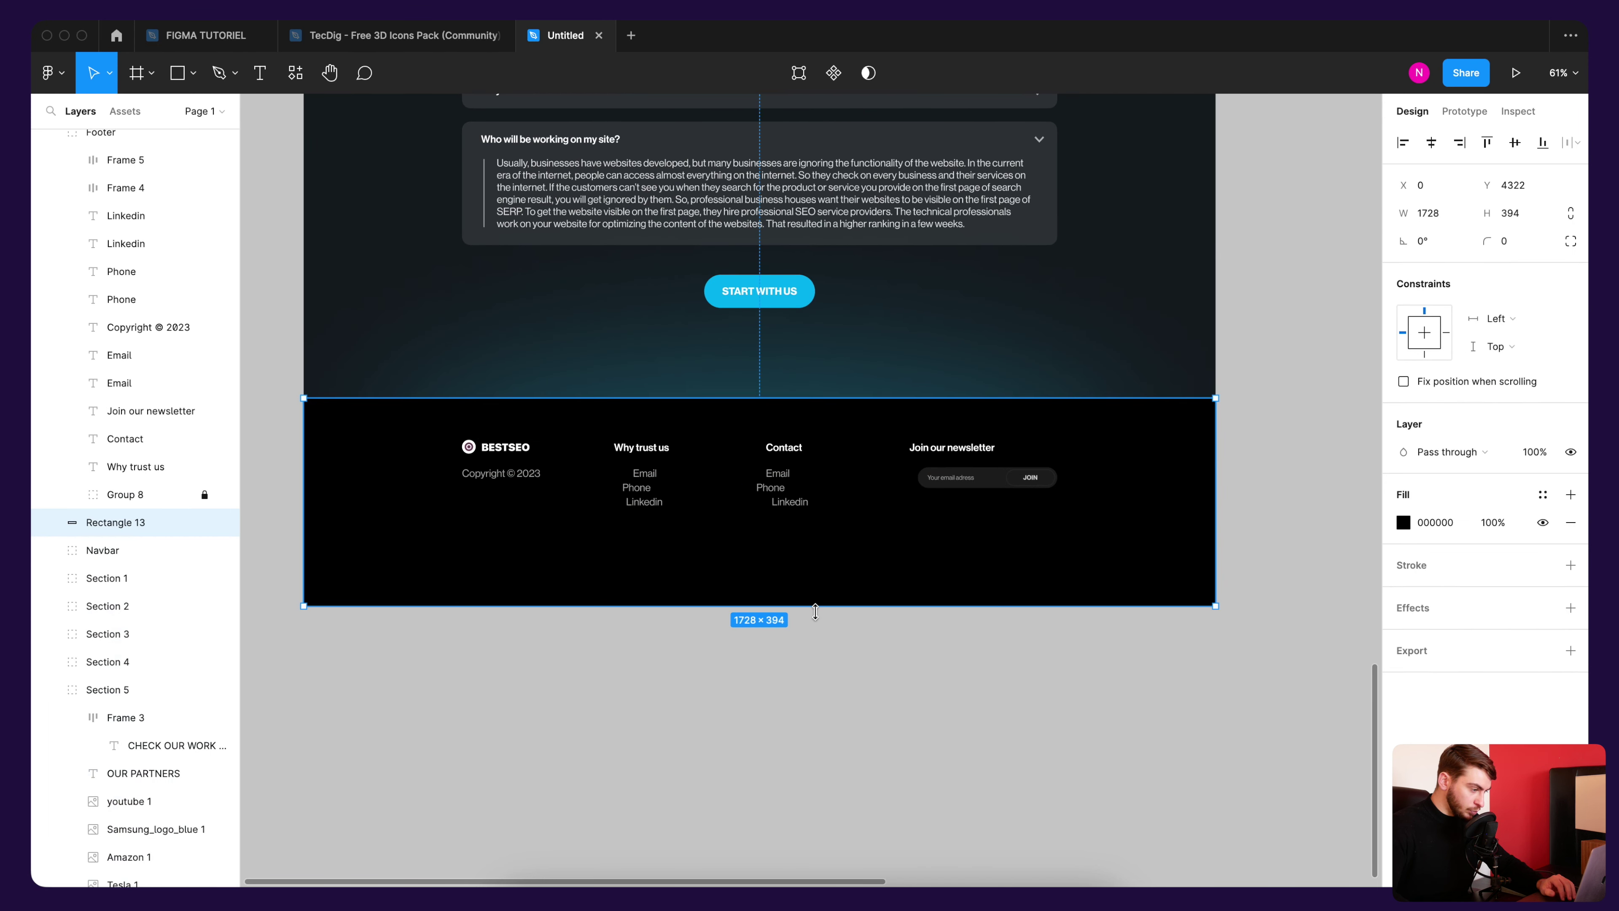
pyautogui.moveTo(815, 612); pyautogui.dragTo(817, 552)
pyautogui.press('super+z')
pyautogui.click(849, 643)
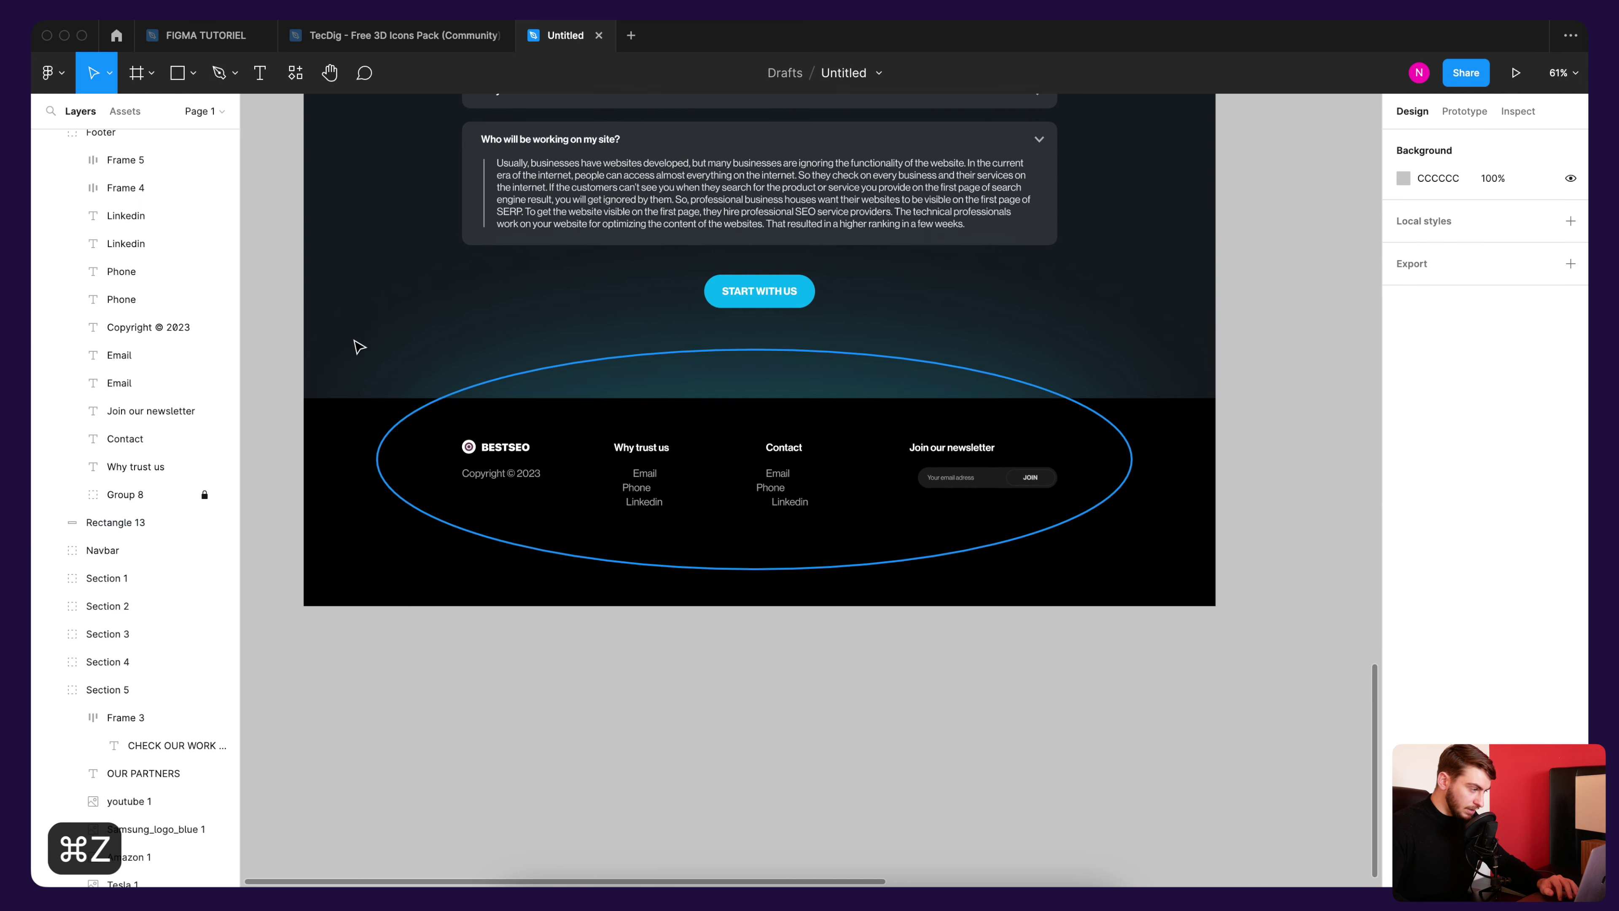
pyautogui.click(351, 335)
pyautogui.moveTo(896, 606); pyautogui.dragTo(893, 556)
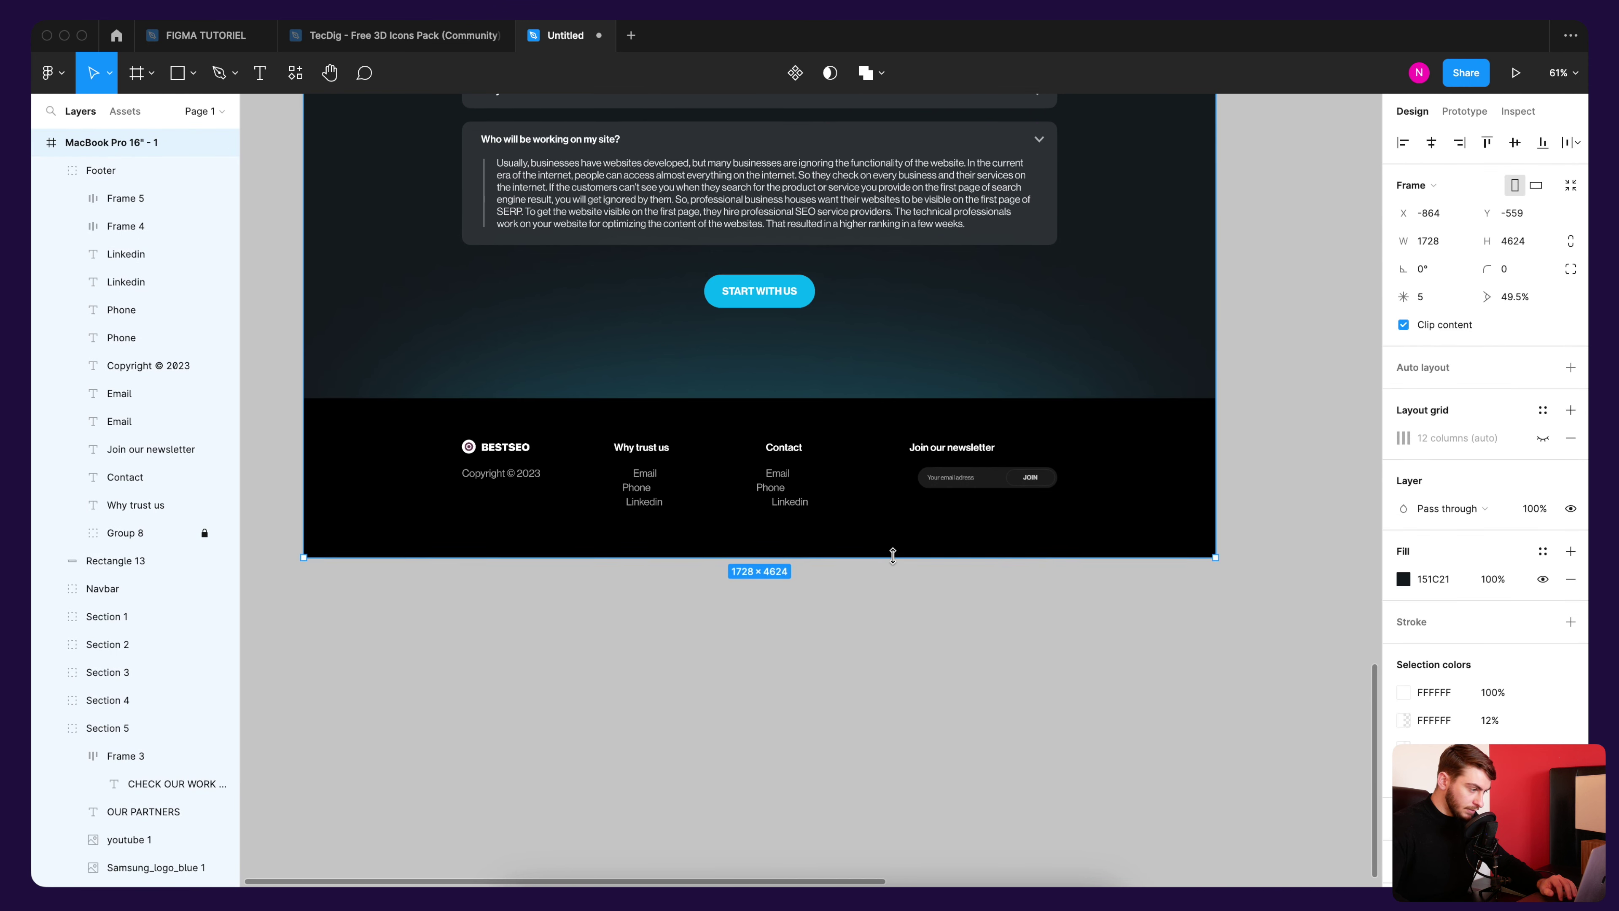
pyautogui.click(896, 600)
# Step: Select the footer's Why trust us heading together with its links
pyautogui.scroll(3, 623, 476)
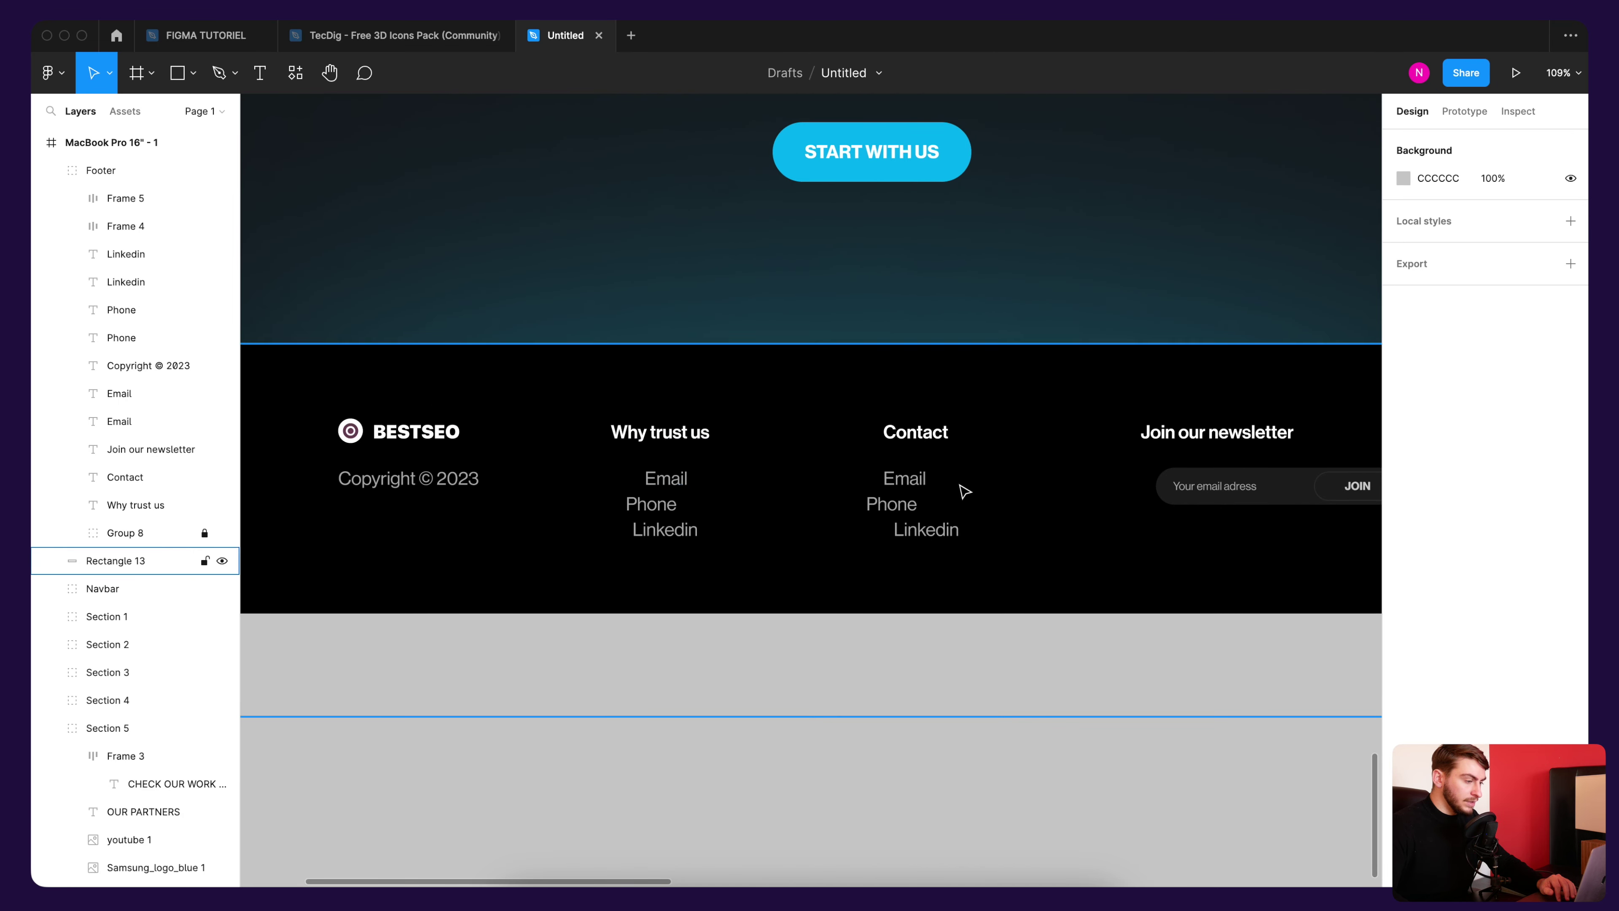
pyautogui.click(706, 491)
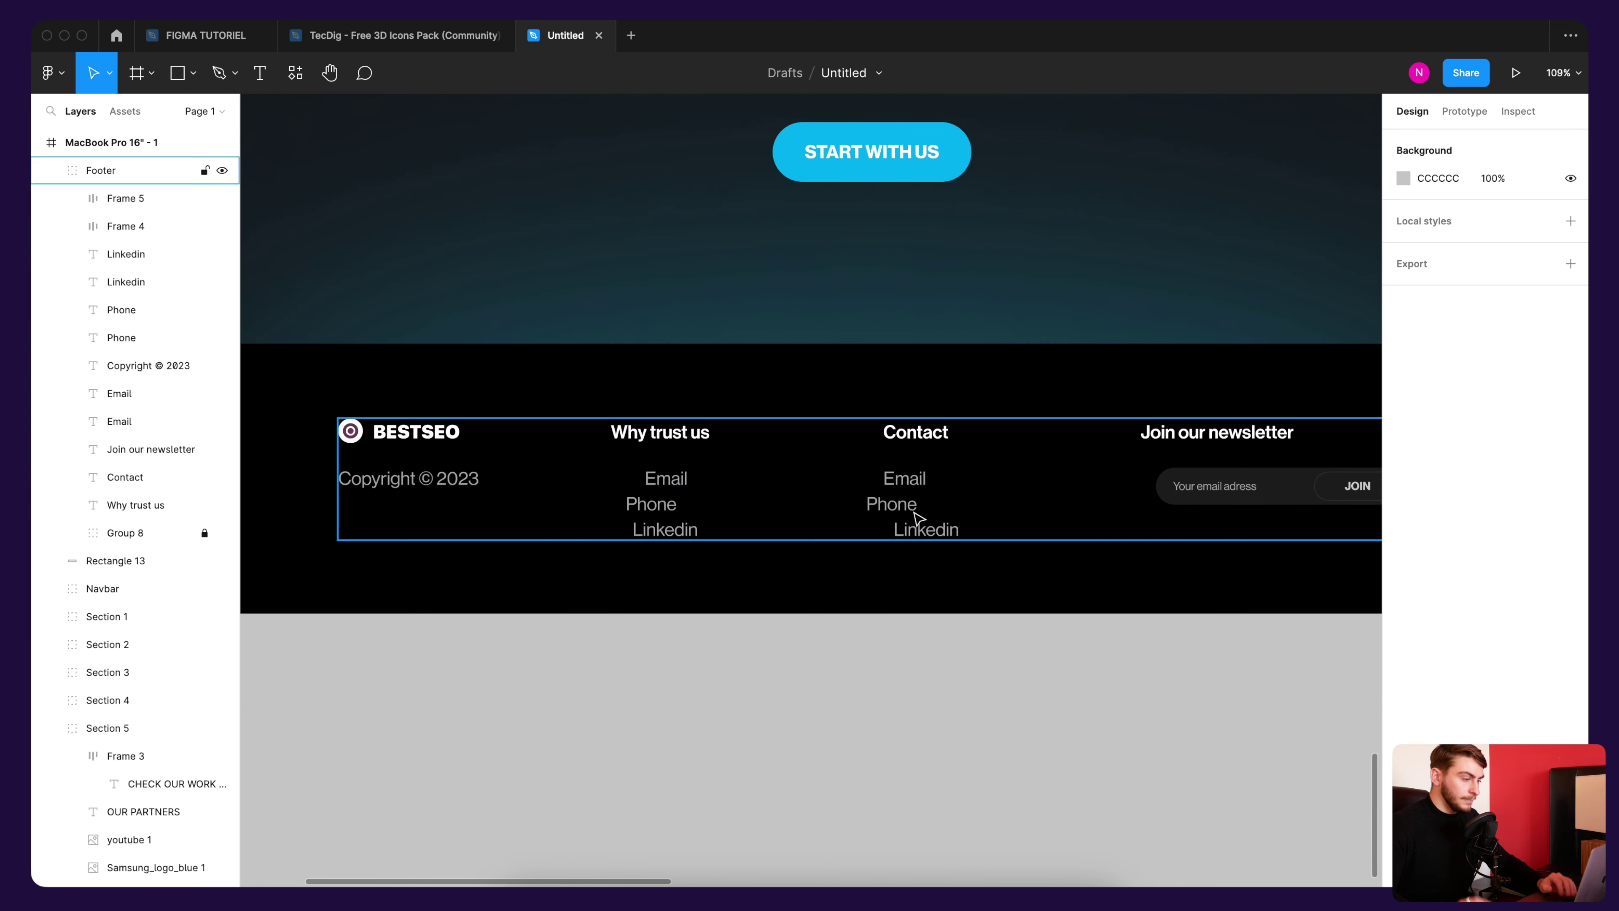
pyautogui.press('Return')
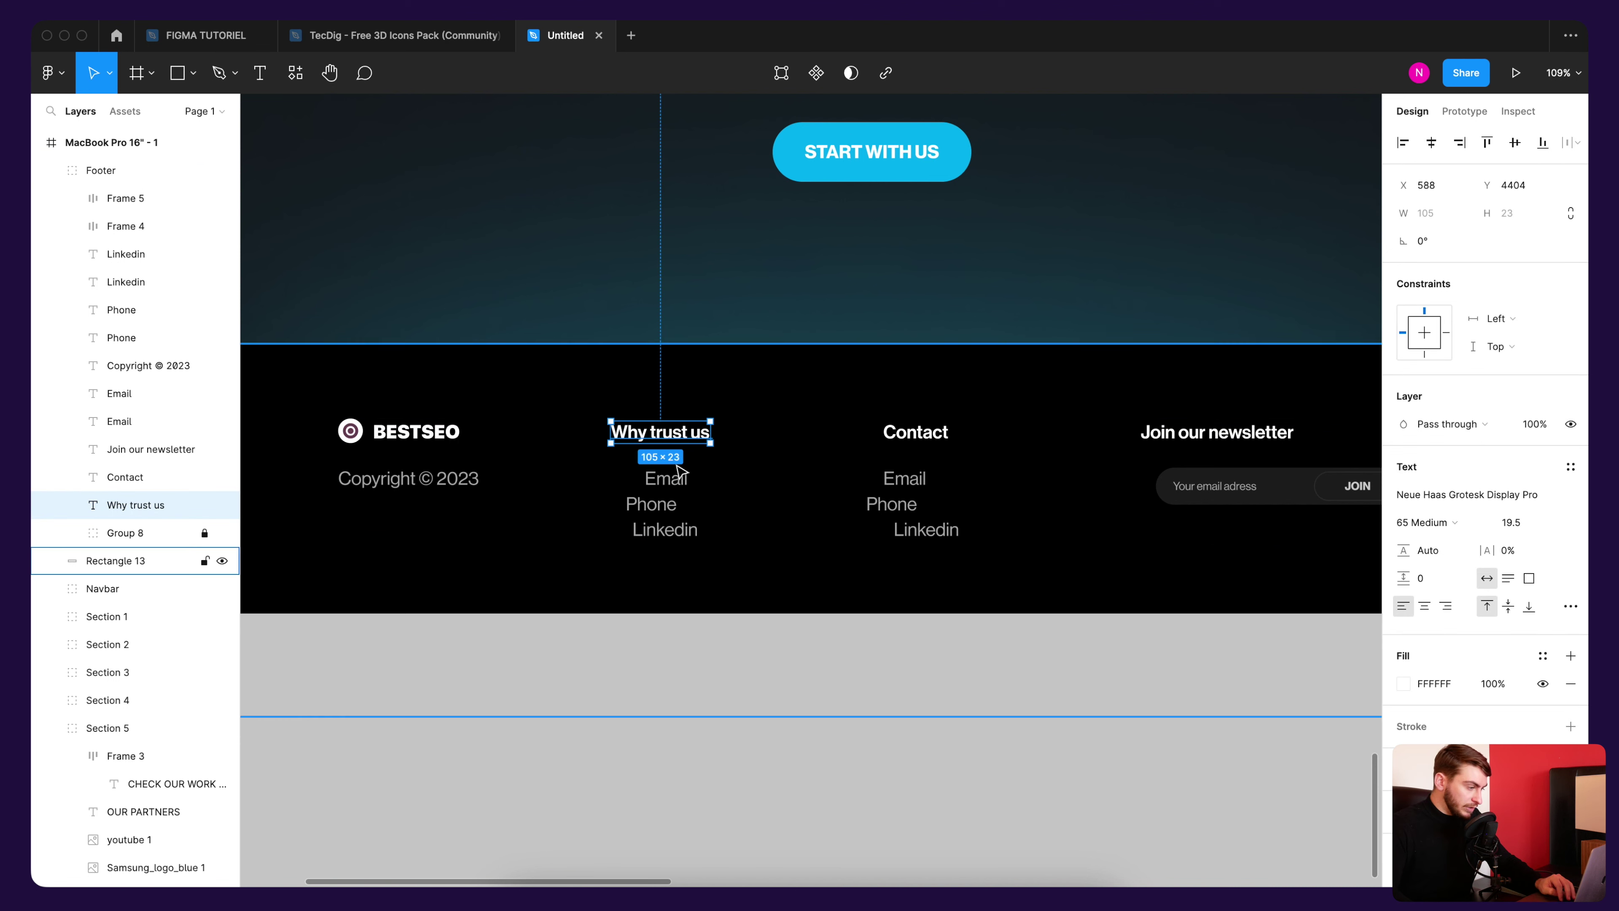
pyautogui.keyDown('shift'); pyautogui.click(667, 478); pyautogui.keyUp('shift')
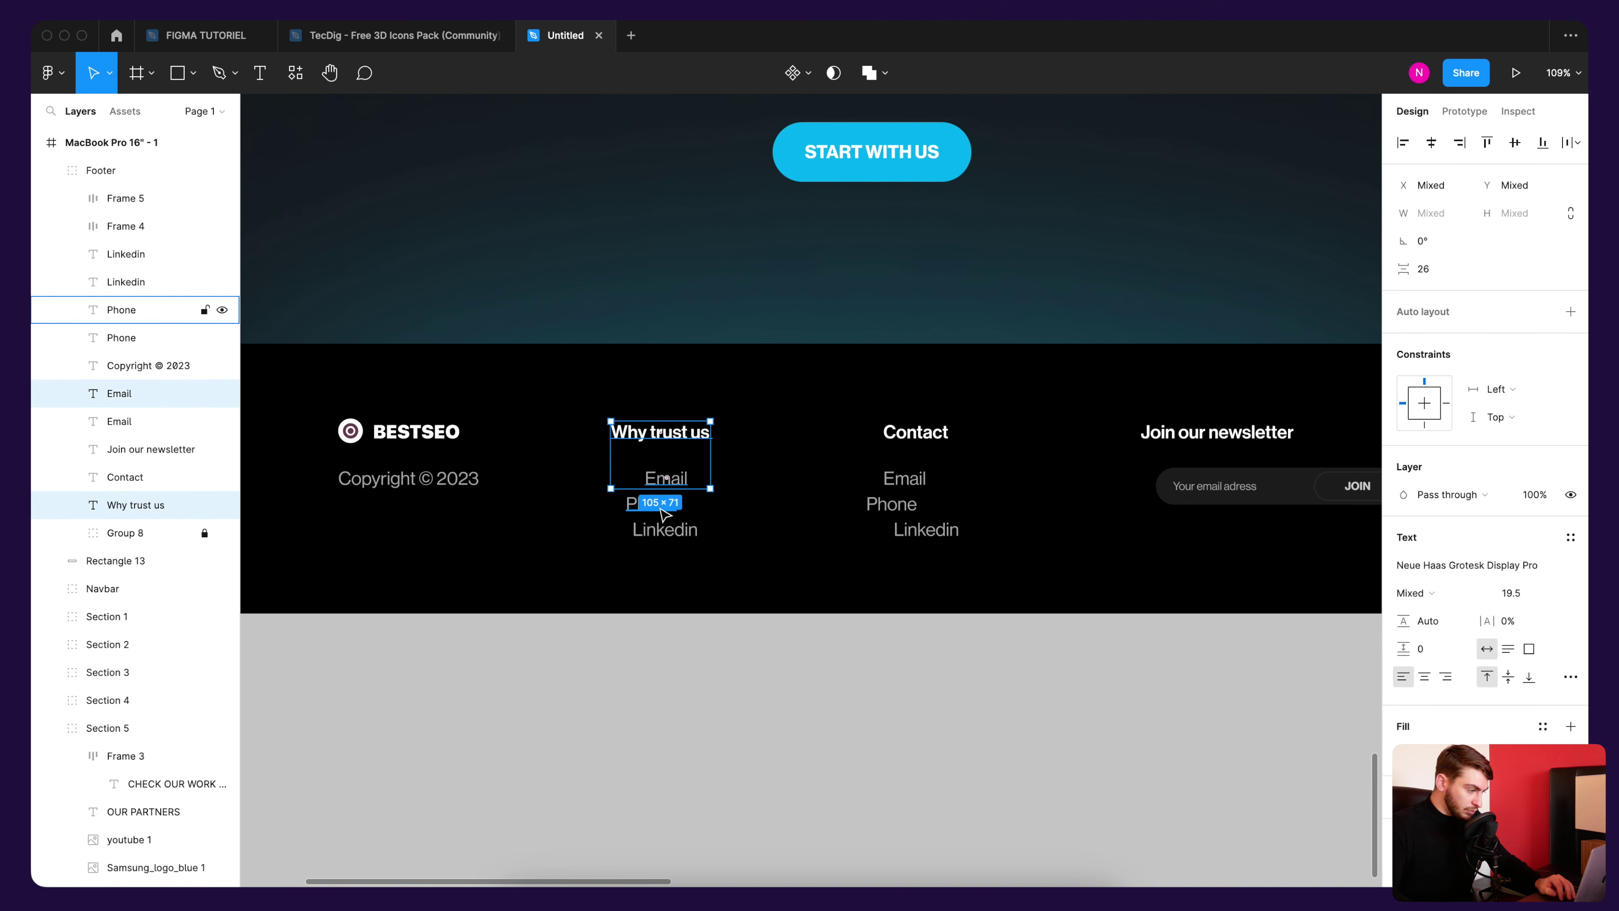
pyautogui.keyDown('shift'); pyautogui.click(689, 539); pyautogui.keyUp('shift')
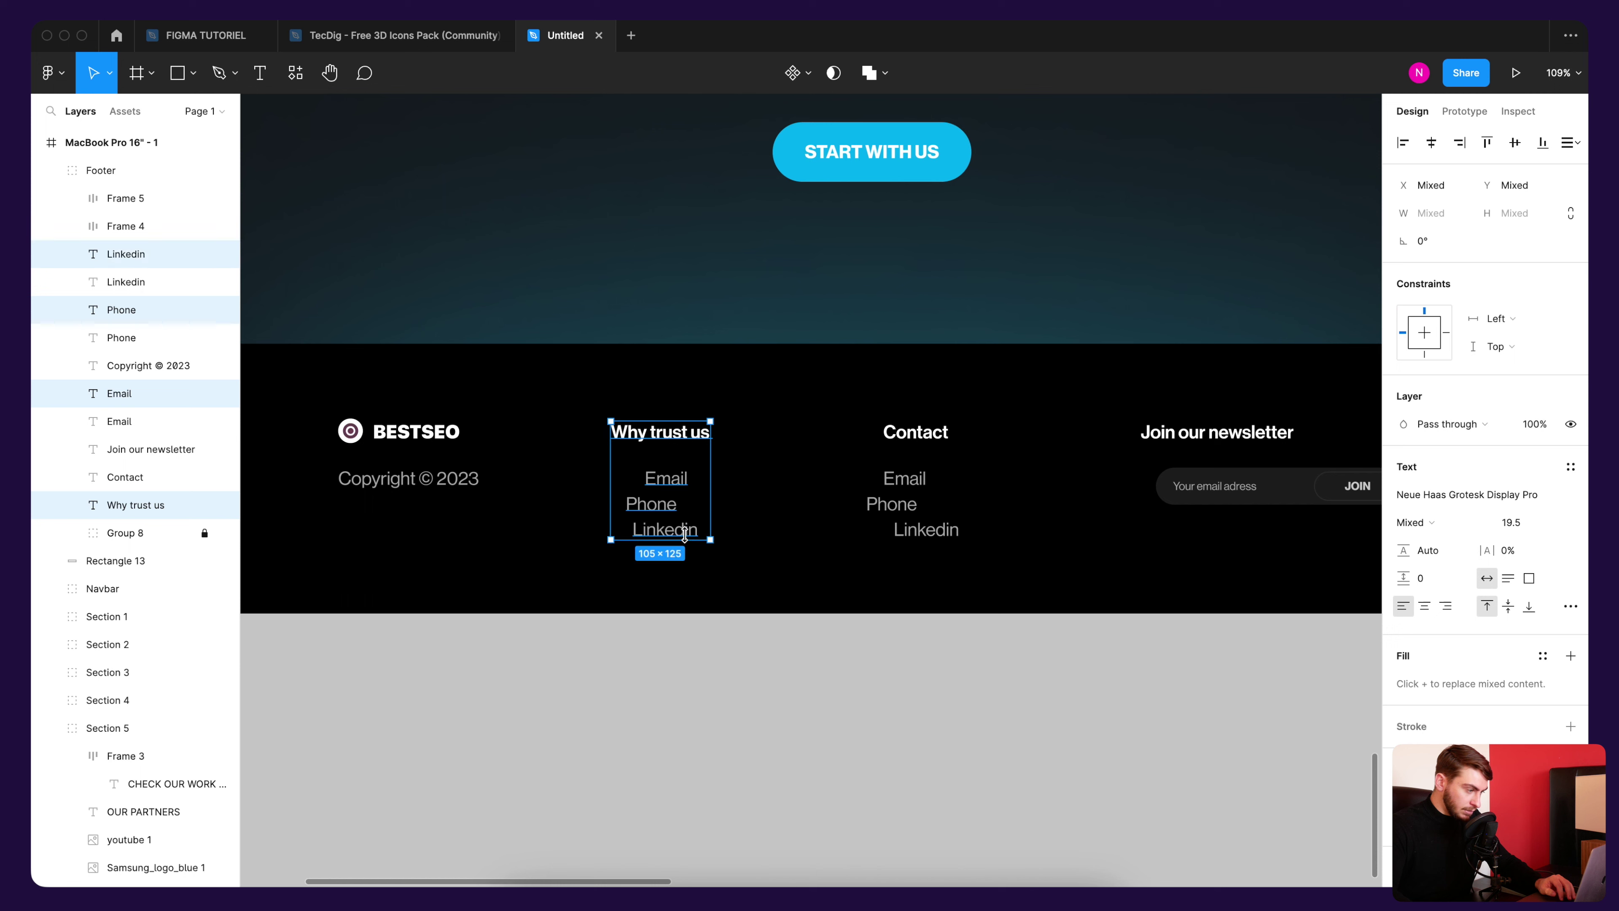
# Step: Left-align the links under the Why trust us heading
pyautogui.click(1403, 143)
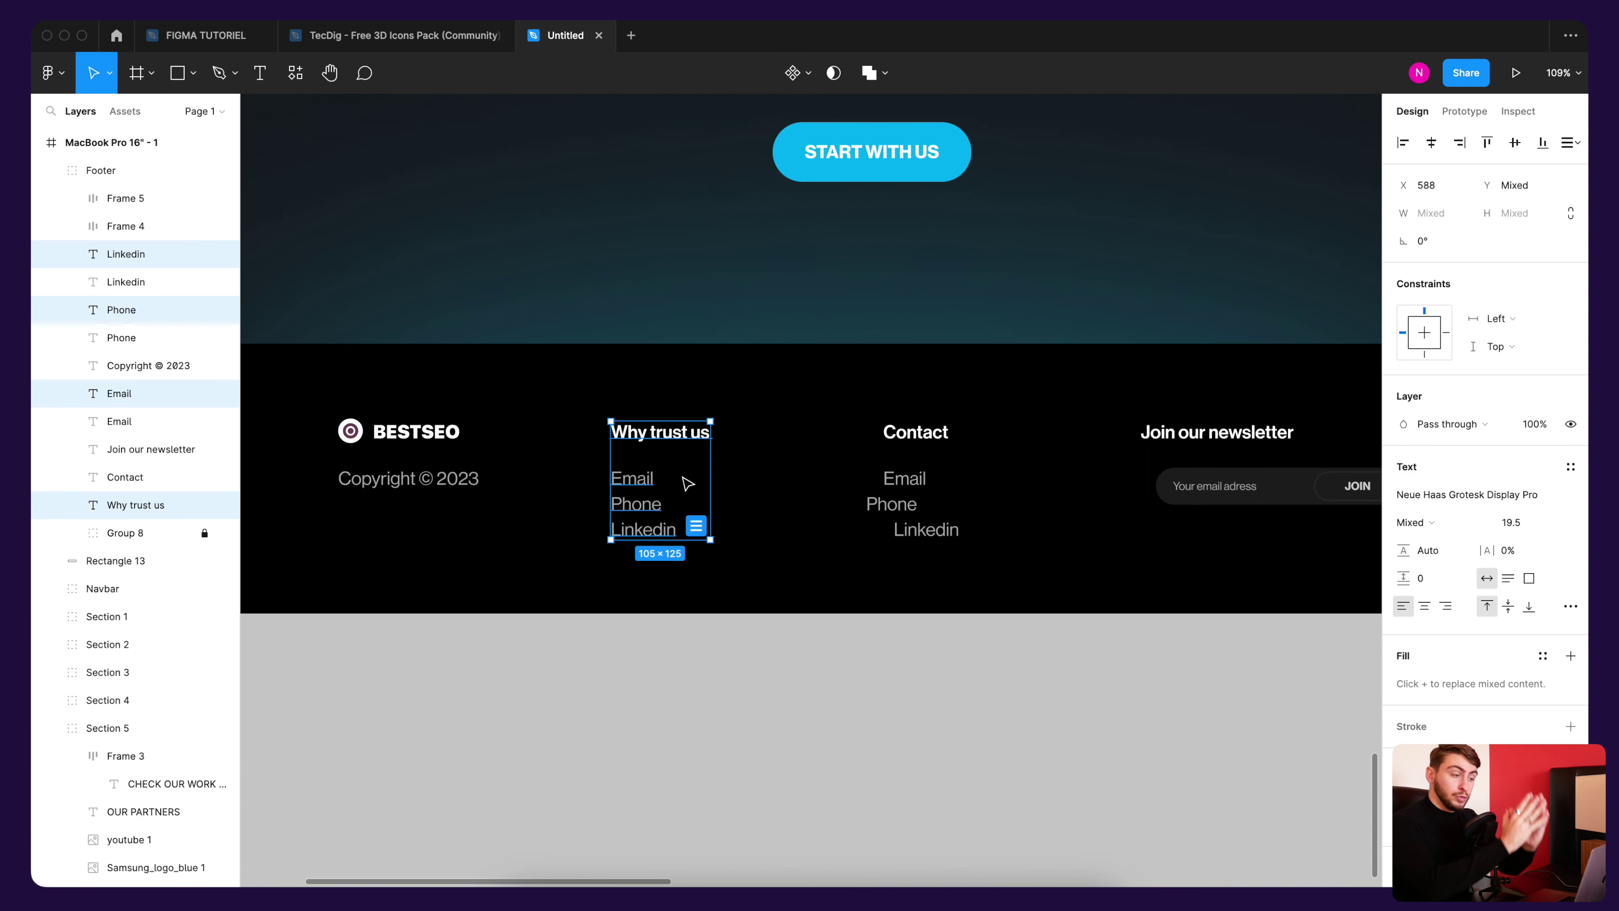
pyautogui.click(1431, 144)
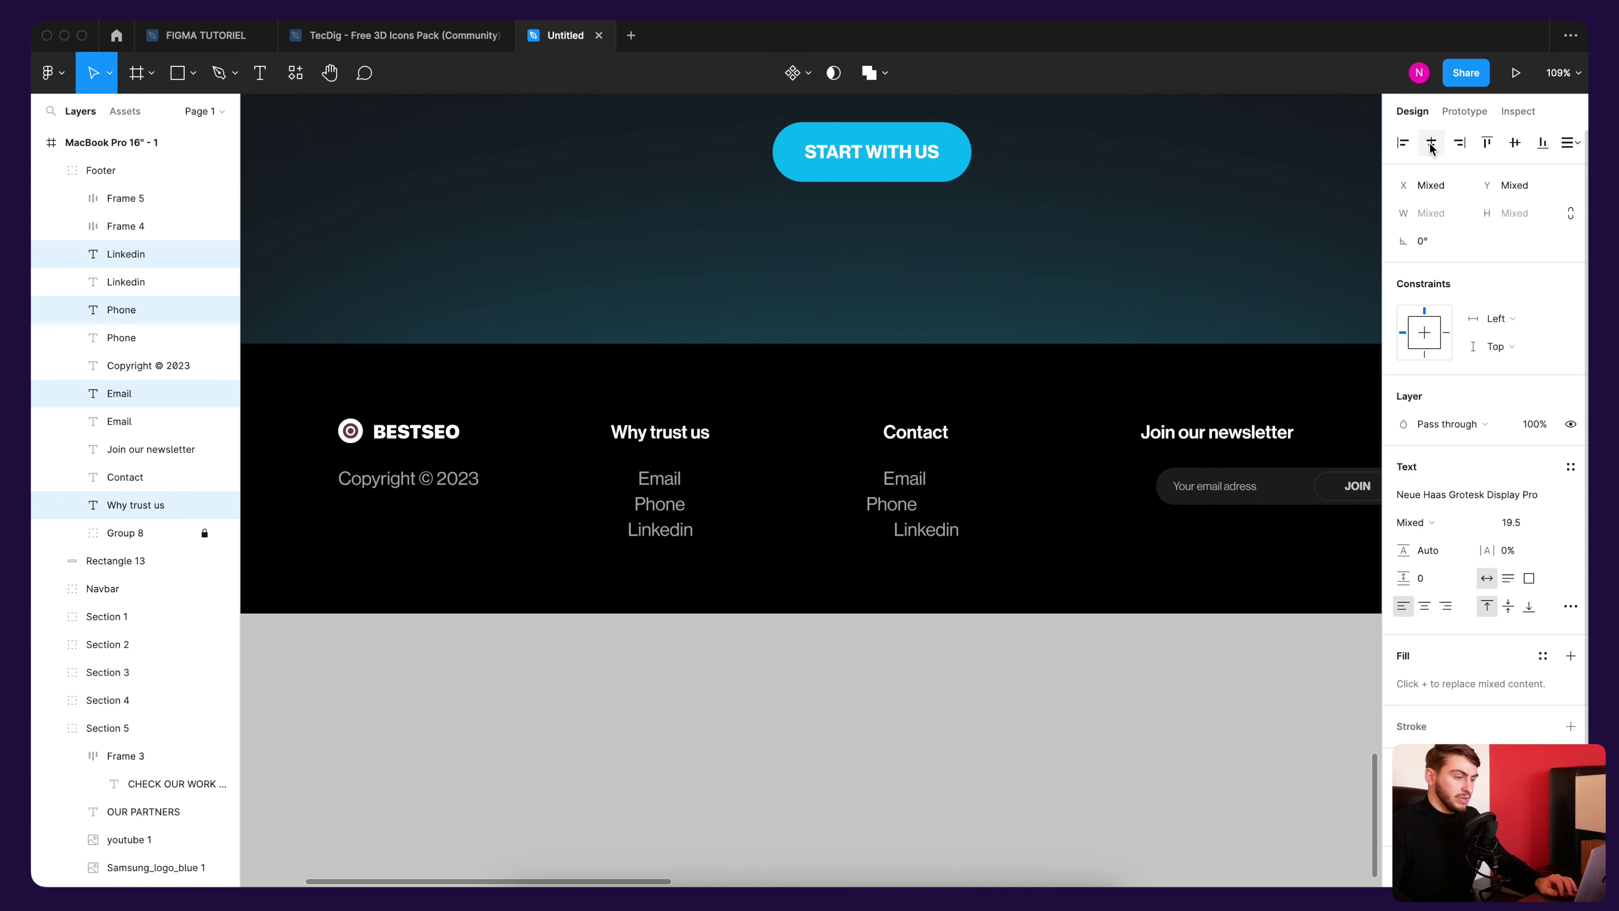
pyautogui.click(1465, 148)
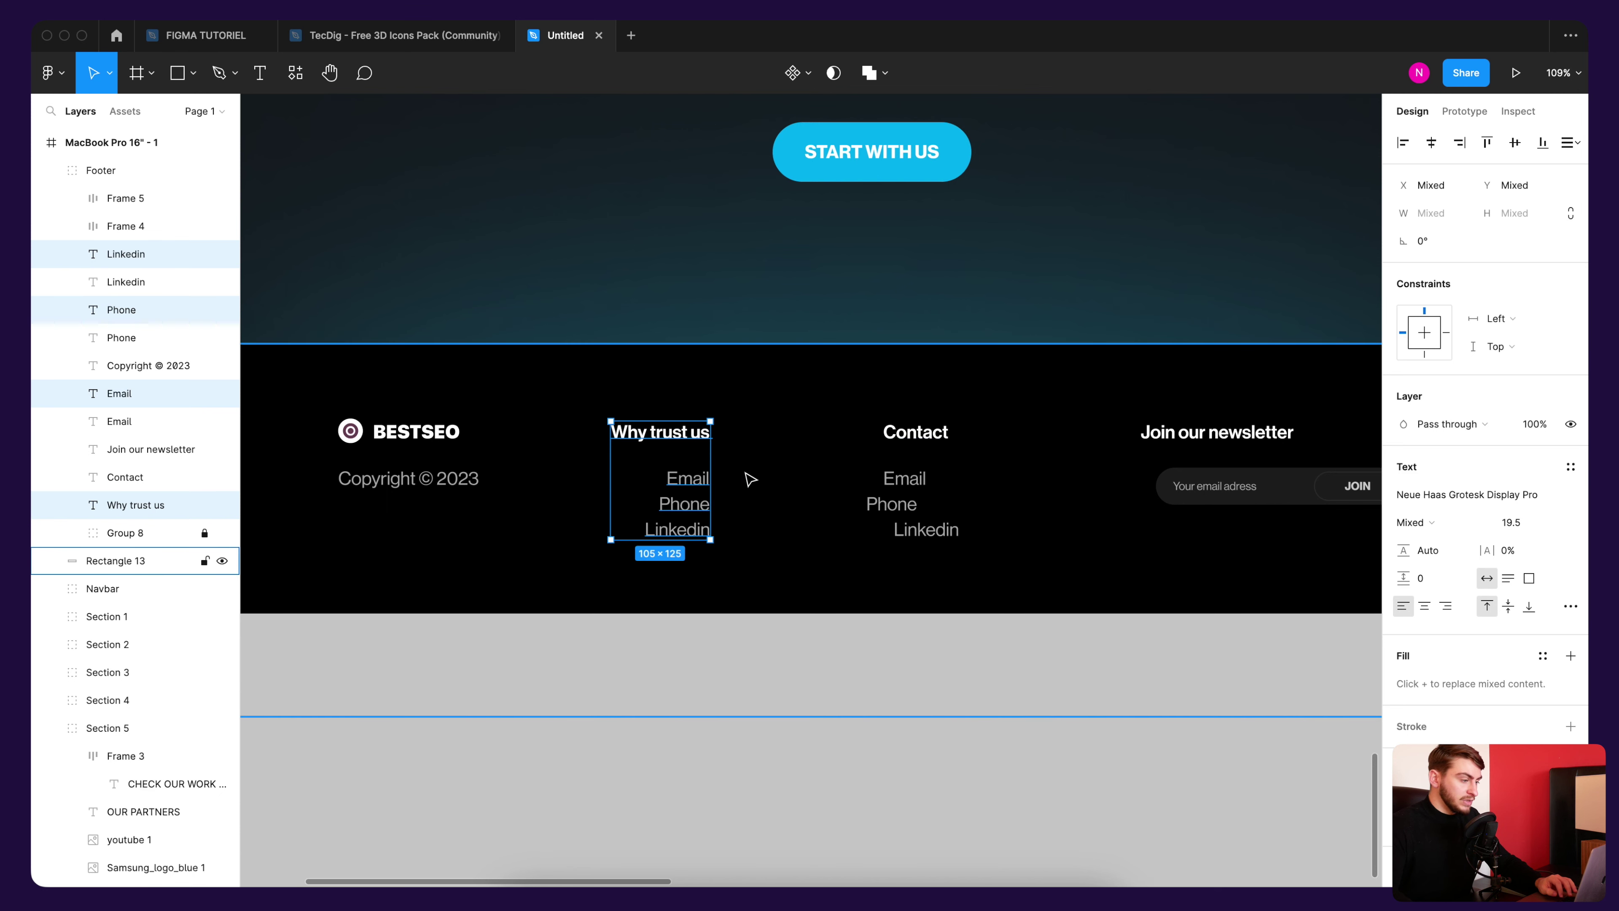
pyautogui.click(1400, 144)
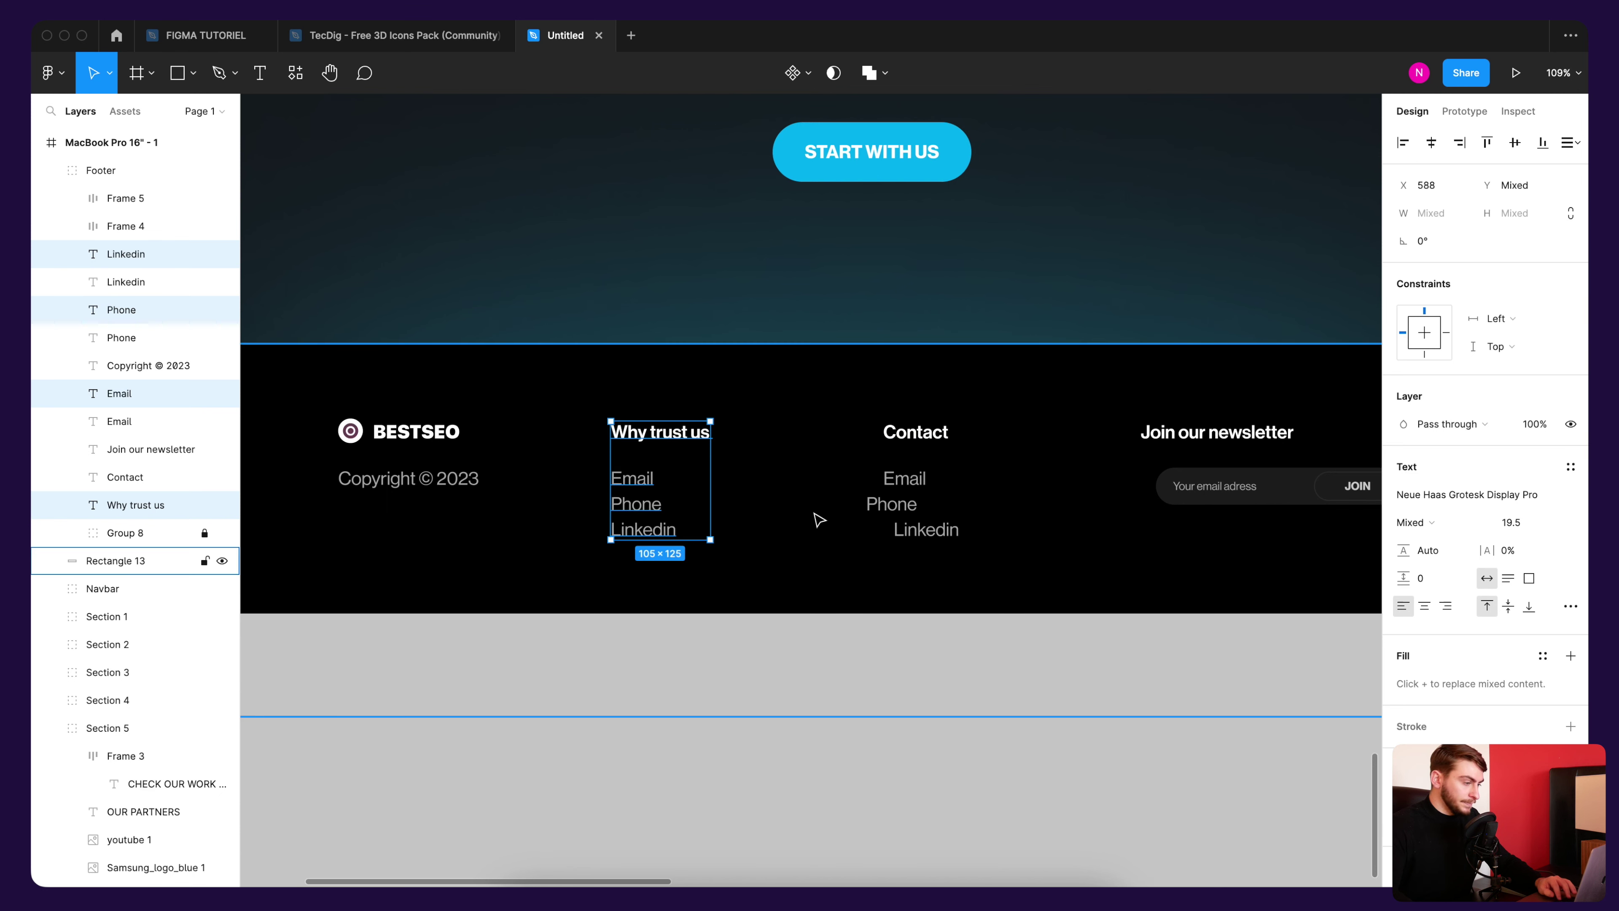
# Step: Left-align the Contact heading with its Email, Phone and Linkedin links
pyautogui.click(919, 440)
pyautogui.keyDown('shift'); pyautogui.click(902, 484); pyautogui.keyUp('shift')
pyautogui.keyDown('shift'); pyautogui.click(893, 505); pyautogui.keyUp('shift')
pyautogui.keyDown('shift'); pyautogui.click(928, 529); pyautogui.keyUp('shift')
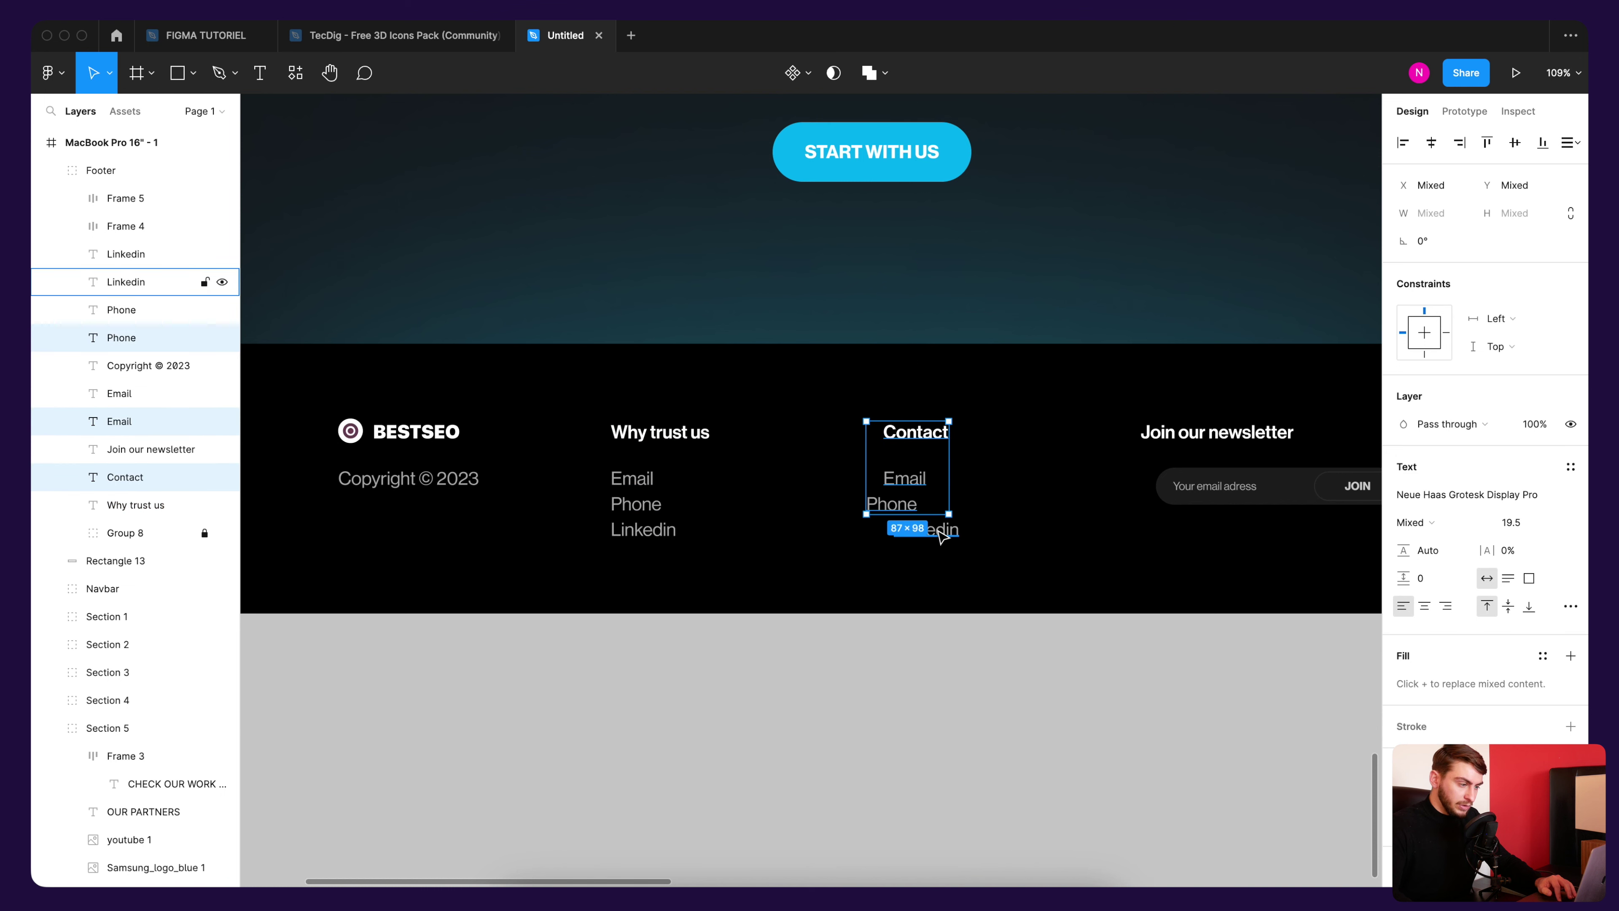
pyautogui.click(1404, 145)
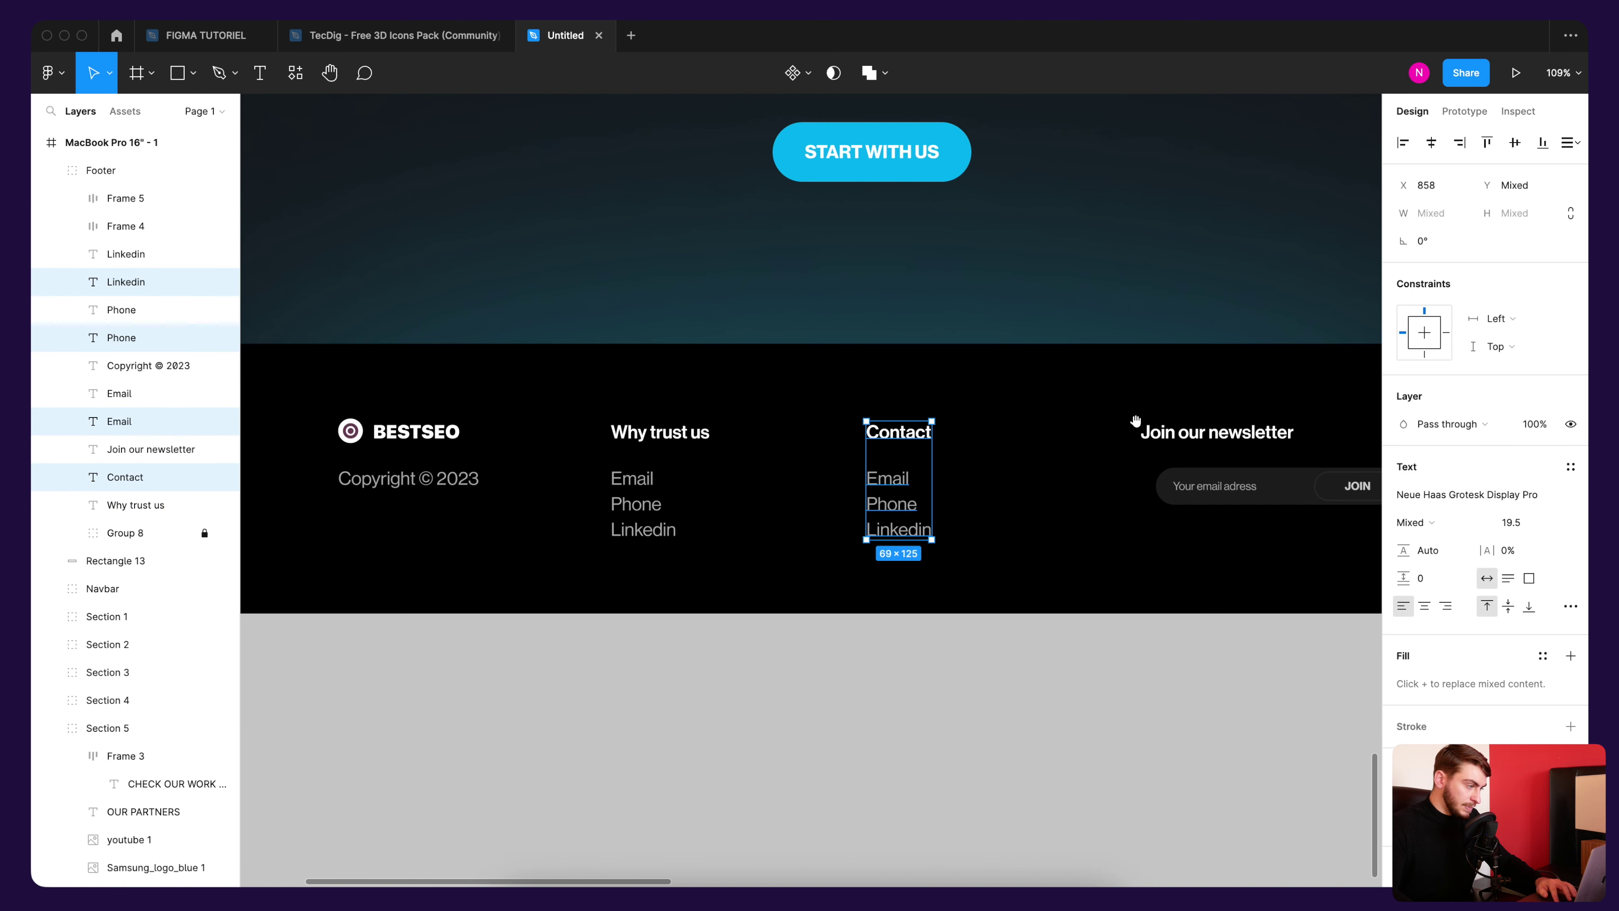
# Step: Nudge the Join our newsletter heading slightly to the right
pyautogui.hscroll(3, 847, 390)
pyautogui.hscroll(3, 867, 391)
pyautogui.click(959, 434)
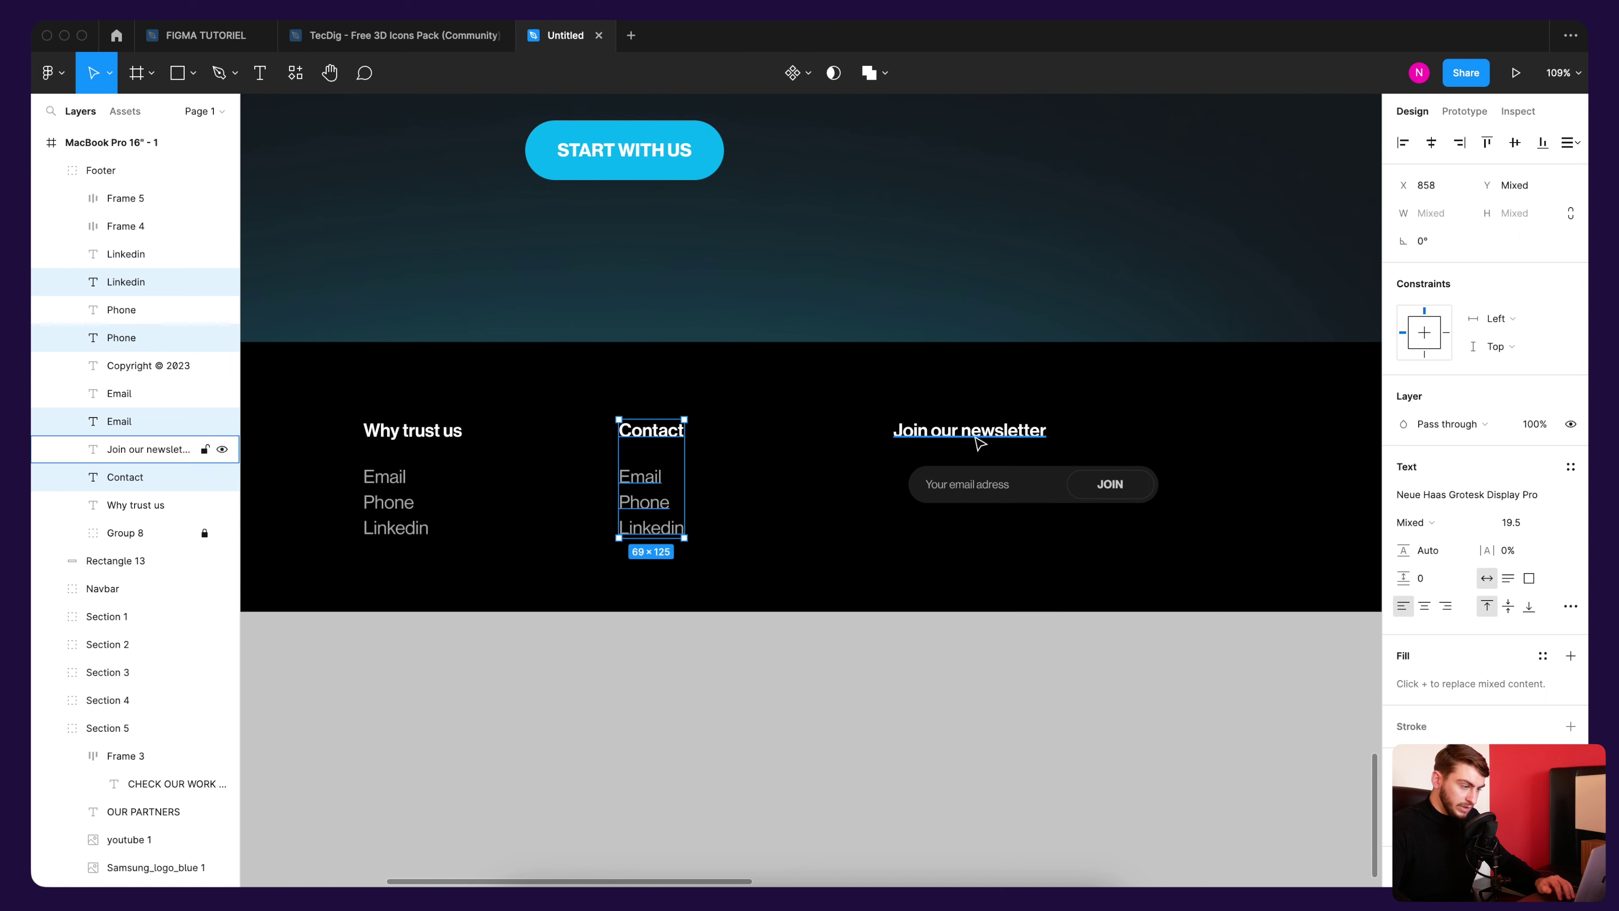
pyautogui.moveTo(960, 436); pyautogui.dragTo(975, 435)
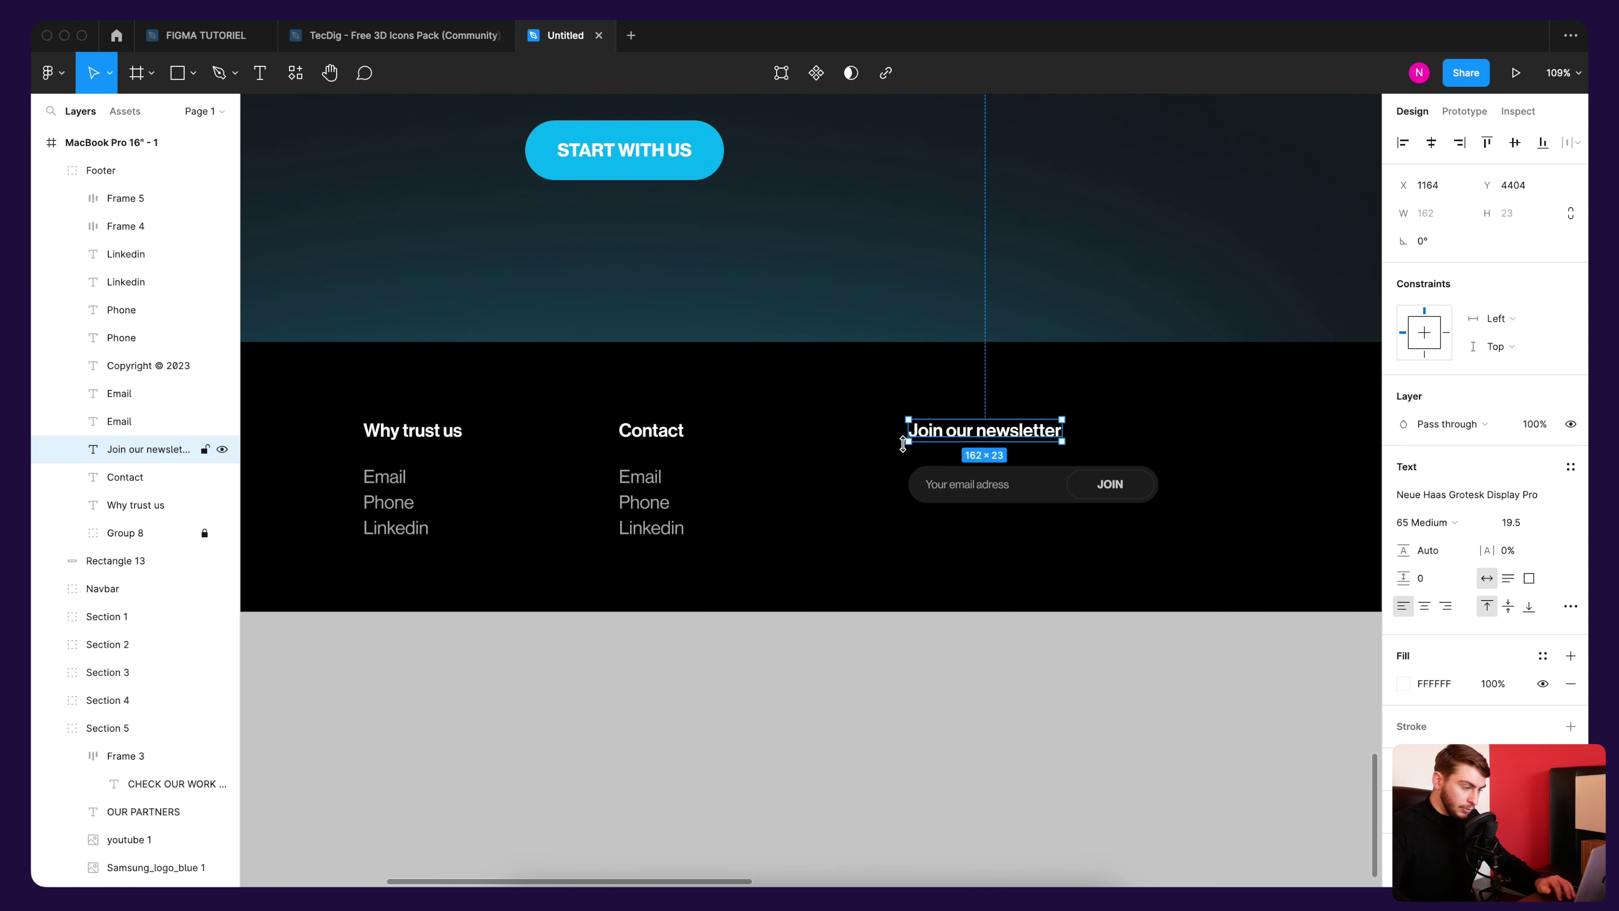
pyautogui.click(958, 231)
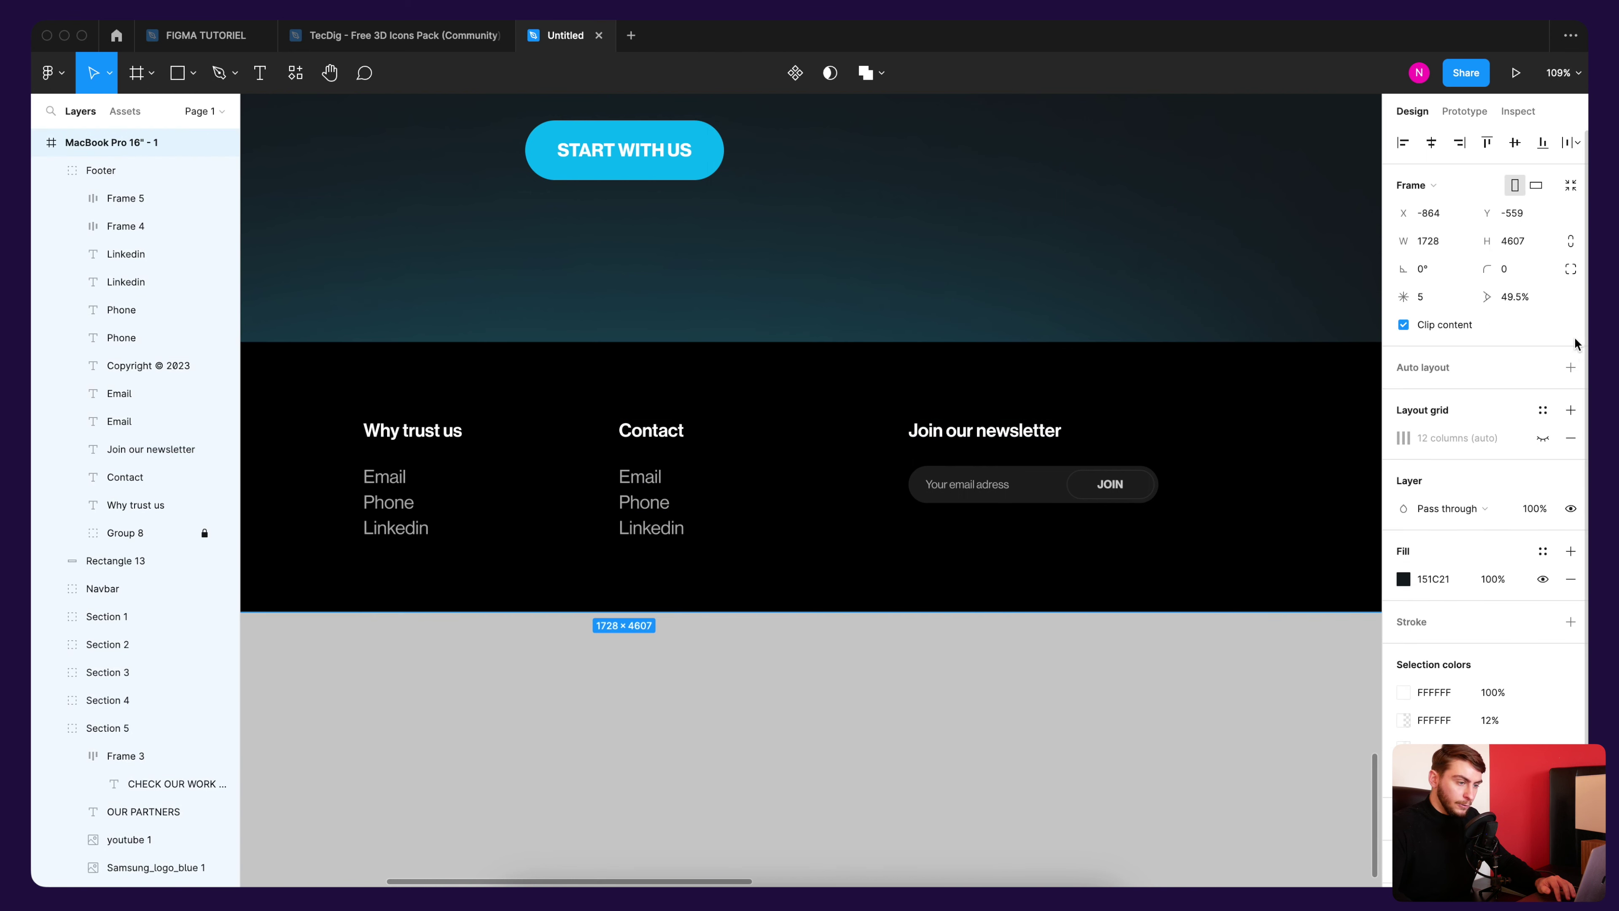
# Step: Show the layout grid and shift the Contact column right along it
pyautogui.click(1543, 438)
pyautogui.moveTo(714, 718); pyautogui.dragTo(935, 738)
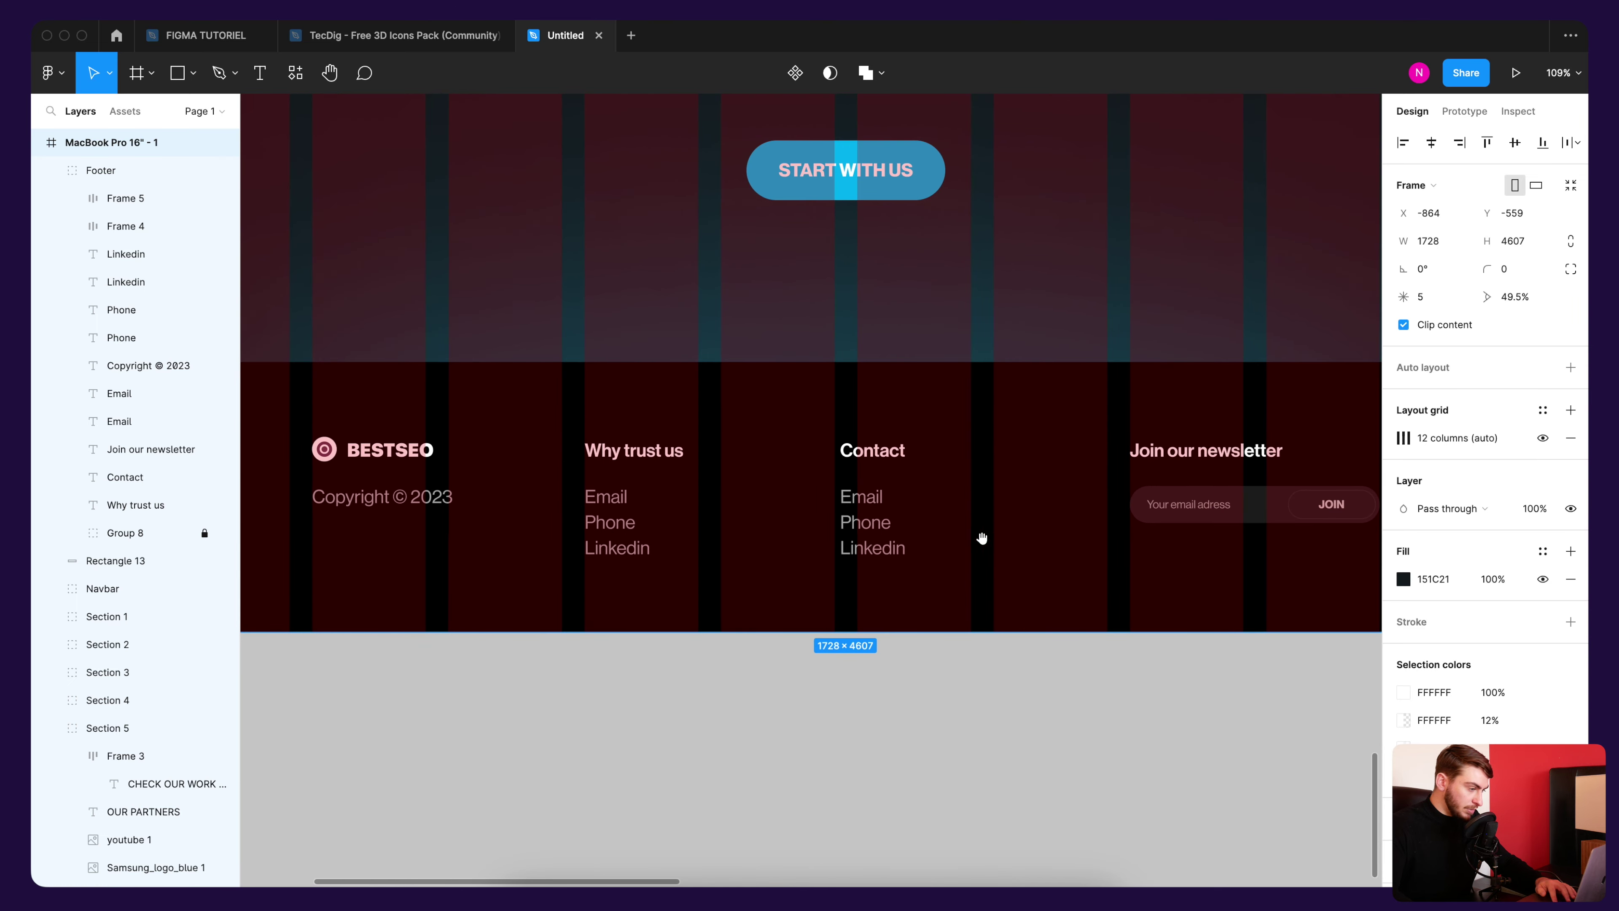
pyautogui.click(890, 470)
pyautogui.moveTo(913, 433); pyautogui.dragTo(831, 583)
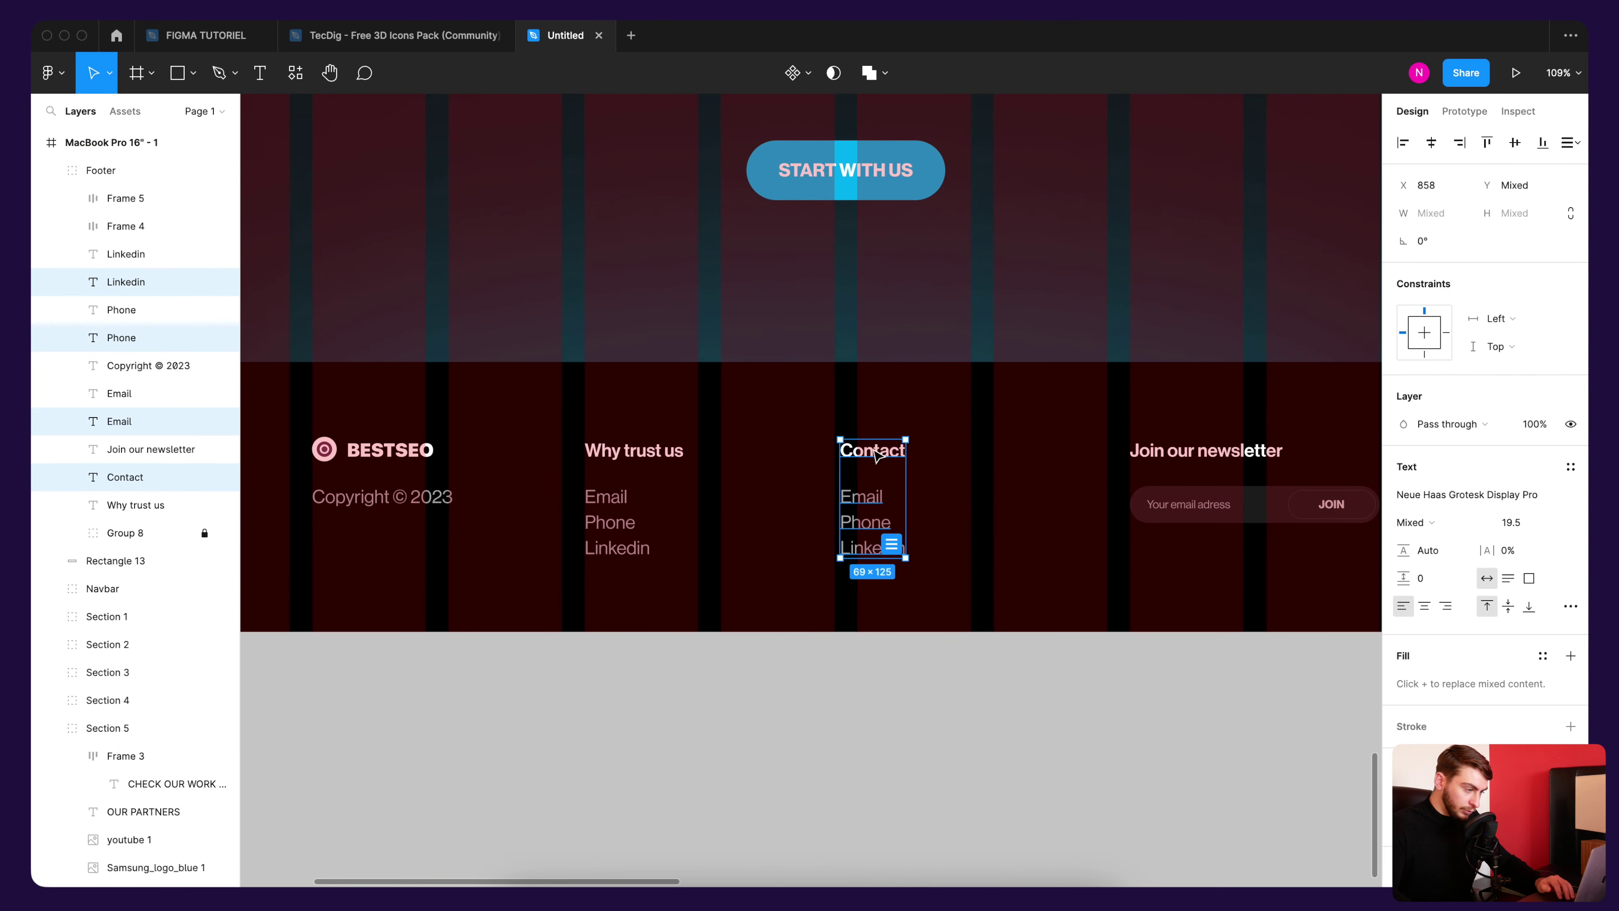
pyautogui.moveTo(876, 454)
pyautogui.mouseDown()
pyautogui.moveTo(892, 456)
pyautogui.moveTo(775, 462)
pyautogui.mouseUp()
# Step: Group all footer elements and the black band, naming the group Footer
pyautogui.scroll(-5, 774, 461)
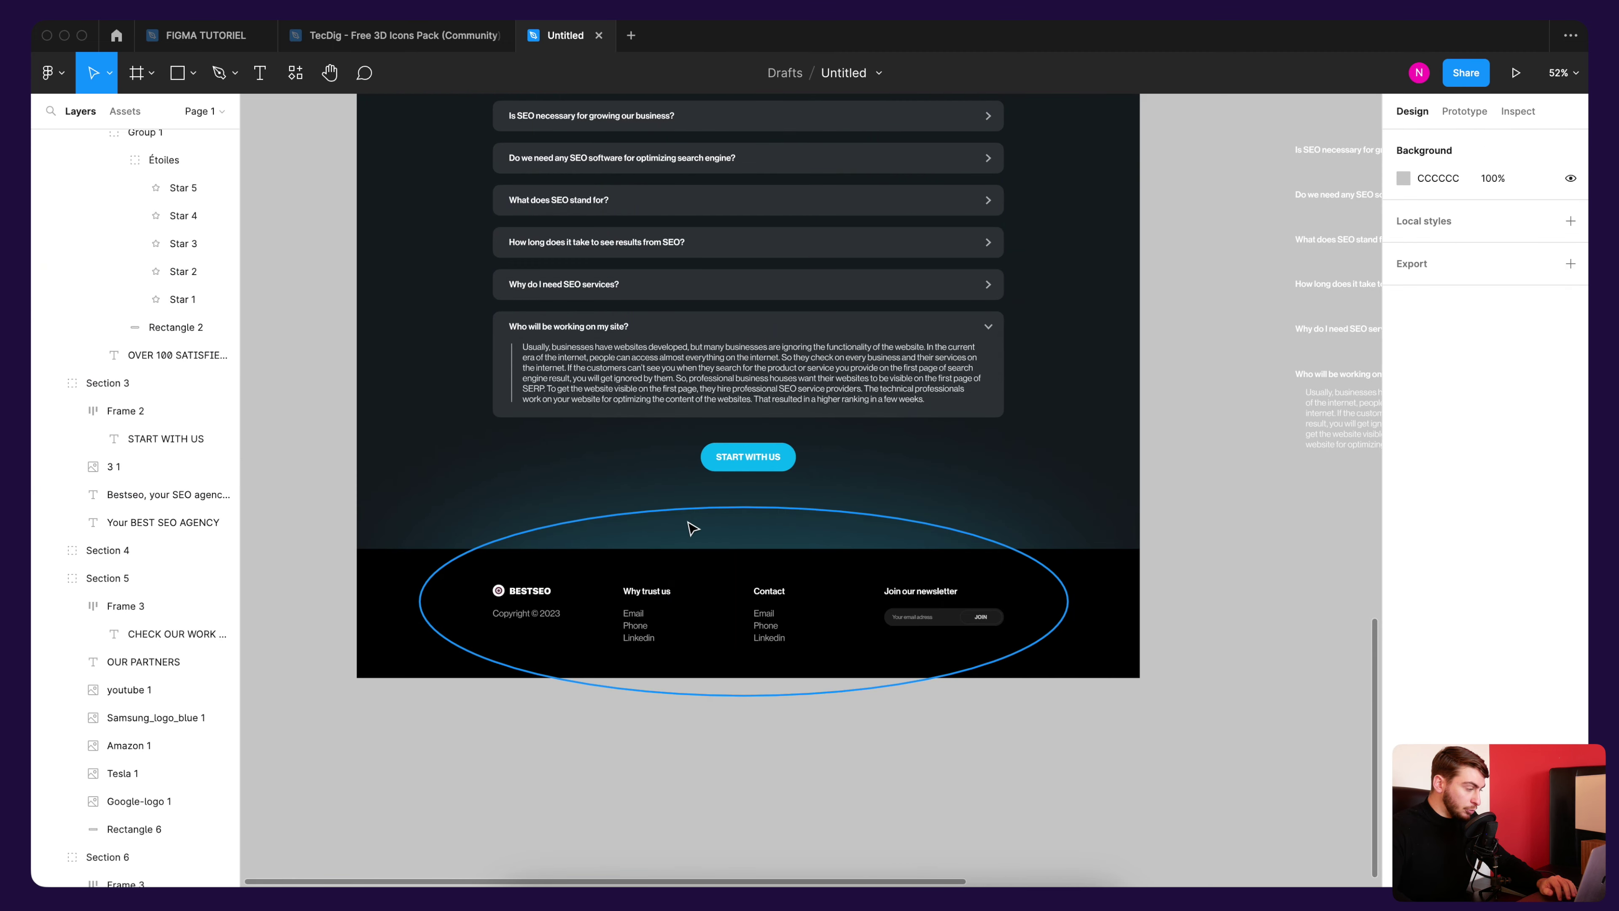
pyautogui.moveTo(312, 554); pyautogui.dragTo(589, 622)
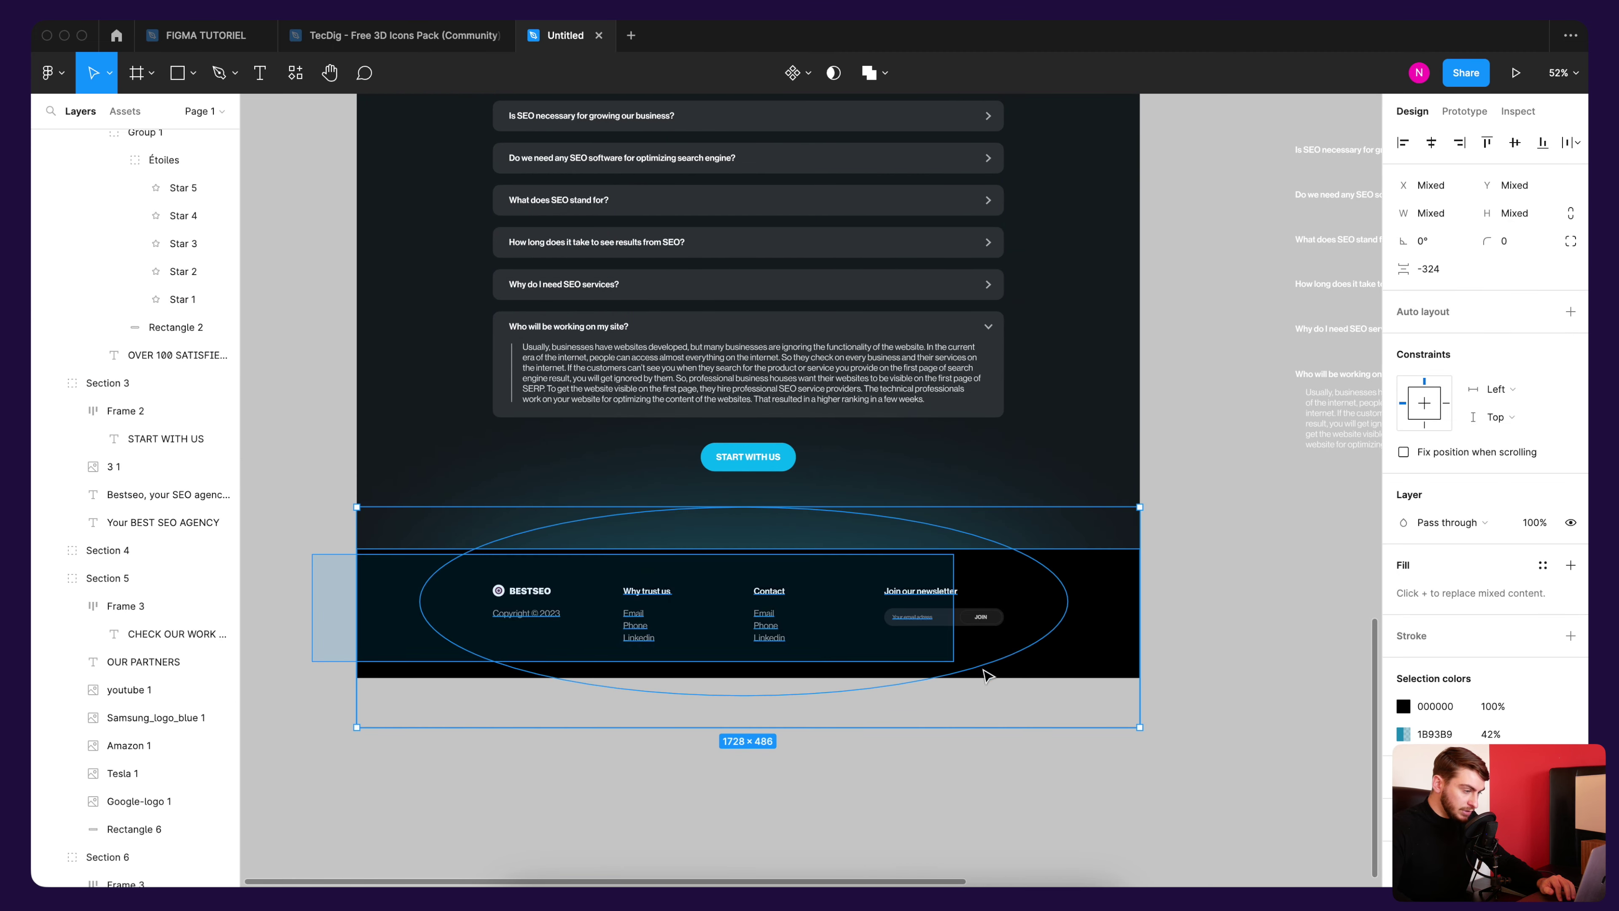
pyautogui.moveTo(590, 622); pyautogui.dragTo(1197, 740)
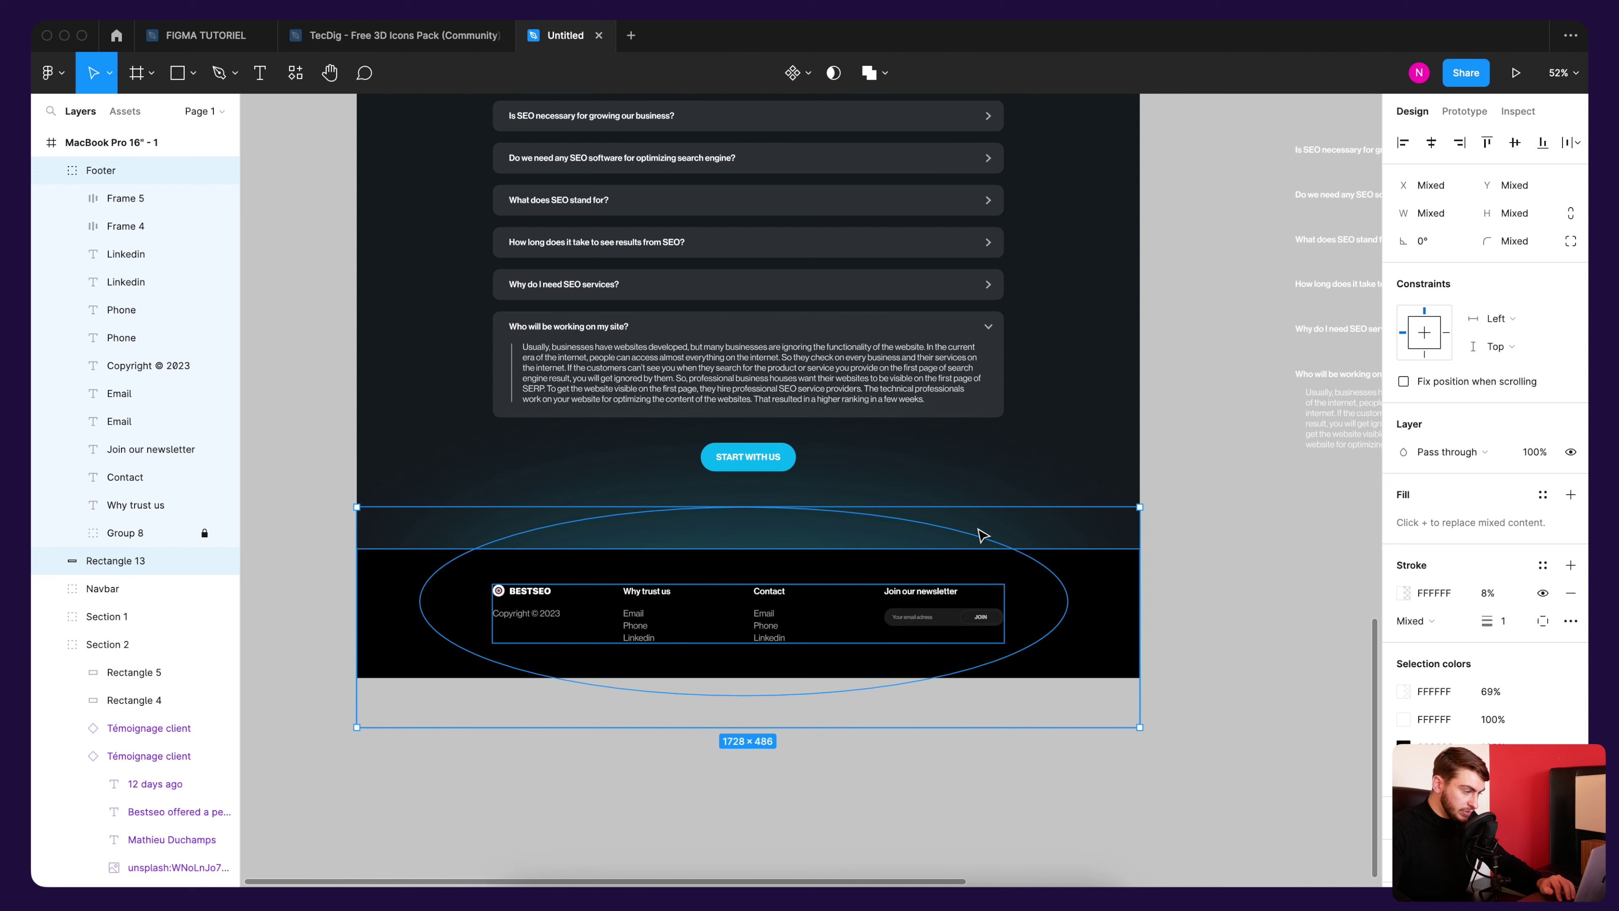
pyautogui.keyDown('shift'); pyautogui.click(793, 535); pyautogui.keyUp('shift')
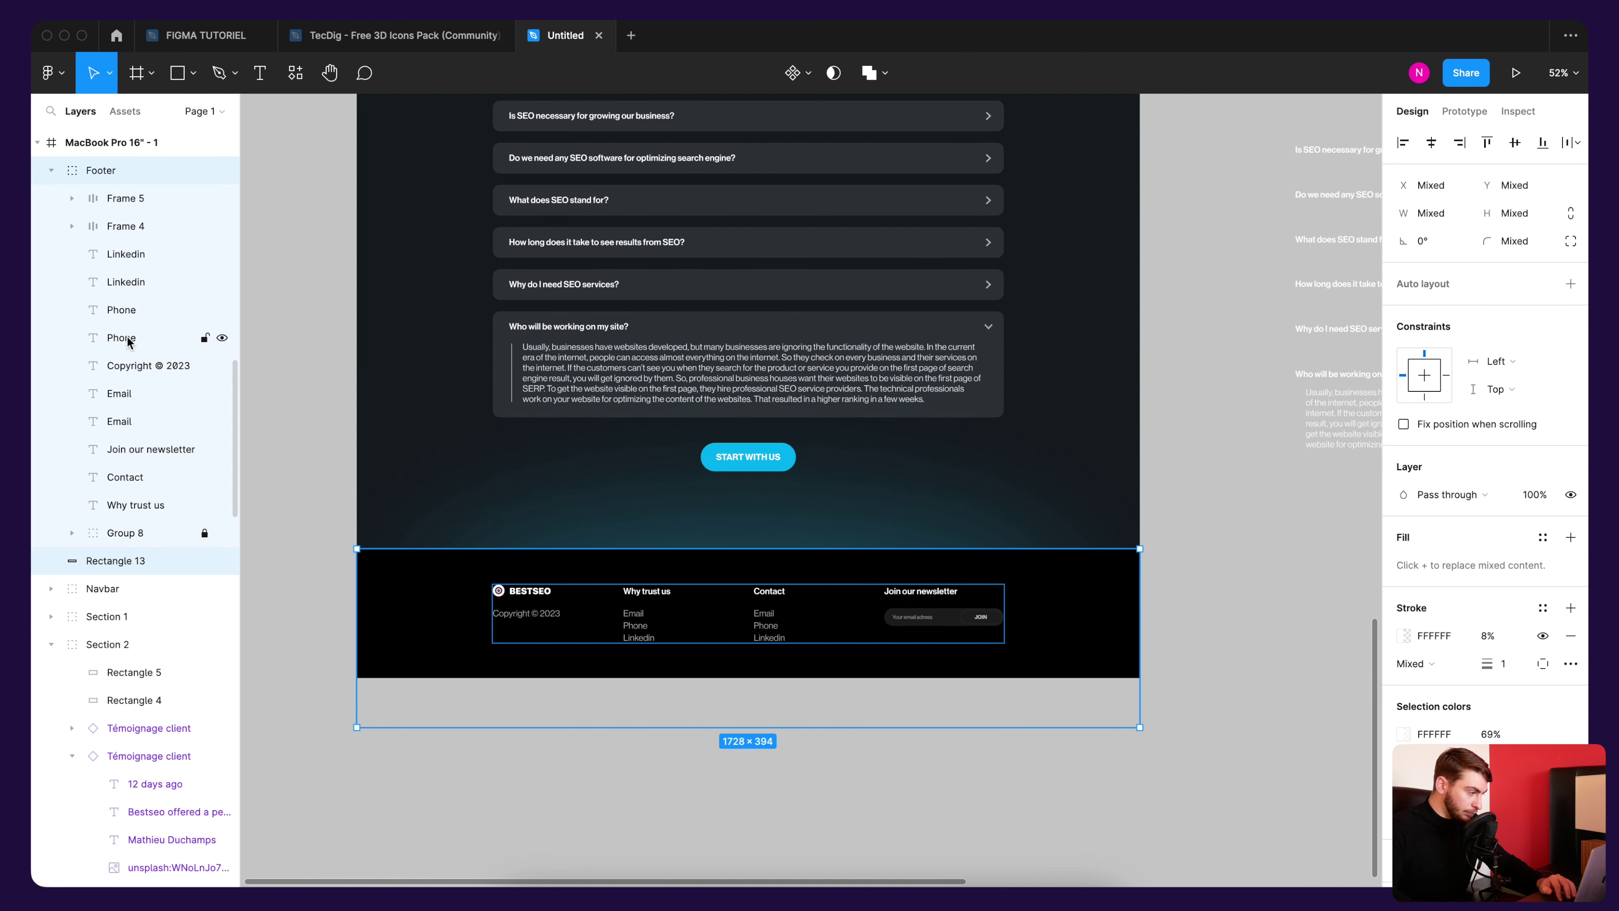
pyautogui.press('super+g')
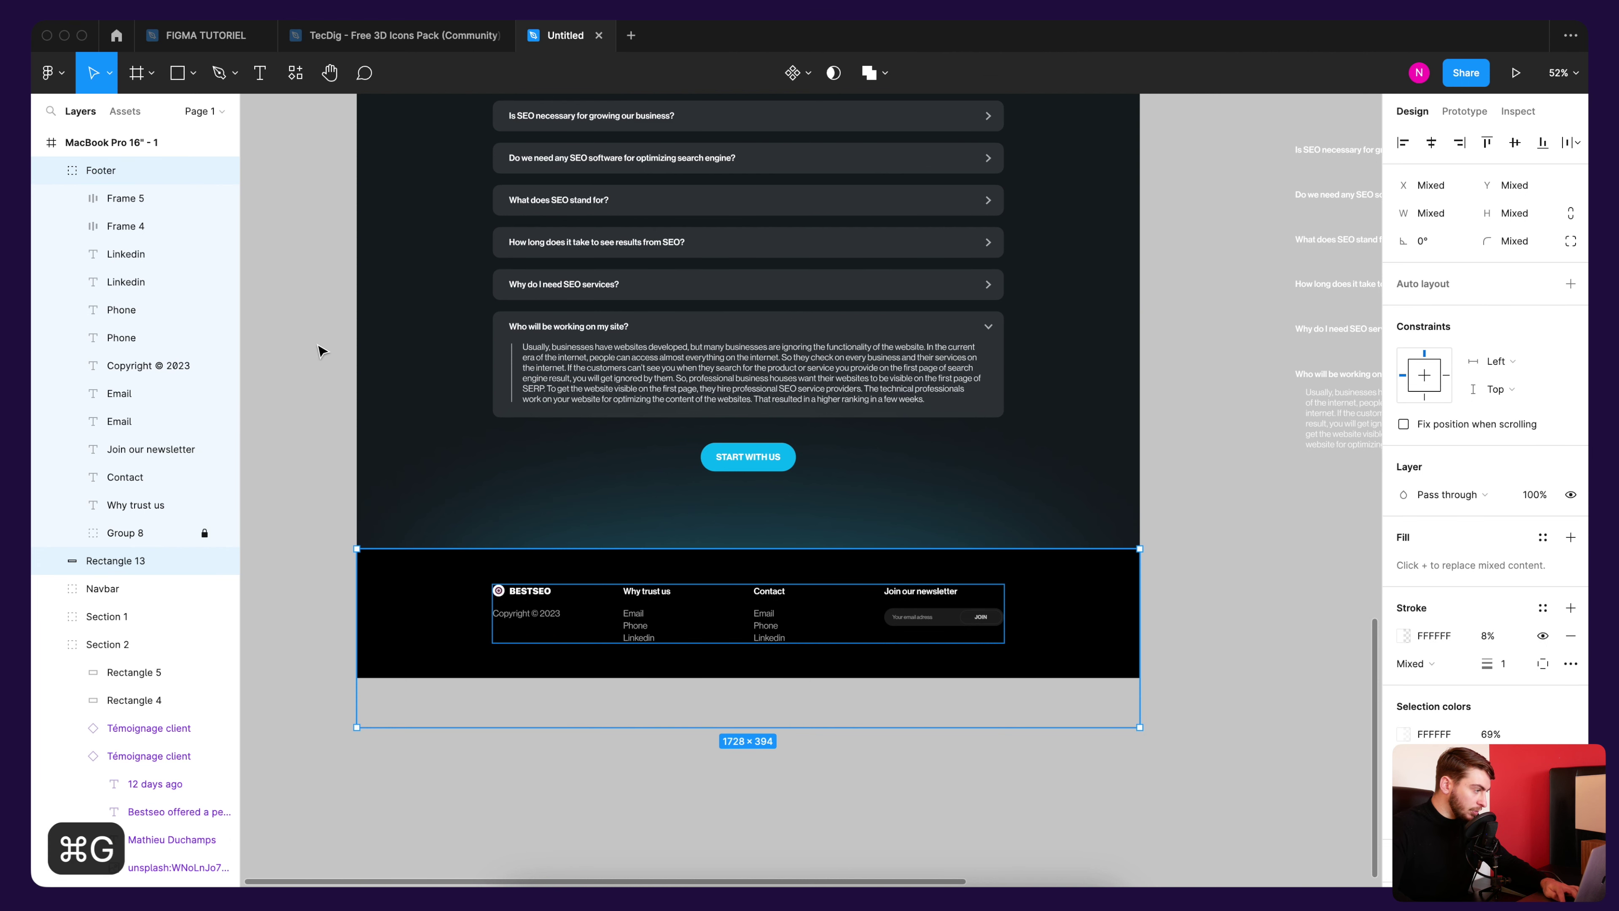
pyautogui.doubleClick(104, 172)
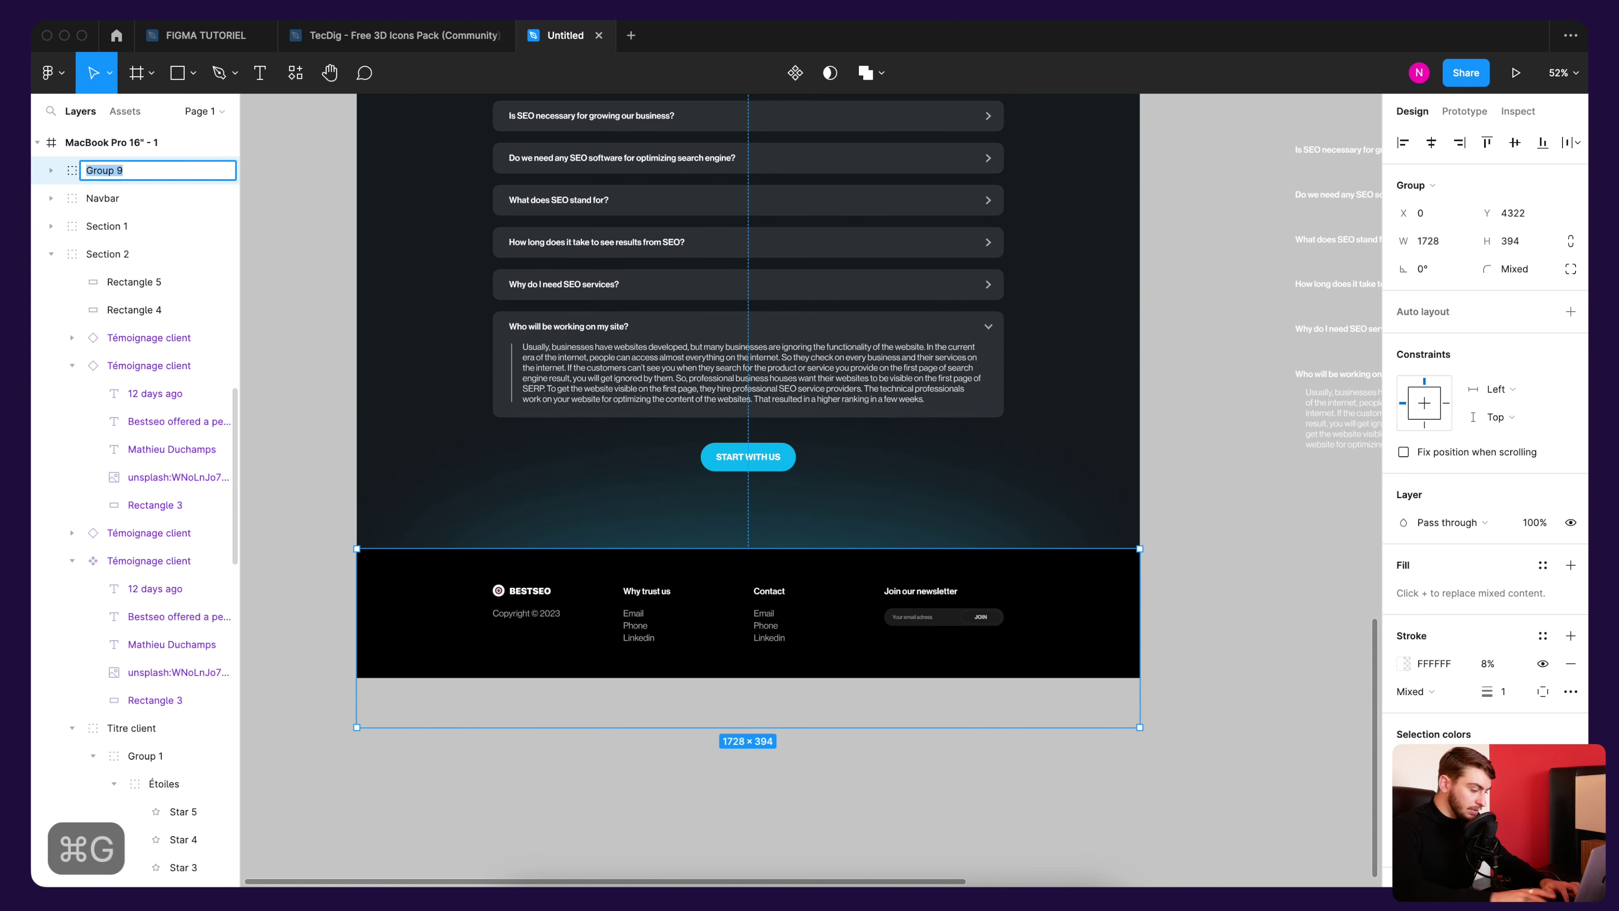
pyautogui.write('Footer')
pyautogui.press('Return')
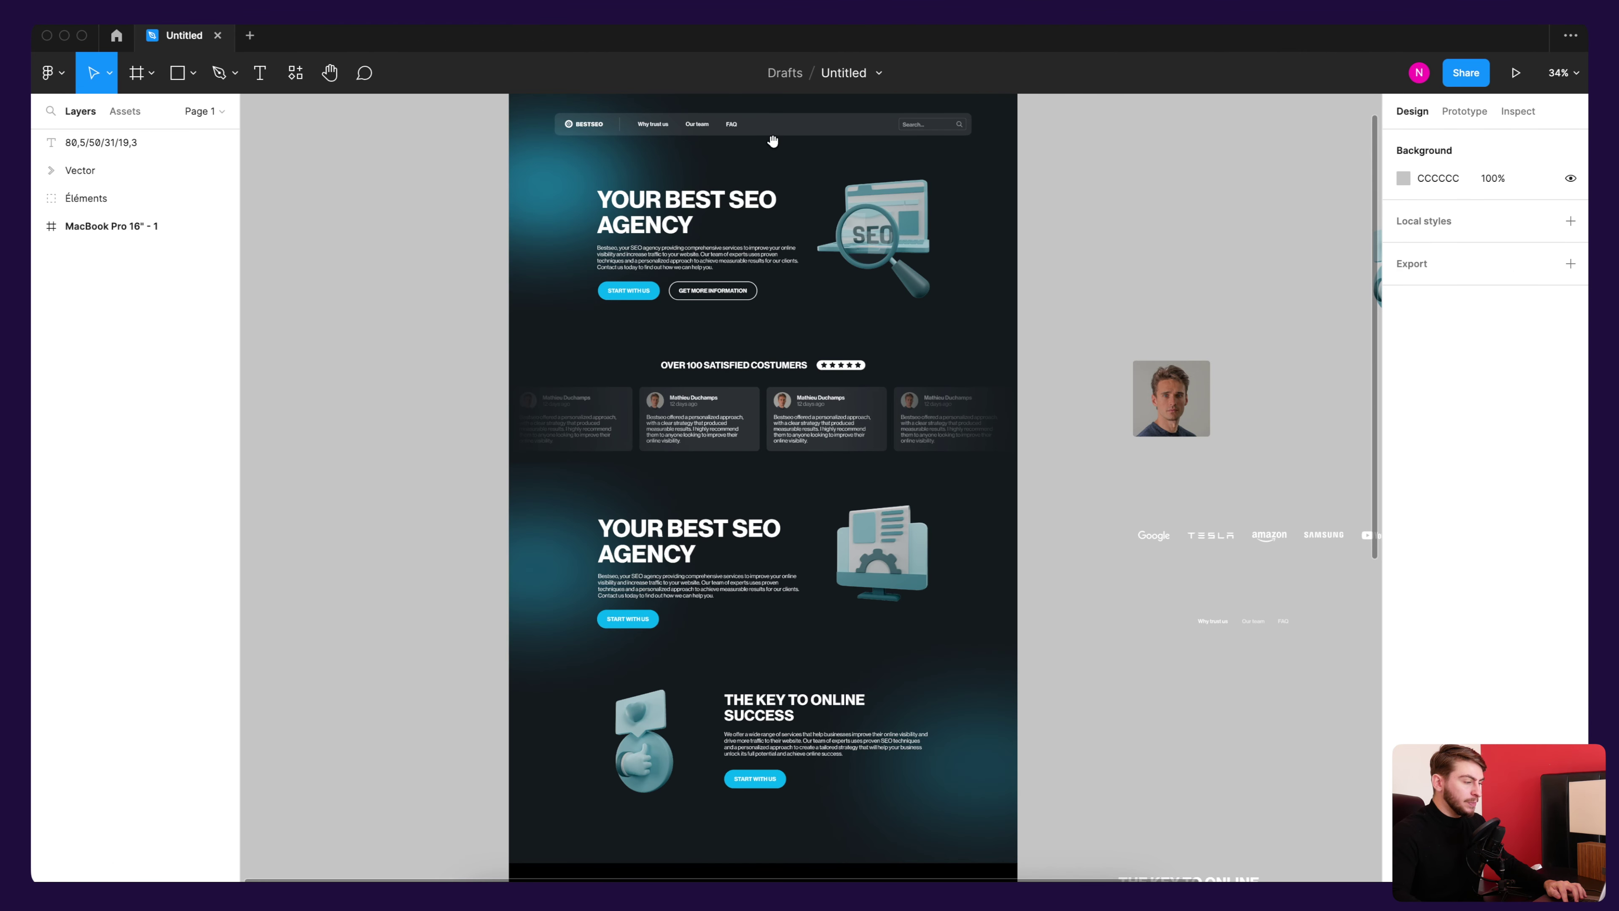
# Step: Run the landing page as a prototype and scroll down through it
pyautogui.click(1515, 74)
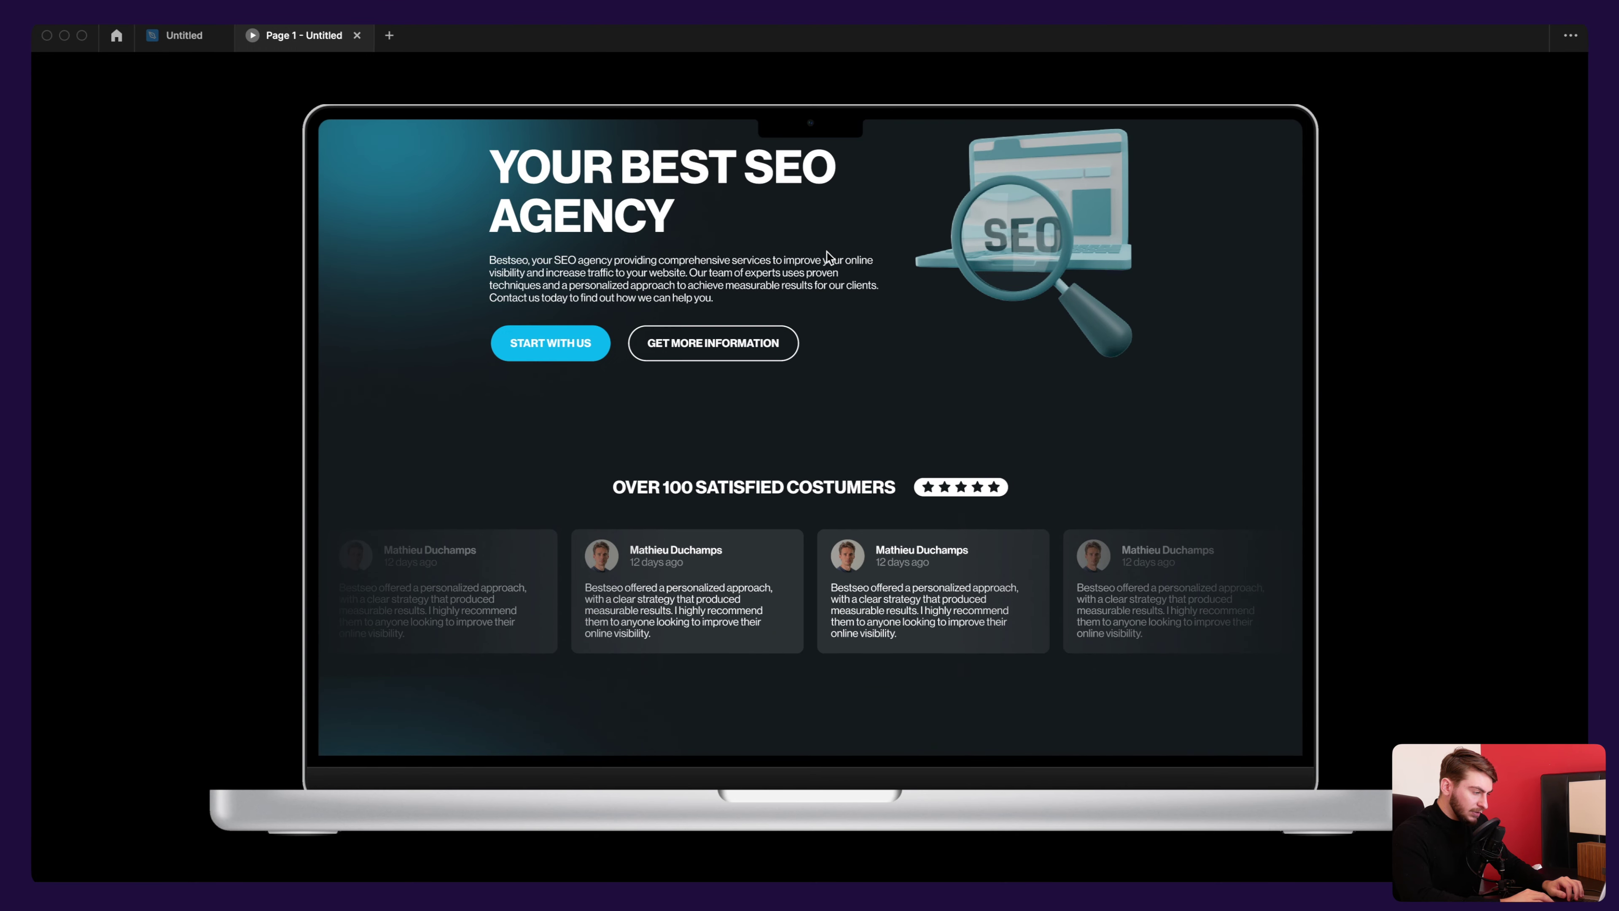
pyautogui.scroll(-5, 827, 255)
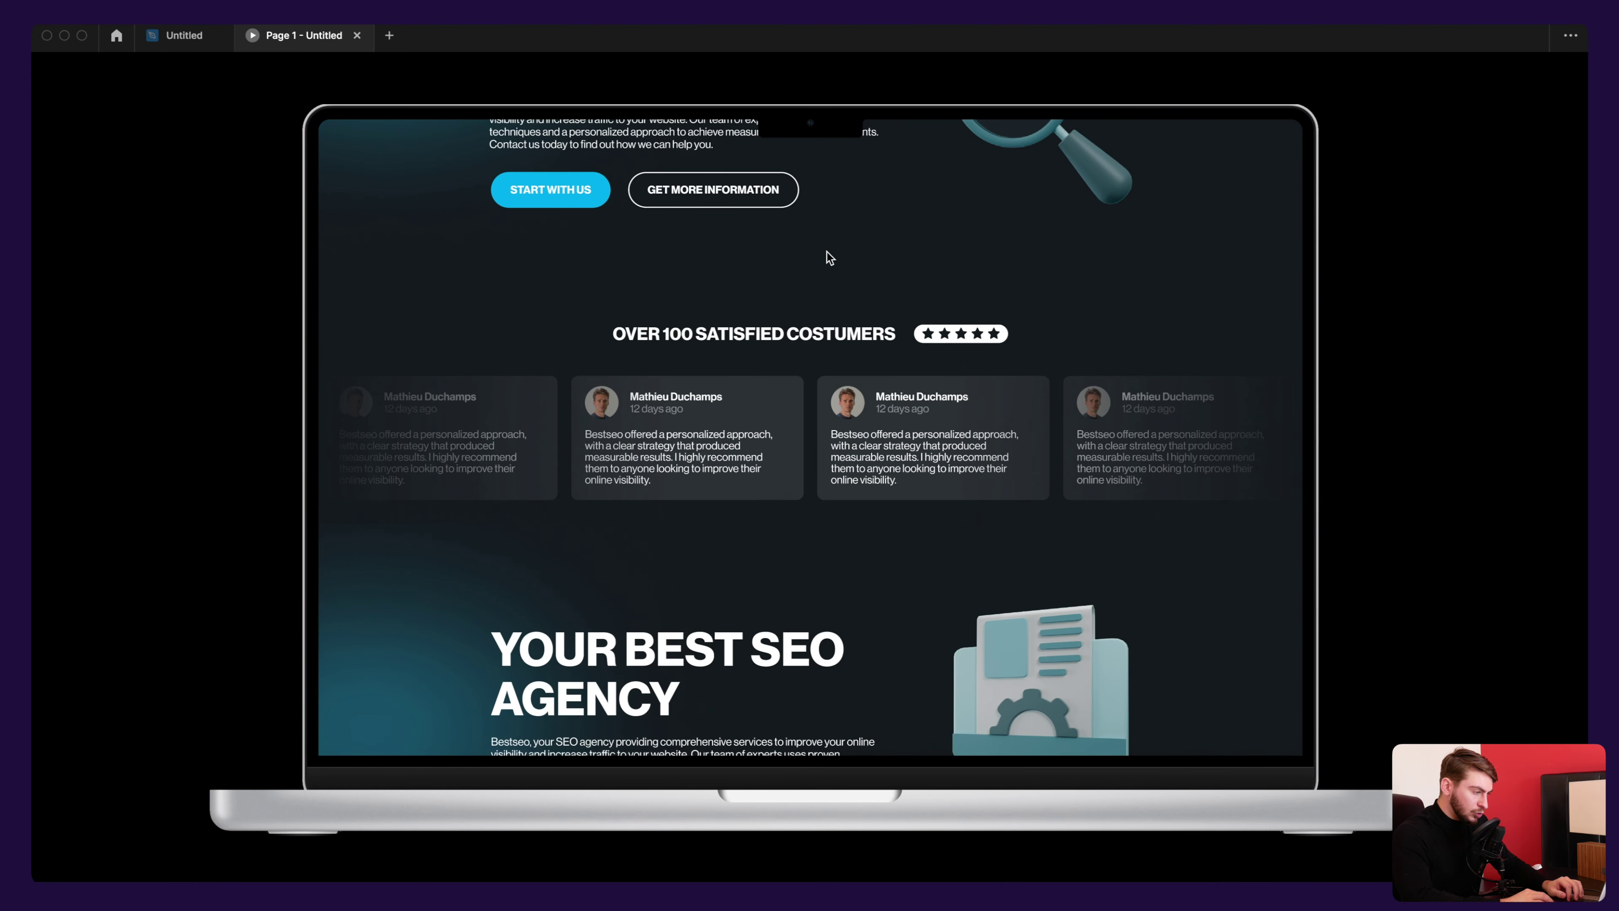
pyautogui.scroll(-5, 834, 500)
pyautogui.scroll(-2, 834, 500)
pyautogui.scroll(-3, 834, 500)
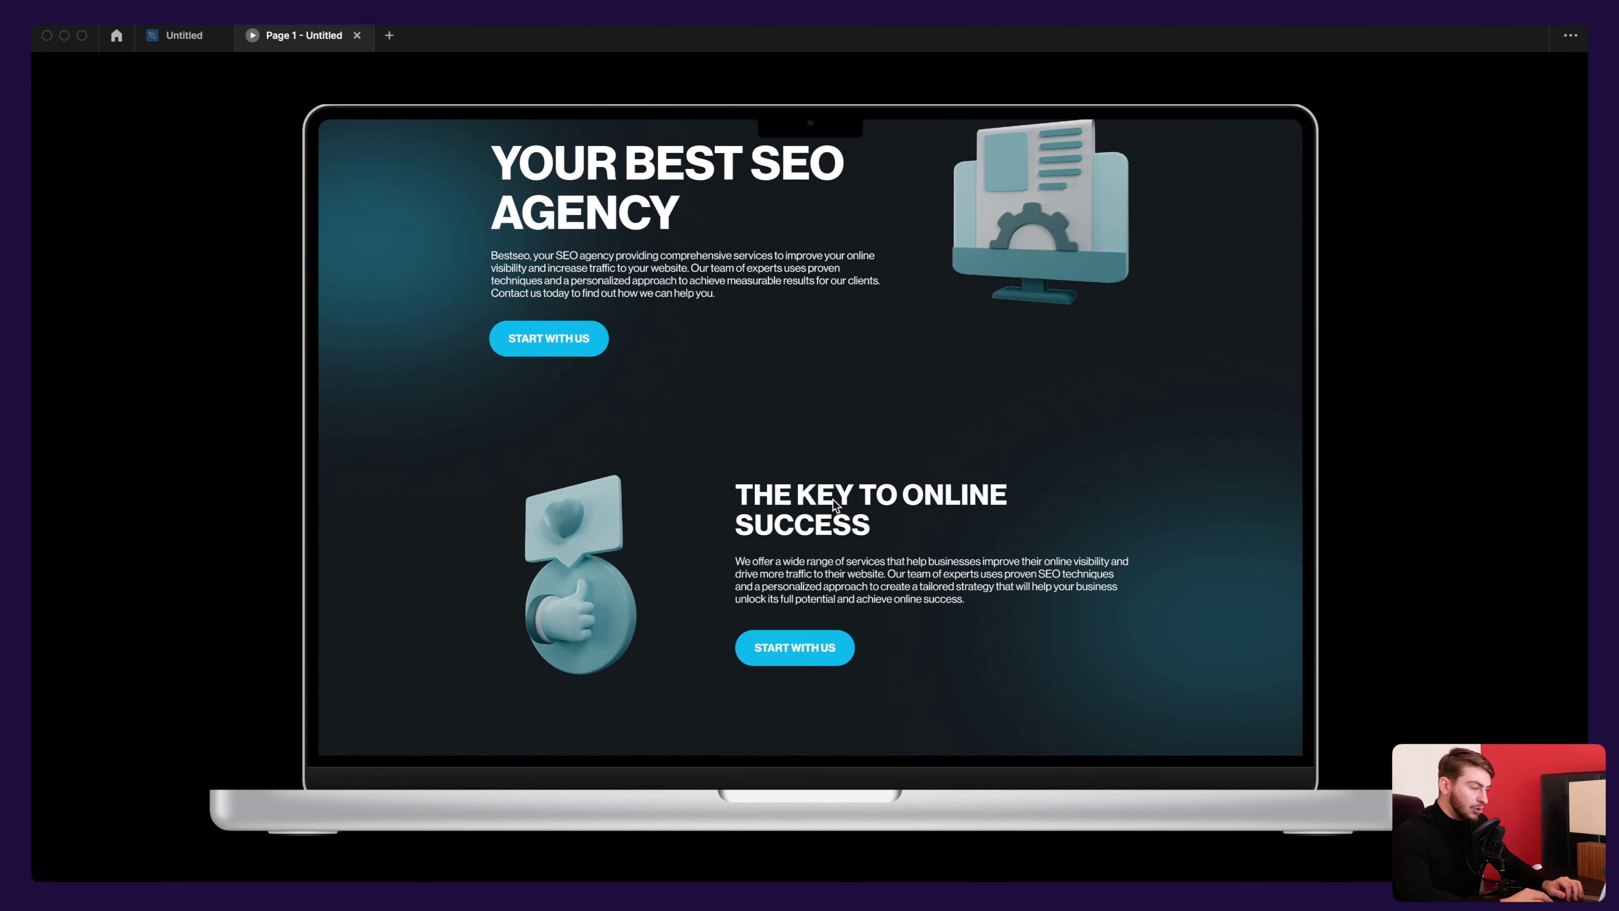
pyautogui.scroll(-3, 833, 500)
pyautogui.scroll(-4, 833, 500)
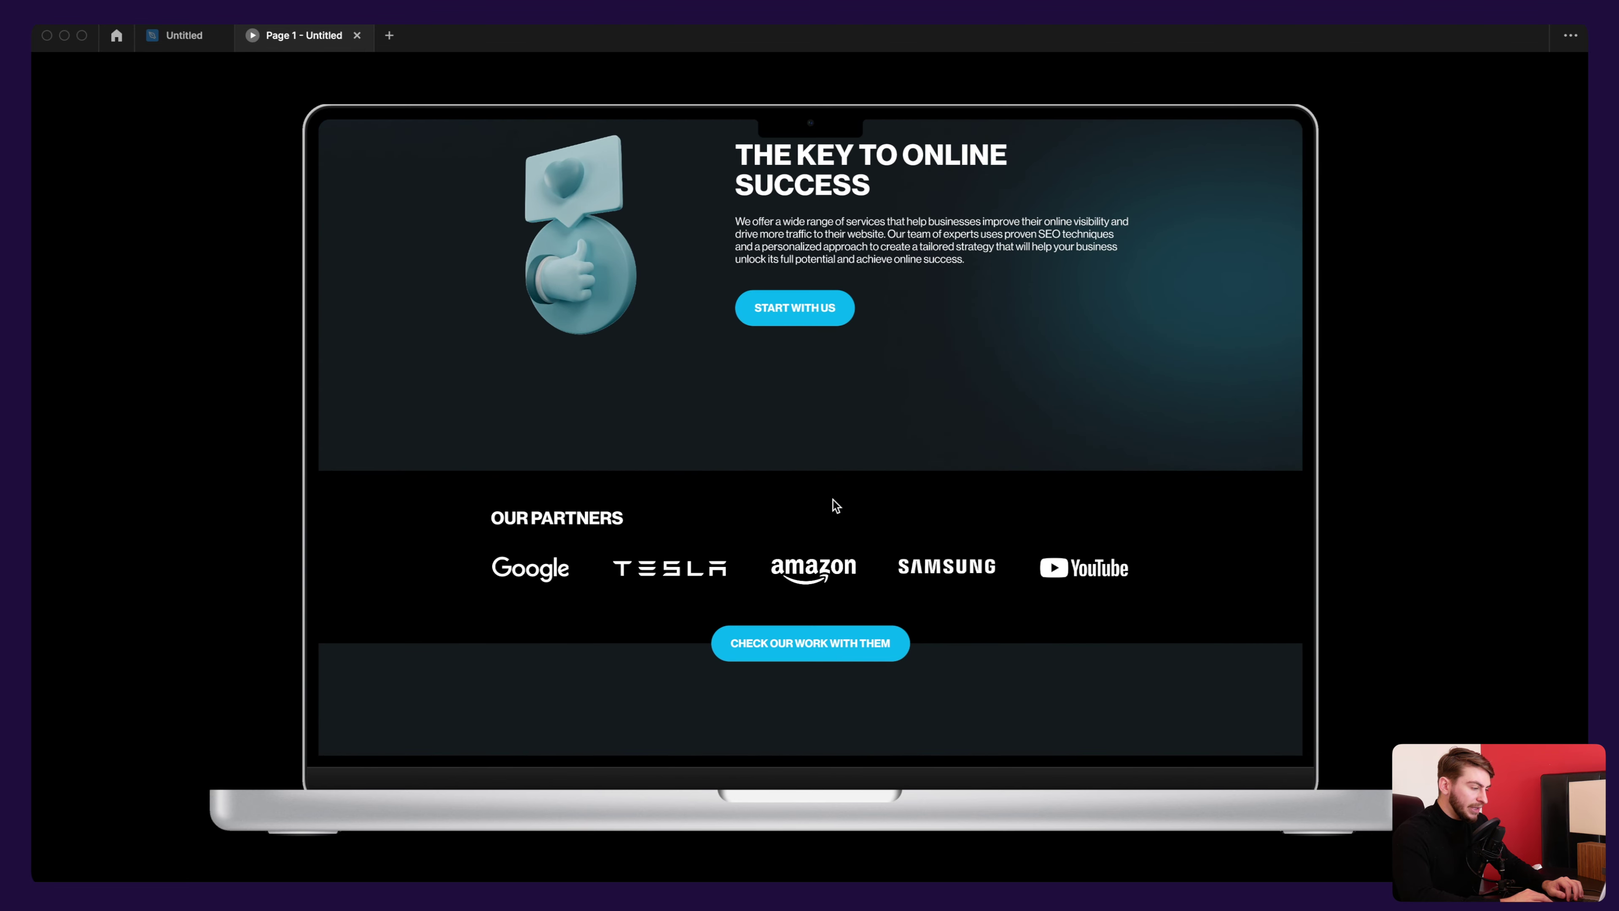
pyautogui.scroll(-5, 833, 500)
pyautogui.scroll(-3, 833, 504)
pyautogui.scroll(-4, 831, 506)
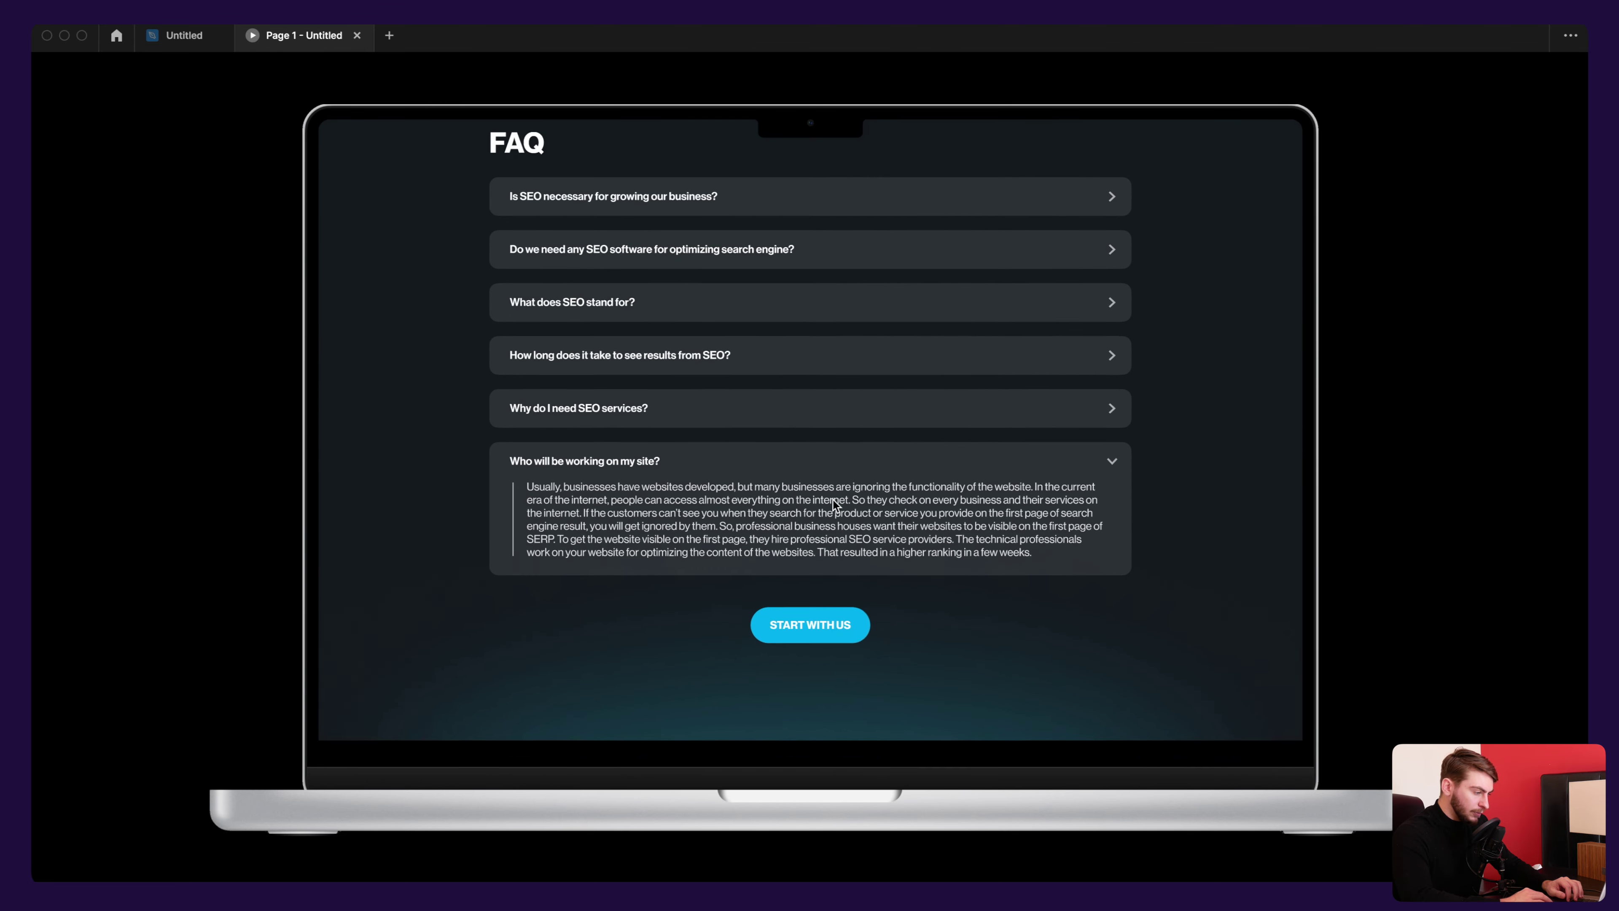
pyautogui.scroll(-2, 1139, 307)
pyautogui.moveTo(1417, 76)
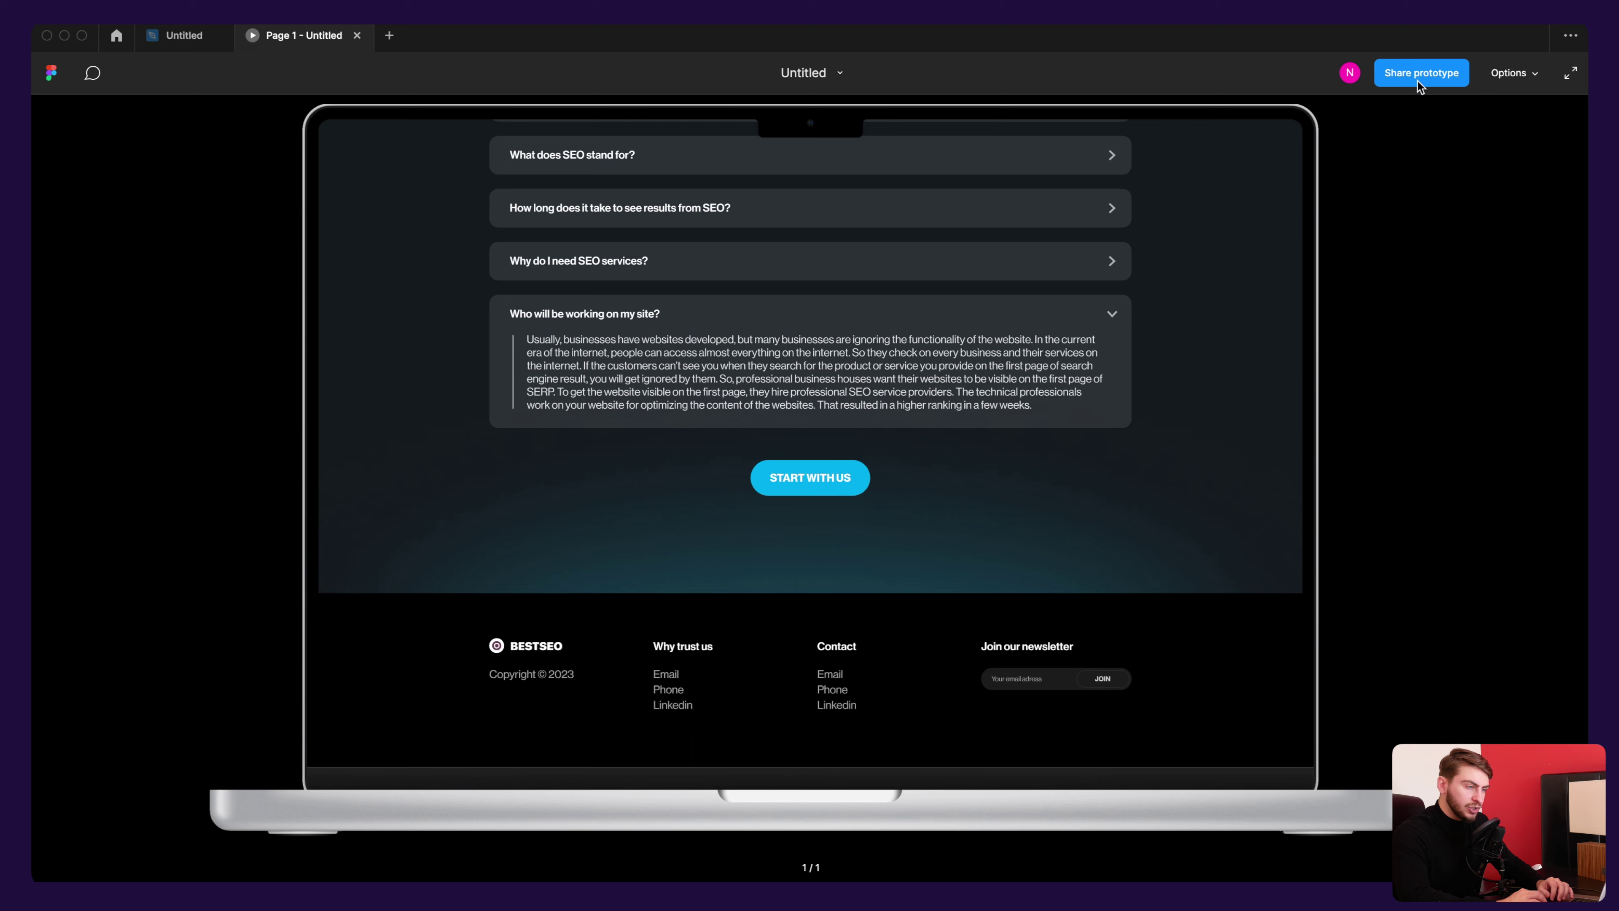
# Step: Copy the prototype's share link
pyautogui.click(1420, 85)
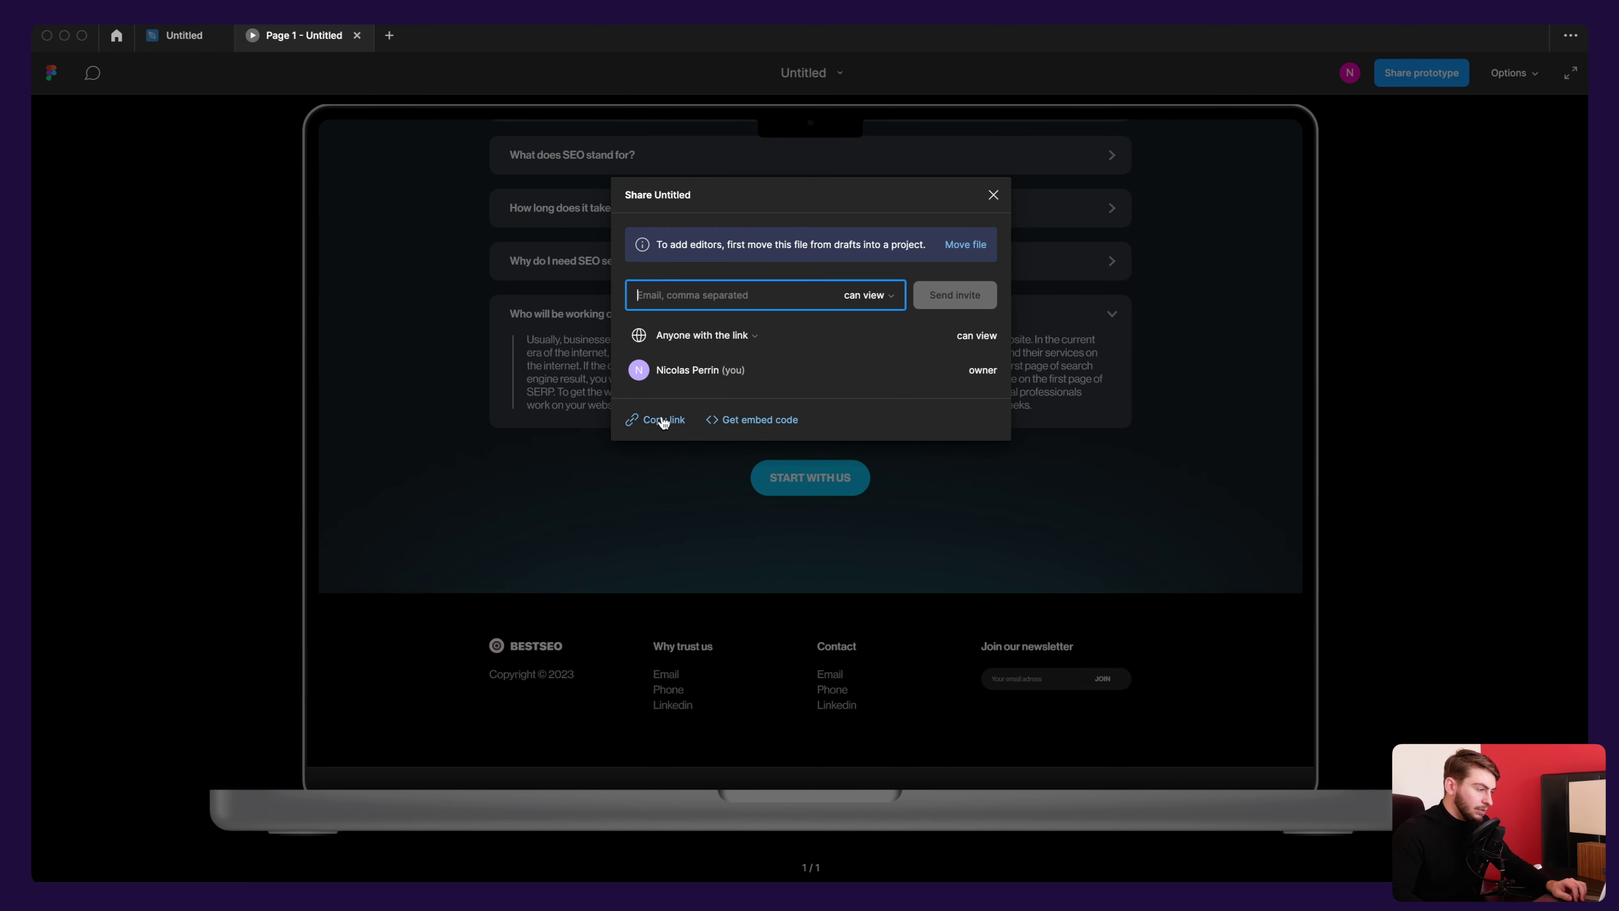
pyautogui.click(664, 421)
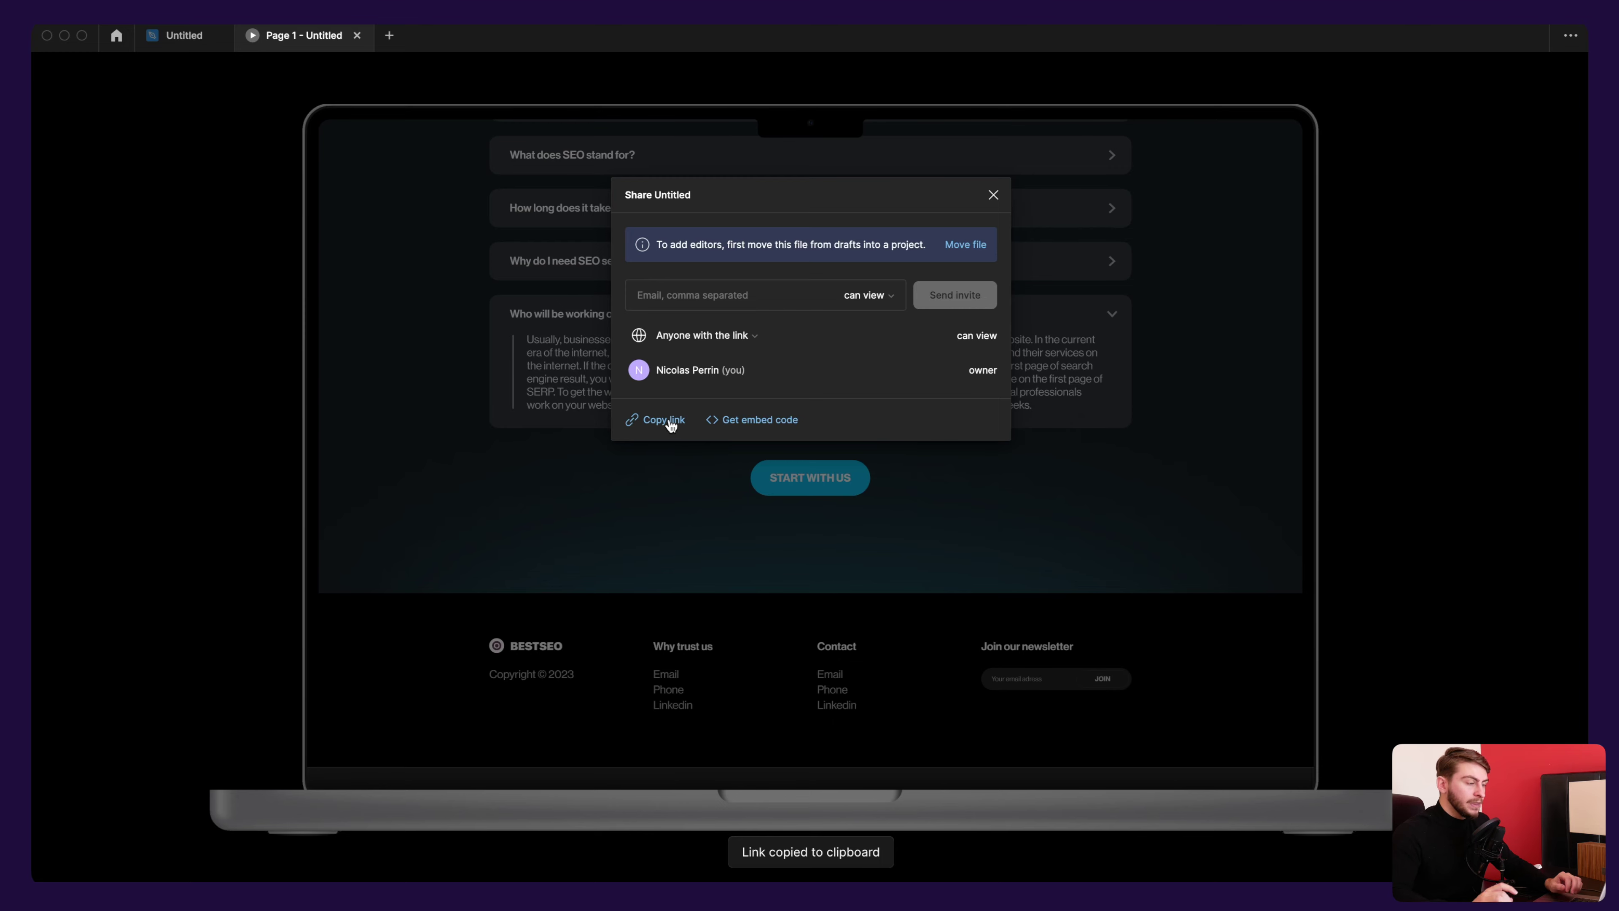
pyautogui.click(994, 194)
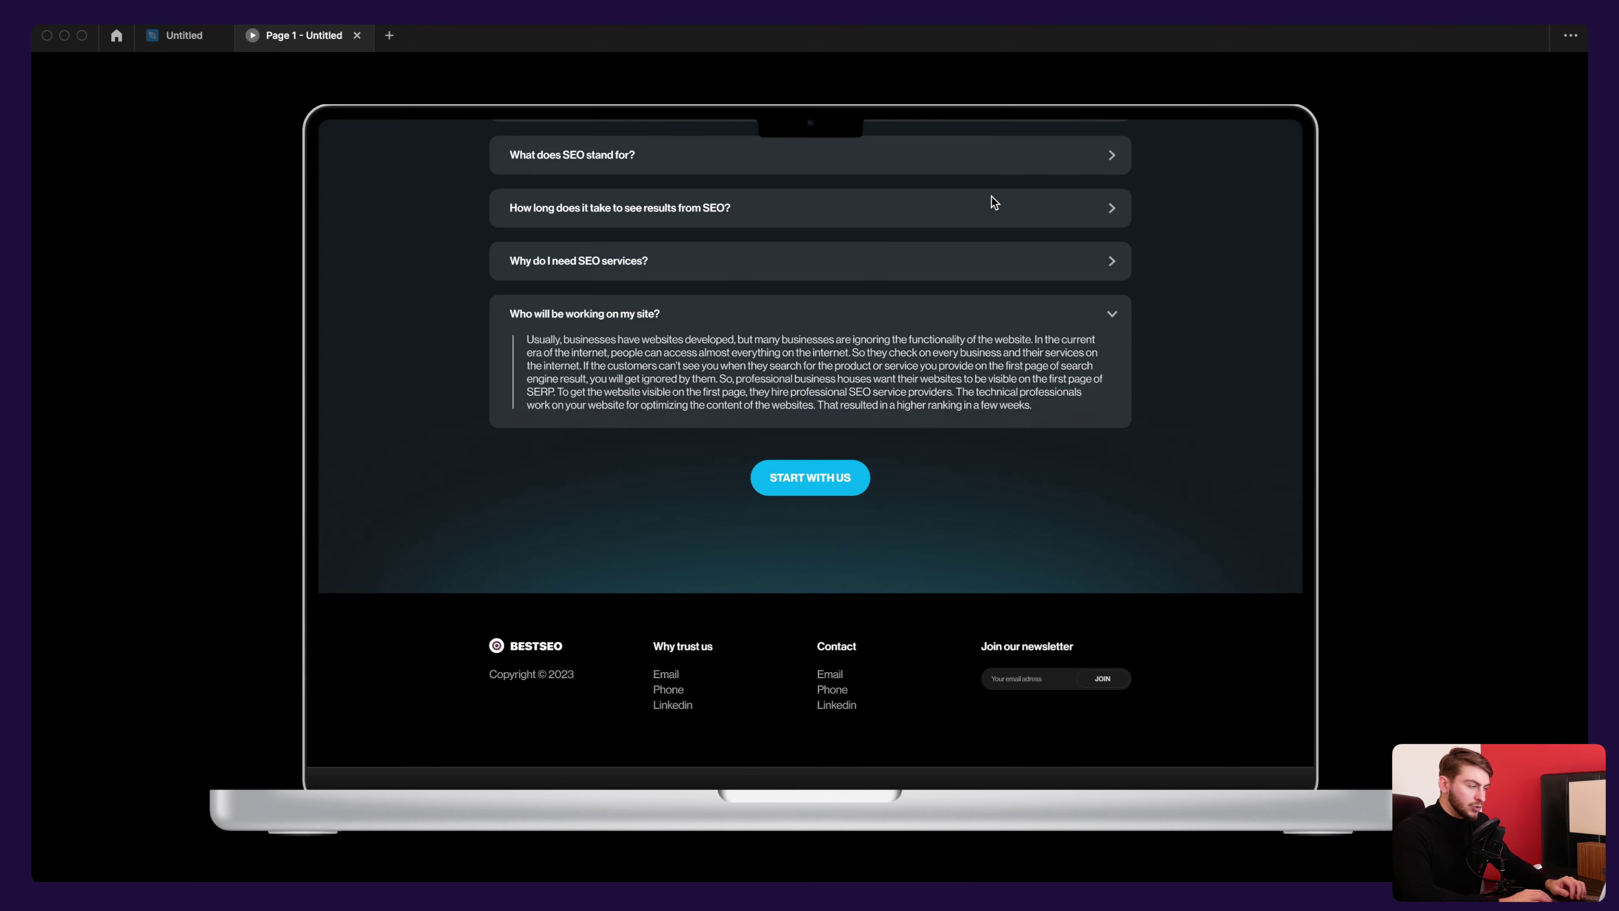
# Step: Scroll the prototype up and down to watch how the navbar behaves
pyautogui.scroll(10, 813, 341)
pyautogui.scroll(15, 813, 341)
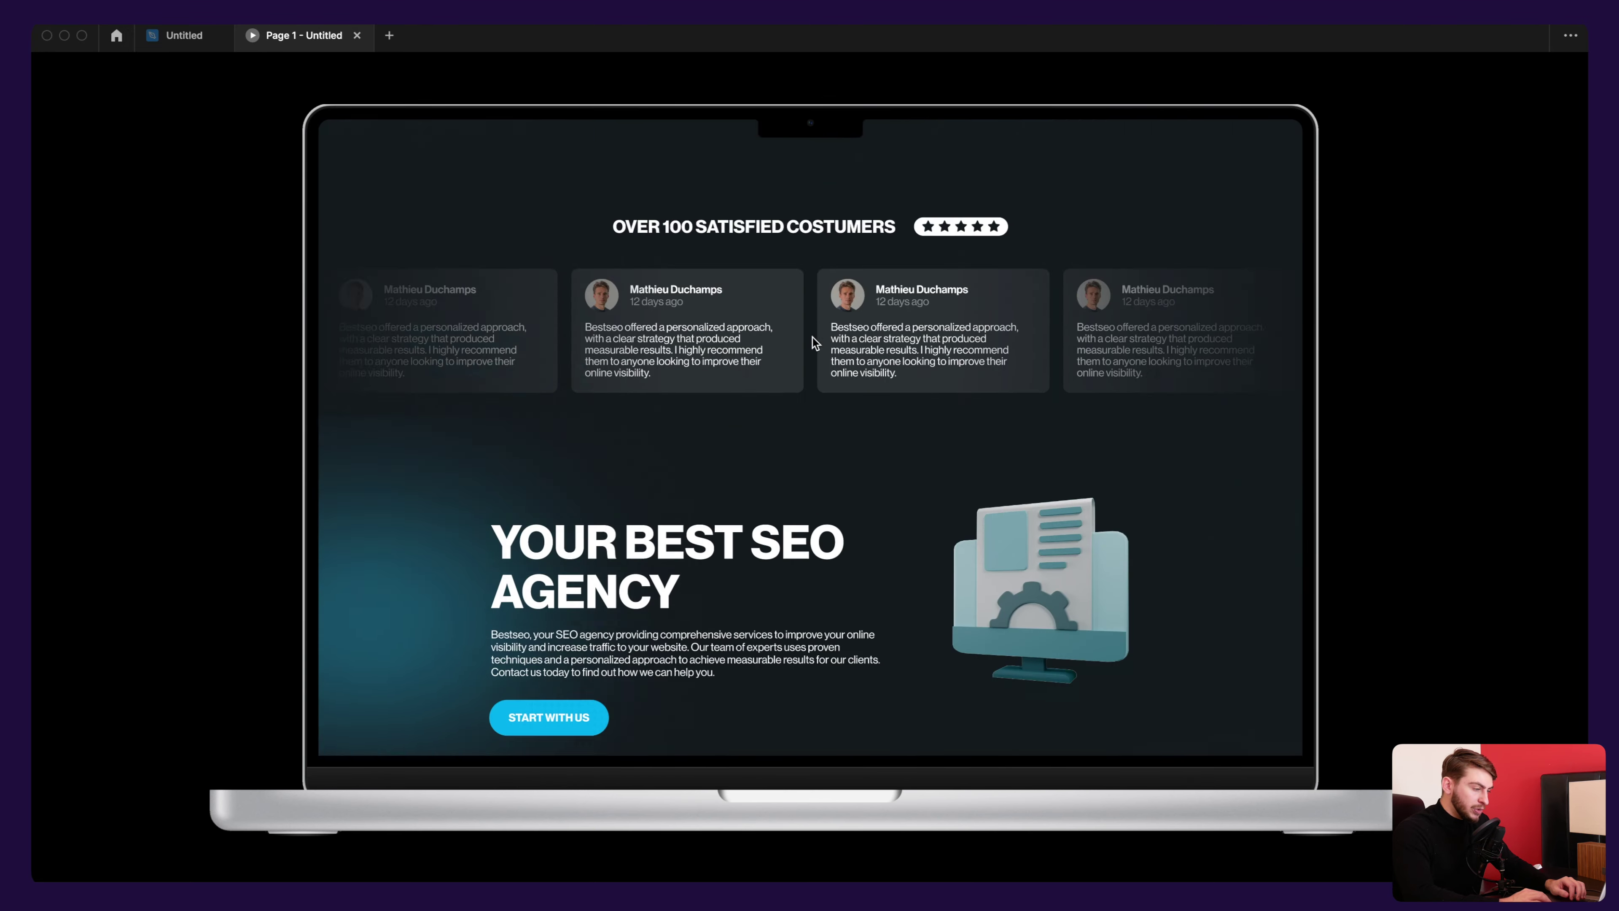
pyautogui.scroll(10, 813, 341)
pyautogui.scroll(-10, 813, 341)
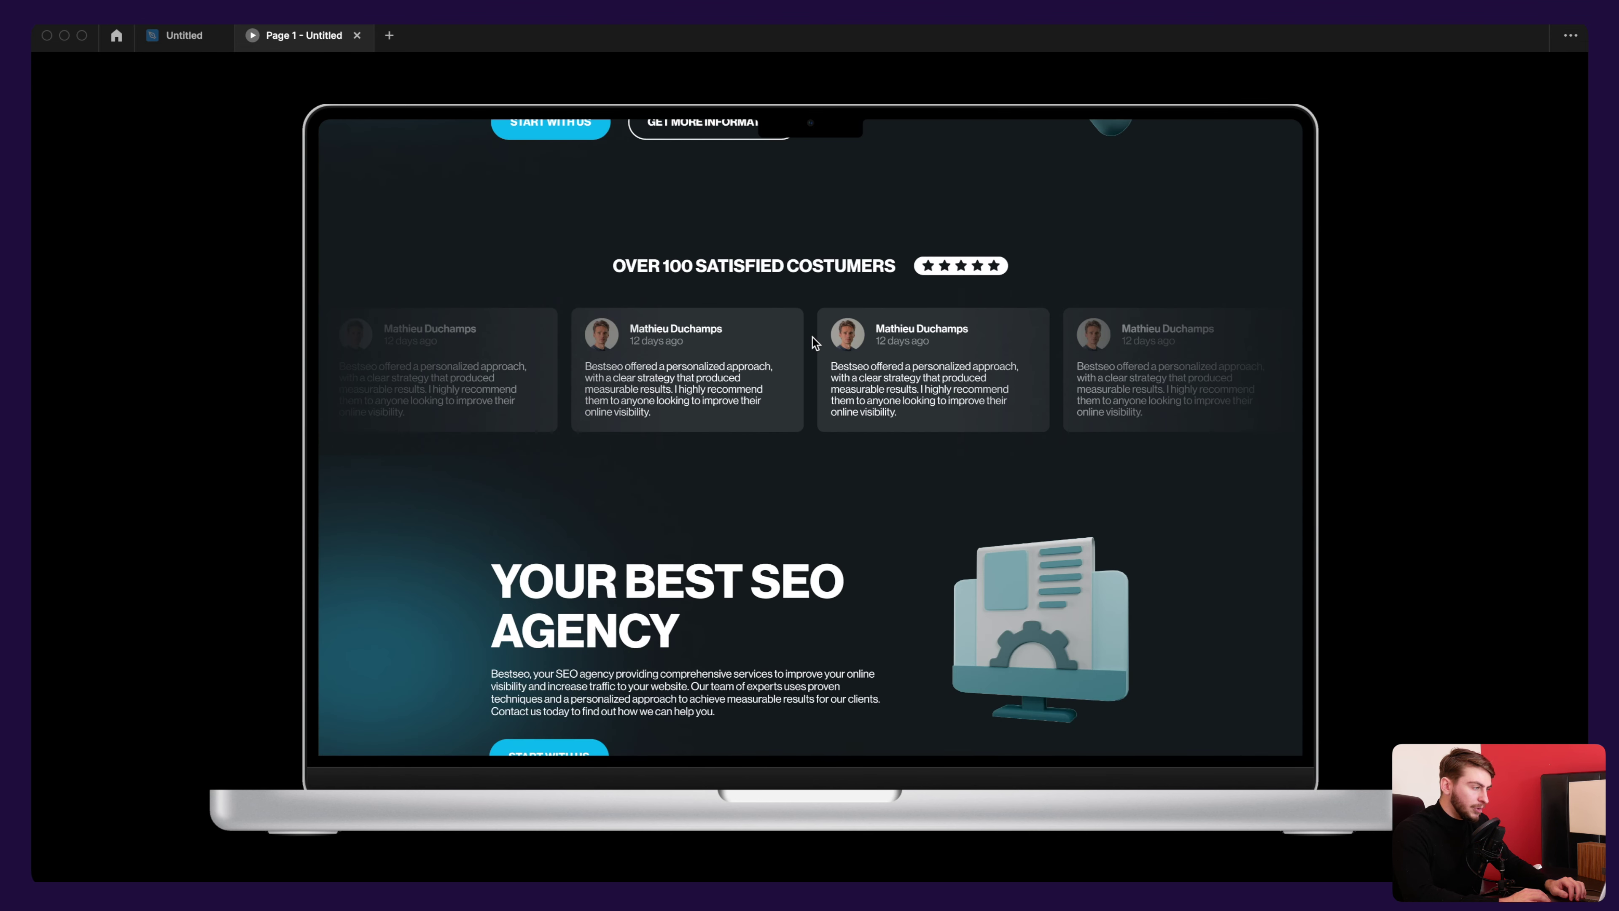
pyautogui.scroll(6, 788, 567)
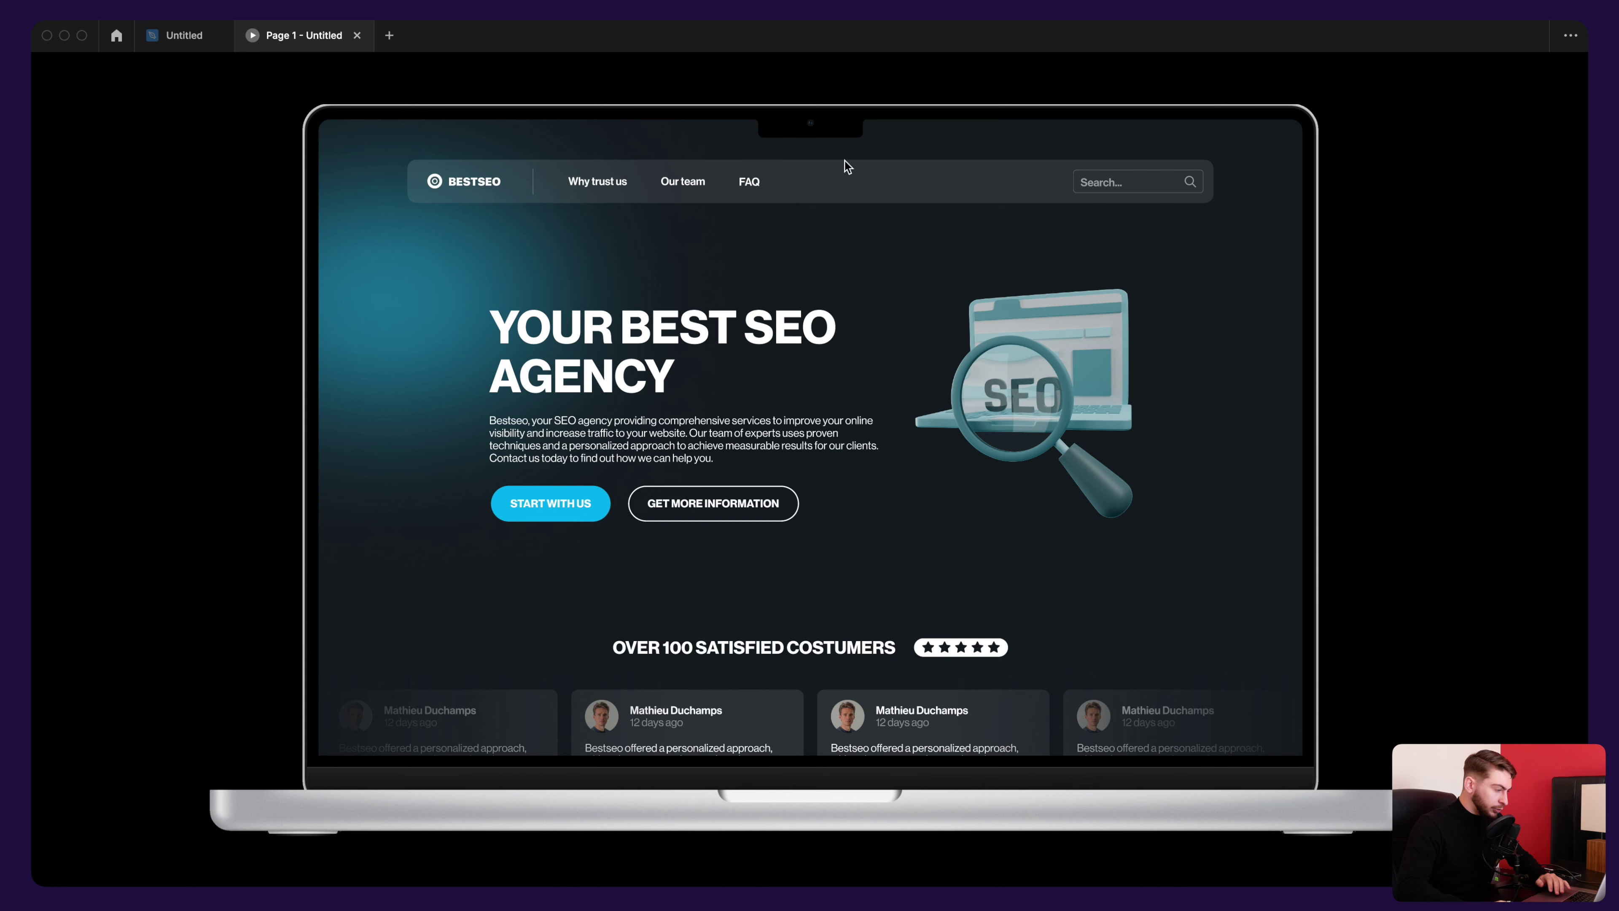
pyautogui.scroll(-5, 797, 179)
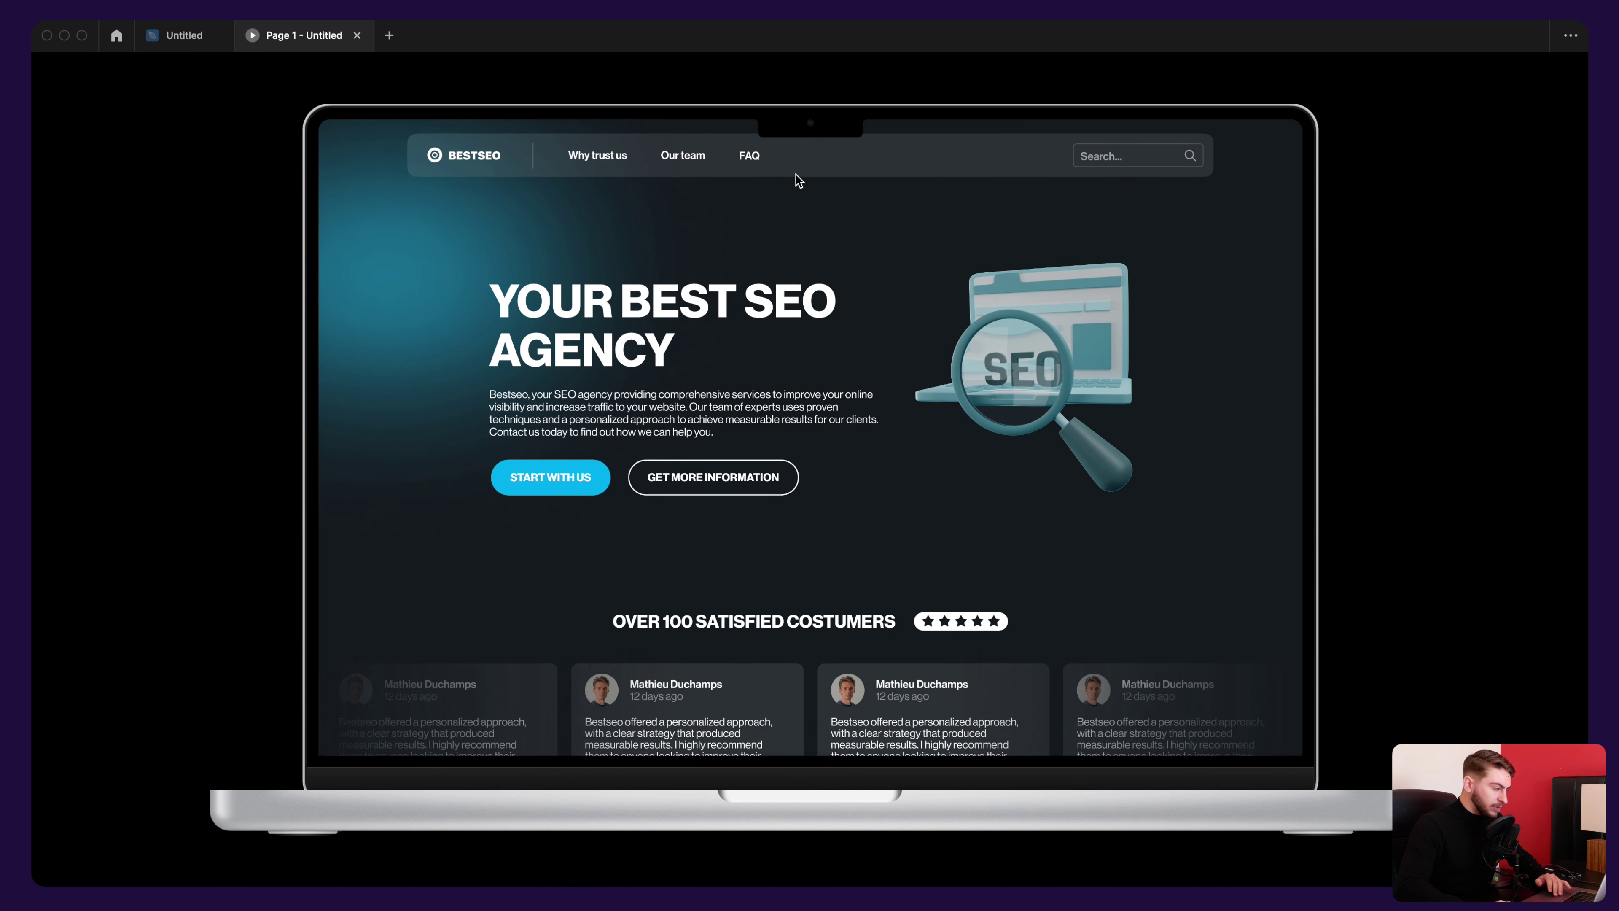
pyautogui.scroll(2, 794, 177)
pyautogui.scroll(1, 784, 216)
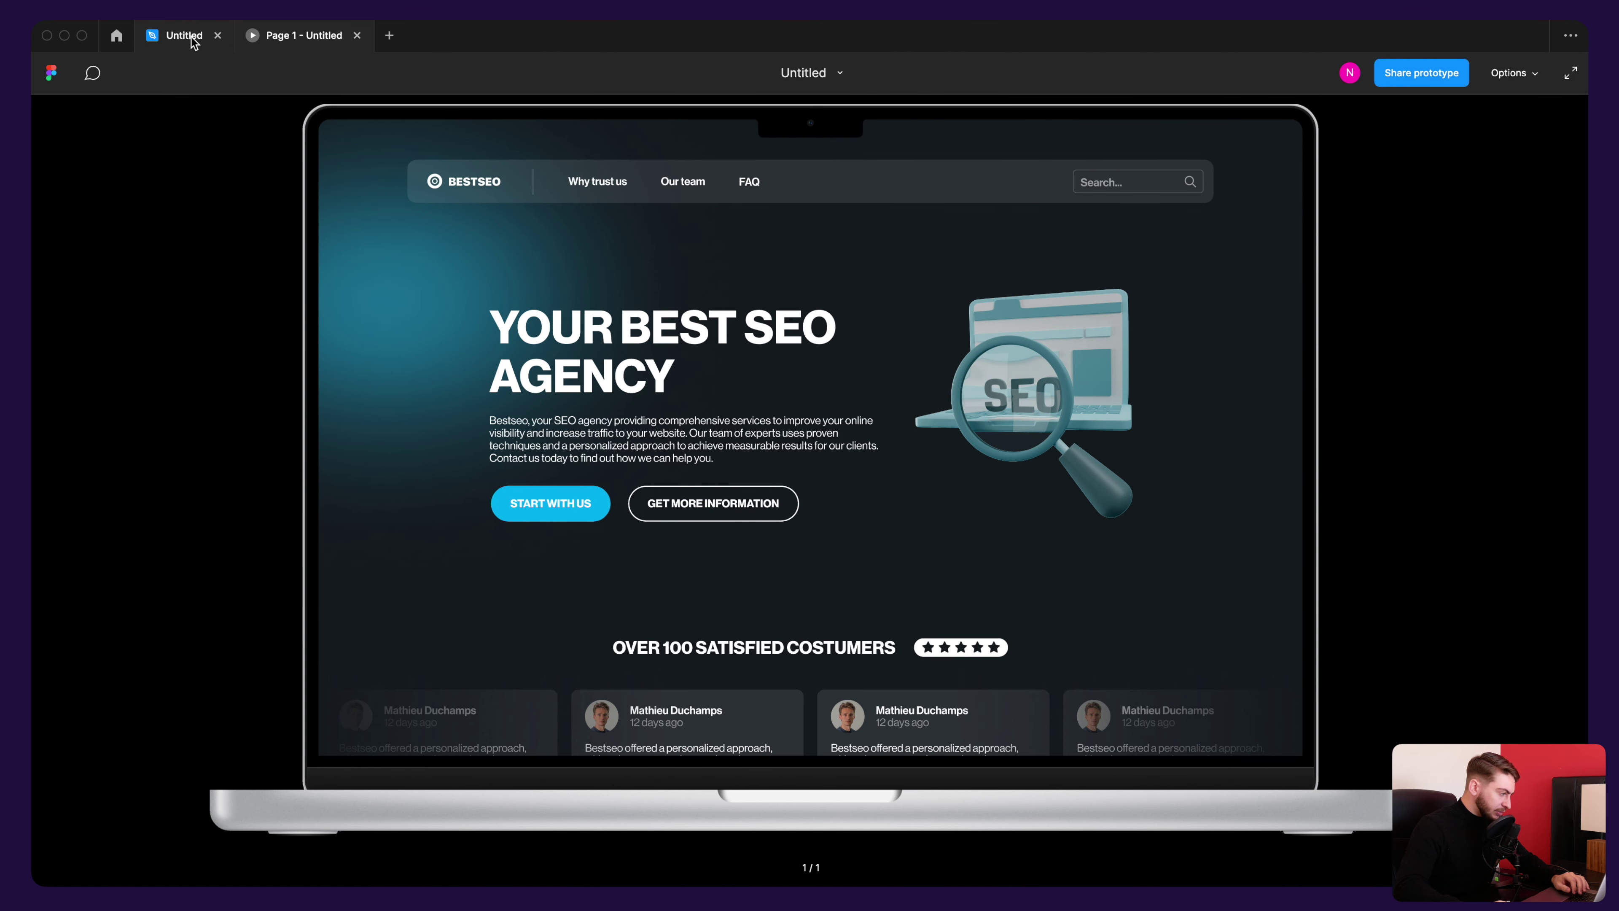
# Step: Turn on 'Fix position when scrolling' for the Navbar group, then present the prototype again
pyautogui.click(189, 38)
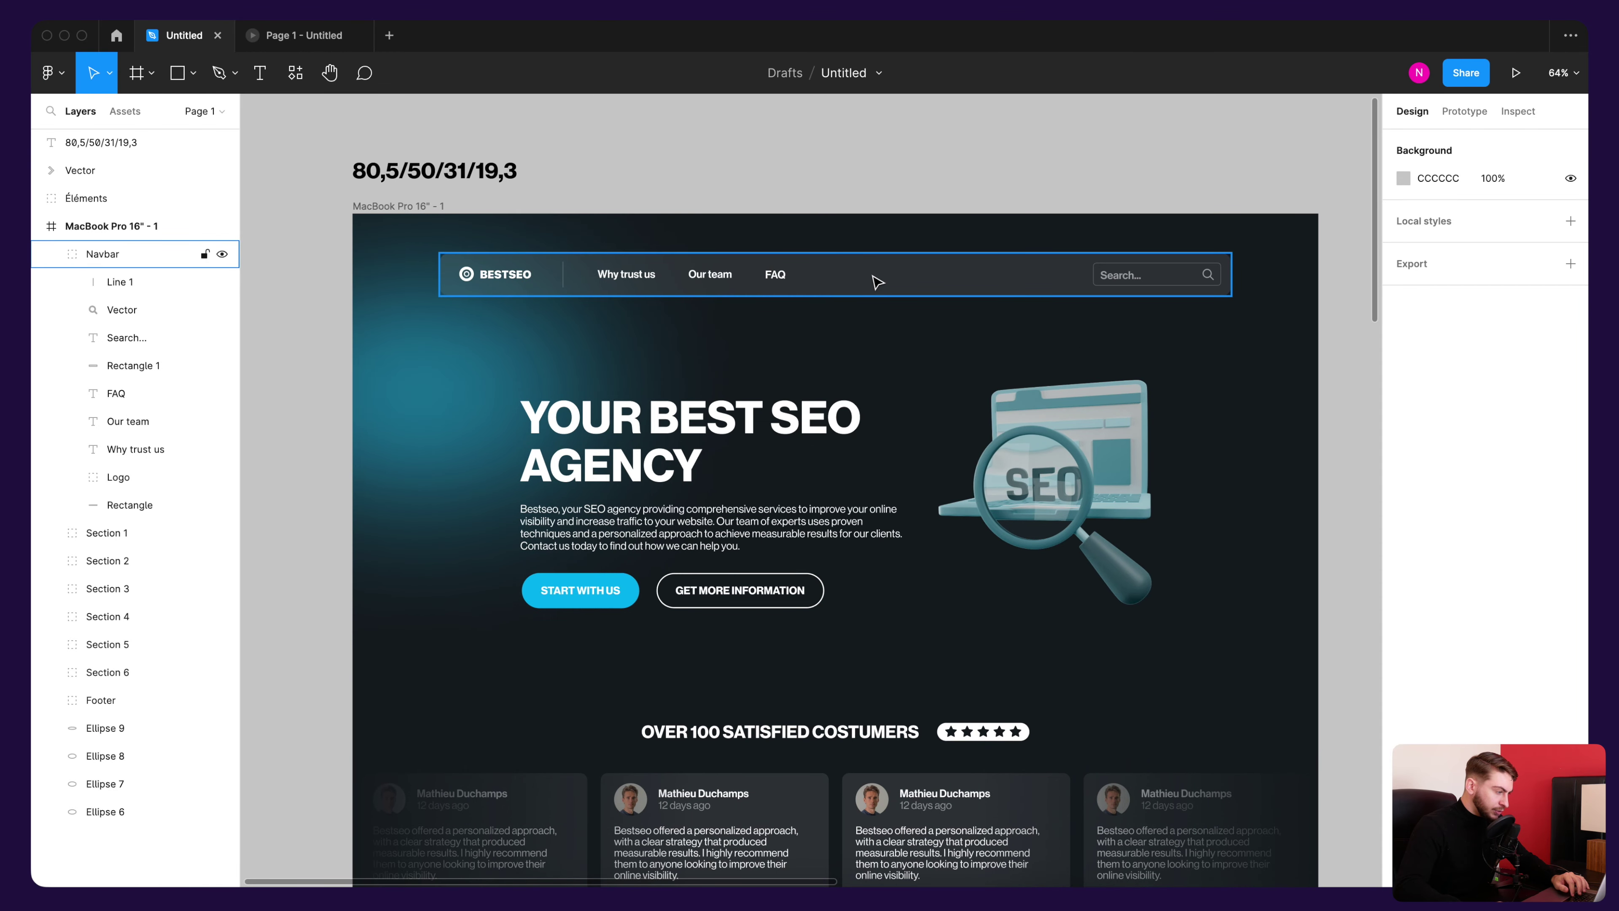
pyautogui.click(943, 278)
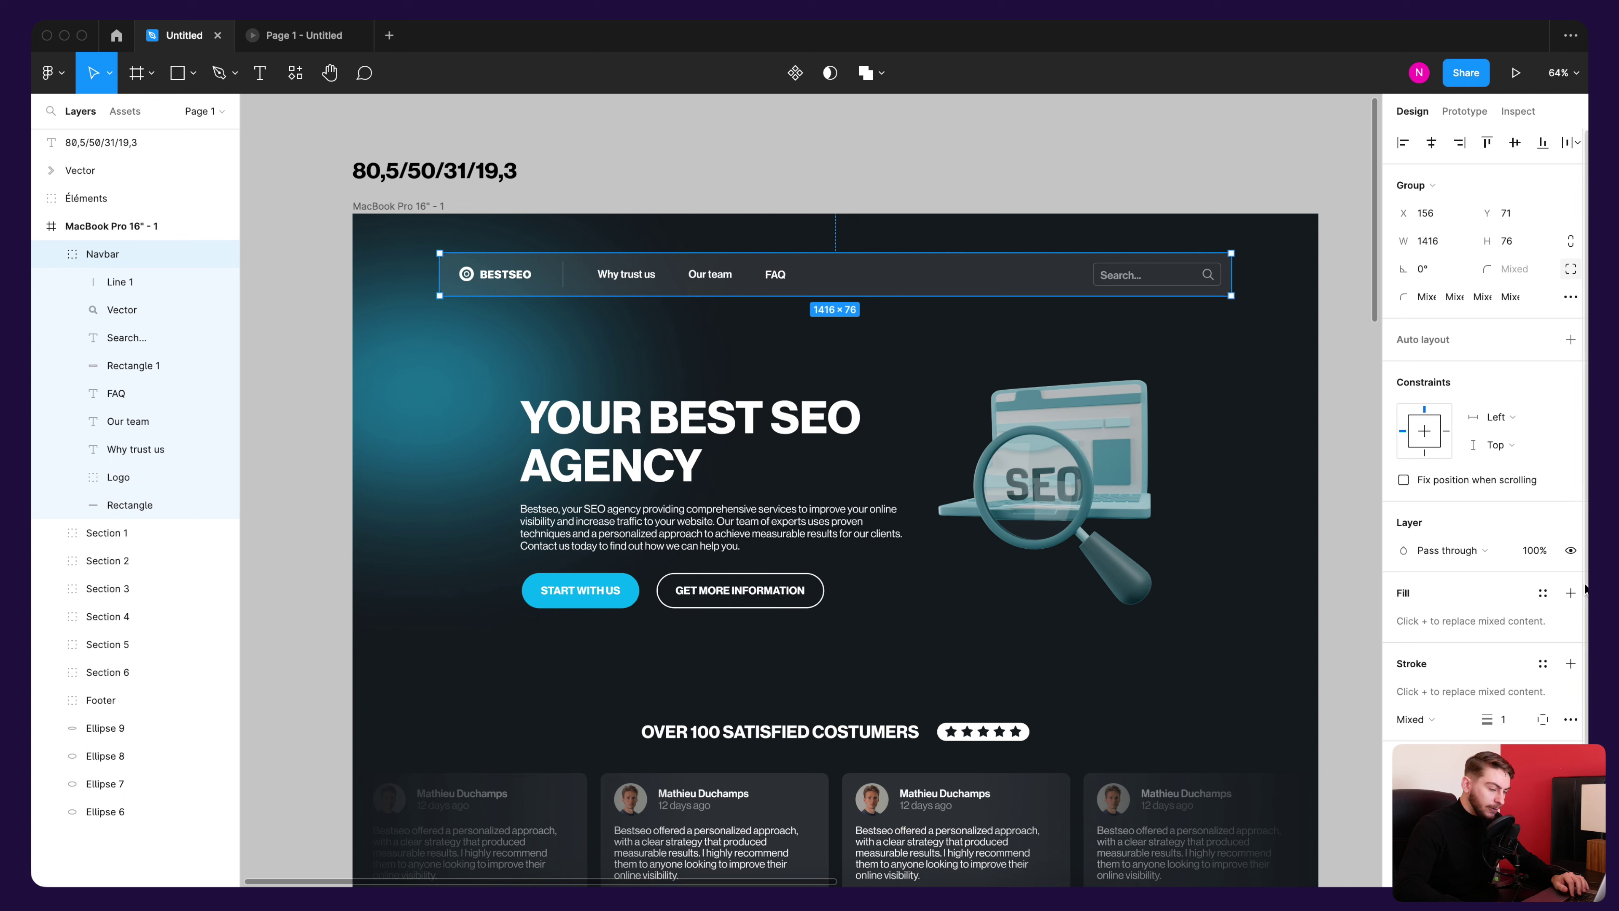
pyautogui.click(1404, 482)
pyautogui.click(1273, 193)
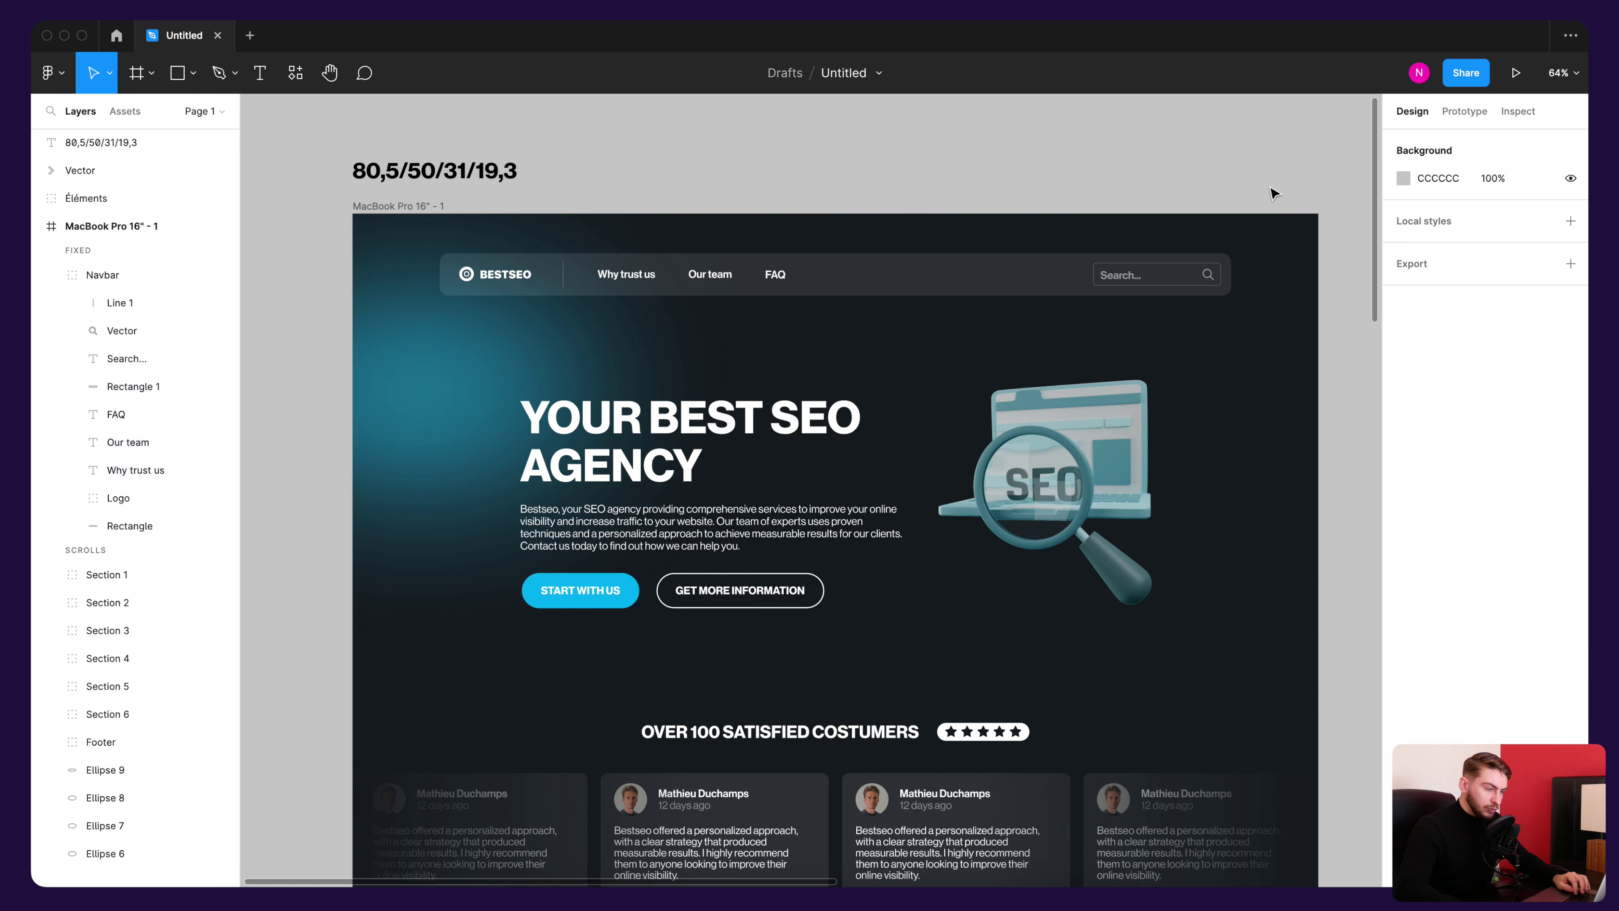
pyautogui.click(1516, 73)
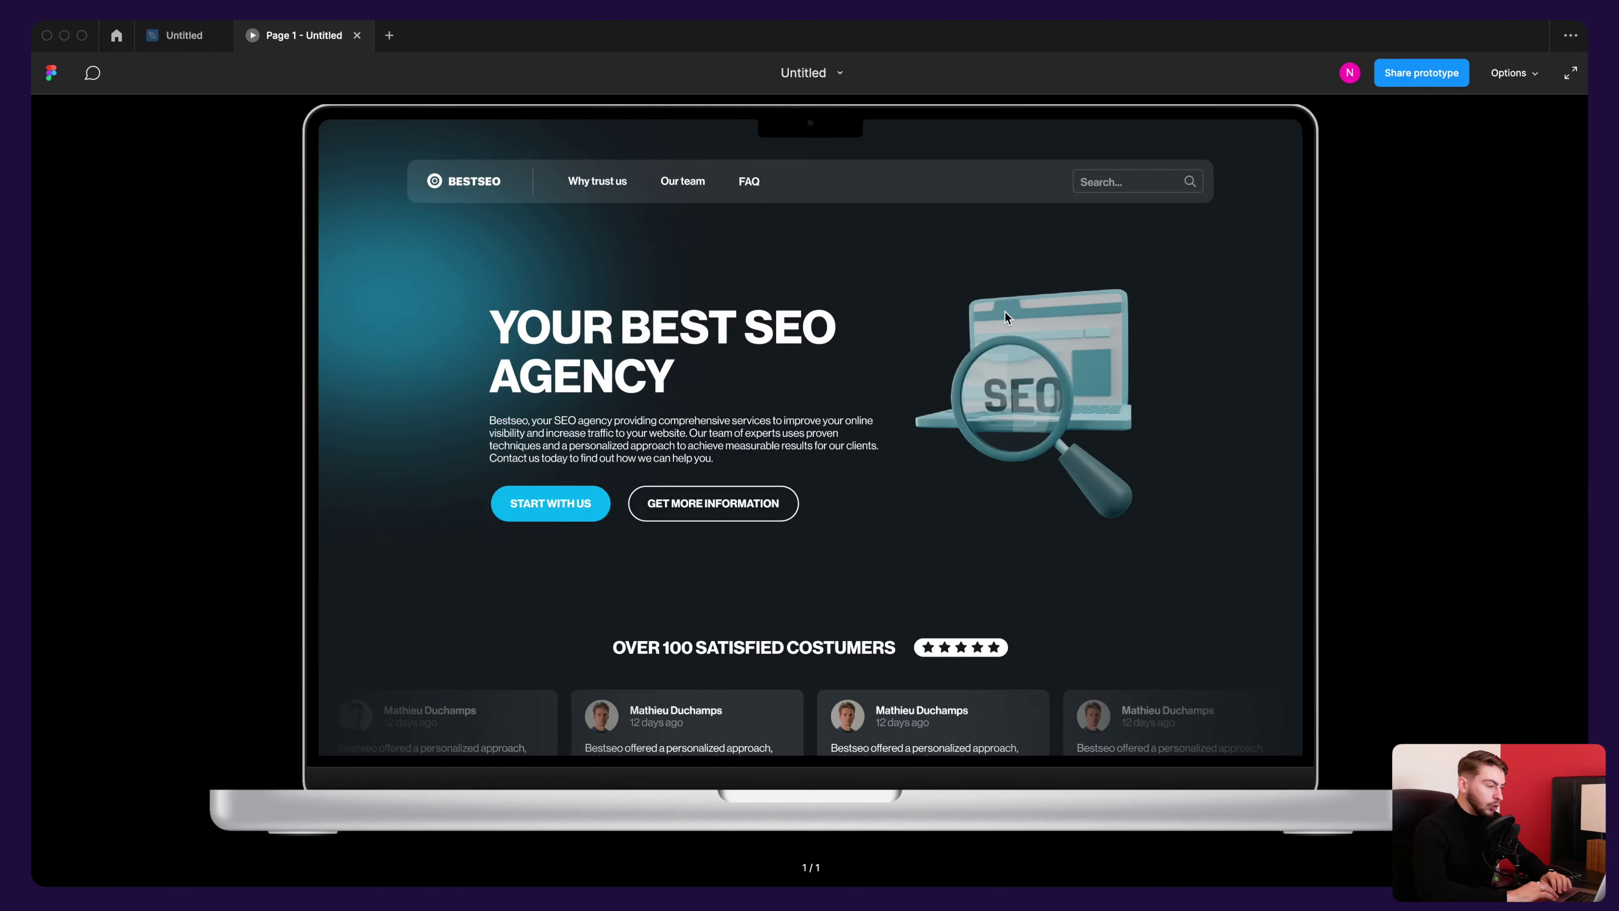
# Step: Scroll the prototype up and down to confirm the navbar stays pinned
pyautogui.scroll(-5, 1006, 312)
pyautogui.scroll(3, 1006, 312)
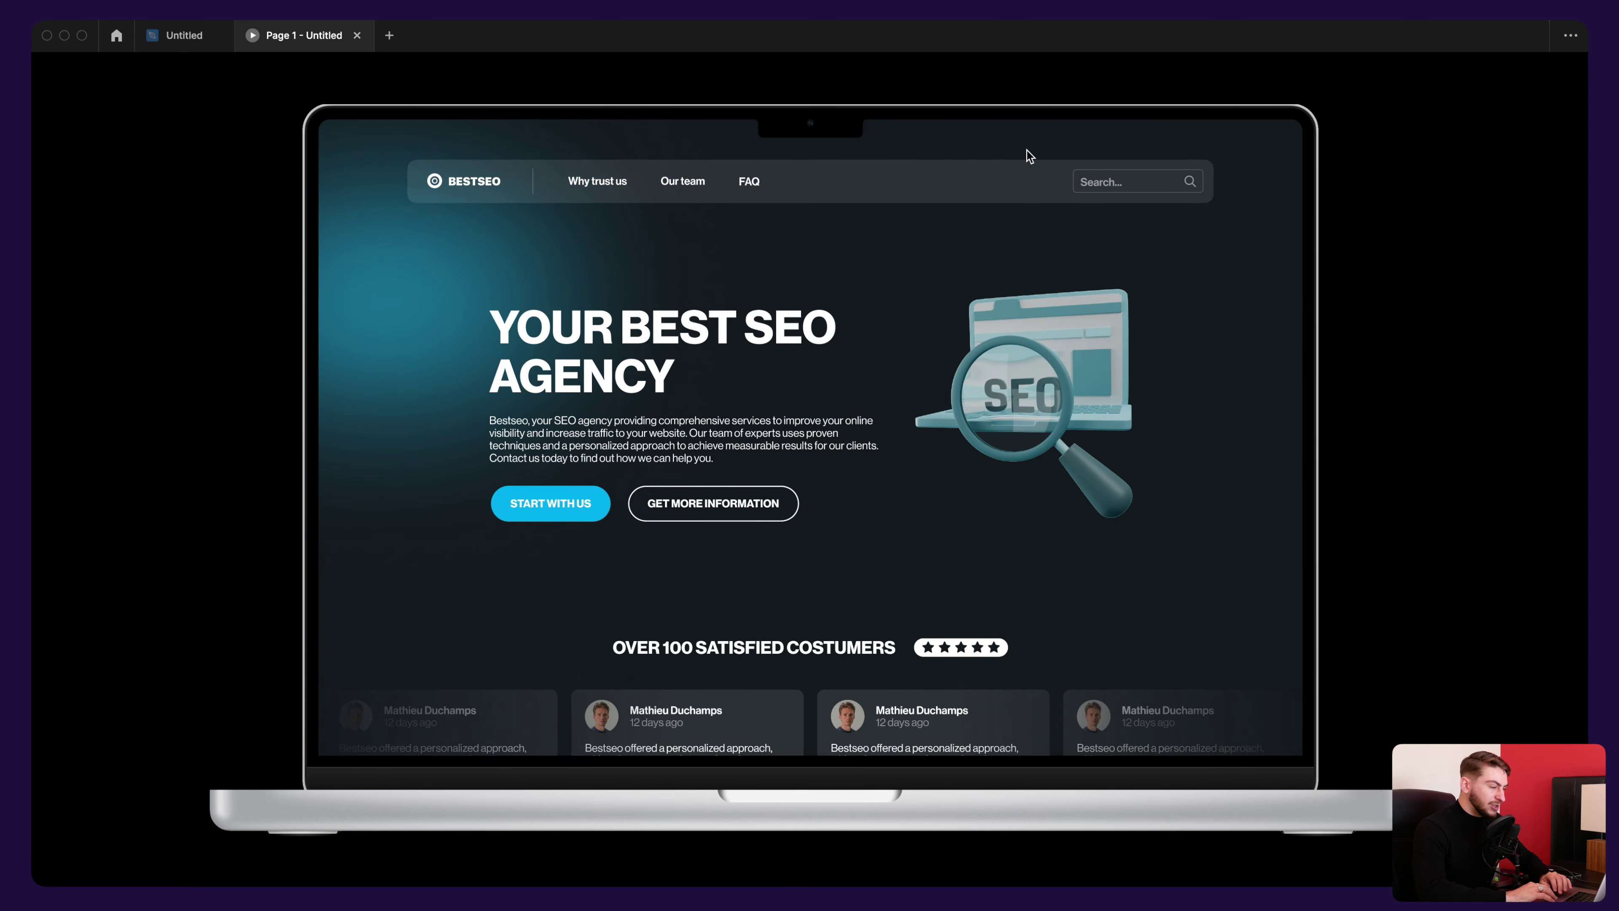
pyautogui.scroll(-7, 954, 272)
pyautogui.scroll(-5, 954, 272)
pyautogui.scroll(-5, 954, 273)
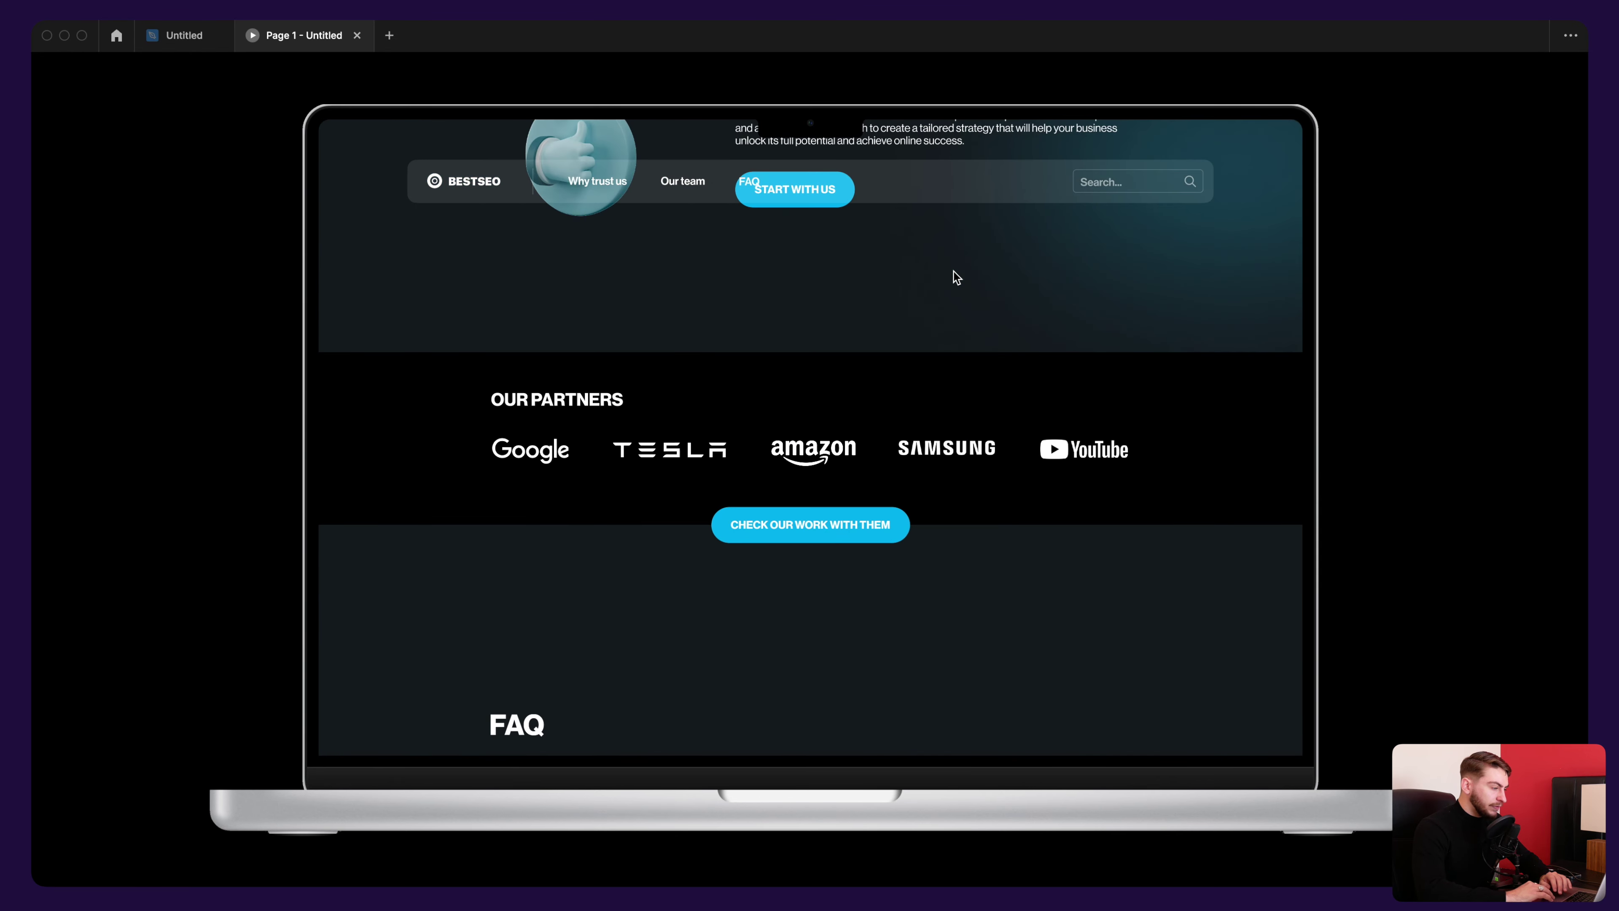
pyautogui.scroll(5, 954, 273)
pyautogui.scroll(10, 954, 273)
pyautogui.scroll(-5, 954, 272)
pyautogui.scroll(-5, 953, 272)
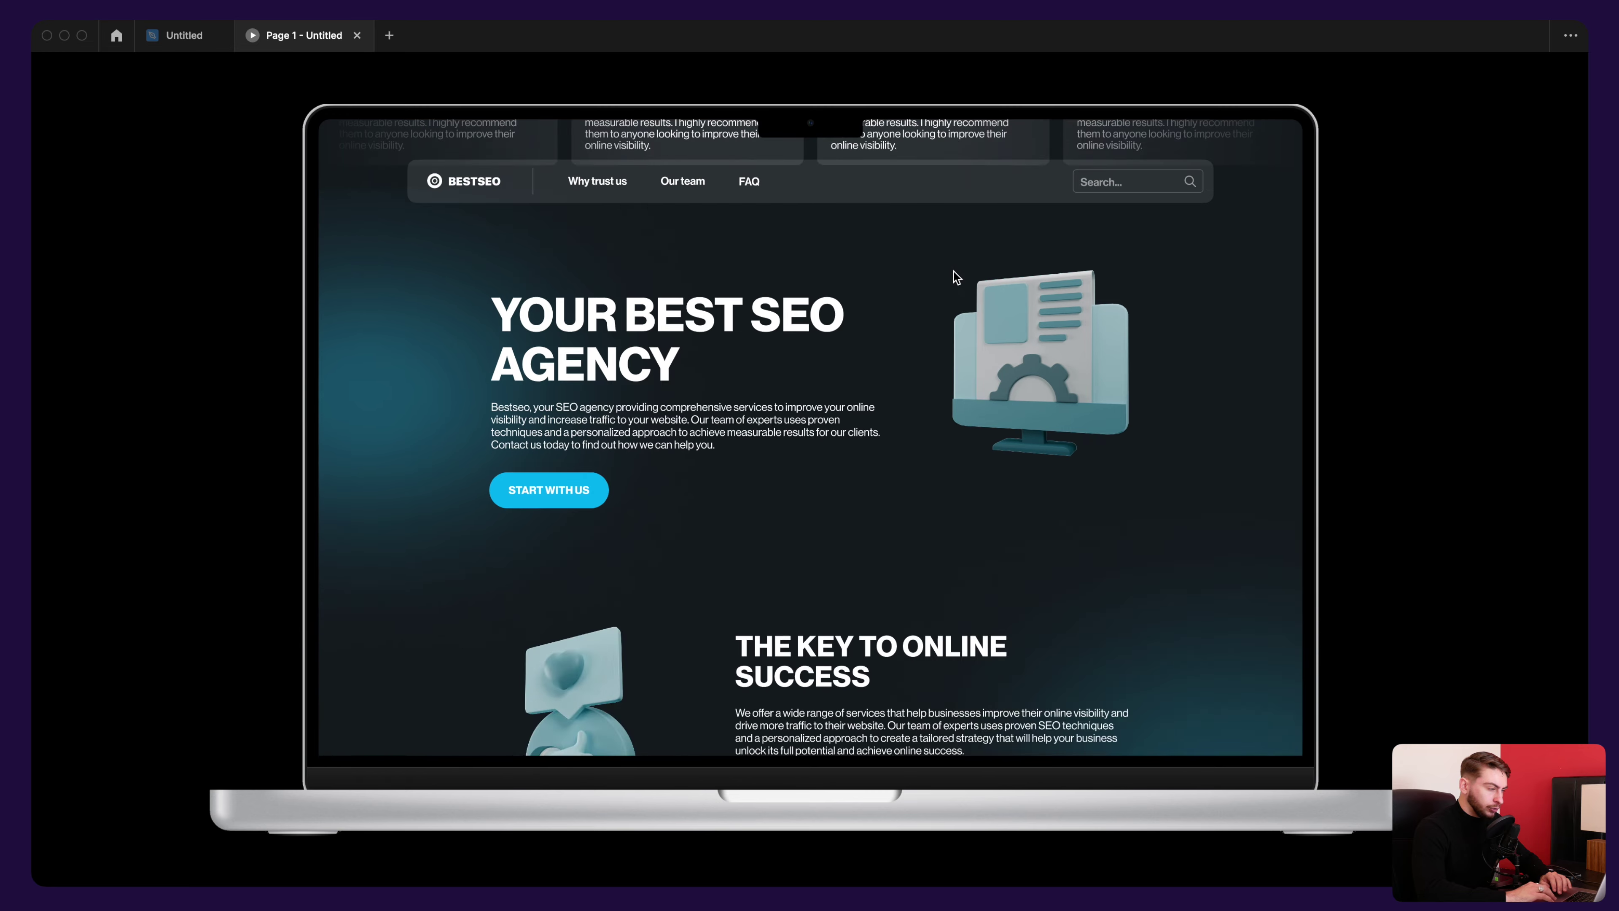
pyautogui.scroll(10, 953, 272)
# Step: Return to the editor and select the navbar's background Rectangle layer
pyautogui.scroll(-5, 954, 273)
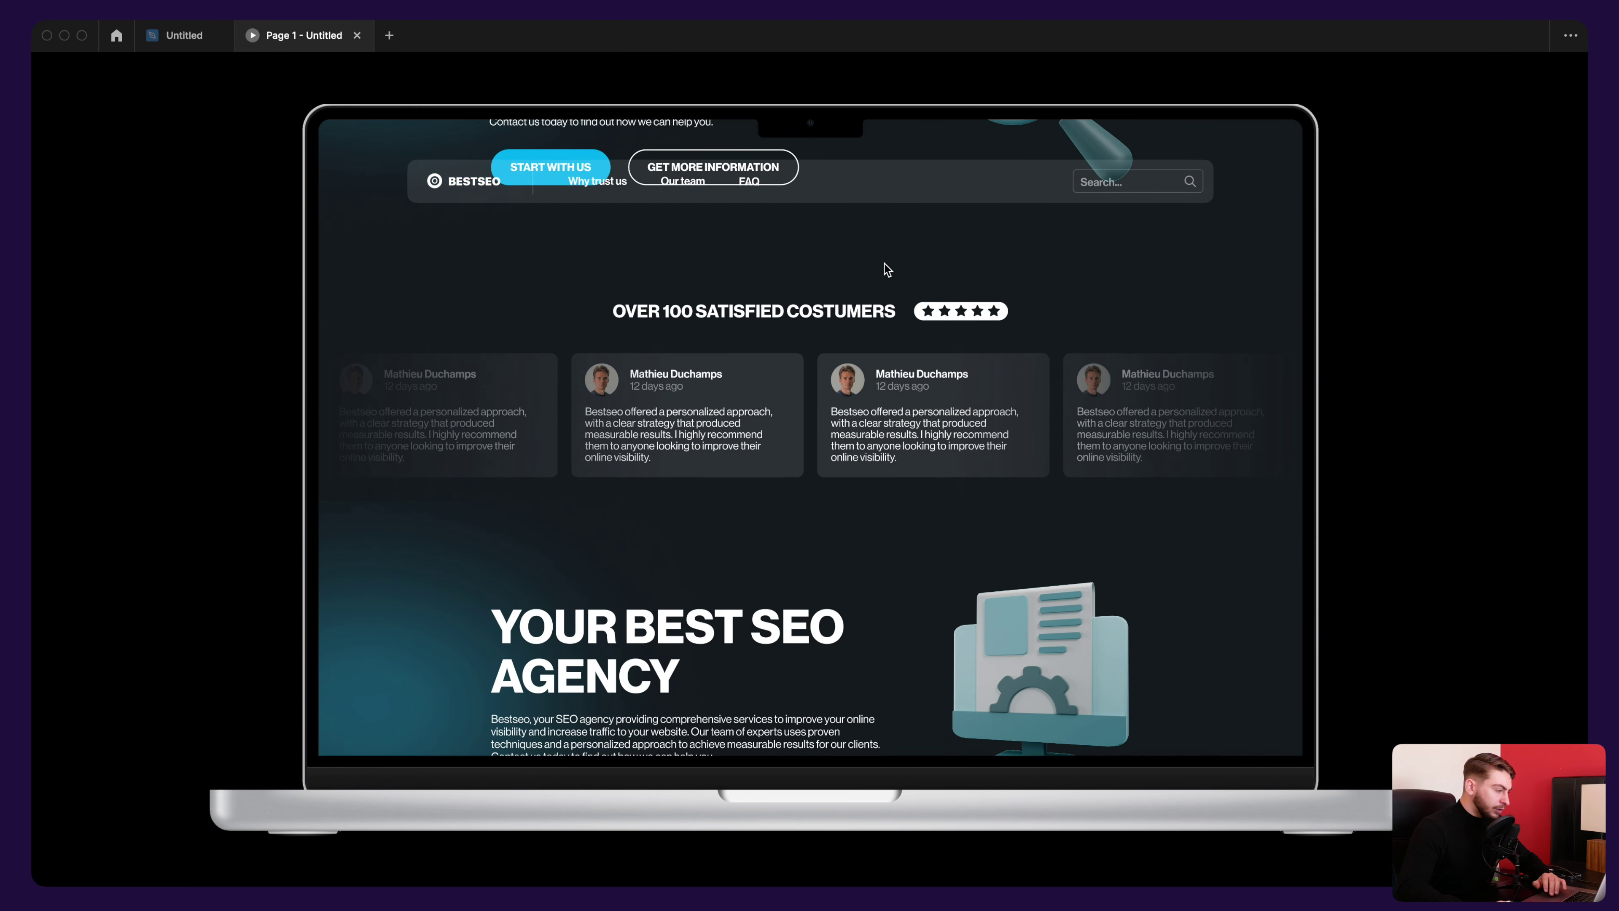
pyautogui.scroll(5, 611, 202)
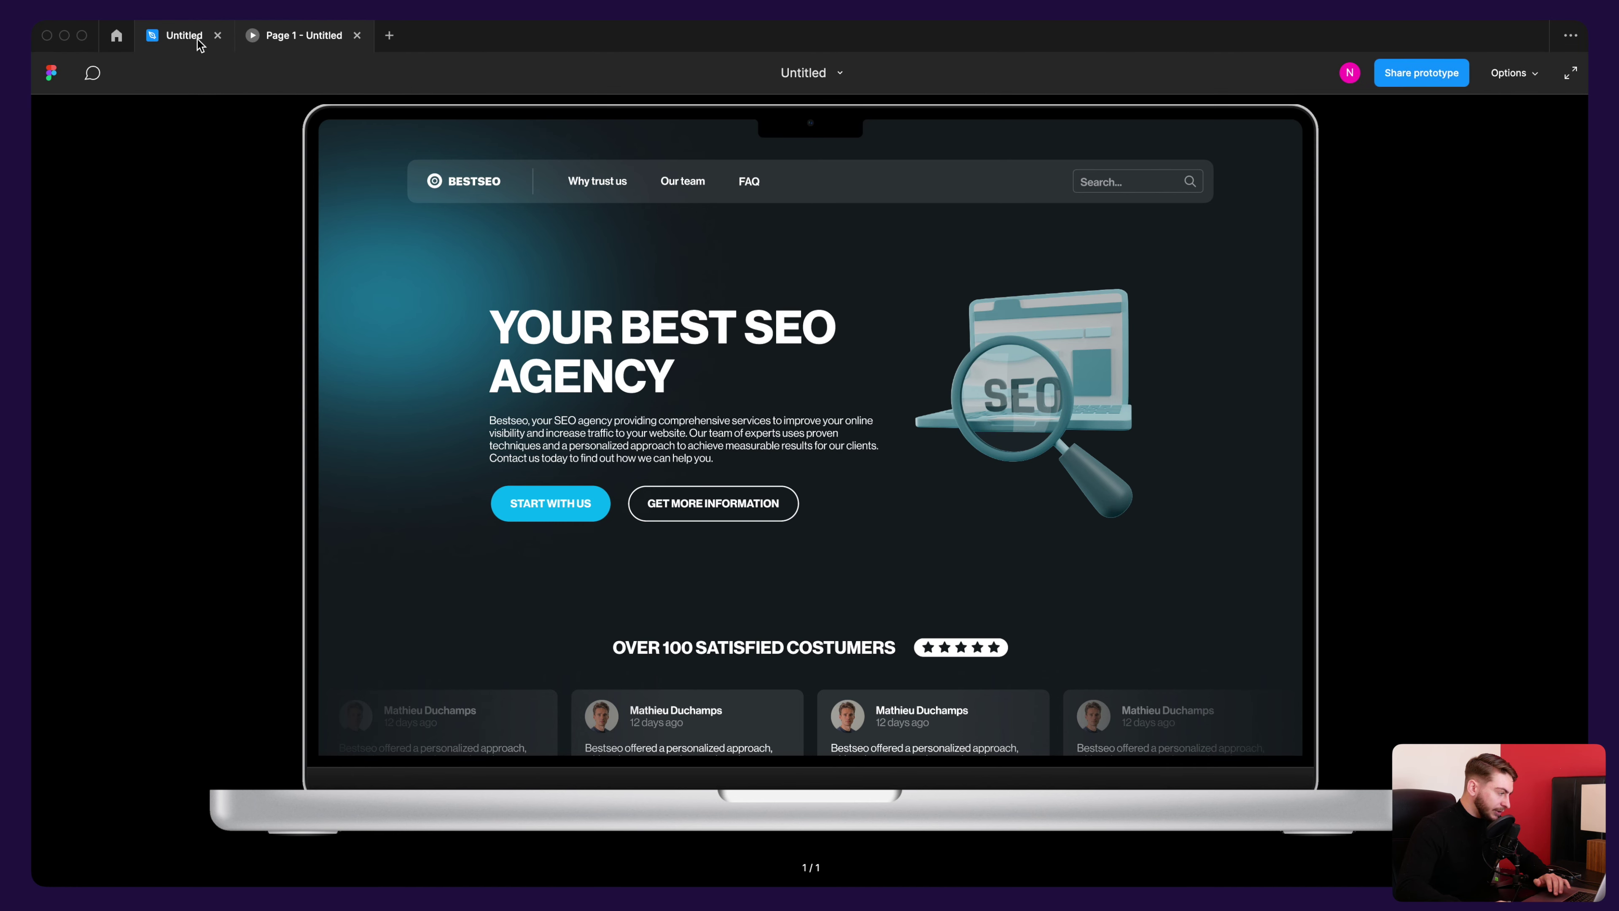
pyautogui.click(198, 40)
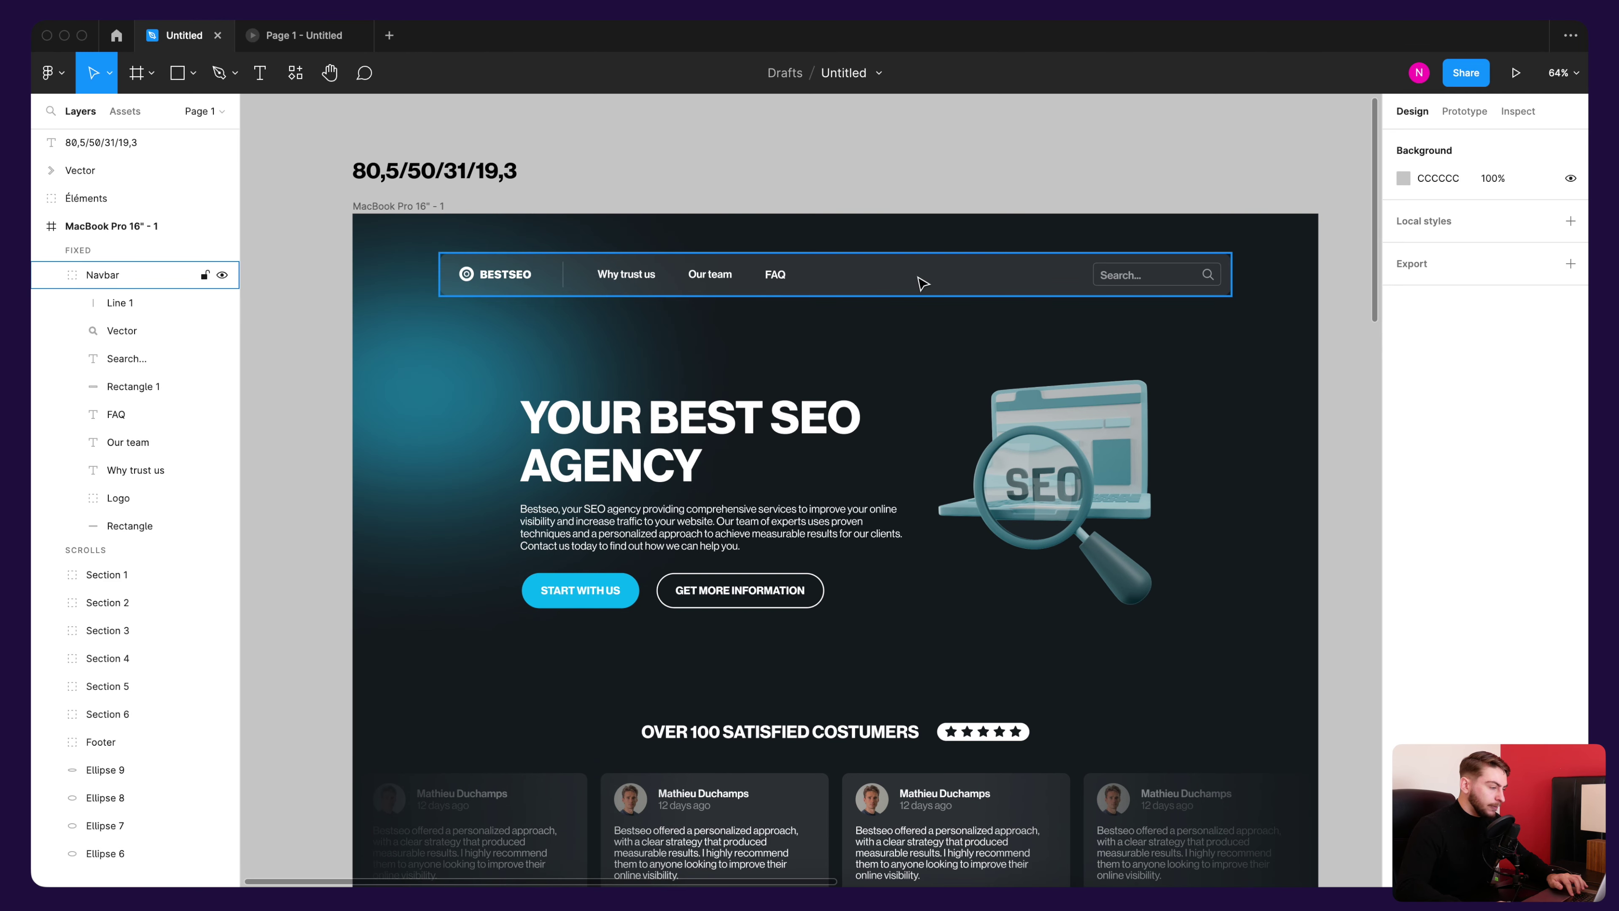
pyautogui.click(964, 280)
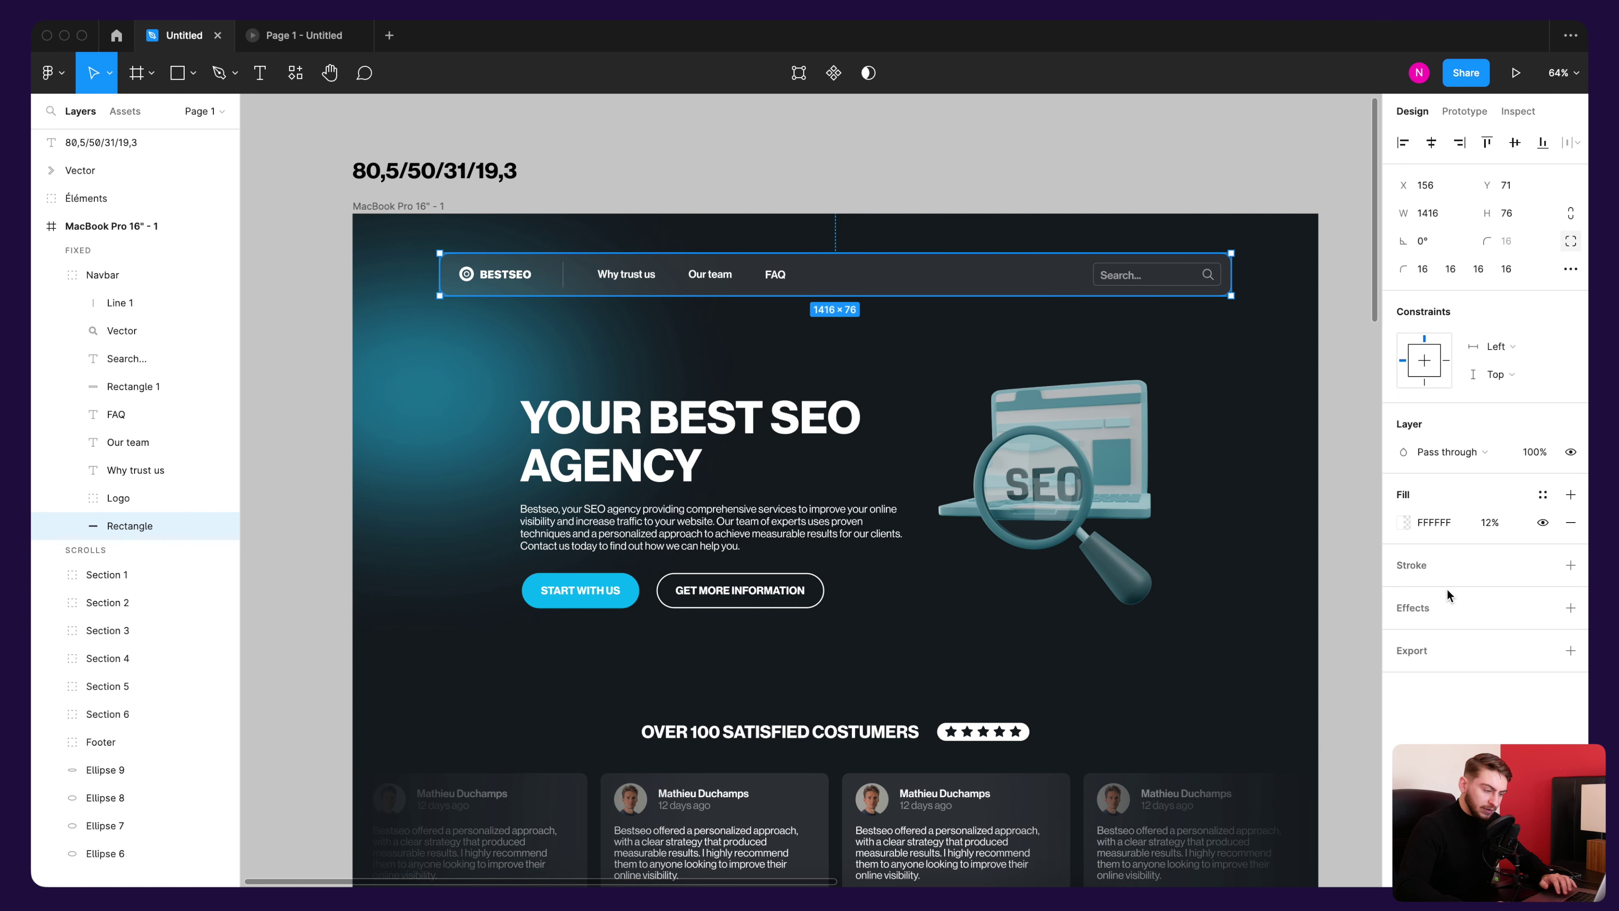
# Step: Add a Background blur effect of 50 to the navbar's background rectangle
pyautogui.click(1571, 610)
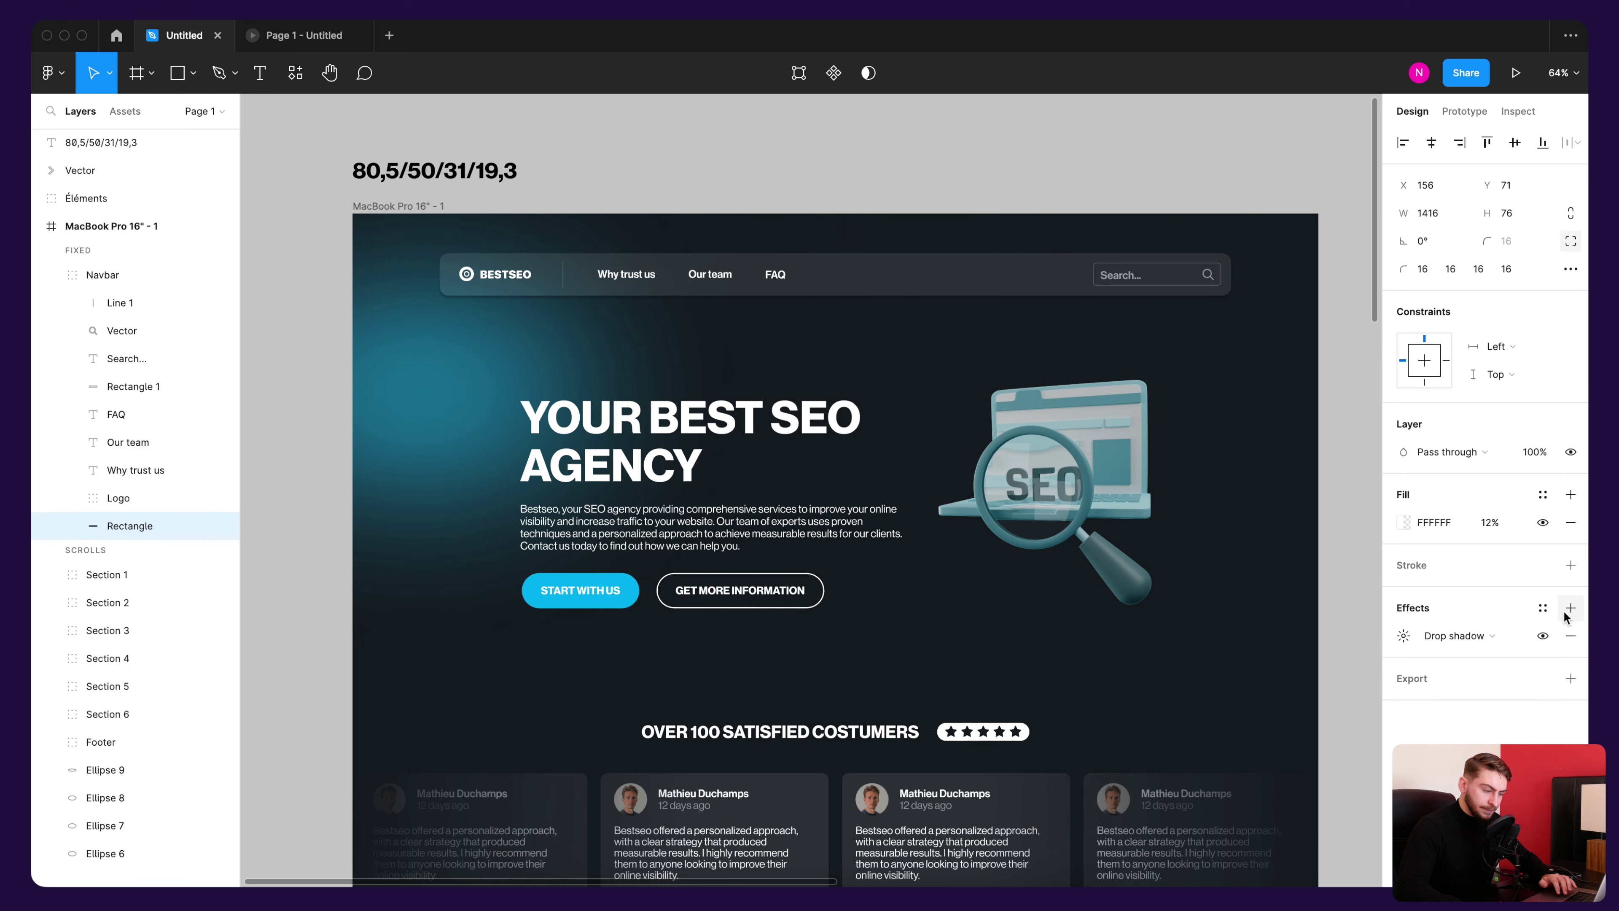
pyautogui.click(1478, 638)
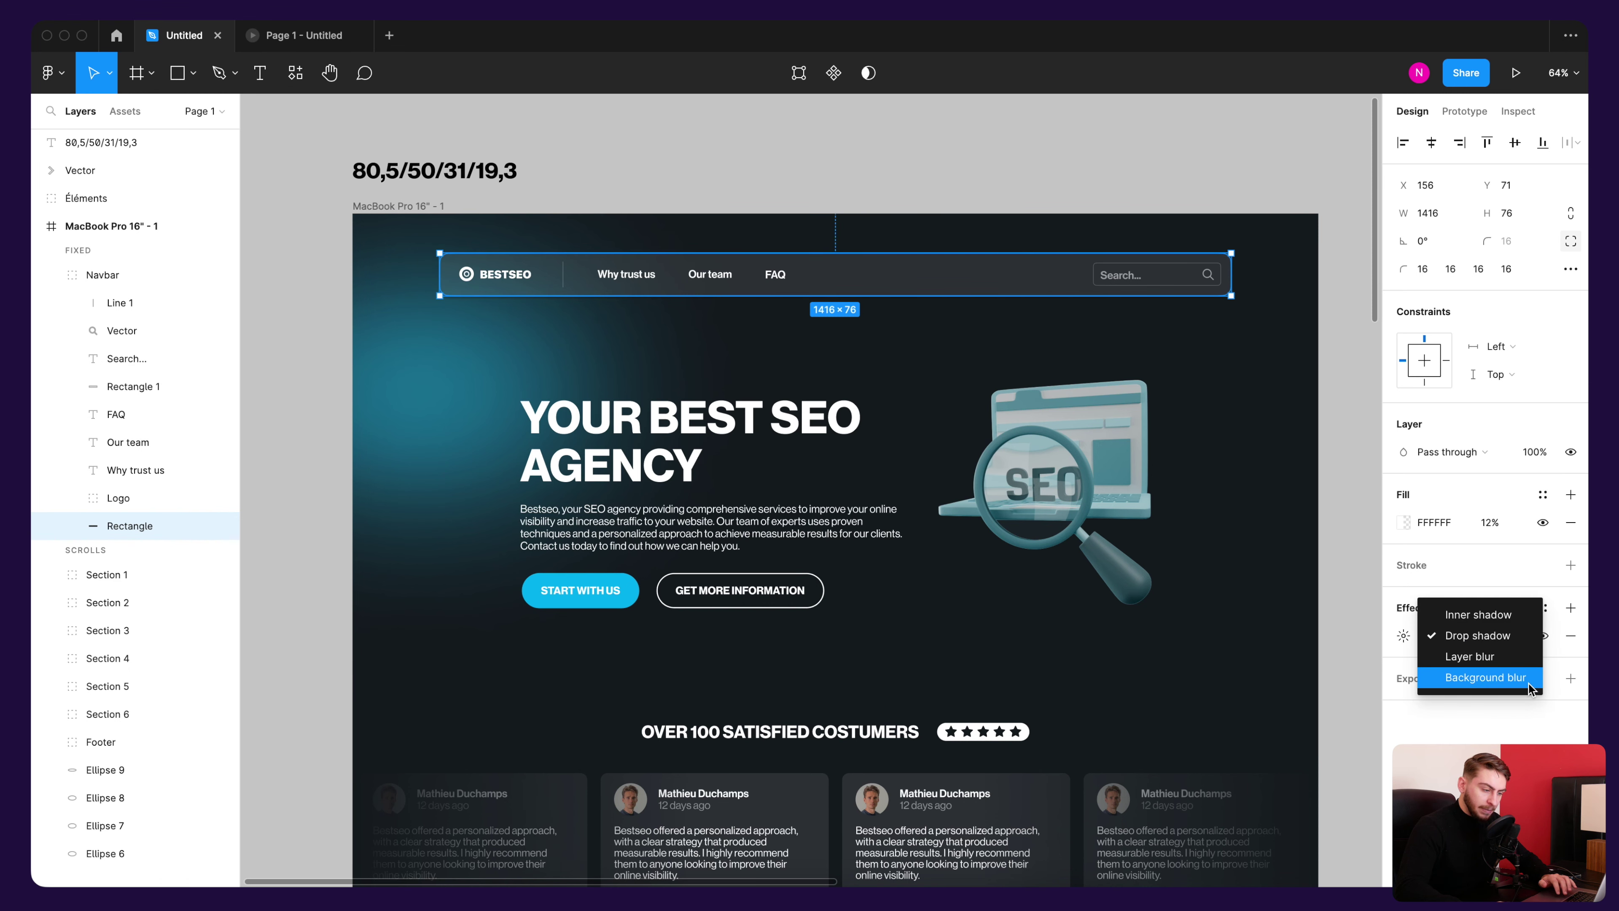
pyautogui.click(1486, 677)
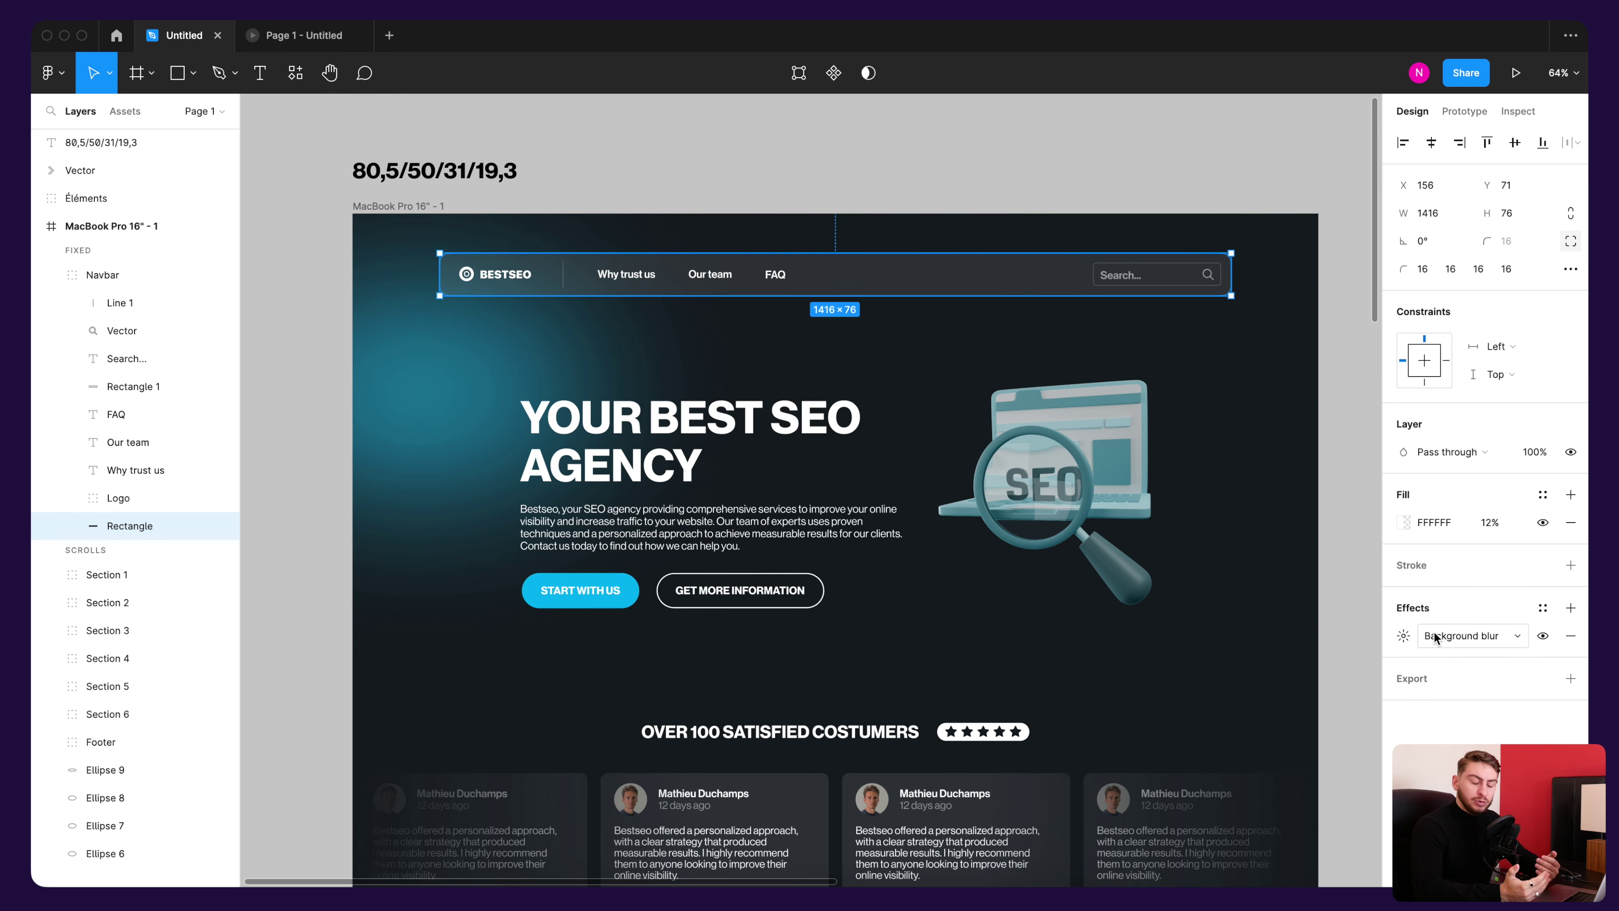
pyautogui.click(1405, 636)
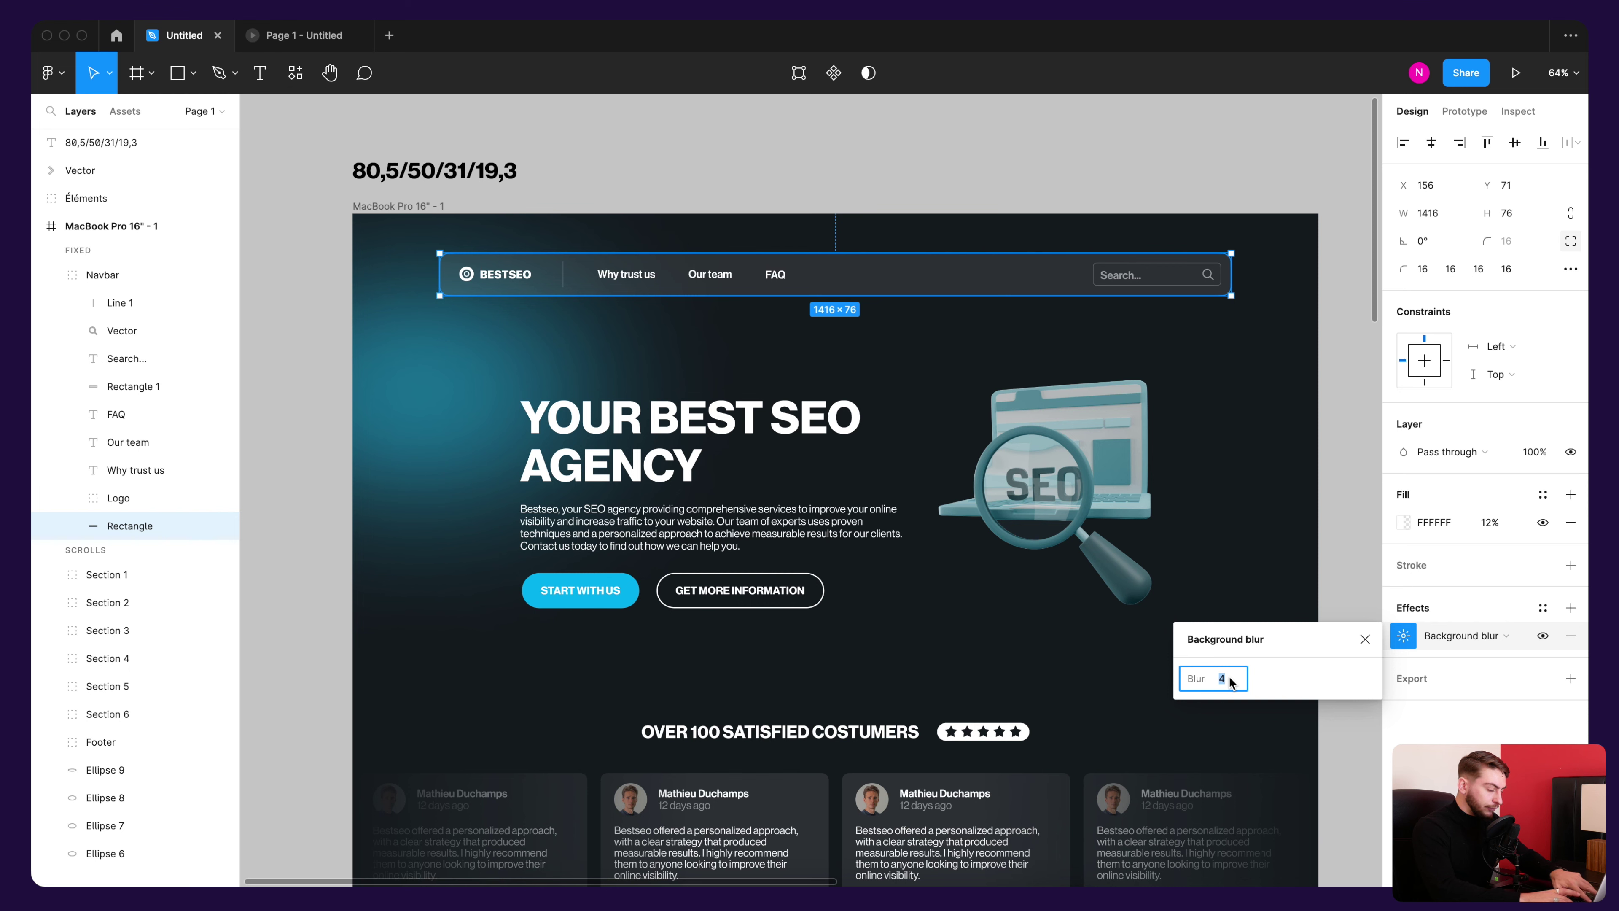
pyautogui.write('50')
pyautogui.press('Return')
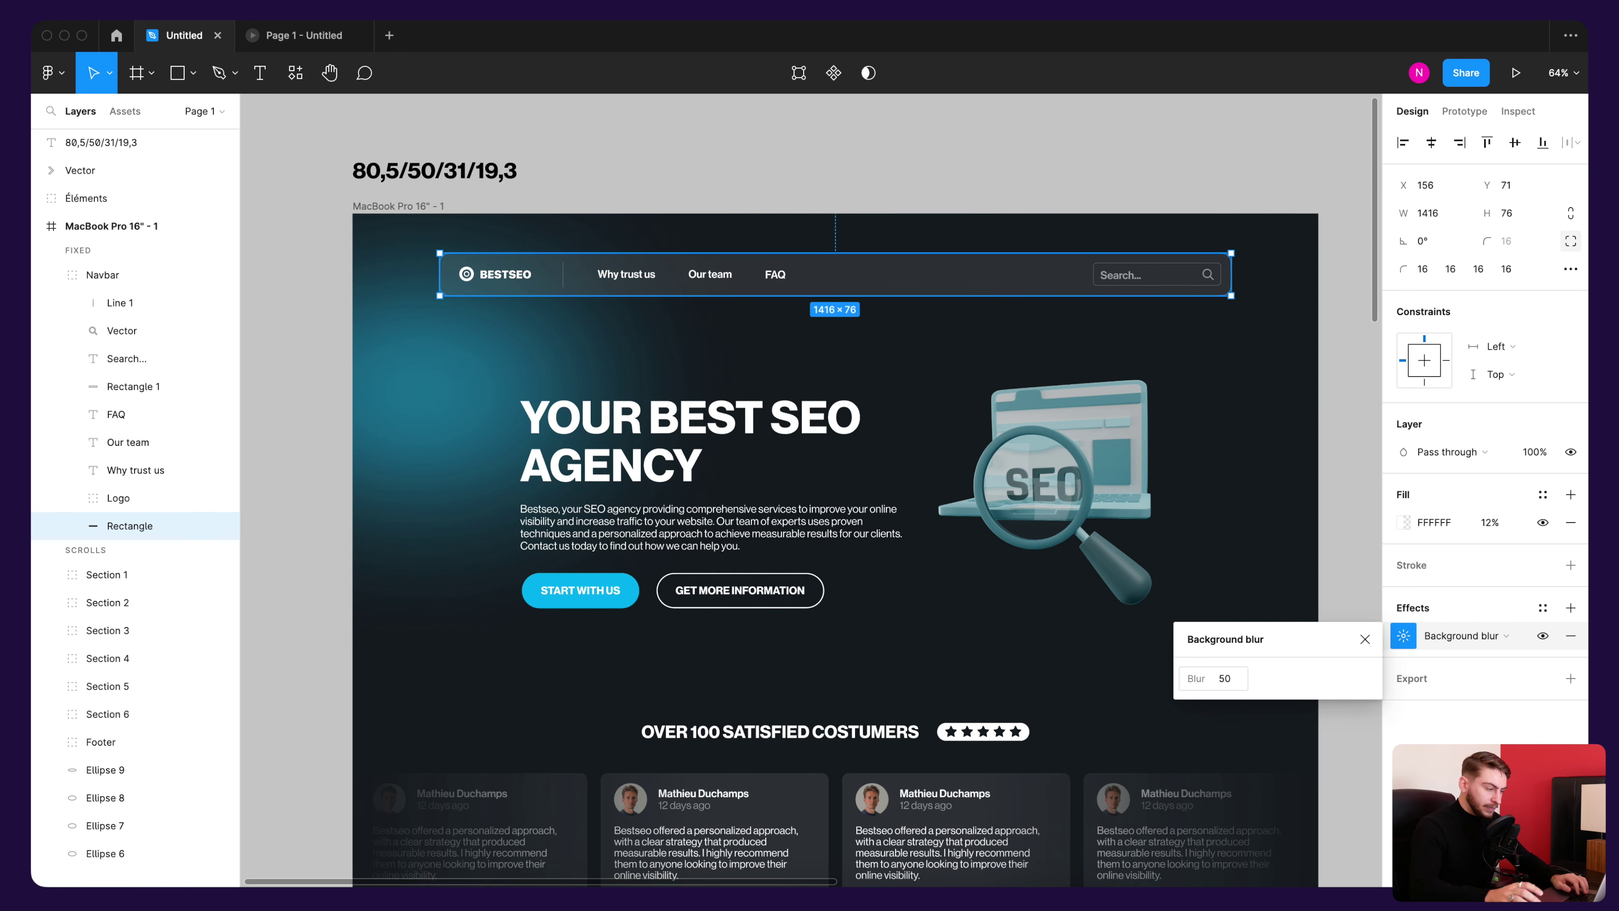
pyautogui.click(1354, 242)
# Step: Scroll the prototype to check content blurs behind the pinned navbar, then return to editing
pyautogui.click(1516, 72)
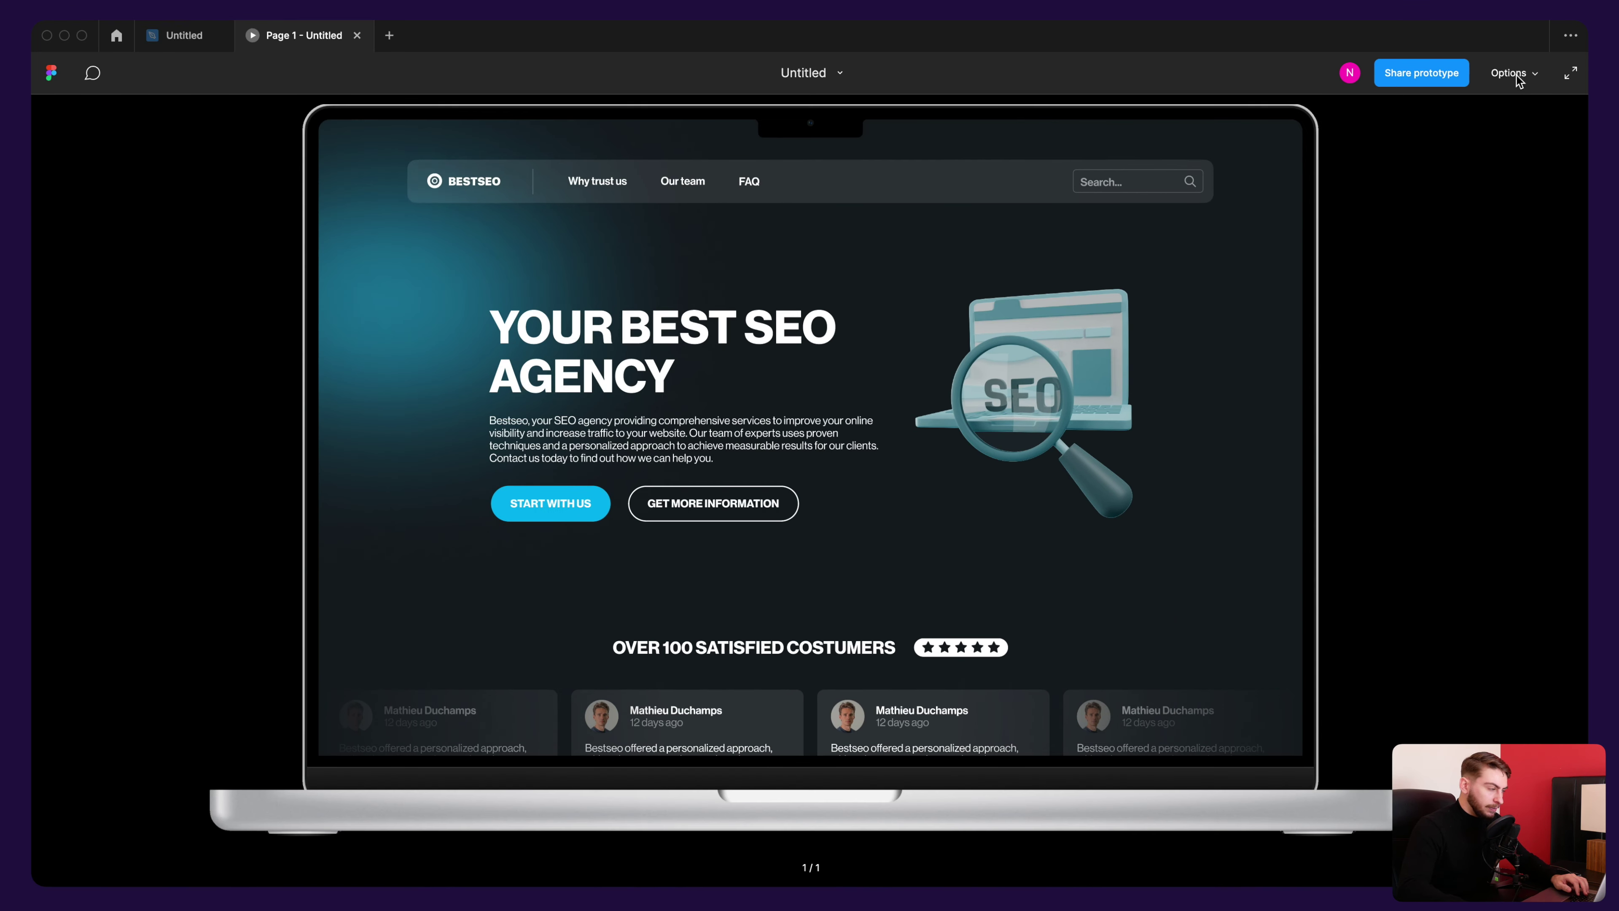
pyautogui.scroll(-3, 950, 270)
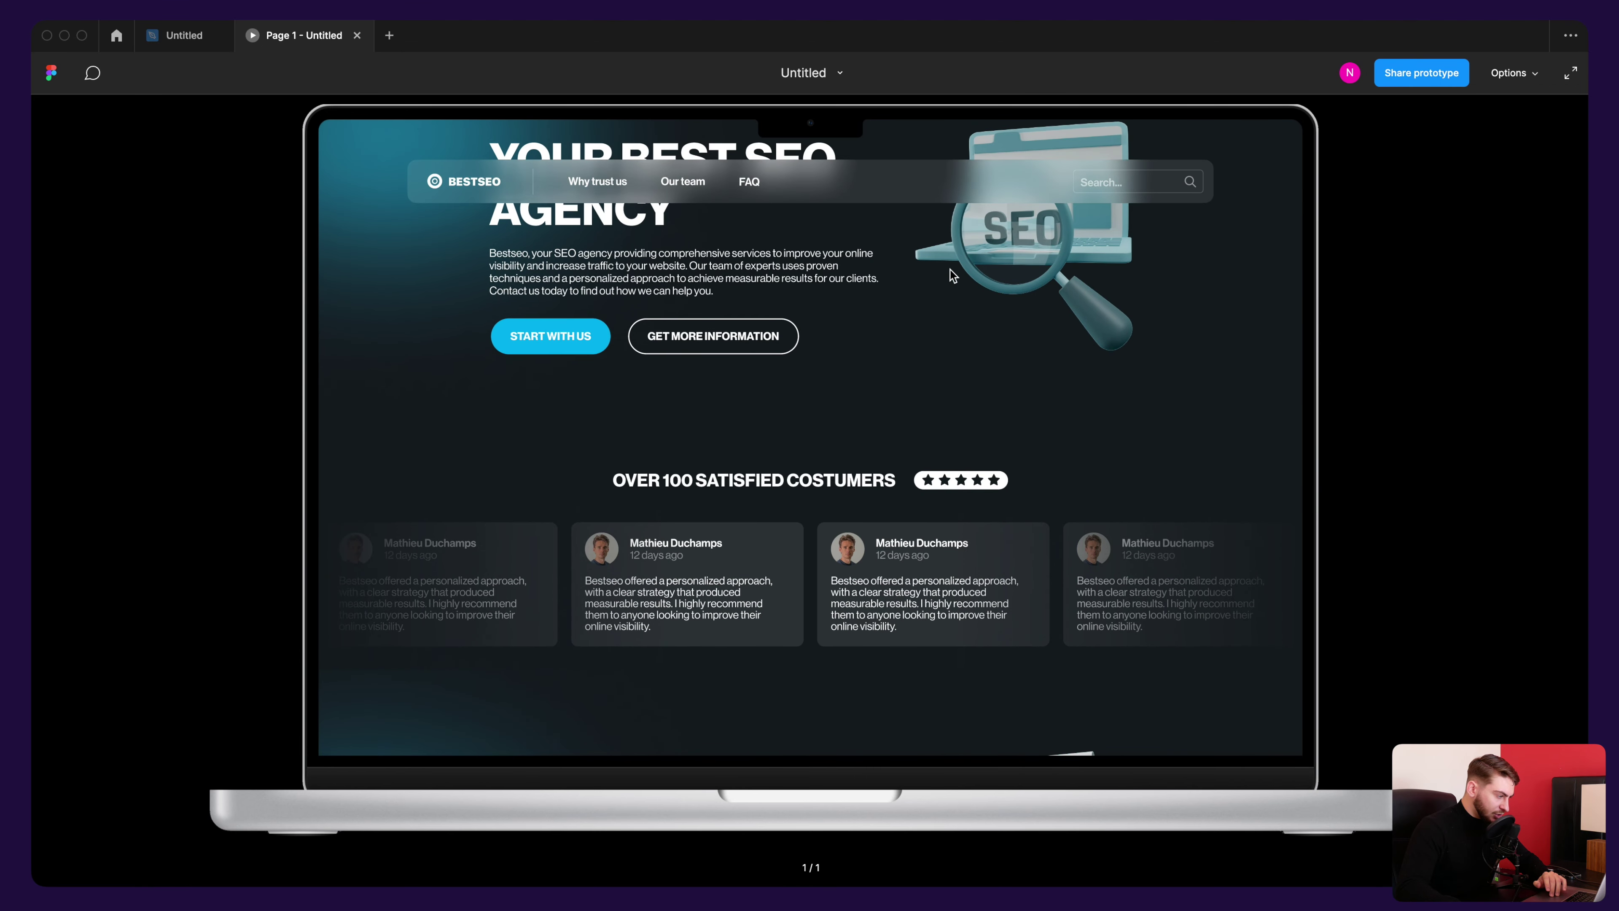
pyautogui.scroll(-2, 922, 178)
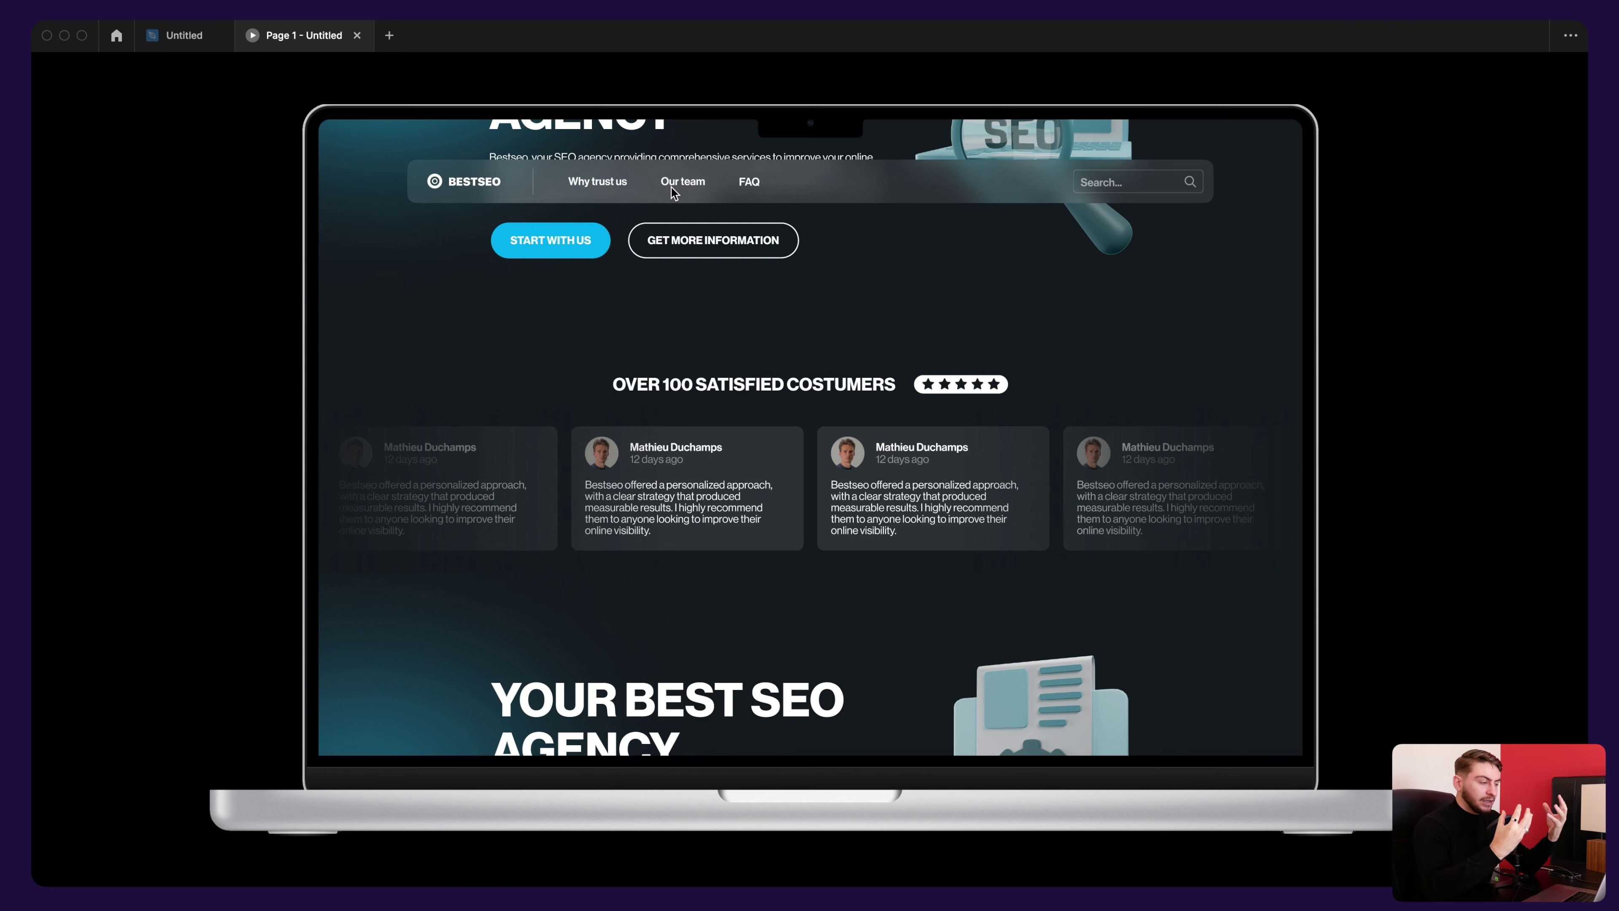
pyautogui.click(672, 187)
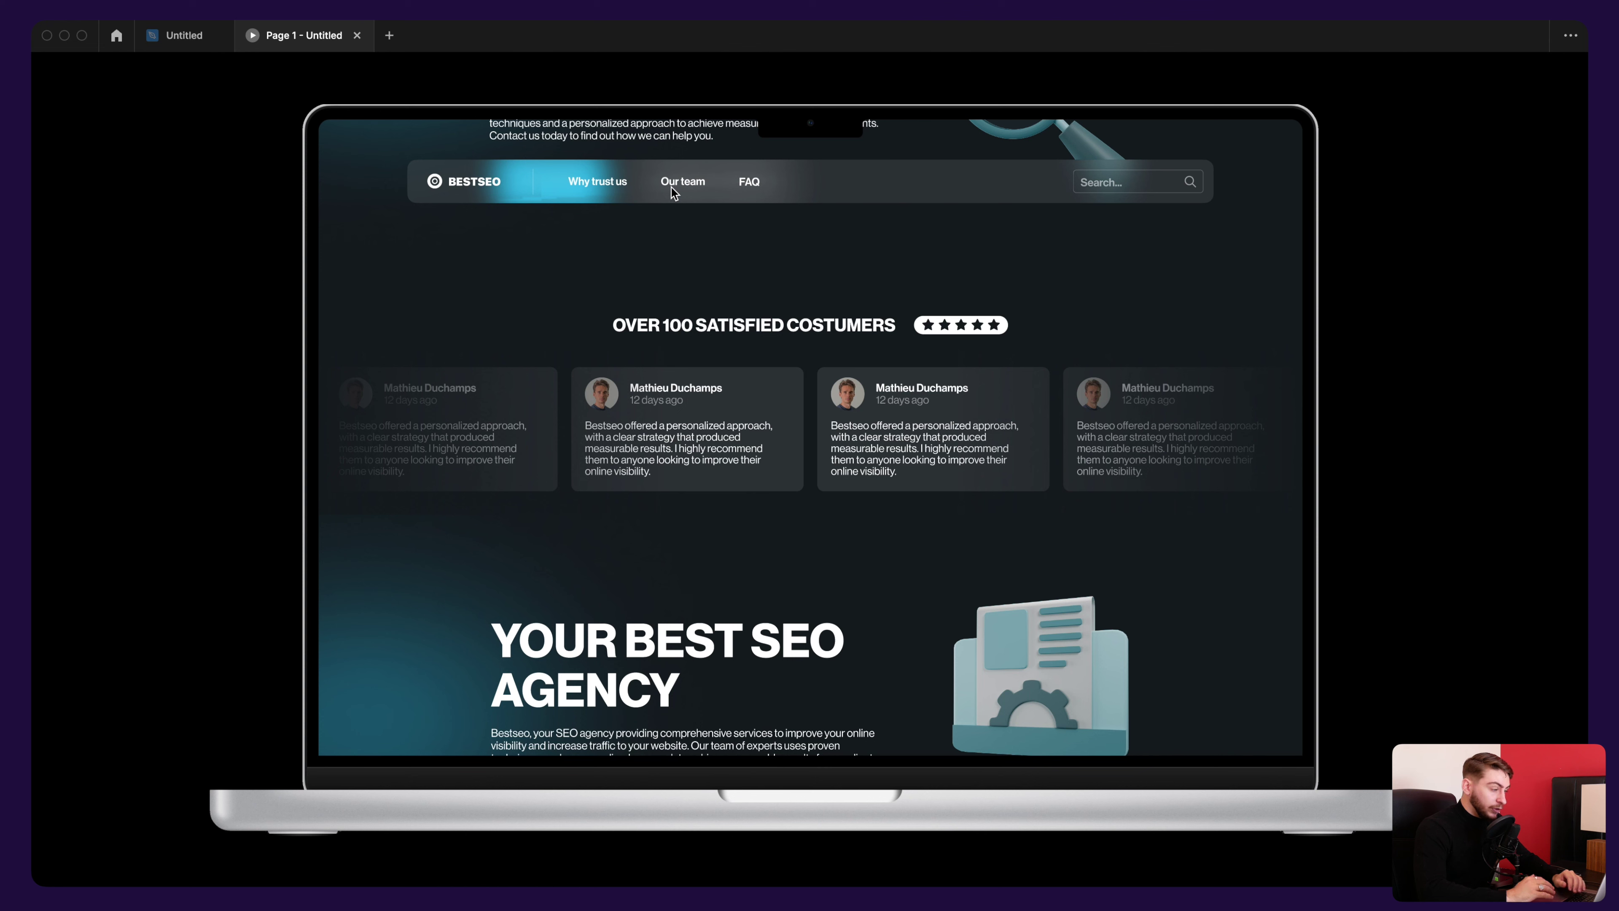
pyautogui.scroll(-3, 672, 188)
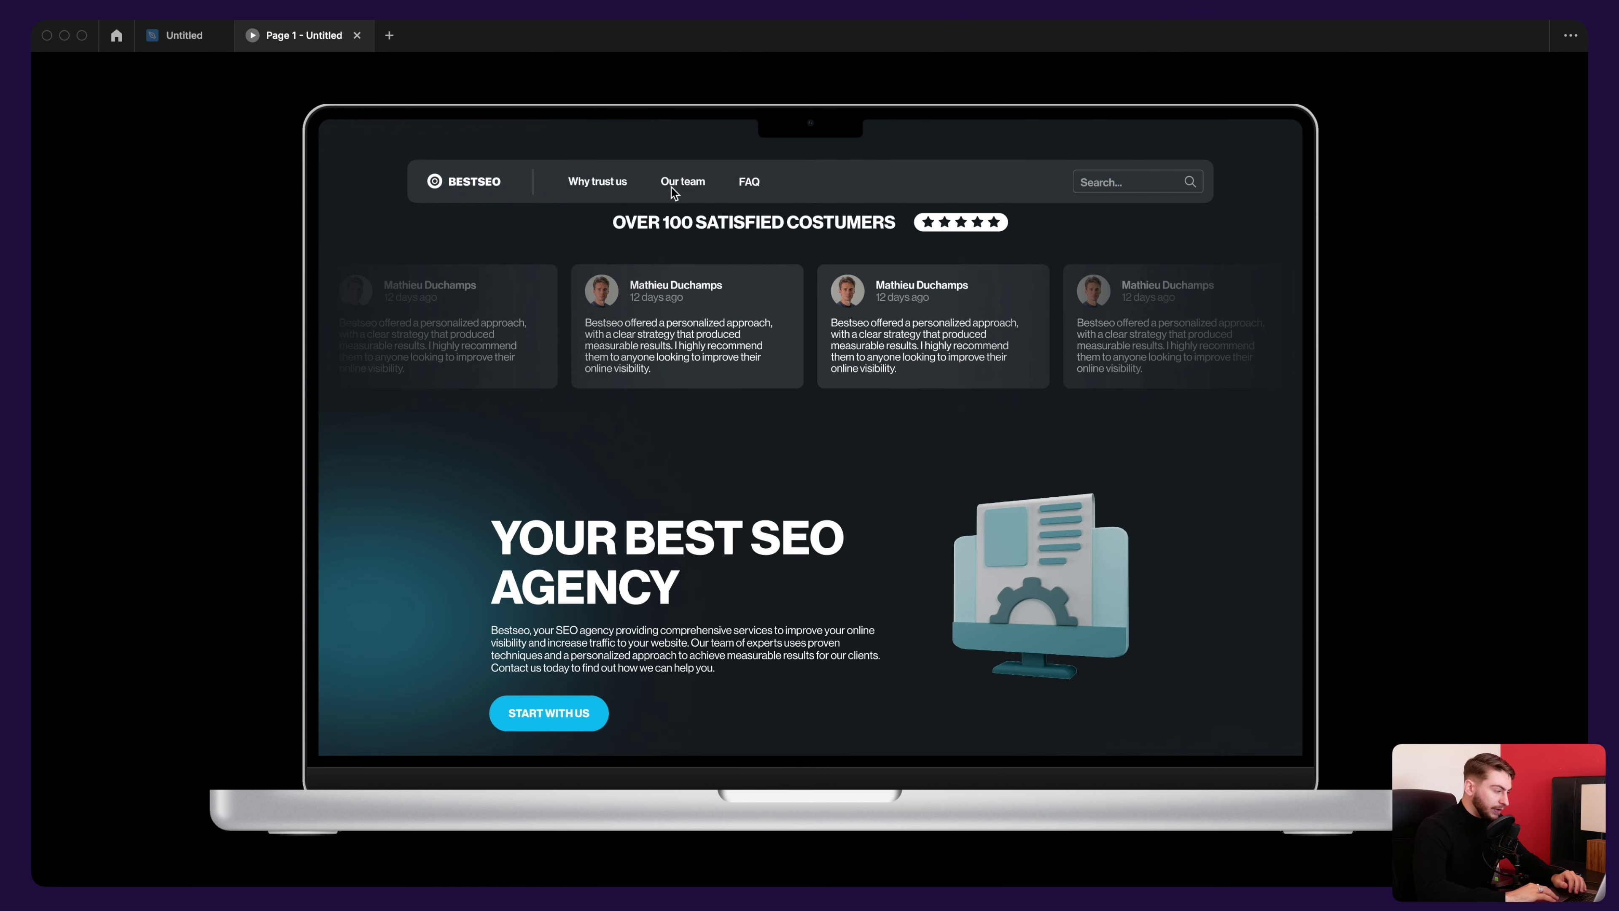
pyautogui.scroll(-2, 671, 188)
pyautogui.scroll(-3, 672, 188)
pyautogui.scroll(-4, 672, 188)
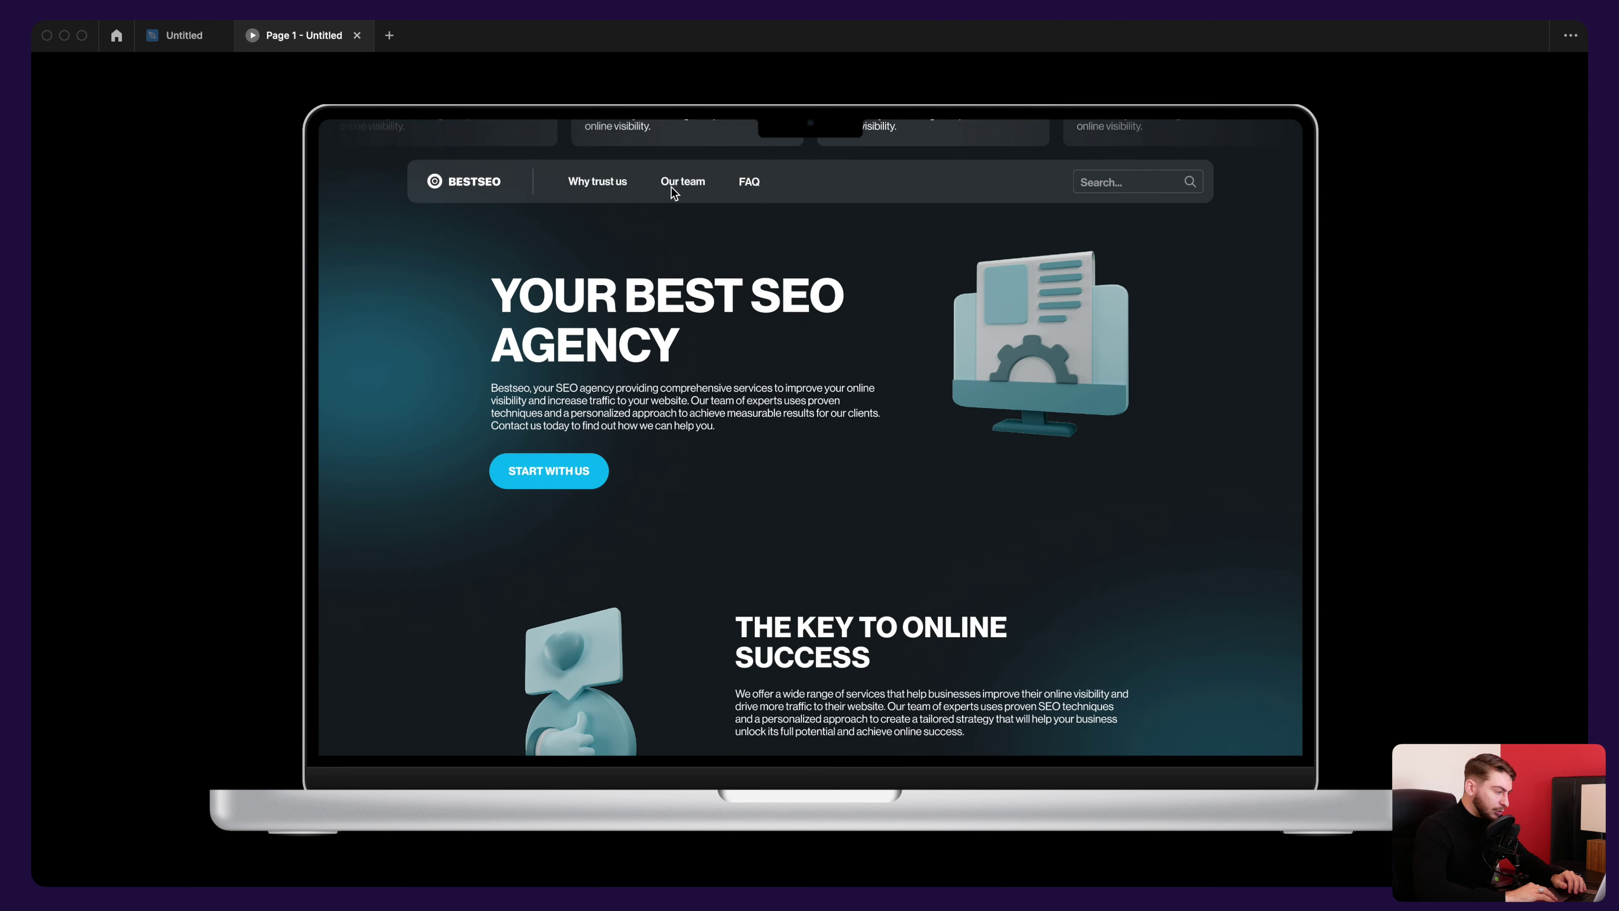
pyautogui.scroll(-4, 672, 188)
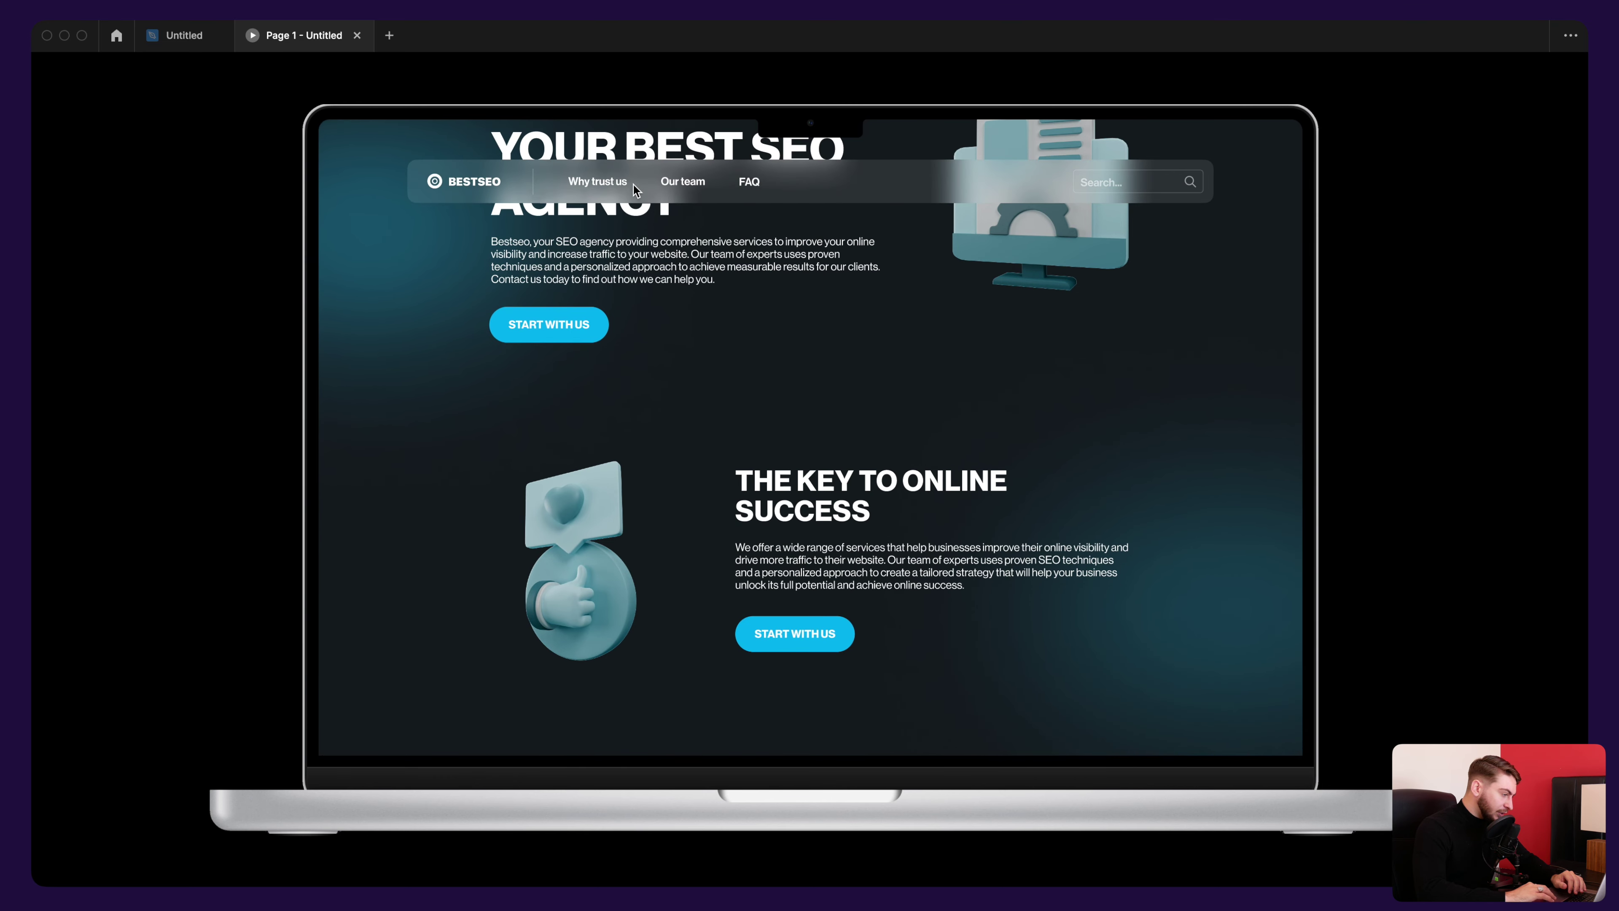
pyautogui.scroll(5, 633, 184)
pyautogui.scroll(-1, 665, 225)
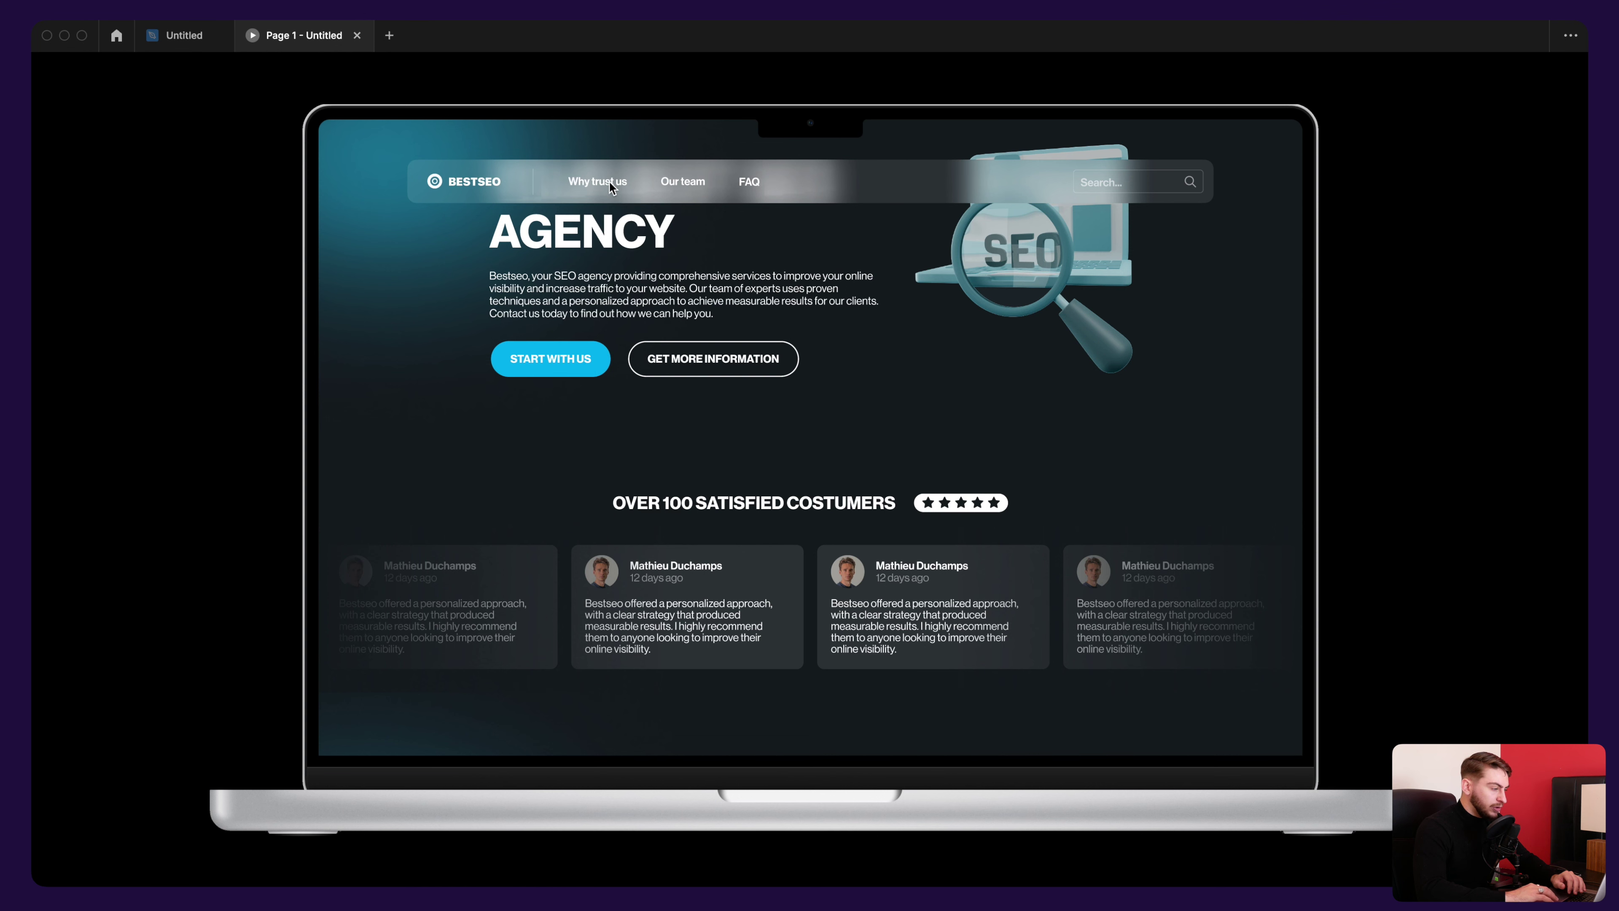
pyautogui.scroll(-2, 610, 186)
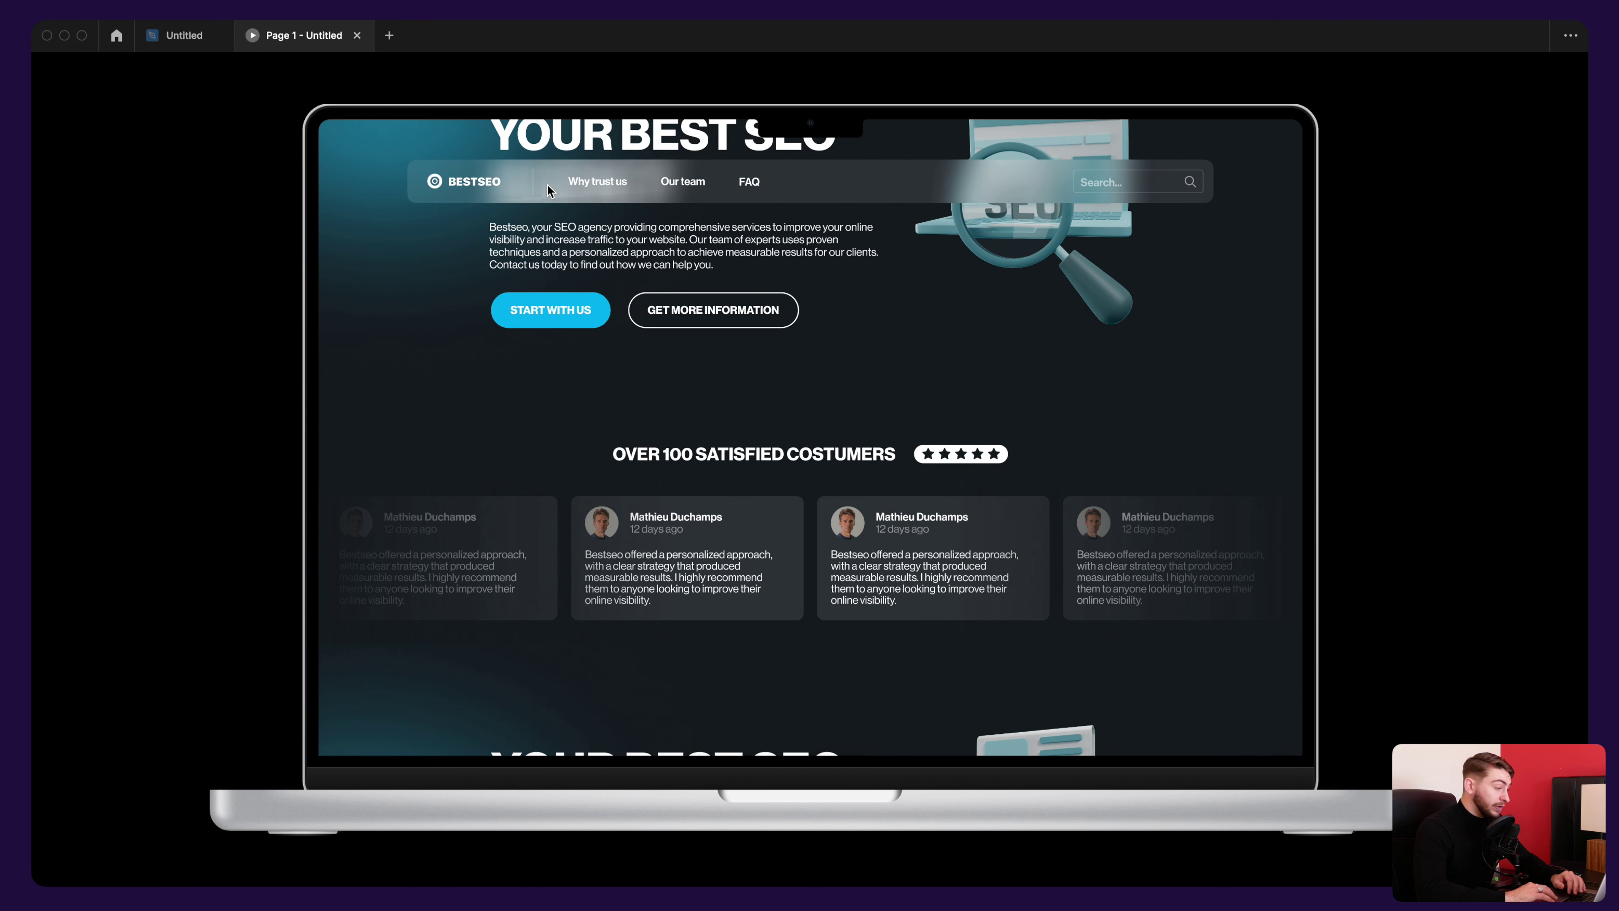
pyautogui.scroll(-10, 583, 196)
pyautogui.hotkey('ctrl', 'shift', 'Tab')
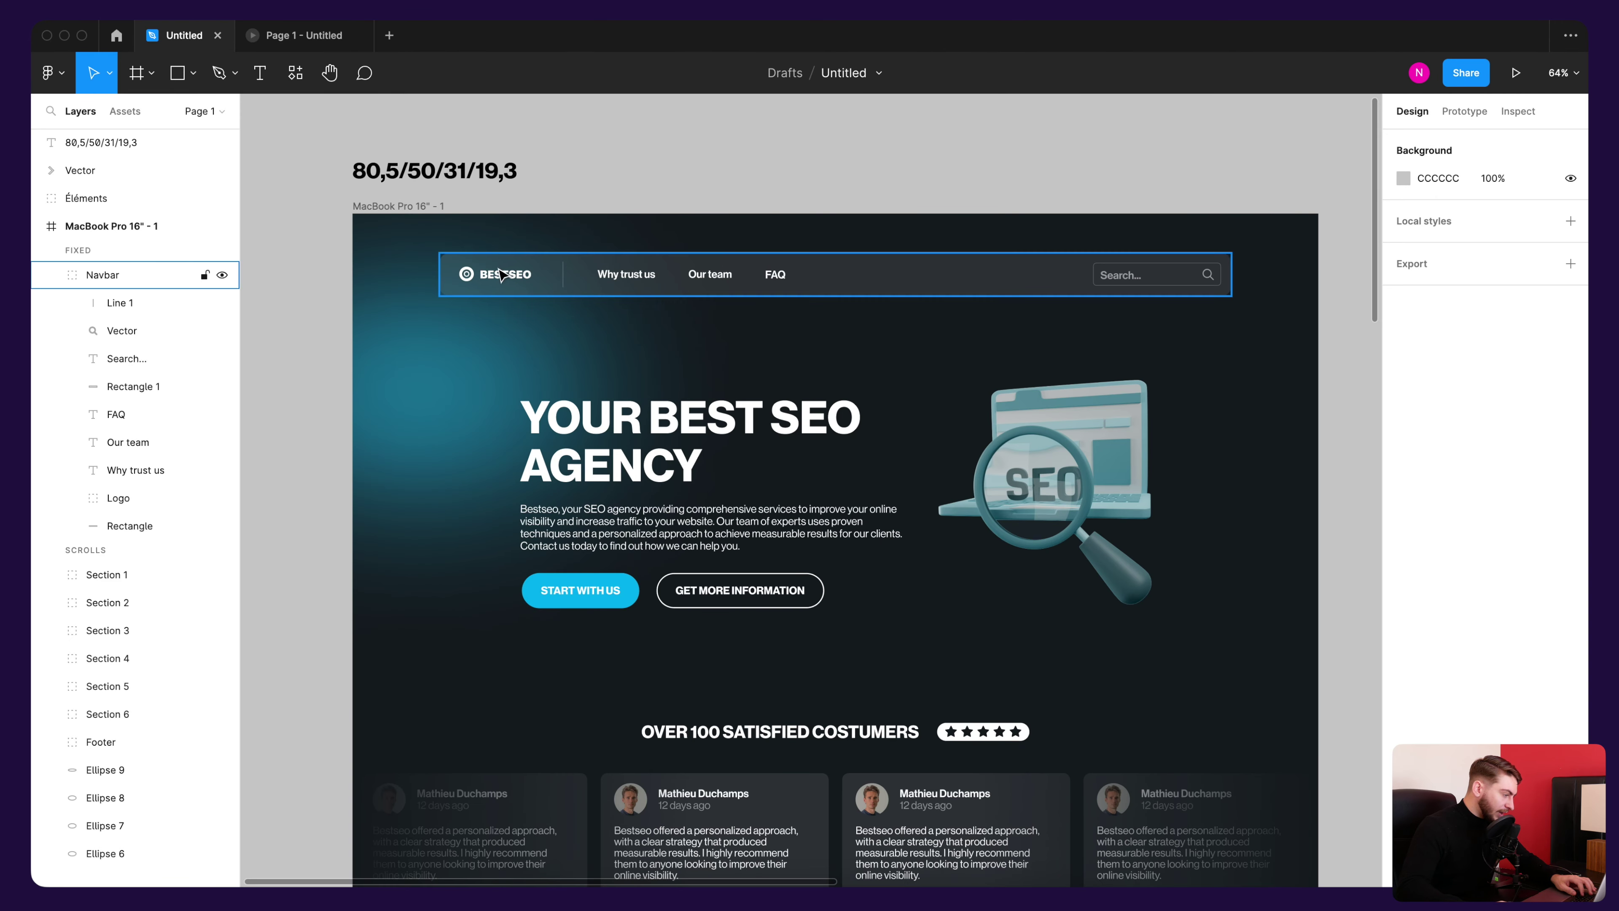
# Step: Draw a 1728-wide rectangle across the top of the MacBook frame
pyautogui.click(135, 281)
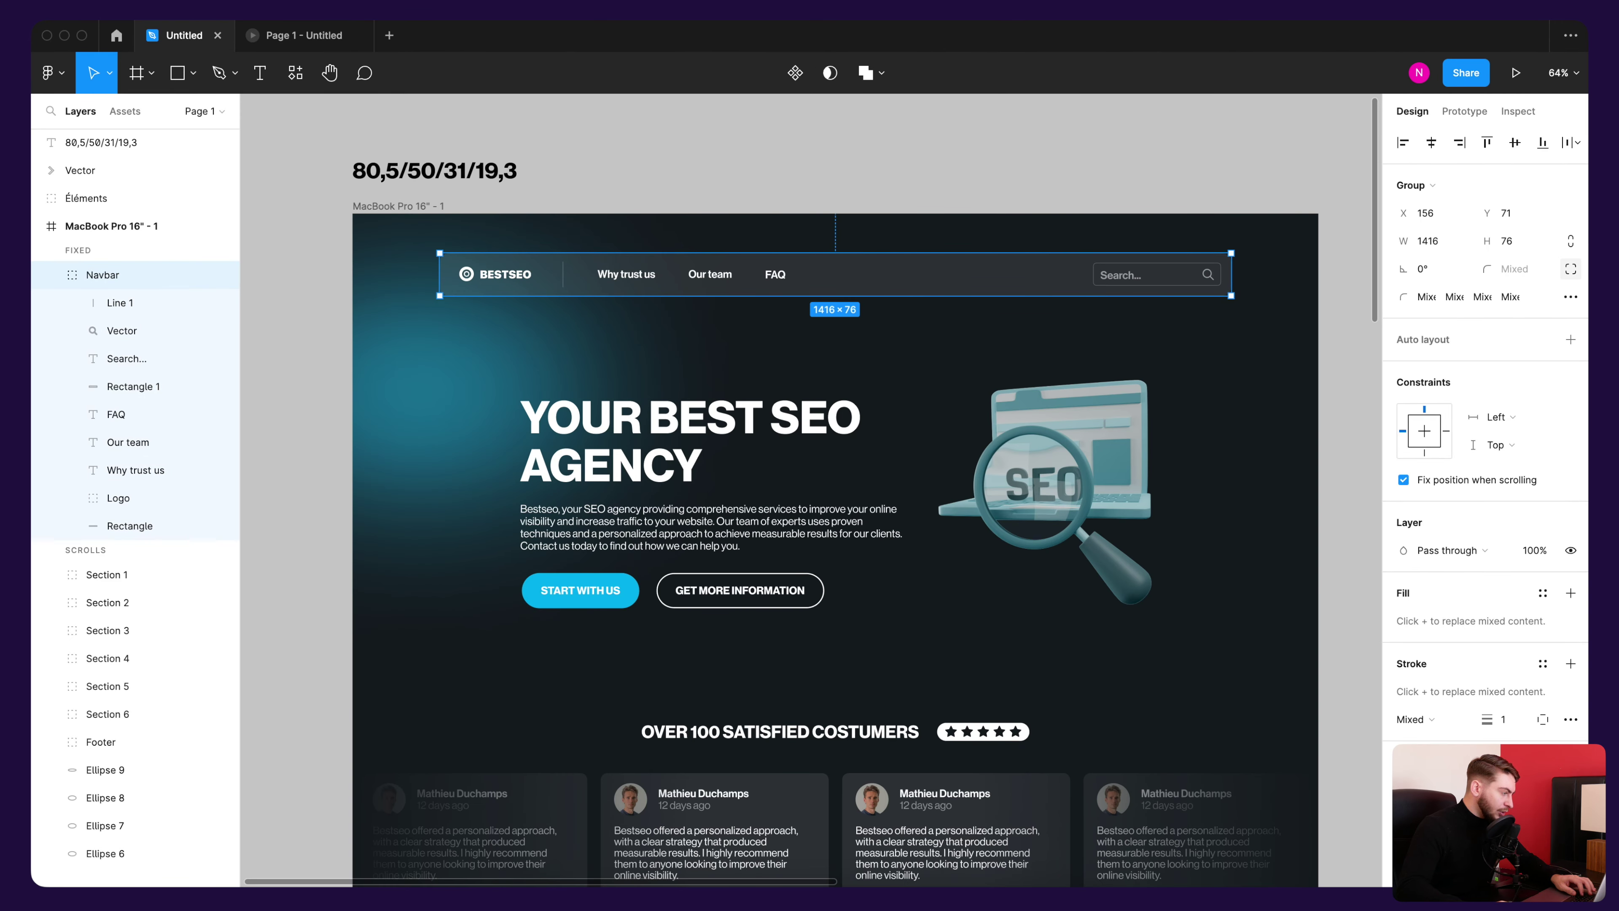
pyautogui.click(187, 82)
pyautogui.click(192, 82)
pyautogui.click(223, 118)
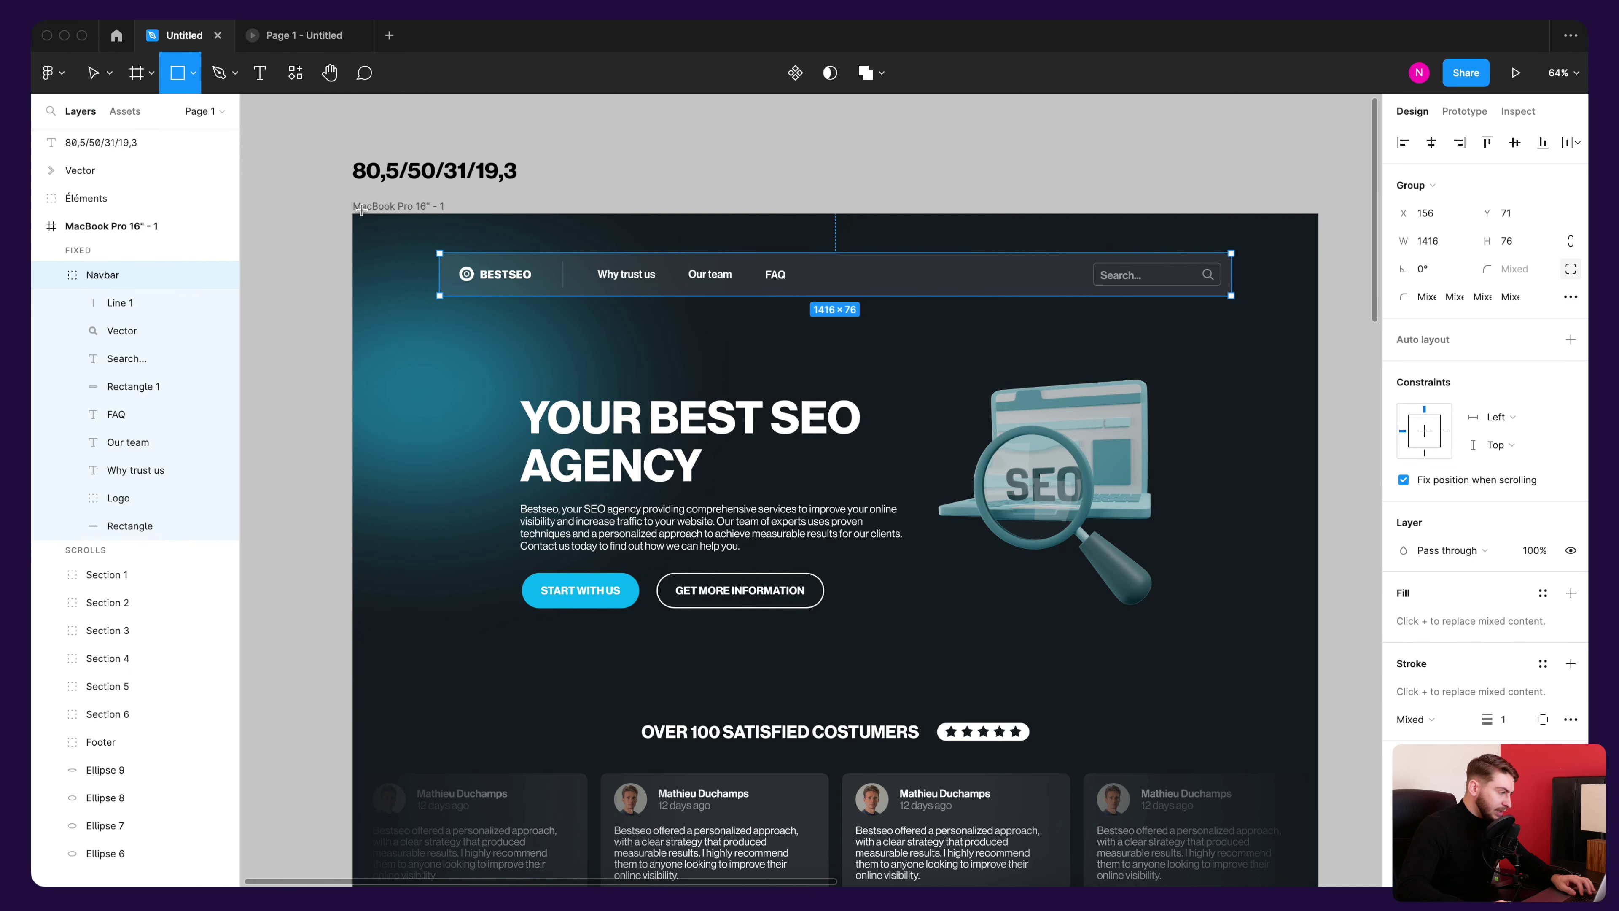
pyautogui.moveTo(354, 214); pyautogui.dragTo(1315, 359)
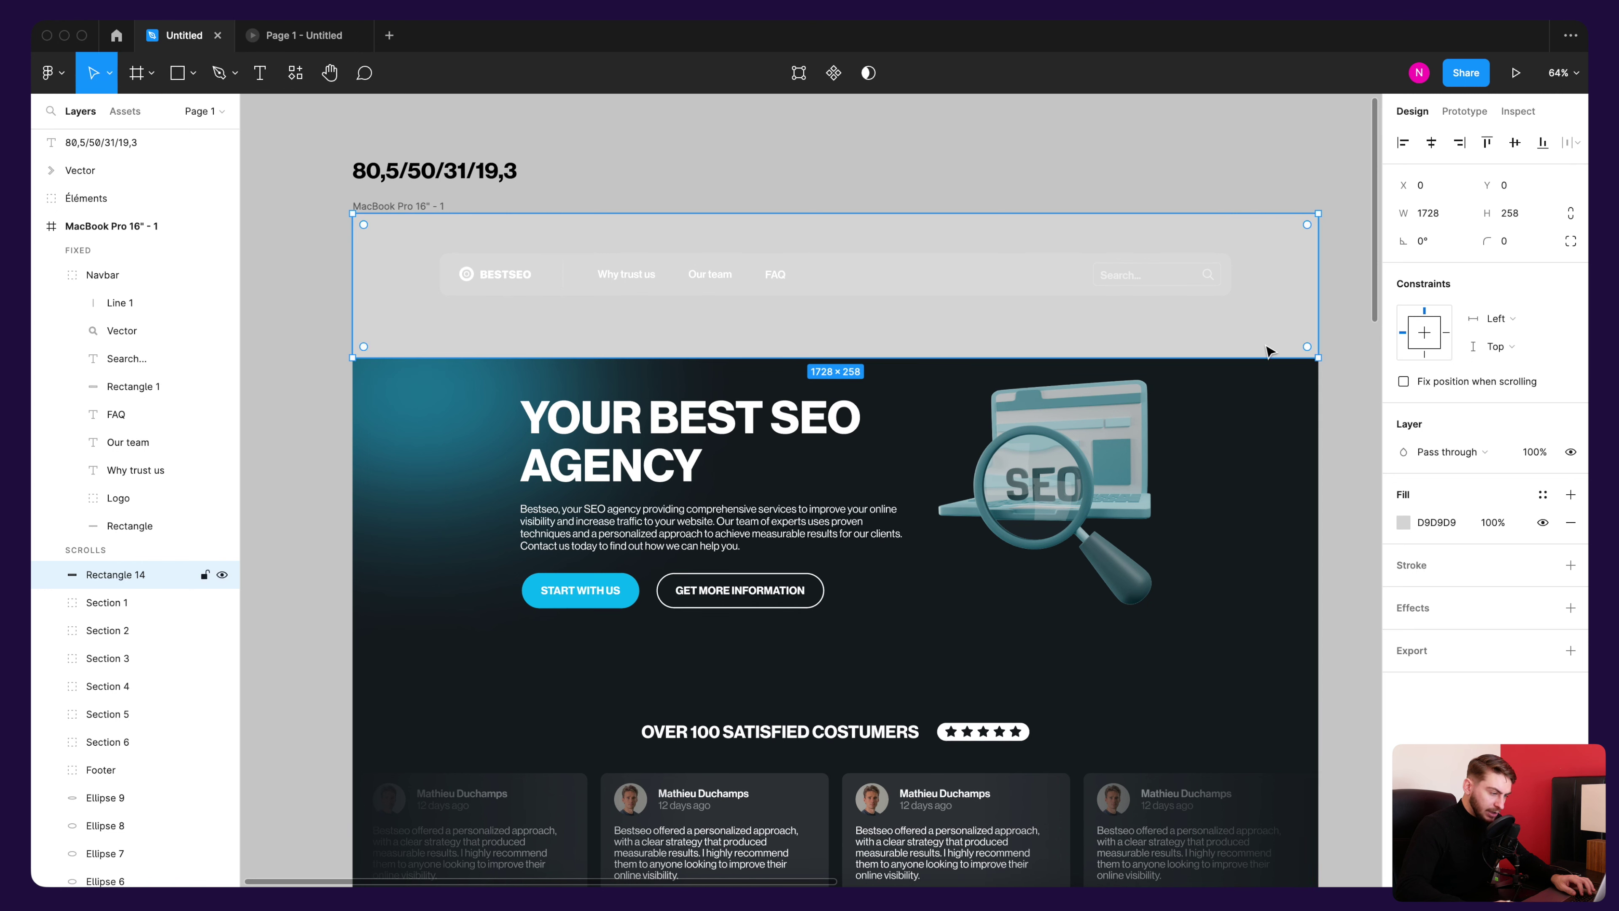
# Step: Change the top rectangle's fill from Solid to a Linear gradient
pyautogui.click(1407, 523)
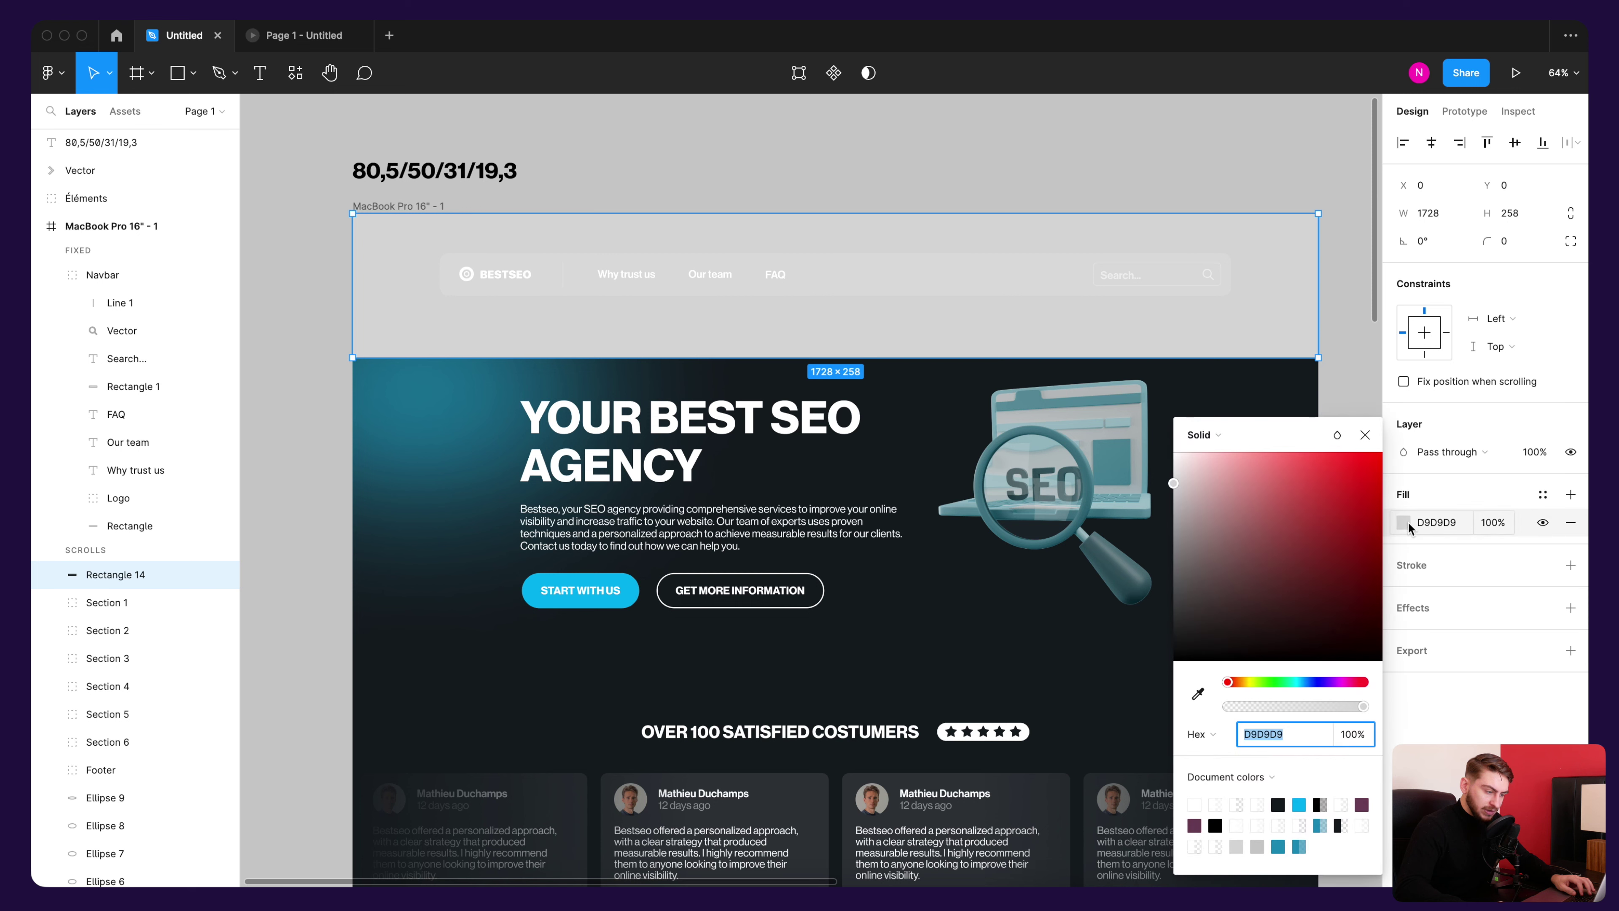
pyautogui.click(1211, 436)
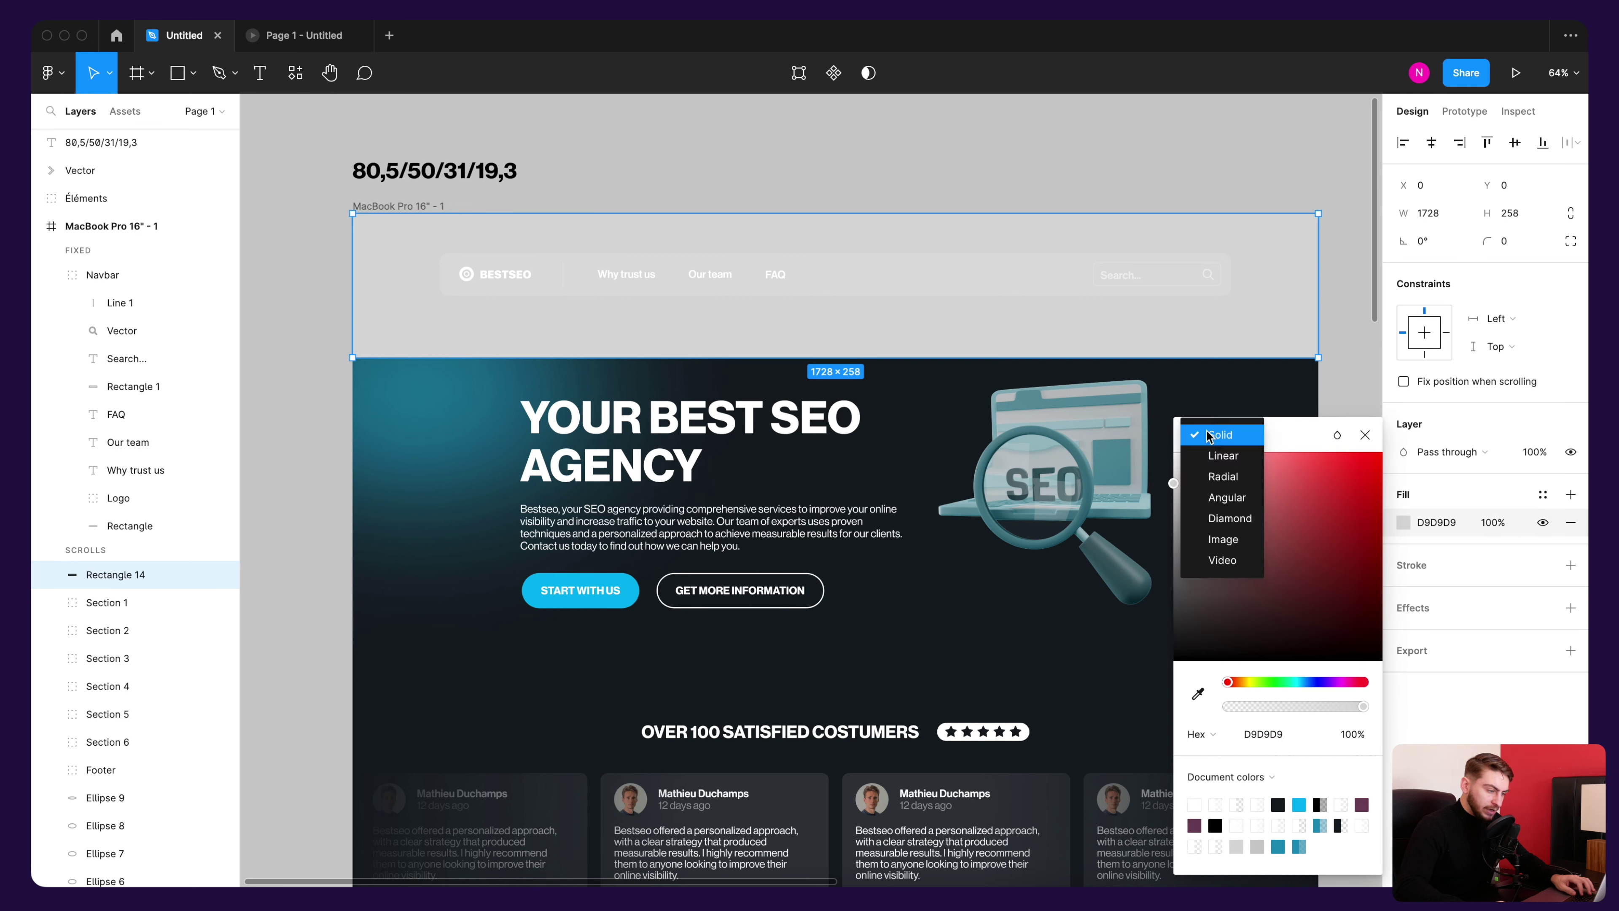
pyautogui.click(1224, 455)
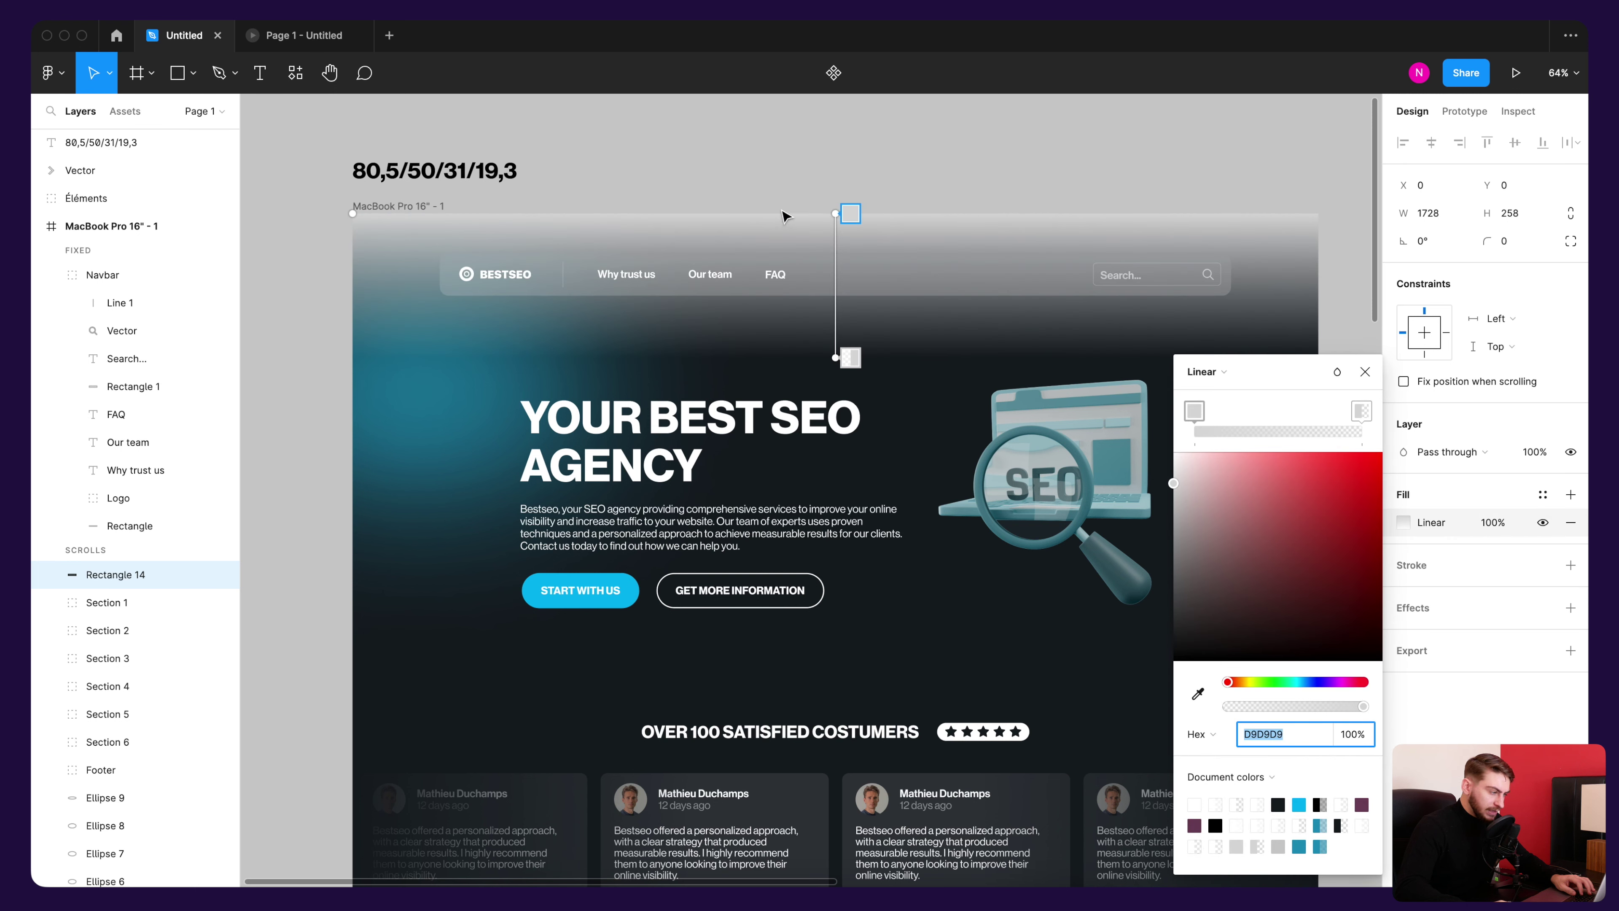
pyautogui.click(1362, 372)
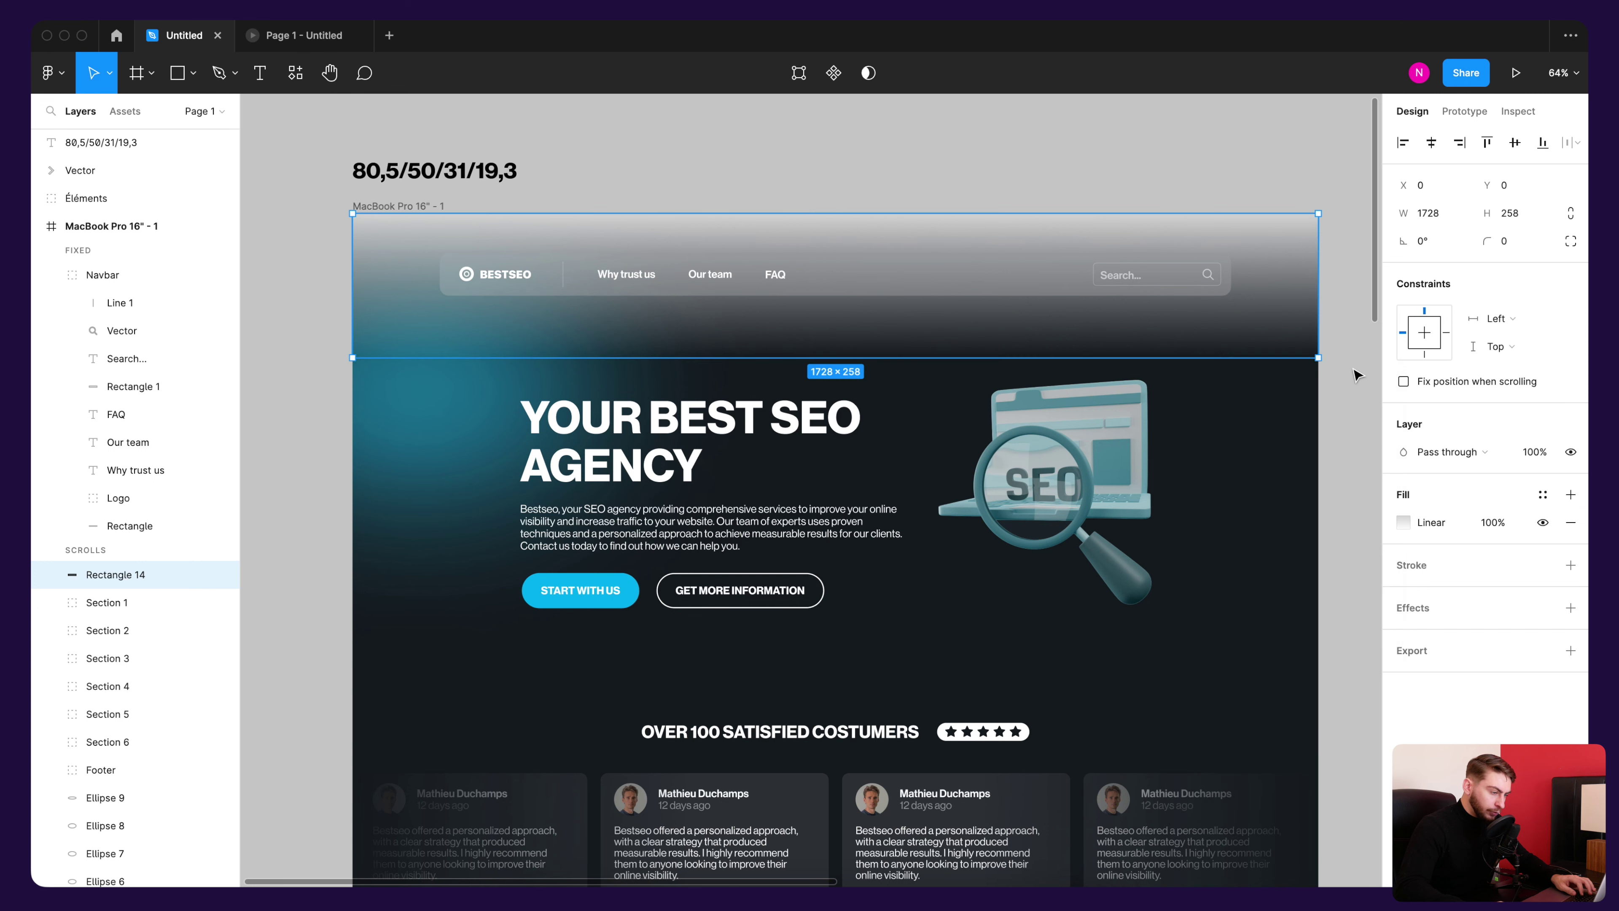
pyautogui.press('Escape')
pyautogui.click(1218, 668)
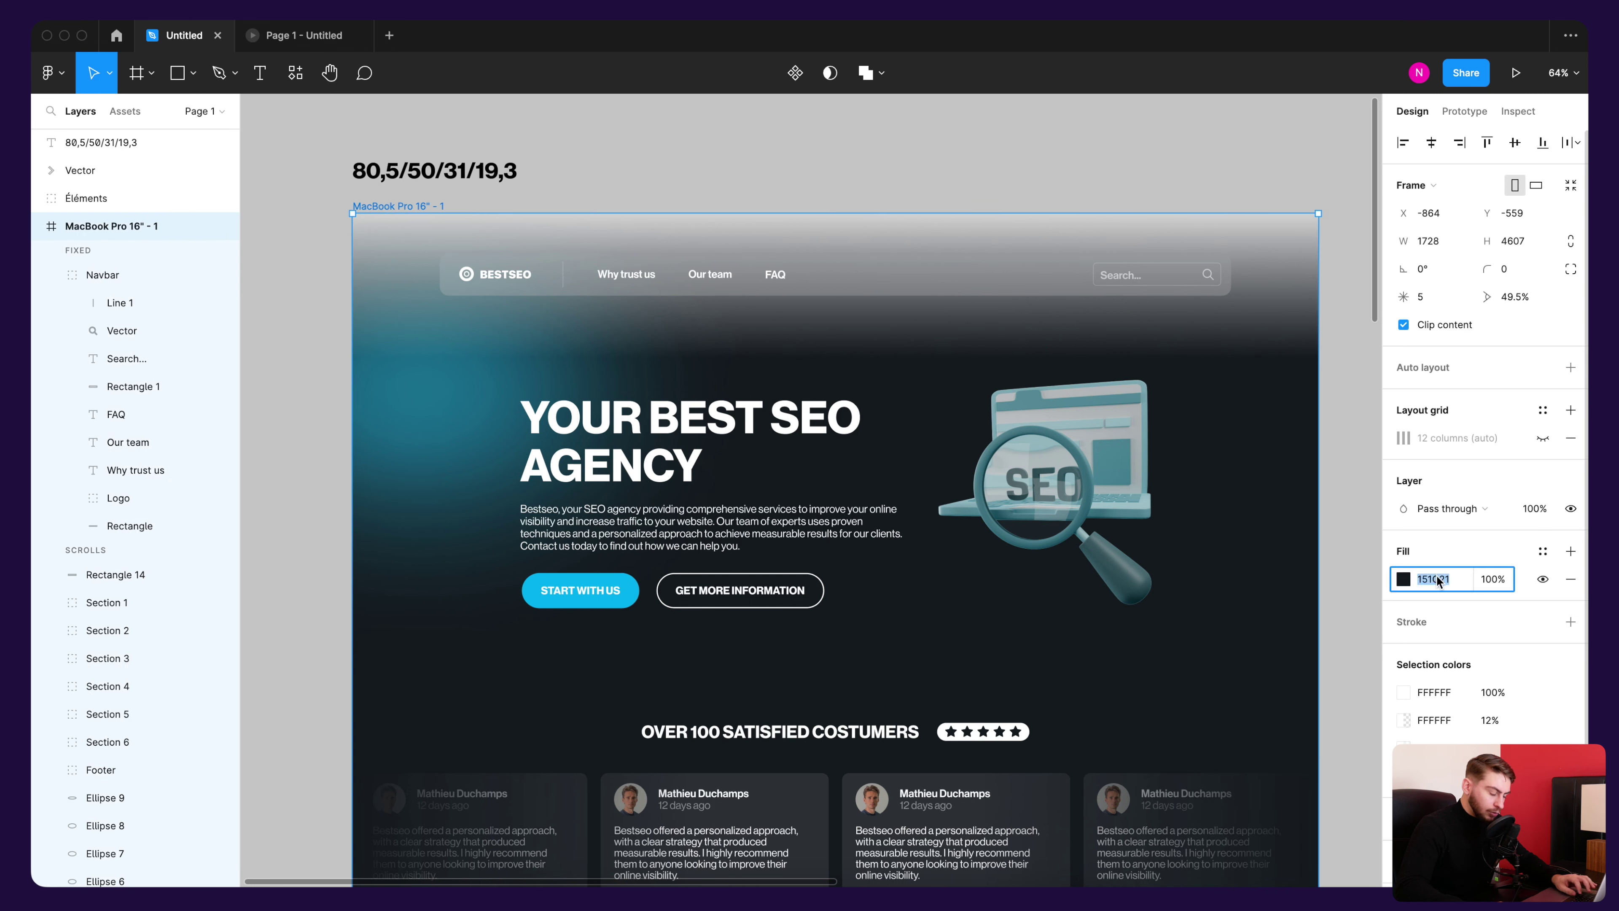
pyautogui.press('Escape')
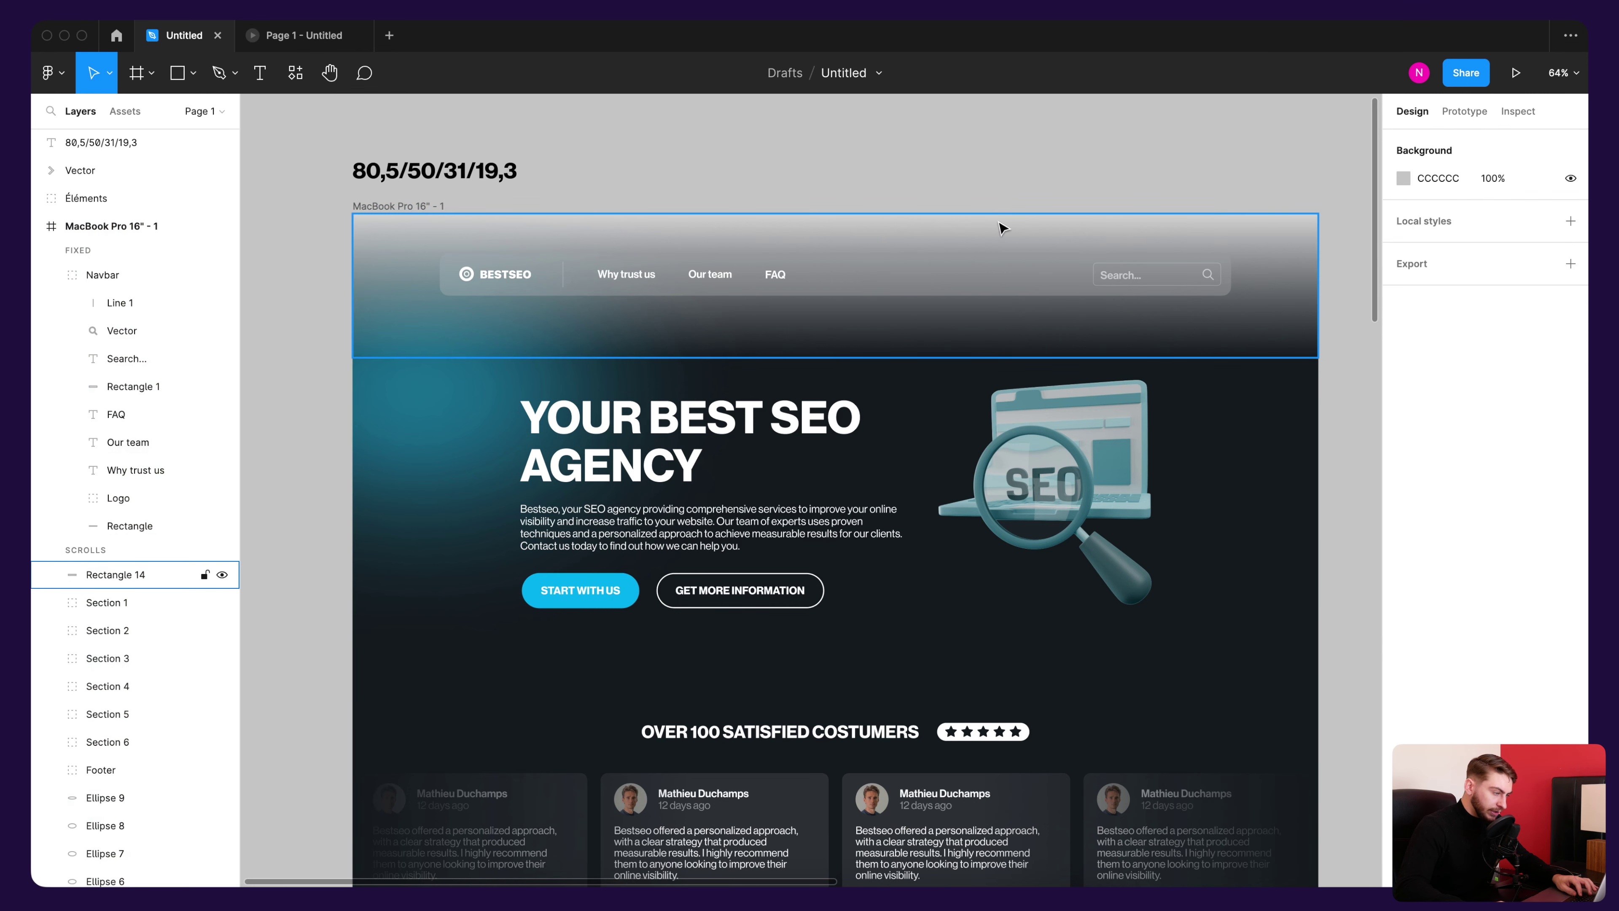
pyautogui.click(1001, 228)
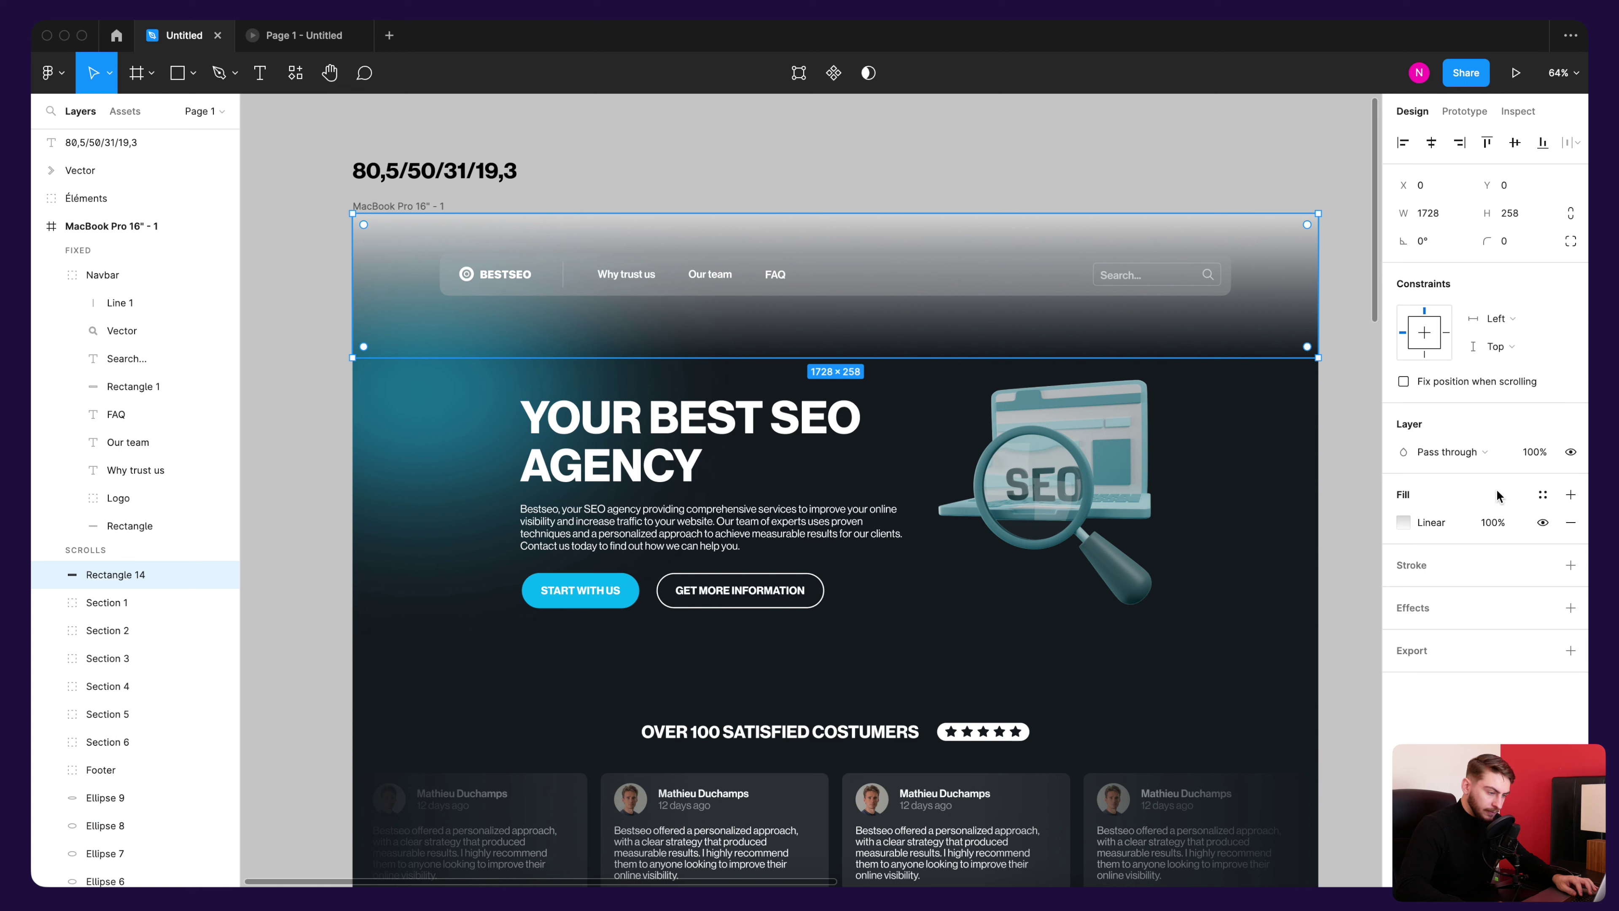
# Step: Set both gradient stops to 151C21, fading the second stop to 0% opacity
pyautogui.click(1403, 523)
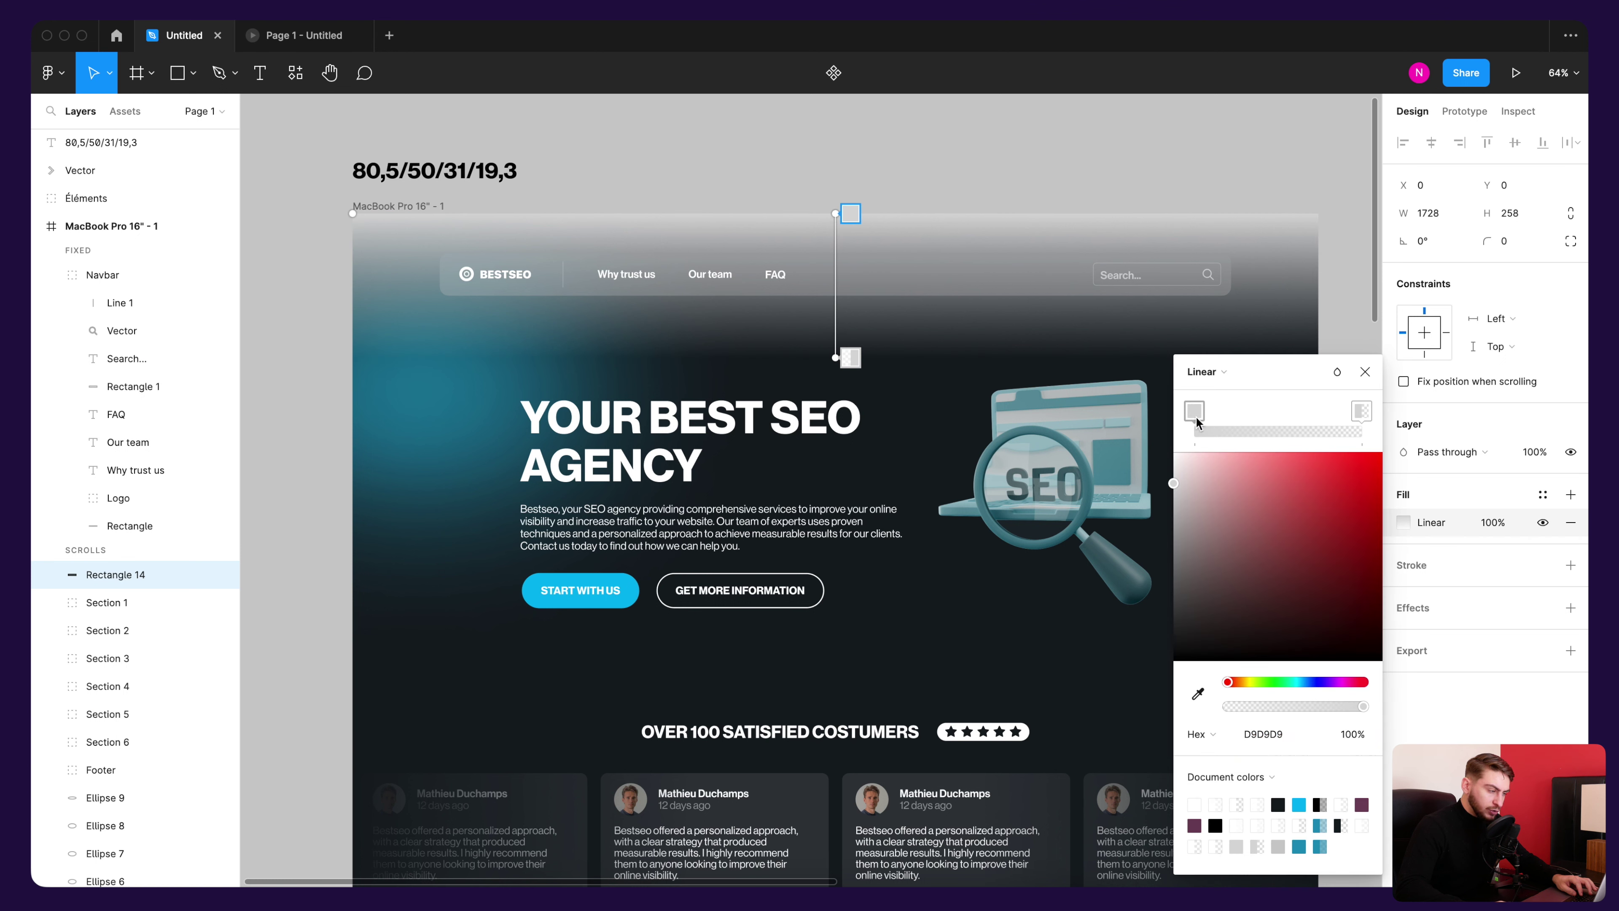
pyautogui.click(1274, 735)
pyautogui.write('151C21')
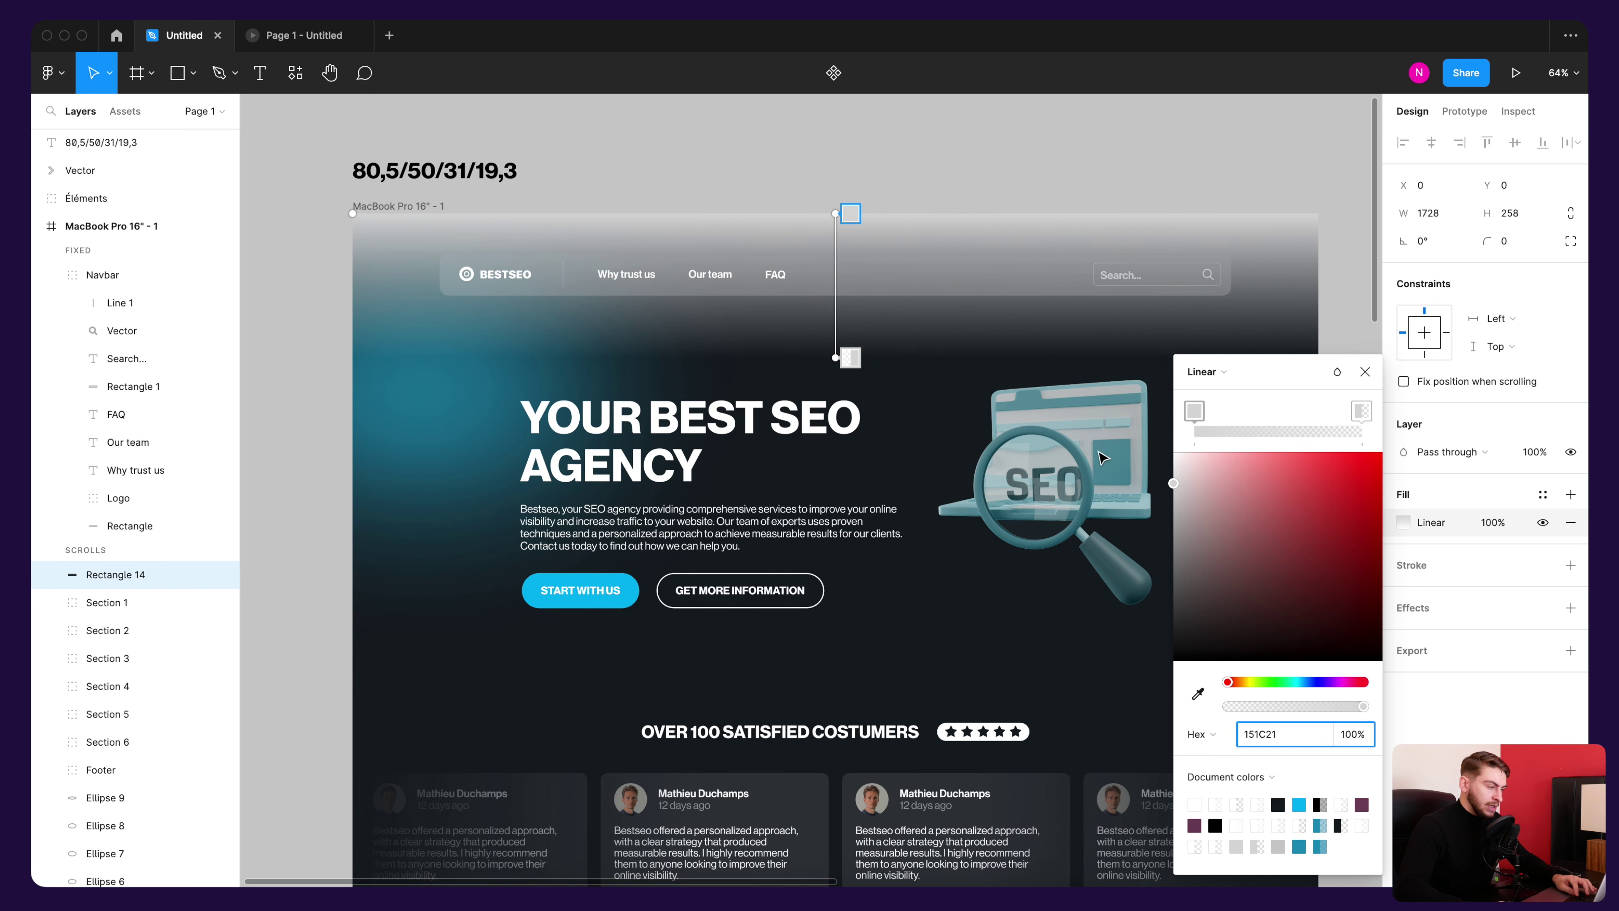
pyautogui.press('Return')
pyautogui.click(1364, 417)
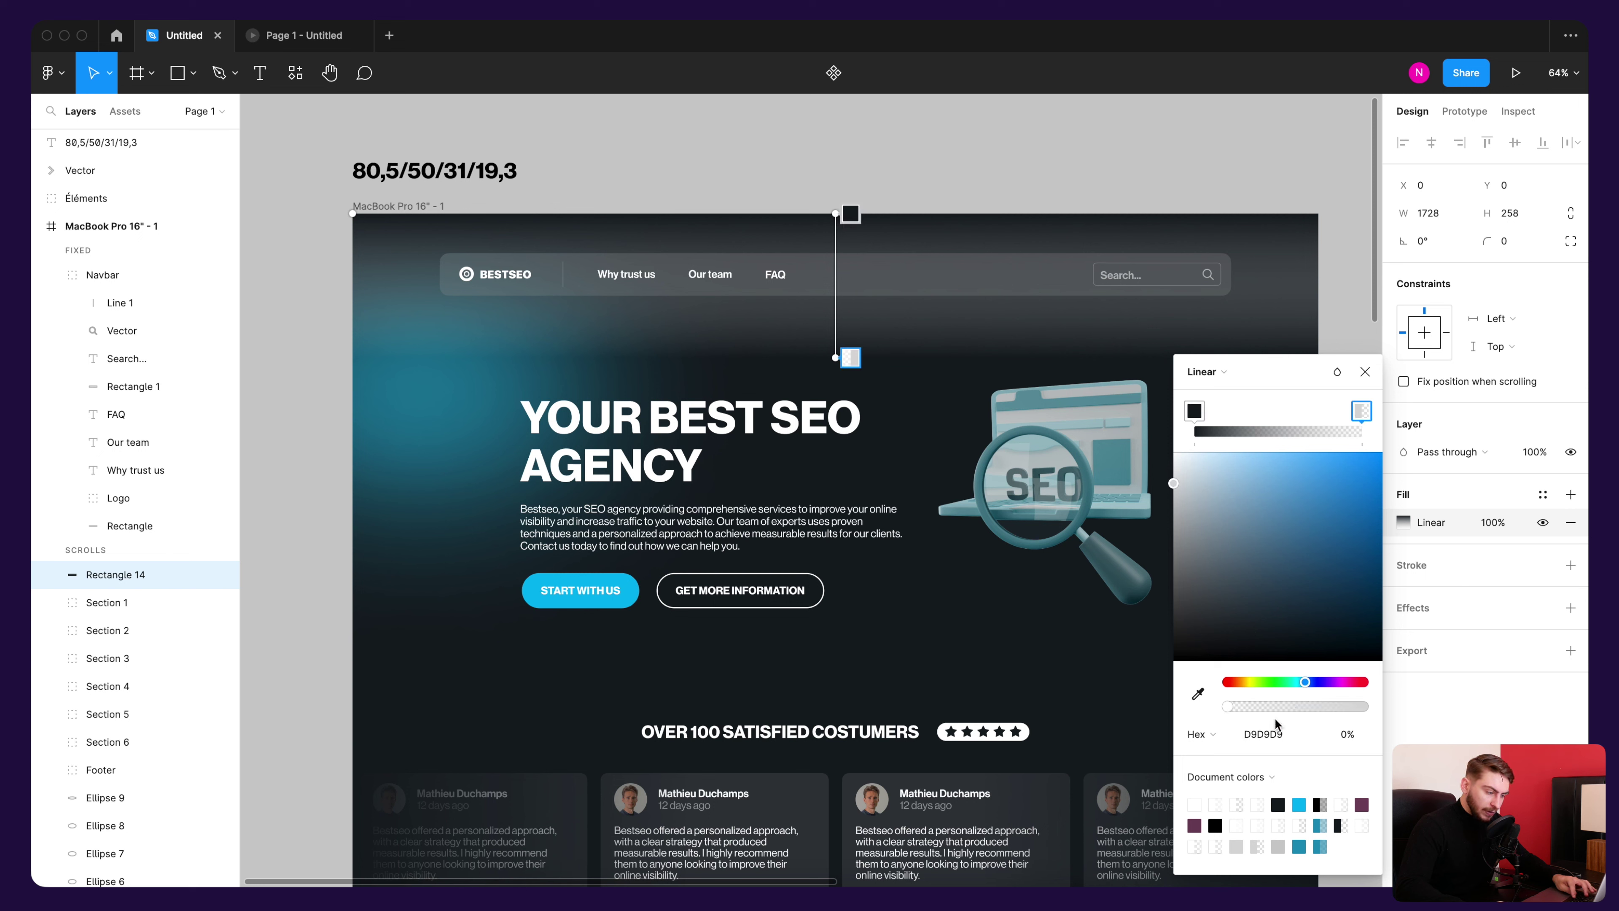
pyautogui.write('151C21')
pyautogui.press('Return')
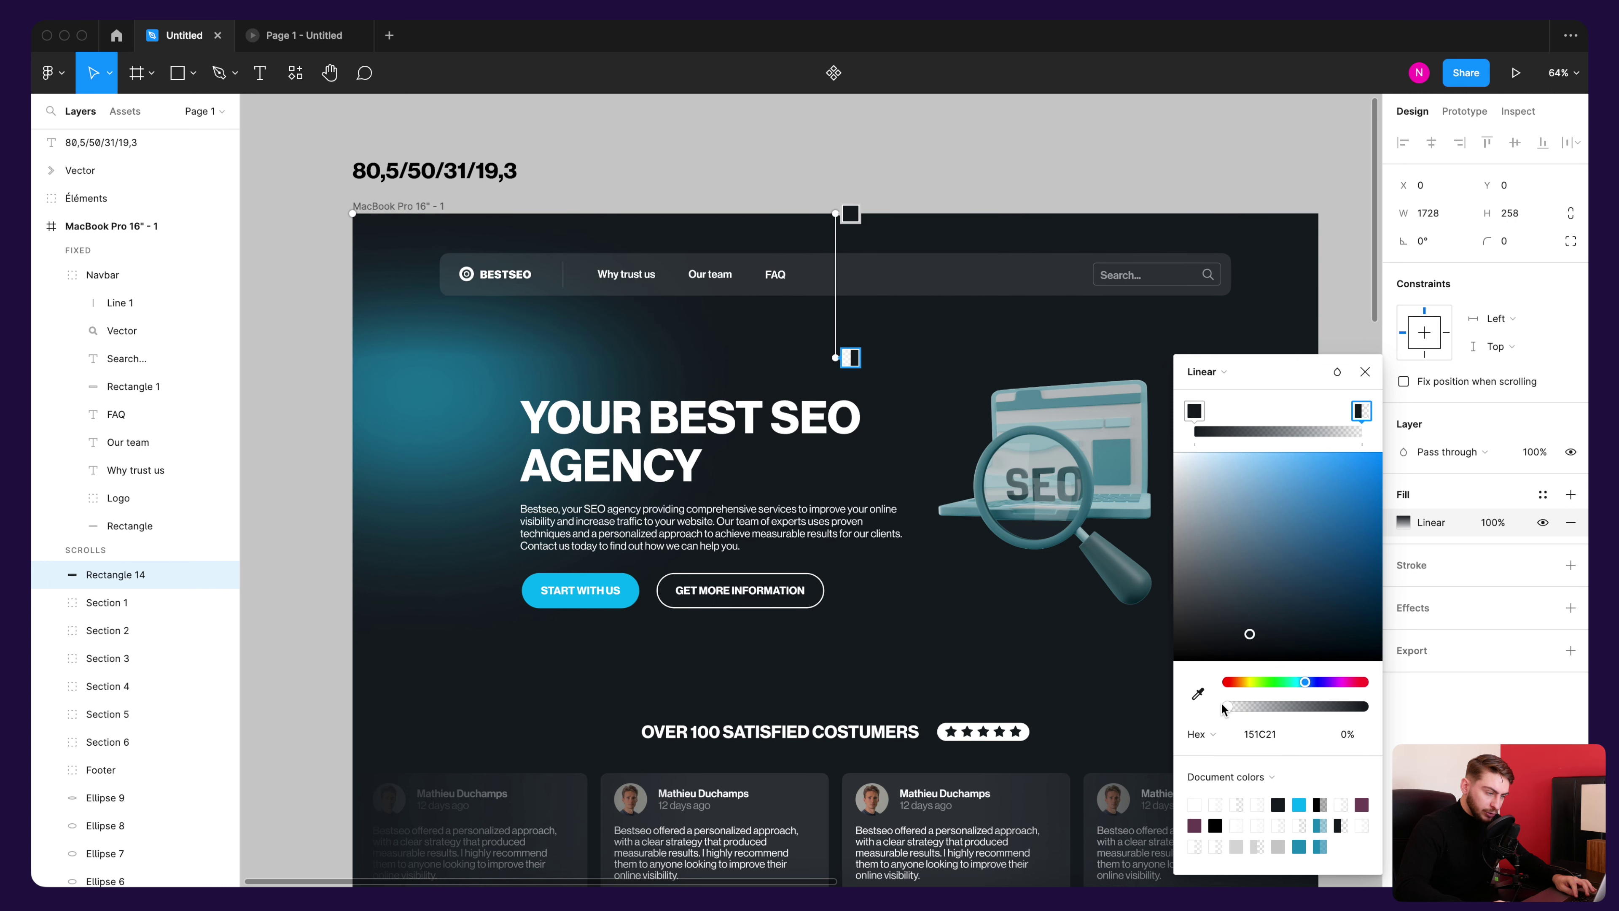
pyautogui.moveTo(1227, 707); pyautogui.dragTo(1166, 700)
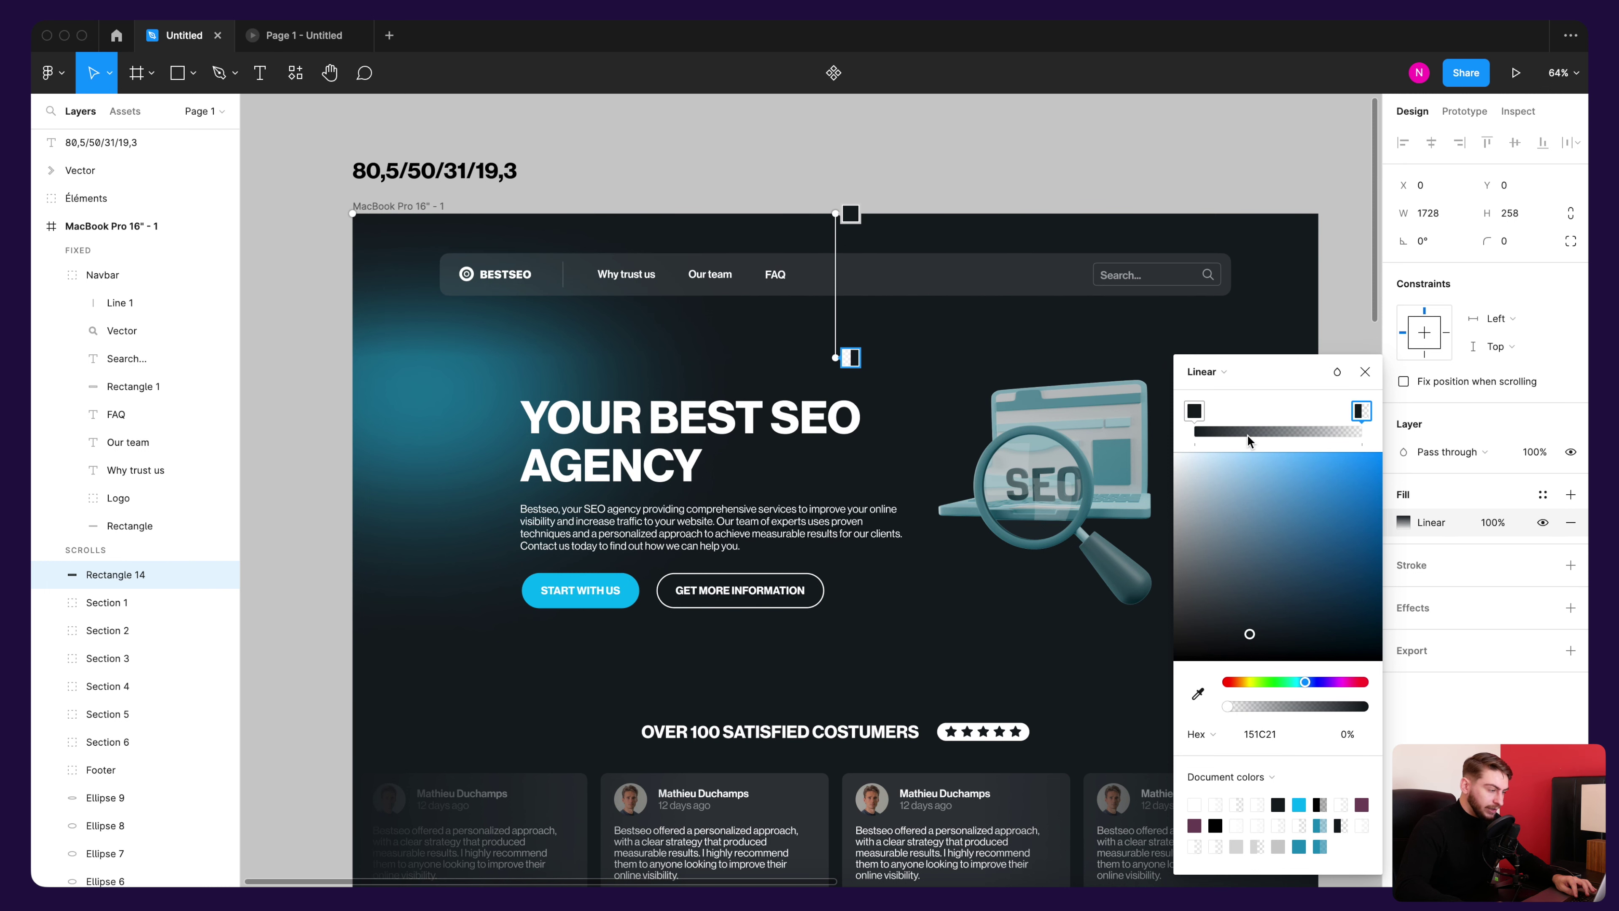
# Step: Move Rectangle 14 into the fixed Navbar group and open the prototype preview
pyautogui.press('Escape')
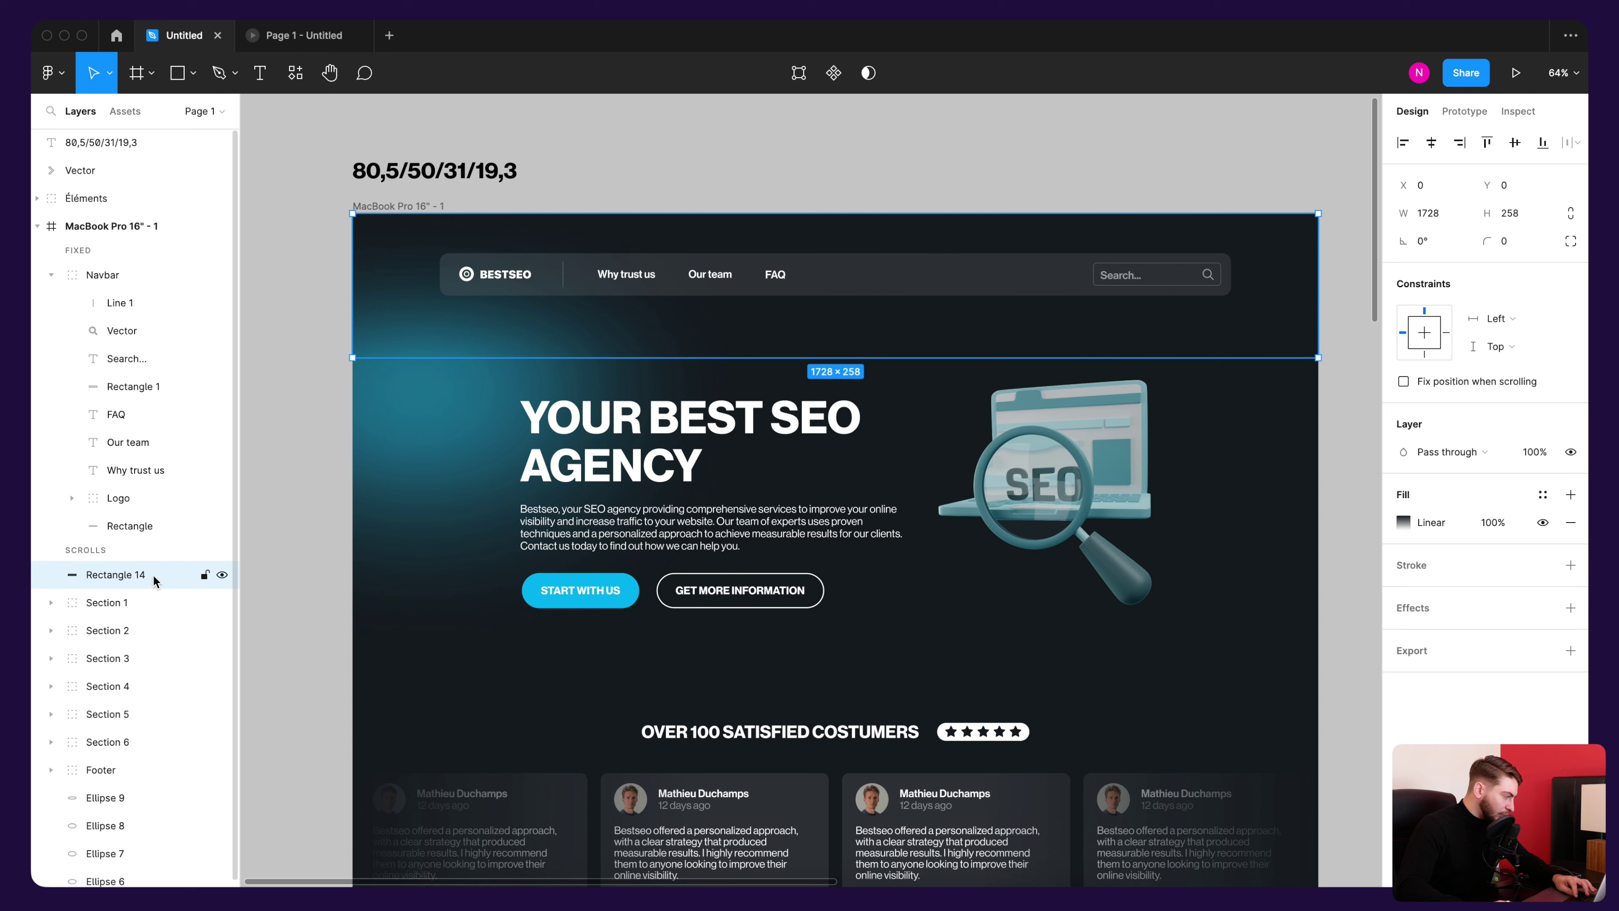
pyautogui.moveTo(153, 575); pyautogui.dragTo(143, 297)
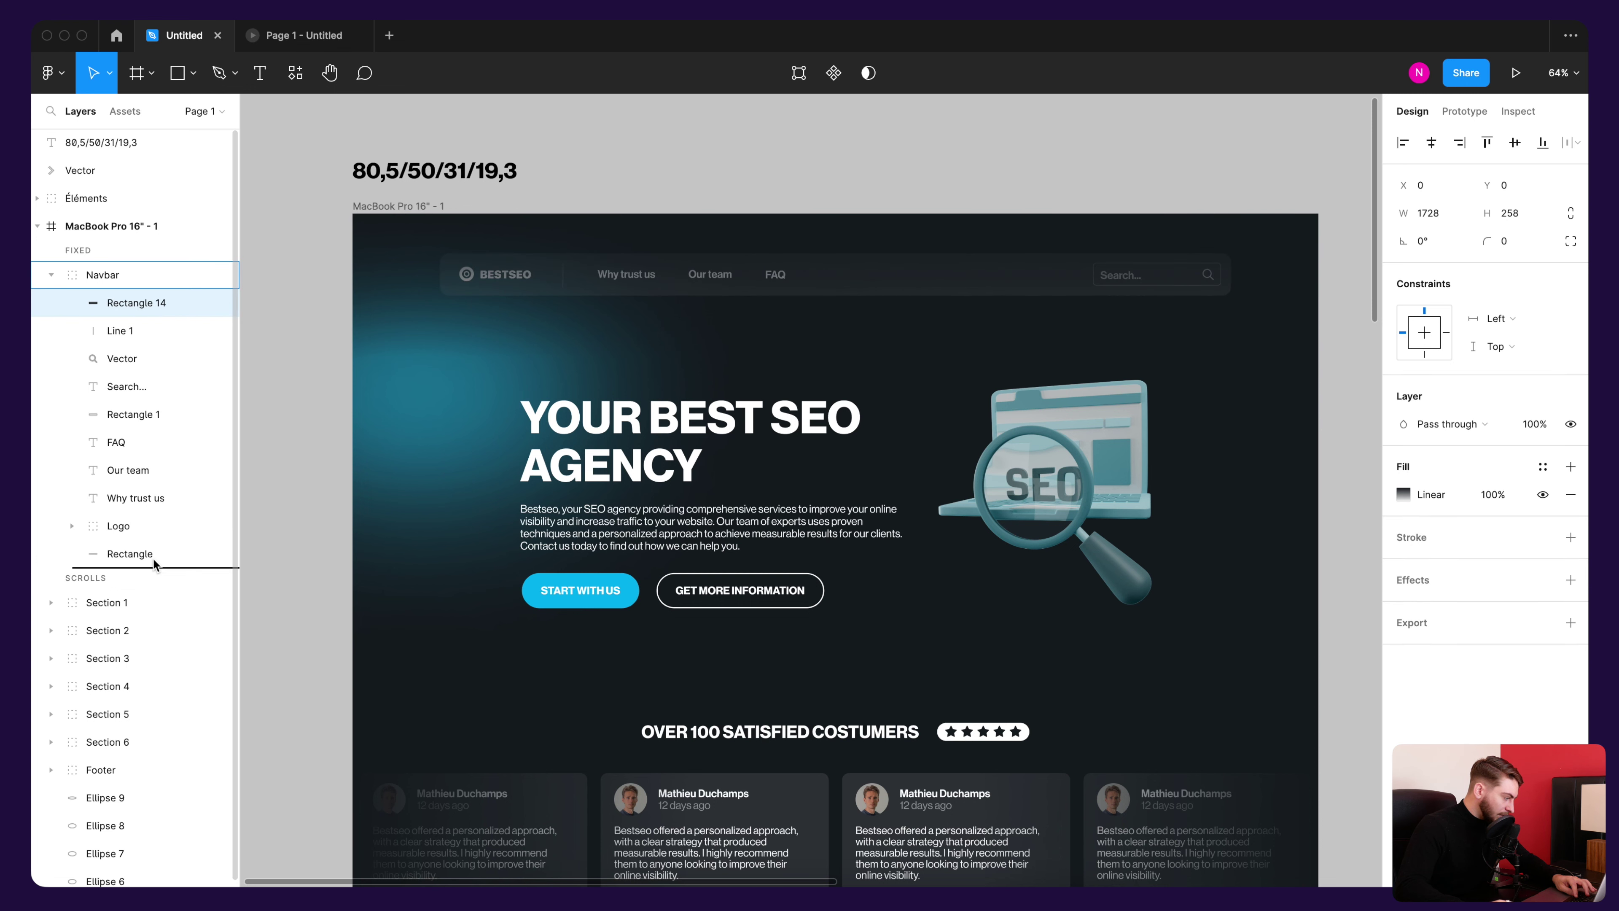
pyautogui.hotkey('ctrl', 'alt', 'Return')
pyautogui.scroll(-3, 954, 267)
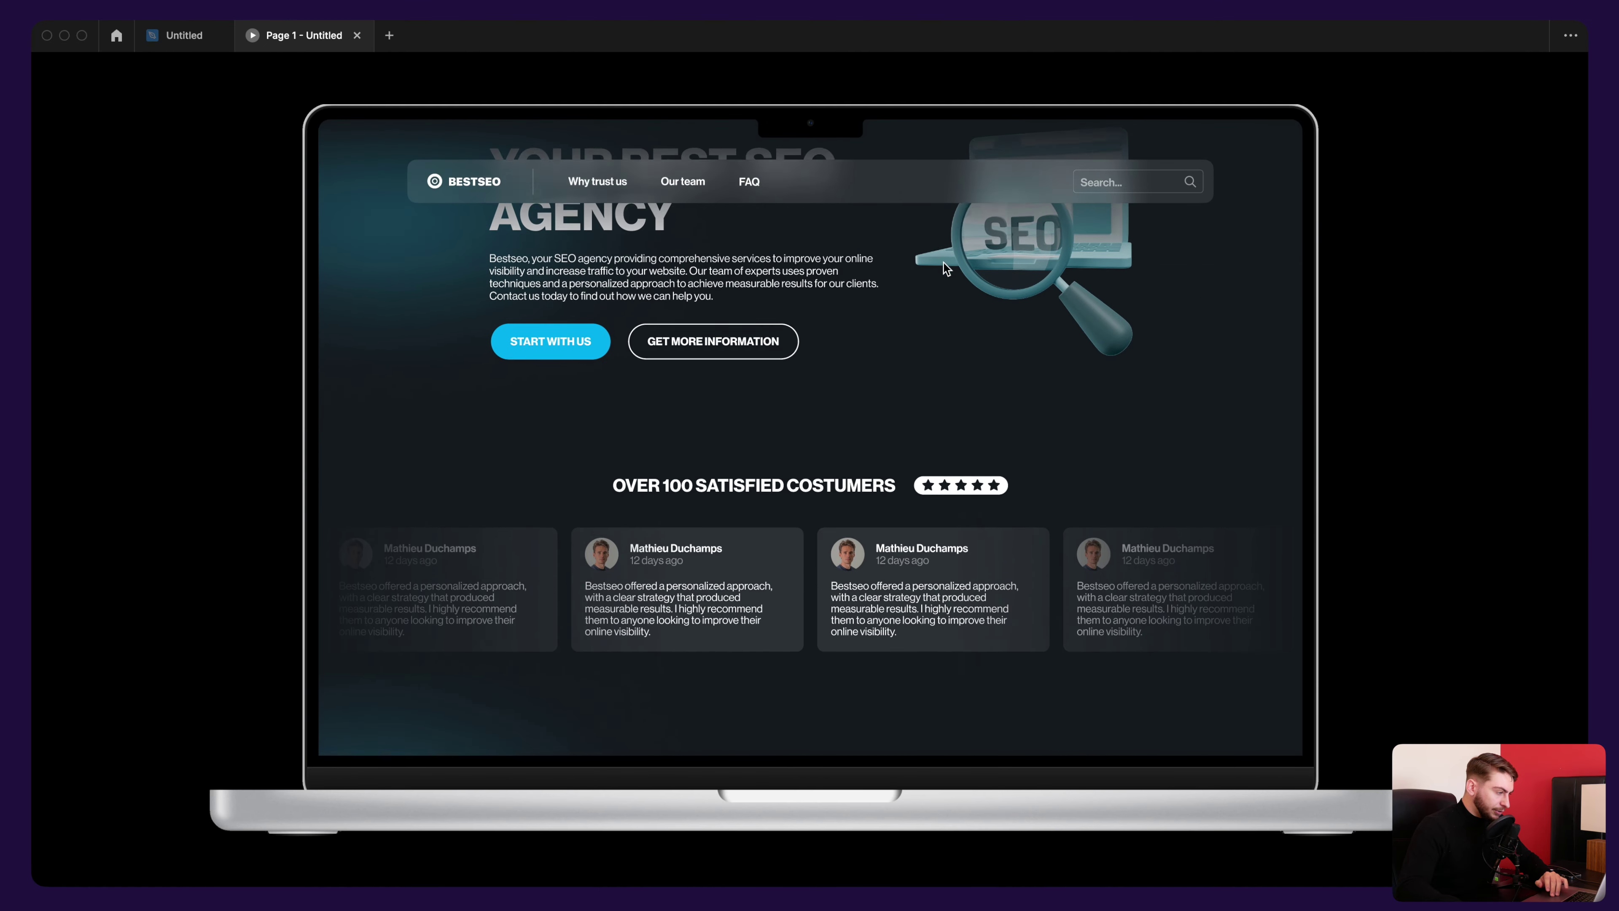
pyautogui.scroll(3, 523, 166)
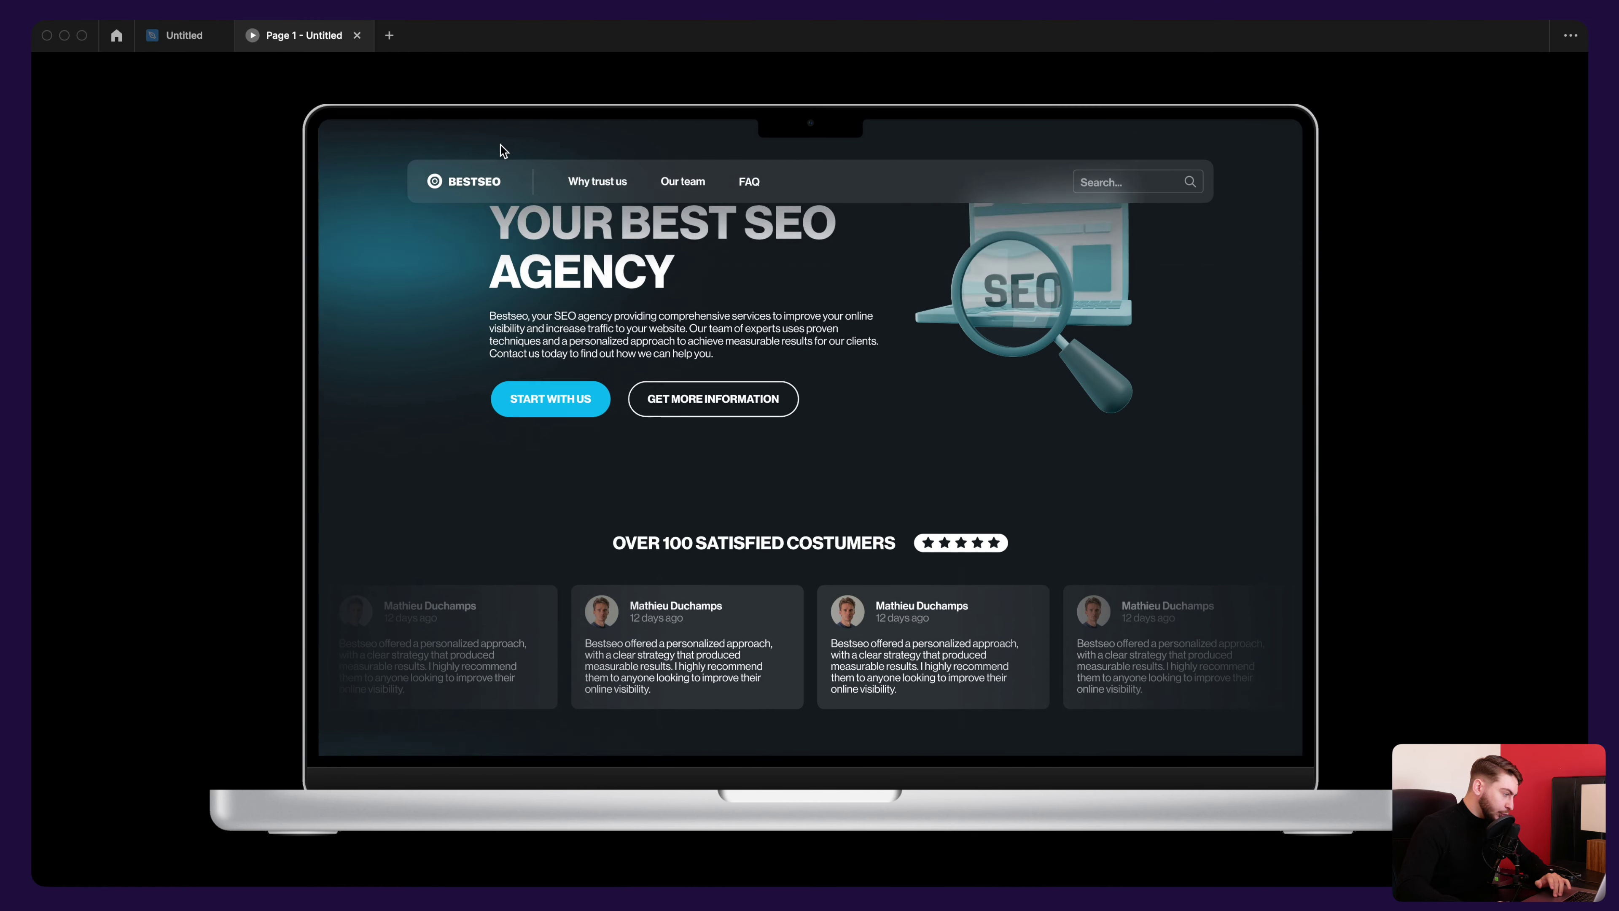
pyautogui.scroll(-3, 561, 236)
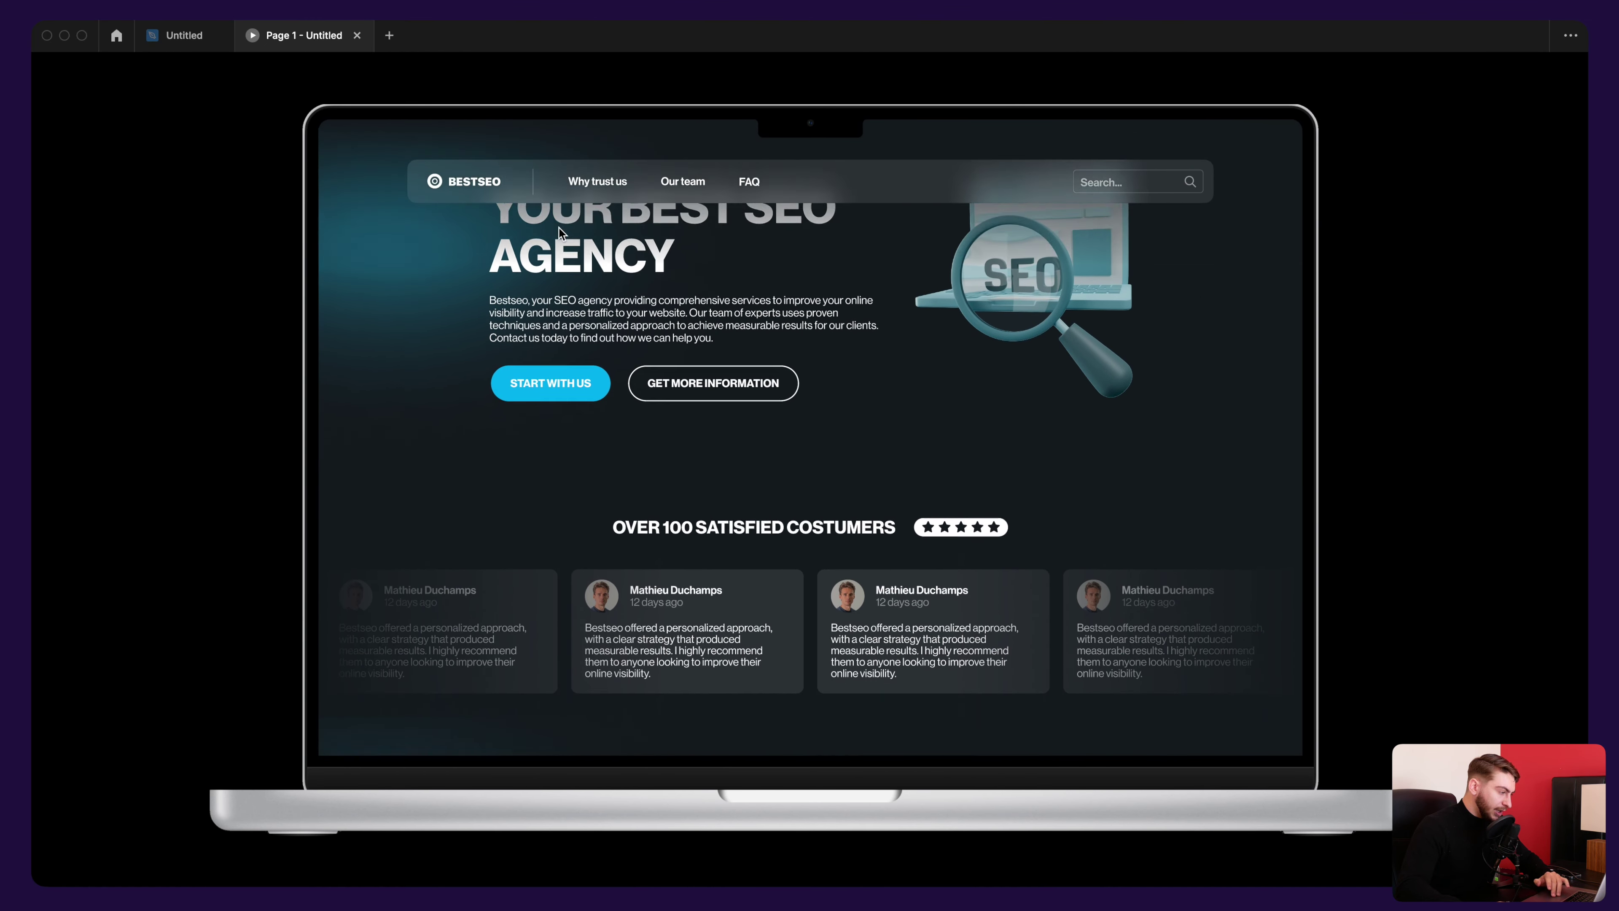
pyautogui.scroll(5, 526, 220)
pyautogui.scroll(-2, 531, 214)
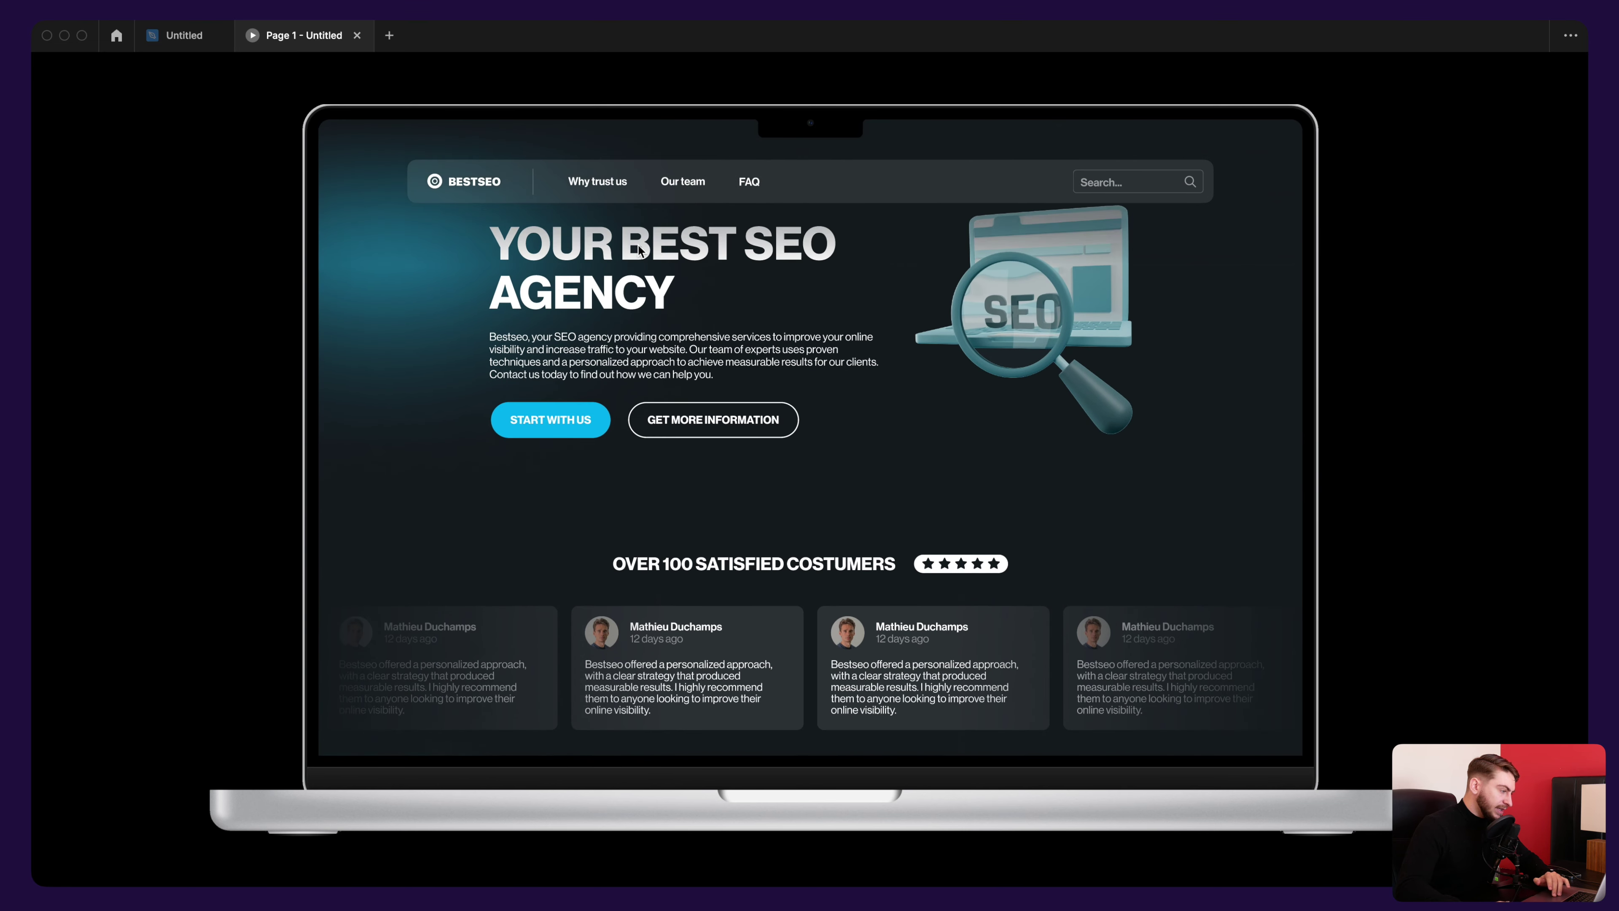
pyautogui.scroll(-2, 659, 271)
pyautogui.scroll(1, 641, 270)
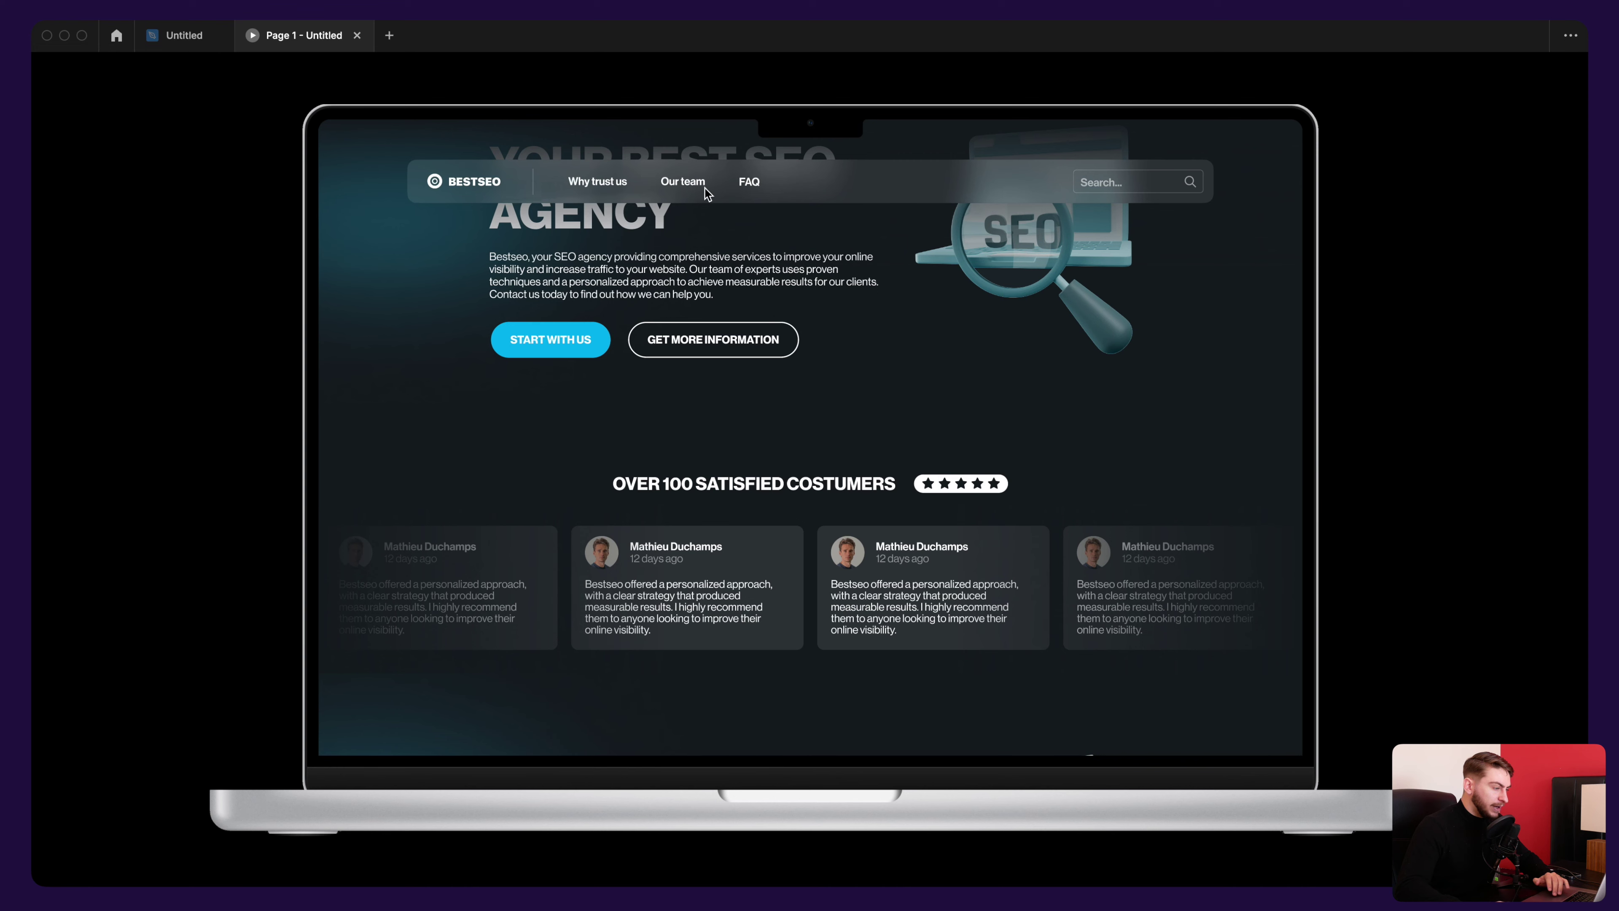
pyautogui.scroll(-2, 697, 236)
pyautogui.scroll(-2, 698, 239)
pyautogui.scroll(-2, 698, 244)
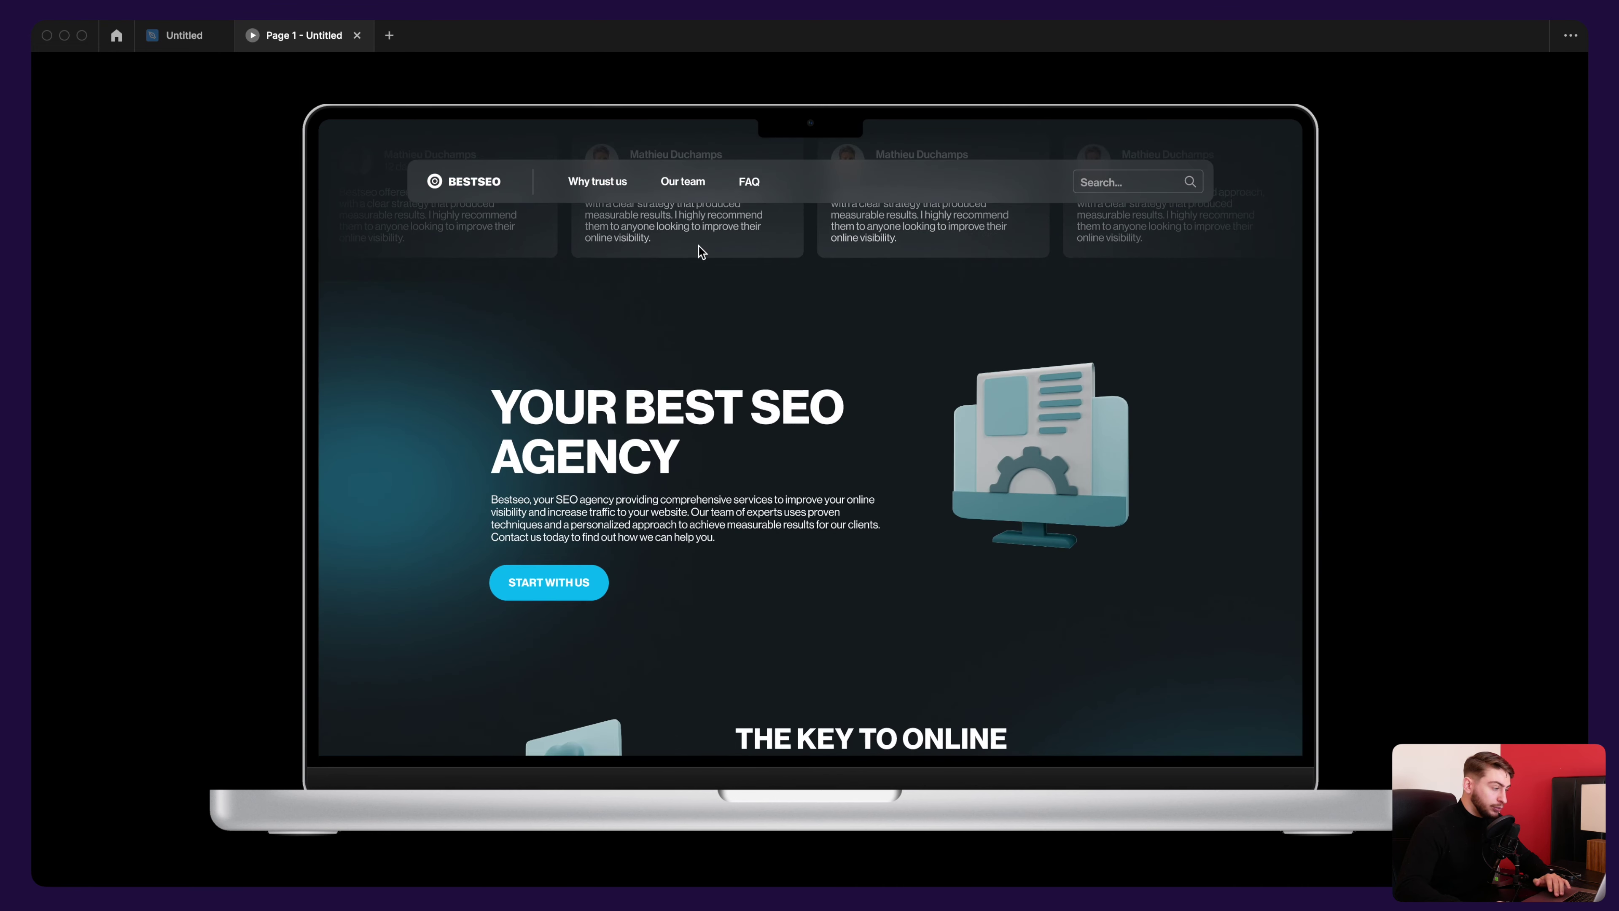
pyautogui.scroll(-2, 699, 248)
pyautogui.scroll(-3, 699, 249)
pyautogui.scroll(-3, 699, 248)
pyautogui.scroll(-2, 699, 249)
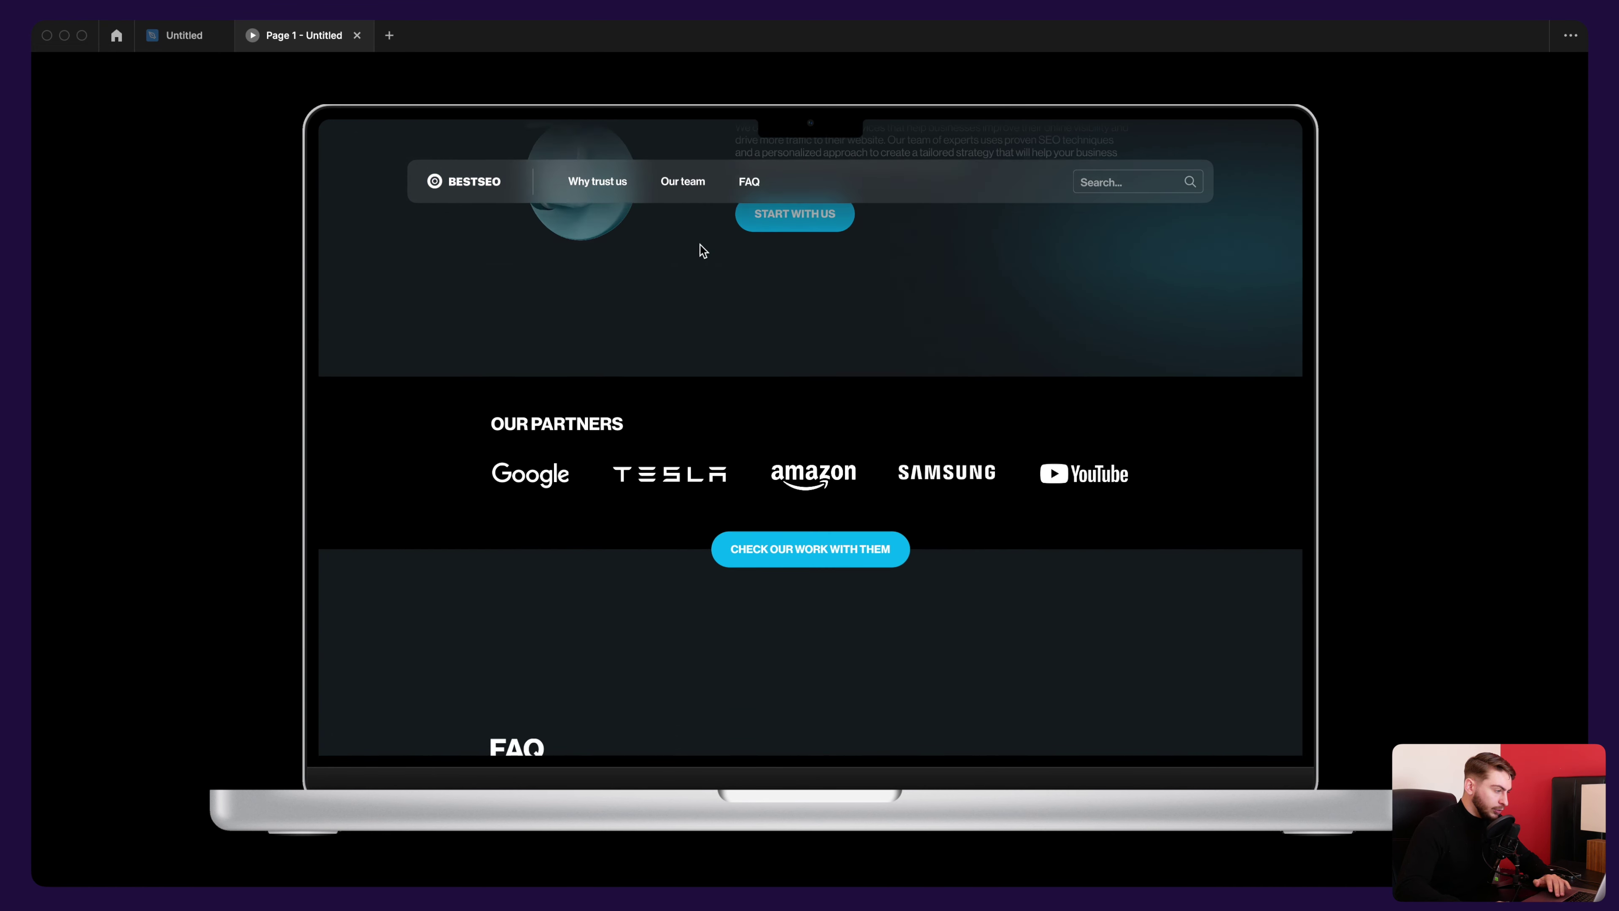
pyautogui.scroll(-2, 699, 249)
pyautogui.scroll(-2, 699, 249)
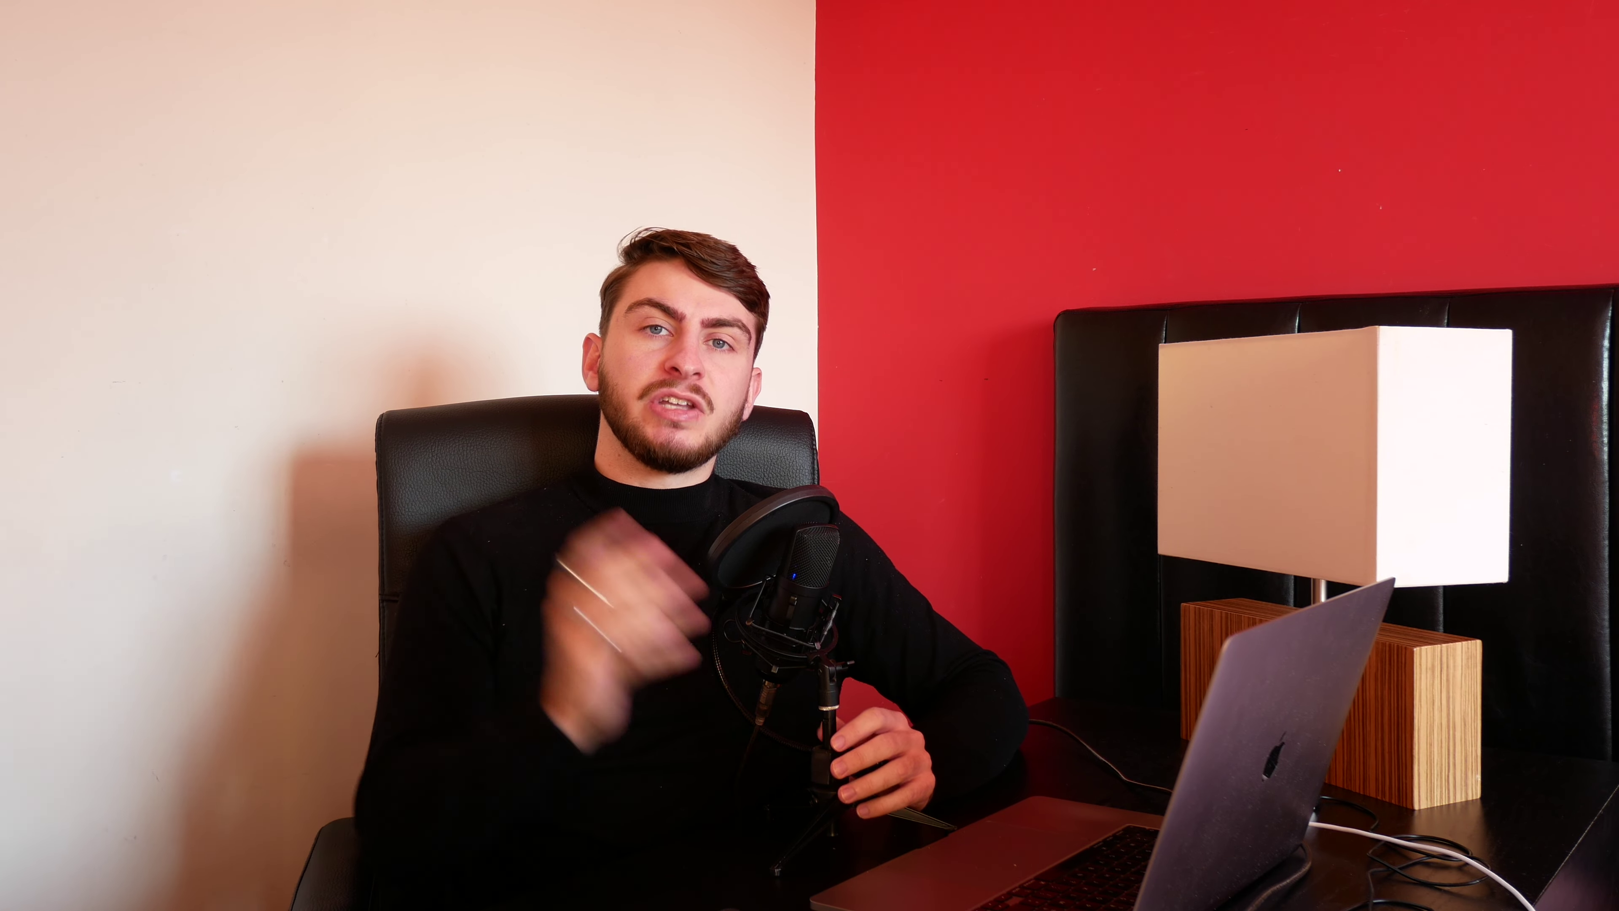